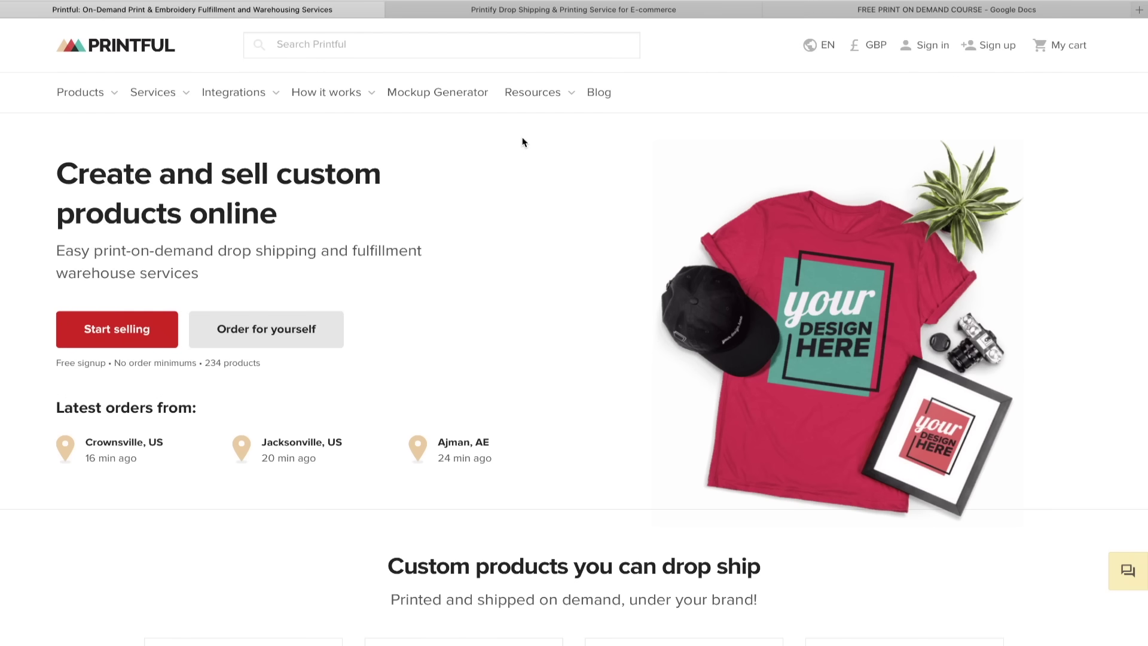
- Look through the custom drop-ship product categories and prices on Printful's homepage
mouse_move(102, 98)
scroll(688, 192, down, 1)
scroll(711, 236, down, 8)
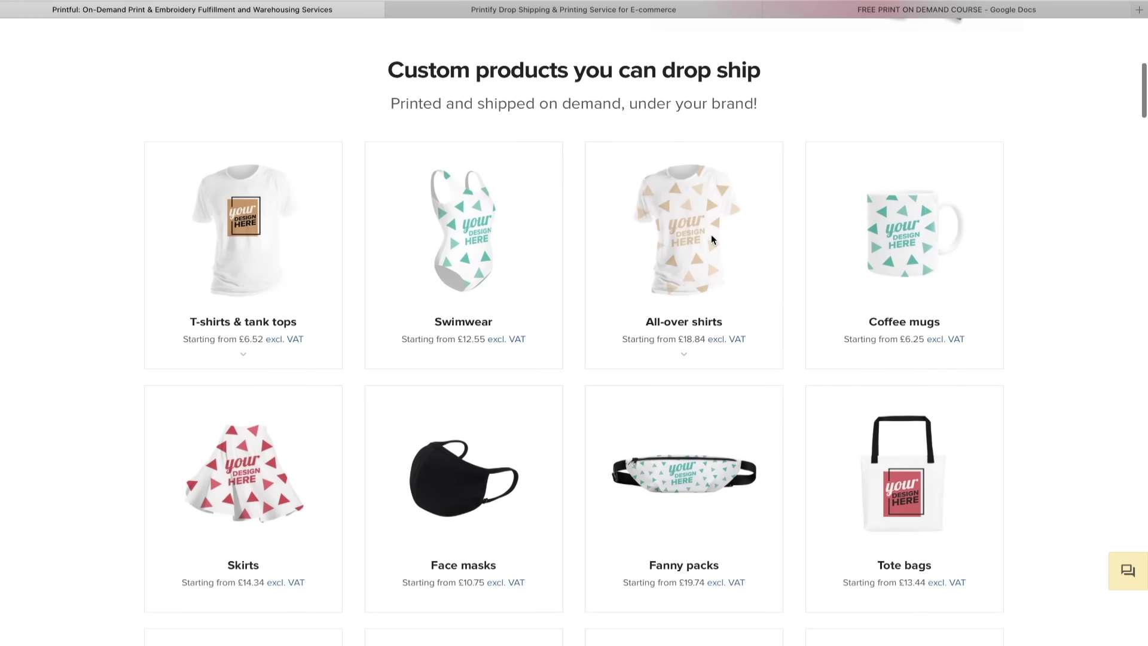
mouse_move(749, 296)
scroll(1017, 333, down, 10)
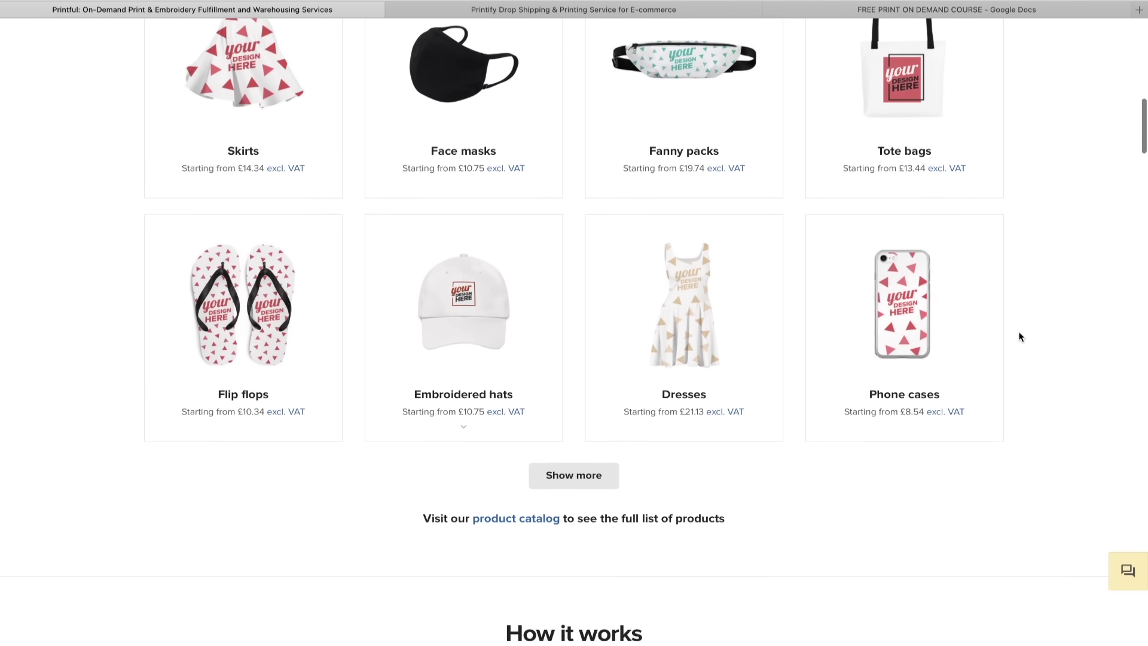
scroll(1019, 337, up, 18)
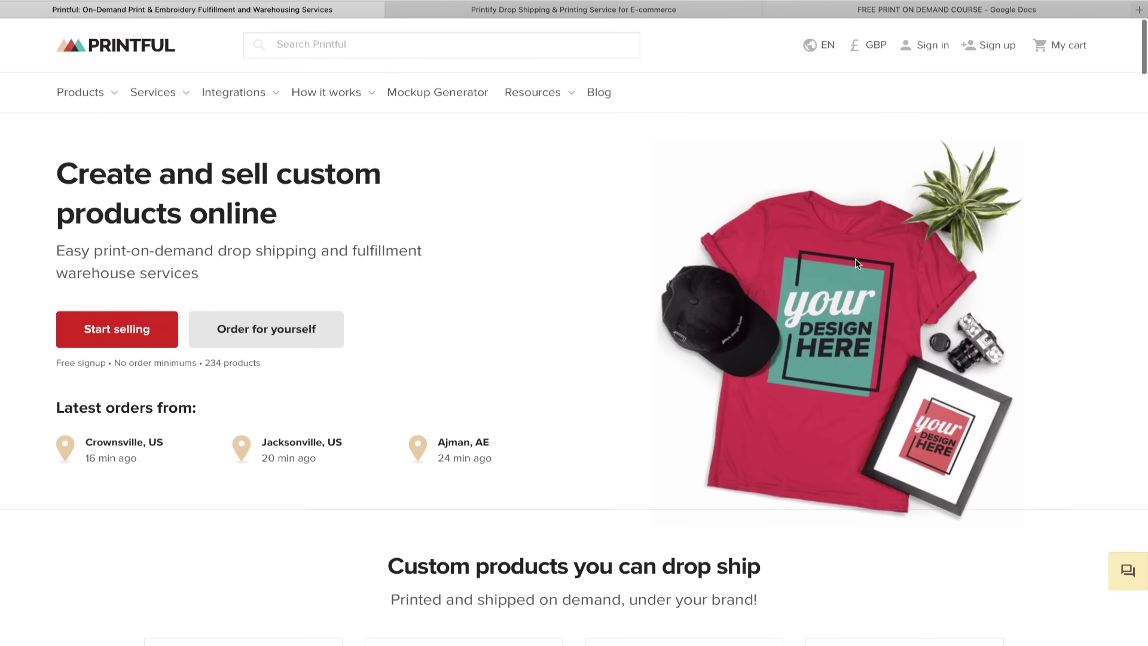
click(88, 96)
- Close the Printful page and look over the product categories on Printify's homepage
key(super+w)
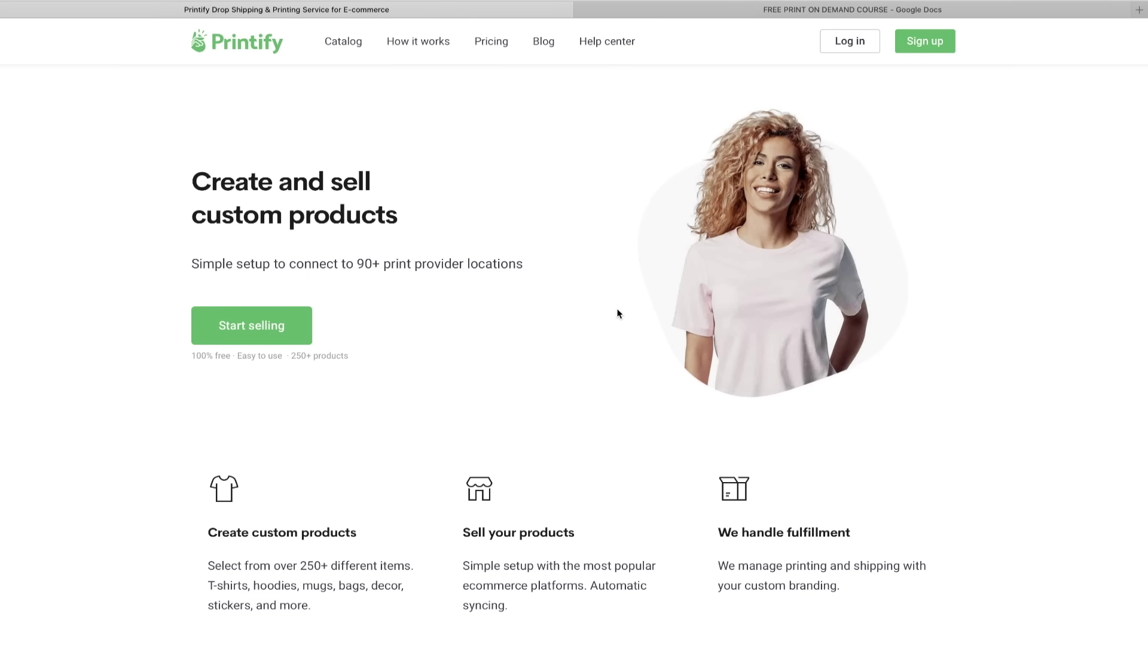
scroll(618, 313, down, 10)
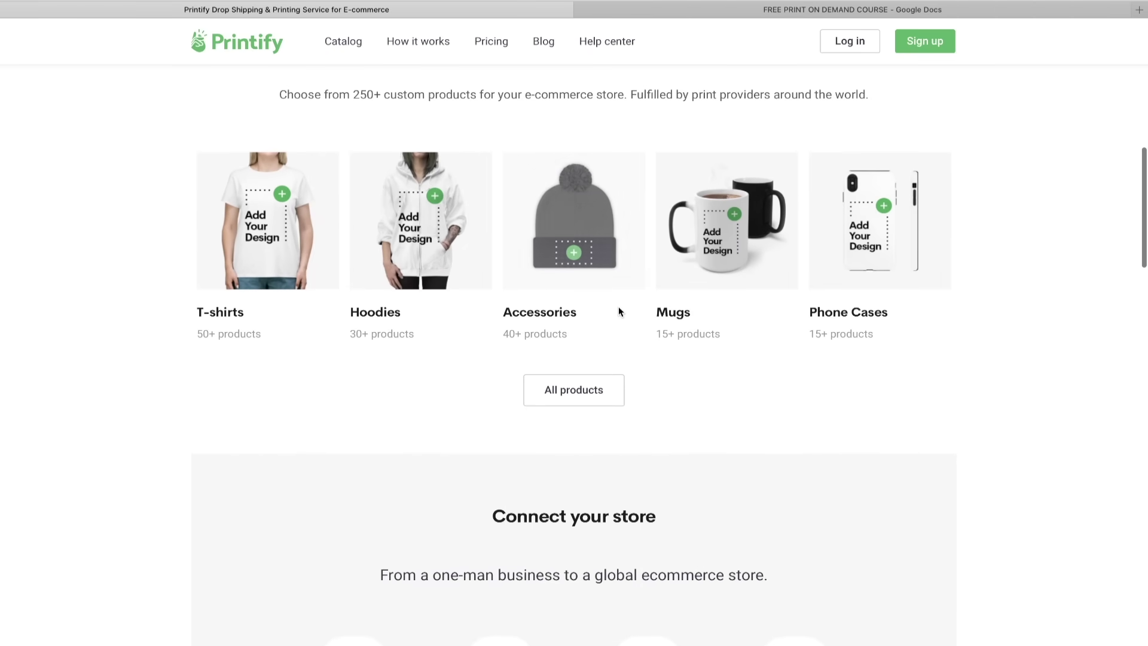
scroll(618, 311, up, 10)
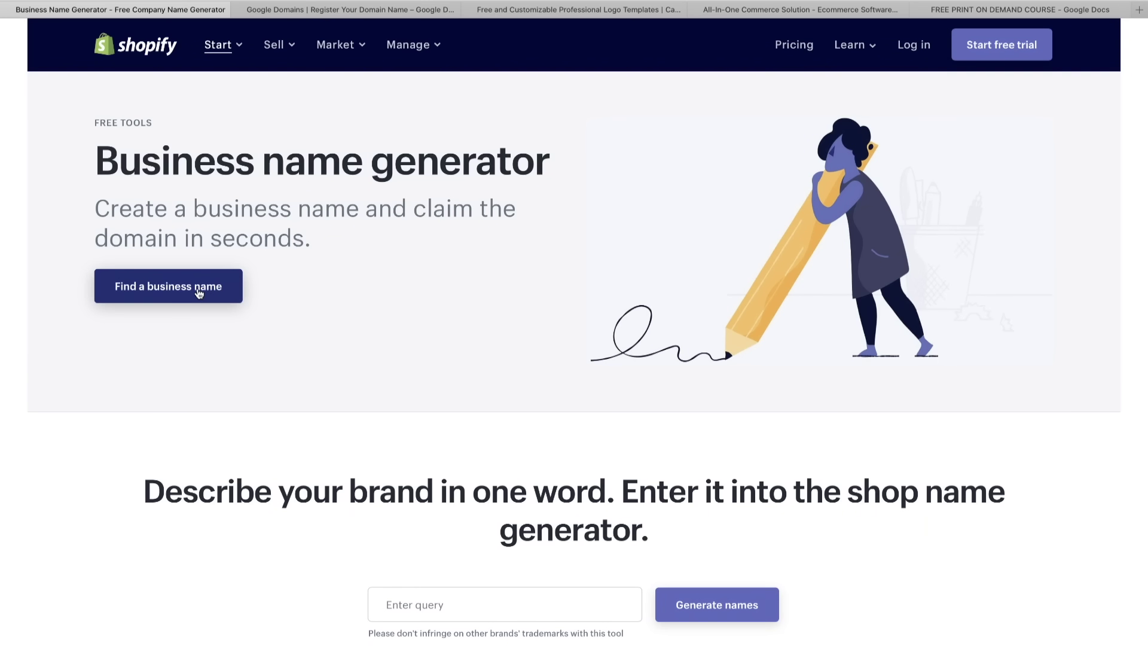
- Generate business names for "entrepreneur clothing" in Shopify's name generator and review the suggested names
click(178, 295)
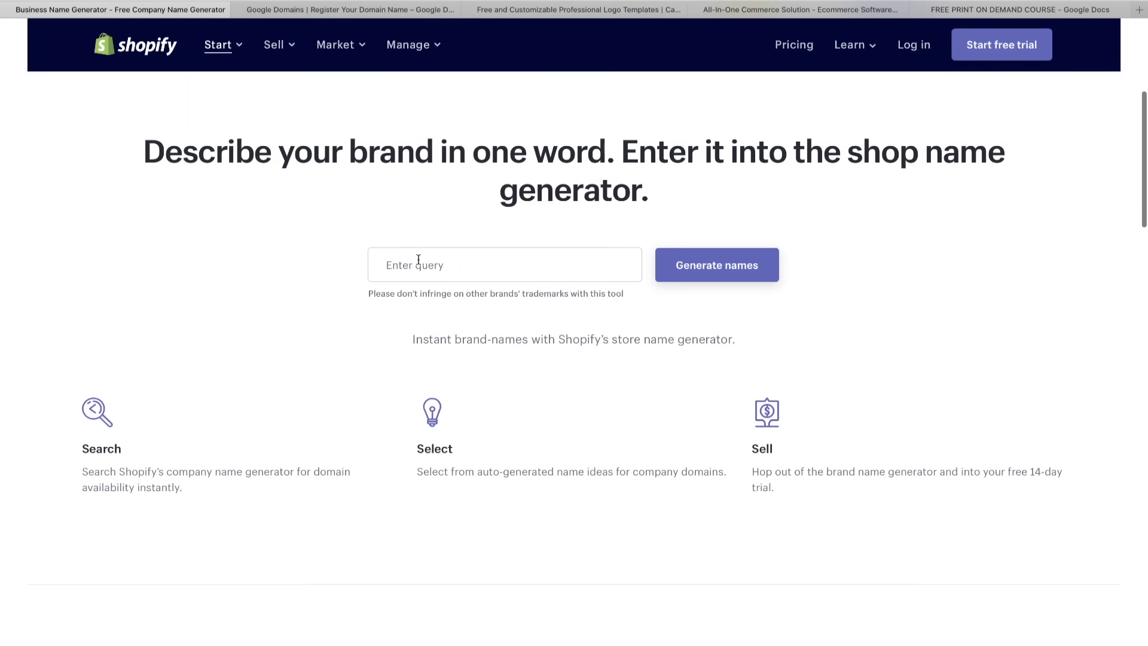
click(419, 259)
text(en)
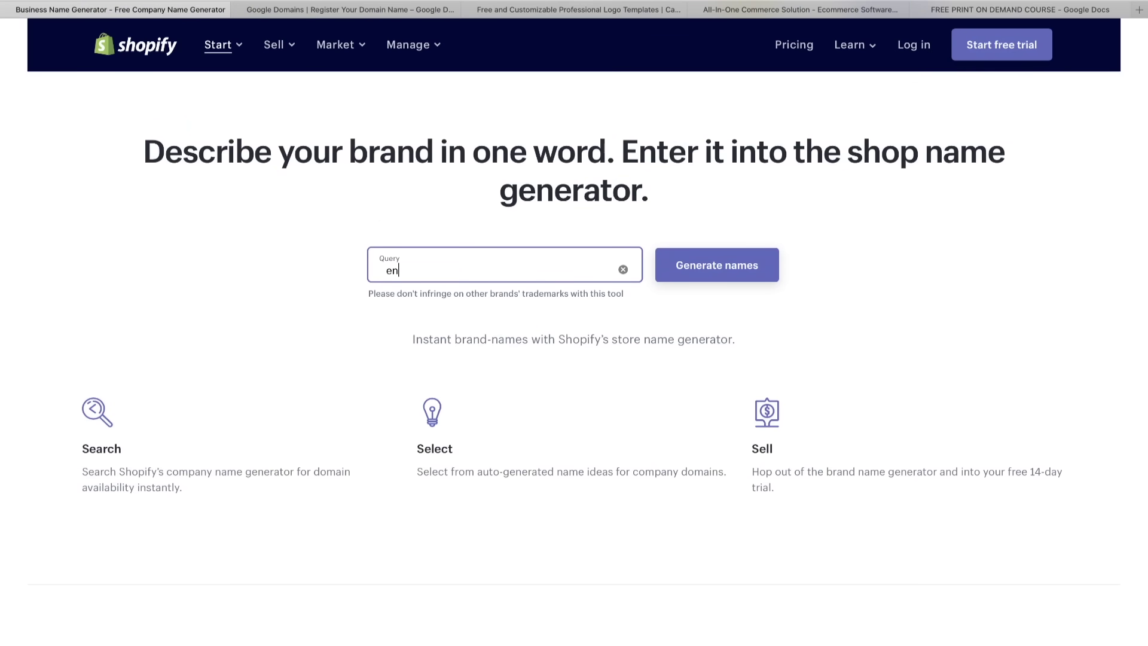
click(589, 271)
key(BackSpace)
key(BackSpace)
key(BackSpace)
key(BackSpace)
key(BackSpace)
key(BackSpace)
key(BackSpace)
key(BackSpace)
key(BackSpace)
key(BackSpace)
key(BackSpace)
key(BackSpace)
key(BackSpace)
key(BackSpace)
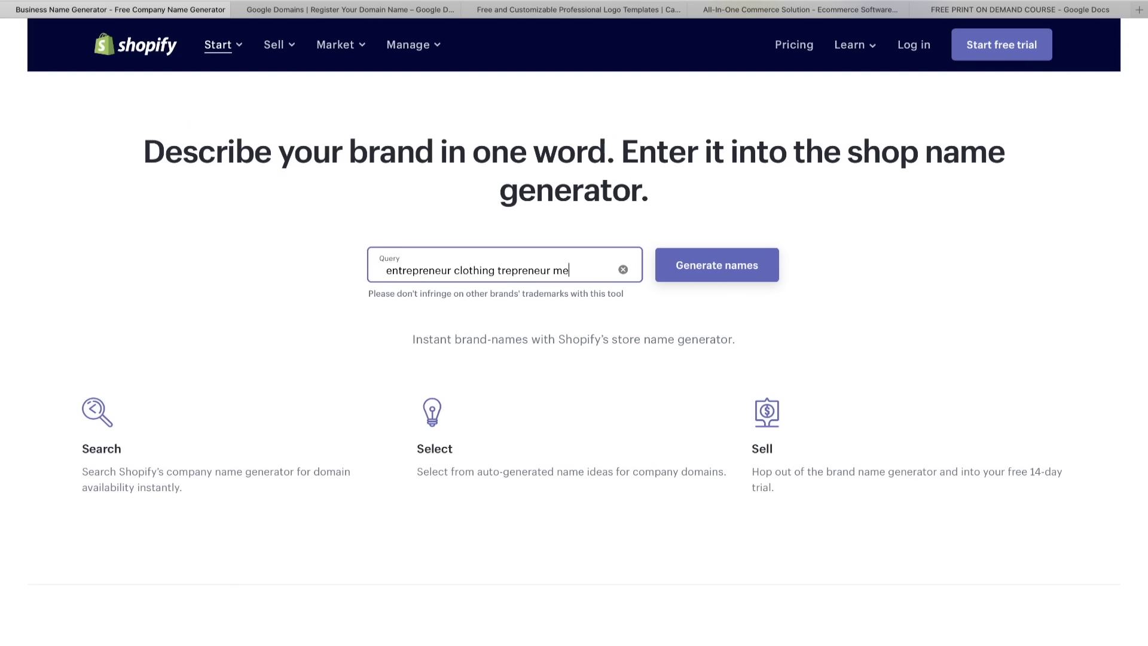
key(BackSpace)
key(BackSpace)
click(777, 264)
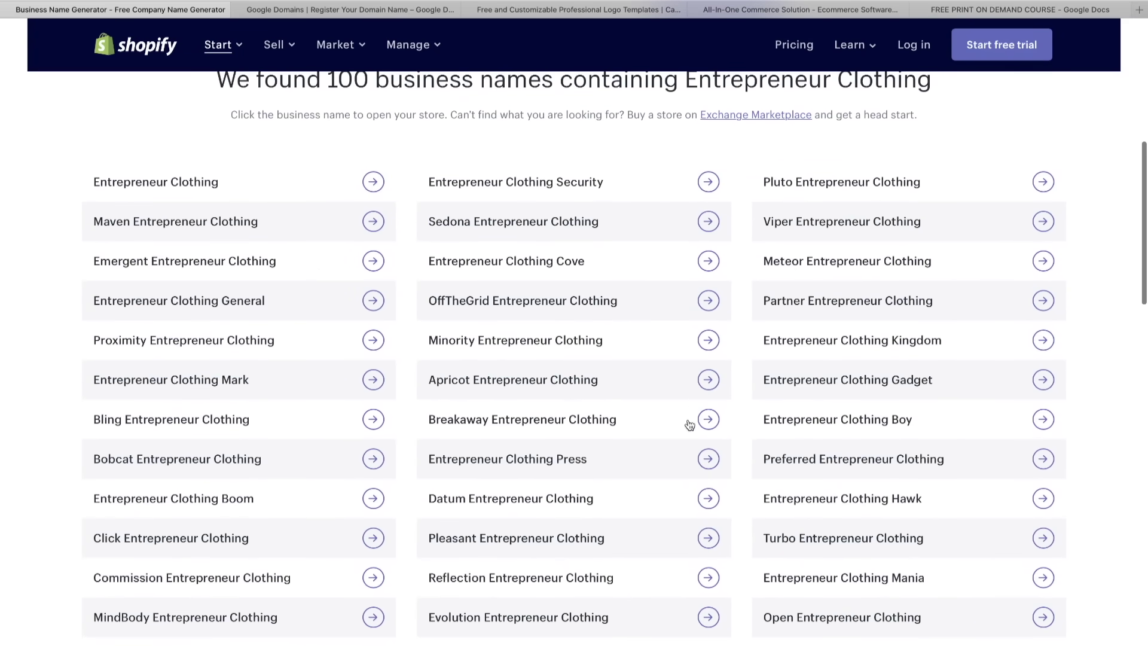
scroll(679, 530, down, 5)
scroll(676, 532, down, 2)
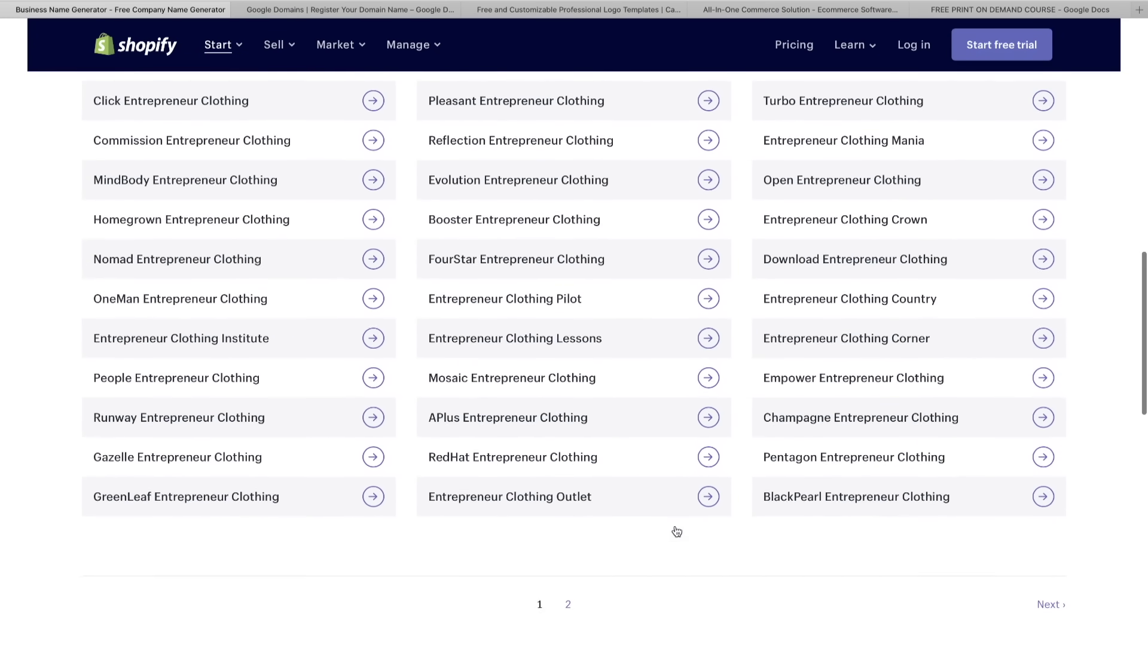
scroll(677, 532, up, 10)
scroll(677, 531, down, 2)
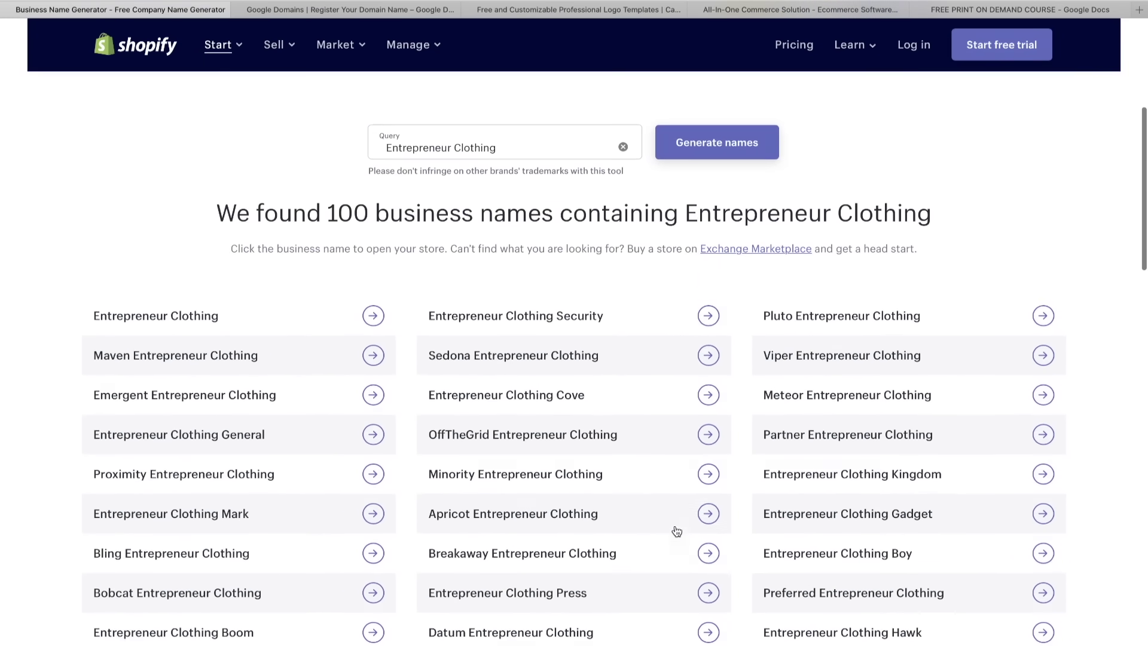
scroll(676, 531, up, 3)
- Change the name generator query to "Entrepreneur merch" and generate a new list of business names
click(530, 356)
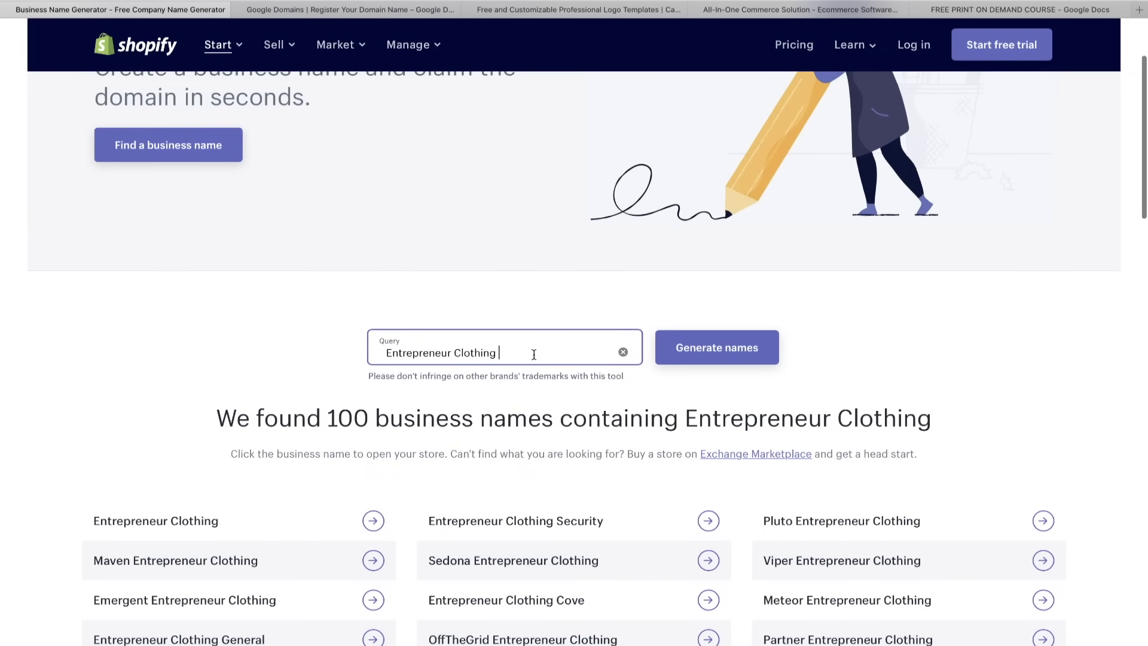
key(BackSpace)
key(BackSpace)
key(BackSpace)
key(BackSpace)
key(BackSpace)
key(BackSpace)
key(BackSpace)
key(BackSpace)
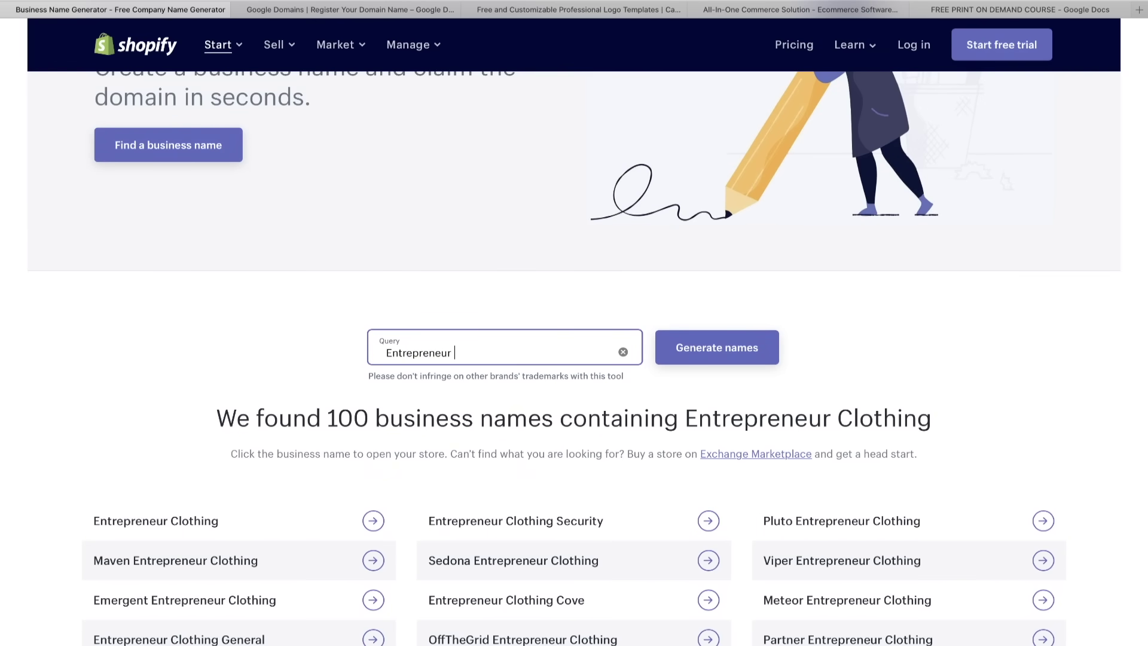
text(merch)
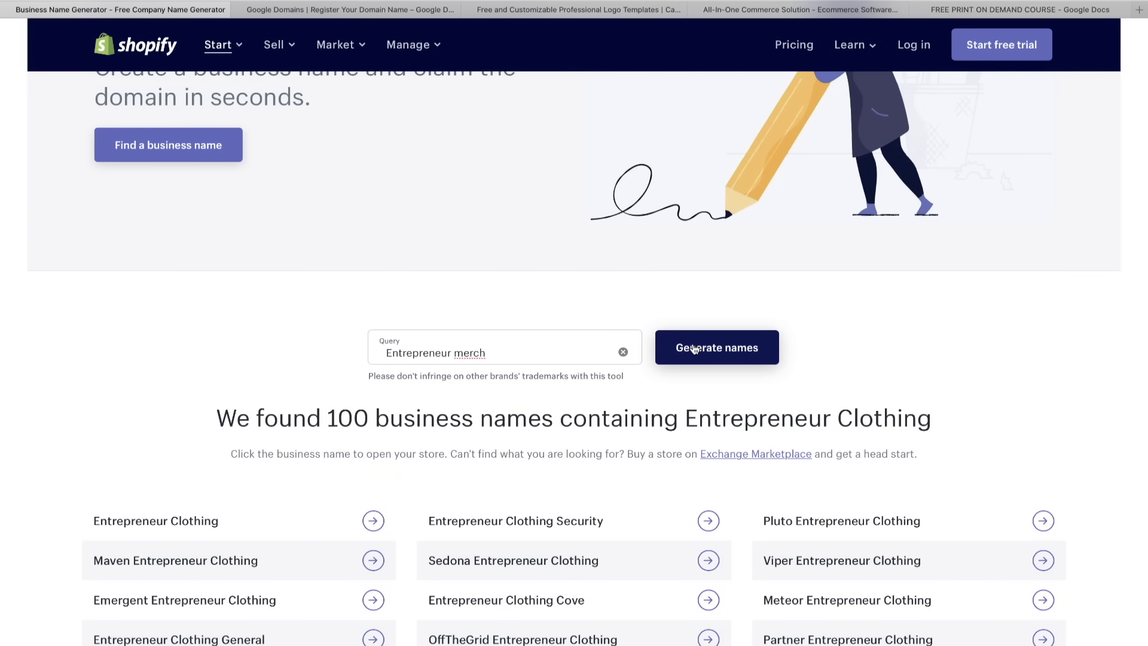
click(692, 348)
scroll(645, 372, down, 5)
scroll(645, 372, up, 10)
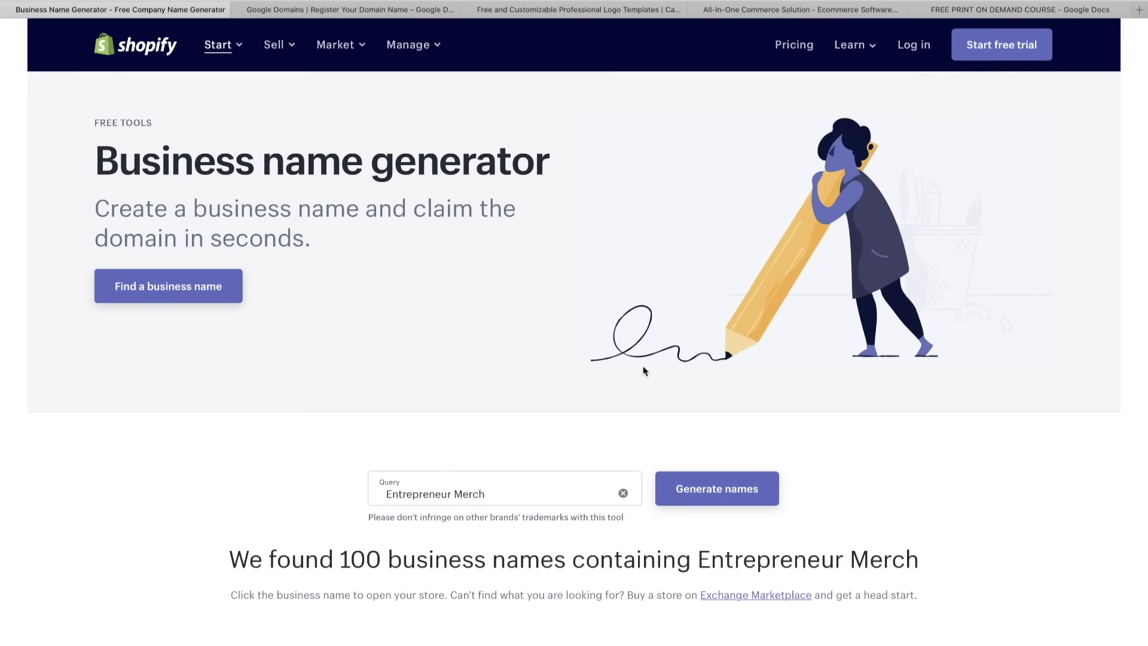
- Close the name generator and check the availability of "entrepreneur-life-style" in Google Domains
key(ctrl+w)
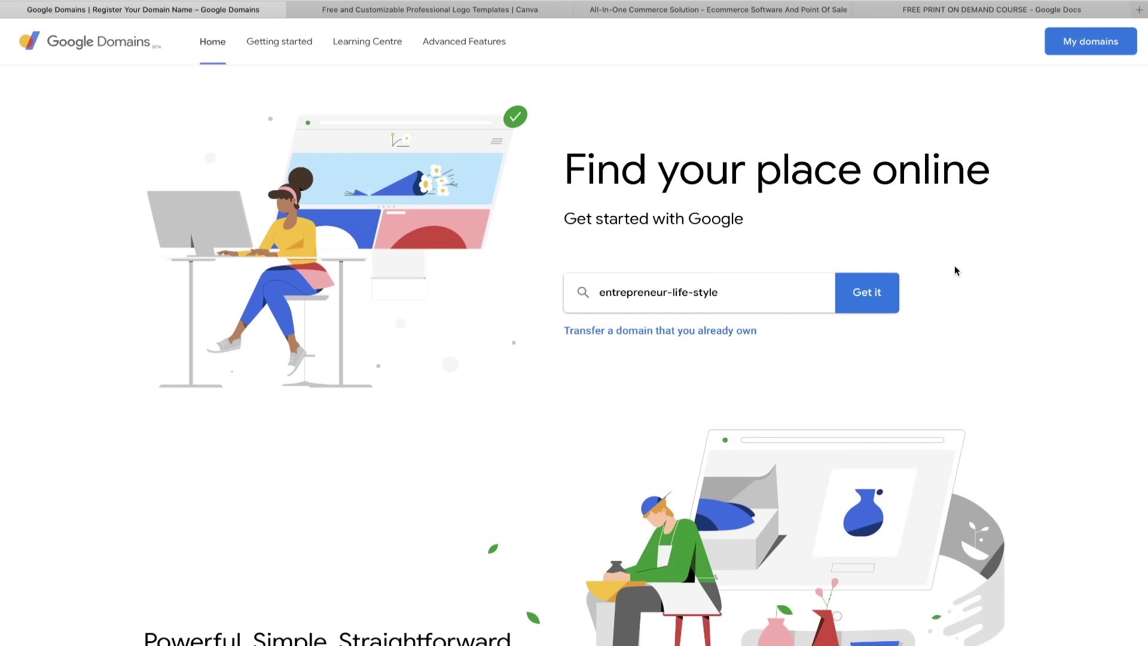
key(Return)
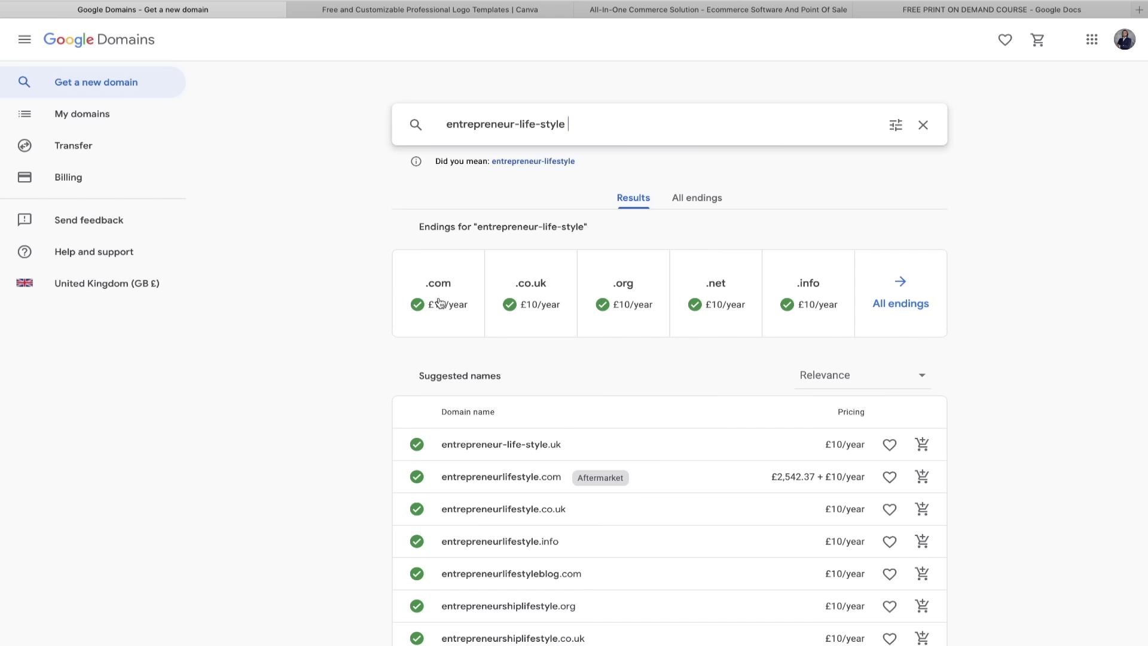
key(ctrl+w)
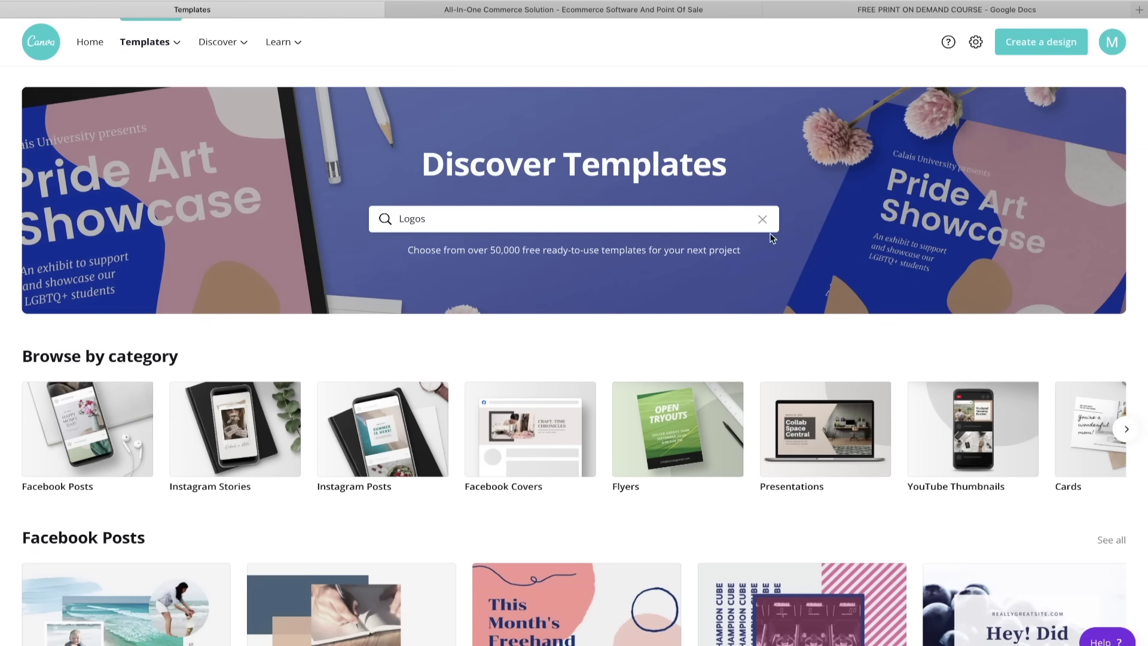
- Find logo templates in Canva and open the Black and Pink Gaming Logo template for editing
click(623, 225)
click(551, 247)
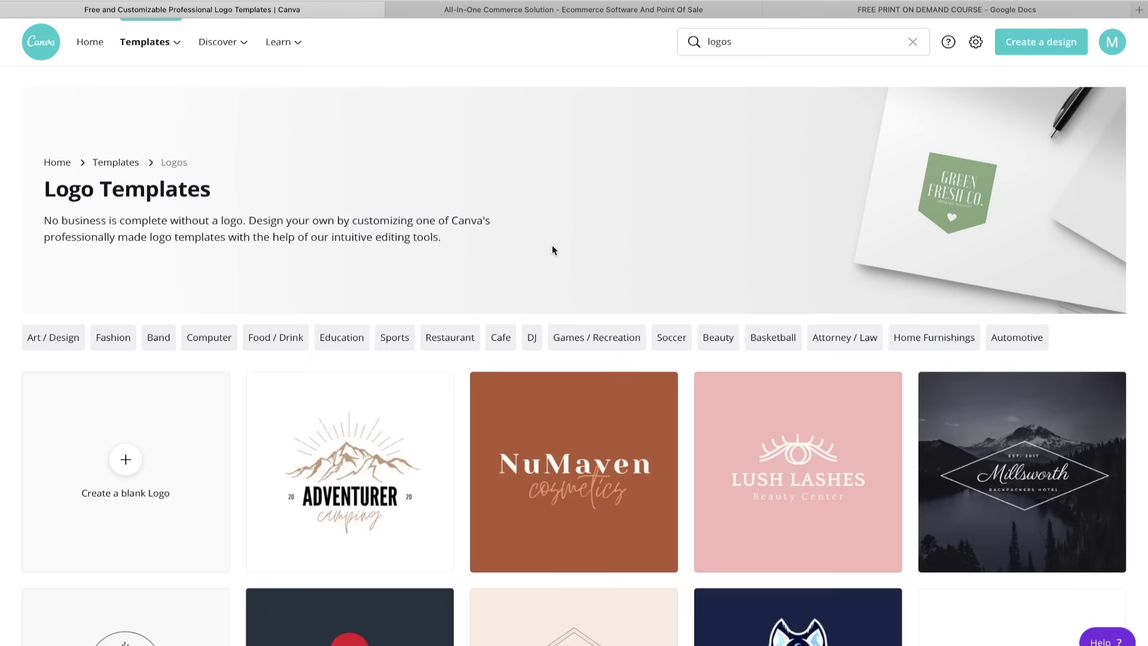
scroll(574, 365, down, 3)
scroll(573, 361, down, 10)
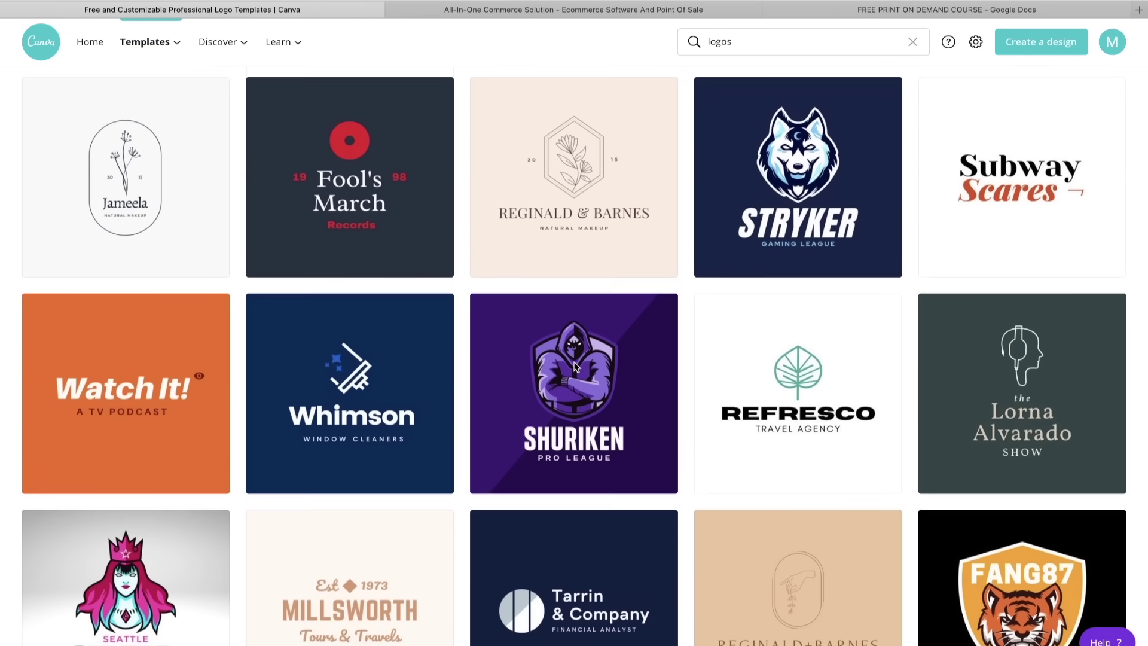
scroll(575, 367, down, 12)
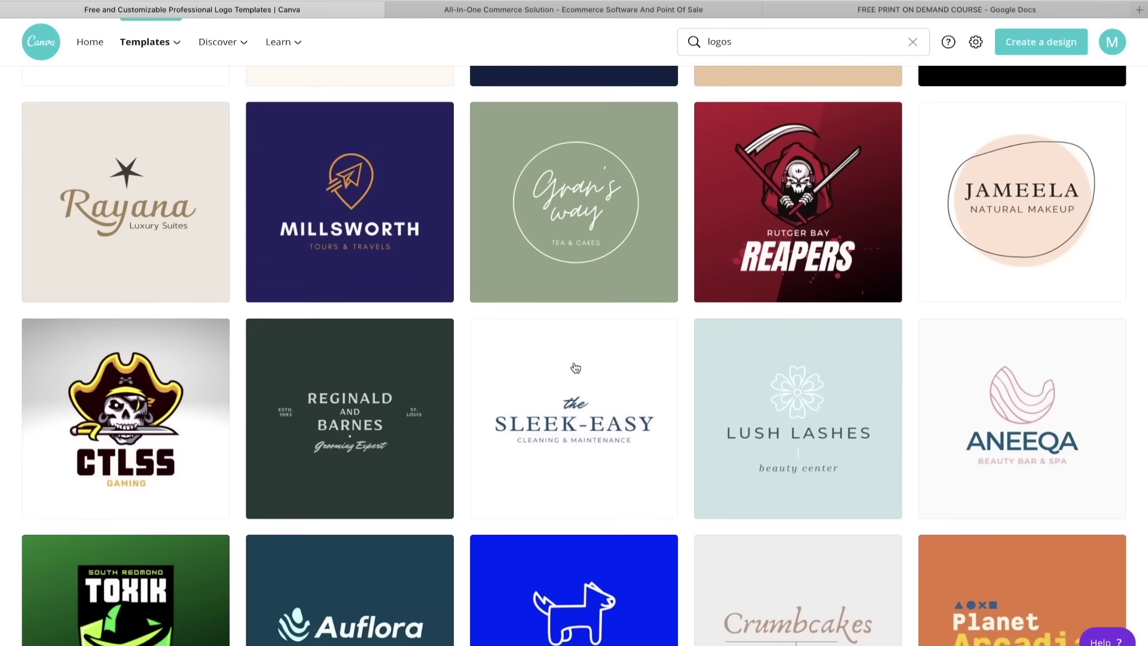
scroll(575, 367, up, 9)
scroll(576, 367, up, 10)
scroll(568, 329, down, 8)
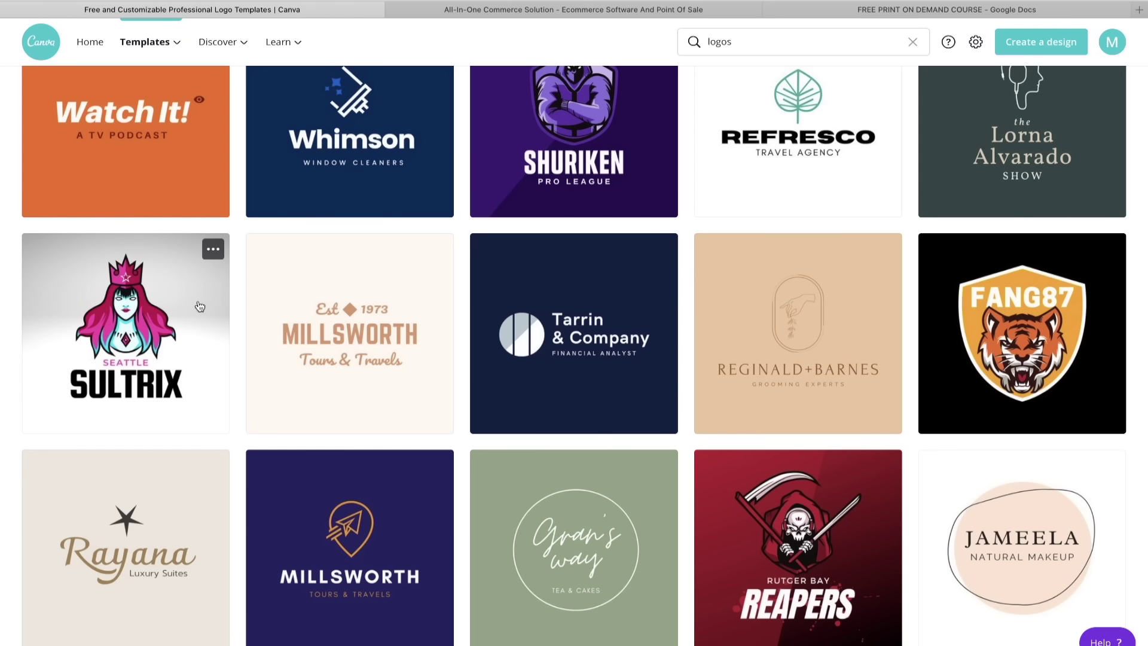
click(139, 319)
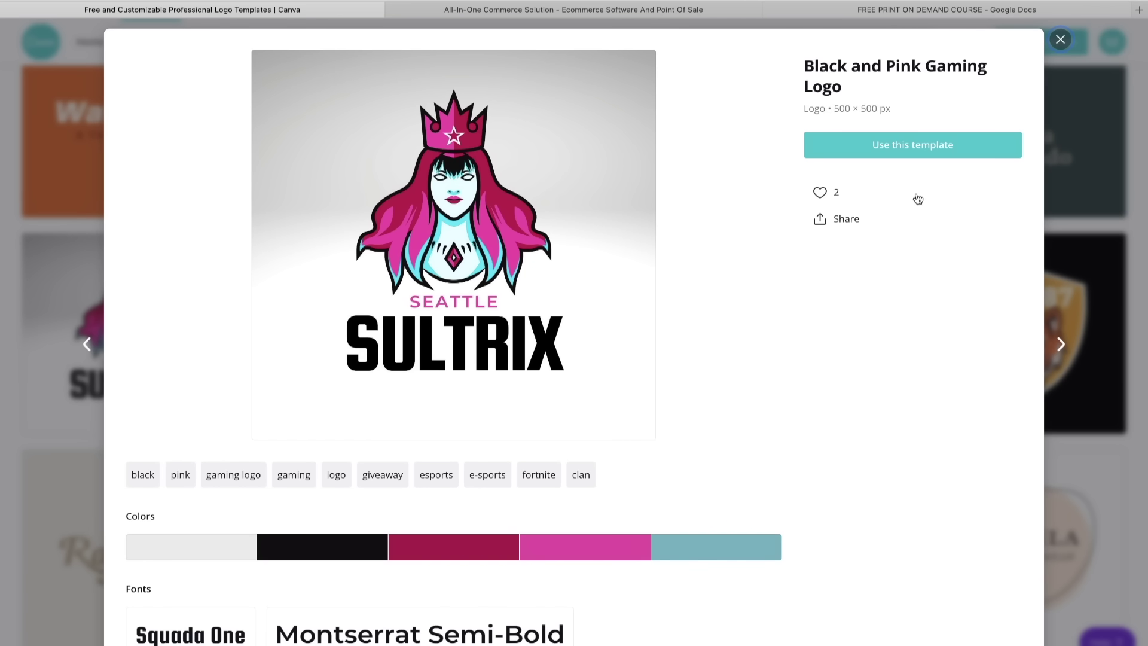
click(927, 149)
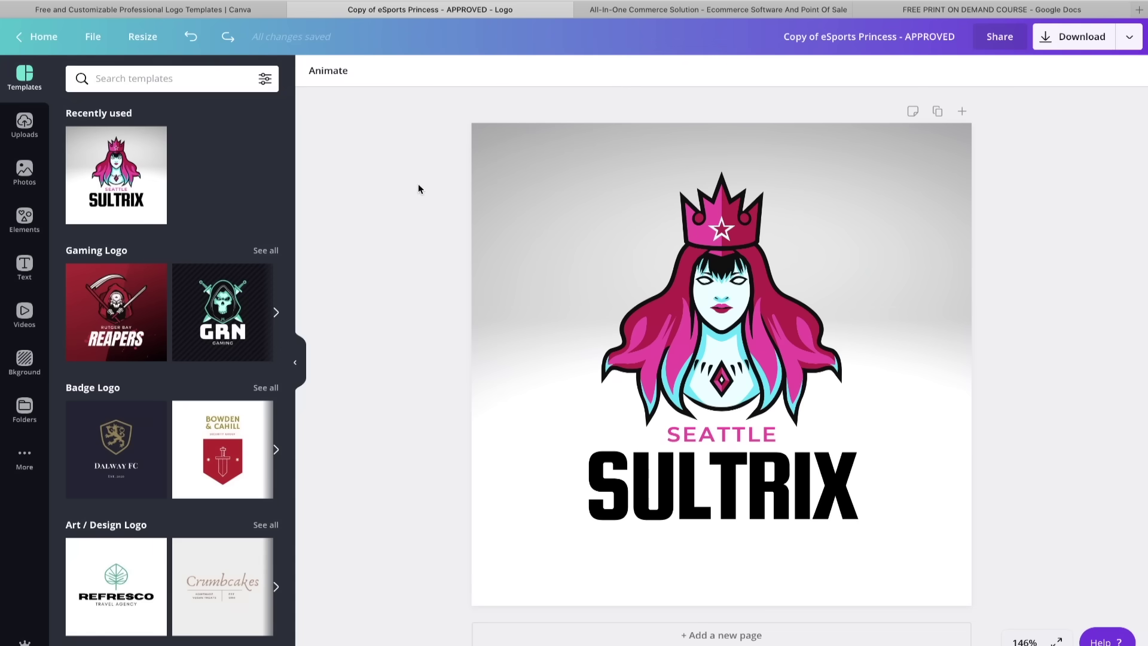
- Delete the logo's grey background image and replace its two text lines with "ENTREPRENEUR" and "LIFESTYLE"
click(529, 175)
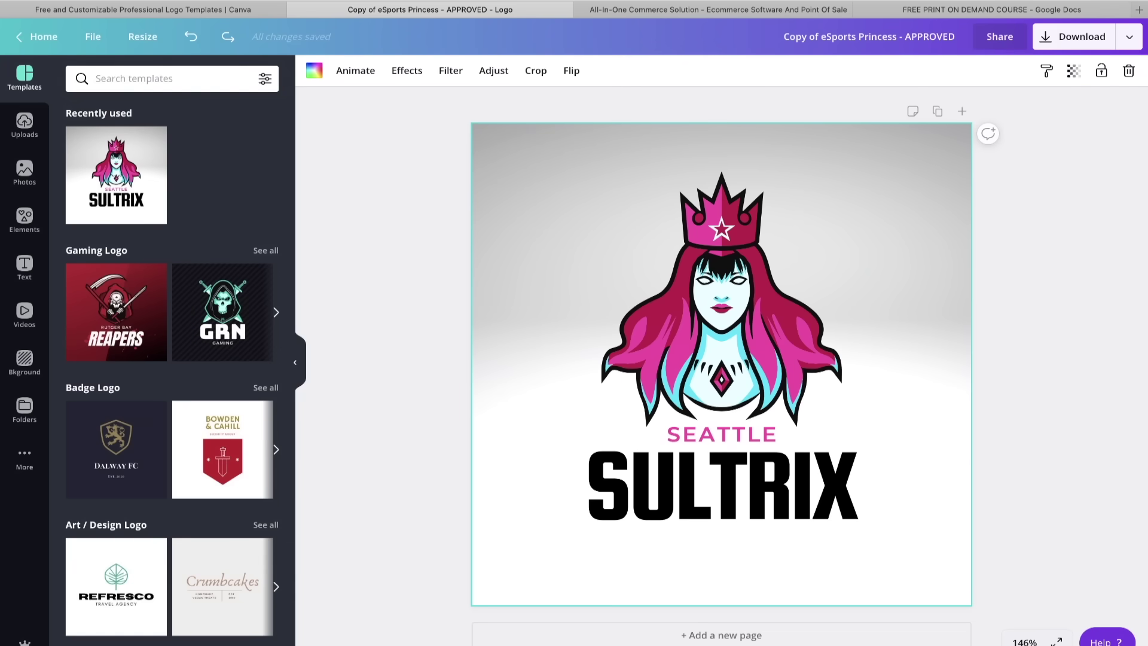
key(Delete)
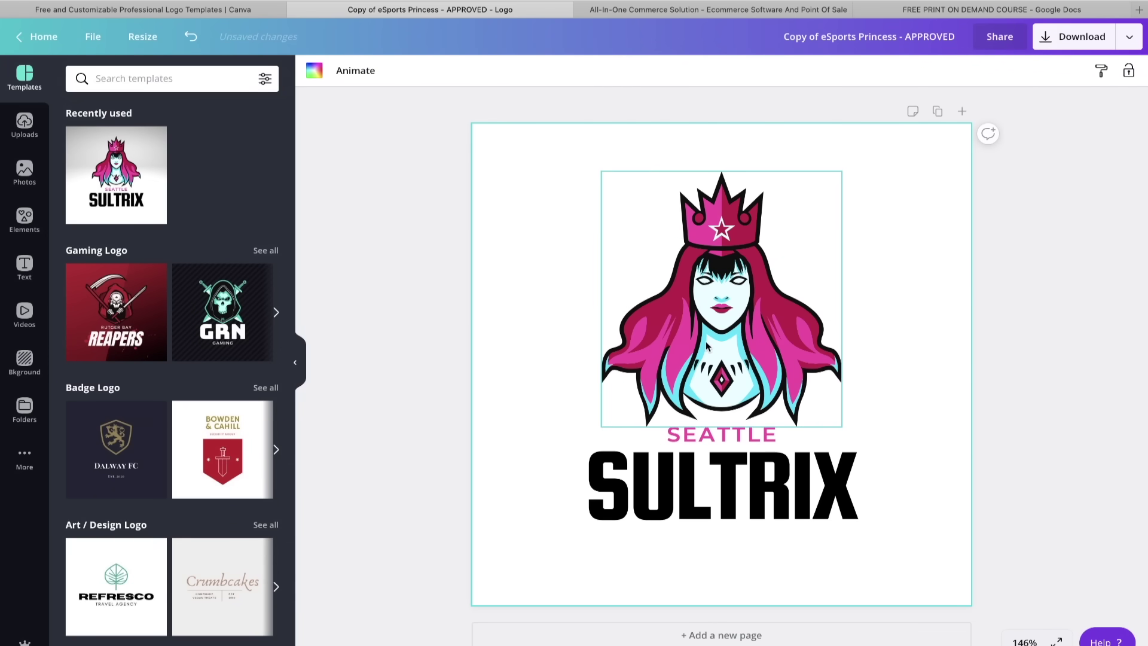
click(732, 471)
drag(875, 495, 594, 471)
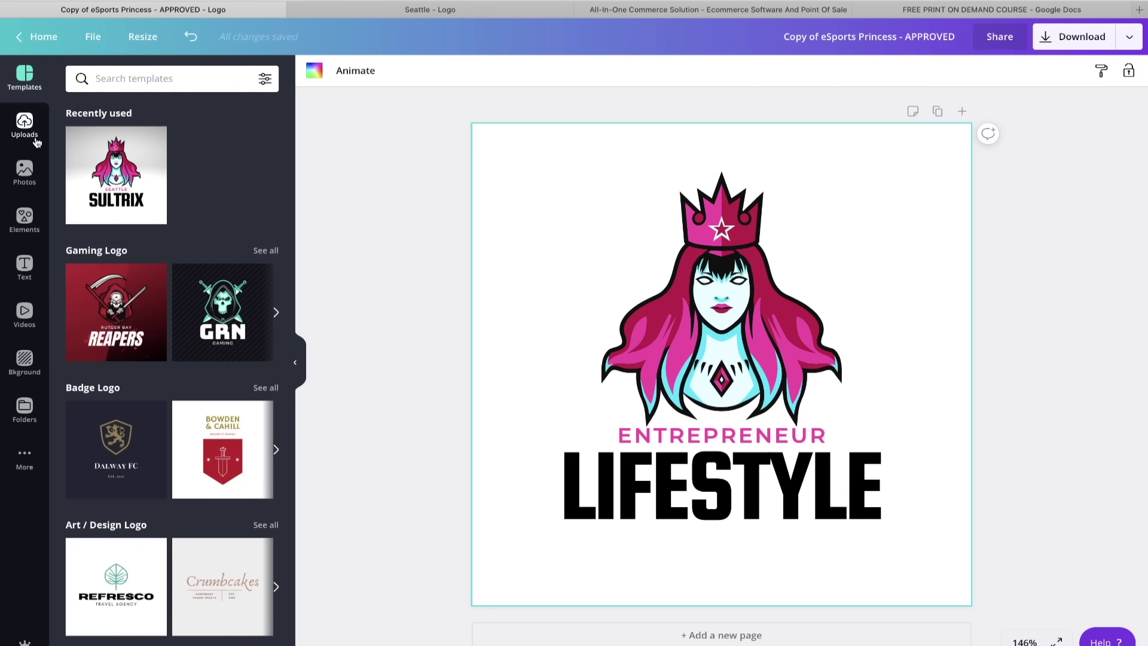
- Search the elements for "boss" and add the bearded businessman in a dark suit to the logo
click(23, 220)
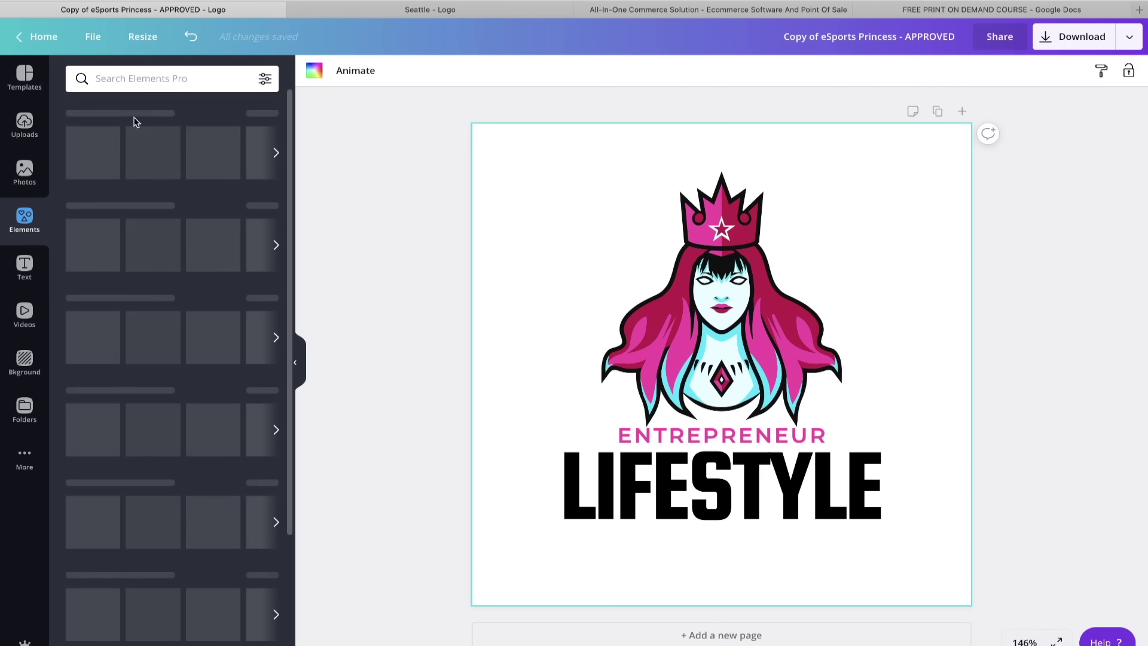
click(139, 79)
text(B)
click(102, 137)
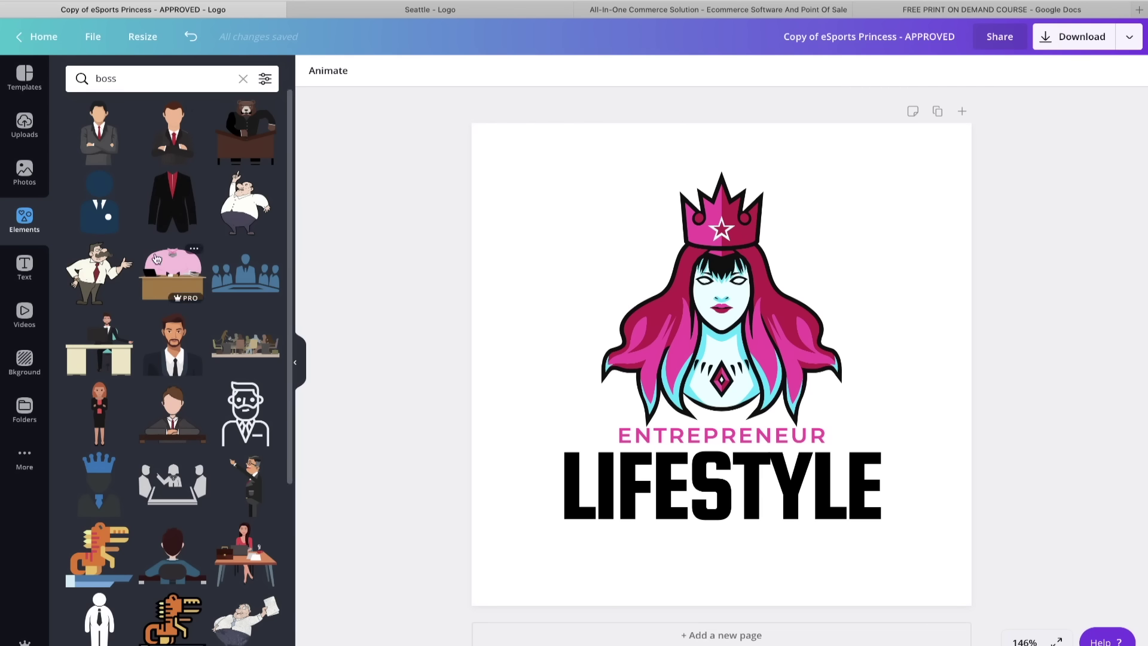
mouse_move(183, 374)
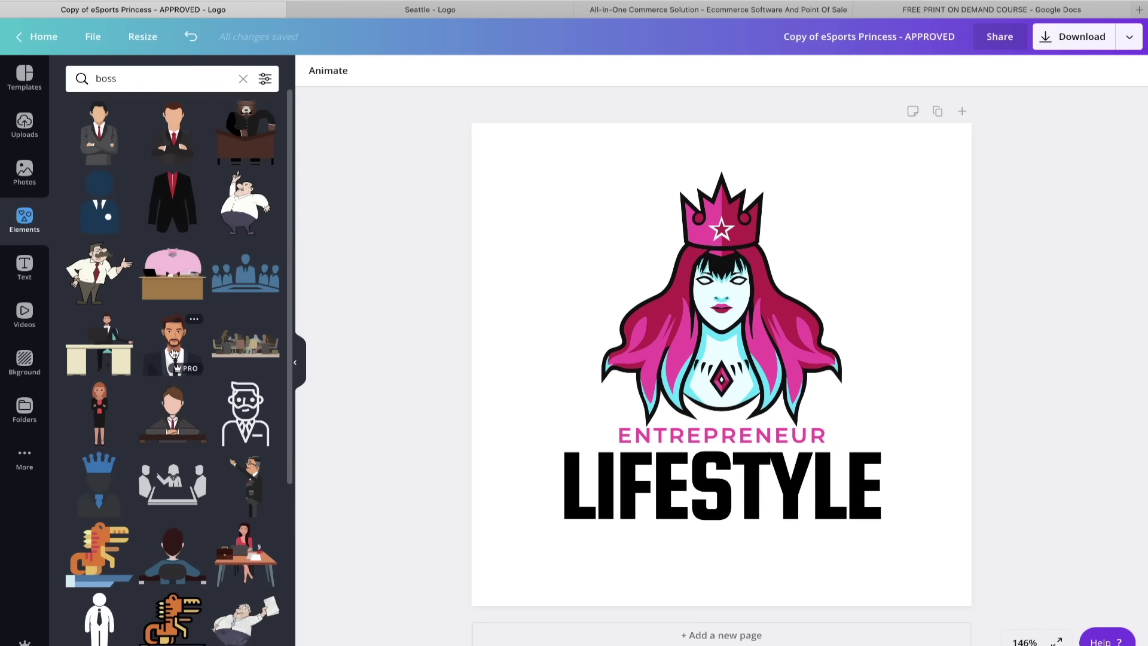
drag(174, 353, 597, 469)
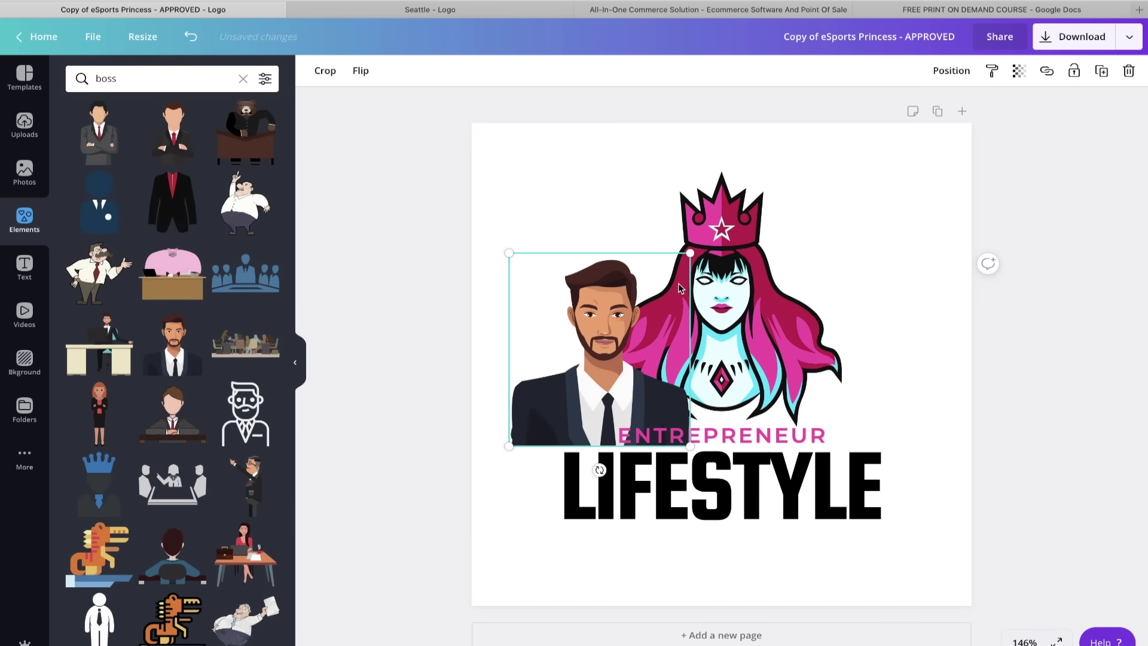
- Delete the crowned, pink-haired woman graphic and centre the businessman above the ENTREPRENEUR text
click(758, 251)
key(Delete)
drag(669, 287, 719, 286)
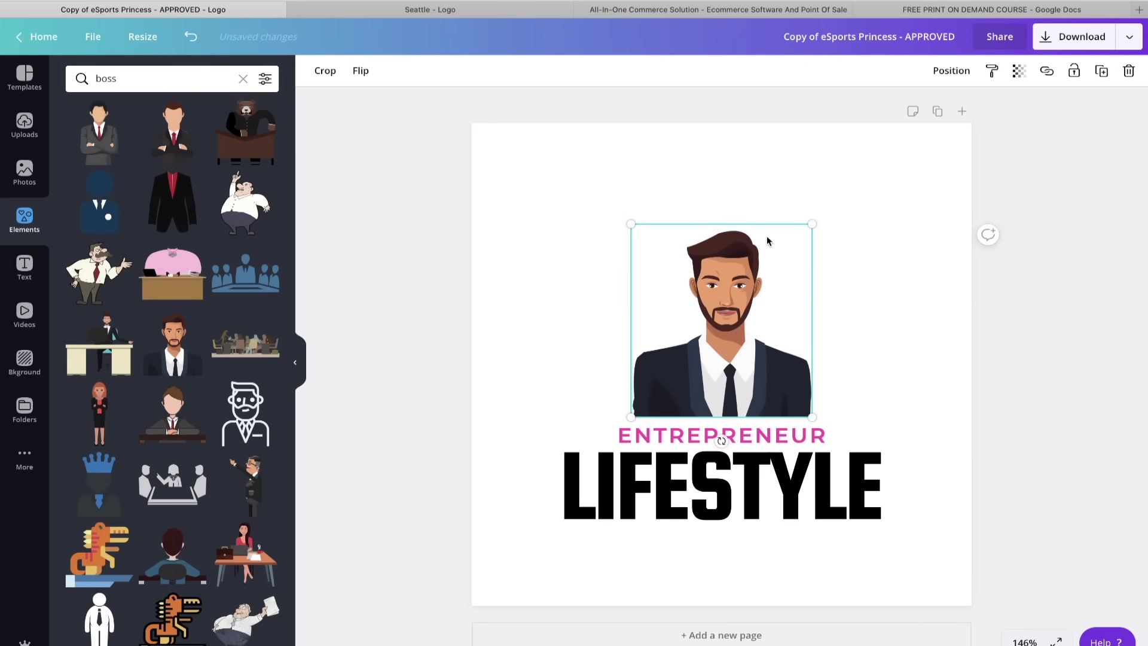
- Enlarge the businessman graphic to about the width of the ENTREPRENEUR text and centre it directly above
drag(836, 214, 908, 138)
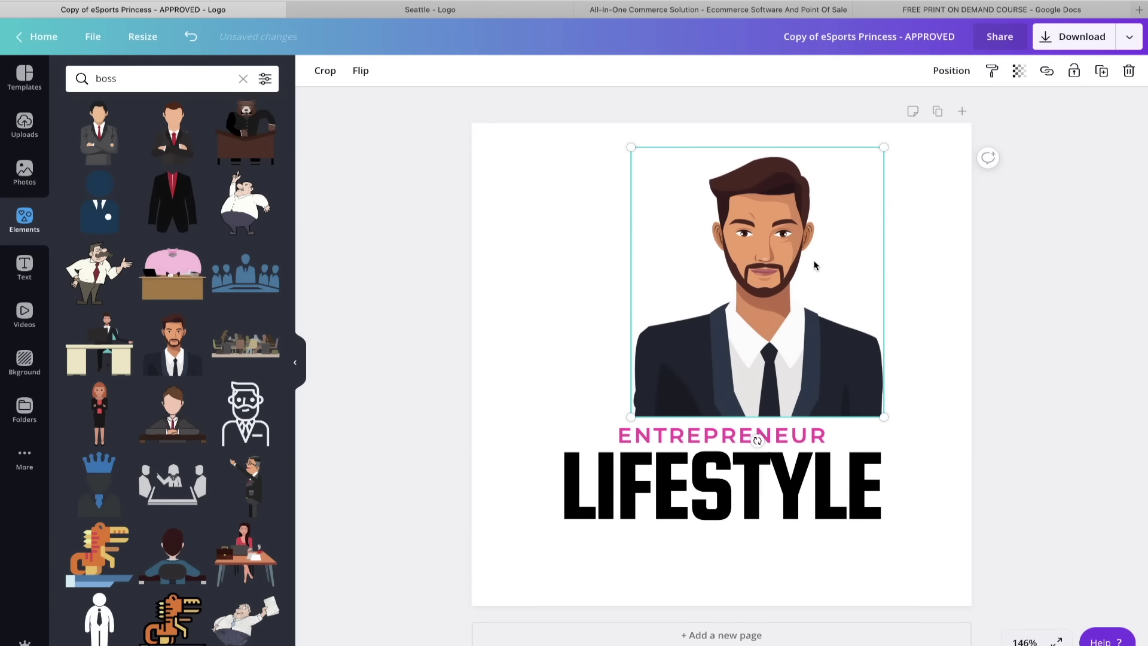
drag(815, 264, 787, 261)
drag(858, 147, 821, 186)
drag(719, 322, 728, 319)
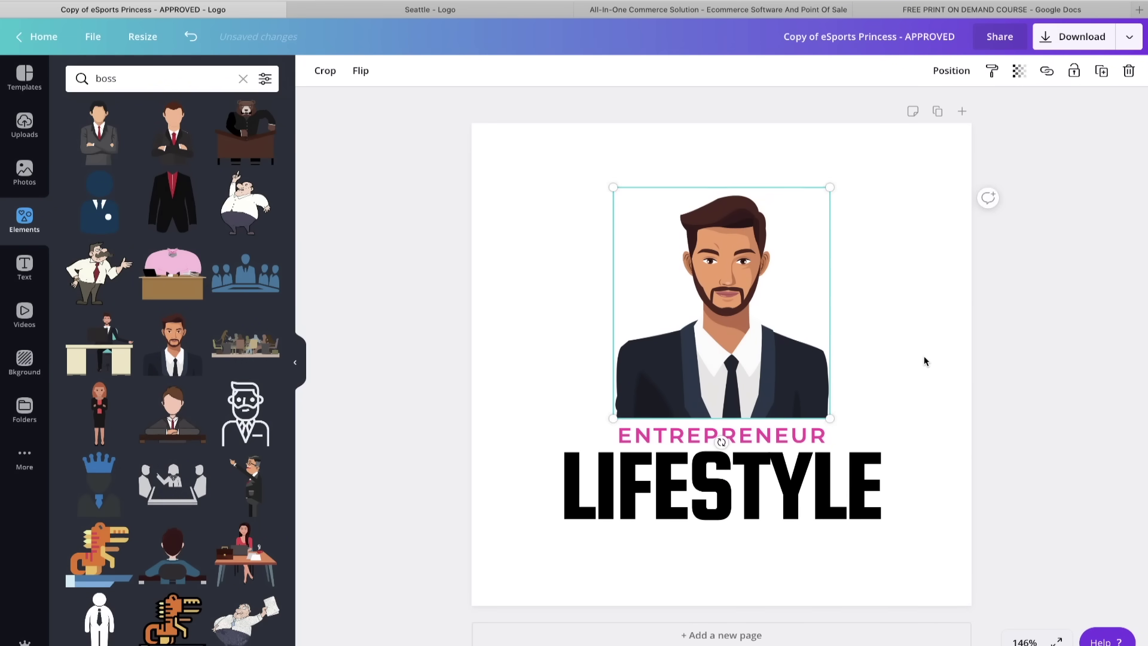
click(924, 360)
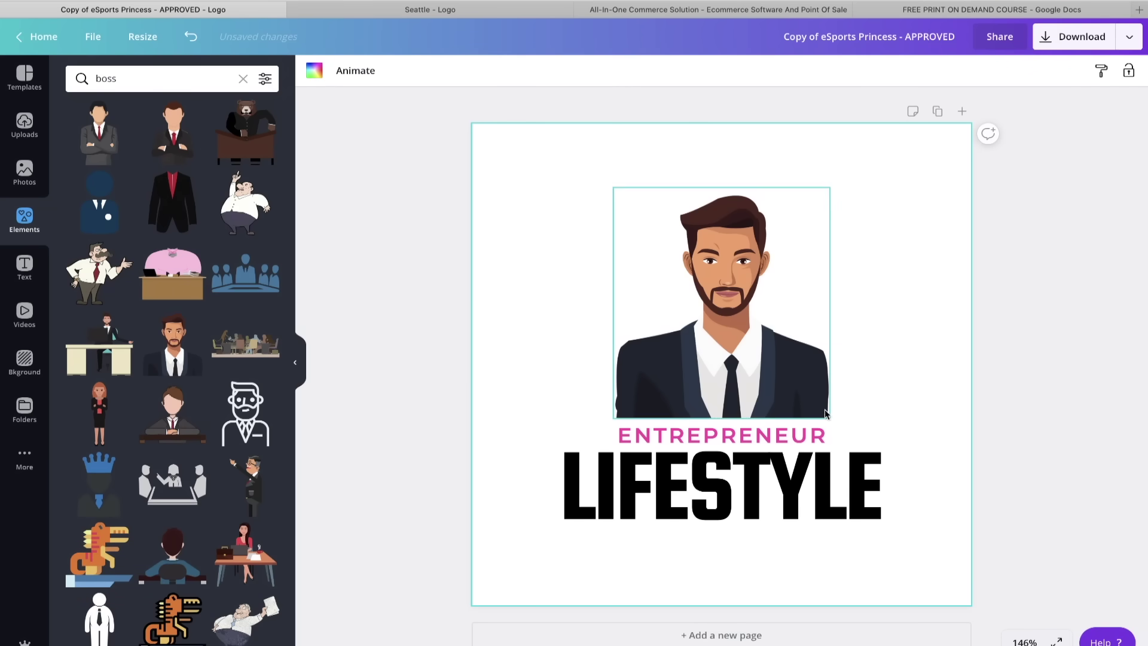
click(797, 437)
drag(840, 441, 696, 438)
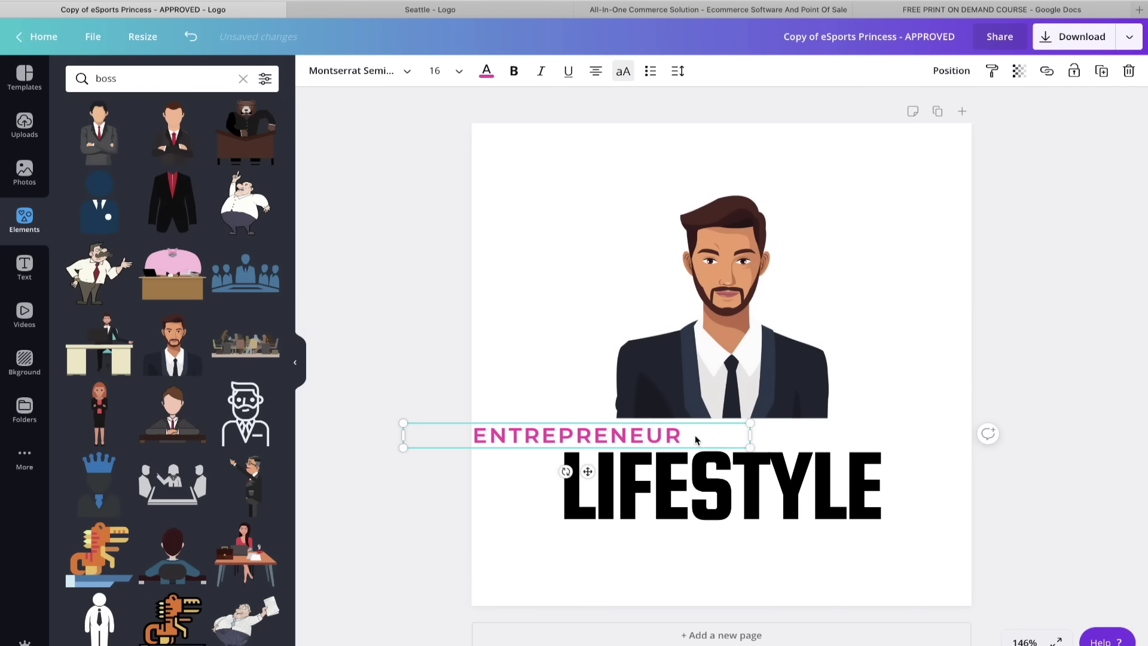
key(super+z)
- Change the colour of the ENTREPRENEUR text to the bright red from the default colours
click(782, 417)
click(835, 432)
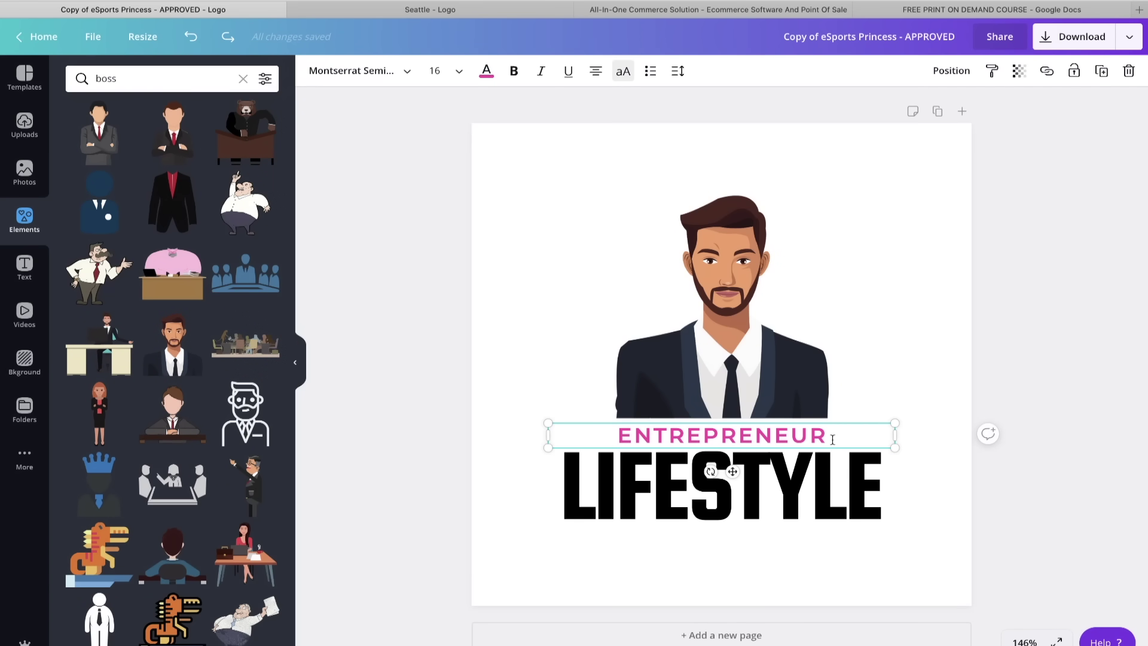
drag(834, 436, 615, 437)
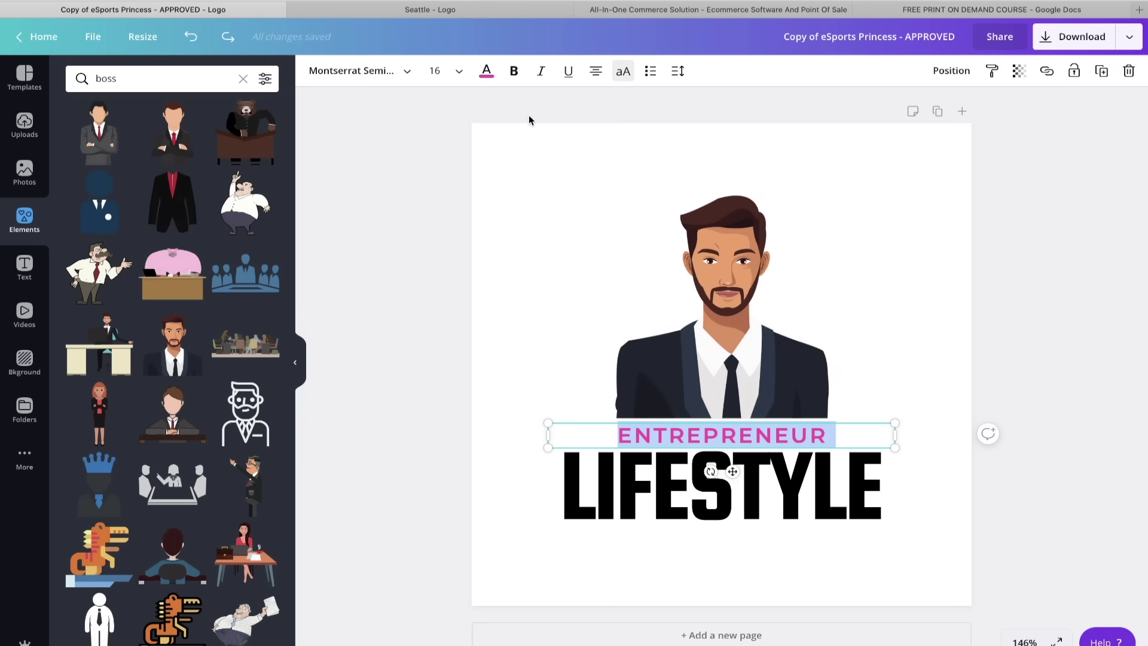
click(487, 73)
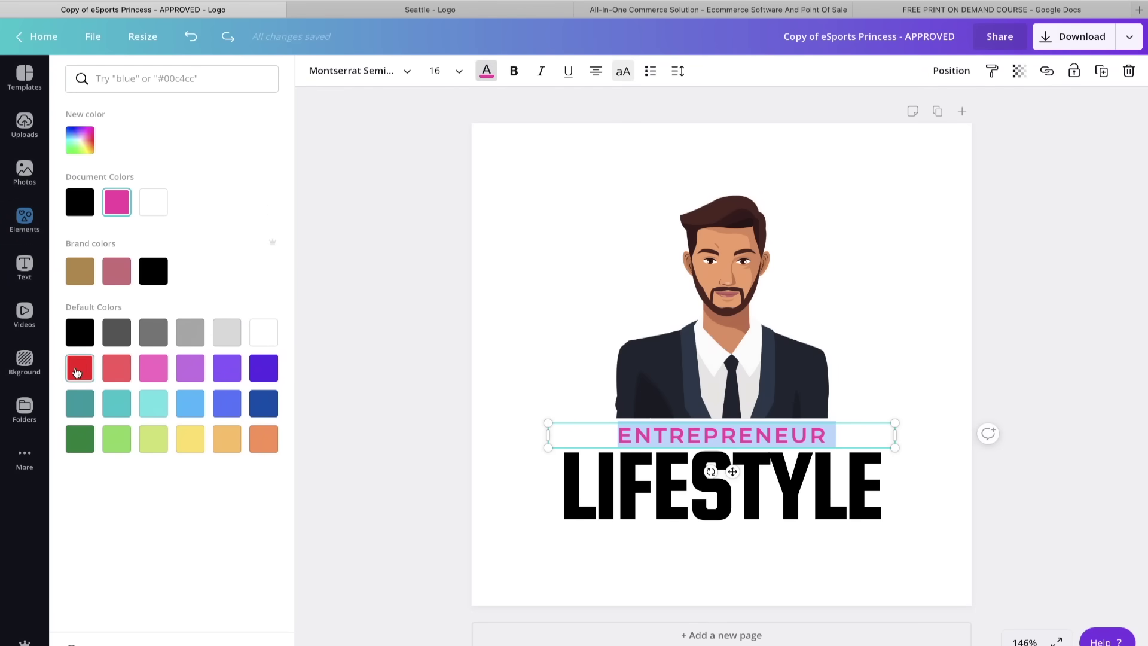
click(79, 368)
click(668, 230)
click(916, 392)
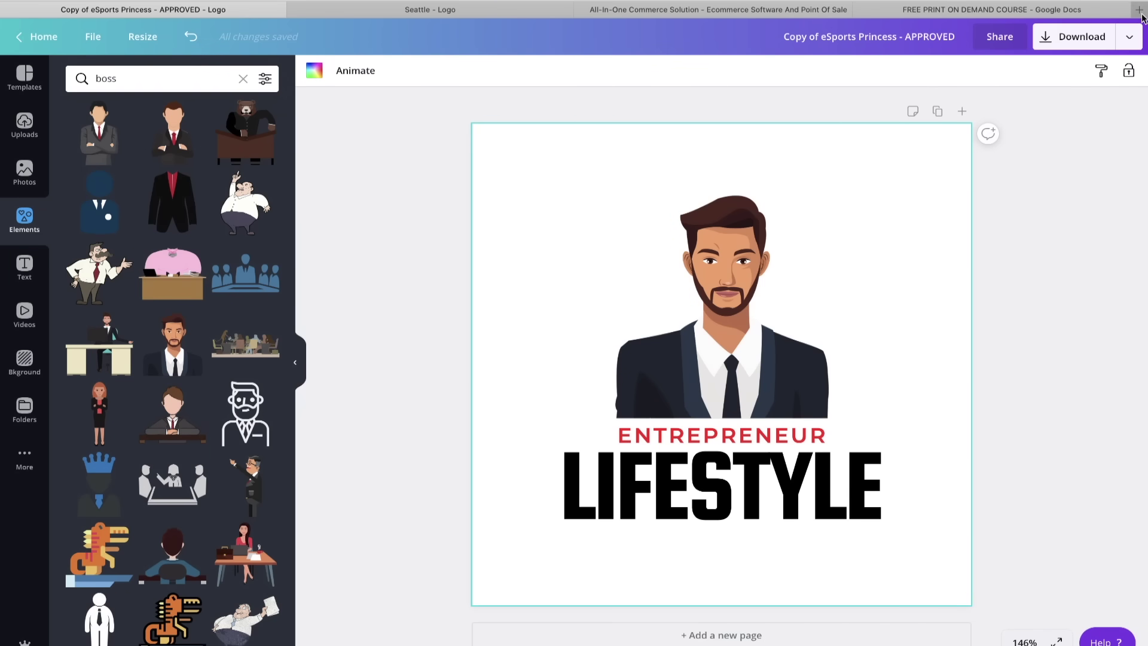
- Download the logo as a PNG with a transparent background
click(1131, 39)
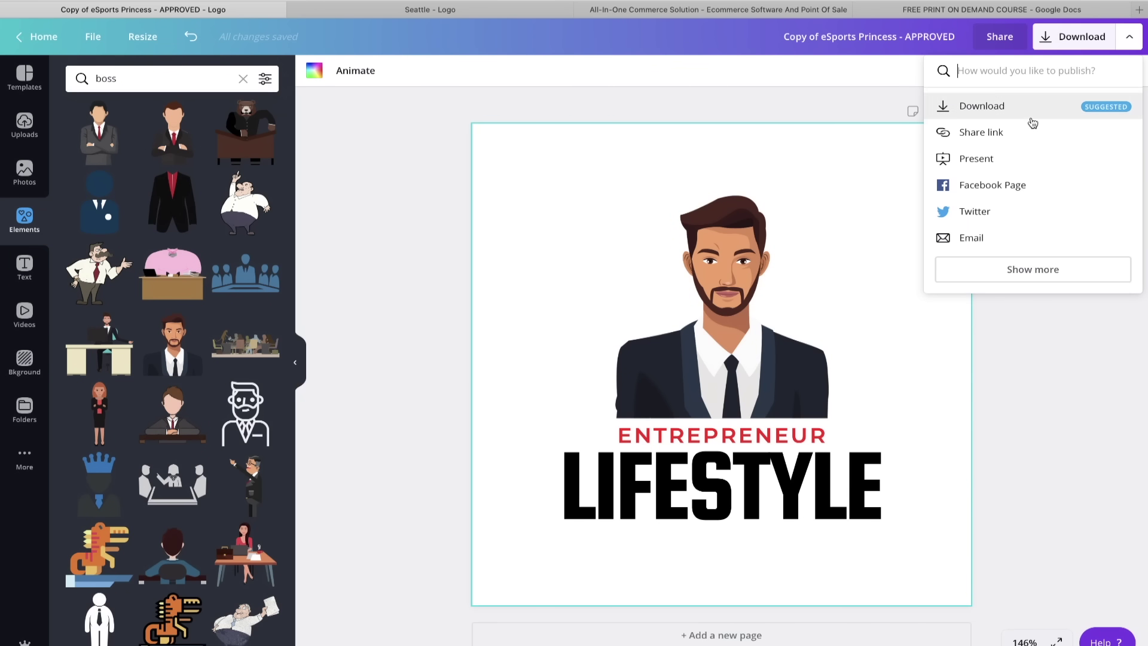
click(998, 108)
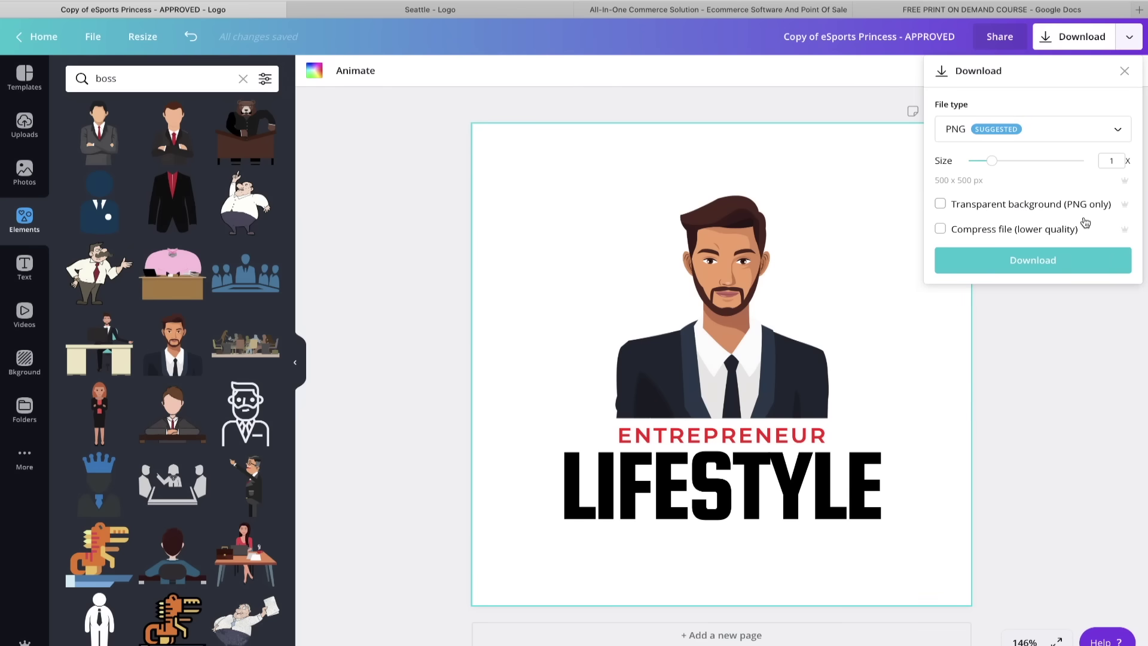
click(946, 206)
click(976, 130)
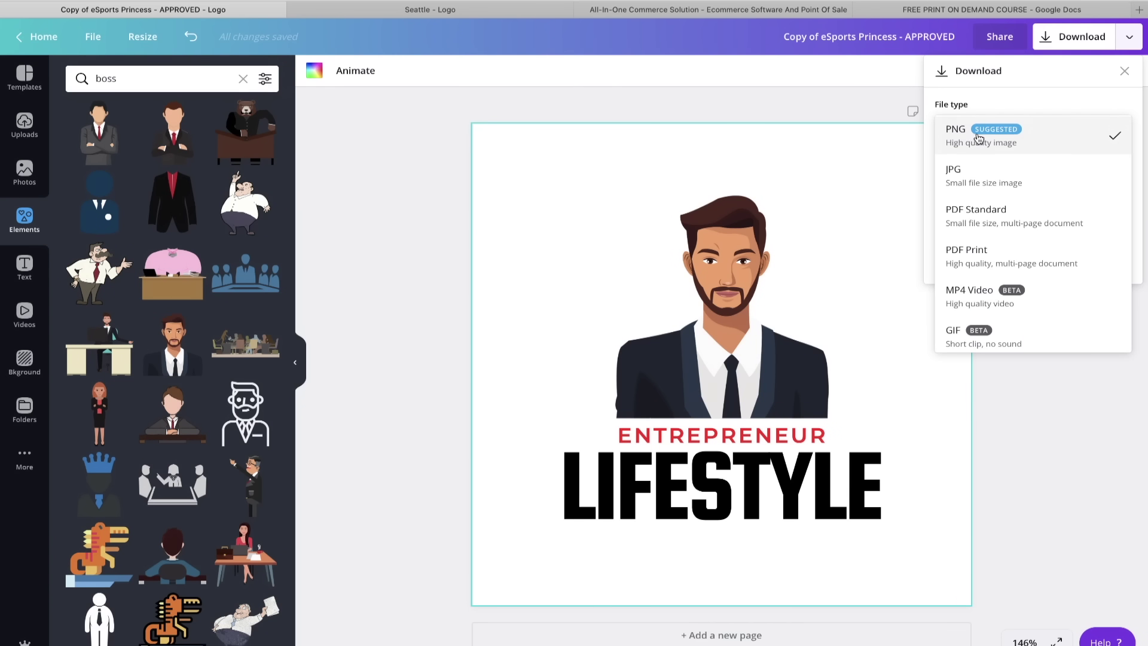
click(1007, 99)
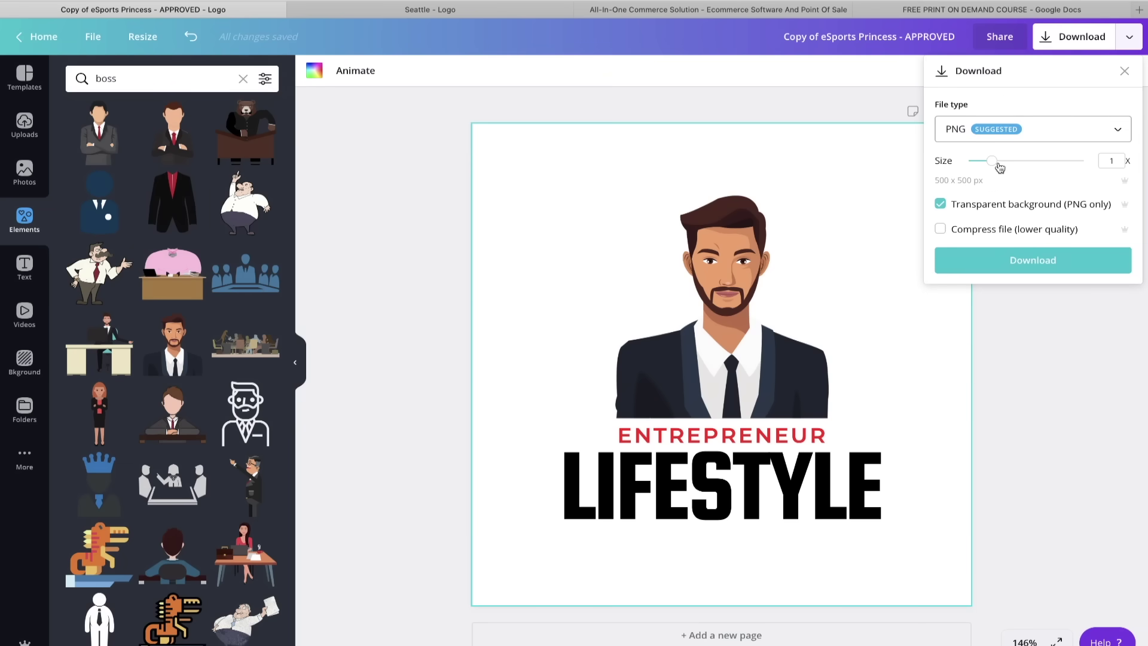
click(1020, 272)
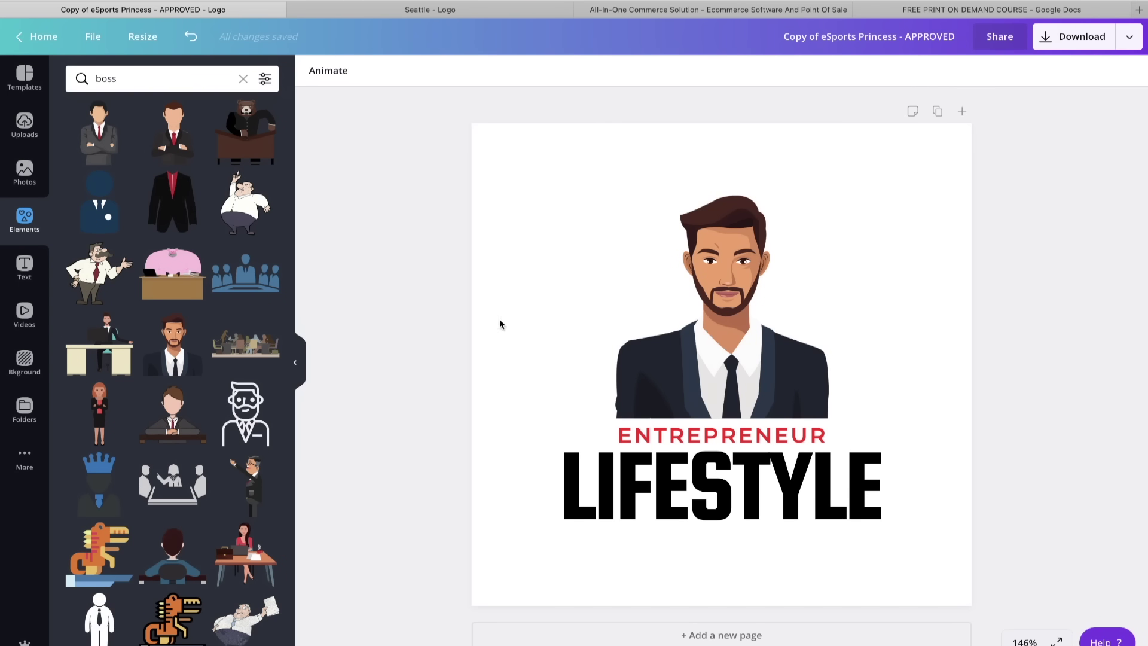
- Change the colour of the LIFESTYLE text to white and open the publishing options
click(605, 479)
click(605, 479)
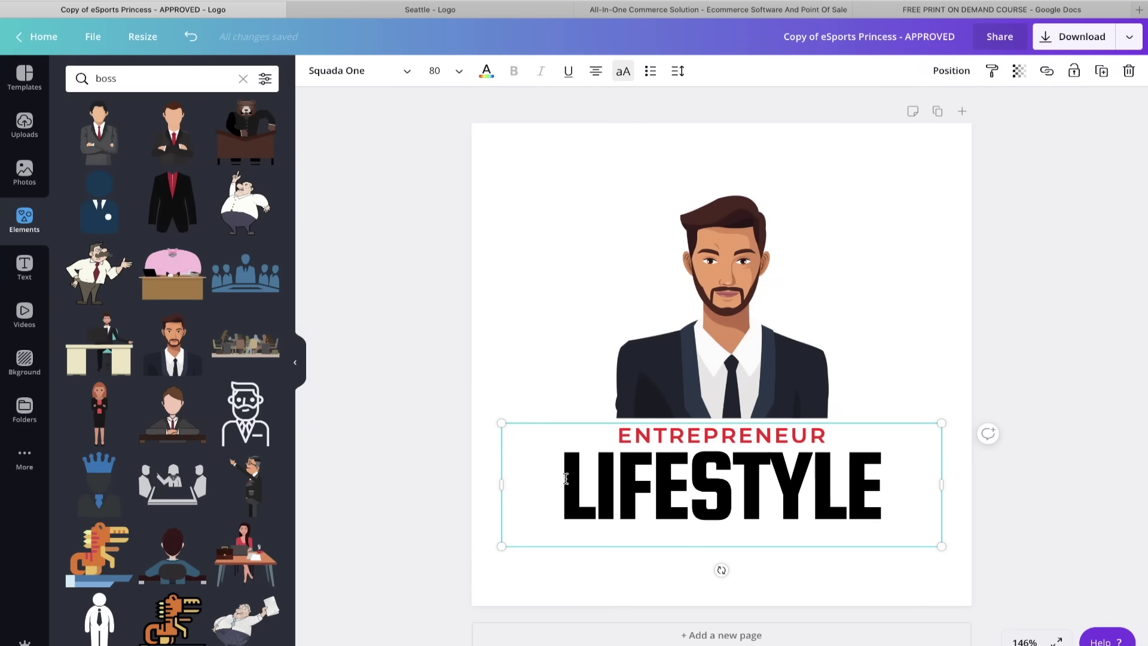
drag(566, 479, 883, 480)
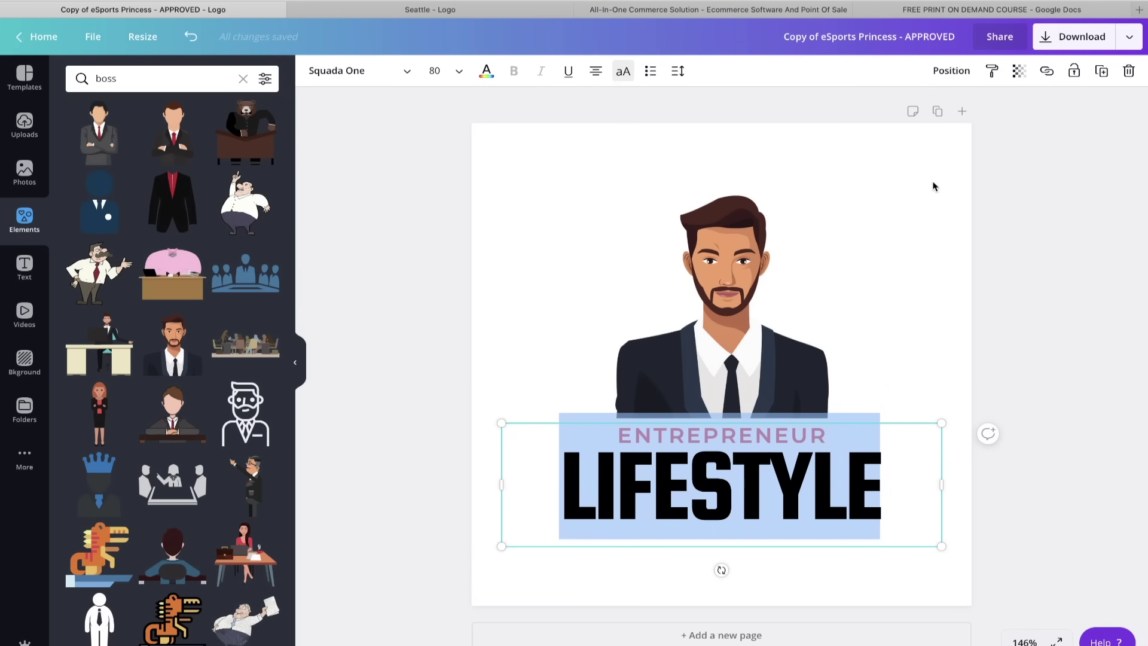
click(486, 72)
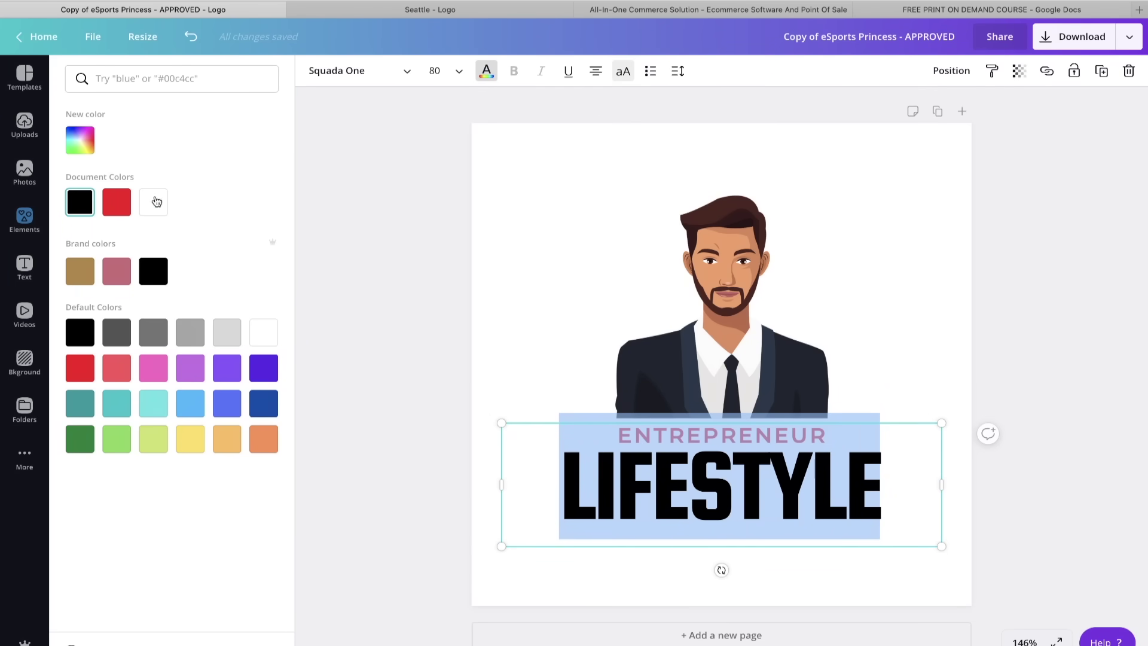
click(156, 201)
click(479, 235)
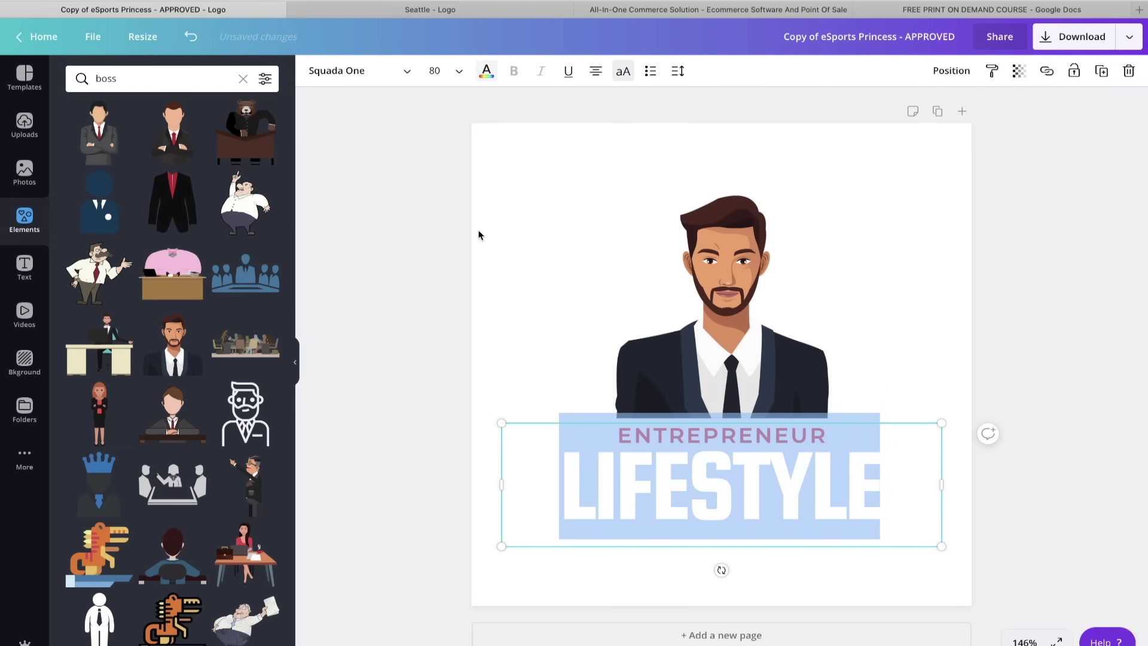
click(1130, 37)
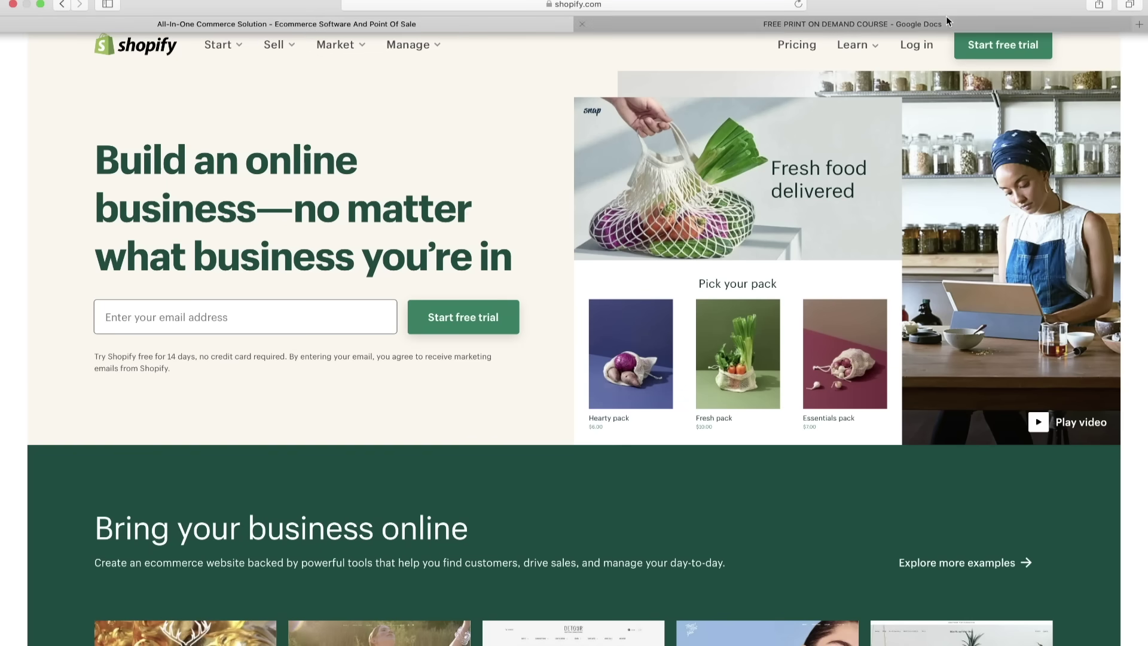
- Switch to Shopify, start a free trial and open the new store's settings
click(991, 55)
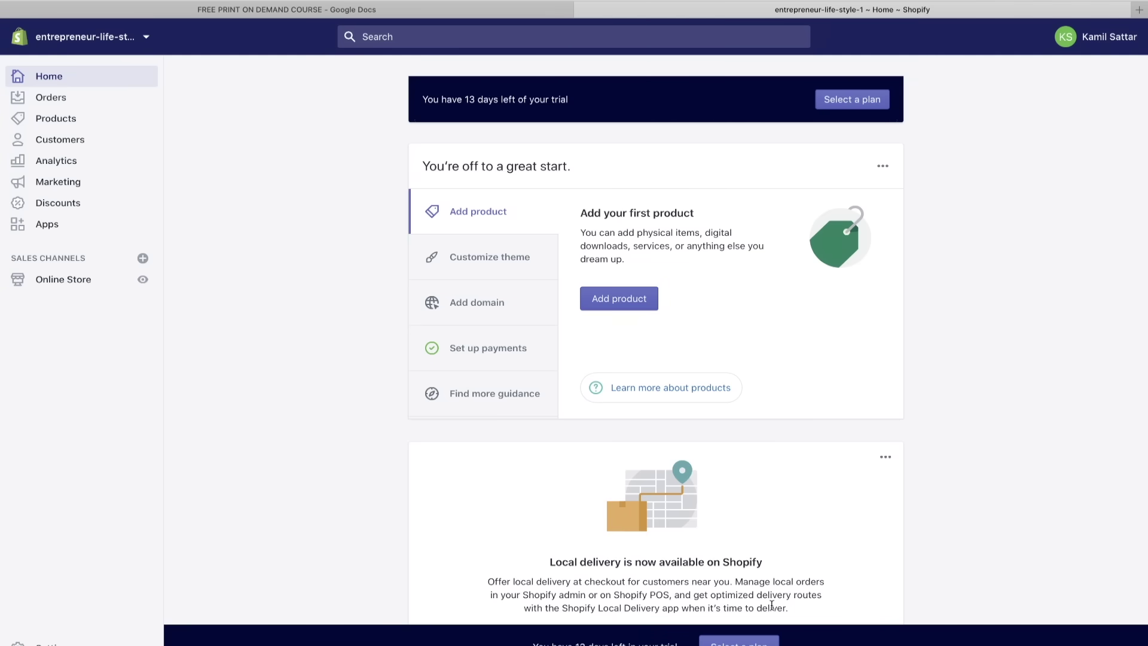
click(739, 640)
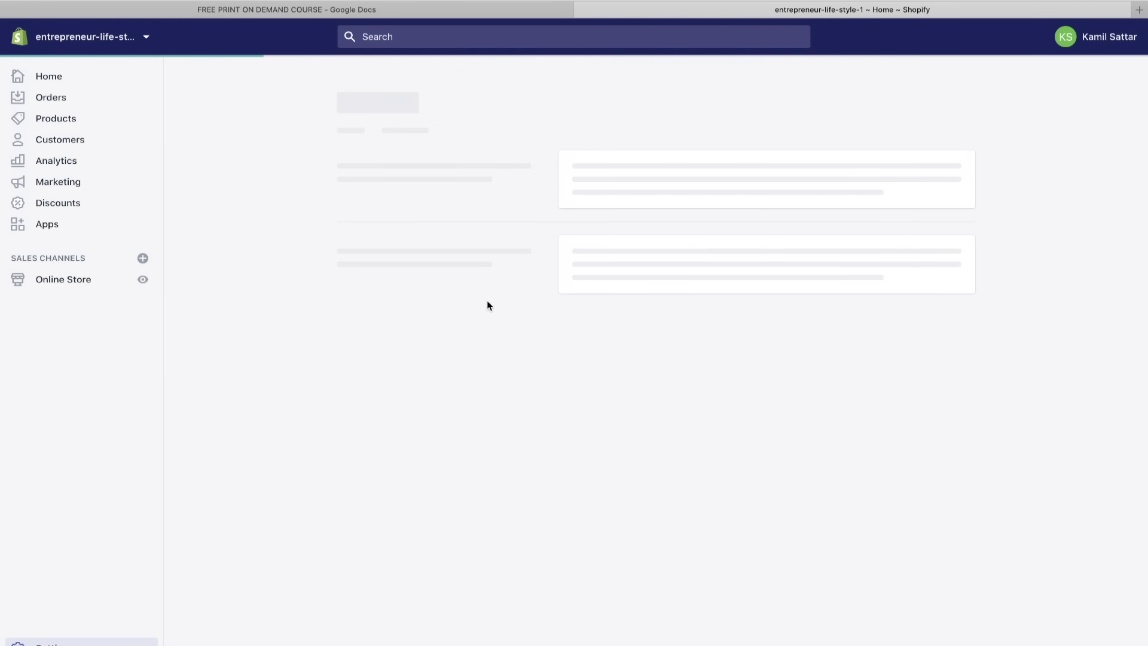
scroll(472, 377, down, 4)
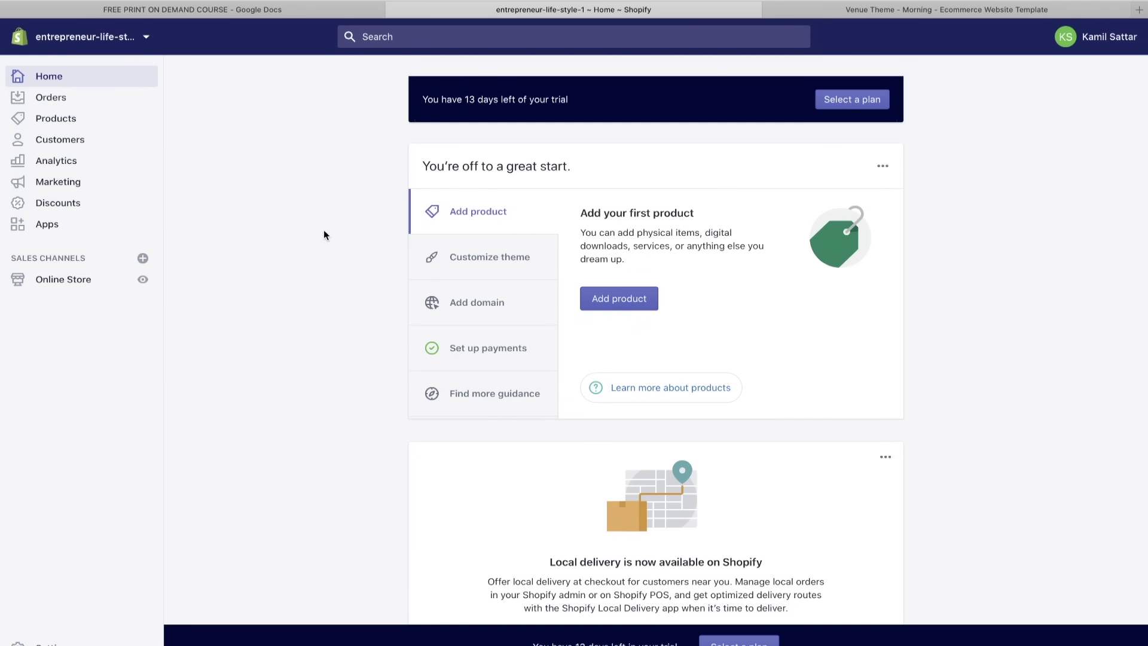
- Add a trial of the Venue theme to the store, logging in to the theme store with entrepreneur-life-style-1.myshopify.com
click(867, 9)
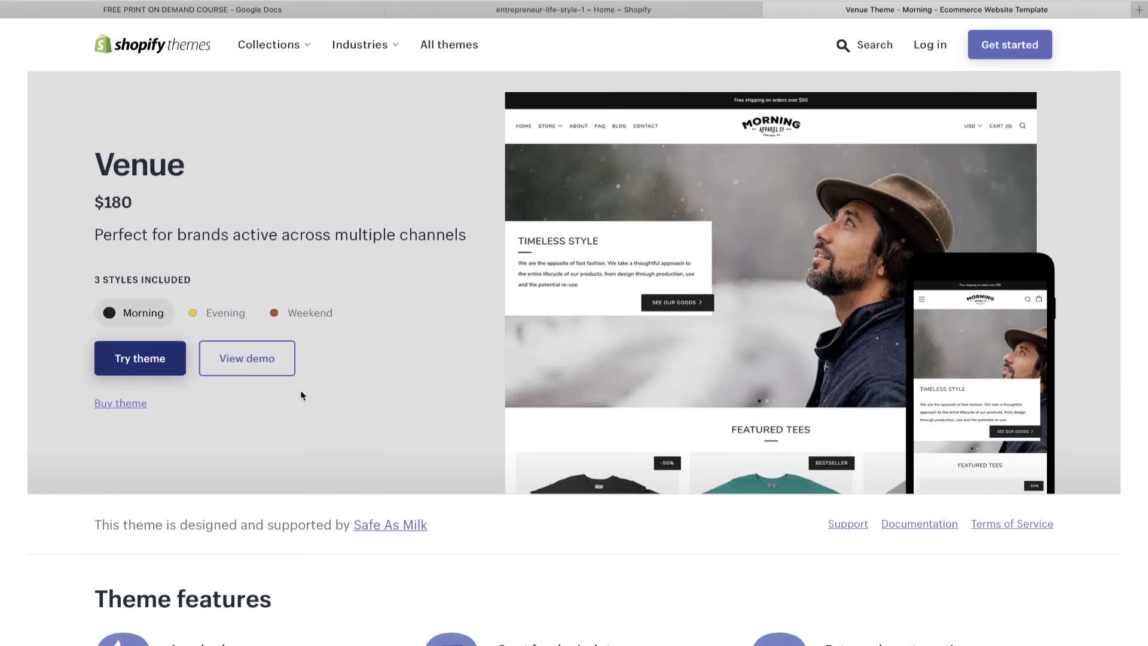
mouse_move(576, 233)
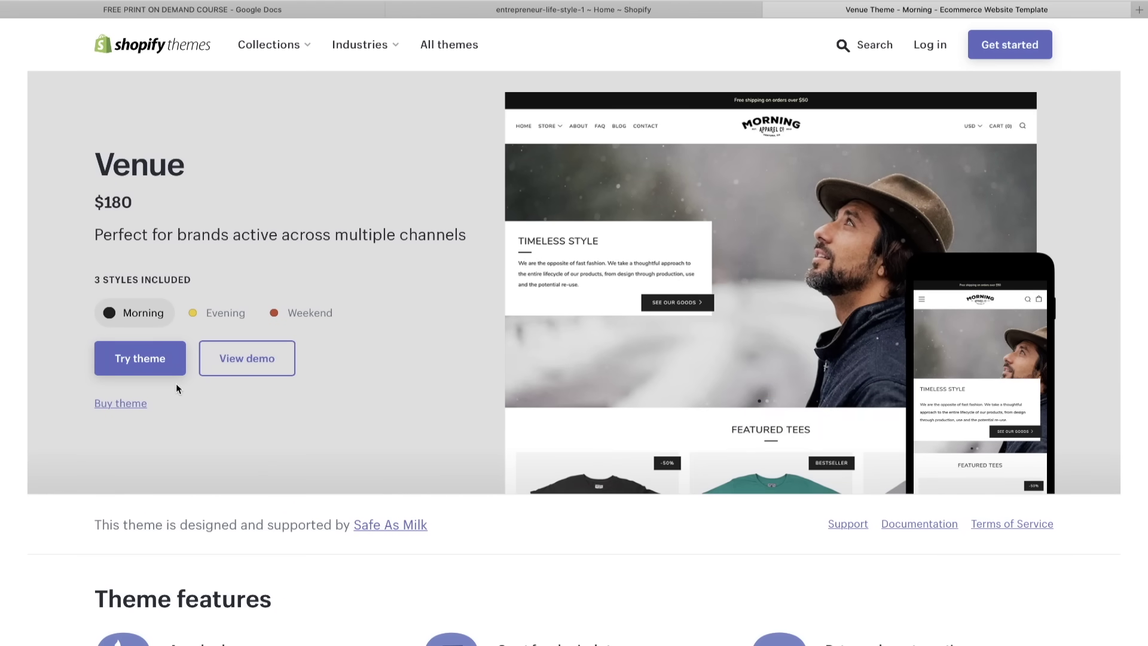
click(144, 362)
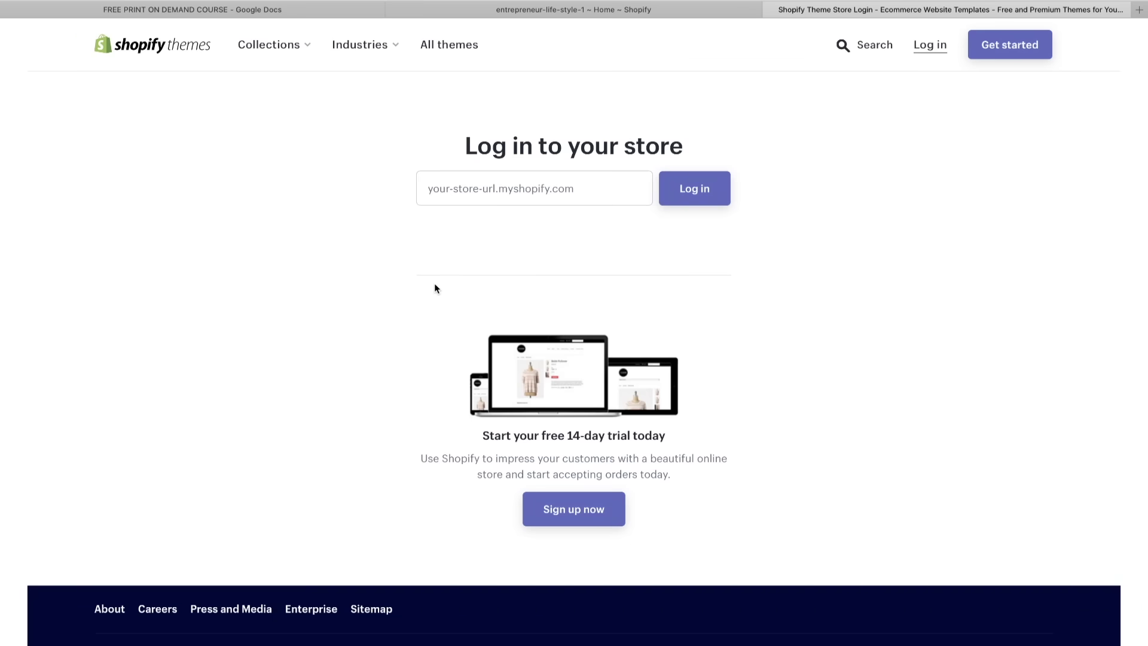
click(496, 192)
click(496, 222)
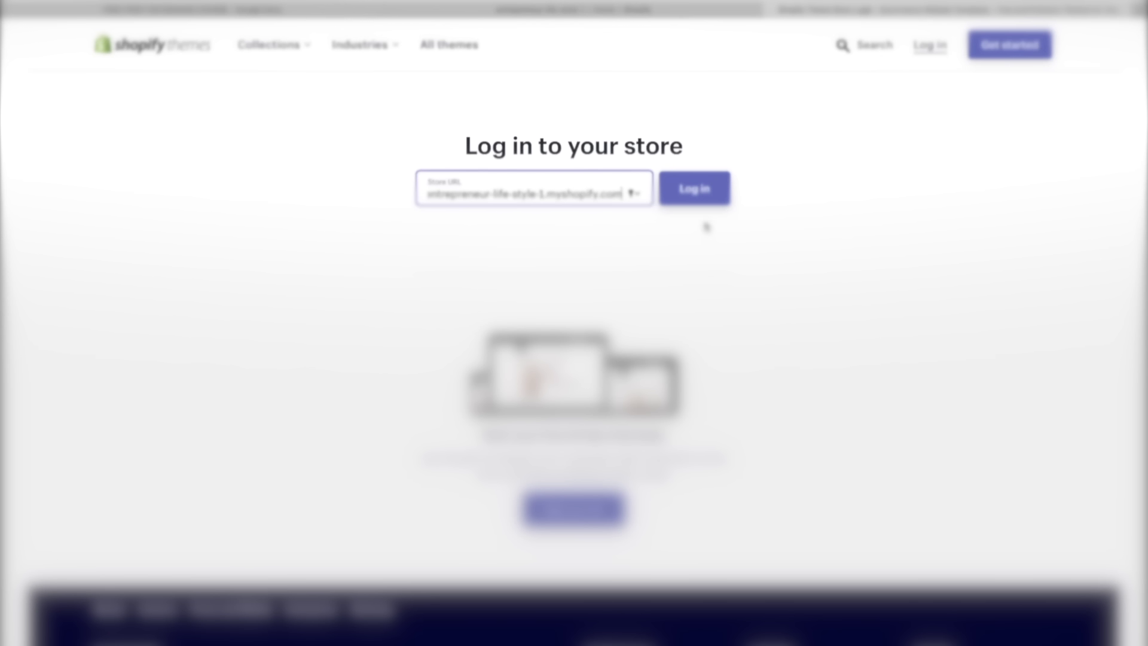
click(696, 195)
click(696, 195)
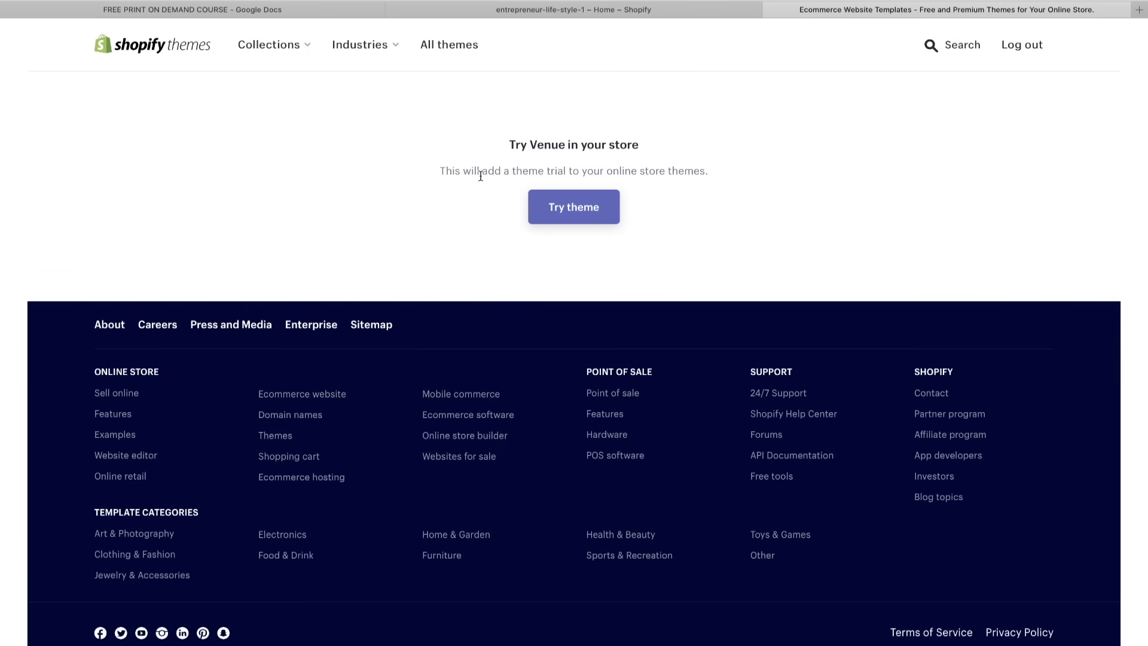
click(576, 216)
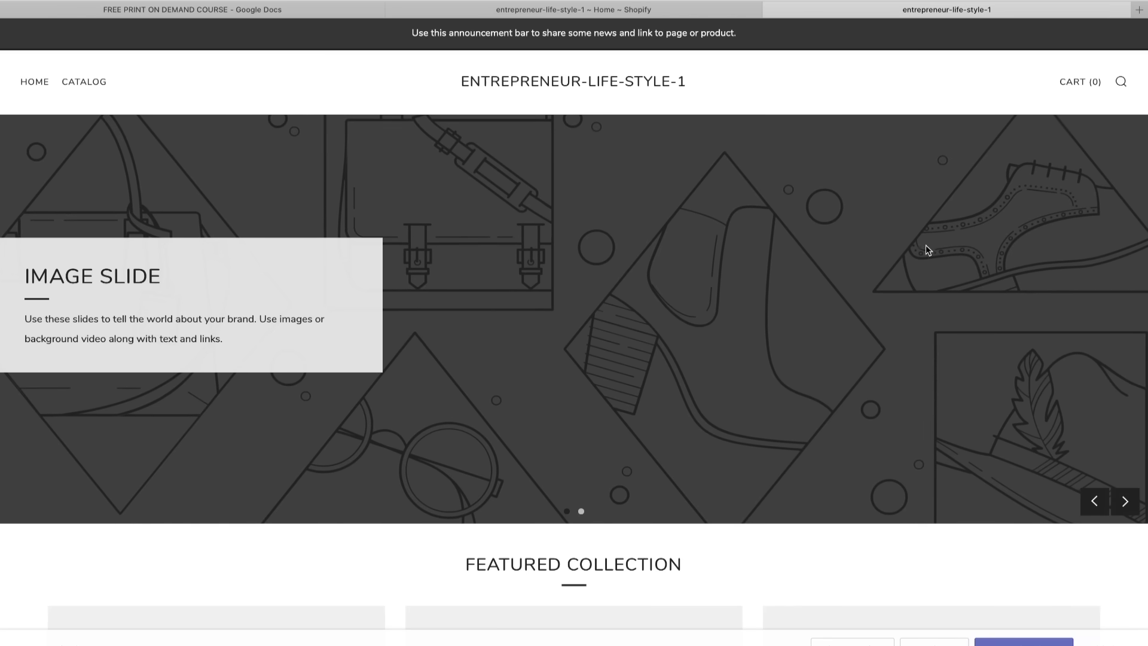
- Look through the storefront preview of the Venue theme, then check the theme library in the store admin
scroll(927, 244, down, 15)
scroll(924, 248, up, 15)
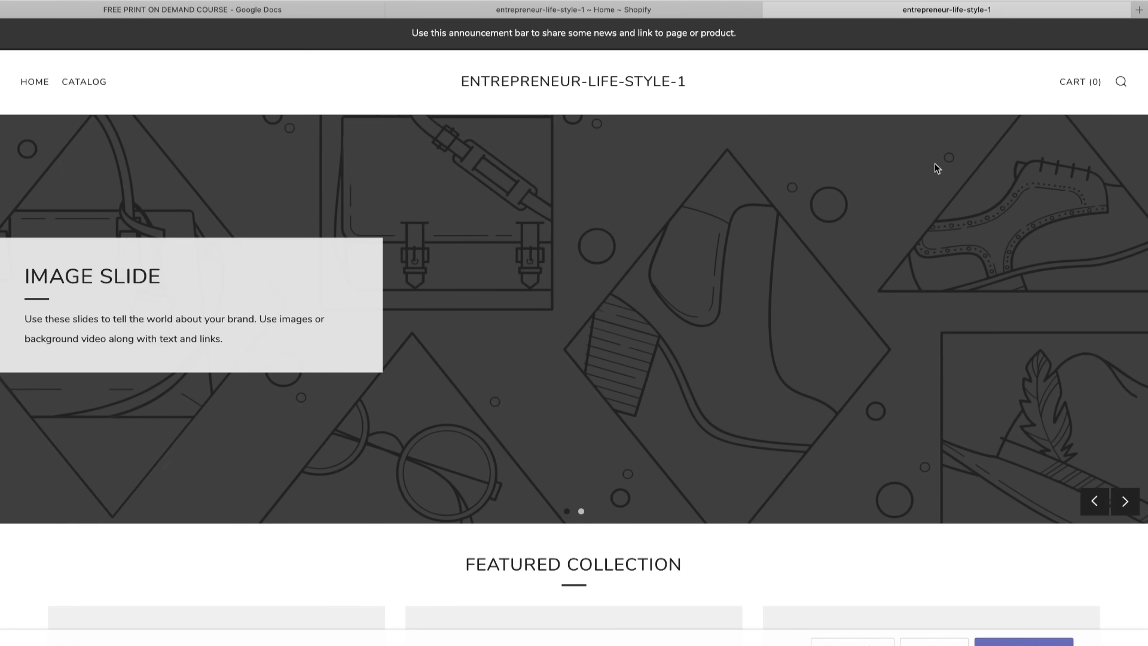
click(774, 8)
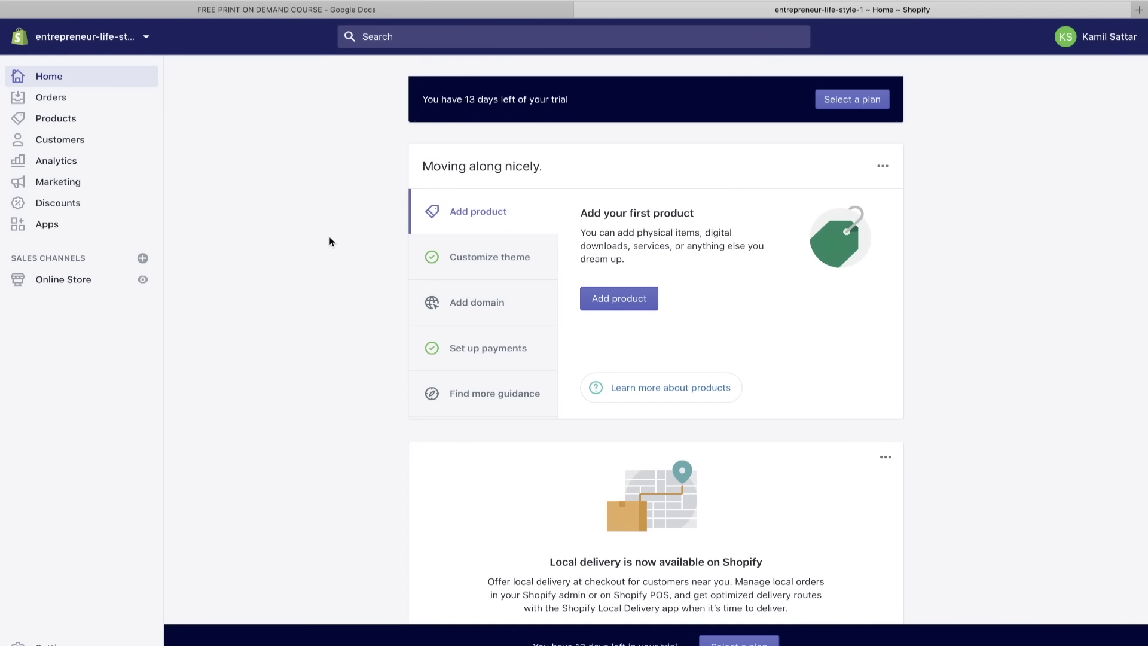
click(69, 280)
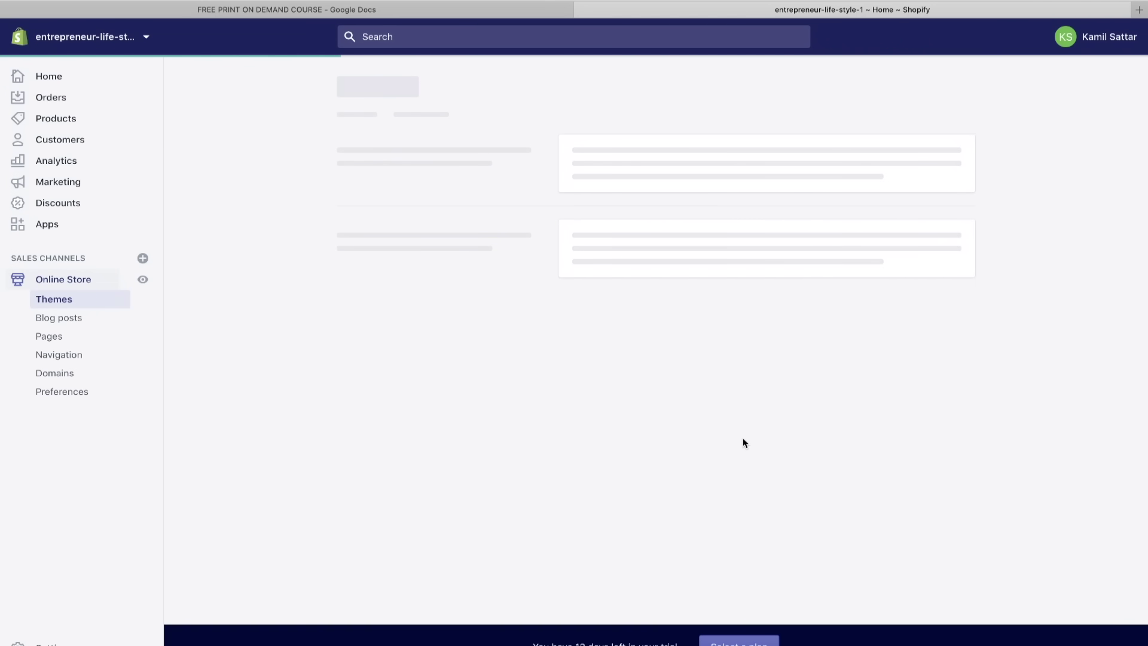
scroll(744, 443, down, 3)
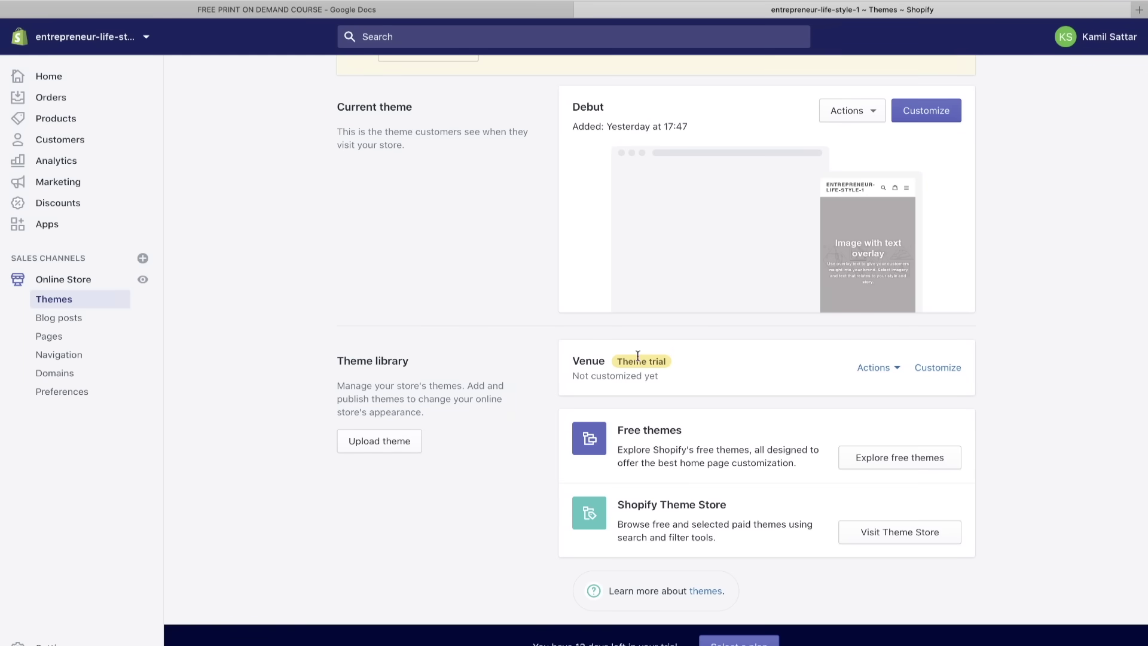
scroll(672, 366, up, 1)
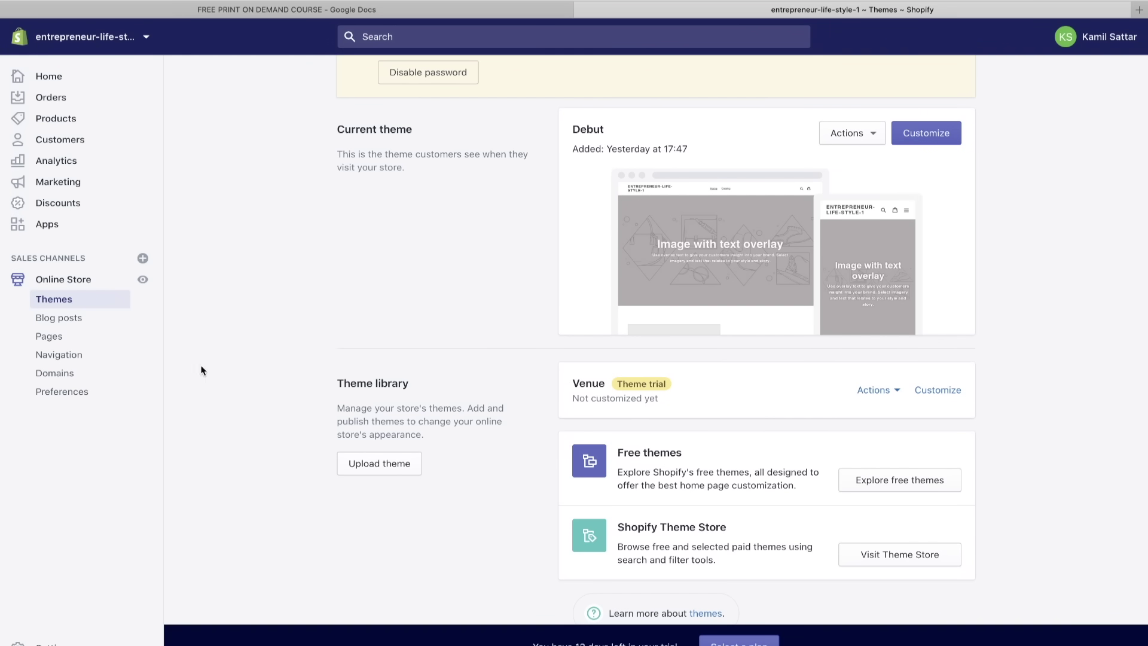
- Search for "entrepreneur-life-style" among the new domains offered for purchase through the store
click(55, 373)
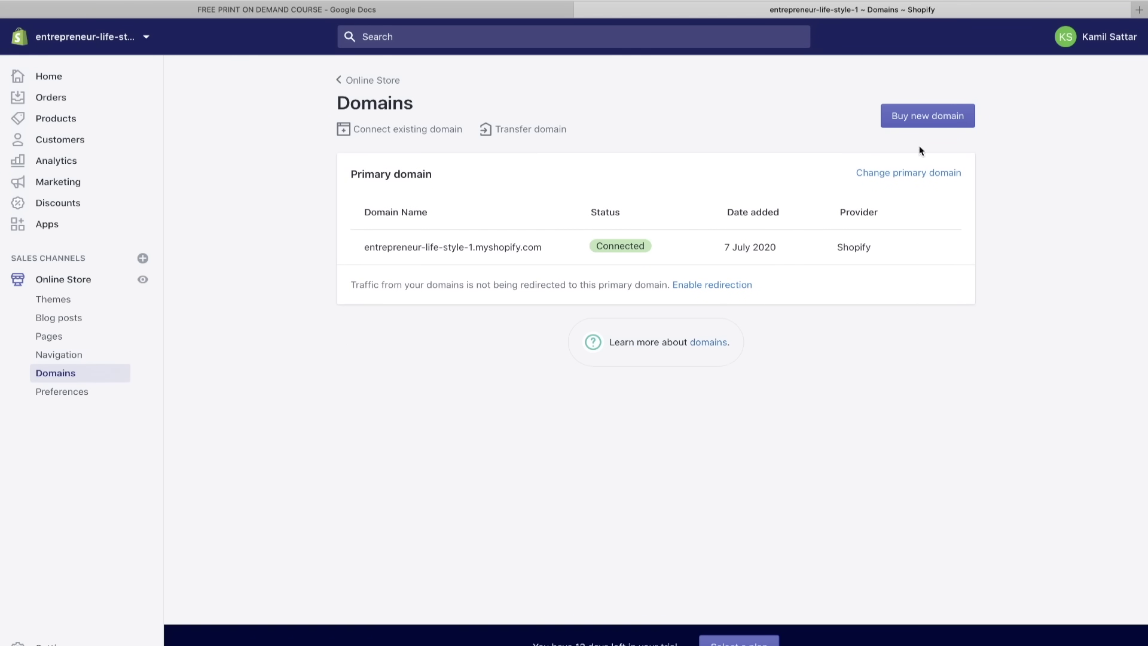
click(928, 117)
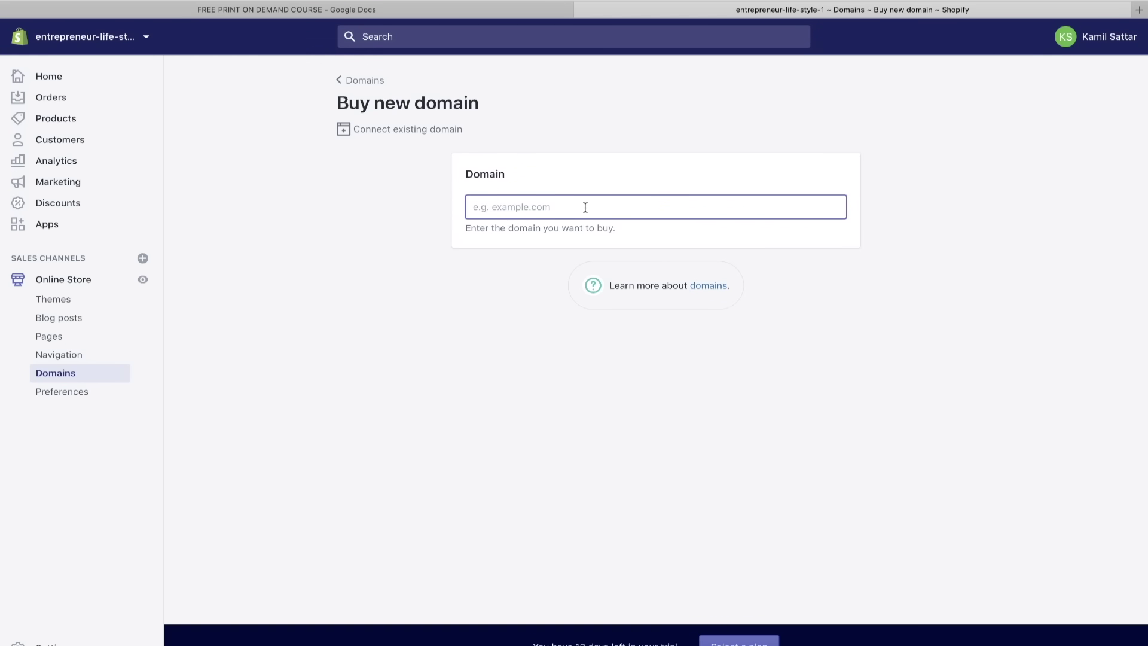
text(entrepreneur-life-style)
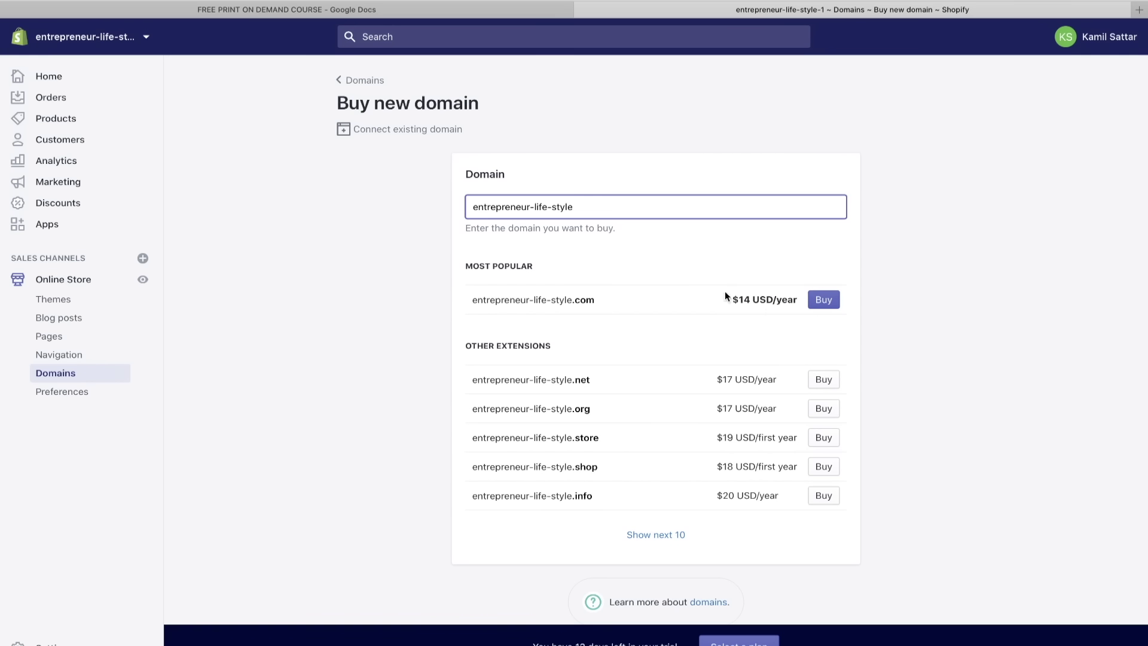
- Change the store currency to US Dollar (USD) in the store's general settings and save
click(54, 643)
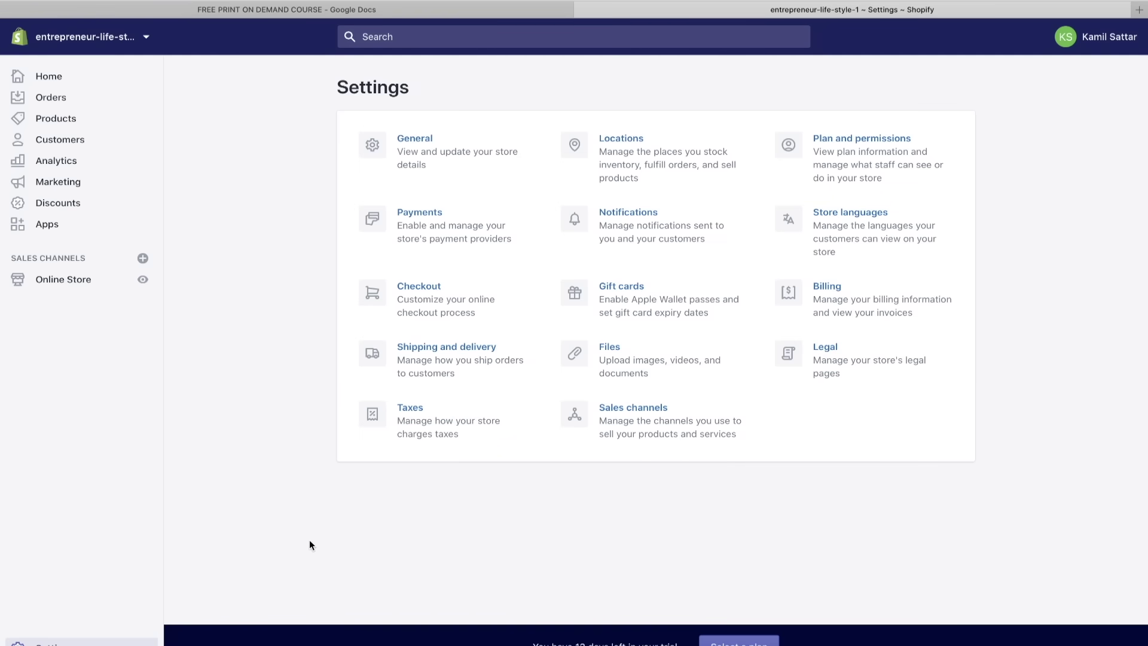
click(414, 153)
scroll(659, 411, down, 10)
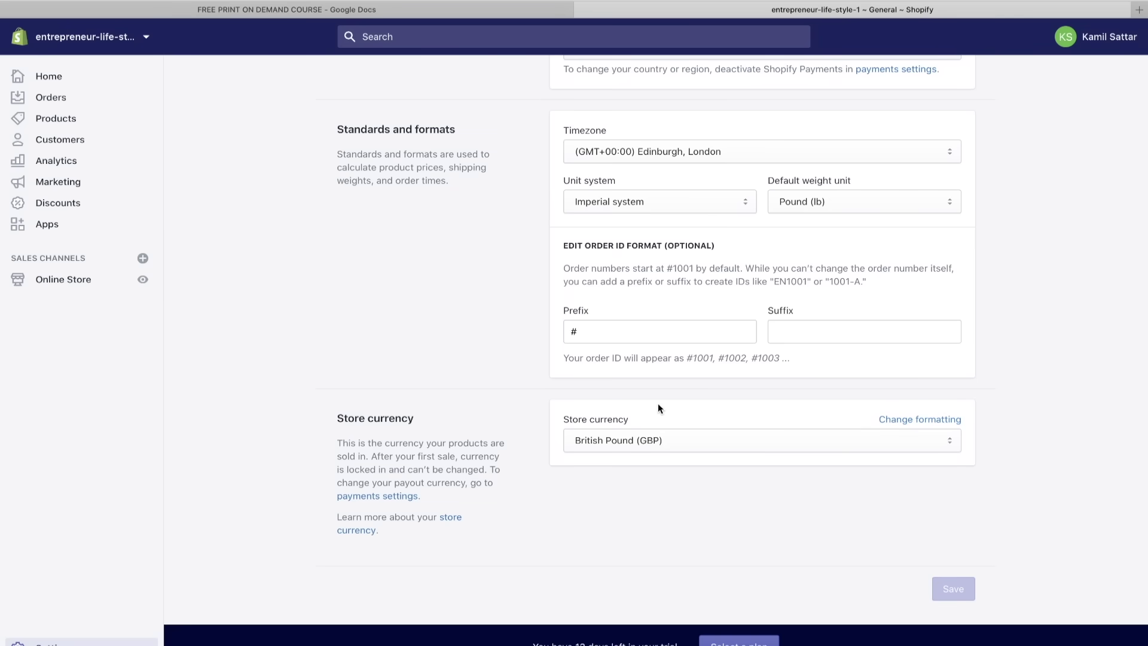
drag(335, 421, 412, 415)
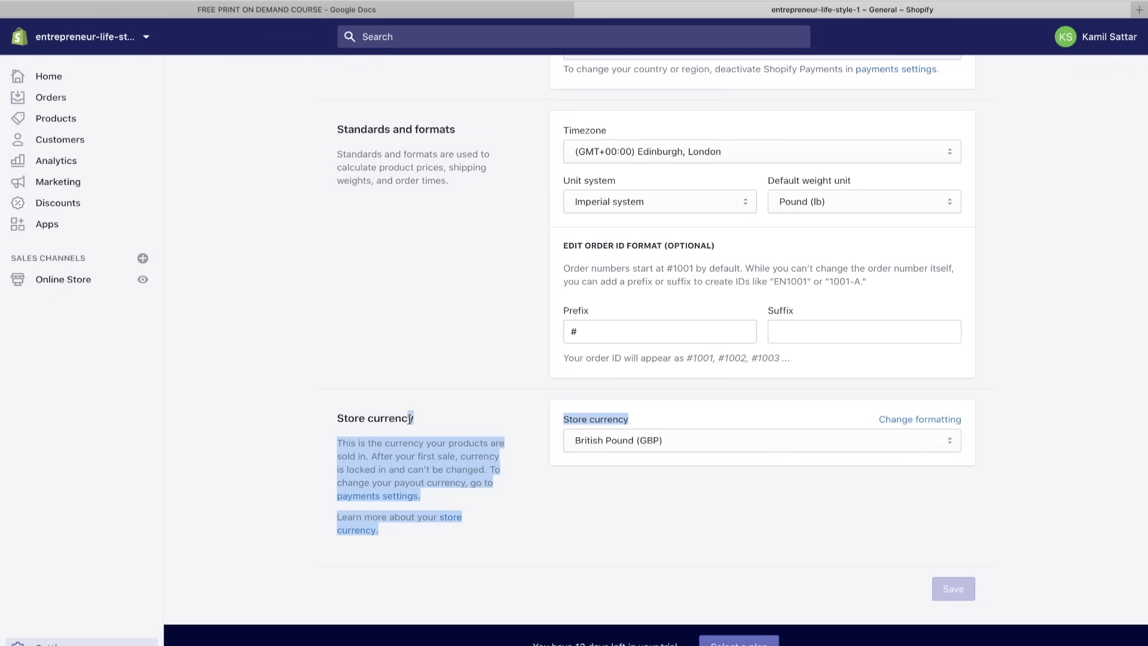
click(412, 417)
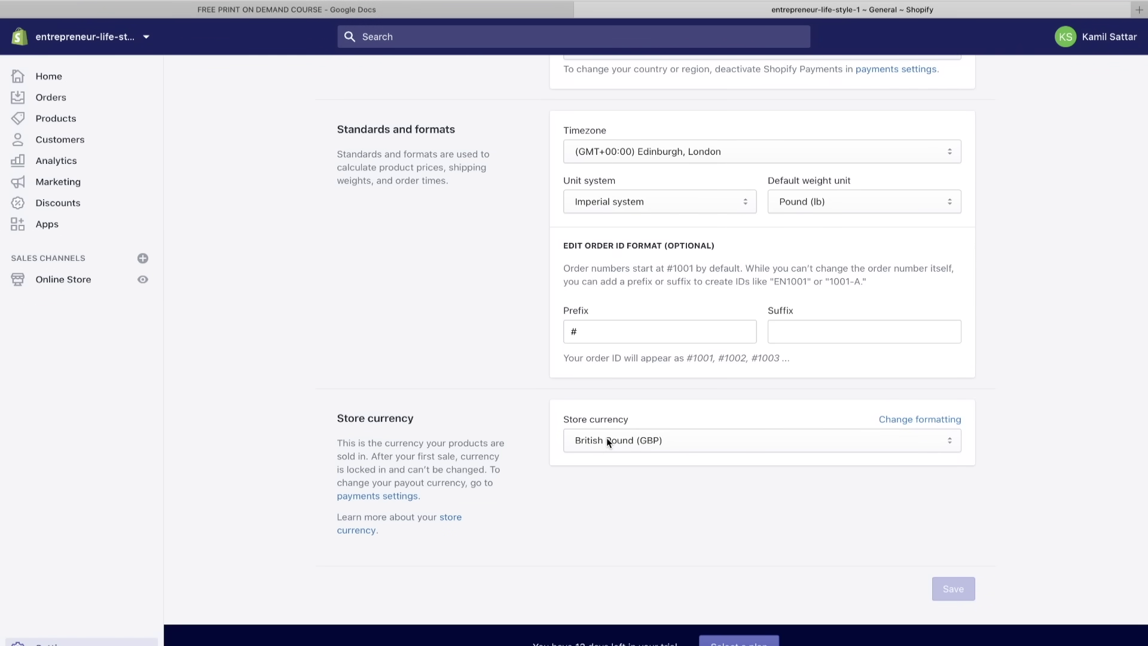
click(590, 441)
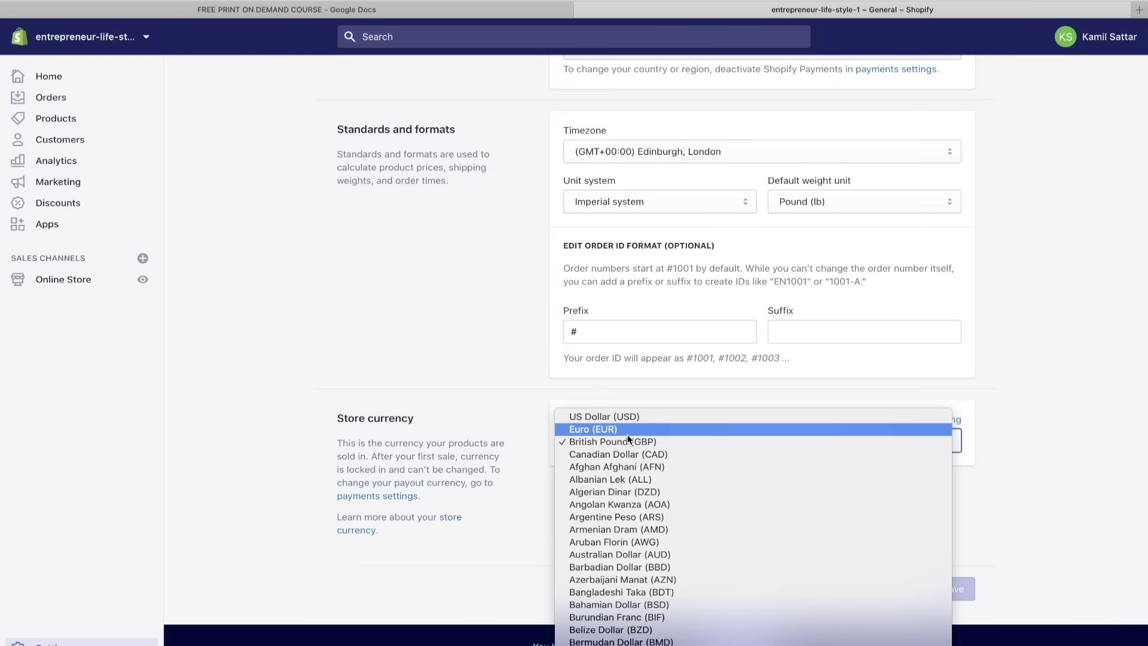
click(604, 414)
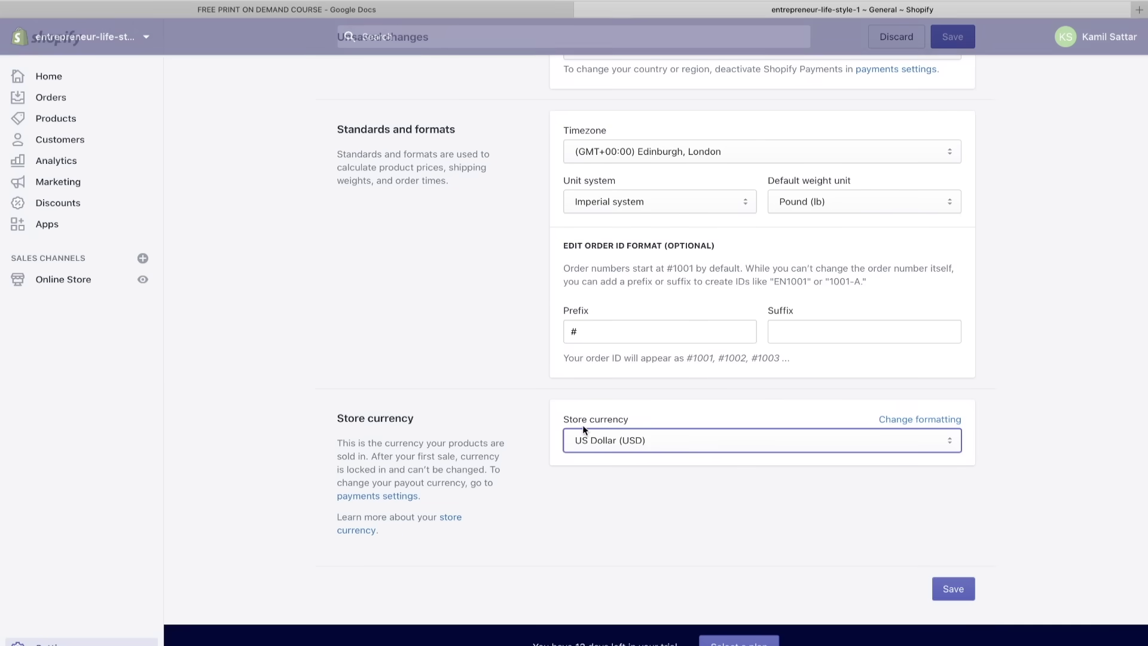
click(956, 589)
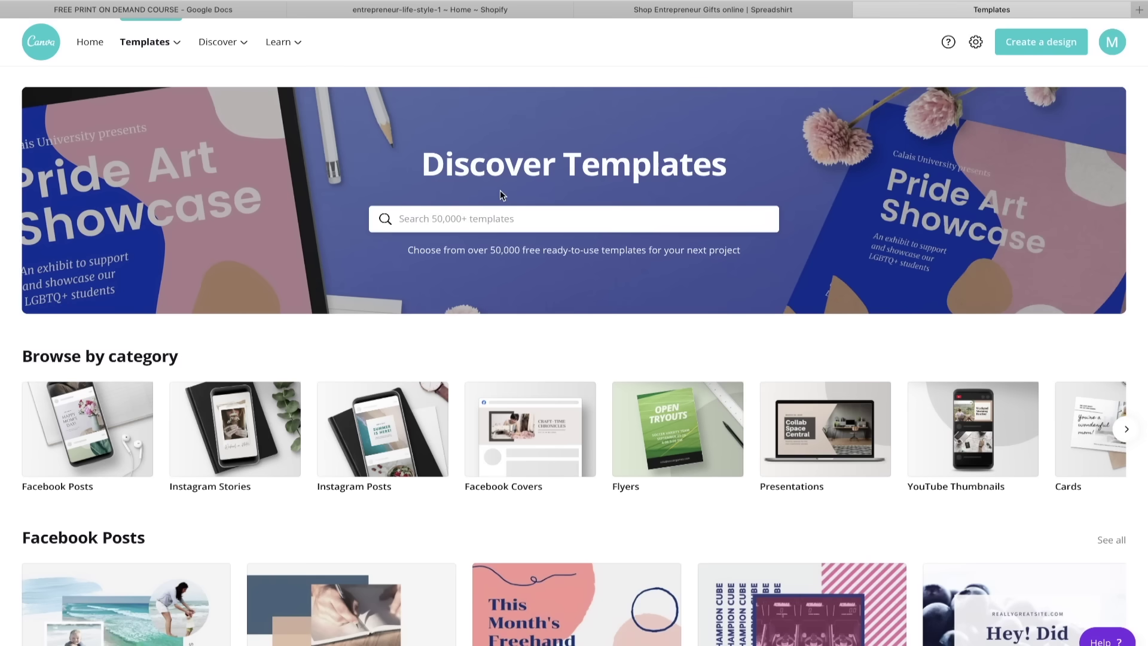
- Search the design templates for T-Shirts
click(476, 209)
text(t)
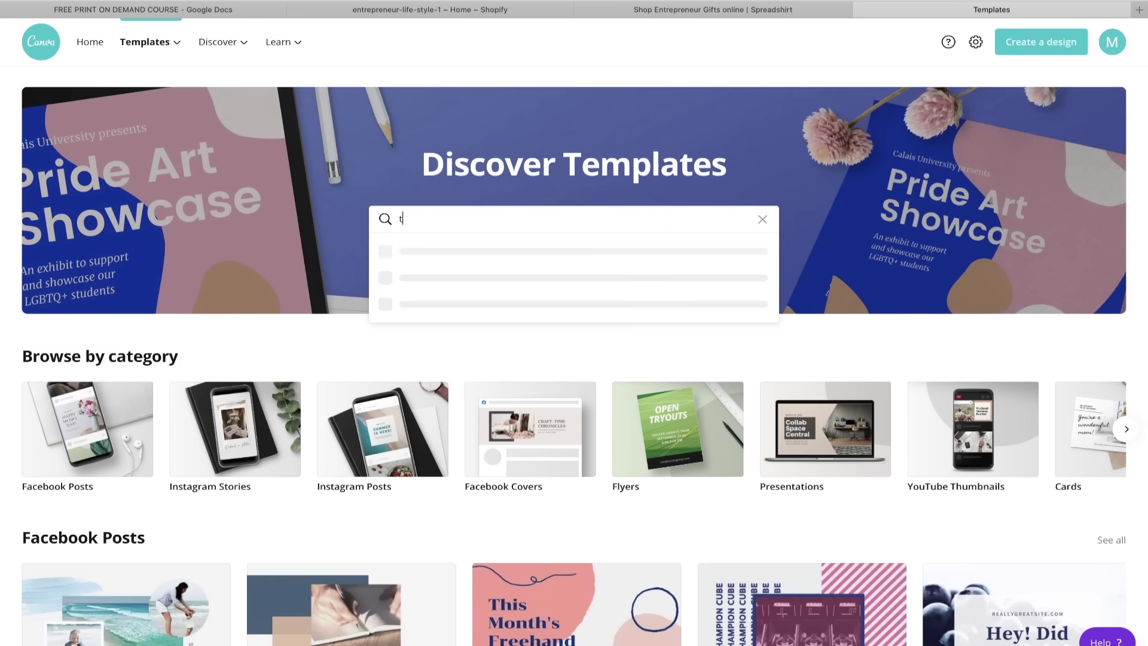
click(429, 255)
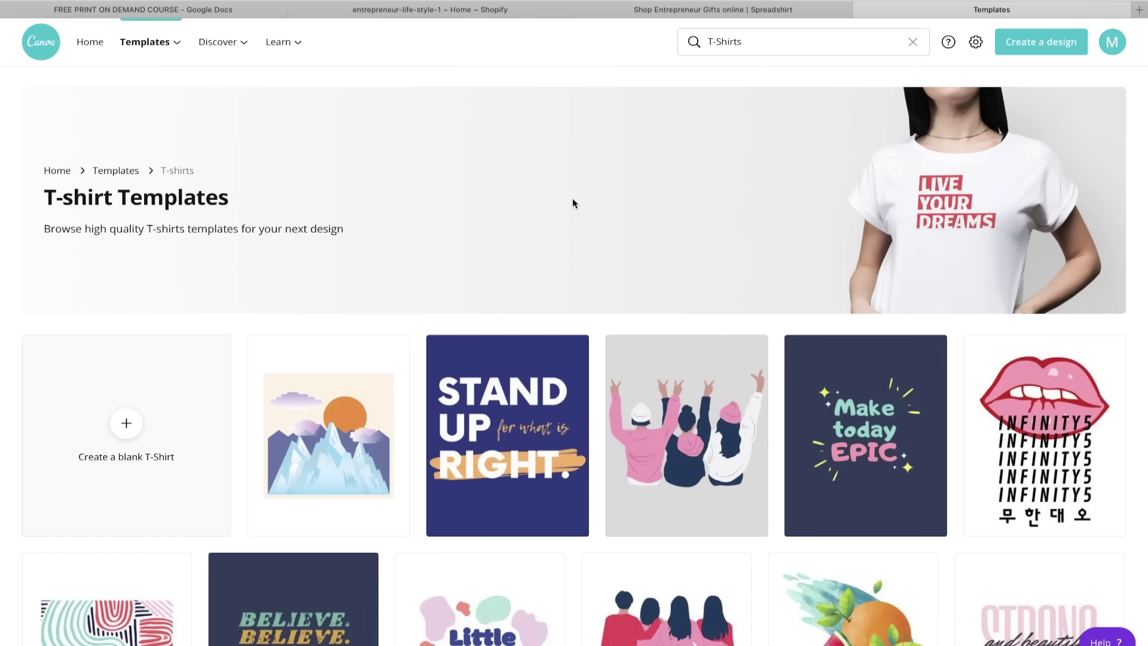
- Look through the T-shirt templates for slogan and layout ideas
scroll(554, 232, down, 3)
scroll(552, 231, down, 7)
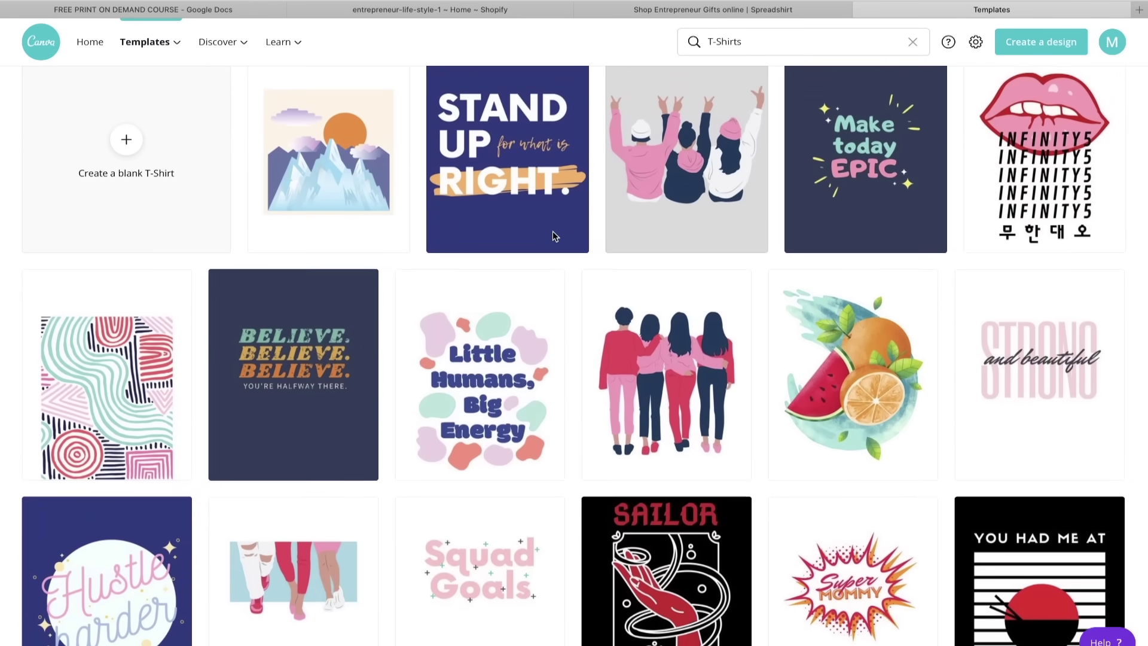
scroll(573, 302, down, 9)
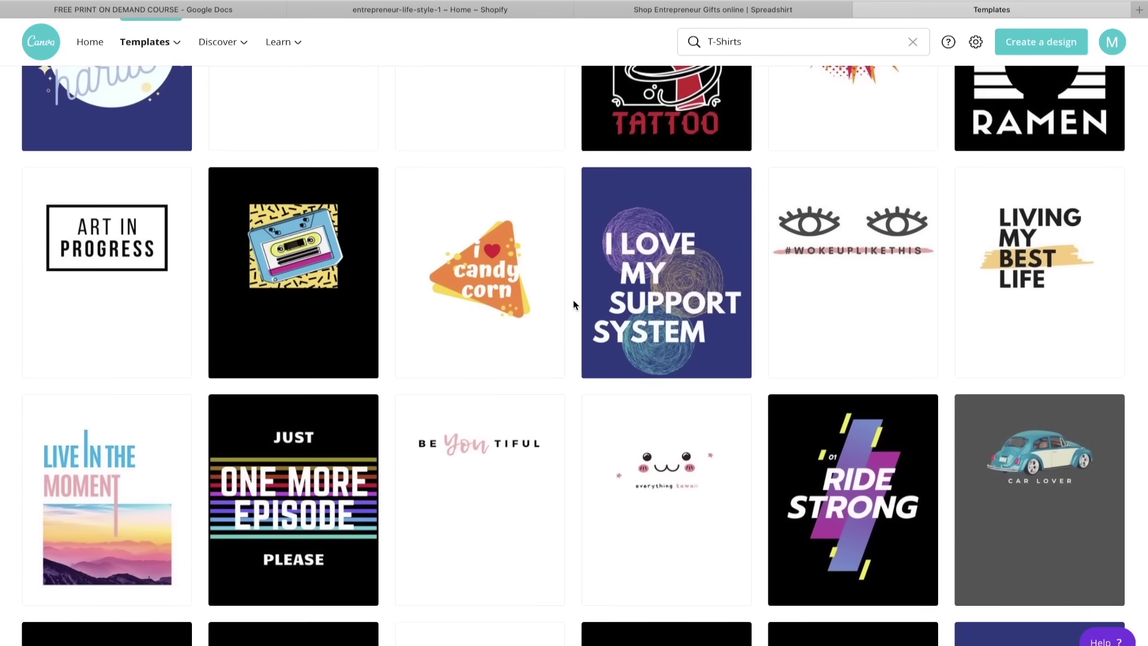
scroll(573, 302, down, 3)
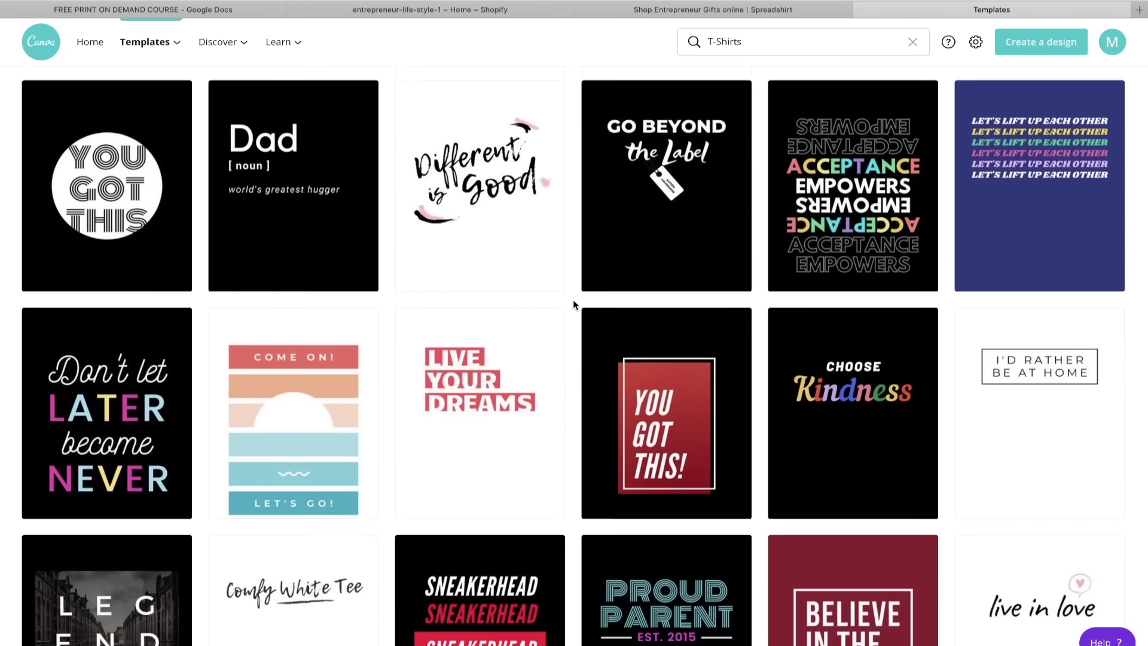
scroll(573, 302, up, 20)
scroll(573, 305, down, 9)
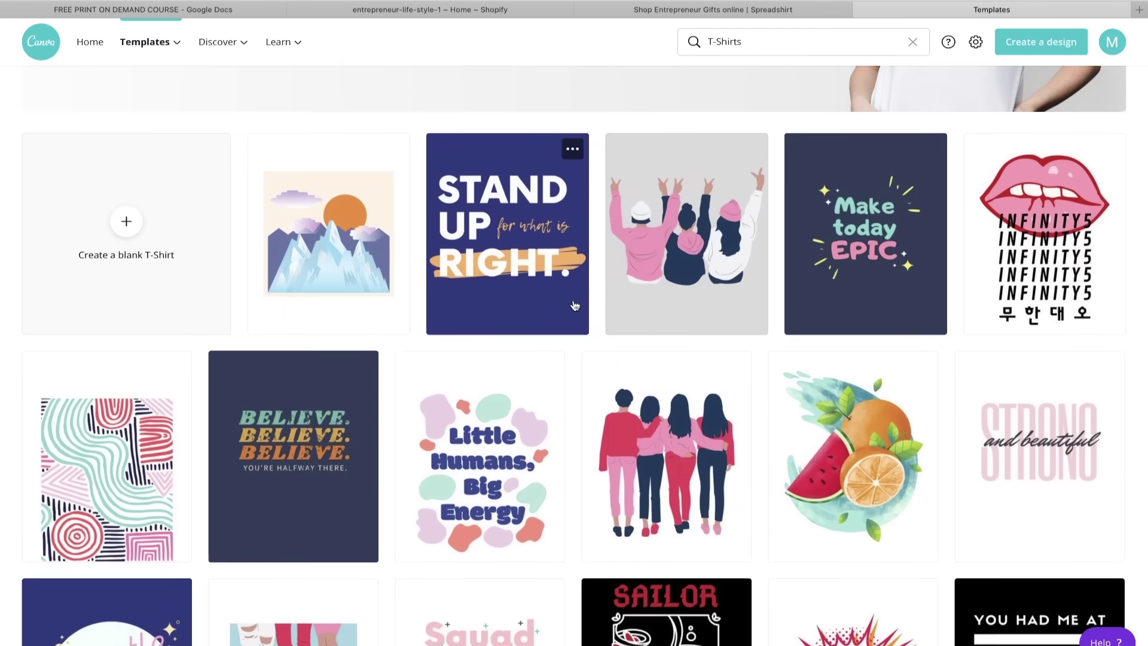
scroll(574, 306, down, 10)
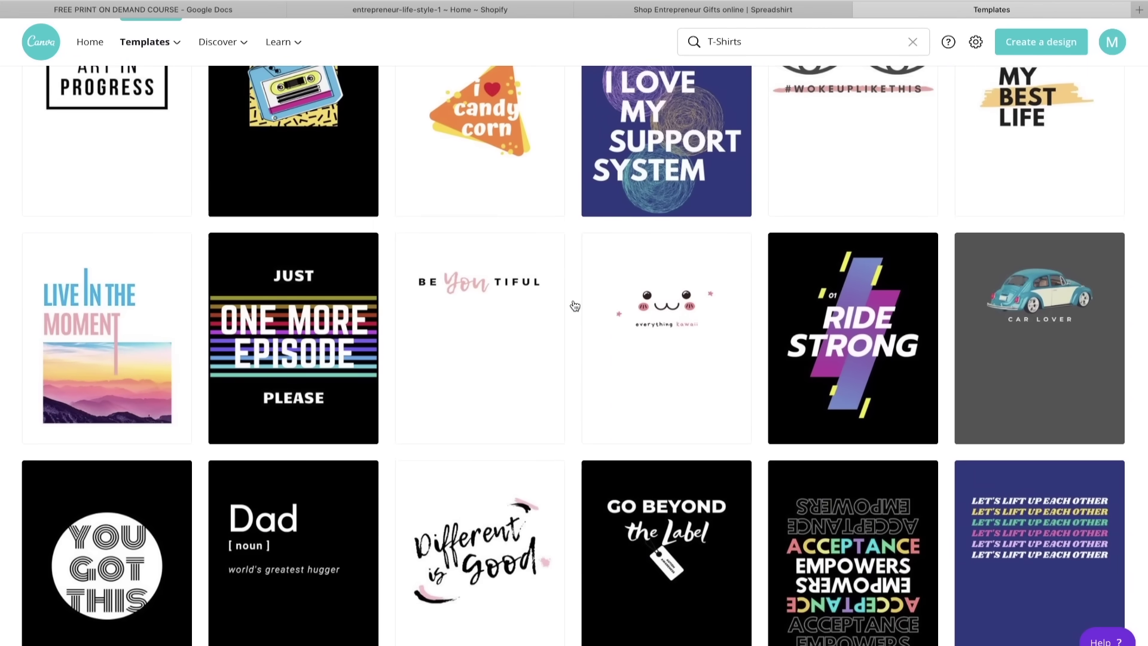
scroll(575, 306, down, 7)
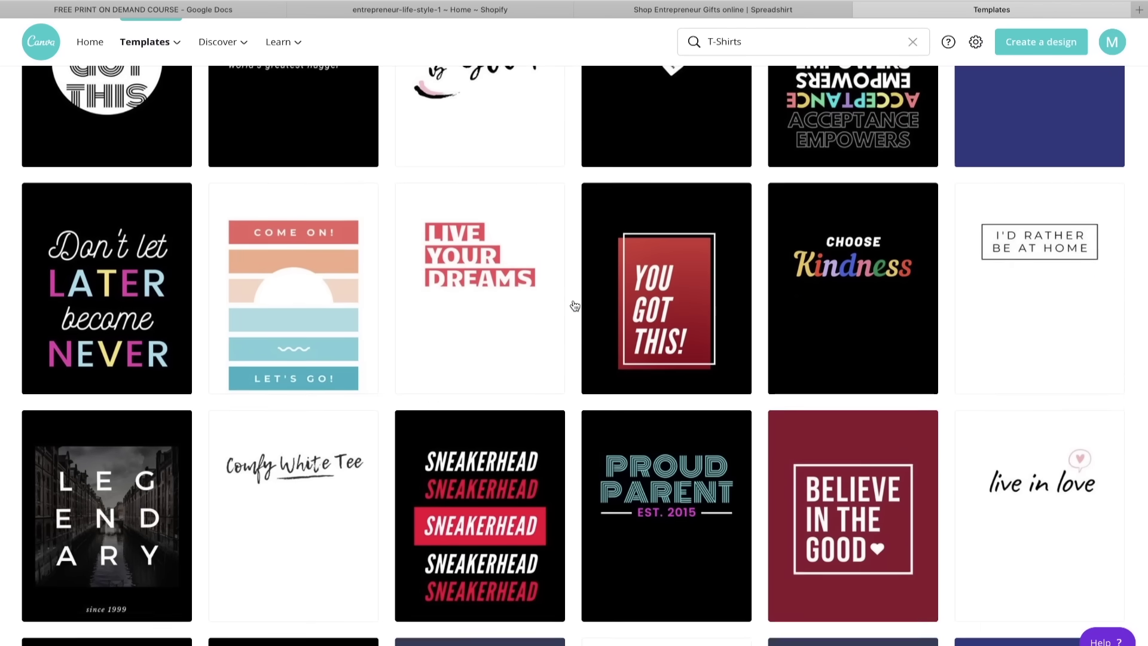
scroll(574, 305, down, 5)
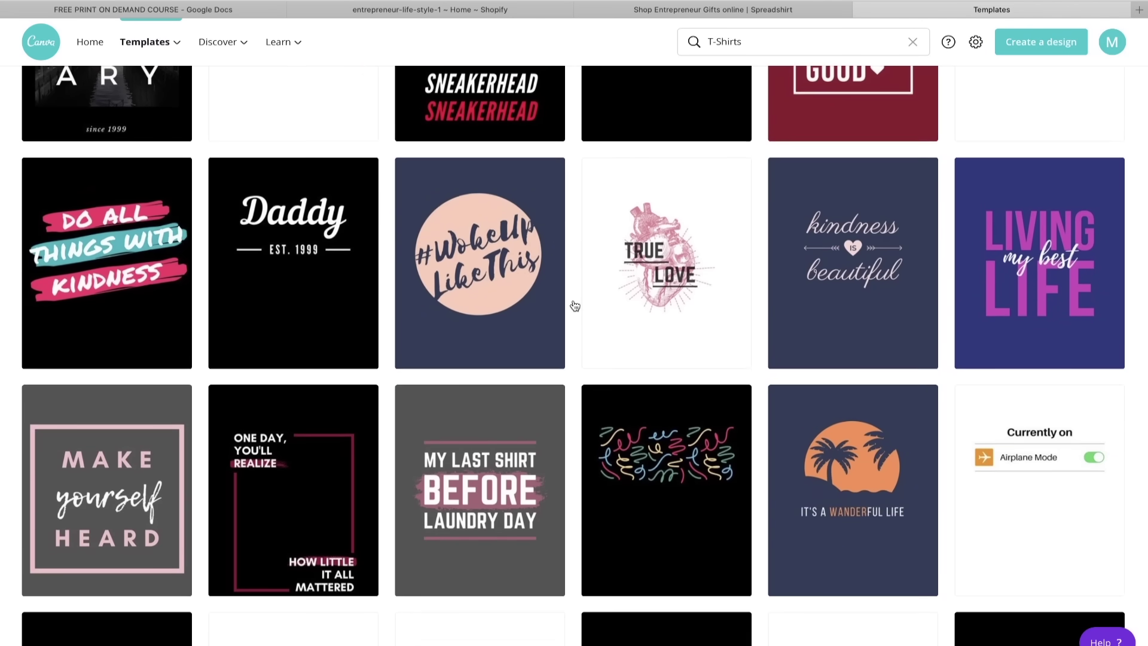
scroll(574, 305, up, 20)
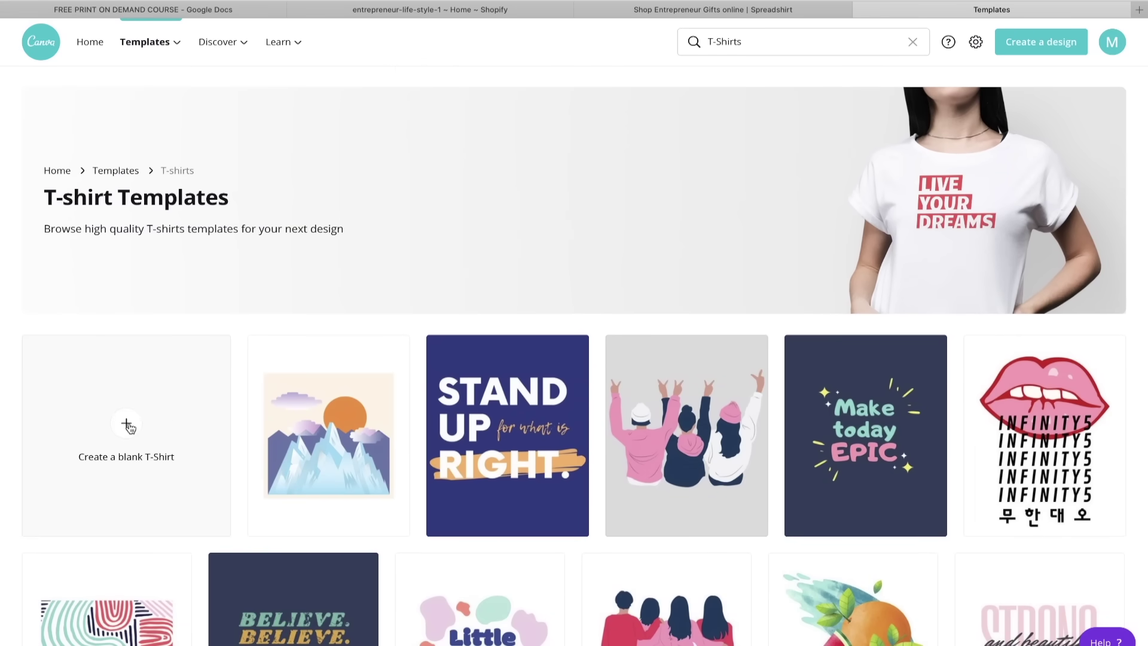
scroll(128, 426, down, 6)
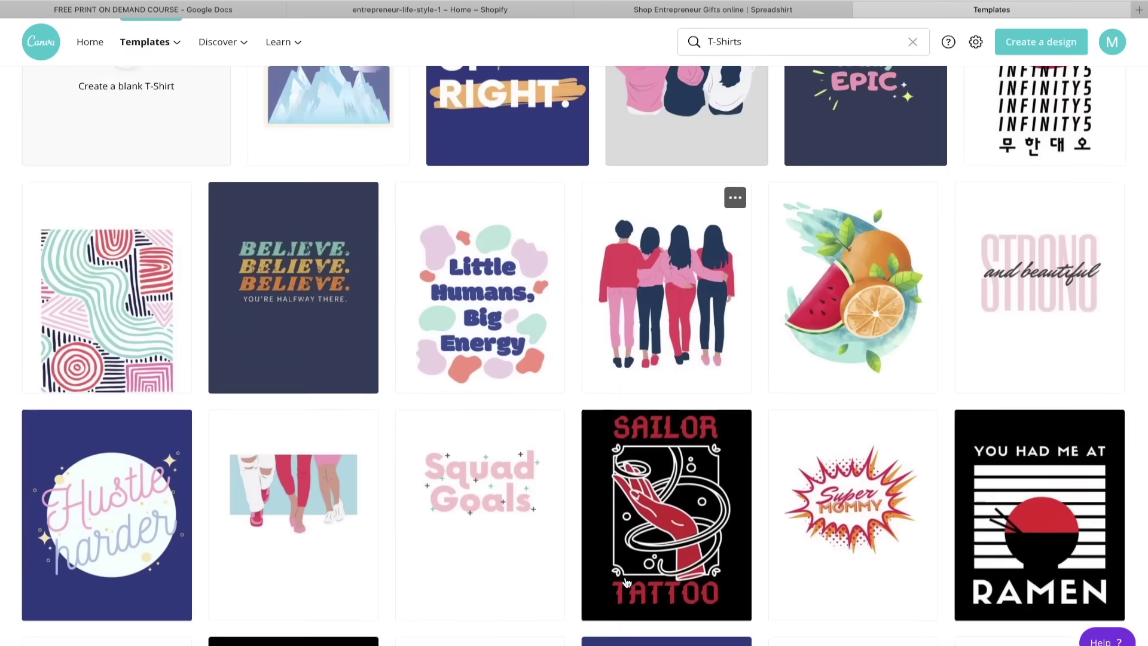
scroll(657, 444, up, 6)
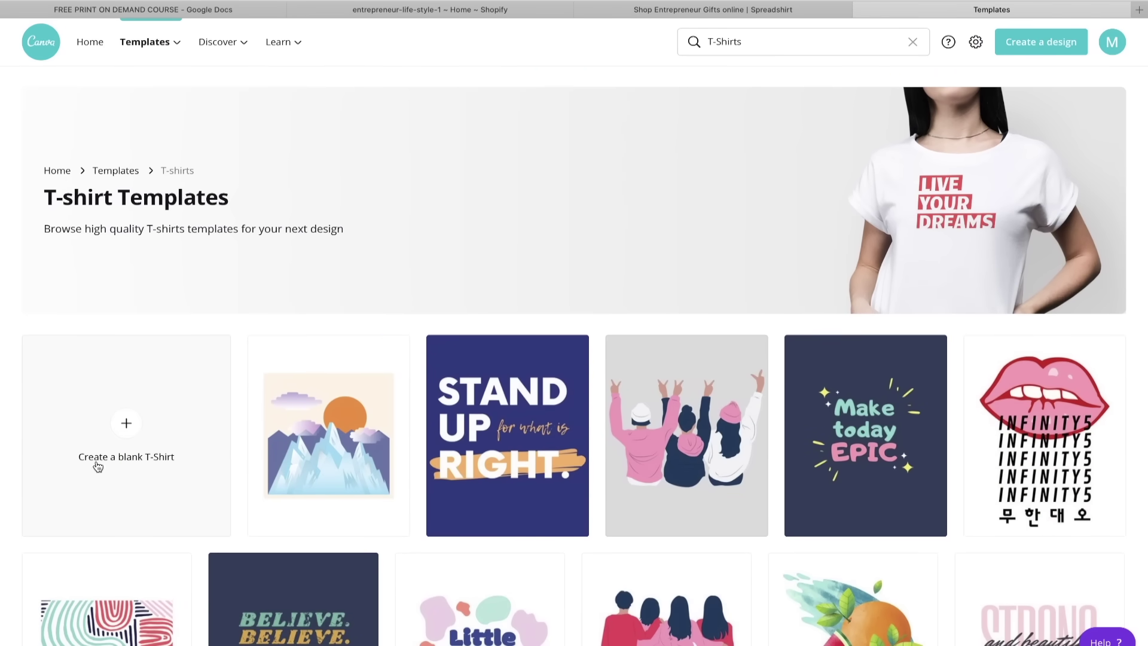
- Create a blank T-shirt design and check the Entrepreneur Gifts on Spreadshirt for a design idea
click(127, 423)
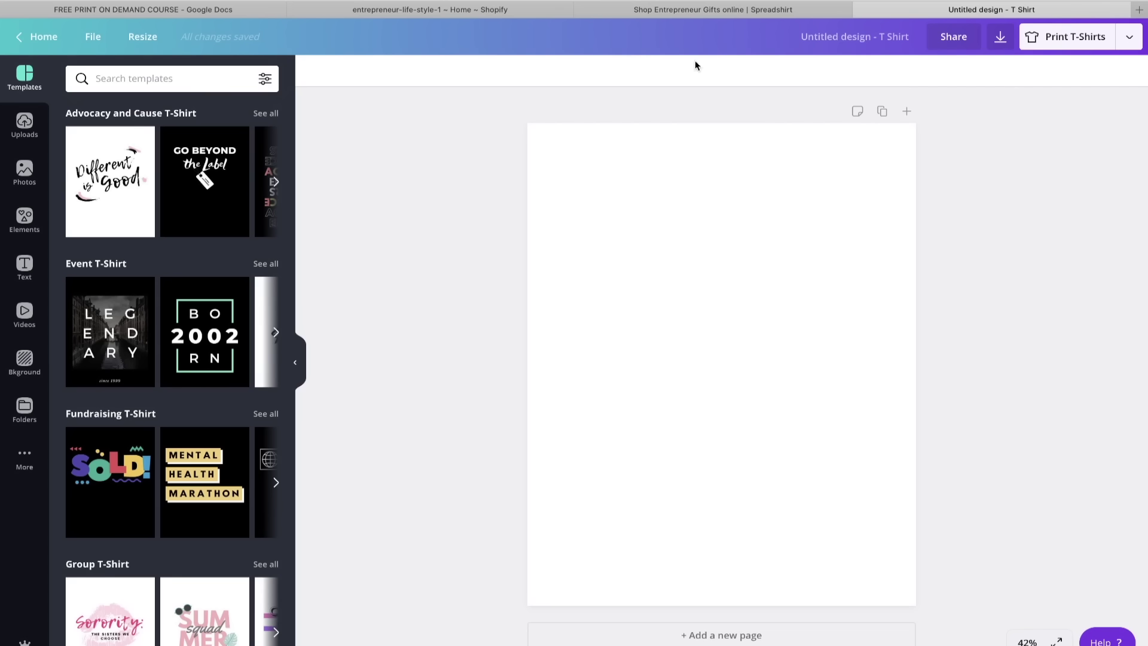
click(681, 12)
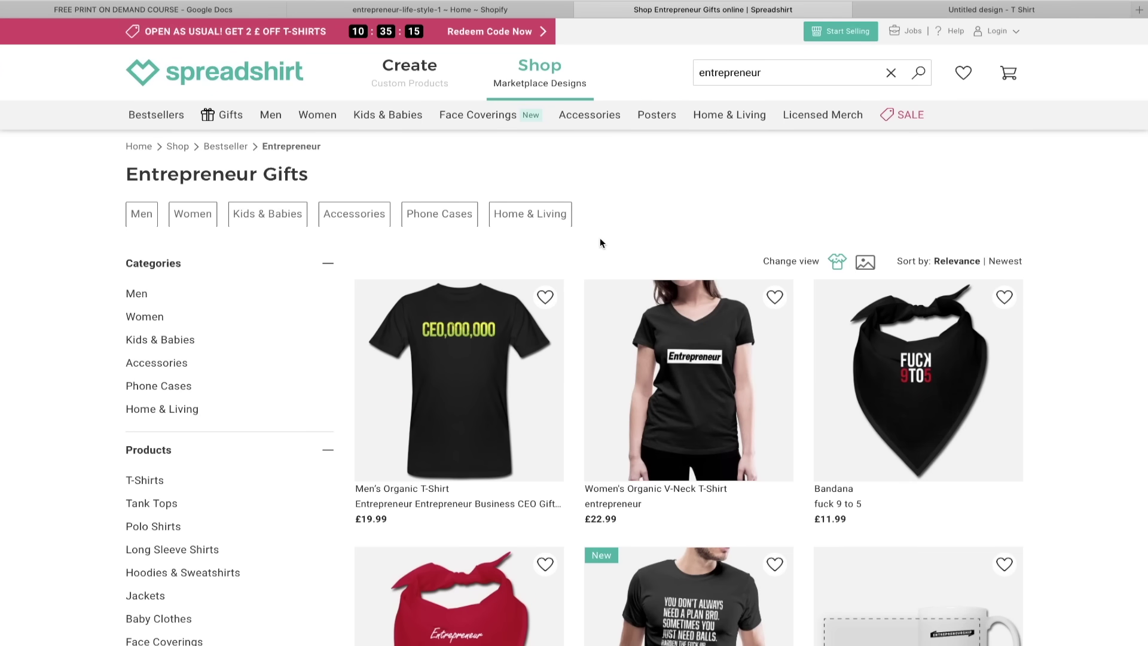
click(987, 7)
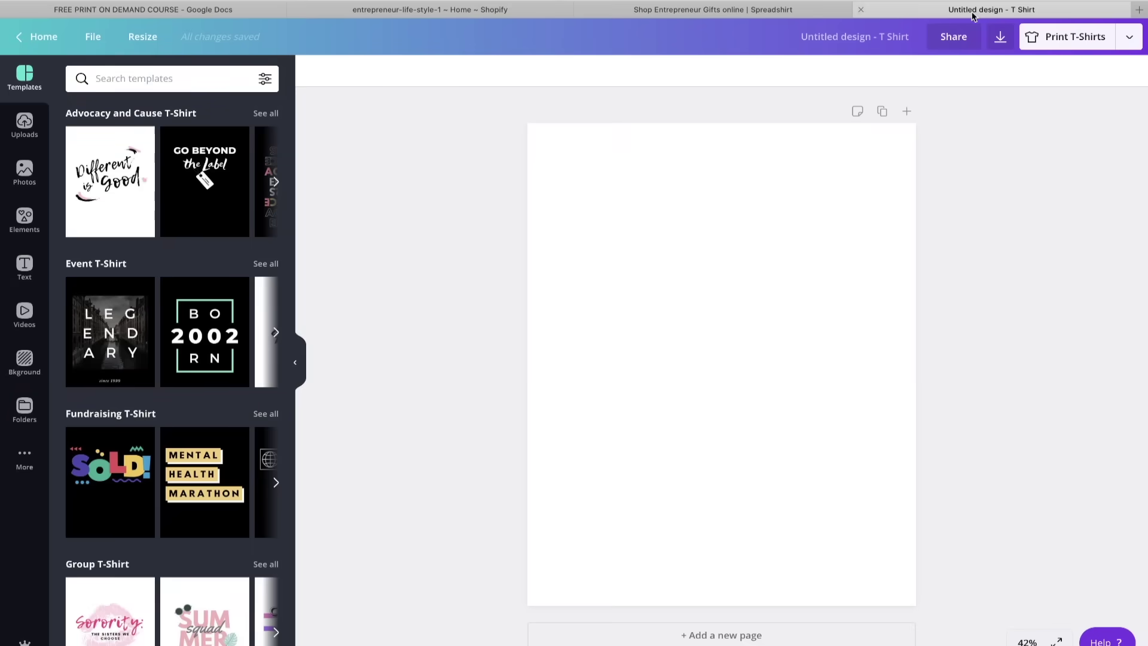
- Add a heading to the middle of the blank T-shirt page and replace its placeholder text with "BO$$,000,000"
click(24, 266)
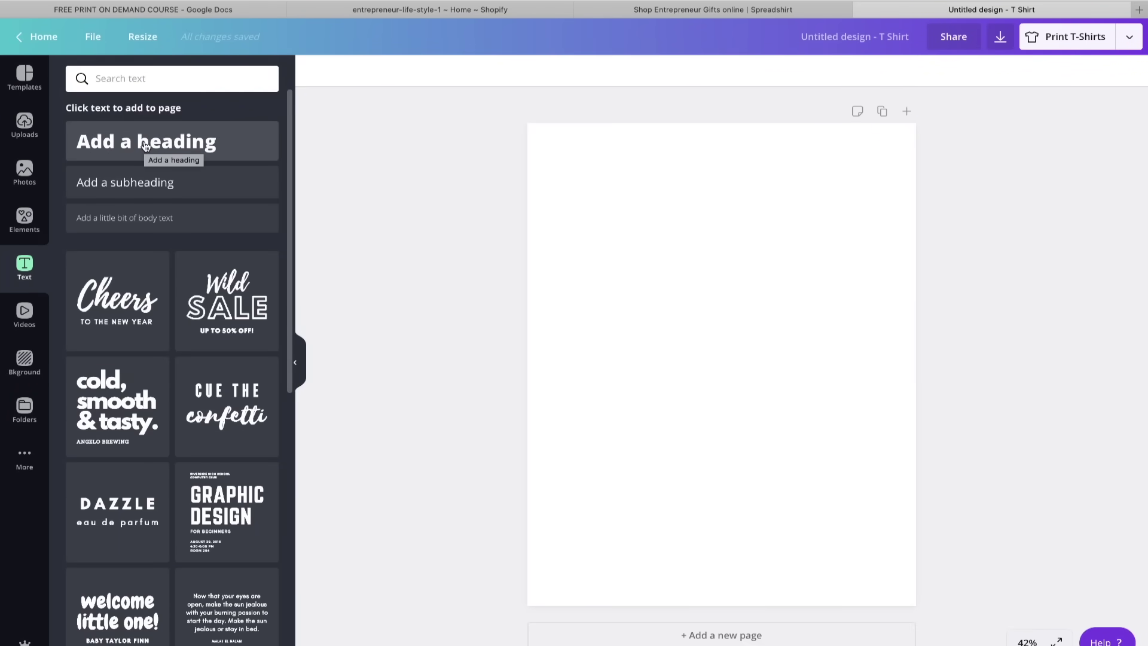
drag(143, 147, 615, 341)
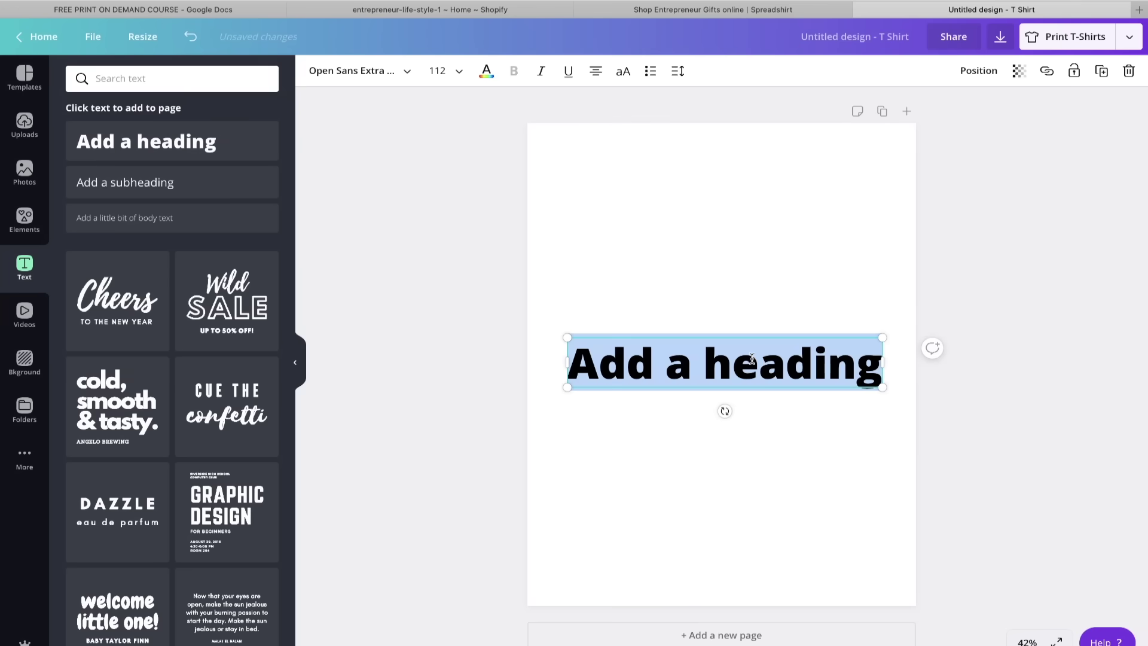
click(759, 362)
click(877, 368)
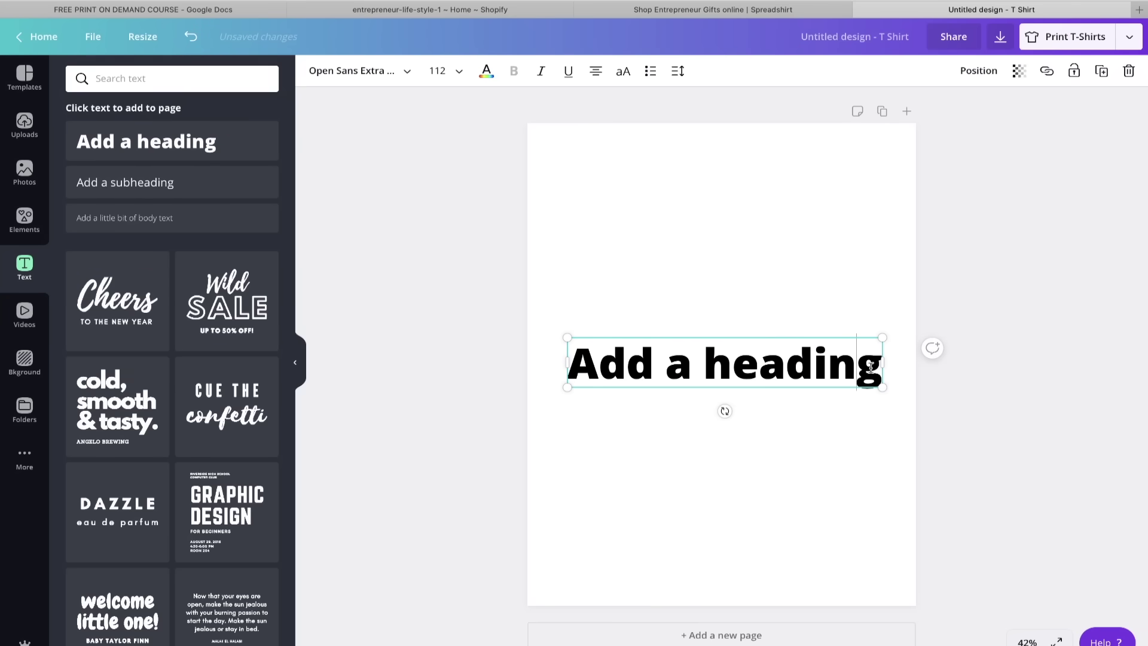
key(BackSpace)
key(BackSpace)
key(BackSpace)
key(BackSpace)
key(BackSpace)
key(BackSpace)
key(BackSpace)
key(BackSpace)
key(BackSpace)
key(BackSpace)
key(BackSpace)
key(BackSpace)
key(BackSpace)
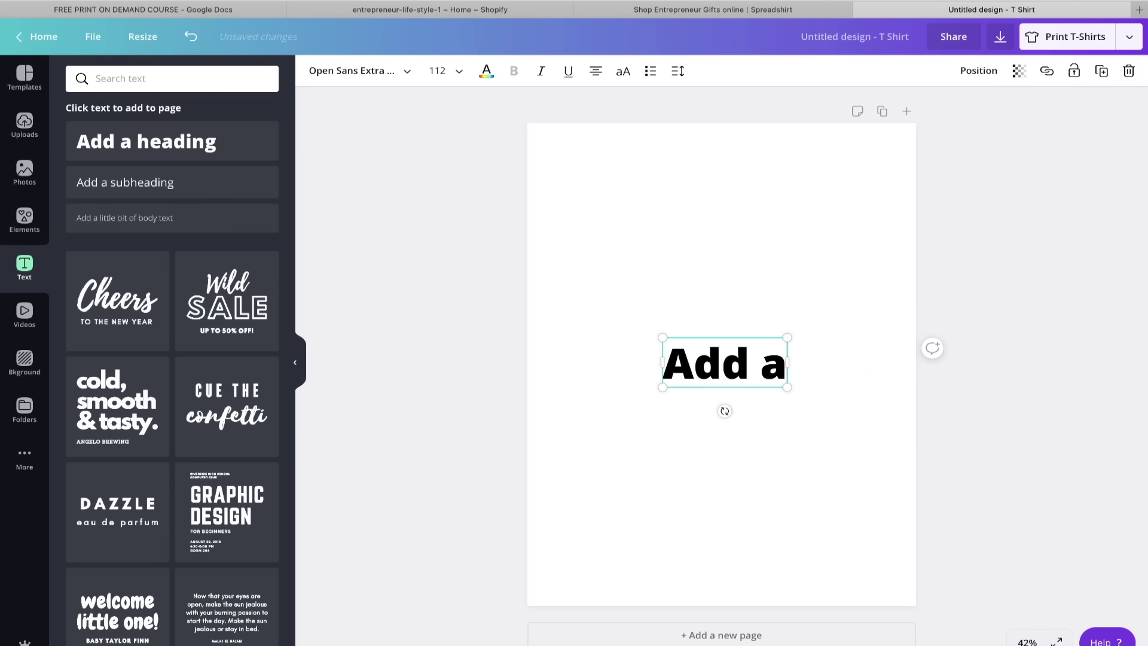
text(B)
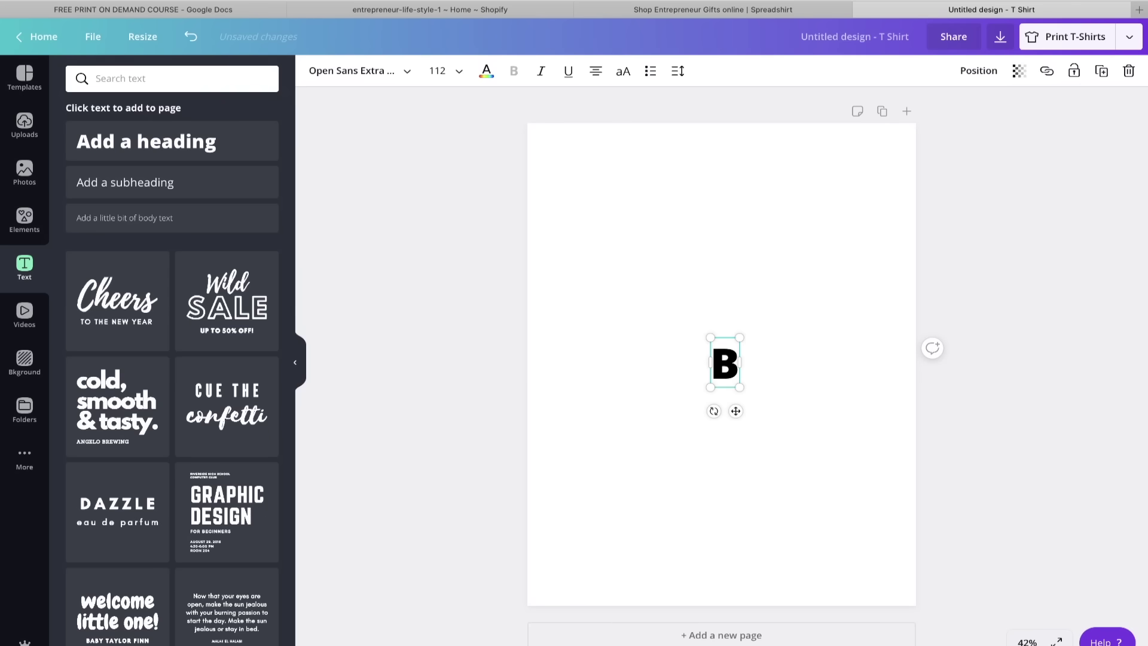
text(O$)
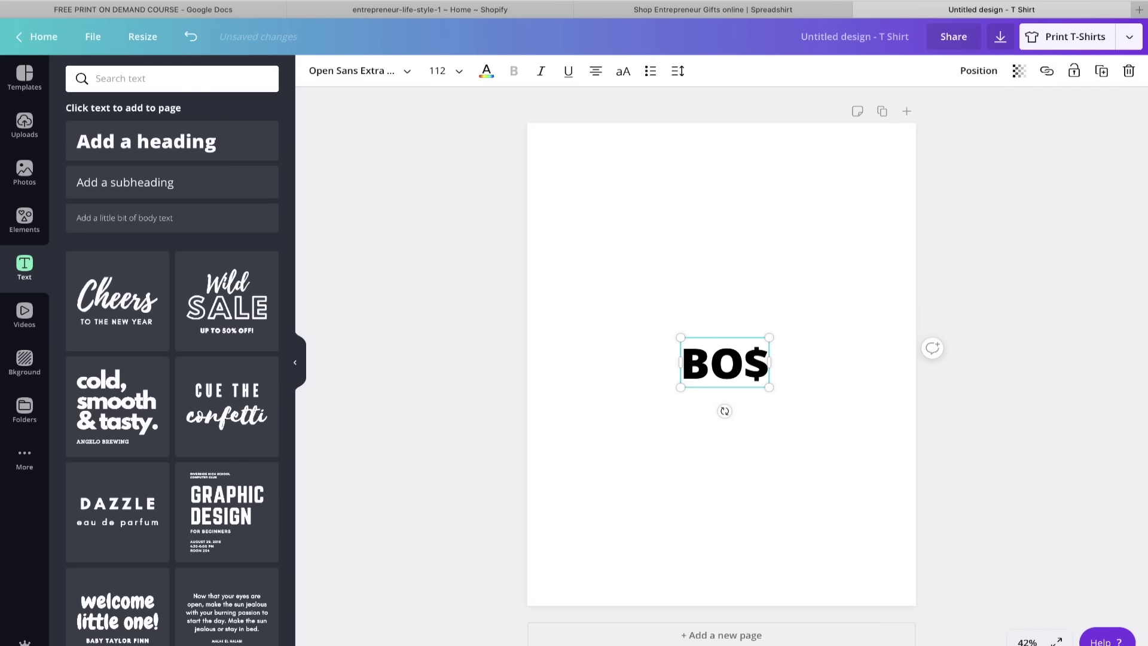
text($,000)
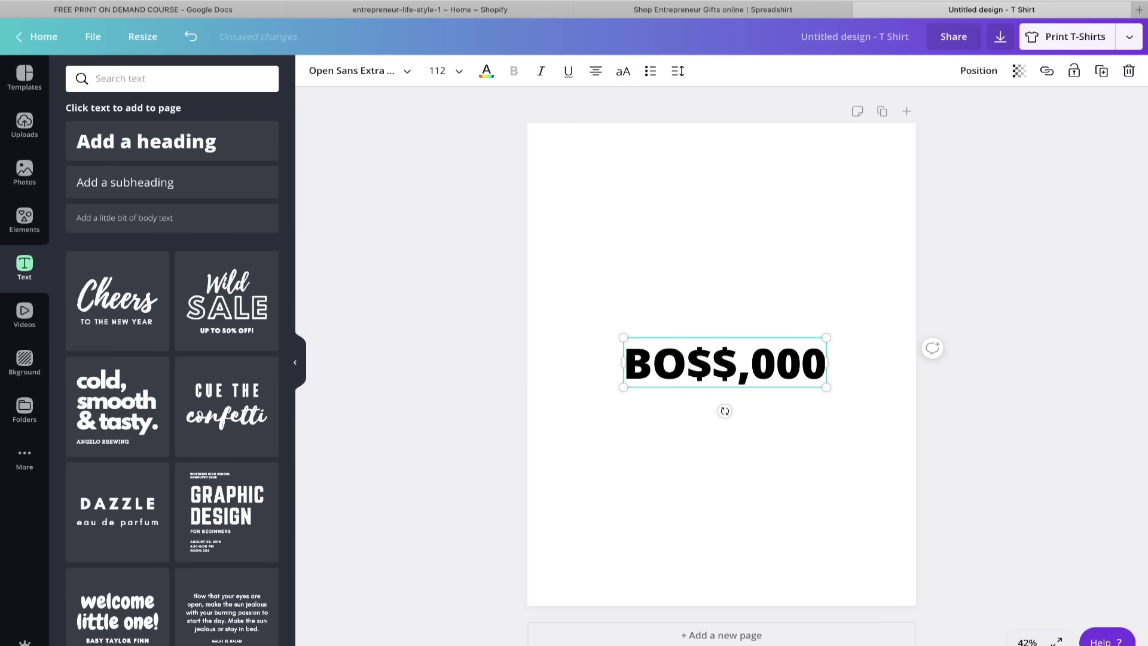
text(,000)
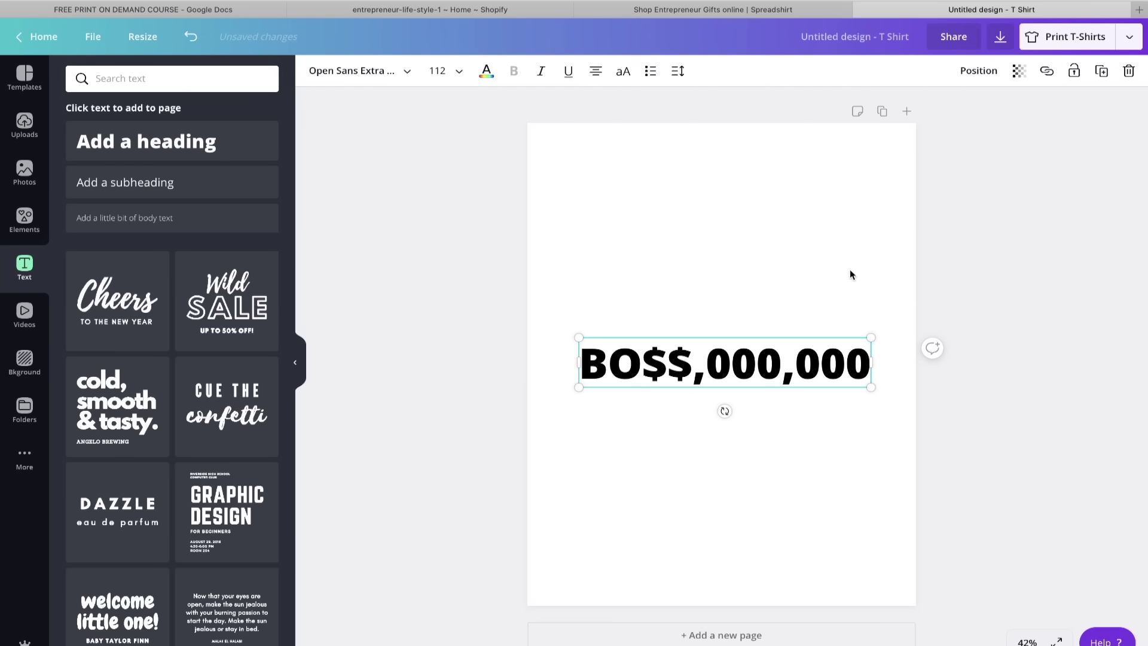
- Check the CEO,000,000 shirt on Spreadshirt again, then enlarge the BO$$,000,000 heading in Canva to about font size 138
click(771, 11)
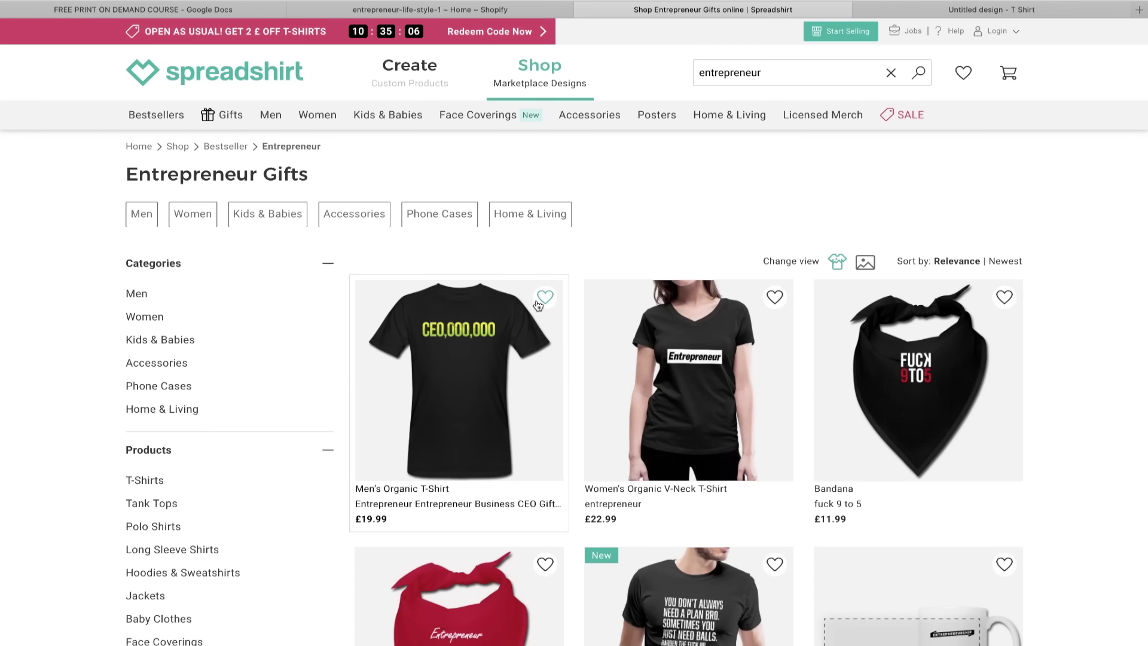
click(1088, 11)
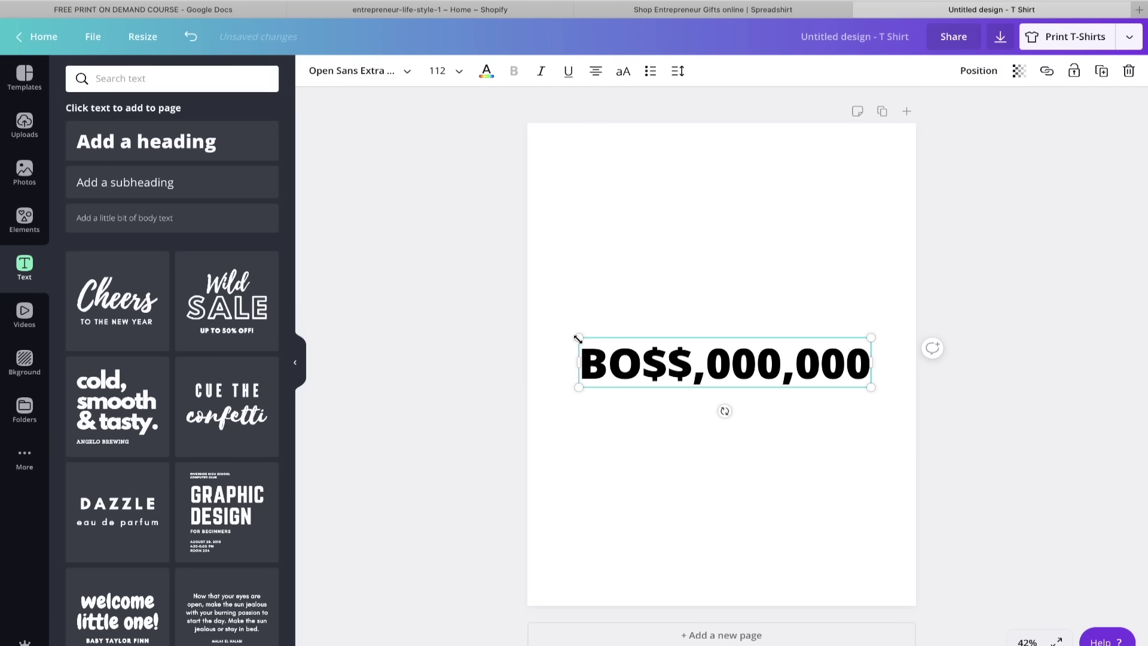
drag(578, 339, 550, 333)
drag(648, 362, 691, 338)
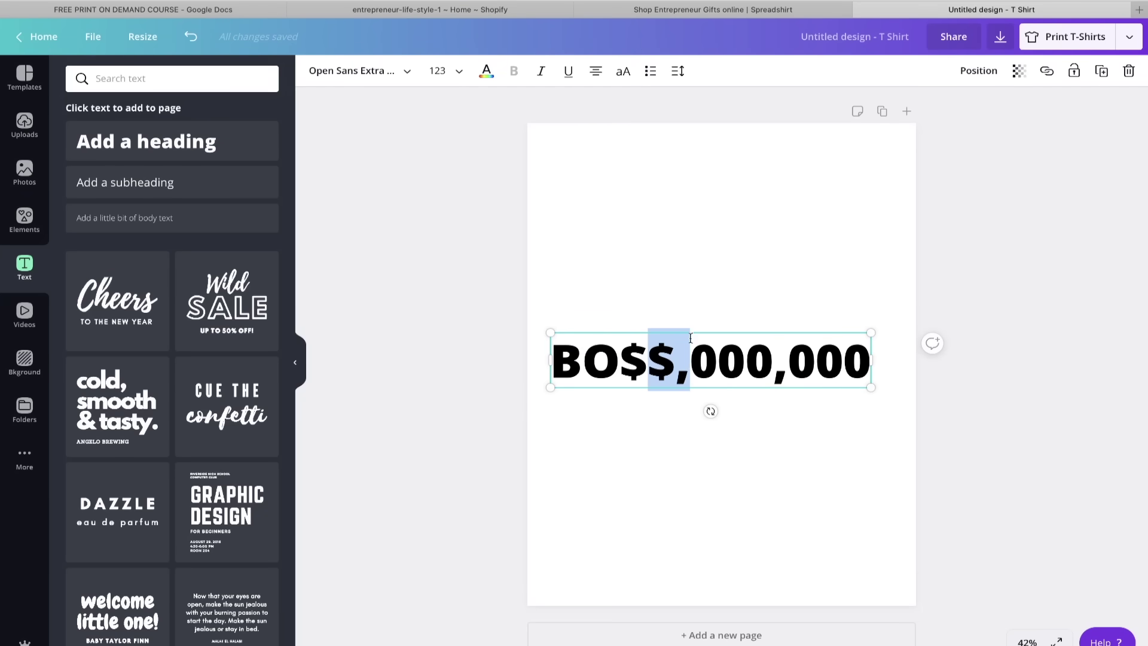
click(658, 308)
click(569, 333)
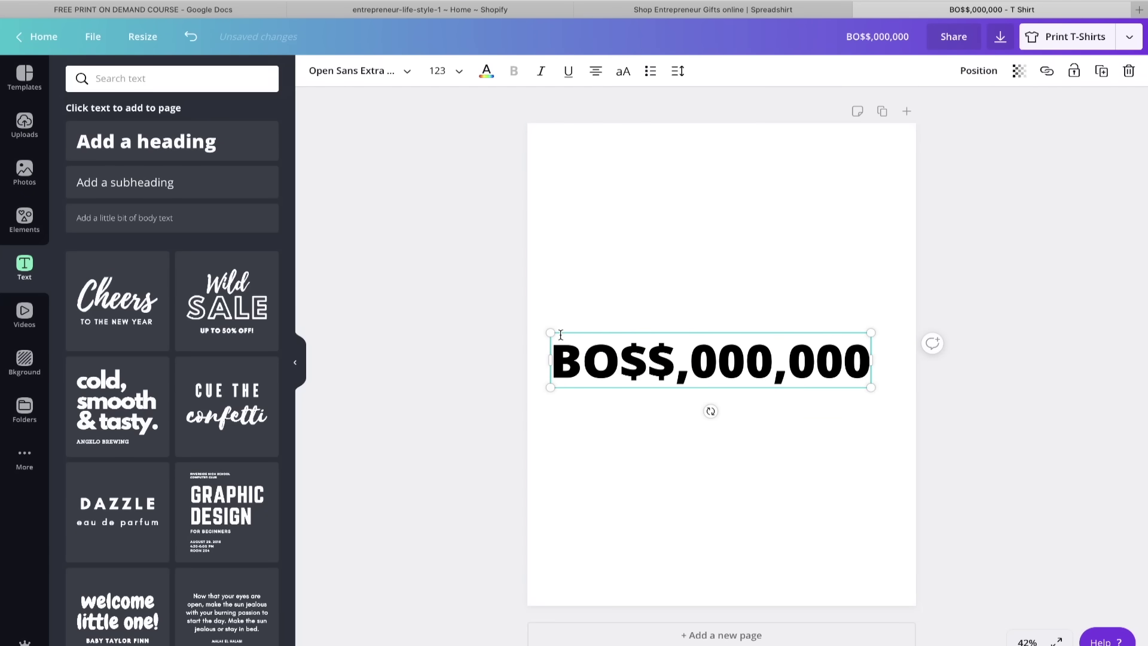
drag(552, 333, 510, 326)
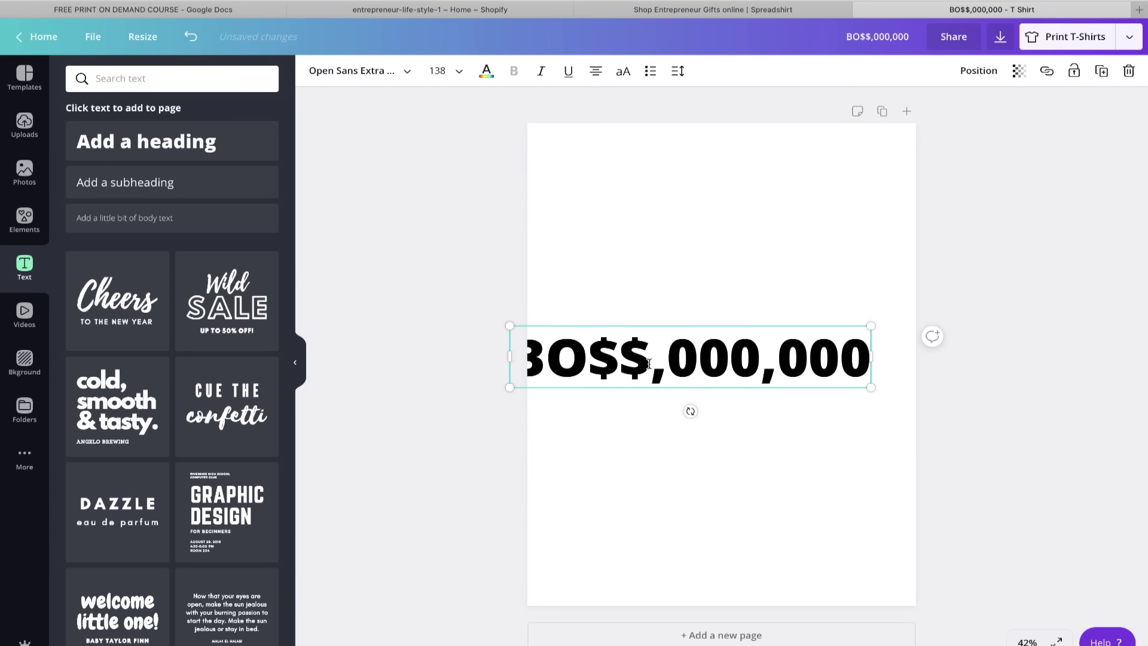
- Centre the BO$$,000,000 heading horizontally on the T-shirt page and move it up into the upper quarter
click(650, 302)
drag(643, 357, 674, 365)
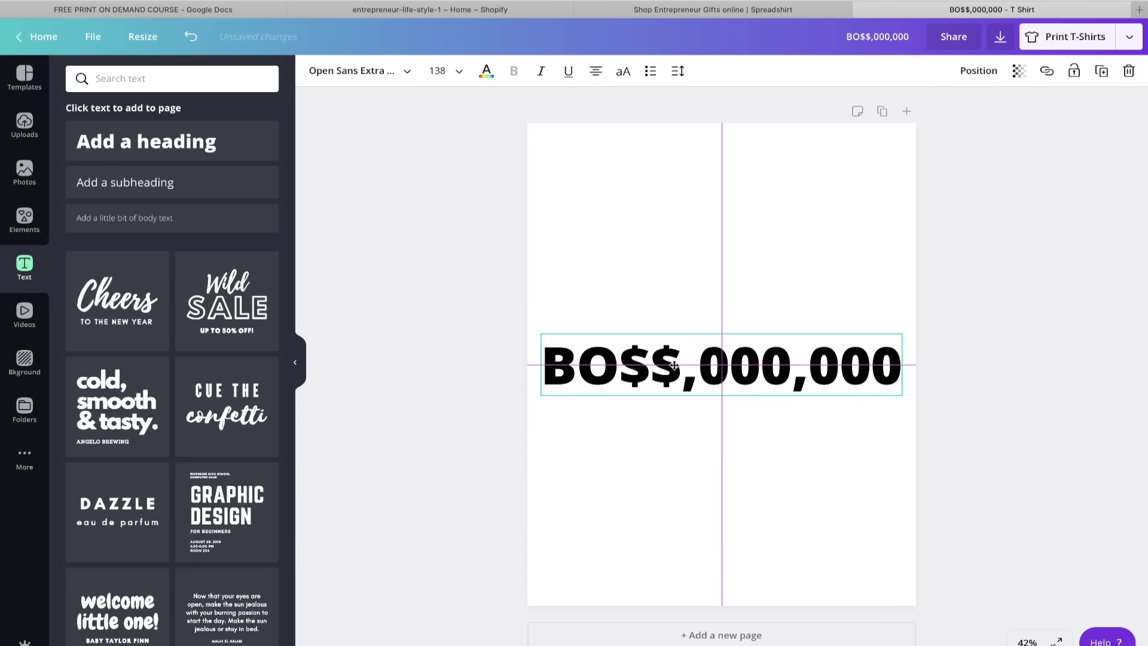
click(990, 326)
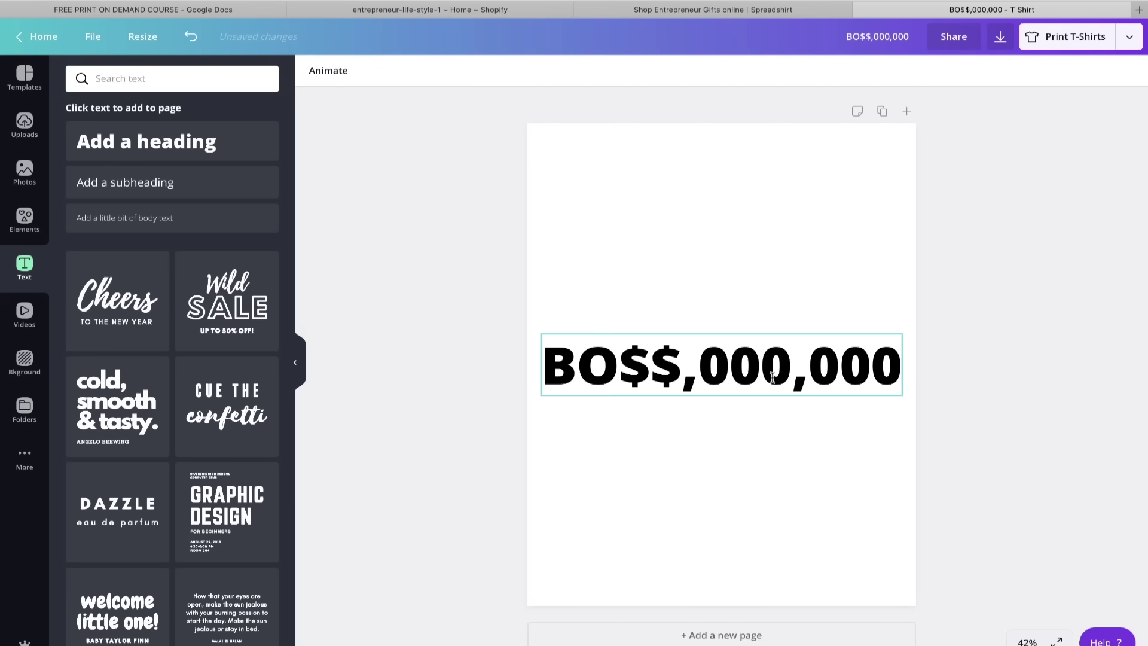
drag(743, 361, 753, 238)
click(1087, 351)
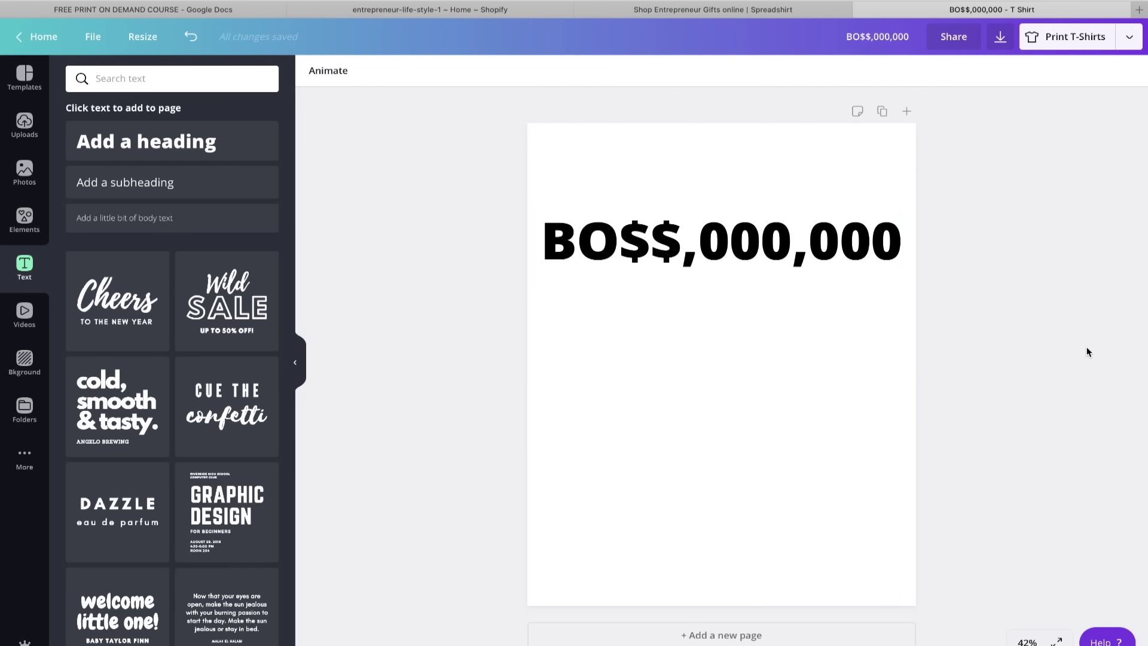
- Open the download options for the BO$$,000,000 design to check the PNG and transparent background settings
click(1129, 40)
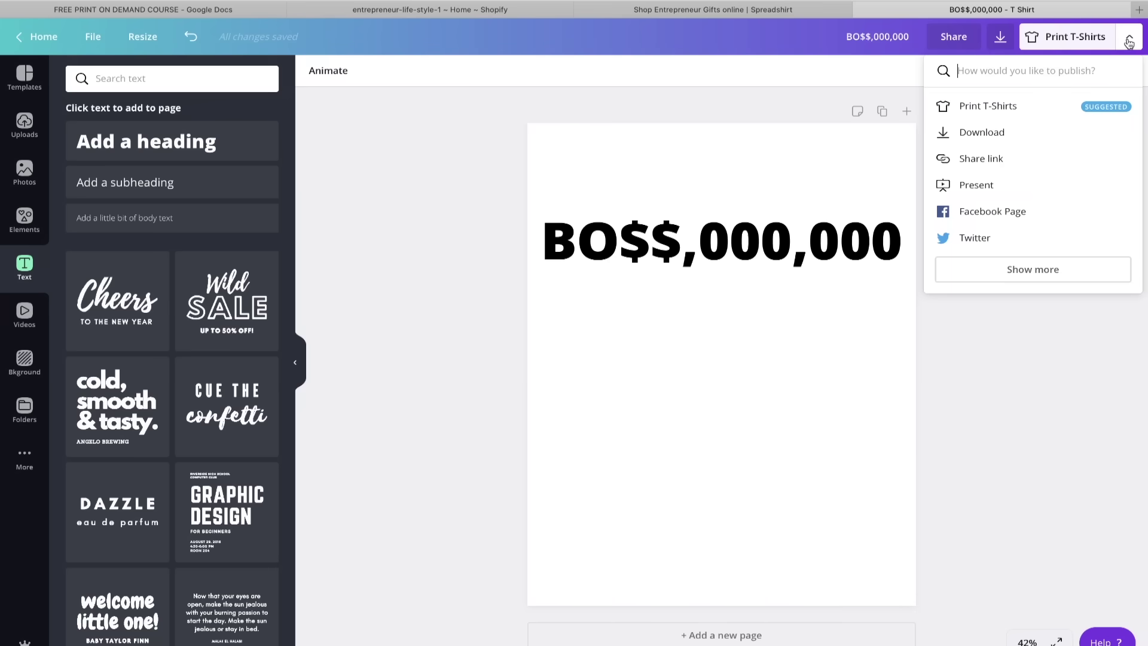
click(998, 141)
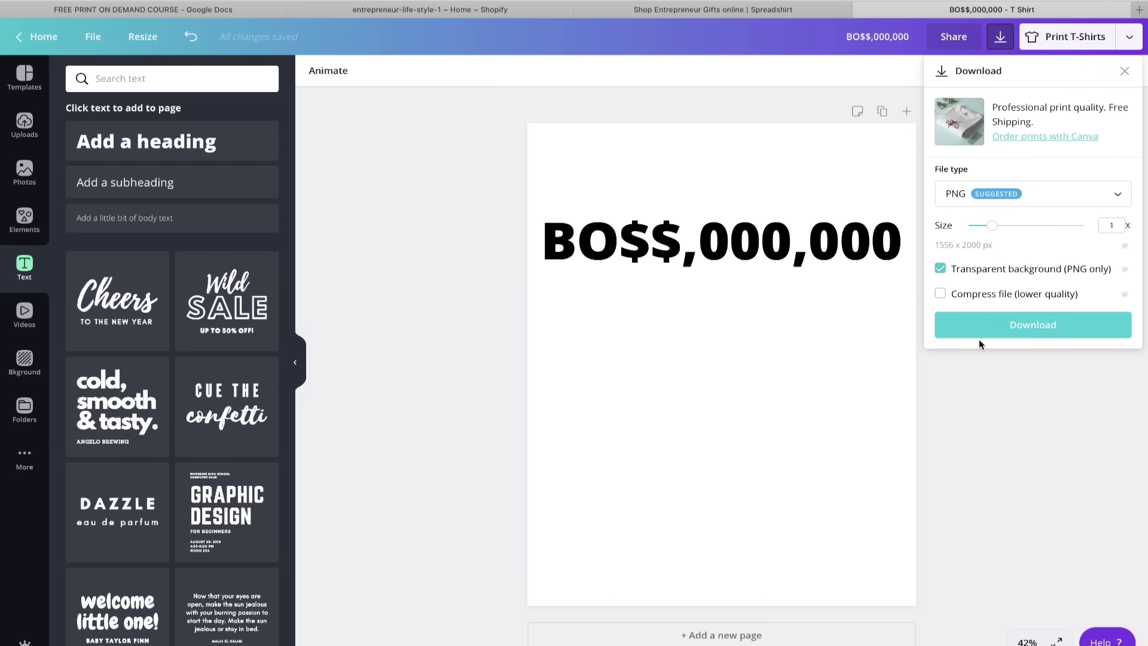
key(ctrl+w)
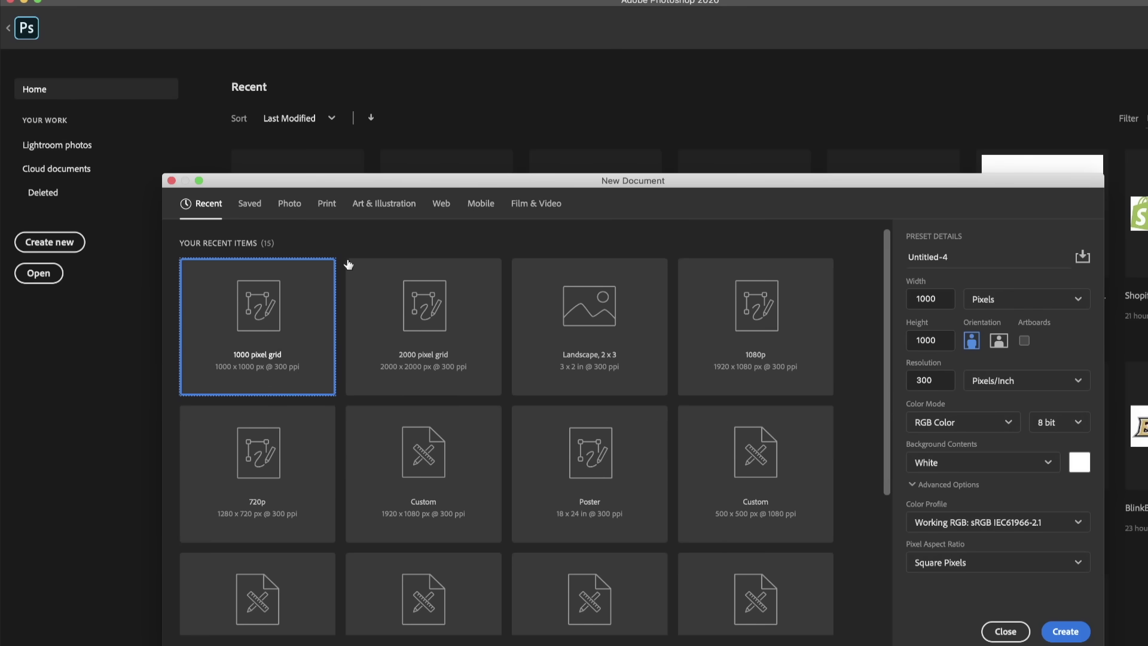
- In Photoshop, create a document from the 1000 pixel grid Art & Illustration preset and set the text color to black
click(373, 211)
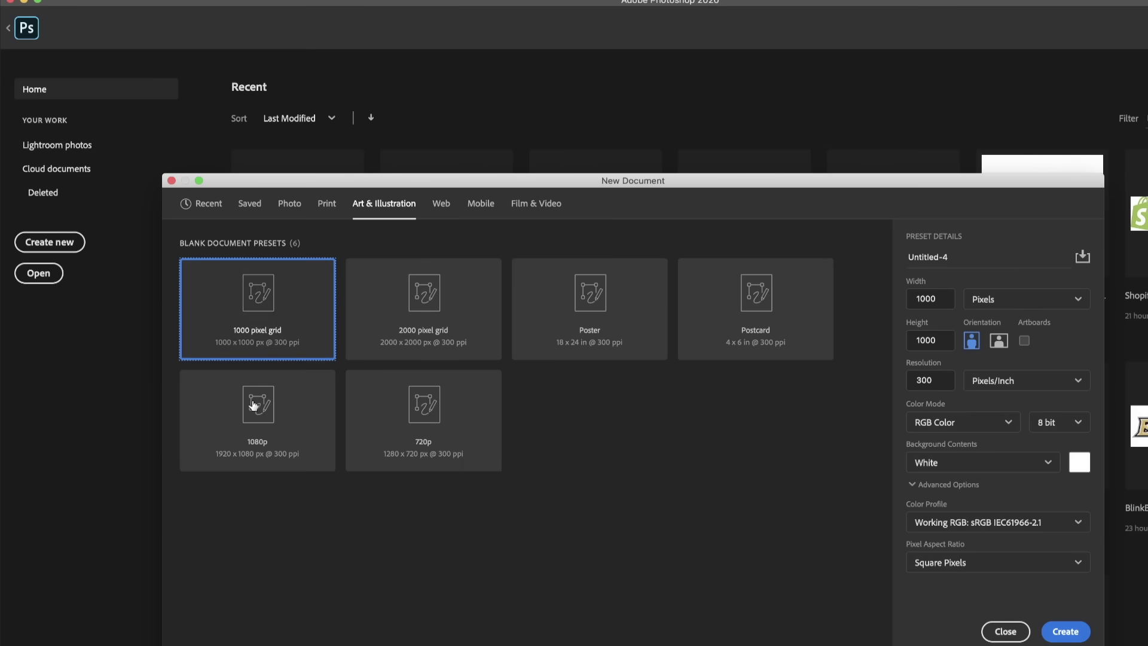
double_click(280, 333)
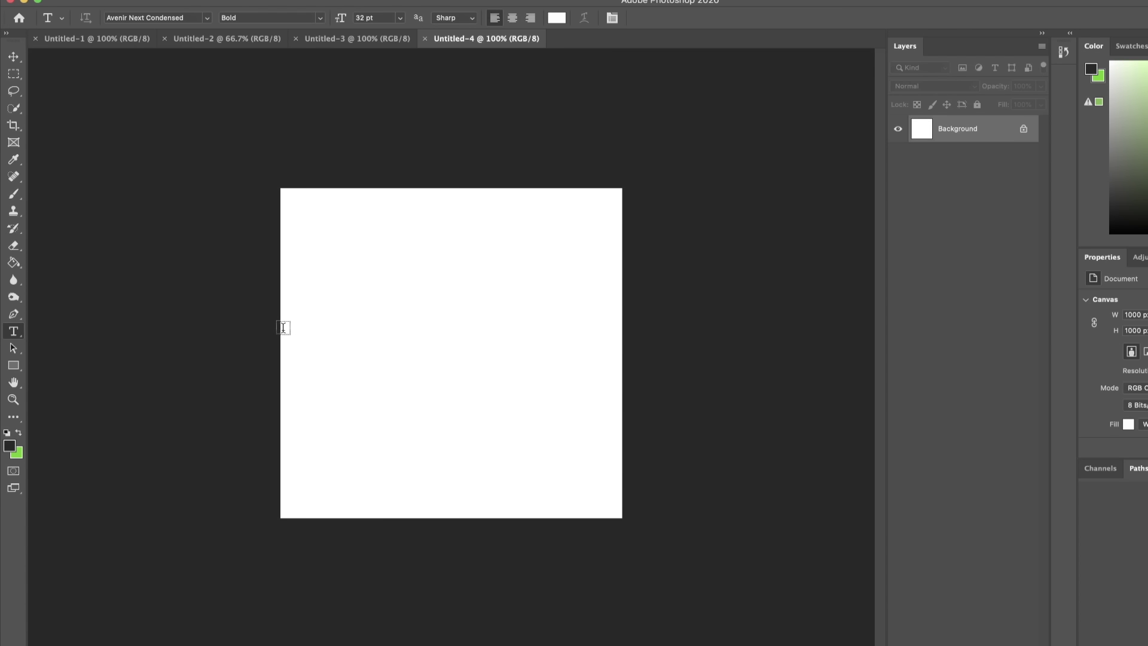
click(557, 19)
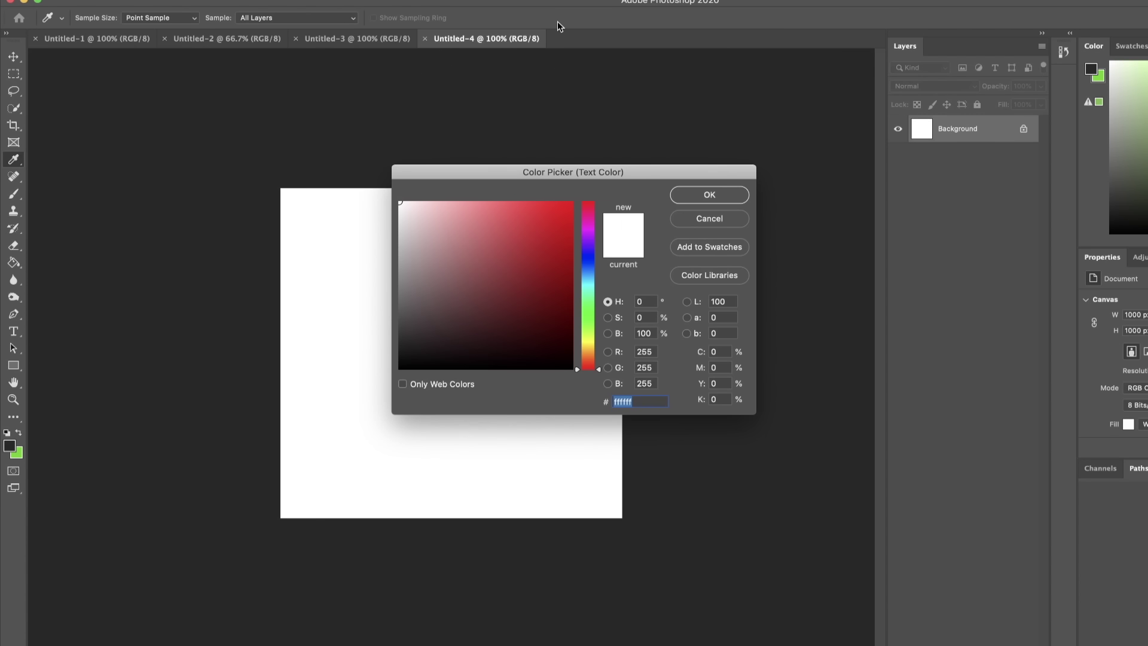
drag(559, 293, 608, 476)
click(709, 193)
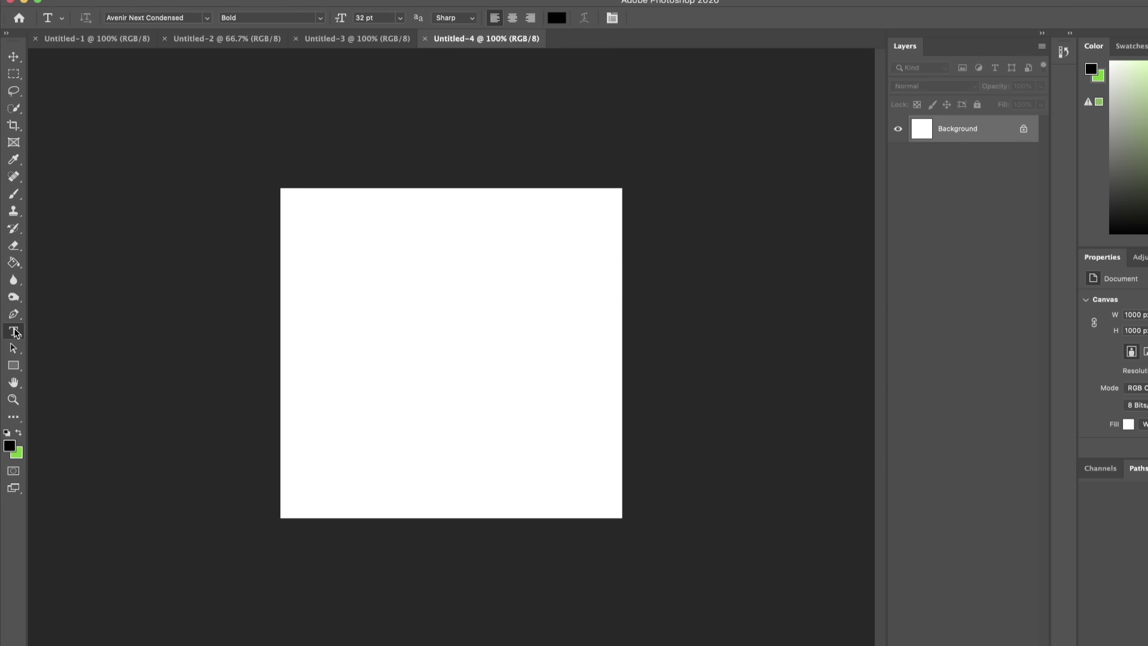
- Add the text "FUC" near the middle of the canvas and move it slightly down
click(376, 320)
key(BackSpace)
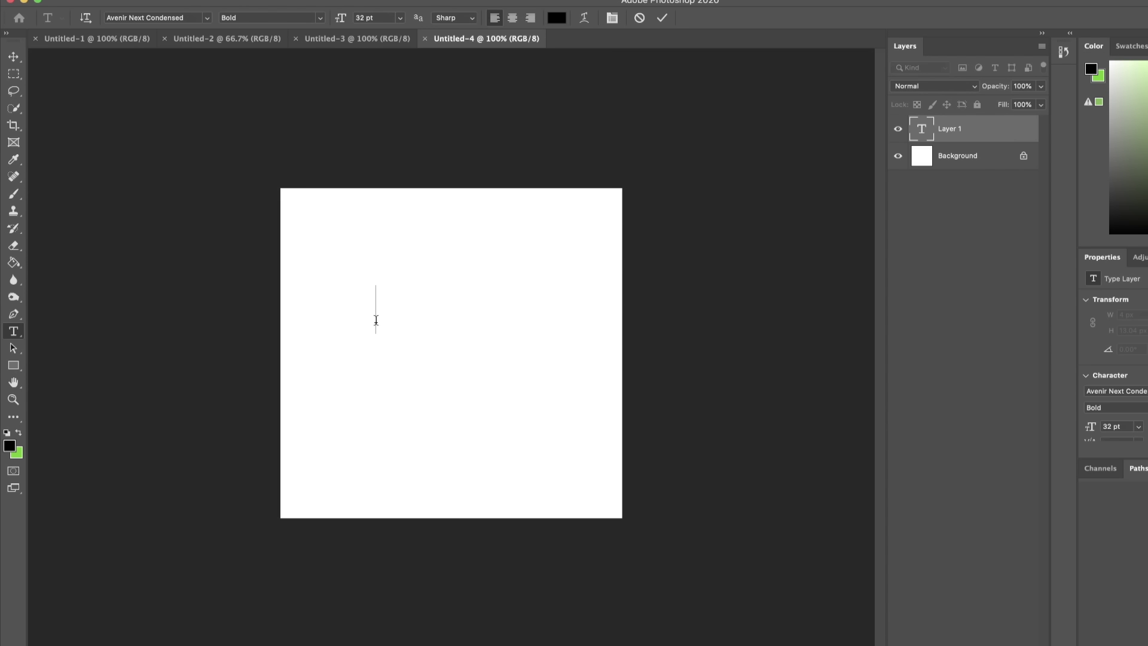
text(FU)
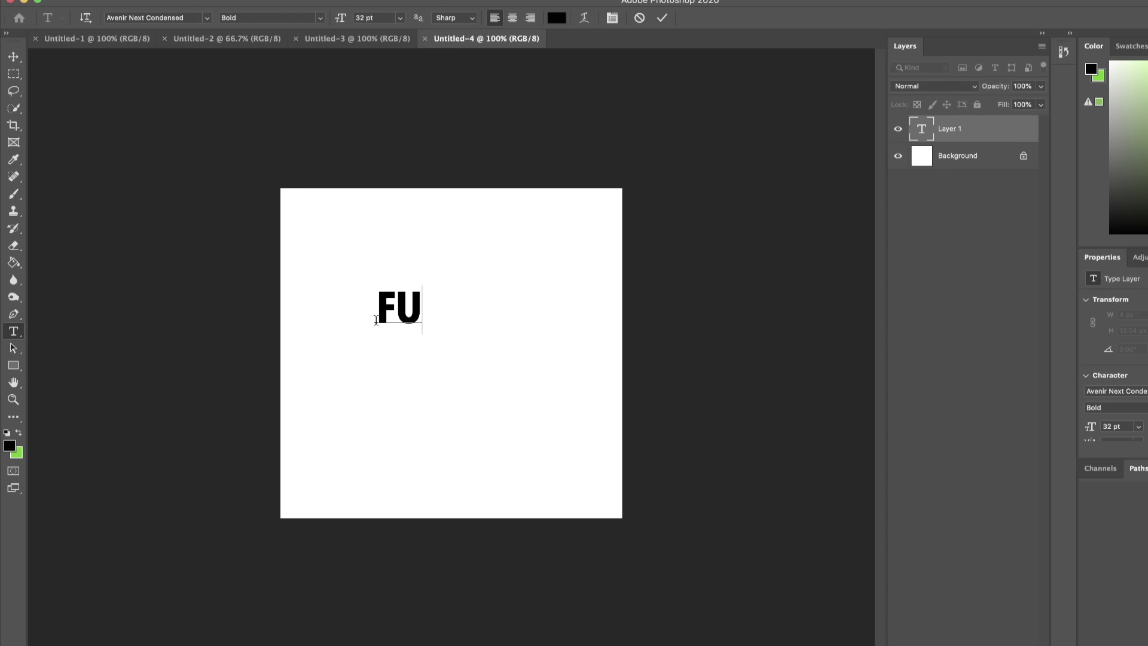
text(C)
click(14, 58)
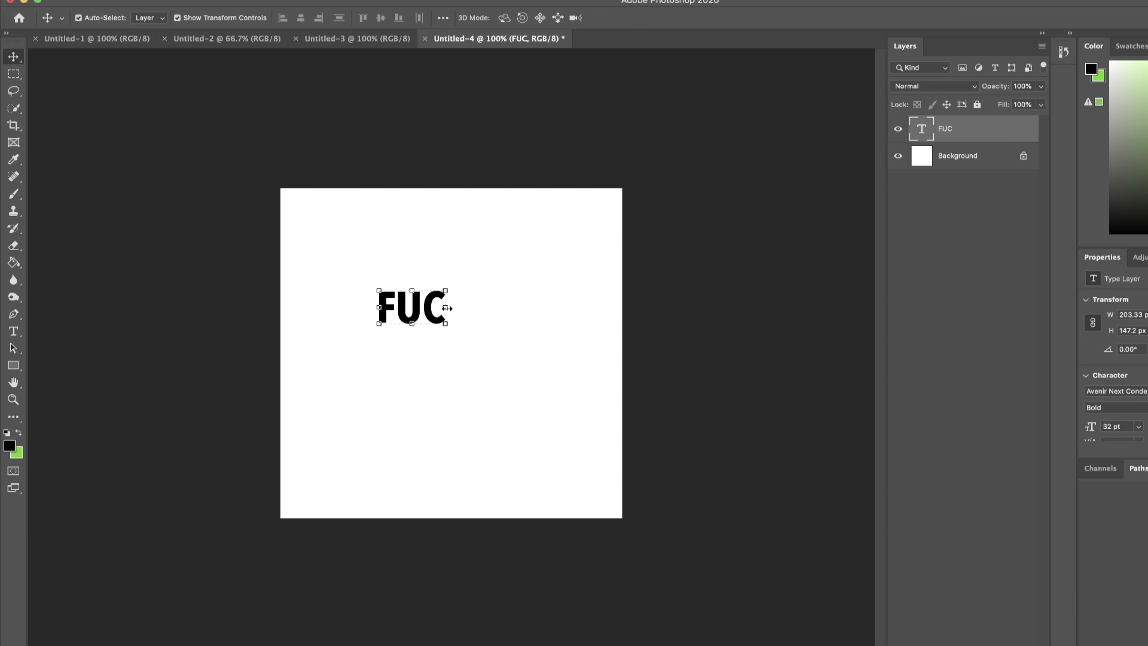
drag(414, 307, 419, 333)
- Add the letter "K" as a separate text layer beside the FUC text
click(14, 332)
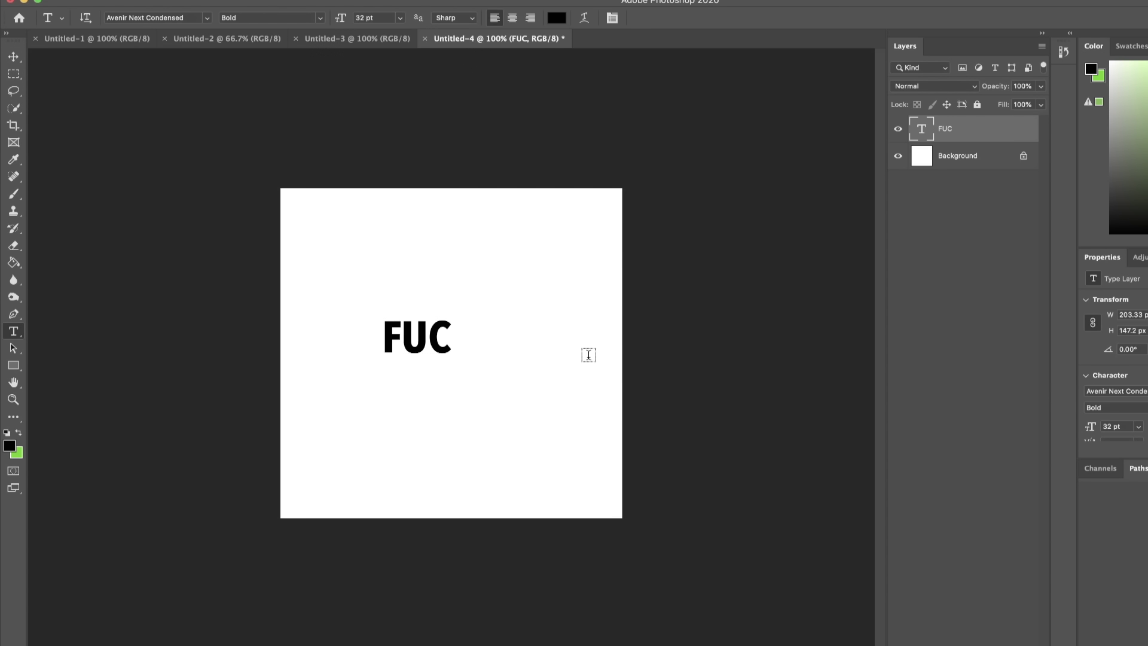
click(521, 345)
key(BackSpace)
text(K)
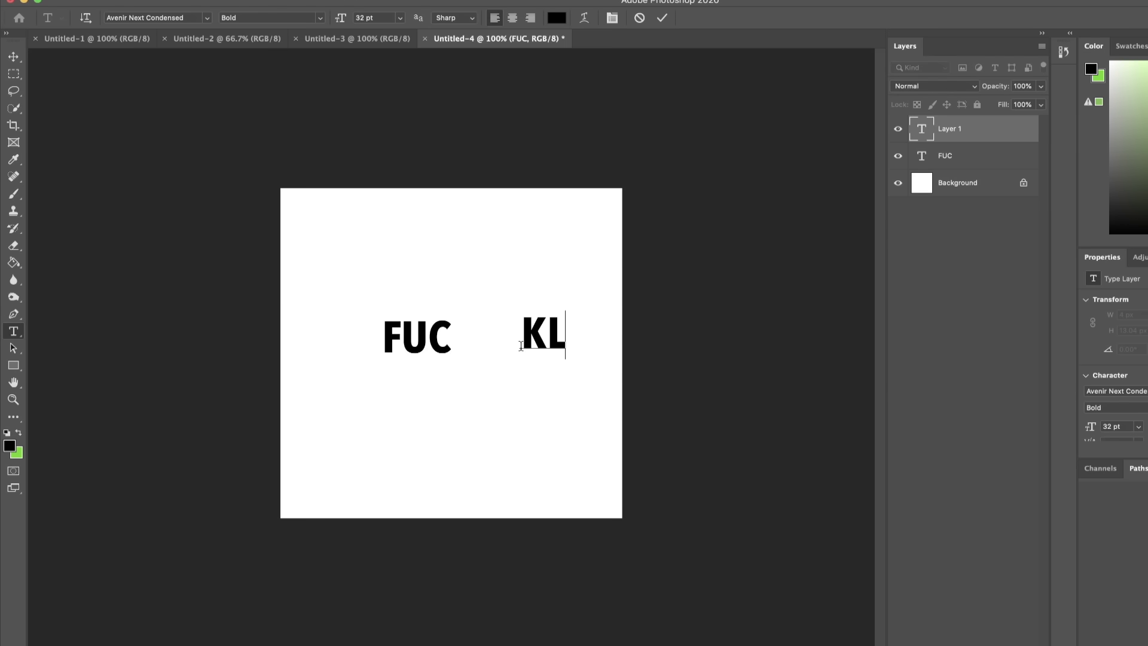
key(Escape)
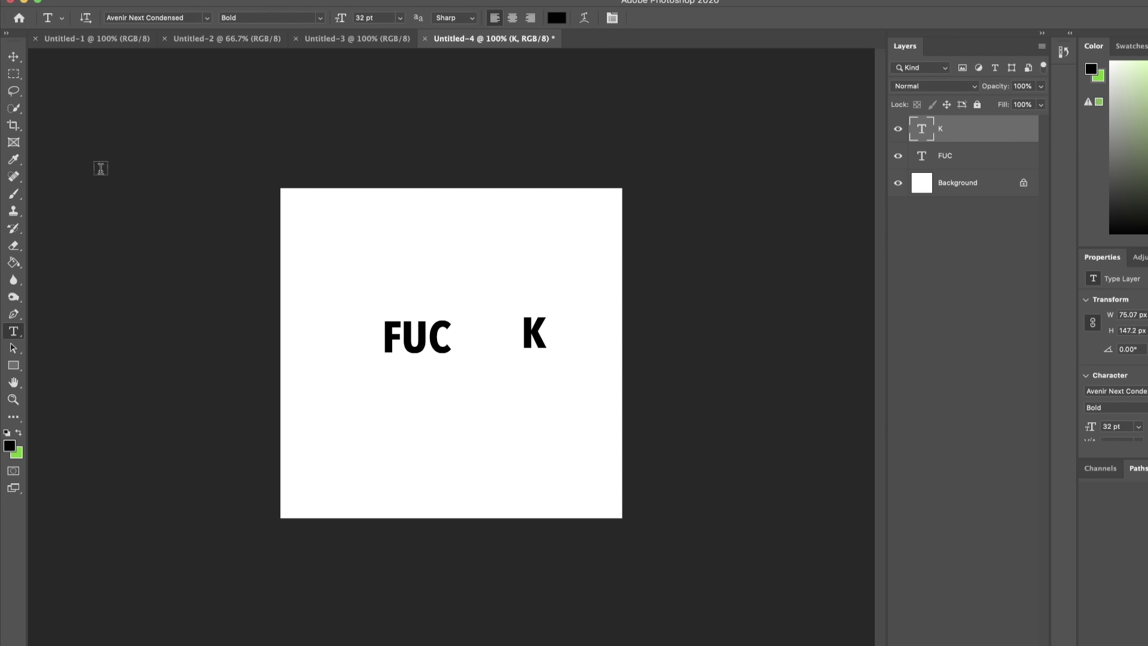
- Enlarge the K layer to about 35 pt and flip it horizontally
click(13, 56)
drag(546, 316, 550, 306)
click(134, 1)
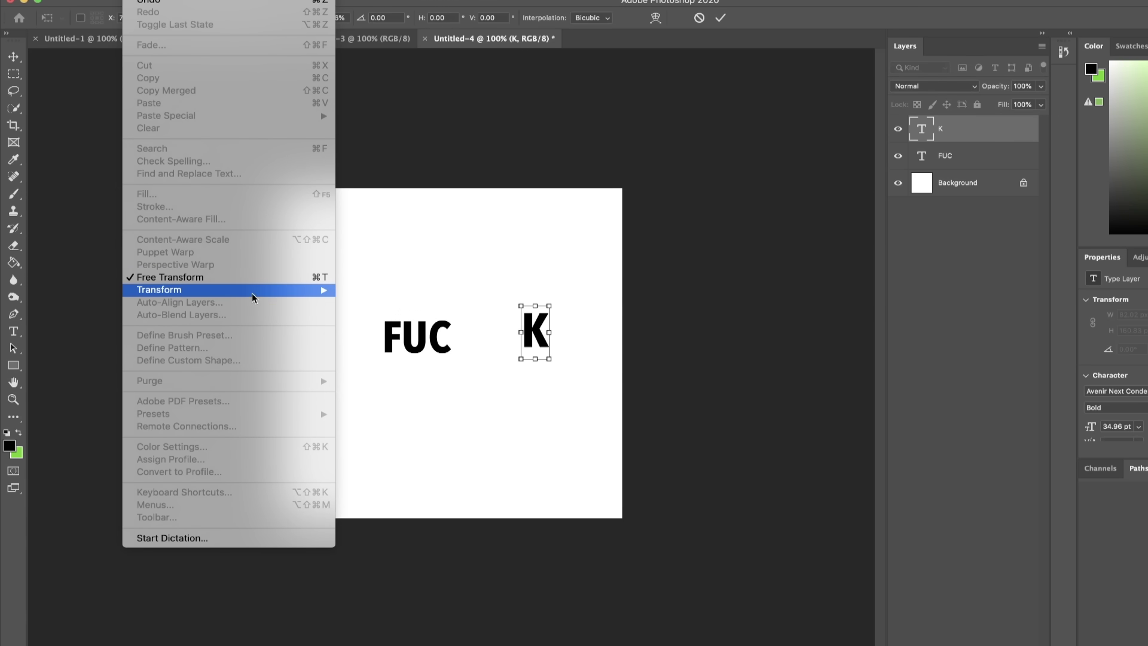
mouse_move(291, 289)
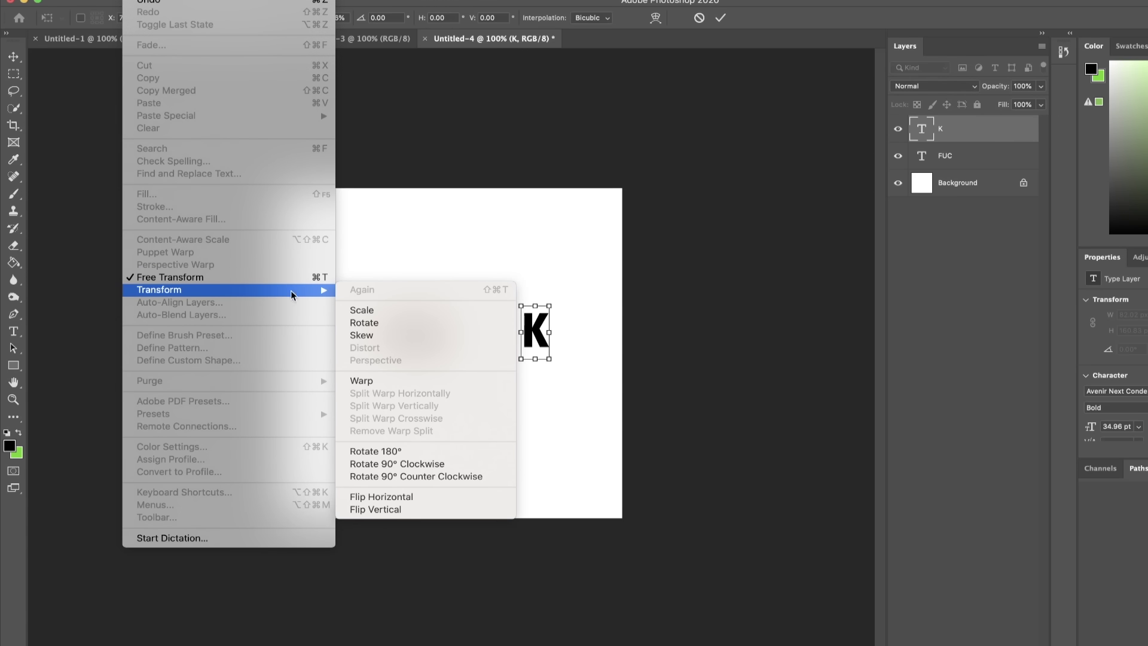
click(385, 497)
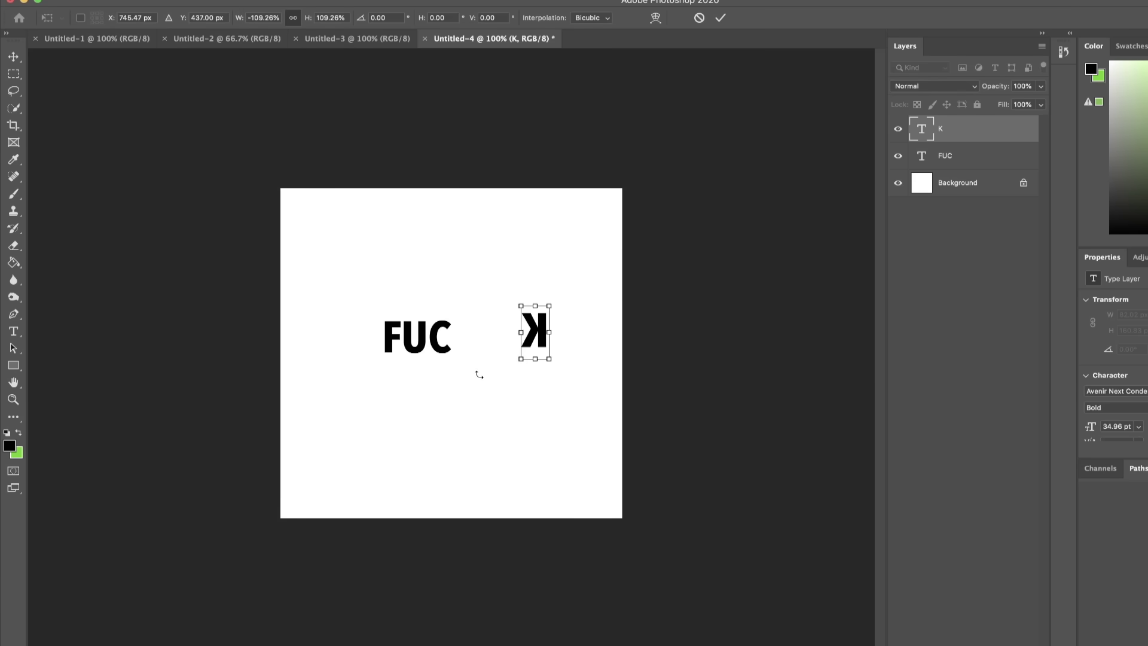
- Move the mirrored K next to the FUC text, undo the accidental rotation, and apply the transform
drag(539, 331, 485, 337)
drag(416, 331, 426, 330)
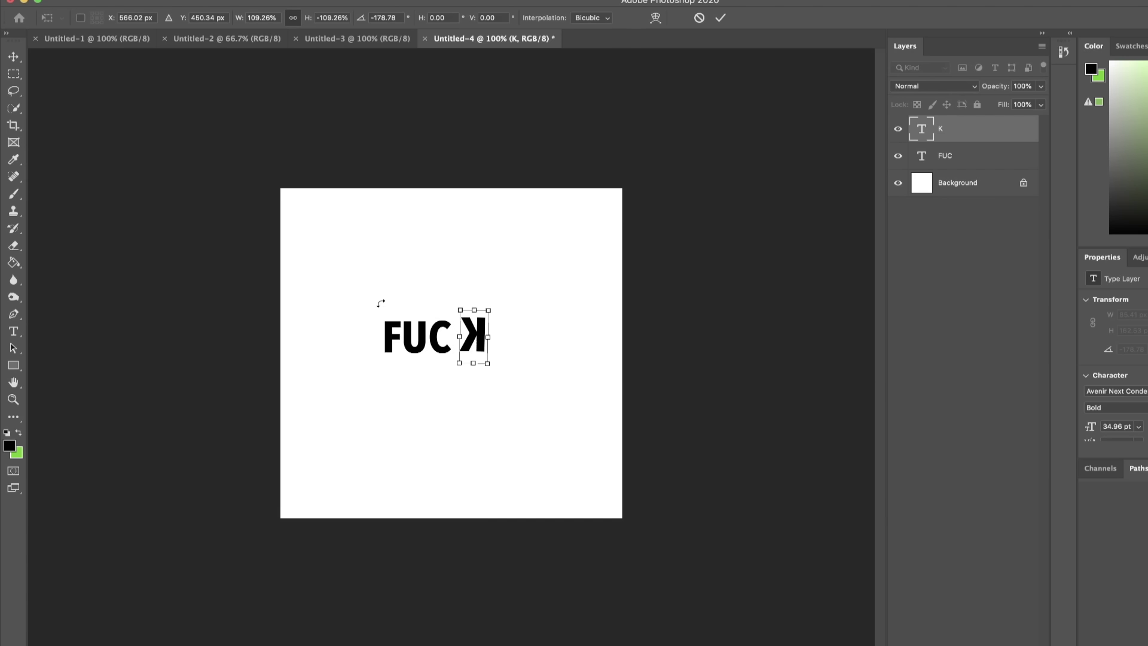
key(ctrl+z)
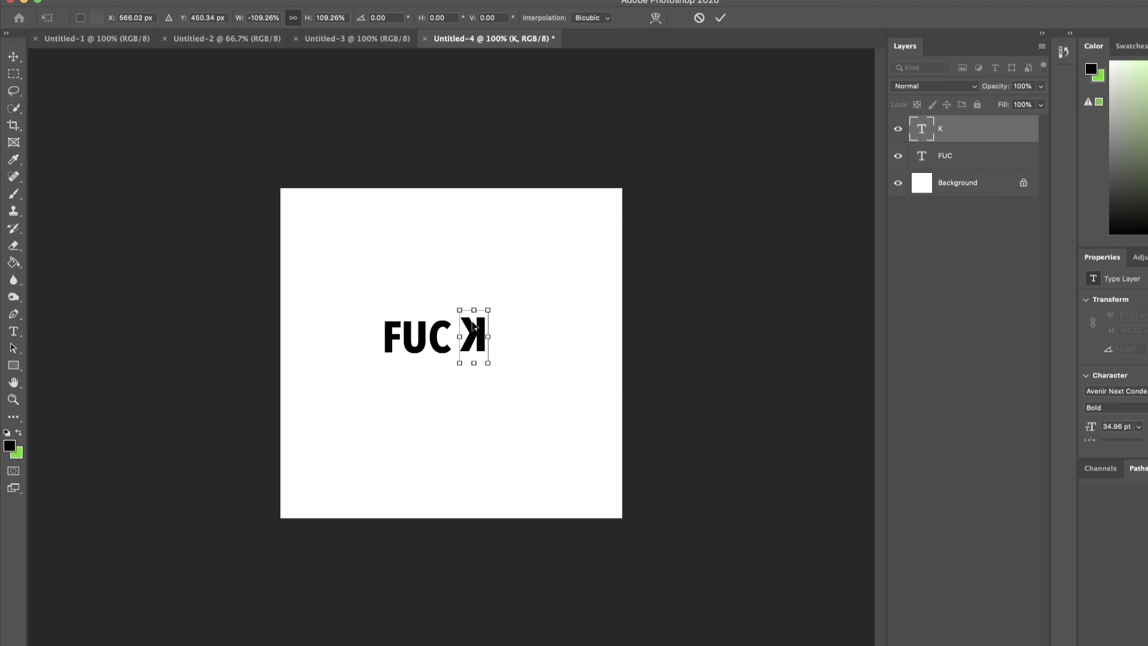
drag(470, 326, 491, 348)
key(Return)
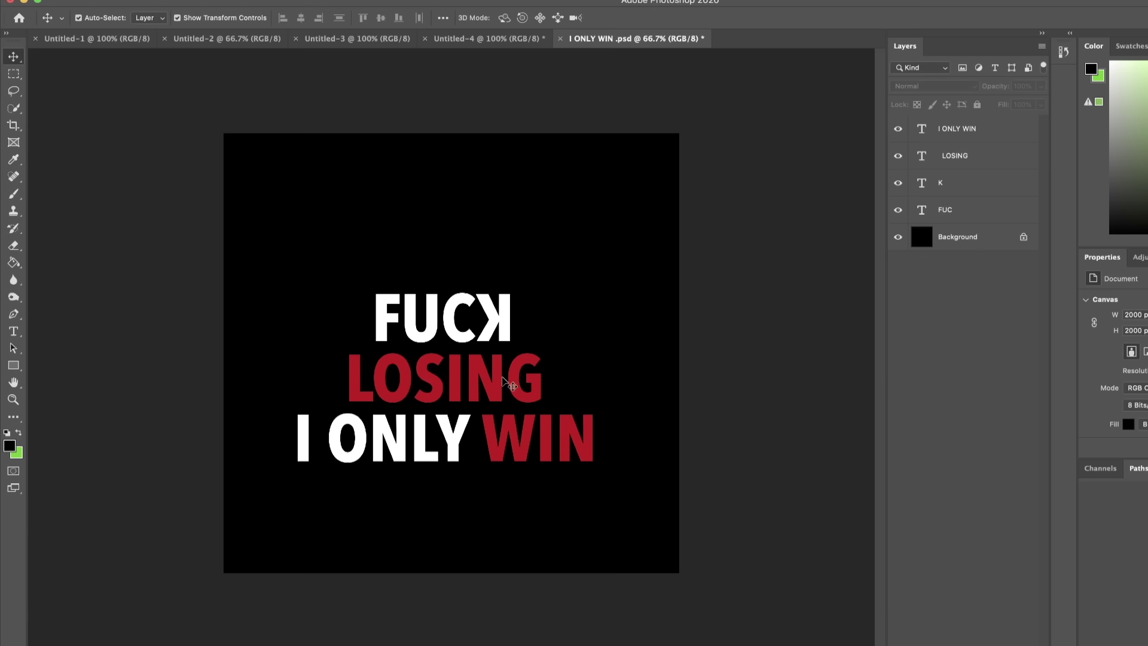
- Switch to Safari to check the Entrepreneur Gifts designs on Spreadshirt, and return to the I ONLY WIN design in Photoshop
mouse_move(736, 637)
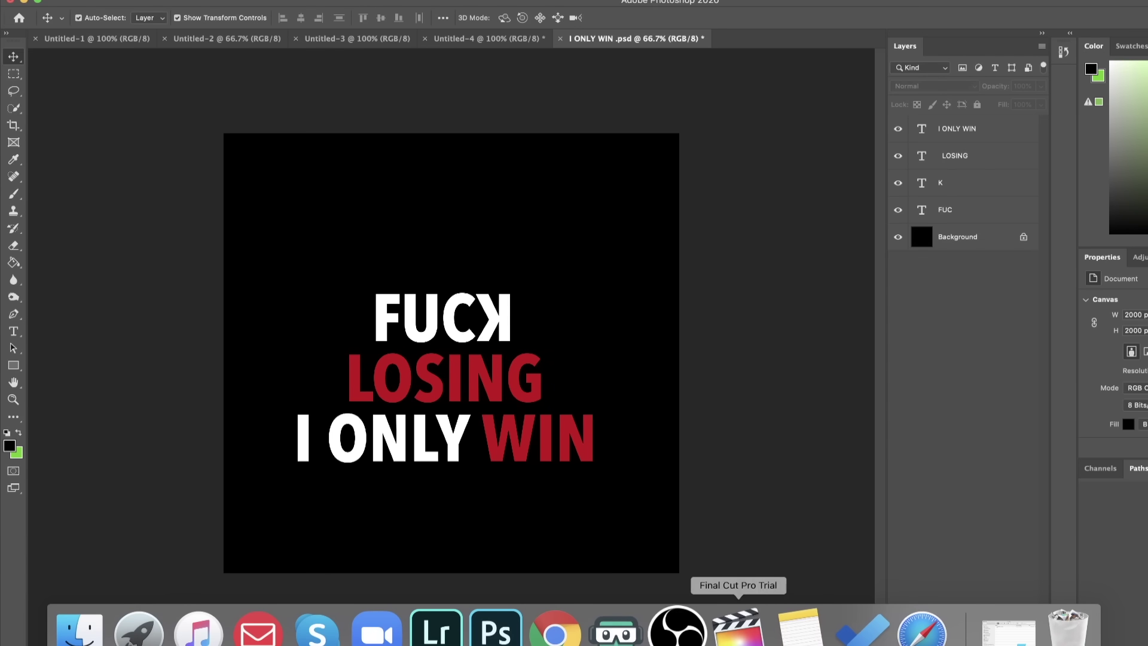
click(915, 629)
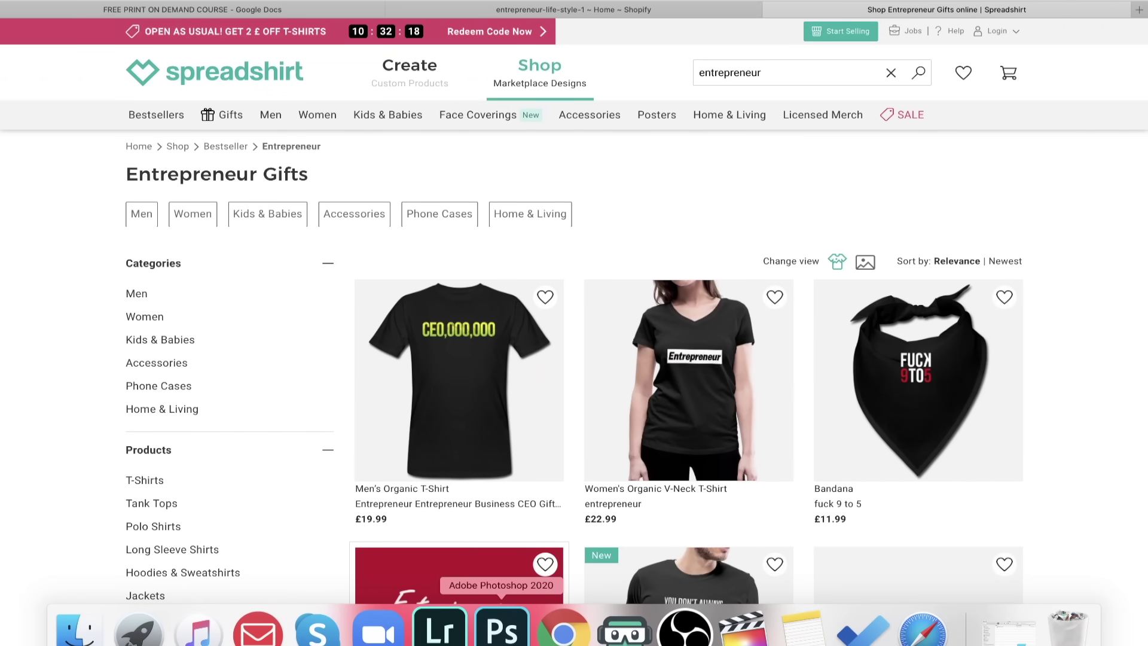
click(505, 624)
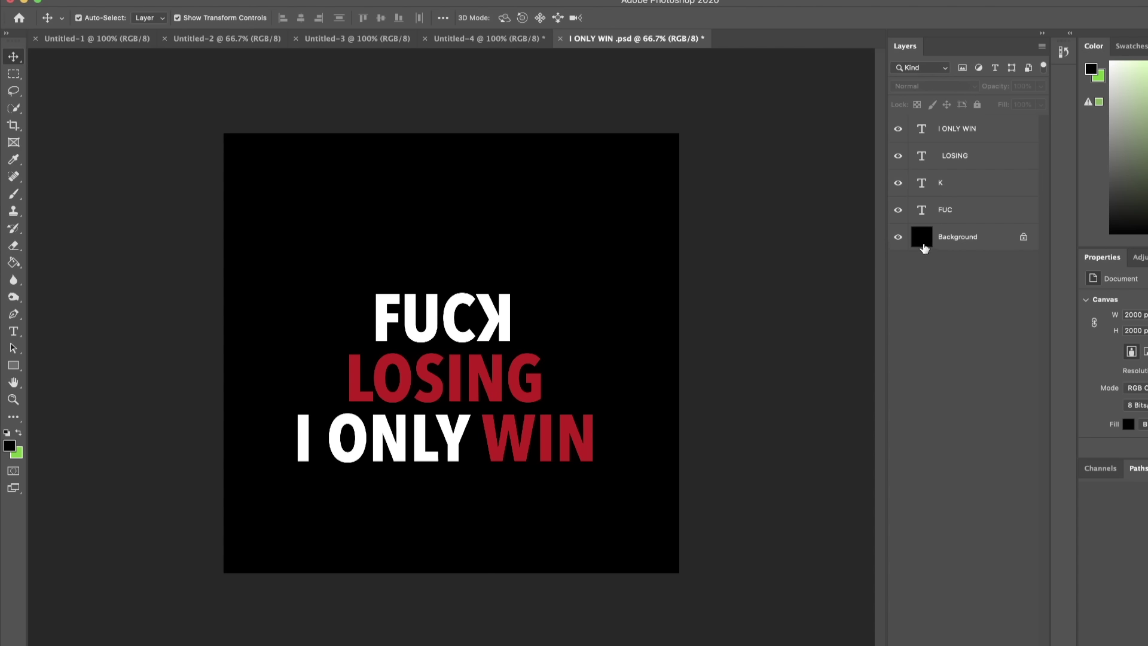
- Toggle the visibility of the black Background layer to view the I ONLY WIN design with and without it
click(899, 238)
click(900, 238)
click(899, 237)
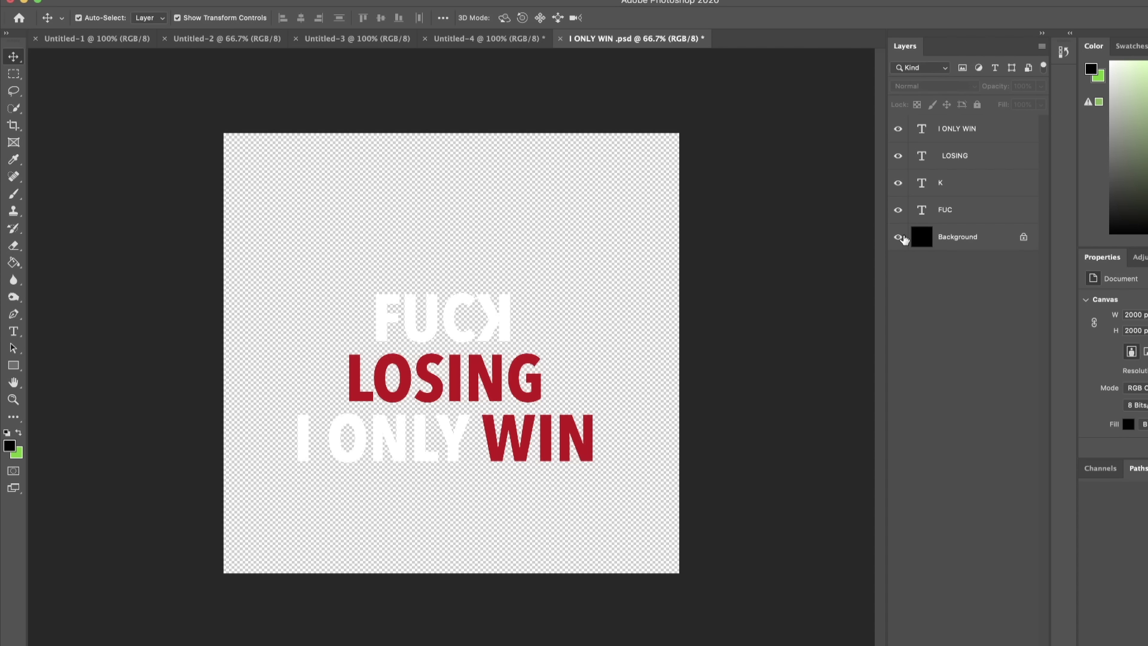
click(898, 238)
click(899, 238)
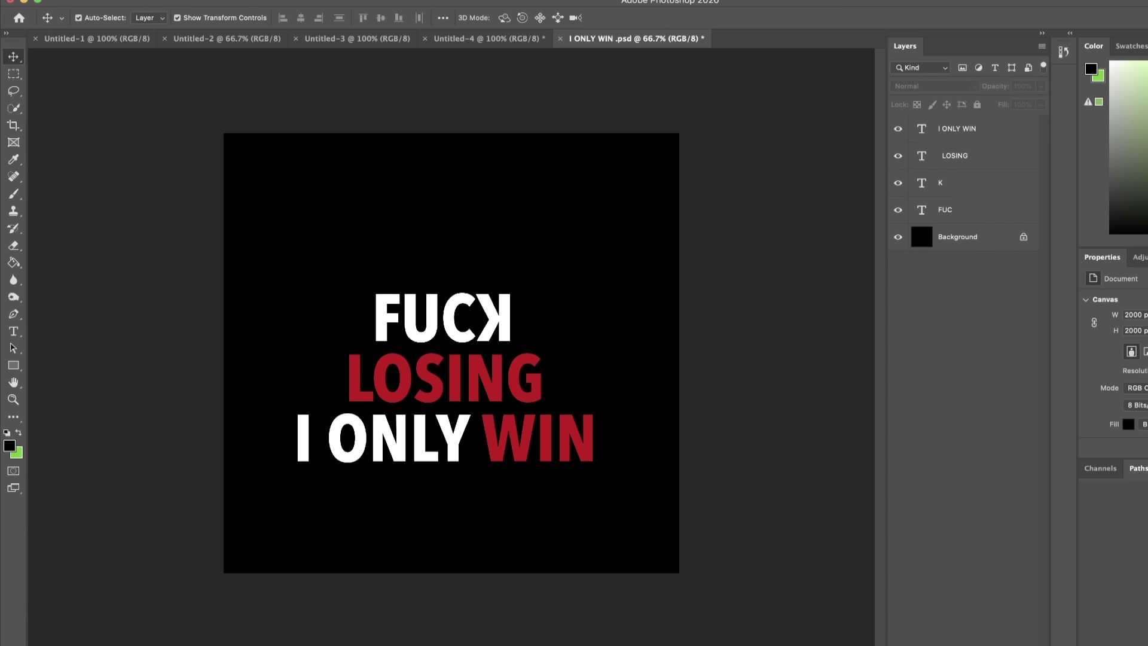
- Start a Save As of the I ONLY WIN design in the t-shirt designs folder and choose the PNG format
click(103, 0)
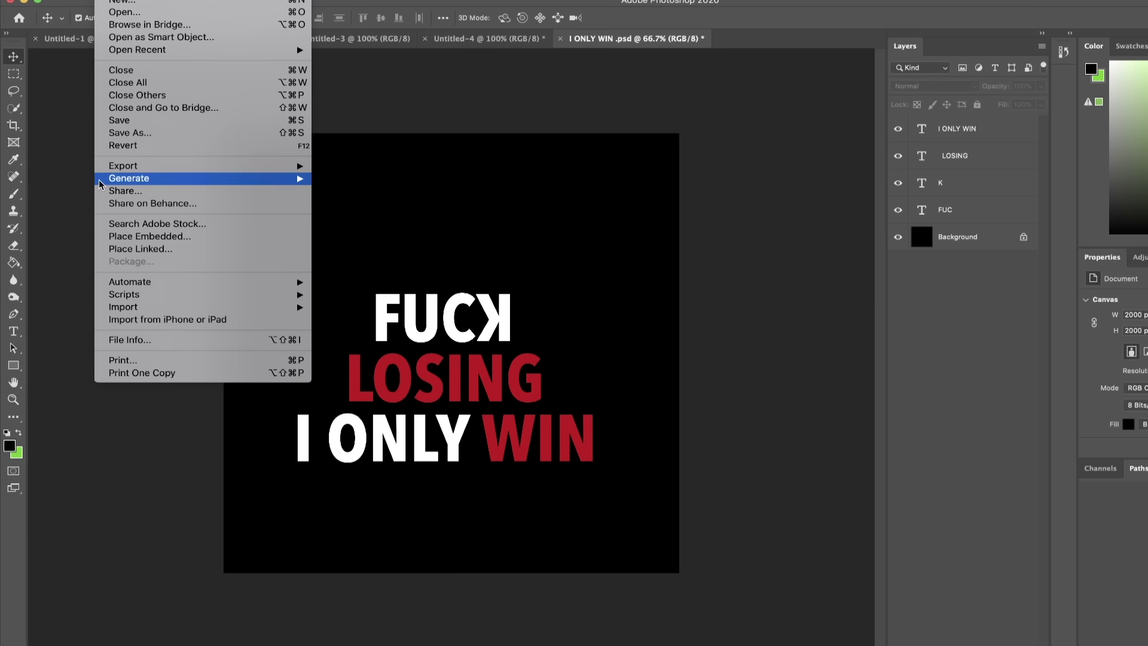
click(110, 134)
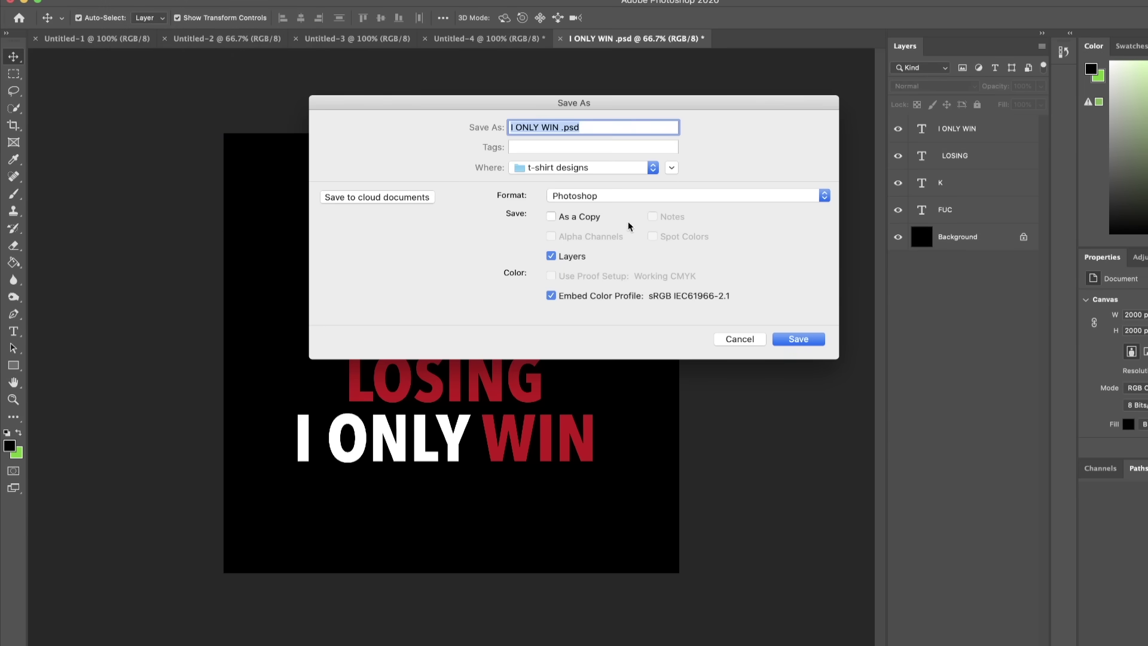
click(610, 189)
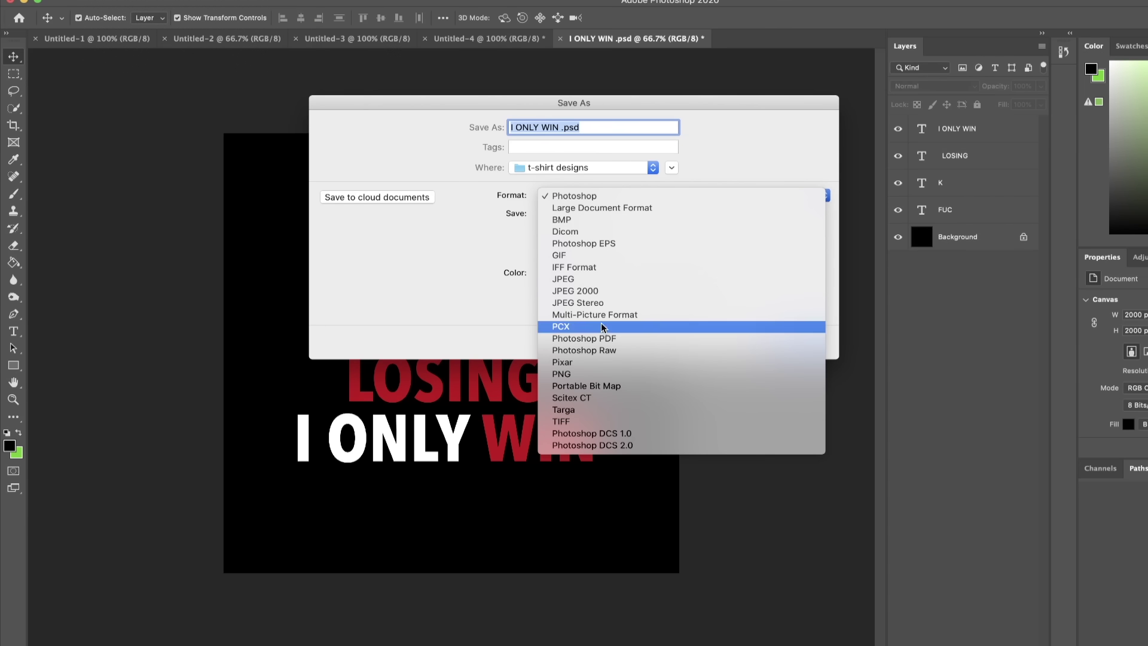
click(595, 376)
click(583, 127)
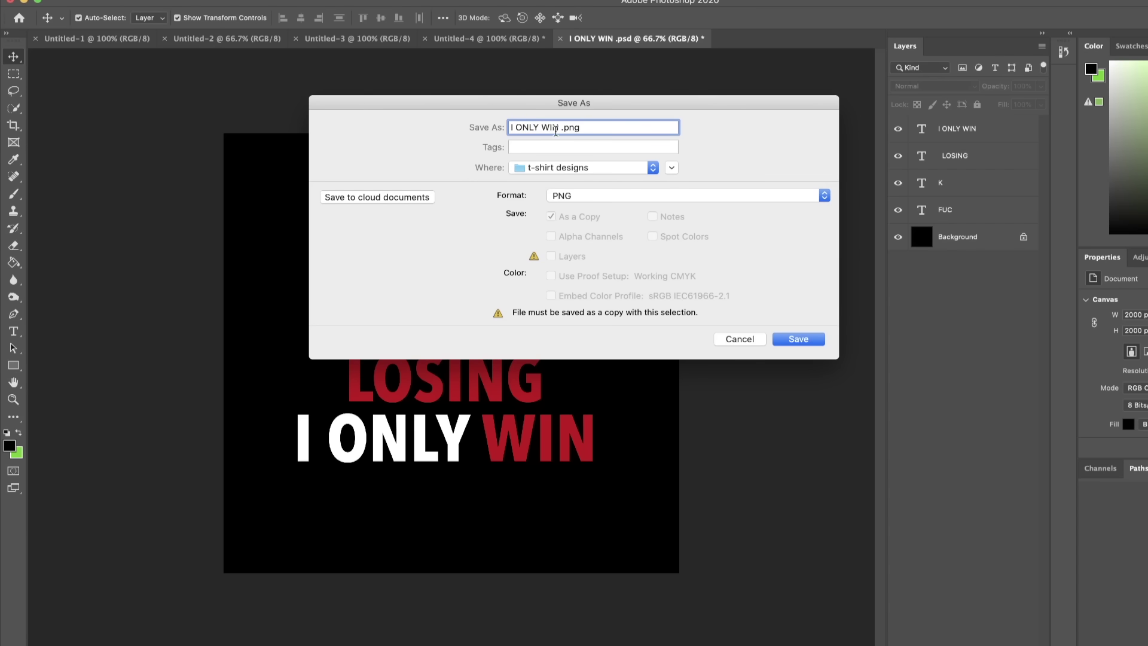
- Switch the save format of I ONLY WIN to Photoshop for comparison, and set it back to PNG
click(606, 201)
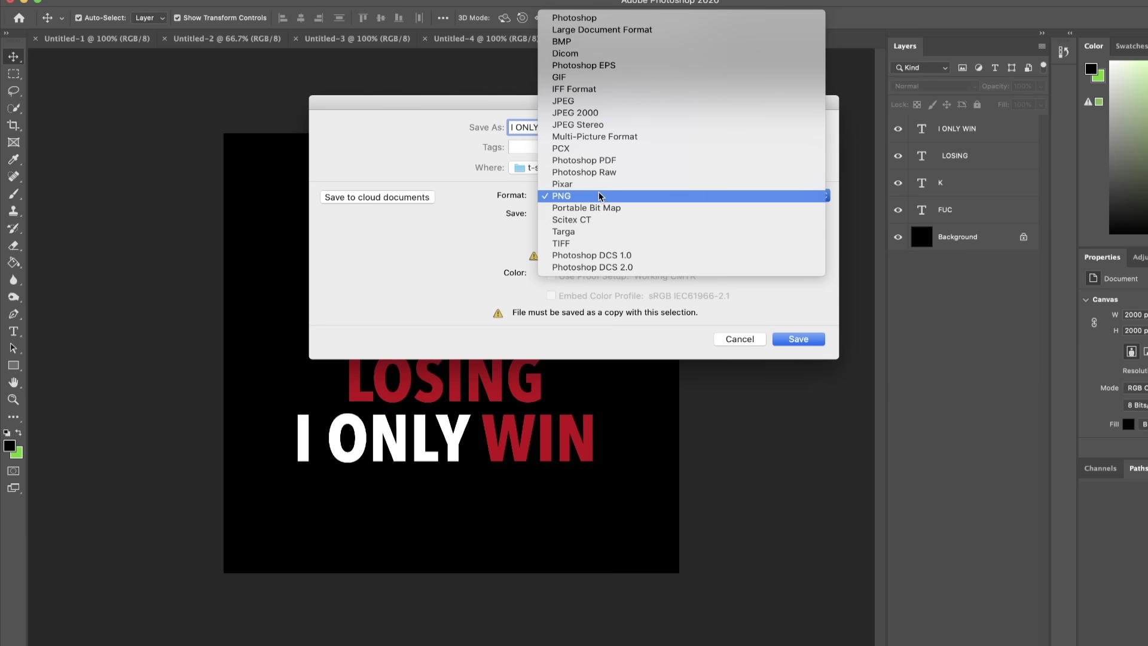
click(614, 21)
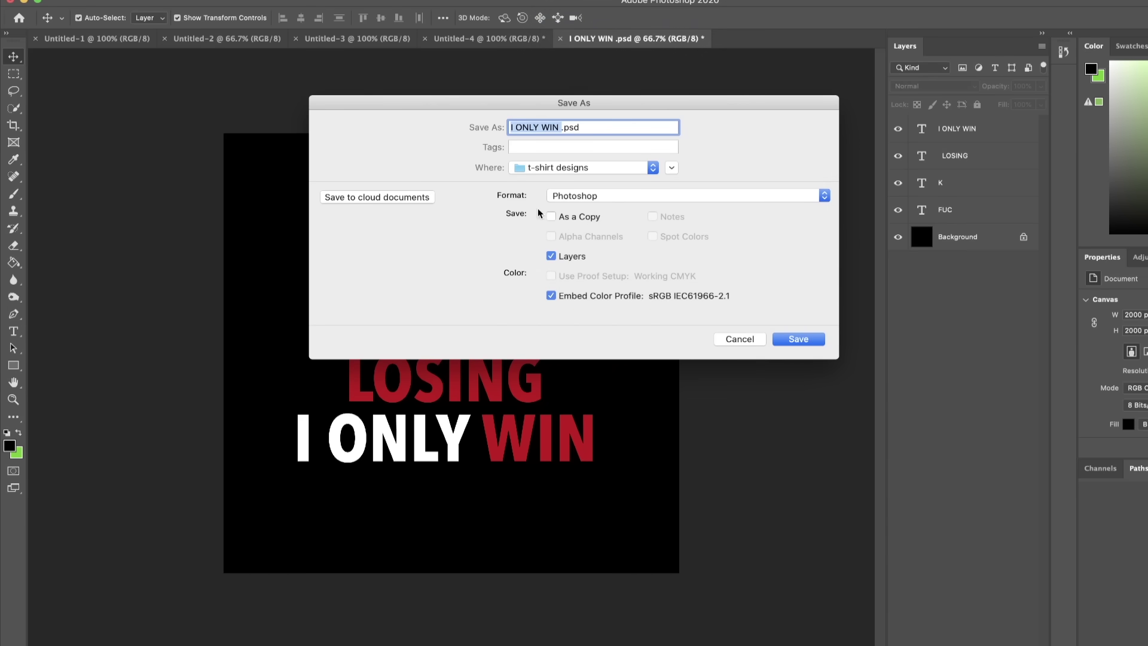
click(623, 196)
click(624, 195)
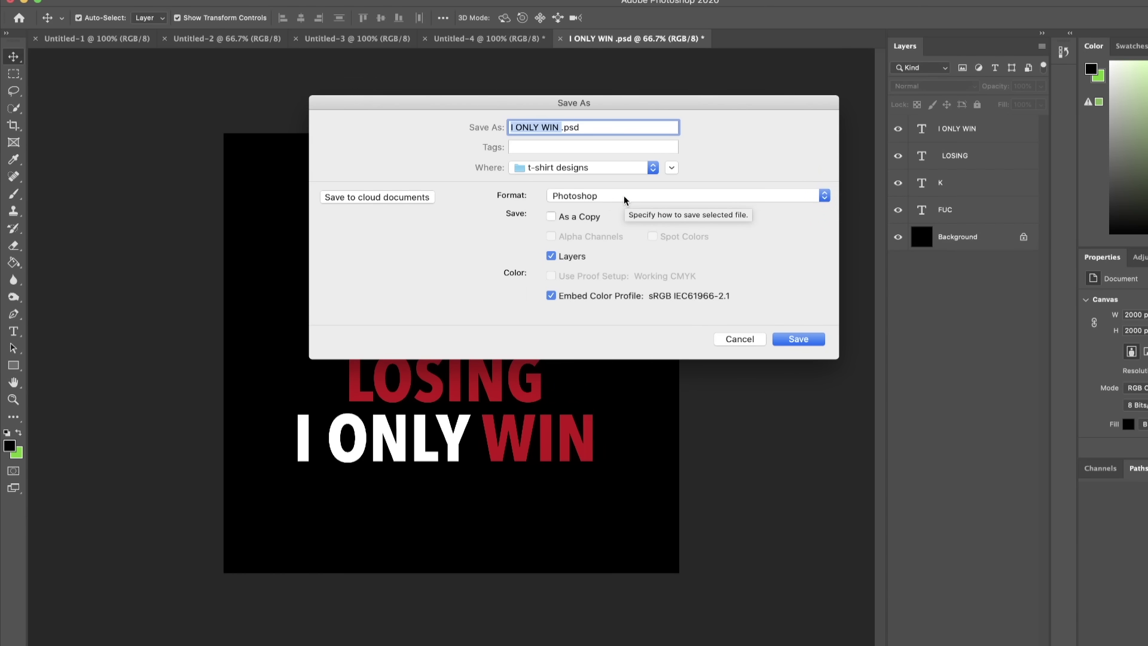
click(624, 194)
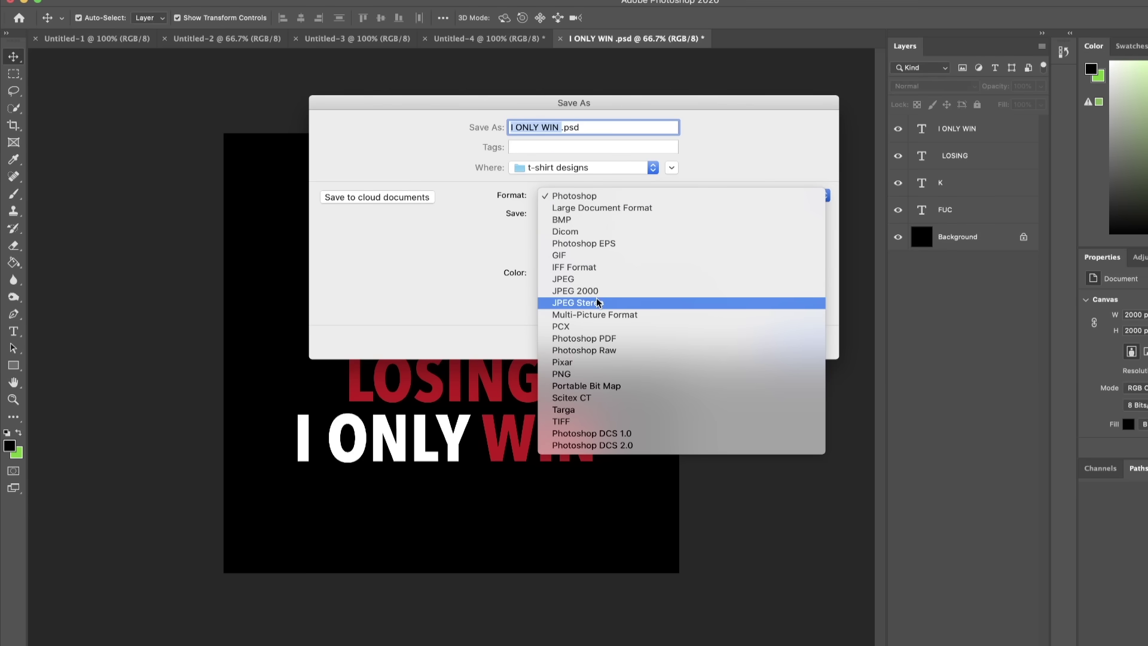
click(595, 374)
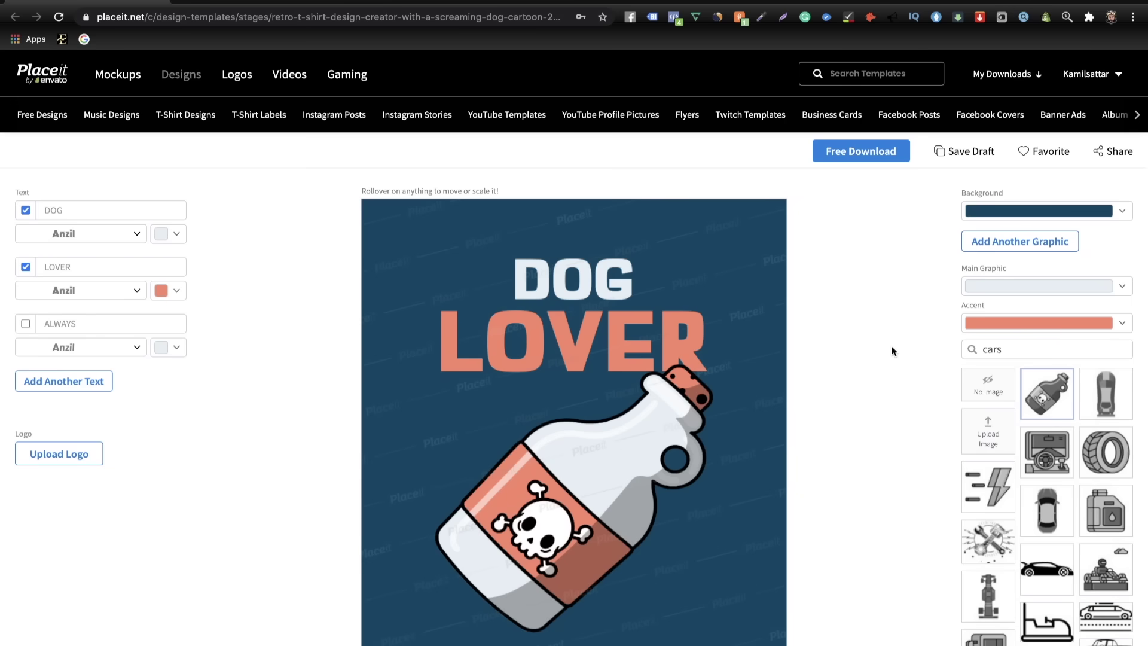
- In the Placeit T-shirt template, replace the DOG text with NO MORE
scroll(891, 351, down, 1)
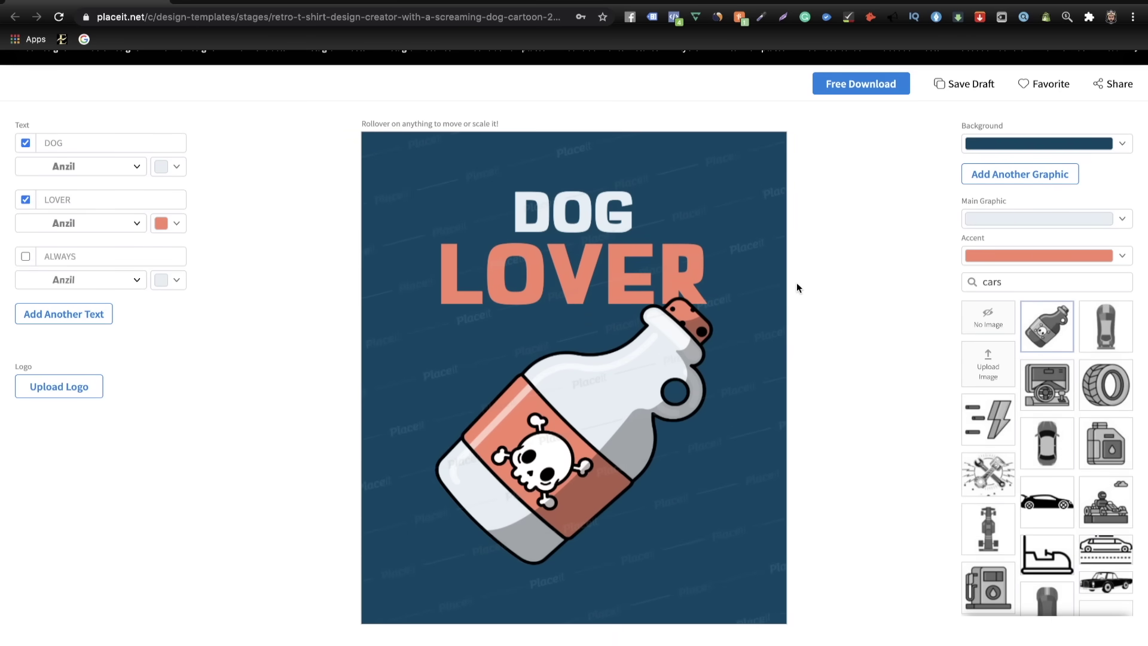
scroll(796, 288, up, 1)
scroll(796, 288, up, 1)
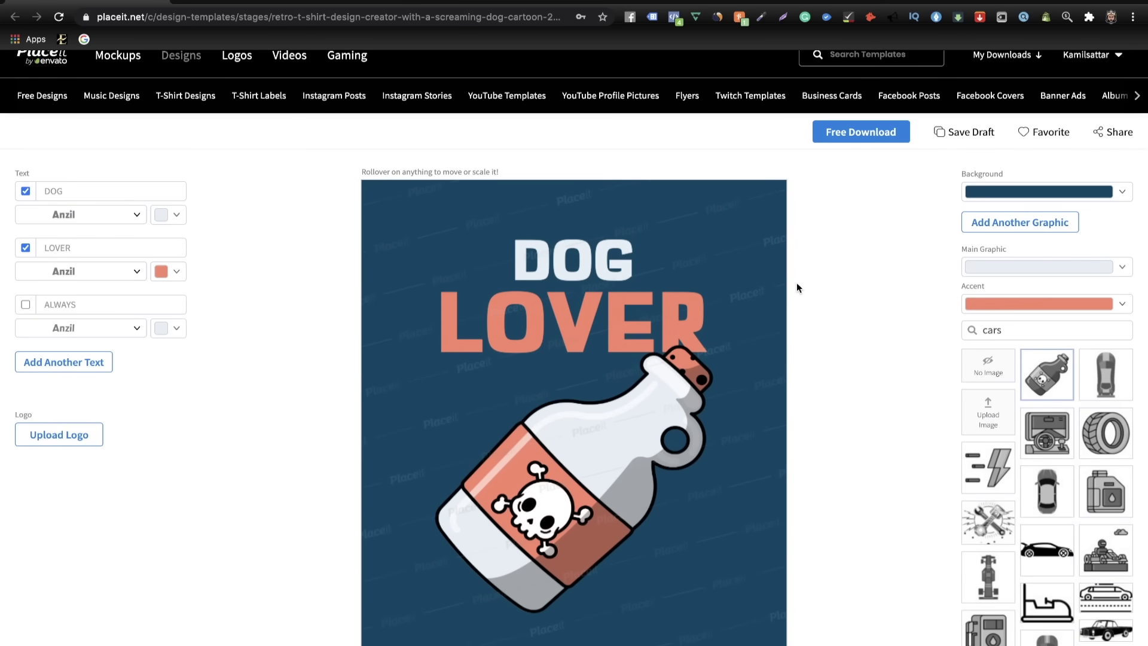
scroll(796, 287, down, 1)
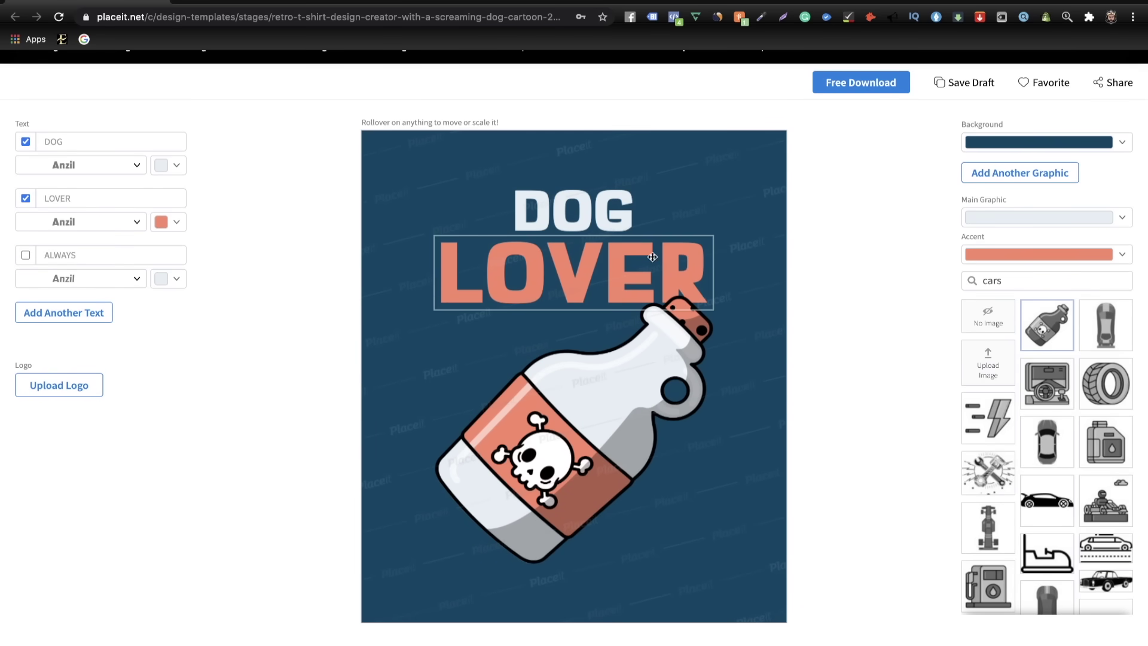
click(595, 218)
click(595, 218)
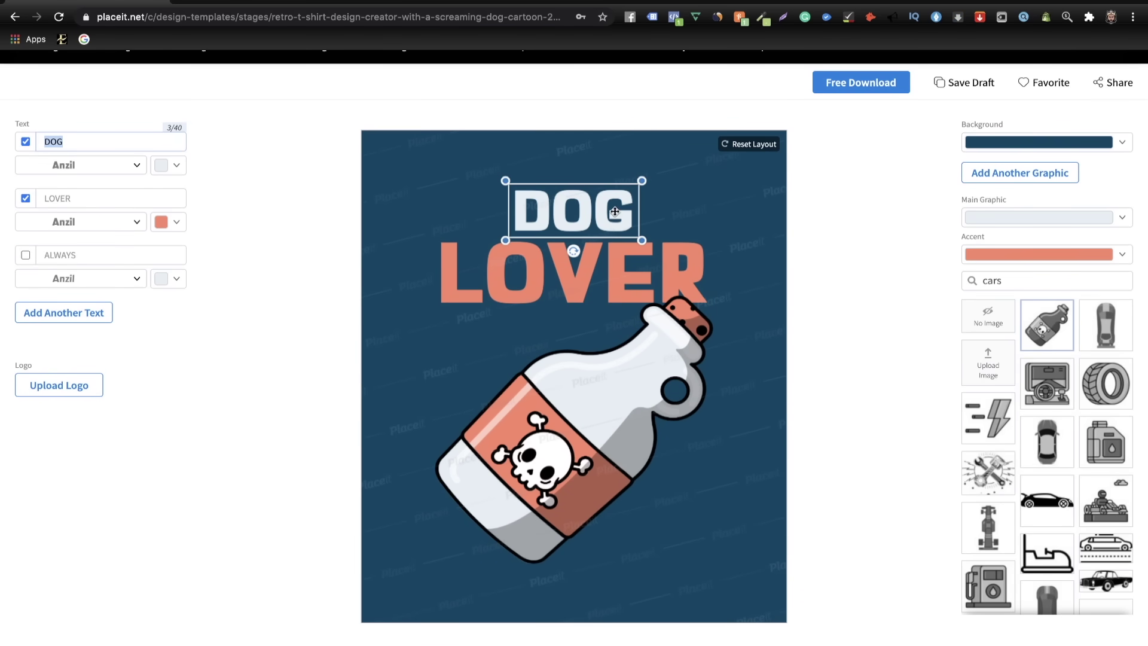
key(BackSpace)
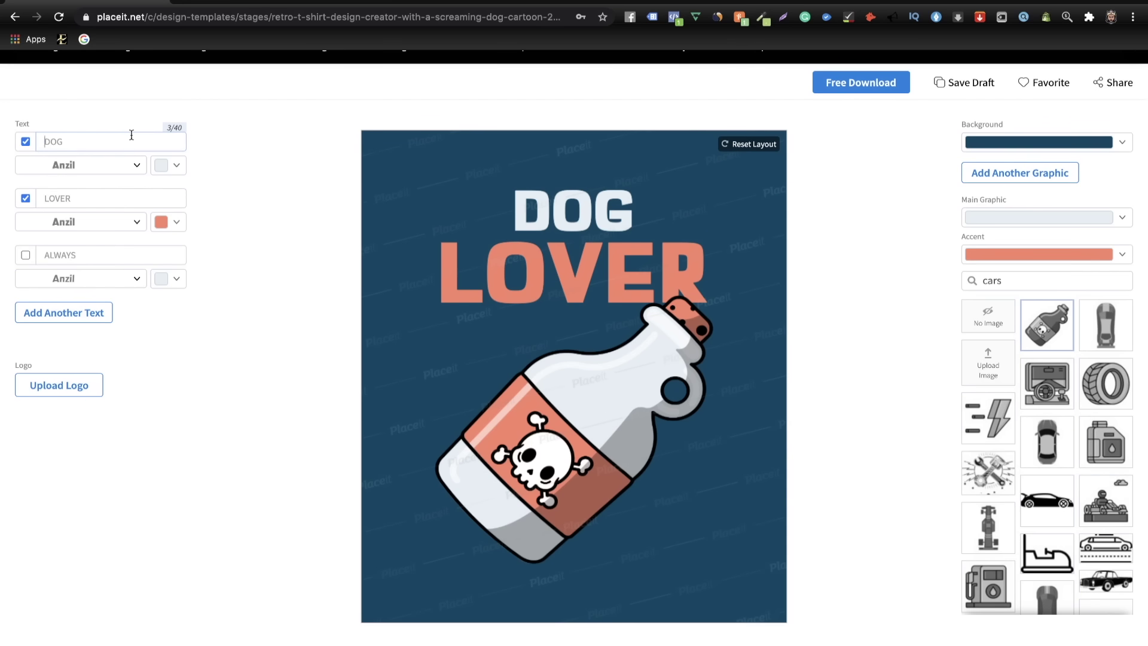
text(NO MORE)
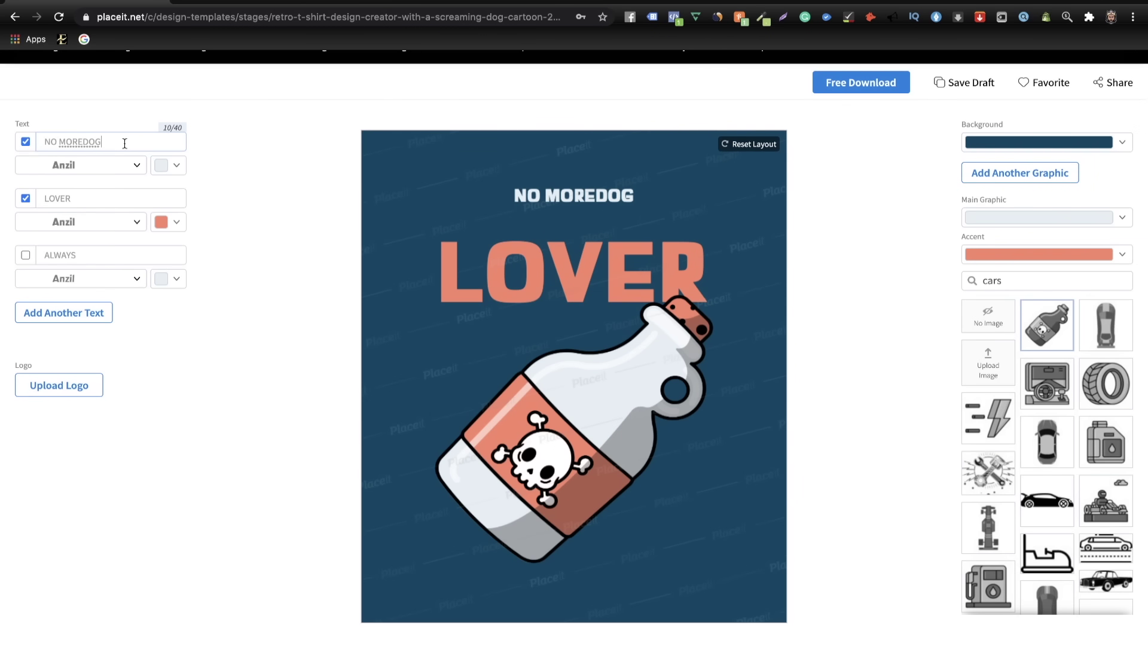
key(BackSpace)
key(BackSpace)
key(BackSpace)
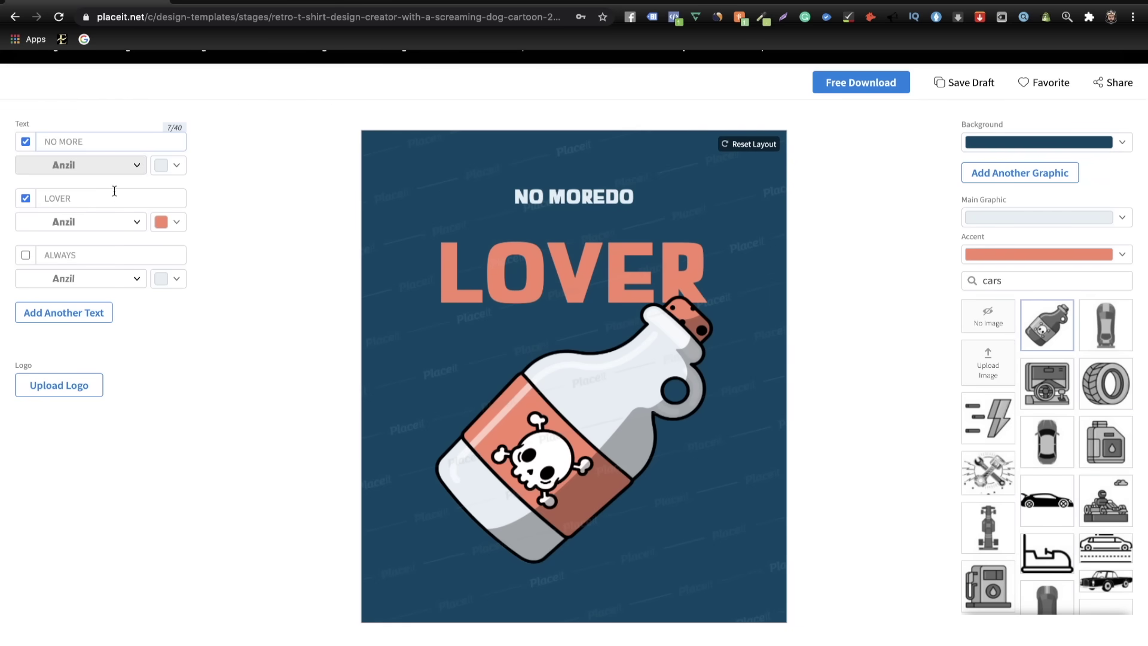
- Replace the LOVER text line with ALARMS
click(115, 191)
key(BackSpace)
key(BackSpace)
key(BackSpace)
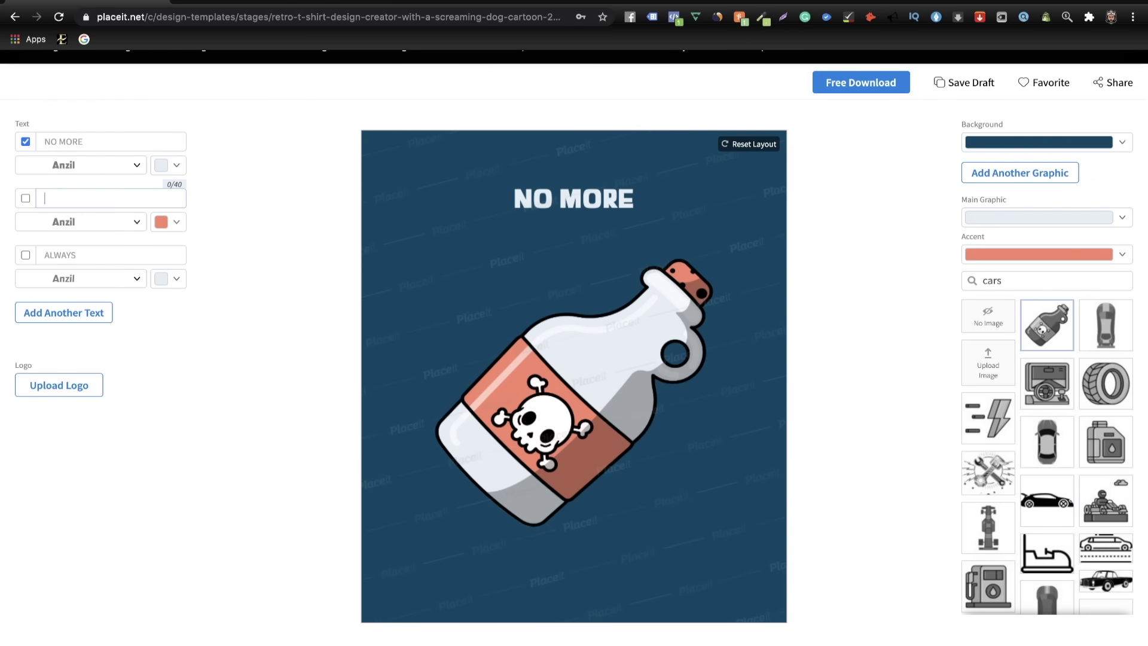
text(AL)
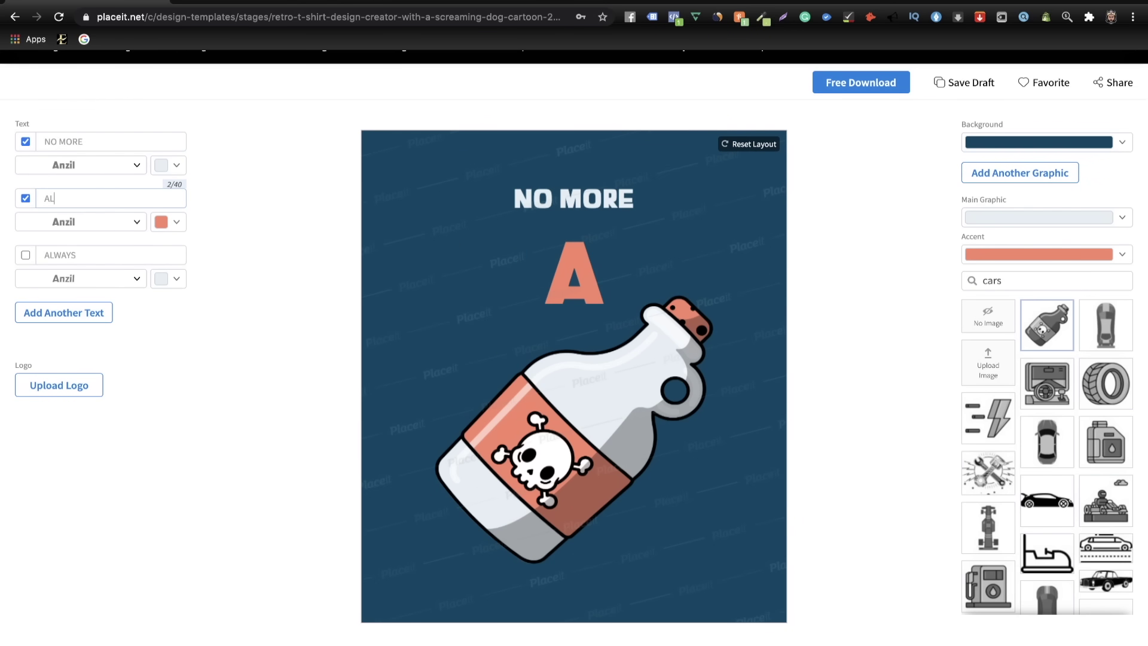
text(ARMS)
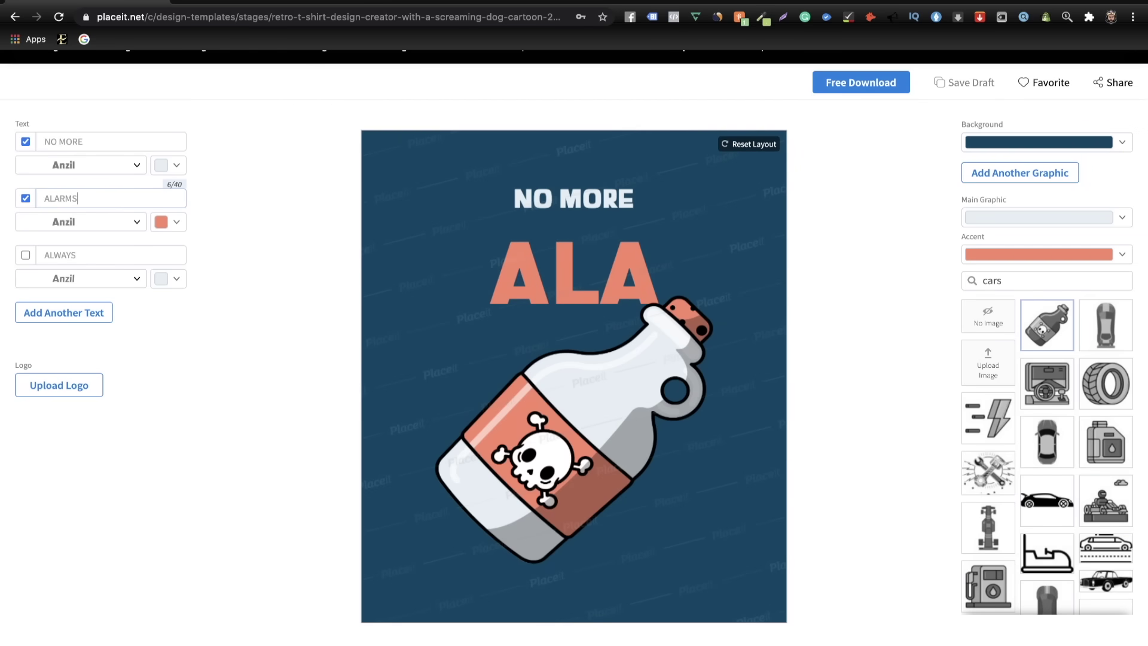
- Enlarge the NO MORE text and centre it above ALARMS
click(573, 195)
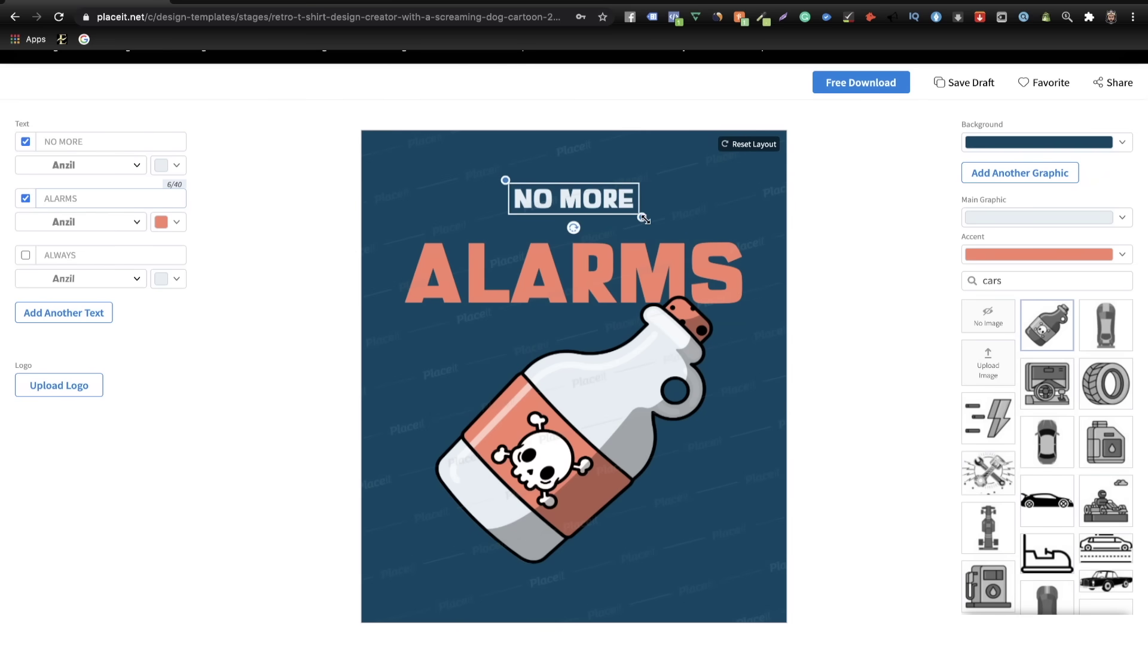
drag(644, 214, 733, 235)
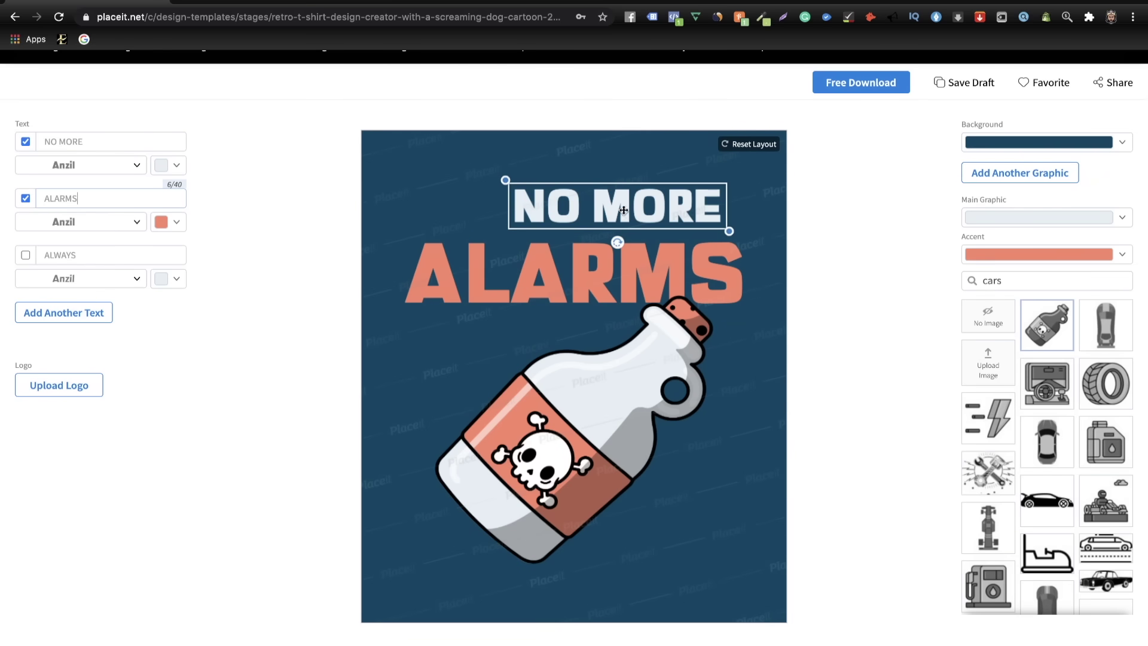
drag(597, 211, 576, 214)
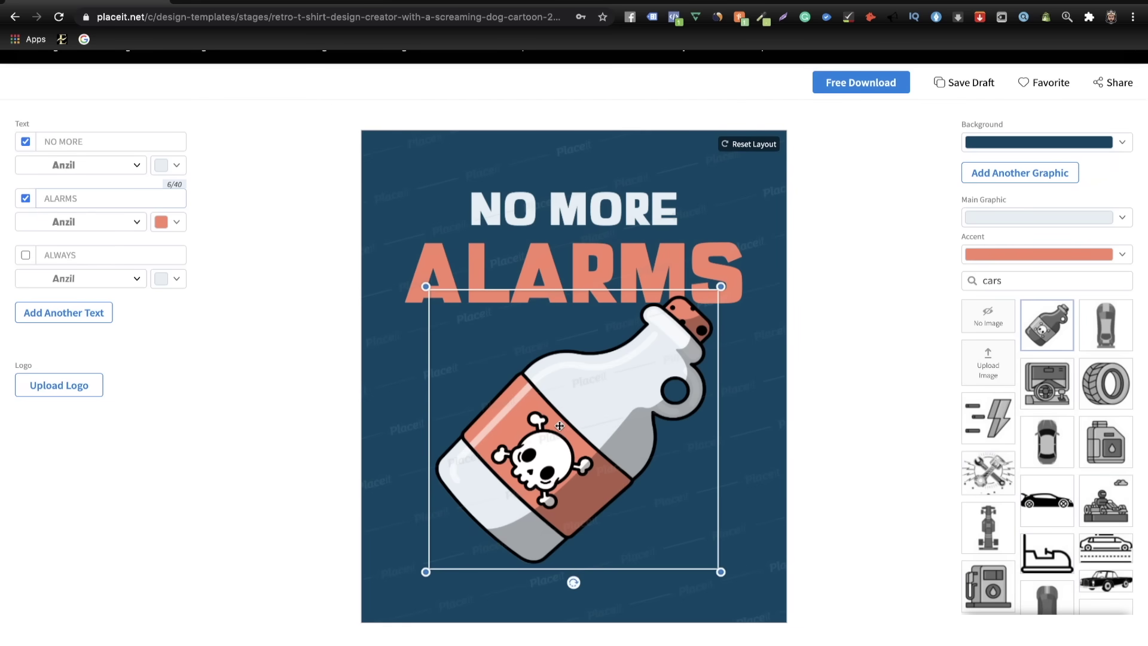
- Search the graphics for "ala" instead of "cars" and replace the poison bottle with the stopwatch graphic
click(1029, 285)
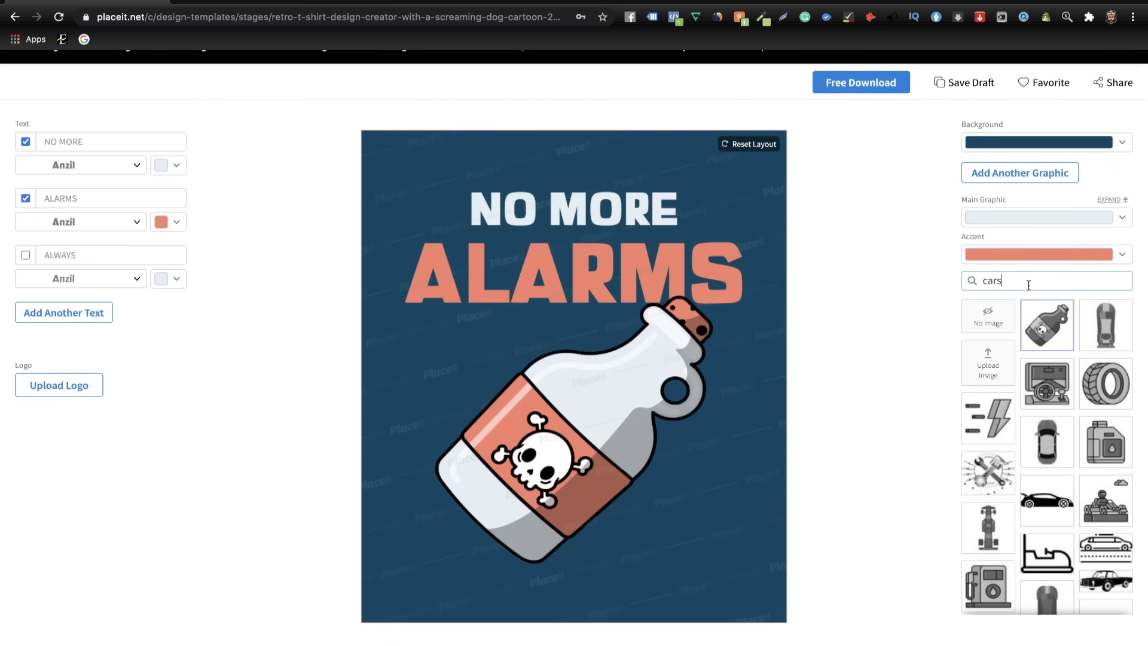
key(BackSpace)
key(BackSpace)
key(BackSpace)
key(BackSpace)
text(a)
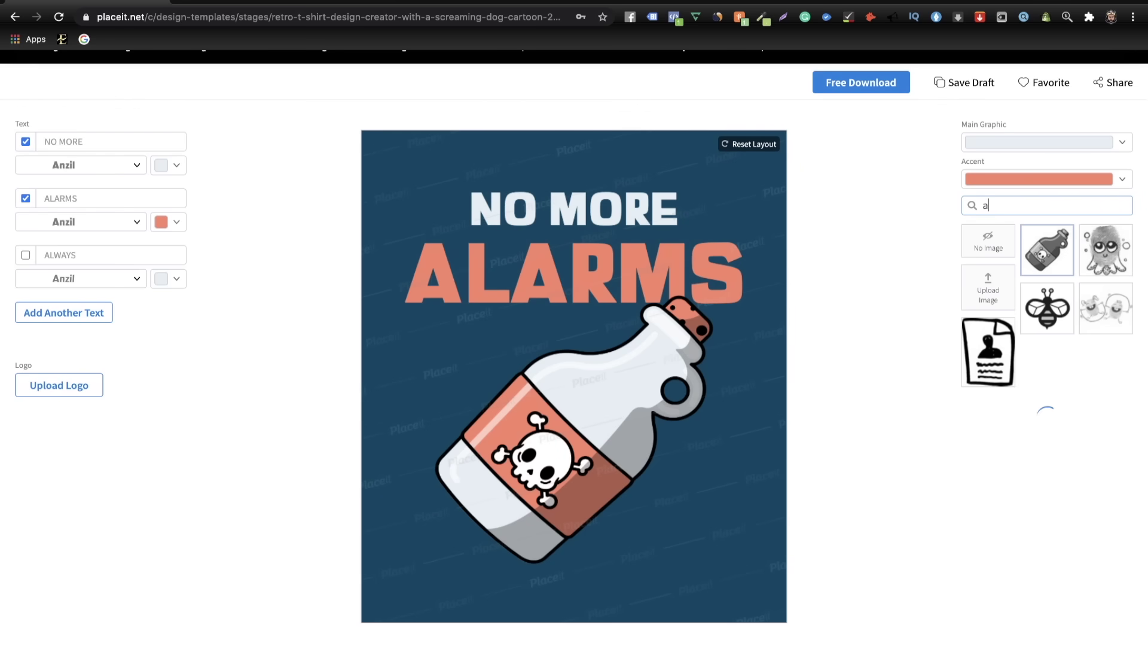
text(la)
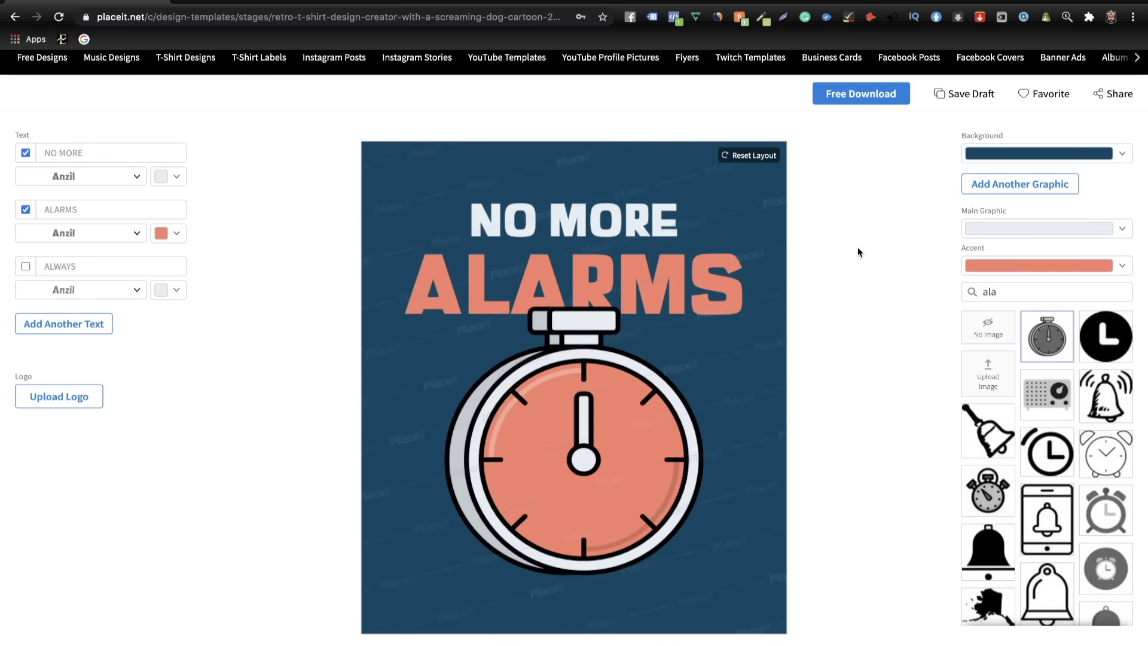
click(1004, 289)
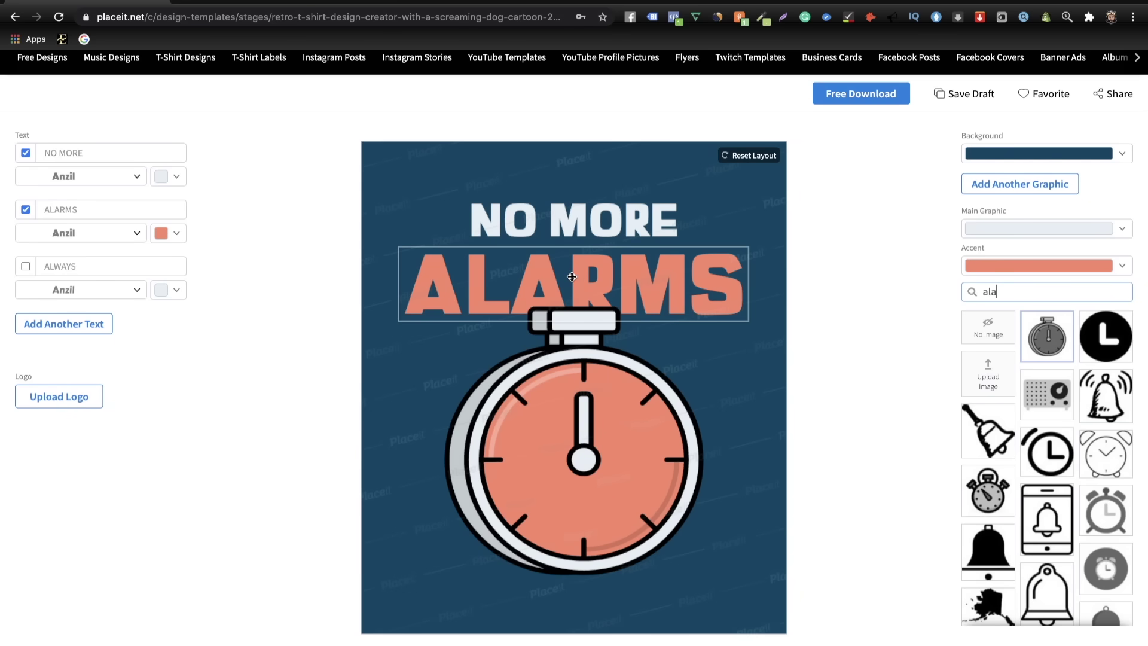
- Change the ALARMS text colour to crimson red
click(173, 233)
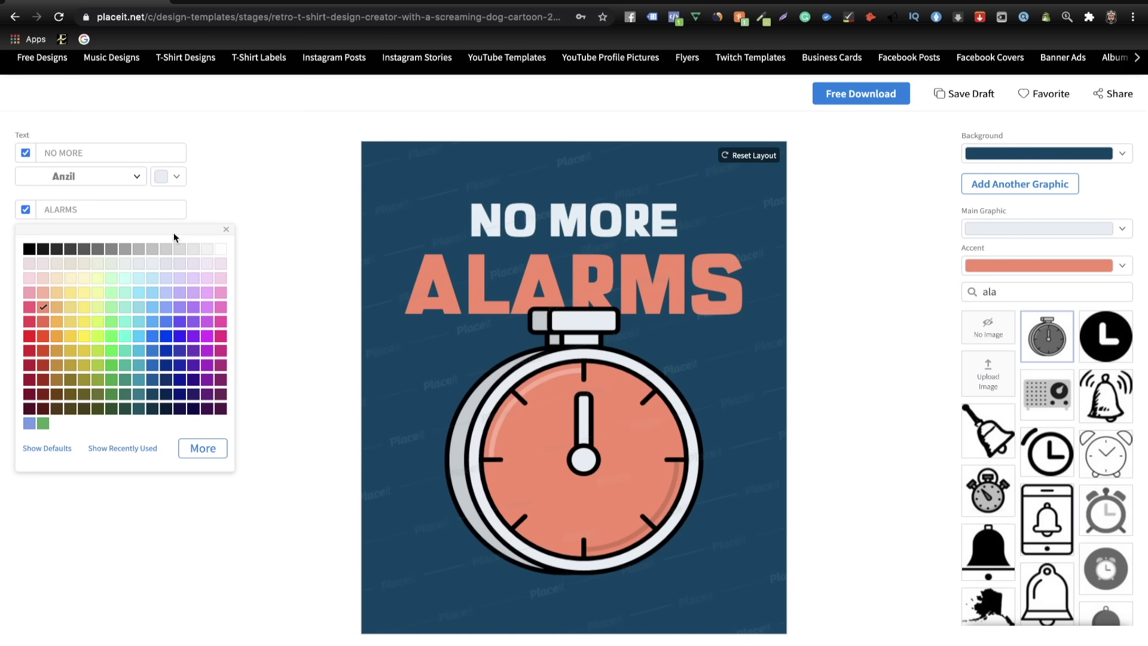
click(30, 336)
click(28, 351)
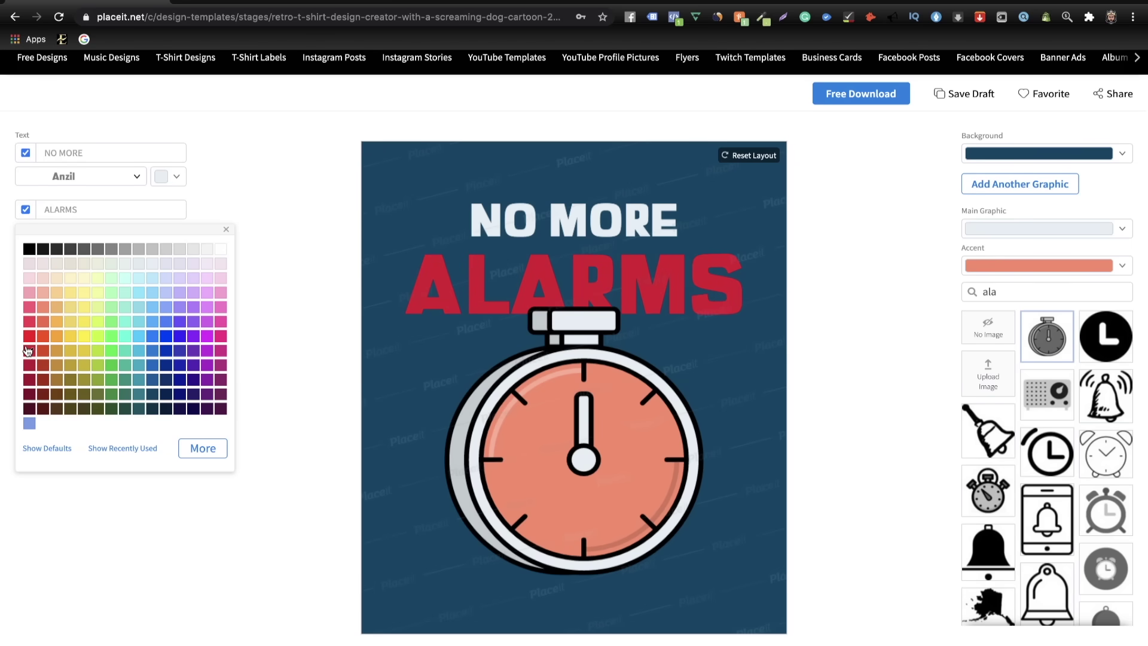
click(256, 215)
- Set the stopwatch graphic's accent colour to the same crimson red as the ALARMS text
mouse_move(561, 440)
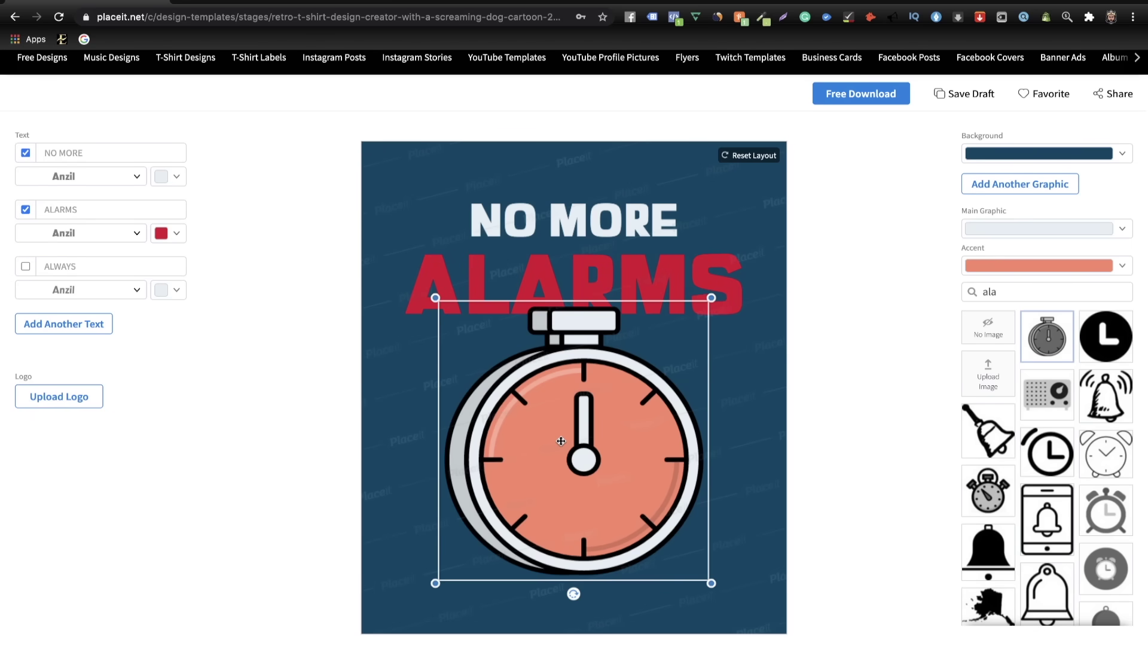
click(1122, 266)
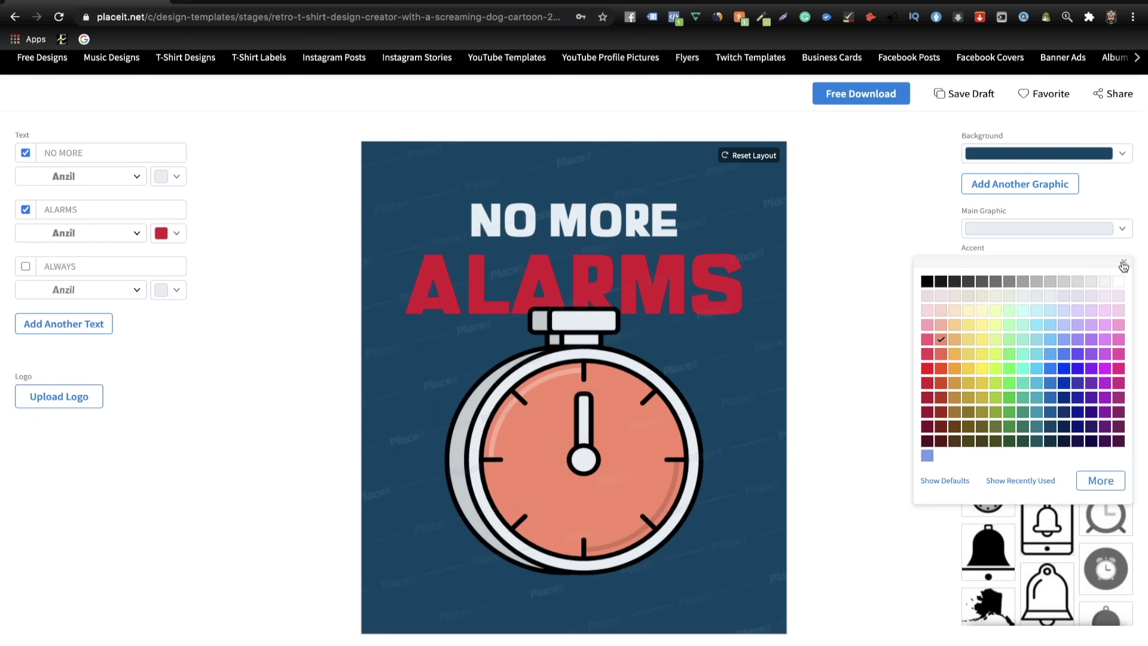
click(927, 384)
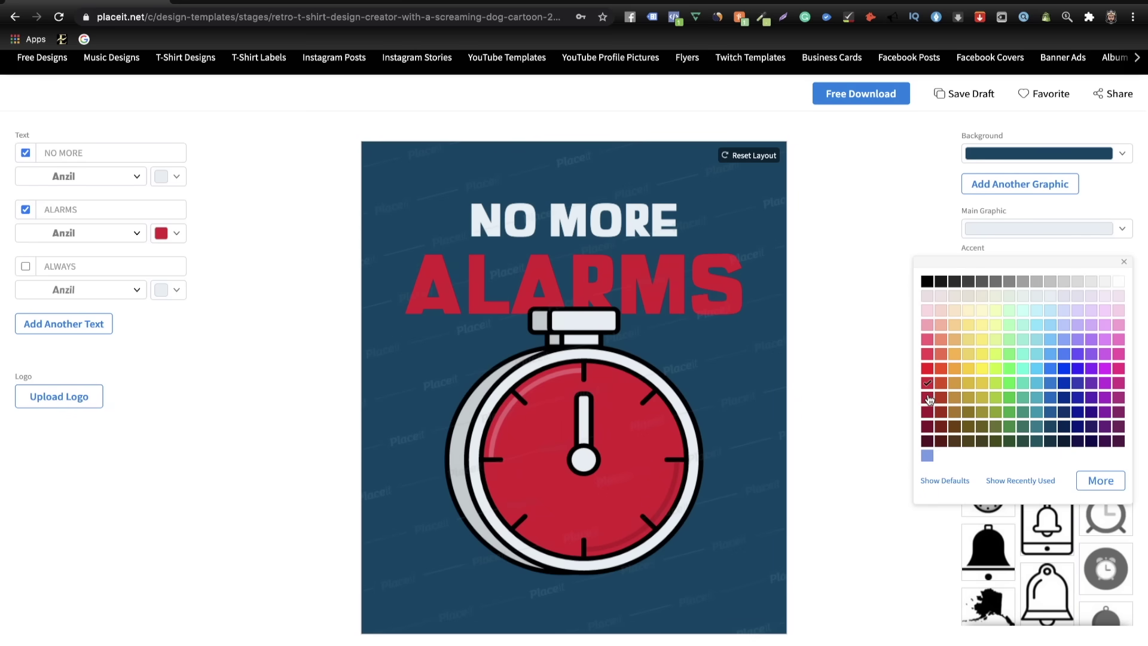
click(847, 263)
- Set the design's background colour to black
click(1108, 153)
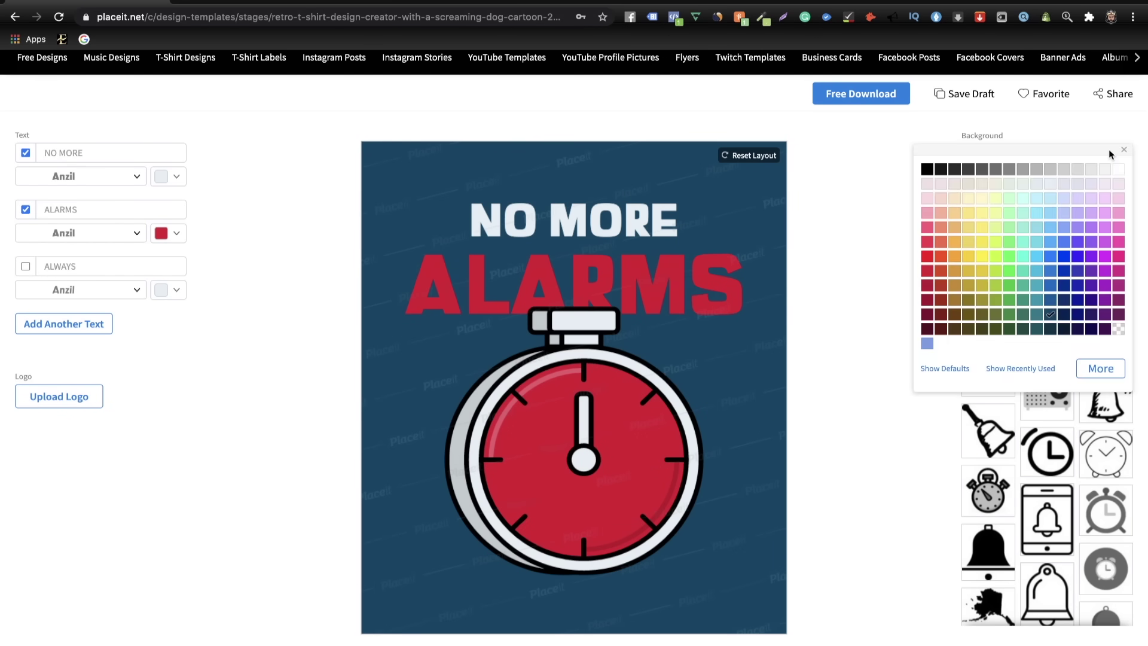
click(927, 170)
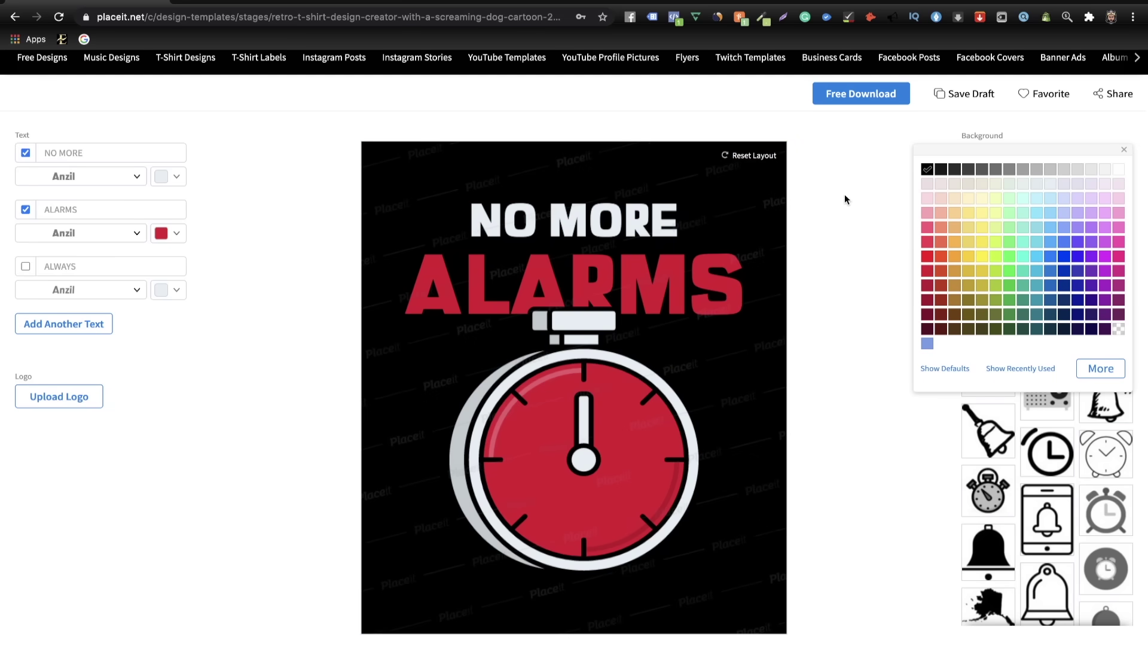
click(844, 196)
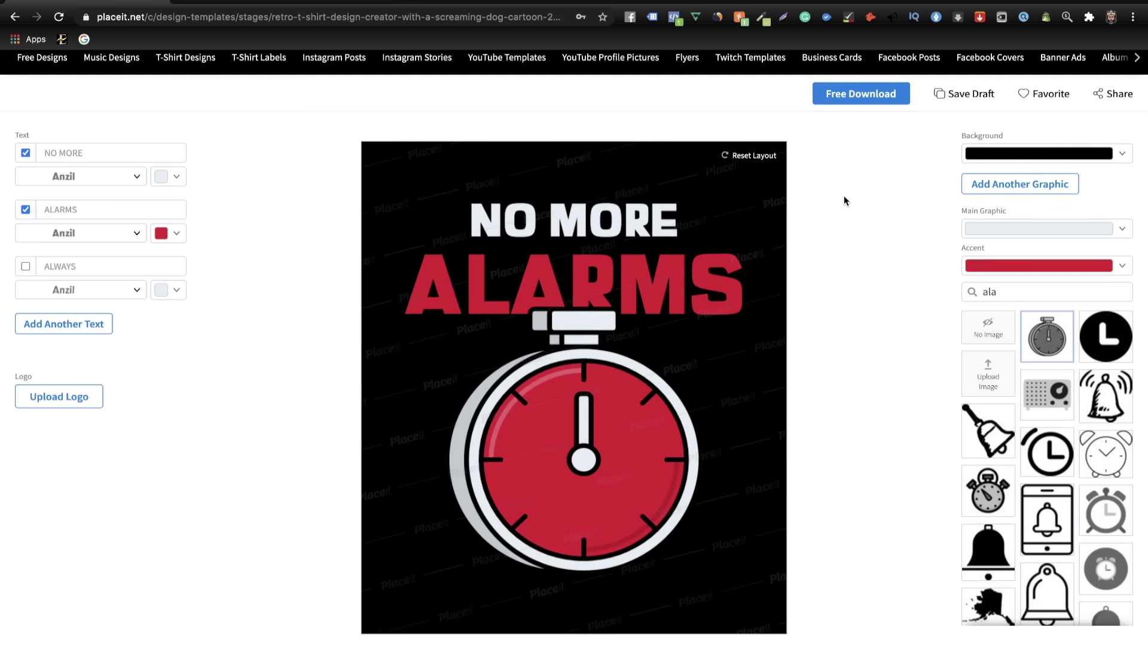
- Open the free download offer for the NO MORE ALARMS design, check its PNG resolution, and close it
click(861, 98)
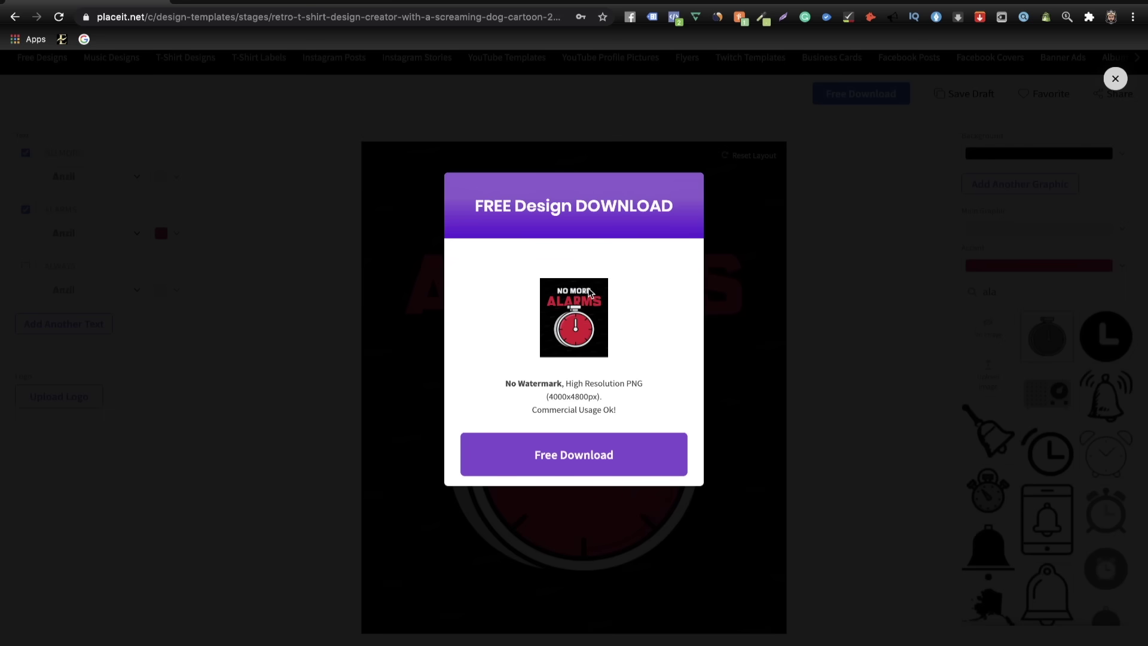
click(601, 399)
drag(593, 398, 634, 399)
click(635, 400)
click(1115, 80)
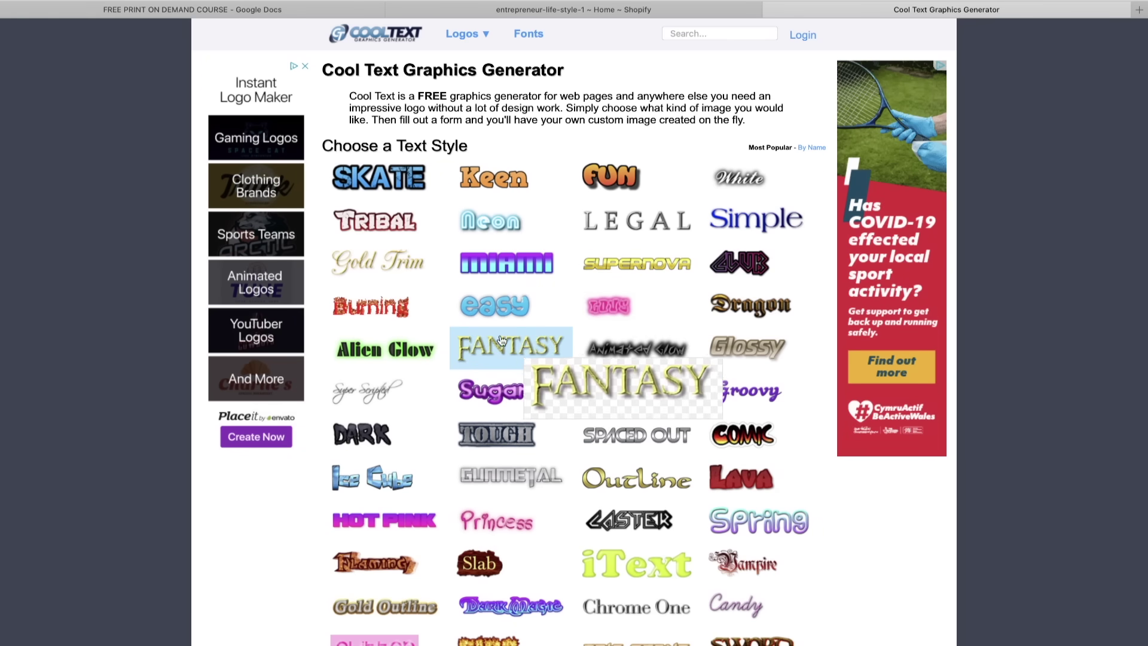
- Switch to Cool Text, look through the text styles and open the Tribal text generator
scroll(424, 365, down, 5)
scroll(430, 374, up, 5)
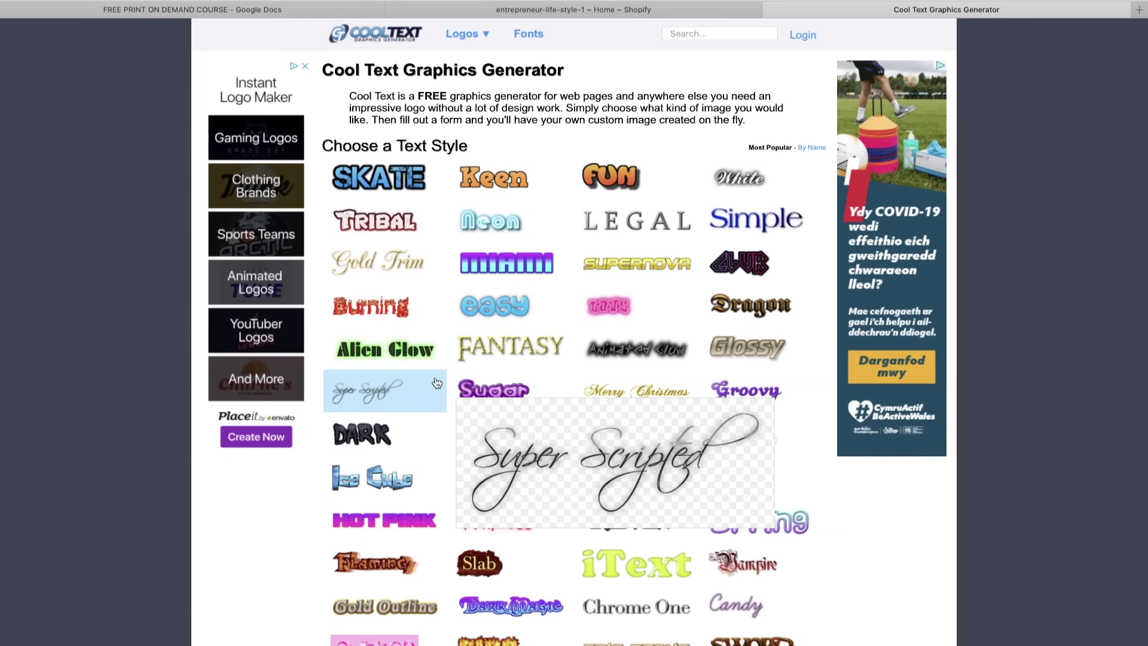
click(378, 226)
- Replace the logo text with "WHERE WE COME FROM" and "U DON'T GO THIS FAR" on two lines
click(715, 251)
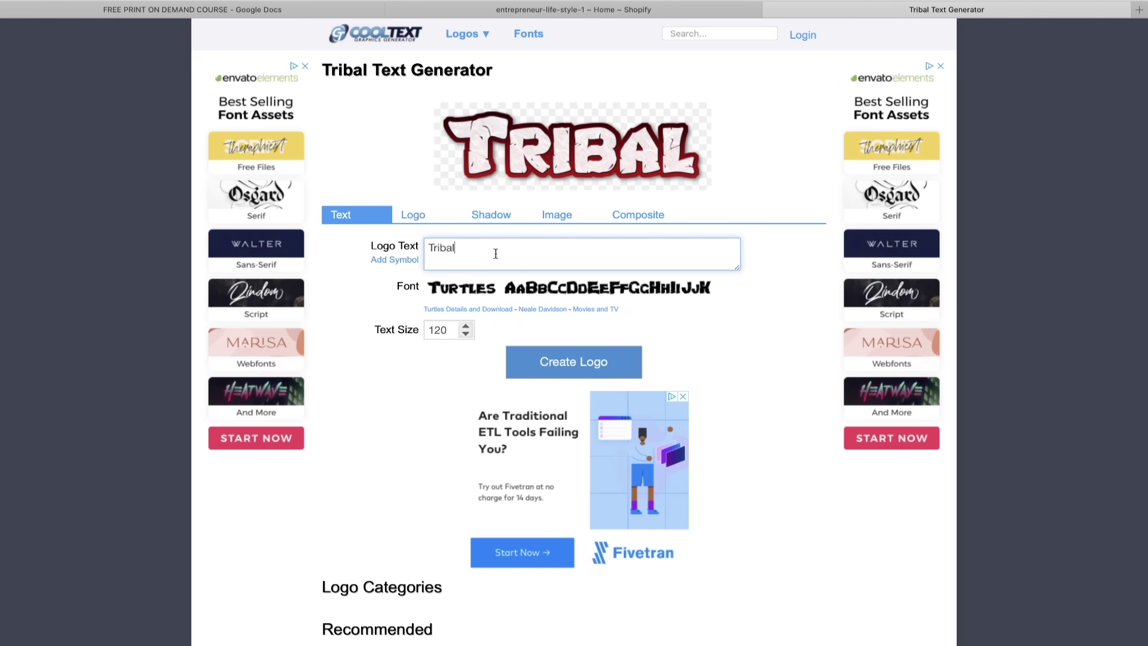
key(BackSpace)
key(BackSpace)
key(BackSpace)
key(BackSpace)
key(BackSpace)
key(BackSpace)
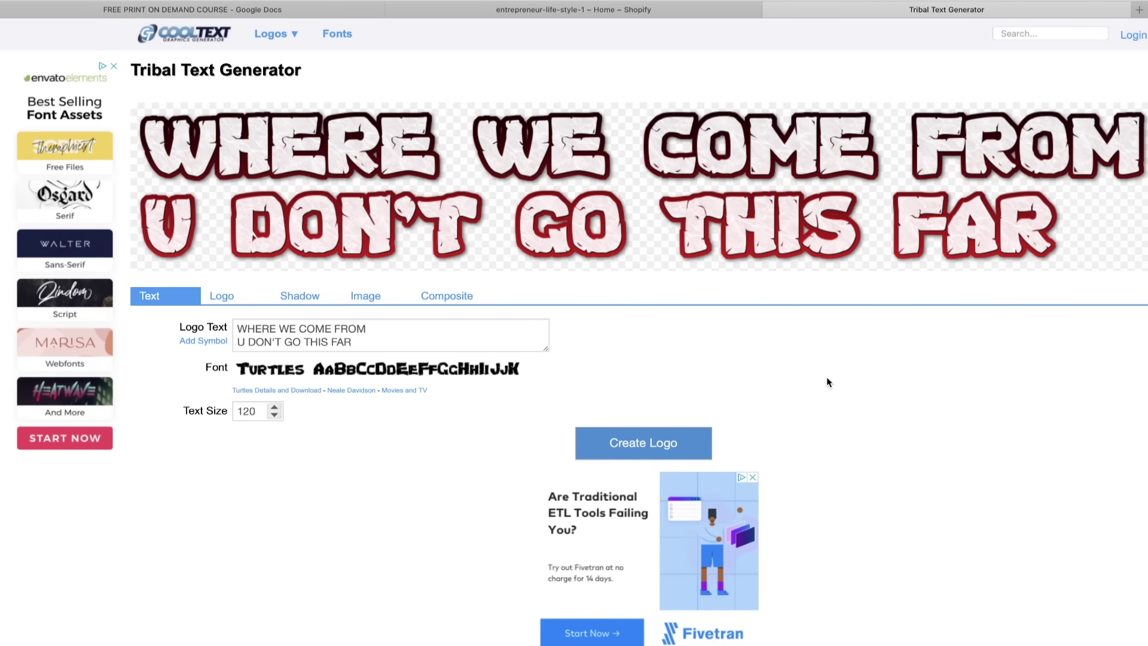
right_click(570, 181)
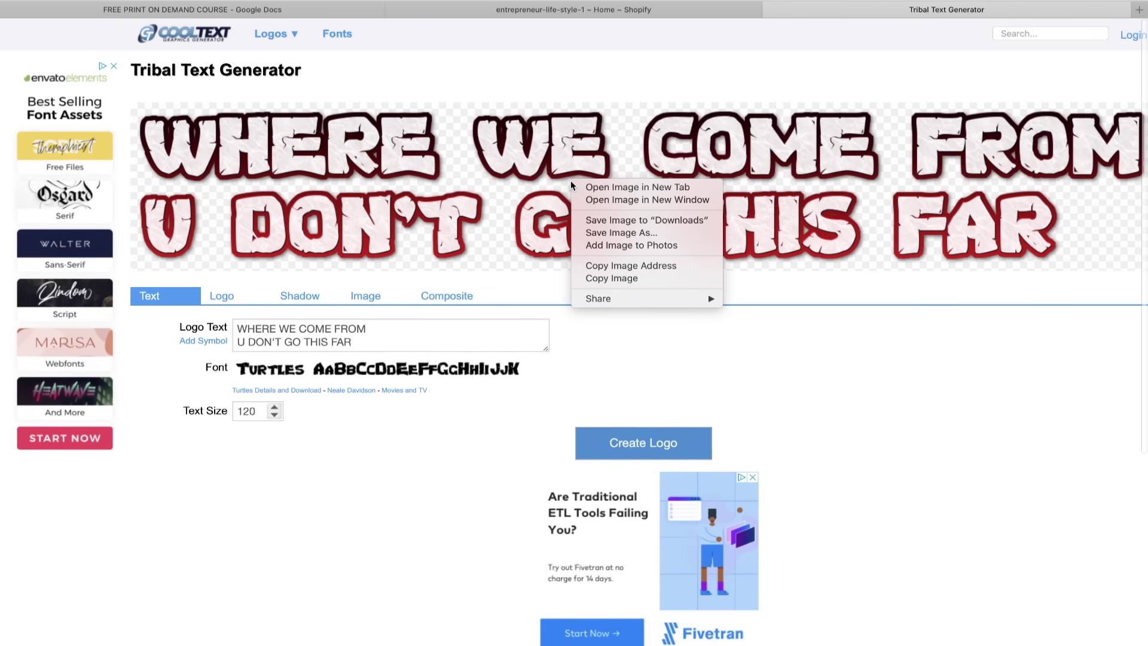
click(608, 229)
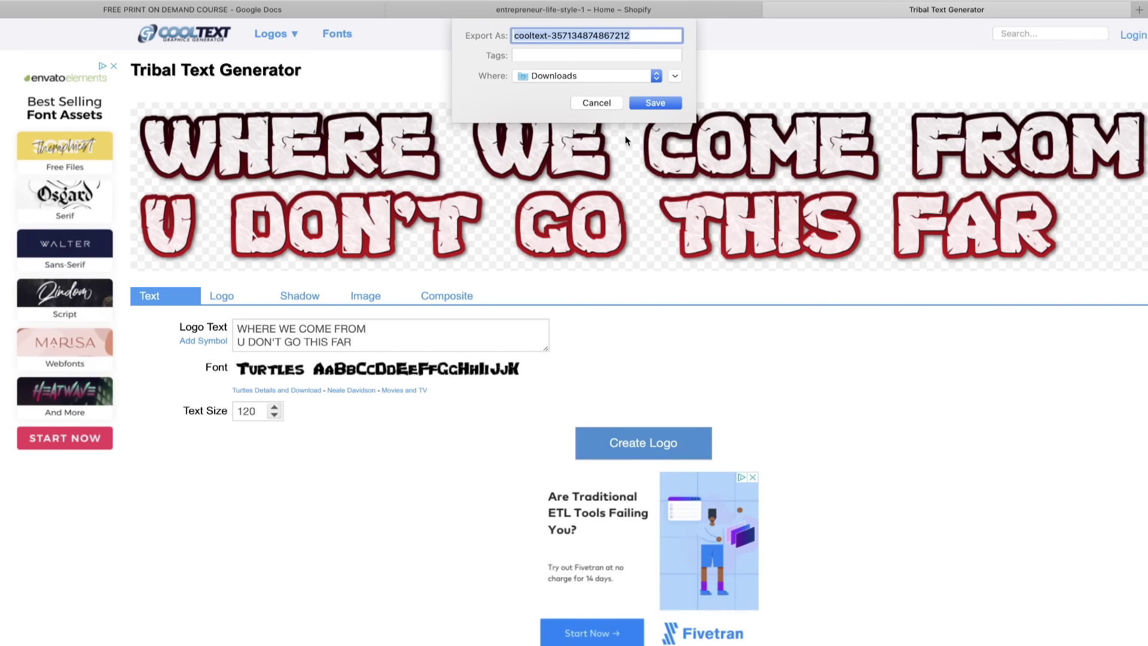
click(608, 104)
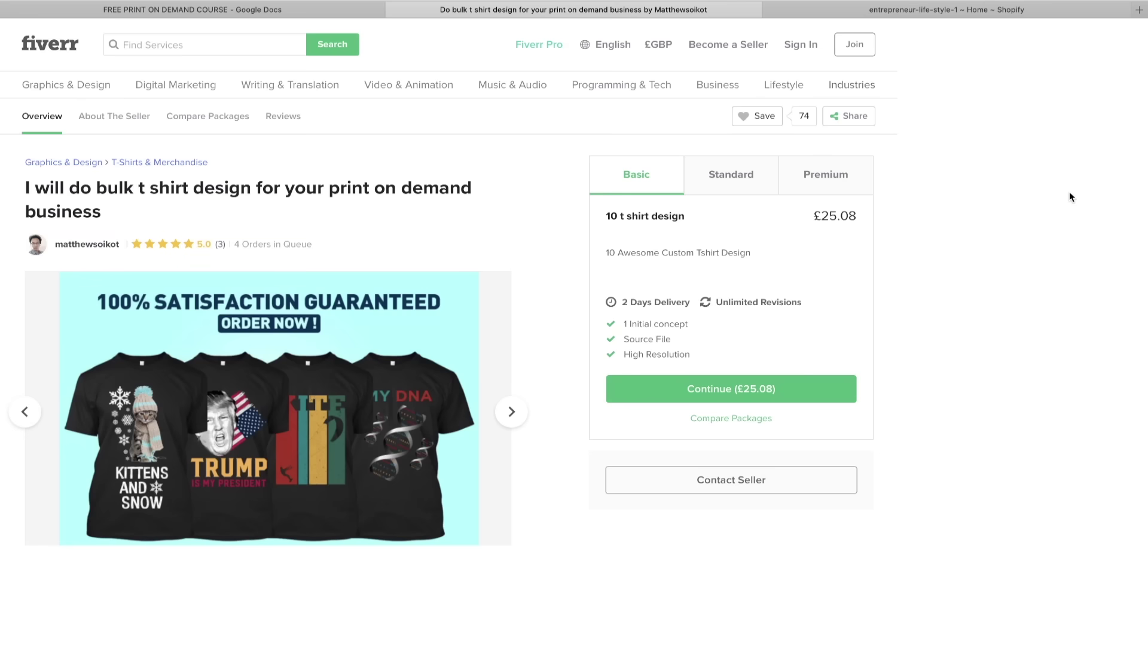
- Look through the sample T-shirt designs in the gallery of the Fiverr bulk T-shirt design gig
click(511, 412)
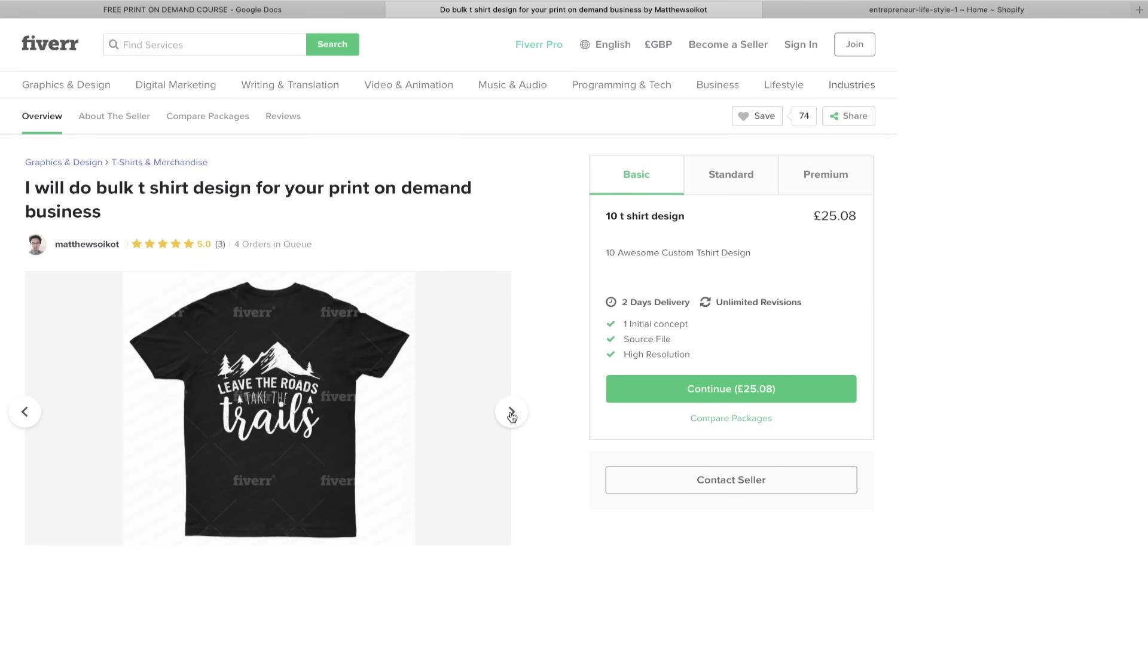
click(511, 411)
click(511, 411)
click(511, 412)
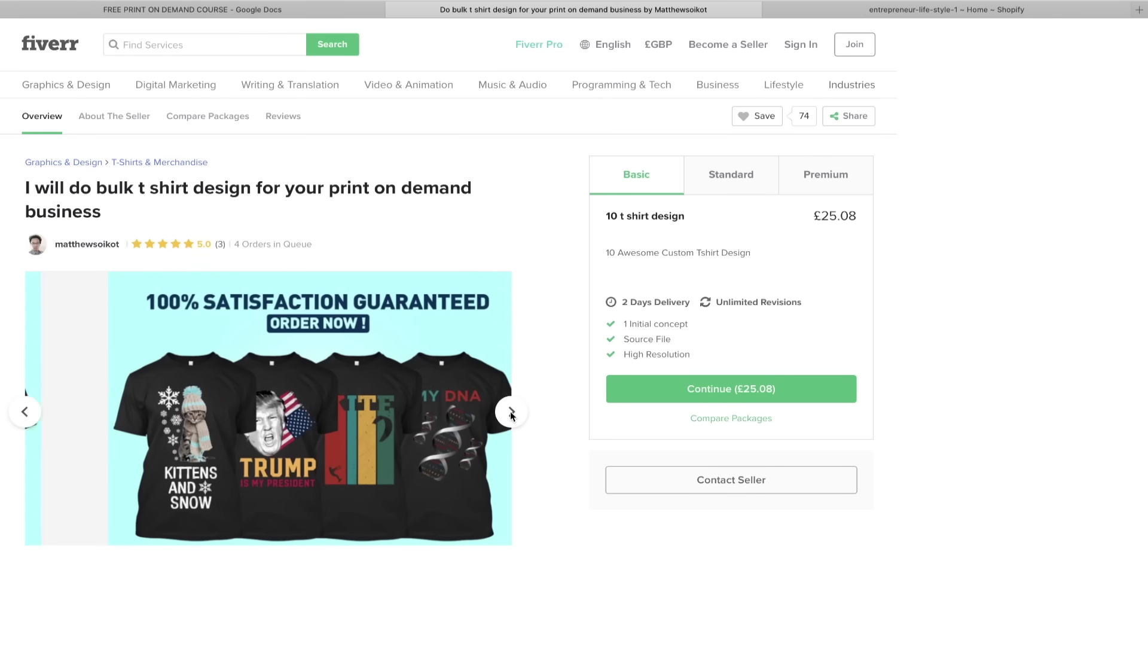
click(511, 411)
click(511, 411)
click(511, 412)
click(511, 411)
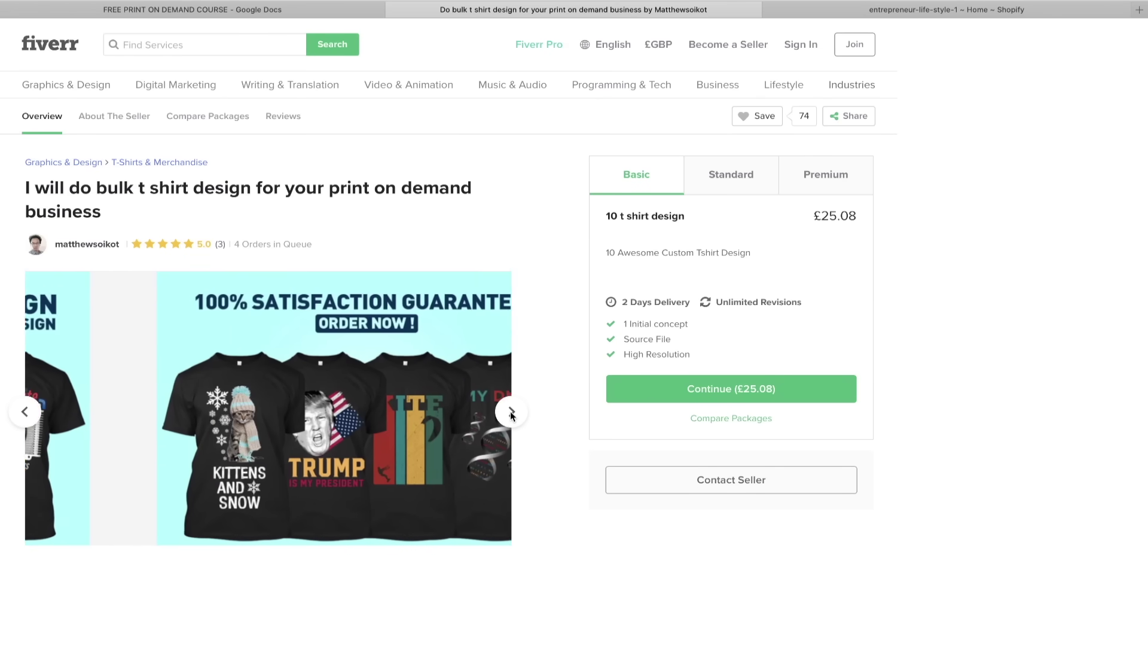
click(512, 412)
- Compare the number of T-shirt designs offered in the gig's Basic and Standard packages
drag(607, 219, 652, 217)
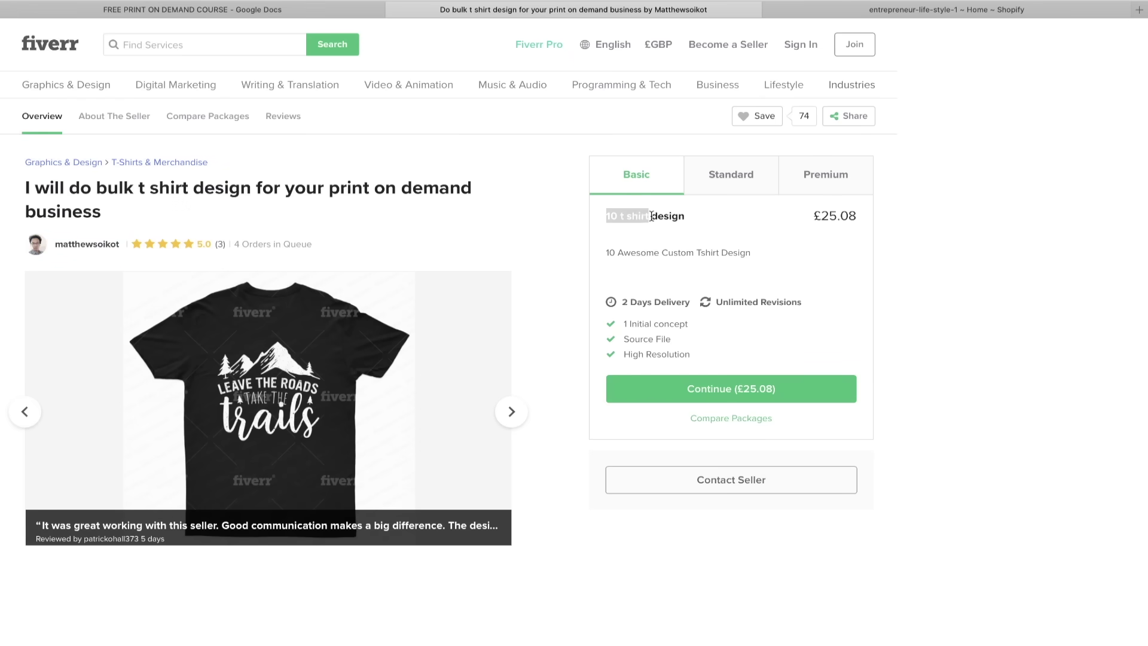
click(652, 218)
click(715, 191)
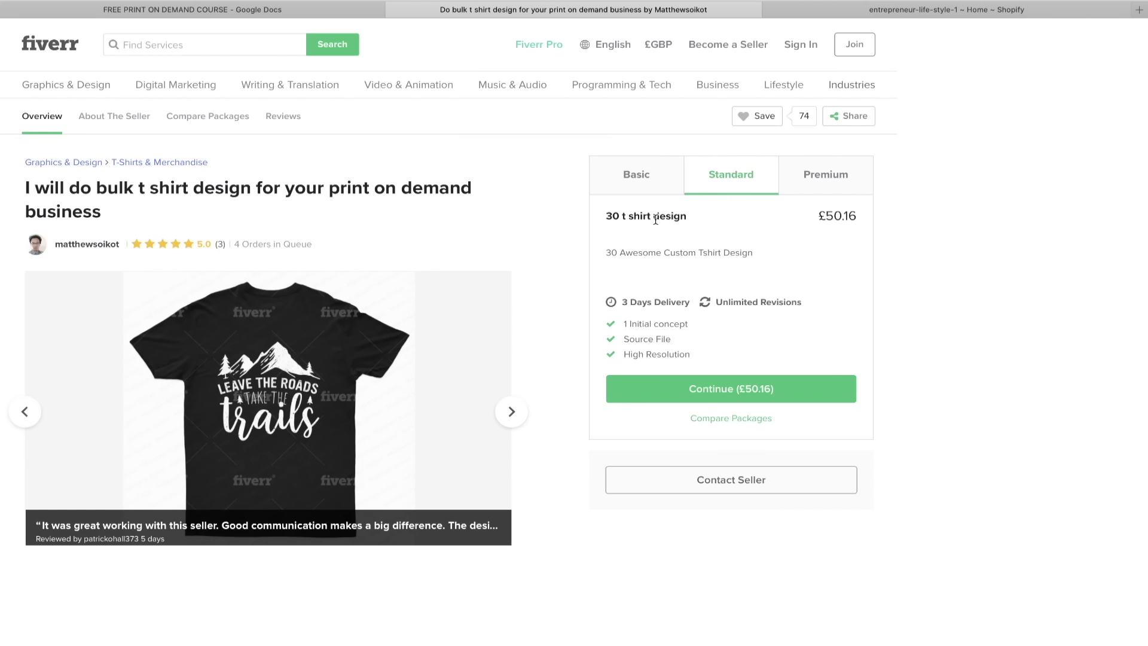
drag(687, 216, 667, 216)
click(667, 216)
double_click(669, 216)
click(674, 216)
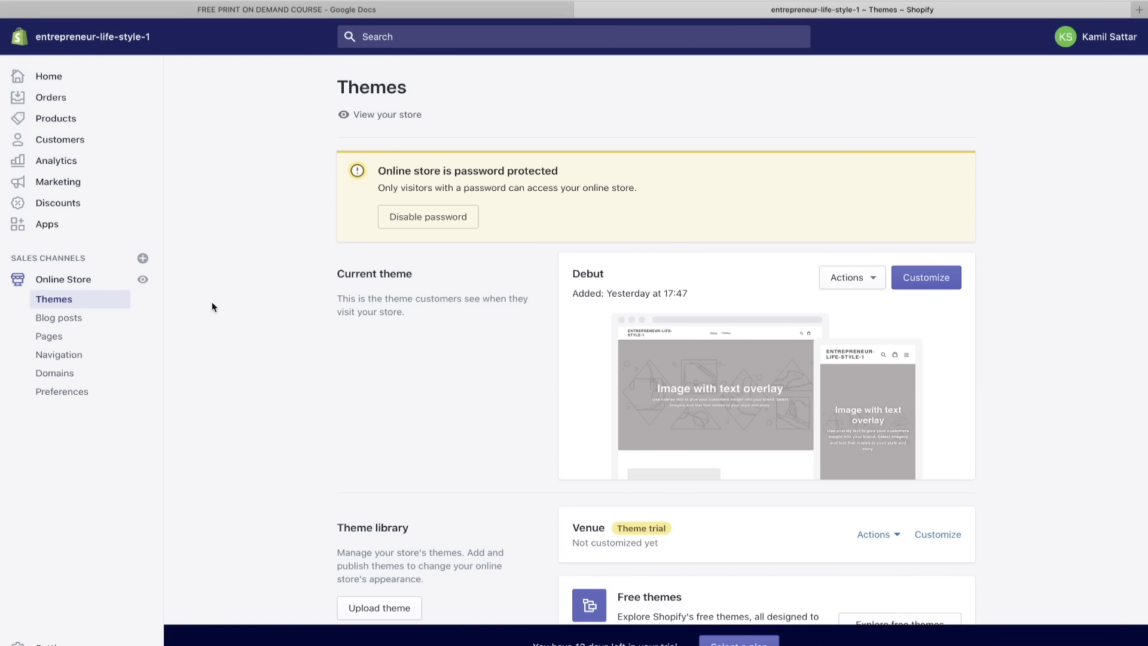
- Switch to Shopify and open the Venue theme from the theme library for customization
scroll(748, 385, down, 3)
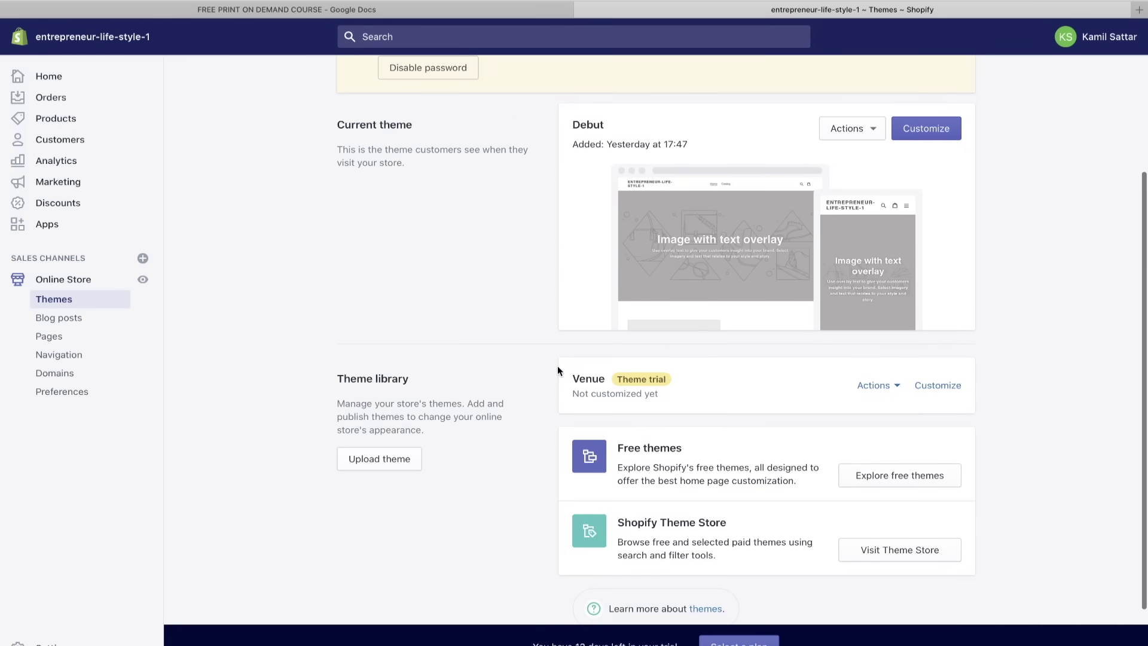
drag(571, 379, 606, 380)
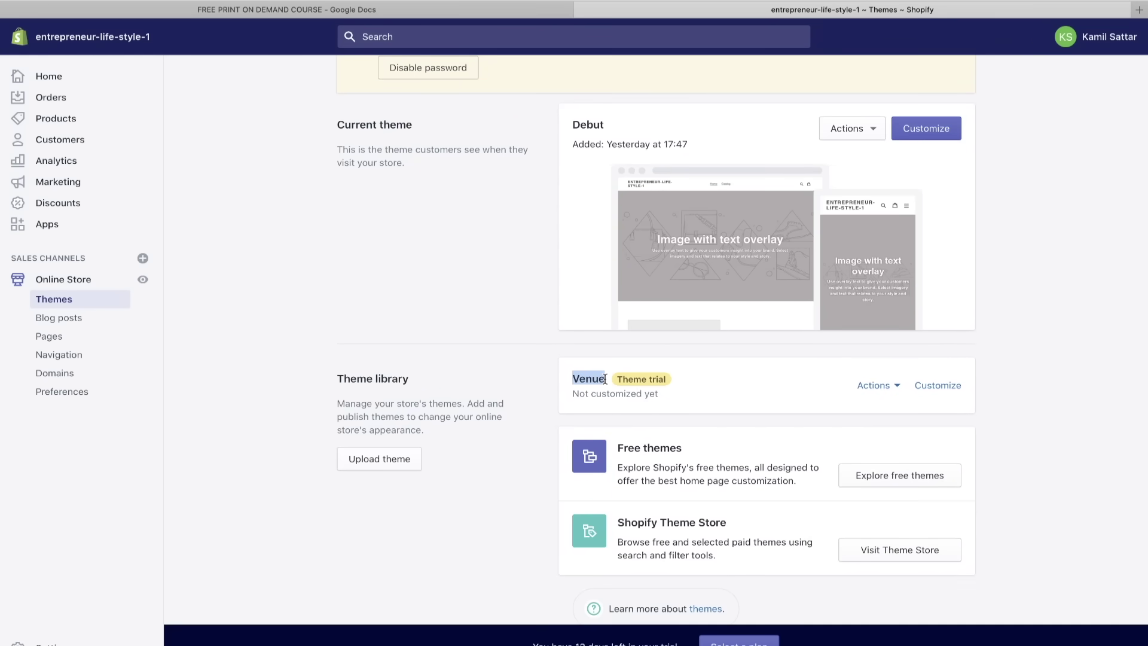
click(937, 385)
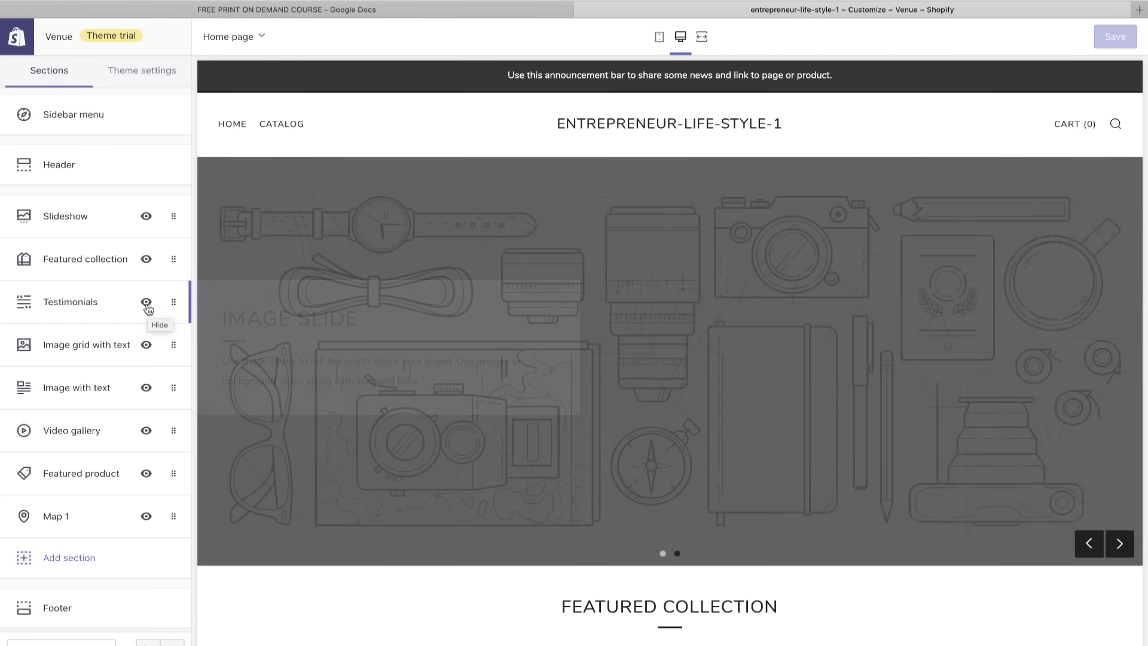
- Hide the Testimonials and Map 1 sections on the Venue theme's home page
click(147, 305)
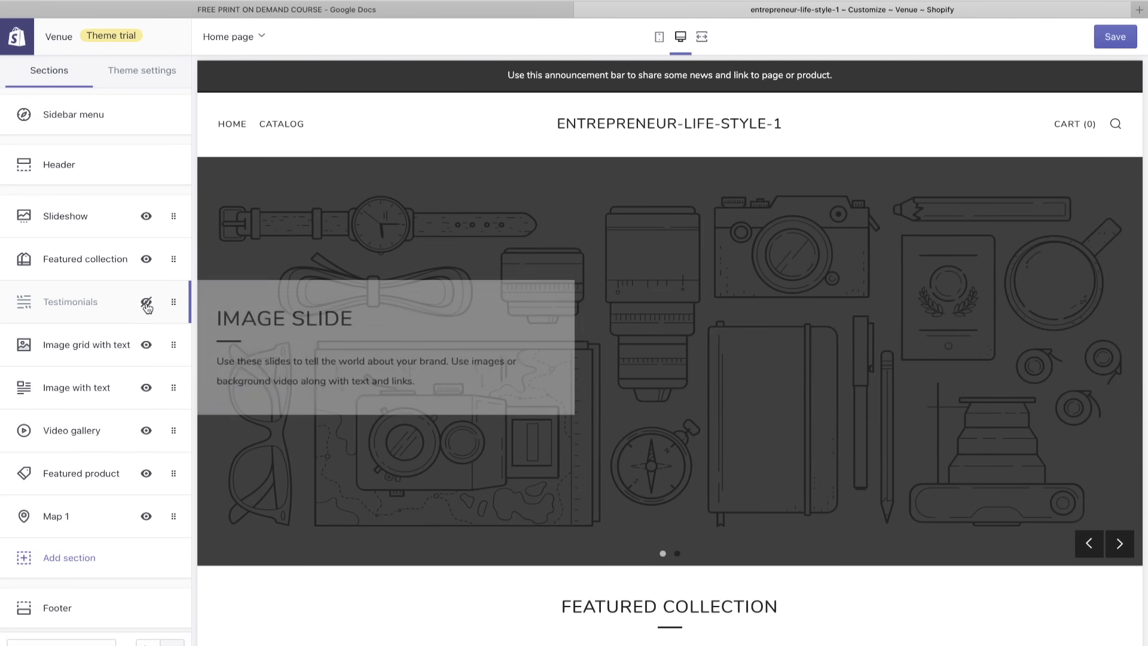
scroll(384, 457, down, 10)
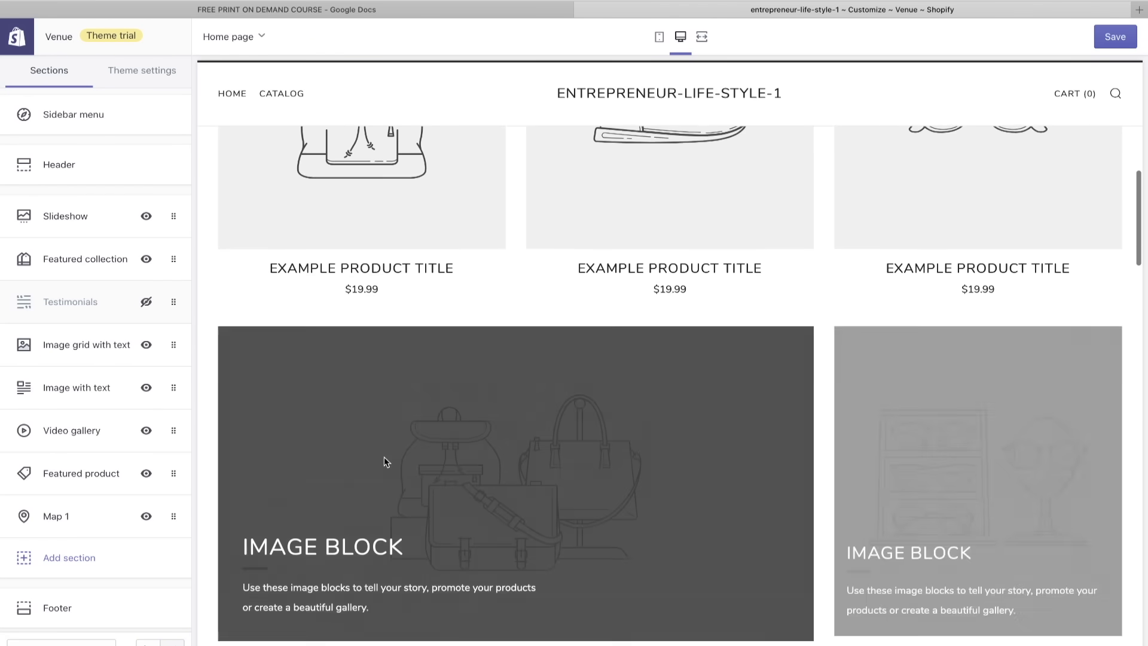
scroll(384, 457, down, 5)
click(146, 516)
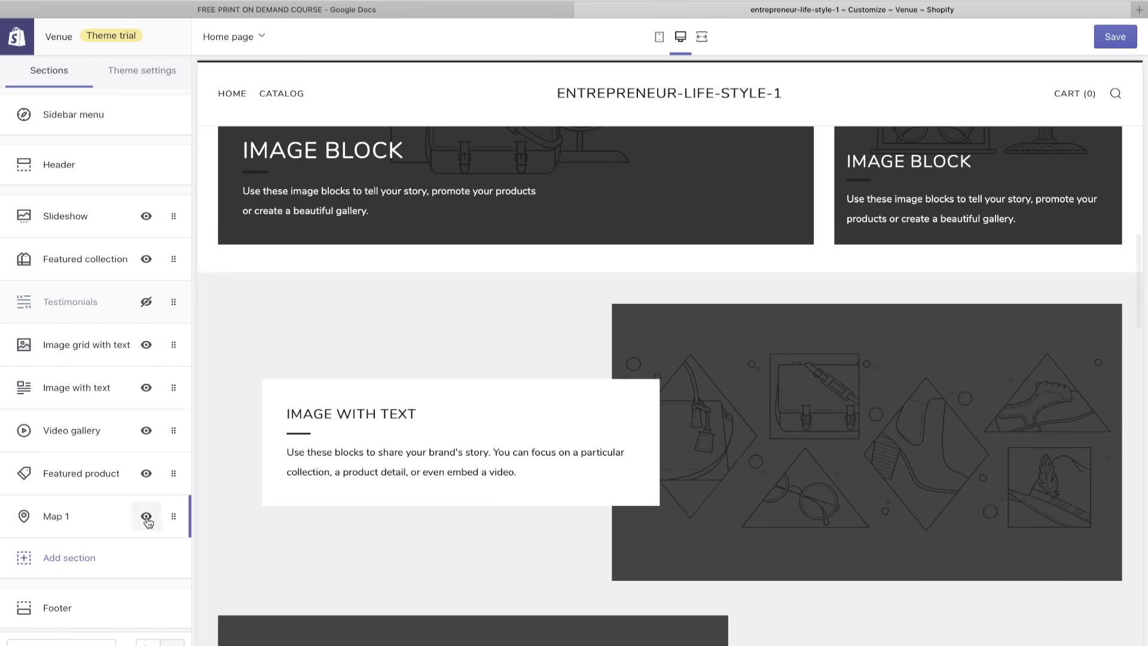
- Examine the home page preview's slideshow, featured collection, image blocks, video gallery, featured product and newsletter
scroll(448, 469, up, 15)
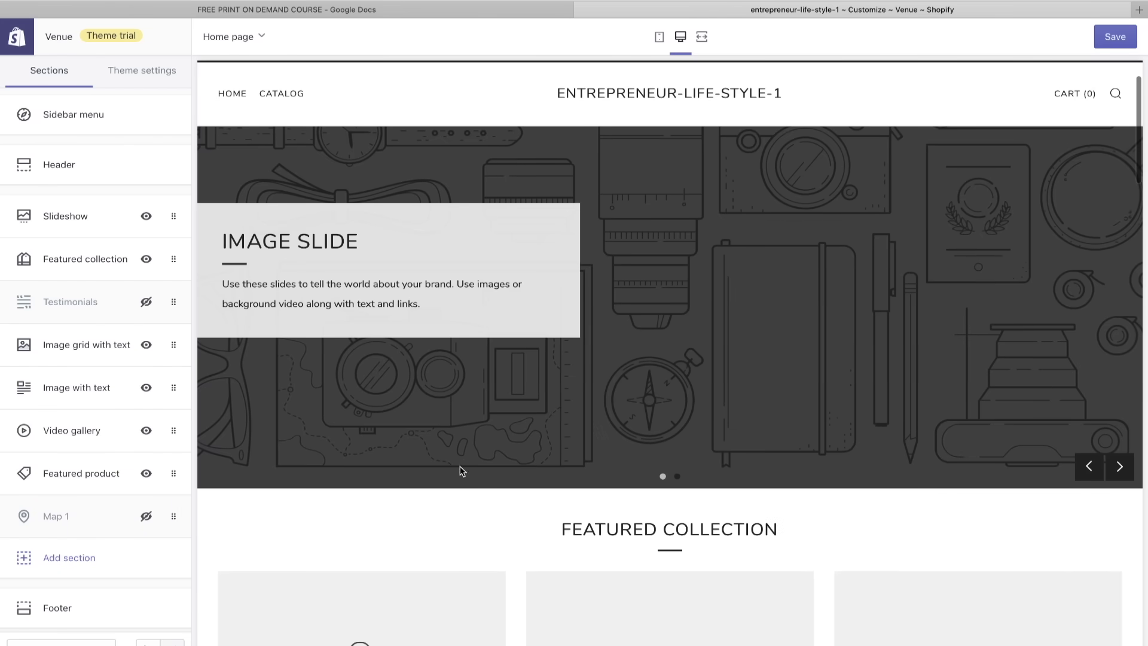
scroll(537, 453, down, 12)
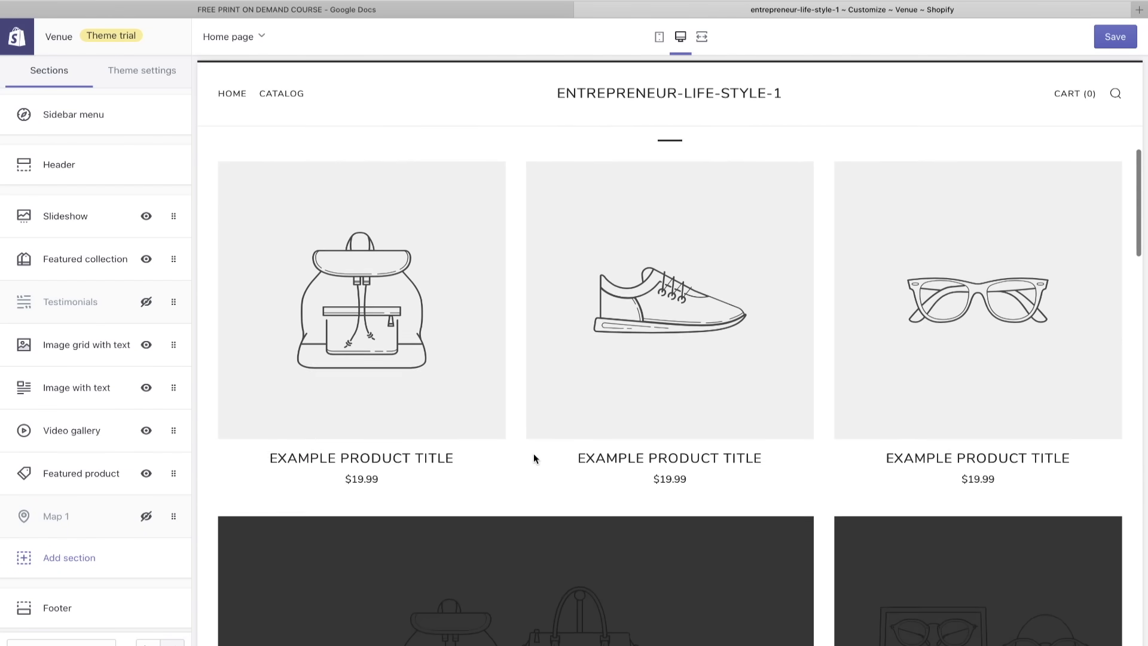
scroll(535, 458, down, 10)
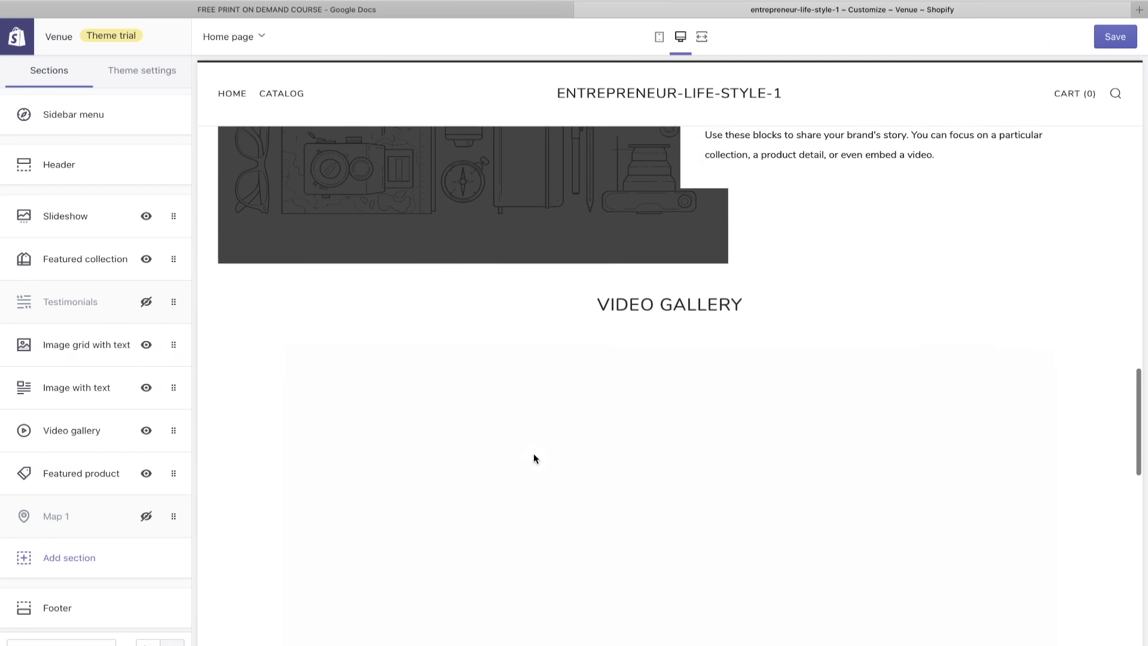
scroll(535, 458, down, 12)
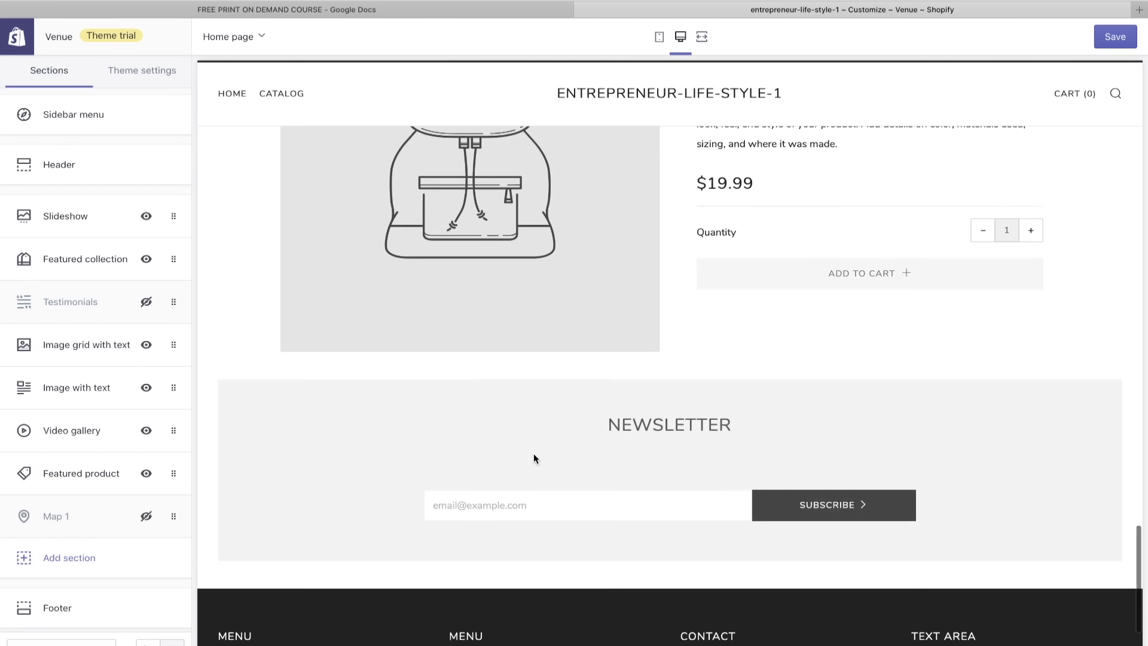
scroll(534, 458, up, 20)
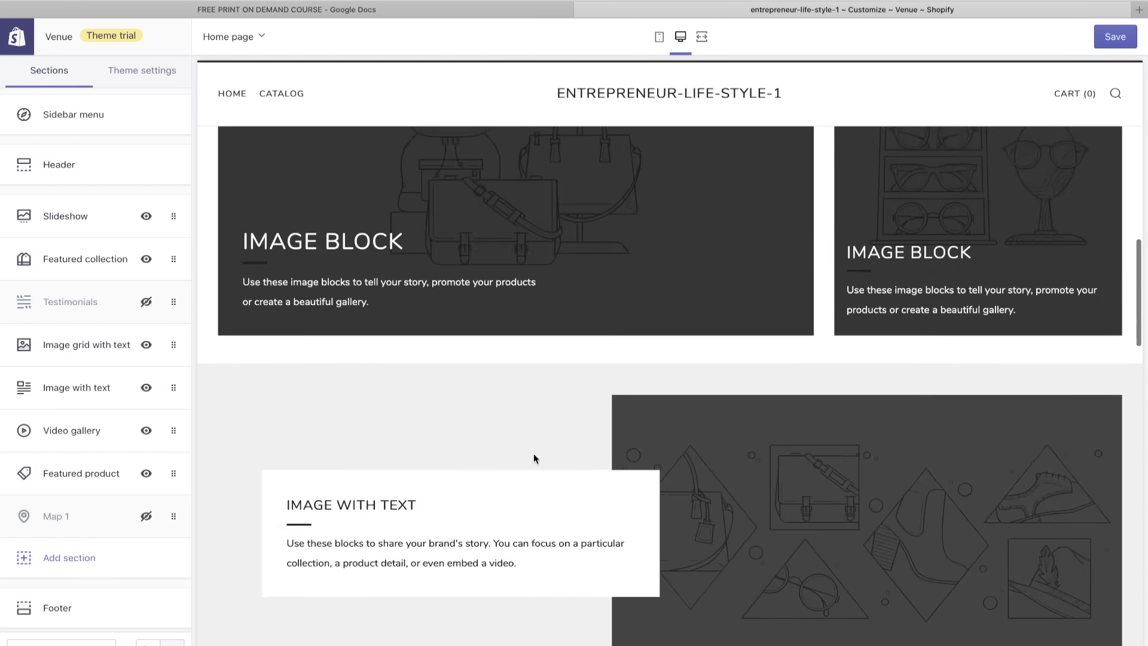
scroll(534, 458, down, 5)
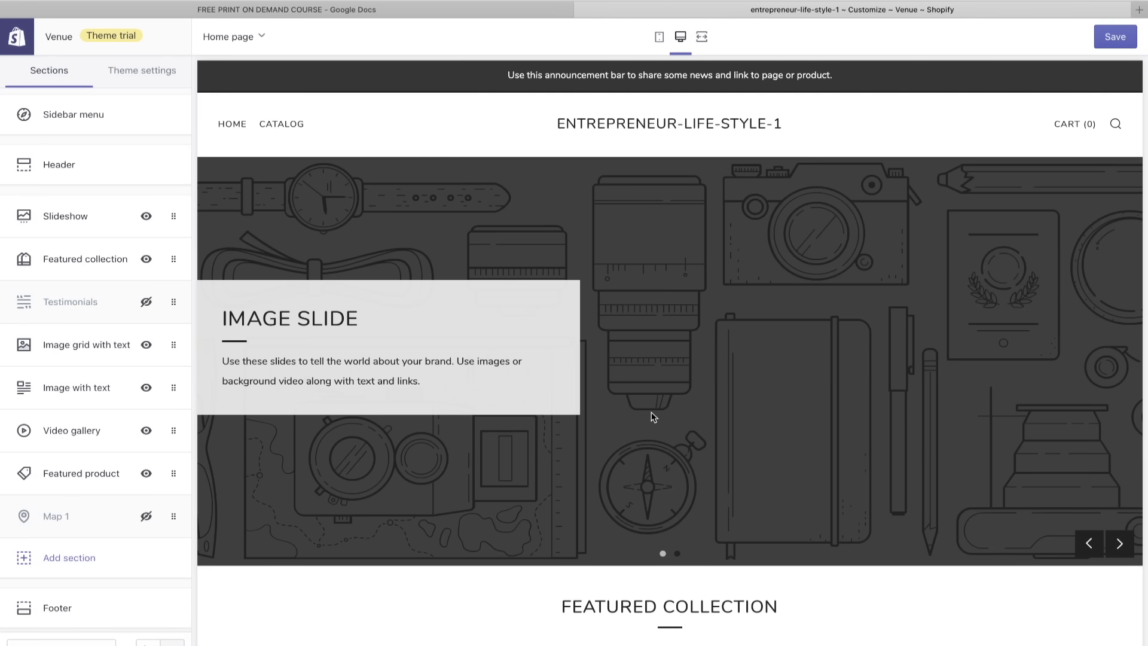
scroll(694, 351, down, 10)
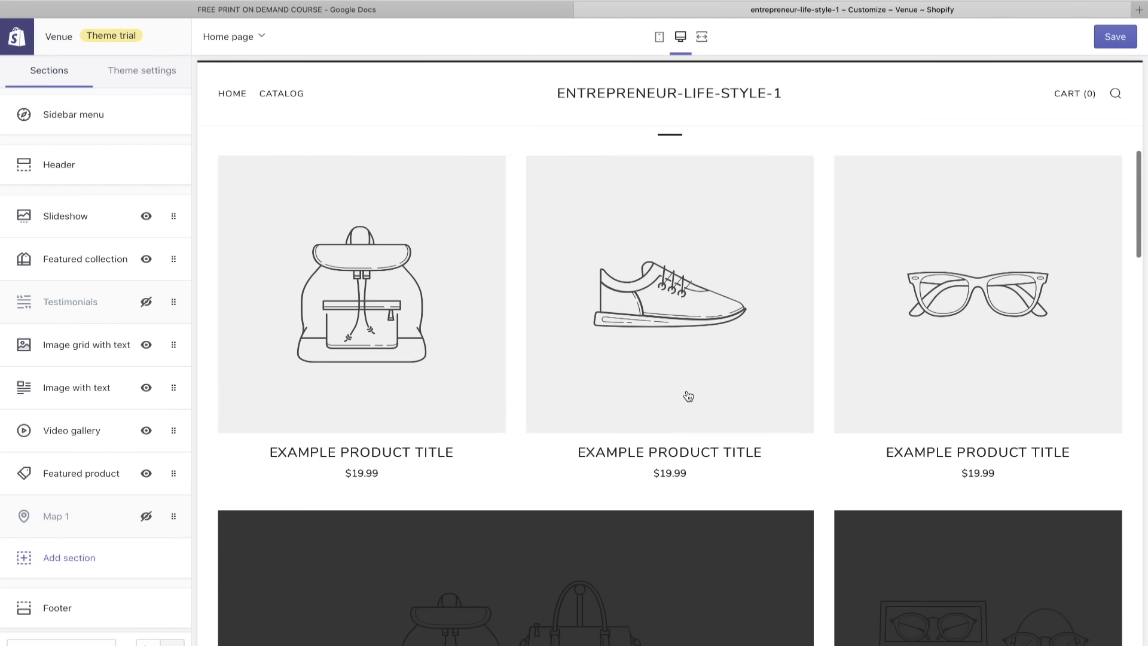
scroll(895, 309, down, 6)
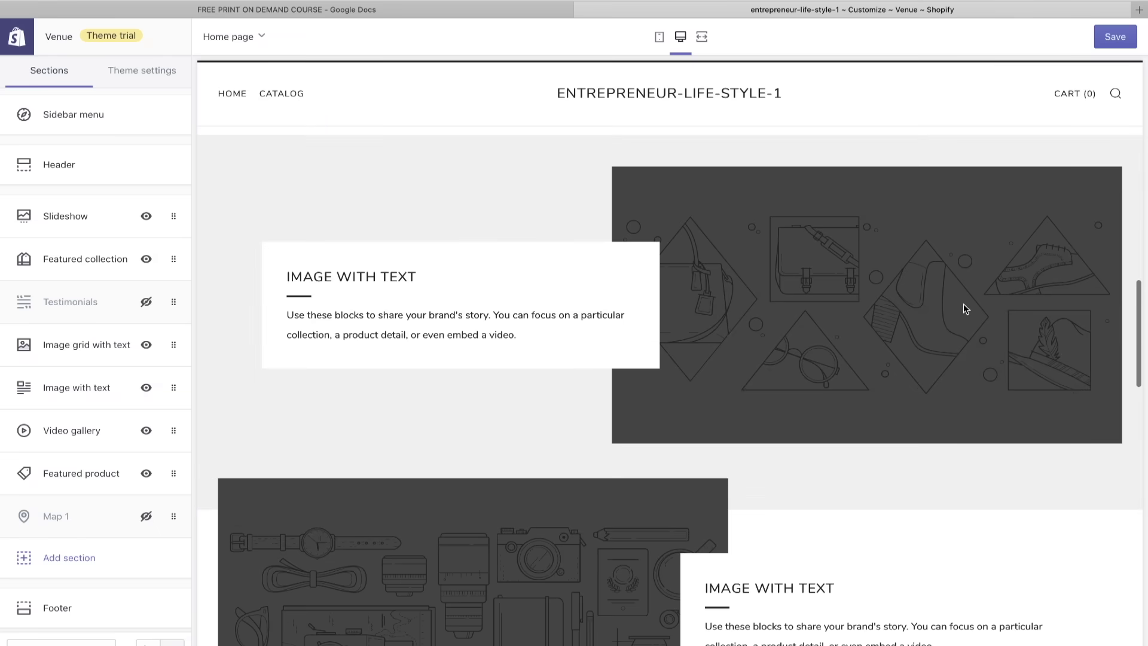
scroll(546, 284, down, 10)
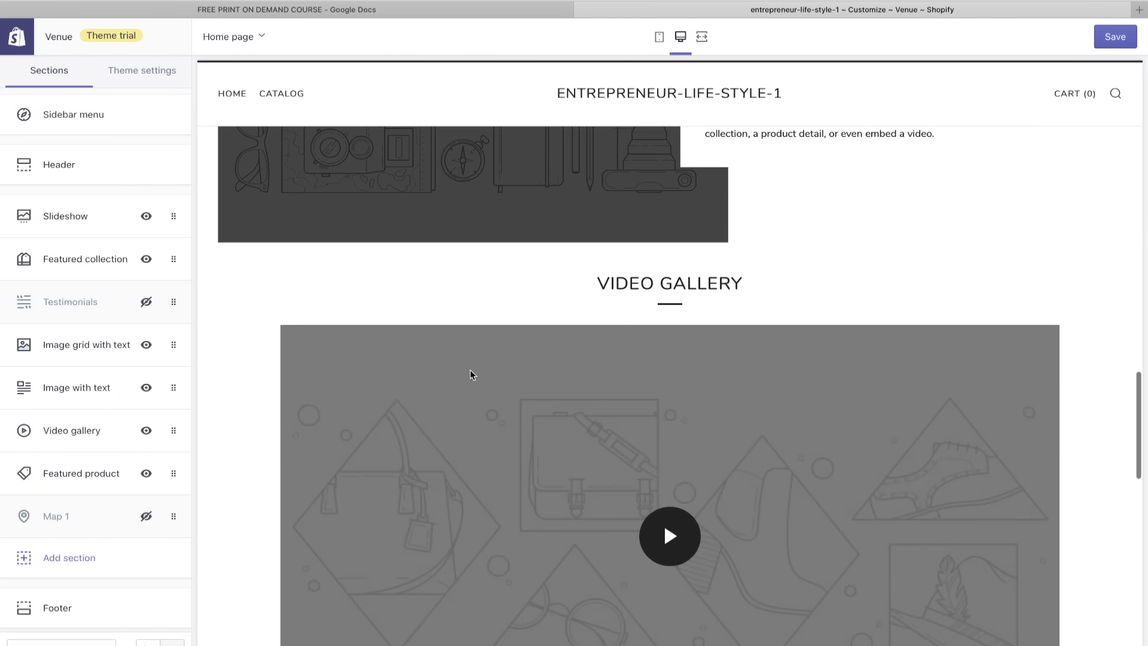
scroll(518, 450, down, 5)
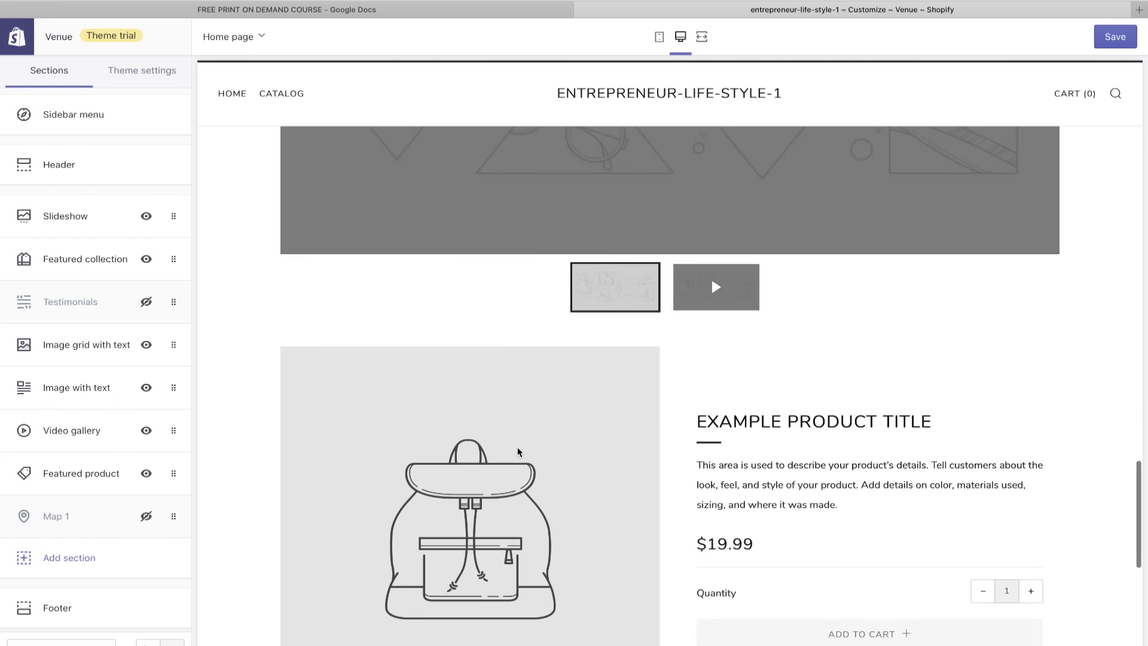
scroll(517, 451, up, 5)
scroll(518, 451, up, 20)
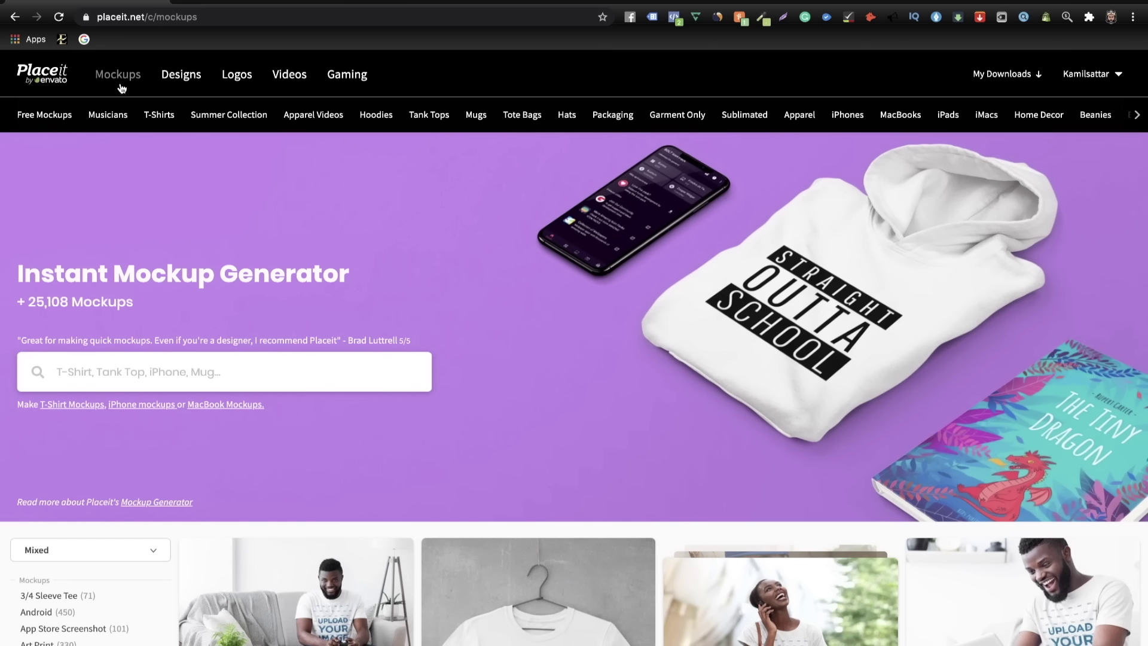
- Open the T-shirt mockup category and look through the available mockups
click(163, 116)
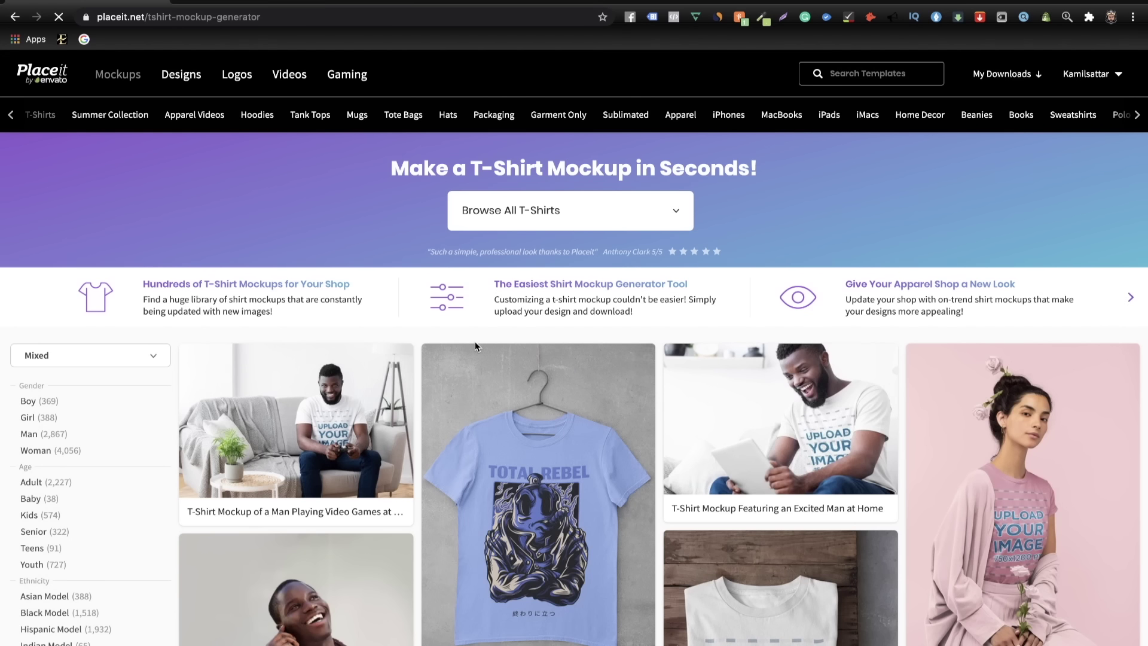
scroll(475, 347, down, 6)
scroll(538, 371, up, 1)
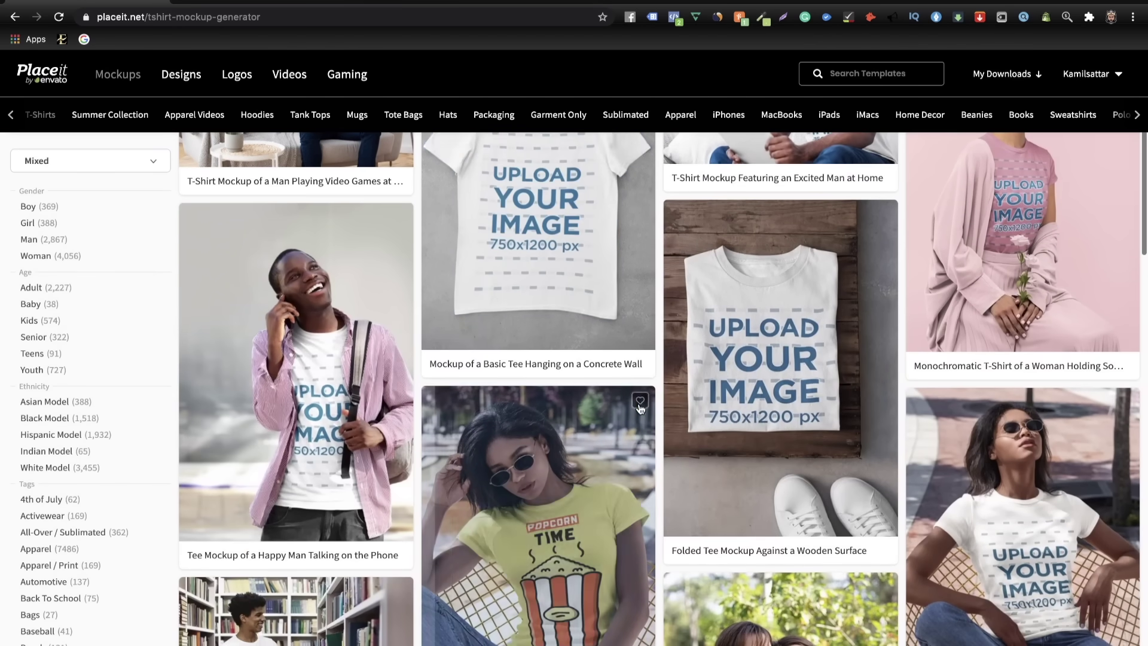
scroll(598, 389, down, 6)
scroll(640, 409, up, 6)
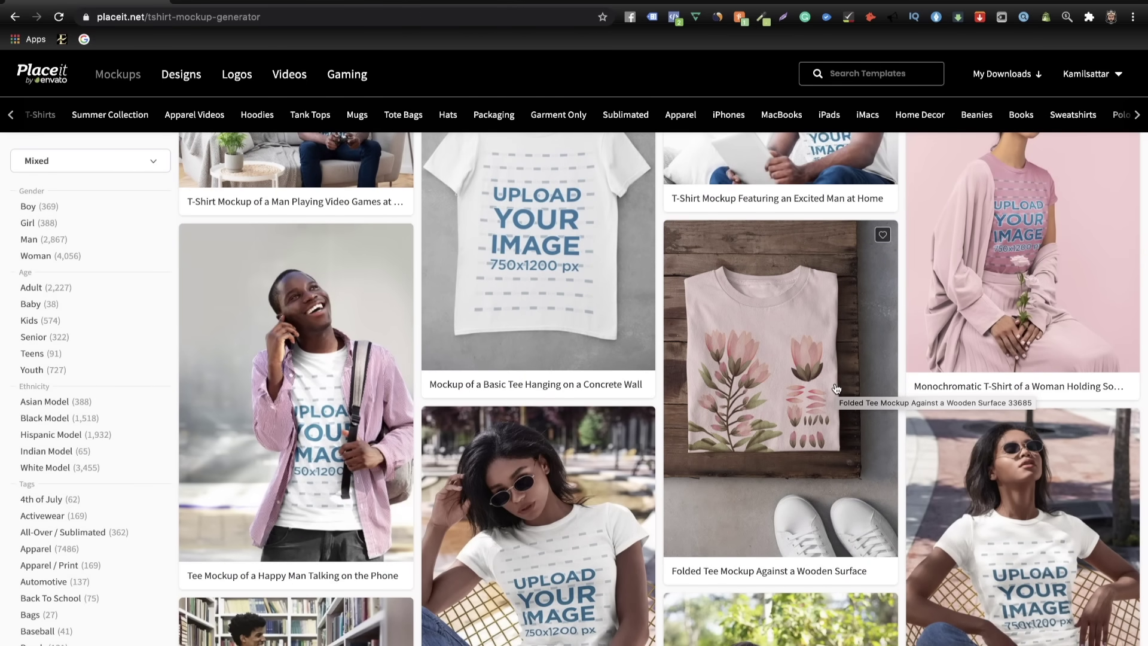
scroll(802, 393, down, 5)
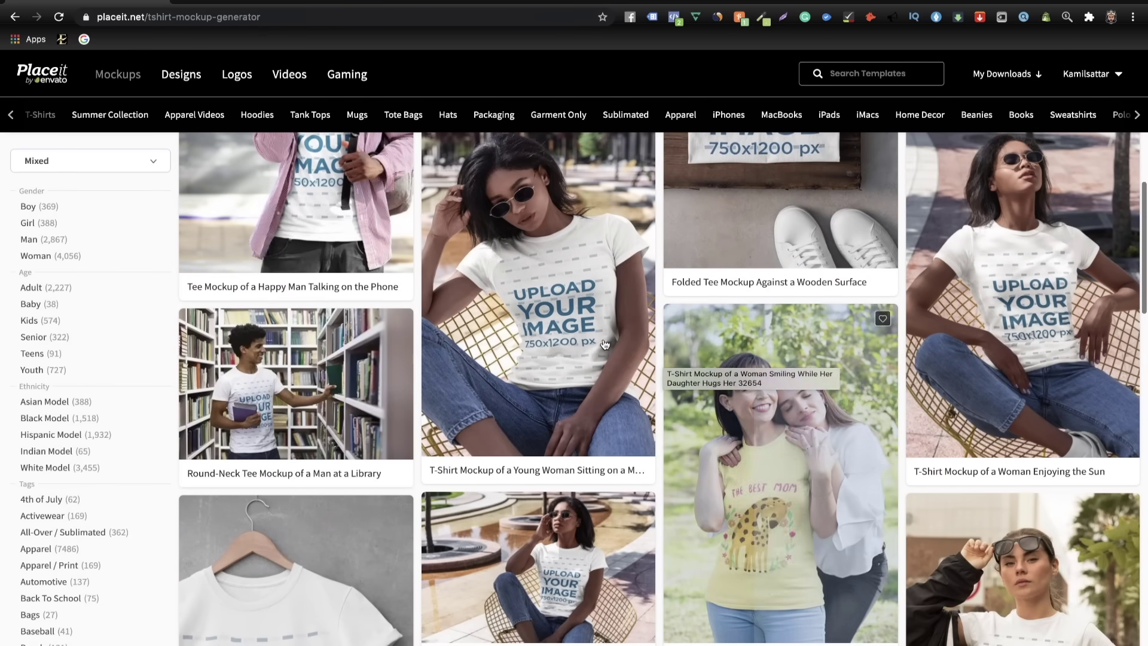
scroll(18, 363, down, 1)
- Look through the mockup tags and filter the T-shirt mockups by Groups
scroll(18, 363, down, 15)
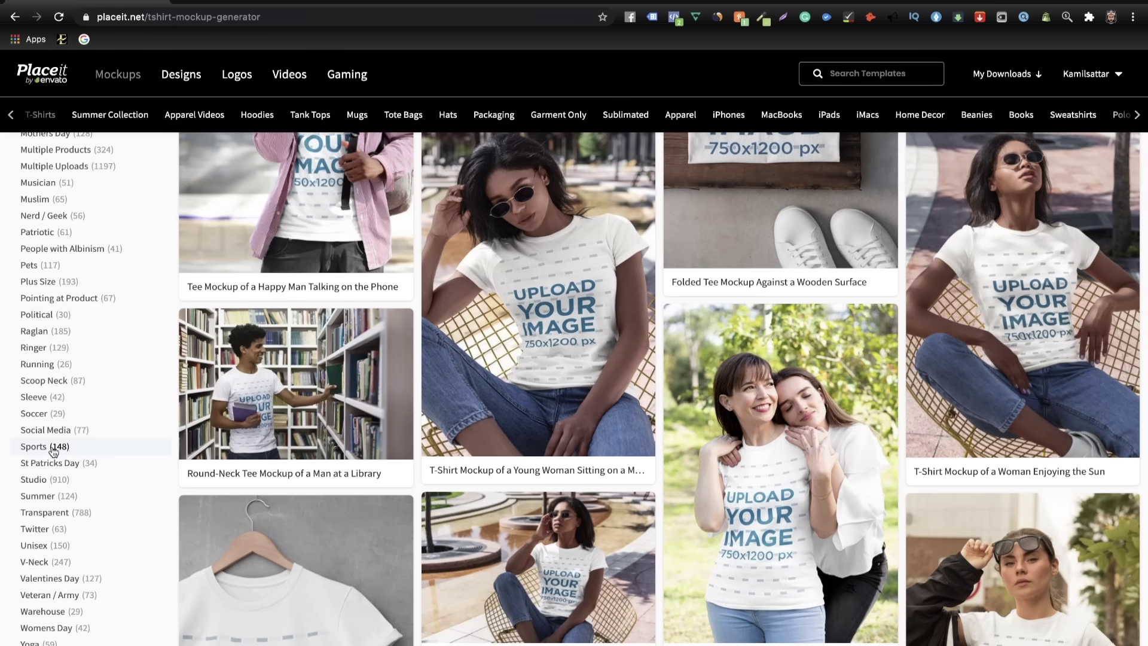
scroll(54, 452, up, 5)
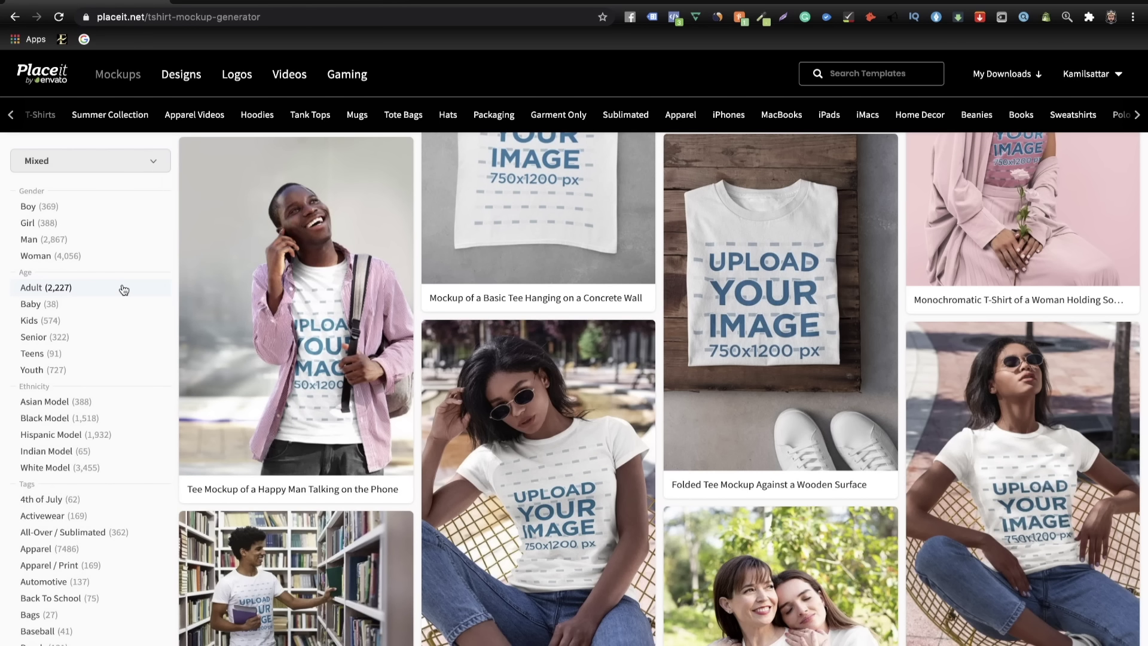
scroll(131, 415, down, 5)
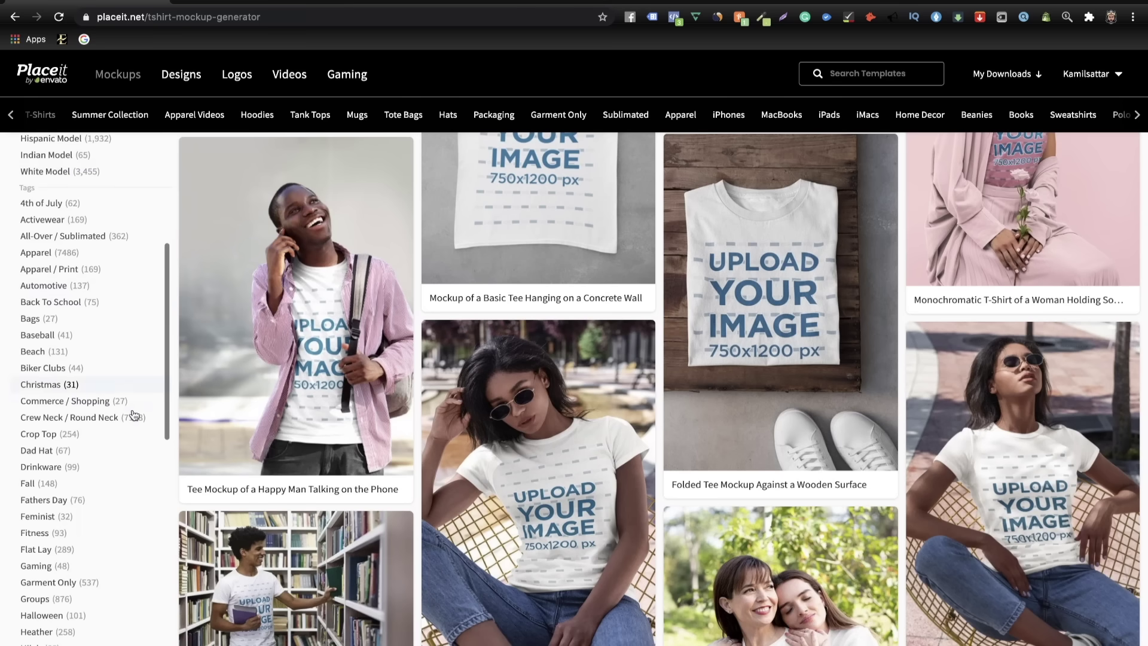
scroll(133, 414, down, 2)
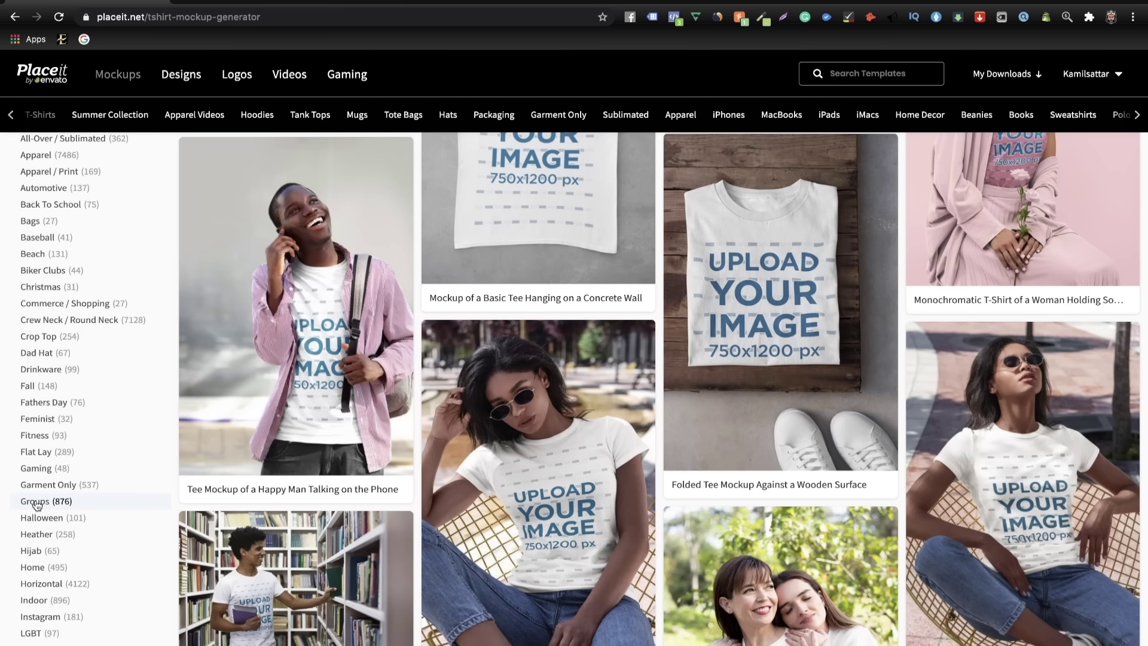
click(36, 503)
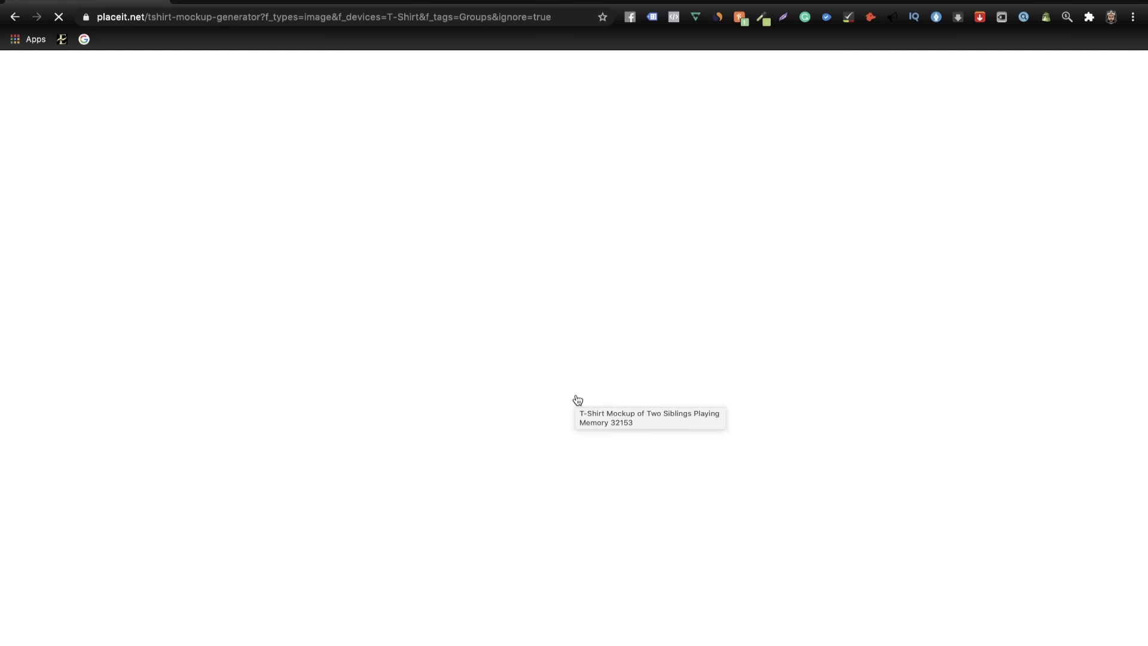
- Examine the group T-shirt mockups for one that shows several models together
scroll(605, 481, down, 7)
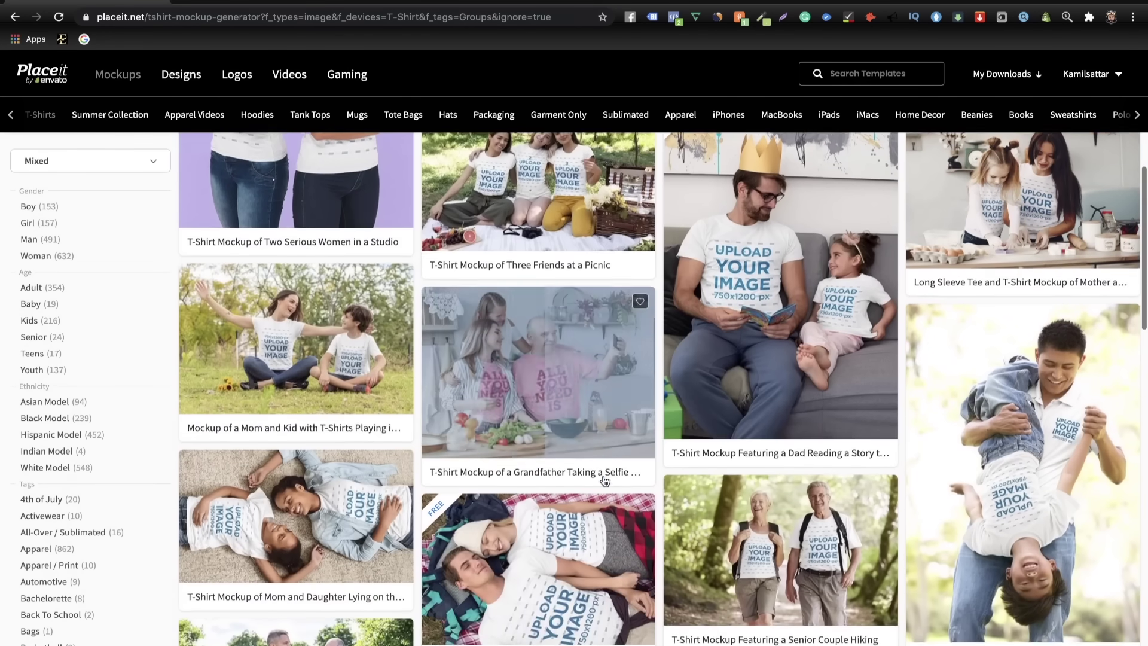
scroll(605, 481, down, 9)
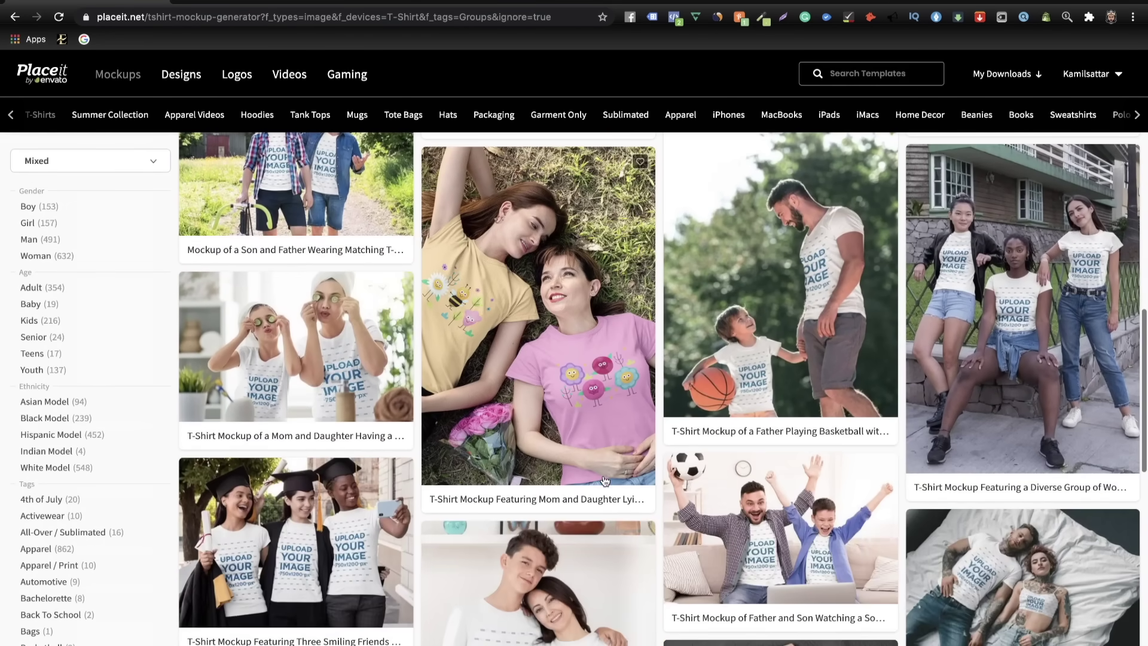
scroll(605, 481, down, 8)
scroll(695, 504, up, 7)
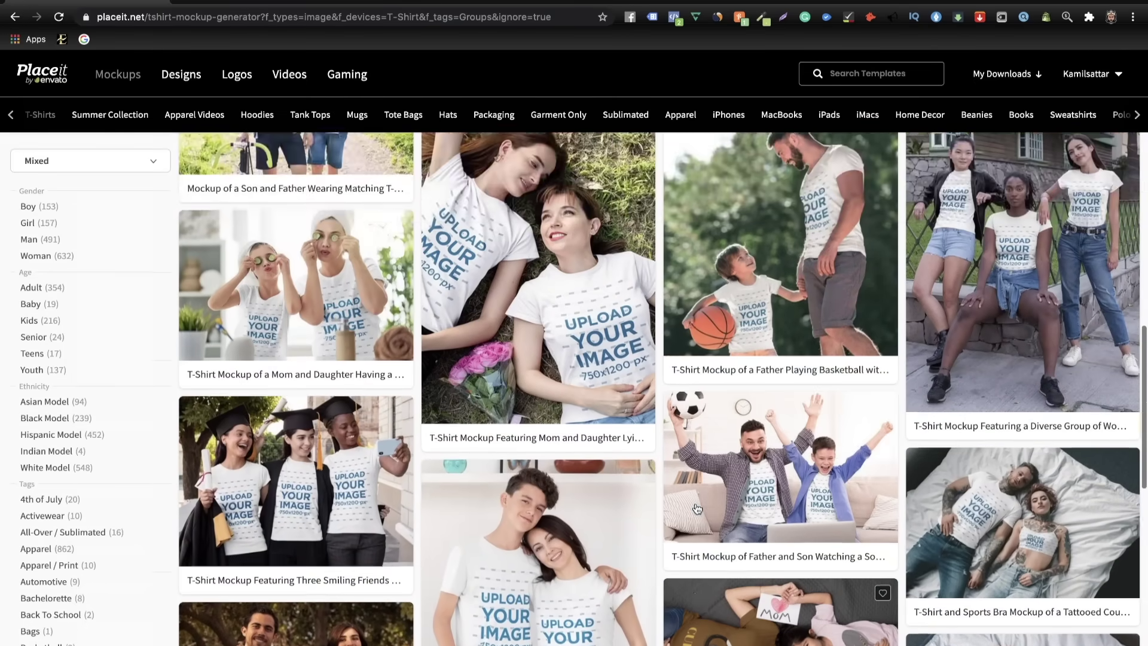
scroll(696, 508, up, 15)
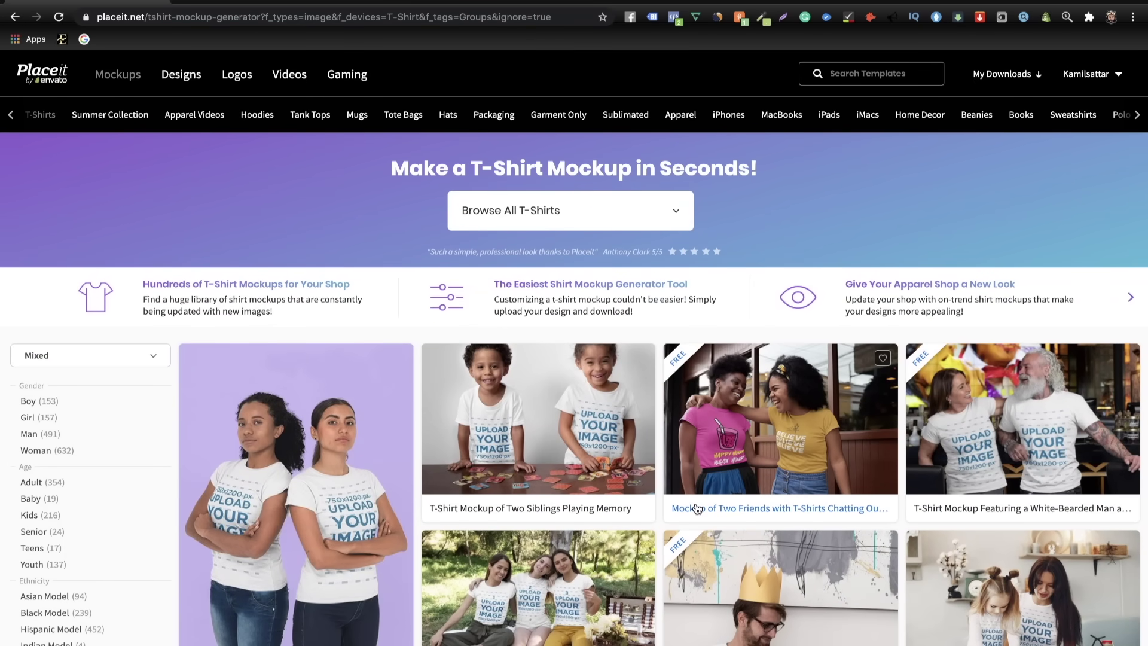
scroll(697, 508, down, 20)
scroll(696, 508, up, 20)
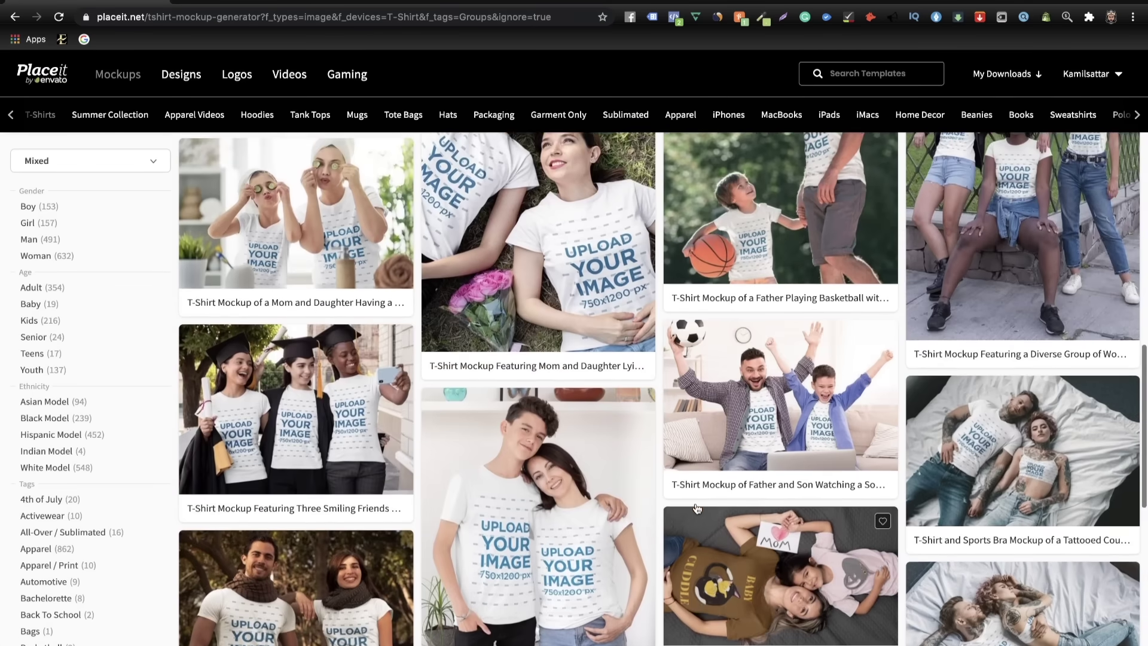
scroll(697, 508, down, 5)
scroll(697, 508, up, 1)
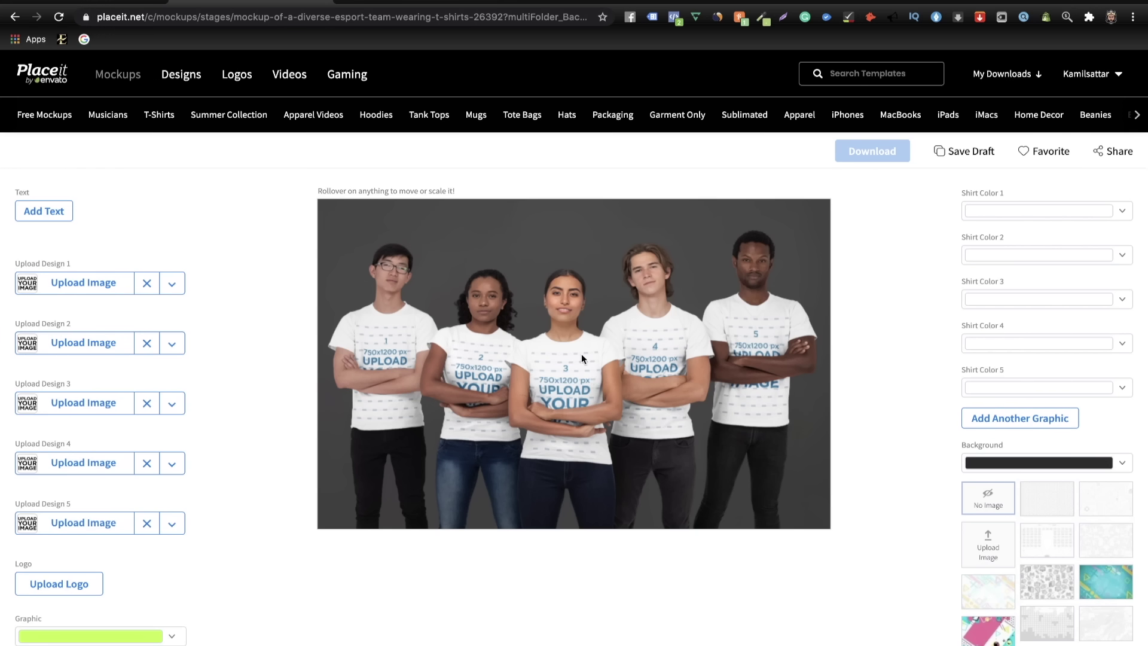
- Upload the No More Alarms design as Design 3 of the five-person mockup, shift it upward and crop it
click(103, 407)
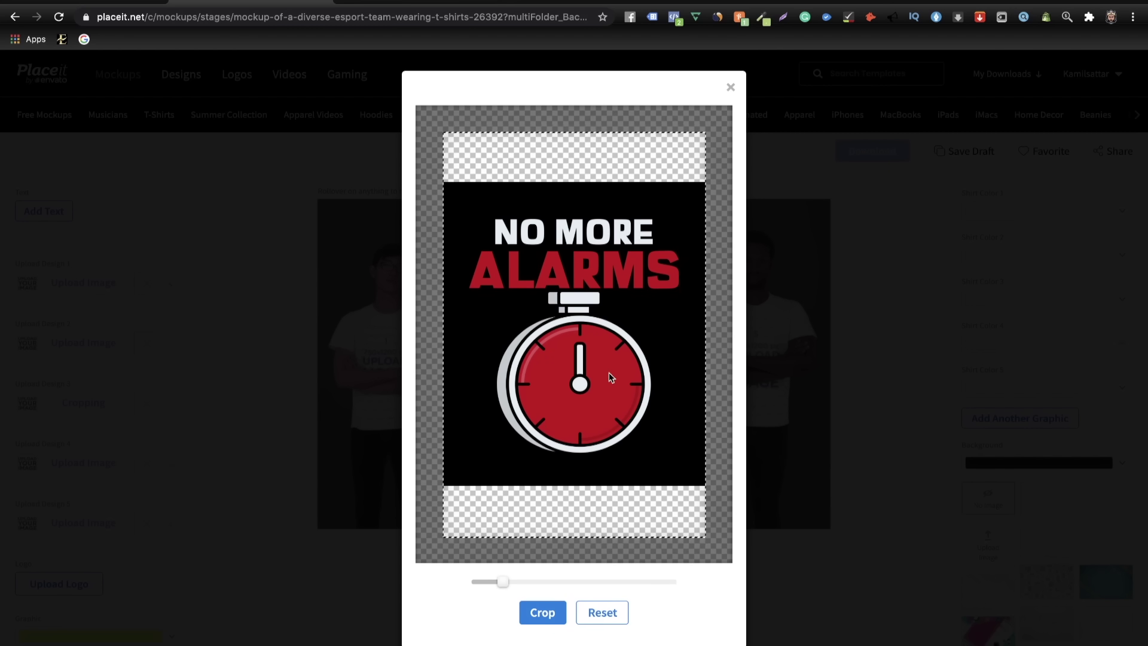
drag(609, 372, 603, 349)
click(543, 612)
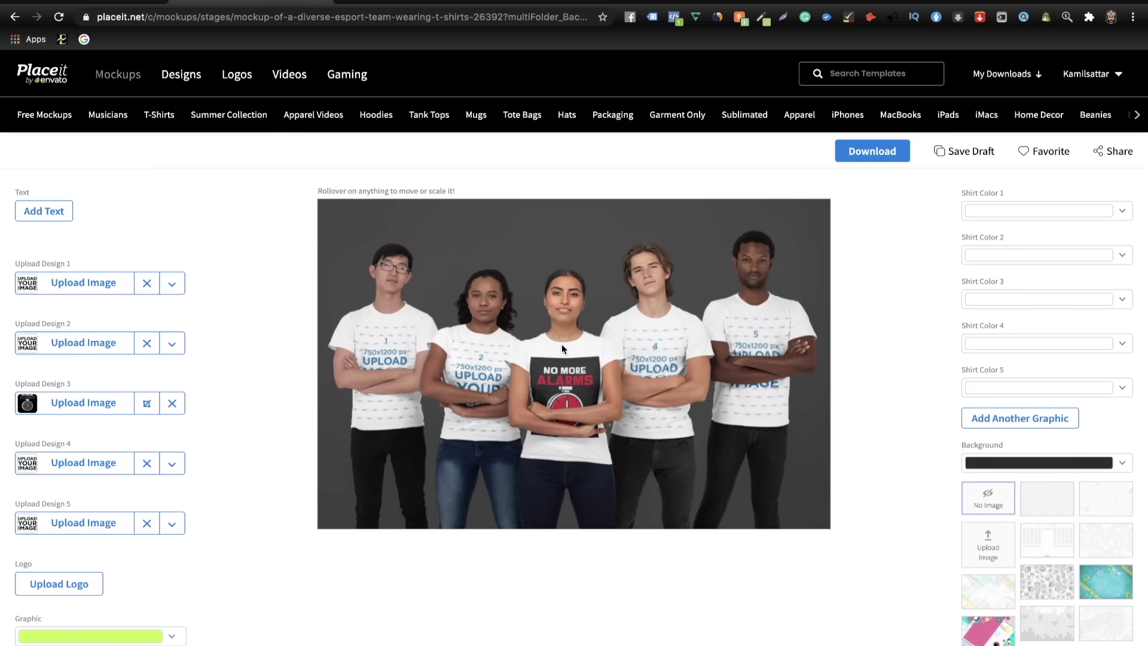
- Reposition the No More Alarms design higher in its crop area and download the five-shirt mockup
click(146, 403)
drag(551, 309, 551, 287)
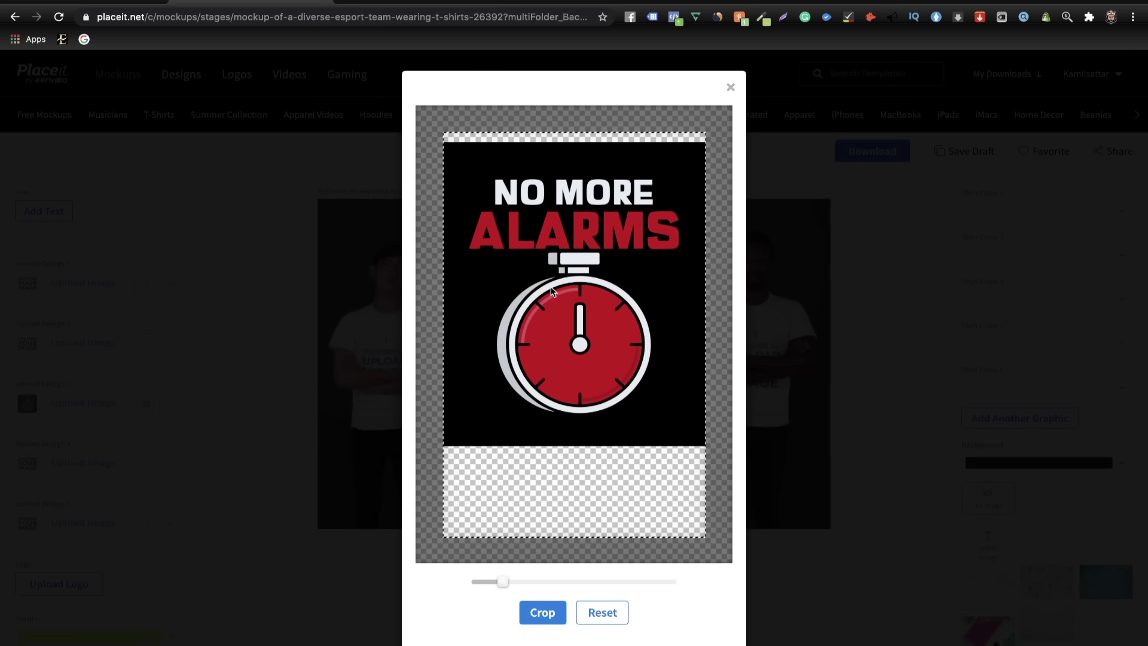
click(538, 613)
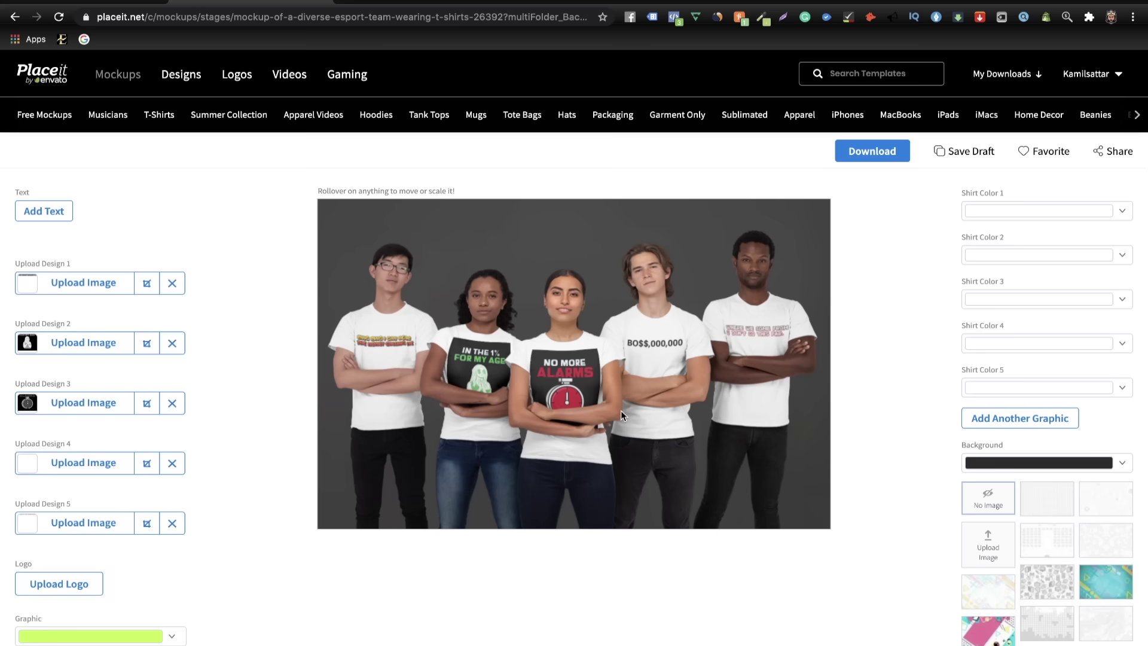
click(871, 159)
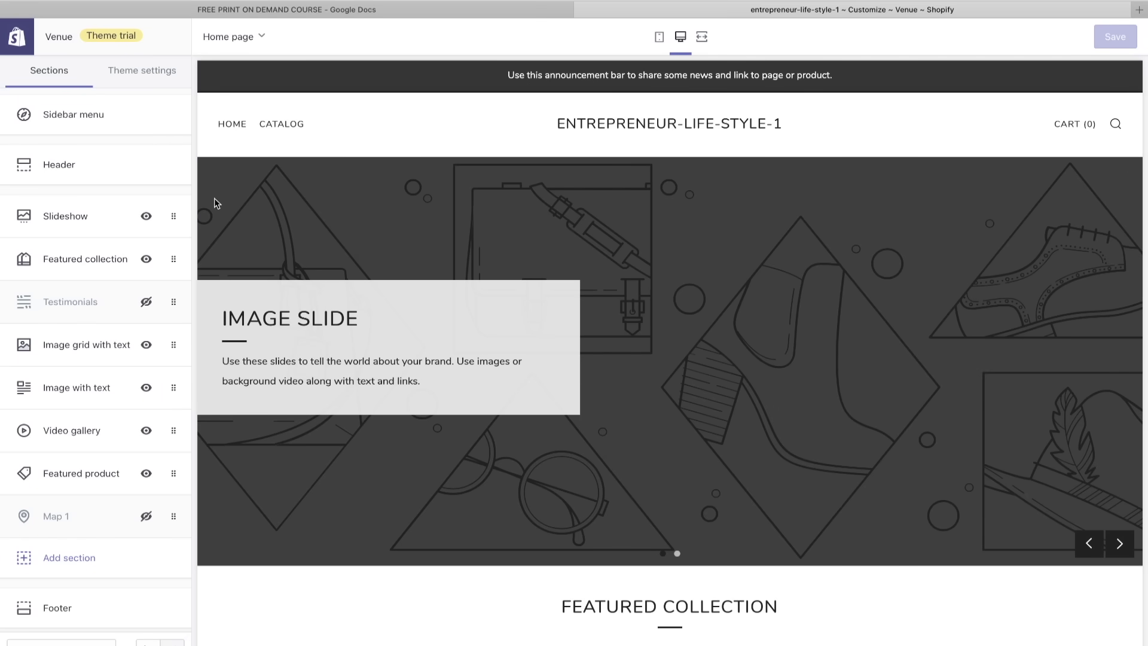
- In Shopify's Venue theme editor, remove the second image slide from the home page slideshow
click(88, 221)
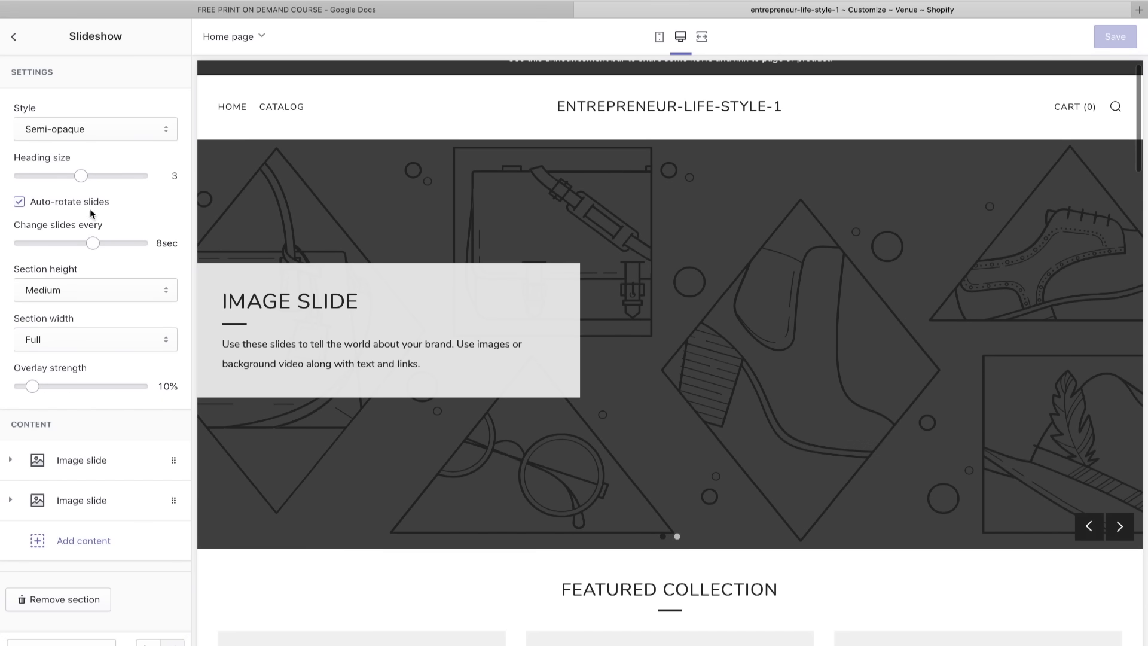
click(94, 499)
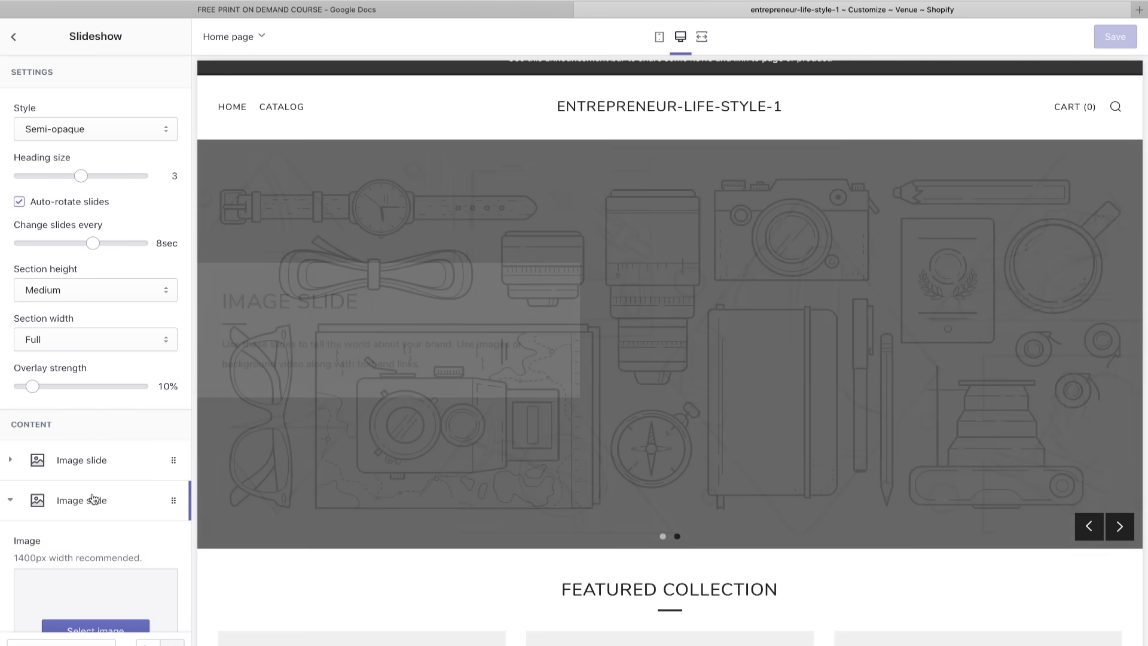
scroll(96, 455, down, 4)
scroll(84, 510, down, 10)
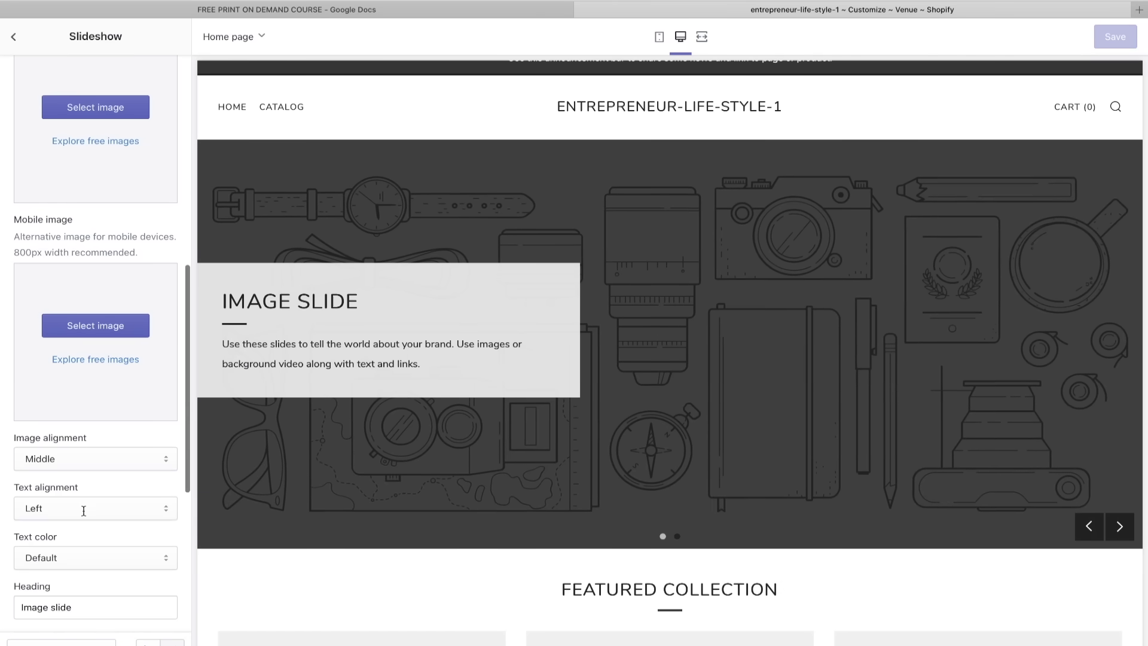
click(72, 510)
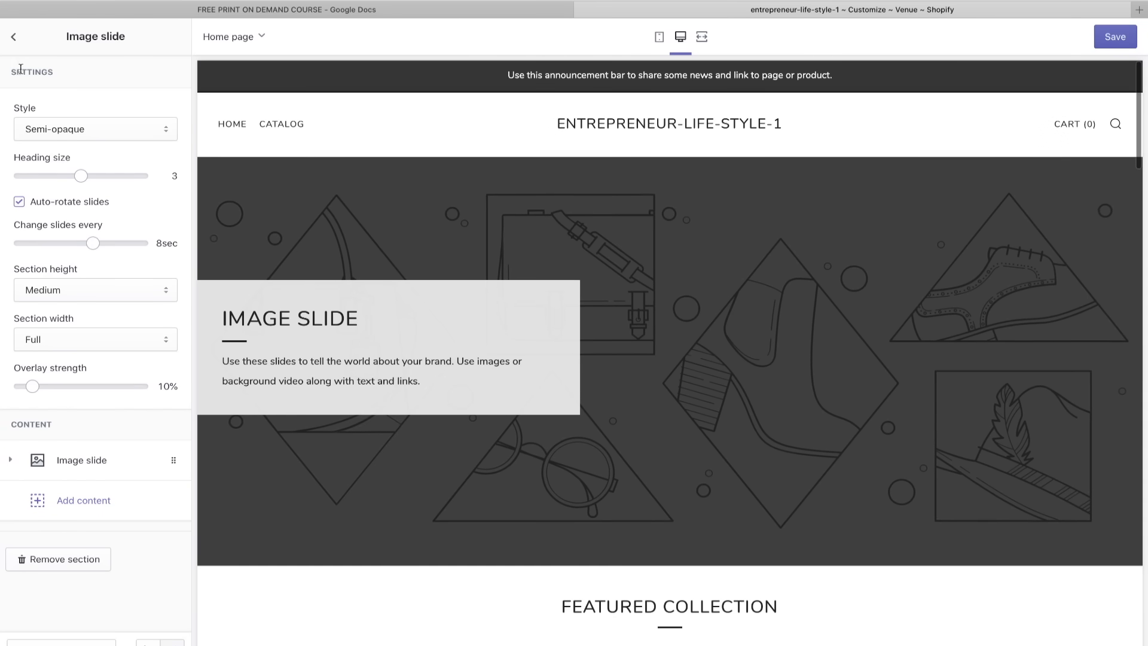
- Set the five-person T-shirt mockup as the remaining slide's image and save the theme
click(13, 37)
click(74, 218)
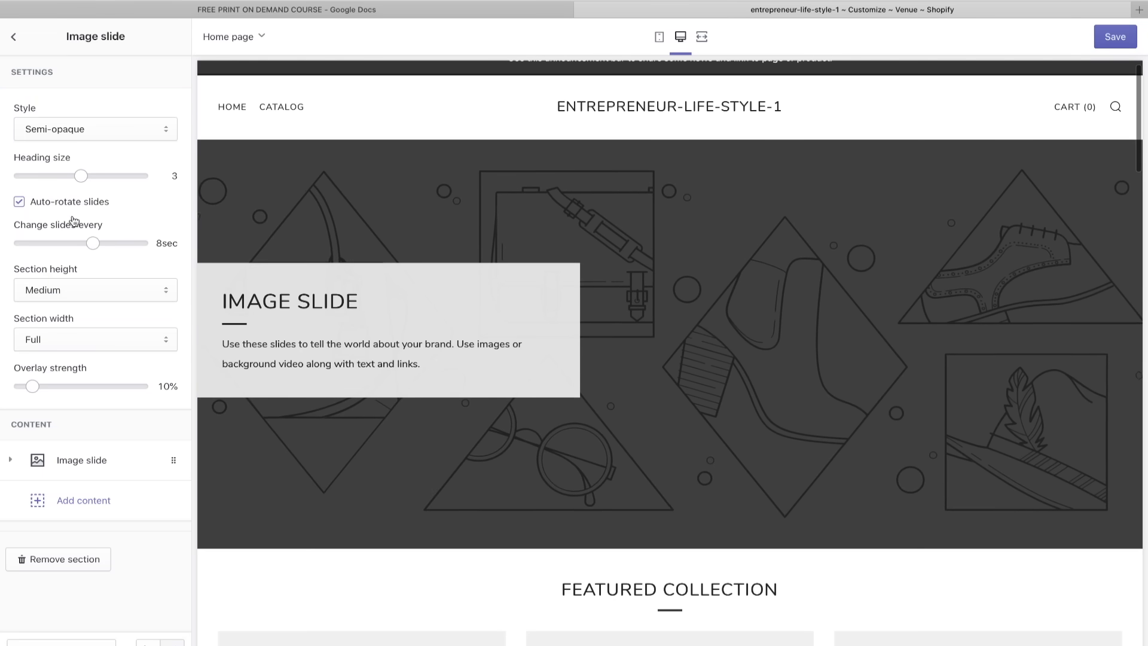
click(89, 459)
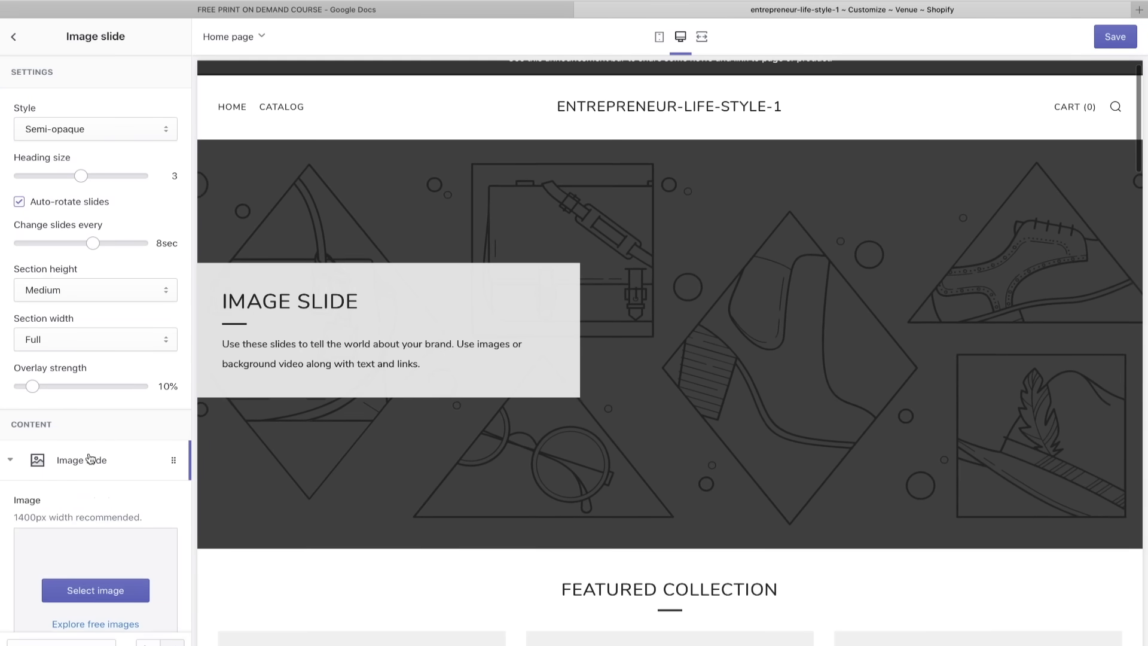
scroll(92, 470, down, 2)
click(92, 499)
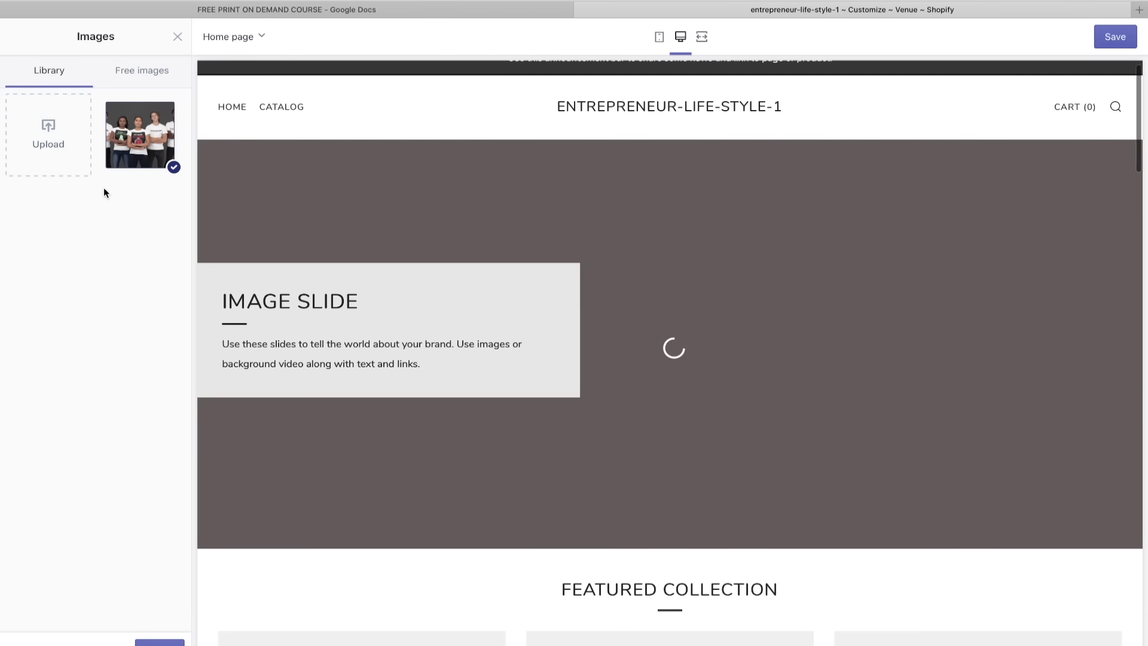
click(159, 643)
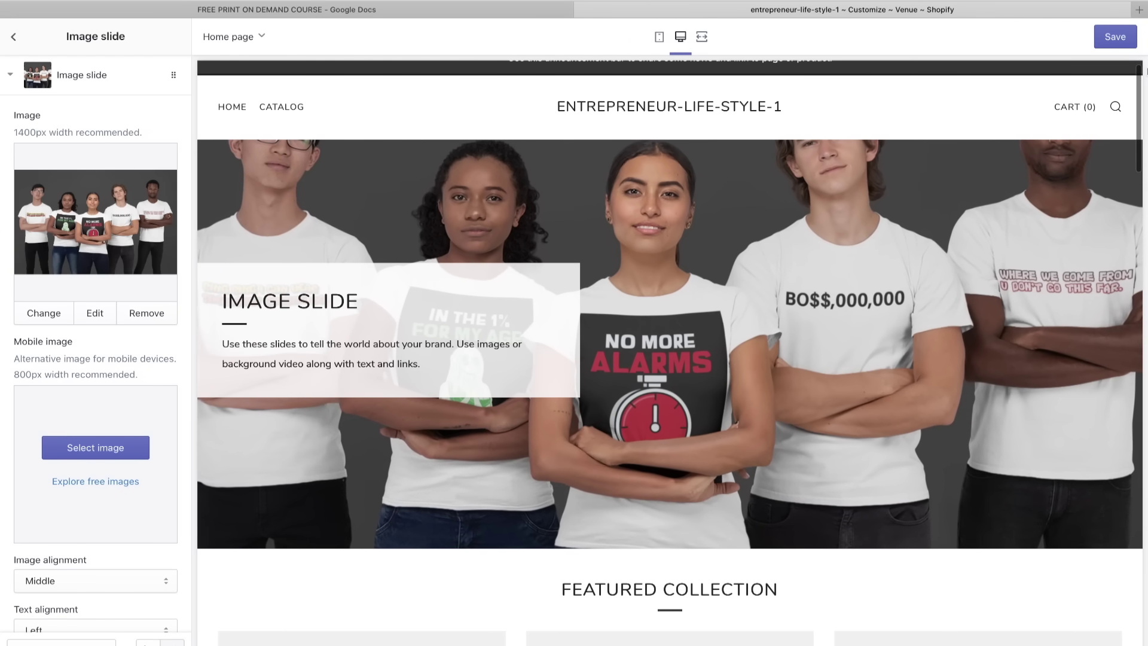
click(1108, 37)
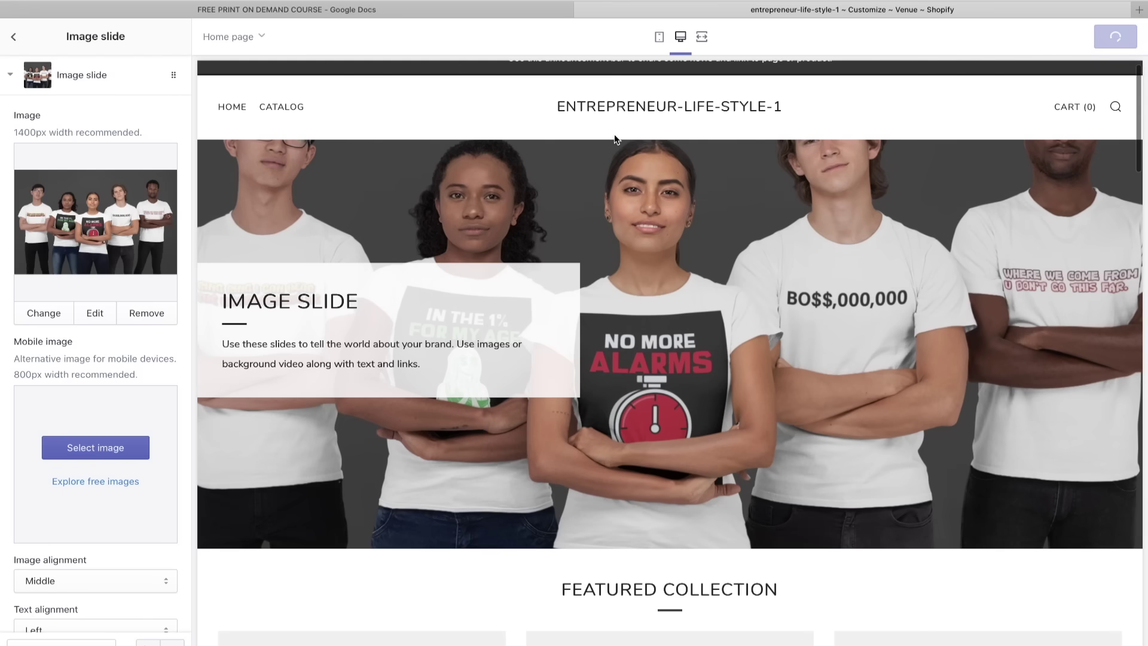
click(13, 37)
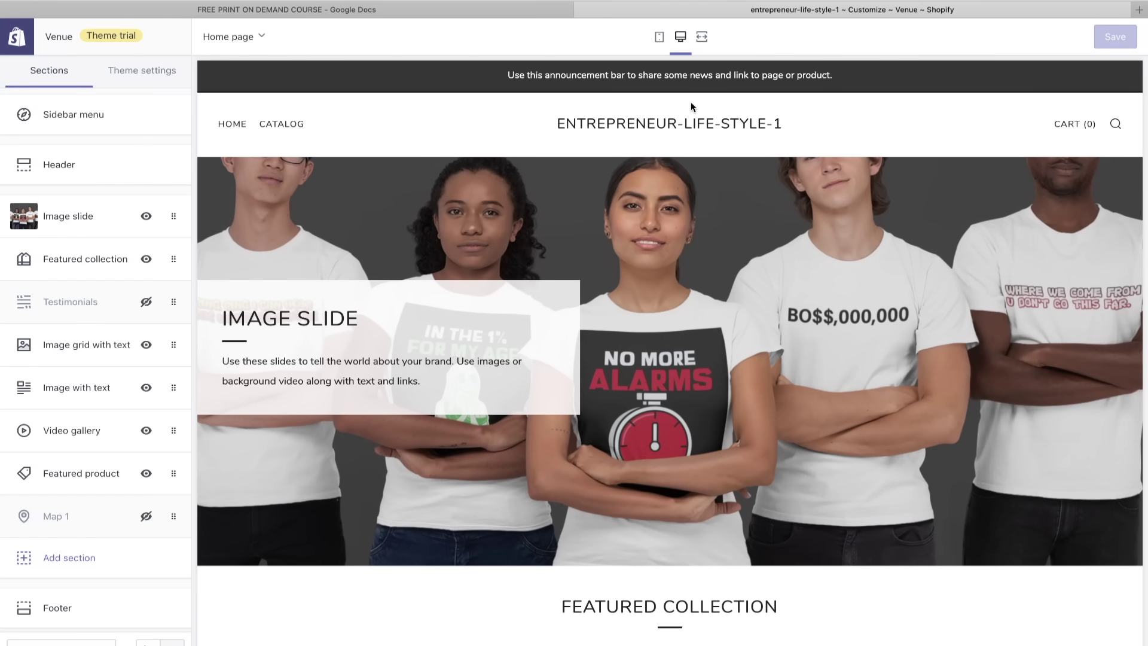
- Check the home page in mobile view, return to desktop view and examine the image blocks and image-with-text sections
click(660, 37)
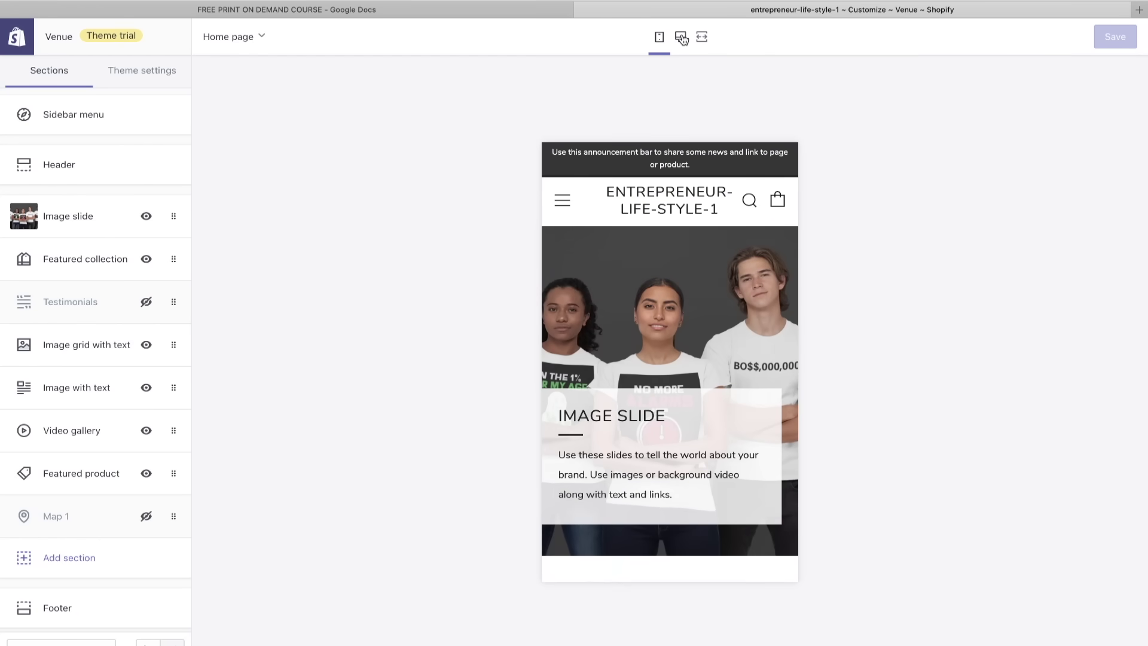
click(682, 37)
scroll(528, 518, down, 10)
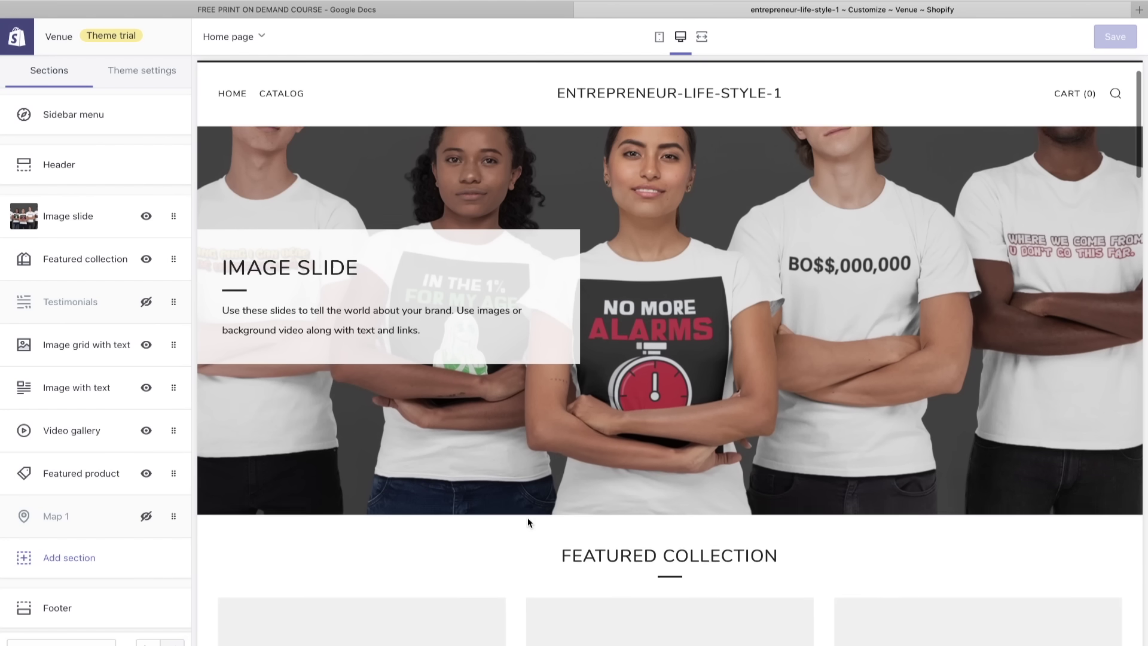
scroll(528, 522, down, 4)
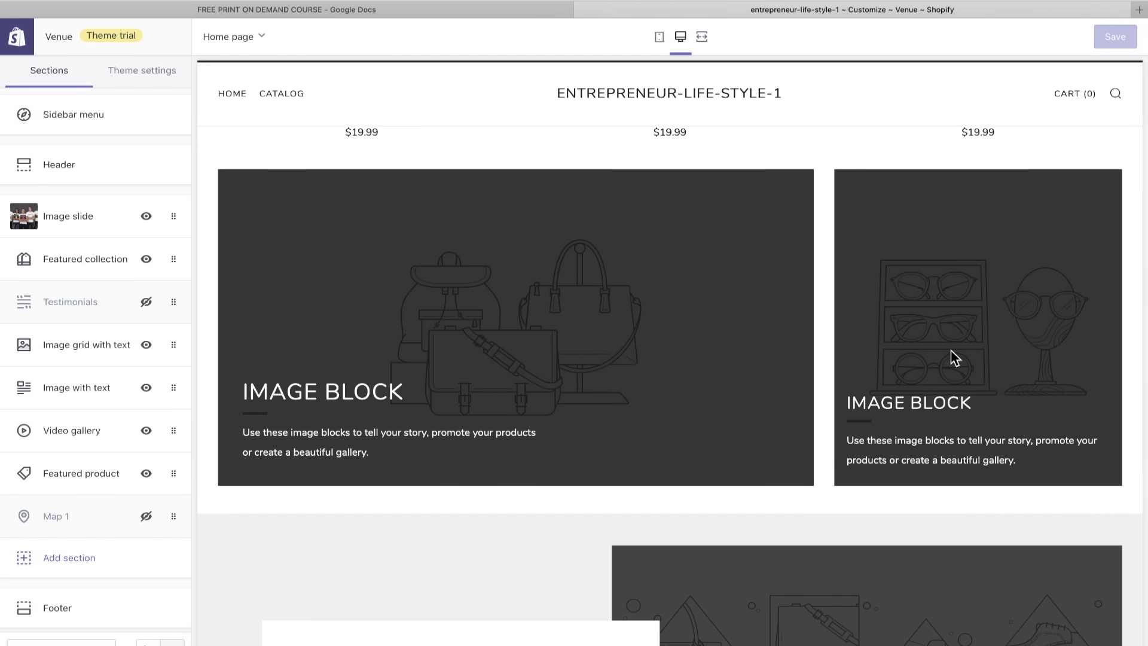
scroll(915, 362, down, 5)
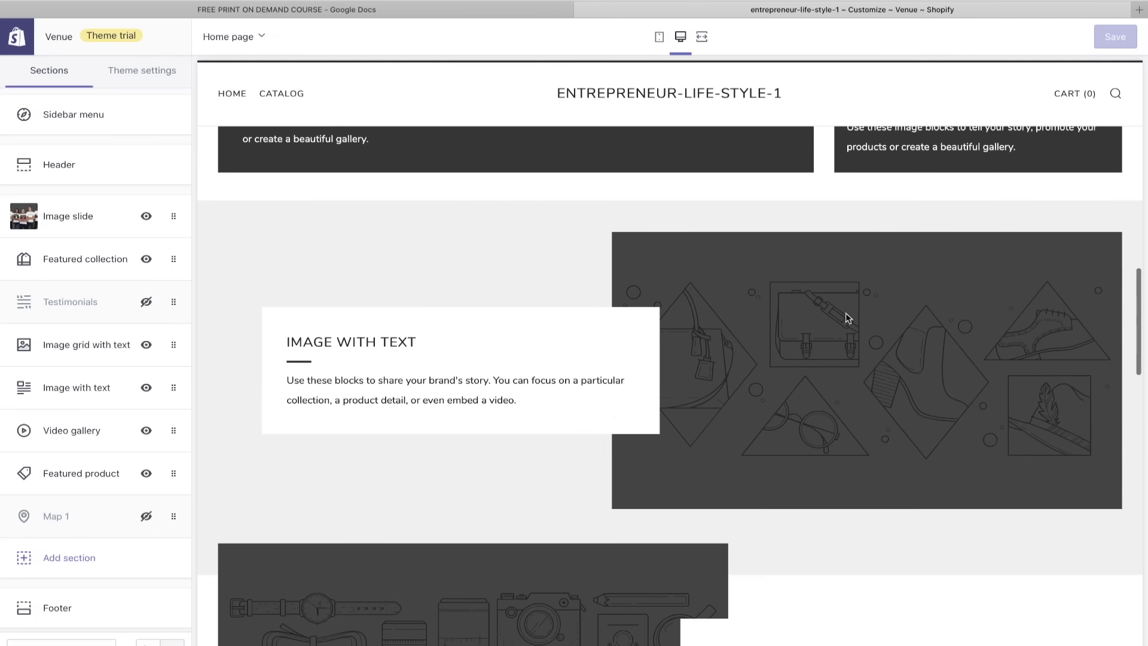
scroll(863, 295, down, 4)
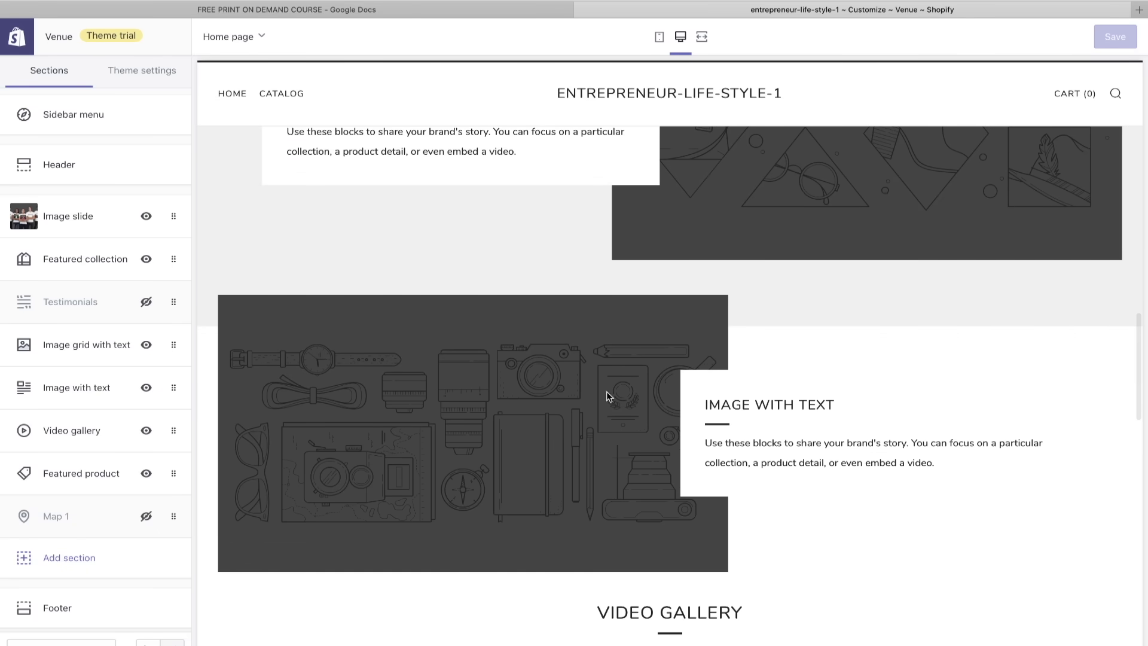
- Switch to Placeit and browse the hoodie mockup templates for one to use in the home page image blocks
scroll(607, 376, up, 10)
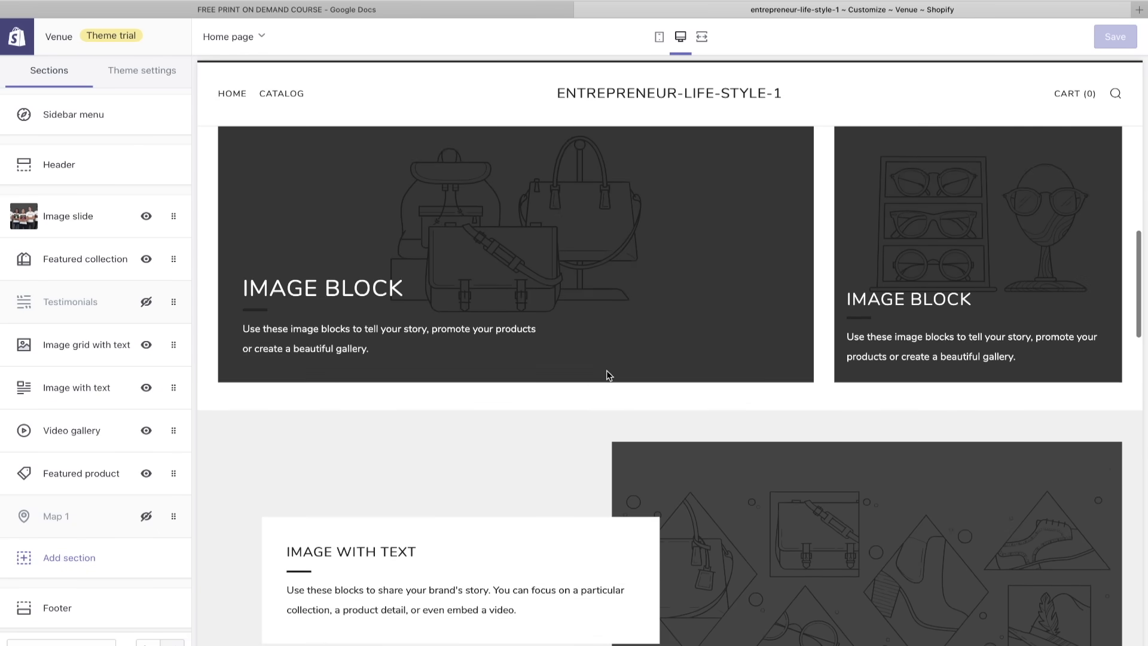
scroll(607, 372, down, 2)
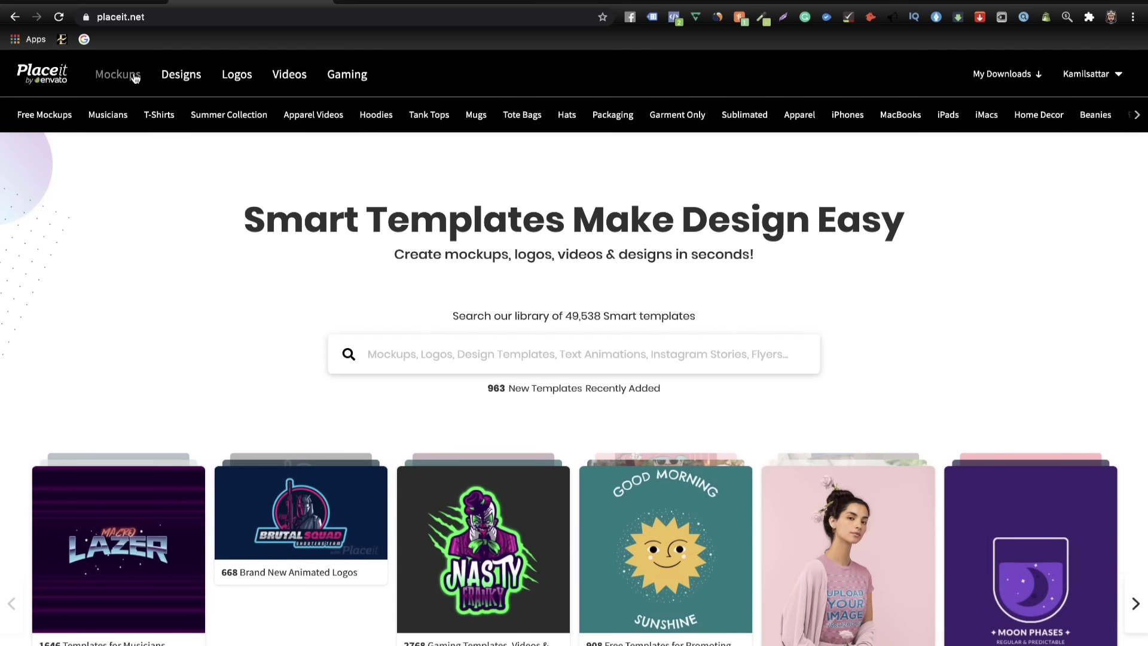
click(376, 115)
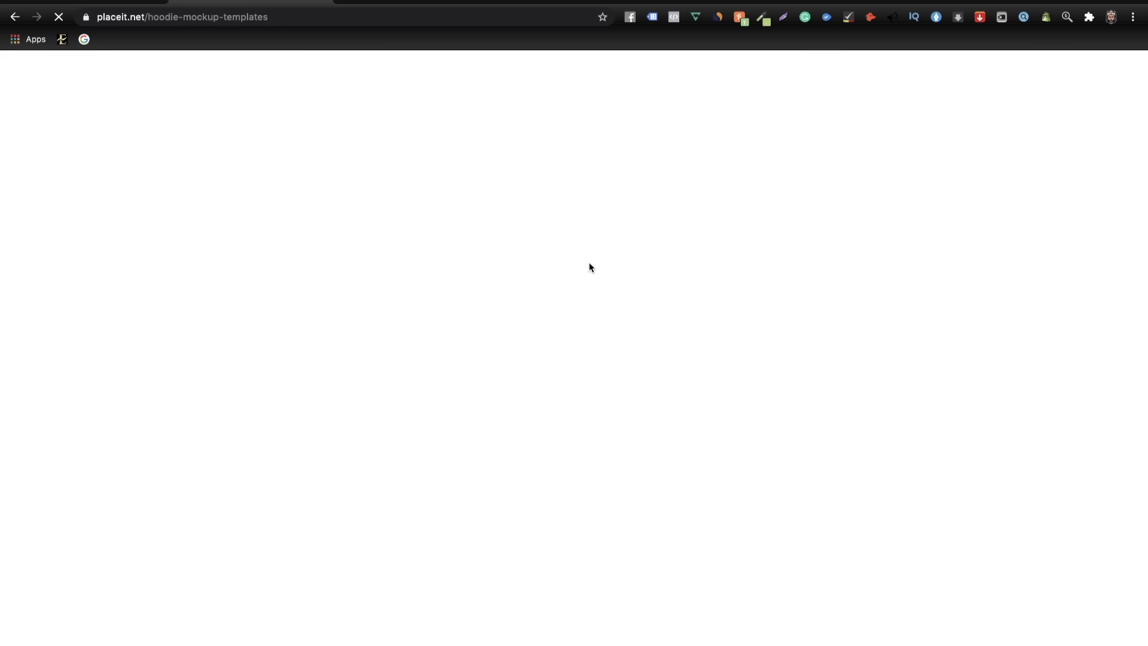
scroll(647, 507, down, 2)
scroll(648, 508, down, 20)
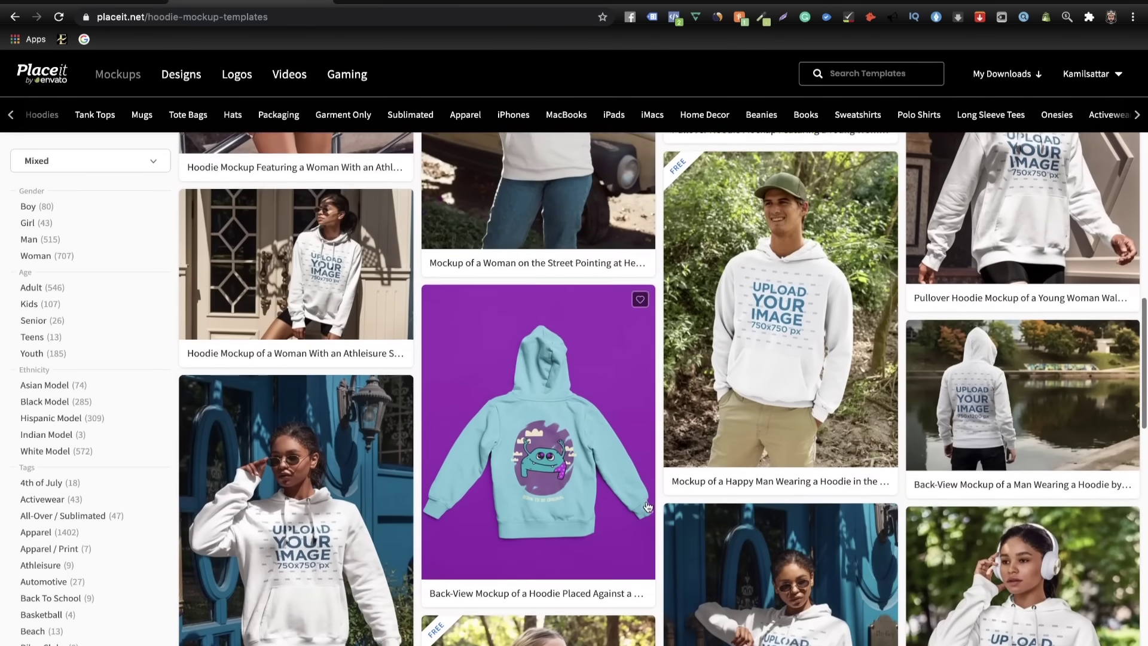
scroll(648, 507, down, 2)
click(432, 372)
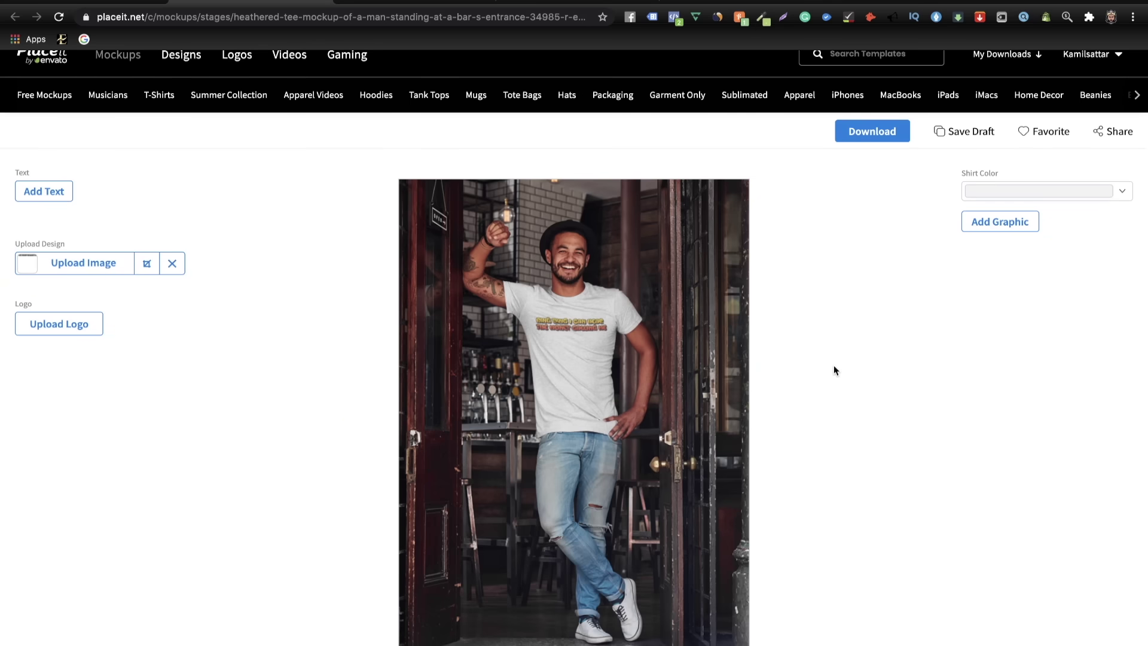
- Look over the heathered tee mockup of the man standing at a bar's entrance
scroll(832, 389, down, 2)
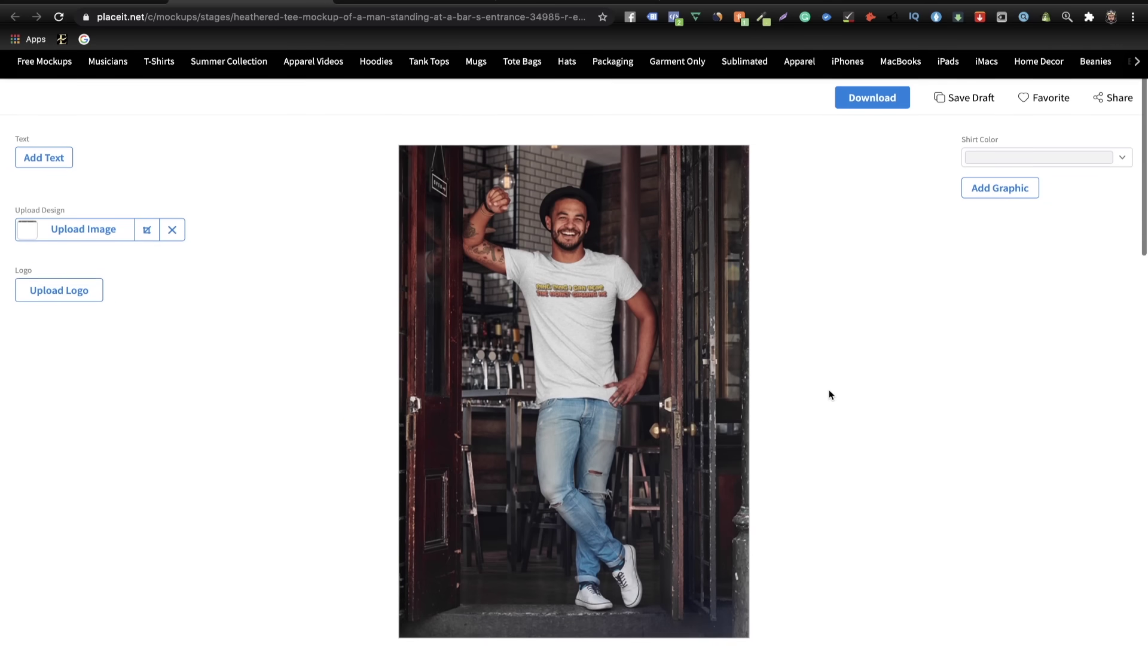
scroll(829, 395, down, 1)
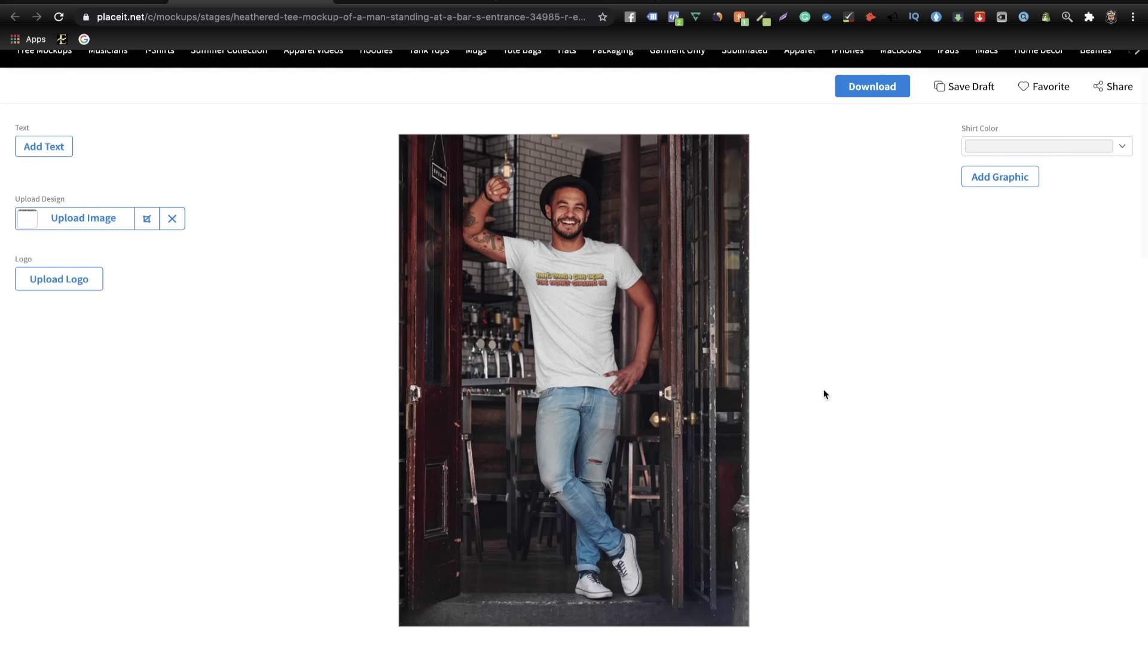
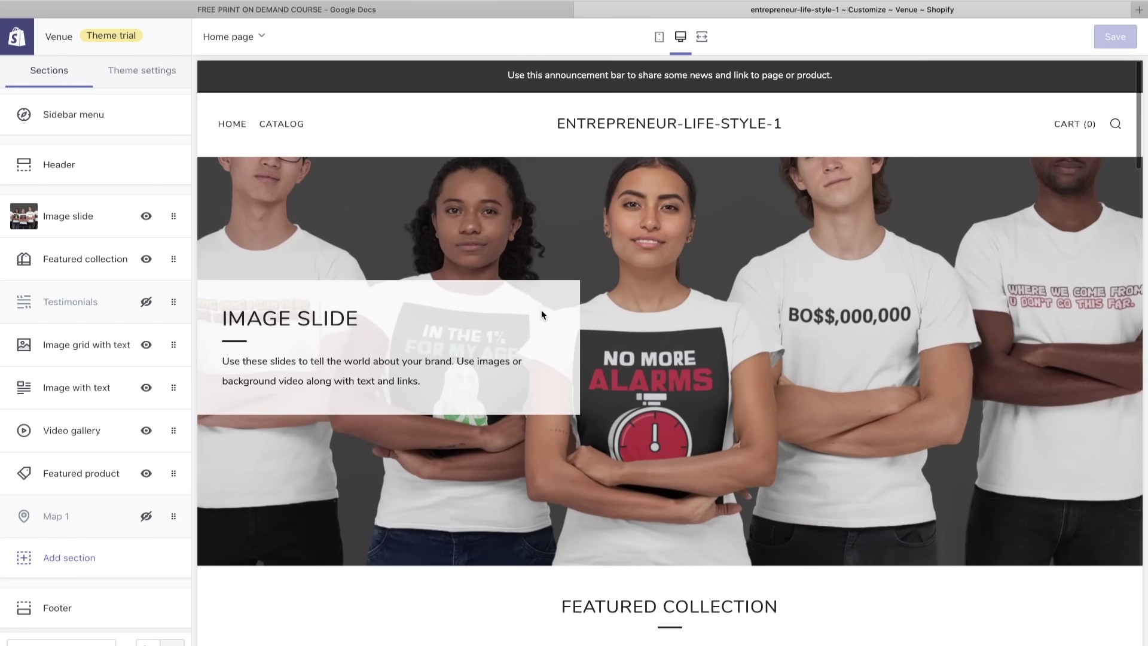
- In Shopify's theme editor, set the "In the 1% For My Age" hoodie mockup as the first image block's picture in the Image grid with text section
scroll(541, 313, down, 10)
scroll(543, 313, down, 8)
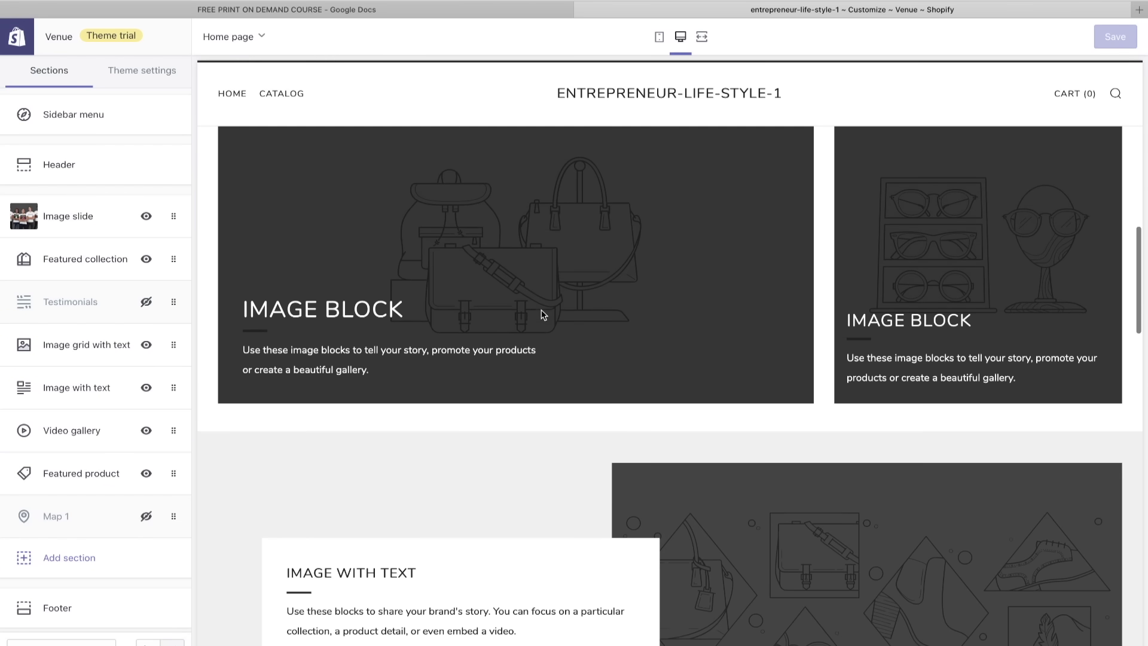
scroll(542, 314, down, 3)
scroll(542, 314, up, 10)
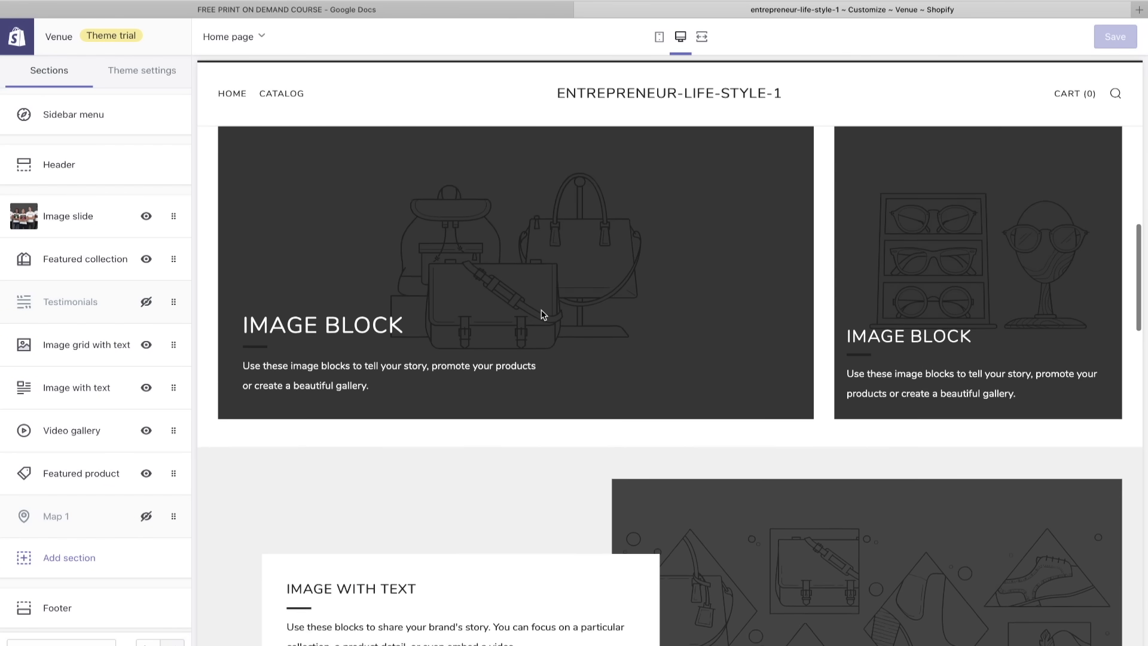
scroll(543, 314, down, 1)
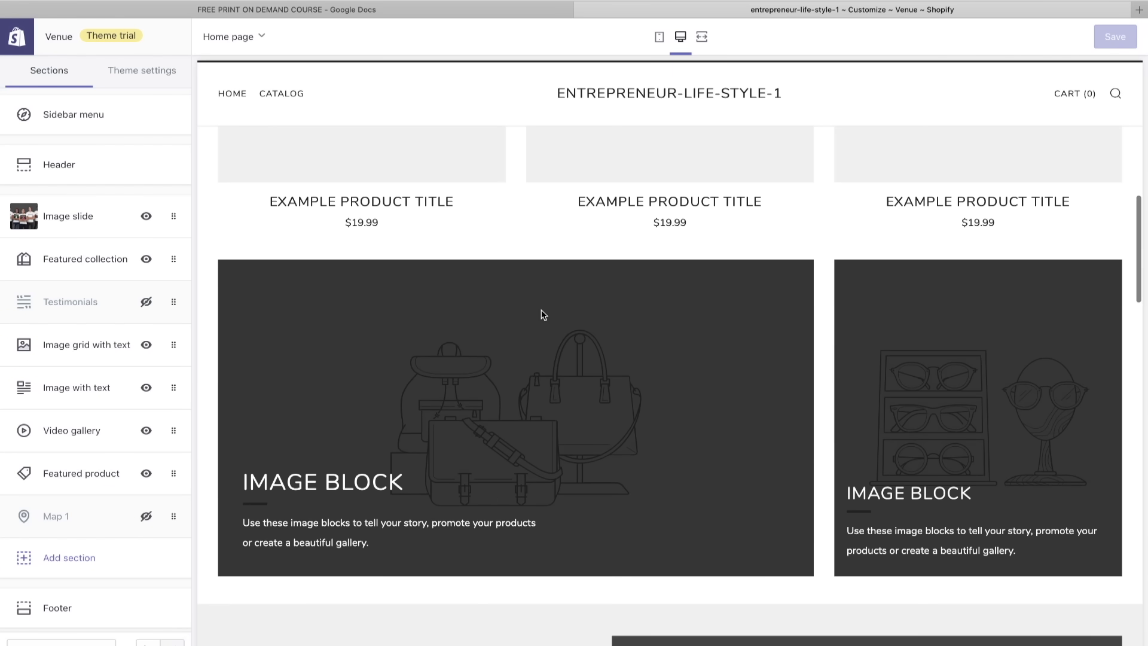
click(83, 356)
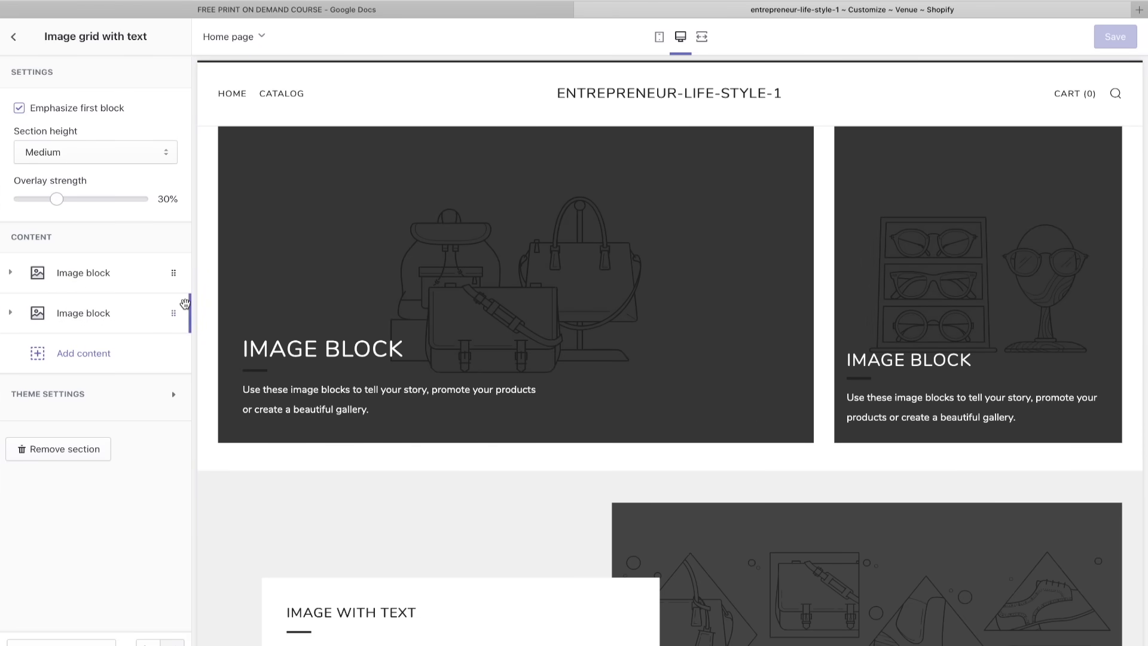
click(93, 273)
click(96, 402)
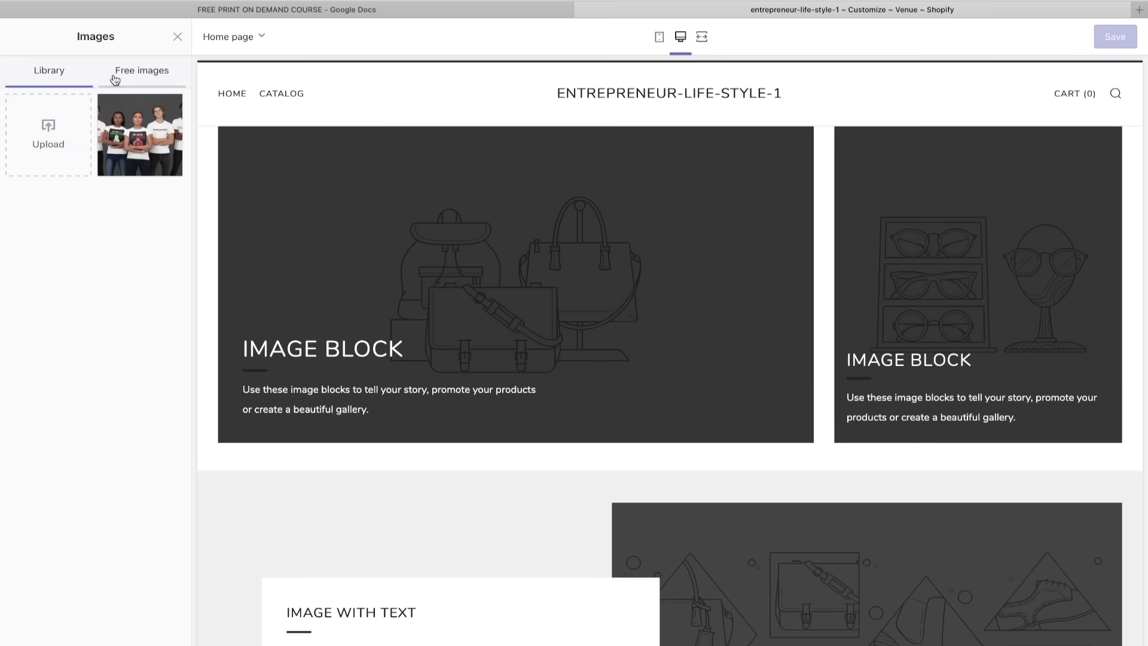
click(140, 134)
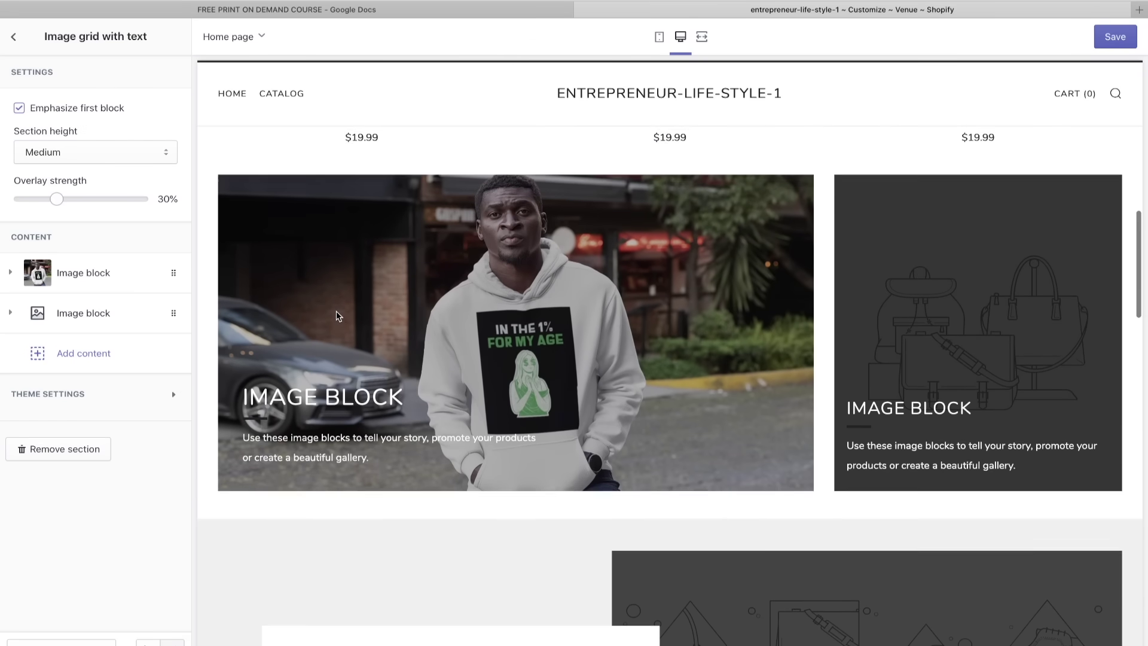
- Upload the tee mockup of the man at the bar entrance as the second image block's picture
click(138, 318)
click(99, 440)
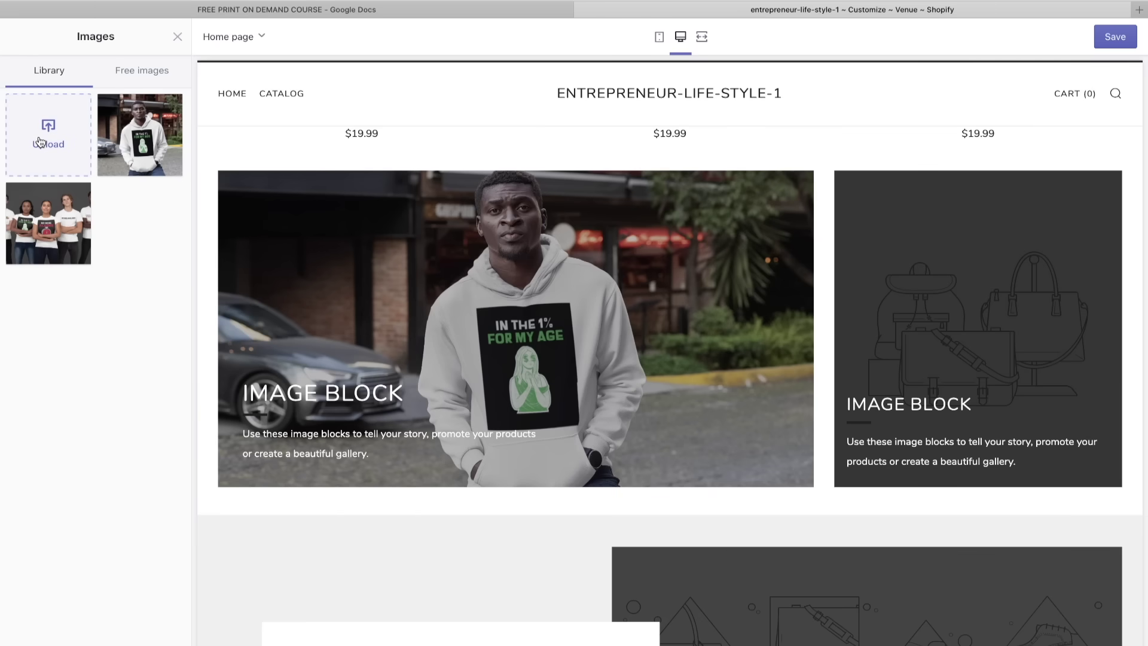
click(39, 142)
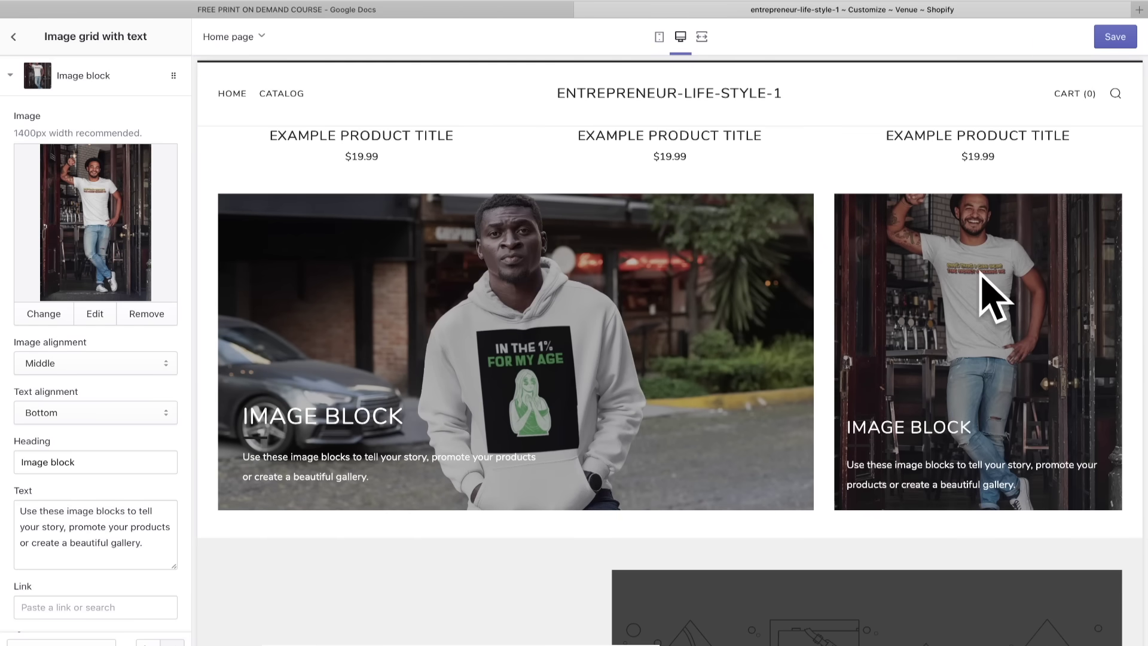
scroll(964, 287, down, 2)
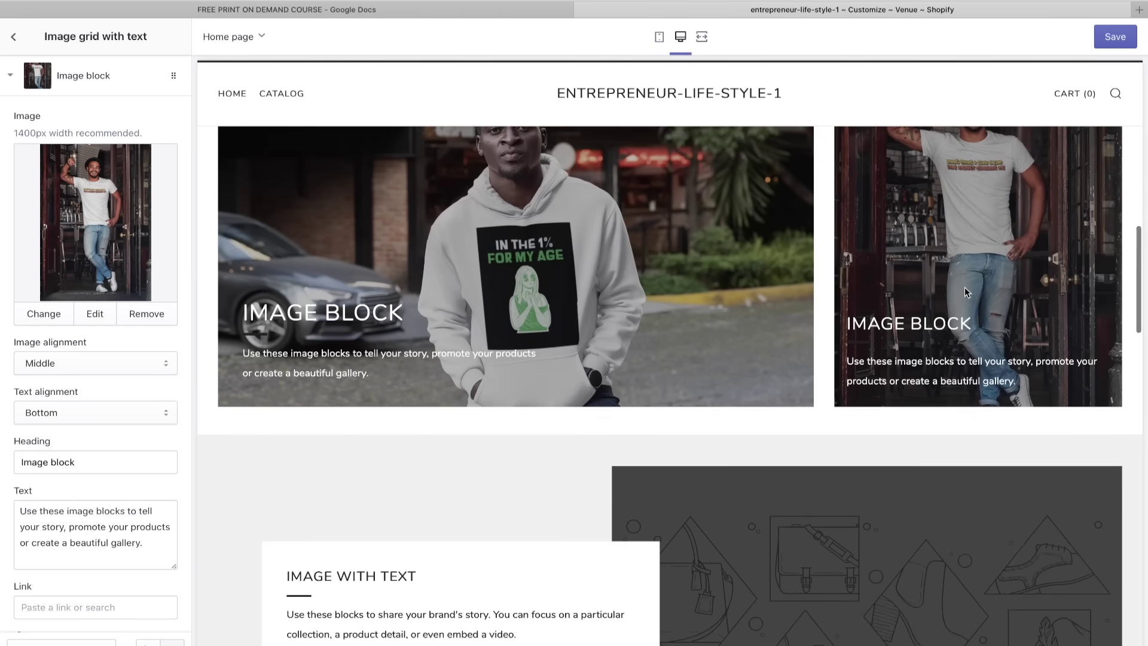
scroll(964, 287, up, 2)
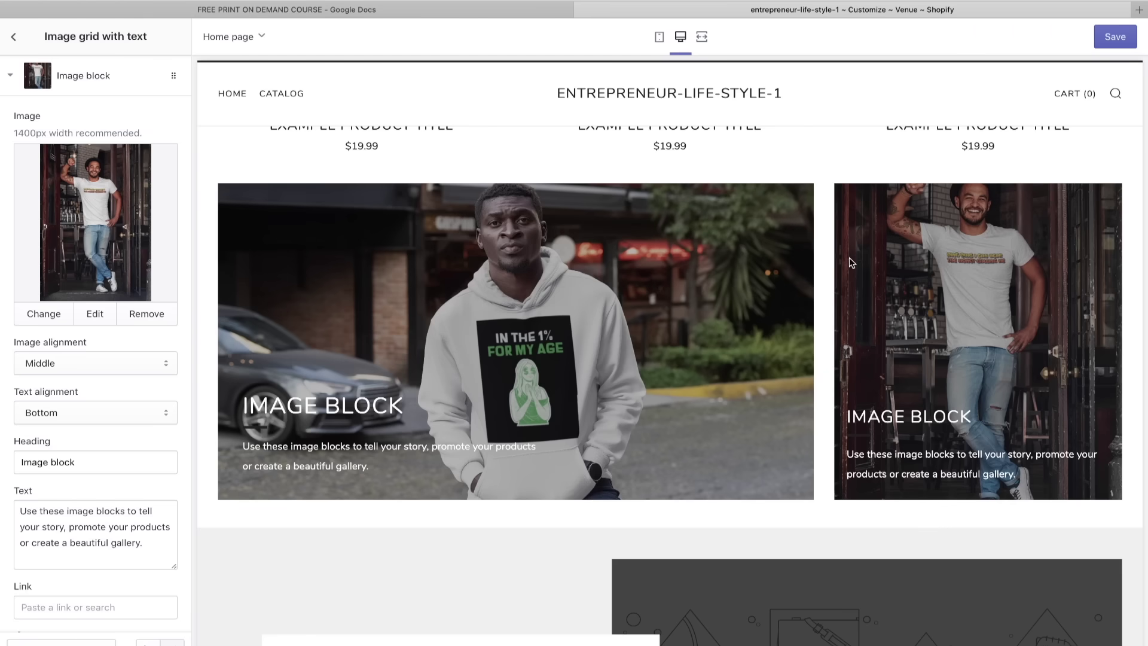
click(18, 39)
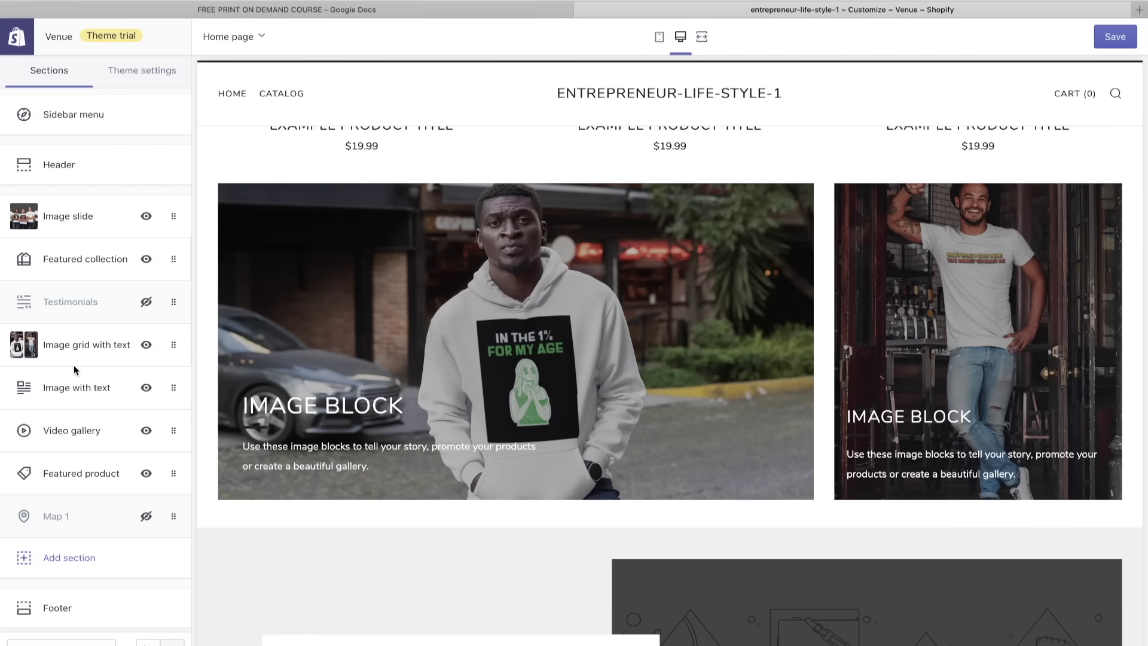
- Set the mockup of the couple in black and white hoodies as the first image in the Image with text section
click(70, 389)
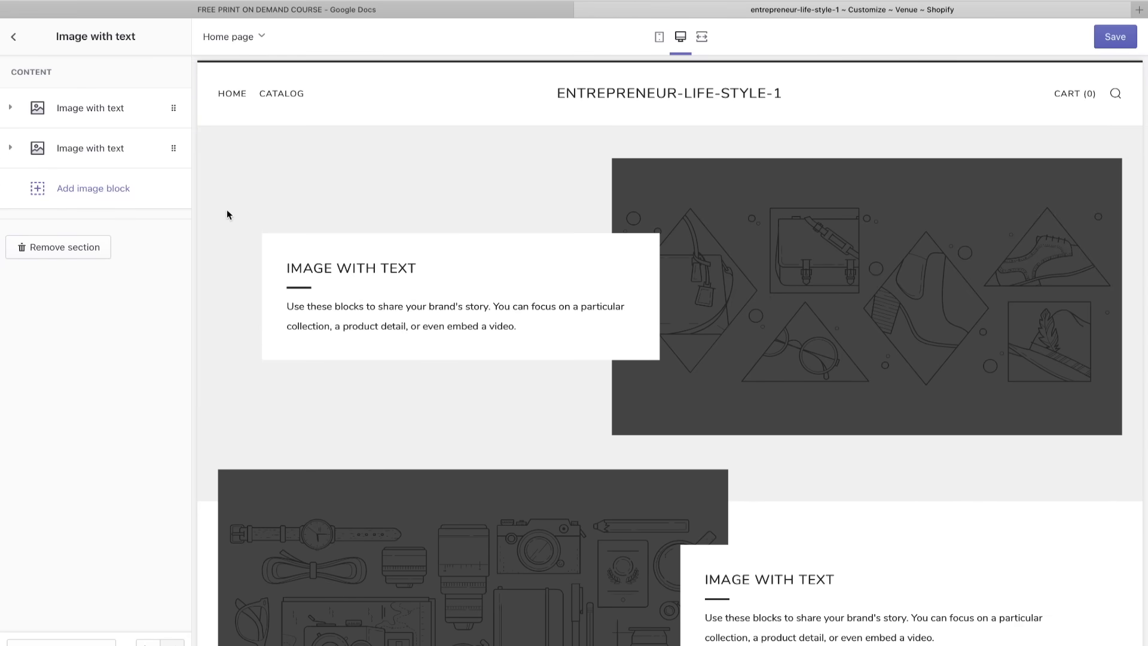
click(93, 117)
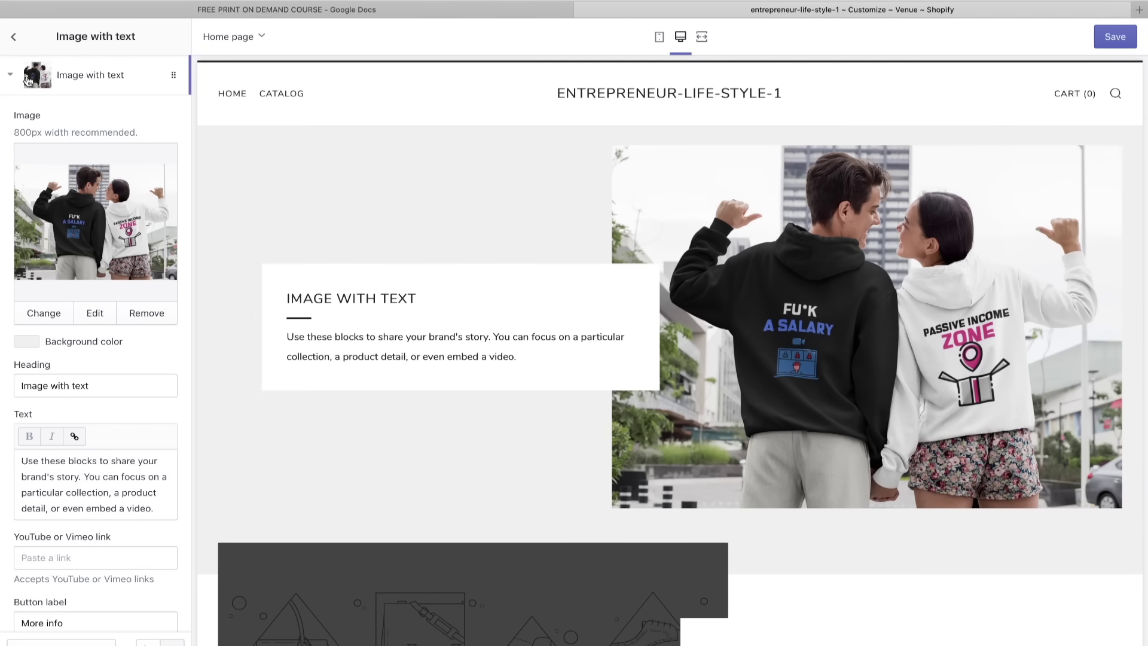
click(14, 38)
- Set the No More Alarms mug mockup as the second image in the Image with text section
scroll(609, 367, down, 5)
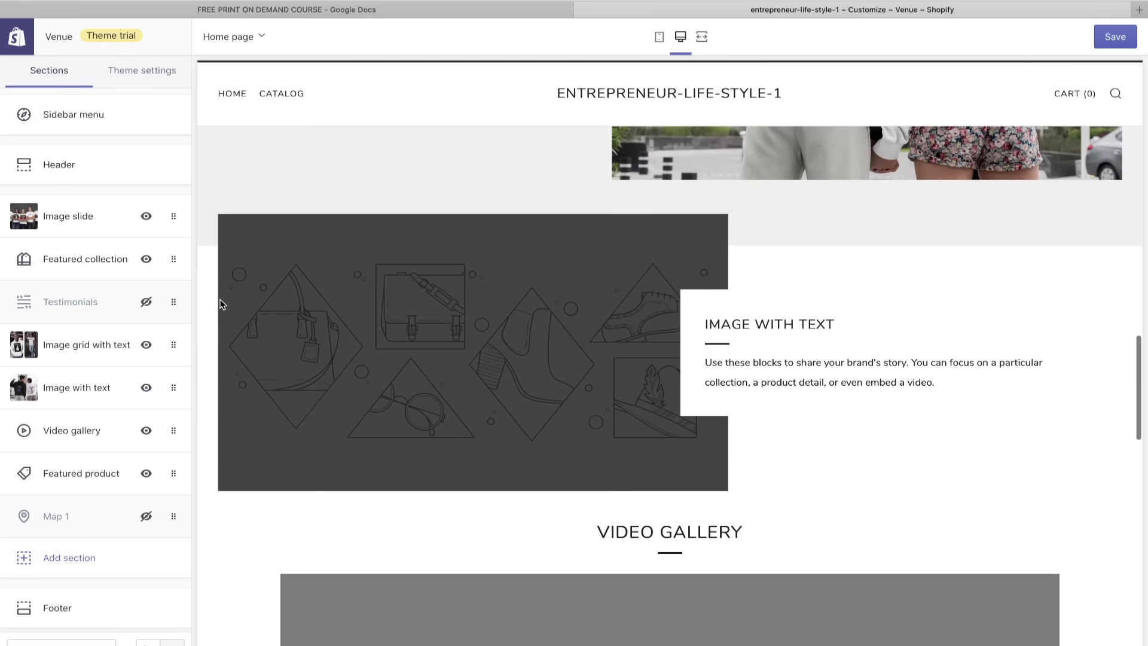
click(91, 388)
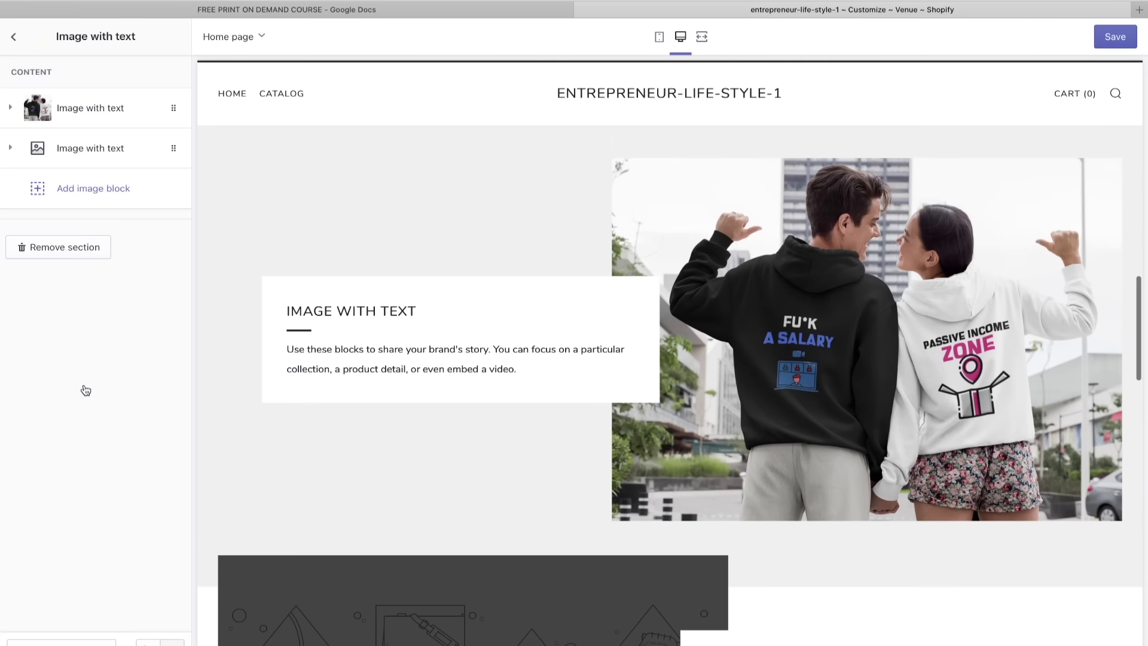
click(84, 151)
click(102, 281)
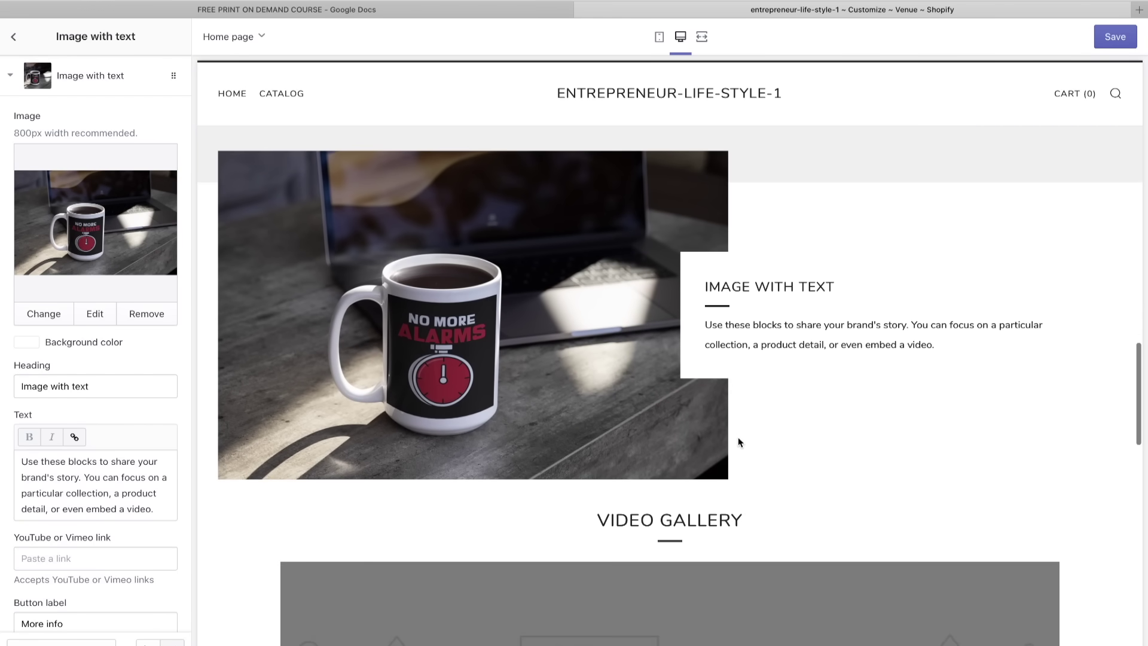
- Review the home page's image blocks, image-with-text sections and video gallery, and return to the section list
scroll(738, 441, up, 8)
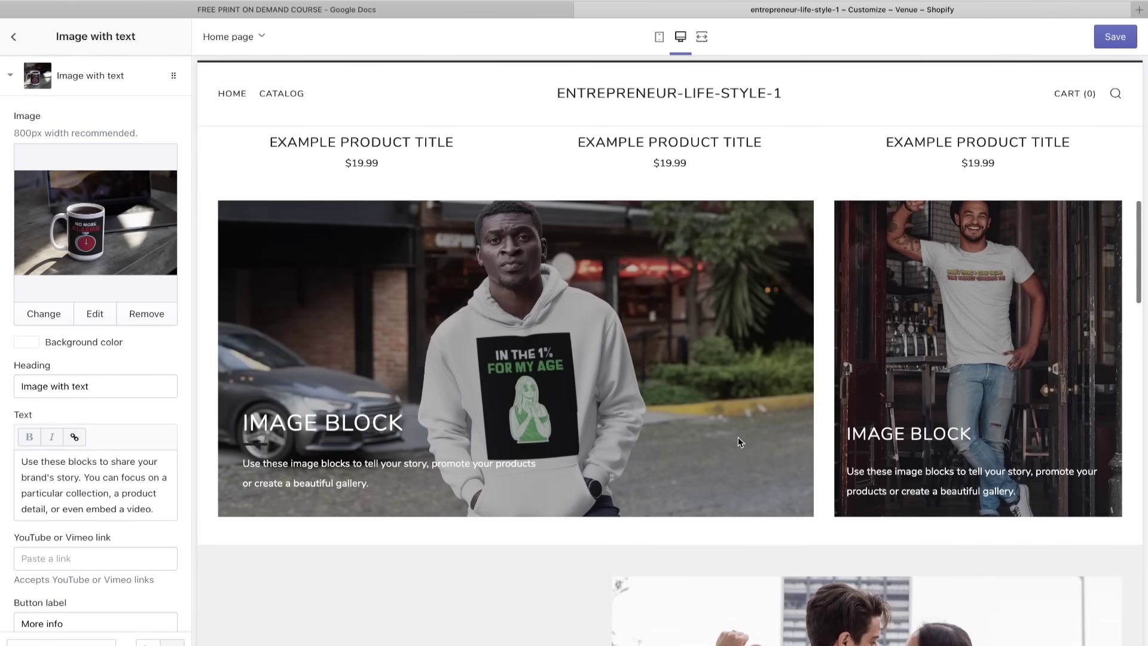
scroll(892, 354, down, 8)
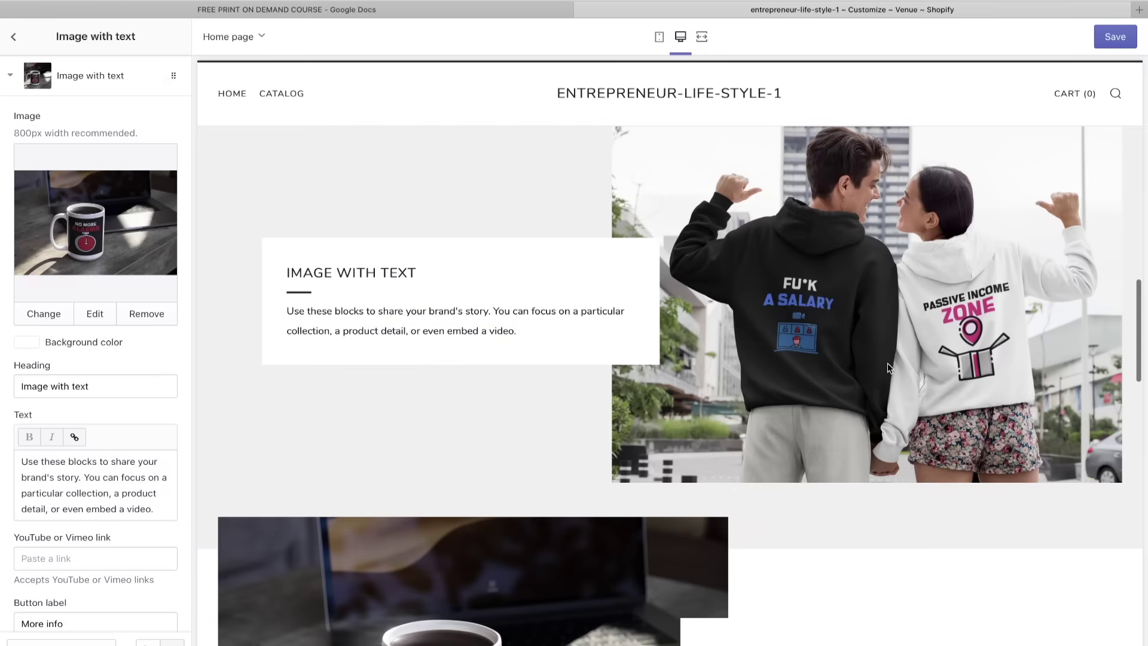
scroll(825, 299, down, 5)
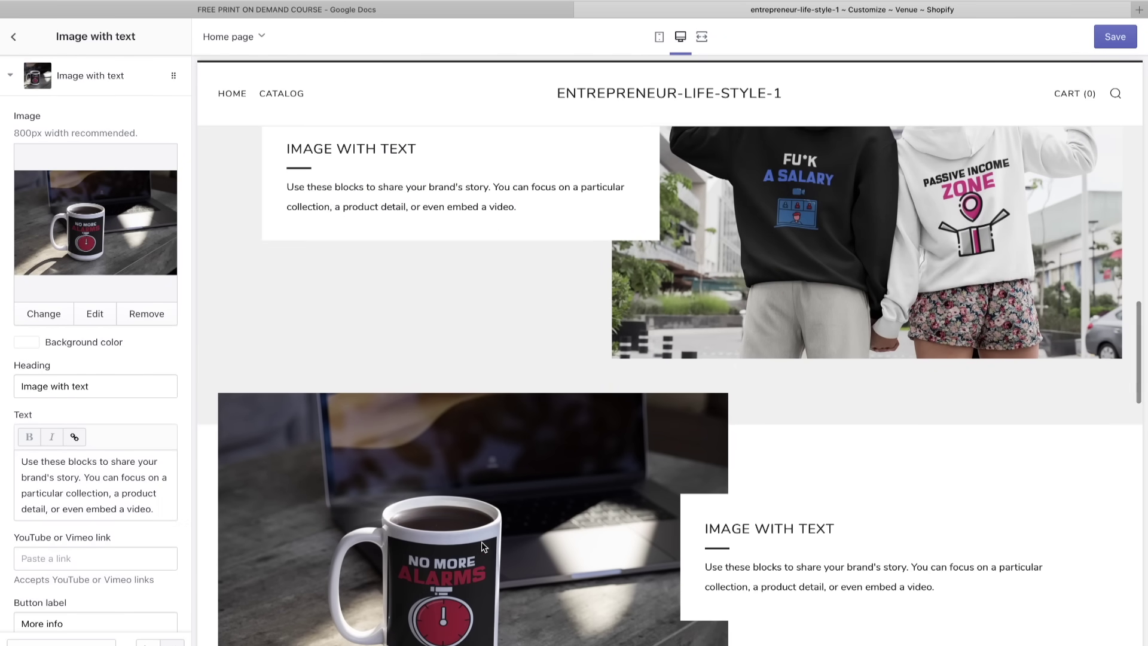
scroll(482, 545, up, 20)
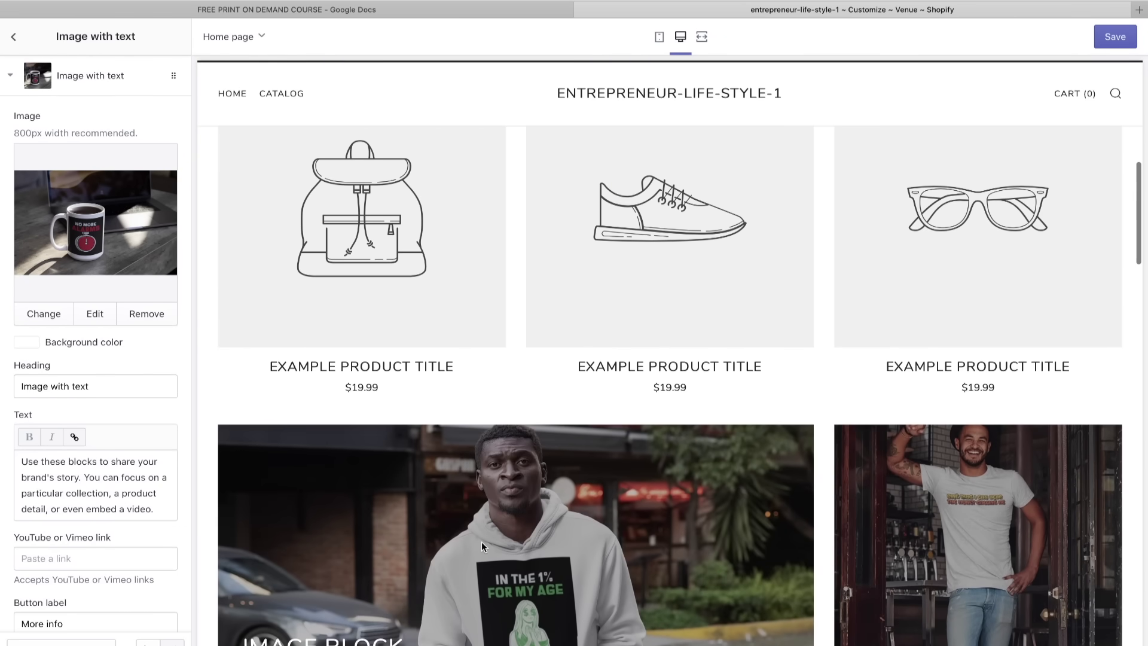
scroll(483, 546, down, 15)
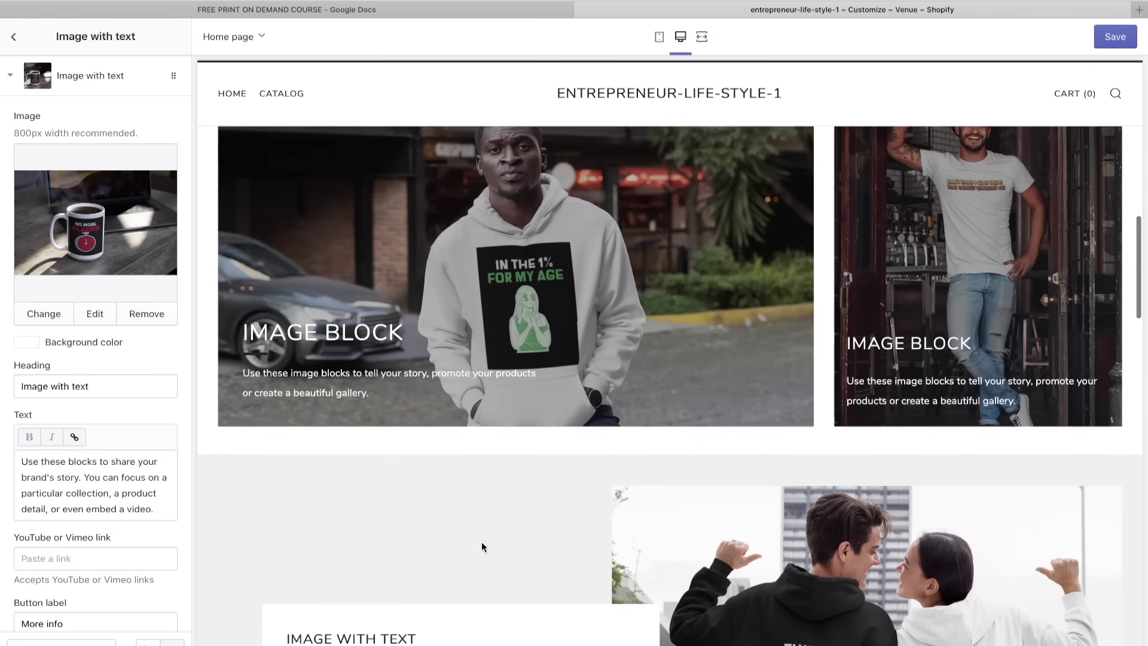
scroll(483, 546, down, 8)
scroll(483, 546, up, 15)
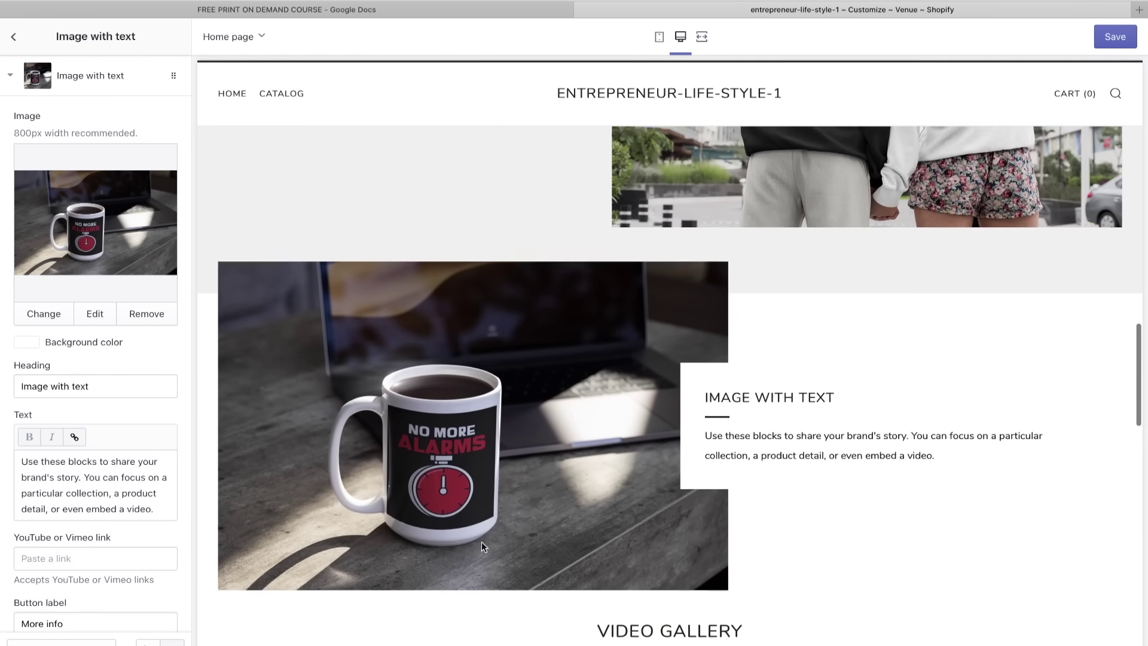
scroll(482, 545, up, 4)
scroll(482, 546, down, 10)
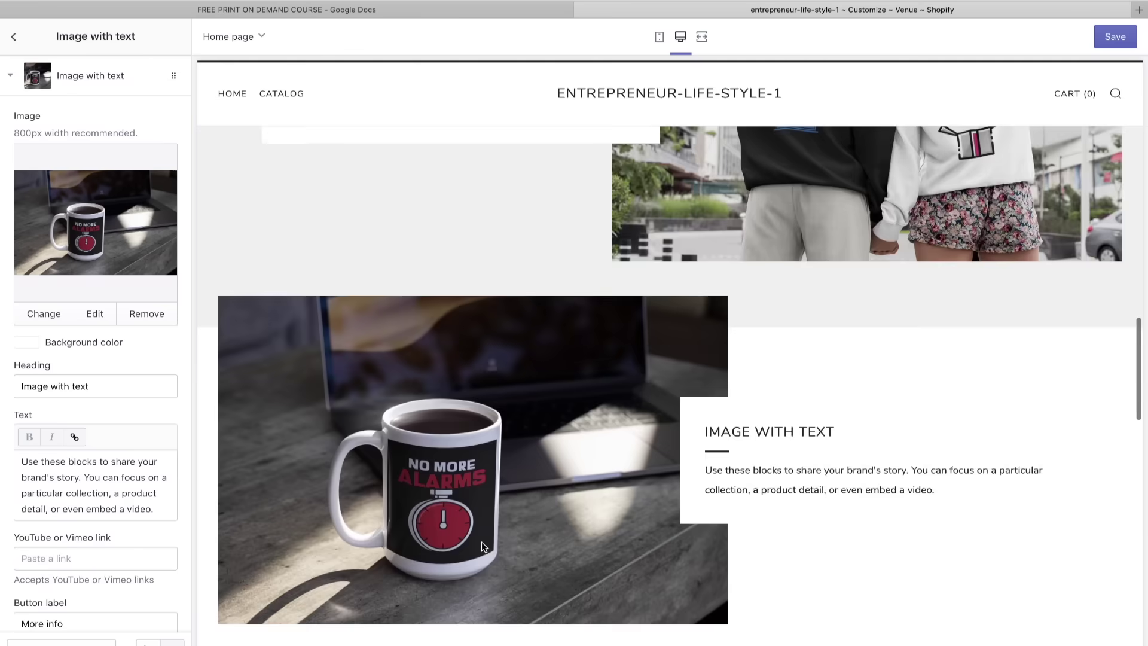
scroll(483, 546, down, 3)
scroll(484, 547, up, 2)
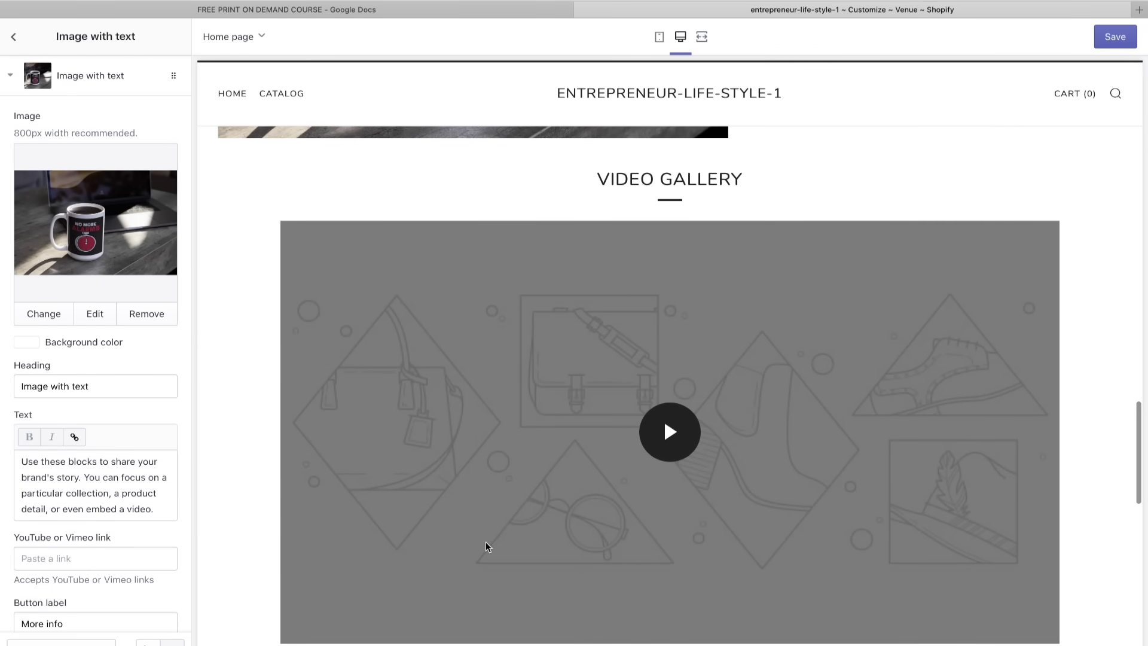
scroll(486, 547, down, 1)
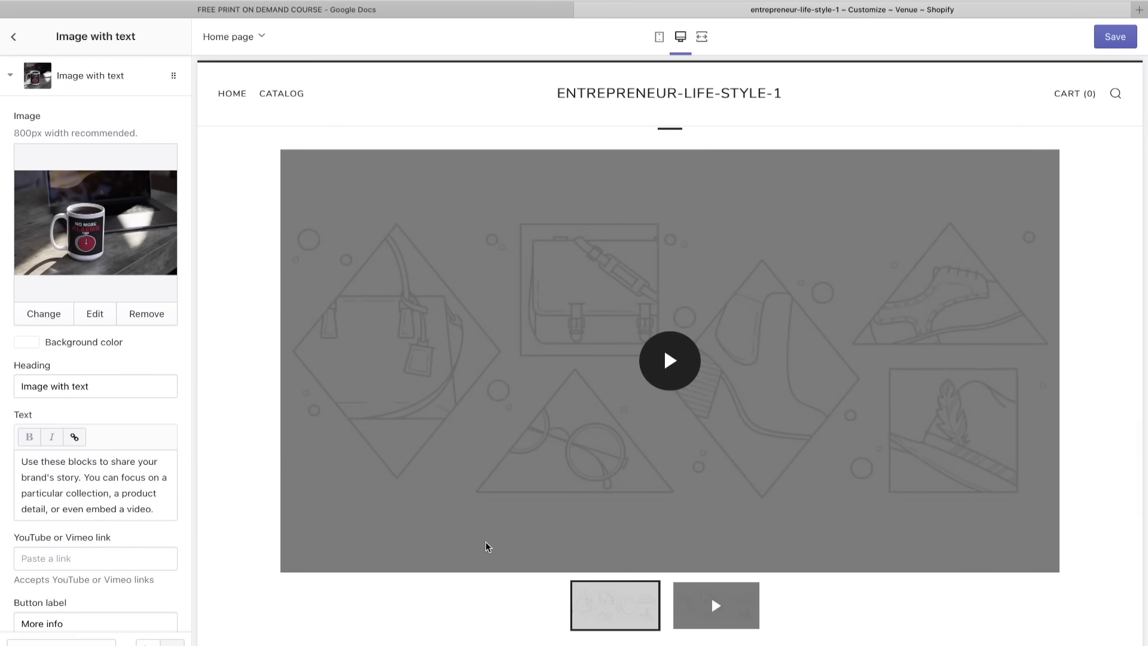
scroll(485, 547, up, 1)
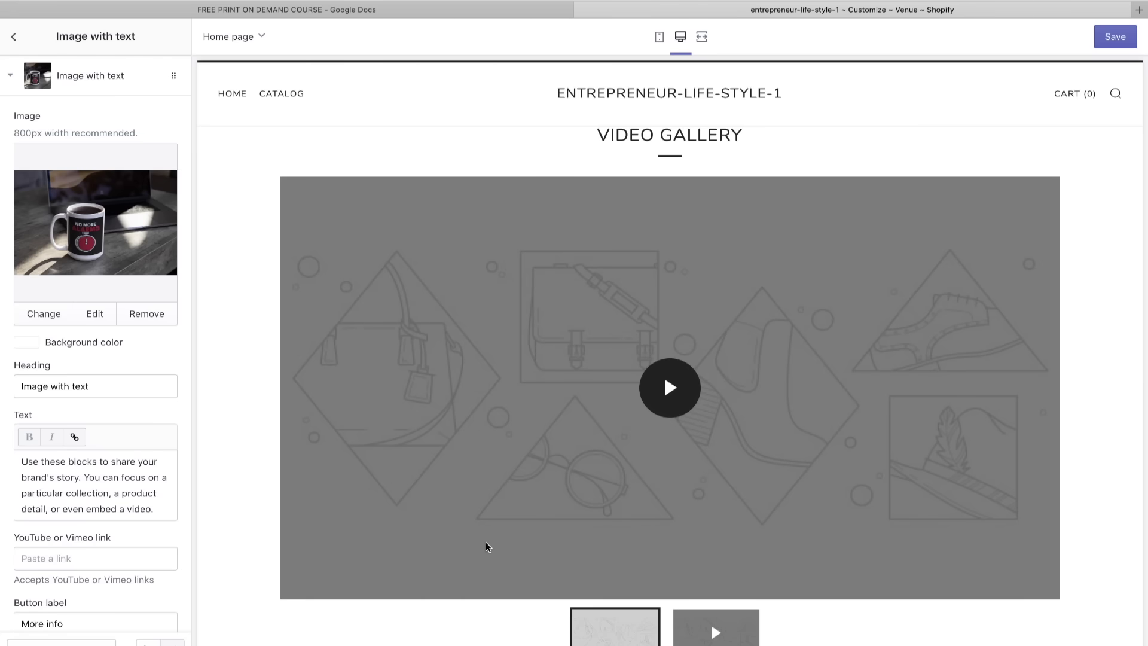
click(13, 36)
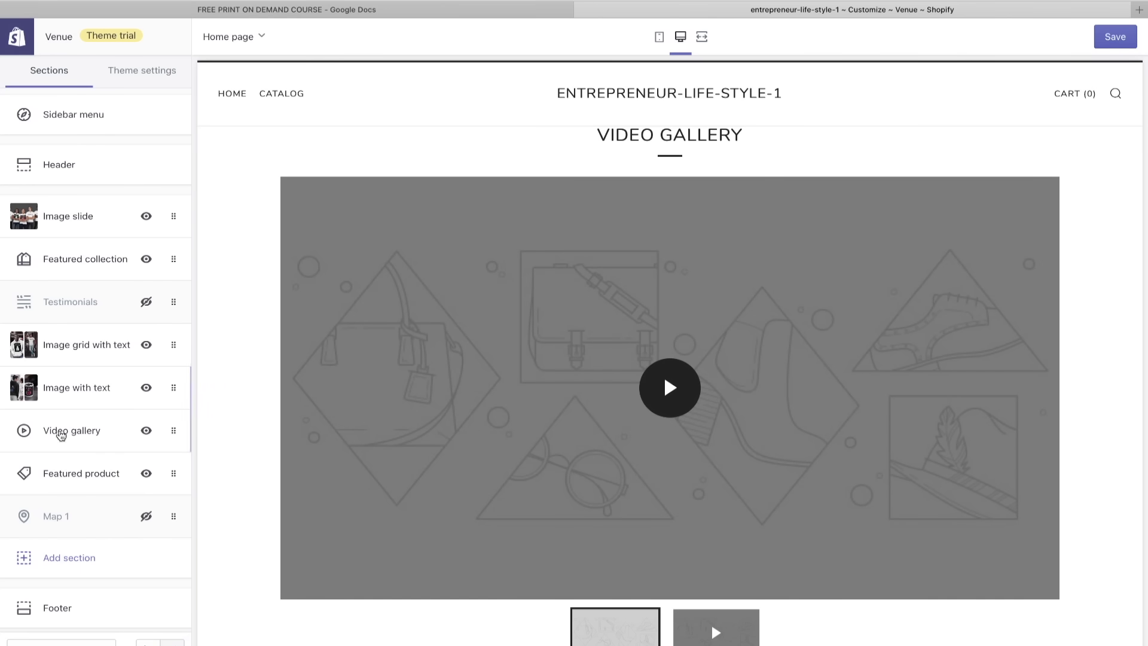
- Remove the second video from the home page's Video gallery section
click(59, 438)
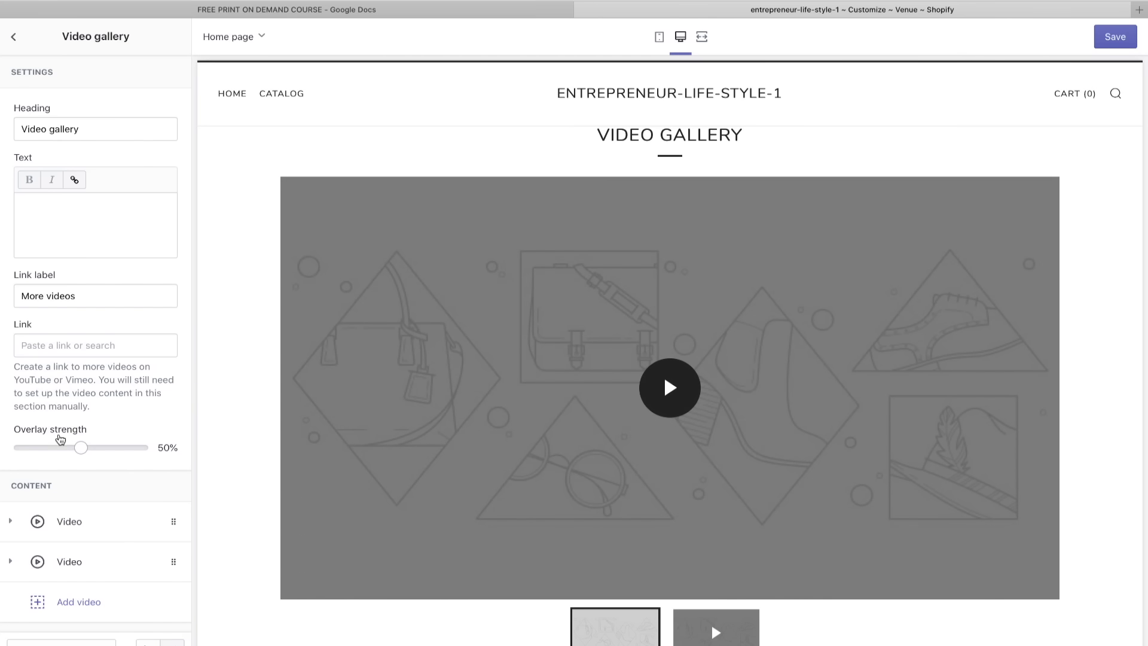
scroll(96, 470, down, 2)
click(70, 507)
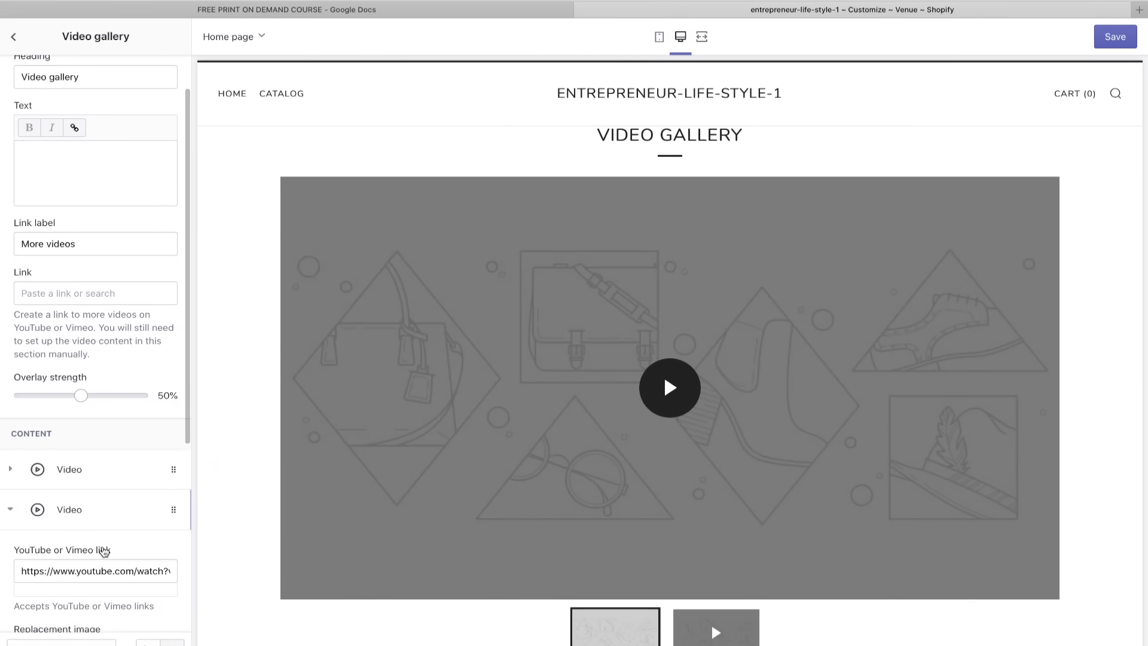
scroll(101, 598, down, 8)
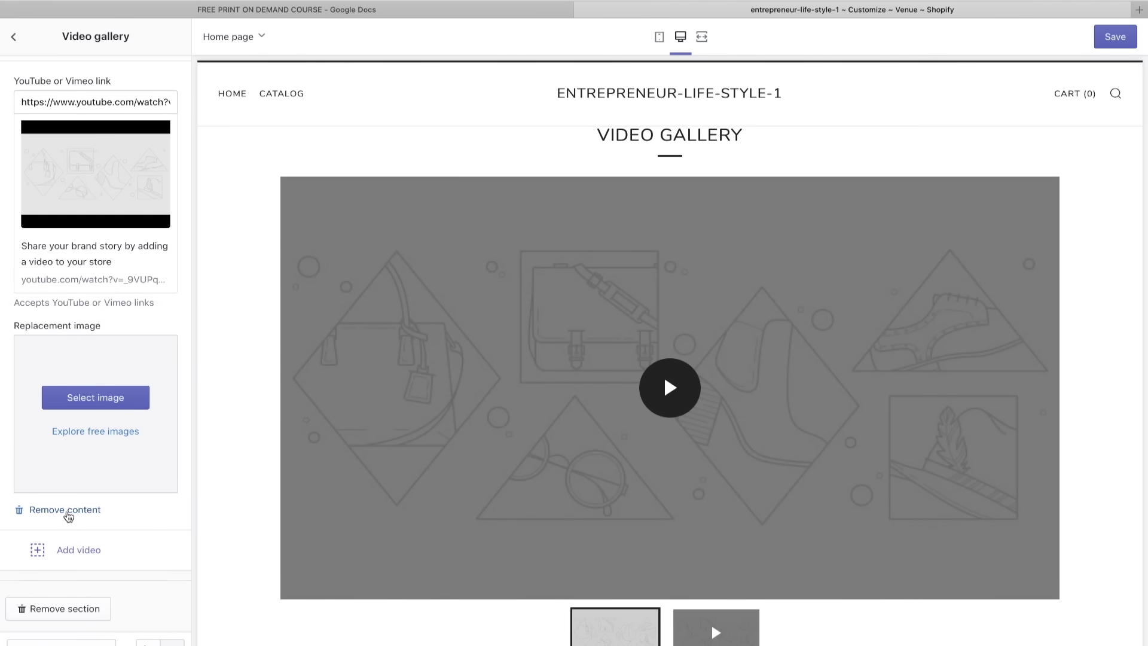
click(66, 509)
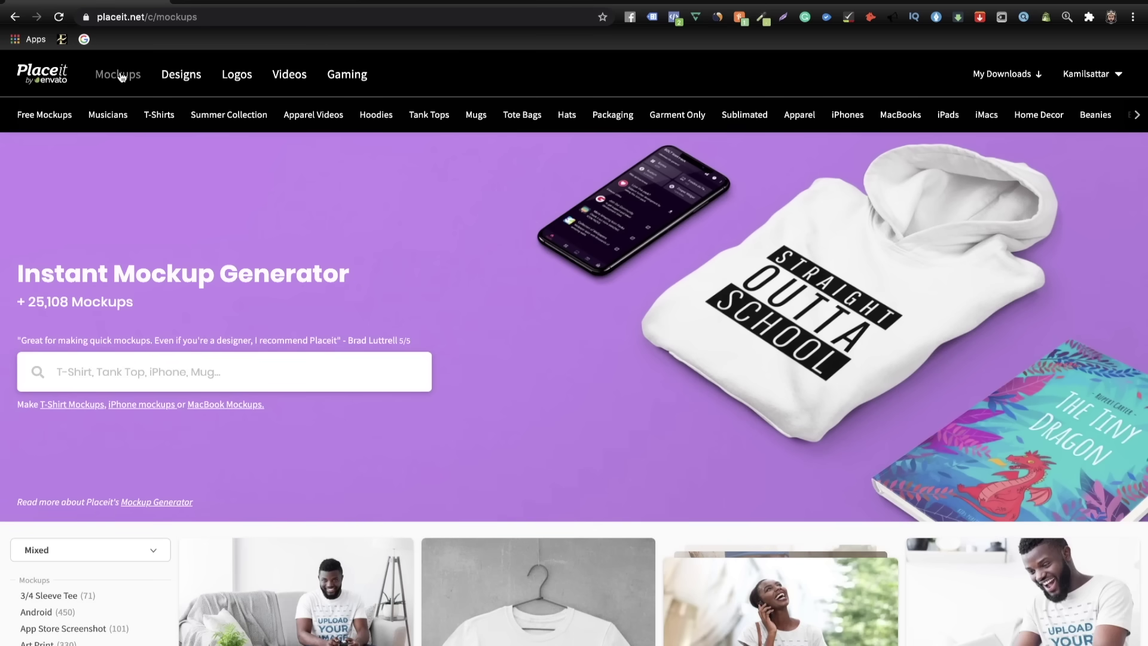
- Switch to Placeit and browse the Apparel Videos mockups for T-shirt, hoodie and mug video templates
click(328, 124)
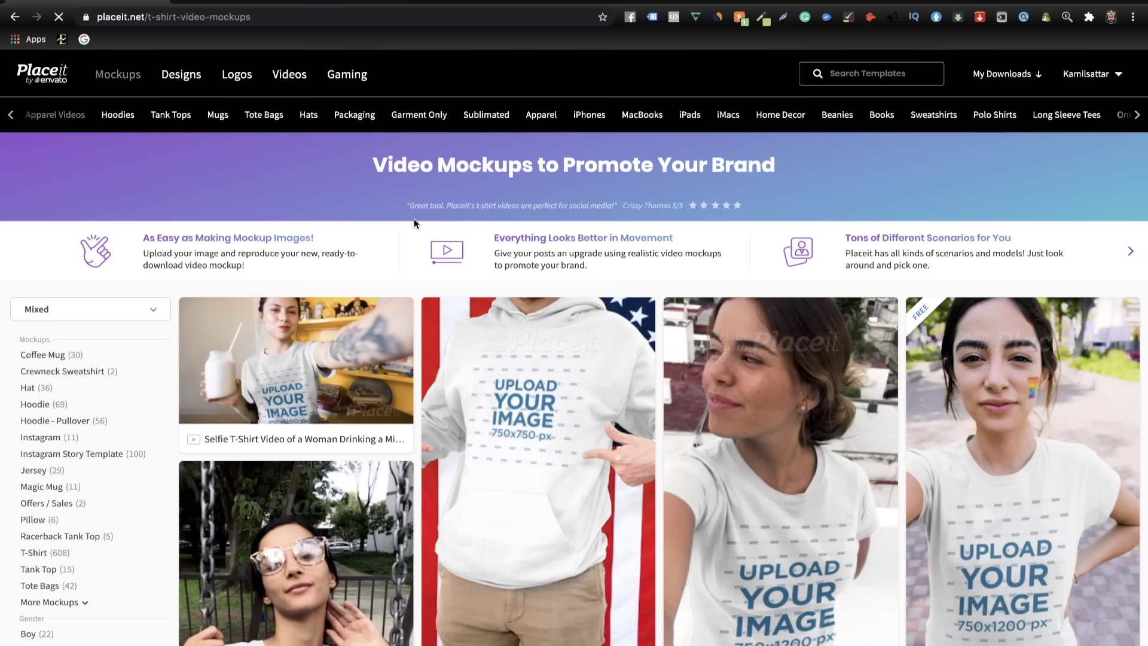
scroll(542, 417, down, 3)
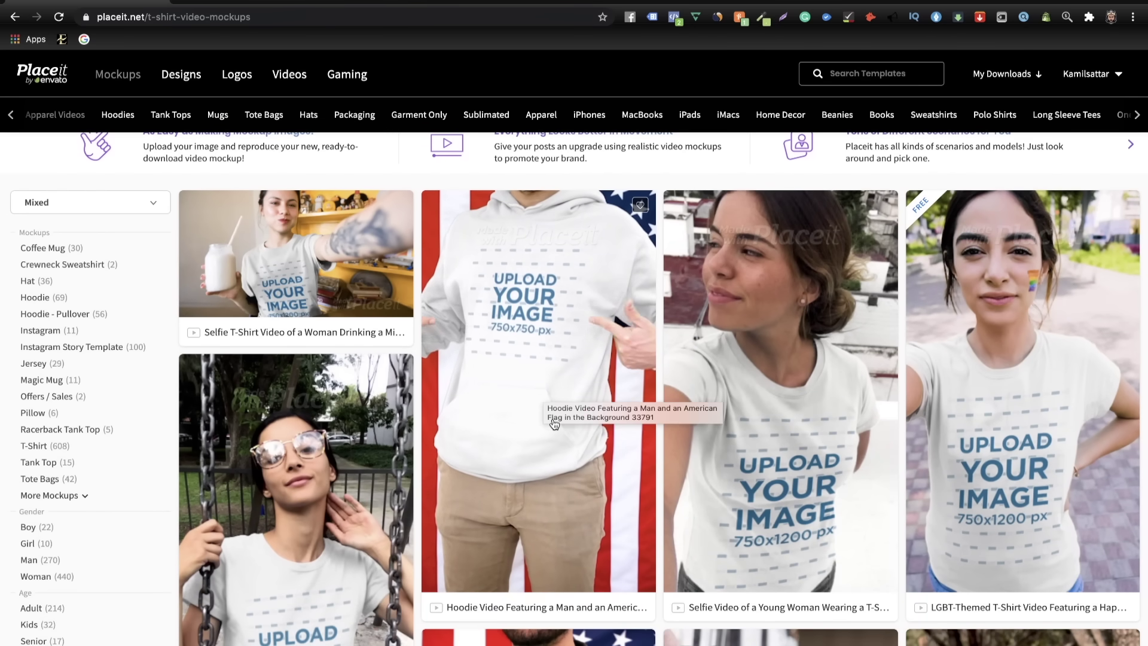
scroll(551, 413, down, 6)
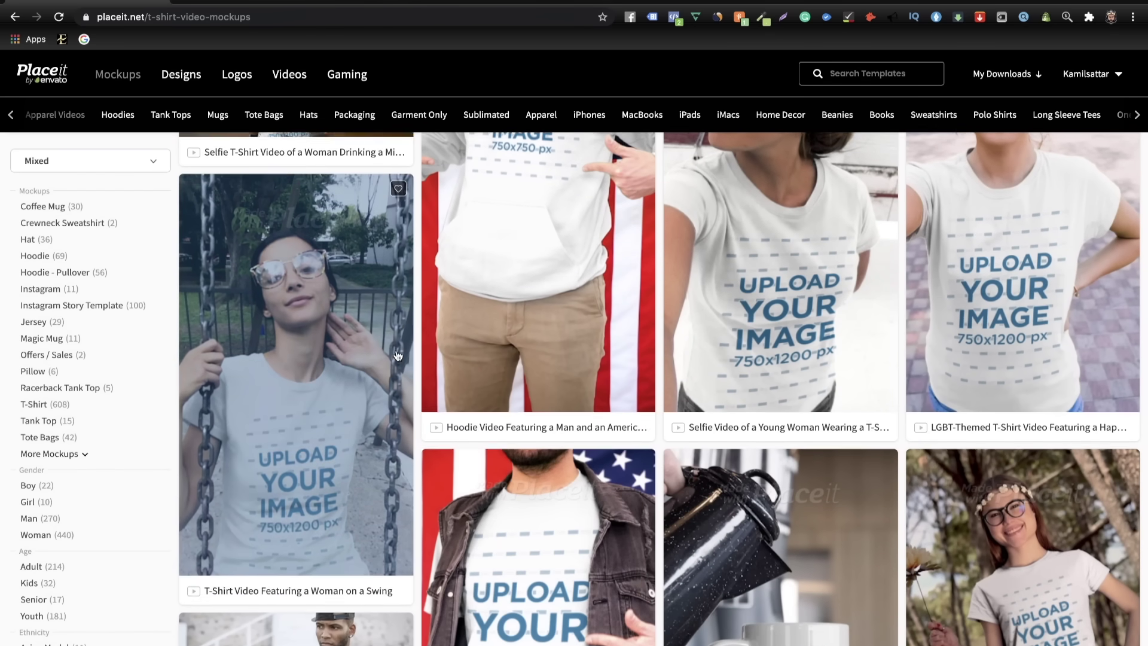
scroll(164, 345, up, 2)
scroll(145, 387, down, 3)
scroll(146, 387, down, 3)
scroll(147, 384, up, 5)
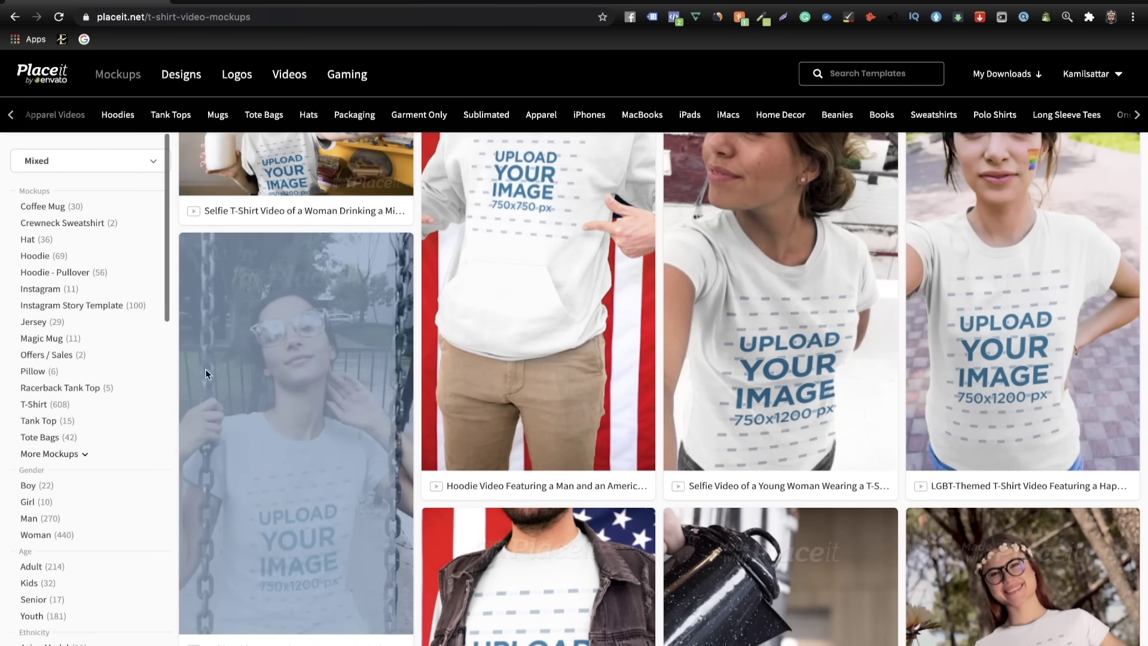
scroll(448, 396, up, 7)
scroll(454, 413, down, 10)
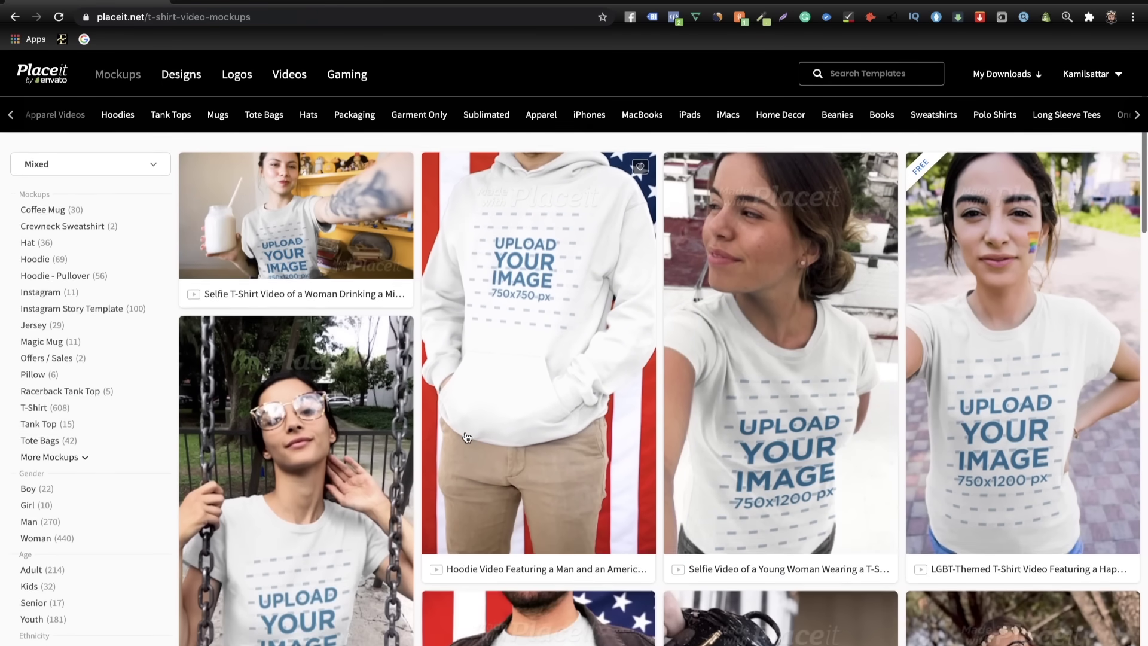
scroll(467, 437, down, 10)
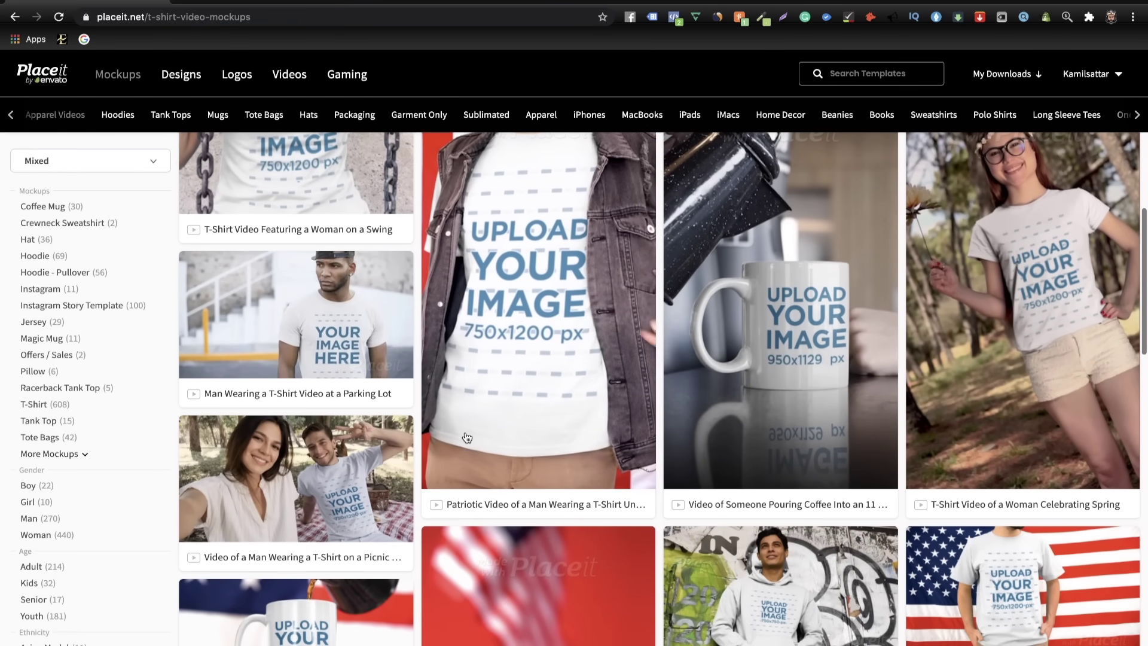
scroll(467, 437, down, 5)
scroll(468, 435, up, 15)
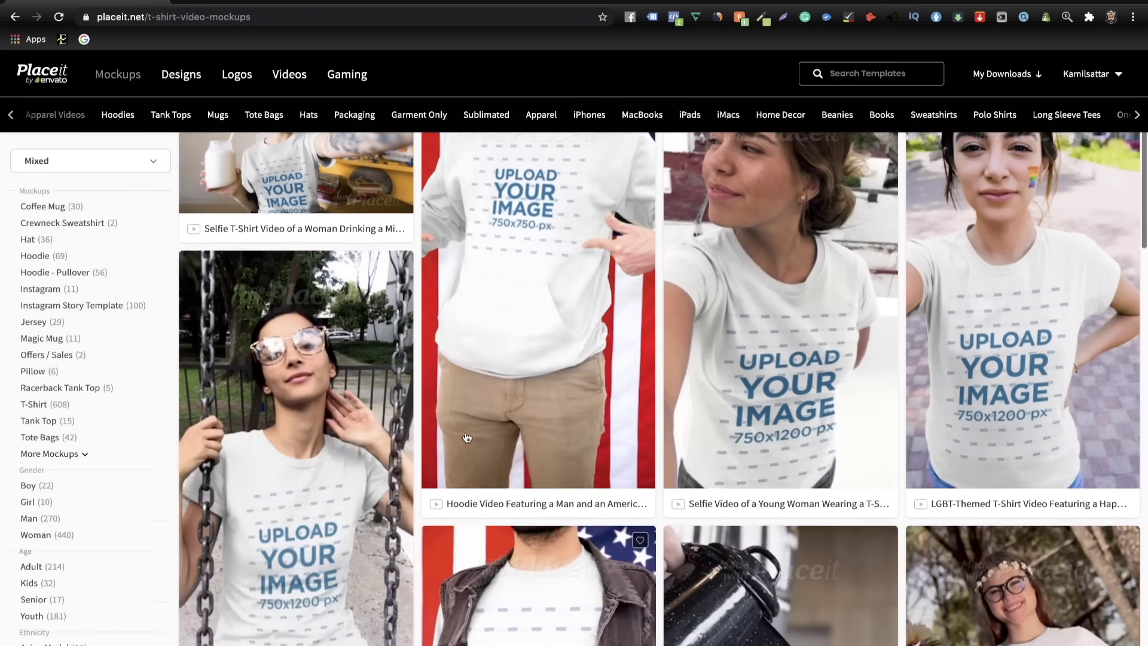
scroll(470, 430, down, 2)
scroll(471, 430, up, 3)
scroll(471, 430, down, 1)
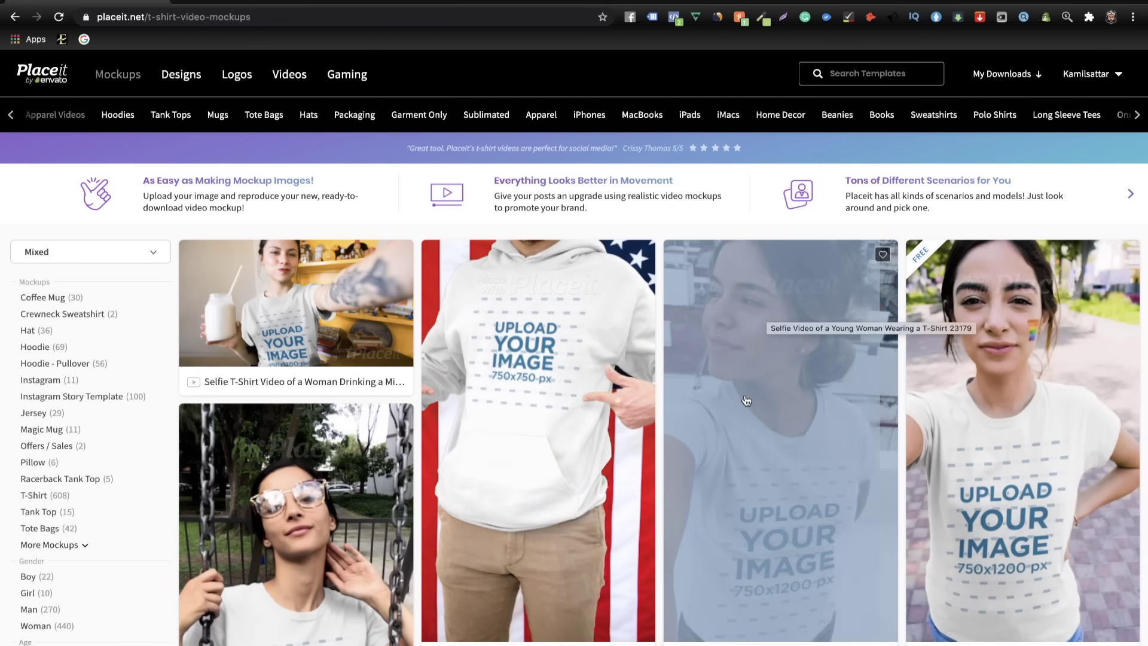
scroll(730, 419, down, 7)
scroll(713, 444, up, 5)
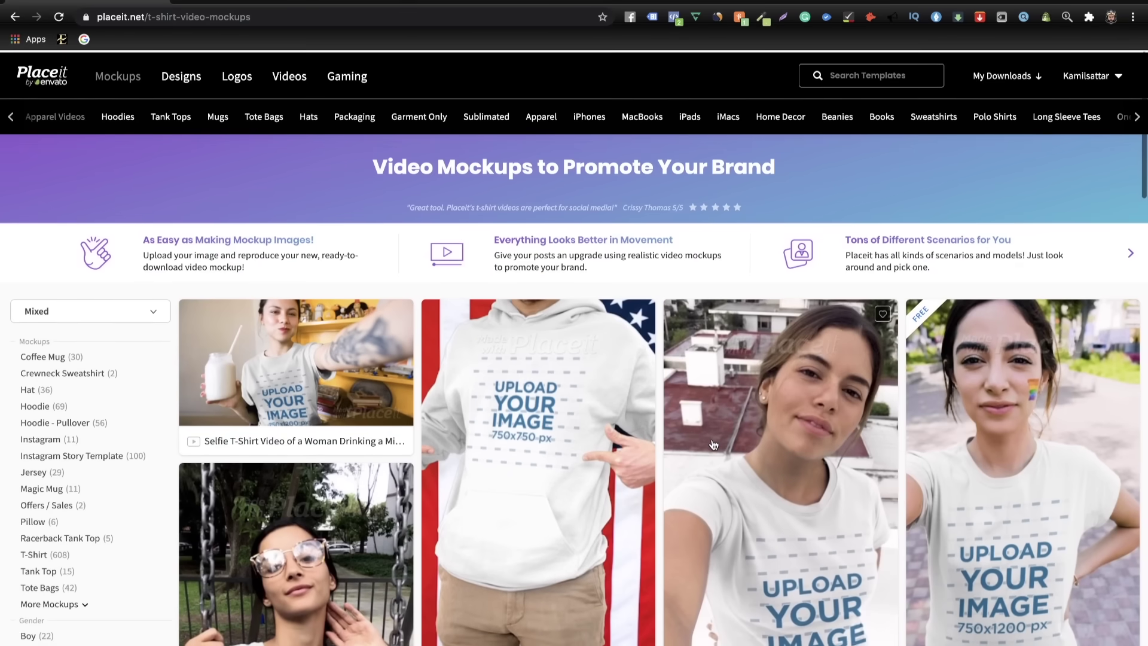
scroll(705, 466, down, 3)
scroll(697, 487, up, 2)
scroll(698, 487, up, 5)
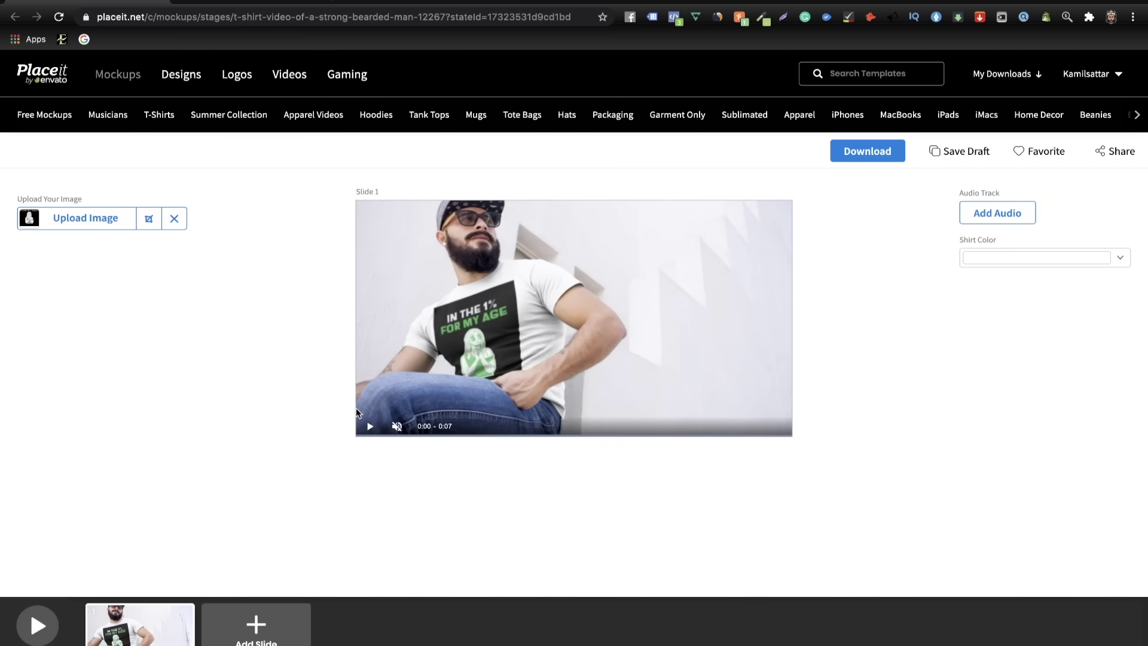
- Preview the T-shirt video mockup of the bearded man wearing the In the 1% for My Age design
click(369, 426)
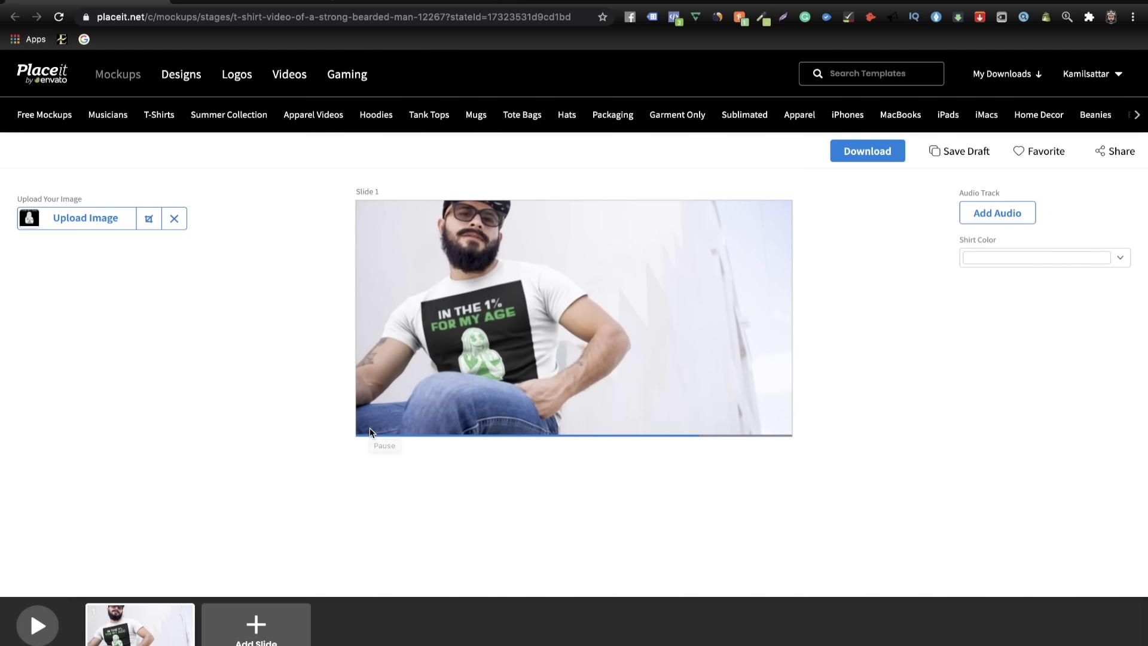
click(370, 428)
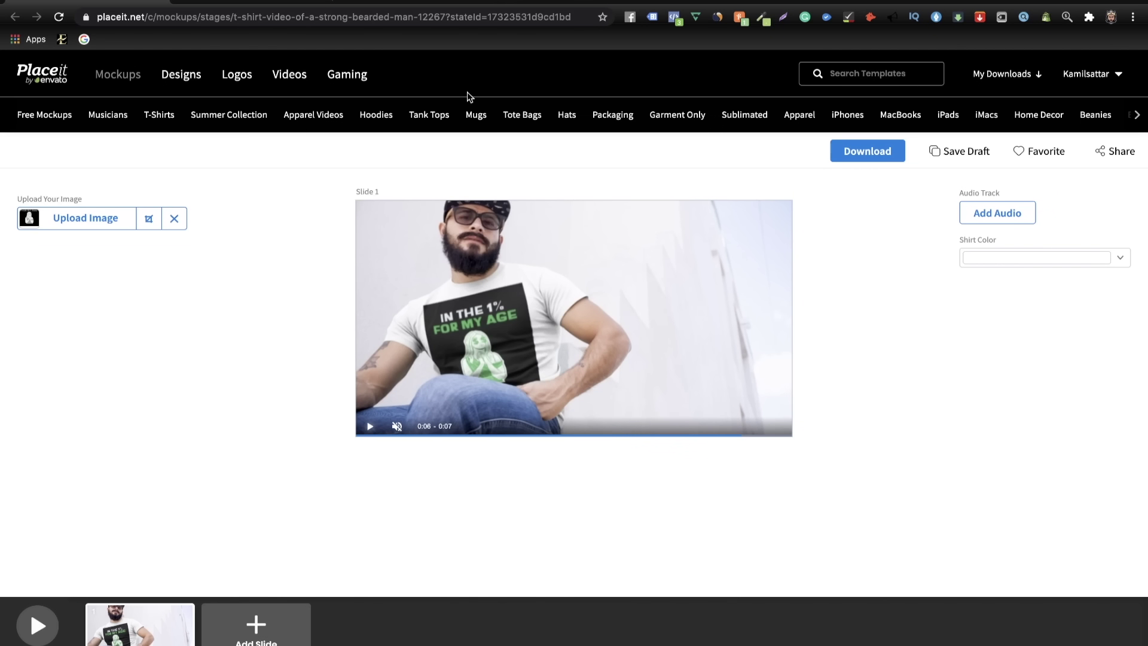
- Switch to Vimeo and copy the link address of the t-shirt-video-of-a-strong-bearded-man-12267 video
click(414, 5)
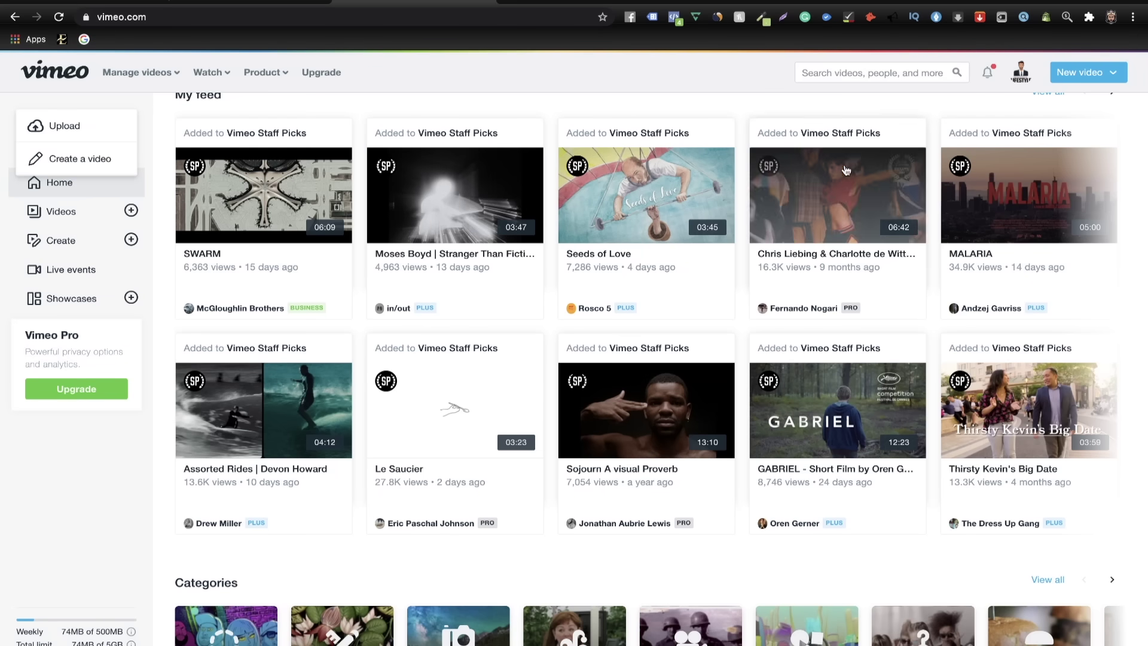
mouse_move(1011, 85)
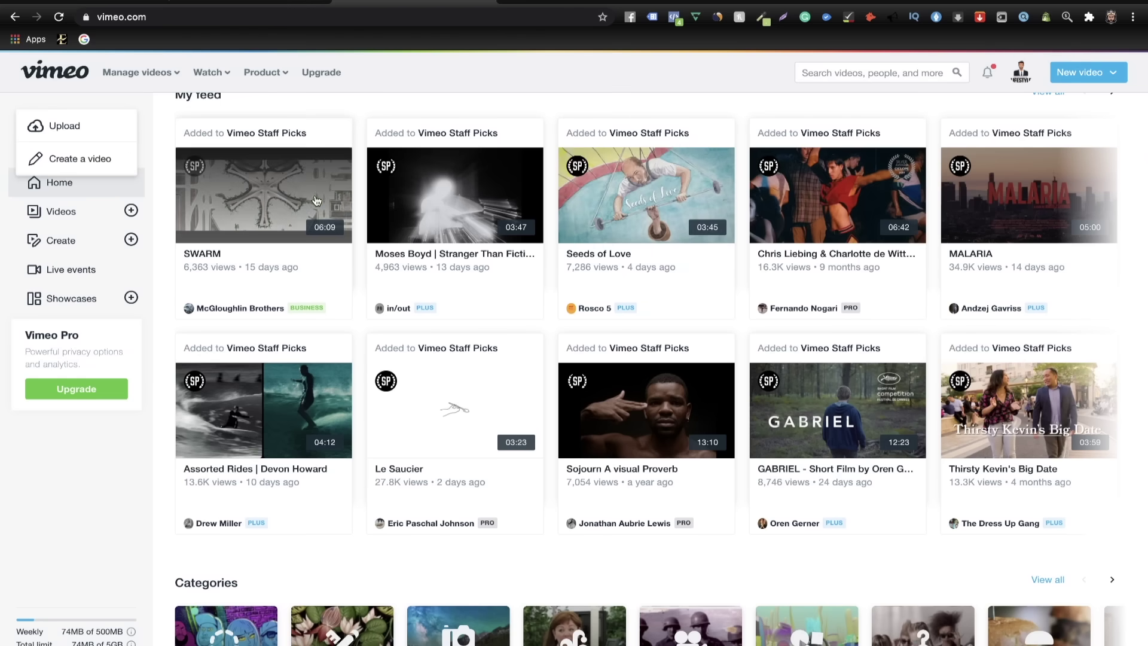
mouse_move(65, 125)
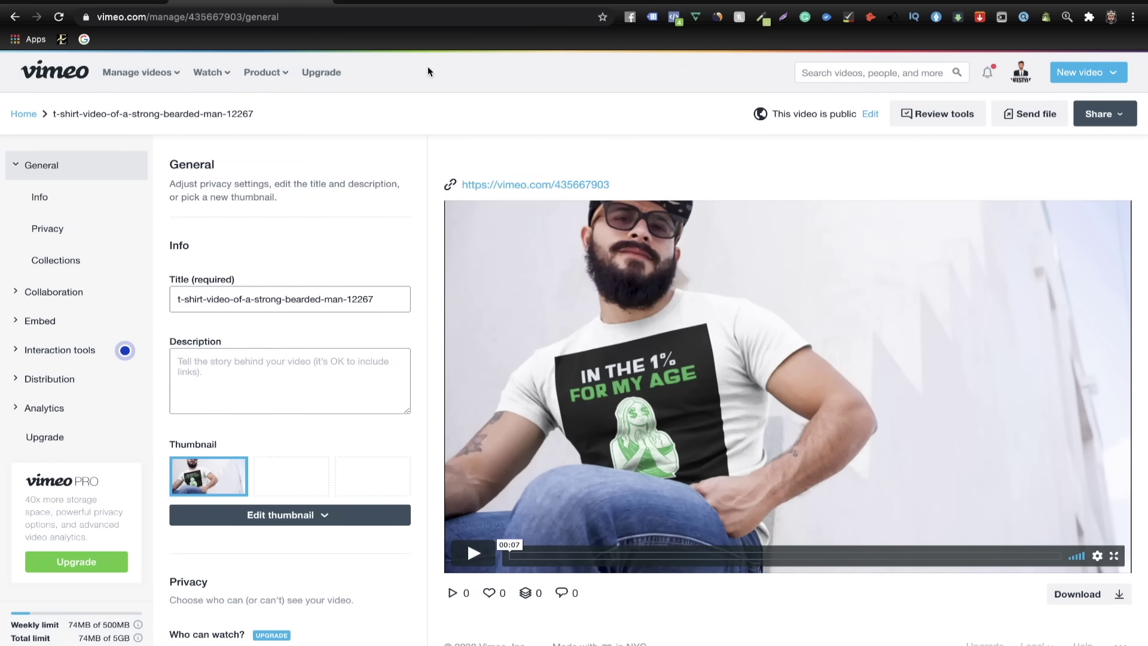
scroll(290, 359, down, 2)
scroll(290, 359, up, 2)
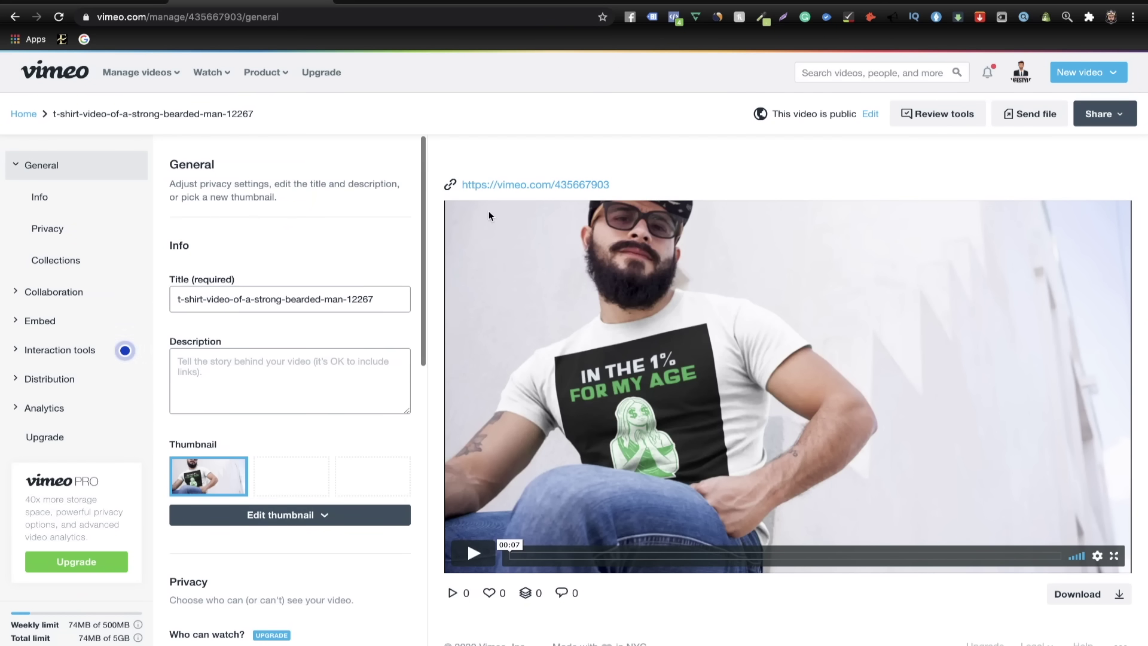
right_click(574, 185)
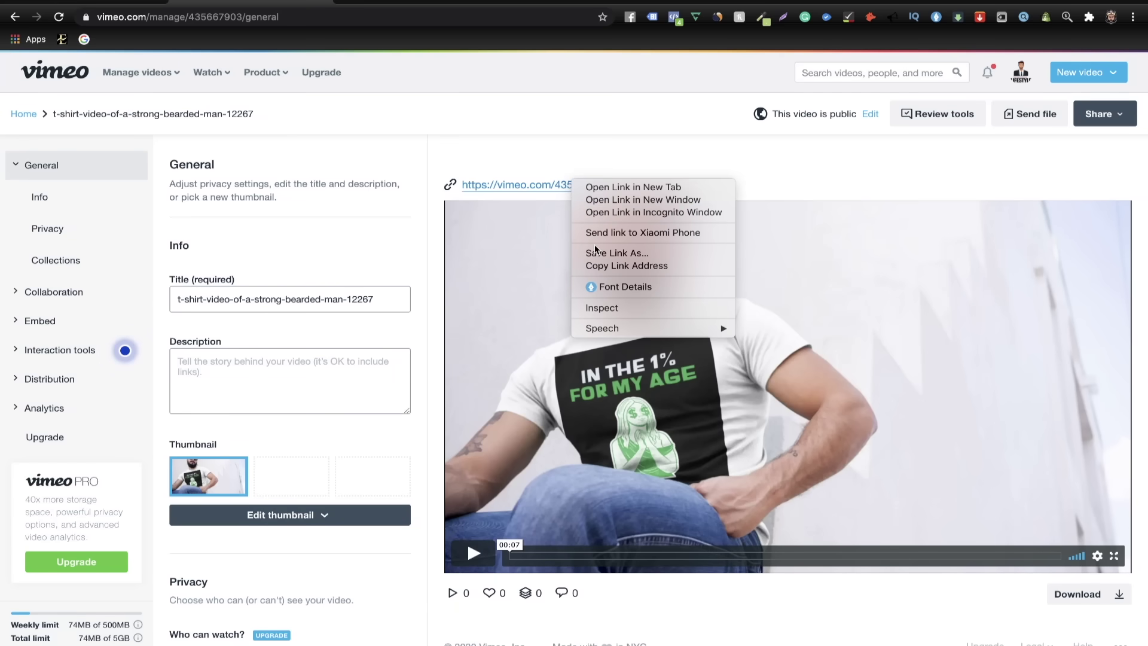
click(616, 265)
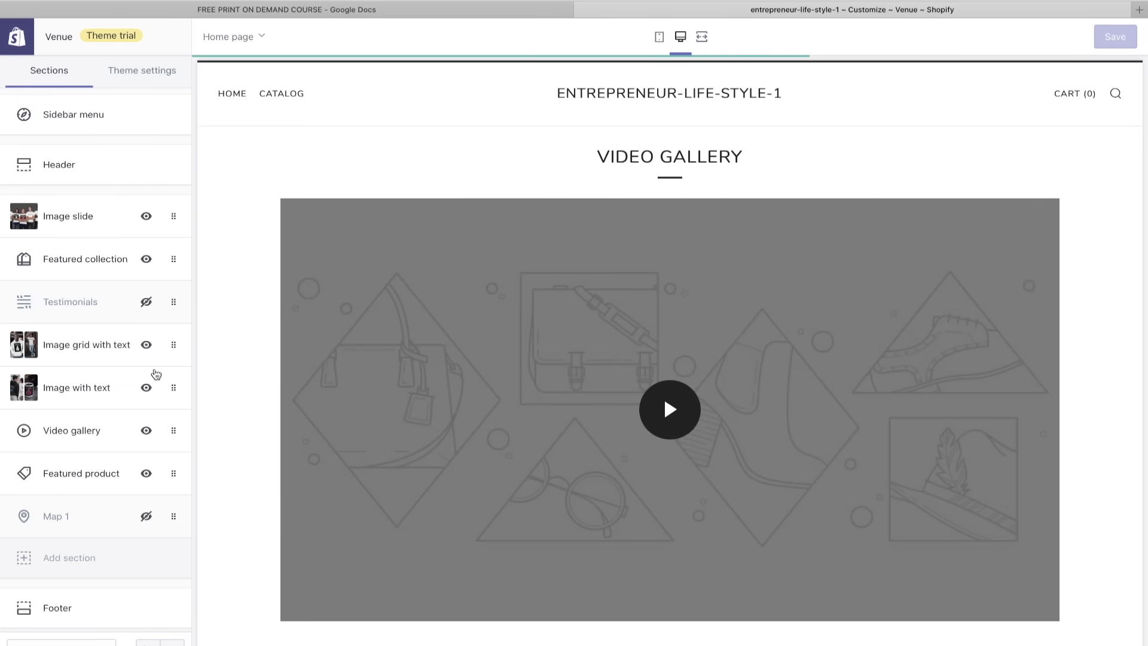
click(73, 433)
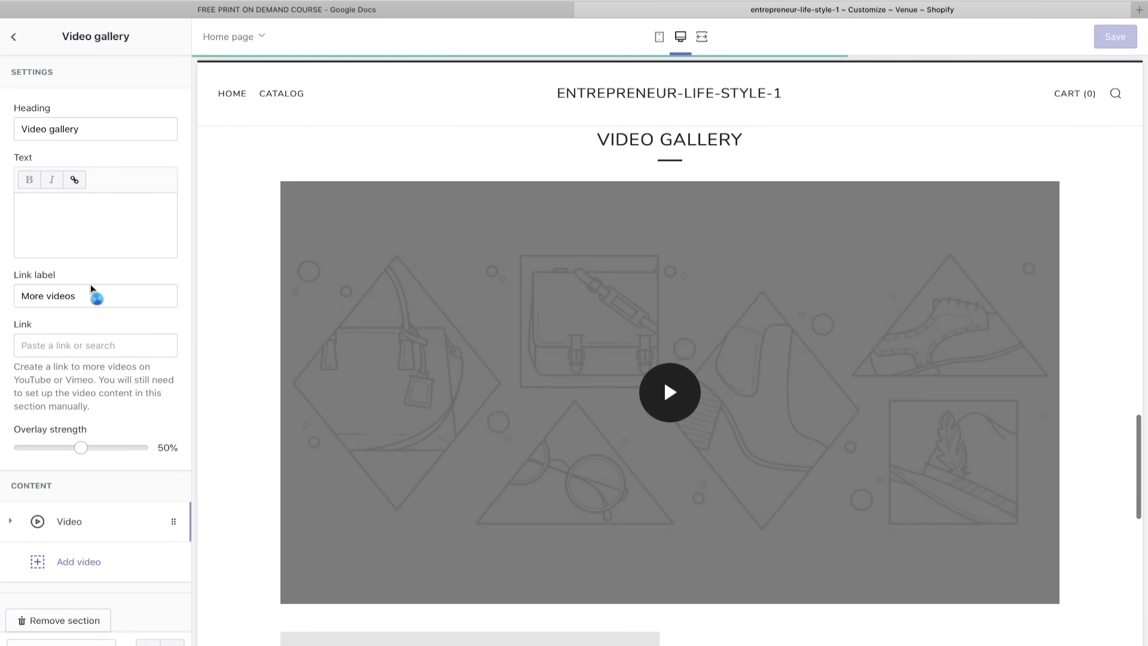
click(54, 347)
key(ctrl+v)
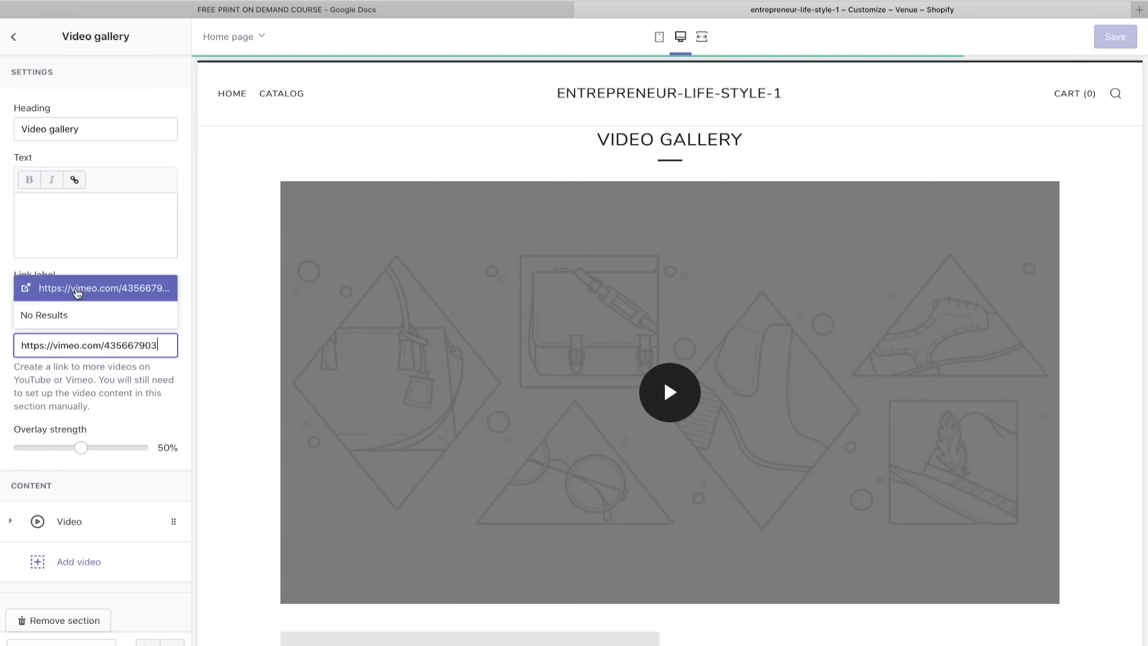
click(77, 292)
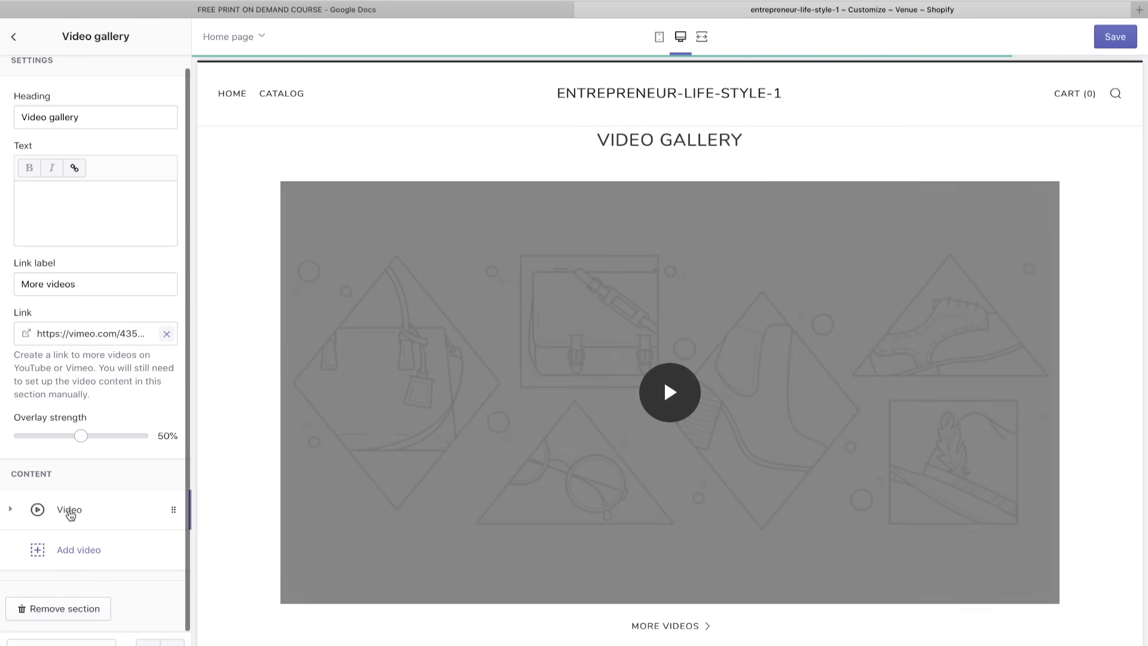
click(69, 513)
scroll(70, 516, down, 3)
scroll(70, 518, down, 1)
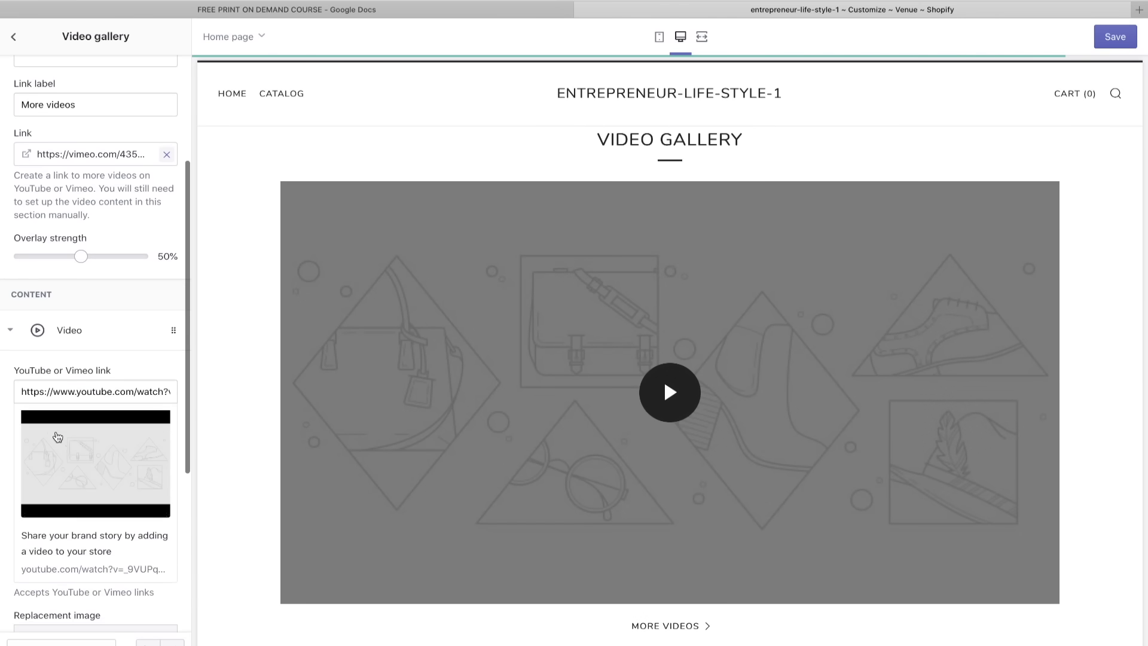
drag(22, 391, 250, 402)
key(BackSpace)
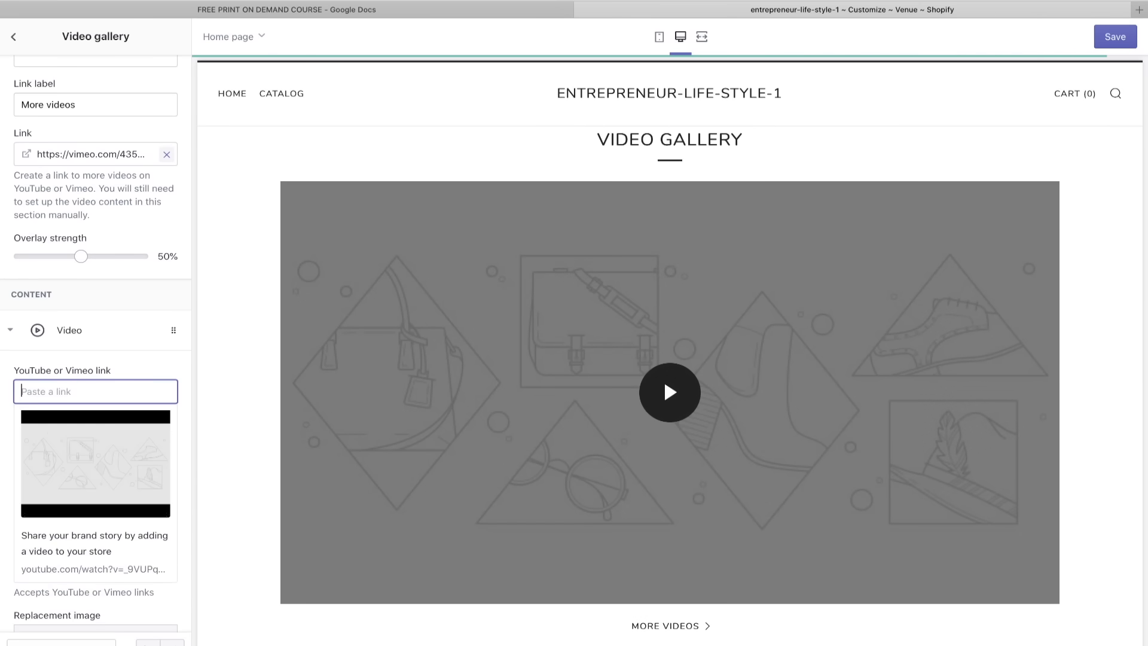
key(ctrl+v)
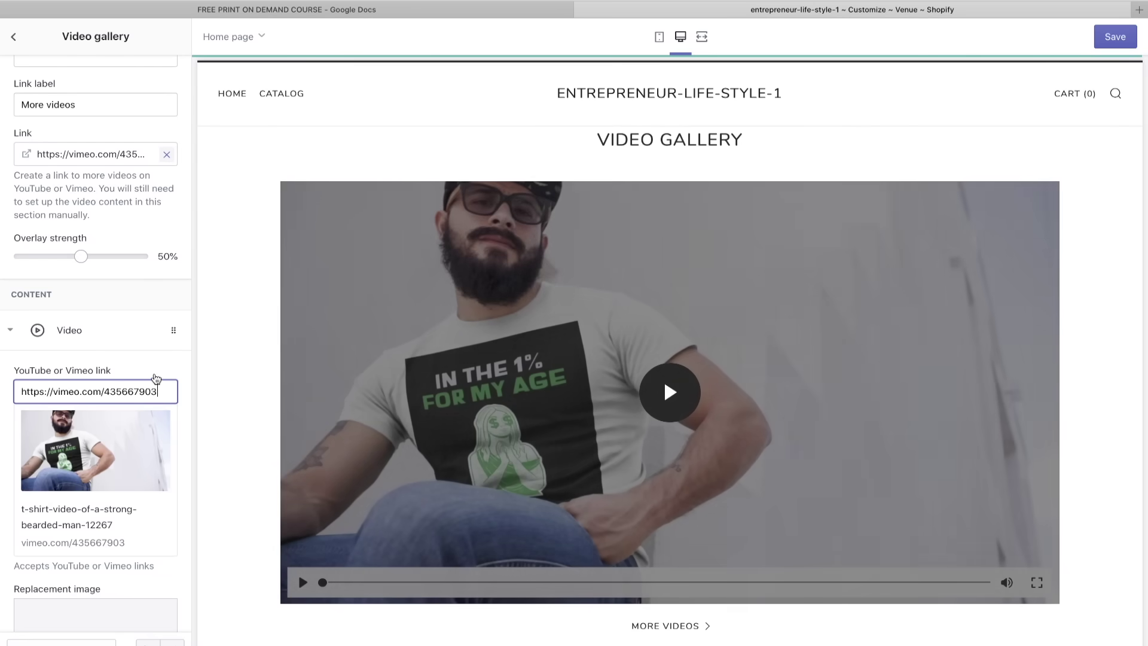
click(150, 366)
scroll(146, 404, down, 1)
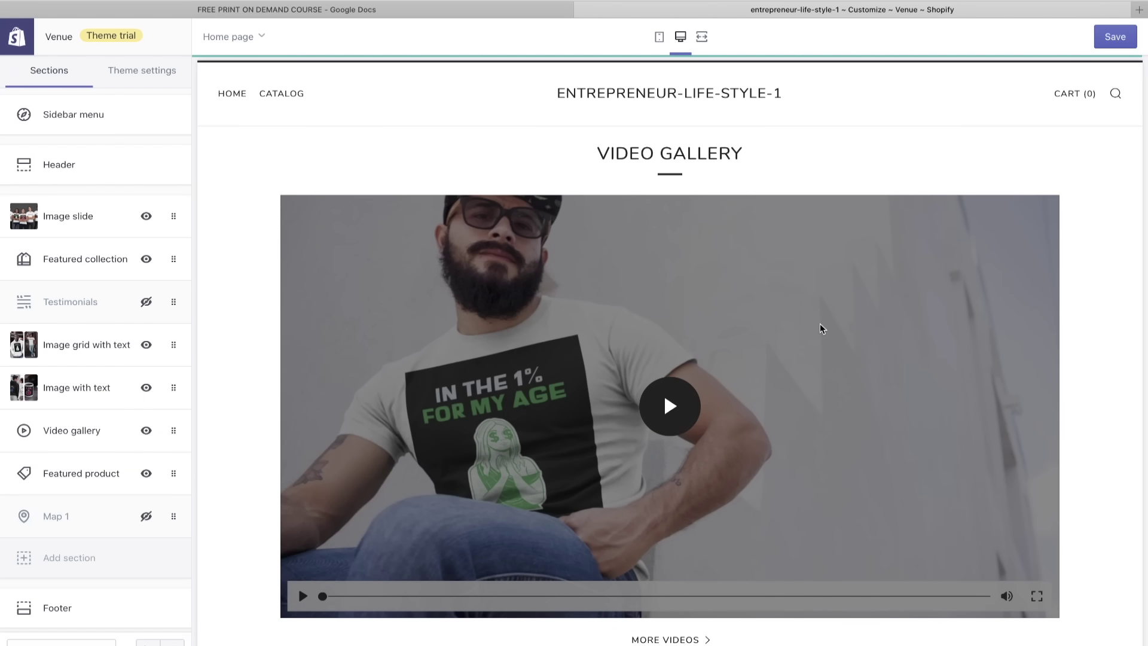
- Review the home page preview from the image blocks through the image-with-text sections and video gallery to the featured product
scroll(820, 324, up, 15)
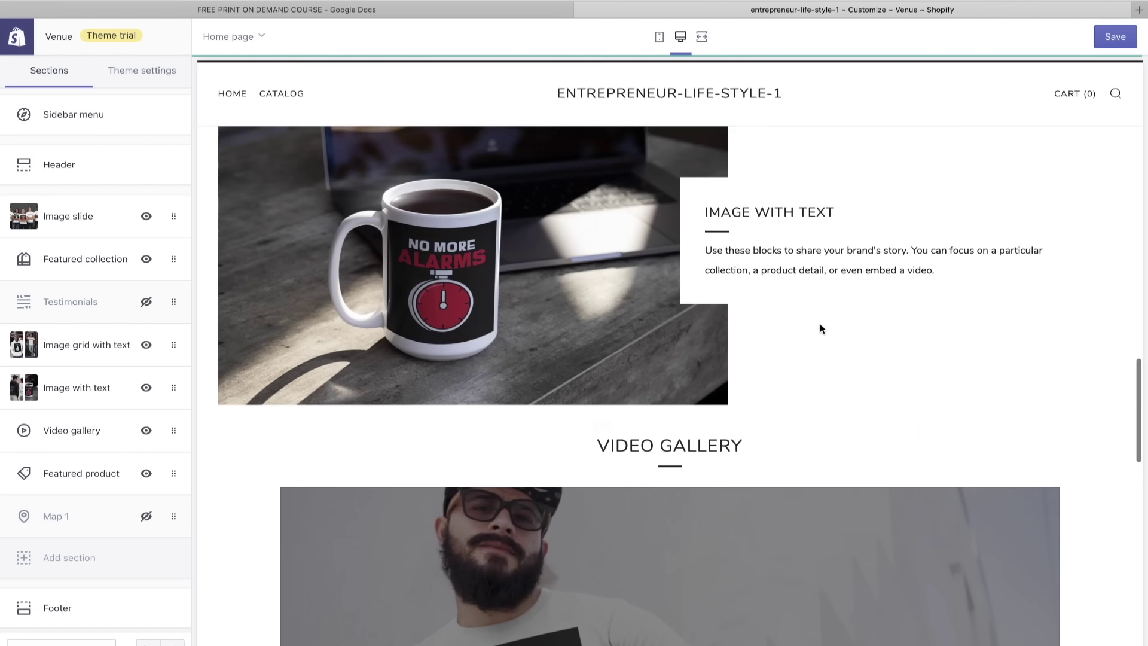
scroll(820, 324, down, 10)
scroll(820, 324, down, 7)
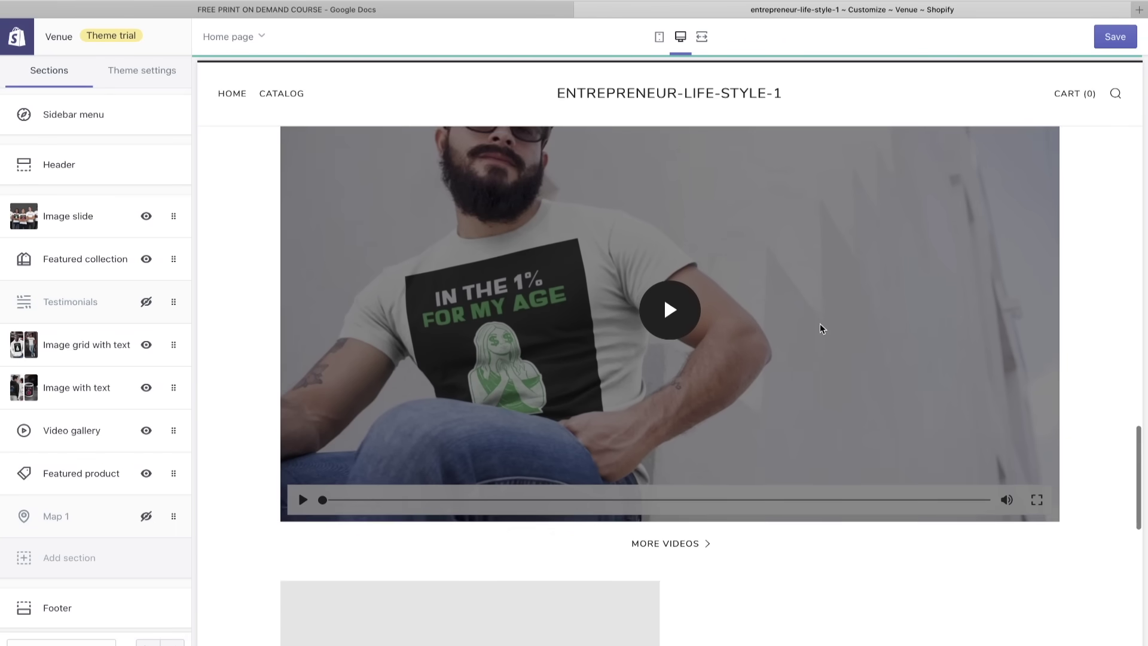
scroll(820, 324, up, 1)
scroll(820, 324, up, 1)
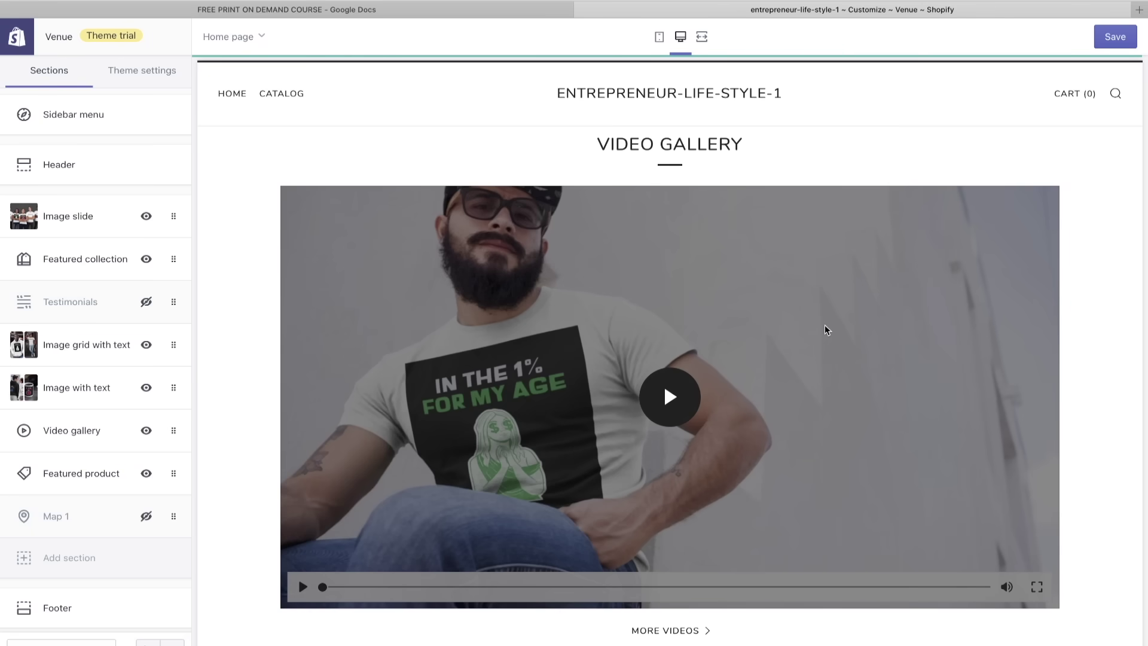
scroll(825, 327, down, 1)
scroll(825, 330, down, 3)
scroll(824, 330, down, 5)
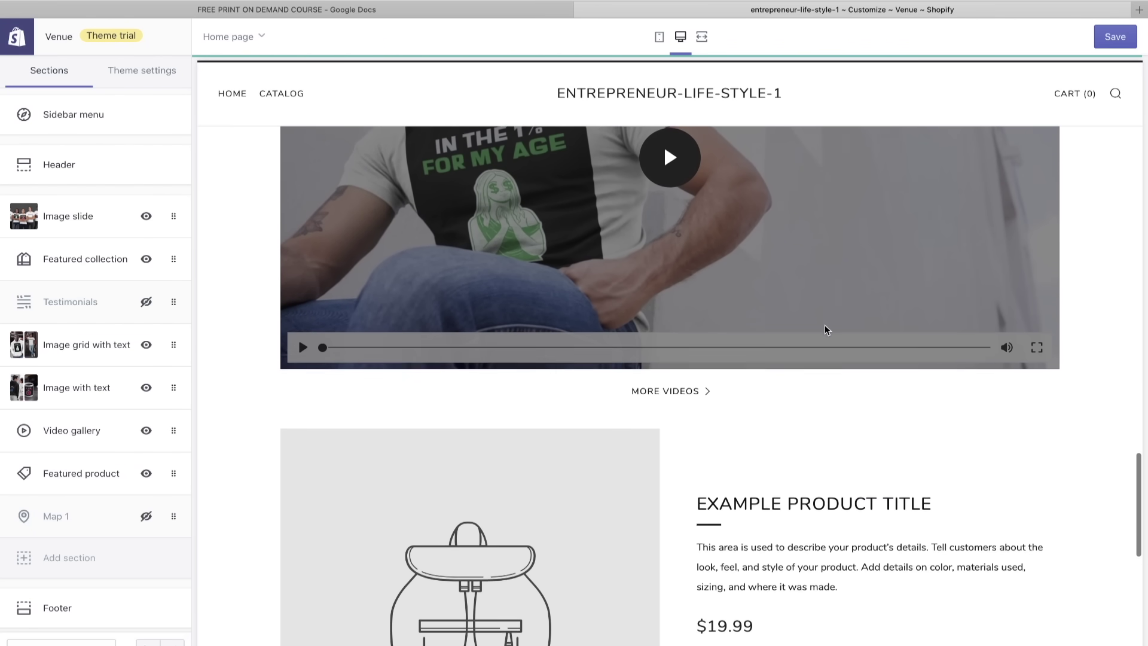
scroll(824, 329, up, 10)
scroll(825, 330, up, 10)
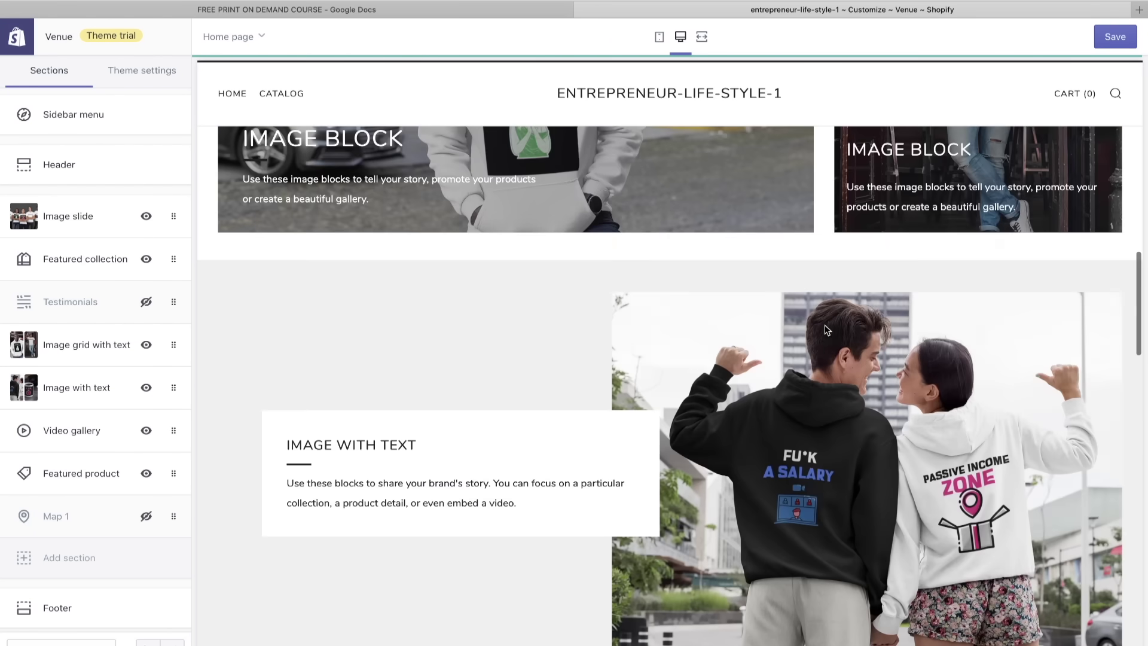
scroll(825, 330, down, 4)
scroll(825, 328, down, 12)
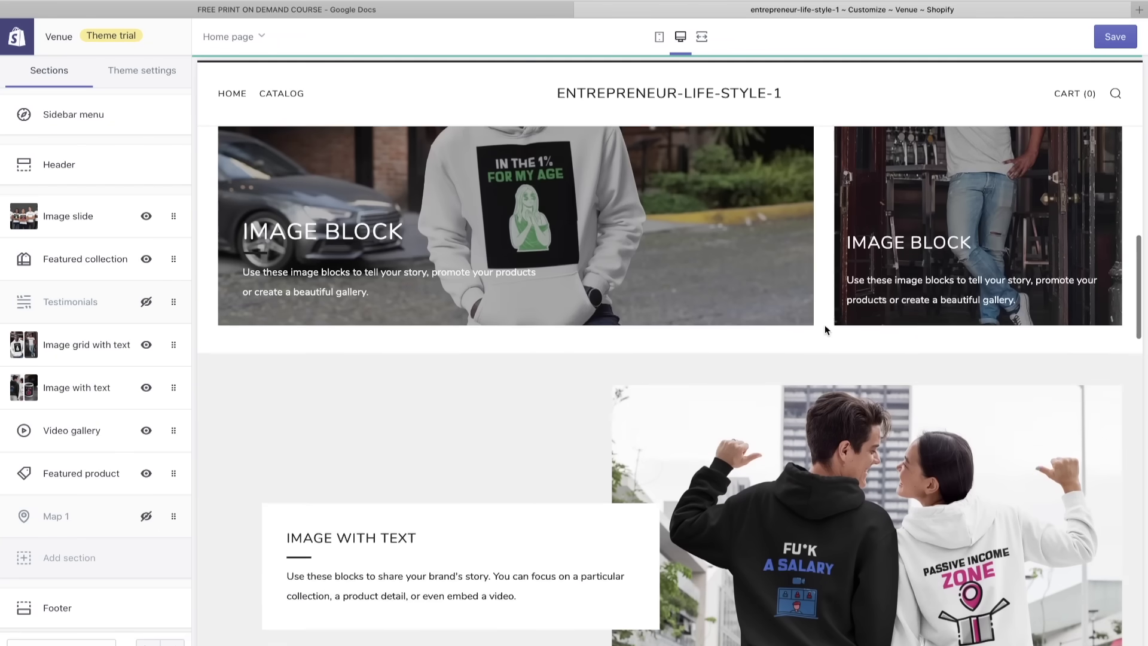
- Leave the theme editor, add the Printful: Print-on-Demand app from the Shopify App Store, and open Printful's settings
scroll(825, 327, up, 2)
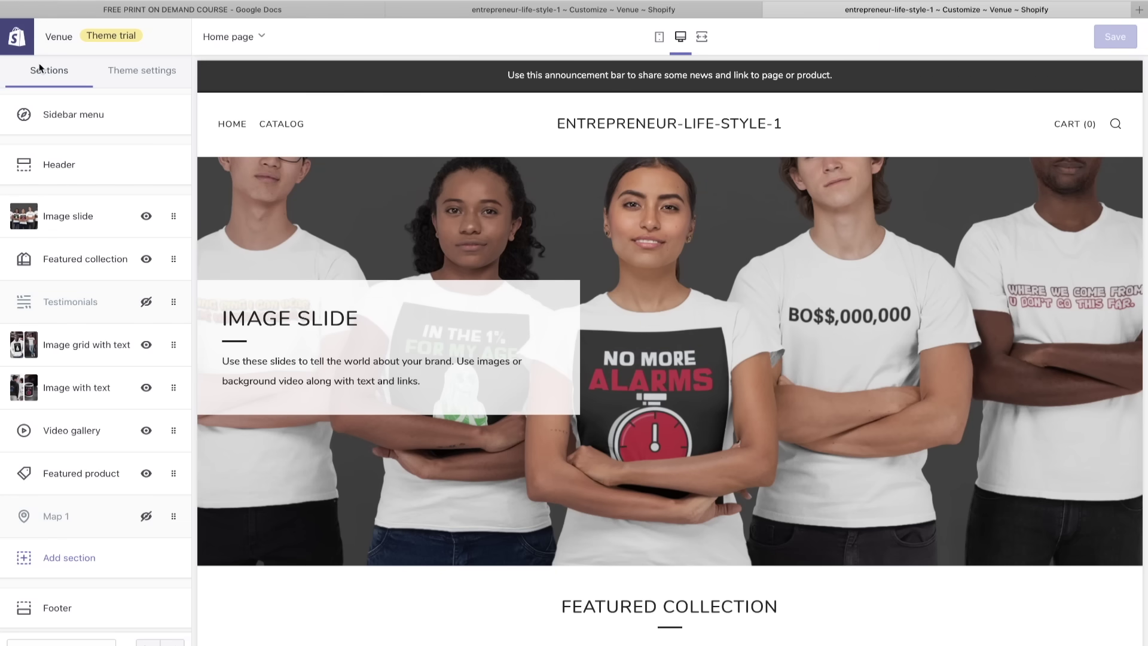
click(25, 46)
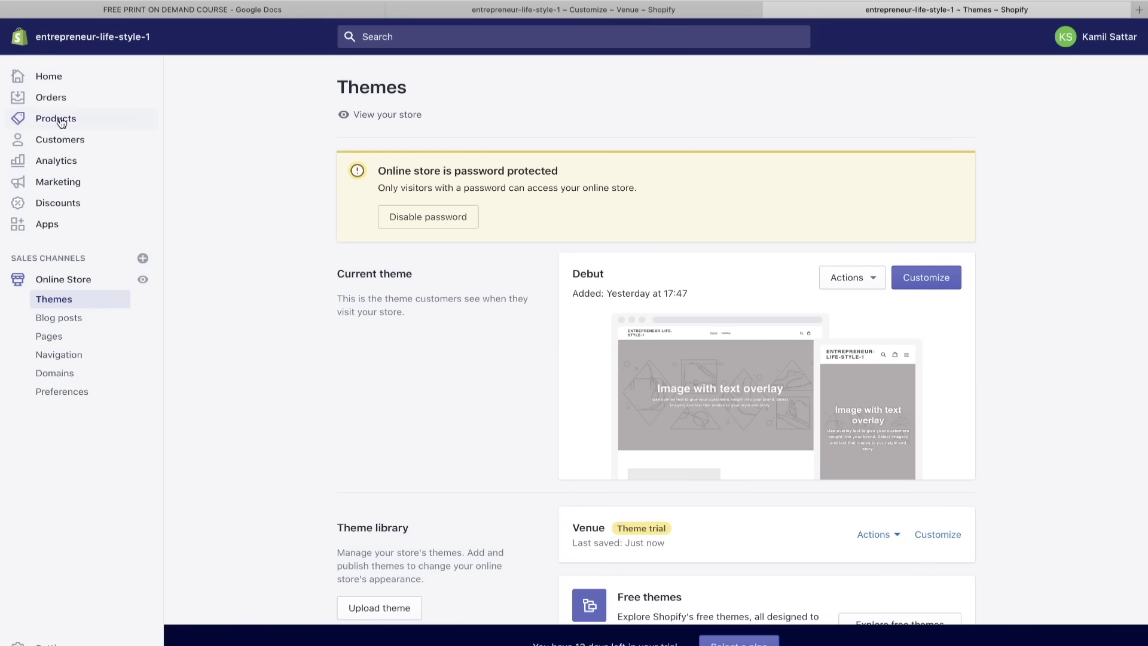
click(56, 227)
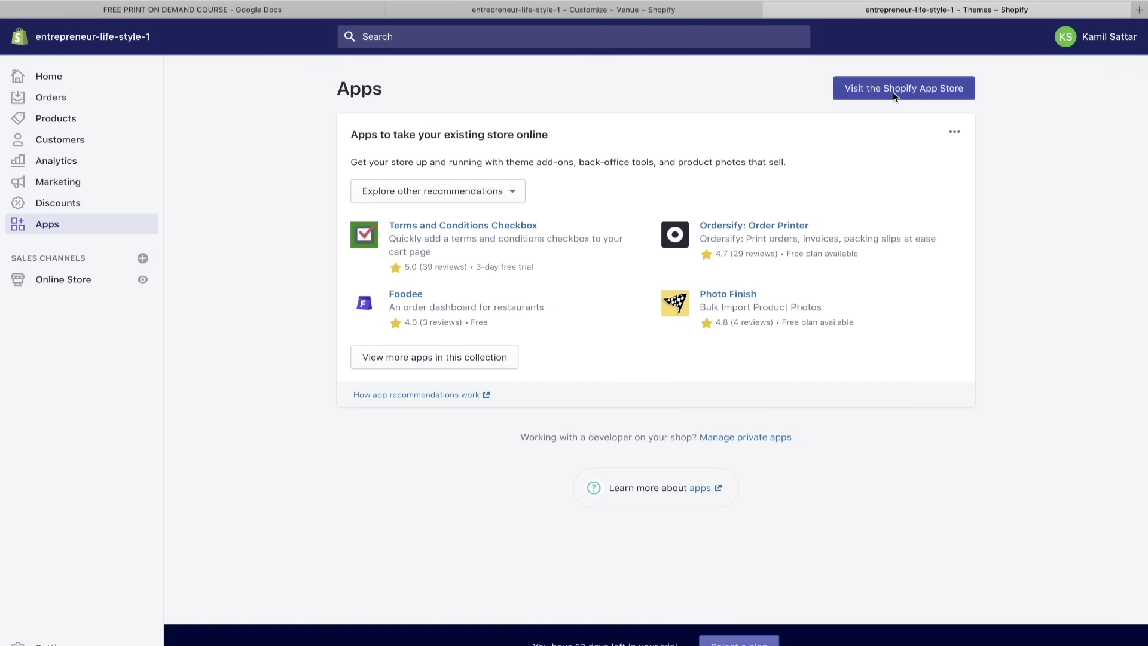
click(893, 94)
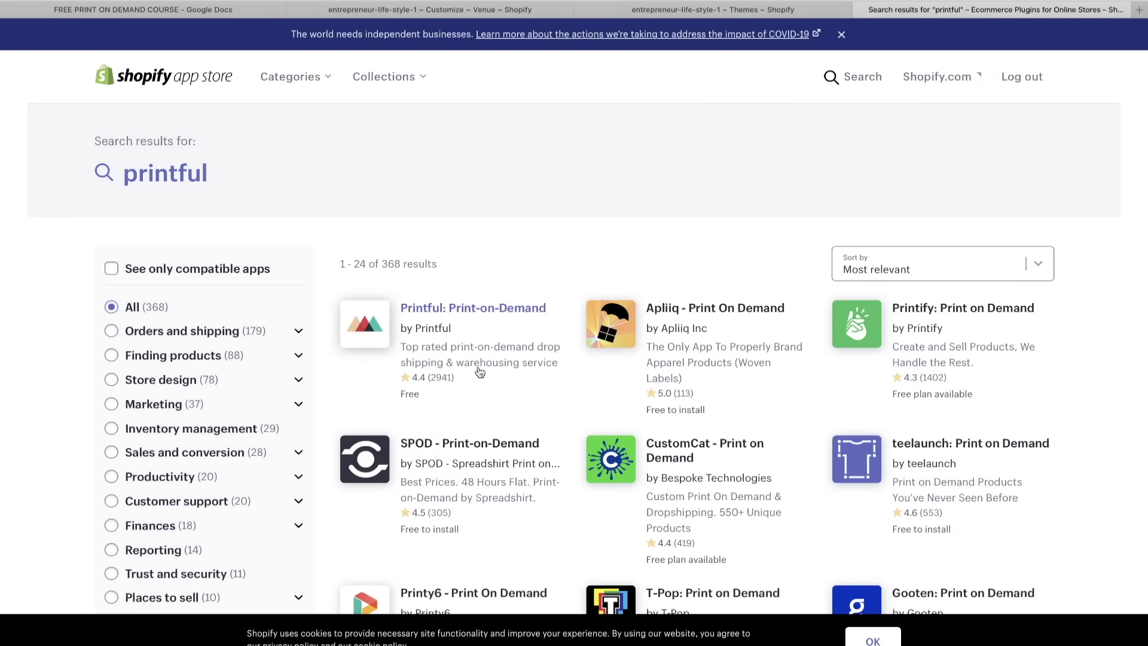
click(379, 319)
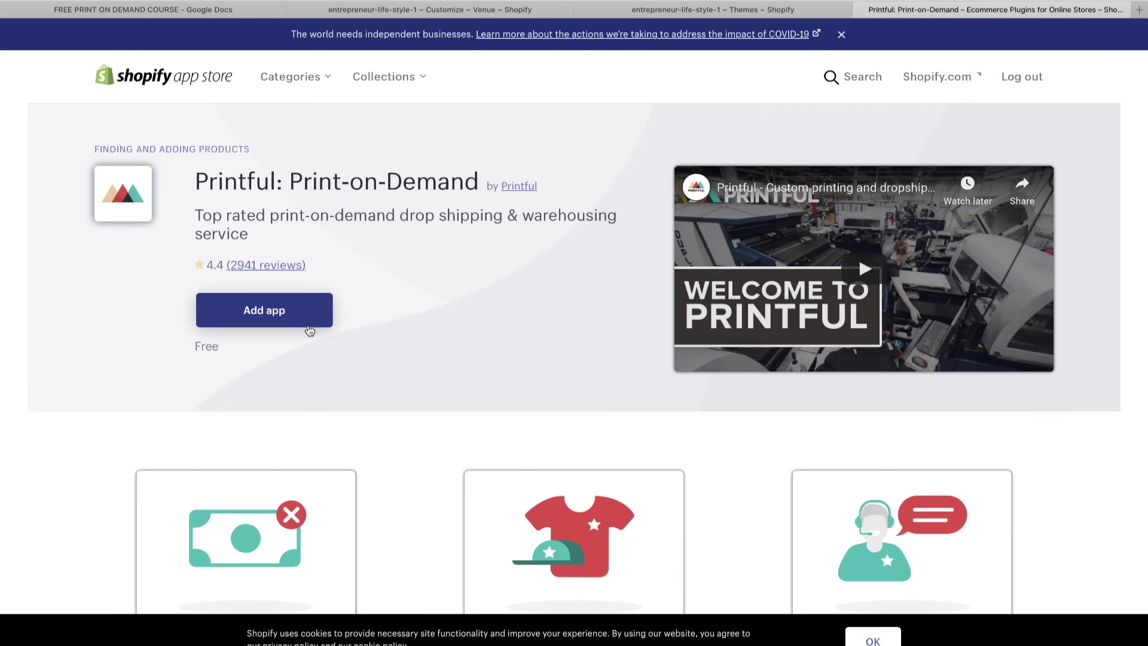
click(306, 323)
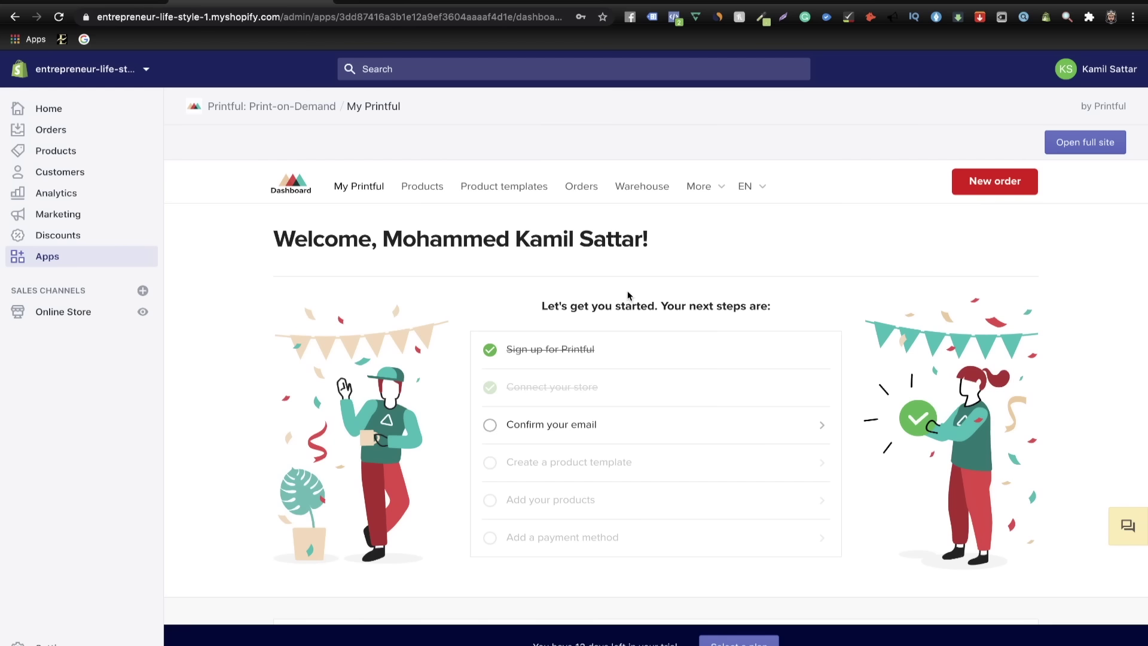
click(710, 192)
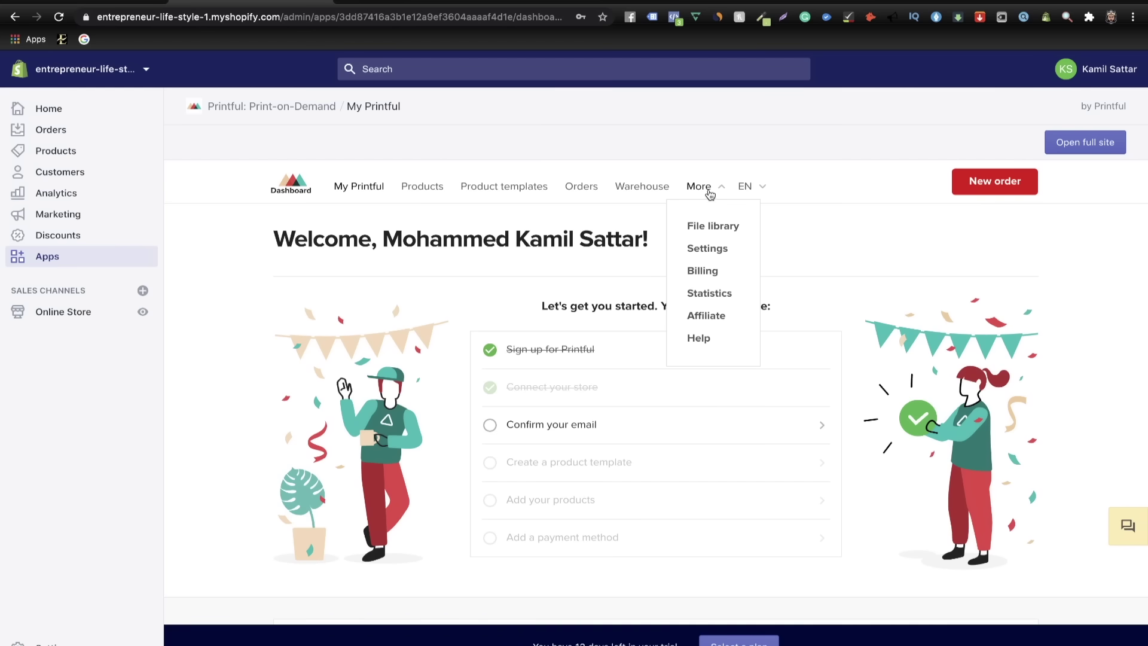
click(709, 251)
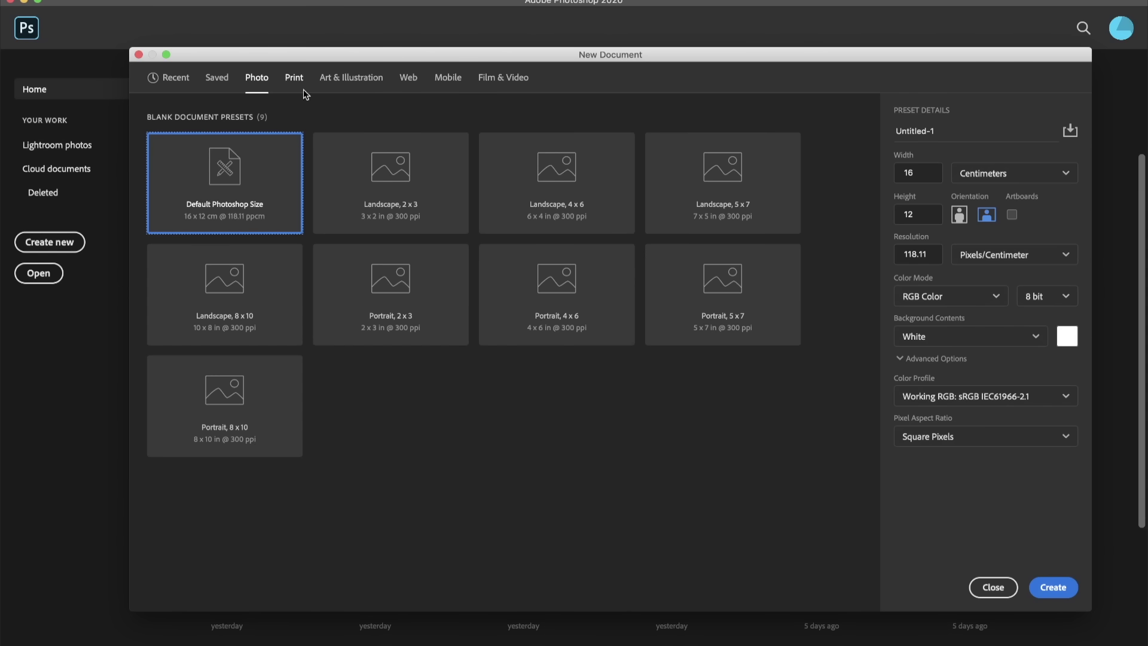
- In Photoshop, create a document from the Landscape, 2 x 3 photo preset and open the logo black .png file
double_click(390, 229)
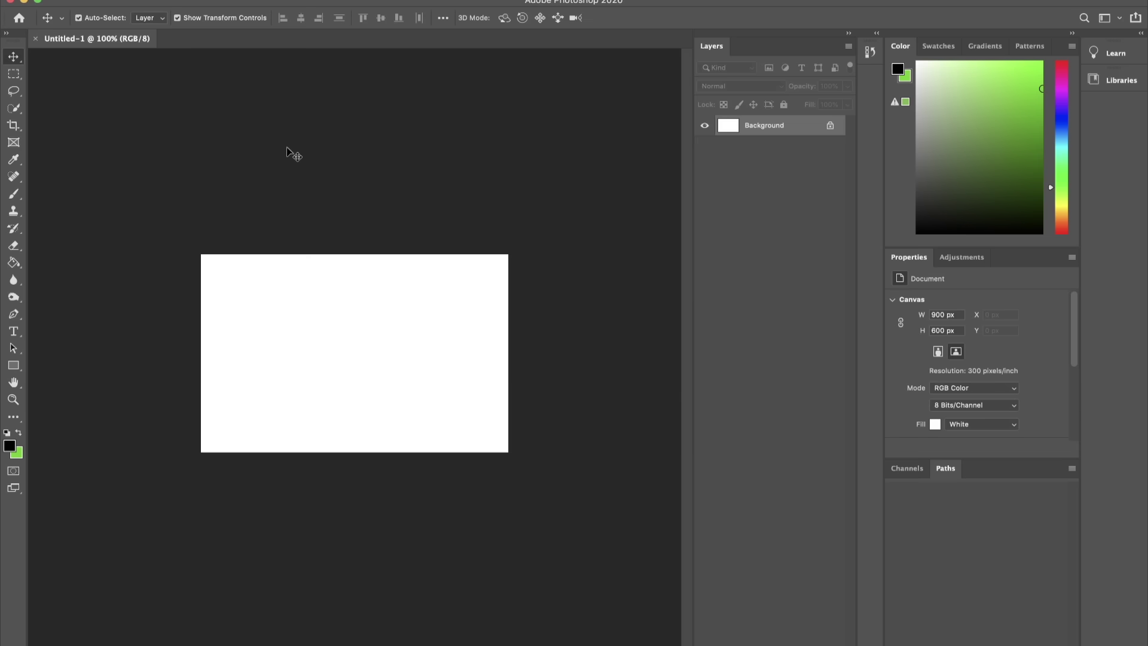
click(111, 0)
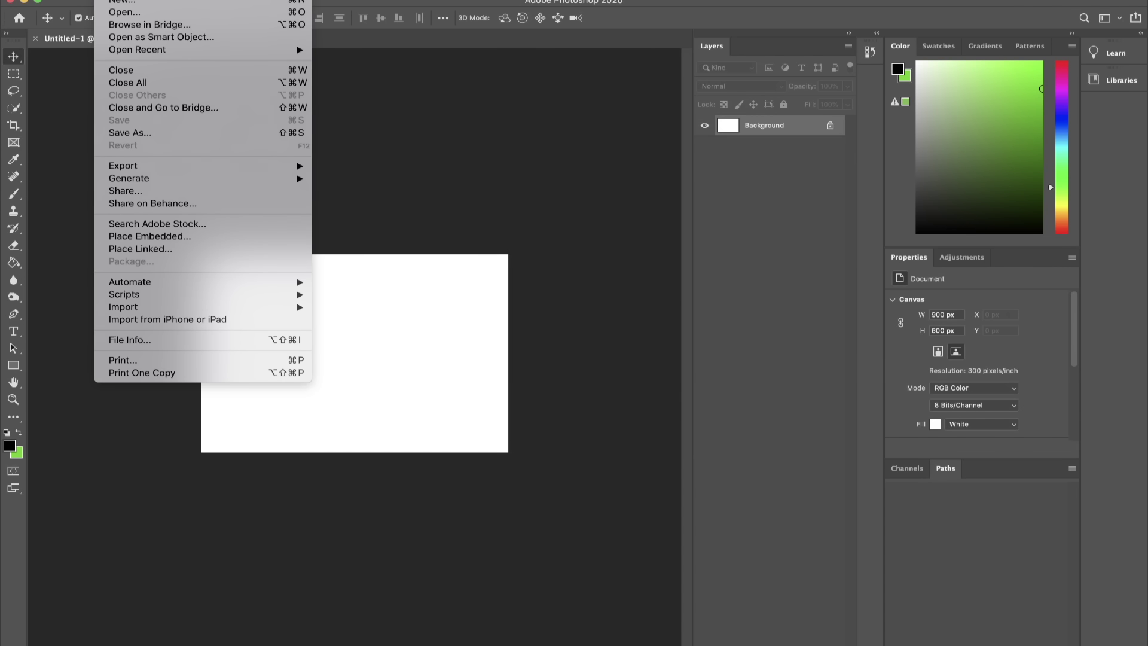
click(125, 13)
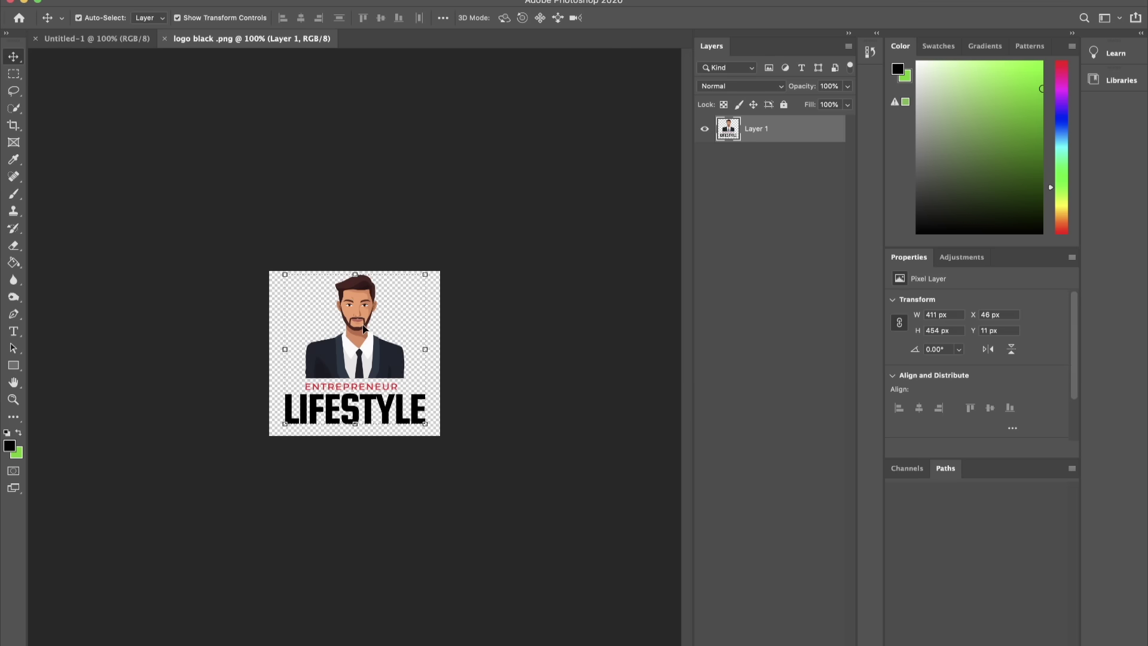
- Place the logo in the new document, scale it to about 57.58%, and center it horizontally near the canvas's upper edge
drag(361, 327, 395, 347)
drag(467, 269, 447, 288)
key(super+plus)
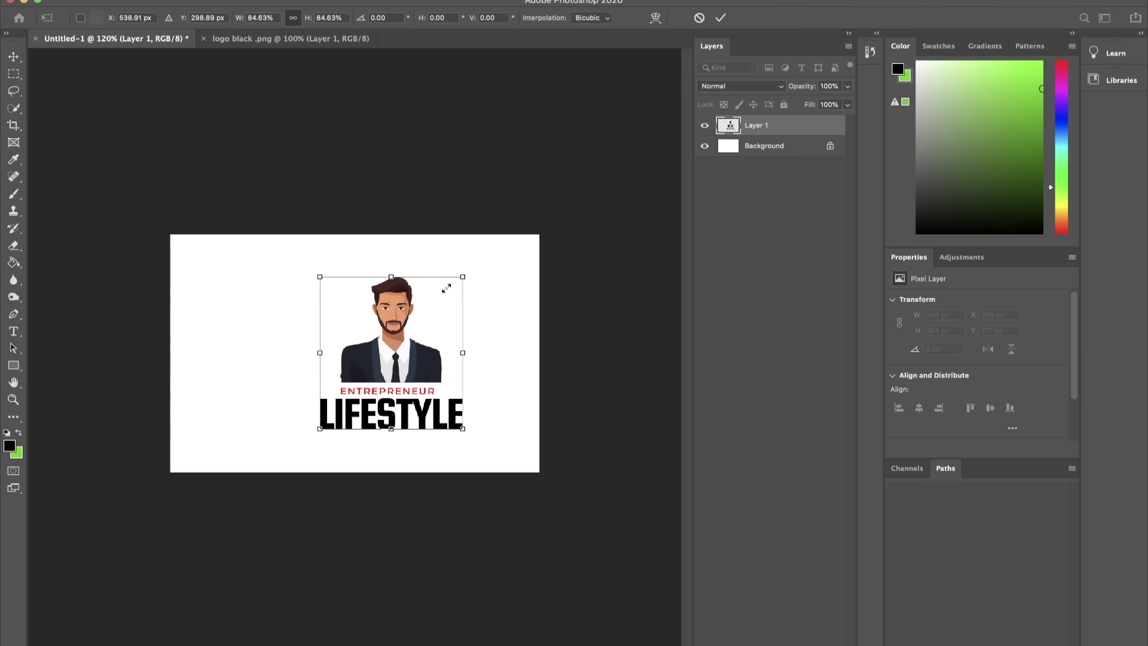
drag(486, 256, 436, 302)
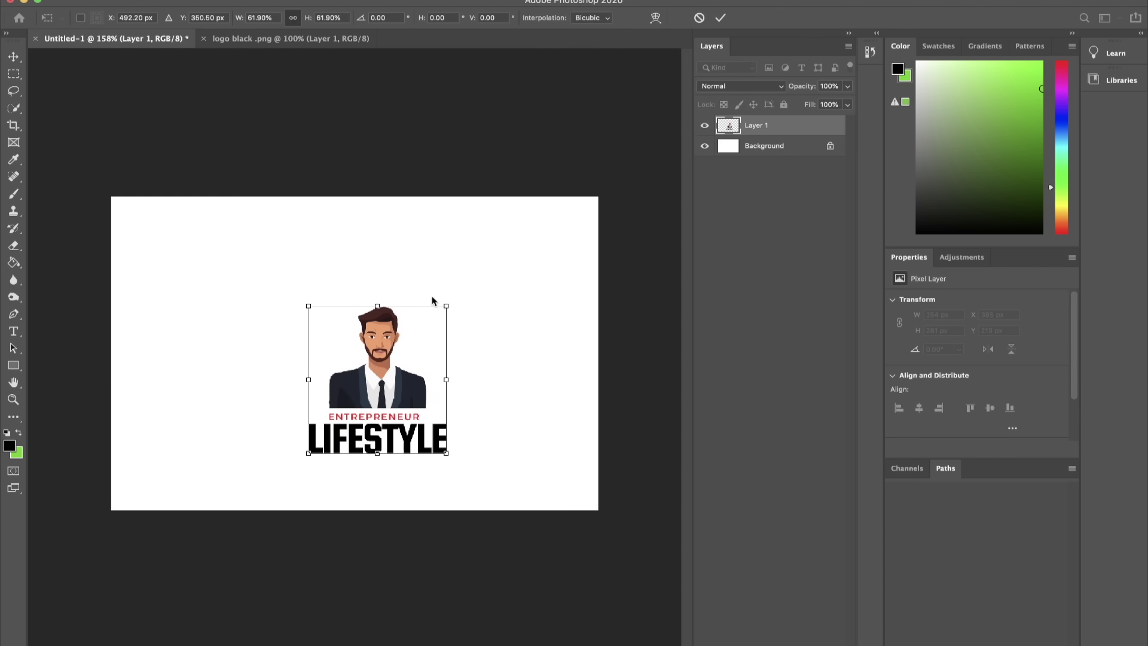
drag(378, 371, 348, 285)
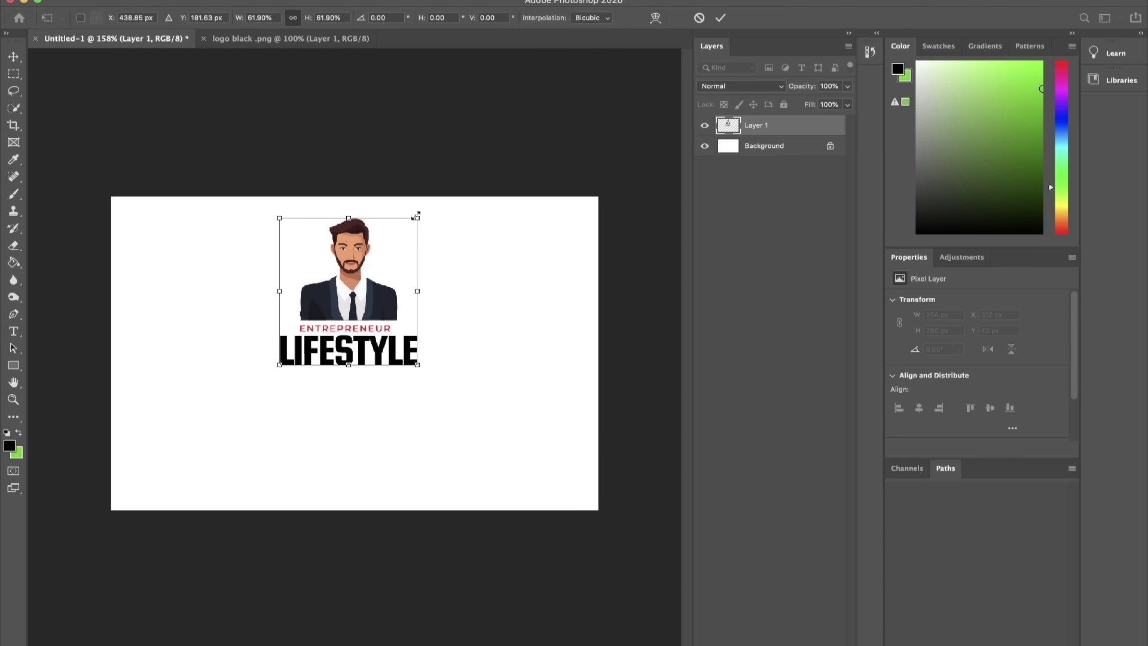
drag(418, 218, 408, 228)
mouse_move(364, 289)
mouse_down()
mouse_move(380, 288)
mouse_move(369, 281)
mouse_up()
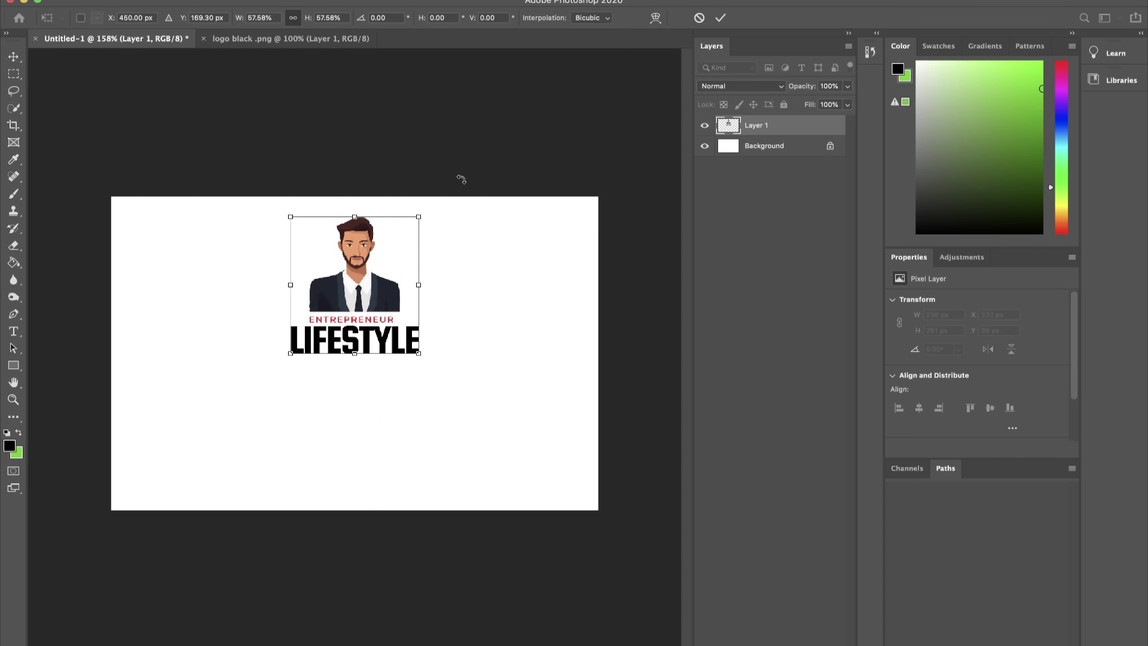
key(Return)
click(461, 179)
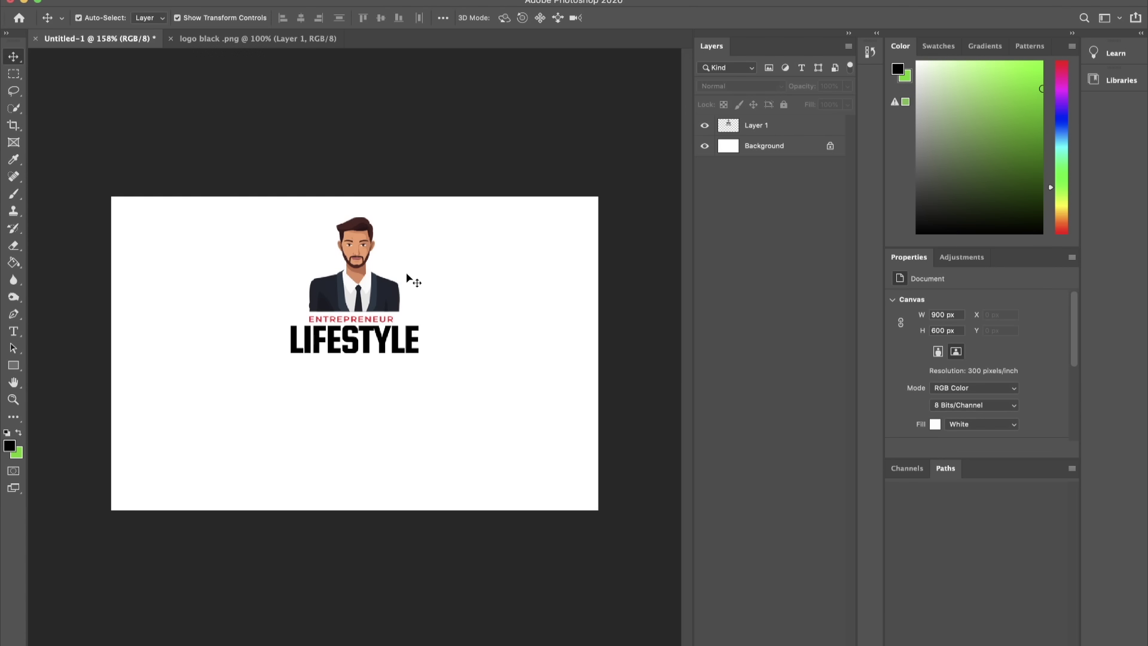
- Turn the logo black and white with a Hue/Saturation adjustment layer, setting Hue to -180 and Saturation to -100
click(359, 293)
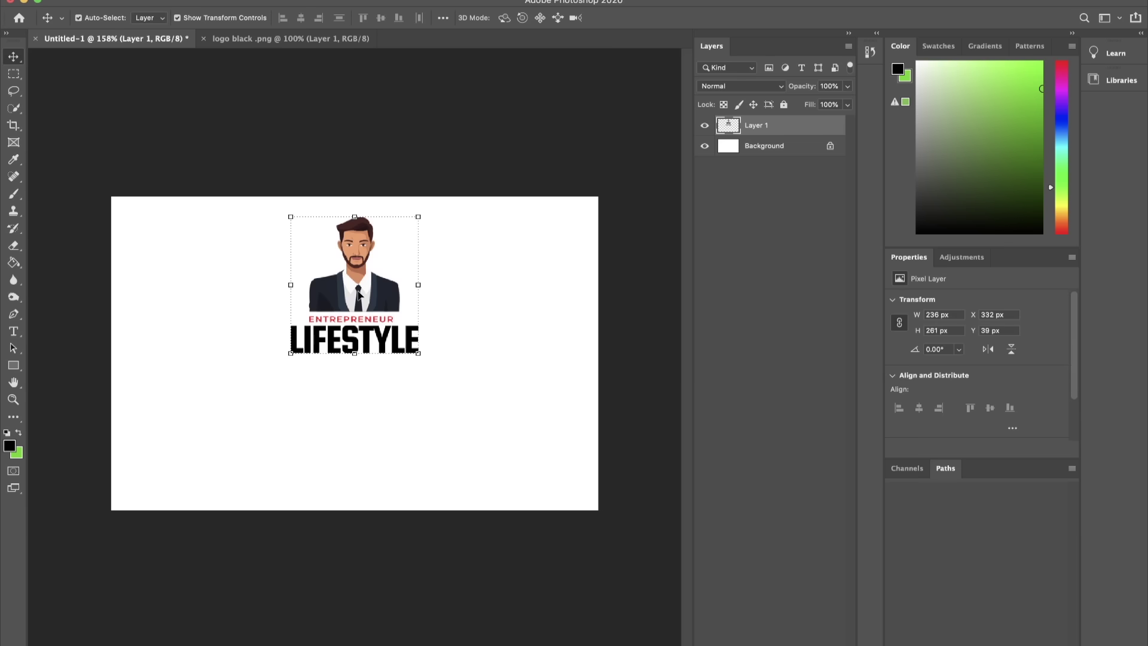
click(962, 258)
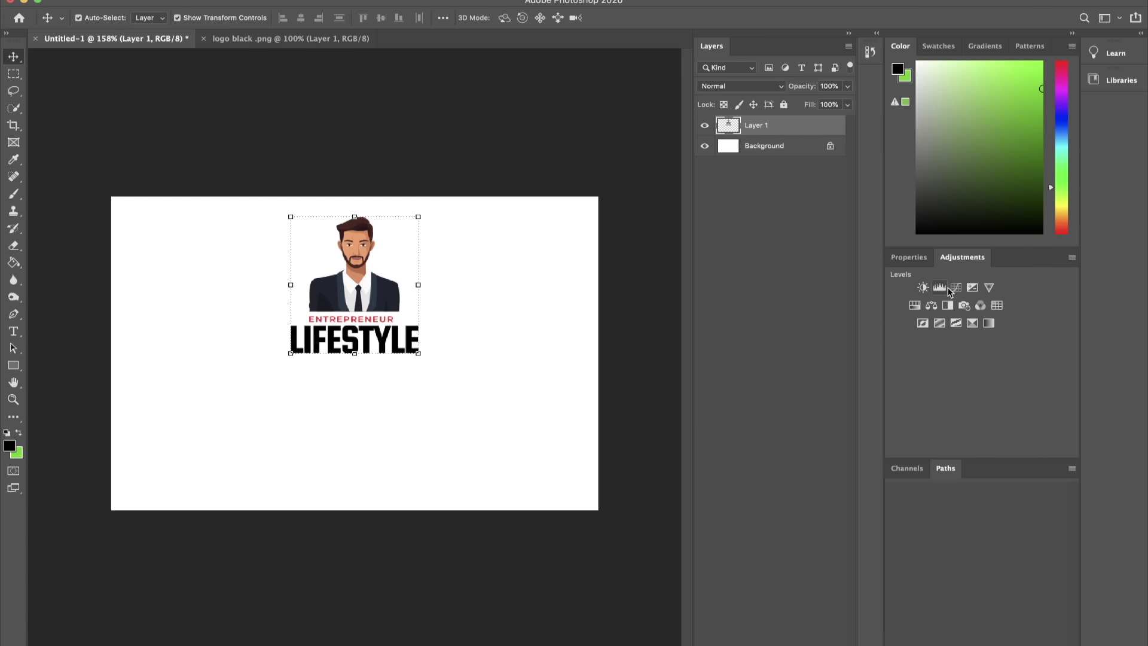
click(916, 305)
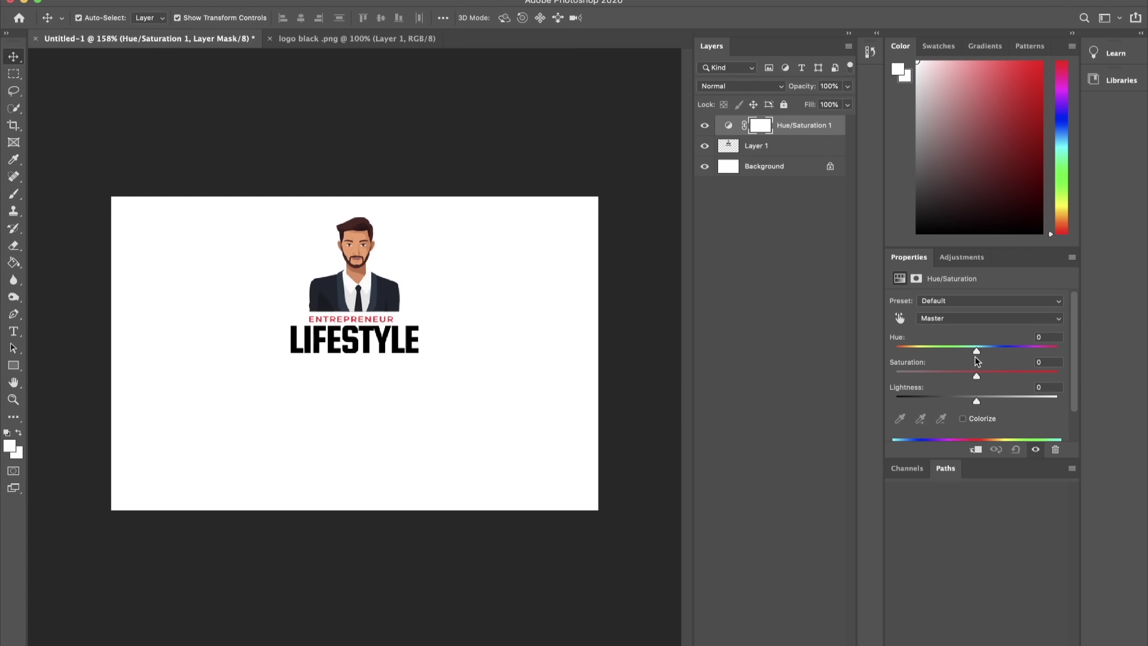
drag(977, 352, 877, 347)
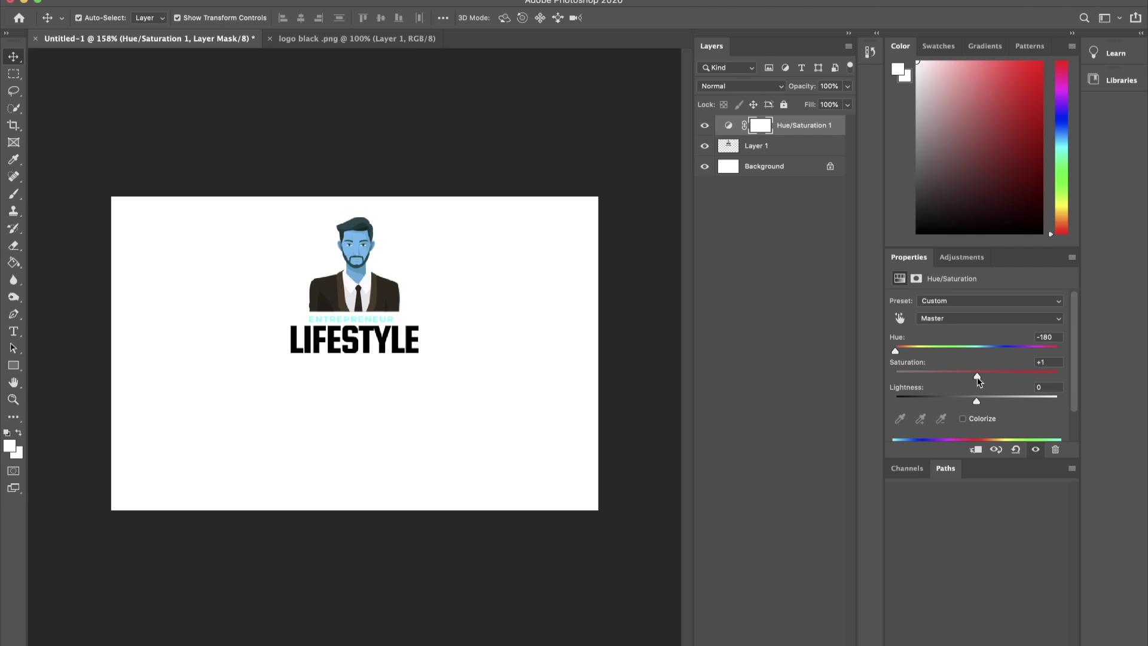
drag(978, 381, 880, 377)
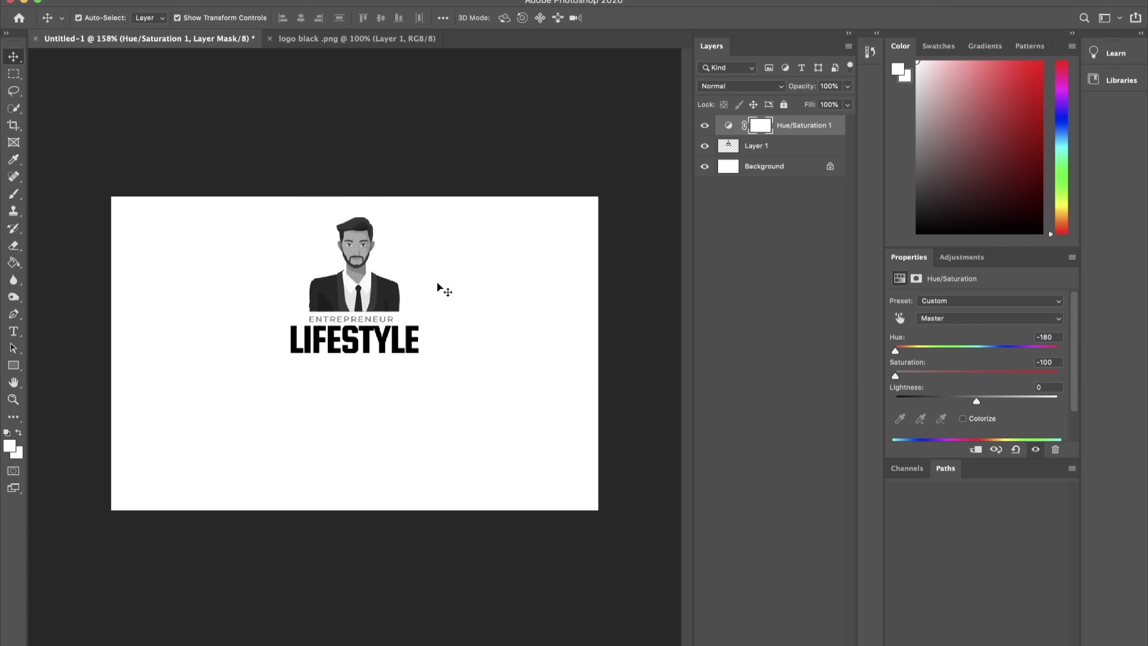
- Add an 18 pt Avenir Next Condensed Bold text layer below the logo and select its placeholder text
click(14, 335)
click(309, 418)
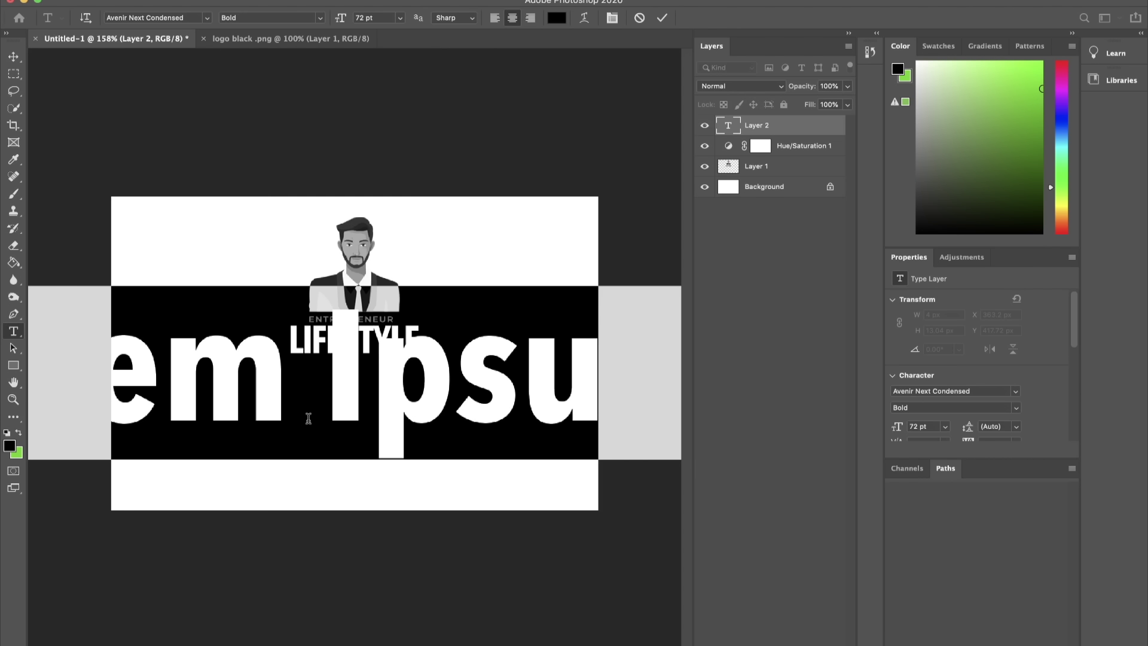
click(399, 17)
click(372, 148)
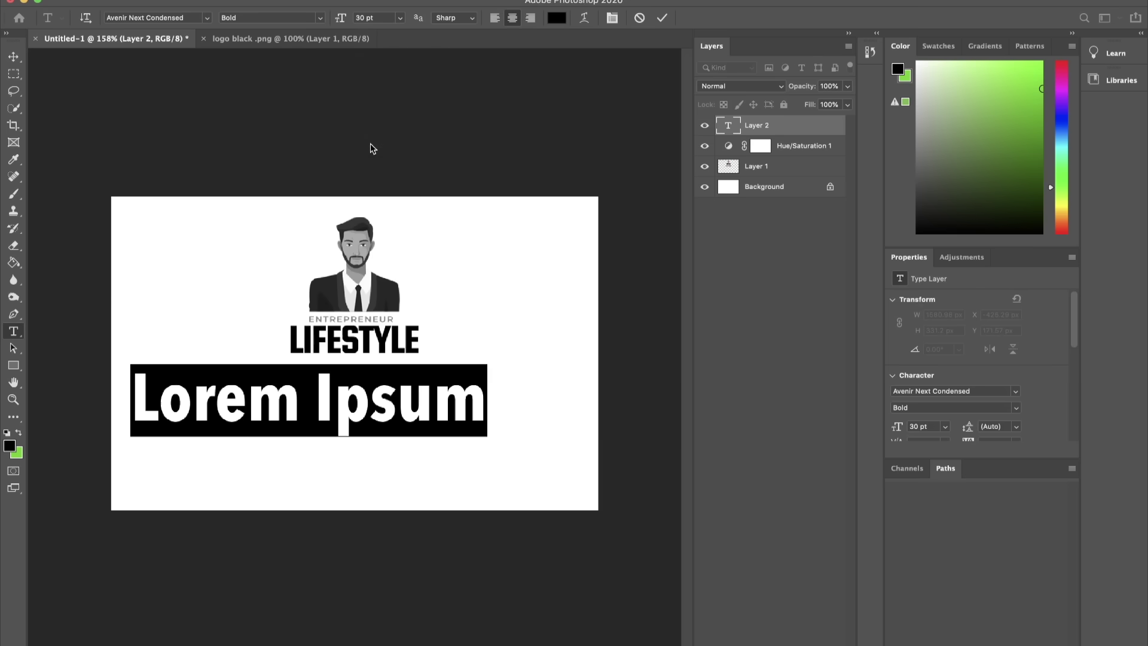
click(399, 18)
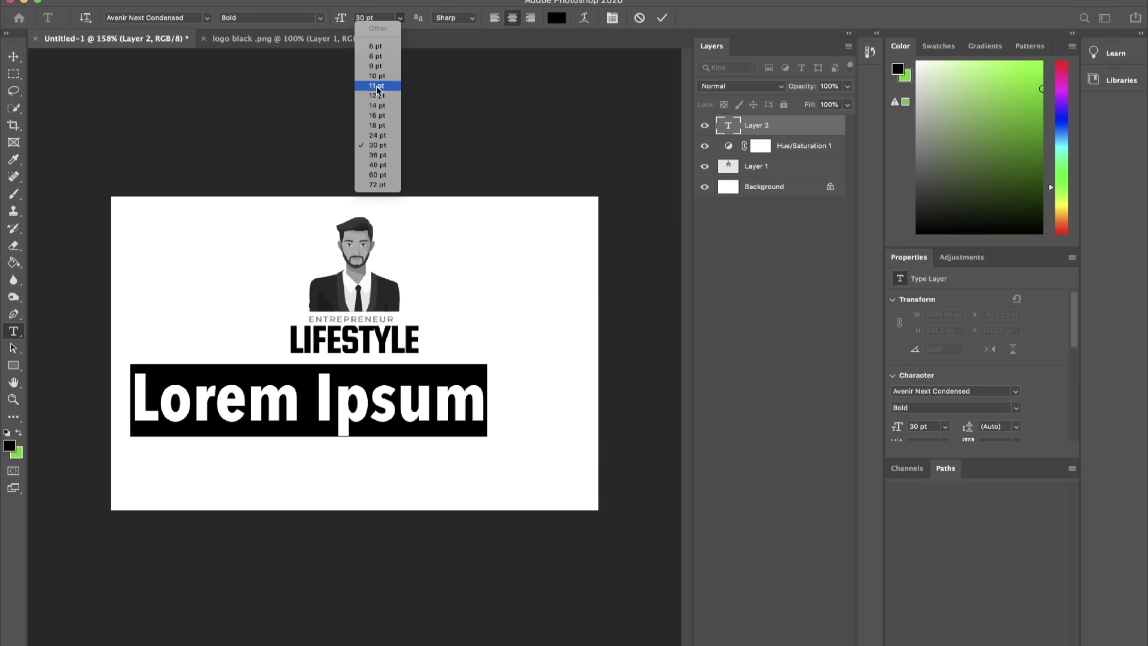
click(375, 136)
click(399, 18)
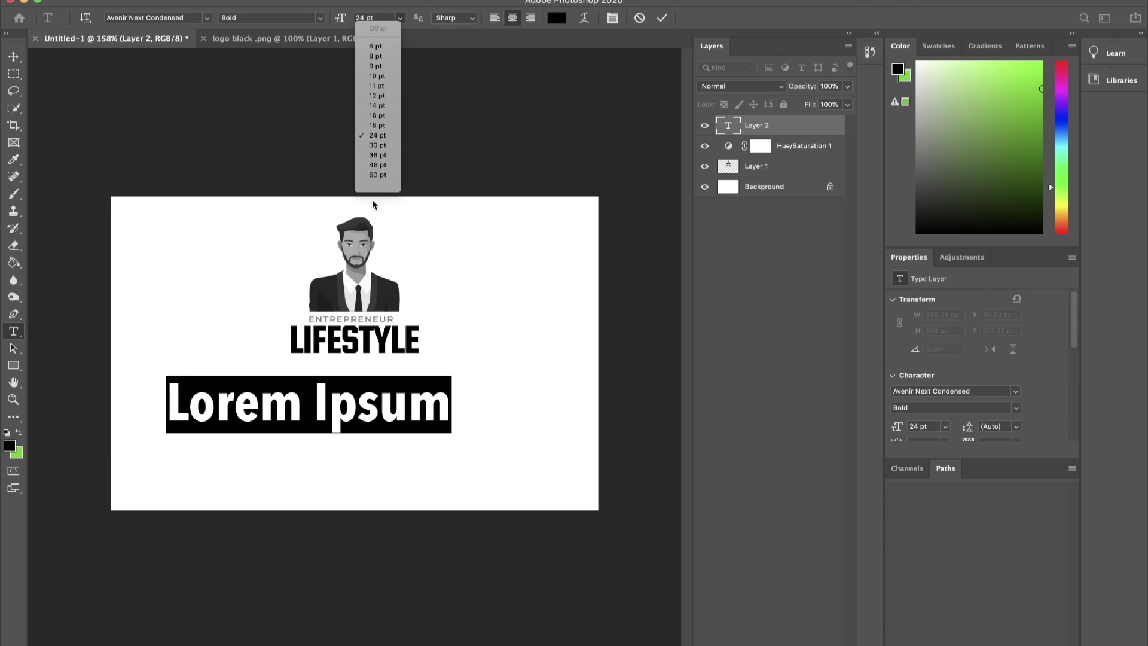
click(381, 125)
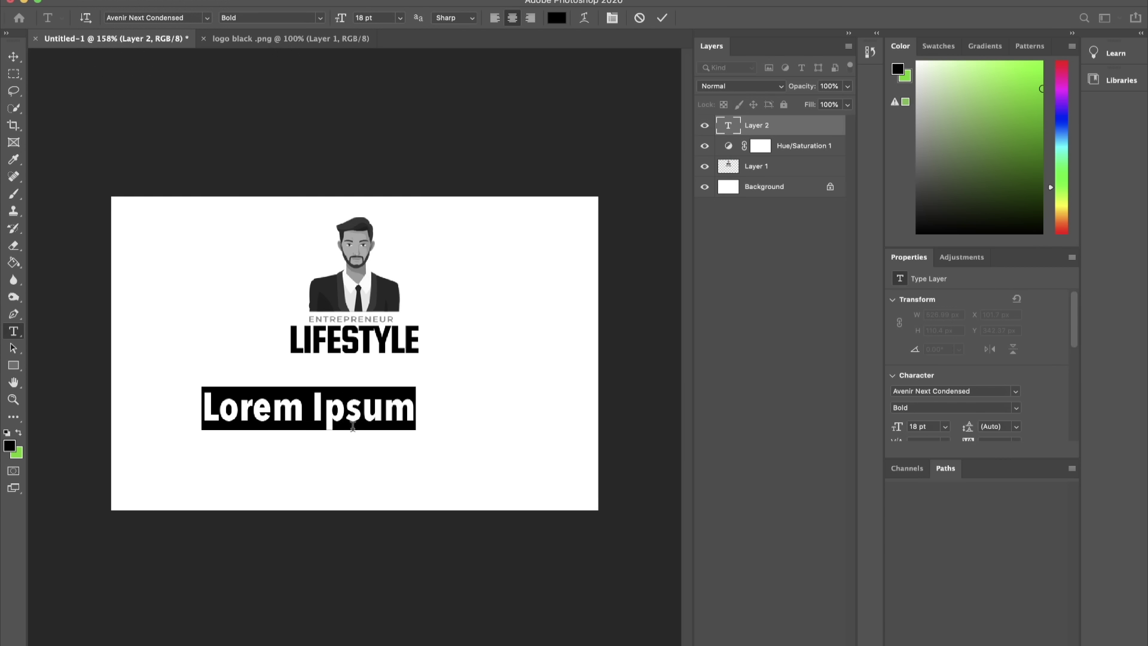
click(368, 408)
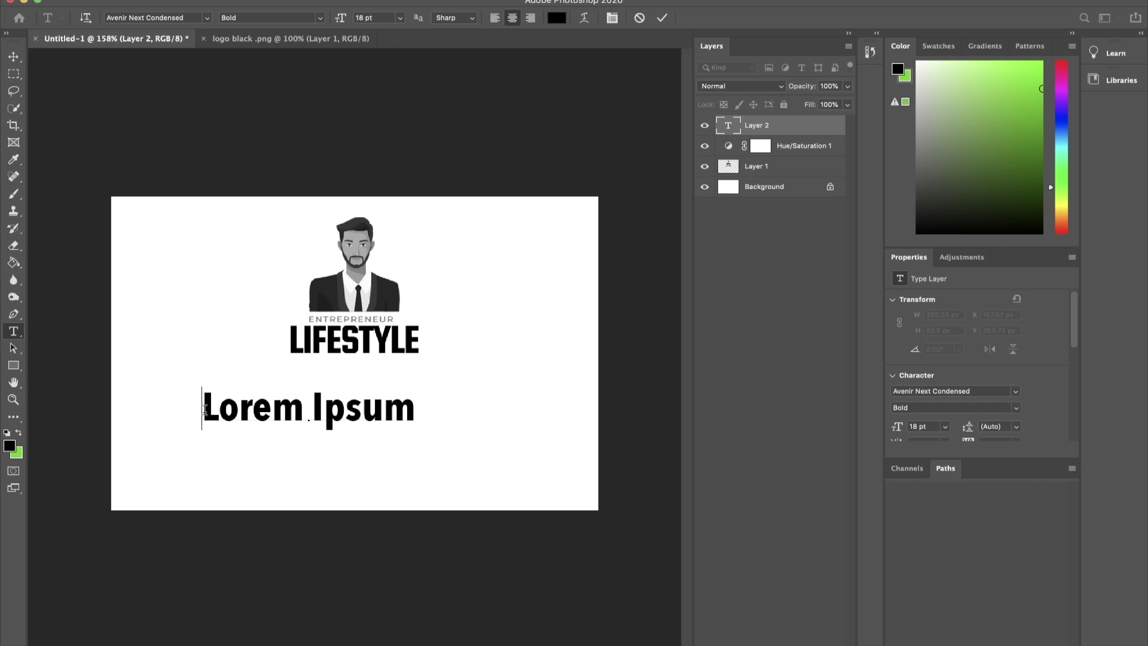
drag(203, 408, 435, 410)
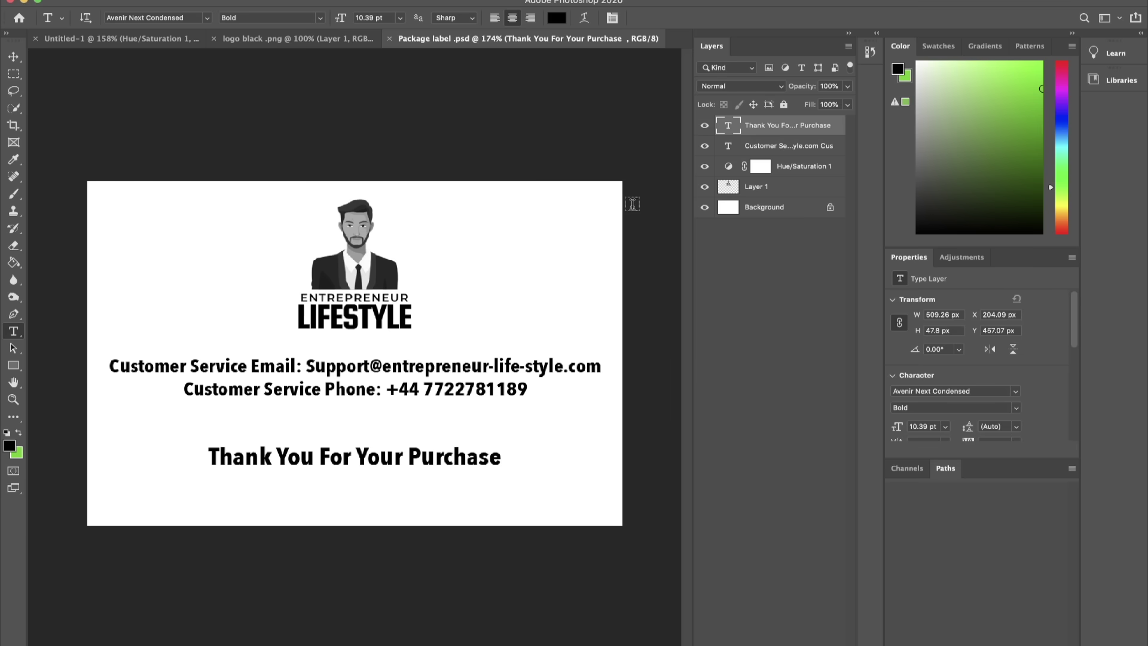
- Use the finished Package label design as the branding image in Printful's packing slip settings and check the remaining optional fields
click(106, 0)
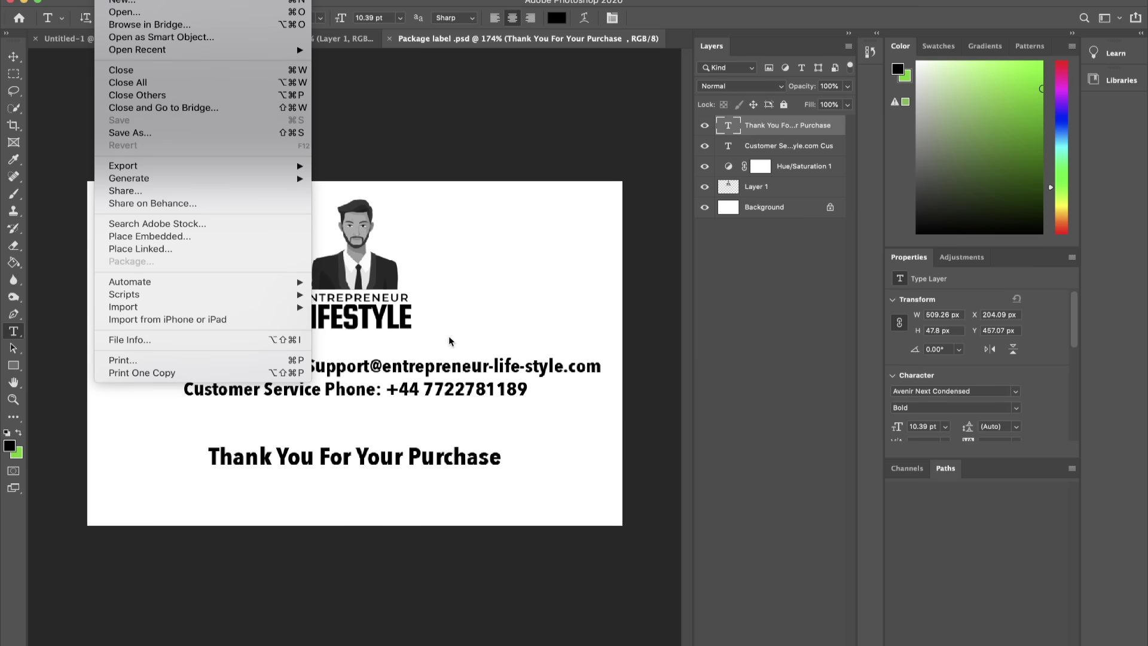
click(578, 143)
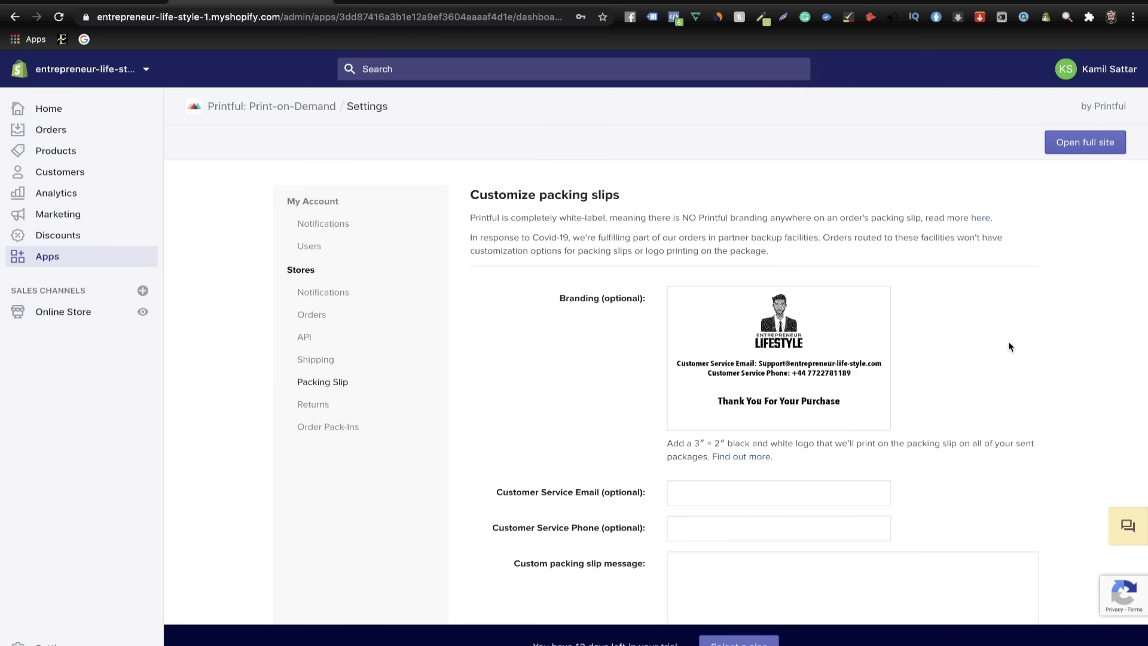
scroll(1011, 308, down, 3)
mouse_move(748, 272)
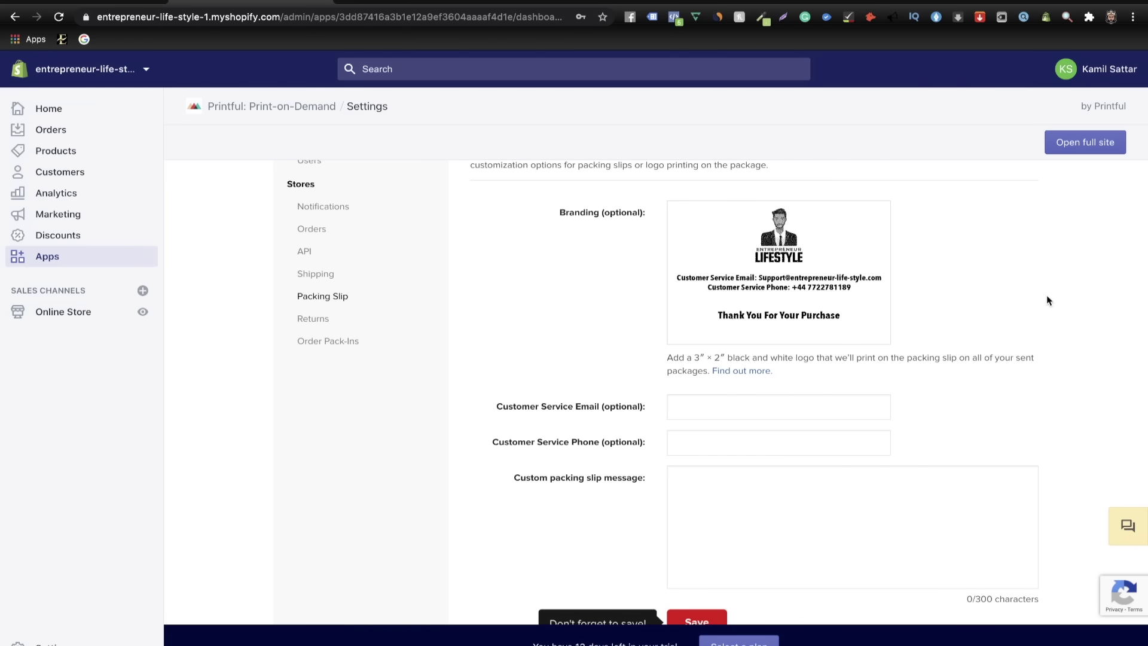
scroll(1047, 300, down, 2)
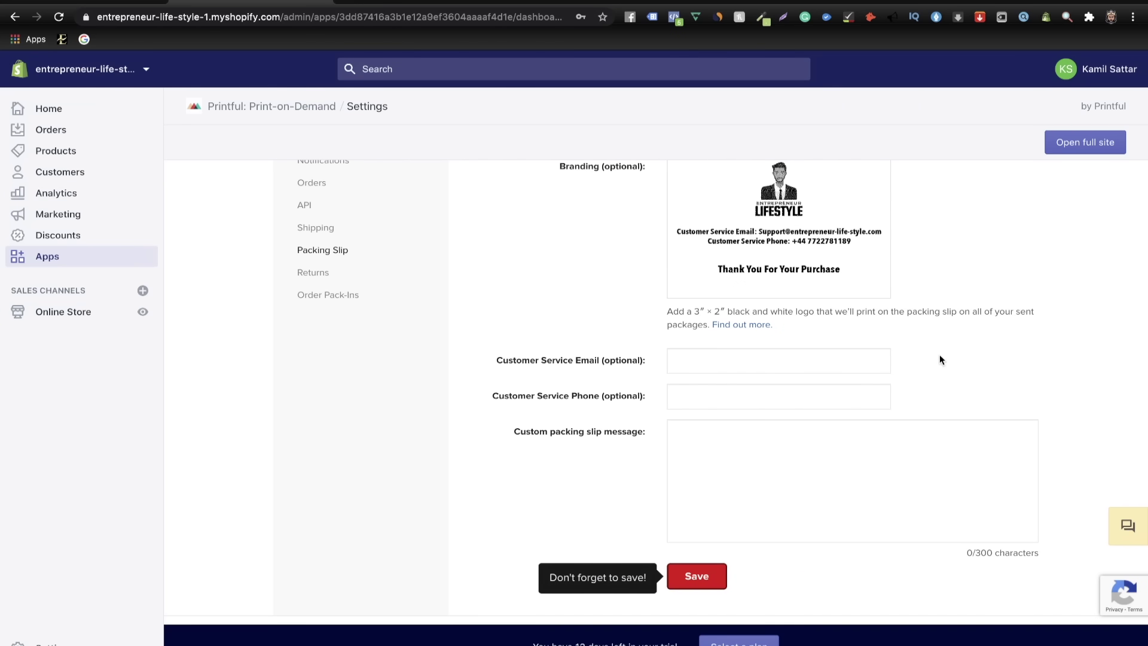
- Start a new product in Printful's product list and choose the men's Unisex Premium T-Shirt | Bella + Canvas 3001
scroll(970, 347, up, 2)
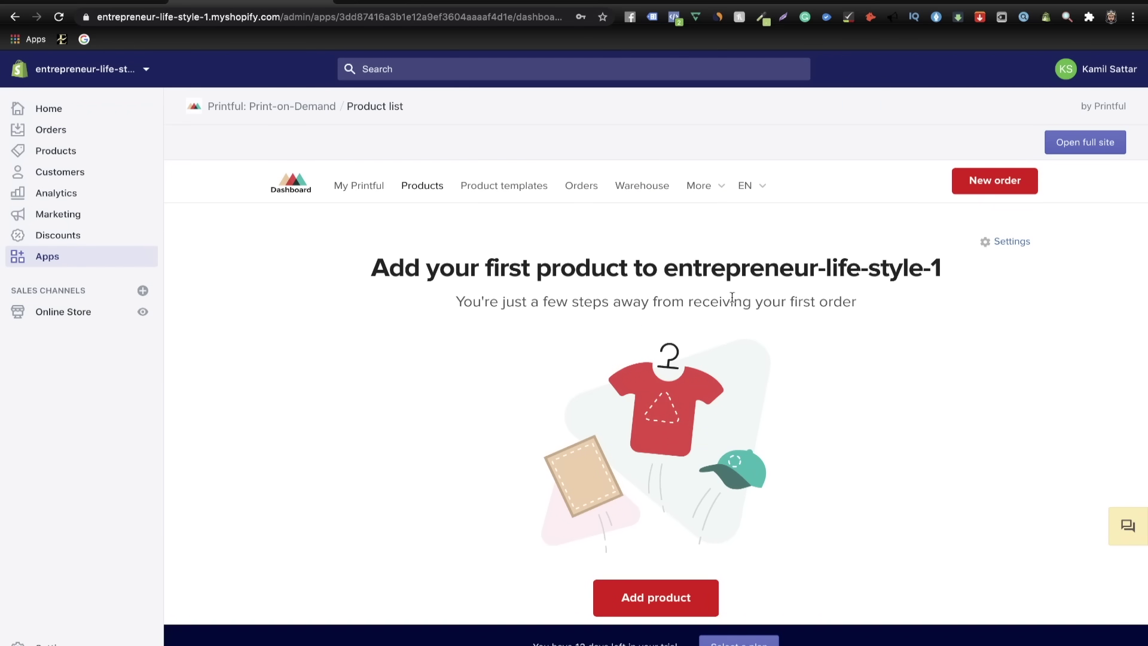
scroll(830, 337, down, 3)
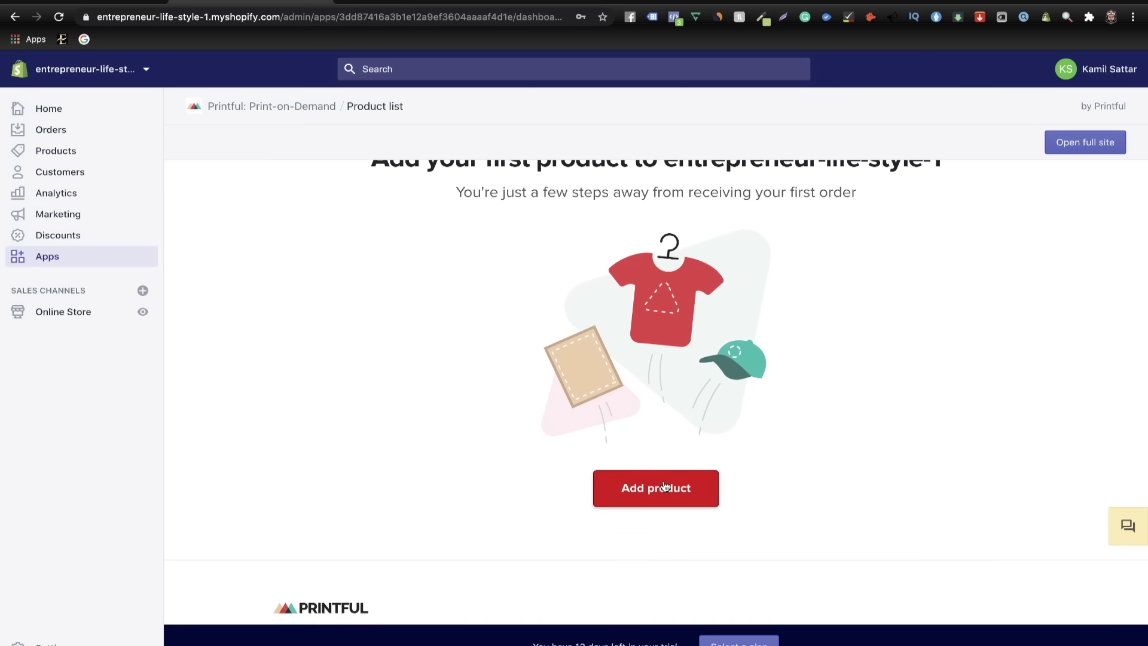
click(668, 488)
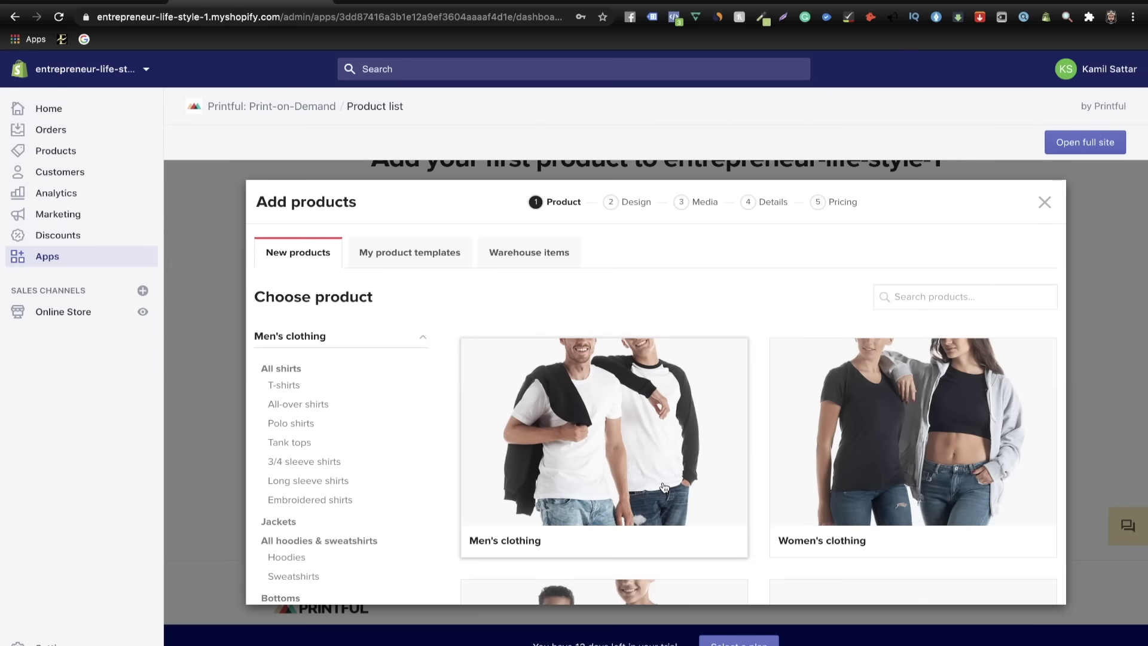
click(552, 415)
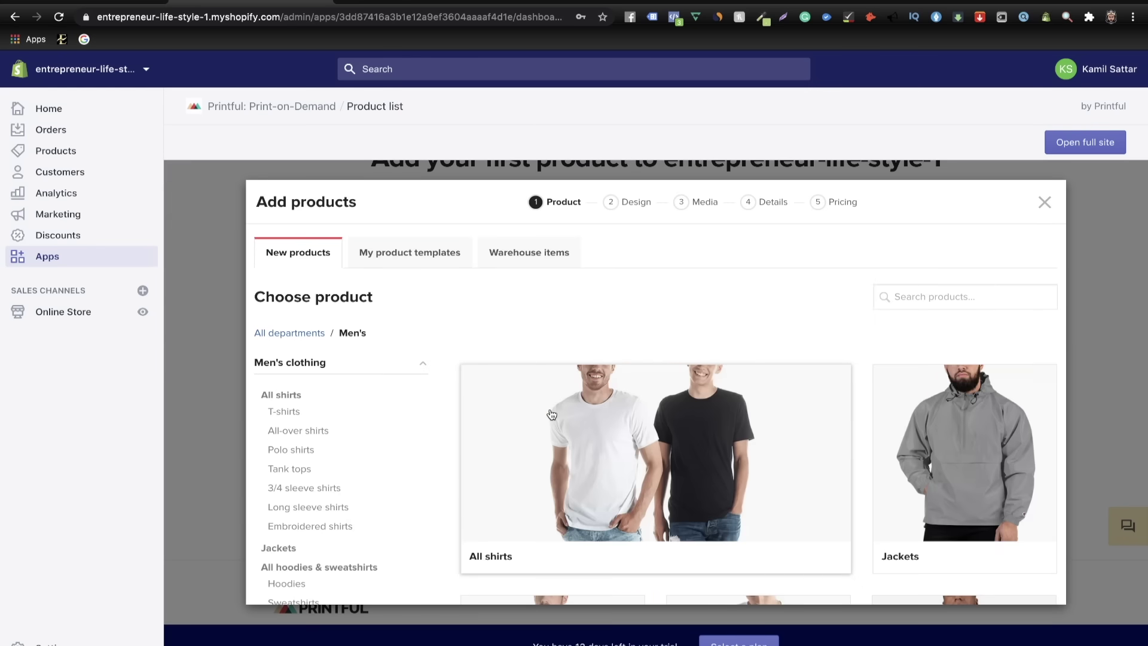
click(552, 414)
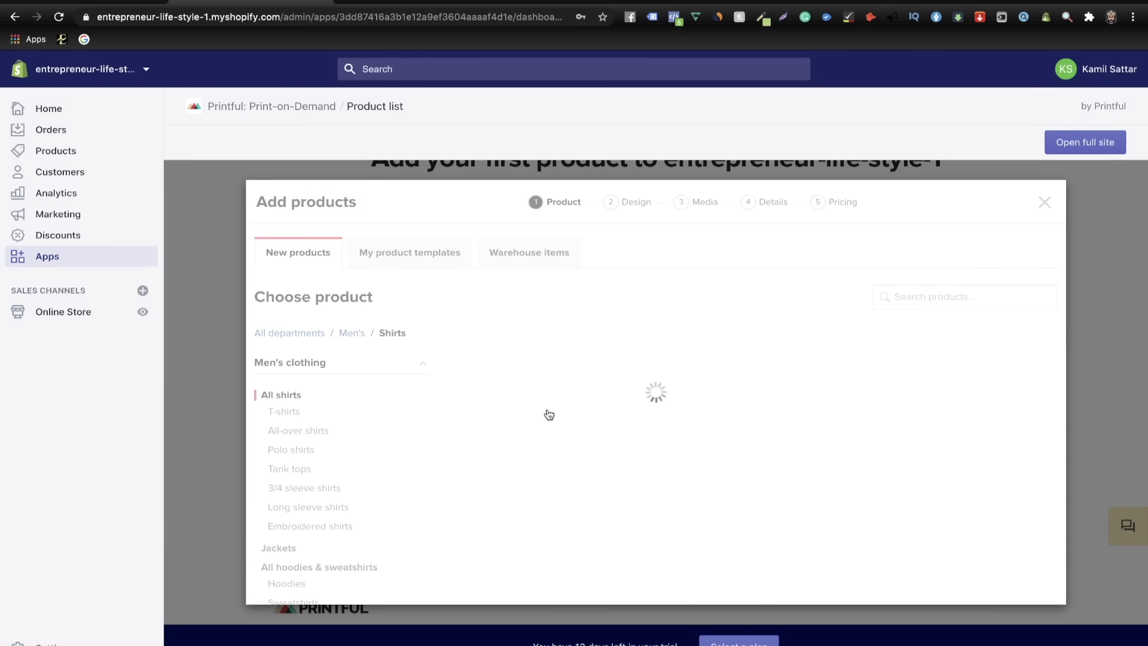
scroll(548, 416, down, 3)
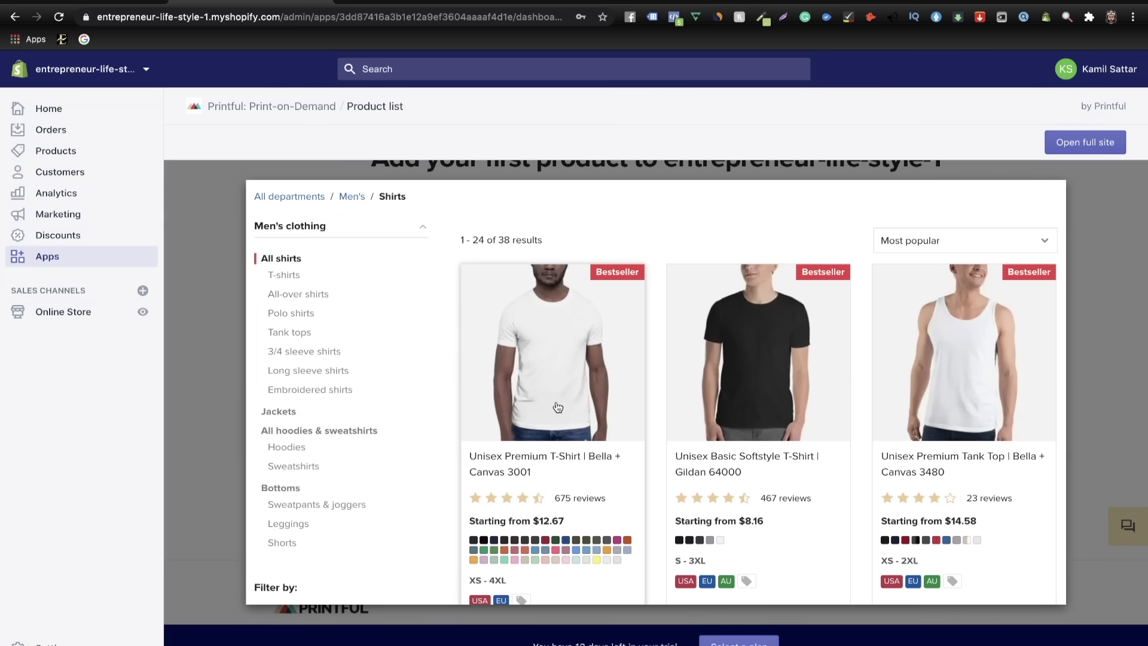
click(554, 370)
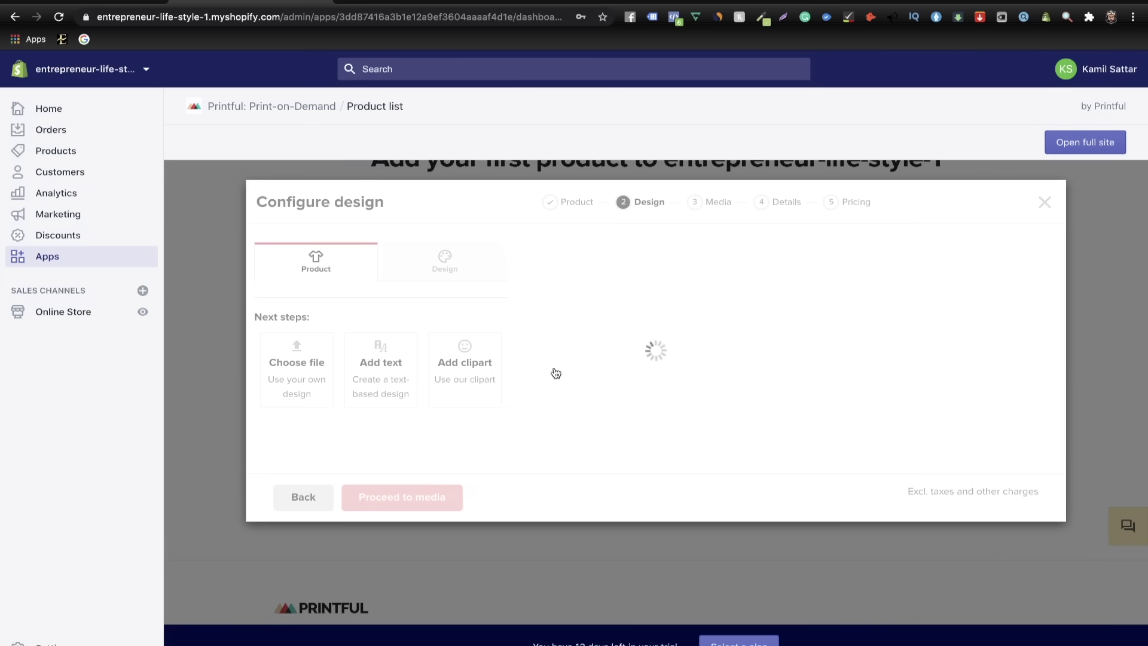
- Add black alongside the preselected white as the T-shirt's colors
scroll(568, 429, down, 6)
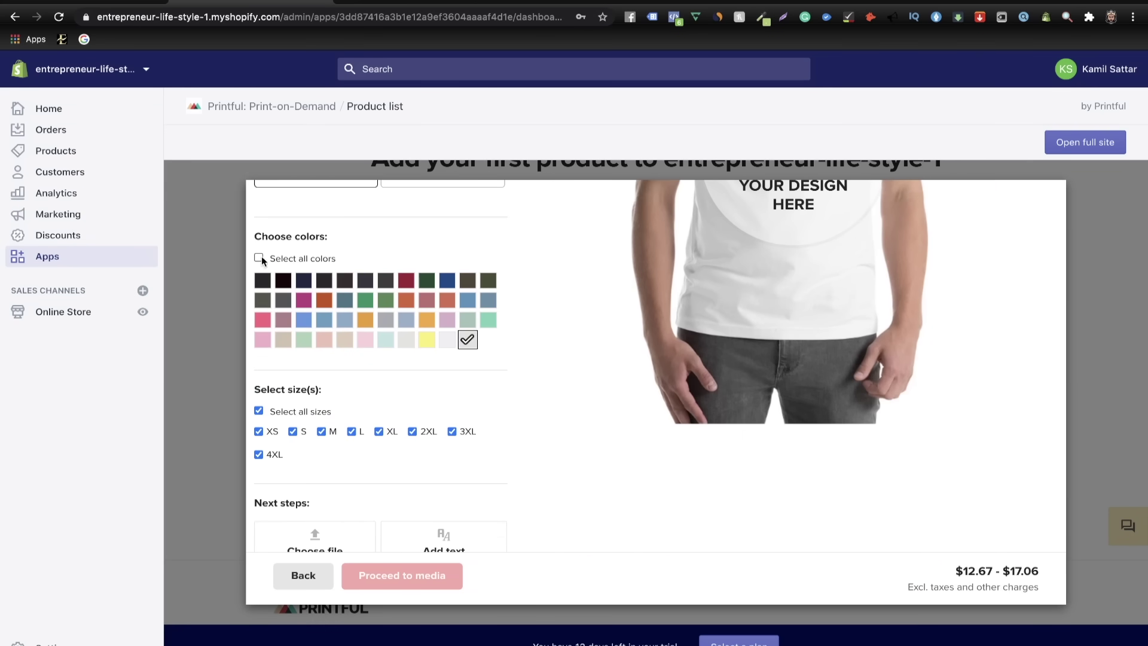
click(259, 258)
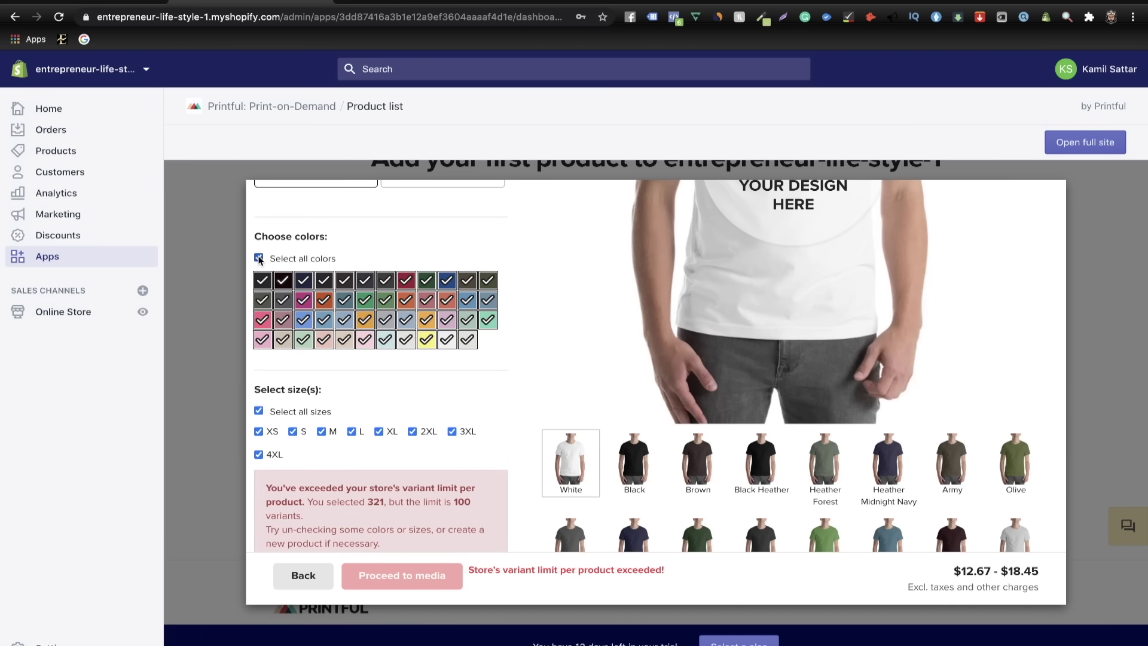
click(259, 258)
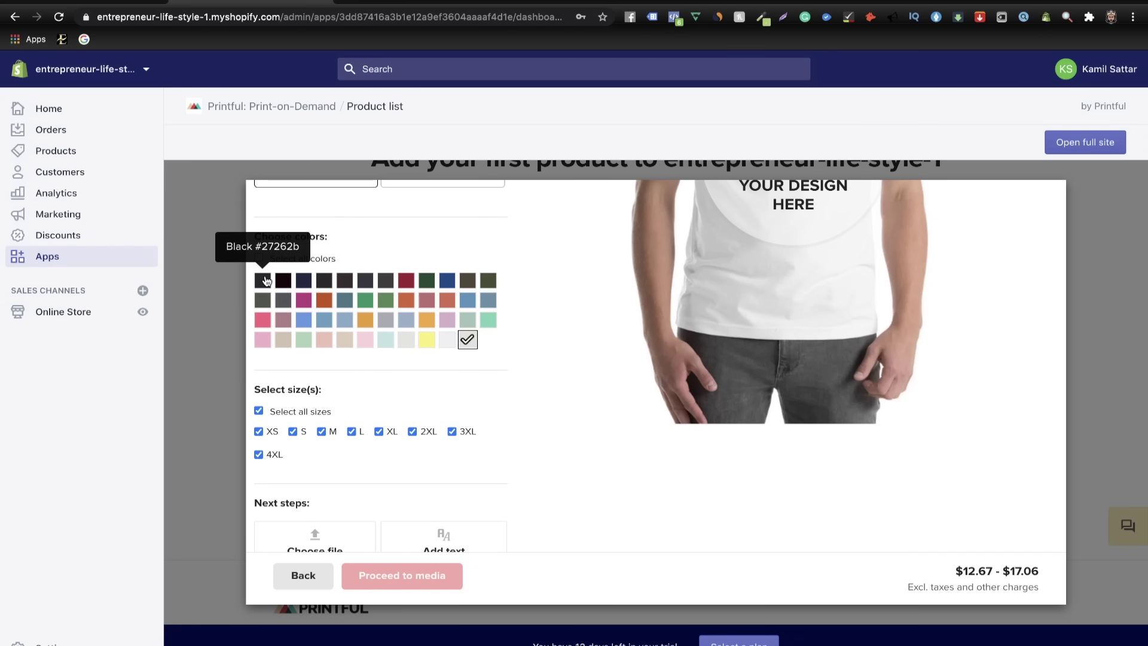
click(264, 280)
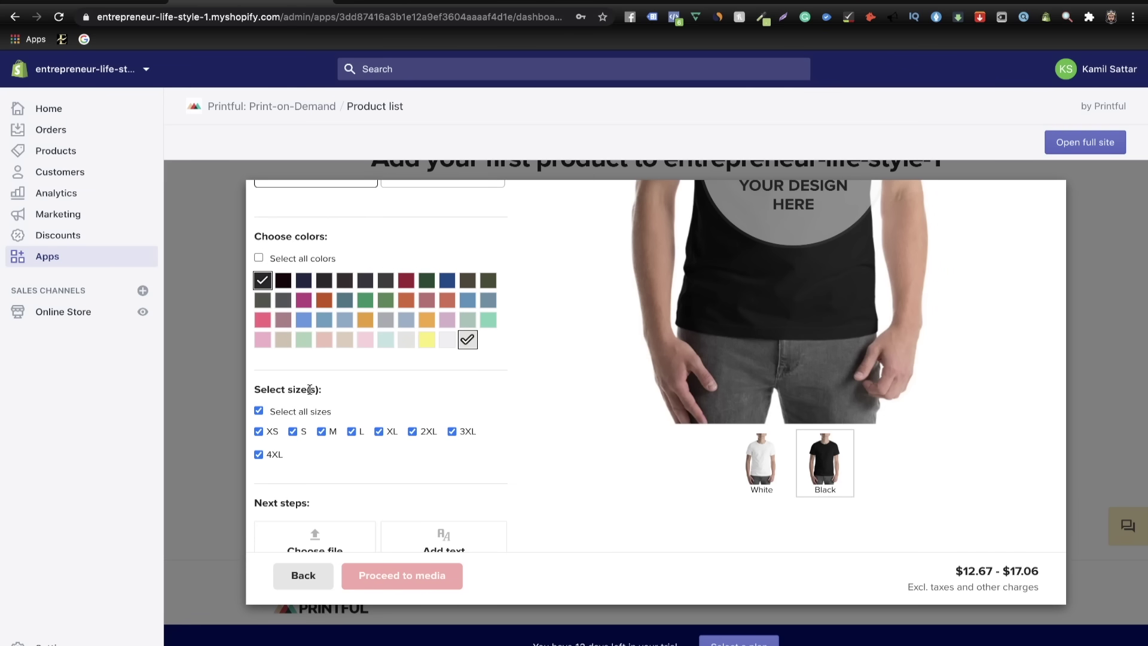
- Exclude sizes 4XL, 3XL and 2XL from the T-shirt's size selection
click(259, 456)
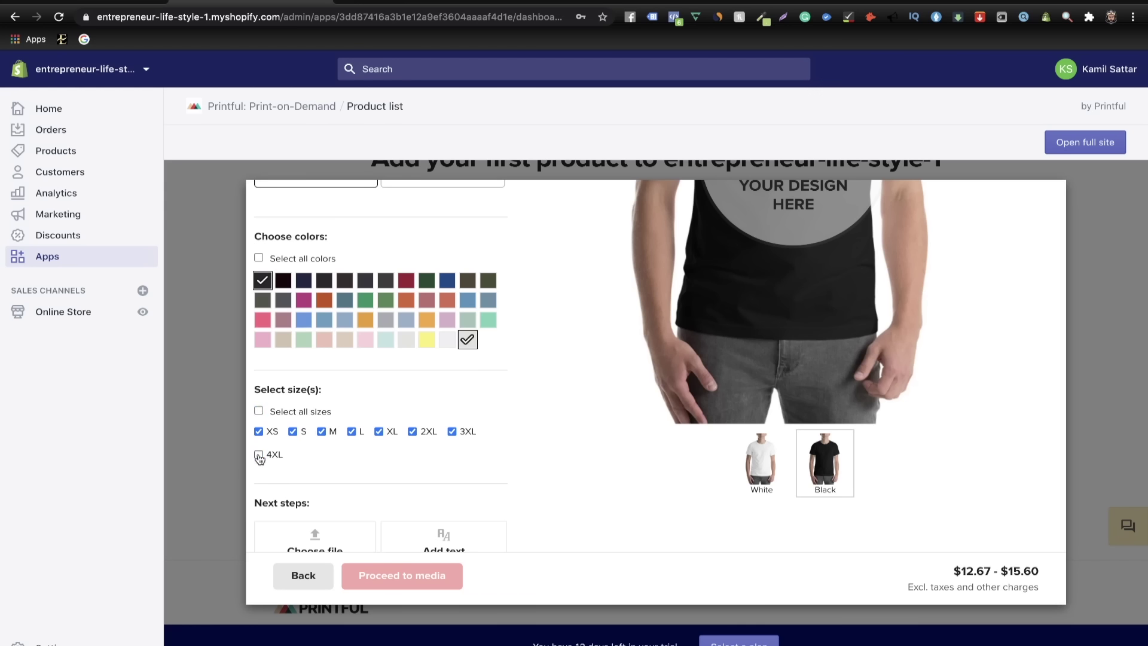
click(453, 432)
click(413, 433)
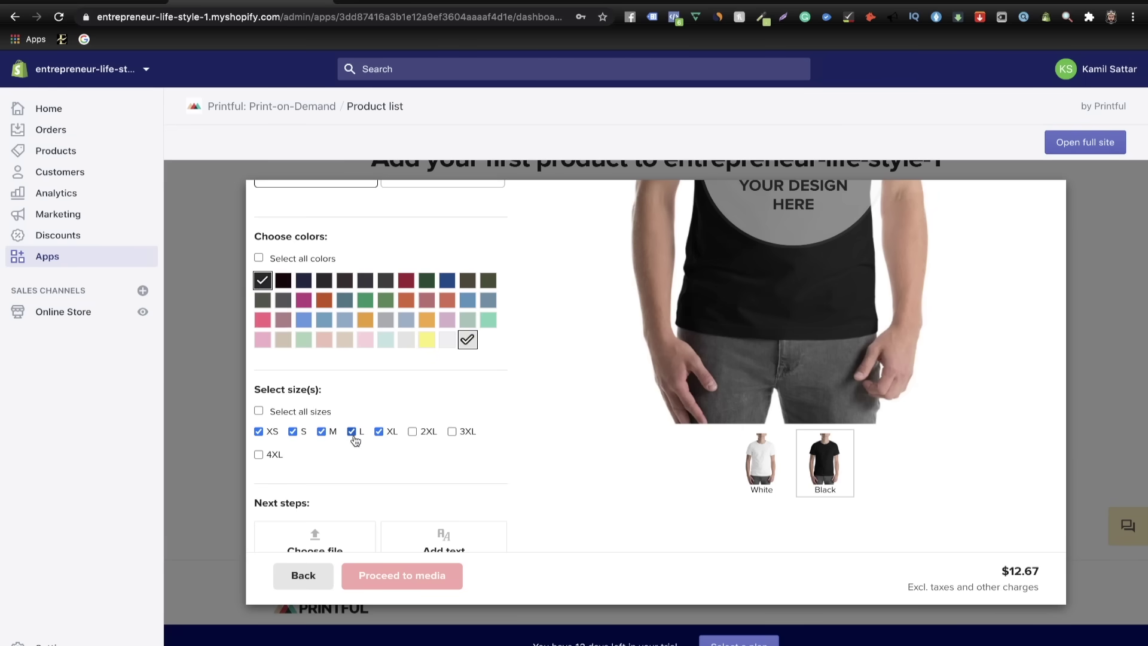
- Open the store's file library for the shirt's front design and agree to the photo and image upload conditions
scroll(448, 454, down, 2)
scroll(447, 456, down, 5)
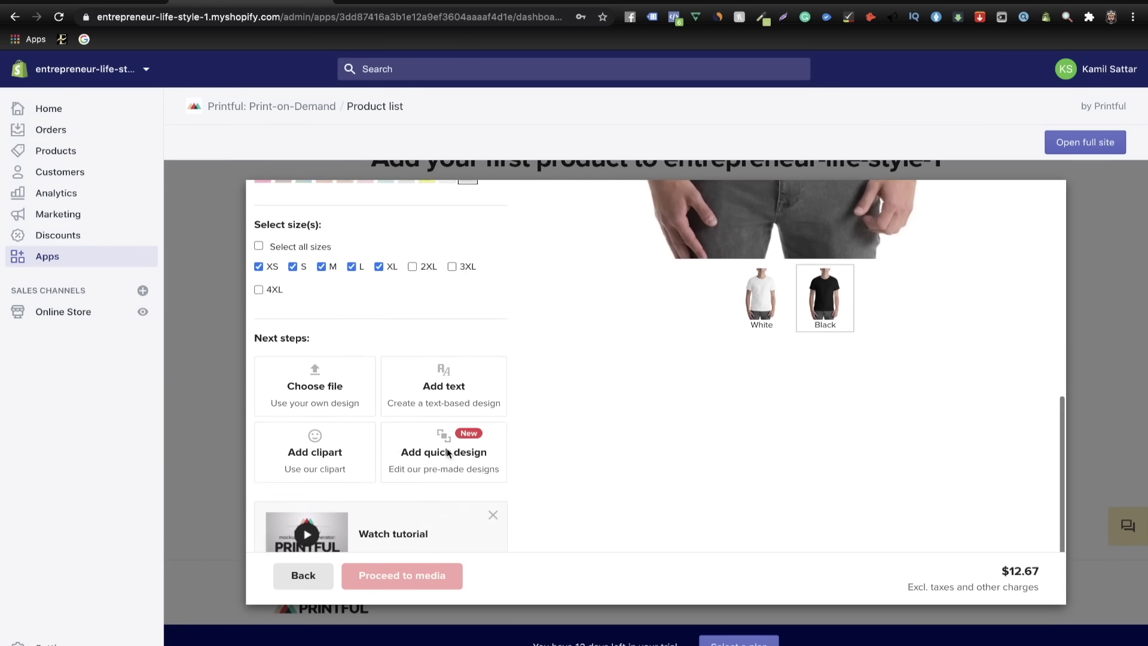
scroll(447, 453, up, 12)
scroll(447, 453, up, 6)
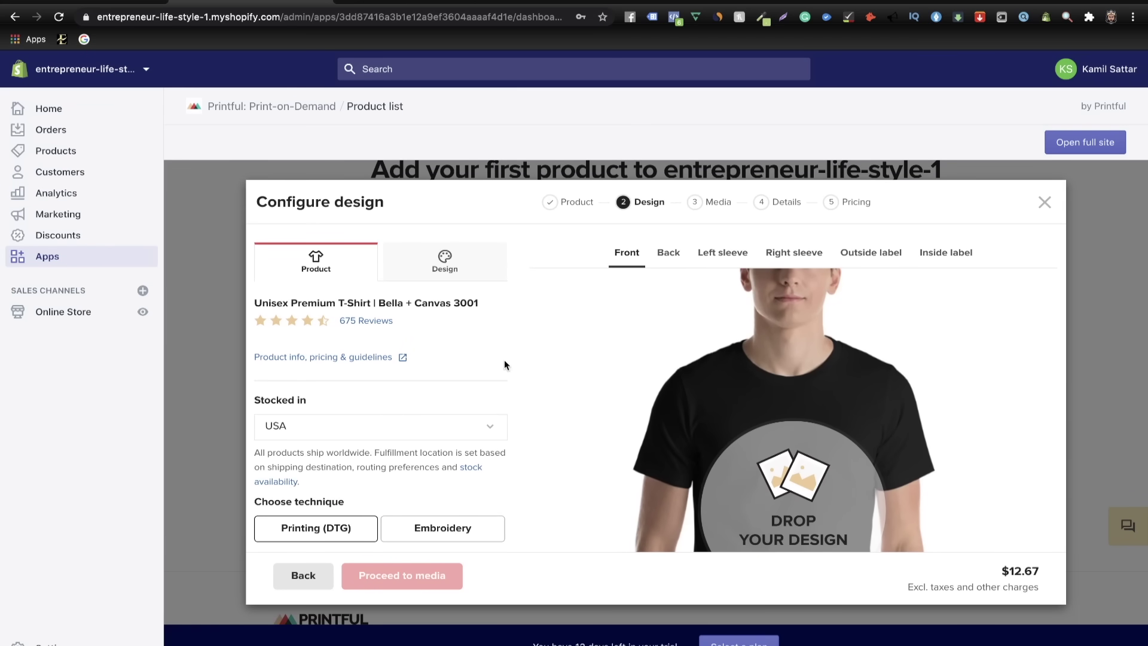
scroll(530, 390, down, 2)
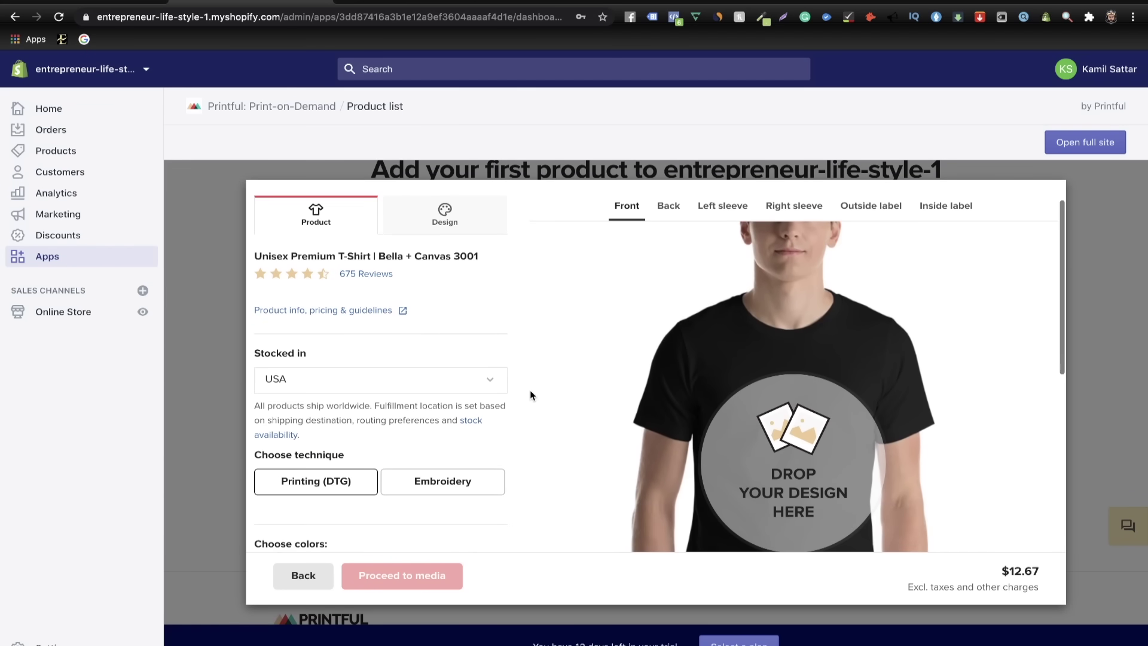
click(787, 449)
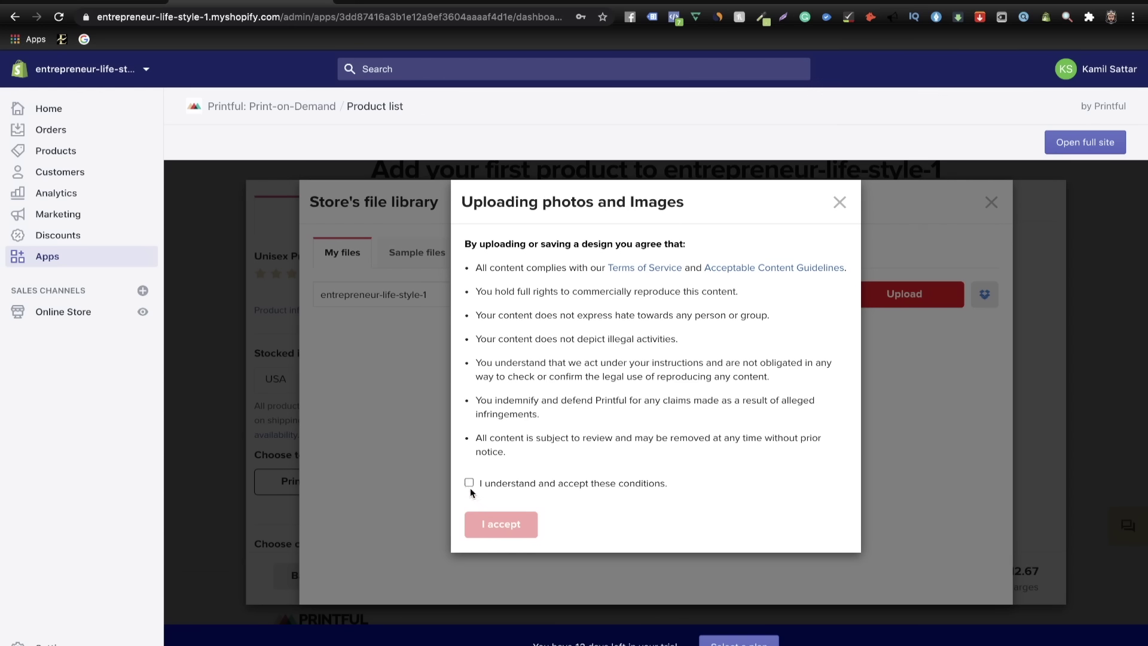
click(470, 483)
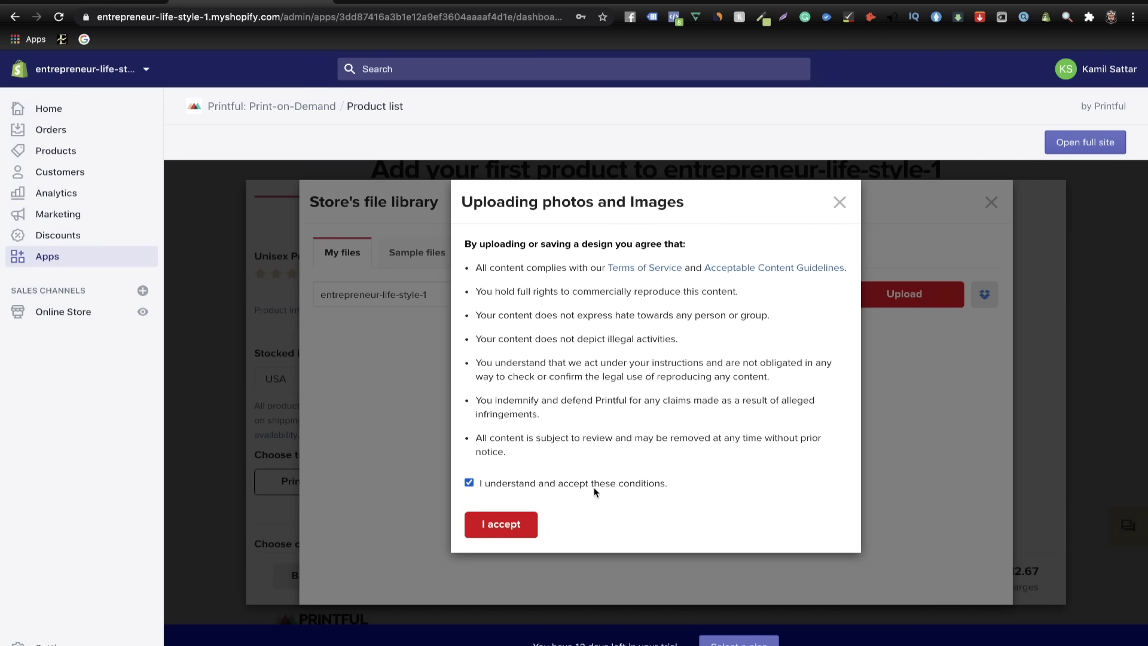
- Accept the image upload conditions and apply the uploaded ring-ring-design.png to the front of the T-shirt
click(518, 523)
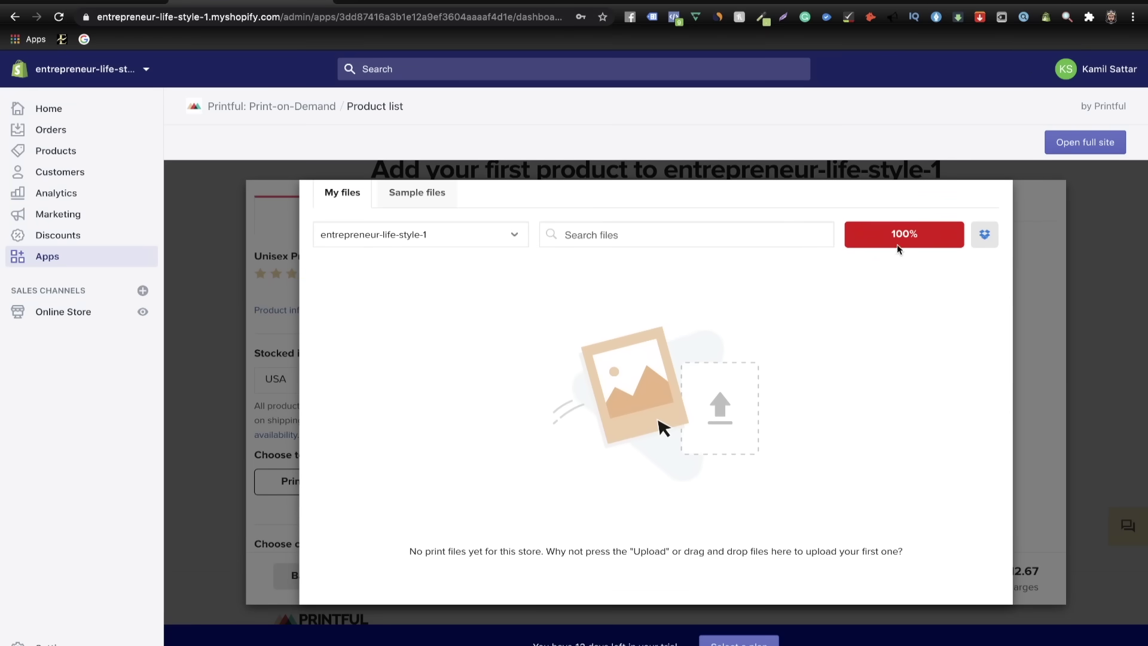
scroll(733, 387, down, 1)
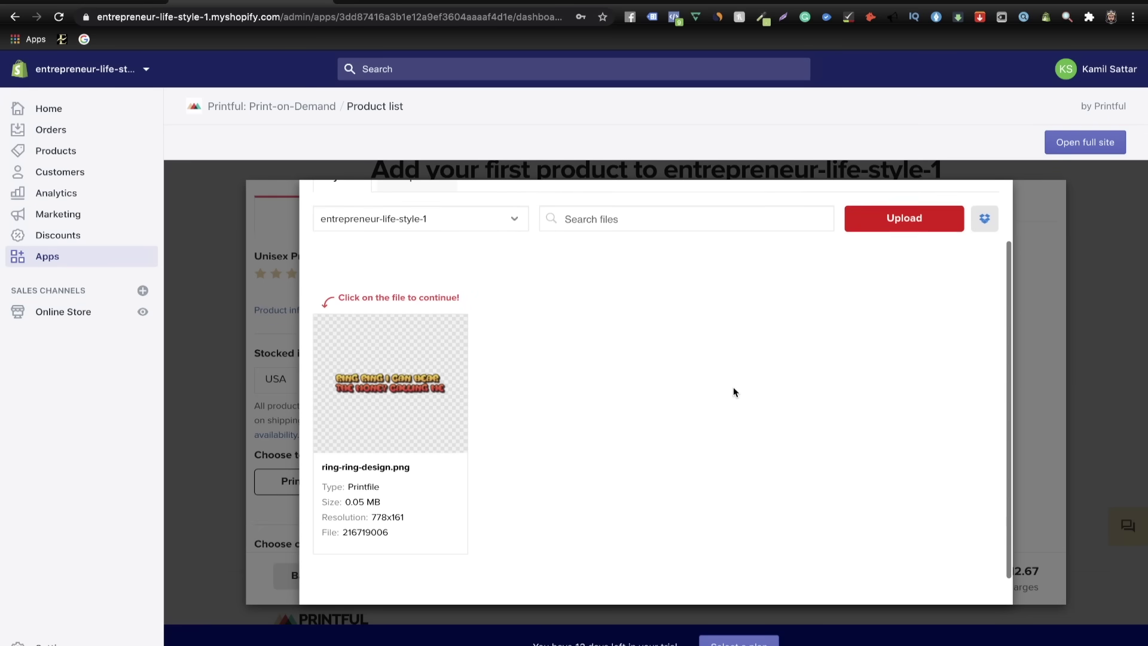
mouse_move(411, 390)
click(407, 373)
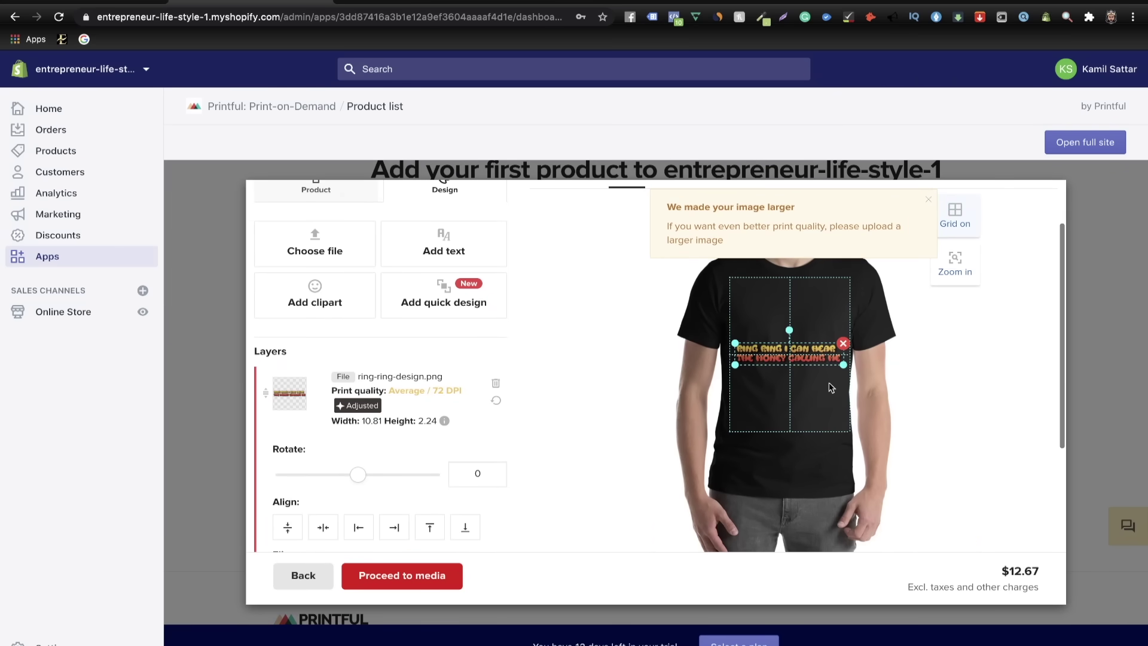
- Enlarge the front design to about 11.54 wide by 2.38 high and position it across the upper chest of the print area
scroll(800, 363, up, 1)
scroll(800, 364, up, 2)
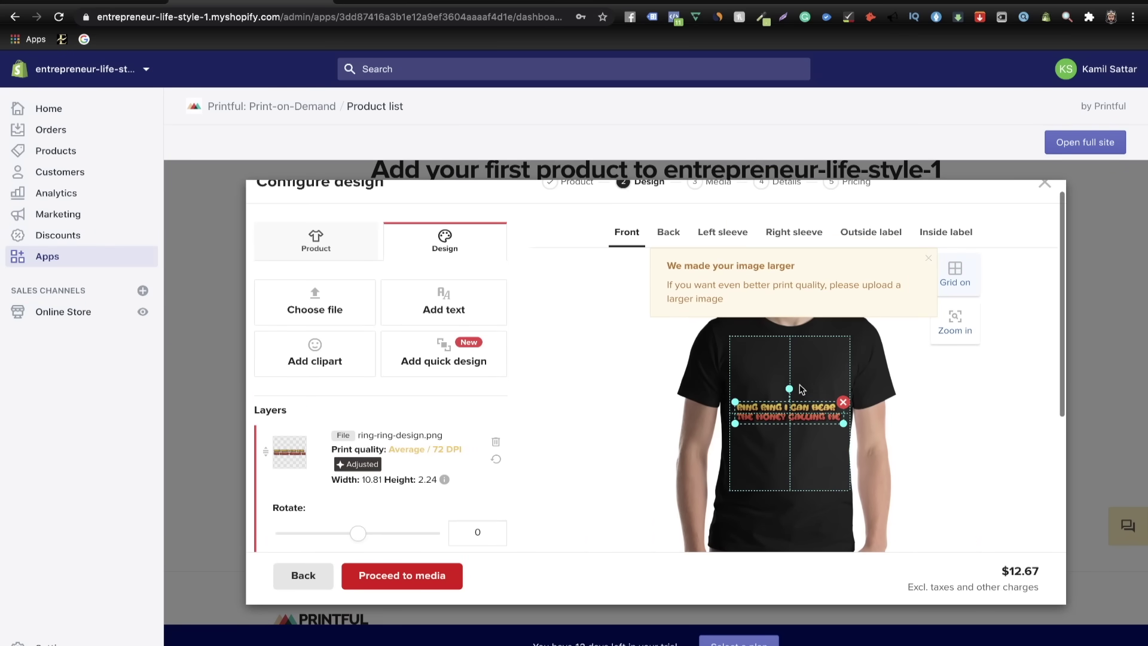
scroll(799, 394, down, 1)
drag(796, 404, 731, 349)
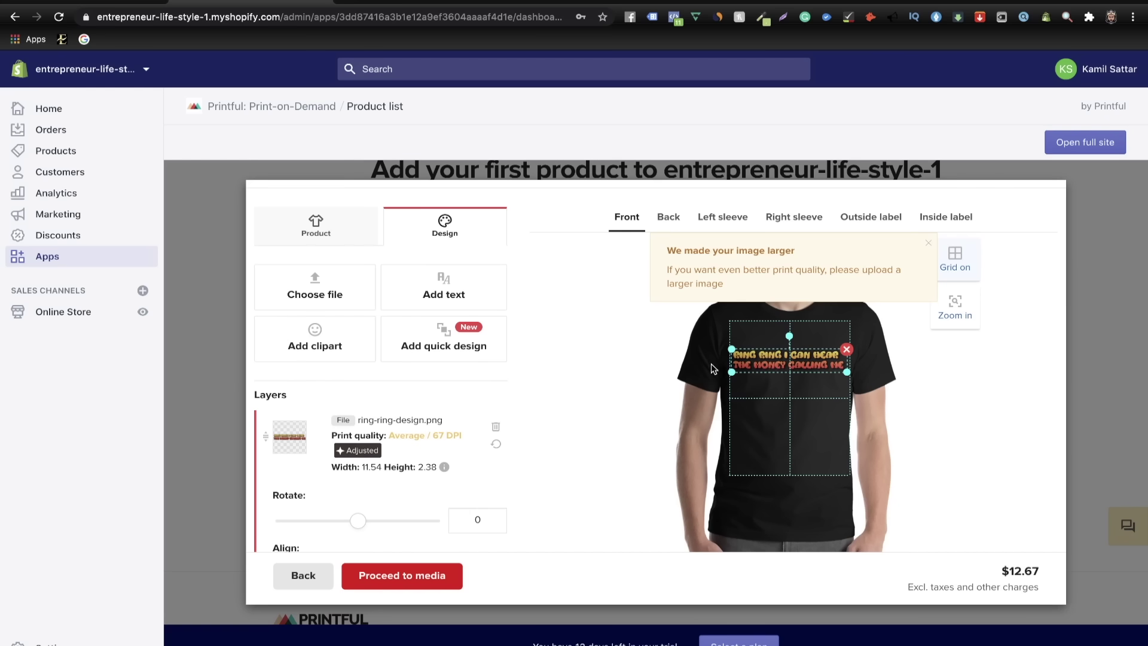
drag(781, 356, 784, 352)
click(924, 458)
scroll(924, 458, up, 1)
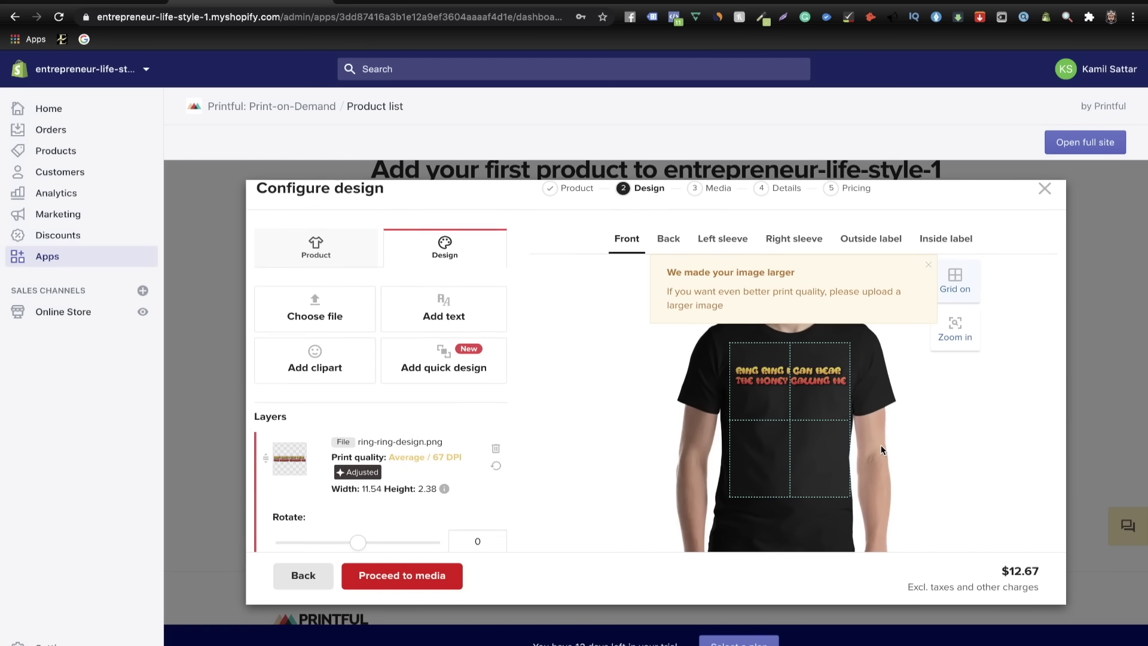
scroll(881, 445, down, 2)
scroll(881, 445, up, 2)
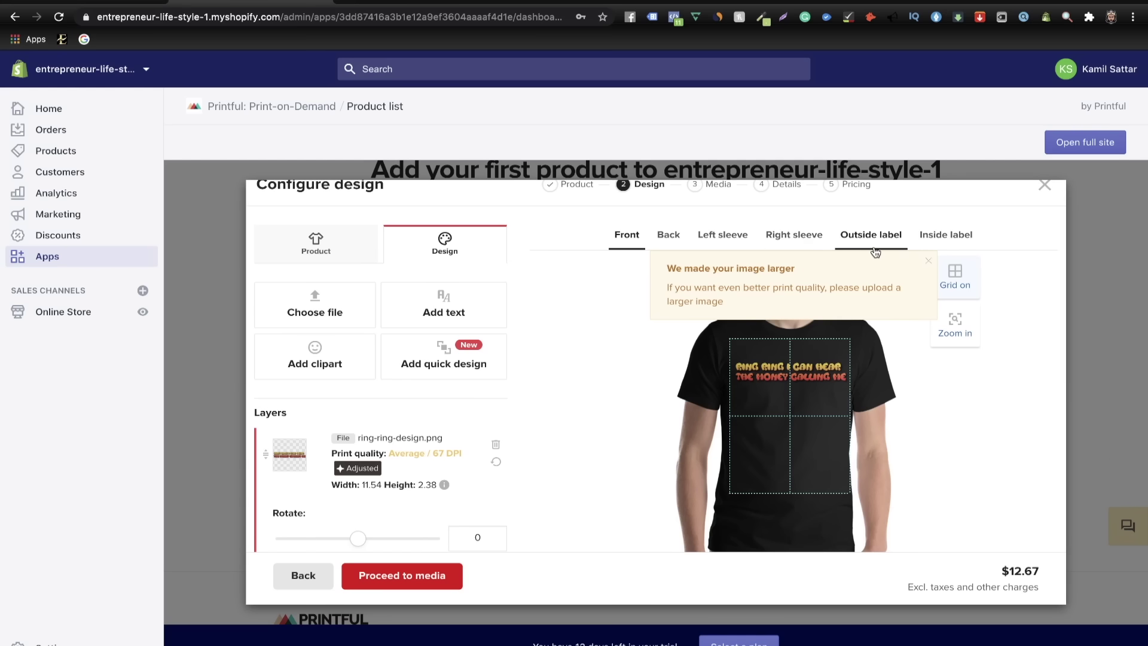
- Add logo-white.png as the design on the shirt's inside label
click(931, 238)
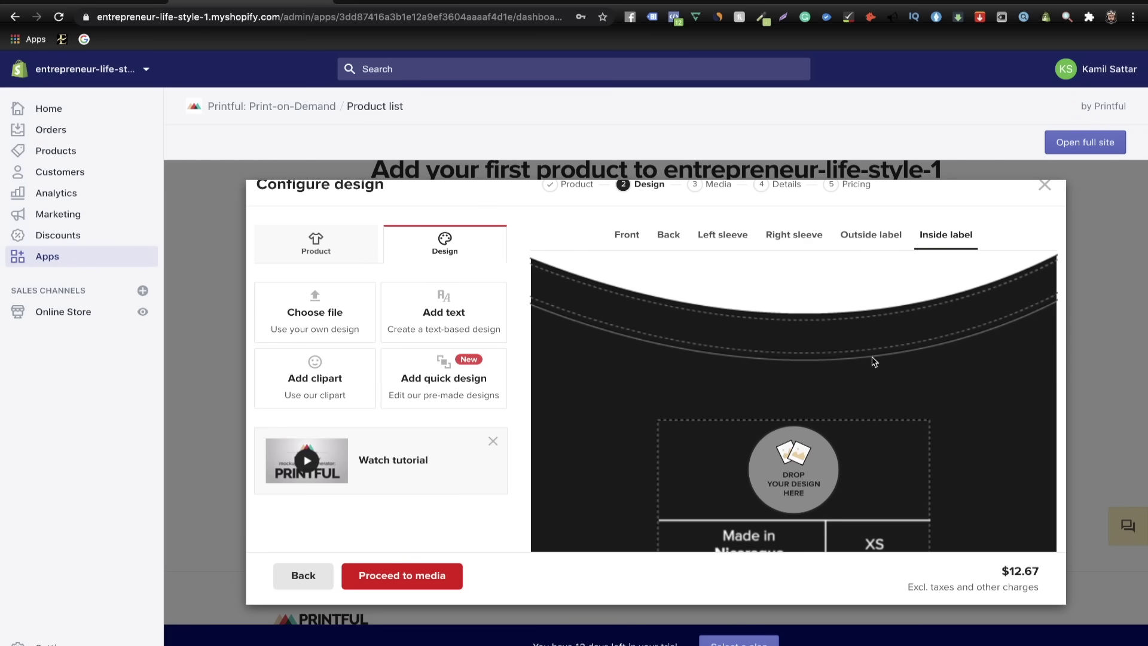
scroll(873, 362, down, 4)
scroll(874, 362, down, 1)
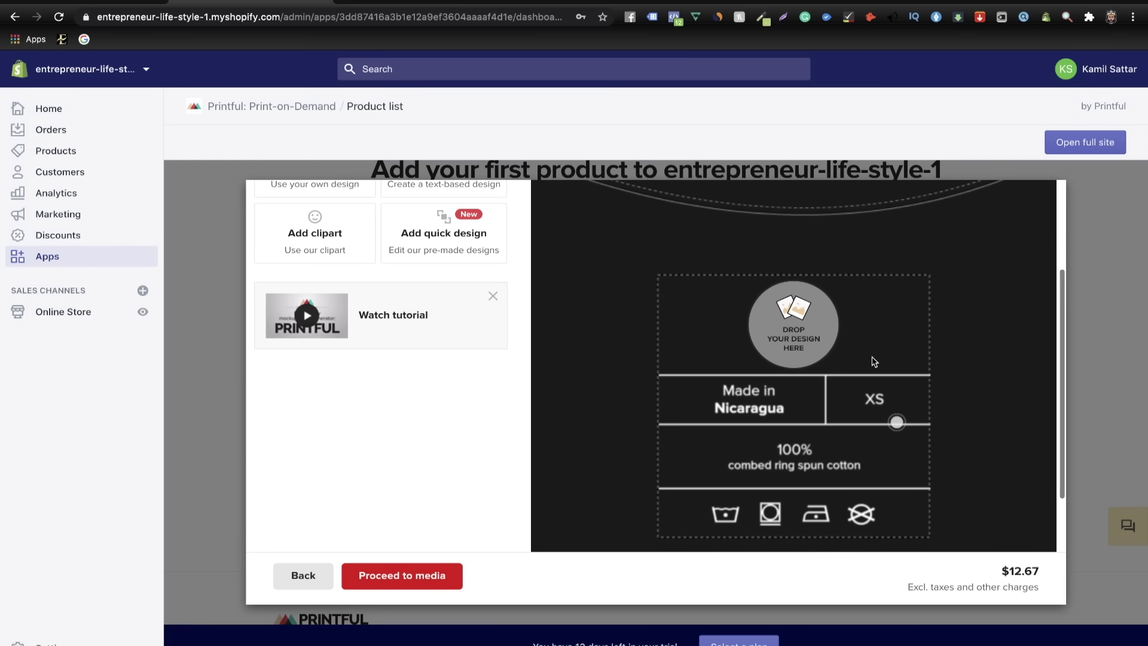
scroll(874, 361, up, 1)
scroll(875, 361, down, 1)
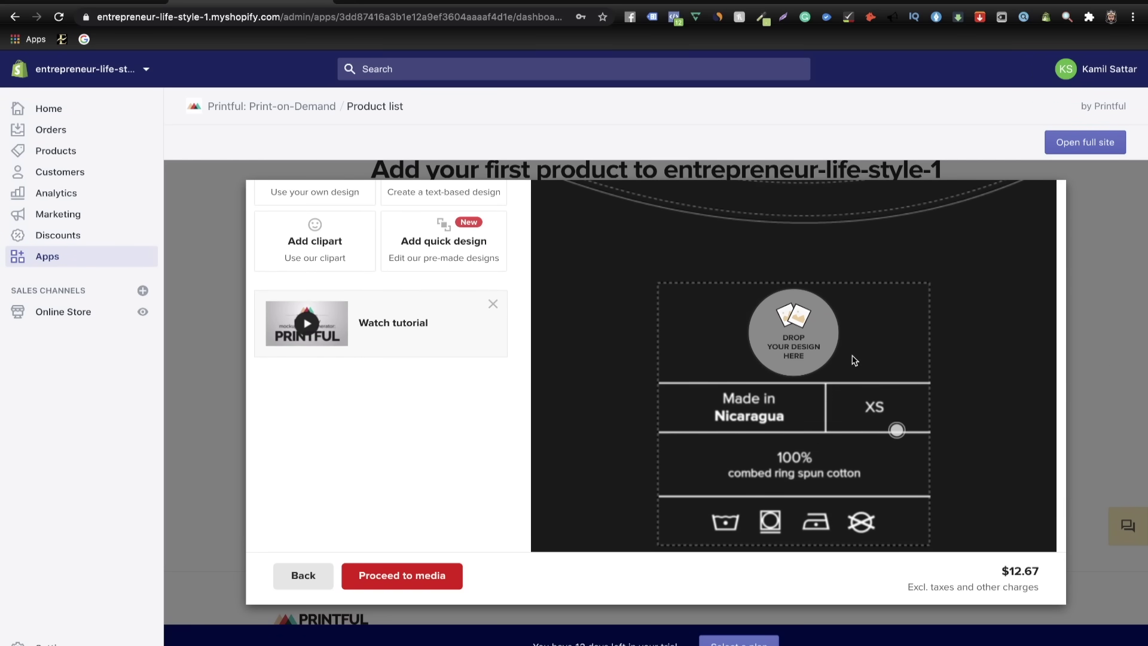
click(793, 339)
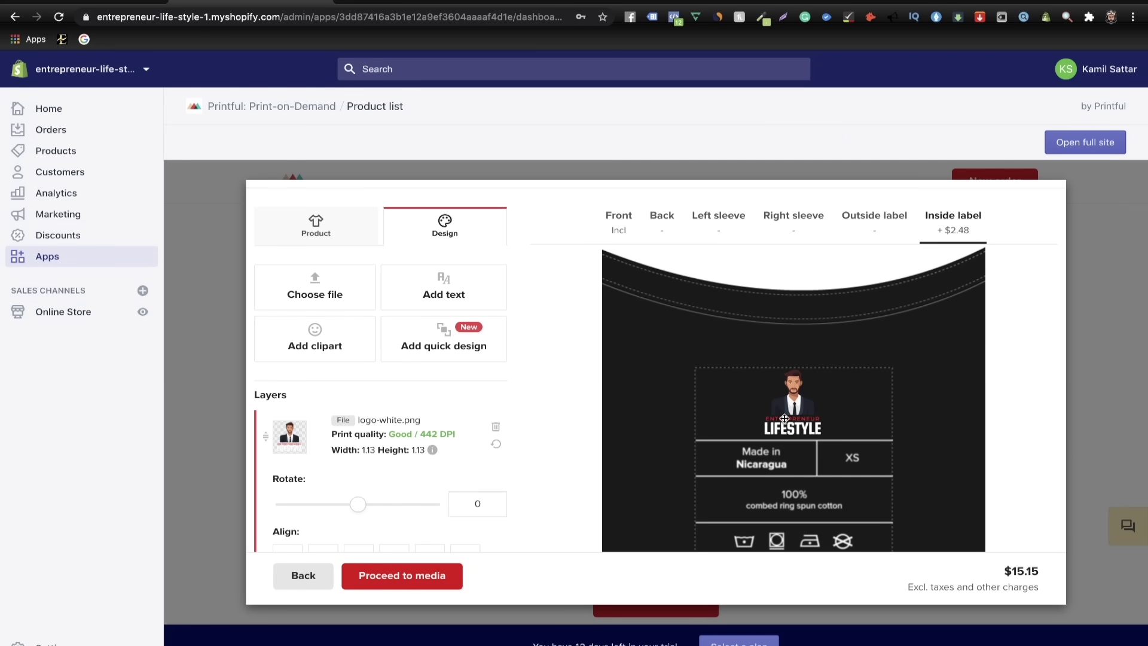
scroll(789, 430, up, 2)
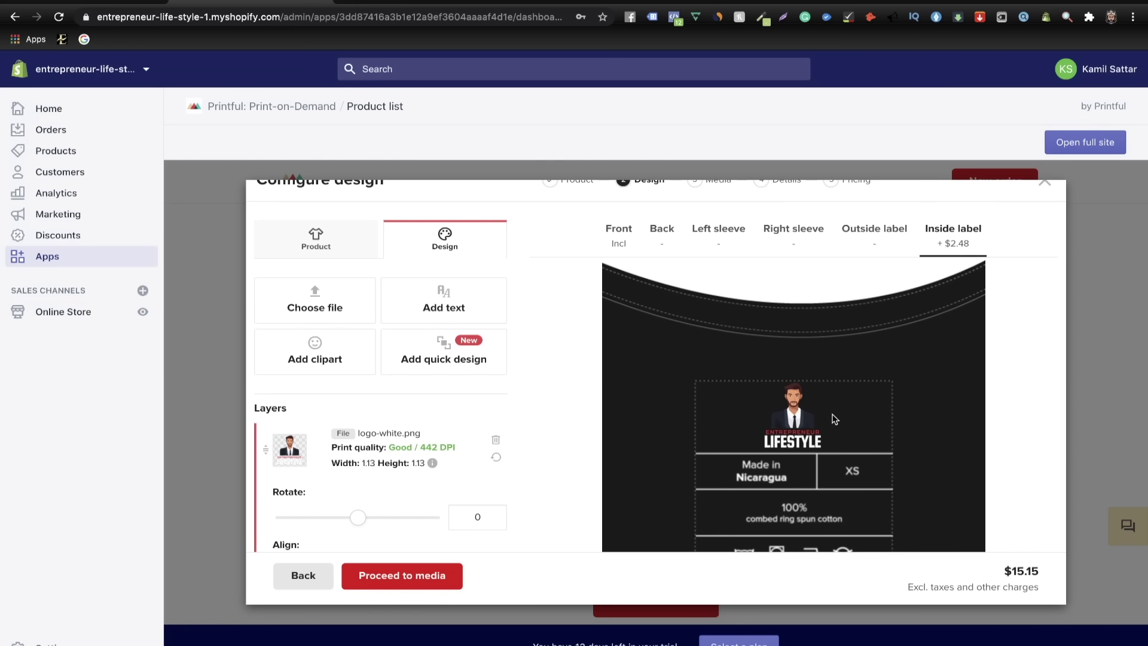
- Examine the inside label's extra cost and the total product price
scroll(792, 421, up, 1)
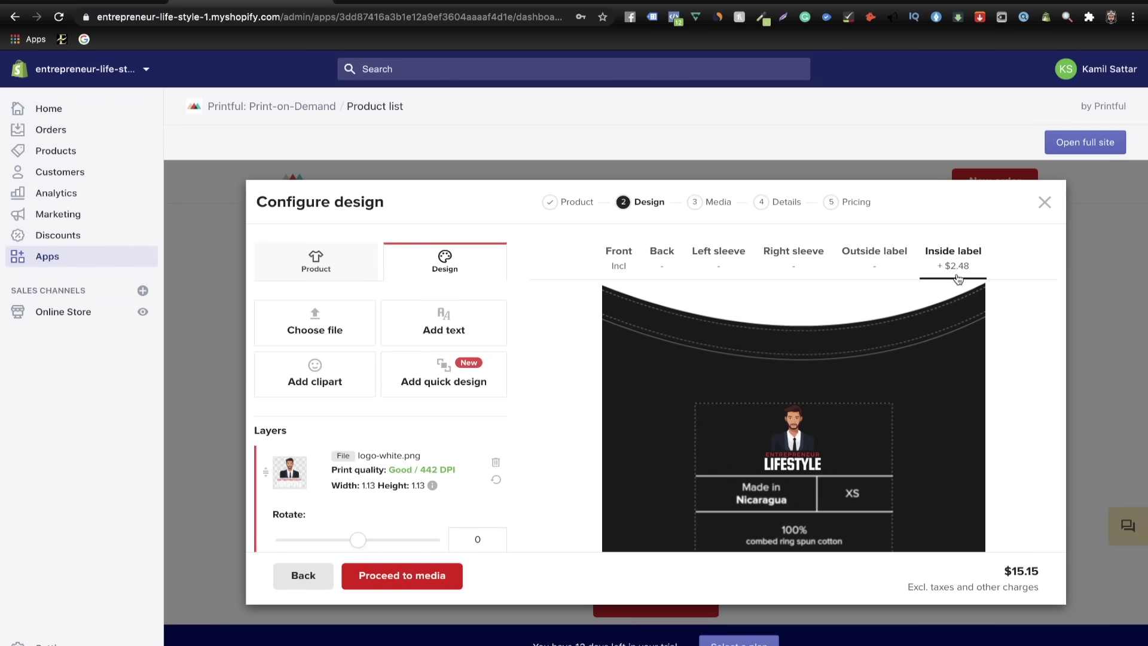
mouse_move(1007, 571)
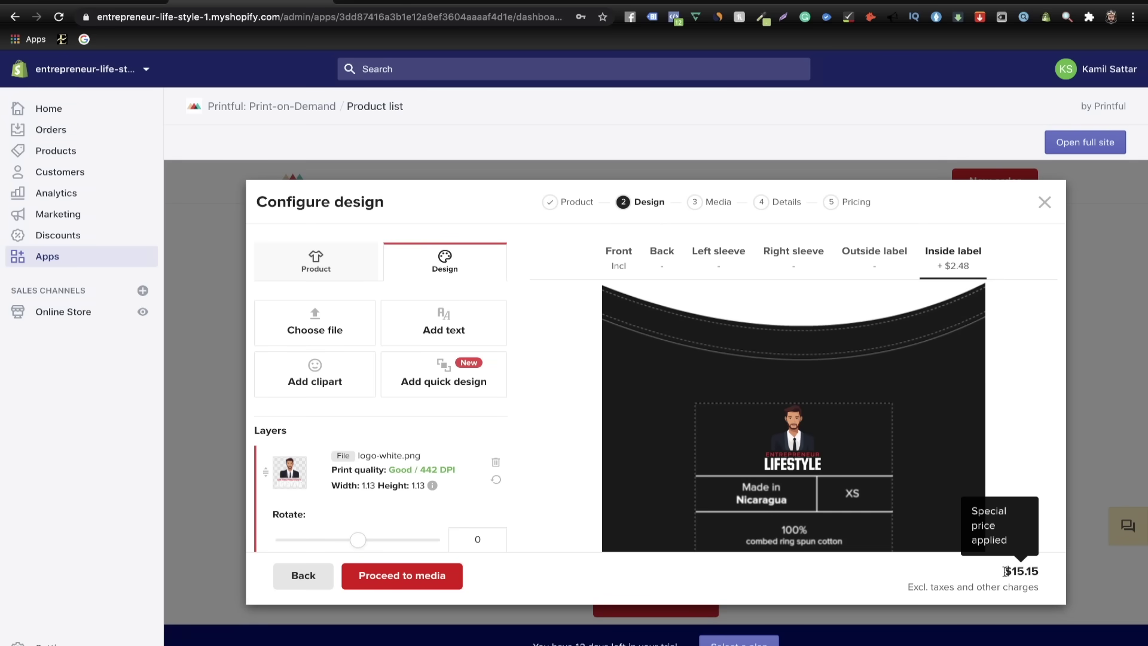
drag(1004, 571, 1041, 573)
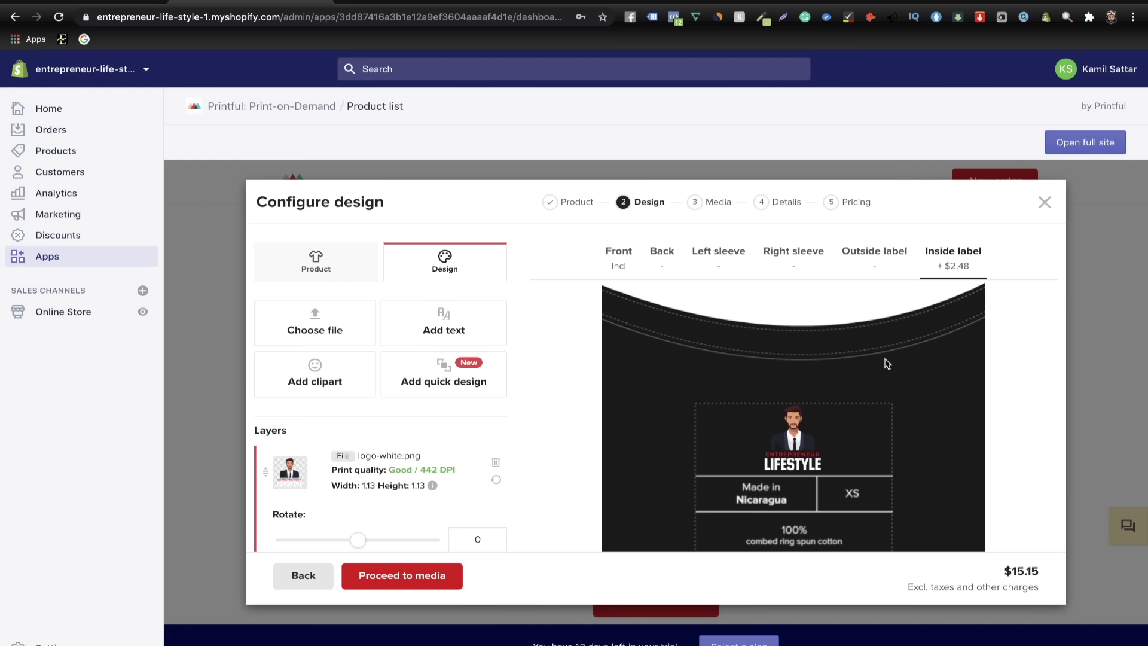
scroll(887, 361, down, 1)
scroll(887, 370, up, 1)
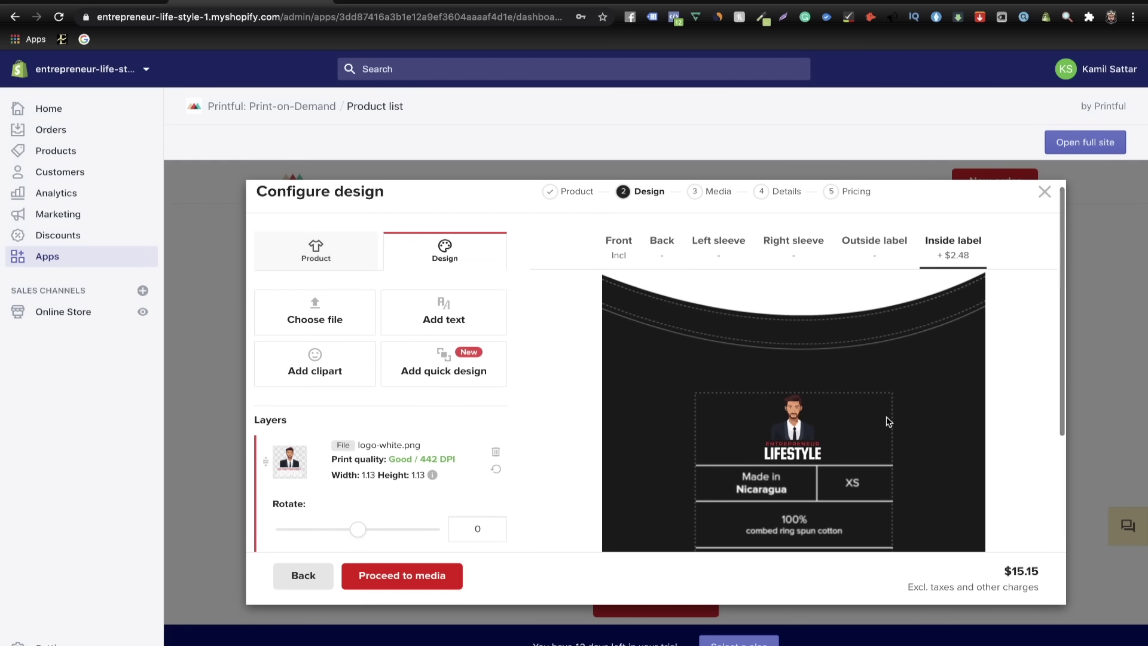
scroll(889, 422, up, 1)
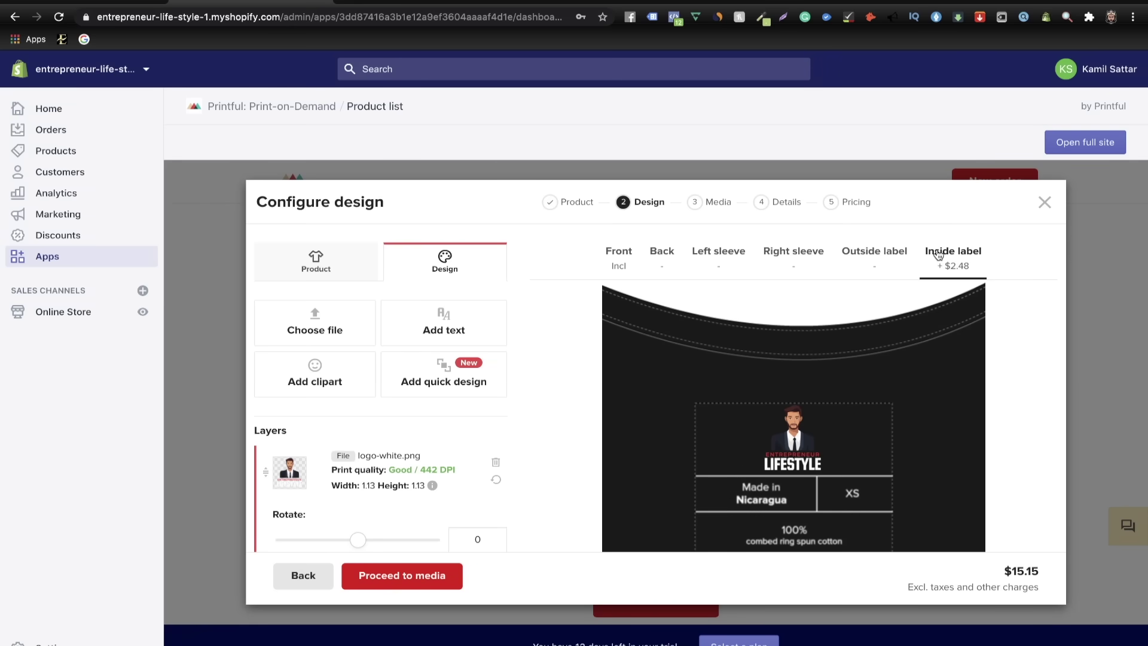
- Proceed to media, choose the Men's 2 mockups style and set the black Right Front view as the main mockup image
scroll(601, 445, down, 1)
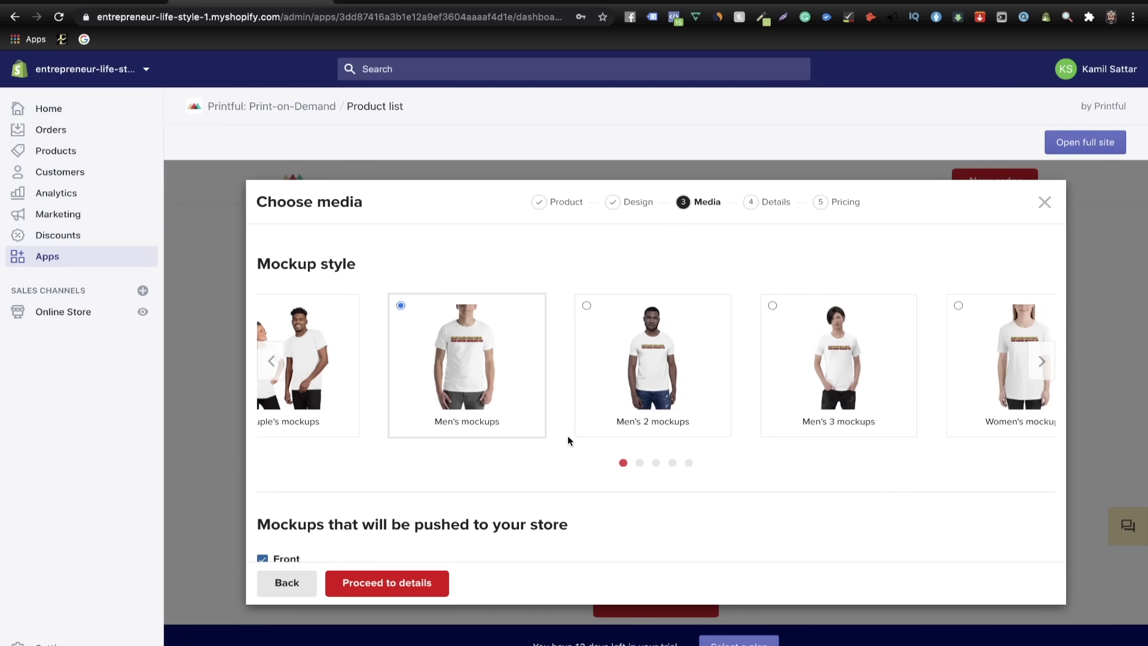
click(637, 402)
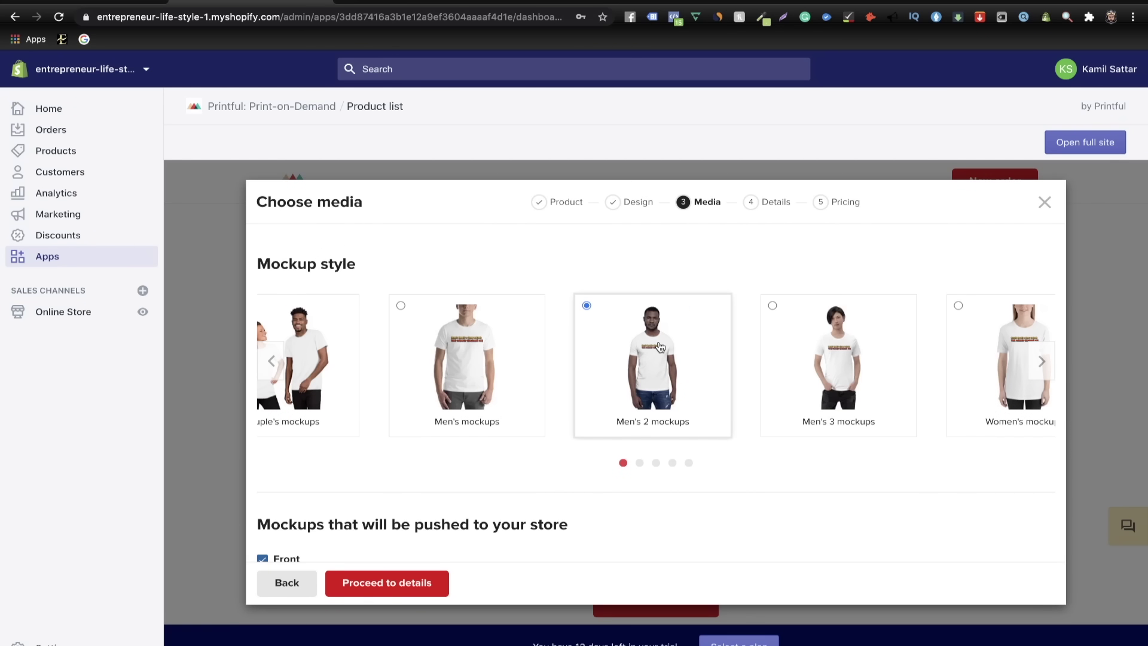
scroll(623, 412, down, 5)
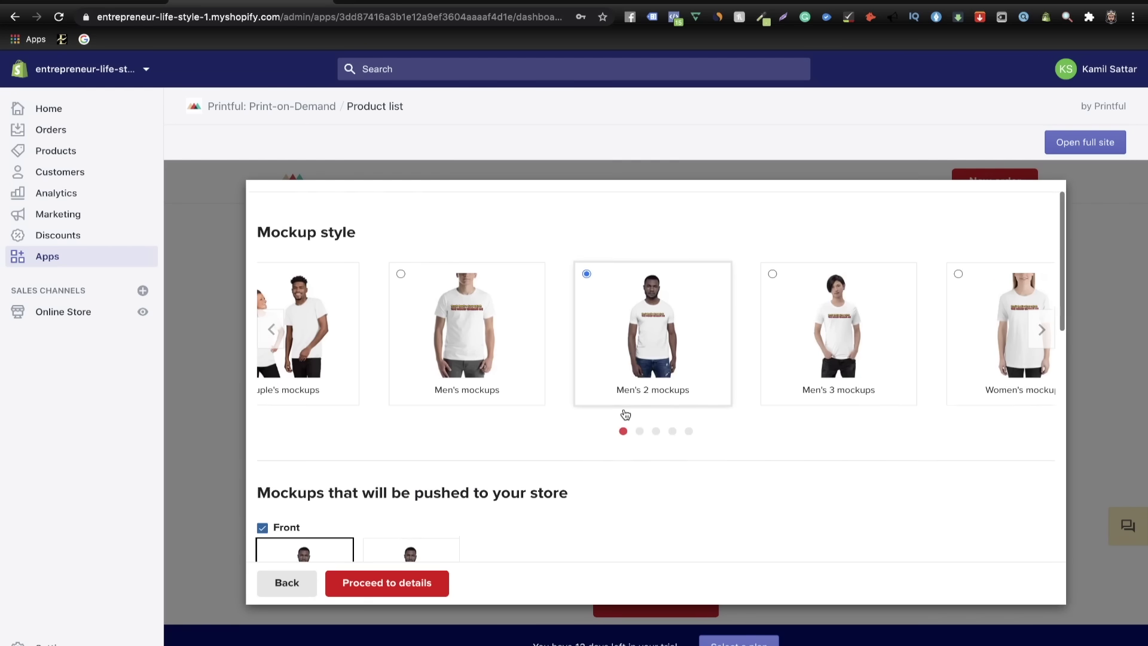
click(419, 326)
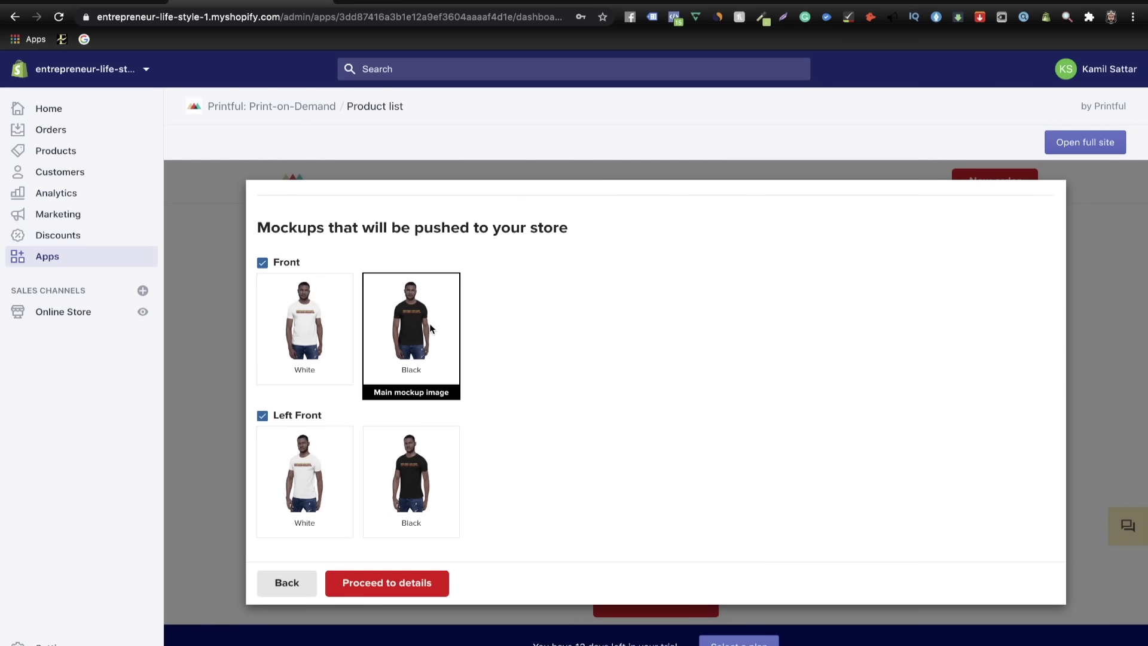
scroll(431, 364, down, 2)
click(425, 405)
scroll(424, 400, down, 3)
click(453, 378)
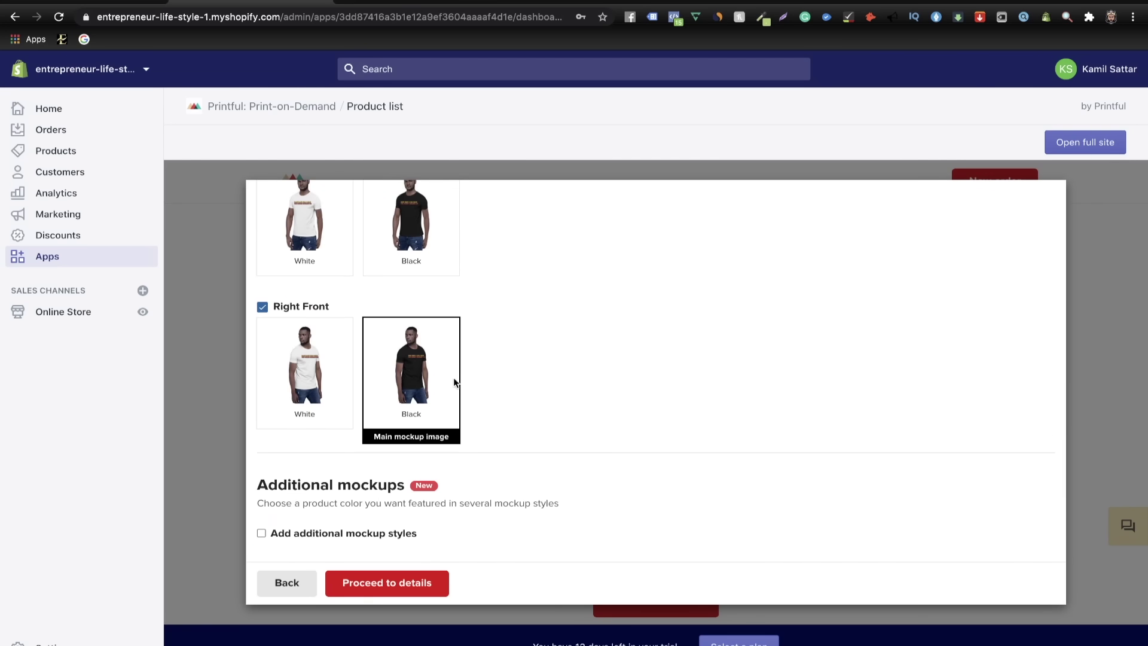
scroll(537, 353, up, 2)
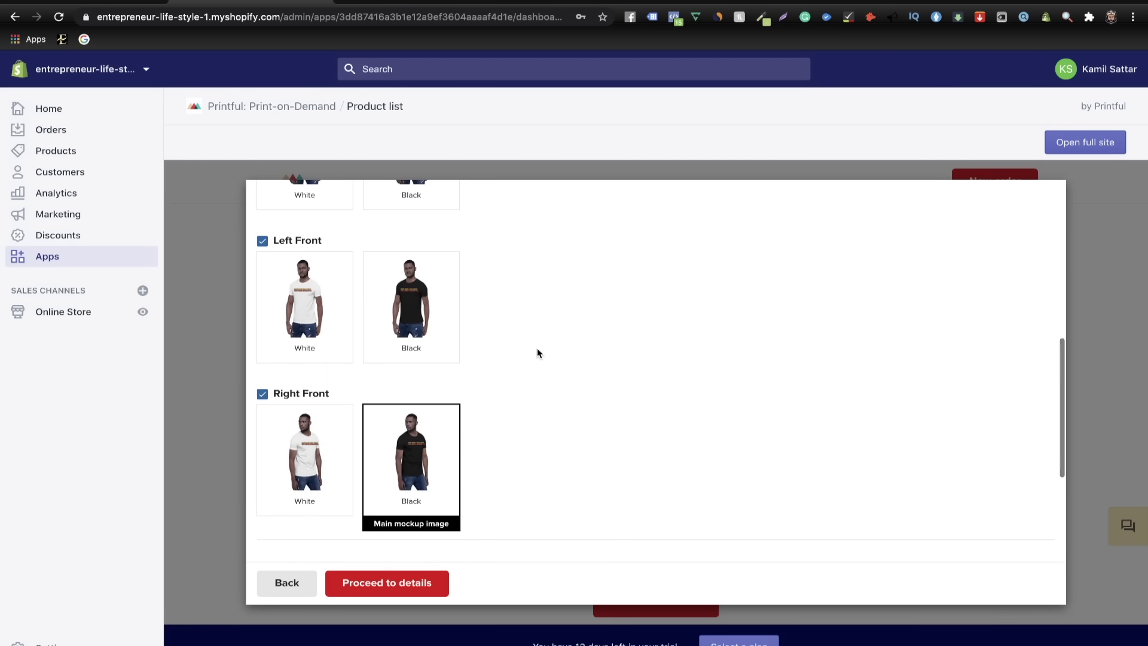
- Enable additional mockup styles in black, include Women's 4 mockups, and proceed to the product details
scroll(537, 348, down, 5)
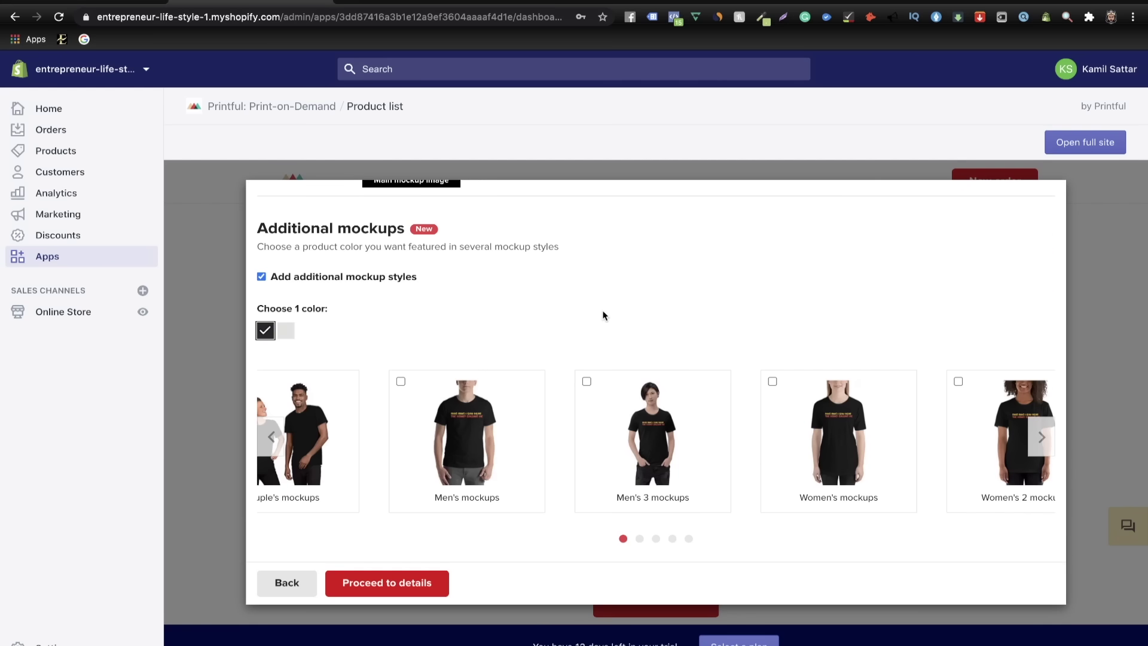
click(1042, 437)
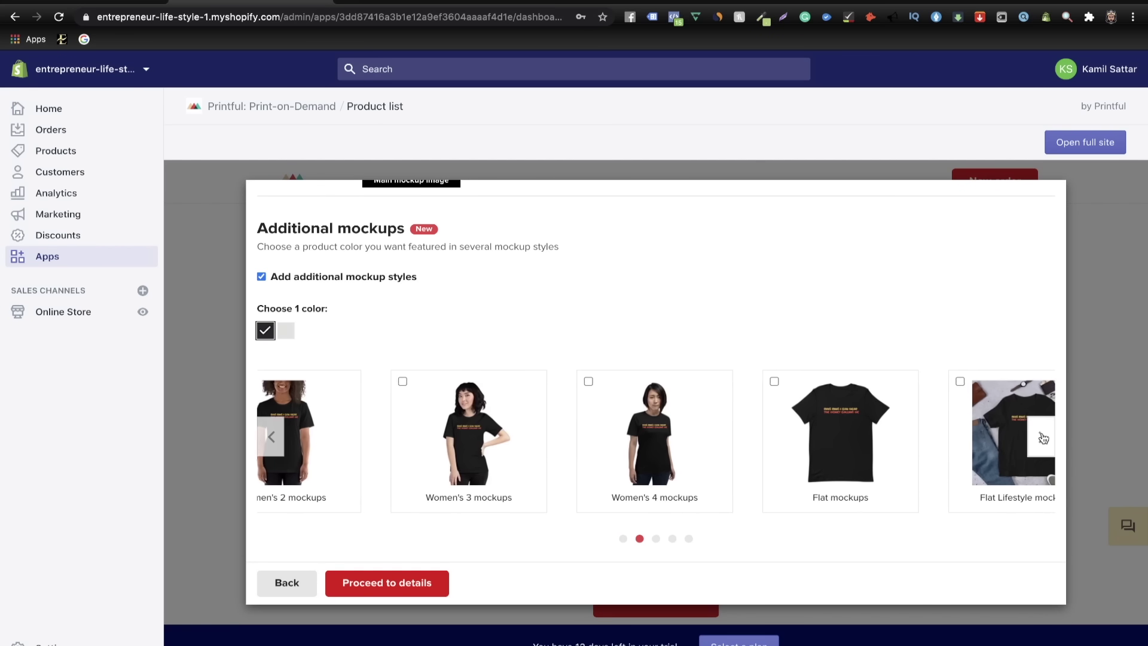
click(672, 474)
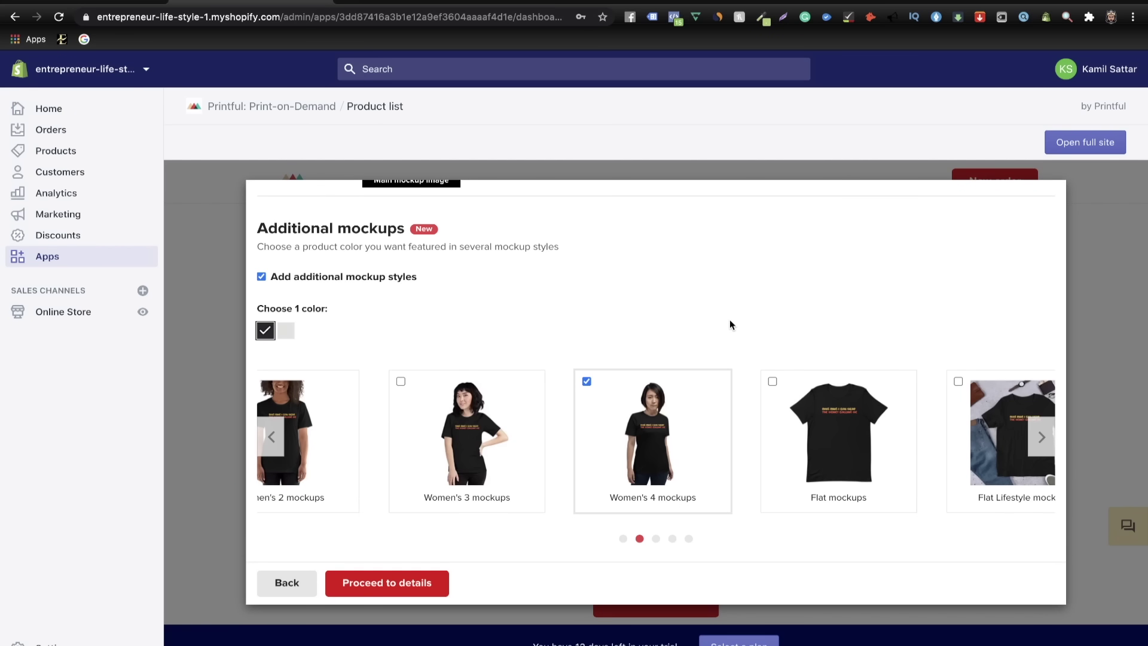
scroll(730, 320, down, 1)
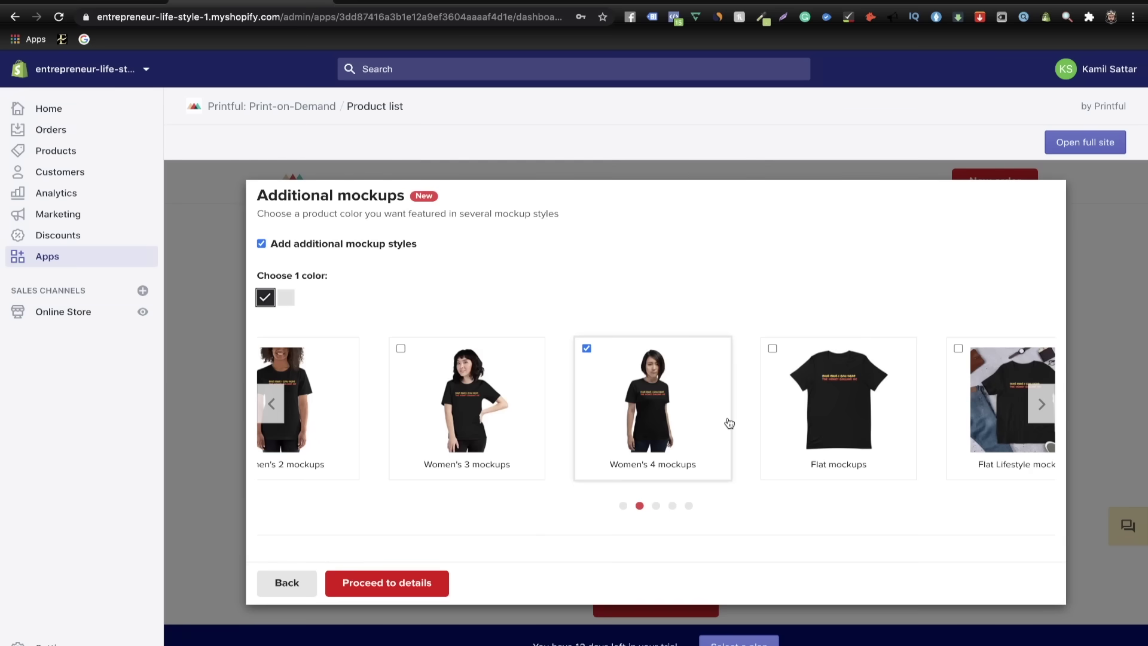
scroll(729, 423, down, 4)
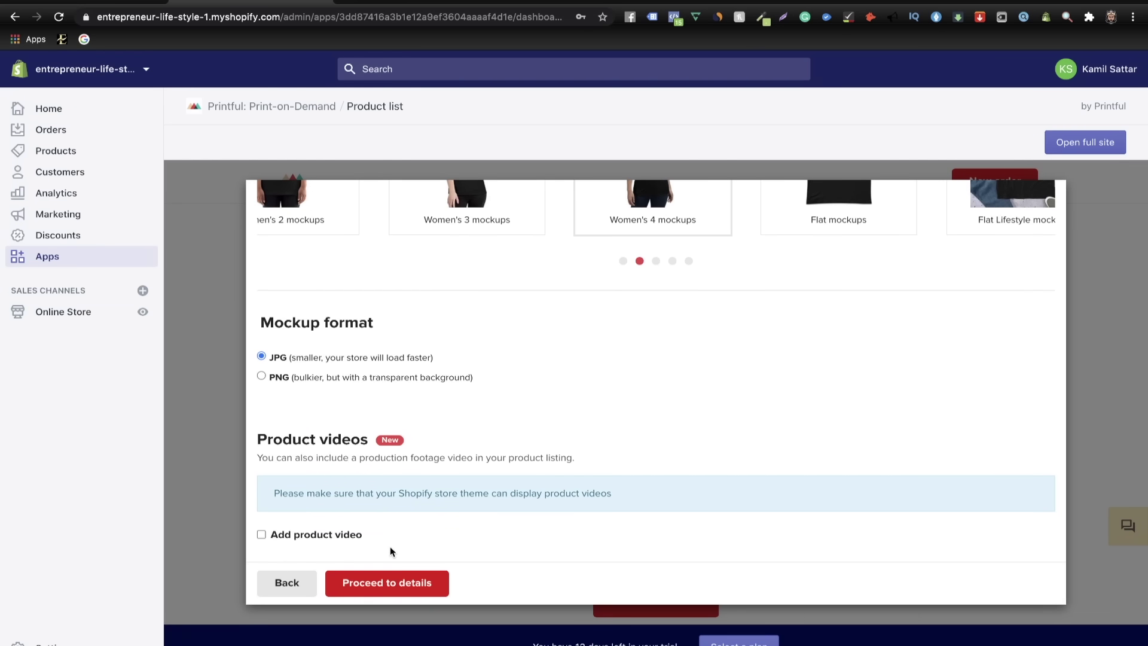
click(391, 585)
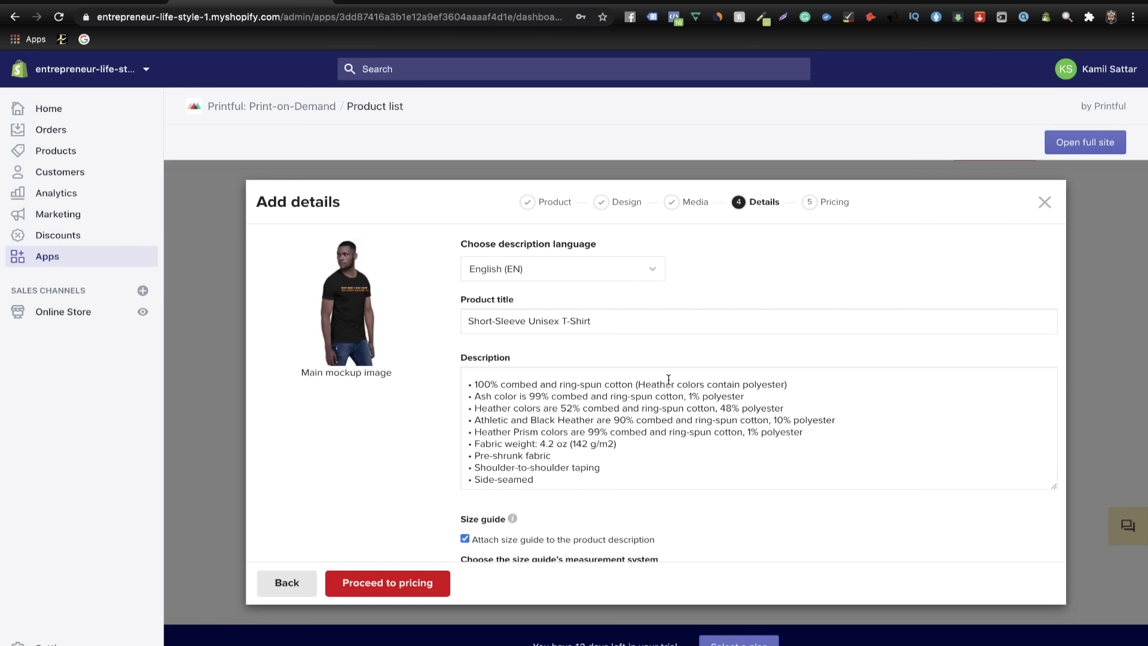
- Review the description, size guide, visibility and shipping details, and proceed to the product's retail pricing by size
scroll(669, 379, down, 5)
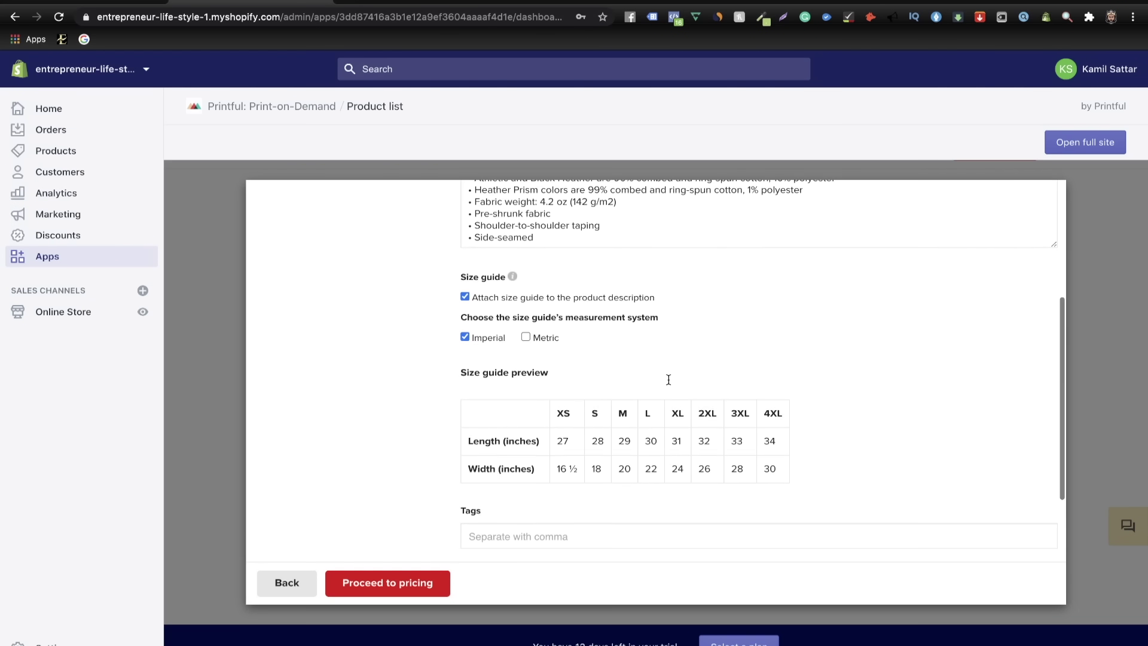
scroll(669, 379, down, 2)
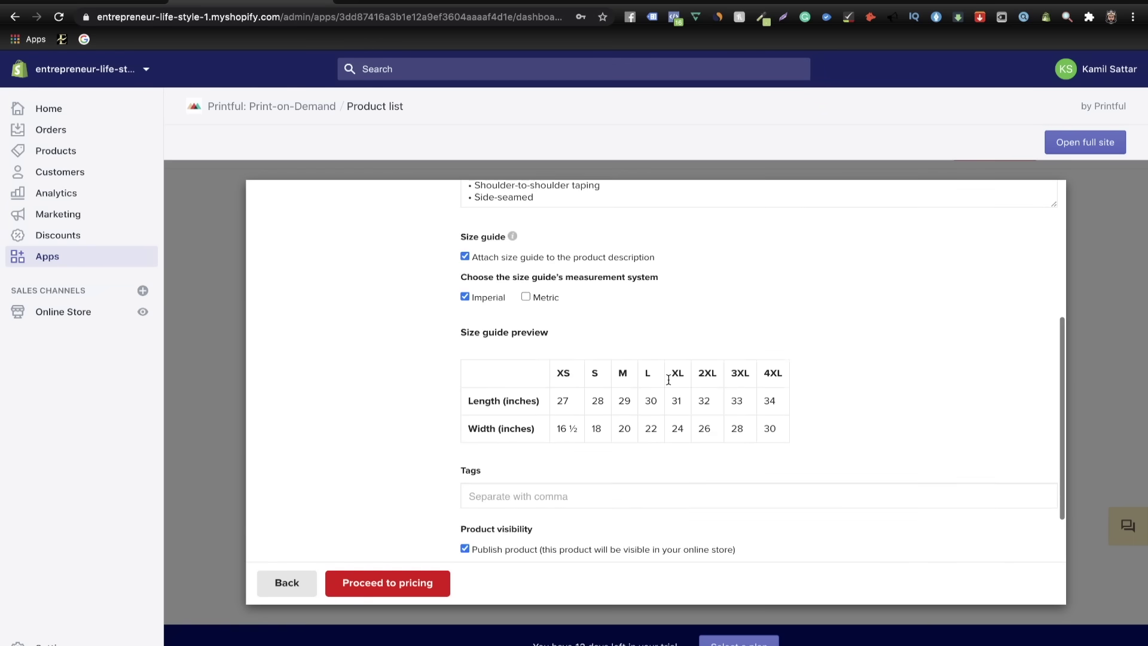
scroll(668, 379, down, 4)
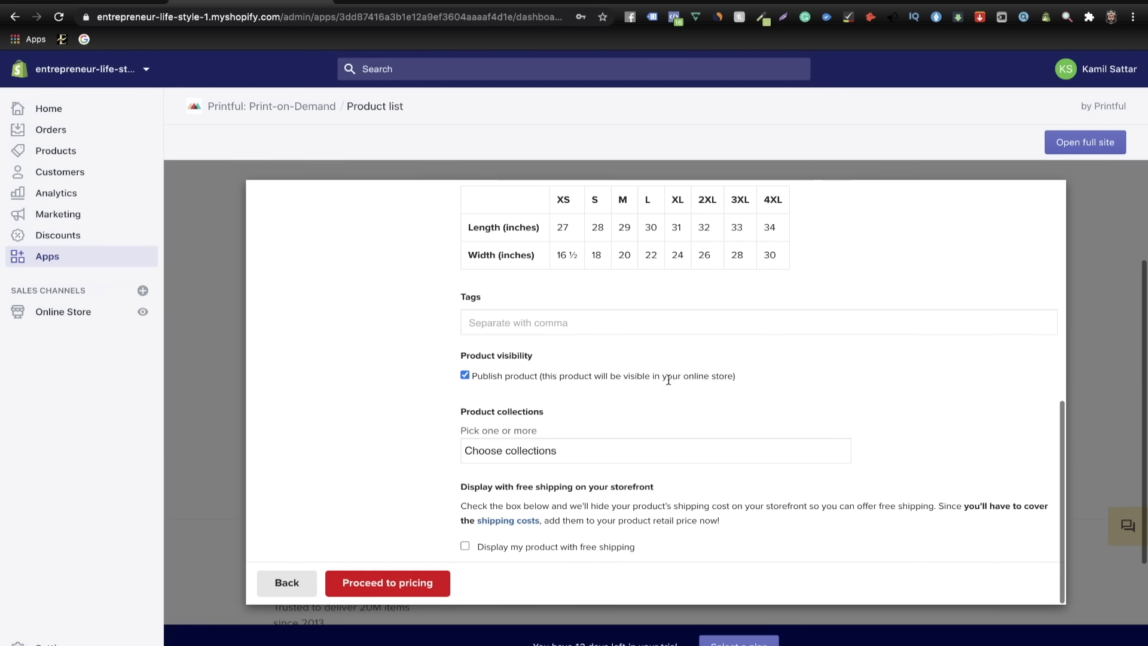
scroll(669, 380, up, 10)
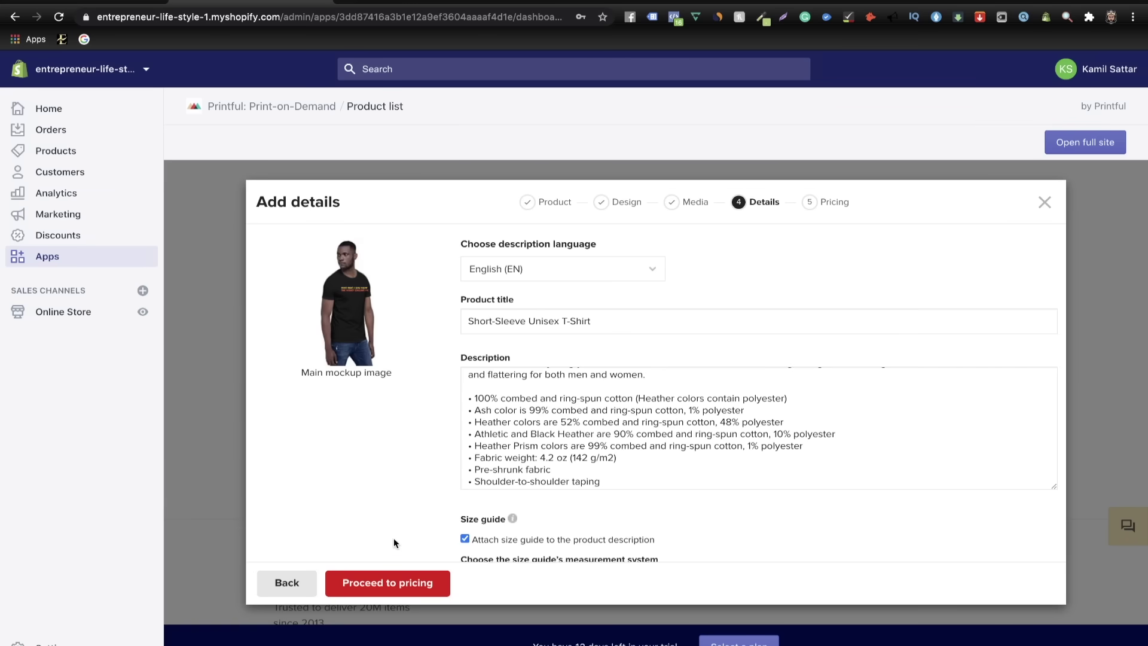
click(388, 585)
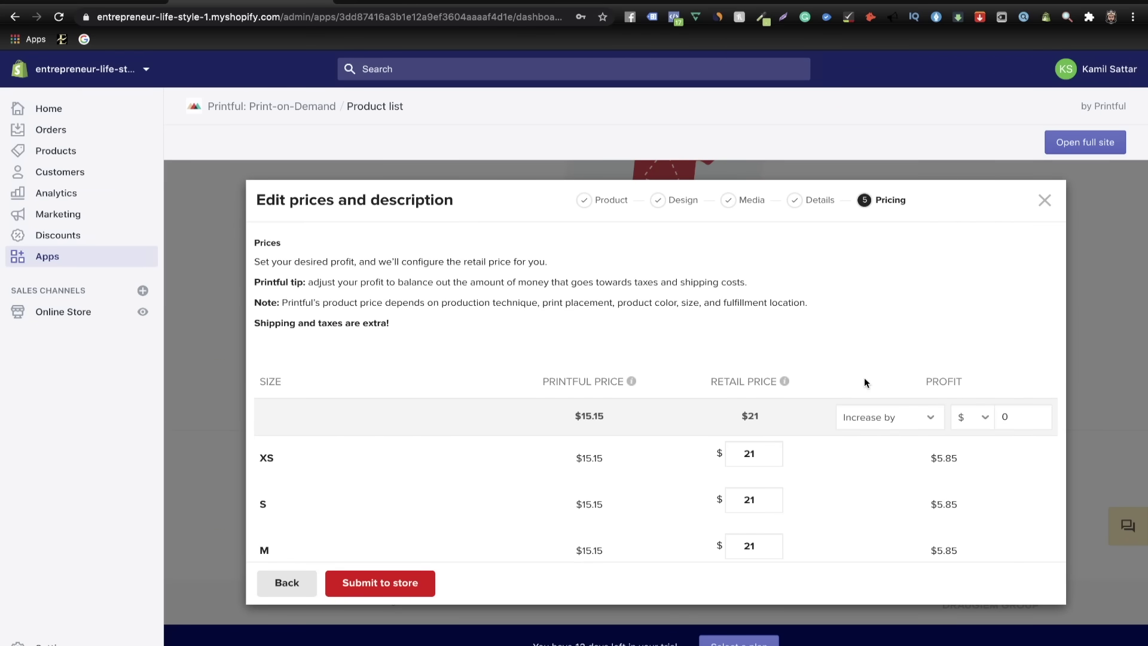
scroll(781, 386, down, 3)
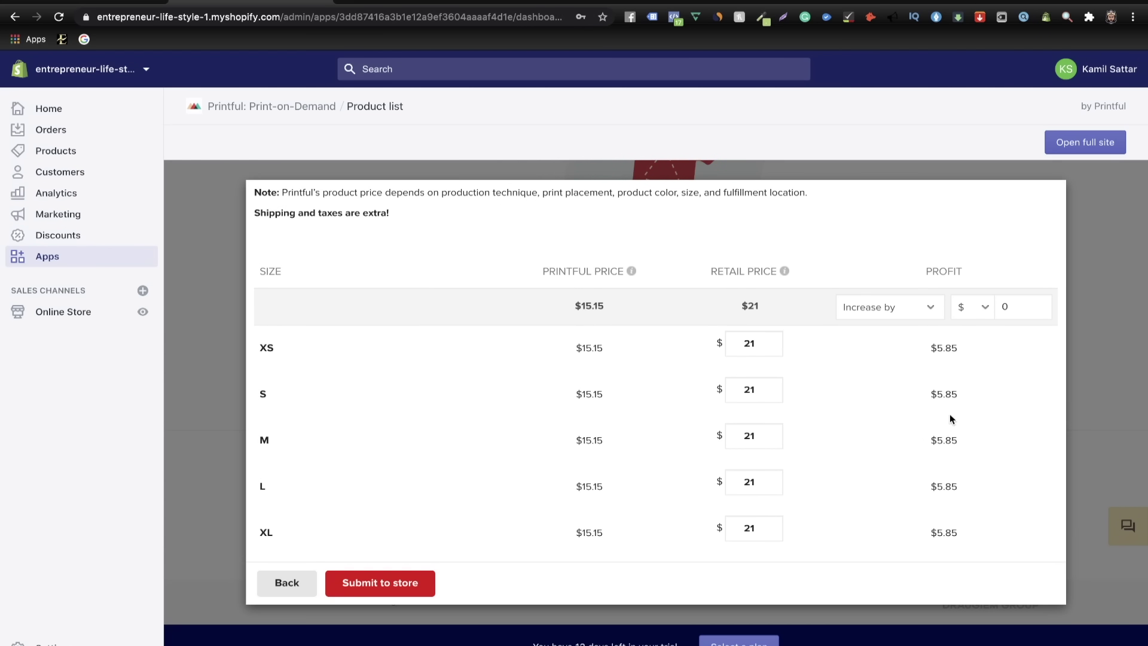
- Set the T-shirt's retail price to $29.99 for every size from XS to XL and submit the product to the store
double_click(756, 337)
text(29.99)
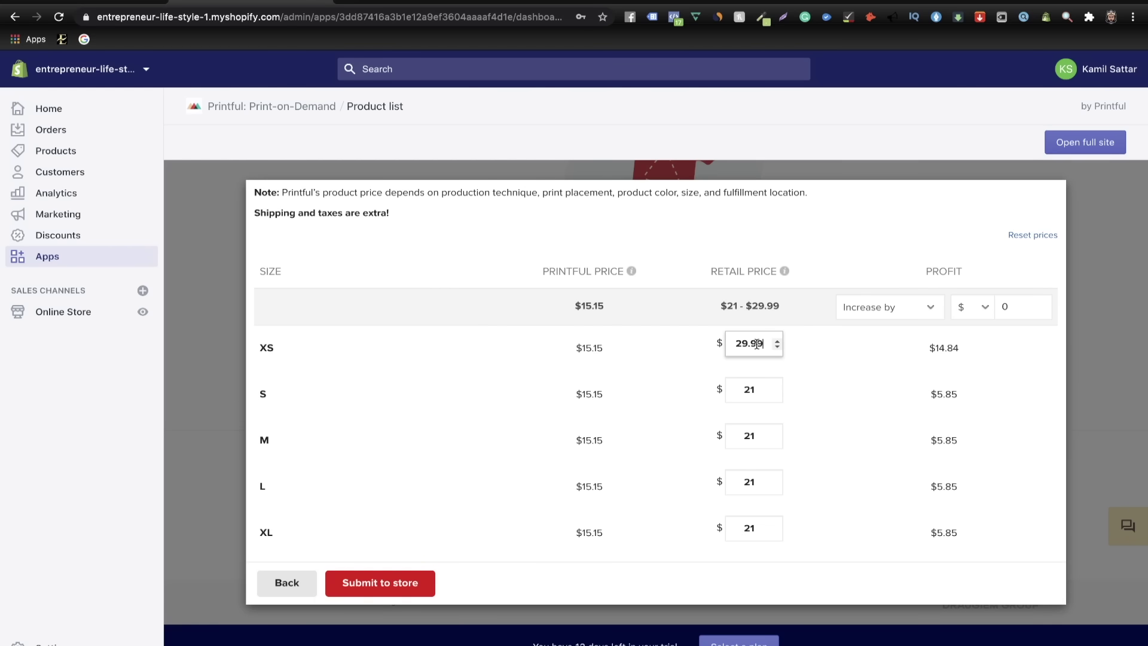
mouse_move(931, 349)
mouse_down()
mouse_move(963, 352)
mouse_move(930, 347)
mouse_up()
click(962, 352)
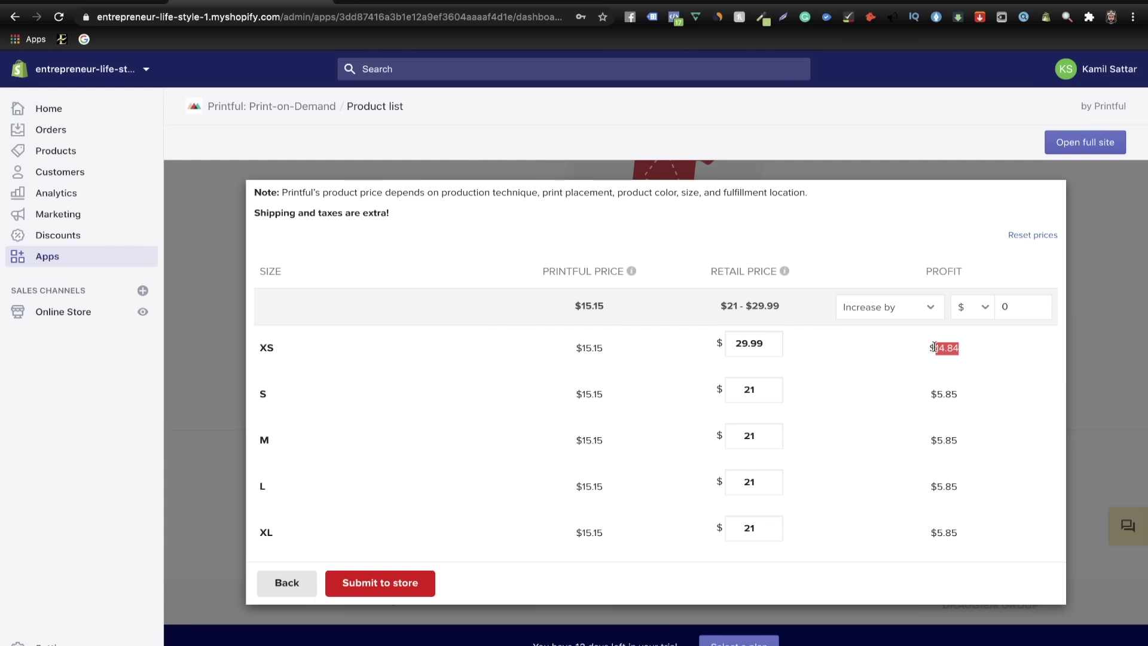
click(930, 348)
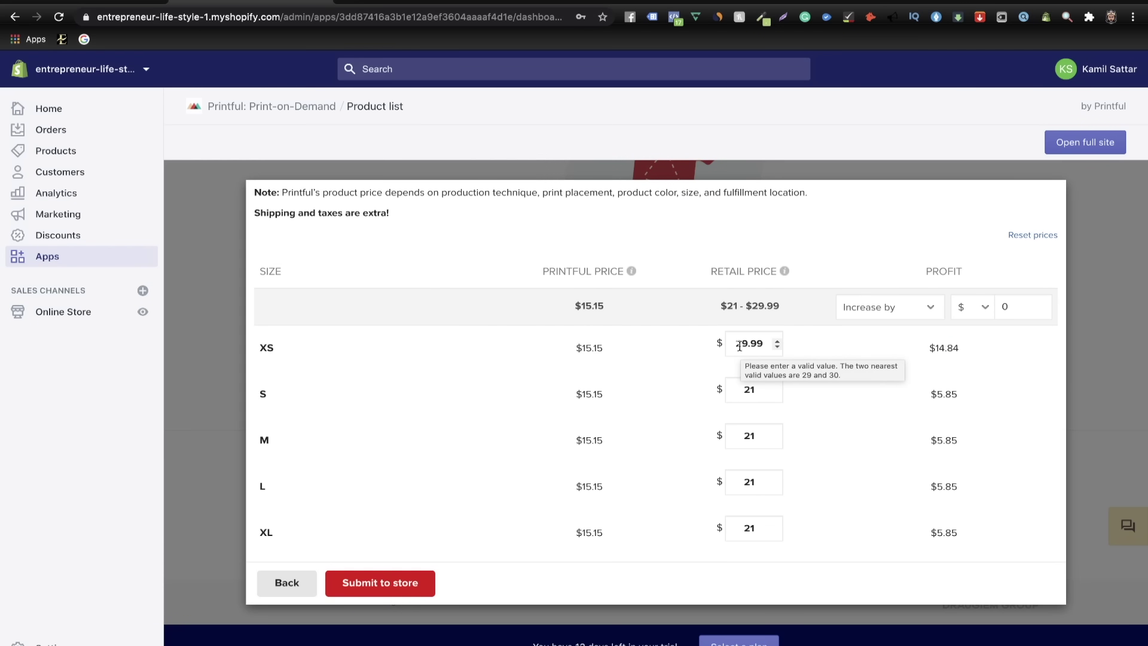
mouse_move(735, 341)
mouse_down()
mouse_move(762, 340)
mouse_move(739, 345)
mouse_up()
click(764, 342)
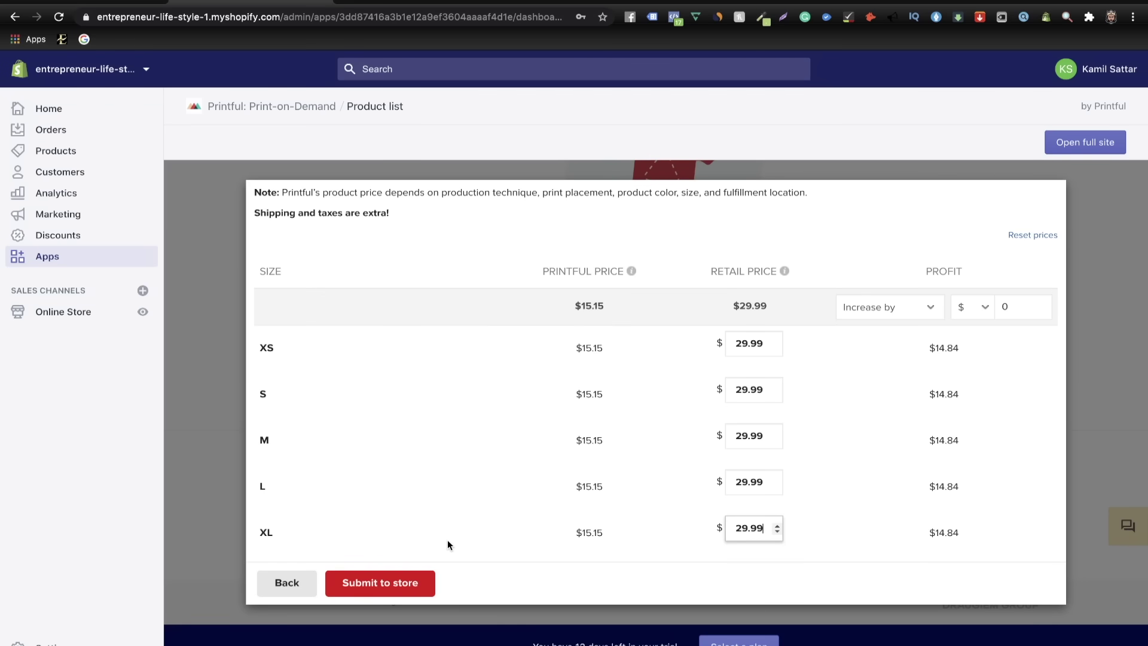
click(401, 587)
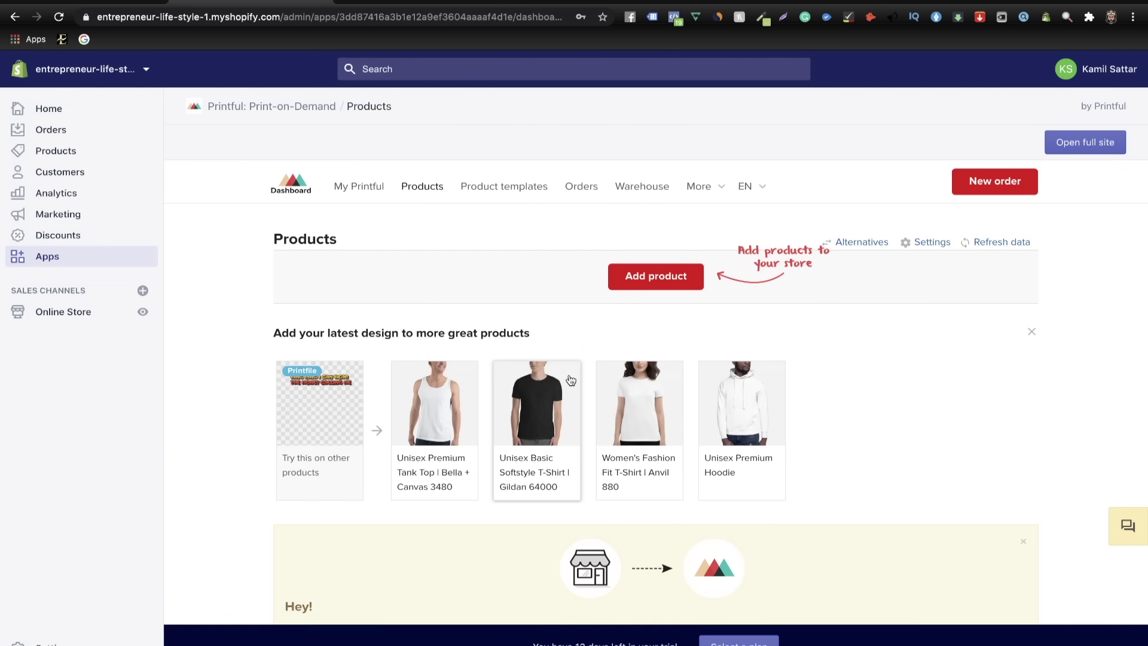
- Examine the submitted T-shirt's entry and variant sync status in the product list
scroll(829, 464, down, 10)
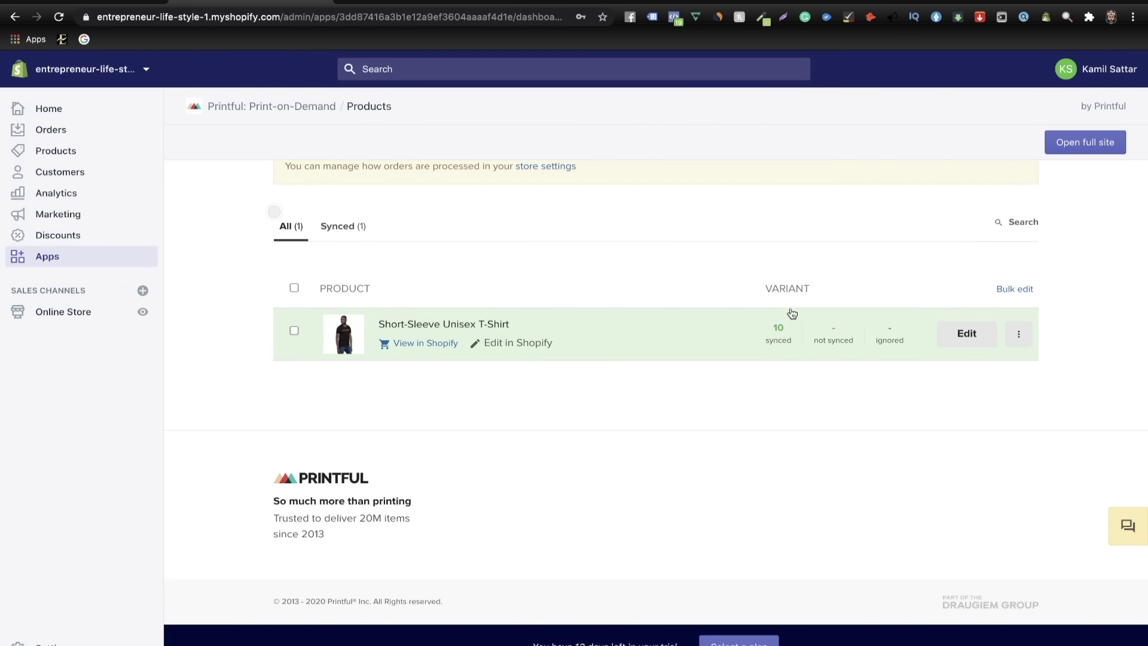
drag(766, 287, 812, 293)
click(816, 288)
click(812, 292)
scroll(707, 316, up, 3)
scroll(707, 316, up, 6)
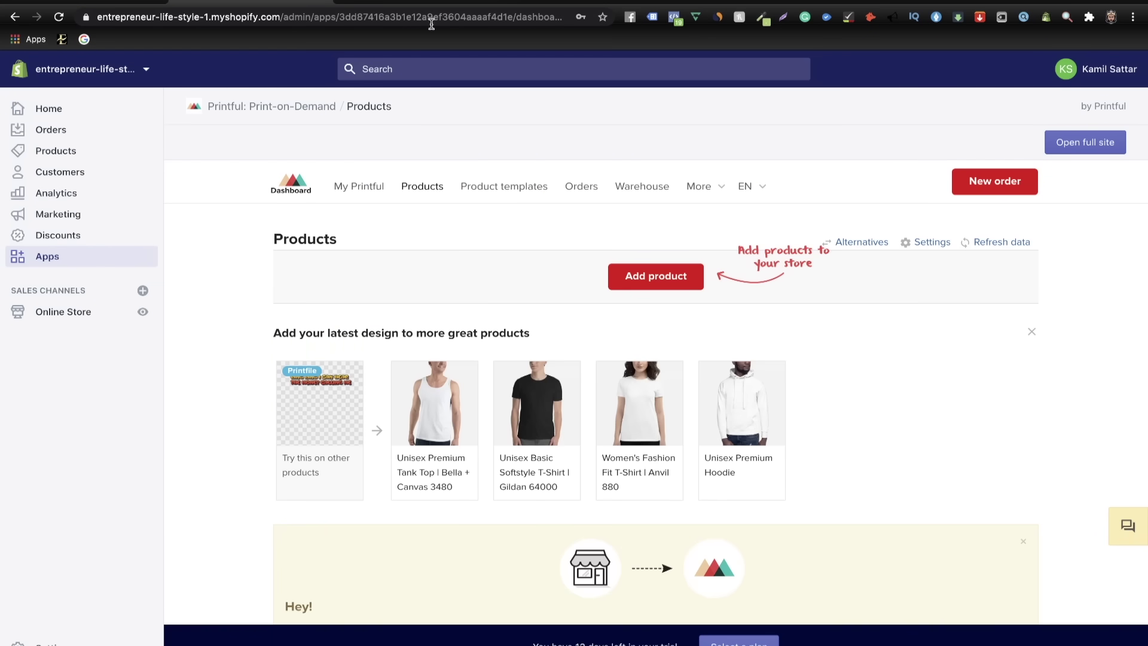
click(409, 2)
- Start adding a new product and choose the Unisex Heavy Blend Hoodie | Gildan 18500 from the men's hoodies
click(654, 279)
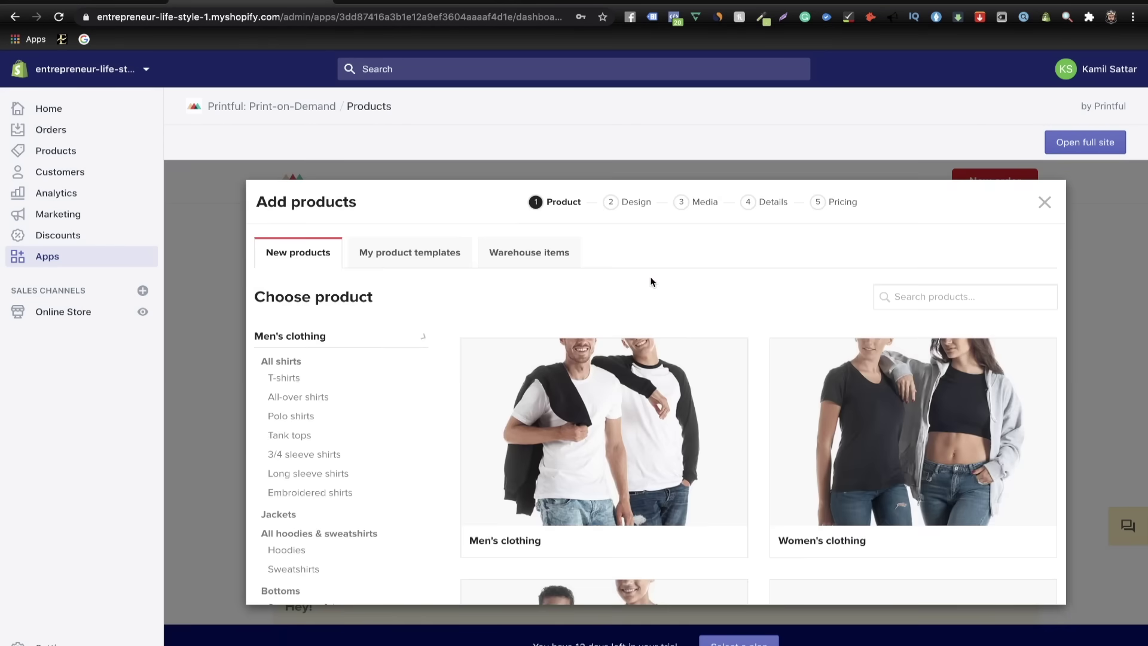
scroll(579, 389, down, 10)
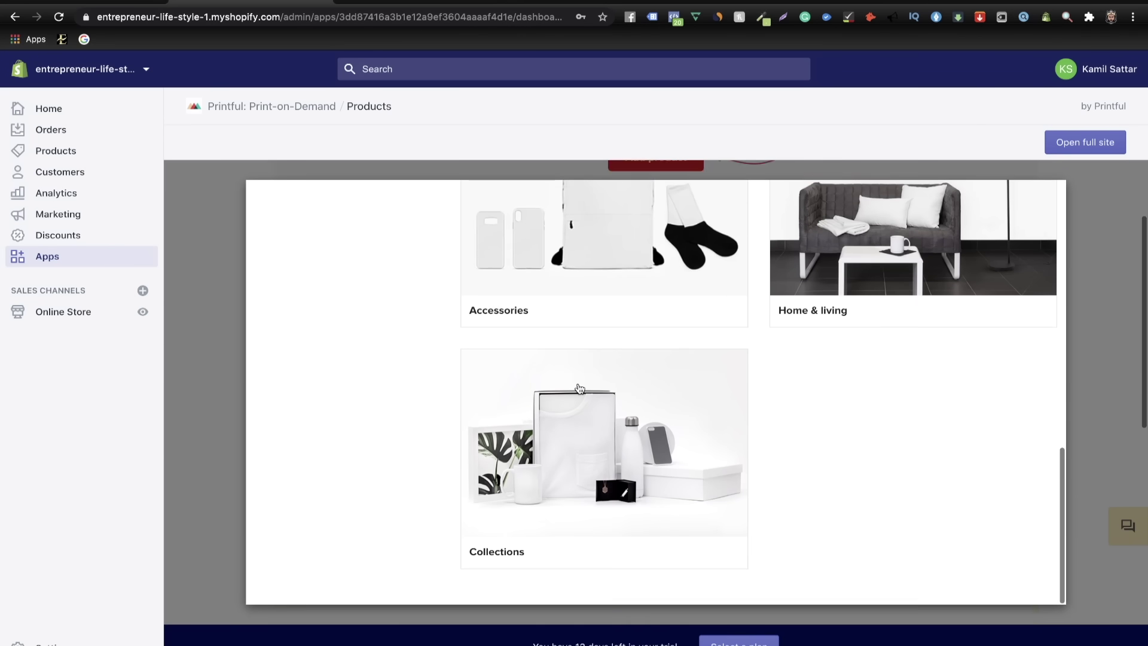
scroll(579, 388, up, 10)
click(578, 344)
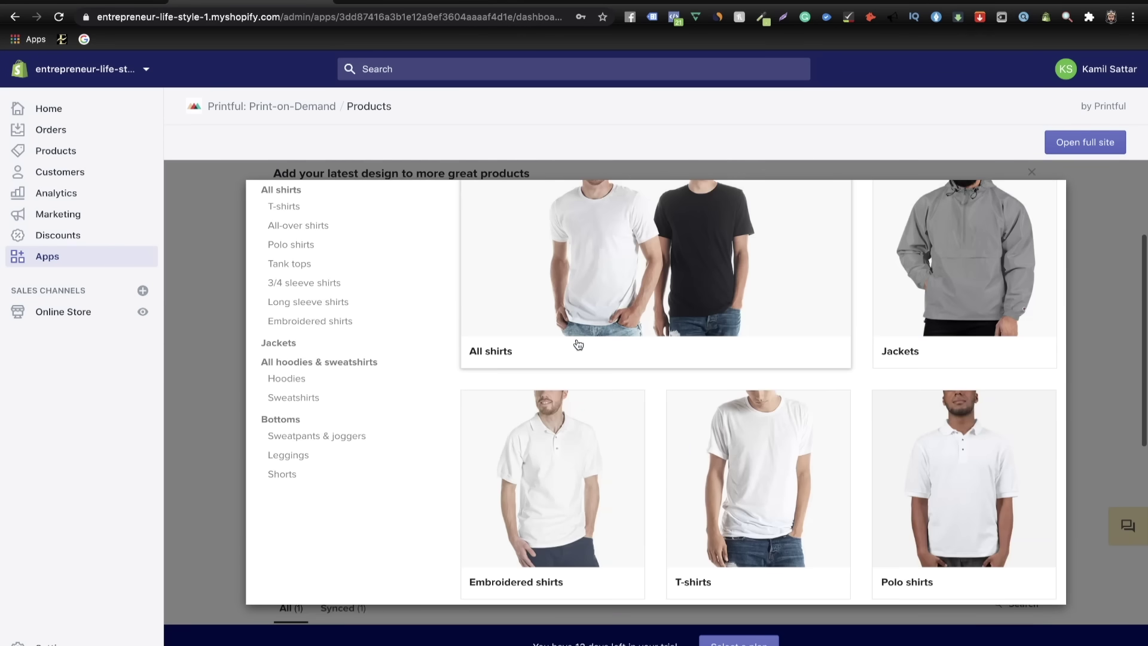
scroll(577, 343, down, 10)
click(601, 405)
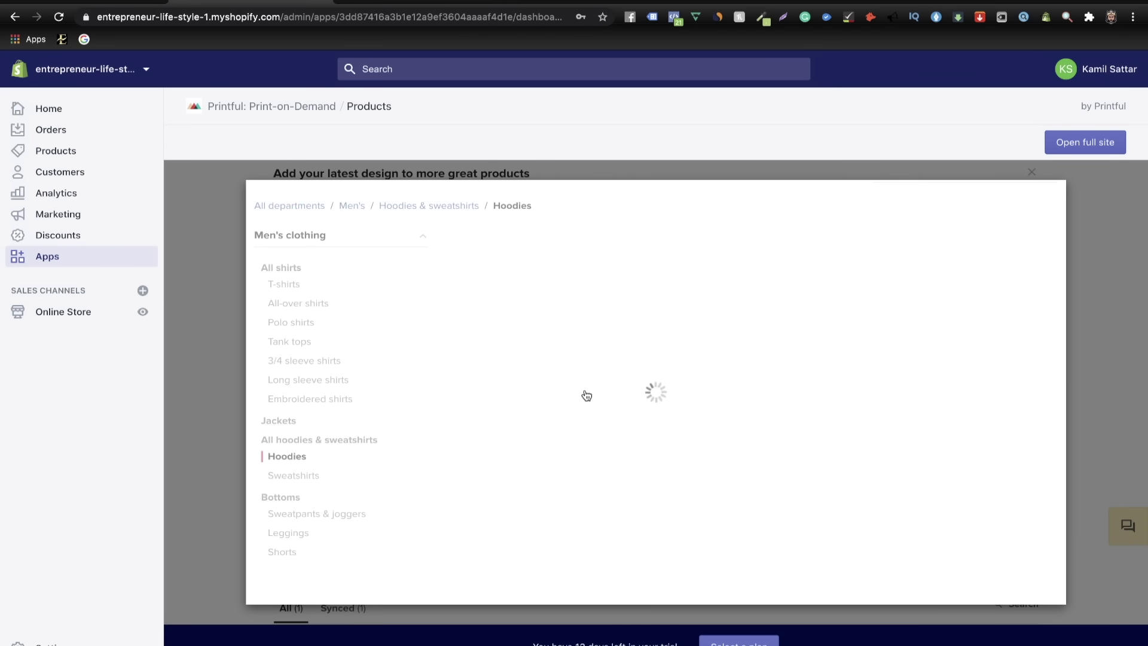
scroll(604, 443, down, 5)
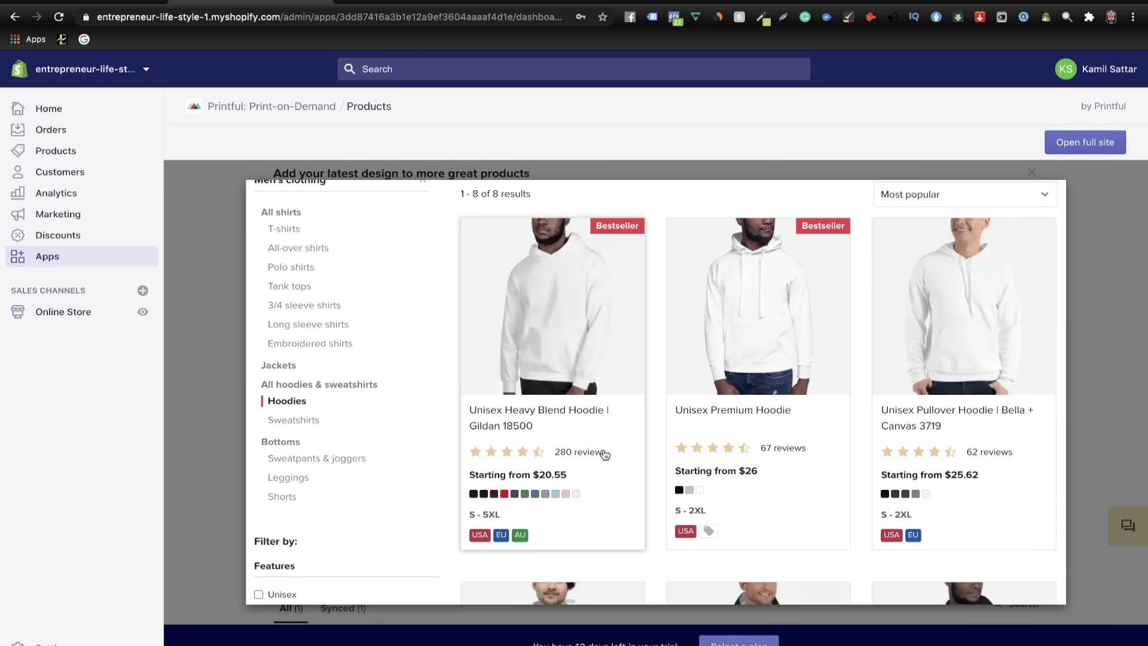
click(560, 369)
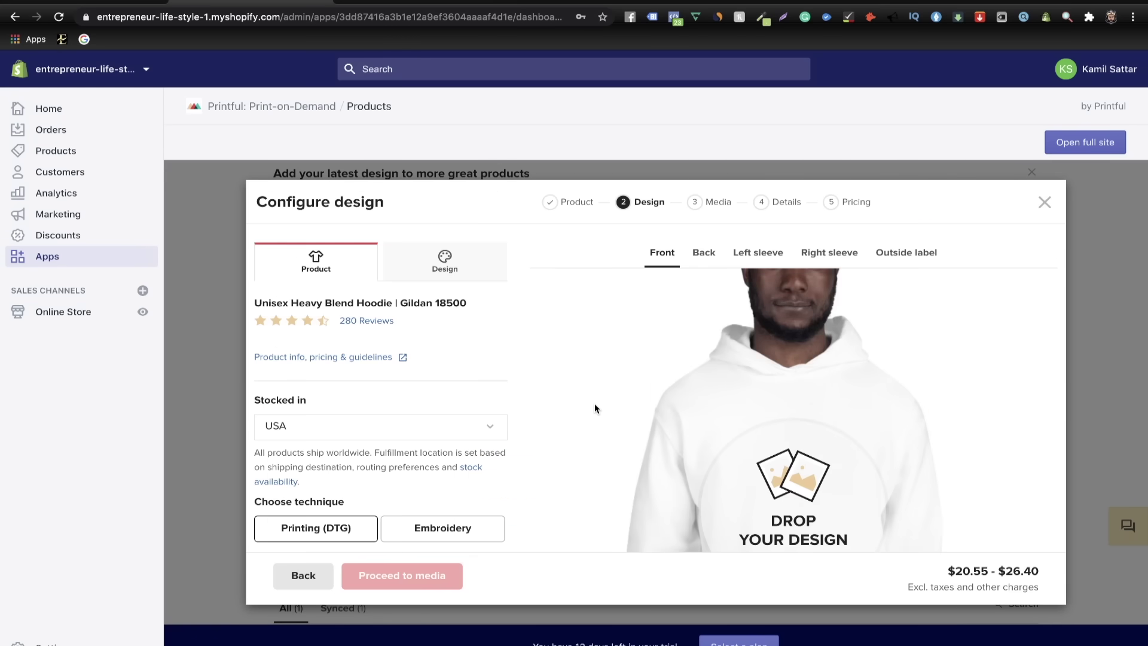
- Add Black alongside White to the hoodie's colors, keeping DTG printing and all sizes selected
scroll(595, 403, down, 5)
scroll(594, 403, down, 2)
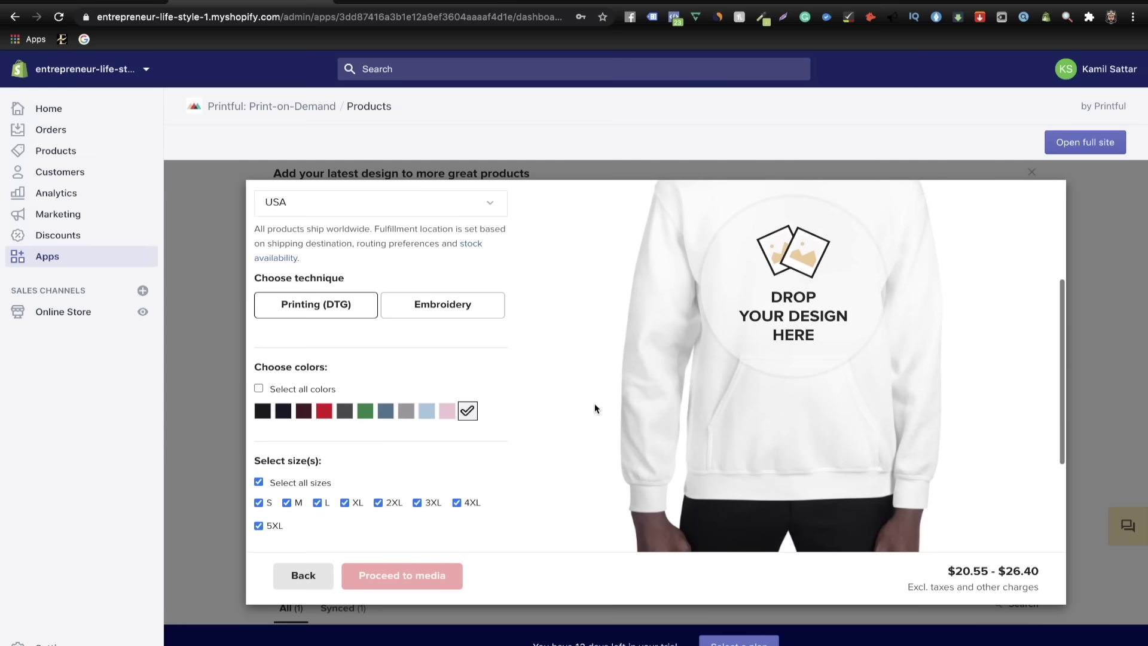
scroll(572, 403, up, 2)
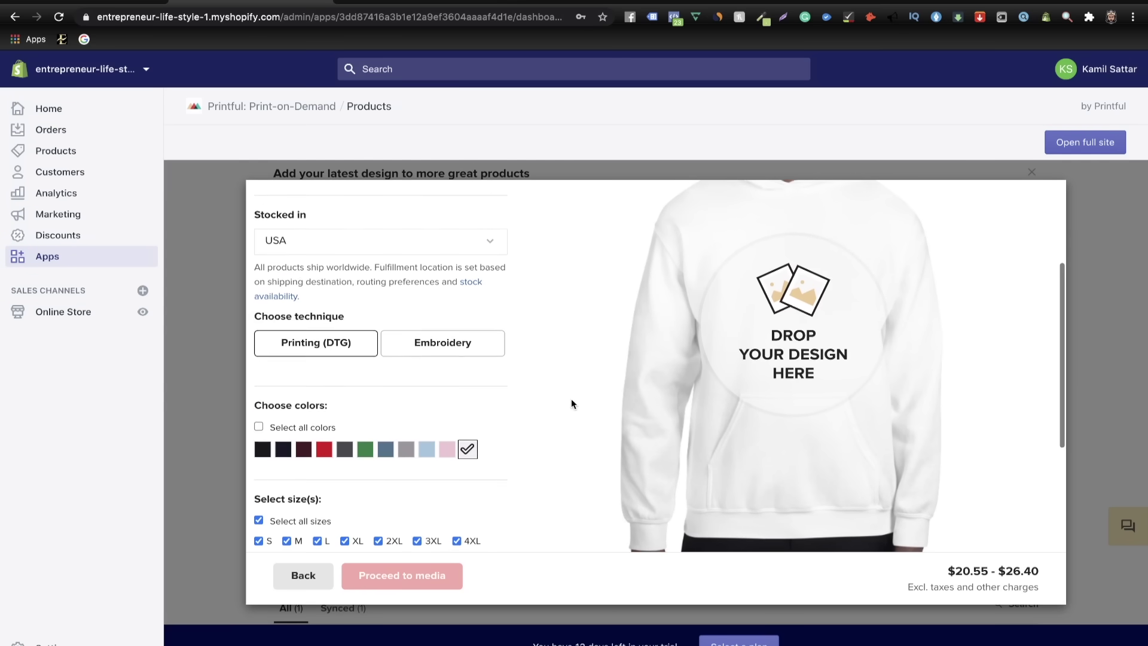
scroll(572, 403, down, 3)
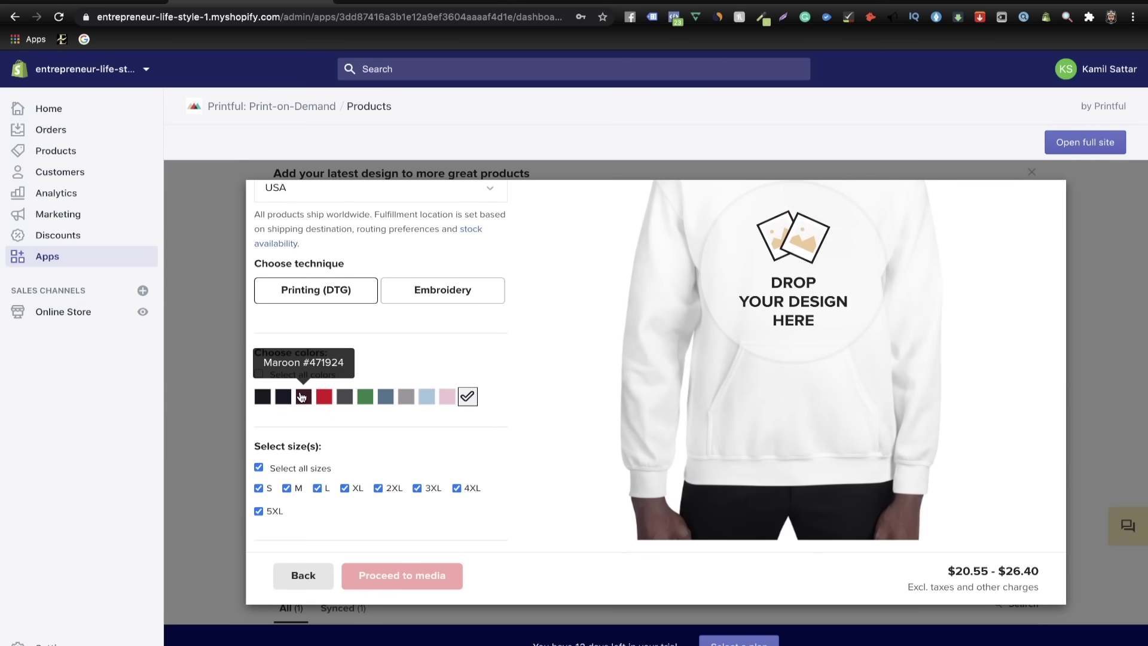
click(262, 396)
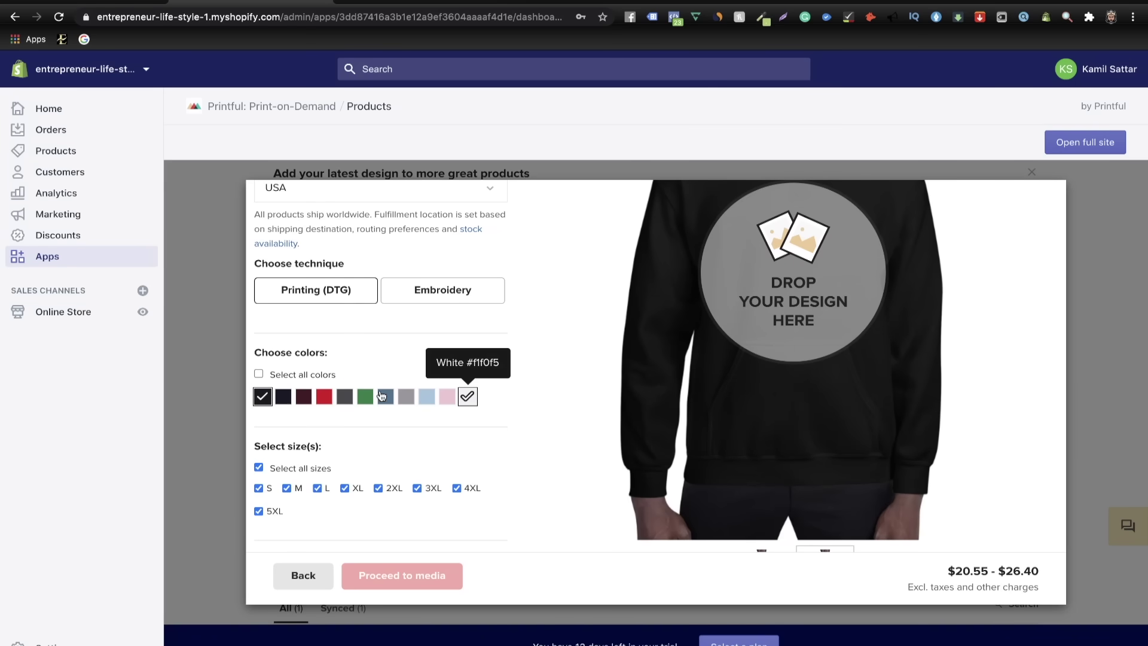
click(467, 397)
- Upload the BOSS,000,000-(1).png file and place it as the hoodie's front design
click(792, 427)
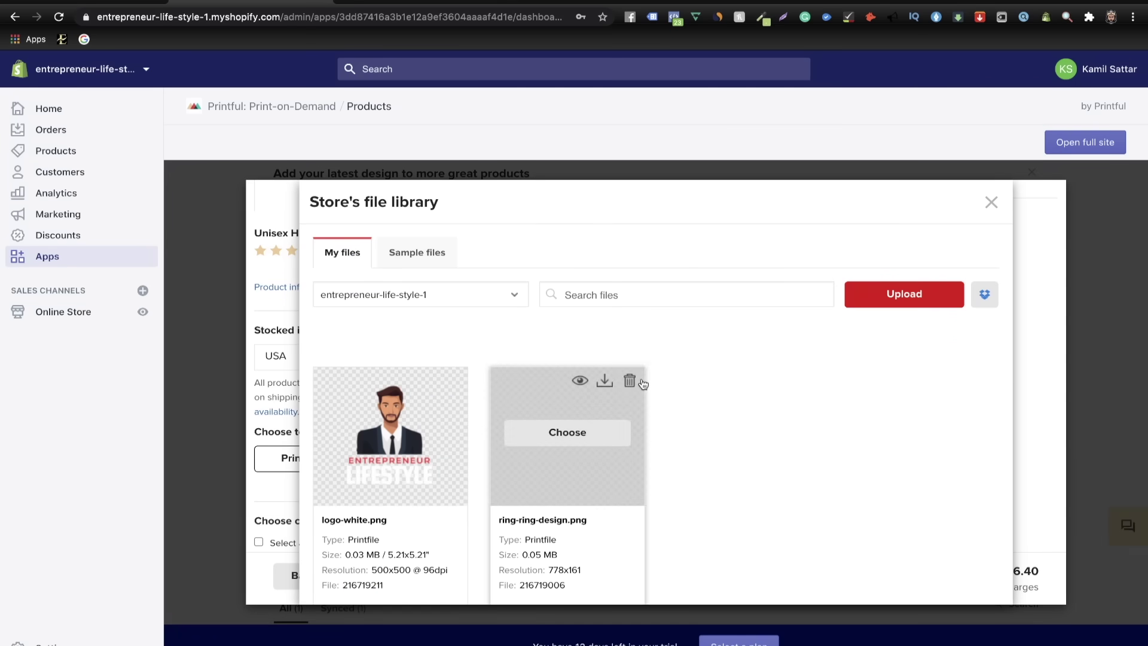
click(895, 308)
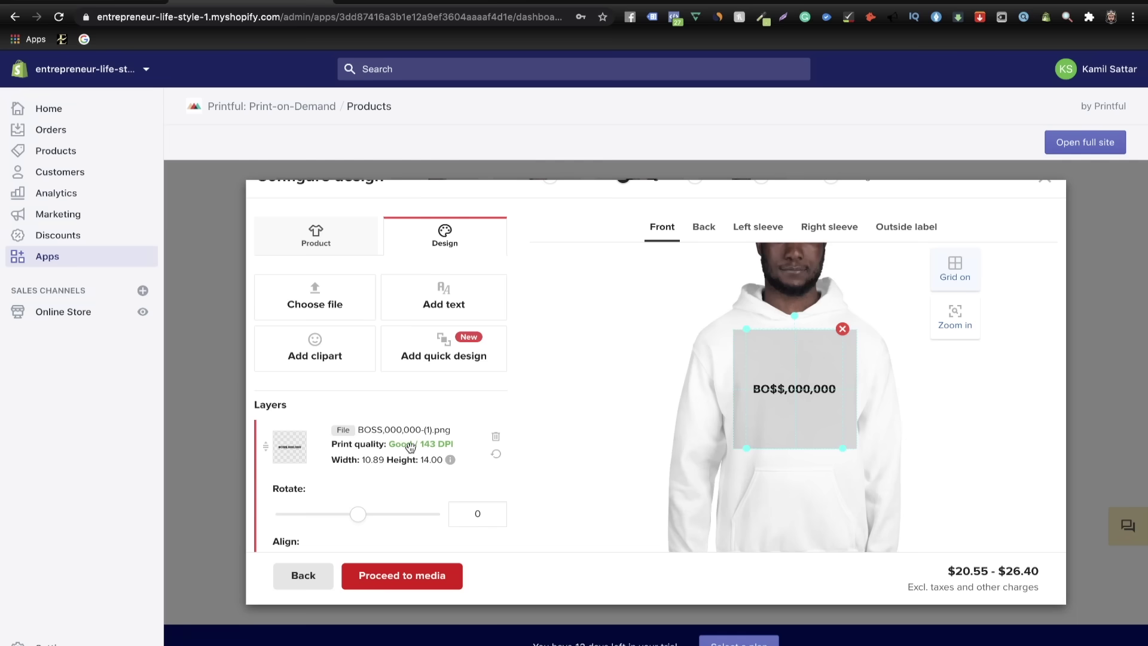
mouse_move(449, 455)
- Add the PACKEGE-LABLE-ENT.png logo as the hoodie's outside label
click(893, 233)
scroll(835, 367, down, 3)
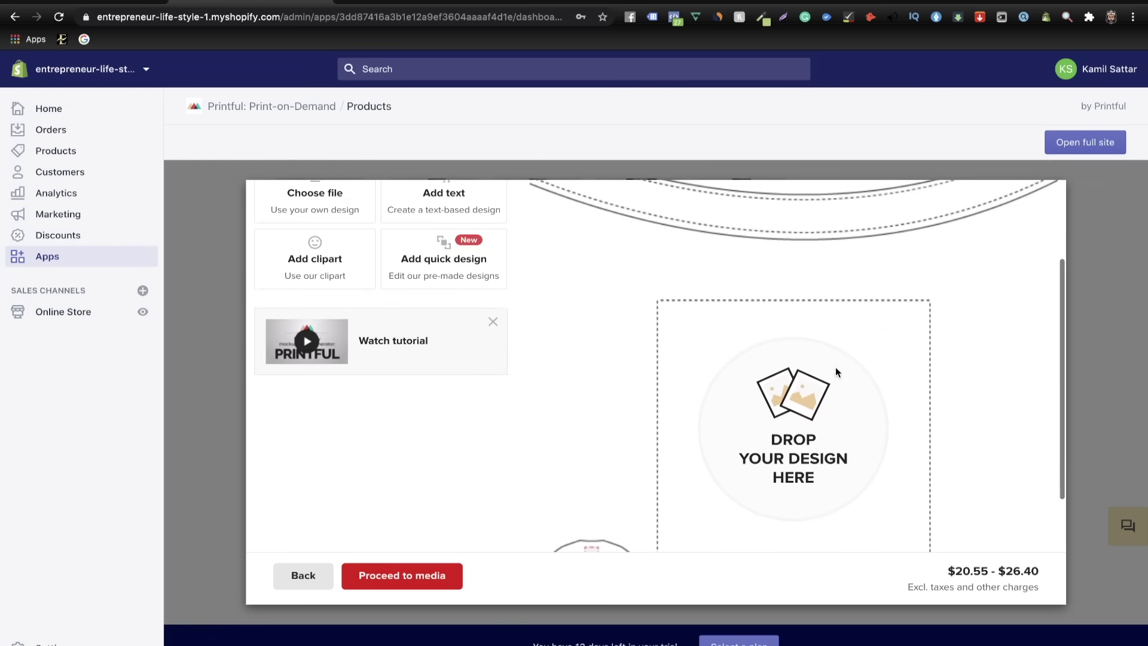
click(785, 428)
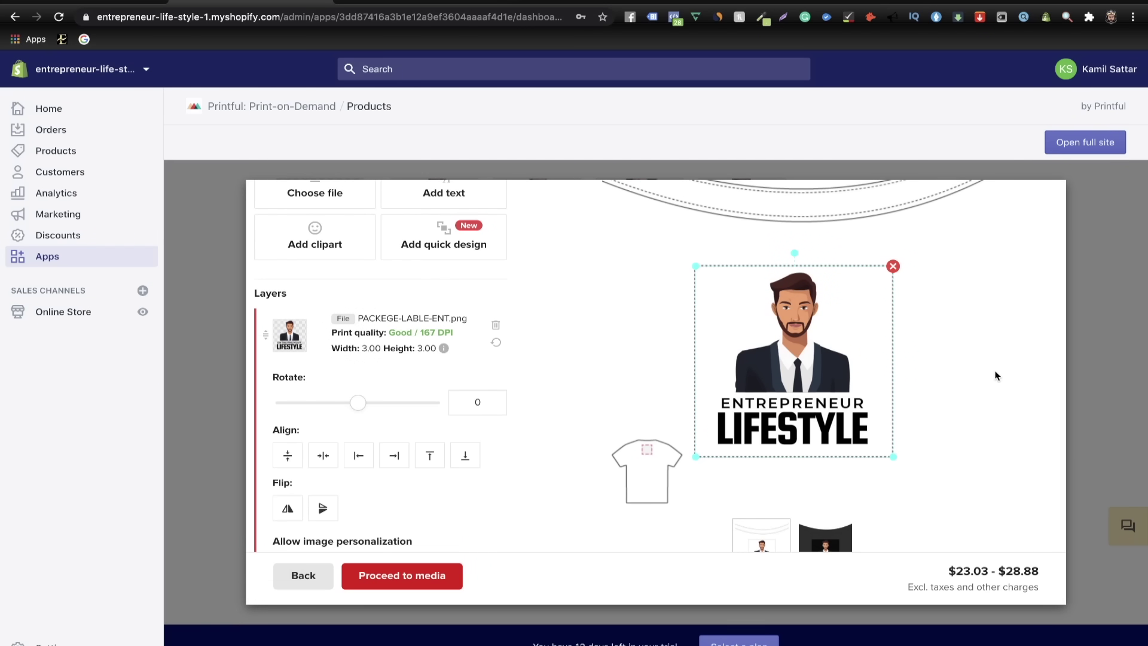
scroll(995, 375, down, 3)
scroll(995, 374, up, 4)
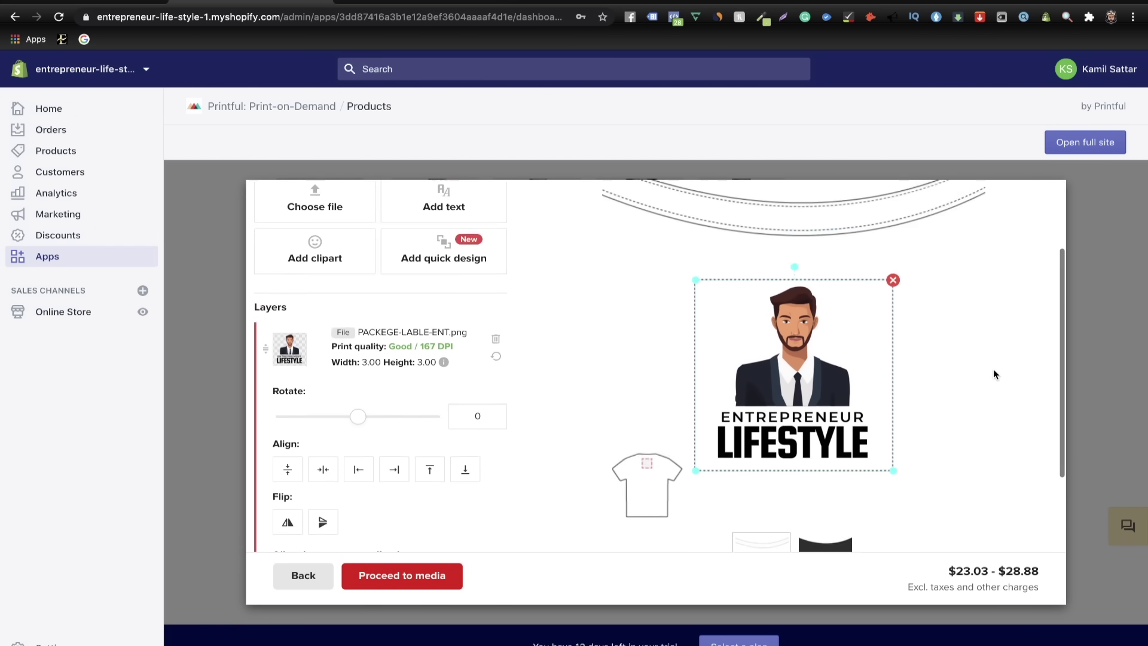
scroll(994, 374, up, 2)
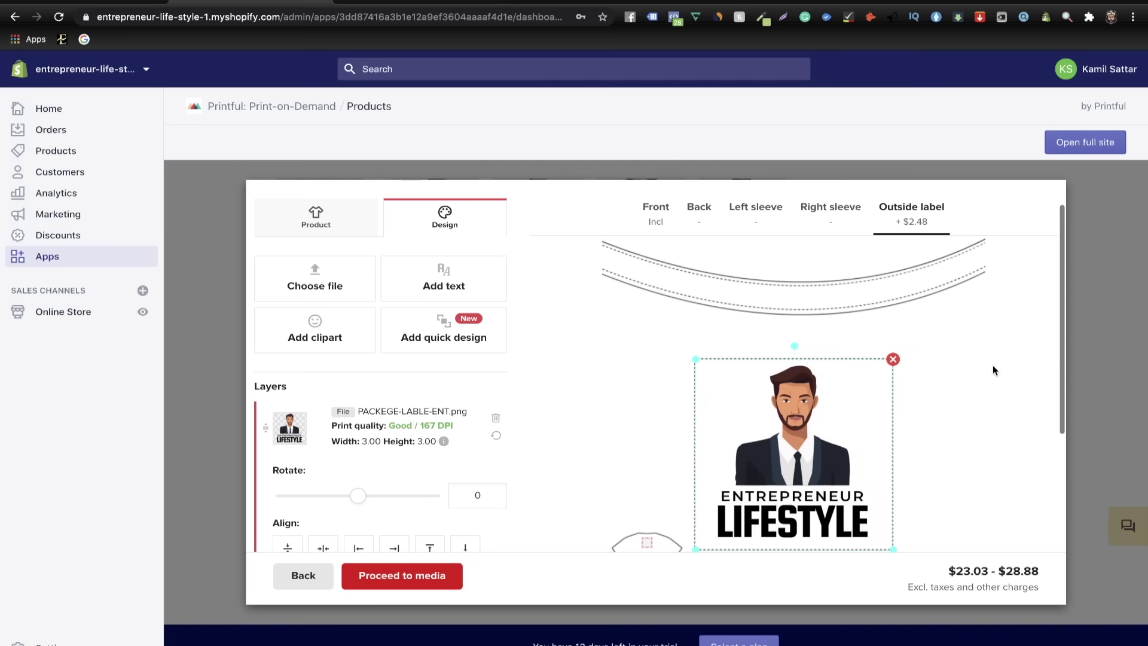
- Proceed to media and review the Men's 2 mockups style and the white and black front mockups
click(423, 582)
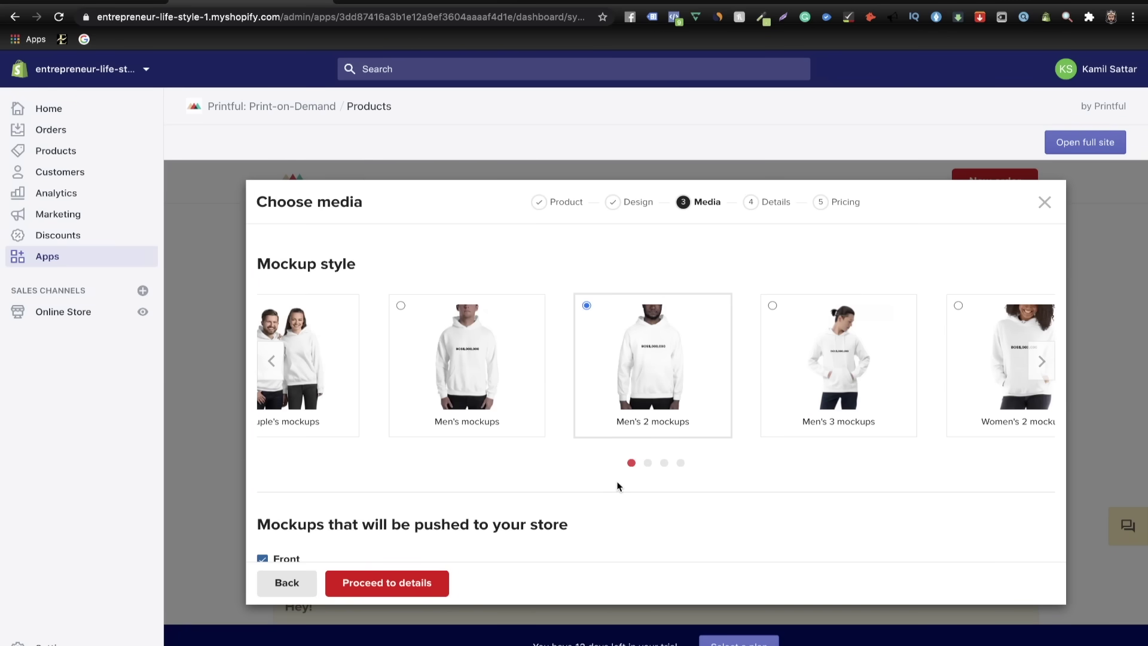
scroll(615, 481, down, 3)
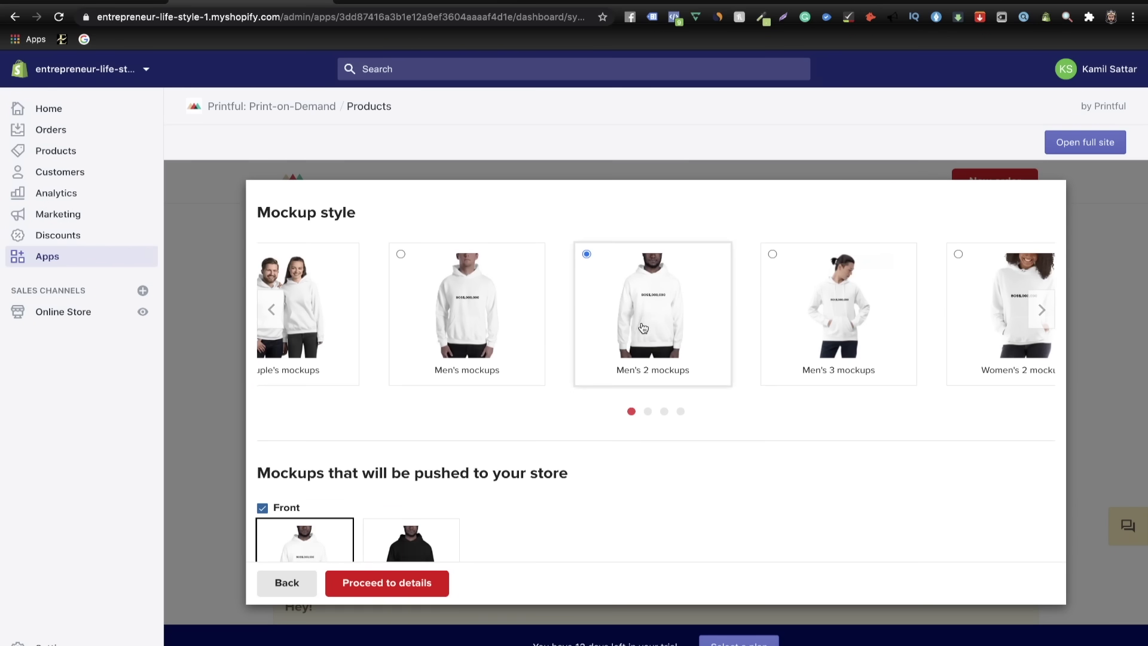
scroll(654, 375, down, 8)
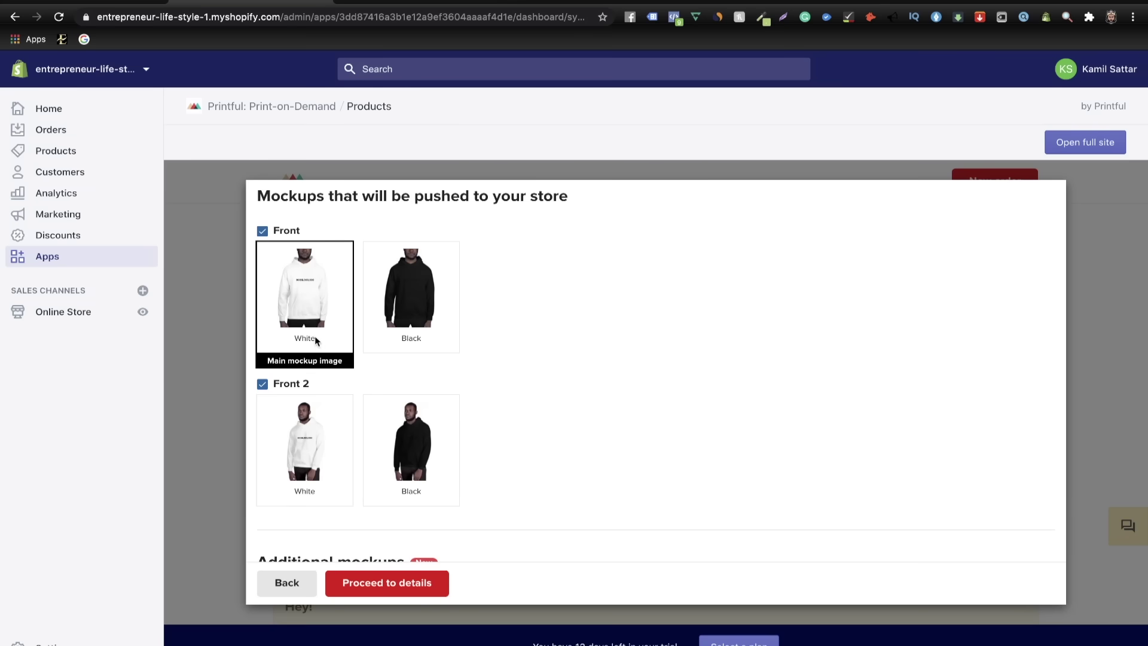
scroll(344, 421, down, 1)
scroll(344, 421, up, 5)
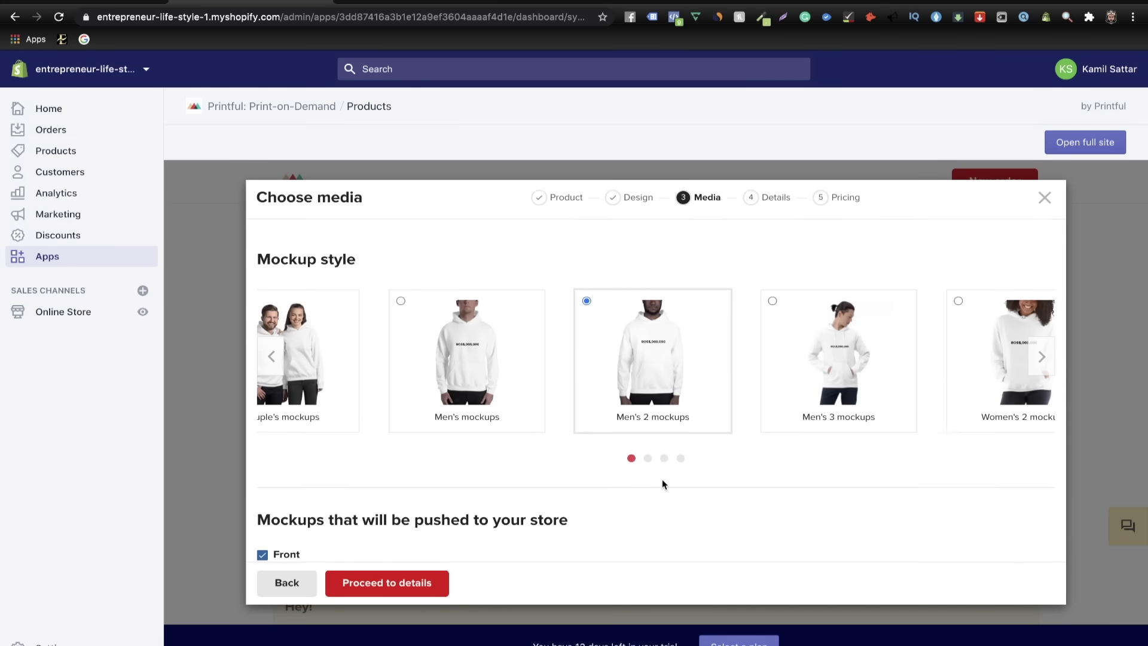
scroll(662, 479, down, 3)
scroll(657, 472, down, 6)
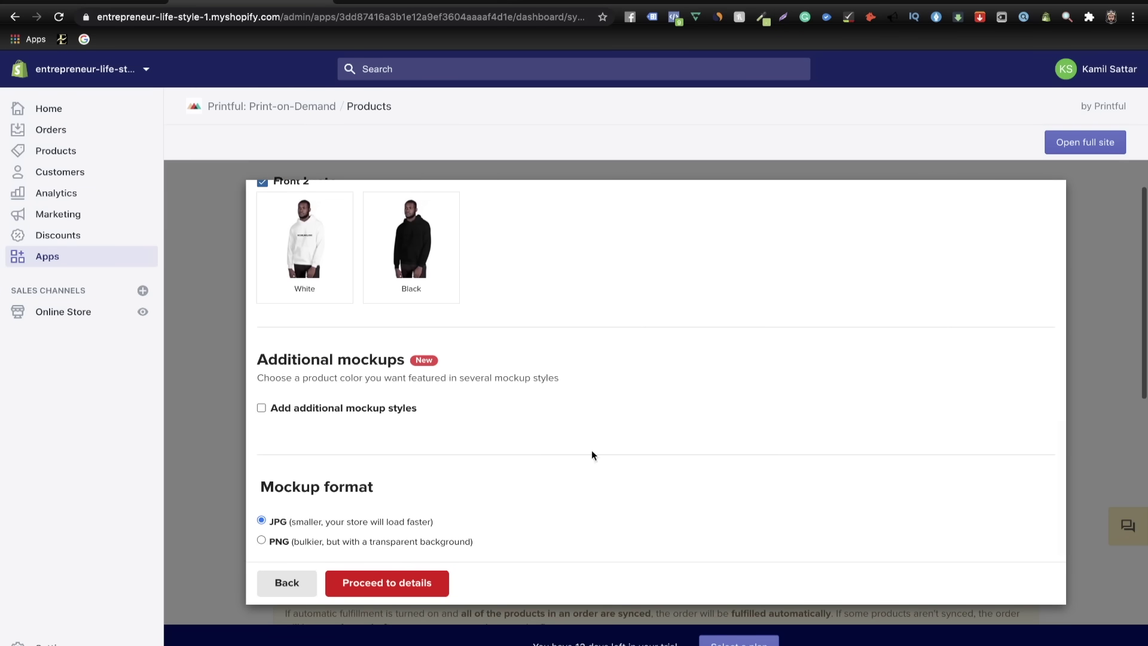
- Enable additional mockup styles in white, include Women's 5 mockups, and proceed to the hoodie's details
click(277, 408)
scroll(572, 444, down, 3)
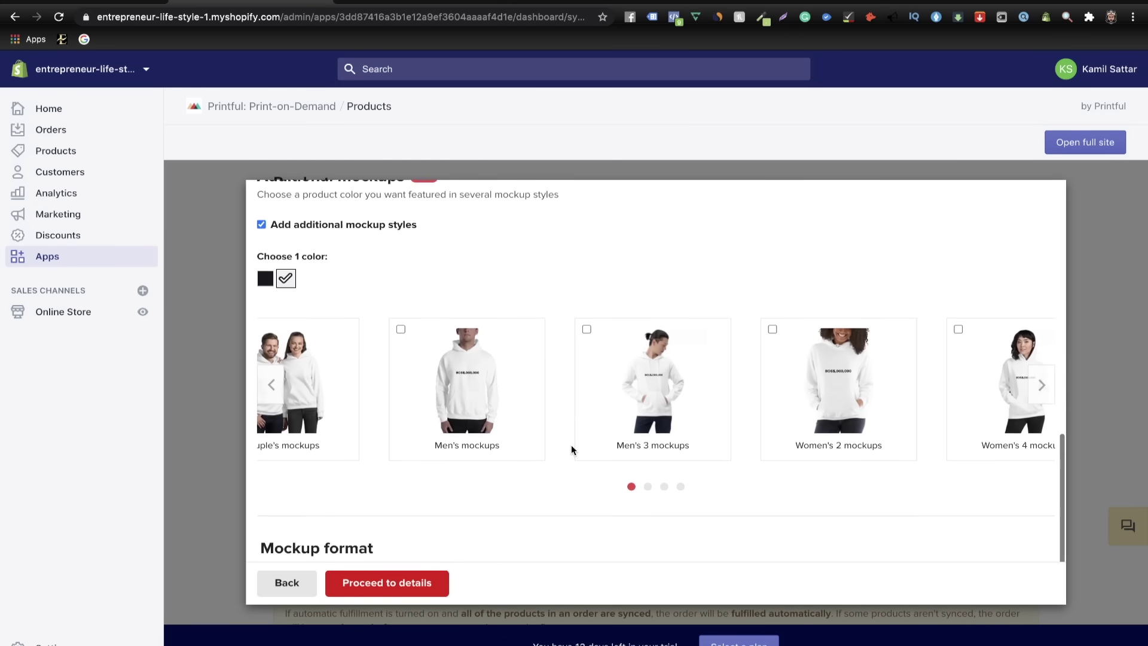
click(1042, 377)
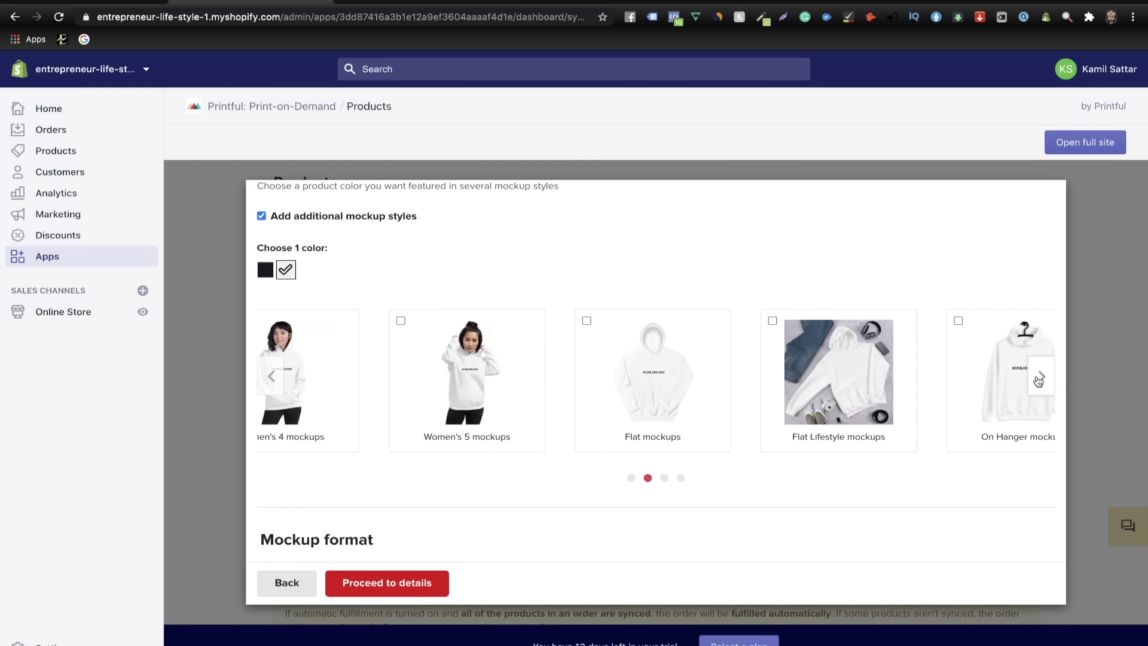
click(476, 373)
scroll(495, 407, down, 2)
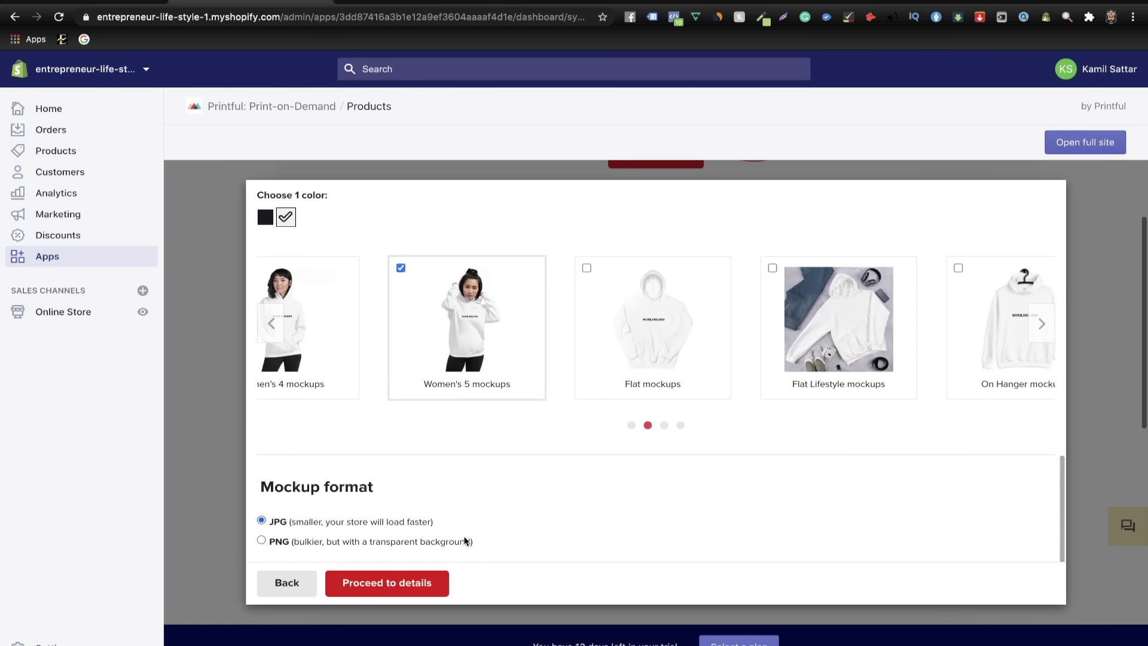
click(420, 592)
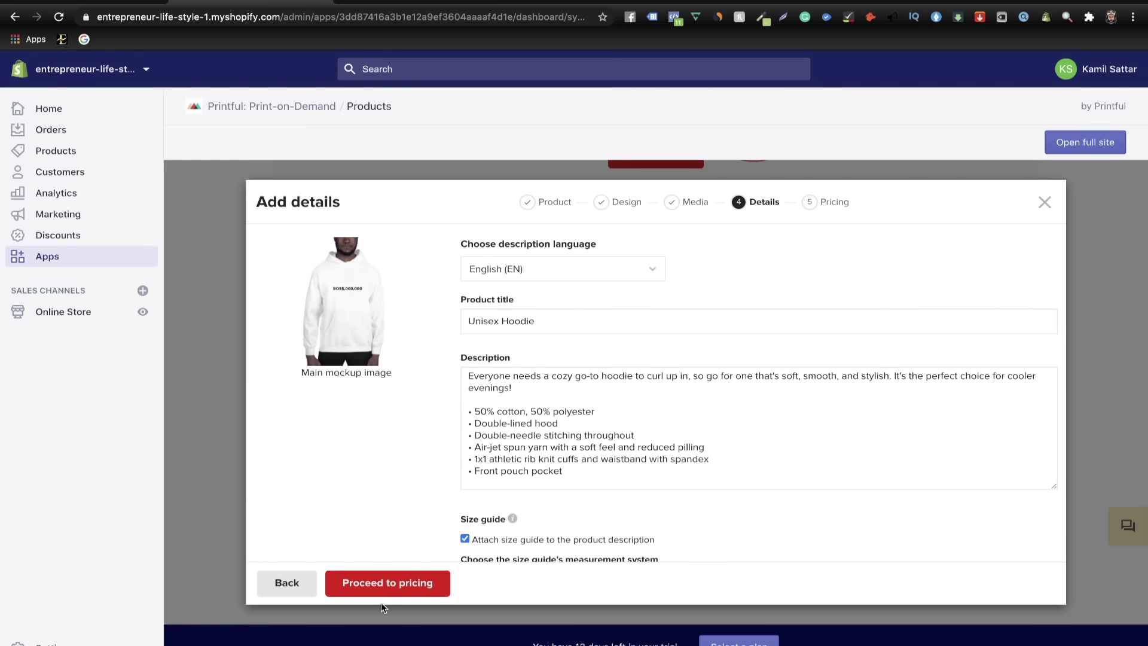
- Proceed to the hoodie's pricing, edit the size S retail price and submit the product to the store
click(385, 582)
scroll(649, 454, down, 2)
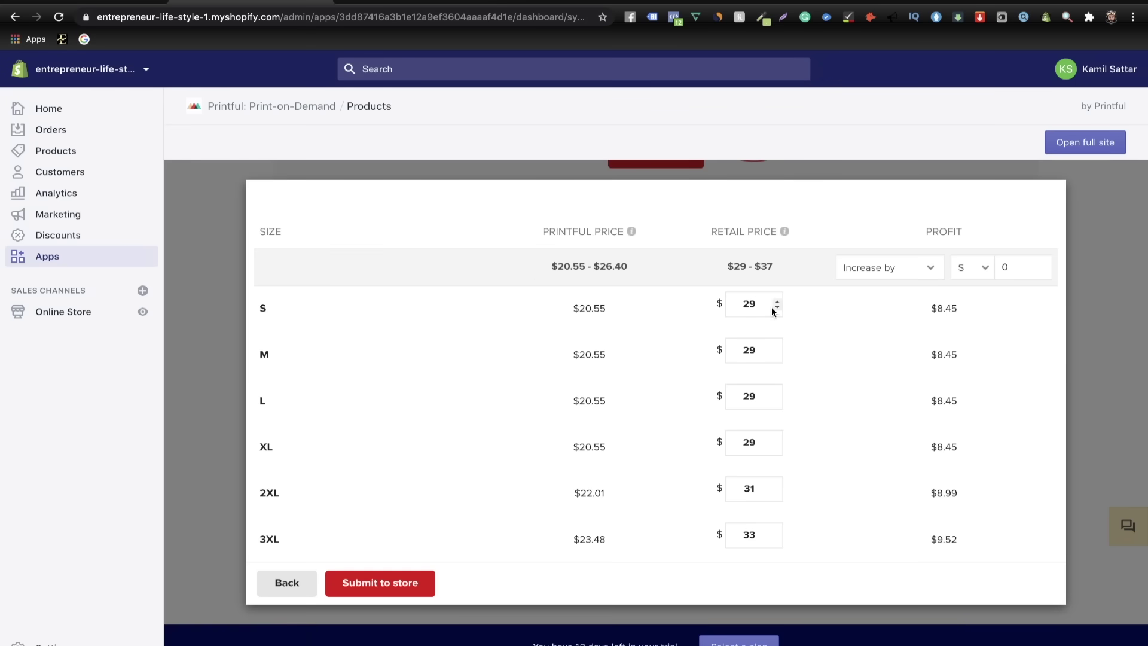
click(748, 304)
key(BackSpace)
text(4)
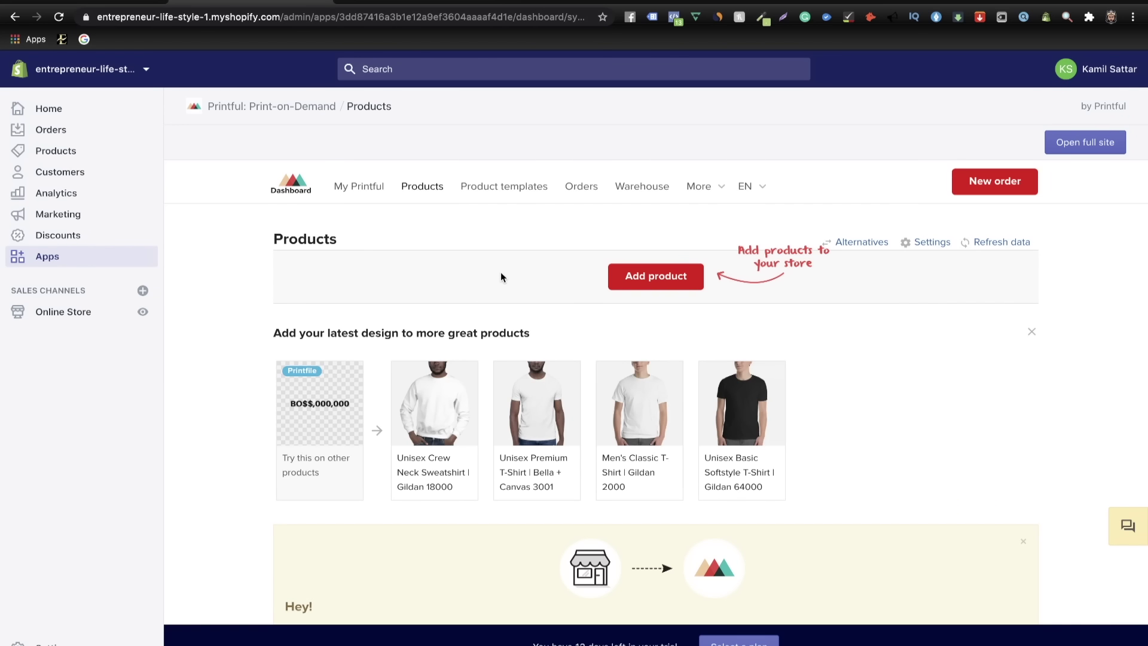
- Add a new product from men's shirts, choosing the Unisex Premium T-Shirt | Bella + Canvas 3001
click(655, 275)
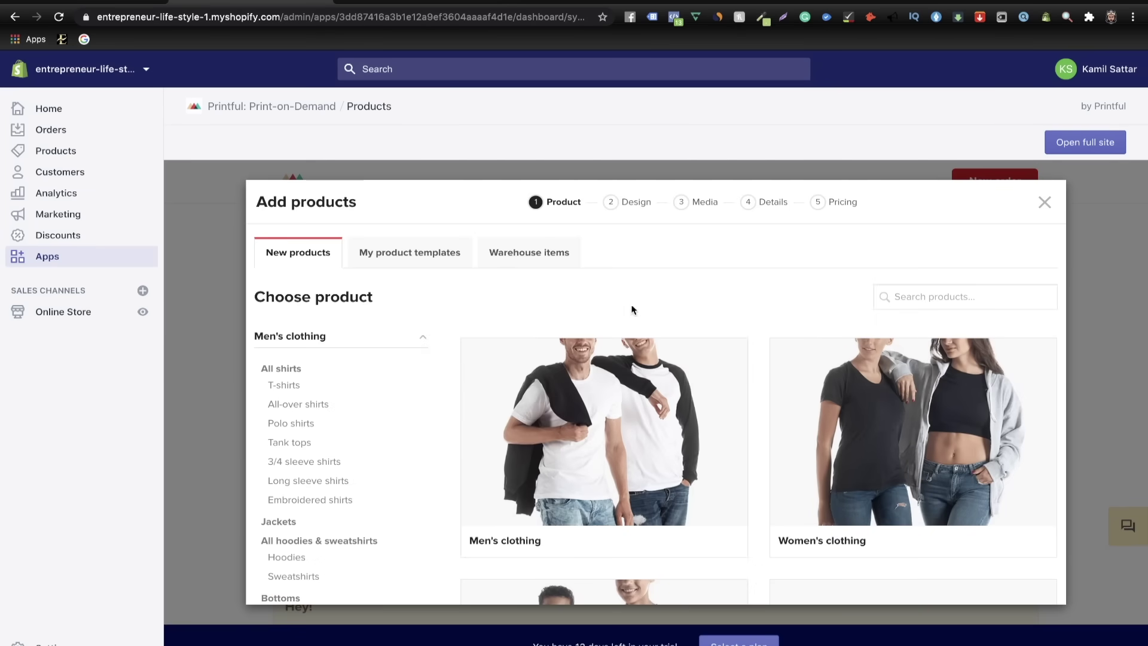
click(599, 432)
click(551, 450)
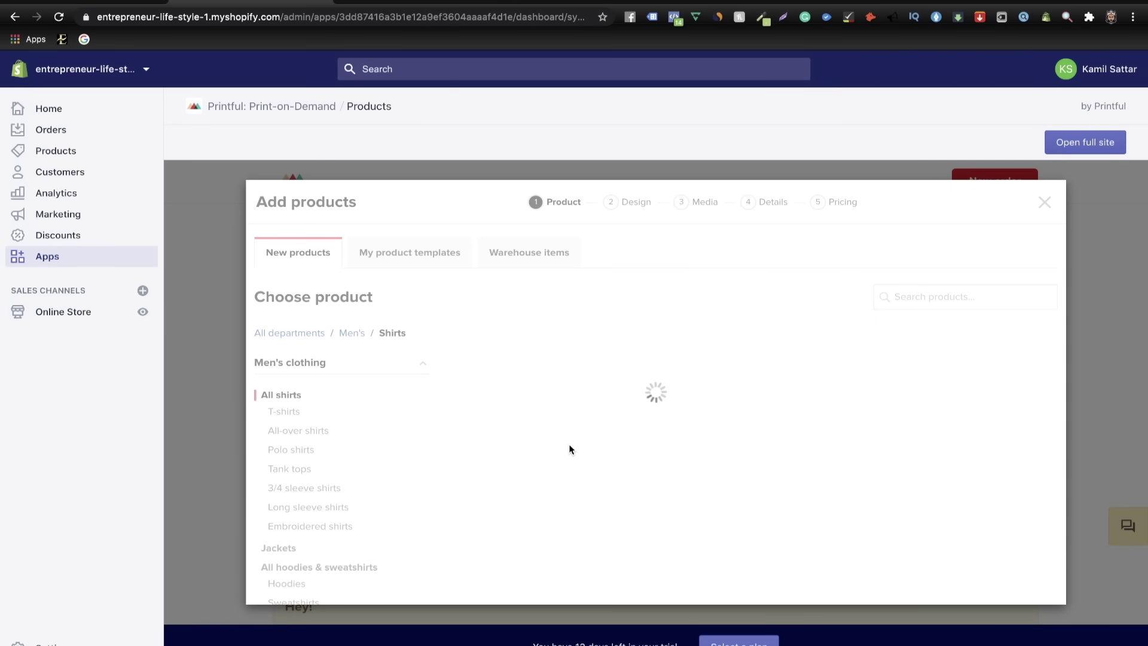
scroll(577, 478, down, 2)
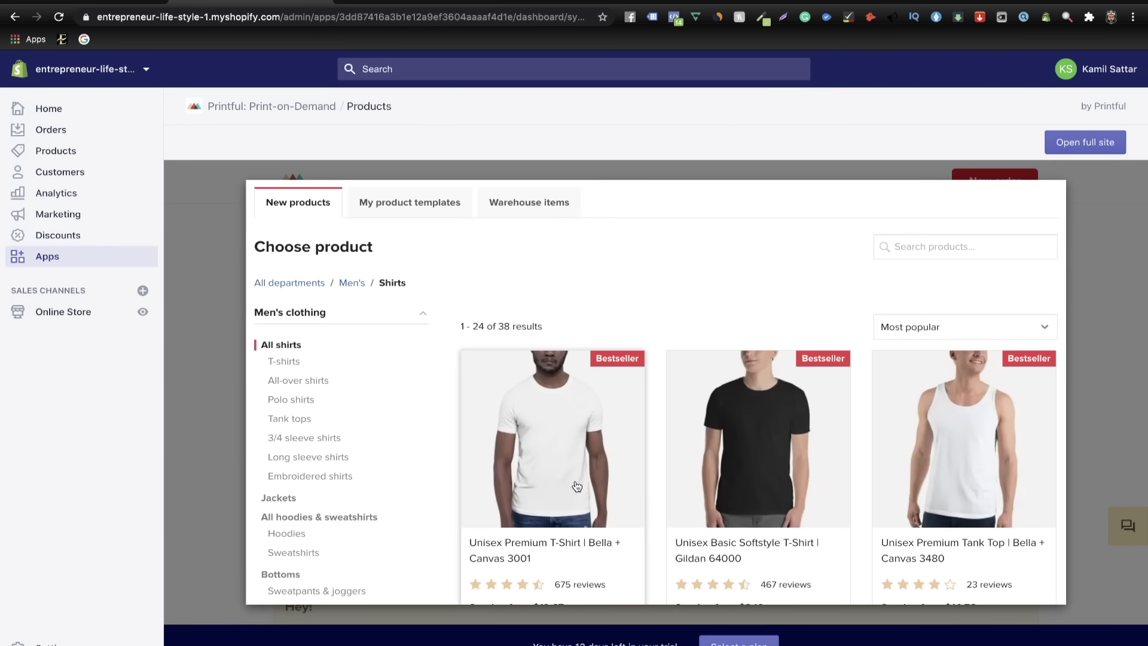
click(577, 486)
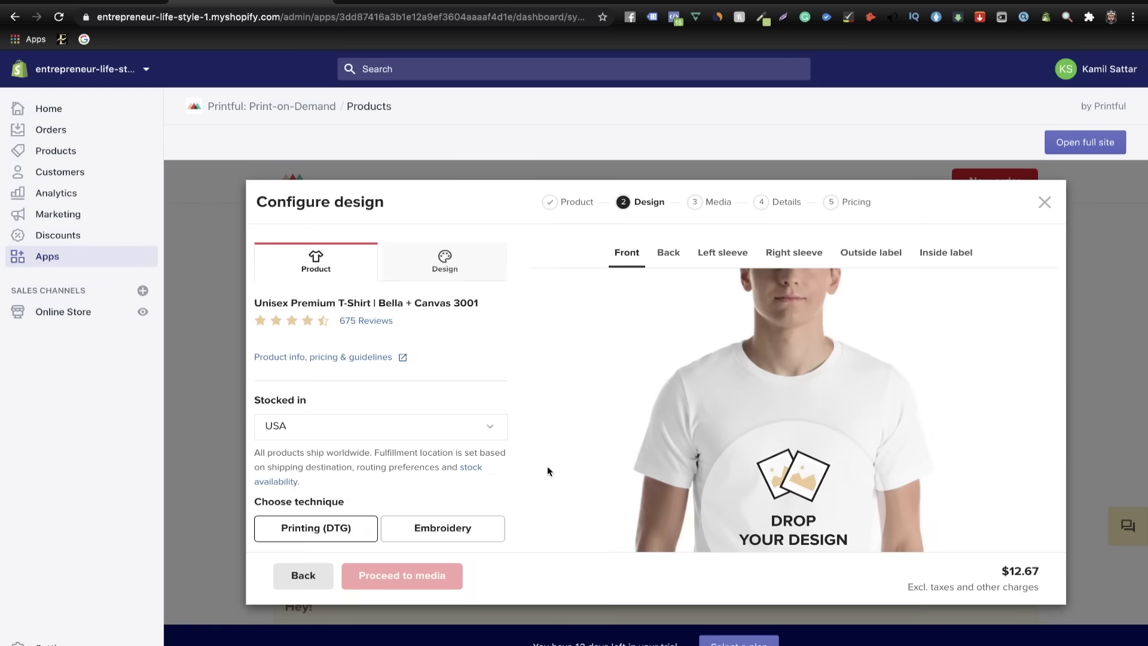
- Choose black and white as the T-shirt colors and position the GETTING PAID DAILY design slightly lower on the front
scroll(545, 472, down, 5)
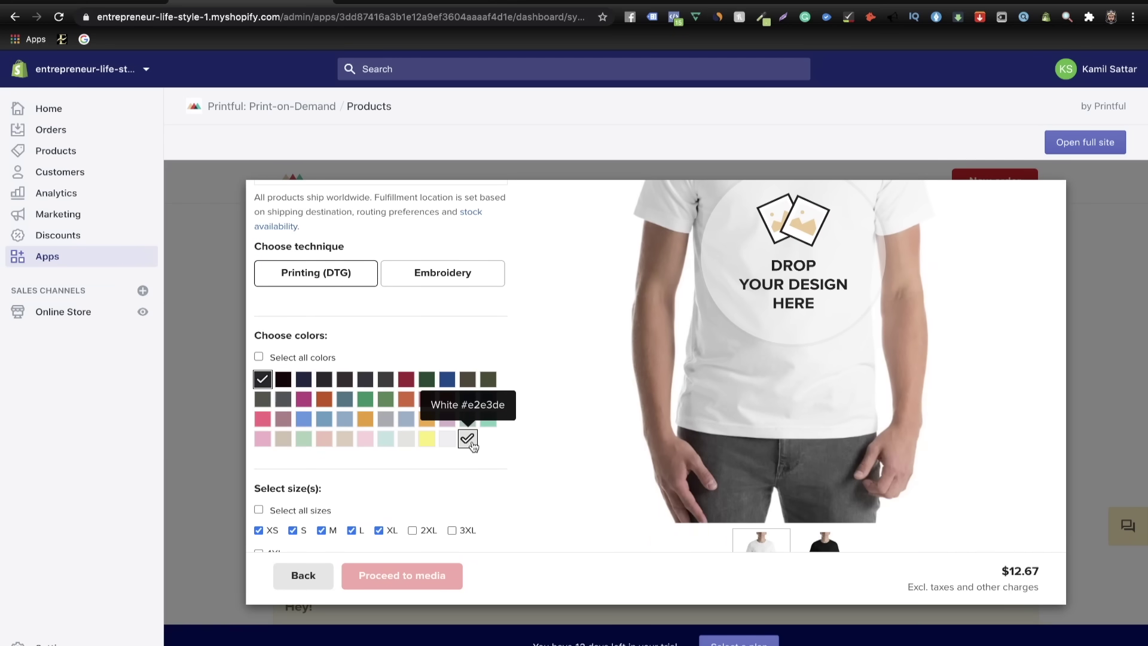
click(261, 382)
click(261, 382)
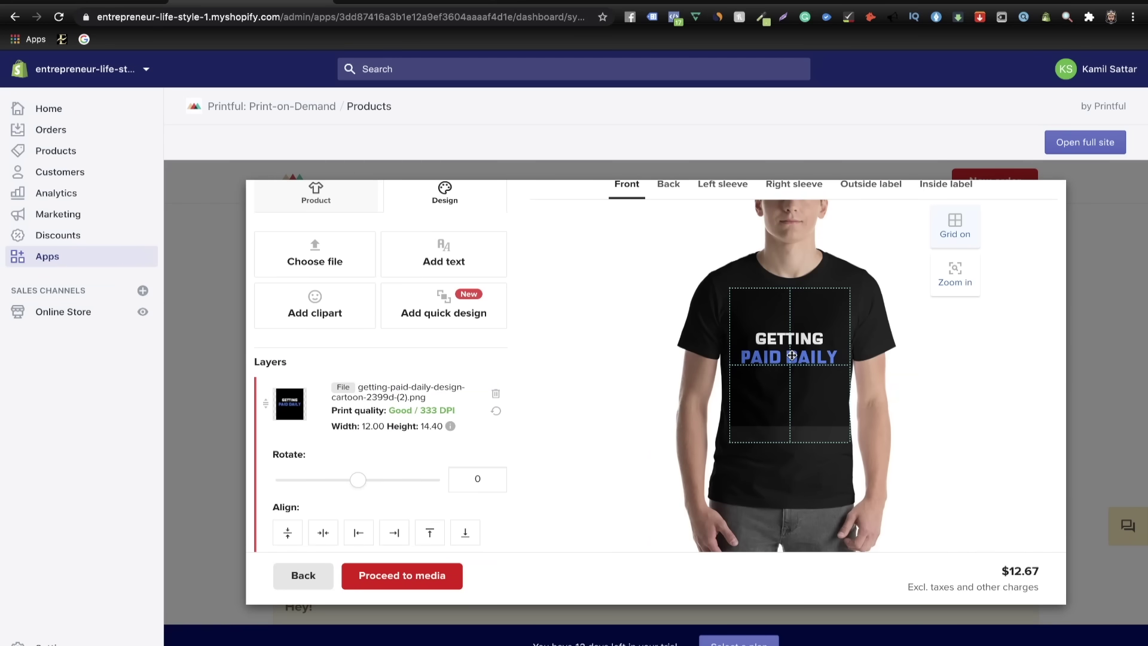
click(822, 388)
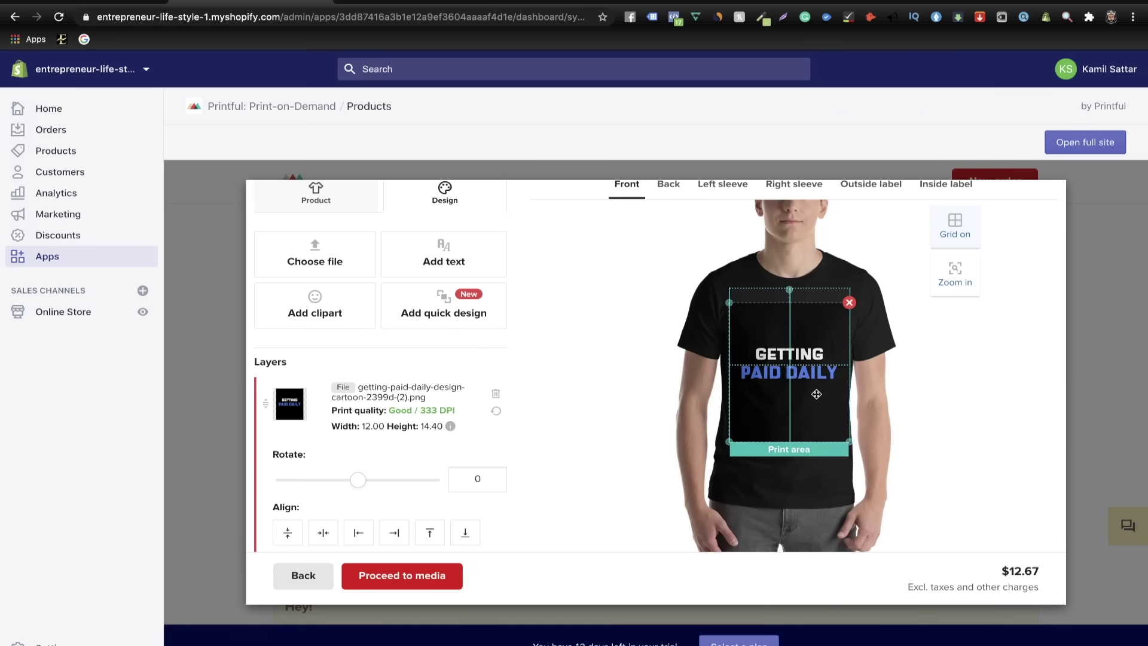
scroll(721, 286, up, 3)
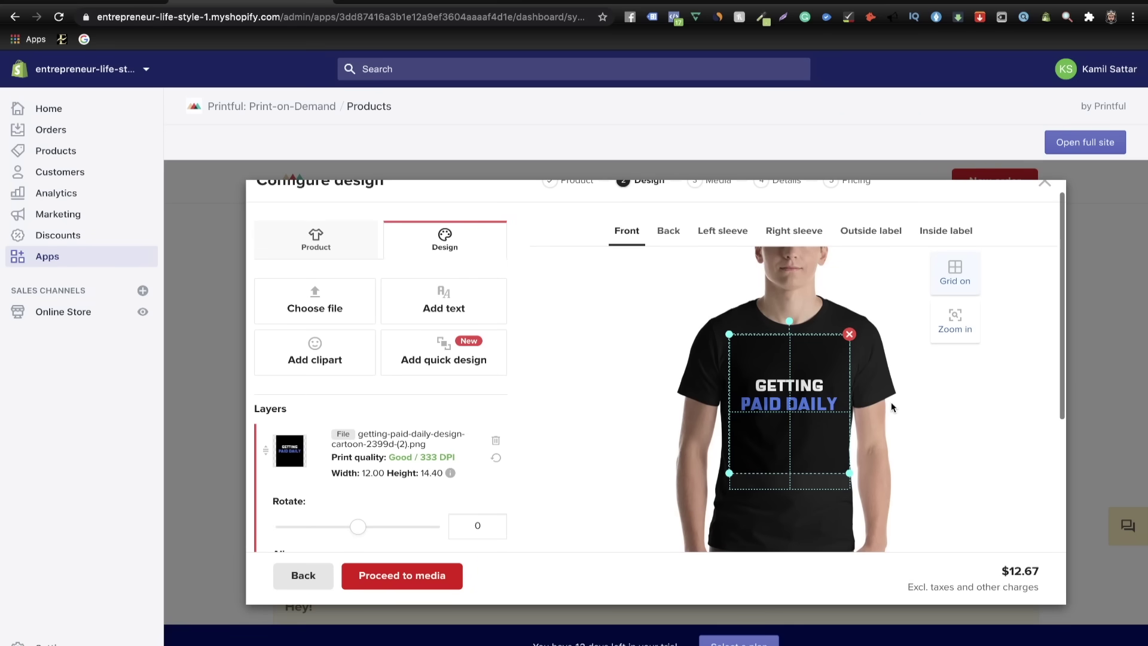
- Add fuck-salary-design.png to the T-shirt's back and move it up to the top of the print area
click(668, 252)
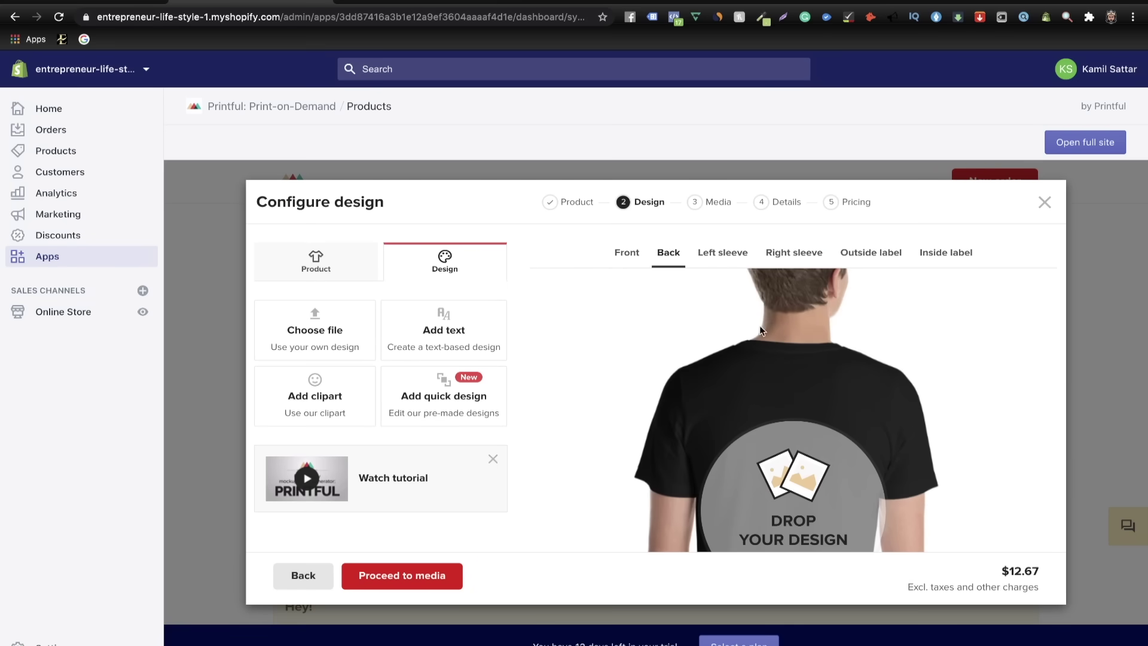
click(769, 385)
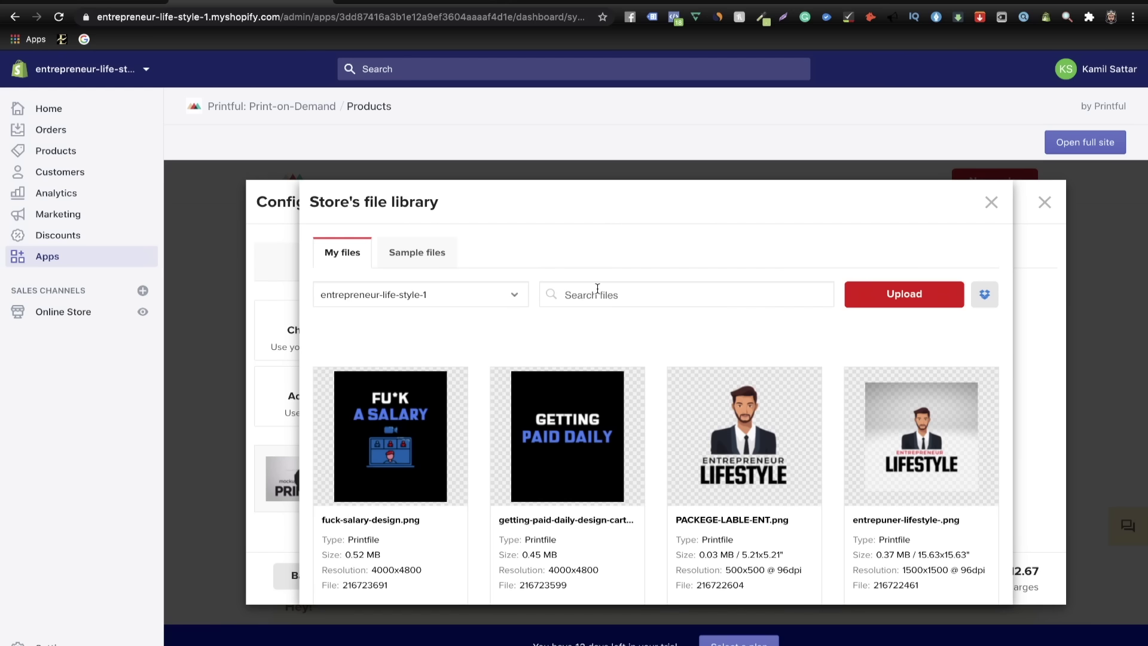
click(389, 432)
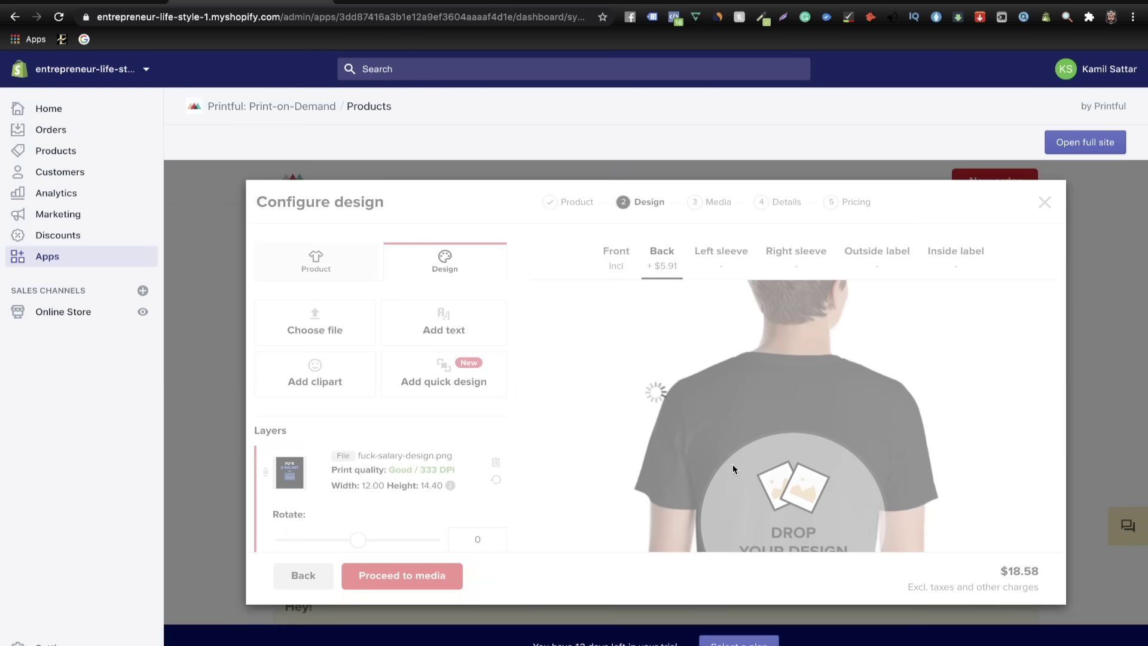
scroll(763, 516, down, 1)
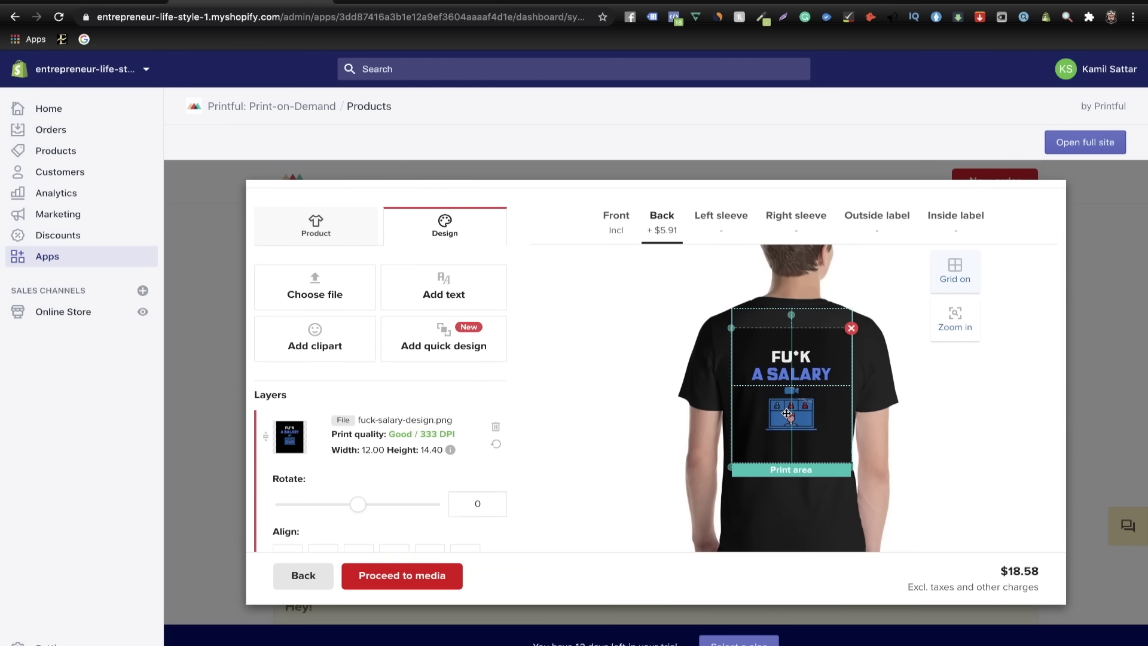
drag(786, 414, 786, 395)
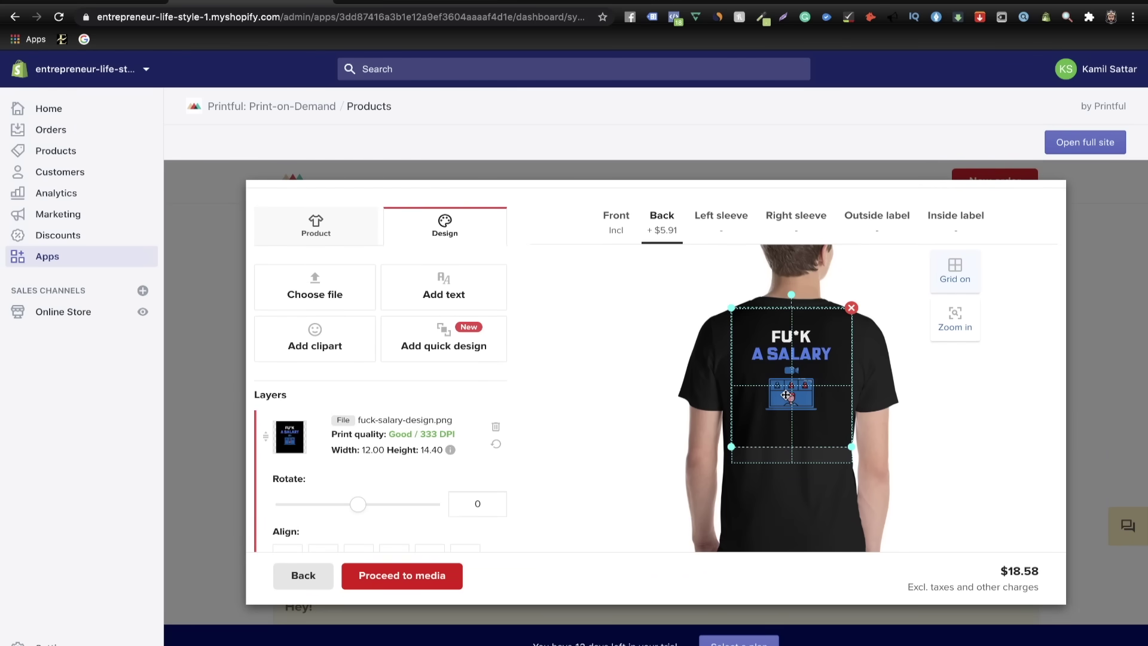
click(662, 221)
drag(777, 349, 781, 351)
- Proceed to media, feature black in the additional mockups, include Women's 4 mockups, and proceed to the T-shirt's details
click(415, 578)
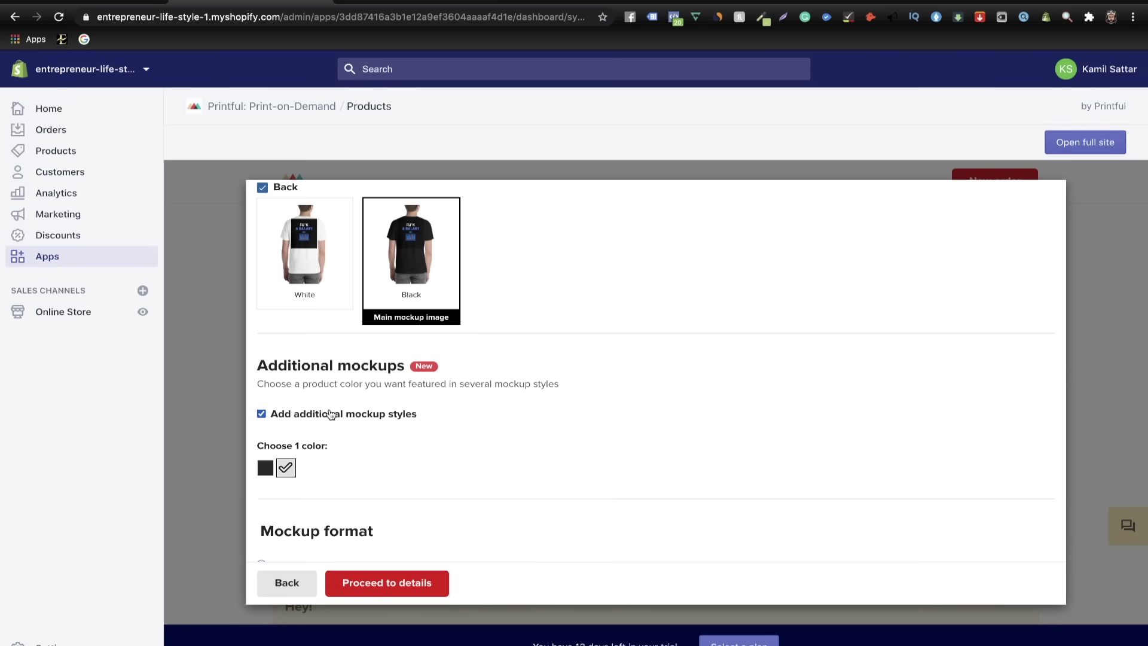
scroll(512, 467, down, 8)
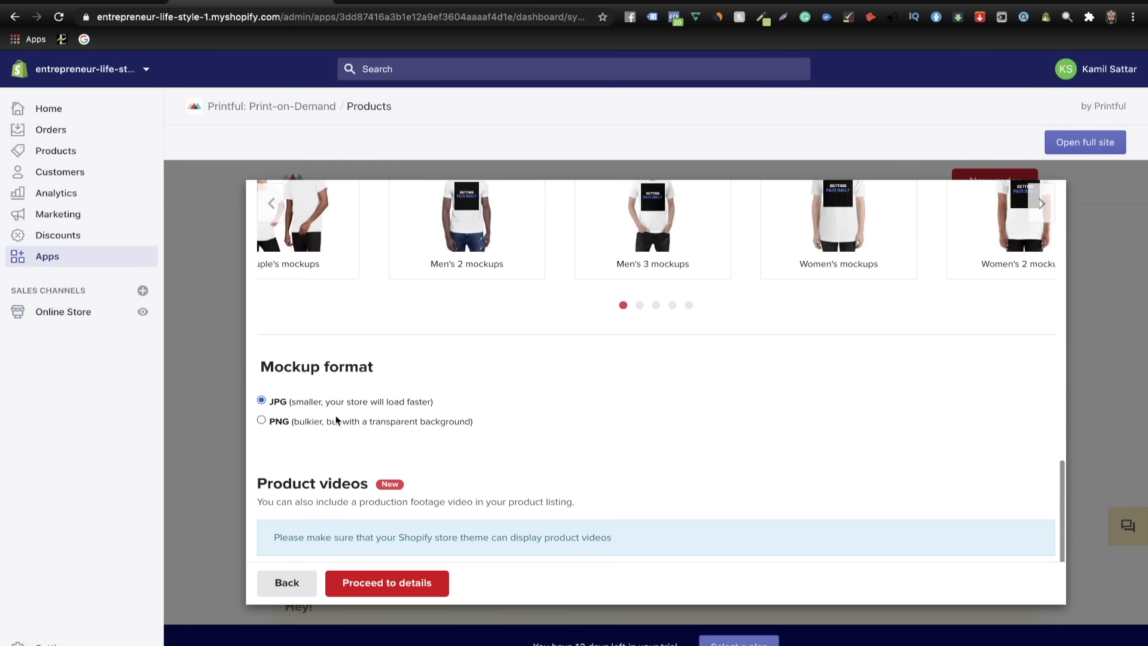
scroll(499, 388, up, 3)
click(263, 275)
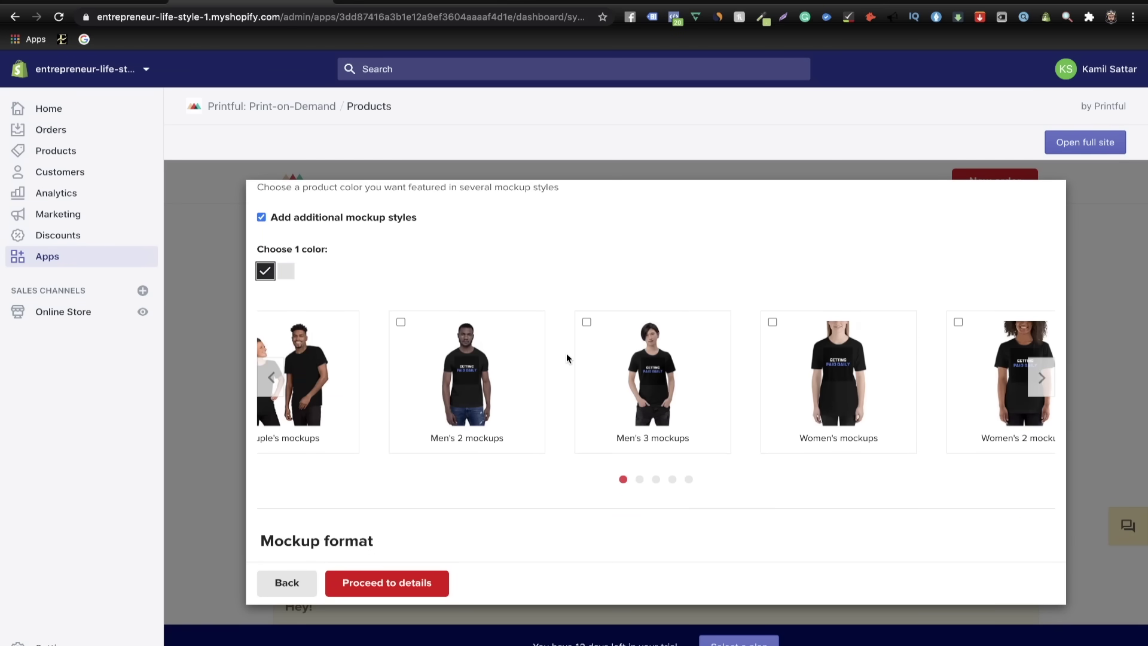
click(1042, 378)
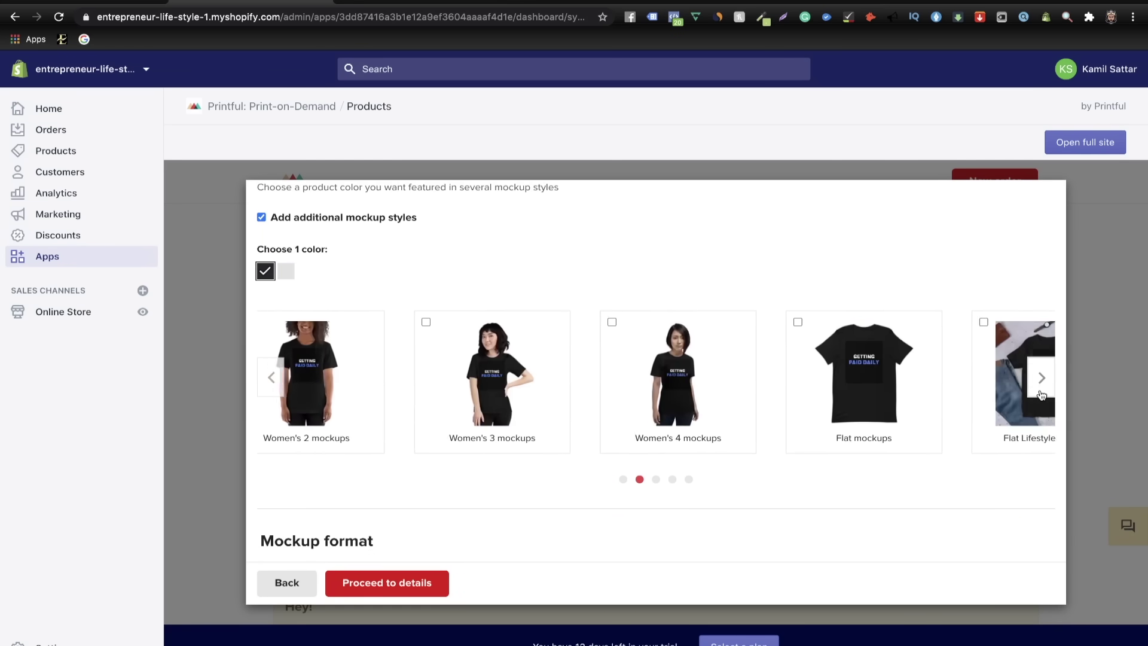
click(640, 395)
scroll(508, 492, down, 4)
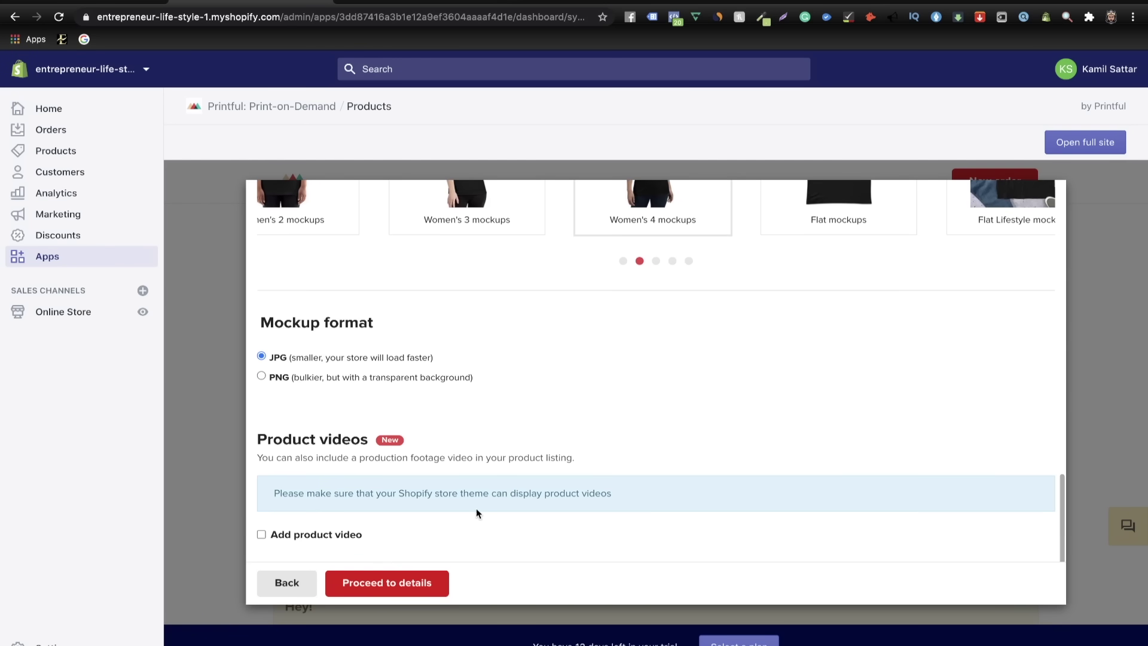
click(392, 581)
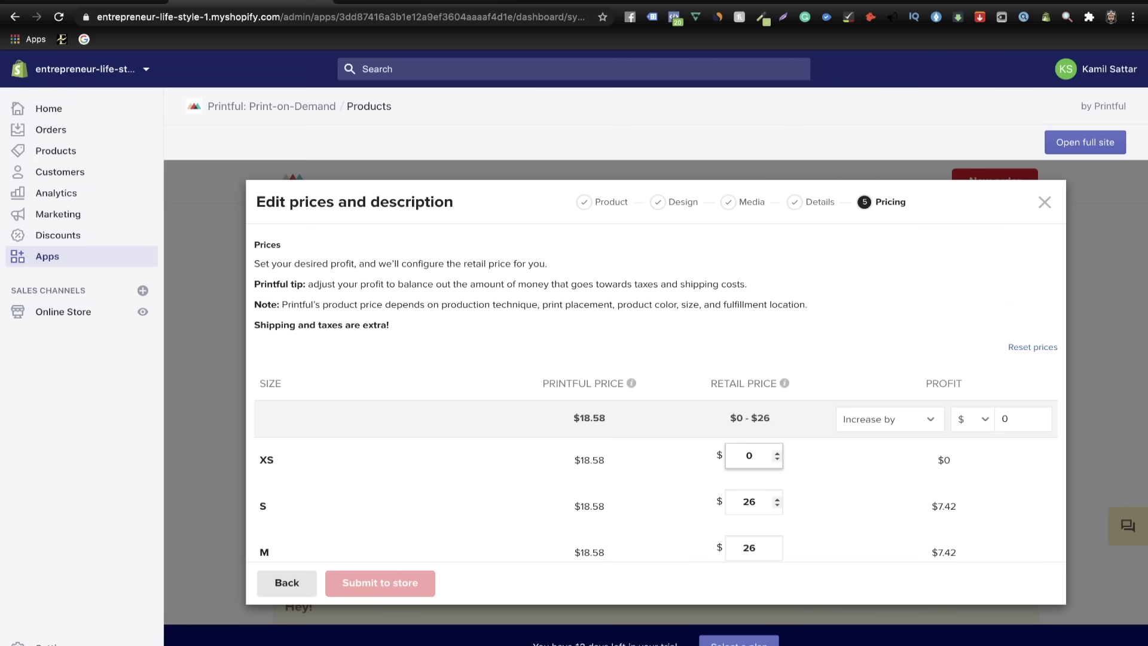
- Set the T-shirt's retail price to $34.99 for sizes XS and S
text(34.99)
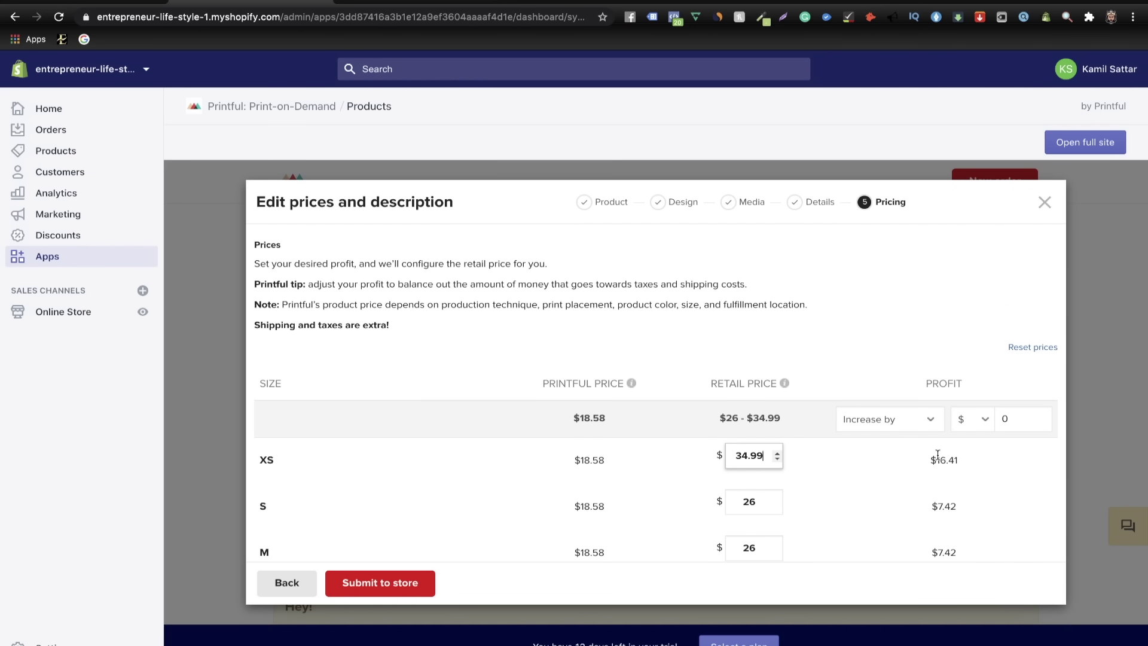
click(761, 501)
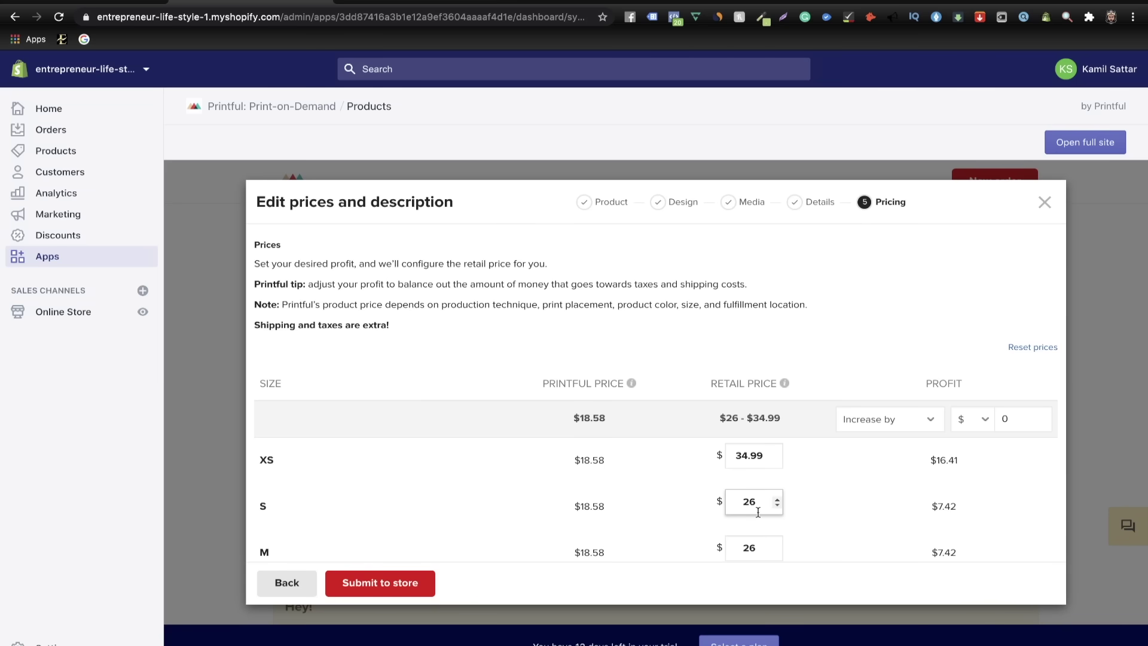
key(BackSpace)
key(BackSpace)
text(0)
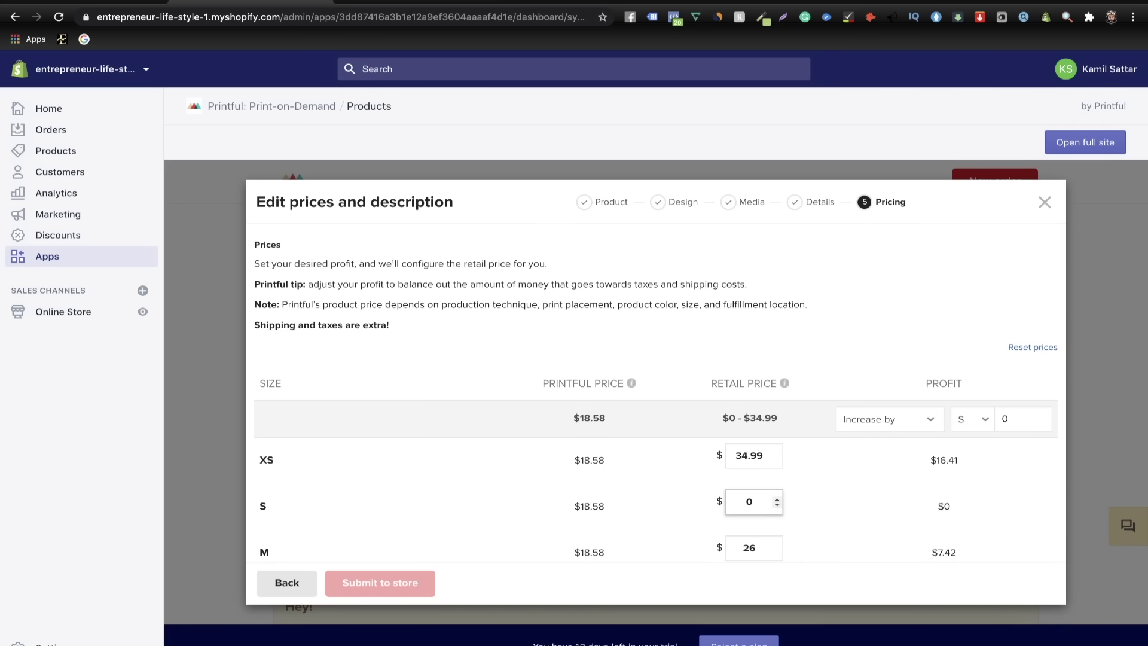
text(34.)
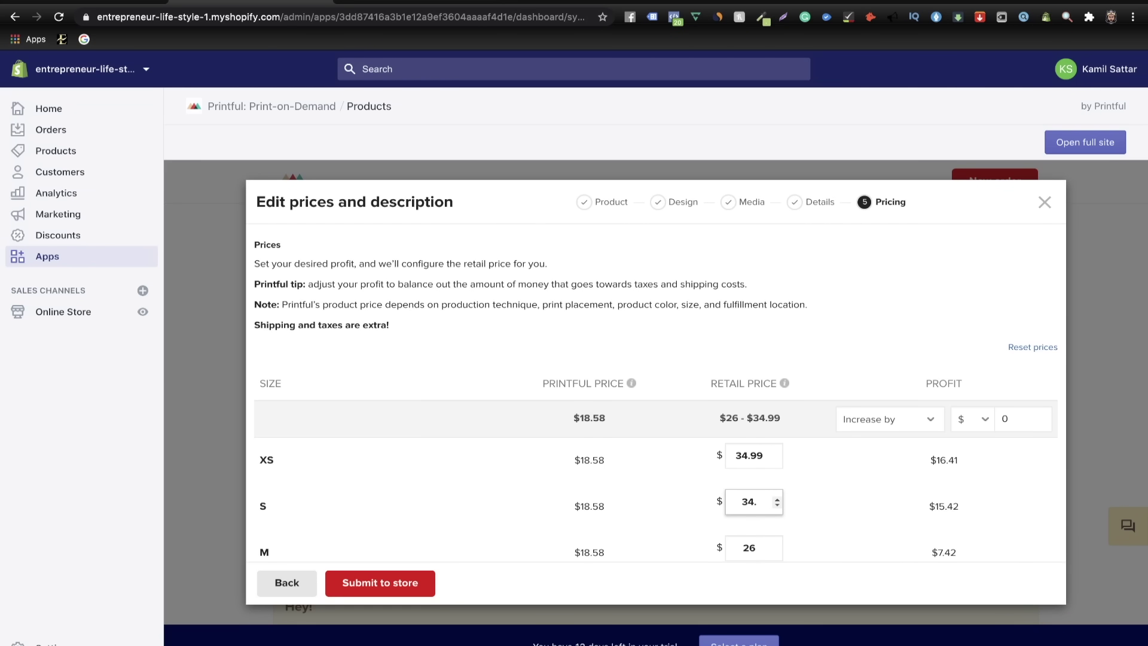
text(99)
- Set the T-shirt's retail price to $34.99 for size M
scroll(766, 536, down, 1)
click(763, 500)
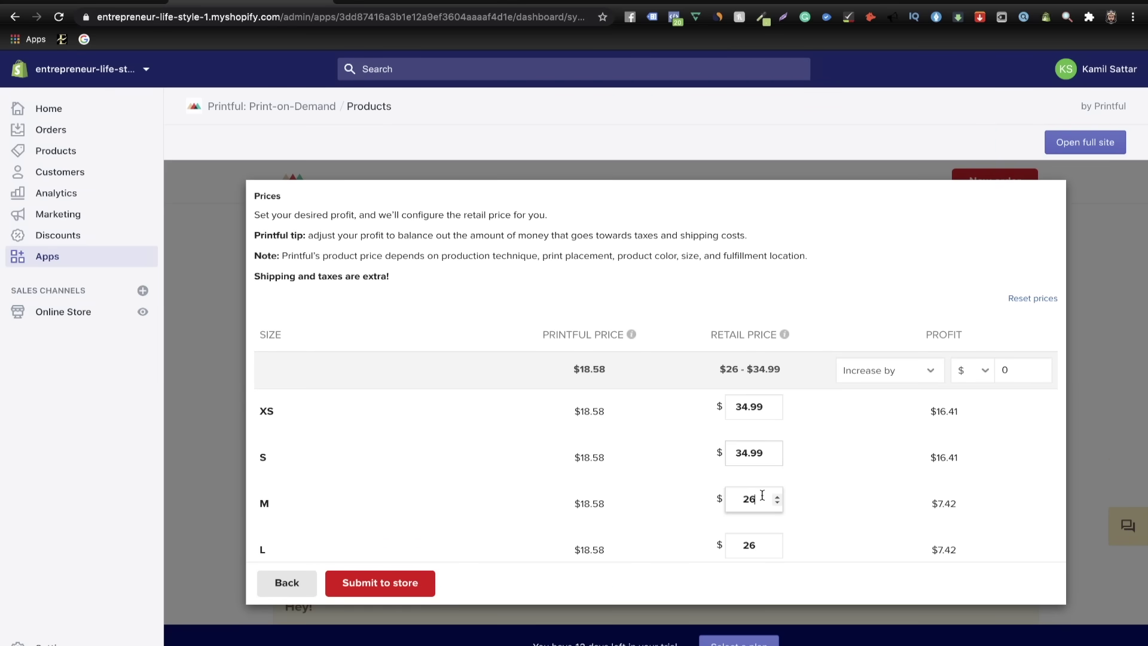
key(BackSpace)
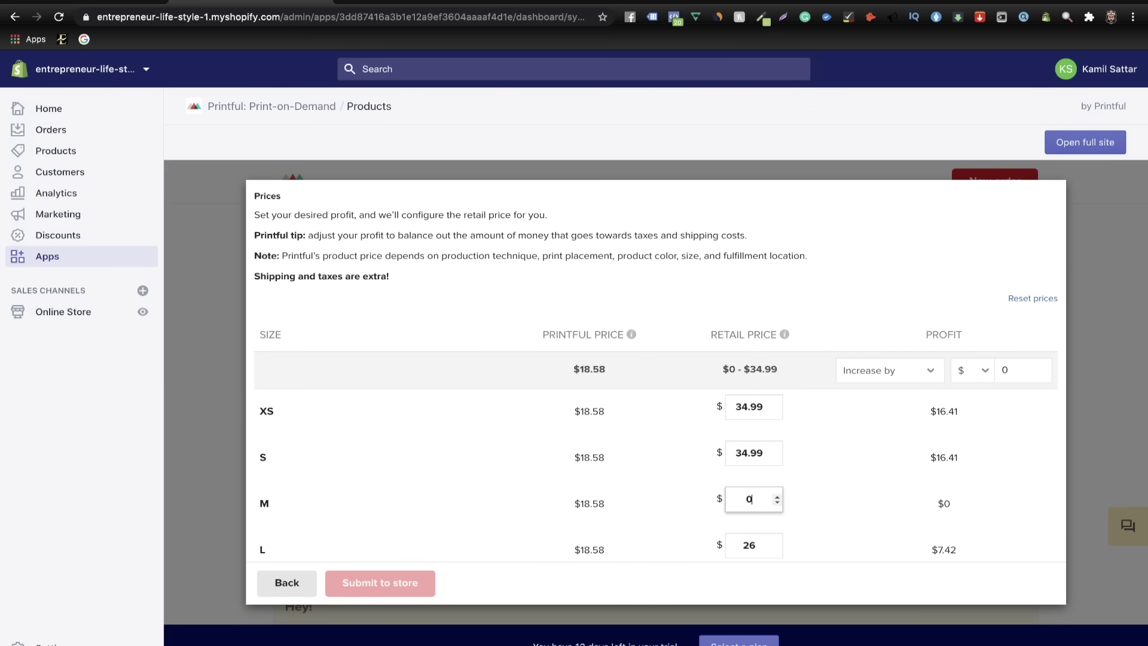
text(34.)
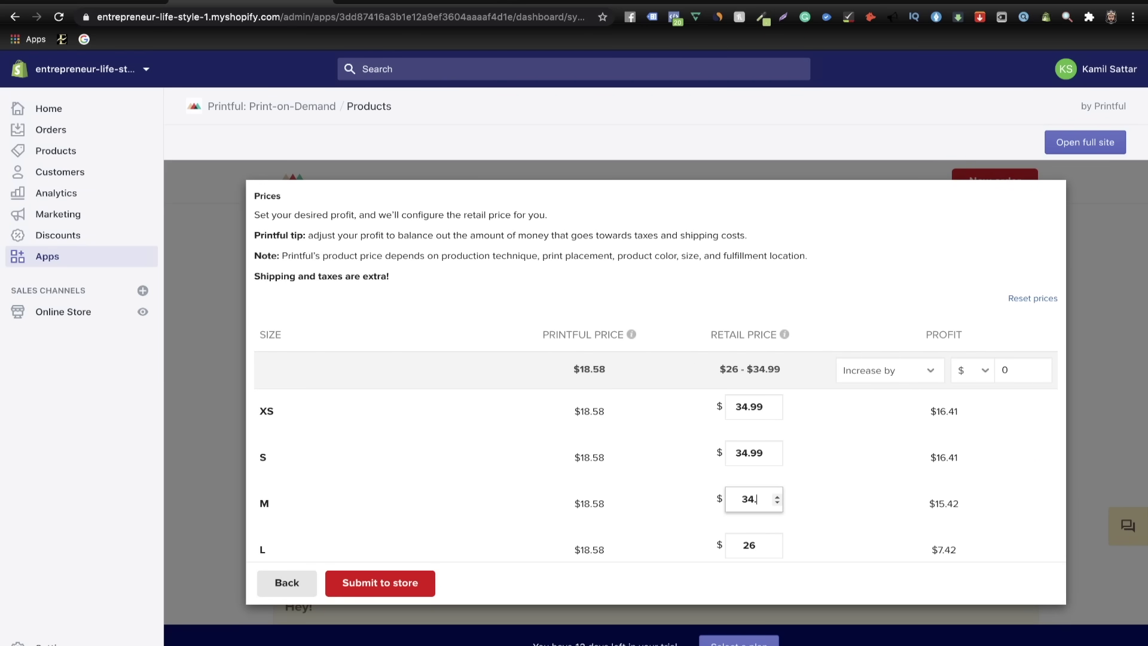
text(99)
- Set the T-shirt's retail price to $34.99 for sizes L and XL
scroll(766, 521, down, 1)
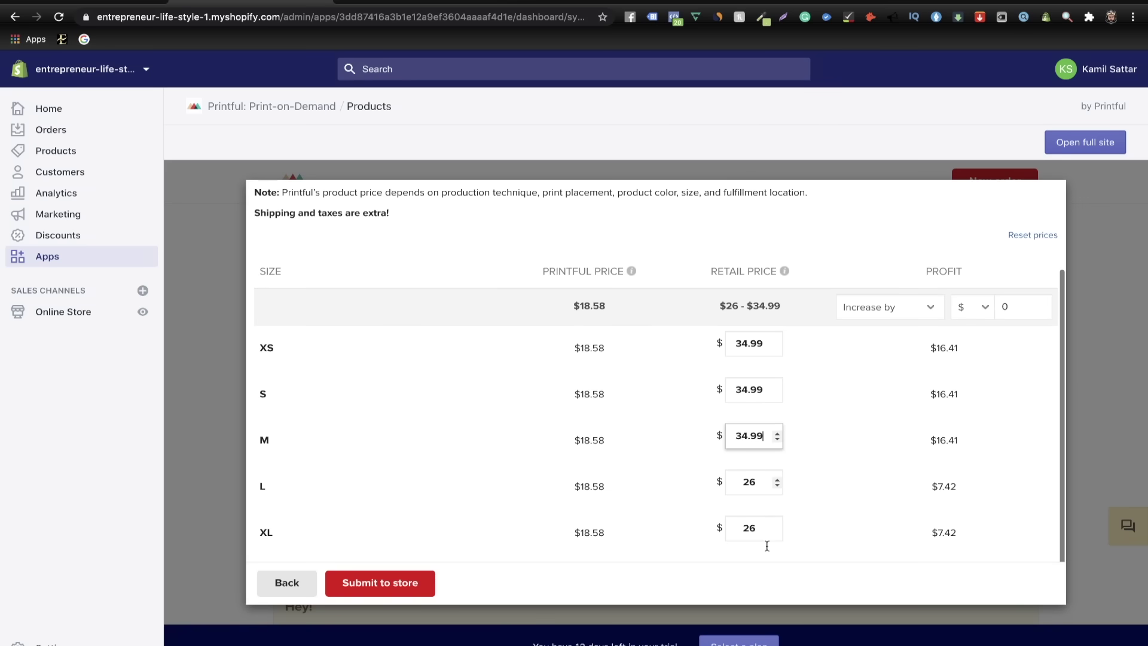
double_click(758, 483)
key(BackSpace)
text(3)
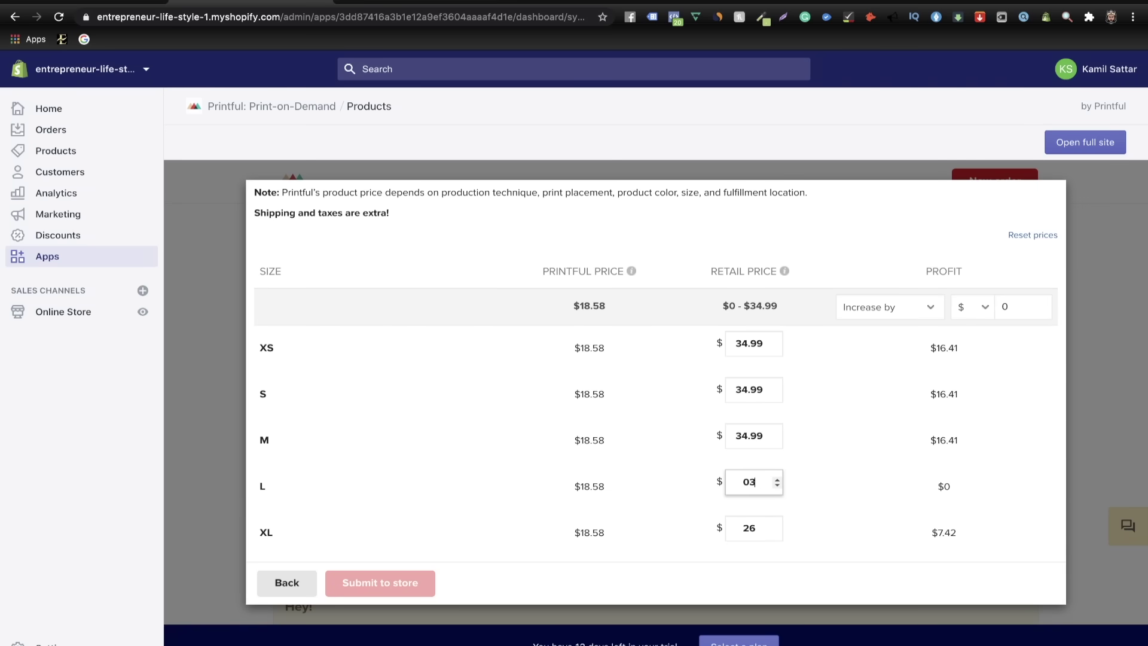
text(4.99)
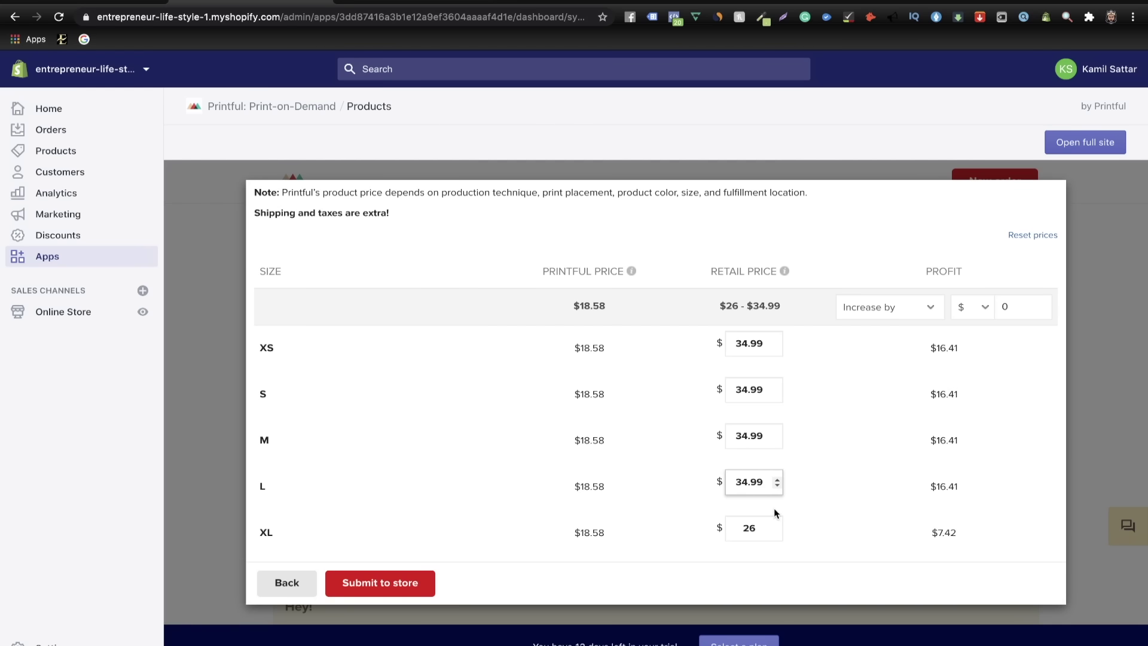
click(771, 522)
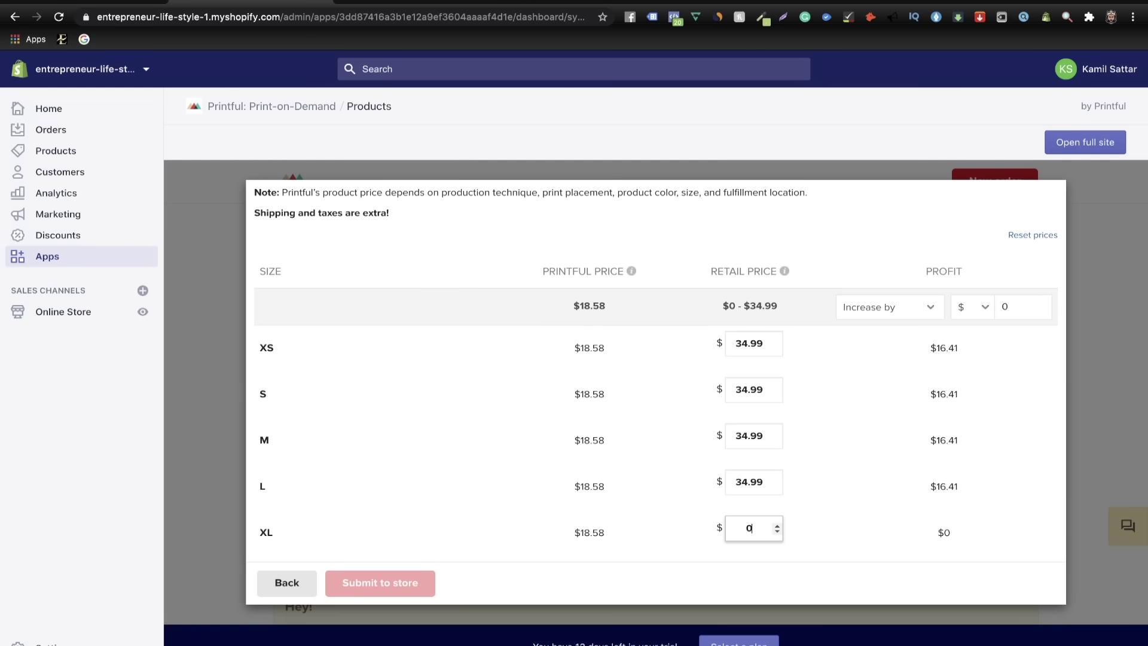
text(34.99)
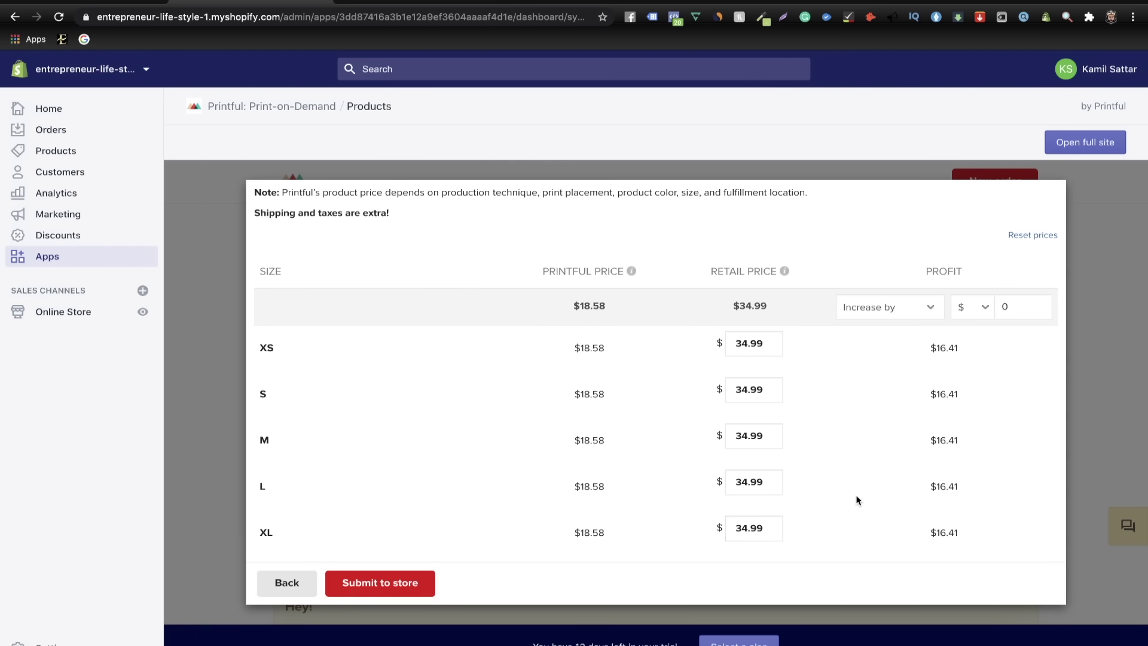
scroll(856, 496, up, 2)
- Go to the Shopify store's product collections and start a new collection titled T-SHIRTS
click(49, 108)
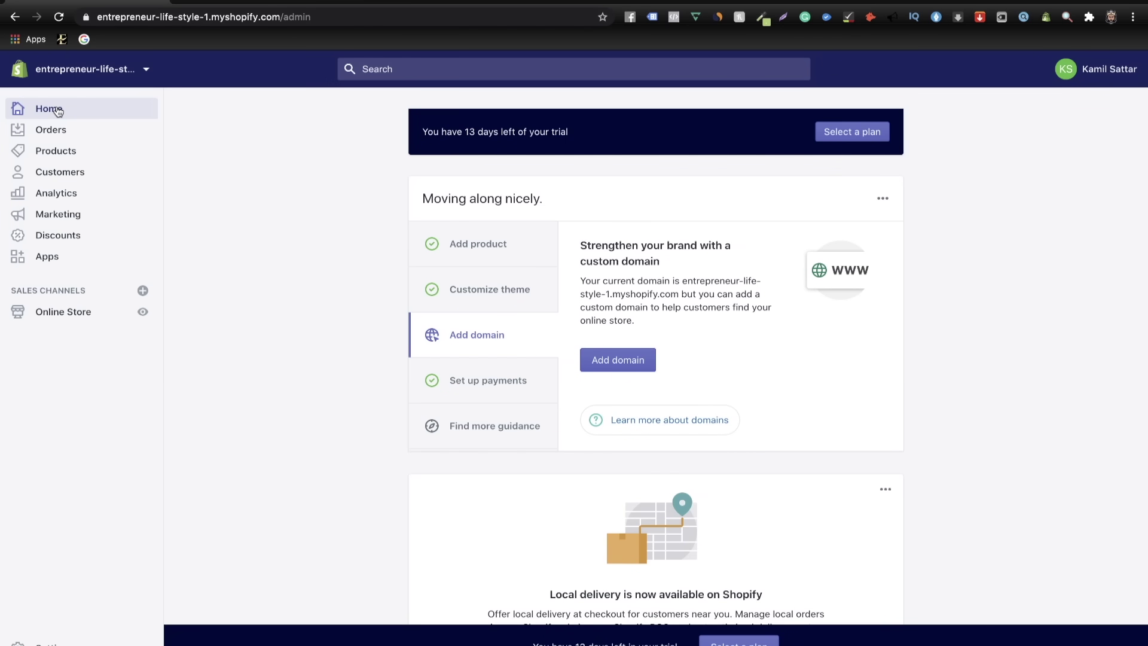
click(64, 152)
click(56, 228)
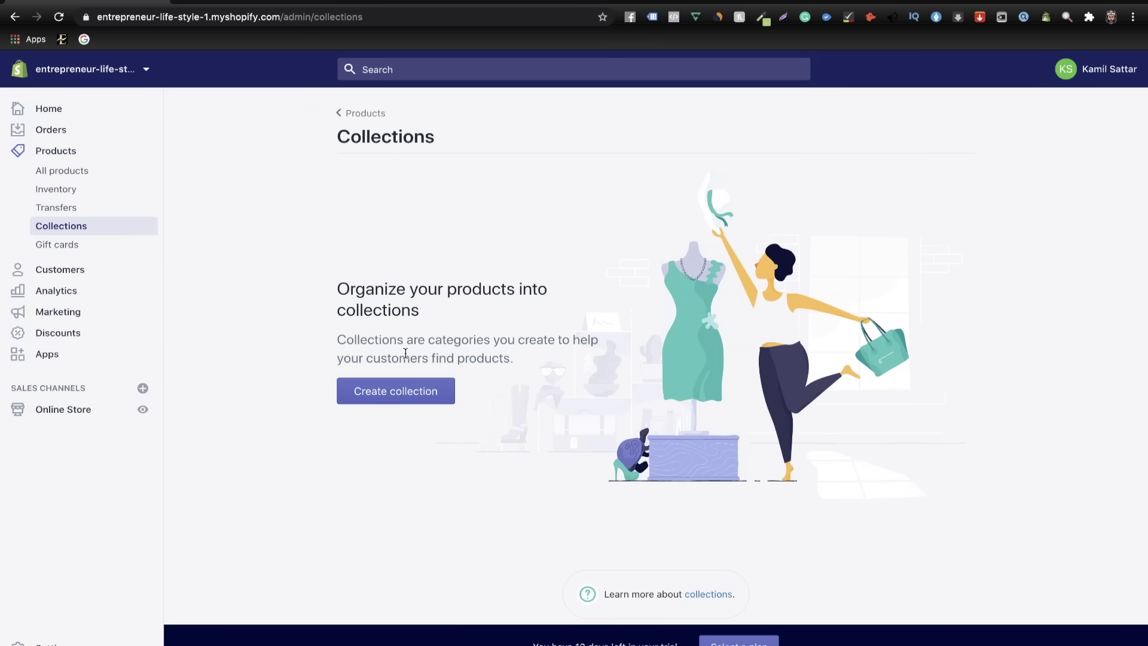
click(390, 393)
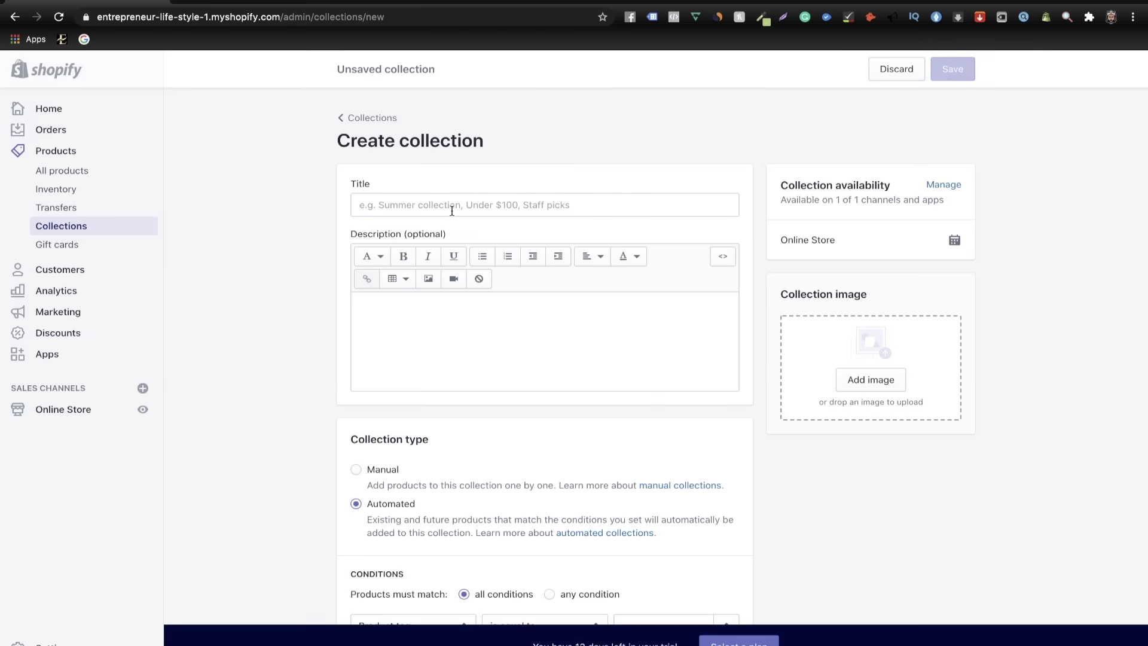
click(452, 211)
text(T-SHIRTS)
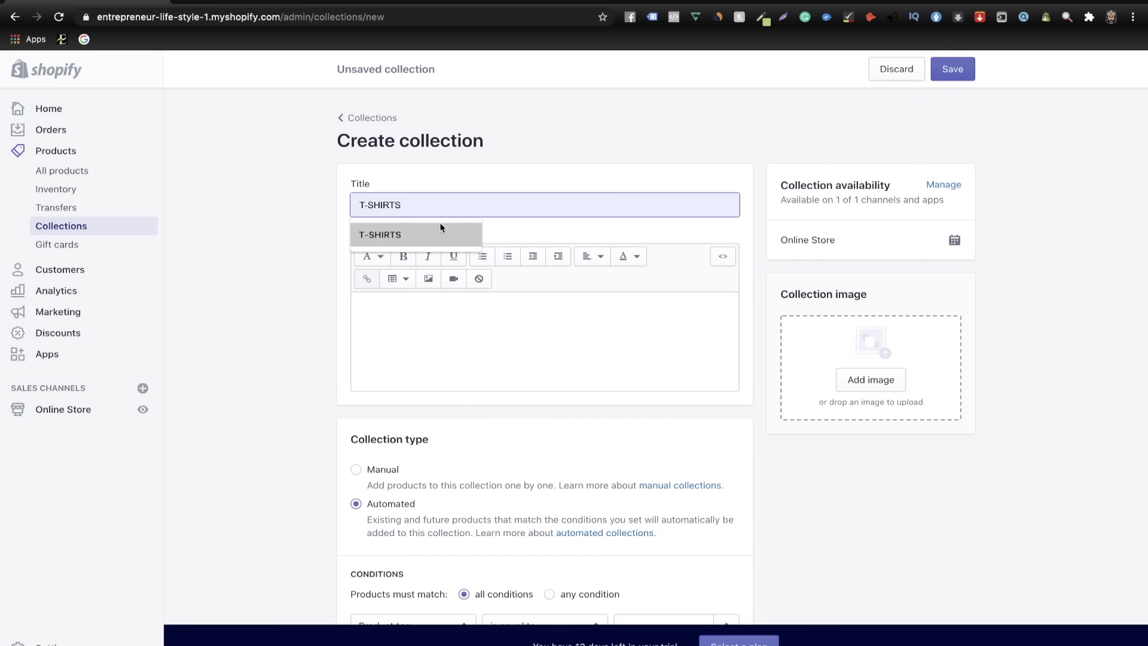
- Keep the title T-SHIRTS for the new collection, set its type to Manual and save it
click(436, 231)
click(435, 304)
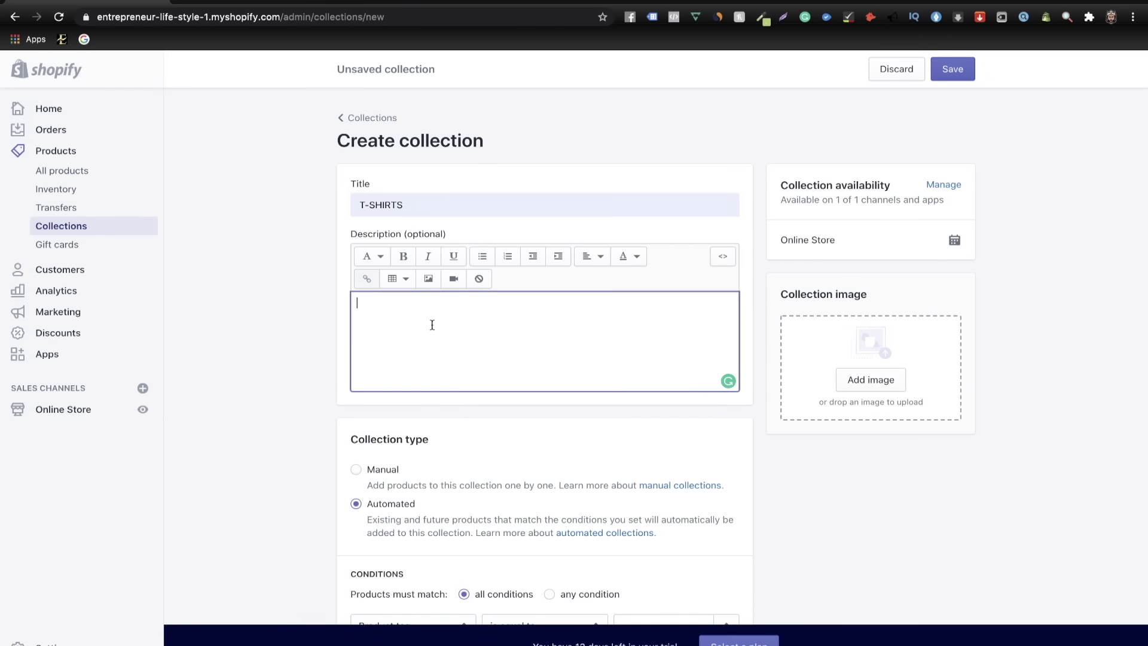
scroll(431, 317, down, 2)
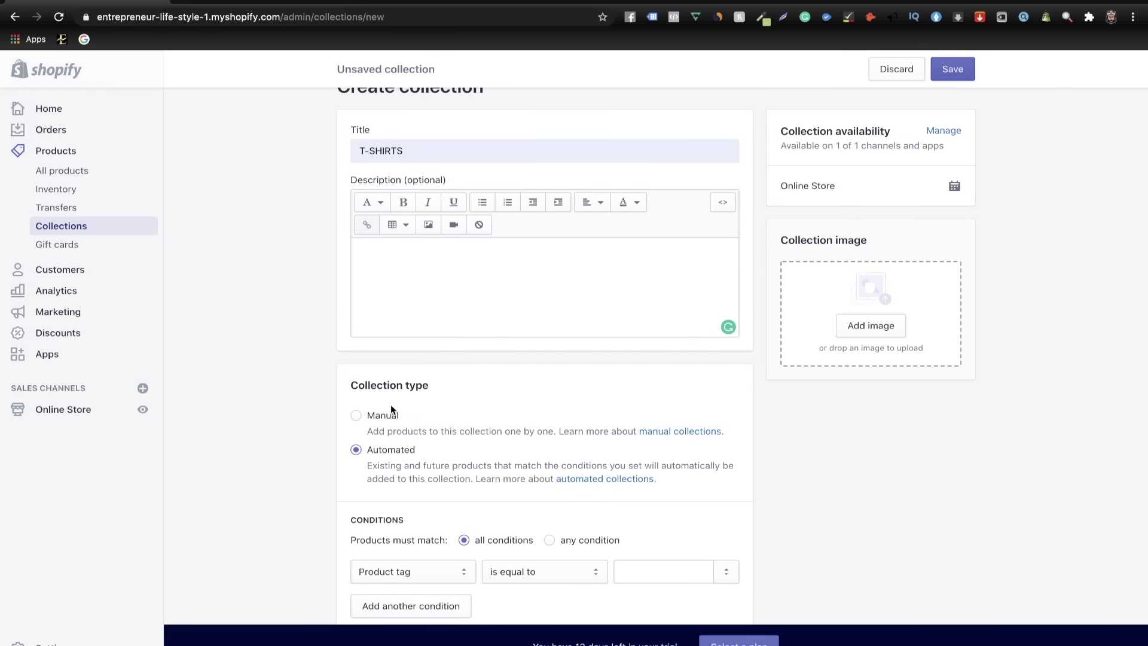
click(357, 415)
scroll(501, 403, up, 2)
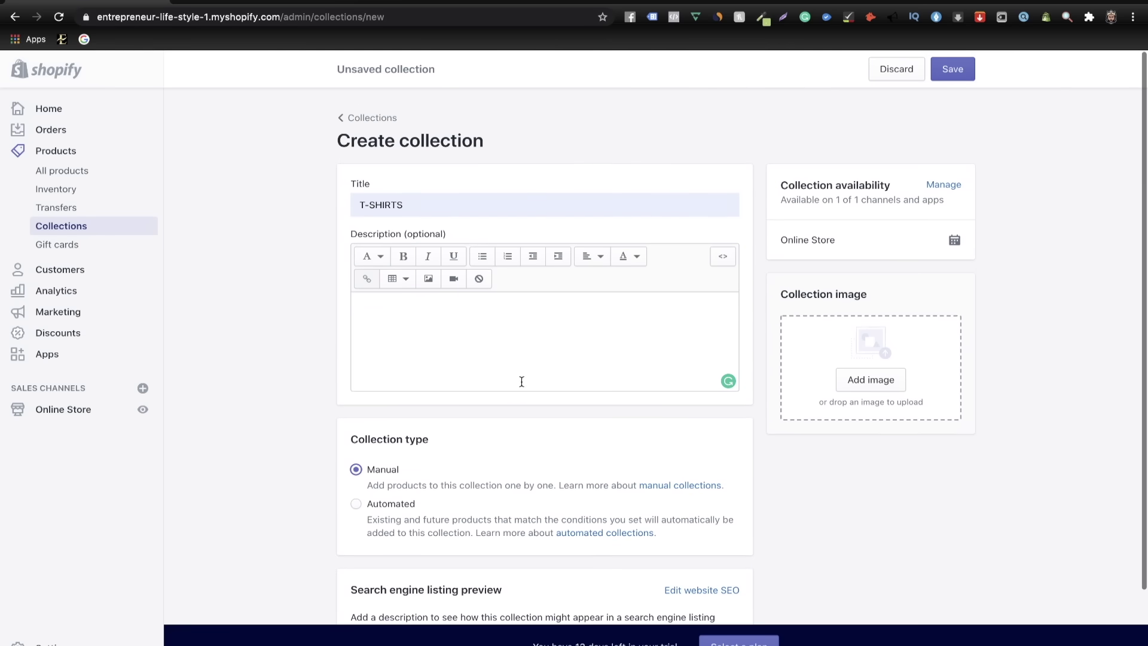
click(951, 69)
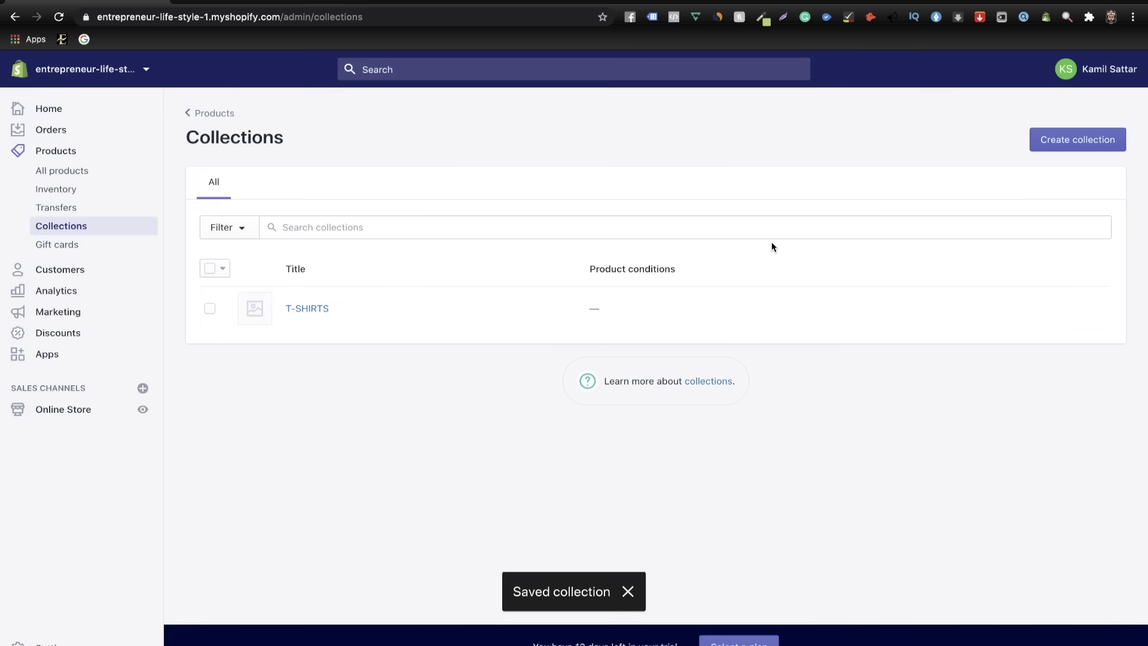
- Create another collection titled HOODIES with the Manual collection type
click(1098, 144)
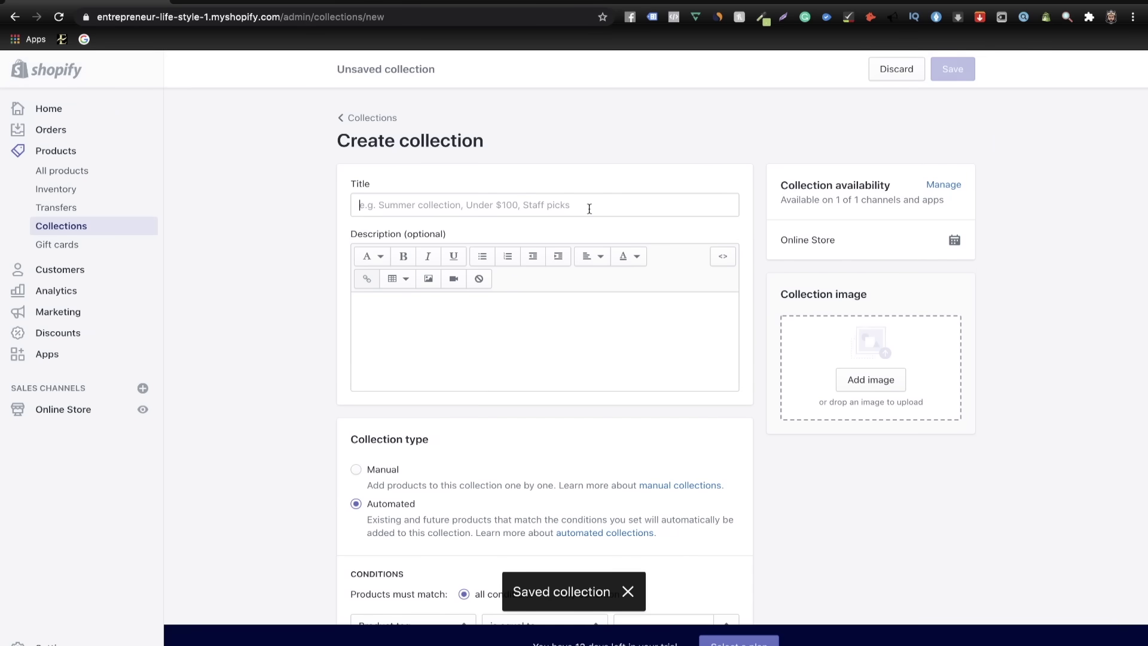
click(589, 209)
text(HOO)
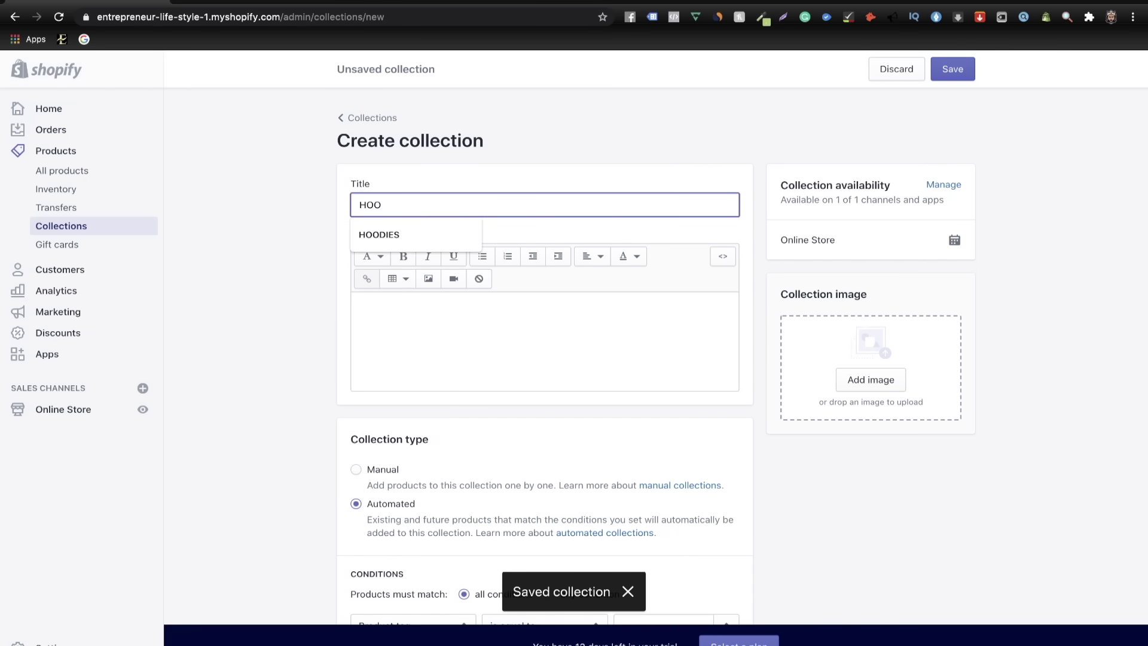
click(461, 241)
click(374, 476)
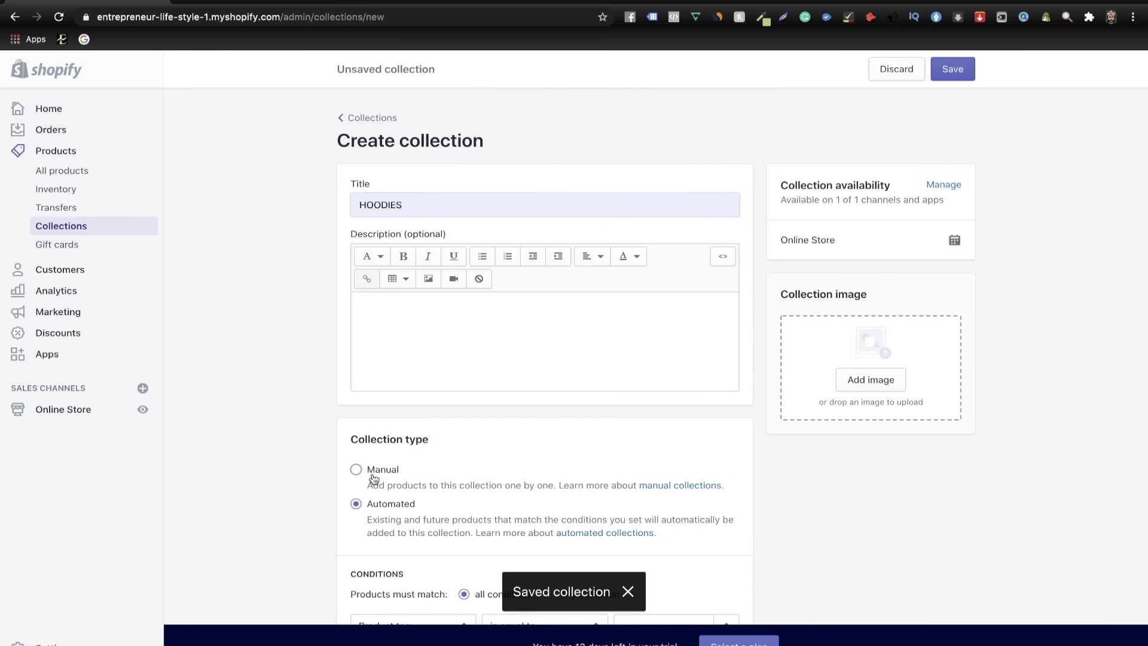
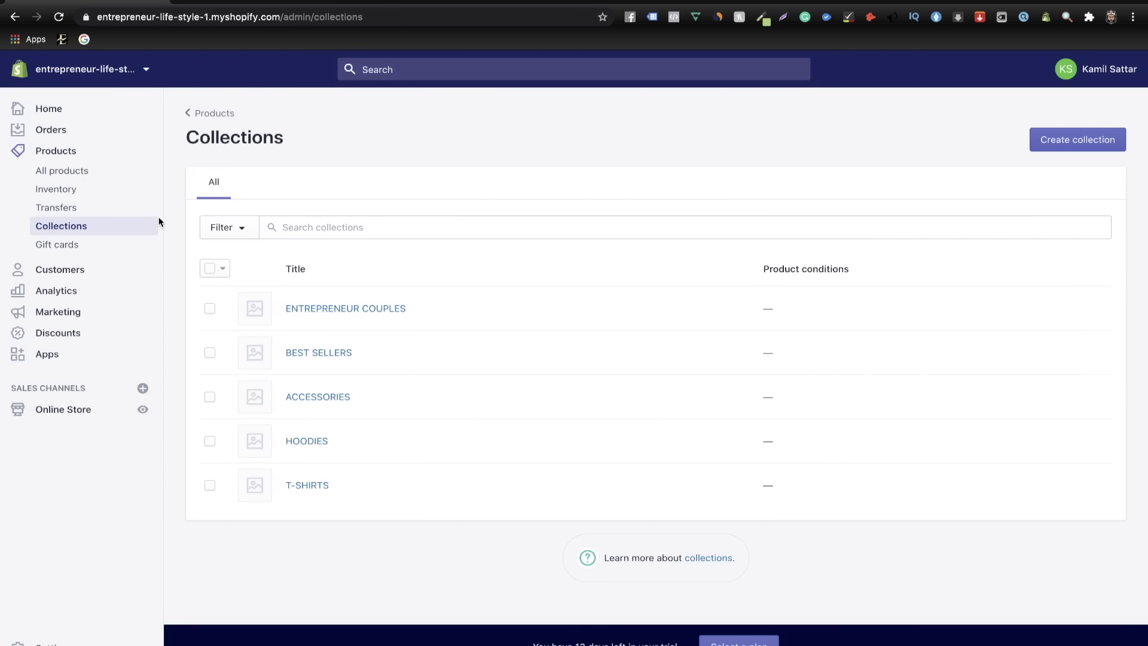
- Add all four Short-Sleeve Unisex T-Shirt products from the full product list to the T-SHIRTS collection
click(84, 173)
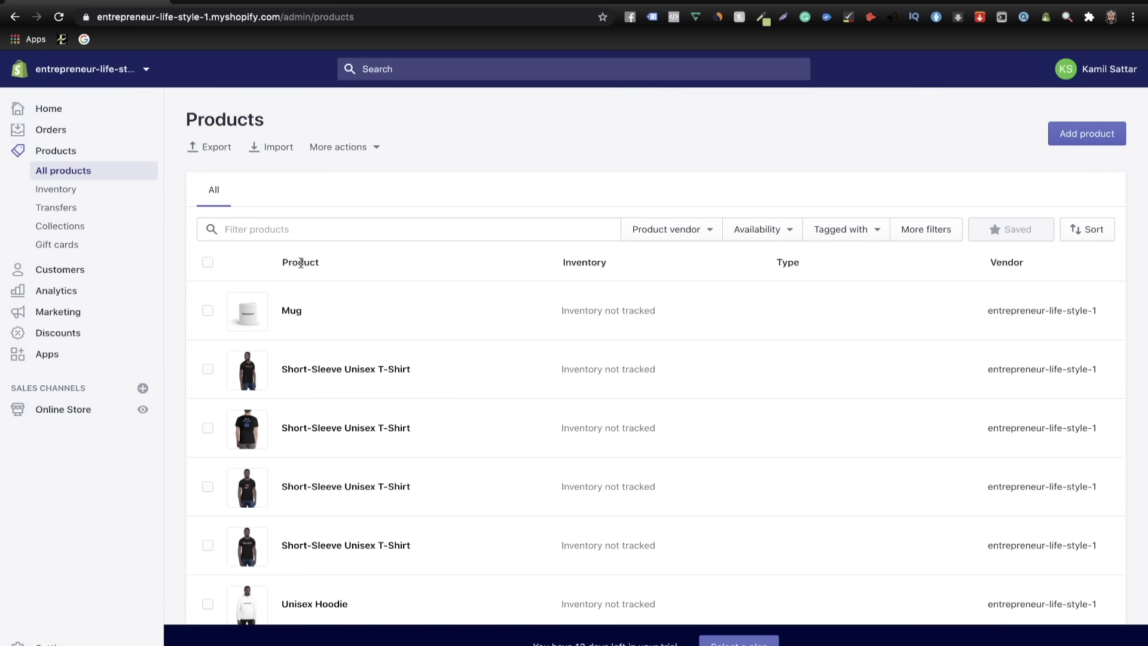
scroll(295, 259, down, 2)
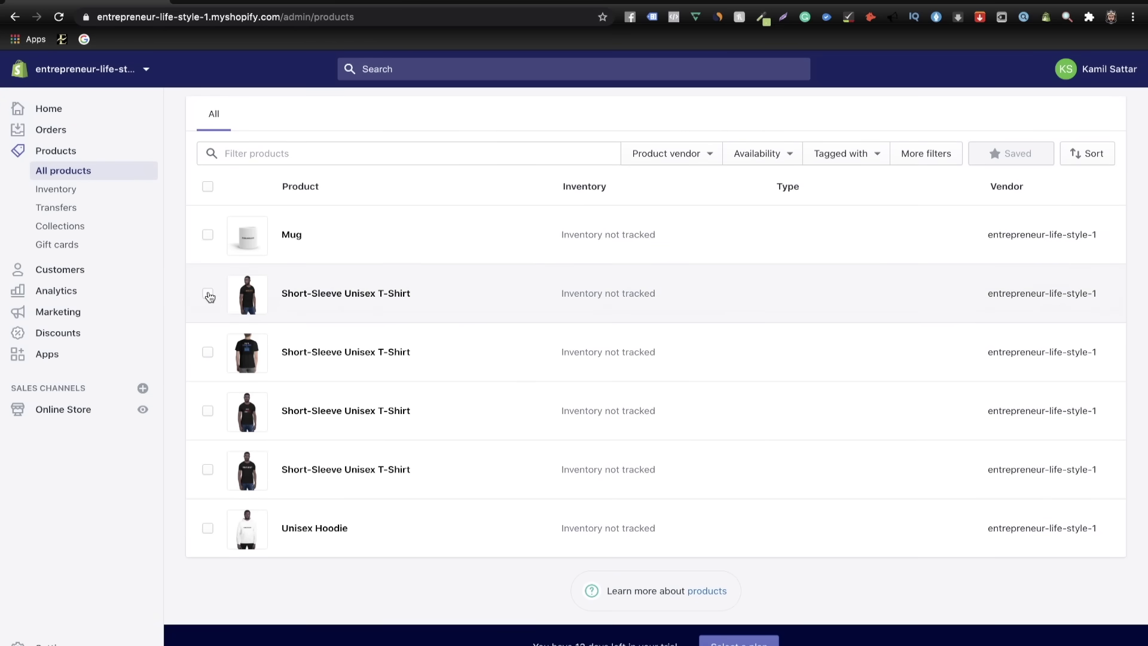
click(208, 294)
click(207, 353)
click(208, 410)
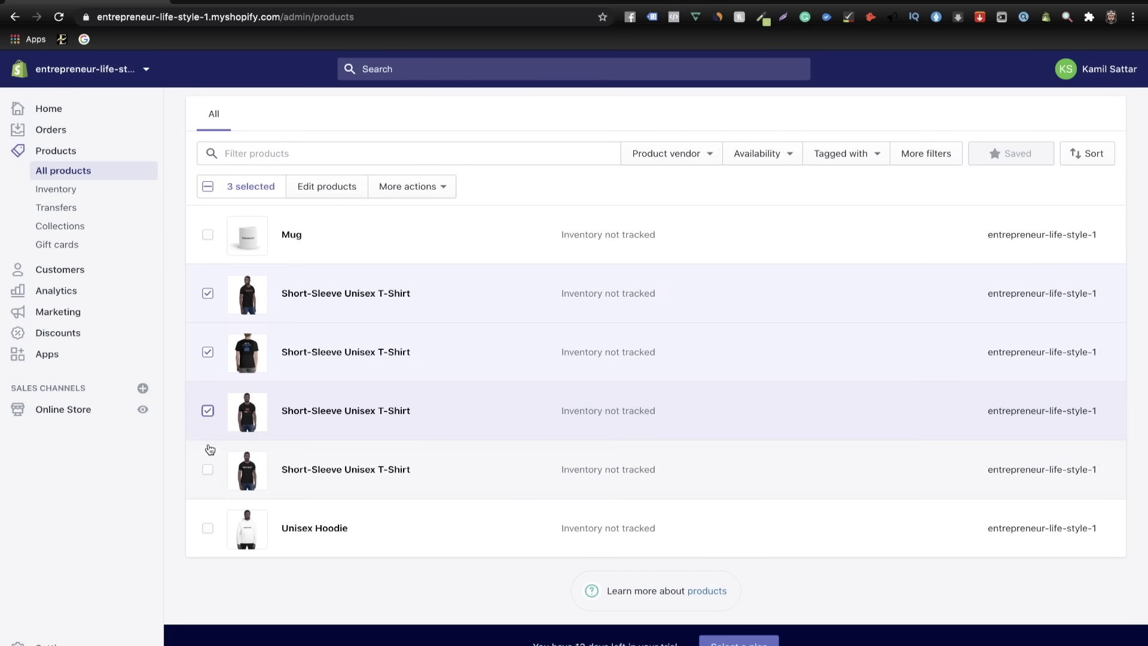
click(208, 470)
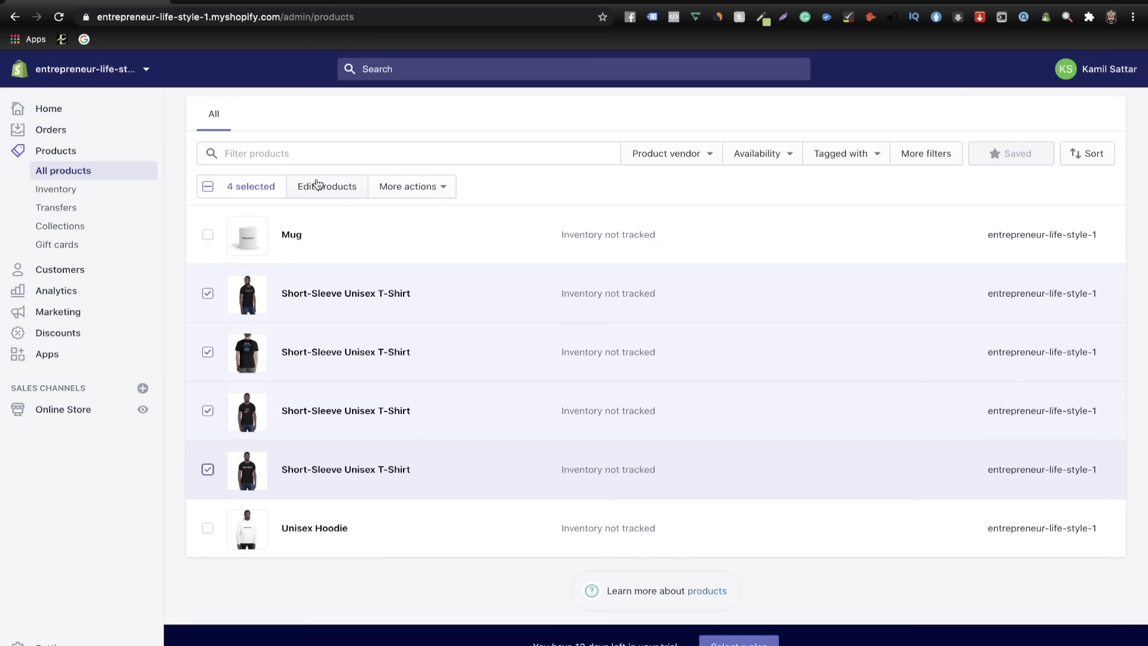
click(417, 195)
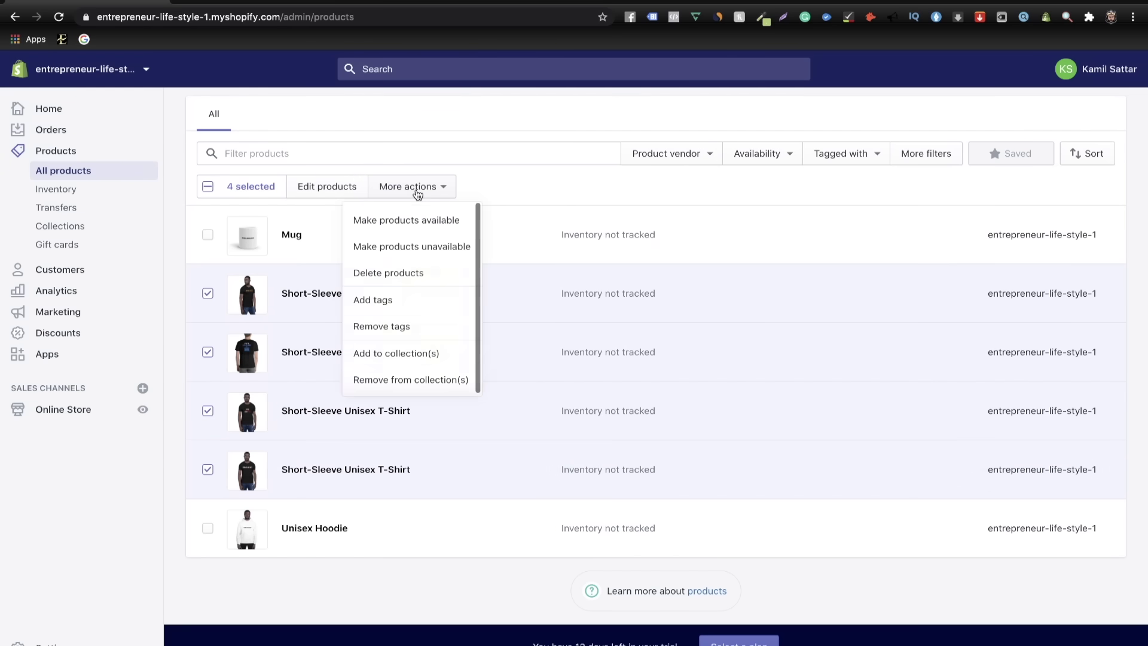
click(396, 354)
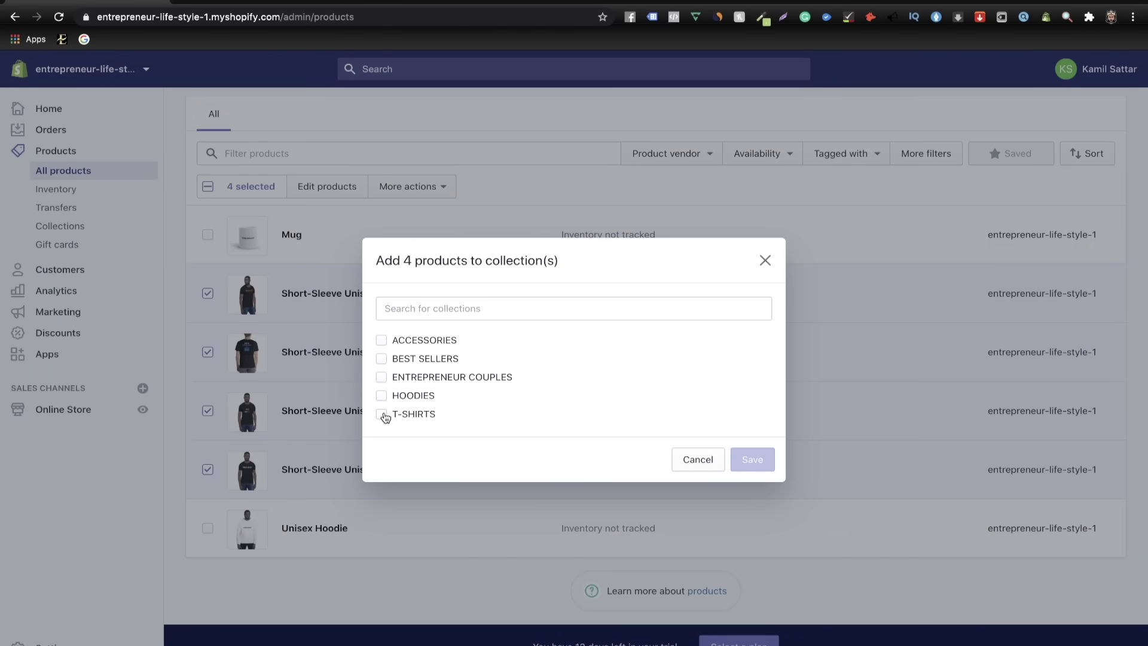
click(384, 416)
click(749, 488)
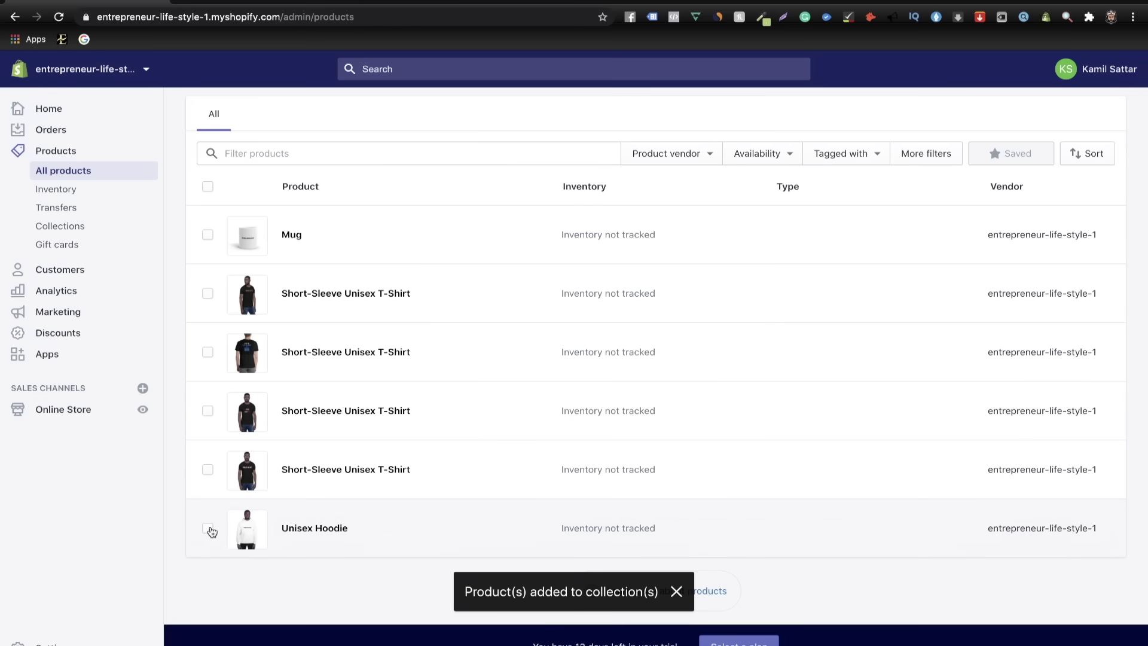
- Add the Unisex Hoodie product to its matching collection
click(208, 528)
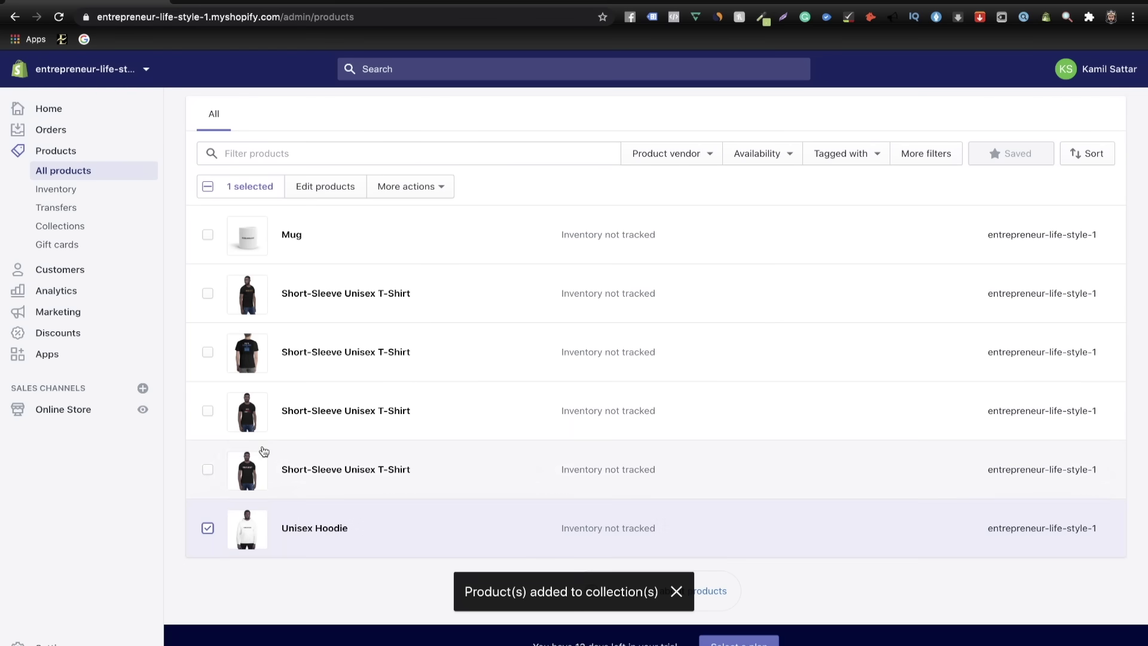
click(415, 190)
click(410, 367)
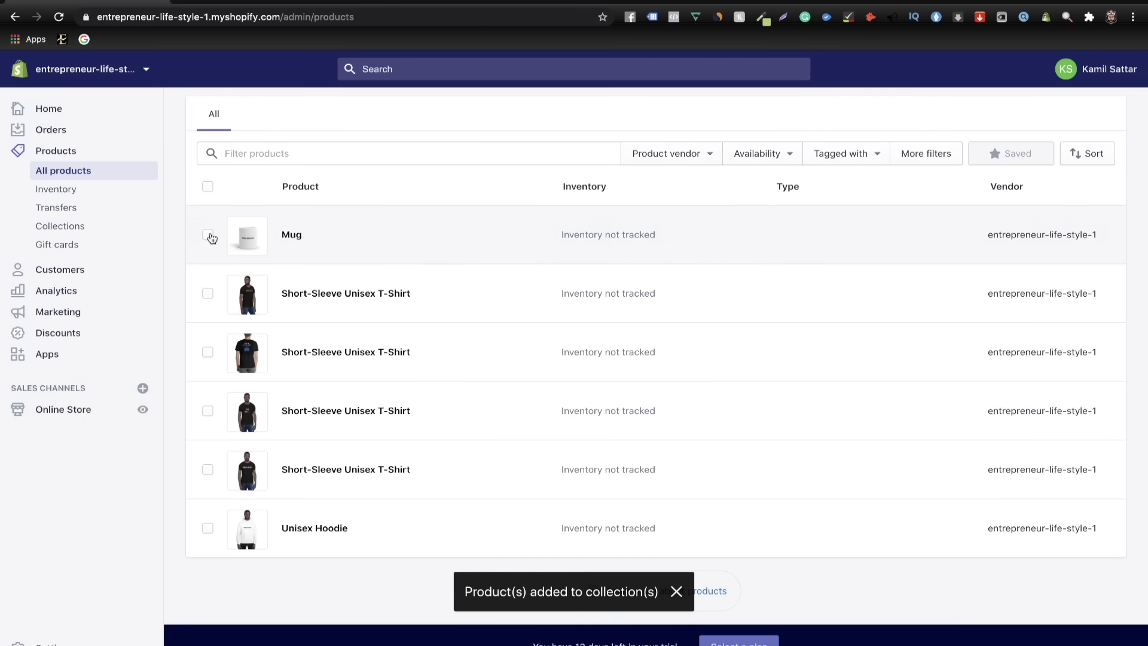
- Add the Mug product to the ACCESSORIES collection
click(208, 234)
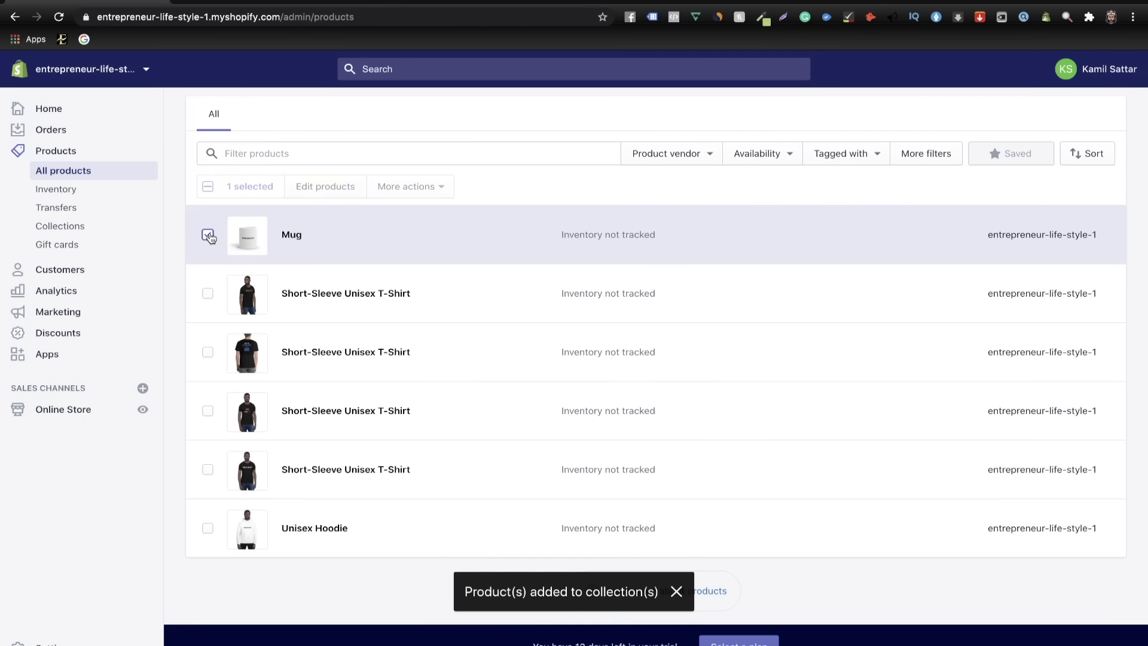
click(405, 193)
click(400, 354)
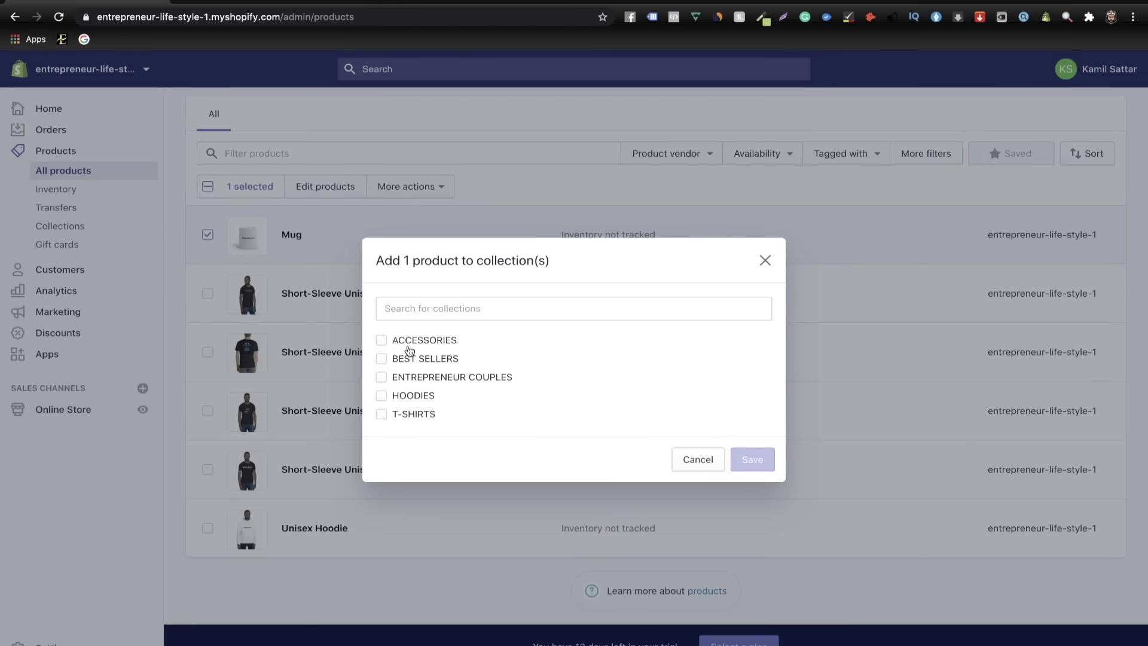
click(407, 342)
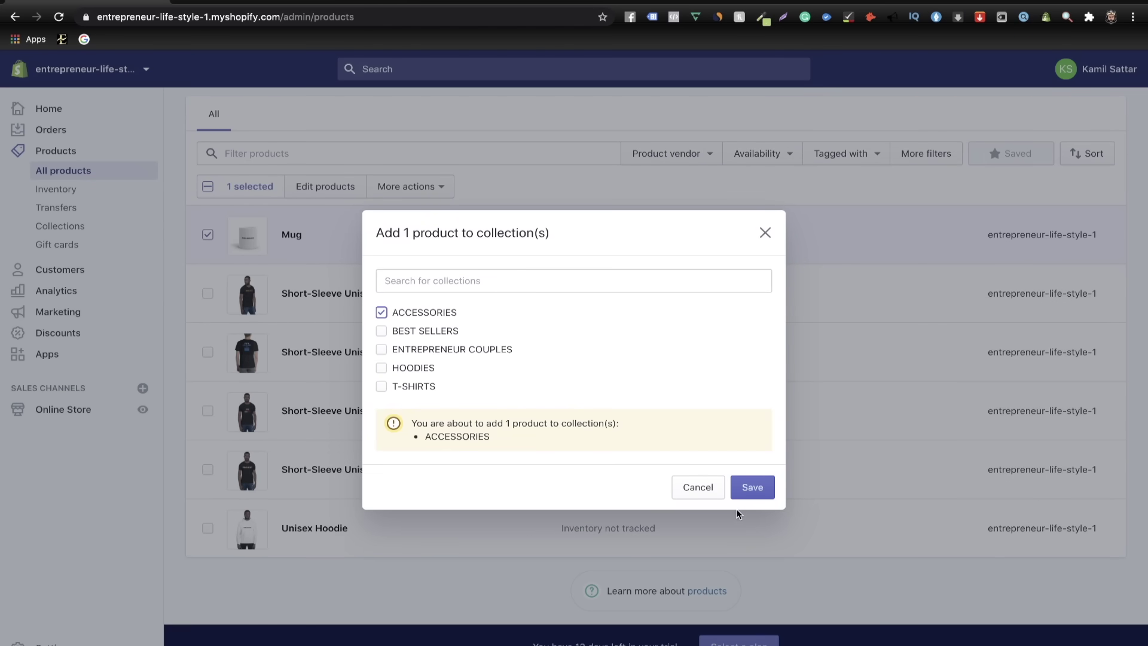
click(748, 492)
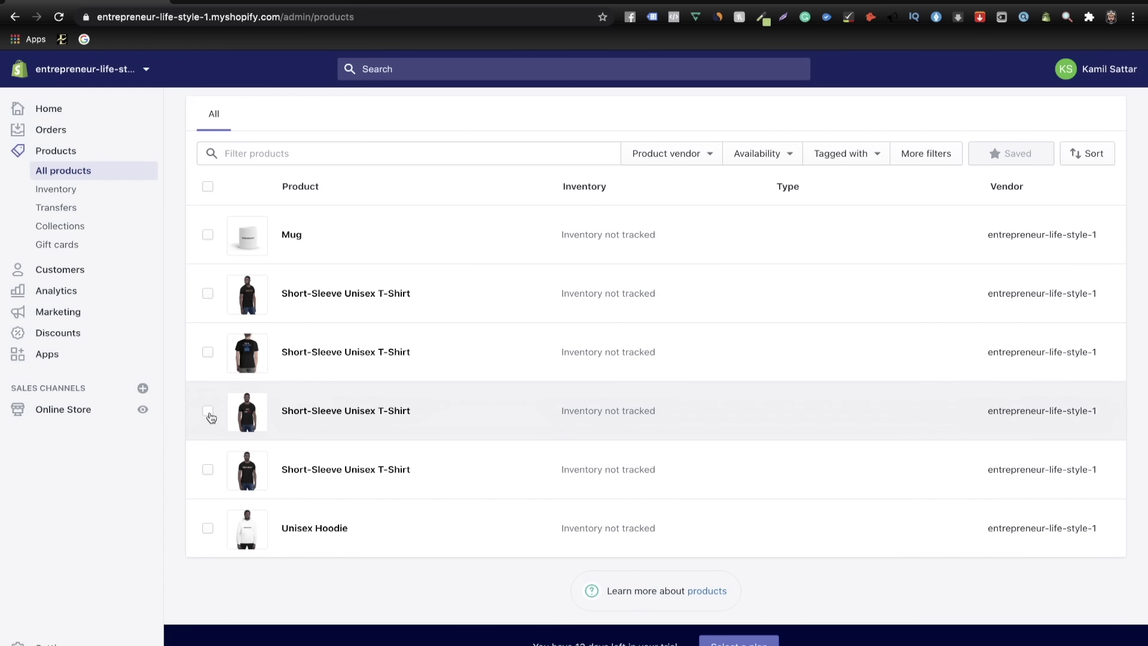
- Add the second and third listed T-shirts and the Unisex Hoodie to the BEST SELLERS collection
click(208, 411)
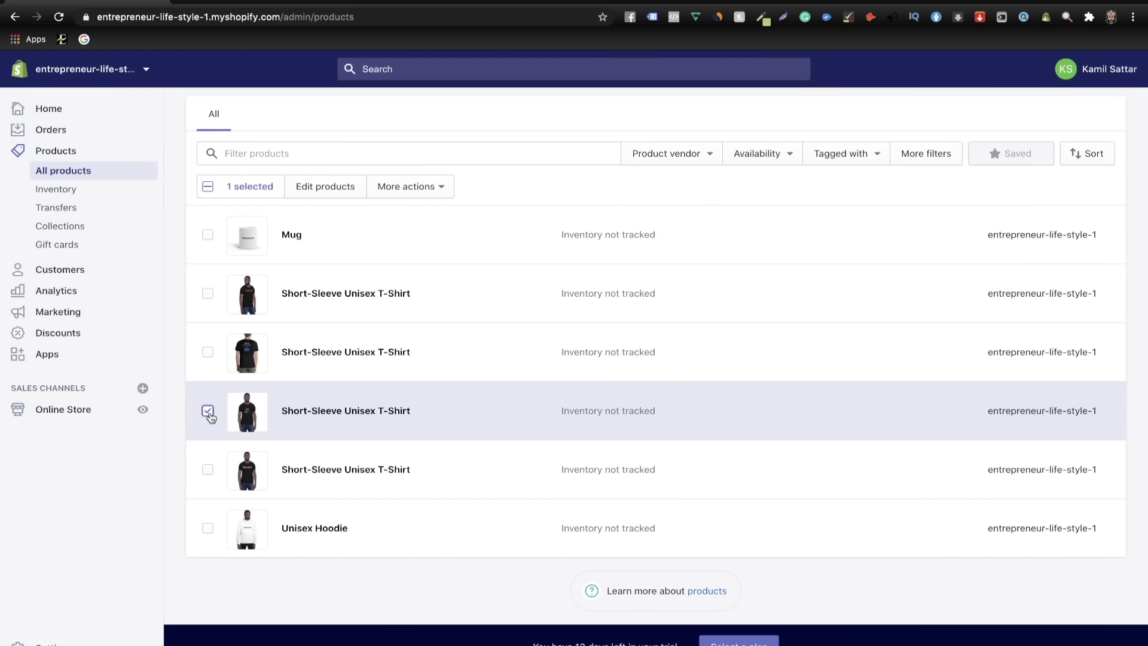
click(208, 352)
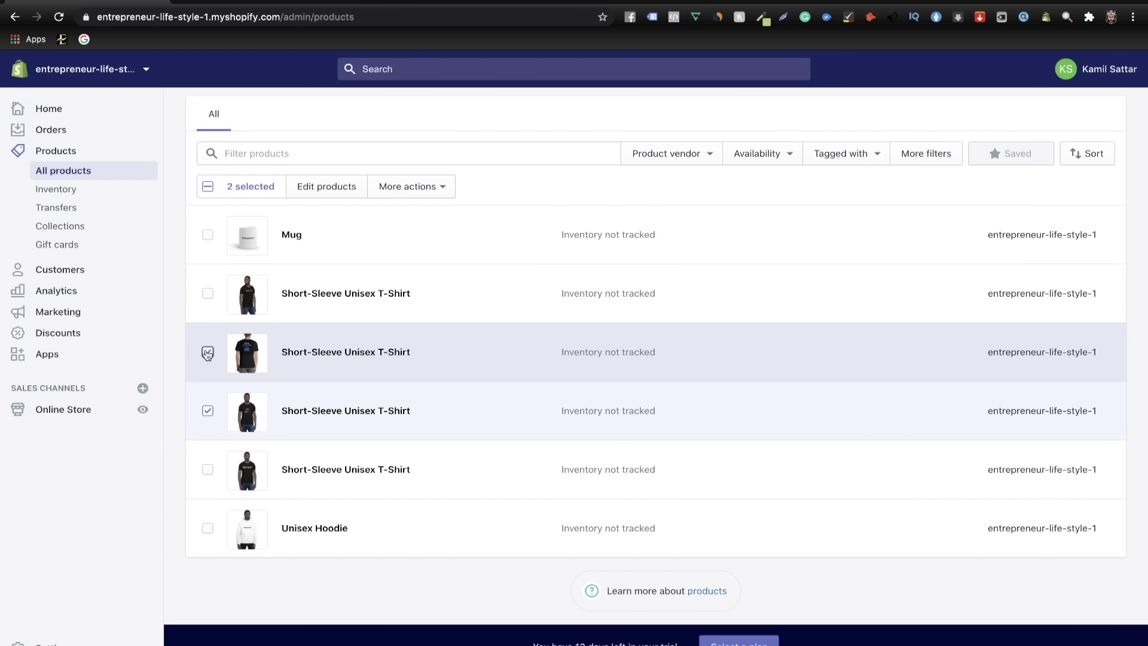
click(206, 528)
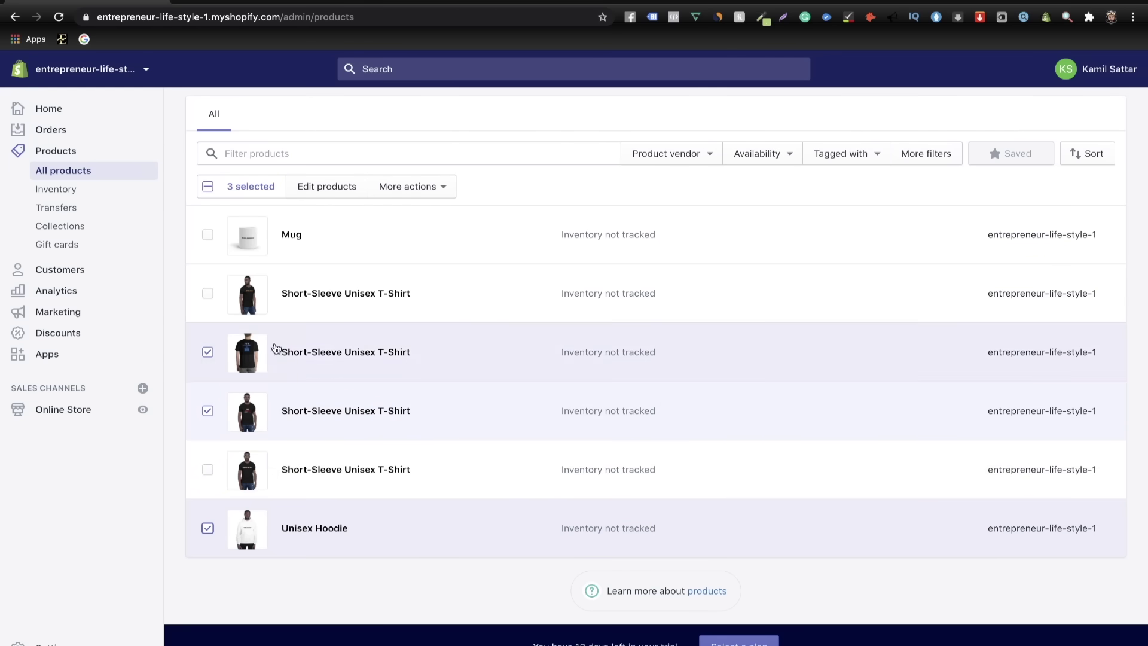
click(430, 187)
click(416, 358)
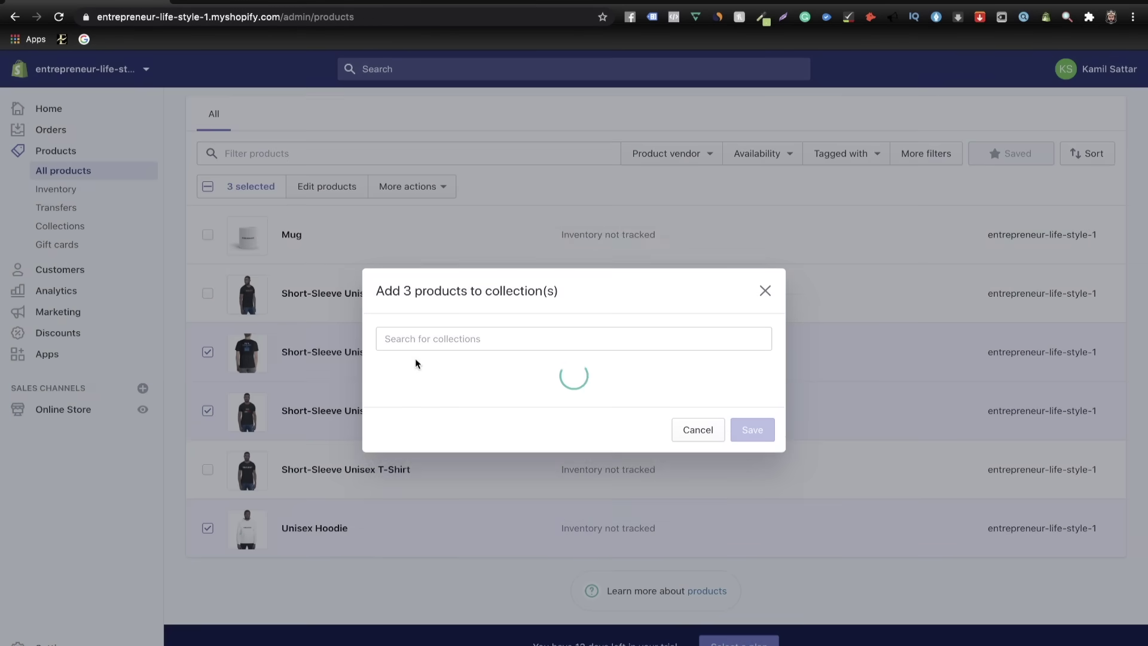
click(414, 363)
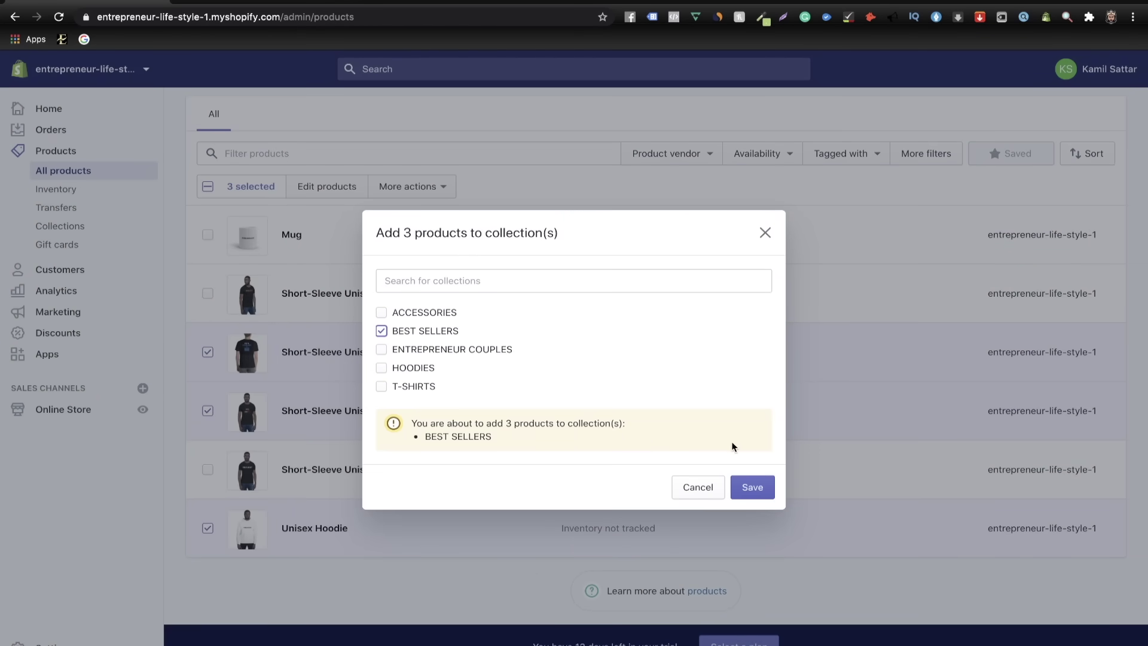
click(752, 487)
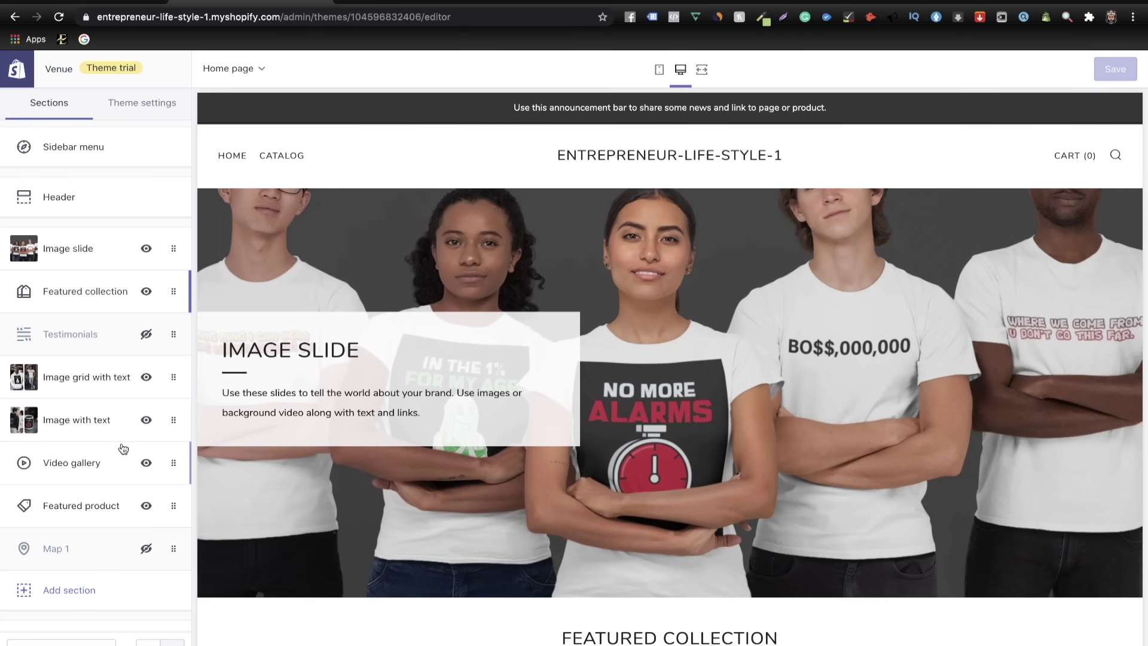
- In the Venue theme editor, set the home page's Featured collection section to the BEST SELLERS collection
click(93, 295)
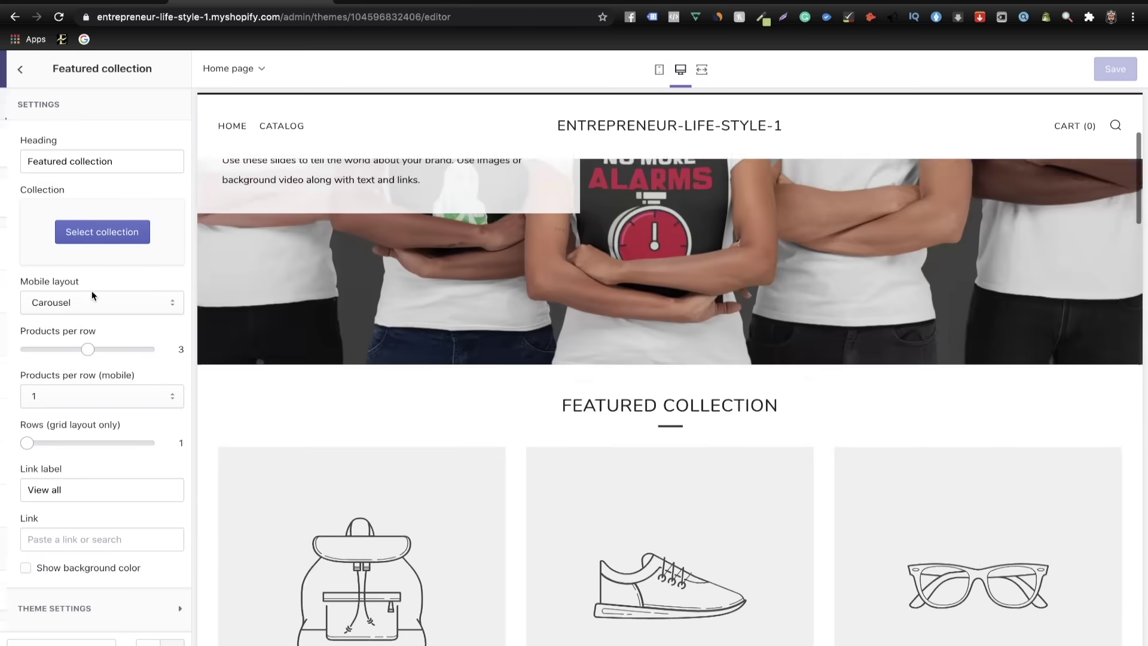
click(105, 236)
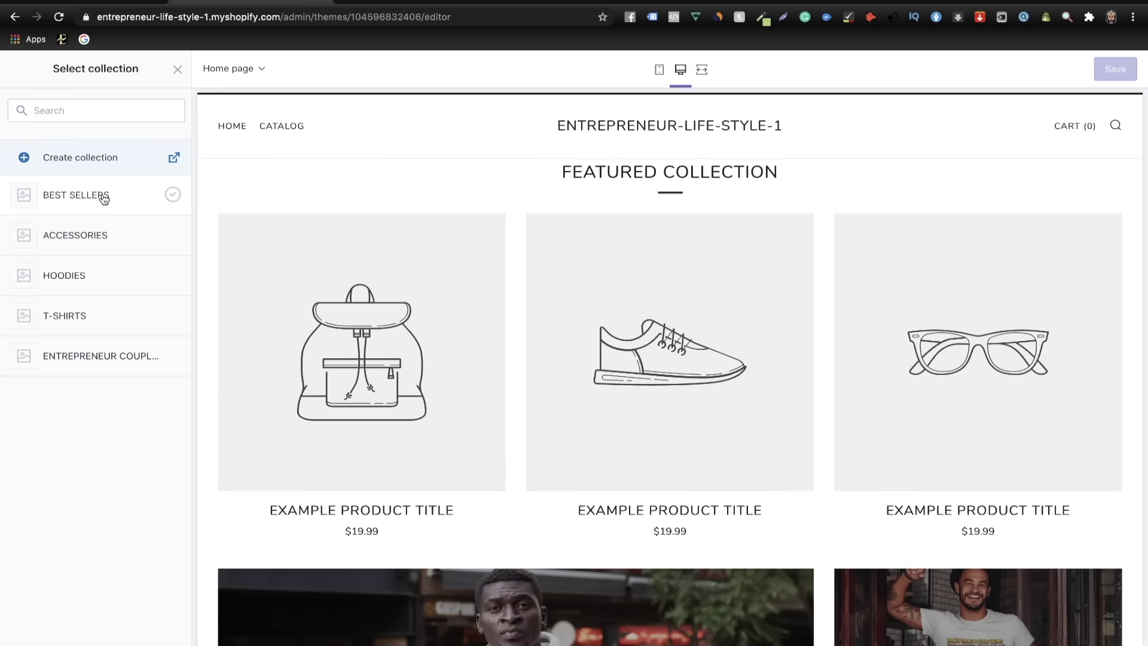
click(104, 200)
click(170, 639)
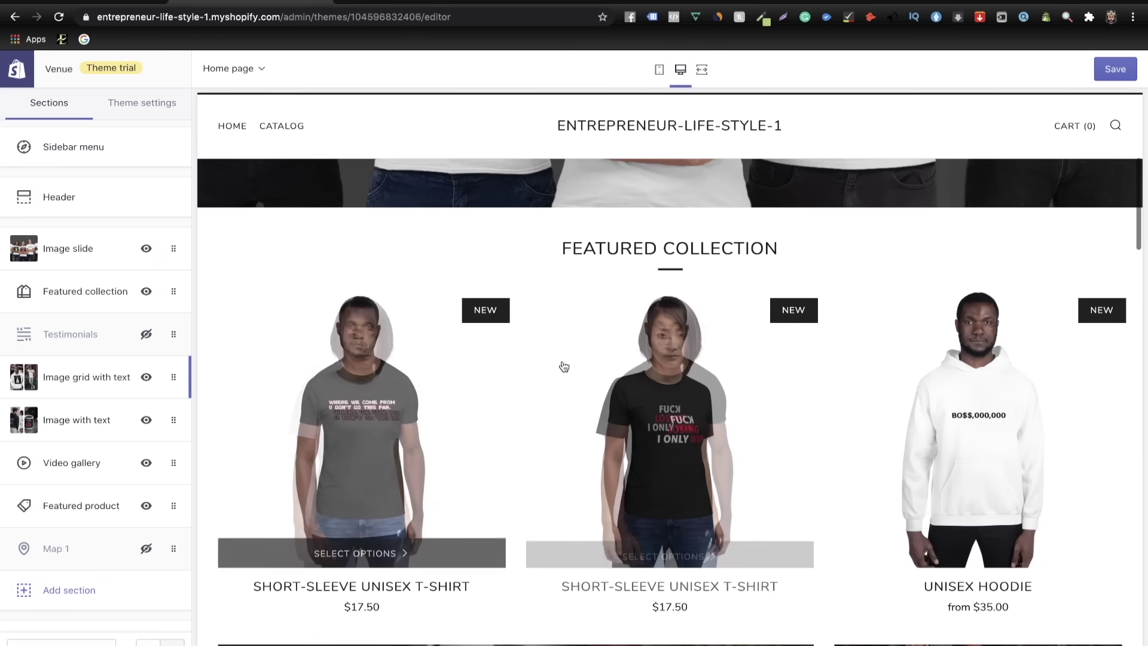
- In the Image grid with text section, link the first image block, the hoodie photo, to the HOODIES collection
scroll(590, 443, down, 5)
scroll(594, 443, down, 4)
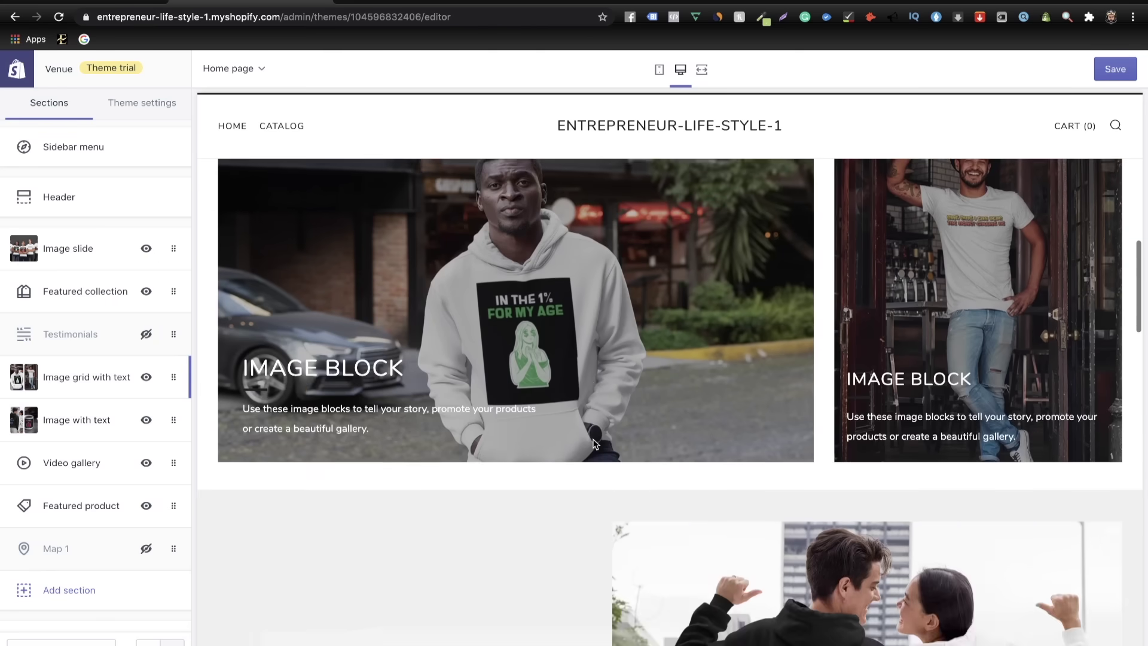
scroll(594, 443, up, 1)
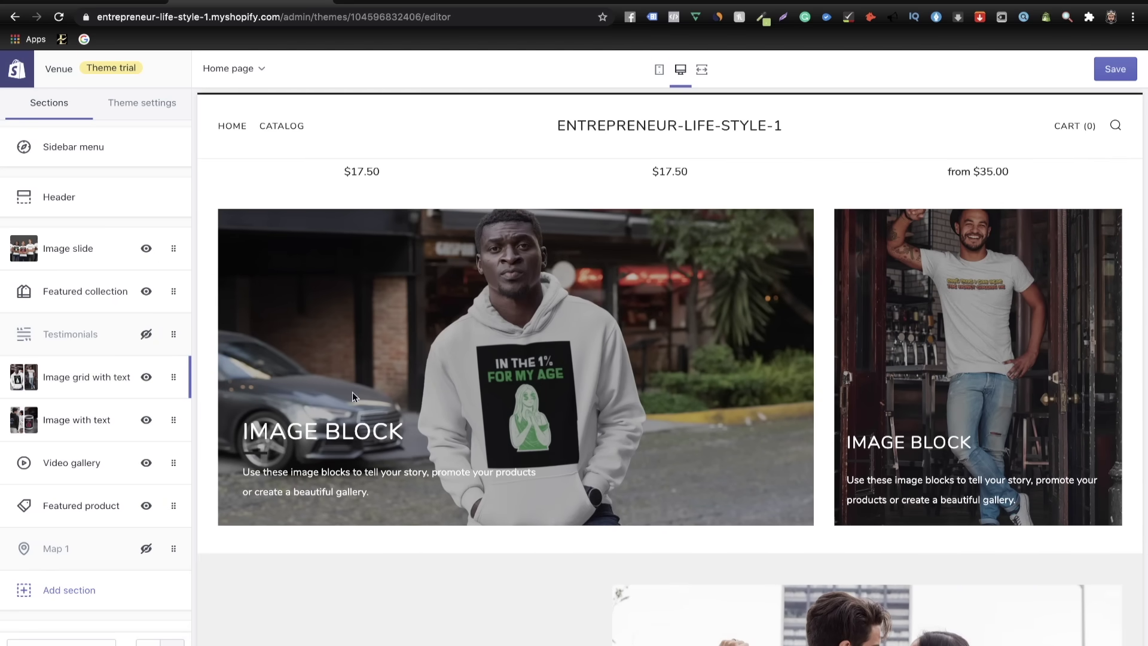
scroll(492, 372, up, 1)
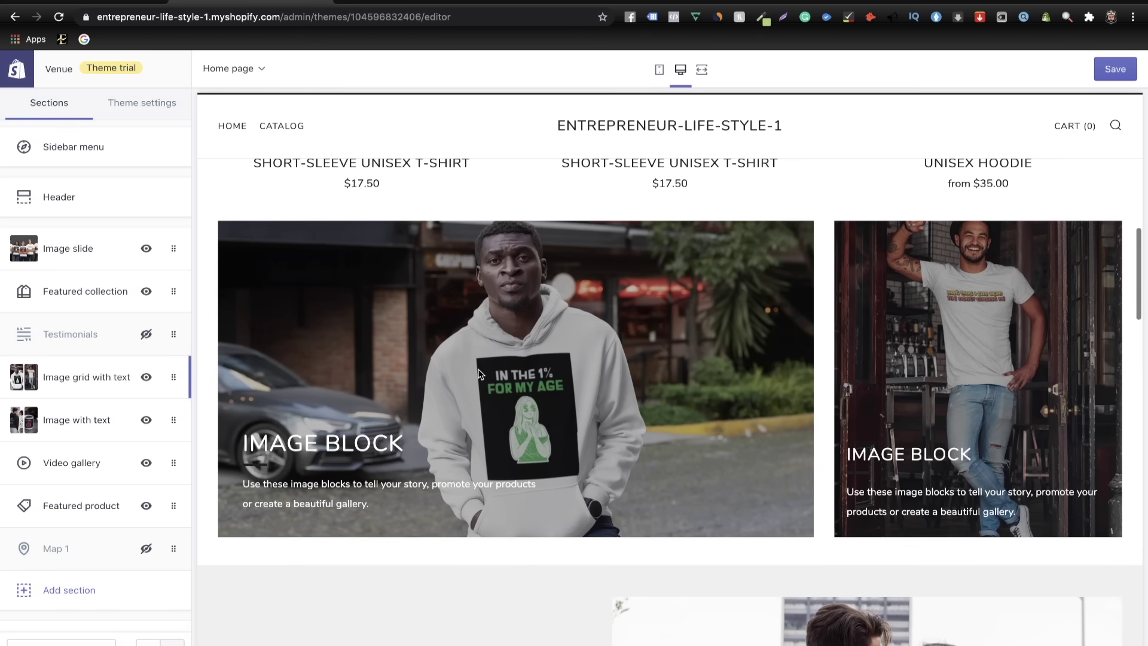
click(68, 378)
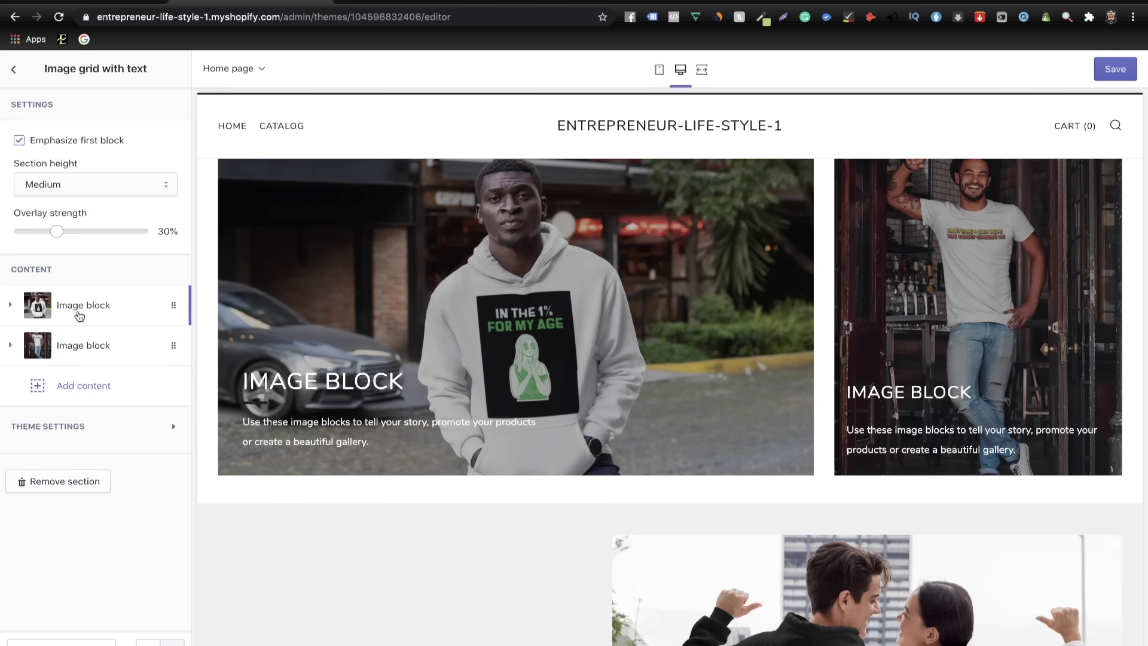
click(82, 318)
scroll(108, 419, down, 7)
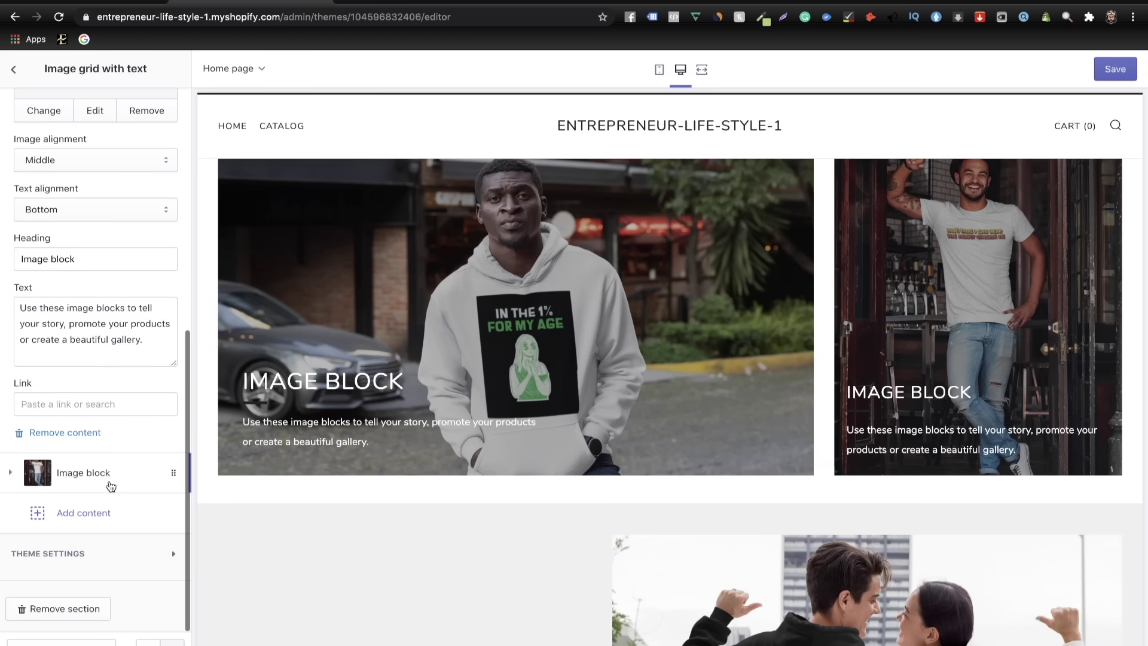
click(100, 406)
click(96, 243)
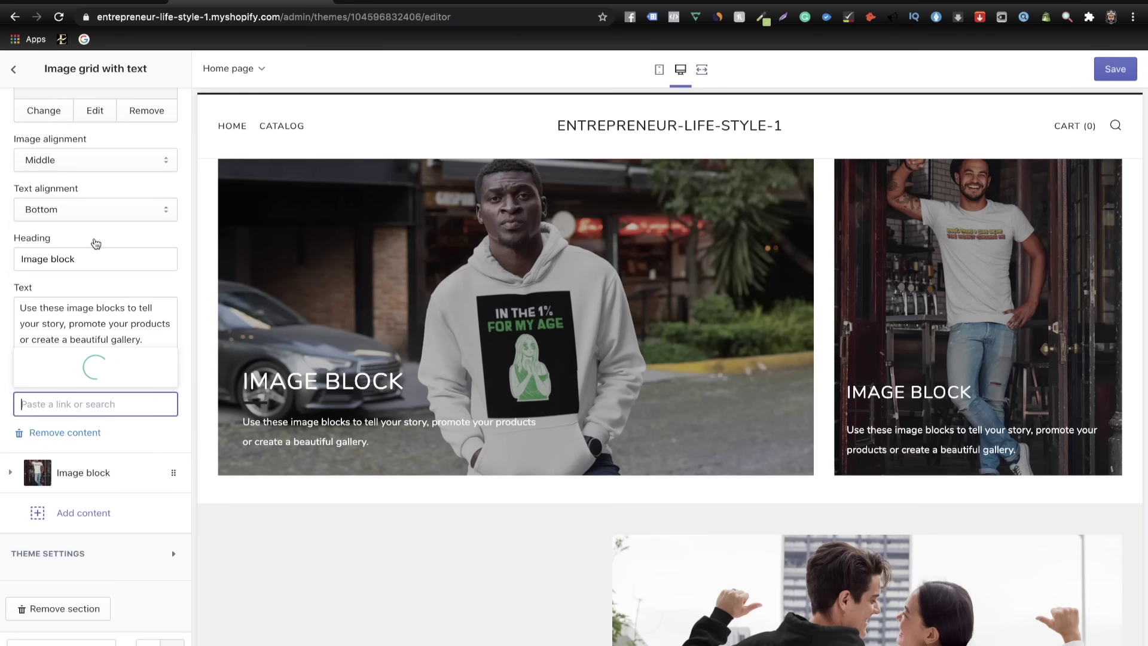
click(89, 366)
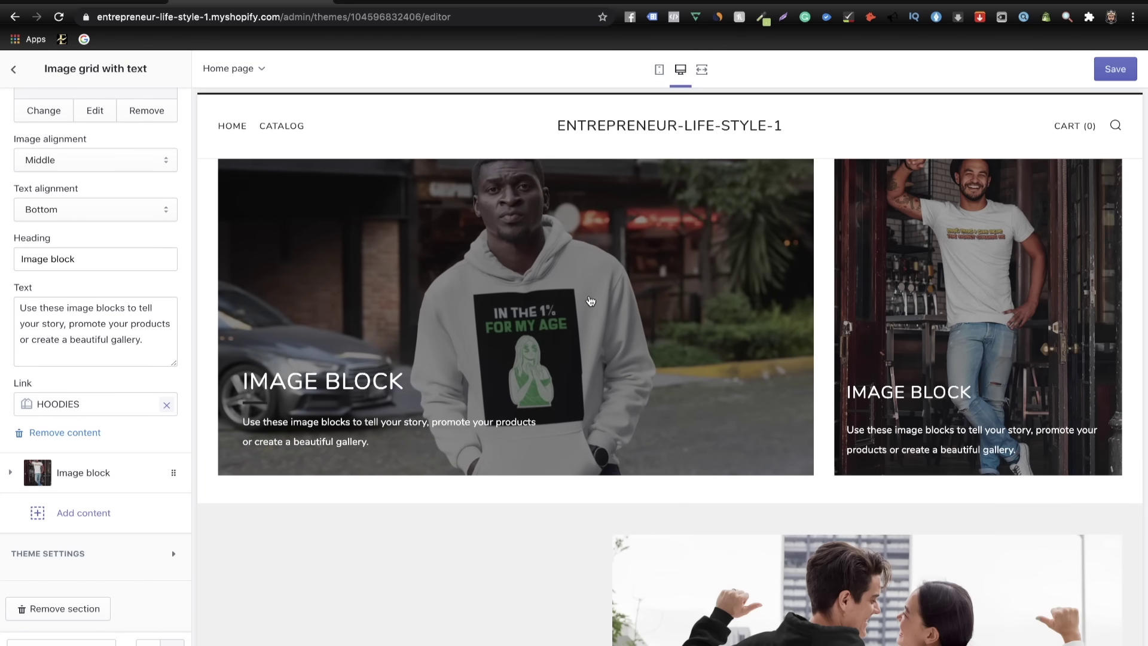
scroll(133, 342, up, 2)
scroll(83, 419, down, 2)
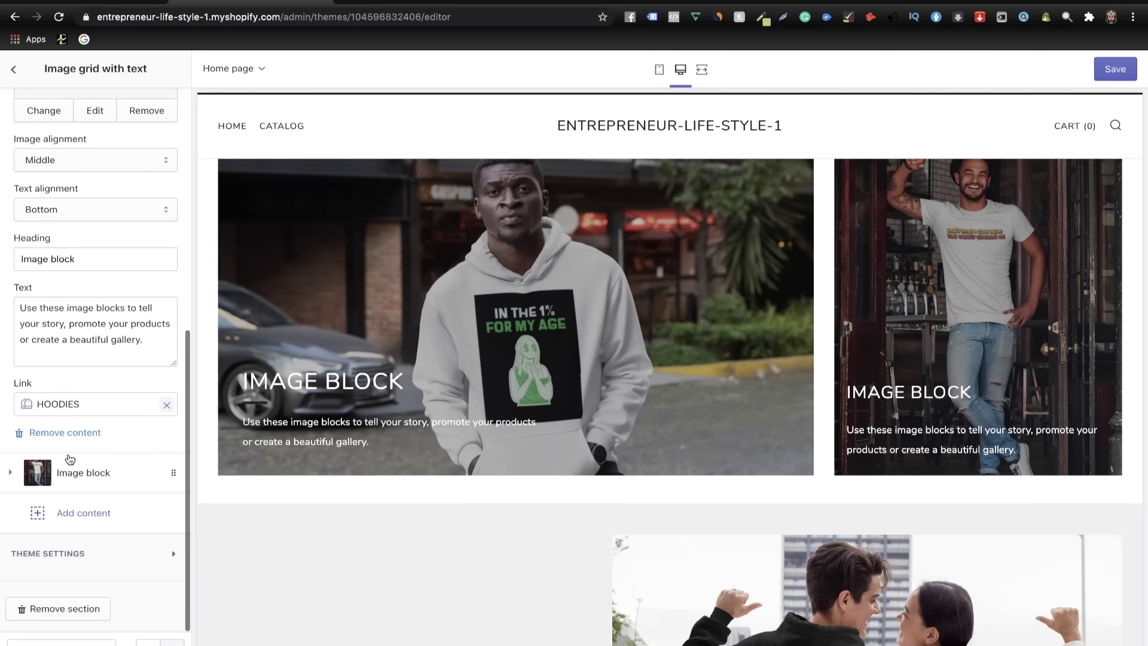
- Link the second image block of the image grid, the T-shirt photo, to the T-SHIRTS collection
click(70, 461)
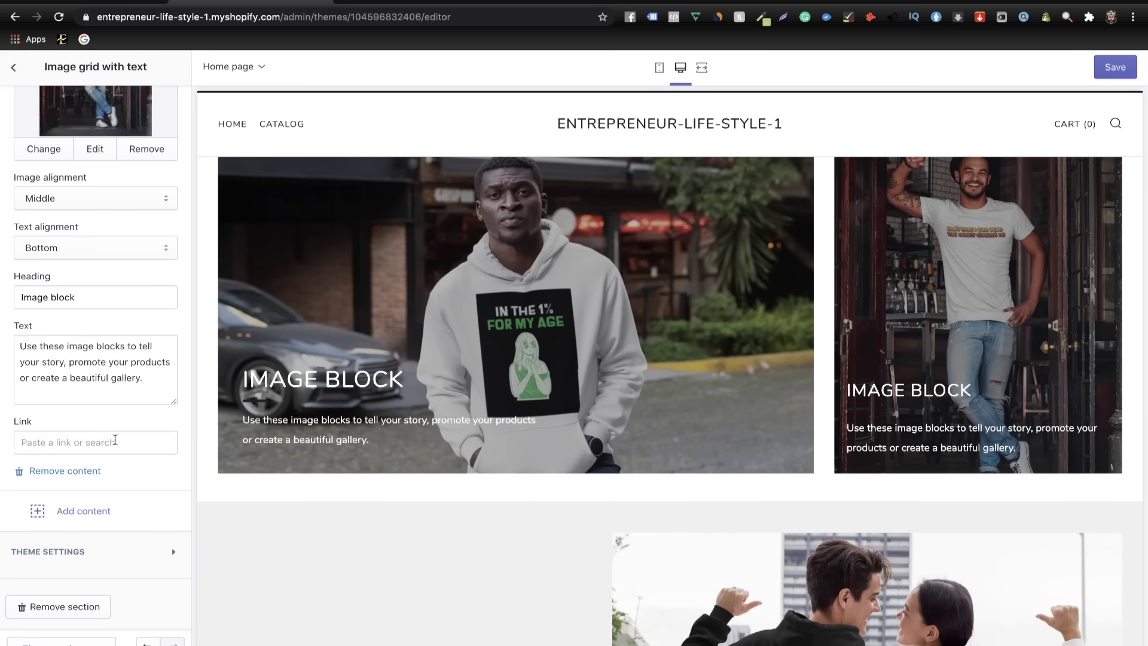
click(115, 440)
click(93, 275)
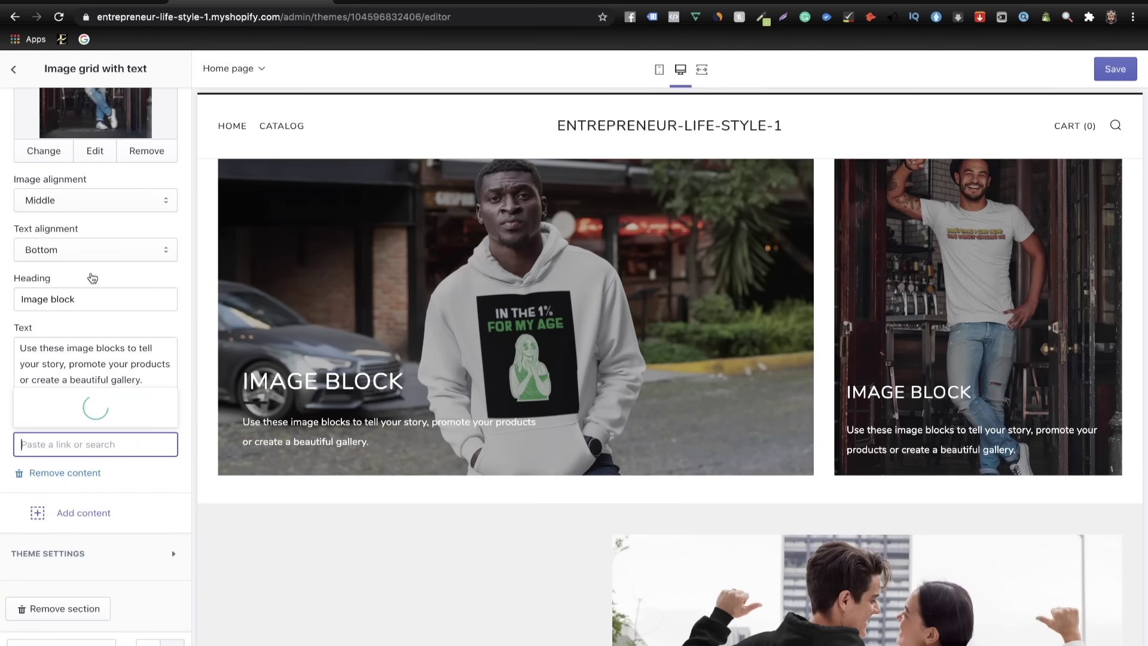
scroll(102, 340, down, 1)
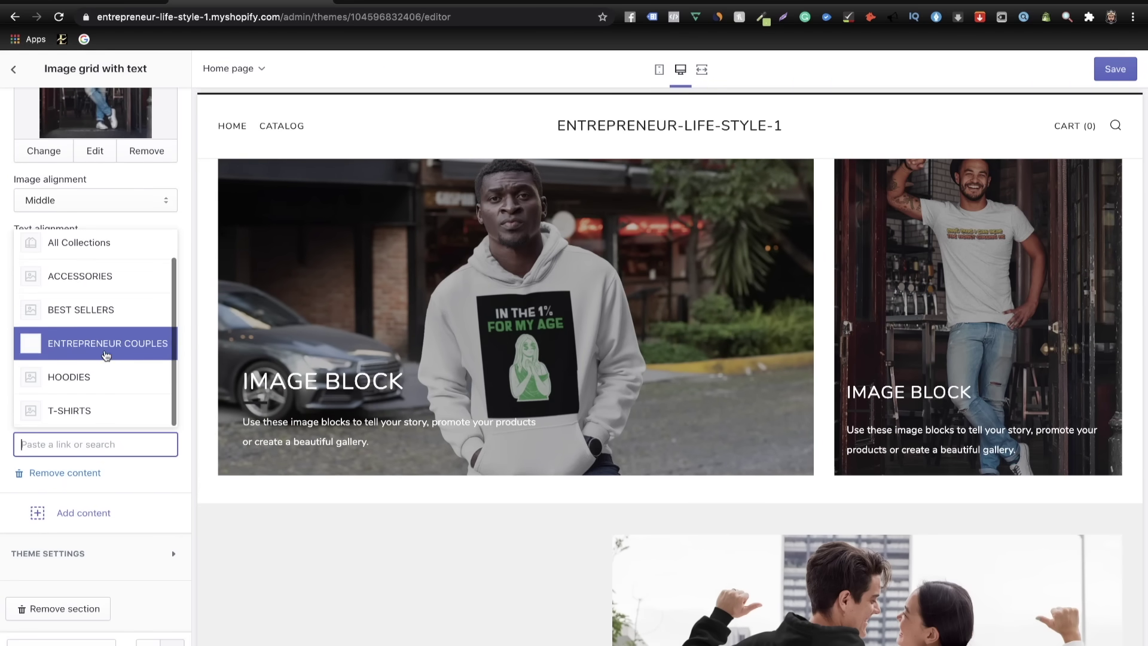
click(70, 410)
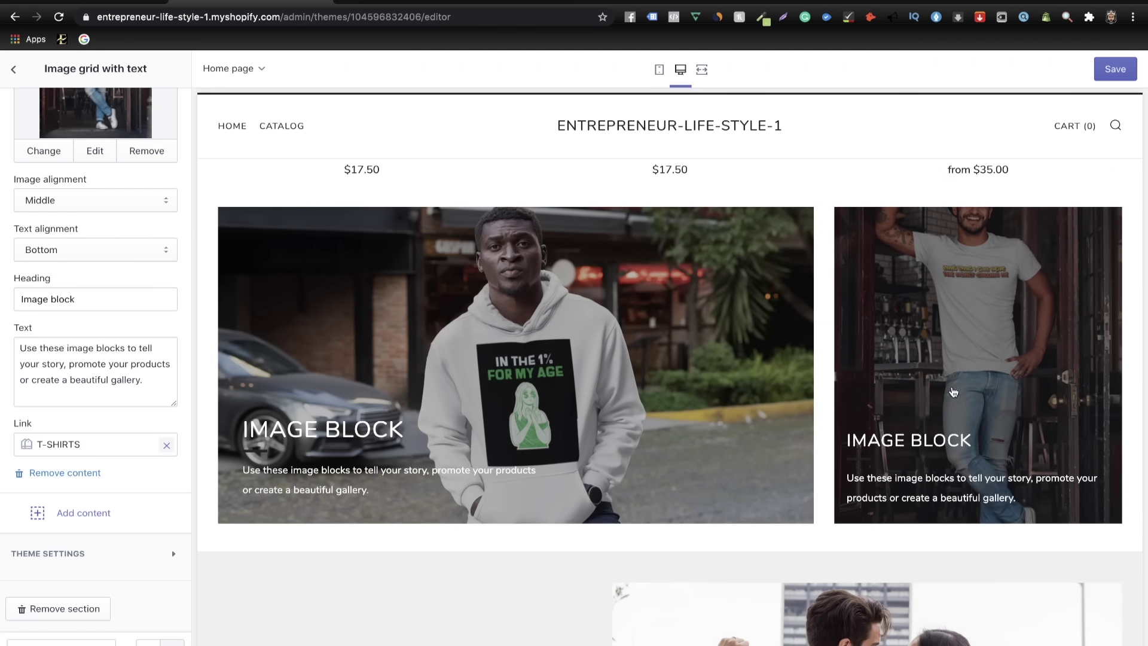
click(13, 69)
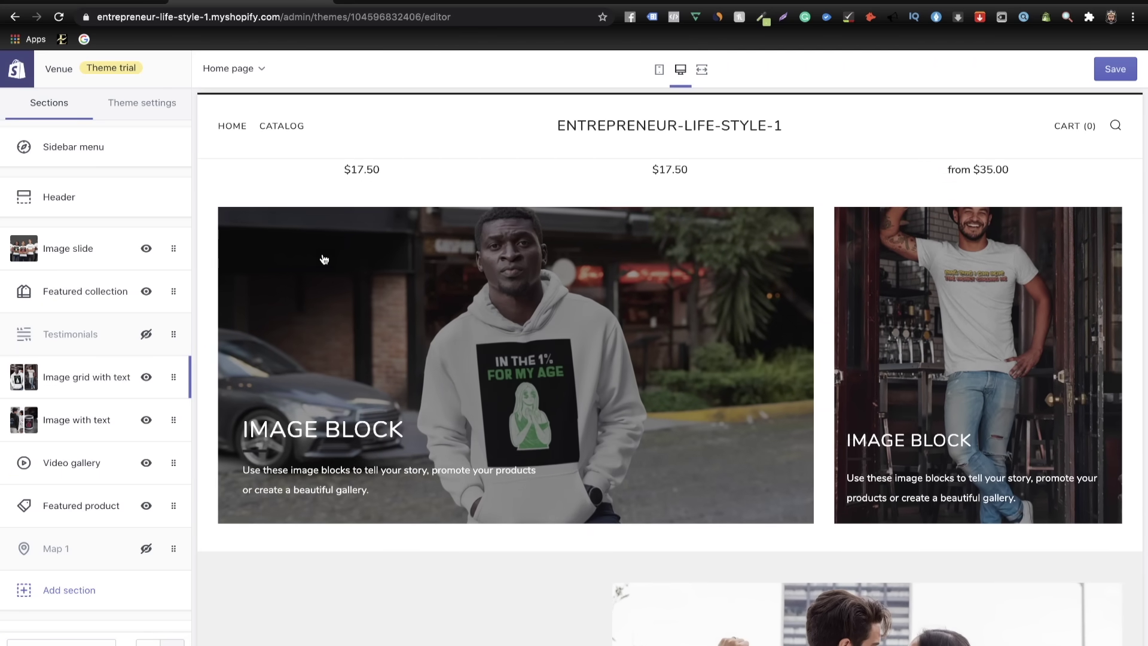
- In the Image with text section, link the couple image block's button to the ENTREPRENEUR COUPLES collection
scroll(313, 451, down, 6)
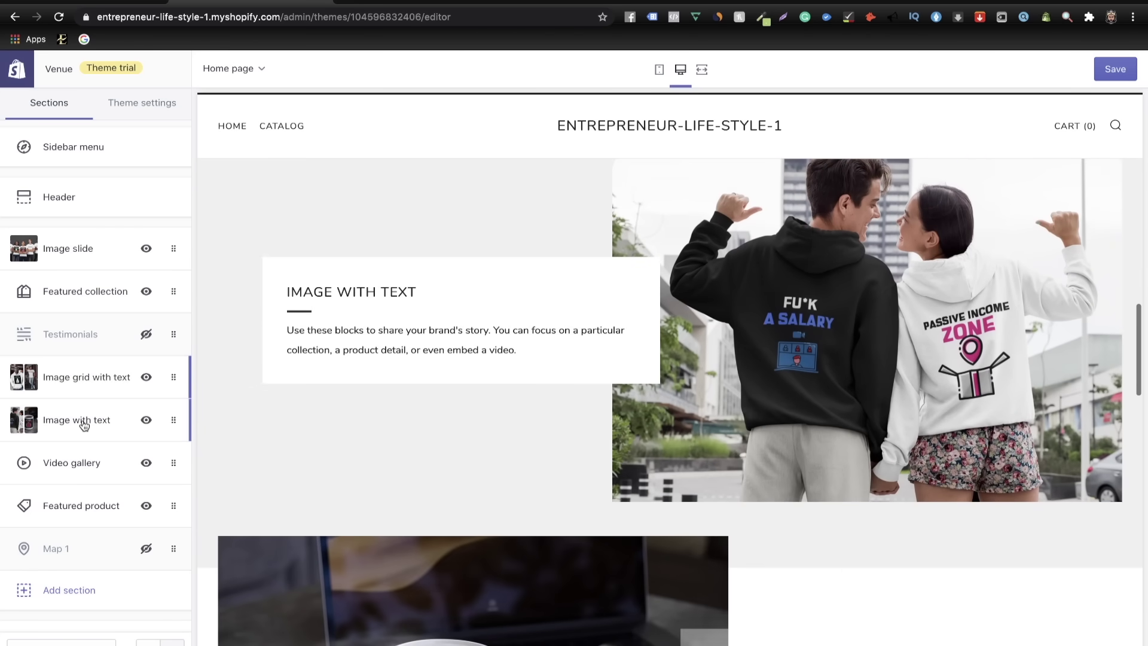
click(90, 419)
click(110, 151)
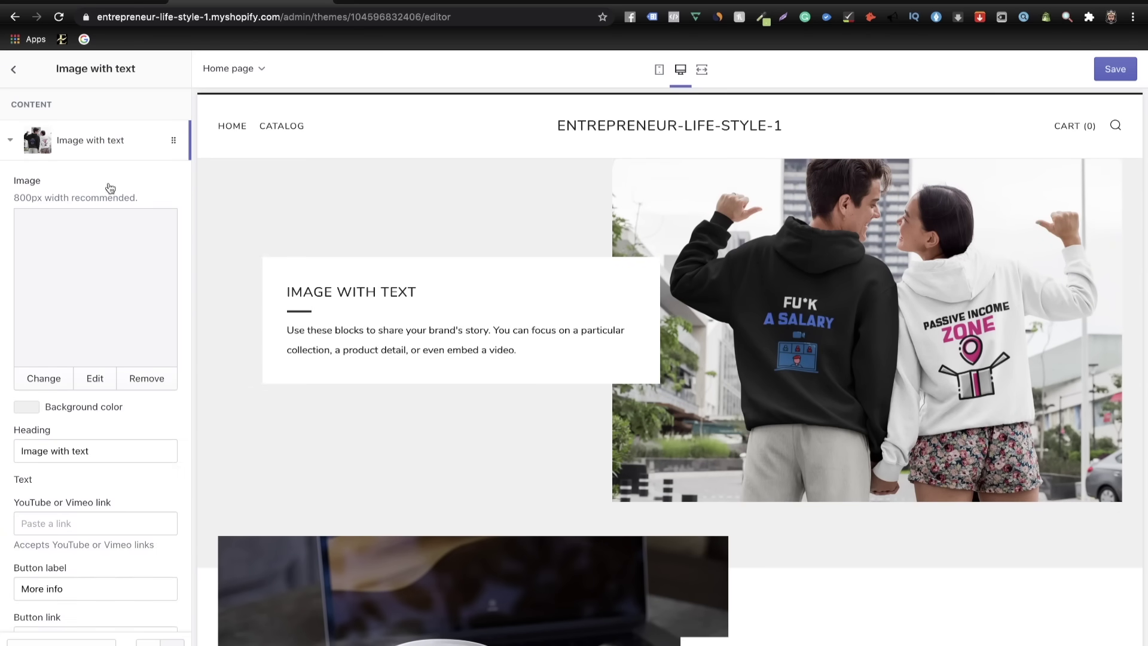
scroll(138, 359, down, 5)
click(74, 441)
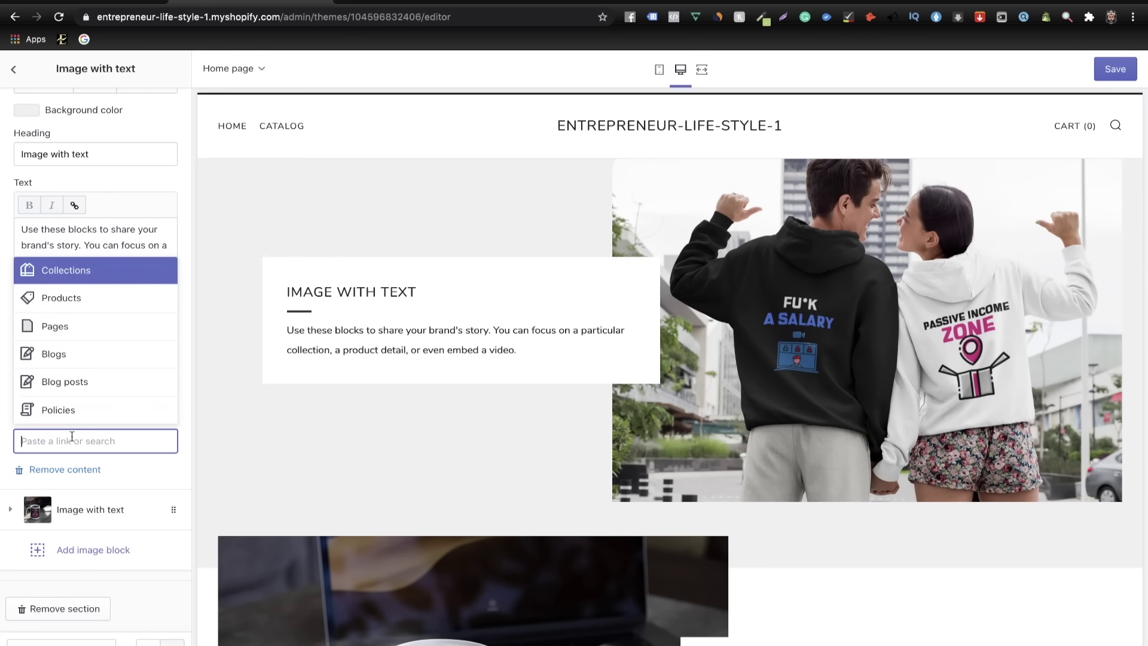
click(96, 267)
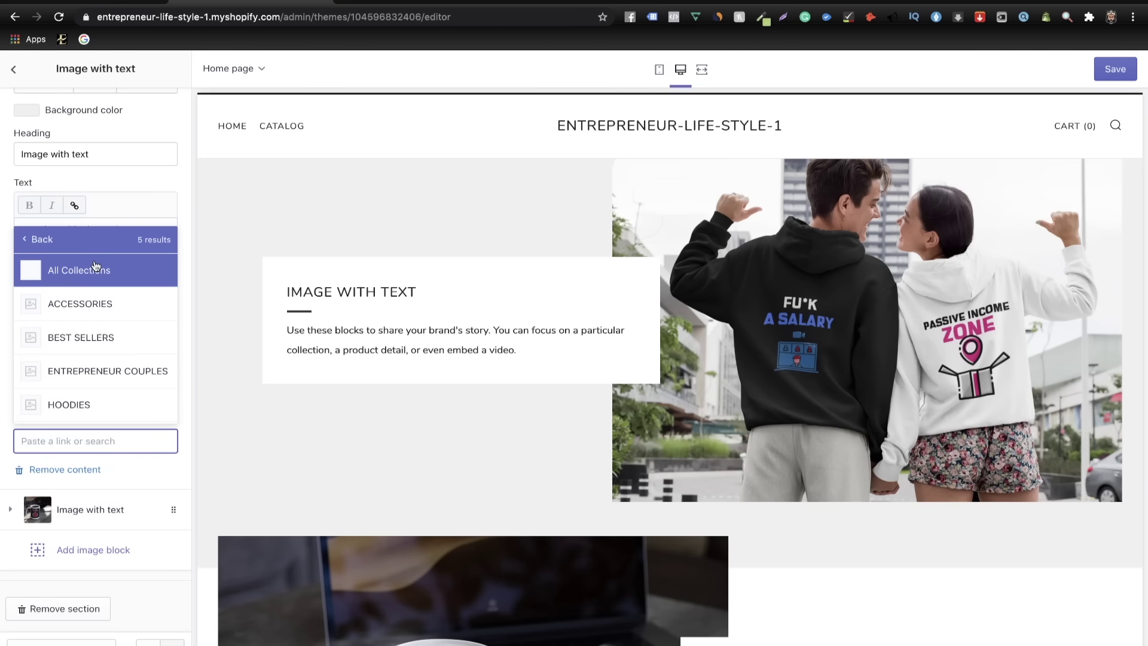
click(105, 376)
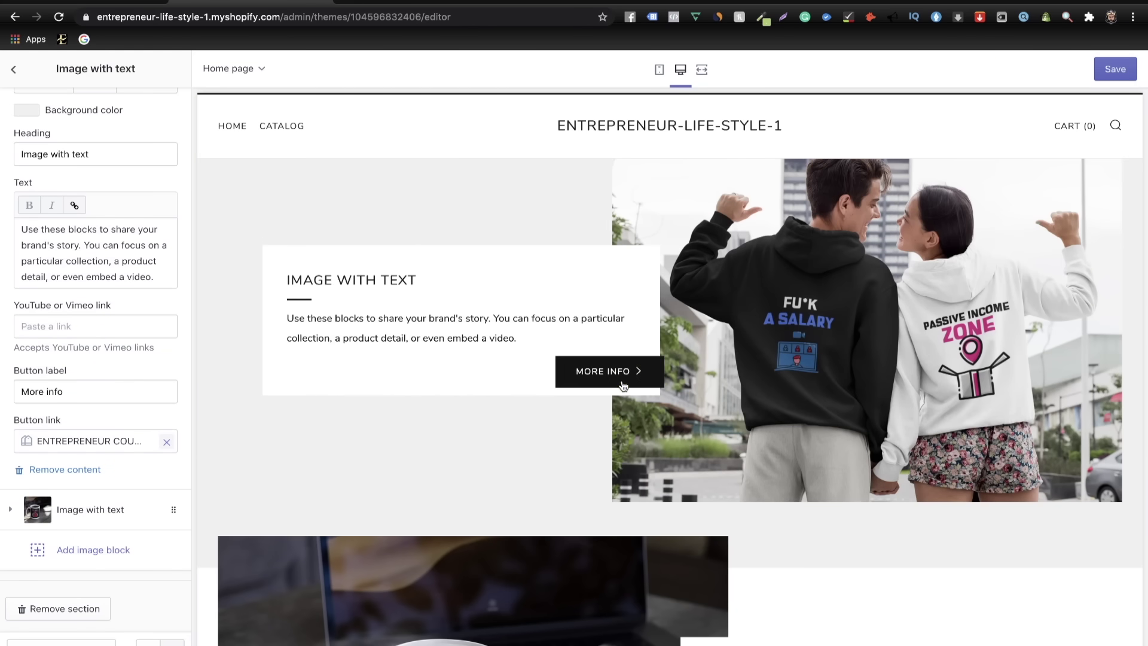
- Link the button of the mug image block in the Image with text section to the ACCESSORIES collection
scroll(623, 385, down, 4)
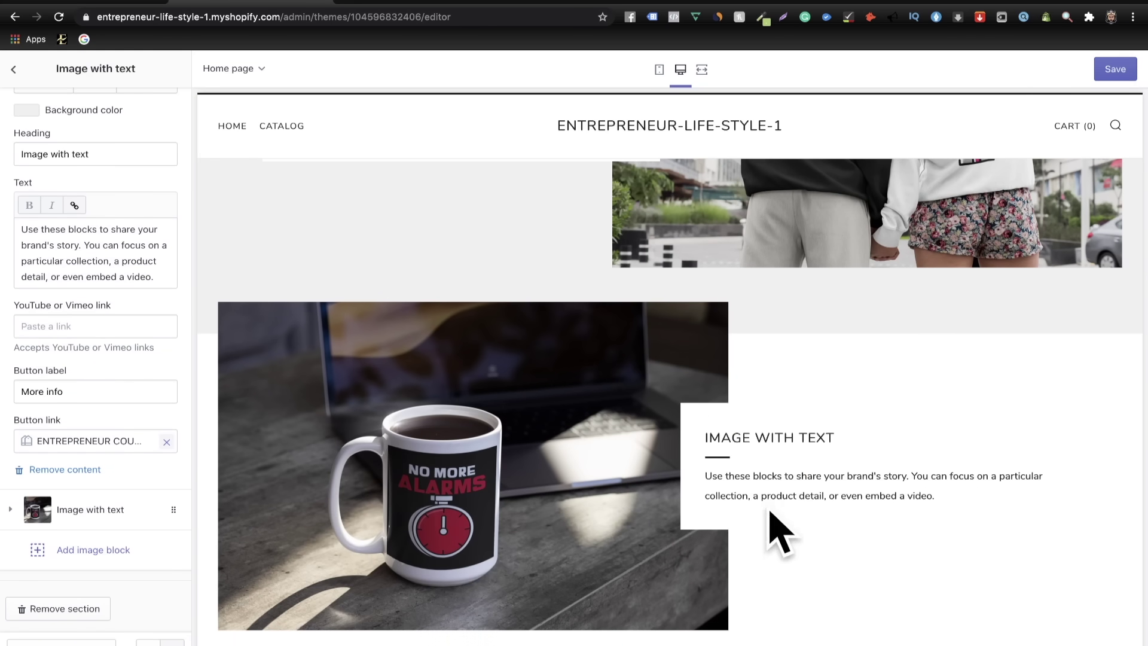
scroll(783, 511, up, 3)
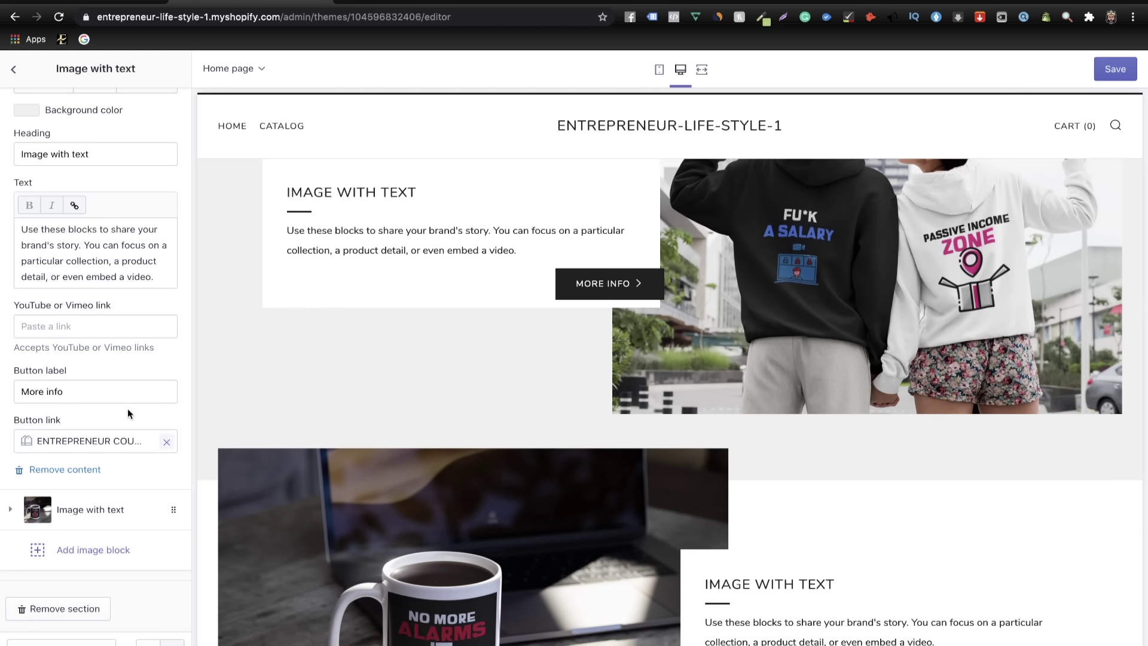
click(55, 504)
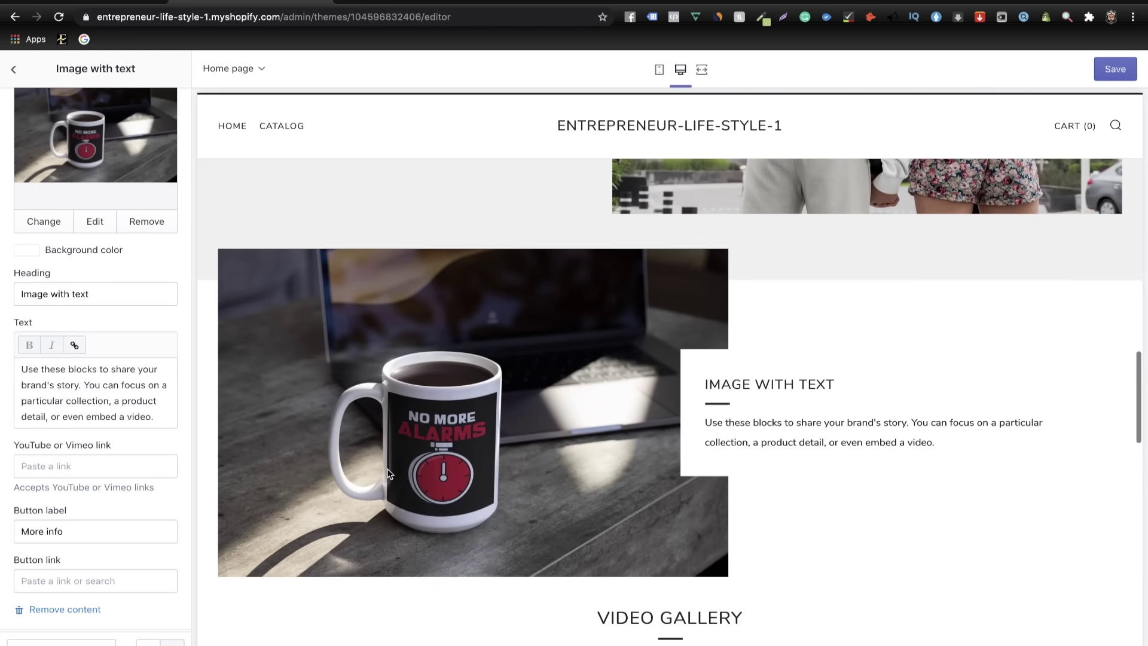
scroll(131, 474, down, 1)
click(69, 572)
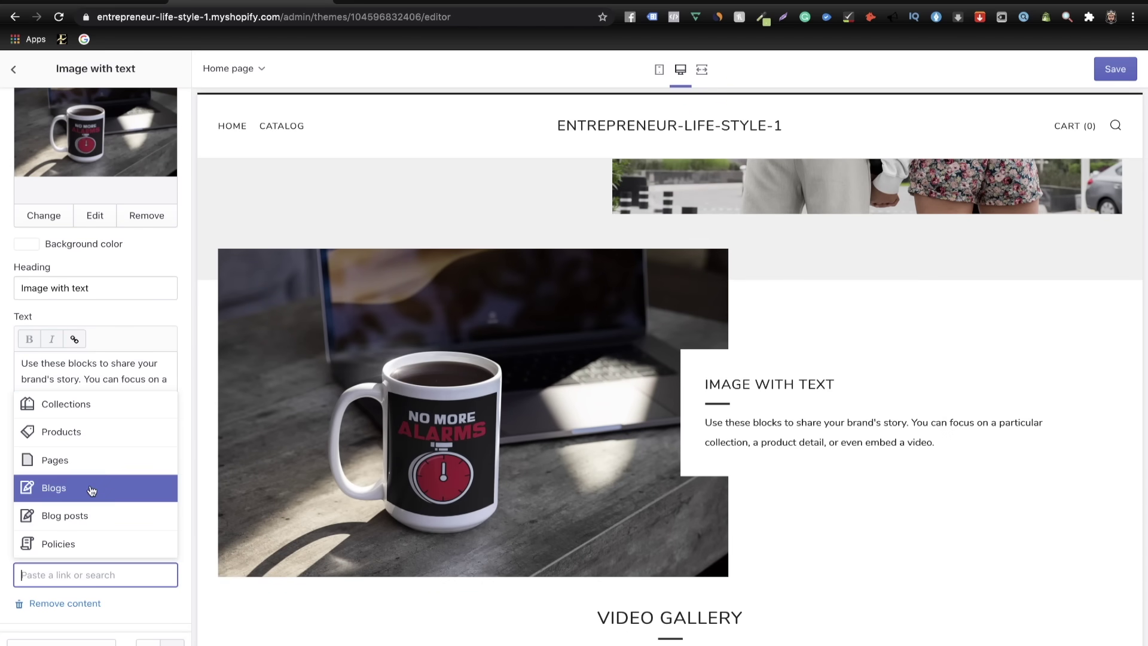
click(90, 404)
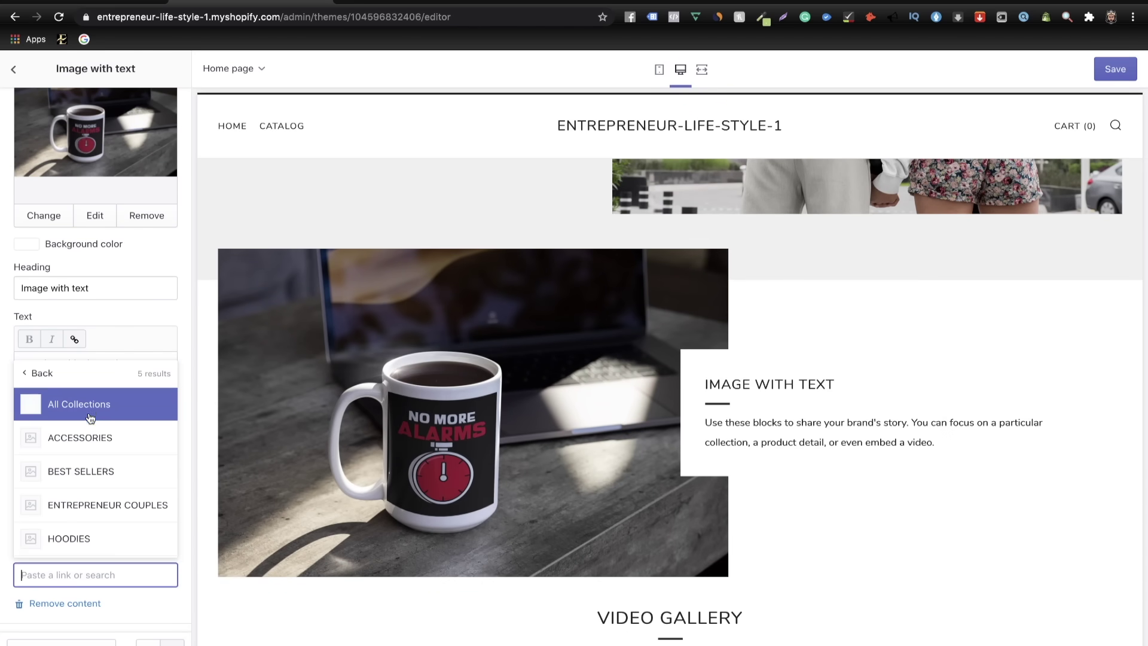
click(94, 443)
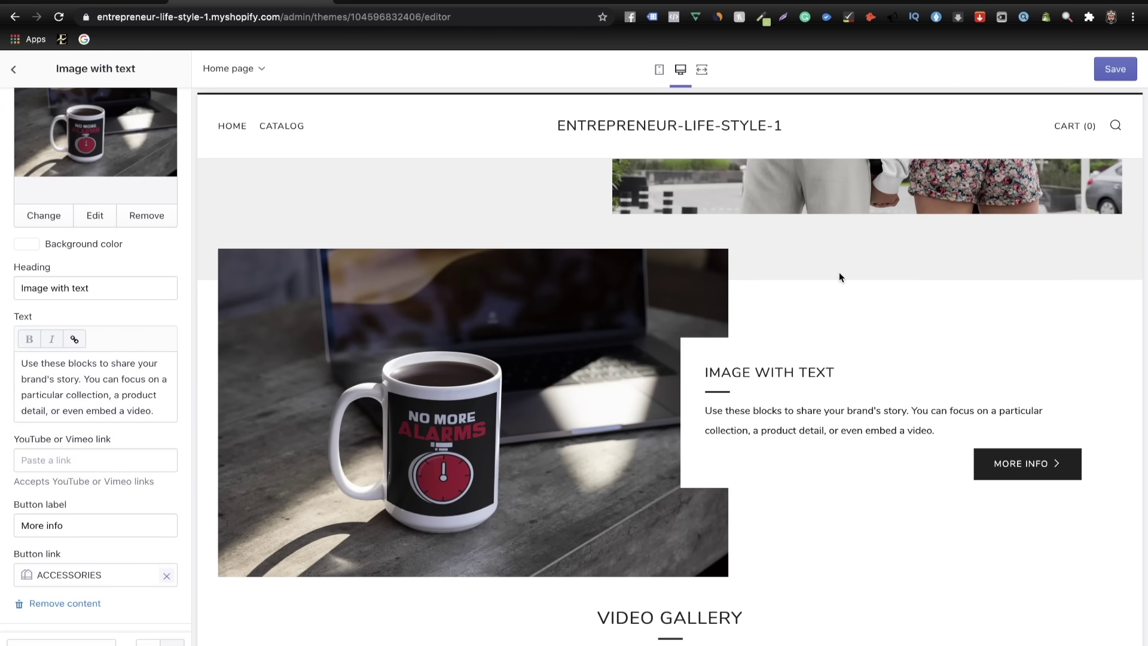
- In the theme's color settings, set the Brand and Accent colors to the dark red used for the on sale price
scroll(640, 314, up, 15)
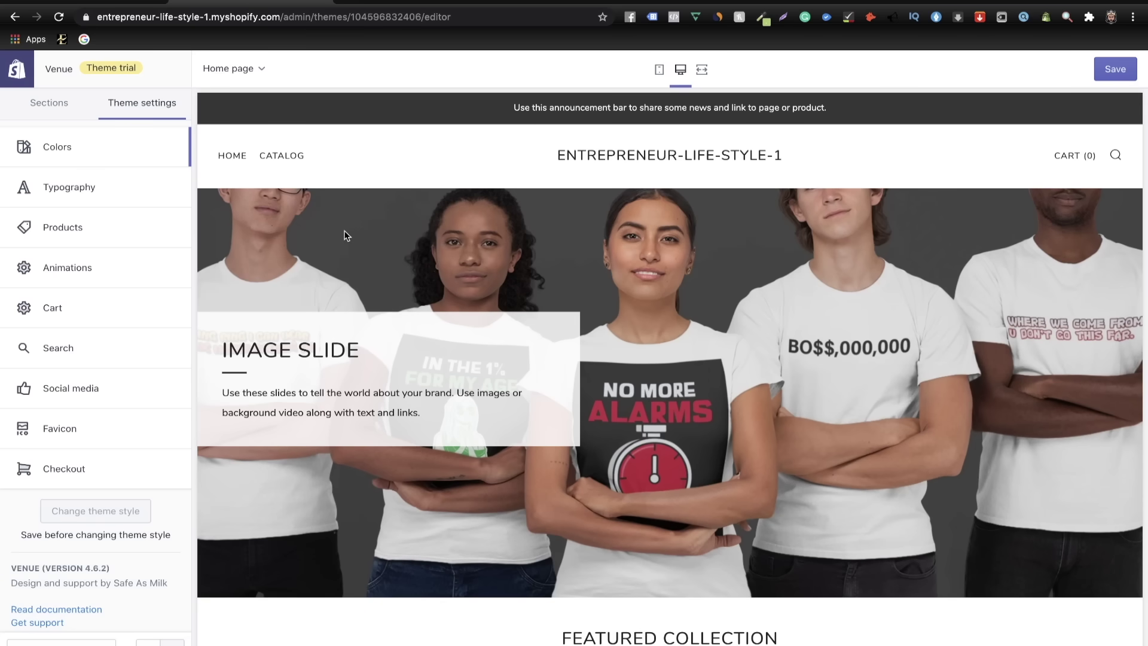
click(49, 102)
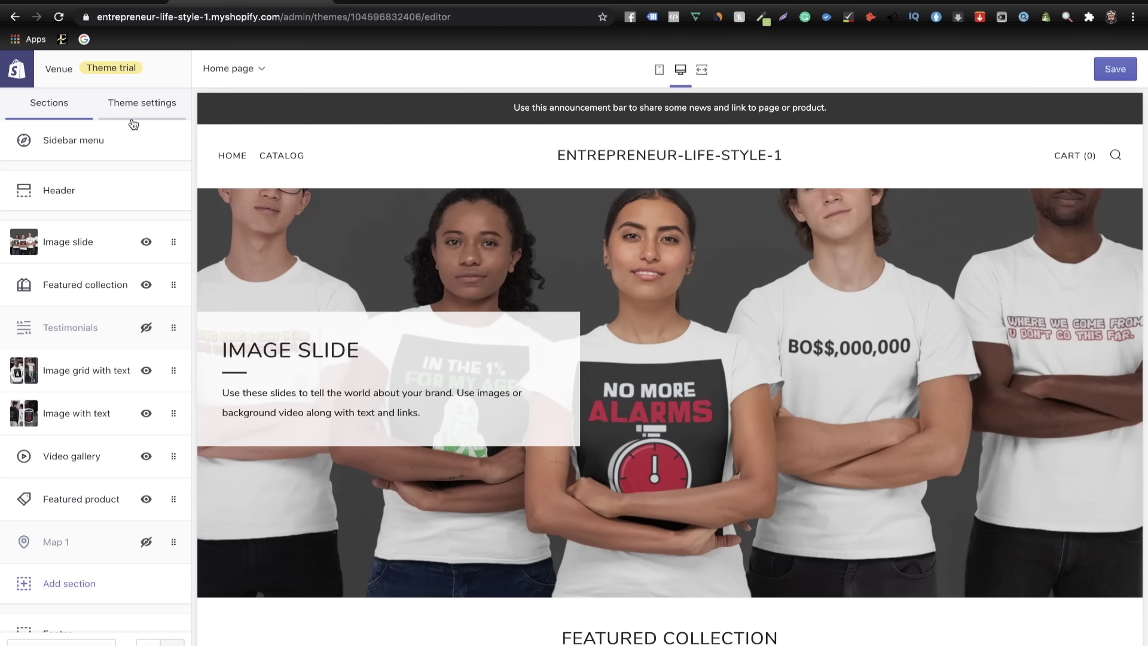
click(139, 112)
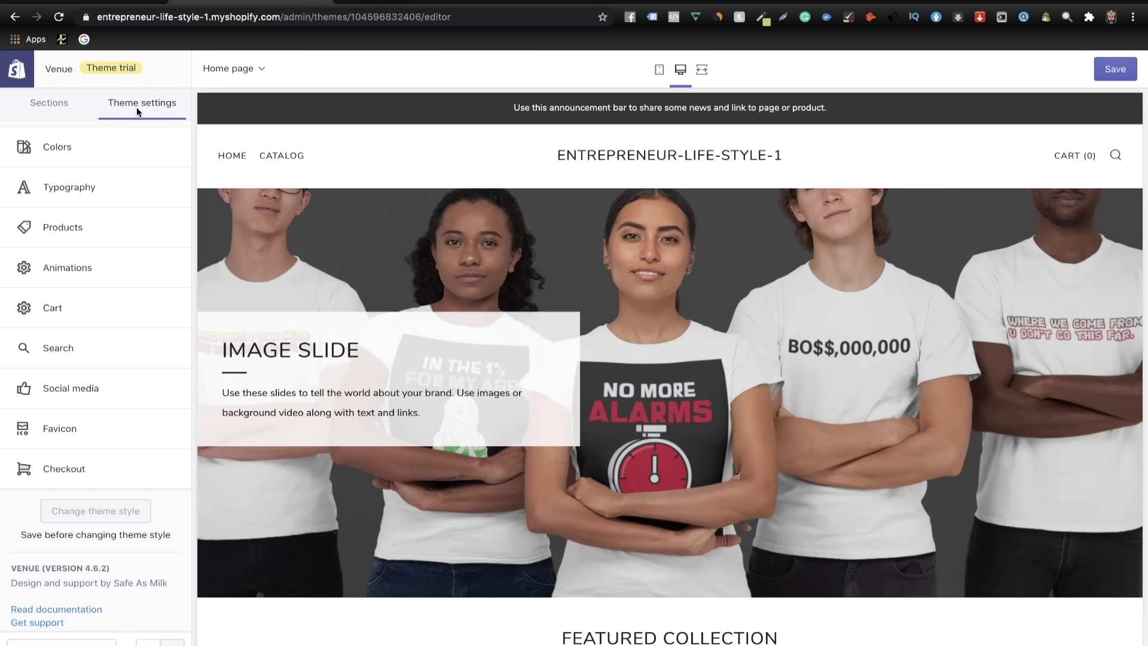
click(107, 151)
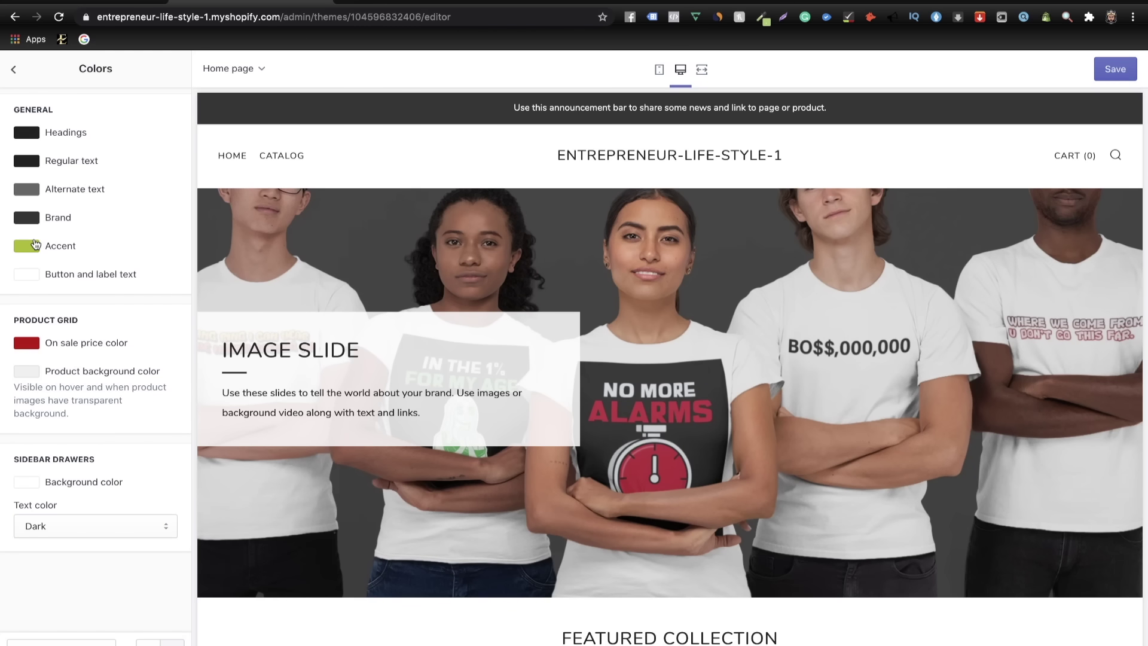
click(27, 217)
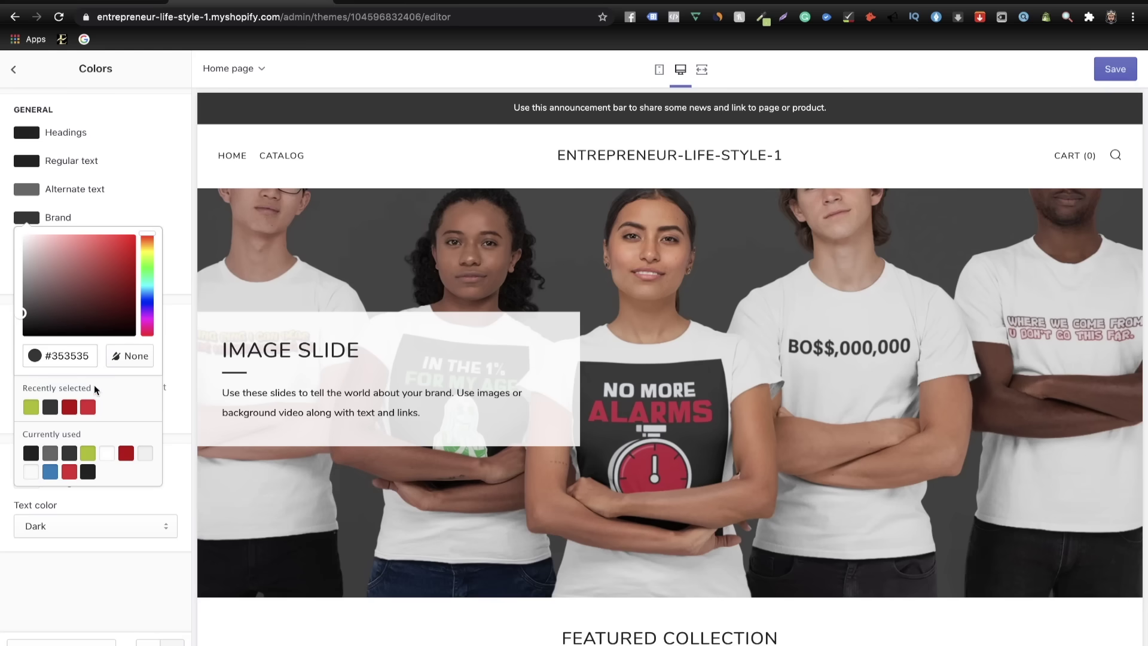
click(70, 407)
click(87, 206)
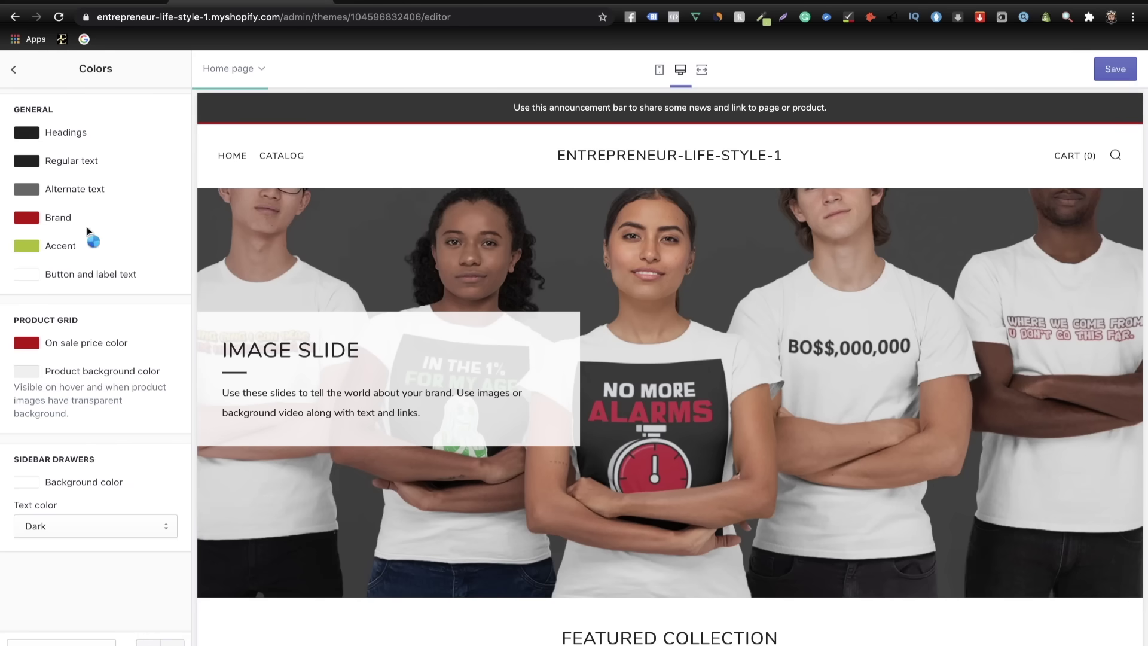
click(33, 247)
click(87, 433)
click(189, 187)
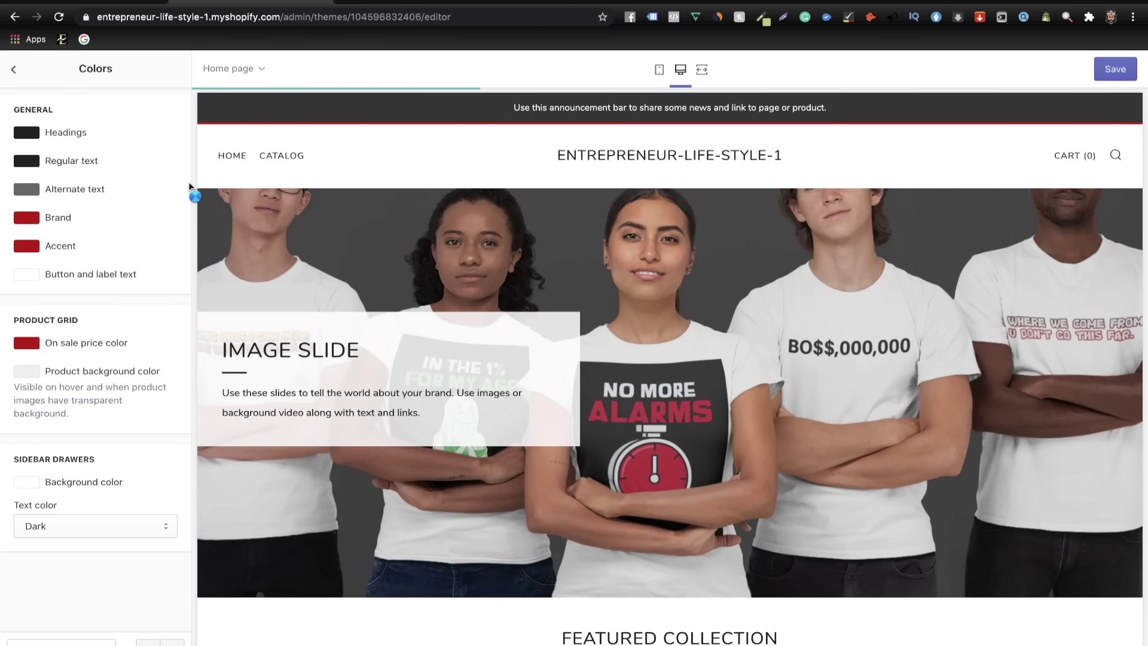
scroll(558, 173, down, 15)
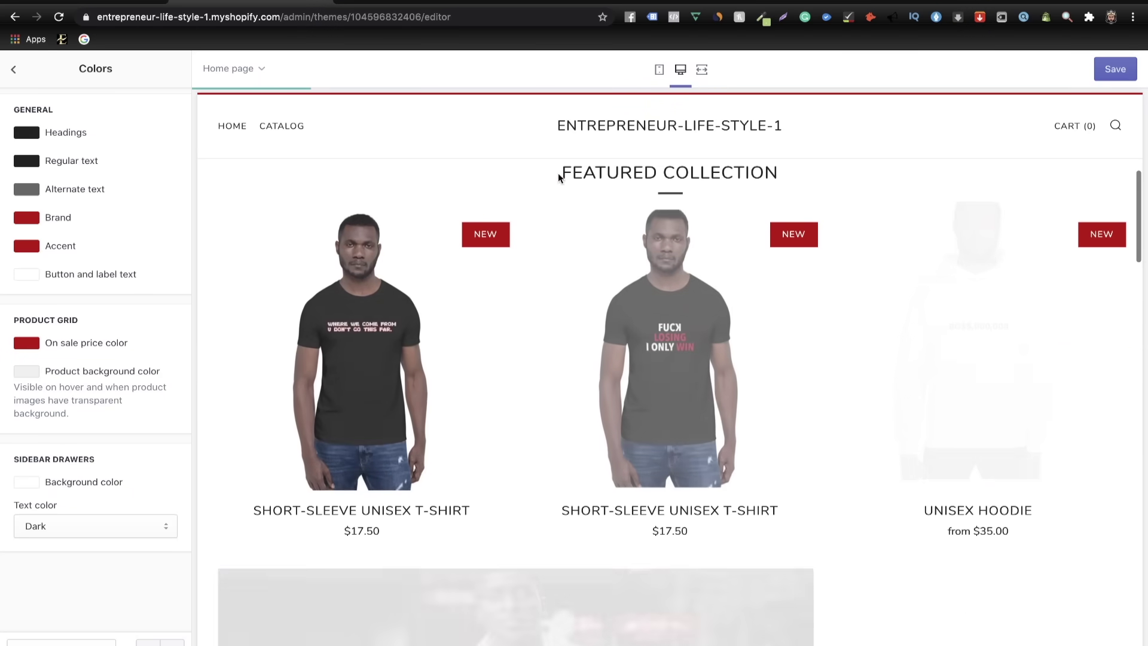
scroll(549, 309, down, 15)
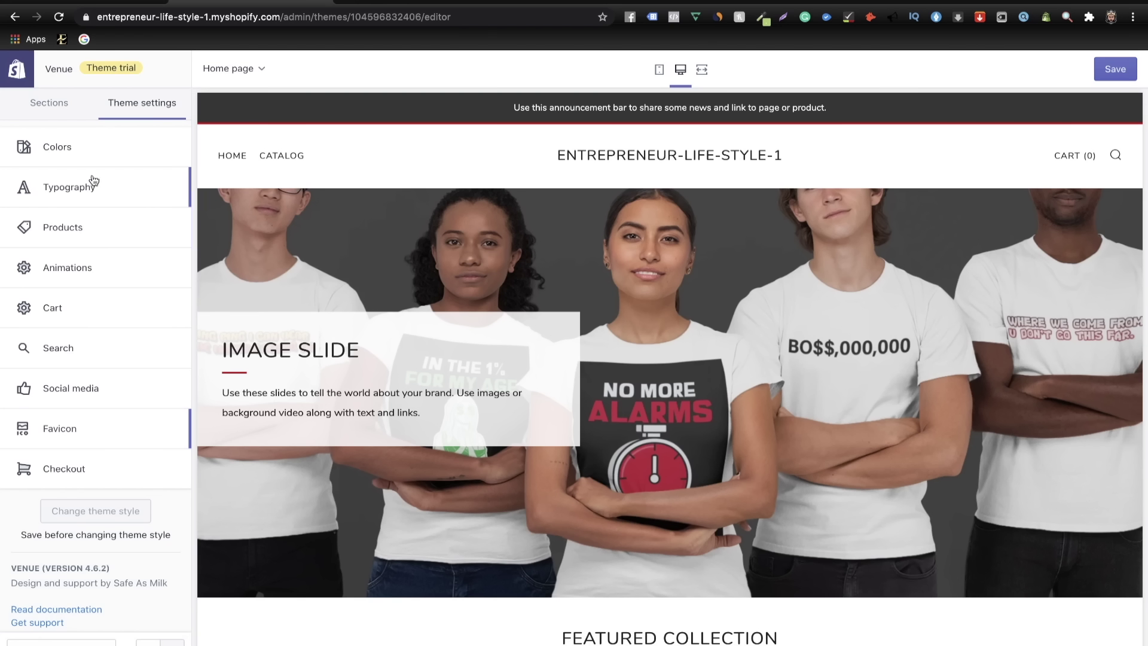
- Set the theme's favicon image to the Entrepreneur Lifestyle logo
click(71, 429)
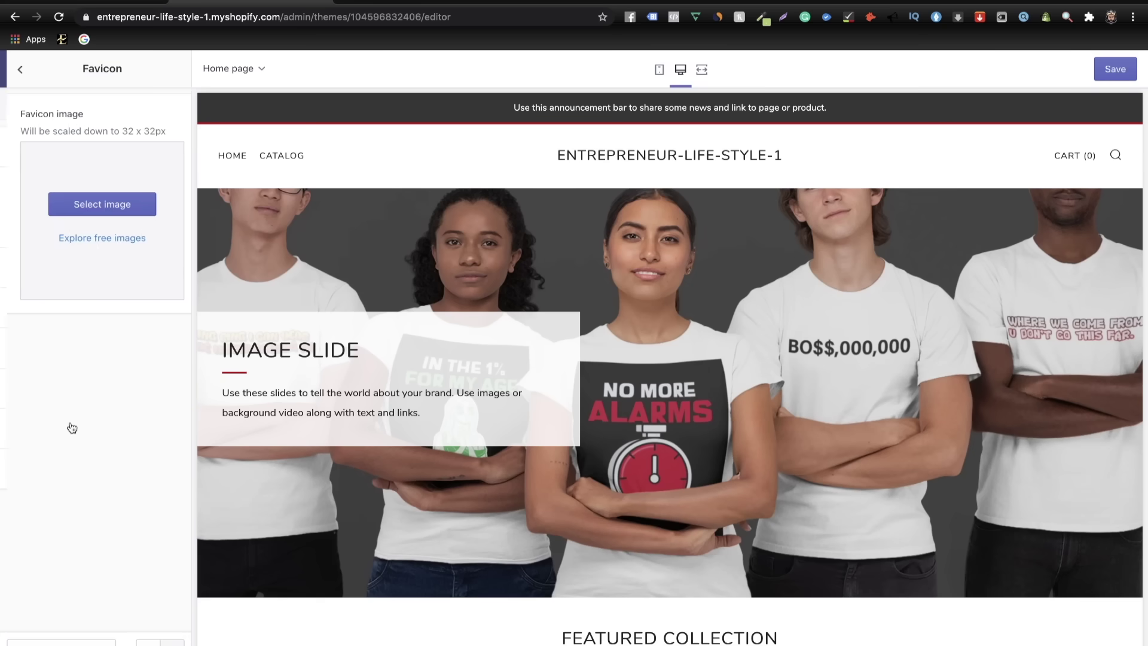
click(116, 217)
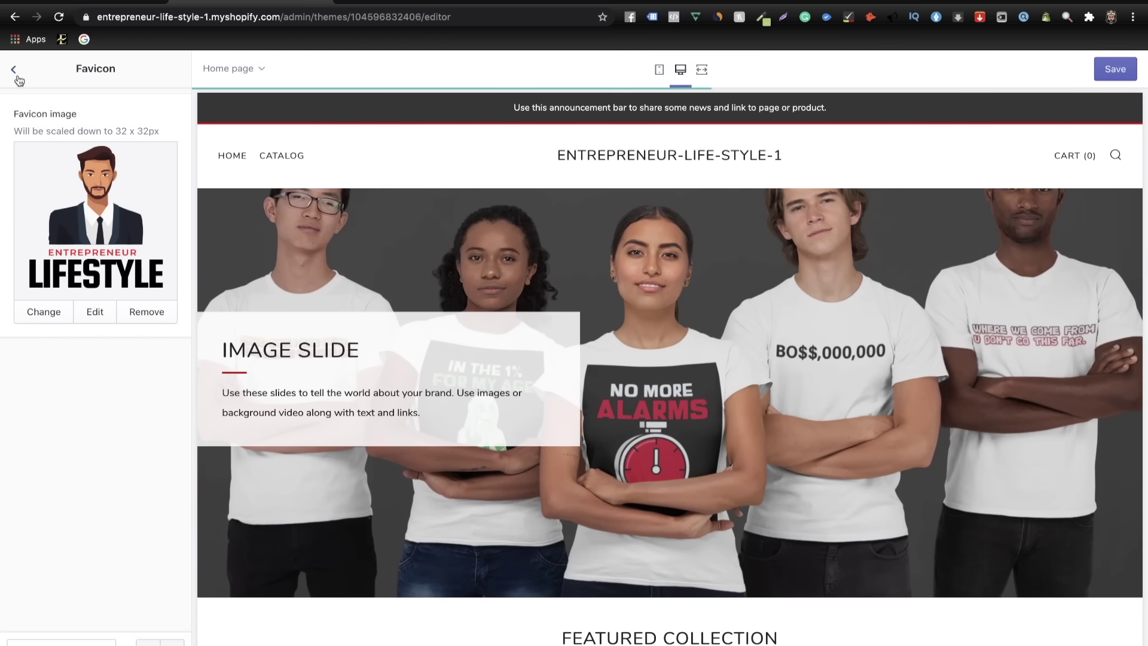
- In the theme's checkout settings, set the custom logo image to the Entrepreneur Lifestyle logo
click(13, 70)
click(99, 469)
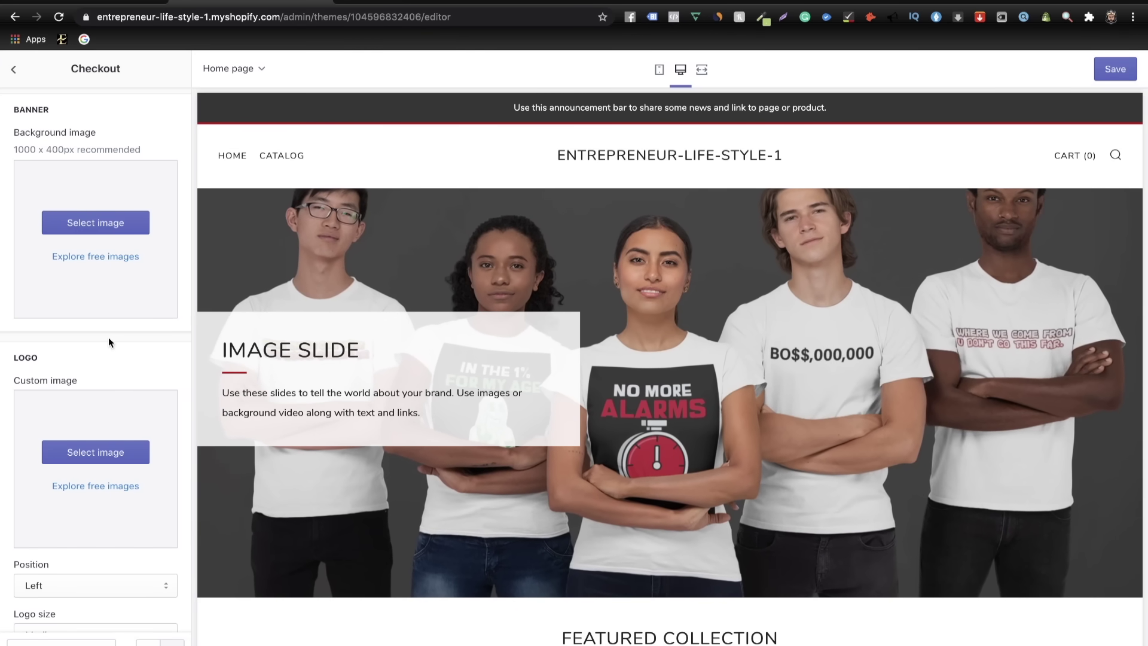
scroll(126, 405, down, 3)
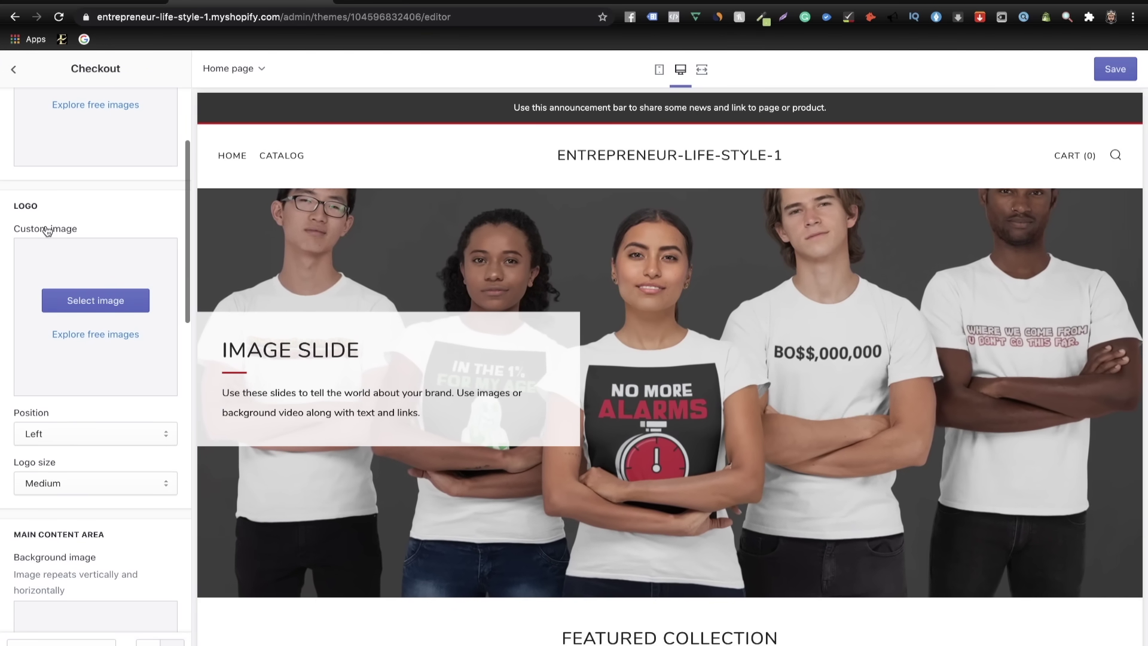
click(93, 300)
click(140, 168)
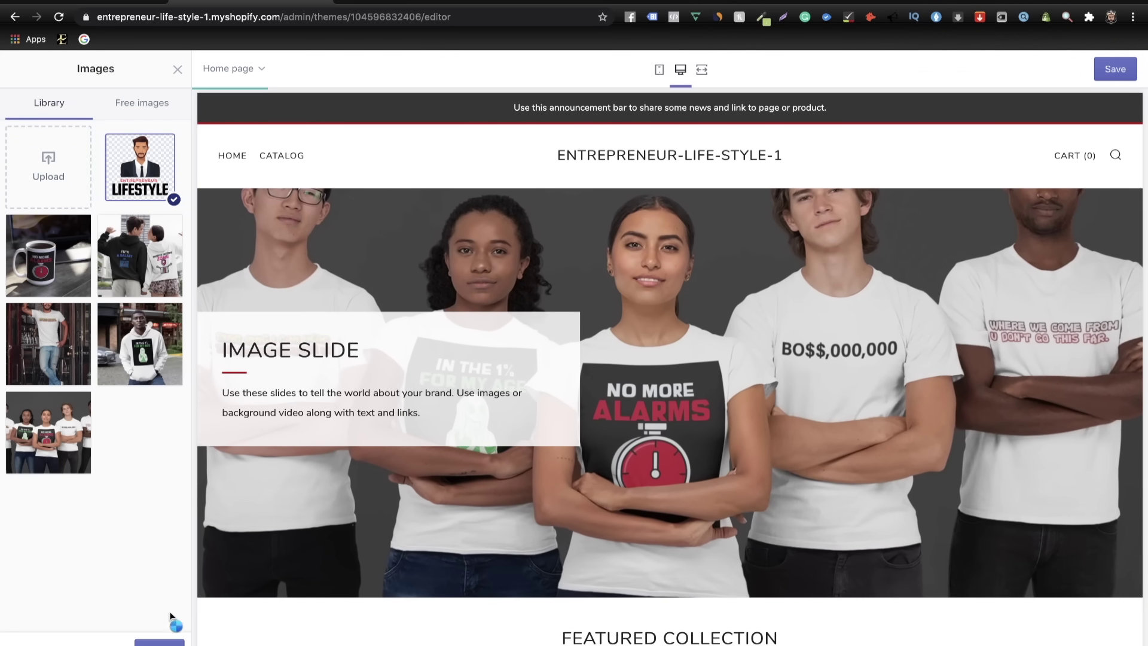
click(164, 641)
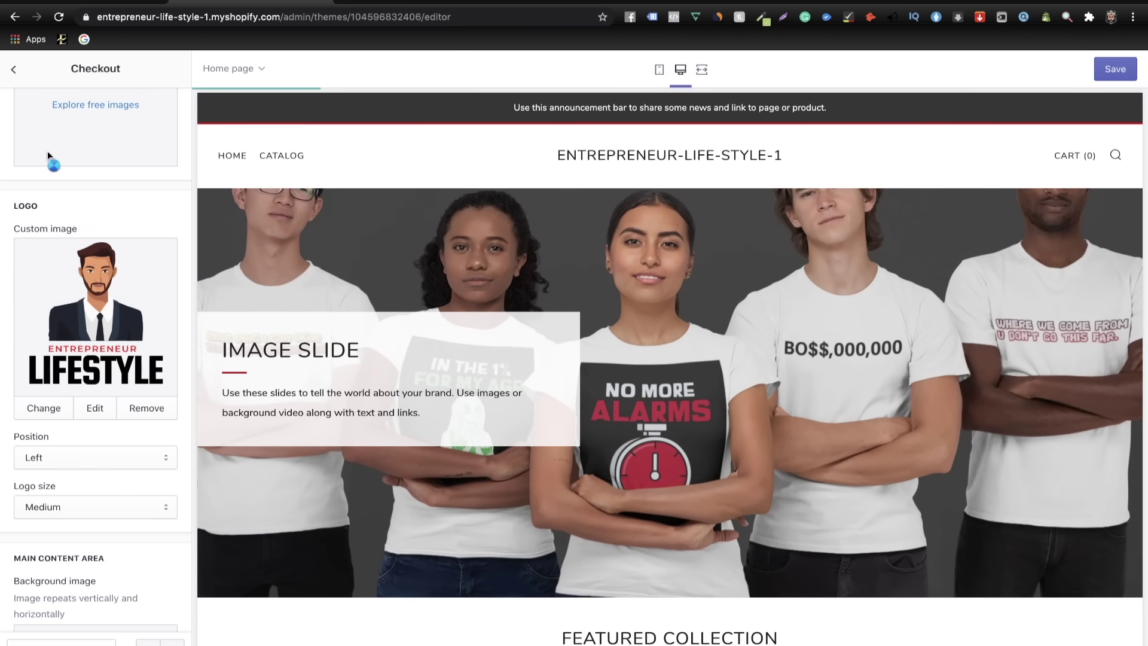
- Set the checkout Accents and Buttons colors to the recently used dark red #C00000
scroll(57, 192, down, 5)
scroll(69, 374, down, 7)
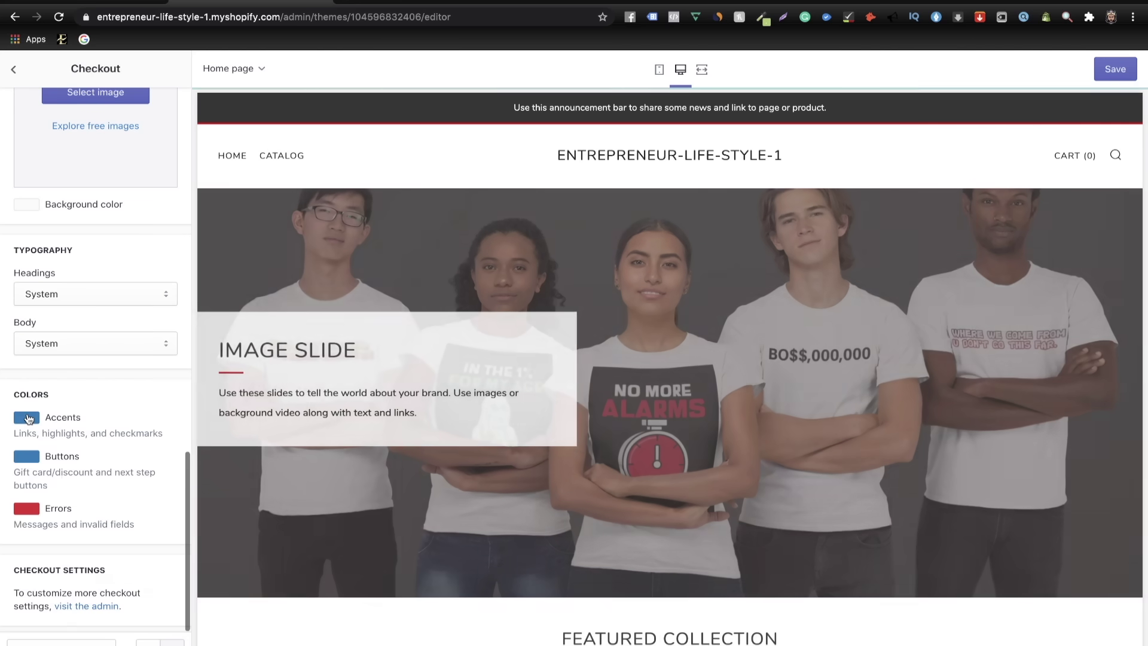
click(26, 417)
click(70, 606)
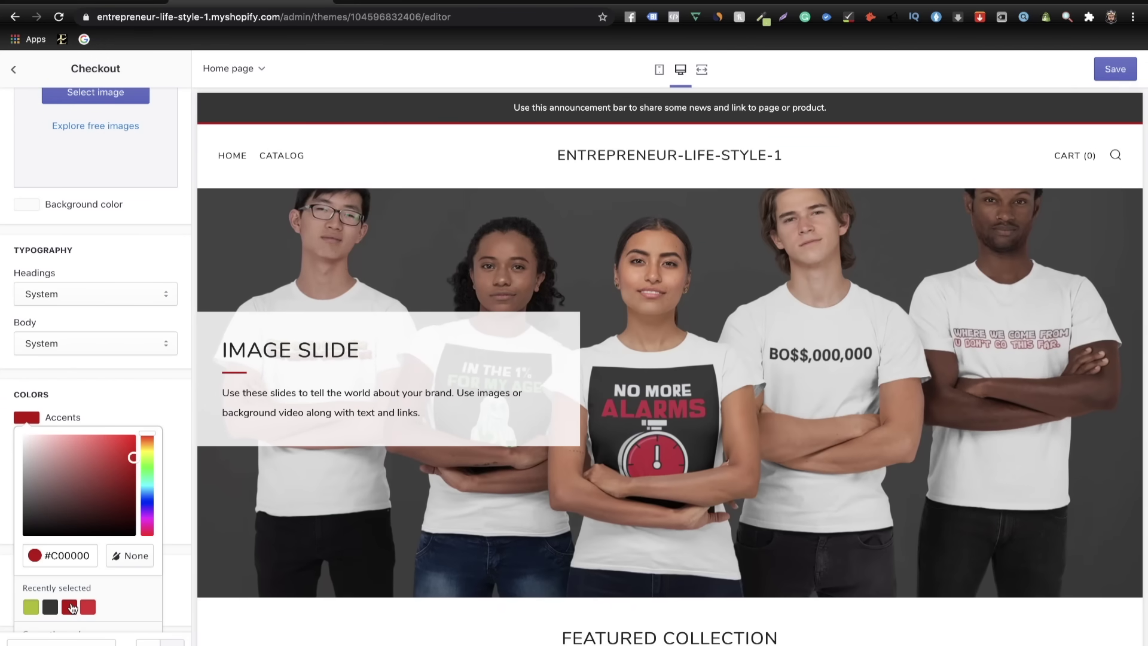
click(108, 411)
click(26, 456)
scroll(114, 627, down, 2)
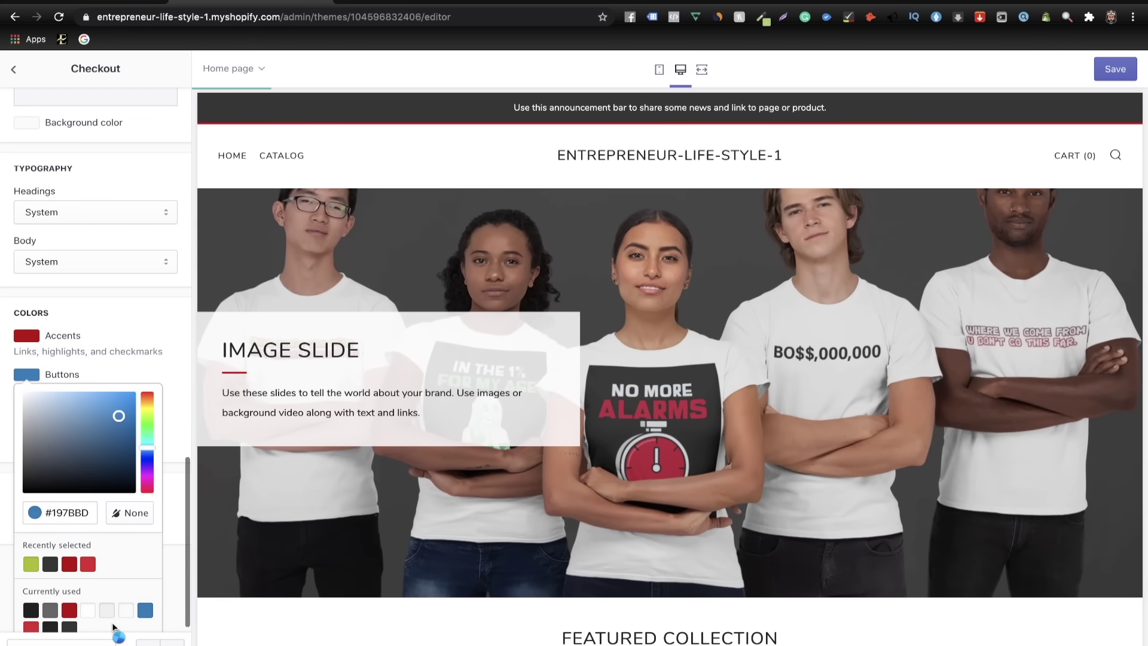
click(69, 610)
click(98, 351)
scroll(97, 336, up, 7)
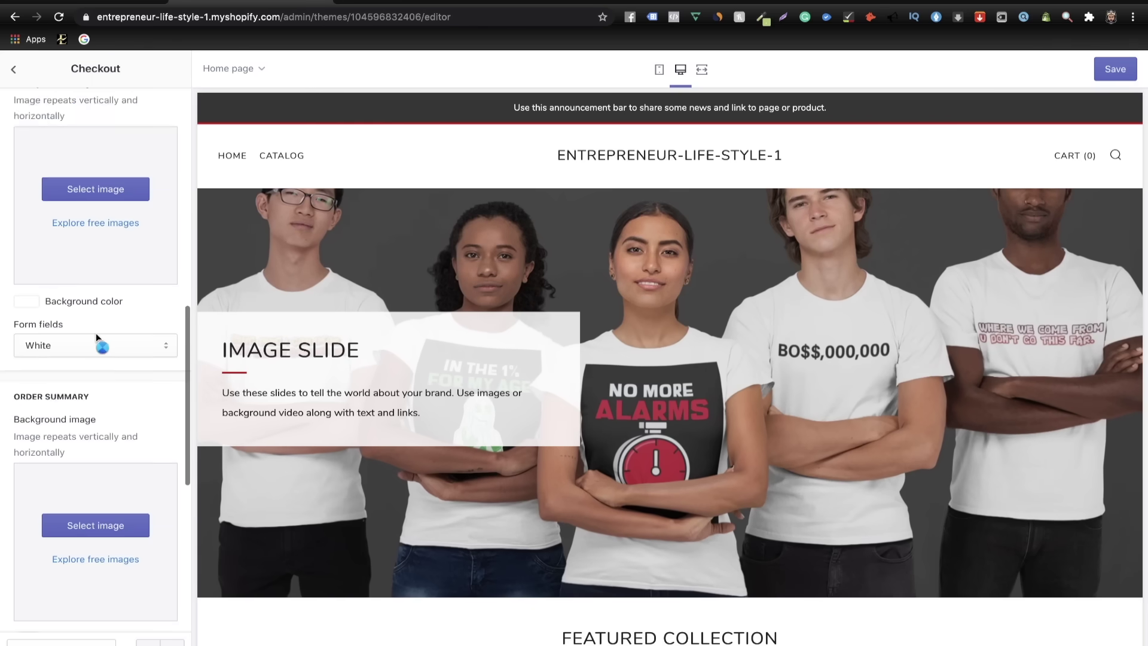
scroll(96, 333, up, 5)
click(13, 69)
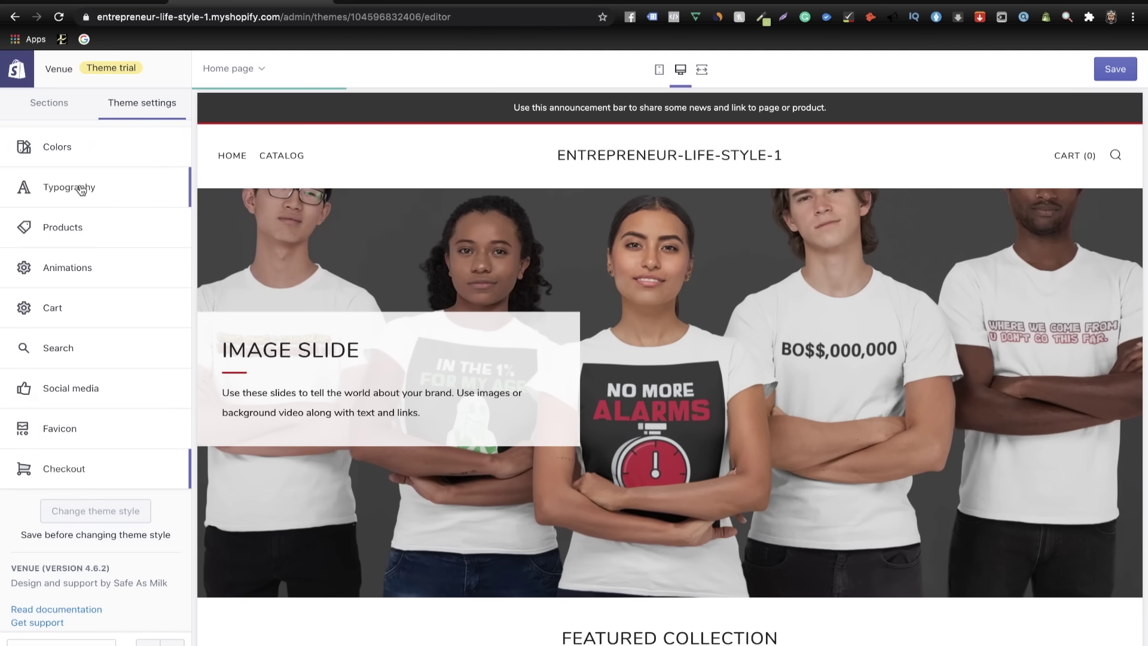
- In the theme's product settings, turn off the 'New' product label and save the theme changes
click(83, 227)
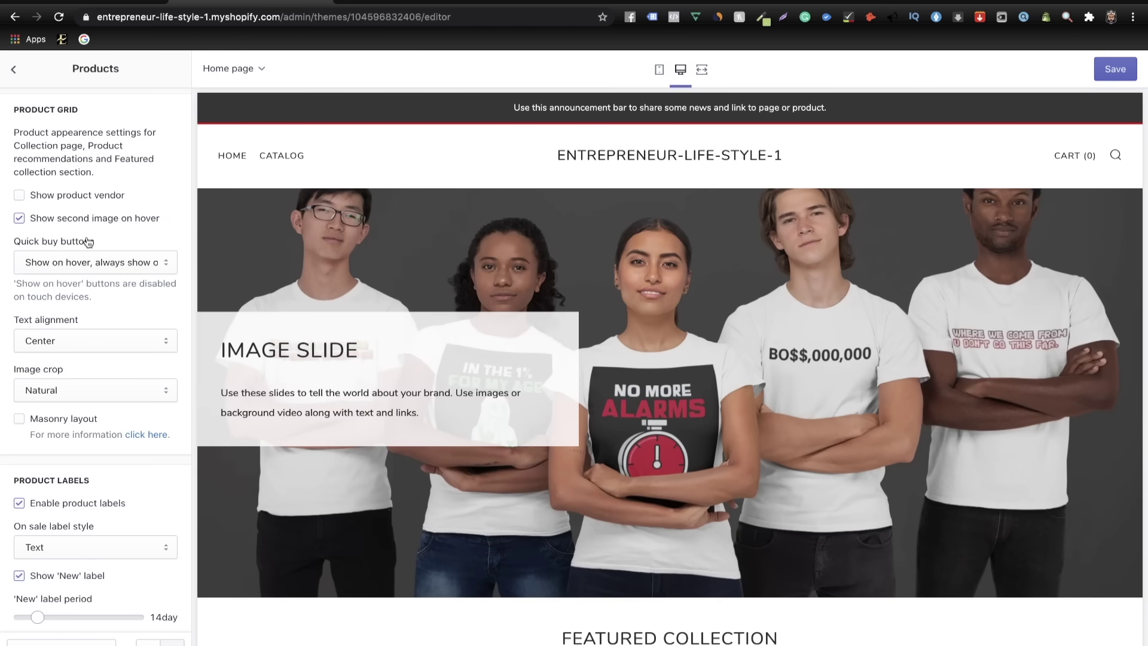
scroll(99, 281, down, 2)
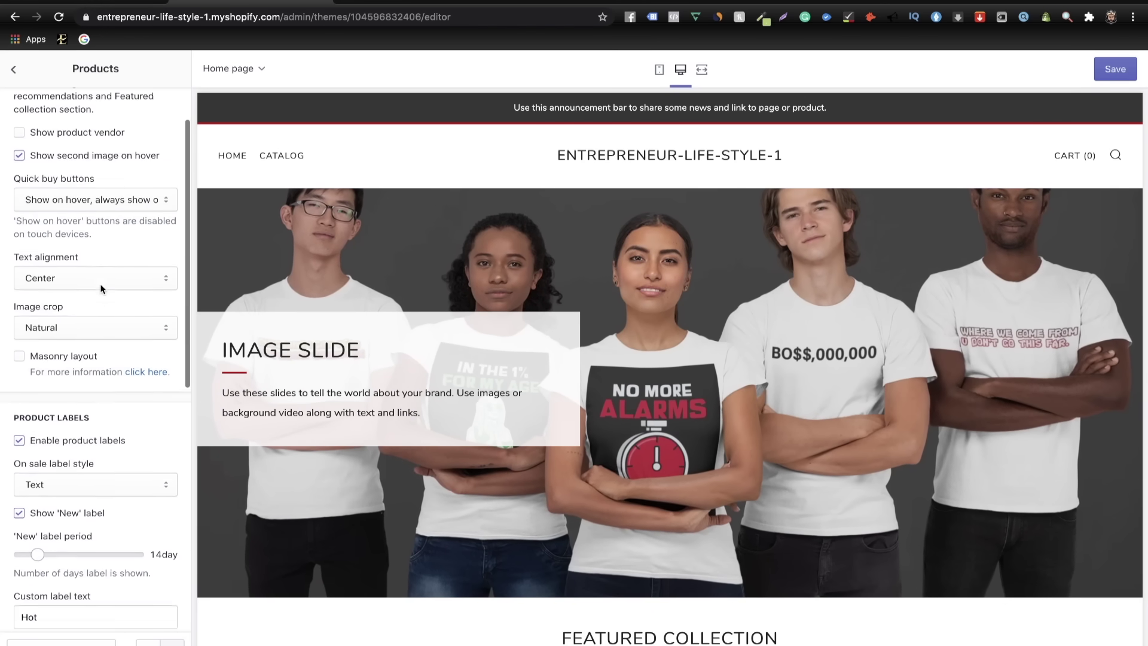
scroll(100, 289, down, 4)
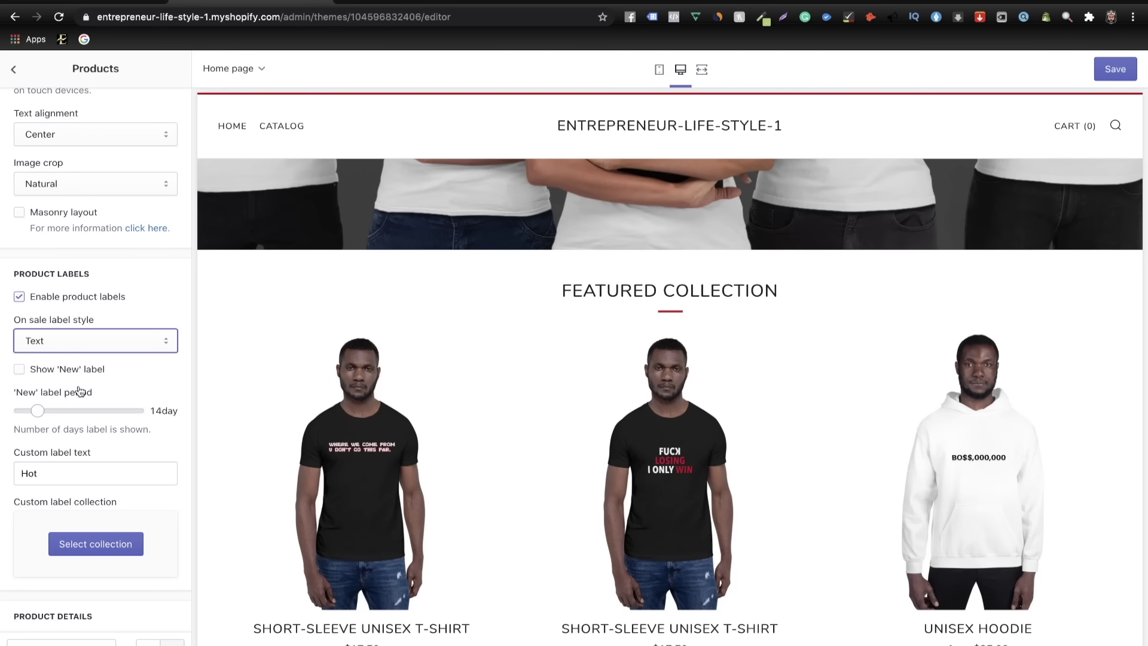
scroll(101, 423, down, 2)
scroll(97, 418, up, 5)
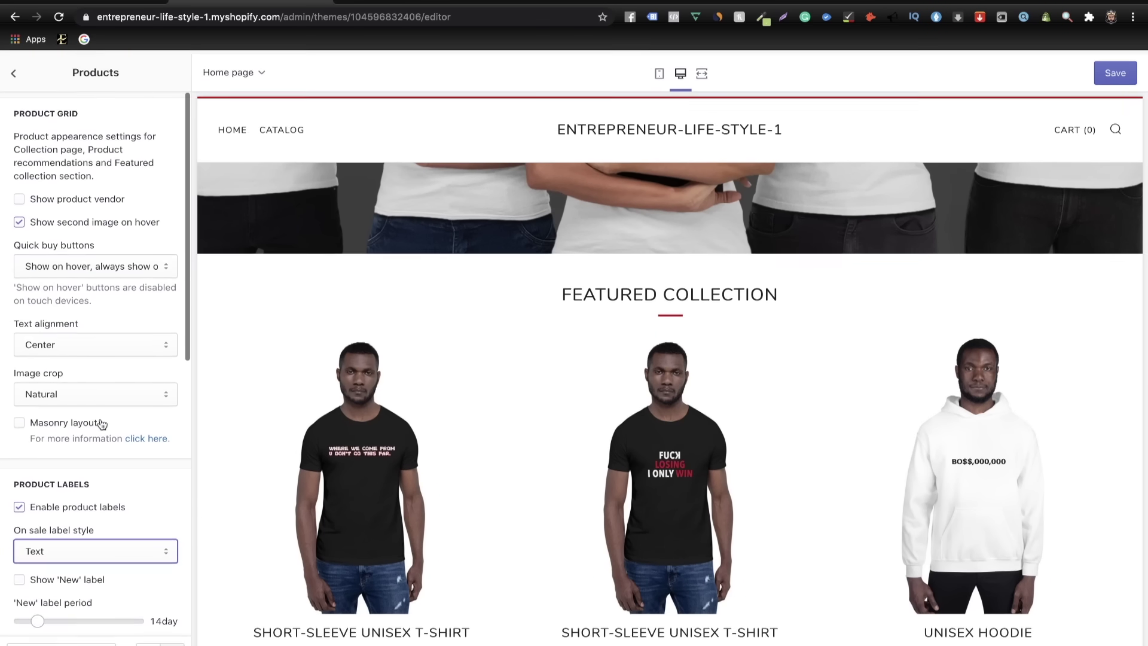
click(14, 70)
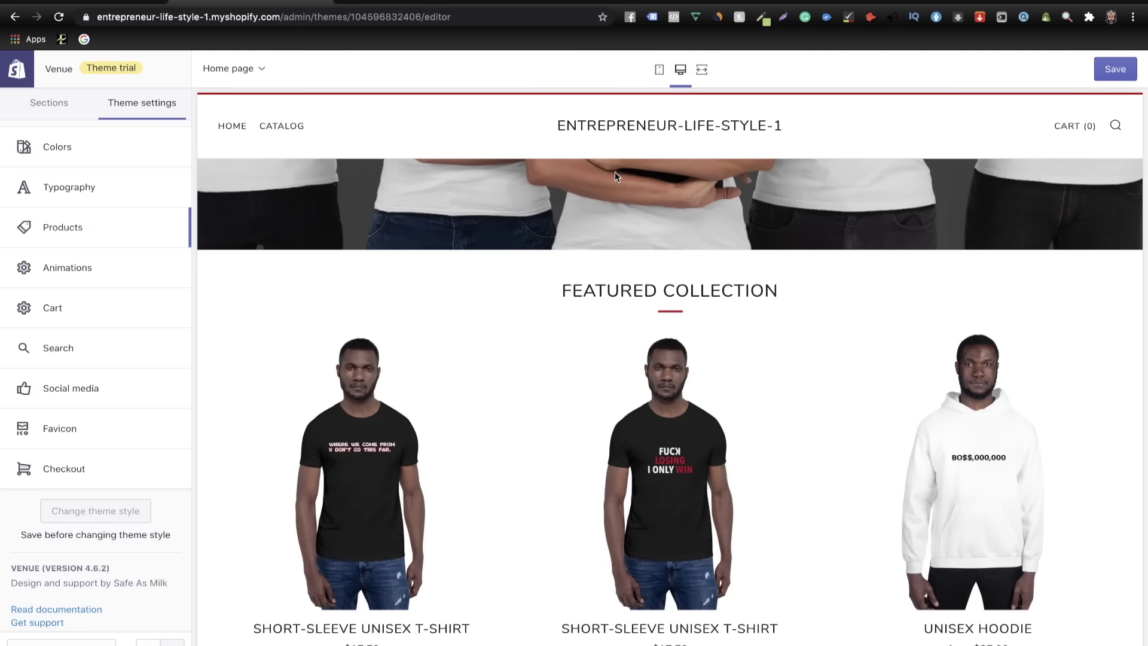
click(1115, 68)
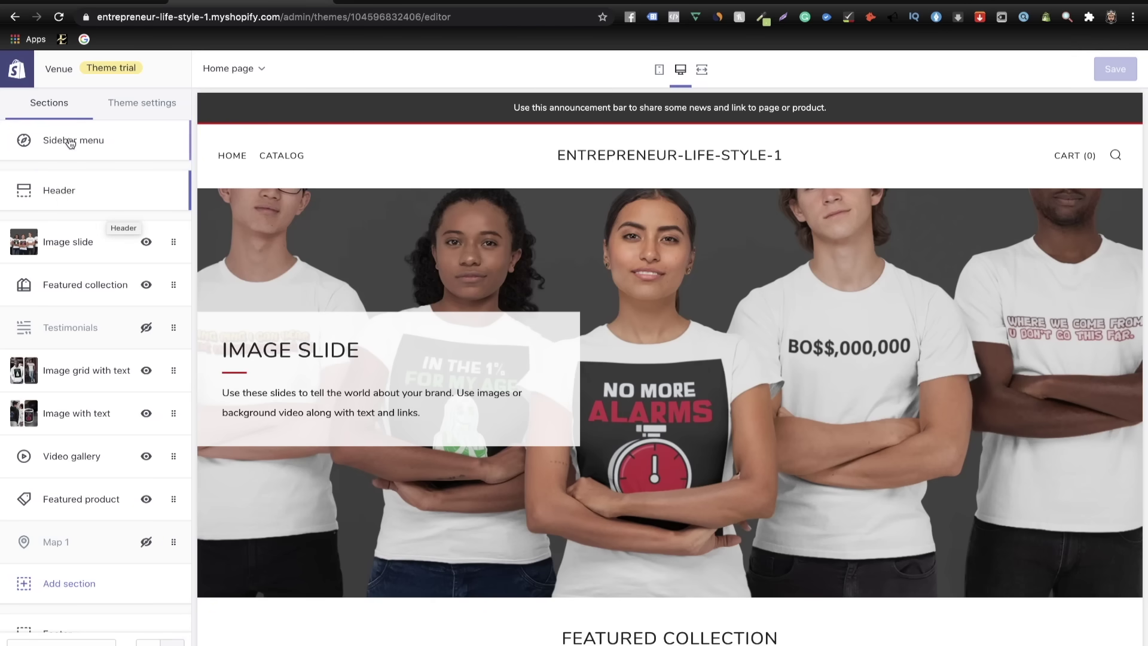
- Set the Header section's logo image to the Entrepreneur Lifestyle logo
click(76, 207)
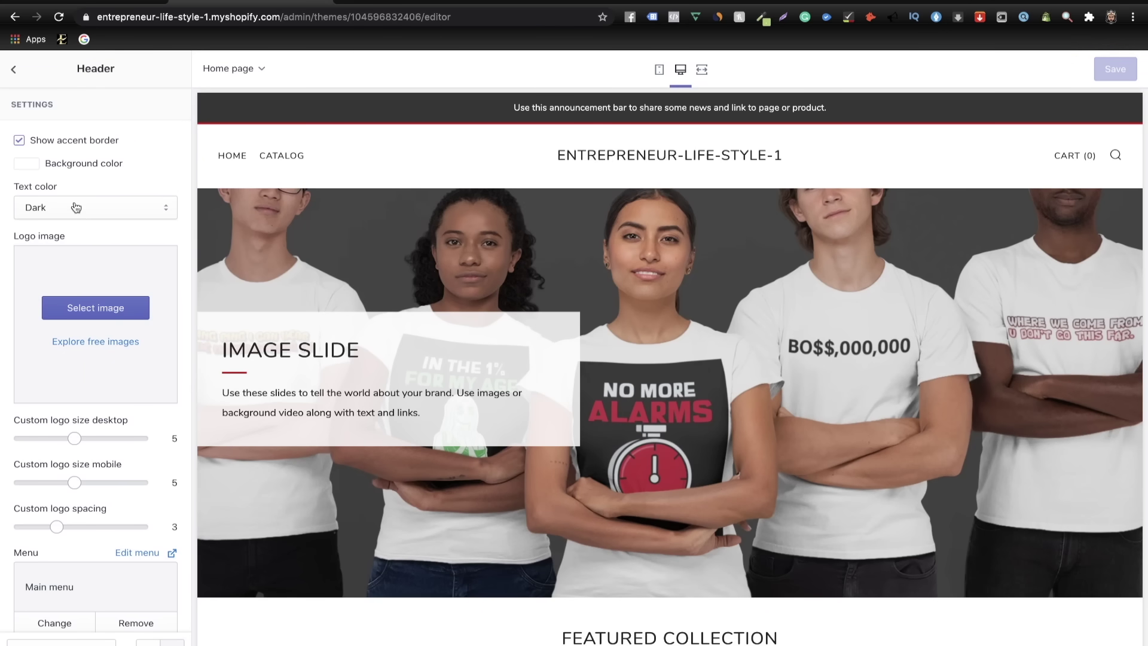
click(110, 306)
click(140, 171)
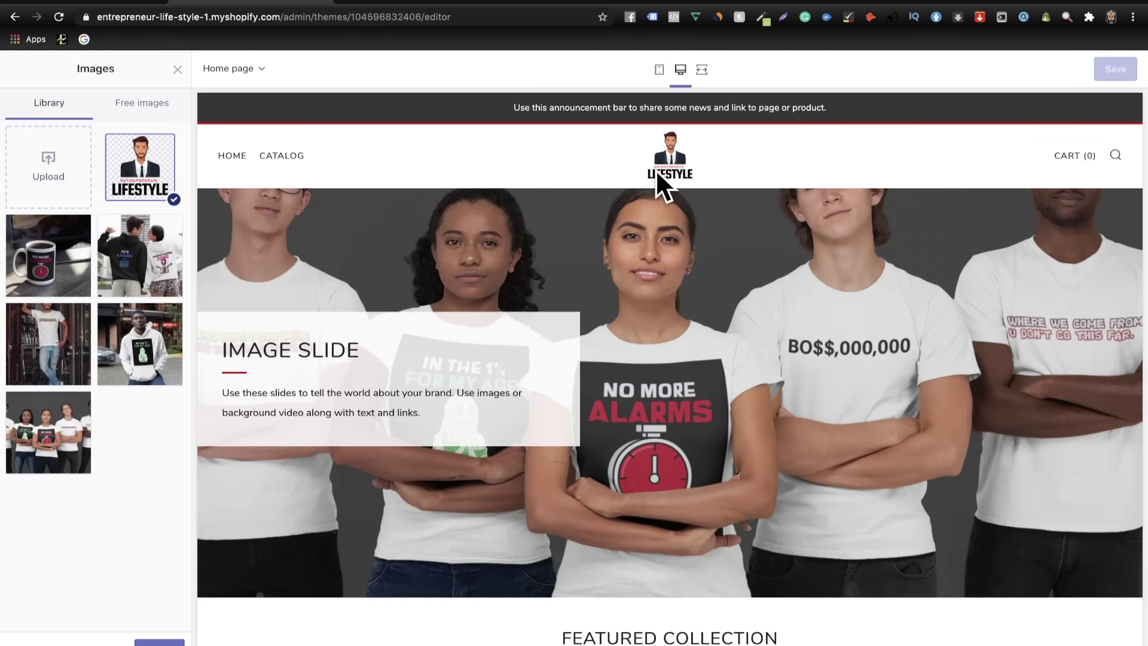
click(159, 642)
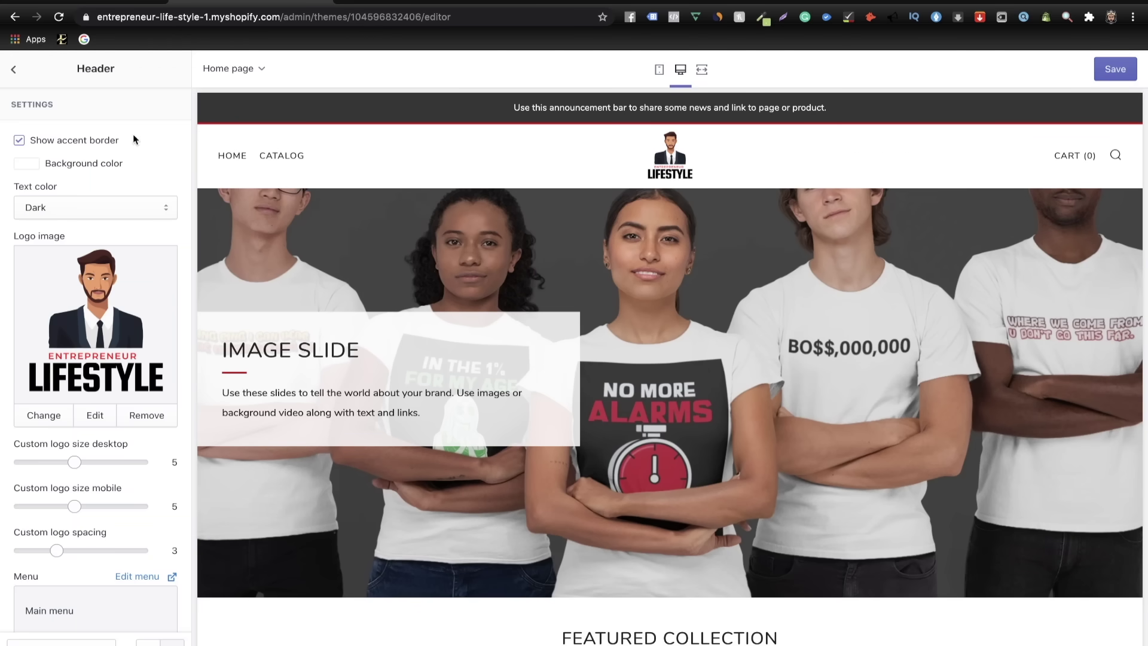
- Replace the header's announcement bar text with "FREE TRACKED SHIPPING"
scroll(119, 325, down, 10)
scroll(119, 325, down, 8)
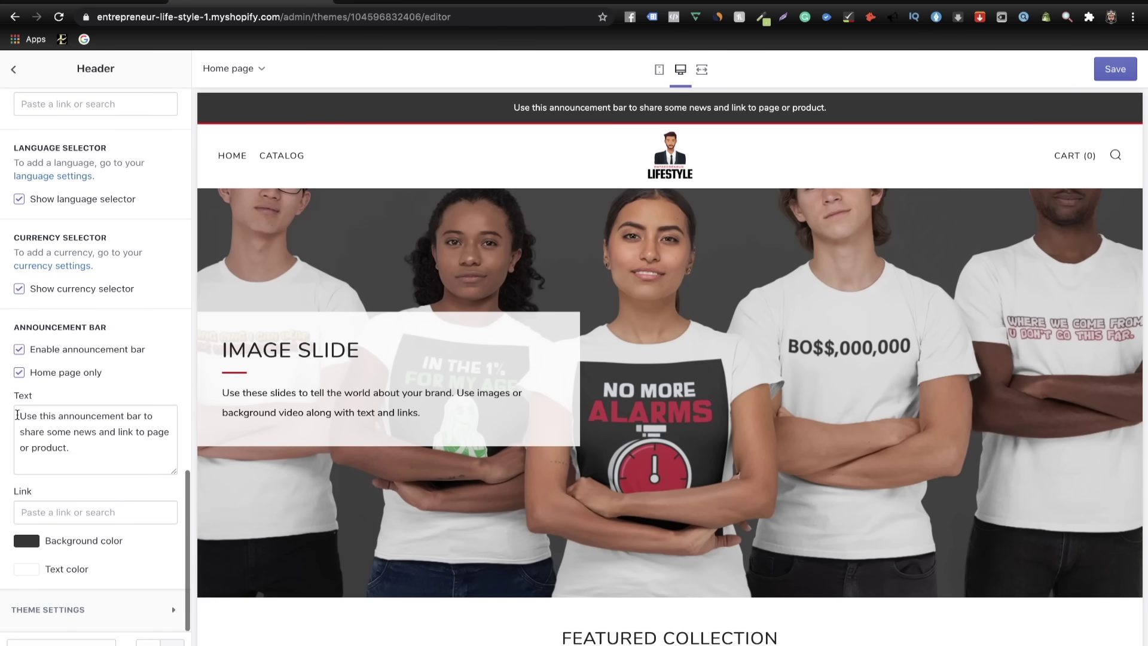
drag(80, 451, 4, 421)
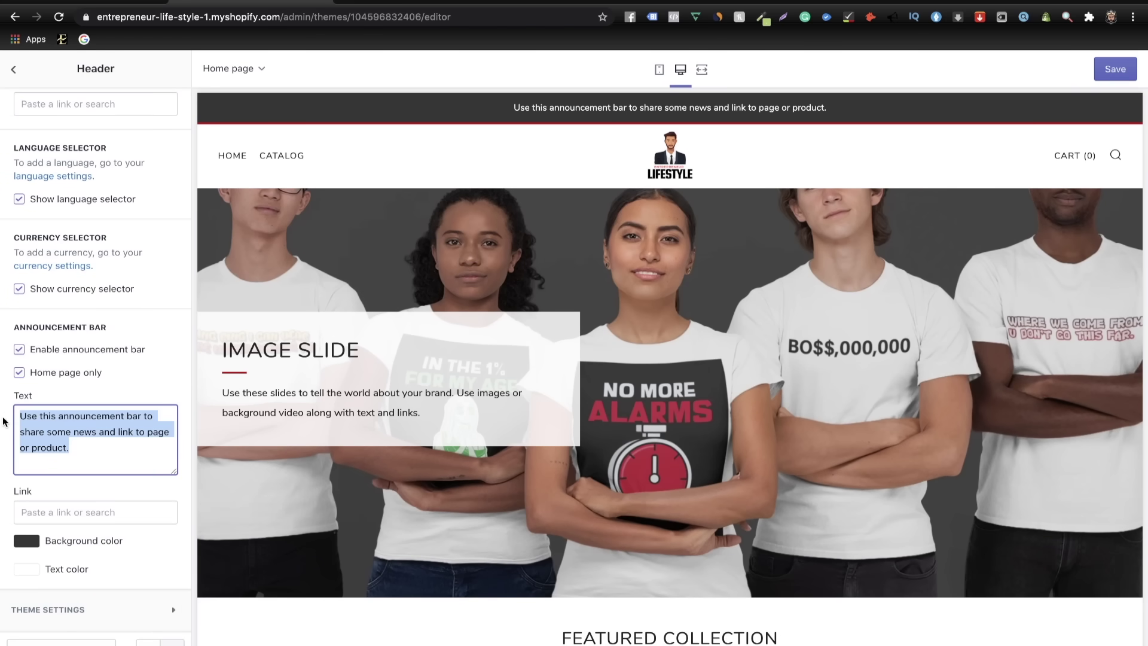
key(BackSpace)
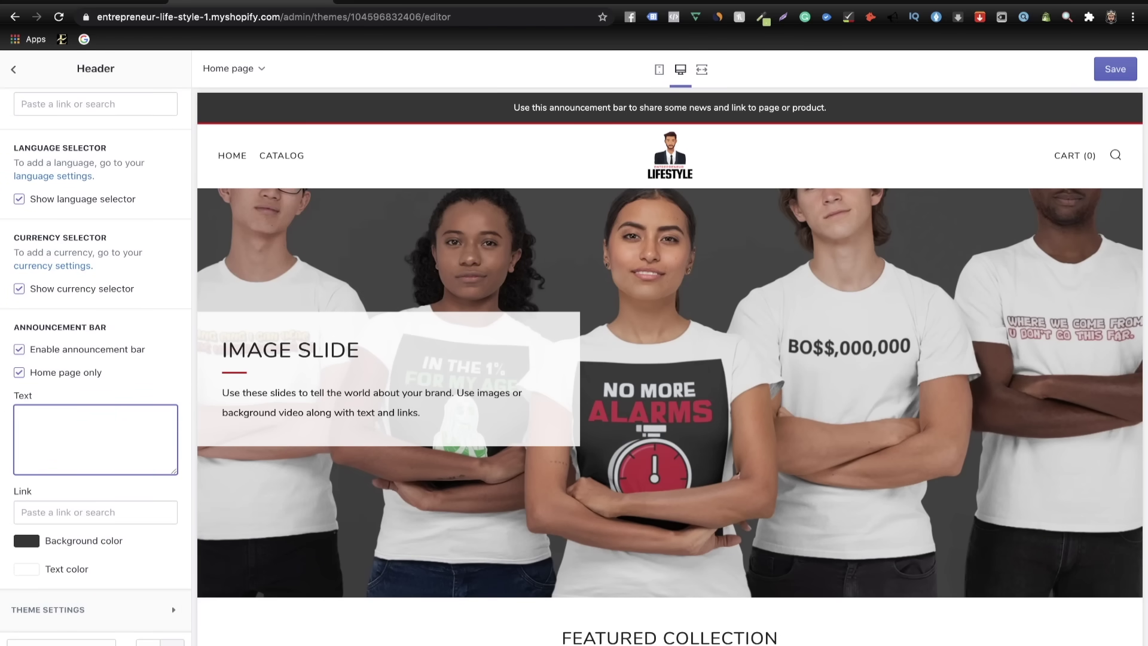
text(FREE)
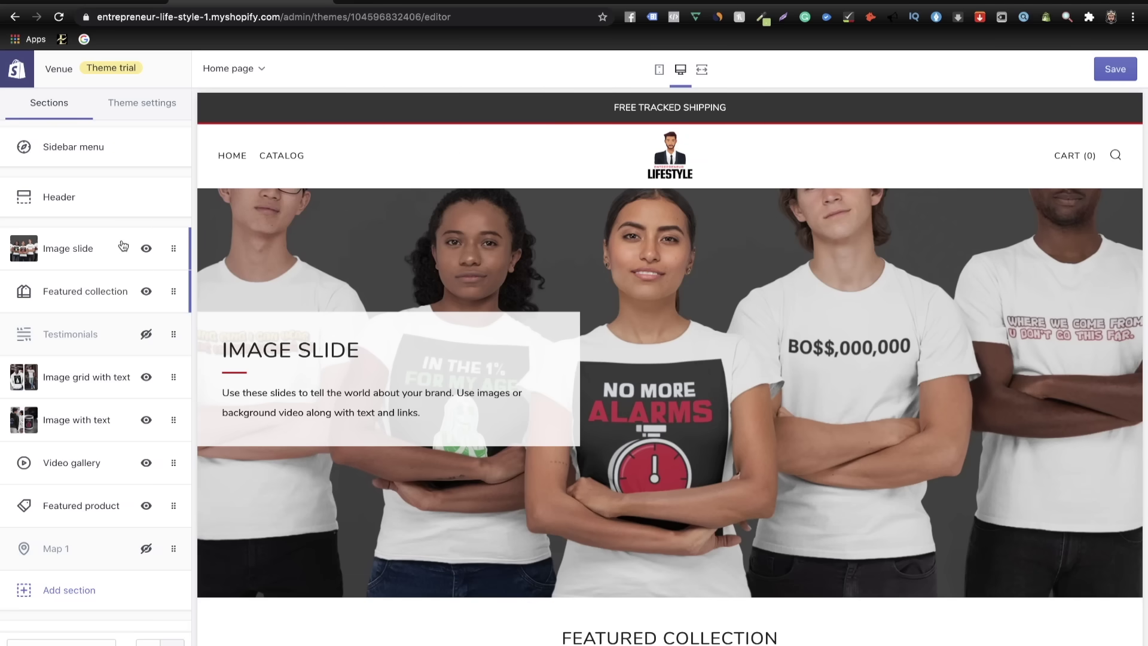
- In the Image slide section, change the slide's heading to "ENTREPRENEURSHIP CLOTHING"
click(58, 250)
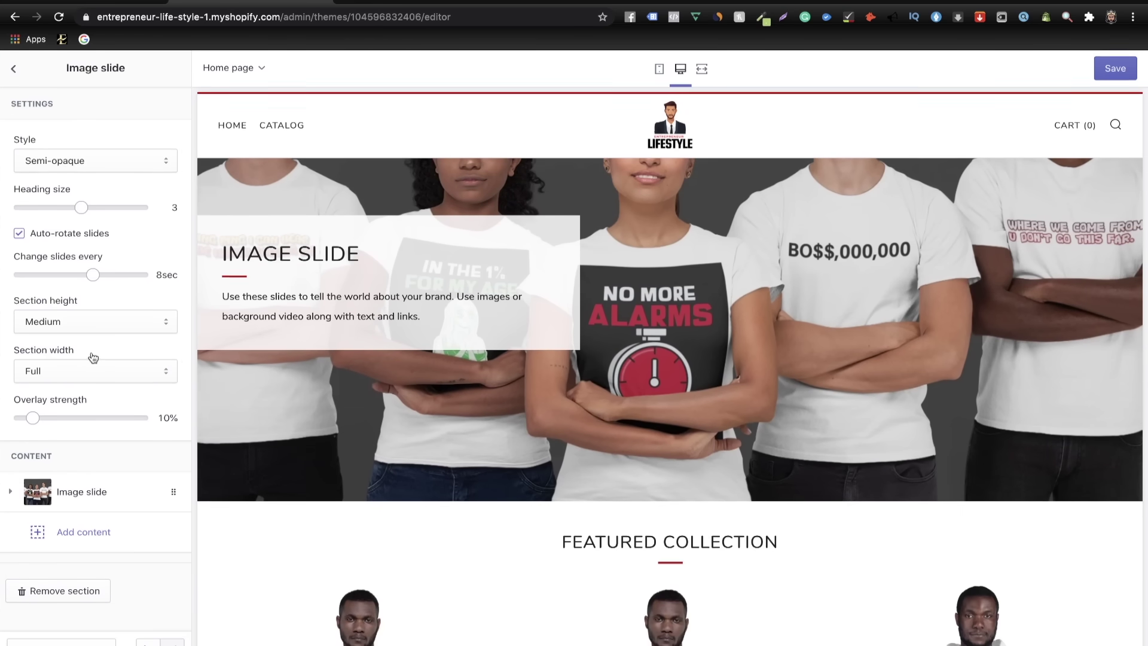
click(103, 493)
scroll(103, 499, down, 12)
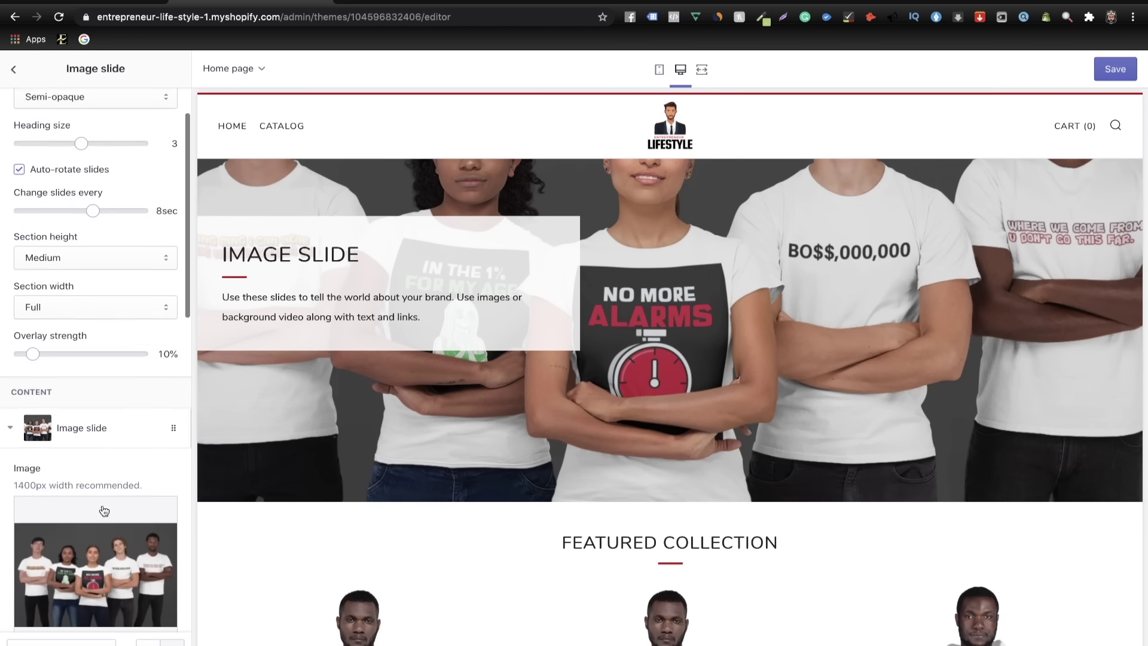
scroll(103, 505, down, 10)
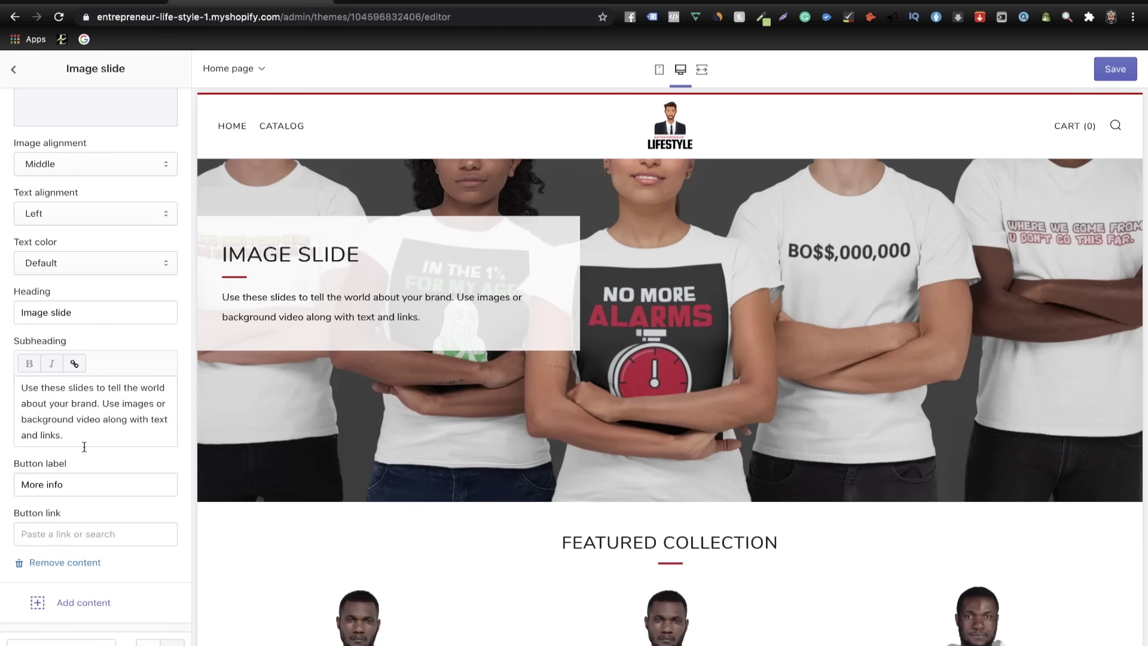
scroll(71, 526, down, 1)
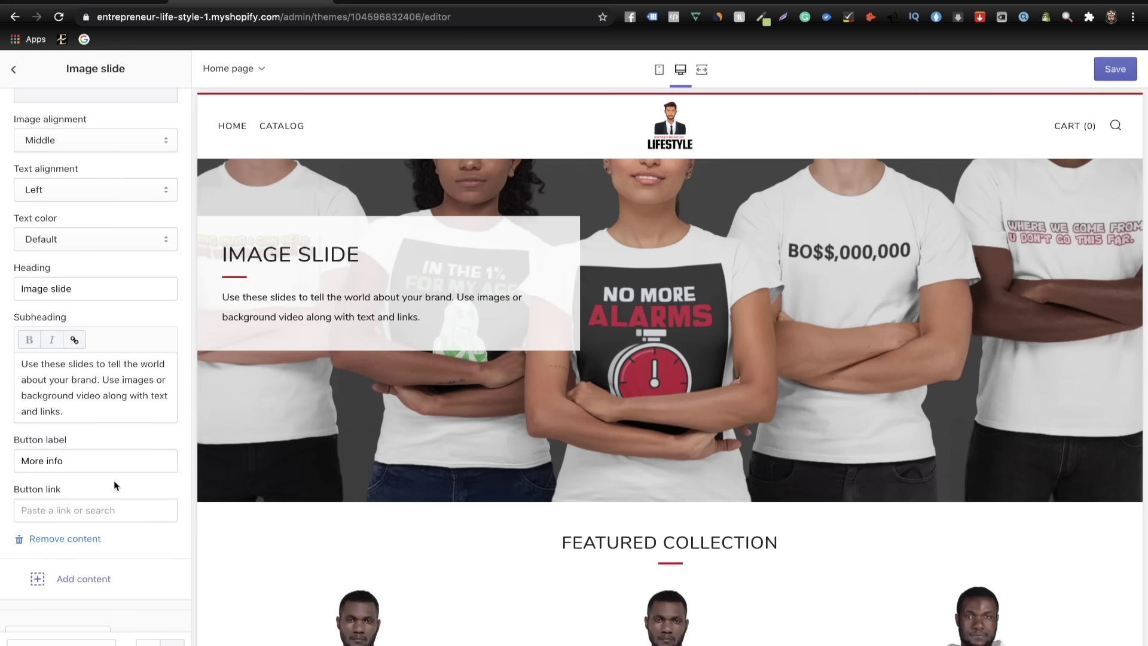
click(105, 292)
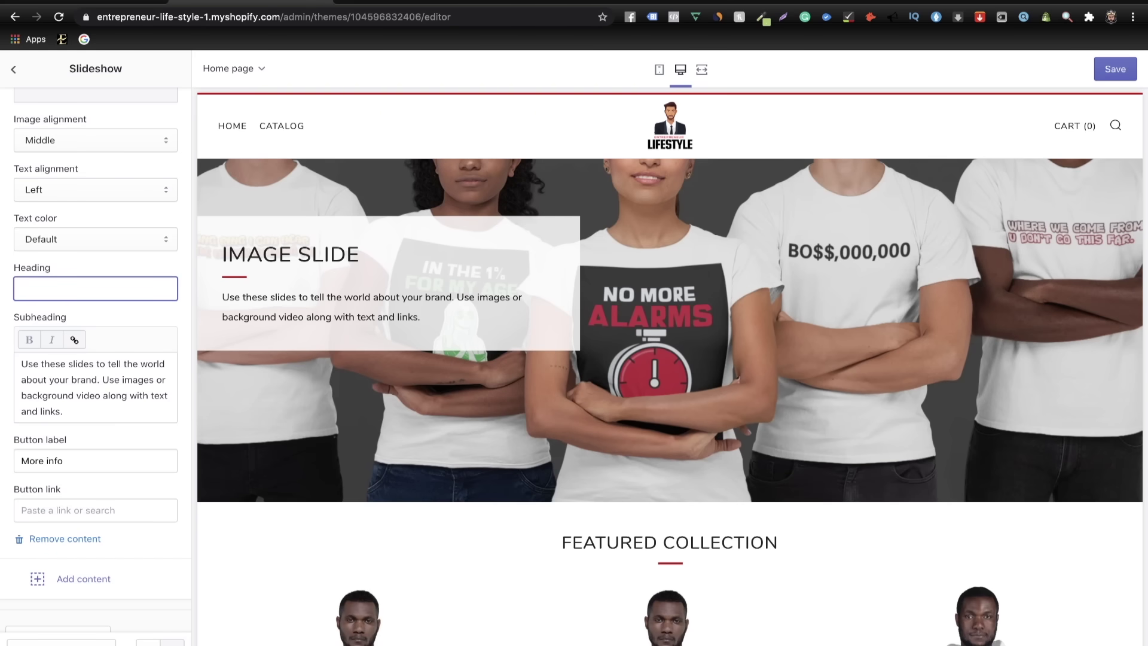
text(ENTREPRENEURSHIP CLOTHING)
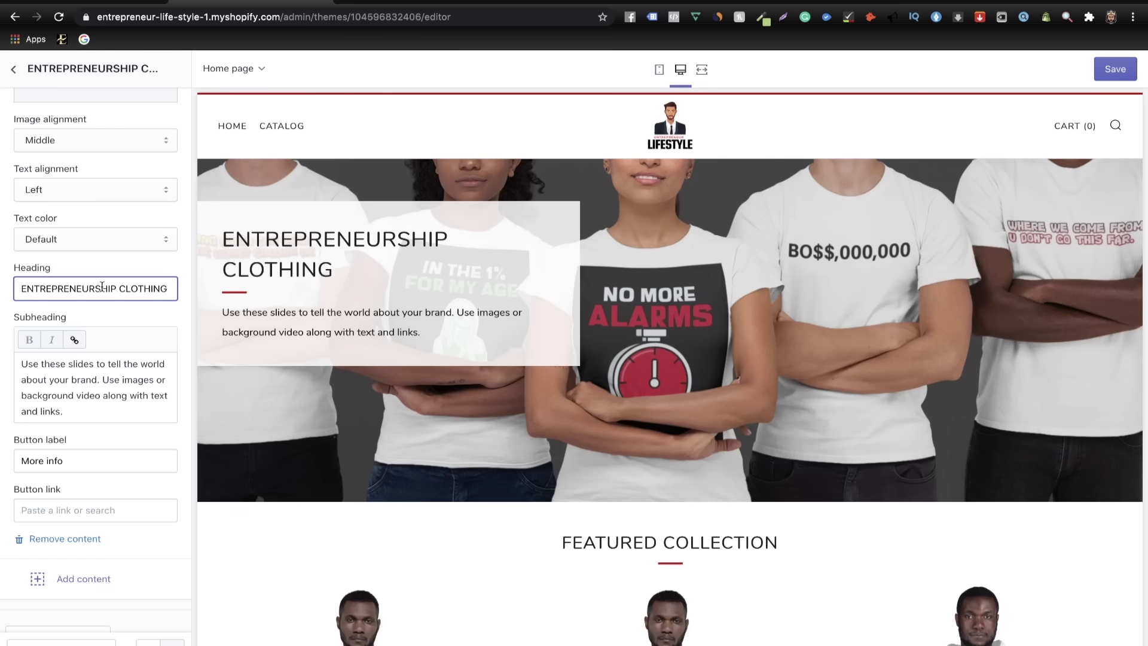
- Replace the slide's subheading with "THE LIFE OF AN ENTREPRENEUR MERCH DESIGNS"
click(72, 411)
key(ctrl+a)
key(BackSpace)
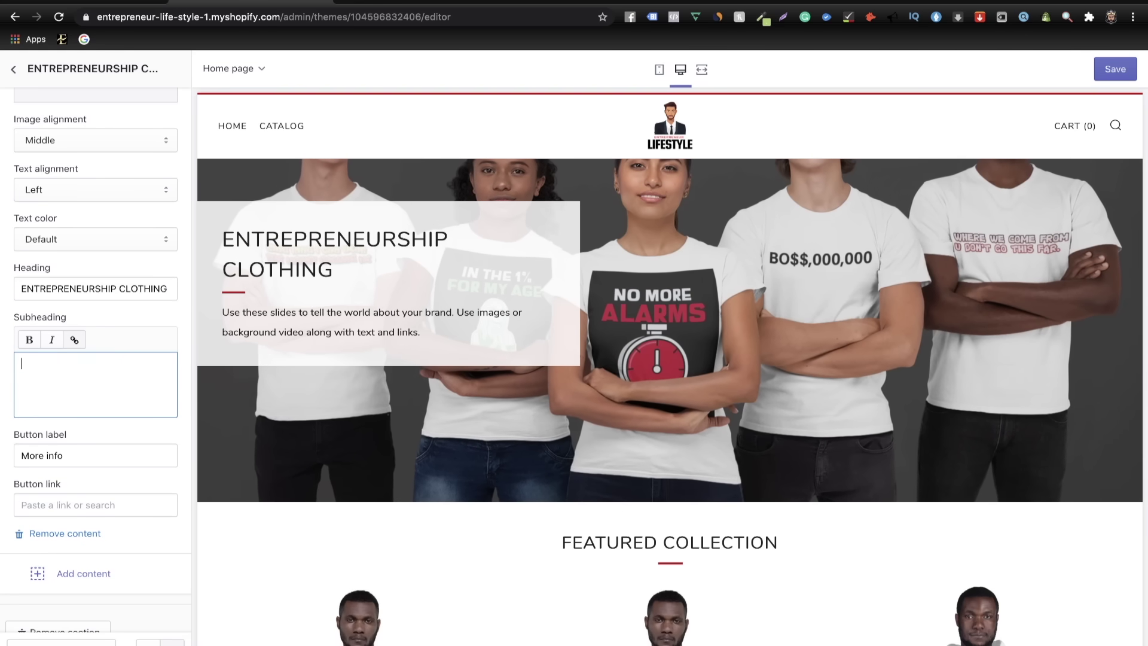
text(TH)
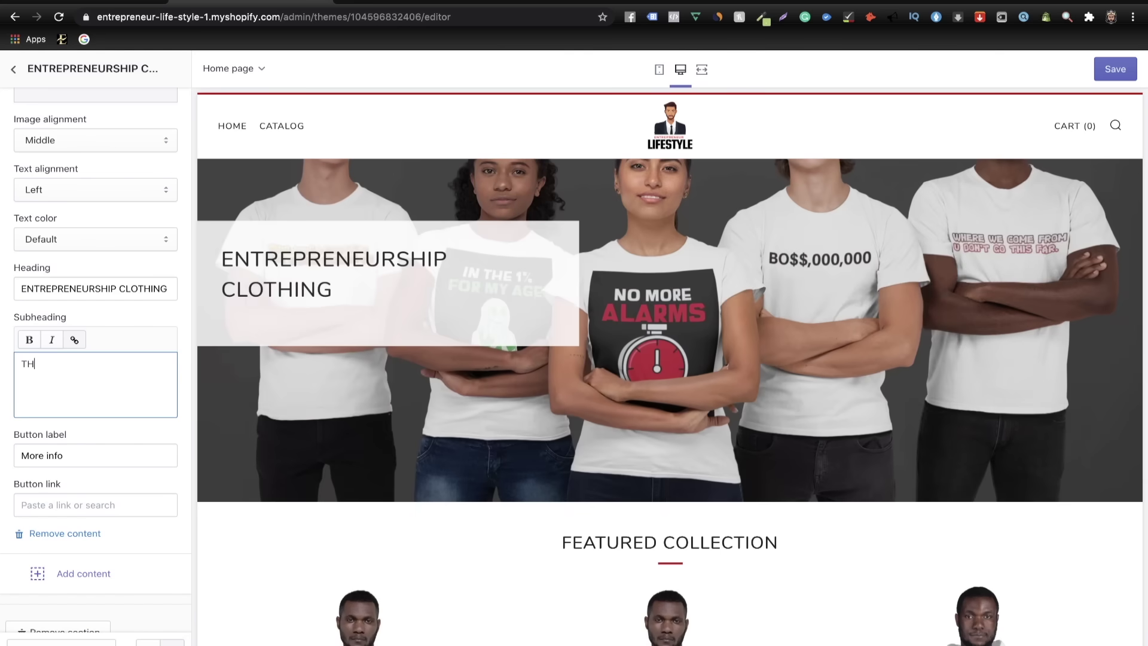
text(E)
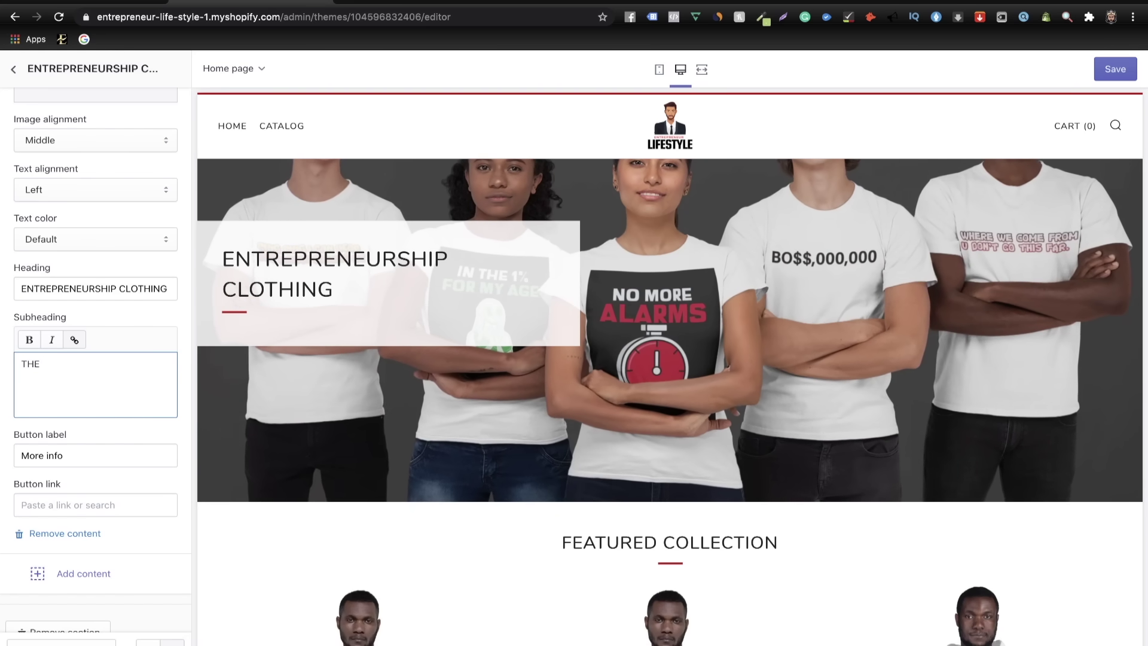
text(LIFE OF AN ENTREPRENEUR MERCH DESIGNS)
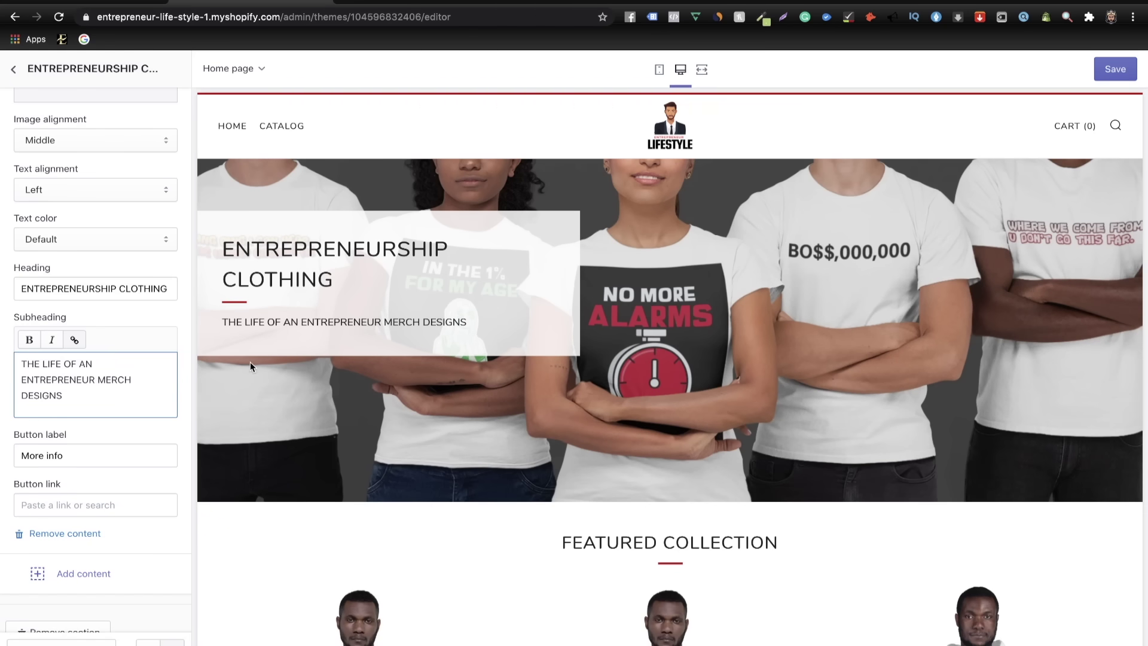
- Change the slide's button label to "SHOP NOW"
click(102, 454)
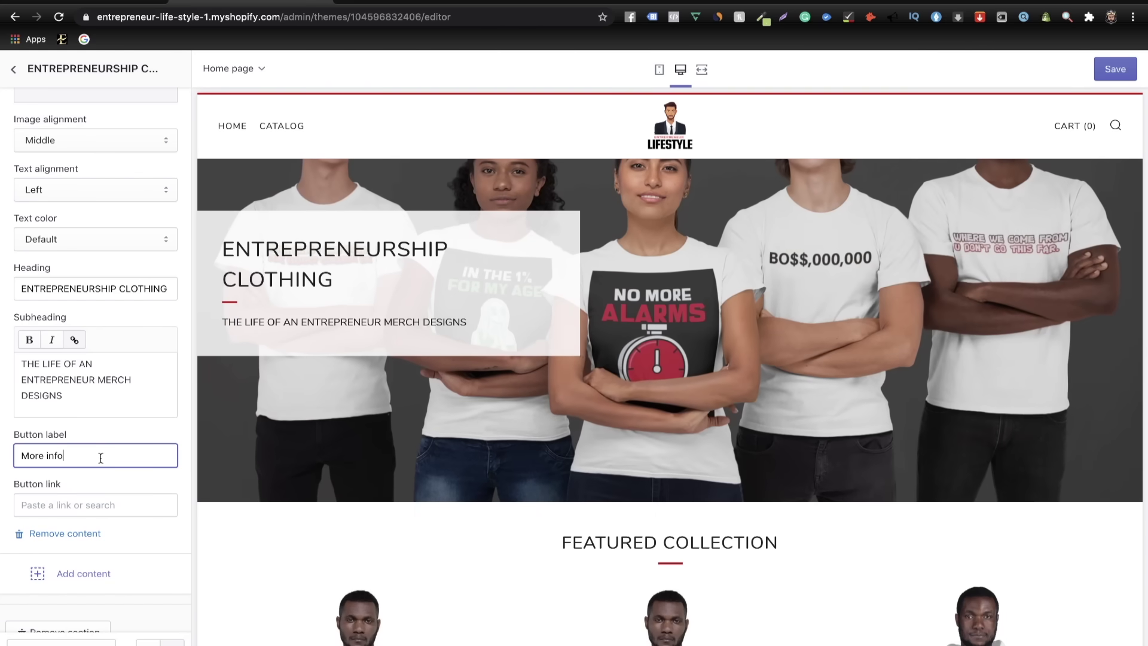
key(BackSpace)
key(BackSpace)
key(BackSpace)
key(BackSpace)
key(BackSpace)
key(BackSpace)
key(BackSpace)
key(BackSpace)
key(BackSpace)
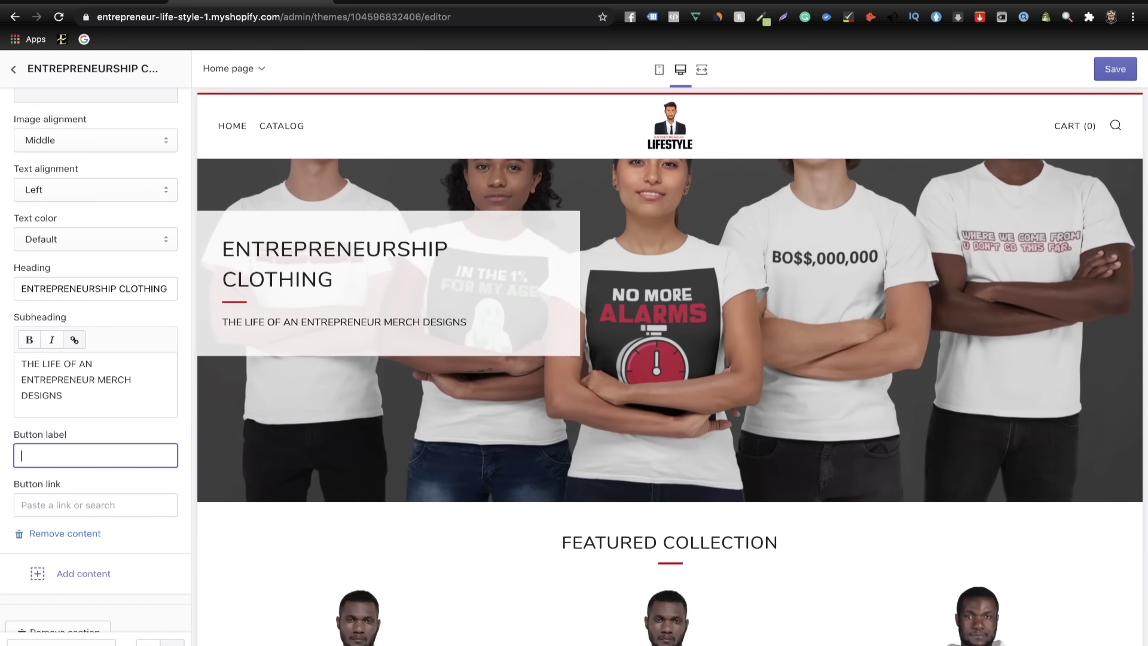
text(SHOP NOW)
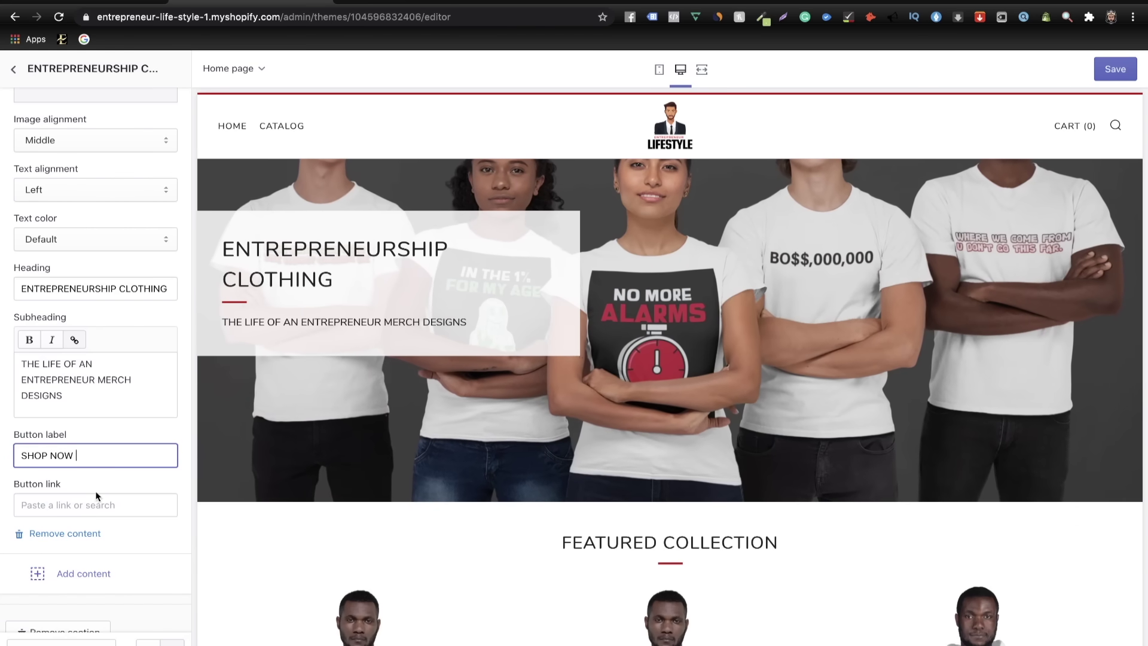
- Link the image slide's "SHOP NOW" button to All Products and check it in the preview
click(98, 505)
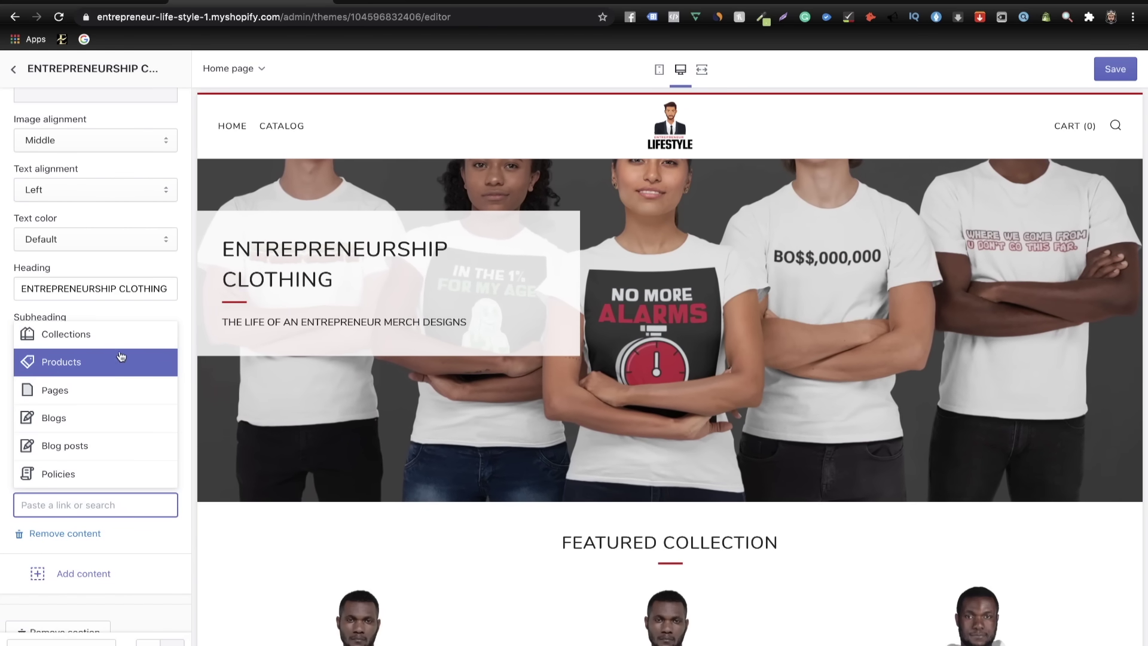
click(116, 363)
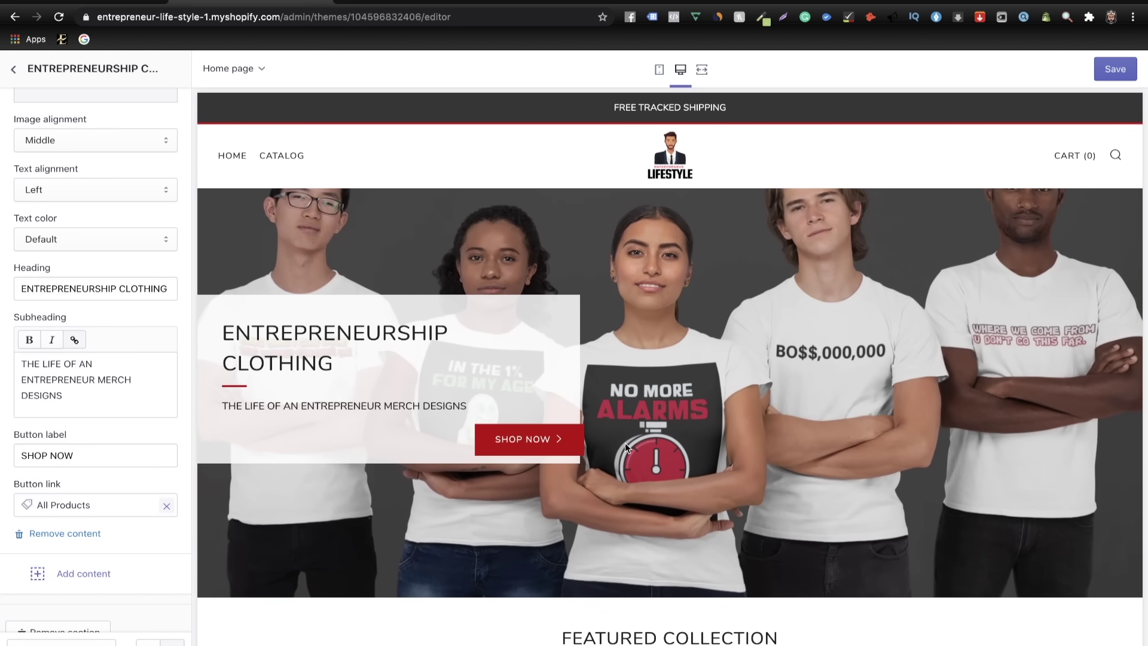
scroll(558, 544, down, 1)
scroll(558, 544, down, 1)
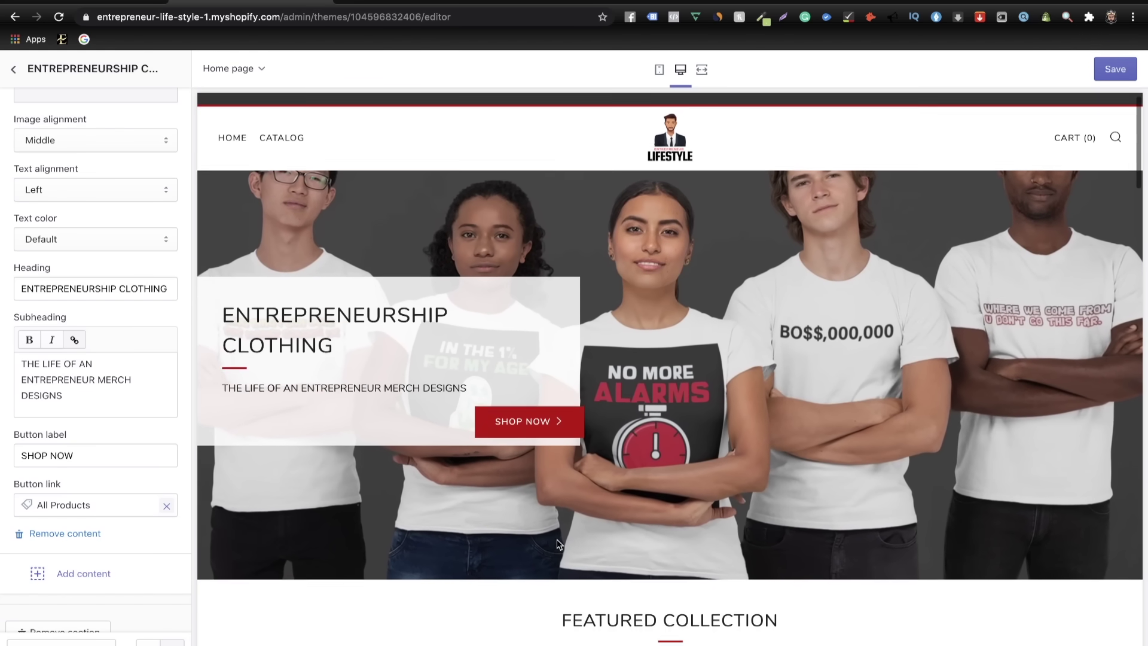
scroll(575, 492, up, 1)
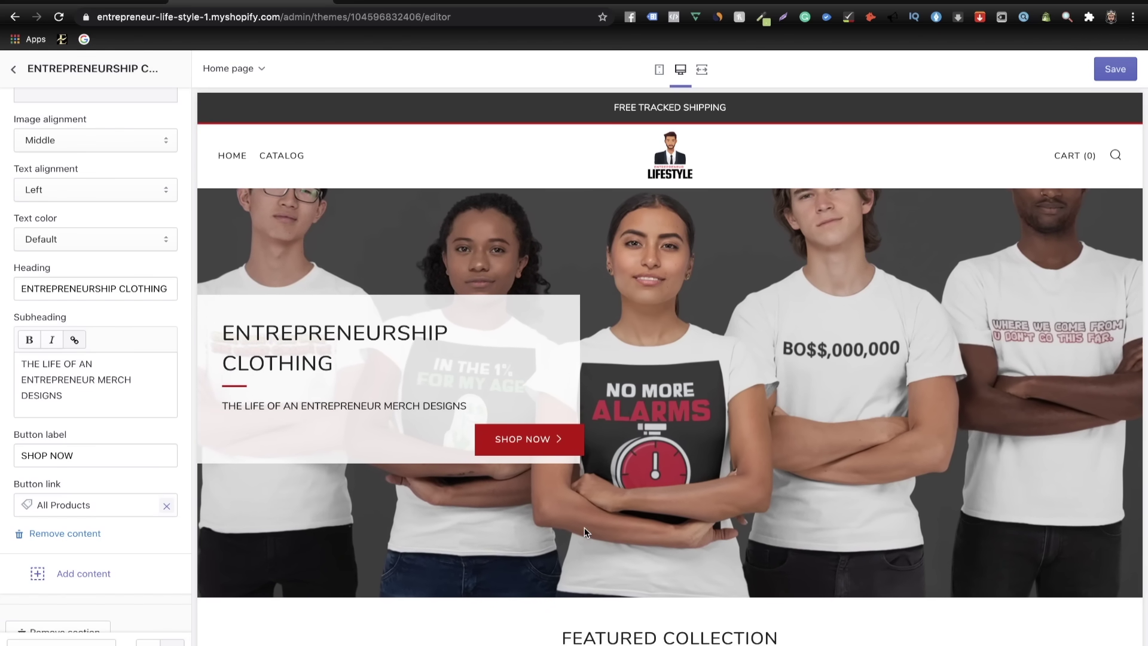
click(13, 69)
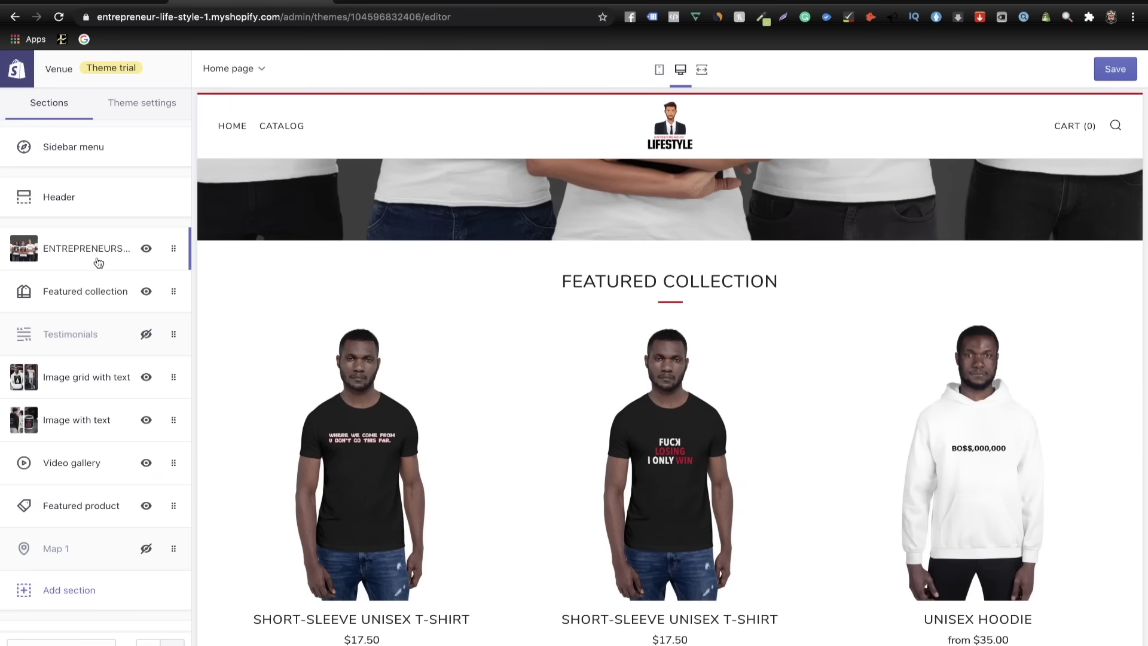
- Change the Featured collection section's heading to "ENTREPRENEUR FAVORITES"
click(97, 299)
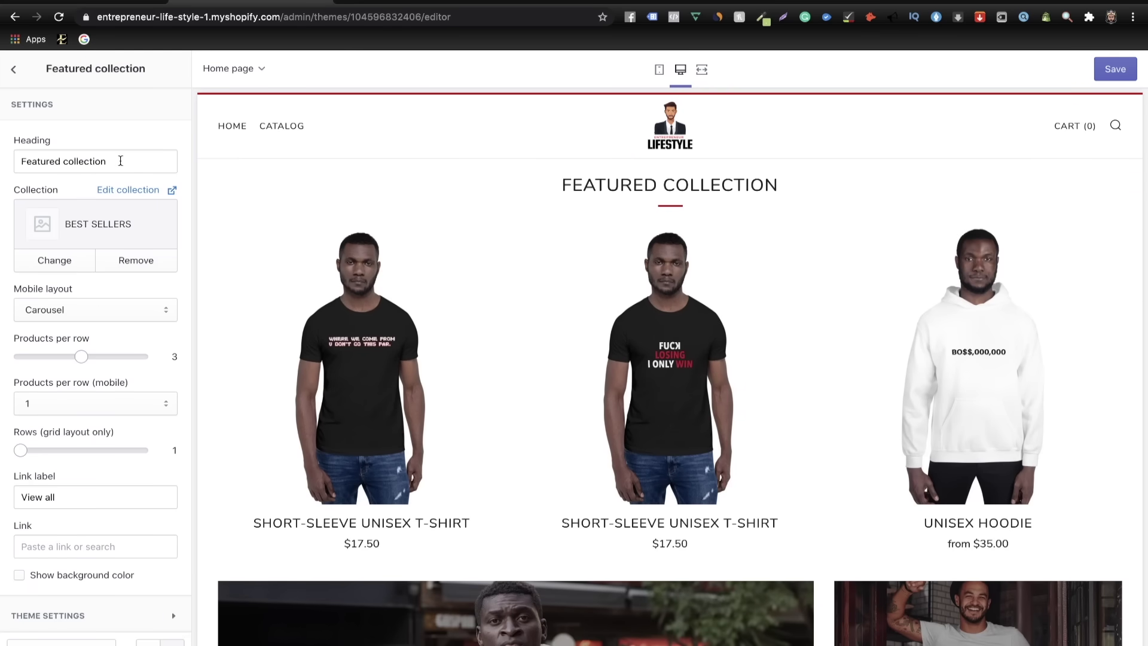
drag(121, 160, 12, 162)
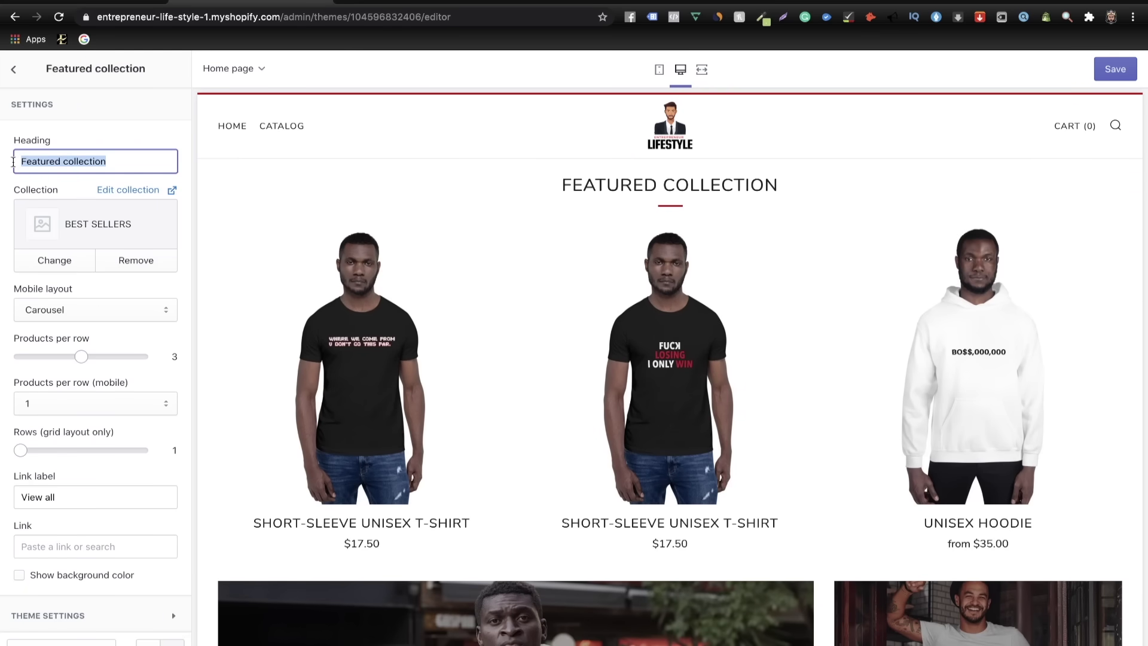
key(BackSpace)
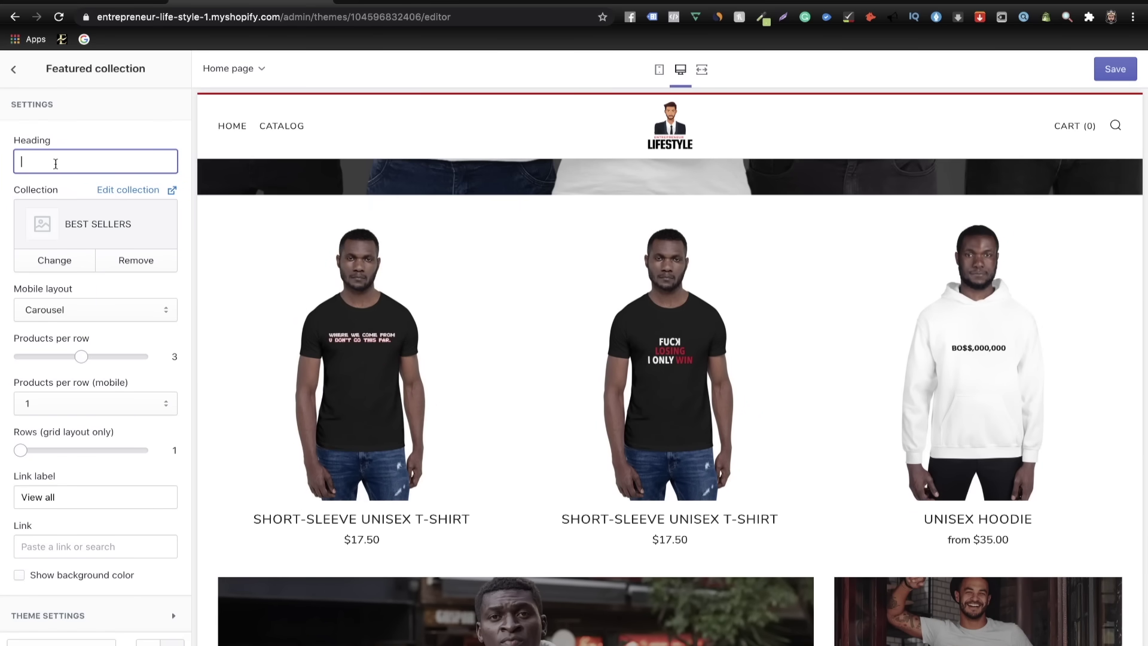
text(ENTREPRENEUR FAVORITES)
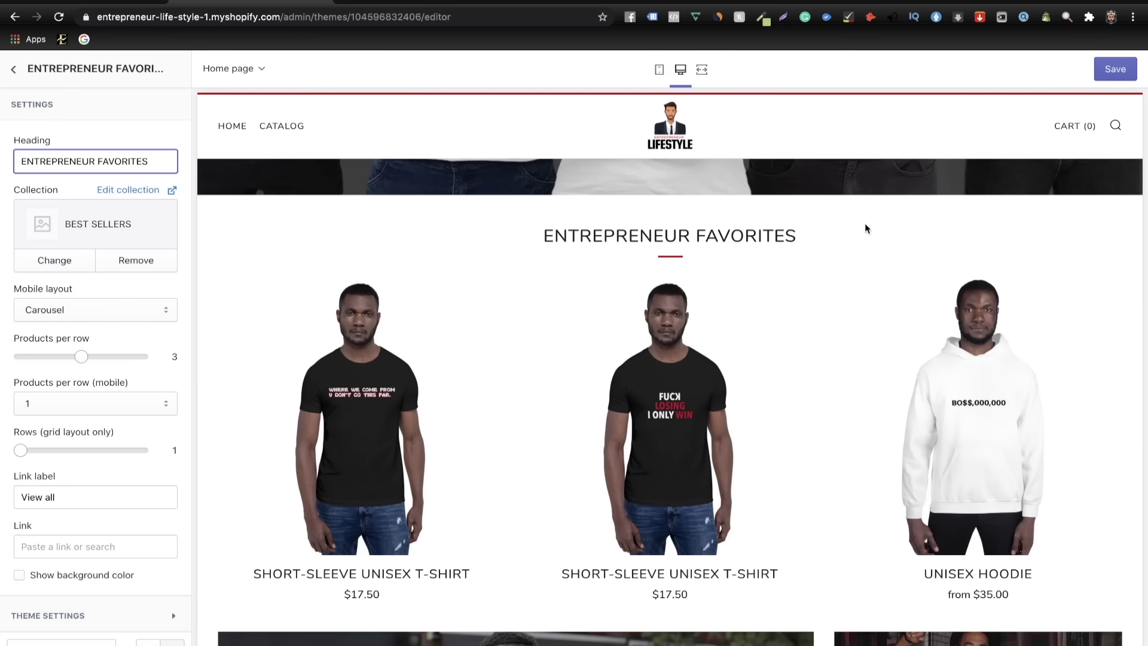
scroll(717, 269, down, 2)
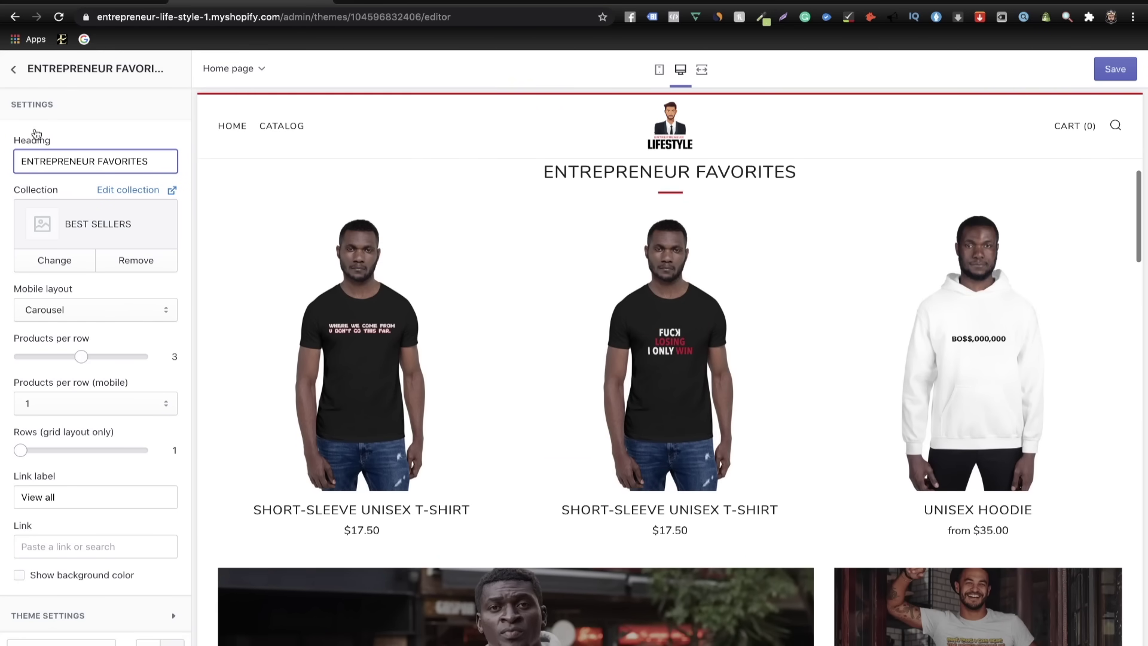
click(14, 70)
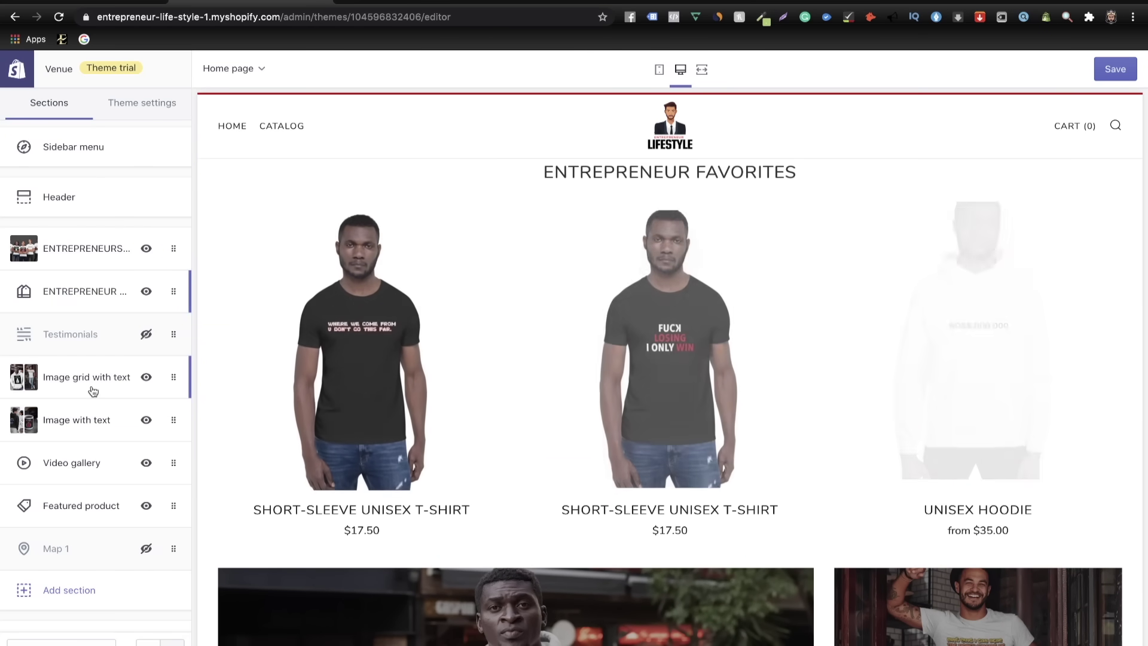
- In the Image grid with text section, change the first image block's heading to "SHOP OUR HOODIES"
click(90, 305)
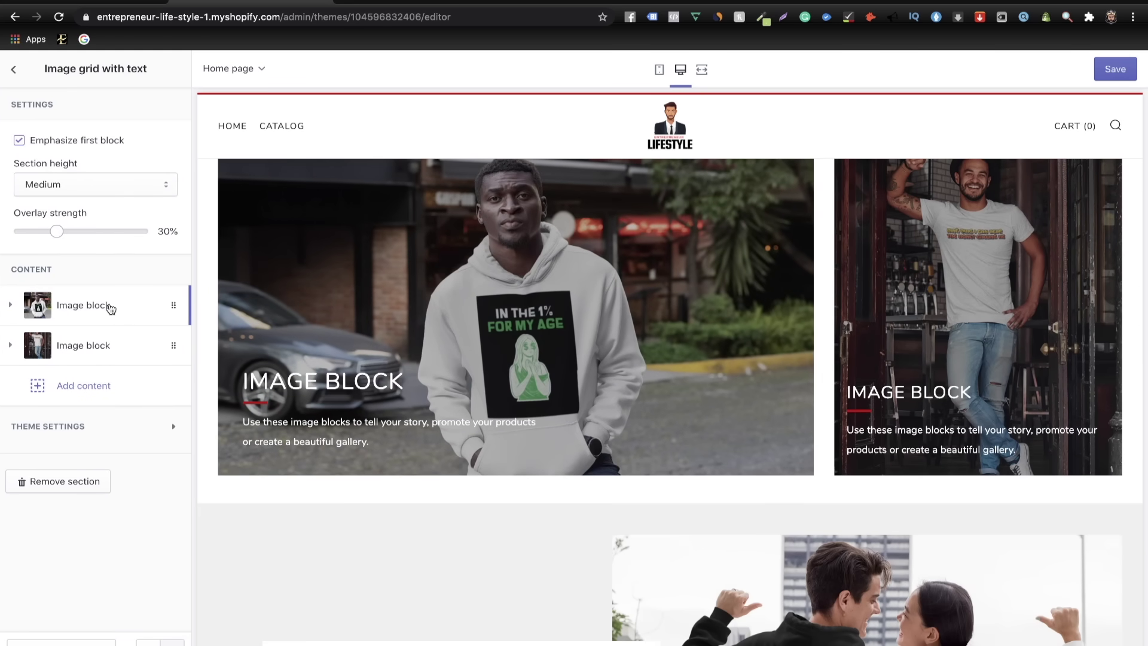
click(109, 307)
scroll(116, 448, down, 5)
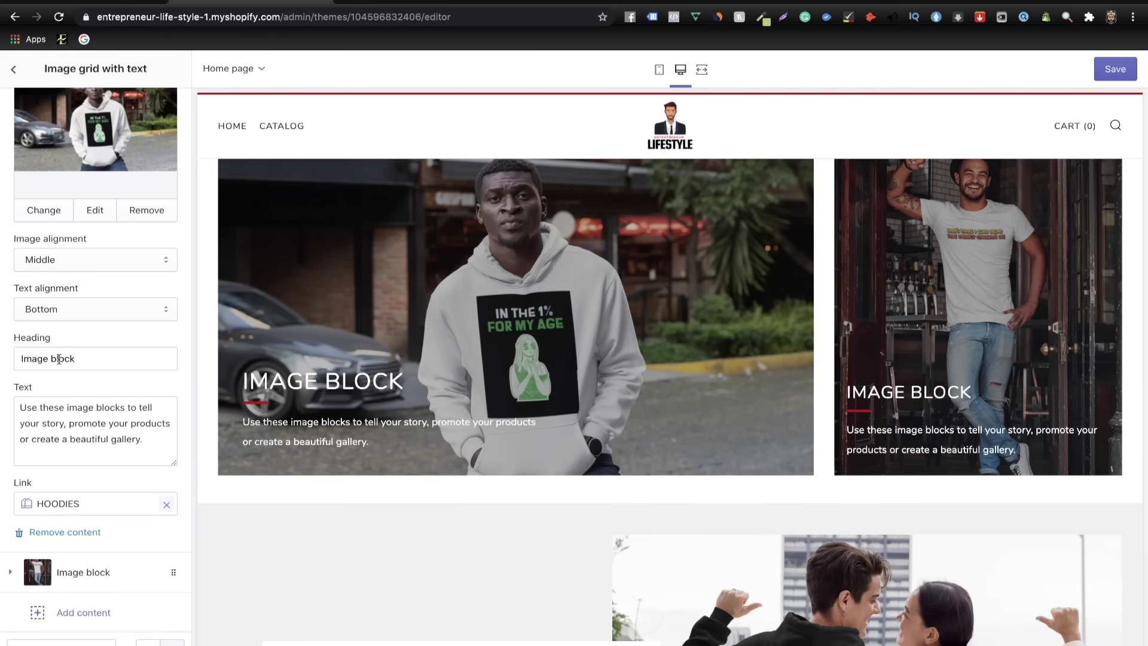
drag(136, 360, 26, 357)
key(BackSpace)
text(SHOP OUR HOODIES)
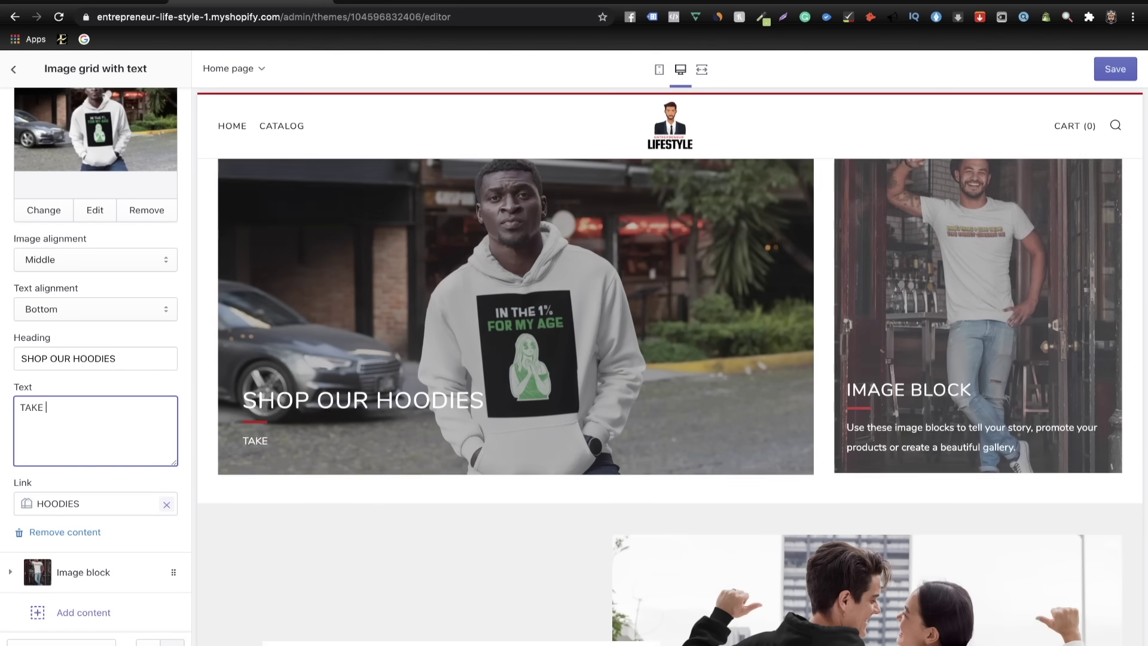
- Set the hoodie block's text to "TAKE A LOOK AT OUR RISE OF AN ENTREPRENEUR COLLECTION FOR HOODIES." and copy it
text(A LOOK AT OUR RISE OF AN ENTREPRENEUR COLLECTION FOR HOODIES.)
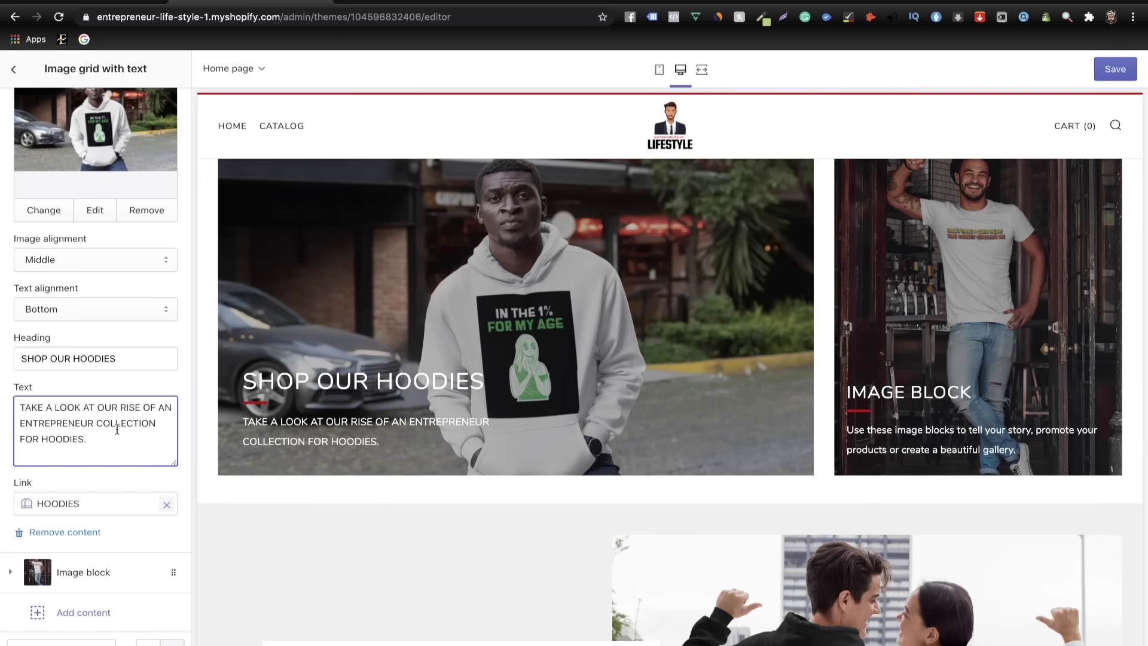
drag(100, 444, 16, 409)
key(super+c)
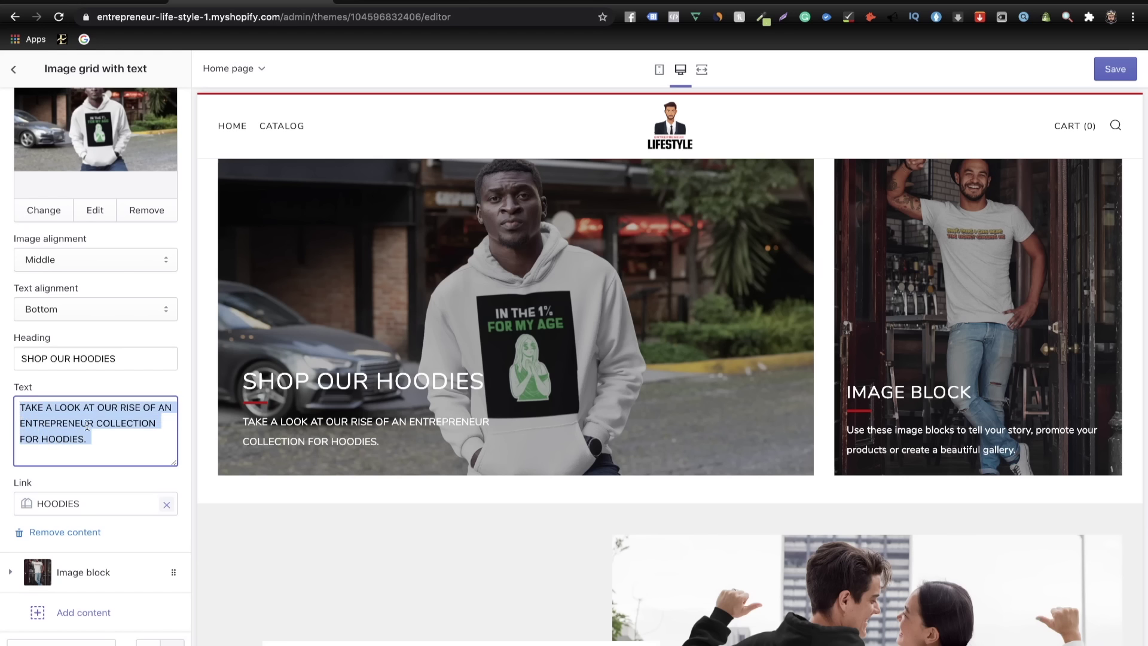
key(Right)
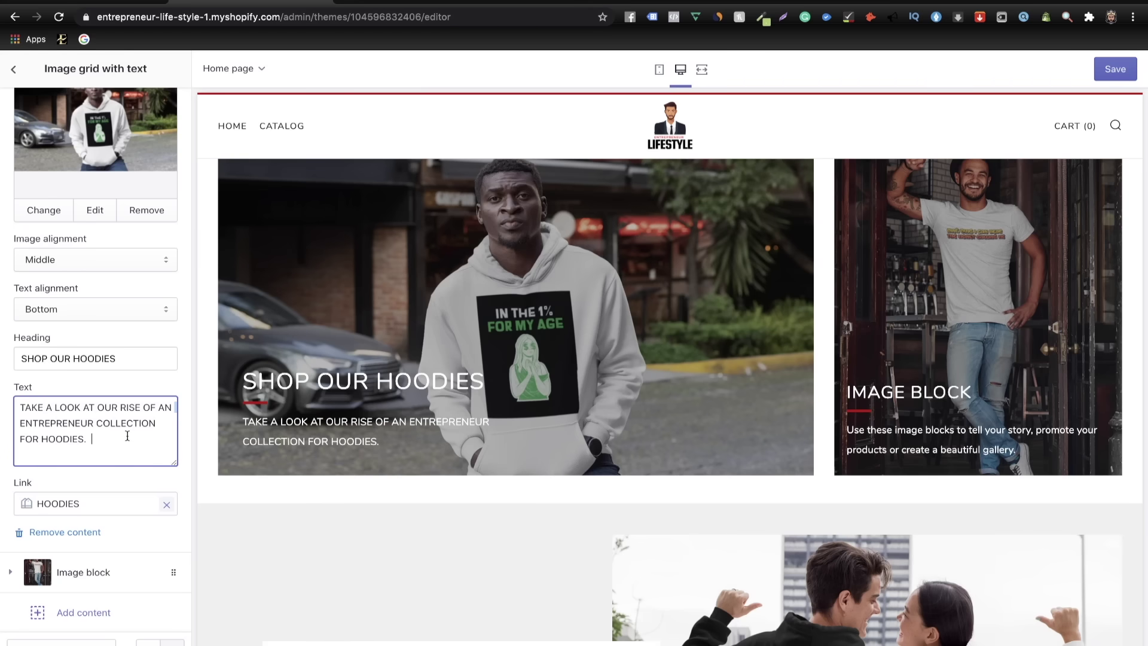
- Replace the second image block's text with the copied sentence, reworded to "TAKE A LOOK AT OUR RISE OF AN ENTREPRENEUR COLLECTION FOR T-SHIRTS."
click(72, 572)
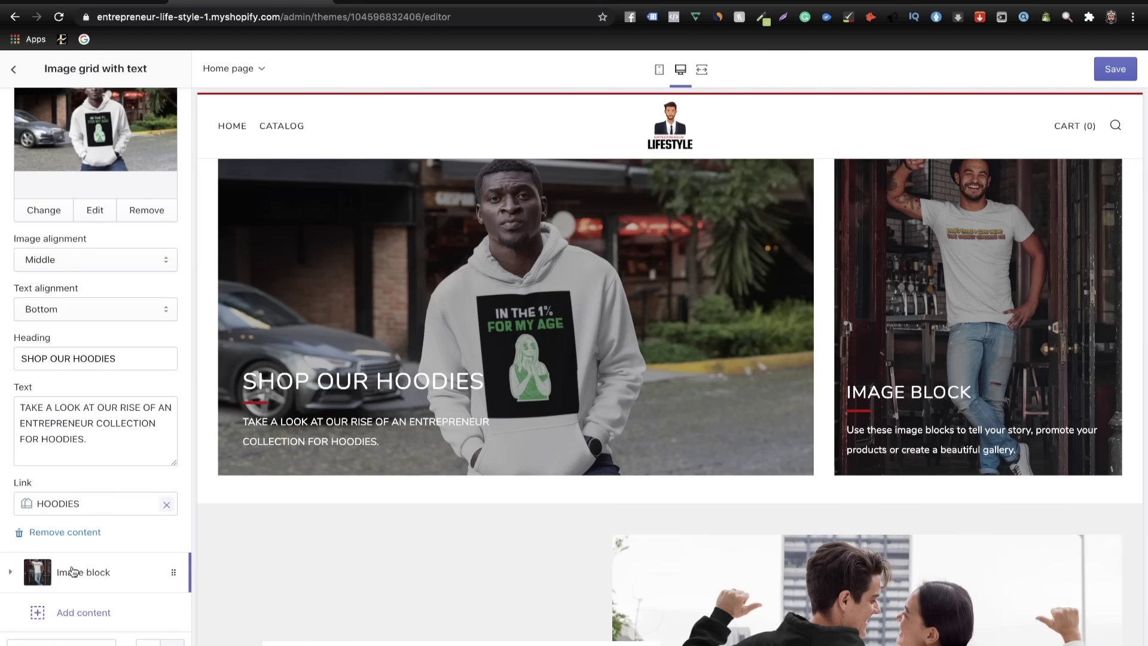
scroll(118, 477, down, 3)
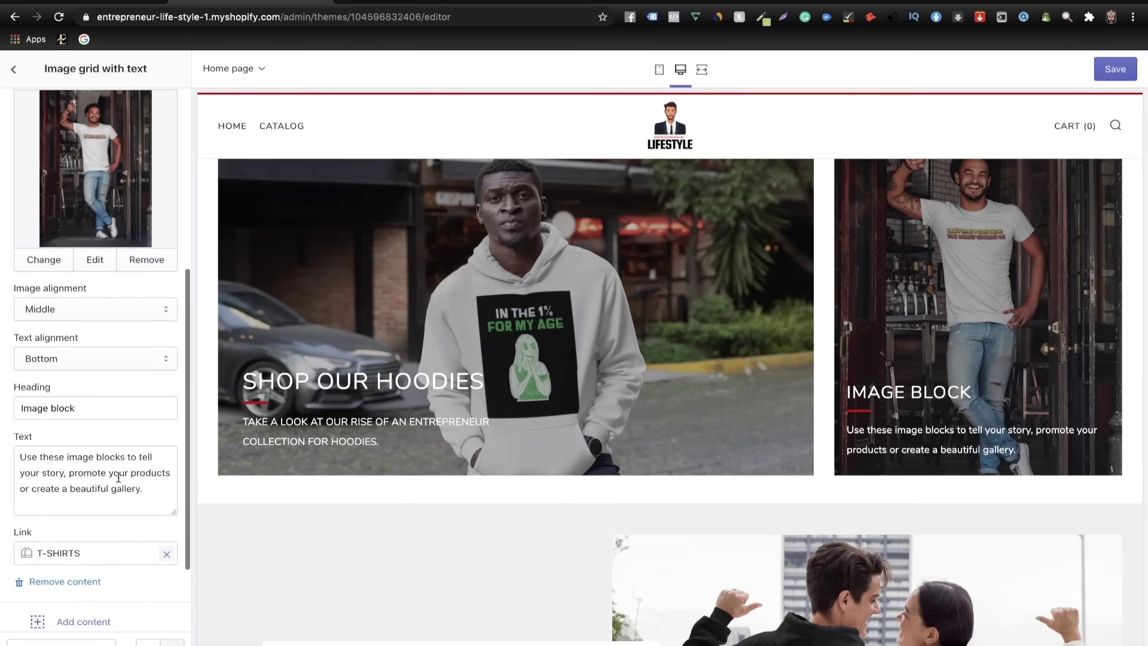
click(134, 490)
key(super+a)
key(BackSpace)
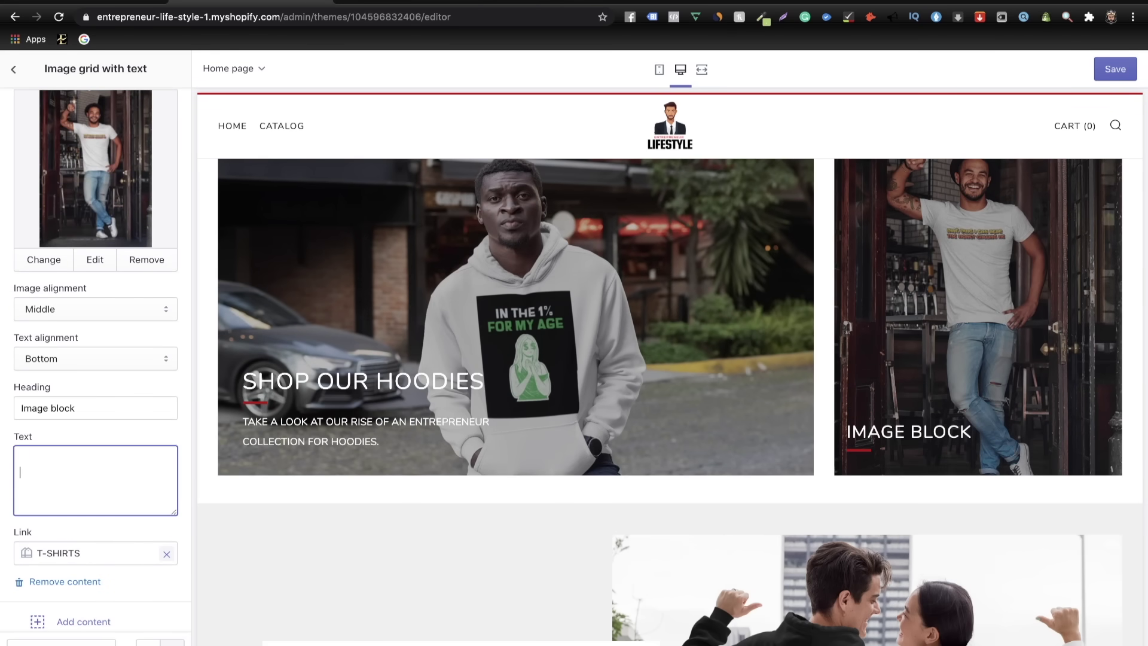
key(super+v)
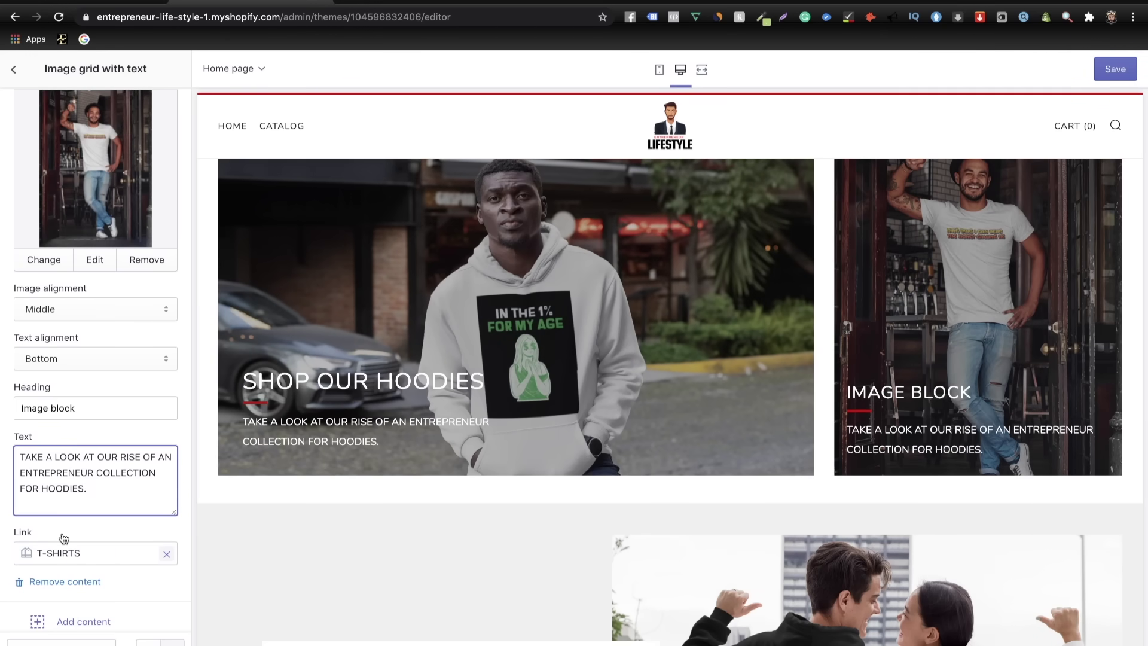
key(BackSpace)
key(BackSpace)
key(BackSpace)
key(BackSpace)
key(BackSpace)
key(BackSpace)
key(BackSpace)
text(T-SHIRTS)
- Change the second image block's heading to "SHOP T-SHIRTS" and return to the section list
click(17, 407)
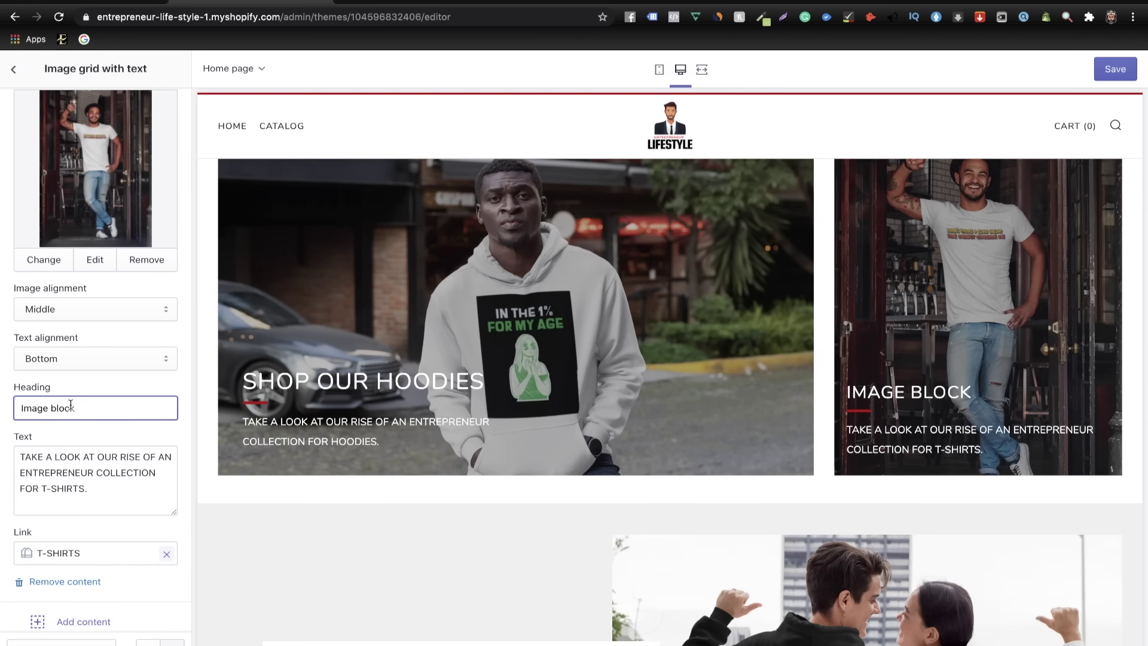
key(super+a)
text(SHOP T-SHIRTS)
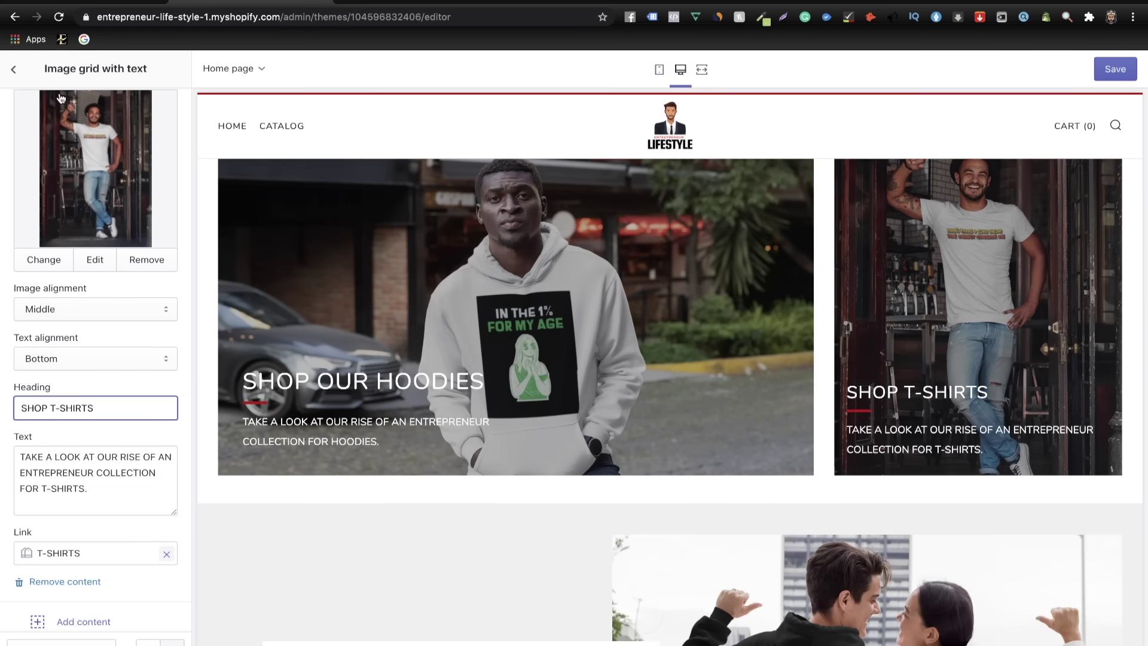
click(20, 70)
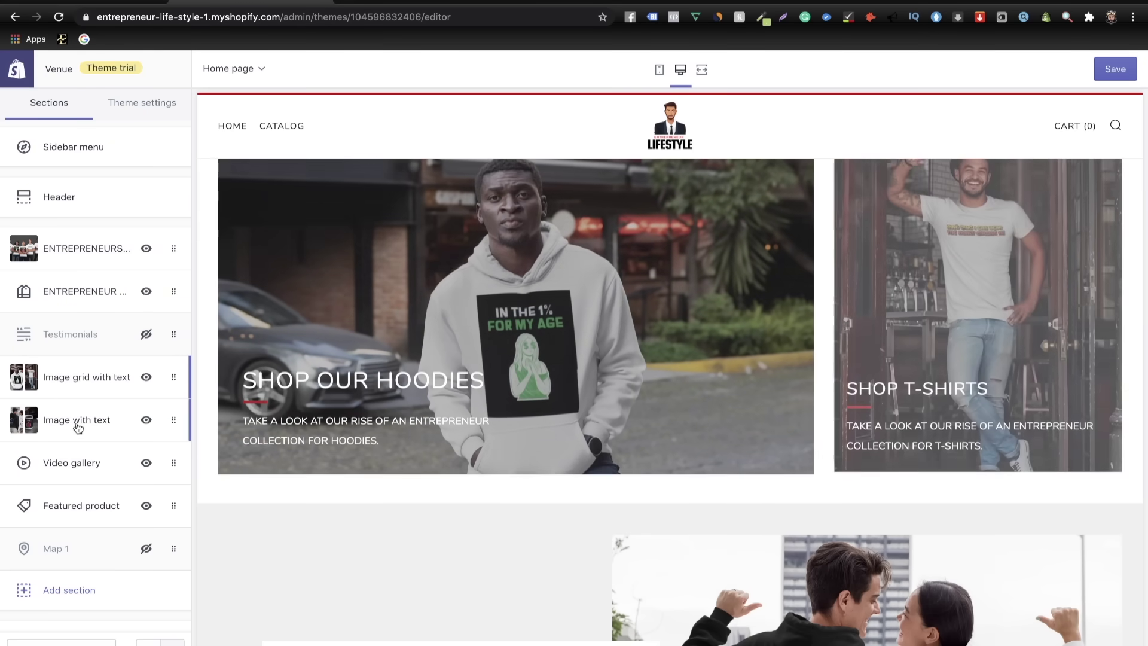
- In the Image with text section, change the heading of the first block, showing the couple in hoodies, to "SHOP THE COUPLE COLLECTION"
click(81, 419)
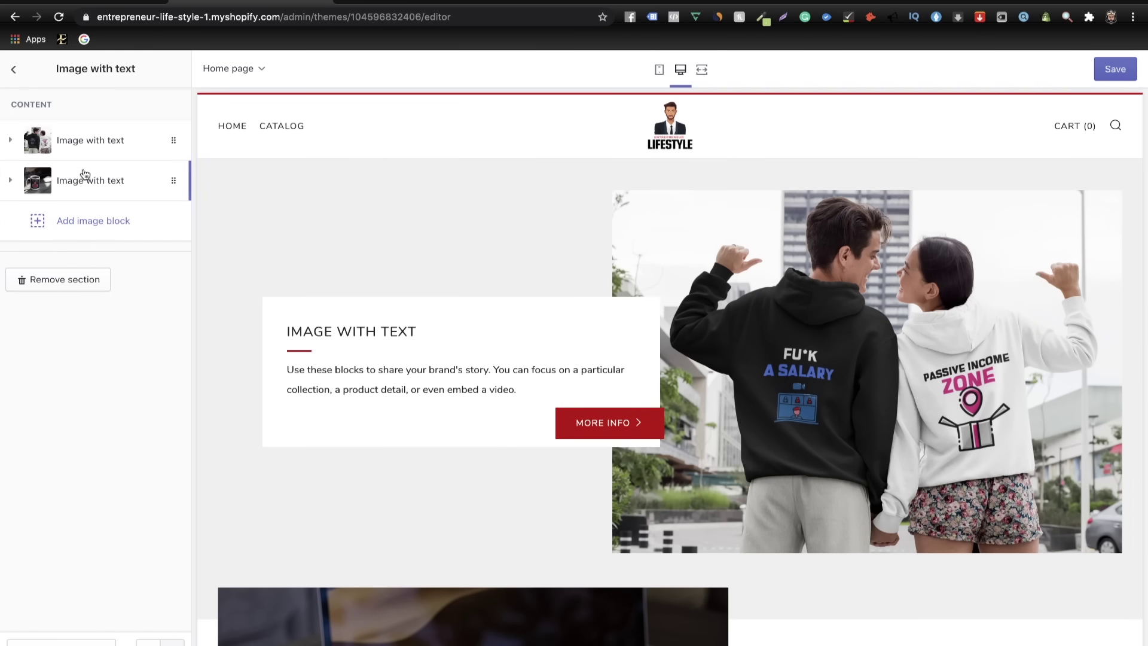
click(83, 140)
scroll(116, 459, down, 1)
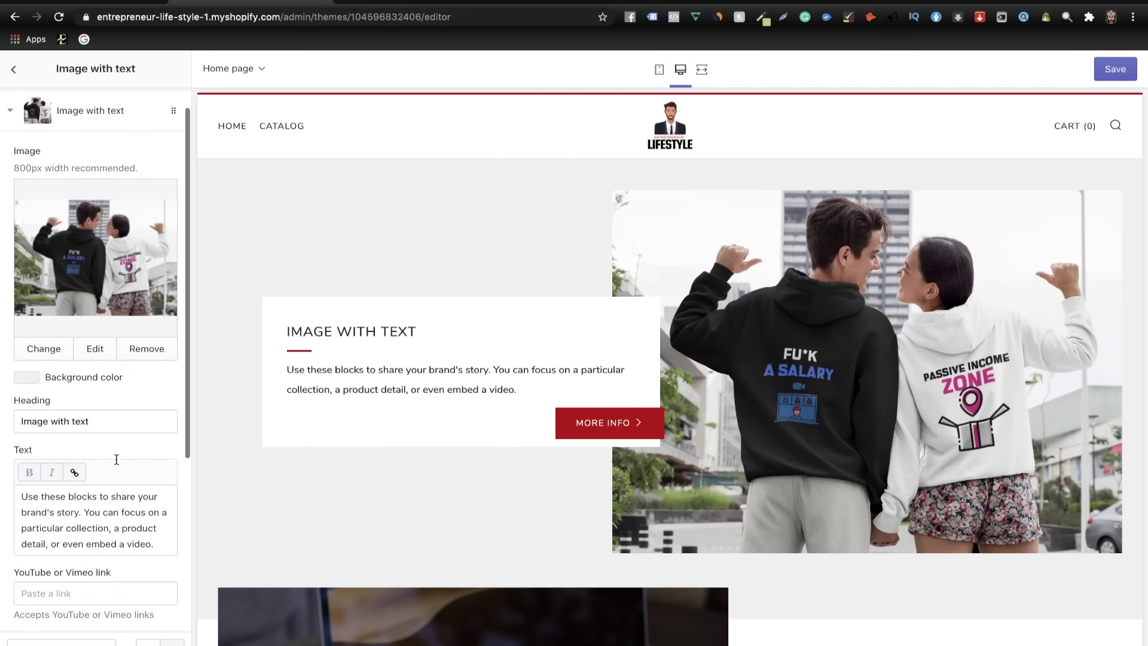
click(118, 412)
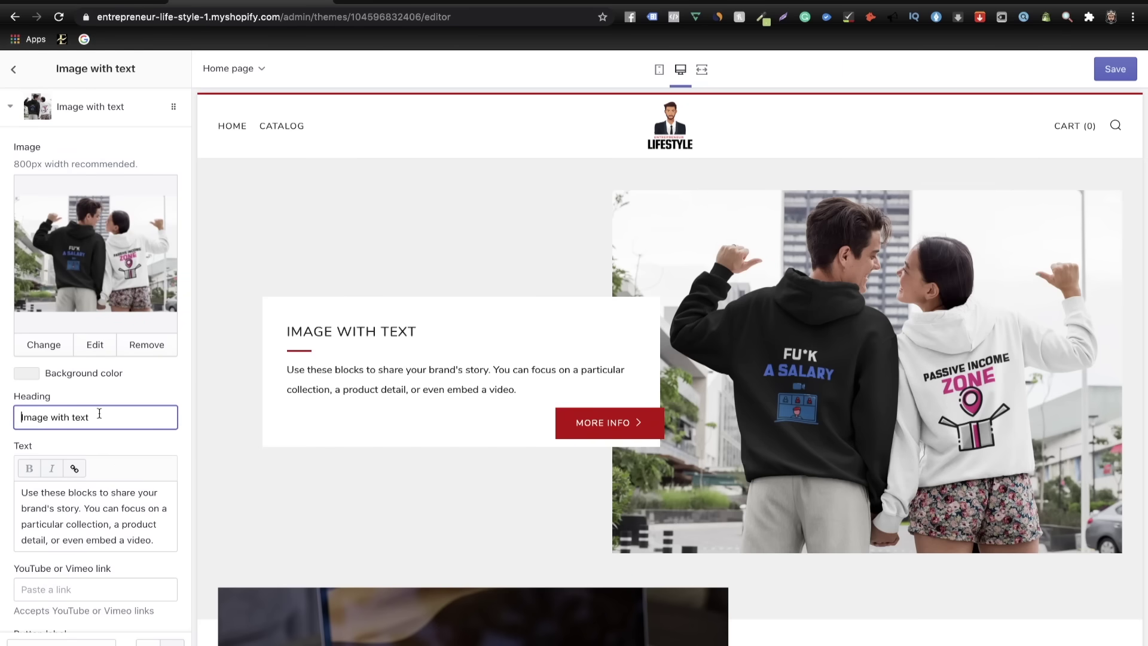
drag(115, 417, 4, 418)
key(BackSpace)
text(THE)
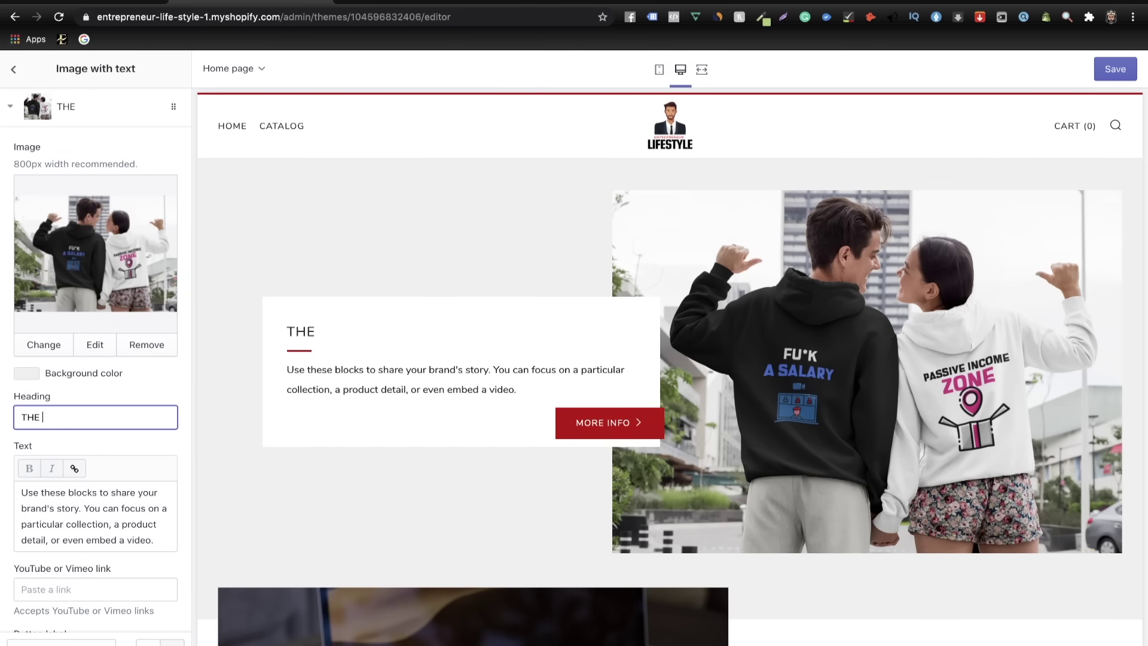
key(BackSpace)
key(BackSpace)
key(BackSpace)
key(BackSpace)
text(SHOP)
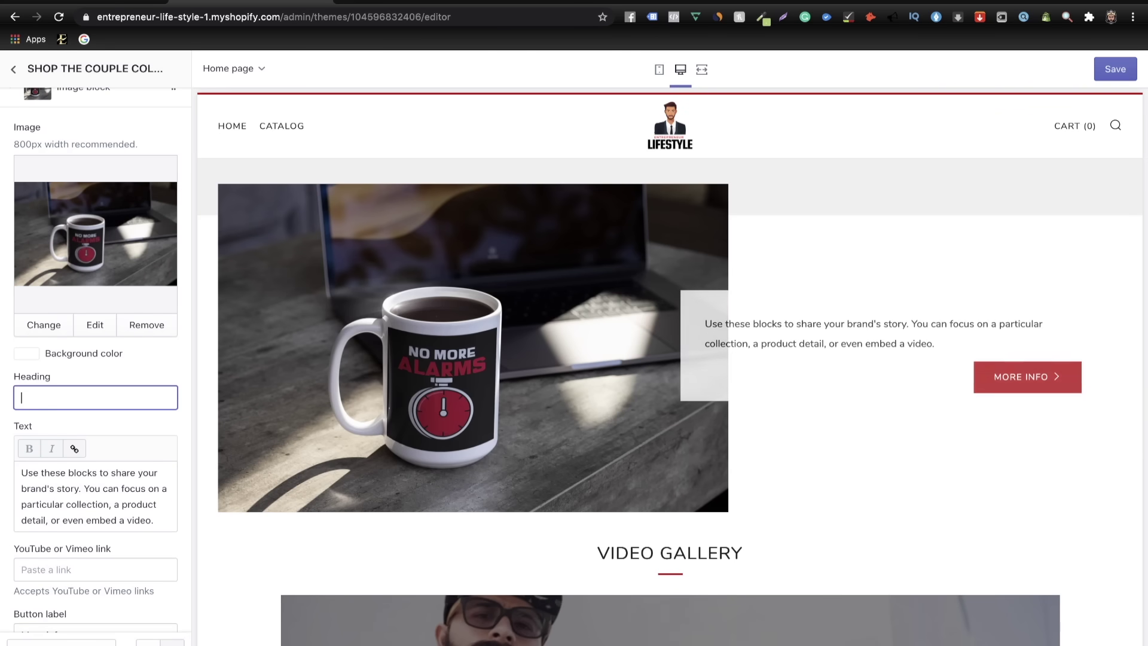
- Set the heading of the mug image block to "SHOP OUR ACCESSORIES"
text(SHO)
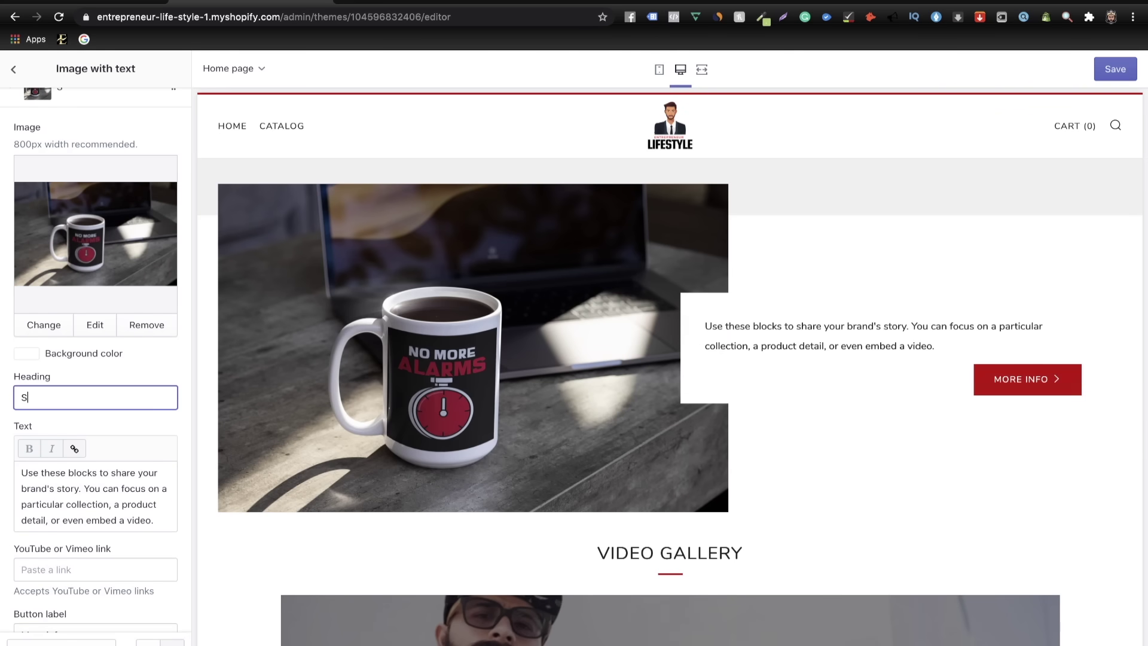
text(P OUT)
text(R ACCESSORIES)
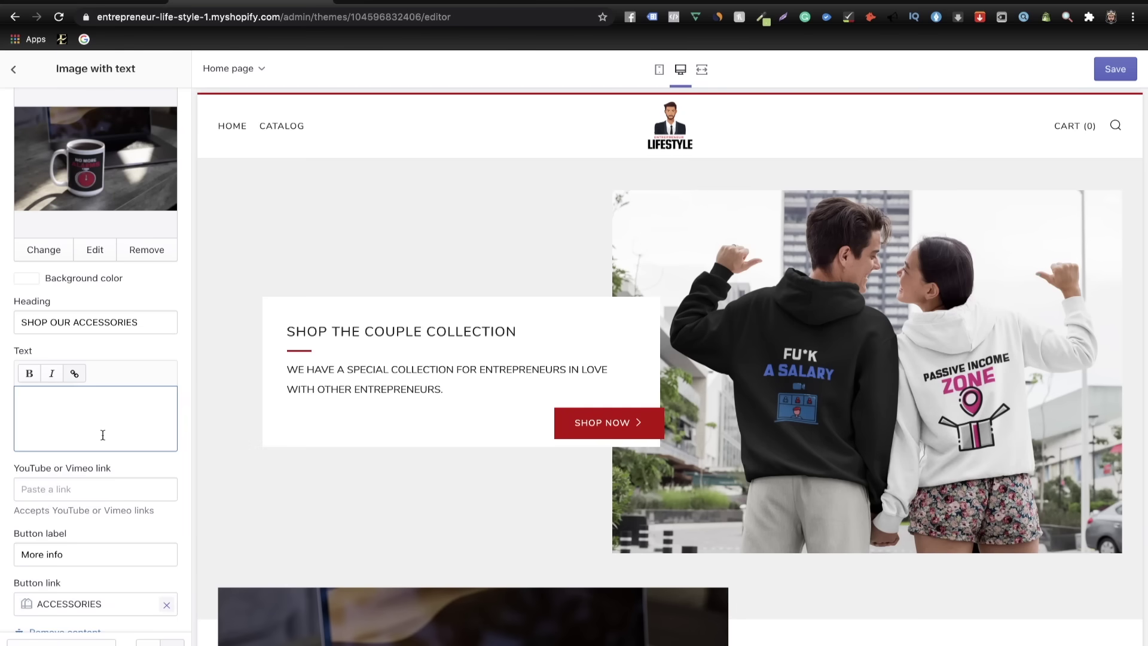
- Set the mug block's text to "TAKE A LOOK AT OUR RISE OF AN ENTREPRENEUR COLLECTION FOR ACCESSORIES."
text(TAKE A LOOK AT OUR RISE OF AN ENTREPRENEUR COLLECTION FOR T-SHIRTS.)
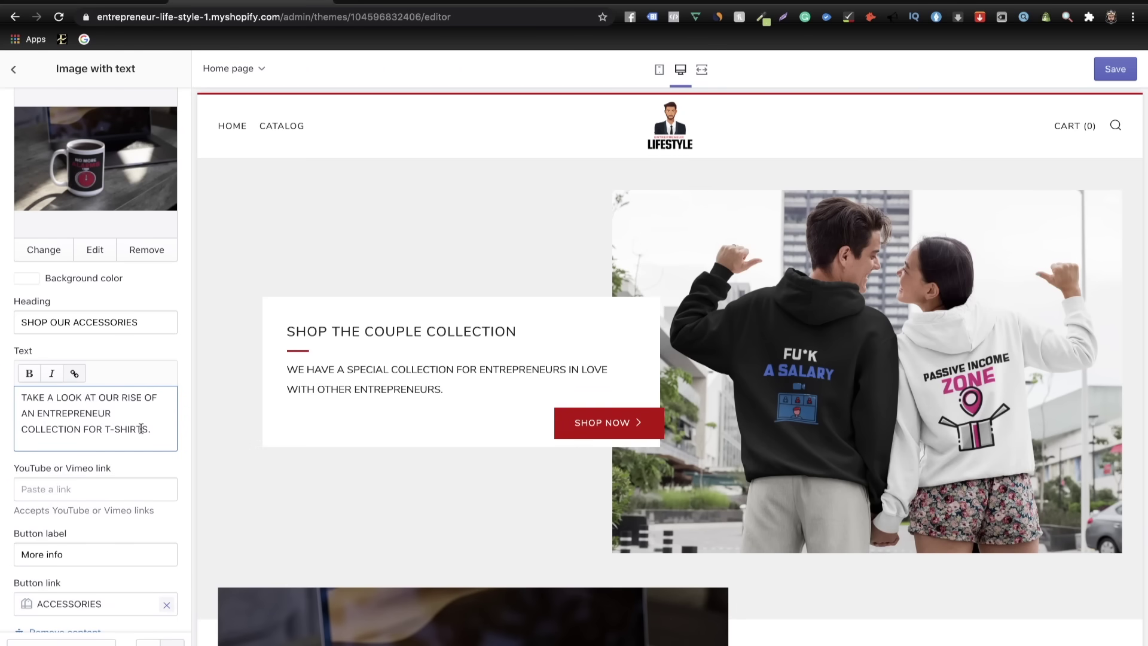
key(BackSpace)
key(BackSpace)
key(BackSpace)
- Change the accessories block's button label to "SHOP NOW"
drag(64, 560, 2, 561)
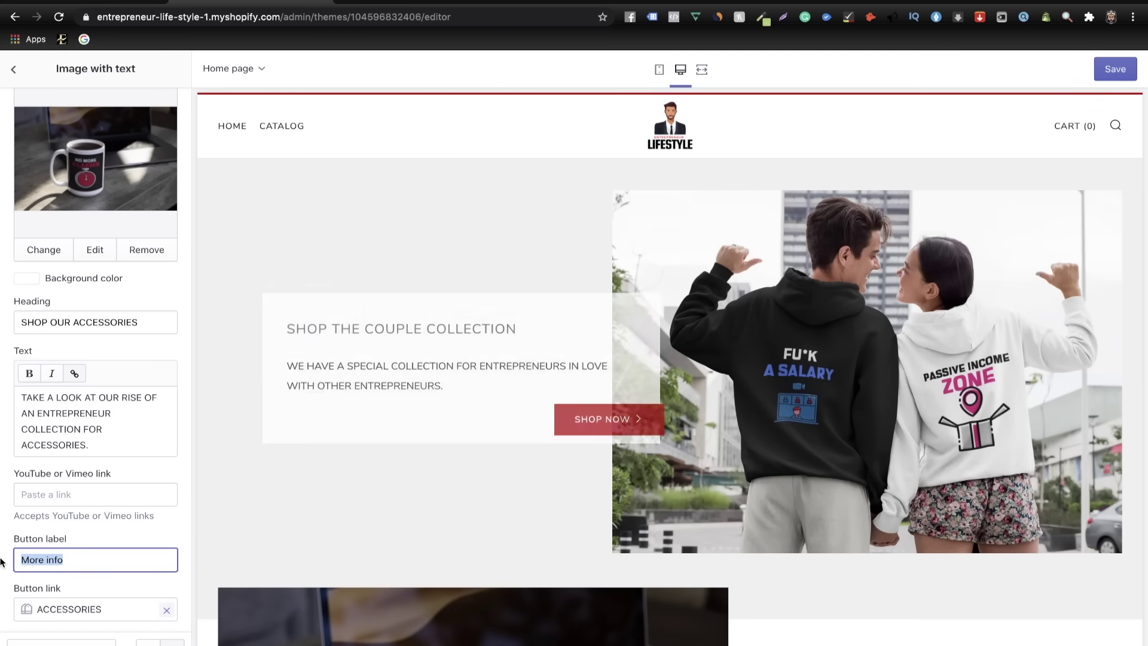
key(BackSpace)
text(SHOP NOW)
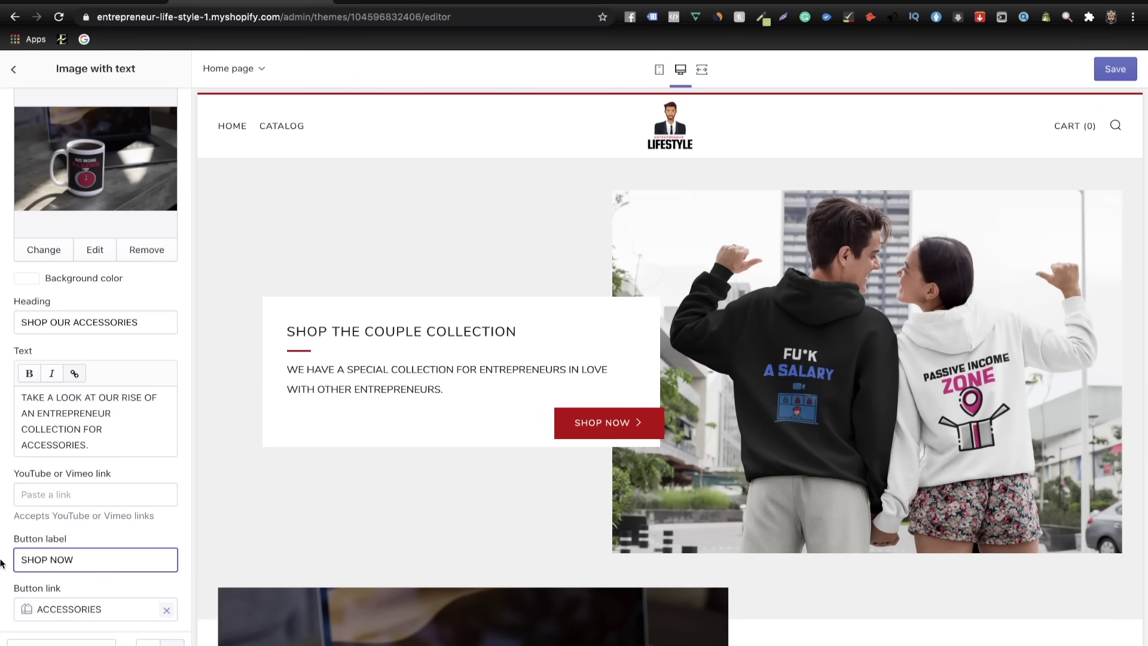
scroll(2, 571, down, 1)
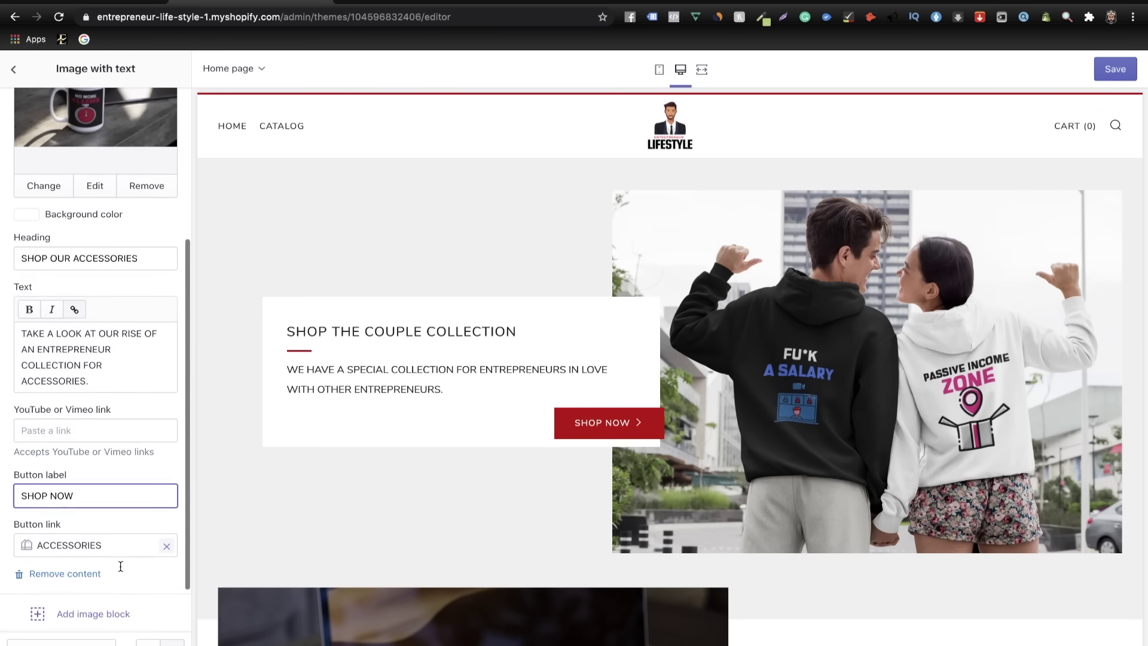
- Leave the Image with text section and review the home page preview from the banner through the collections to the video gallery
scroll(89, 240, up, 5)
click(14, 69)
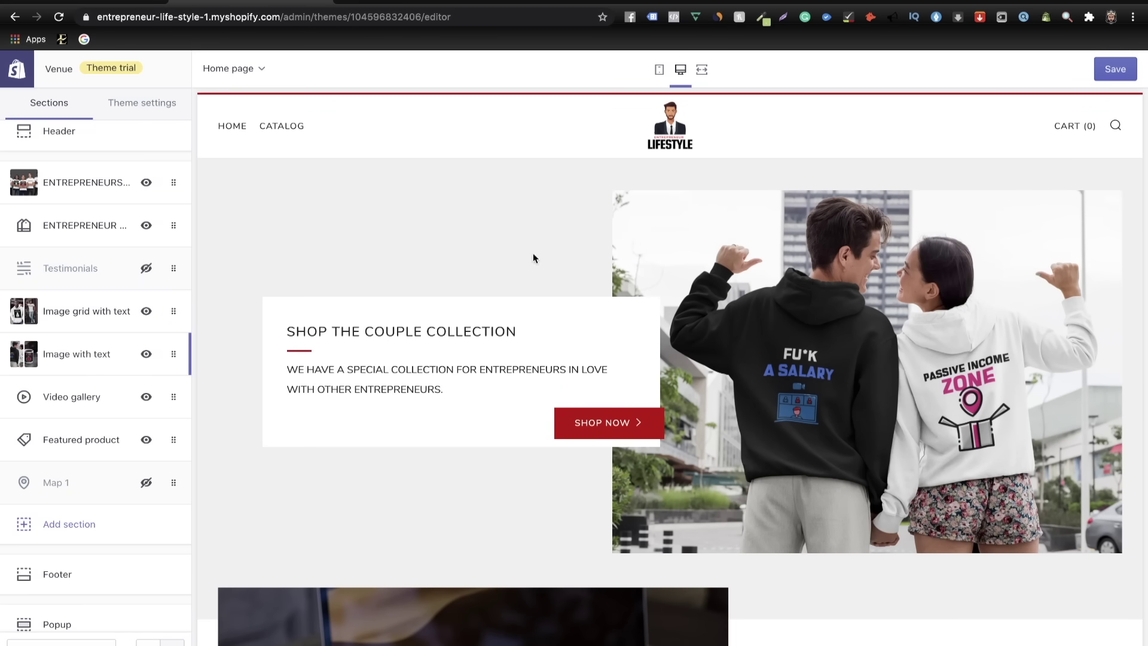
scroll(587, 276, down, 5)
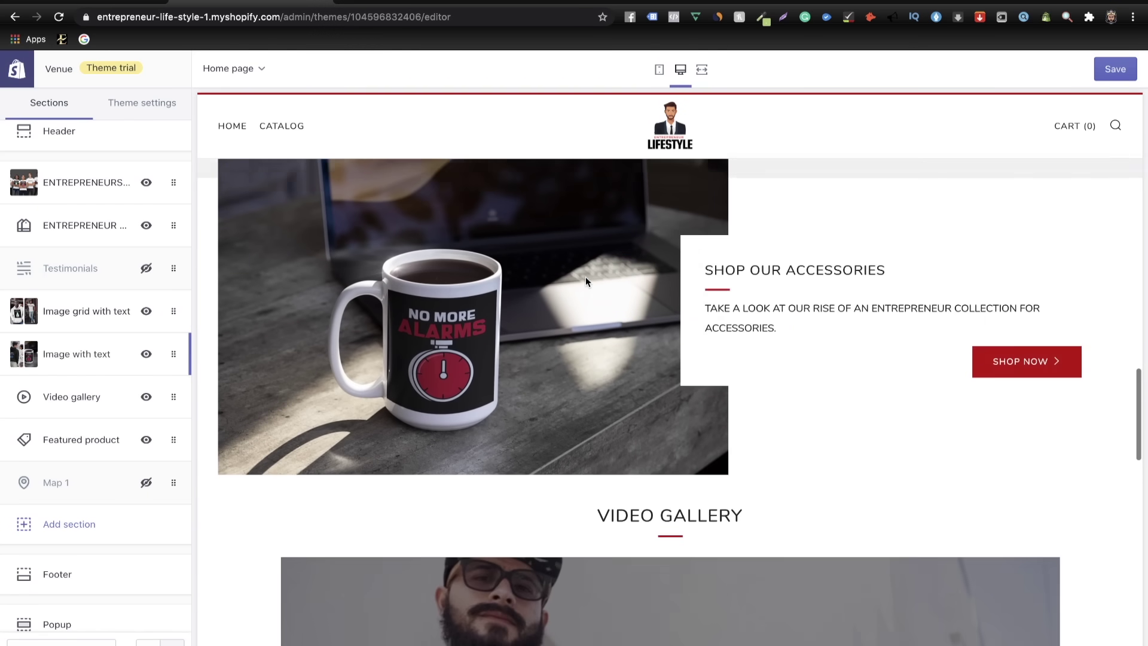
scroll(586, 276, up, 10)
scroll(586, 282, up, 12)
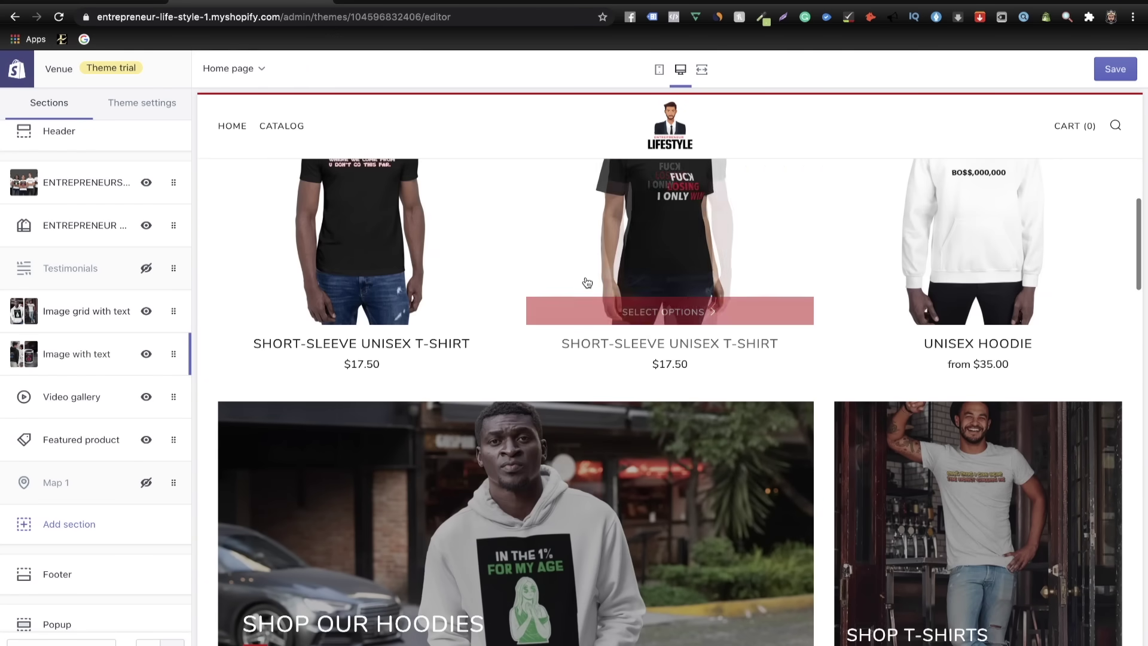
scroll(629, 357, down, 8)
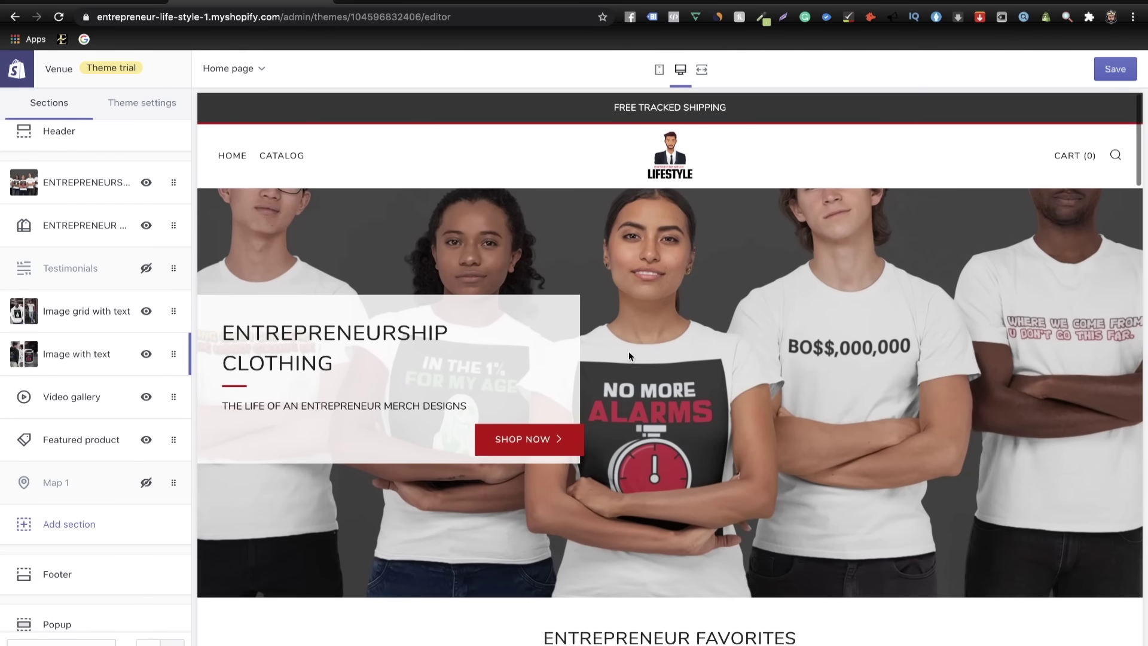
scroll(630, 357, down, 9)
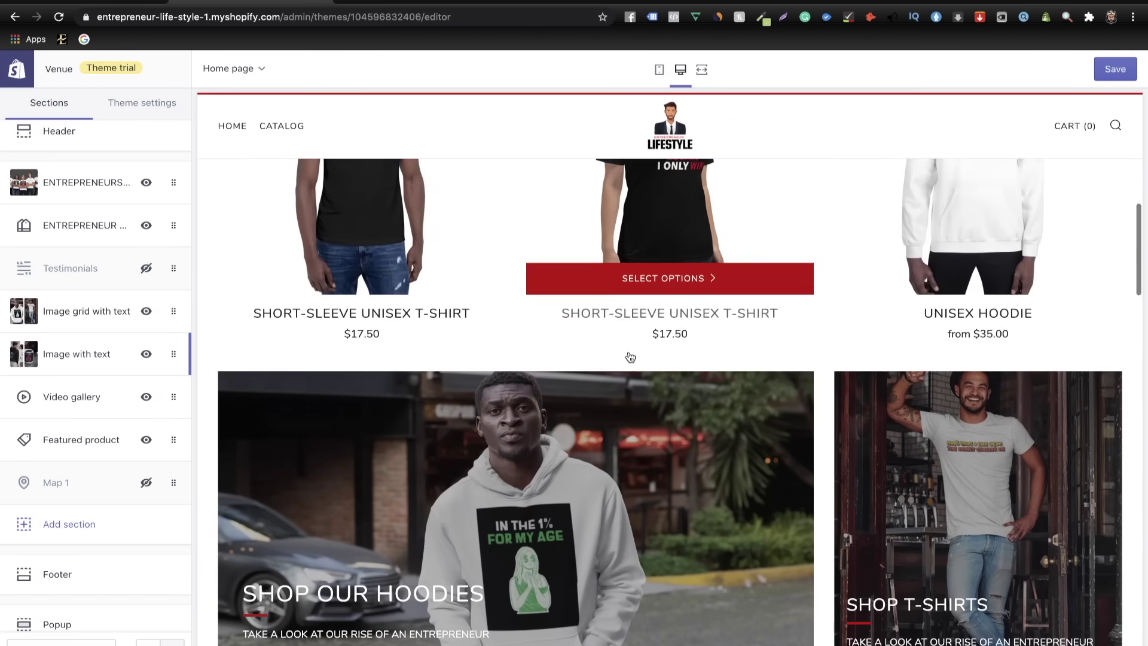
scroll(629, 357, down, 12)
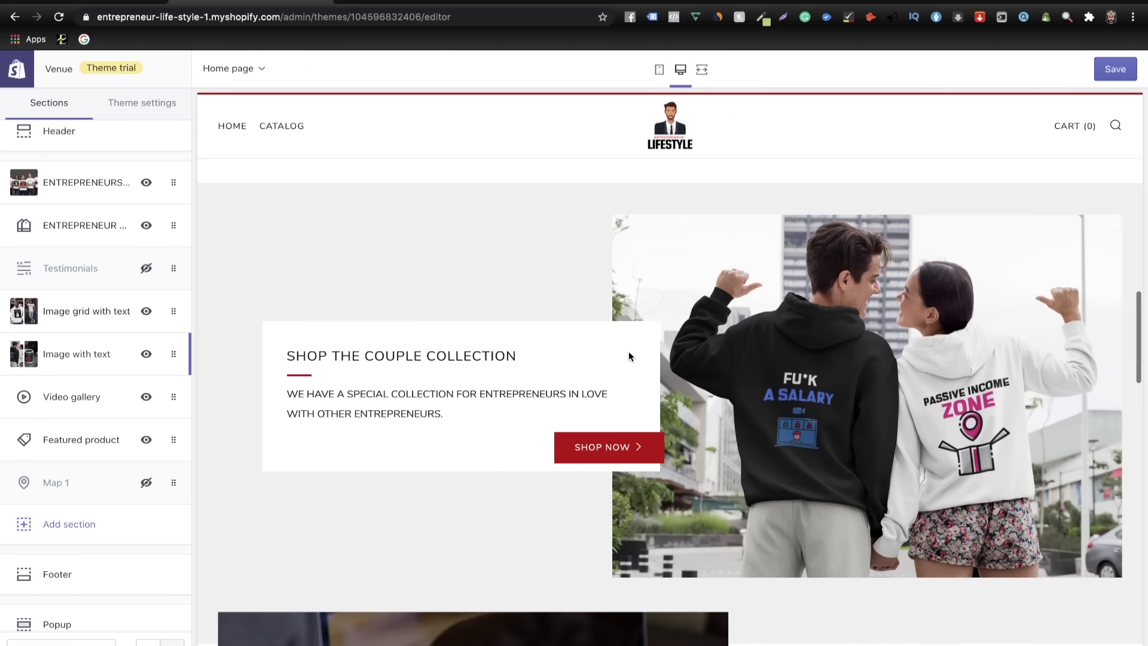
scroll(629, 357, down, 8)
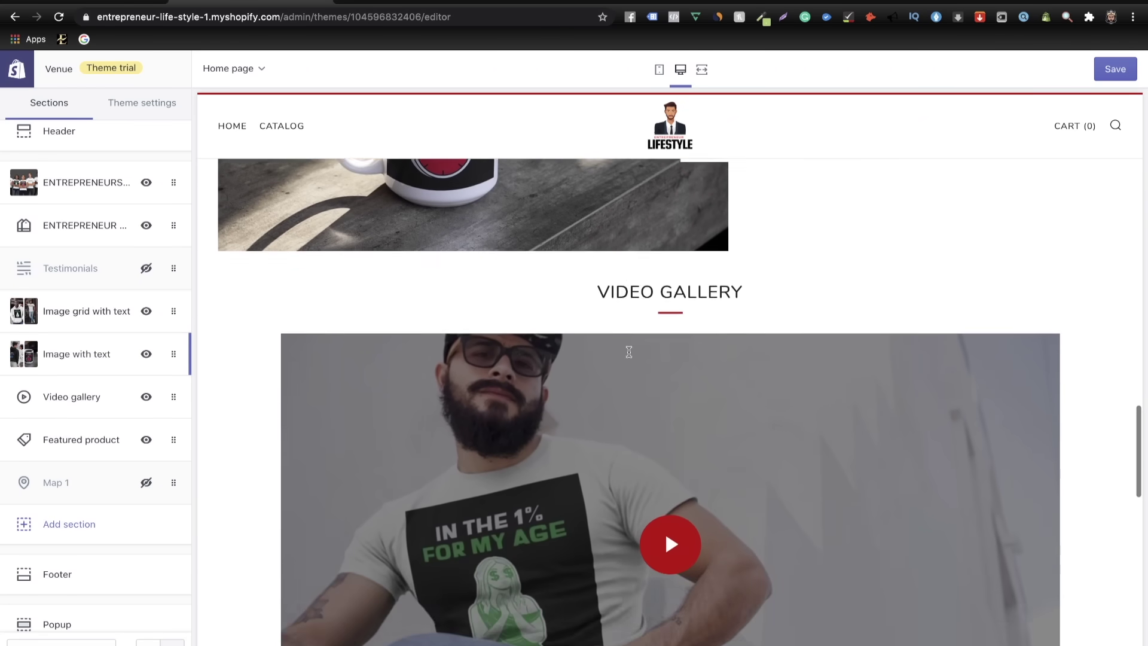
scroll(333, 401, up, 1)
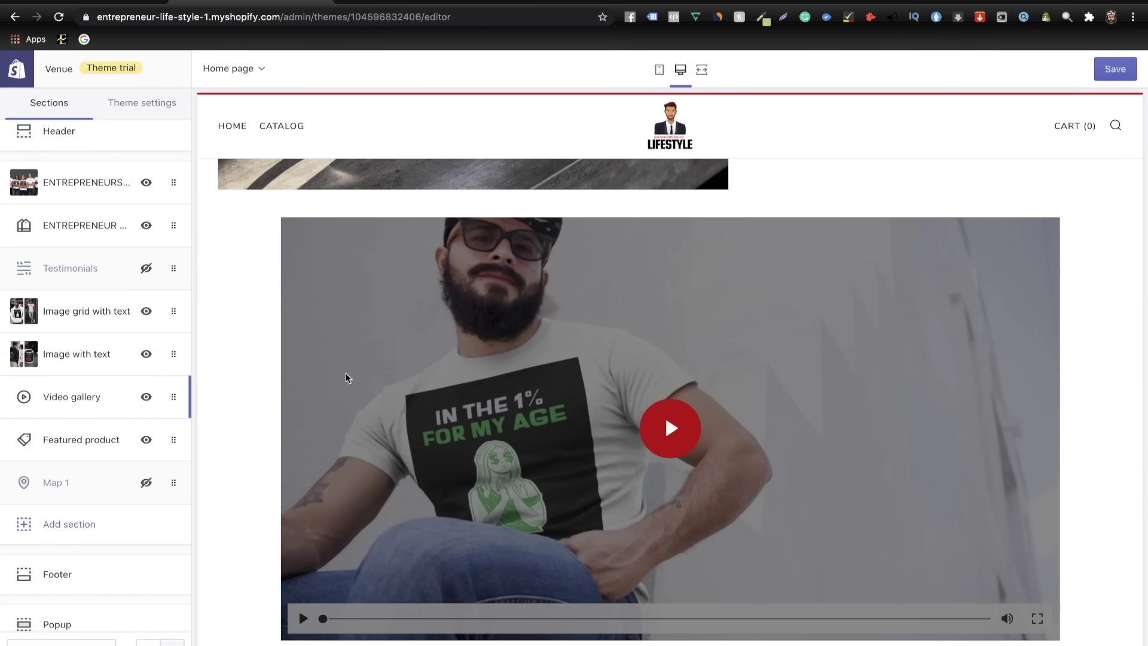
- Set the Video gallery section's heading to "THE RISE OF AN ENTREPRENEUR COLLECTION"
click(96, 400)
click(81, 162)
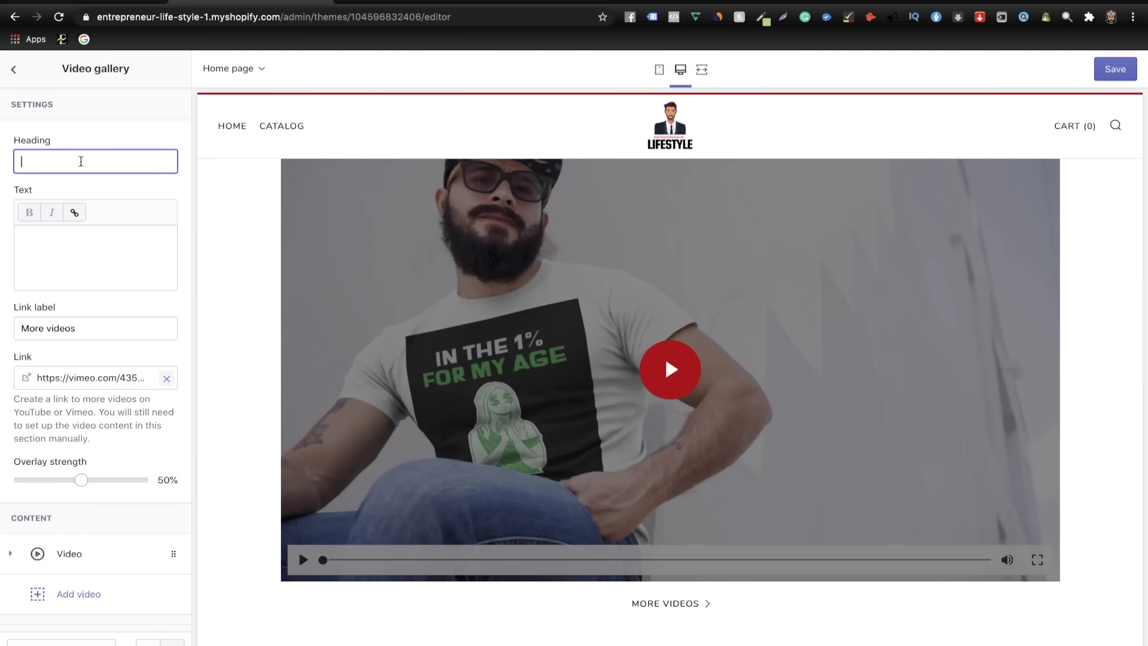
text(THE RISE OF AN ENTREPRENEUR COLLECTION)
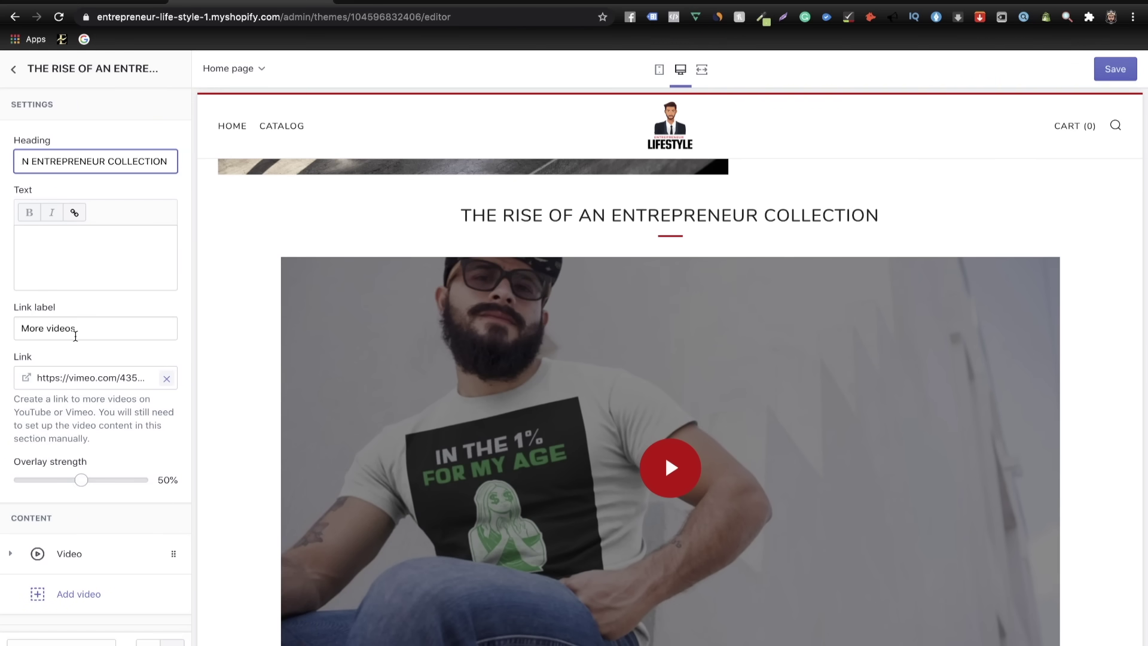
- Change the video gallery's link label to "MORE STYLES"
scroll(385, 419, down, 3)
click(128, 331)
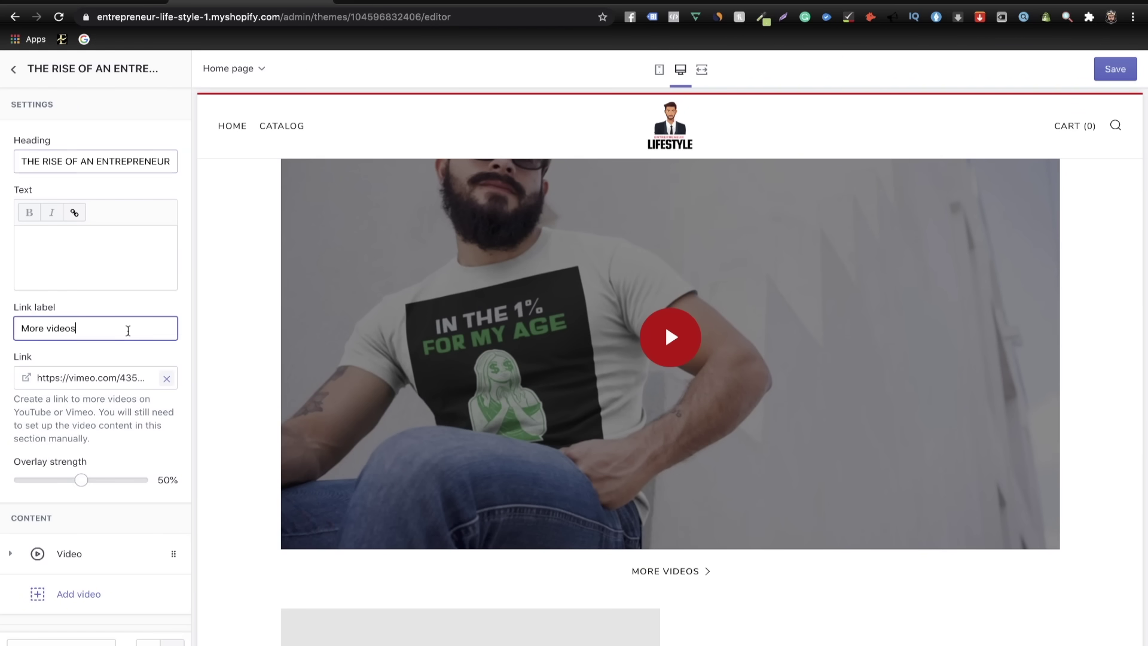
key(BackSpace)
key(BackSpace)
key(BackSpace)
key(BackSpace)
key(BackSpace)
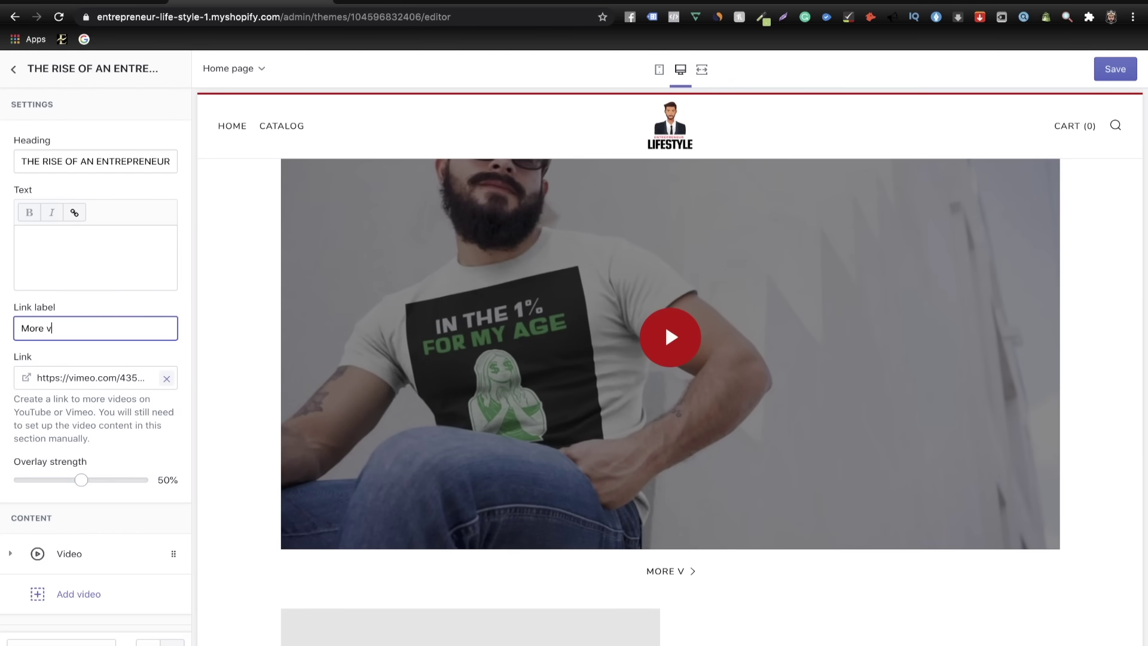
key(BackSpace)
text(S)
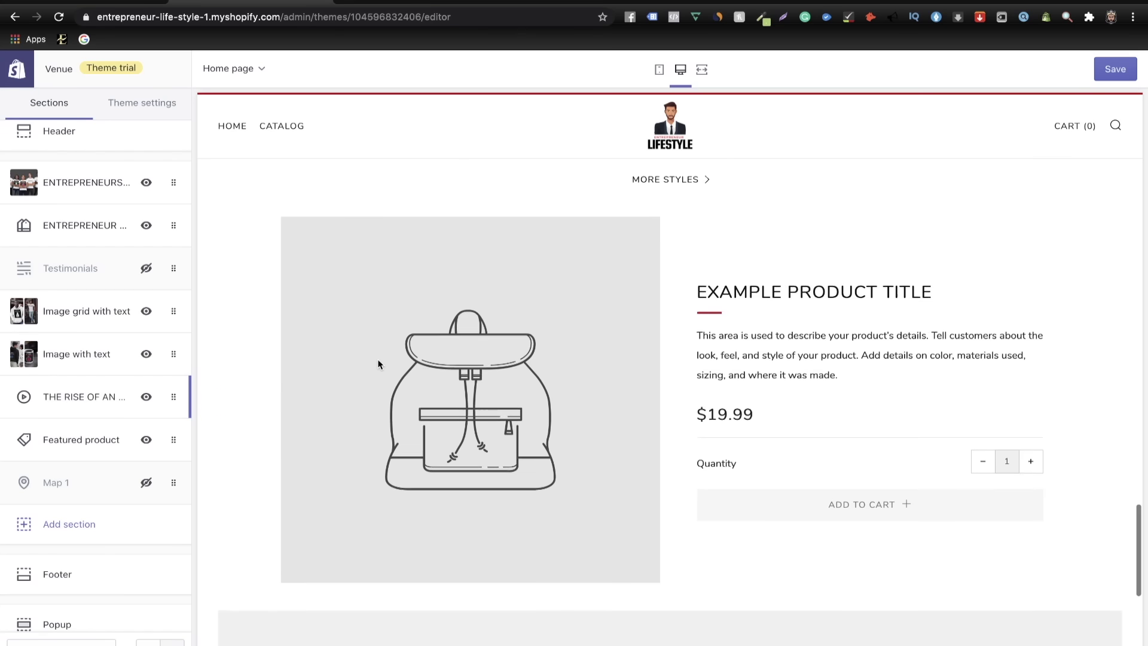
- In the Featured product section, select the third Short-Sleeve Unisex T-Shirt in the product list as the featured product
scroll(379, 362, down, 1)
scroll(378, 363, down, 1)
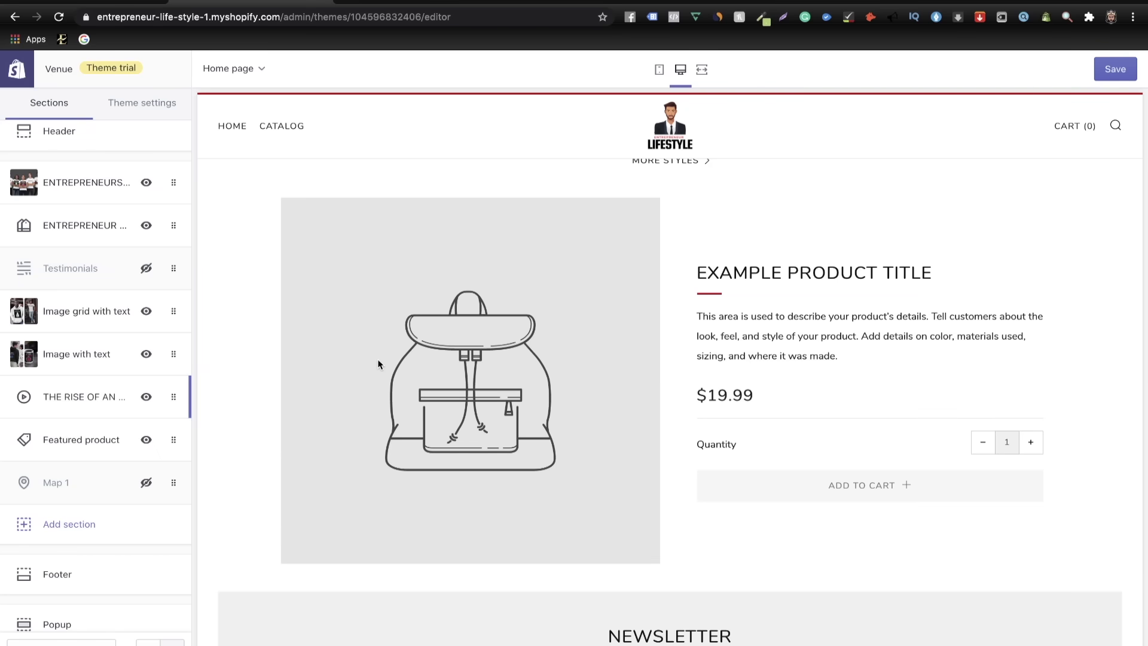
click(72, 441)
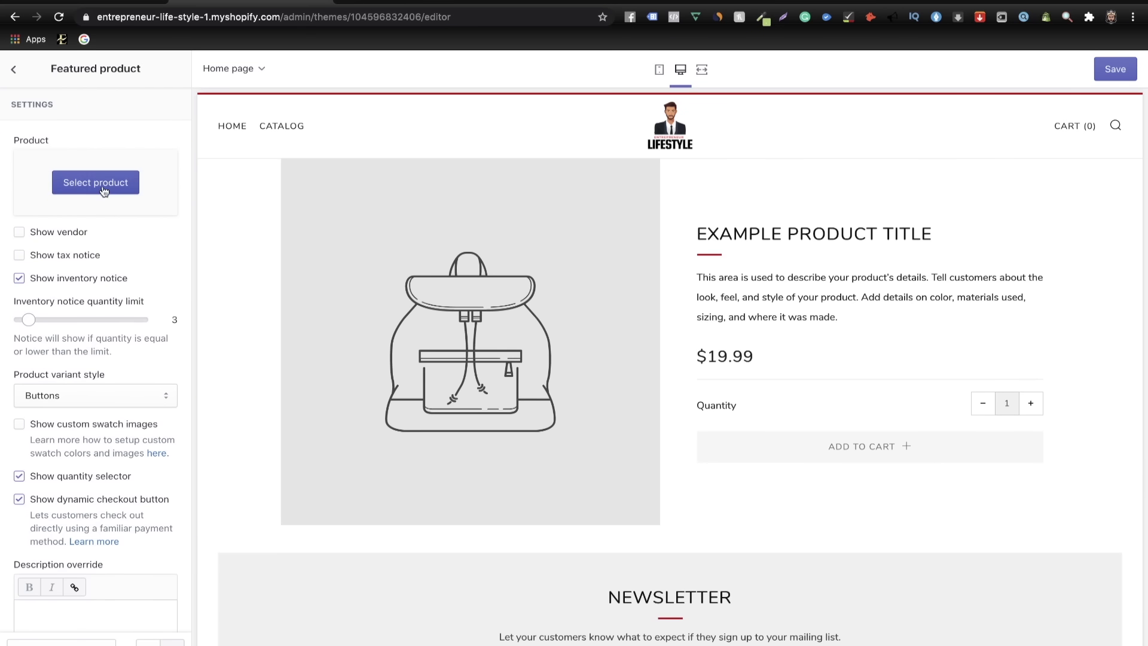
click(99, 184)
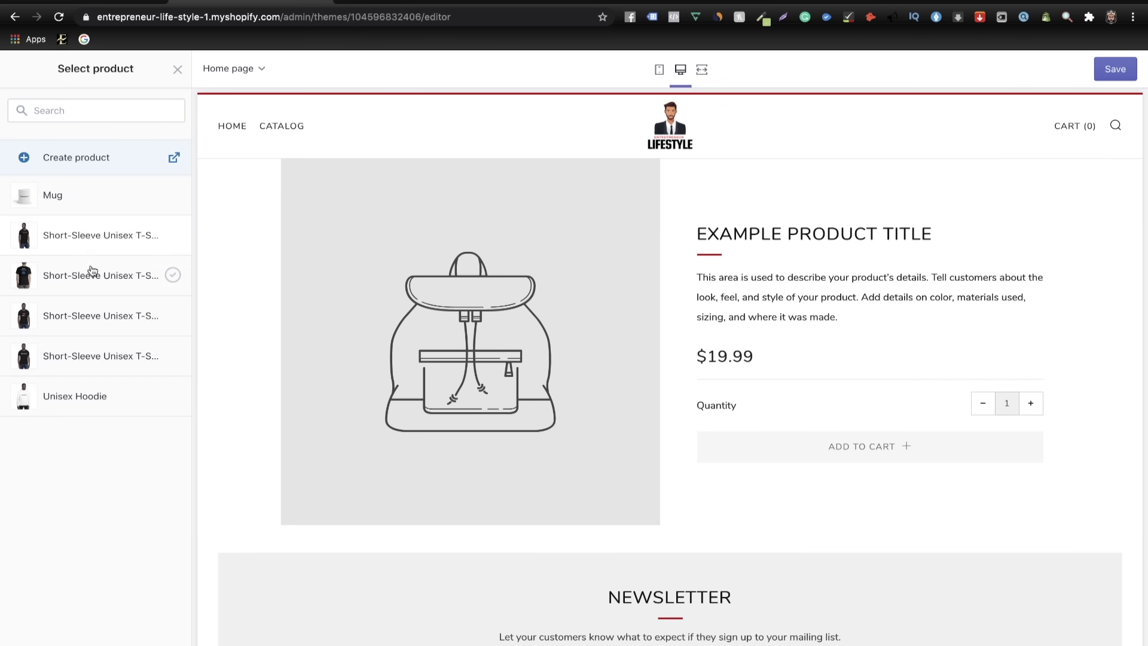
click(85, 324)
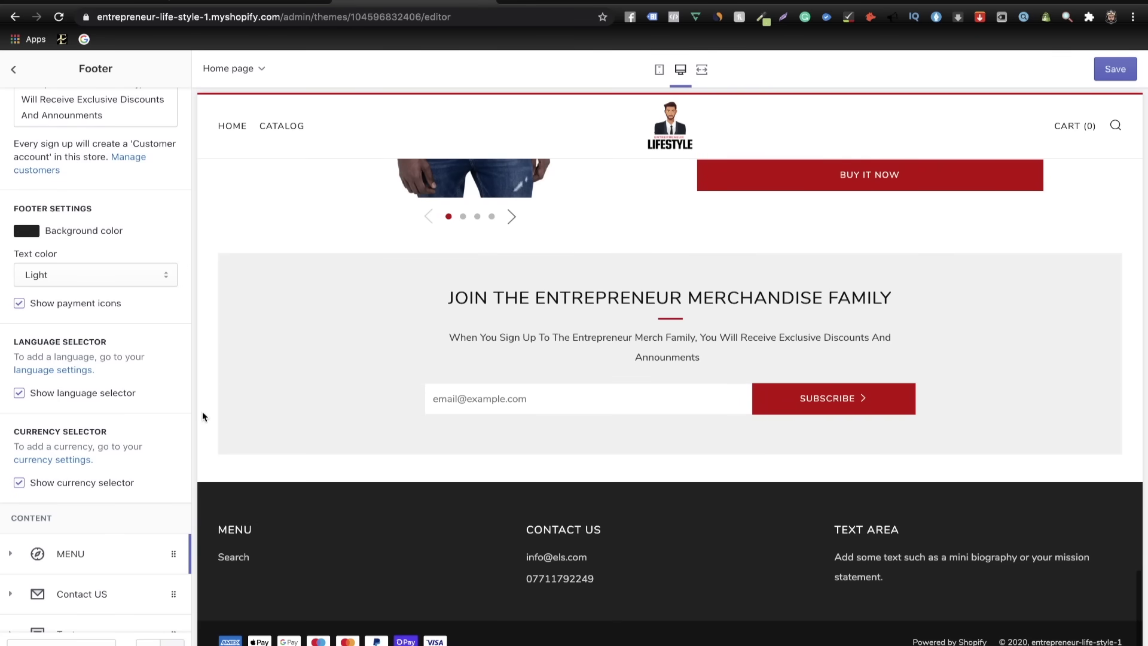
- Change the heading of the footer's menu block to "SITE LINKS"
scroll(133, 446, down, 3)
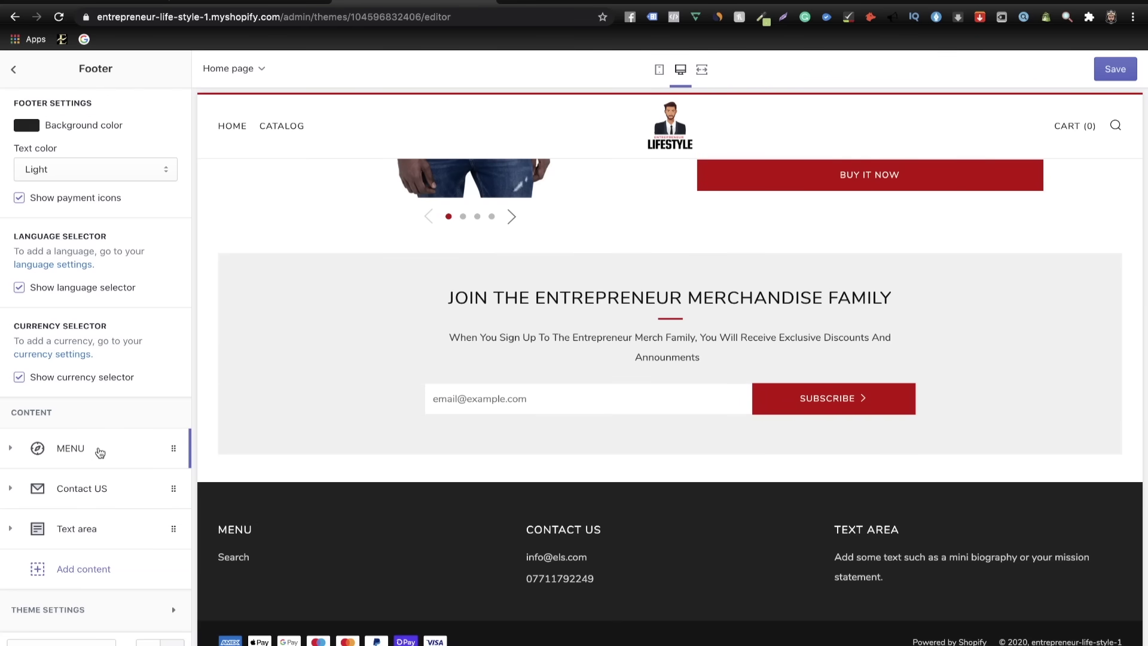
scroll(84, 454, up, 3)
scroll(83, 458, down, 3)
click(74, 456)
scroll(84, 436, down, 2)
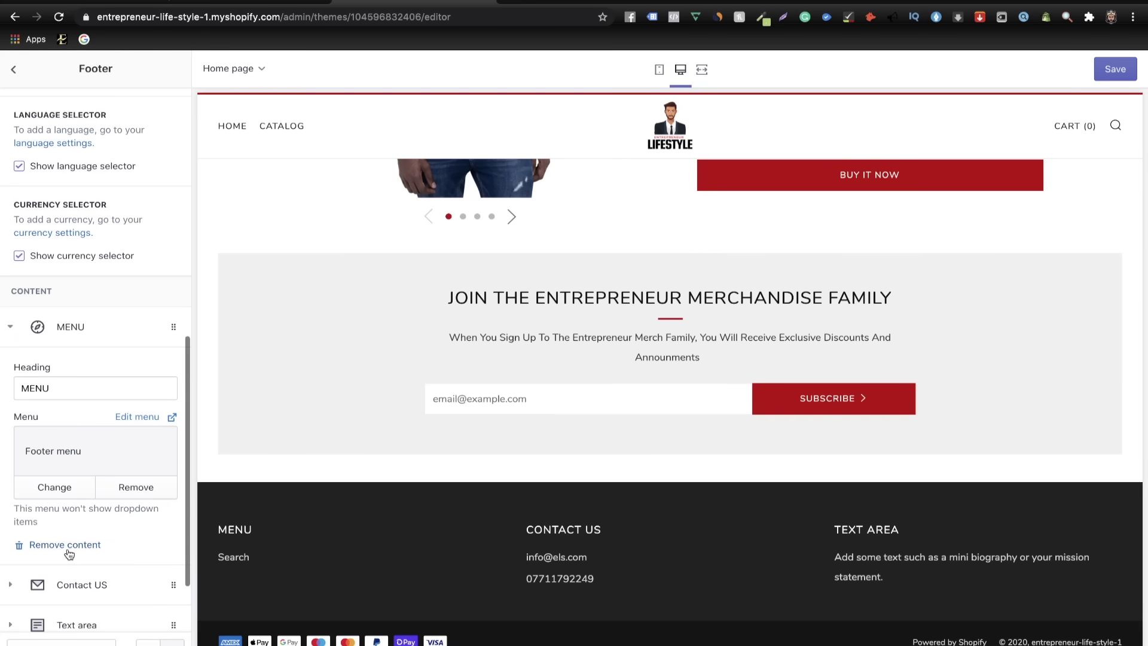
scroll(90, 392, down, 1)
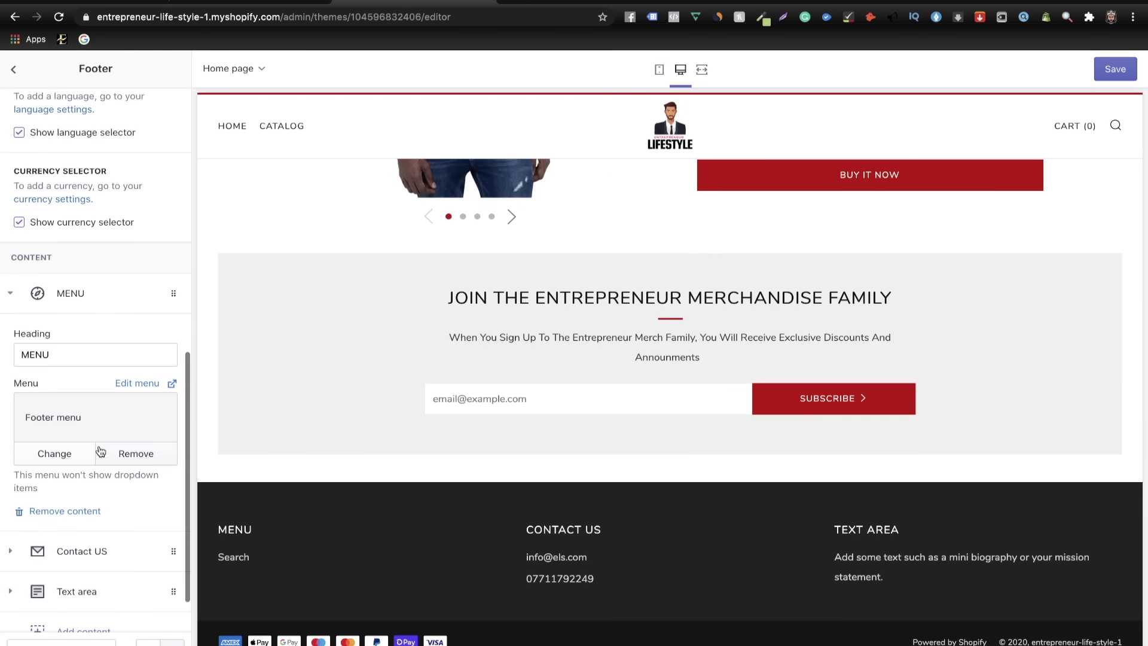
double_click(90, 358)
key(BackSpace)
text(SI)
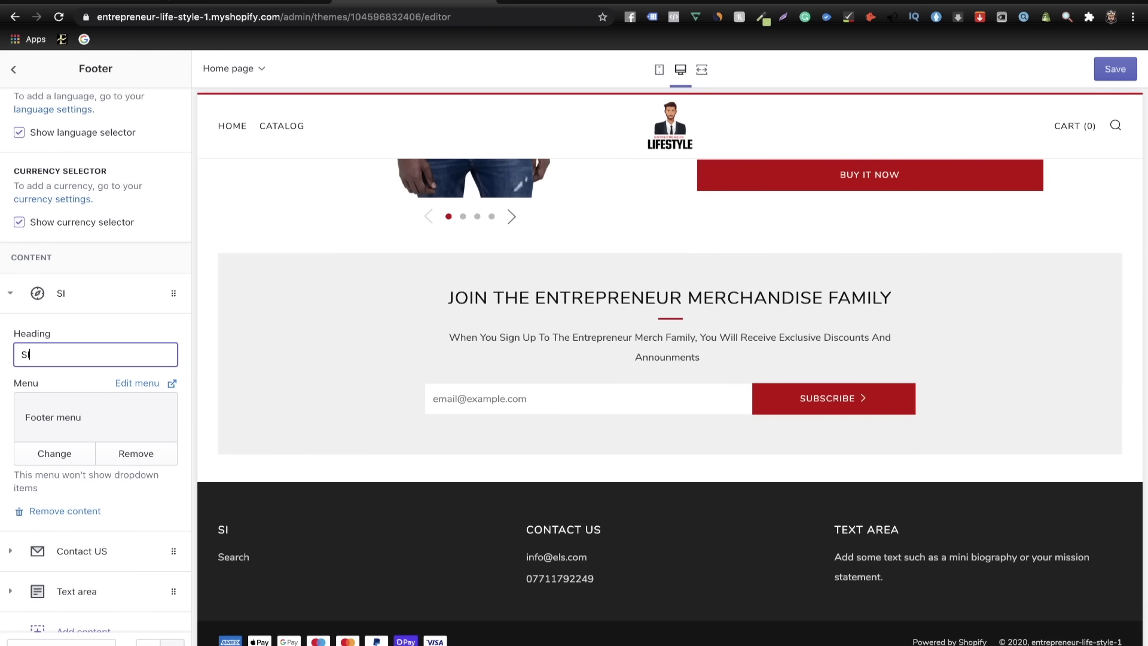
text(TE KINSK)
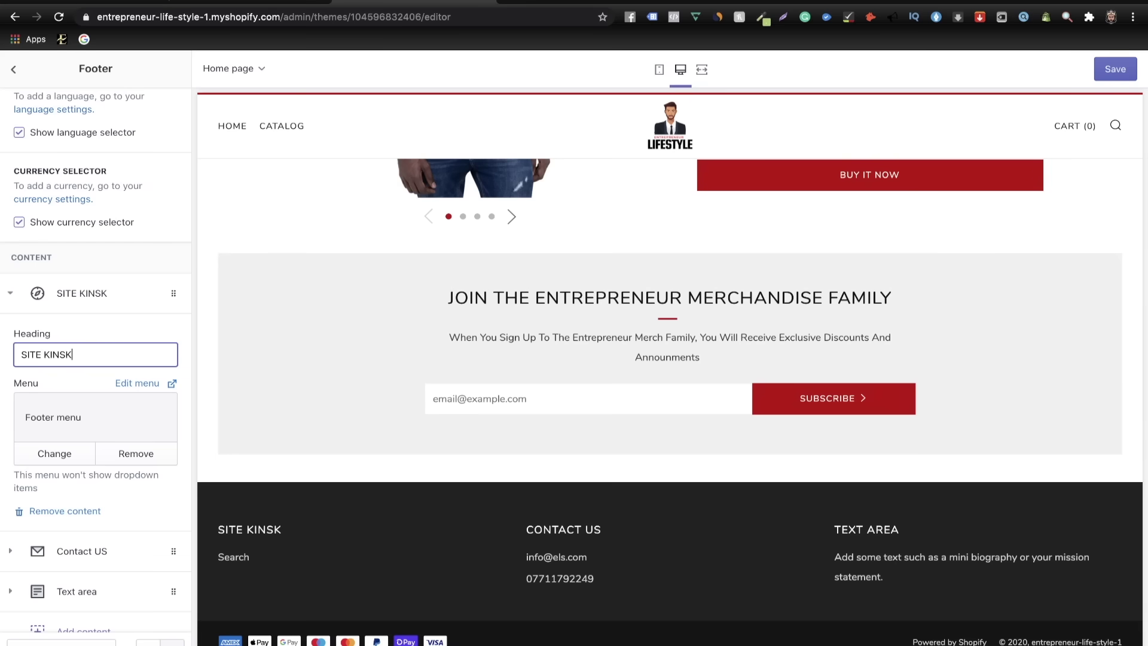
key(BackSpace)
key(BackSpace)
key(BackSpace)
key(BackSpace)
key(BackSpace)
text(LINKS)
click(126, 302)
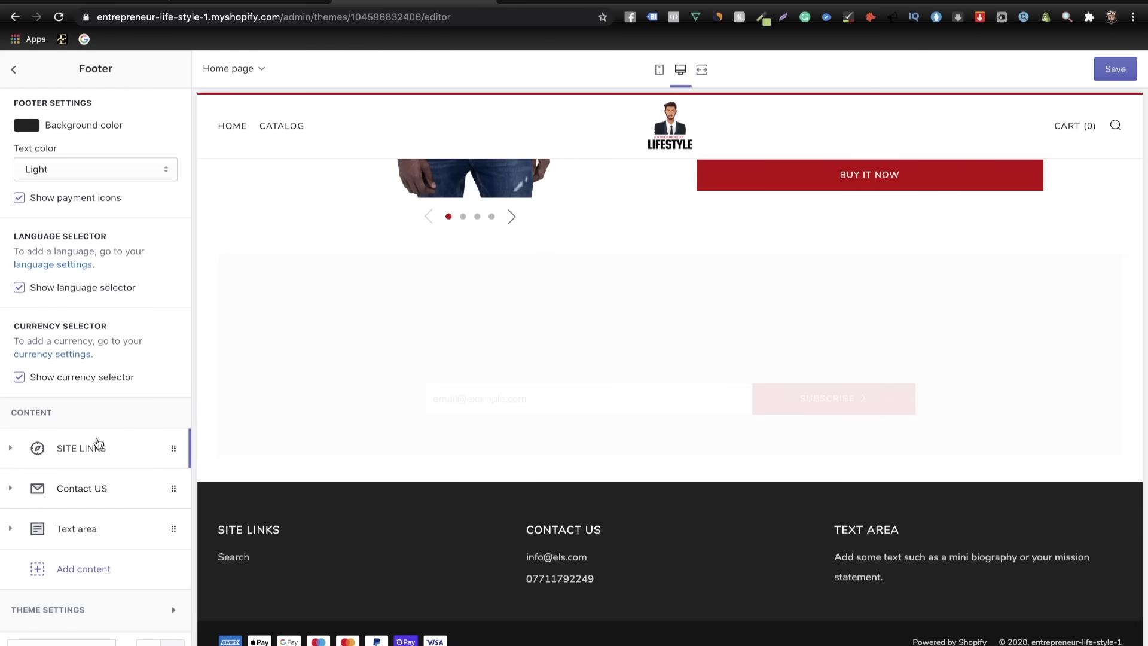
- Retype the word "US" in the heading of the footer's contact block
click(90, 501)
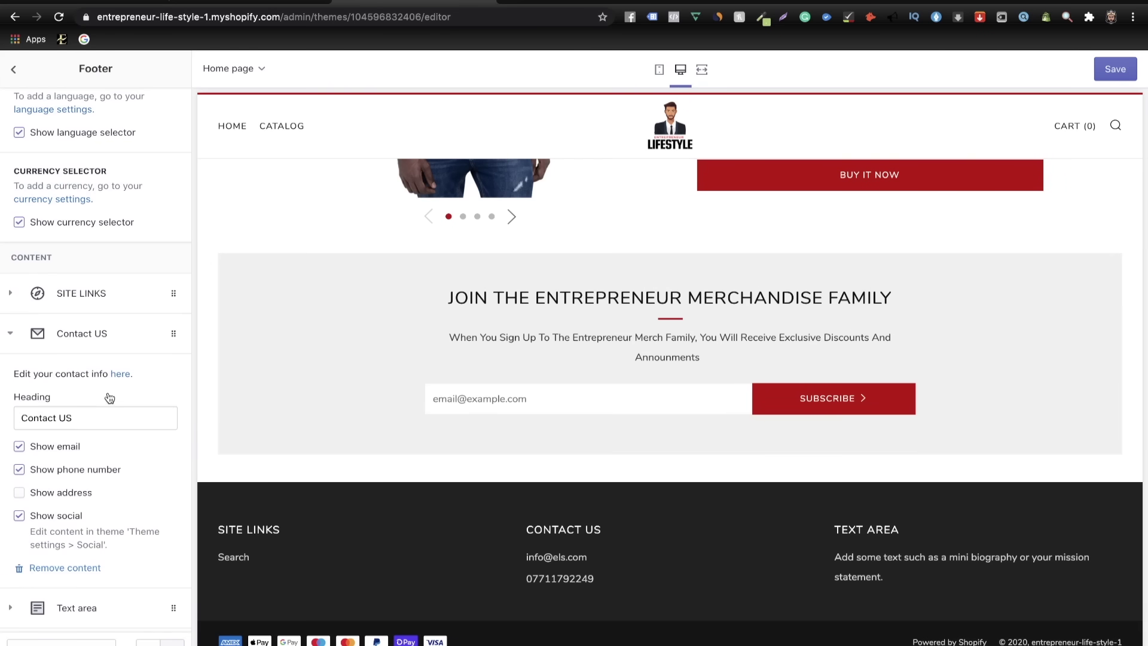
drag(23, 417, 96, 417)
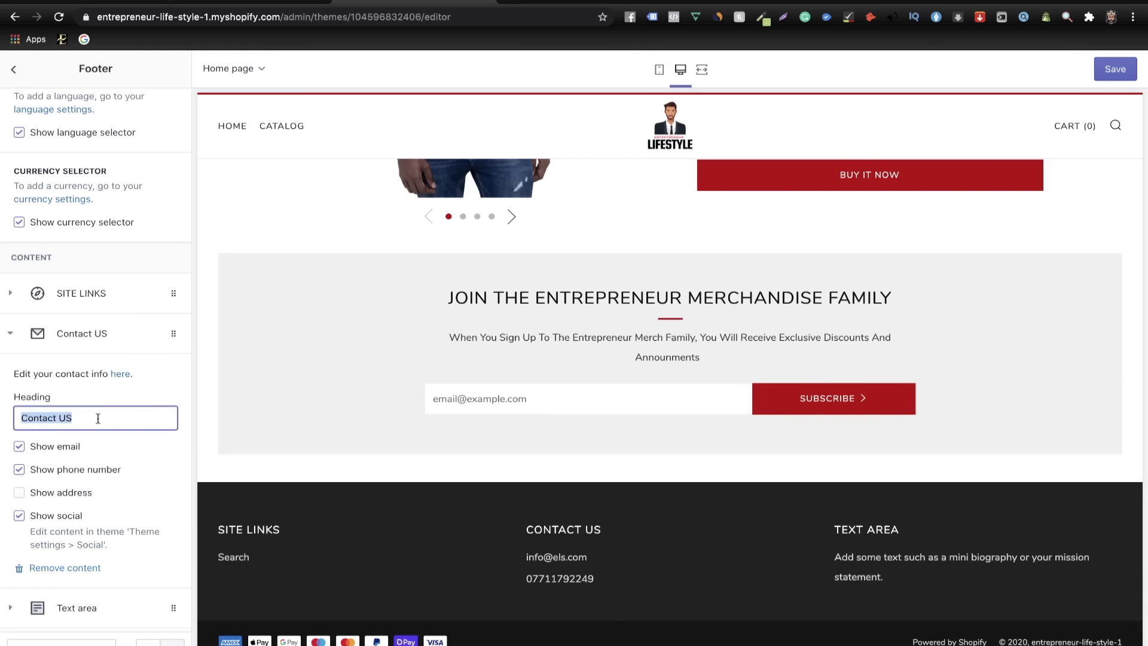
click(90, 417)
double_click(64, 418)
key(BackSpace)
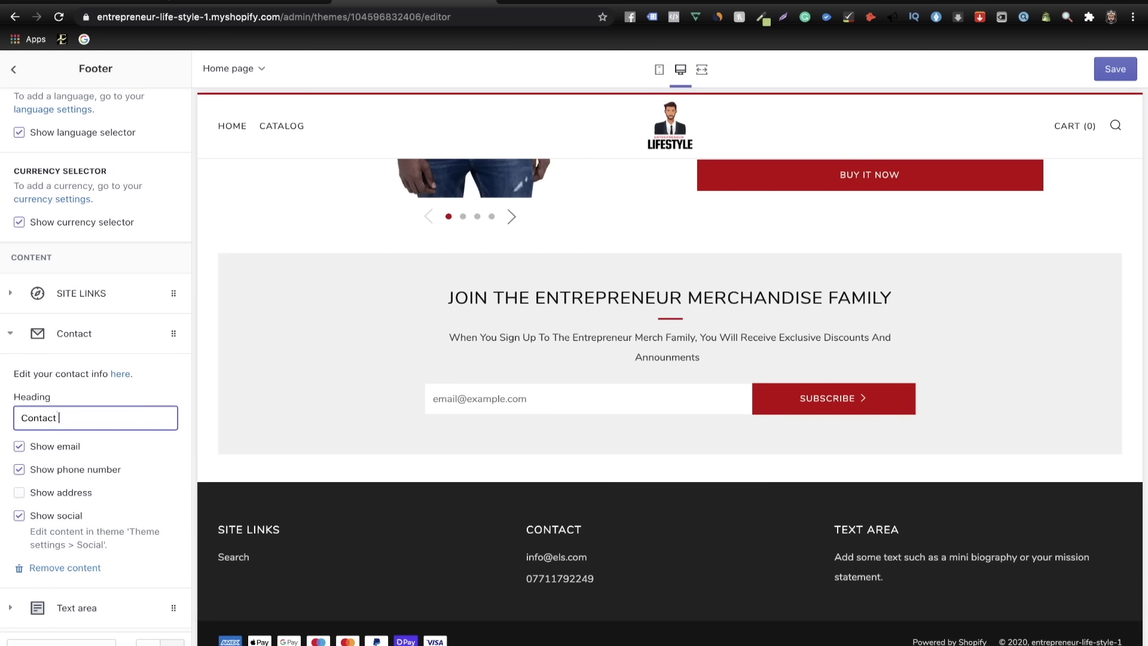
text(USB)
key(BackSpace)
- Check the store contact and customer email fields in the store's General settings and return to the theme editor
click(252, 4)
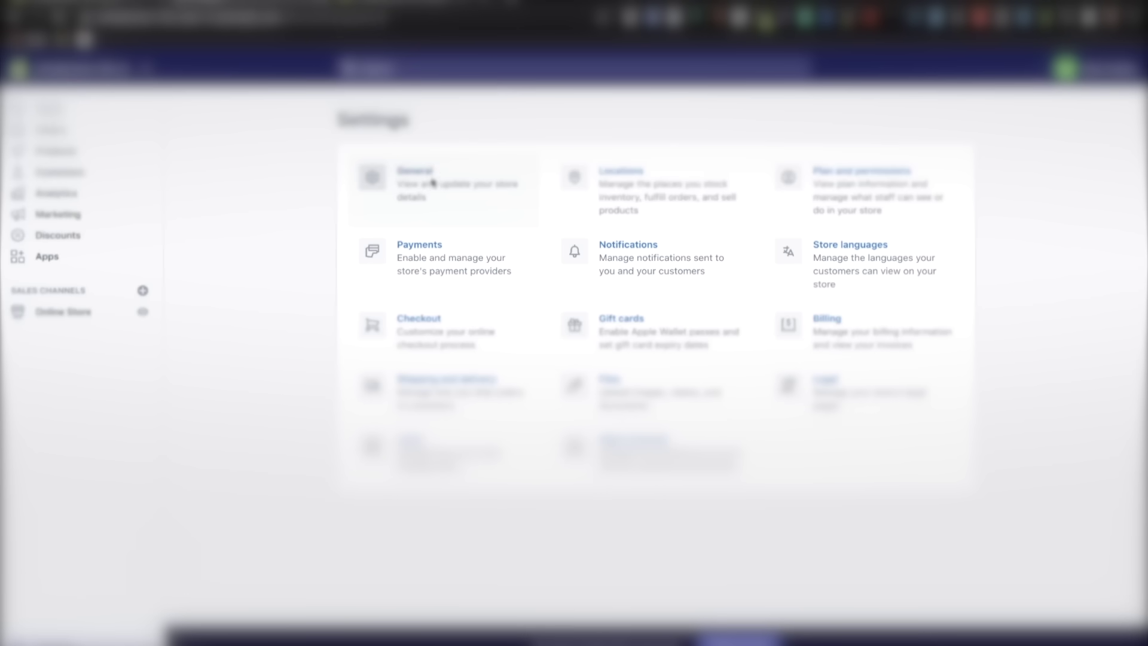
click(432, 182)
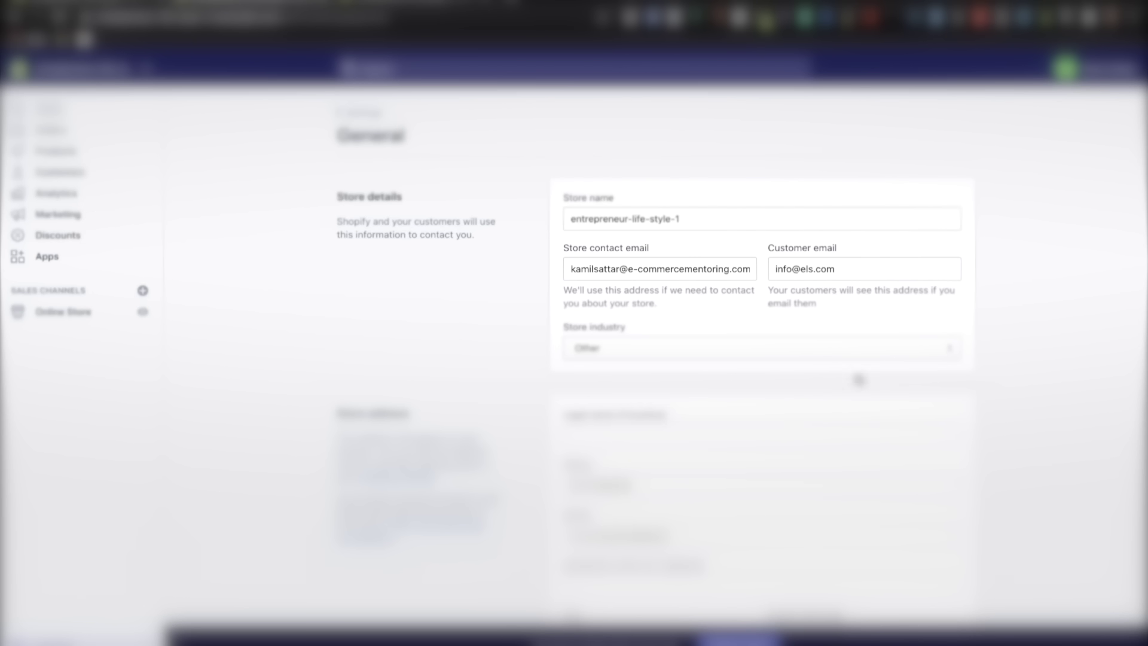
click(372, 2)
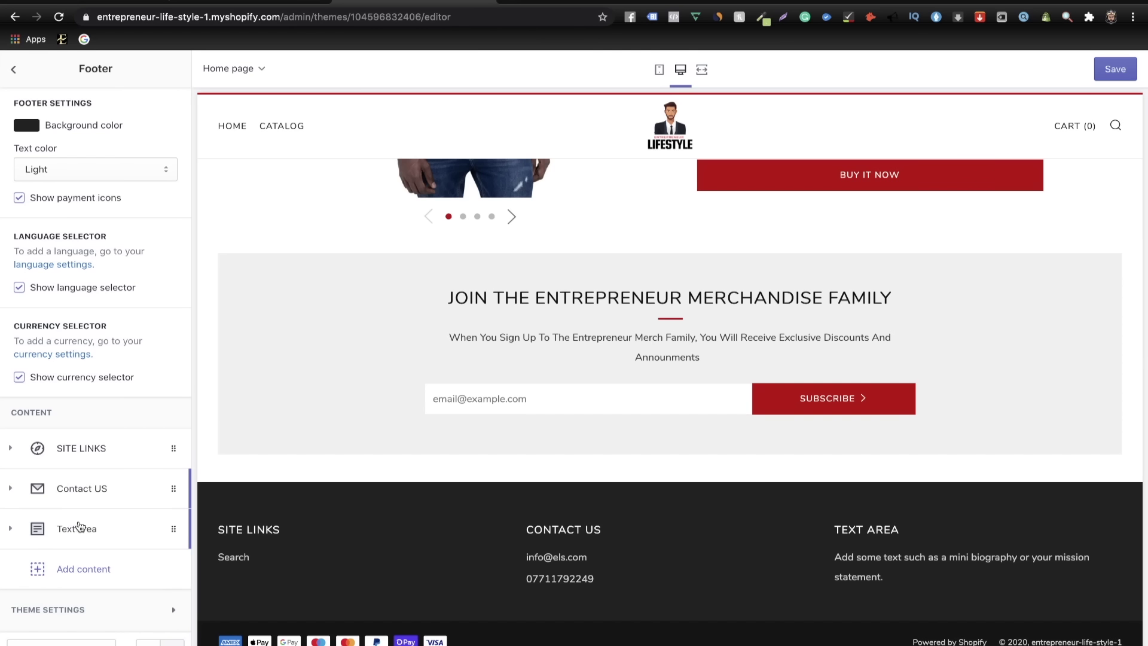
- Change the heading of the footer's text area block to "OUR STORY"
click(77, 527)
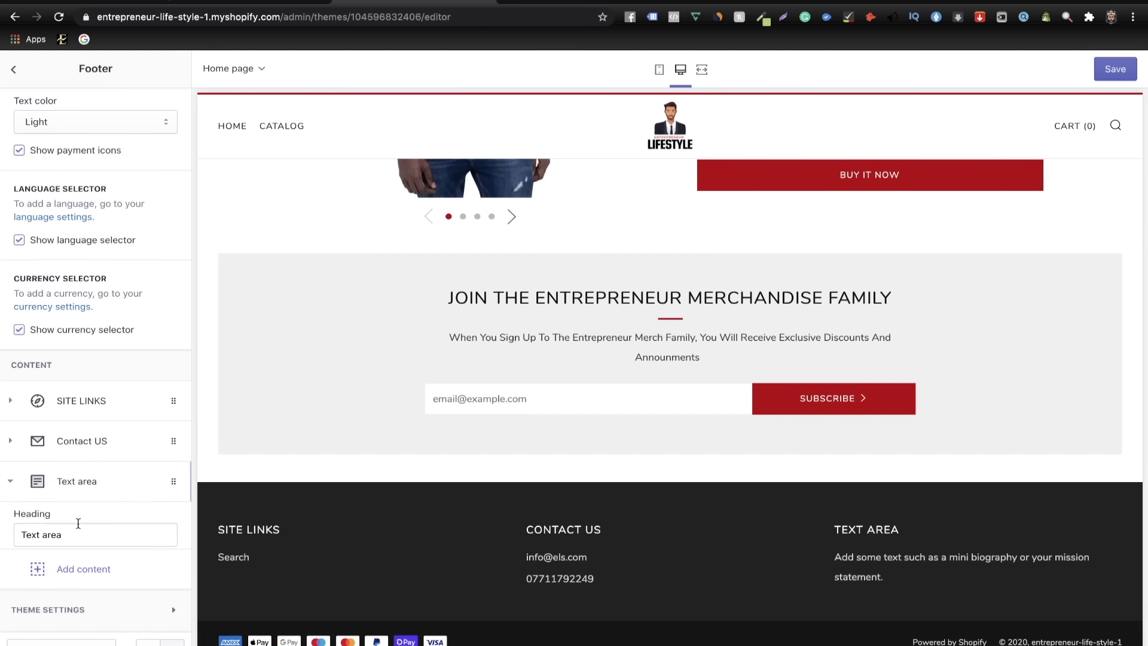
drag(115, 436, 1, 438)
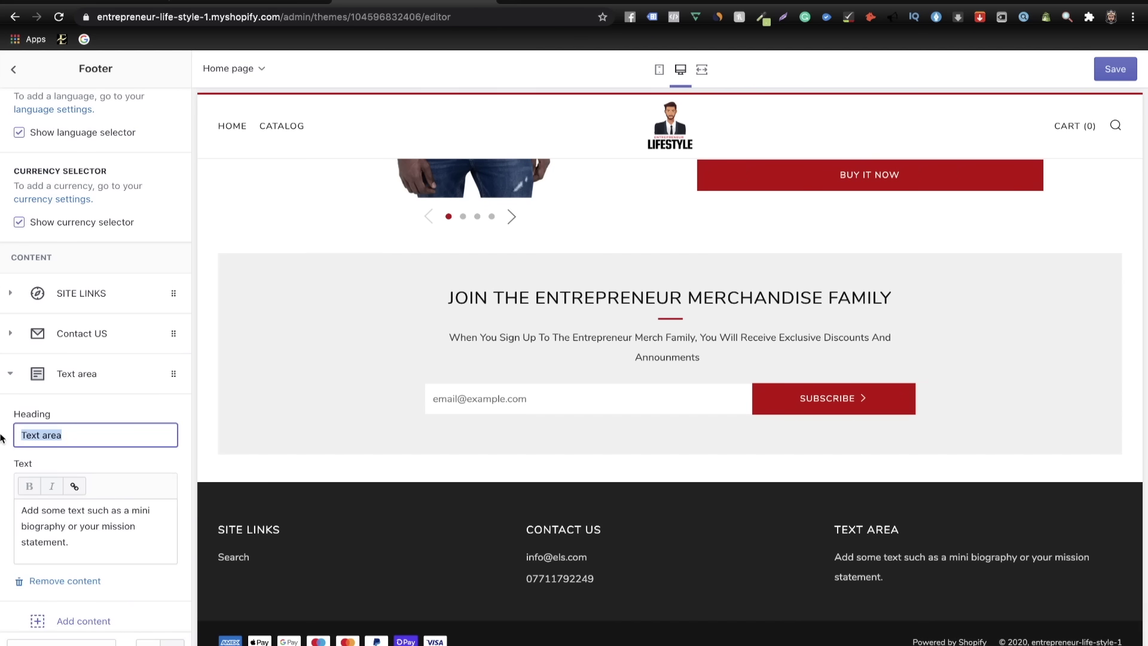
key(BackSpace)
text(OUR )
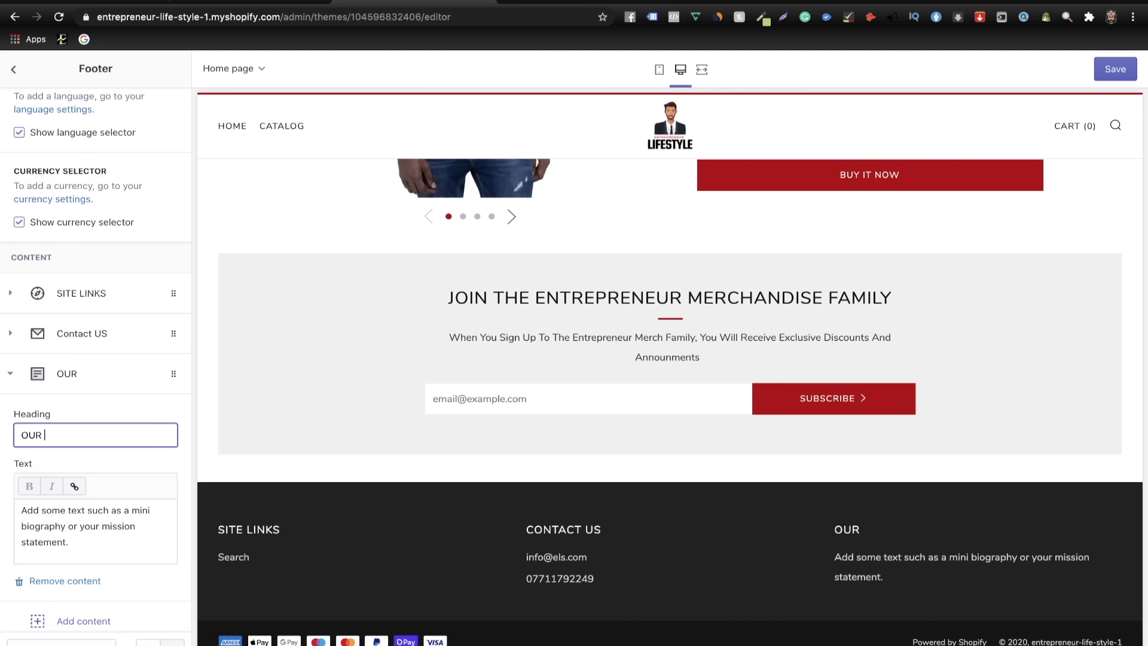
text(STORY)
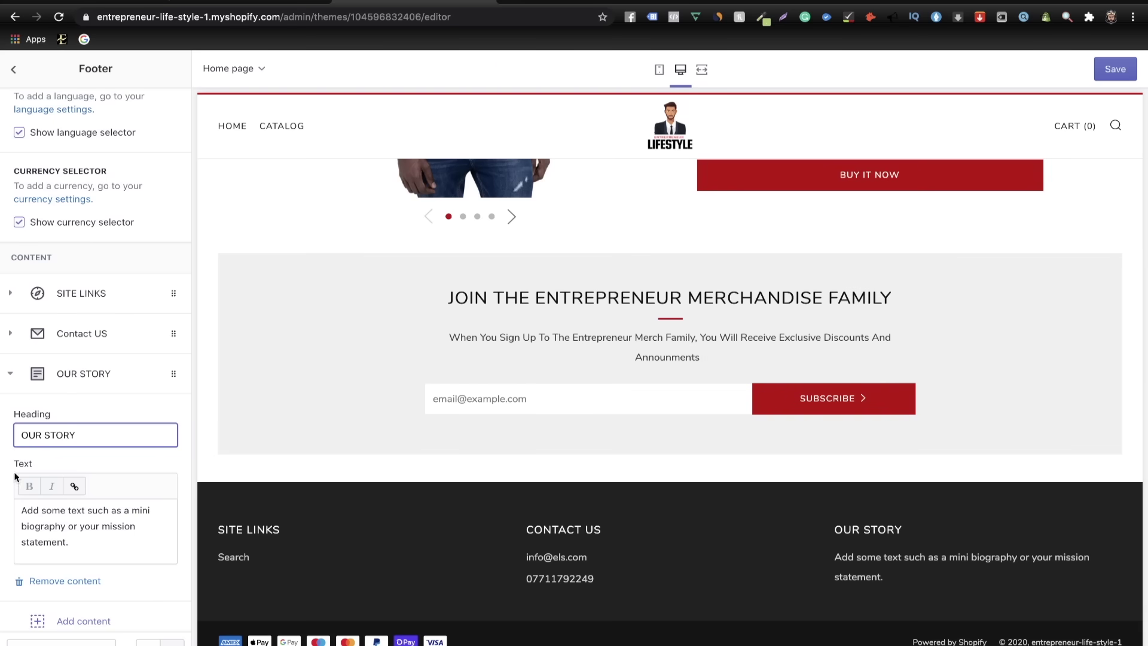
- Save the story text as "We Are A Group Of Entrepreneurs That Understand That Entrepreneurs Are Bold Individuals So We Have Designed Merchandise That Reflects Our Unique Lifestyle."
click(96, 535)
drag(95, 535, 22, 510)
text(A)
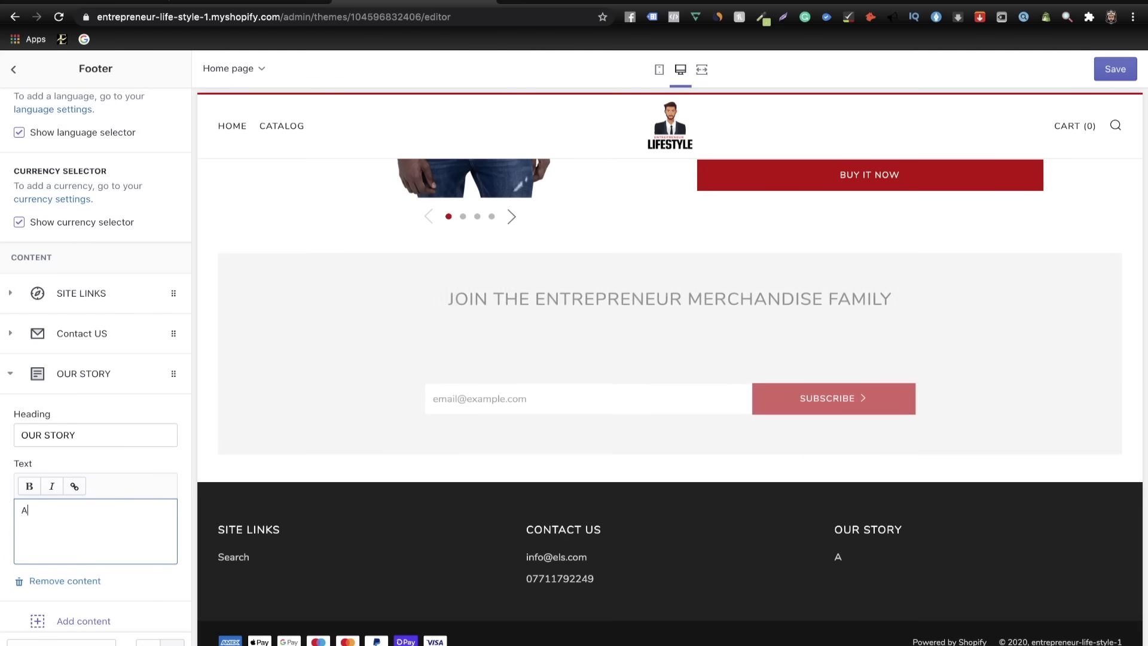
key(BackSpace)
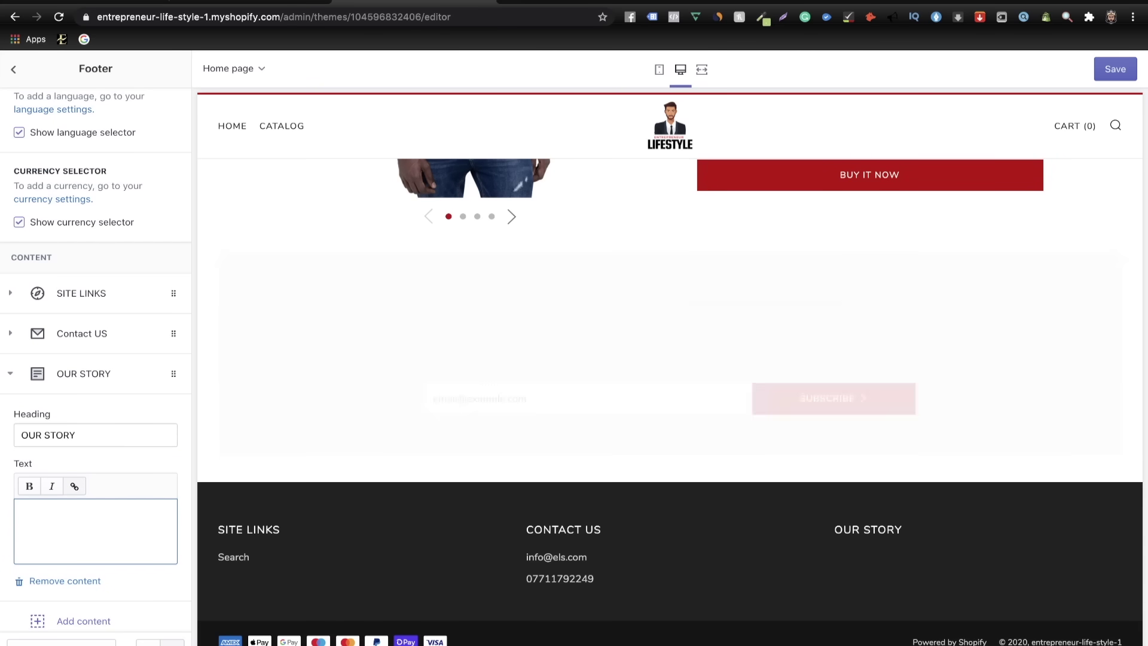
text(We Are A Group Of Entrepreneurs That Understand That Entrepreneurs Are Bold Individuals So We Have Designed Merchandise That Reflects Our Unique Lifestyle.)
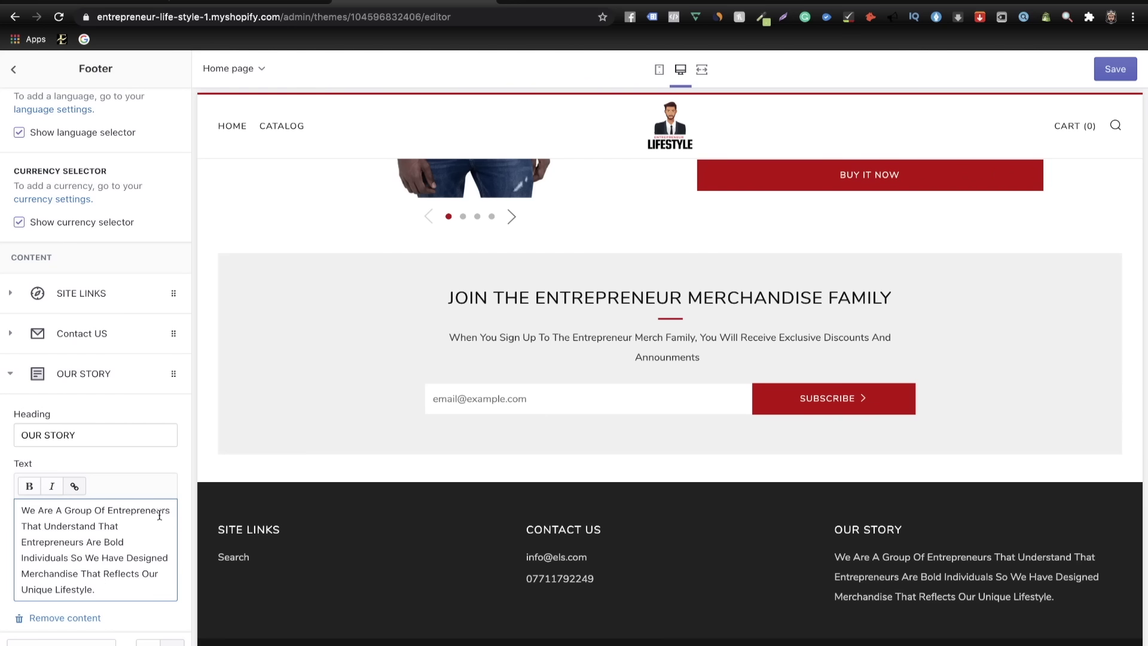
click(1118, 70)
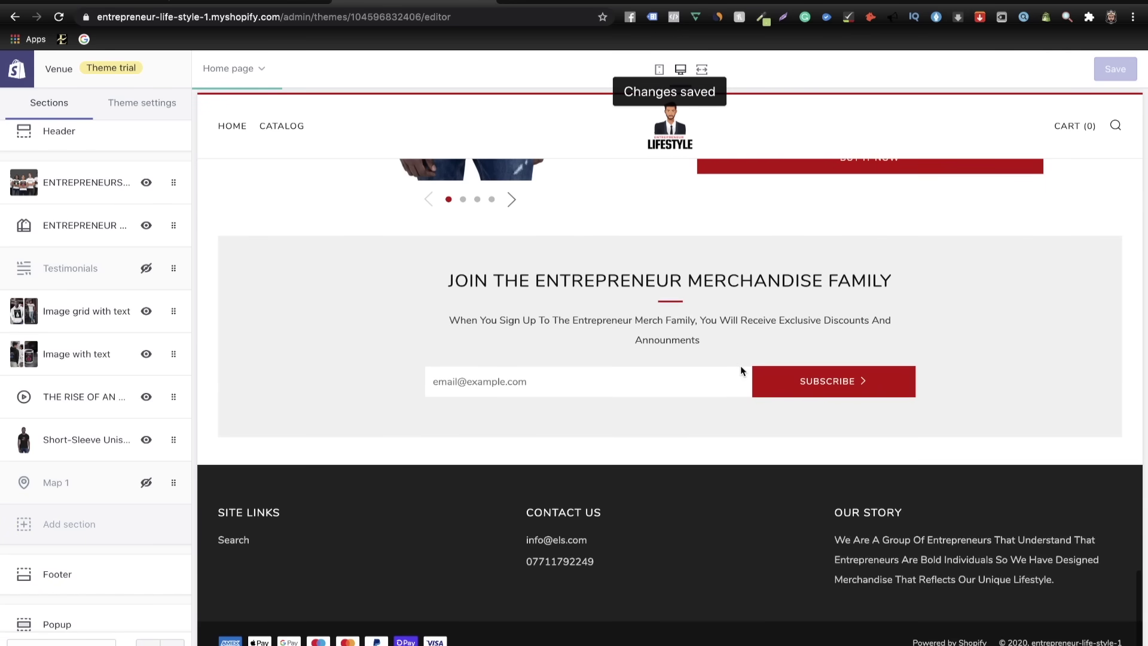
- Review the whole home page preview, from the hero banner and favorites down to the video, newsletter and footer
scroll(740, 366, down, 1)
scroll(741, 372, up, 15)
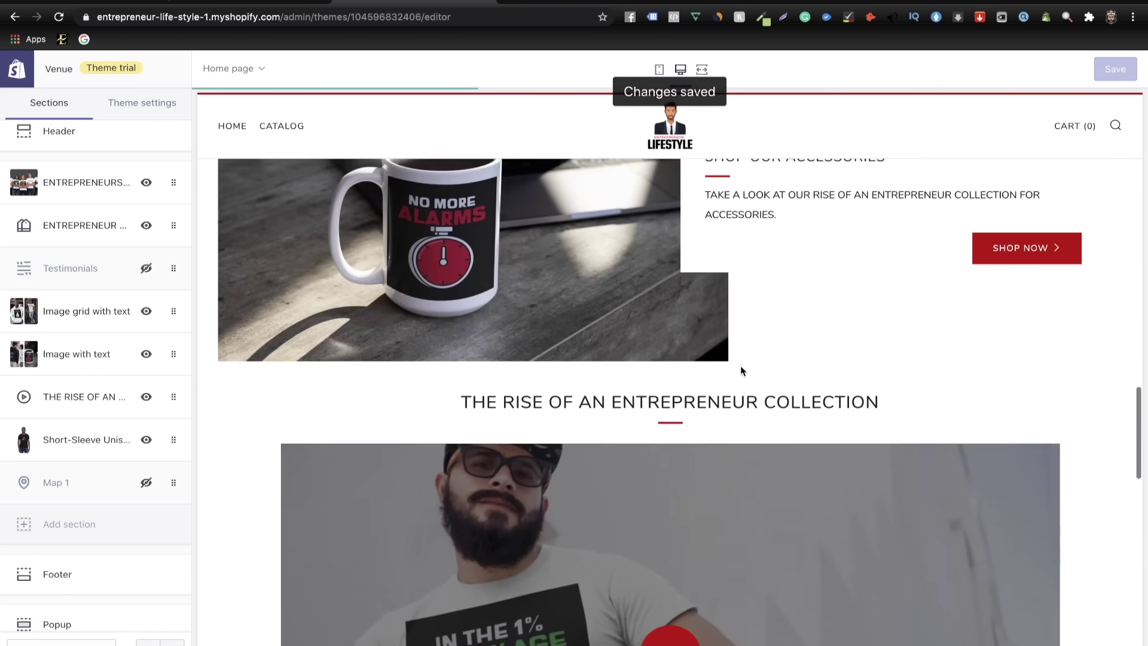
scroll(741, 371, up, 10)
scroll(742, 372, down, 12)
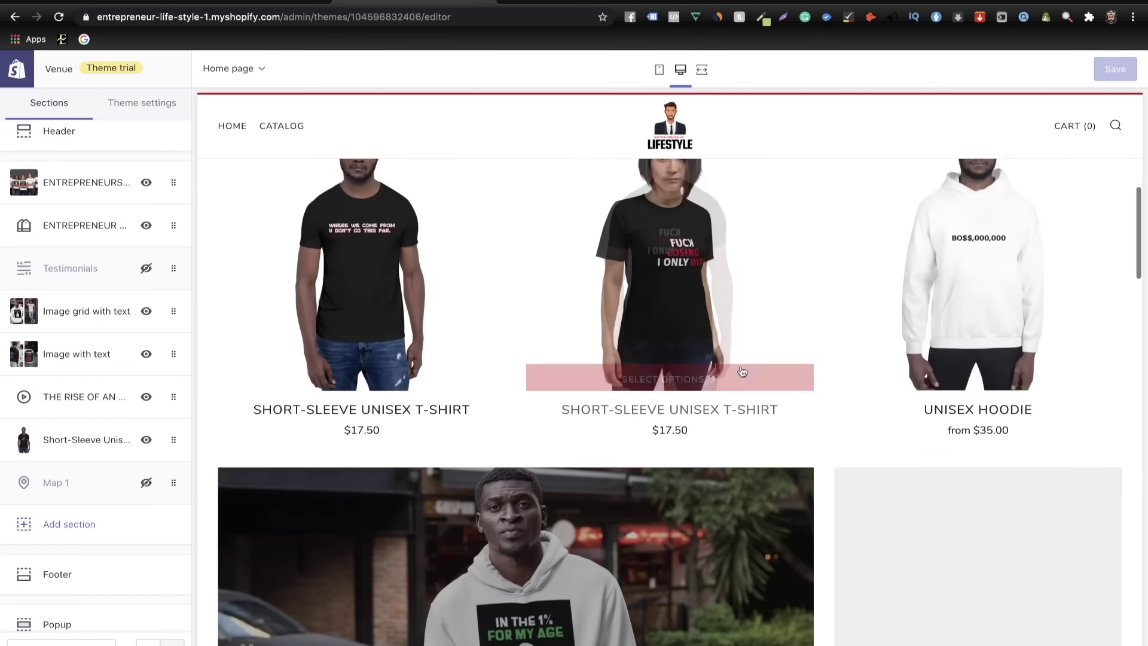
scroll(742, 371, down, 20)
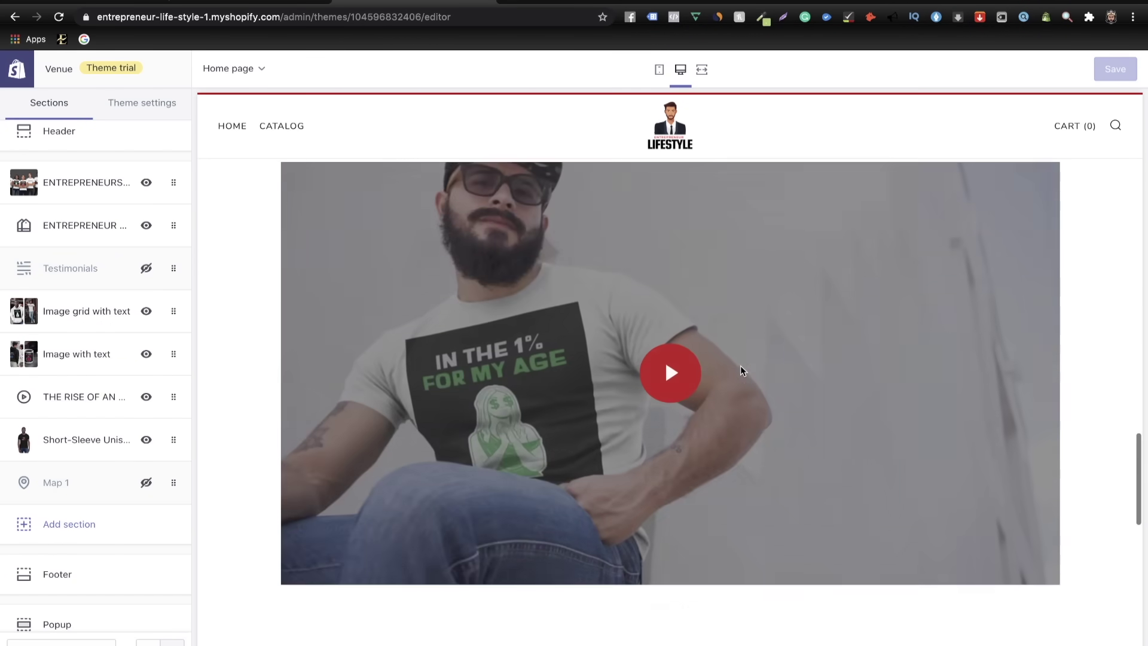
scroll(741, 370, down, 8)
scroll(741, 371, up, 20)
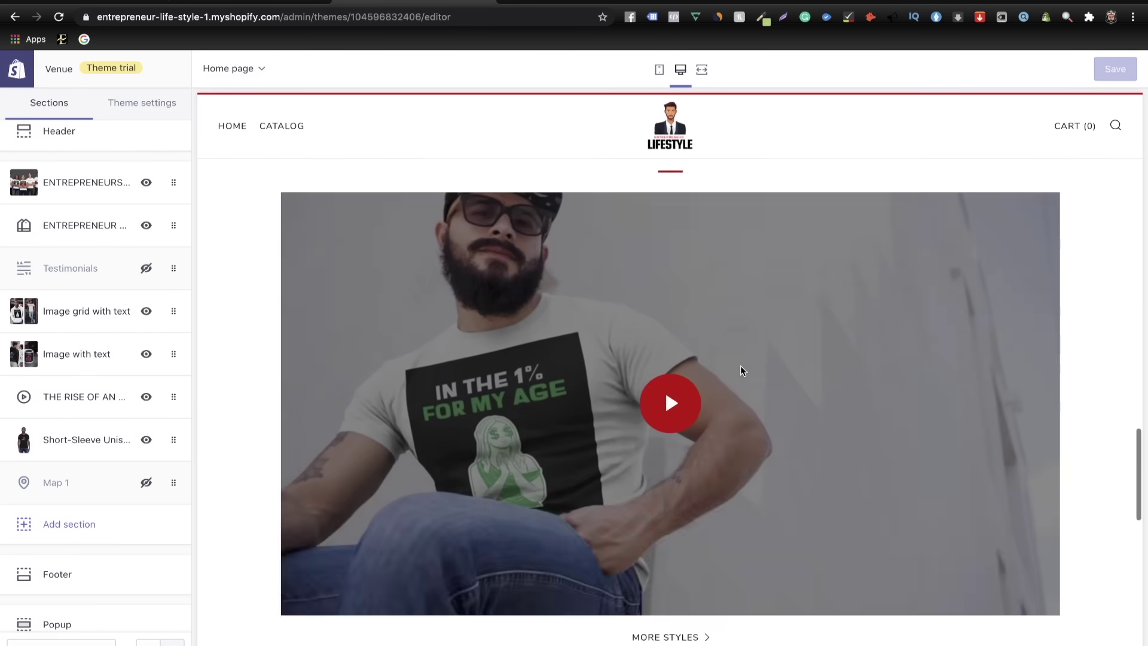
scroll(105, 200, down, 2)
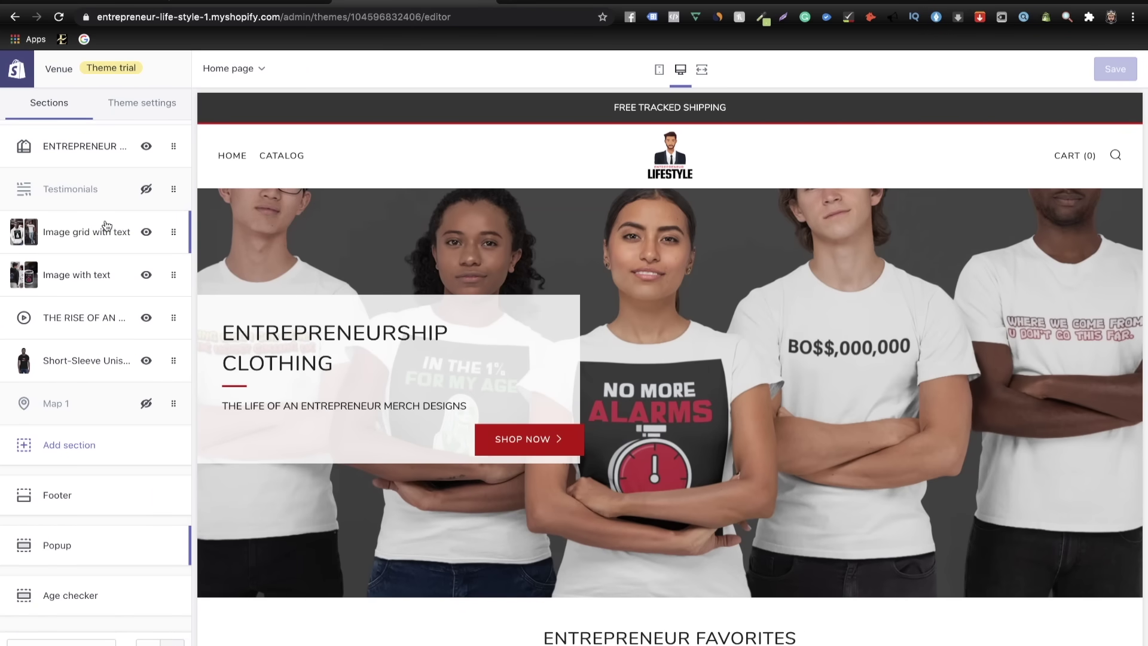
- Look over the settings of the Popup and Age checker sections and return to the section list
click(84, 546)
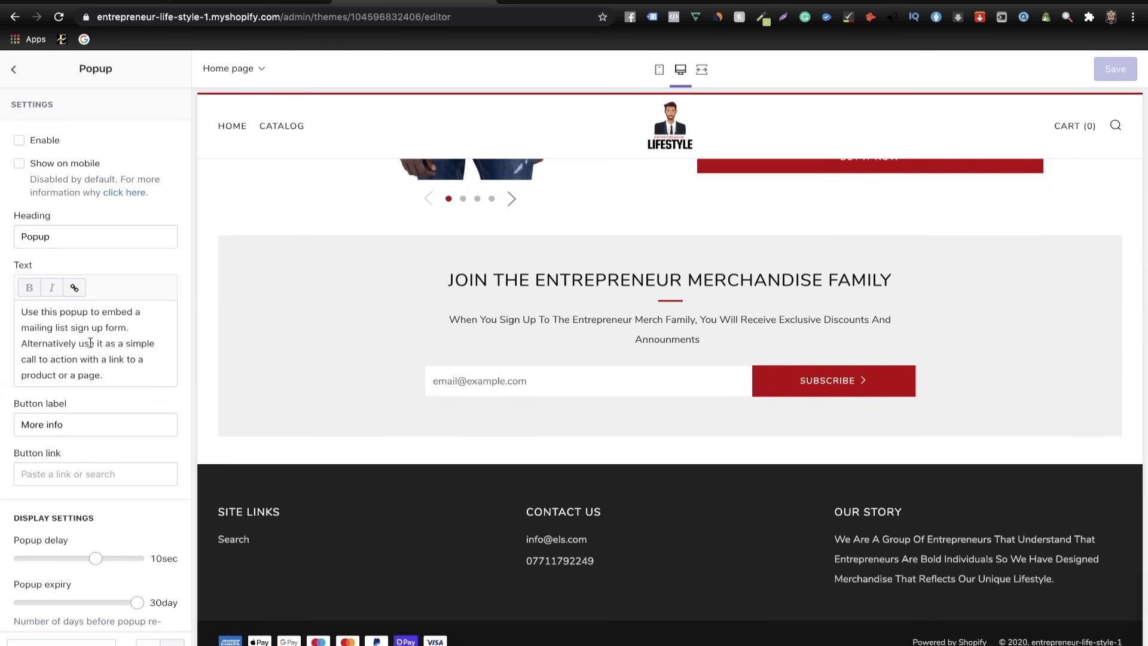
click(16, 72)
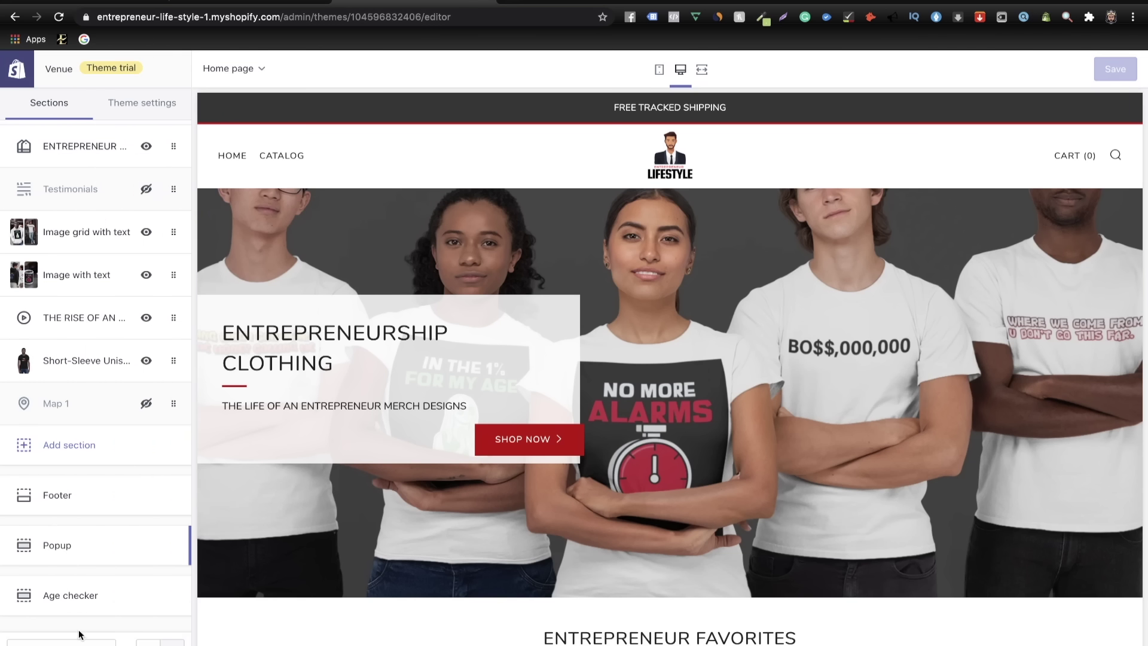
click(85, 602)
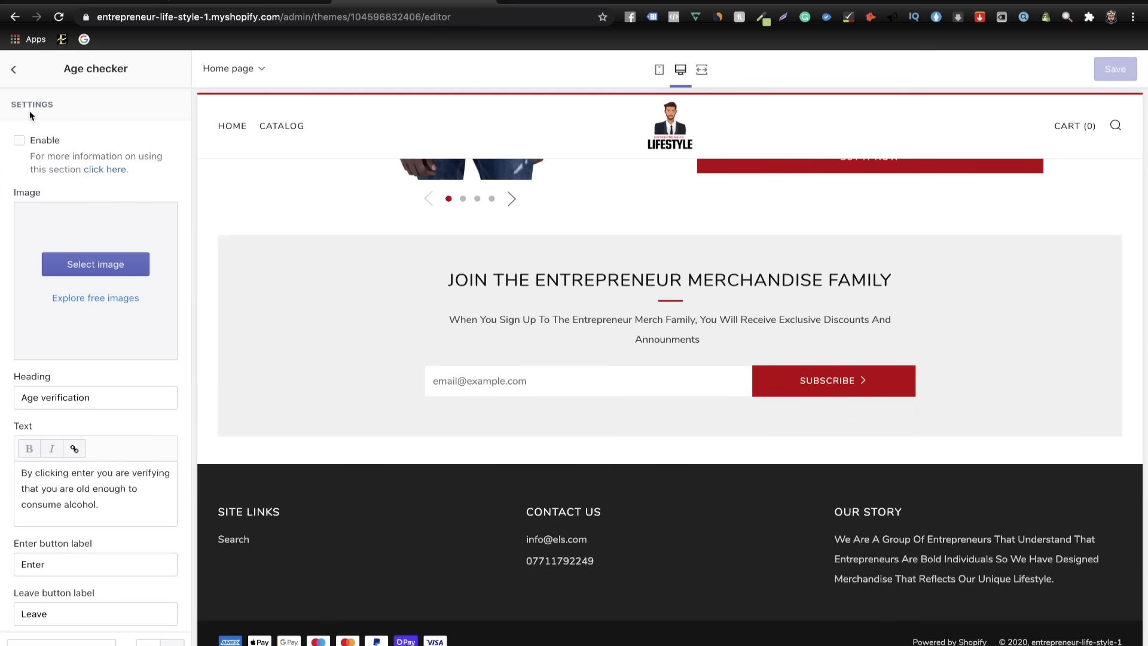
click(14, 70)
scroll(82, 479, up, 5)
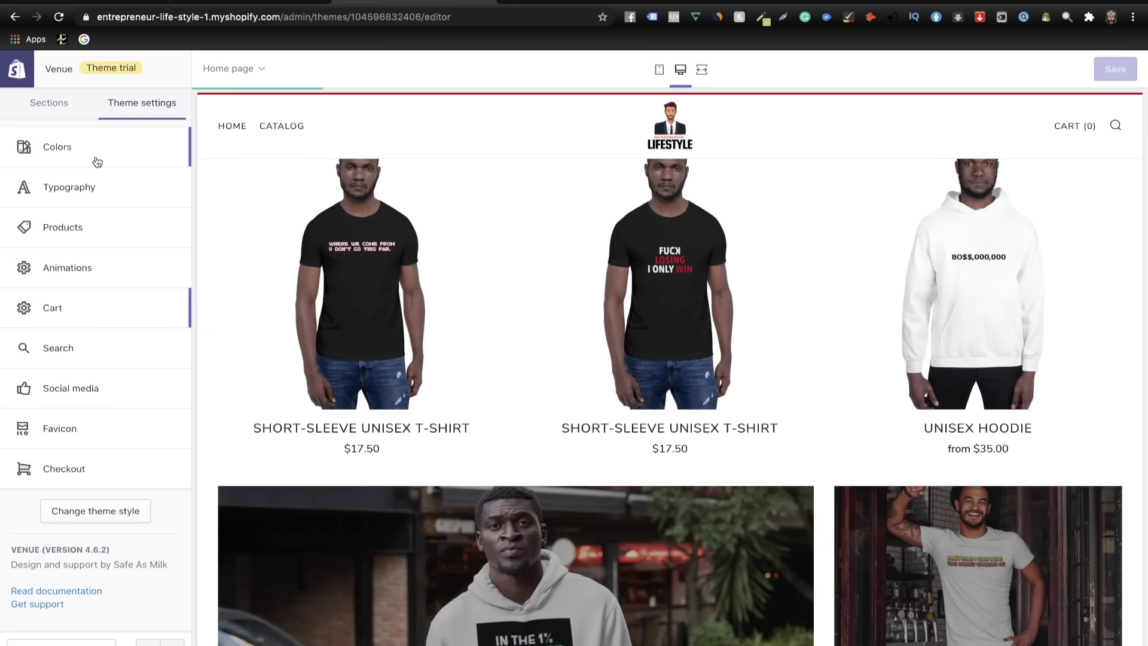
- Enable cart notes and the terms and conditions checkbox in the cart settings, and test the cart by adding the middle favorites T-shirt
click(59, 307)
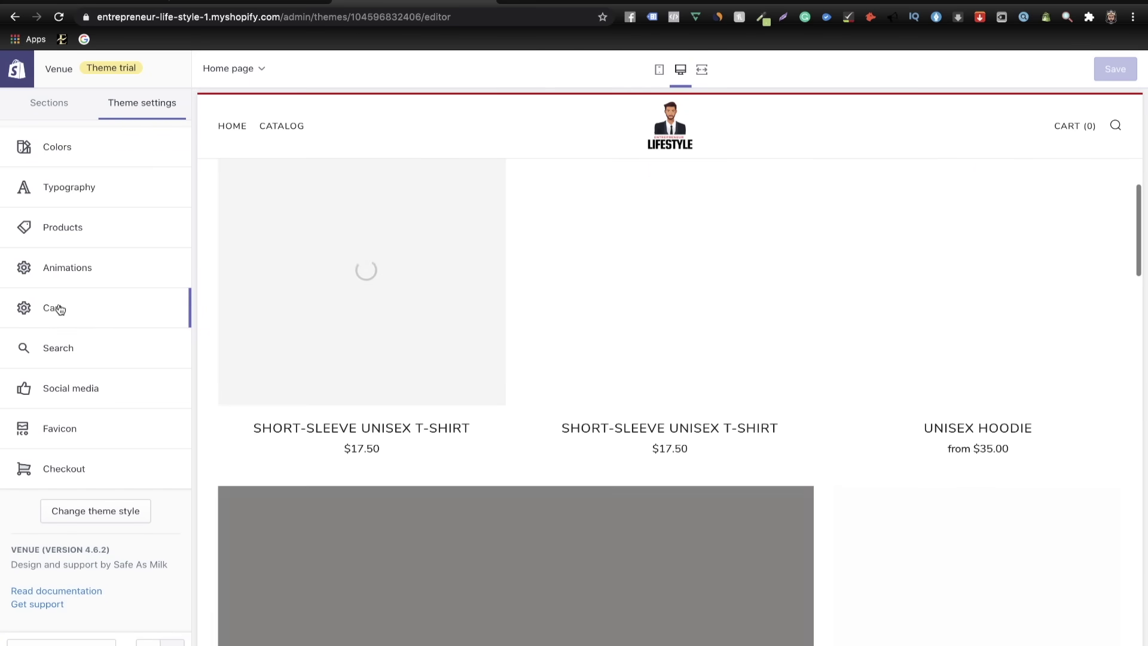
click(48, 139)
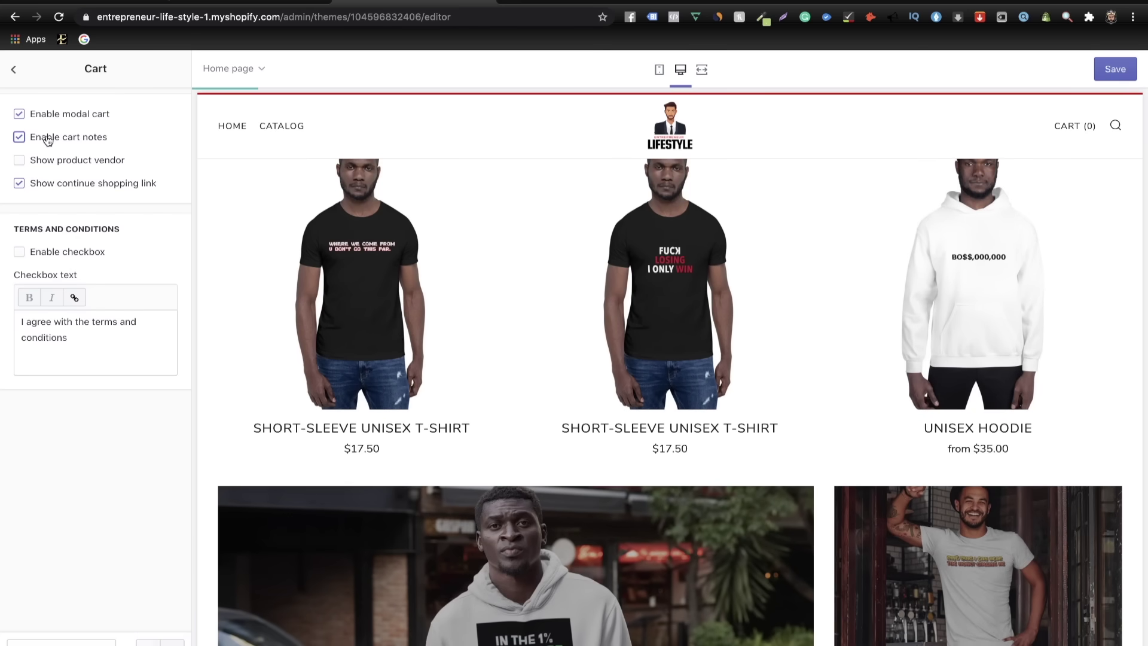
click(26, 254)
click(13, 74)
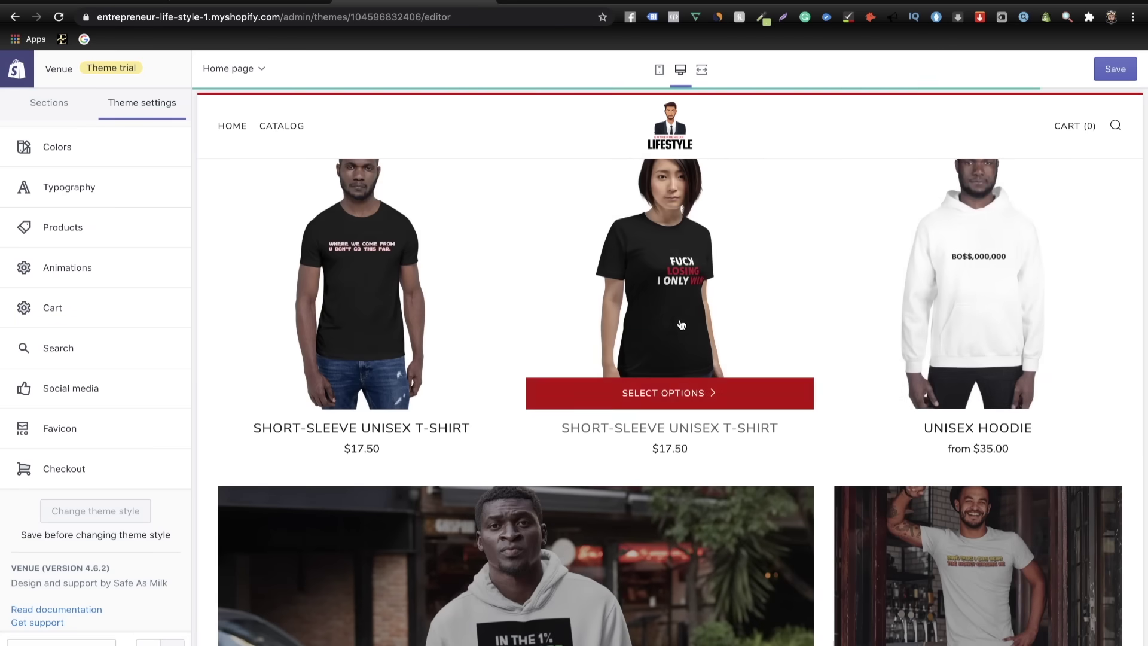
click(682, 325)
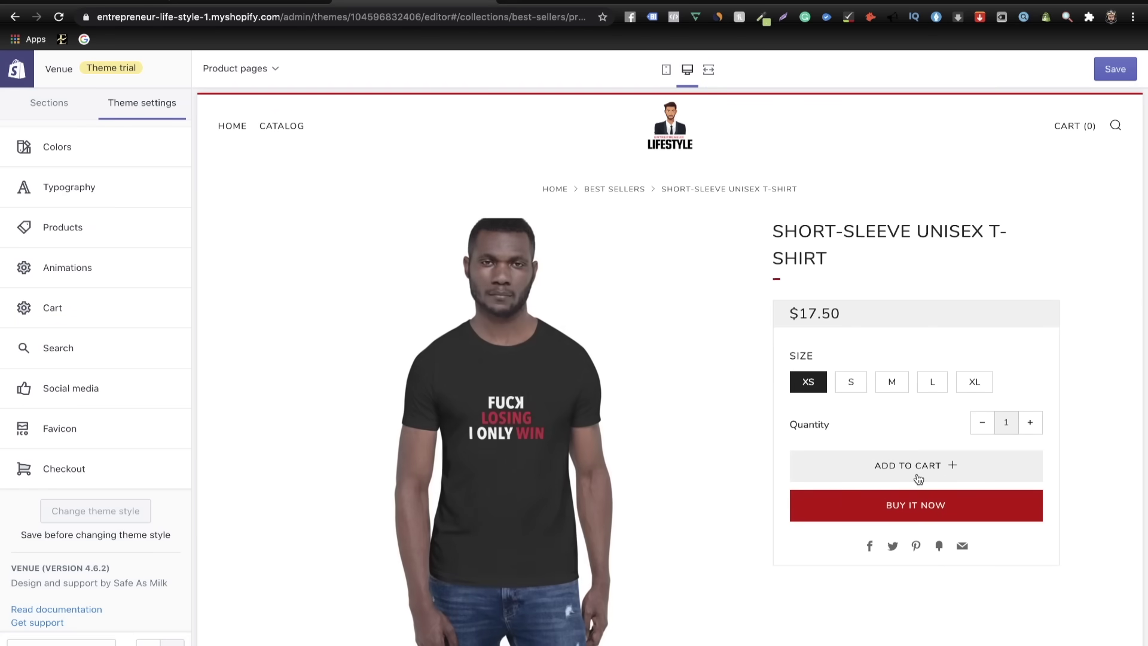
click(918, 470)
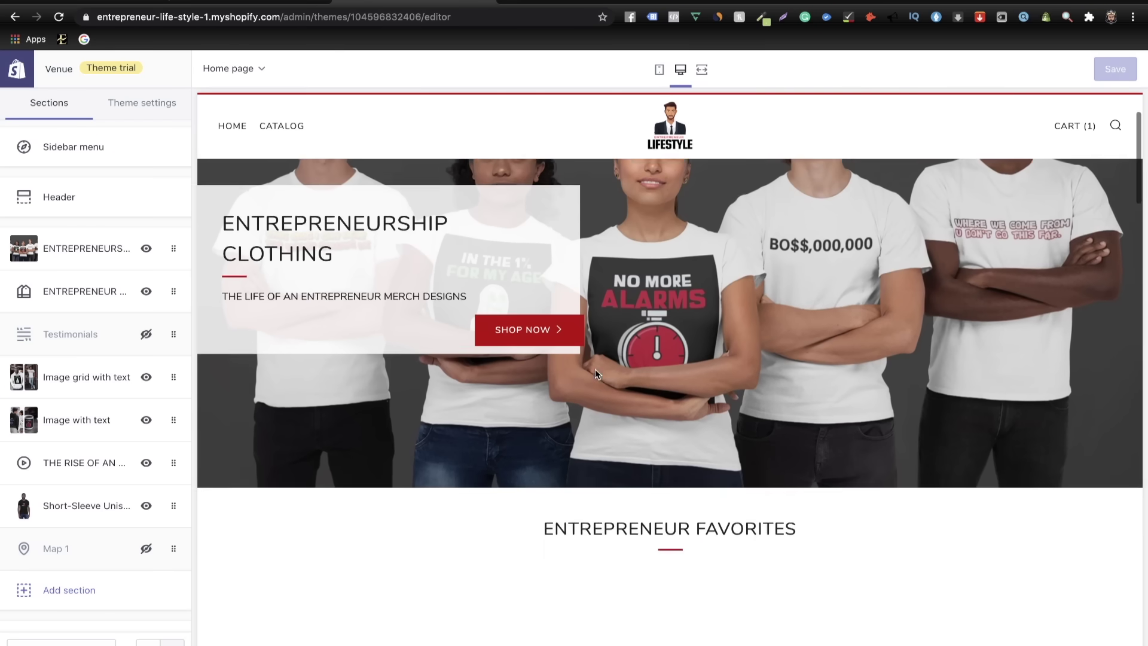
- Open the first favorites T-shirt in the preview and set its product page's variant style to Dropdowns
scroll(594, 368, down, 5)
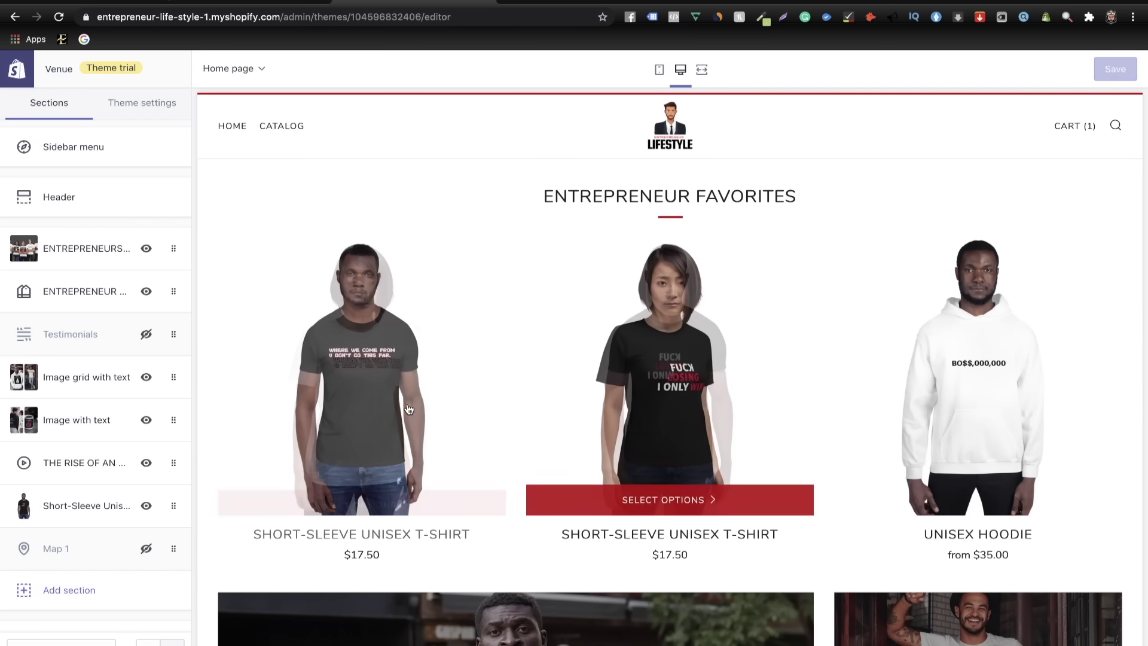
click(398, 408)
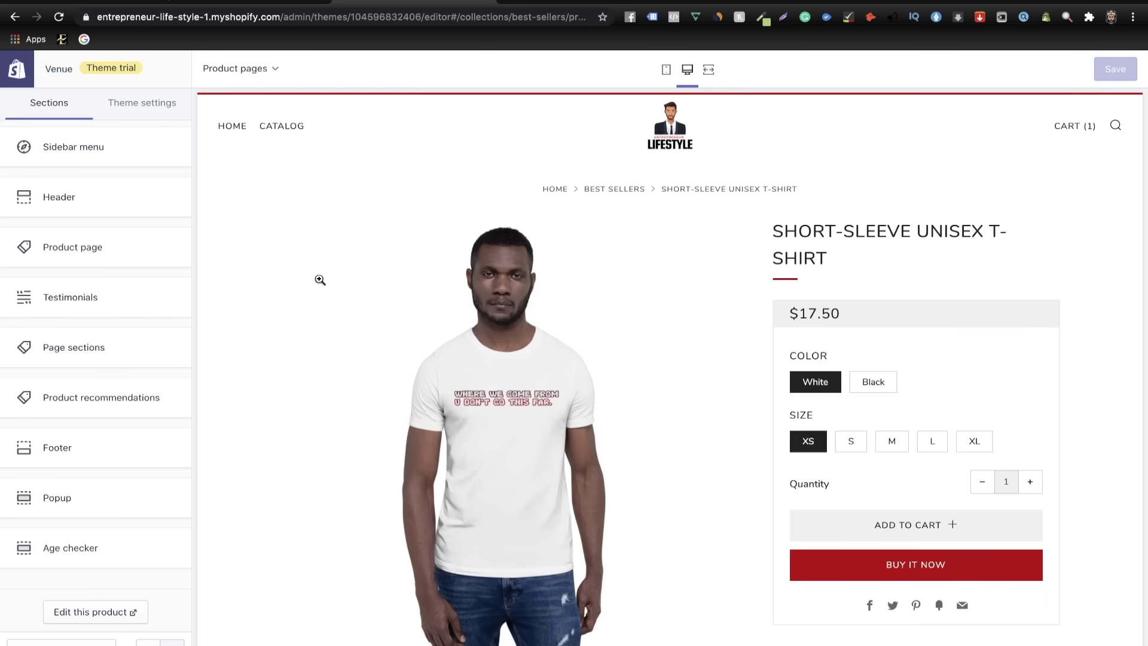
click(137, 254)
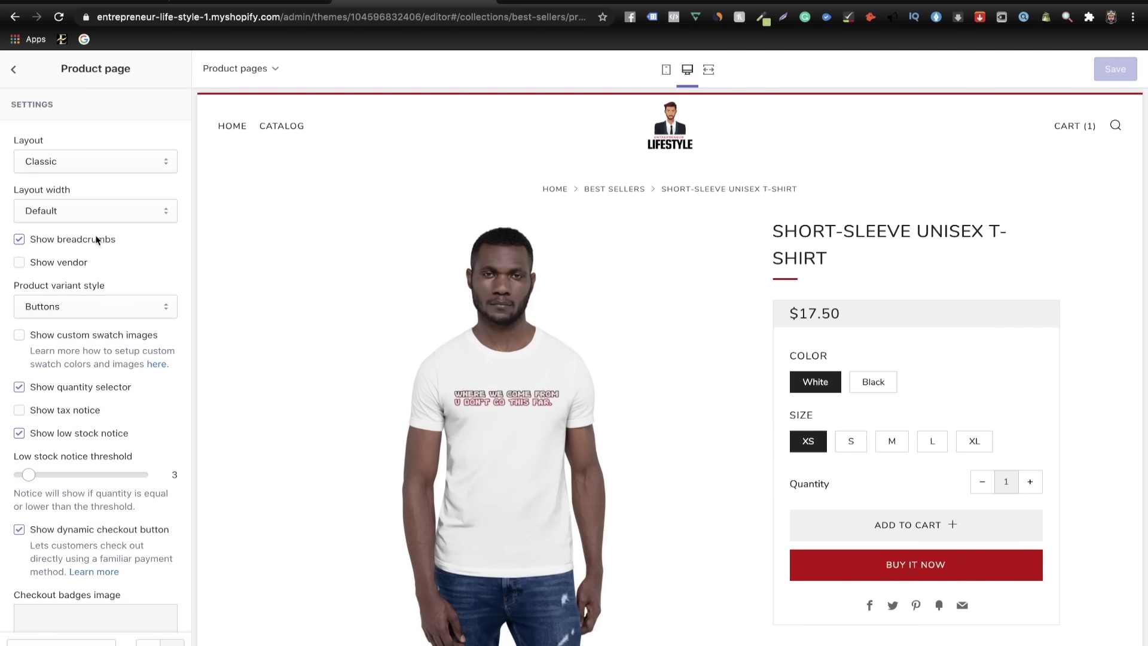
scroll(97, 240, down, 2)
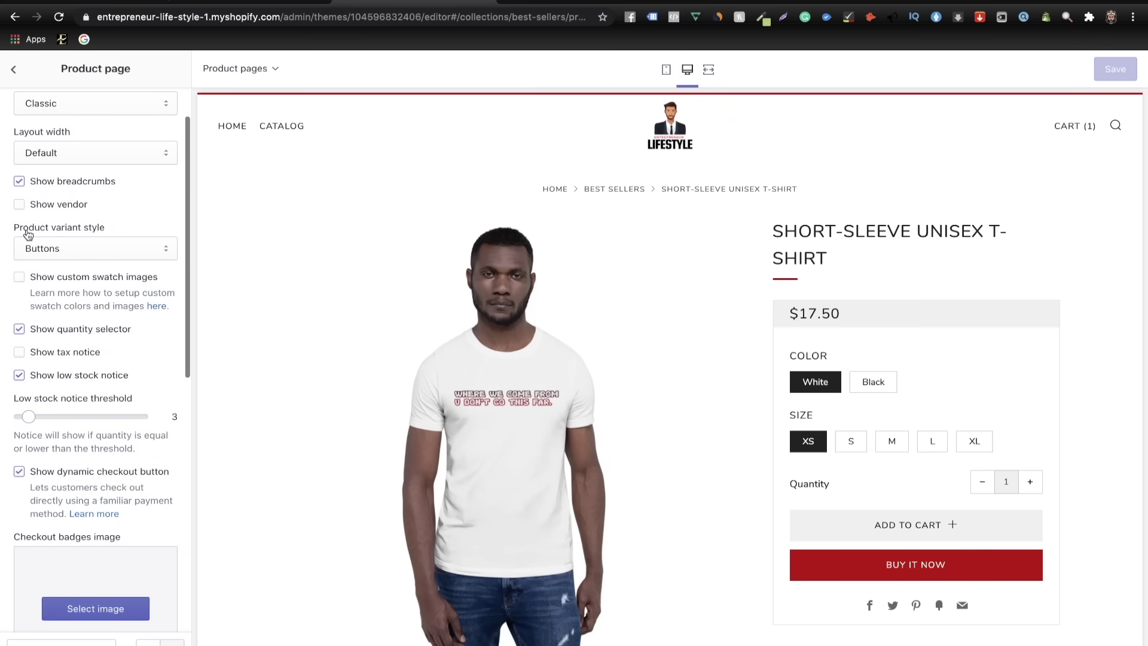
click(88, 242)
click(87, 236)
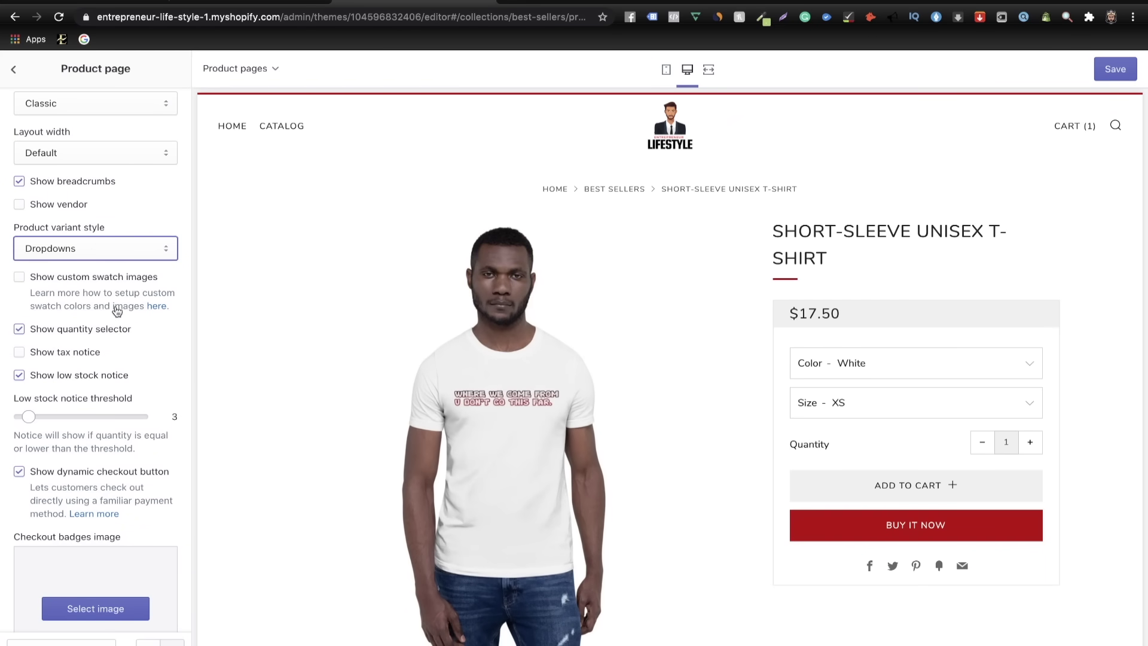
- Examine the remaining product page settings and the settings of the Testimonials and Page sections
scroll(130, 347, down, 5)
scroll(129, 346, down, 2)
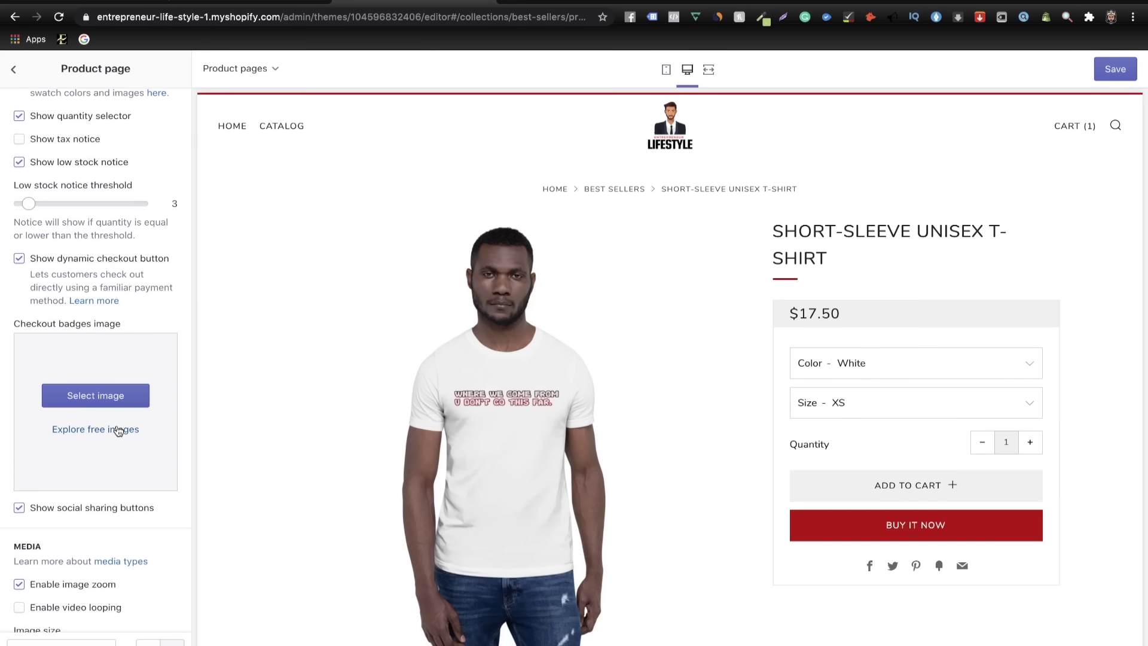
scroll(118, 429, down, 3)
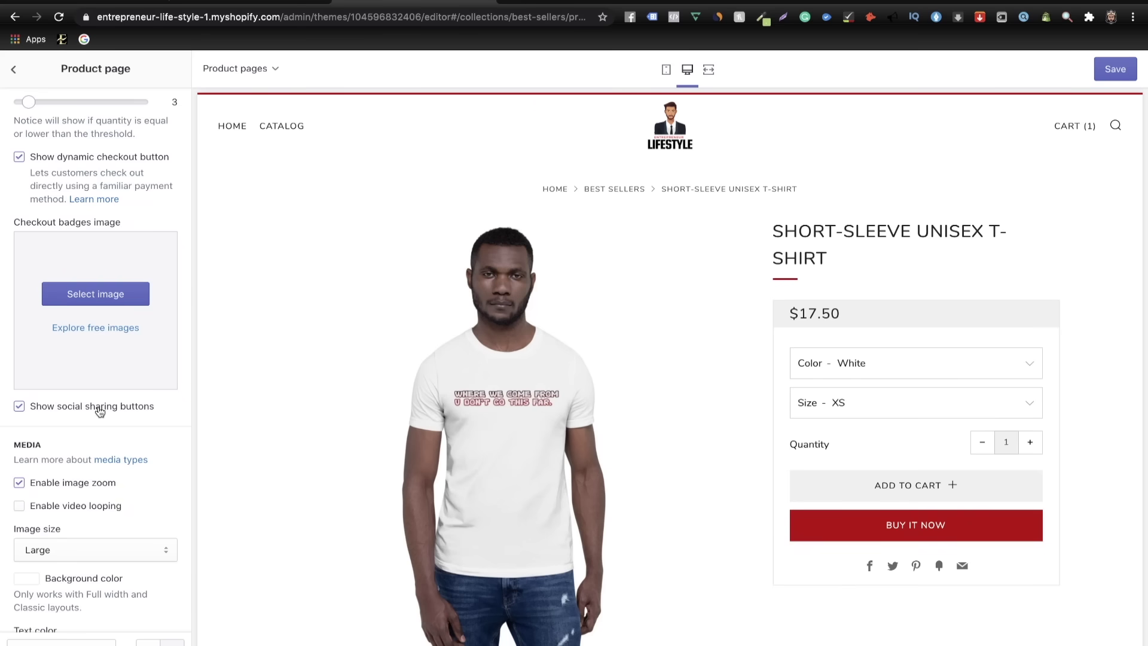
scroll(101, 412, down, 3)
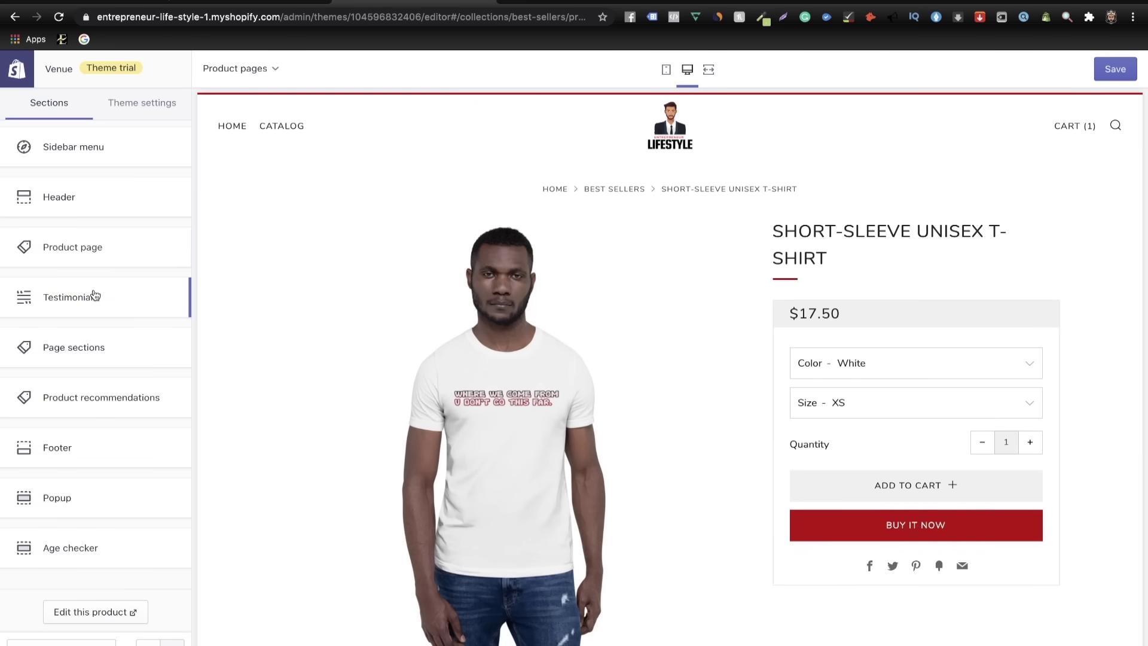
click(94, 295)
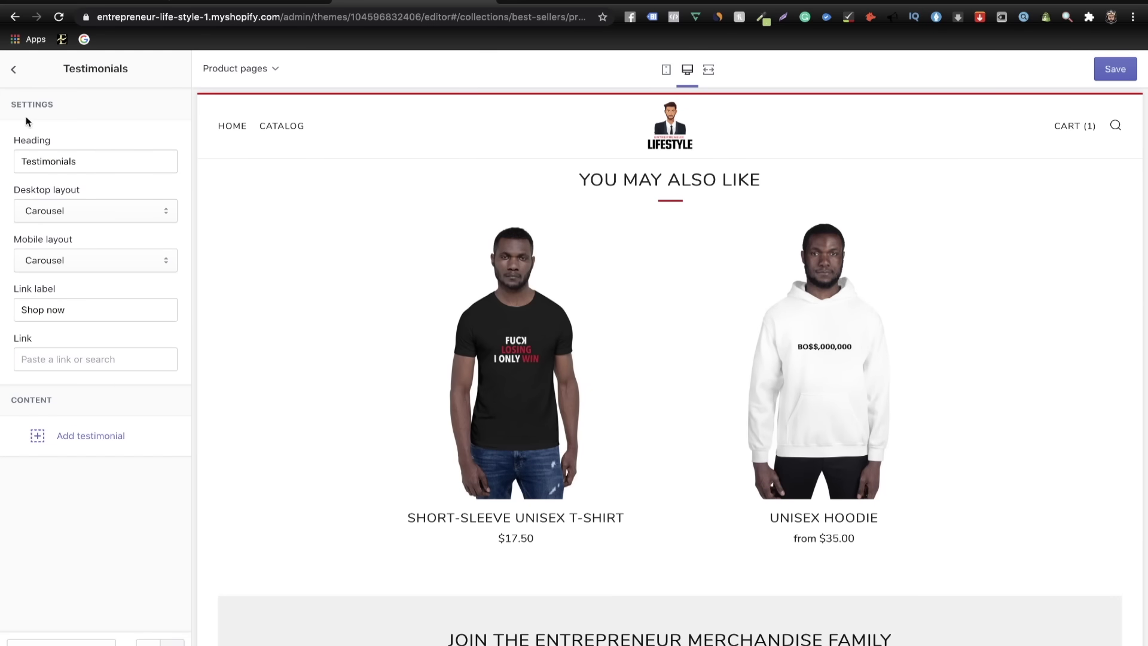
click(13, 69)
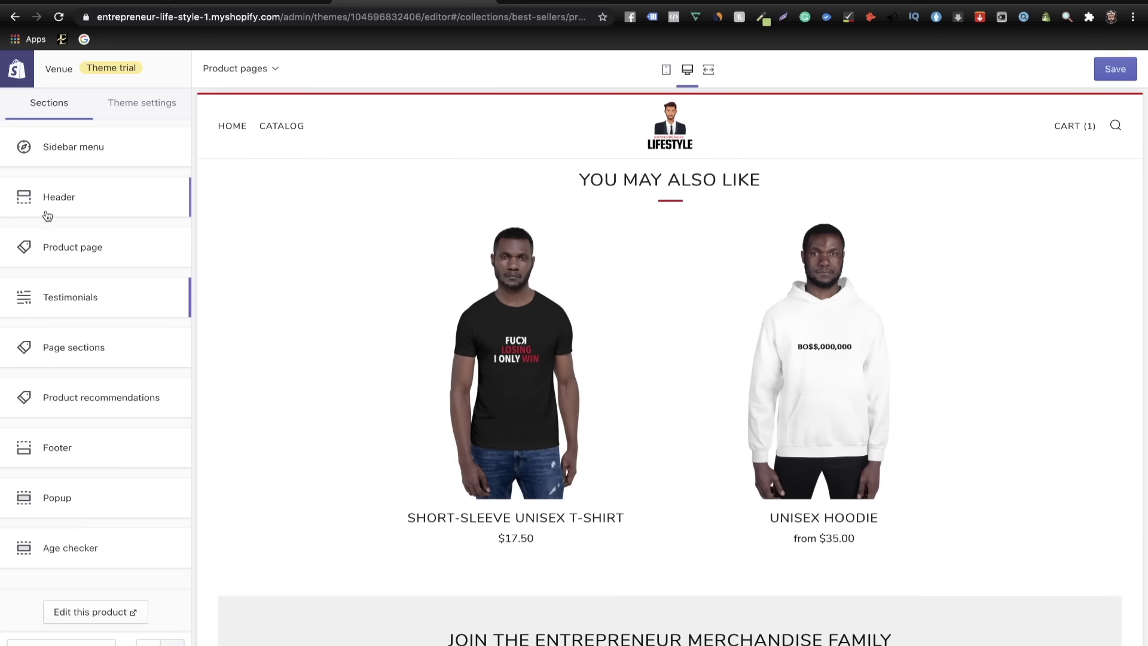
click(81, 356)
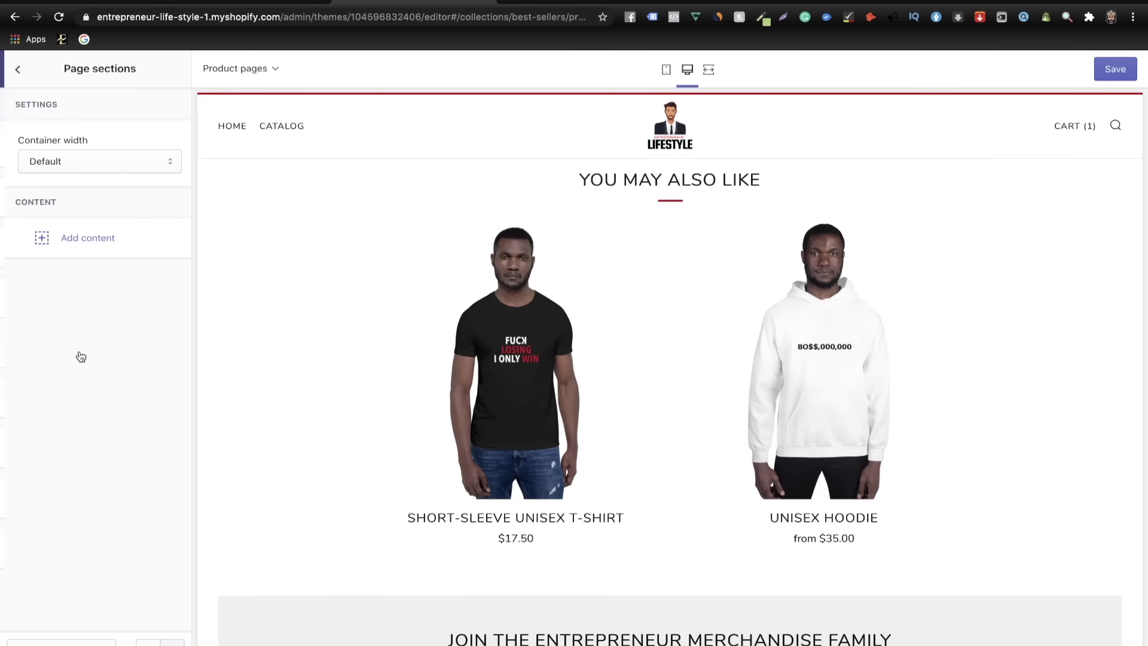
click(16, 74)
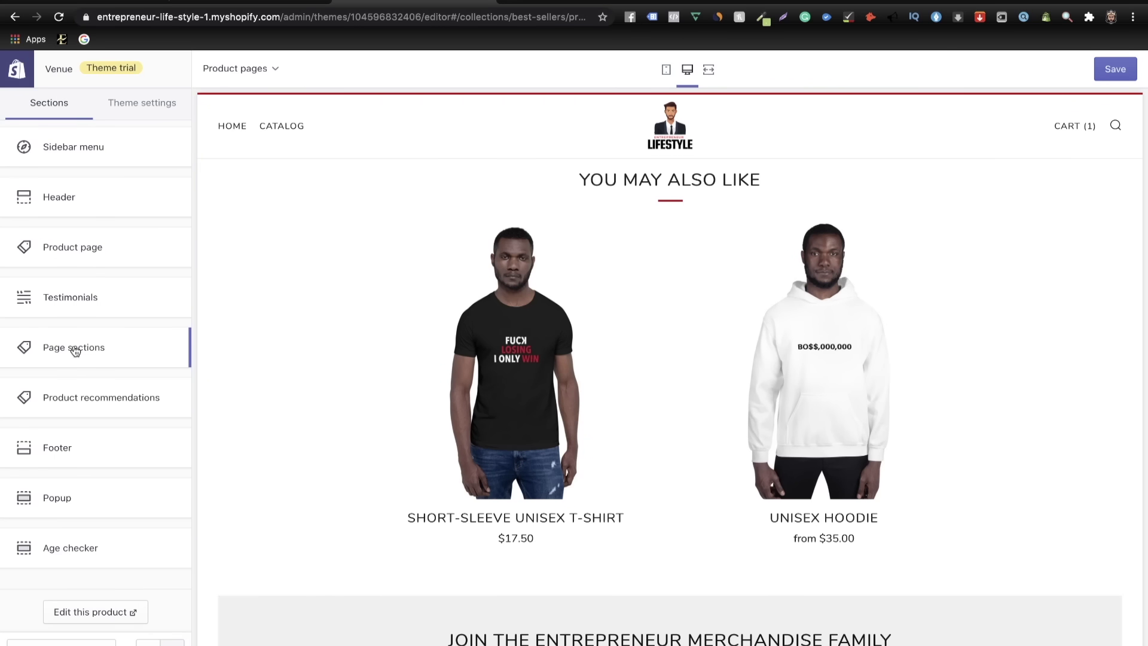
- Check the Product recommendations settings and review the product page preview, including the description, size guide and recommended items
click(80, 410)
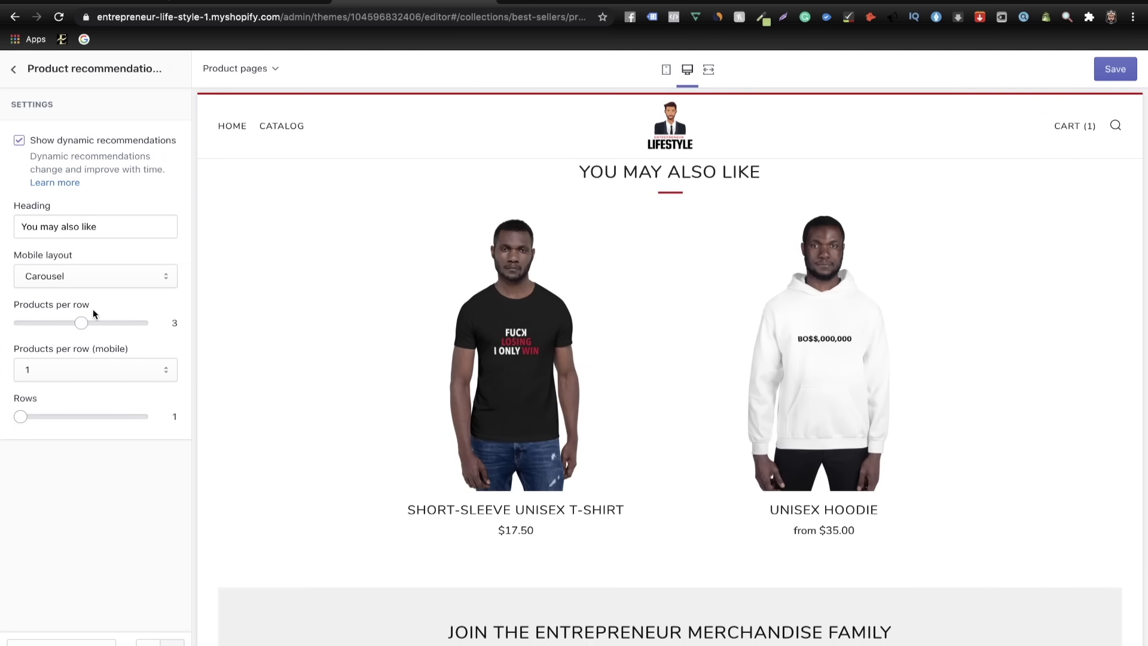
scroll(637, 482, up, 1)
scroll(637, 482, up, 7)
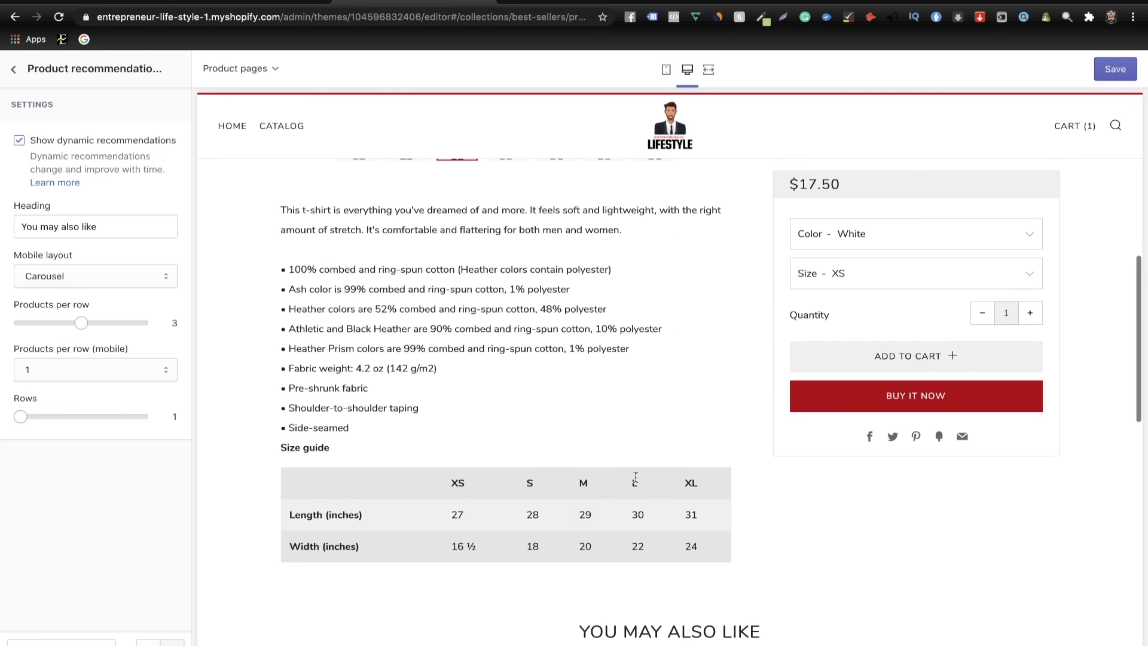
scroll(636, 482, down, 4)
scroll(636, 478, up, 10)
scroll(636, 477, down, 10)
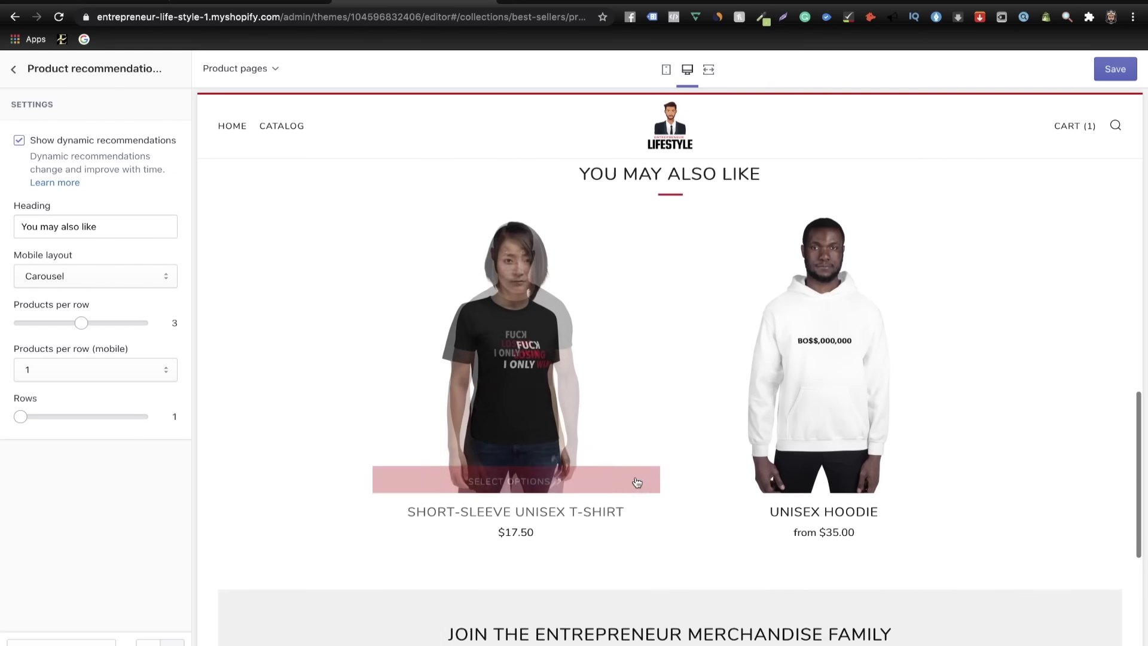
scroll(635, 476, up, 15)
scroll(636, 477, up, 2)
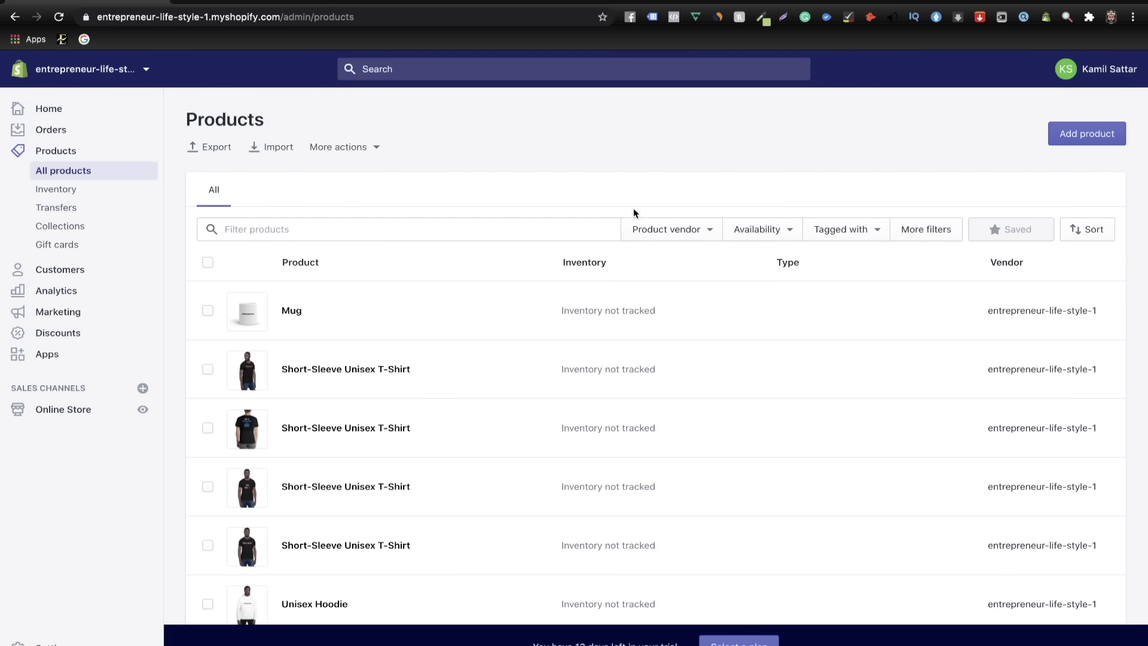
- Open the second Short-Sleeve Unisex T-Shirt in the product list and change its title to GETTING PAID DAILY T-SHIRT
click(346, 428)
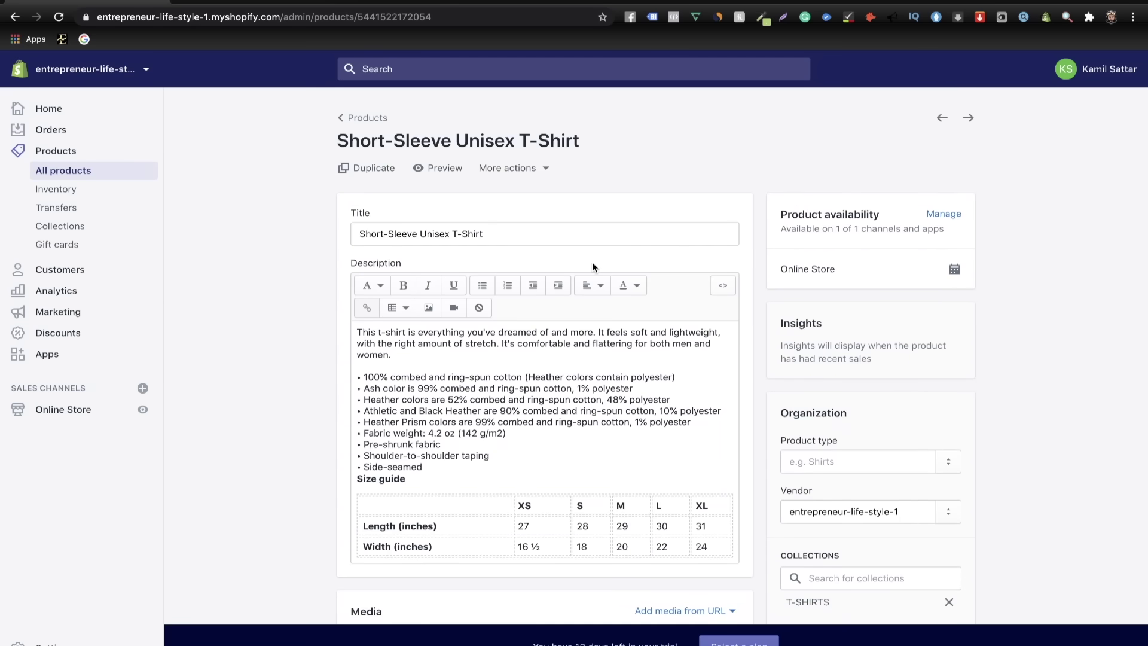
click(547, 234)
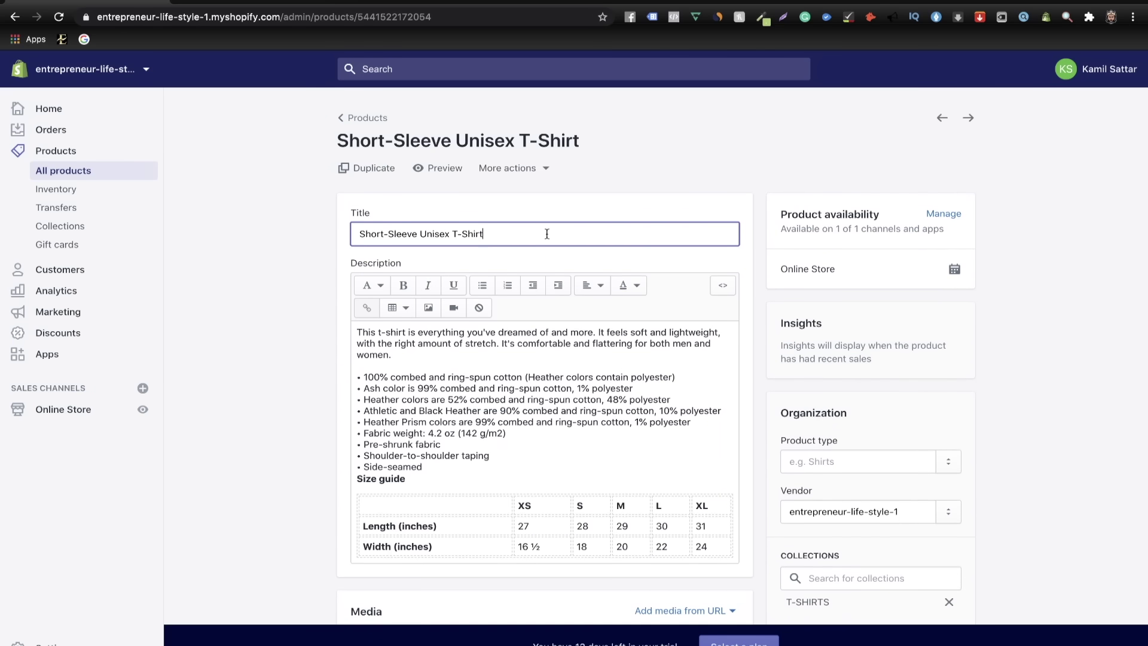
scroll(547, 233, down, 5)
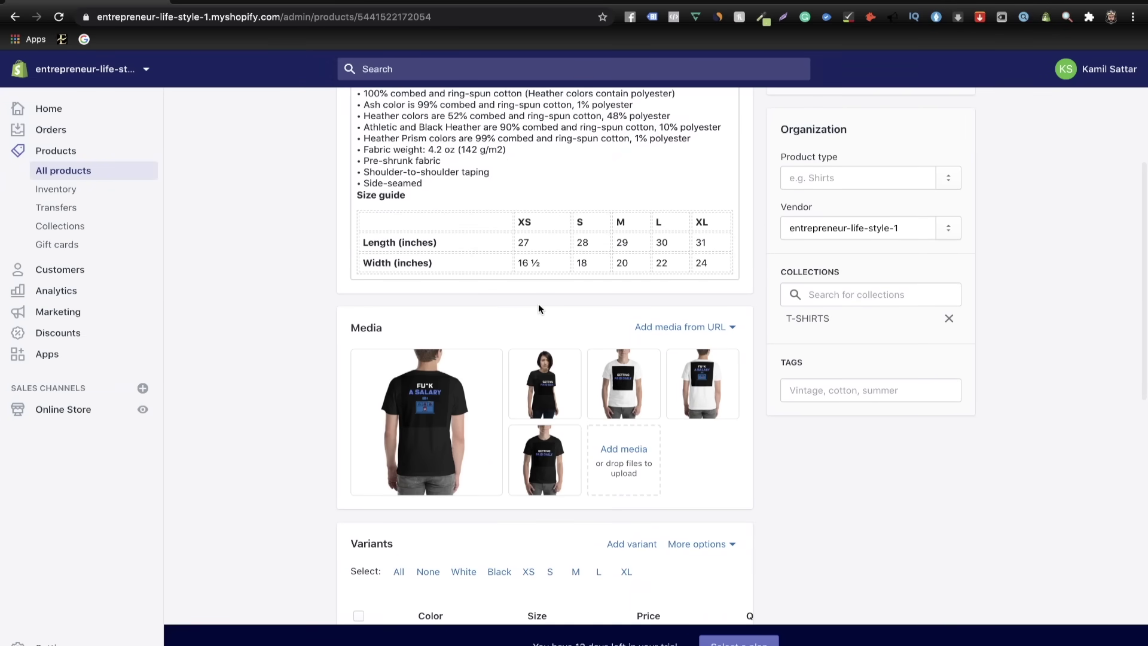
scroll(538, 309, up, 5)
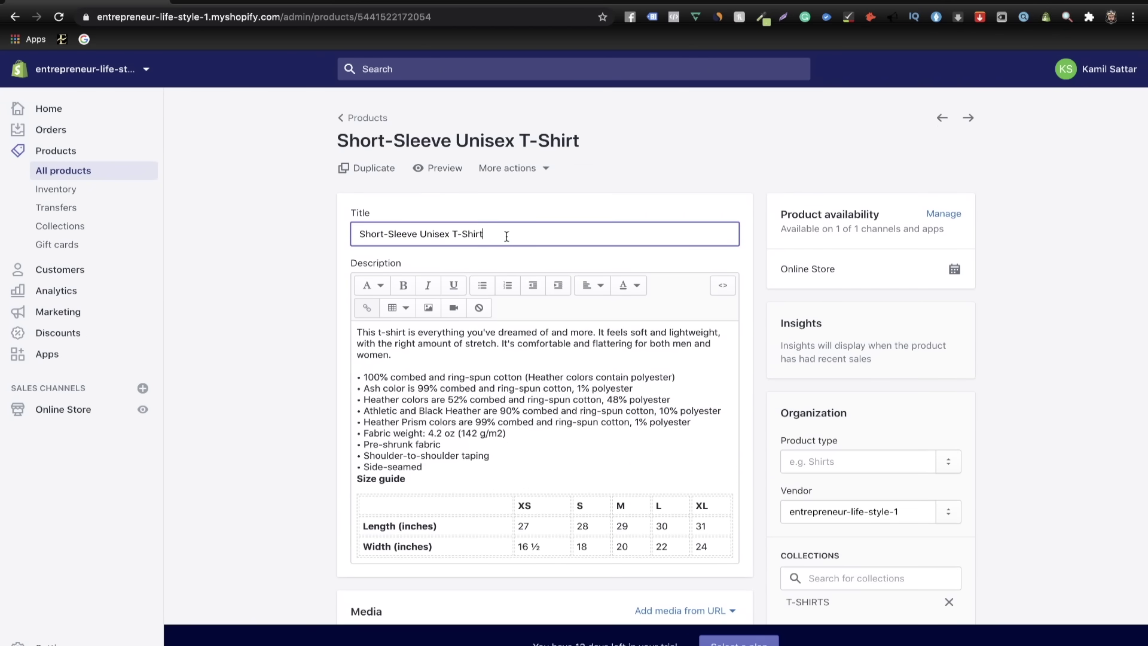
drag(507, 234, 377, 238)
key(BackSpace)
key(BackSpace)
key(BackSpace)
key(BackSpace)
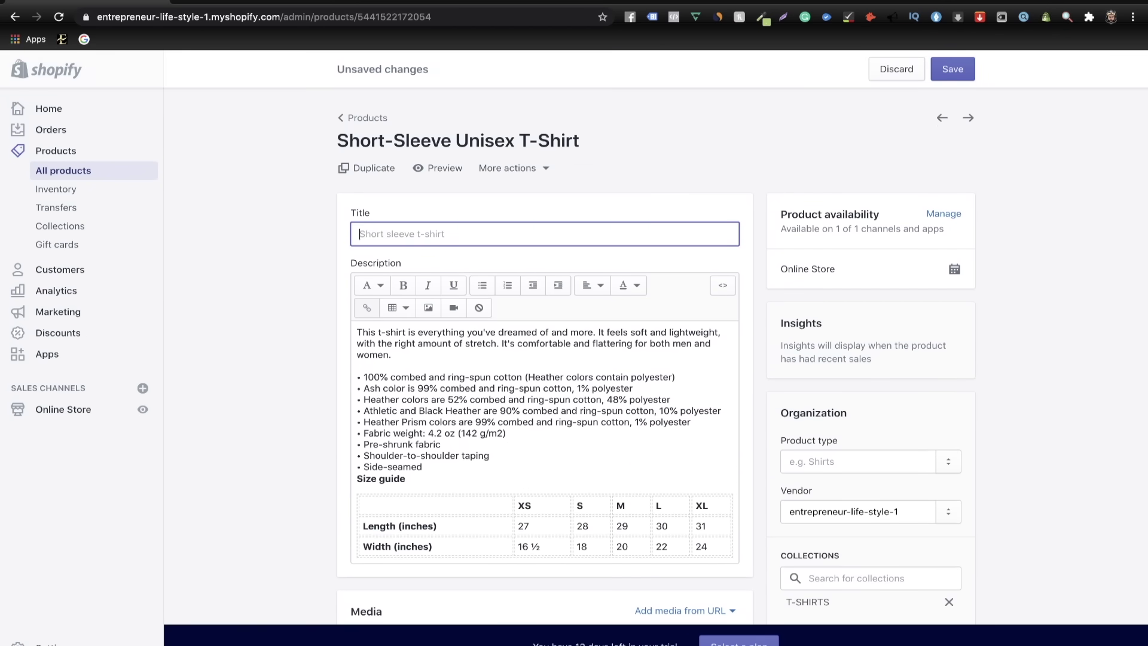
text(GETTING PAID DAILY T-SHIRT)
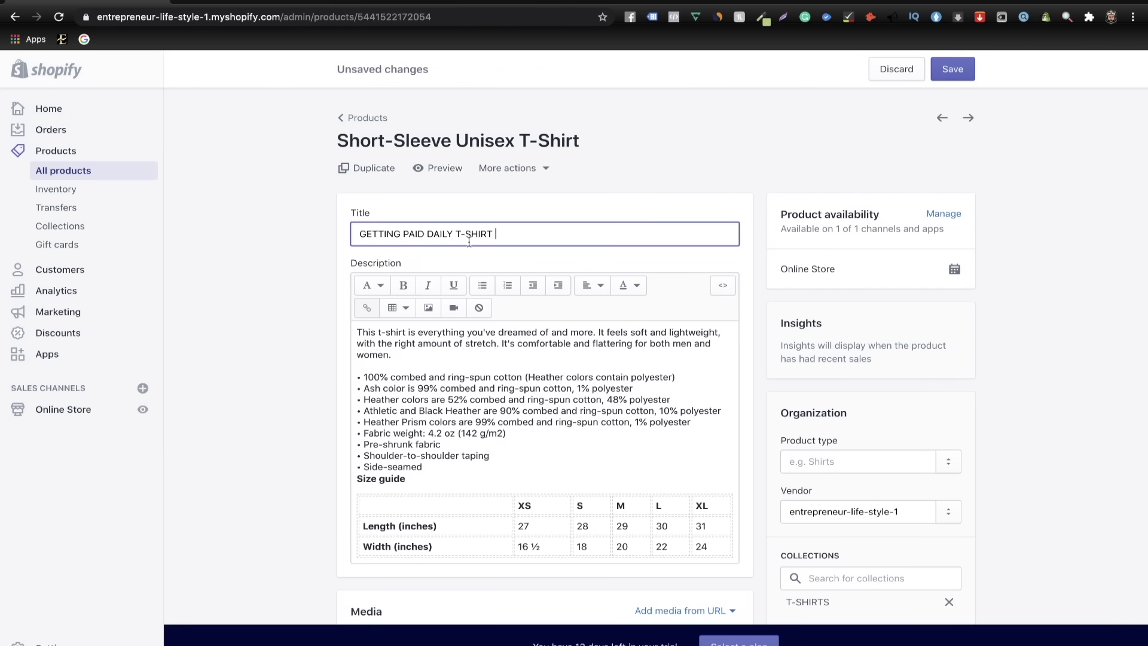
- Replace the whole product description with the copied text that starts with "The Story Behind The Design:" and includes the specifications
click(431, 429)
key(super+a)
key(super+v)
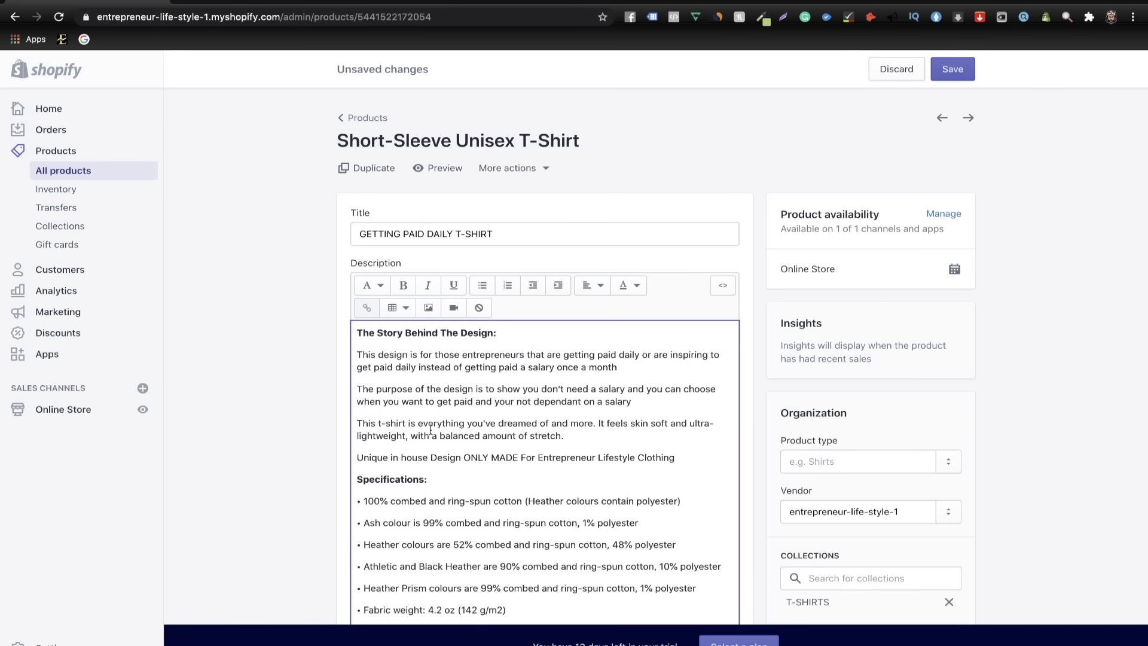
scroll(443, 402, down, 2)
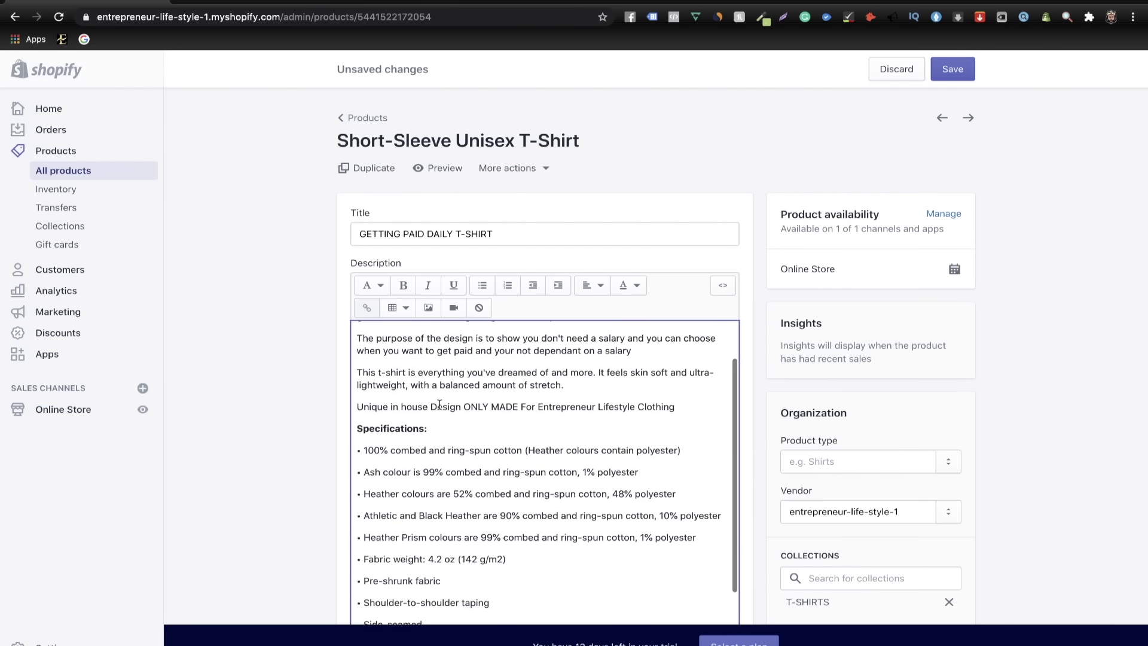
scroll(439, 404, up, 2)
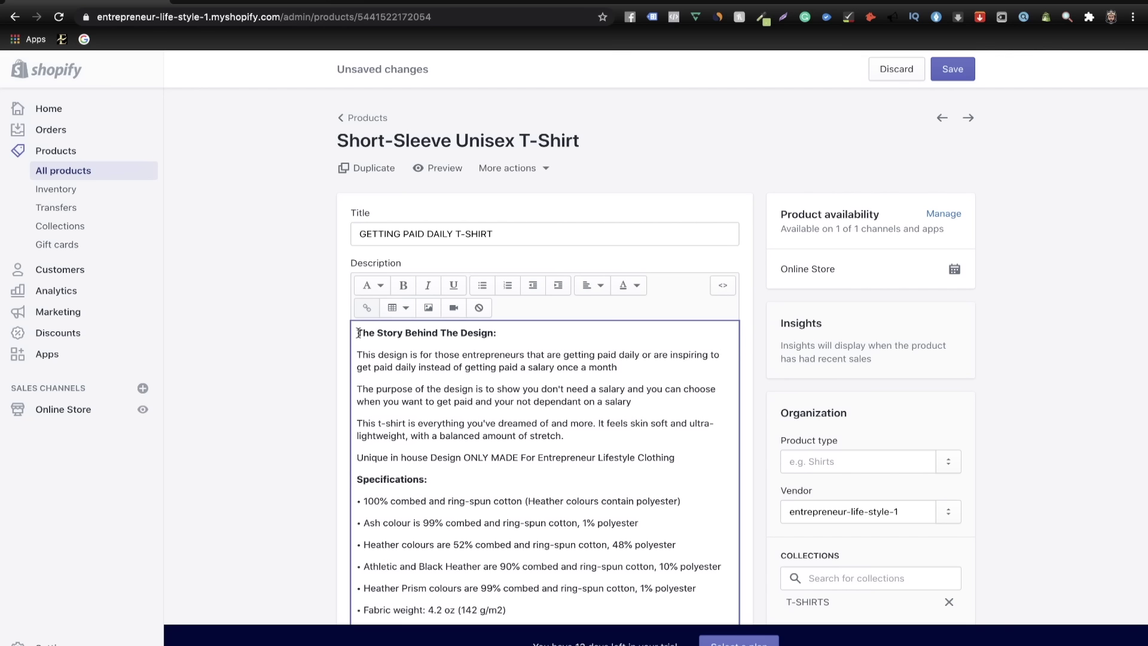
- Review the new description's design story, product claims and Specifications section
drag(358, 333, 447, 333)
click(400, 337)
scroll(577, 379, down, 1)
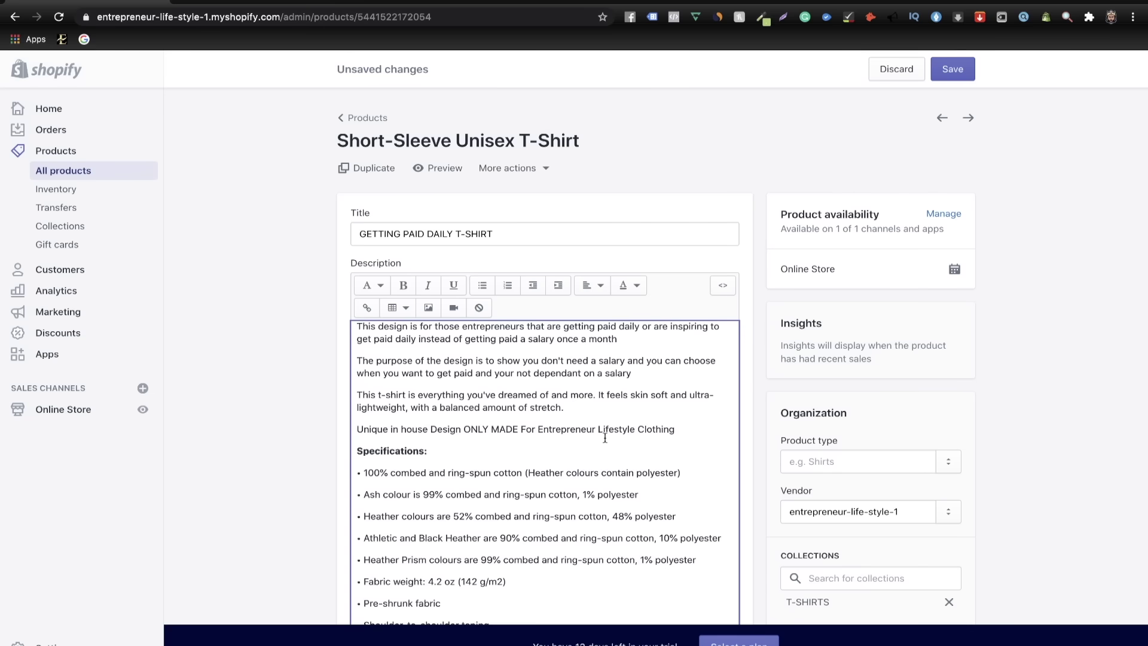
scroll(597, 425, up, 1)
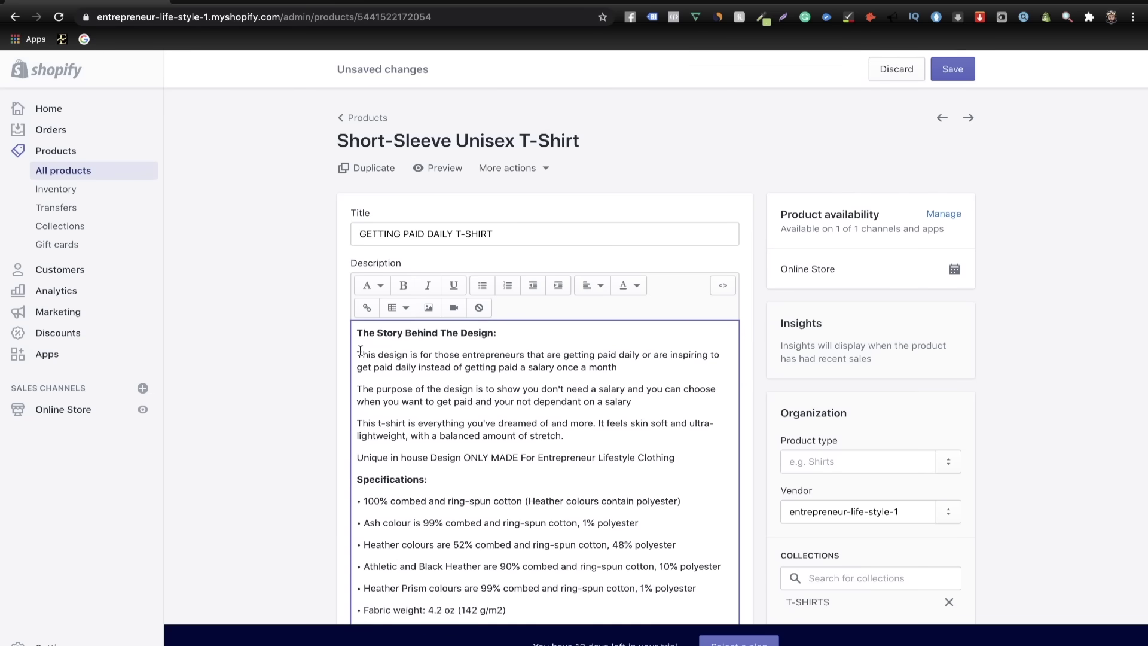
mouse_move(360, 336)
mouse_down()
mouse_move(419, 336)
mouse_move(631, 447)
mouse_move(557, 446)
mouse_move(565, 439)
mouse_move(360, 331)
mouse_up()
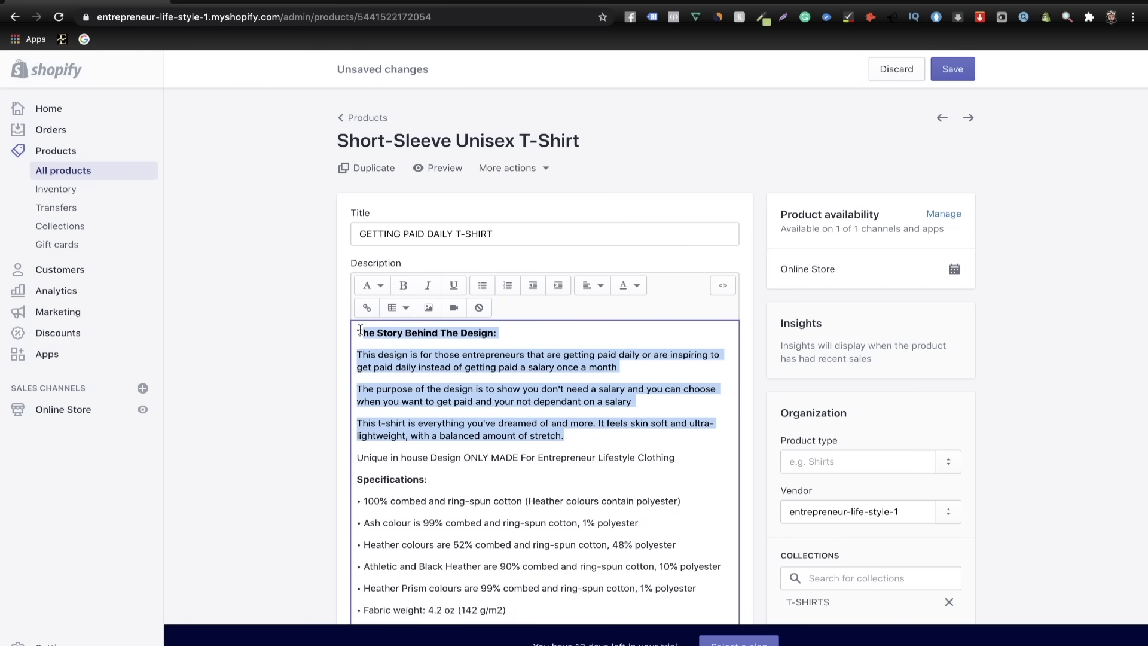
click(379, 346)
scroll(363, 333, down, 5)
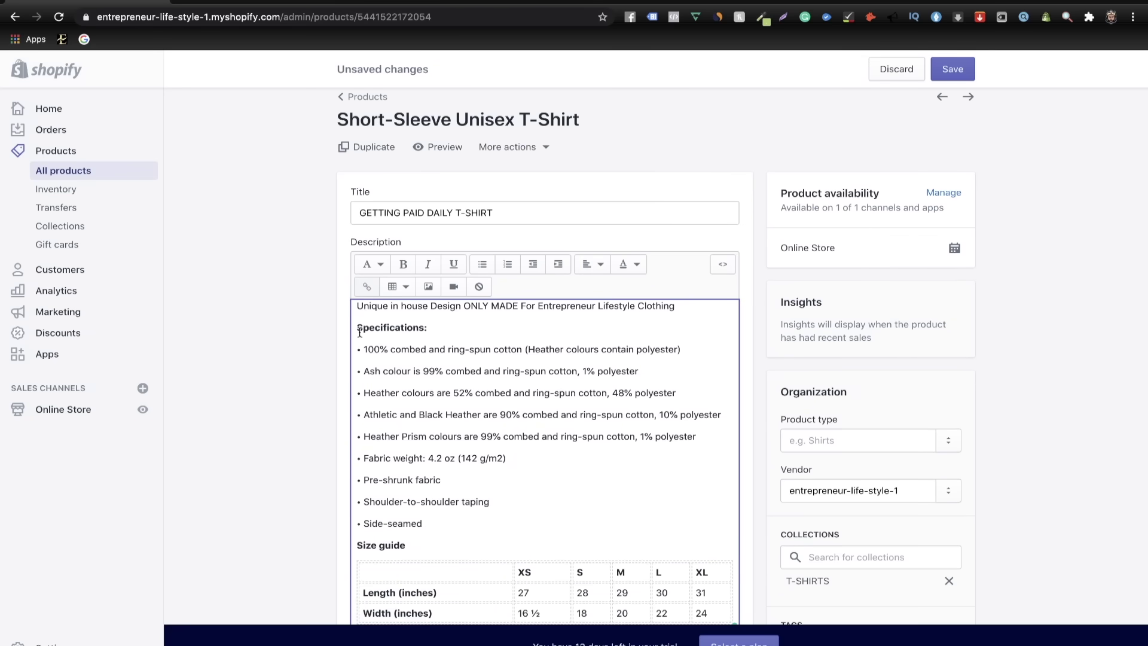
drag(357, 328, 461, 533)
click(443, 528)
- Enter SIZES in the empty header cell of the description's size guide table
scroll(447, 528, down, 2)
scroll(447, 528, down, 2)
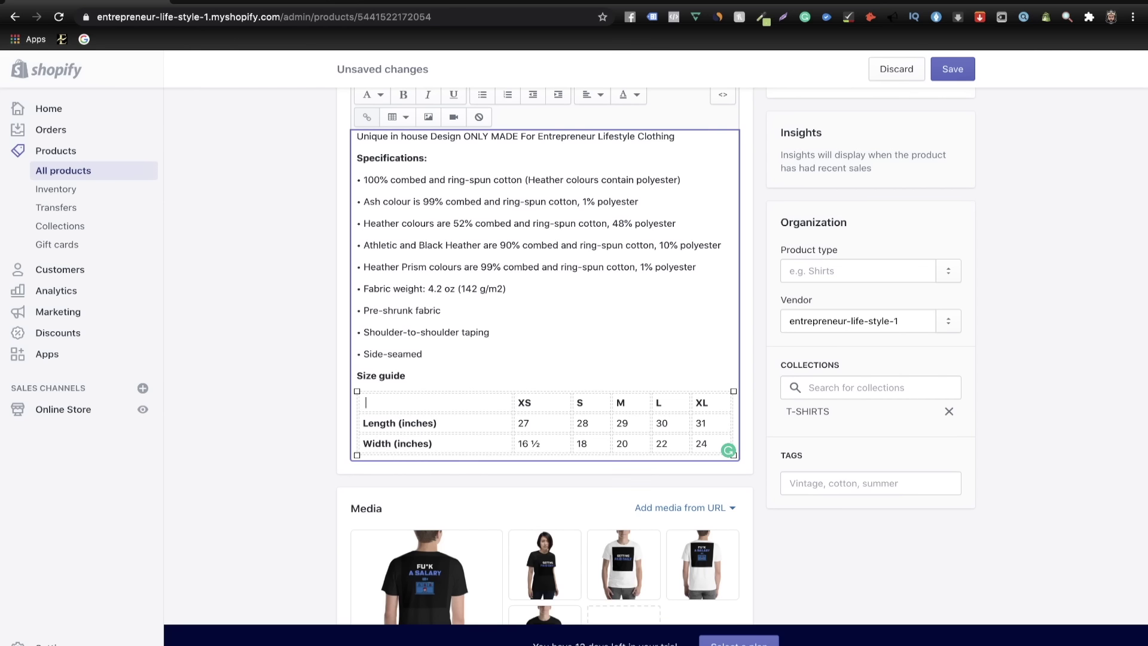
text(SIZES)
drag(409, 403, 362, 402)
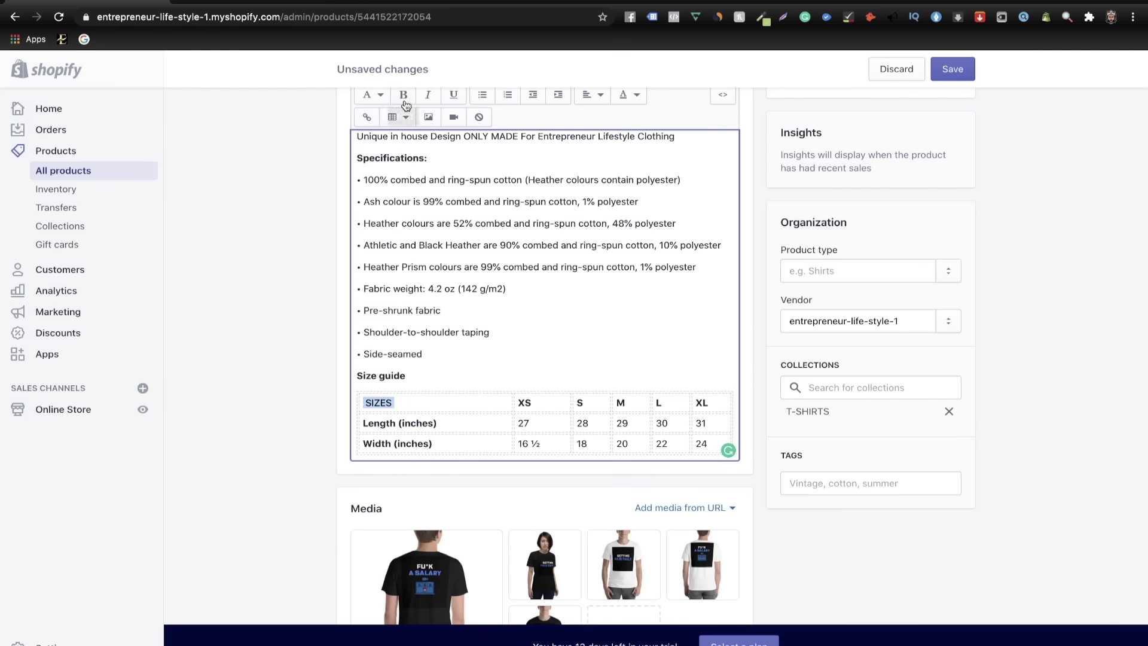
click(624, 341)
- Insert three blank lines above the "The Story Behind The Design:" heading in the description
scroll(624, 340, up, 8)
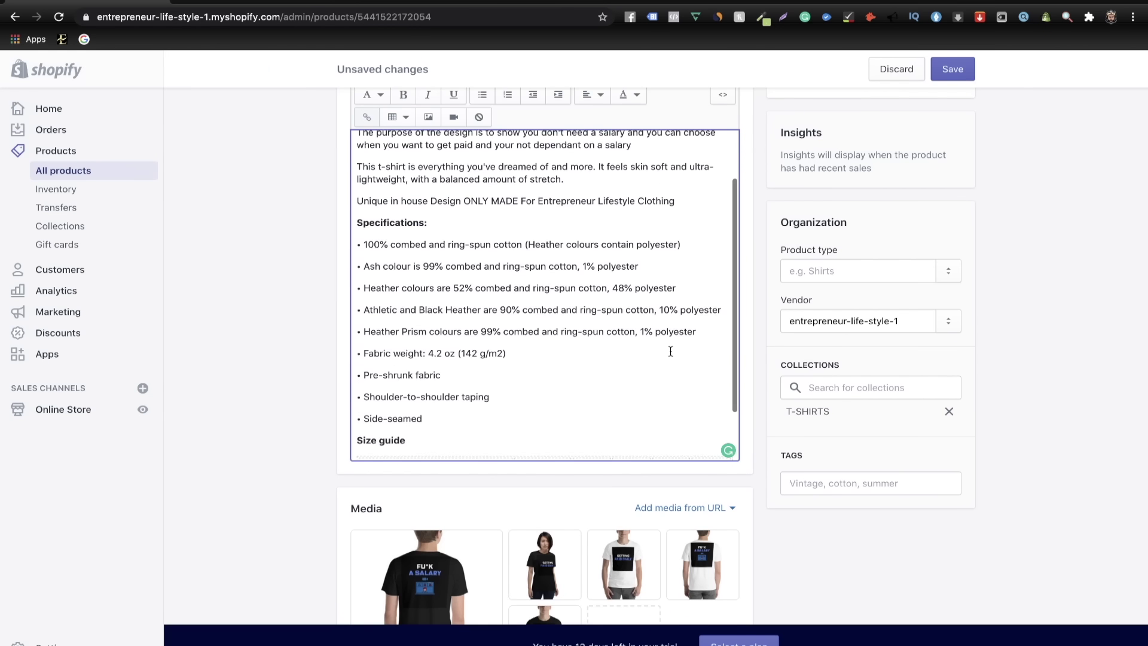
scroll(670, 352, up, 3)
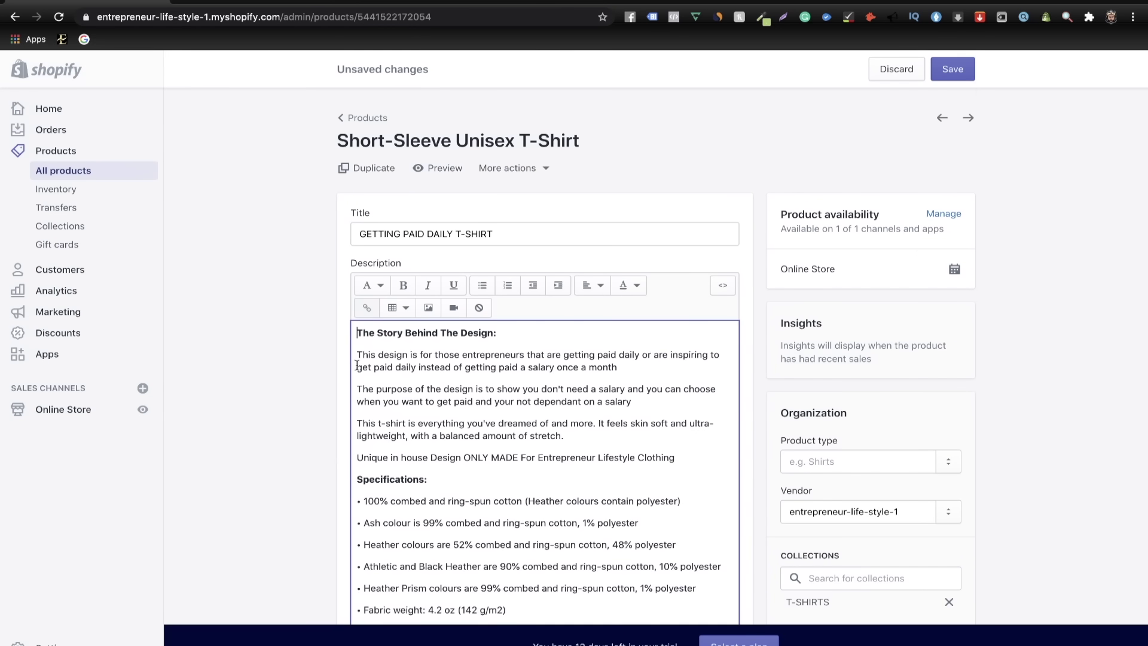
key(Return)
key(Return)
key(Return)
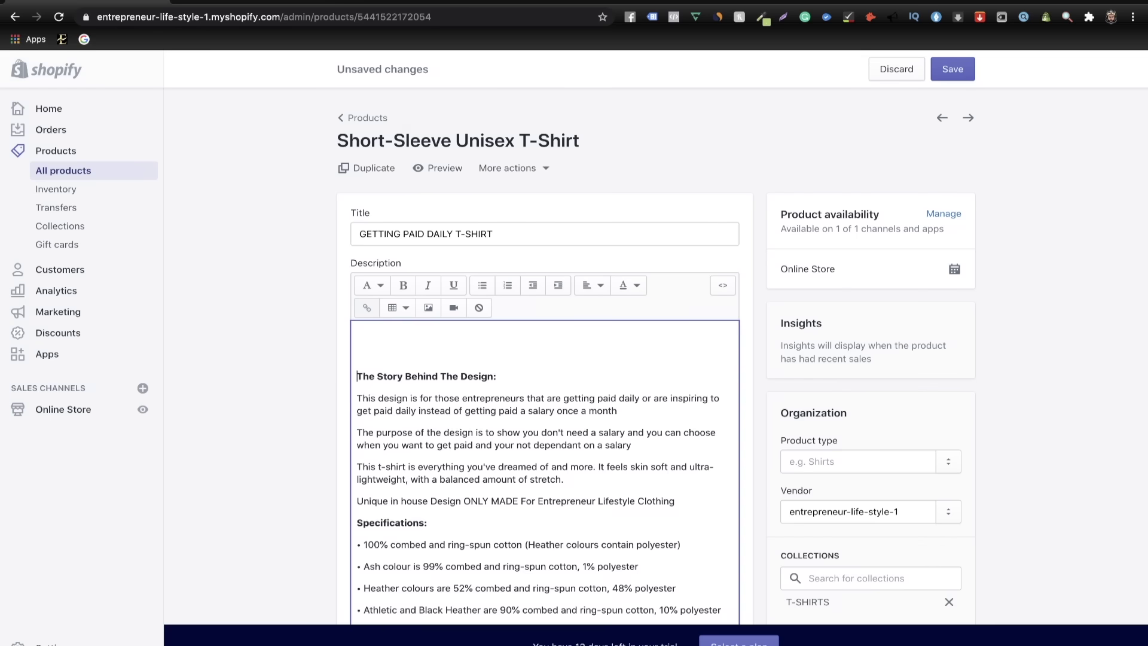
click(381, 335)
click(380, 365)
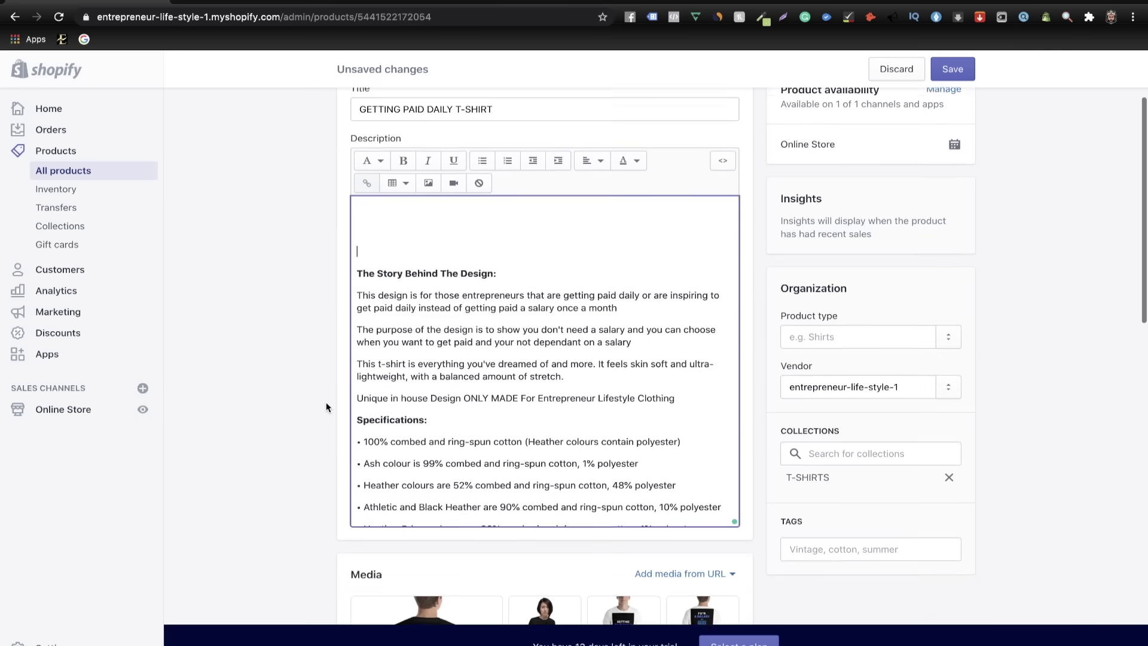
- Check the prices of the T-shirt's variants and open the website SEO details of its search engine listing for editing
scroll(327, 407, down, 12)
scroll(327, 407, down, 1)
scroll(551, 405, right, 6)
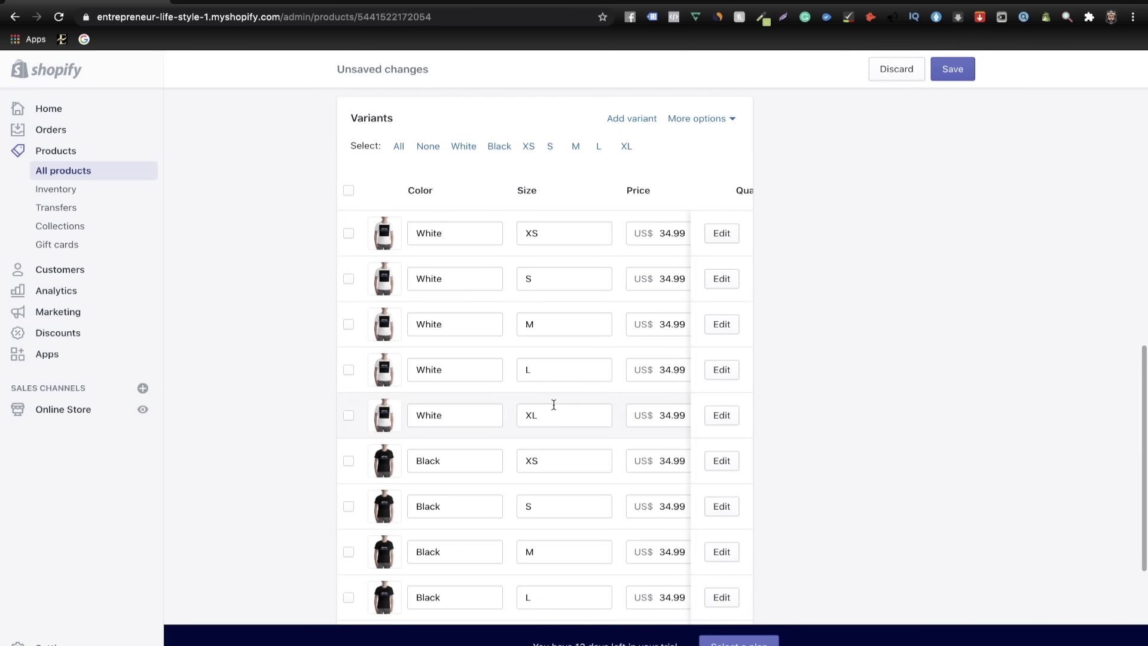
scroll(553, 407, left, 3)
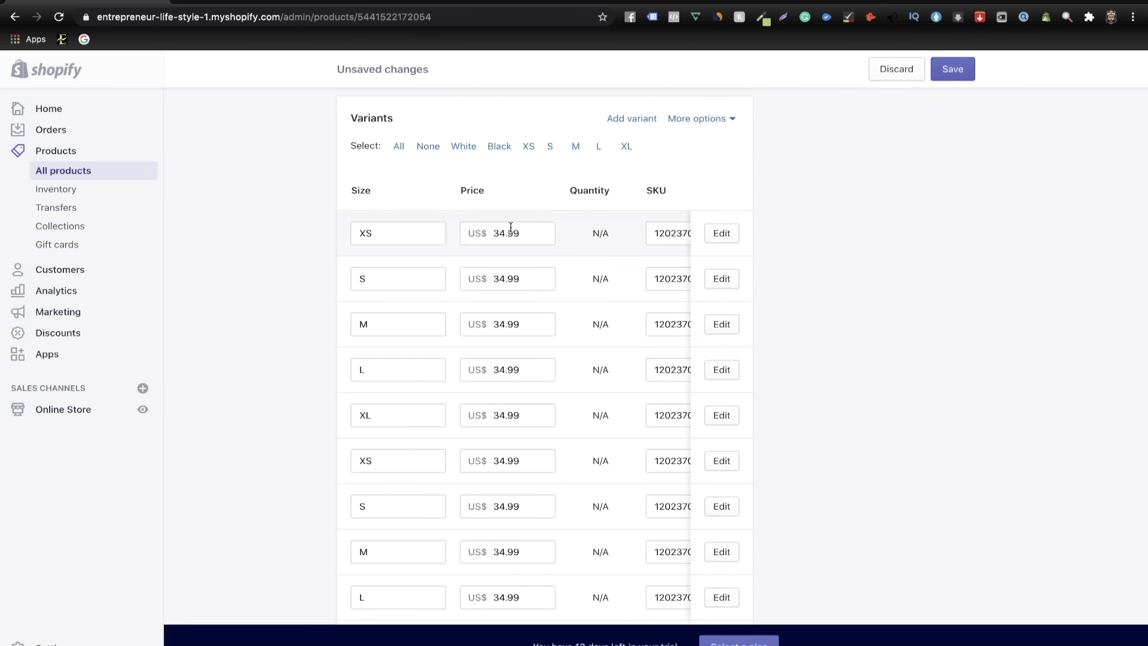
scroll(513, 233, down, 3)
scroll(529, 278, down, 2)
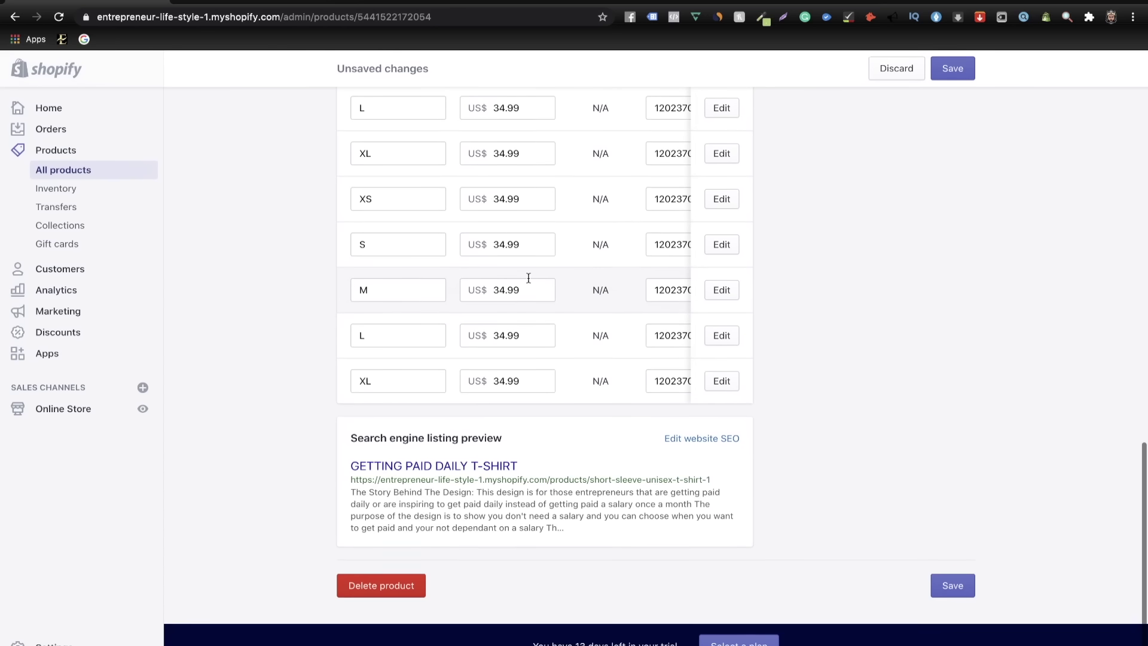
click(683, 443)
scroll(634, 493, down, 5)
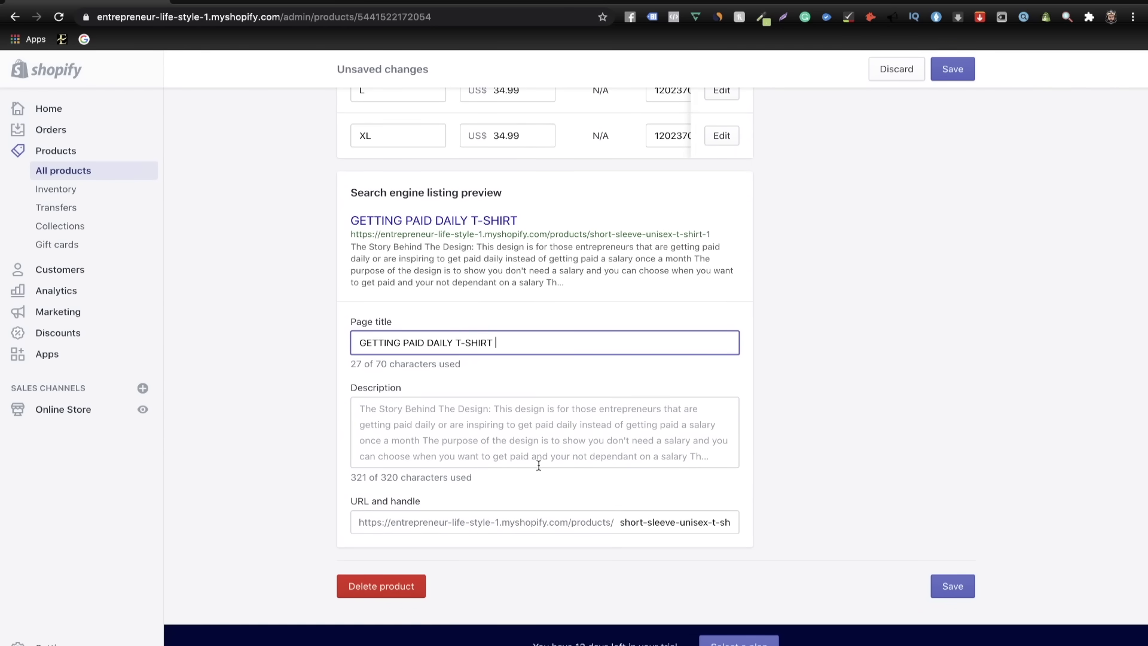
- Change the product's URL handle to getting-paid-daily, keep the URL redirect enabled, and save the product
click(623, 520)
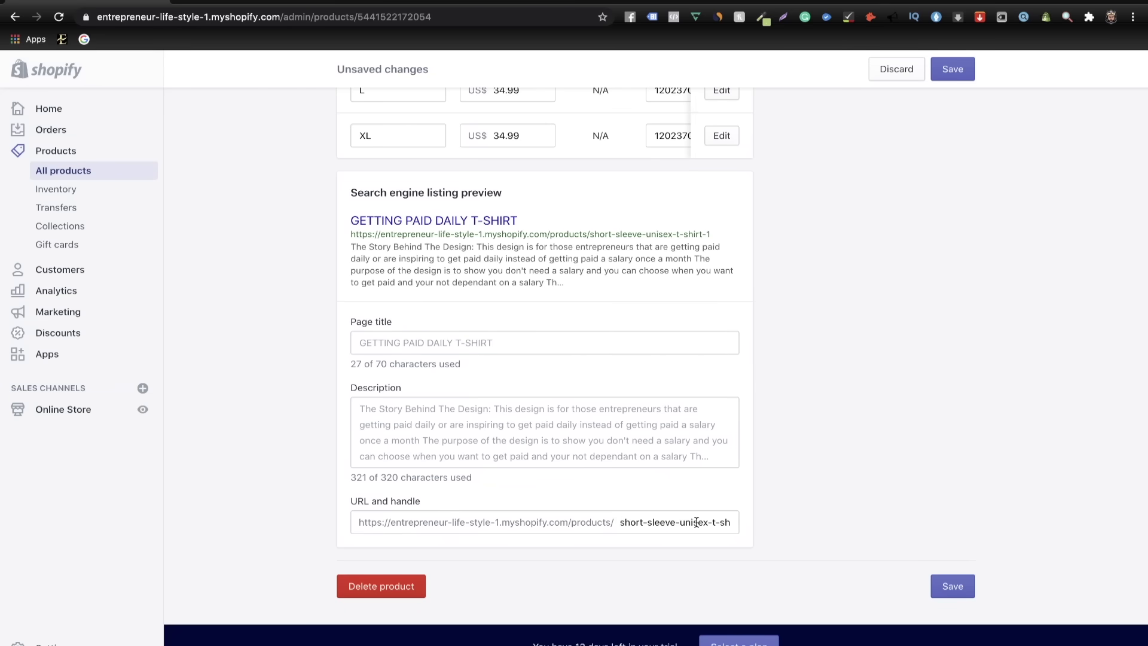
drag(636, 524, 863, 527)
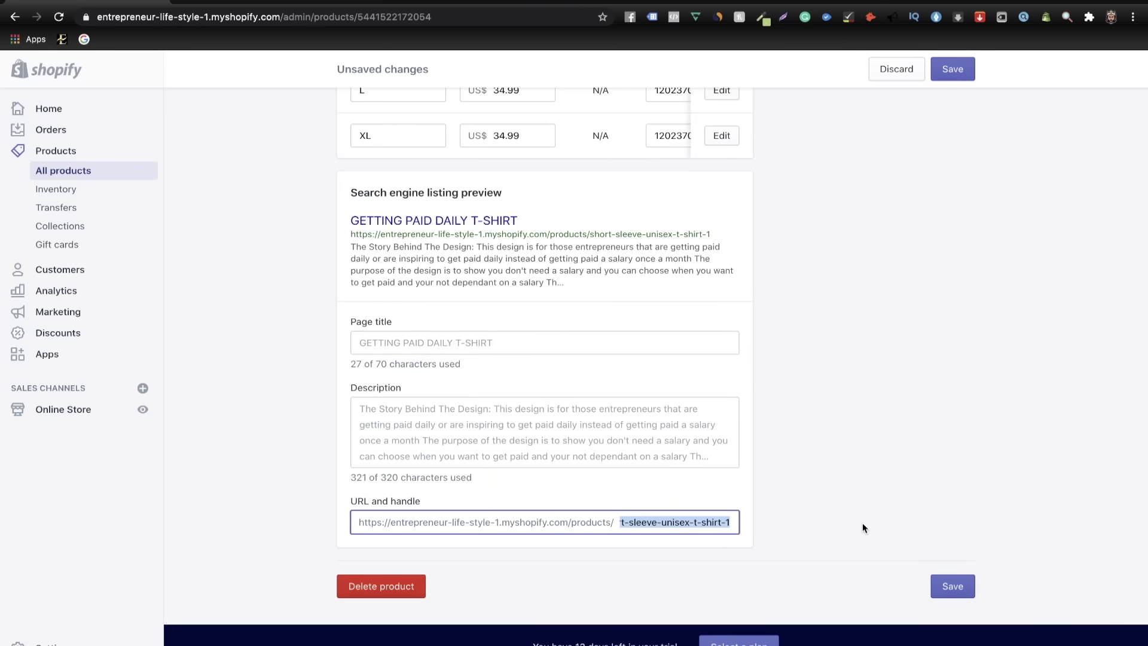
click(711, 523)
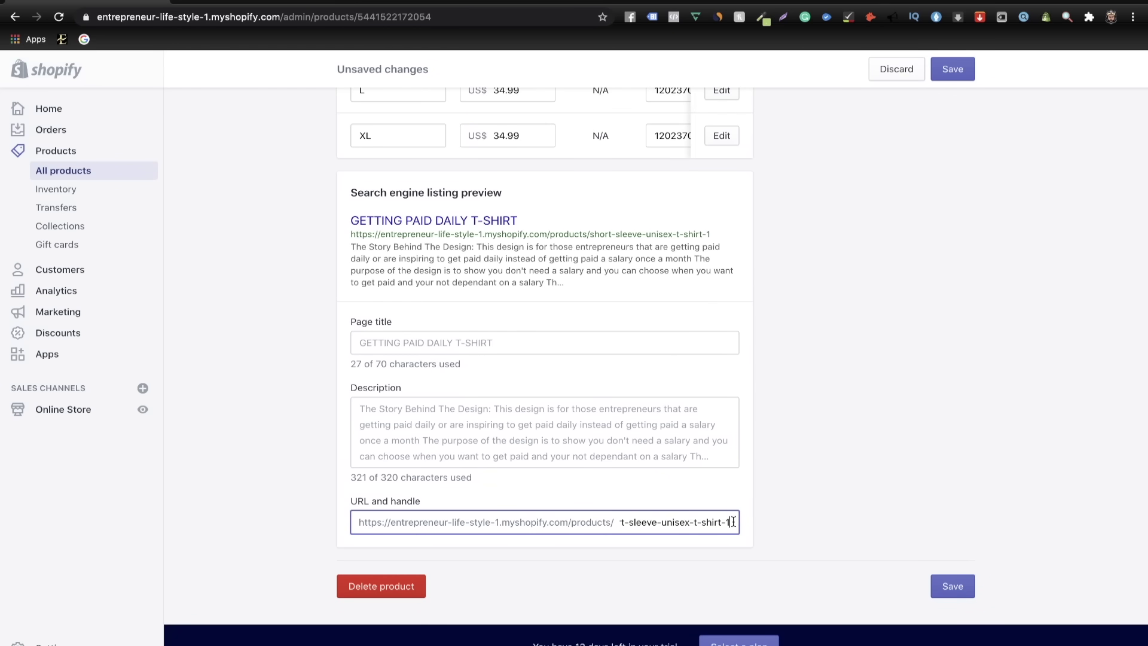
drag(733, 522, 610, 518)
text(short-s)
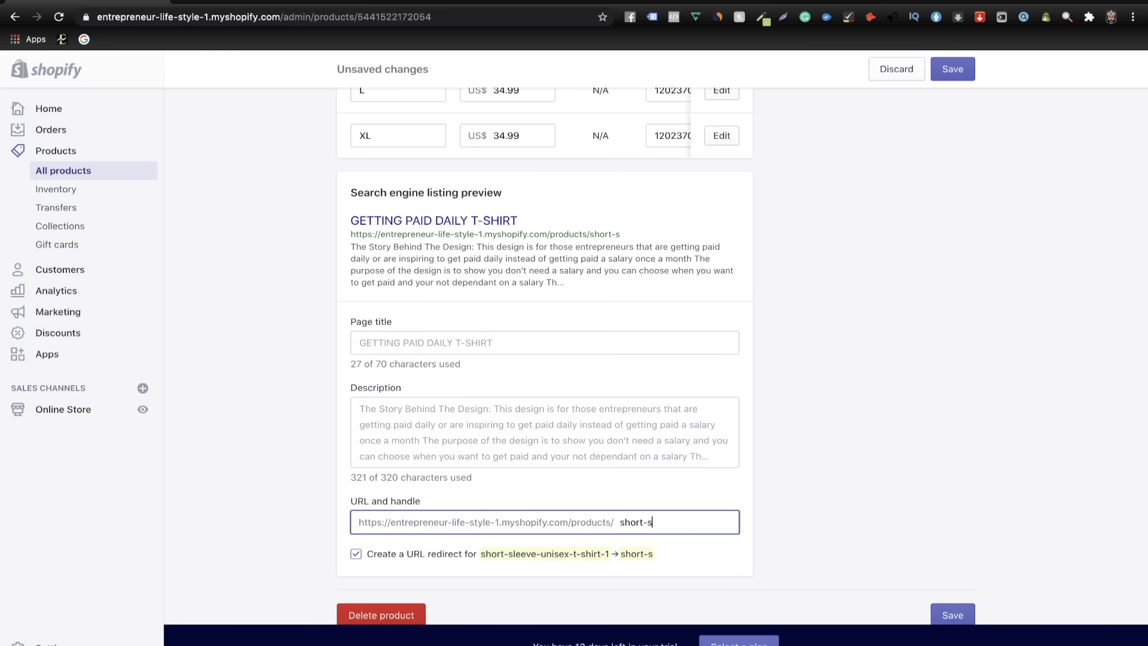
key(BackSpace)
key(BackSpace)
key(BackSpace)
text(getting-paid-daily)
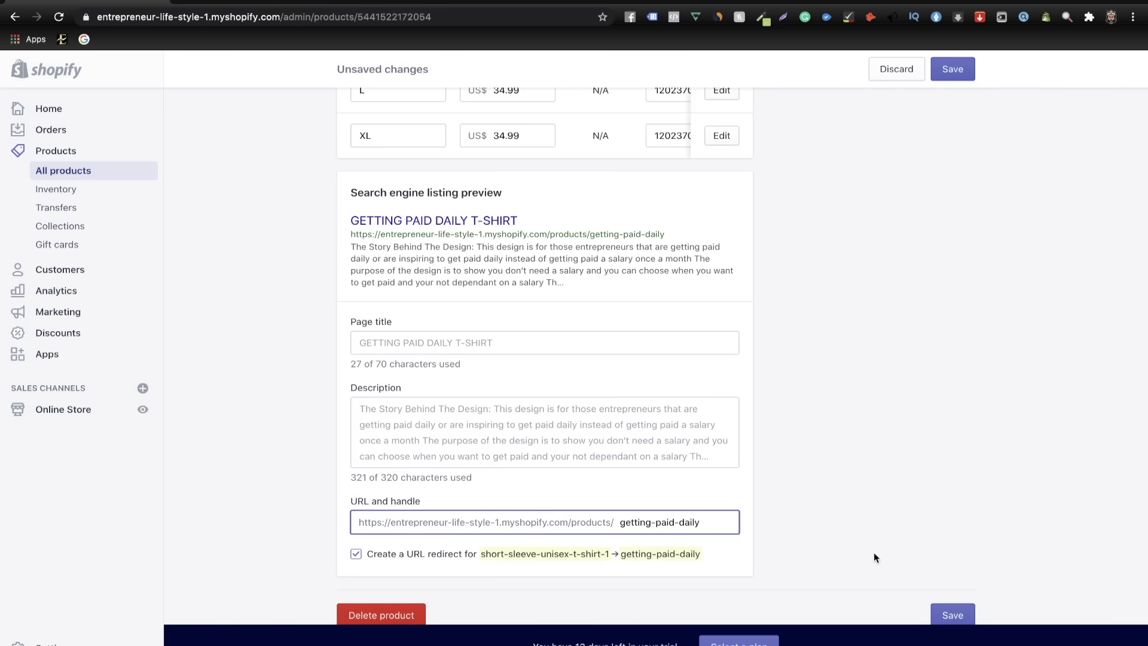
scroll(903, 535, down, 1)
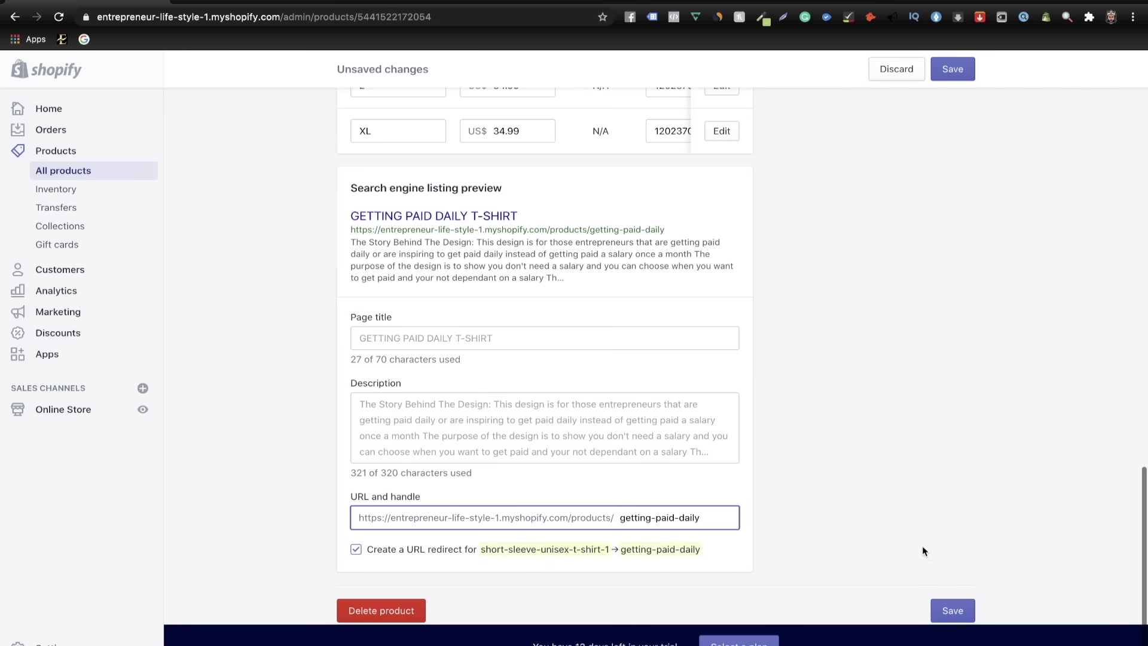
click(953, 610)
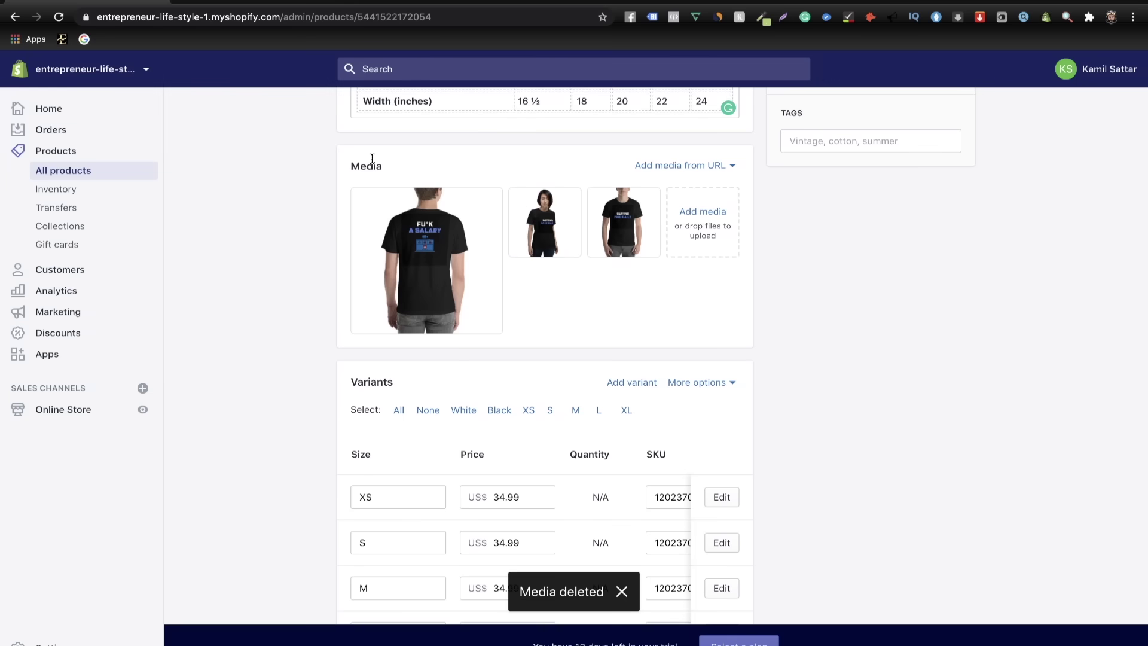
- Make the front-view photo of the man in the black T-shirt the first image in the product's media
drag(639, 224, 464, 231)
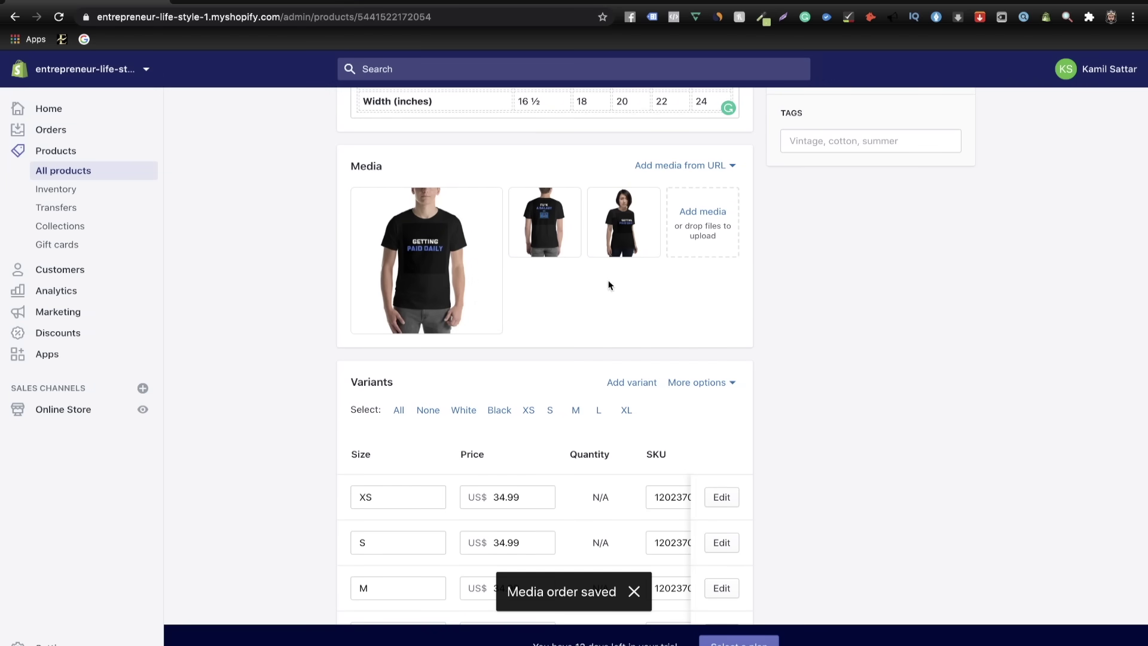
mouse_move(552, 233)
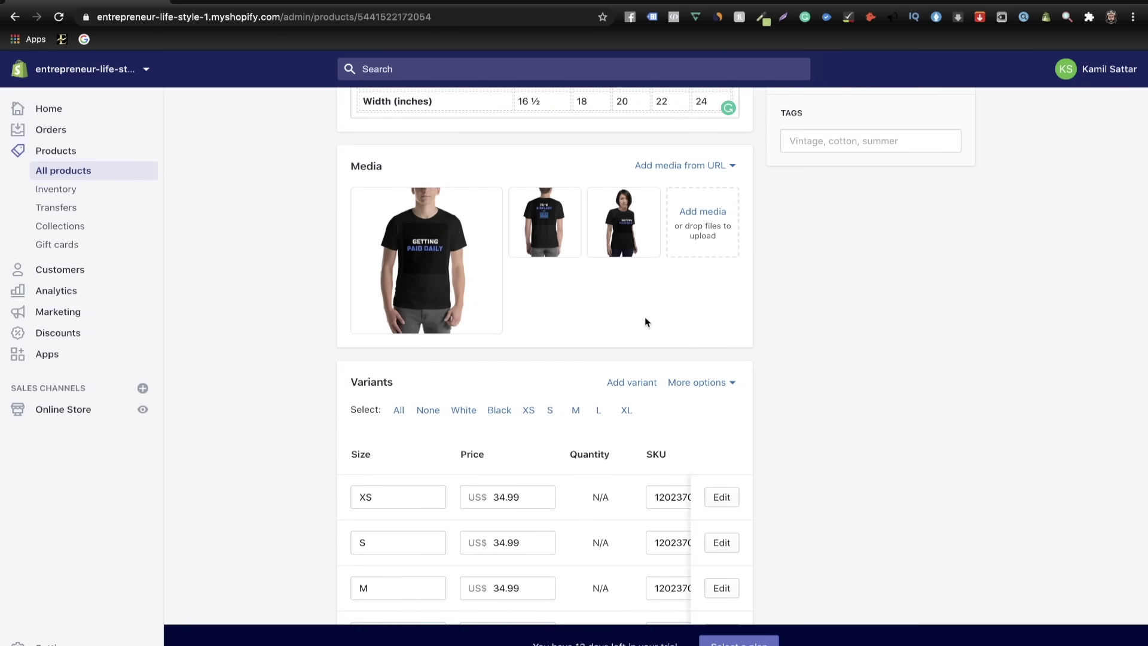
scroll(646, 323, up, 1)
scroll(647, 323, down, 2)
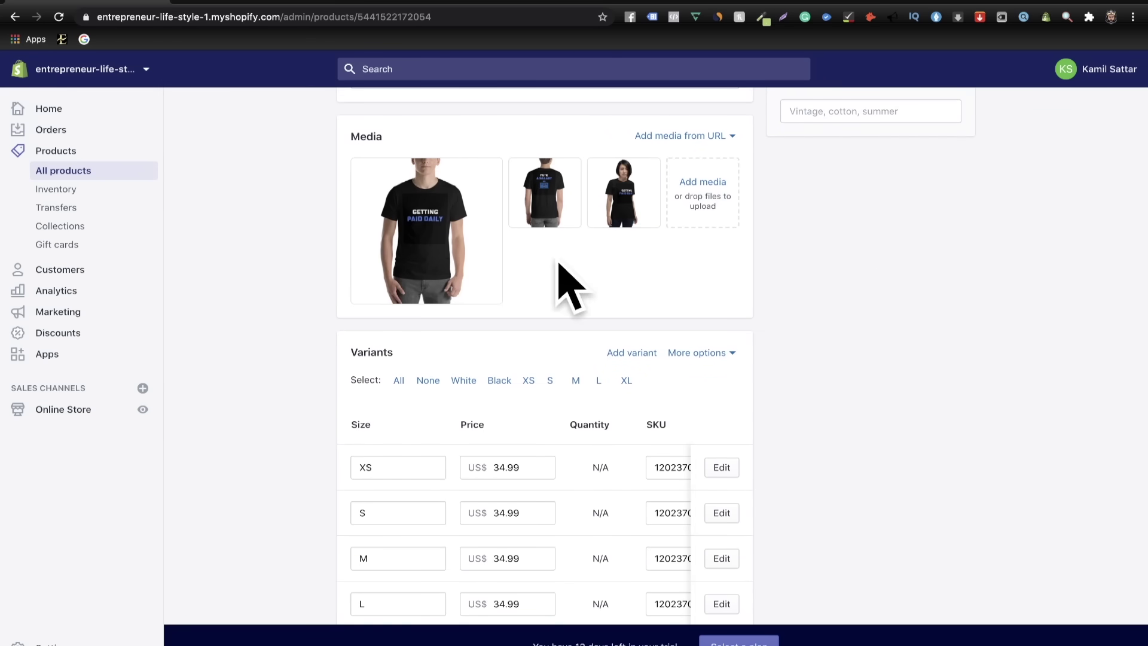
- Place the text cursor in the blank space at the start of the product description
scroll(628, 295, up, 2)
scroll(571, 364, up, 10)
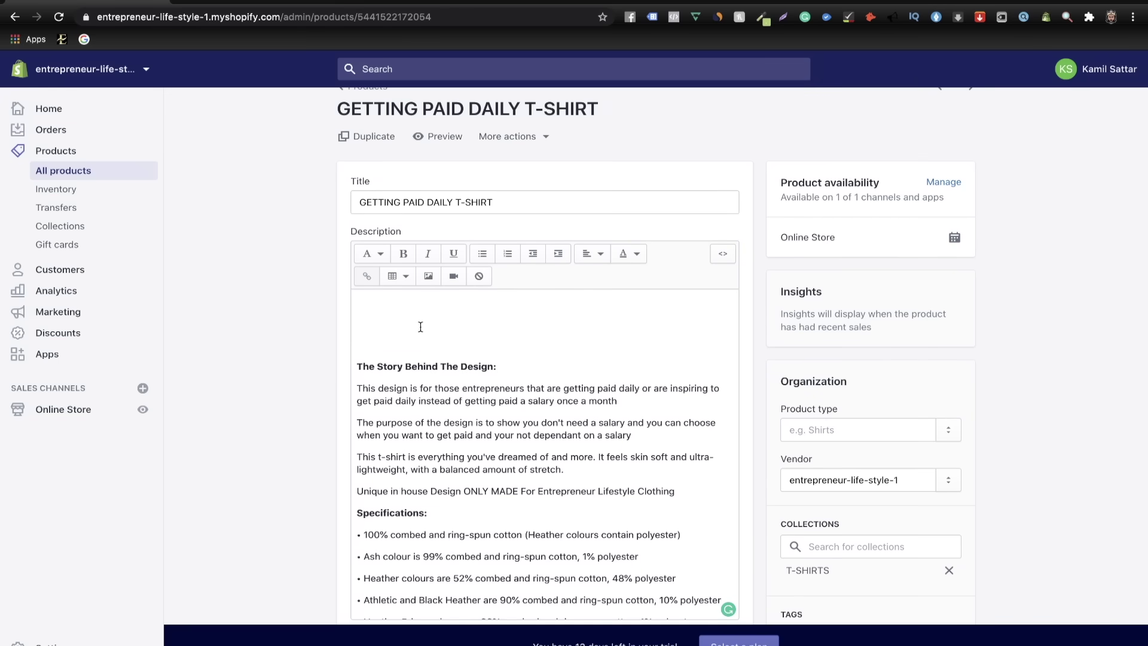
click(394, 301)
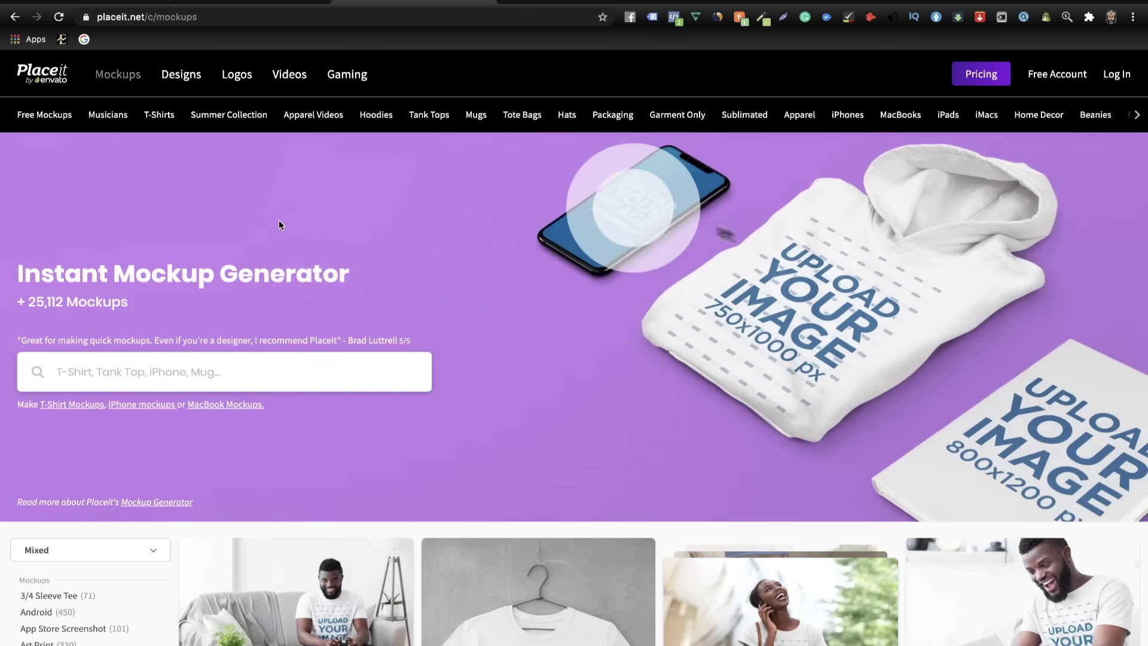
- Open Placeit's apparel video mockups and filter them to the T-Shirt category
click(299, 122)
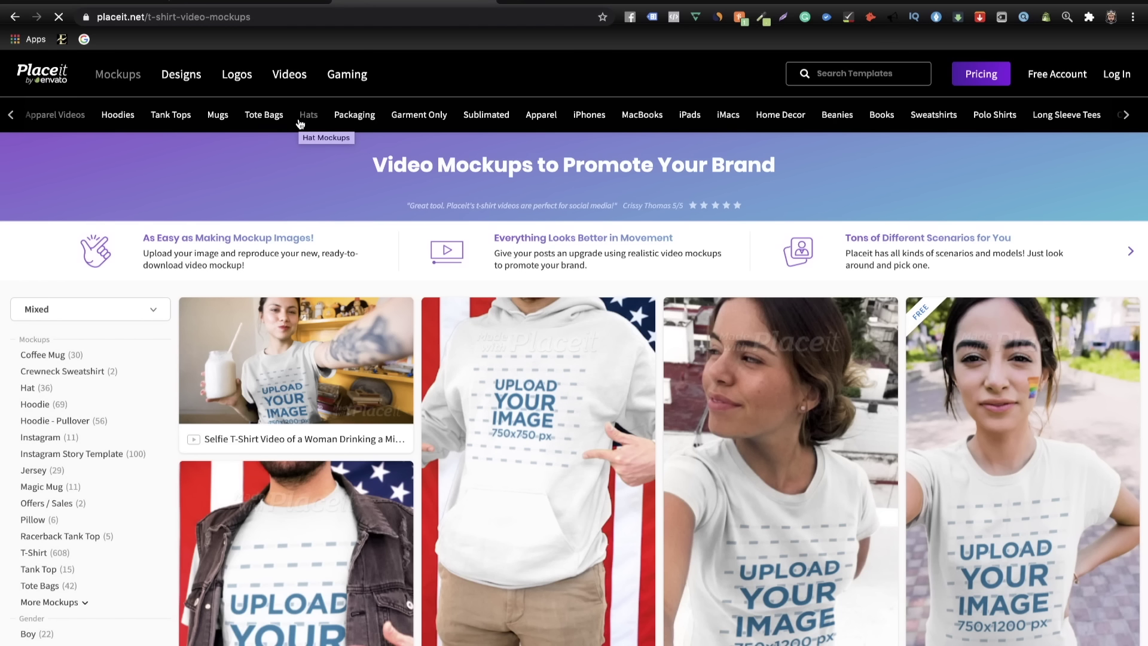
scroll(99, 478, down, 2)
scroll(99, 482, down, 2)
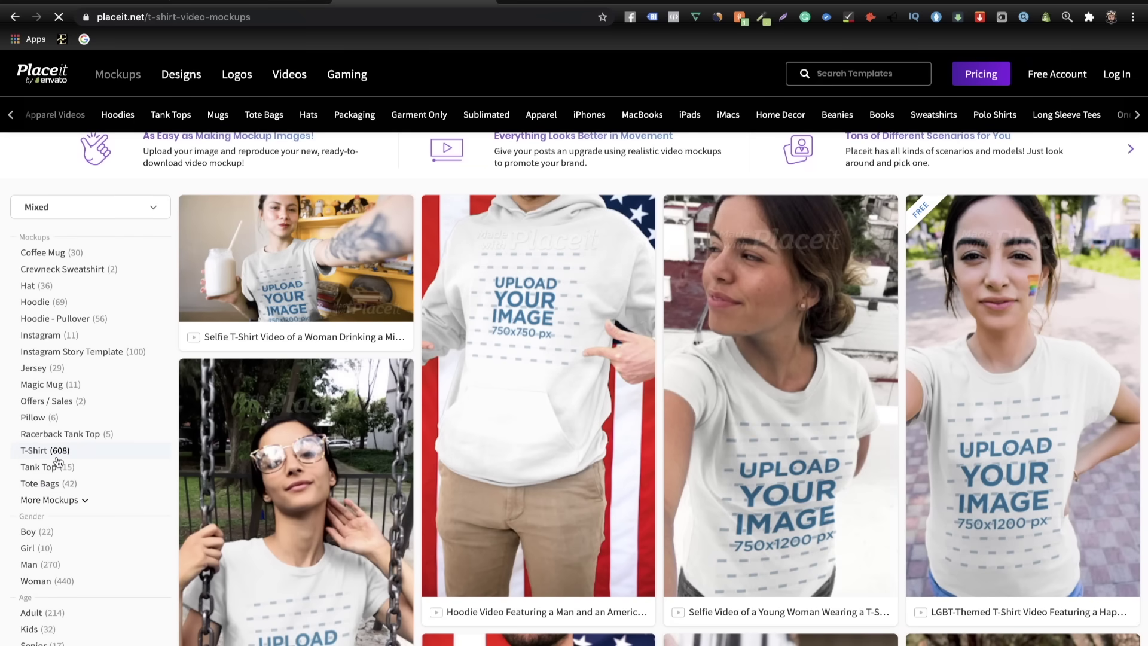
click(57, 457)
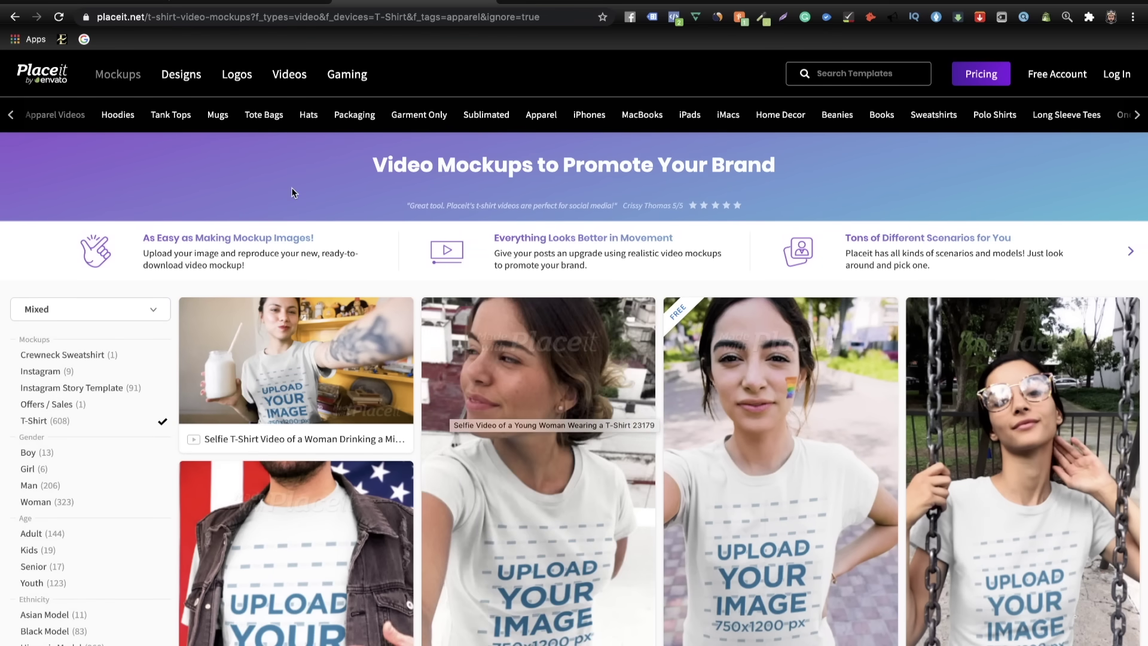
- Review the GETTING PAID DAILY T-SHIRT product page in Shopify and browse the T-shirt video mockups in Placeit
click(251, 5)
click(114, 5)
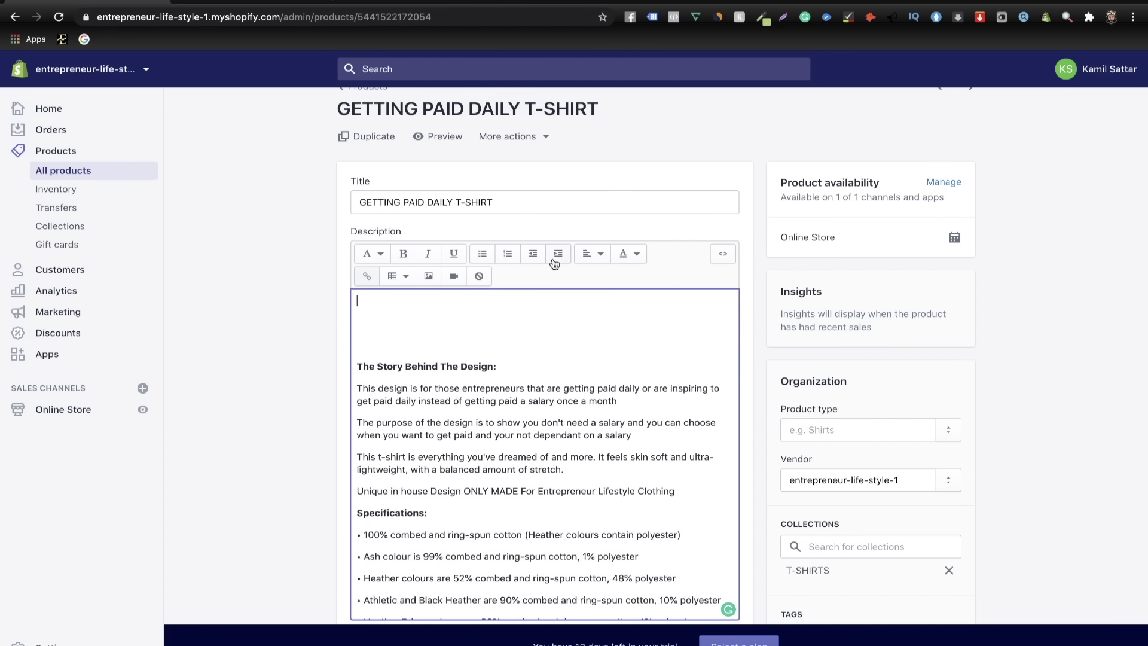
scroll(565, 357, down, 8)
scroll(545, 299, up, 10)
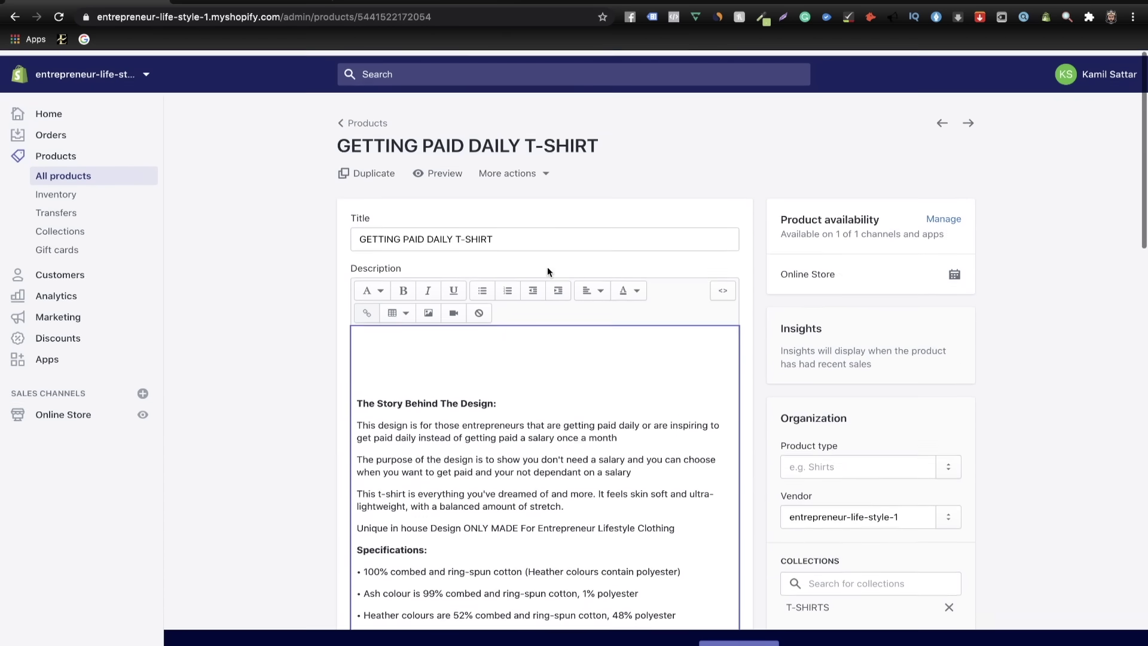
click(251, 5)
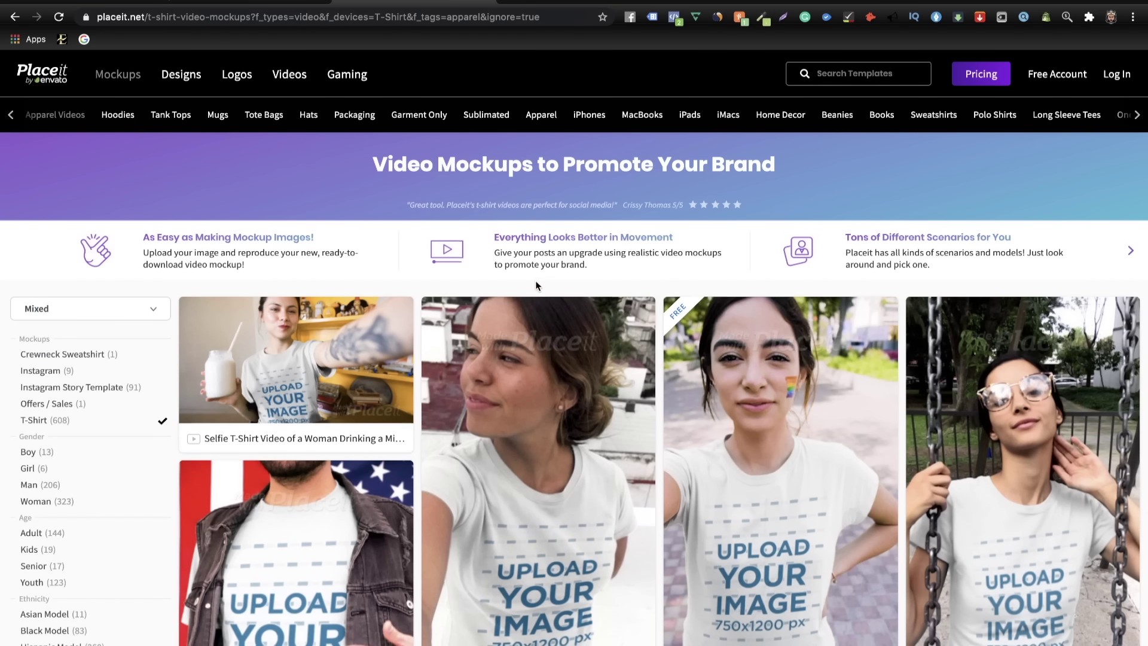
scroll(535, 288, down, 5)
scroll(536, 286, up, 5)
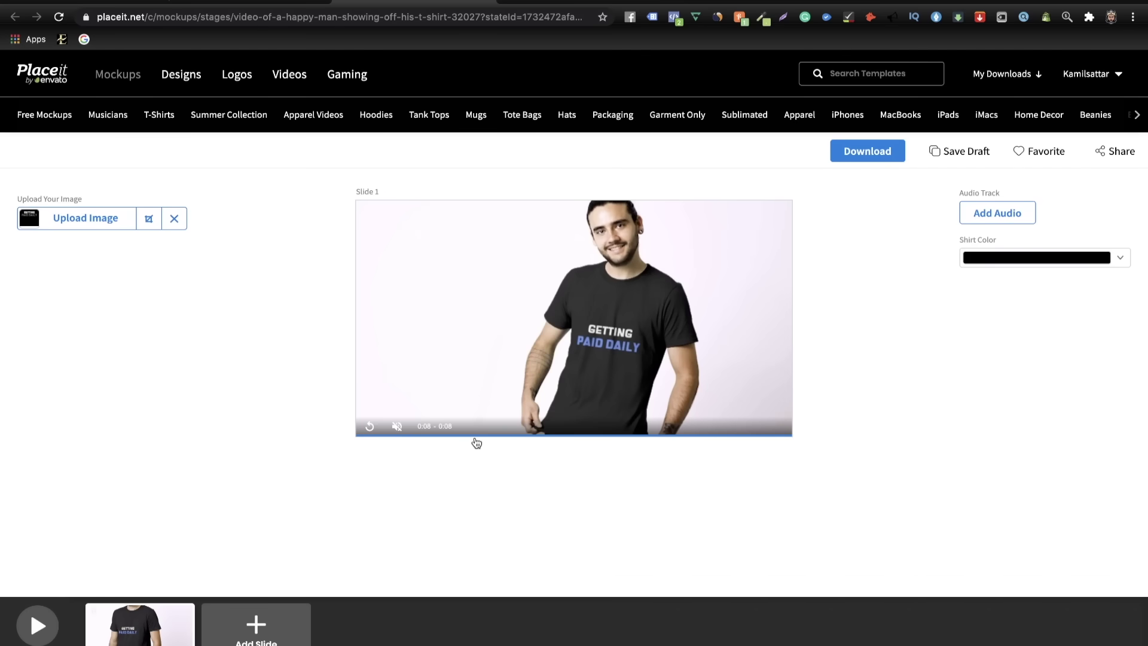
- Play the video mockup previews of the black T-shirt's front GETTING PAID DAILY design and its back design
click(372, 427)
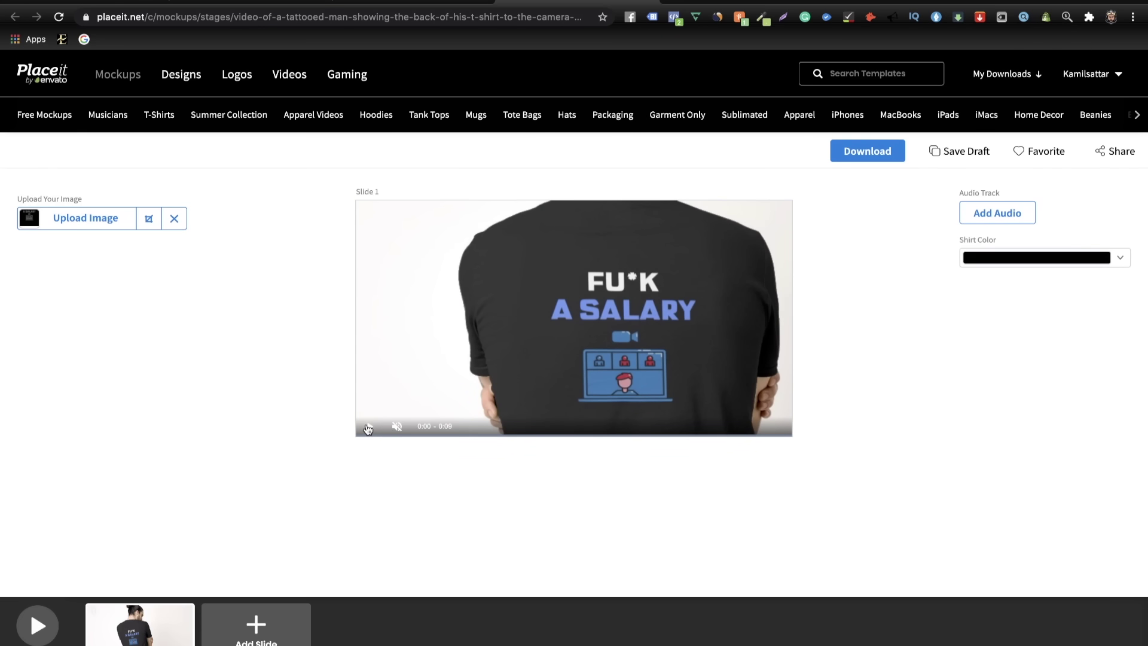
click(368, 428)
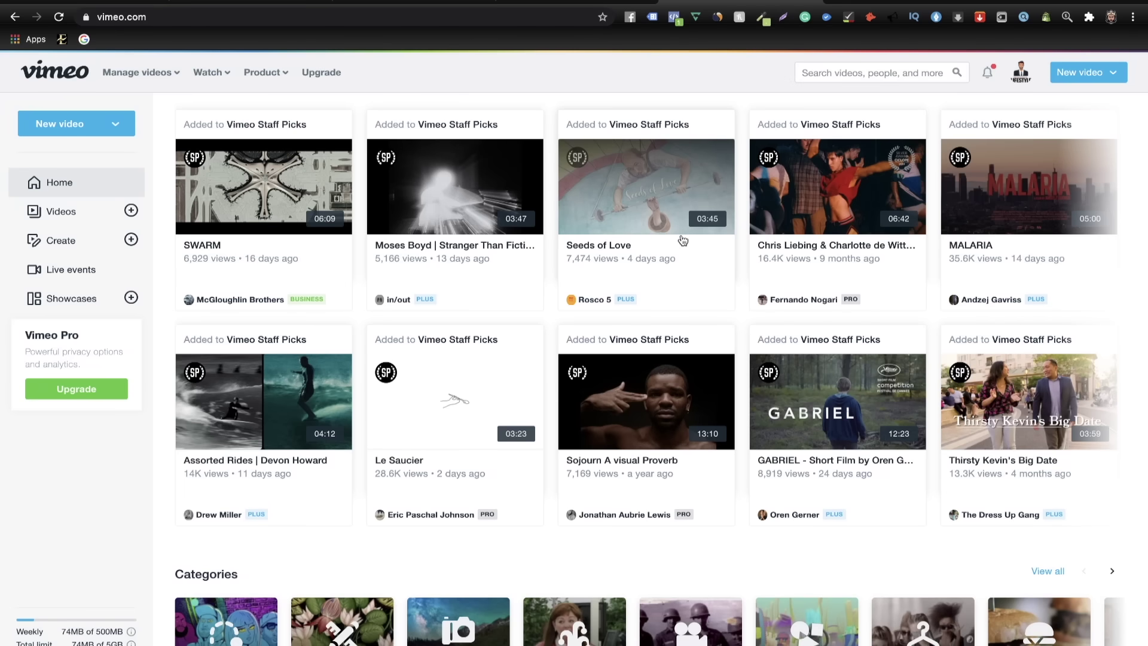
- Open the uploaded GETTING PAID DAILY T-SHIRT video's settings page and copy its embed code from the sharing options
click(66, 131)
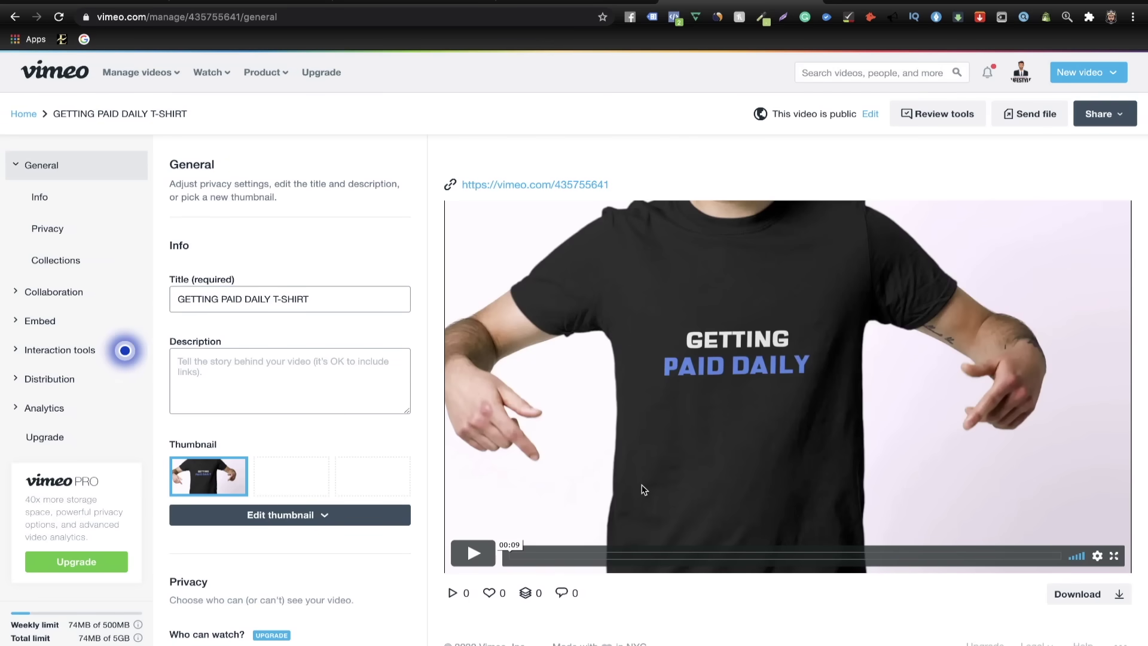
click(1113, 115)
click(1070, 186)
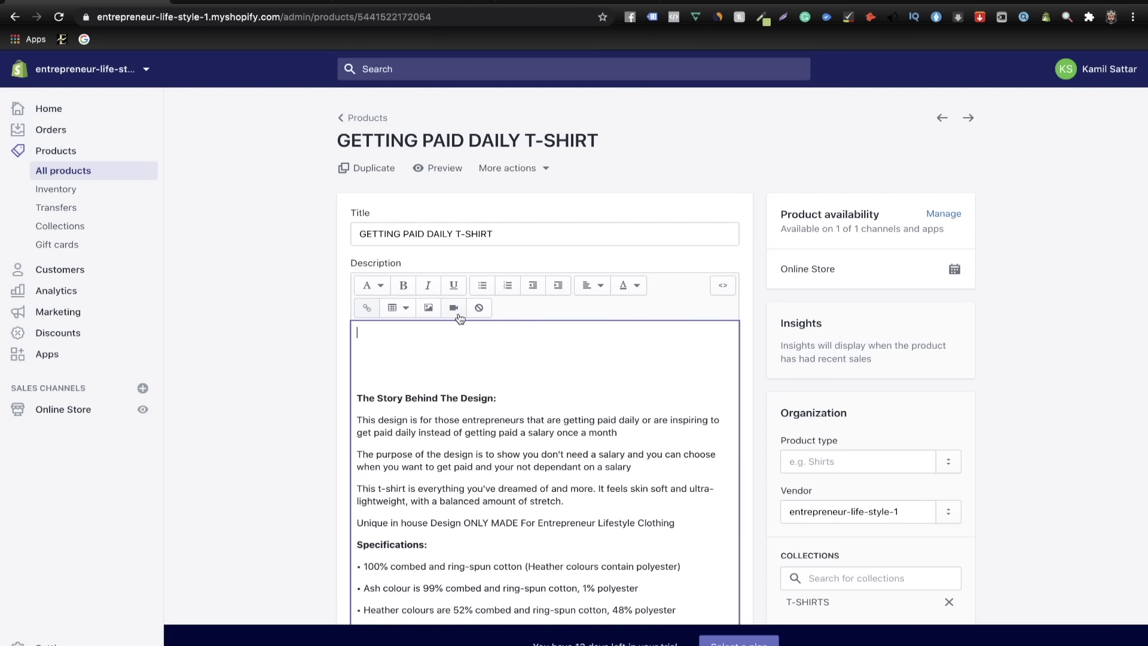
- Embed the copied Vimeo video 435755641 at the start of the T-shirt's product description in Shopify, above "The Story Behind The Design"
click(455, 309)
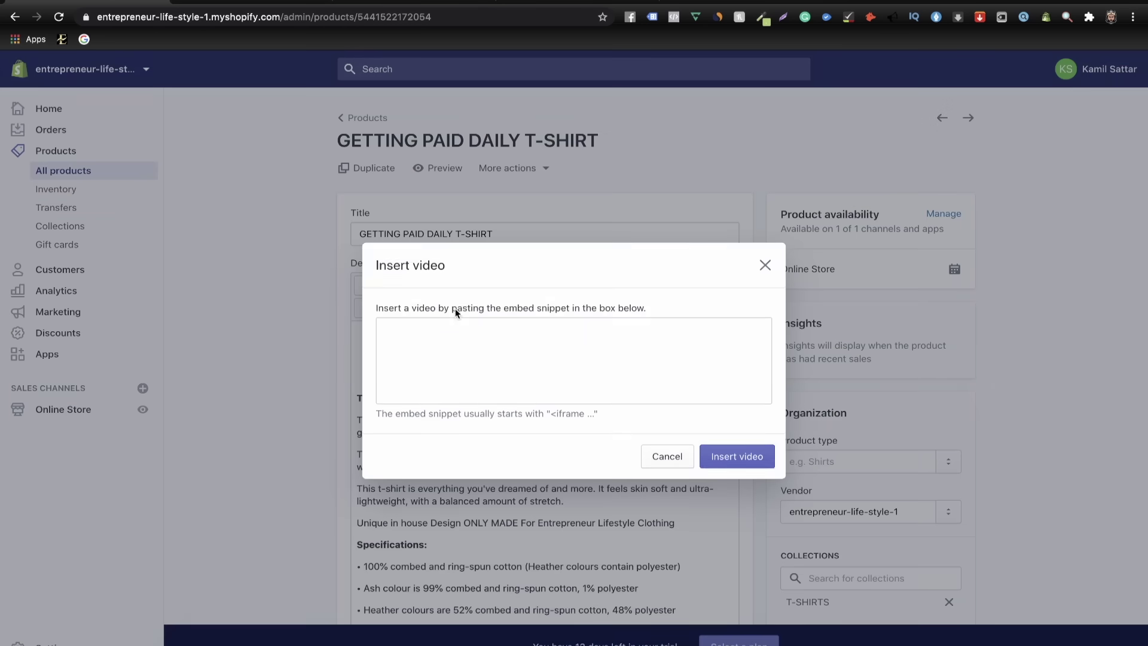
click(454, 338)
key(super+v)
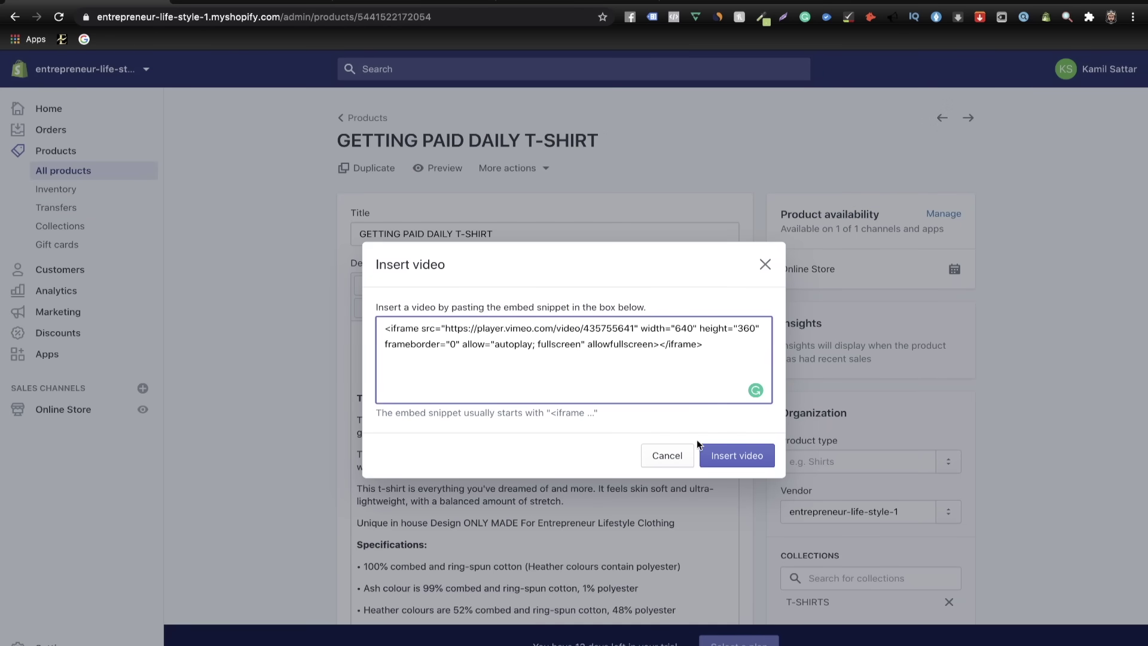
click(736, 455)
- Embed the second Vimeo video, 435755721, in the description between the first video and "The Story Behind The Design"
scroll(605, 435, down, 5)
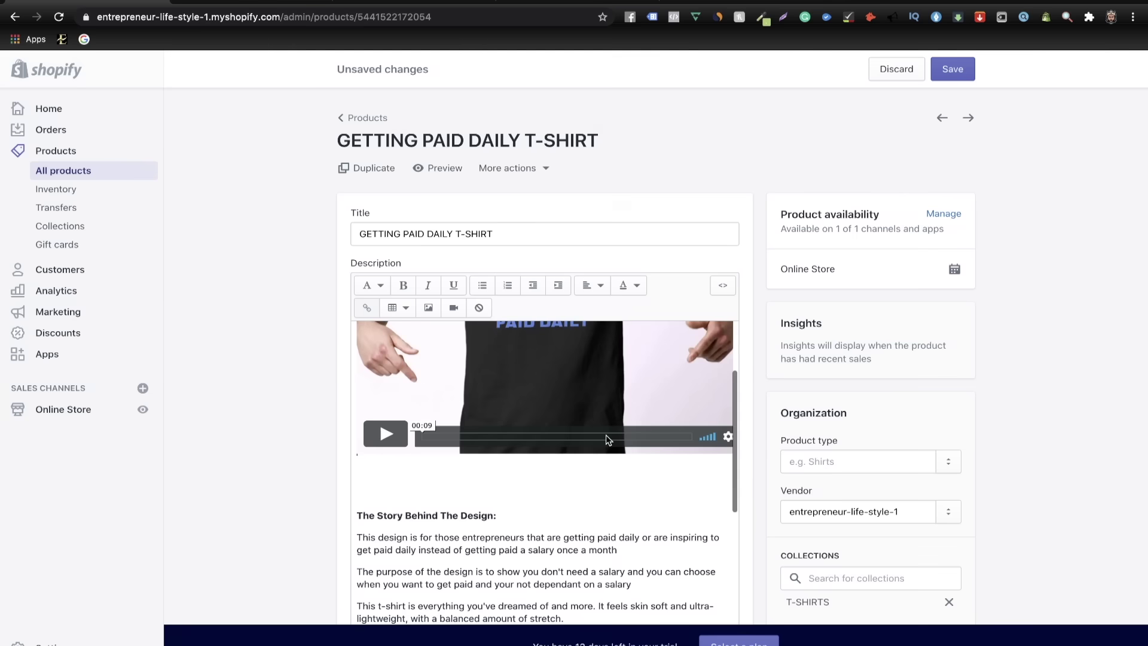
click(379, 475)
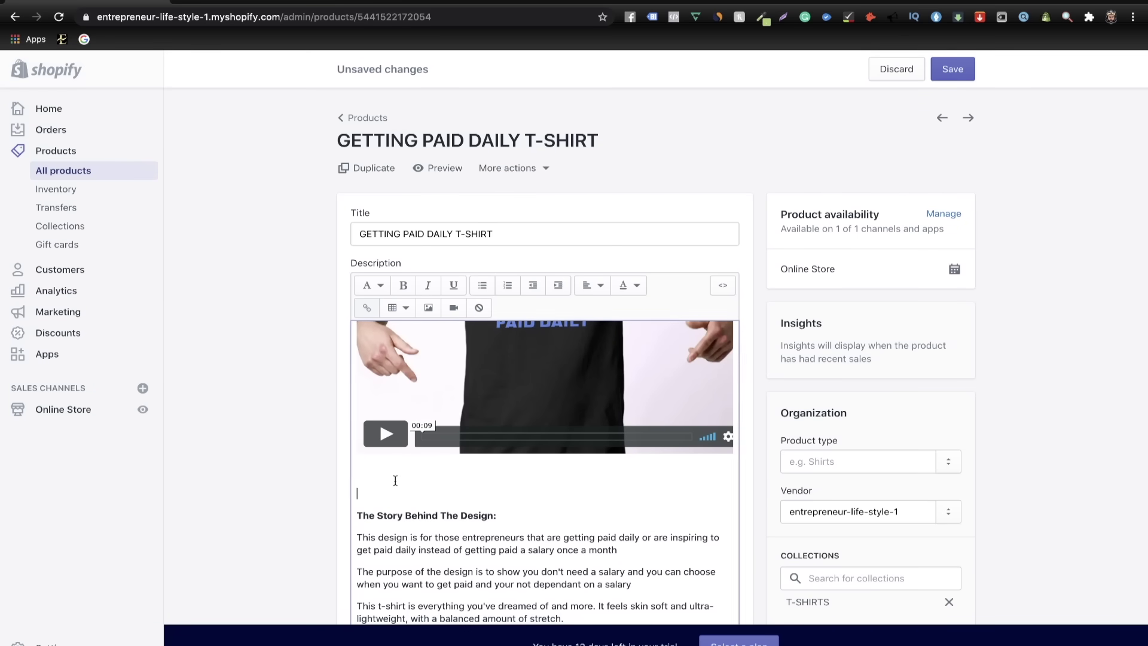
click(459, 308)
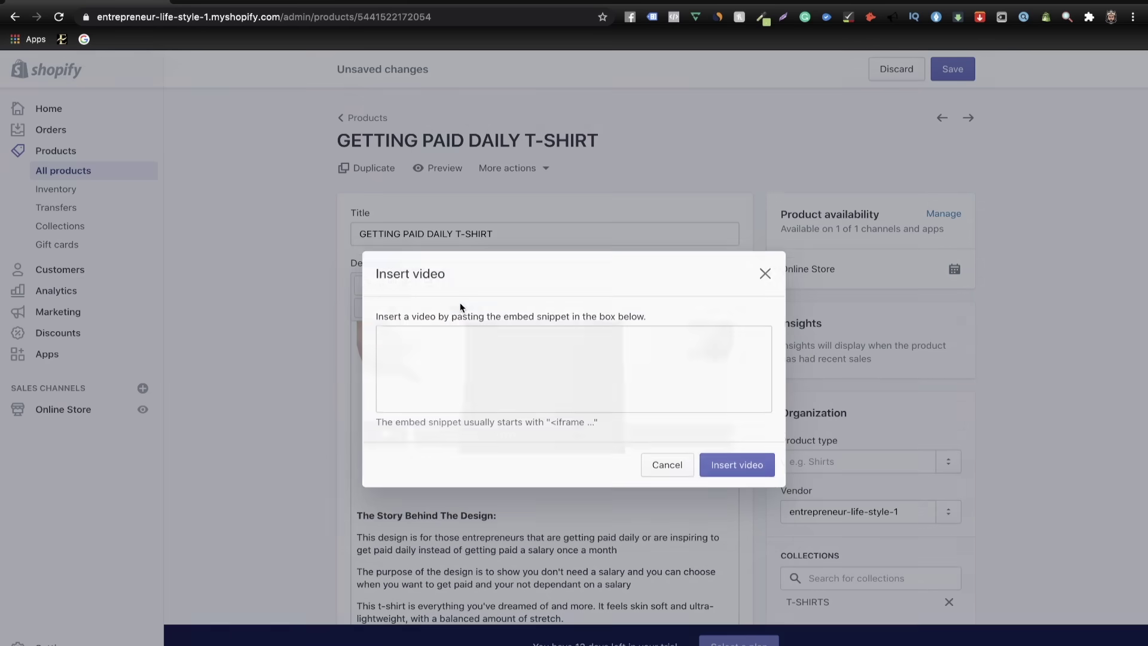
click(443, 331)
key(super+v)
click(744, 456)
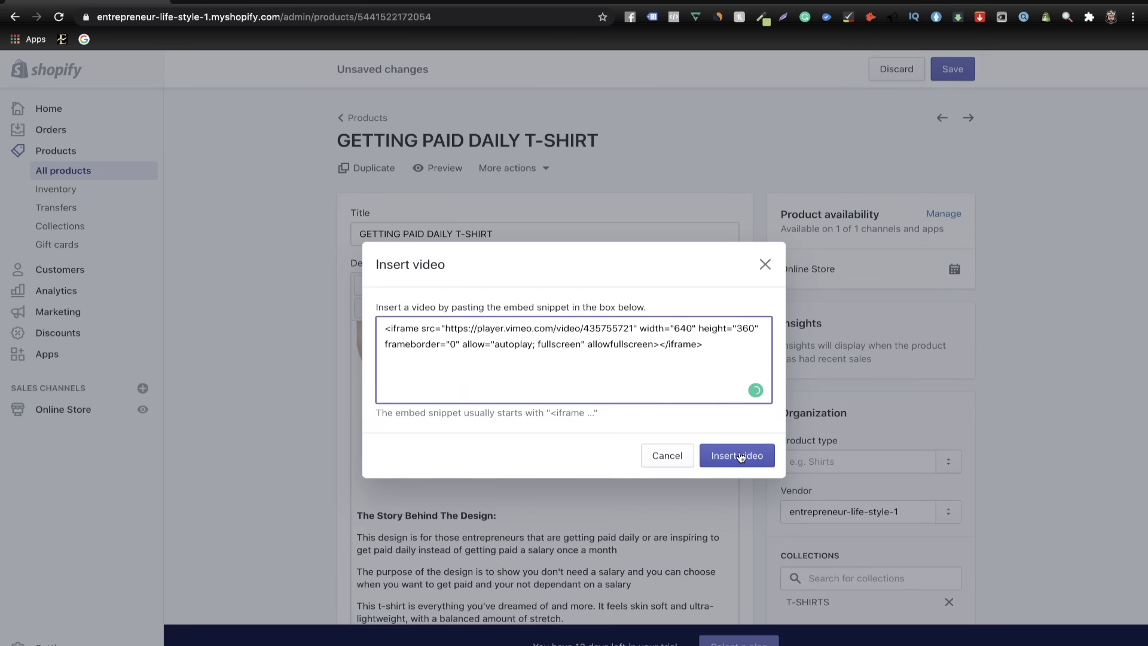
scroll(474, 500, down, 2)
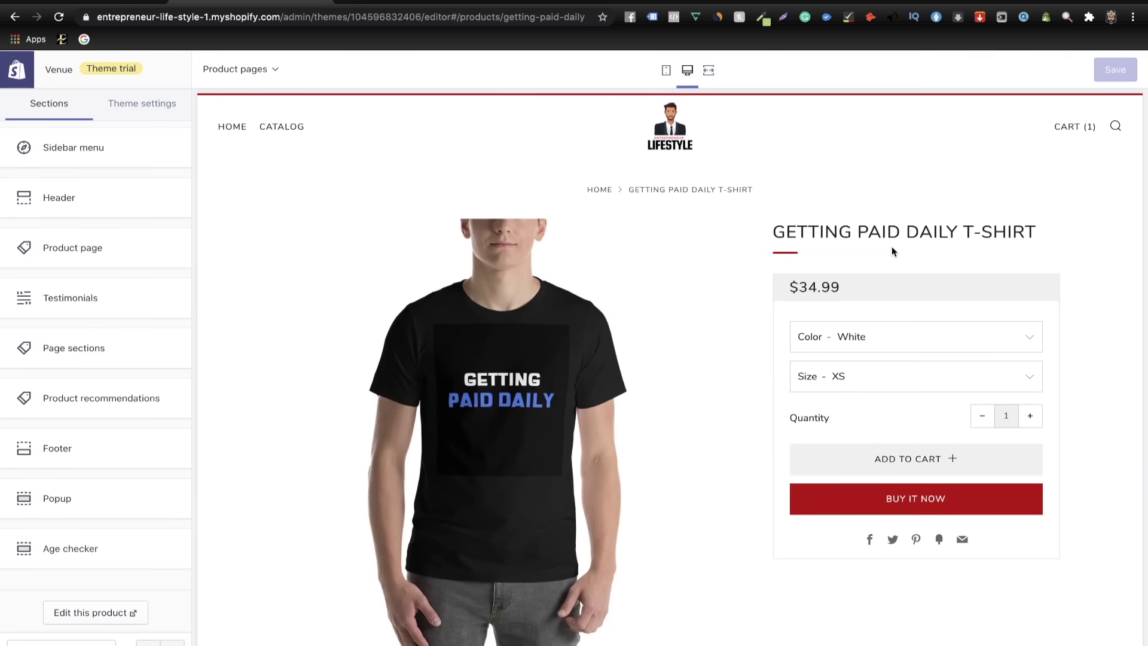
- Review the T-shirt's product page in the desktop theme preview, playing the first video and checking the description and size guide
scroll(886, 293, down, 8)
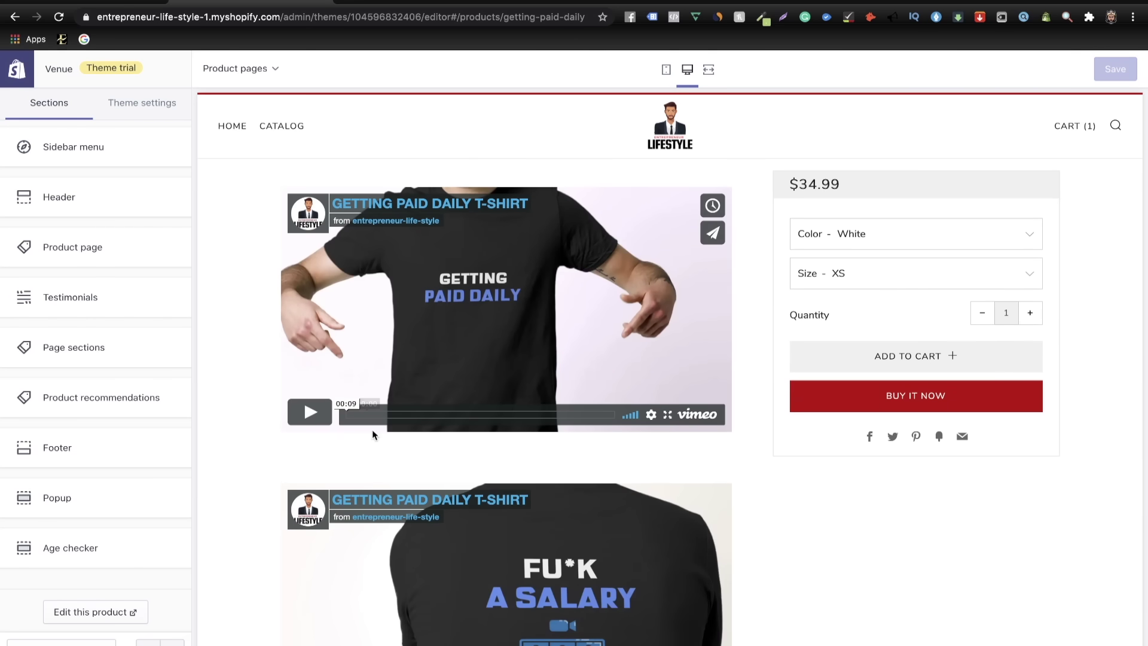
scroll(359, 418, down, 1)
click(312, 398)
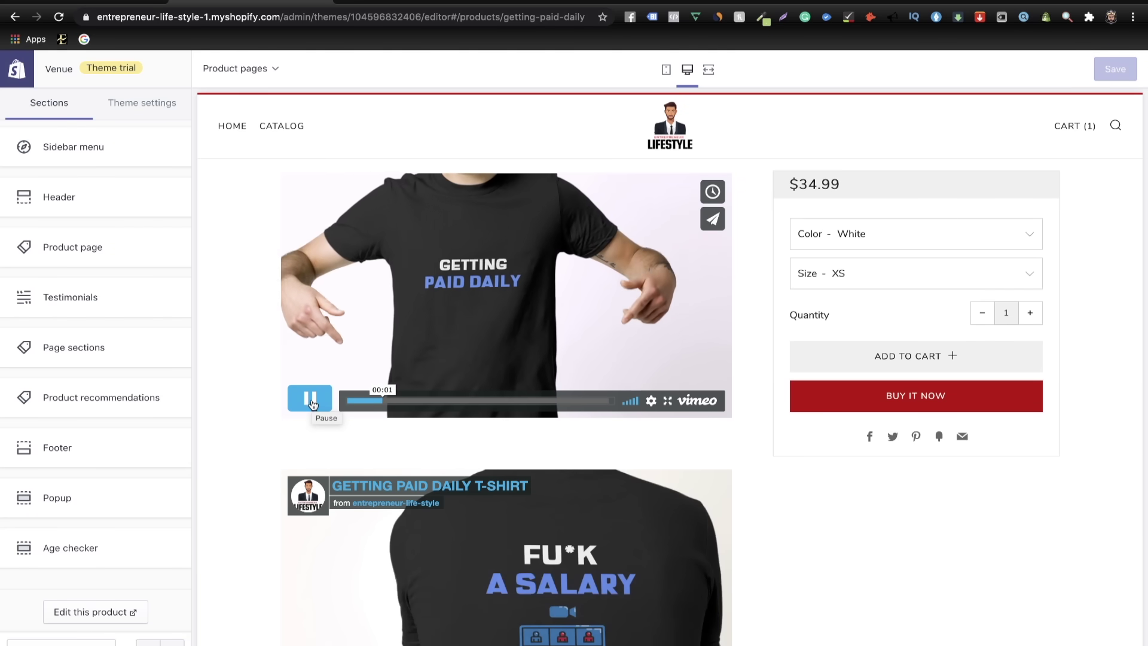
click(310, 399)
scroll(377, 444, down, 4)
scroll(376, 443, down, 10)
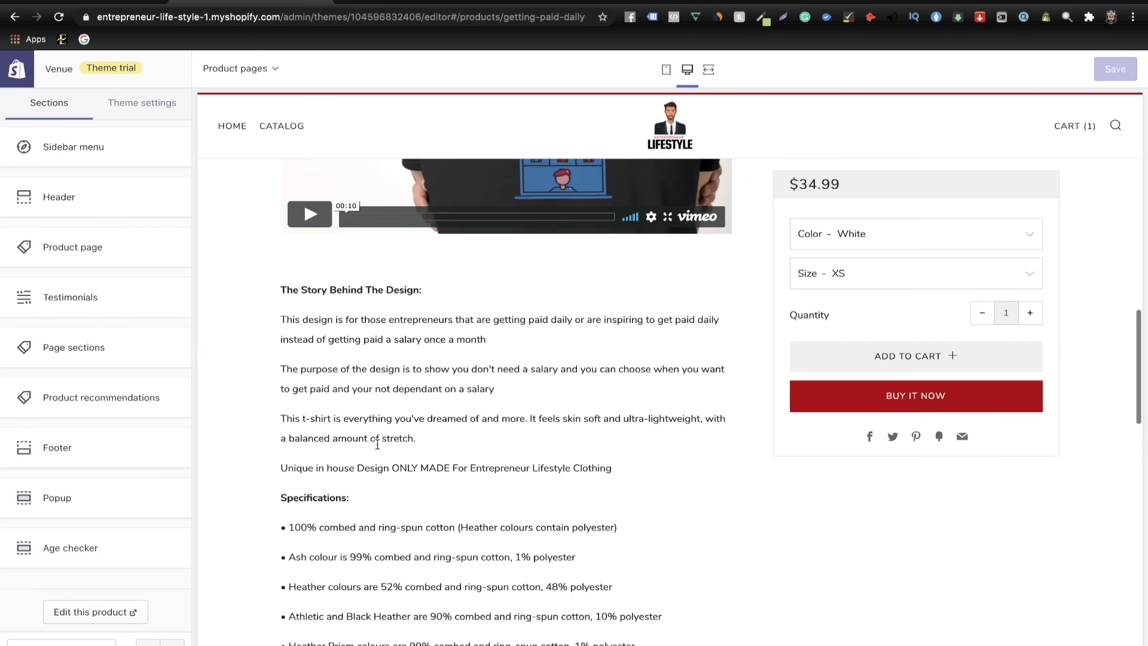
scroll(376, 444, down, 6)
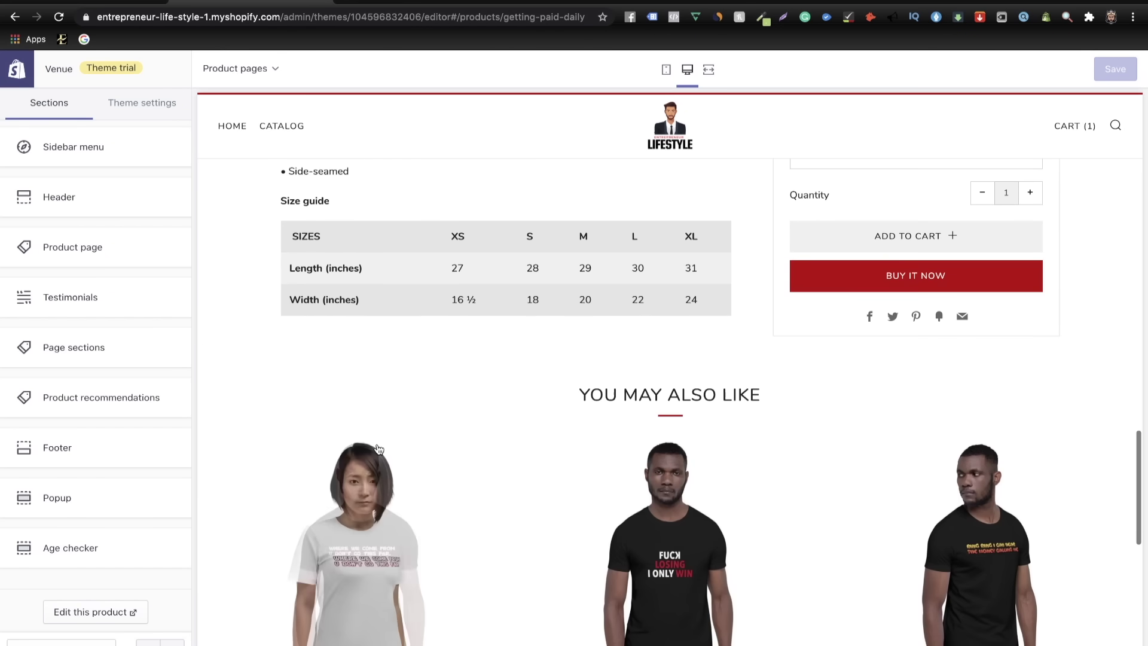
- Switch the theme preview to mobile and check the product page's videos, description and size guide
click(666, 70)
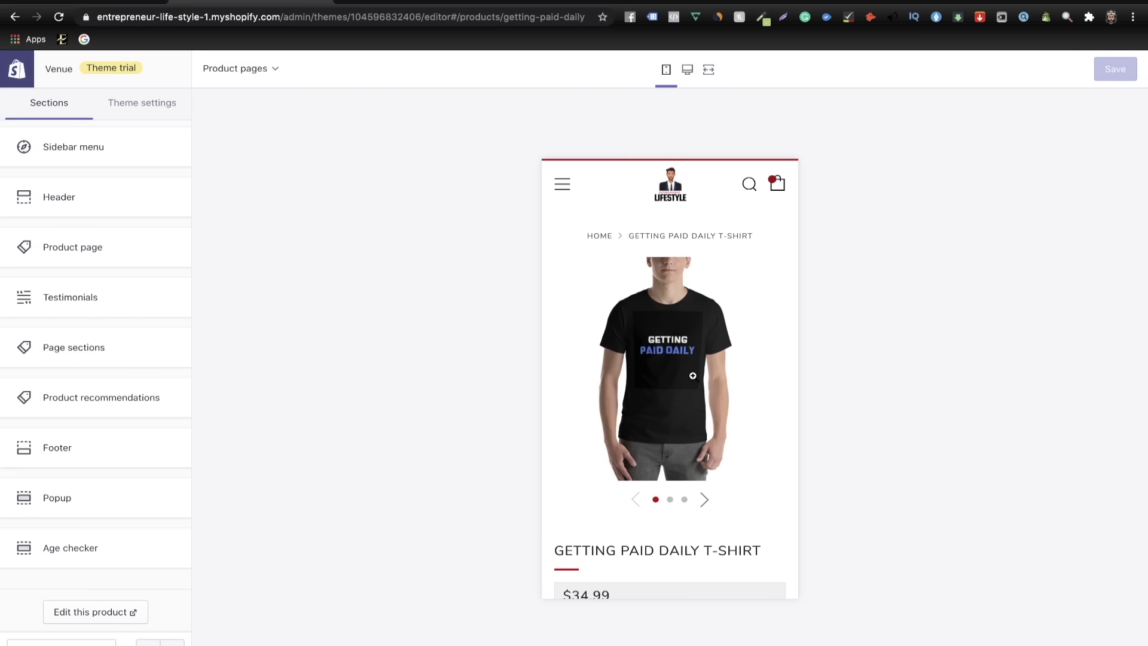
scroll(702, 429, down, 15)
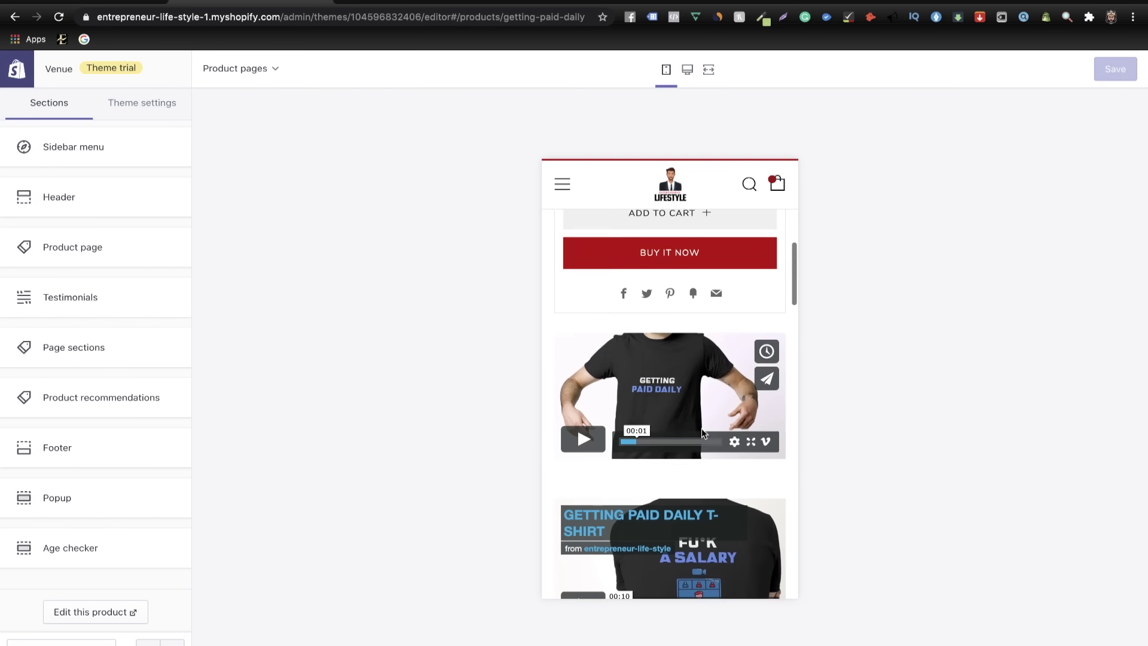
scroll(701, 429, down, 12)
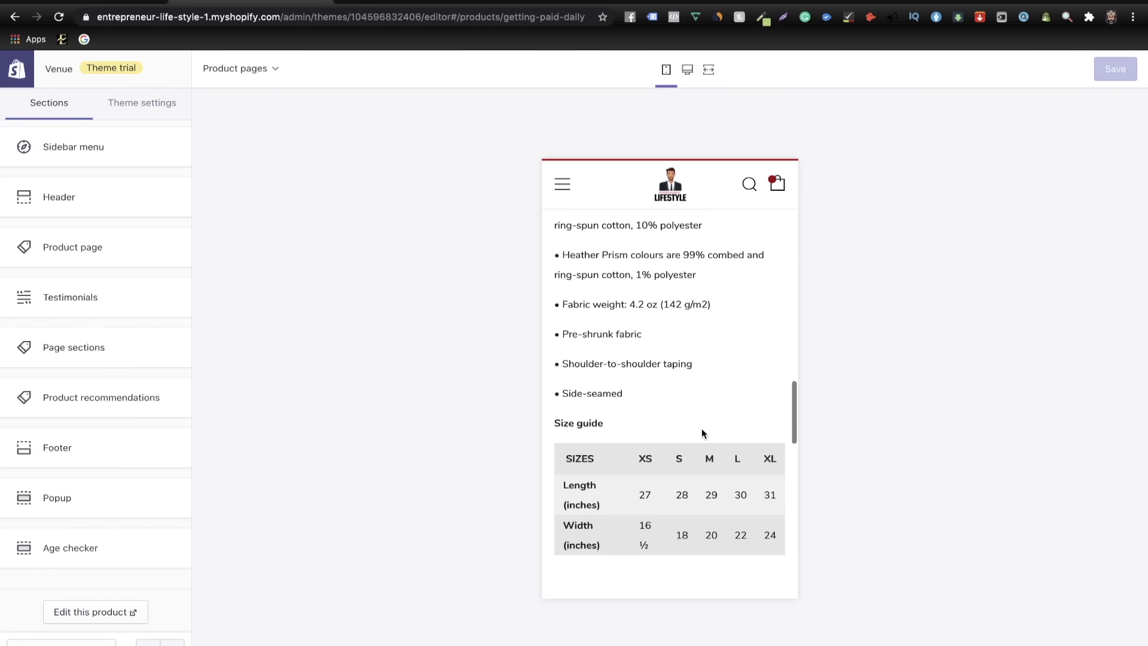
scroll(703, 434, up, 5)
scroll(703, 434, up, 15)
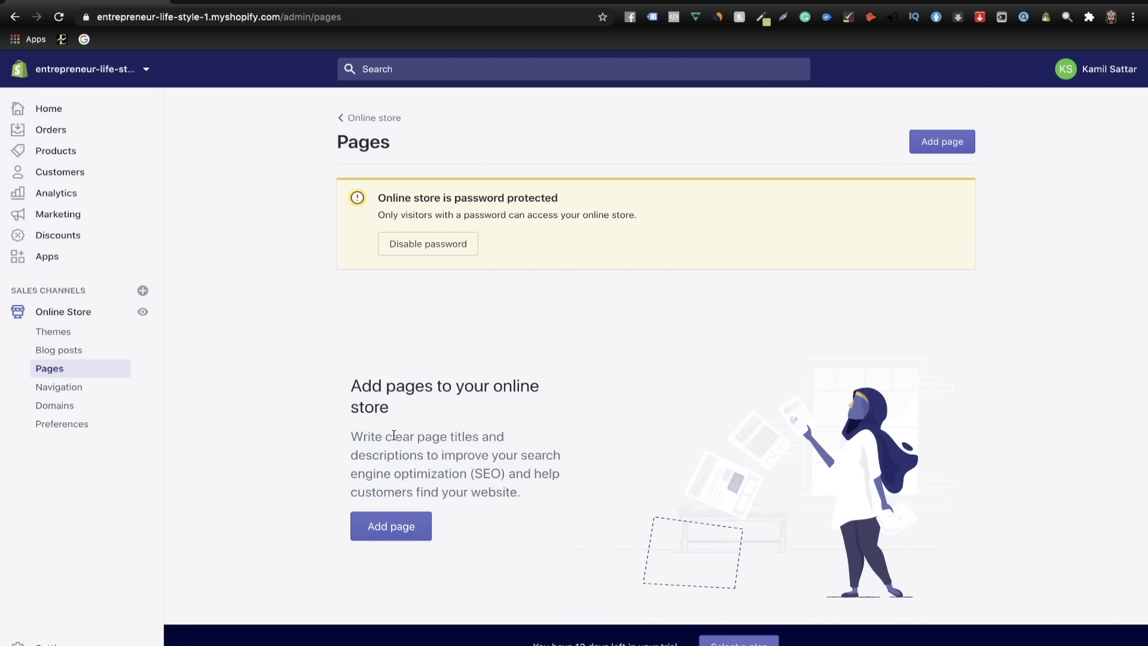
- Add a new online store page and title it OUR STORY
click(391, 527)
click(510, 237)
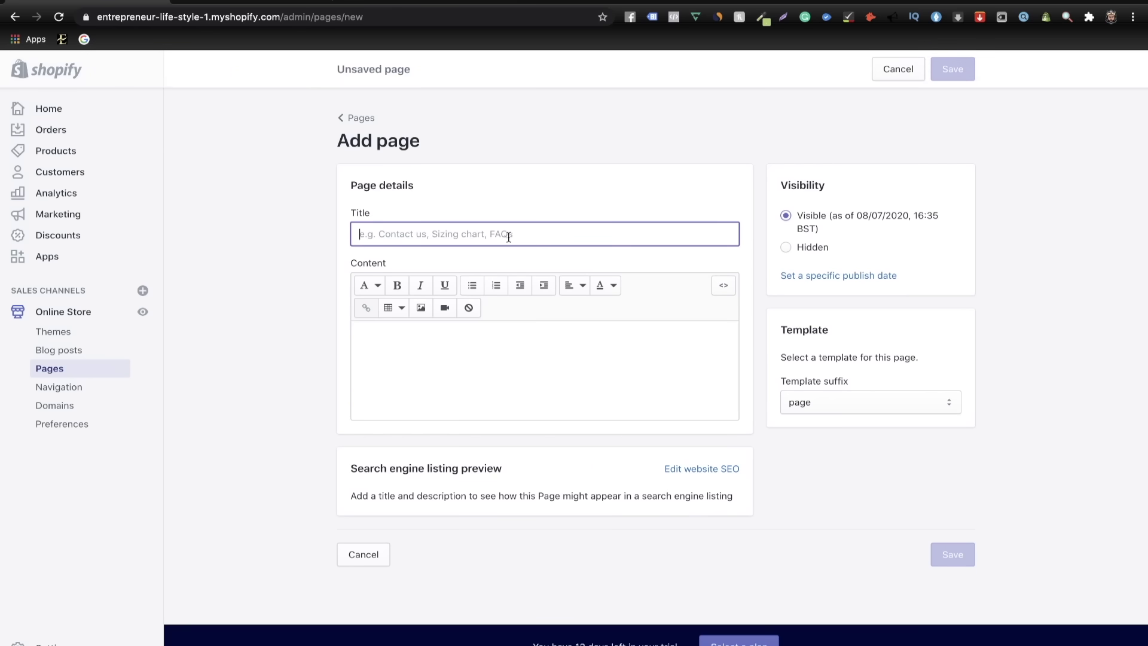
text(OUR STORY)
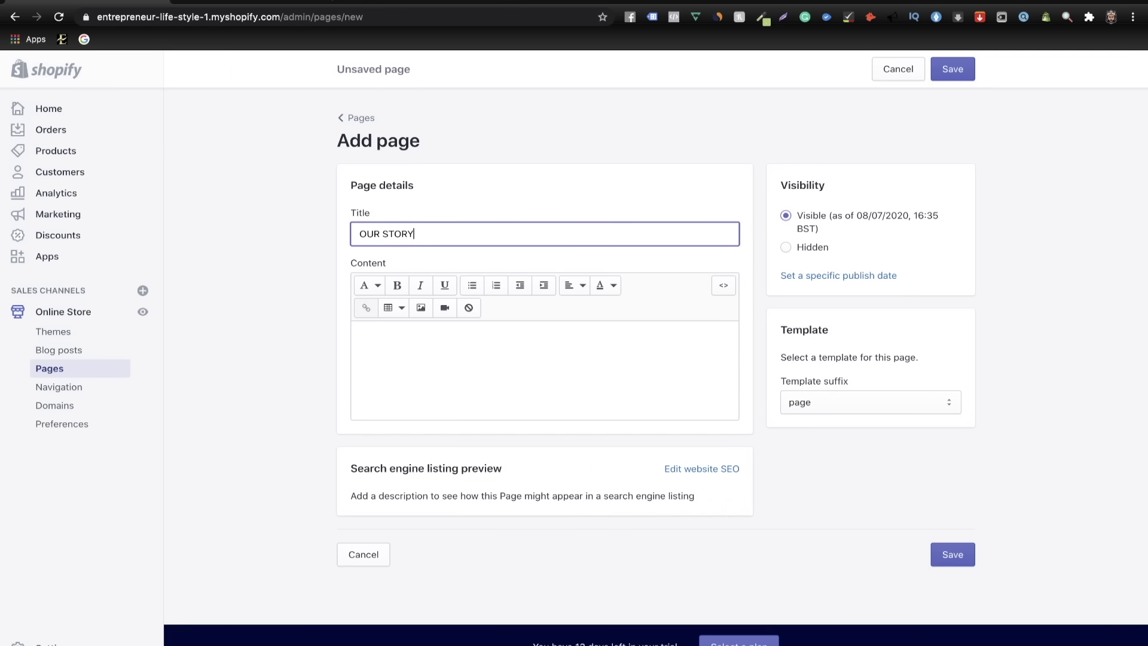
- Copy the full OUR STORY template from the Google Docs document and paste it into the page's content
click(548, 349)
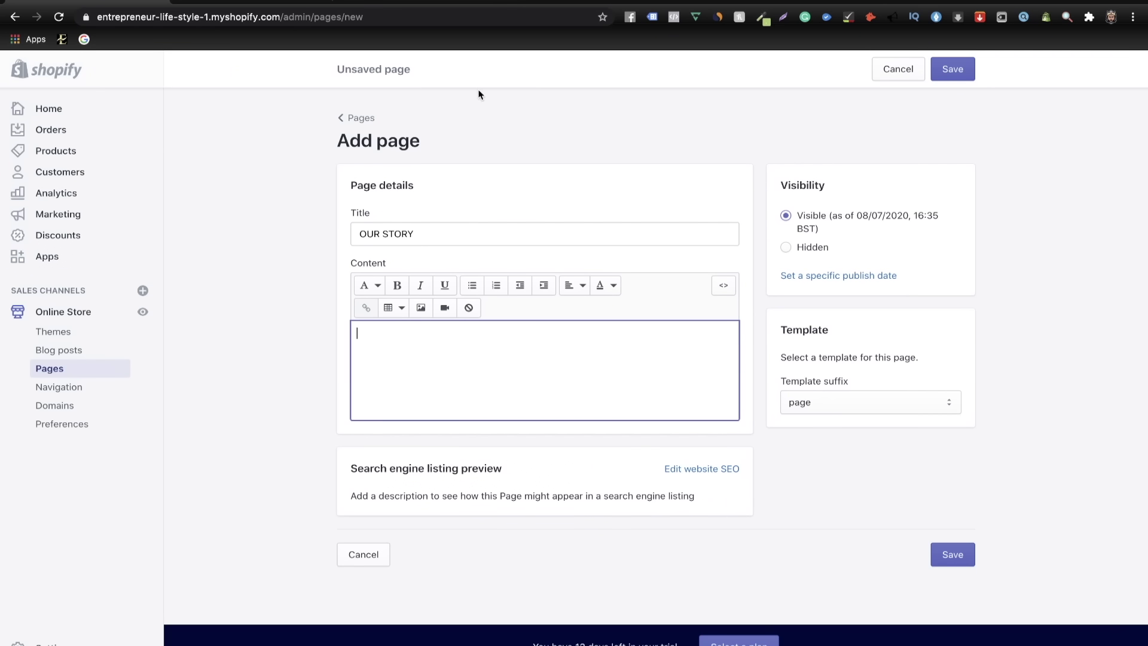
click(429, 3)
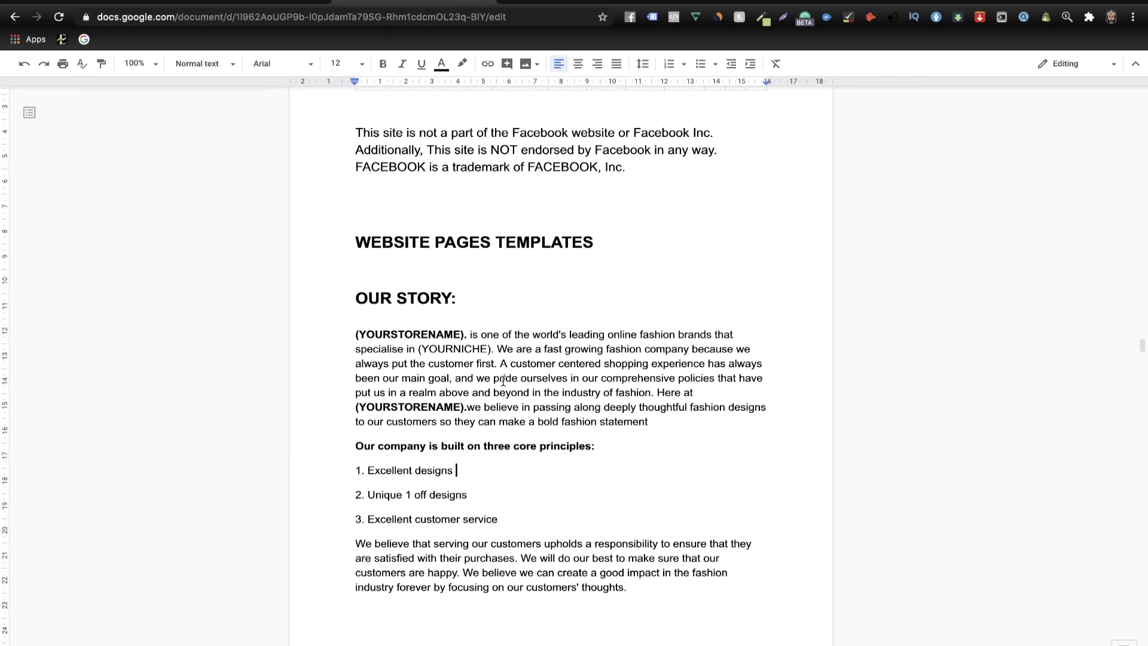
scroll(503, 380, down, 2)
scroll(491, 242, down, 1)
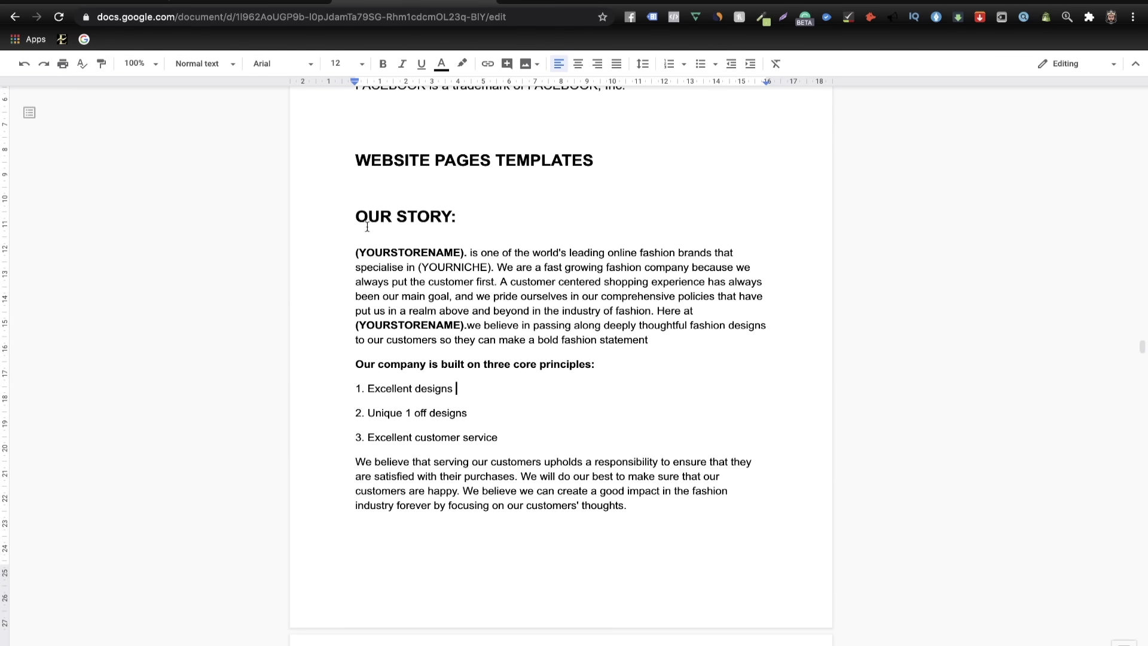
scroll(474, 335, up, 1)
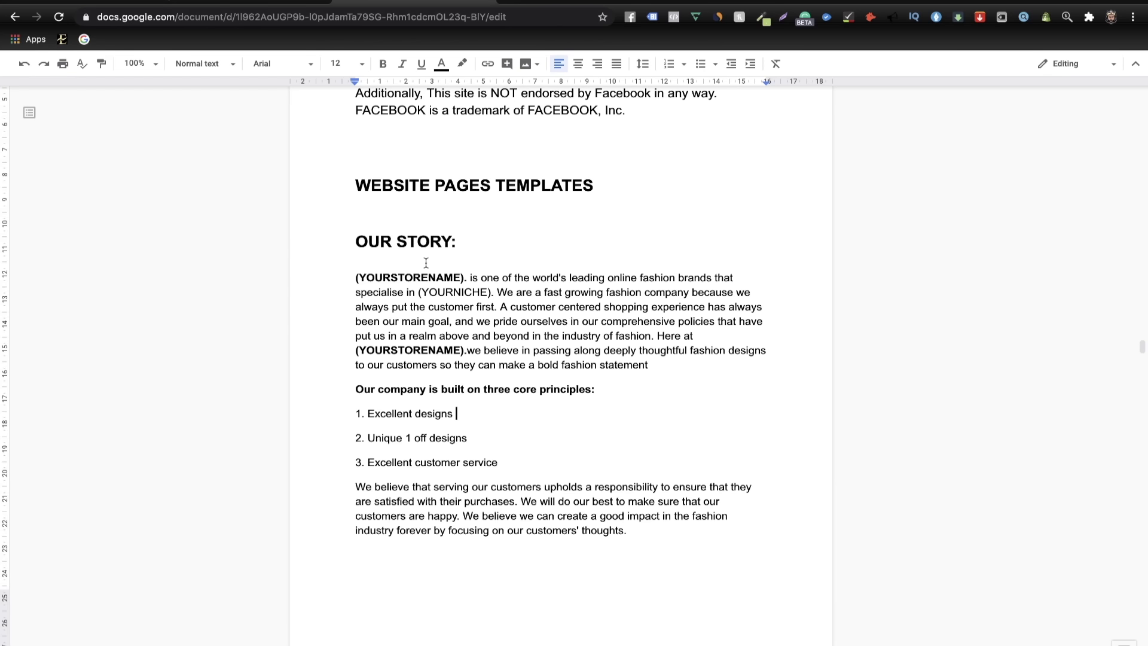
scroll(426, 263, down, 6)
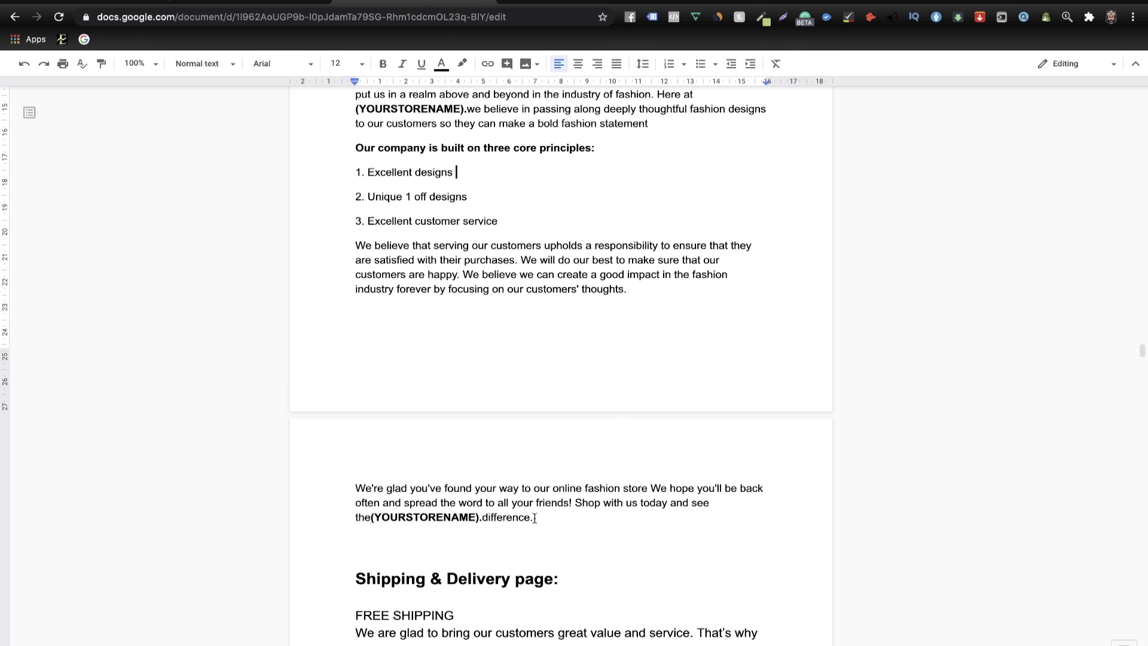
drag(535, 518, 401, 83)
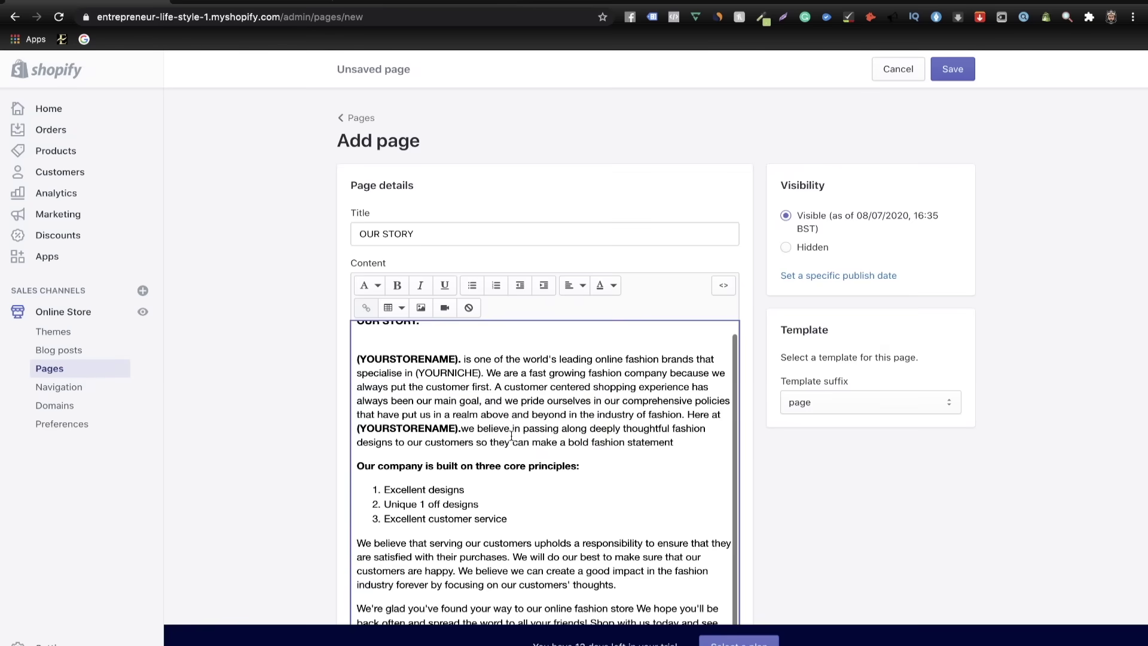
- Check the pasted story, point out its first (YOURSTORENAME) placeholder, and save the OUR STORY page
scroll(512, 437, down, 3)
scroll(512, 437, up, 5)
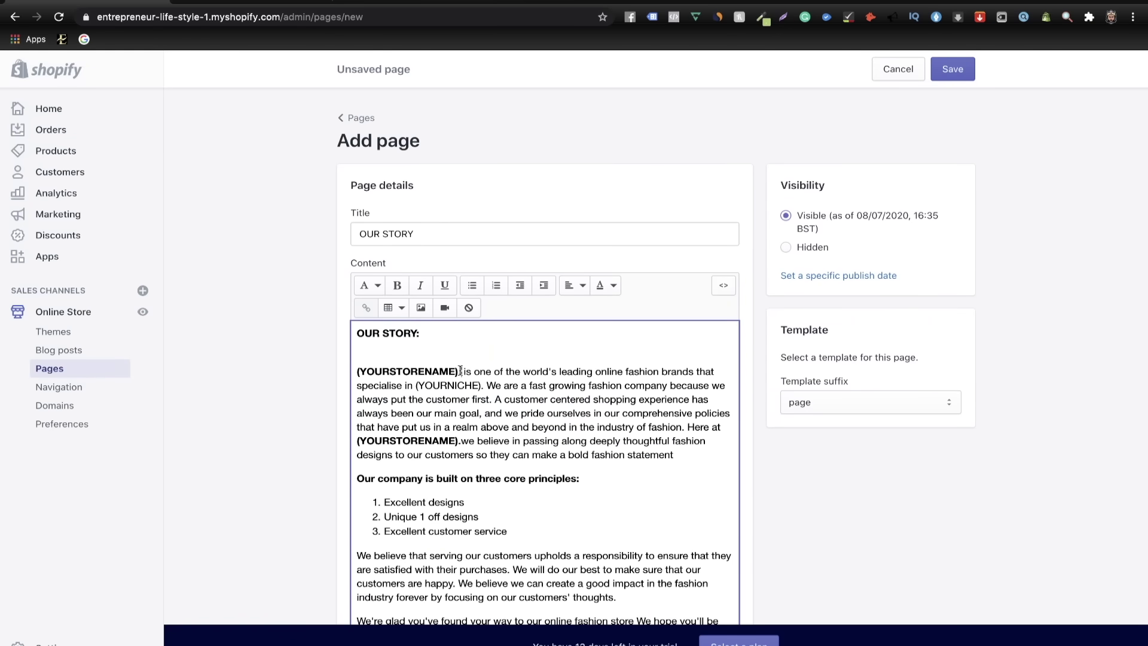
drag(460, 371, 371, 371)
click(359, 372)
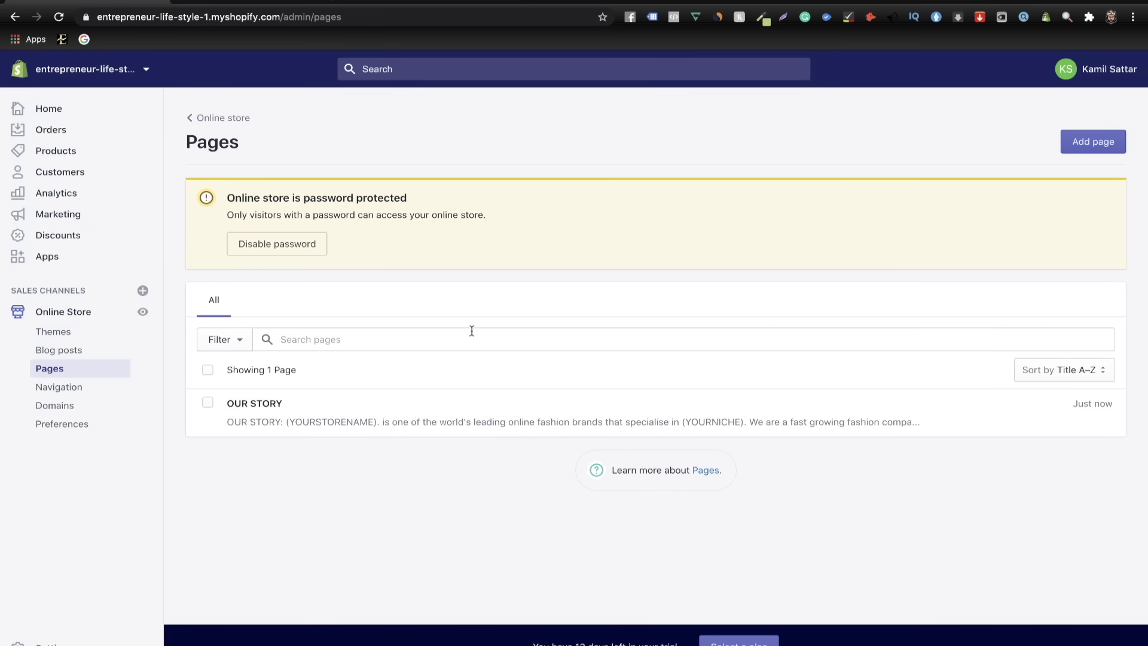
- Add another page titled CONTACT US with the page.contact template and save it
click(1102, 142)
text(CONTACT US)
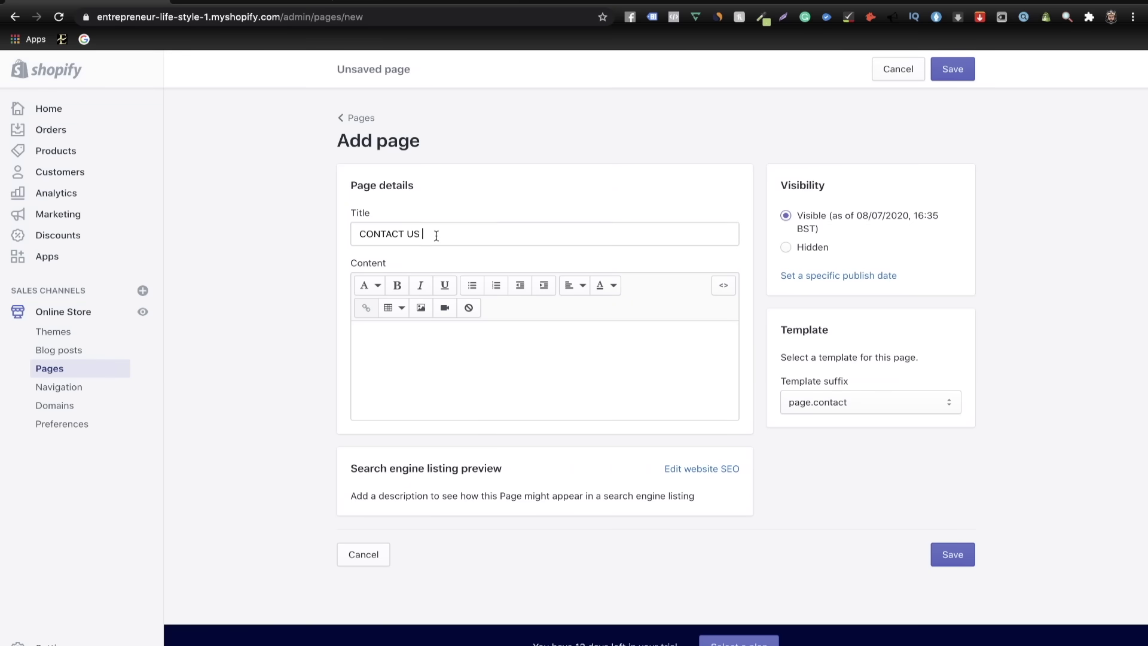
mouse_move(436, 236)
mouse_down()
mouse_move(372, 235)
mouse_move(423, 235)
mouse_up()
click(372, 235)
click(495, 235)
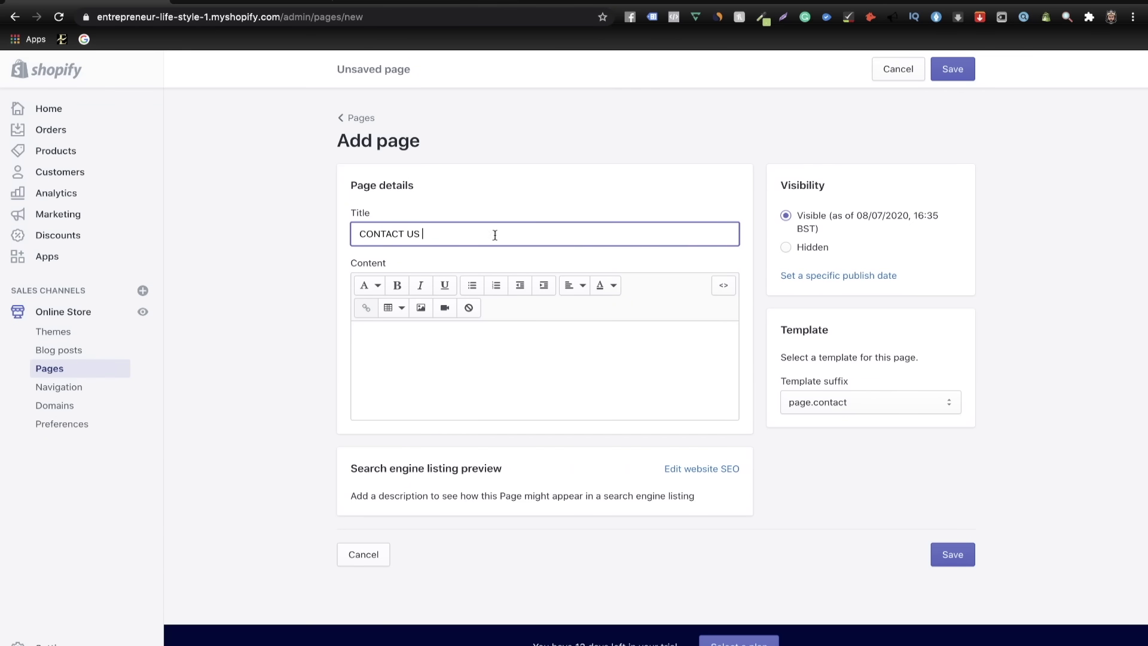
click(782, 340)
click(850, 401)
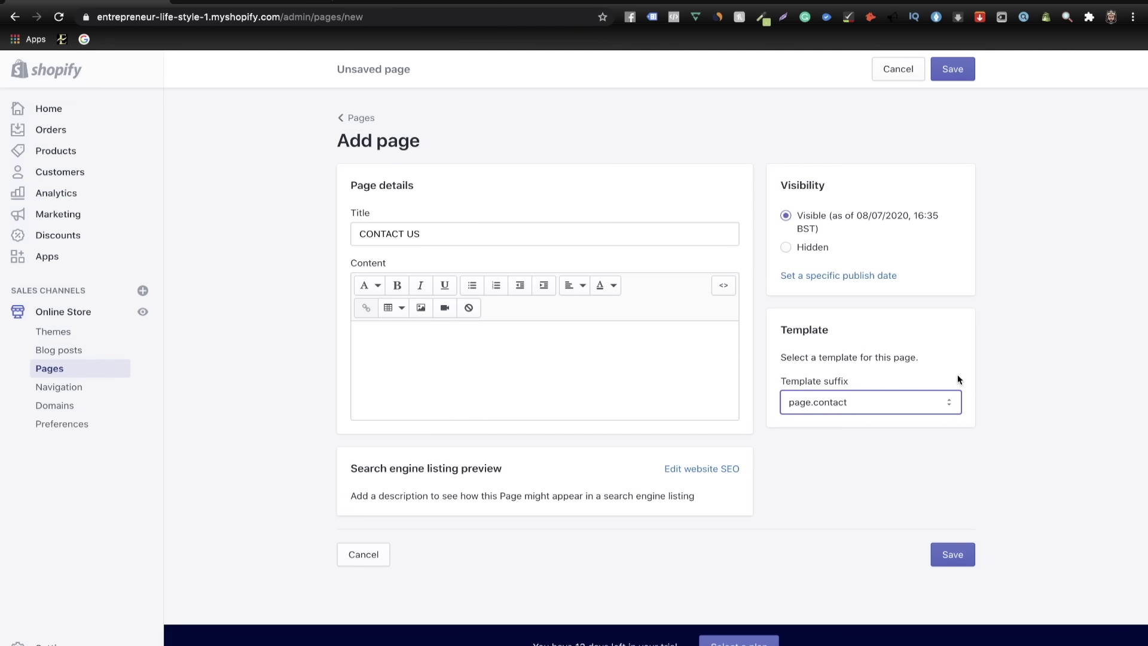
- Look through the page templates in Google Docs as far as the Contact Us section and return to Shopify's page list
click(433, 5)
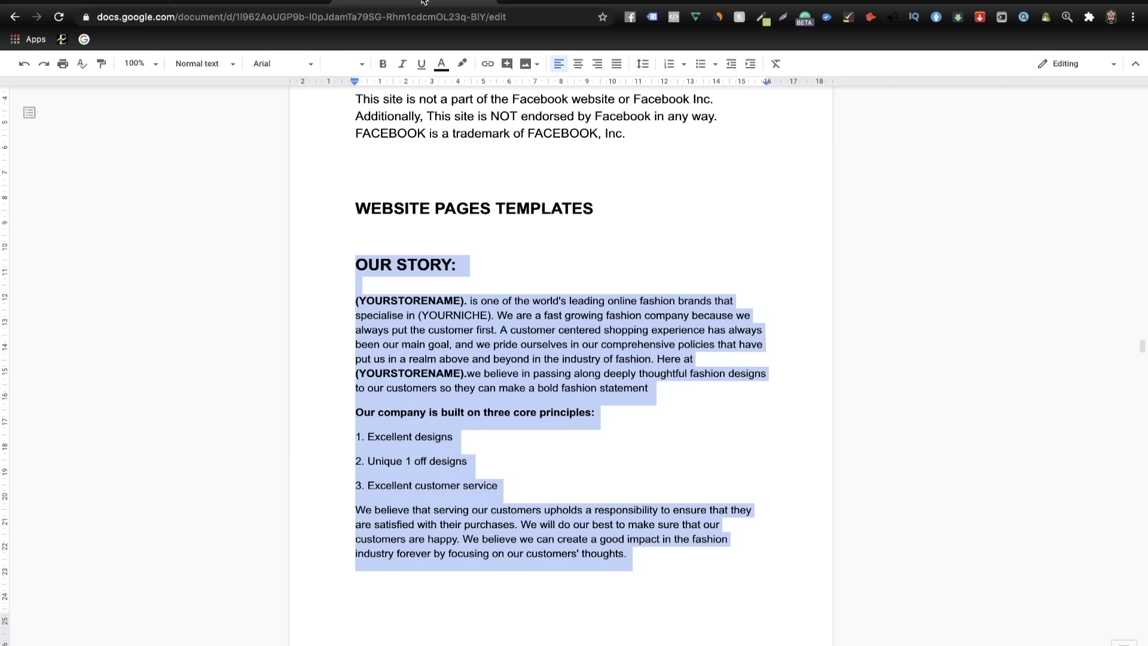
click(525, 307)
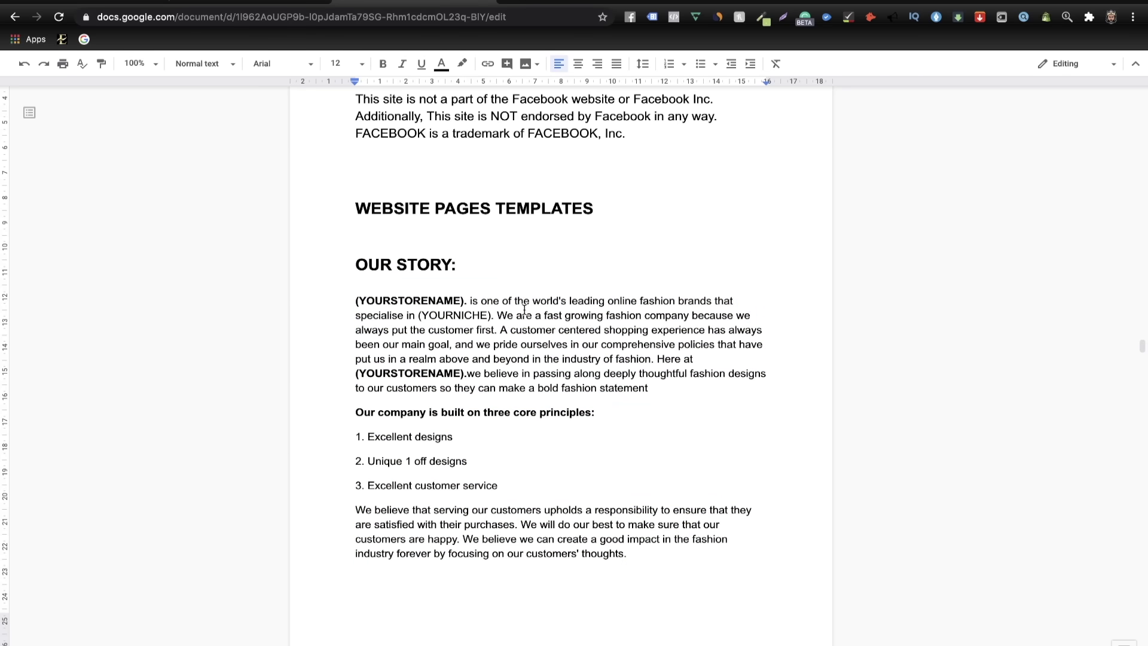
scroll(524, 305, down, 15)
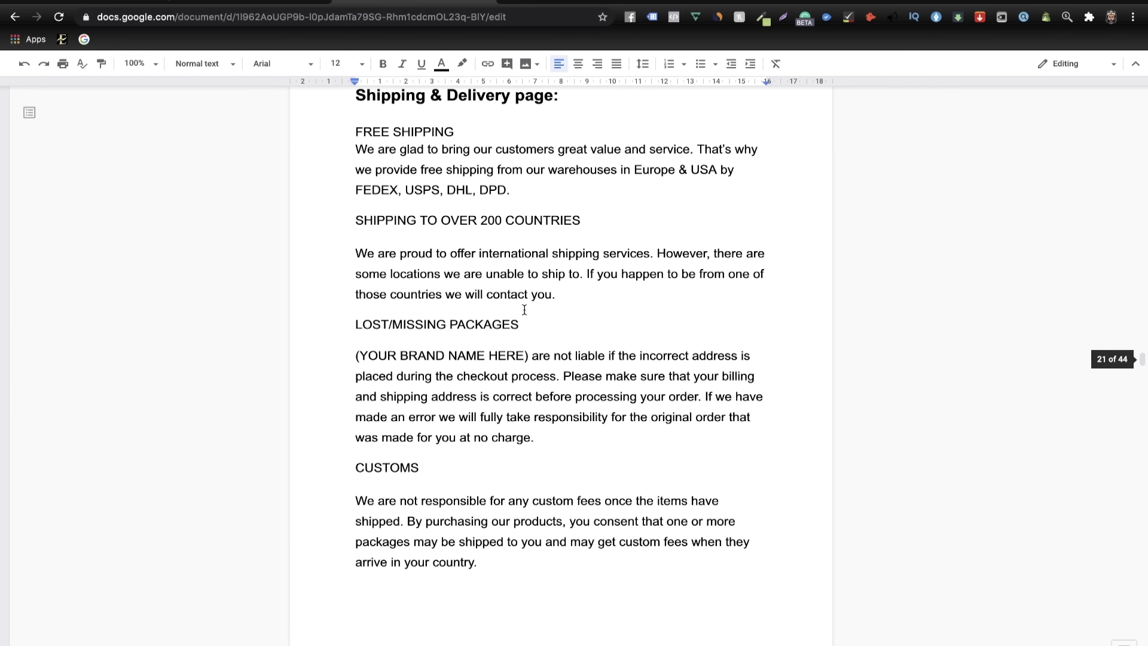
scroll(524, 309, down, 15)
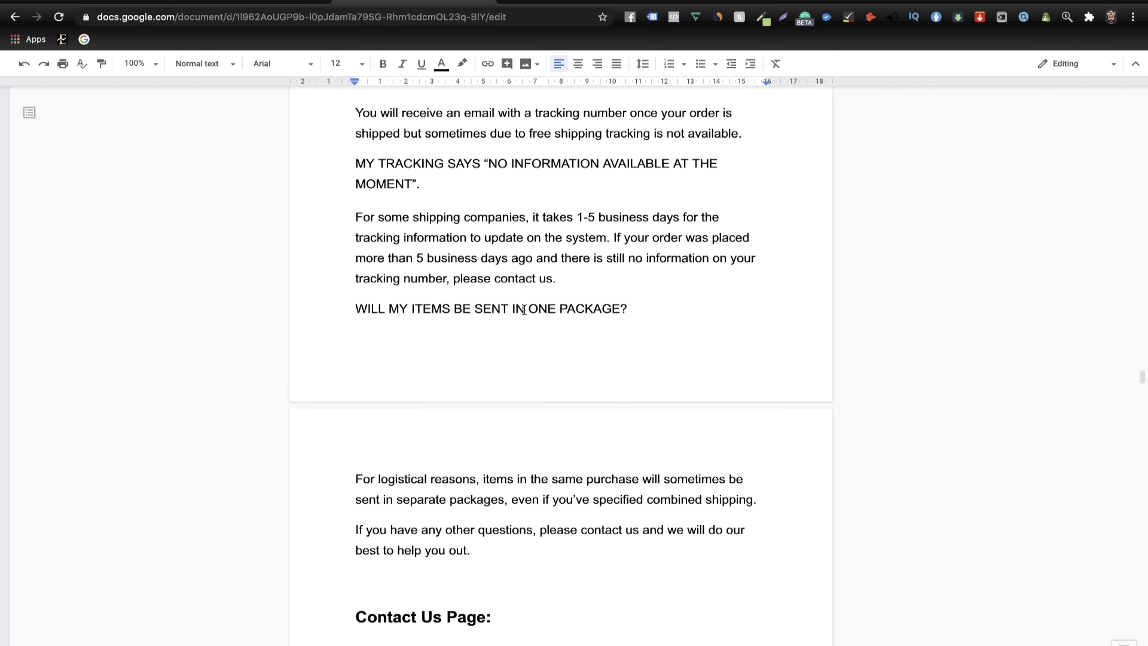
key(ctrl+Tab)
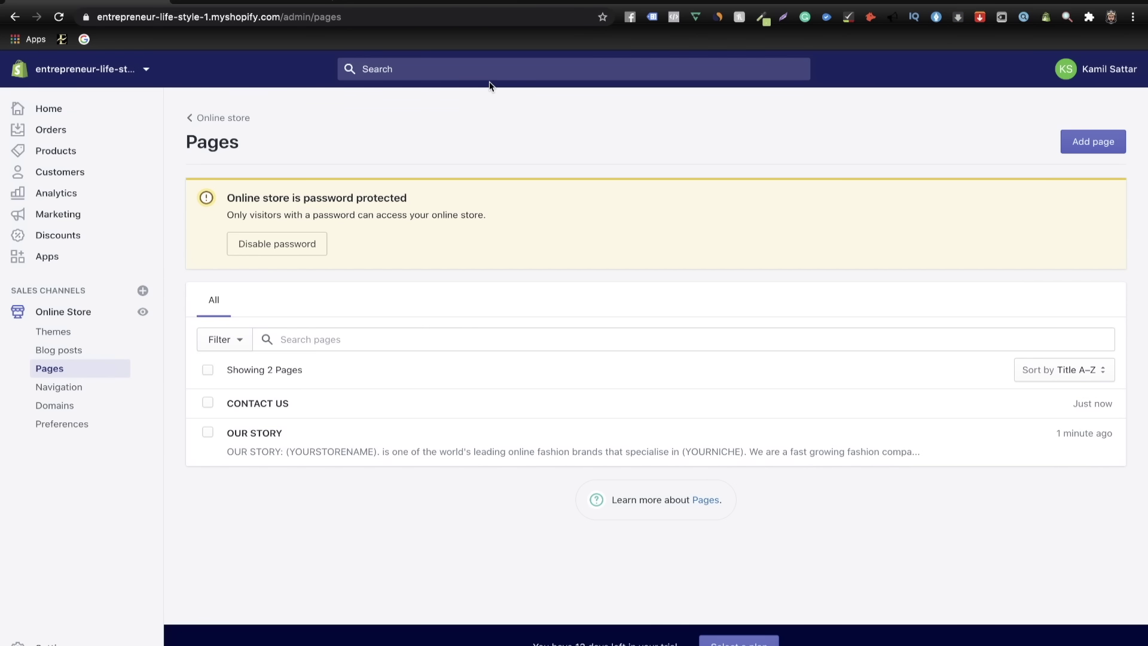
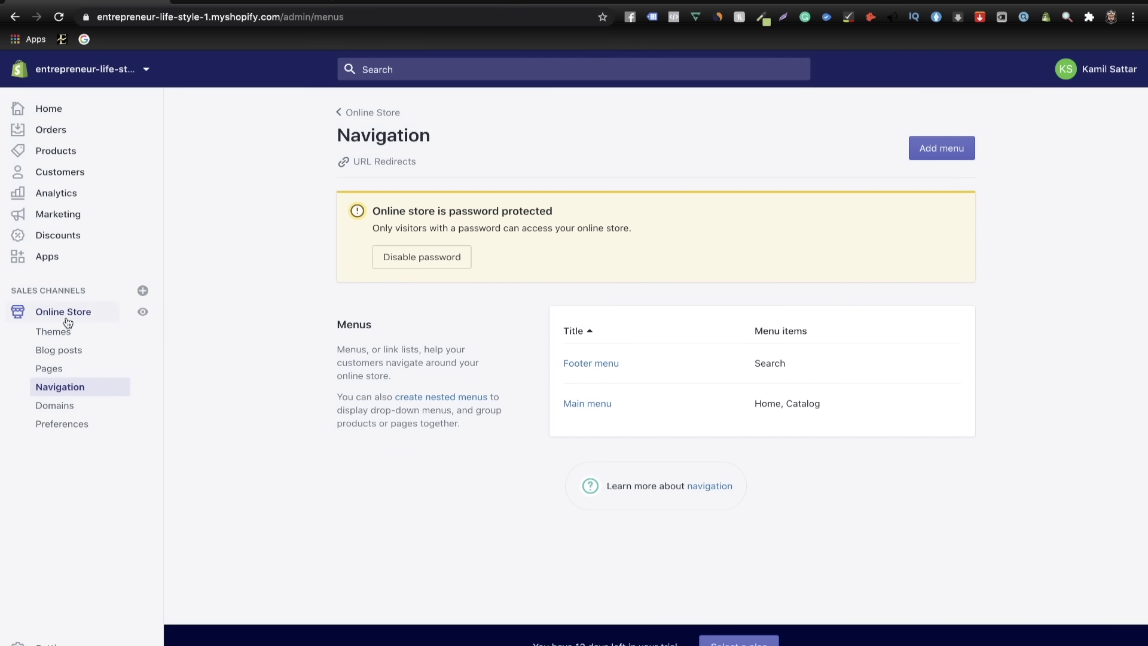
- Open the store's main menu for editing and remove its Catalog item
click(587, 403)
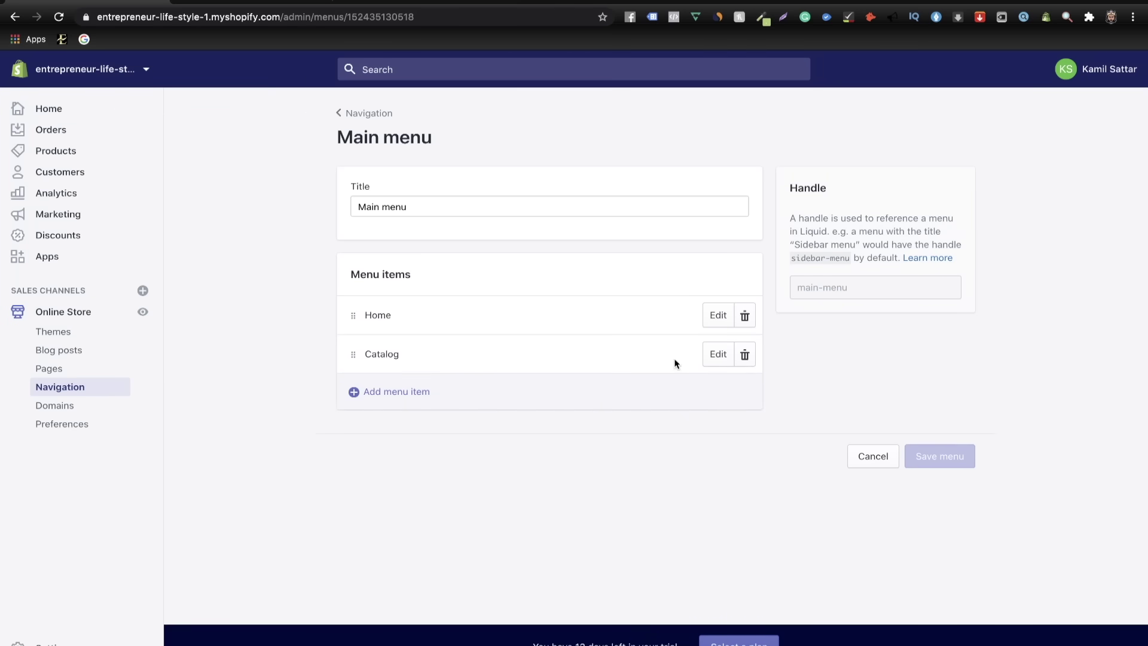
click(744, 355)
click(752, 223)
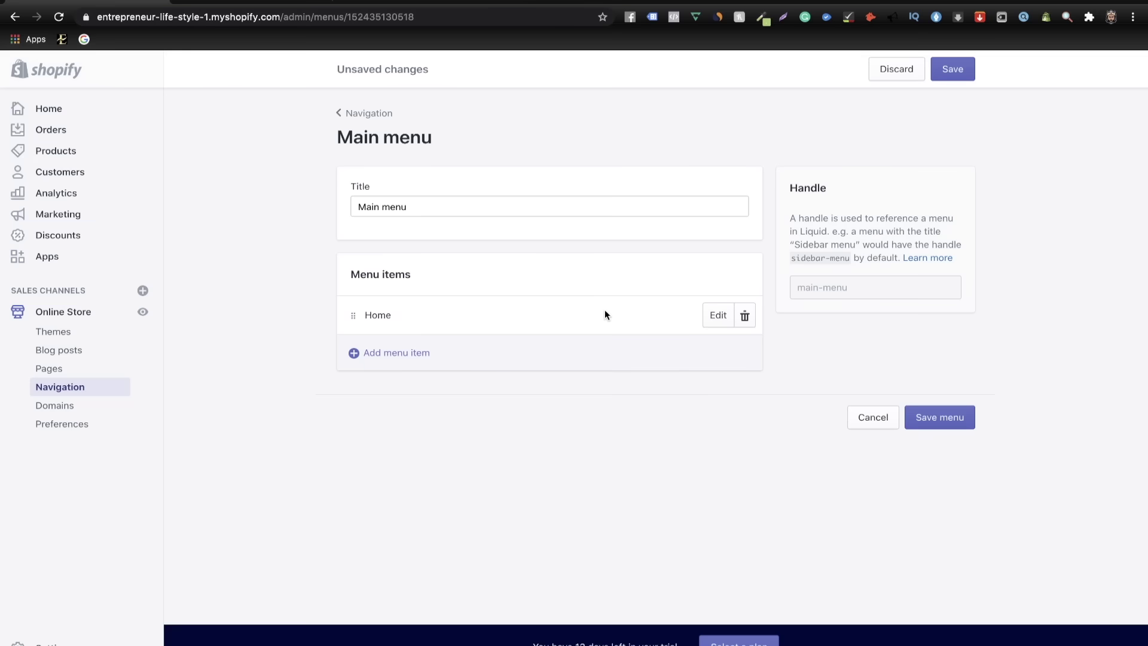
- Add a main menu item named SHOP ALL that links to All Products
click(442, 352)
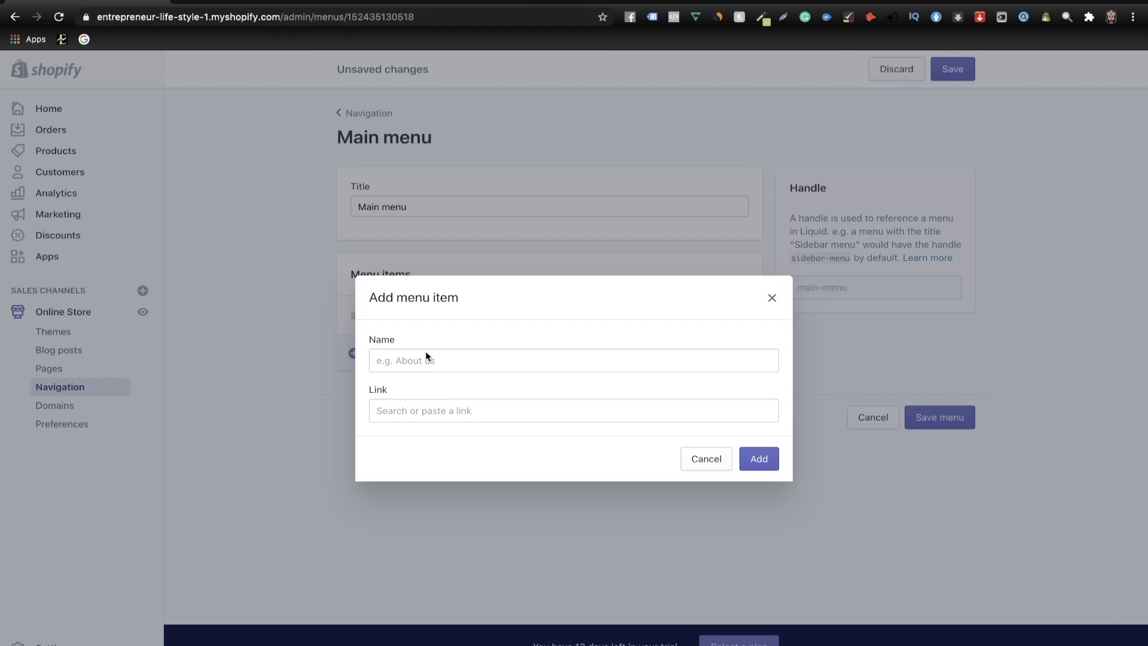
click(460, 361)
text(SHOP ALL)
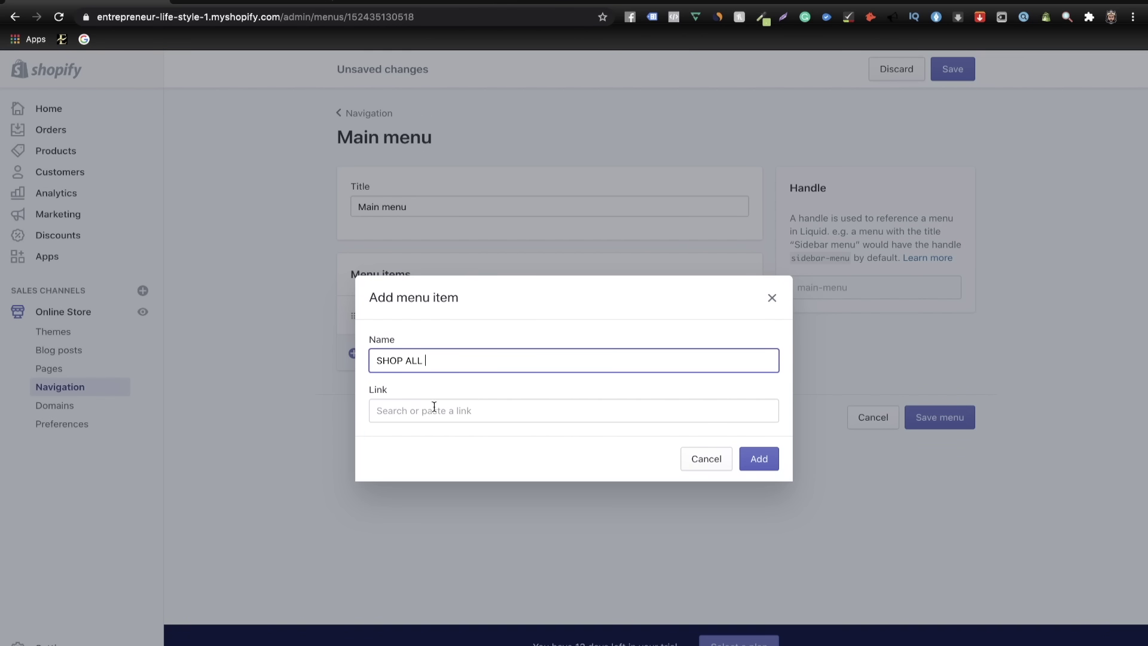
click(427, 410)
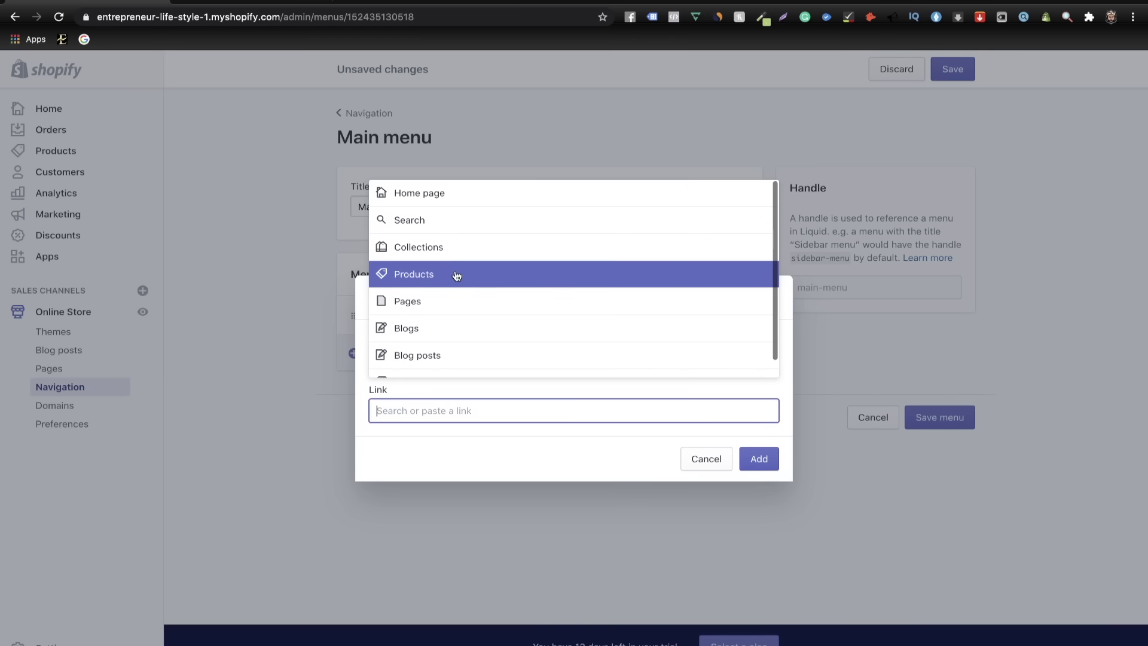
click(457, 273)
click(440, 227)
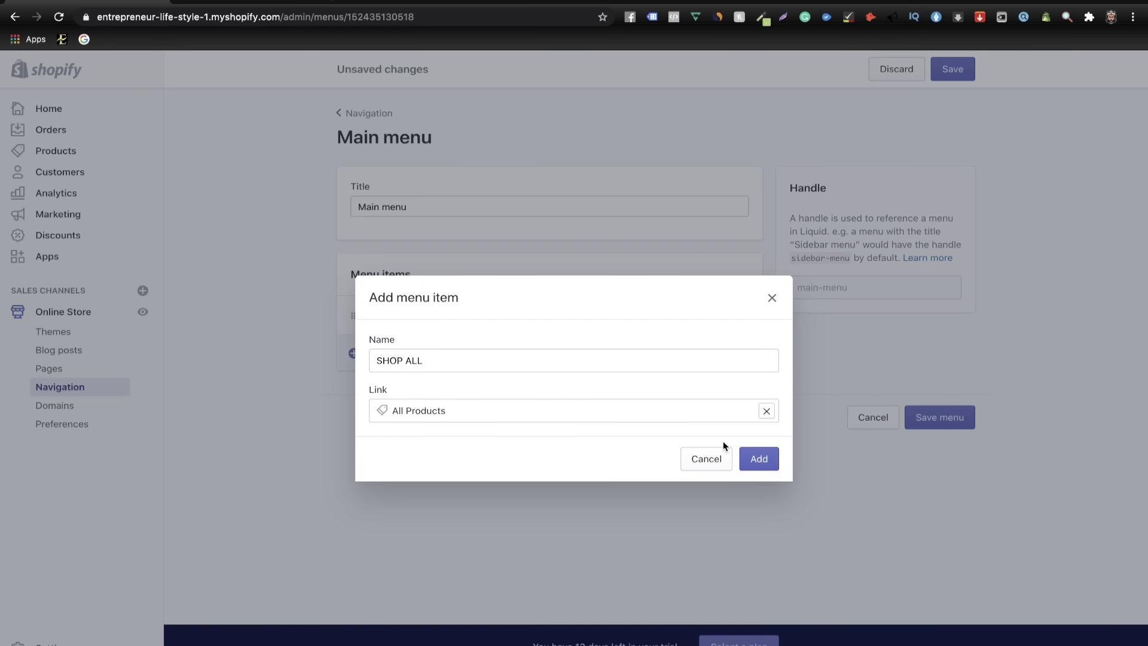
click(759, 458)
- Add a main menu item named SHOP HOODIES that links to the HOODIES collection
click(390, 397)
click(413, 361)
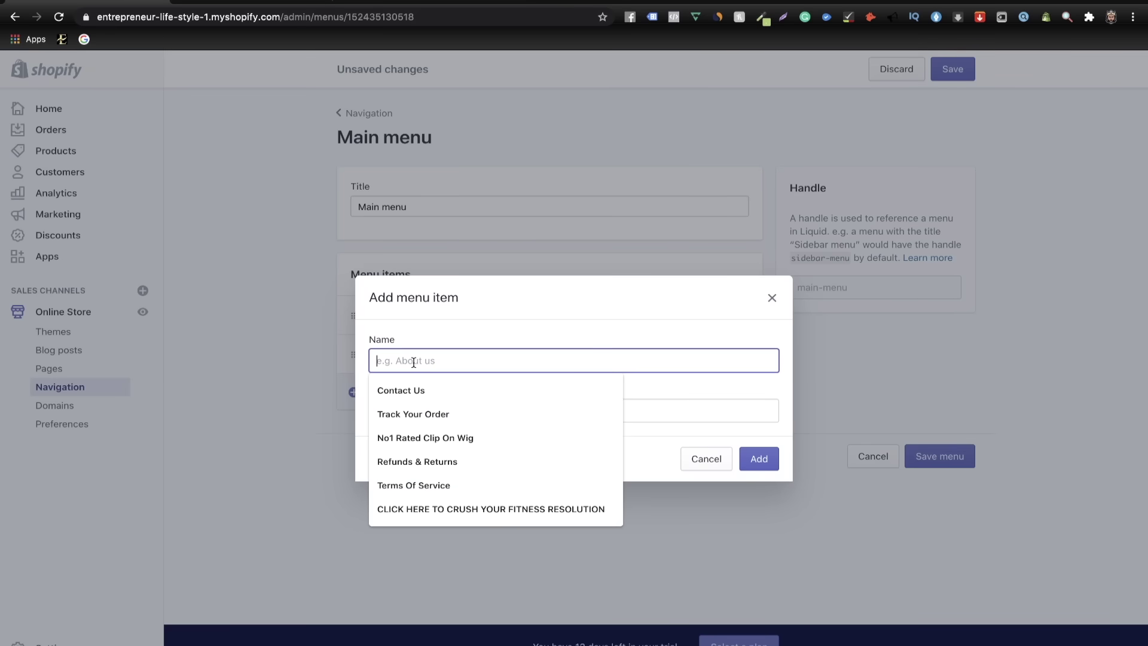
text(SHOP)
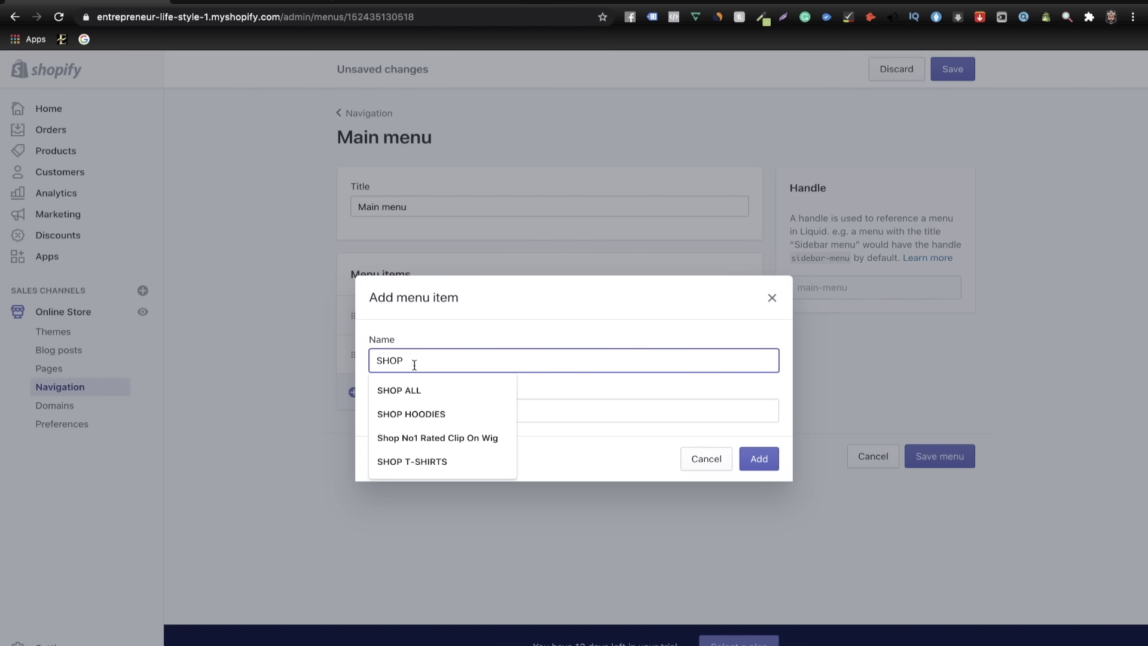
key(Tab)
click(465, 250)
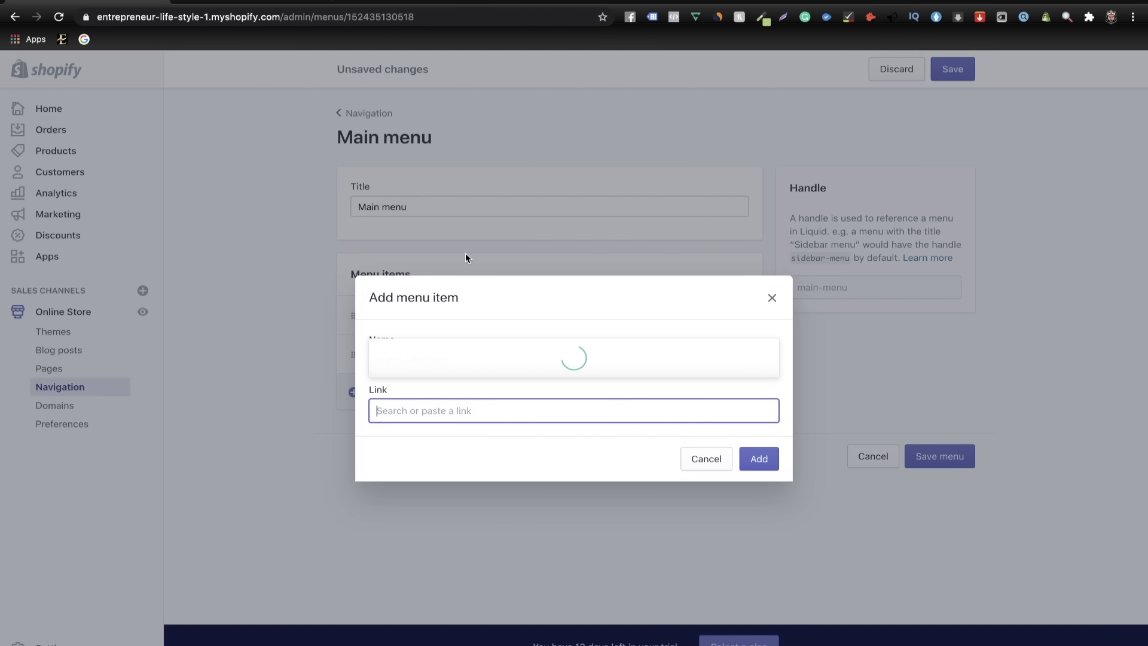
click(450, 363)
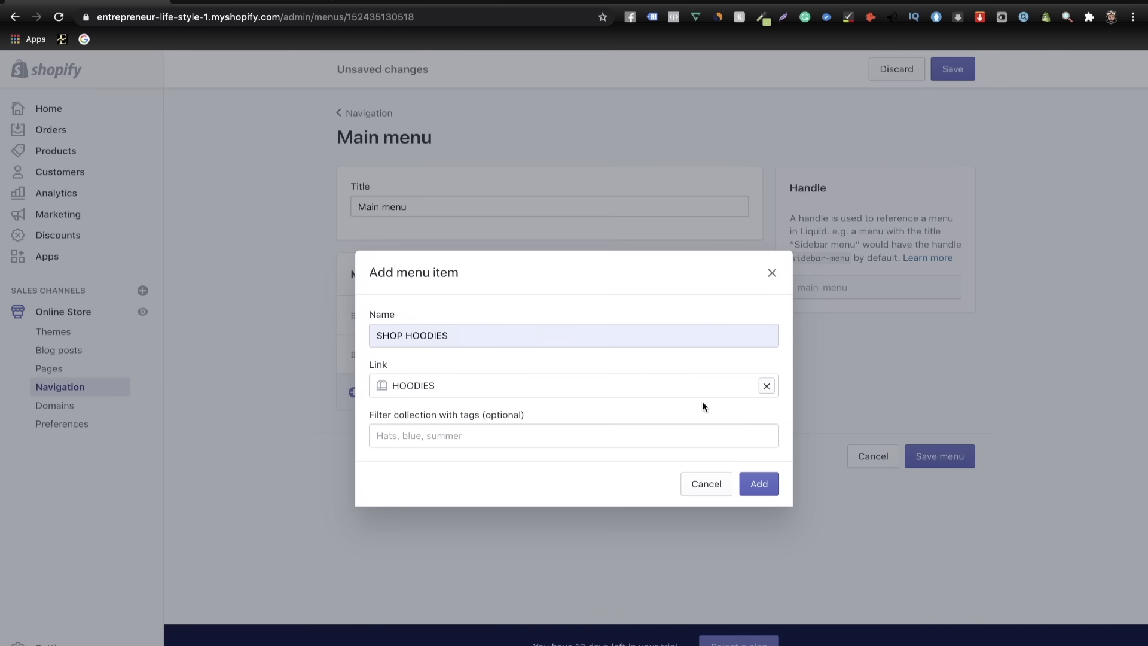
key(Return)
- Start another main menu item, name it TRACK YOUR ORDER, and open its link choices
click(378, 442)
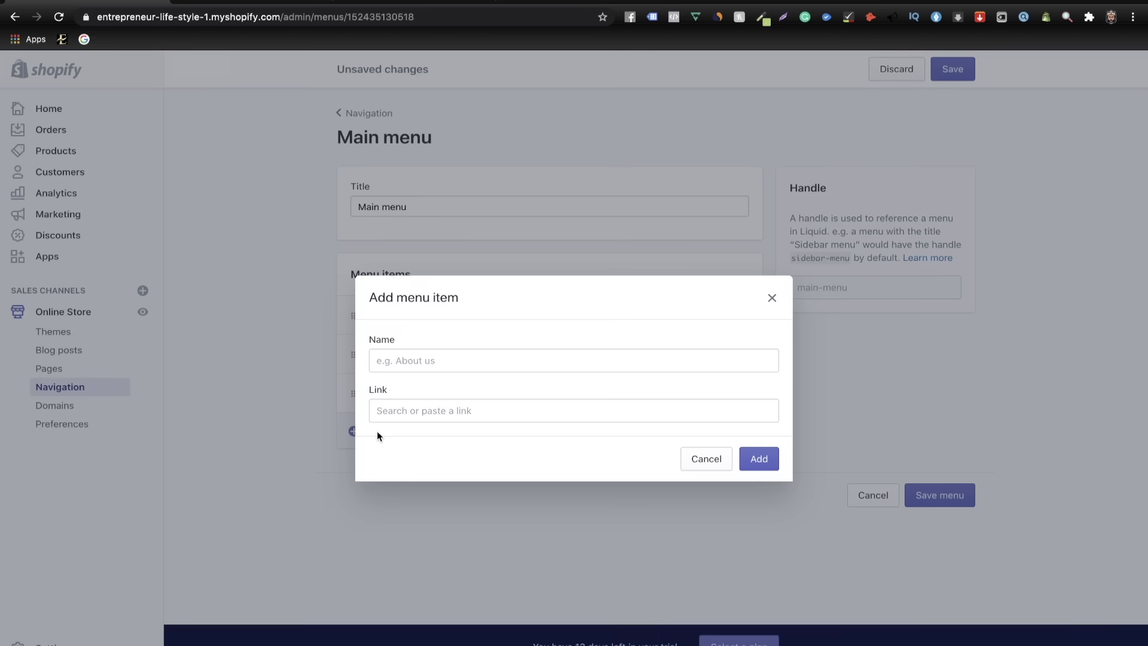
click(439, 366)
text(Trac)
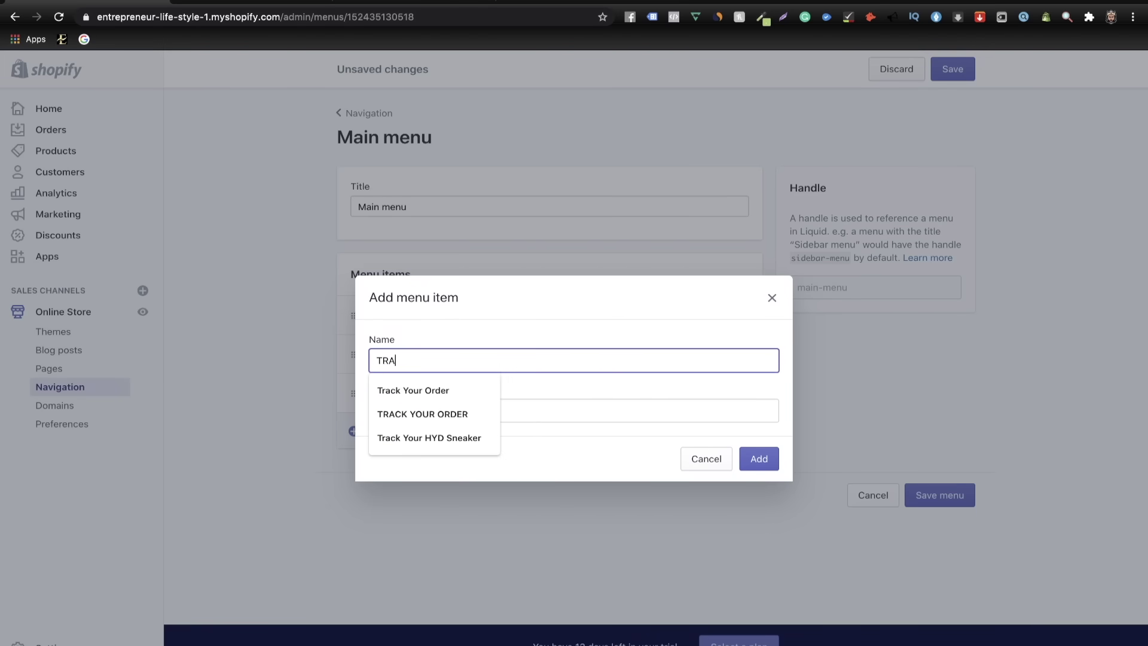
click(457, 410)
click(467, 410)
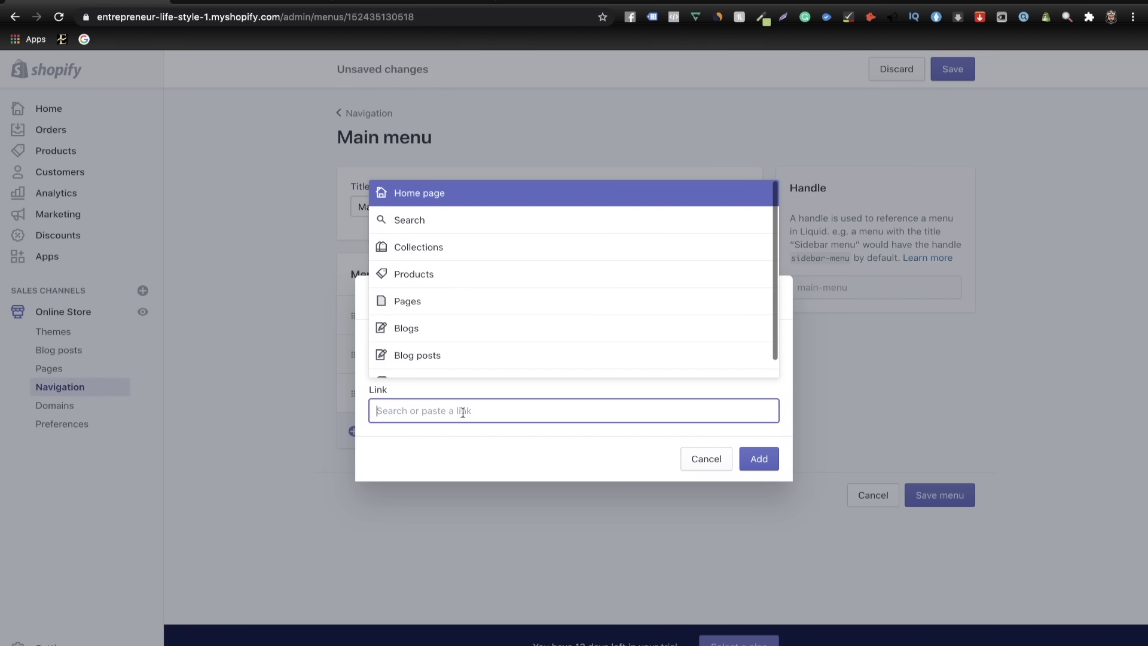
- Copy the parcelsapp.com/en address from the Parcels website, paste it as the TRACK YOUR ORDER link, and add the item
click(245, 3)
click(290, 23)
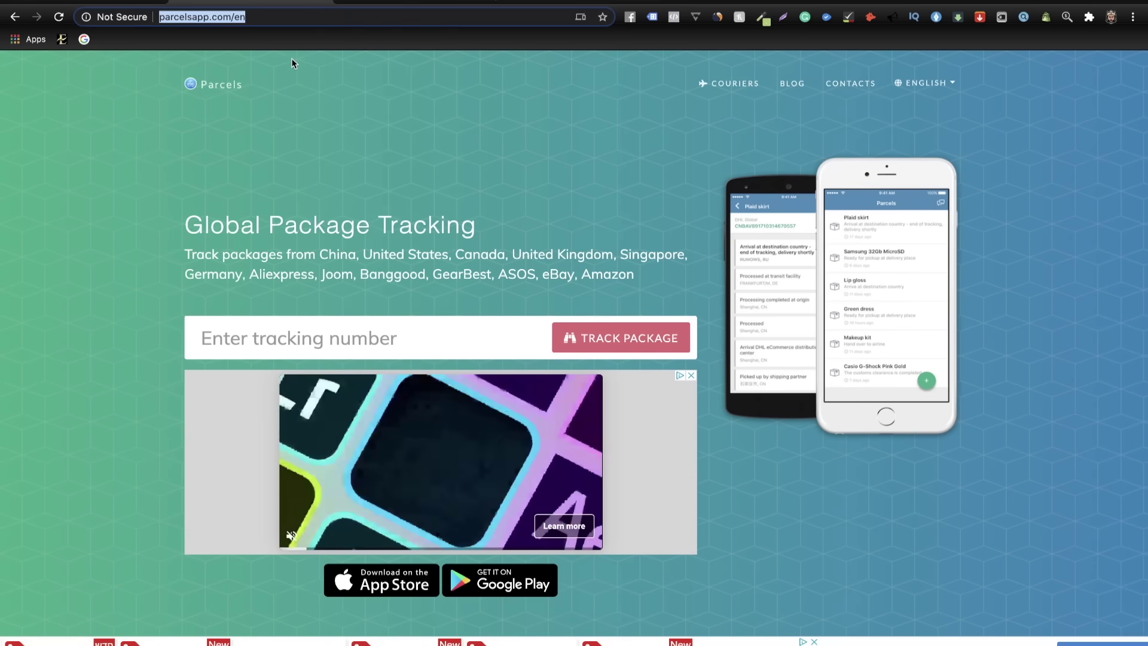
double_click(288, 16)
click(287, 15)
key(super+c)
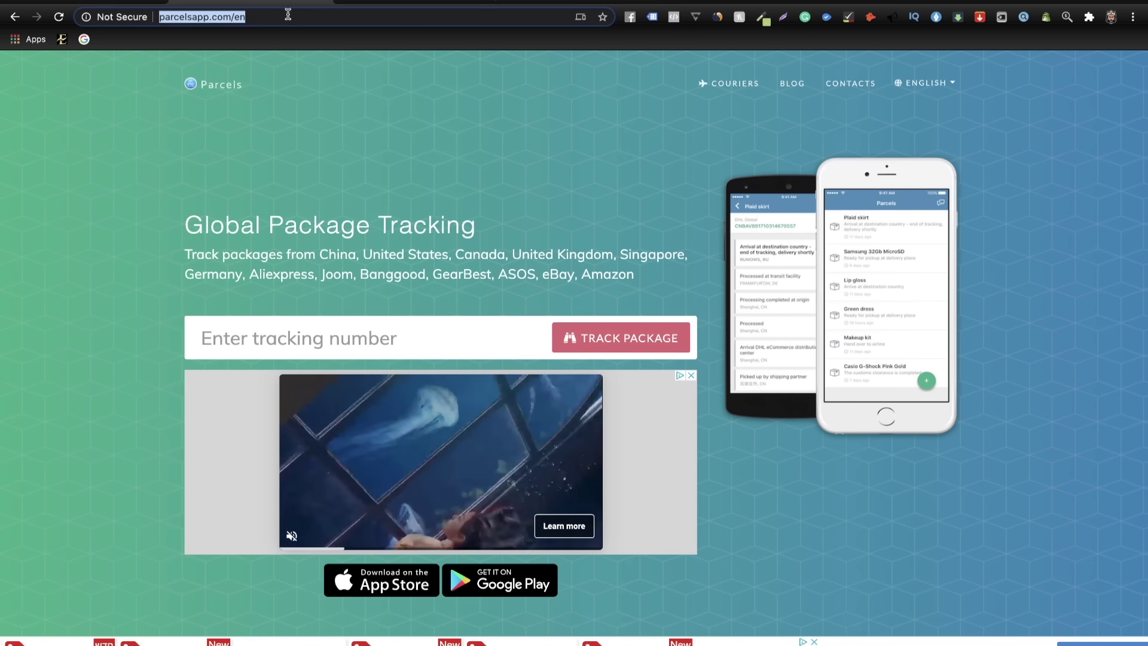
click(132, 4)
key(super+v)
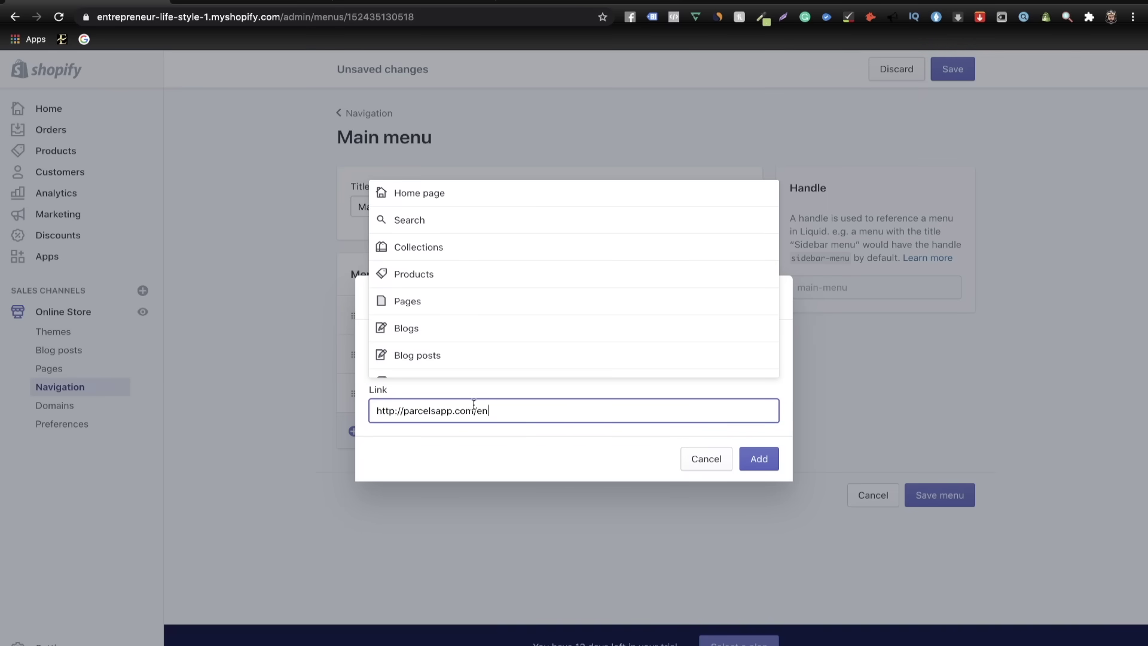
click(463, 339)
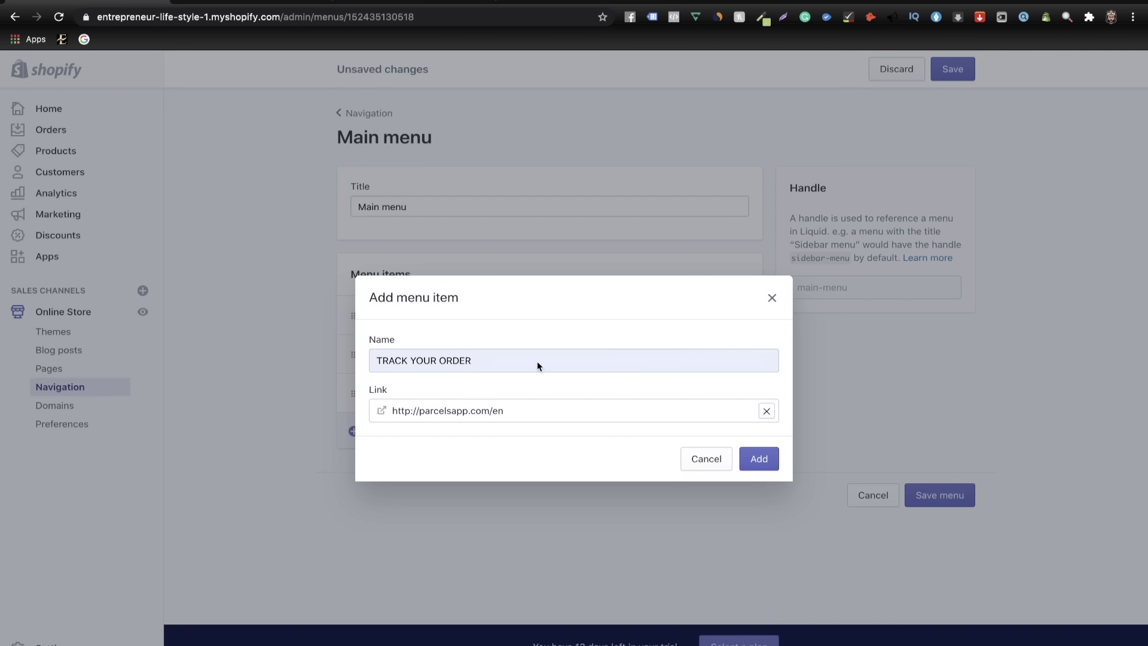
click(751, 462)
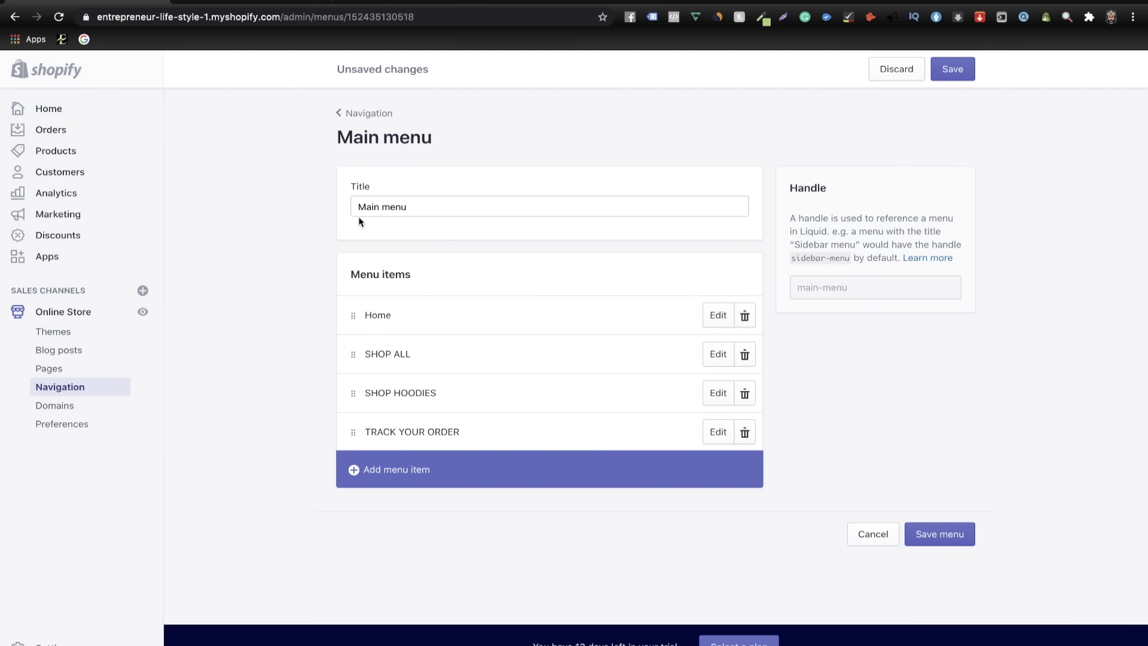
- Add a main menu item named OUR STORY linked to the OUR STORY page and save the menu
click(270, 3)
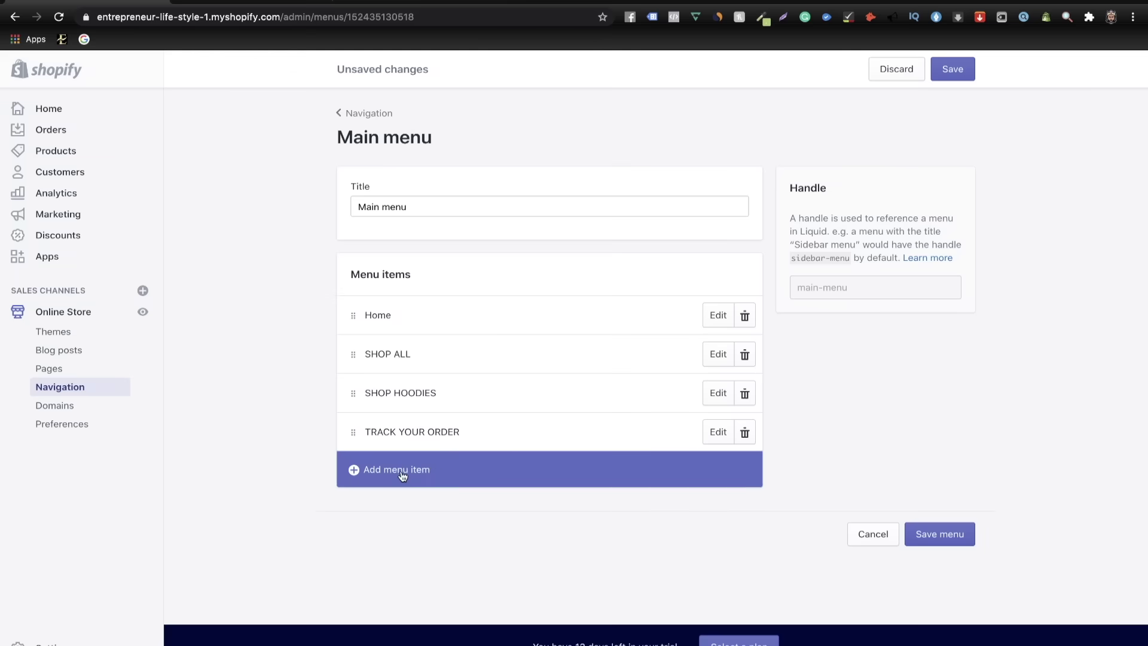
click(403, 475)
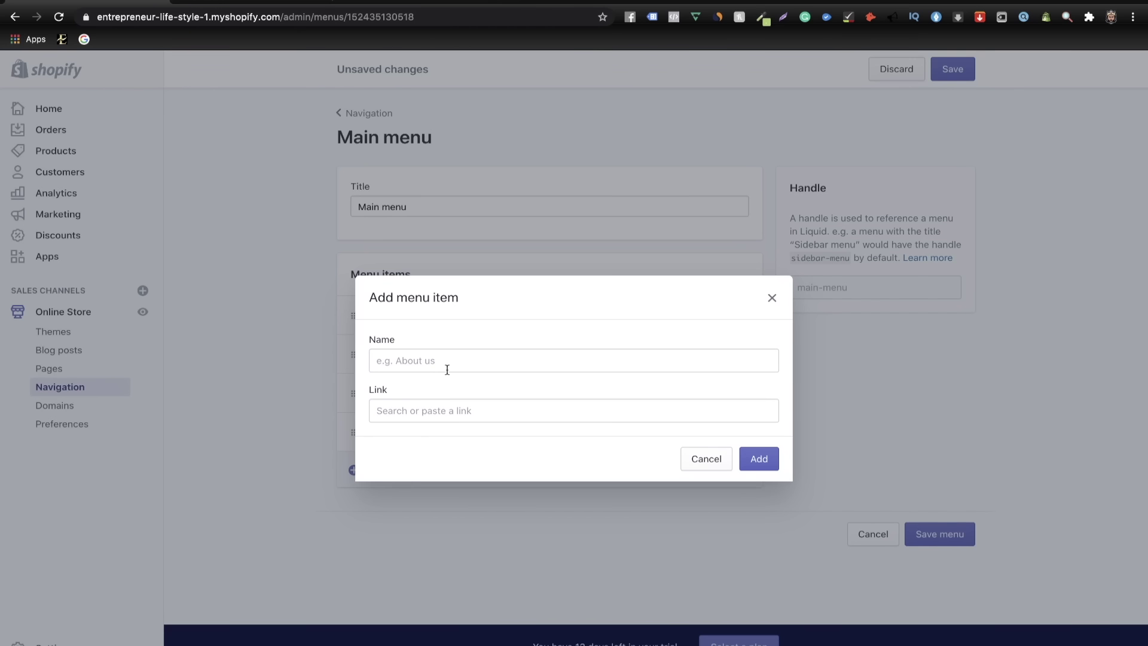
click(443, 367)
text(OUR)
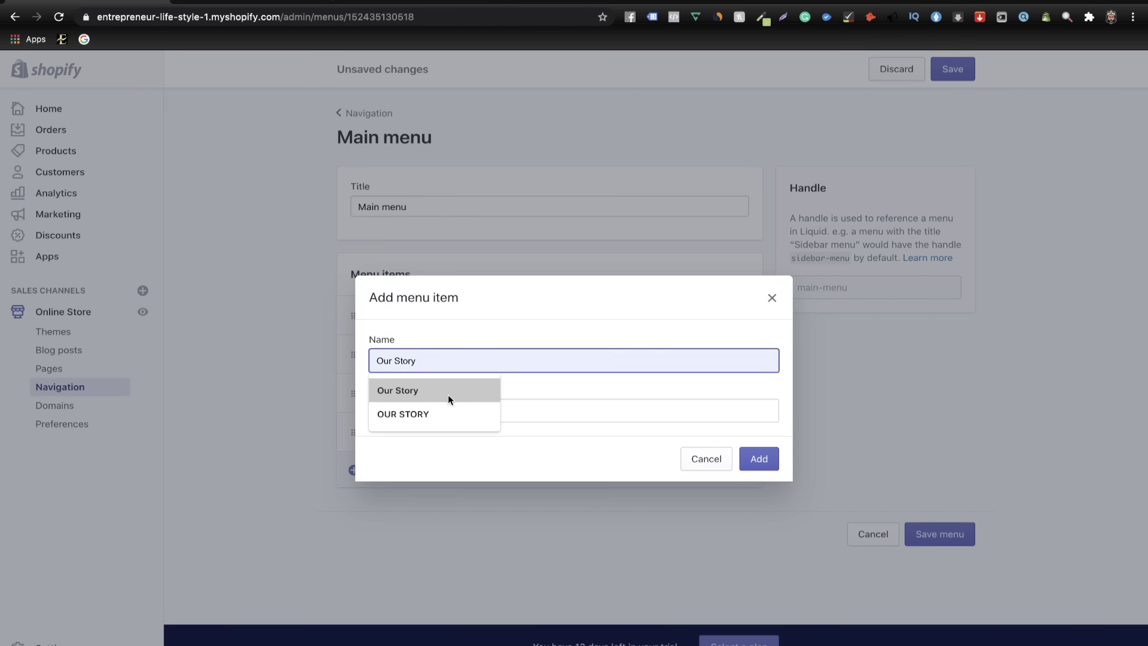
click(403, 414)
click(439, 410)
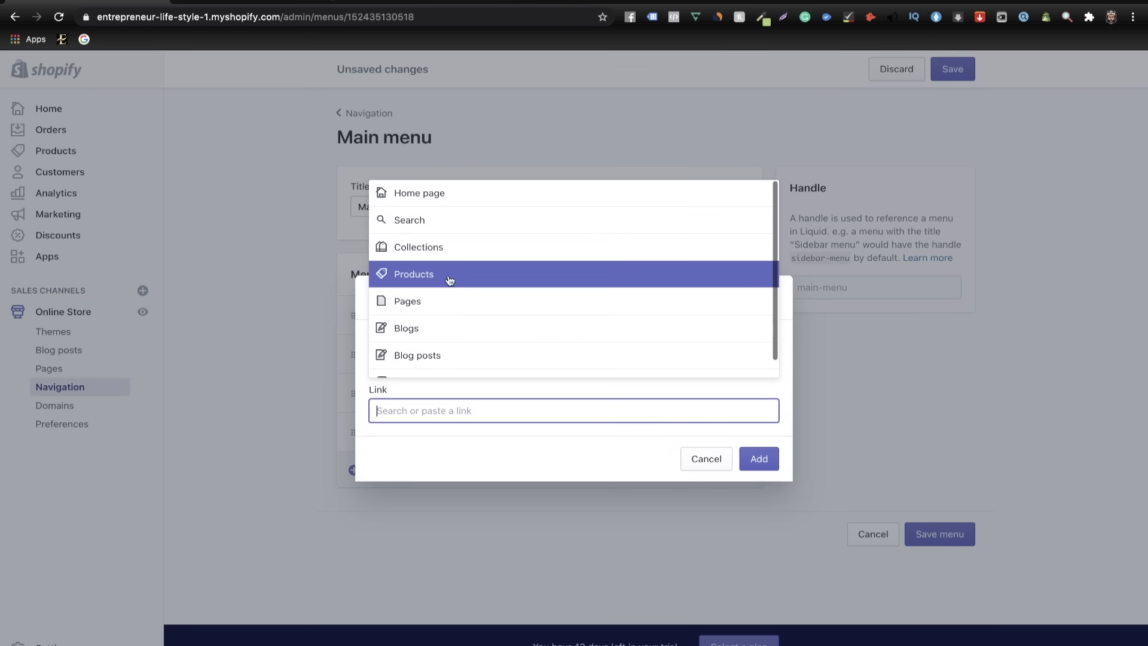
click(447, 296)
click(456, 266)
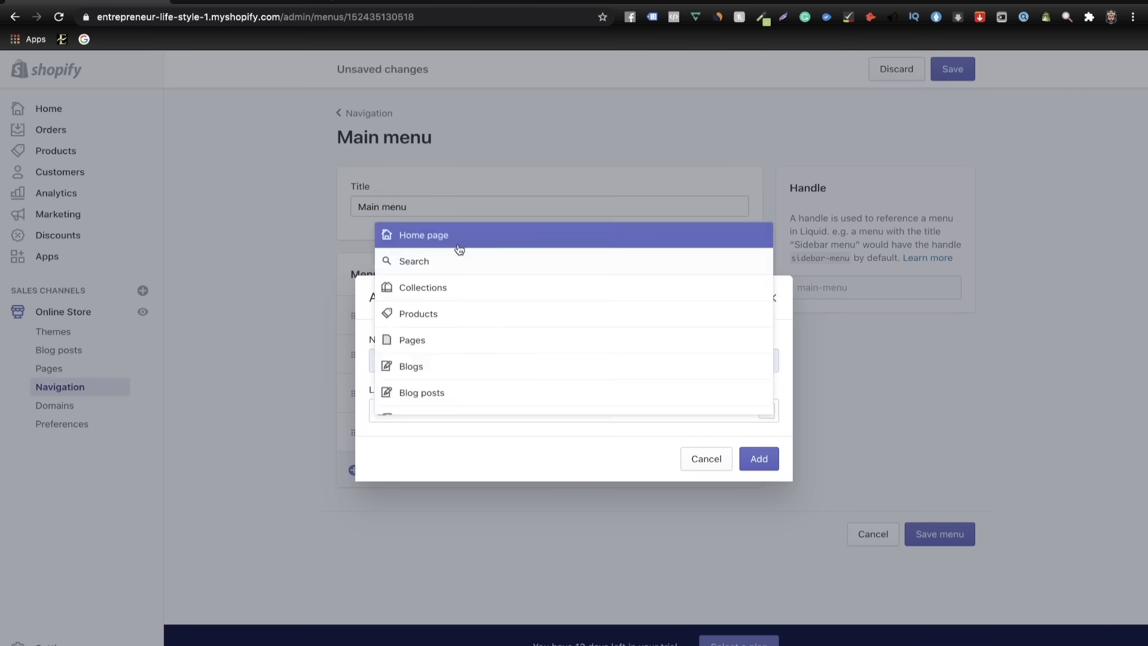
click(759, 464)
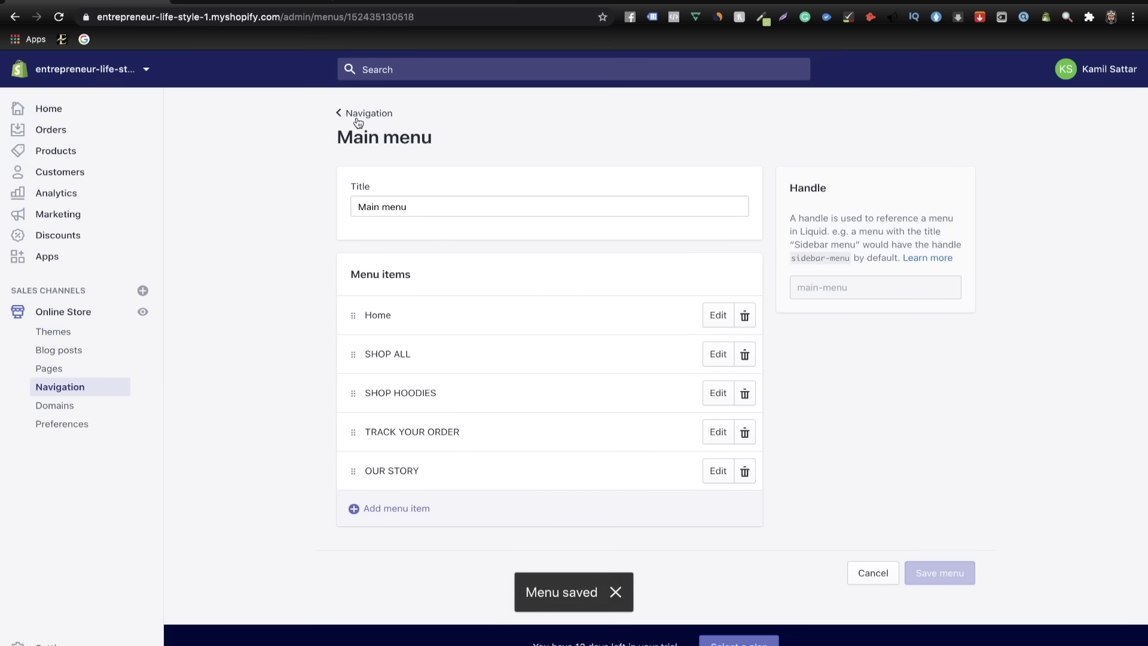
- Return to the navigation list, open the footer menu, and remove its Search item
click(359, 113)
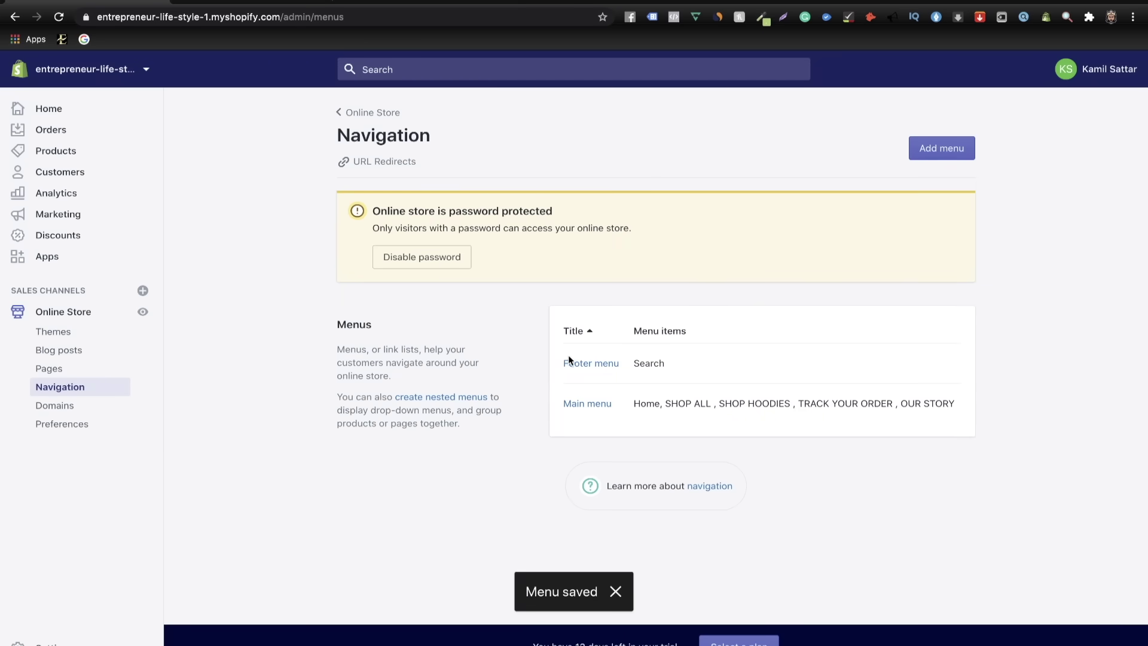
click(604, 366)
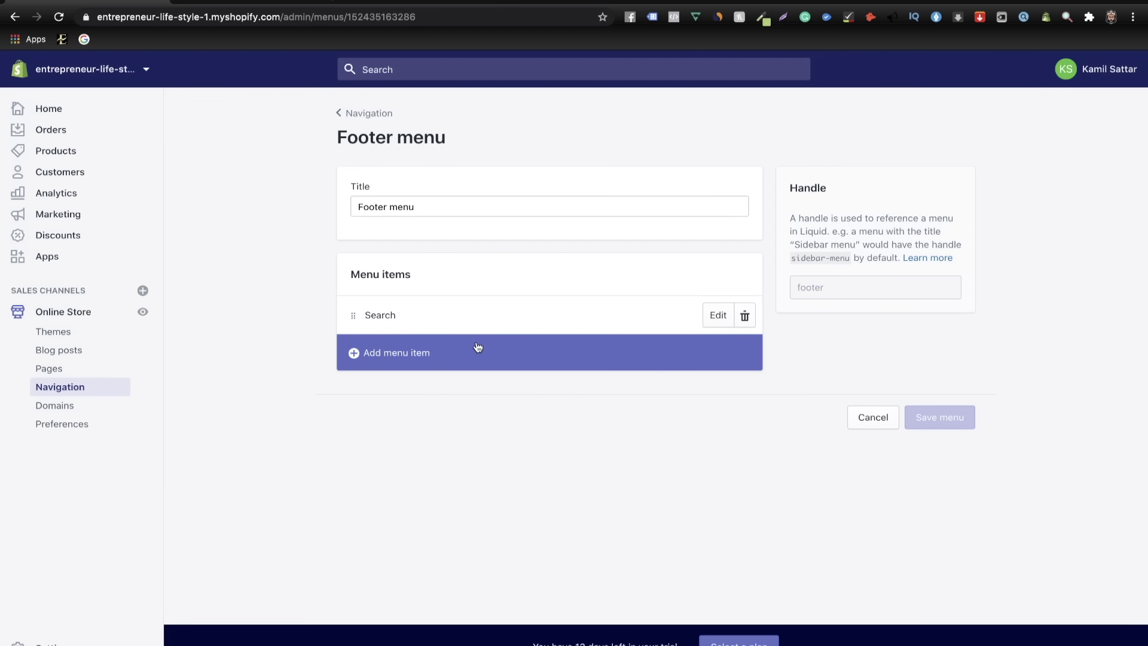
click(739, 318)
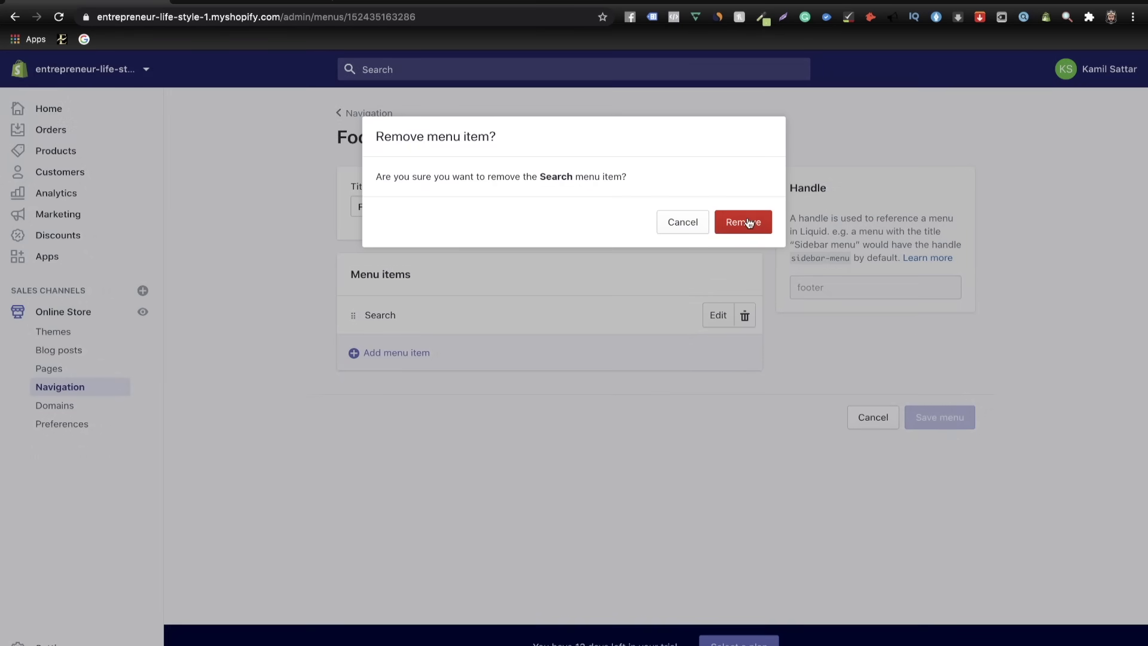
click(750, 224)
- Add a footer menu item named TERMS OF SERVICE linked to the TERMS OF SERVICE page and save the footer menu
click(390, 377)
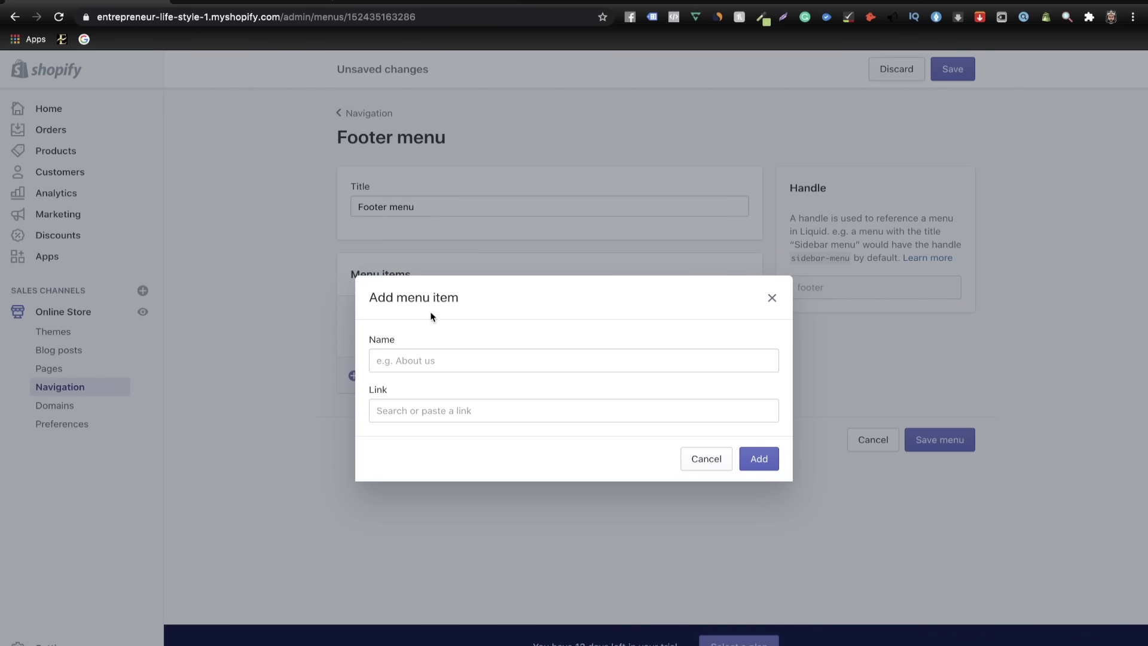
click(429, 360)
text(TERMS OF SERVICE)
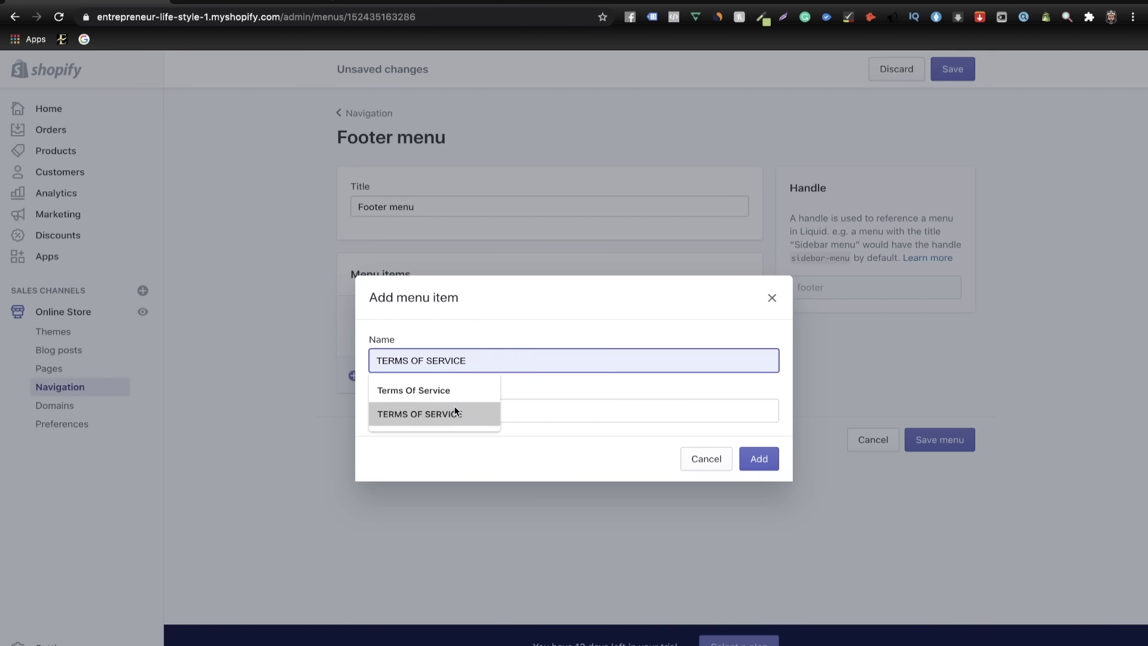
click(452, 407)
click(452, 412)
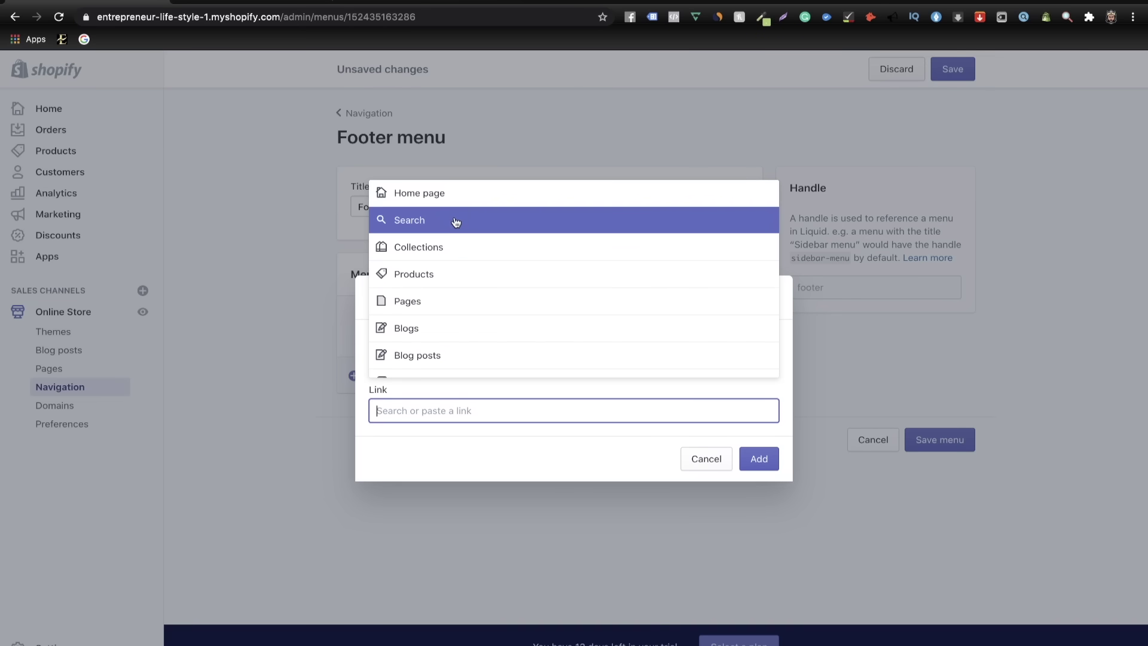
click(451, 300)
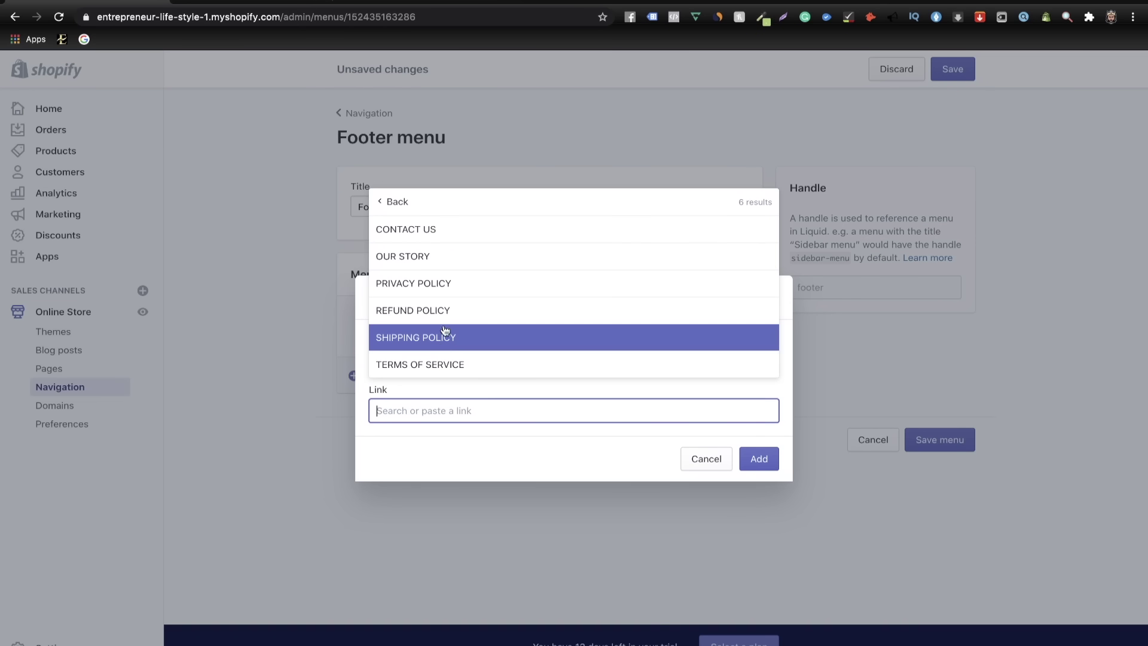
click(443, 362)
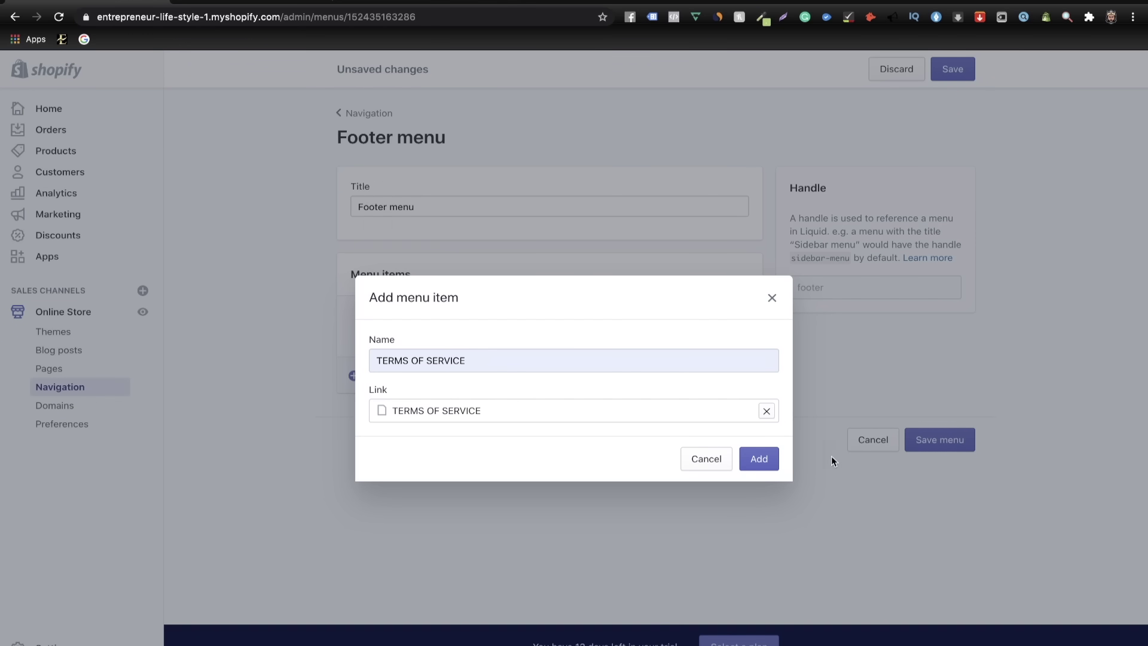
click(756, 461)
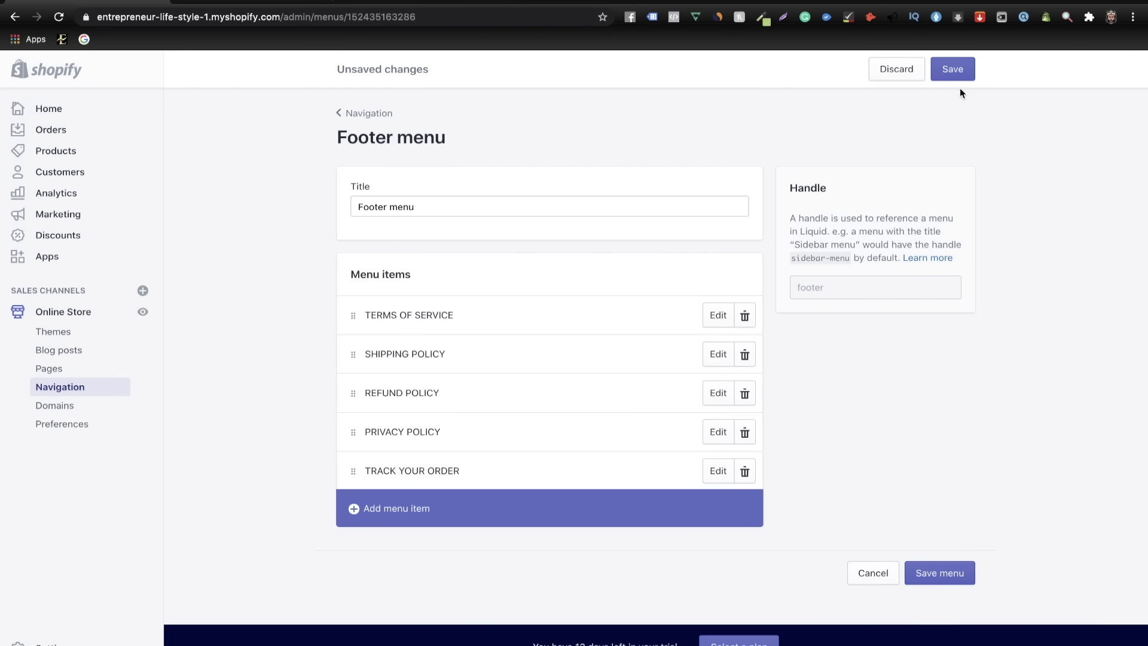
click(949, 69)
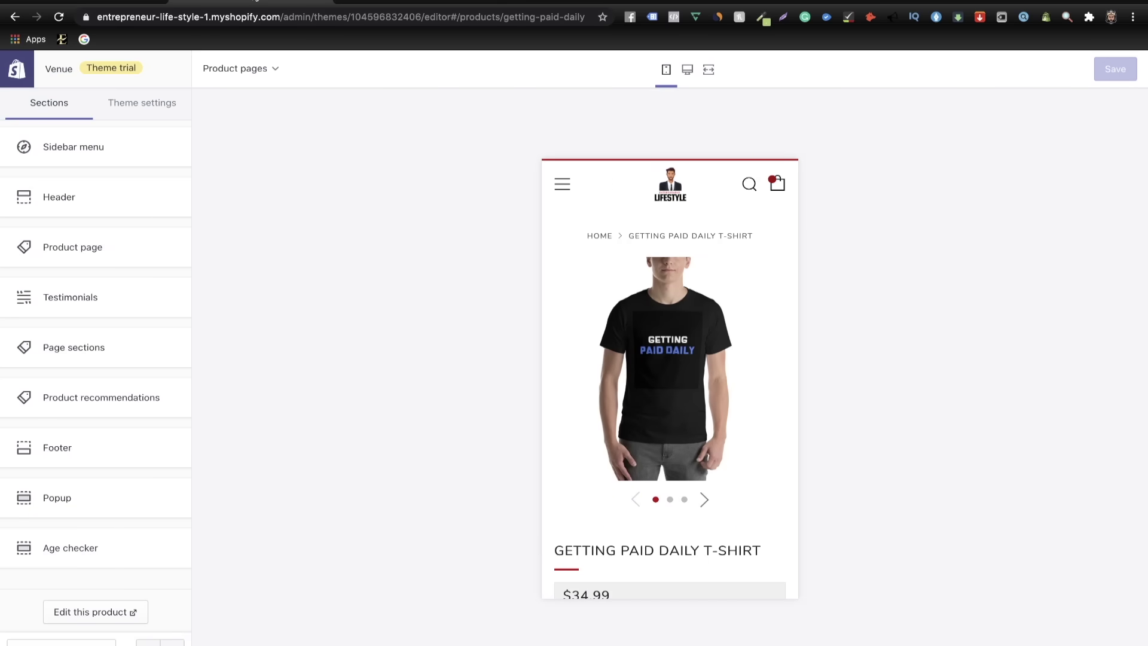
- Reload the theme editor and check the new links in the mobile preview's navigation menu and footer
click(468, 15)
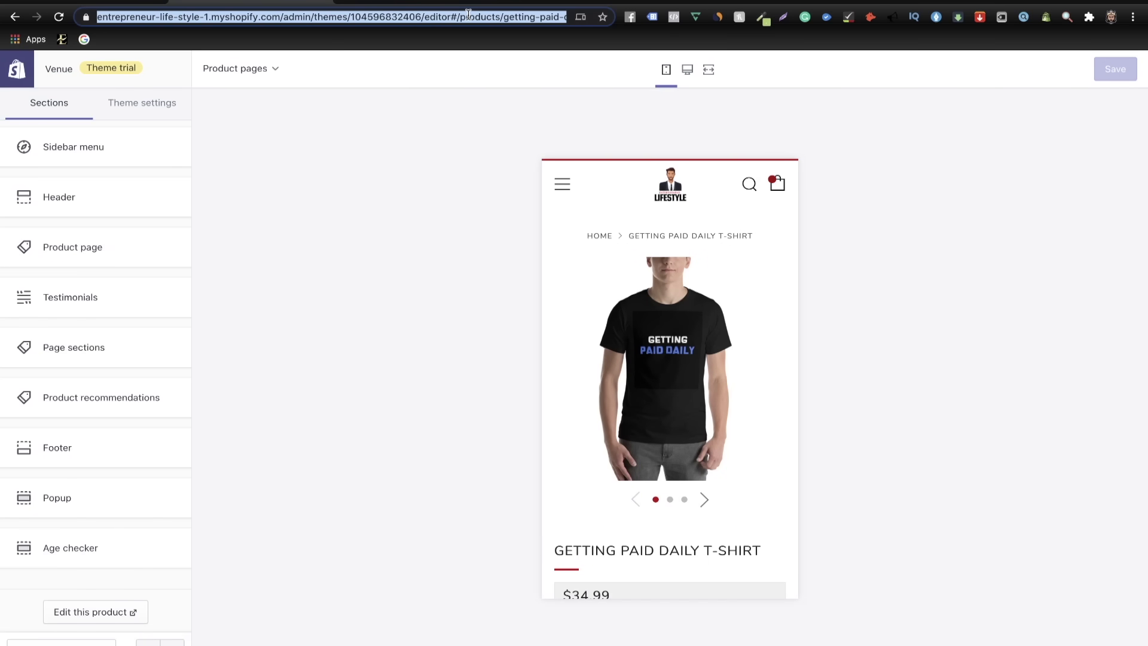
key(Return)
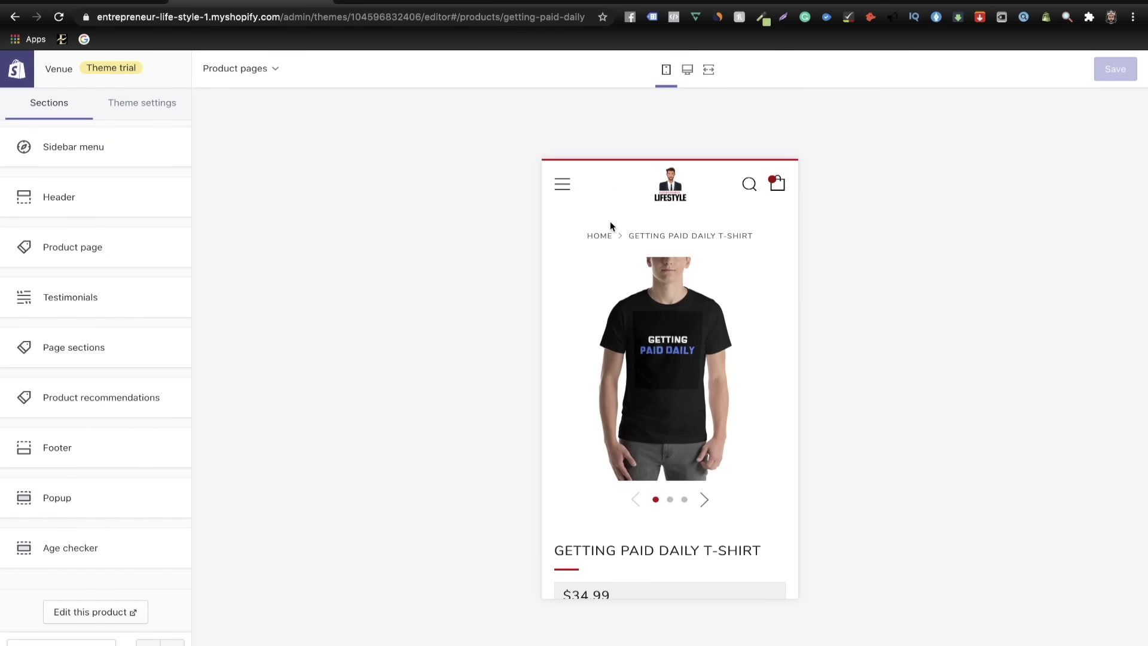
click(566, 187)
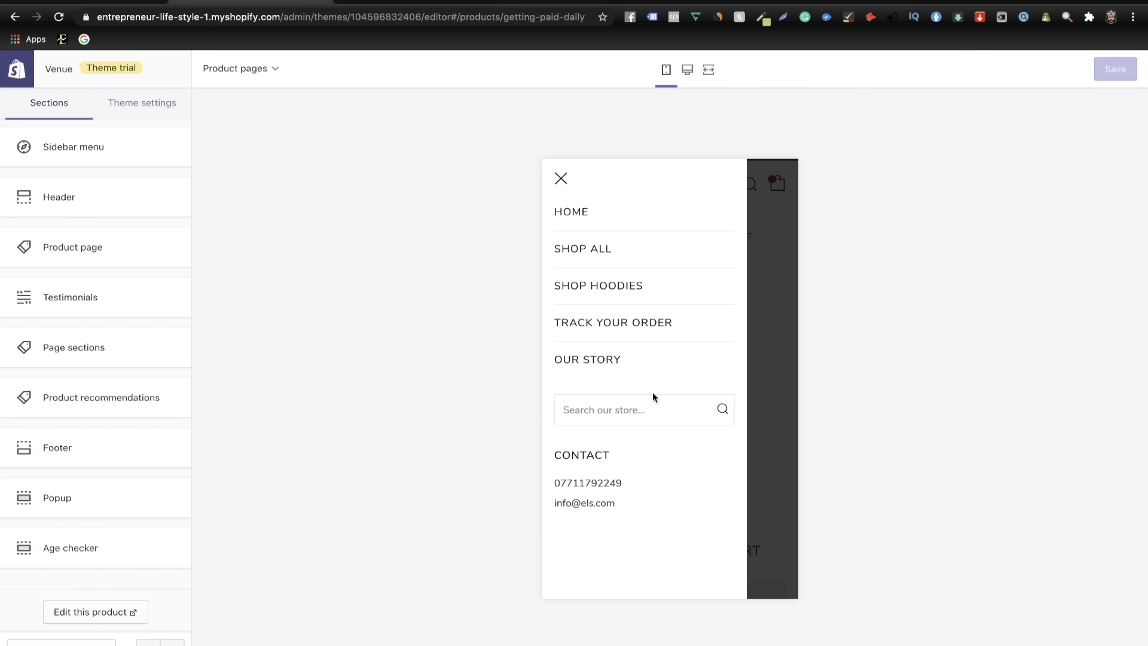
click(561, 178)
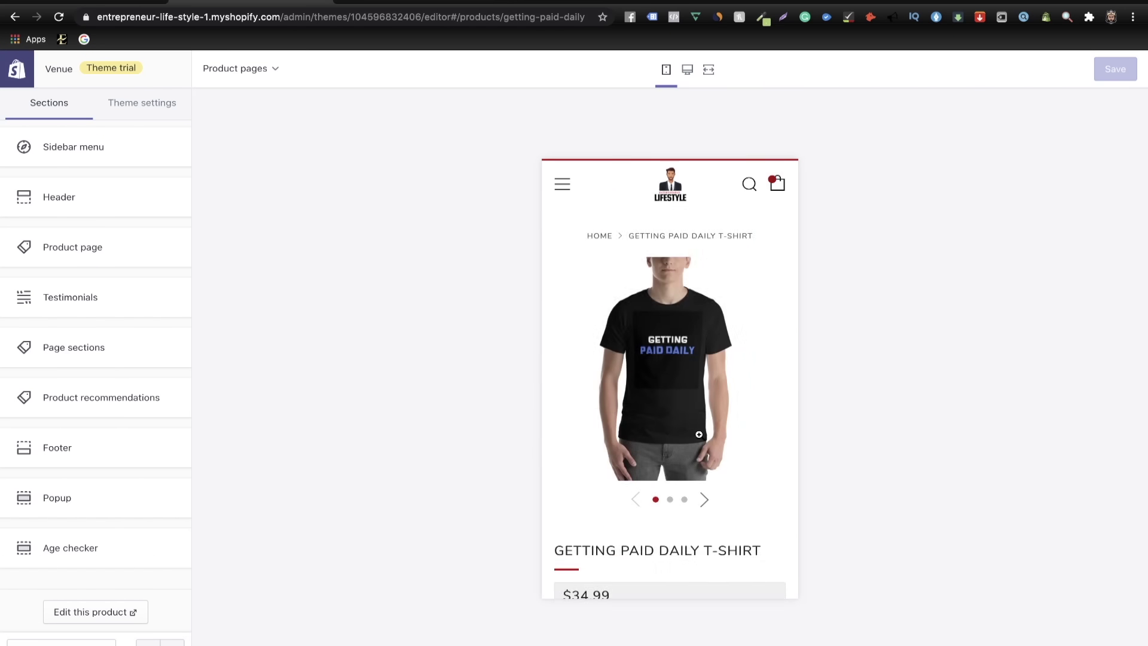
scroll(699, 434, down, 15)
scroll(692, 418, up, 2)
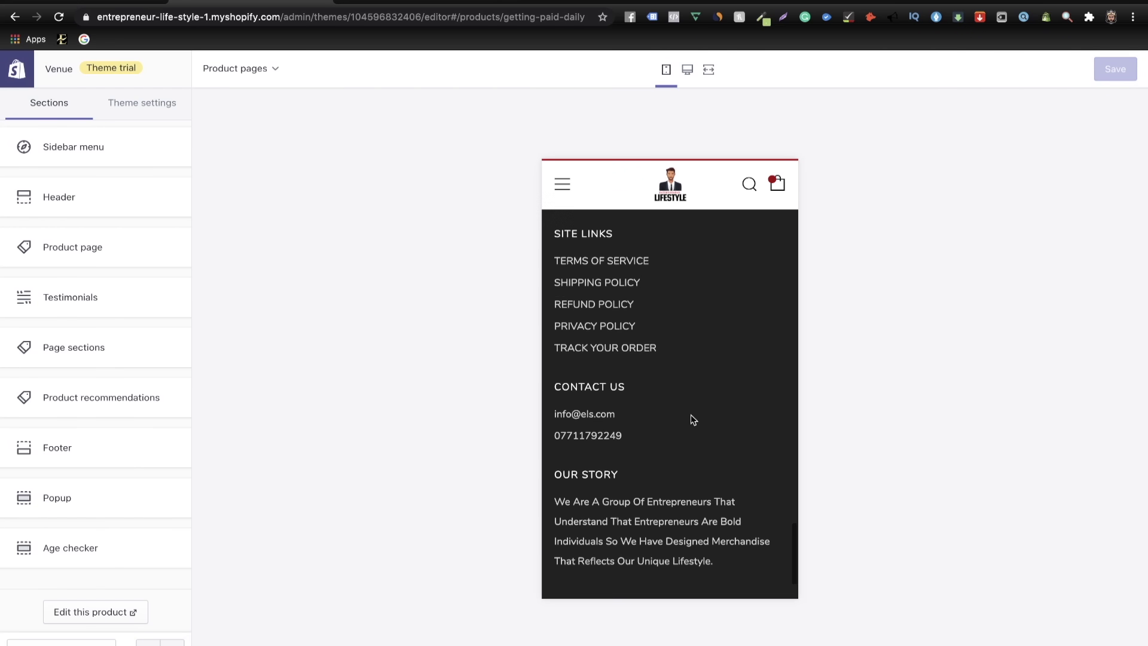
scroll(691, 414, up, 1)
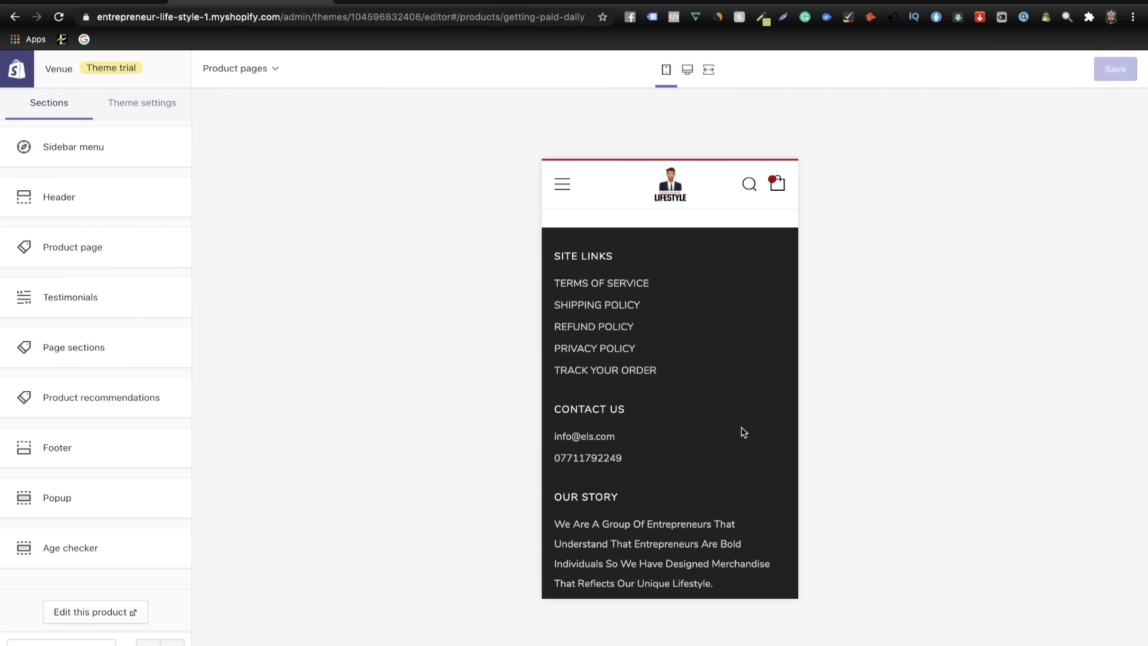
scroll(744, 432, down, 2)
scroll(742, 430, up, 15)
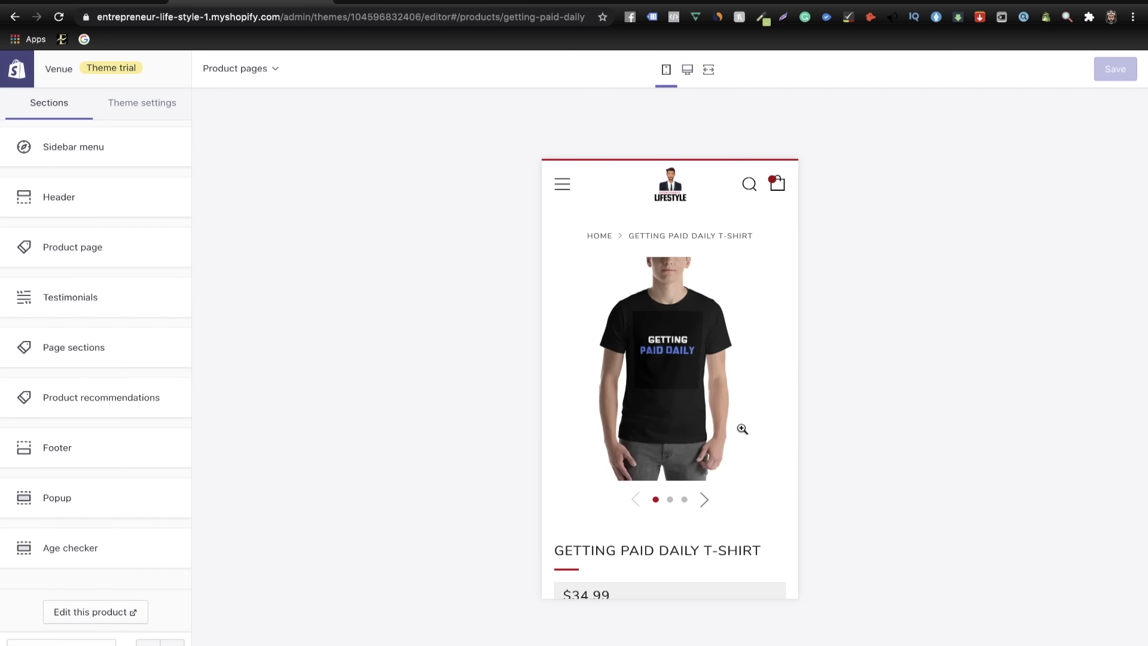
- Open the theme's social media settings and examine the Facebook and Instagram social account fields
click(142, 102)
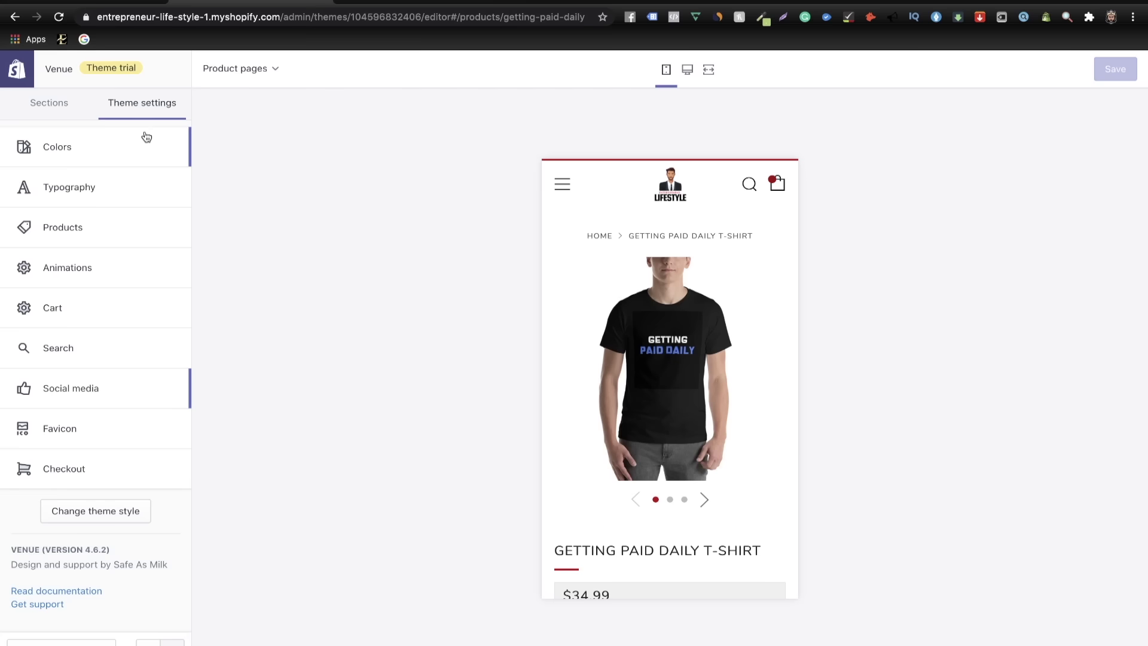
click(82, 403)
scroll(100, 437, down, 6)
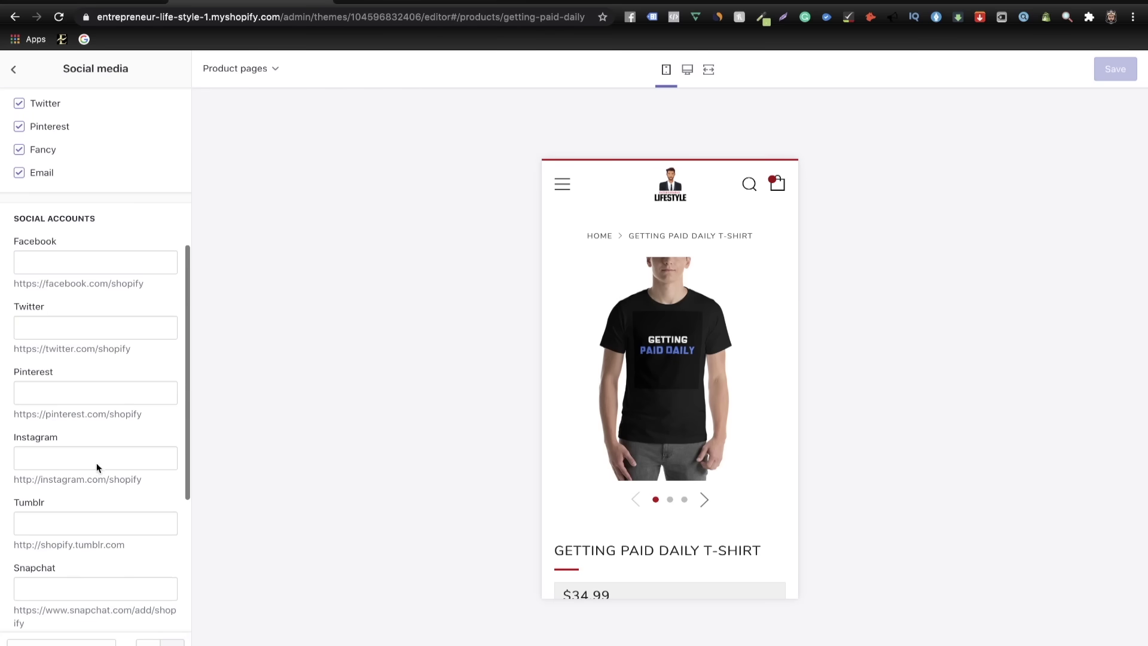
click(57, 266)
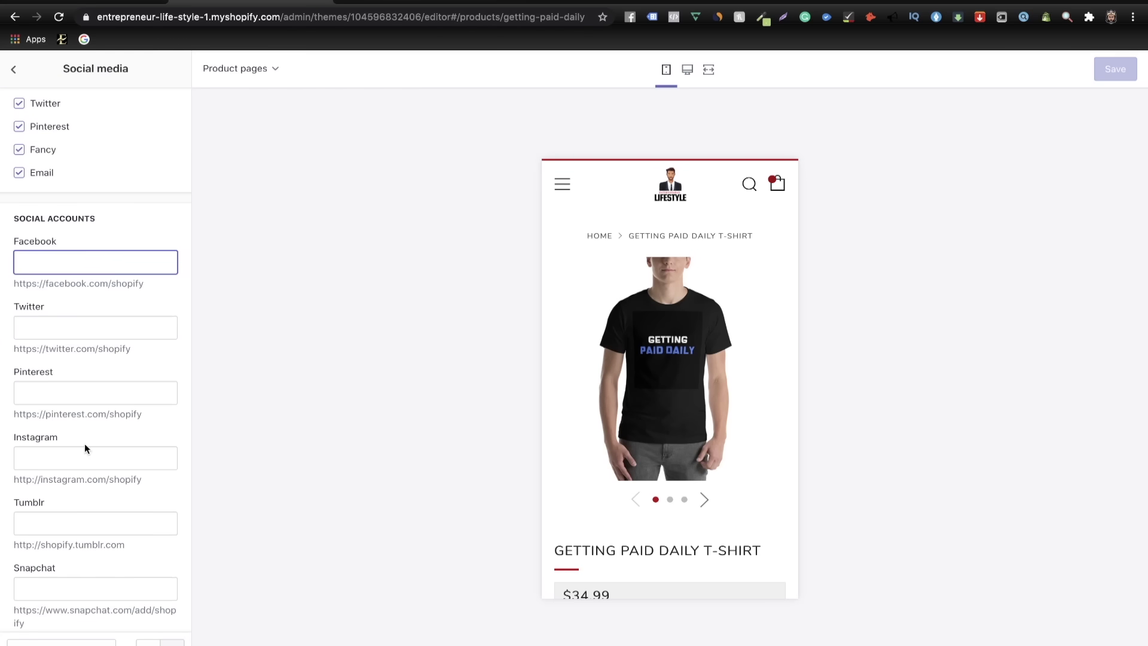
click(82, 460)
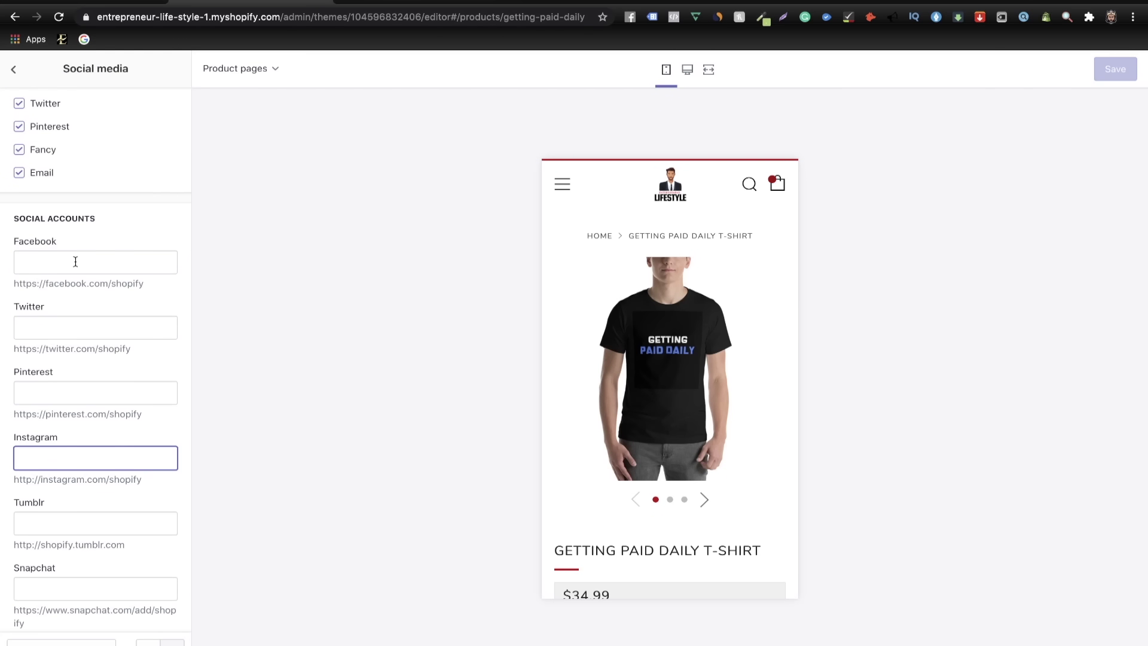
click(74, 261)
click(74, 458)
click(80, 261)
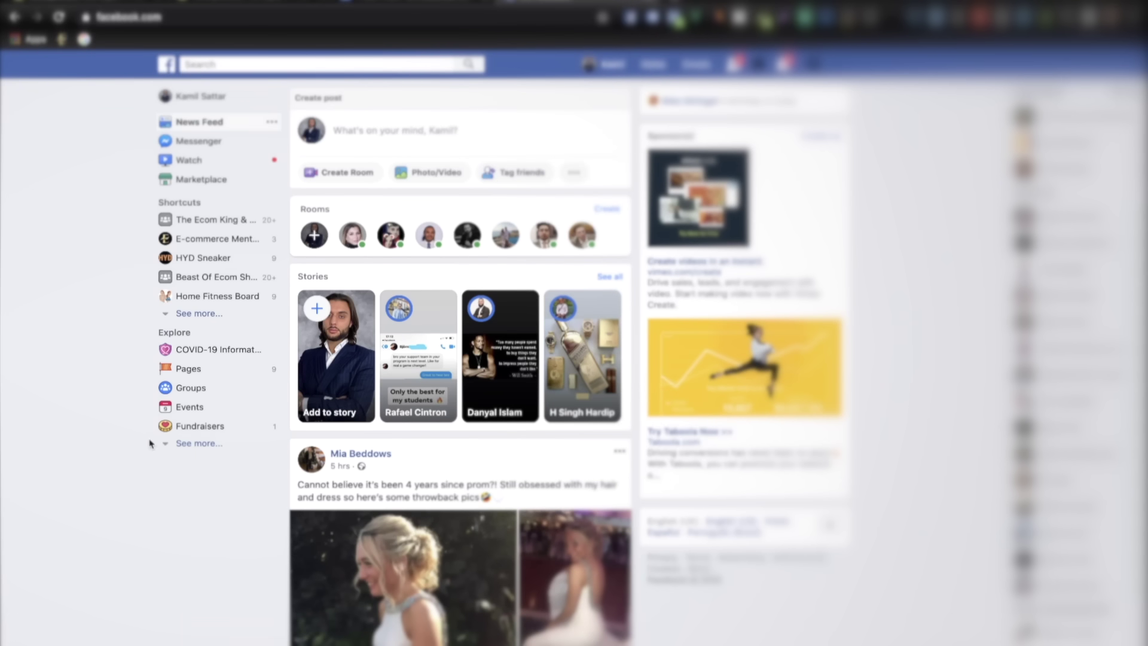
- Switch to Facebook and start creating a new Page of the Business or brand type
click(180, 370)
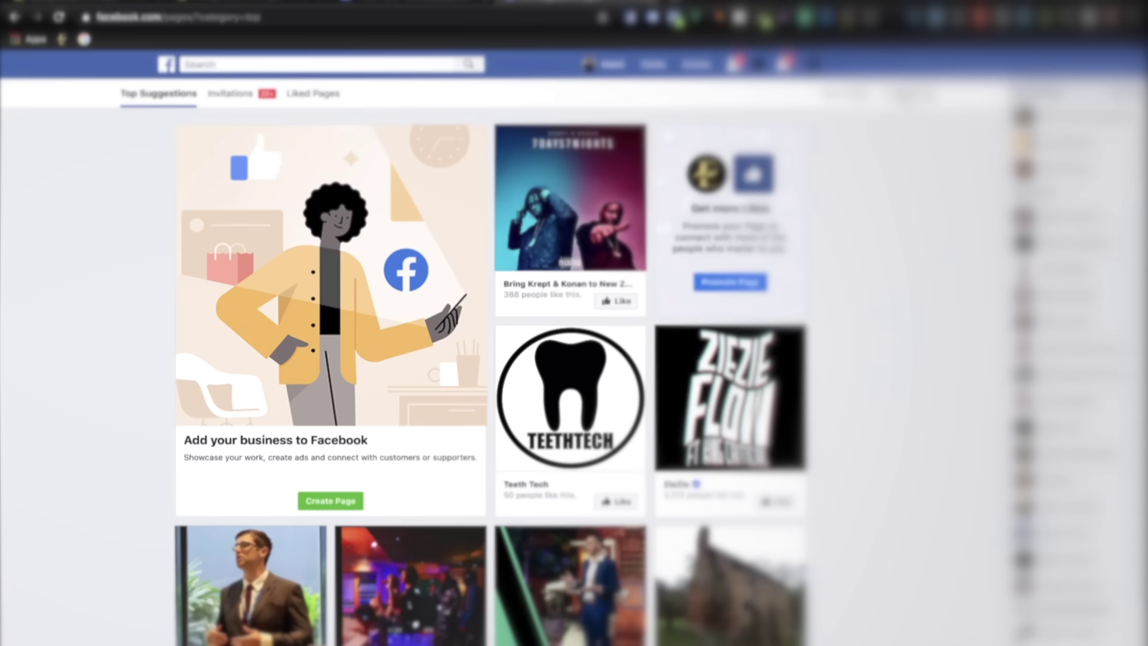
click(909, 95)
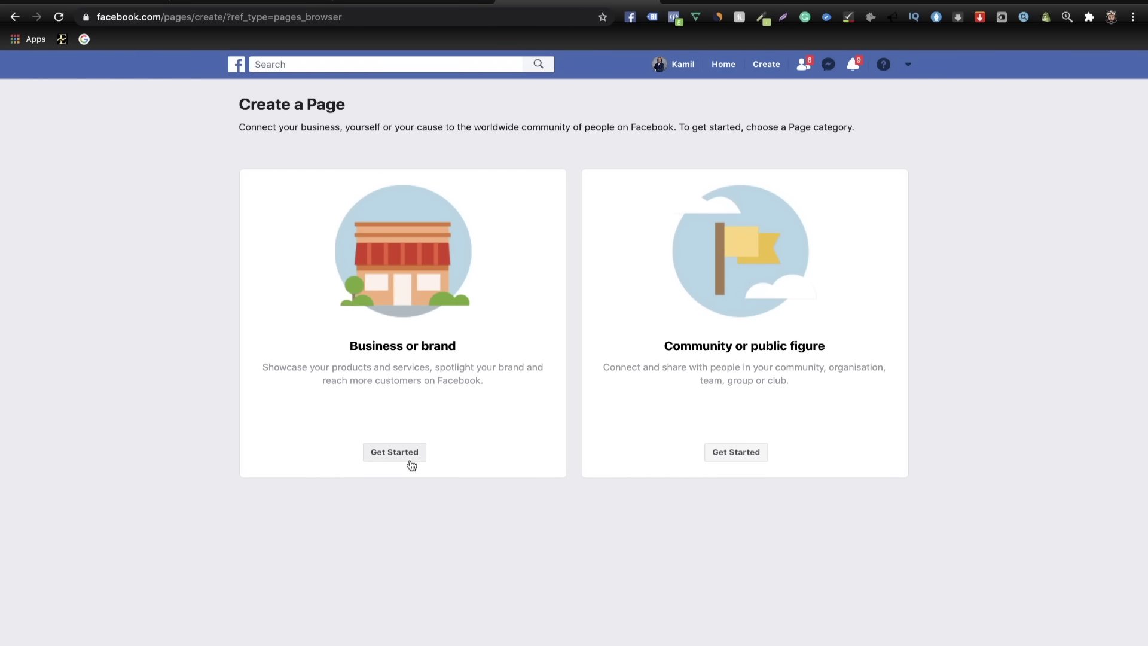
click(400, 458)
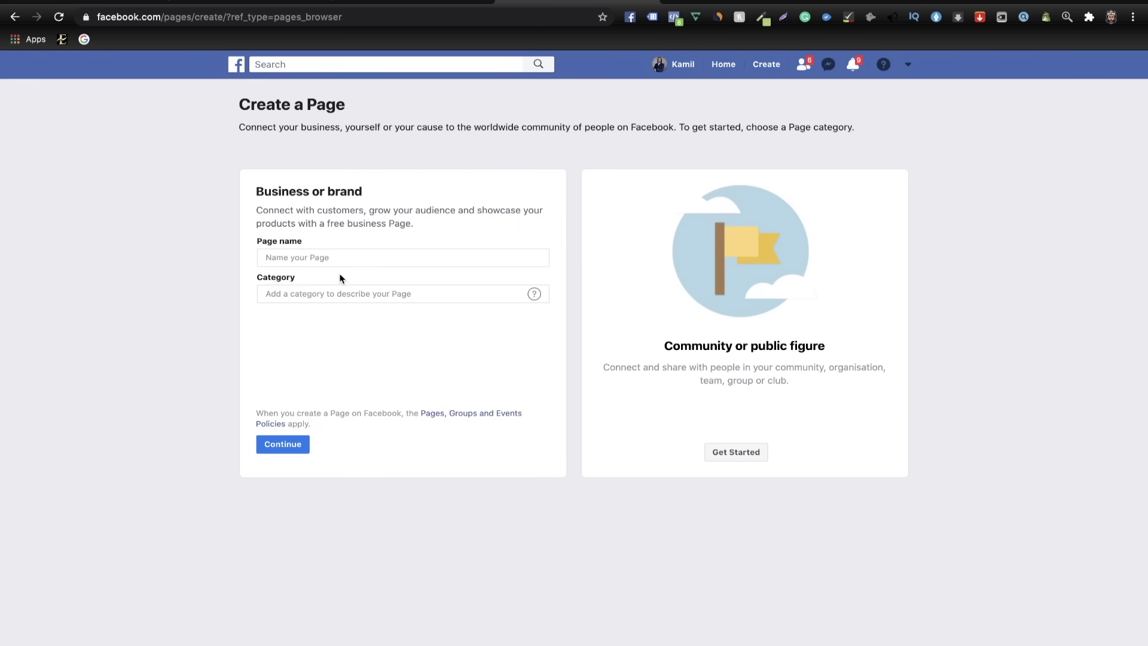
- Name the Page Entrepreneur Life Style, choose the Fashion designer category, and hide its street address
click(333, 263)
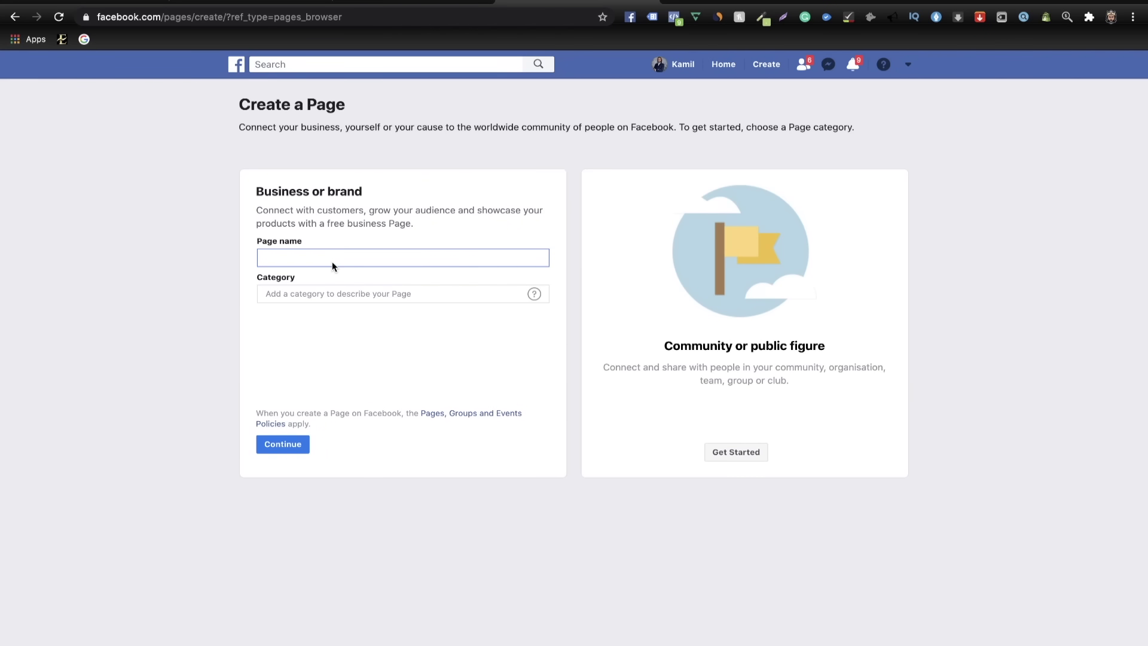
text(Entrepreneur Life Style)
key(Tab)
text(shop)
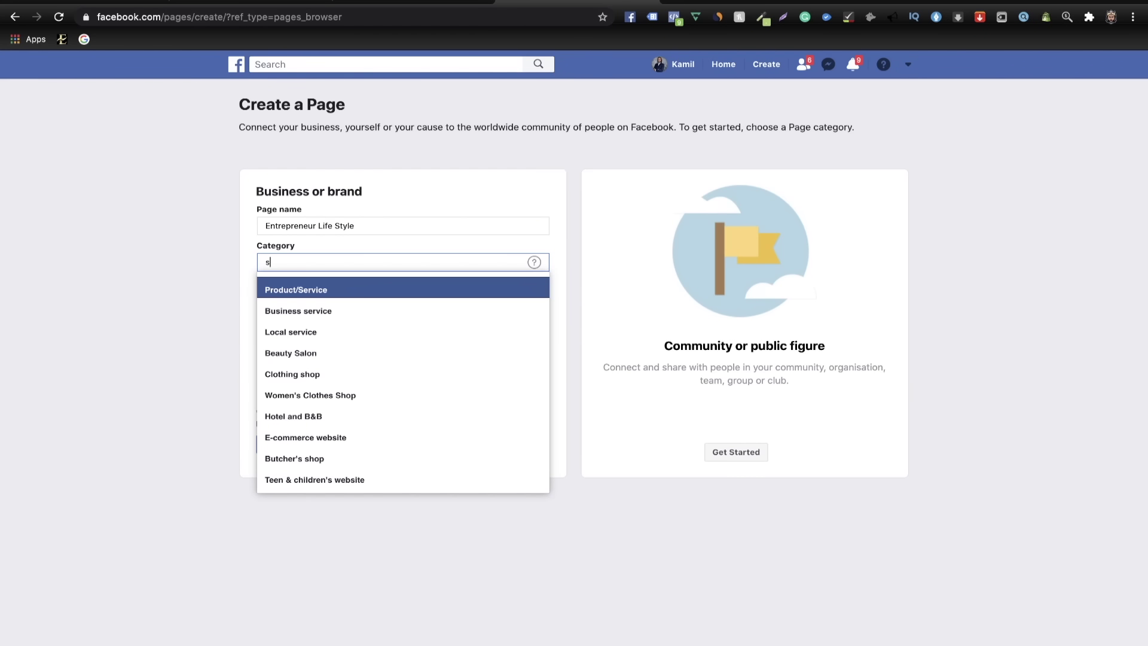
key(BackSpace)
key(BackSpace)
key(BackSpace)
key(BackSpace)
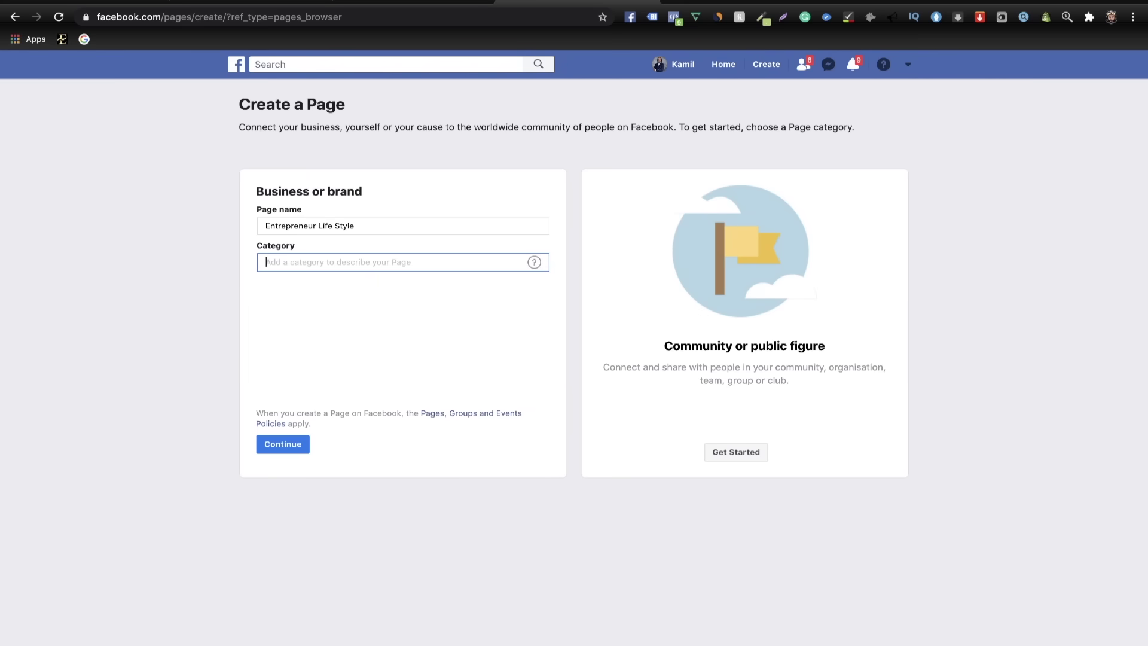
text(fash)
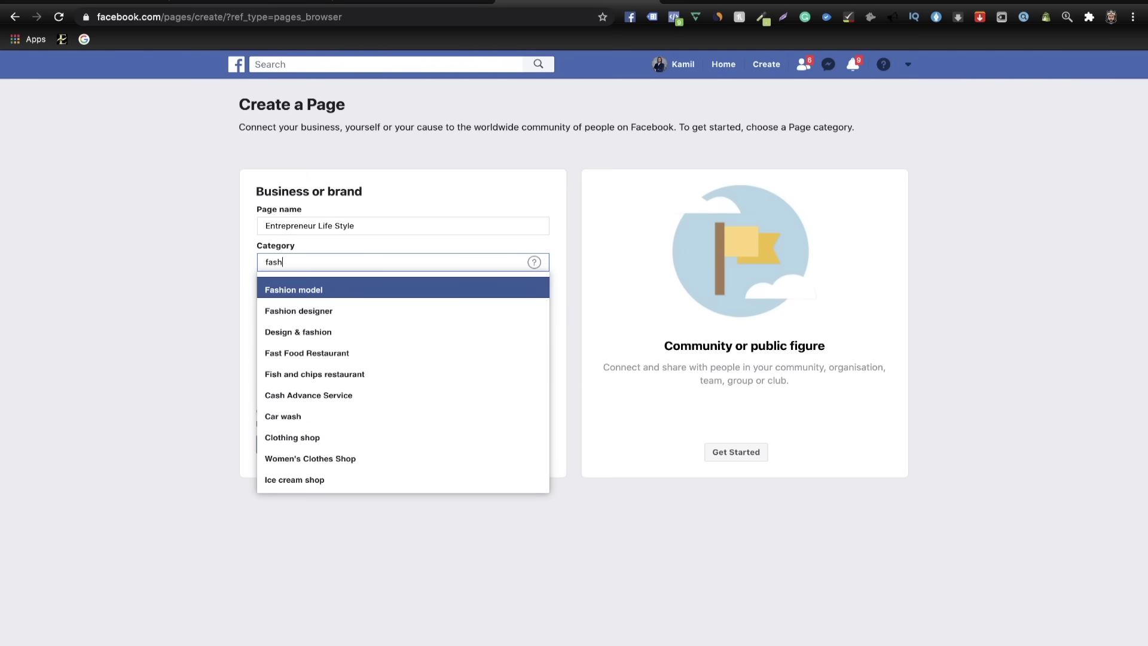
click(291, 307)
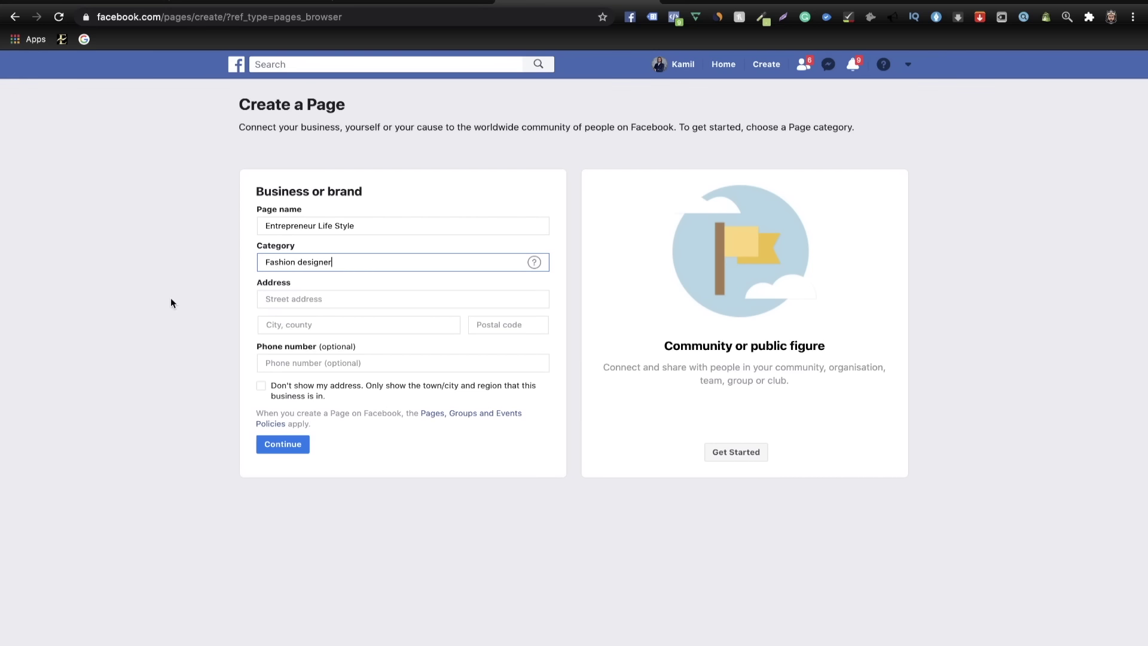
click(342, 307)
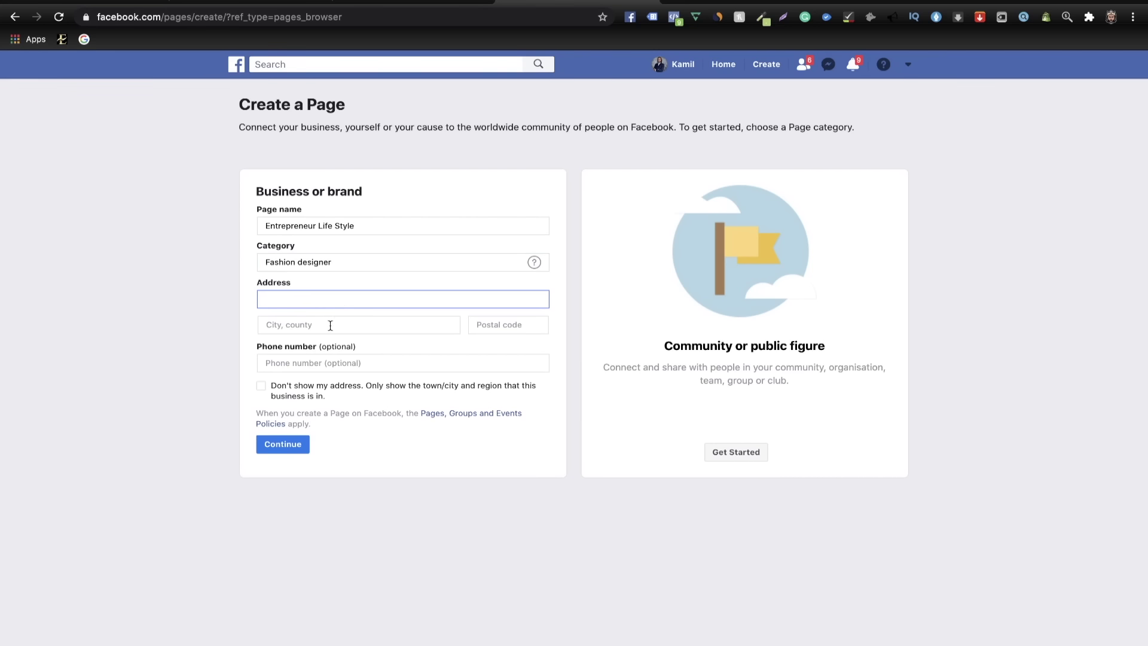
click(262, 392)
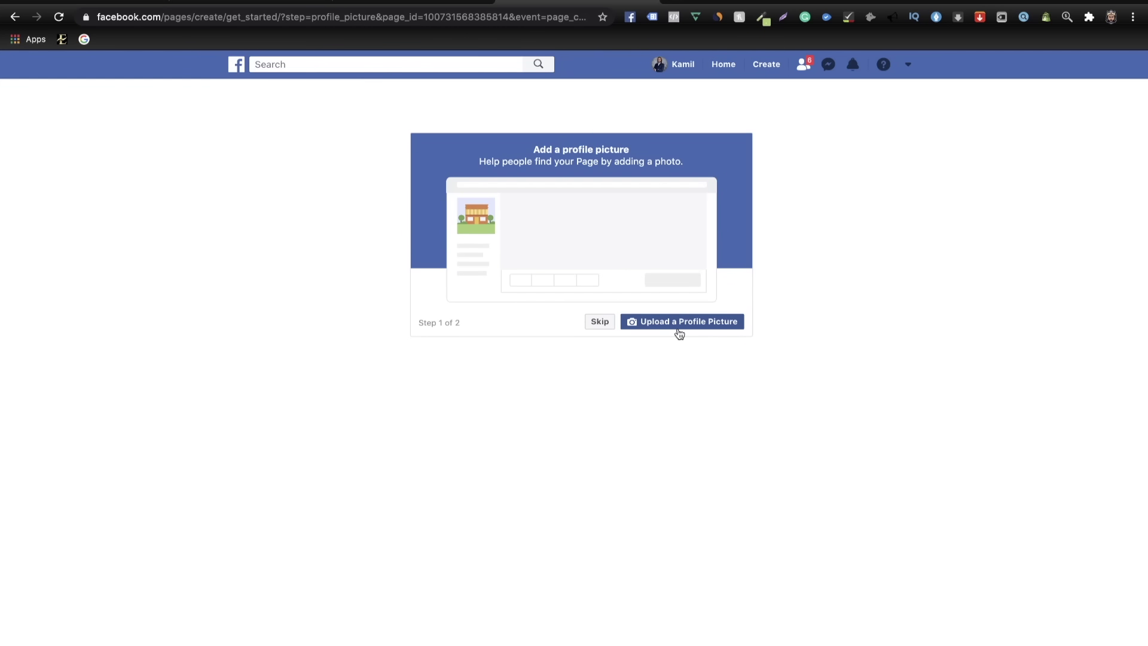
- Upload the Entrepreneur Lifestyle logo as profile picture and the T-shirt models photo as cover, repositioned to show their heads, and save
click(680, 333)
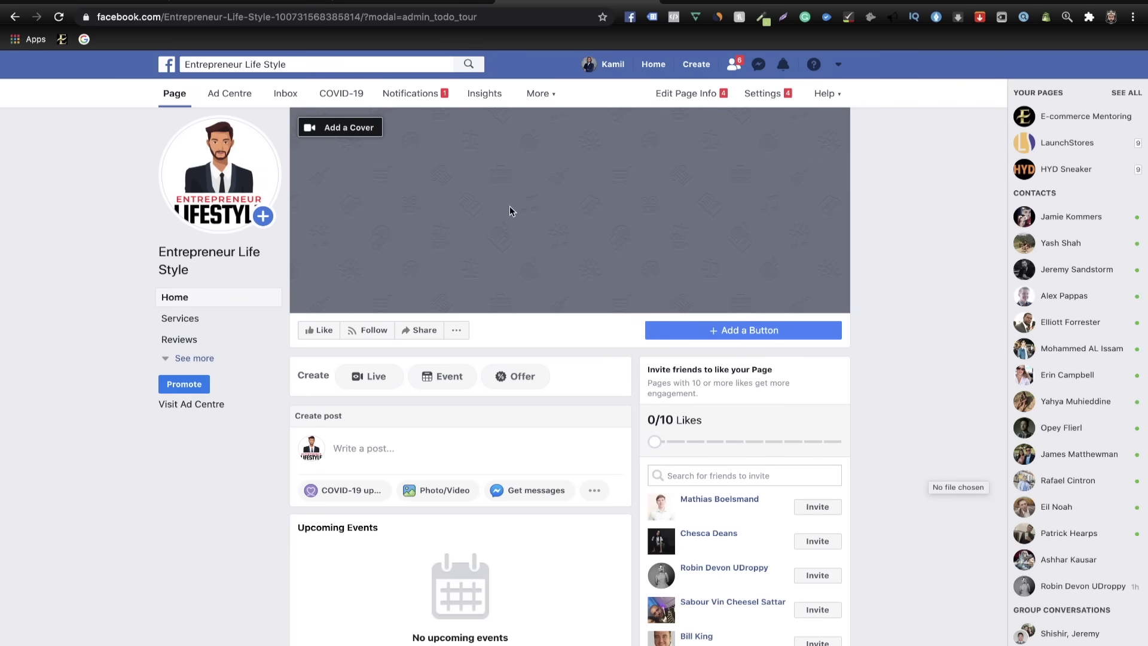
click(351, 135)
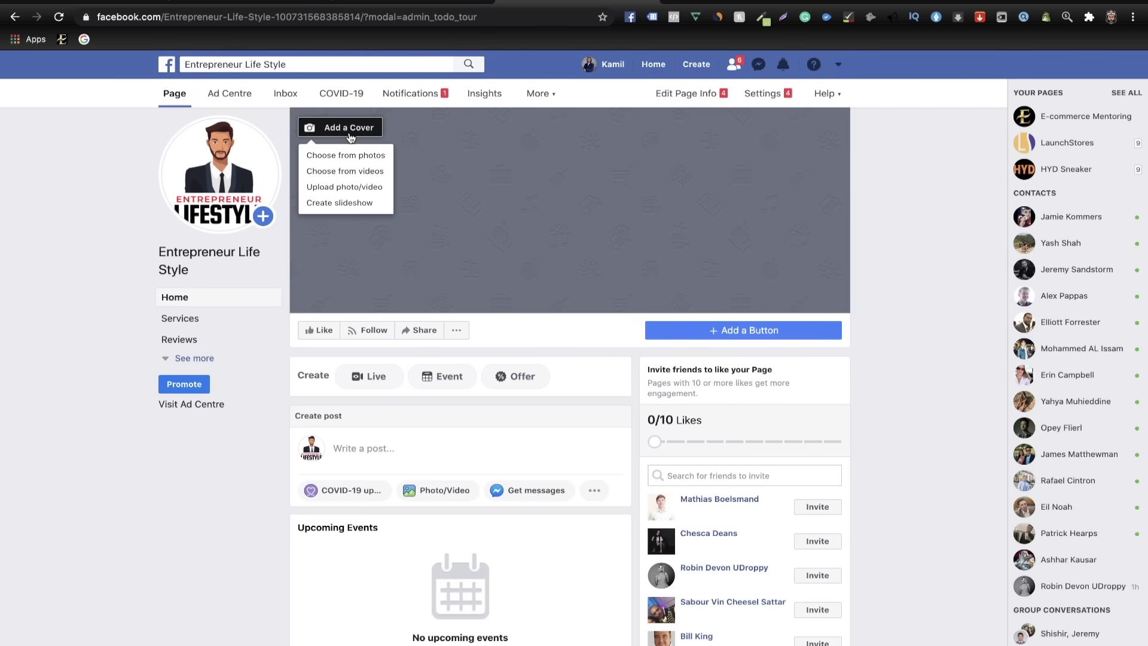
click(344, 187)
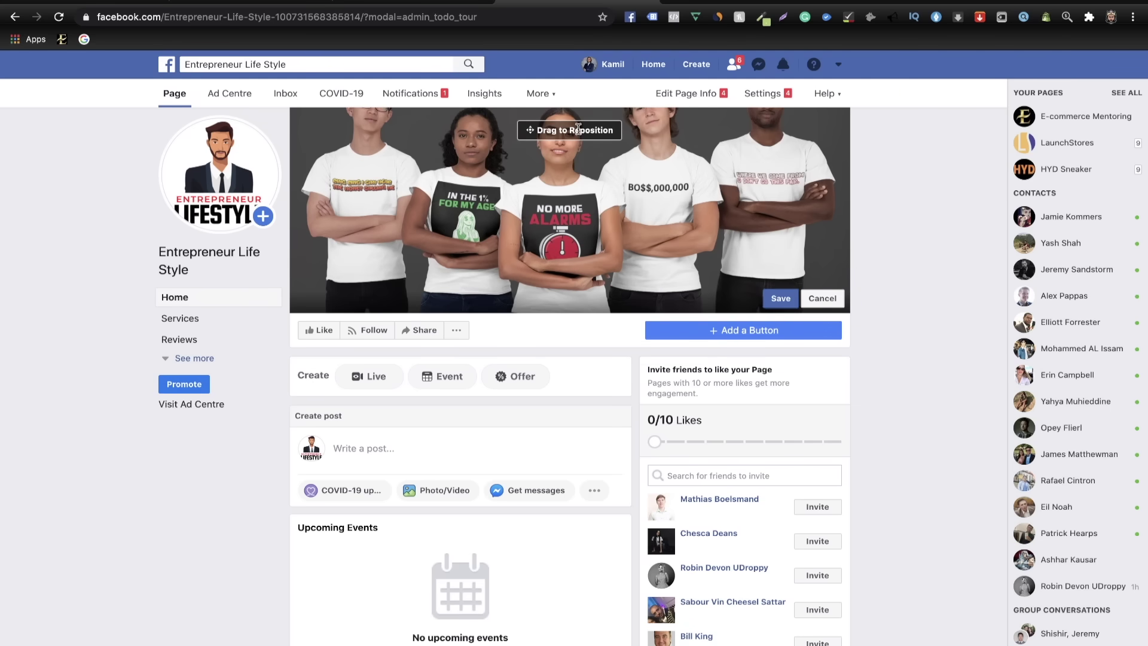
drag(578, 149, 576, 192)
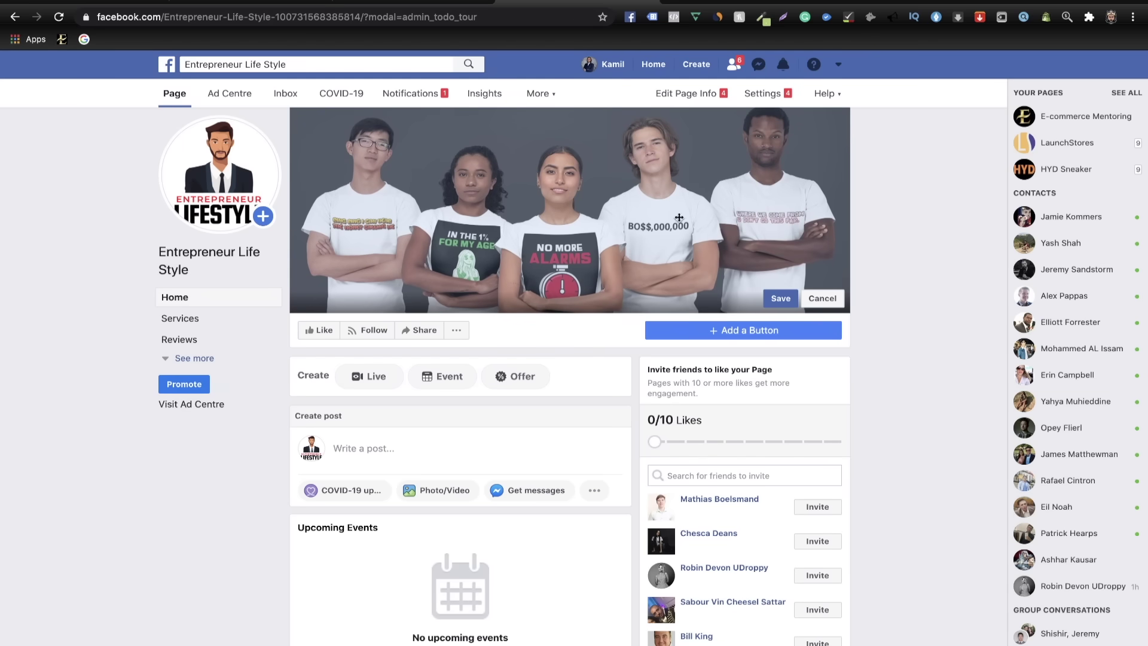
click(779, 299)
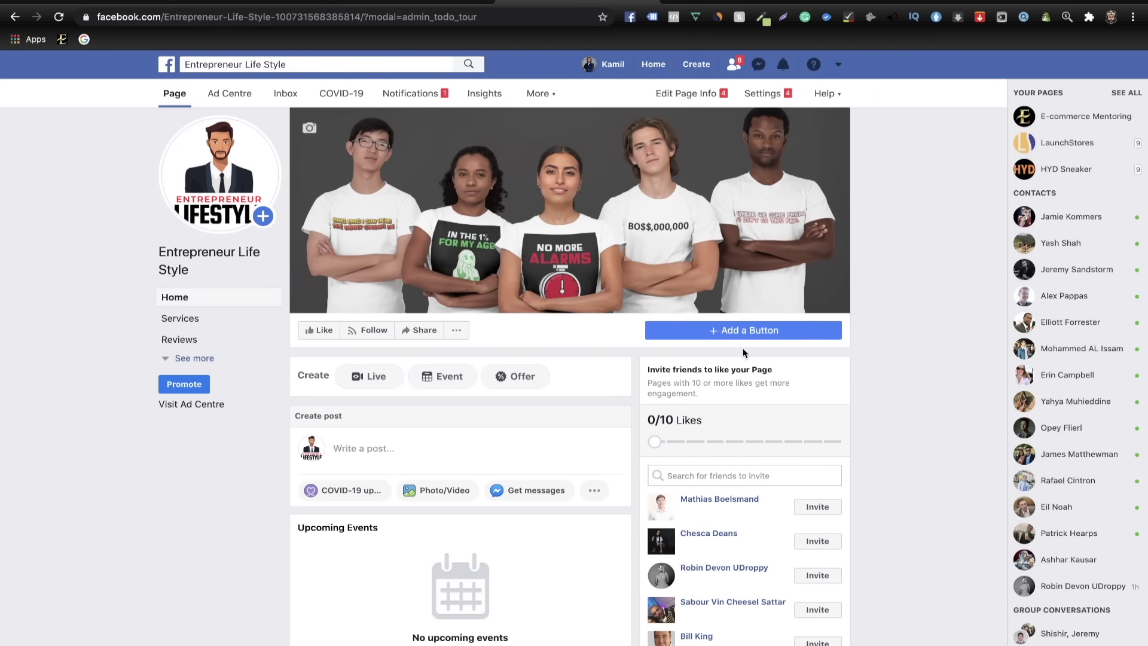
click(741, 333)
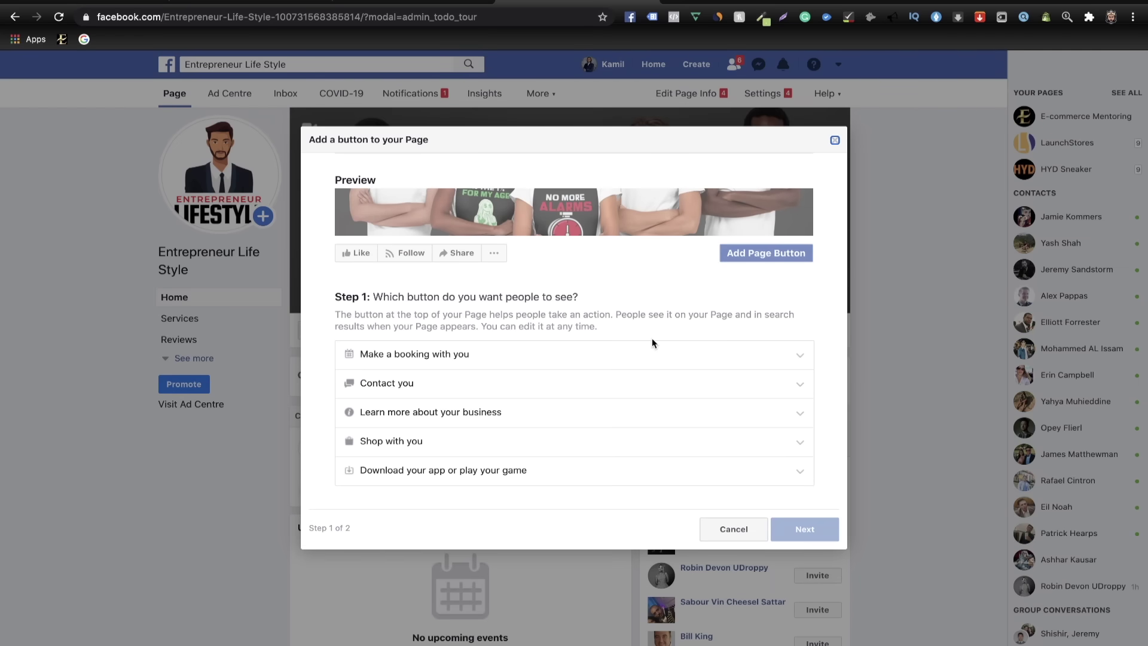
click(460, 441)
click(391, 450)
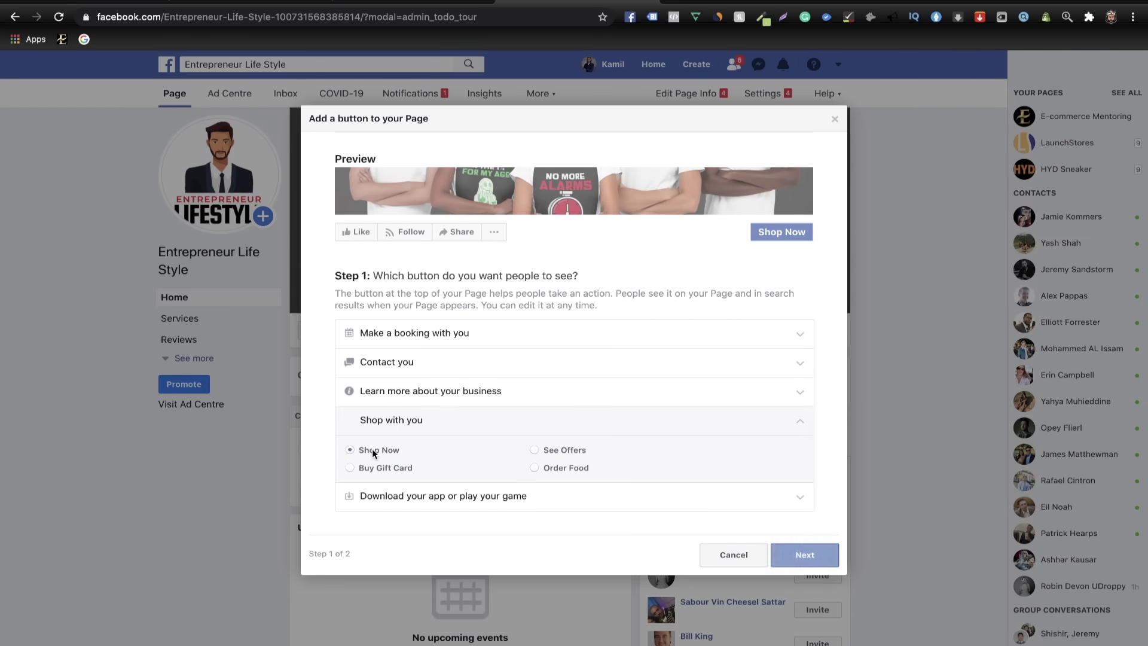
click(792, 553)
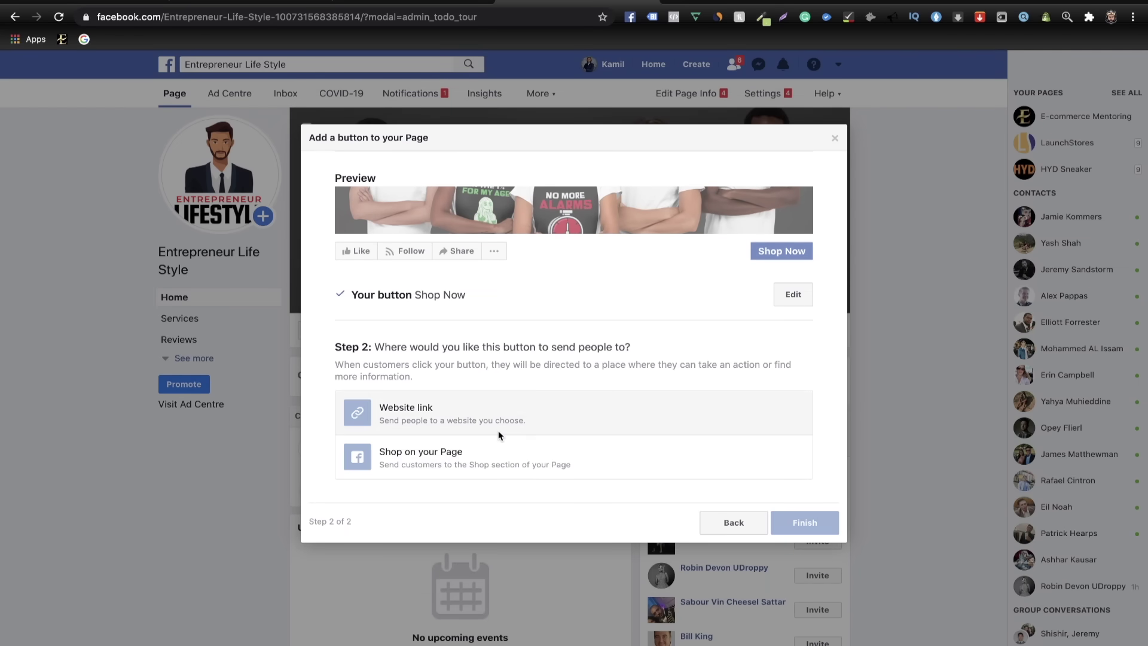
click(435, 422)
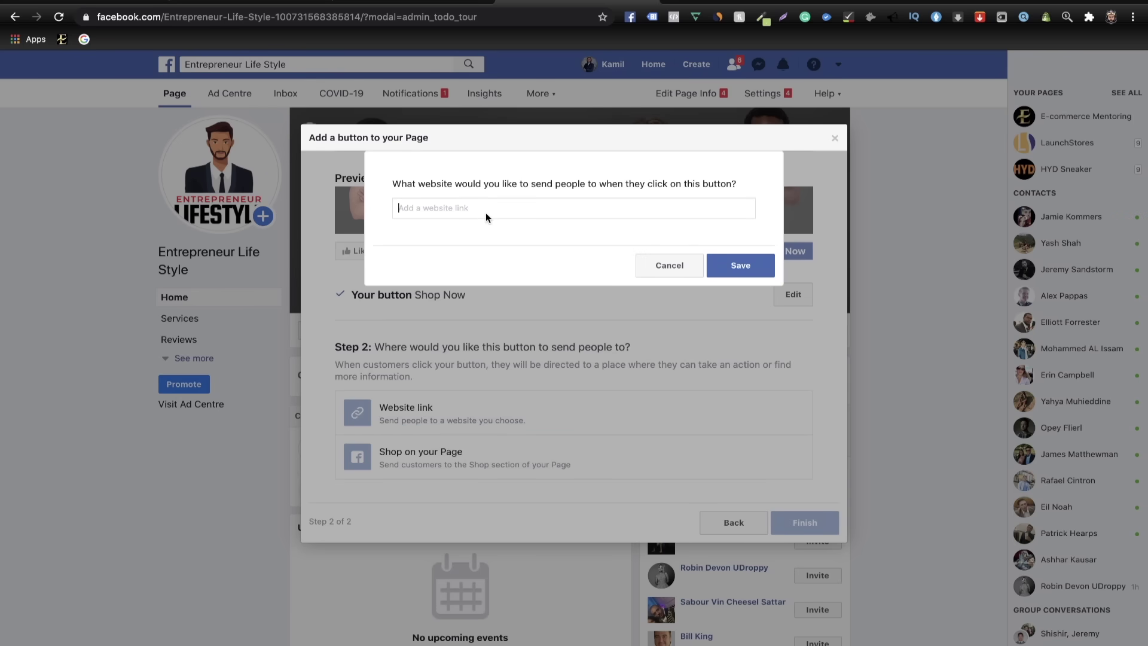
click(669, 265)
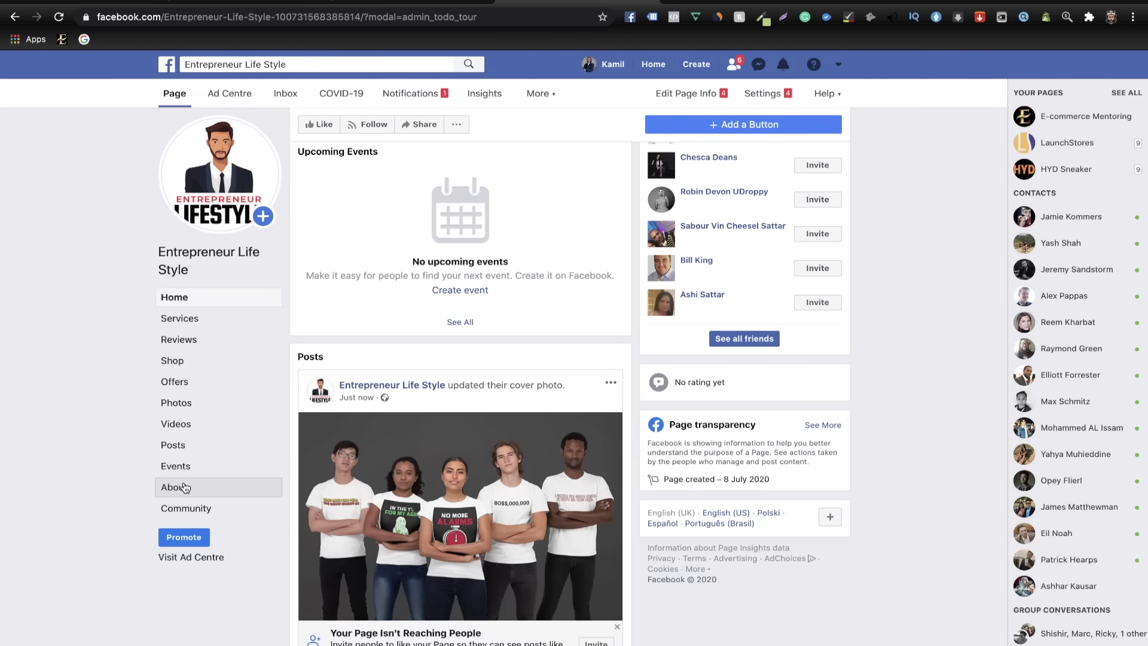
- Create the Page username entrepreneurlifestylemerch from the Page's About information
click(185, 488)
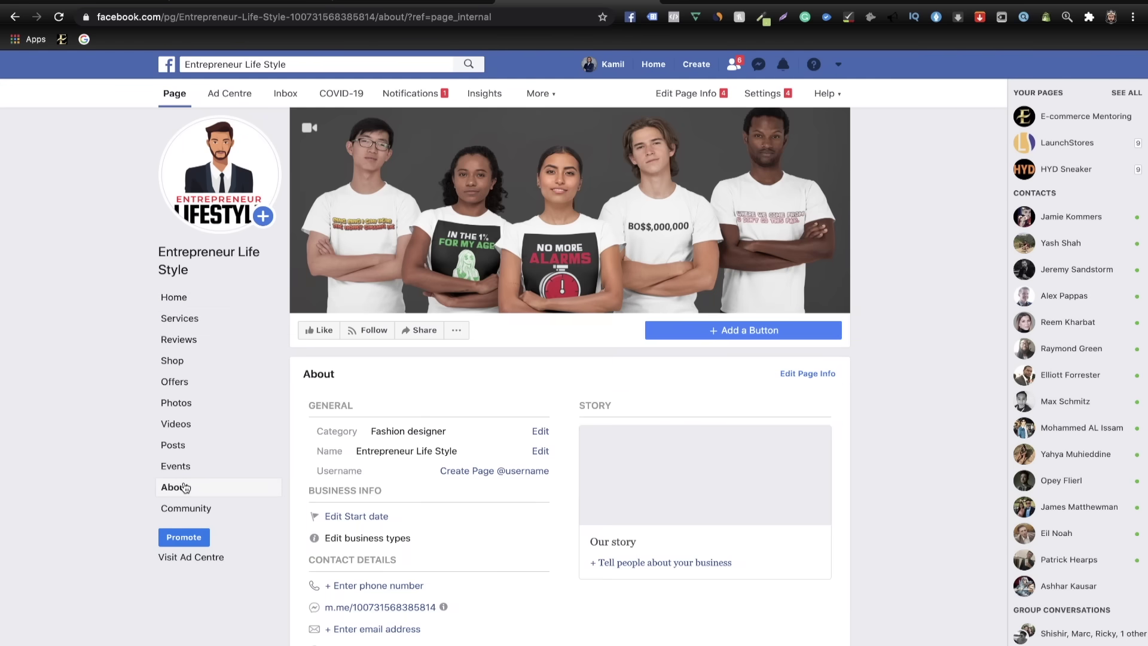
scroll(433, 392, down, 2)
scroll(433, 393, down, 1)
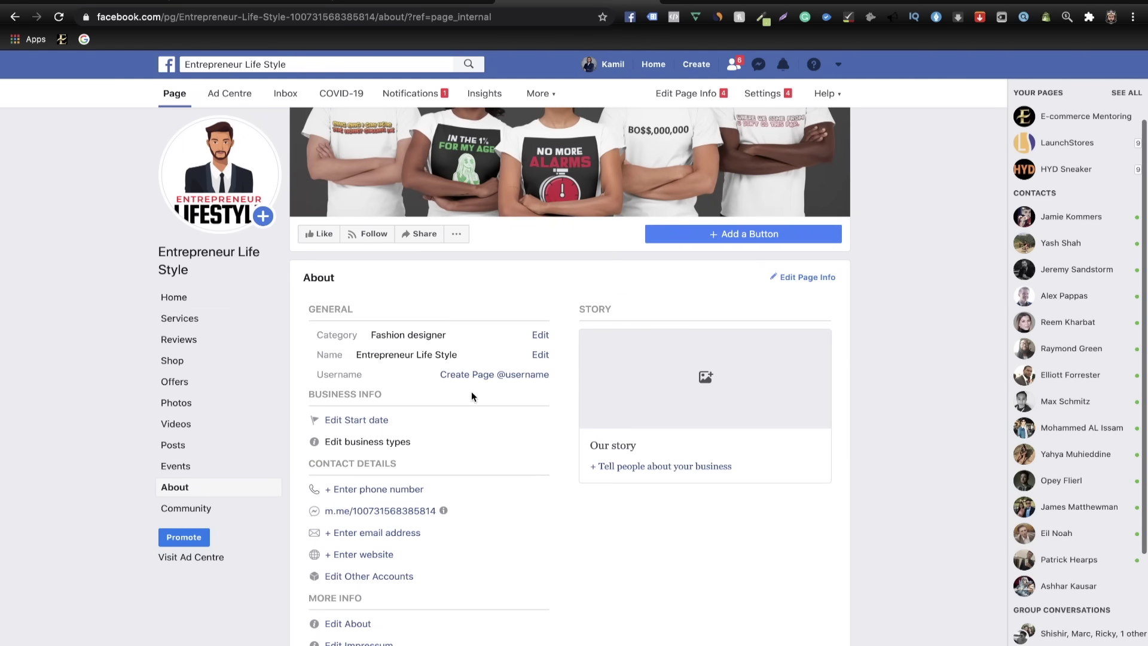
click(479, 378)
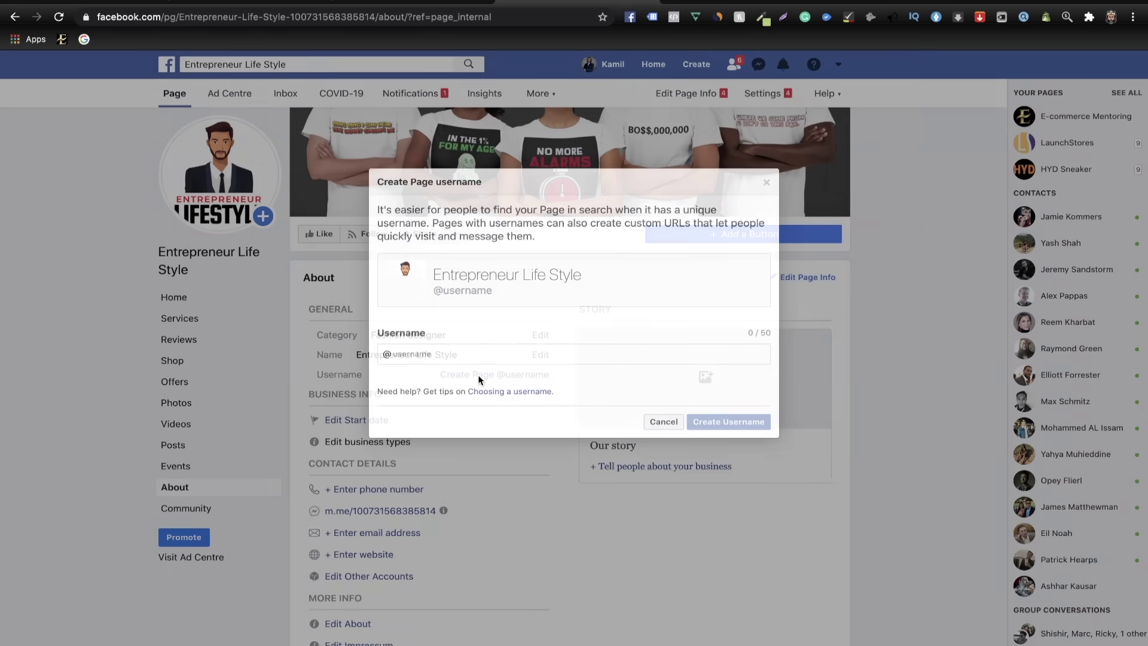
click(452, 354)
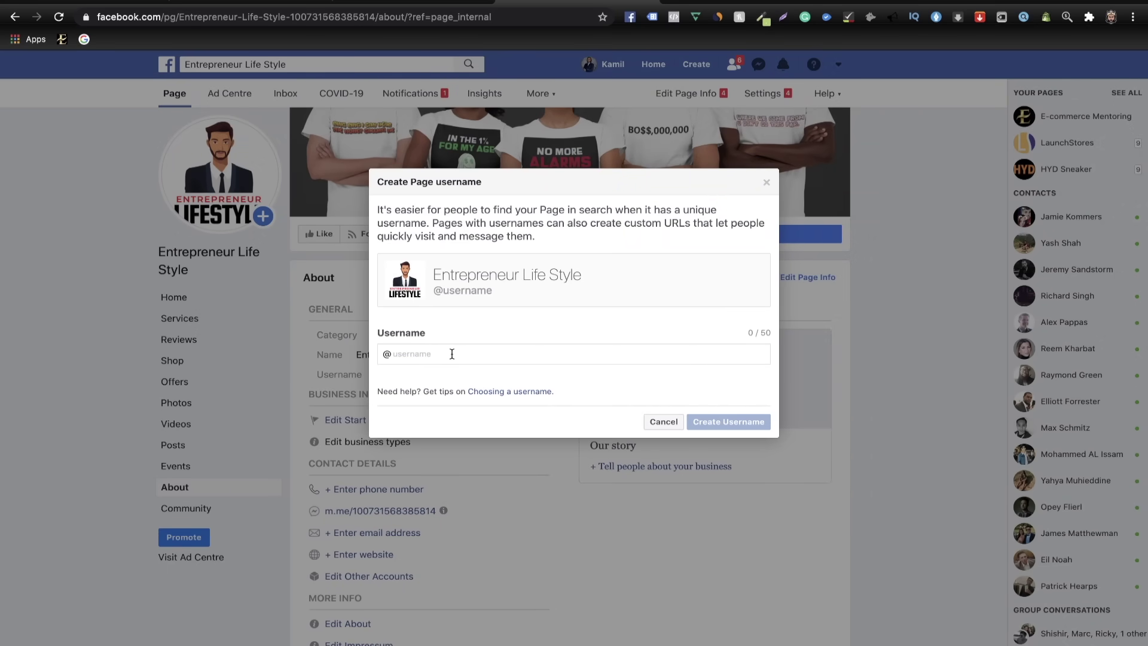
text(entrepreneurlifestylemerch)
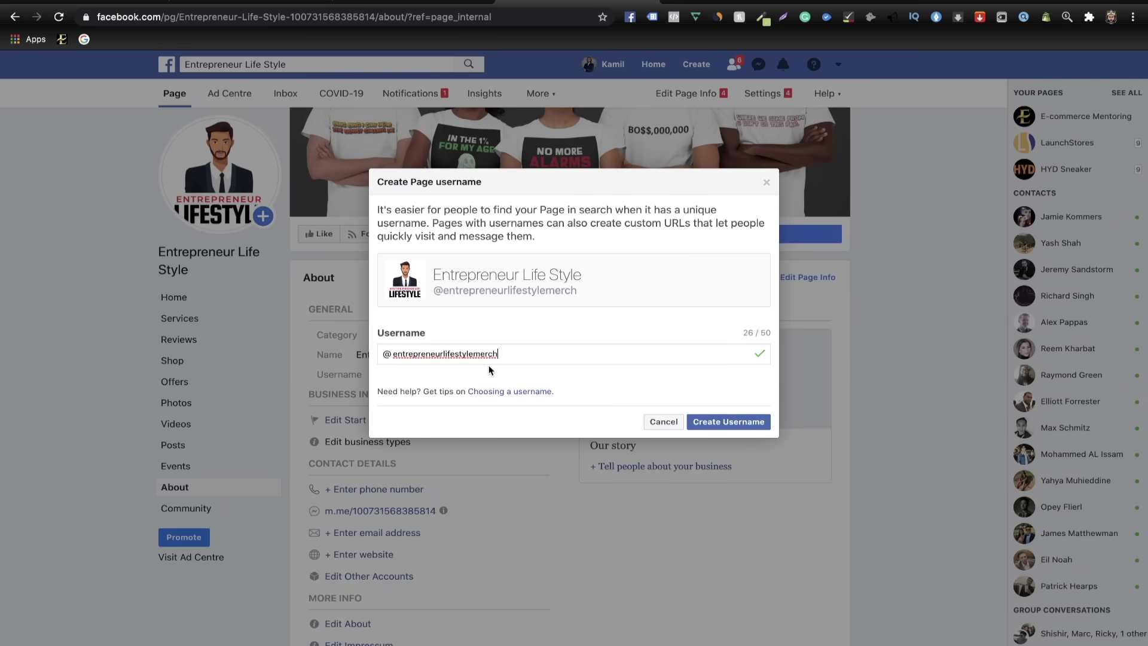
click(755, 422)
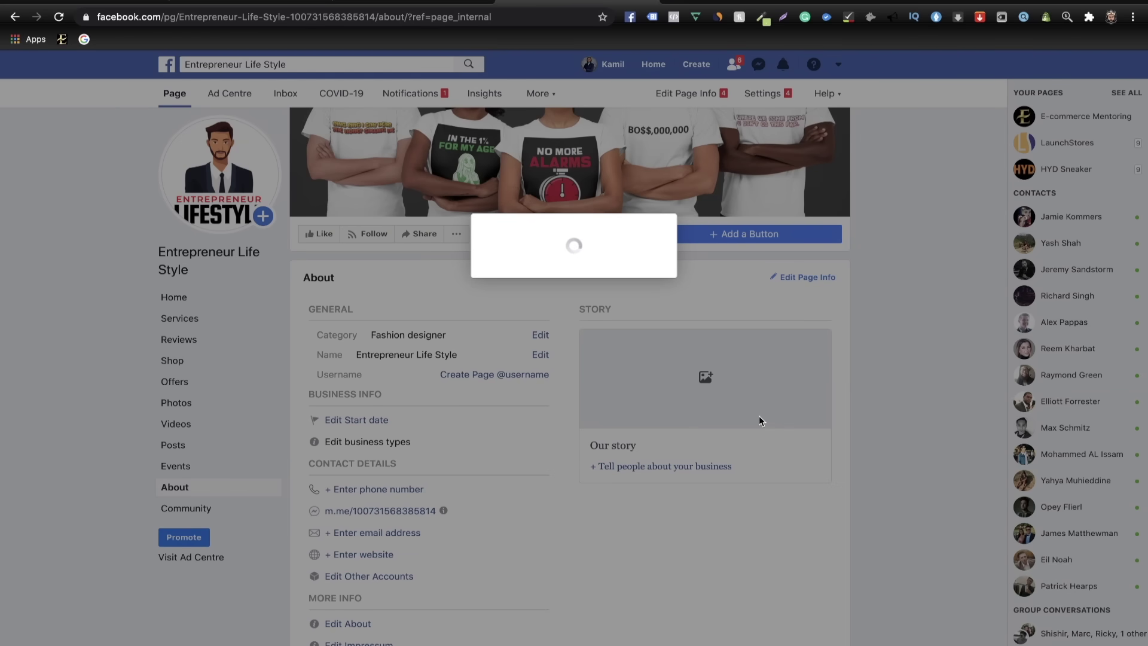
- Set the Page's About description to the Our Story text copied from the footer of the Shopify store preview, and save it
scroll(433, 417, down, 1)
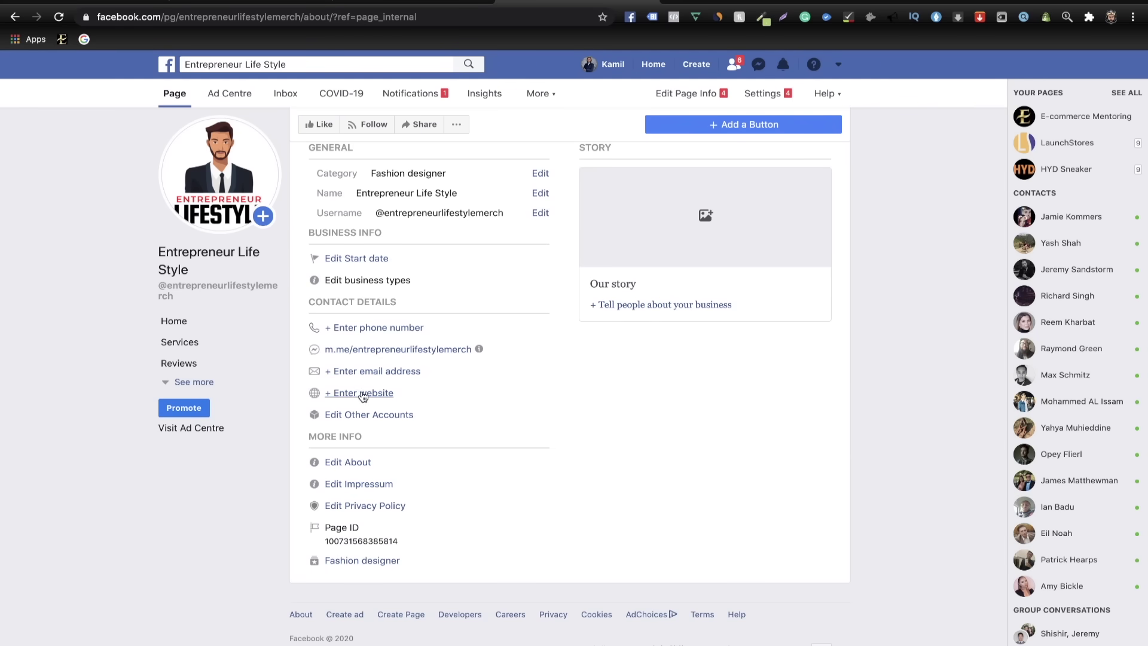
click(347, 462)
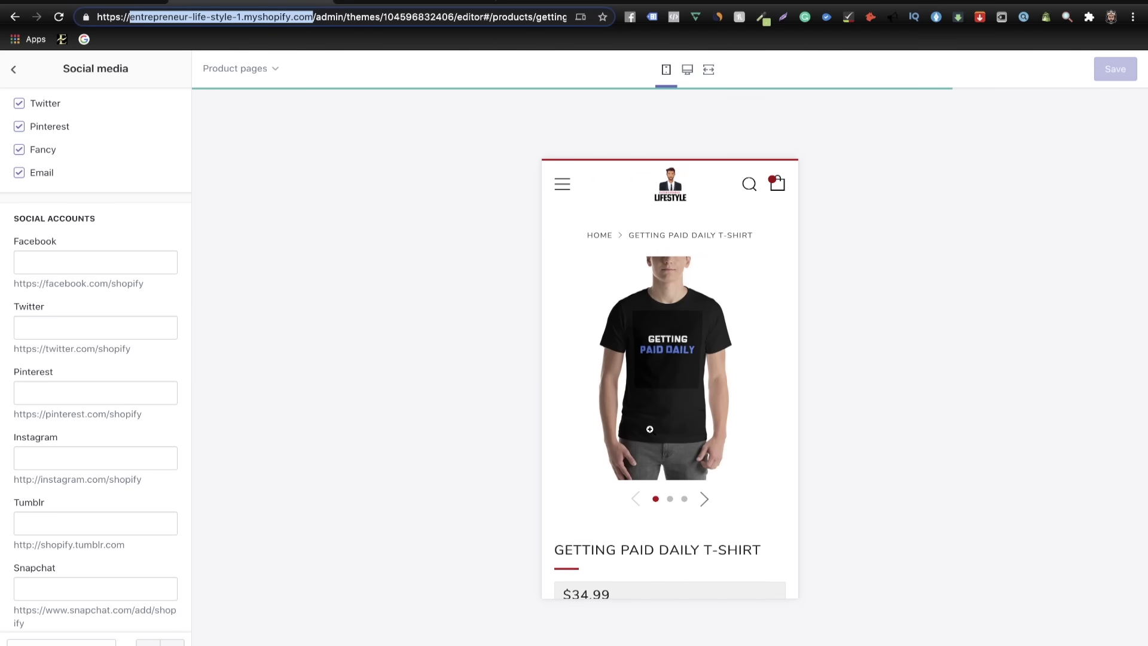
scroll(651, 429, down, 10)
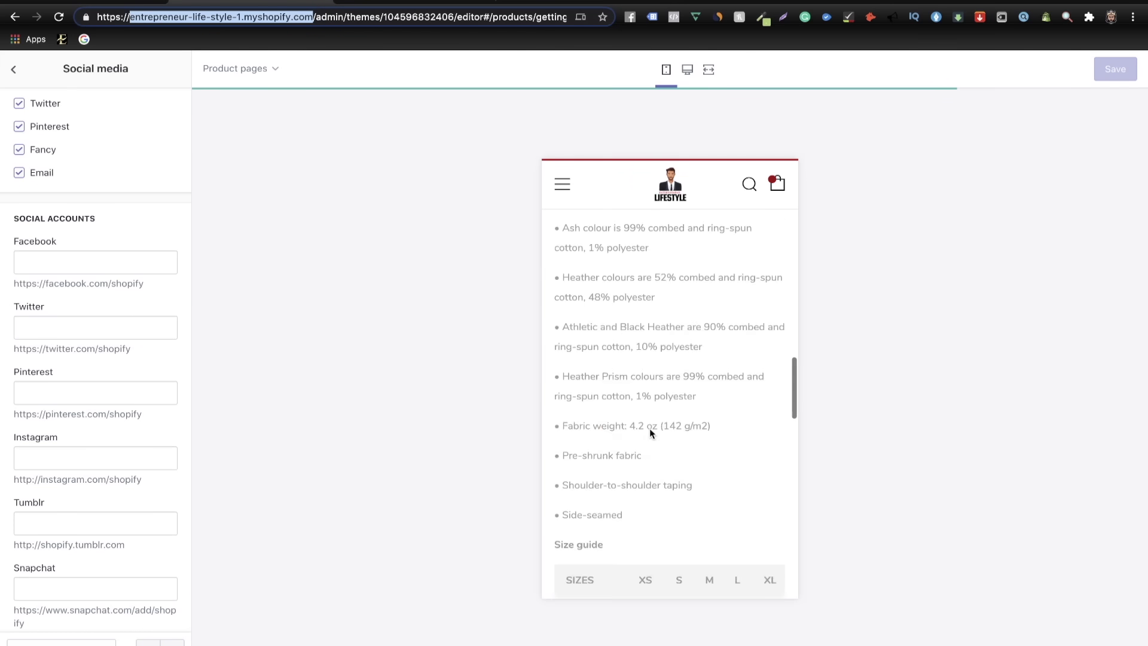
scroll(649, 429, down, 10)
drag(713, 472, 544, 420)
key(super+c)
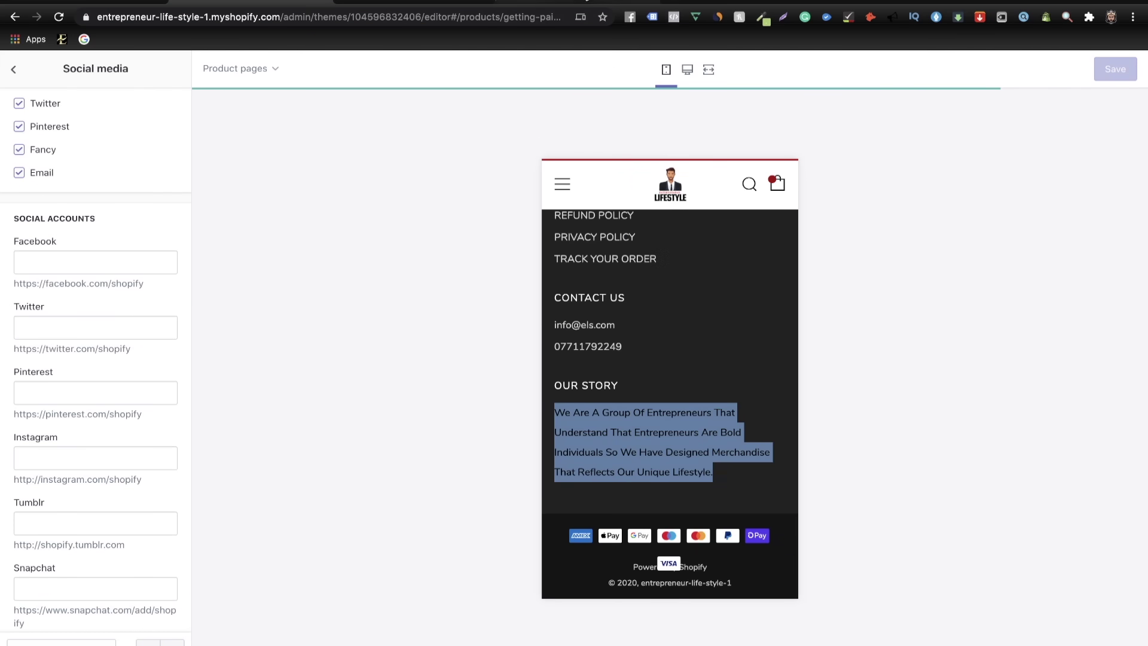
click(587, 1)
click(526, 287)
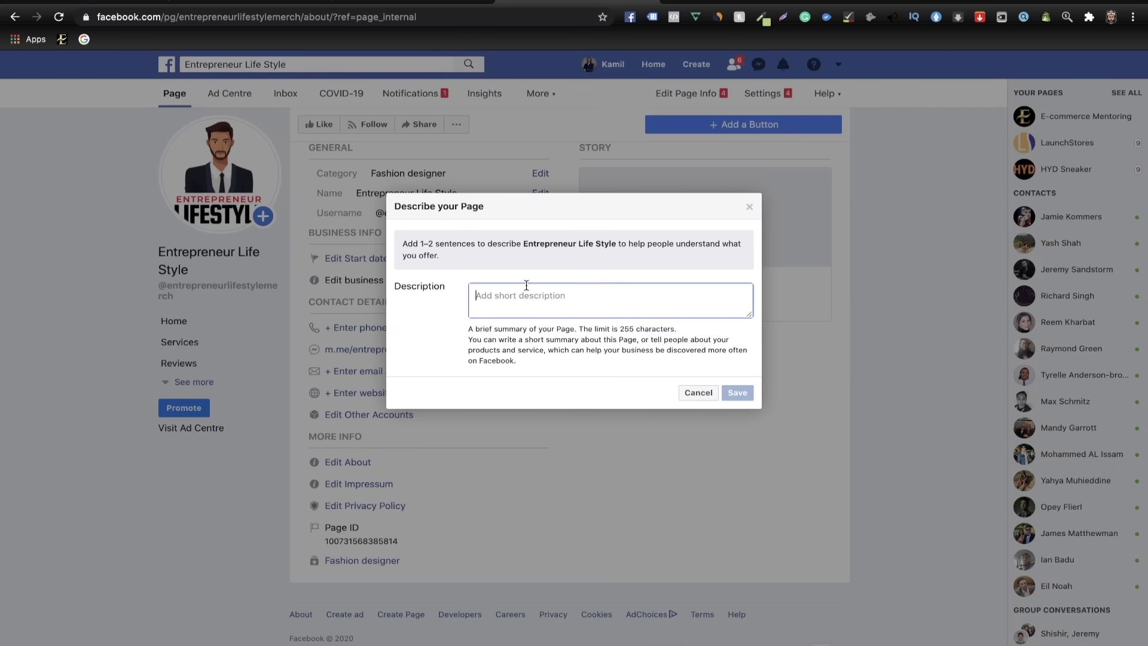
key(super+v)
click(738, 414)
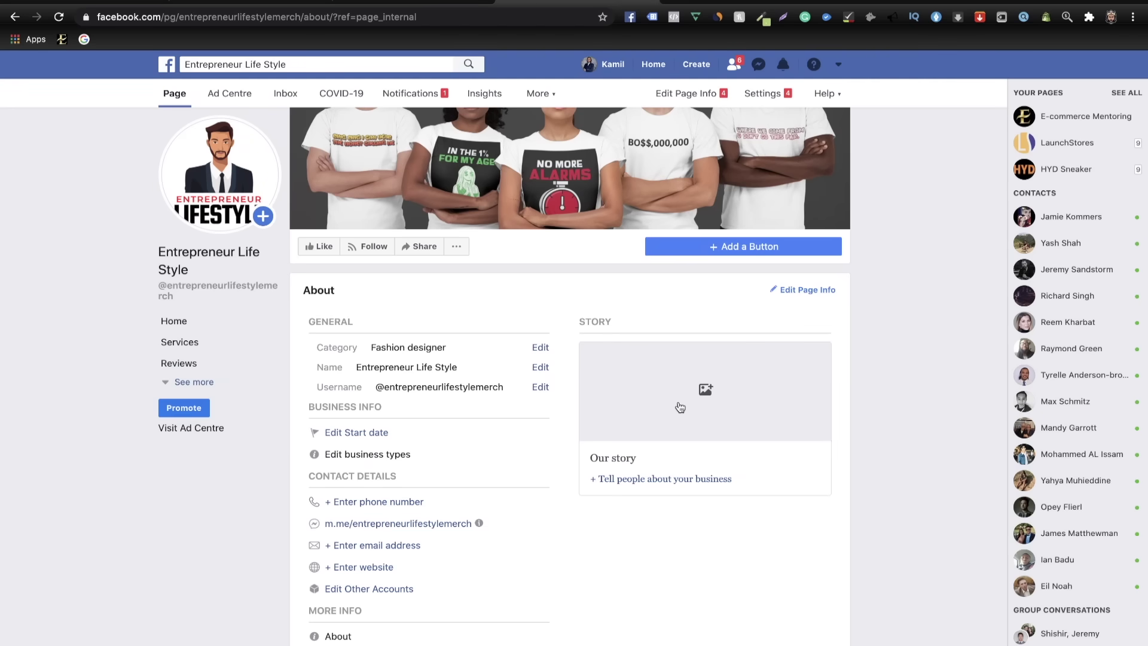
- Start the Page's Our Story entry and title it ENTREPRENEUR LIFESTYLE STORY
click(680, 407)
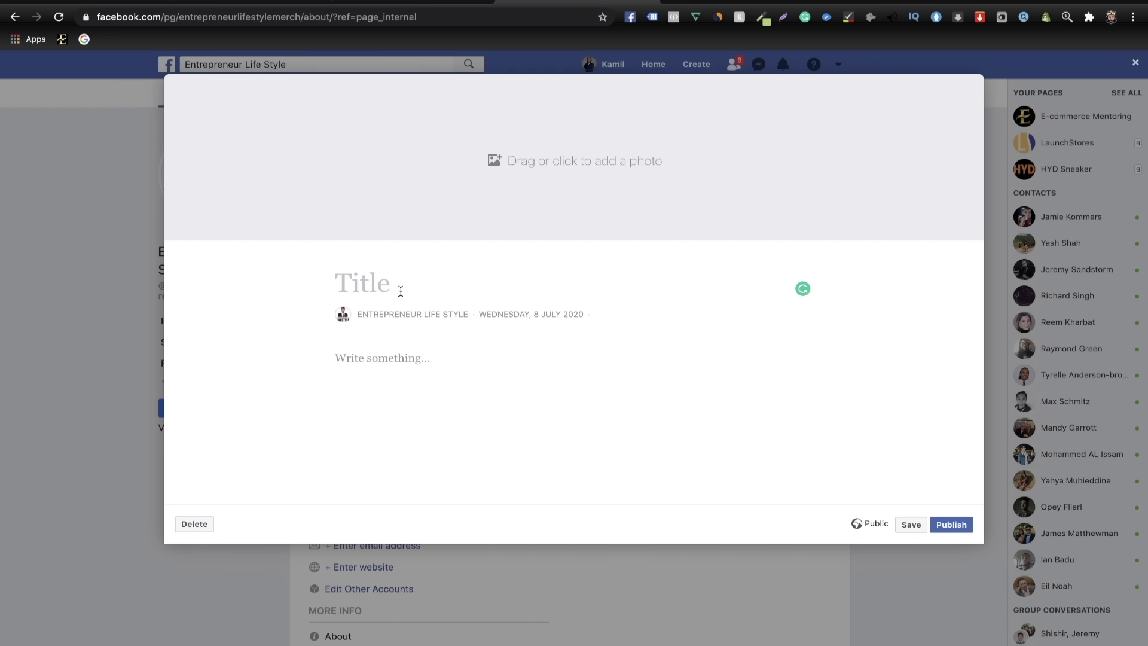
text(ENTREPRENEUR LIFESTYLE STORY)
click(439, 360)
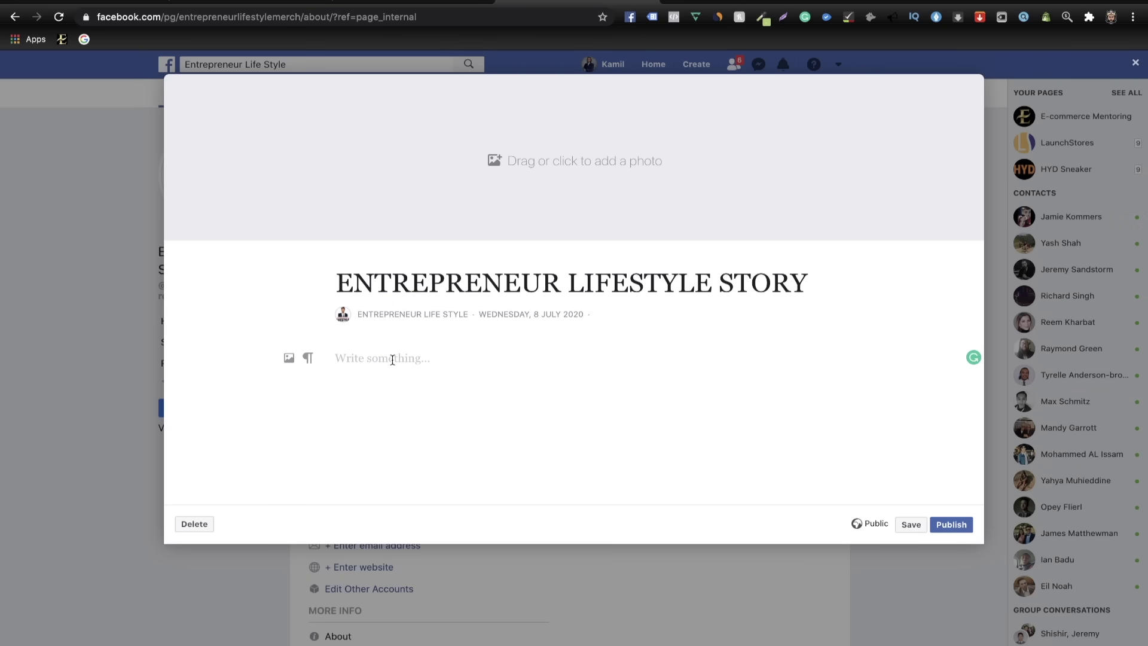
- Copy the full text of the Our Story page in the Shopify store preview into the body of the Facebook story
click(236, 2)
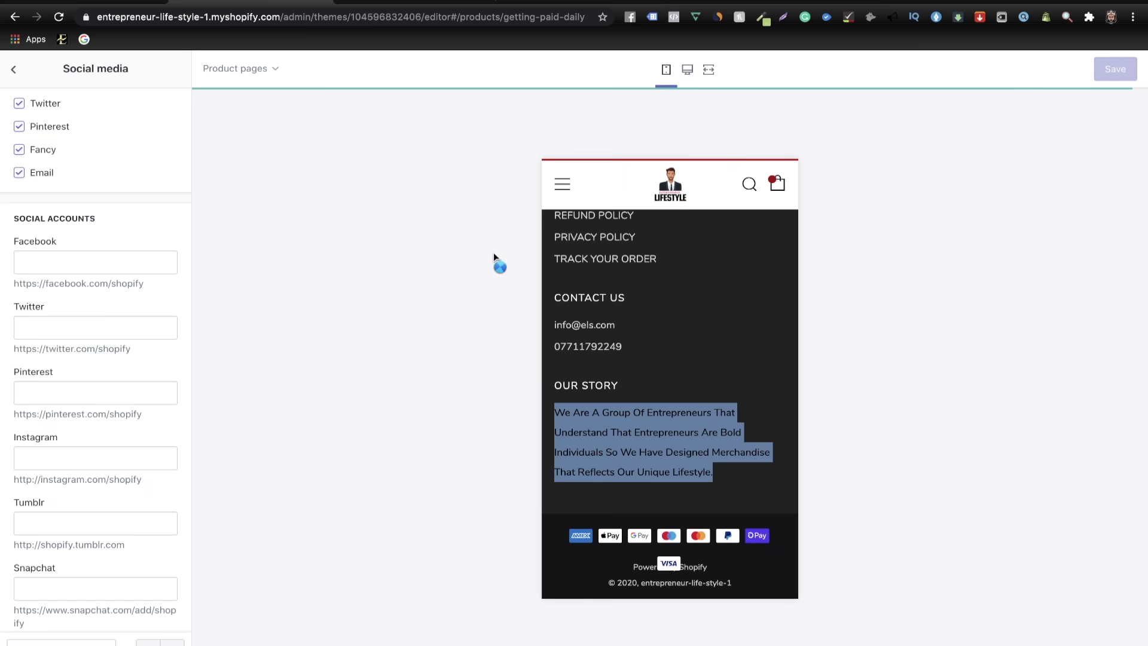
click(592, 384)
scroll(613, 386, up, 3)
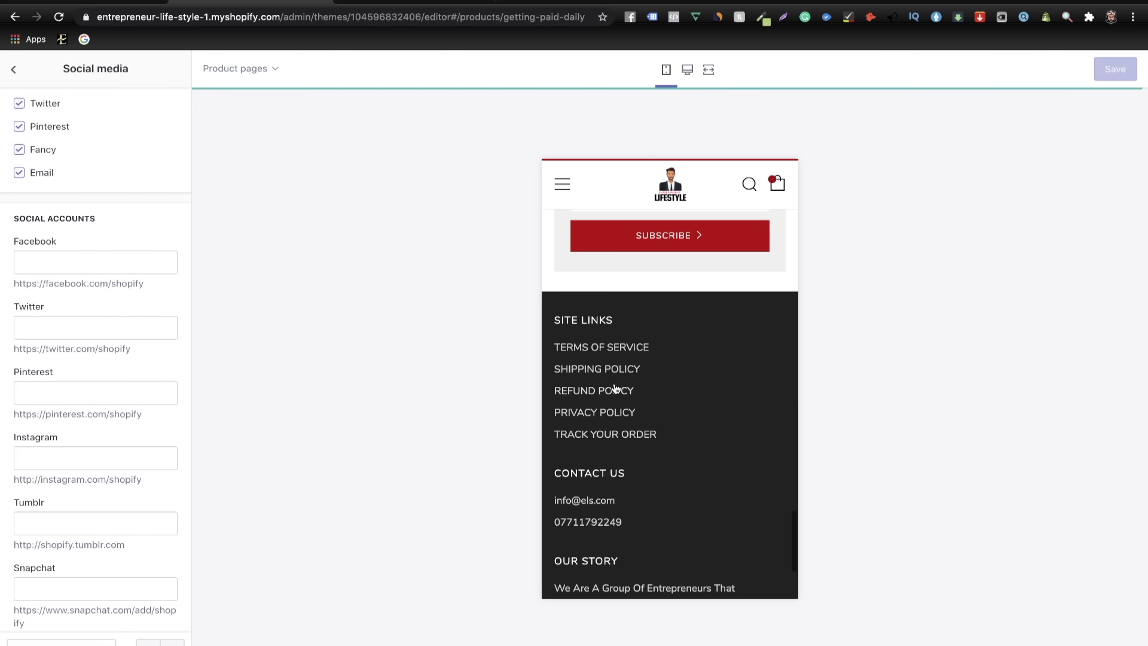
scroll(599, 225, up, 2)
click(565, 179)
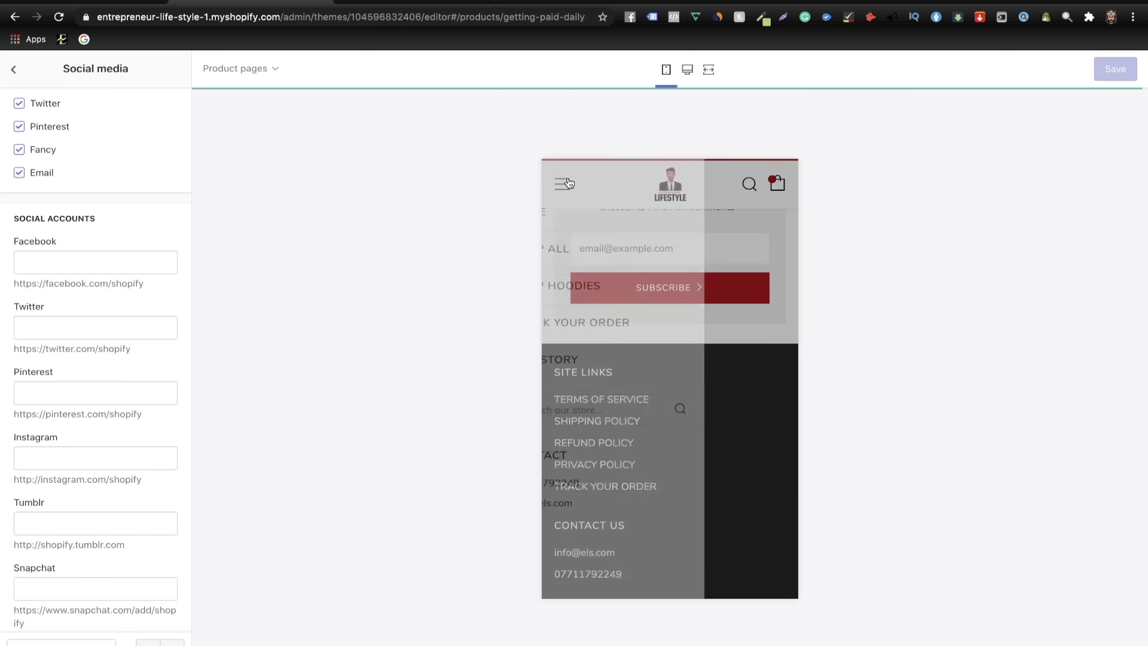
click(592, 360)
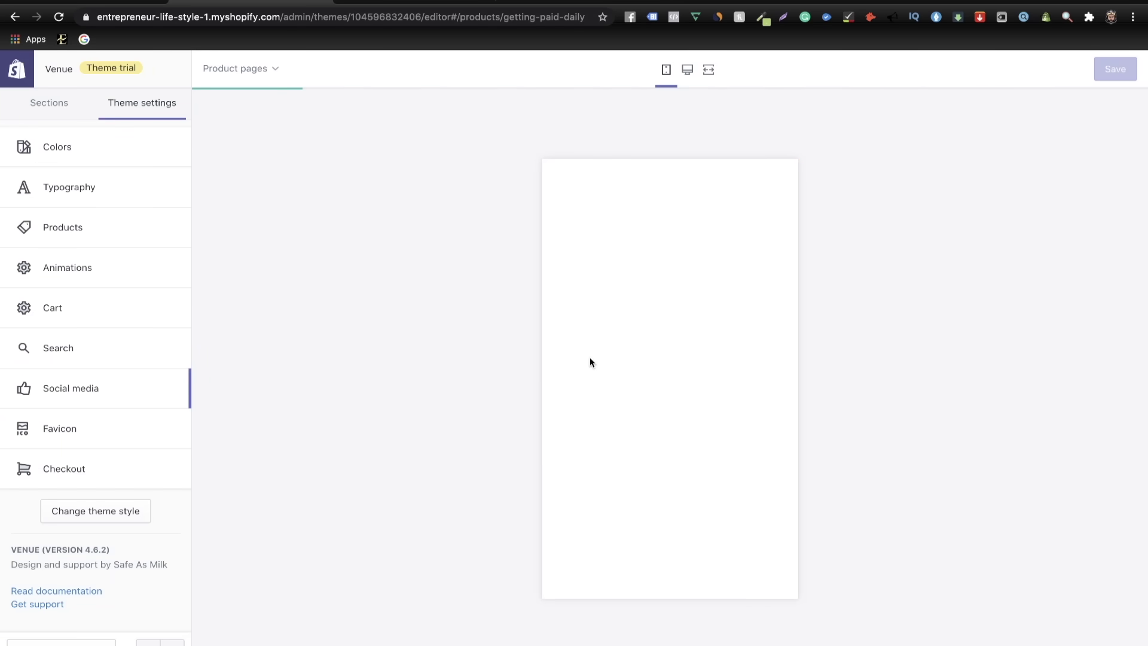
key(ctrl+shift+Tab)
scroll(499, 464, down, 4)
scroll(499, 465, up, 4)
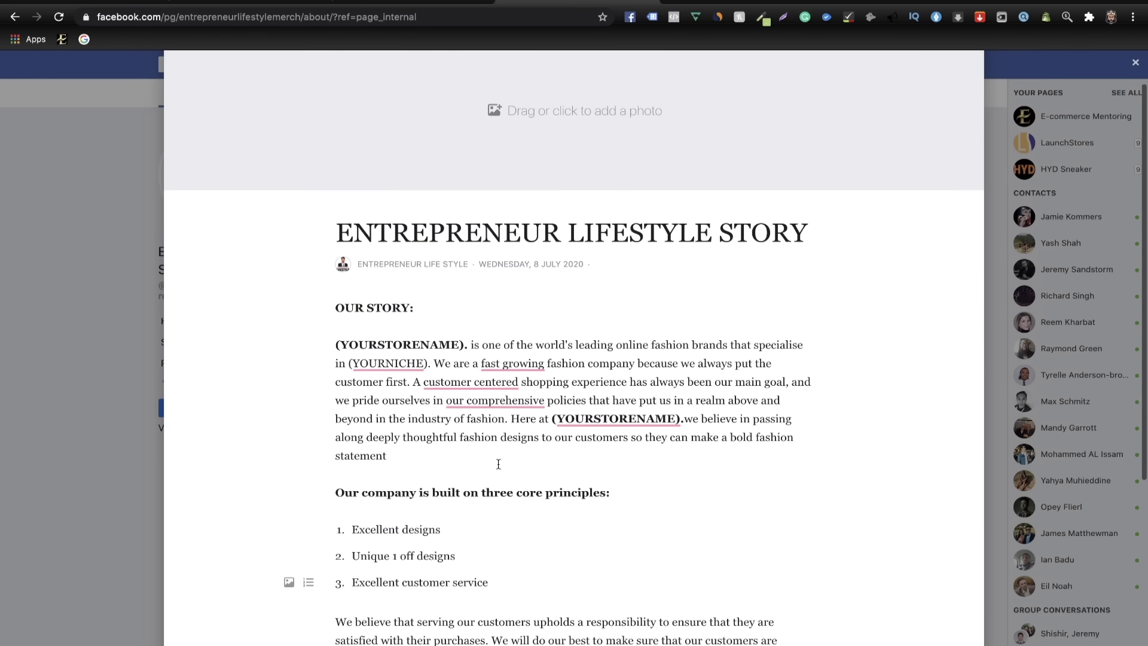
scroll(498, 464, down, 2)
scroll(499, 464, up, 2)
scroll(498, 464, up, 1)
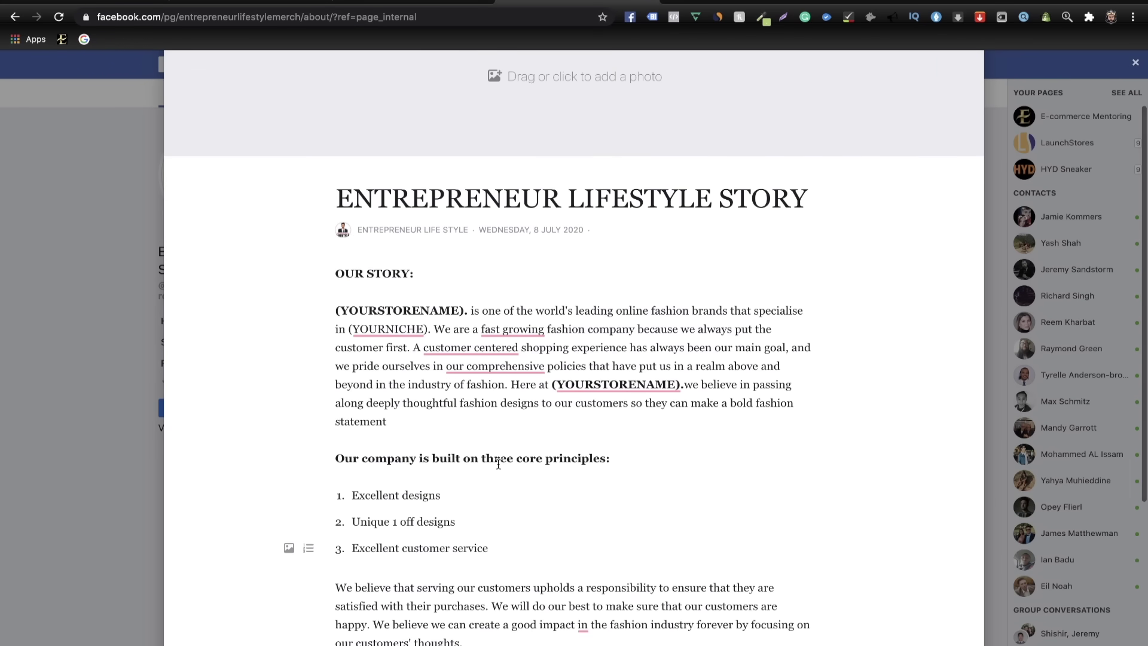
- Add the photo of the model in the IN THE 1% FOR MY AGE hoodie above the story and publish it
scroll(526, 359, up, 3)
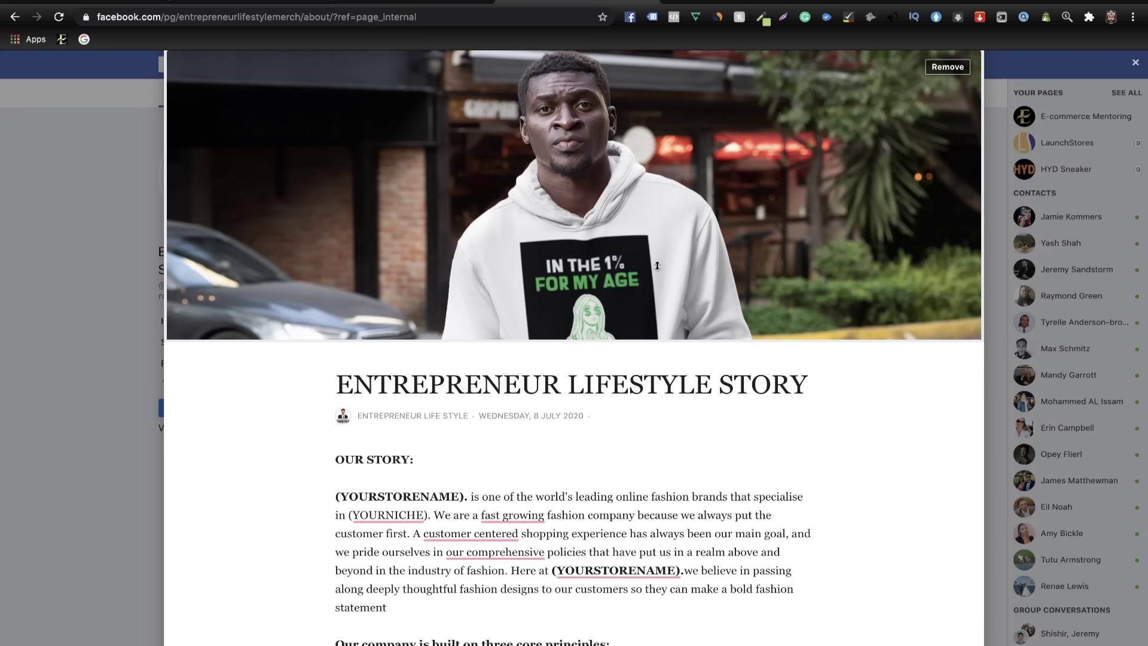
scroll(695, 406, down, 8)
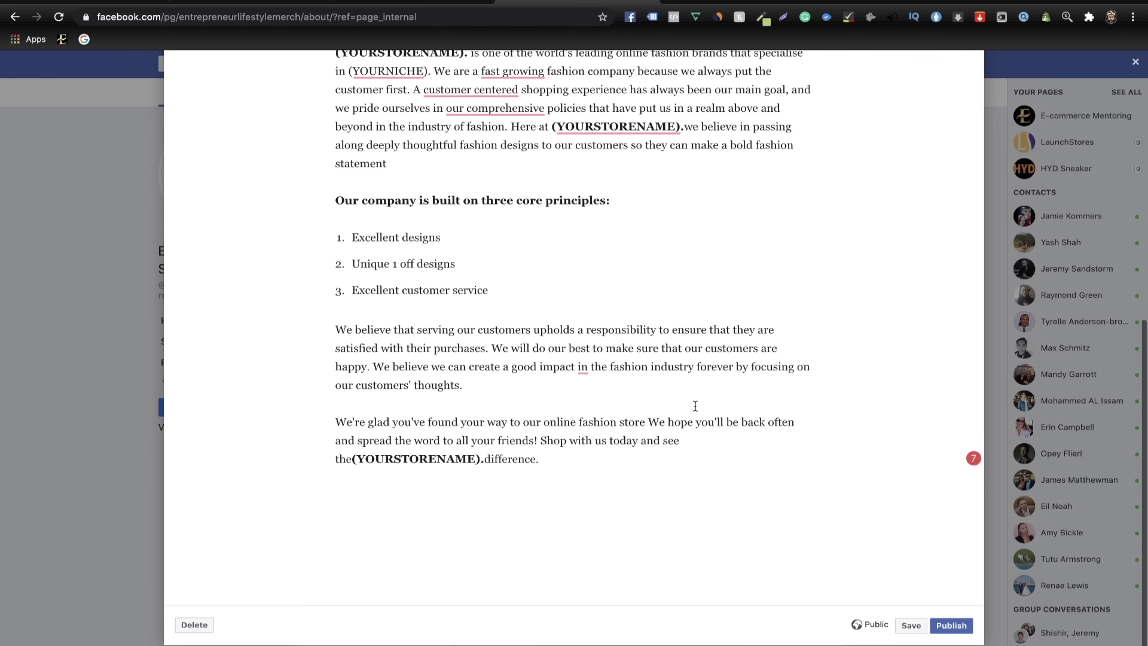
click(955, 628)
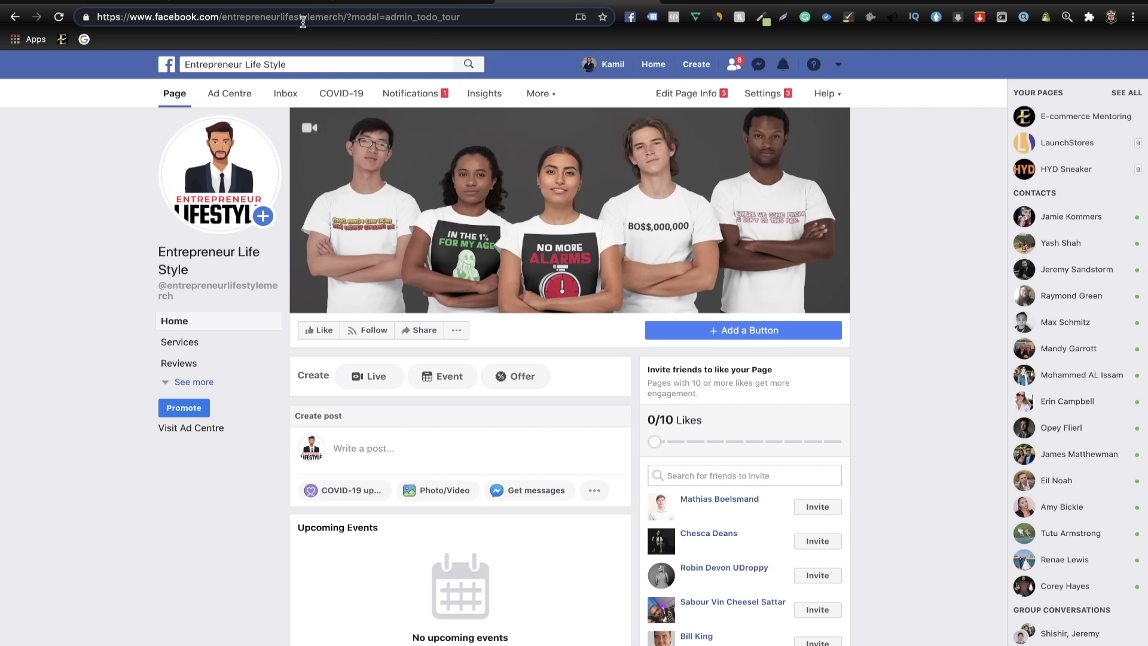
drag(348, 18, 129, 24)
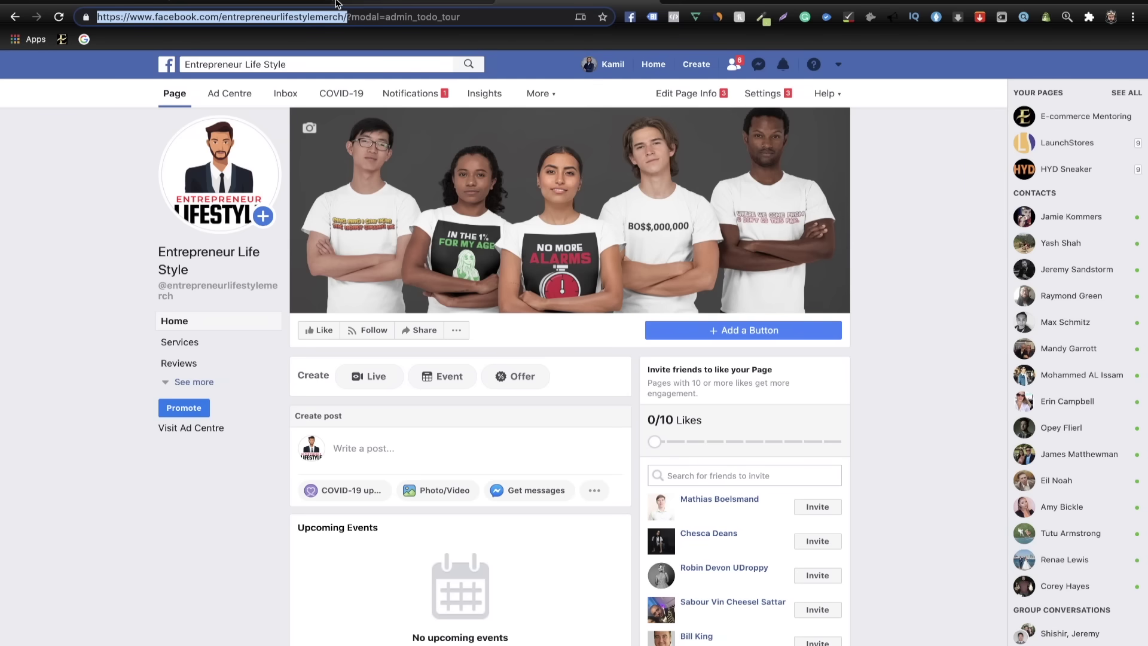
click(243, 2)
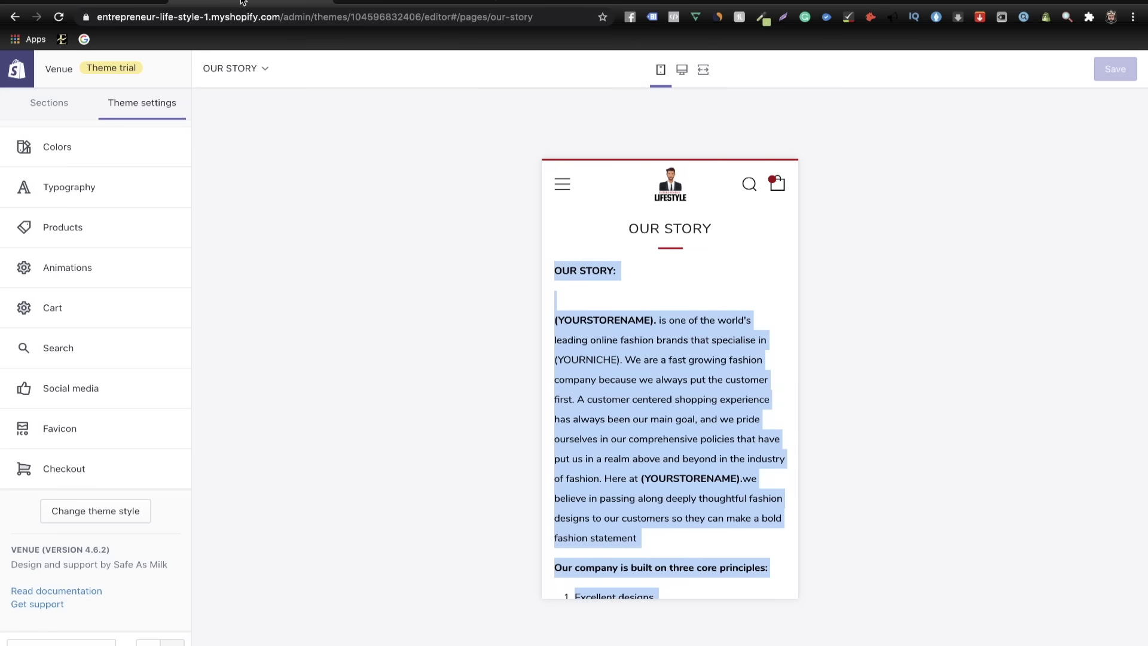
click(101, 391)
scroll(113, 448, down, 4)
click(97, 386)
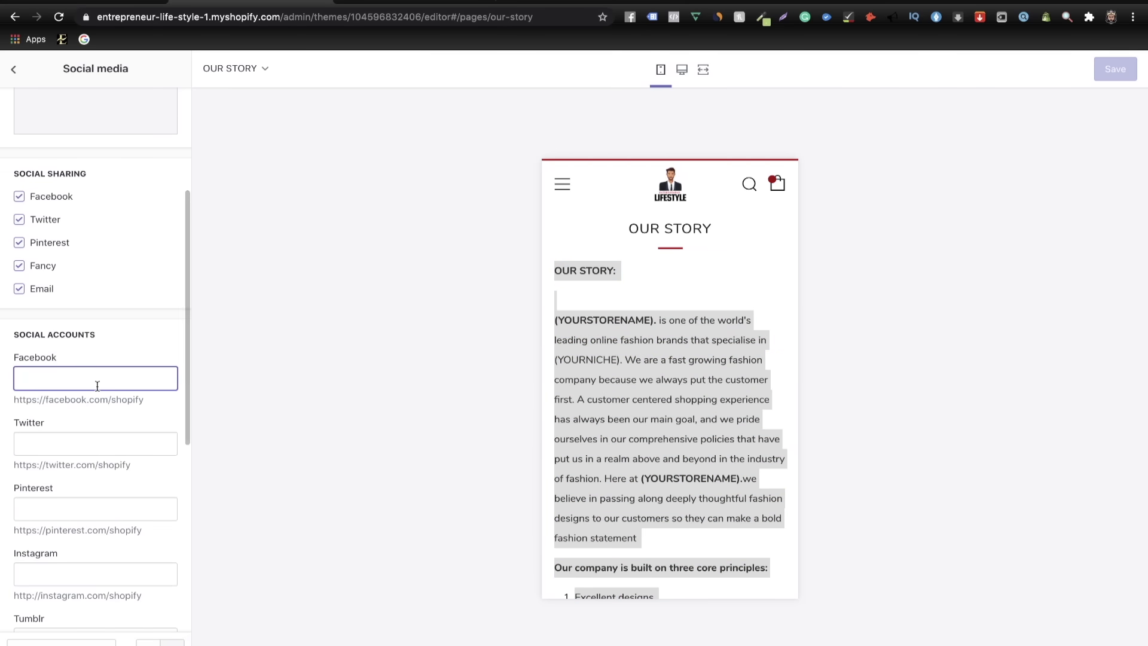
key(ctrl+v)
click(281, 328)
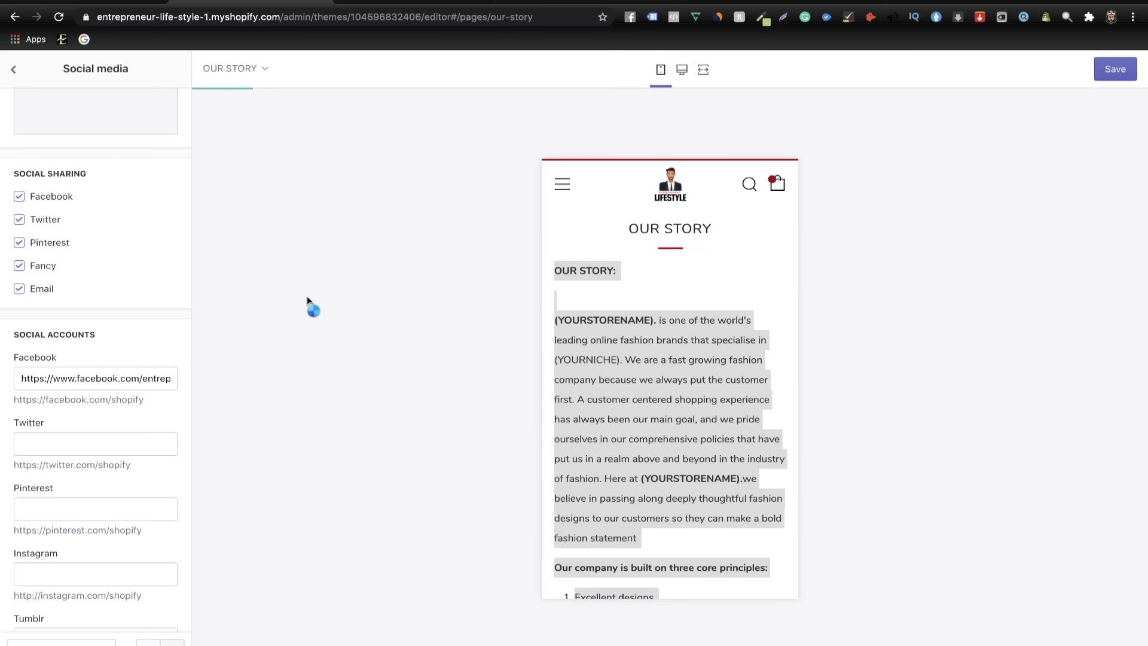
- Examine the store's mobile navigation menu in the theme preview and test its social media link
scroll(146, 154, up, 3)
click(17, 69)
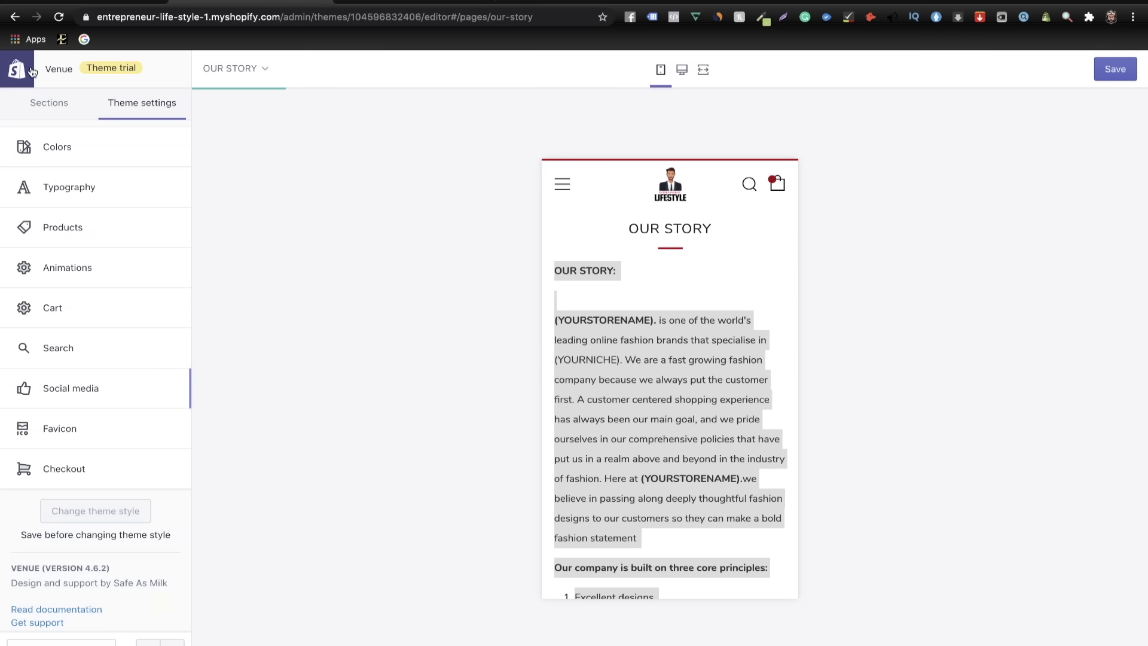
click(562, 184)
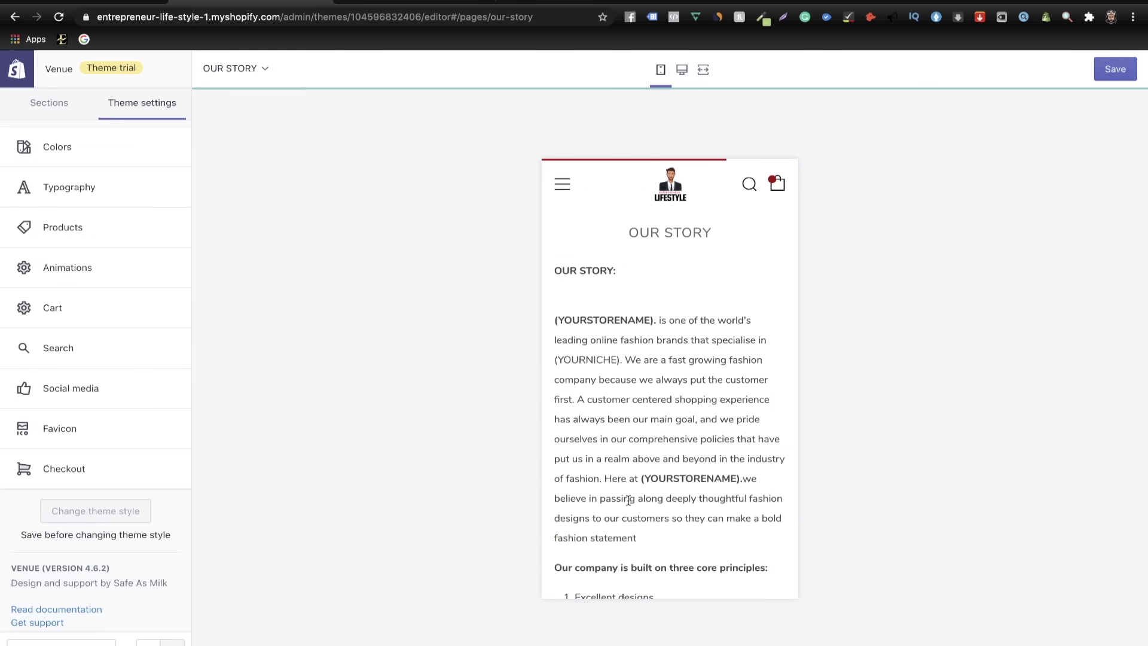
click(563, 187)
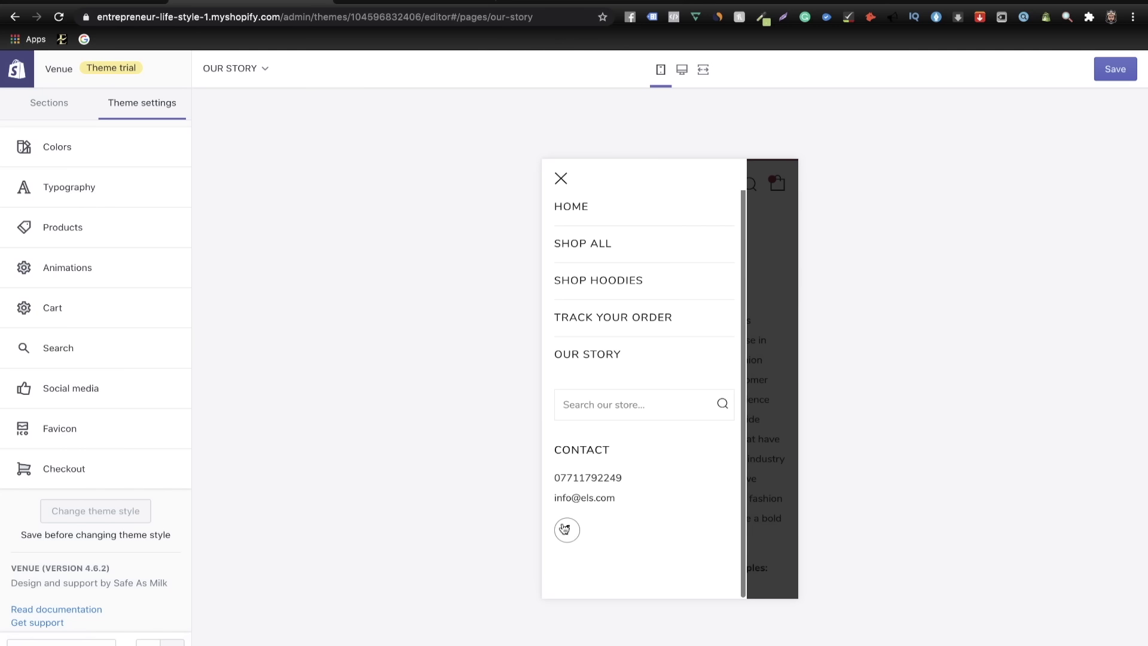
click(569, 530)
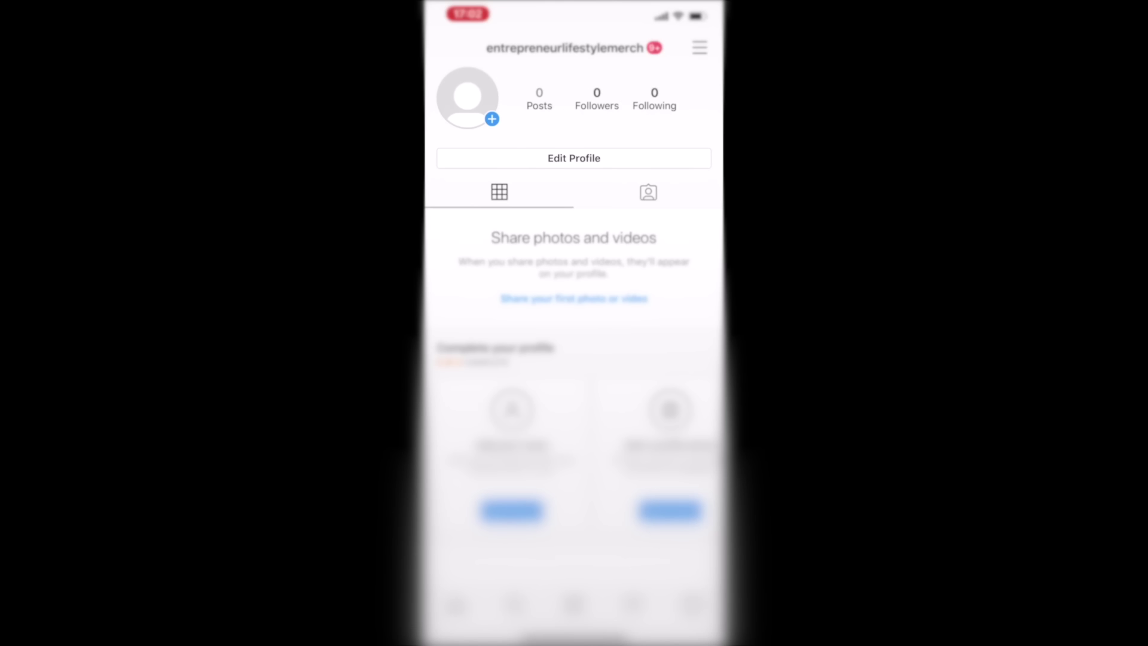
- Switch to Instagram and edit the profile, using the Entrepreneur Lifestyle logo as photo and ENTREPRENEUR CLOTHING as name
click(574, 158)
click(574, 161)
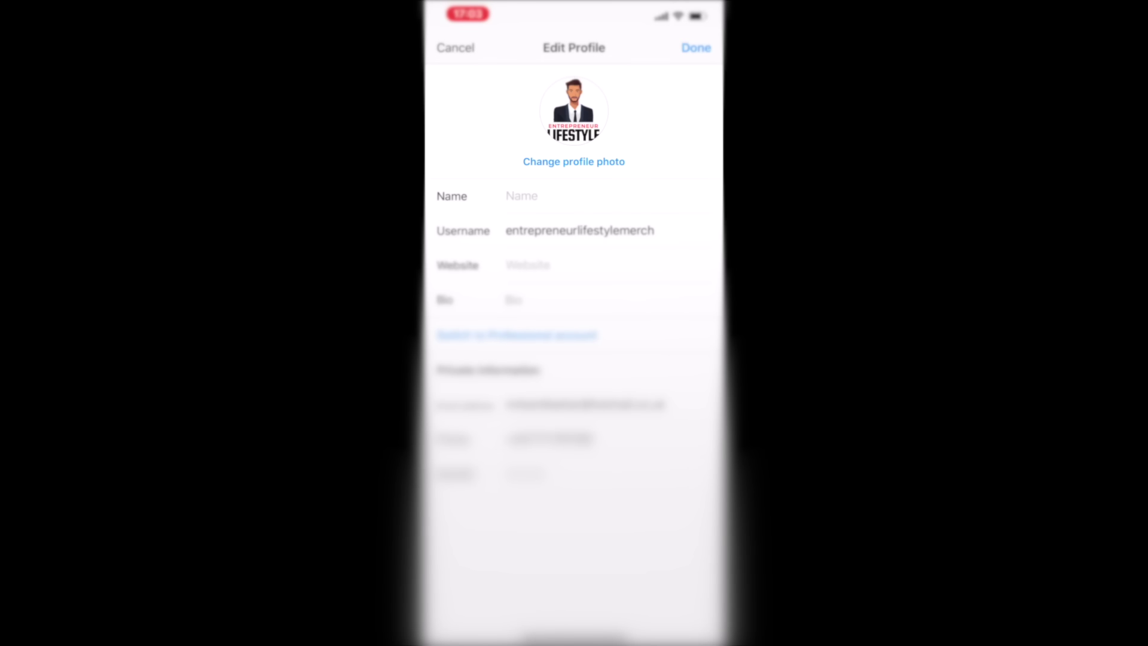
click(522, 196)
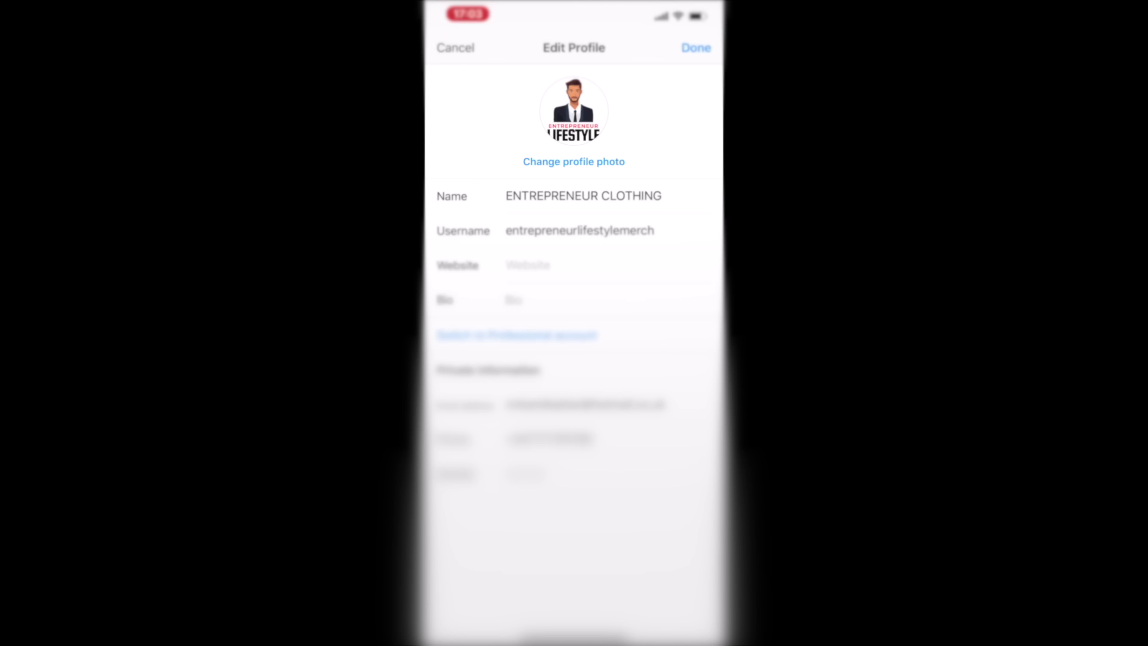
- Set the profile website to entrepreneur-life-style.com and the bio to RARE Clothing For Entrepreneurs, 100% Unique Designs, Free Shipping, SHOP THE LATEST RARE COLLECTION, and save
click(528, 265)
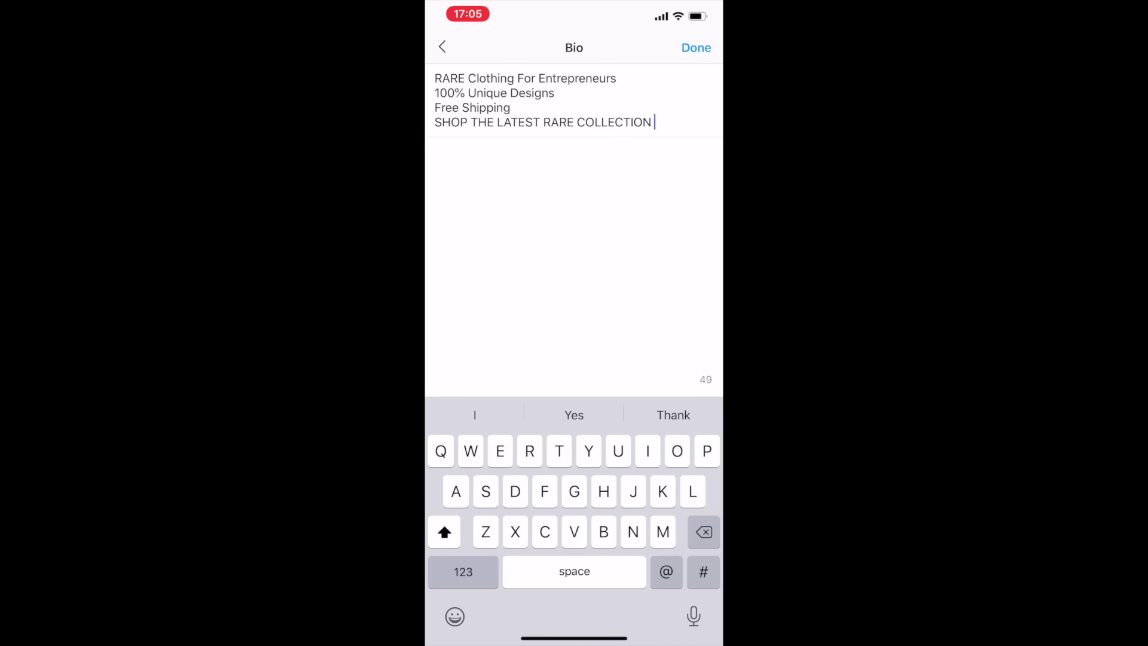
click(443, 47)
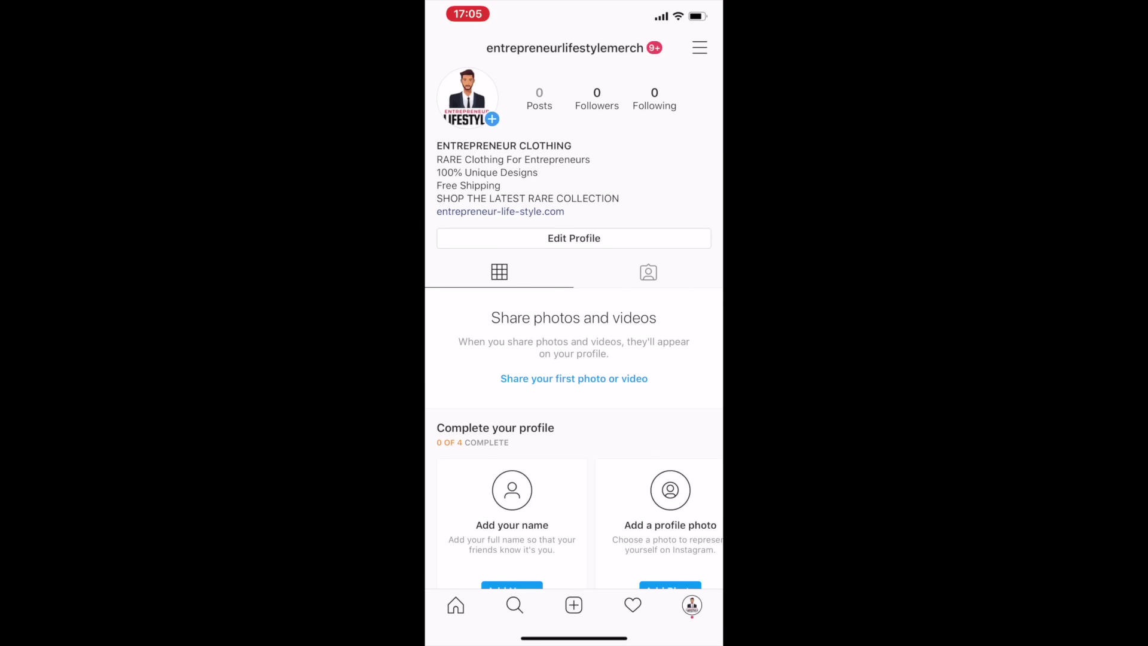
- Convert the Instagram profile to a professional Business account with the category Fashion Designer
click(574, 238)
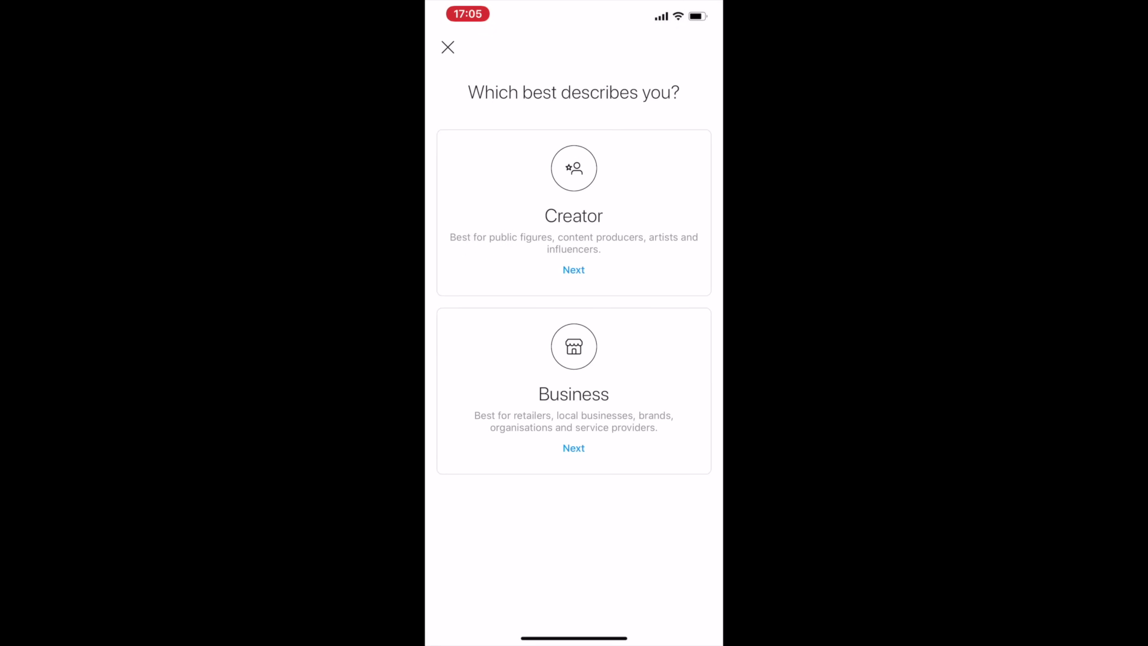
click(573, 448)
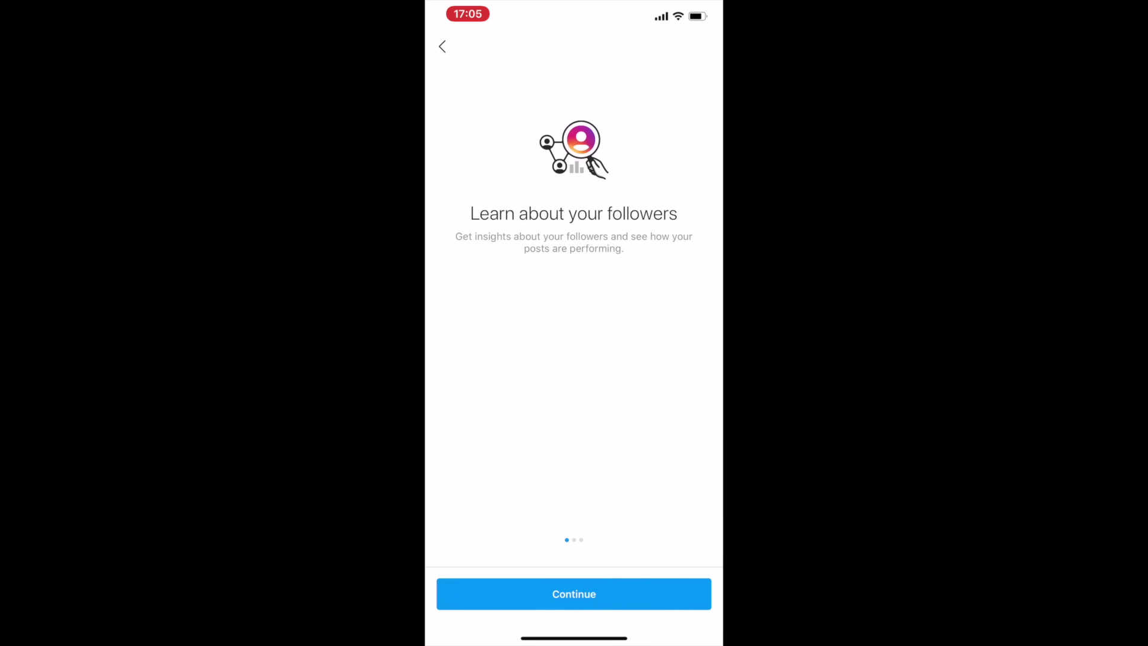
click(574, 594)
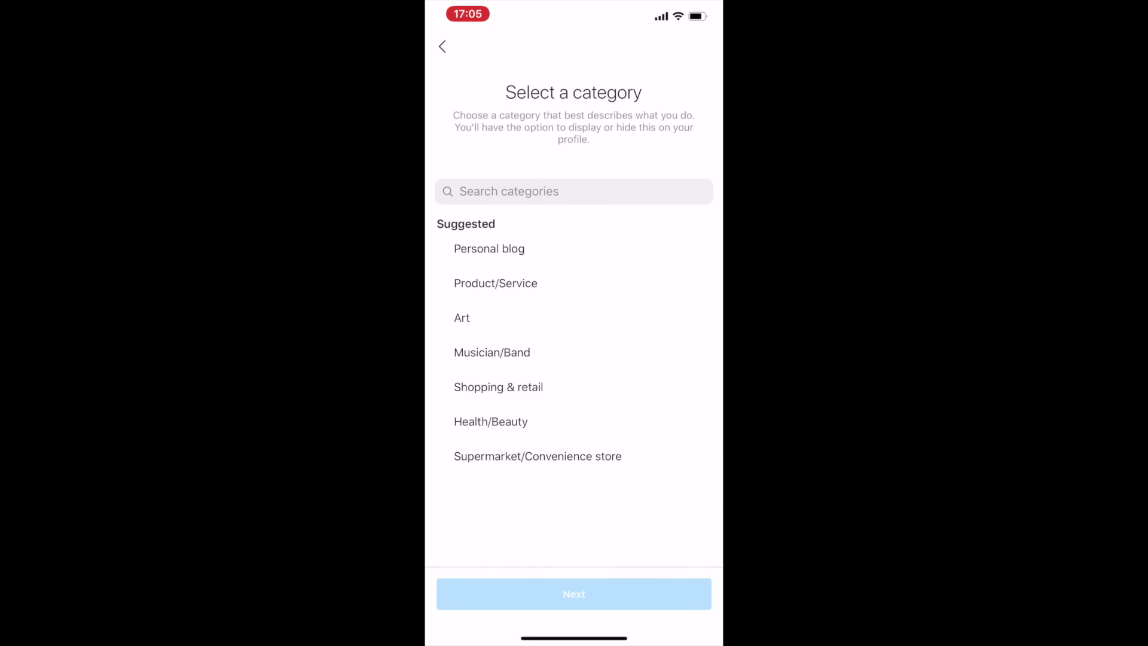
click(508, 191)
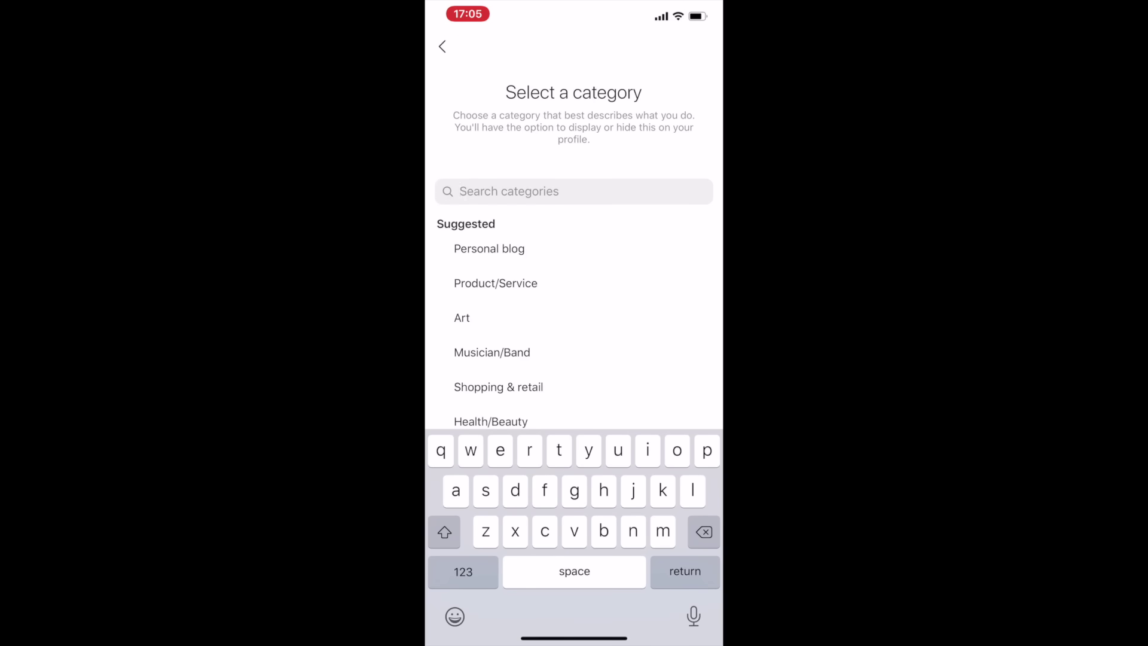
text(fas)
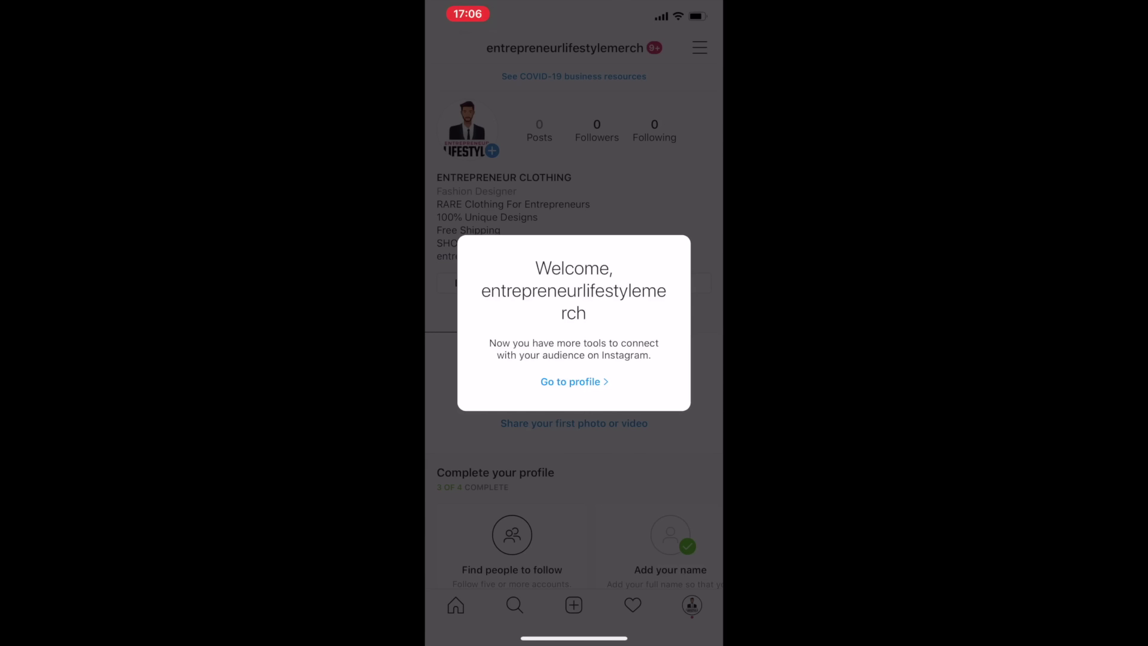
click(574, 382)
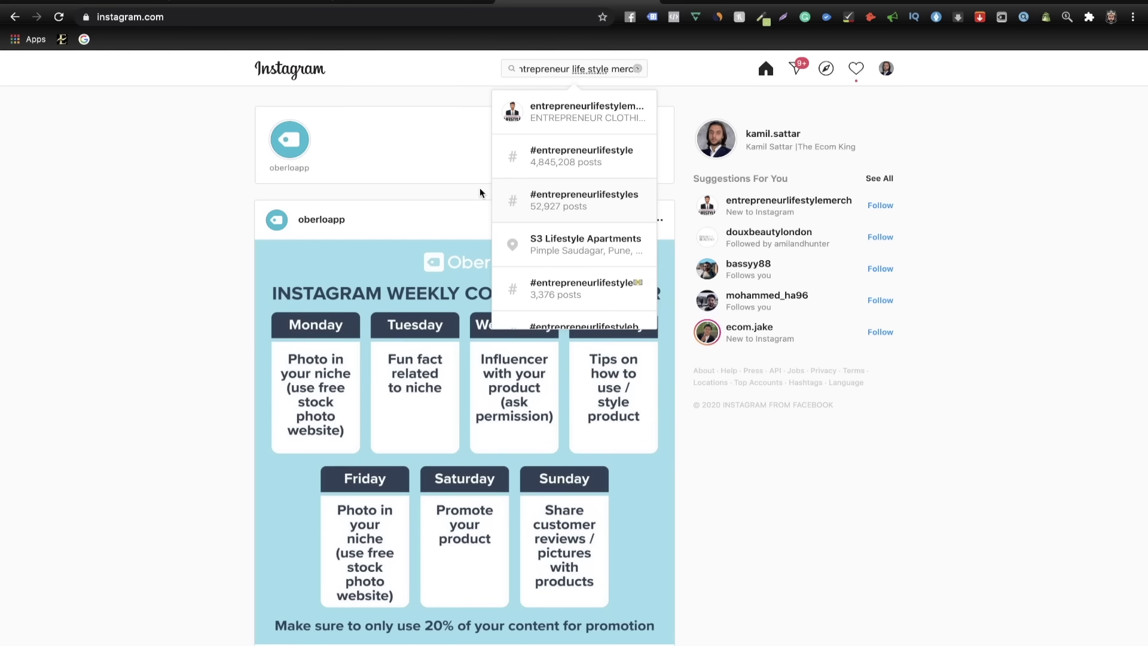
- Open the entrepreneurlifestylemerch profile on the Instagram website, copy its web address, and switch to the Shopify theme editor
click(546, 103)
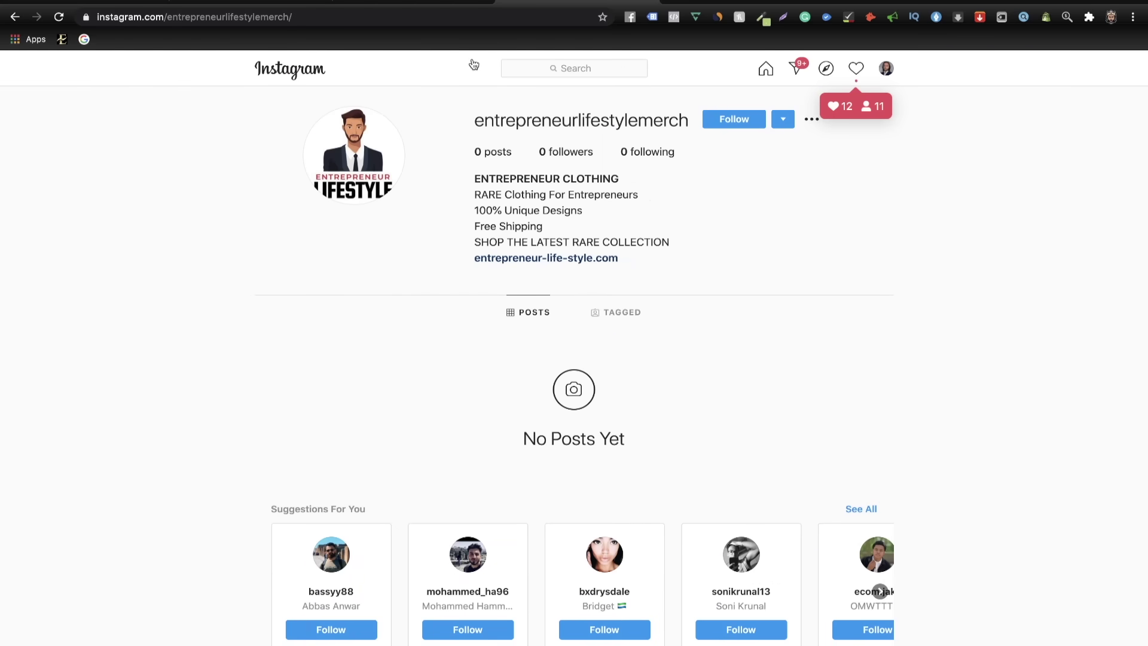
click(445, 16)
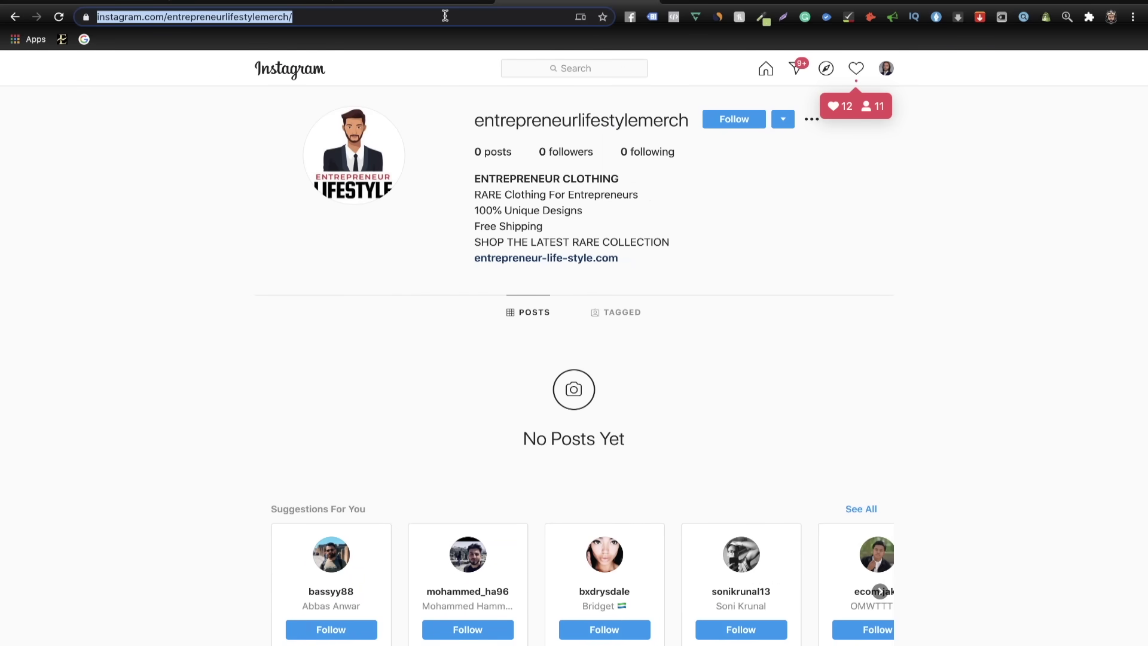
click(259, 2)
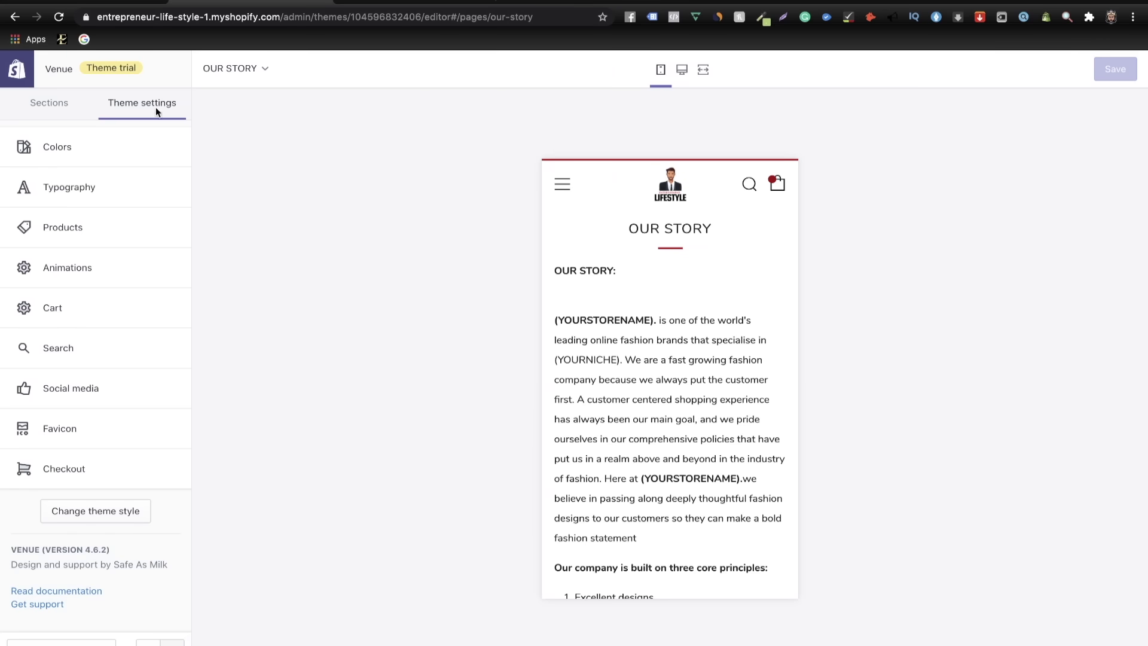
- Paste the Instagram profile address into the theme's Instagram social account setting, save, and check the link in the mobile menu preview
click(114, 398)
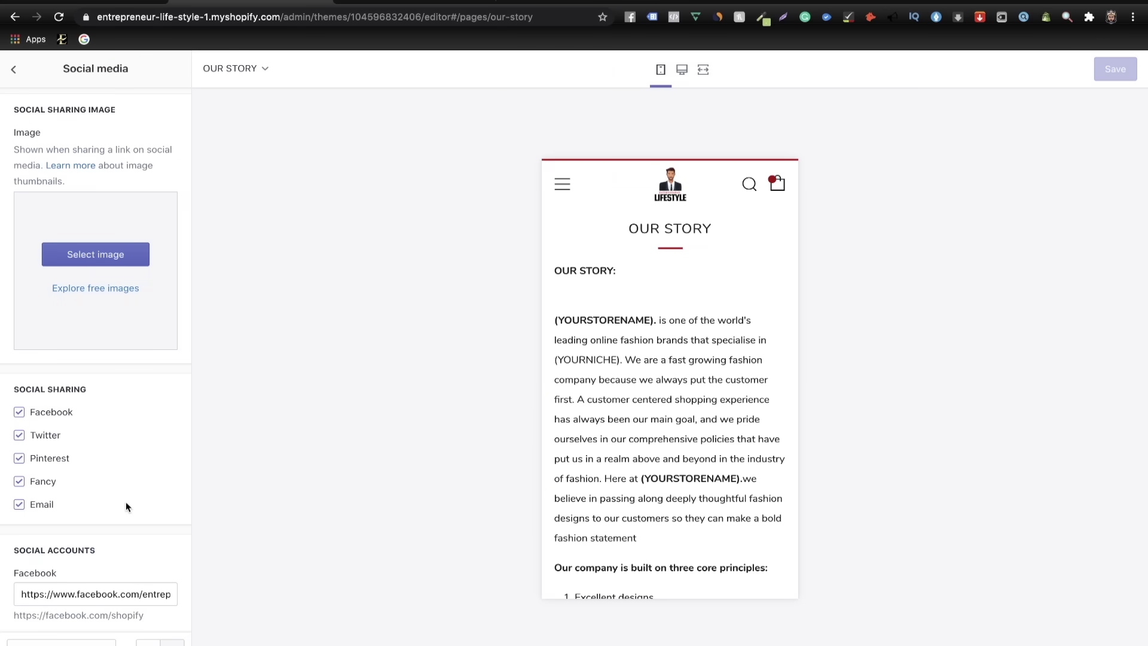
scroll(126, 506, down, 5)
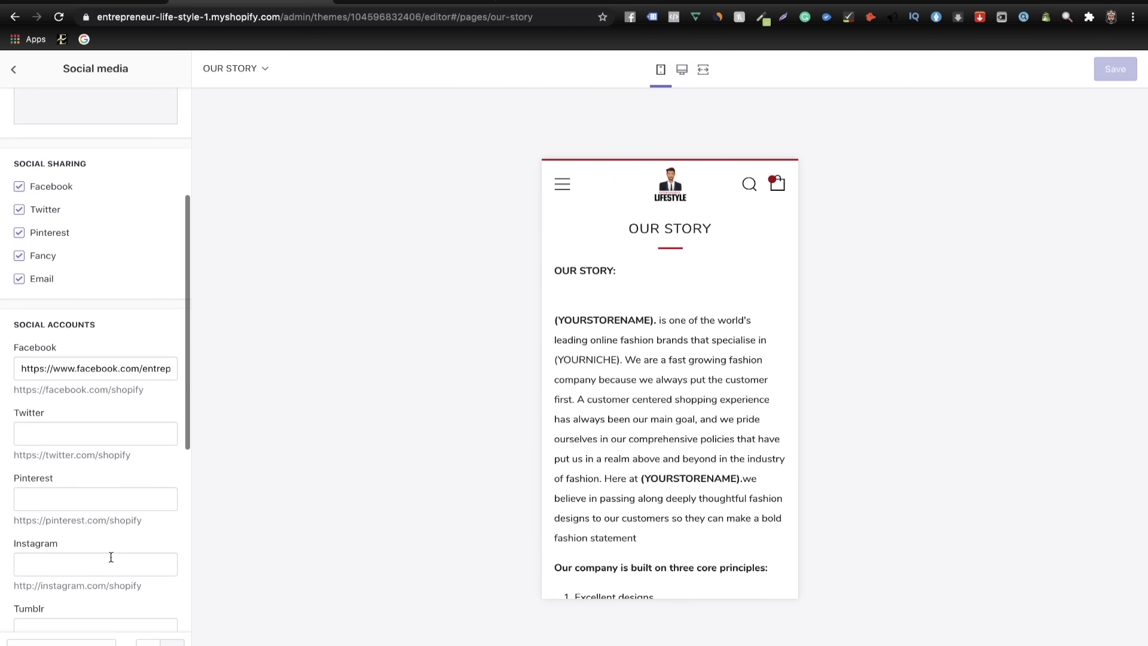
click(111, 557)
key(super+v)
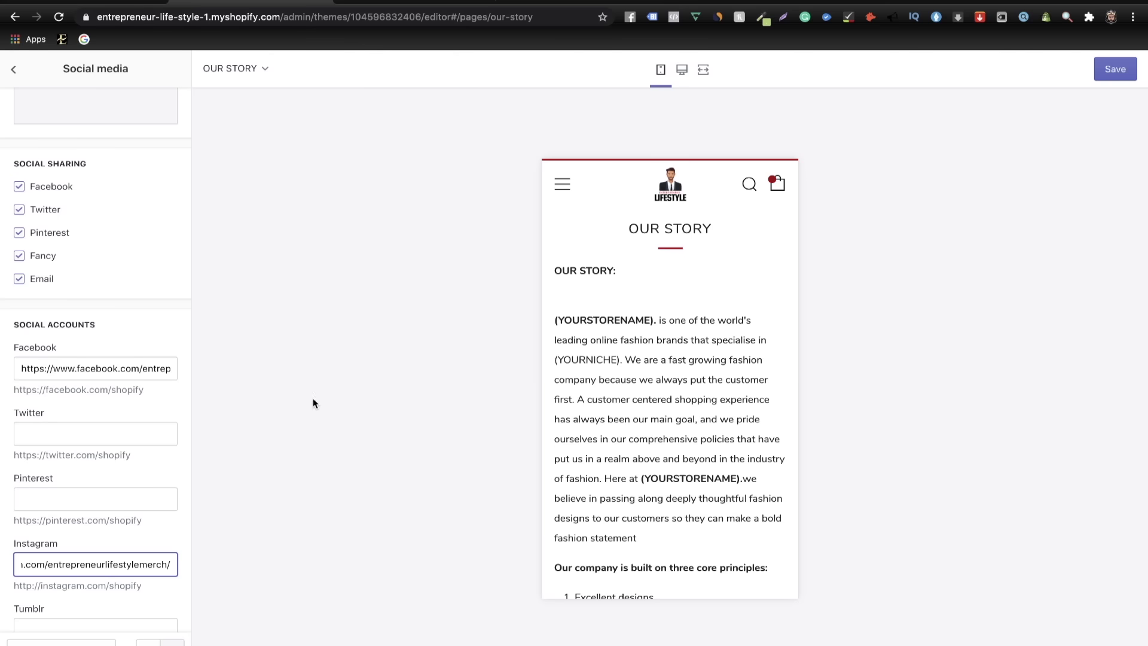
click(347, 321)
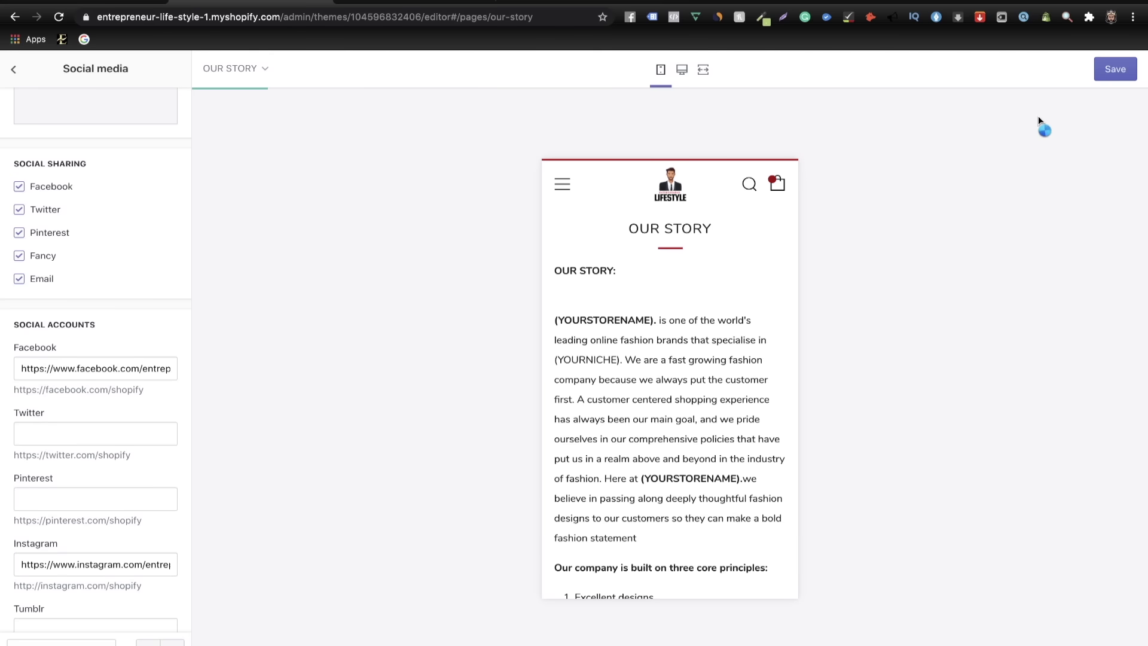
click(1115, 68)
click(562, 184)
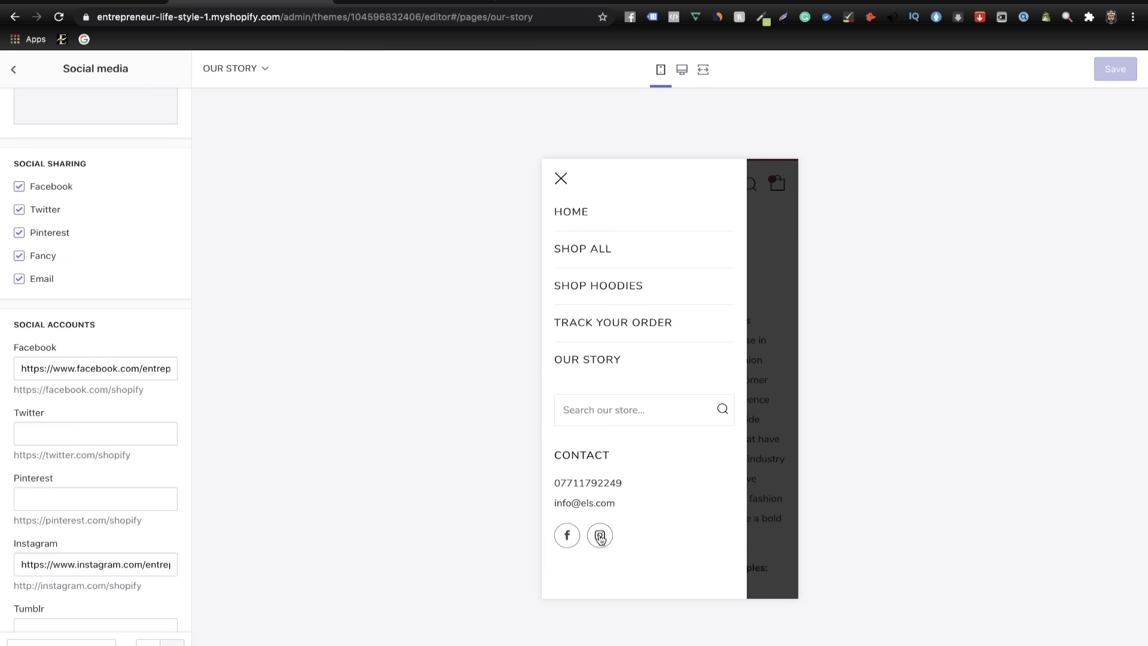
click(561, 179)
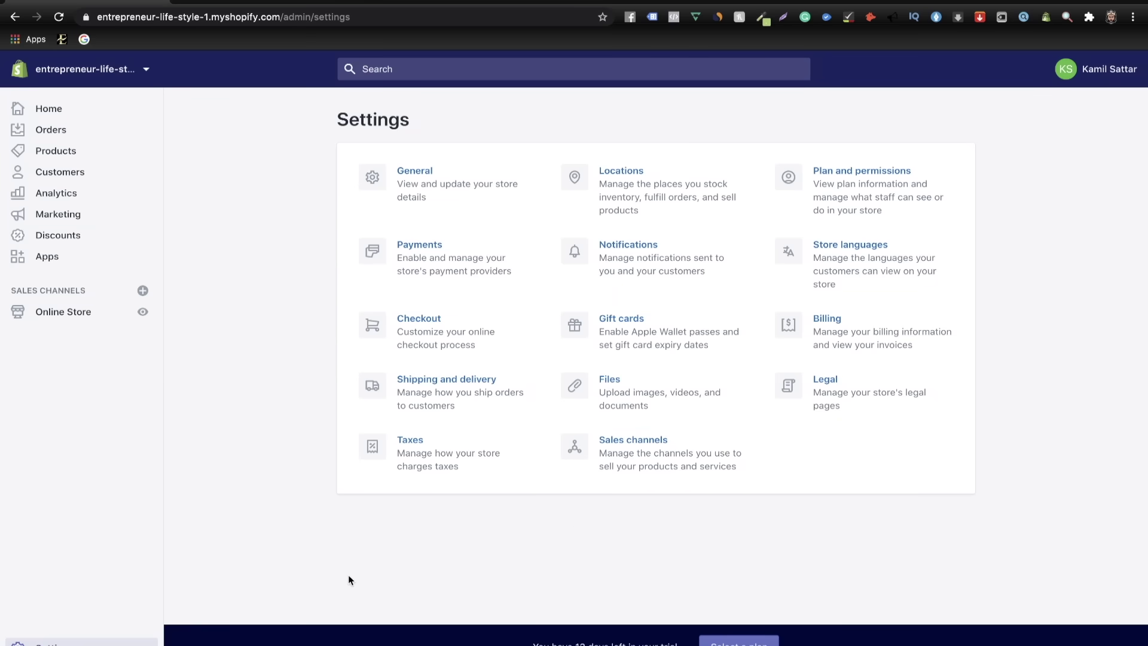
- Examine the refund, privacy, terms of service and shipping policy sections in the store's legal settings
click(849, 381)
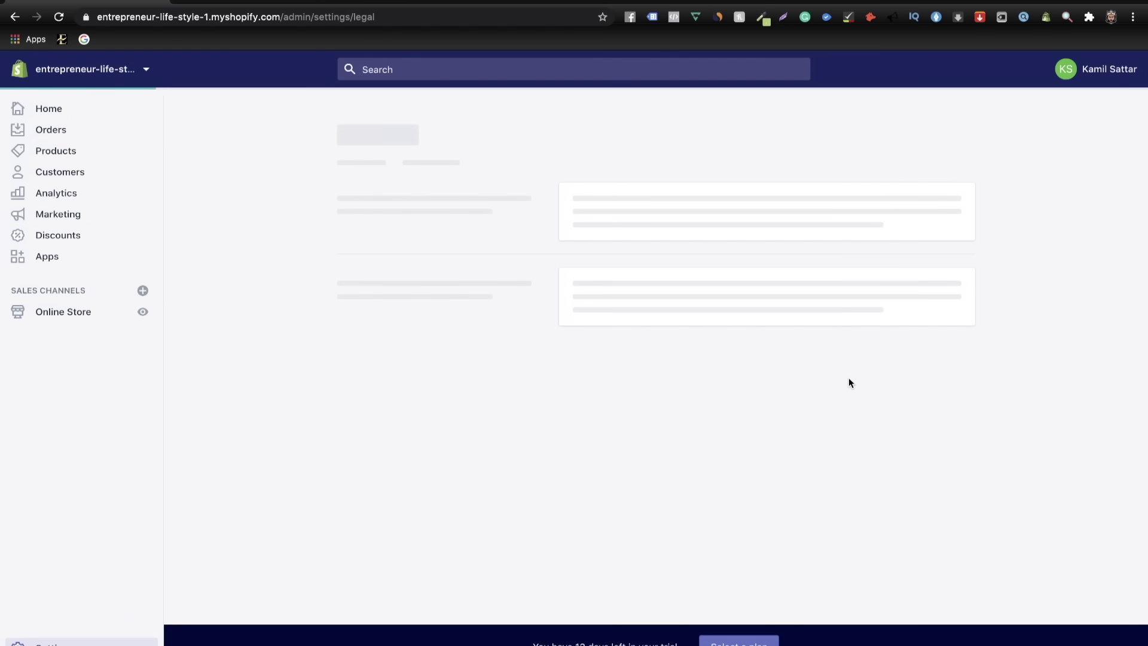
scroll(854, 458, down, 4)
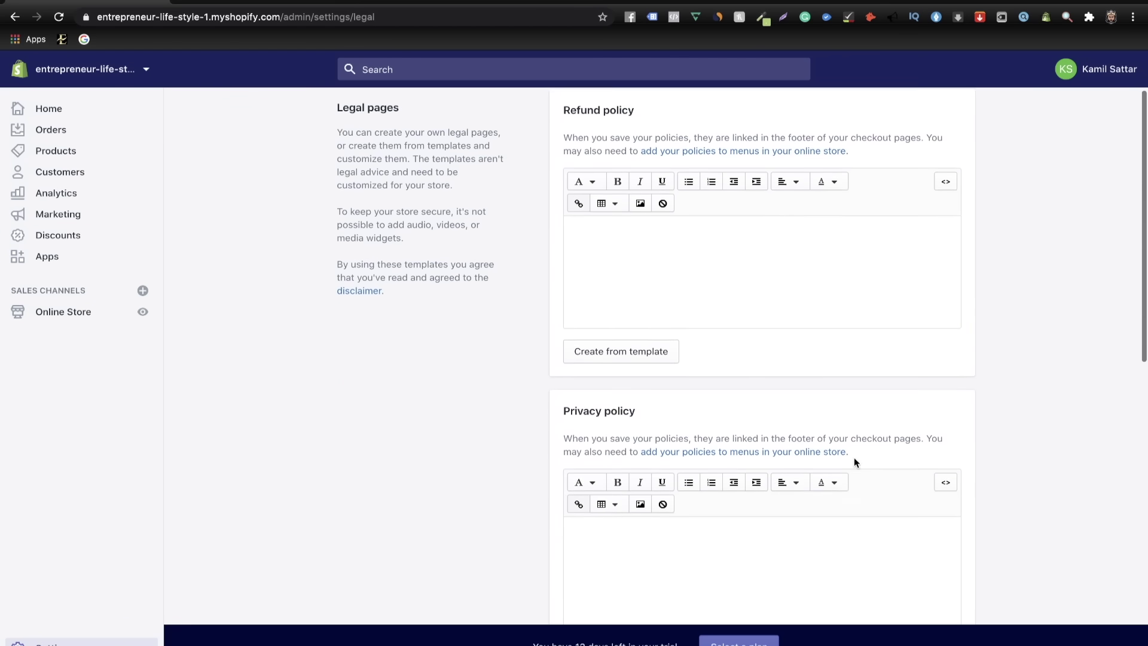
scroll(854, 457, down, 9)
scroll(854, 457, up, 10)
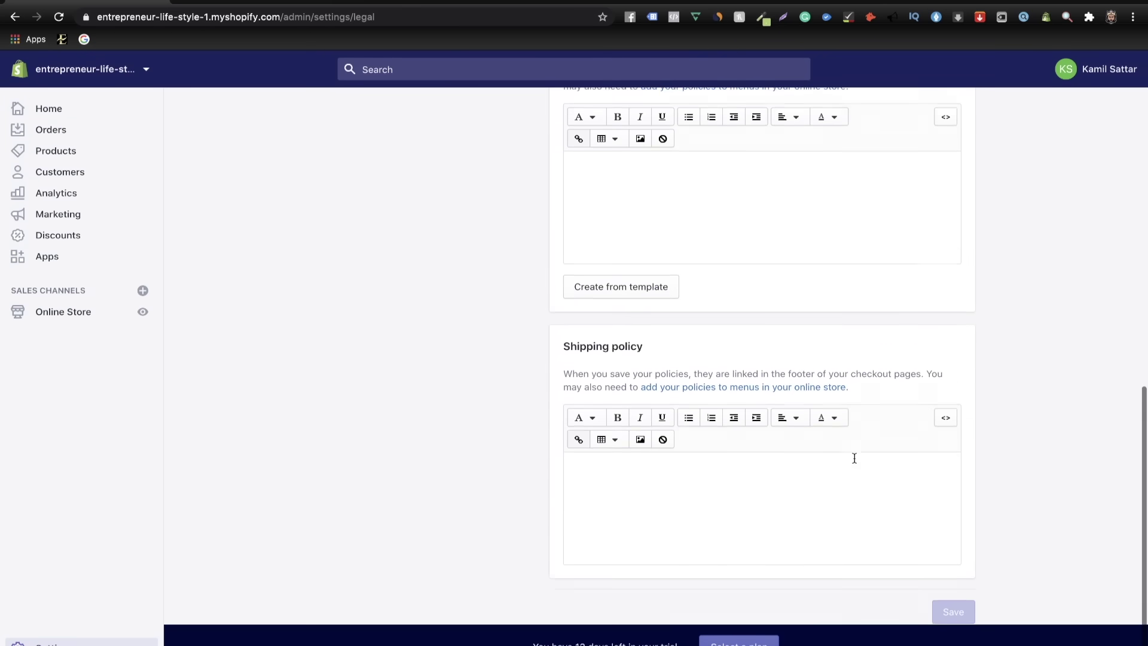
scroll(854, 462, up, 3)
scroll(854, 462, down, 12)
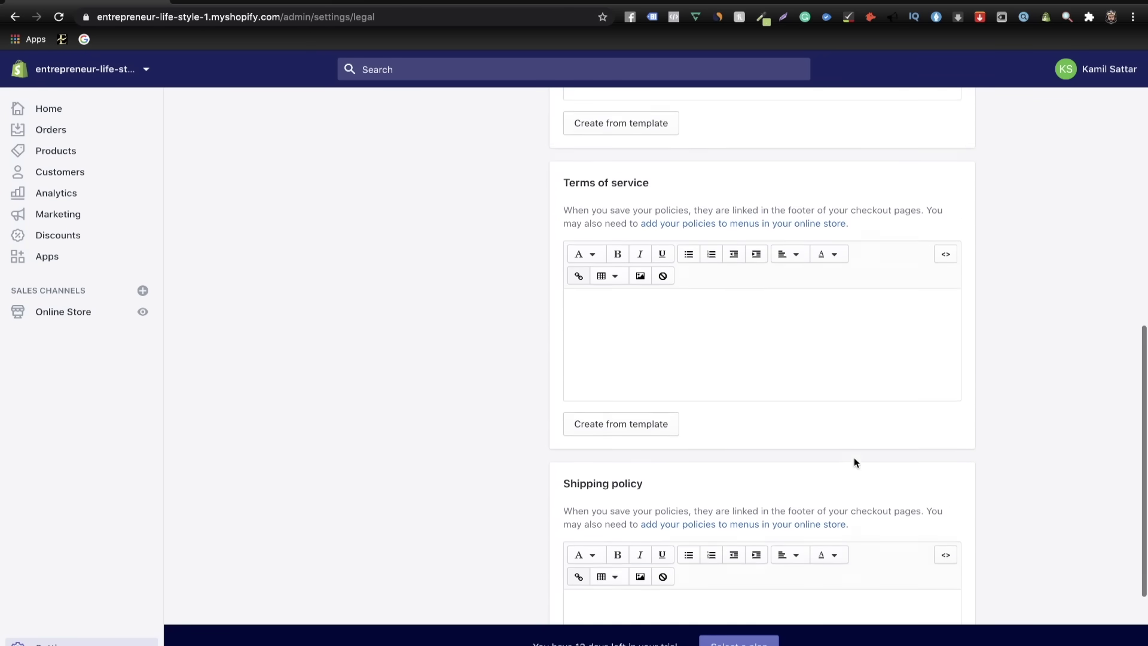
scroll(855, 462, up, 12)
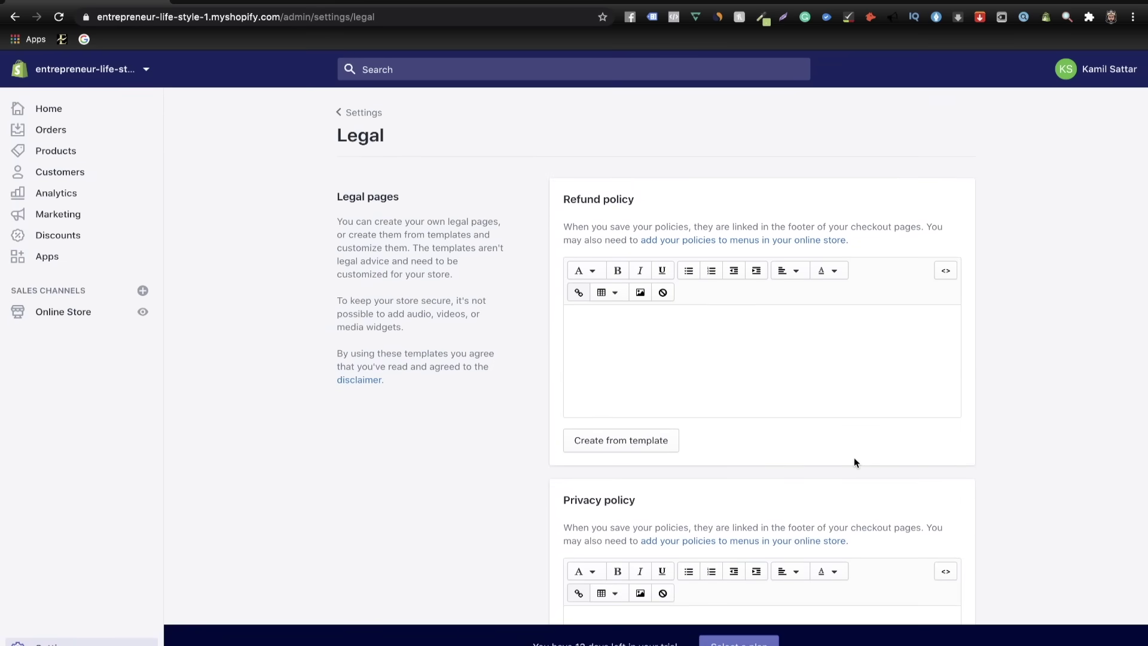
key(super+Left)
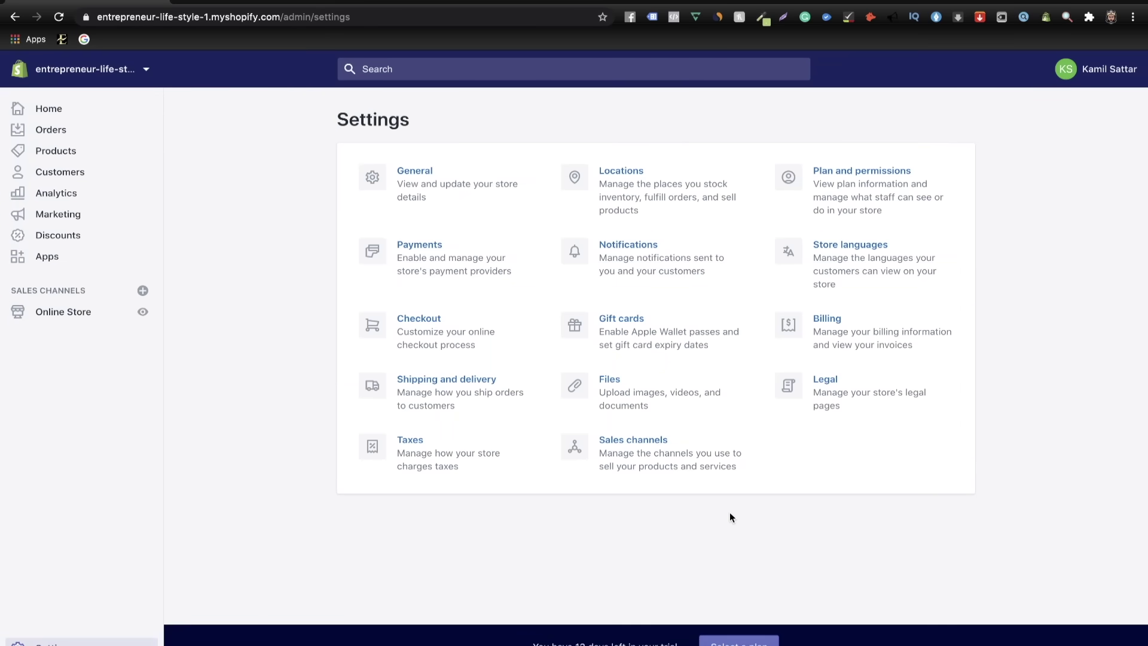
- Delete the Domestic and Rest of World zones from the store's general shipping rates
click(438, 393)
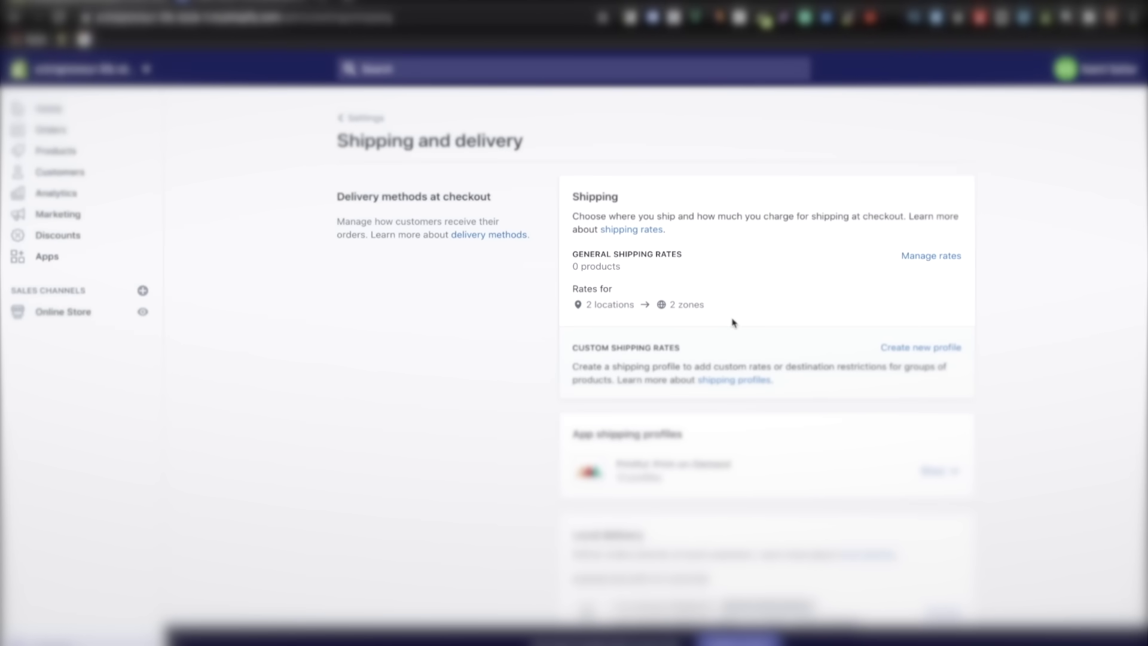
click(931, 257)
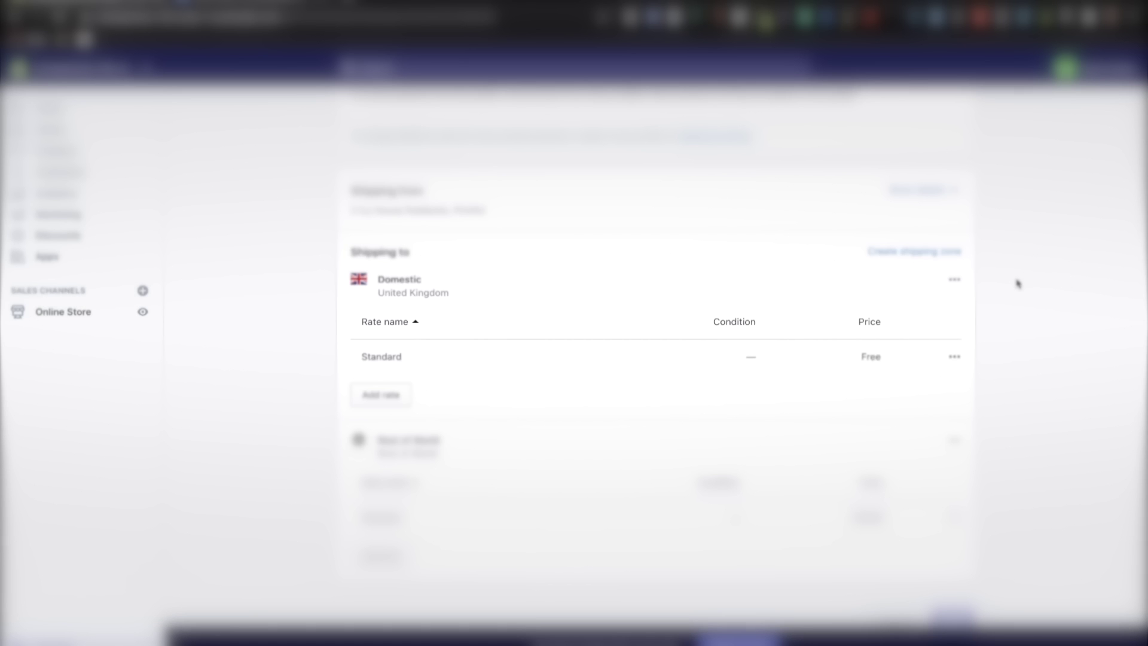
click(952, 290)
click(928, 338)
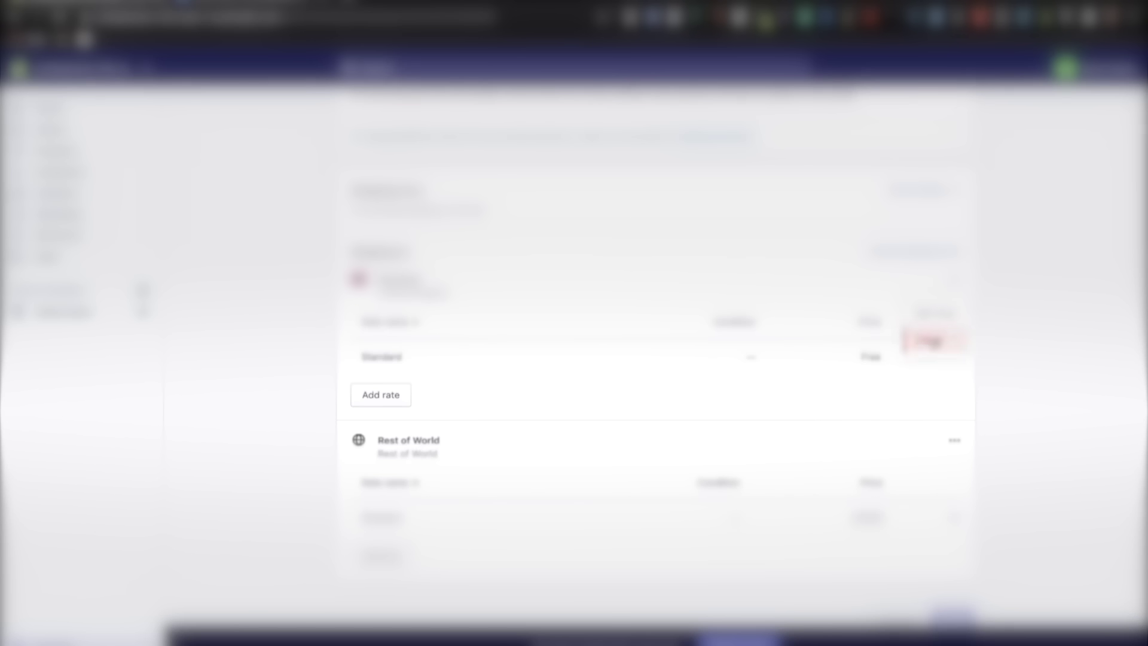
click(954, 409)
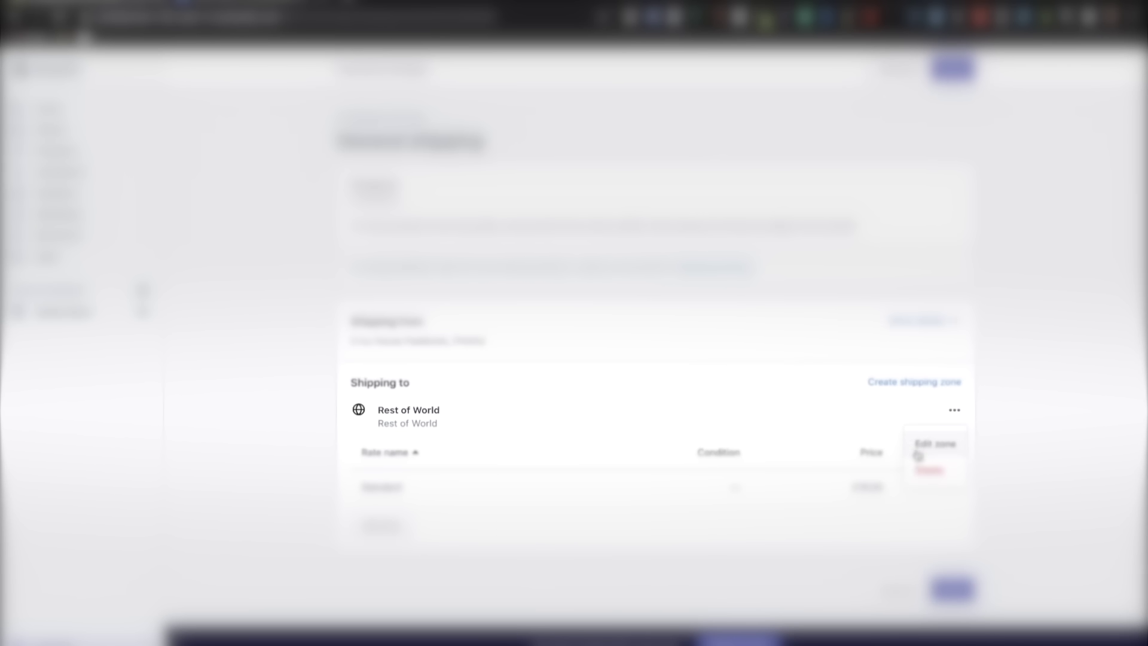
click(929, 466)
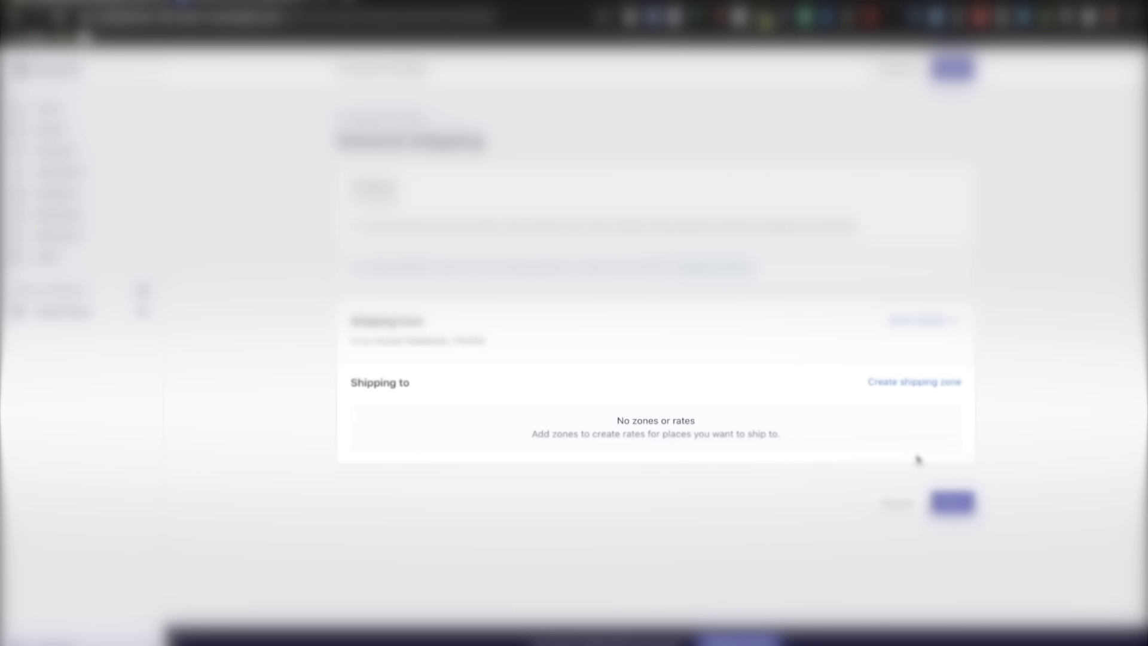
- Create a shipping zone named EPACKET for the United Kingdom and United States, consulting the Shopify blog's list of ePacket countries
click(931, 386)
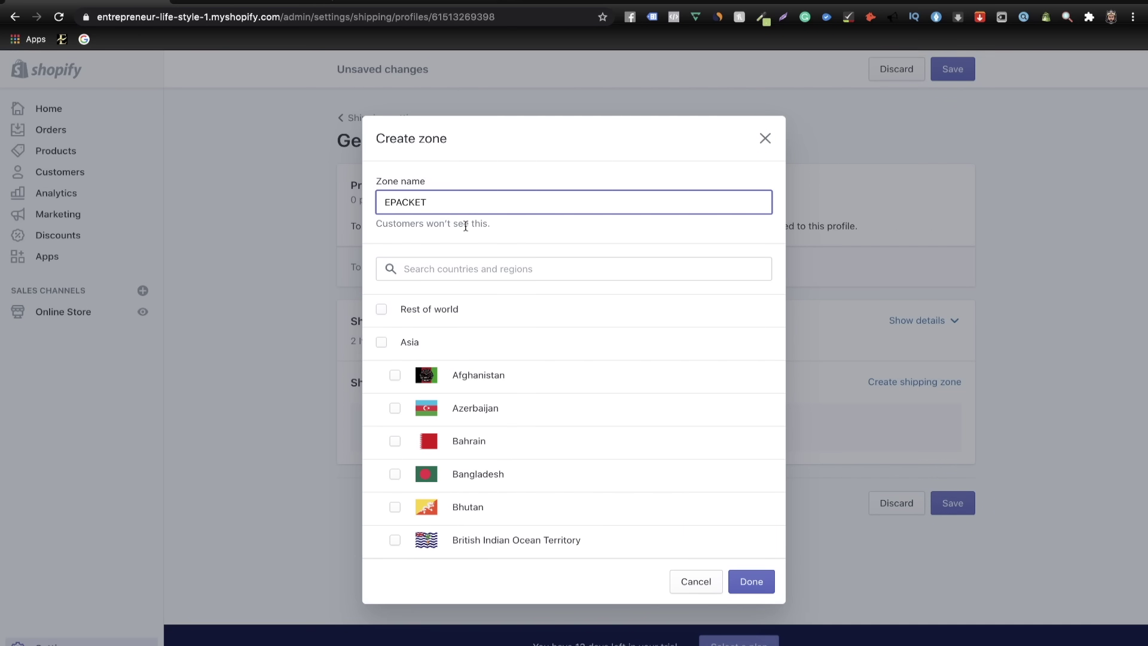
scroll(528, 415, down, 3)
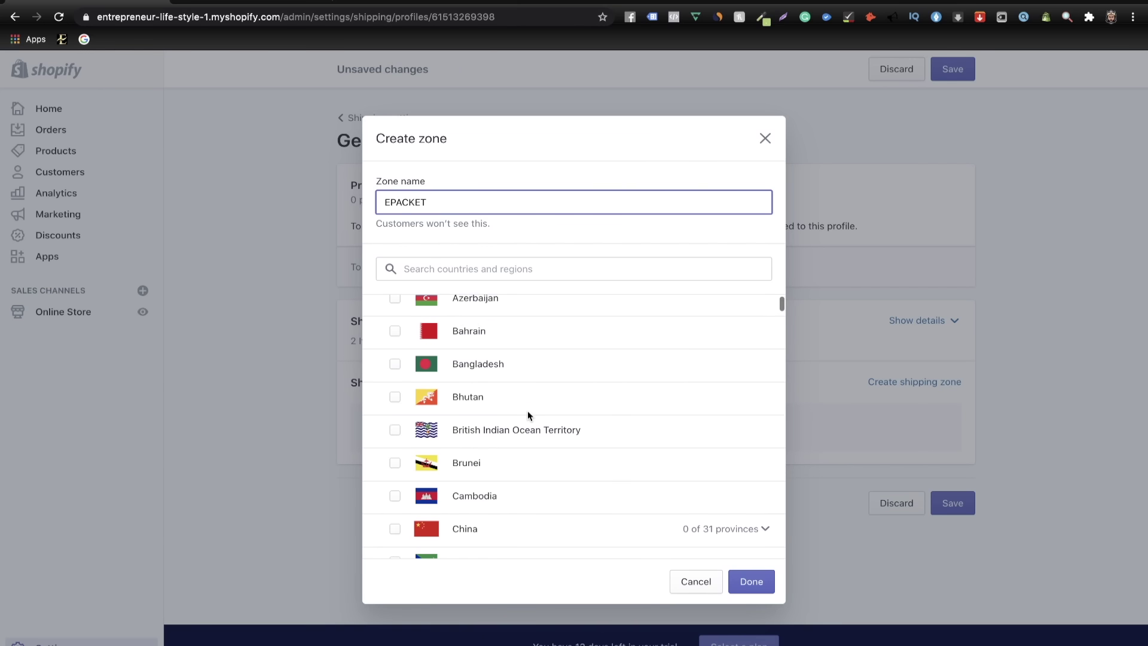
click(242, 8)
scroll(420, 349, down, 2)
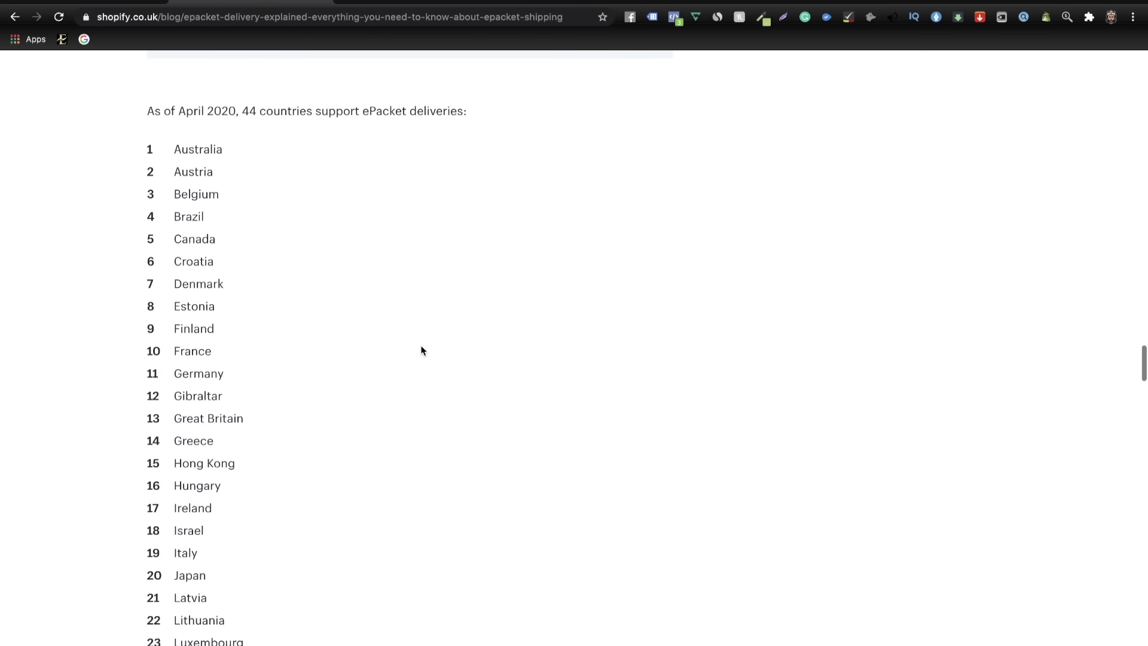
scroll(421, 351, down, 3)
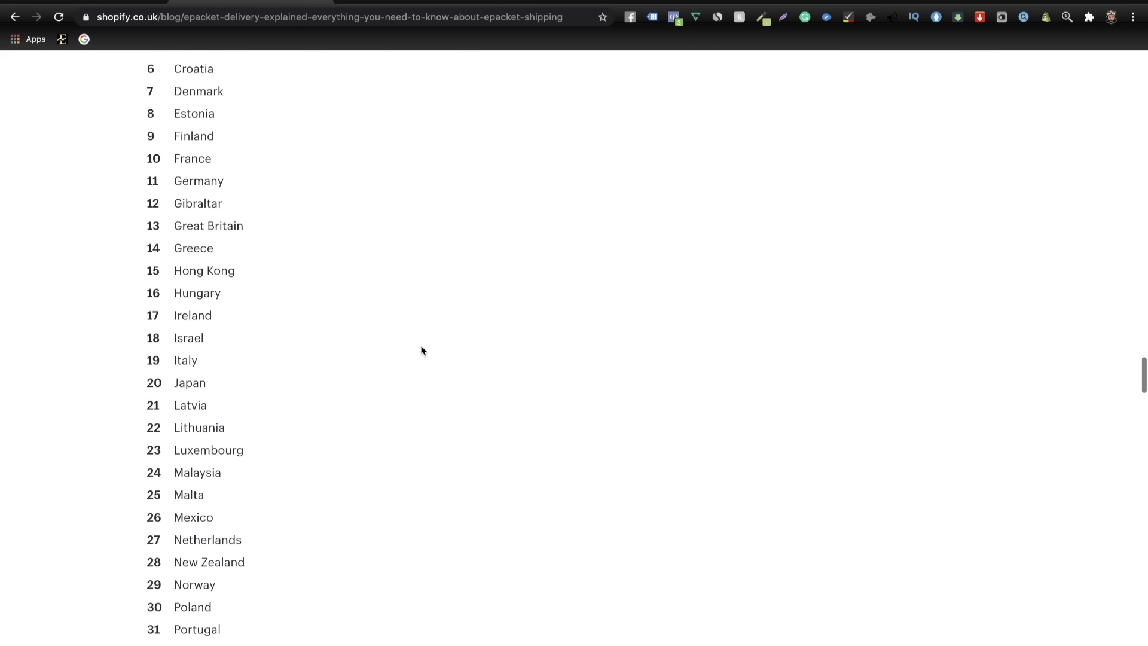
scroll(421, 350, down, 4)
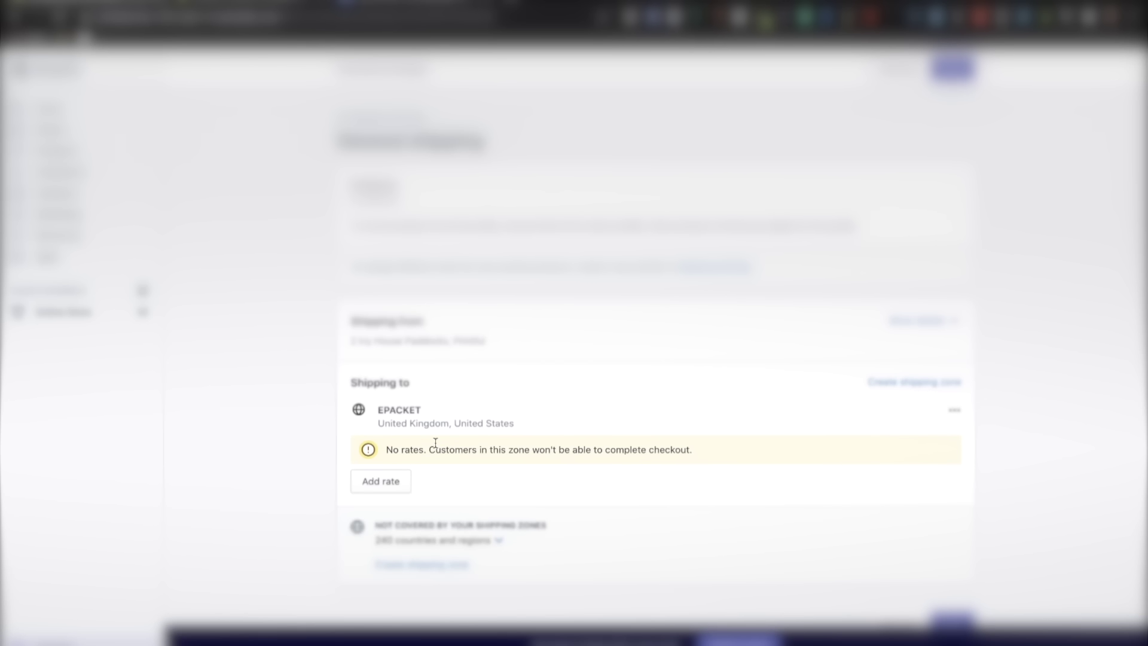
- Add a shipping rate named FREE TRACKED SHIPPING at US$ 0.00 to the EPACKET zone
click(389, 485)
click(454, 384)
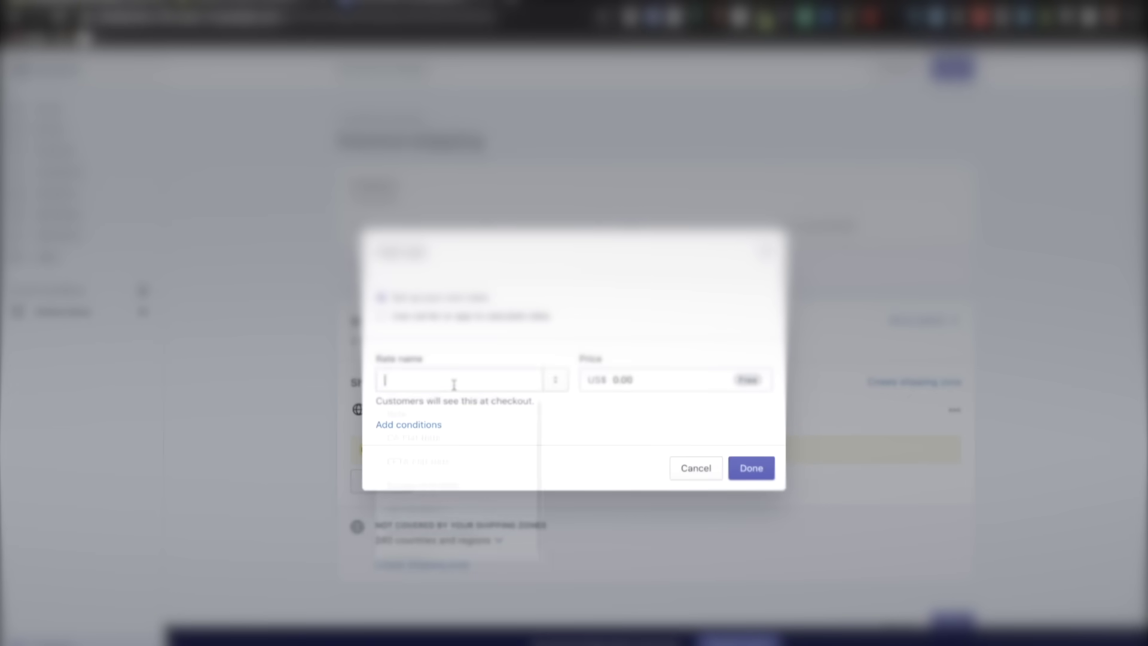
text(FREE )
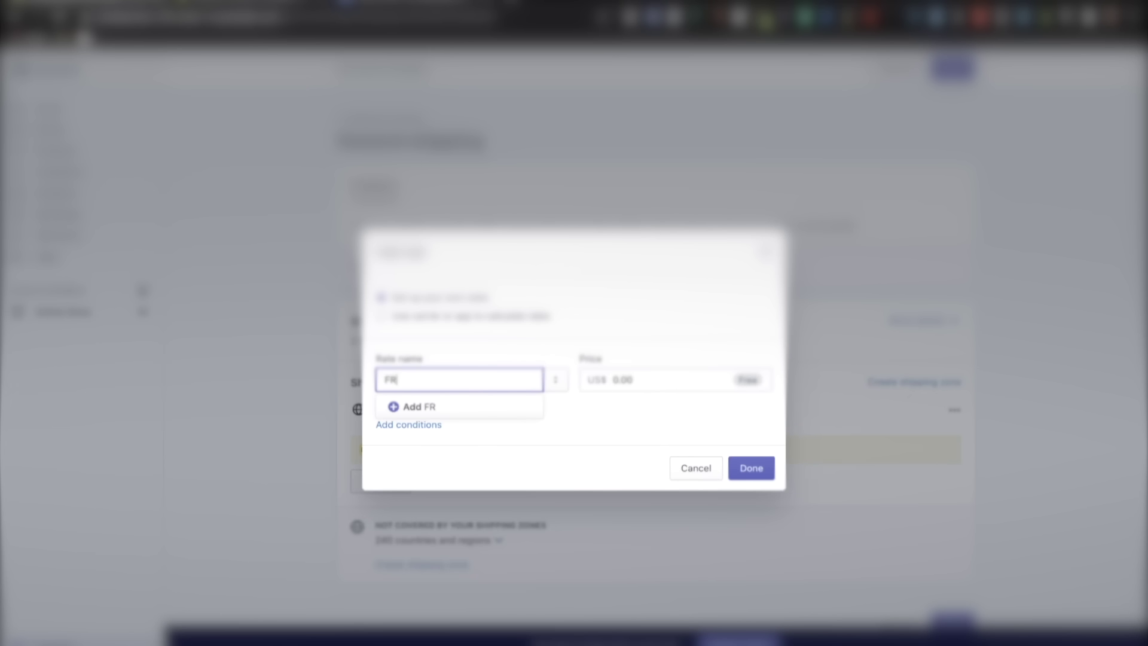
text(TRACKED SHIPPING)
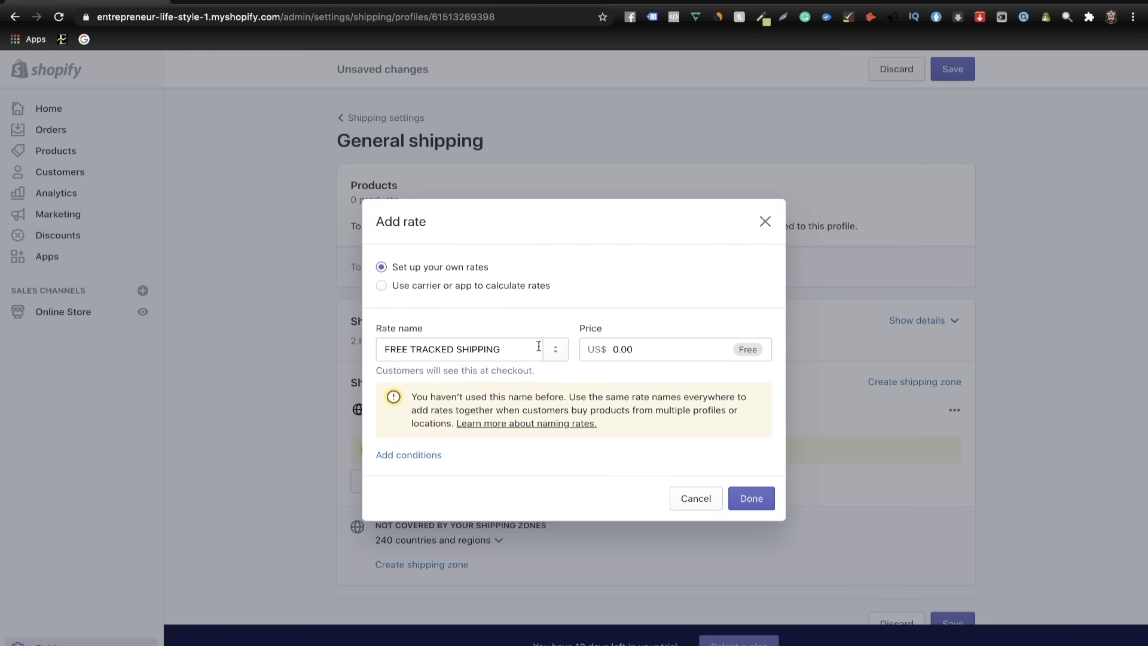
click(744, 496)
scroll(744, 495, down, 2)
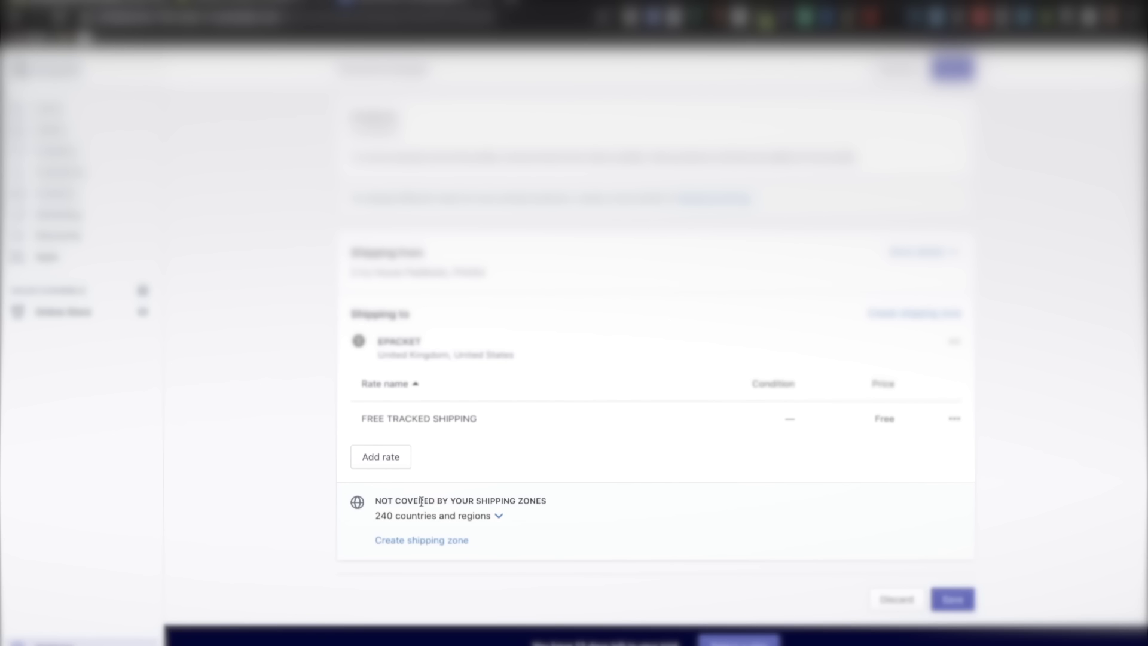
- Create a shipping zone named REST OF WORLD that covers the Rest of world region
click(418, 541)
click(381, 309)
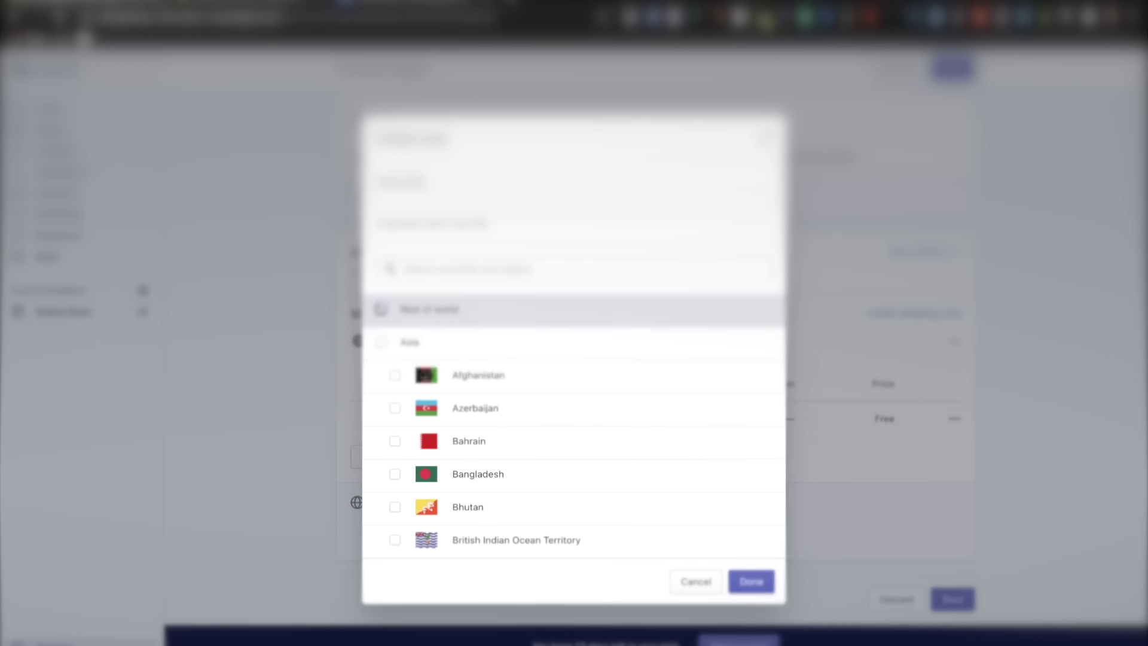
text(R)
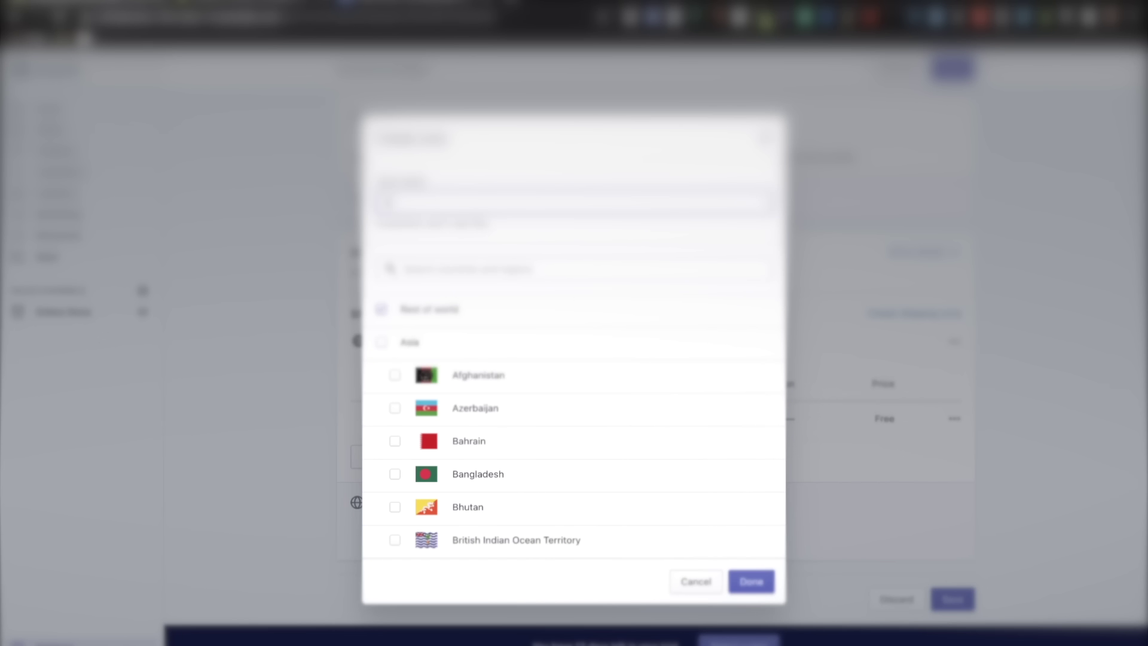
key(Return)
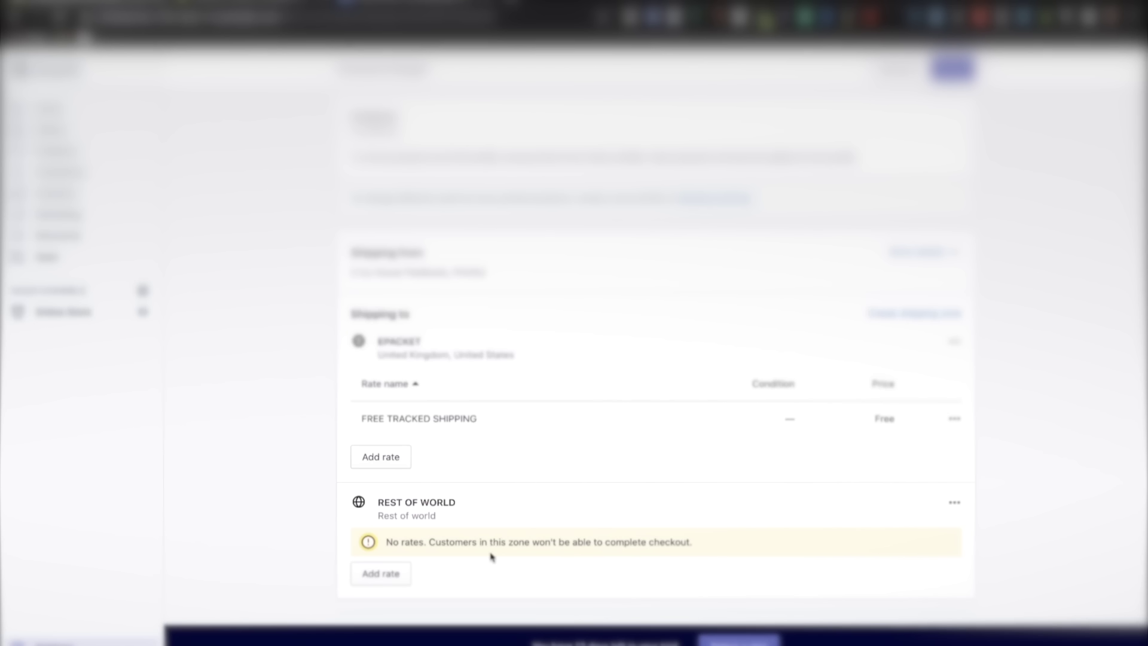
- Add a shipping rate named TRACKED SHIPPING at US$ 5.00 to the REST OF WORLD zone
click(389, 574)
click(443, 379)
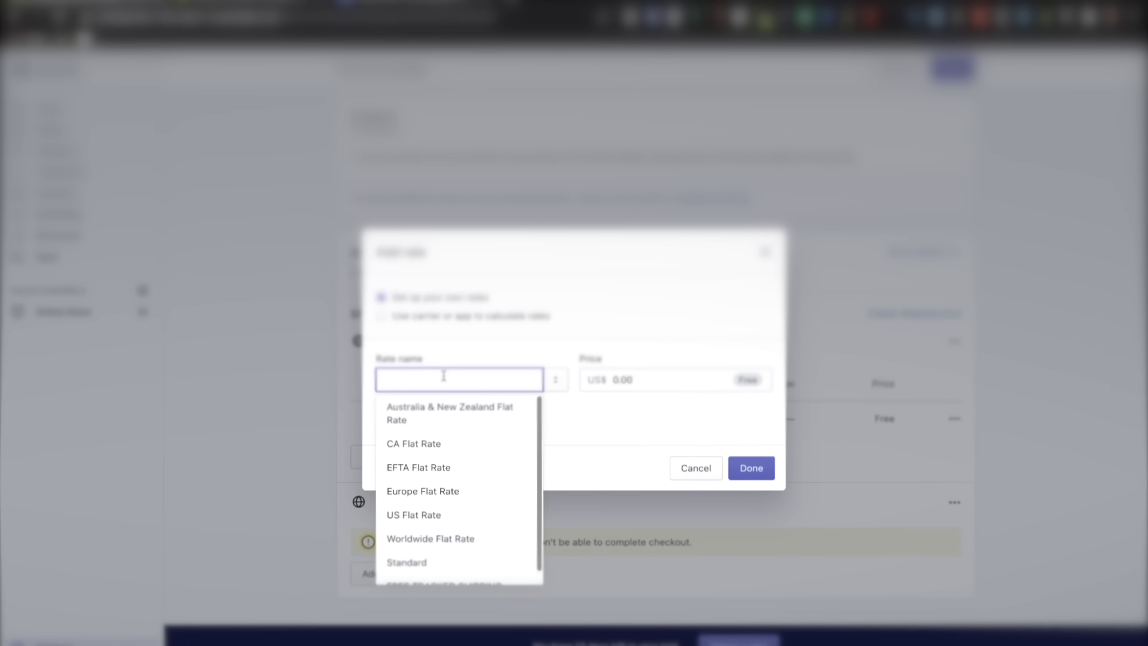
text(TRACKED SHIPPING)
key(Return)
click(621, 349)
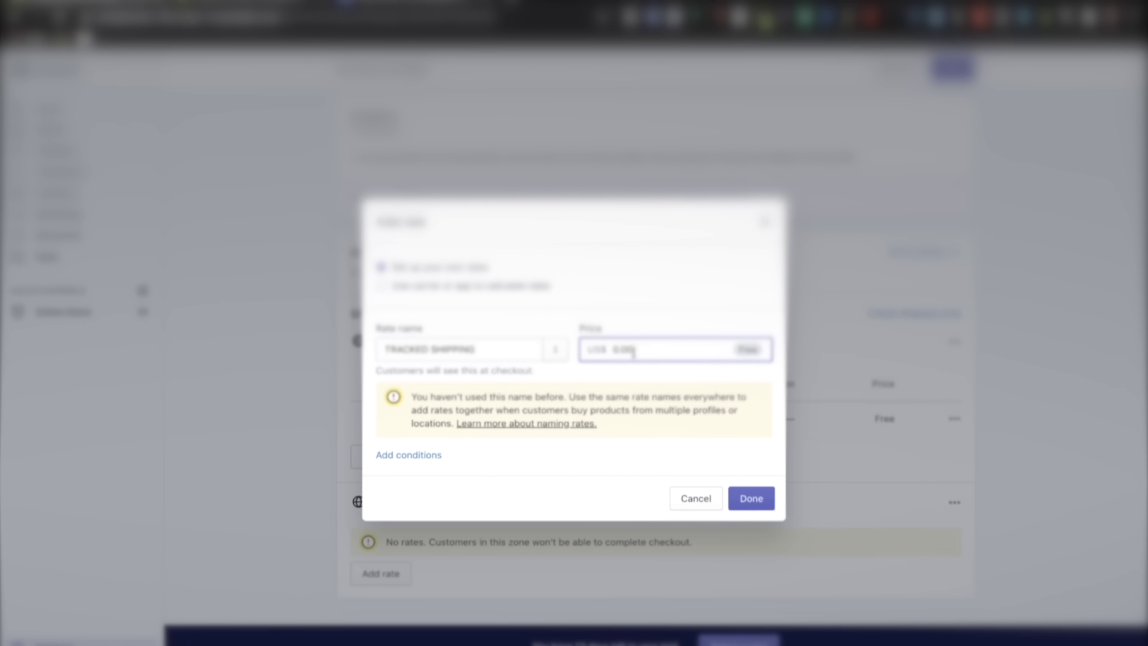
text(5)
click(700, 334)
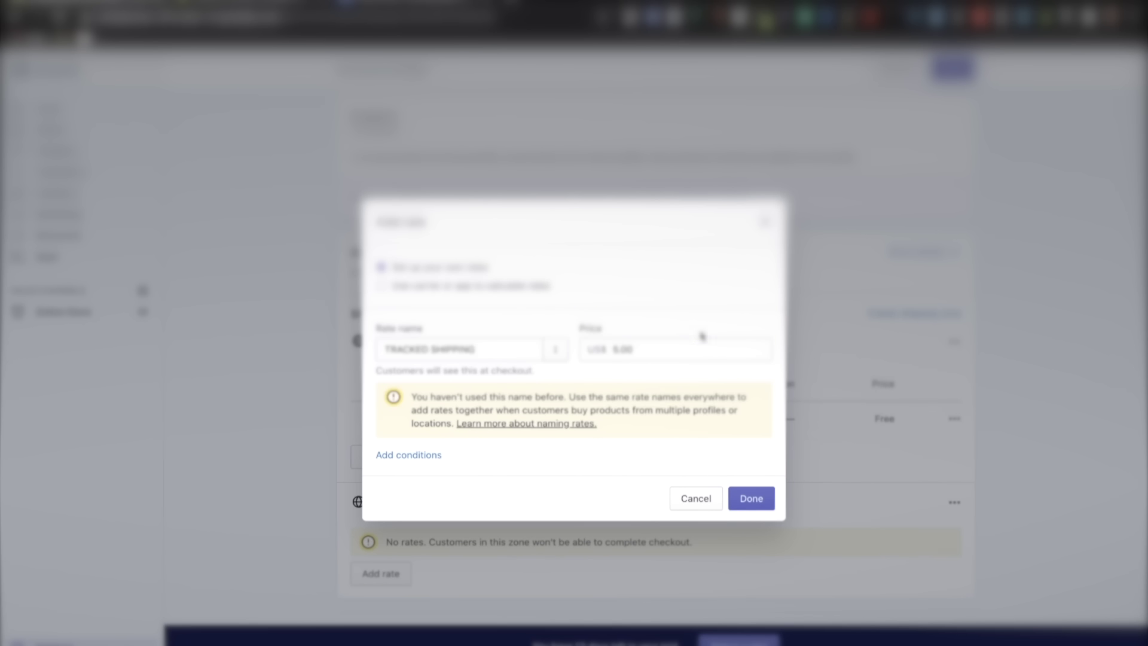
click(762, 500)
scroll(765, 503, down, 2)
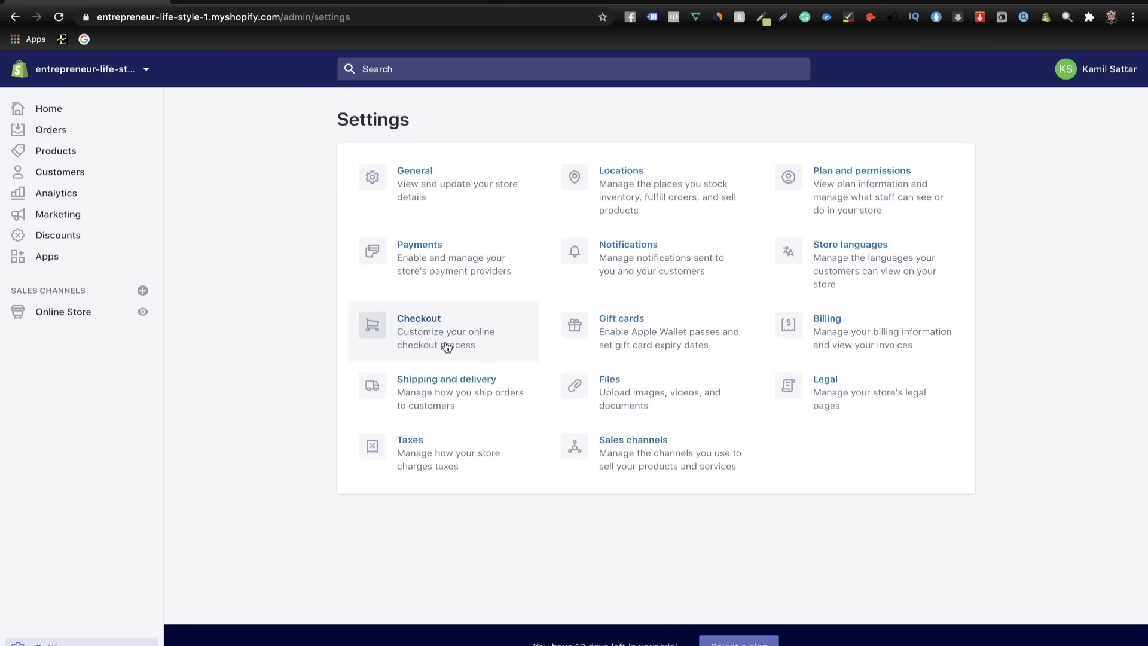
- Examine the store's checkout settings, from customer accounts, contact and form options to order processing, email marketing and checkout language
click(448, 347)
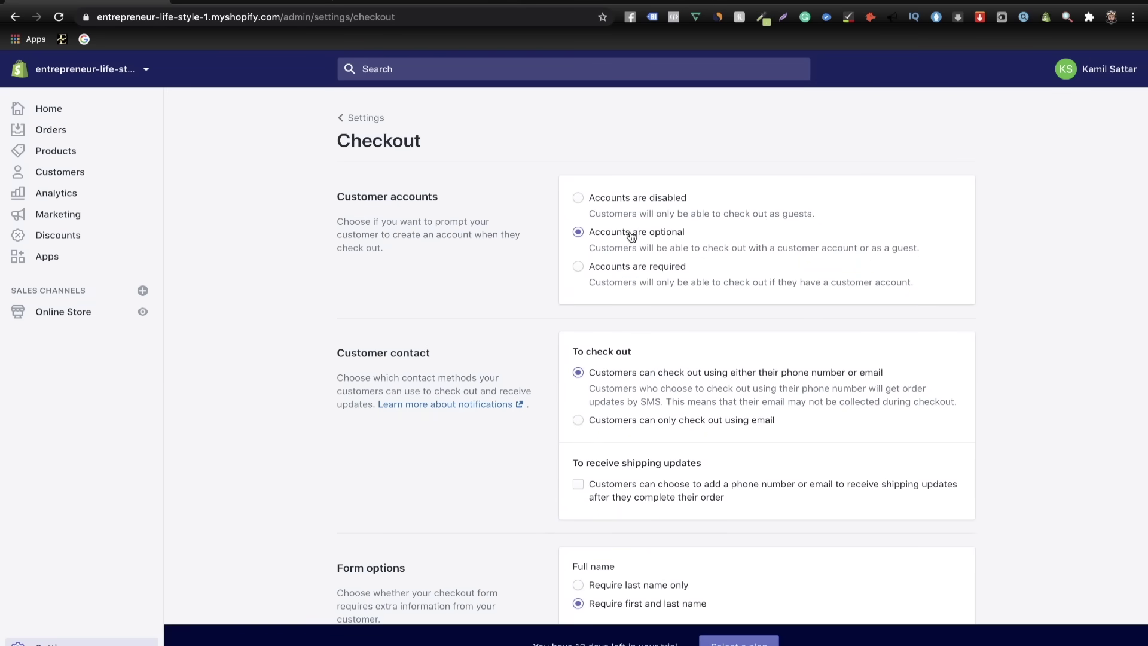
scroll(631, 237, down, 3)
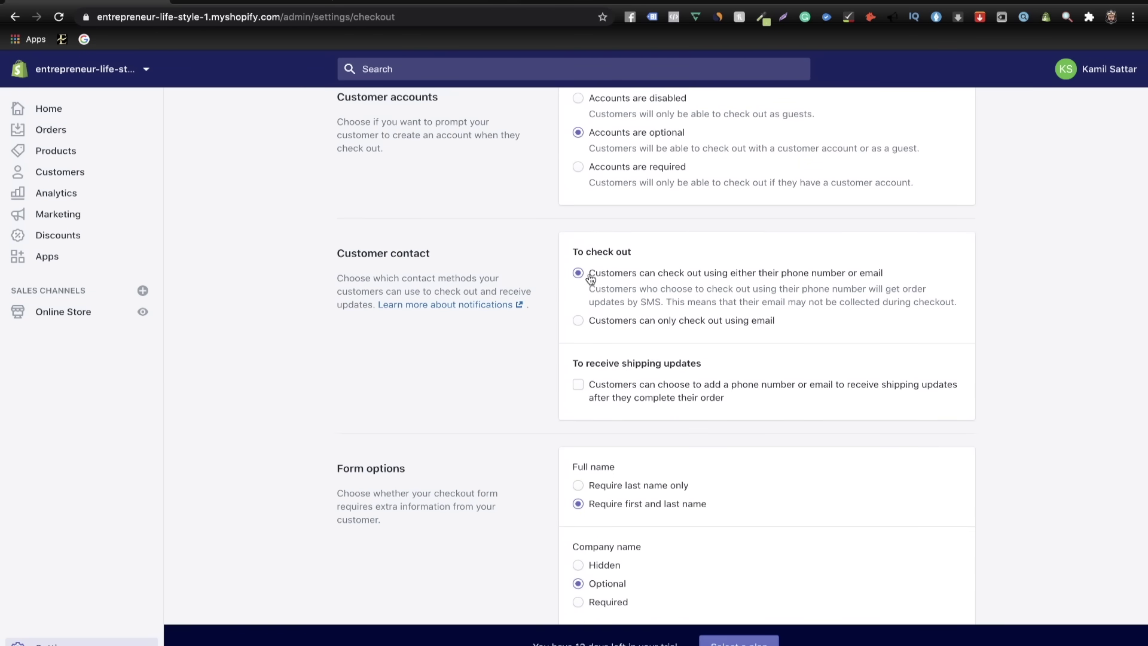
scroll(590, 278, down, 3)
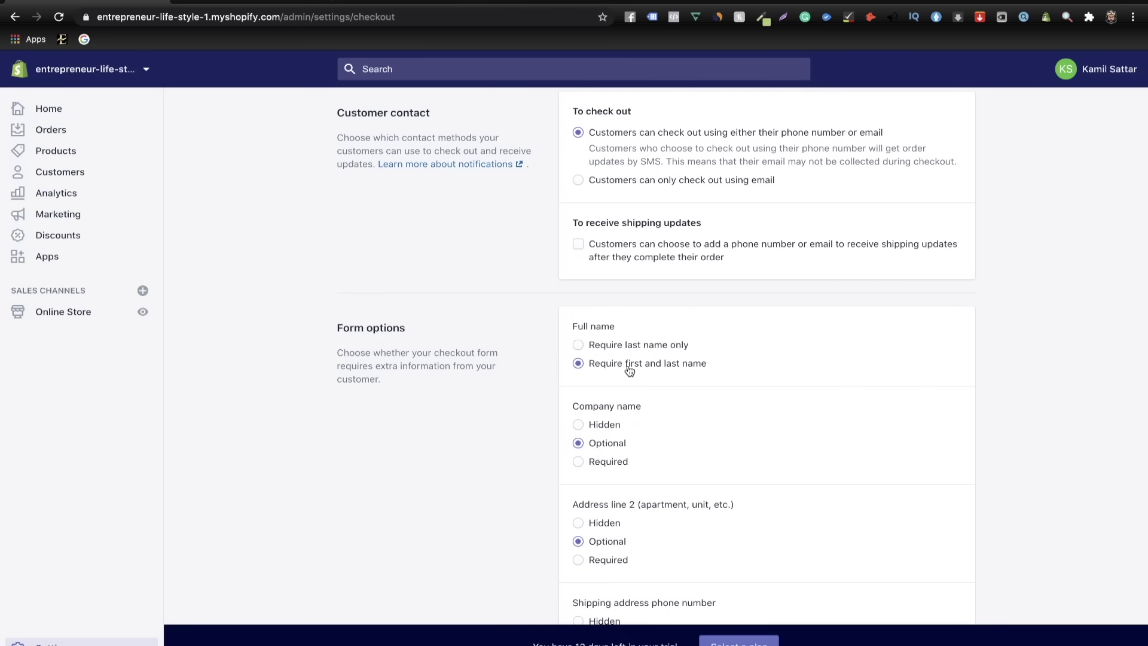
scroll(697, 418, down, 2)
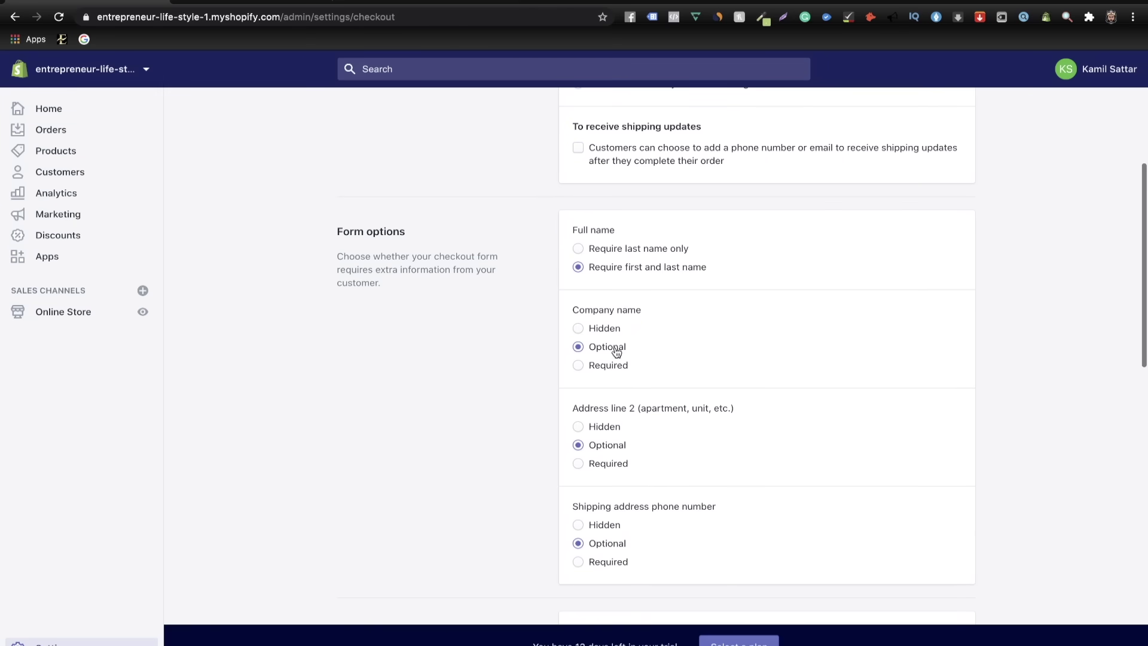
scroll(630, 395, down, 1)
scroll(622, 413, down, 2)
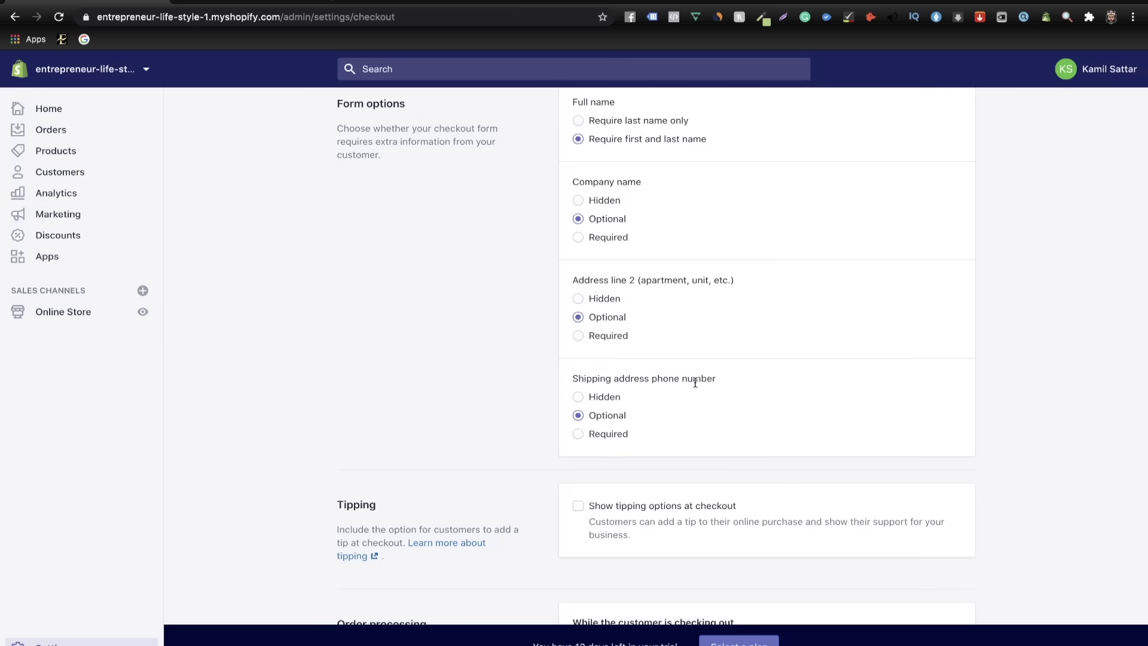
scroll(659, 431, down, 7)
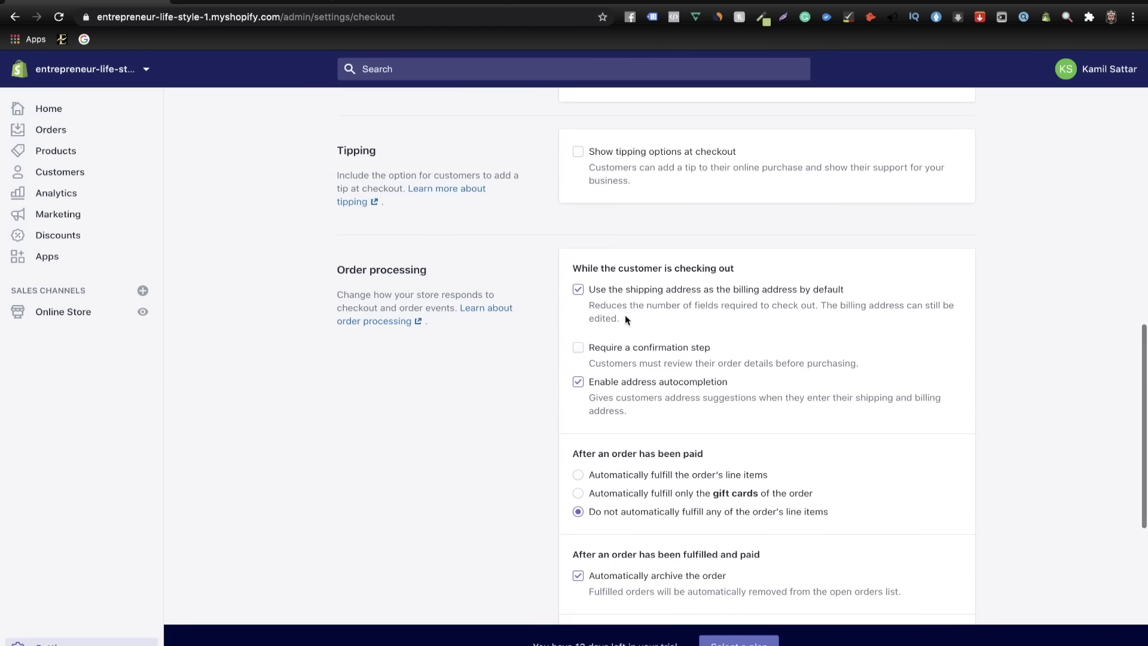
scroll(638, 390, down, 1)
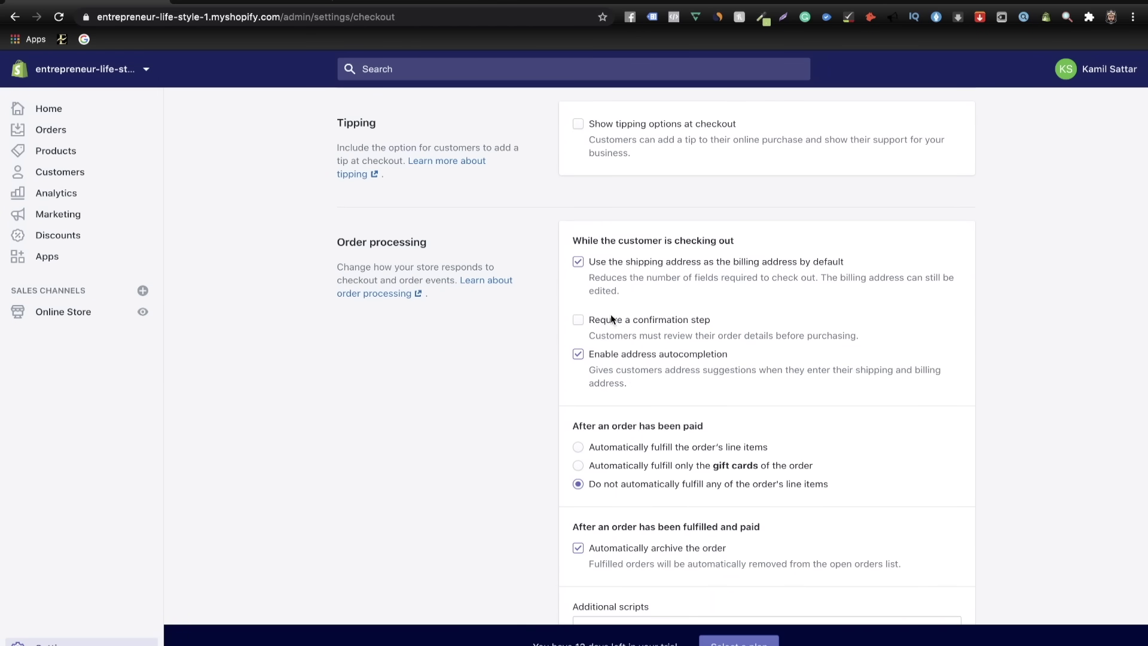
scroll(613, 318, down, 1)
scroll(606, 324, down, 2)
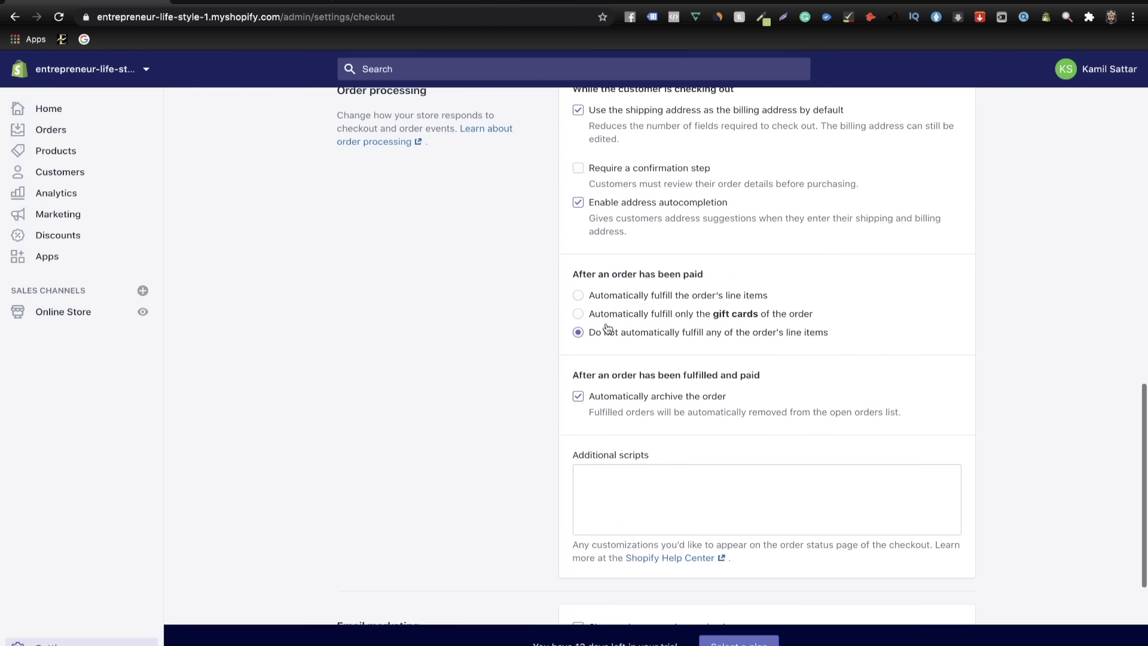
scroll(662, 356, down, 4)
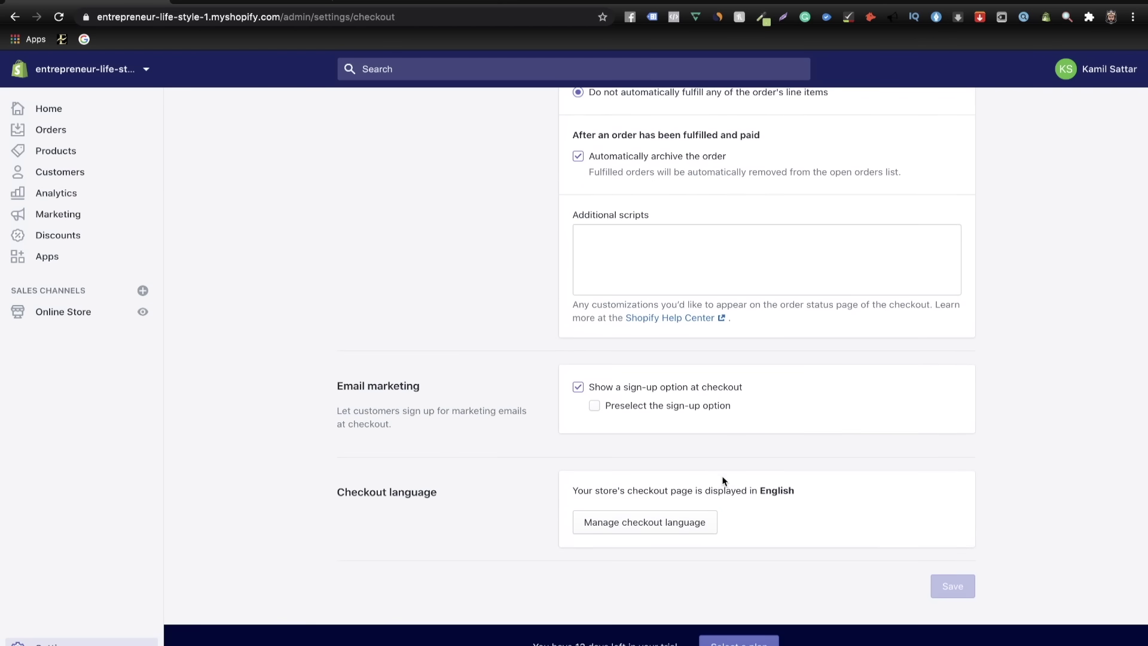
scroll(722, 479, up, 10)
scroll(724, 481, up, 5)
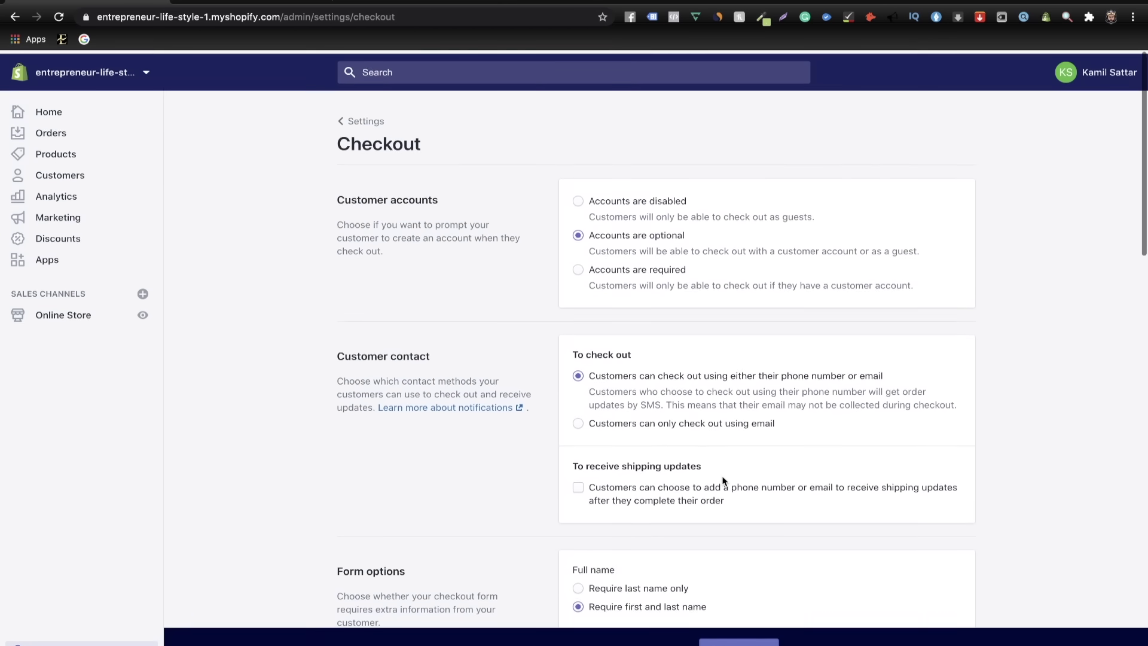
key(alt+Left)
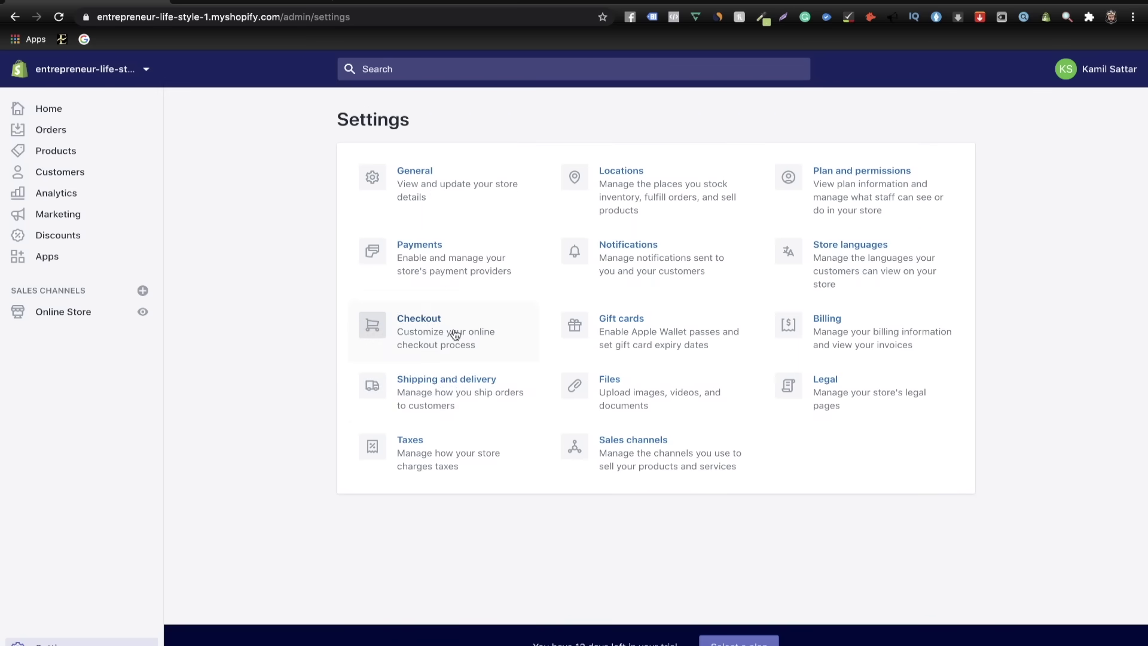
- Add Euro, Canadian Dollar, Australian Dollar and British Pound as selling currencies in the Shopify Payments settings
click(428, 259)
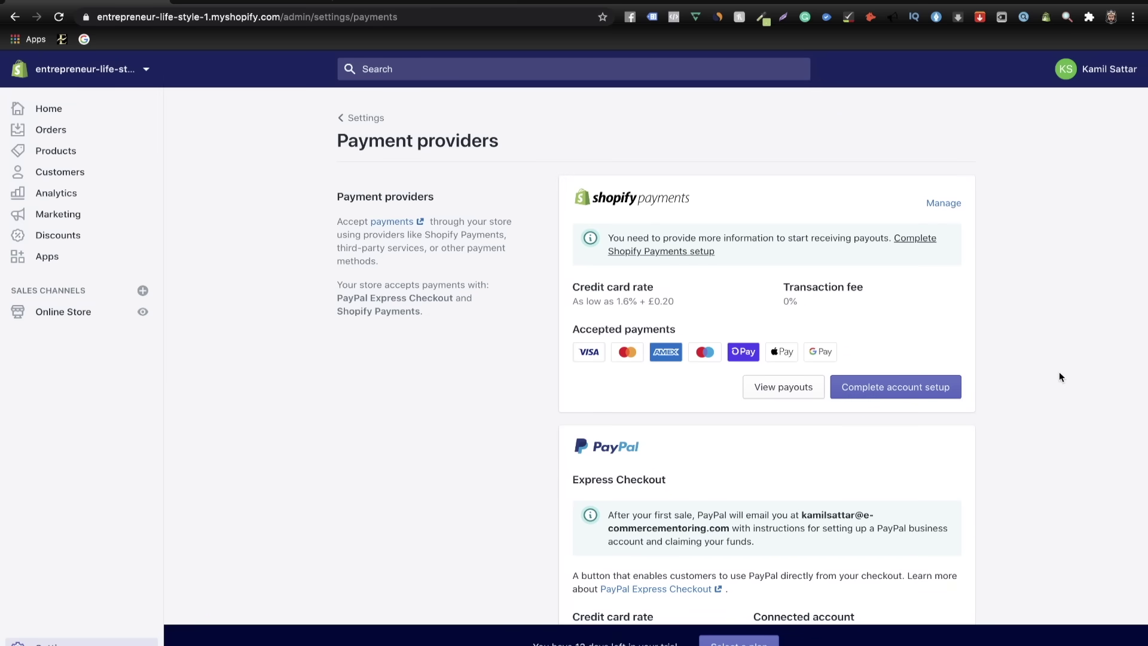
click(957, 208)
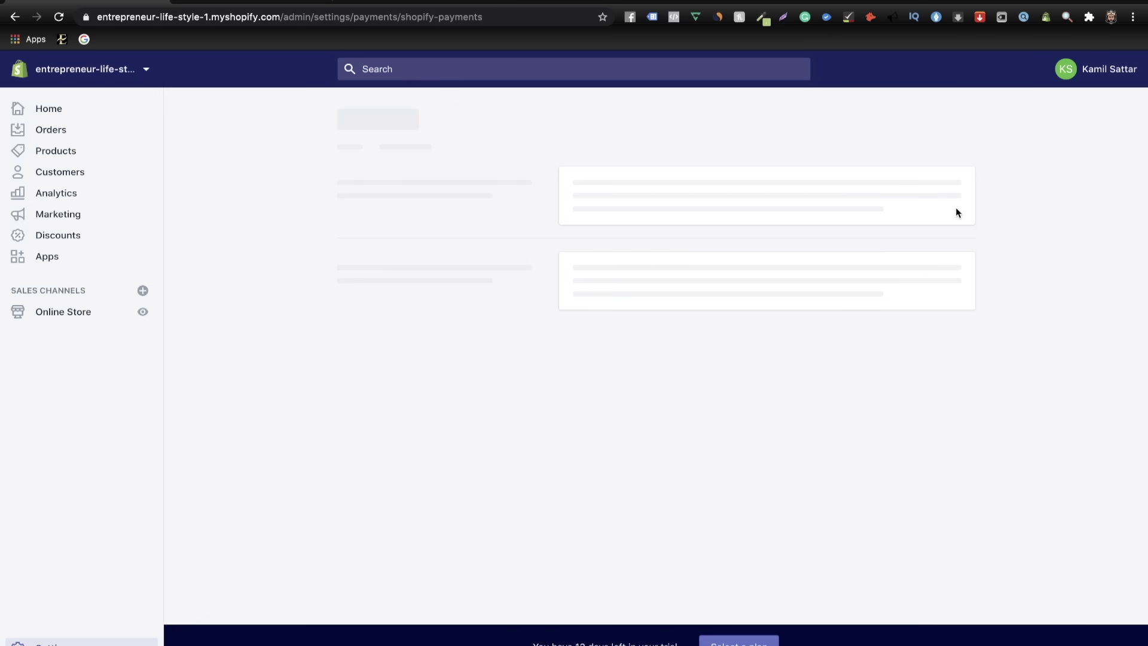
scroll(858, 494, down, 10)
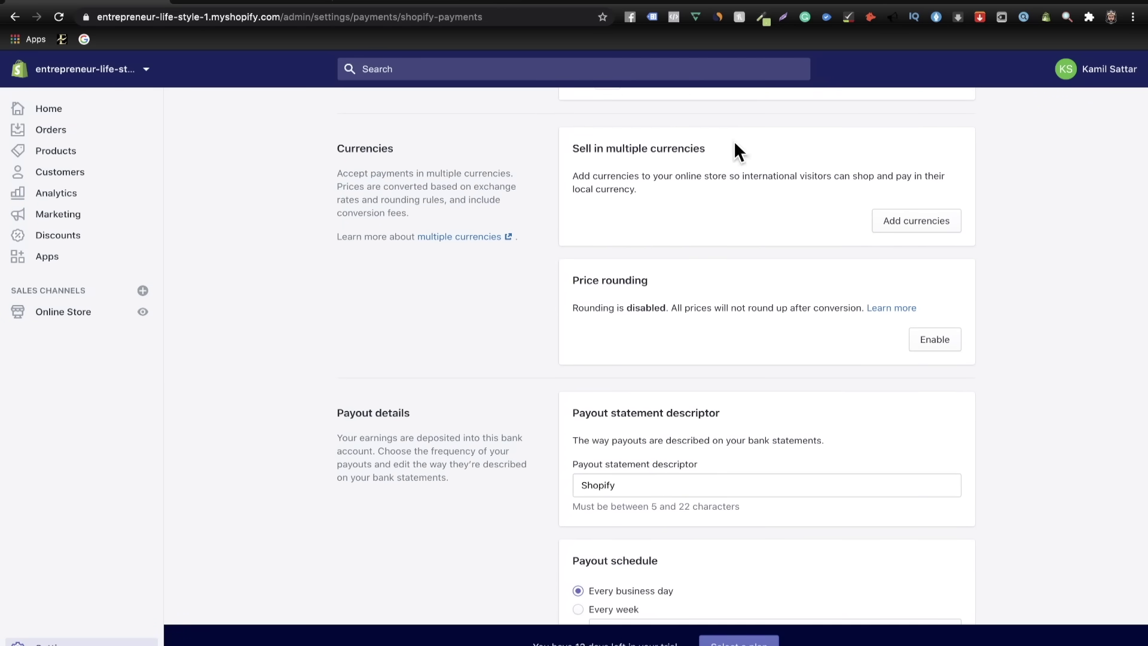
click(916, 220)
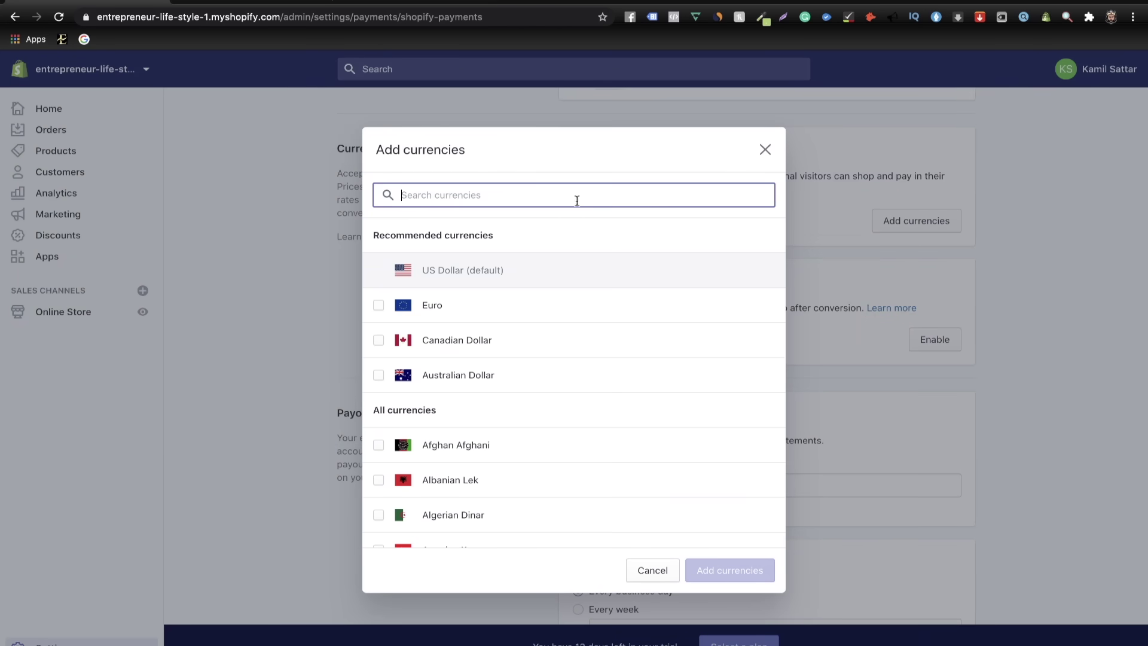
click(378, 306)
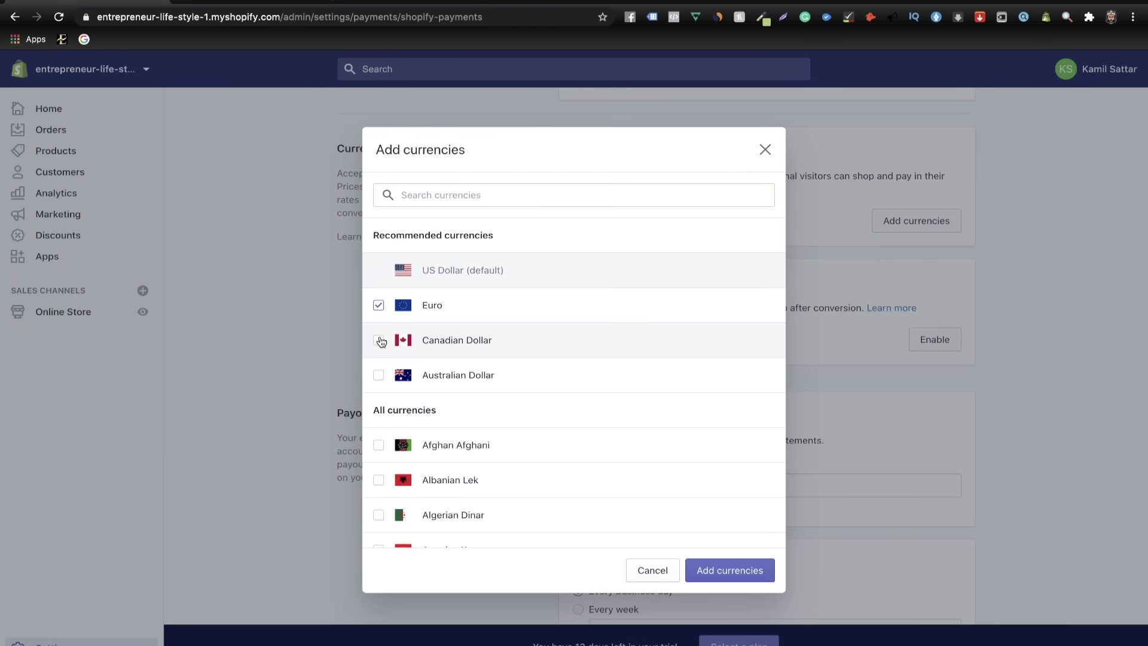
click(380, 341)
click(379, 377)
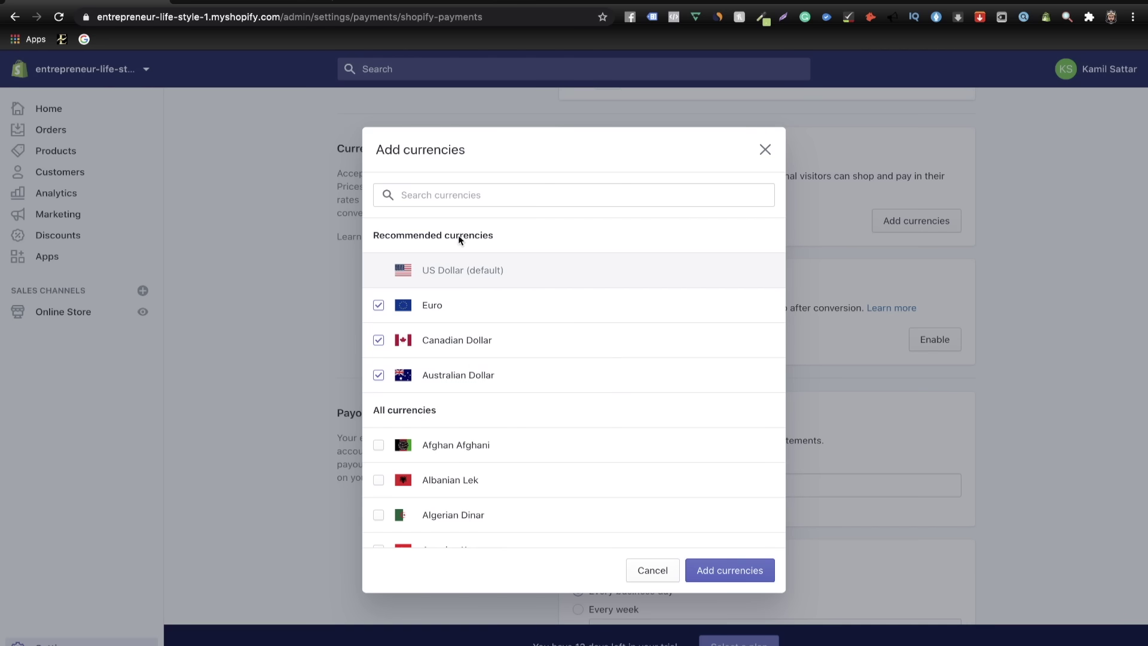
click(466, 198)
text(POU)
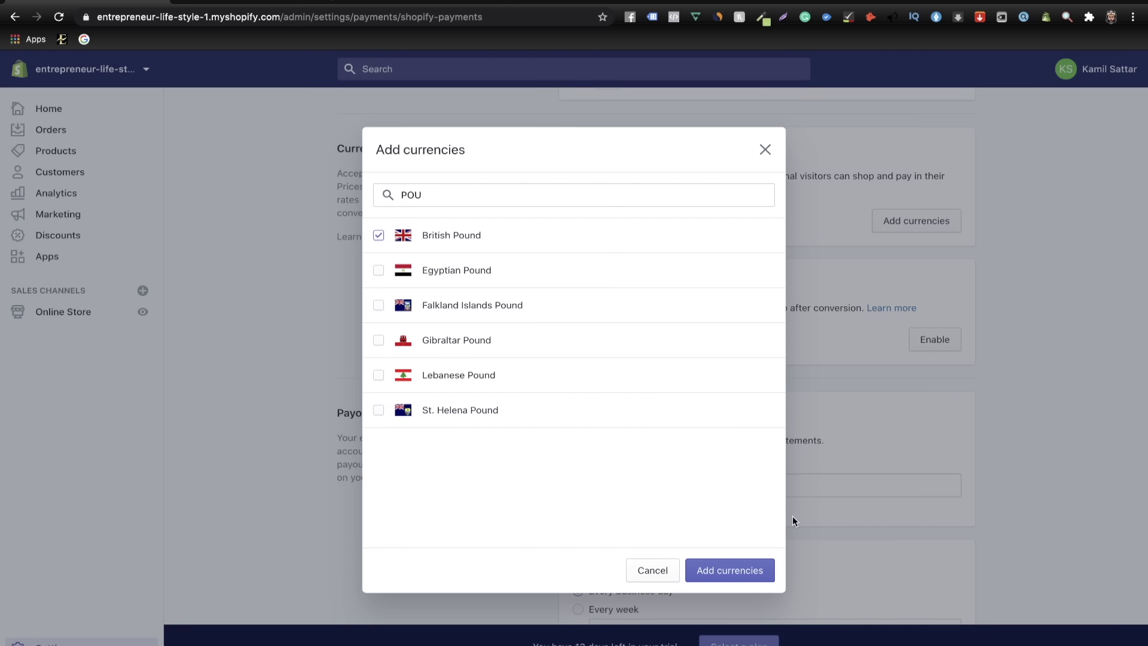
click(735, 565)
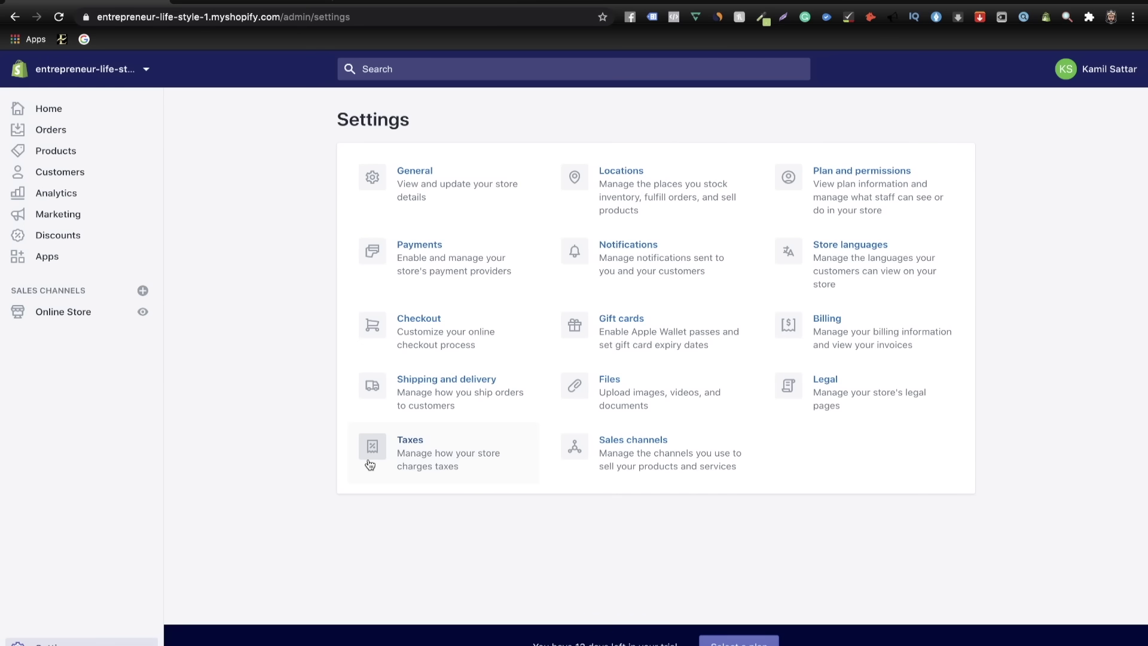
- Examine the homepage title and homepage meta description in the online store's preferences
click(76, 318)
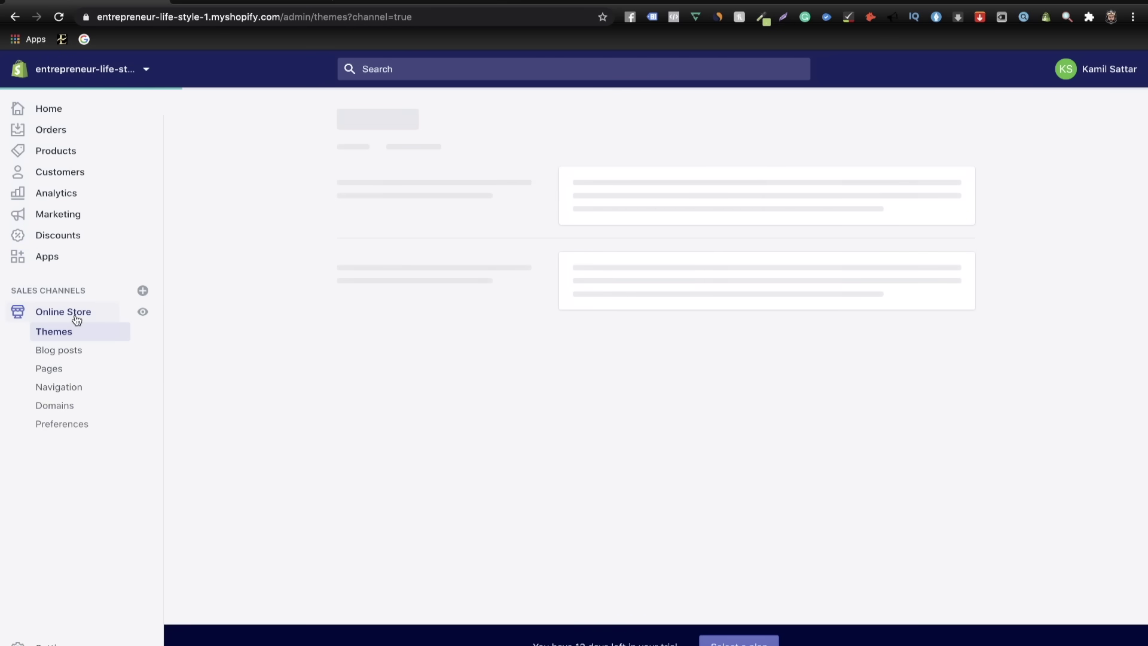
click(72, 425)
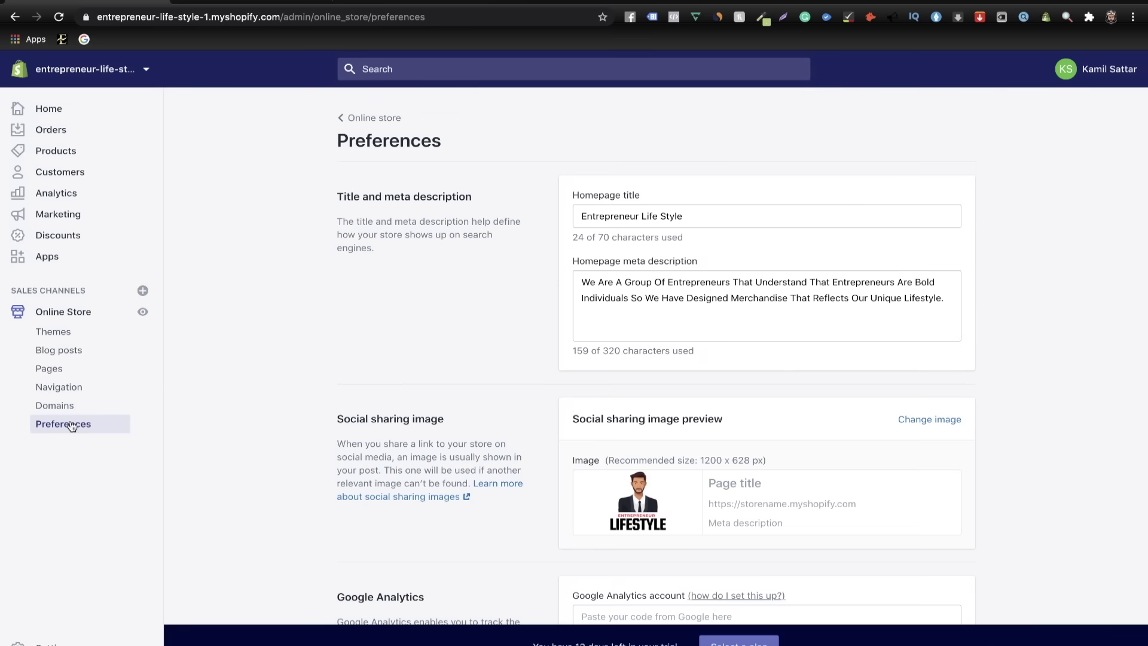
drag(574, 196, 661, 202)
click(633, 201)
drag(586, 263, 680, 262)
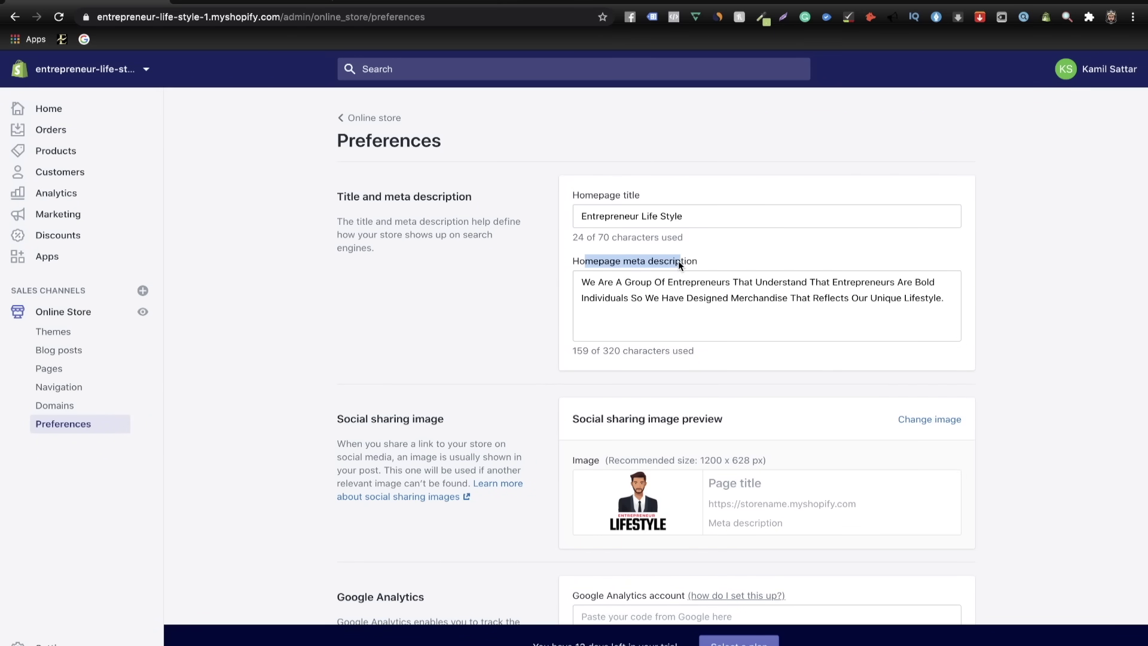
click(681, 262)
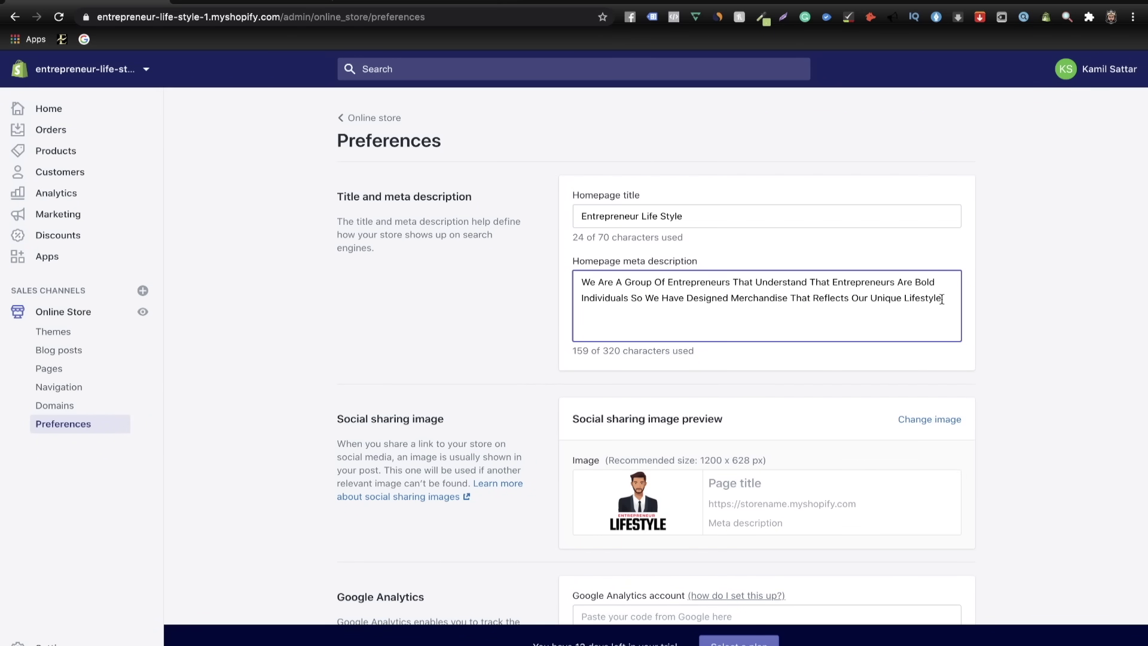
drag(942, 298, 804, 299)
click(681, 306)
click(825, 299)
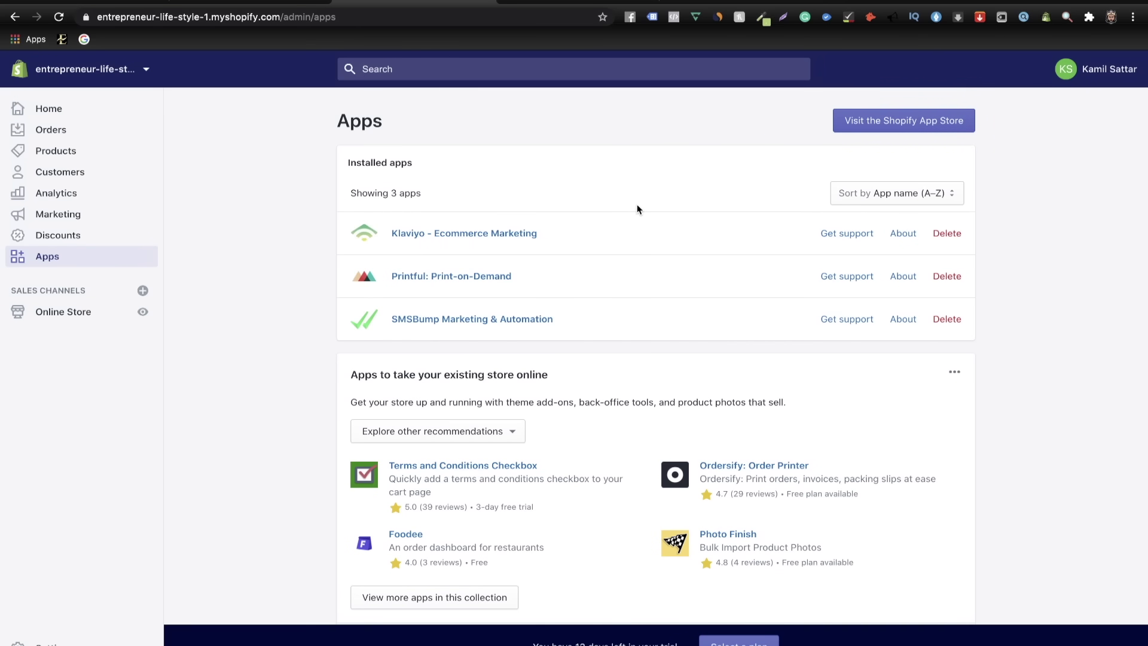
- Open the installed Klaviyo app and submit its business details with the store's website address, the Ecommerce category and the Shopify platform
click(470, 234)
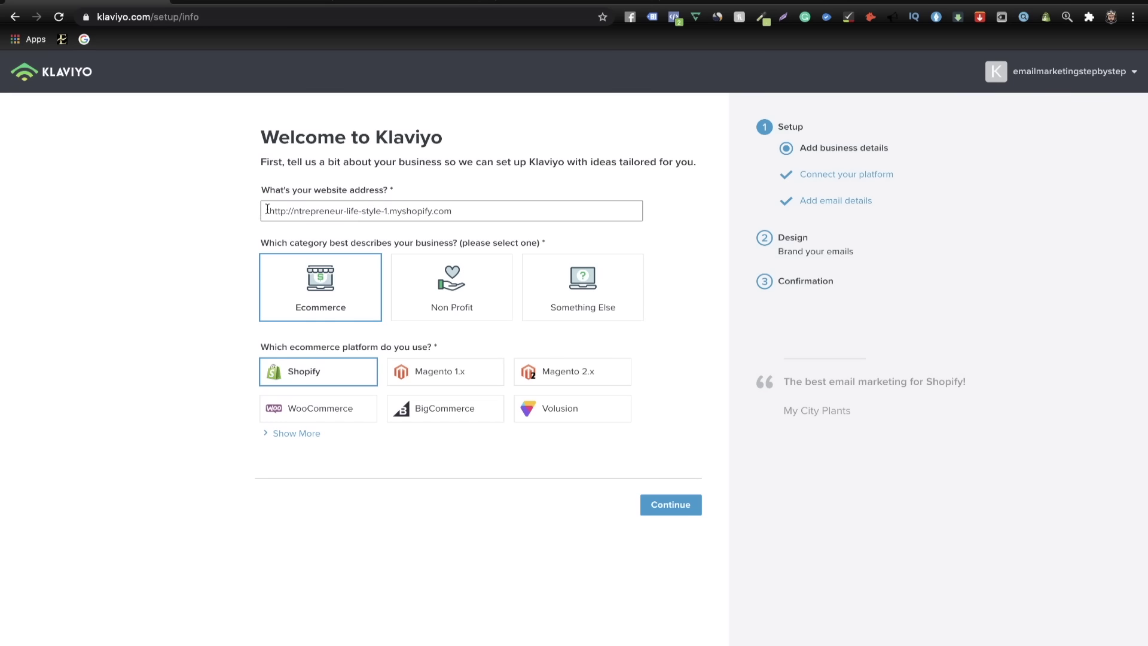
drag(267, 209, 515, 207)
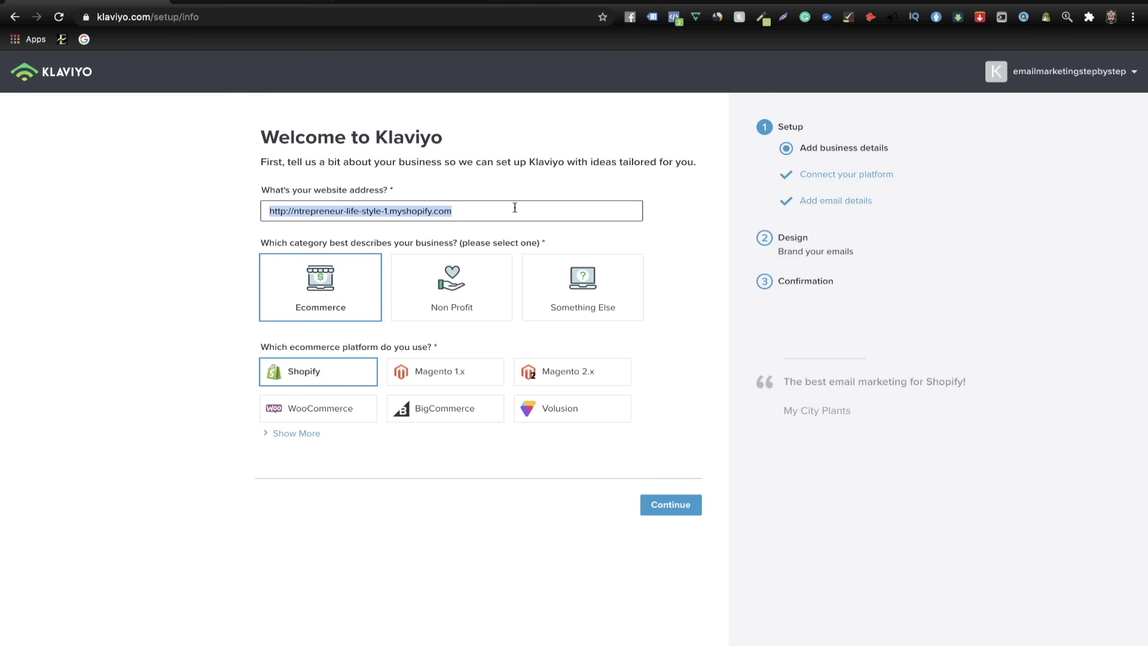
click(515, 208)
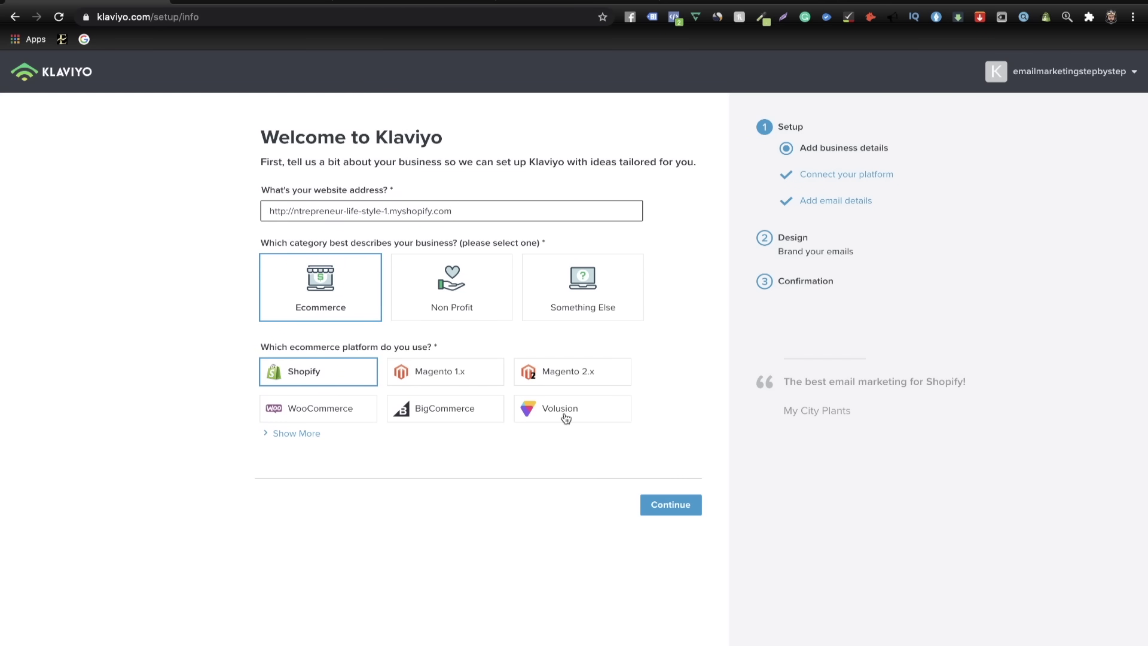
click(672, 503)
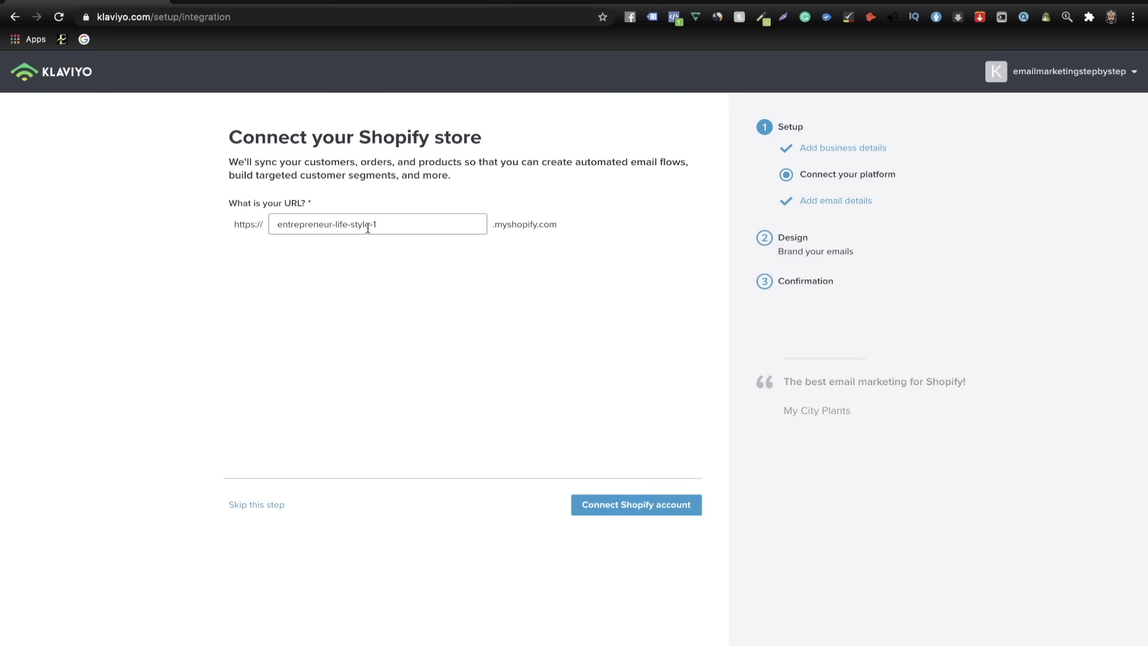
- Connect the entrepreneur-life-style-1 Shopify store to Klaviyo, skipping the store questionnaire and accepting the prefilled email details
click(633, 512)
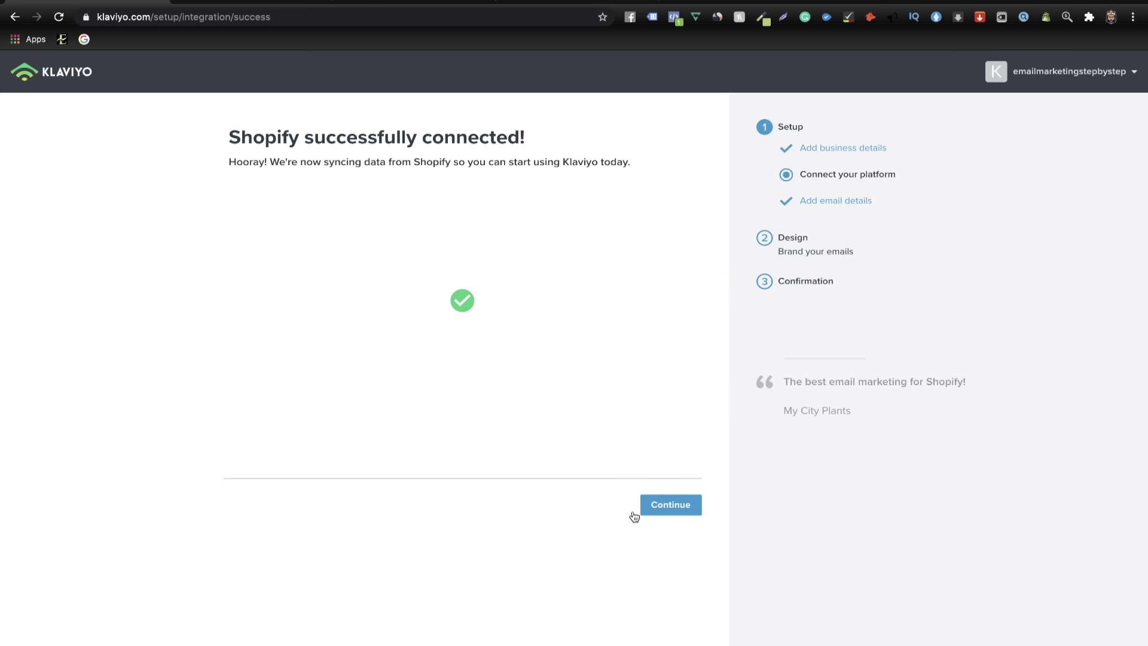
click(655, 512)
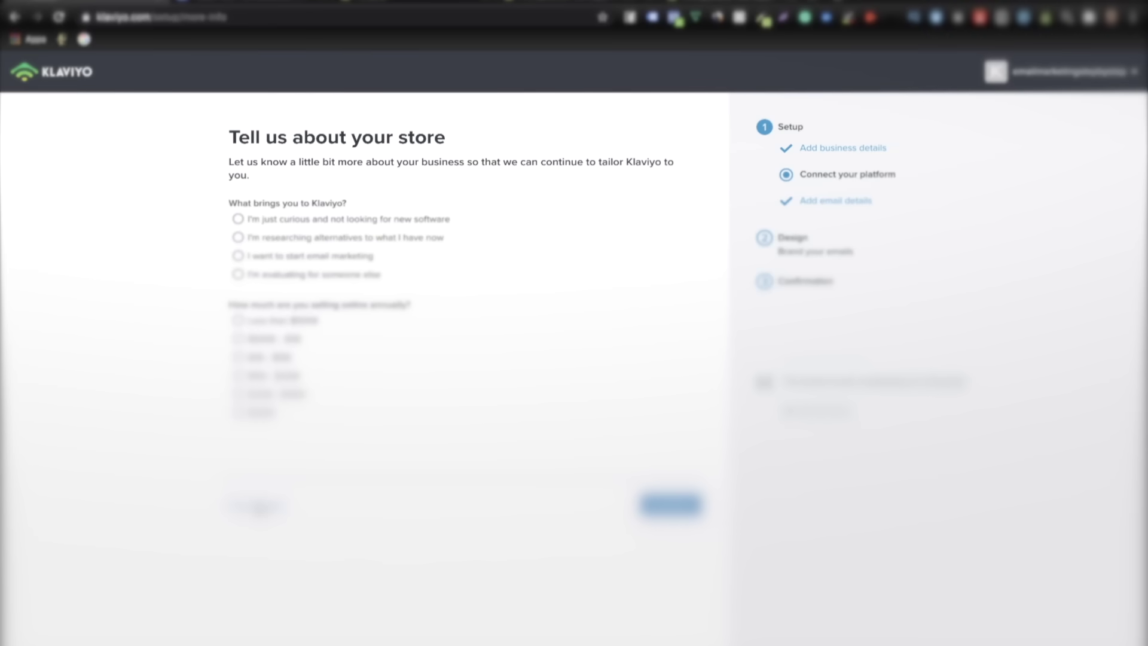
click(260, 506)
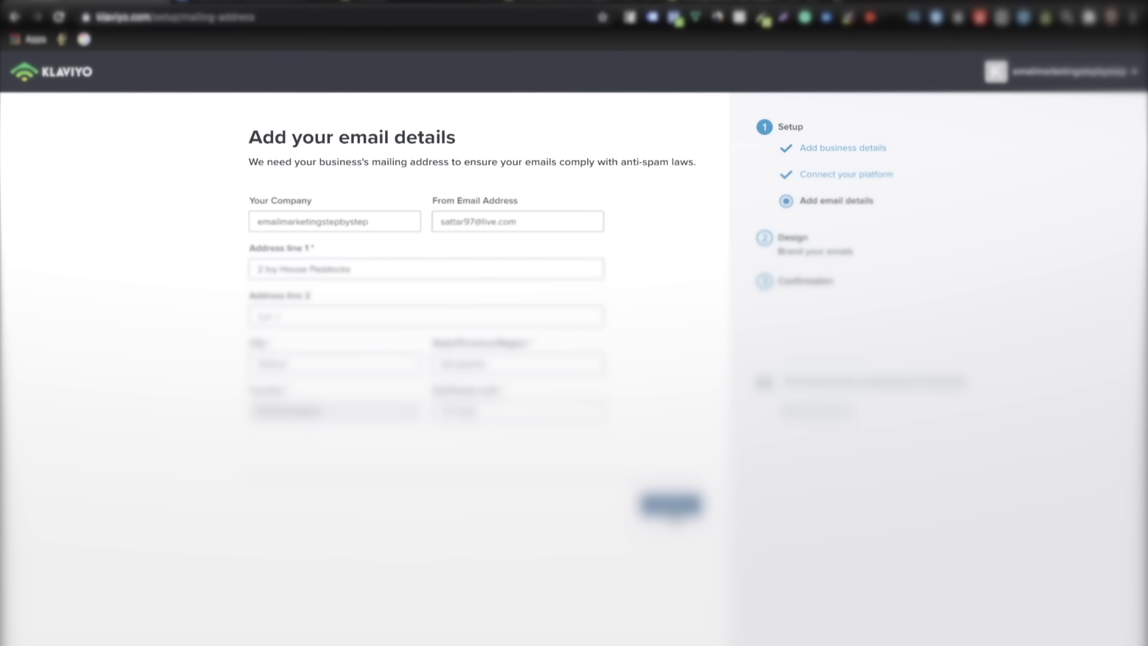
click(671, 506)
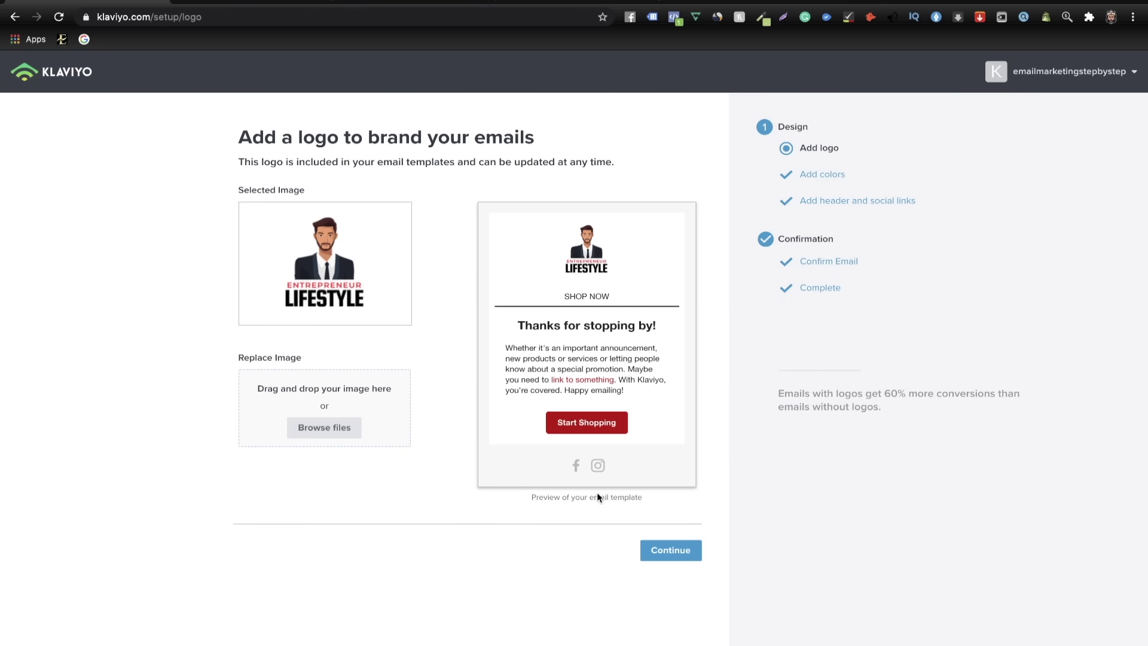
- Accept the suggested email logo, brand colors and header and social links, and finish the account setup to reach the dashboard
click(681, 545)
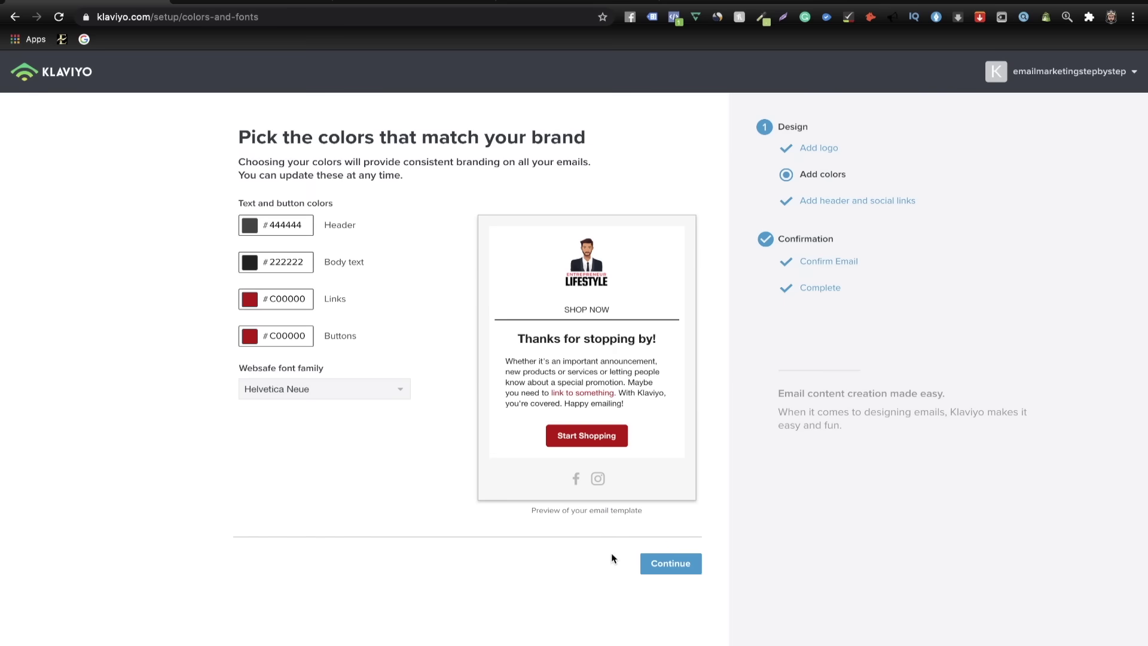
click(666, 566)
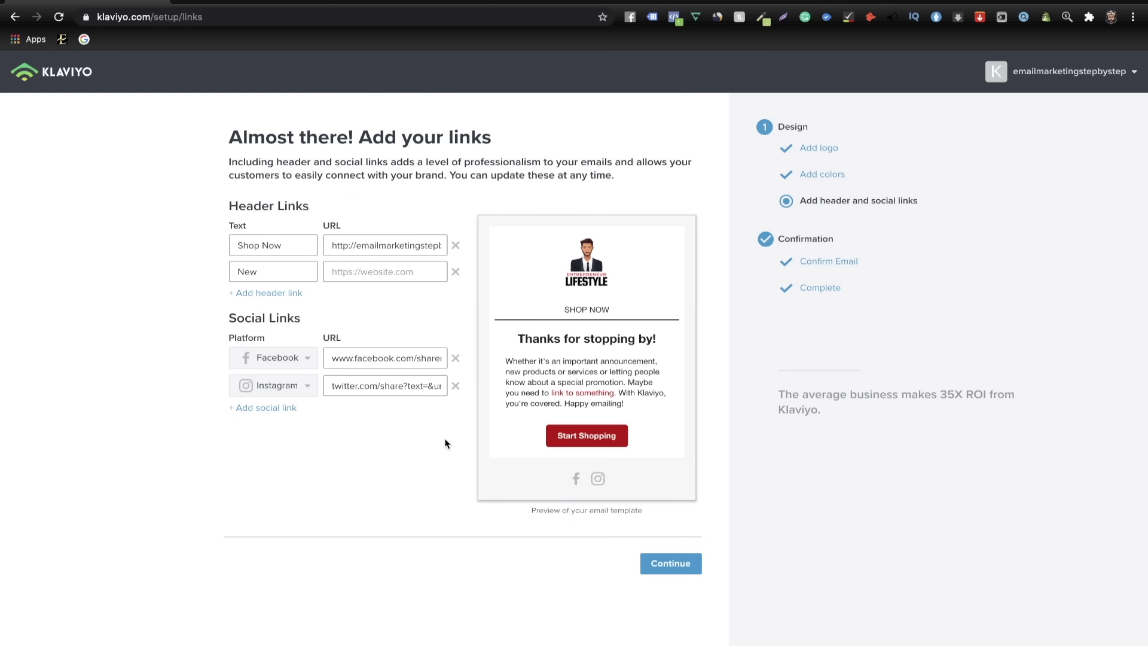
click(692, 564)
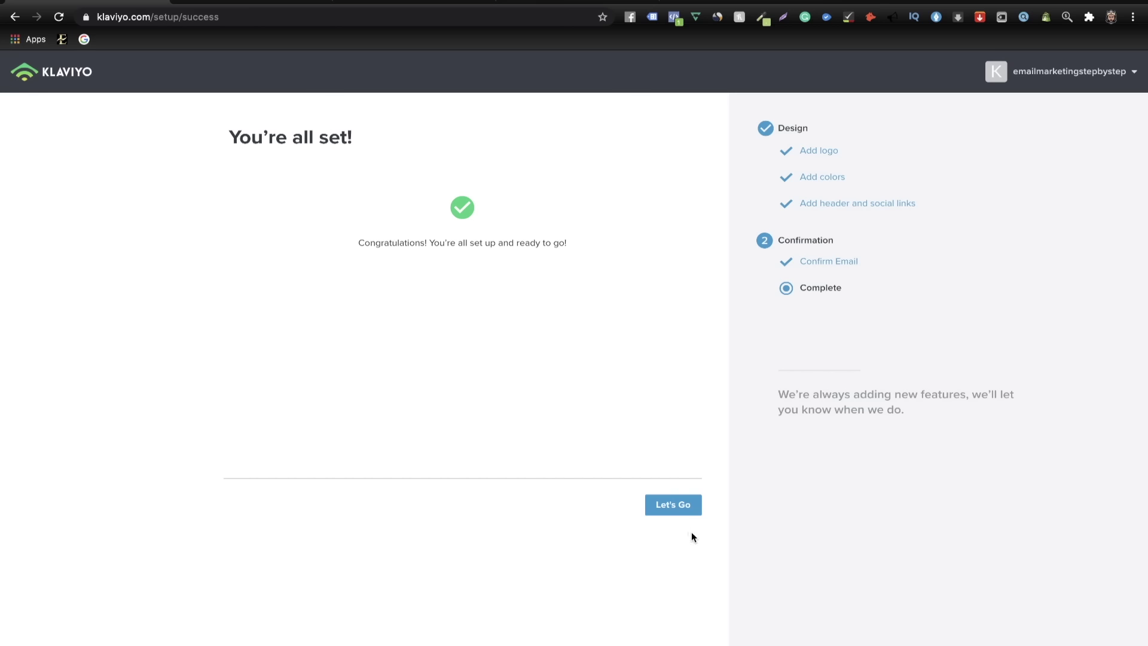
click(678, 506)
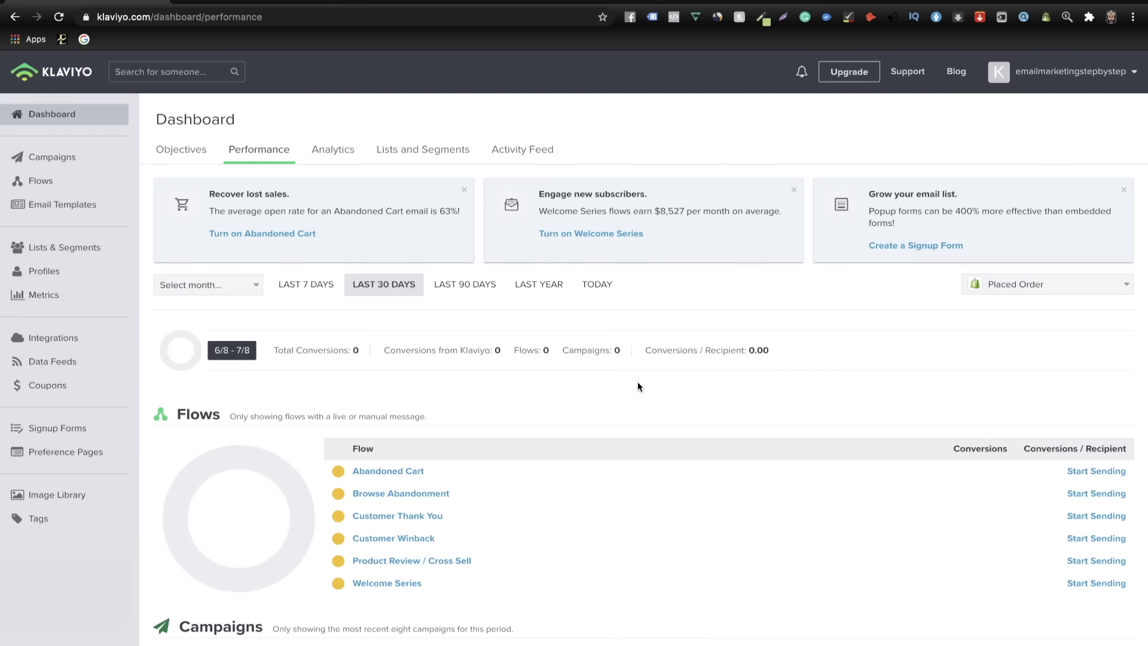
- Open the Welcome Series flow for editing with Newsletter as the list that triggers it
click(68, 190)
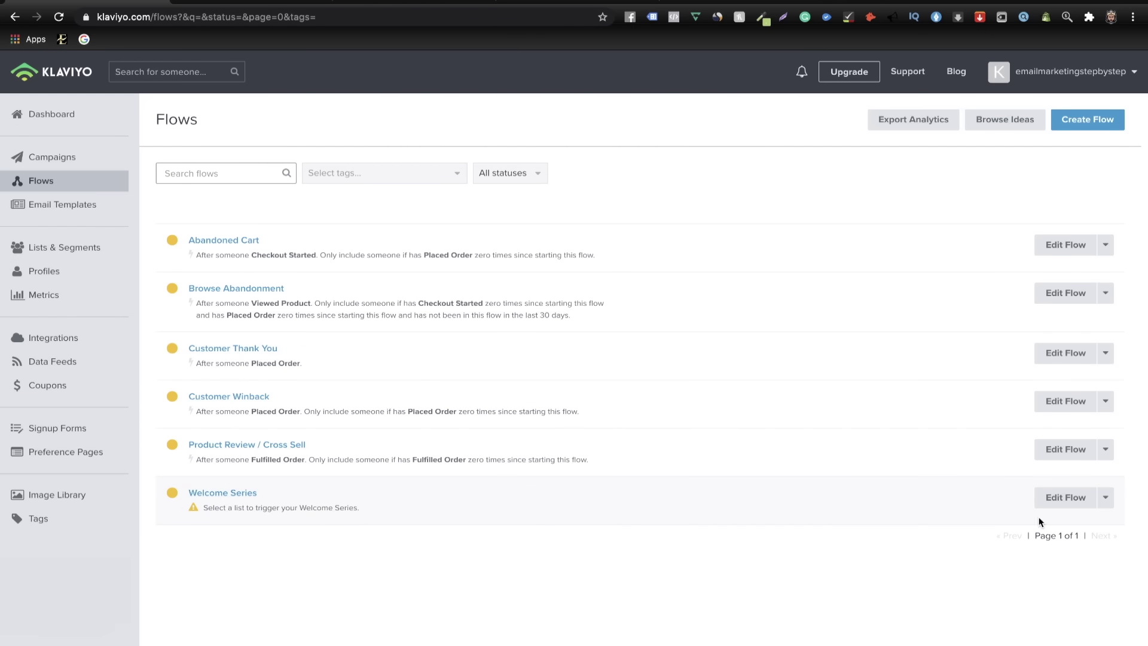
click(1063, 501)
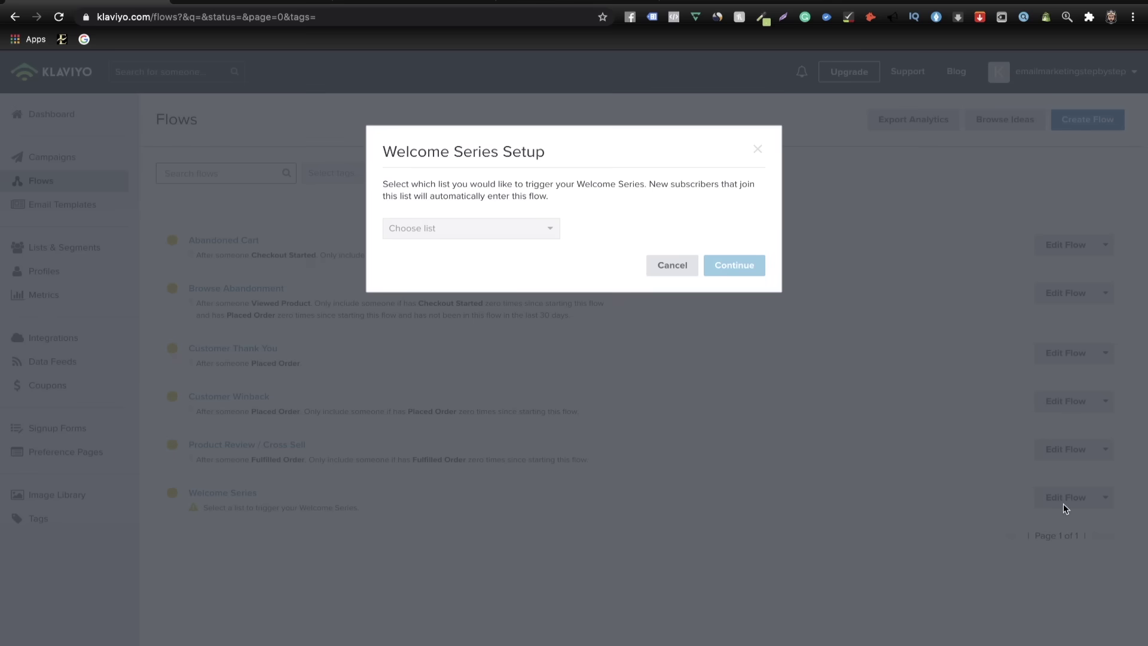
click(484, 236)
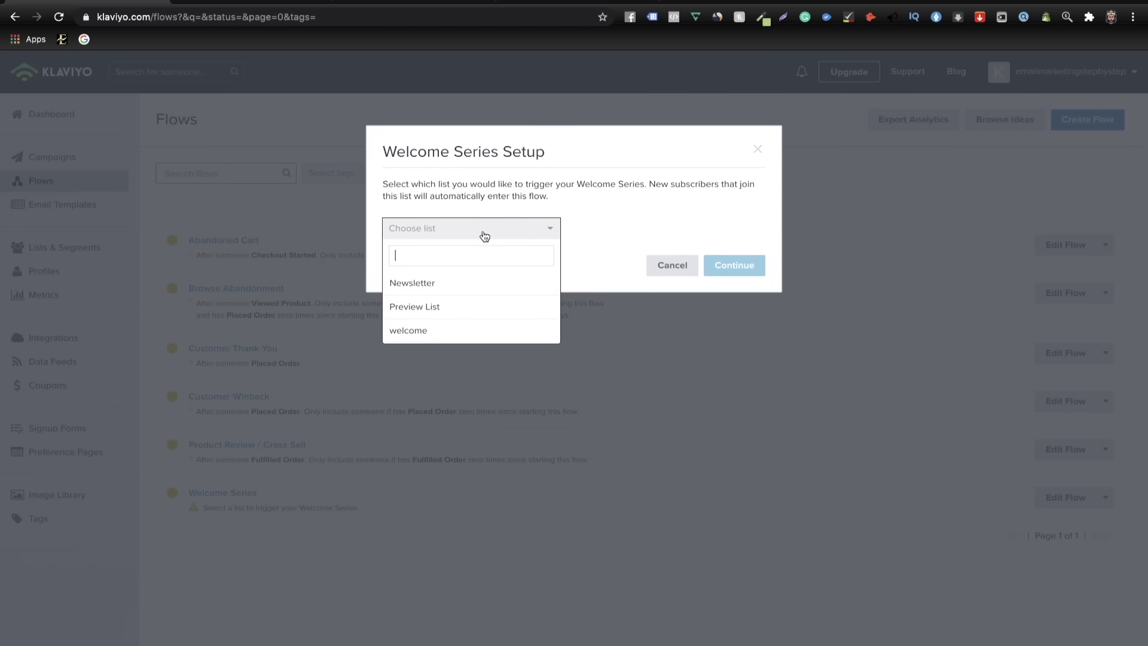
click(424, 291)
click(741, 264)
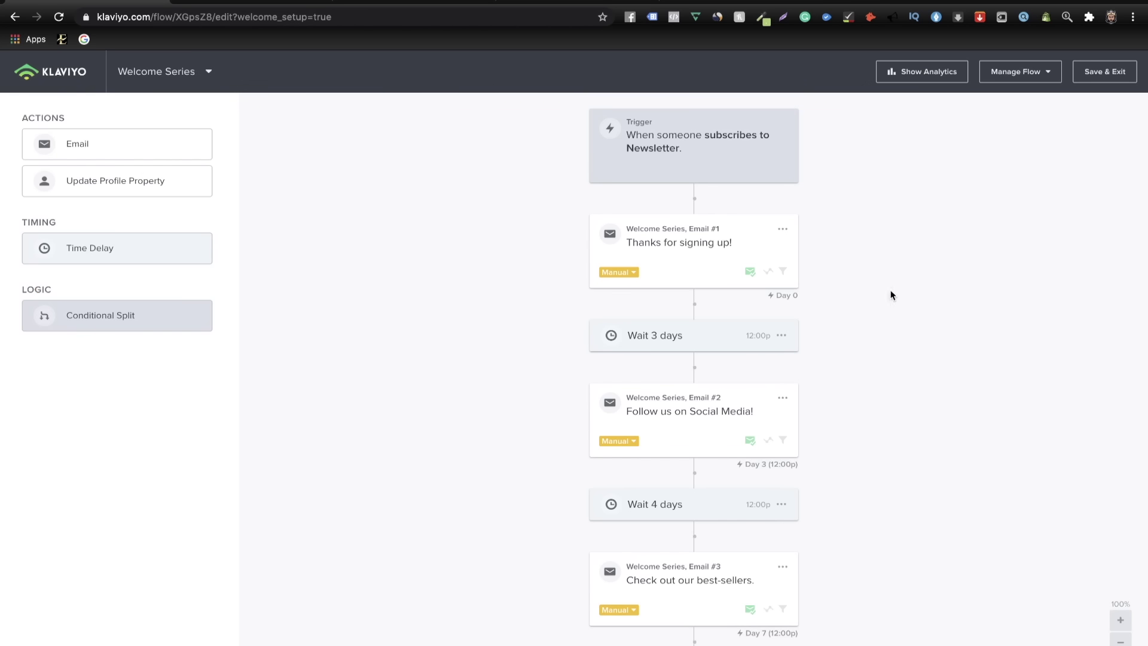
- Set the status of Welcome Series emails #1, #2 and #3 to Live
click(622, 275)
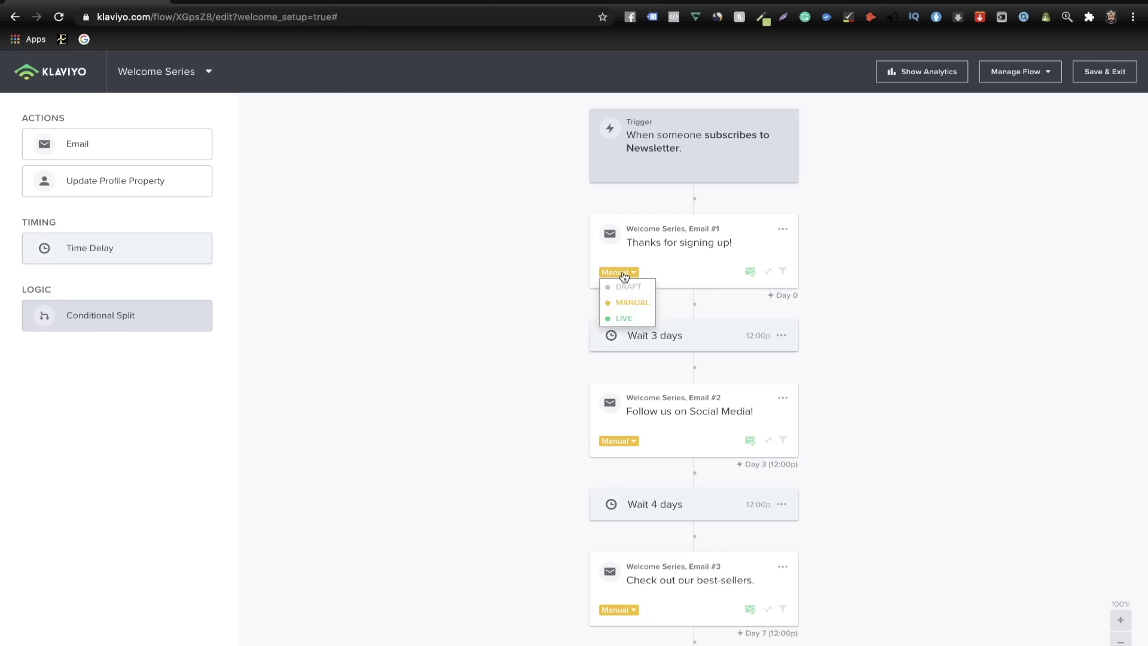
click(621, 317)
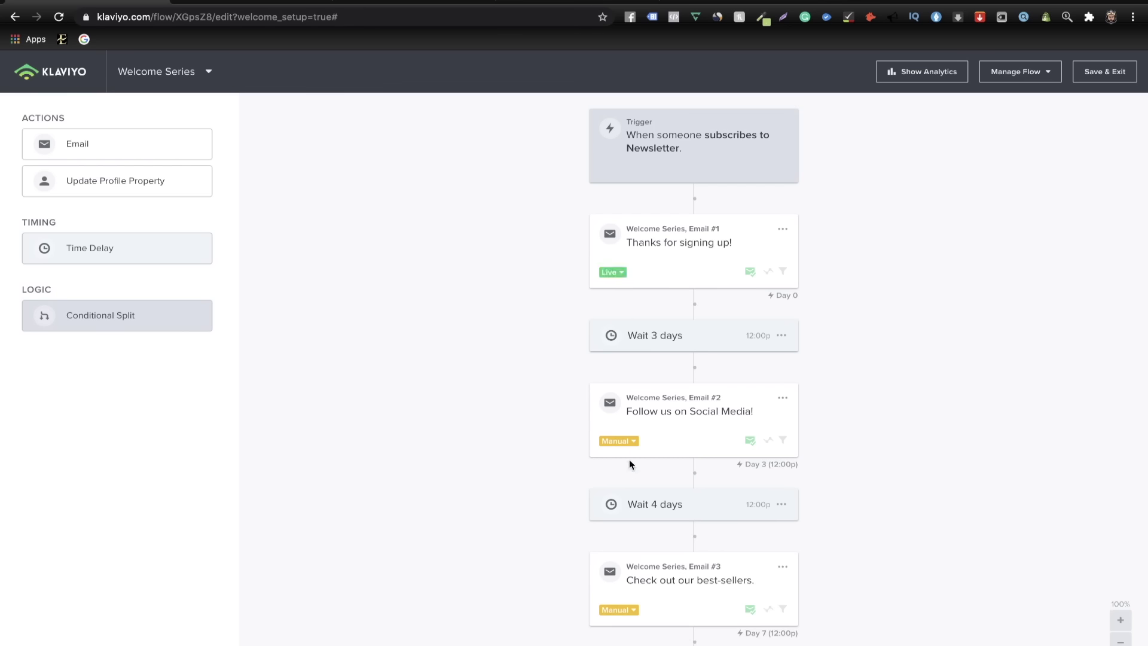
click(619, 441)
click(620, 490)
click(616, 610)
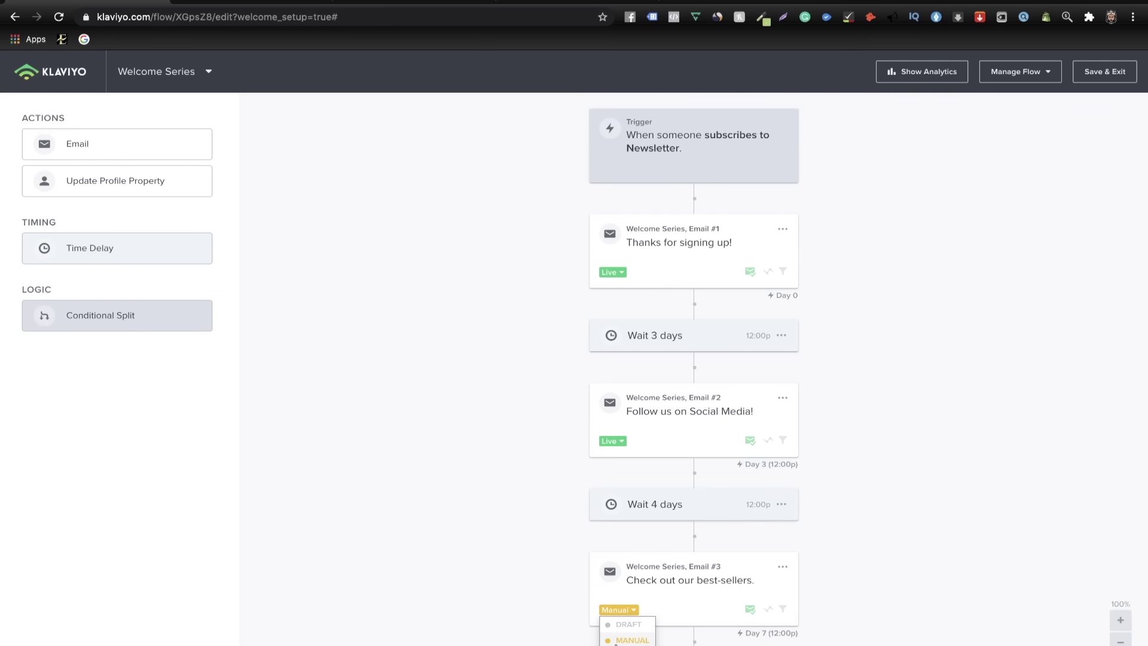
click(616, 643)
- Turn Smart Sending off and UTM Tracking on for the three Welcome Series emails
click(793, 257)
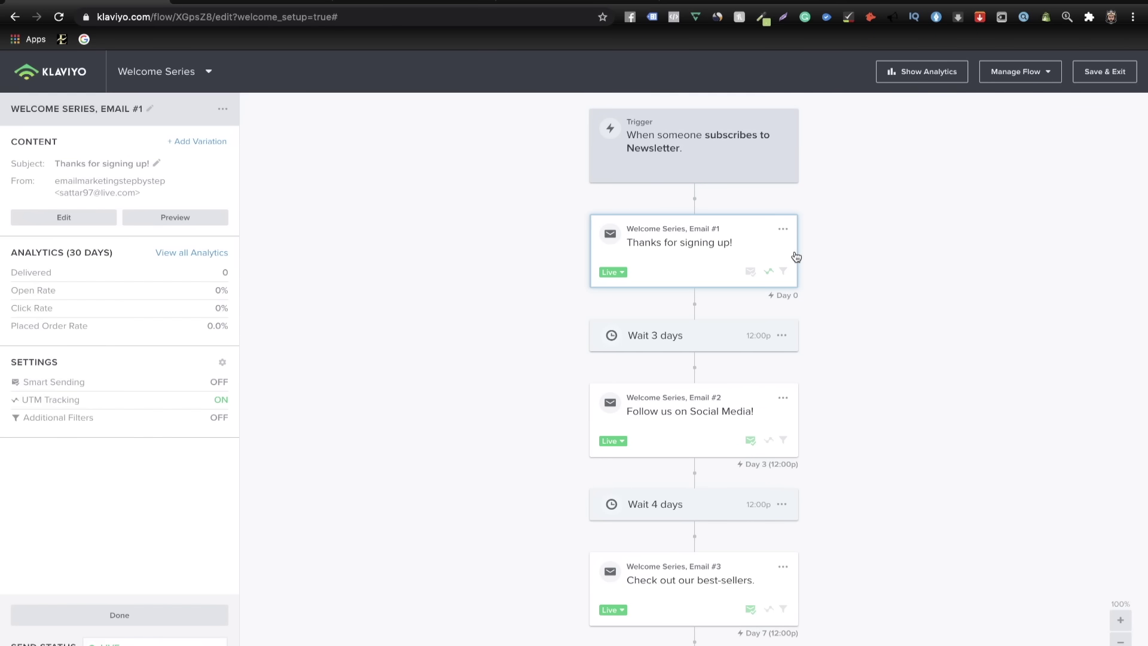
click(668, 260)
click(666, 252)
click(58, 401)
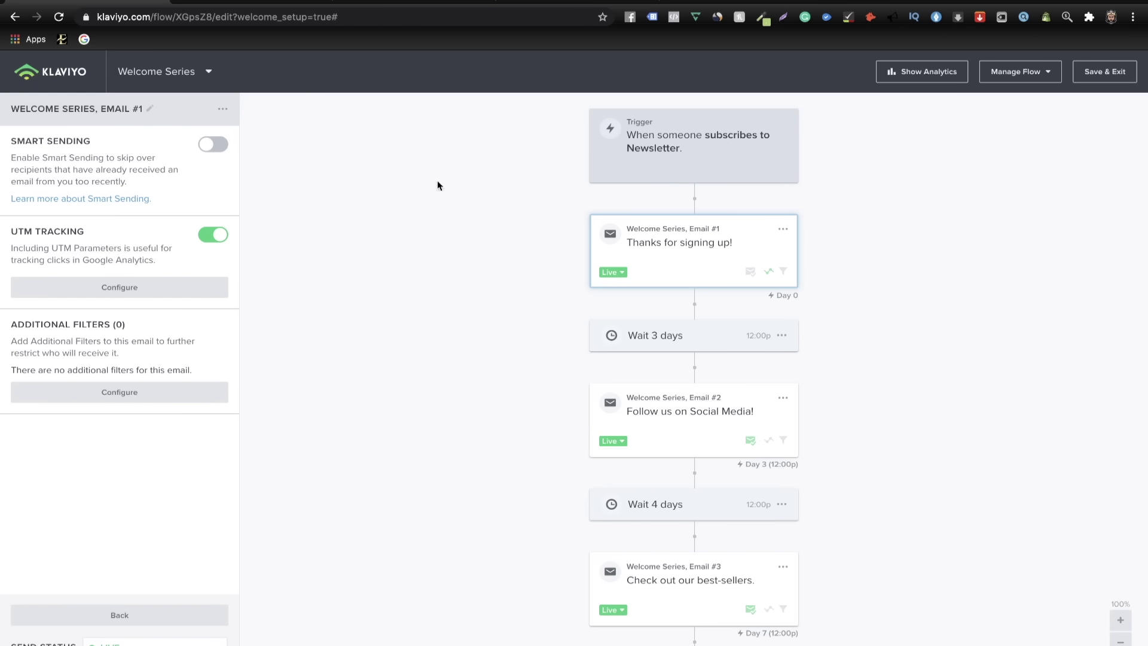
click(648, 425)
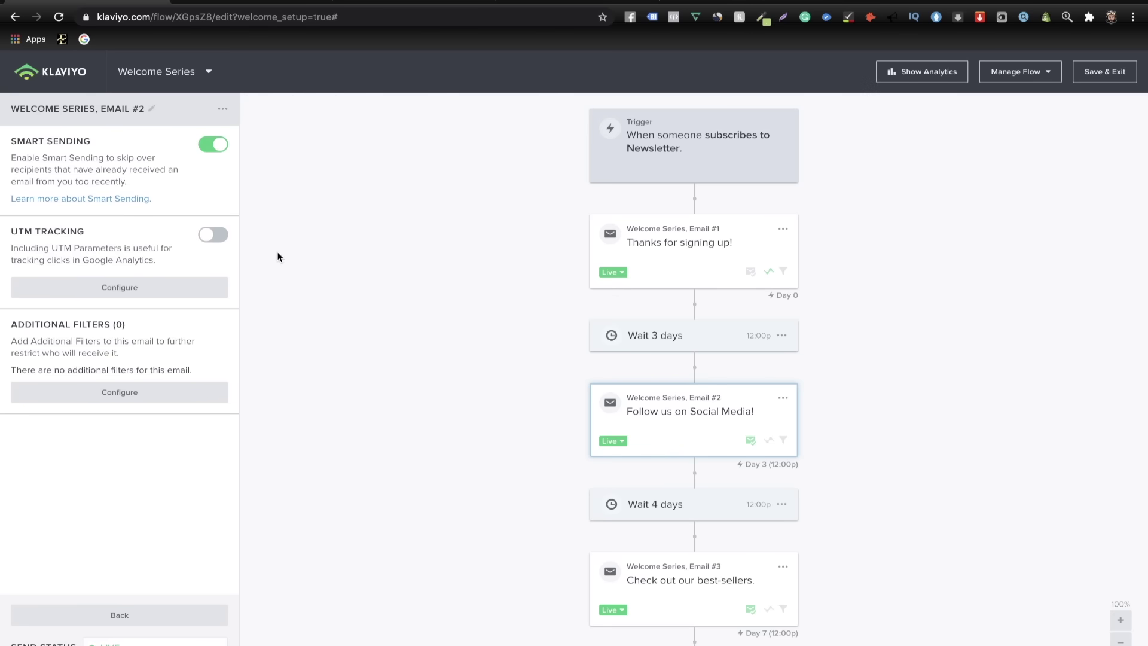
click(672, 580)
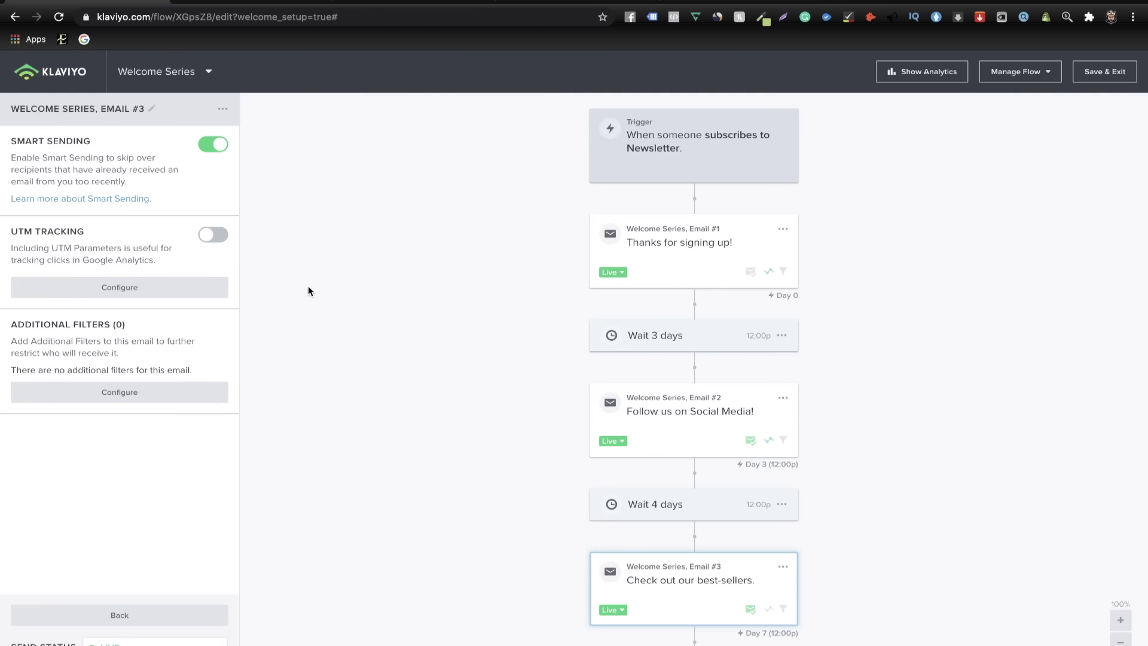
click(211, 234)
click(218, 143)
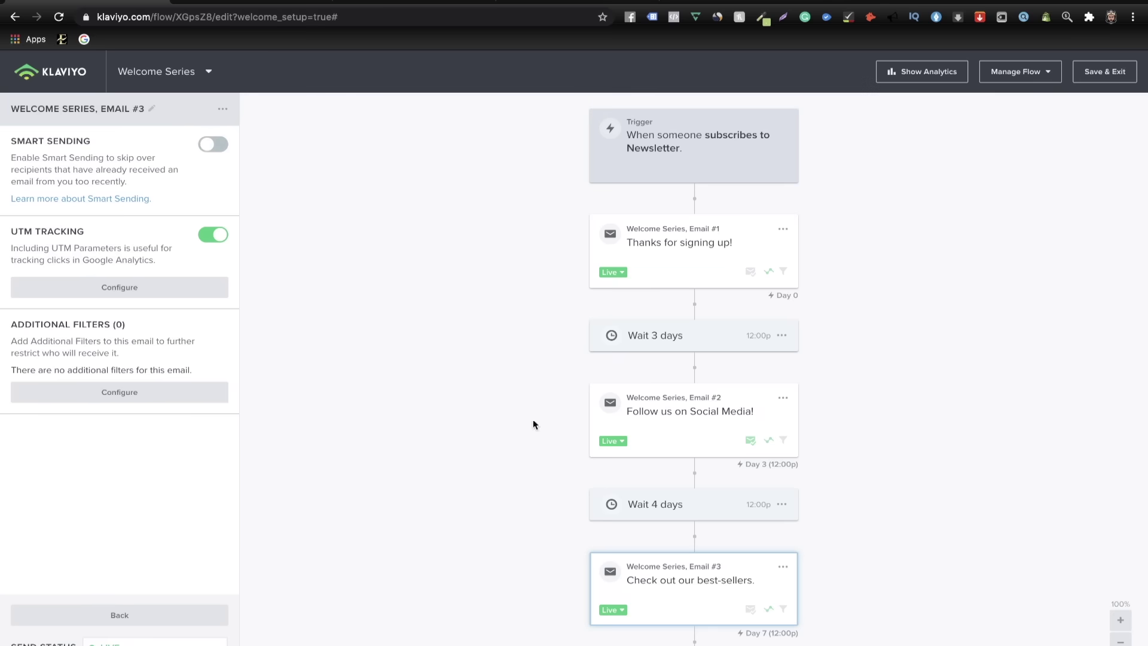
click(711, 453)
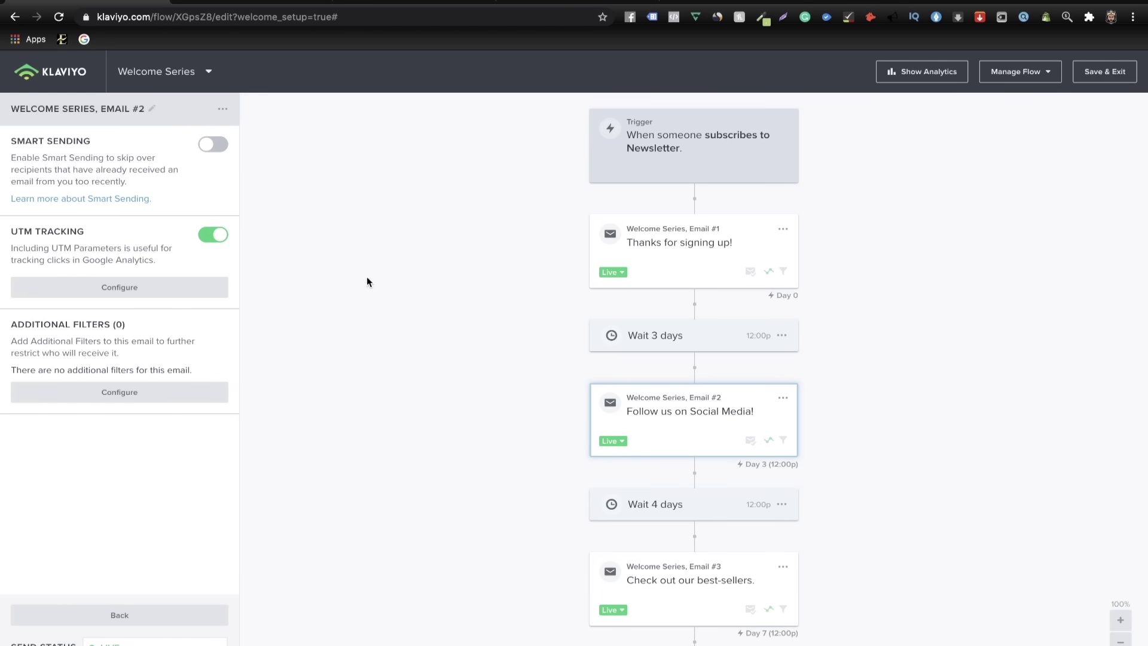
- Open the content of Welcome Series Email #1 and copy the sender name from the Welcome flow Template in the Google Docs document
click(668, 269)
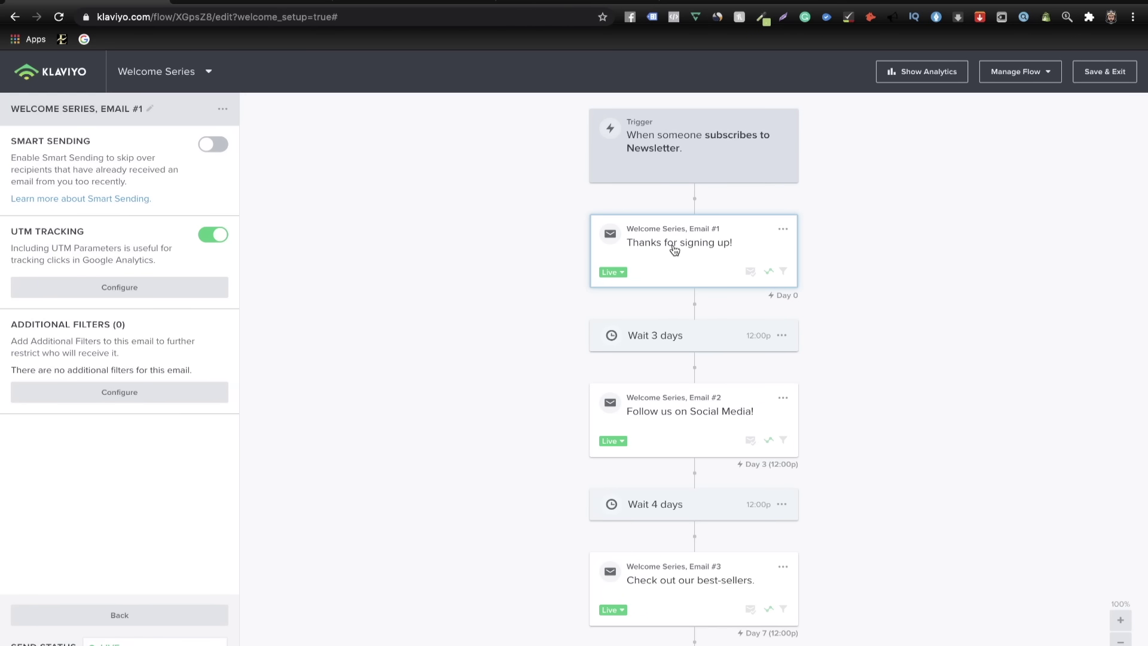
double_click(747, 250)
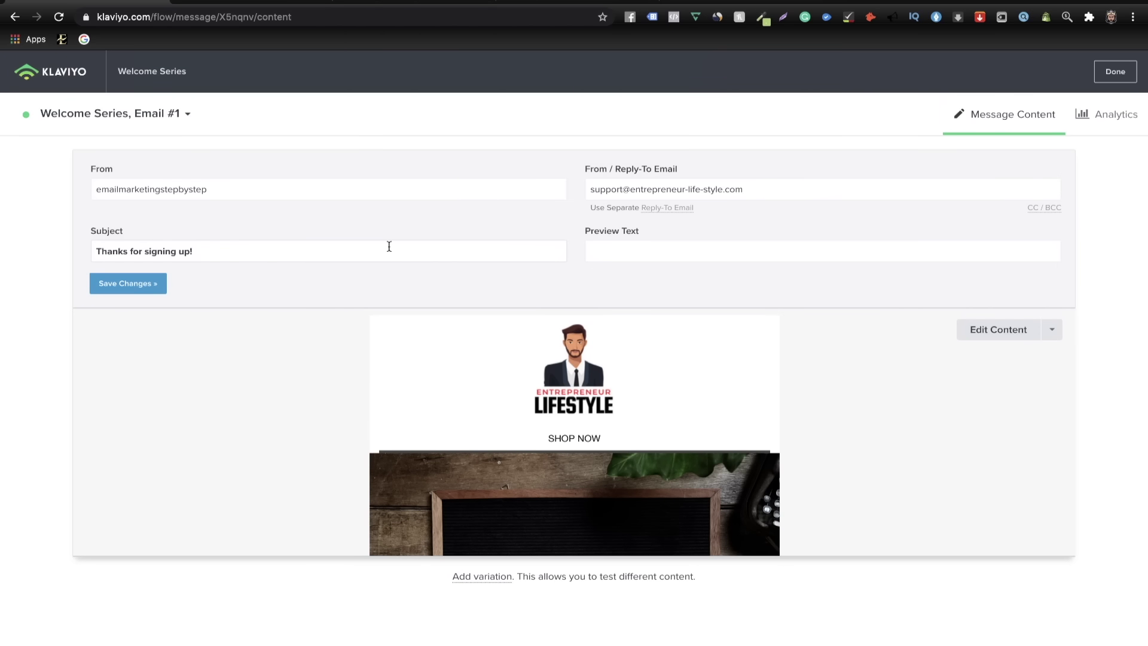
click(263, 8)
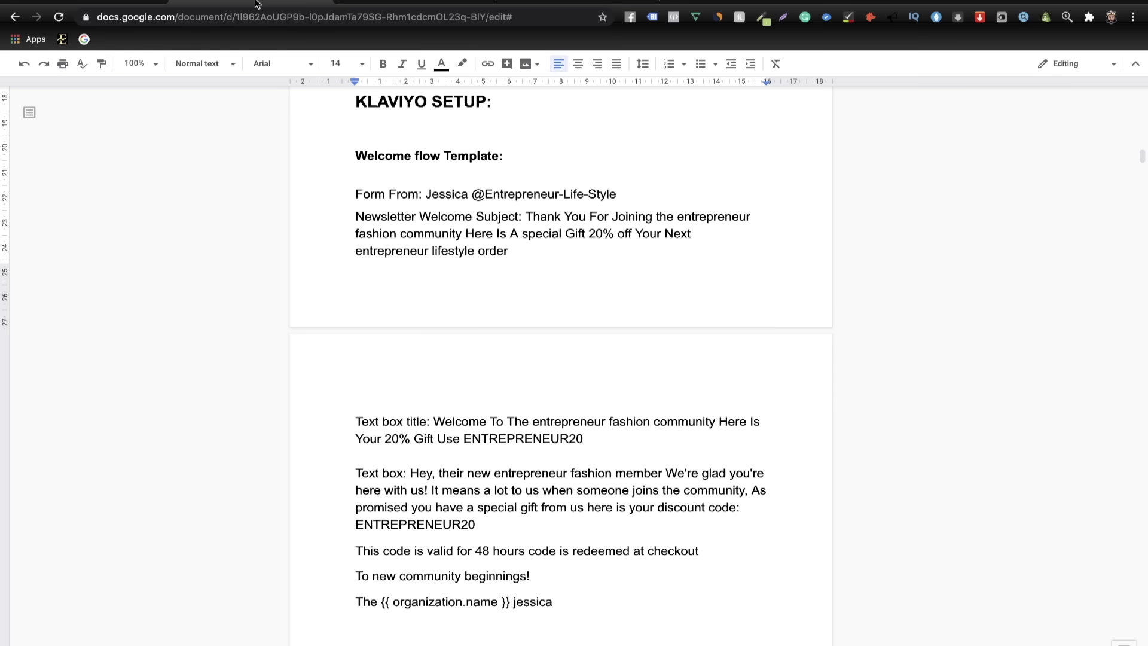
scroll(490, 413, up, 3)
scroll(479, 252, down, 2)
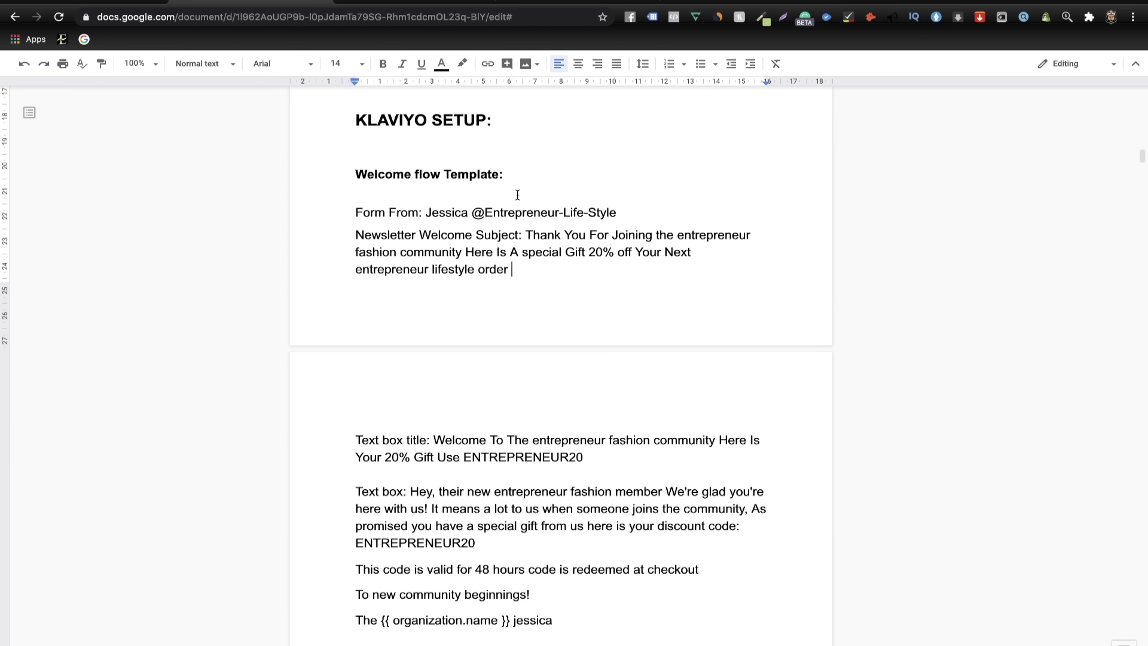
scroll(518, 195, down, 1)
click(441, 182)
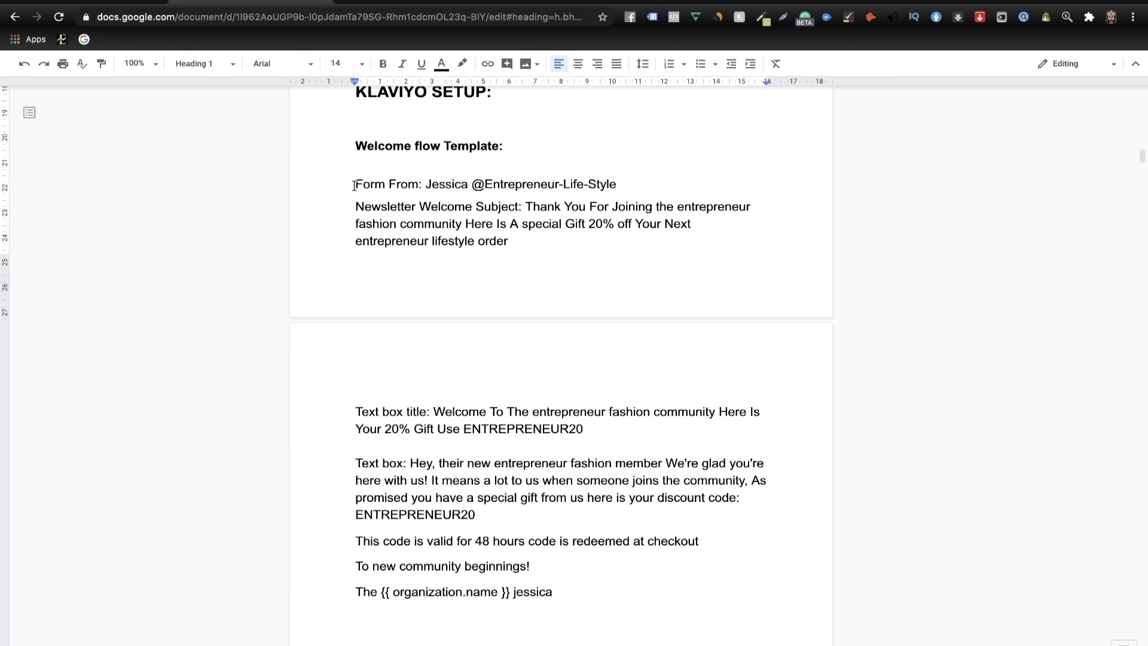
drag(425, 184, 661, 184)
key(super+c)
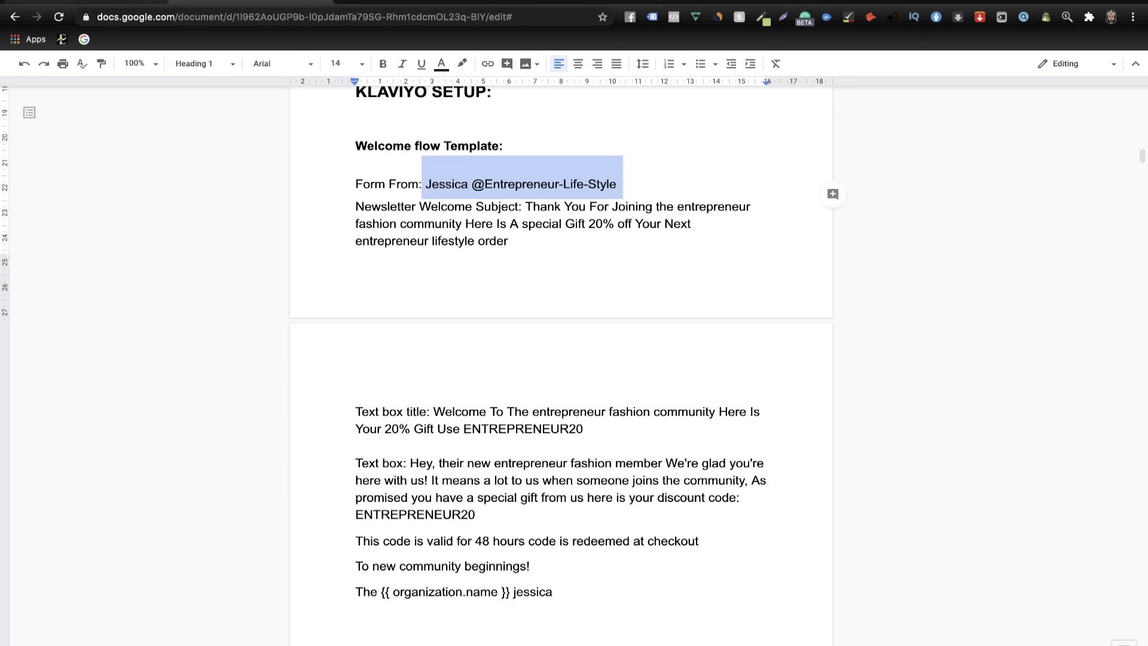
- Replace the From name of Email #1 in Klaviyo with the copied sender name, adding a space after the @ sign
click(125, 2)
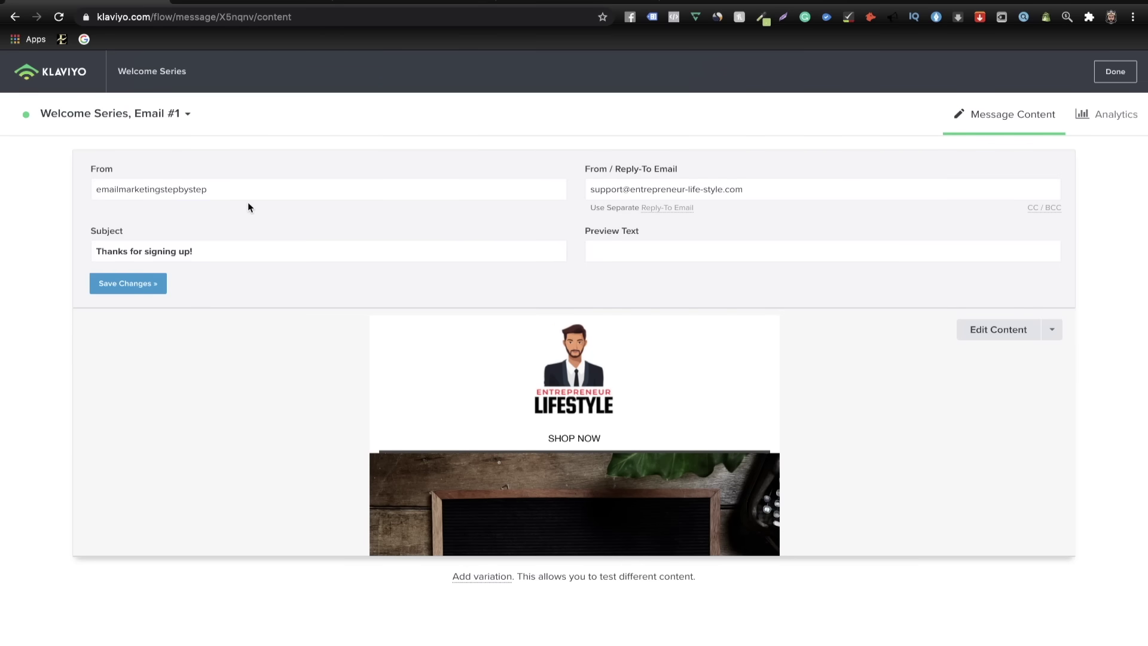
drag(273, 188, 21, 177)
key(BackSpace)
key(super+v)
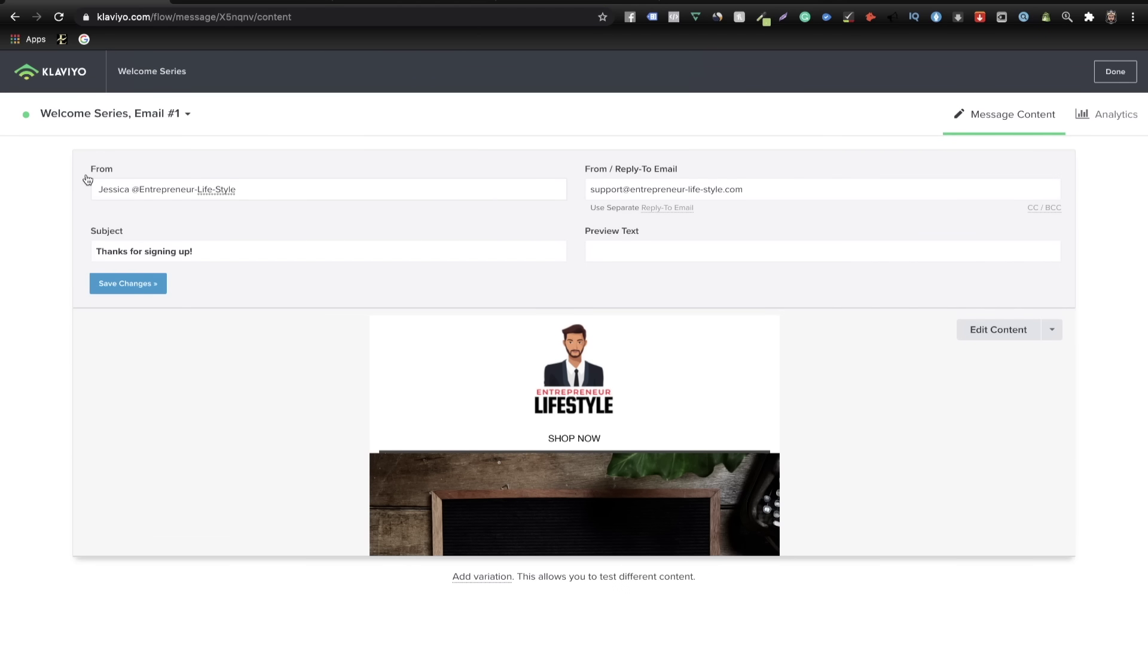
click(139, 190)
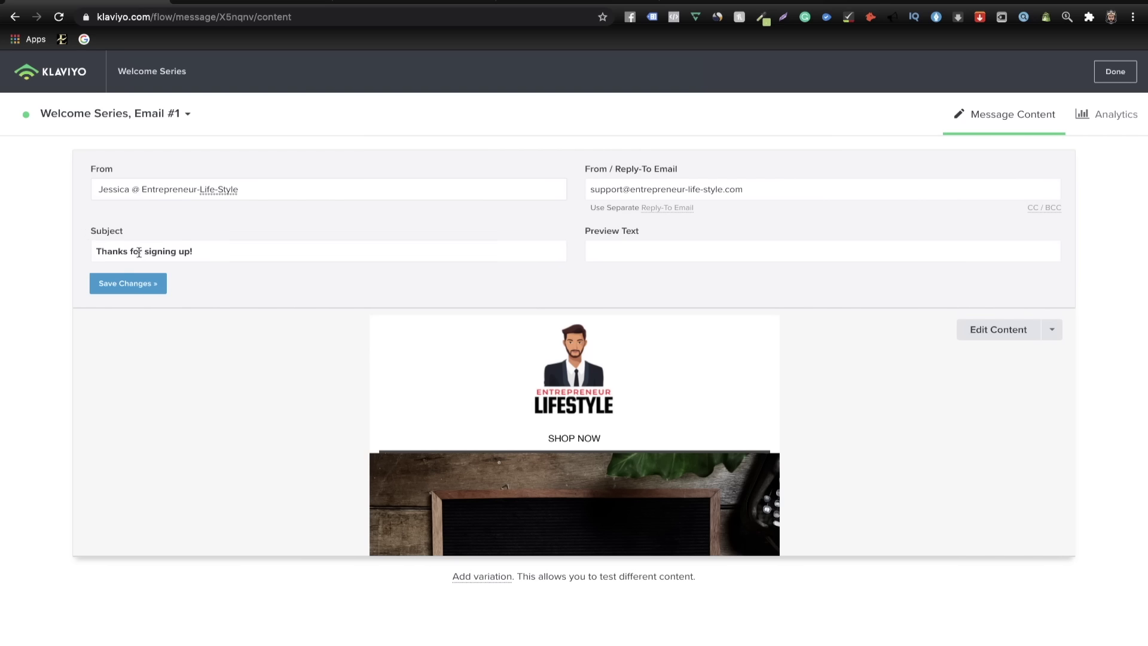
- Replace the subject with "Thank You For Joining the entrepreneur fashion community Here Is A special Gift 20% off Your Next entrepreneur lifestyle order" and save
drag(213, 251, 48, 249)
key(BackSpace)
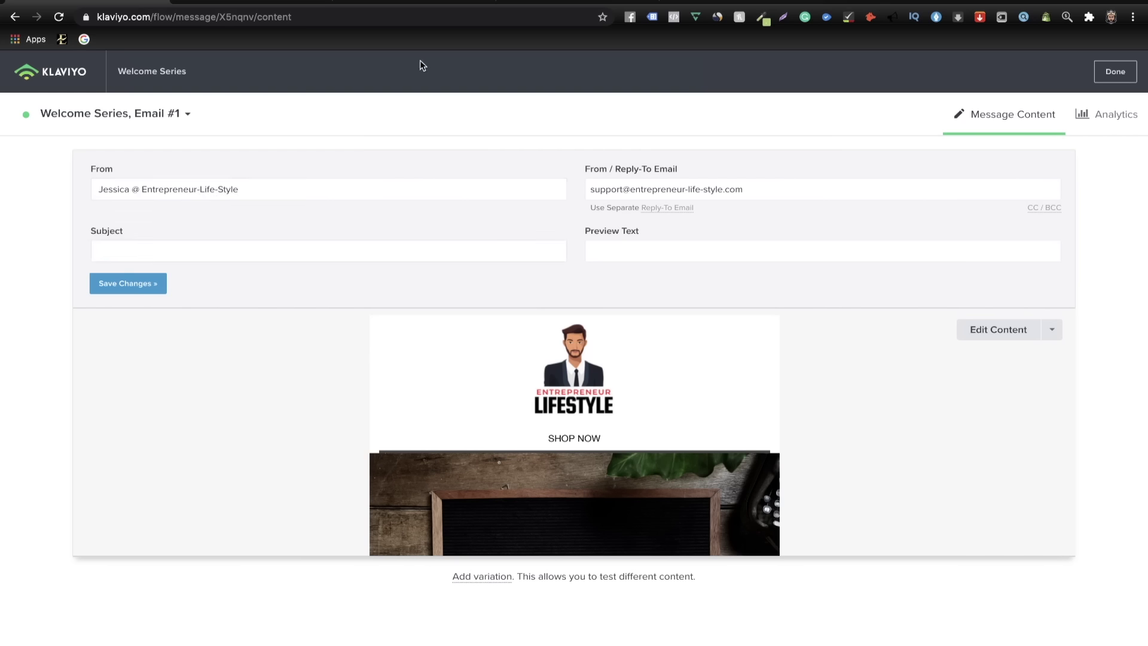
click(267, 2)
click(379, 346)
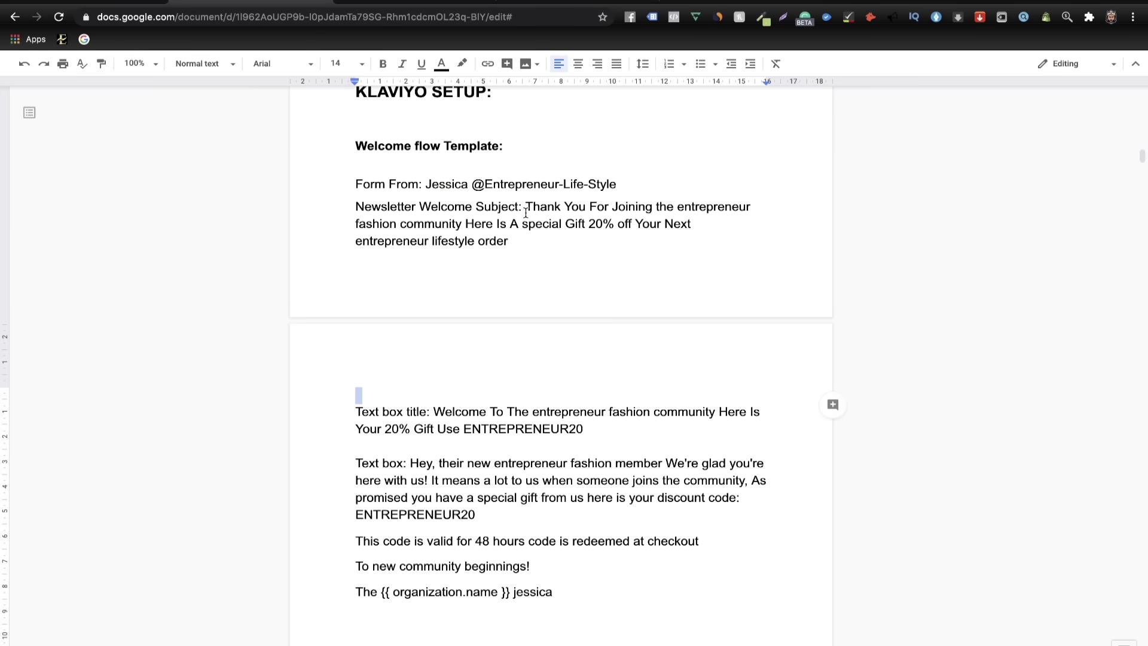
drag(526, 211, 561, 239)
key(super+c)
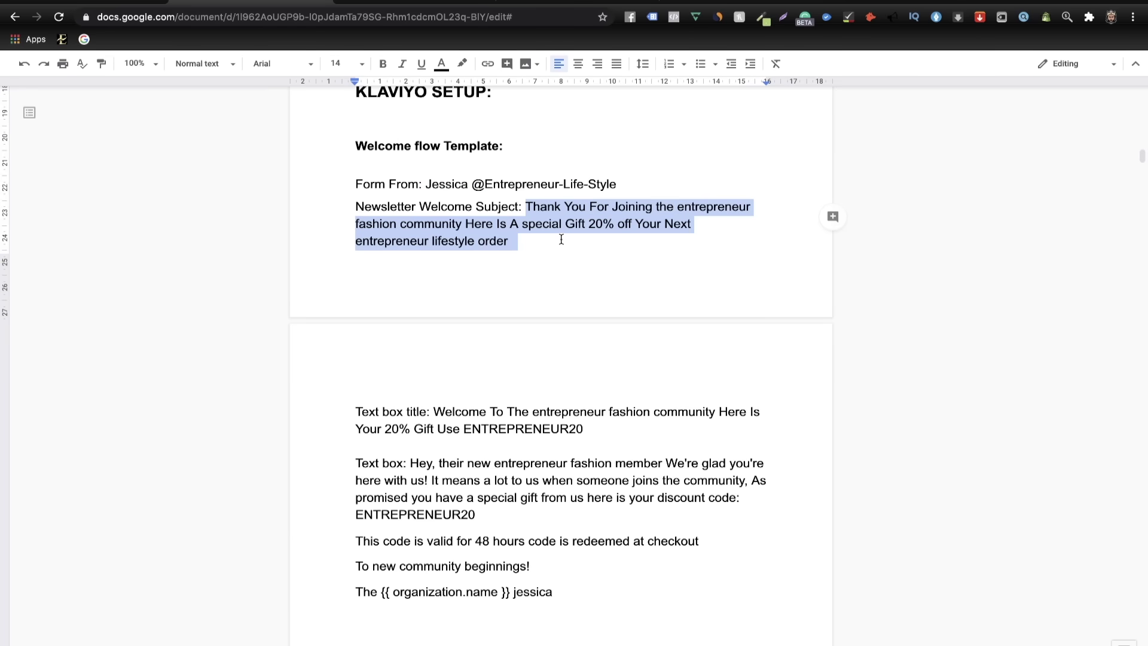
click(88, 3)
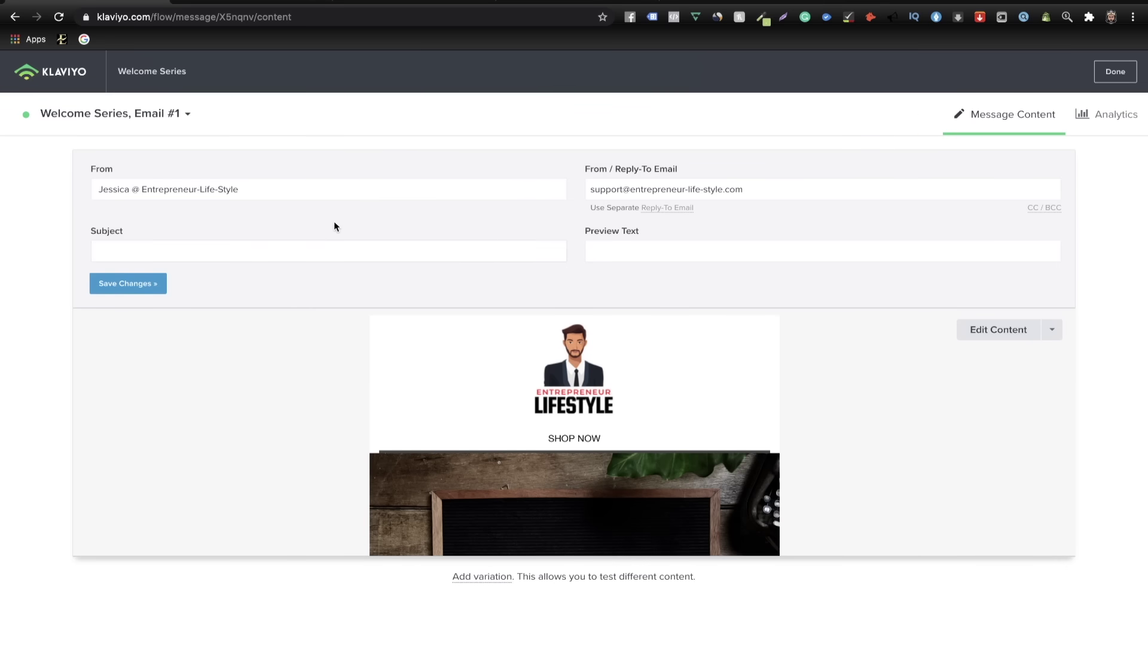
key(super+v)
click(103, 286)
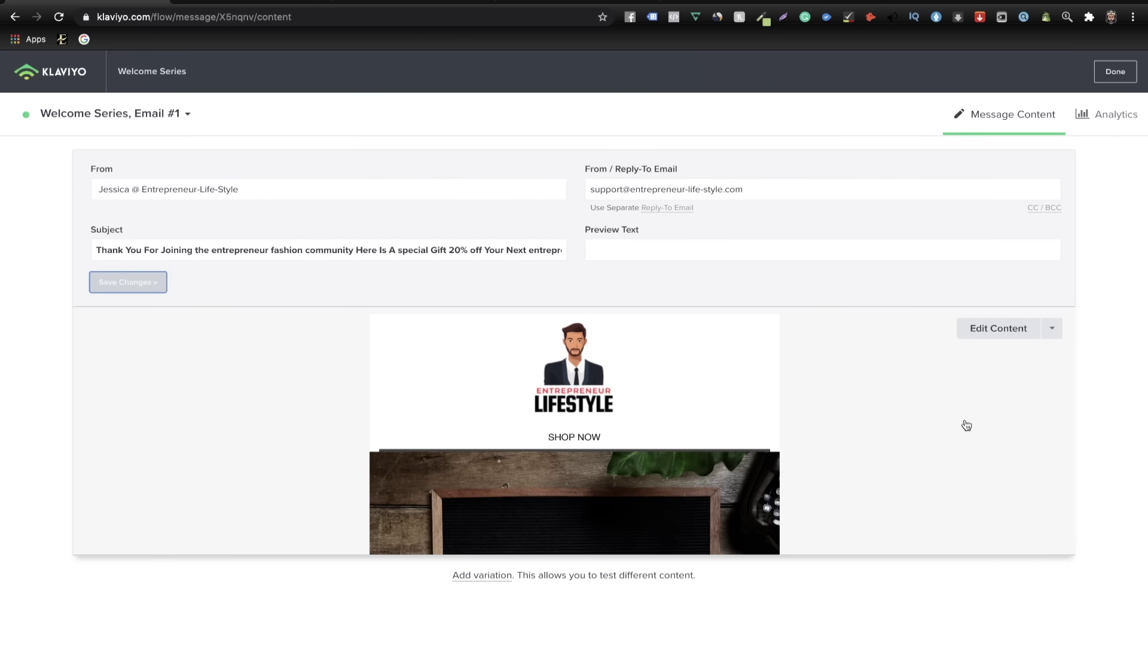
- Replace Email #1's heading with "Welcome To The entrepreneur fashion community Here Is Your 20% Gift Use ENTREPRENEUR20" from the Google Docs template and save the block
click(997, 329)
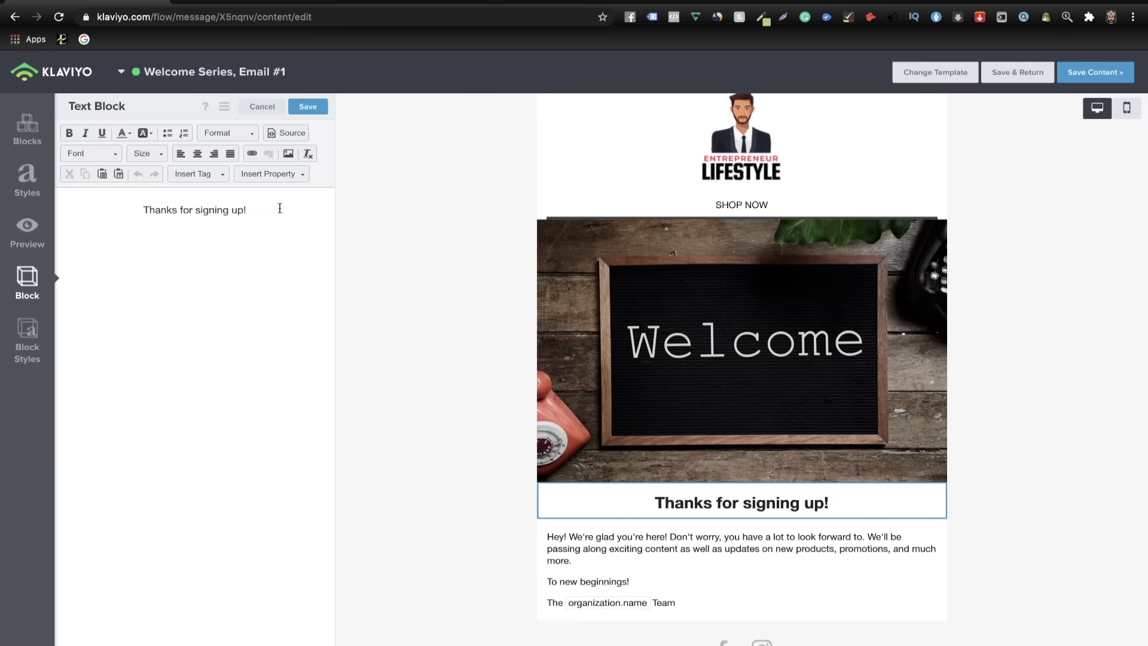
drag(280, 209, 117, 207)
key(BackSpace)
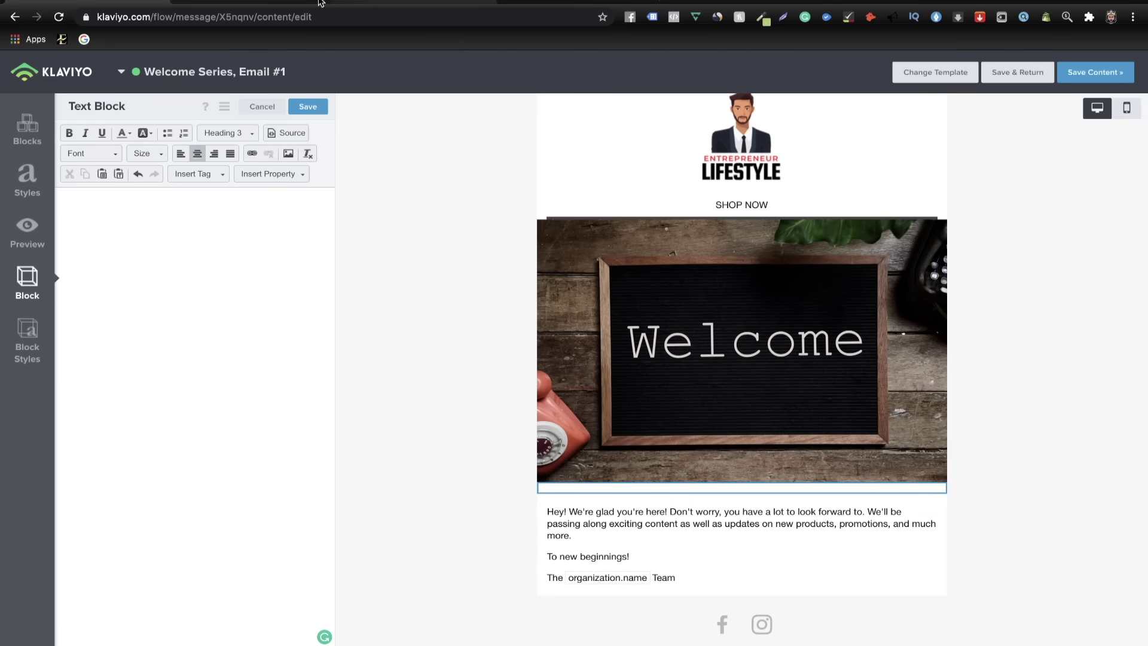
click(320, 3)
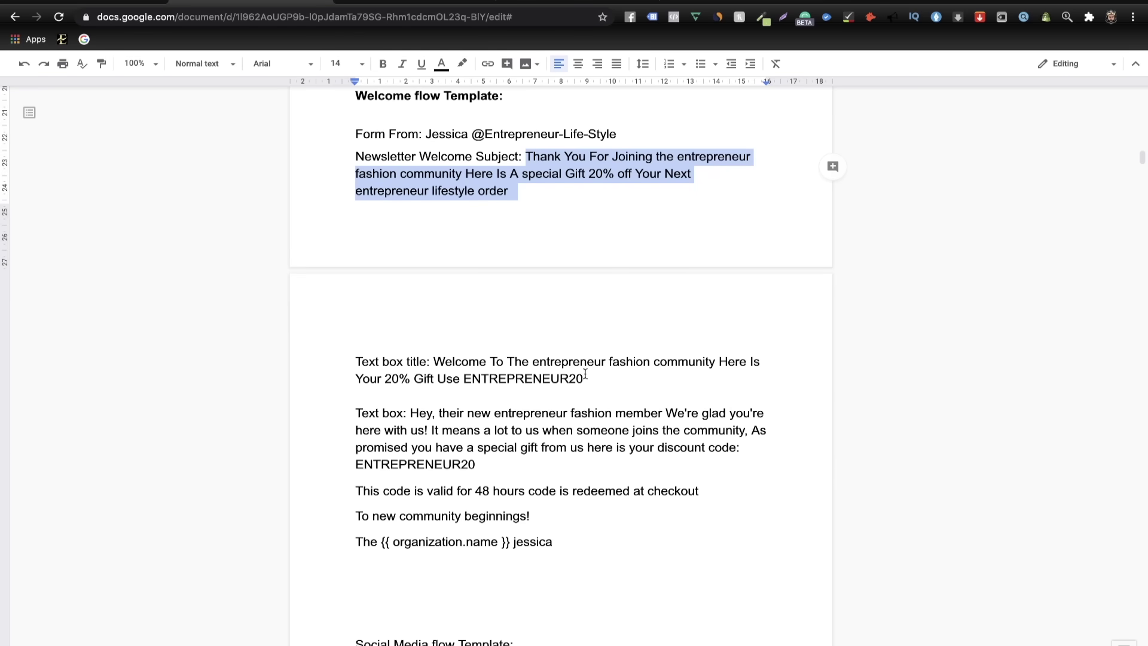
scroll(580, 375, down, 1)
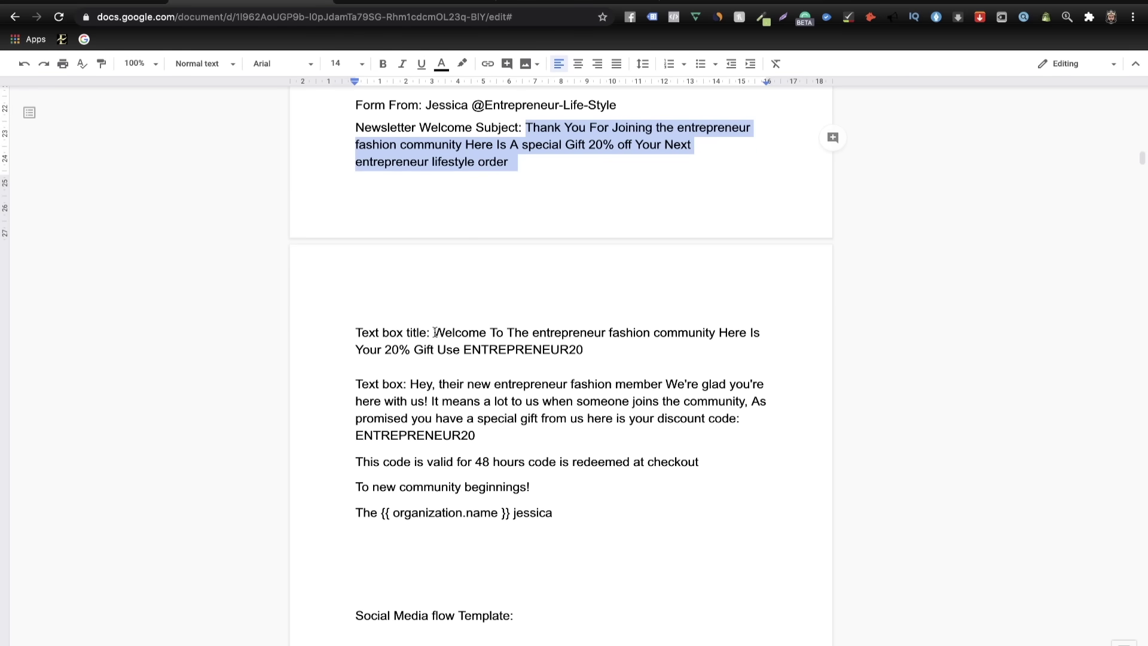
drag(435, 333, 584, 350)
key(ctrl+c)
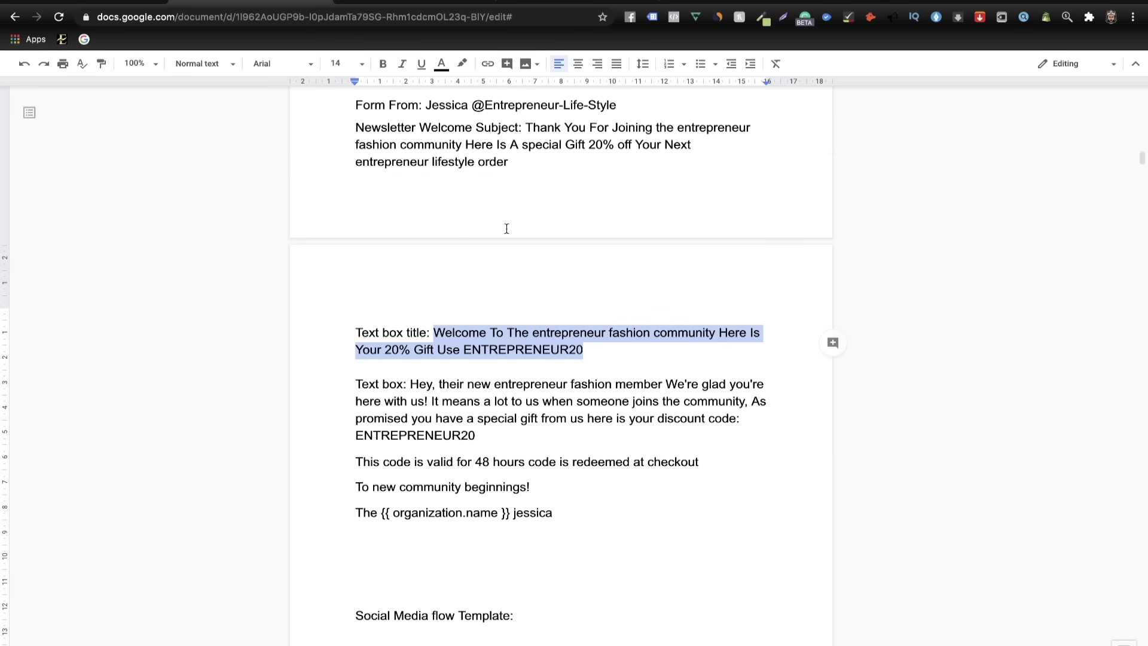
key(ctrl+shift+Tab)
key(ctrl+v)
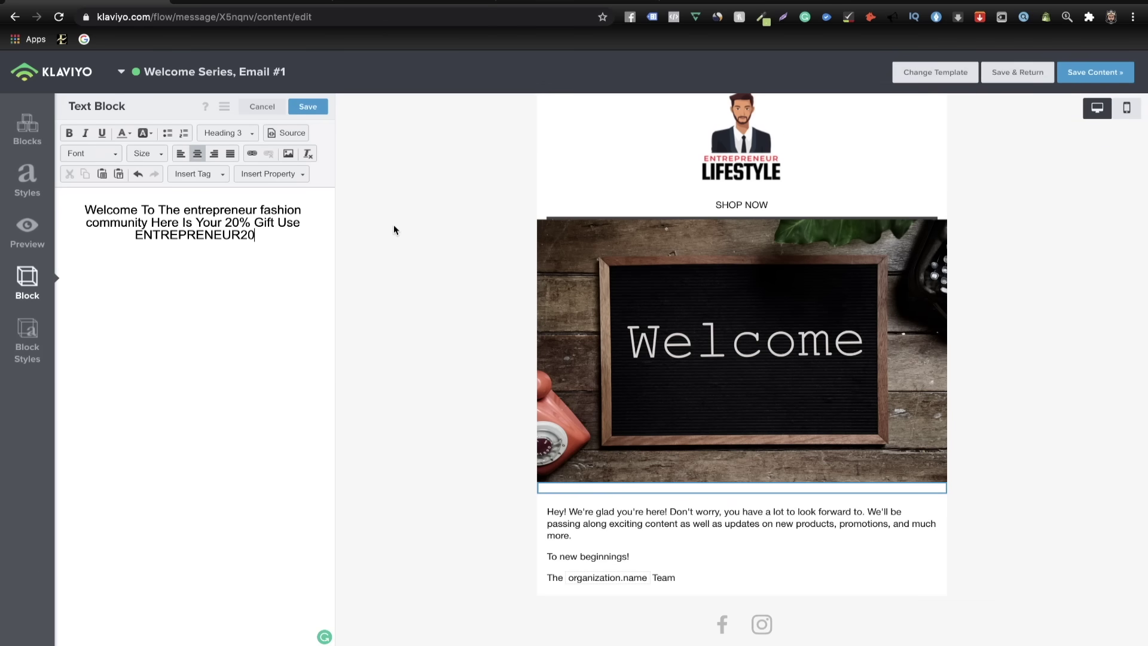
click(310, 109)
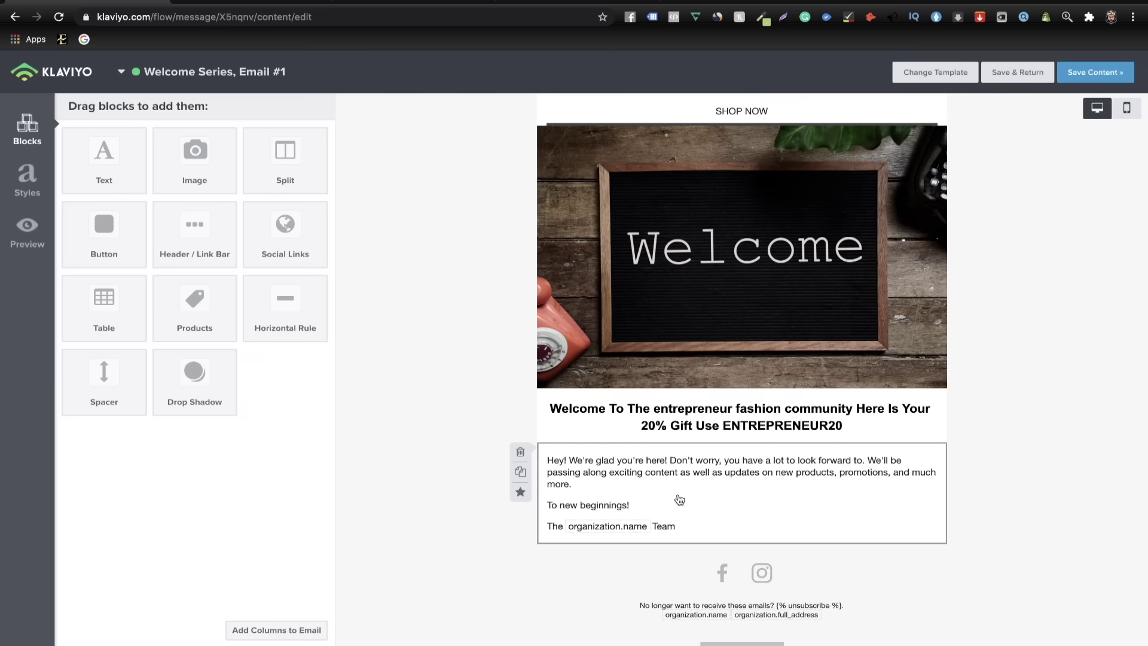
- Clear the body text block under the heading and copy the Welcome flow Template's full text box message from the Google Docs document
click(679, 499)
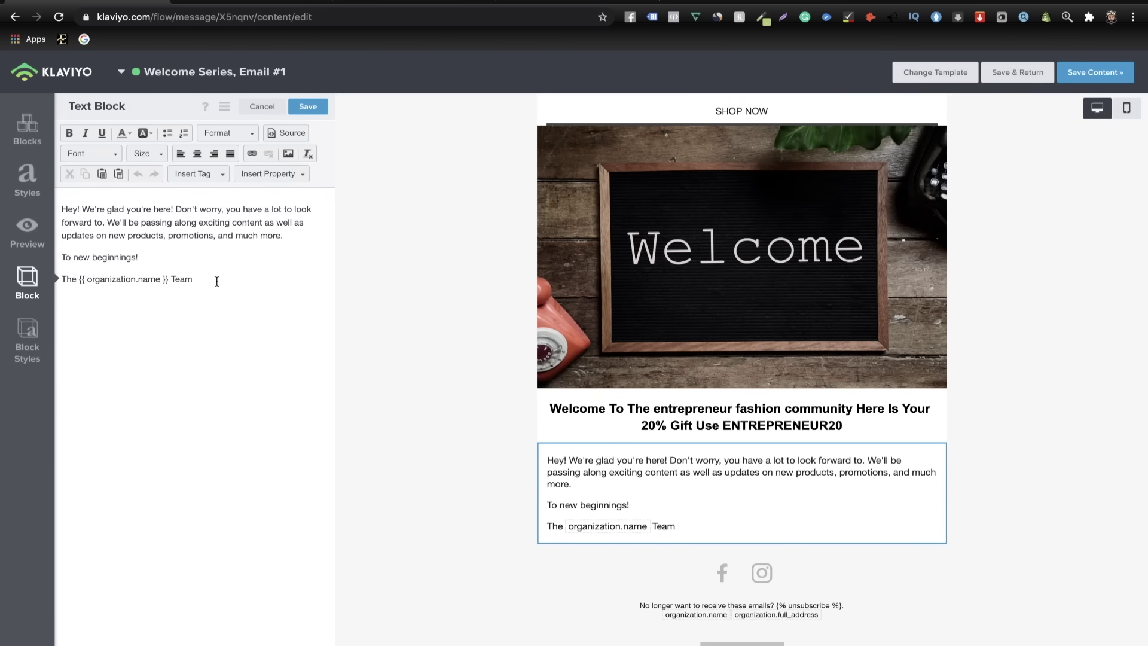
key(ctrl+a)
key(BackSpace)
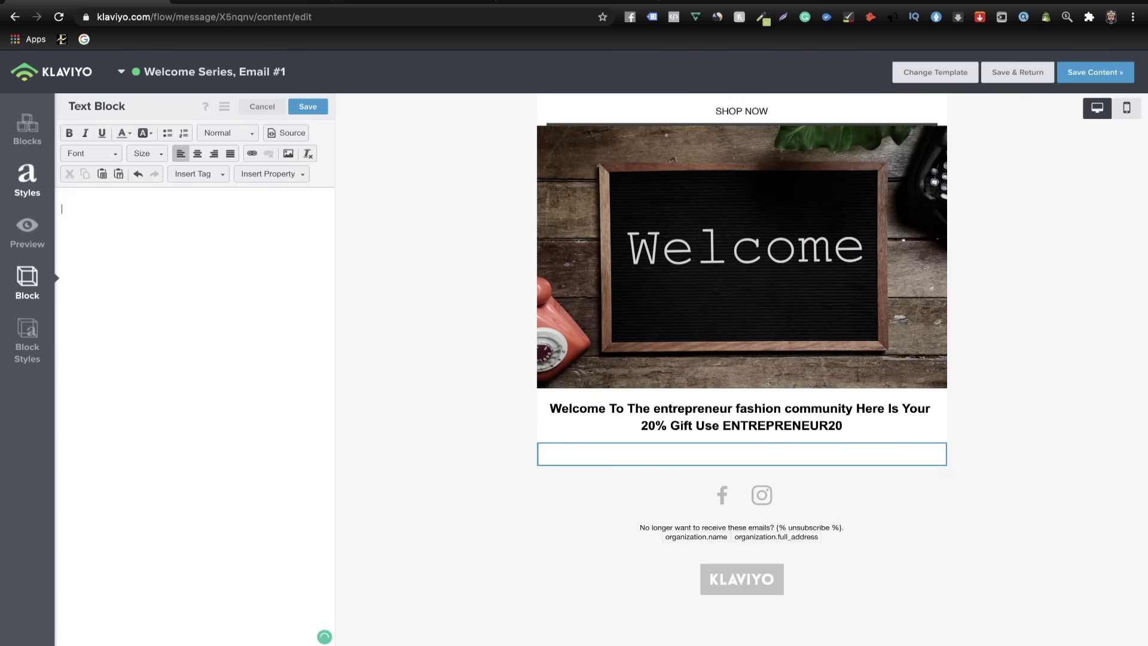
click(266, 1)
scroll(388, 332, down, 3)
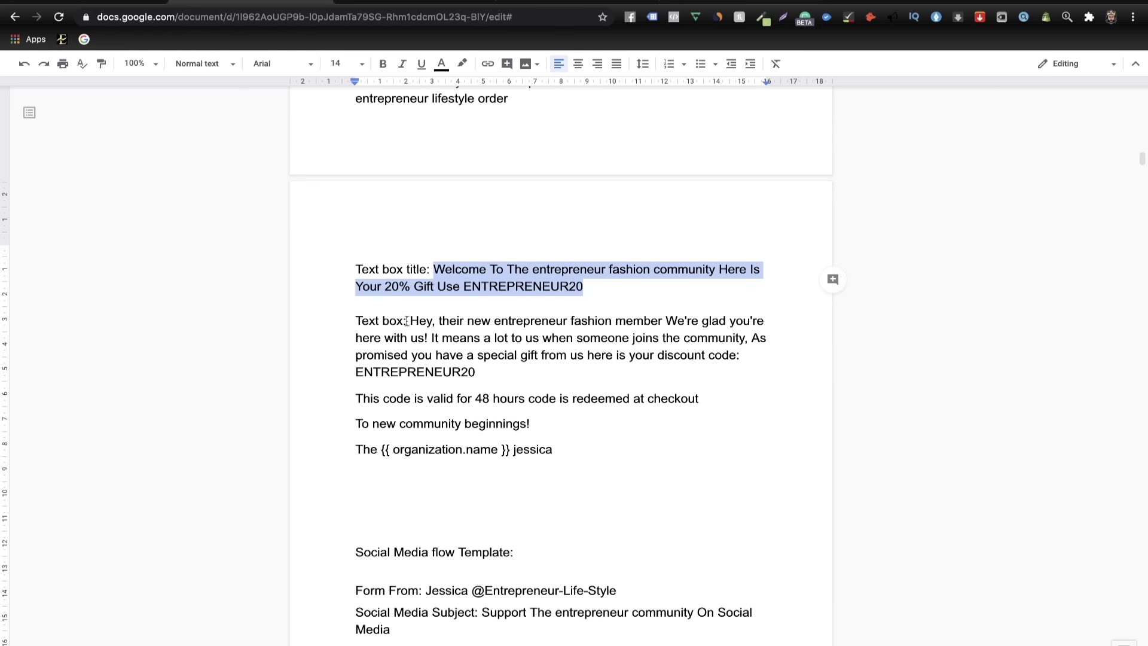
drag(414, 319, 556, 454)
key(super+c)
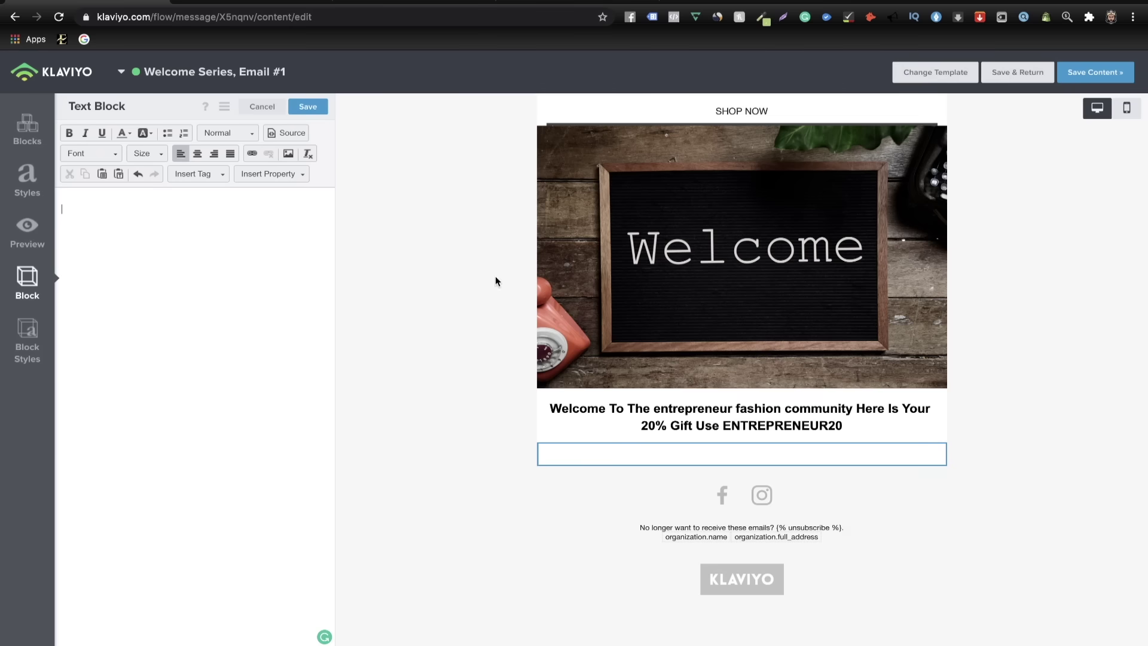
- Paste the copied welcome message into the emptied body text block in Klaviyo, save the block and review the email layout
click(114, 6)
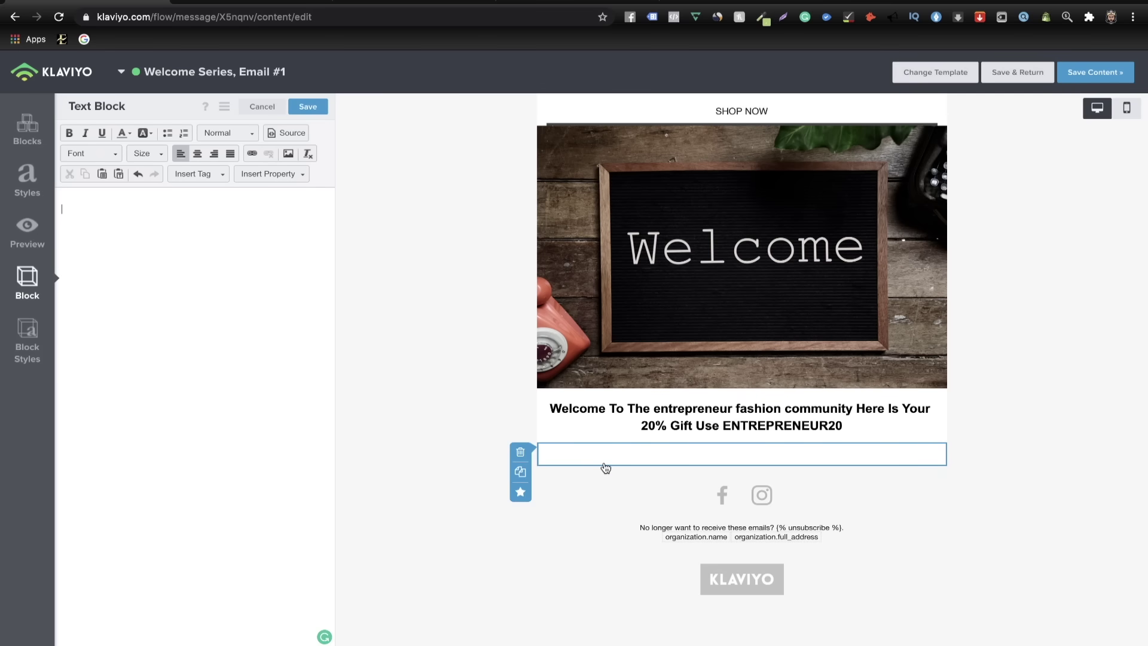
key(super+v)
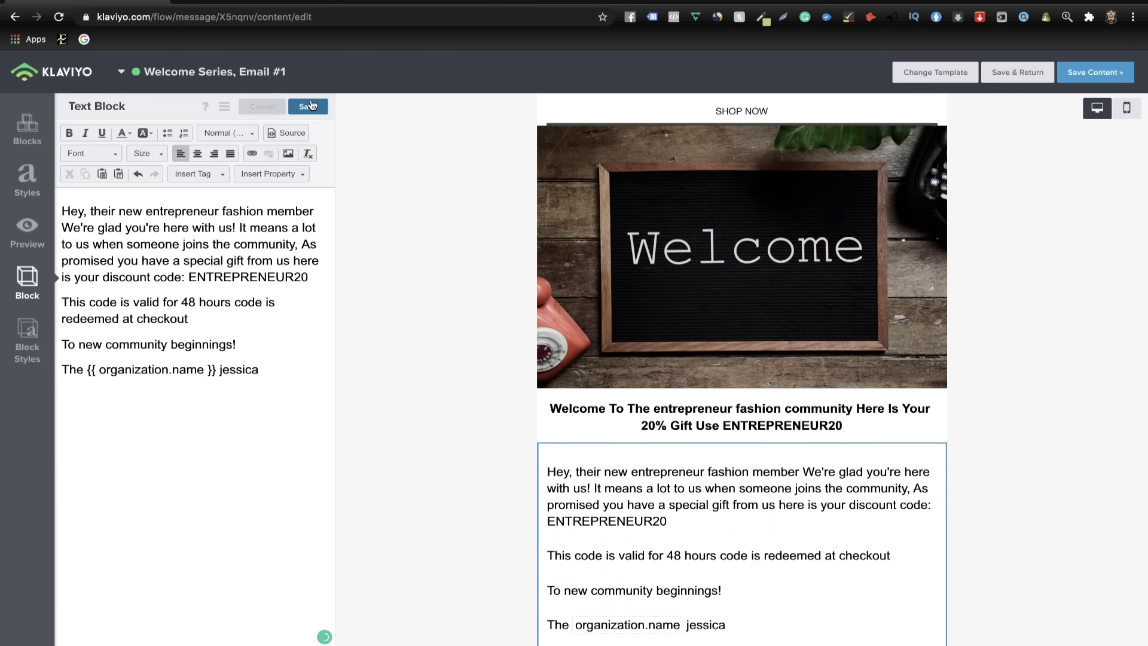
click(308, 107)
scroll(805, 442, down, 4)
scroll(804, 442, up, 6)
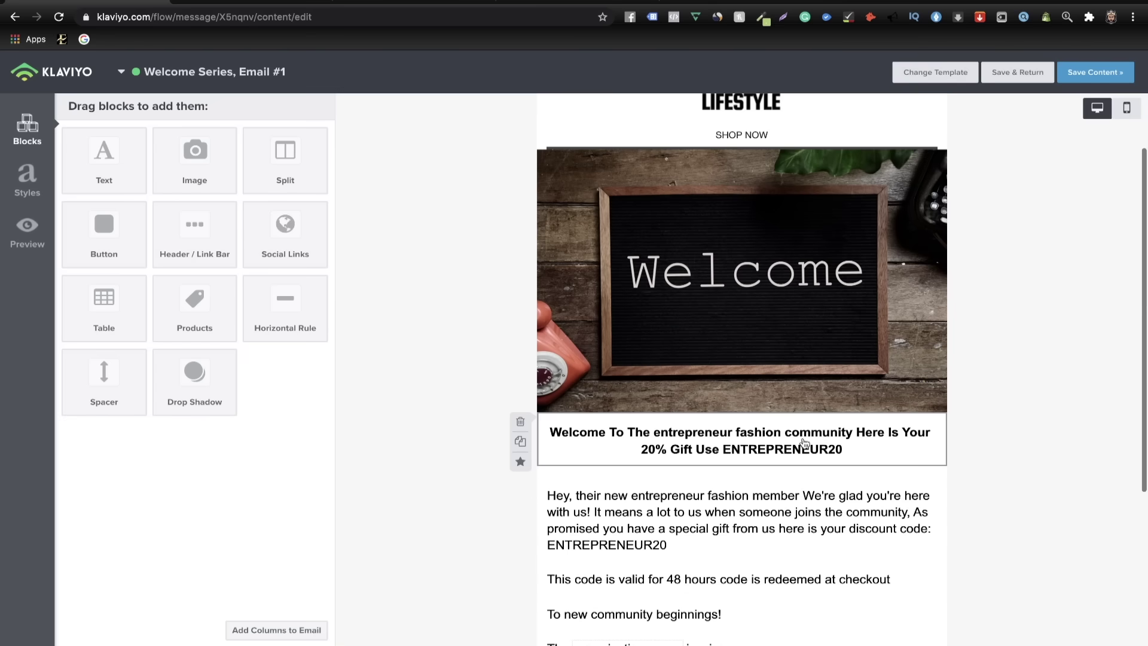
scroll(1019, 494, down, 3)
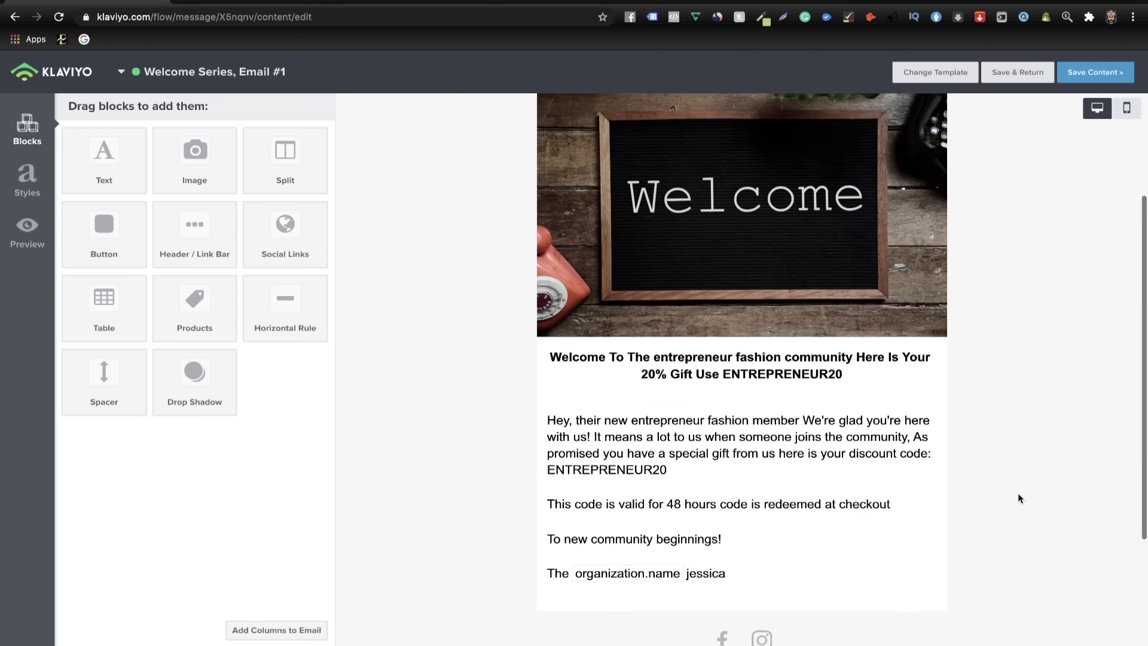
scroll(1019, 494, up, 3)
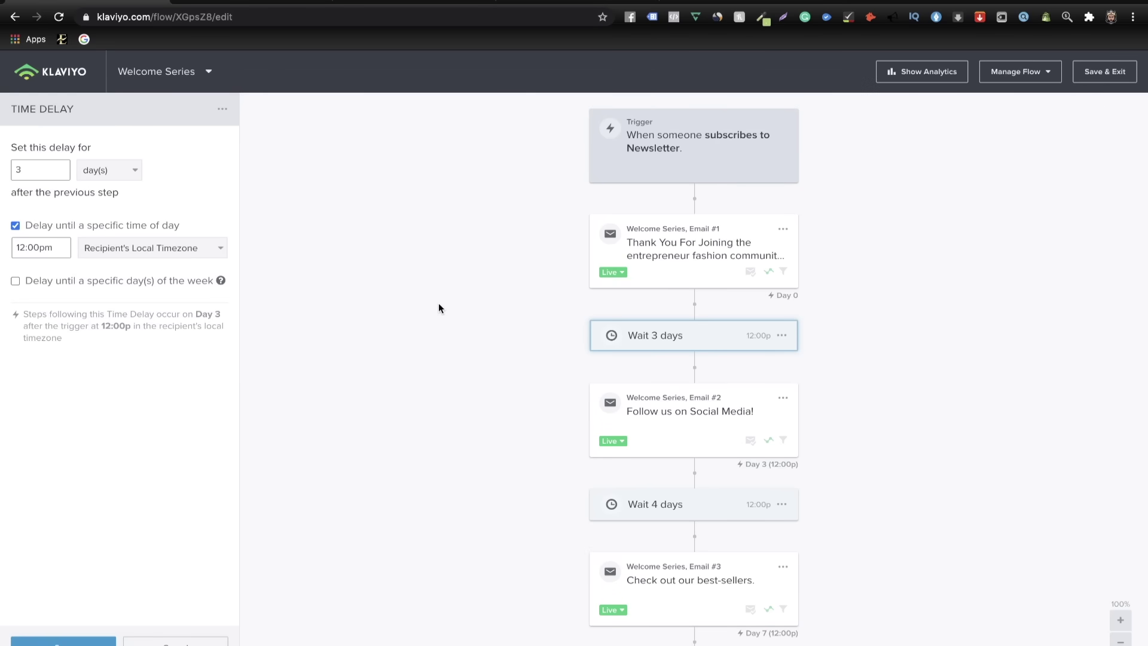
- Set the time delay between Email #1 and Email #2 of the Welcome Series to 1 day and save it
click(682, 343)
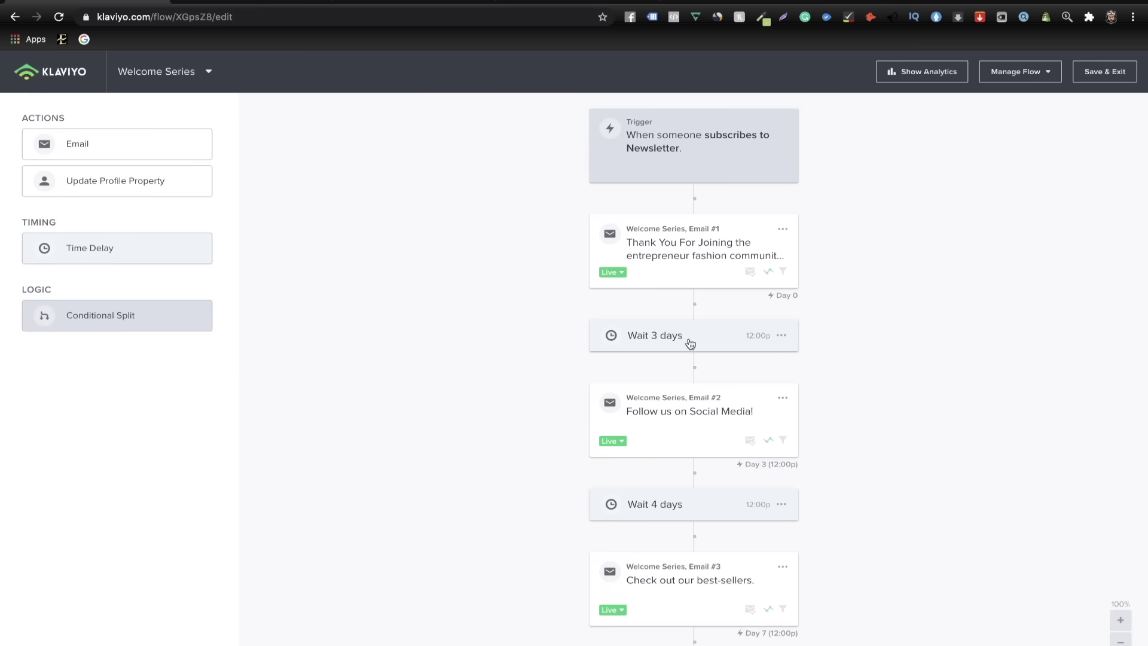
click(712, 344)
click(38, 168)
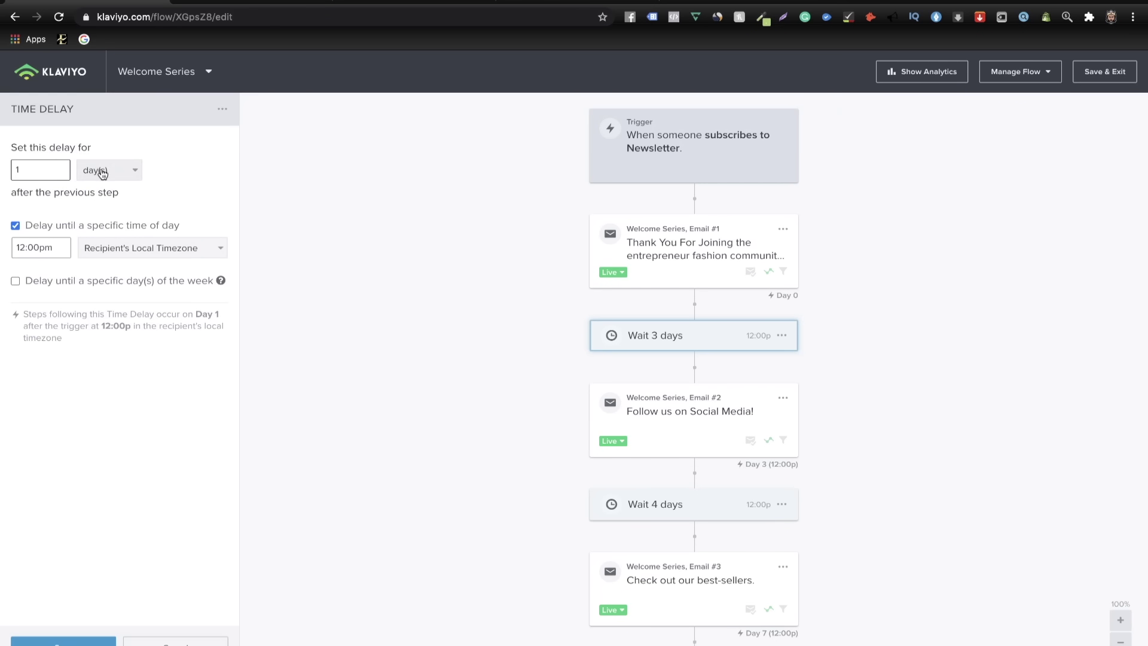
click(314, 217)
click(79, 642)
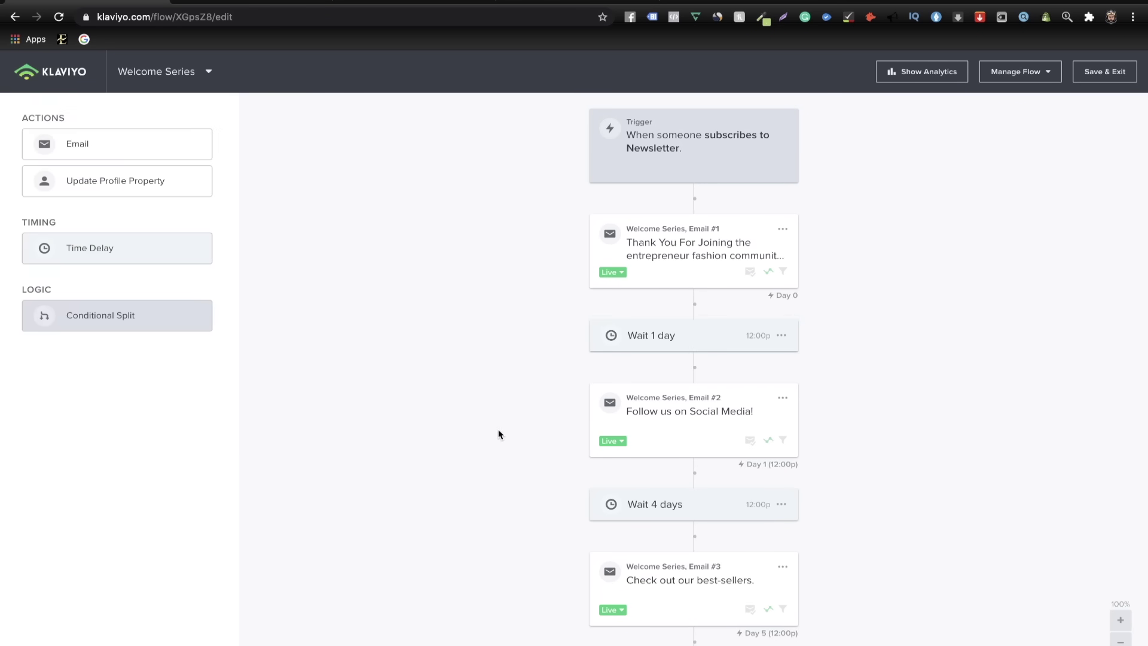
- Open the content of Welcome Series Email #2 and copy the sender name from the Social Media flow Template in the Google Docs document
click(680, 408)
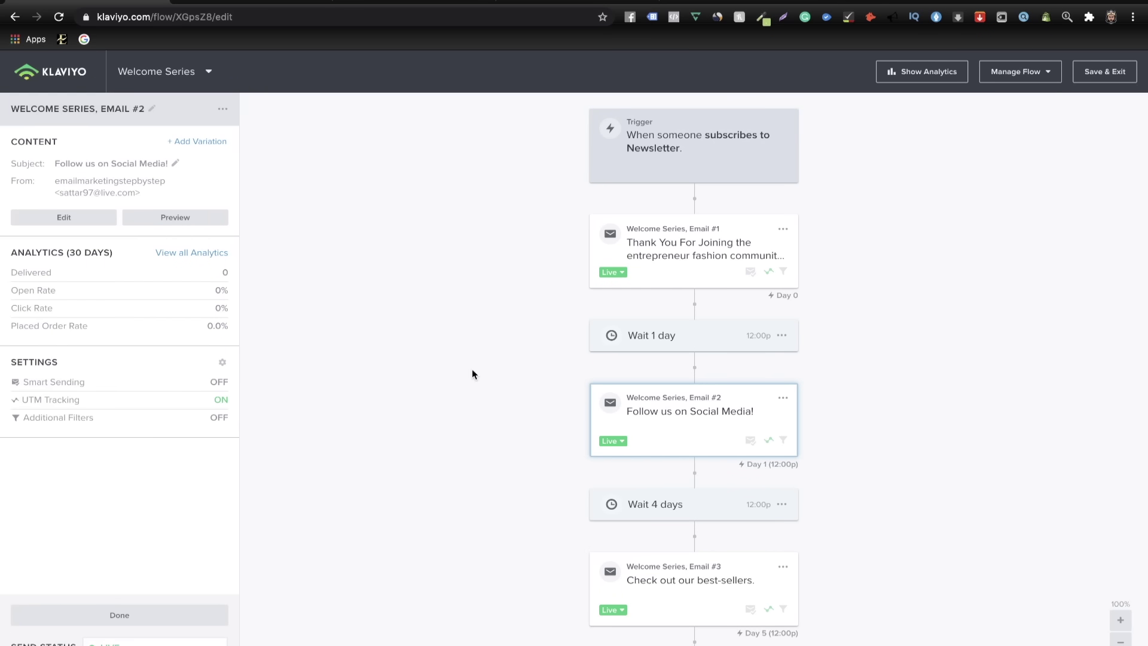
click(147, 217)
click(64, 217)
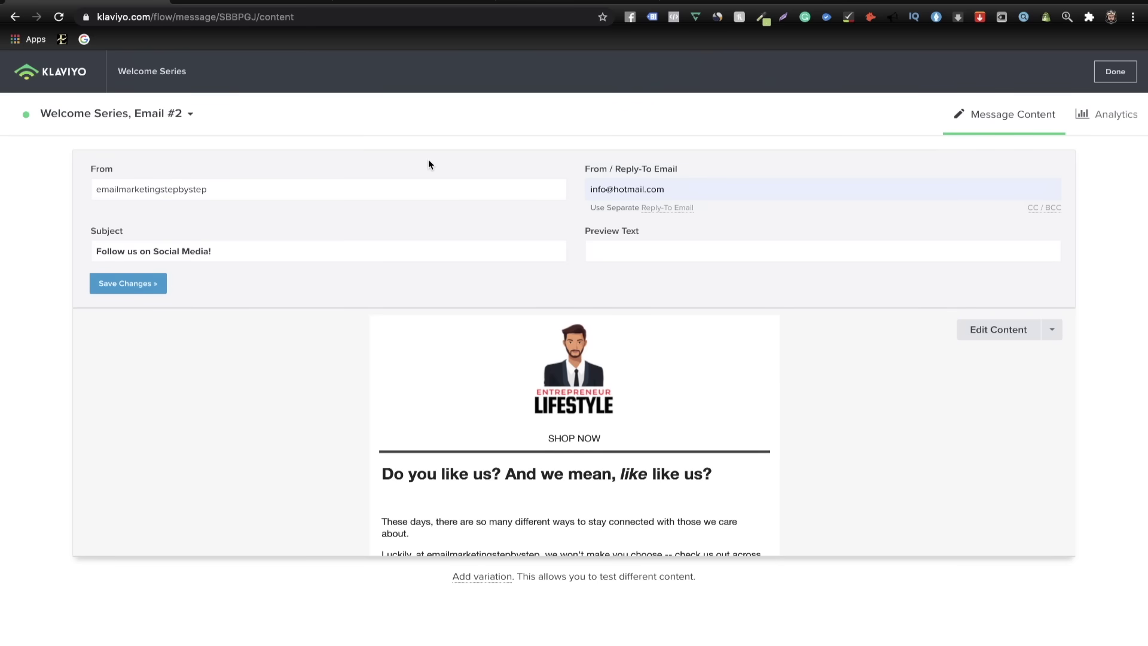
click(239, 5)
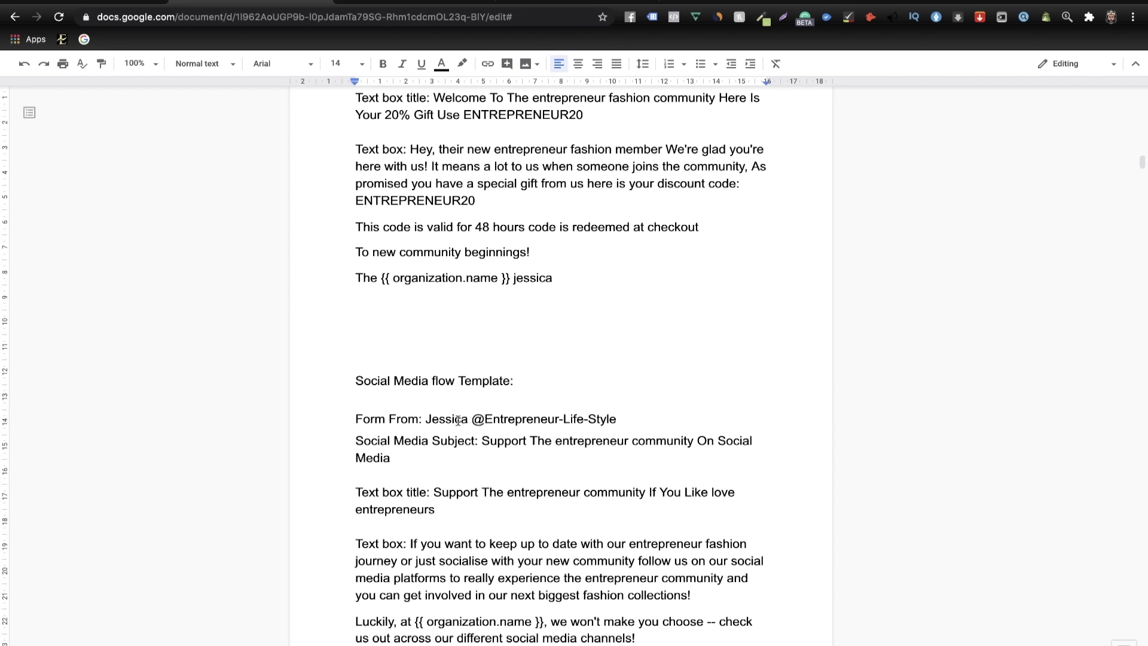
scroll(458, 421, down, 4)
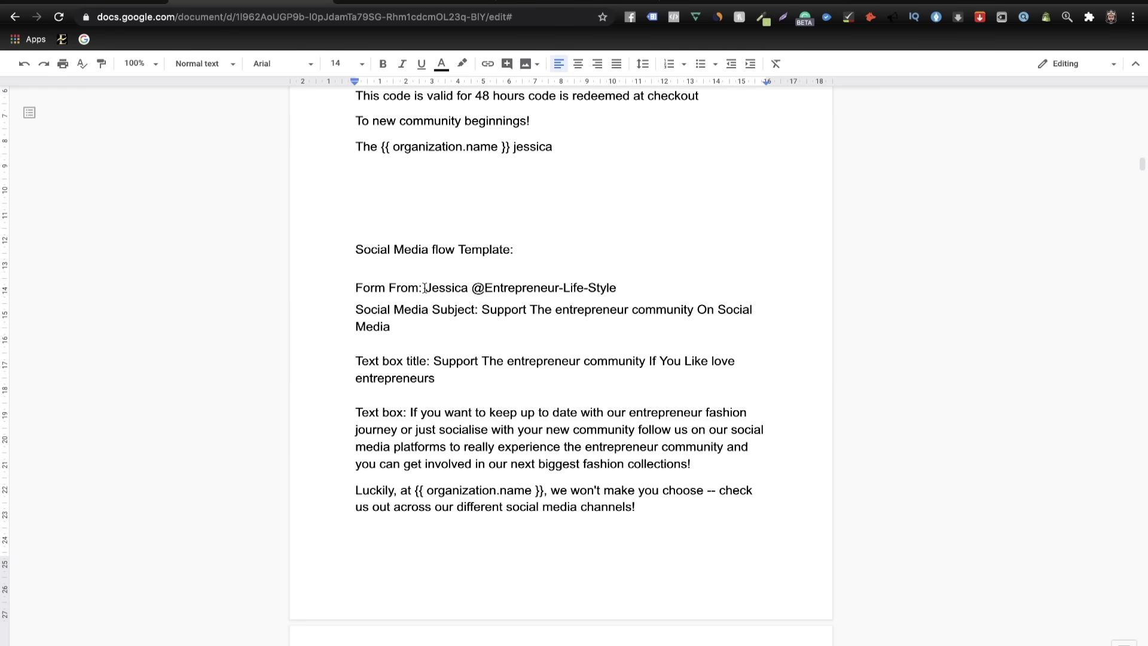
drag(424, 289, 720, 293)
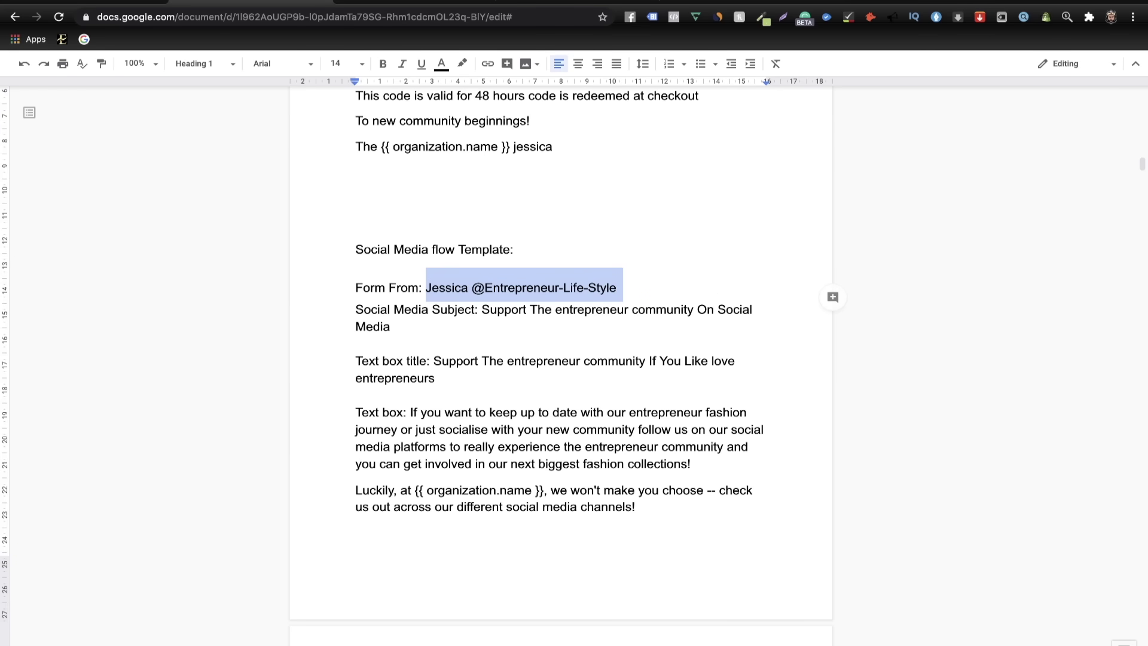
- Replace the From name of Email #2 in Klaviyo with the copied sender name, adding a space after the @ sign
click(127, 3)
double_click(261, 189)
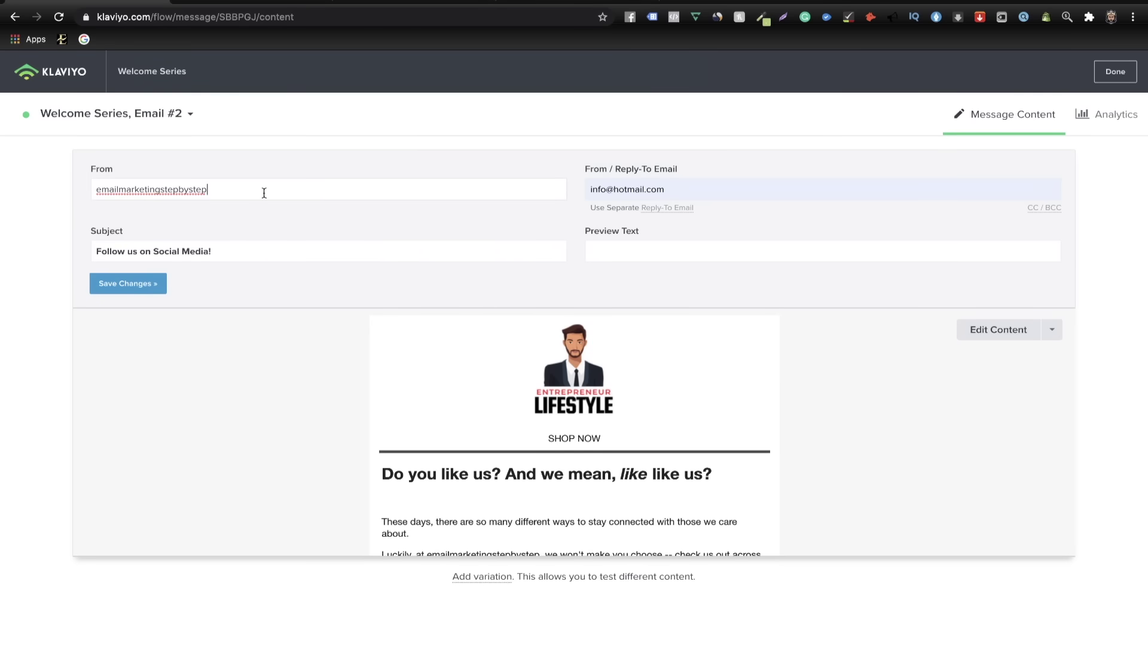
key(BackSpace)
text(Jessica @Entrepreneur-Life-Style)
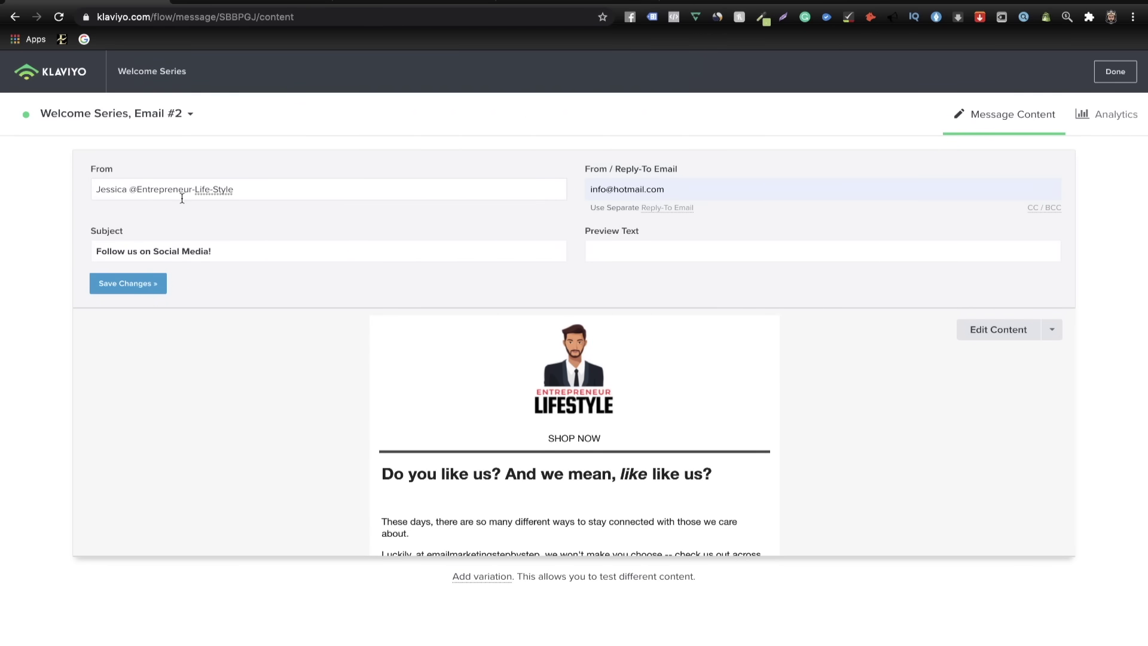
click(137, 190)
- Replace the subject of Email #2 with "Support The entrepreneur community On Social Media" from the Google Docs template and save the changes
click(89, 244)
drag(218, 251, 4, 250)
key(BackSpace)
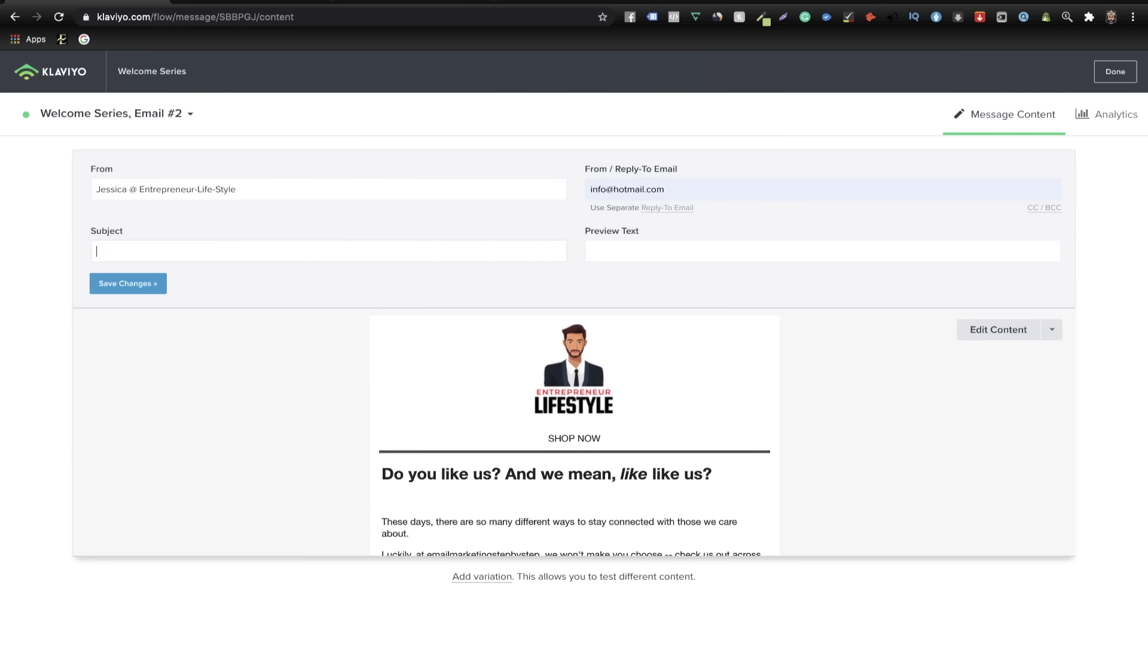
click(259, 4)
click(457, 361)
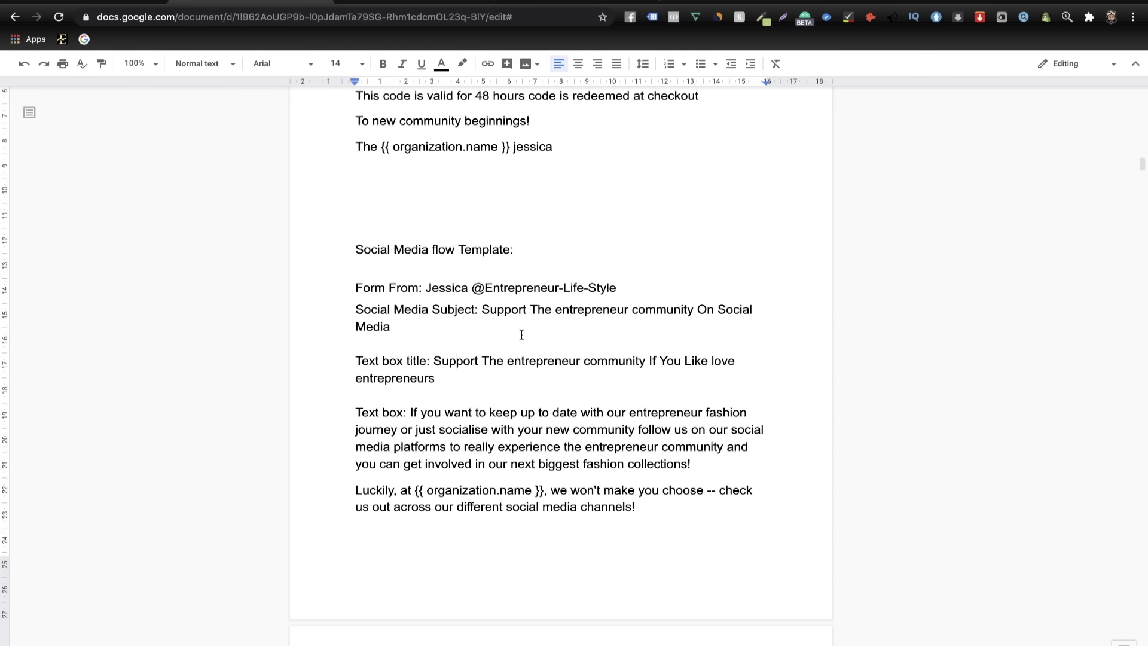
drag(484, 310, 519, 322)
key(ctrl+c)
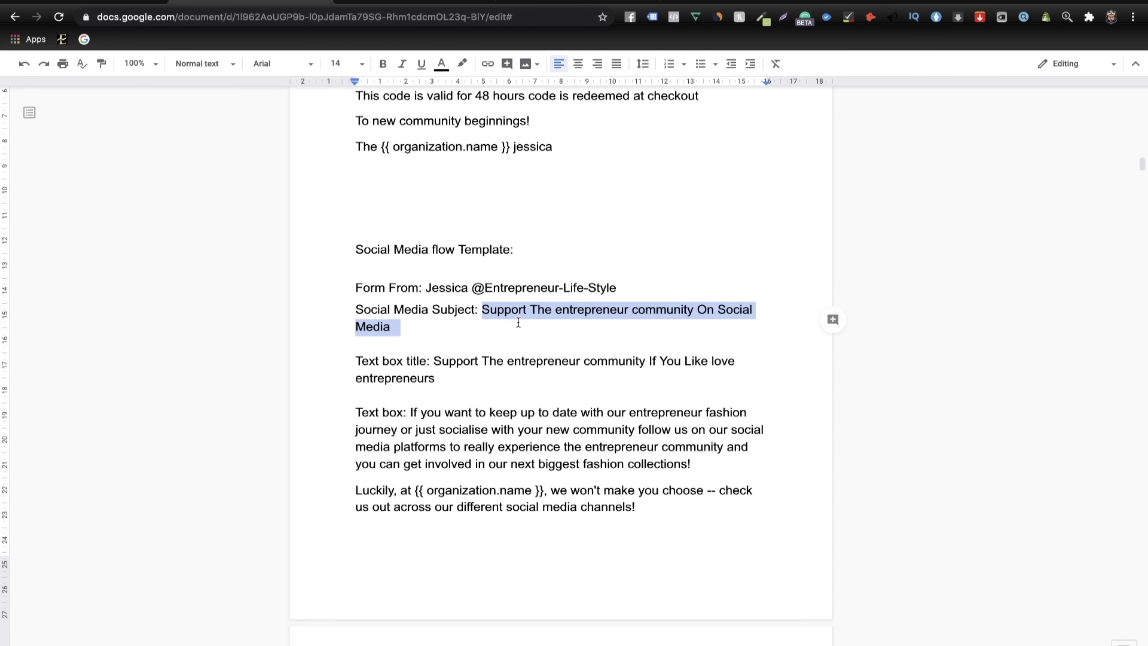
click(34, 2)
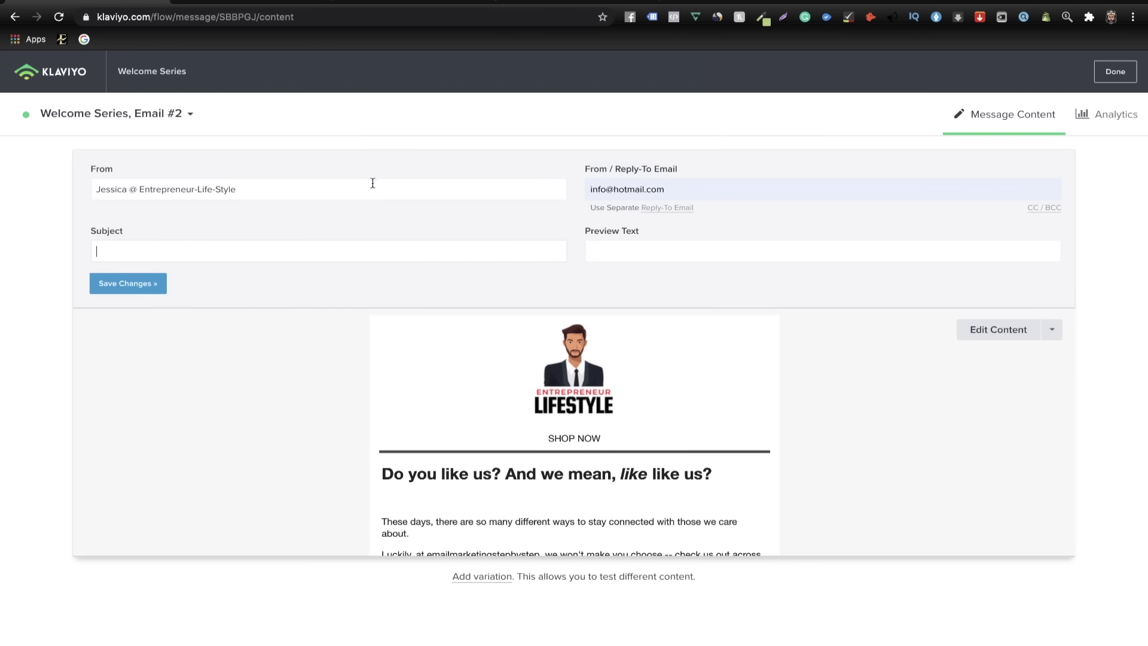
key(ctrl+v)
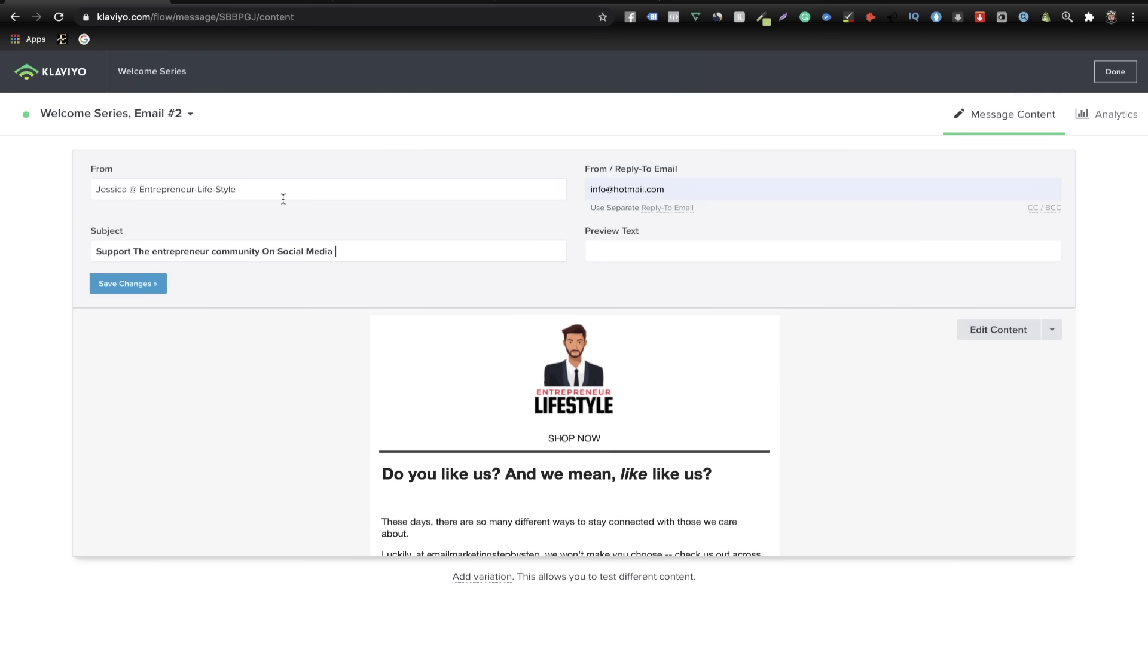
click(148, 282)
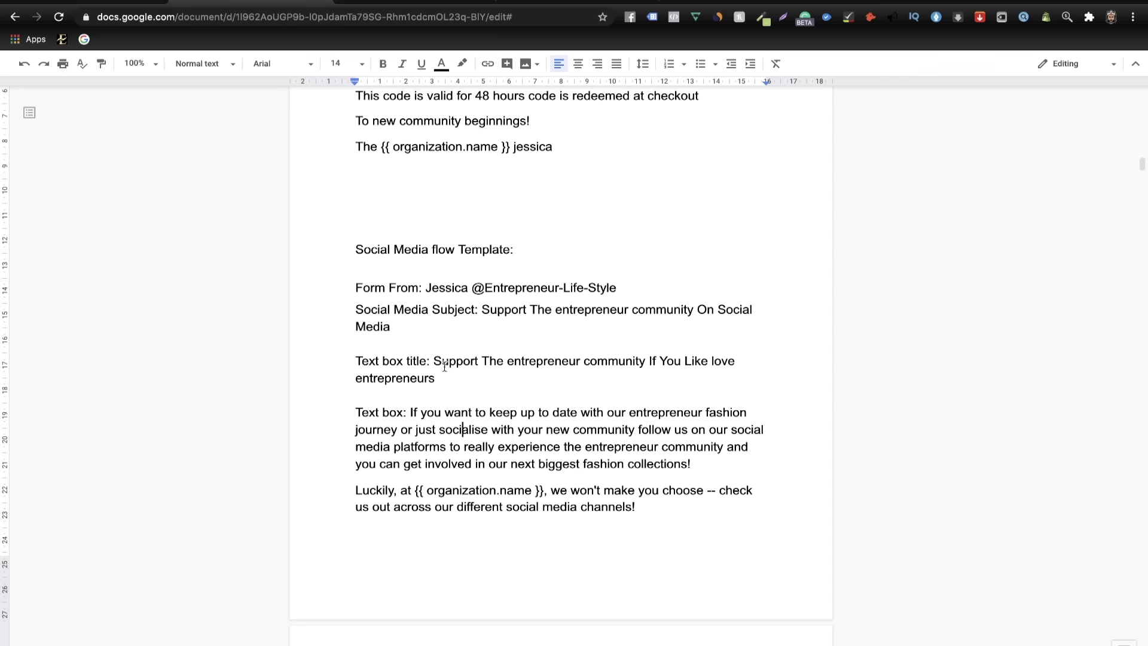
- Replace the heading of Welcome Series Email #2 with "Support The entrepreneur community If You Like love entrepreneurs" from the Google Docs template
drag(434, 361, 460, 381)
key(ctrl+c)
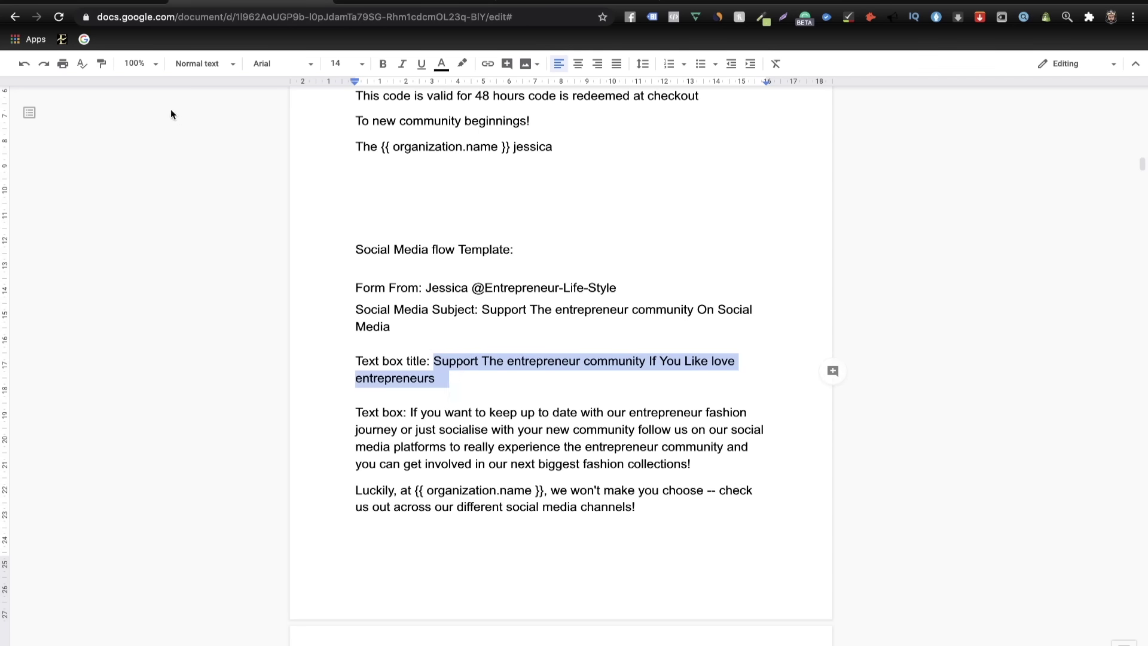
click(121, 6)
click(637, 259)
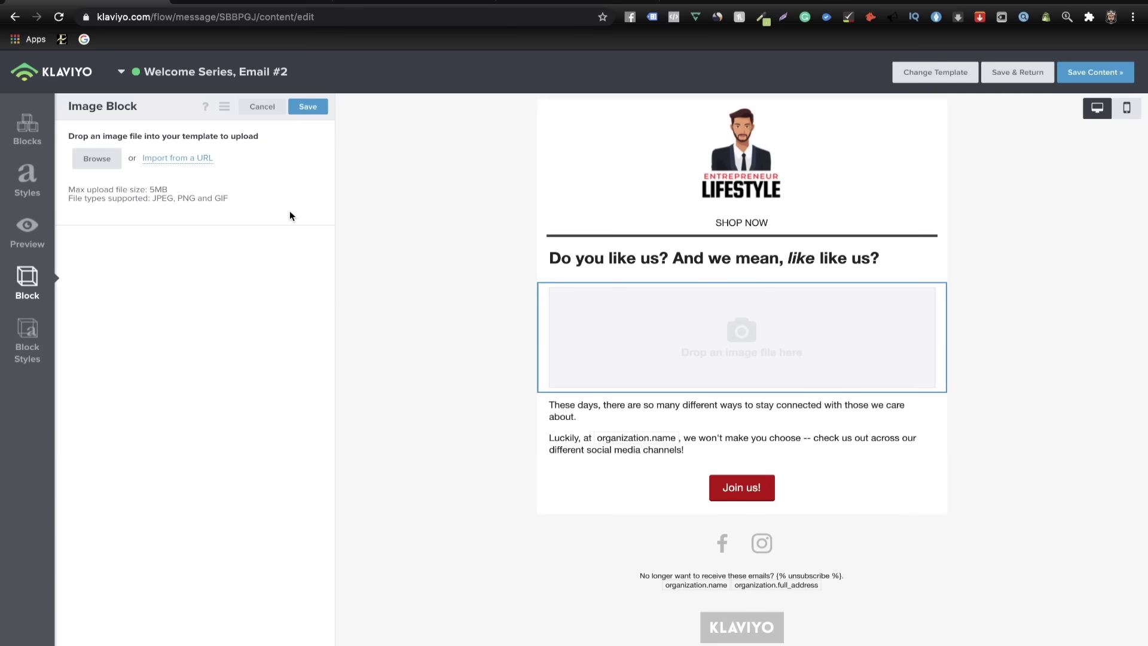
key(ctrl+a)
key(BackSpace)
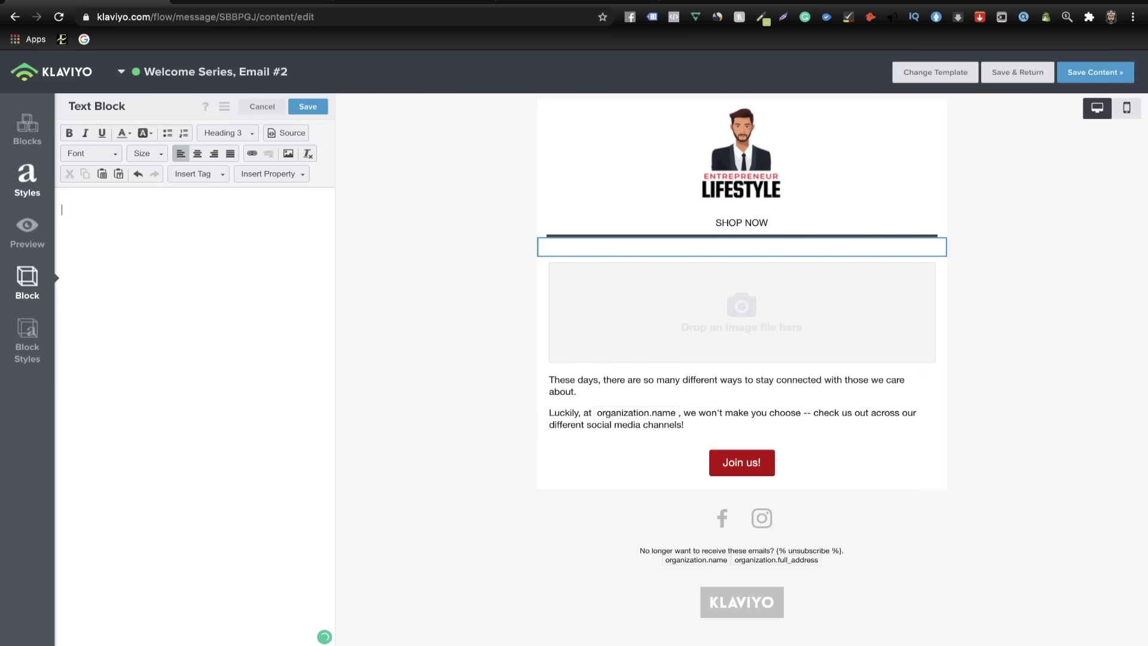
key(ctrl+v)
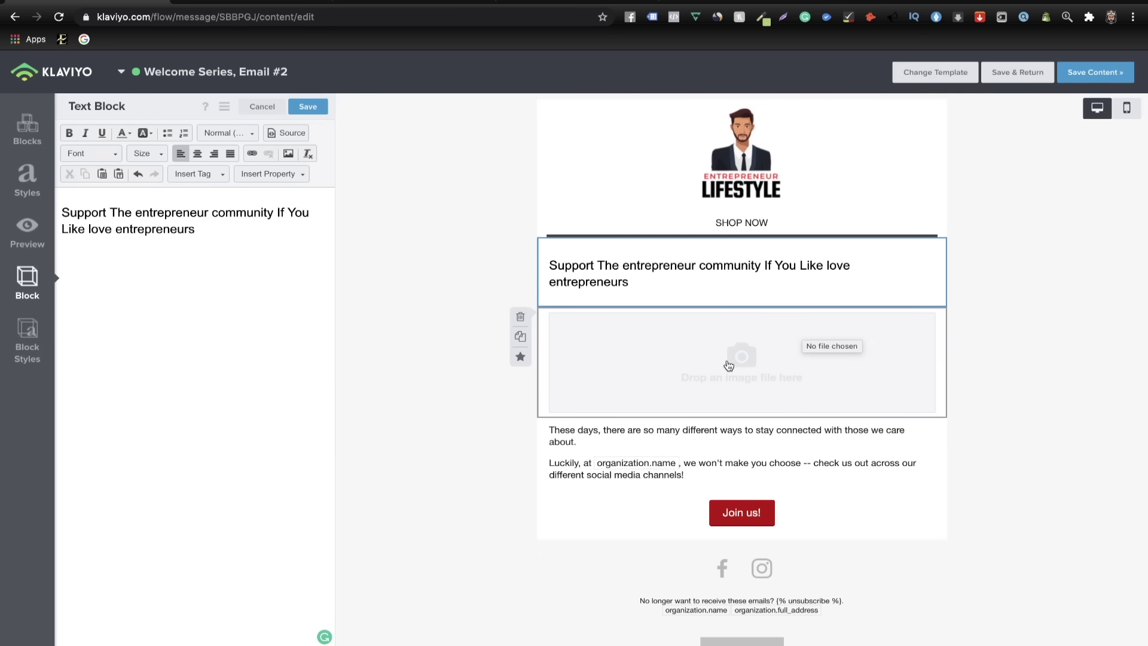
- Replace Email #2's body text with the Social Media flow template's text box paragraphs, save the block, and open the "Join us!" button block
click(658, 455)
drag(295, 253, 51, 209)
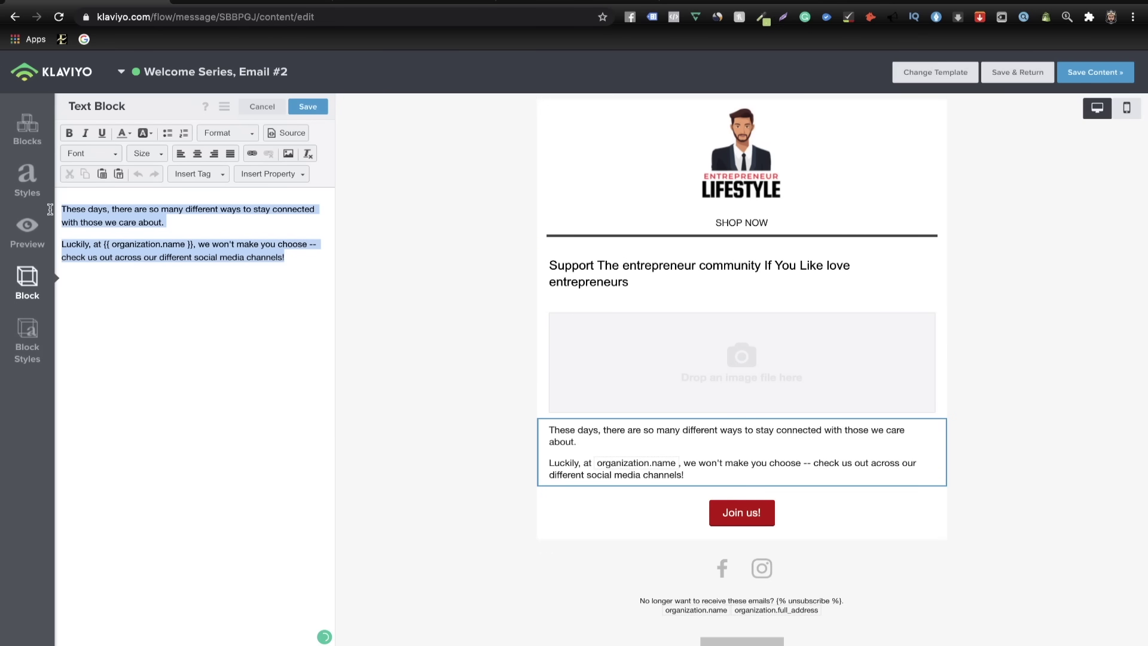
key(BackSpace)
click(224, 3)
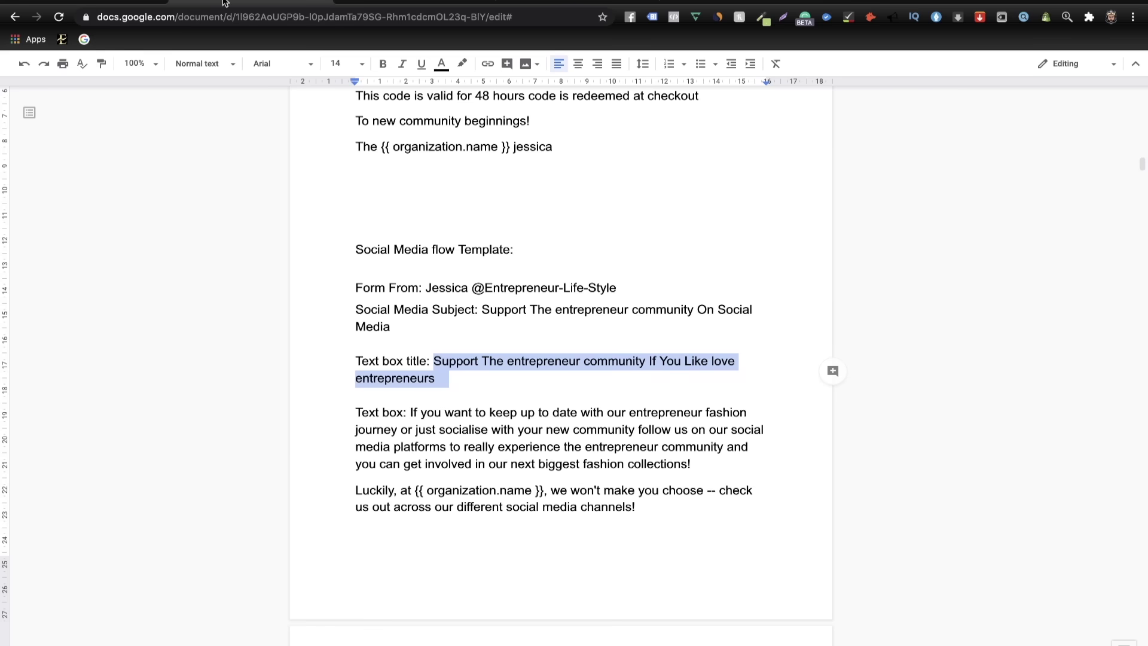
click(442, 465)
scroll(639, 507, down, 2)
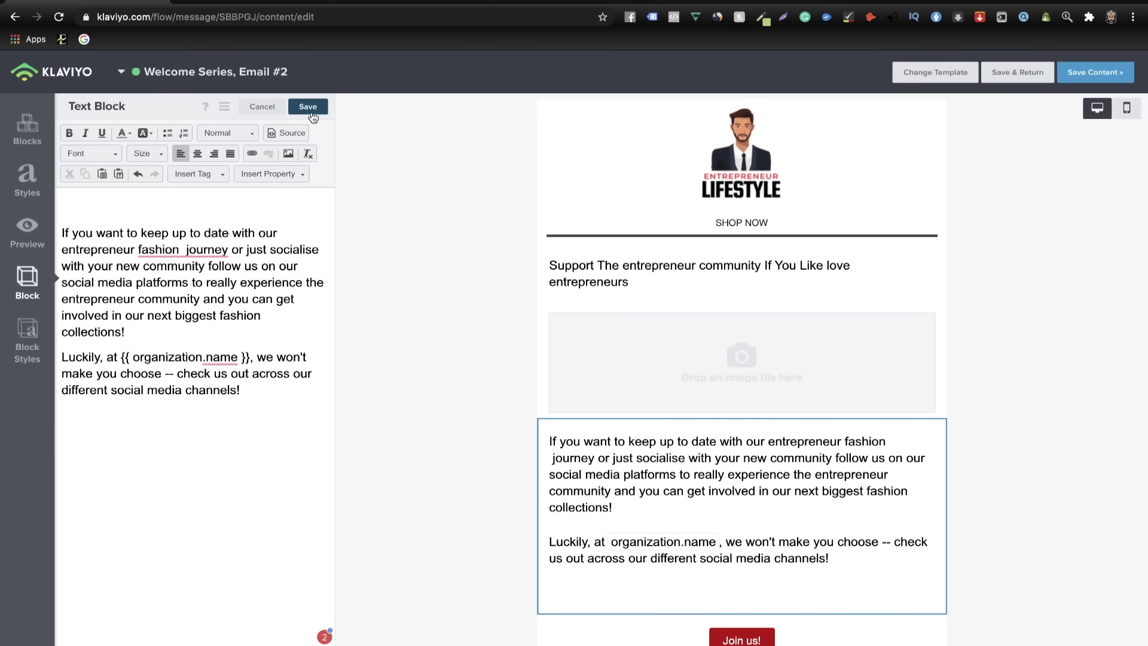
click(308, 107)
scroll(643, 299, down, 3)
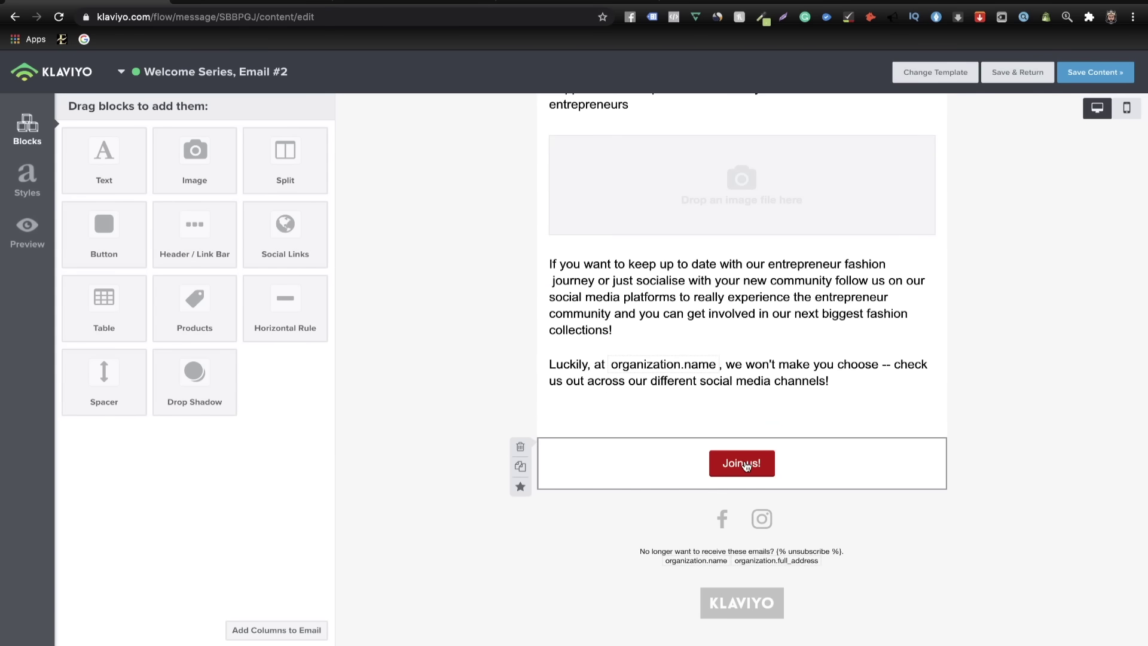
click(821, 466)
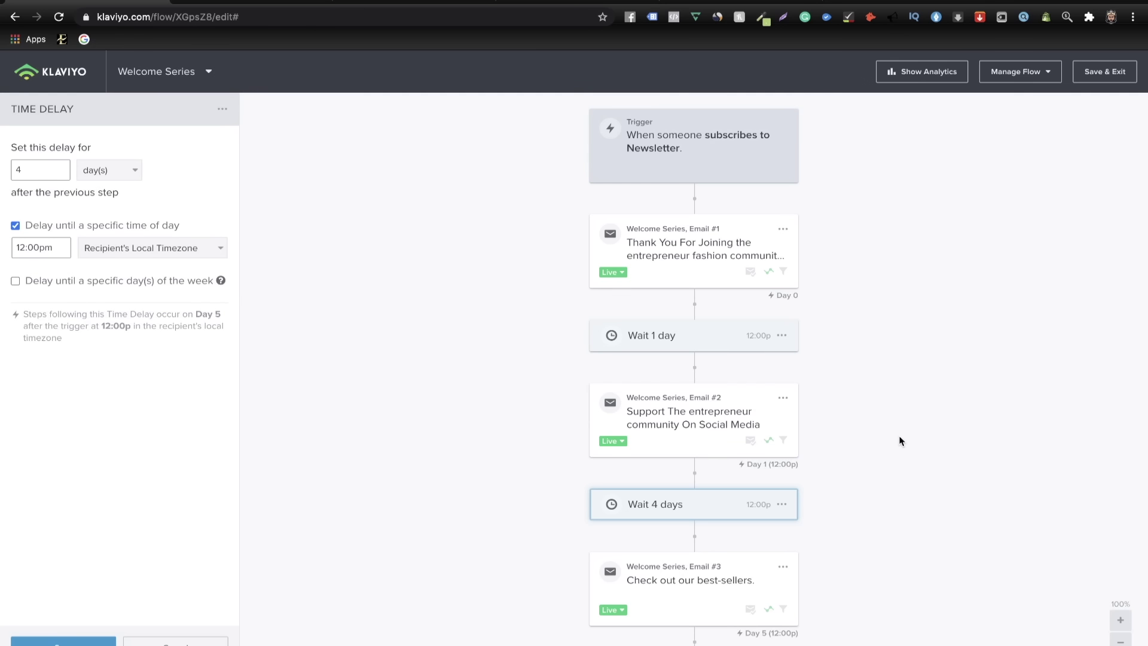
- Delete the 4-day time delay between Email #2 and Email #3 of the Welcome Series
click(787, 505)
click(796, 533)
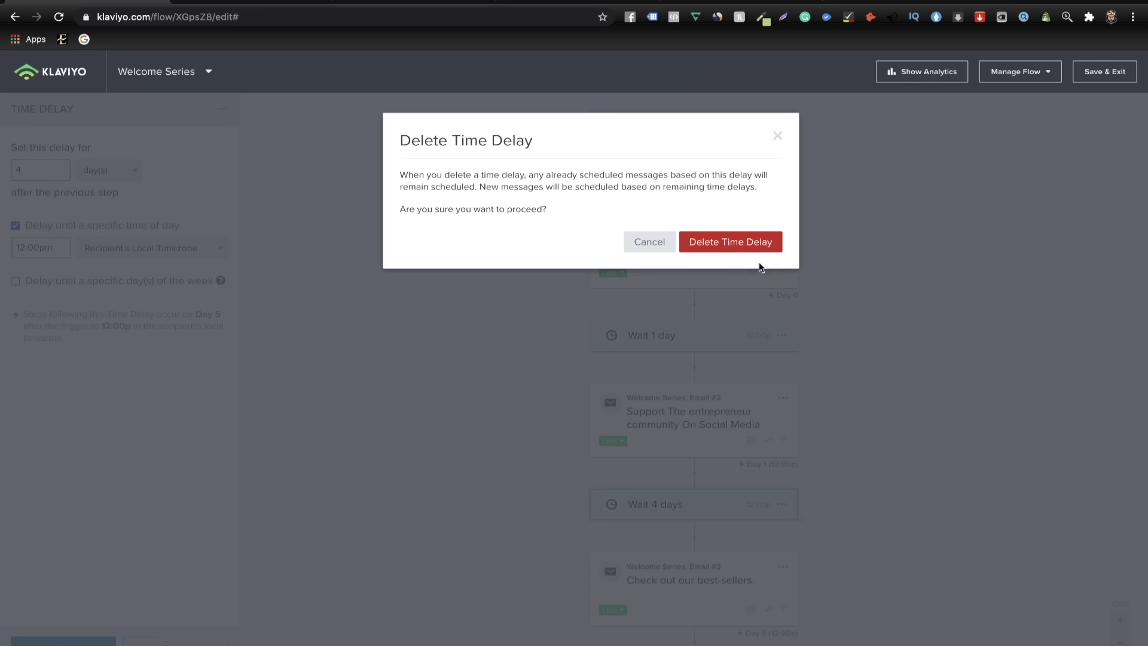
click(758, 244)
- Delete Email #3 from the Welcome Series, then save and exit the flow
click(784, 506)
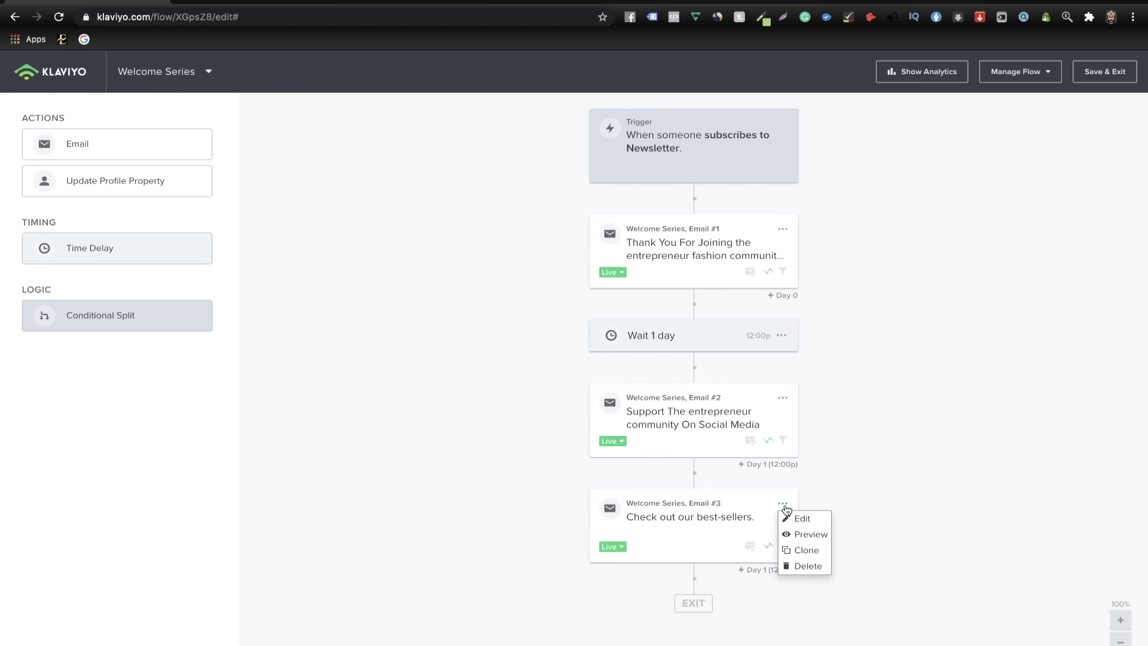
click(804, 566)
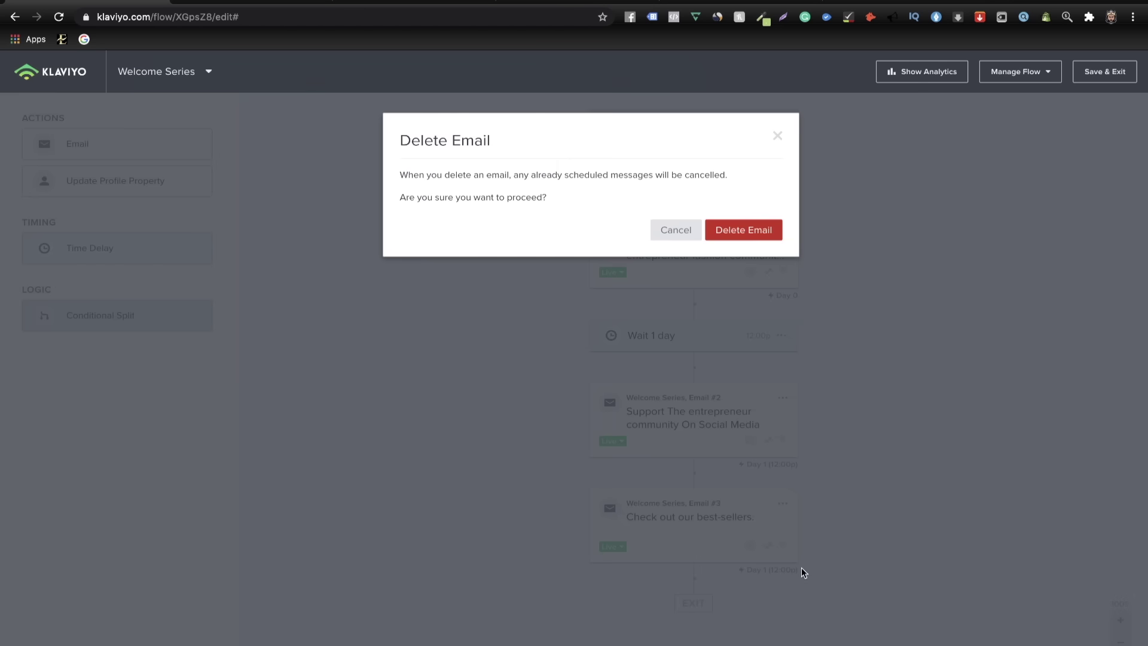
click(755, 229)
click(1104, 72)
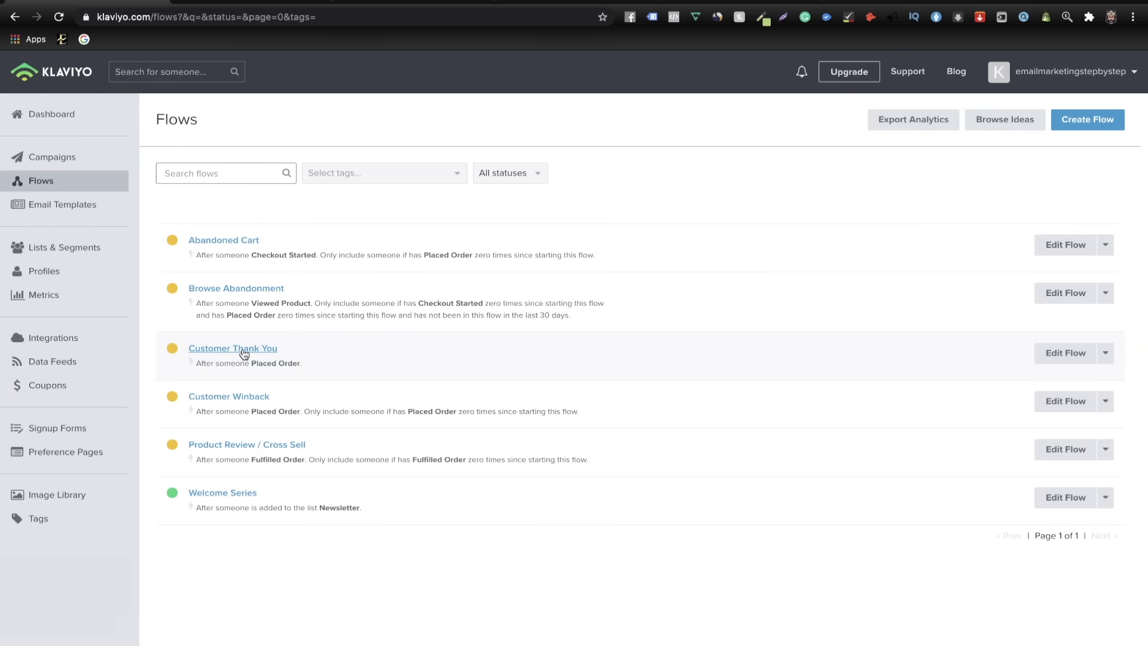
- Open the Customer Thank You flow and enable UTM Tracking and disable Smart Sending for both the new and repeat customer emails
click(1063, 362)
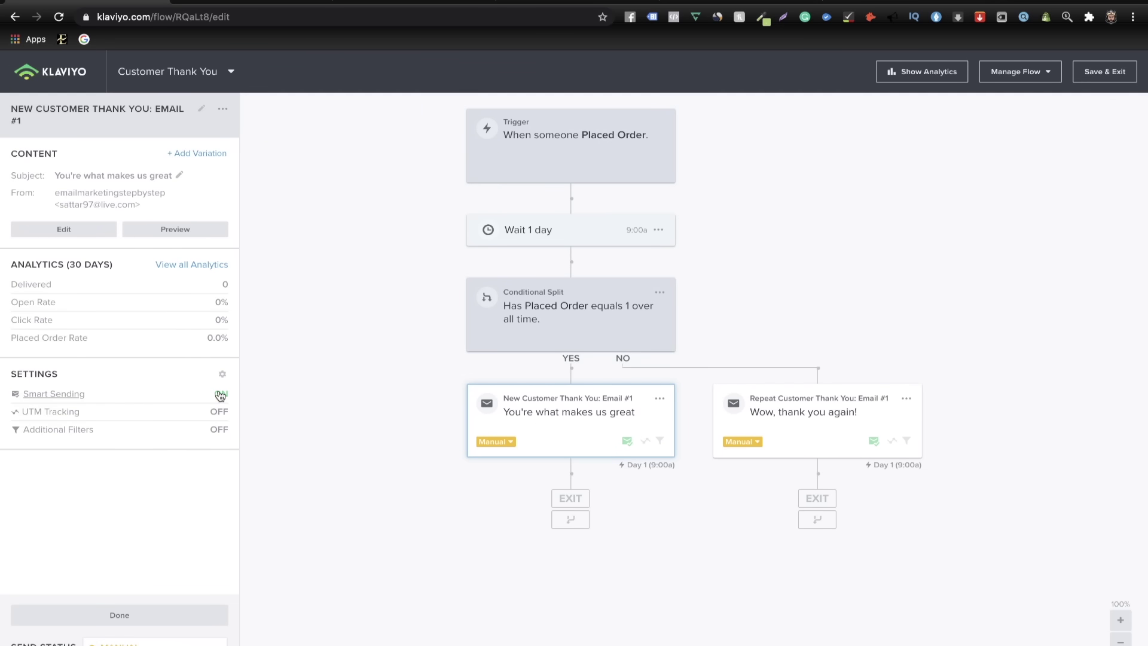
click(168, 416)
click(214, 246)
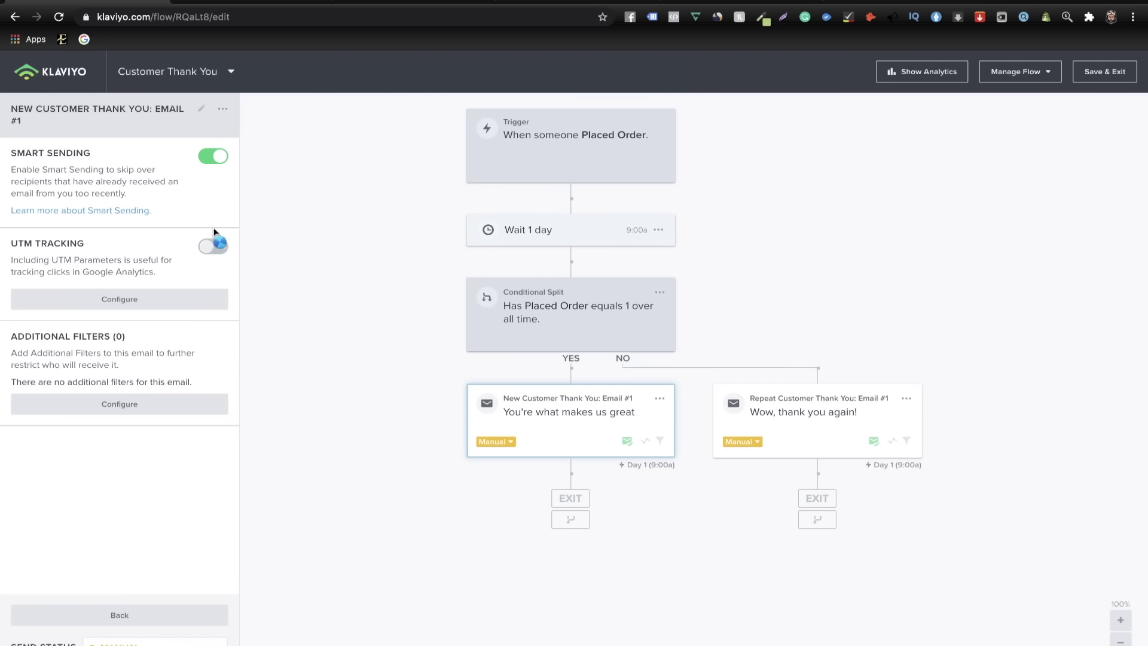
click(221, 156)
click(811, 428)
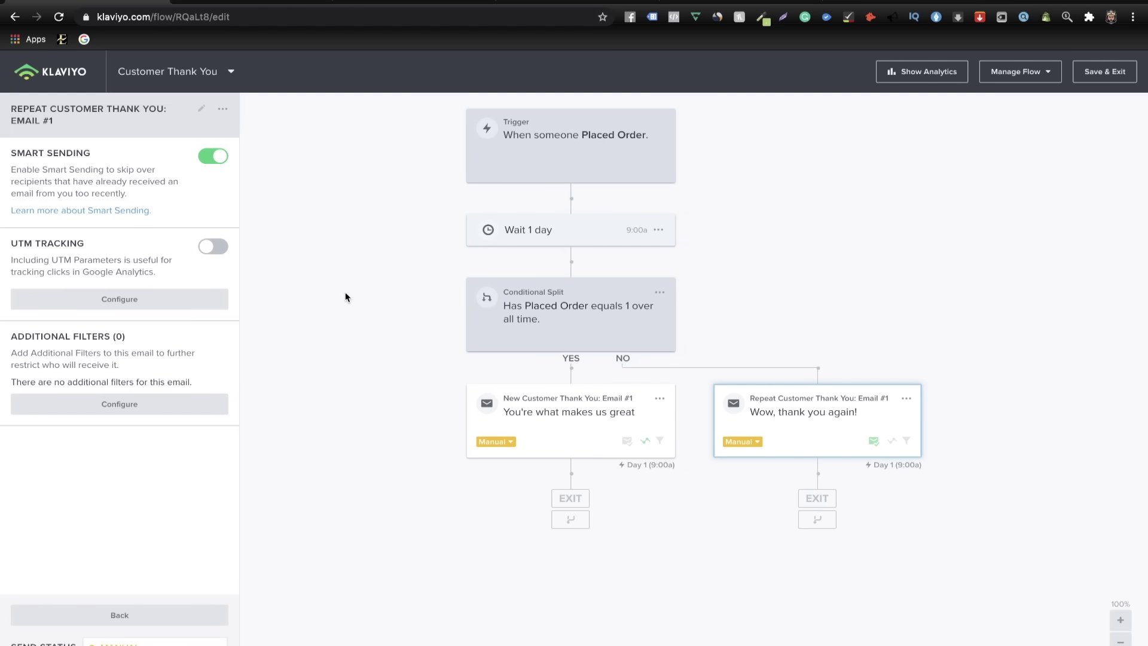
click(213, 156)
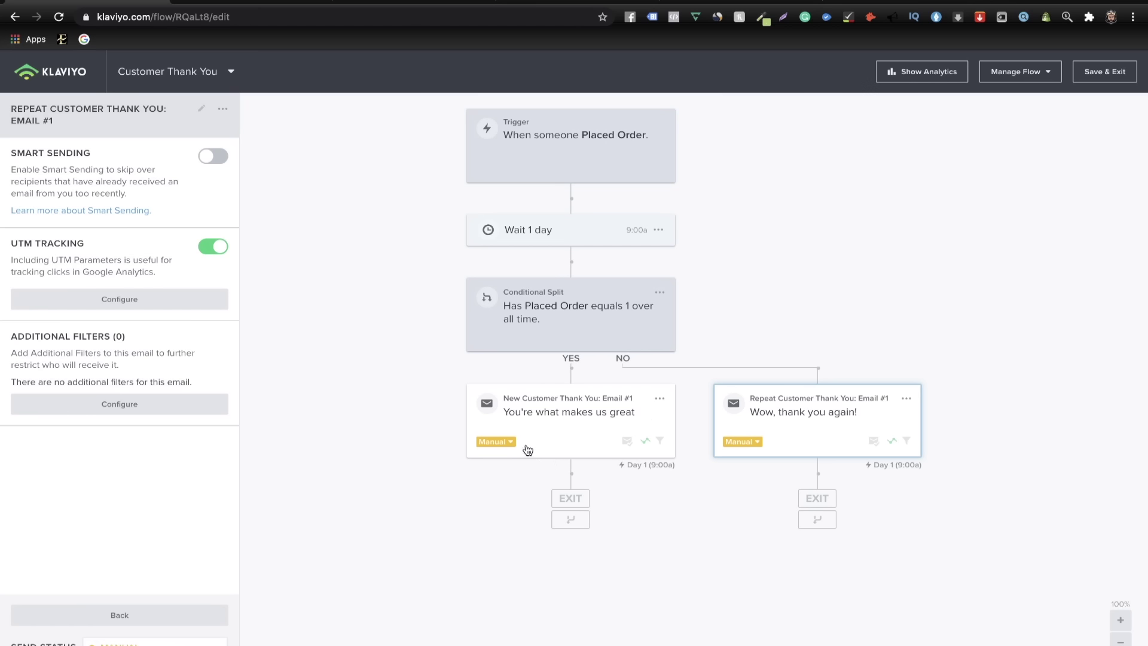
- Set the status of both the new and repeat customer thank-you emails to Live
click(507, 446)
click(501, 486)
click(744, 442)
click(752, 483)
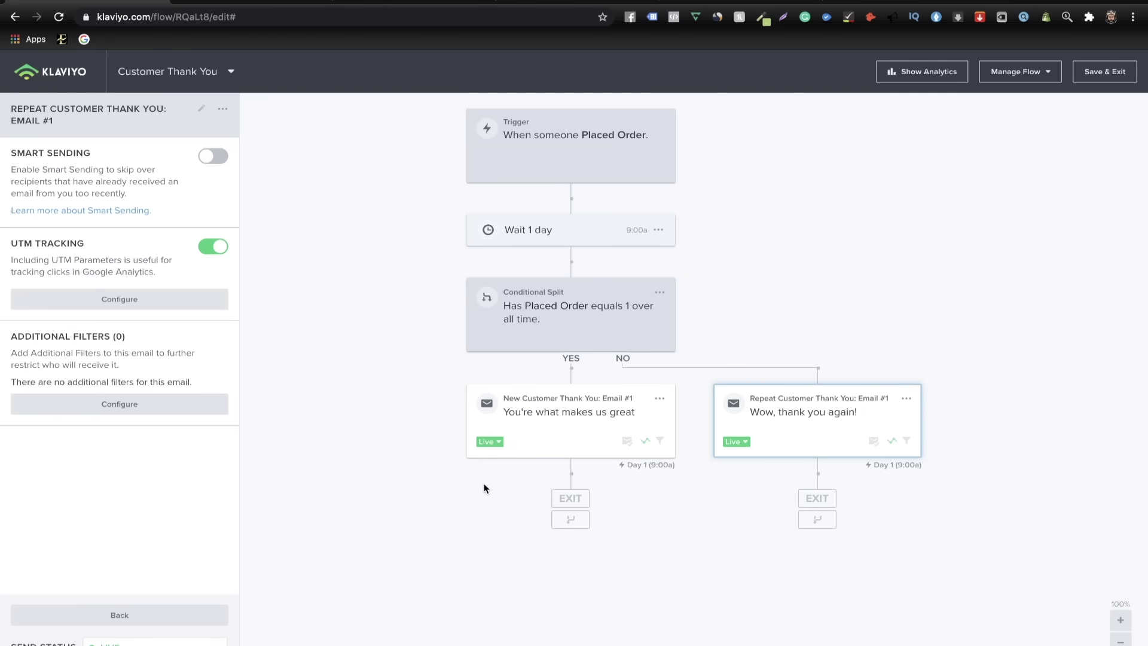
- Set the new customer email's From name to the template's sender and its subject to "Your Order Has Been Confirmed By Our Team! Shop Again For 30% off Your Next Order"
click(502, 452)
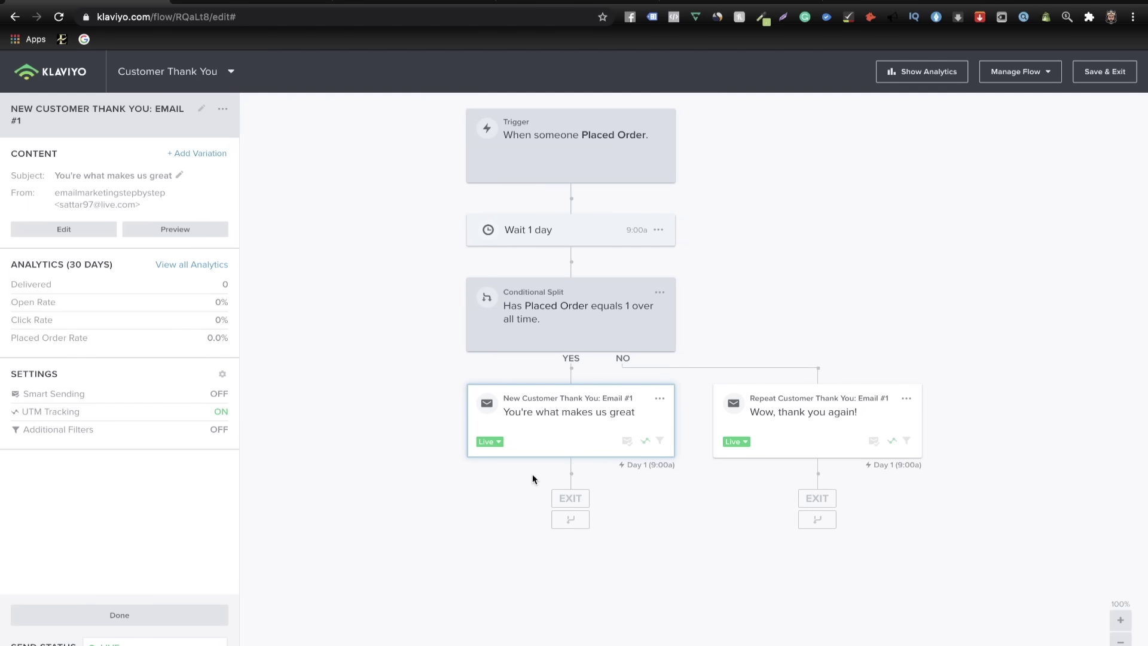
click(555, 430)
click(554, 429)
click(88, 230)
click(303, 185)
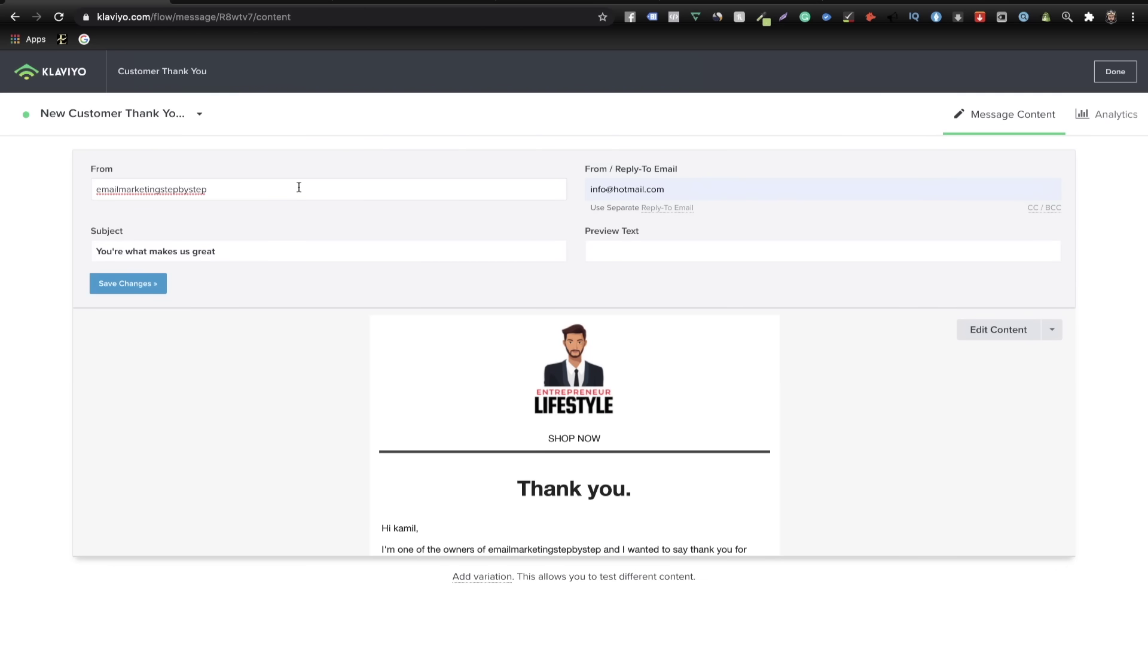
click(238, 5)
scroll(478, 202, down, 1)
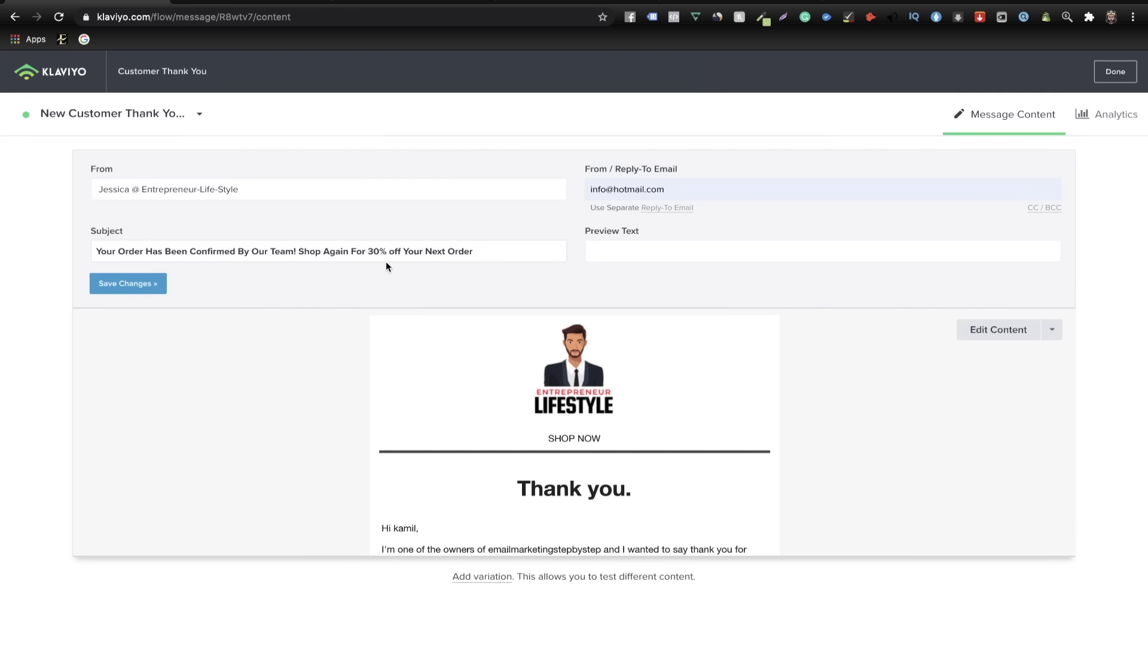
click(138, 287)
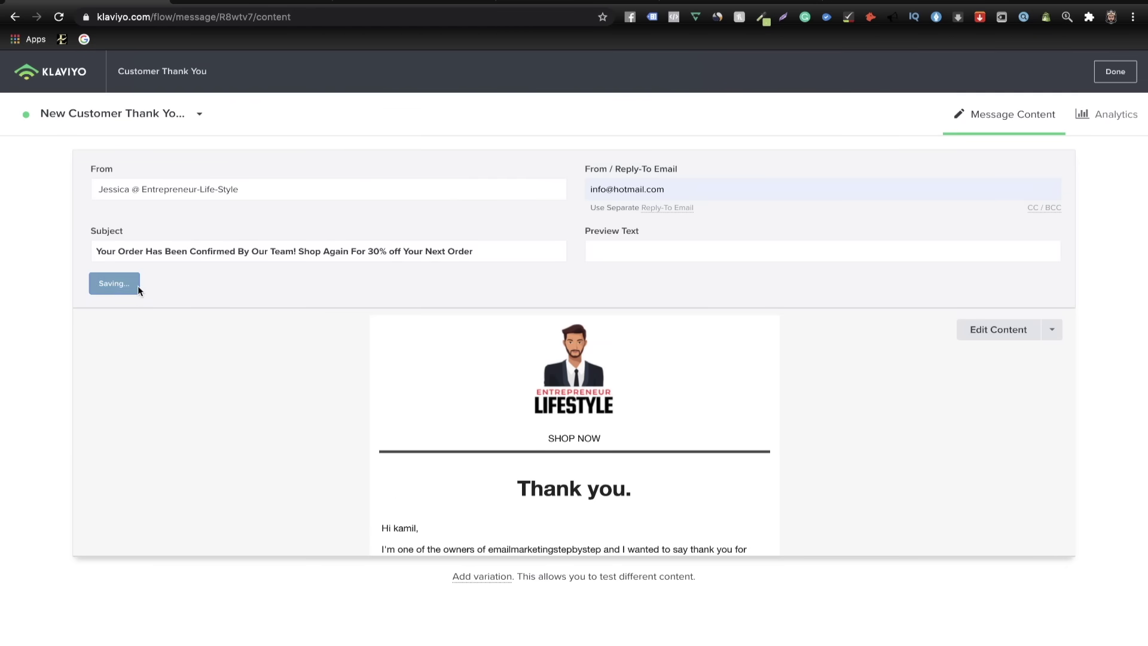
- Open the new customer email's content and replace the "Thank you." heading with title text copied from the Customer Thank You flow template
click(1007, 333)
click(752, 275)
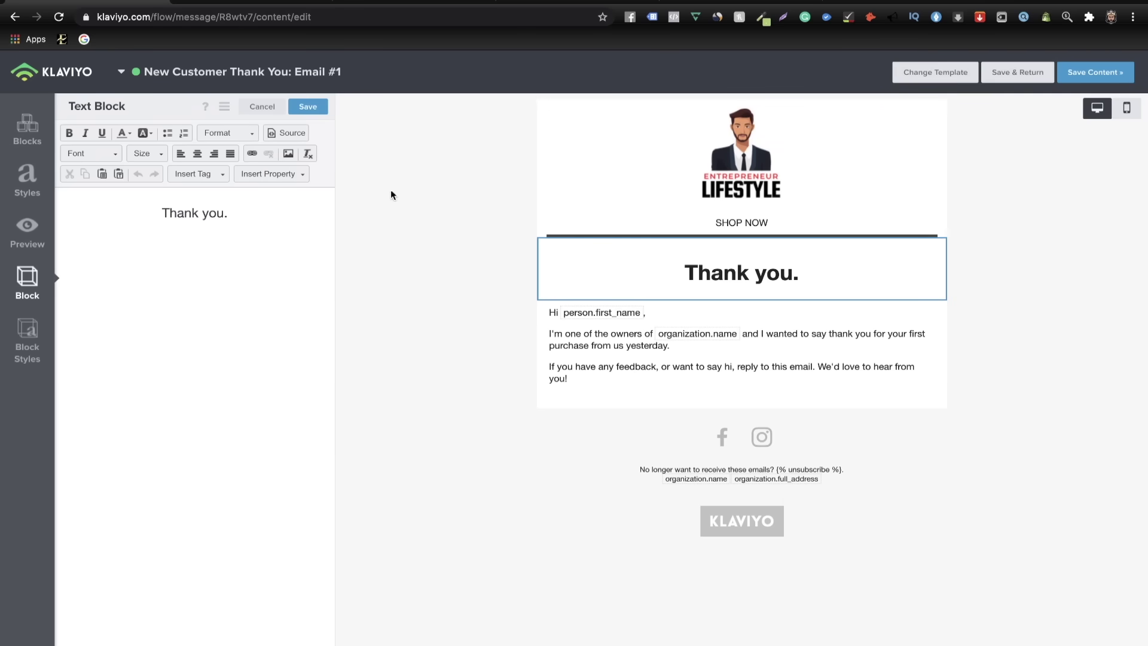
drag(240, 229, 97, 210)
key(BackSpace)
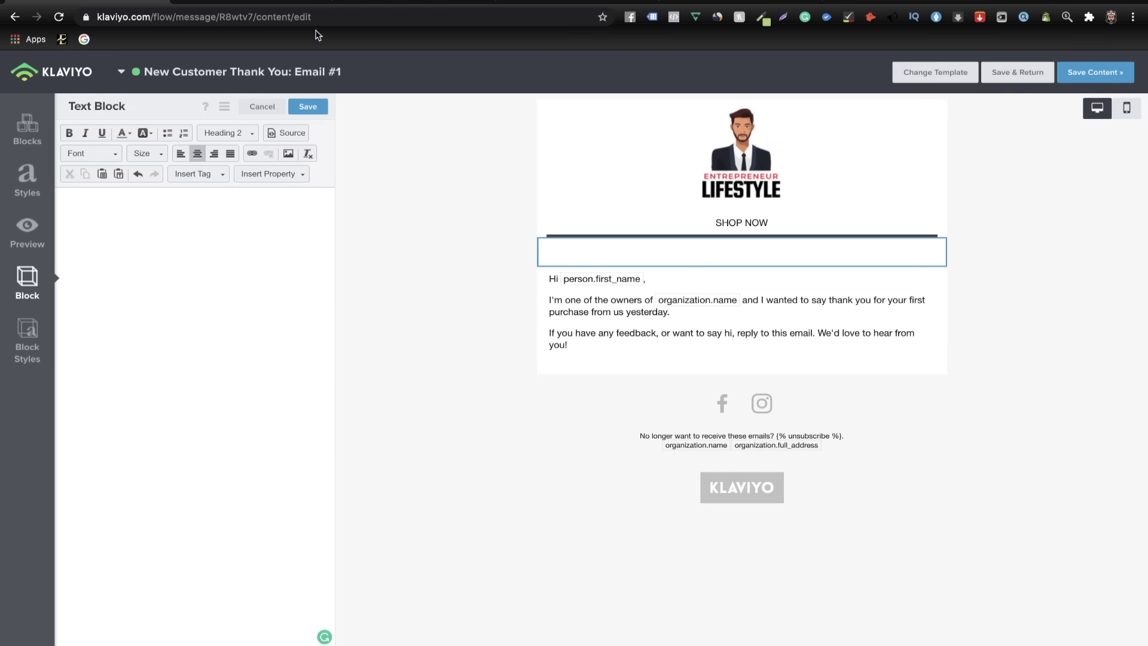
click(283, 7)
click(476, 367)
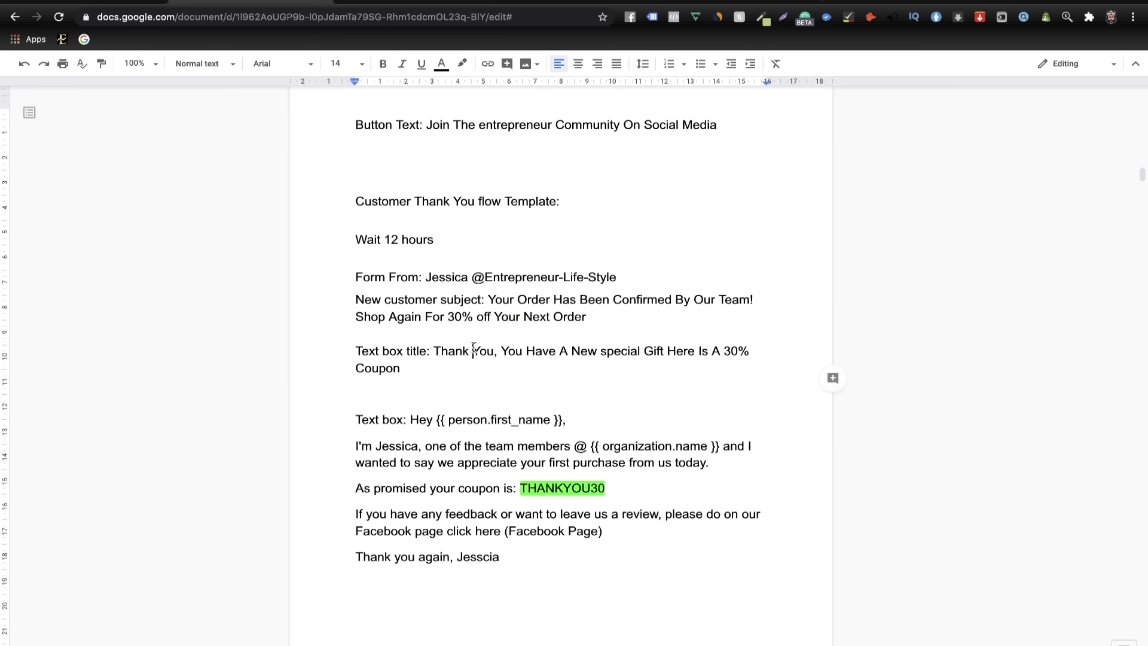
drag(472, 351, 534, 374)
key(super+c)
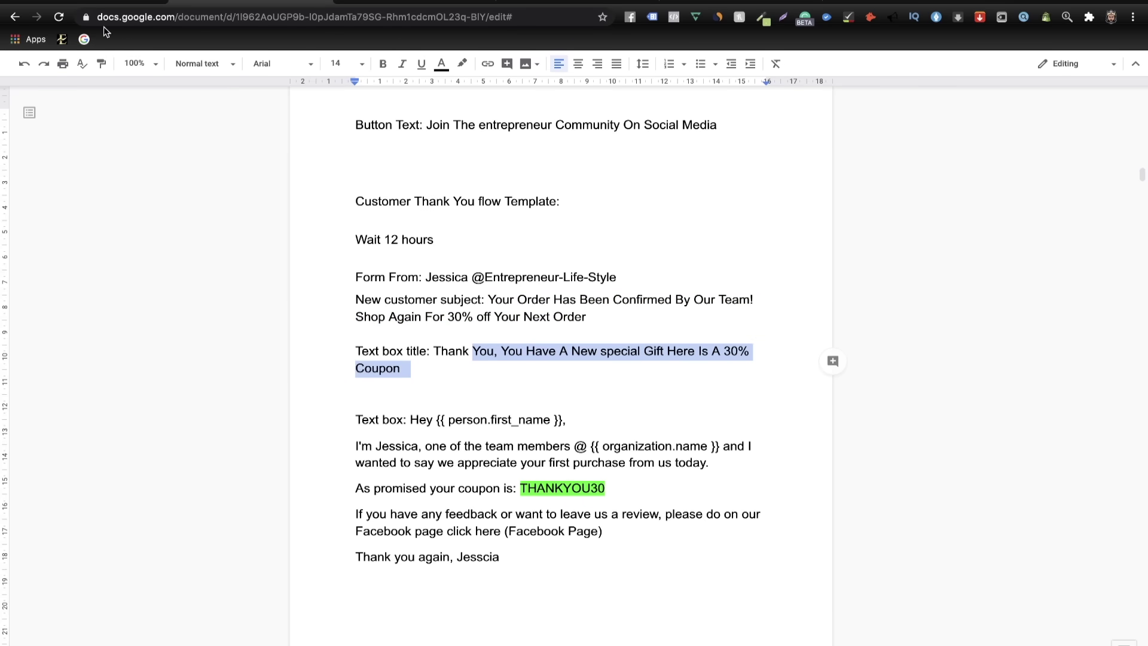
click(107, 7)
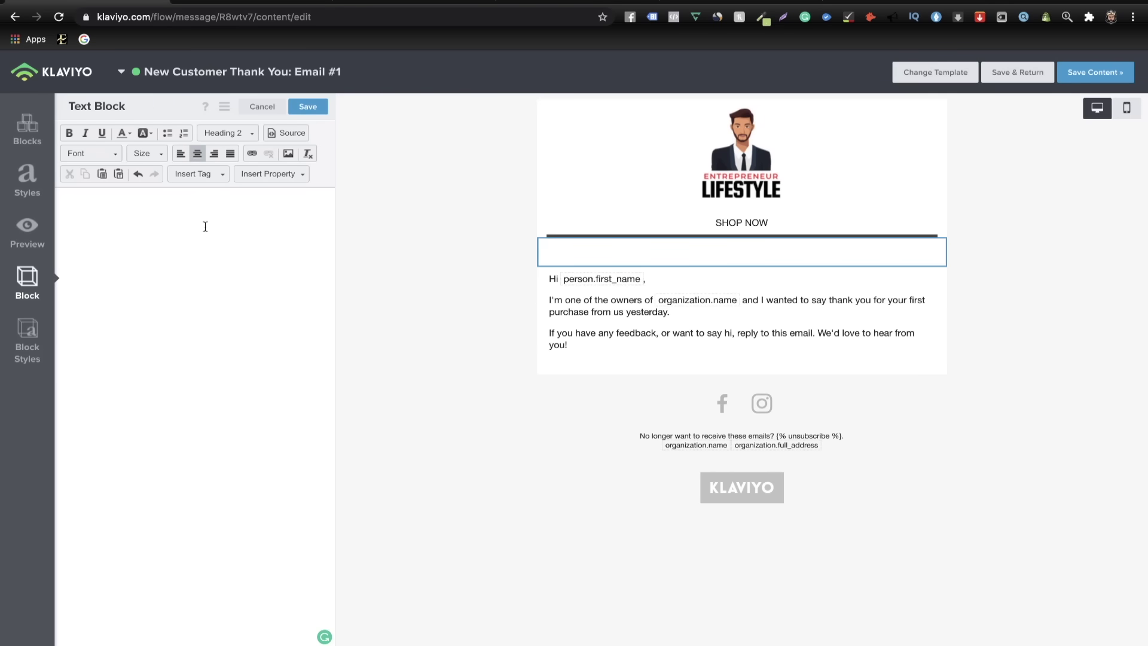
key(super+v)
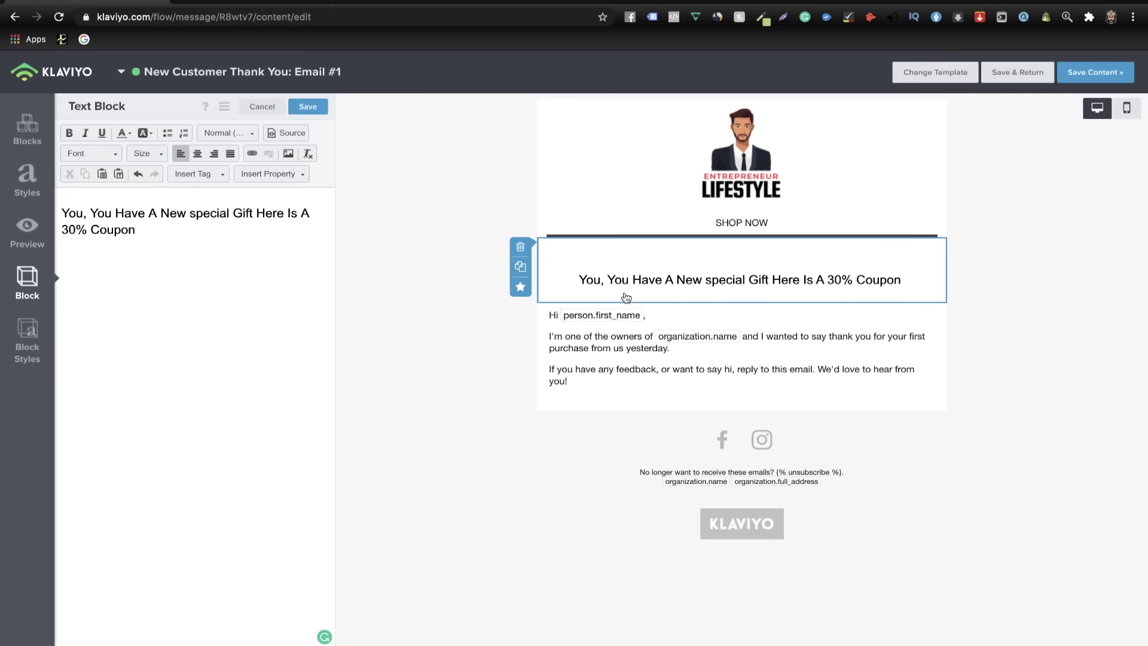
- Correct the heading to read "Thank You, You Have A New special Gift Here Is A 30% Coupon code"
key(ctrl+Home)
key(Delete)
key(Delete)
key(Delete)
key(Delete)
key(Delete)
drag(121, 229, 74, 228)
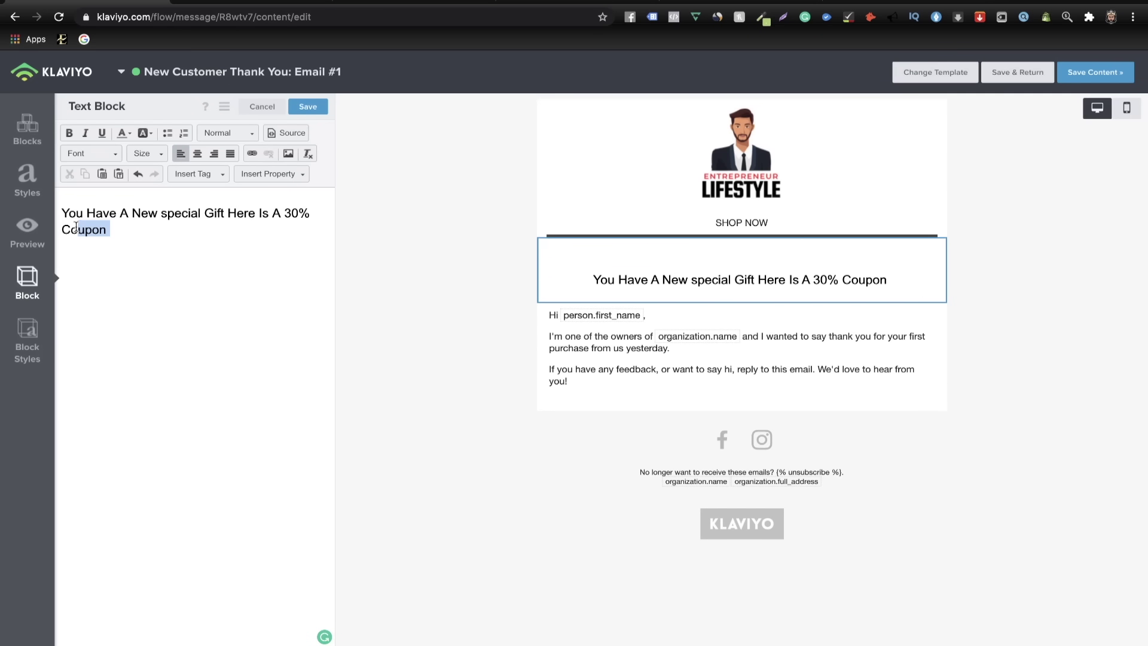
click(75, 227)
text(CODE)
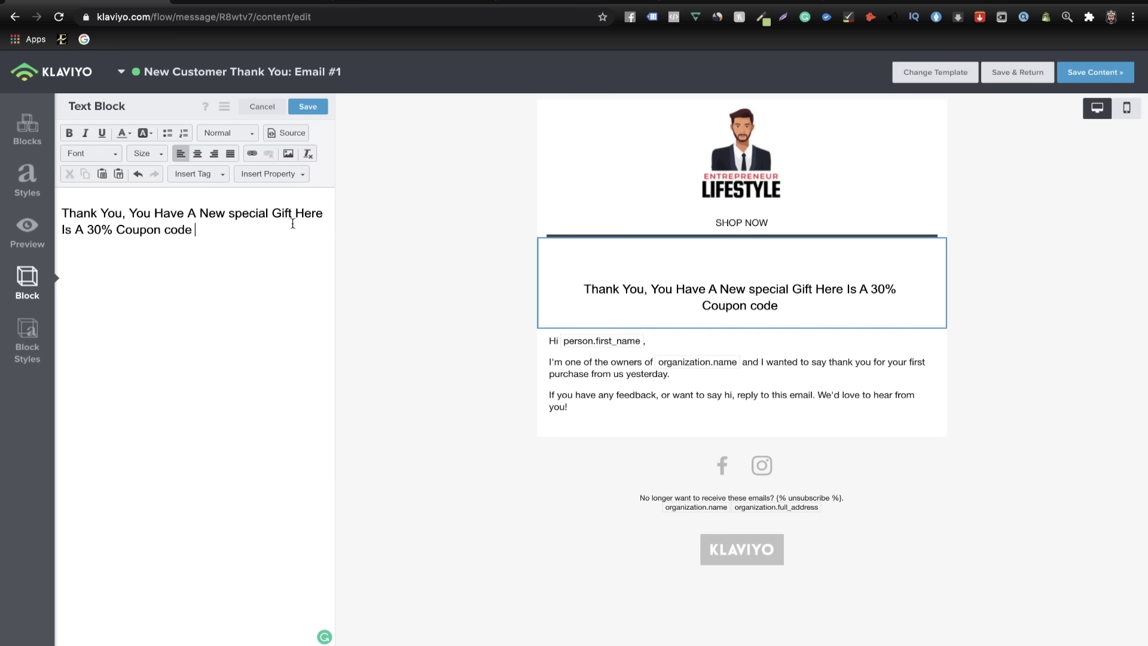
- Replace the new customer email's body text with the Customer Thank You template's text, including the THANKYOU30 coupon
click(698, 403)
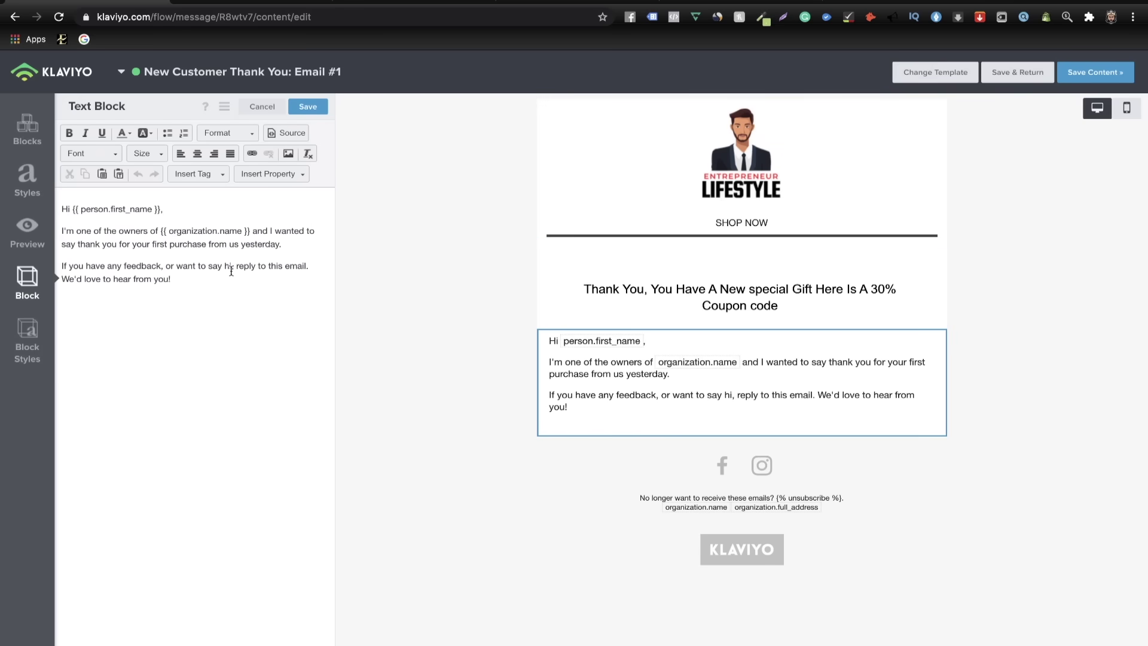
drag(212, 286, 62, 207)
key(BackSpace)
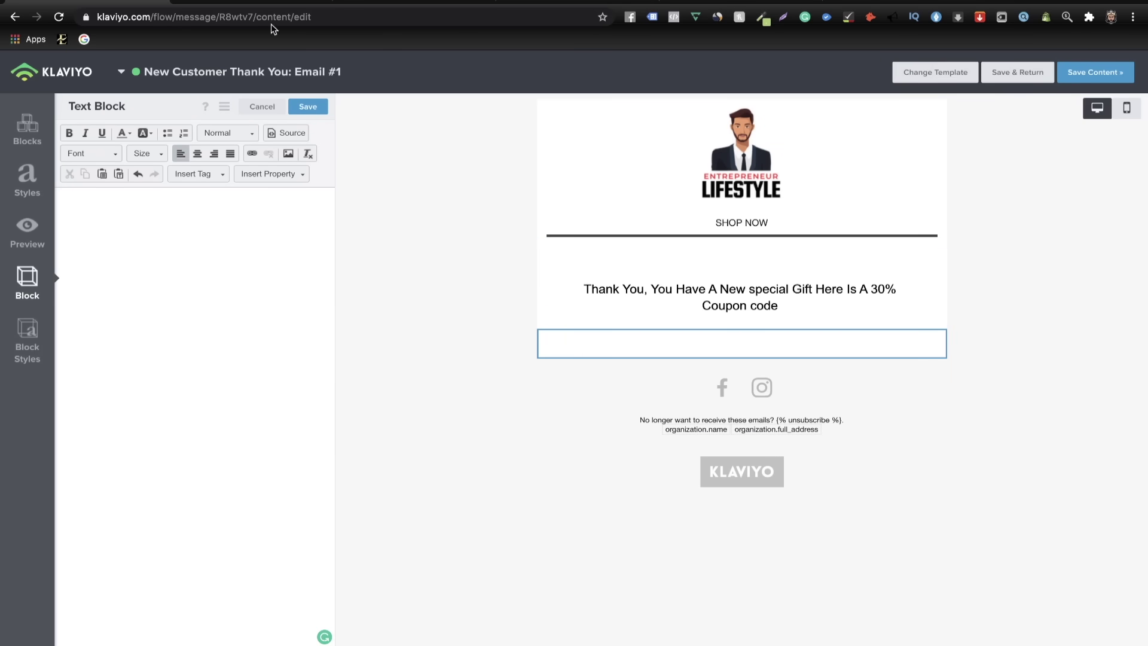
click(250, 3)
scroll(419, 432, down, 1)
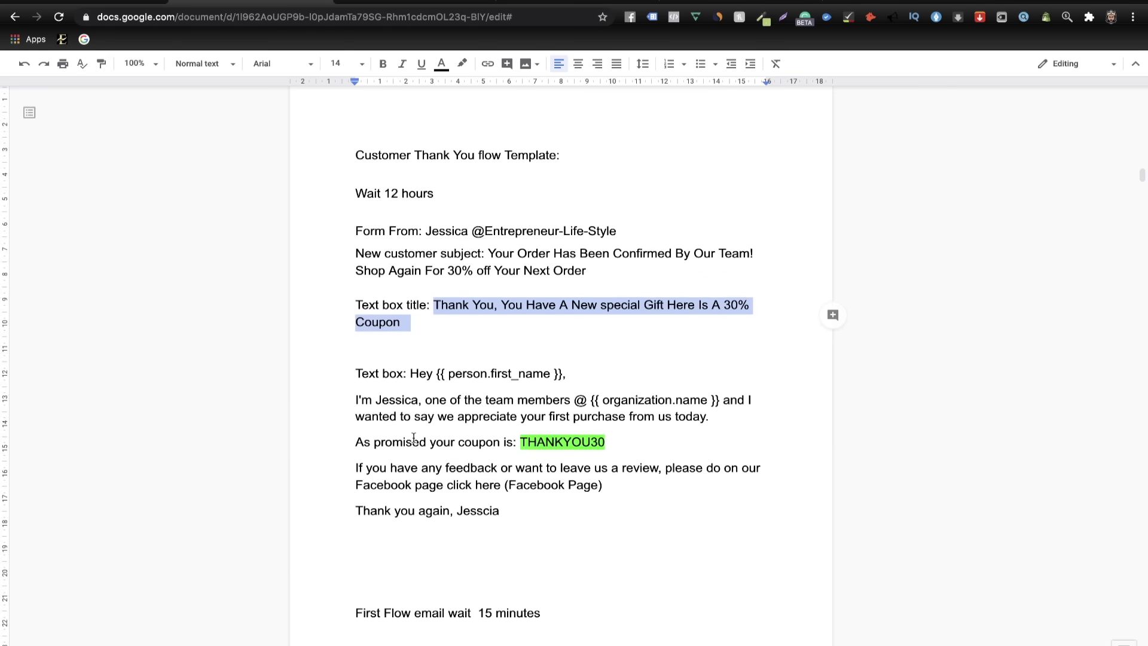
scroll(414, 438, down, 2)
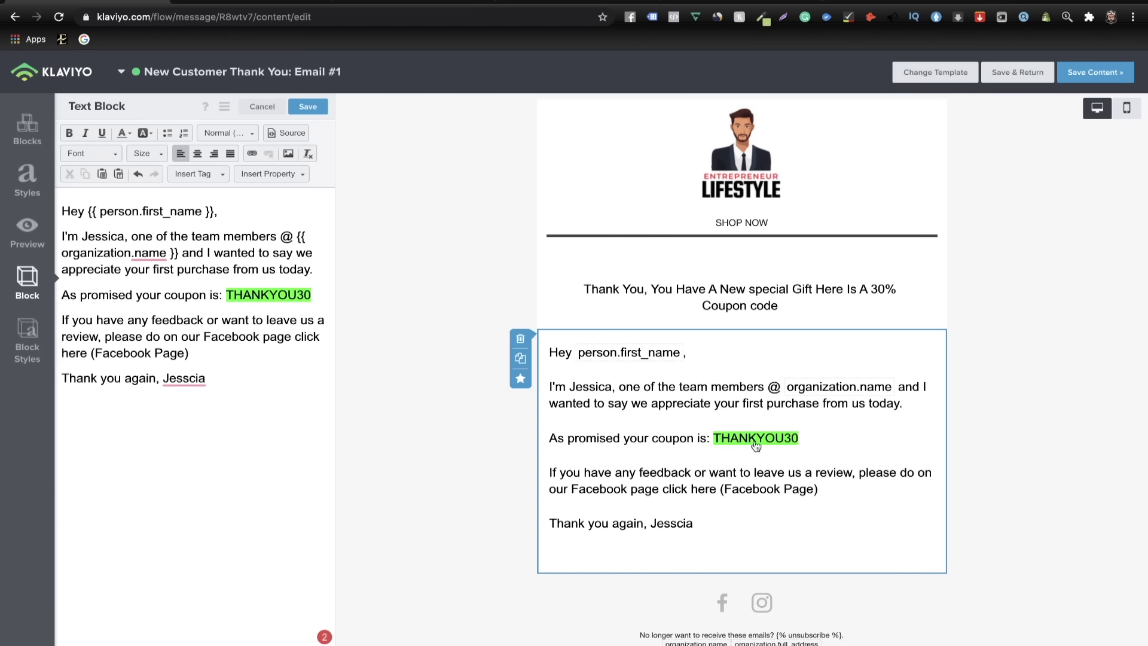
- Switch to the Shopify admin and start a discount code THNAKYOU30 of the percentage type with a value of 30%
click(237, 4)
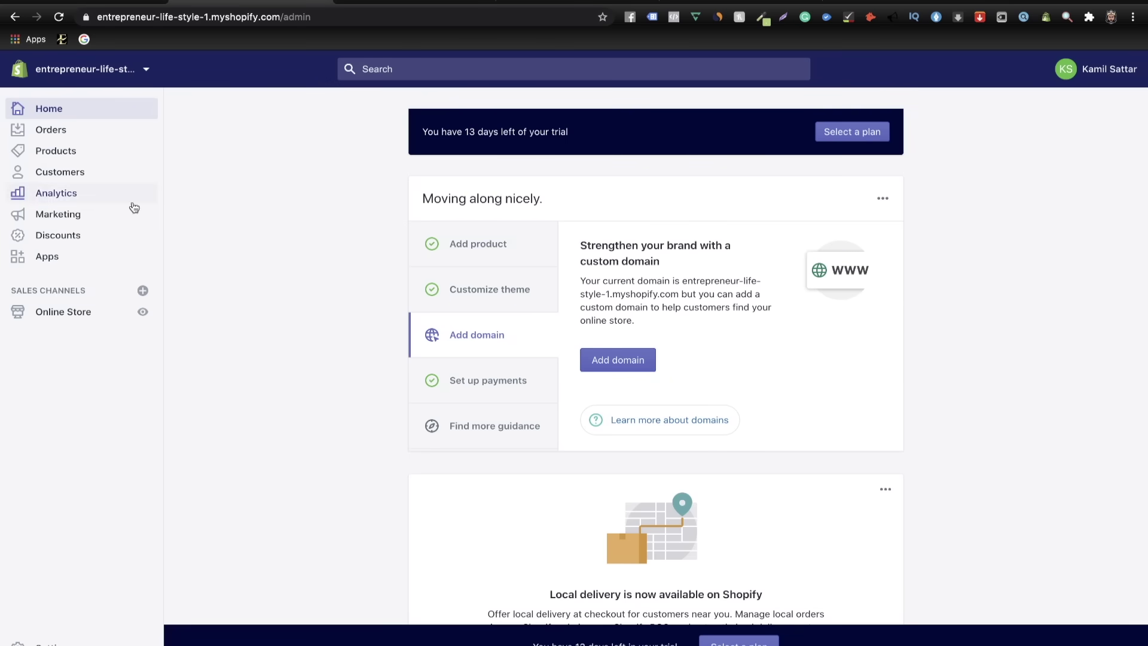
click(58, 235)
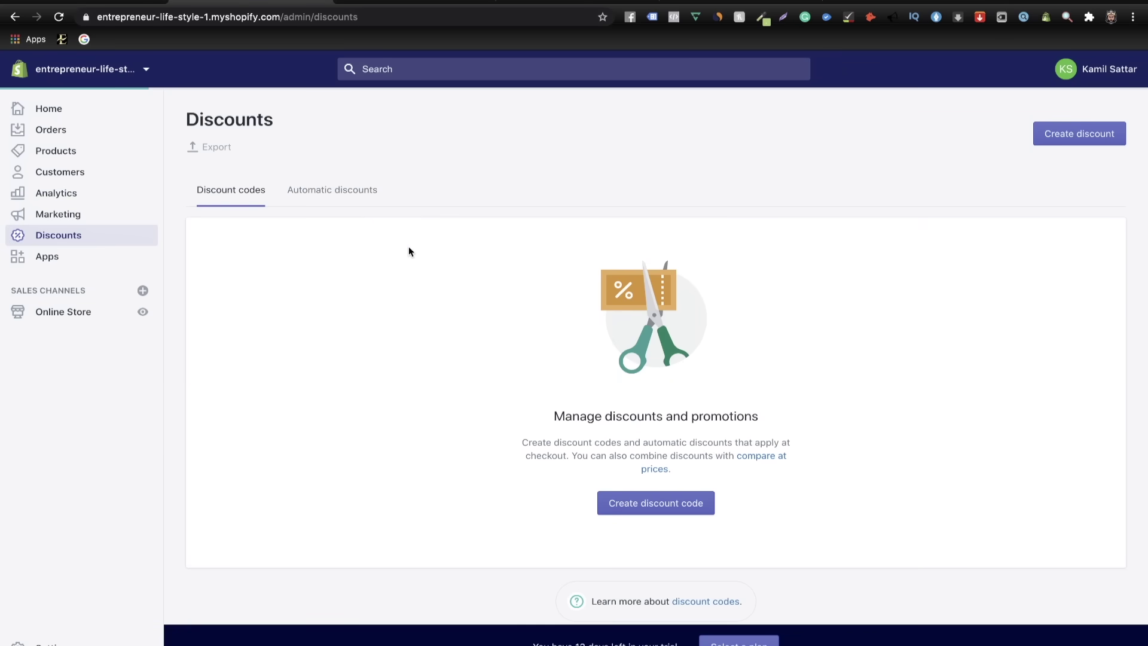
click(646, 504)
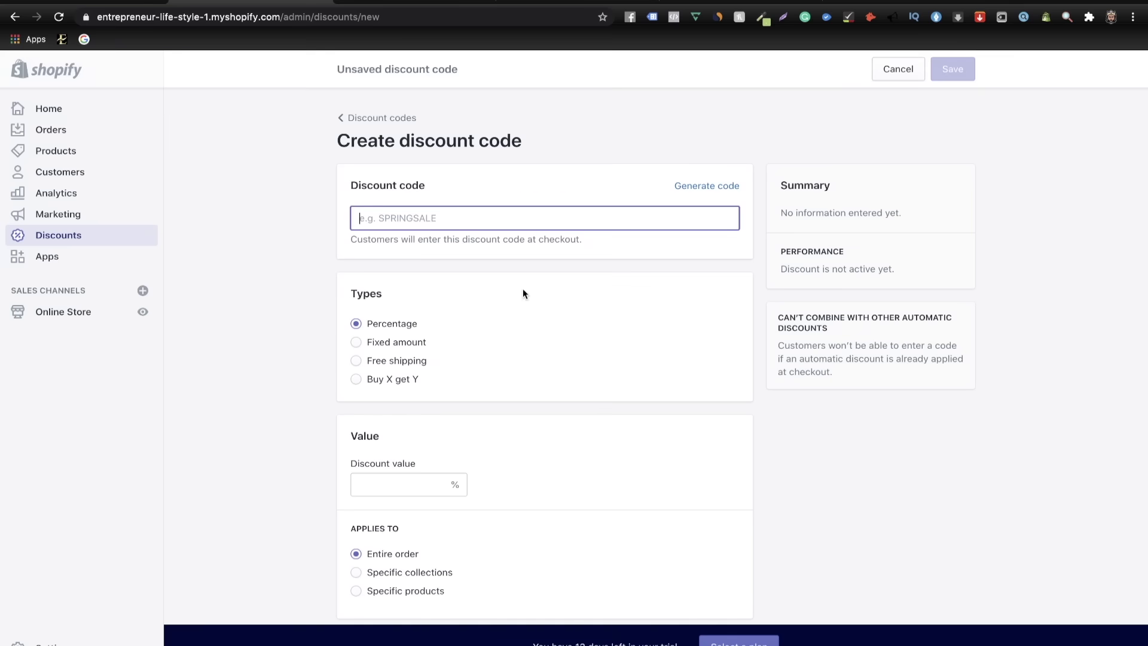
text(THNA)
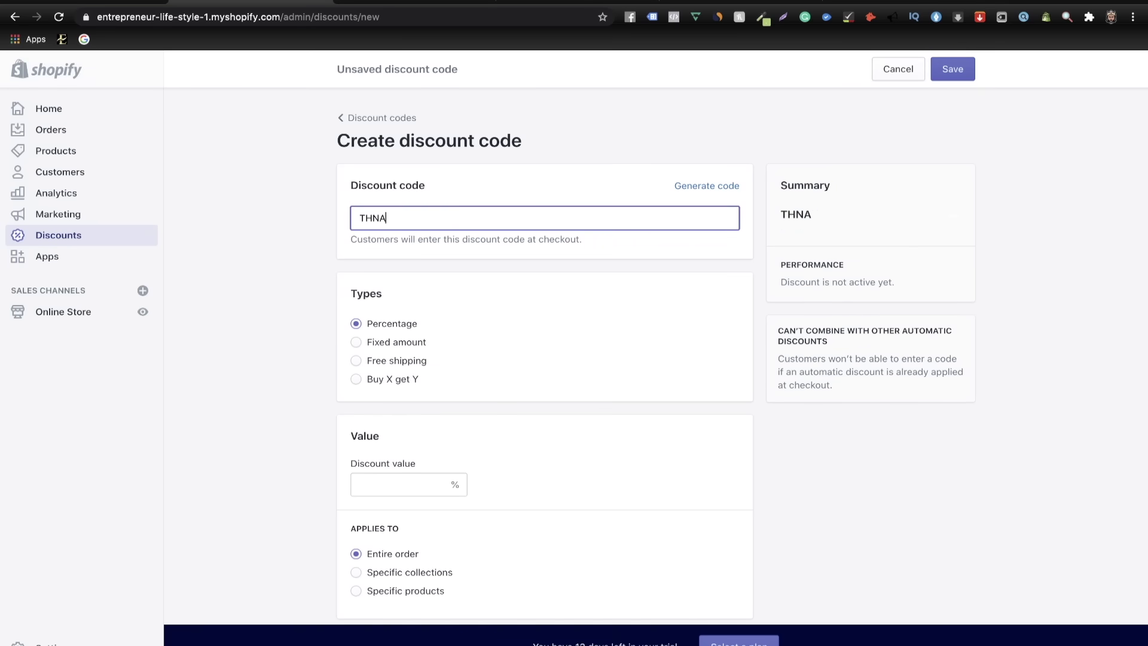
text(KYOU30)
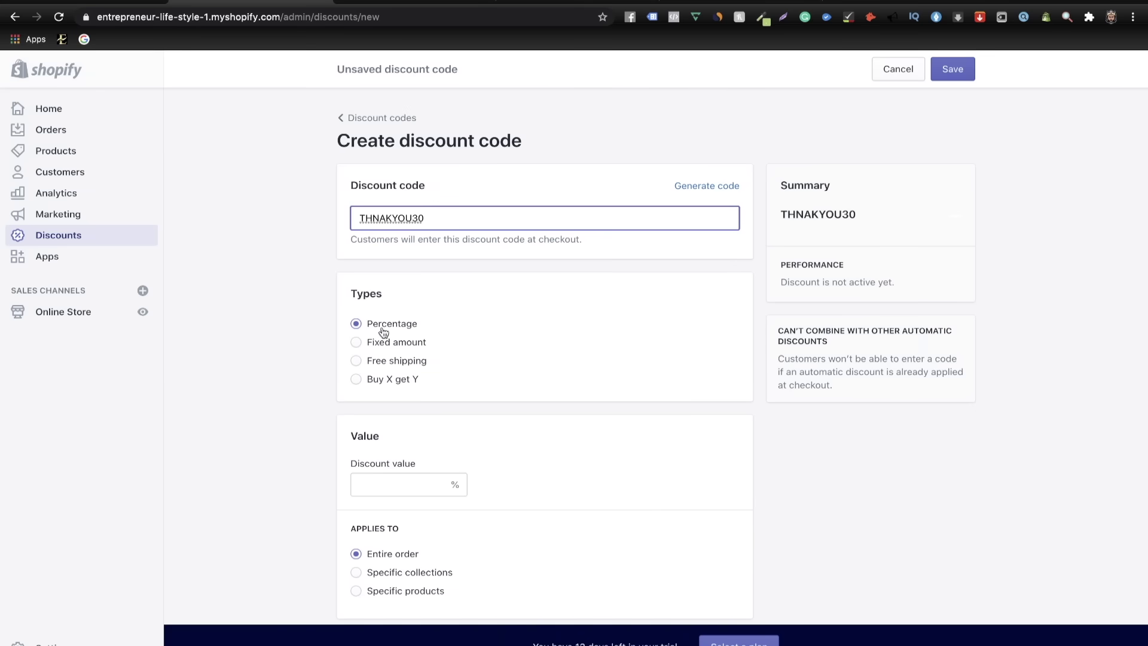
drag(382, 326, 399, 328)
click(395, 477)
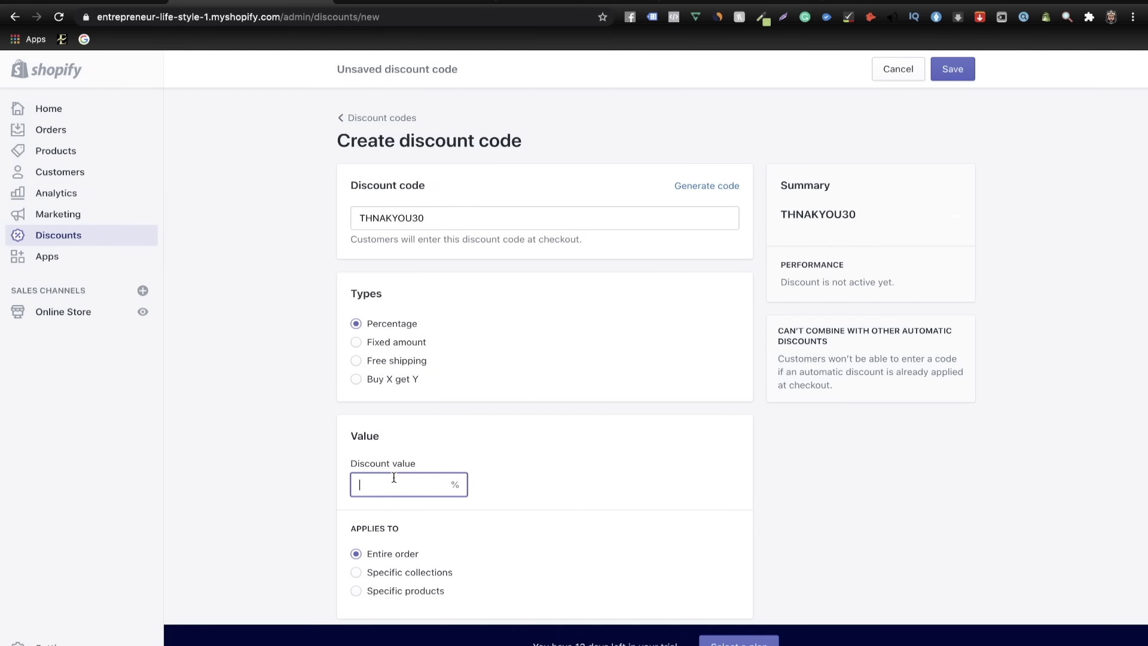
text(30)
- Limit the discount code to one use per customer and save it
scroll(534, 512, down, 4)
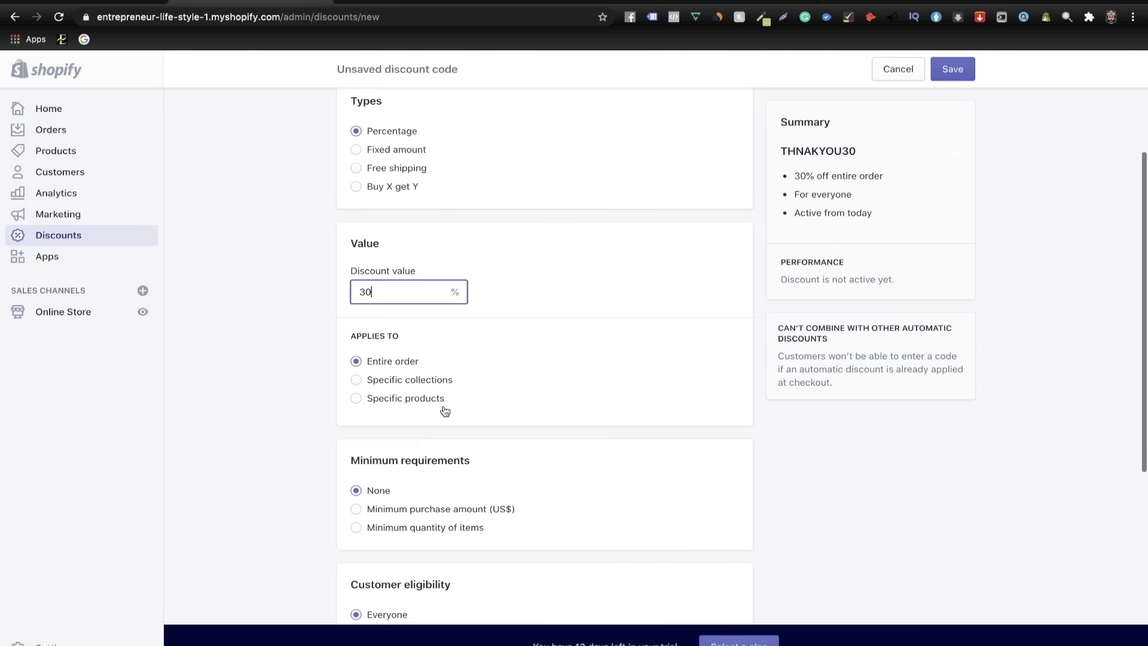
scroll(448, 450, down, 2)
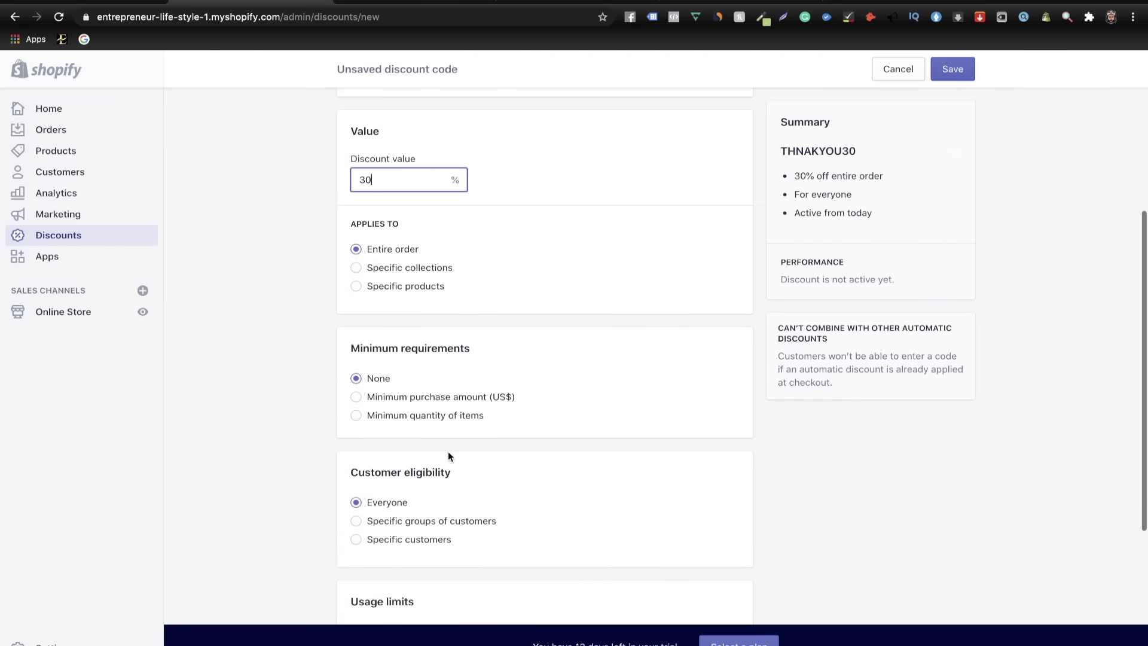
scroll(424, 487, down, 3)
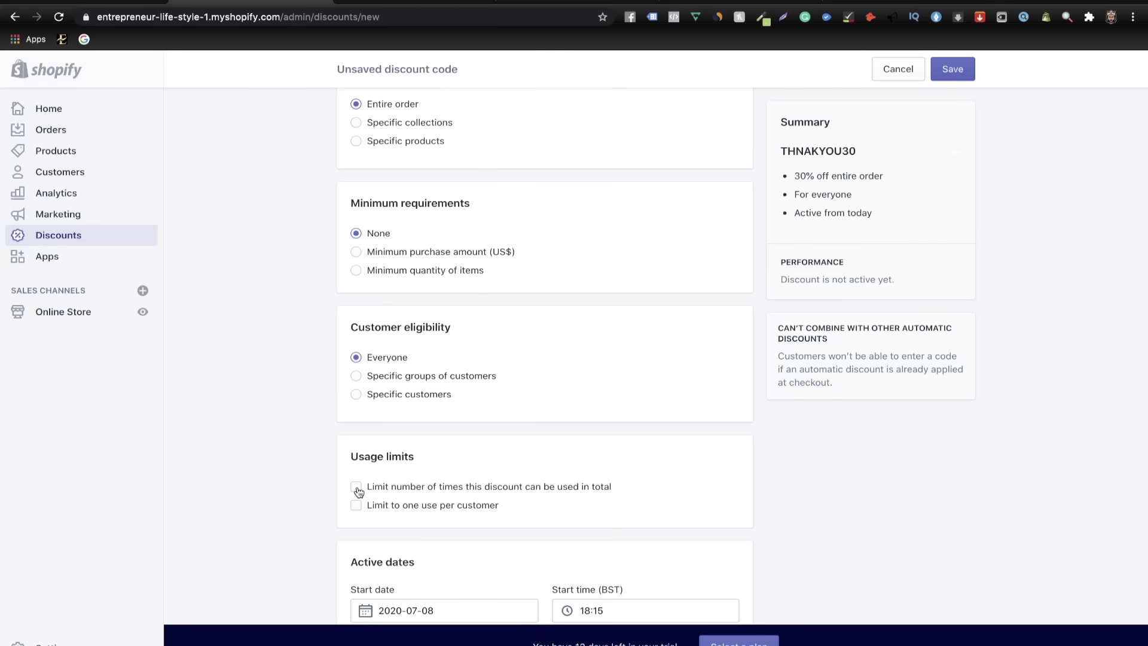
click(357, 505)
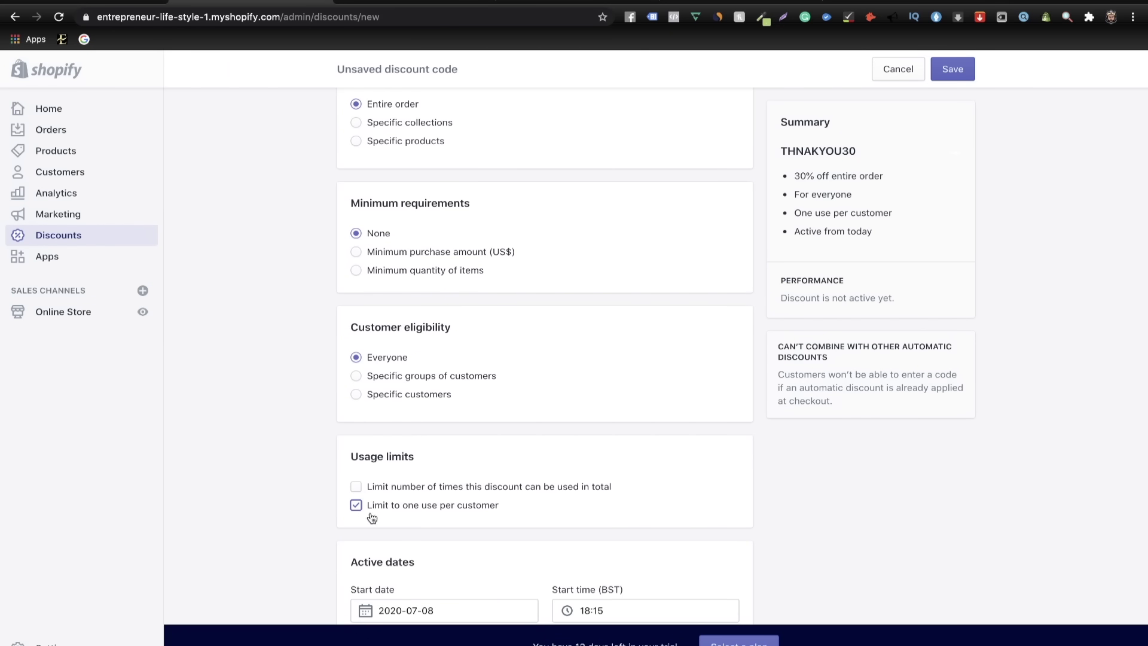
scroll(419, 520, down, 2)
click(952, 70)
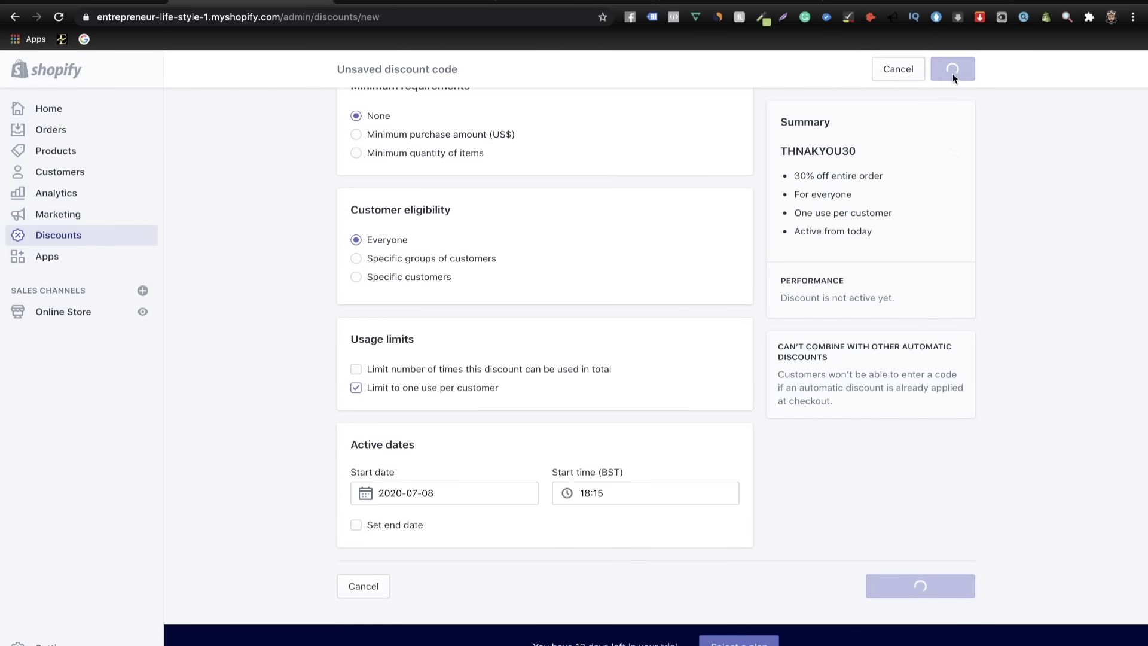
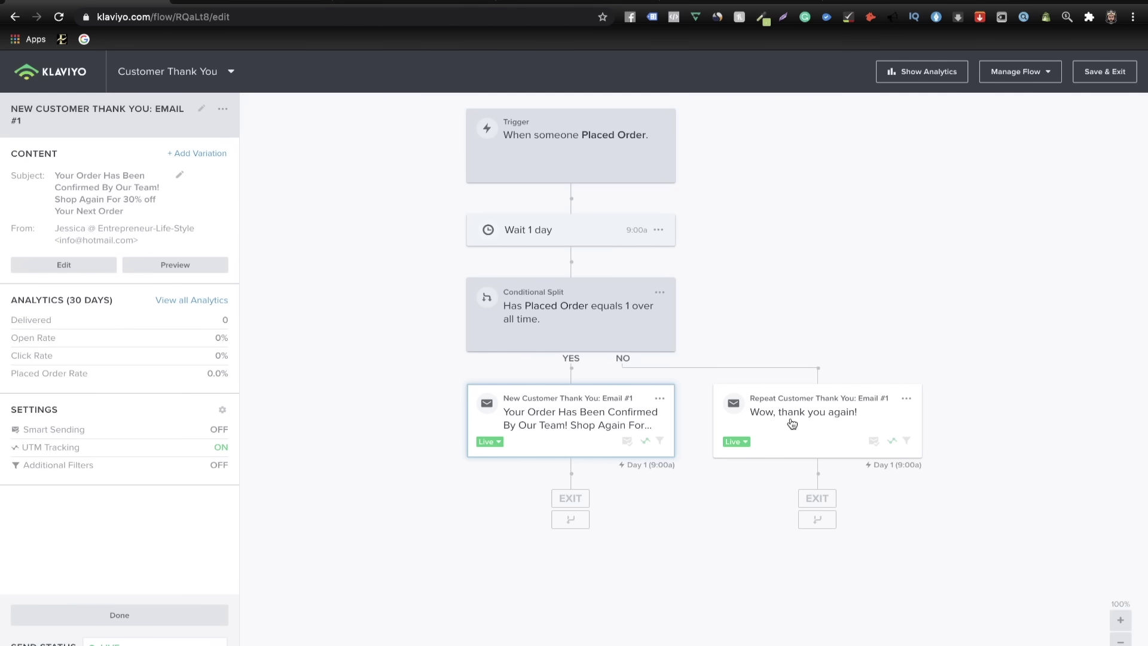
- Delete the Repeat Customer Thank You email from the Klaviyo Customer Thank You flow, then save and exit the flow
click(906, 398)
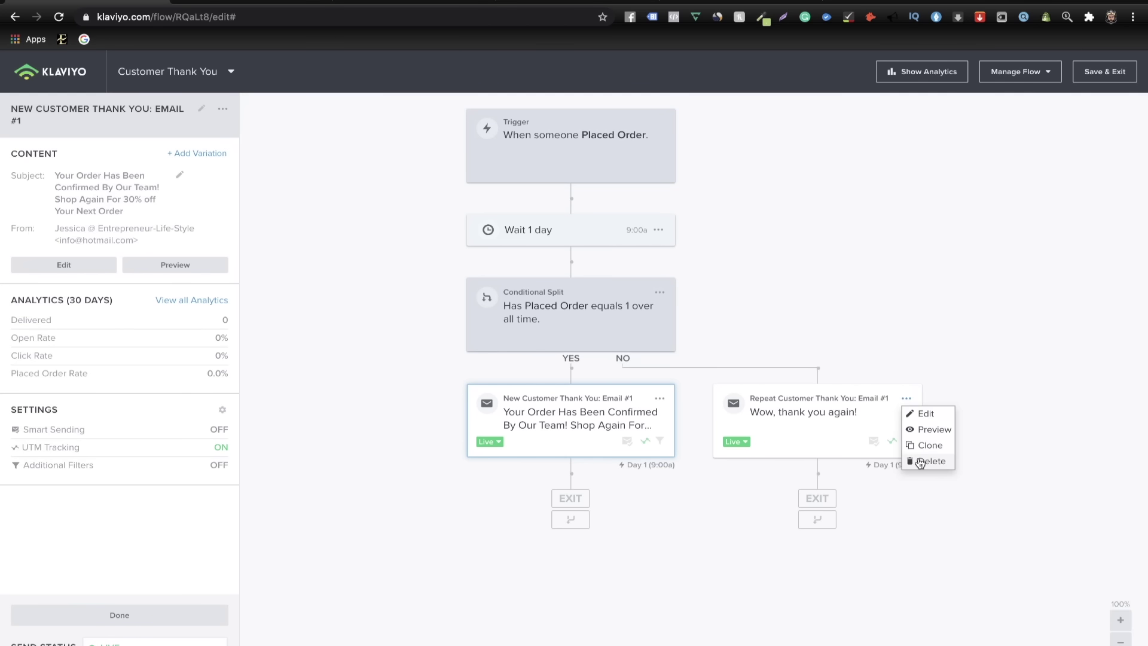
click(921, 460)
click(747, 240)
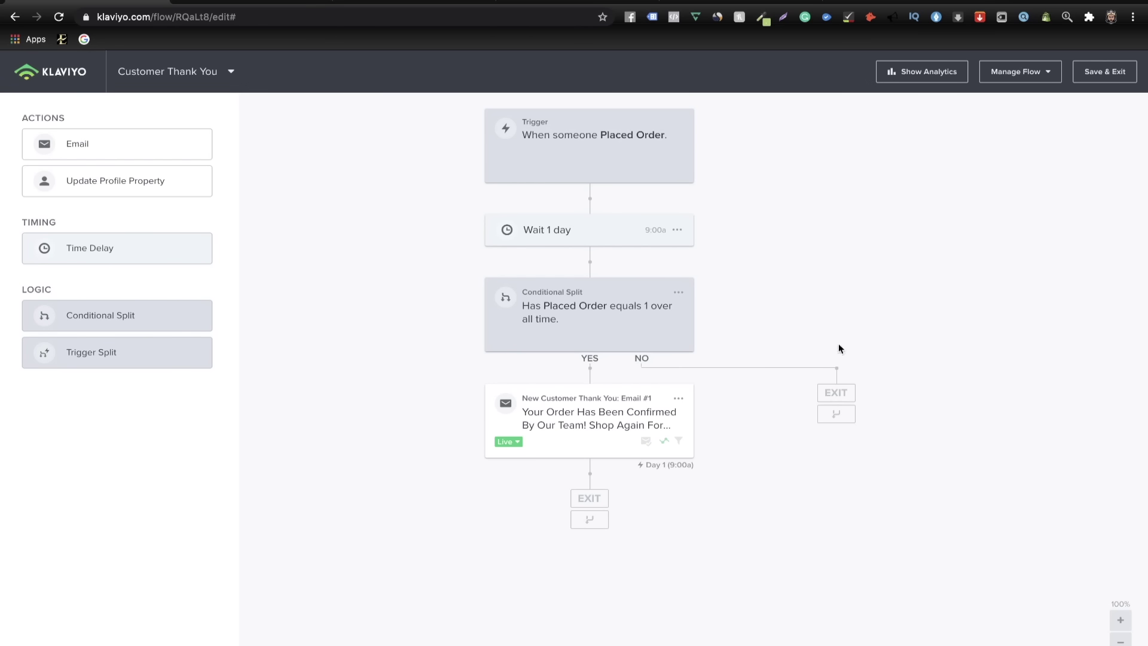
click(1105, 73)
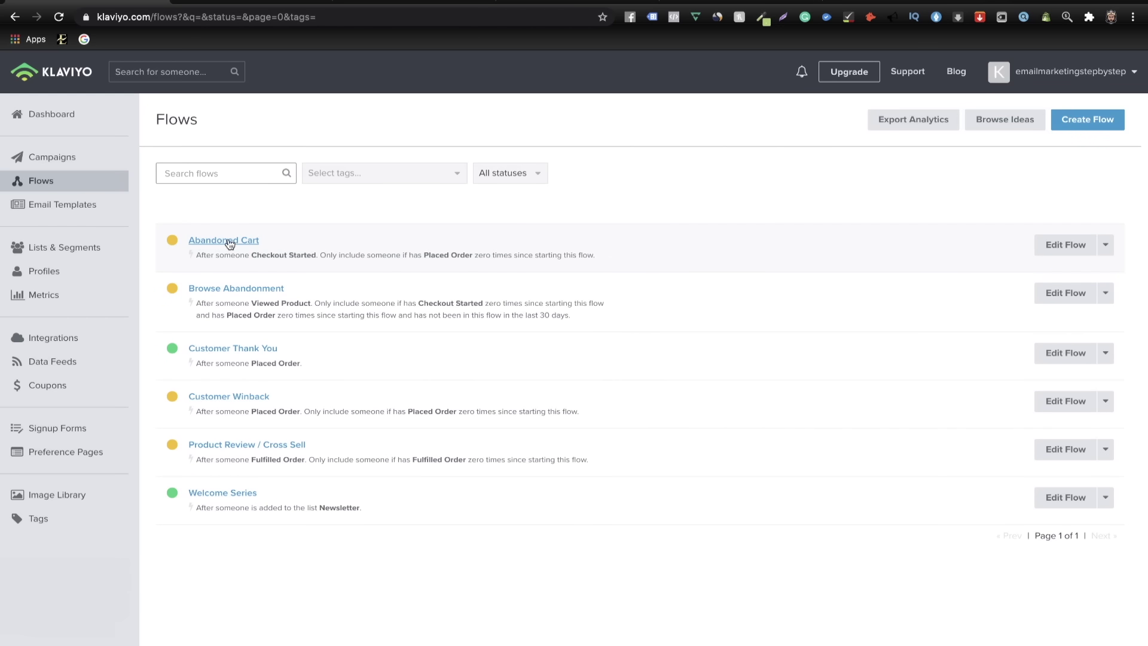
- Open the Abandoned Cart flow for editing and set its first time delay to 15 minutes
click(1084, 245)
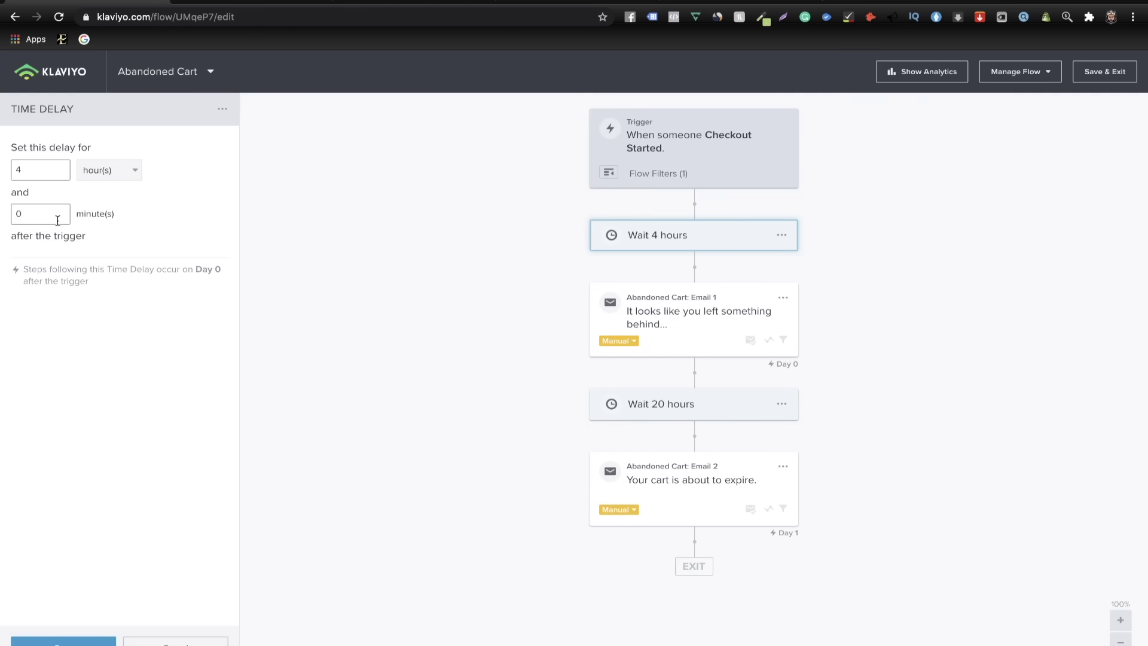
click(98, 181)
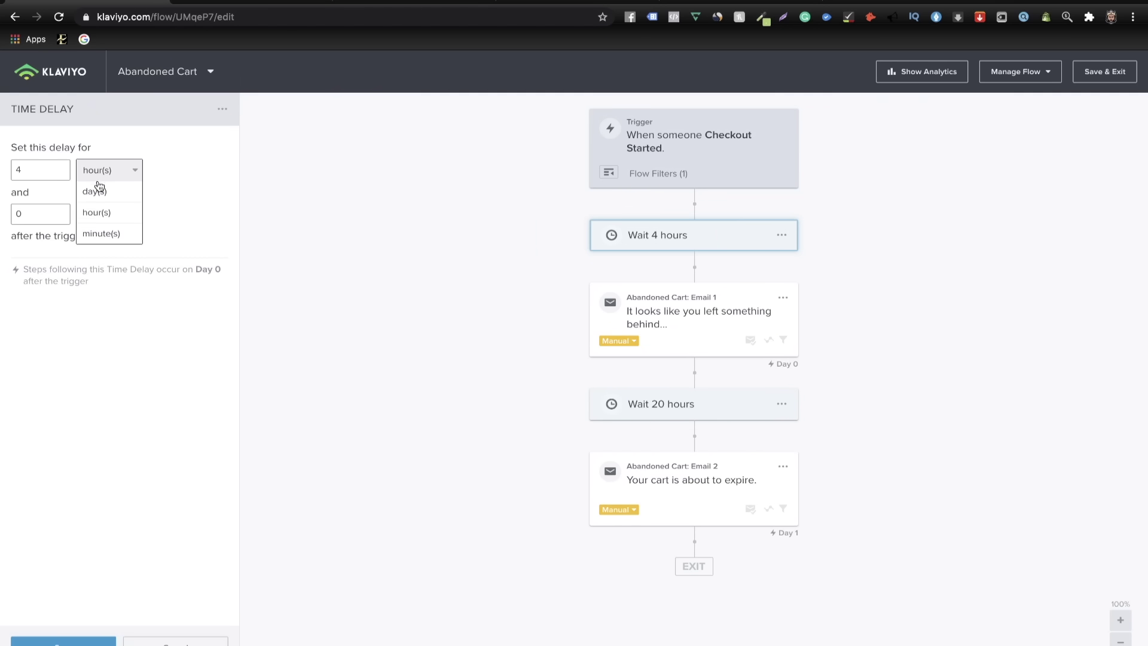
click(102, 233)
click(39, 166)
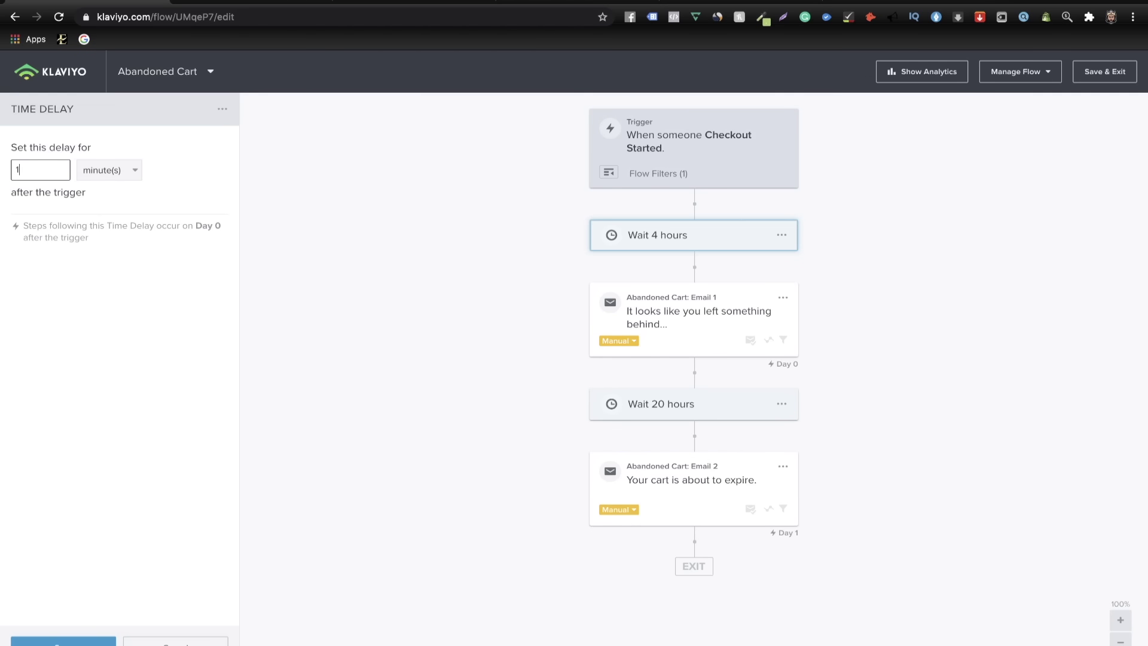
click(62, 641)
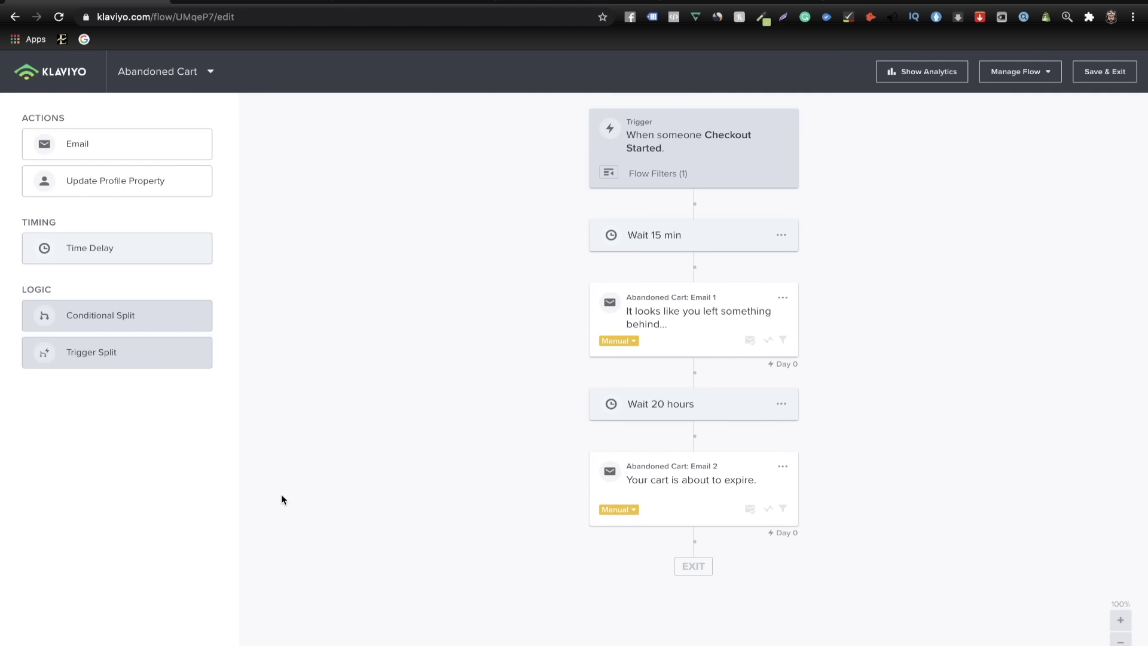
- Set the status of both Abandoned Cart emails to Live
click(676, 323)
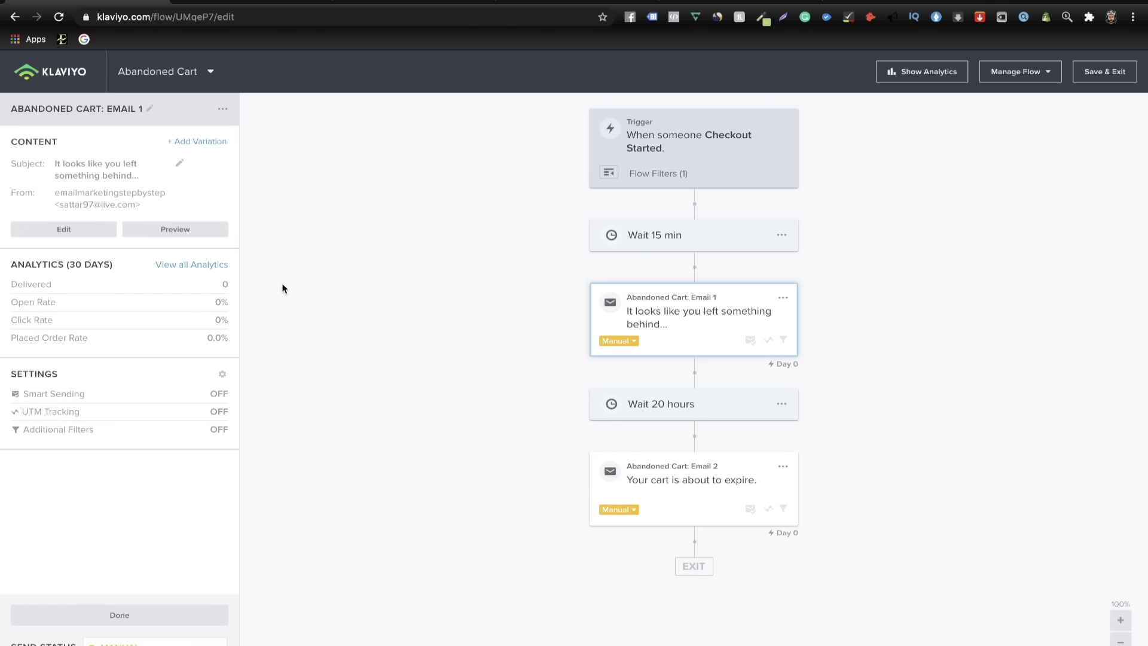
click(619, 341)
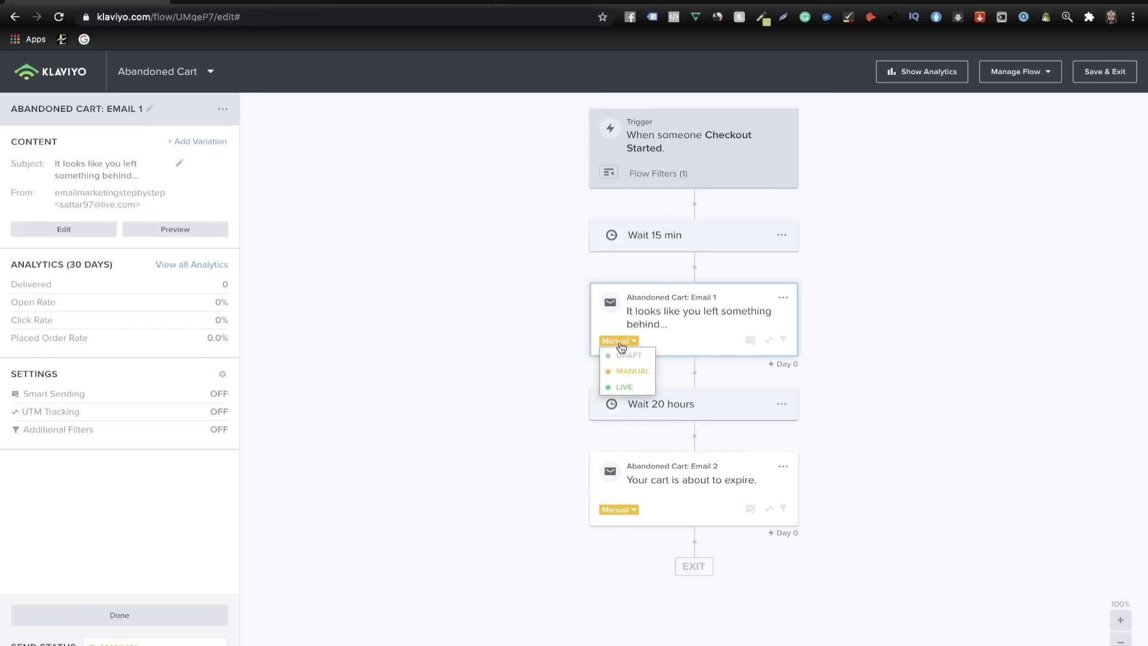
click(623, 387)
click(620, 510)
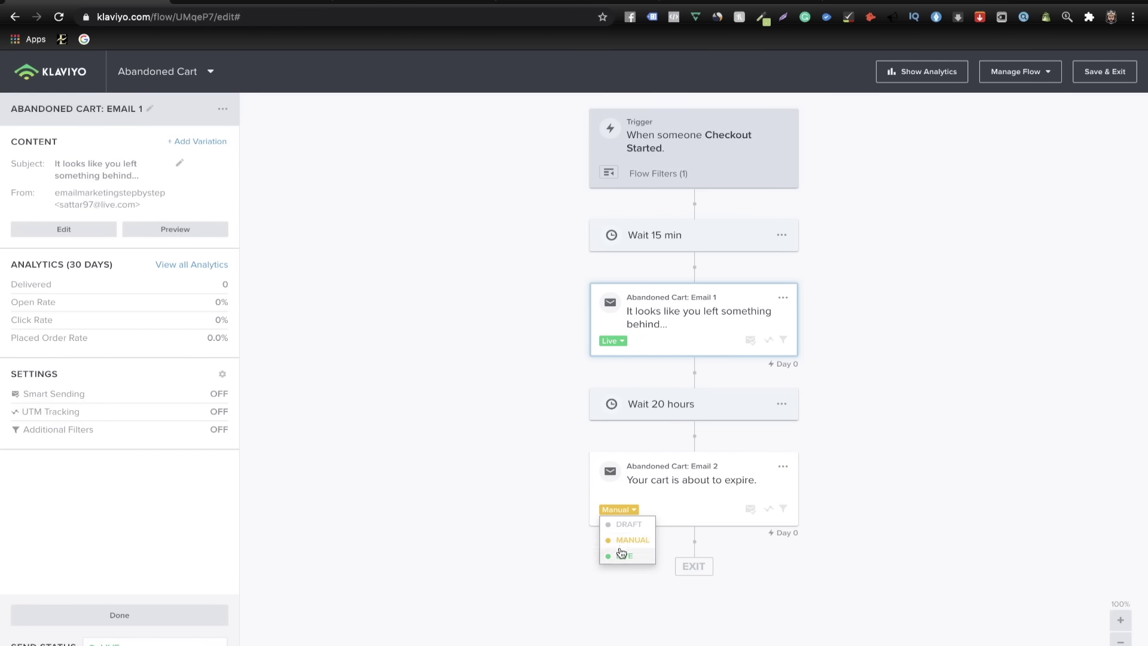
click(622, 553)
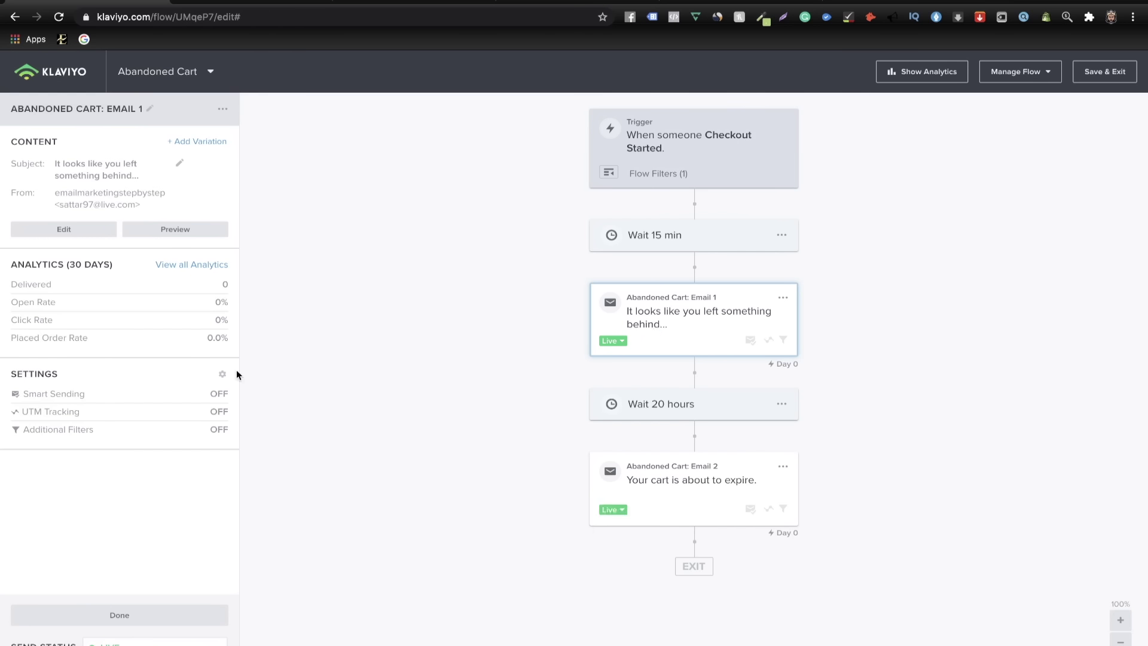
- Turn on UTM tracking for Abandoned Cart Email 1 and Email 2
click(94, 397)
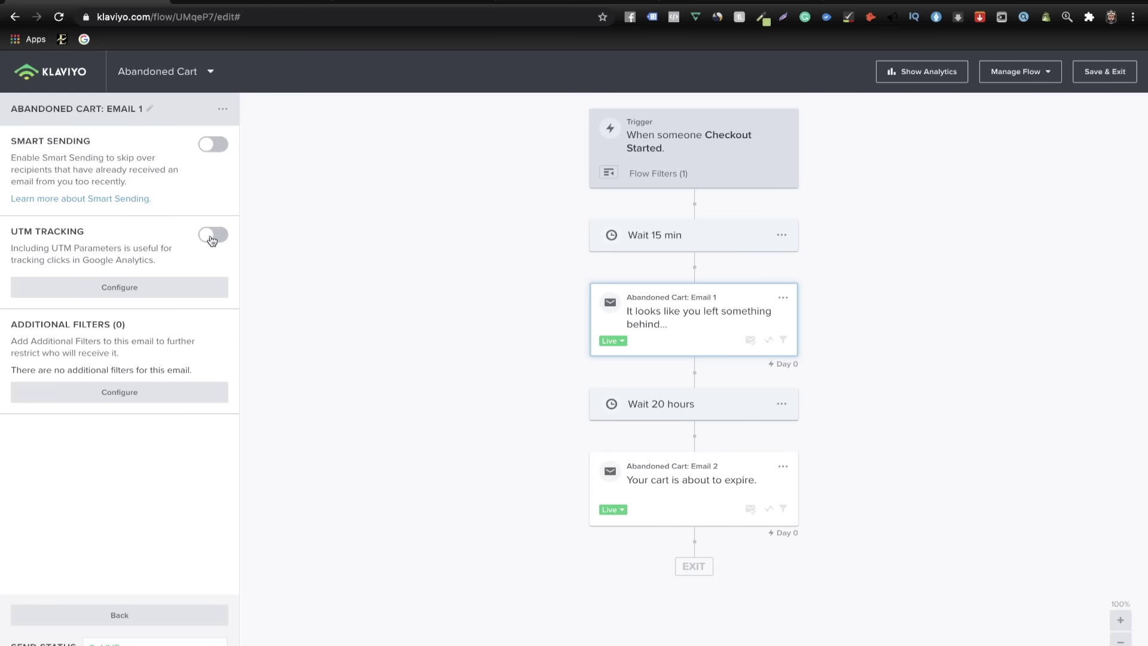
click(647, 494)
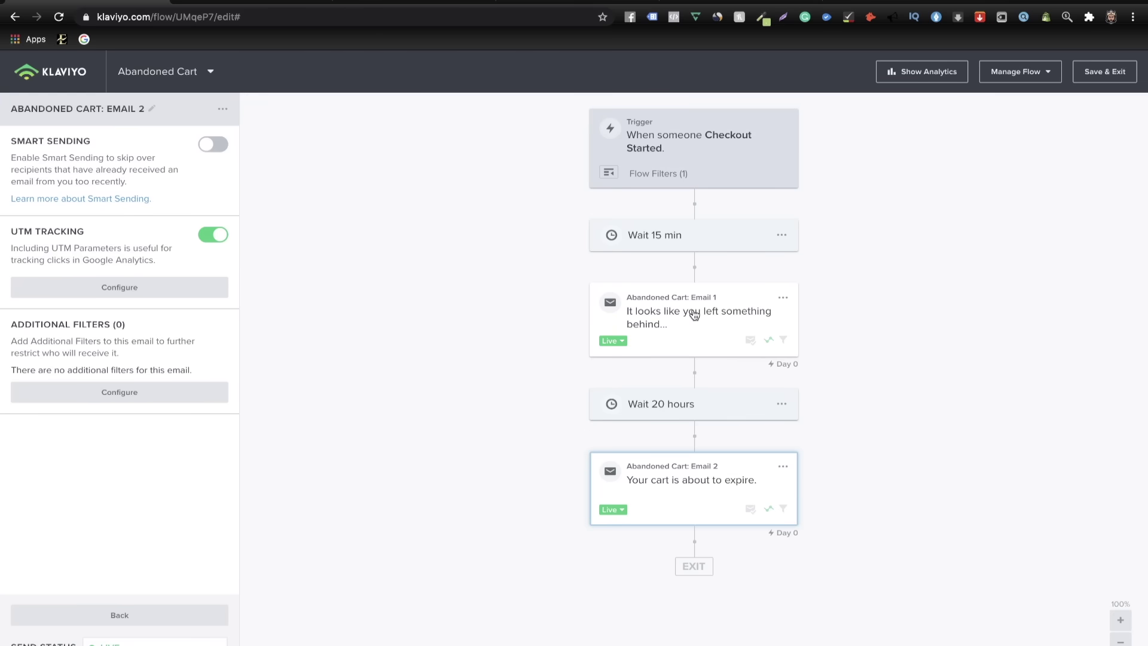
click(683, 349)
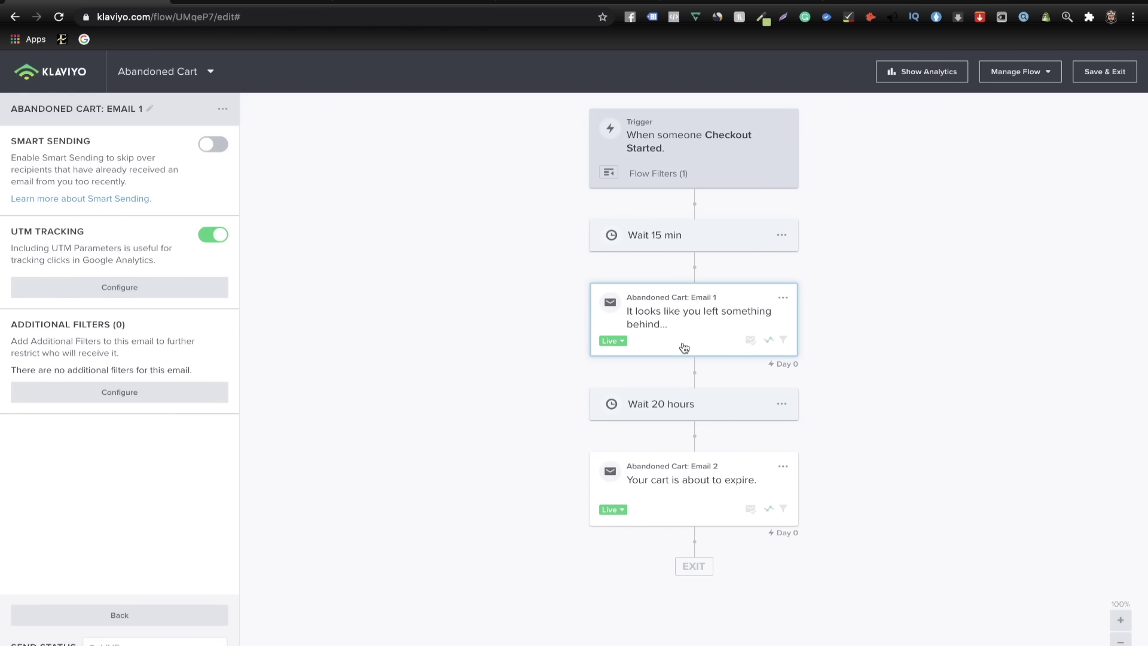
click(192, 615)
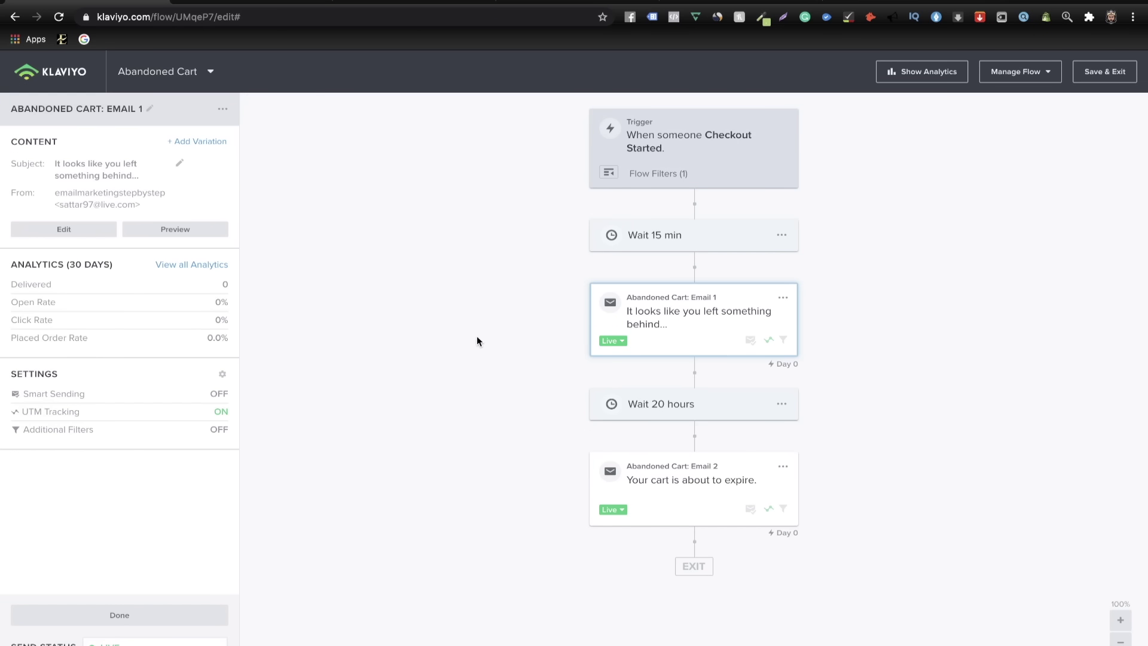
- Open the content of Abandoned Cart Email 1 and delete the empty heading block and the cart product block
click(85, 231)
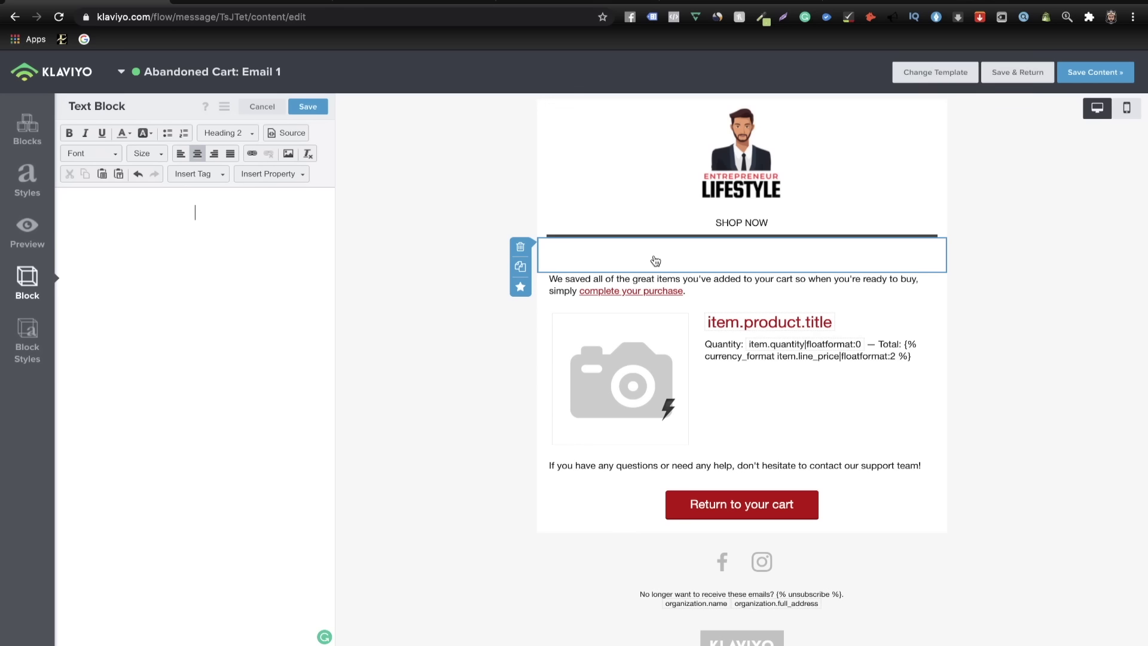
click(520, 247)
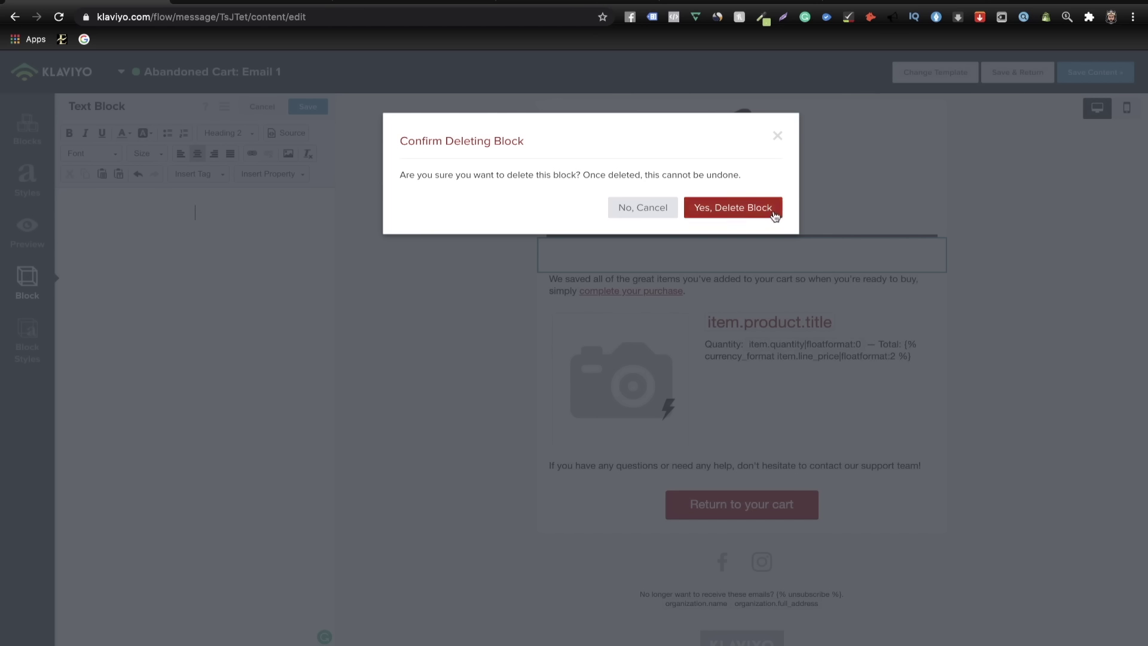
click(753, 208)
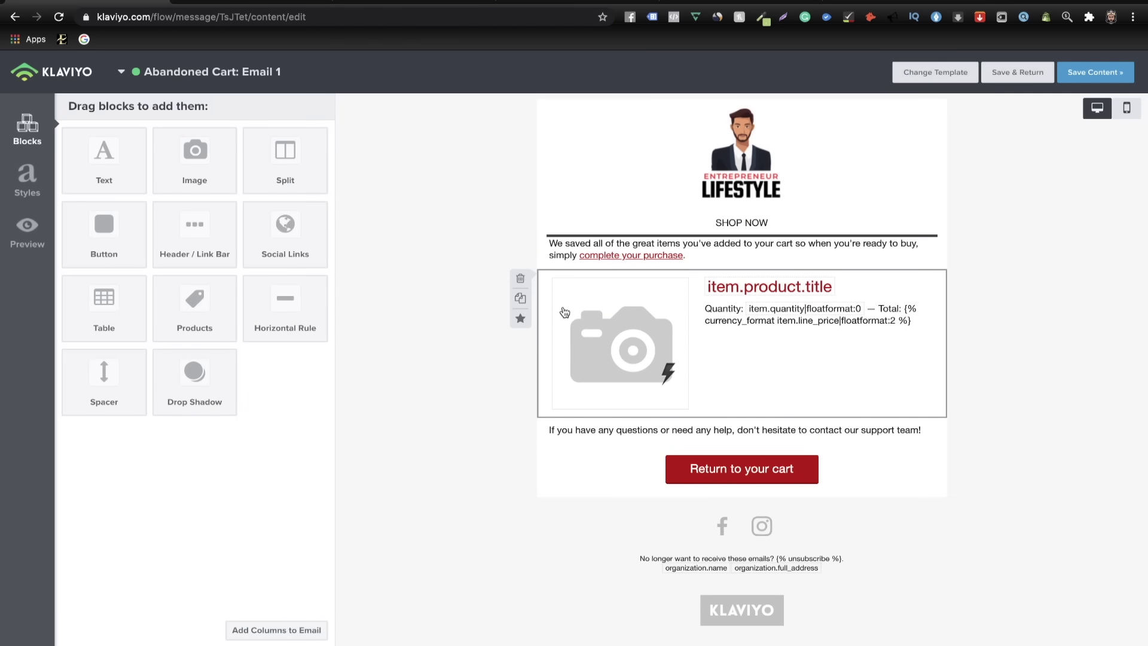
click(520, 278)
click(739, 209)
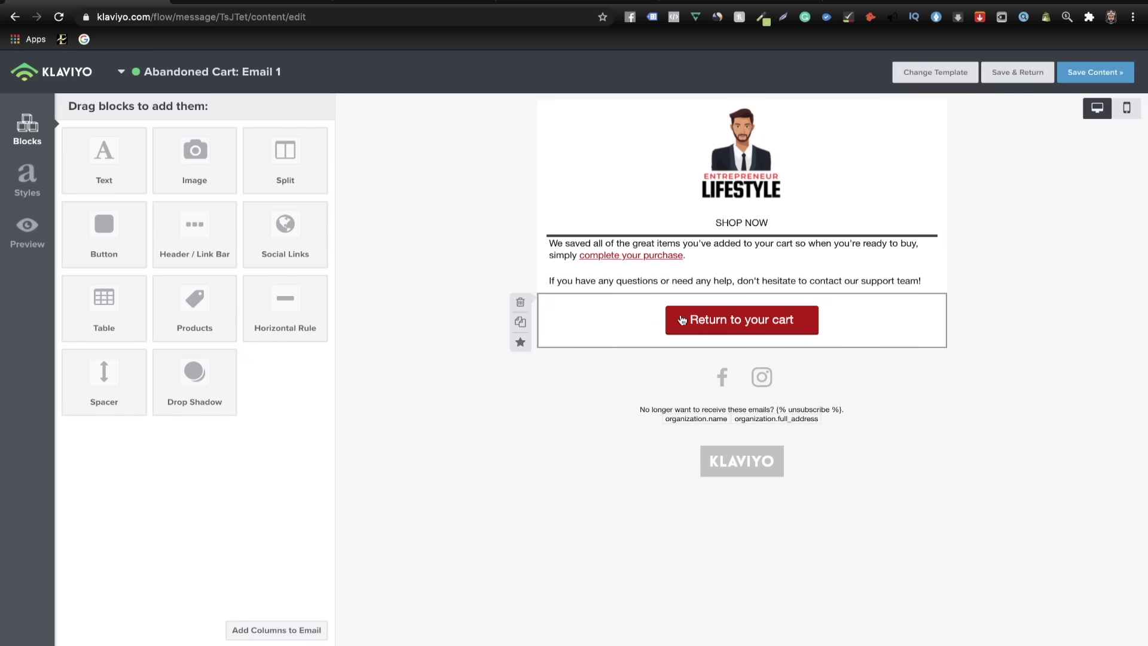
- Delete the "Return to your cart" button block and the support team text block from the email
click(681, 320)
click(731, 204)
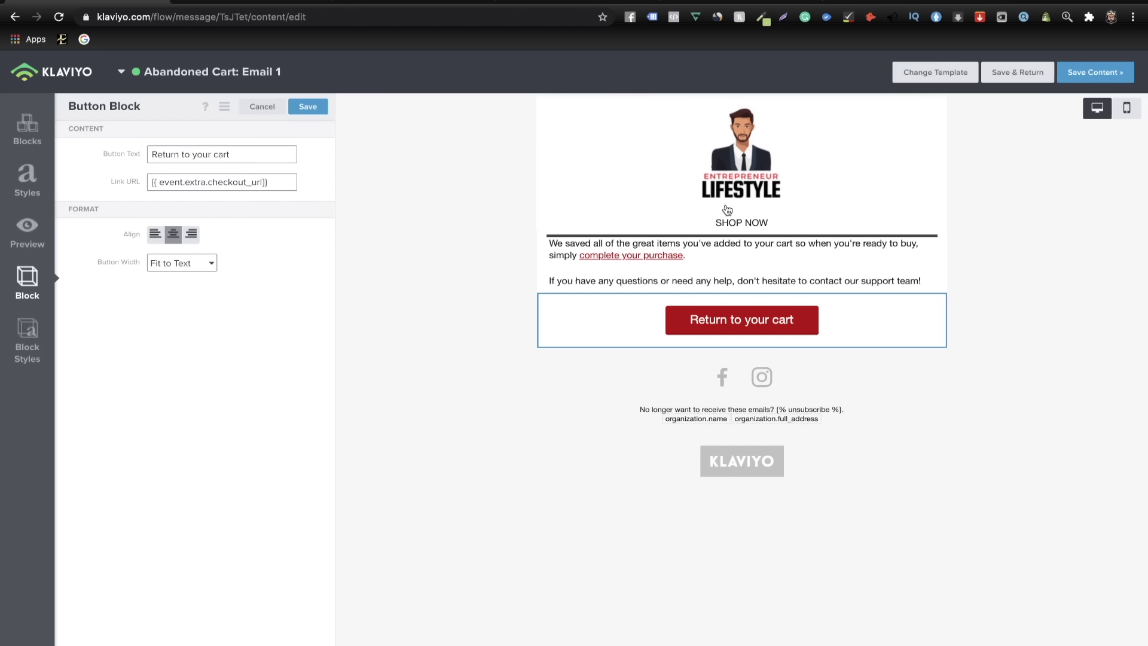
click(520, 278)
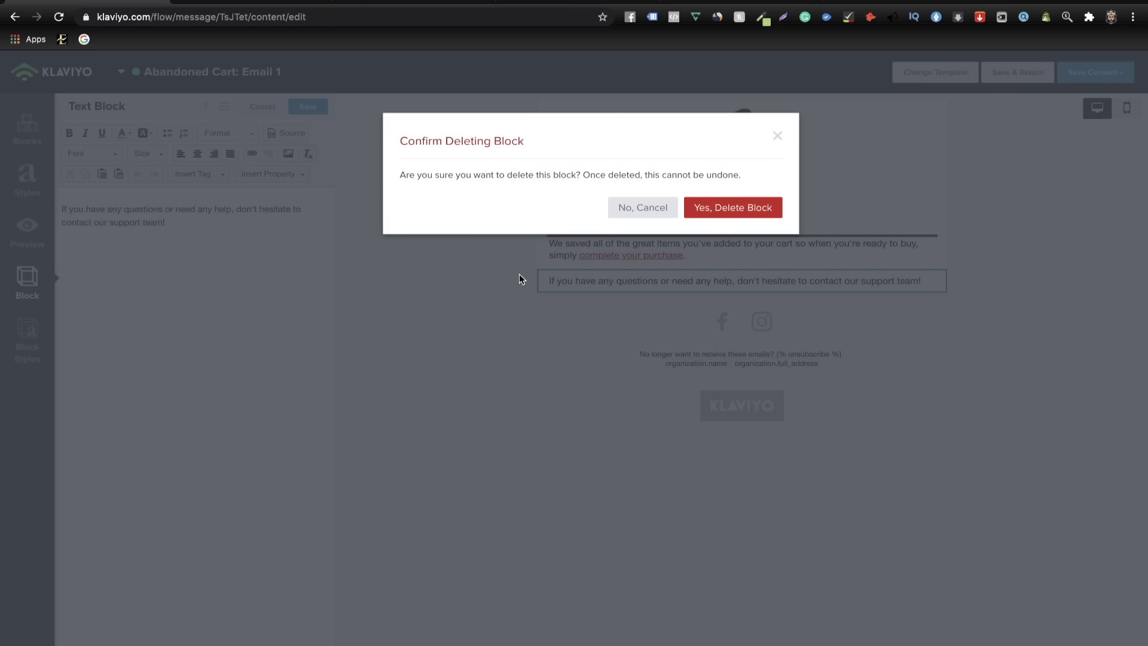
click(745, 200)
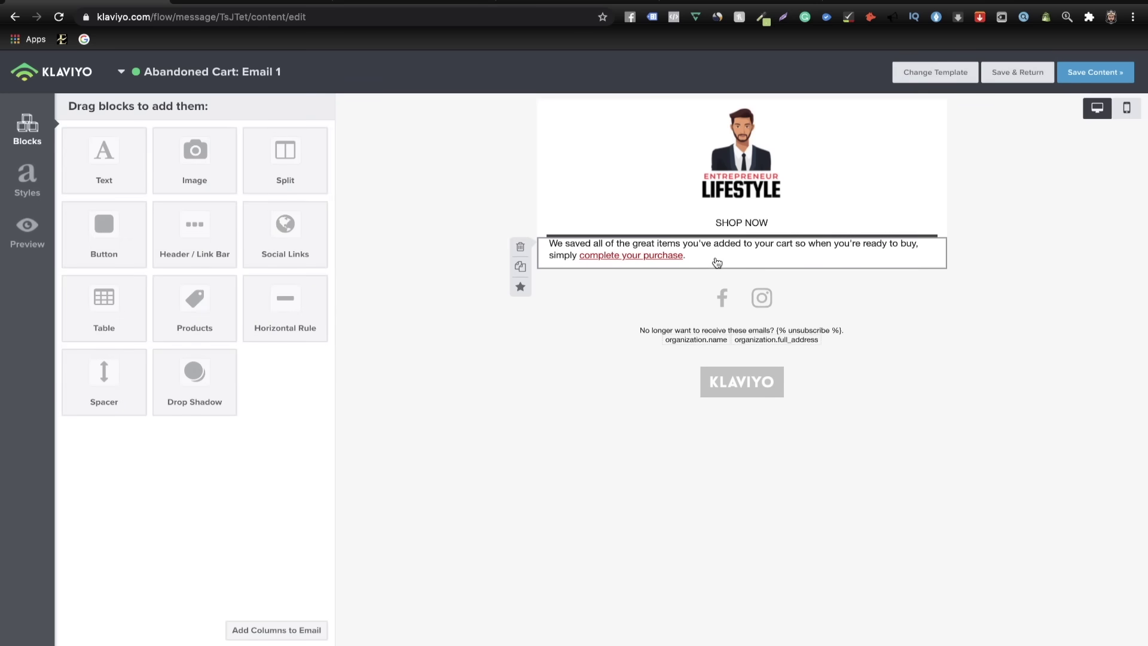
- Clear the saved-cart text block and copy the "what made you stop?" email body, from greeting to signature, from the Google Docs script
key(ctrl+a)
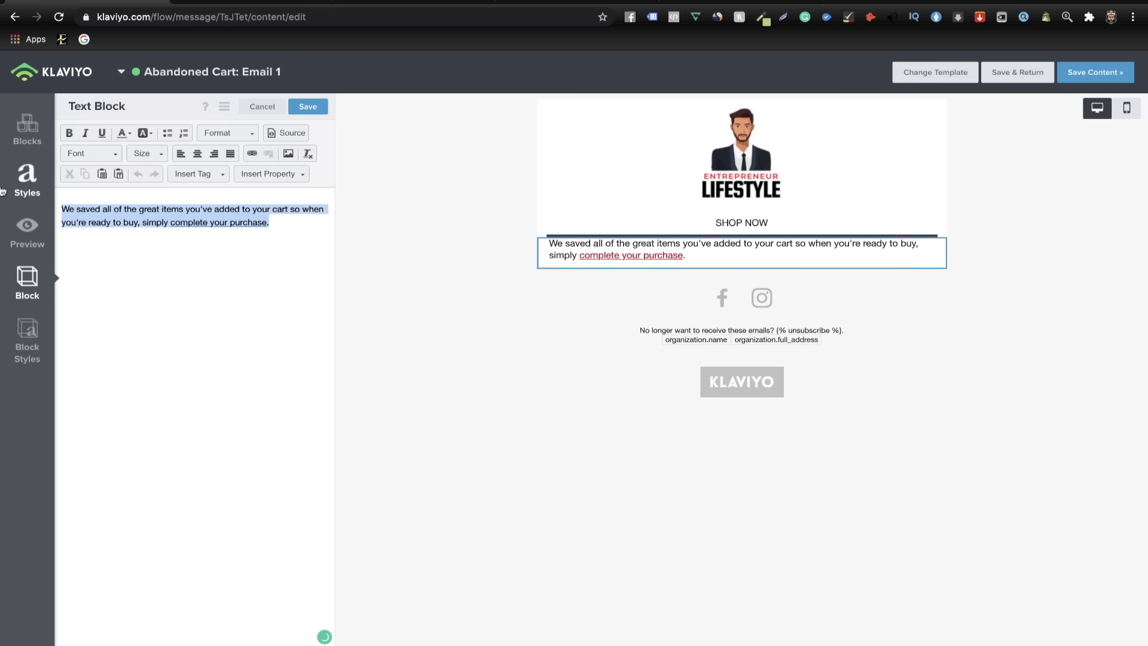
key(BackSpace)
click(271, 3)
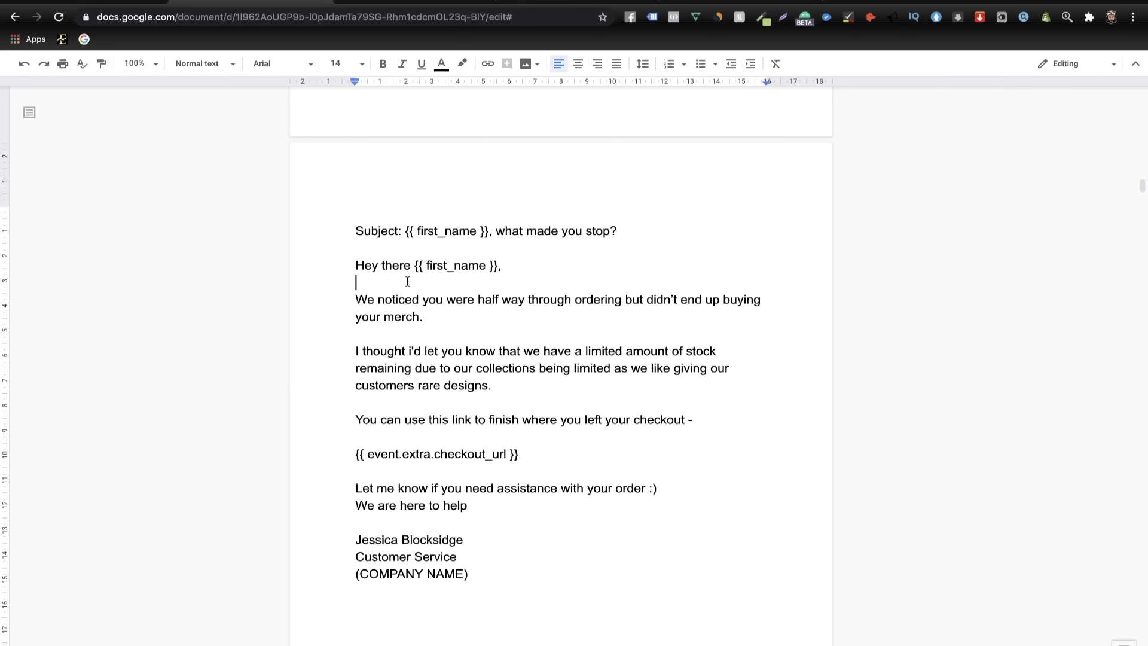
drag(355, 265, 512, 599)
key(ctrl+c)
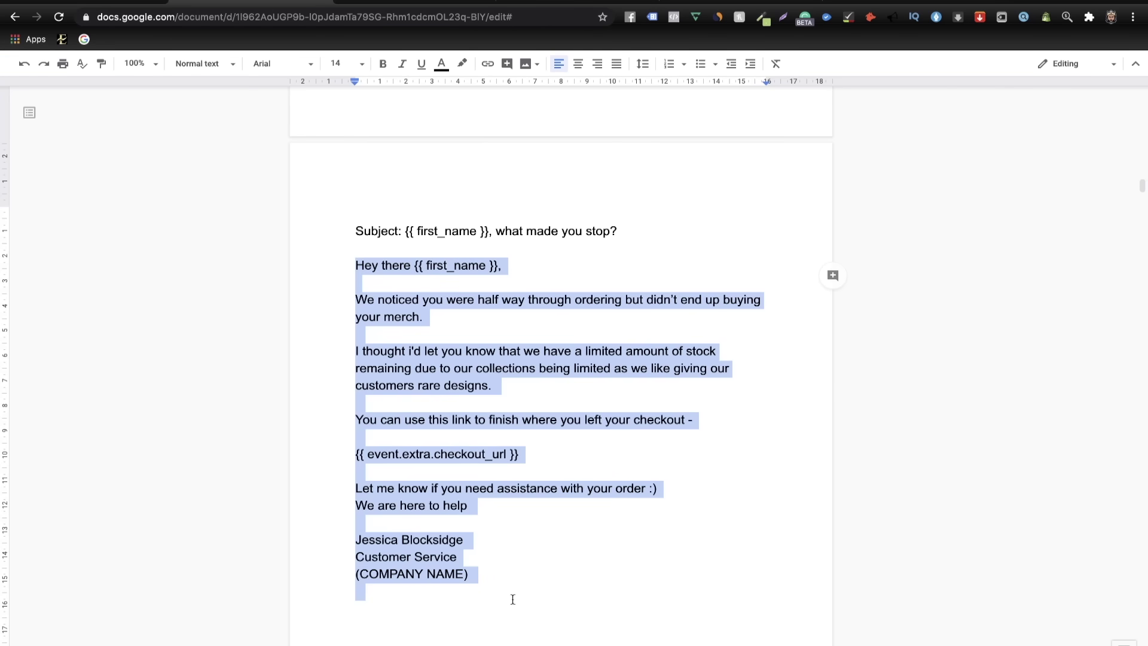
- Back in Klaviyo, paste the copied message into the empty text block of Abandoned Cart Email 1 and save the email content
click(99, 3)
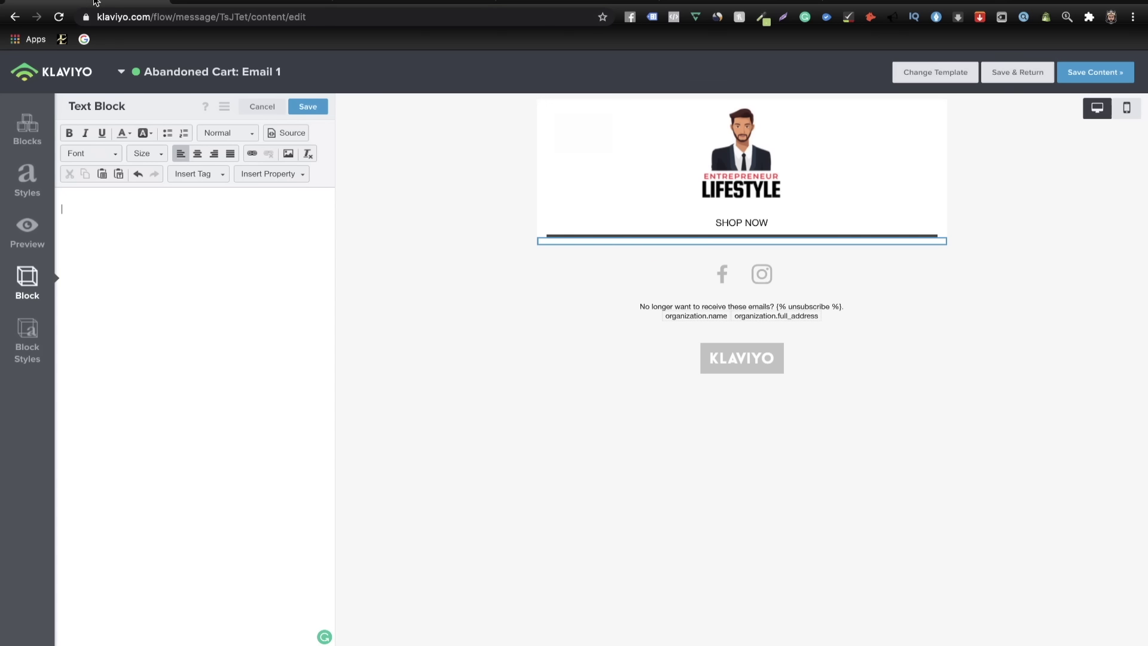
key(ctrl+v)
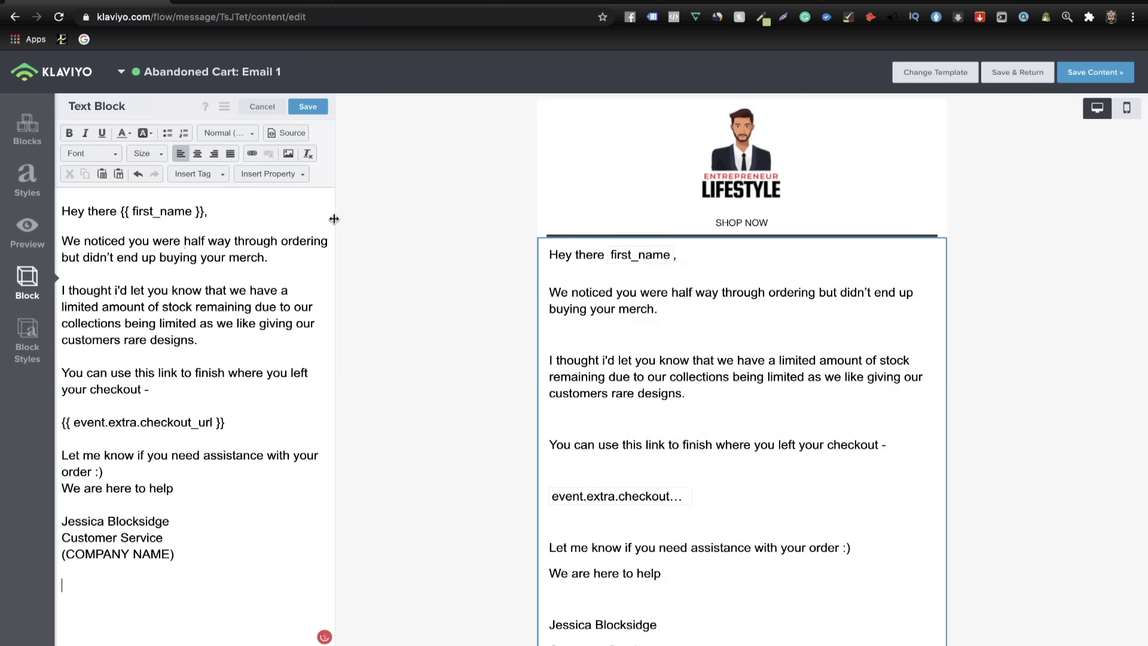
scroll(648, 316, down, 4)
scroll(733, 399, up, 5)
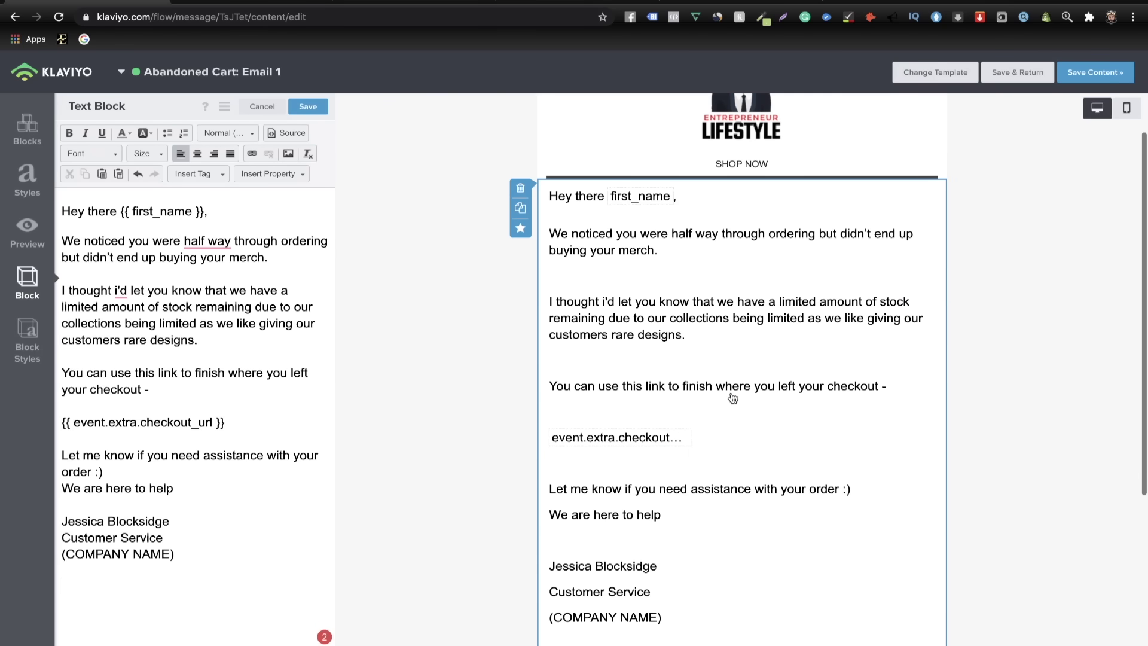
click(1090, 73)
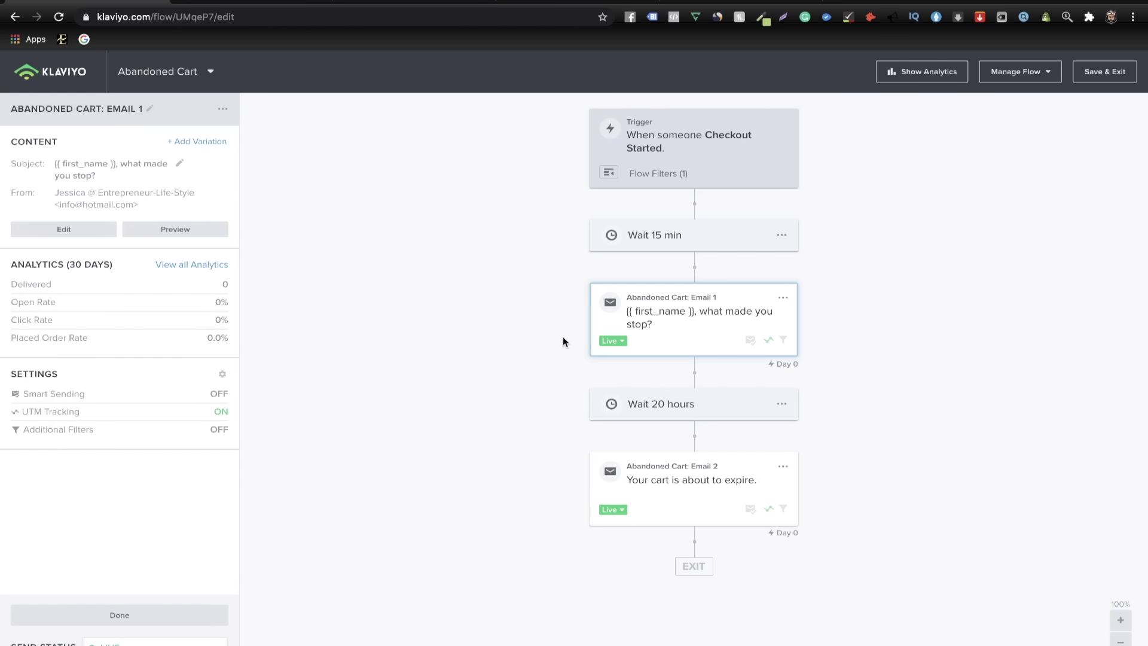
click(661, 407)
click(50, 173)
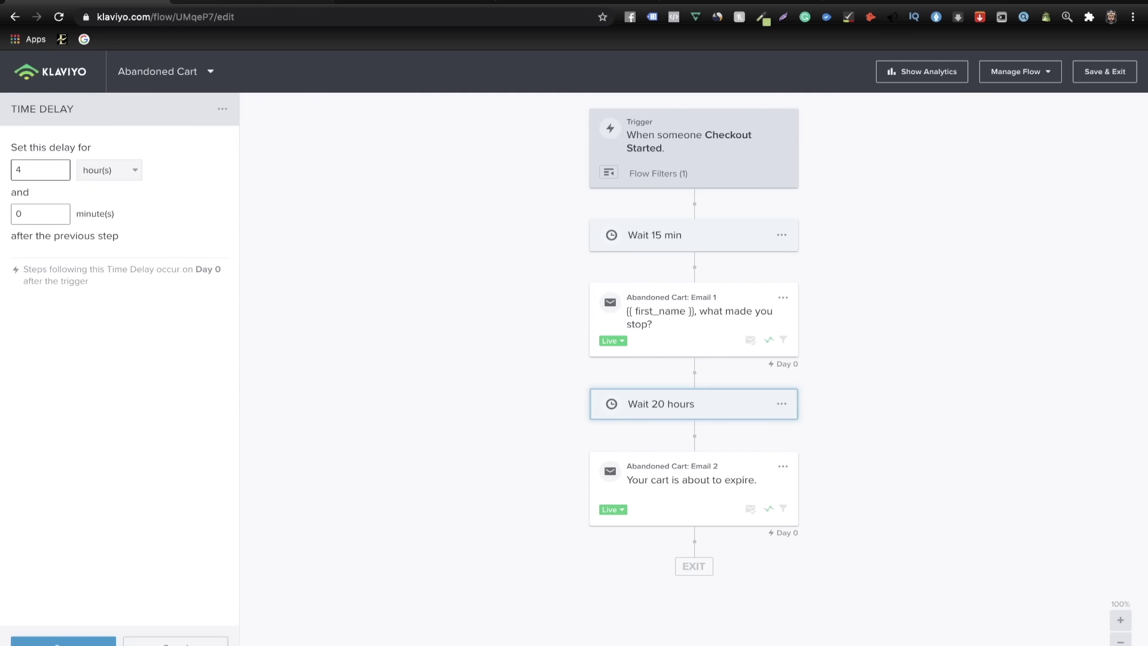
text(4)
- Replace Email 2's sender name, set its subject to "[Lucky moment] Rare Coupon - 25% OFF!", and check the store's discount code page
click(675, 472)
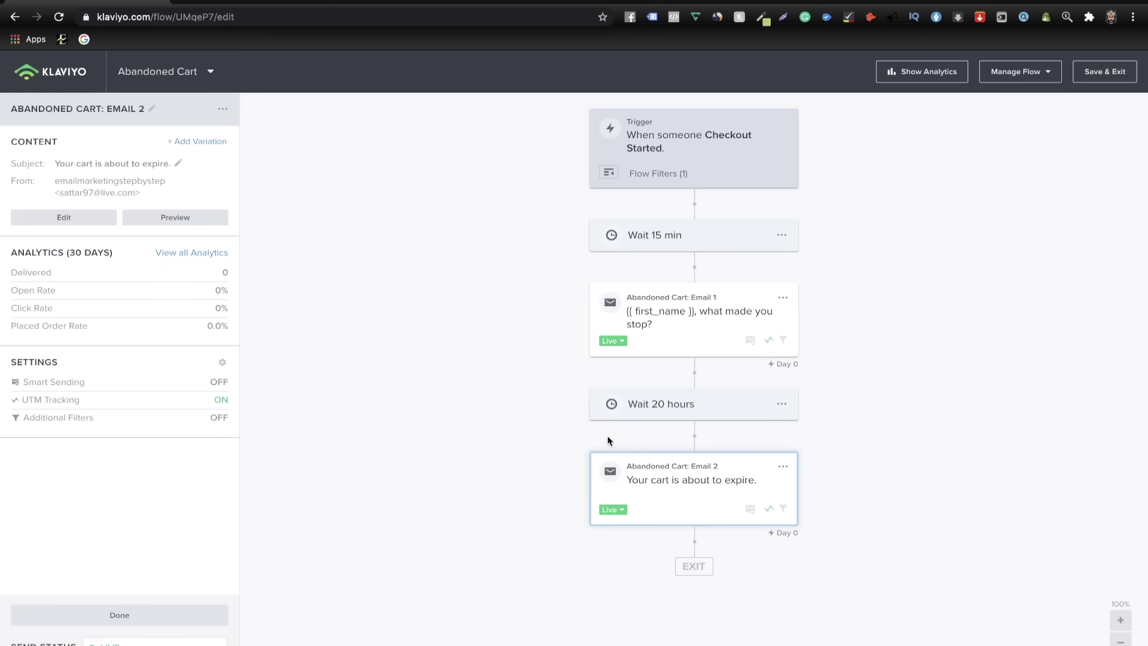
click(59, 216)
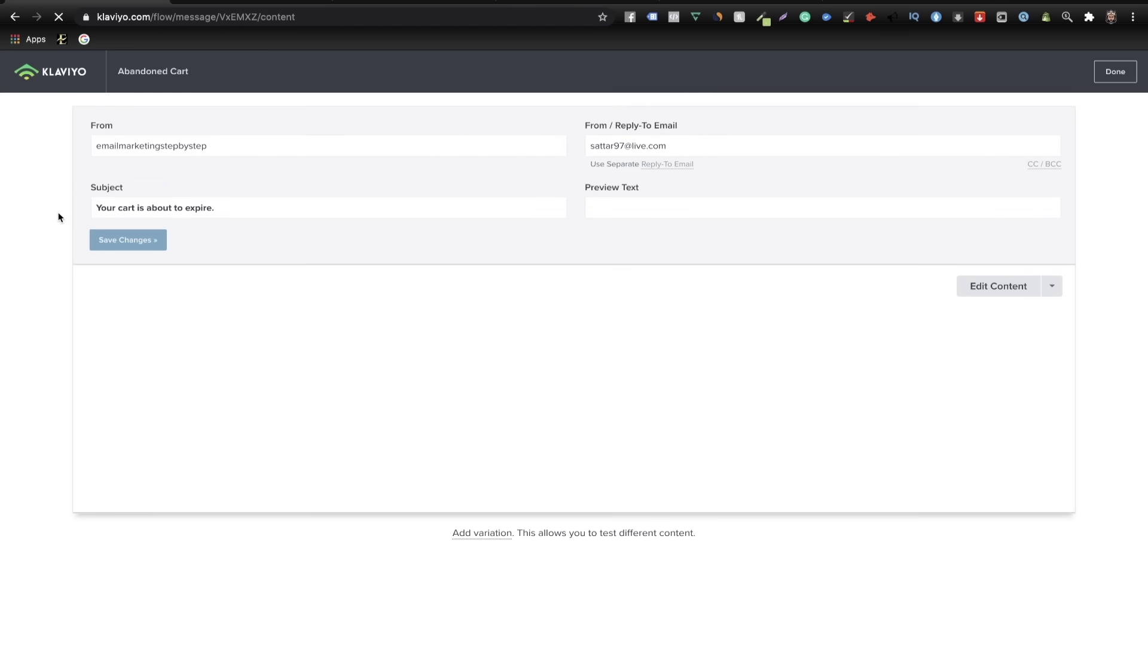
drag(259, 190, 98, 190)
key(BackSpace)
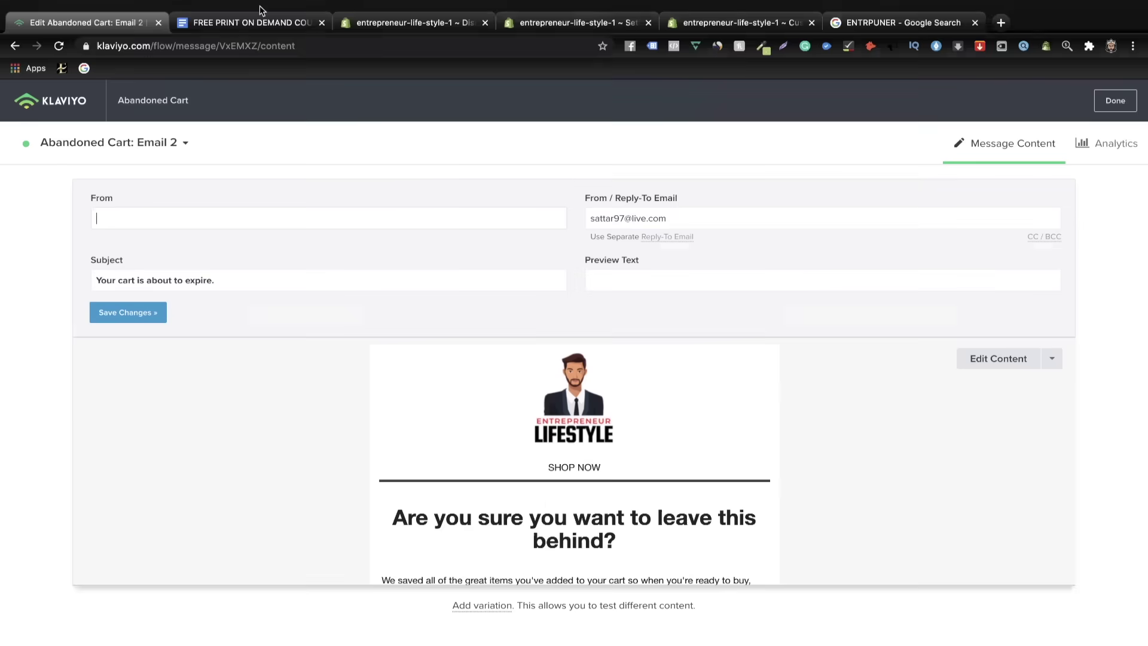
click(257, 18)
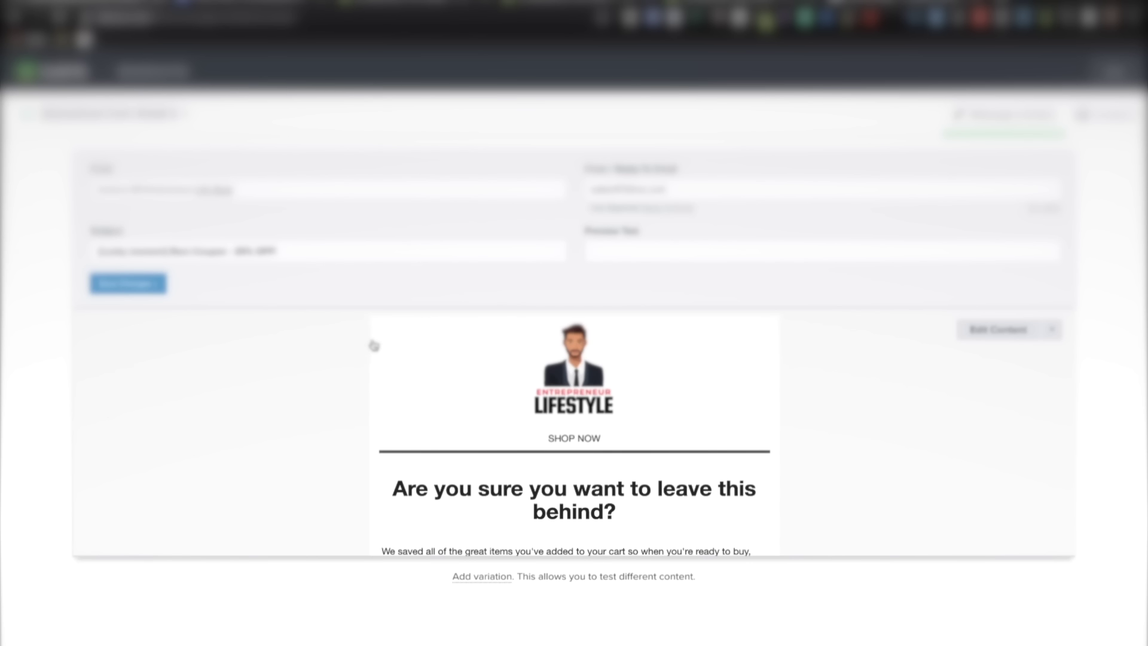
click(404, 17)
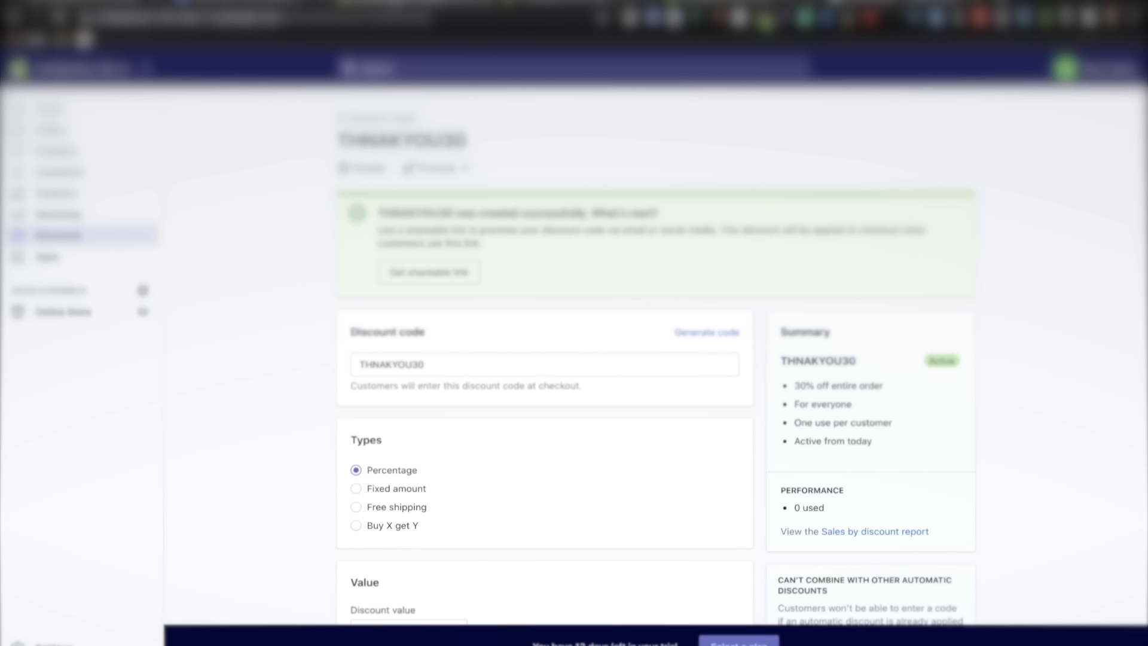
click(94, 5)
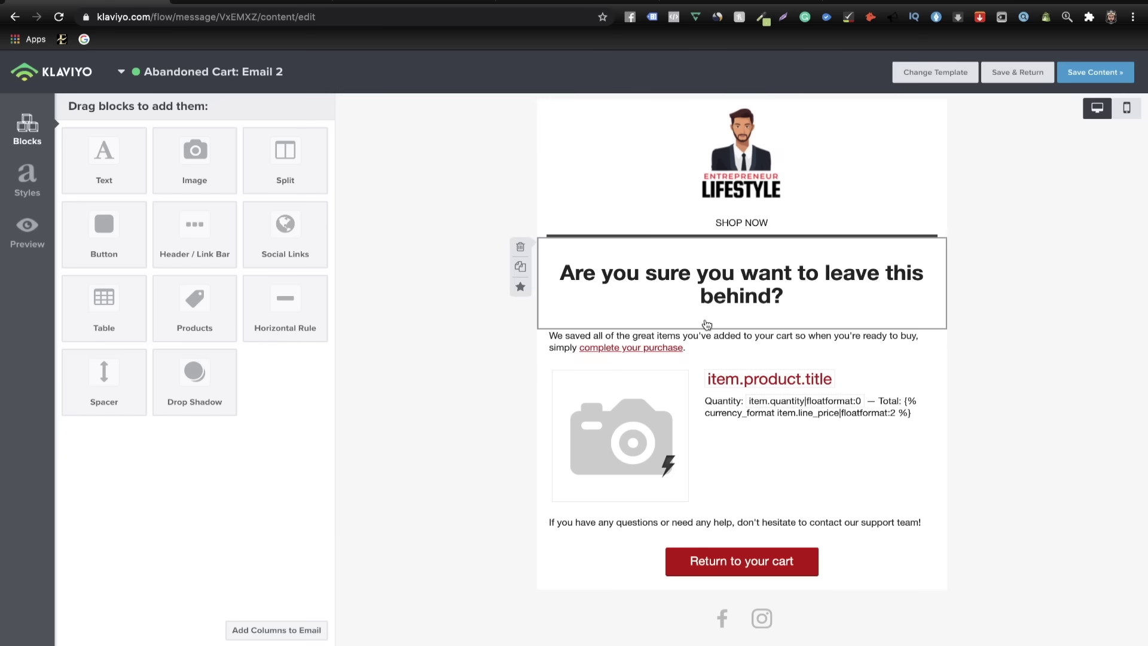
- Edit Email 2's content and delete the heading, saved-items text, product and "Return to your cart" blocks
click(995, 334)
click(699, 305)
click(520, 246)
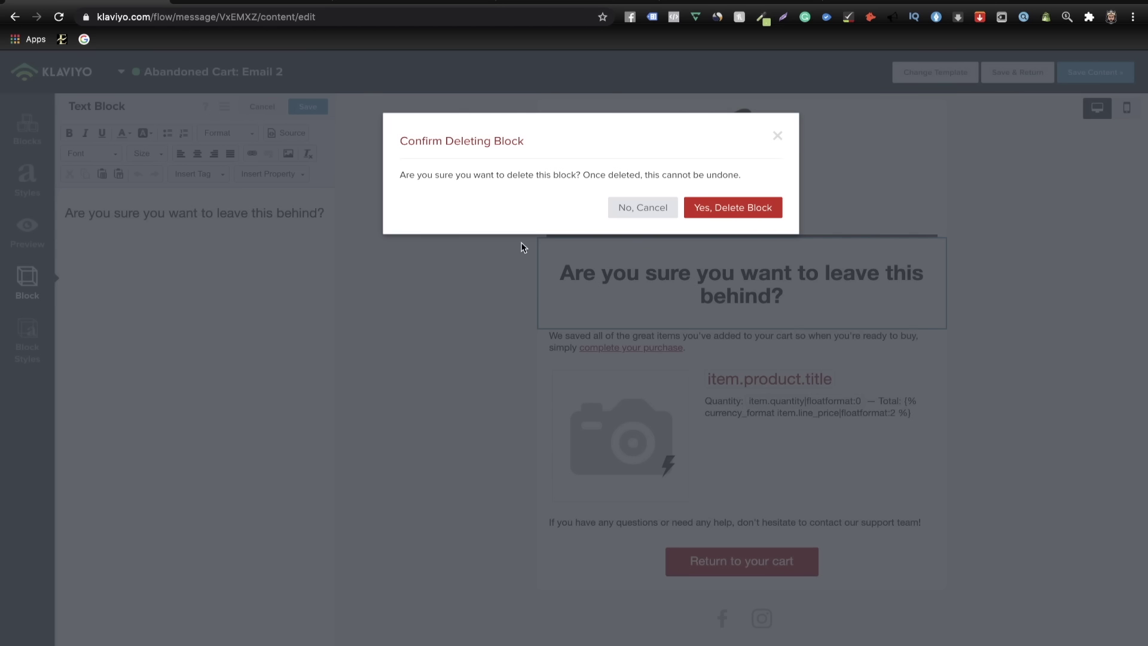
click(735, 206)
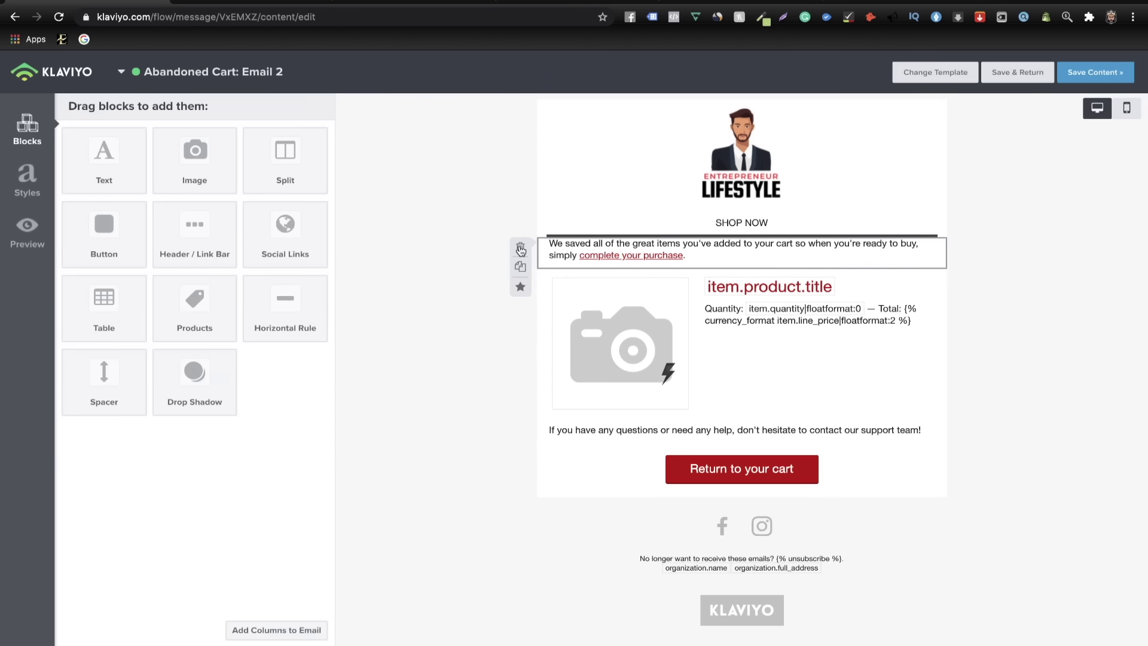
click(520, 250)
click(735, 207)
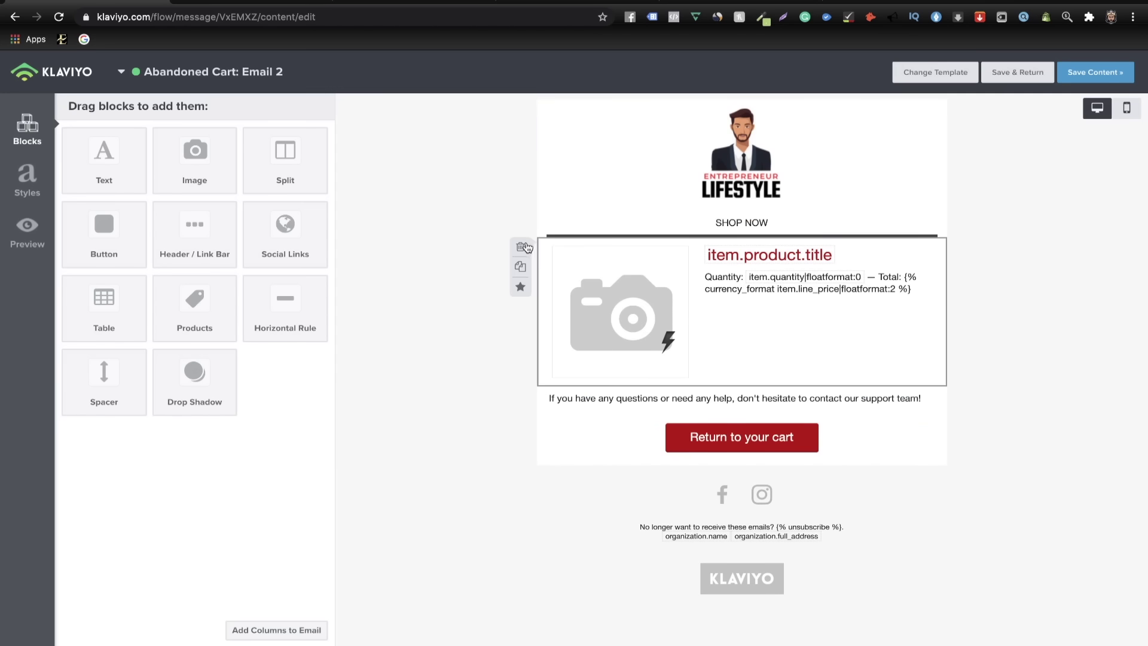
click(523, 247)
click(731, 209)
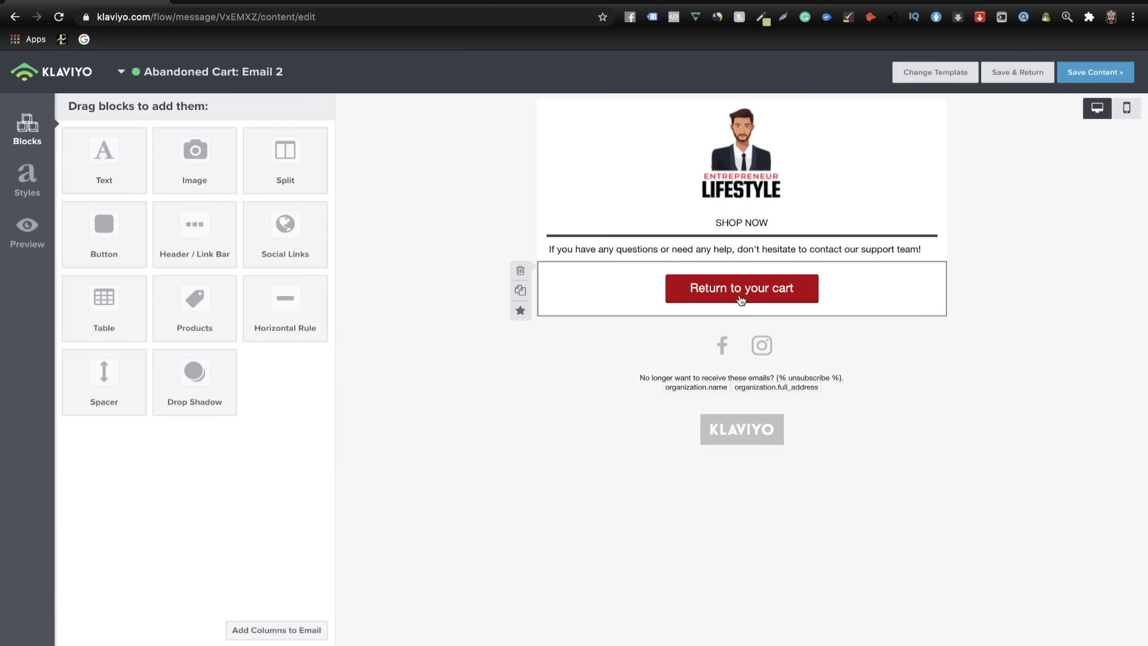
click(520, 270)
click(748, 210)
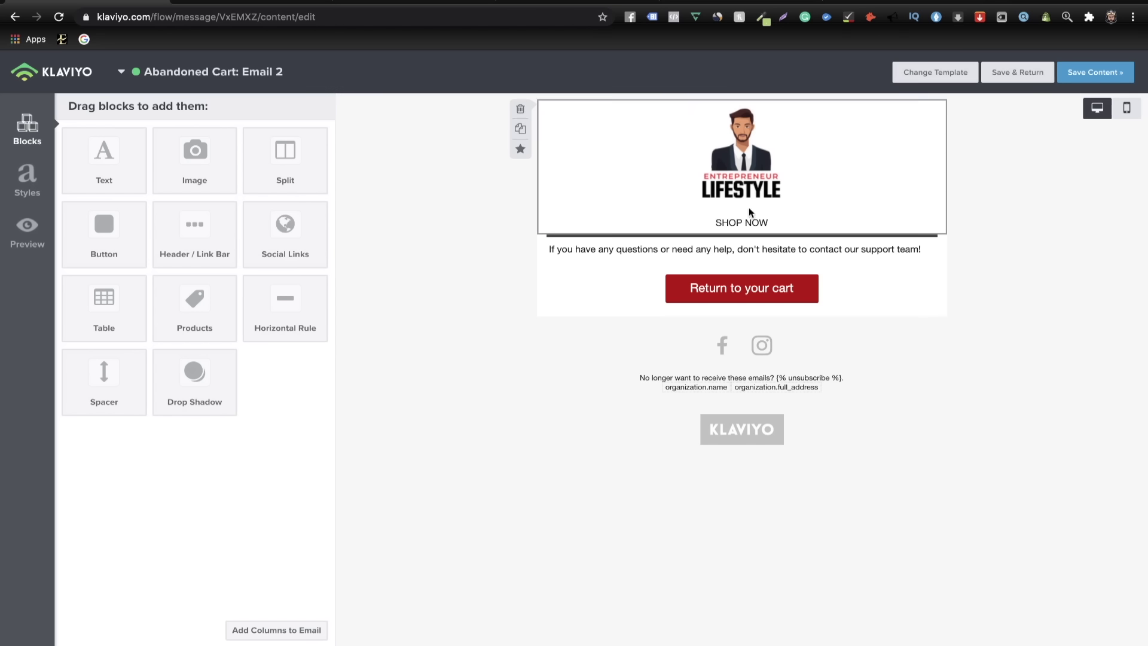
- Replace Email 2's remaining support text with the one-off 25% coupon email copy from the Google Docs document
click(484, 252)
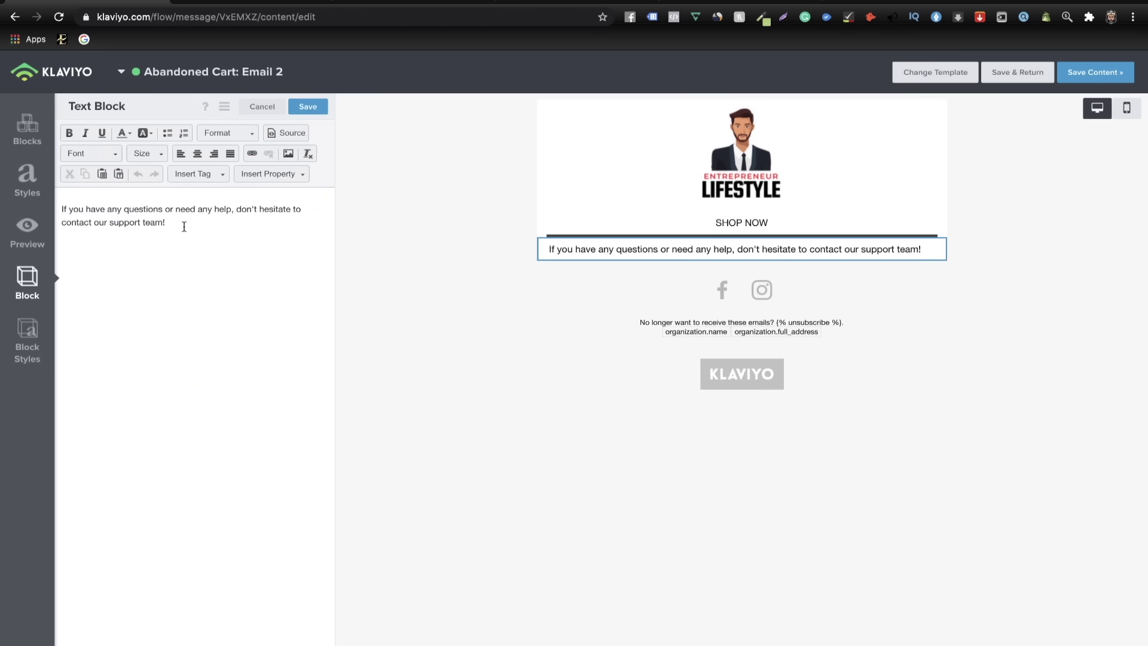
key(super+a)
key(BackSpace)
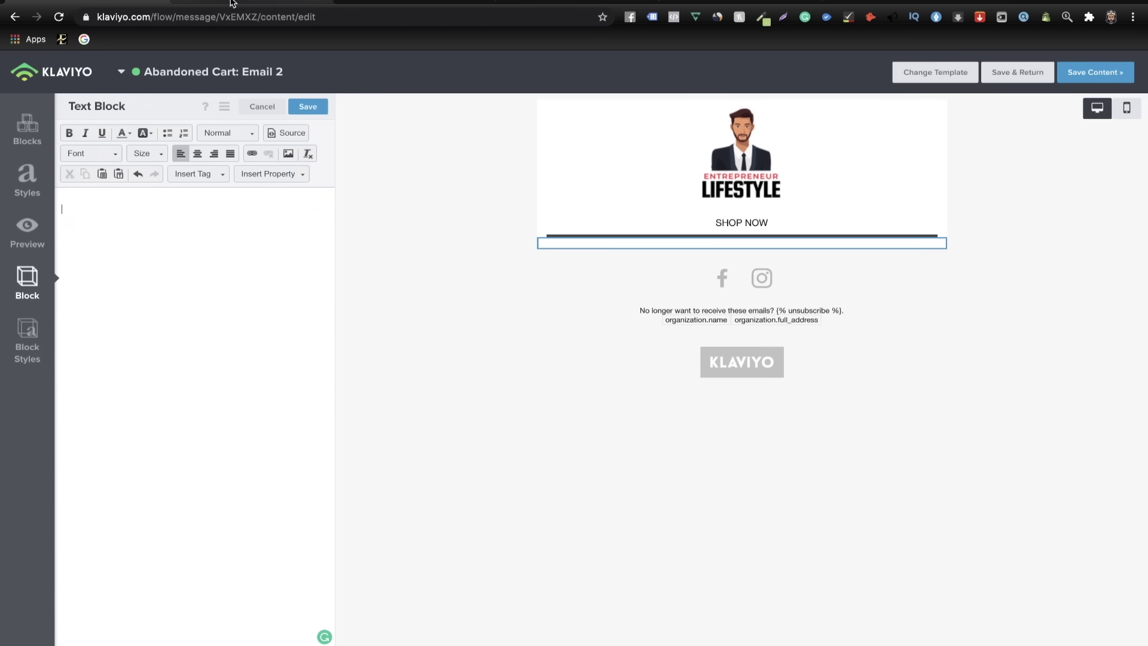
click(232, 3)
scroll(366, 269, down, 3)
click(385, 339)
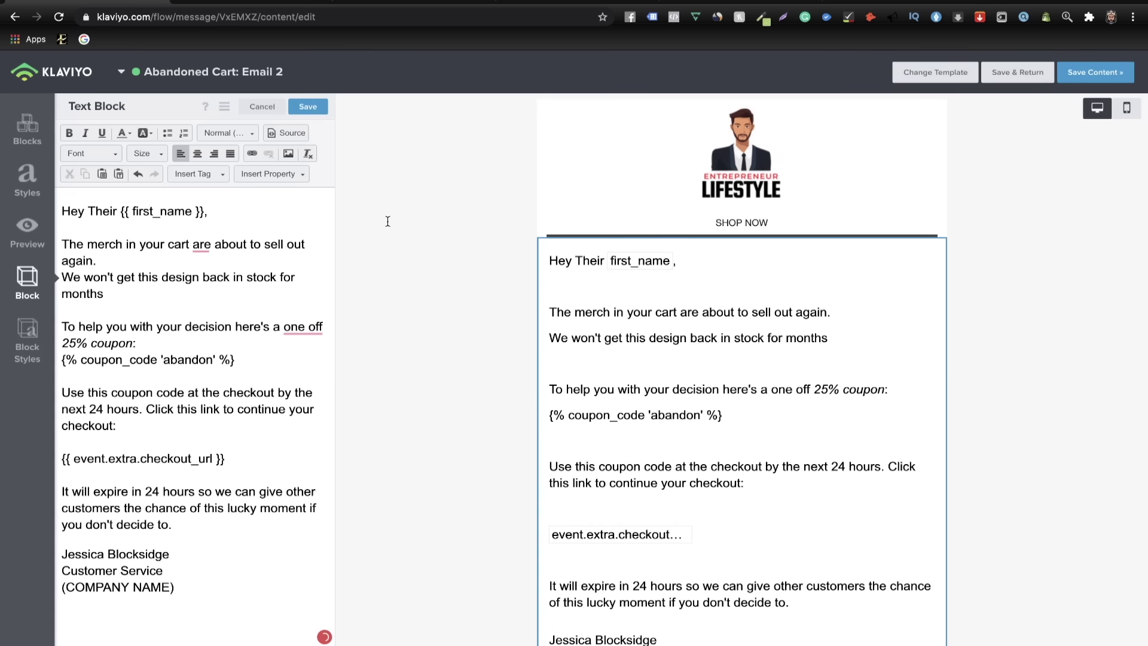
scroll(810, 306, down, 5)
scroll(949, 367, up, 3)
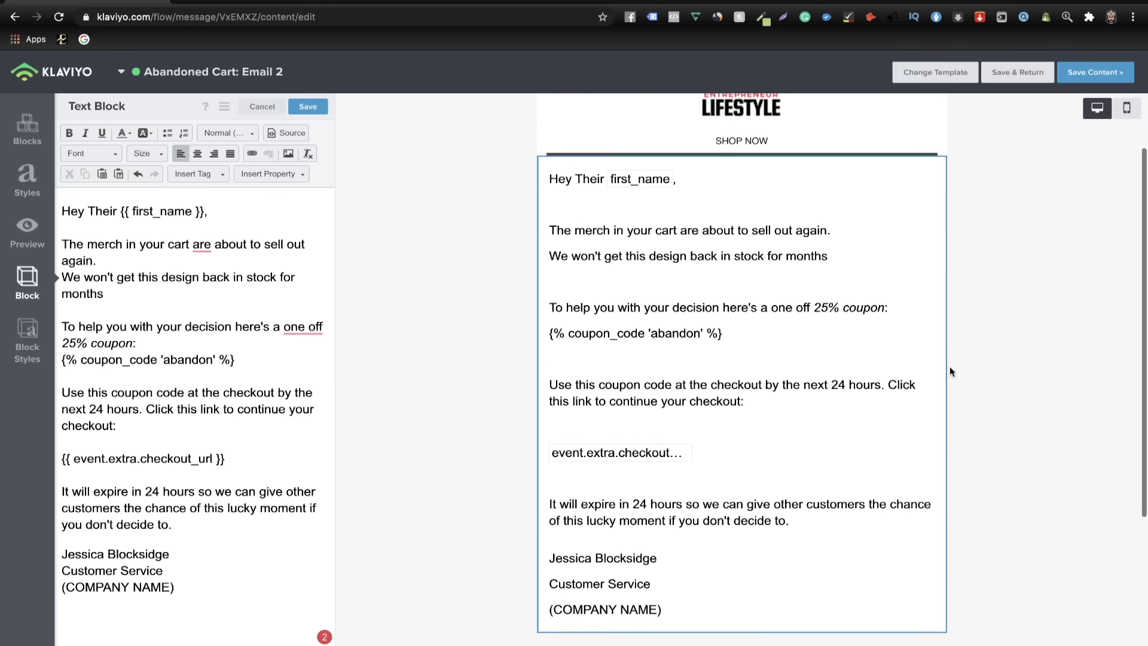
scroll(950, 372, up, 1)
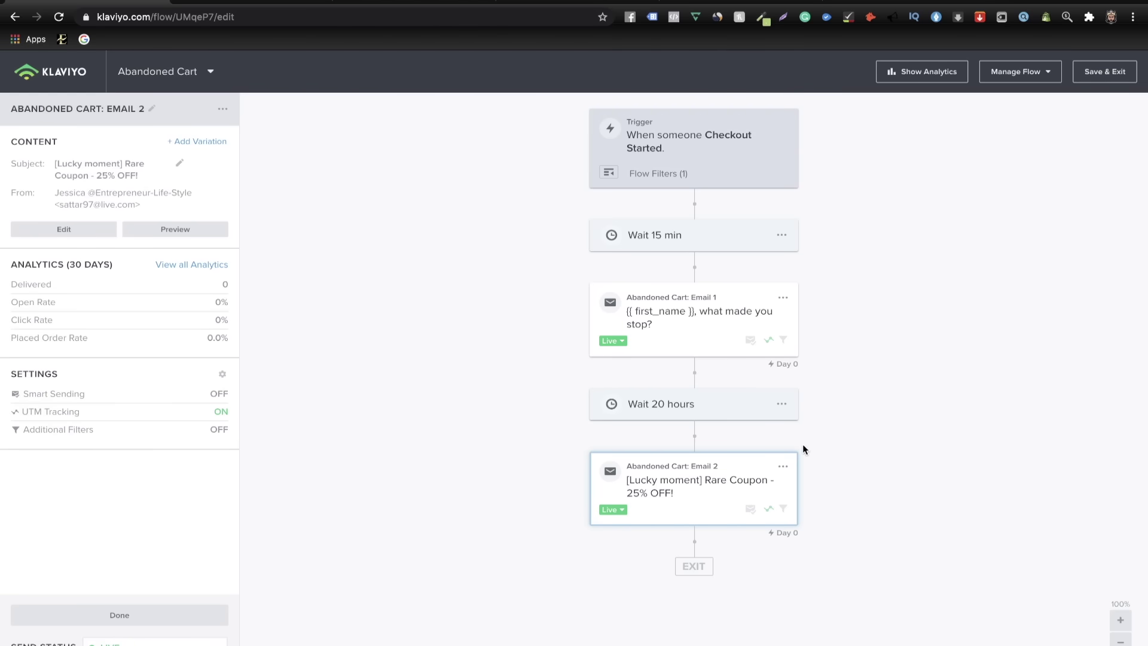
- Clone Email 2 in the flow and close the copy's details
click(784, 468)
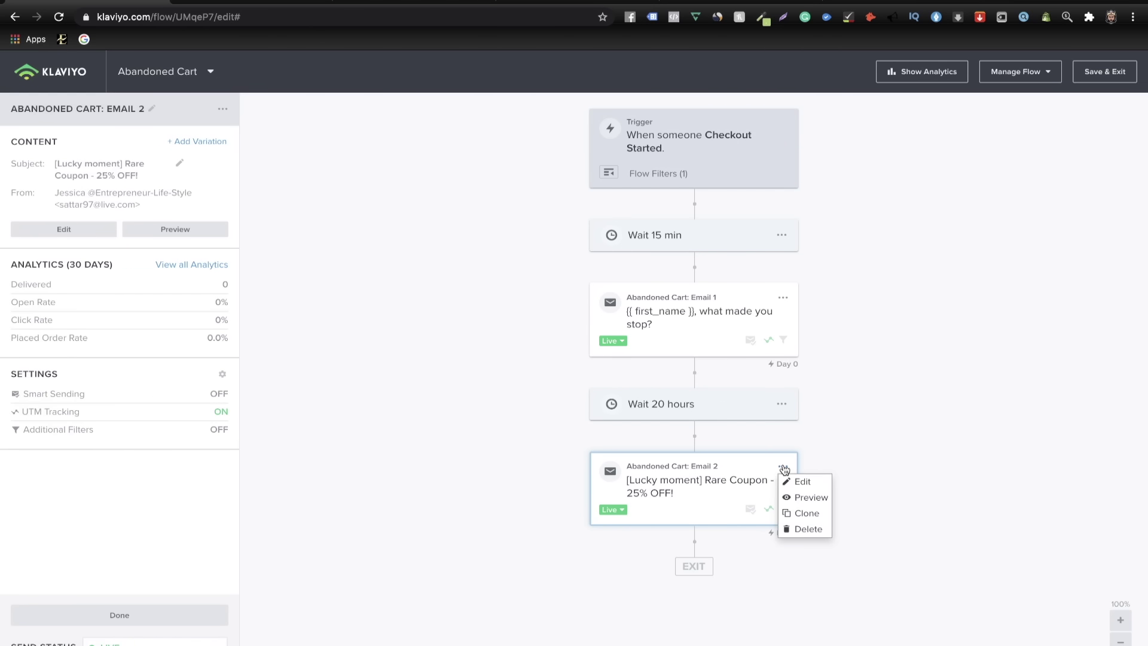
click(793, 512)
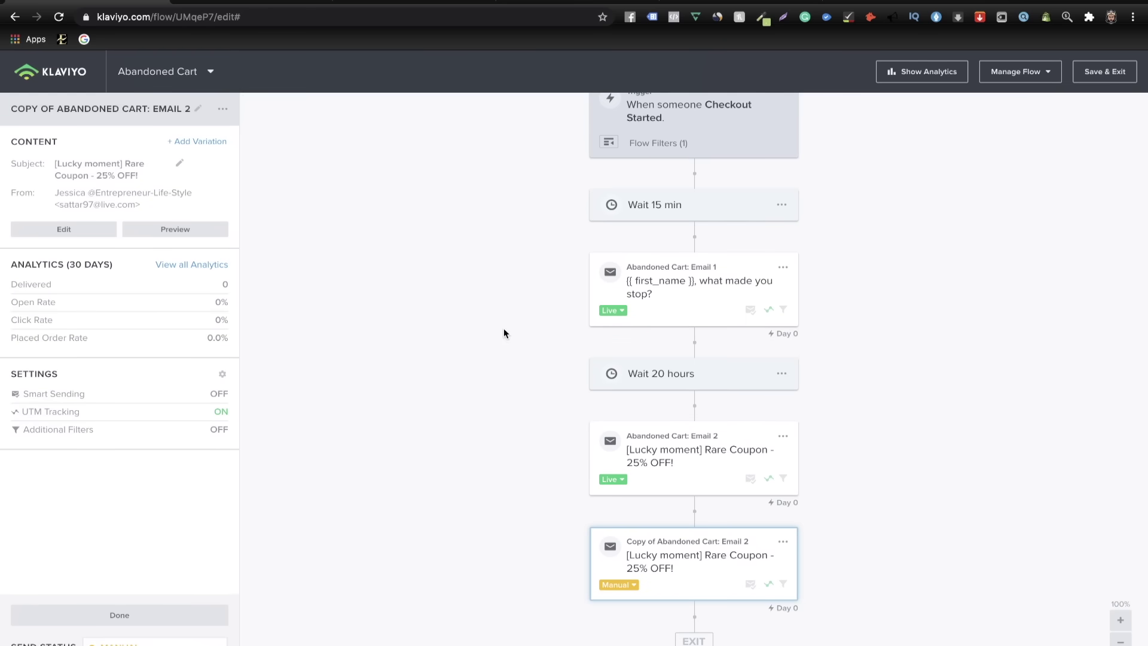
click(139, 620)
- Add a time delay of 22 hours between Email 2 and its copy
drag(145, 238, 734, 540)
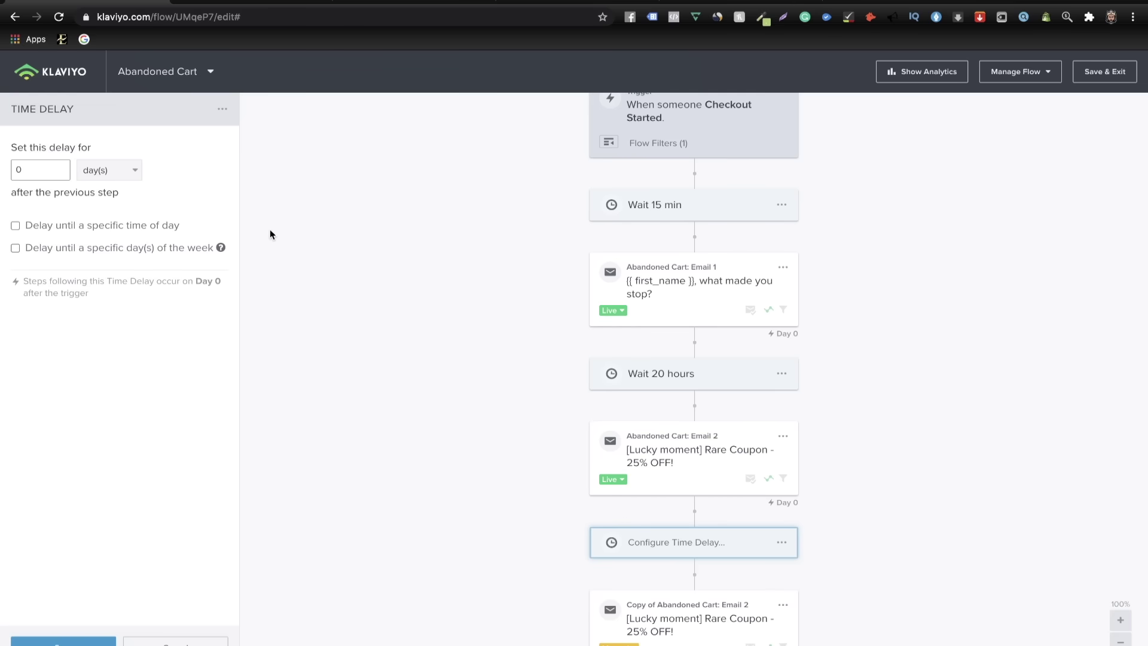
click(56, 169)
text(22)
click(109, 170)
click(77, 211)
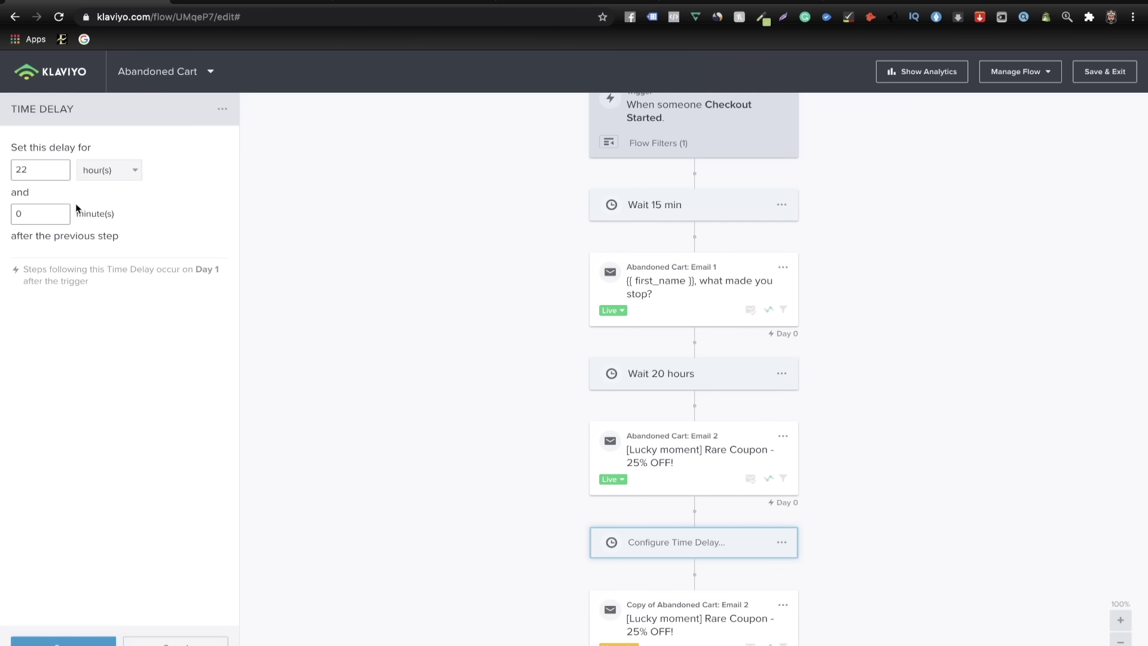
click(60, 641)
scroll(684, 559, down, 2)
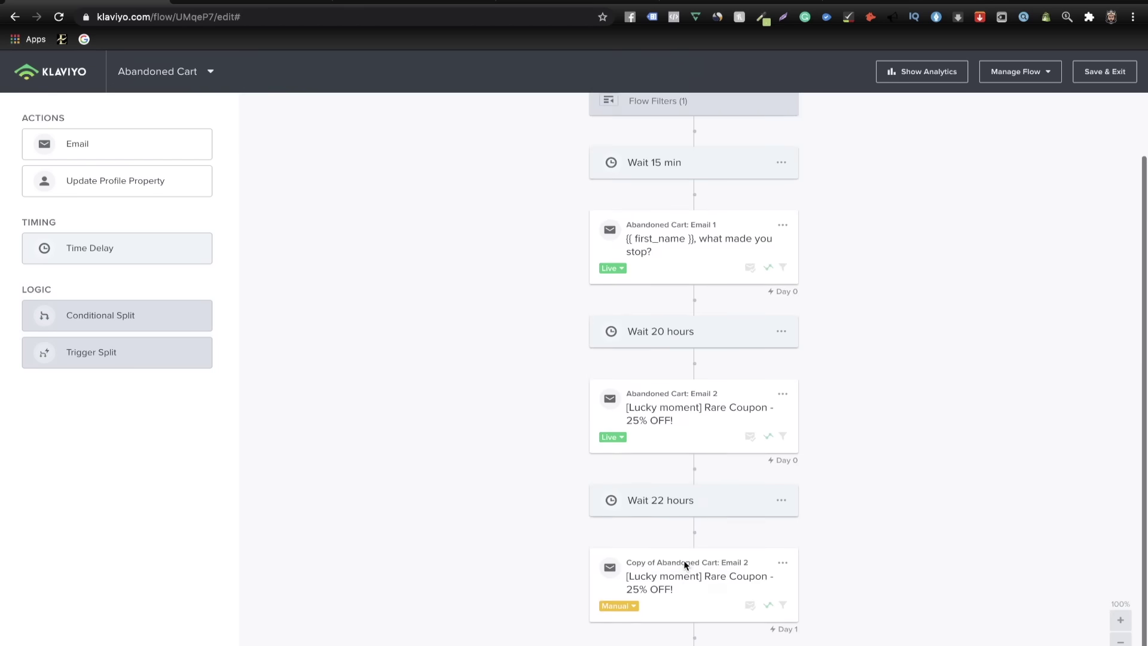
- Set the cloned email's subject to "[Coupon Expires In Less Than 2 Hours]" and save the change
click(685, 565)
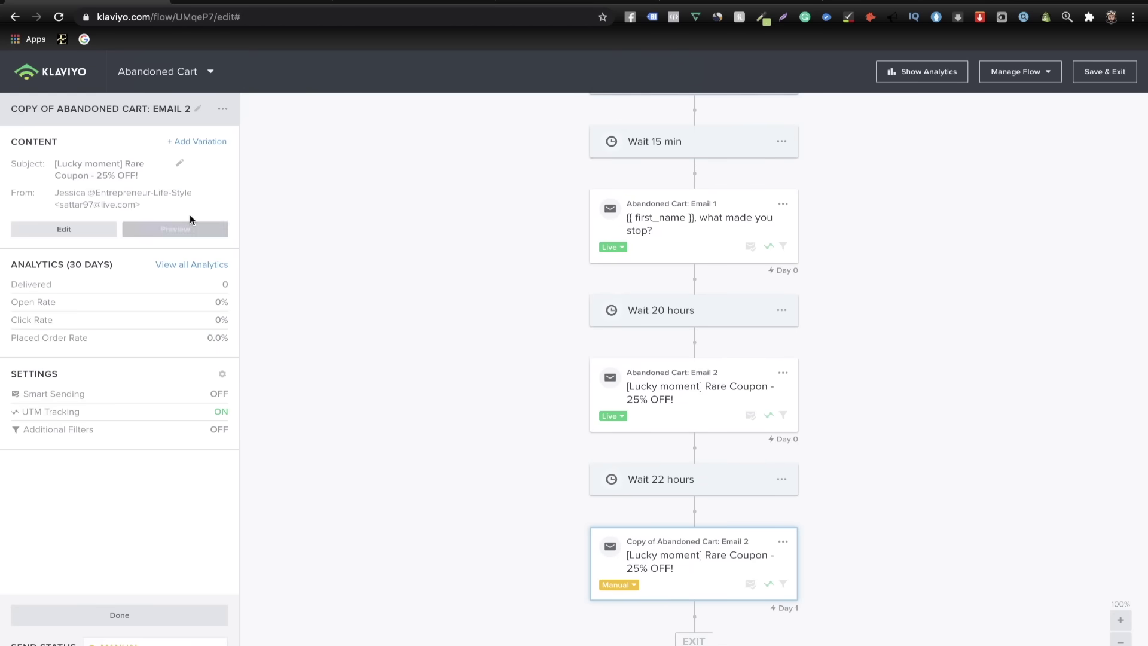
click(95, 229)
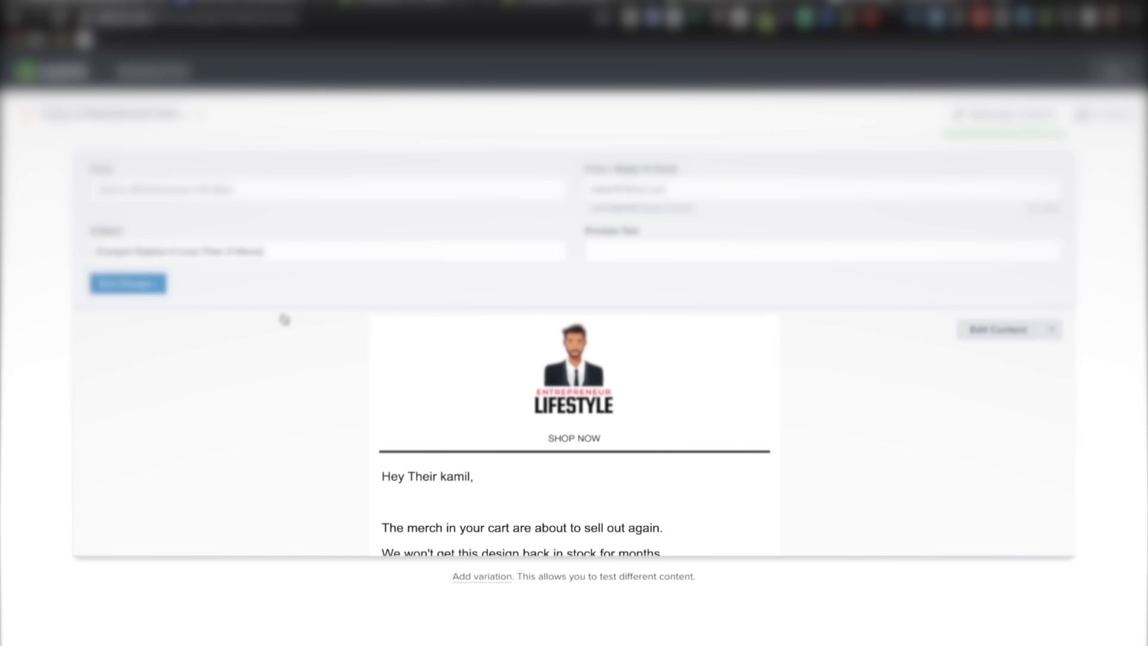
click(141, 289)
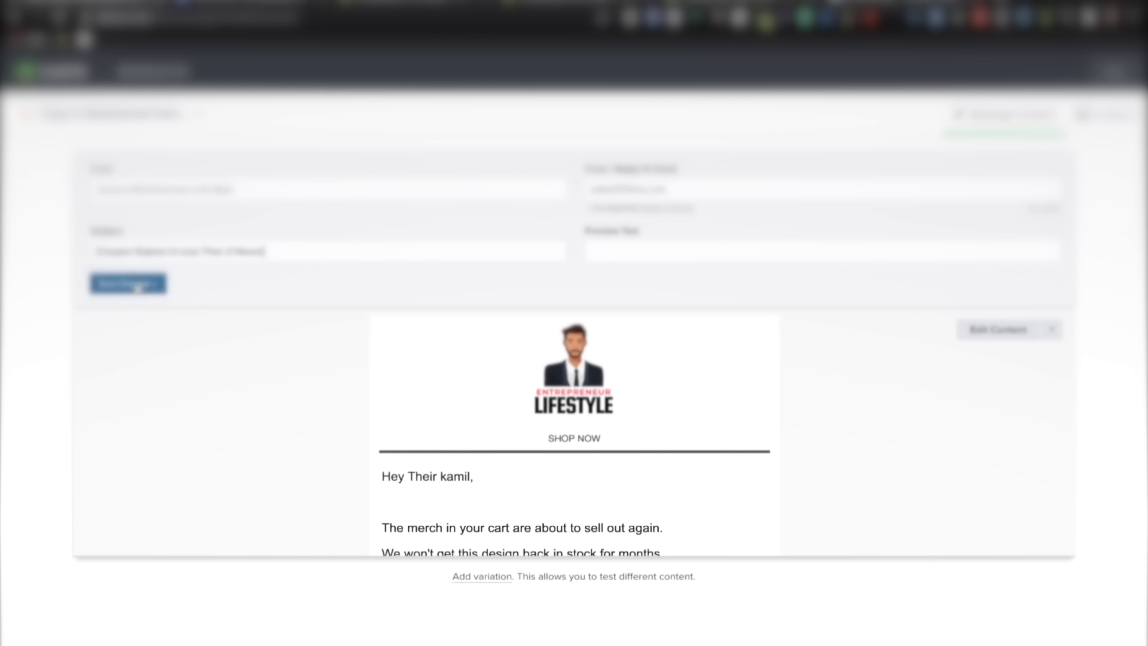
- Open the cloned email's content for editing and copy the Email Flow 3 body, greeting through signature, from the Google Docs document
click(977, 331)
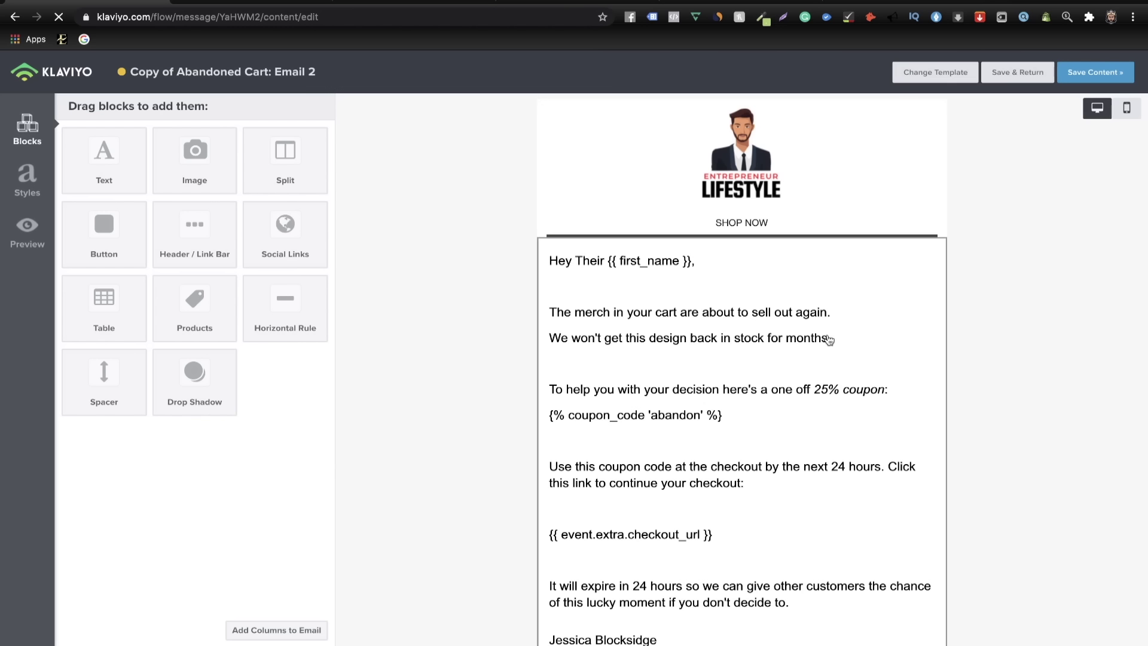
click(244, 5)
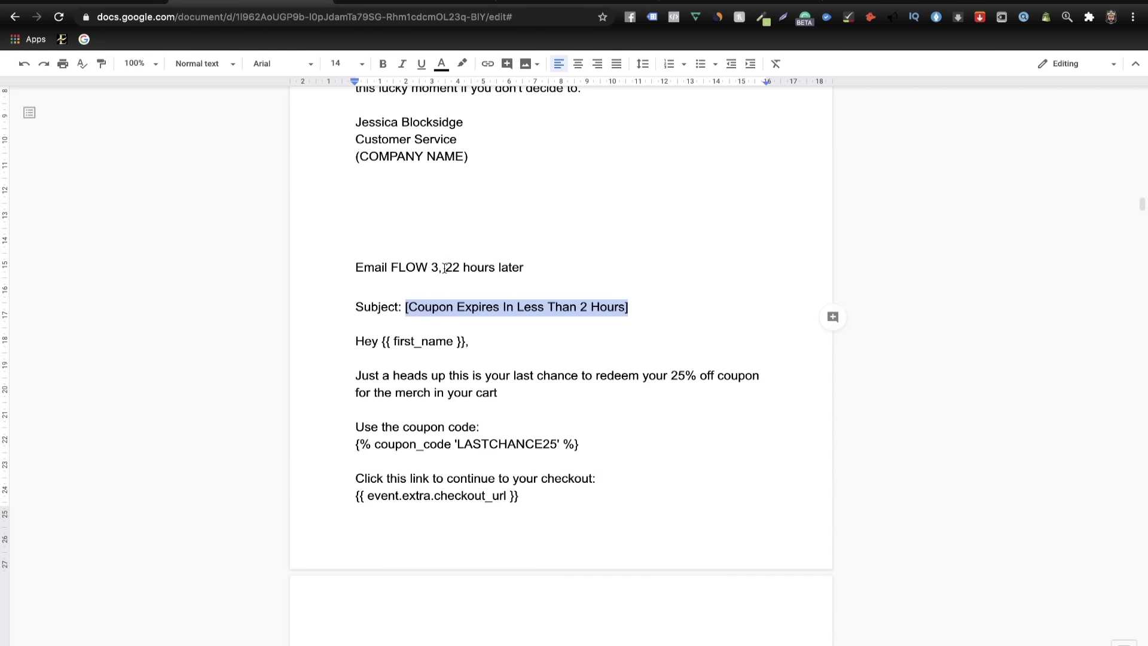
scroll(476, 405, down, 3)
scroll(476, 404, down, 2)
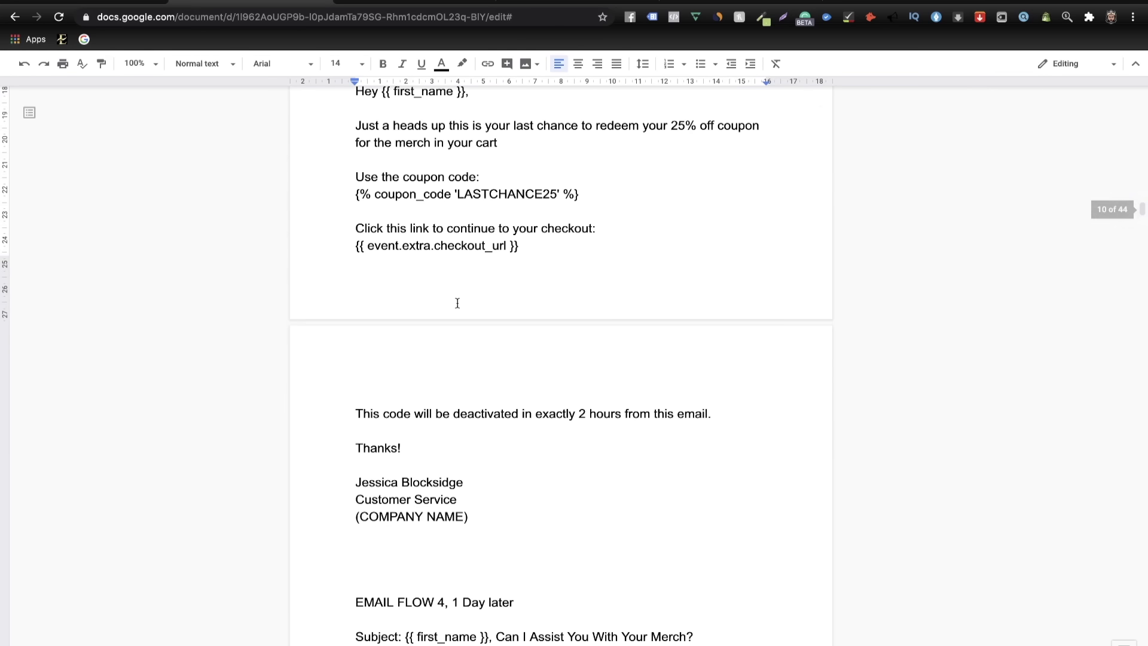
scroll(458, 303, up, 1)
click(376, 152)
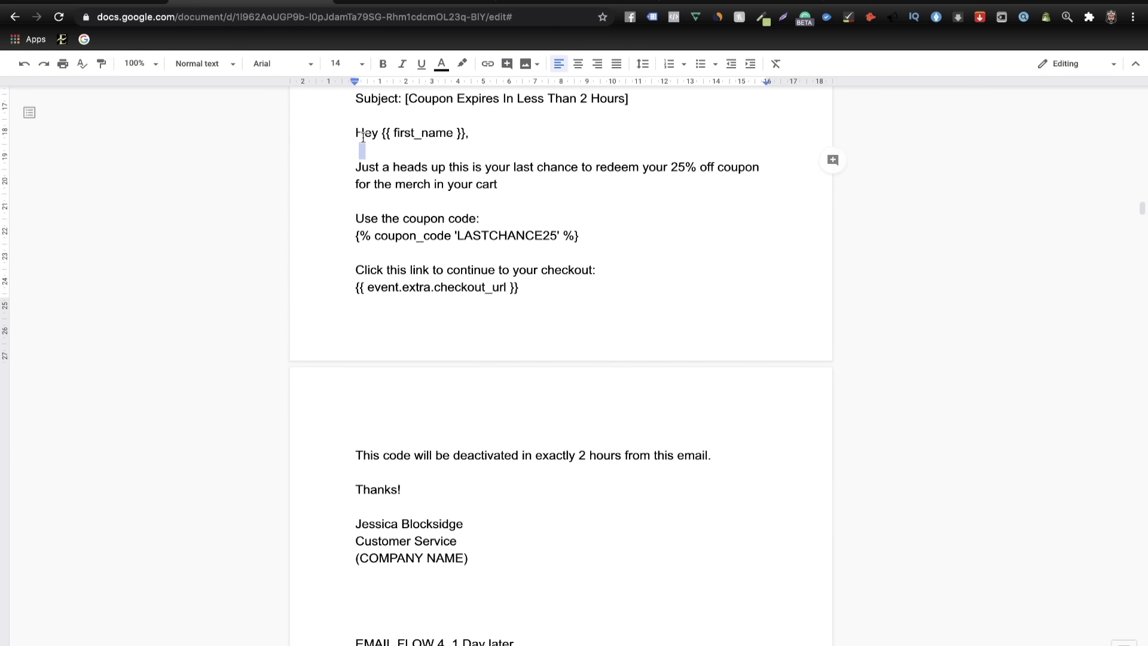
drag(356, 131, 501, 566)
key(ctrl+c)
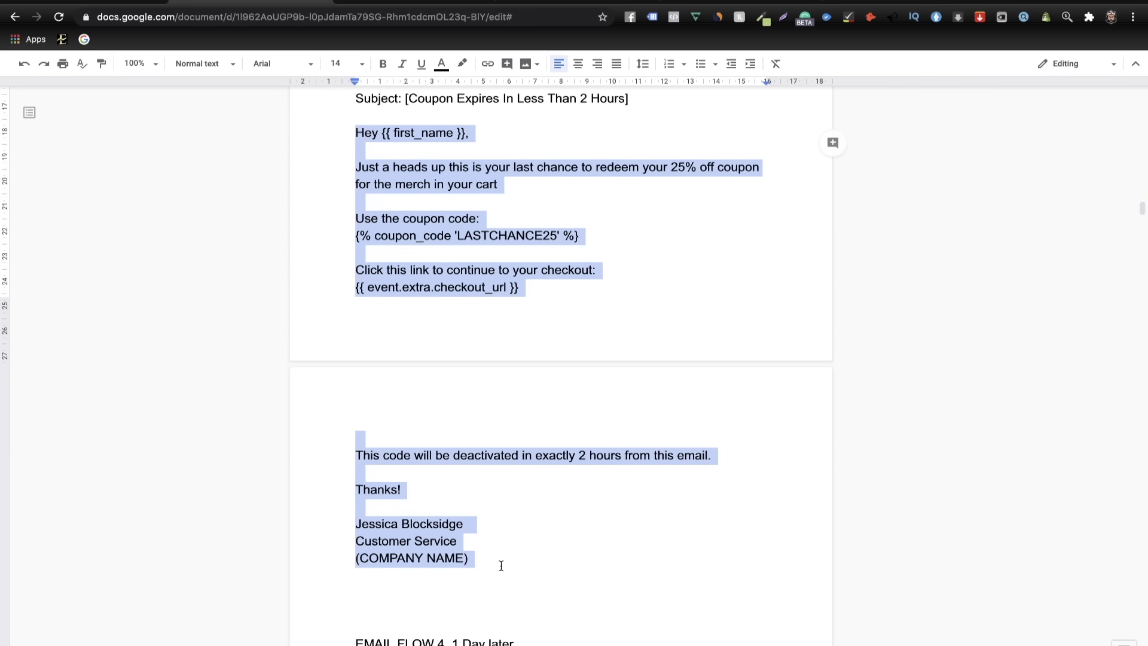
- Replace the cloned email's body in Klaviyo with the copied LASTCHANCE25 last-chance text, save it and return to the flow
click(111, 6)
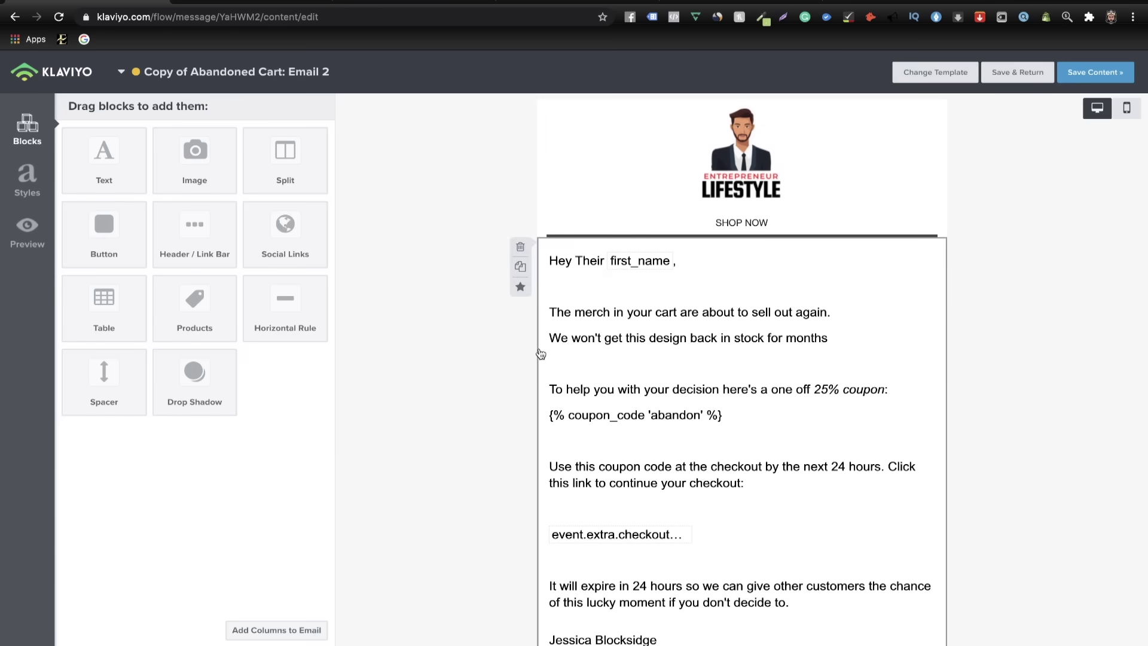
click(540, 279)
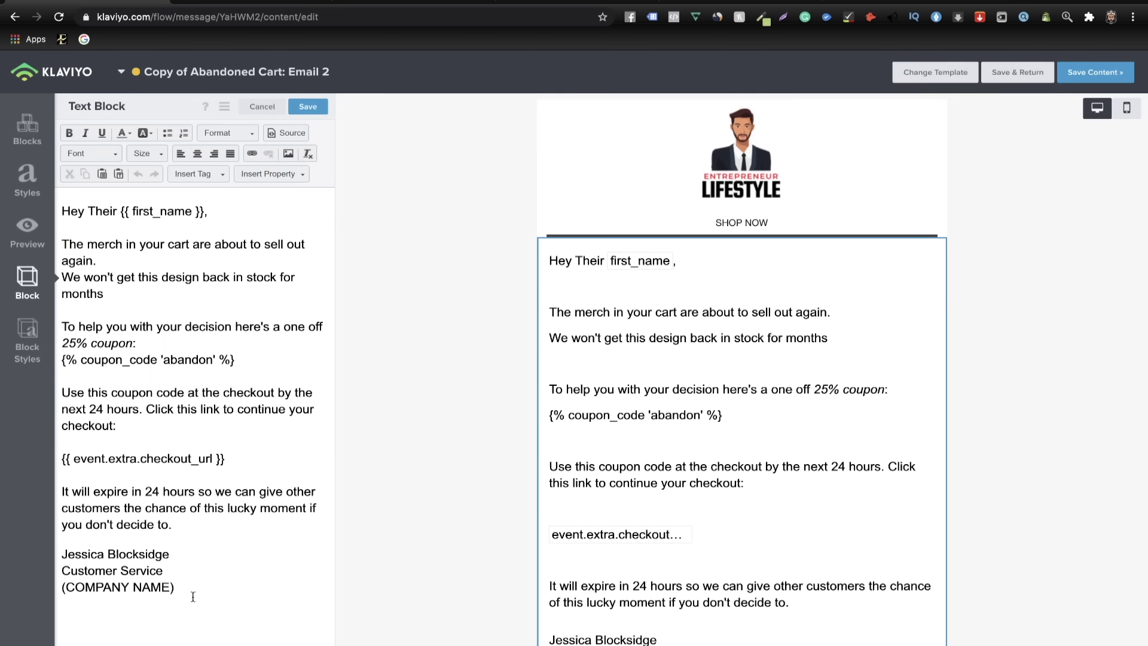
key(ctrl+a)
key(BackSpace)
key(ctrl+v)
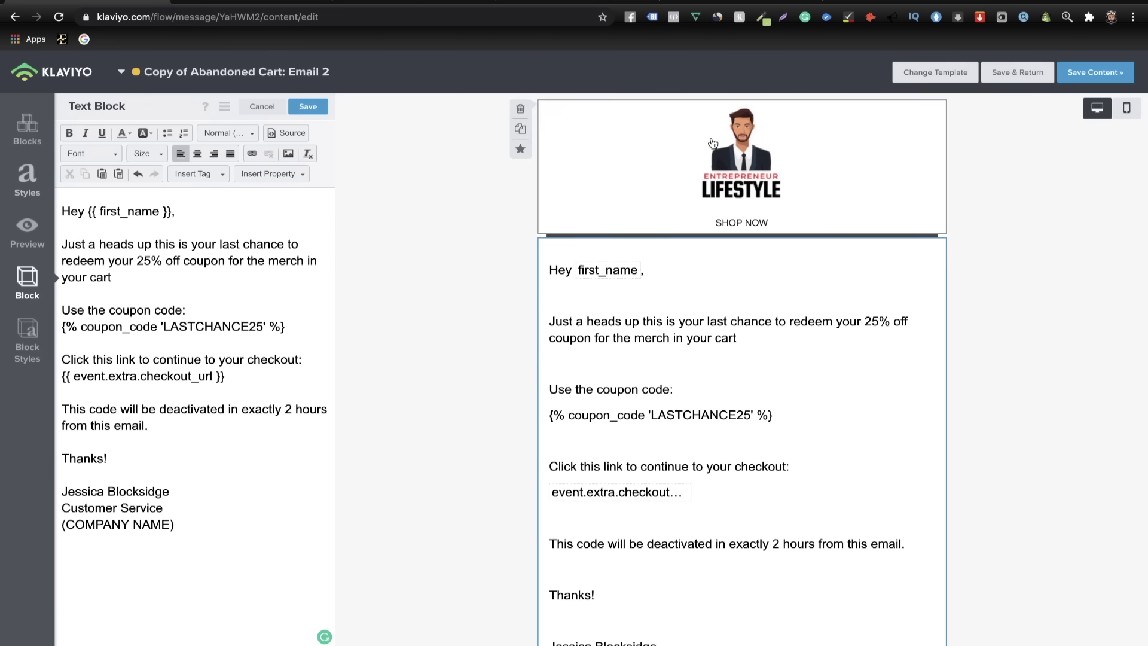
click(1018, 71)
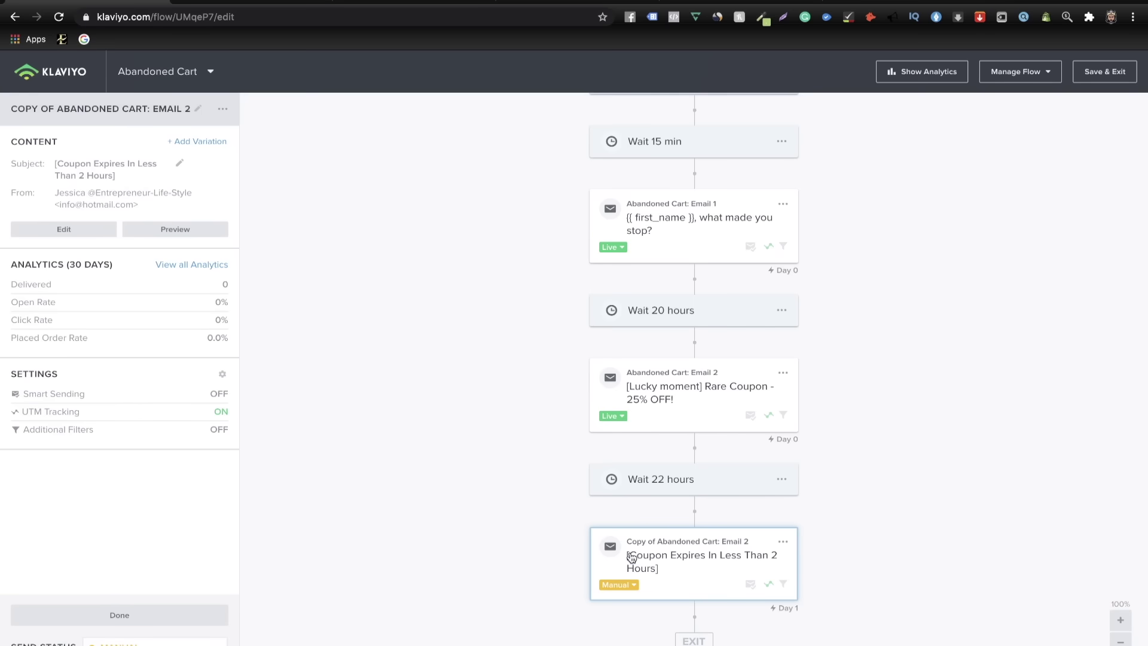
- Set the cloned email's send status to Live
click(618, 585)
click(625, 632)
scroll(892, 480, up, 2)
scroll(893, 480, down, 2)
scroll(897, 460, up, 2)
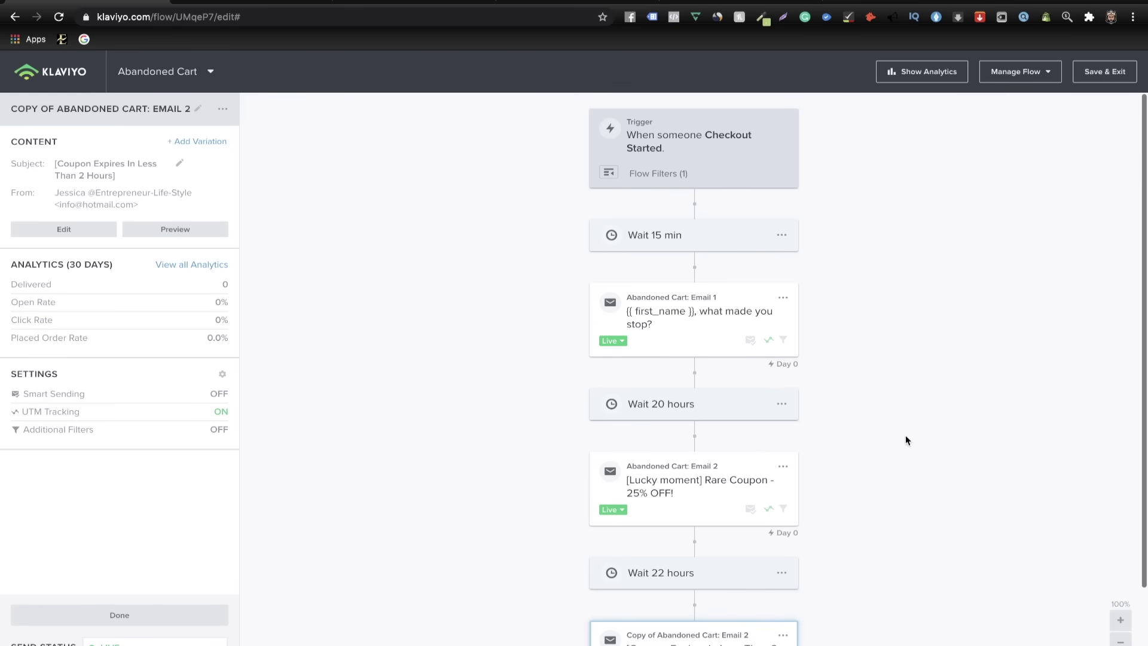
- Save and exit the flow, and create the POD ORDER CONFIRMATION email template from the Shopify Order Confirmation notification template
click(1116, 72)
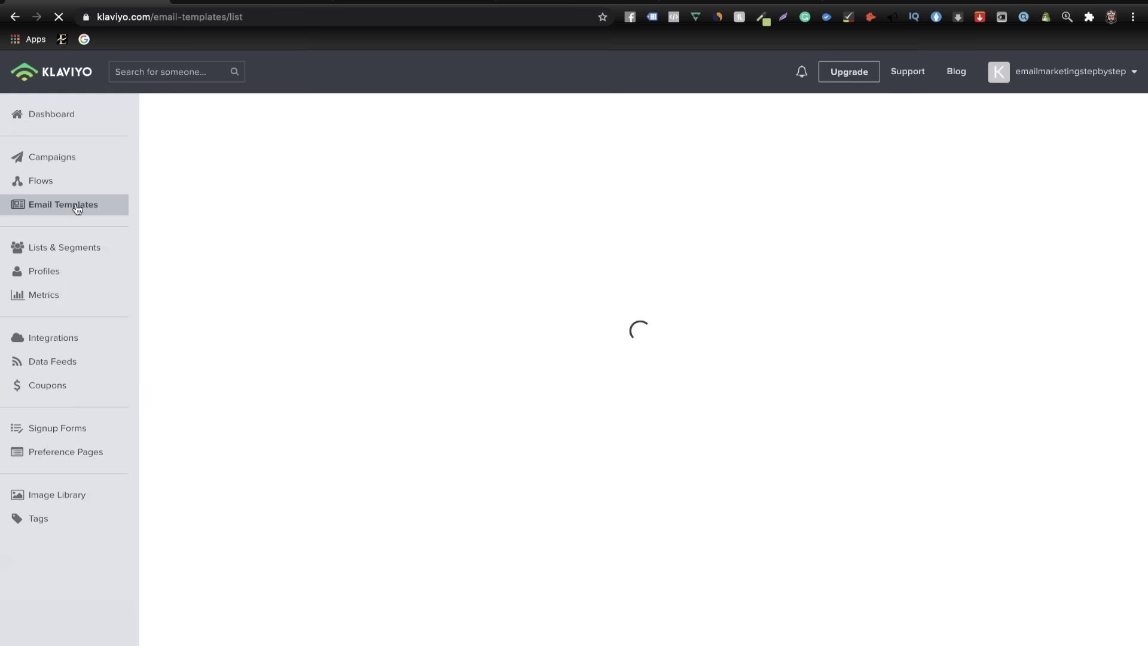
click(1086, 125)
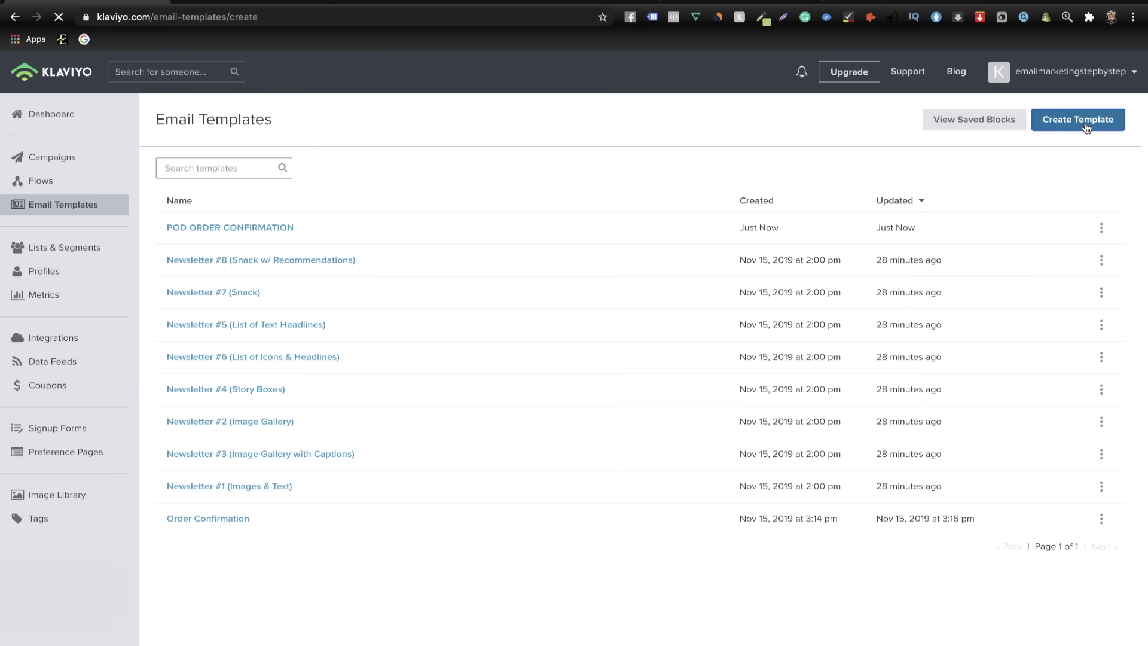
click(412, 168)
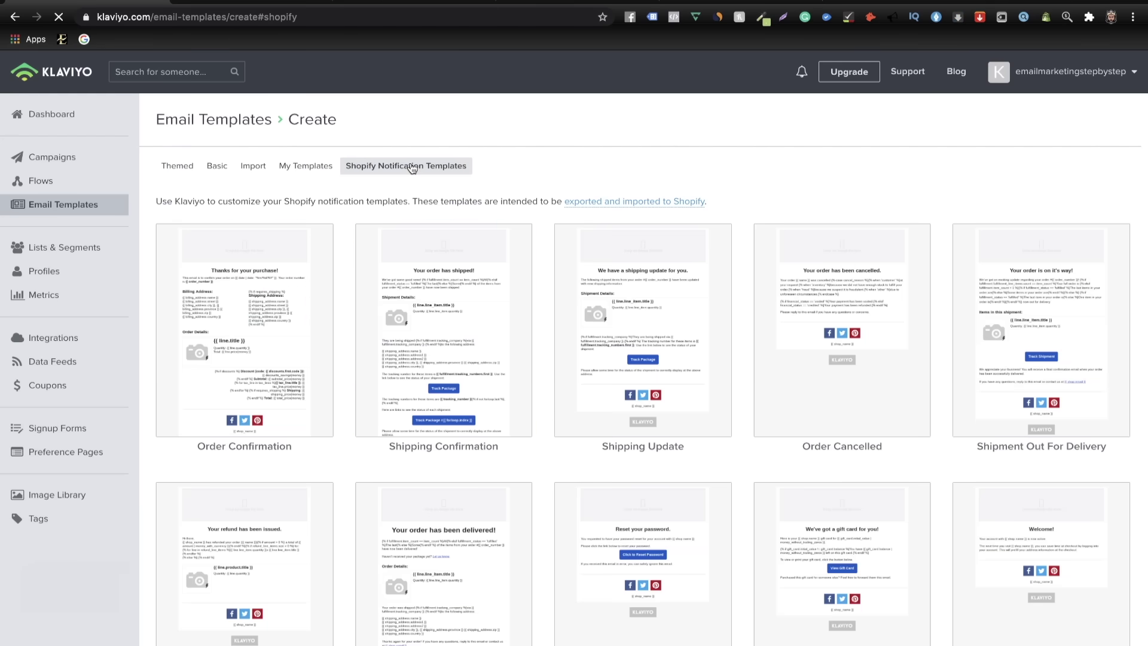
click(244, 400)
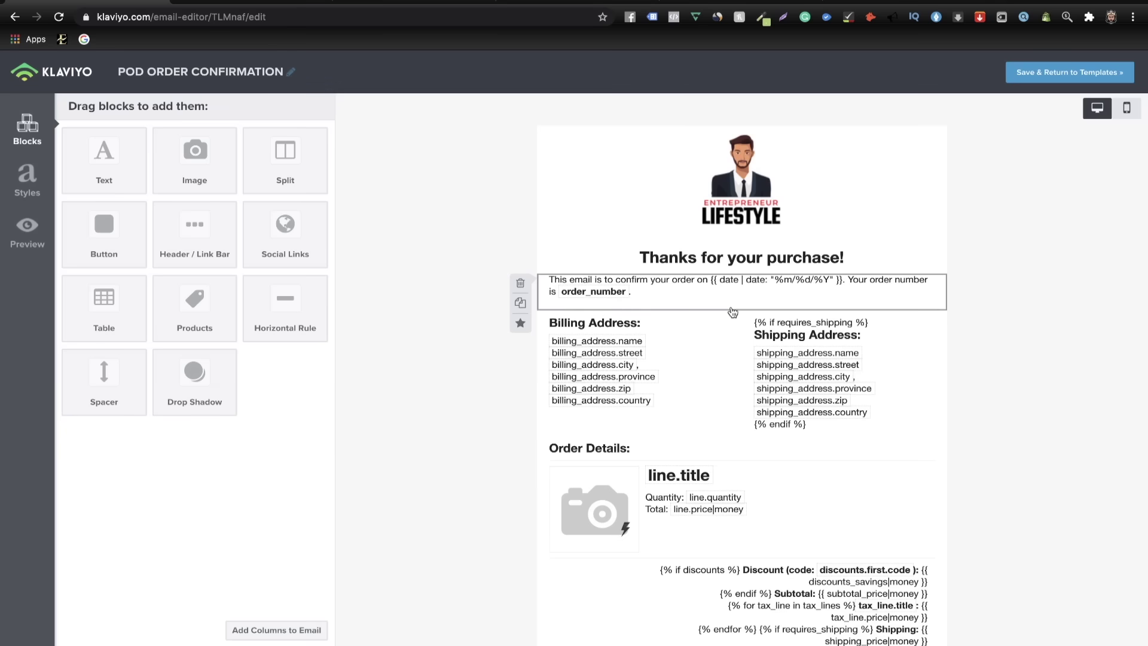
- Replace the confirmation text under "Thanks for your purchase!" with the copied order confirmation and shipping FAQ text, and save the template
click(738, 199)
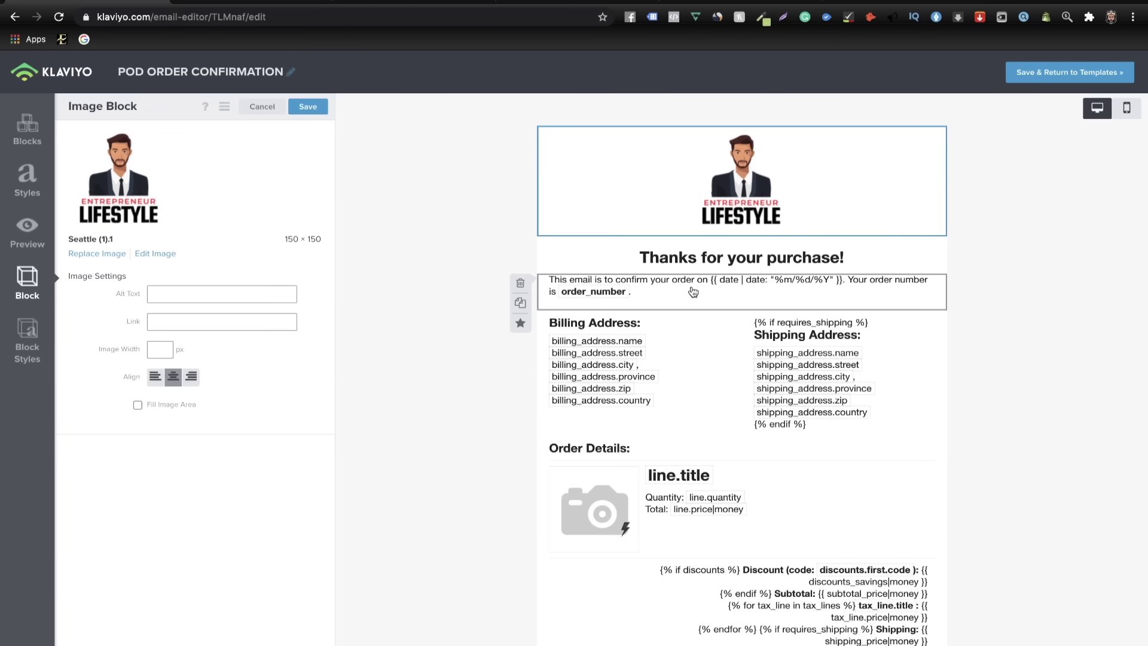
click(646, 293)
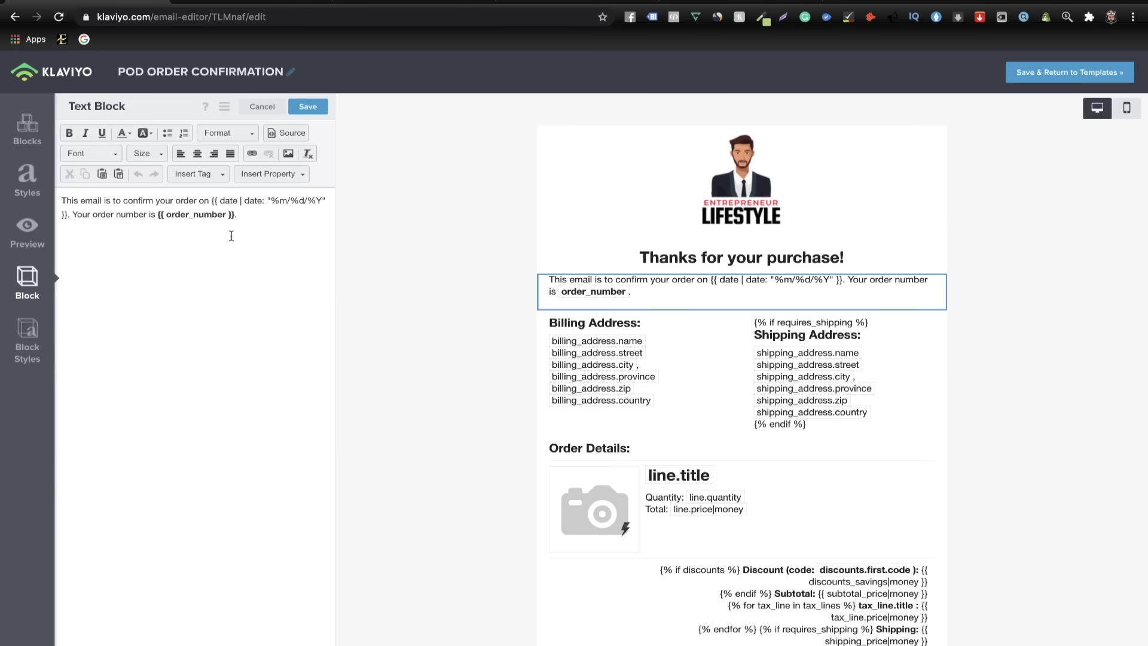
drag(232, 235, 33, 199)
key(BackSpace)
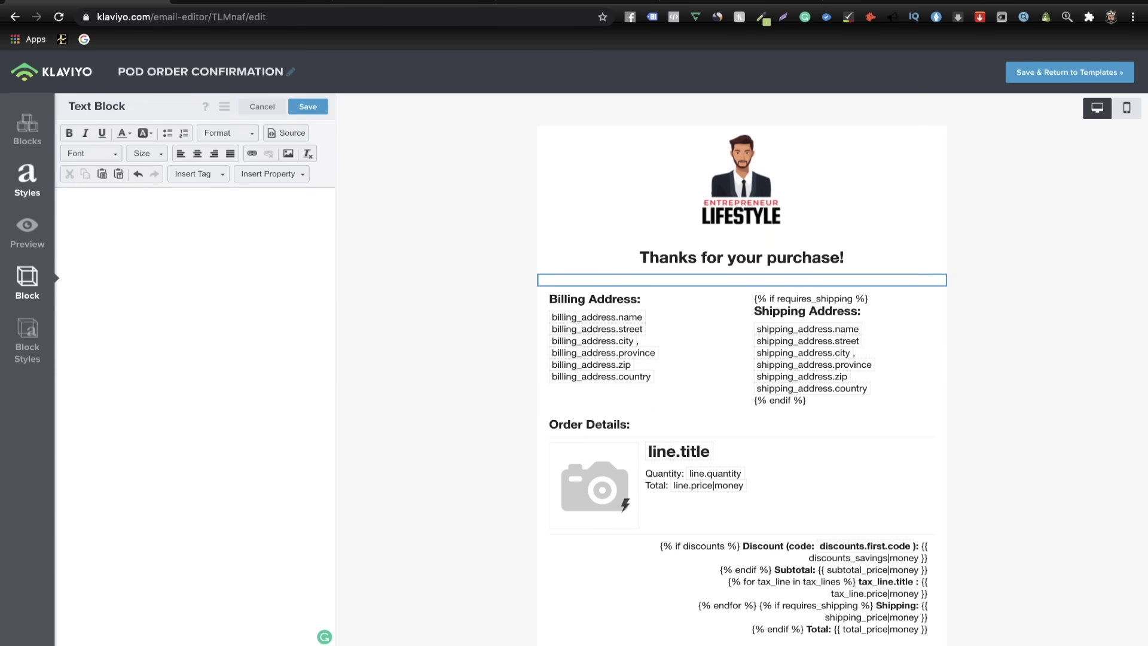
key(ctrl+v)
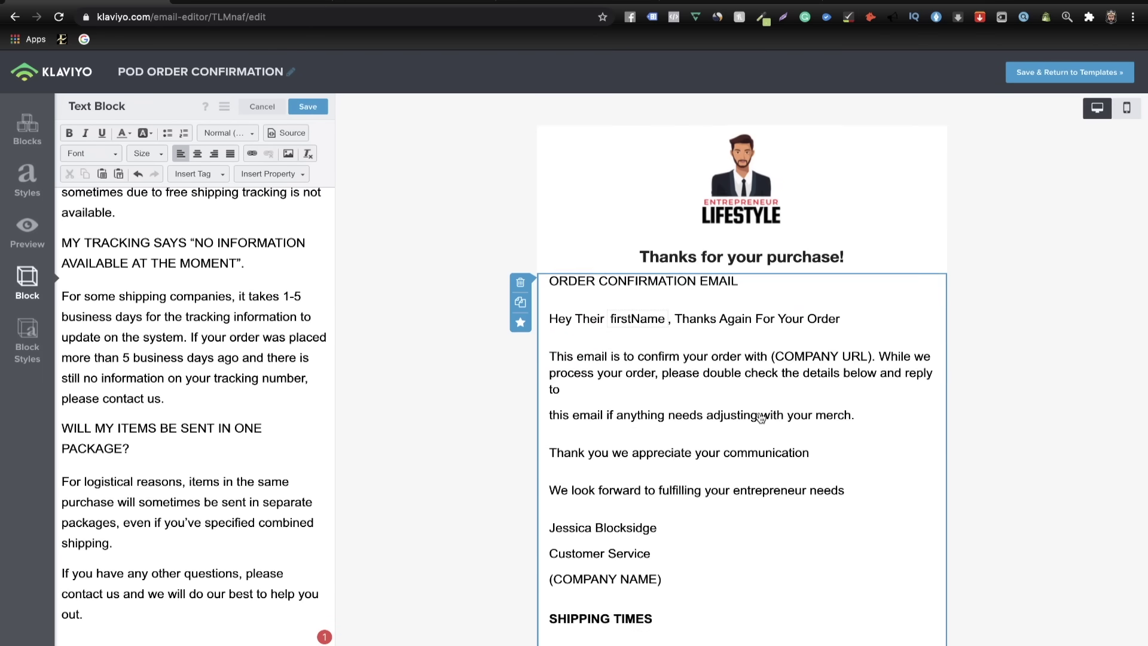
scroll(761, 416, down, 15)
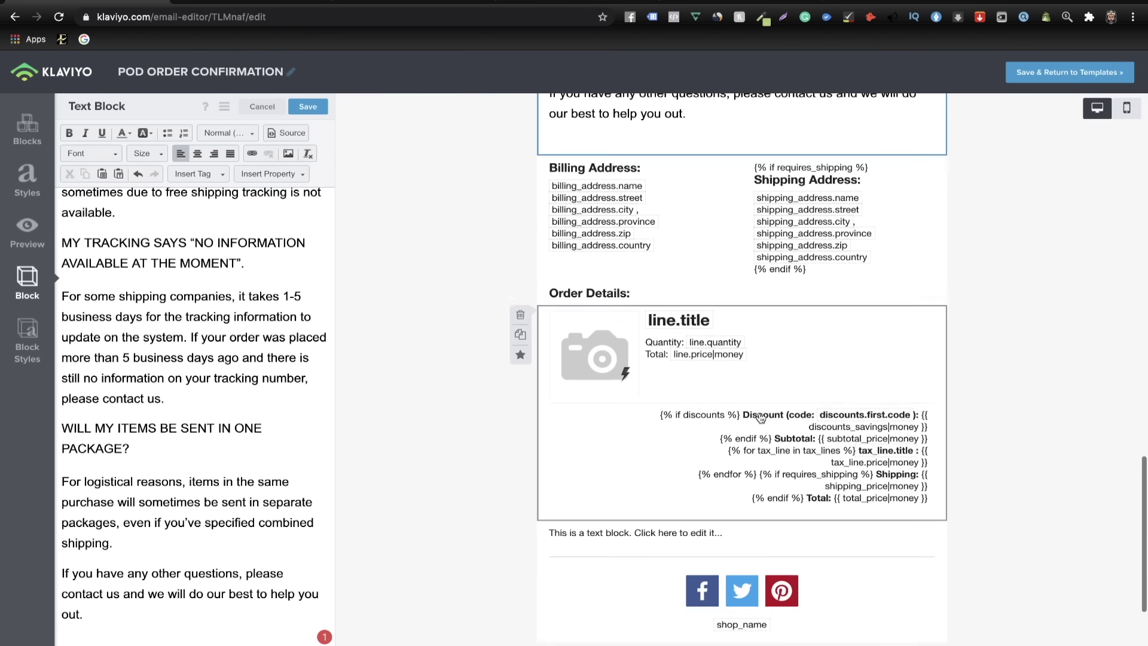
scroll(760, 417, up, 15)
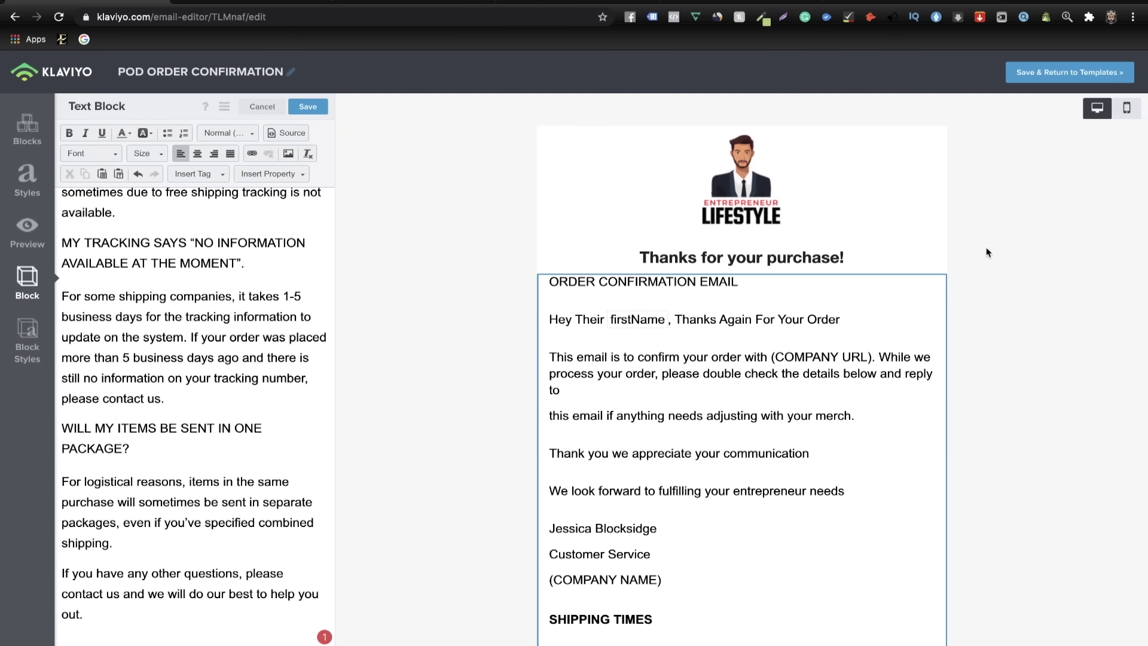
click(1071, 73)
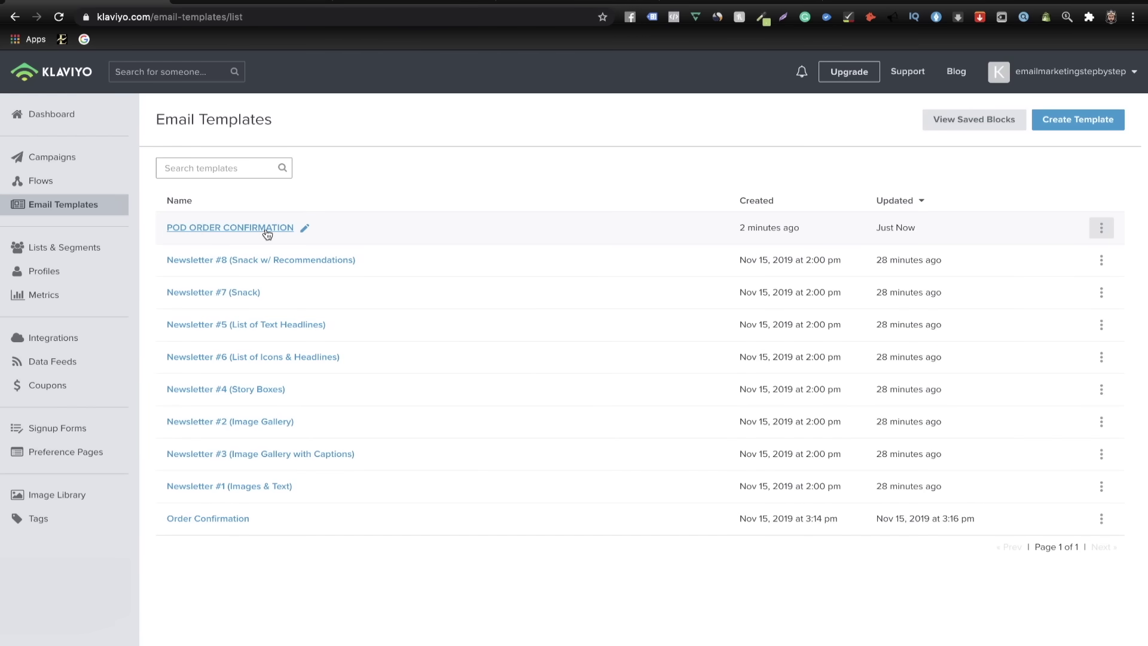
- Export the POD ORDER CONFIRMATION template and copy its HTML code
click(1101, 228)
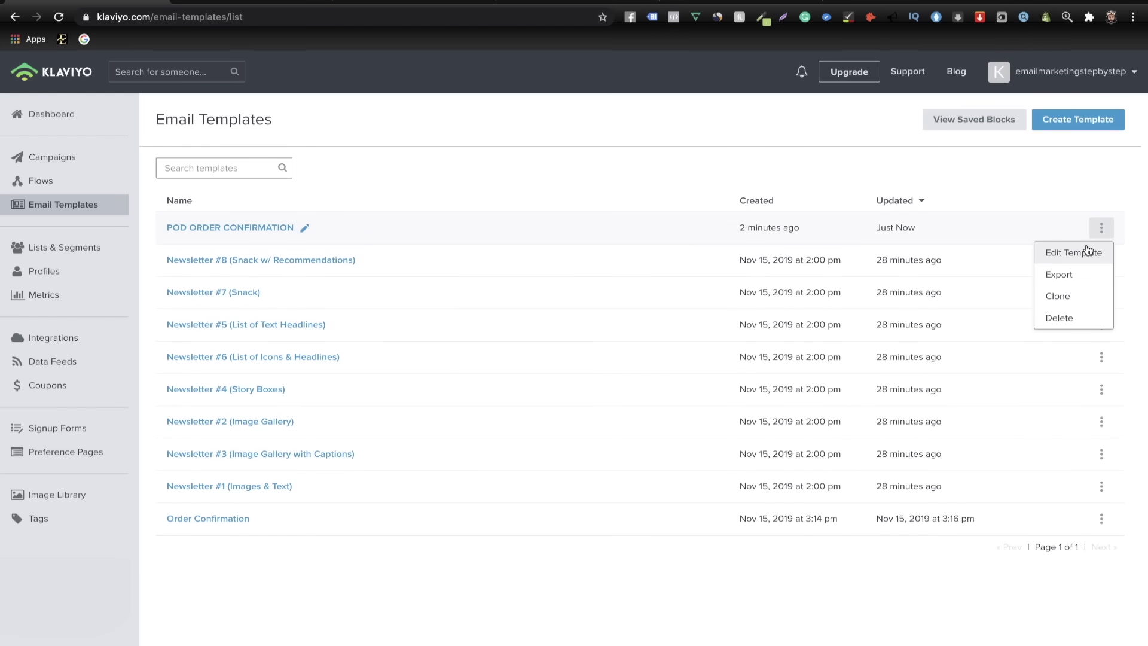
click(1074, 276)
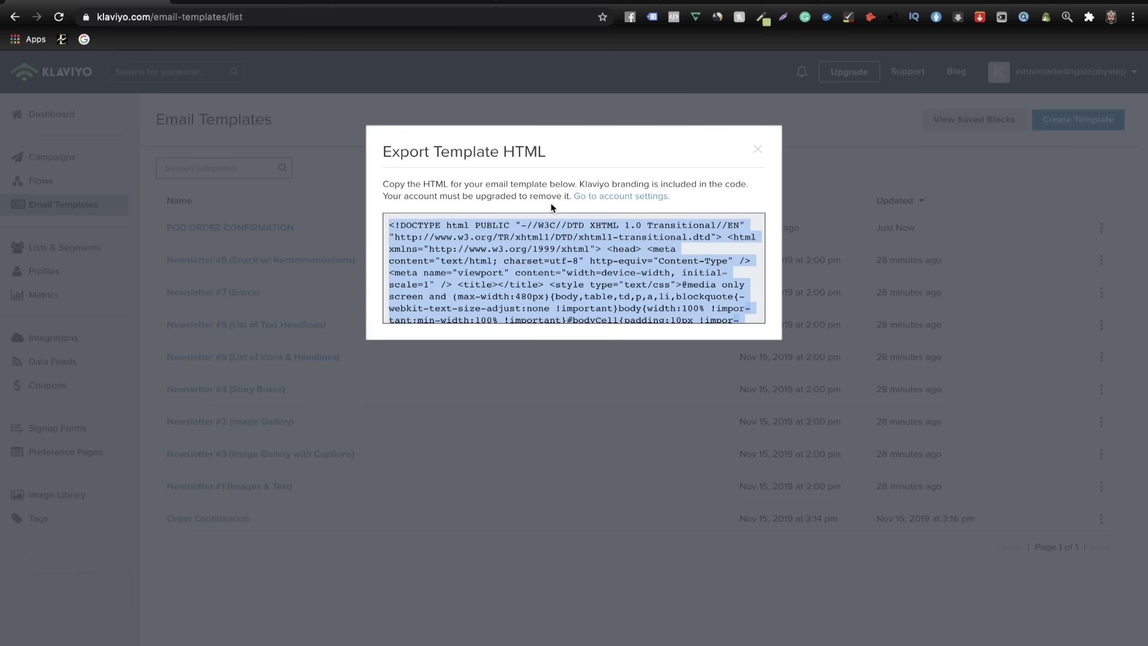
scroll(546, 253, down, 2)
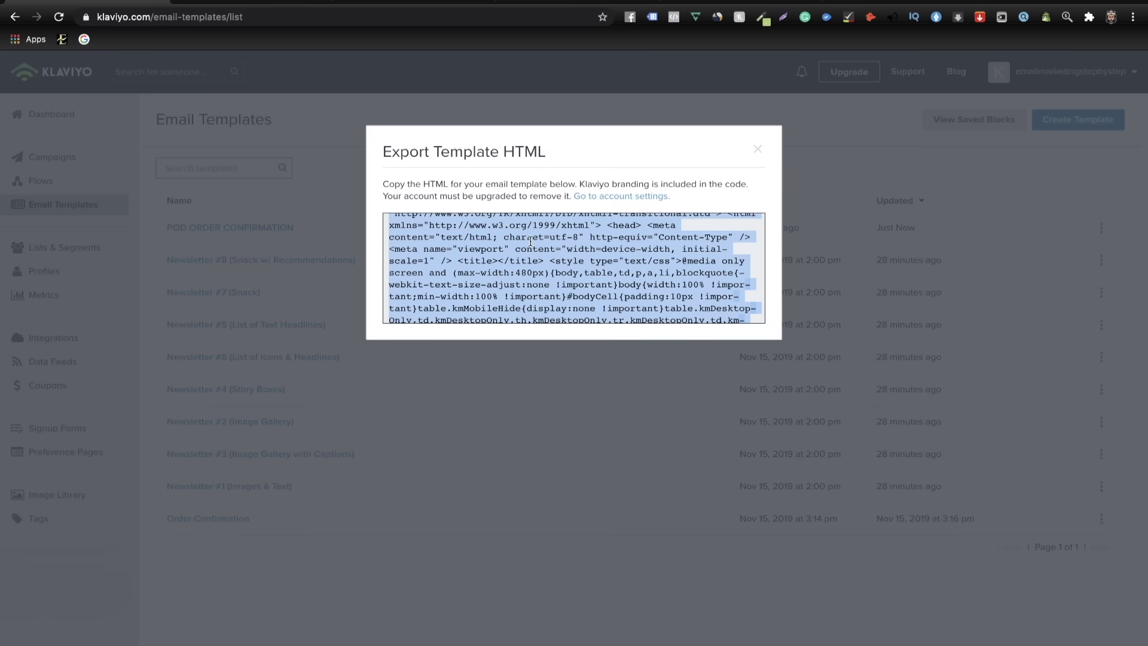
- Switch to the Shopify admin and open the Order confirmation notification email from the store's notification settings
click(406, 3)
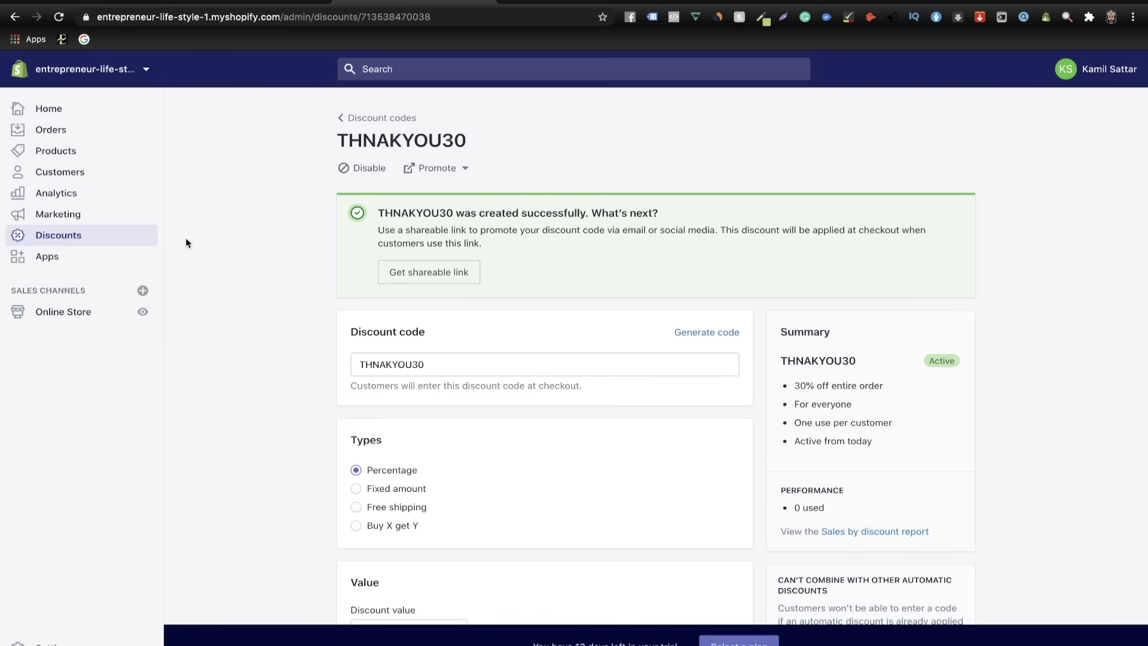
click(92, 642)
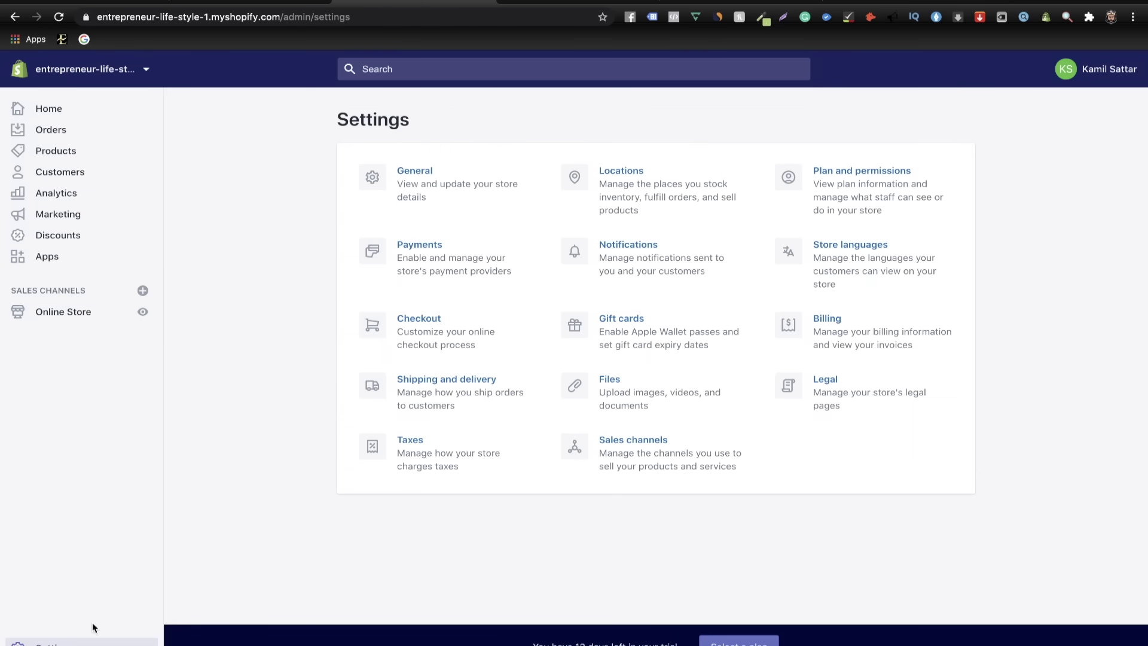
click(615, 279)
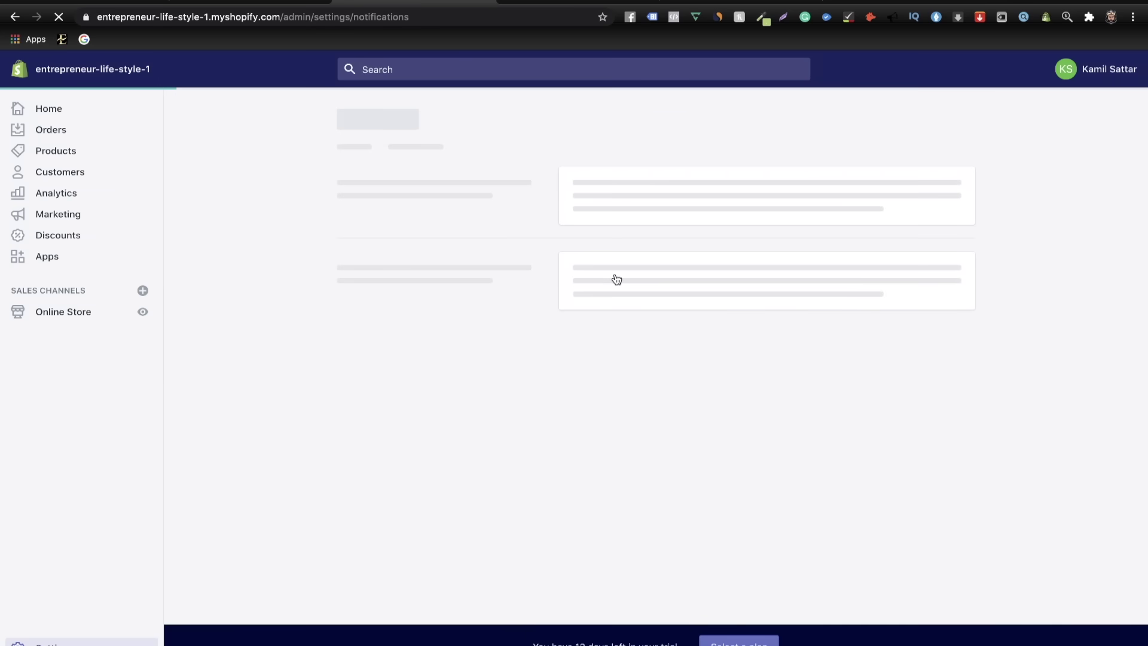
click(618, 228)
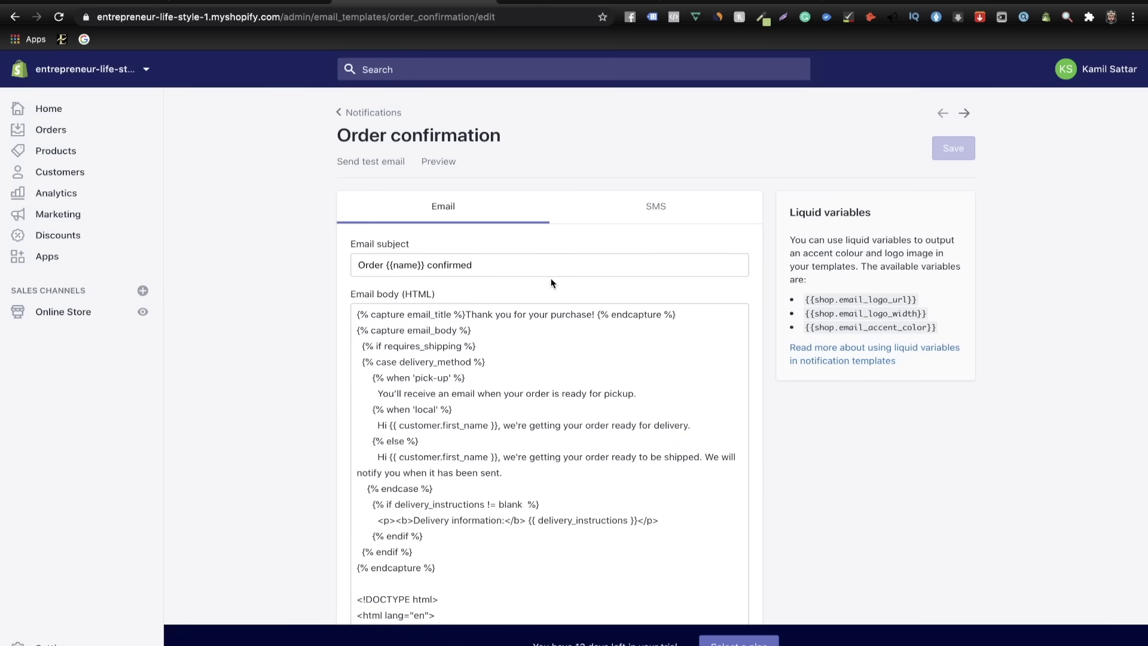
- Replace the entire HTML body of the Order confirmation email with the template code exported from Klaviyo and save it
scroll(551, 281, down, 2)
scroll(551, 279, down, 15)
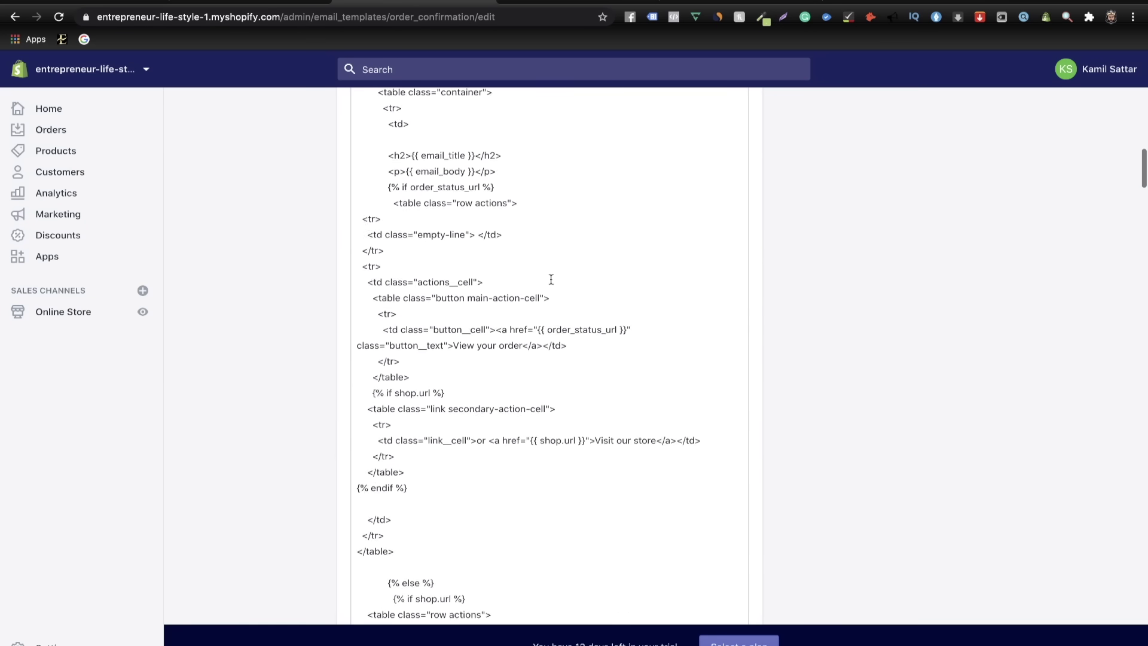
scroll(551, 280, down, 15)
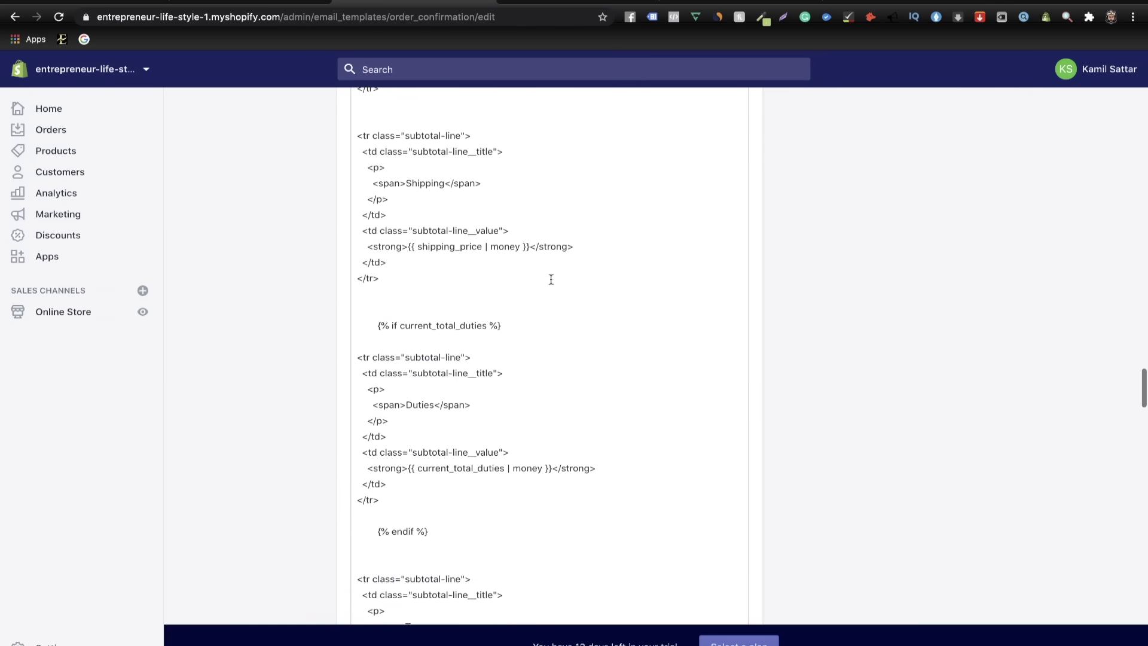
scroll(551, 279, down, 20)
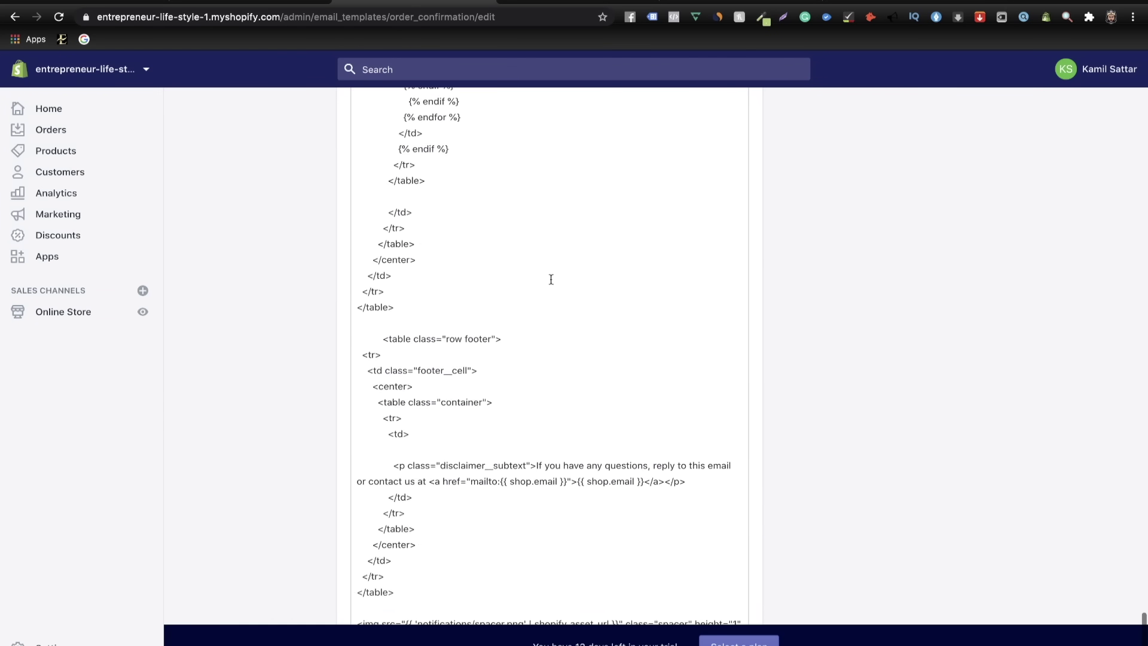
key(super+a)
scroll(418, 486, up, 20)
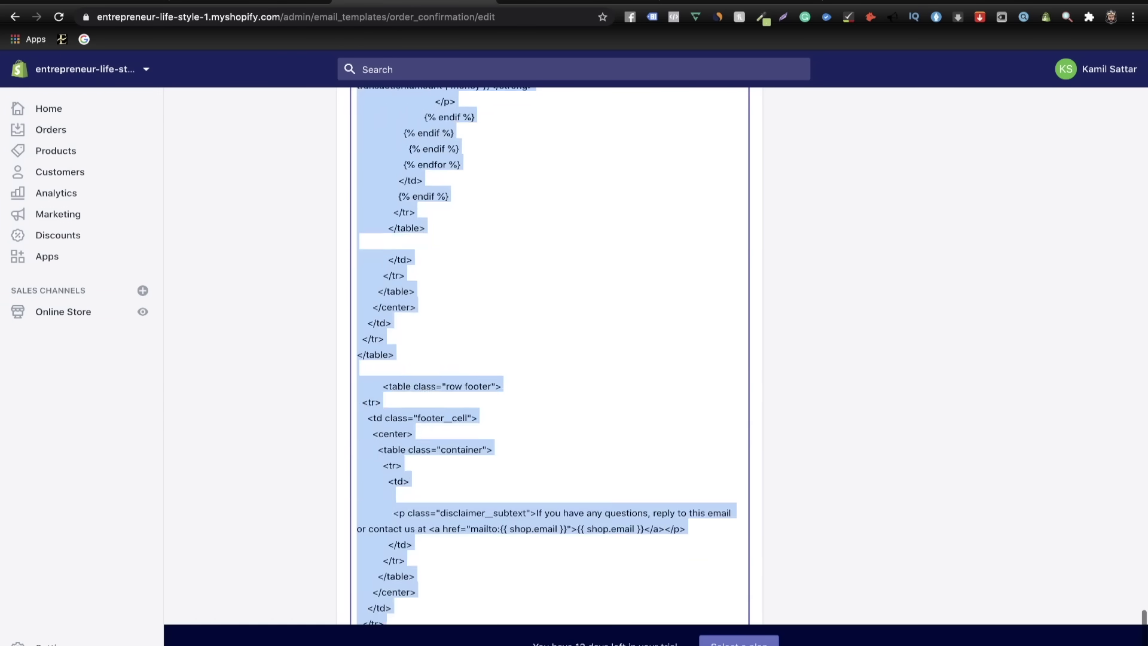
scroll(551, 356, up, 20)
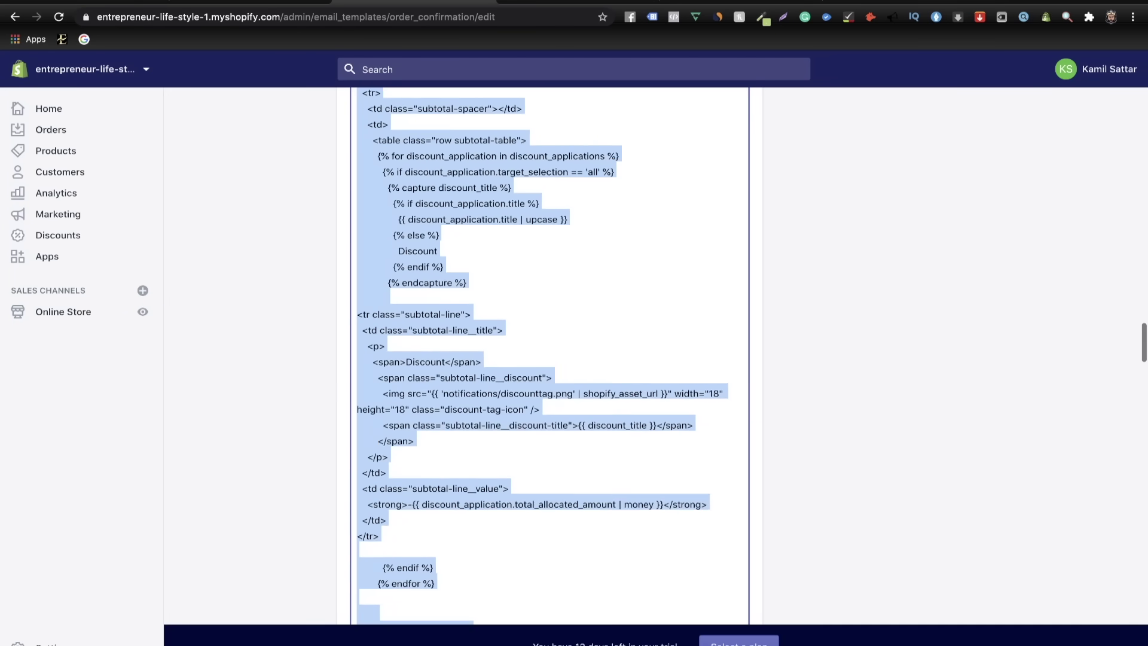
scroll(551, 356, up, 10)
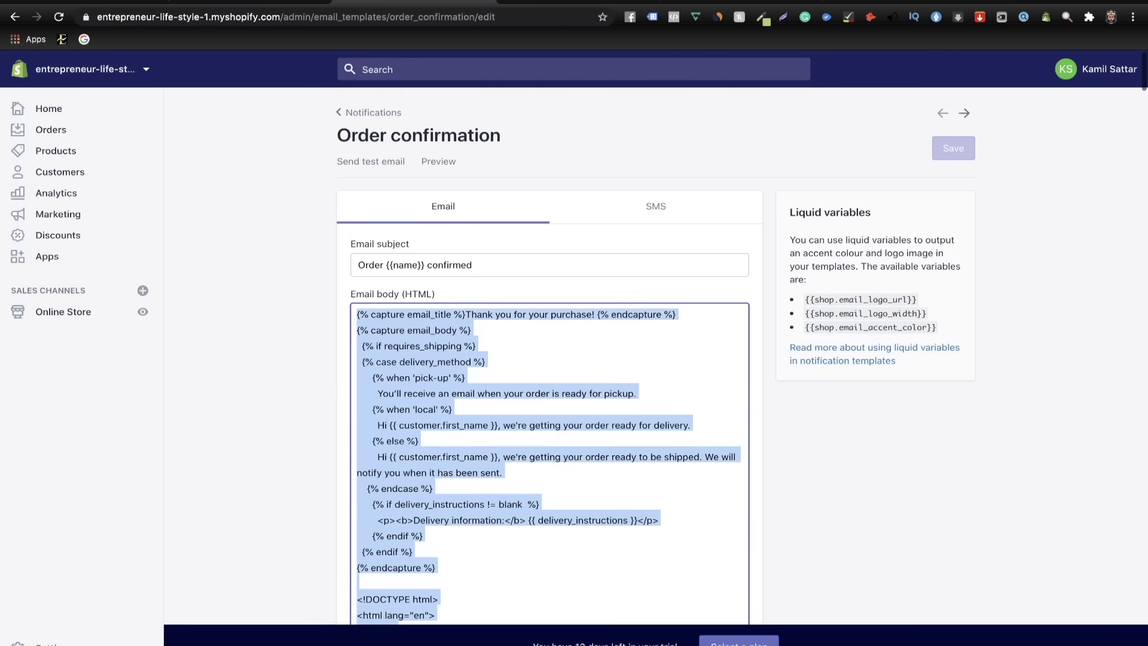
key(BackSpace)
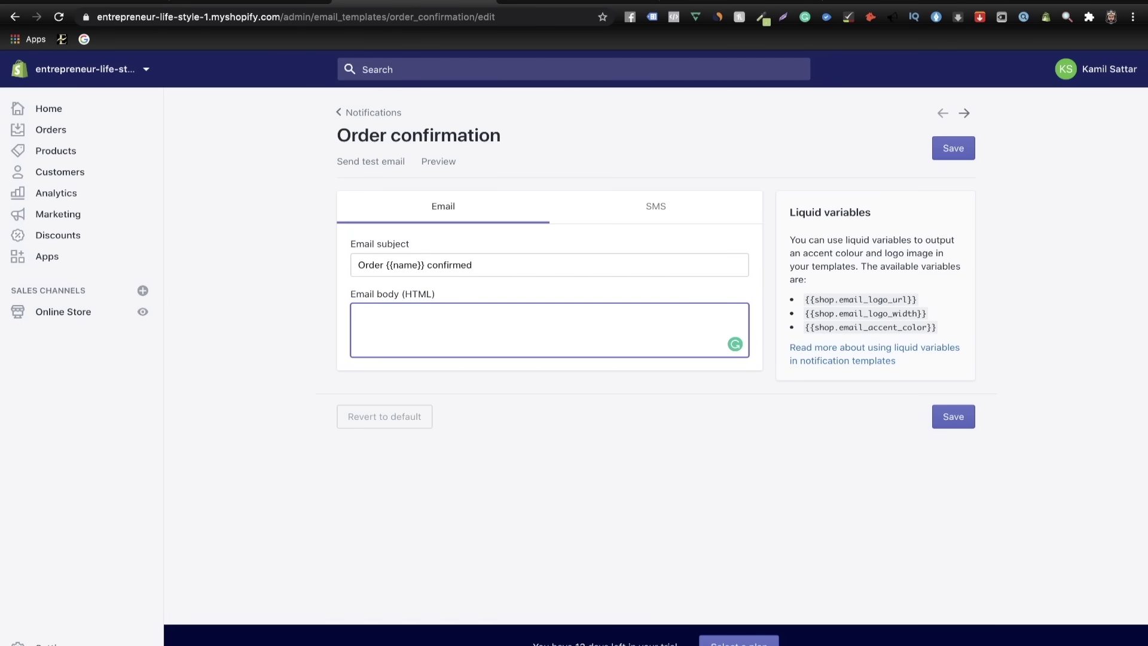
key(super+v)
scroll(749, 326, up, 20)
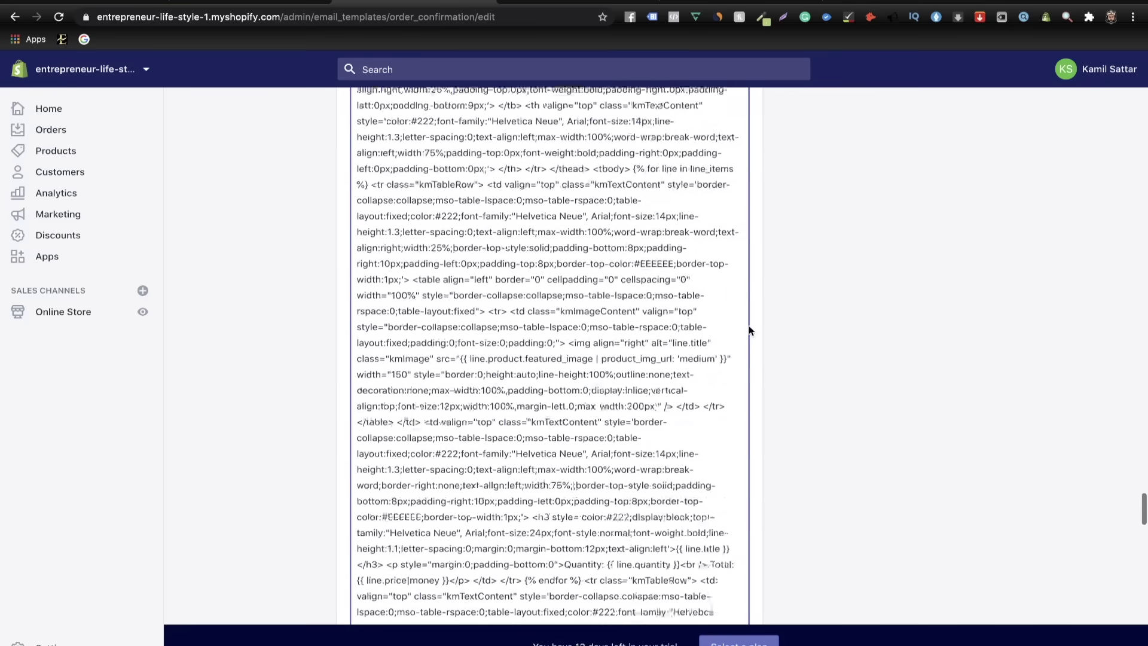
scroll(749, 331, up, 15)
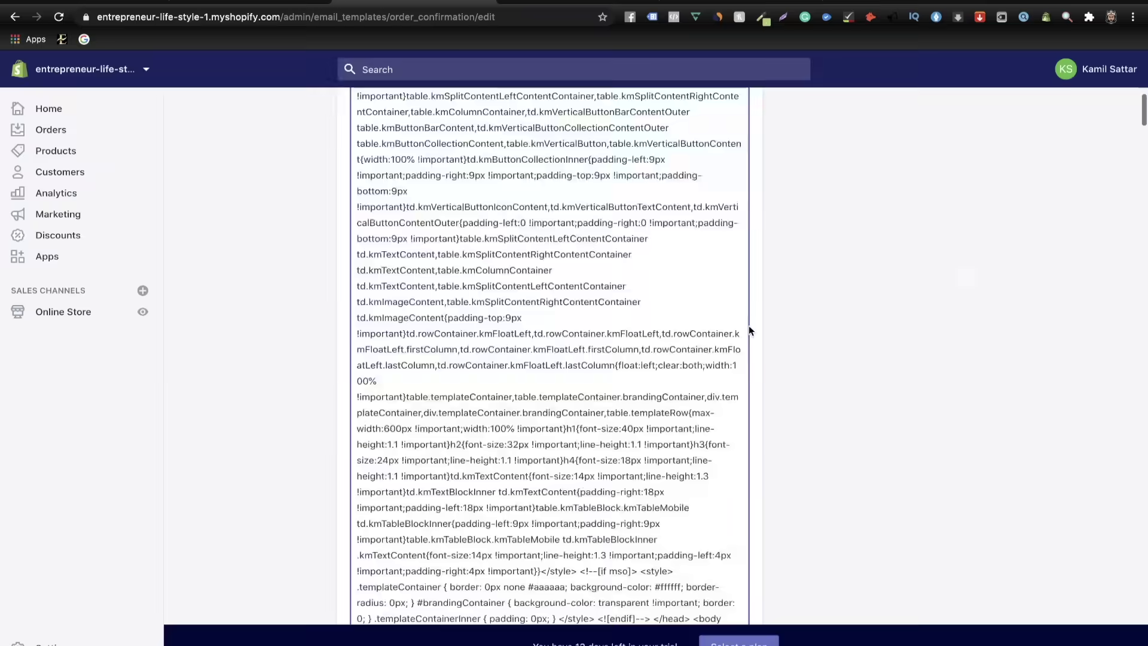
click(954, 157)
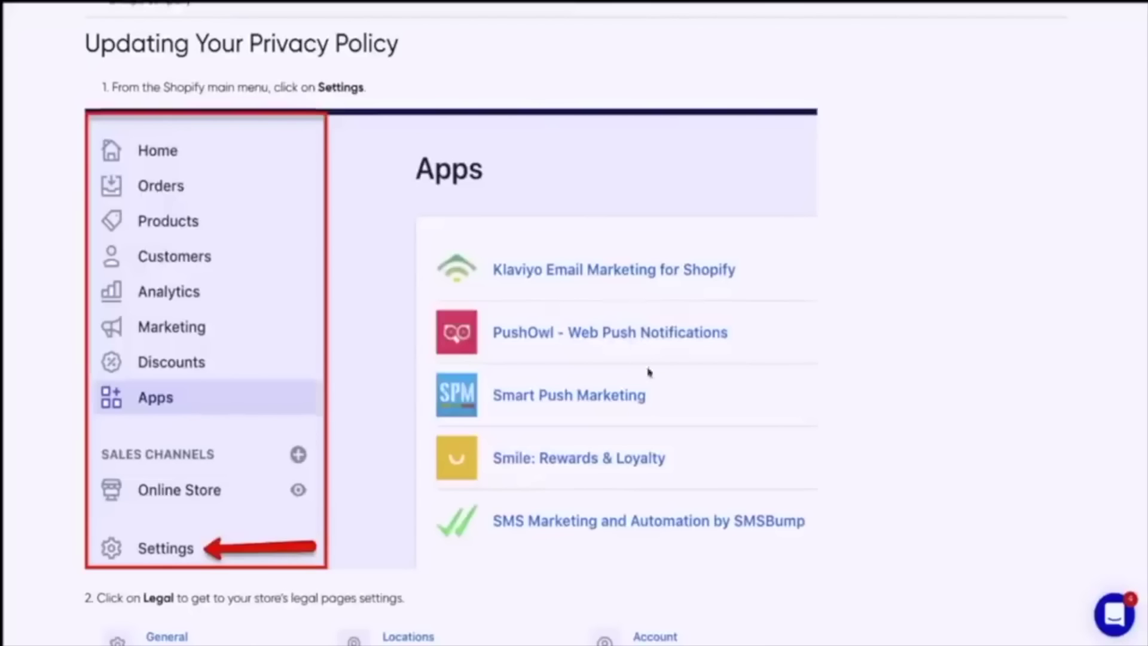
- Read the guide on updating the store's privacy policy, including the Text Marketing Terms and Conditions text to copy
scroll(670, 425, down, 8)
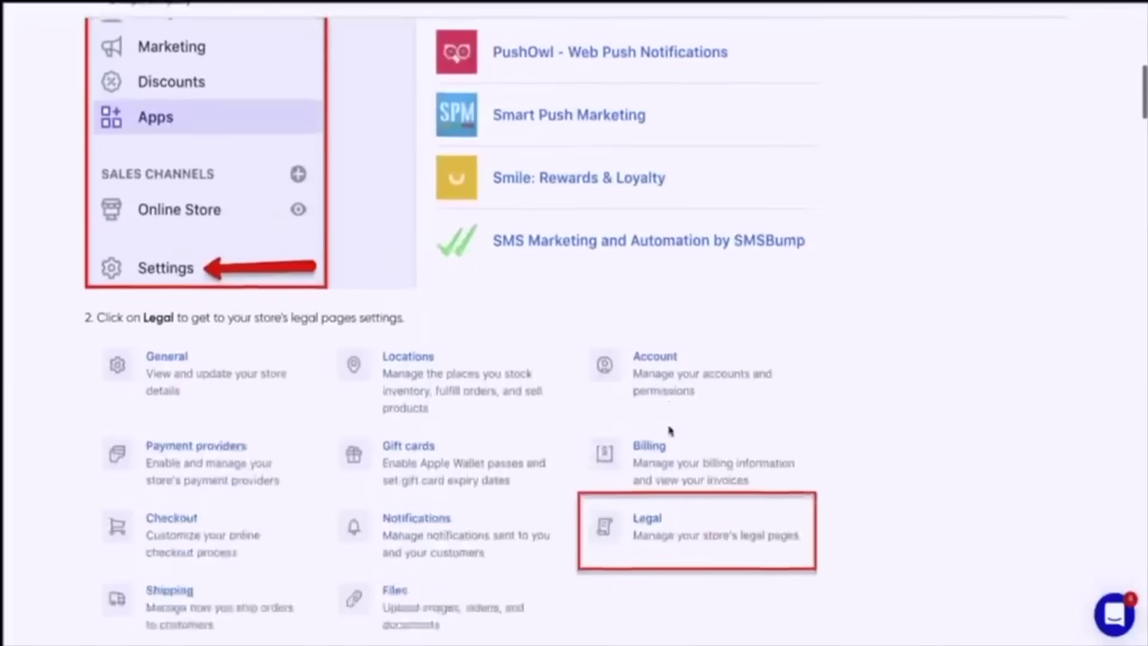
scroll(669, 425, down, 4)
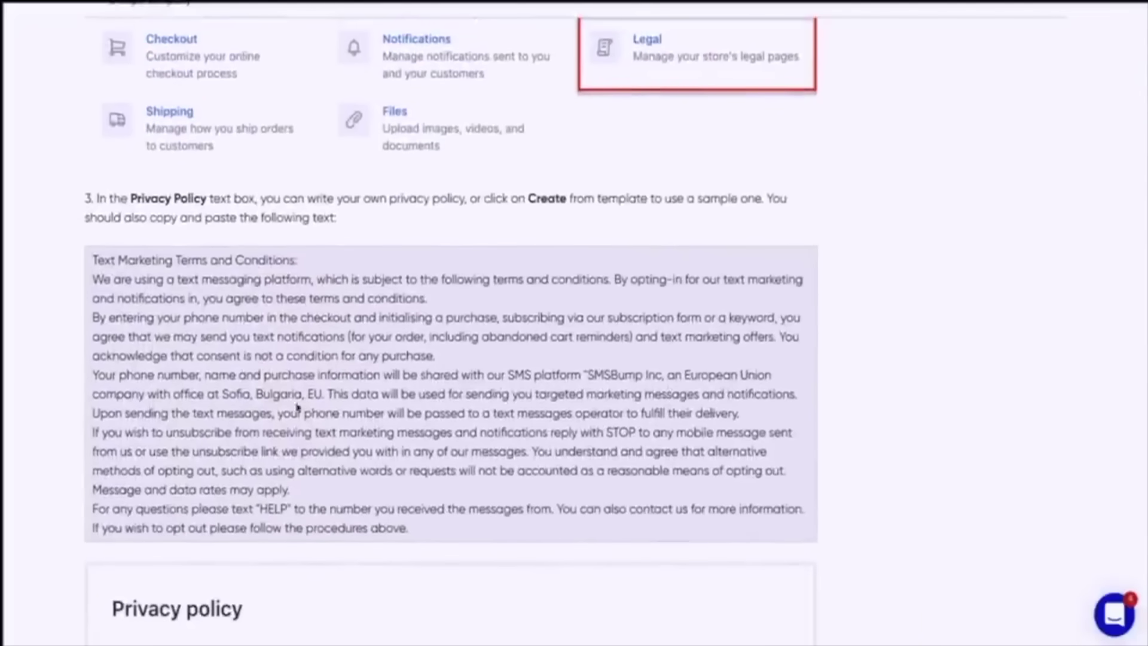
scroll(298, 407, up, 5)
scroll(329, 430, down, 4)
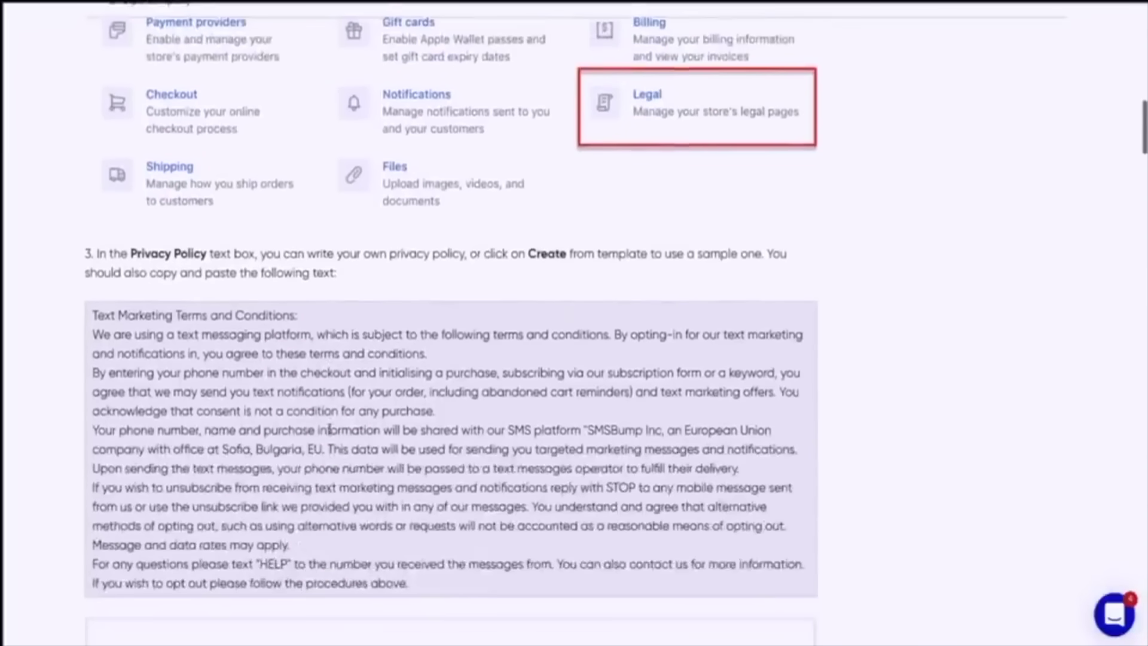
scroll(329, 429, up, 10)
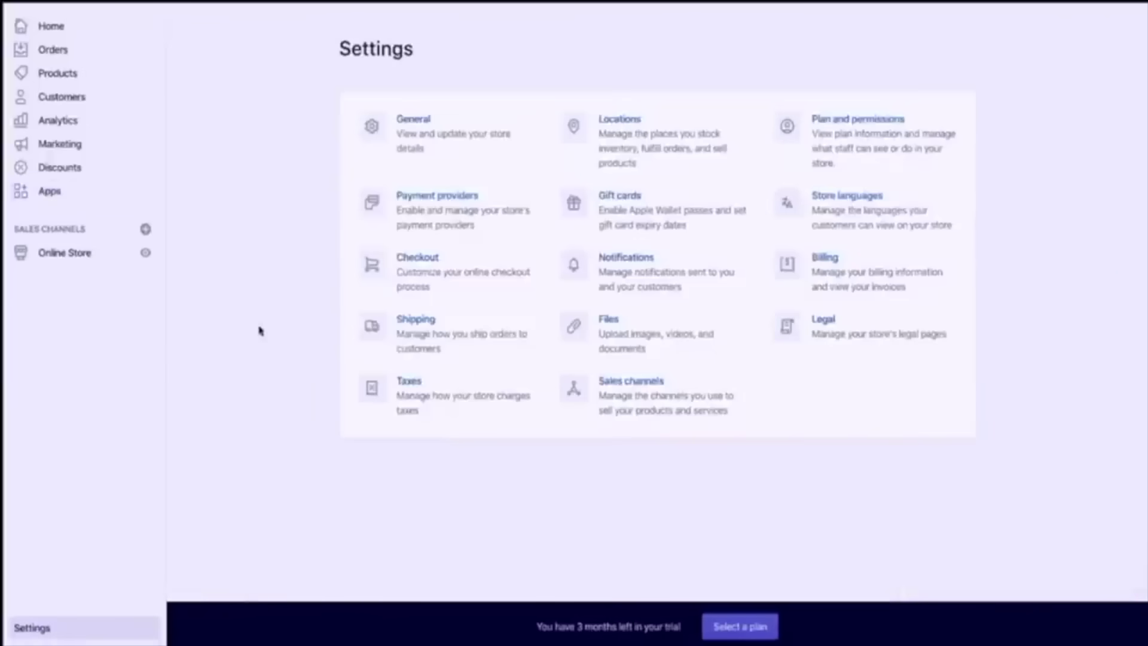
- Open the store's legal settings and paste the prepared GDPR privacy policy text into the Privacy policy field
click(878, 326)
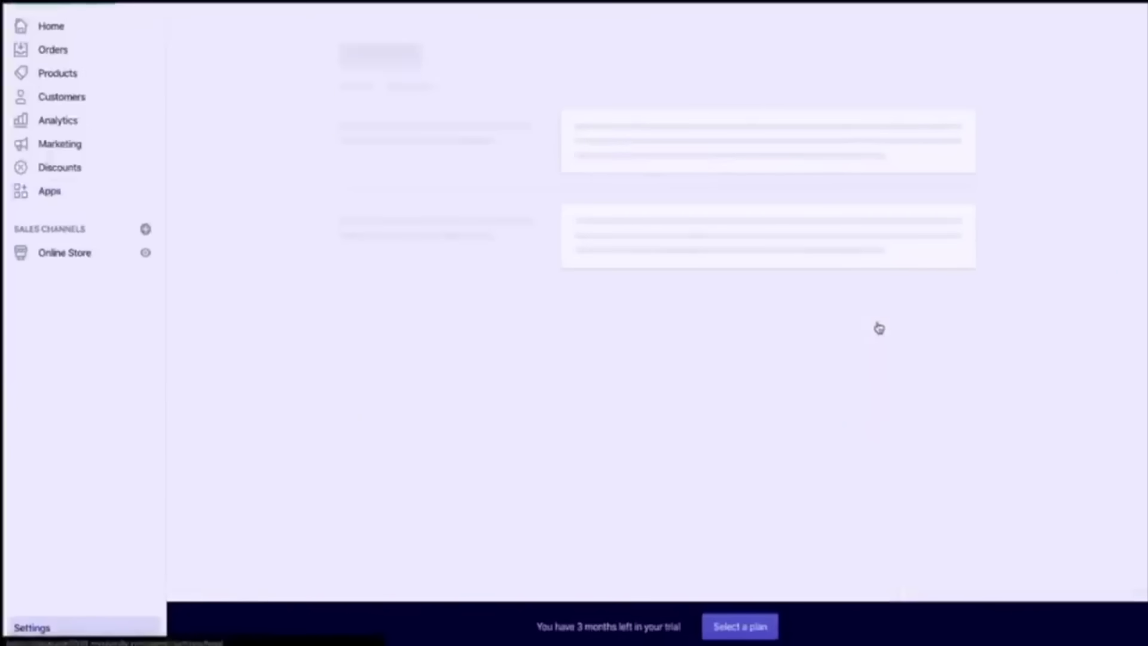
scroll(867, 336, down, 6)
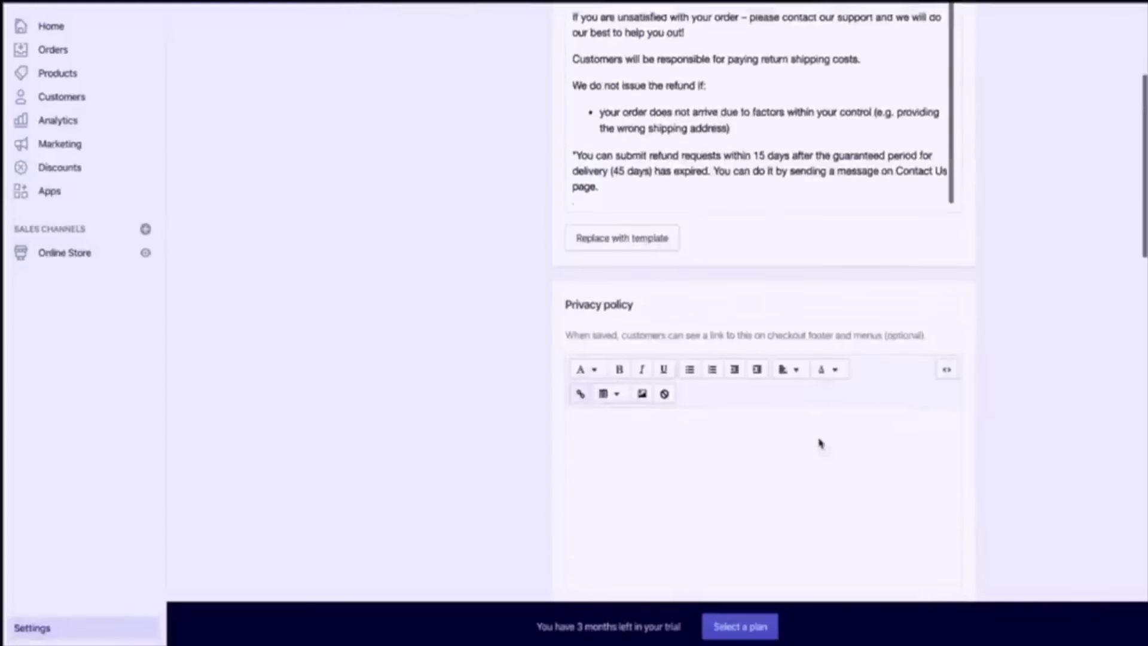
scroll(820, 443, down, 4)
click(720, 307)
key(ctrl+v)
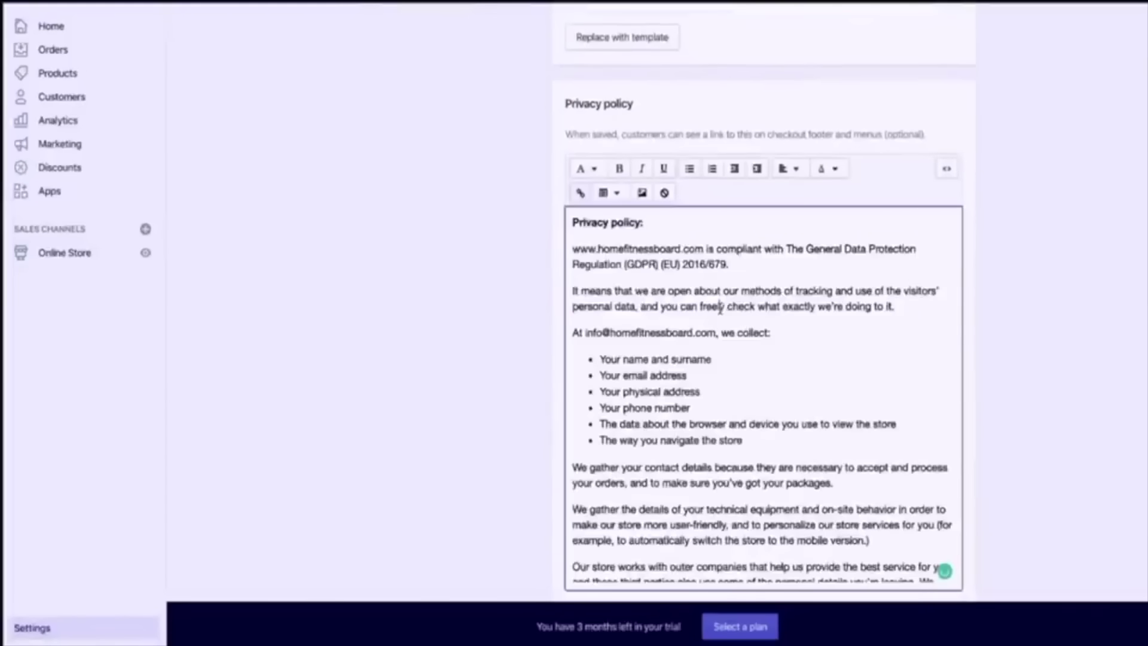
- Copy the Text Marketing Terms and Conditions text from the guide and append it to the end of the store's Privacy policy
scroll(720, 308, down, 10)
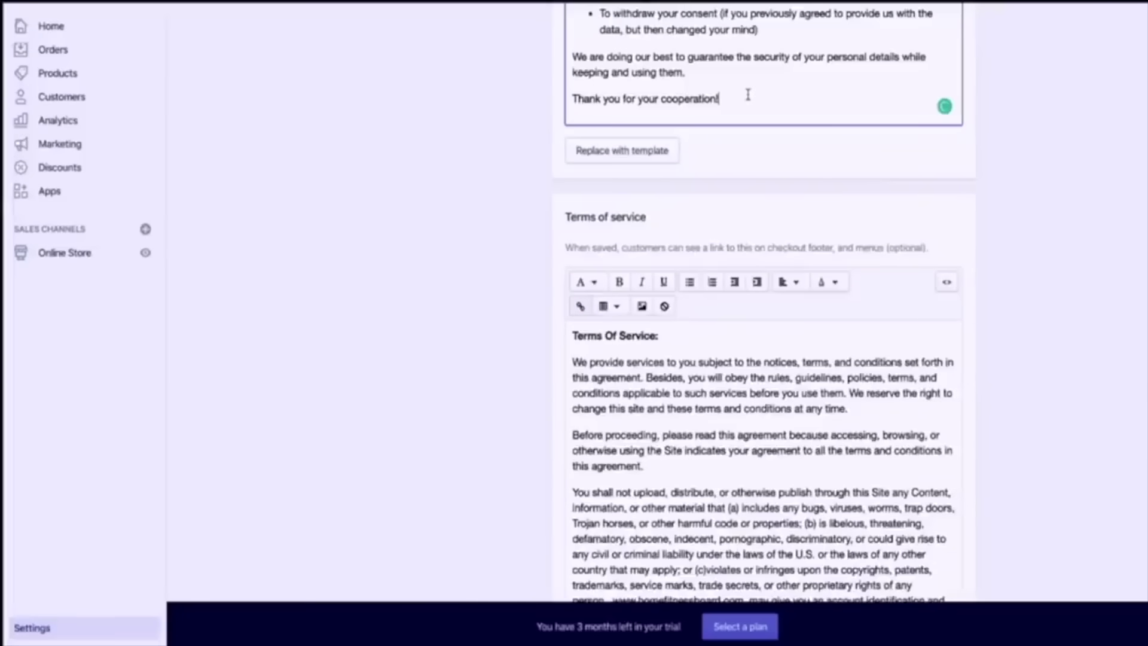
key(Return)
key(Return)
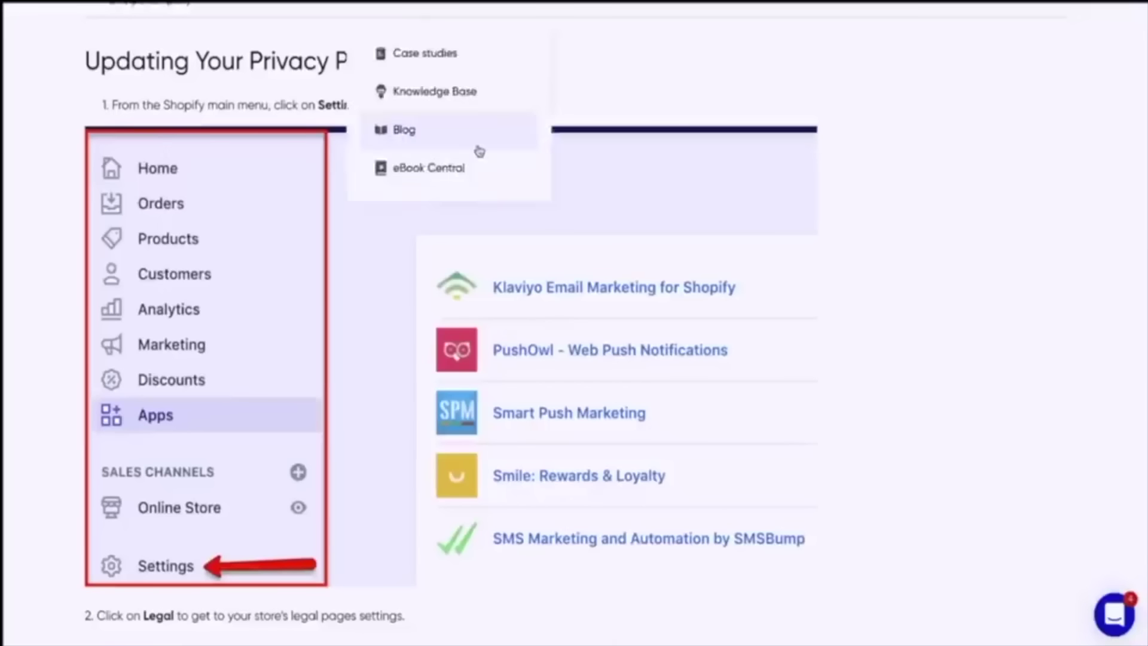
scroll(479, 239, down, 15)
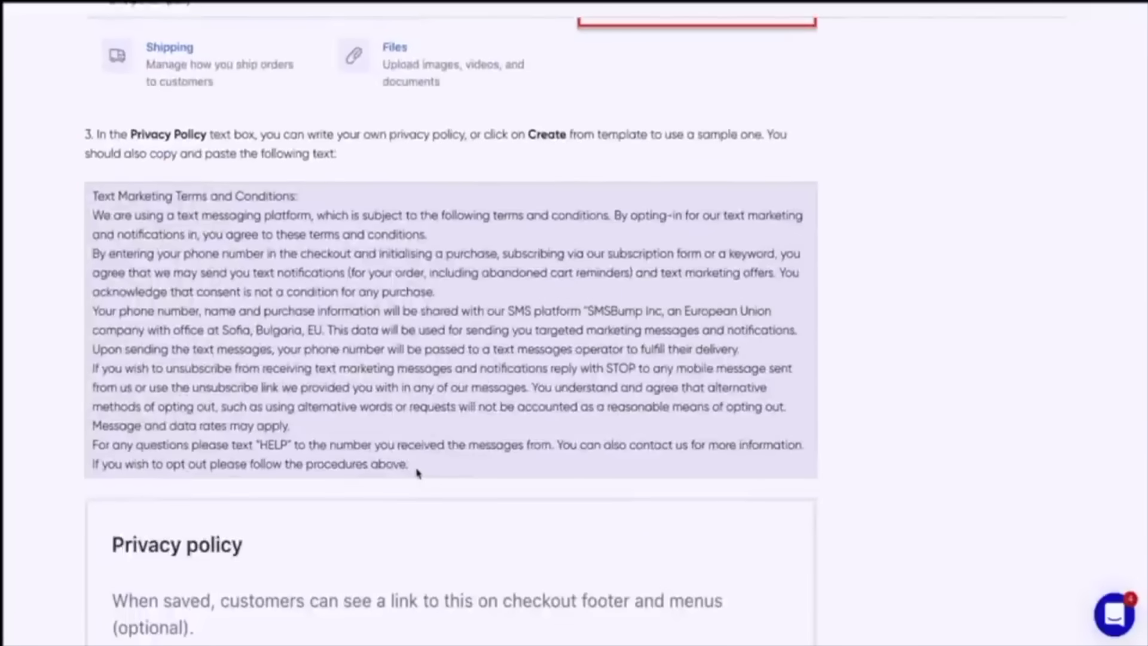
drag(417, 472, 82, 204)
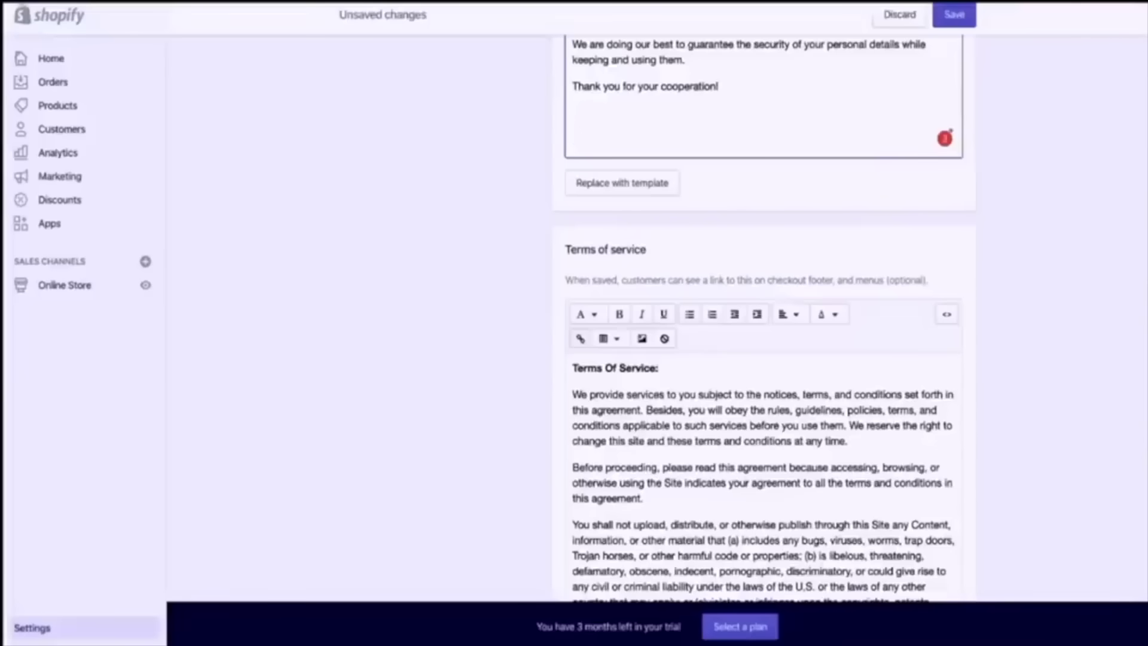
scroll(574, 301, down, 1)
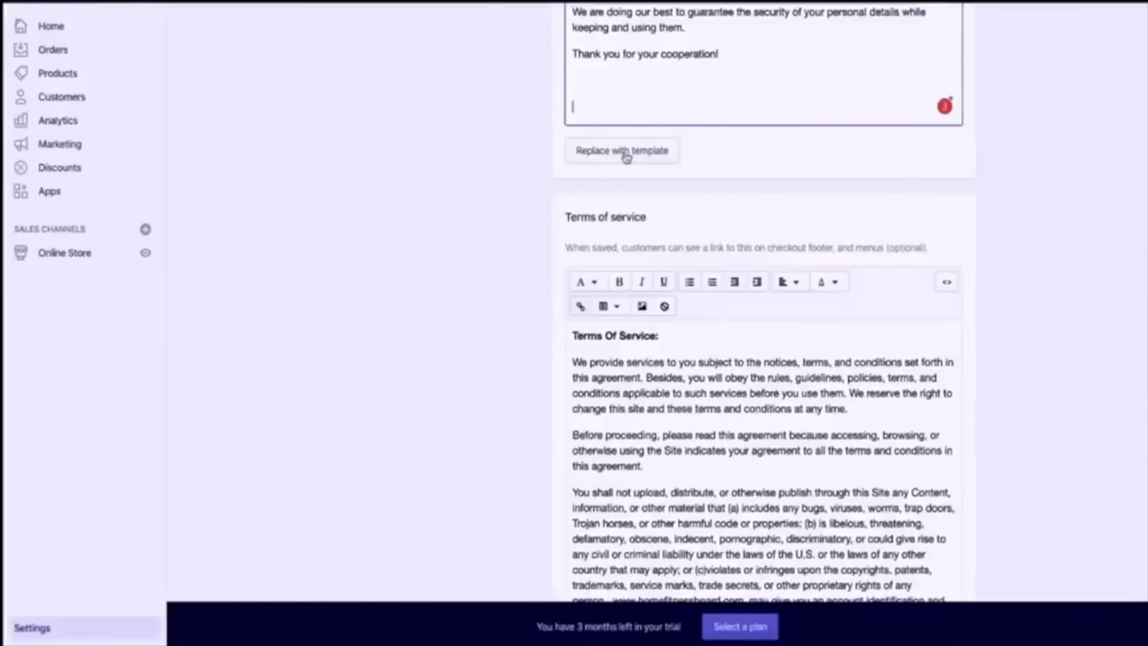
key(ctrl+v)
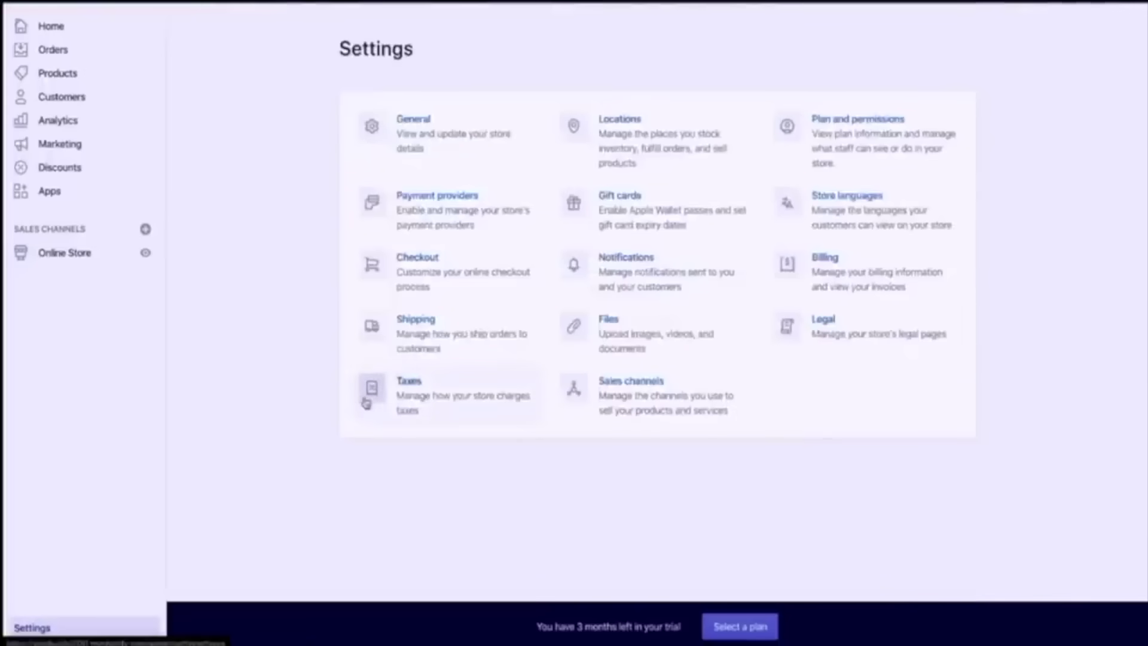
- In the store's checkout settings, set the shipping address phone number form option to Optional
click(428, 283)
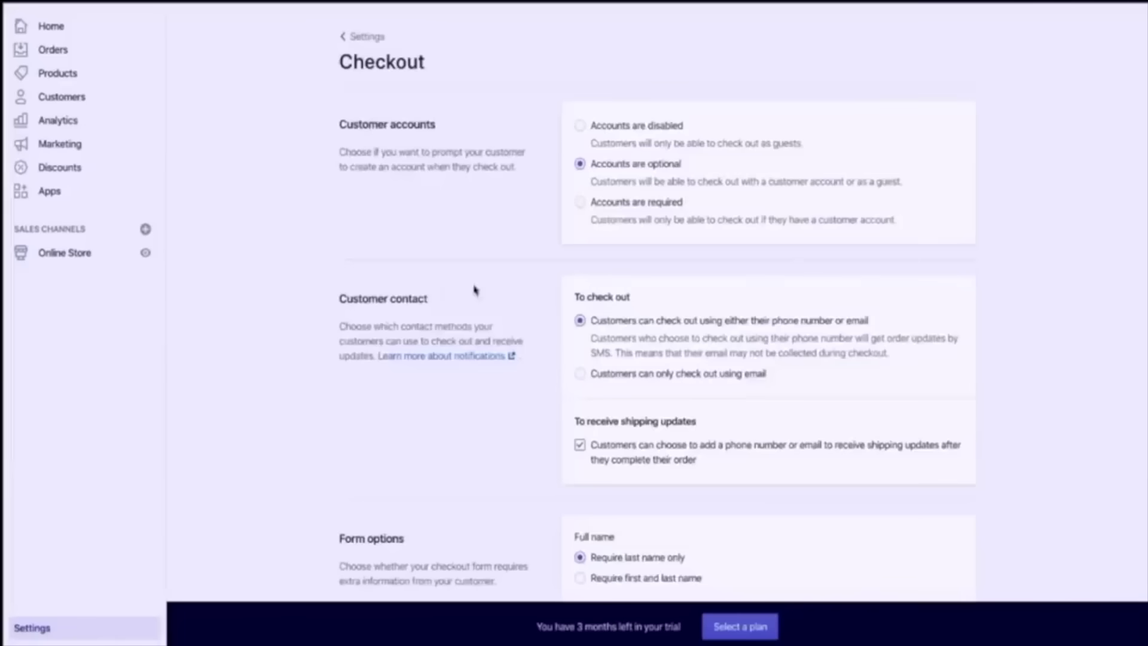
scroll(579, 402, down, 10)
click(578, 404)
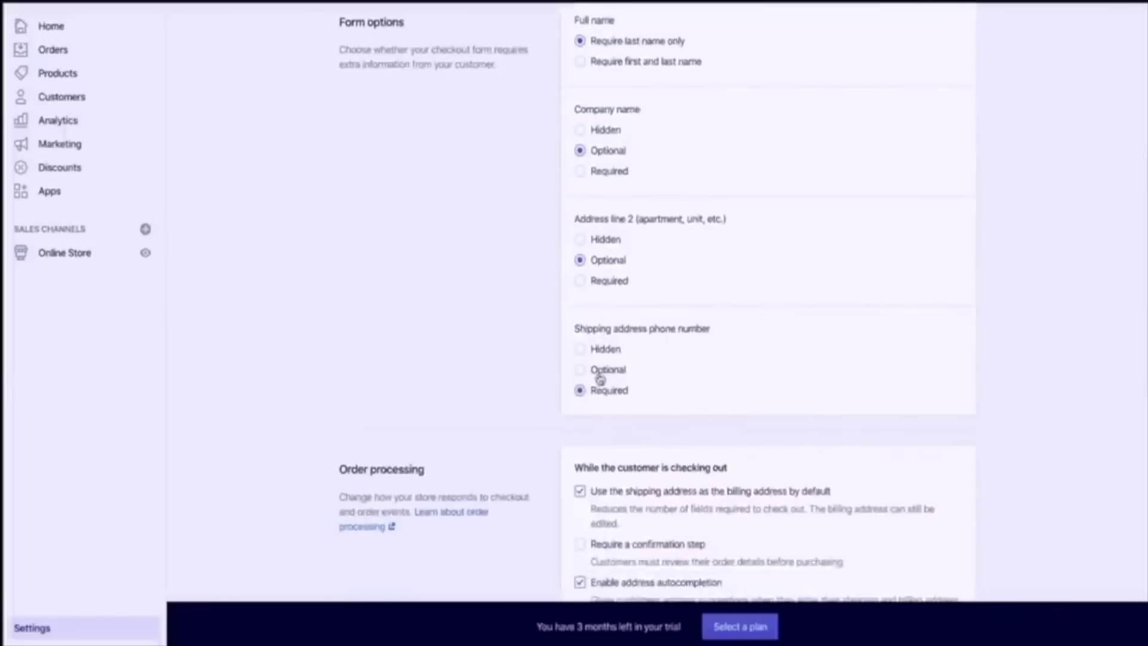
click(580, 370)
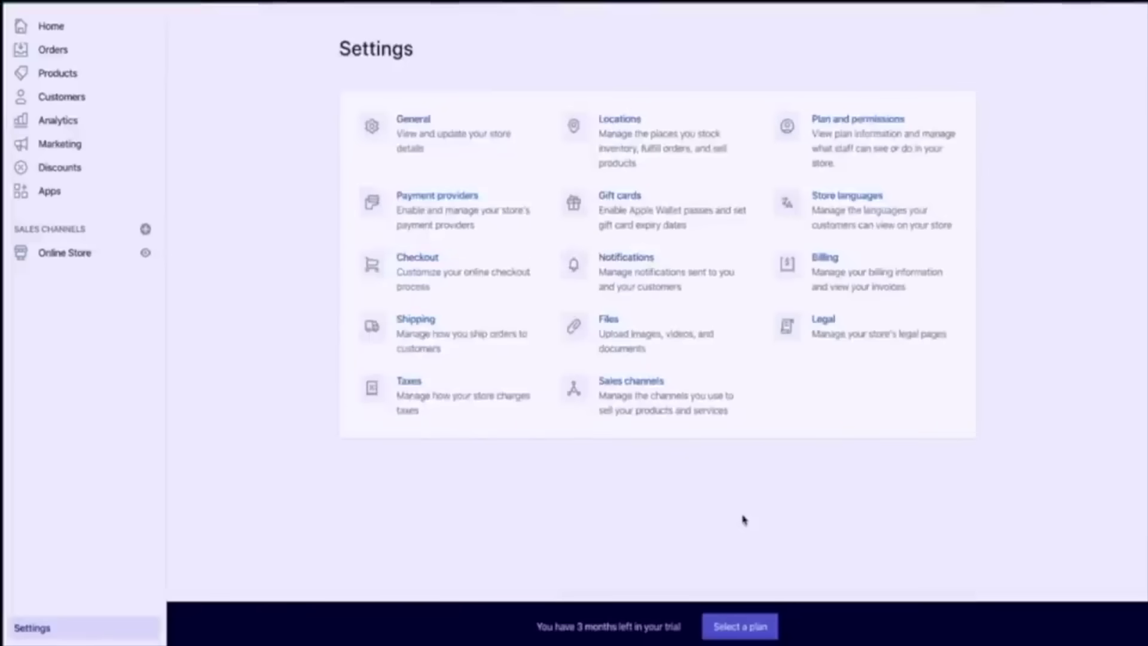
- Open the checkout language editor from the store's checkout settings
click(416, 258)
scroll(595, 404, down, 20)
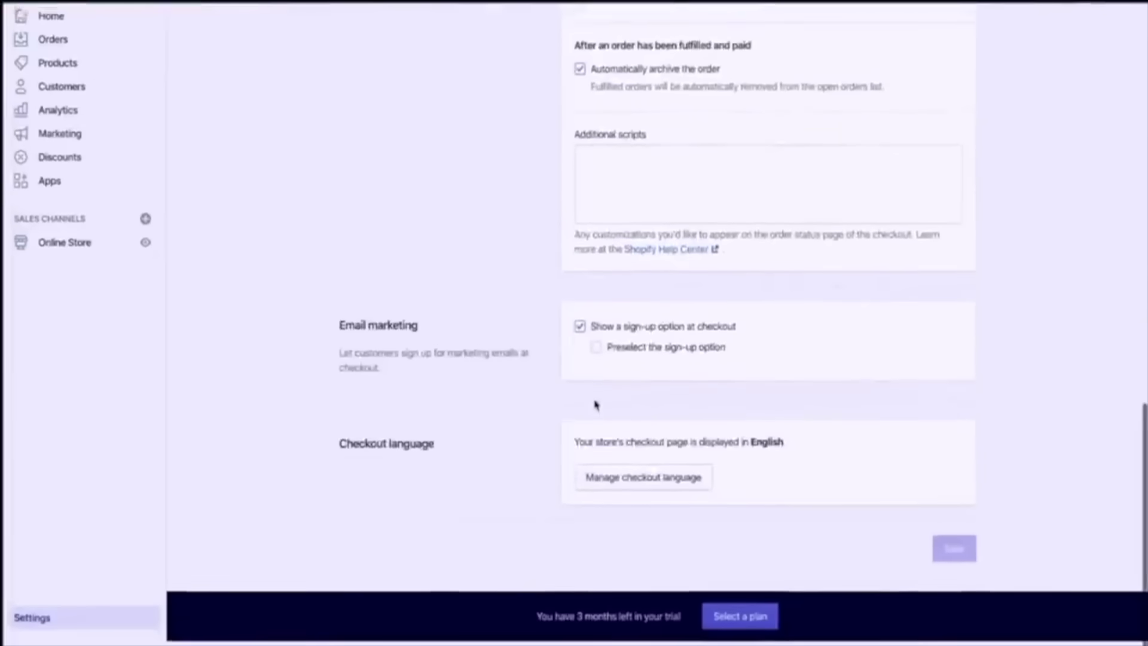
click(637, 493)
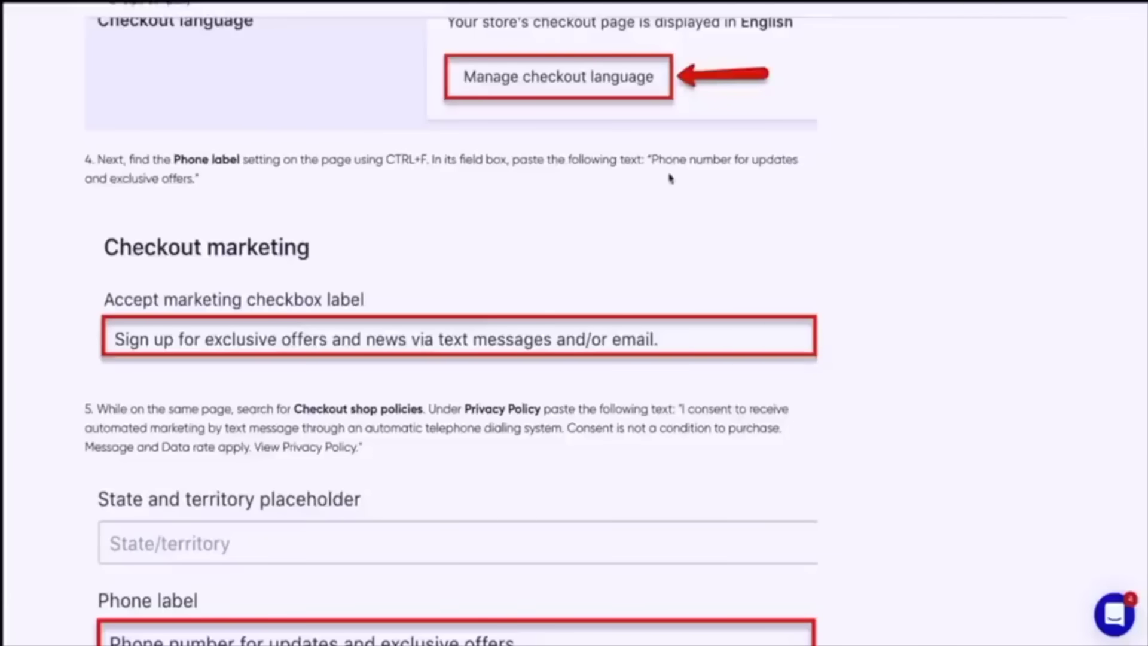
- Set the Phone label to "Phone number for updates and exclusive offers", enter the guide's text marketing consent as the Privacy policy text, and save
drag(652, 159, 730, 186)
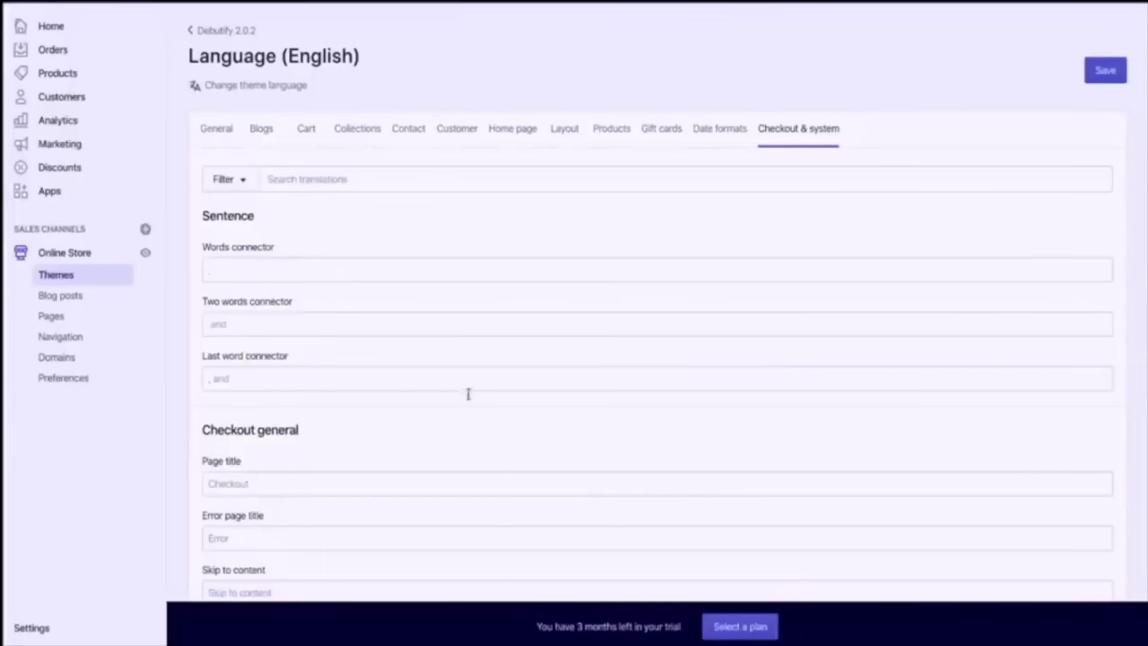
scroll(472, 438, down, 3)
scroll(472, 439, down, 6)
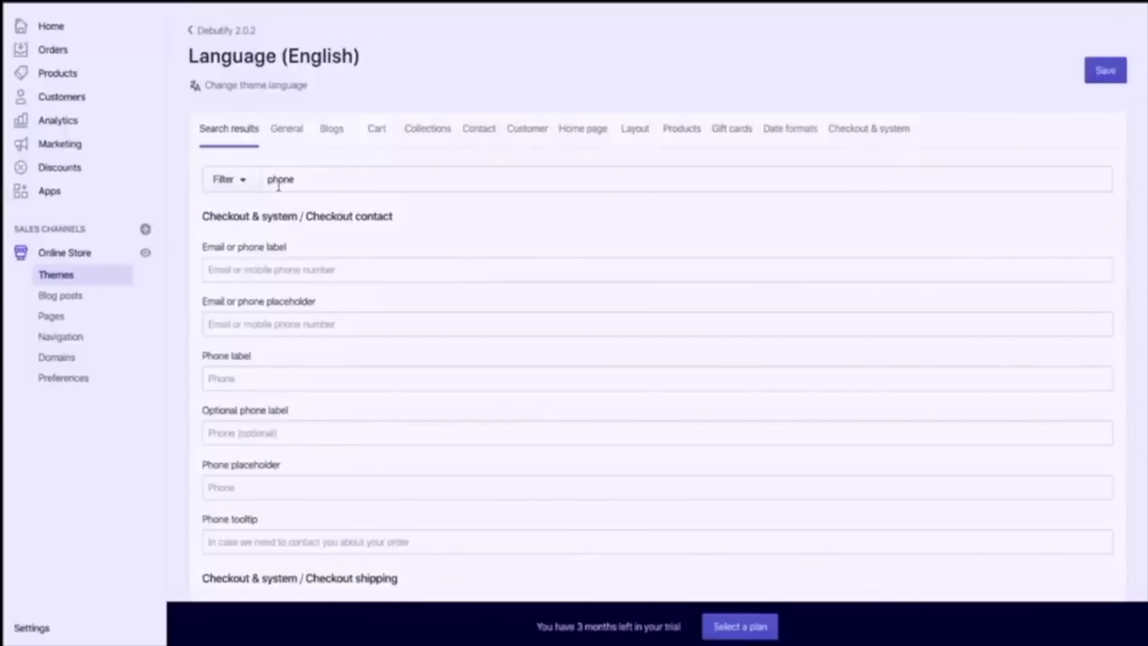
click(239, 378)
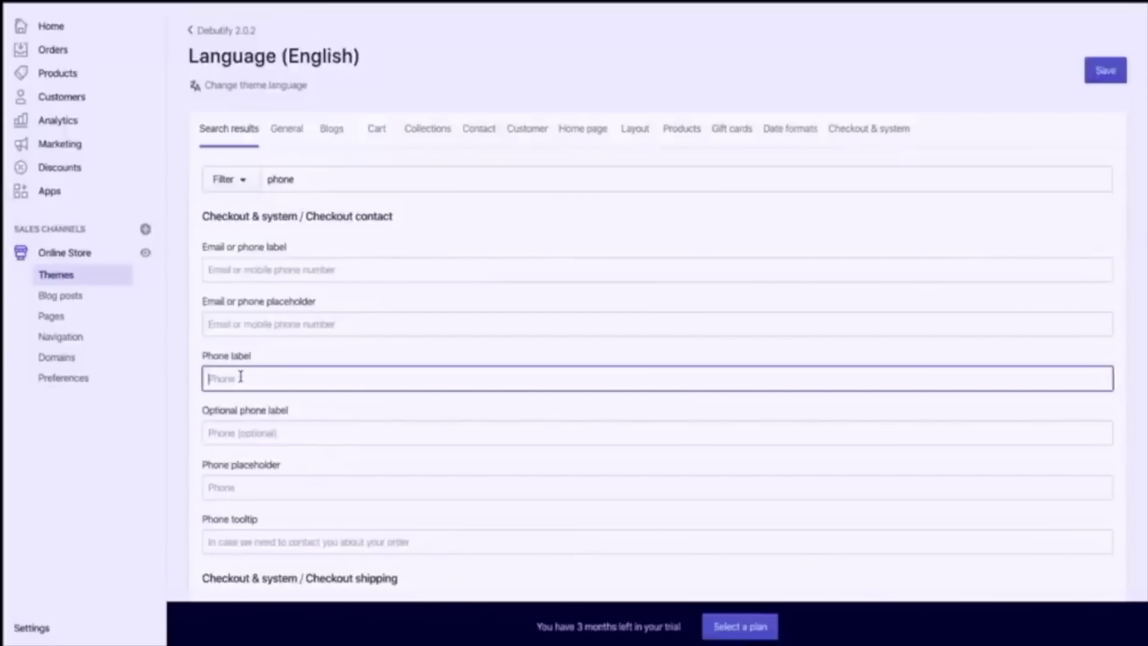
text(Phone Number for updates and exclusive offers)
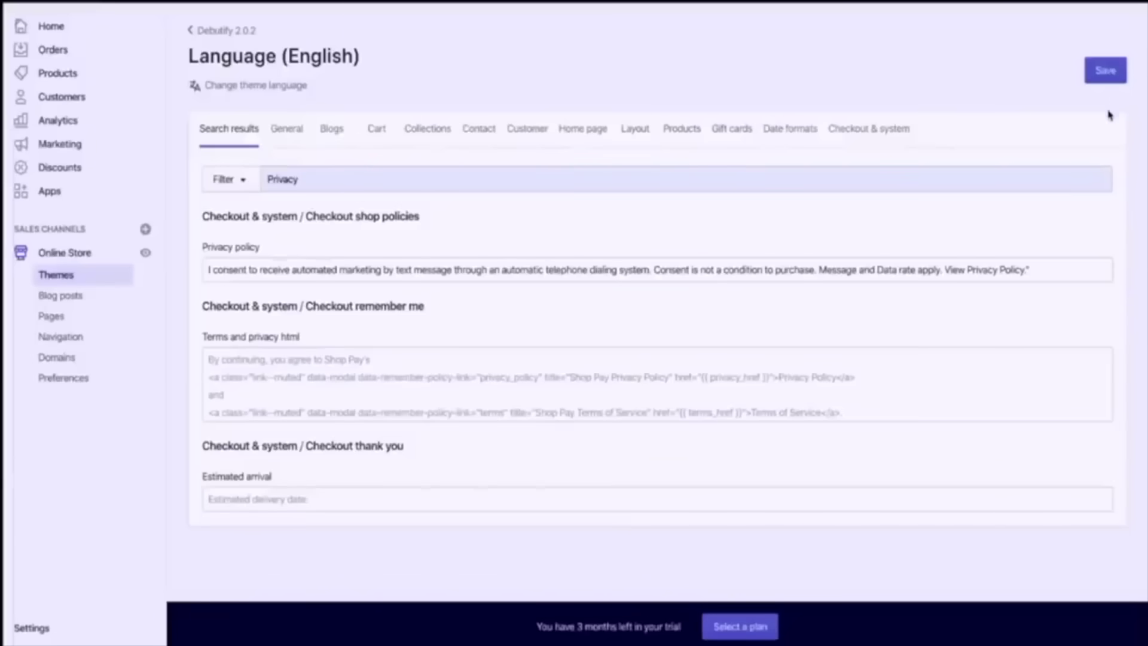
click(1106, 70)
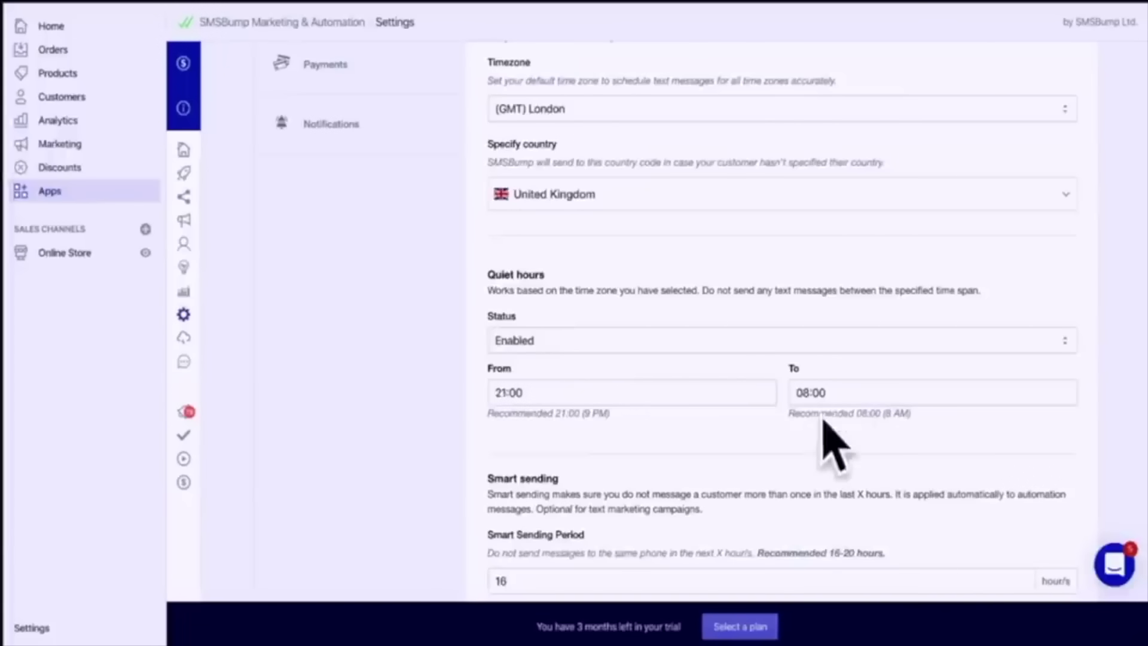
- In the SMSBump settings, save quiet hours from 21:00 to 08:00 and a smart sending period of 16 hours
scroll(831, 428, down, 4)
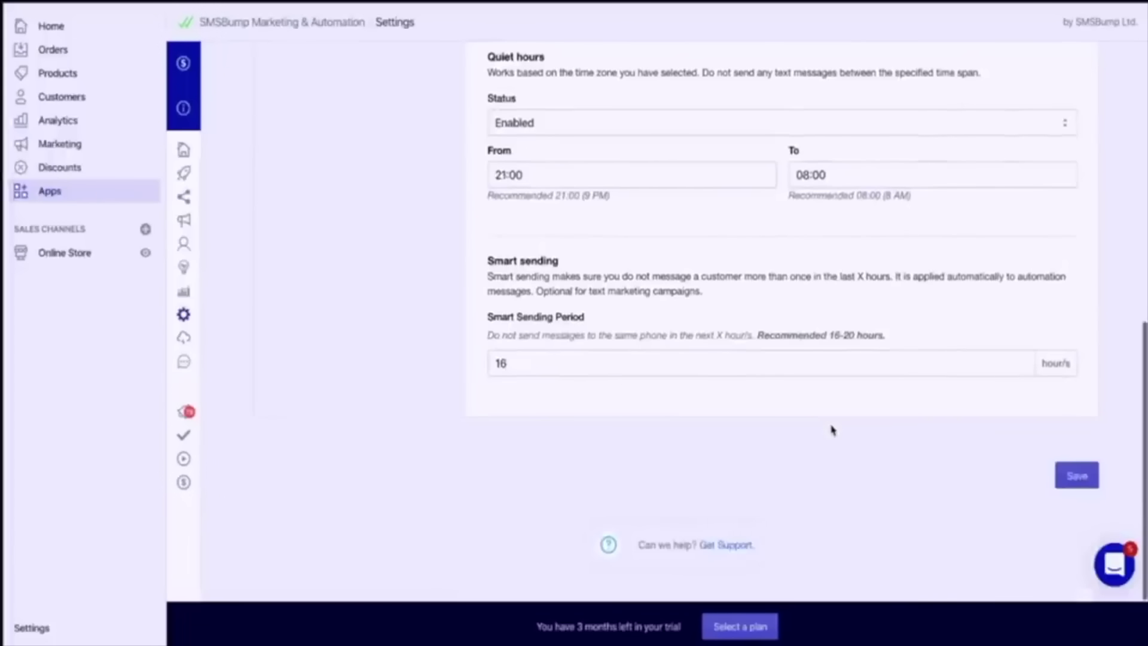
click(1097, 476)
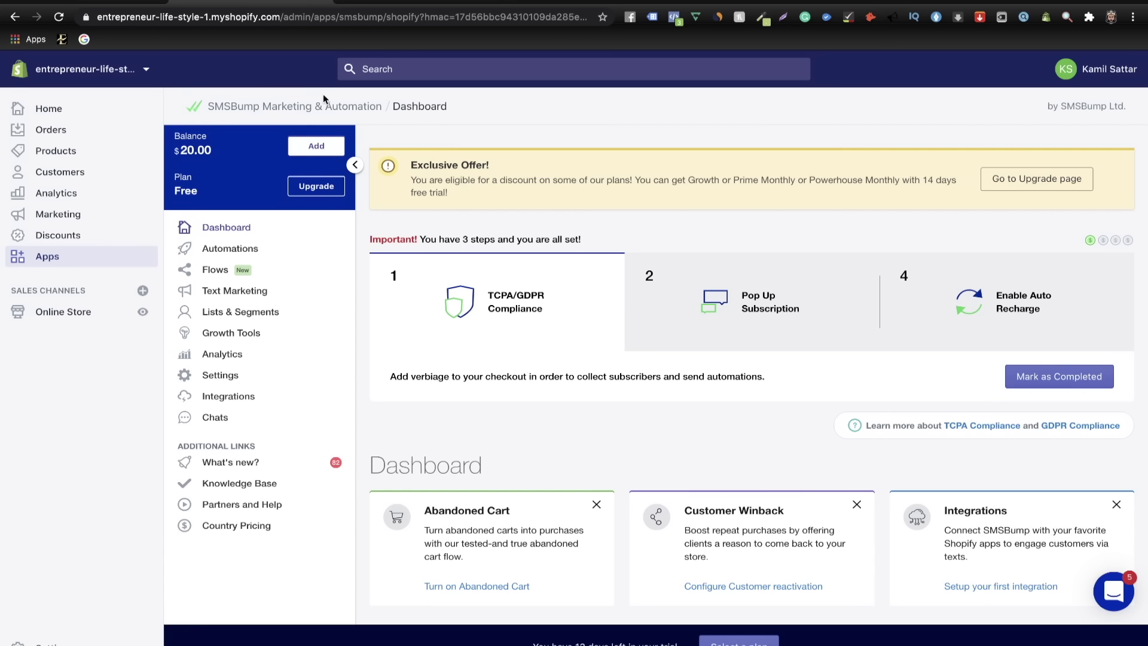
- Open the SMSBump automation "Abandoned cart [Customer] after 1 hour" for editing and go to its text message
click(274, 251)
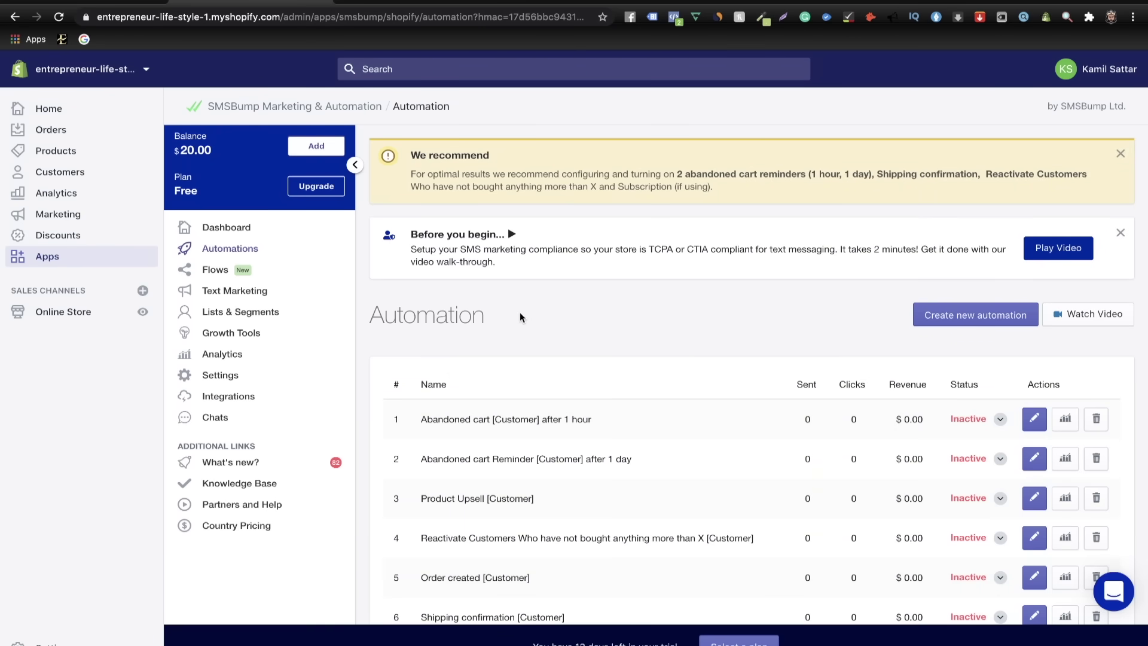
scroll(520, 318, down, 3)
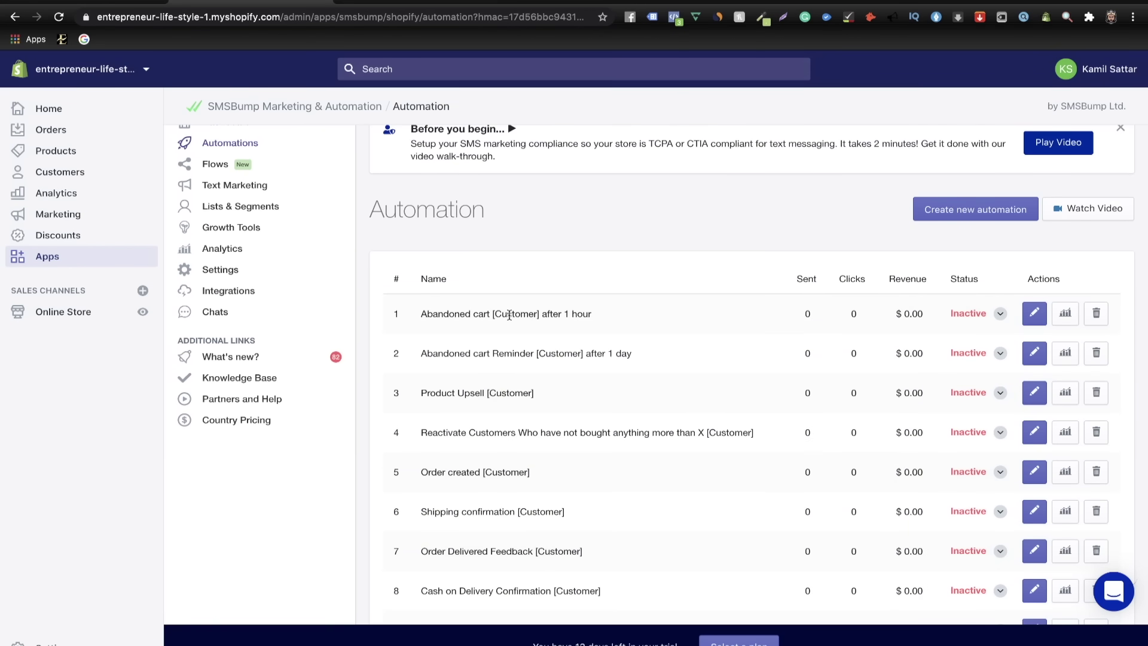
click(1030, 318)
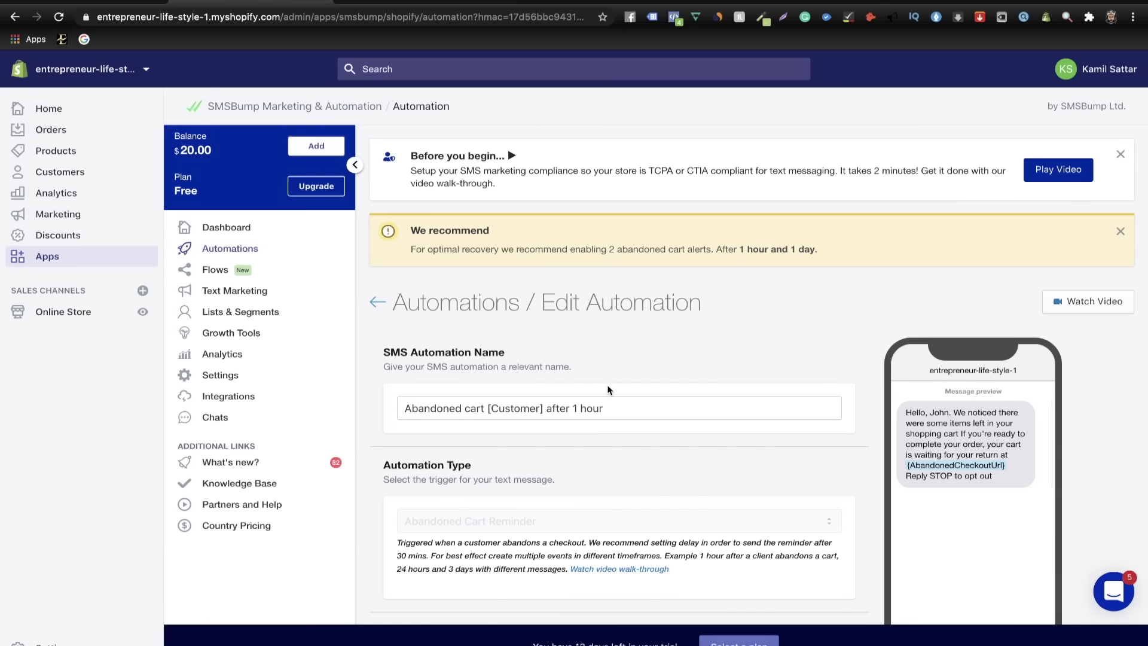
scroll(609, 400, down, 4)
scroll(609, 400, down, 10)
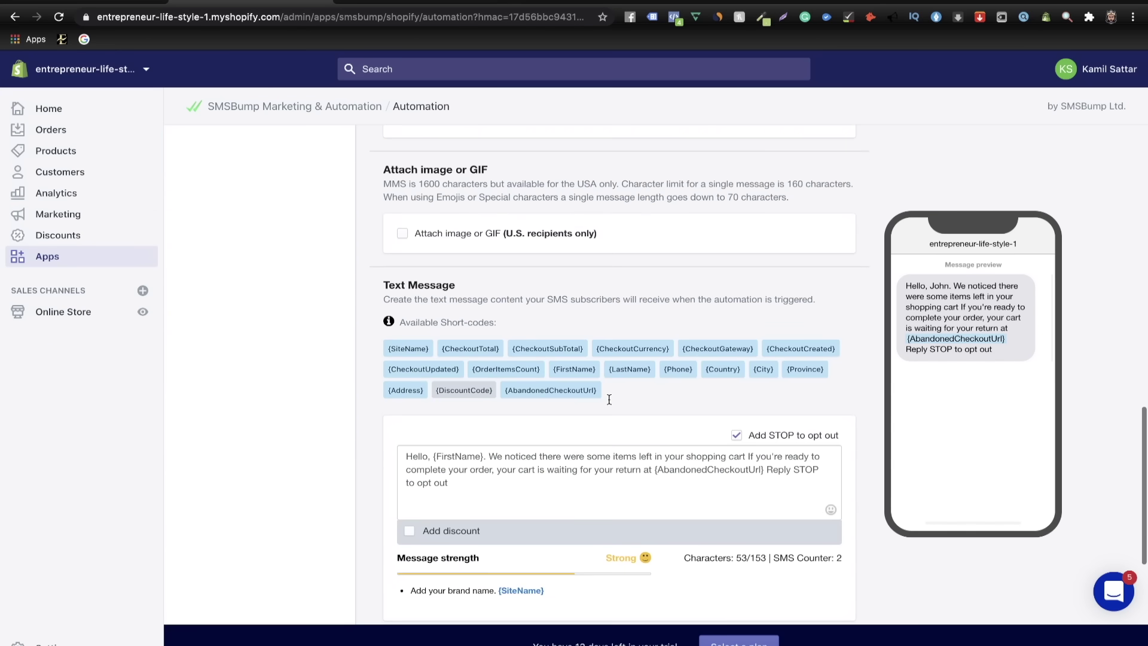
scroll(533, 406, down, 1)
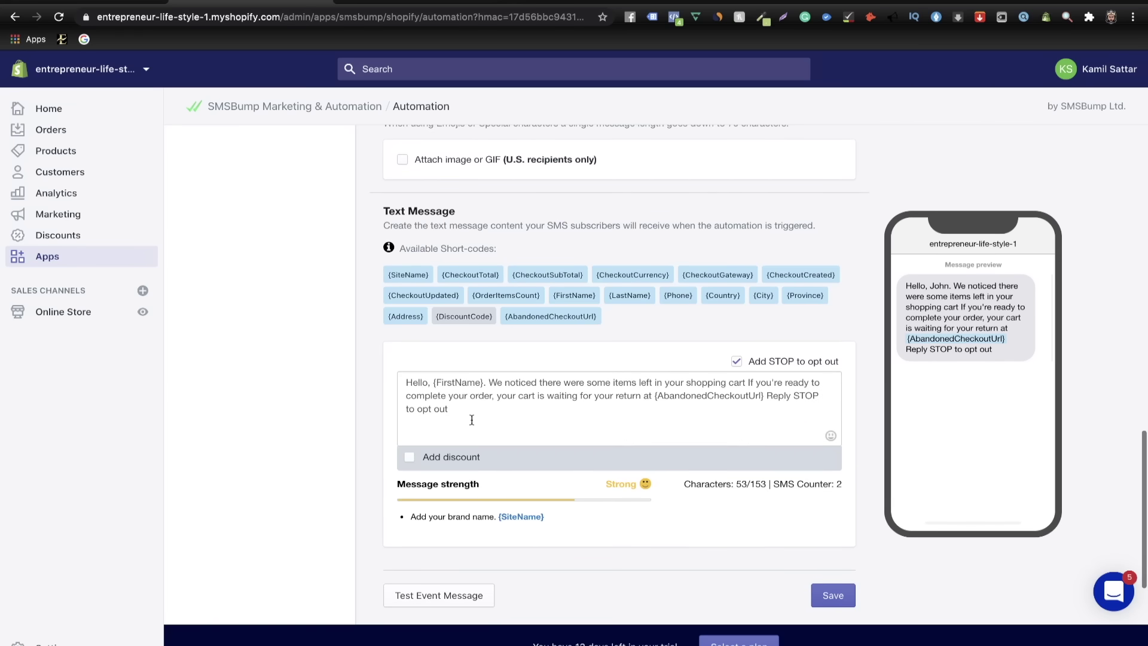
- Replace the automation's message with the SMS Text 1 wording copied from the Google Docs script and add the STOP opt-out text
drag(481, 408, 383, 362)
key(BackSpace)
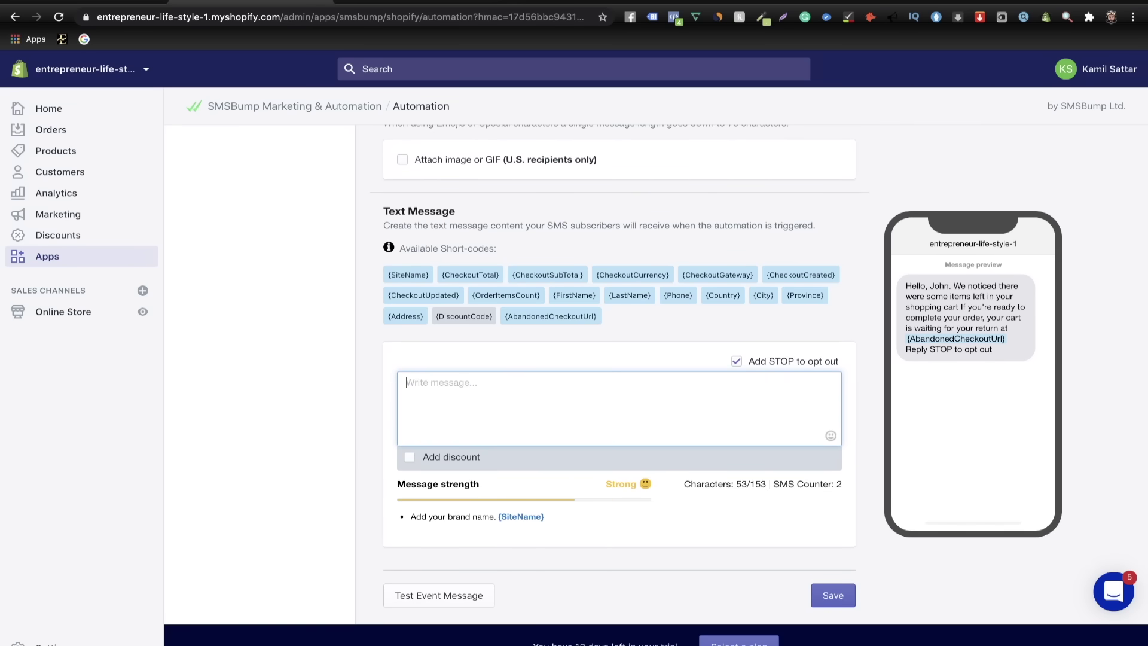
click(106, 2)
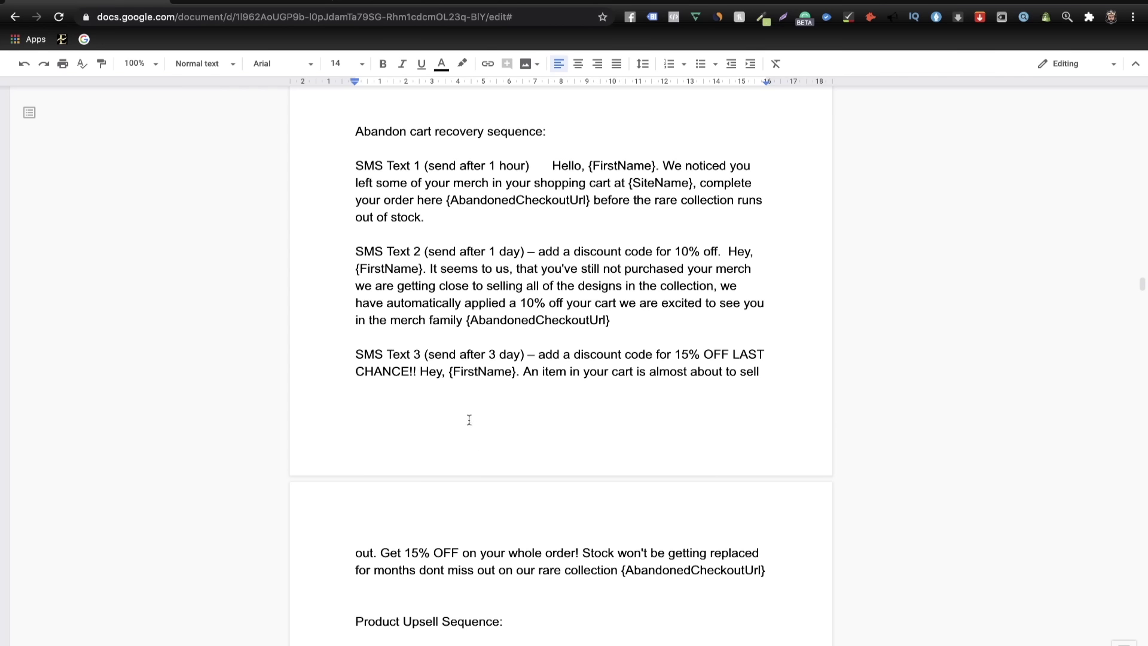
drag(426, 217, 553, 169)
key(super+c)
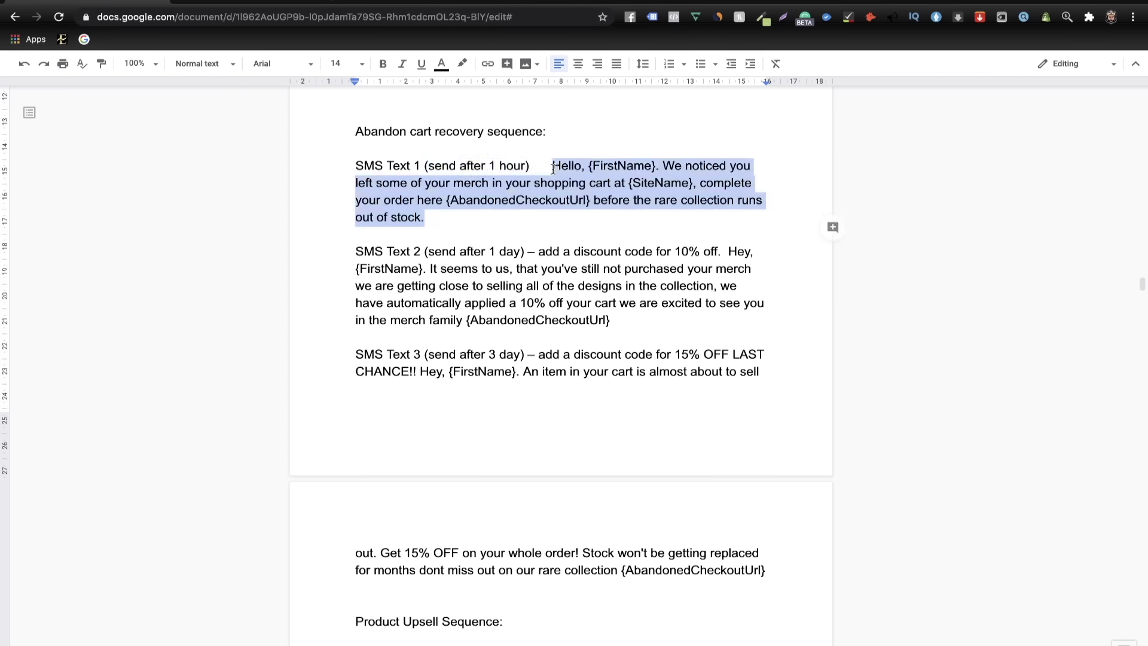
key(ctrl+Tab)
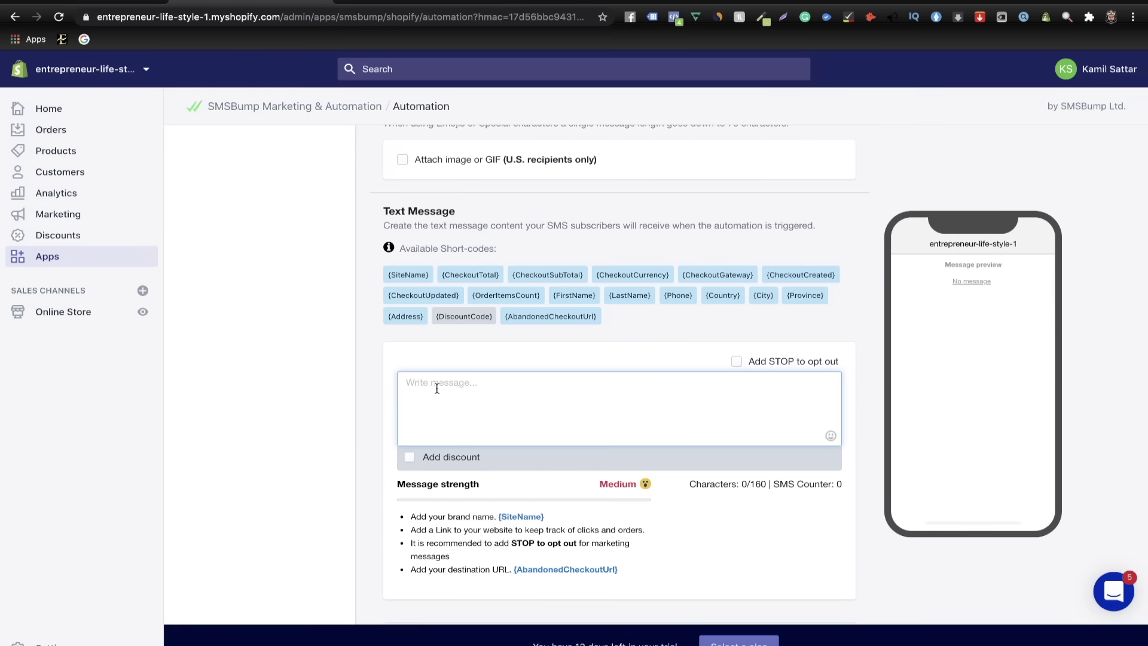
key(super+v)
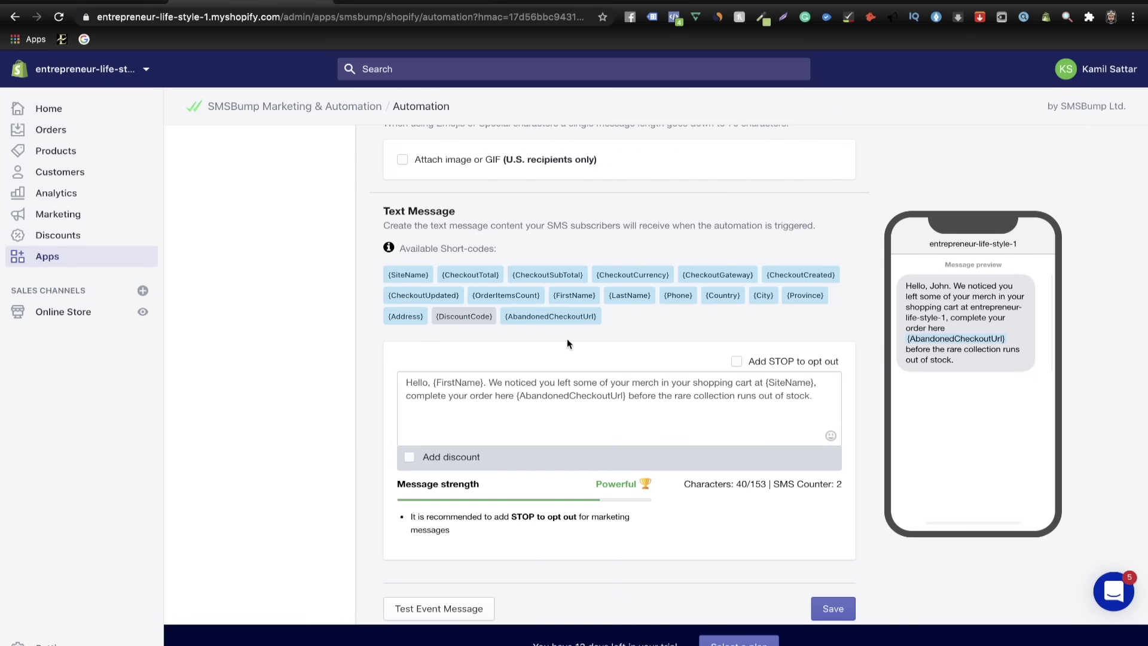
click(736, 360)
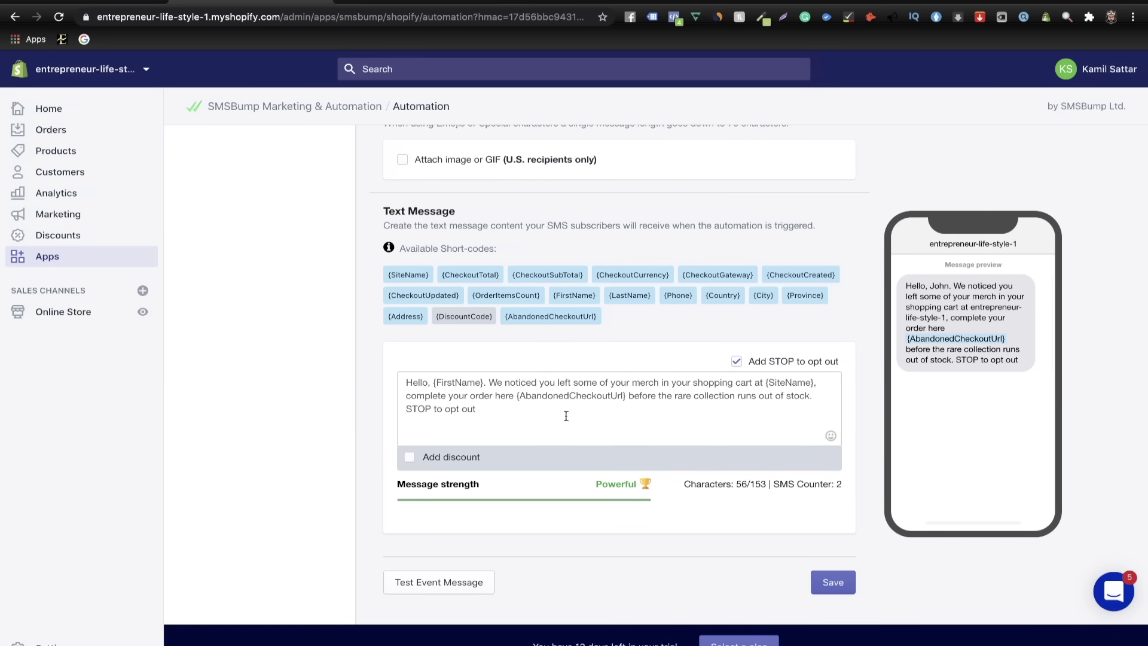
- Save the 1-hour abandoned cart automation, accepting the unsubscribe link for non-US/Canada customers, and set its status to active
scroll(566, 416, down, 3)
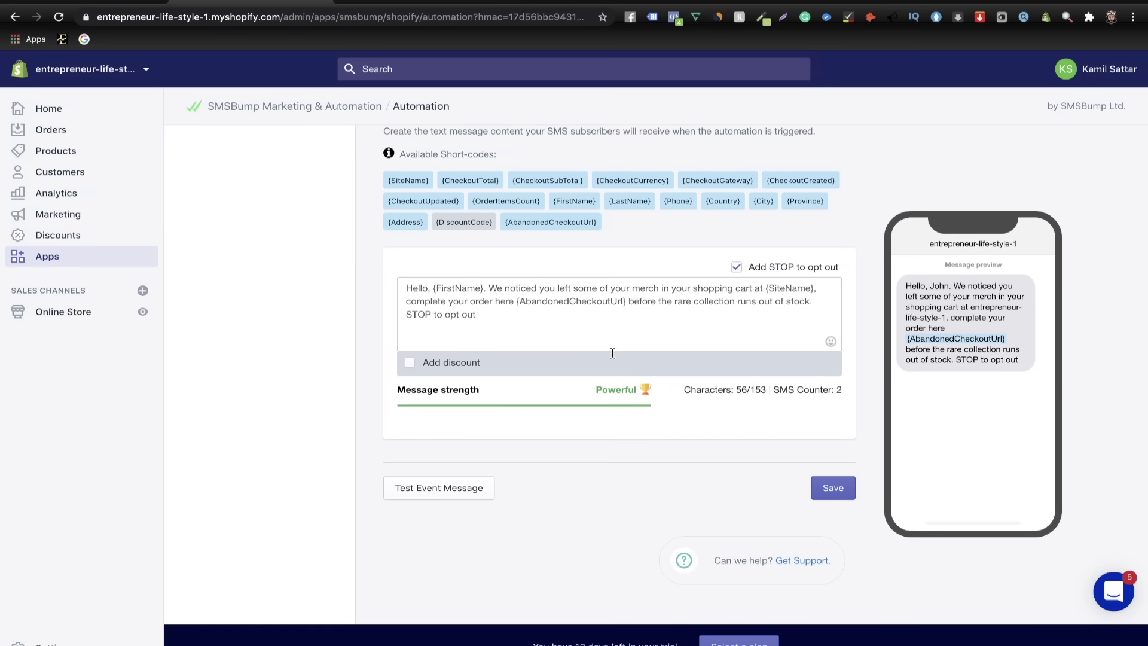
click(835, 489)
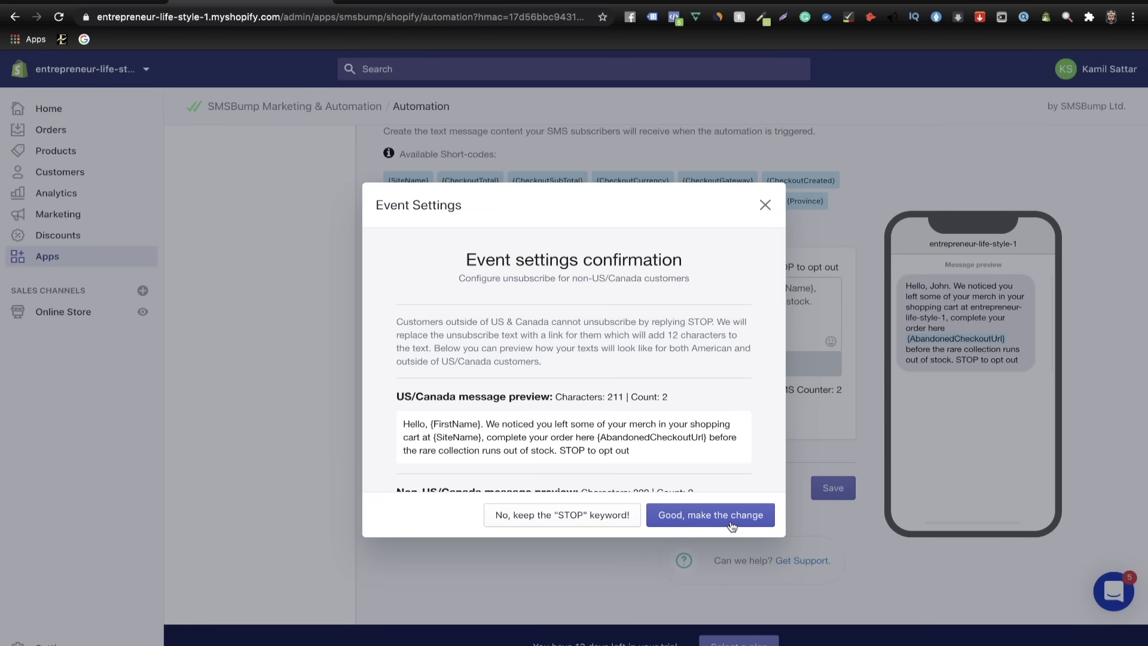
click(731, 525)
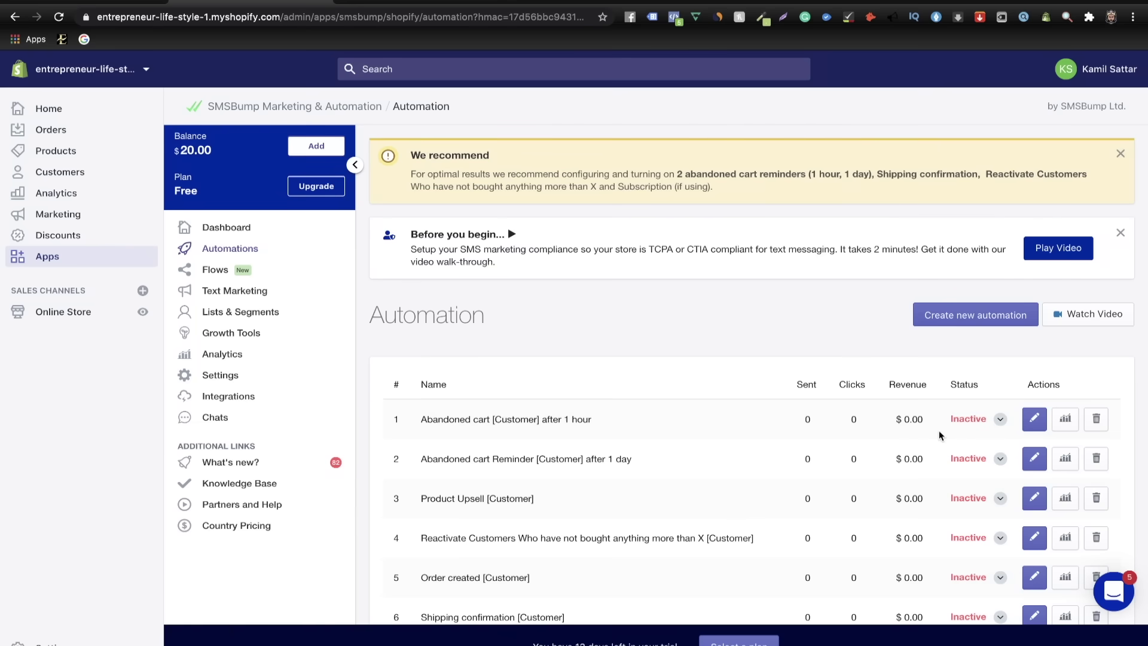
click(998, 420)
click(947, 447)
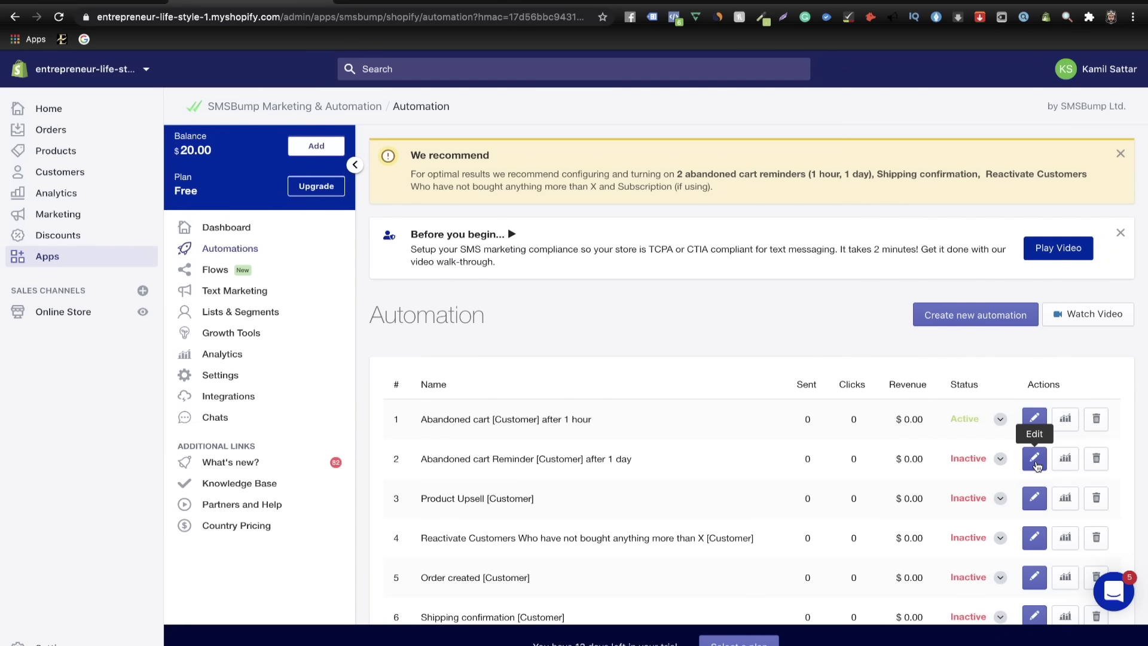
- Add a unique 10 percent discount code to the "Abandoned cart Reminder [Customer] after 1 day" automation and set its status to active
click(1035, 458)
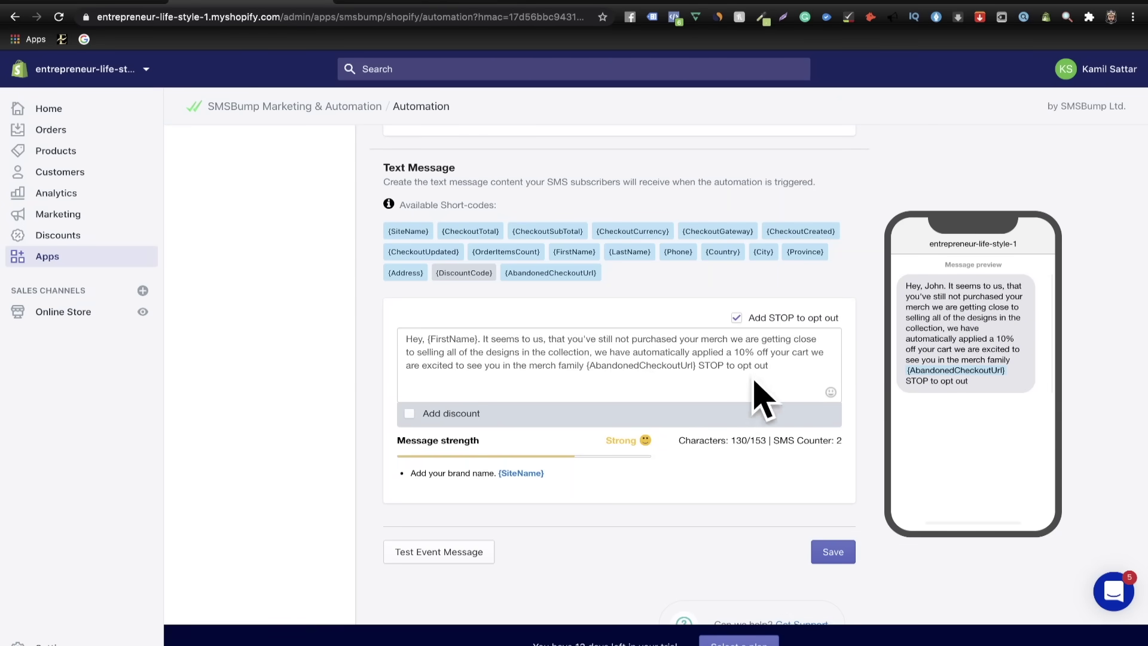
click(409, 413)
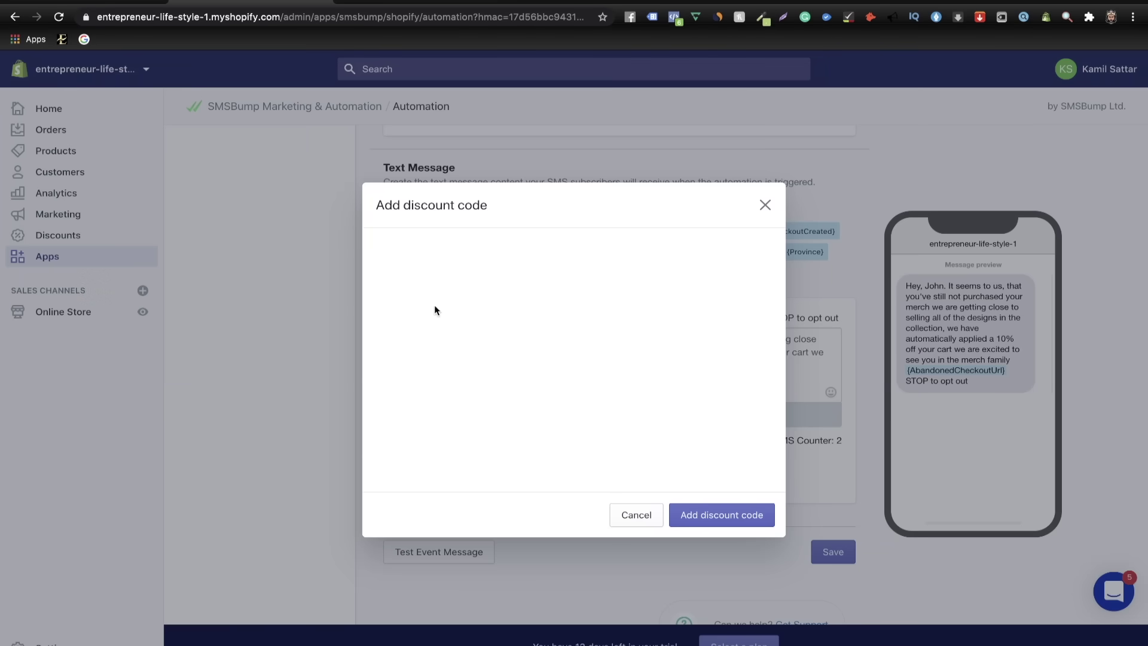
click(437, 366)
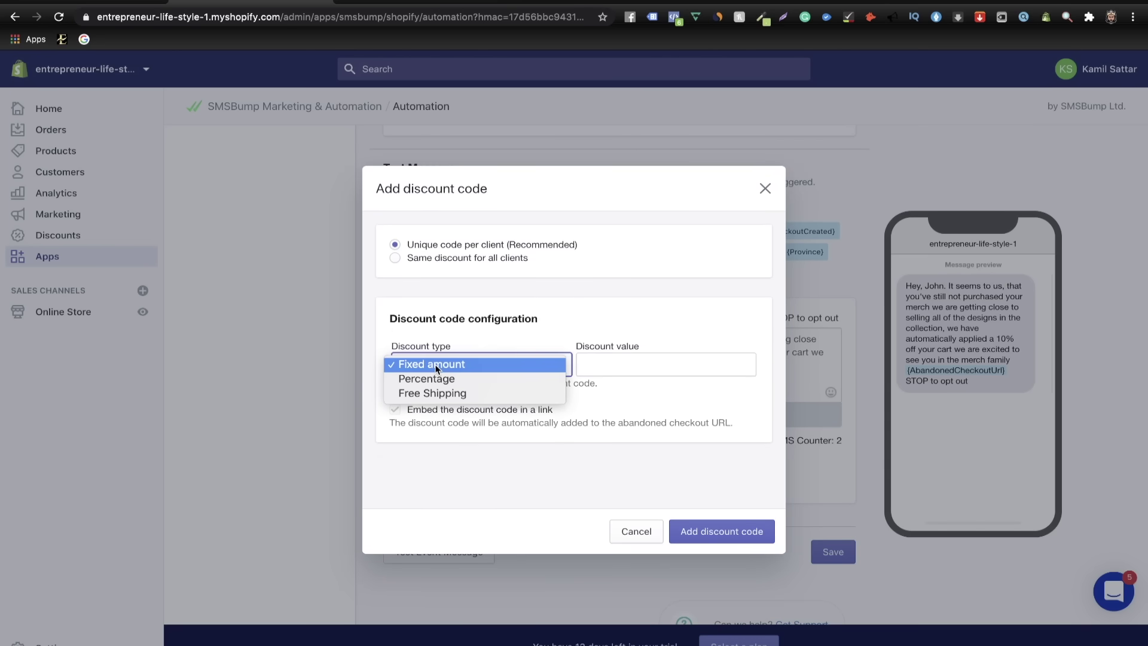
key(Escape)
click(638, 366)
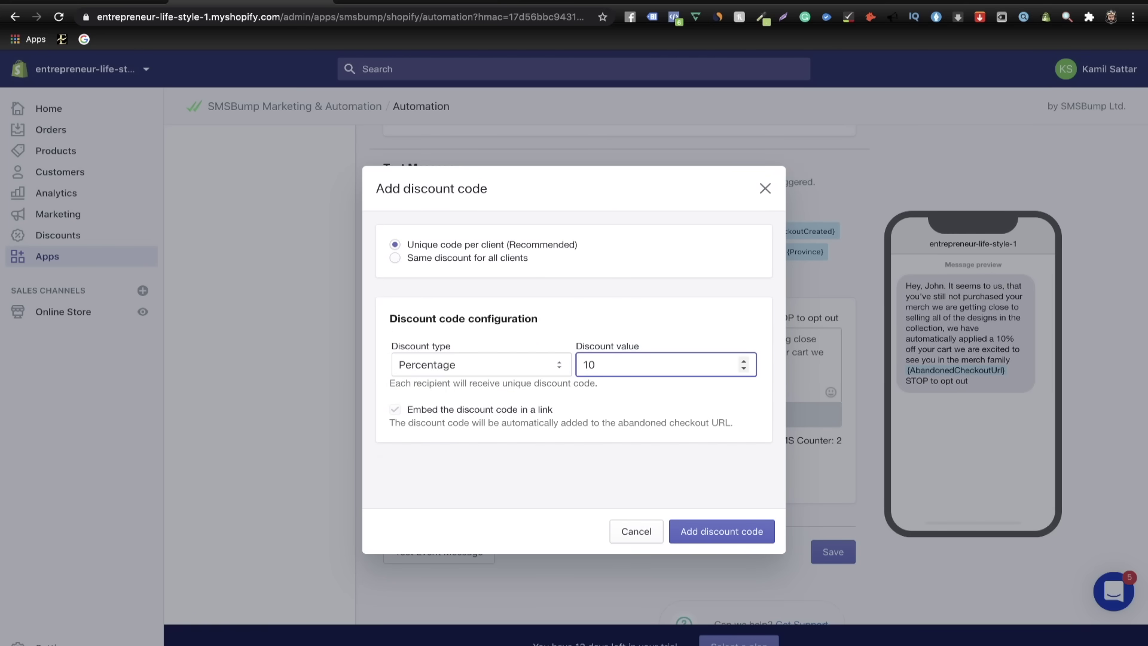
click(716, 530)
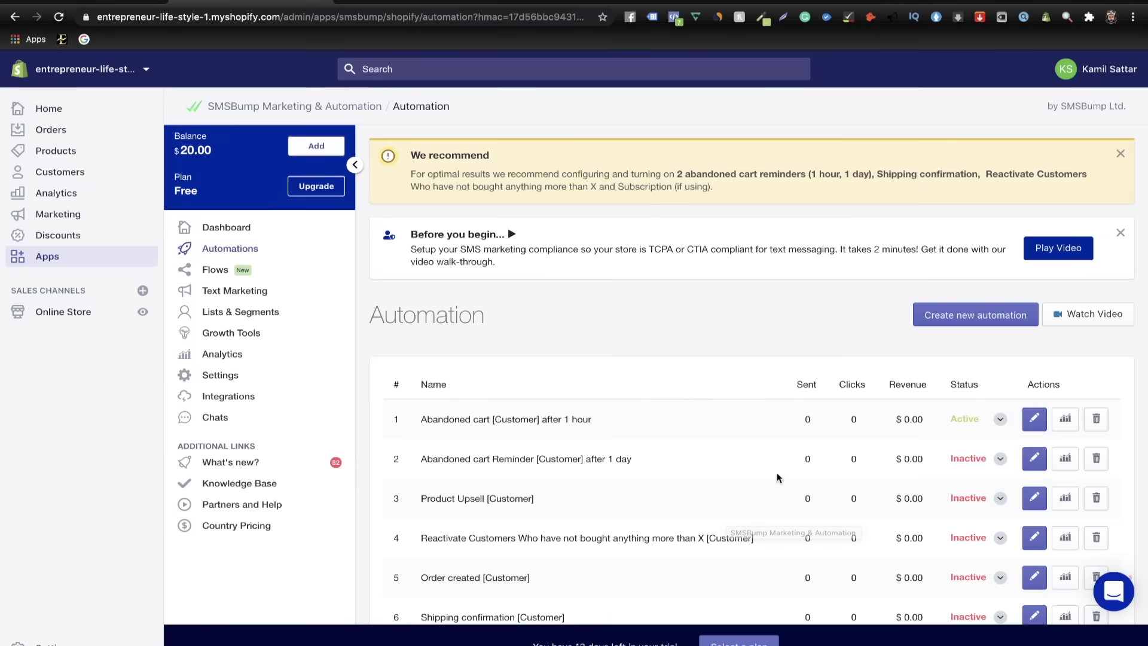
click(998, 461)
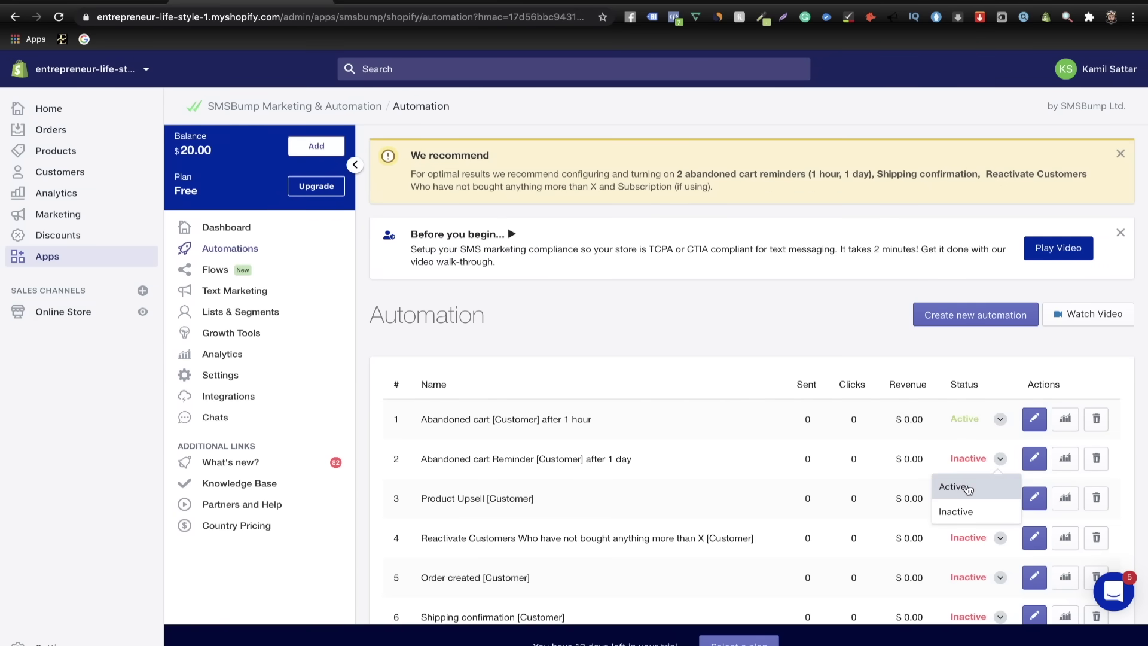
click(968, 490)
- Create a new SMS automation and name it "Abandon cart 3 day"
scroll(941, 229, down, 3)
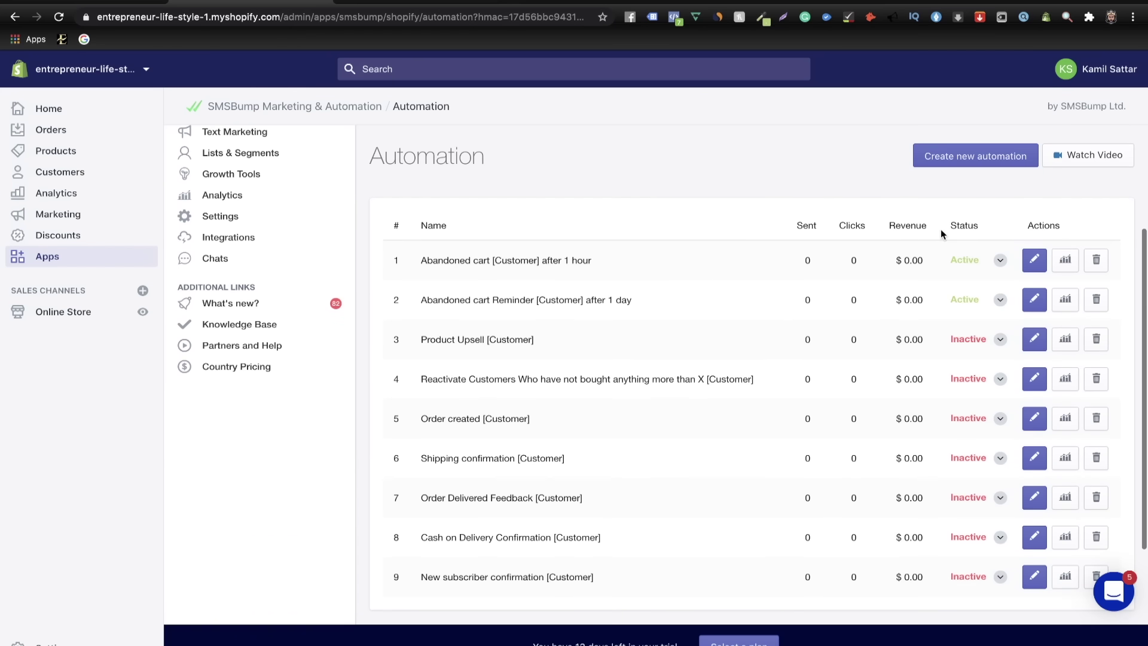
click(970, 157)
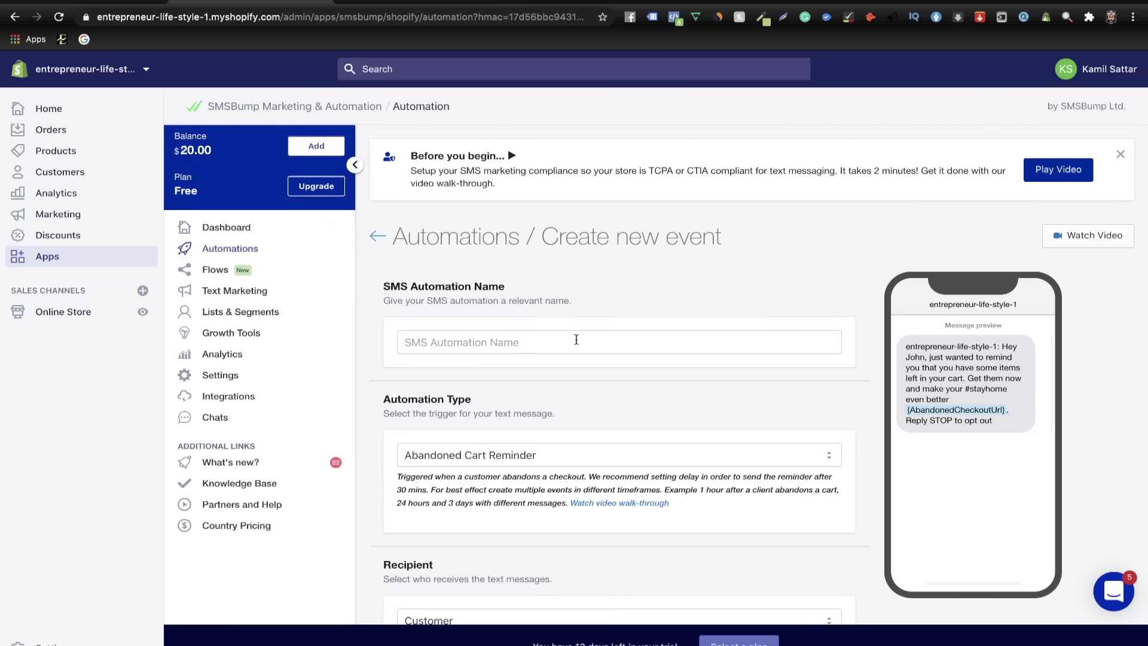
scroll(576, 340, down, 1)
double_click(419, 249)
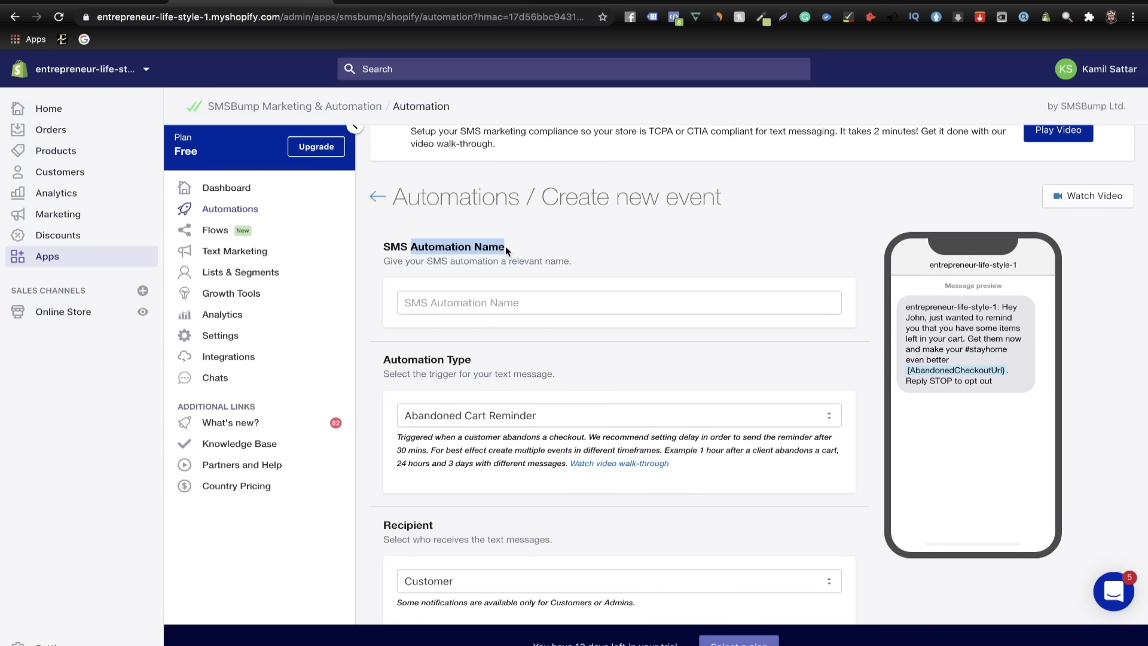
click(497, 302)
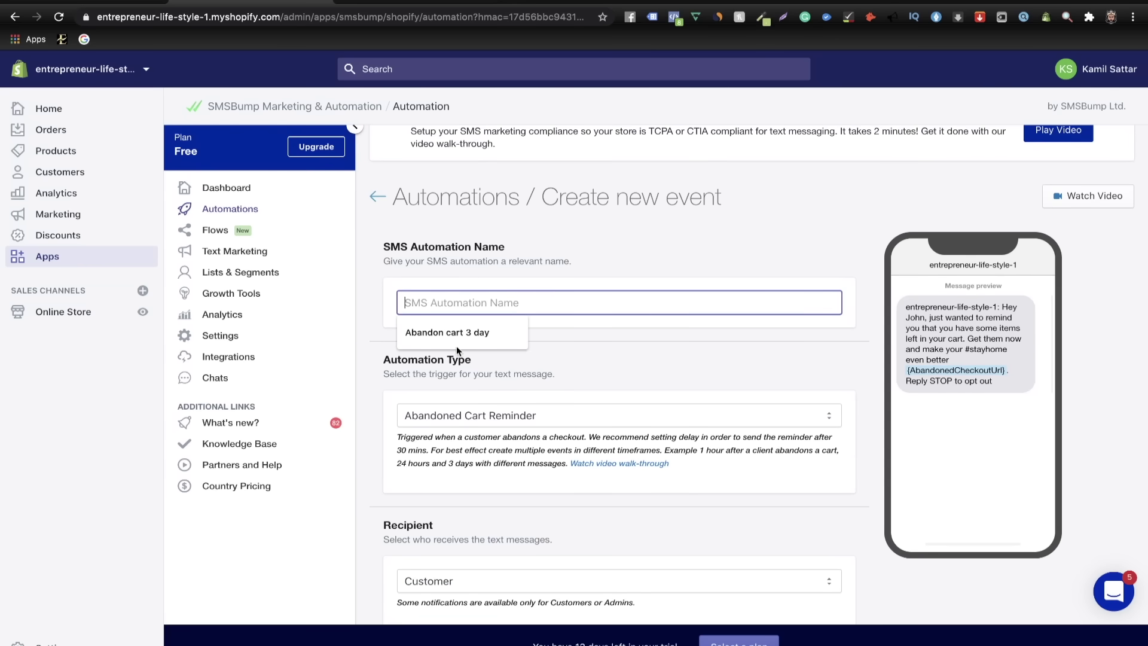
click(446, 333)
scroll(538, 392, down, 1)
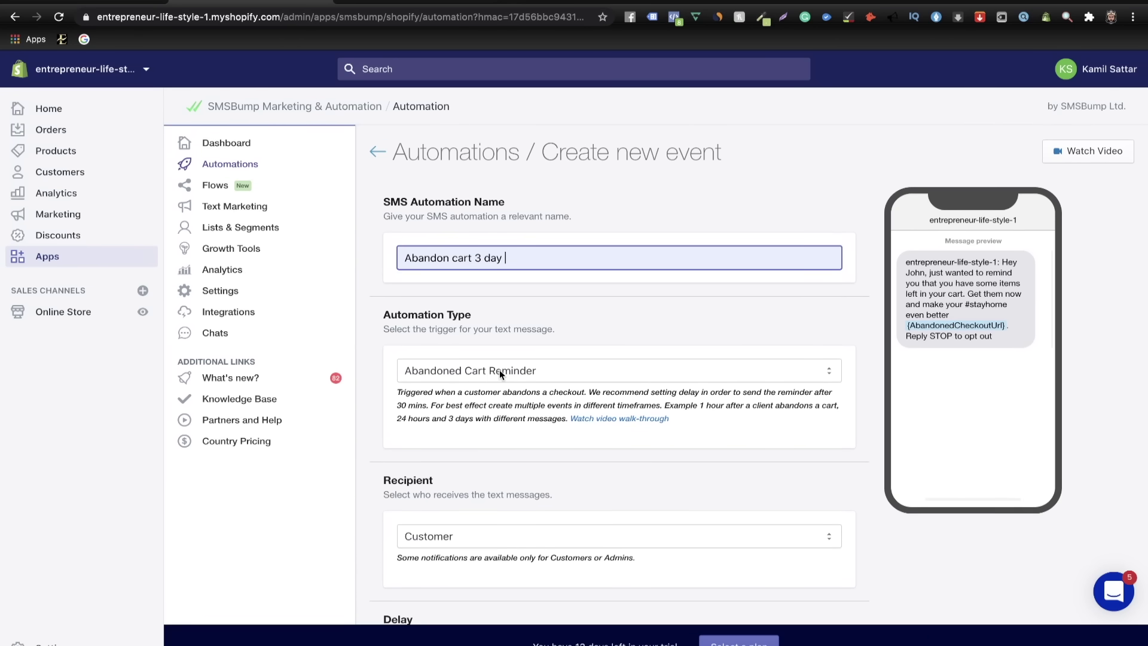
- Enable the sending delay for the new automation and set its message timing to 3 days
scroll(532, 461, down, 8)
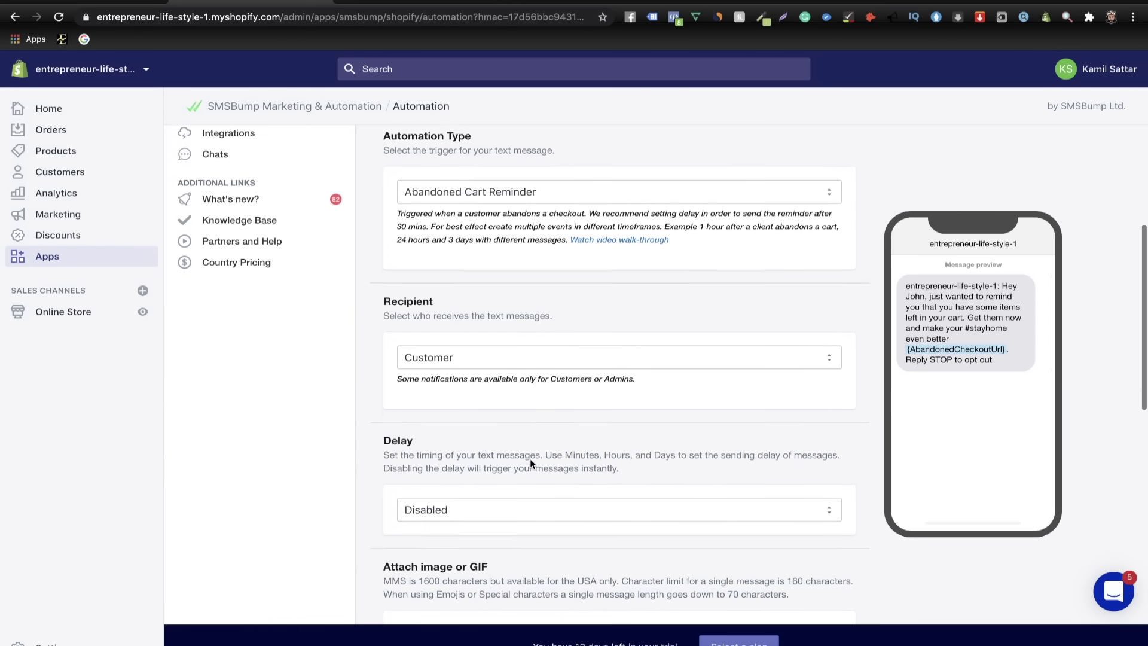
scroll(529, 458, down, 2)
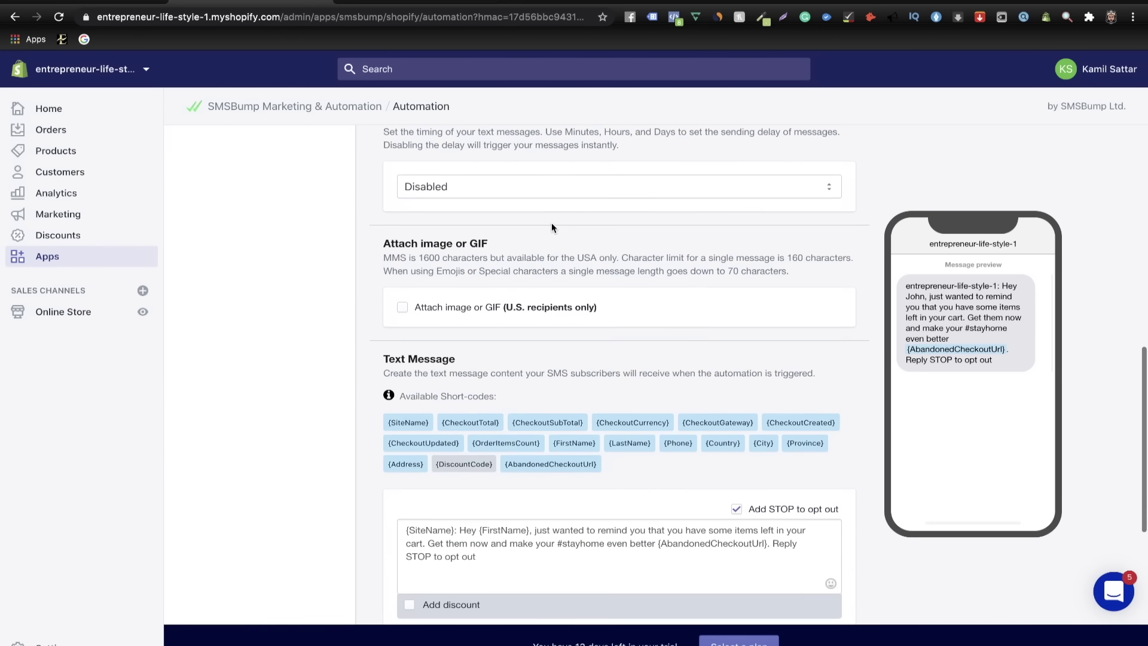
click(528, 188)
click(519, 200)
scroll(458, 224, up, 2)
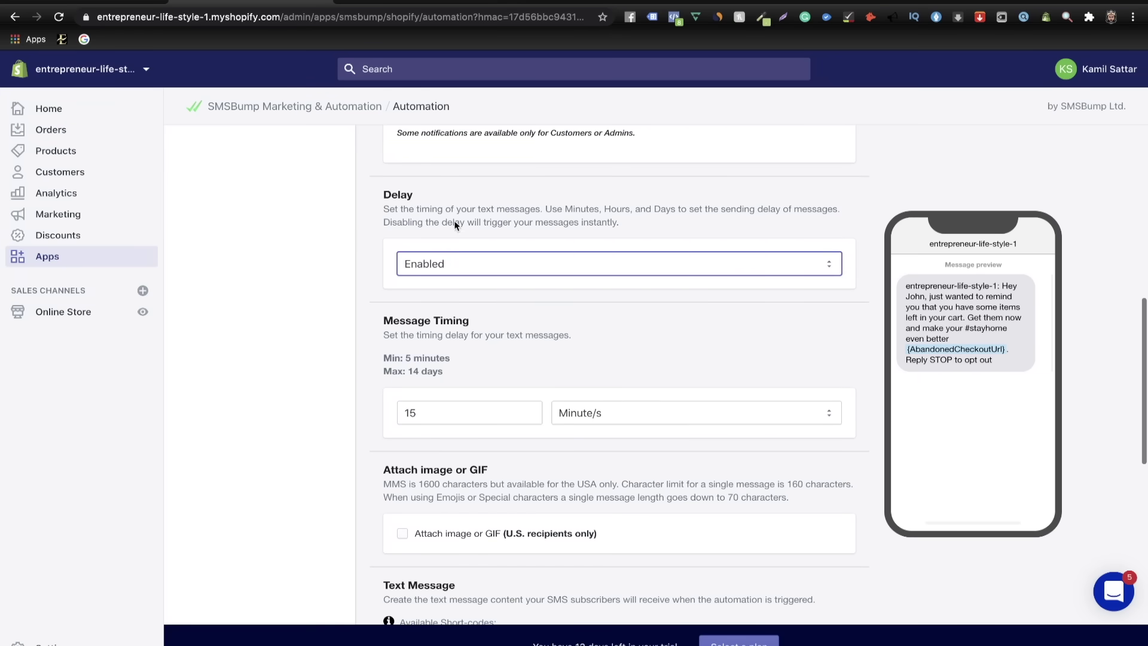
click(611, 414)
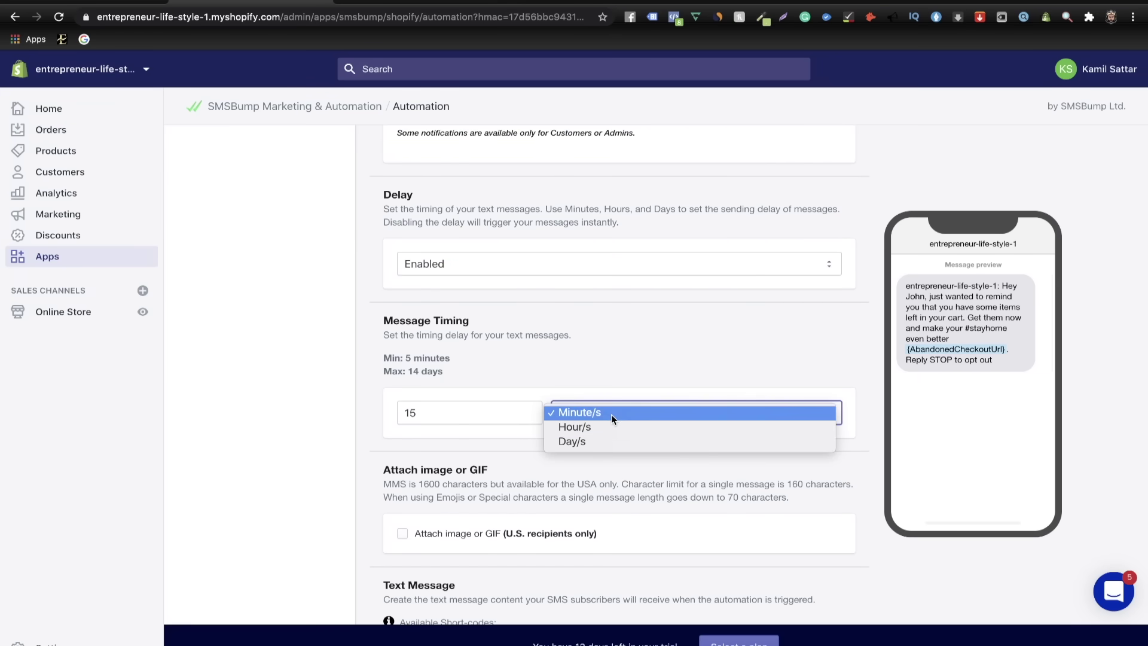
click(602, 438)
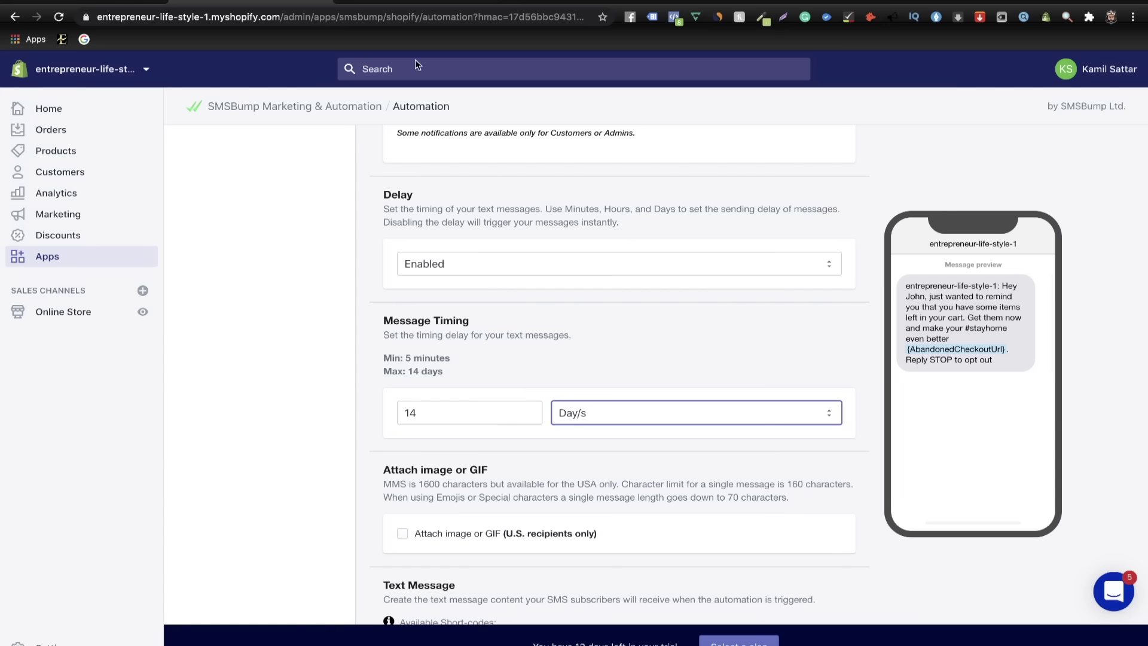
click(481, 406)
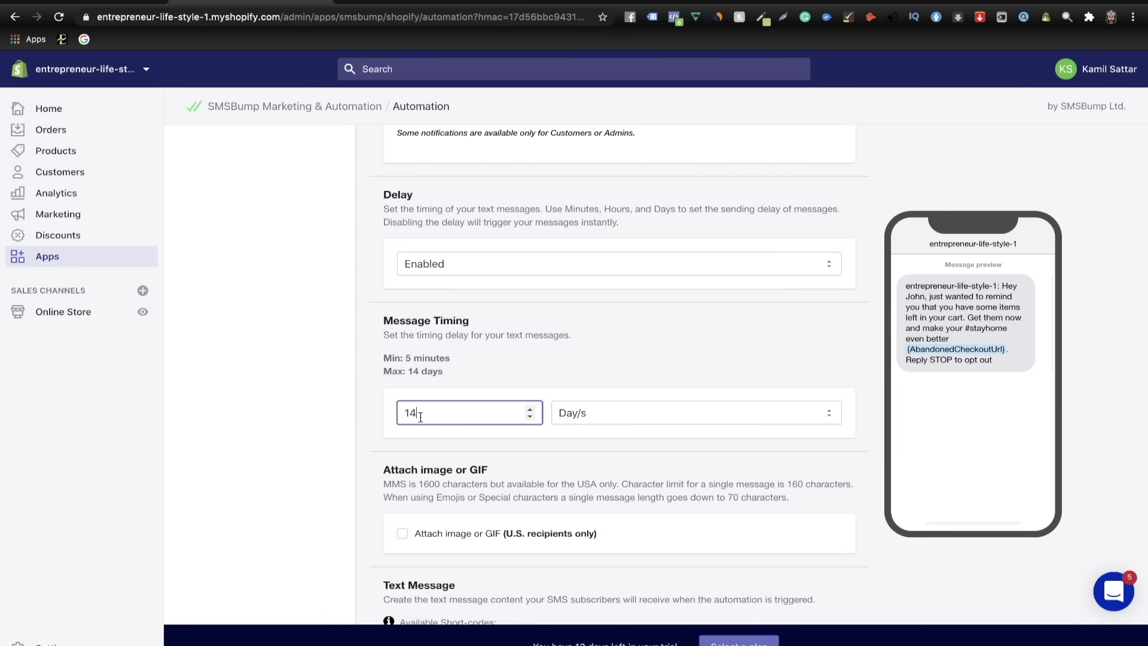
click(575, 373)
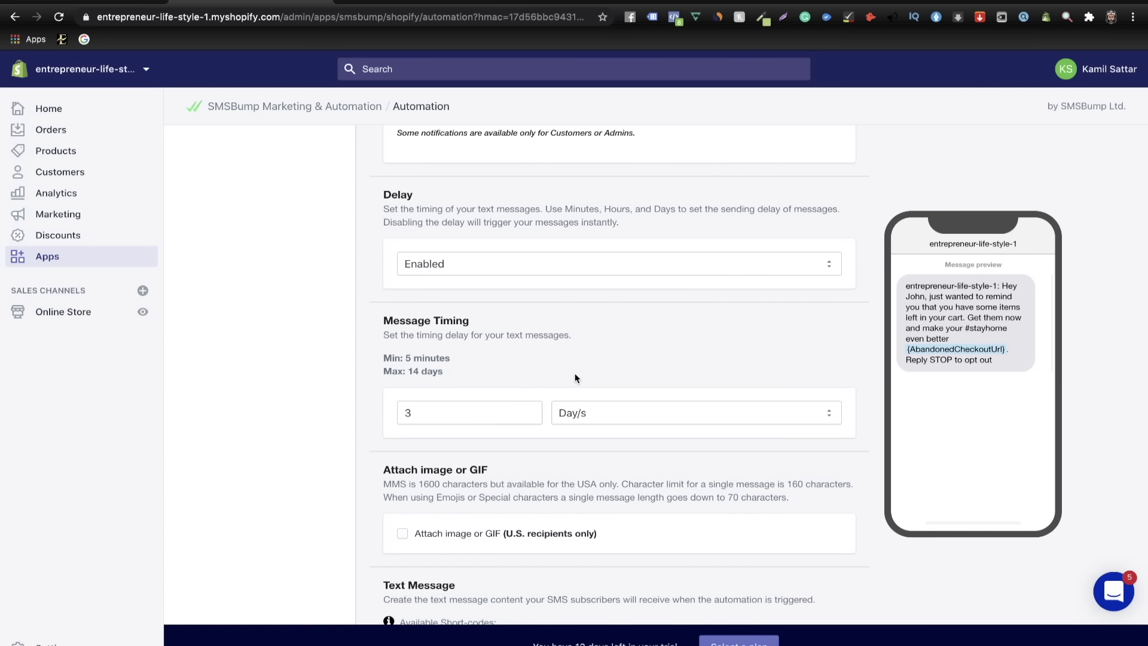
- Replace the default message with the "15% OFF LAST CHANCE!!" text containing the {FirstName} and {AbandonedCheckoutUrl} short-codes, and add the STOP opt-out text
scroll(575, 373, down, 5)
drag(498, 454, 401, 431)
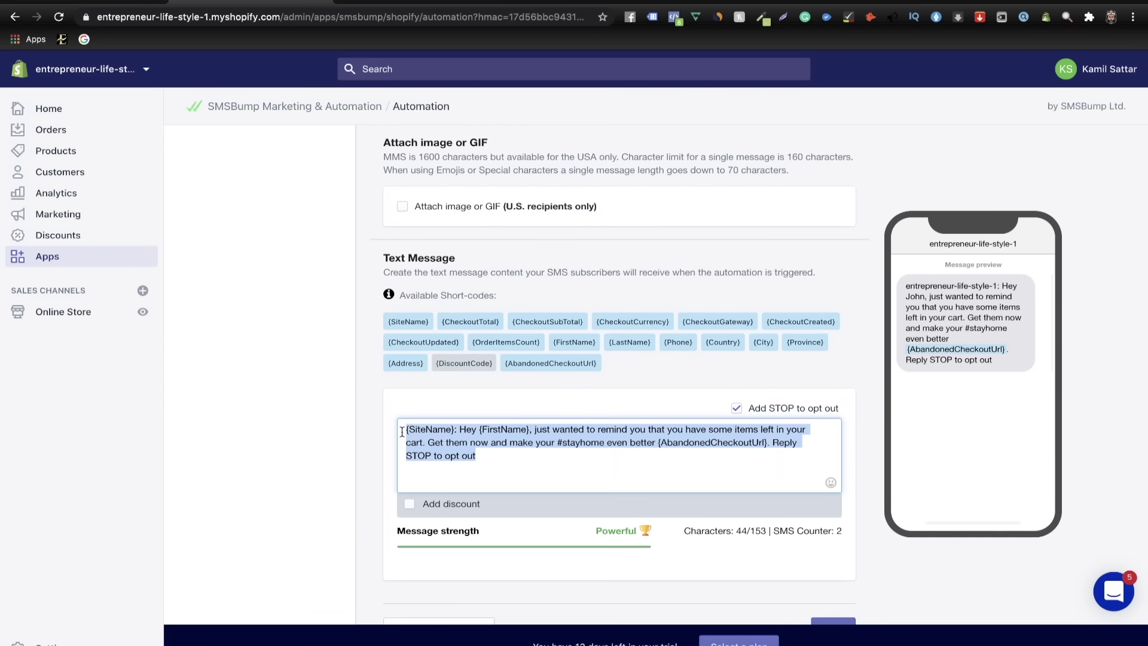
key(BackSpace)
text(15% OFF LAST CHANCE!! Hey, {FirstName}. An item in your cart is almost about to sell out. Get 15% OFF on your whole order! Stock won't be getting replaced for months dont miss out on our rare collection {AbandonedCheckoutUrl})
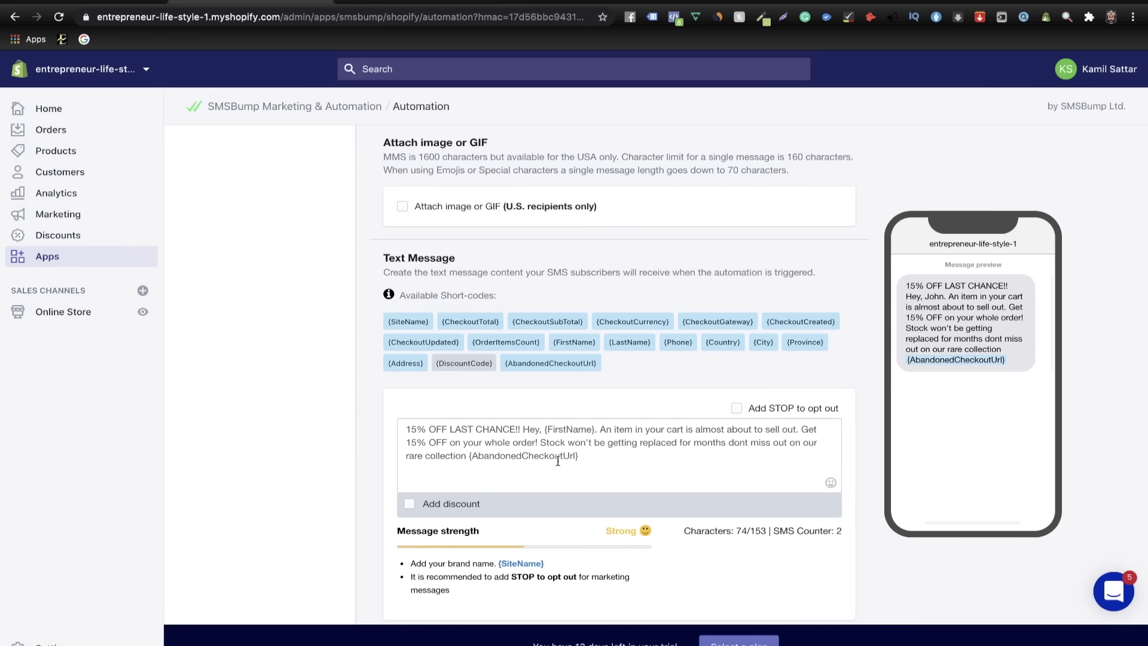
click(737, 408)
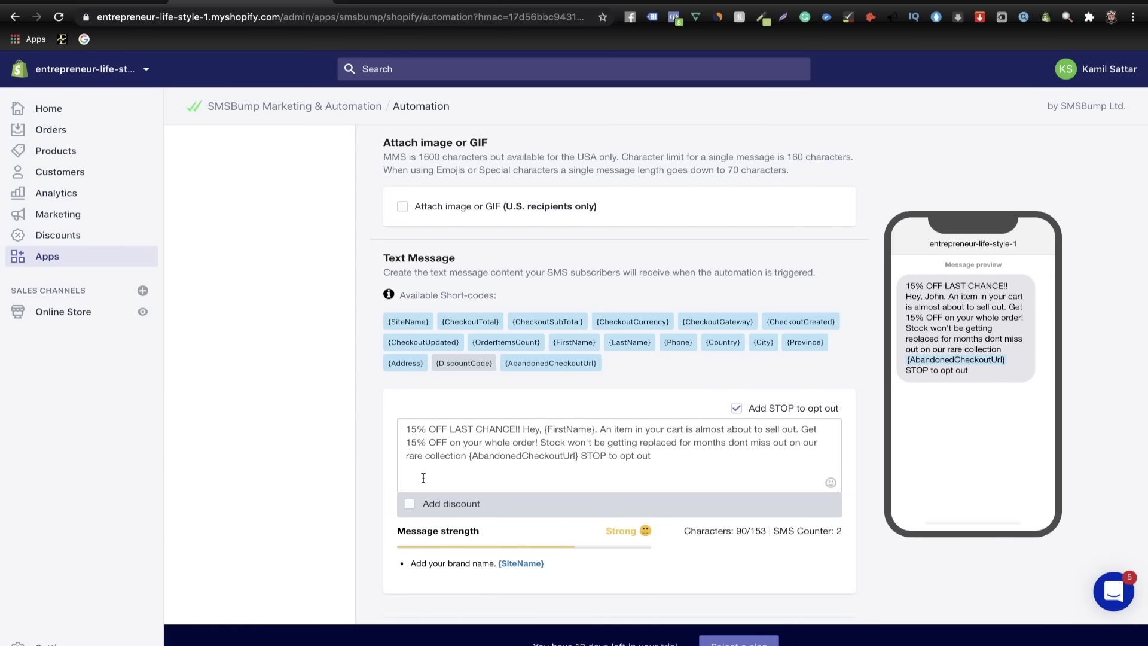
- Add a unique-per-client percentage discount code of 15 to the 3-day abandoned cart message
click(409, 502)
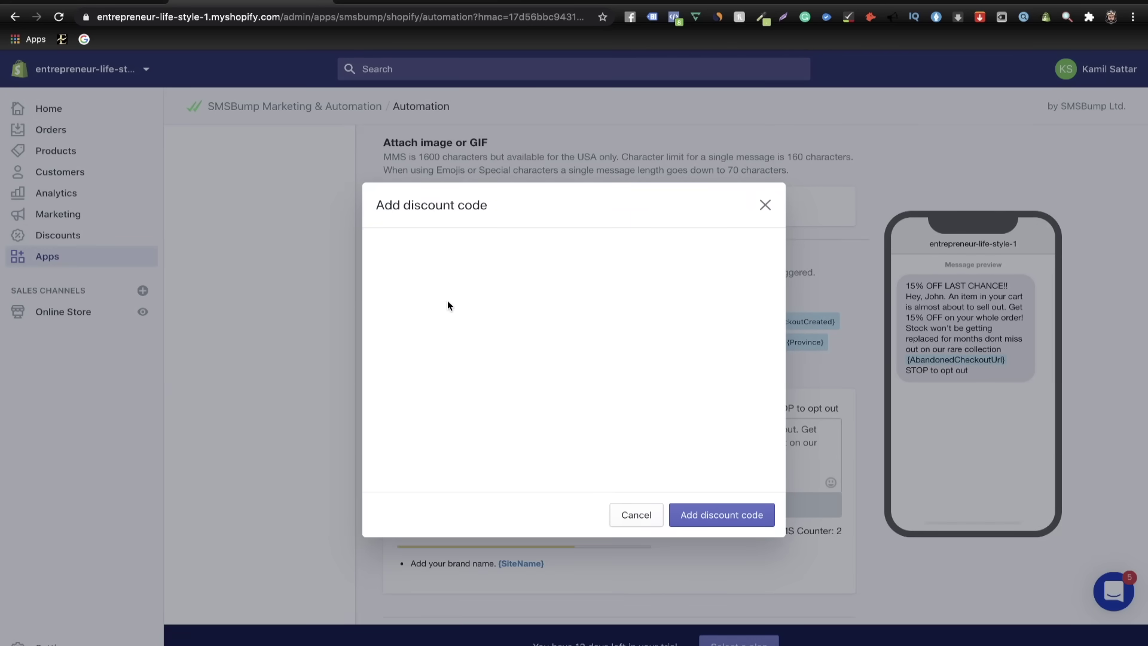
click(473, 366)
click(472, 378)
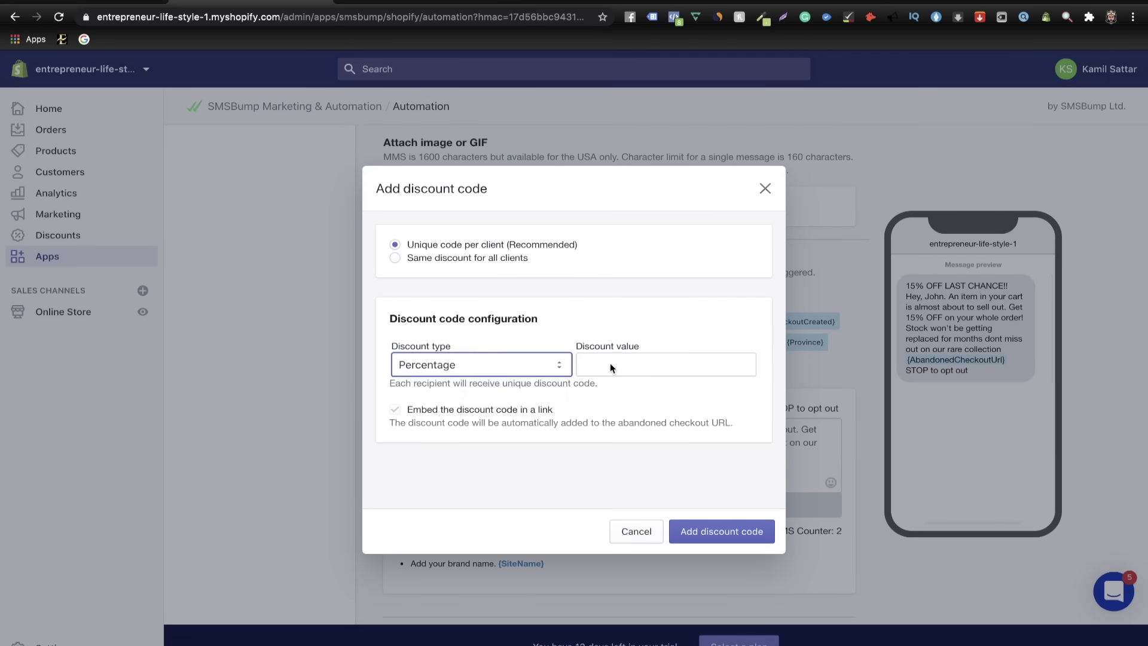
click(613, 364)
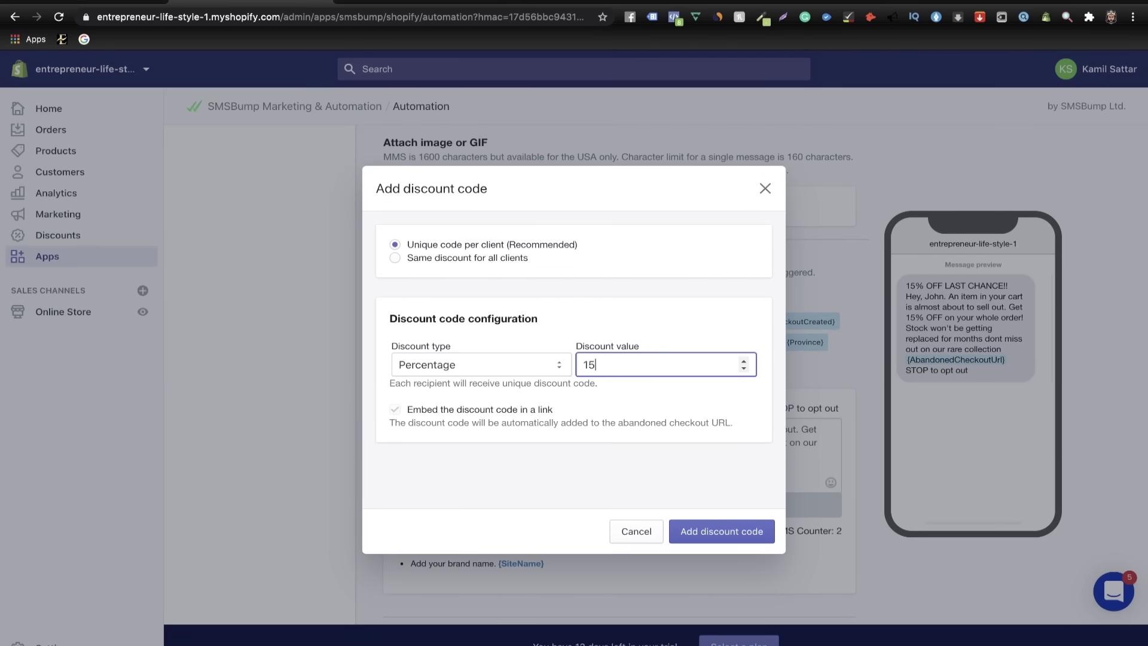
click(715, 531)
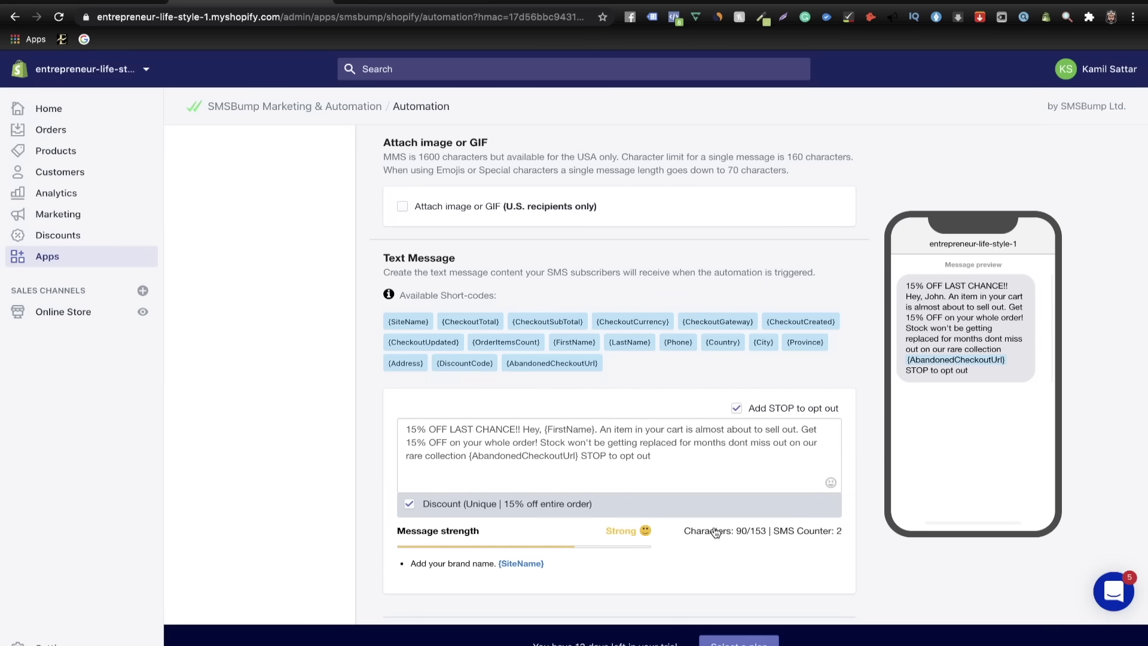
- Insert the store name at the start of the message and save the automation, accepting the unsubscribe link for non-US/Canada customers
click(408, 429)
click(401, 324)
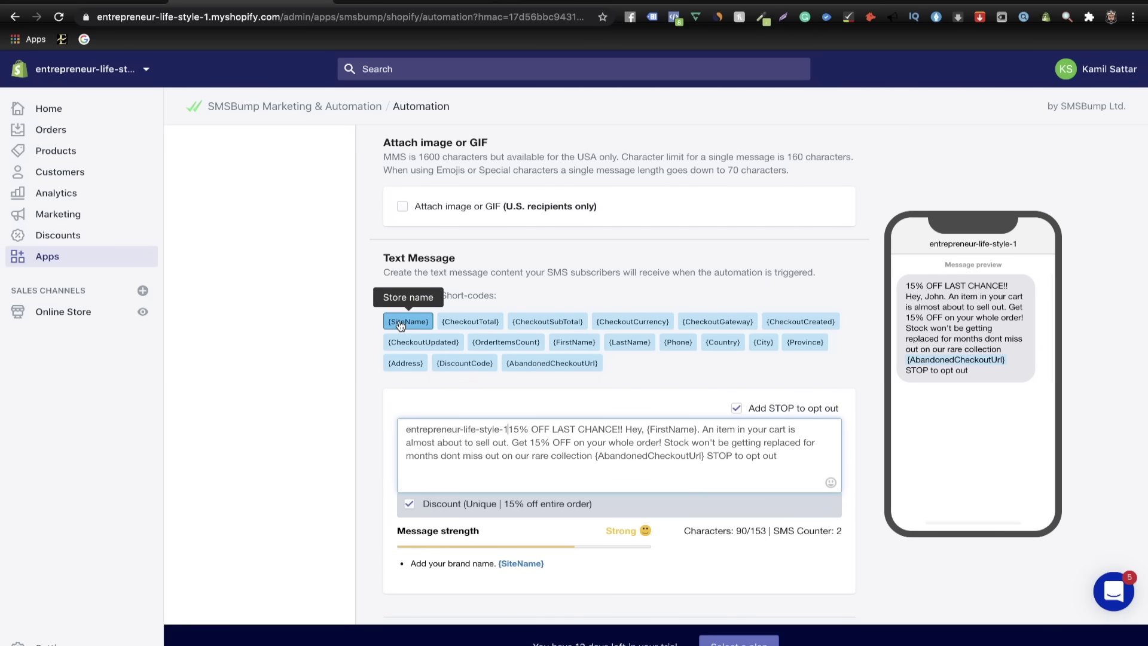
scroll(819, 545, down, 2)
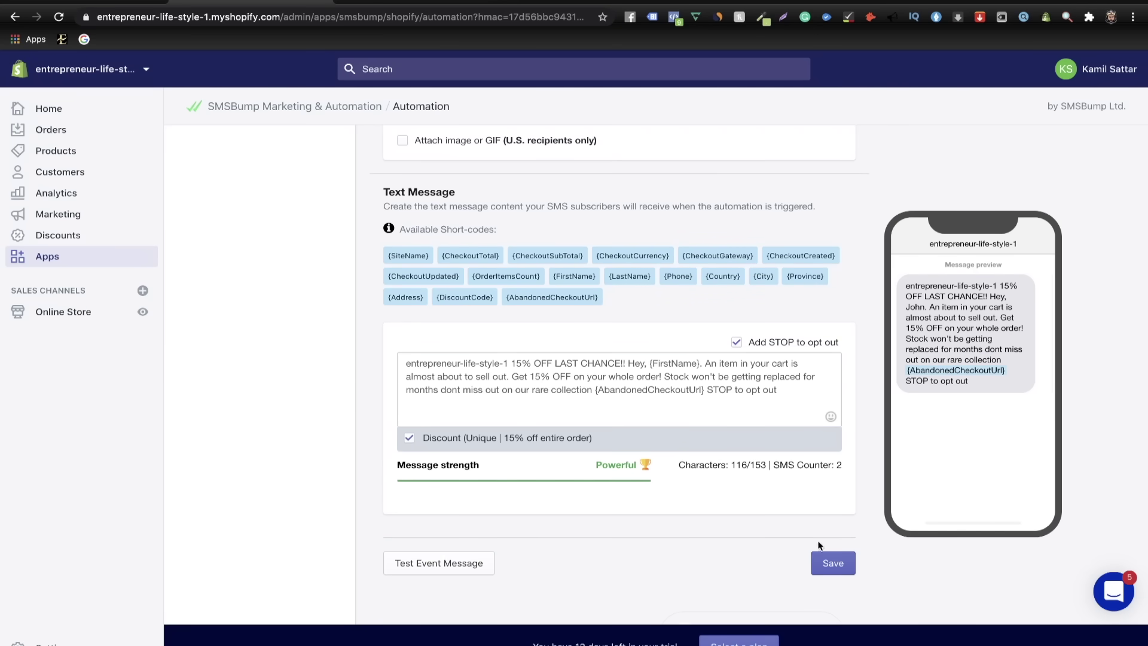
click(823, 567)
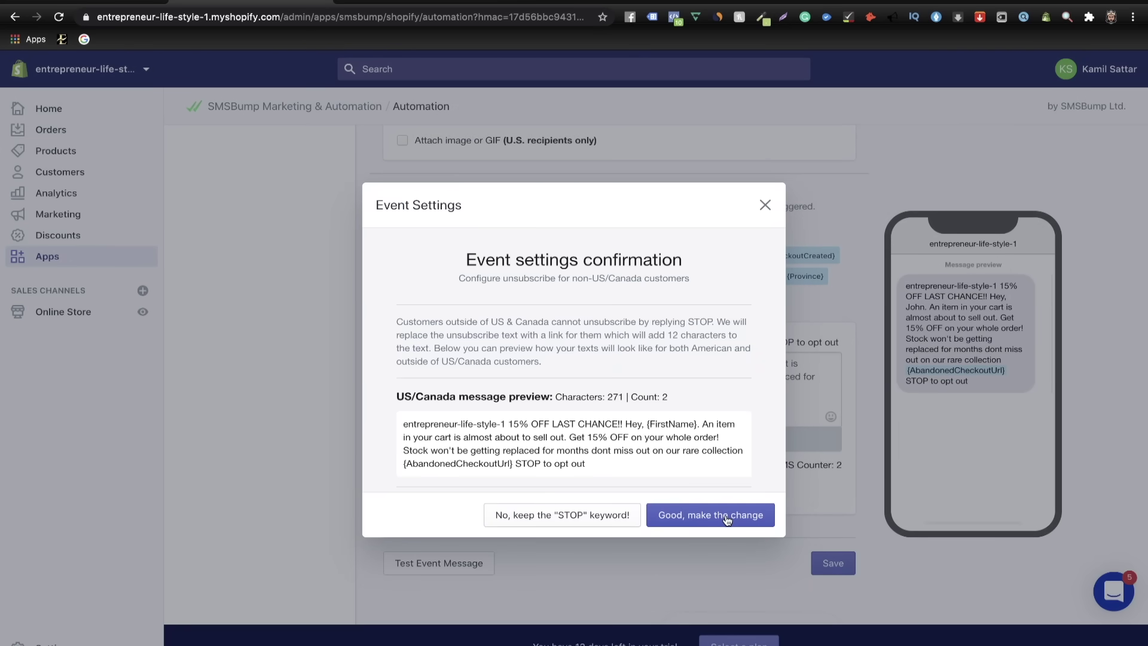
click(726, 518)
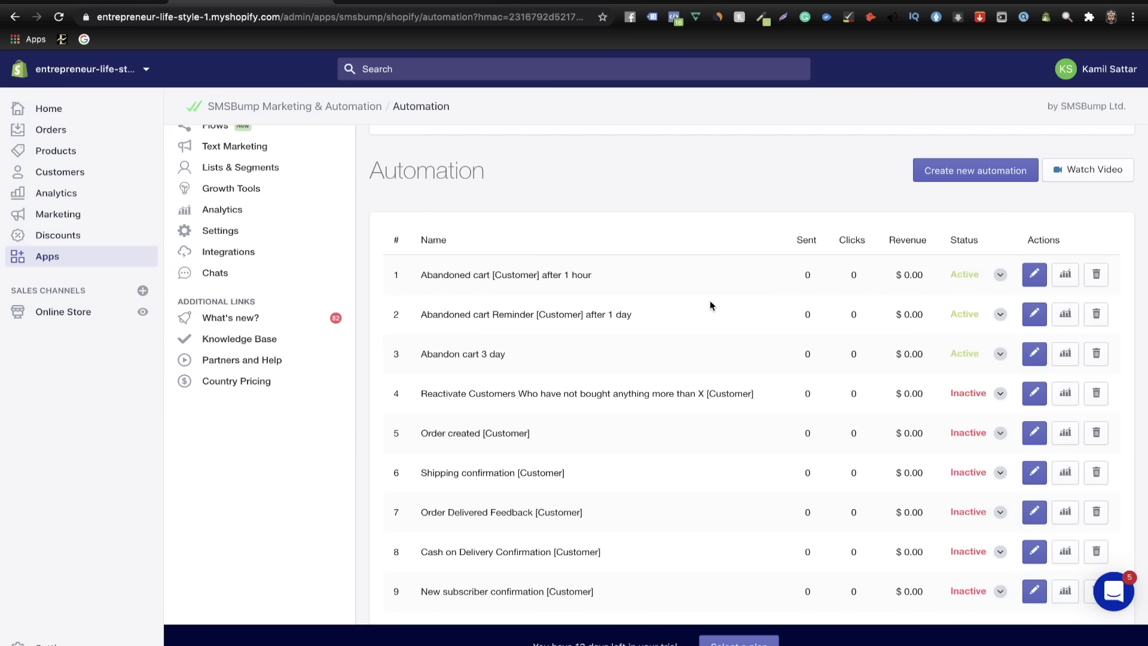
- Create another SMS automation named "product upsell" and set its automation type to Product Upsell
click(957, 170)
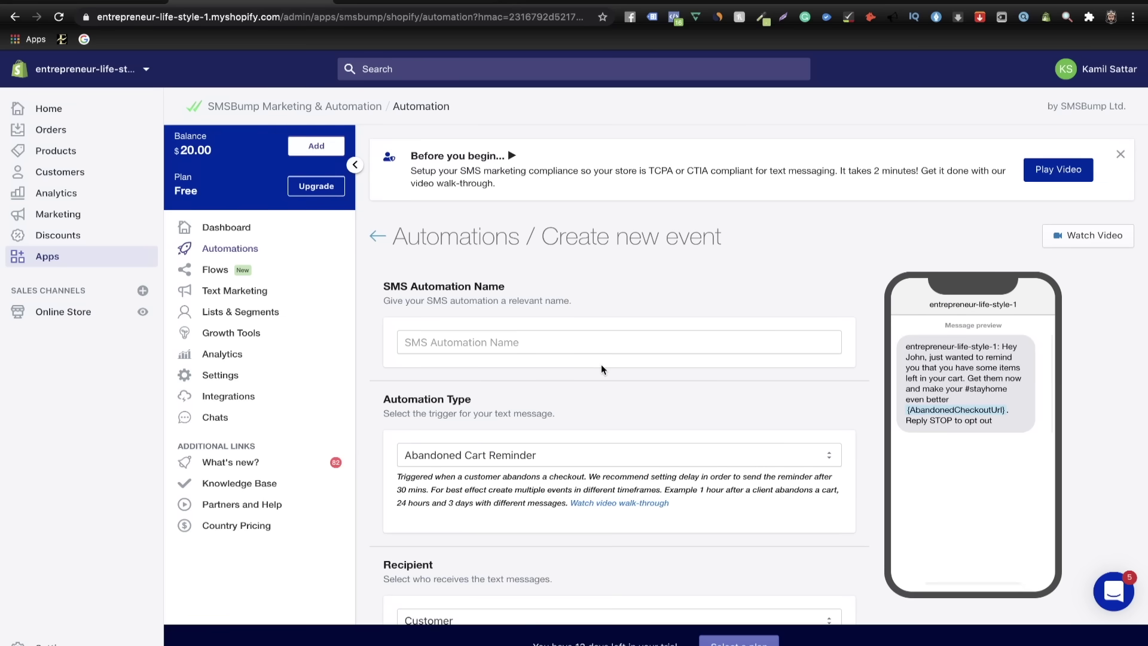
scroll(601, 299, down, 1)
click(482, 324)
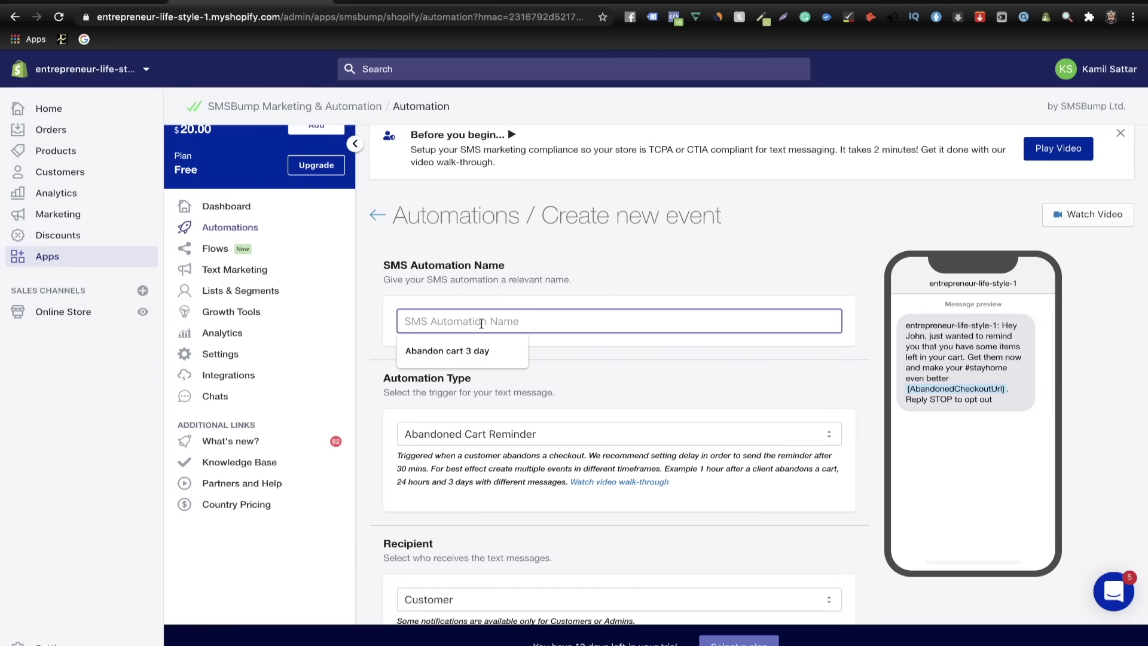
text(product upsell)
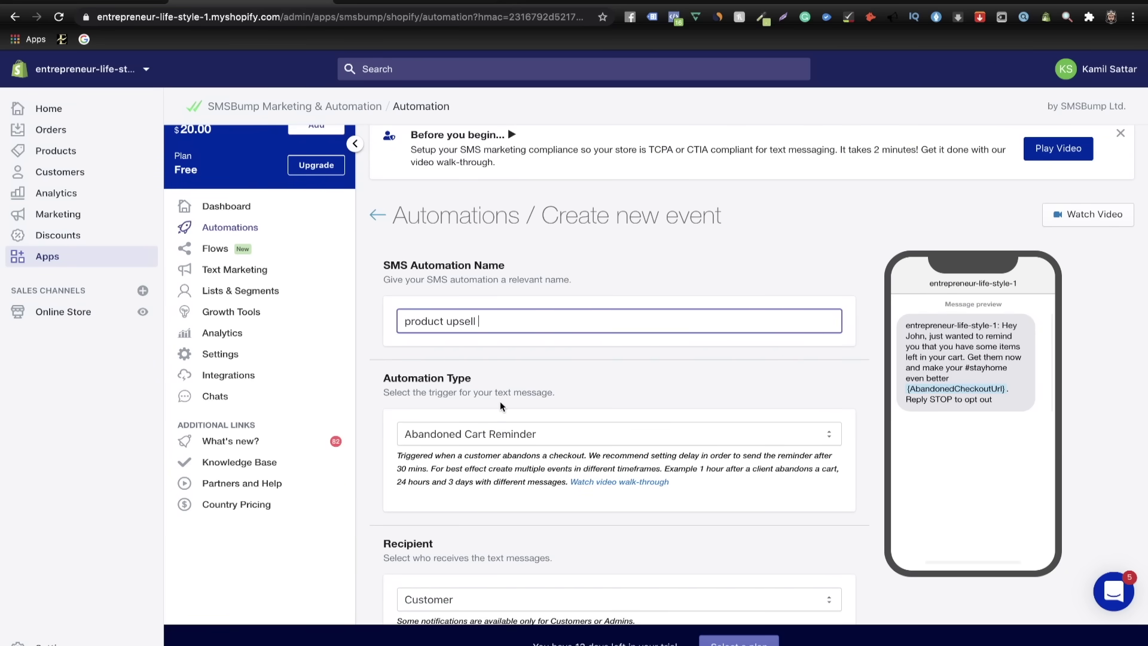
scroll(500, 401, down, 3)
click(441, 302)
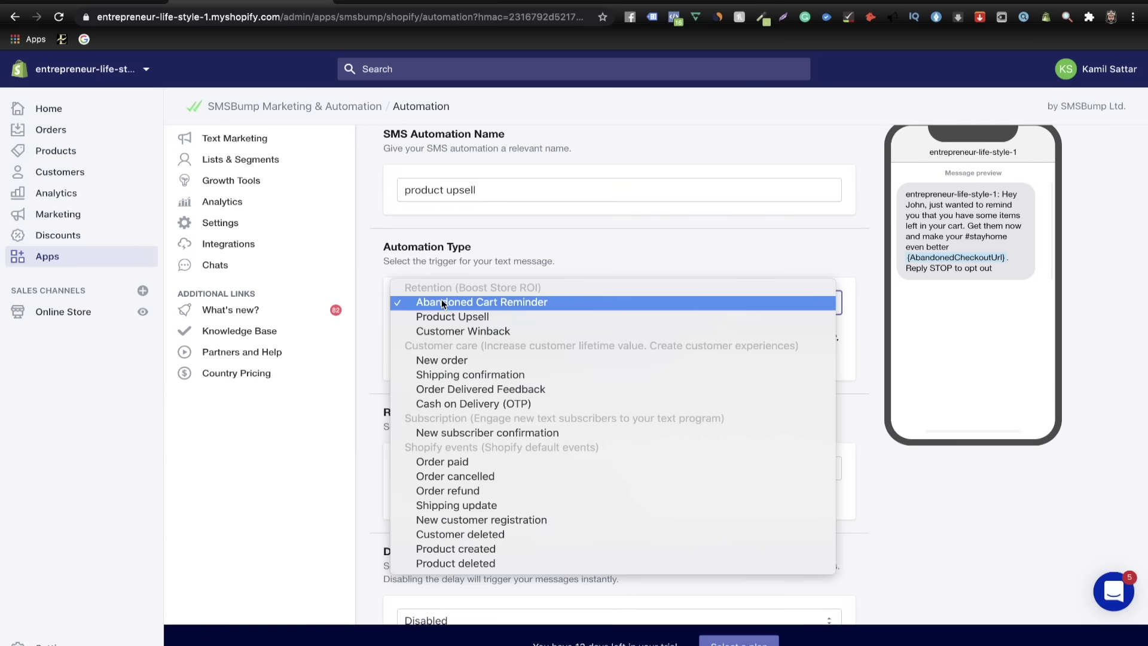
click(446, 318)
- Set the upsell to recommend the Mug when a customer buys the GETTING PAID DAILY T-SHIRT
scroll(479, 423, down, 5)
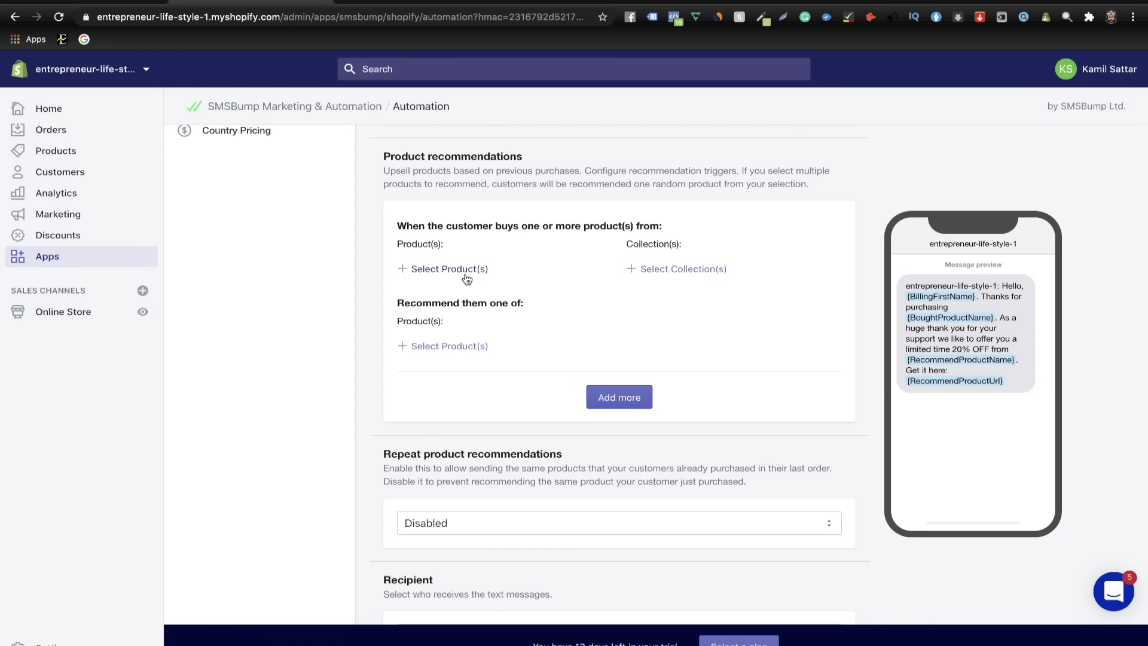
click(467, 275)
click(454, 254)
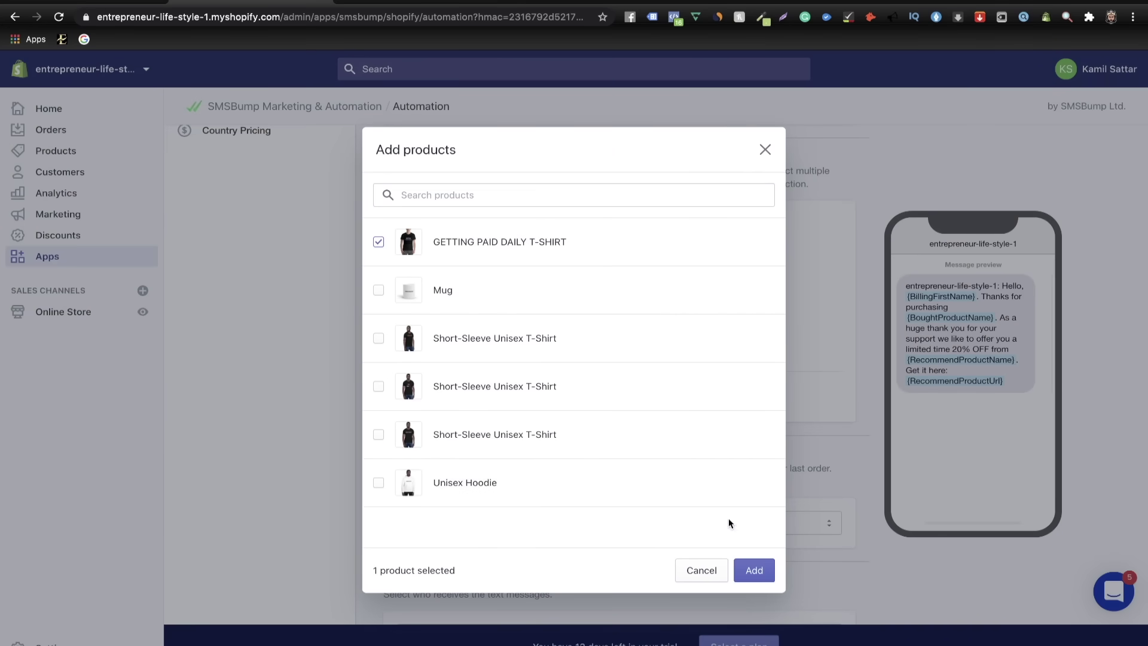
click(764, 574)
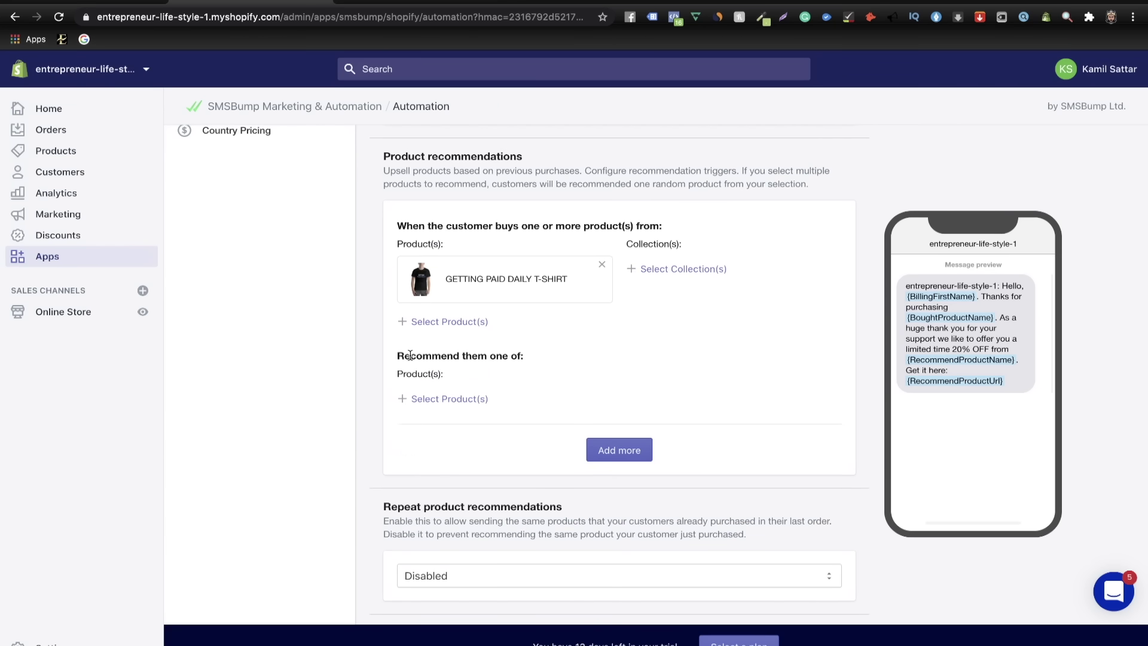
drag(410, 355, 476, 356)
click(475, 355)
click(456, 402)
click(455, 300)
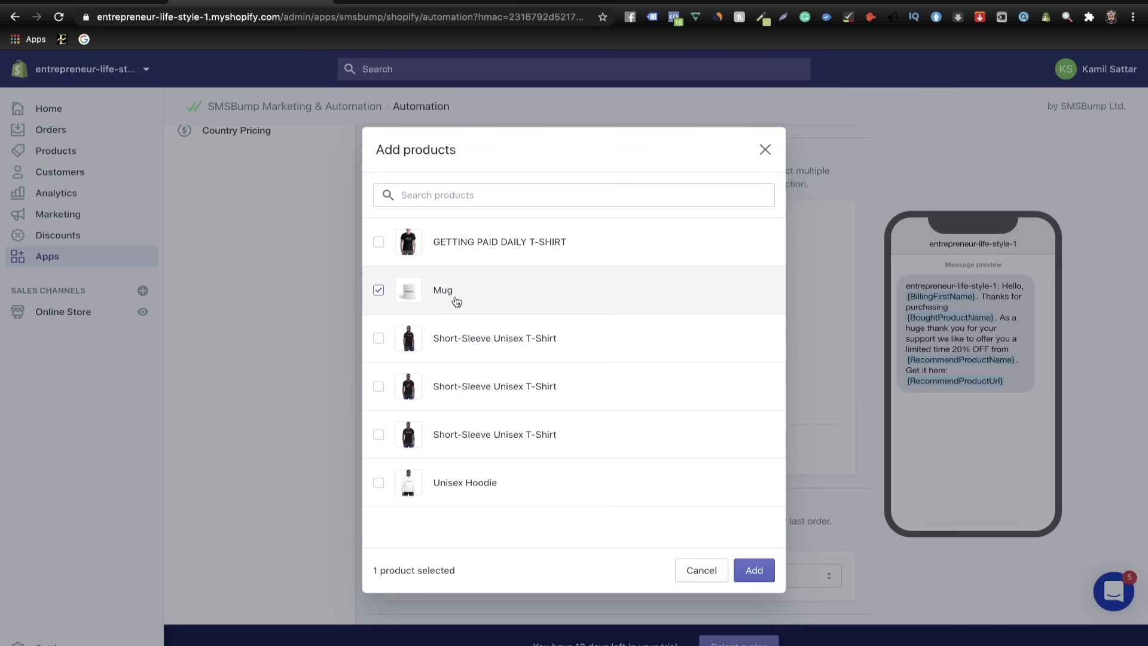
click(747, 570)
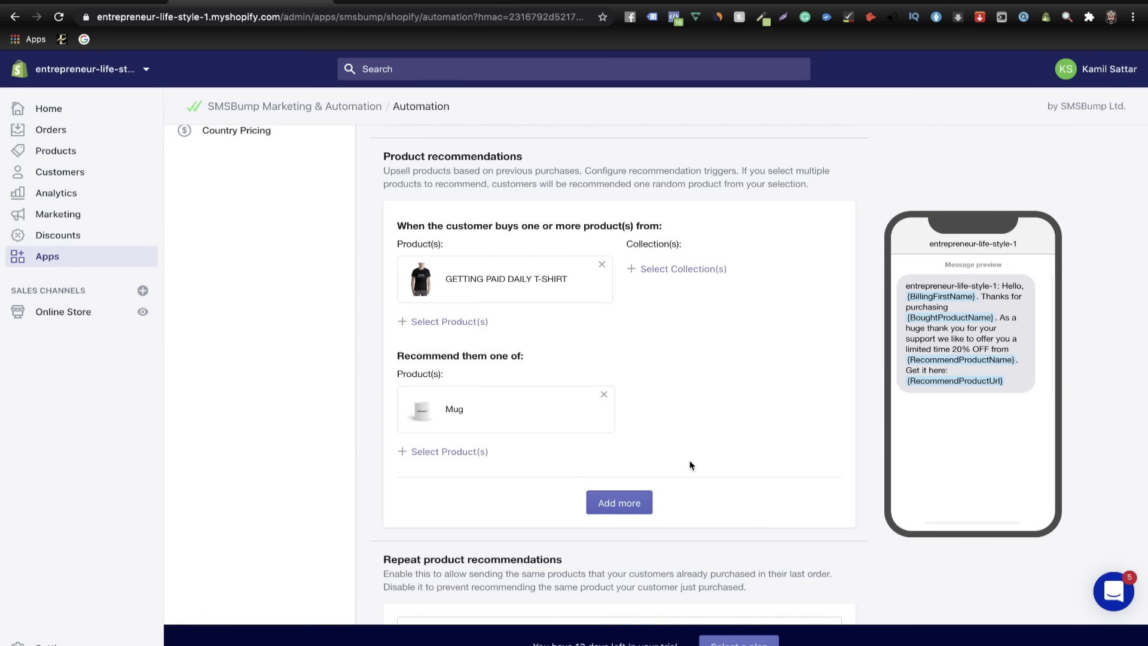
- Enable the message delay for the product upsell automation and set its timing to 1 hour
scroll(690, 466, down, 6)
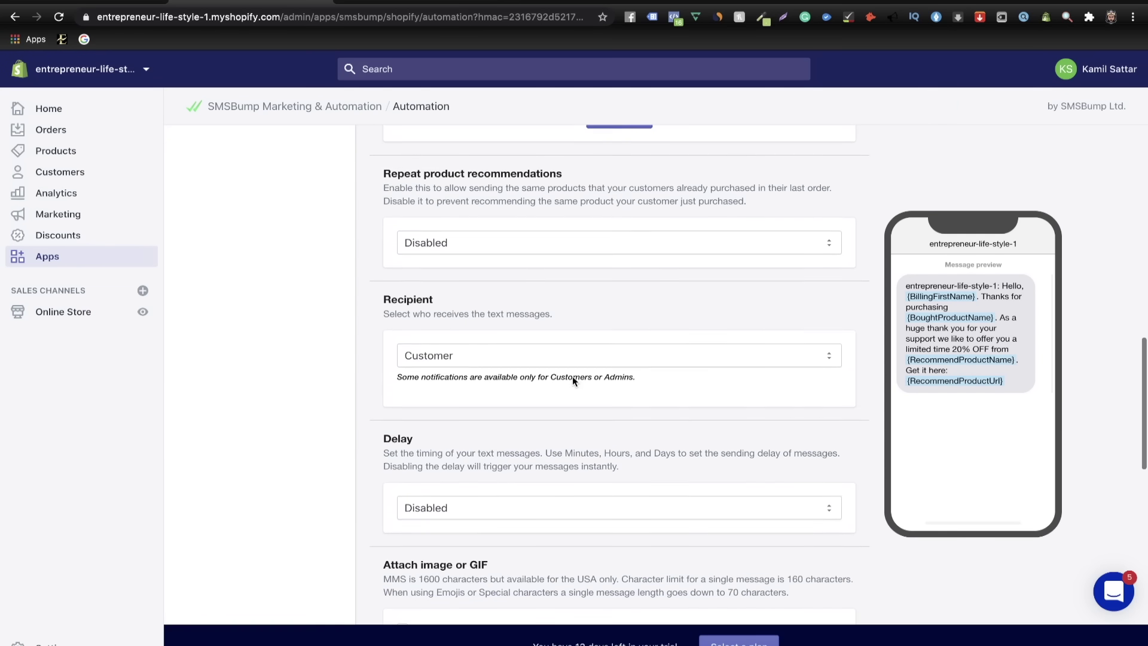
scroll(572, 376, down, 3)
click(501, 308)
click(497, 321)
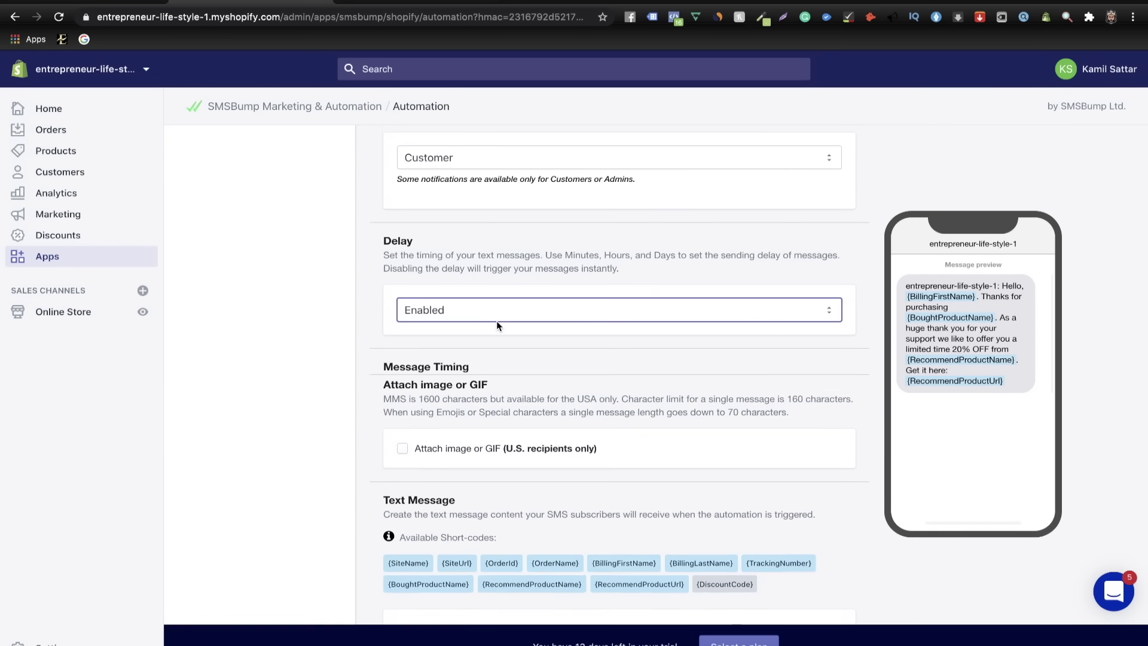
click(454, 466)
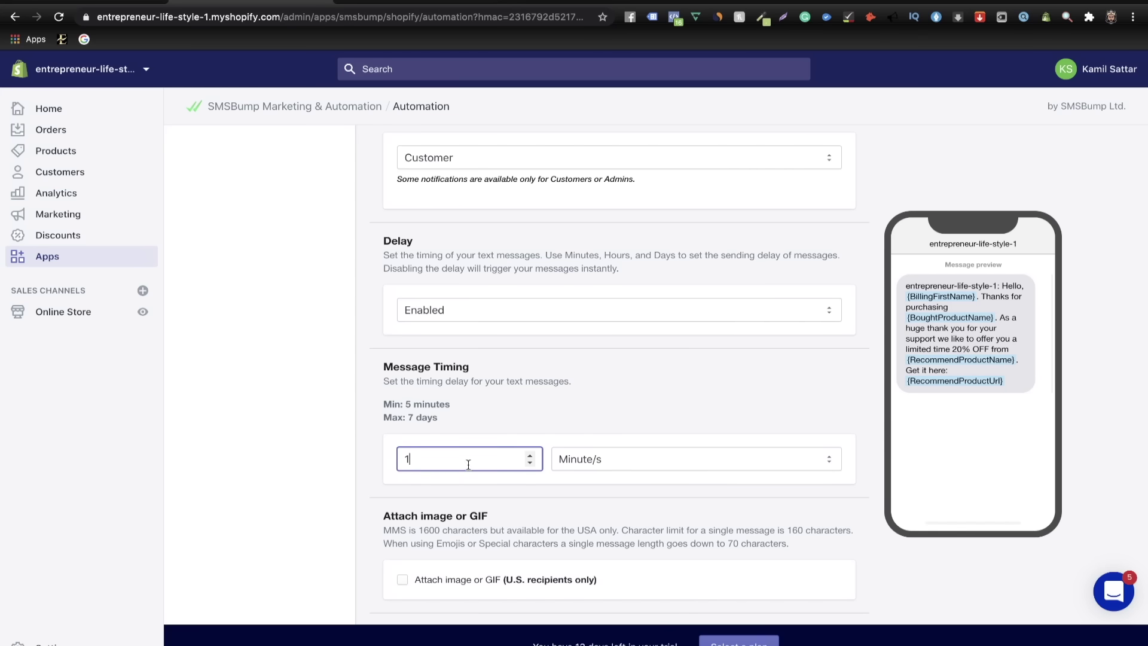
click(583, 458)
click(576, 475)
- Replace the default message with the first Product Upsell Sequence text (40% OFF) from the Google Docs document and add the STOP opt-out text
scroll(601, 479, down, 2)
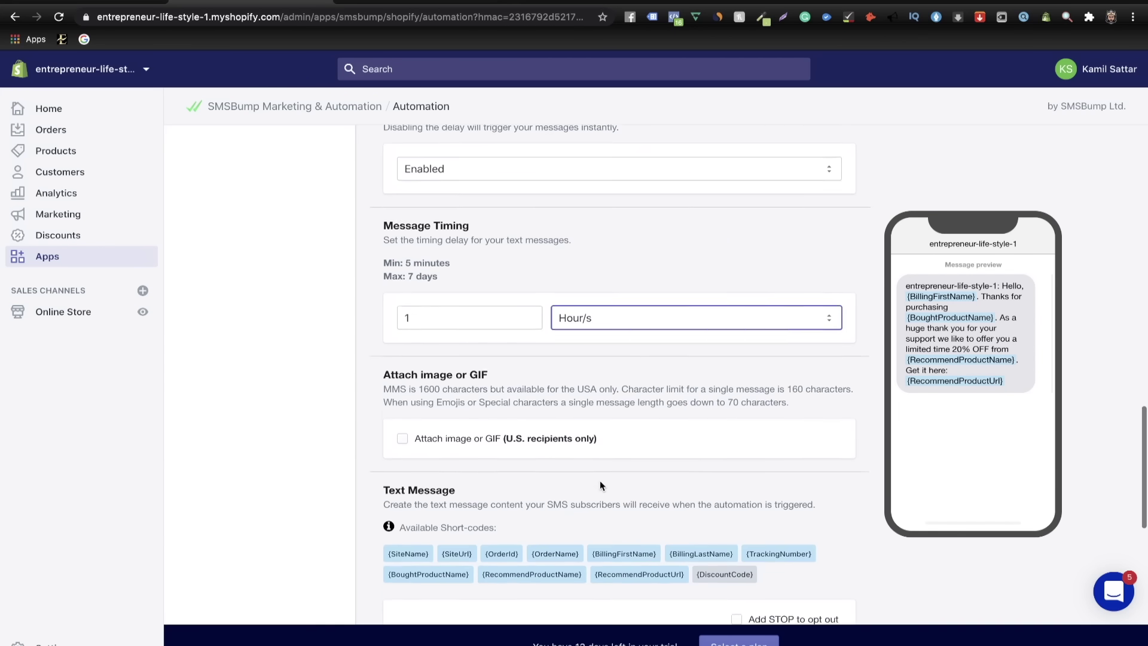
scroll(600, 484, down, 4)
drag(691, 424, 390, 387)
key(BackSpace)
click(108, 1)
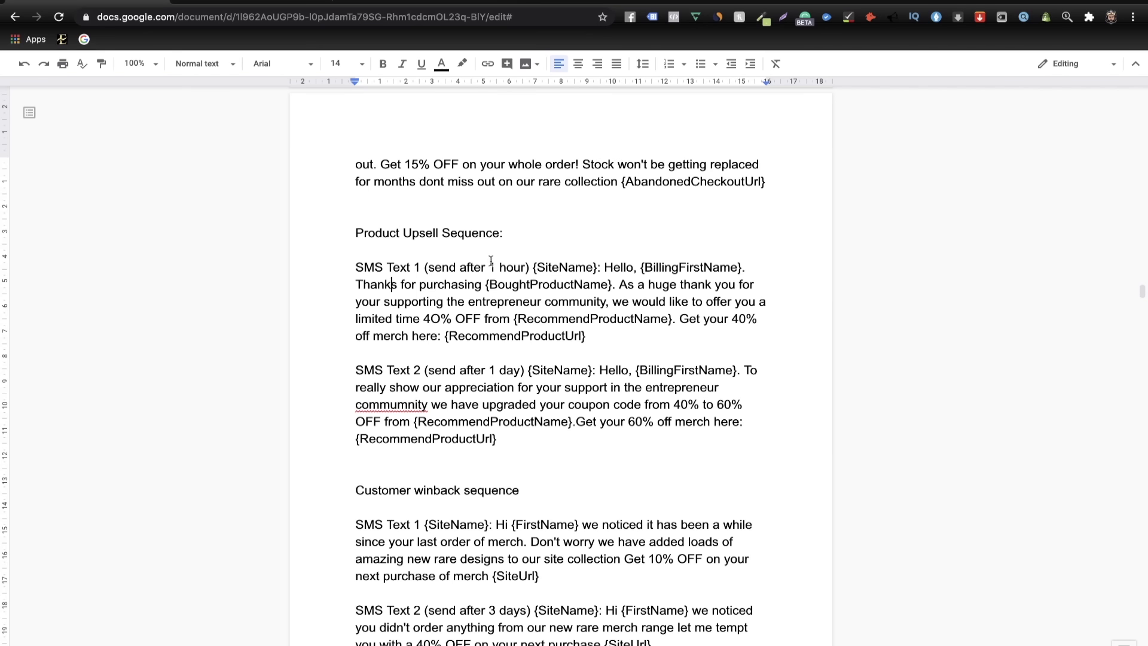
drag(532, 268, 583, 336)
key(super+c)
key(ctrl+Tab)
key(super+v)
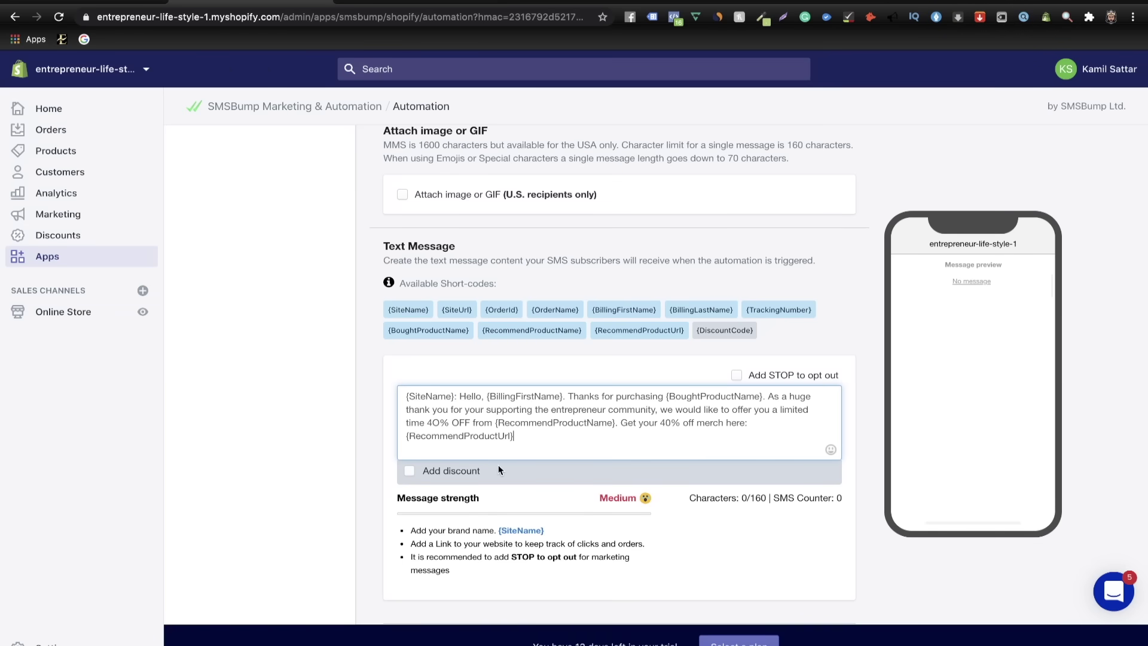
click(515, 467)
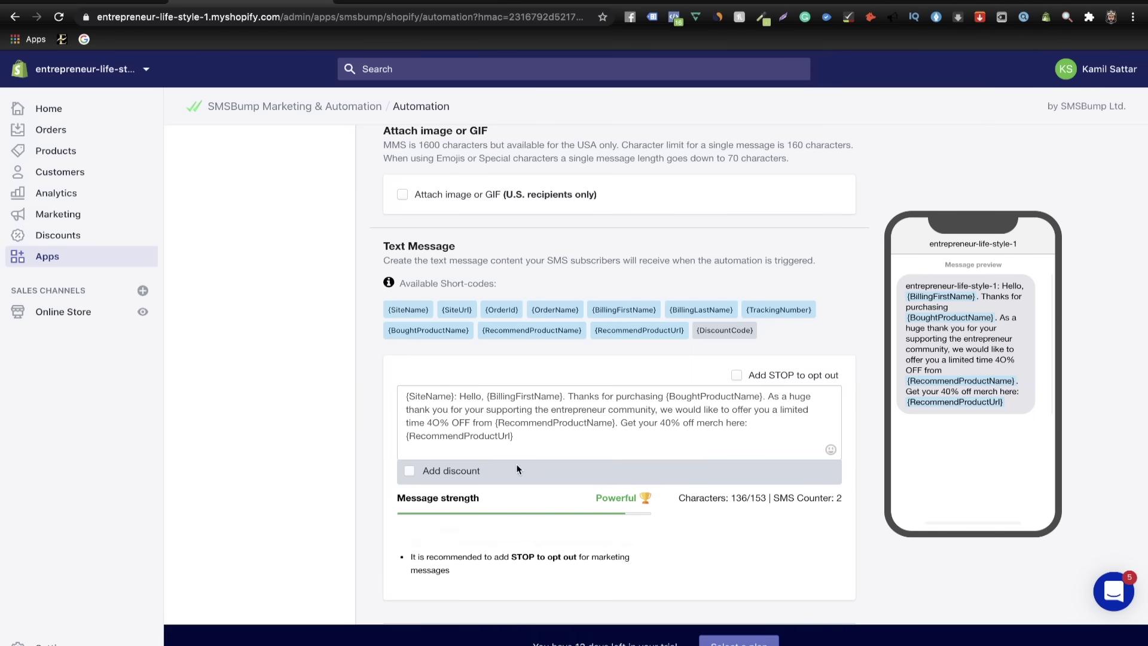
click(749, 376)
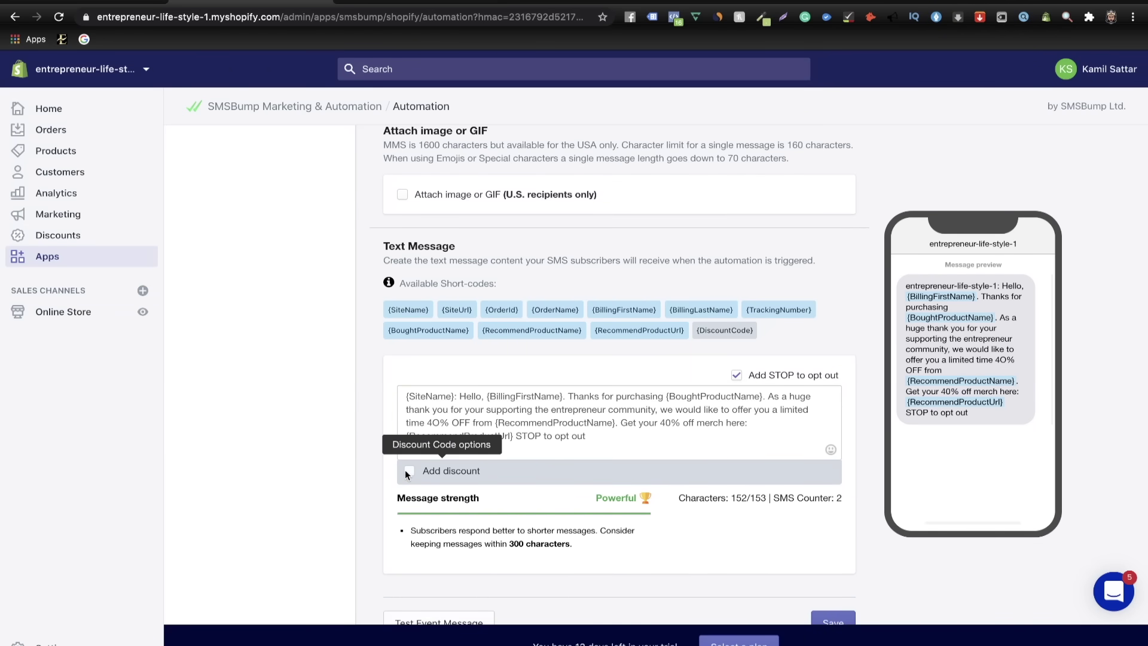
- Add a unique-per-client percentage discount code of 40 to the 1-hour product upsell message
click(409, 471)
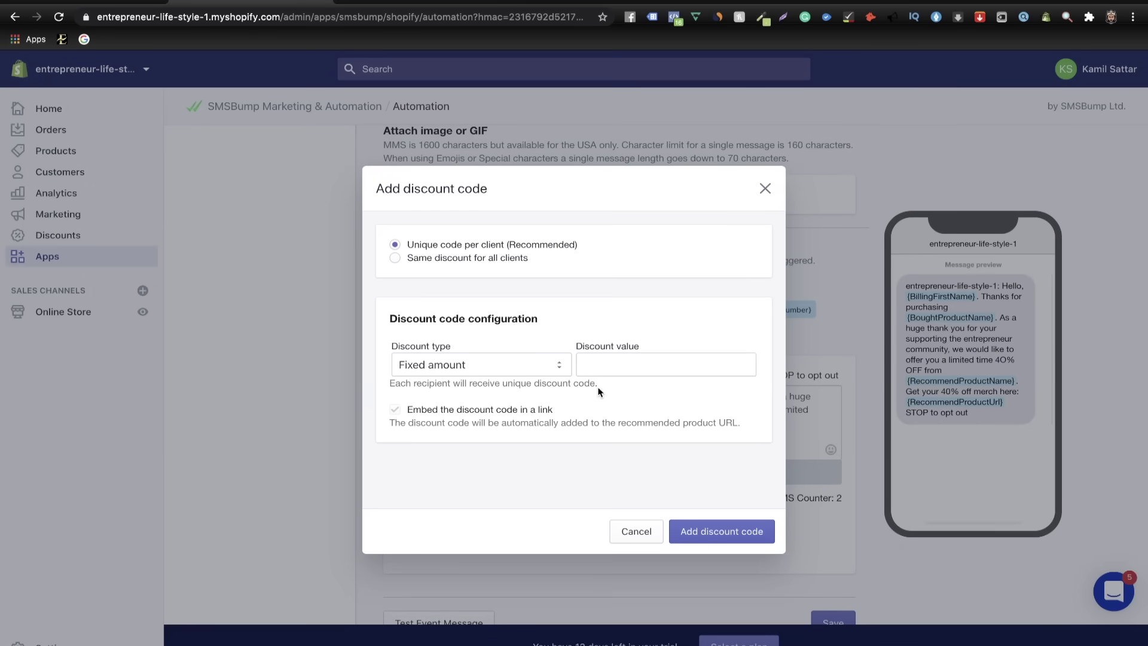
click(500, 364)
click(514, 375)
click(605, 363)
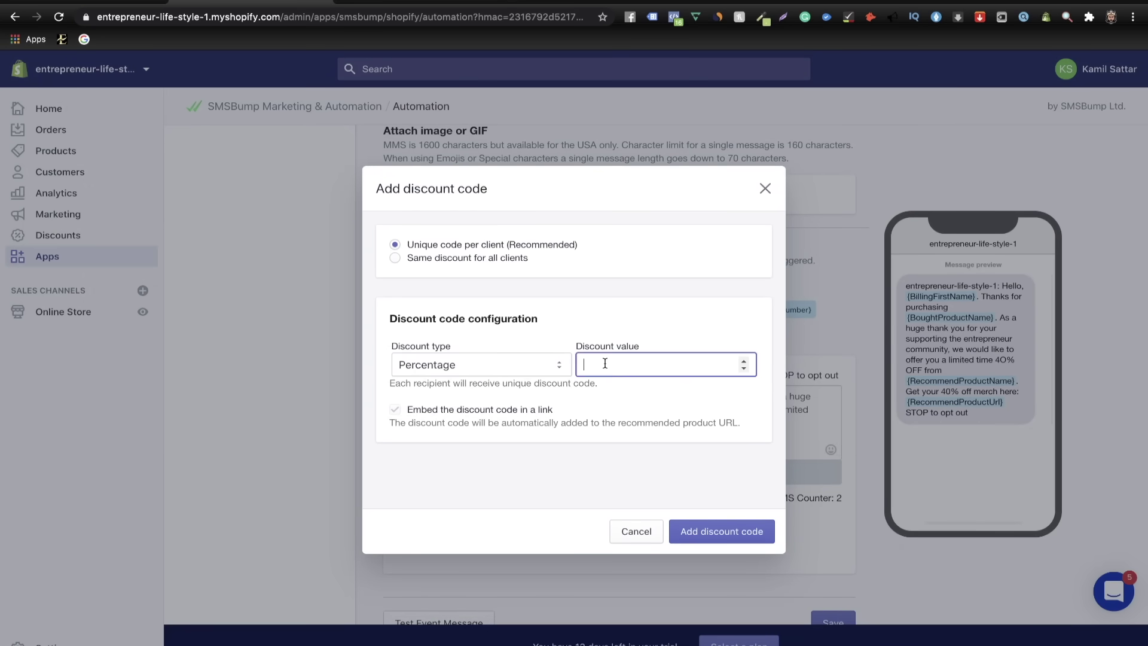
text(40)
click(712, 531)
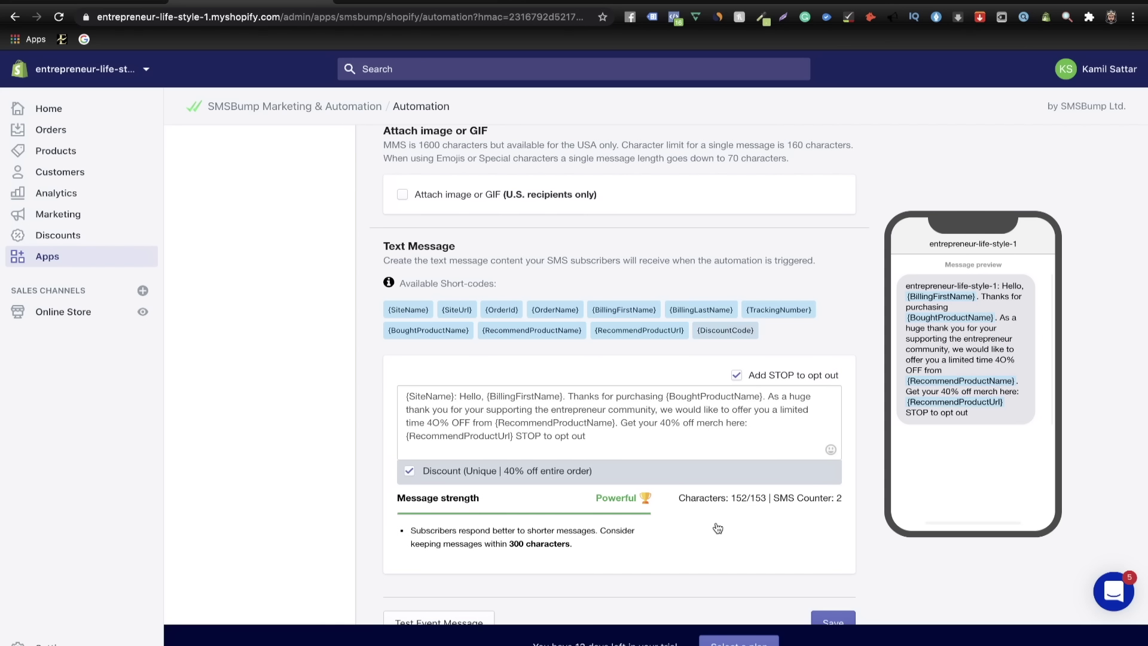
- Save the product upsell automation, accepting the unsubscribe link for non-US/Canada customers
scroll(806, 537, down, 2)
click(829, 563)
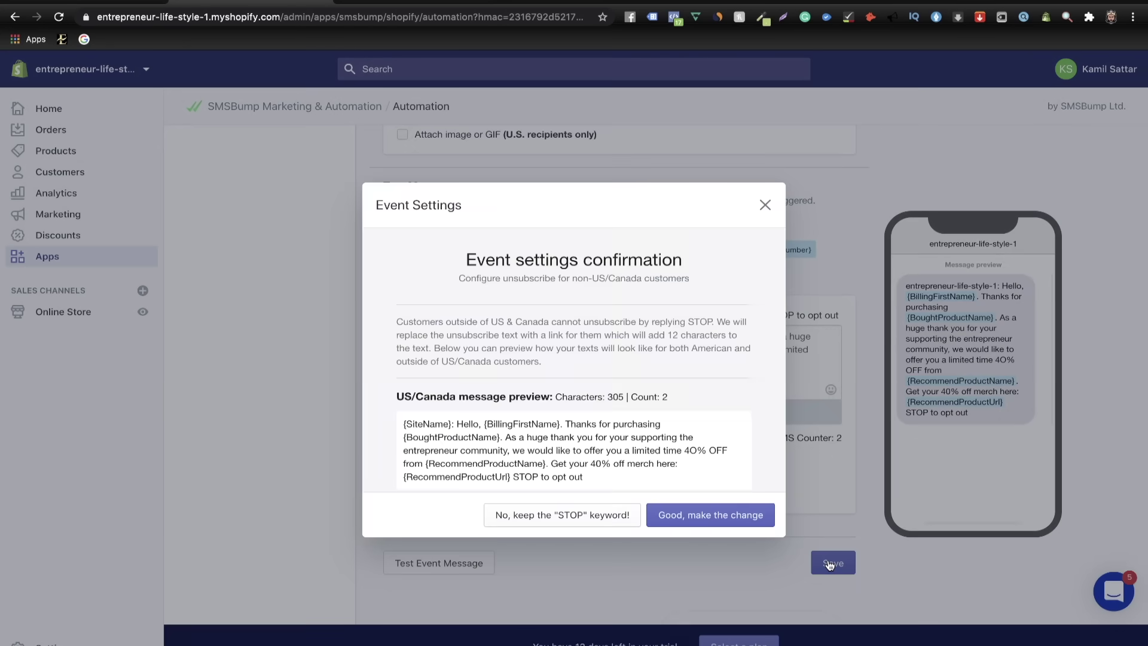
click(733, 515)
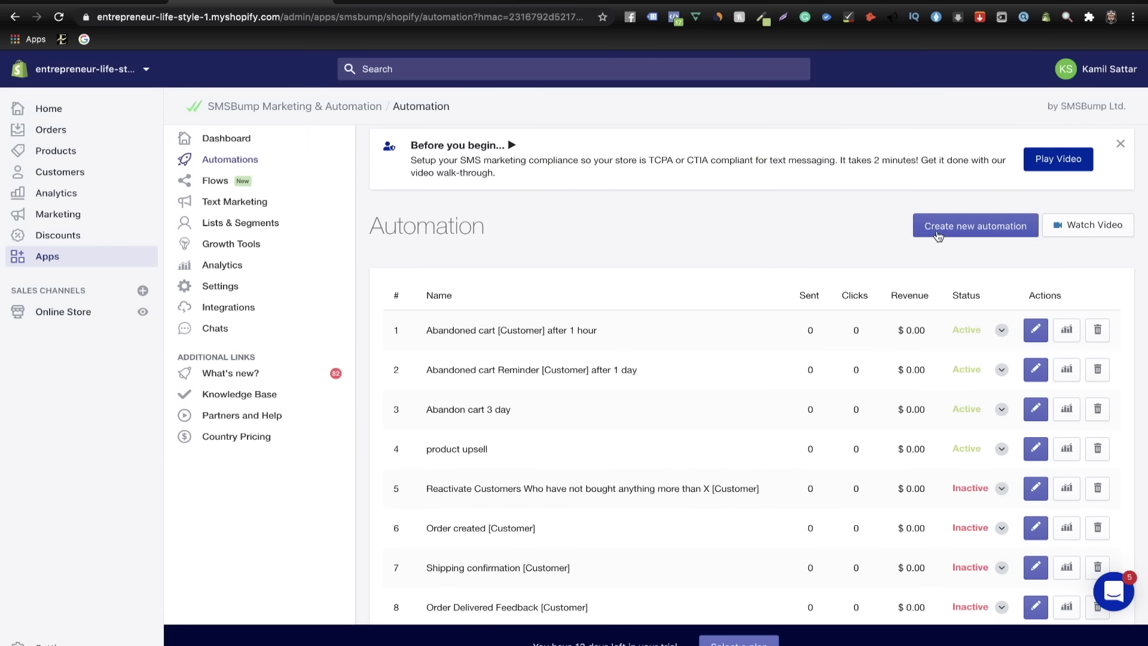
- Create another SMS automation named "product upsell after 3 days" and set its automation type to Product Upsell
click(941, 233)
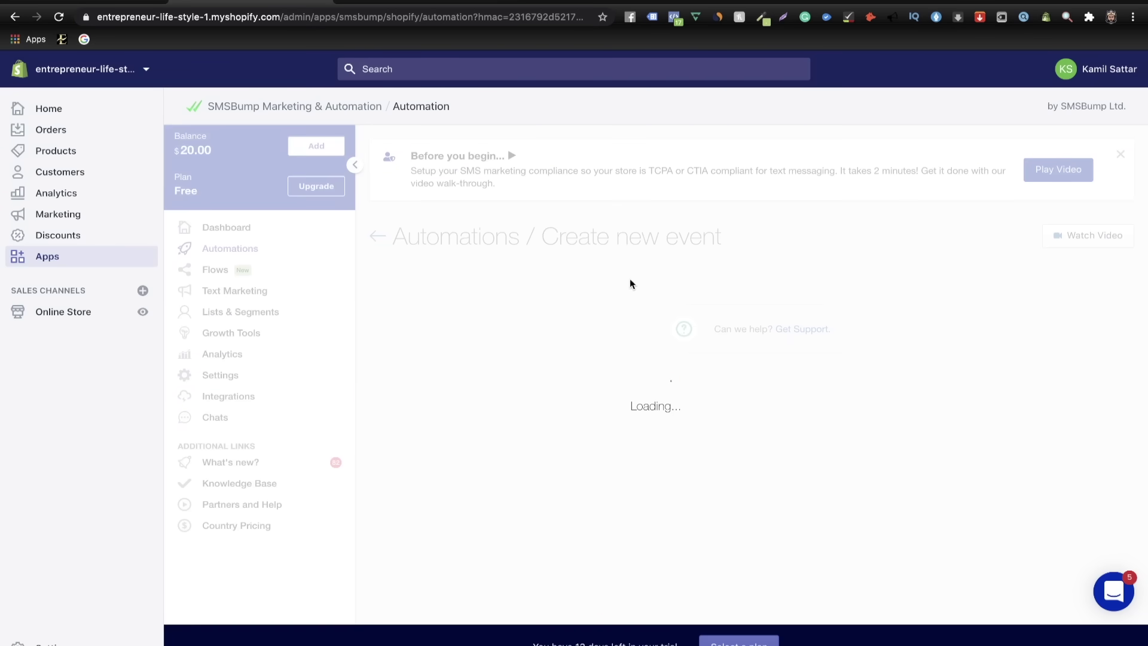
click(534, 345)
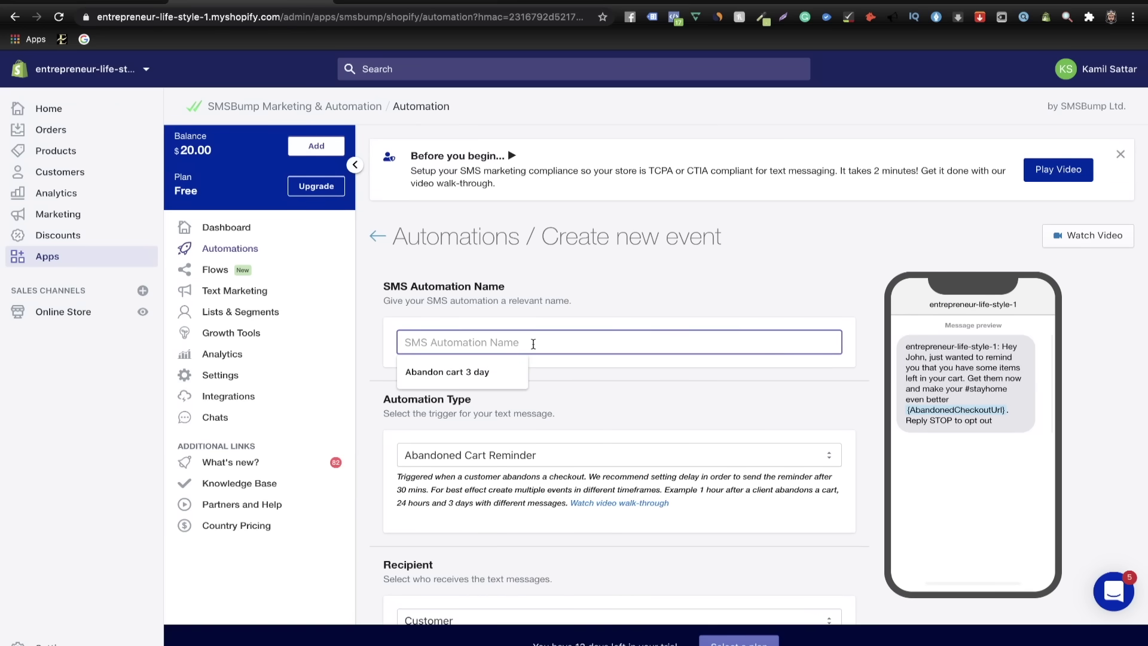
text(product )
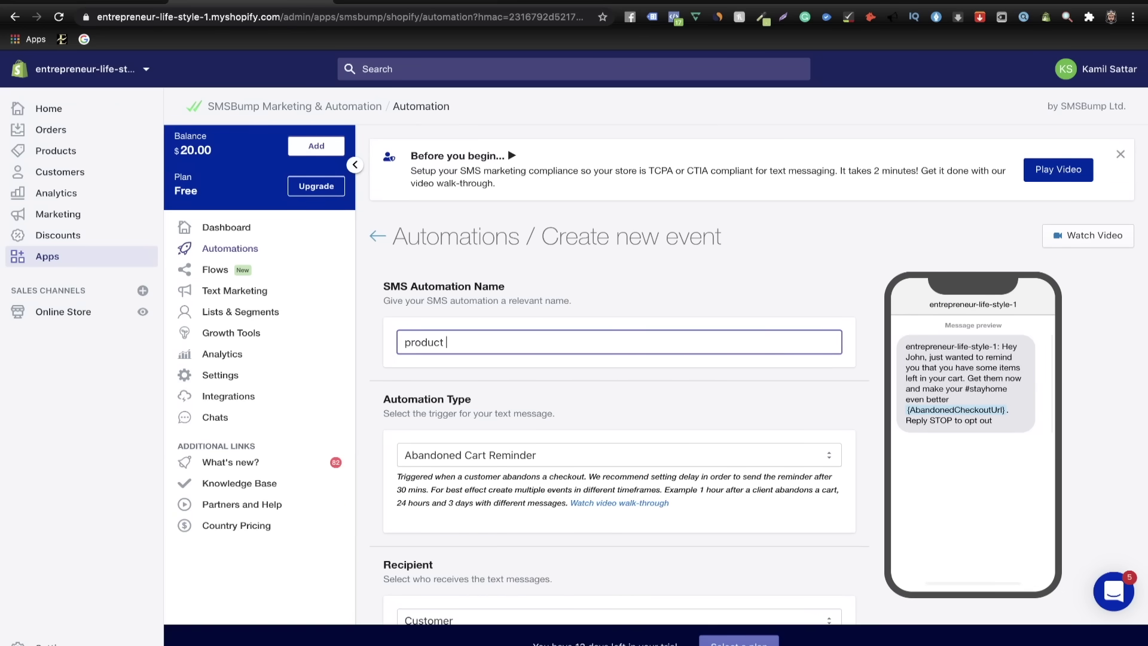
text(upsell after 3 days)
scroll(593, 409, down, 1)
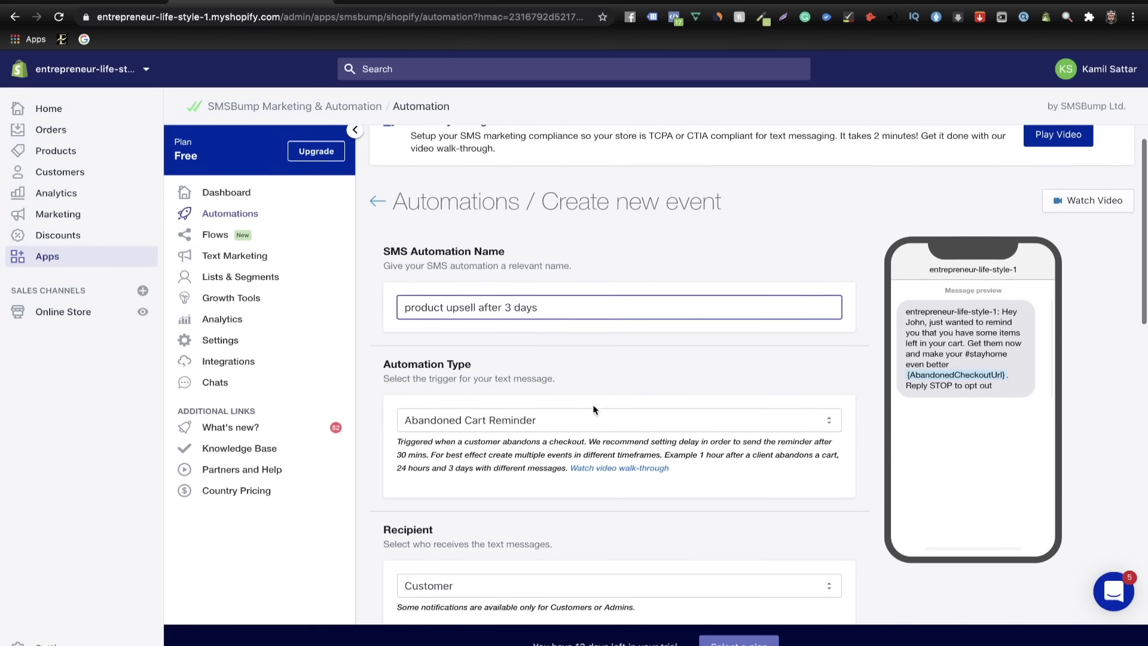
scroll(594, 409, down, 3)
click(556, 315)
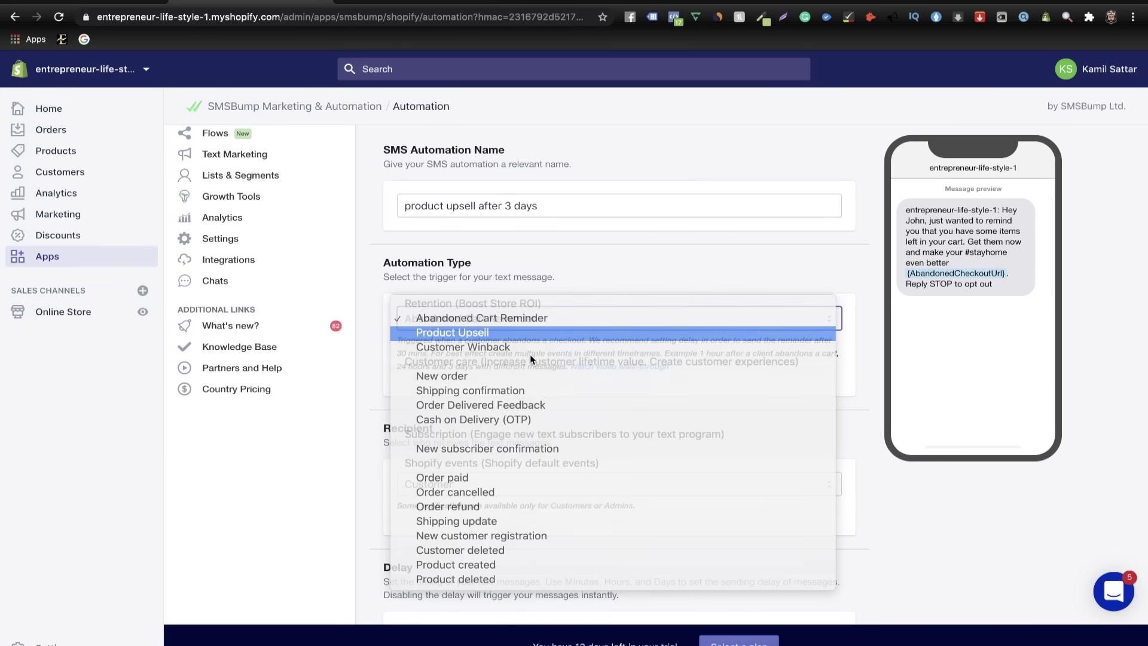
click(479, 333)
- Make the GETTING PAID DAILY T-SHIRT the purchase trigger and the Mug the recommended product for the 3-day upsell
scroll(536, 441, down, 4)
click(457, 363)
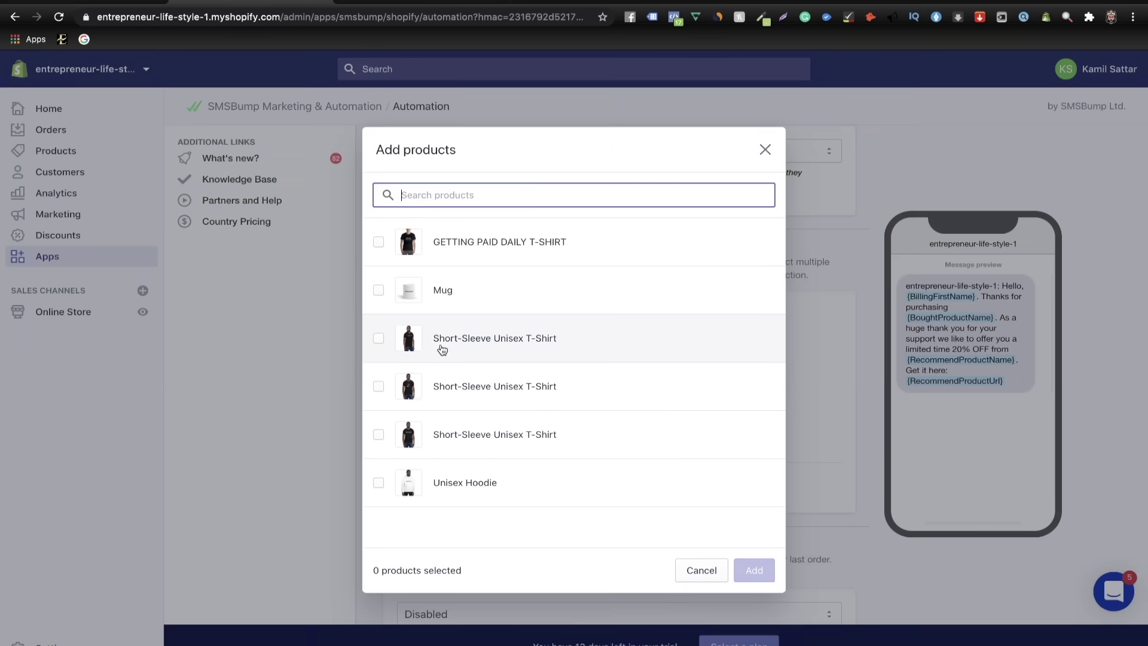
click(443, 251)
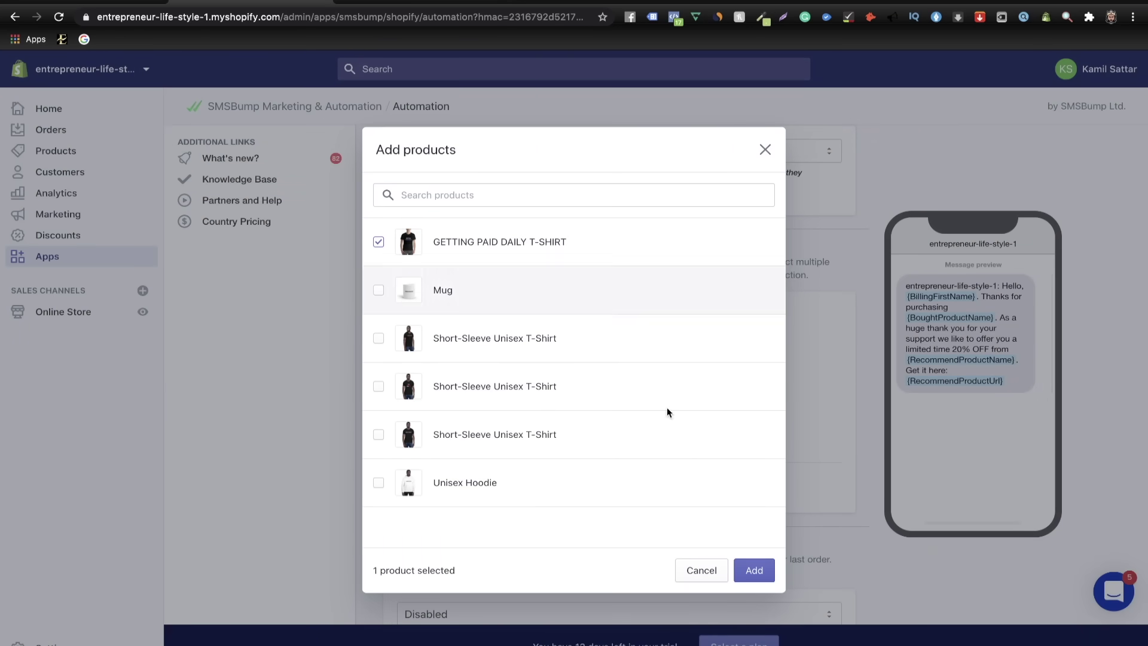
click(752, 569)
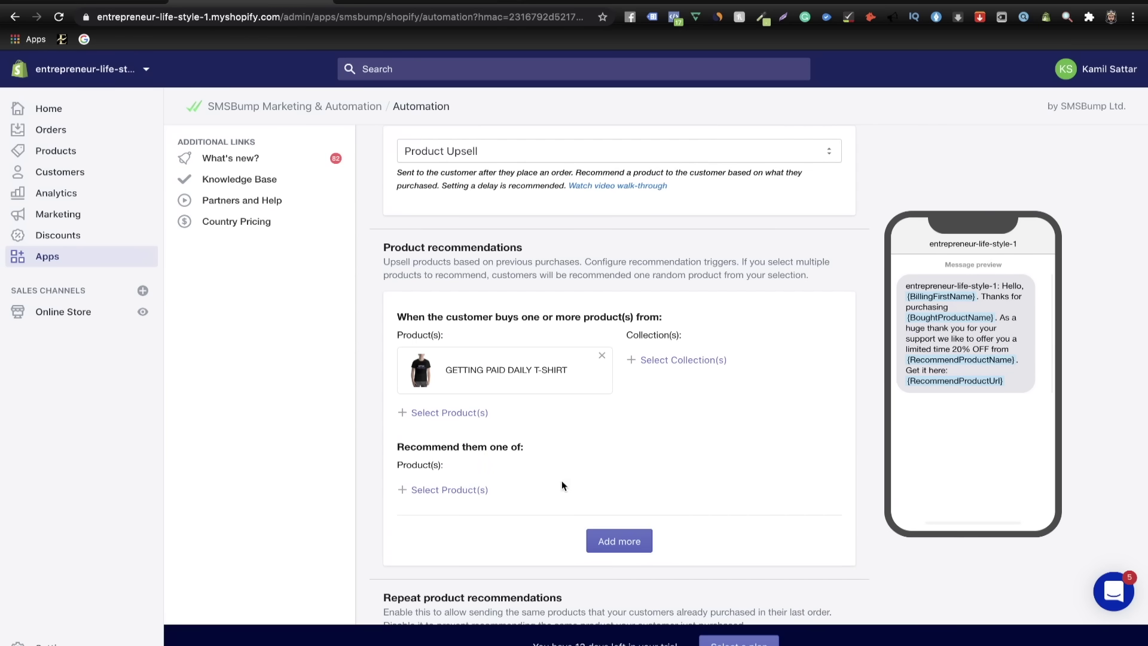
click(443, 489)
click(448, 299)
click(754, 570)
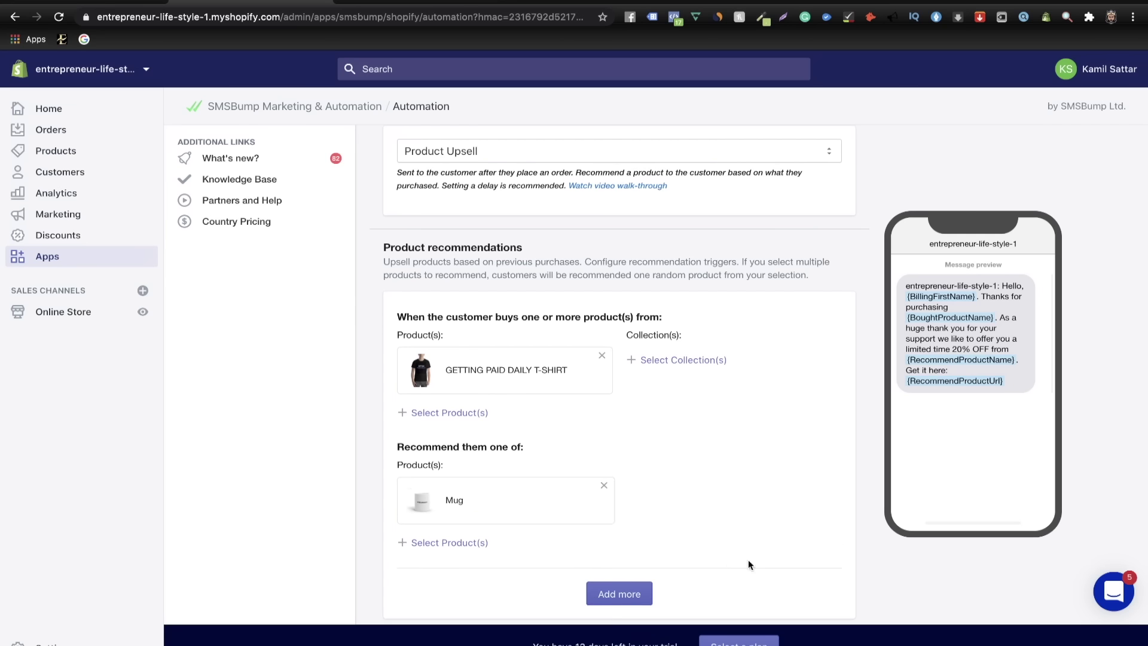
- Enable the delay for the second upsell automation and set its message timing to 3 days
scroll(659, 591, down, 7)
scroll(525, 482, down, 3)
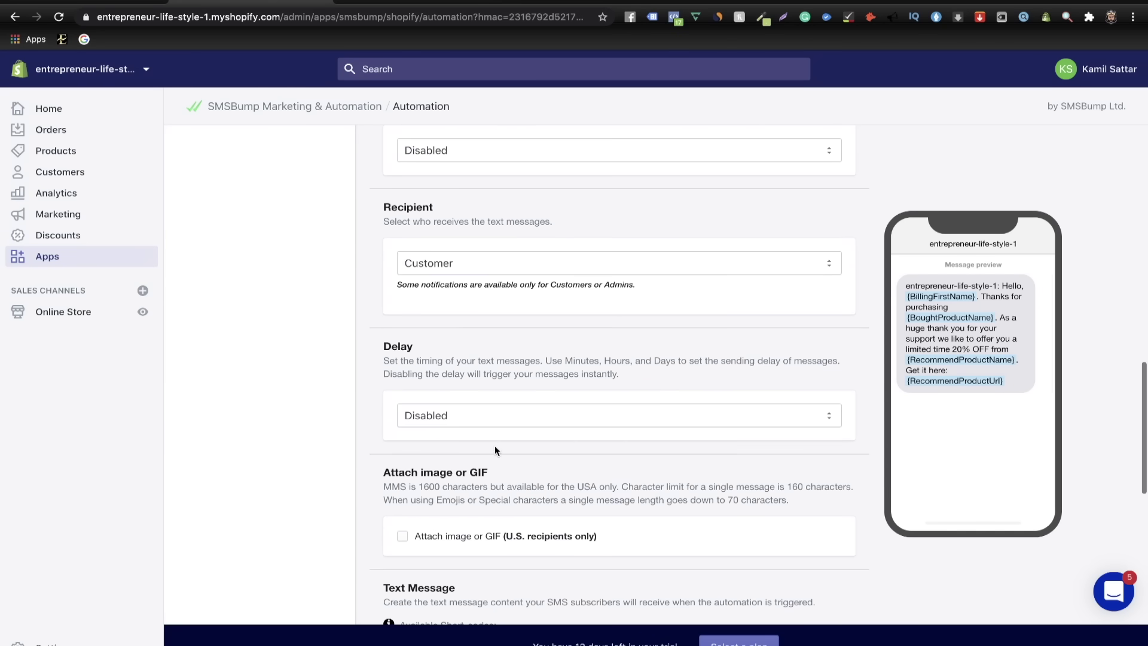
click(478, 416)
click(461, 429)
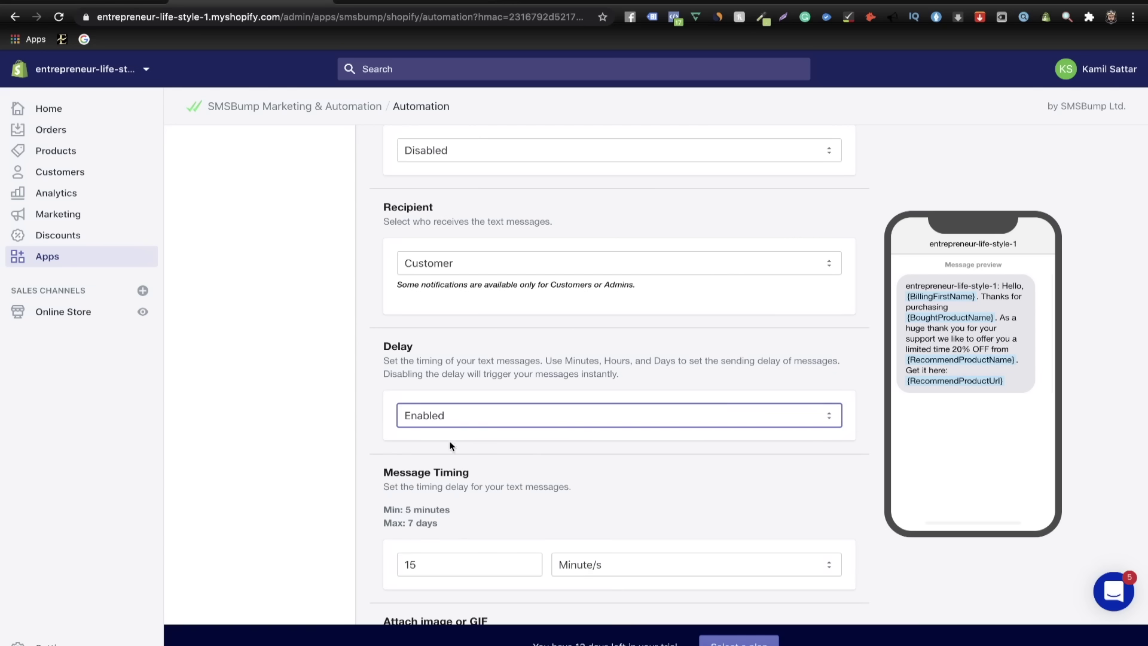
click(439, 567)
text(3)
click(609, 564)
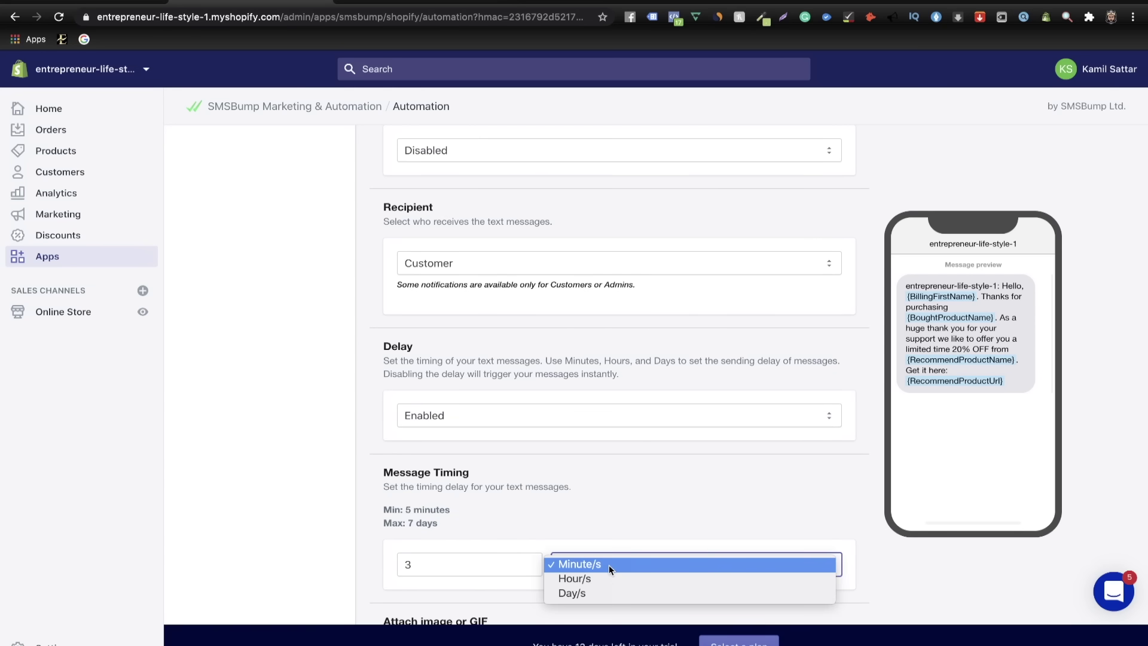
click(608, 593)
- Replace the default message with the second upsell text upgrading the coupon from 40% to 60% OFF, and add the STOP opt-out text
scroll(615, 489, down, 7)
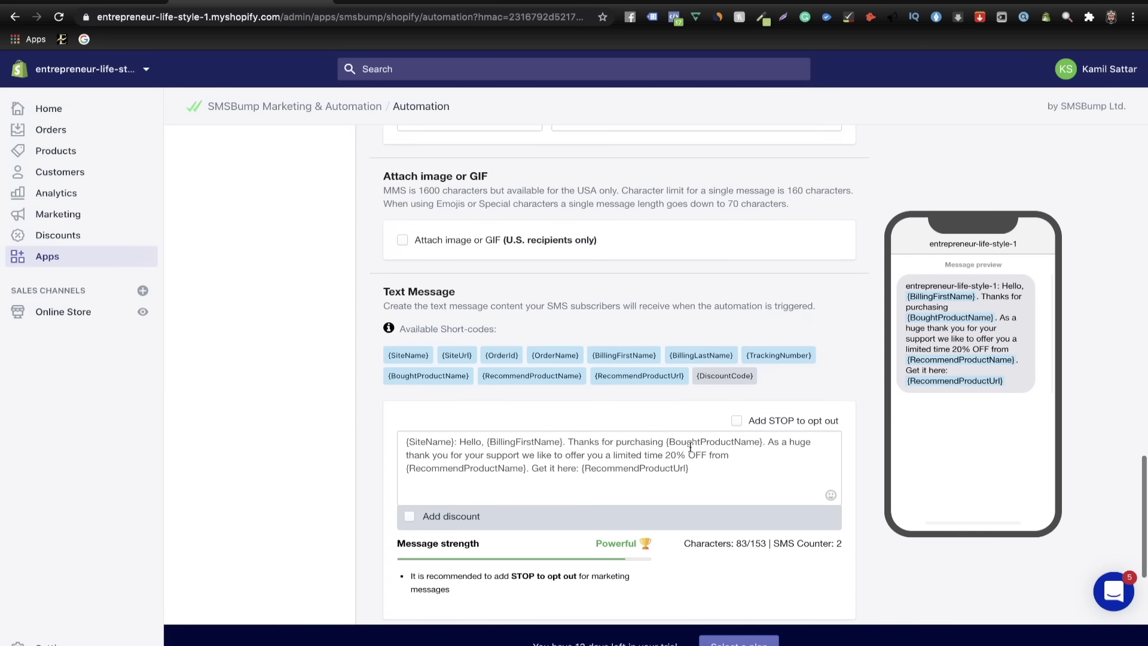
drag(700, 468, 392, 439)
key(BackSpace)
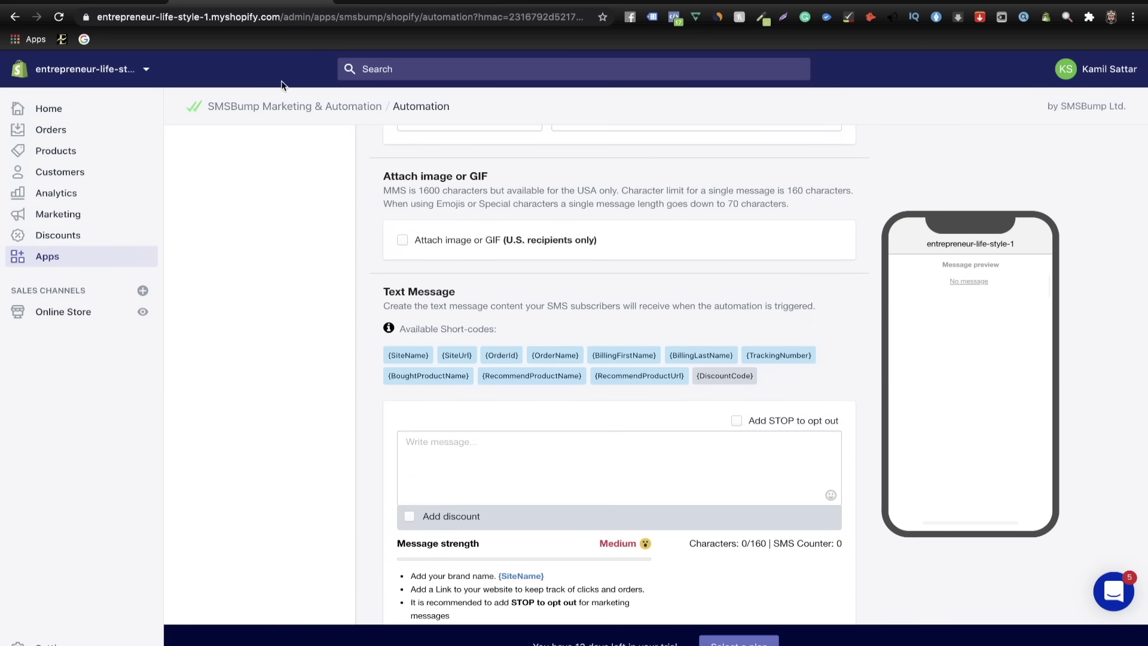
text({SiteName}: Hello, {BillingFirstName}. To really show our appreciation for your support in the entrepreneur communmity we have upgraded your coupon code from 40% to 60% OFF from {RecommendProductName}.Get your 60% off merch here: {RecommendProductUrl})
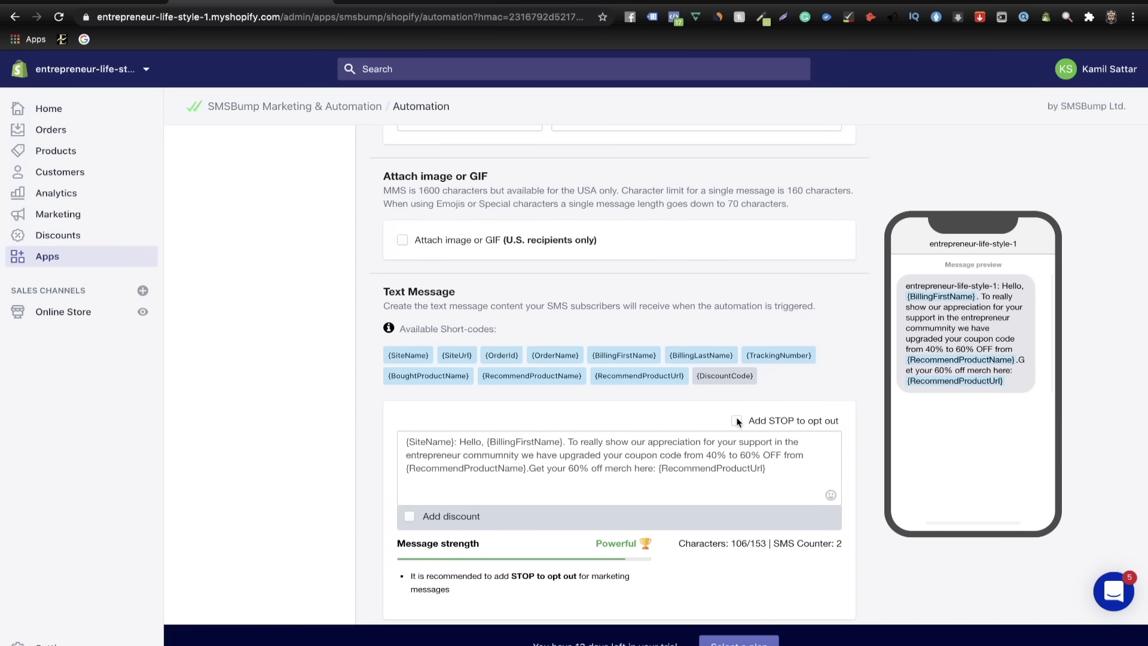
click(737, 421)
- Add a unique 60 percent discount code to the 3-day upsell message and save the automation, accepting the suggested STOP wording change
click(411, 516)
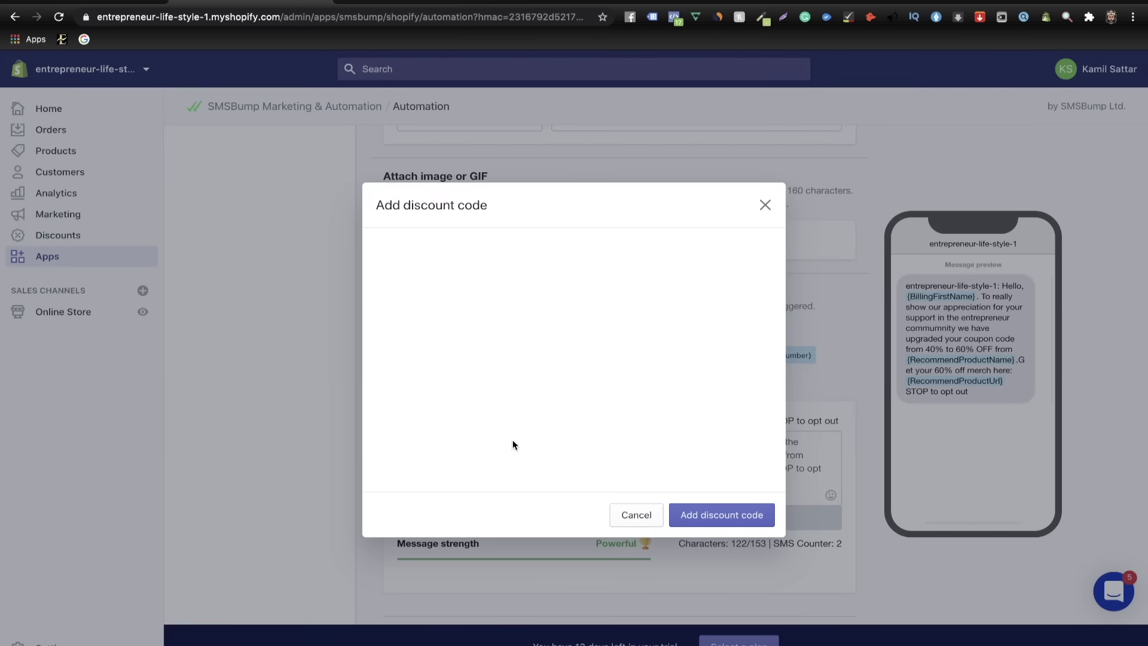
click(591, 357)
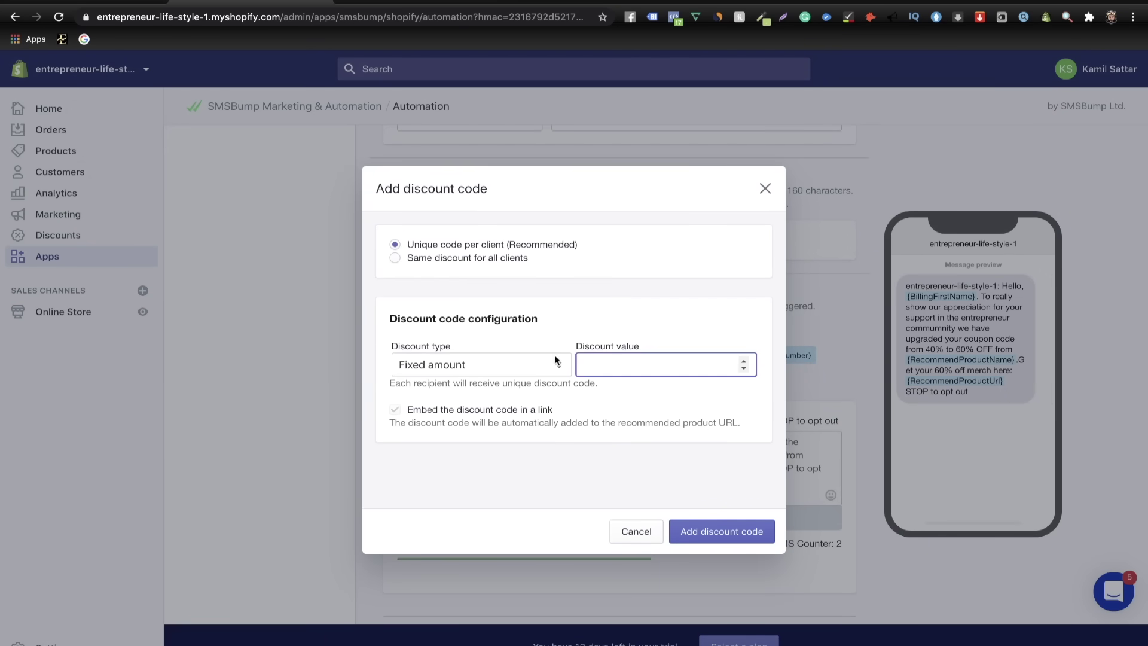
click(558, 363)
click(470, 382)
click(640, 363)
text(60)
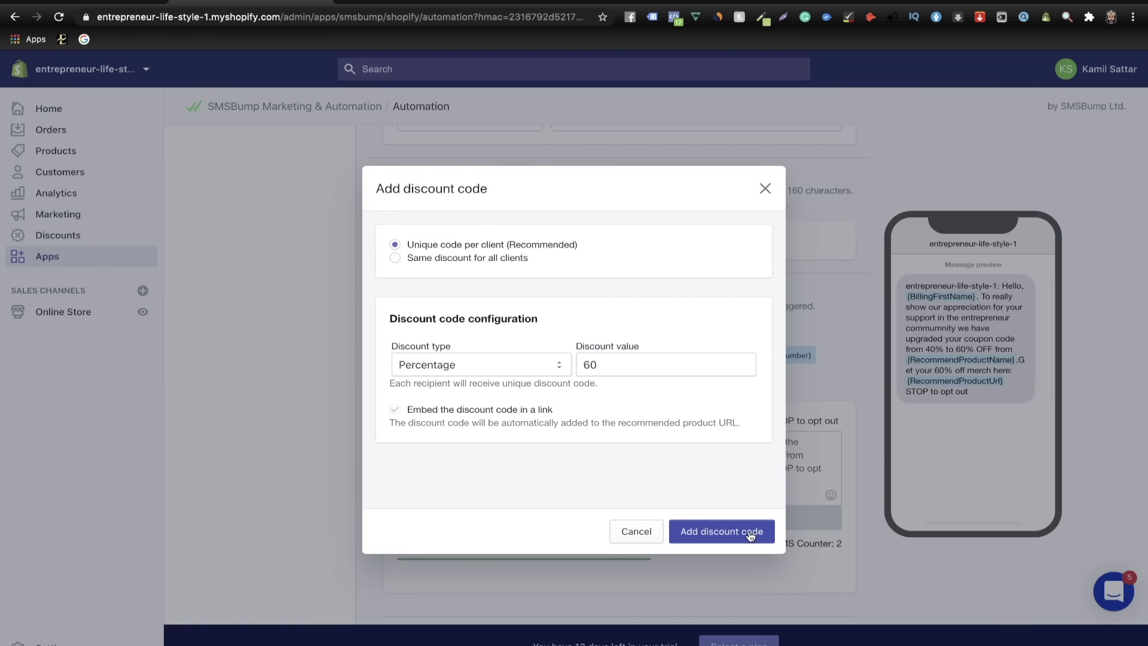
click(748, 531)
scroll(795, 509, down, 3)
click(843, 489)
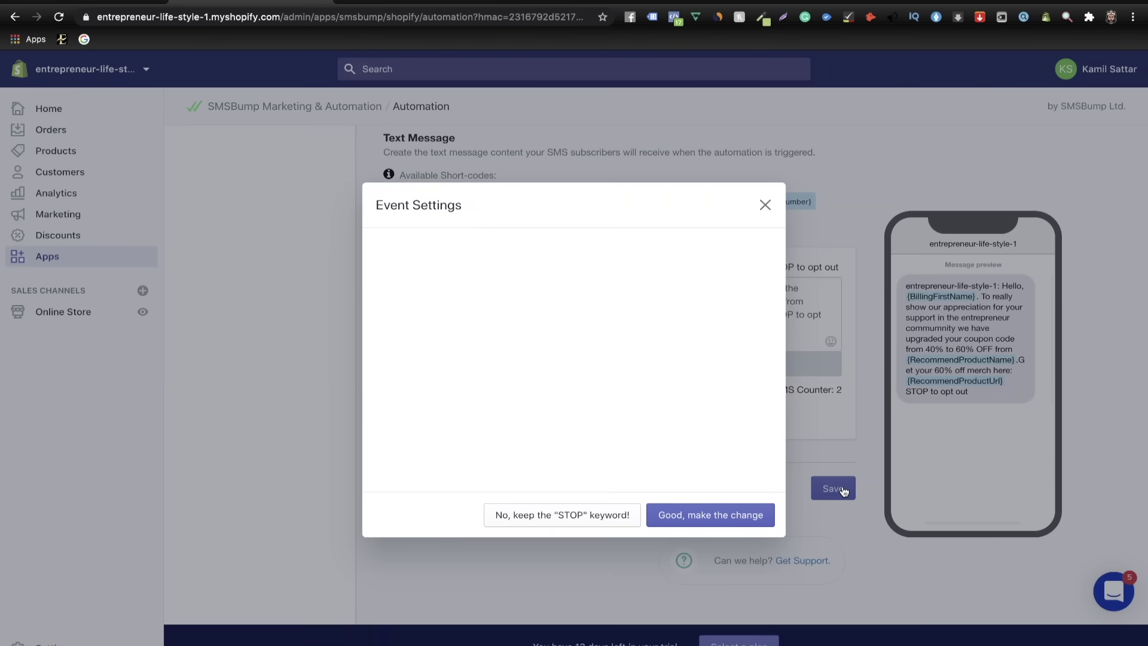
click(729, 515)
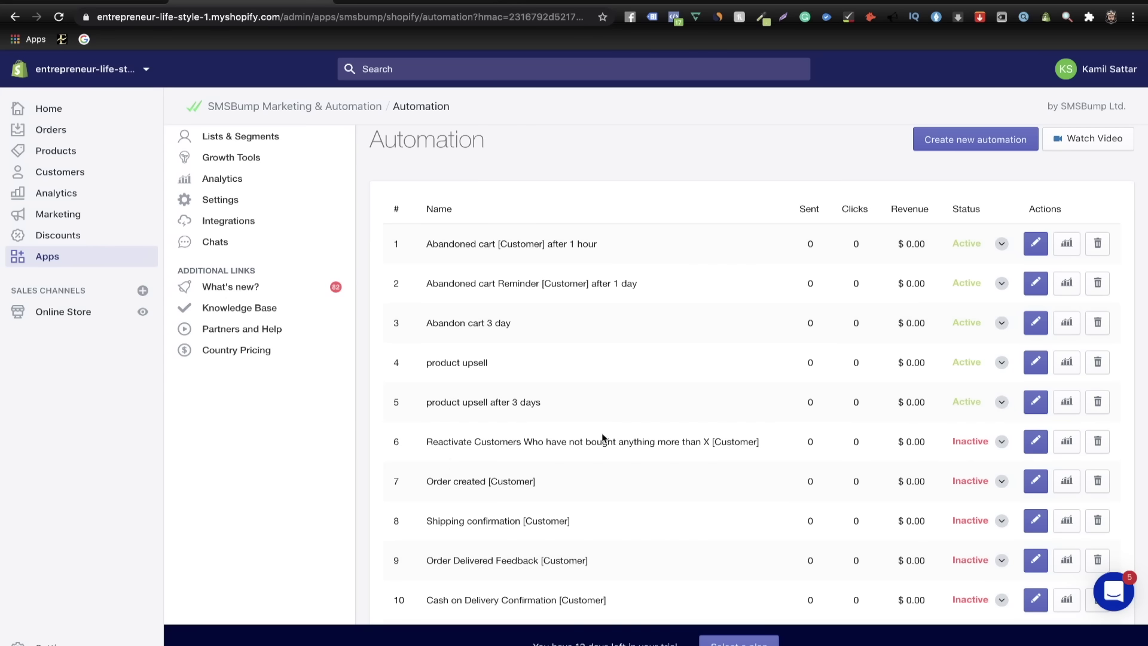
- Rewrite the Reactivate Customers message to announce new rare merch designs and 10% OFF the next purchase, and add the STOP opt-out text
click(1039, 447)
scroll(658, 455, down, 5)
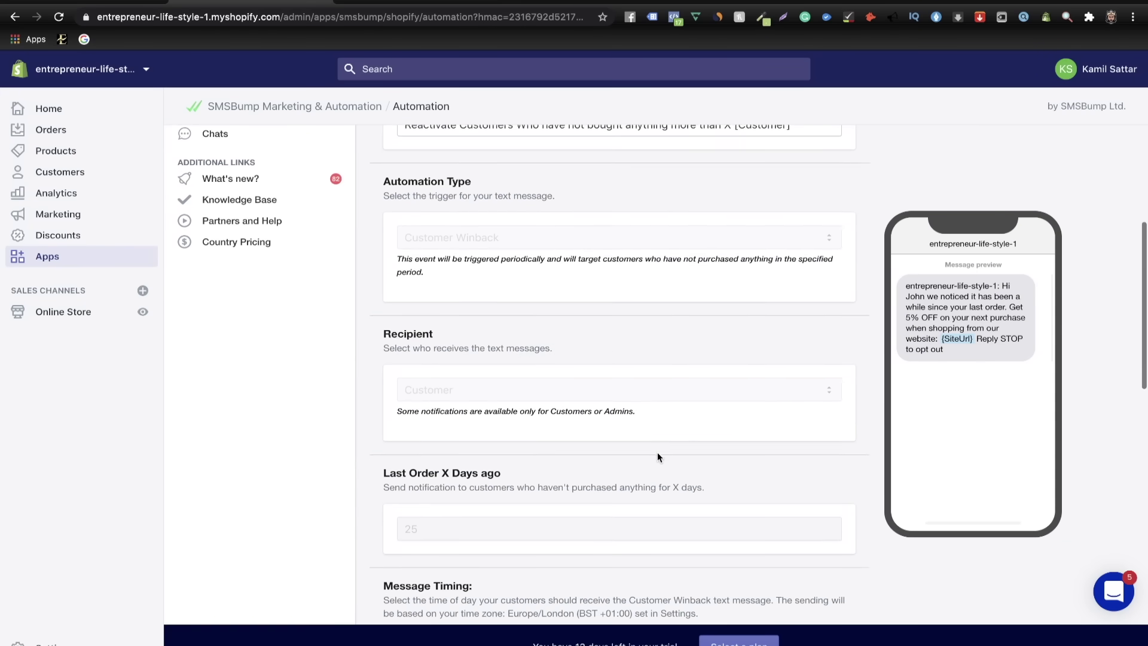
scroll(657, 454, down, 8)
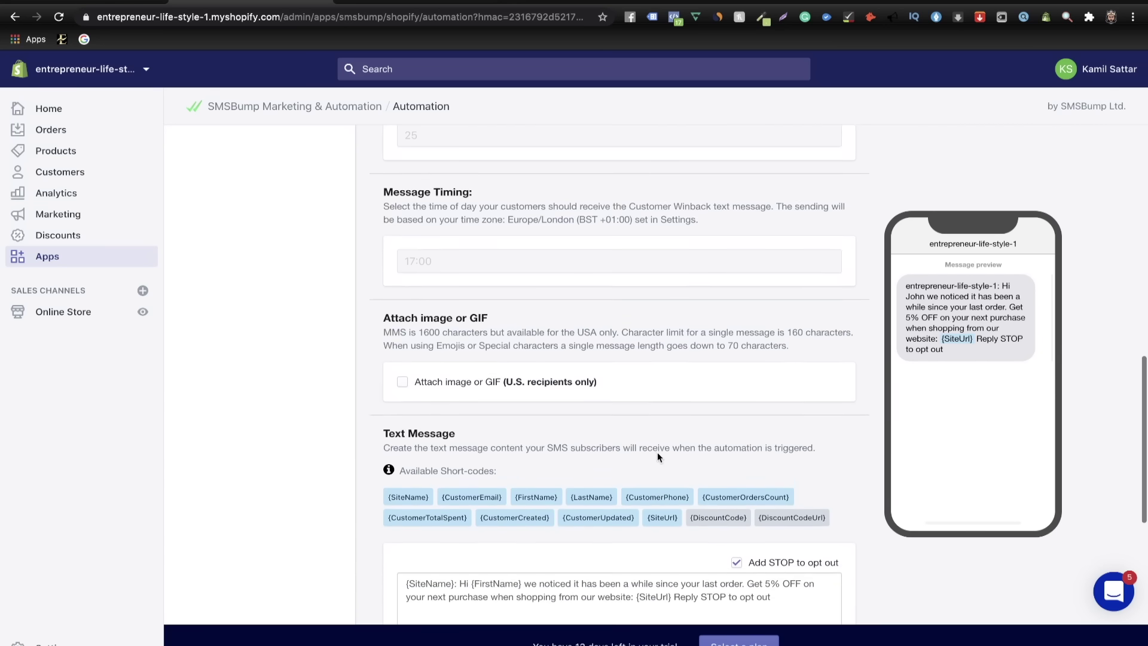
drag(772, 482, 334, 465)
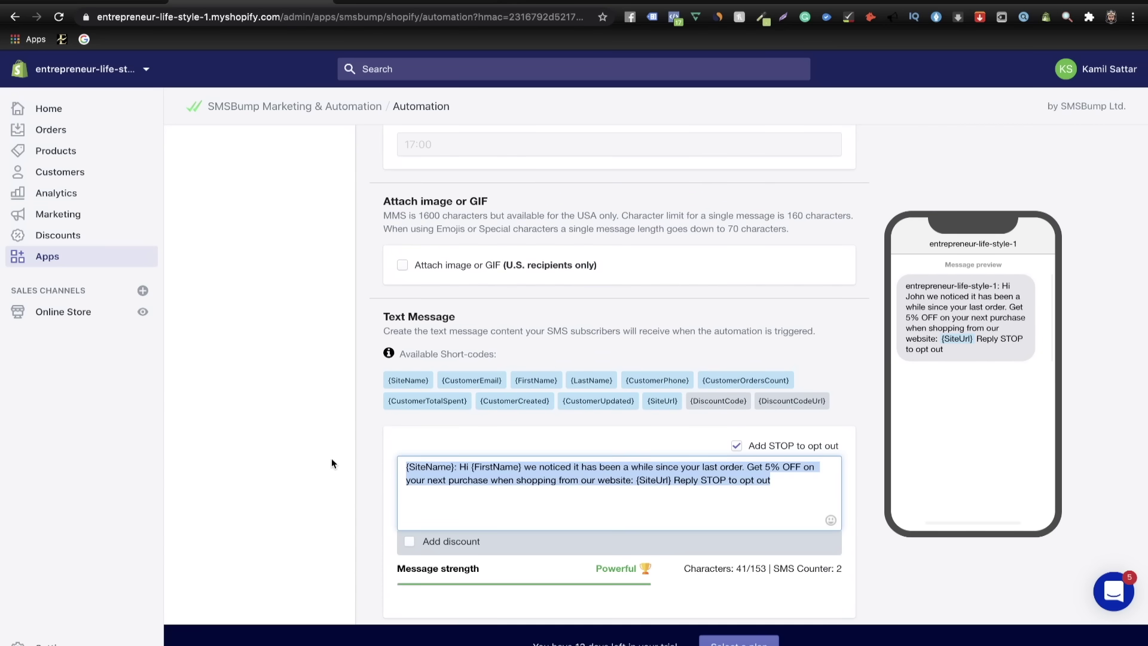
key(BackSpace)
text({SiteName}: Hi {FirstName} we noticed it has been a while since your last order of merch. Don't worry we have added loads of amazing new rare designs to our site collection Get 10% OFF on your next purchase of merch {SiteUrl})
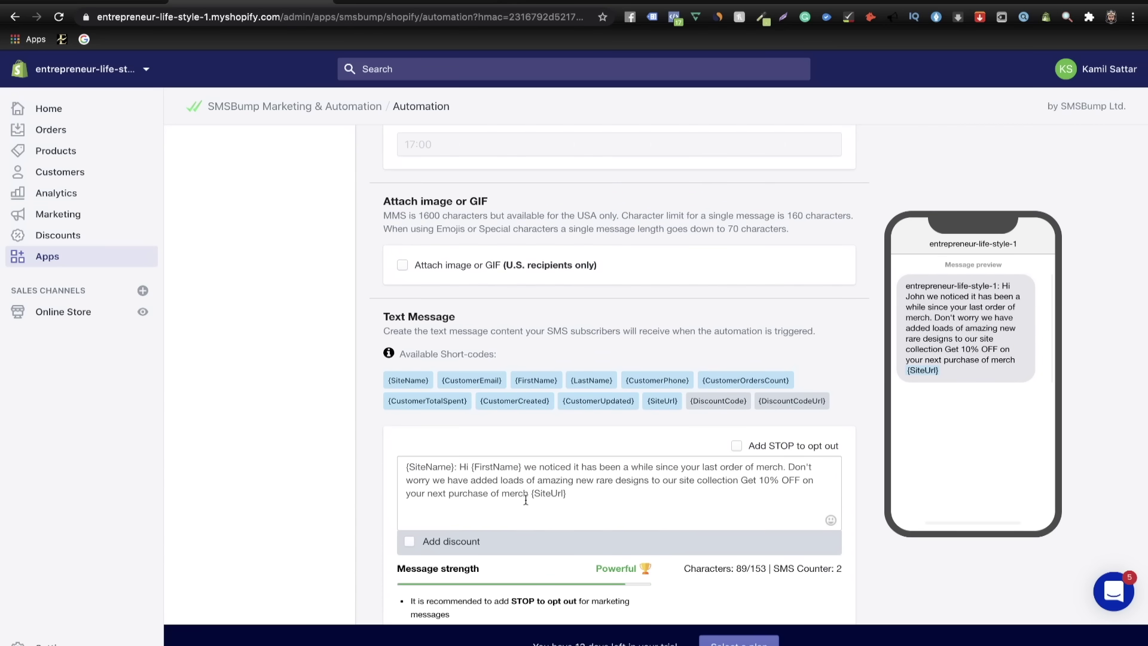
click(737, 445)
- Add a unique 10 percent discount code embedded in a link to the Reactivate Customers message and save the automation
scroll(734, 443, down, 3)
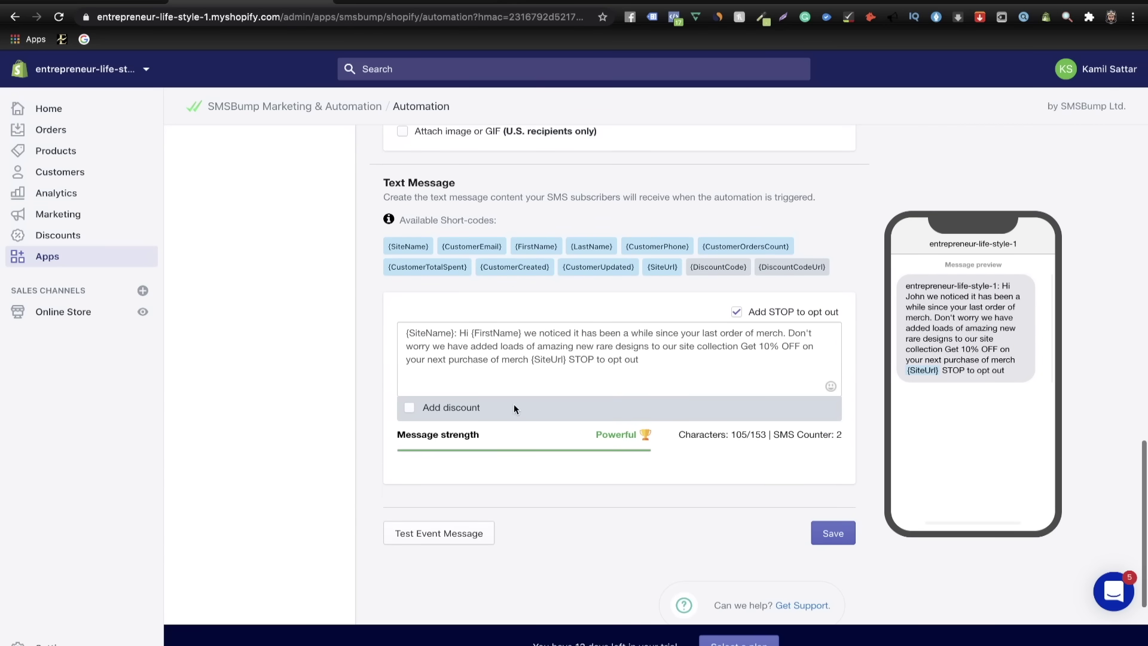
click(409, 407)
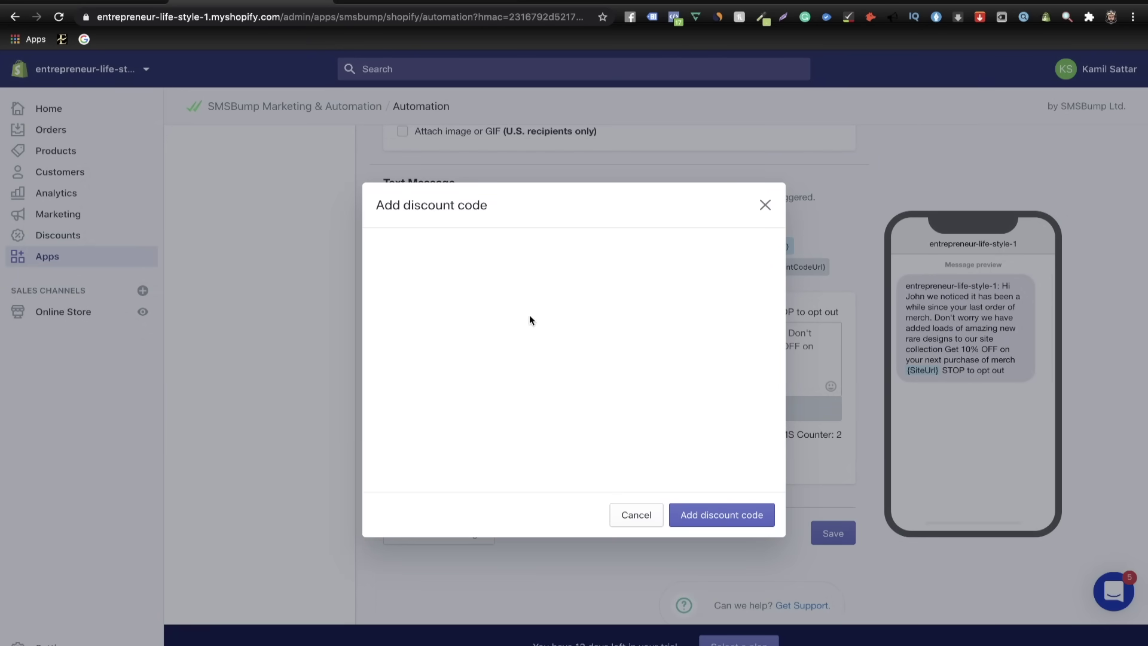
click(489, 383)
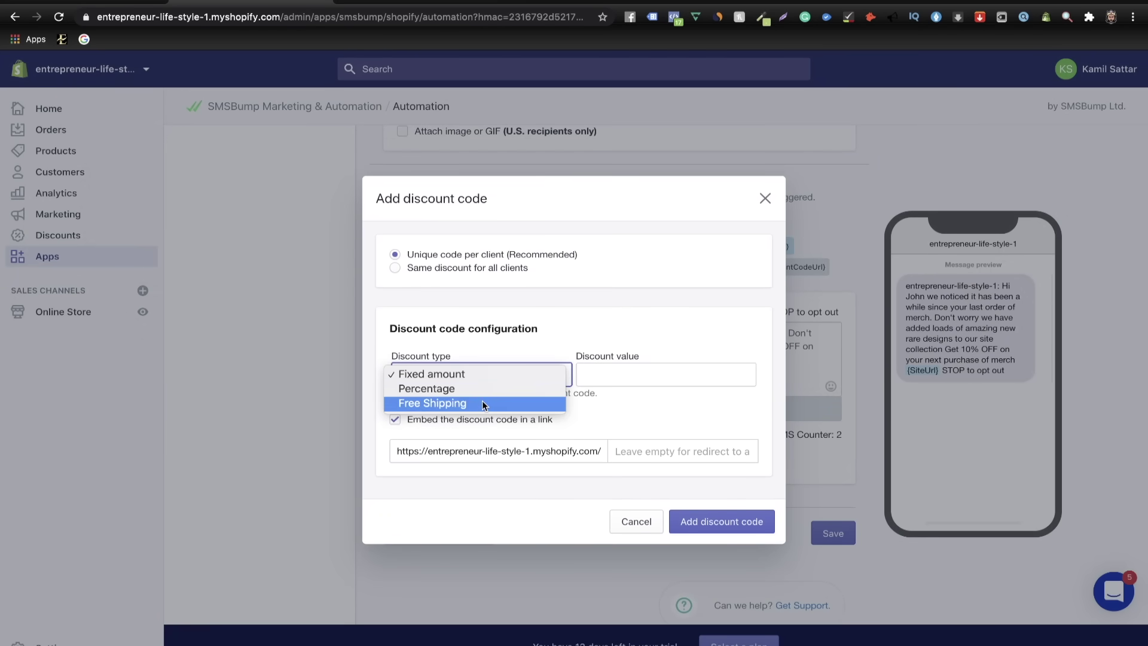
click(482, 389)
click(607, 376)
text(10)
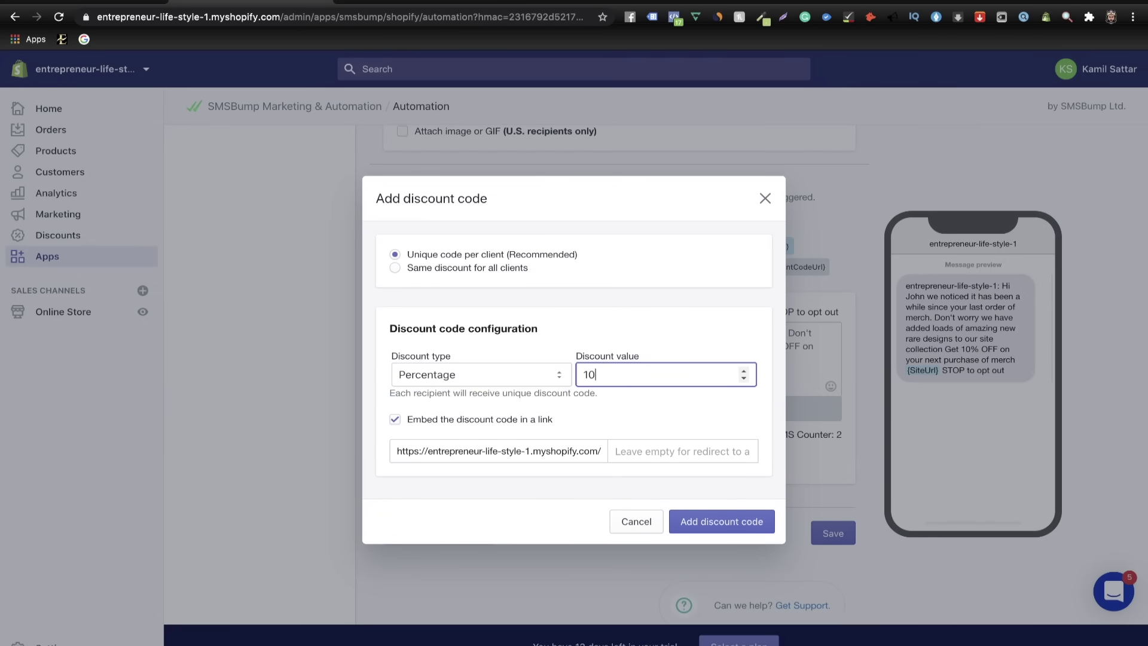
click(713, 521)
click(819, 532)
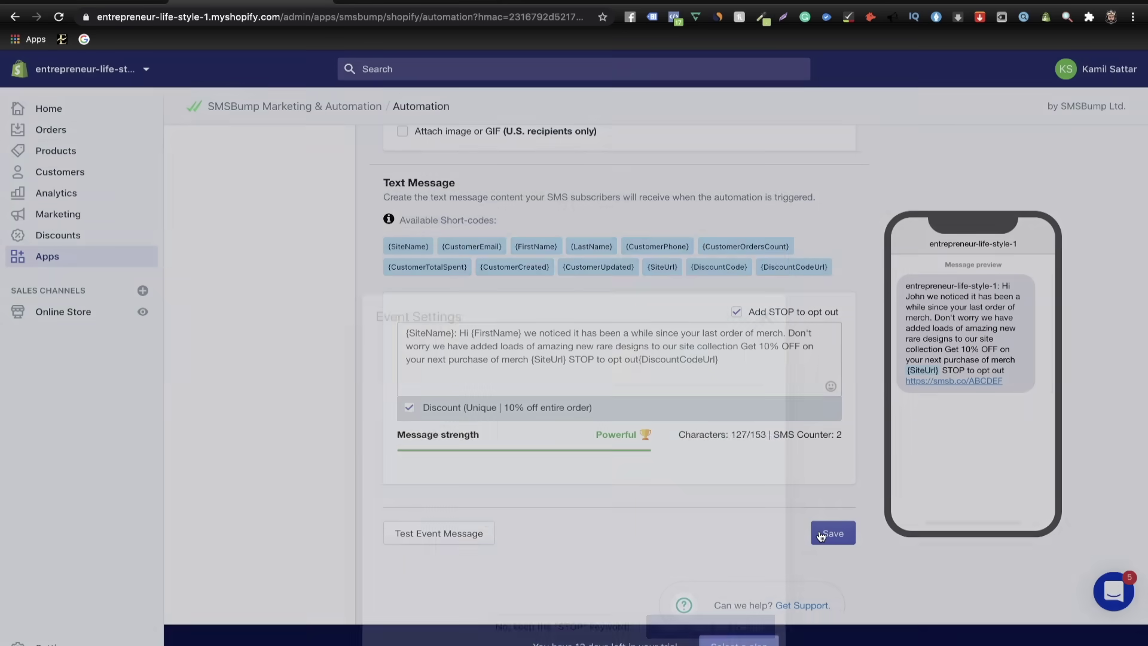
scroll(678, 360, up, 2)
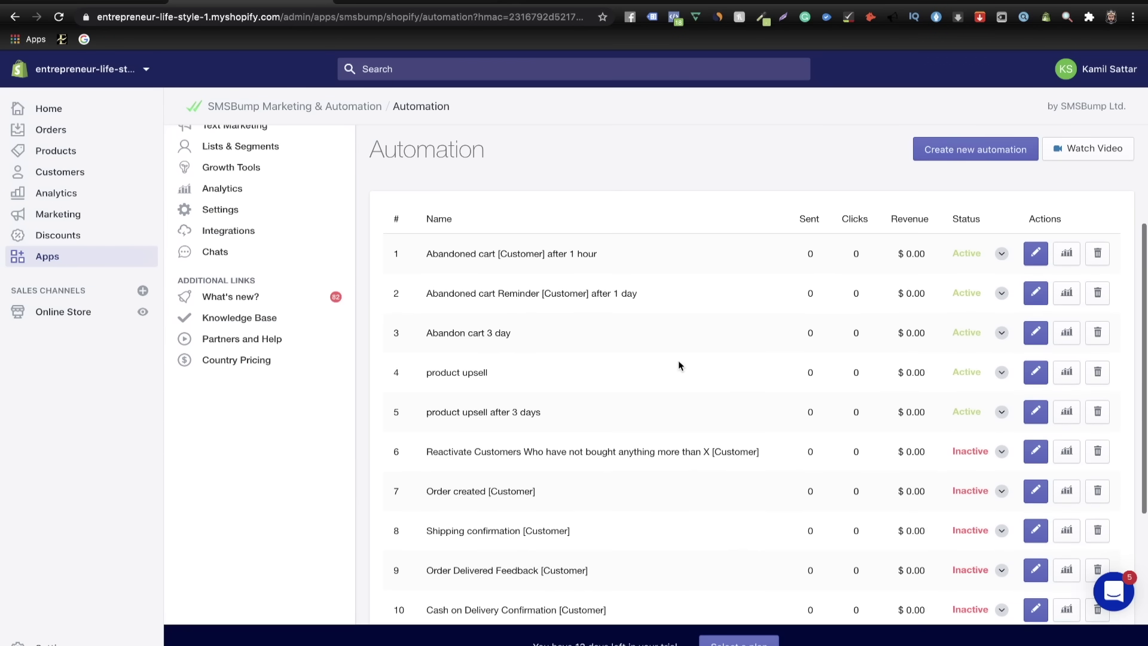
- Create an SMS automation named "winback after 3 days of 1st" and set its automation type to Customer Winback
click(954, 151)
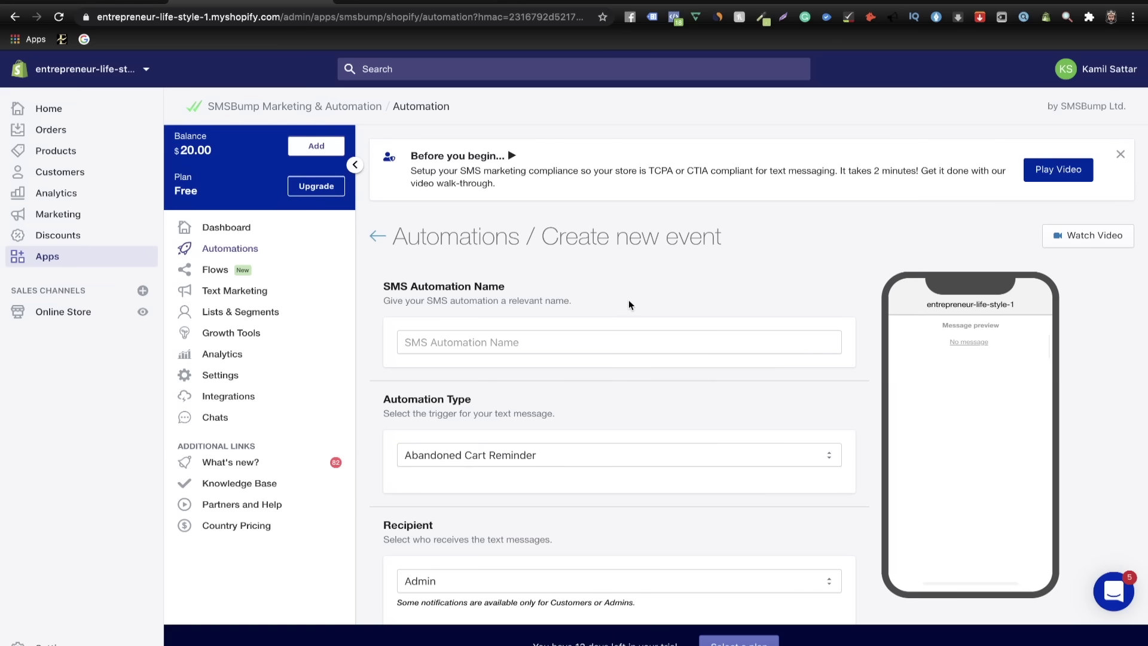
click(540, 342)
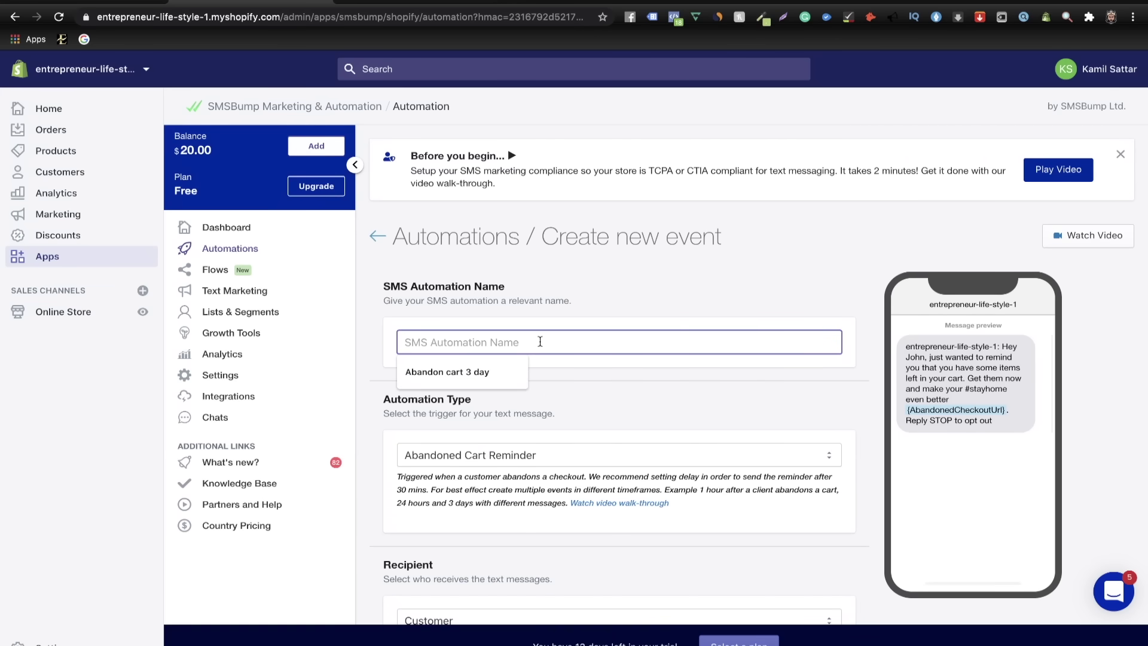
text(winback after 3 days of 1st)
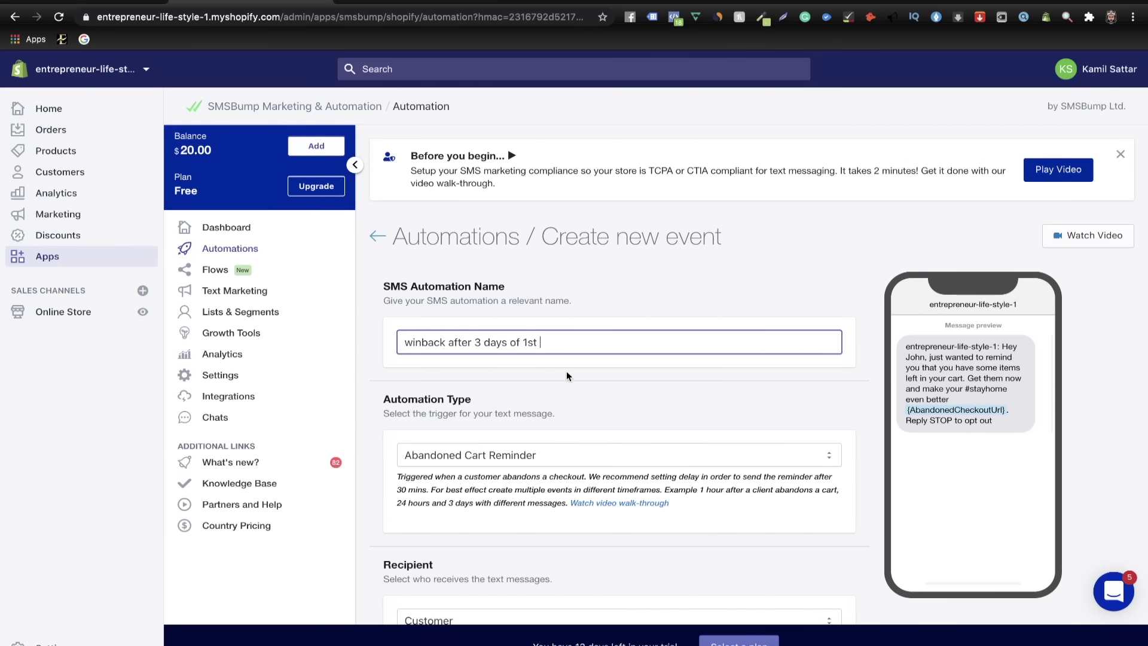
scroll(566, 371, down, 3)
click(554, 271)
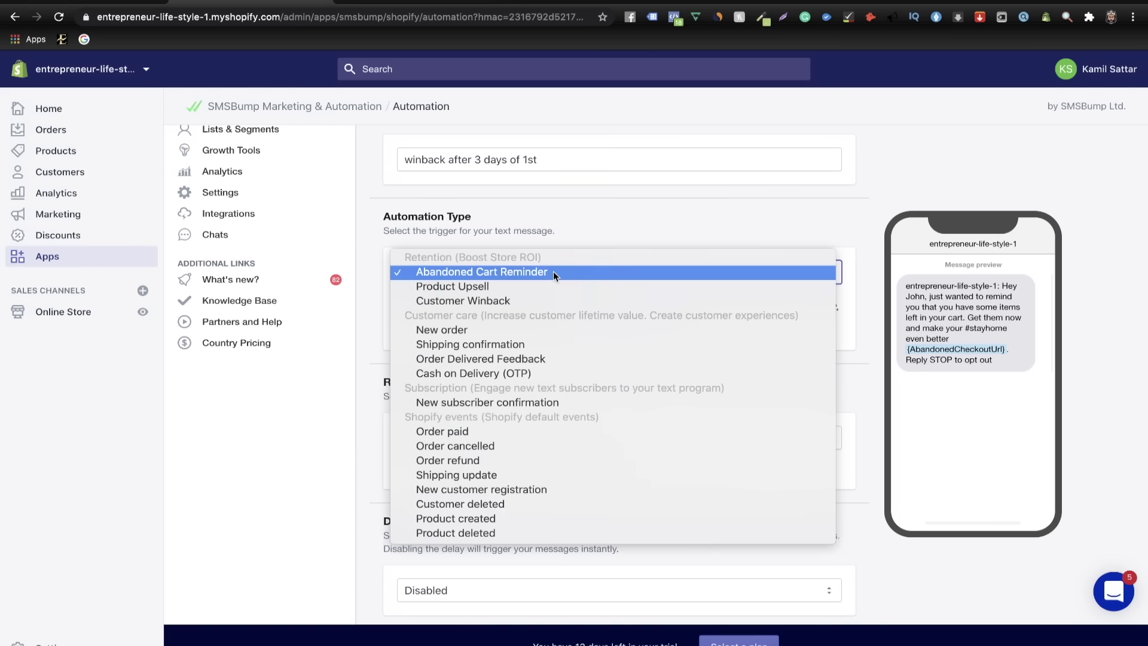
click(536, 300)
- Set the winback automation to target customers whose last order was 28 days ago
scroll(534, 445, down, 2)
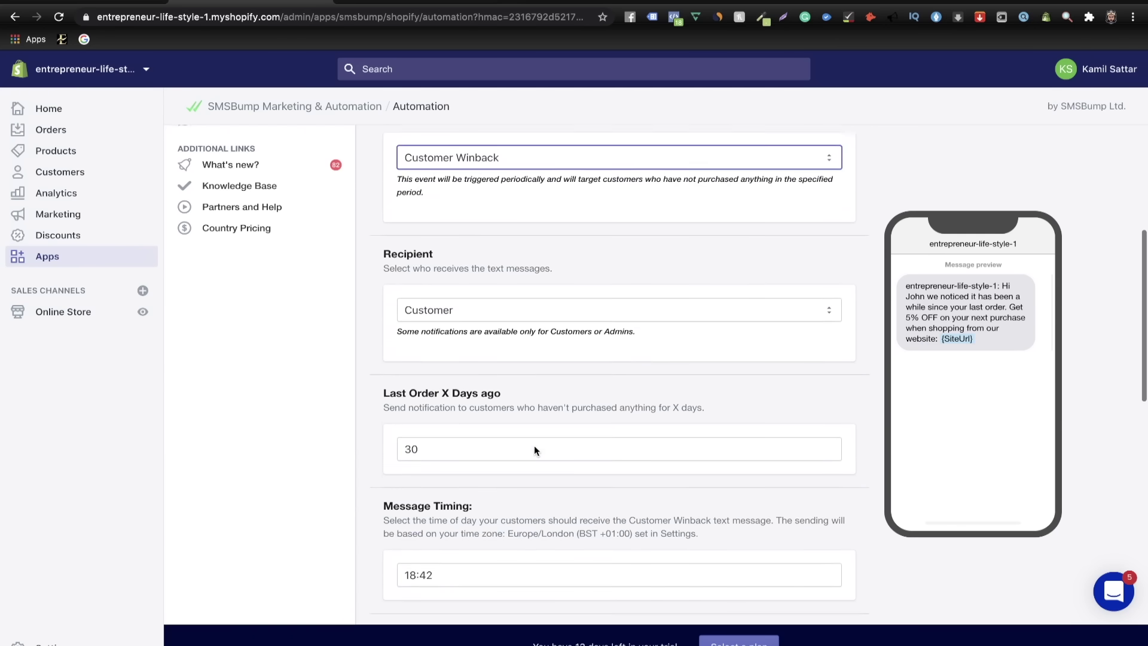
scroll(534, 445, down, 2)
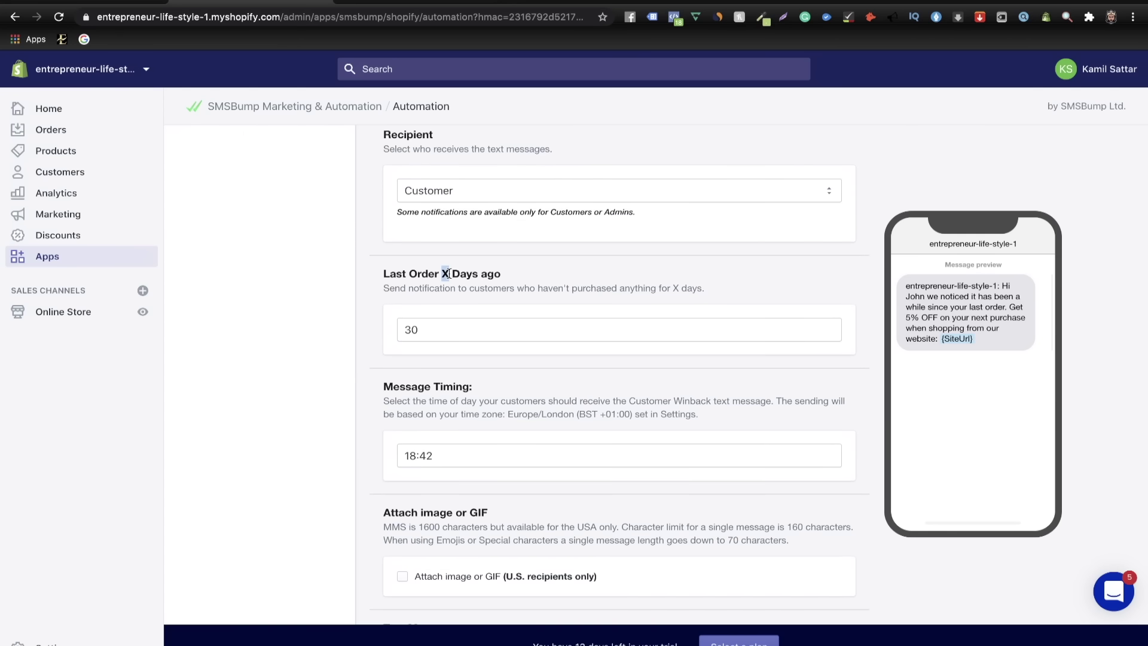
click(427, 336)
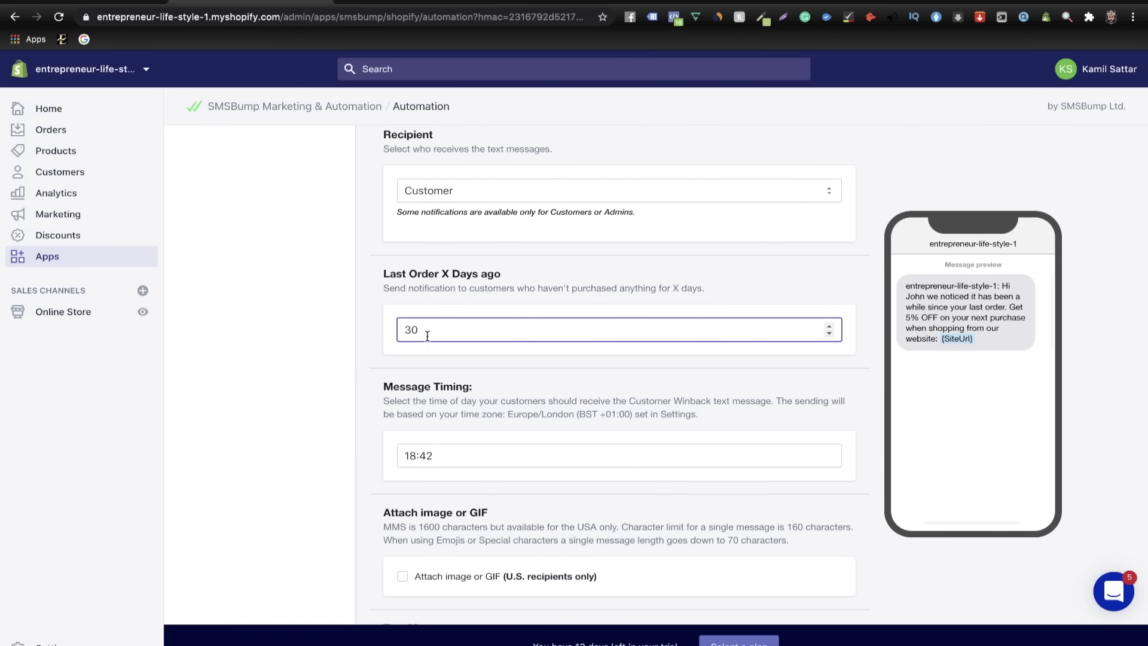
key(BackSpace)
key(BackSpace)
text(28)
click(375, 339)
- Remove the default 5% OFF message text from the new winback automation
scroll(521, 385, down, 7)
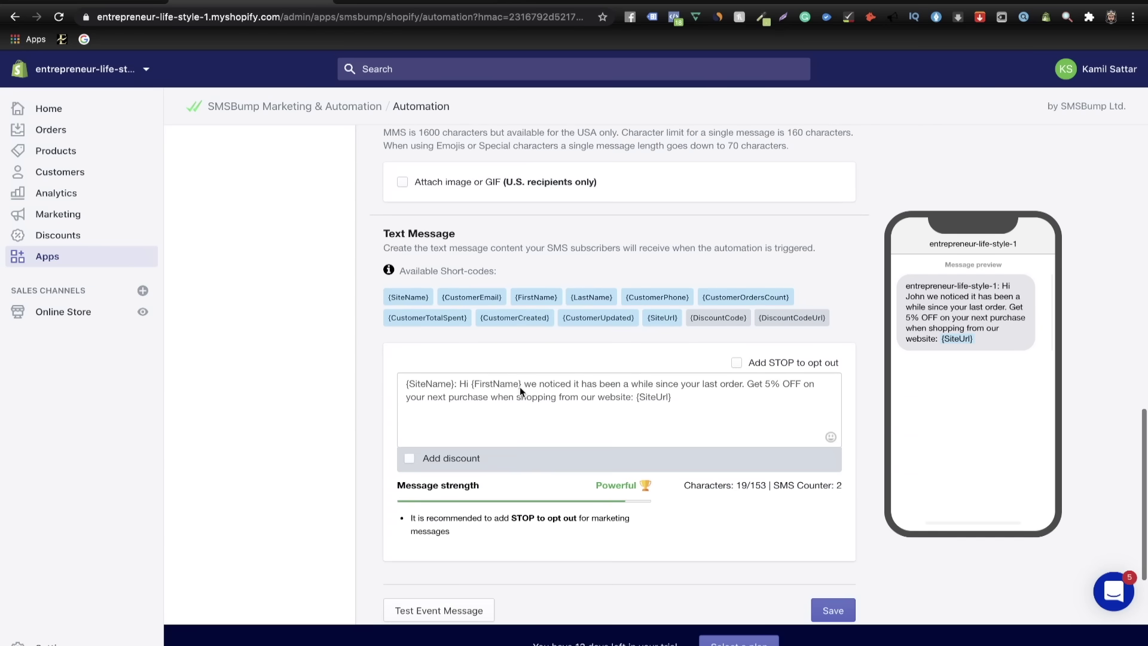
drag(682, 383, 408, 364)
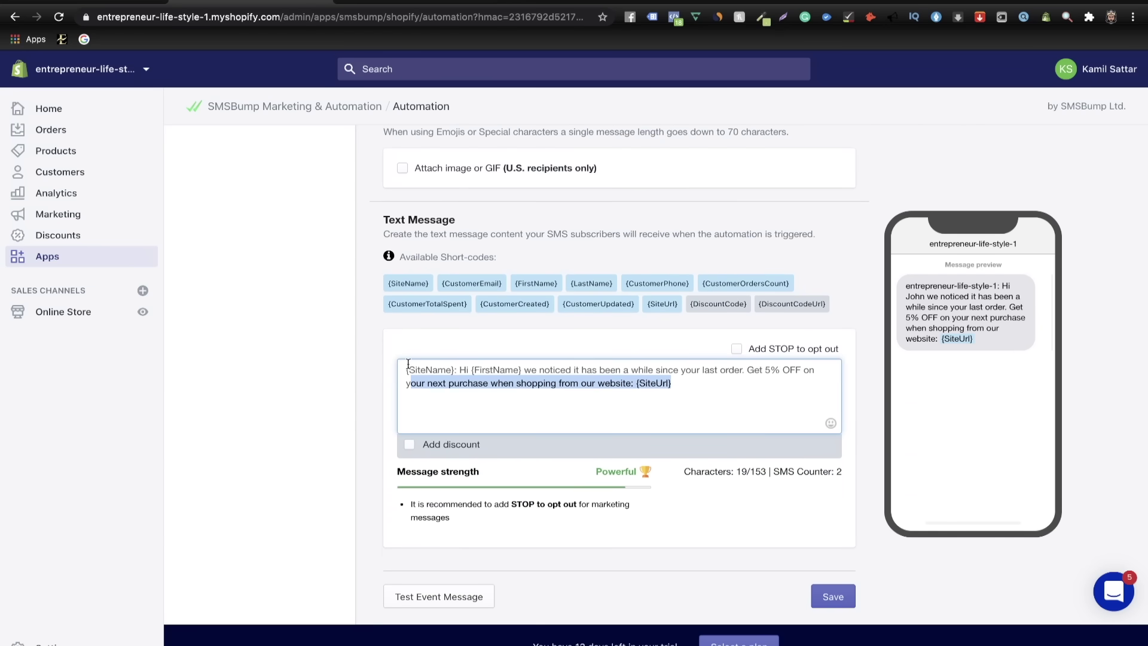
key(BackSpace)
drag(828, 374, 452, 376)
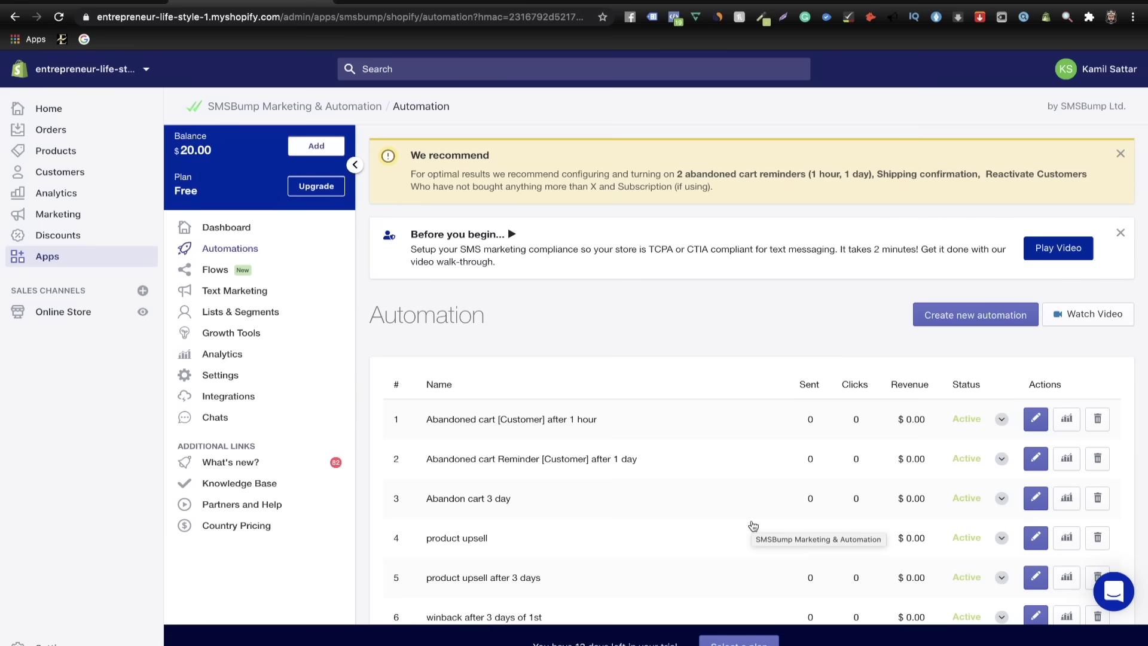
scroll(756, 520, down, 3)
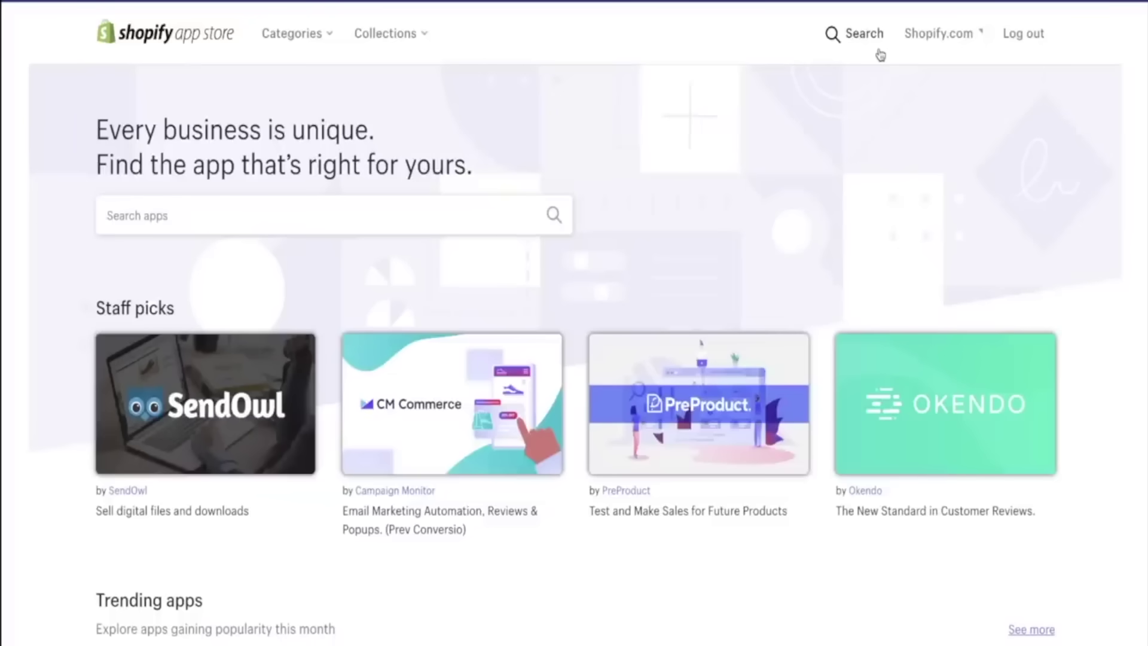
- Search the Shopify App Store for "best currency converter" and add the BEST Currency Converter app to the store
click(253, 214)
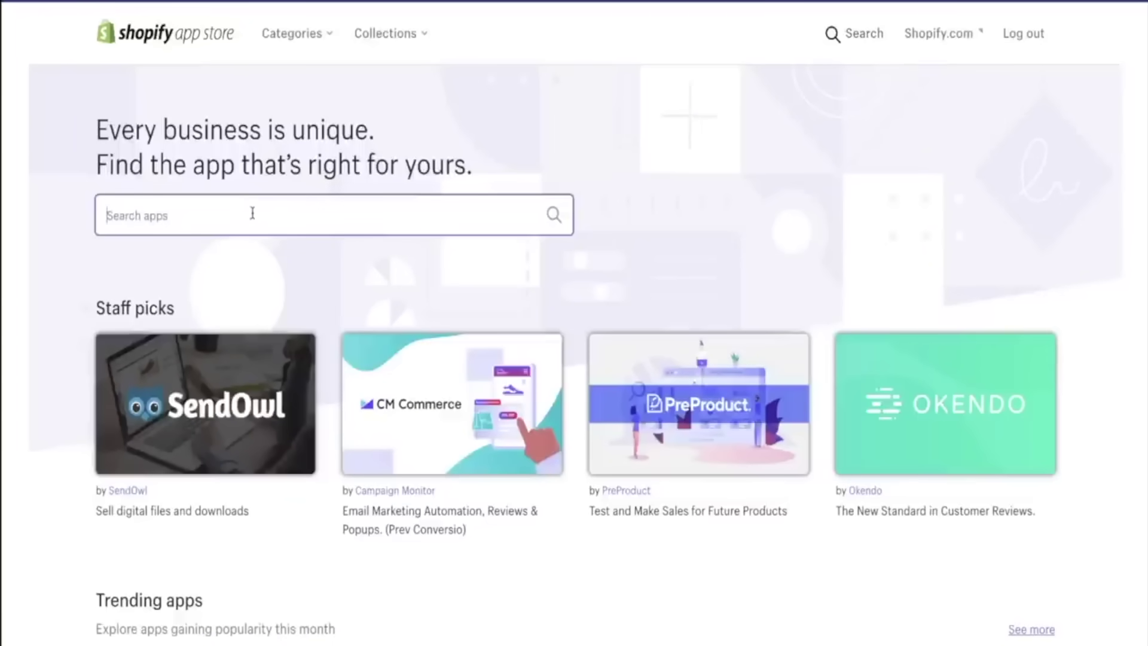
text(Best)
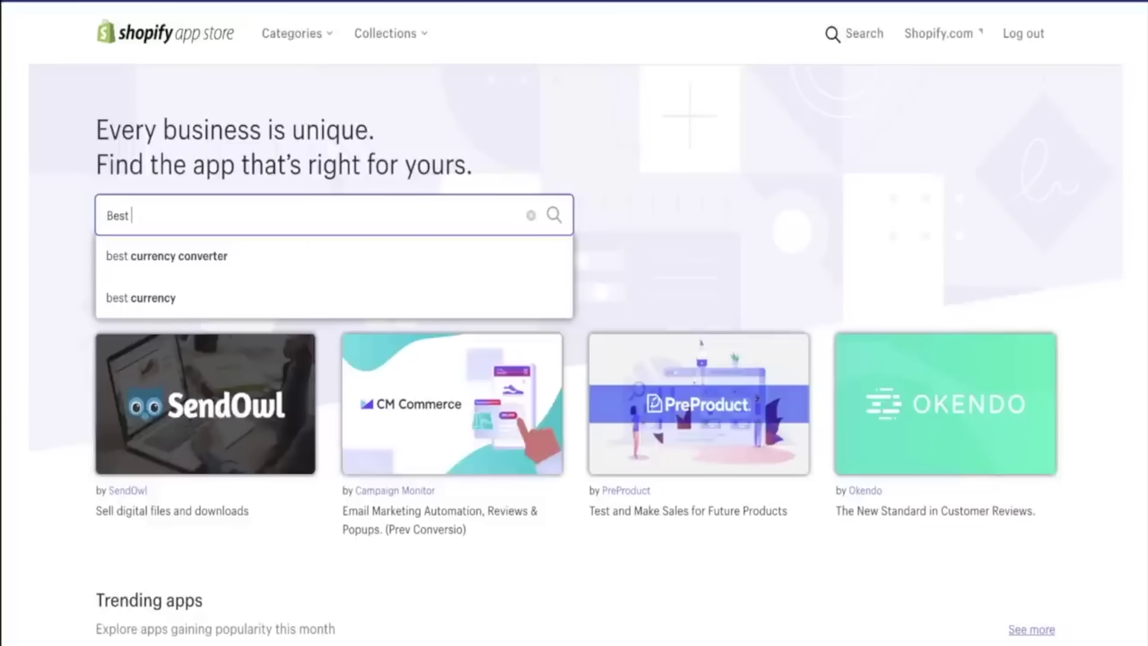
click(245, 257)
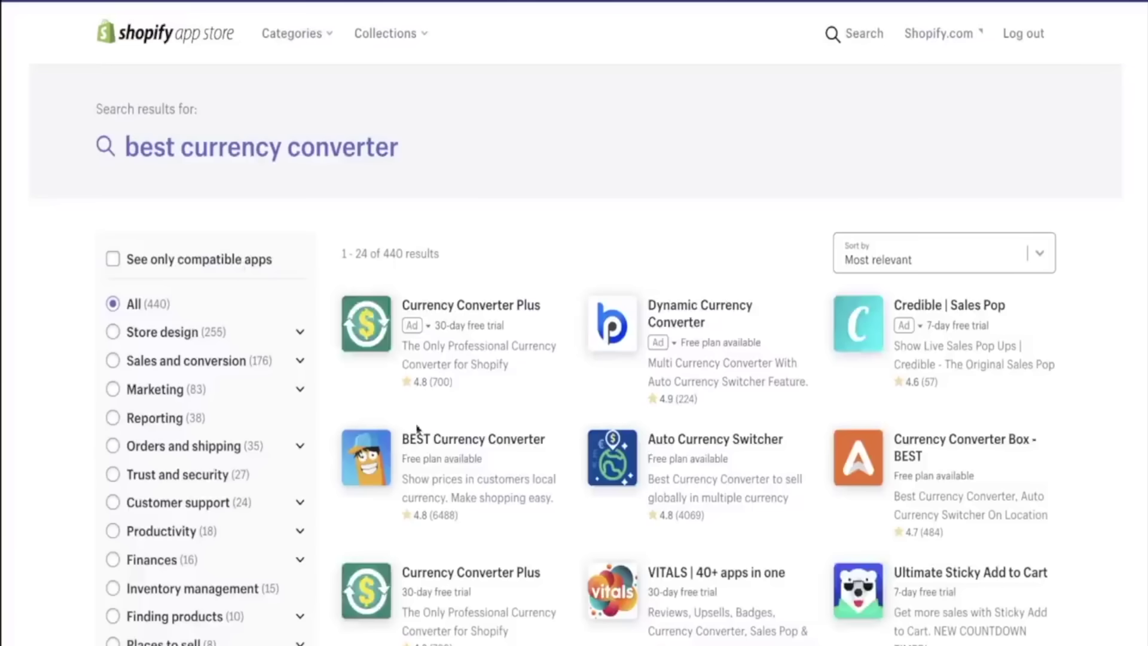
scroll(454, 328, down, 2)
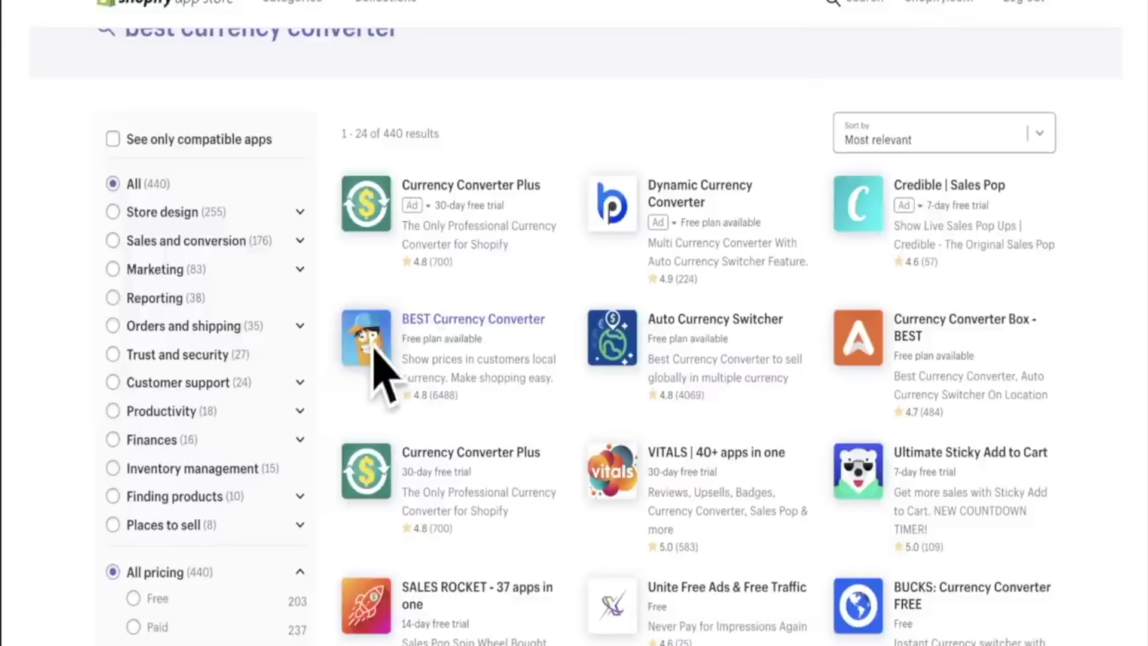
click(397, 346)
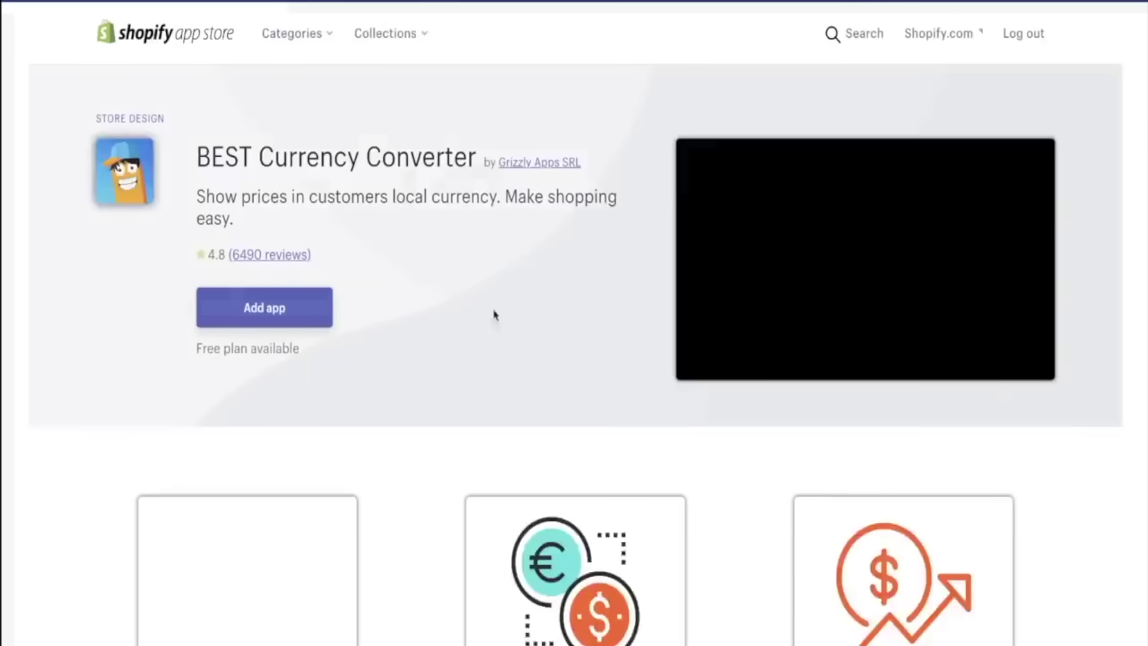
click(265, 309)
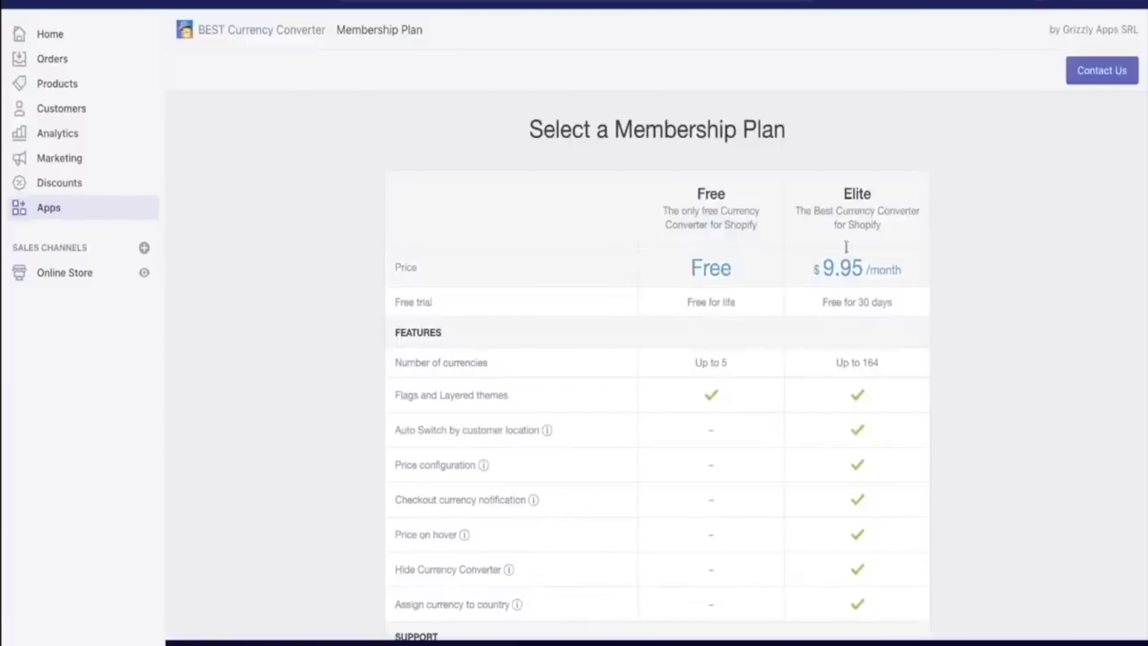
- Try to choose the Elite membership plan at $9.95/month for BEST Currency Converter
scroll(845, 359, down, 3)
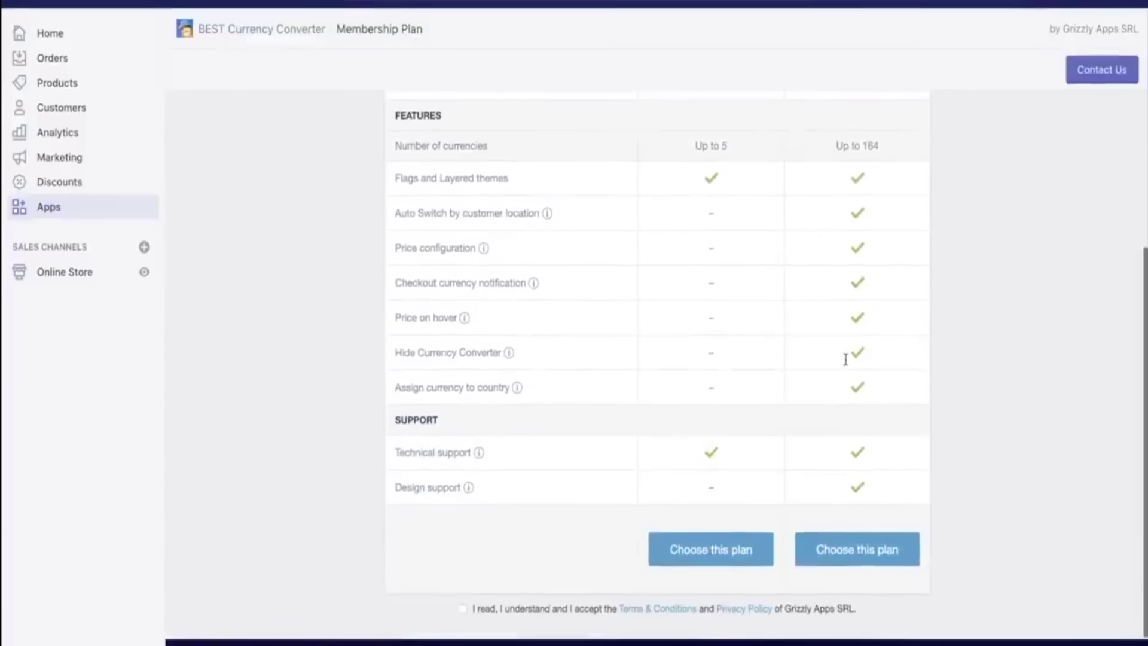
click(855, 547)
click(754, 378)
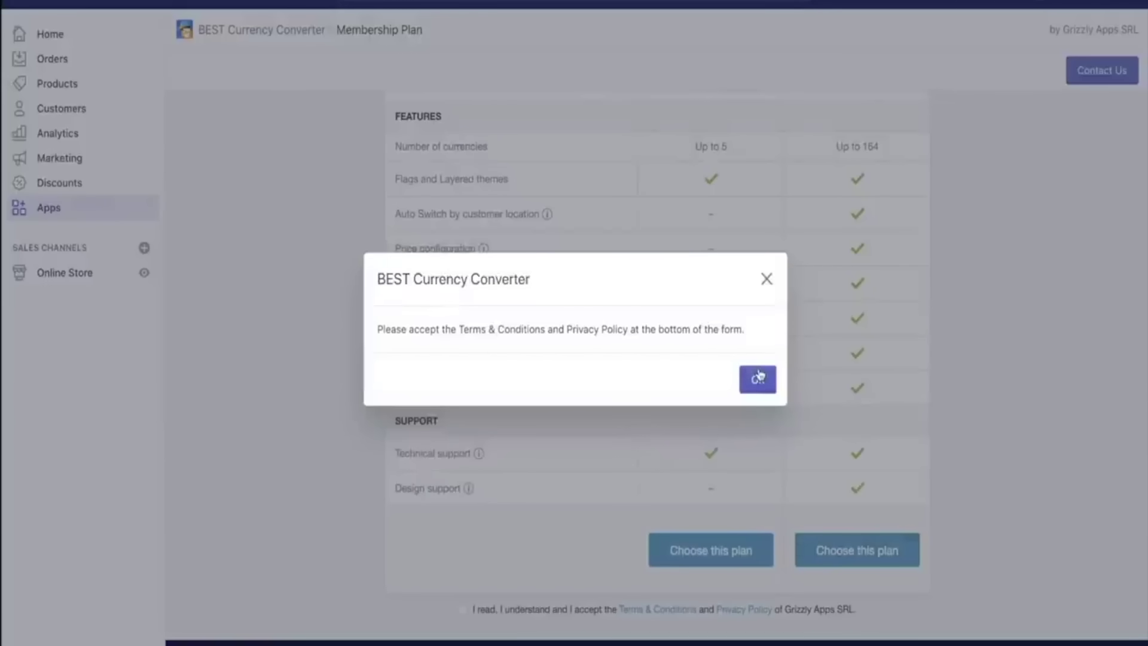
scroll(789, 352, up, 3)
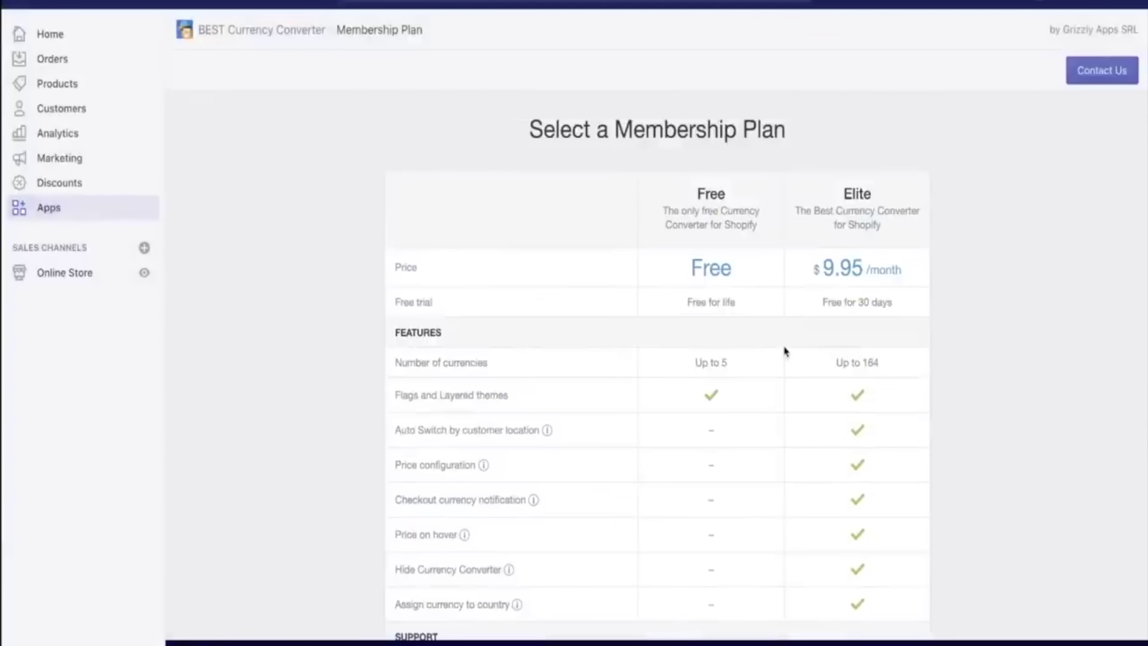
- Accept the Terms & Conditions and Privacy Policy and choose the Elite membership plan for BEST Currency Converter
scroll(859, 203, down, 4)
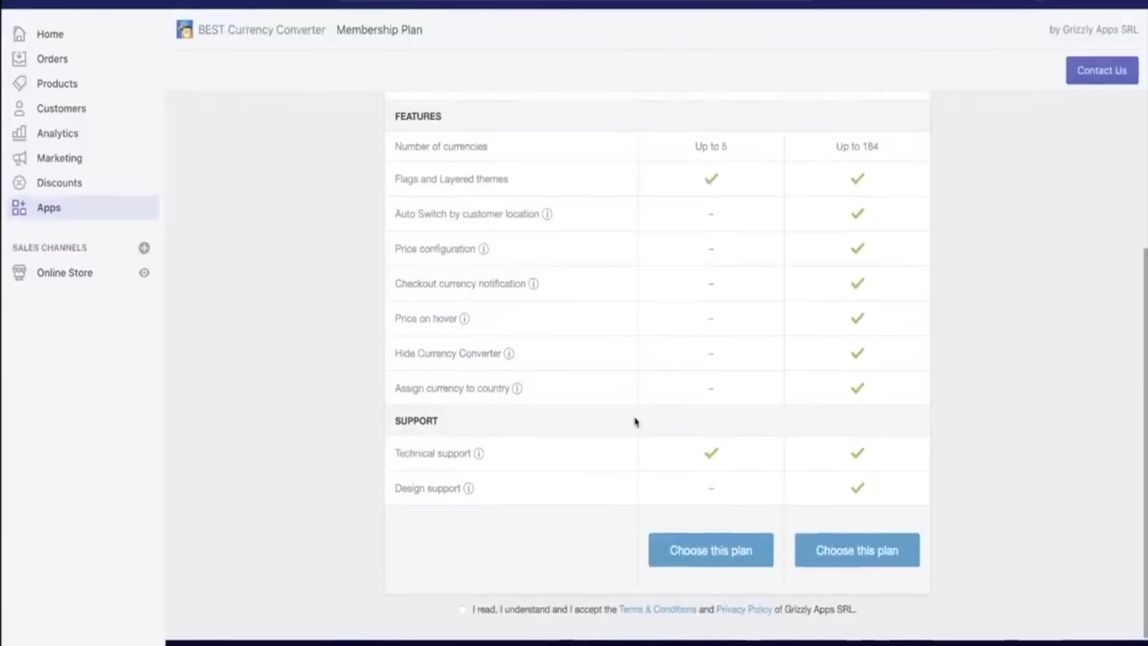
click(463, 610)
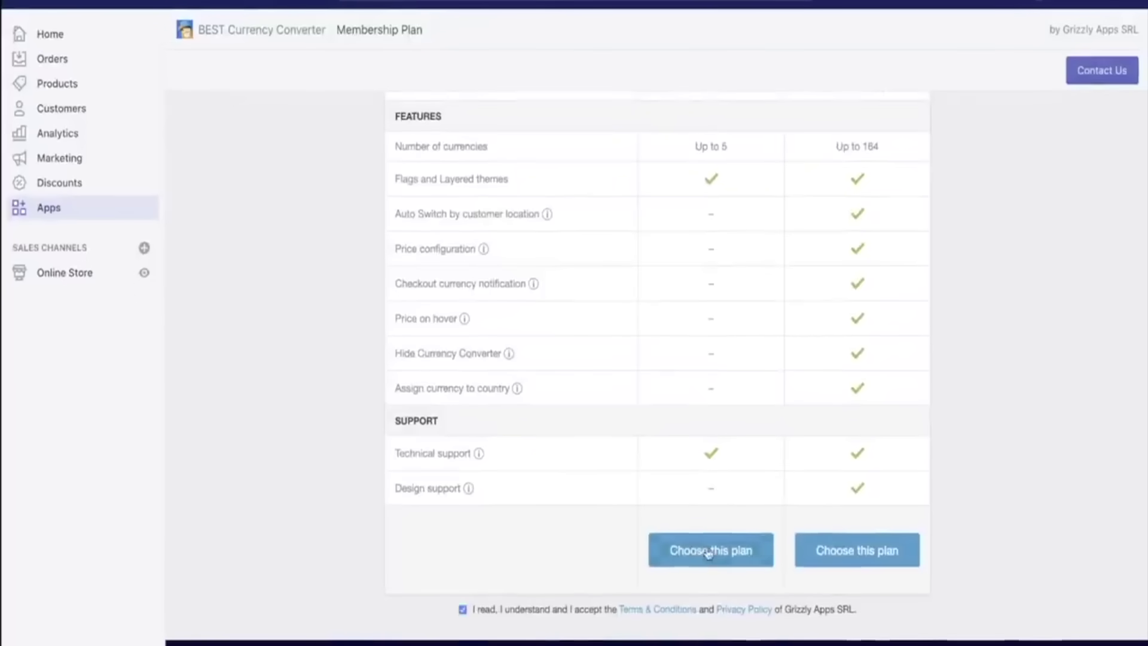
click(839, 545)
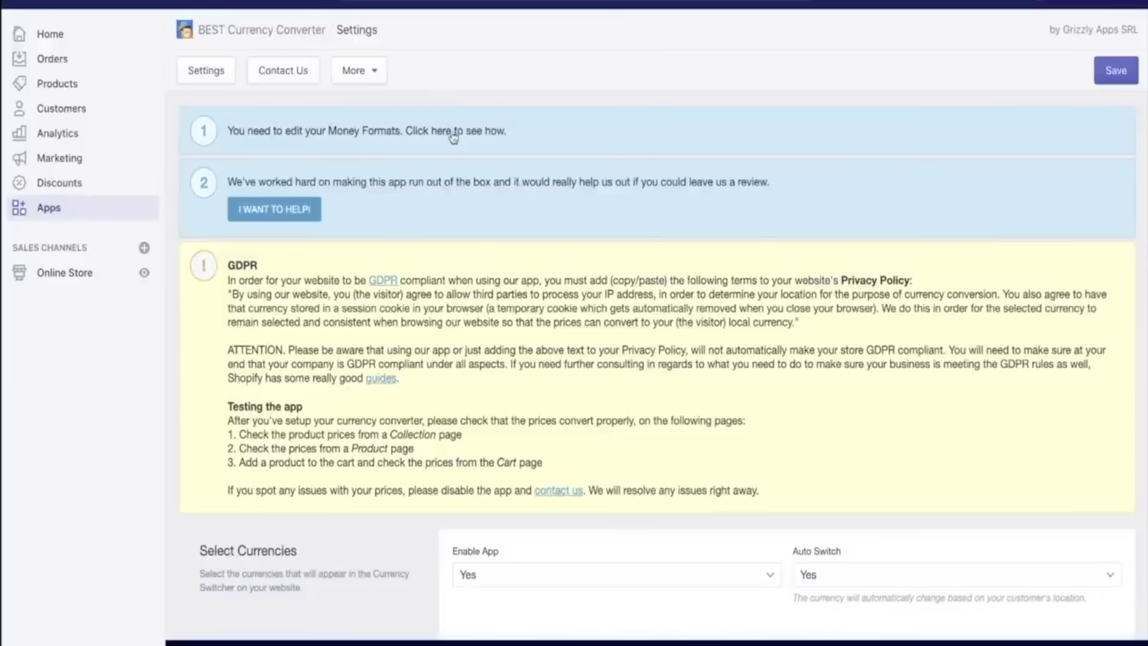
- Open the app's instructions for editing Money Formats and read through the currency formatting steps
click(453, 137)
scroll(600, 343, down, 3)
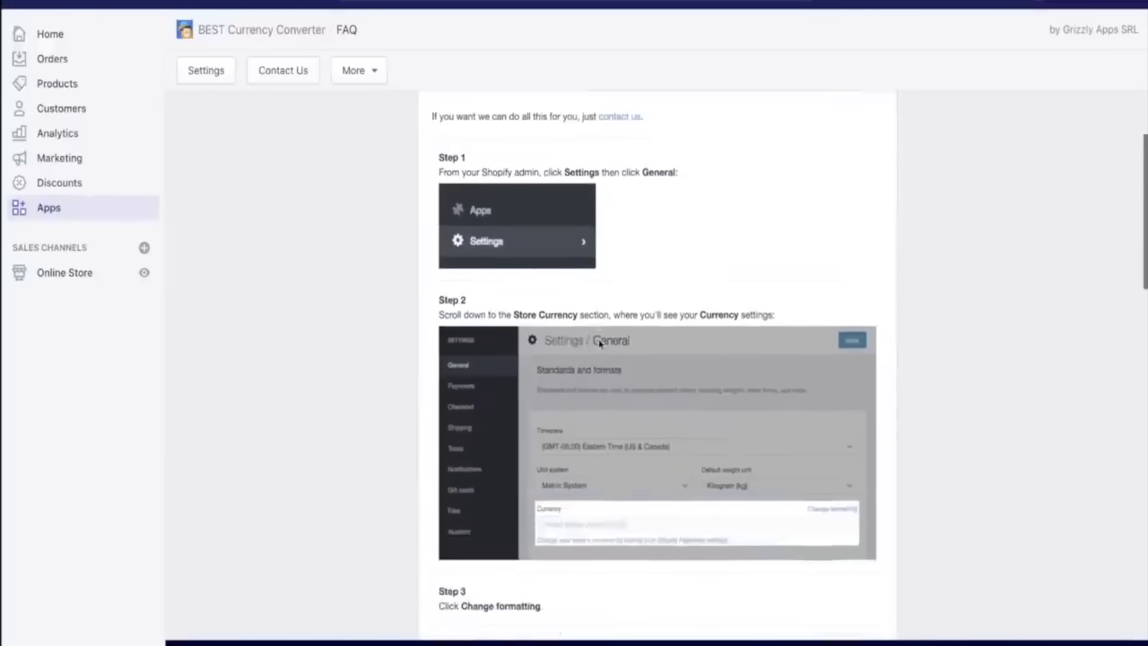
scroll(600, 343, down, 20)
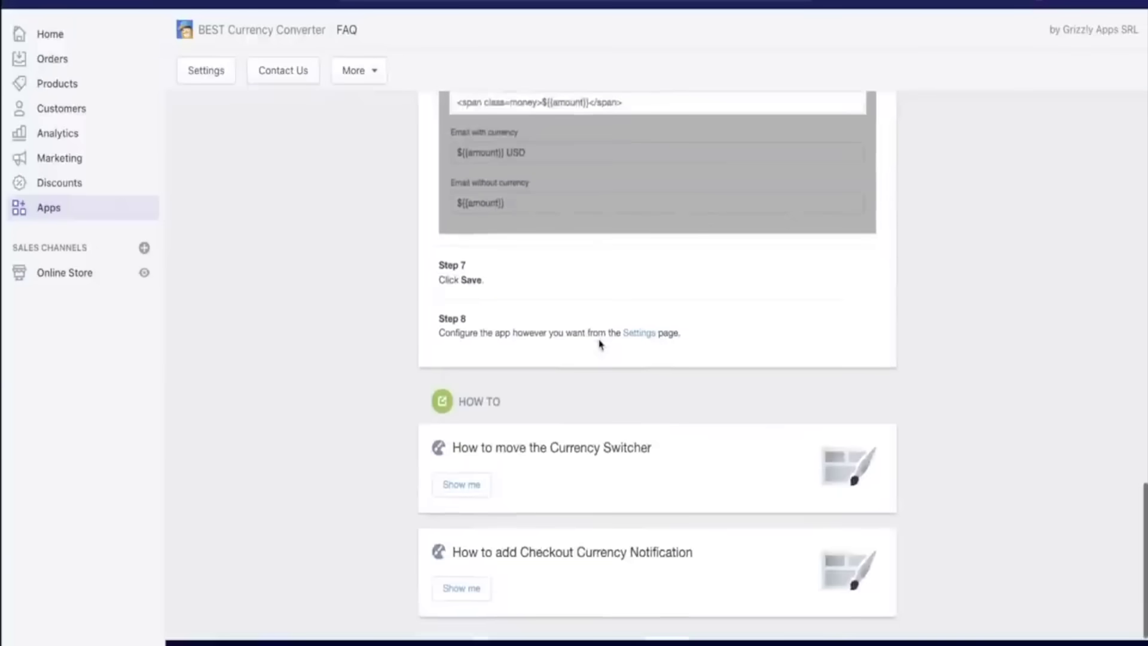
scroll(600, 343, up, 10)
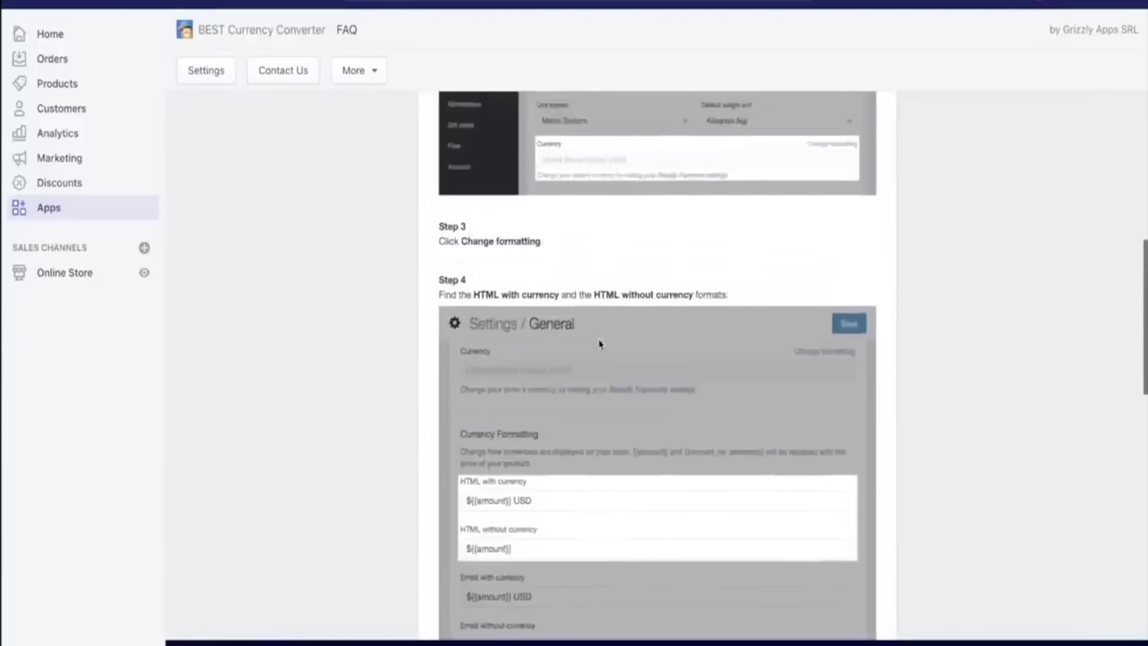
scroll(600, 343, up, 8)
scroll(600, 343, down, 12)
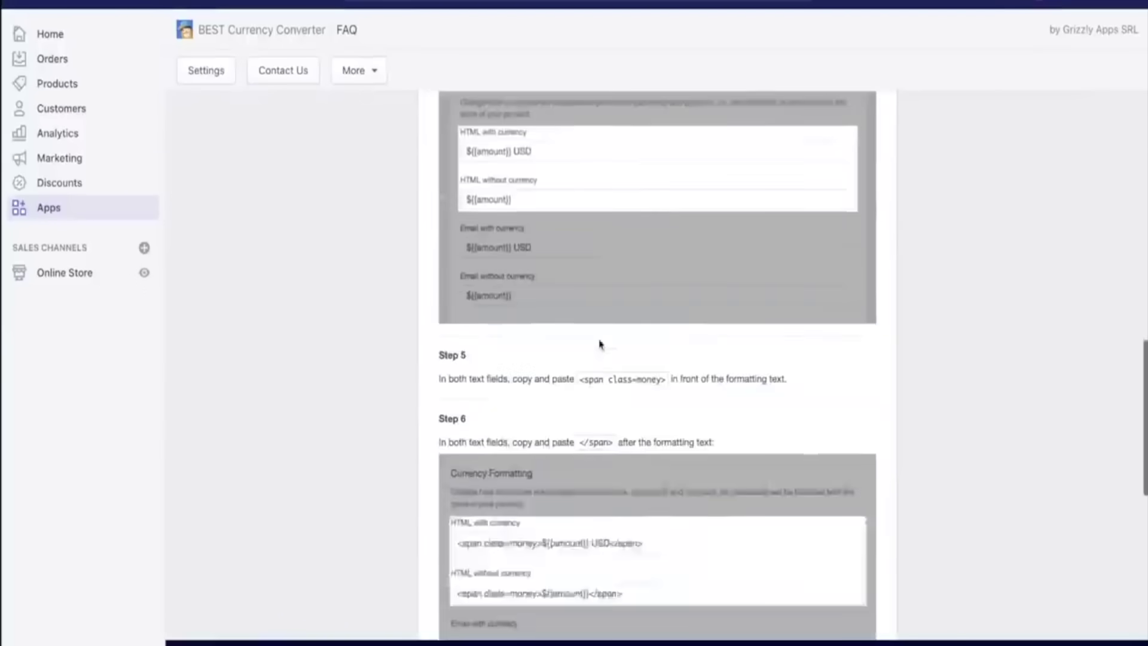
scroll(600, 343, down, 3)
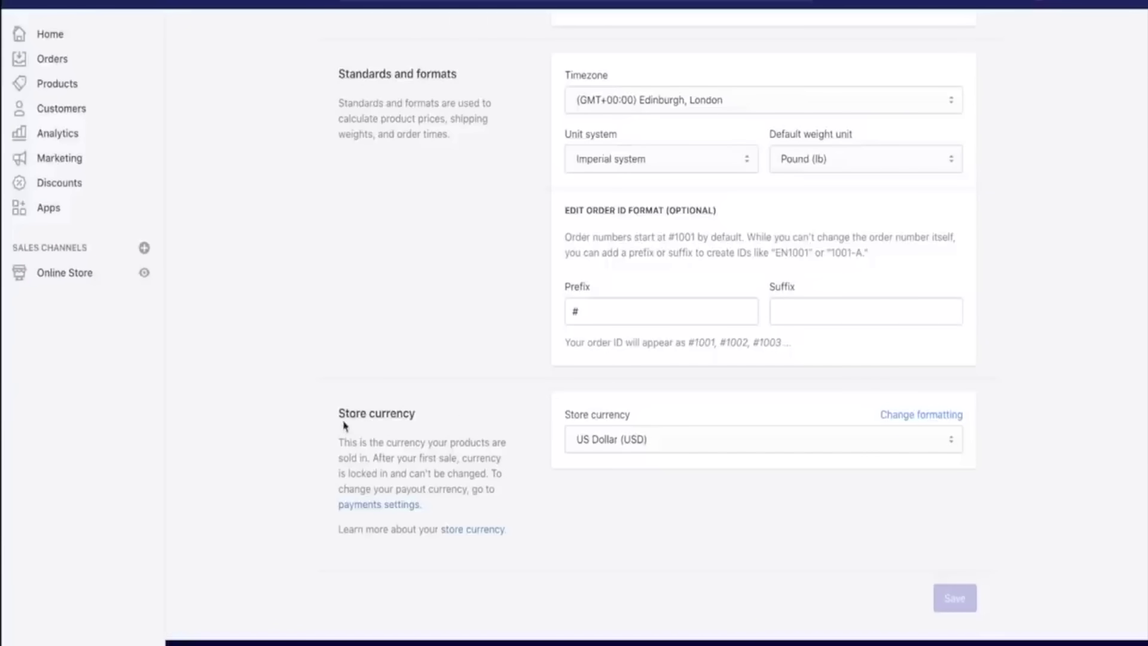
- Set HTML with currency to "<span class=money>${{amount}} USD</span>" and HTML without currency to "<span class=money>${{amount}}</span>", and save the store settings
click(940, 416)
scroll(782, 525, down, 4)
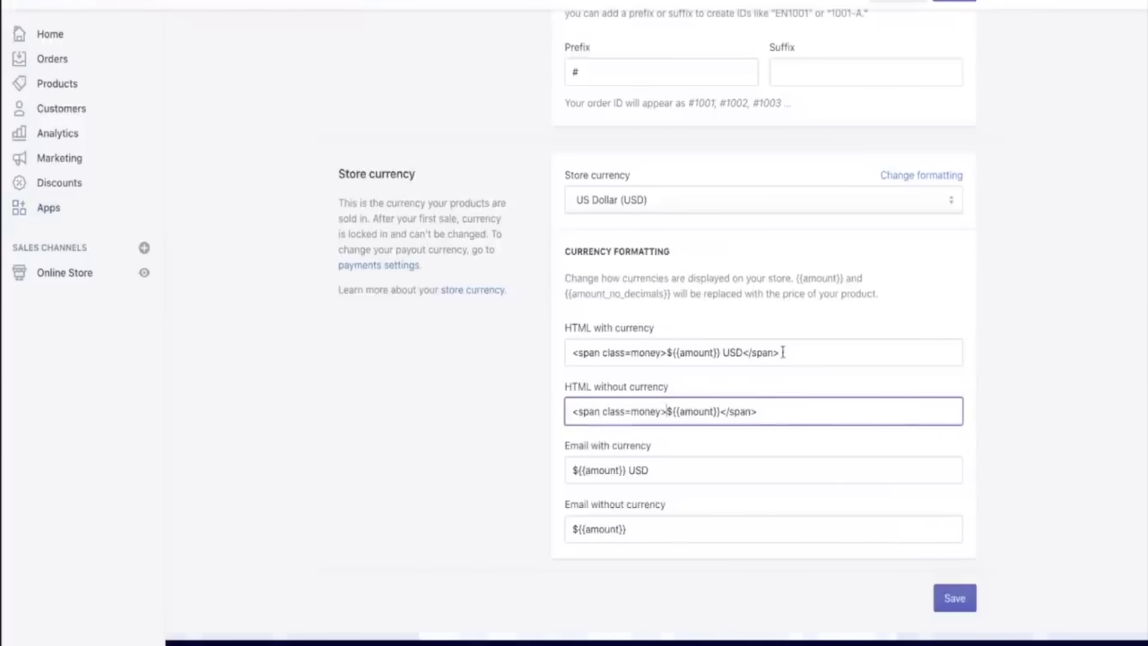
click(956, 2)
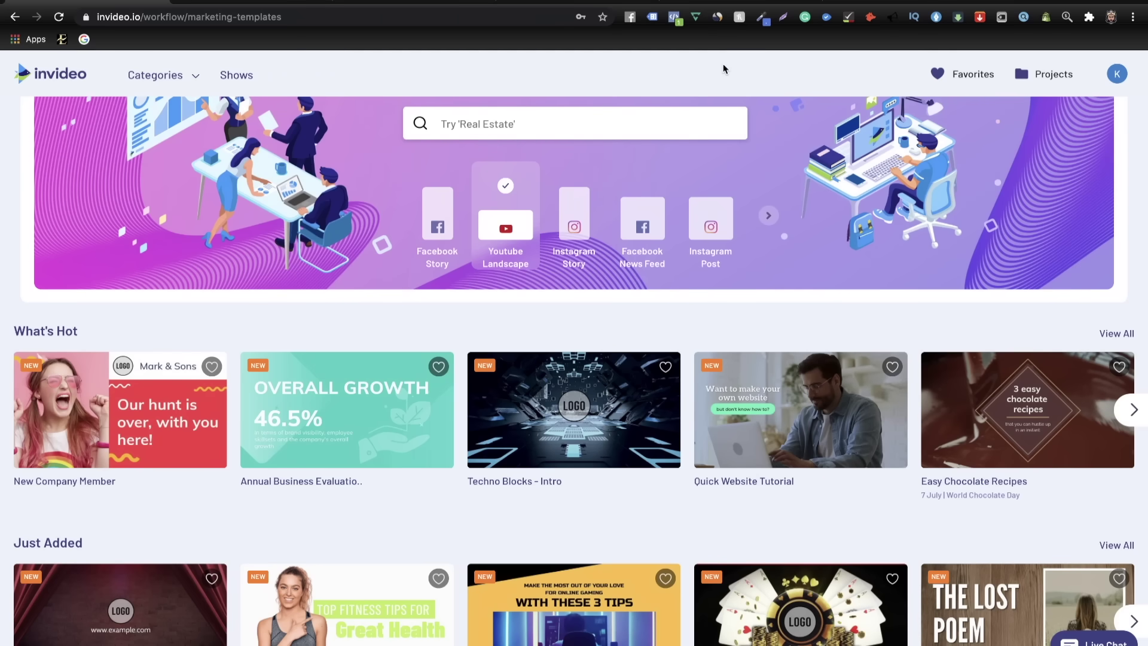
- In InVideo, search the video templates for "clothing" and list all Square (1:1) templates
click(572, 128)
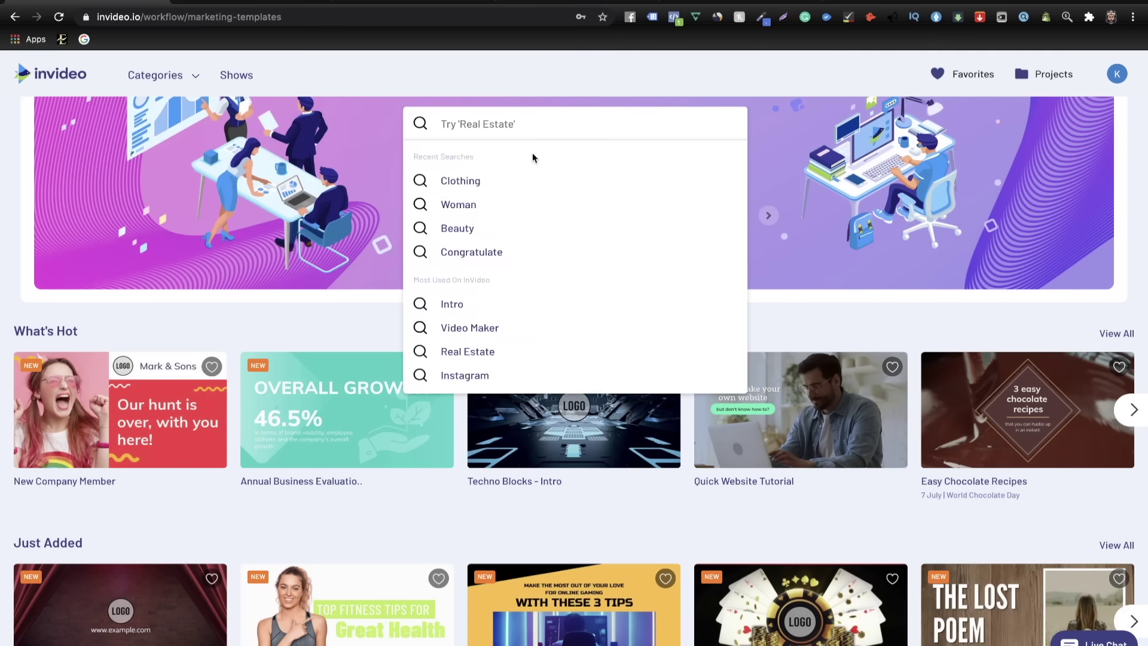
click(498, 182)
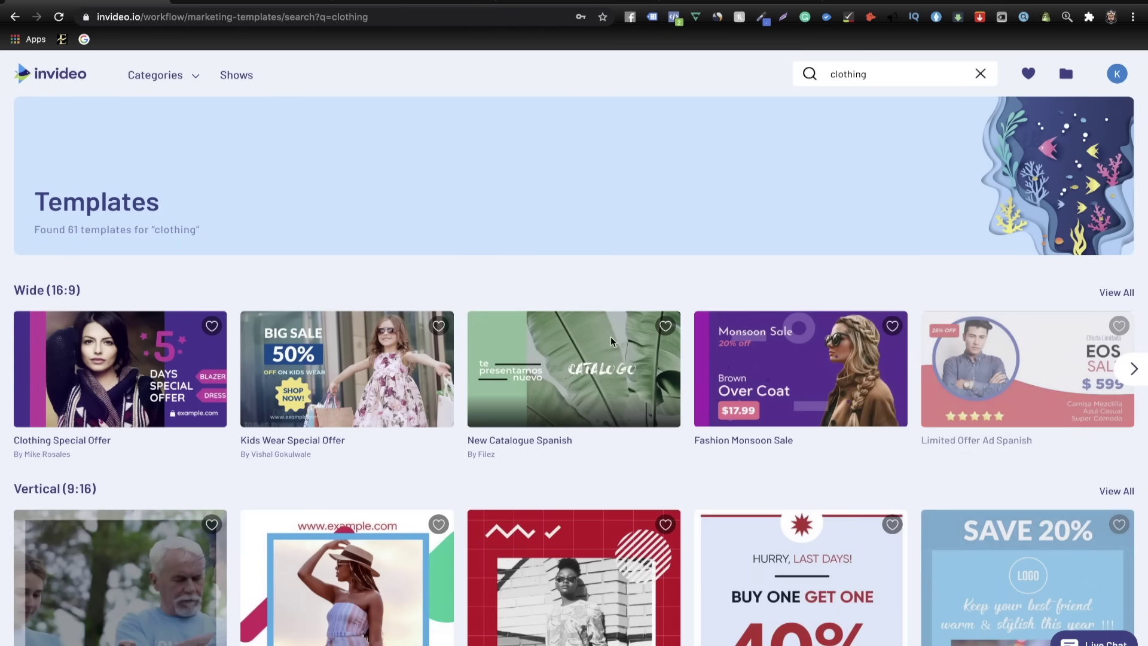
scroll(629, 204, down, 10)
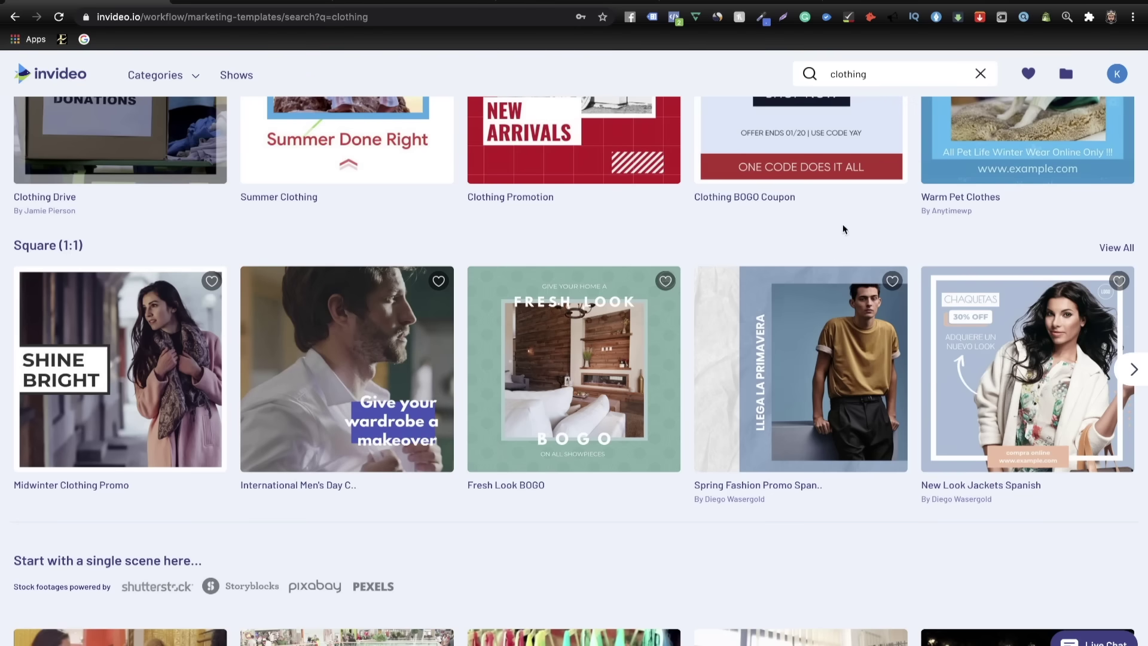
click(1117, 247)
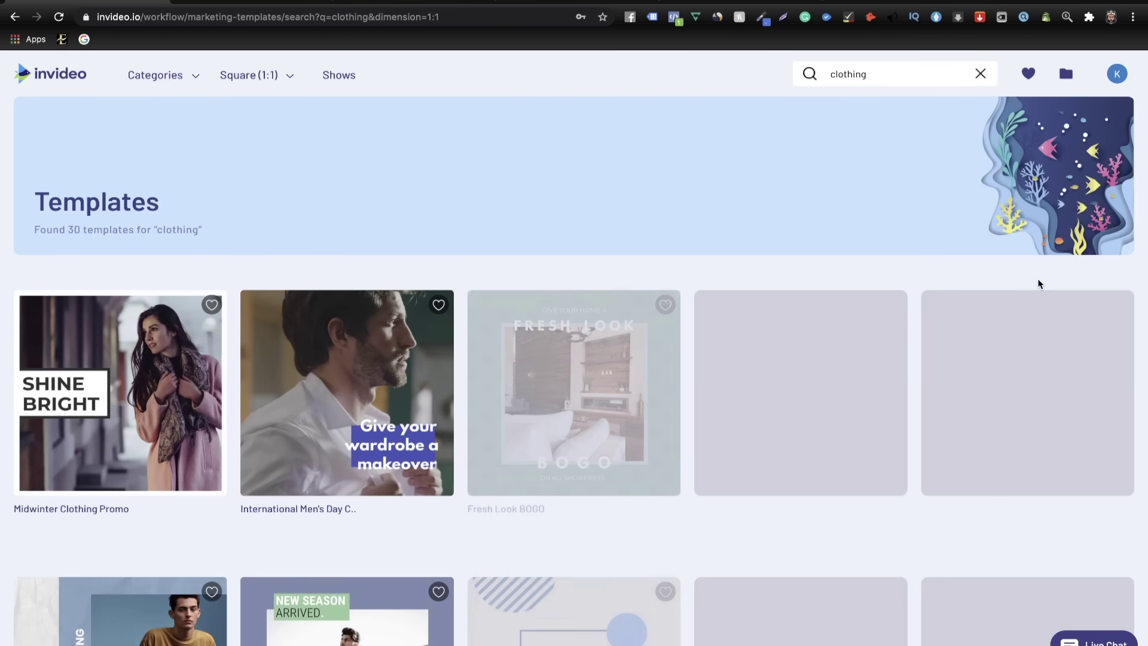
- Find the Biggest Fashion Sale template and open it in the editor in Square (1:1) format
mouse_move(1011, 338)
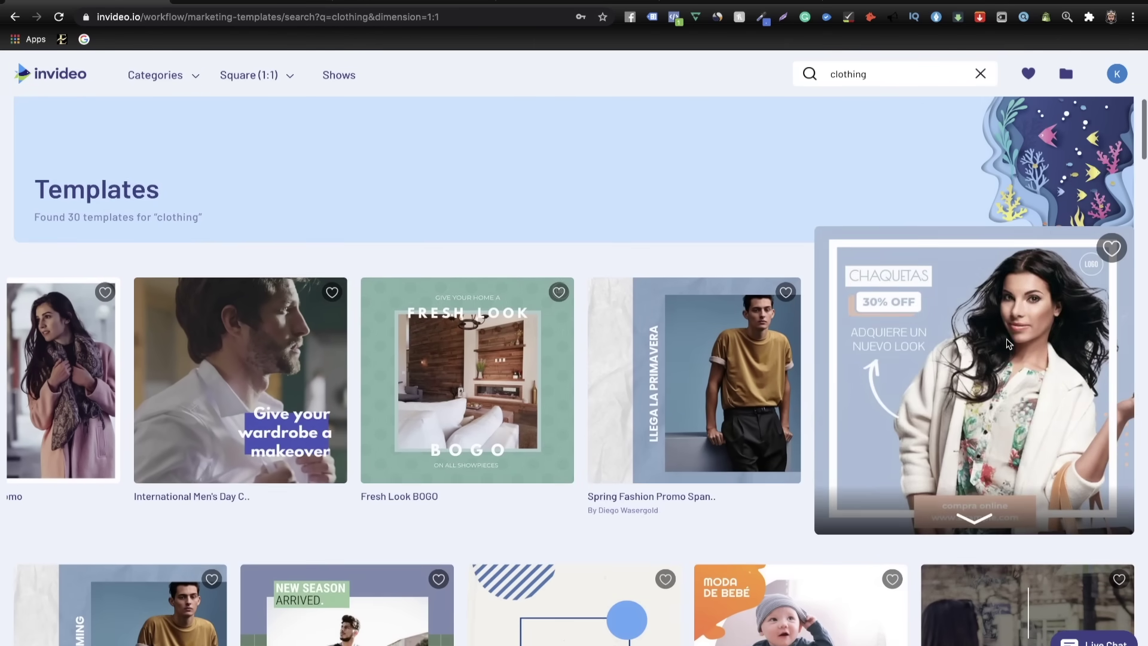
scroll(896, 344, down, 2)
scroll(826, 359, down, 5)
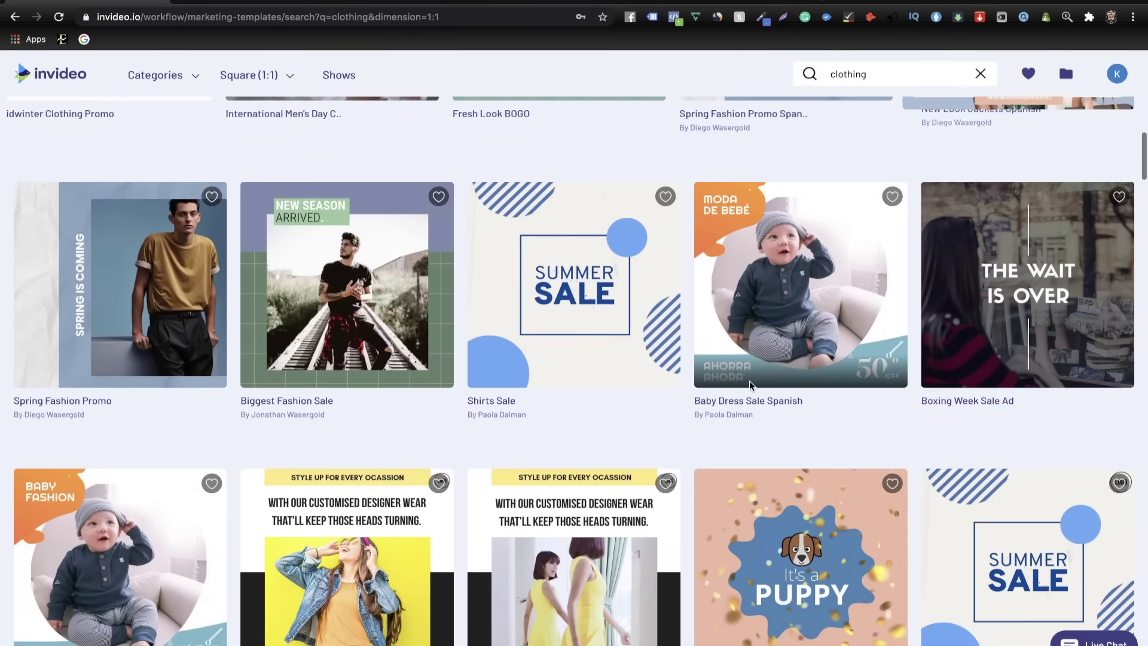
mouse_move(347, 360)
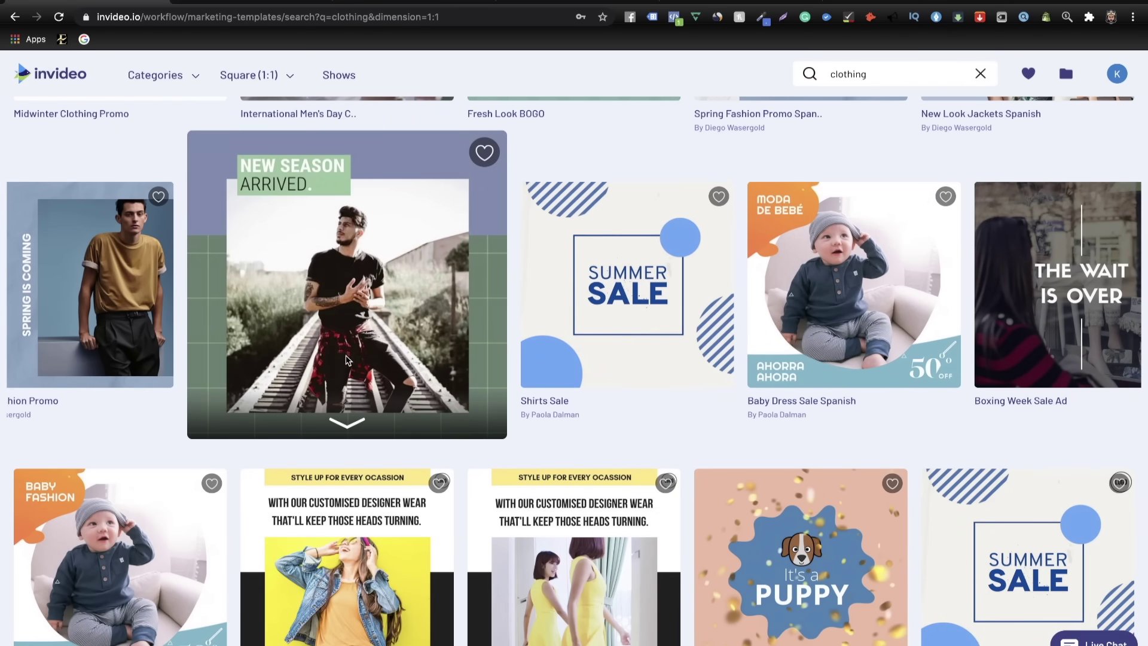
click(345, 424)
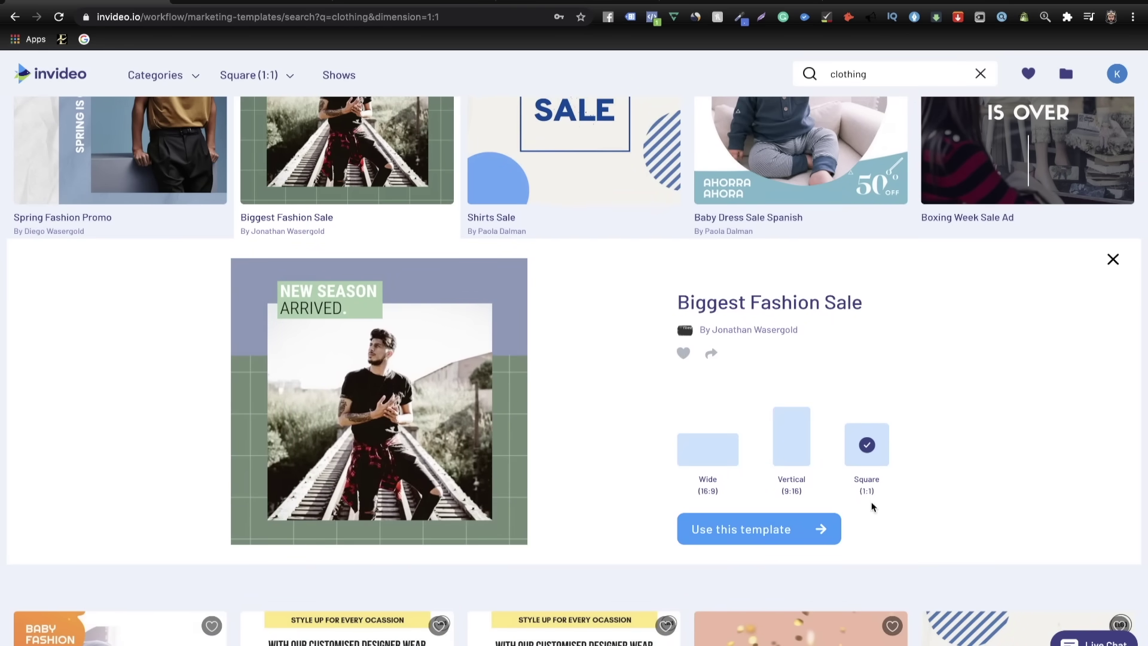
click(784, 532)
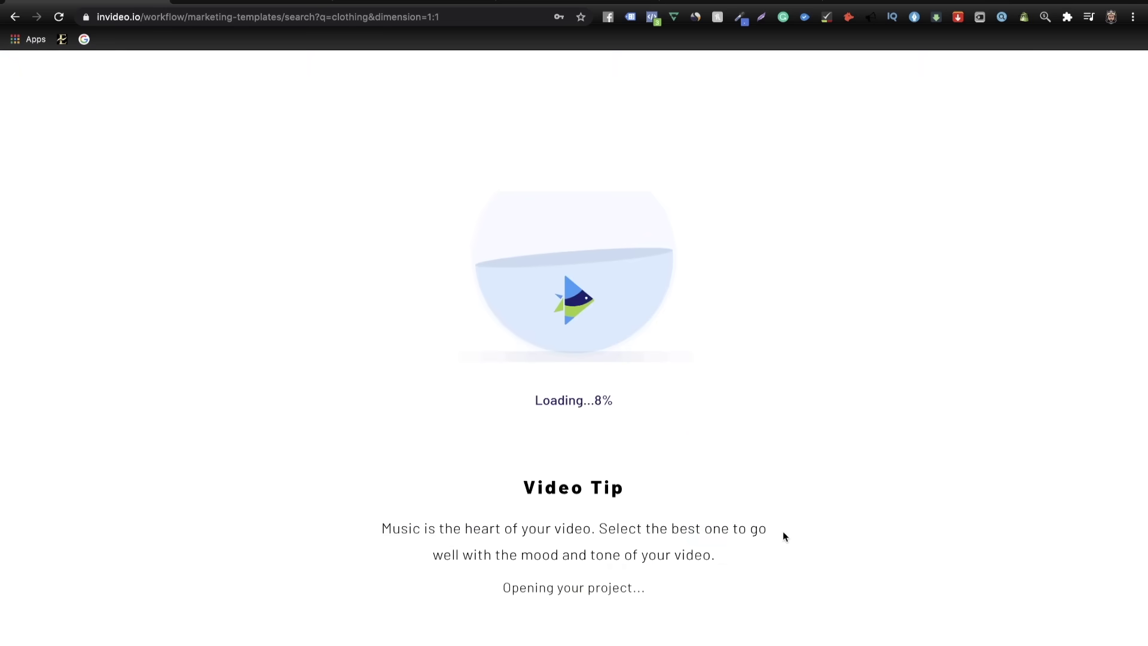
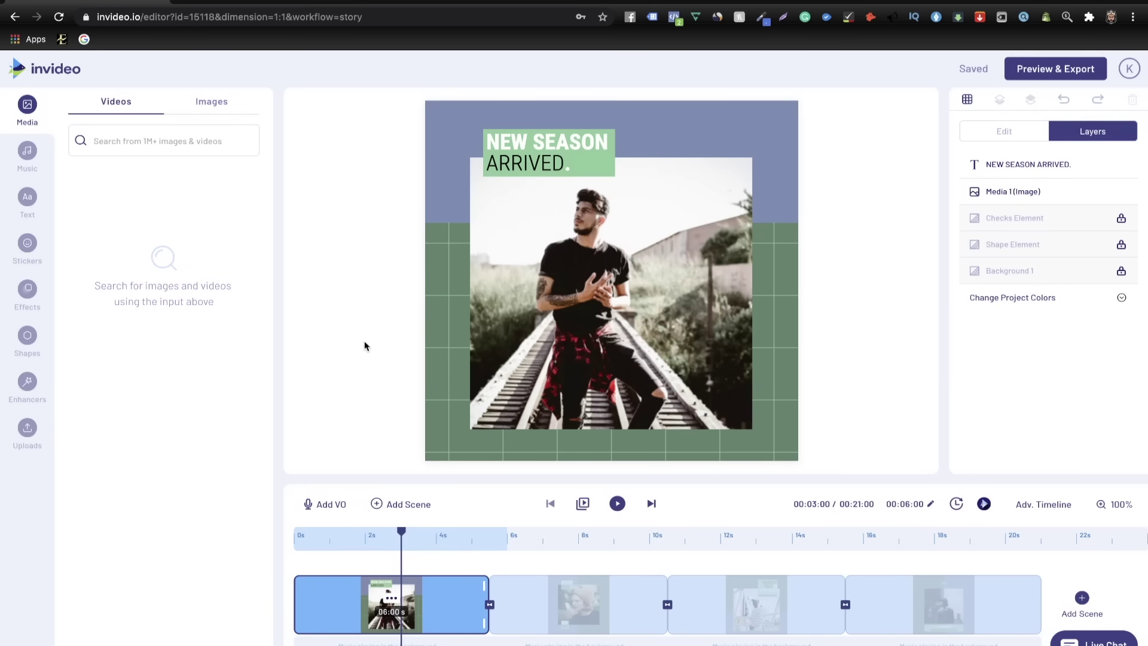
- Replace the first scene's main image with the uploaded photo of the white T-shirt on a blue background
click(21, 426)
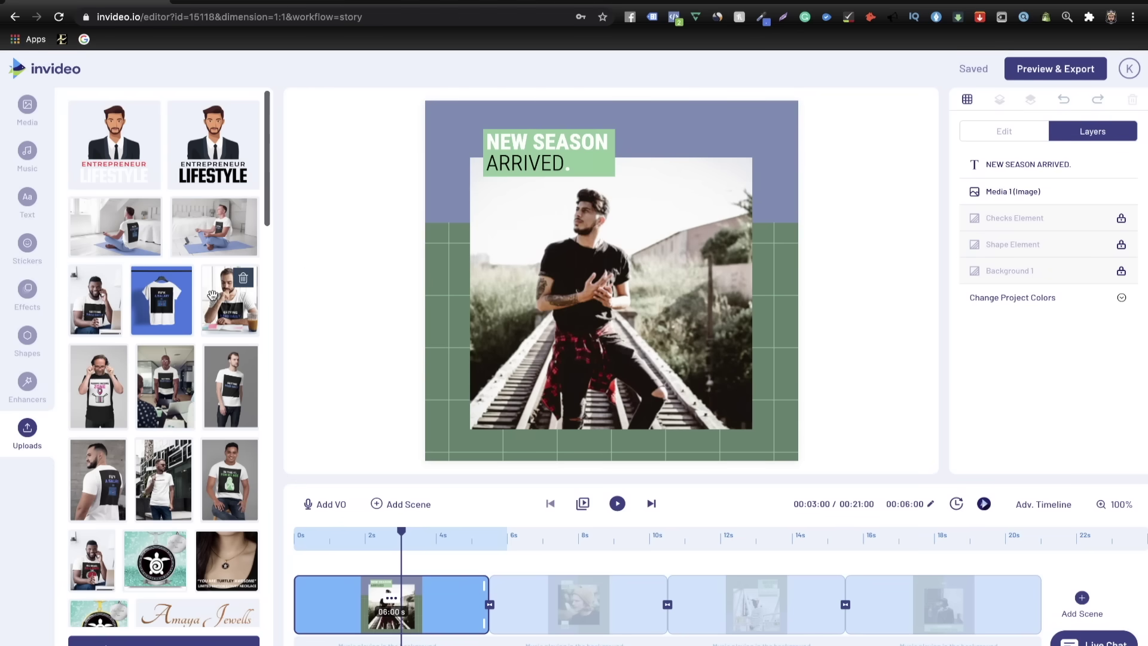
drag(161, 306, 574, 274)
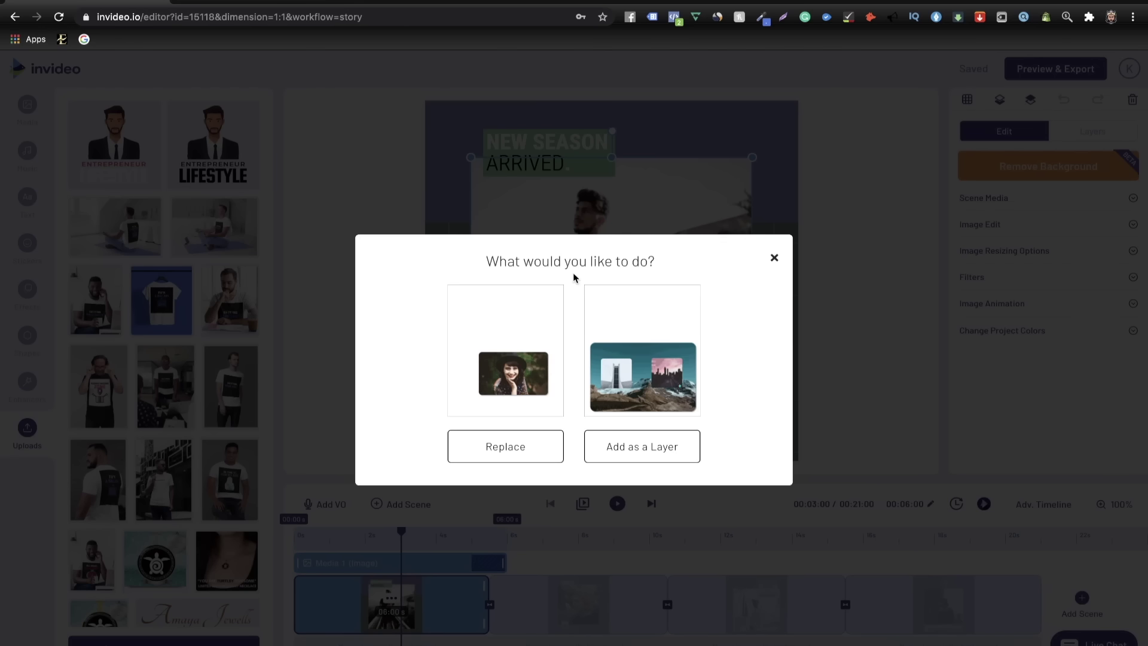
click(501, 445)
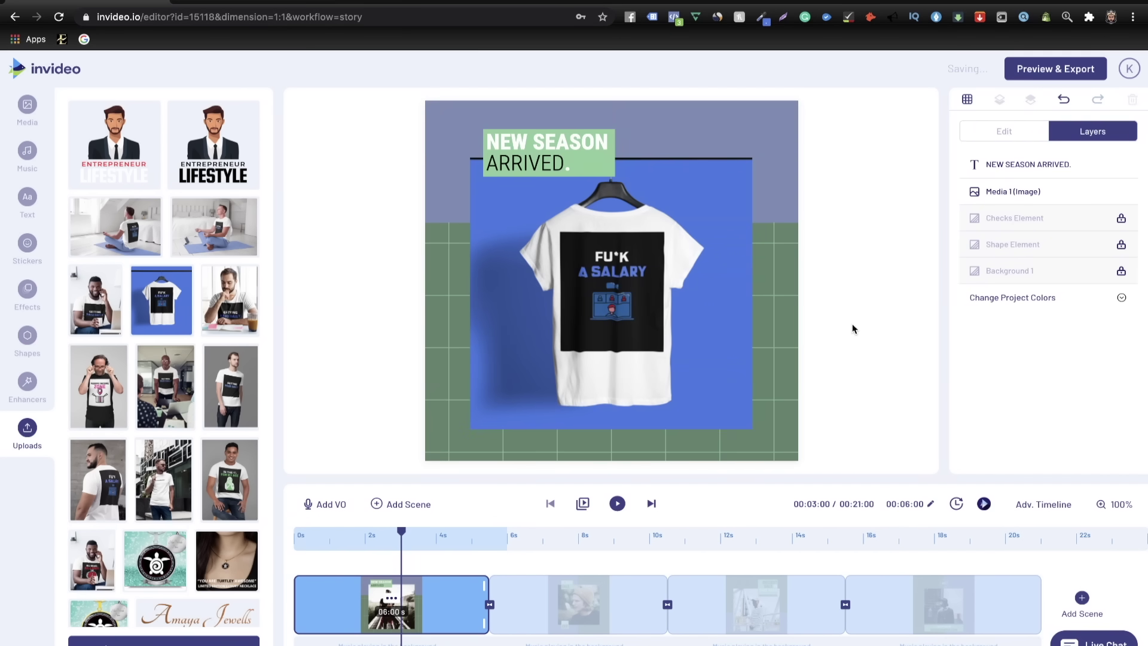
- Customize the project colors by changing the dark green to dark grey and the muted blue to a vivid blue
click(1005, 303)
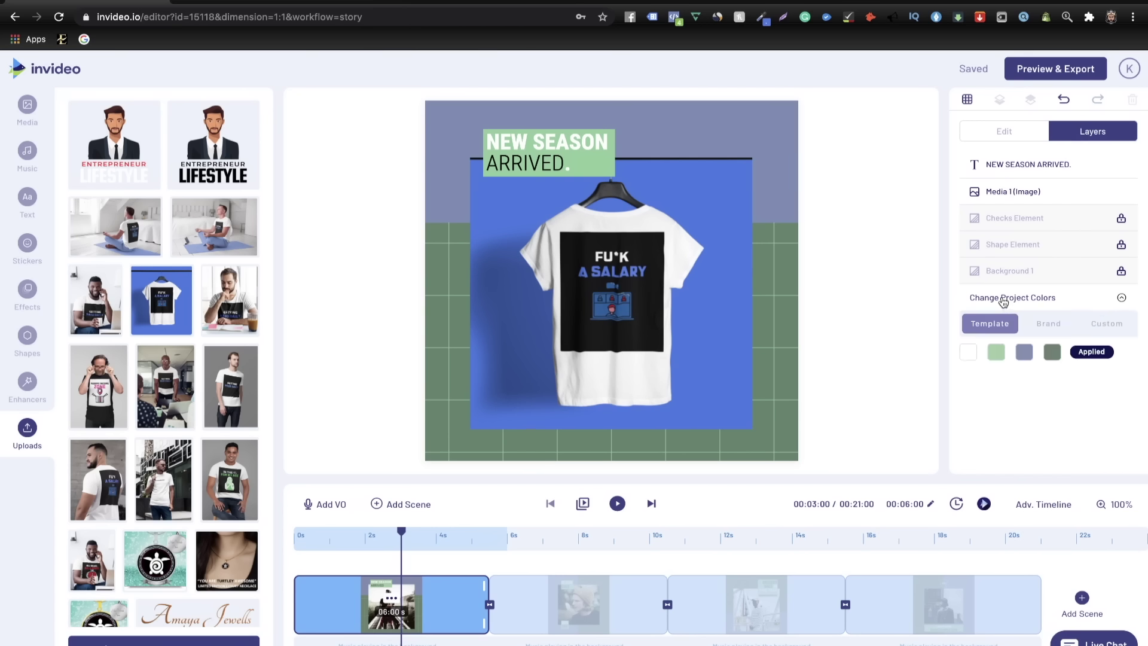
click(1094, 324)
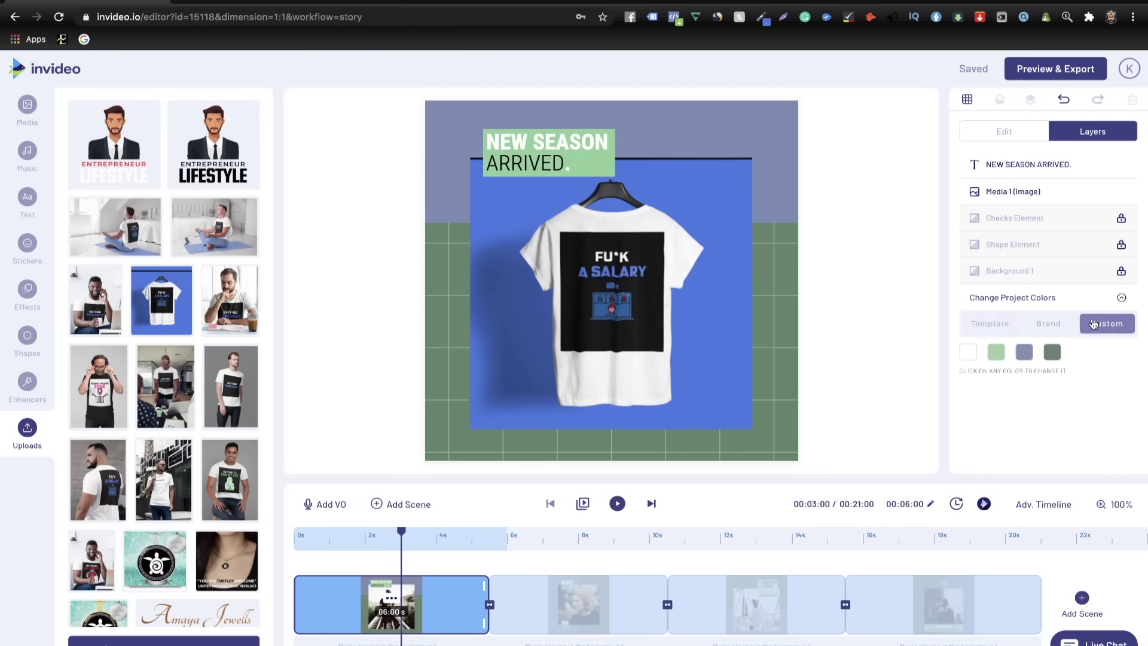
click(1052, 354)
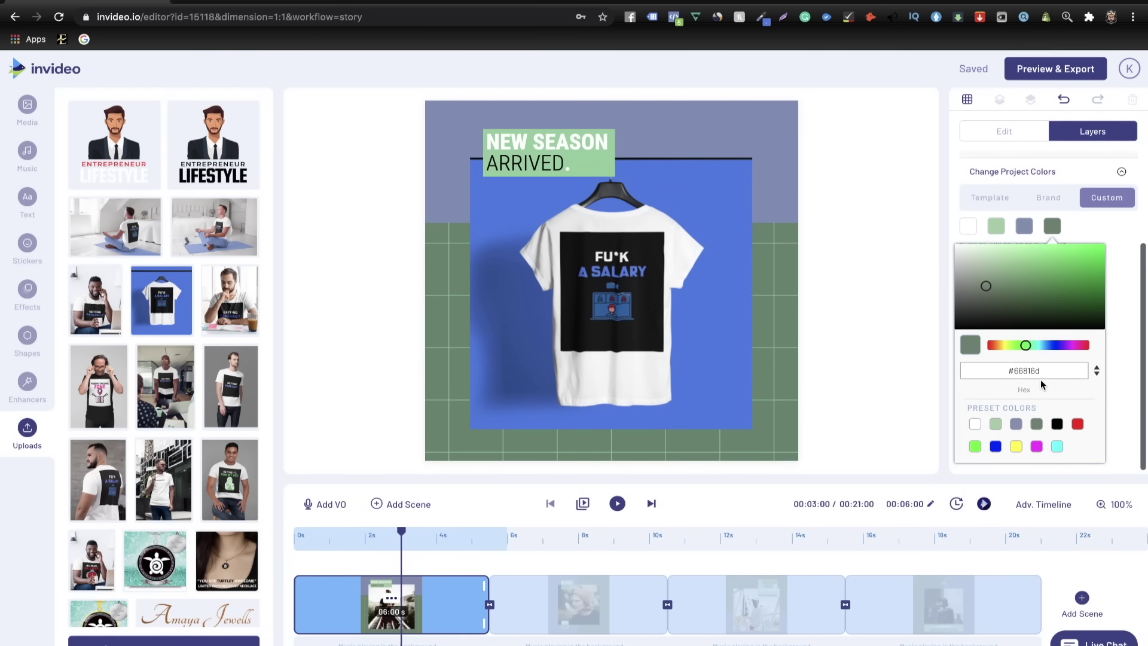
click(1025, 353)
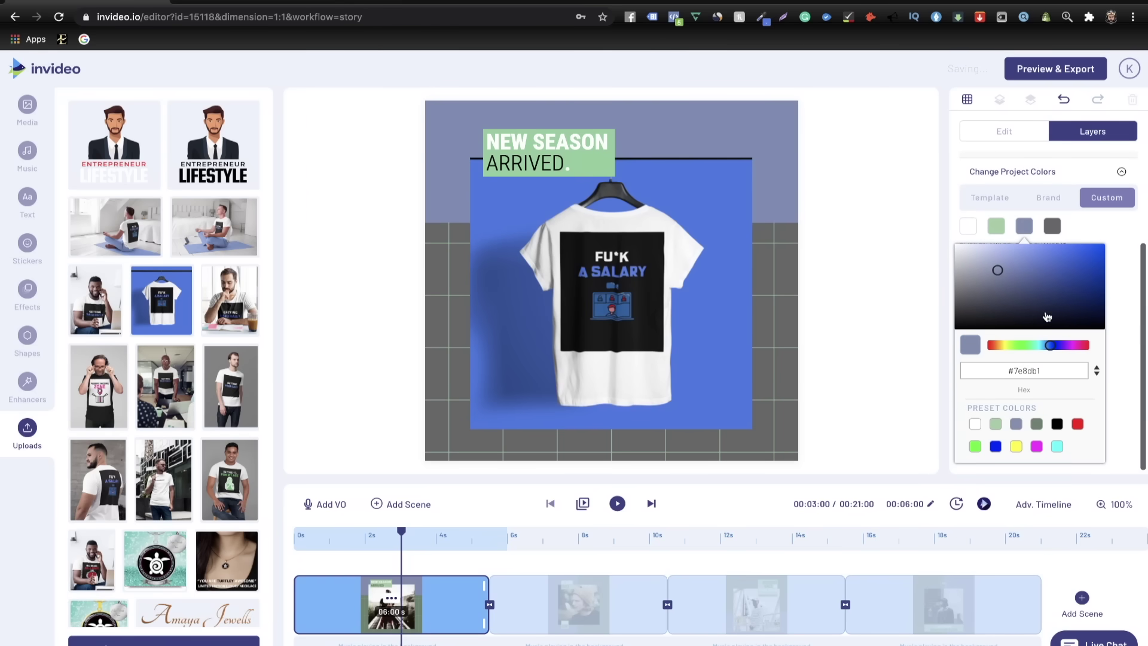
drag(1003, 273, 1123, 264)
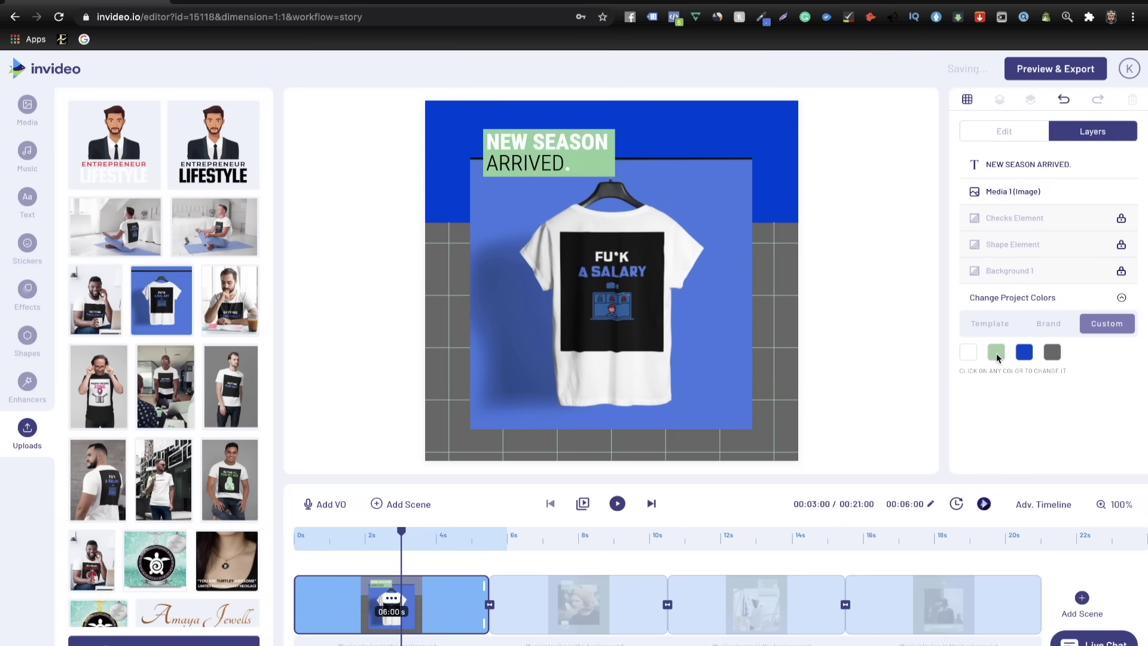
- Change the light green project color to white (#ffffff)
click(997, 353)
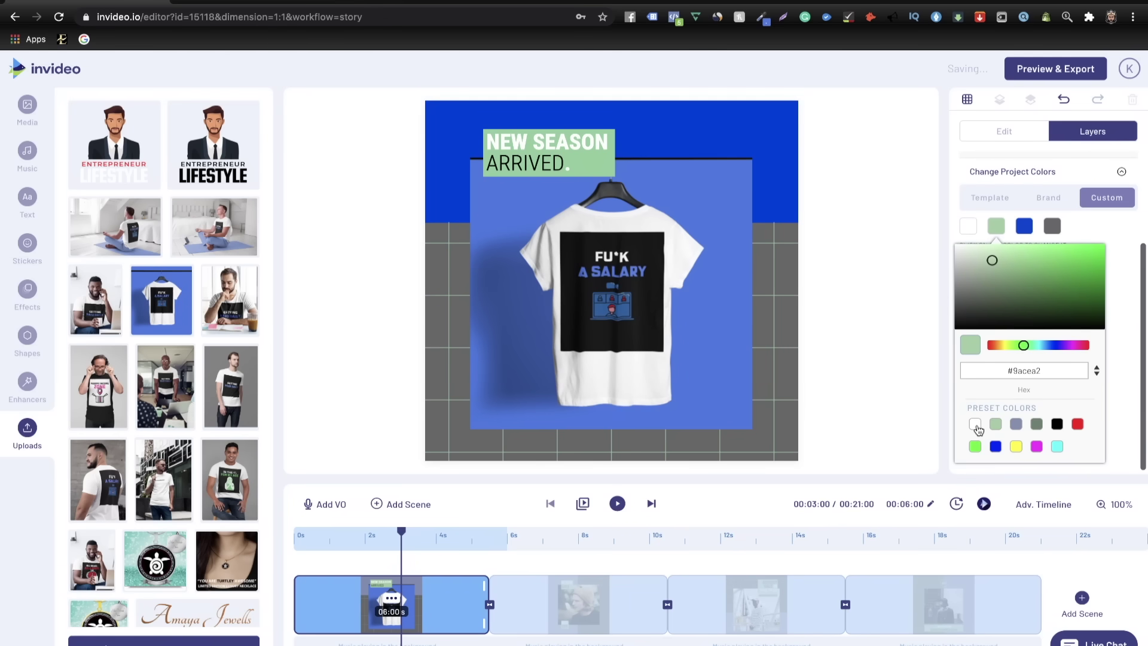
click(975, 424)
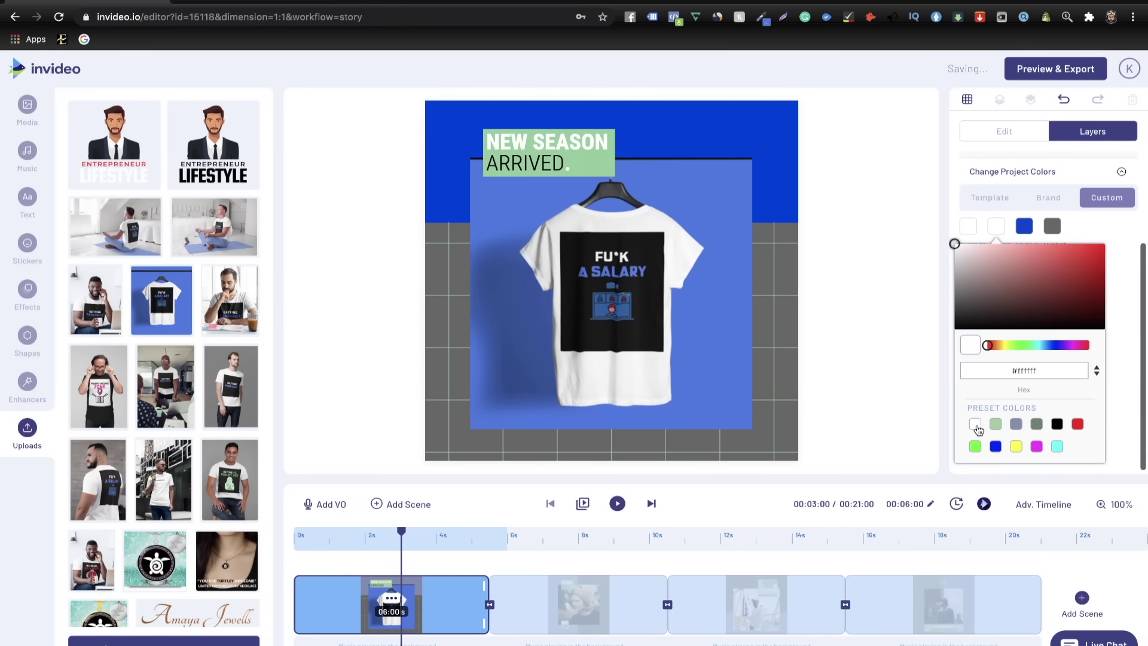
click(1123, 406)
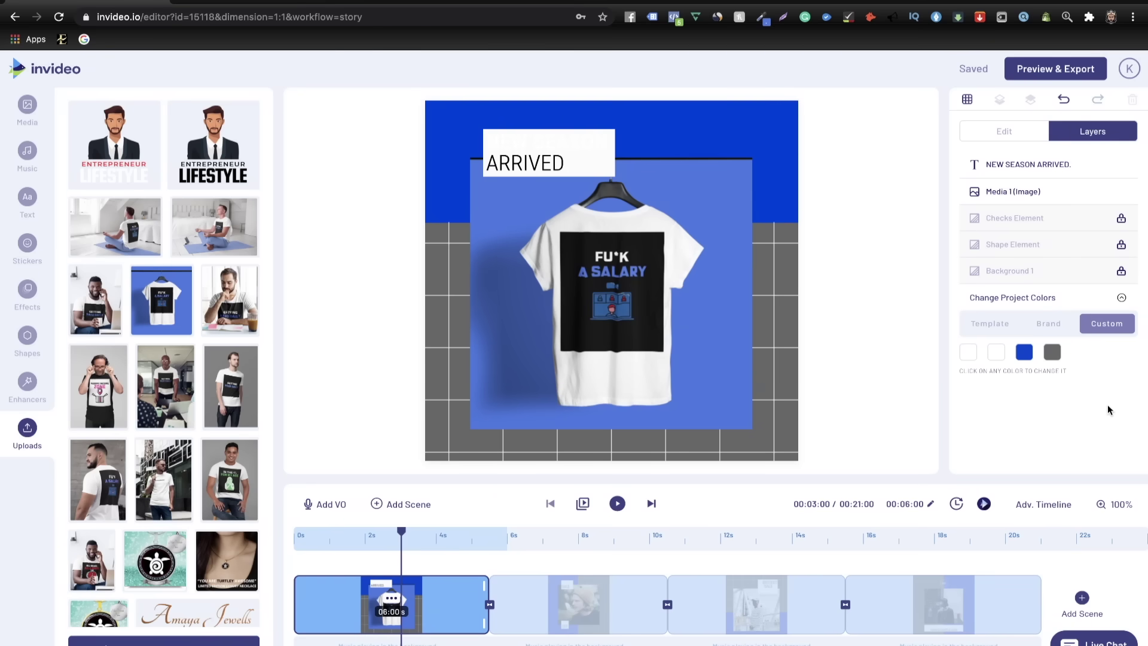
- Delete the "NEW SEASON ARRIVED." wording from the first scene's headline text box
double_click(554, 161)
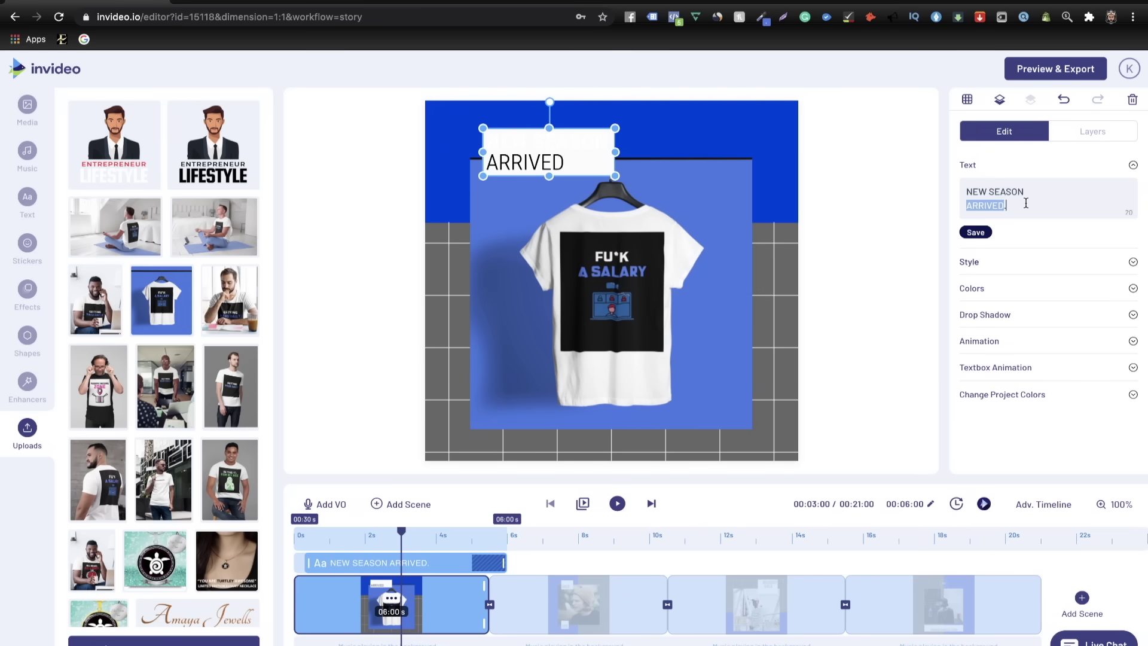
drag(1024, 204, 964, 190)
key(BackSpace)
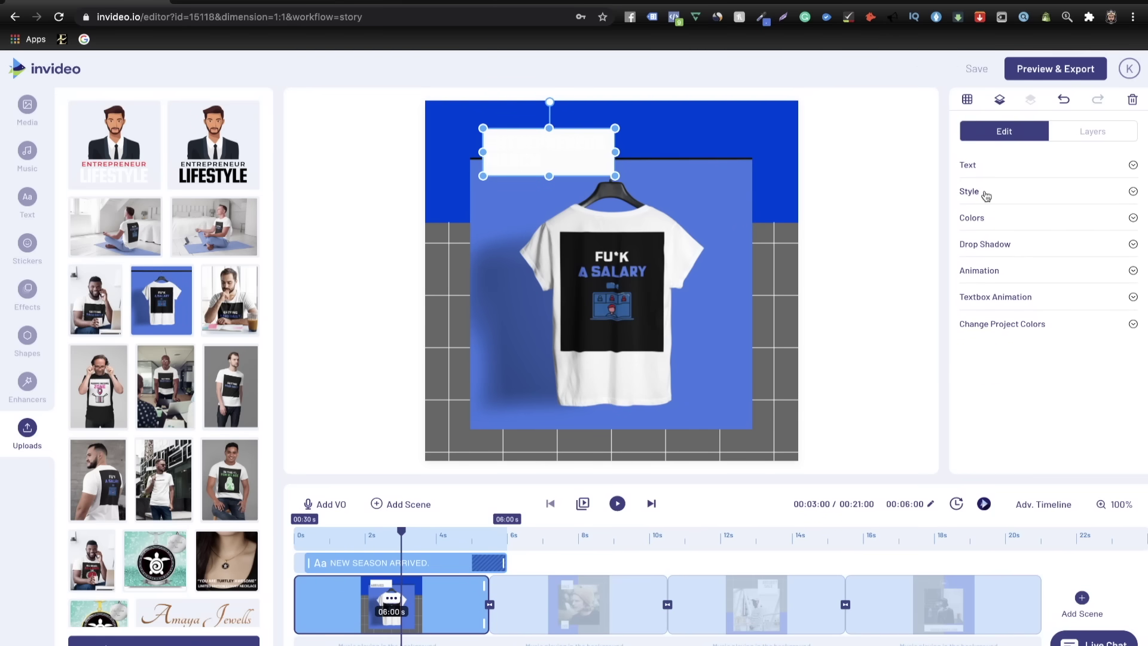
- Make the first scene's ENTREPRENEUR MERCH headline text black
click(983, 226)
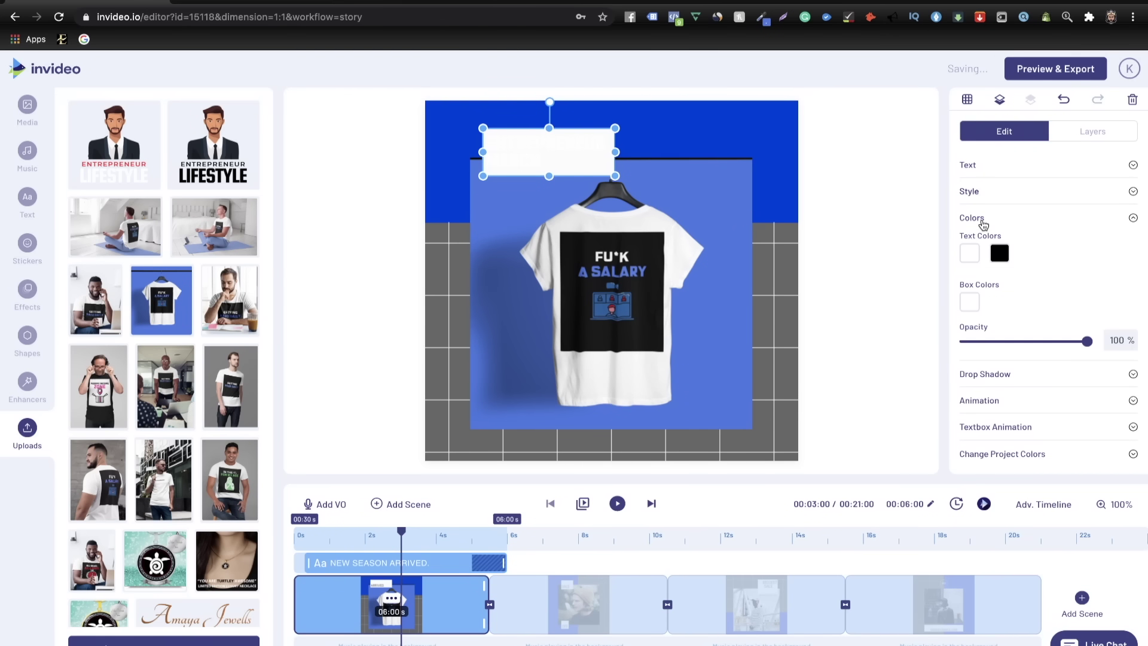
click(969, 256)
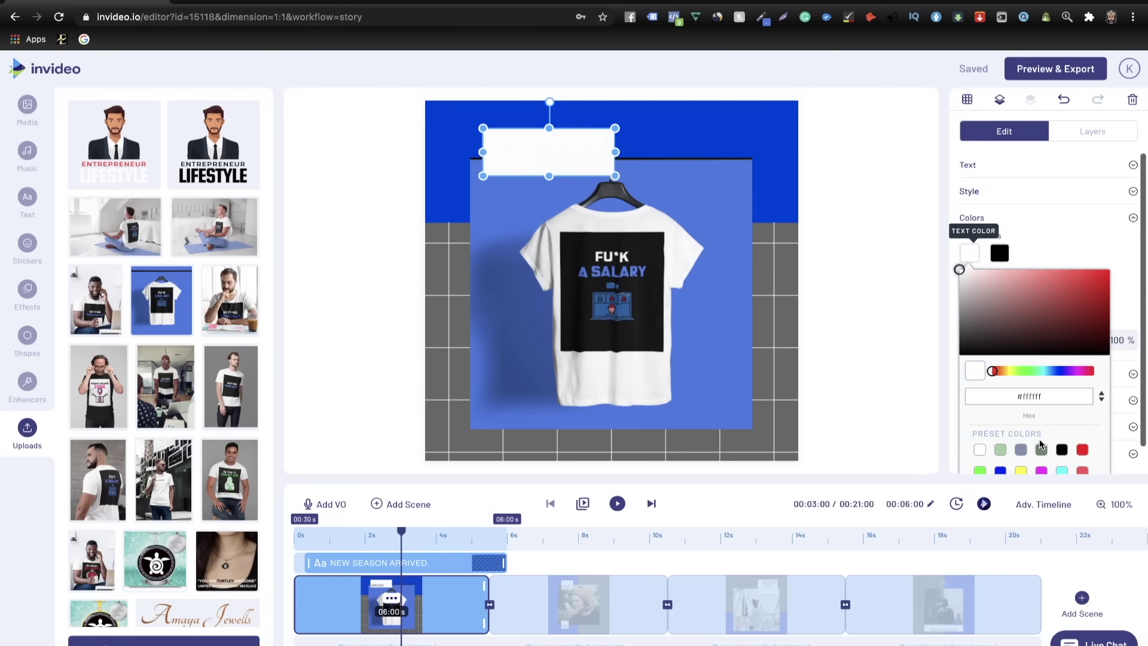
click(1062, 449)
click(1046, 245)
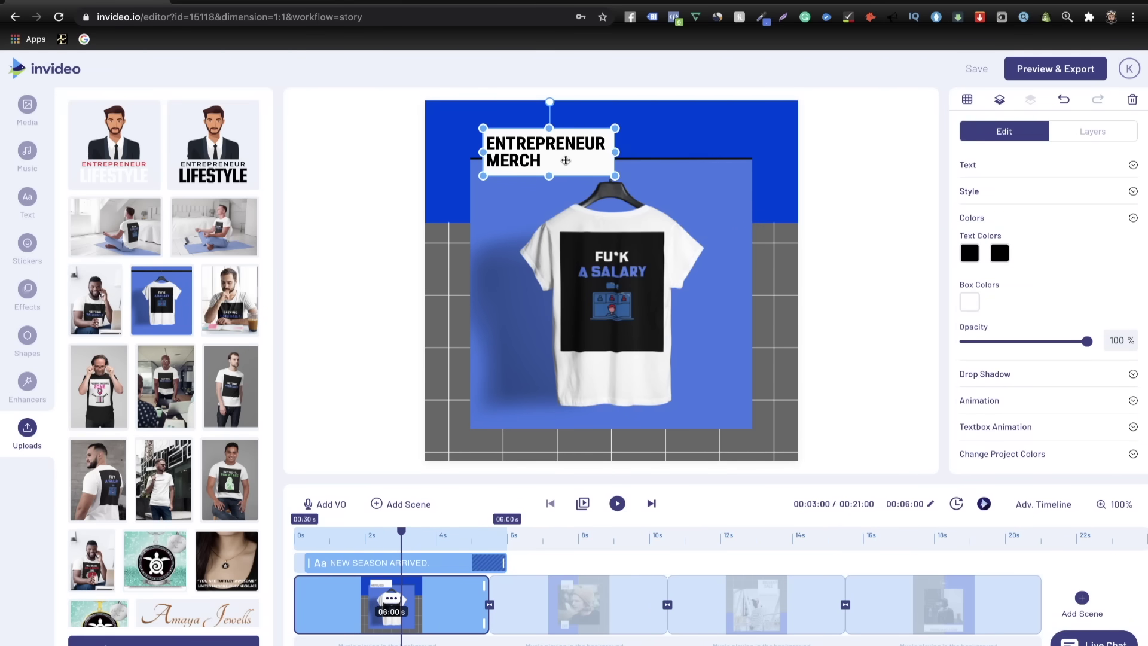
click(807, 223)
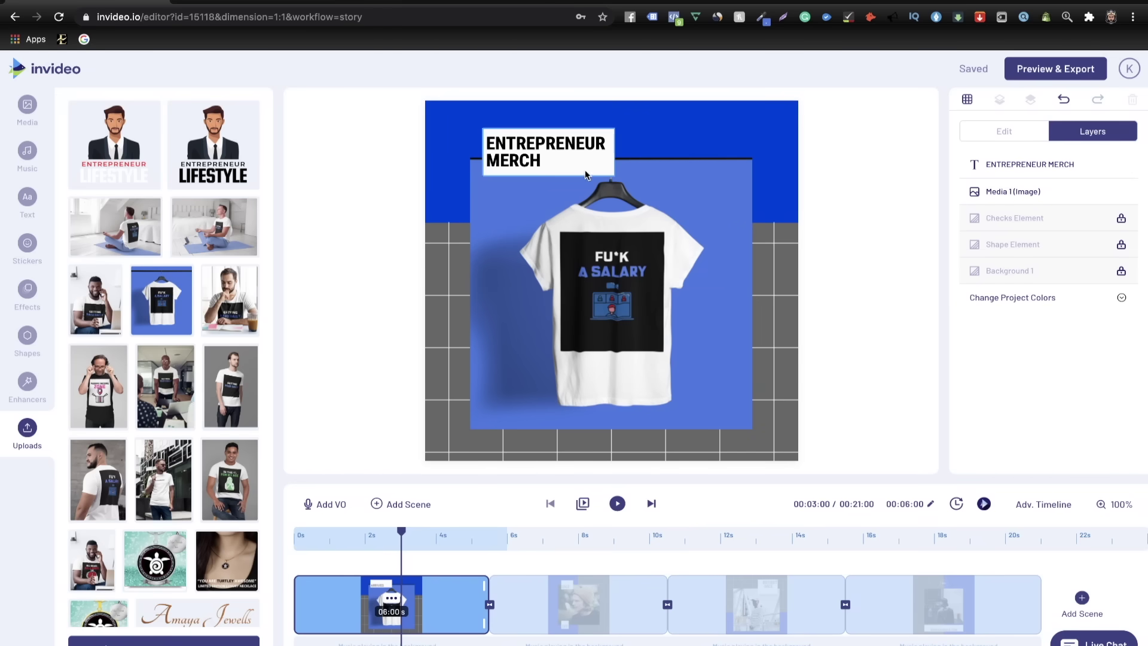
- Duplicate the ENTREPRENEUR MERCH text box and place the copy over the T-shirt photo's lower-right corner
click(573, 159)
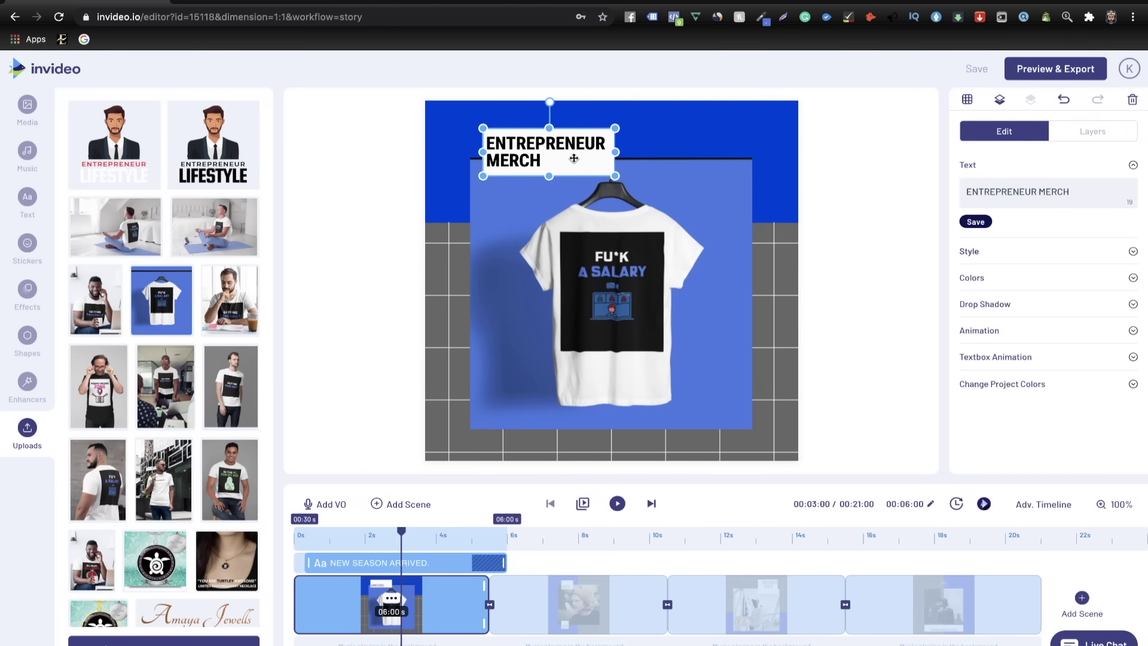
key(ctrl+c)
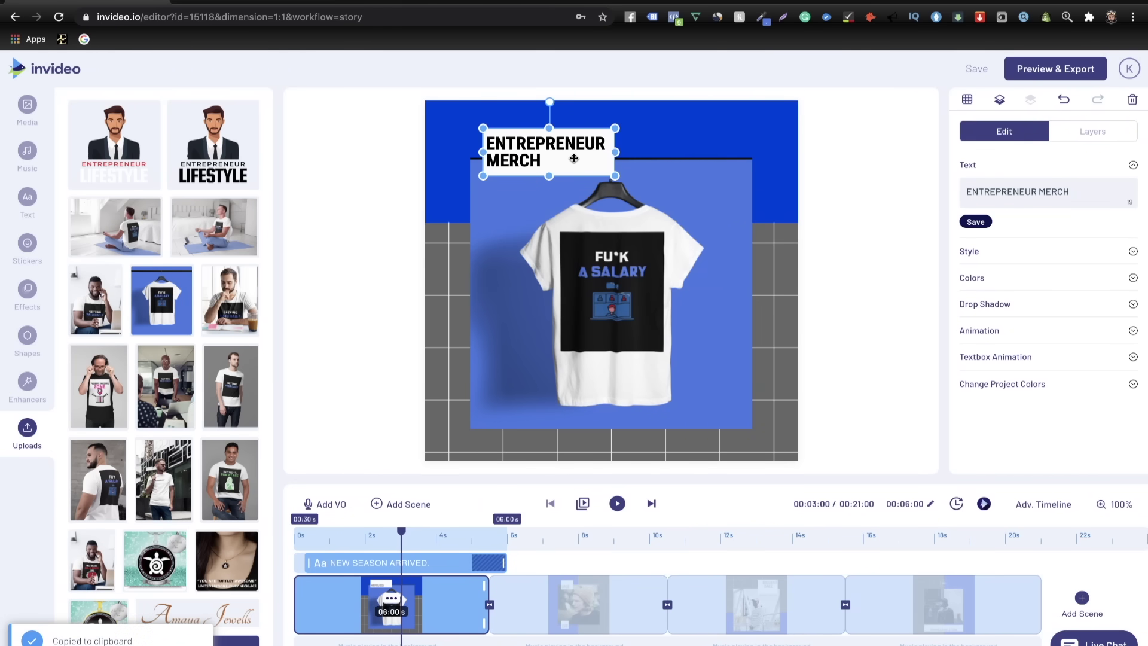
key(ctrl+v)
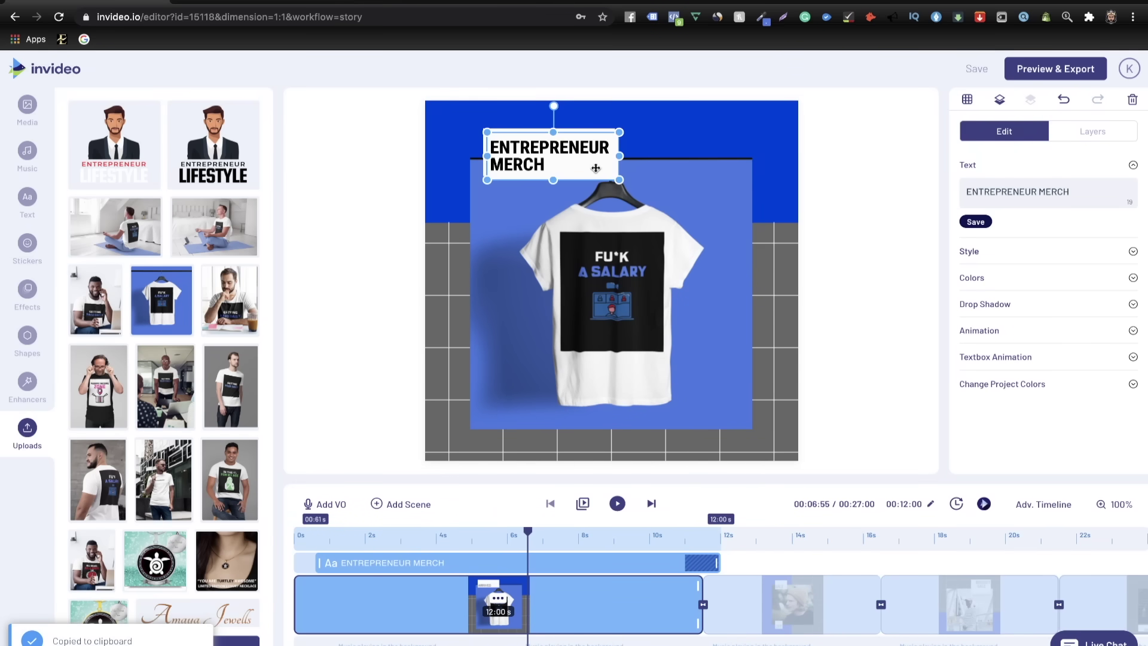
drag(596, 168, 736, 410)
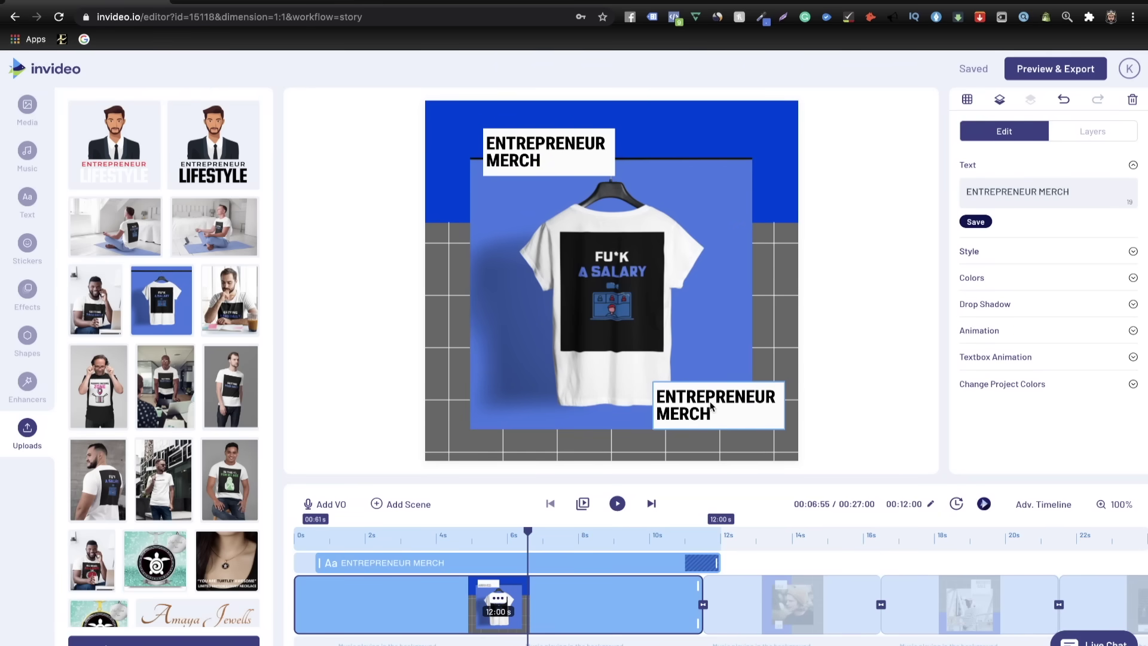
- Replace the wording of the duplicated text box with MAKE A STATEMENT
triple_click(1082, 199)
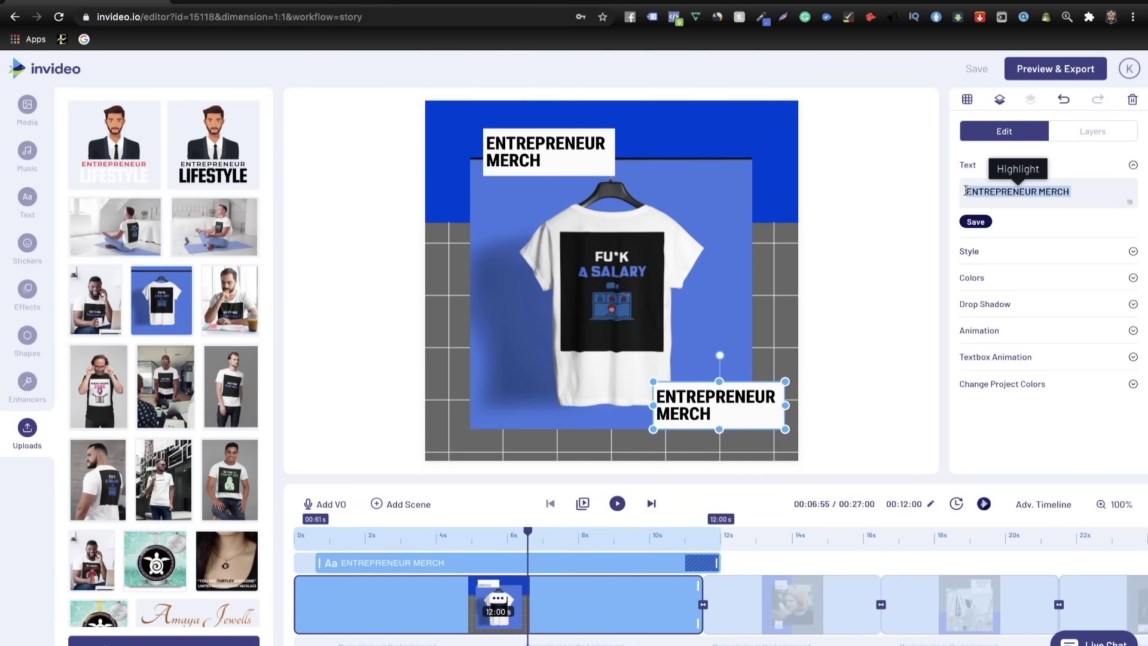
key(BackSpace)
key(ctrl+v)
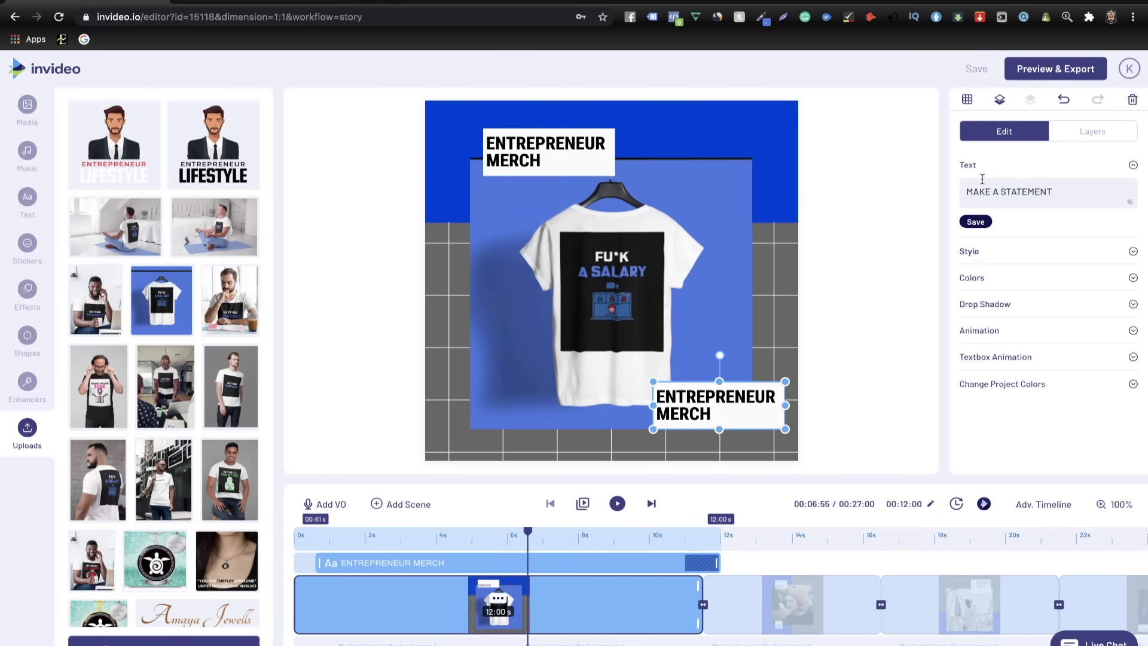
click(914, 222)
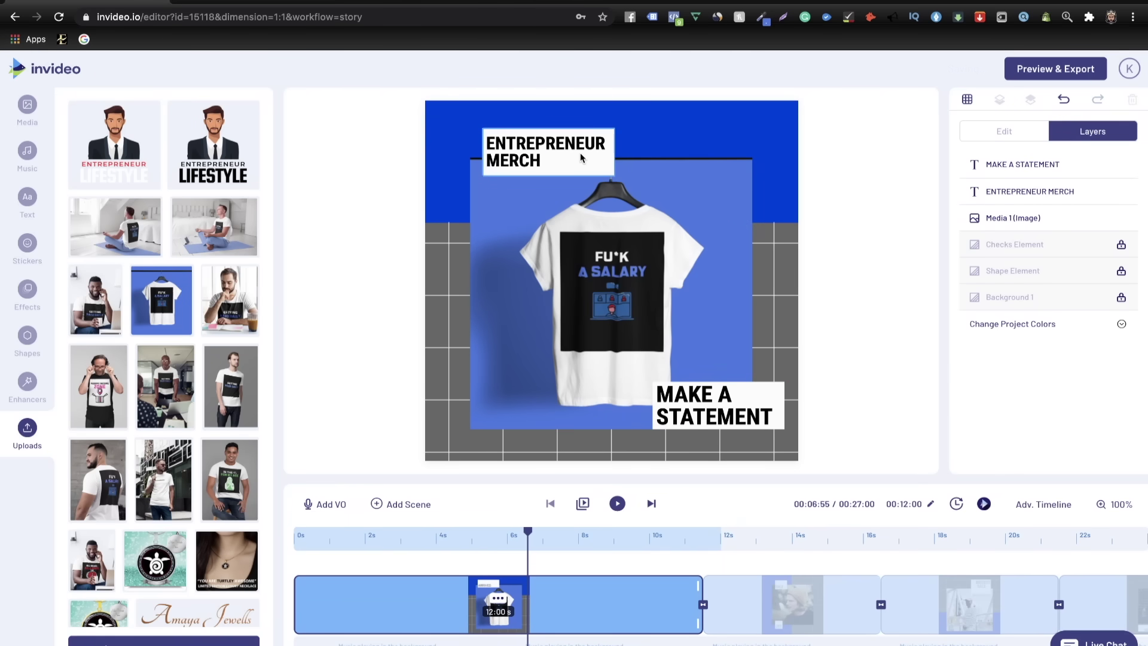
- Align the two text boxes flush with the photo's upper-left and lower-right corners, with the ENTREPRENEUR MERCH font size set to 45.64
drag(580, 153, 545, 156)
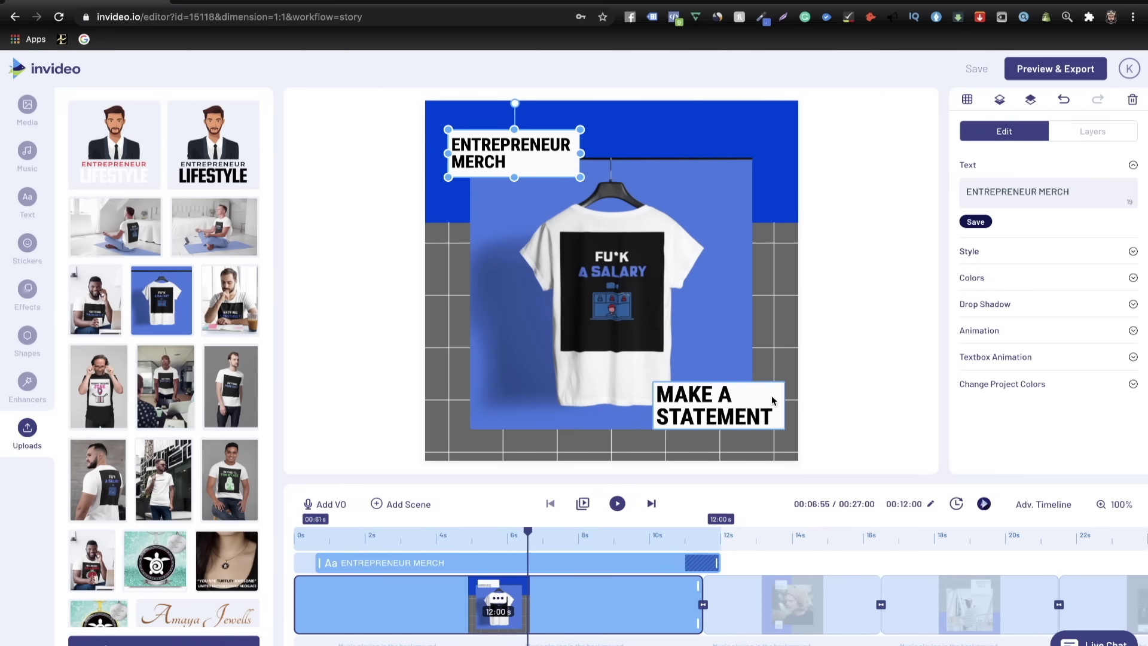
mouse_move(772, 393)
mouse_down()
mouse_move(771, 405)
mouse_move(755, 394)
mouse_move(765, 401)
mouse_up()
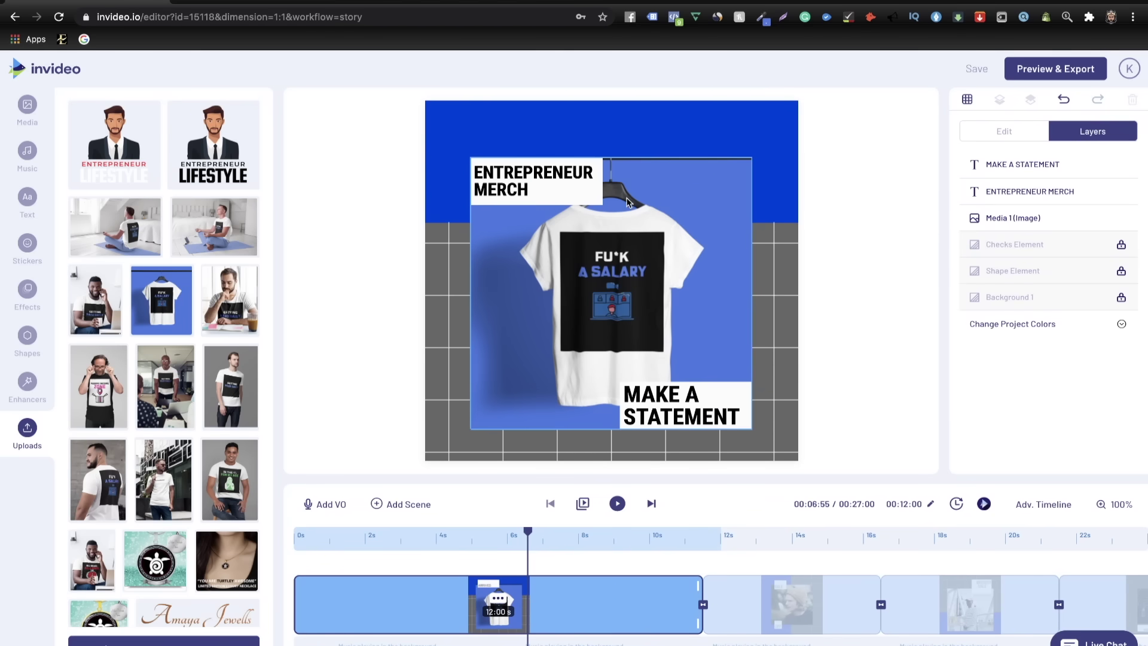
click(591, 189)
click(988, 276)
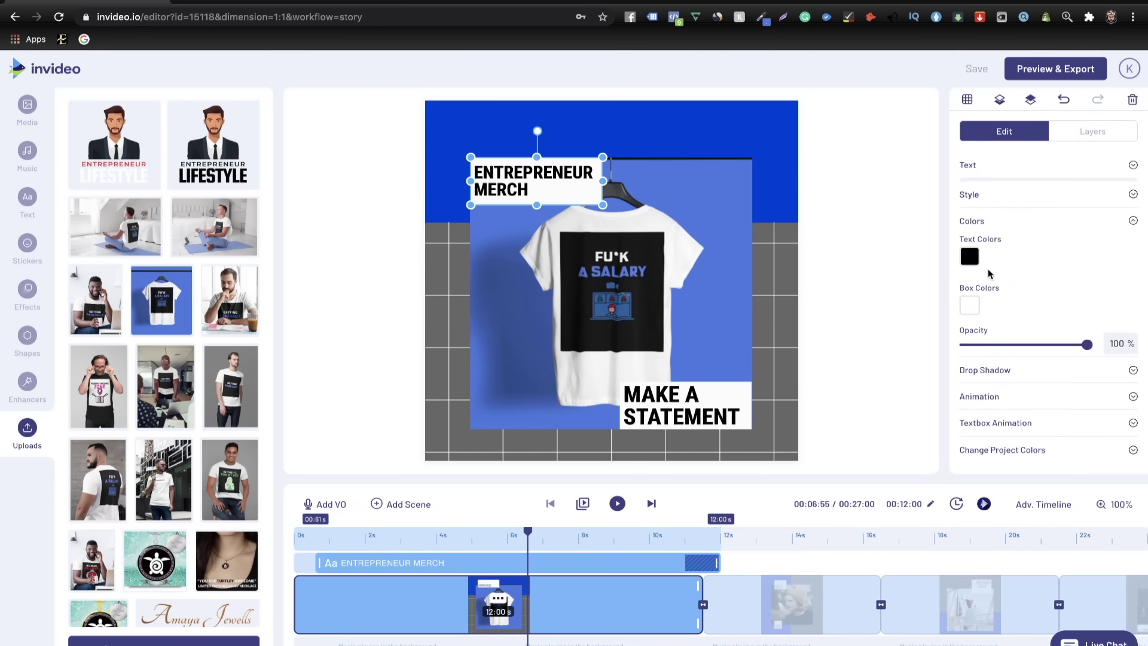
click(984, 192)
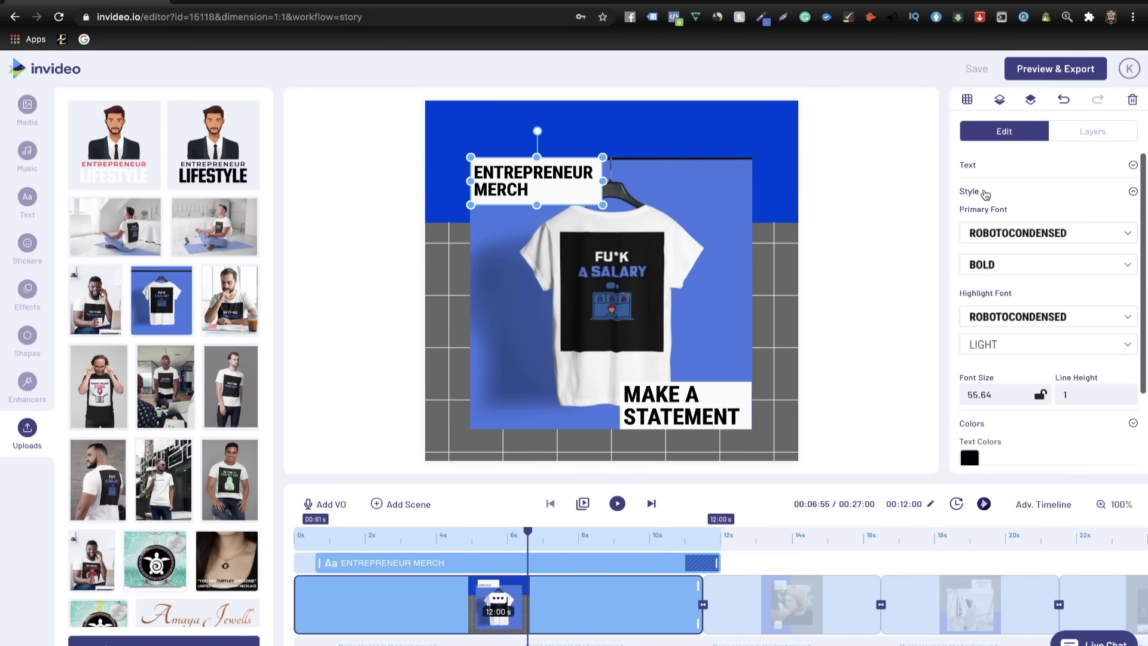
scroll(996, 399, down, 1)
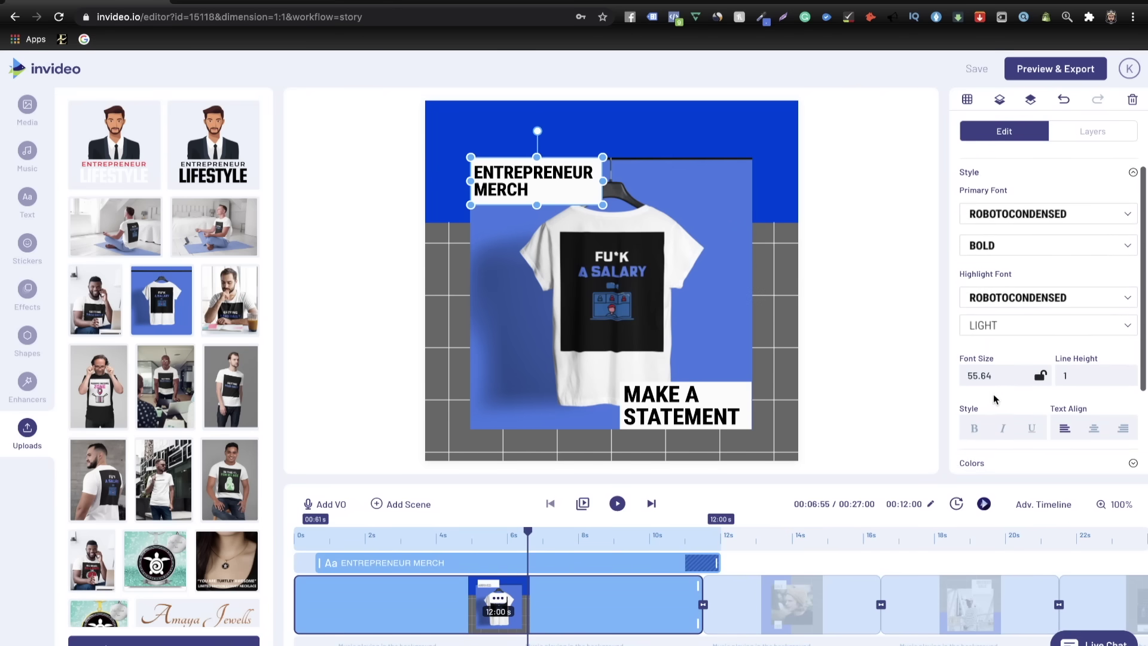
click(972, 368)
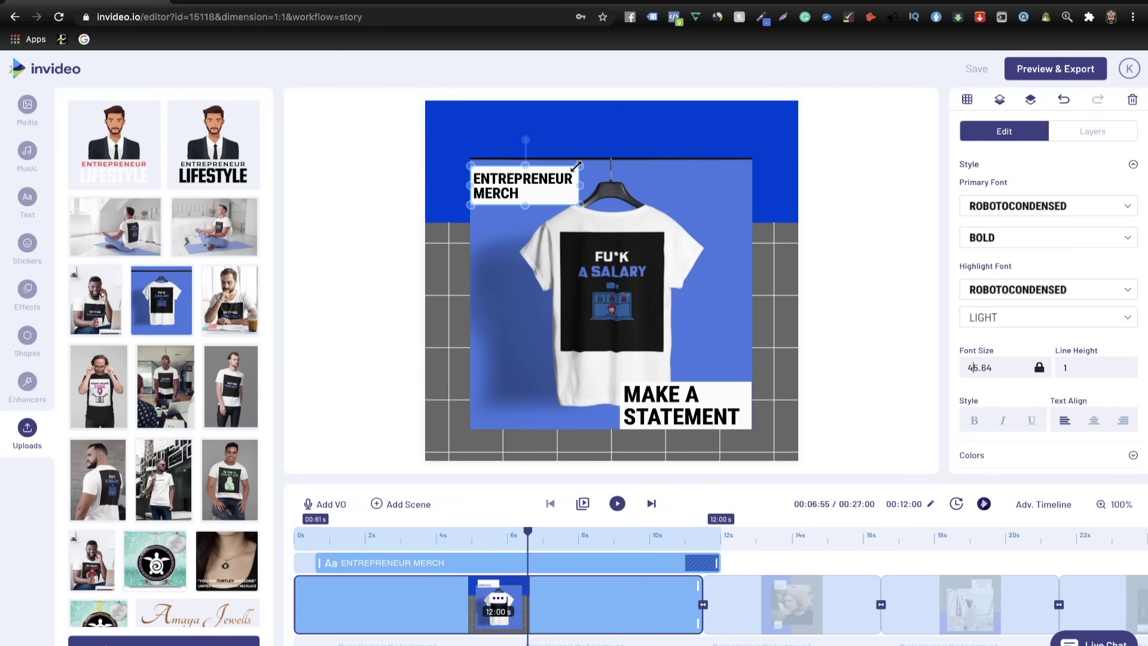
drag(547, 191, 547, 183)
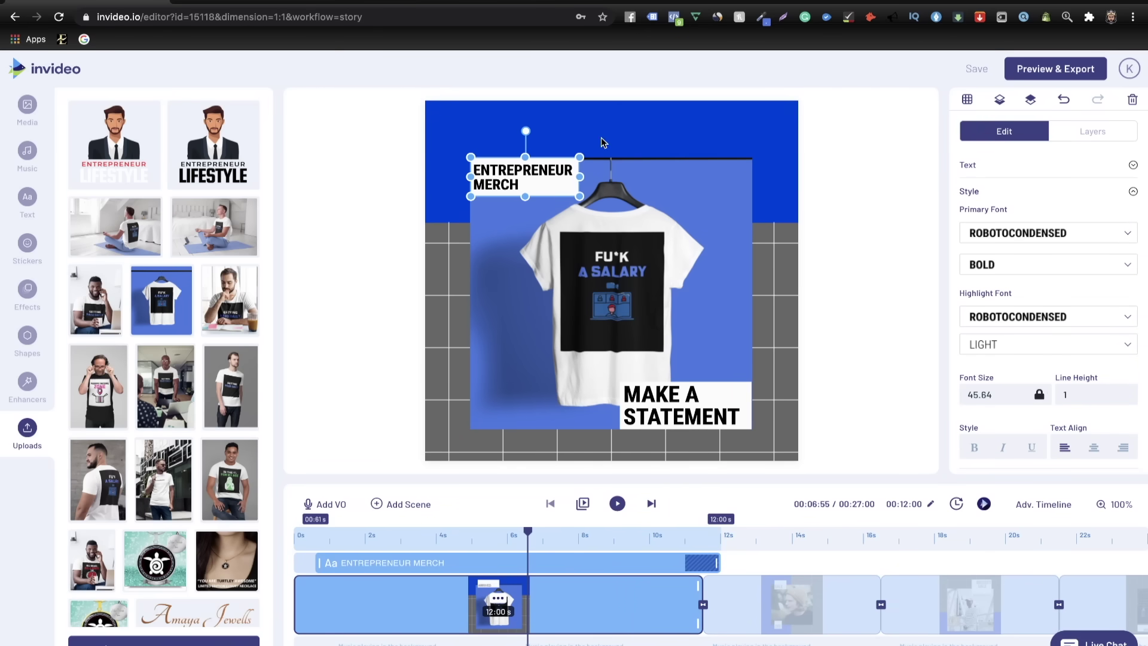
click(868, 251)
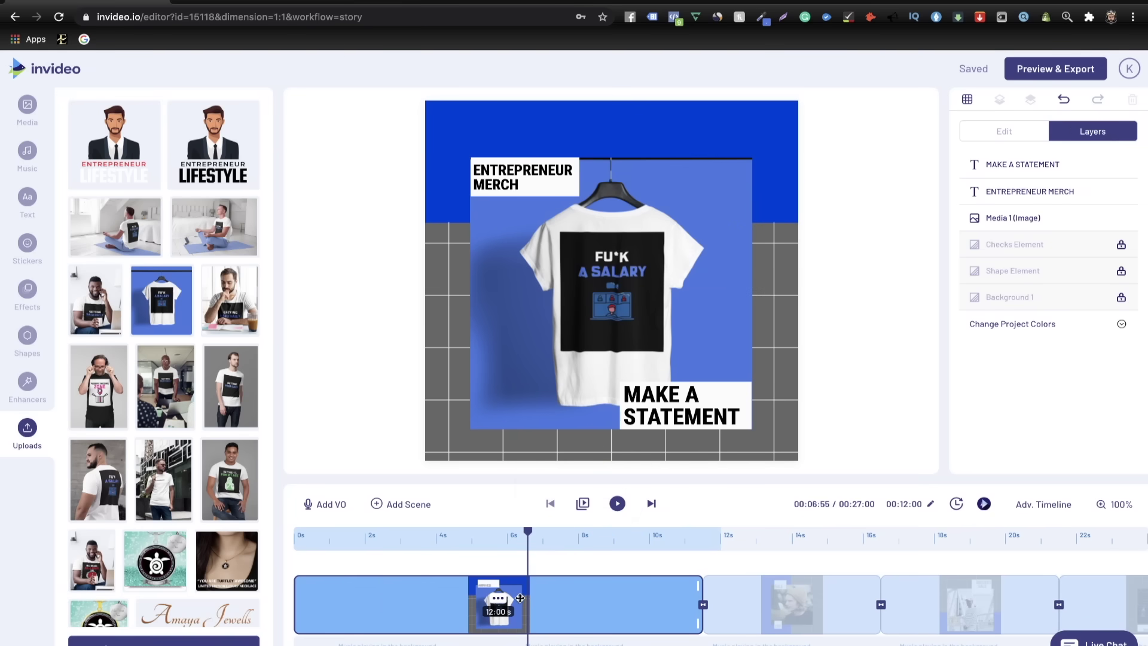
- Shorten the first scene's duration to 05:01 seconds on the timeline
drag(527, 532, 397, 534)
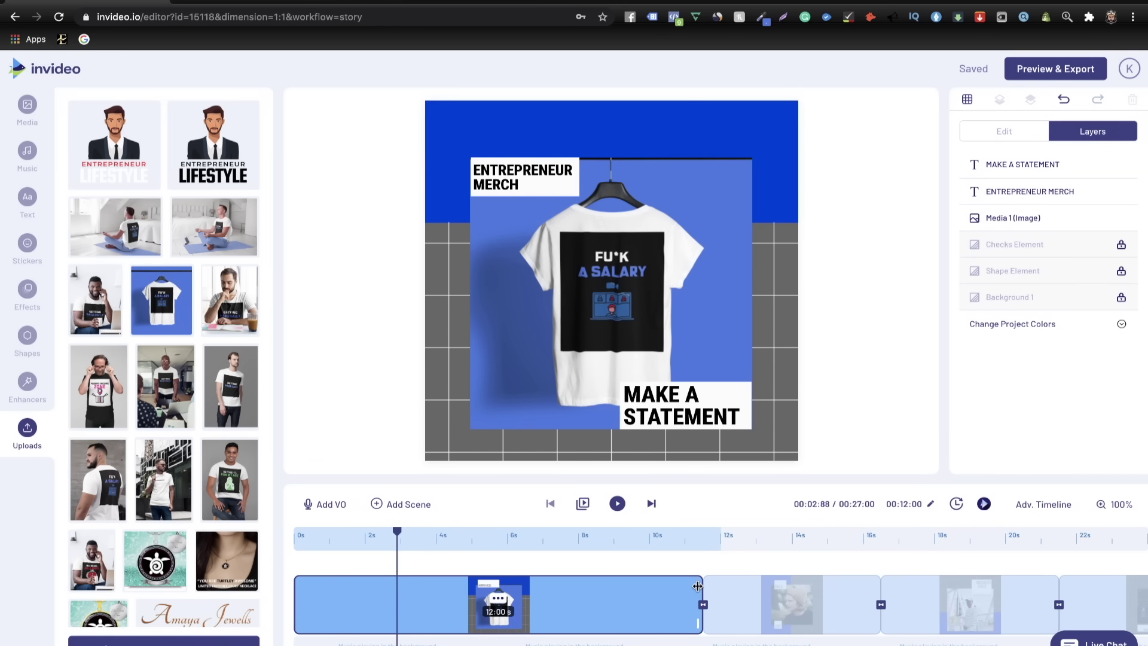
drag(698, 587, 453, 605)
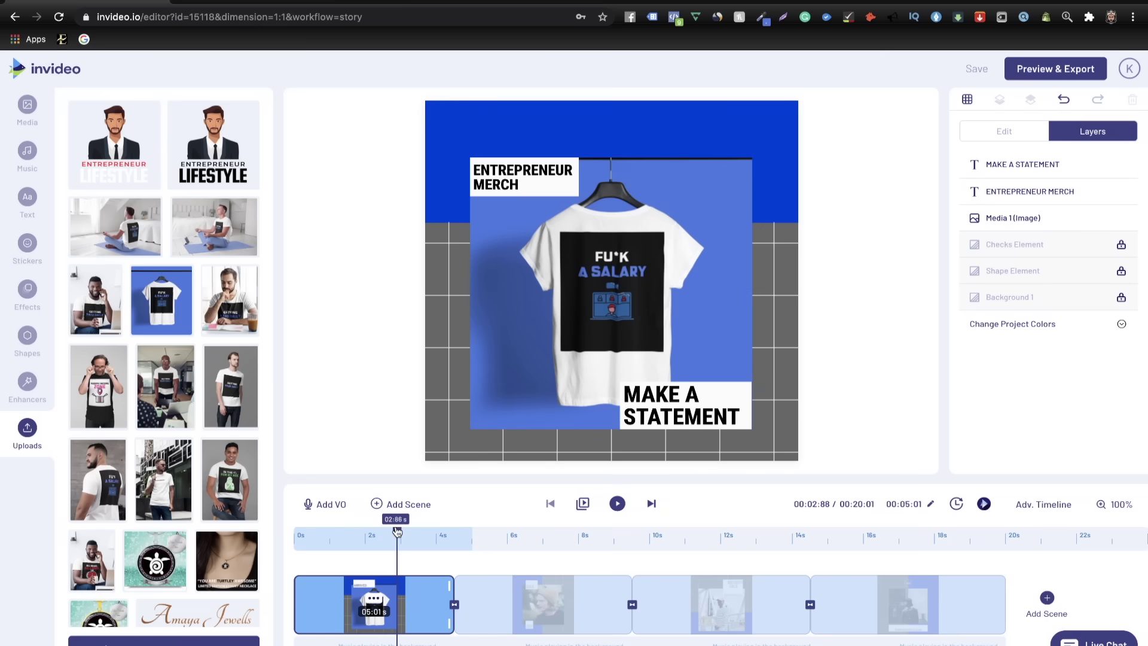
- Replace the second scene's main image with the uploaded photo of the man on the phone wearing the GETTING PAID DAILY T-shirt
drag(398, 531, 543, 538)
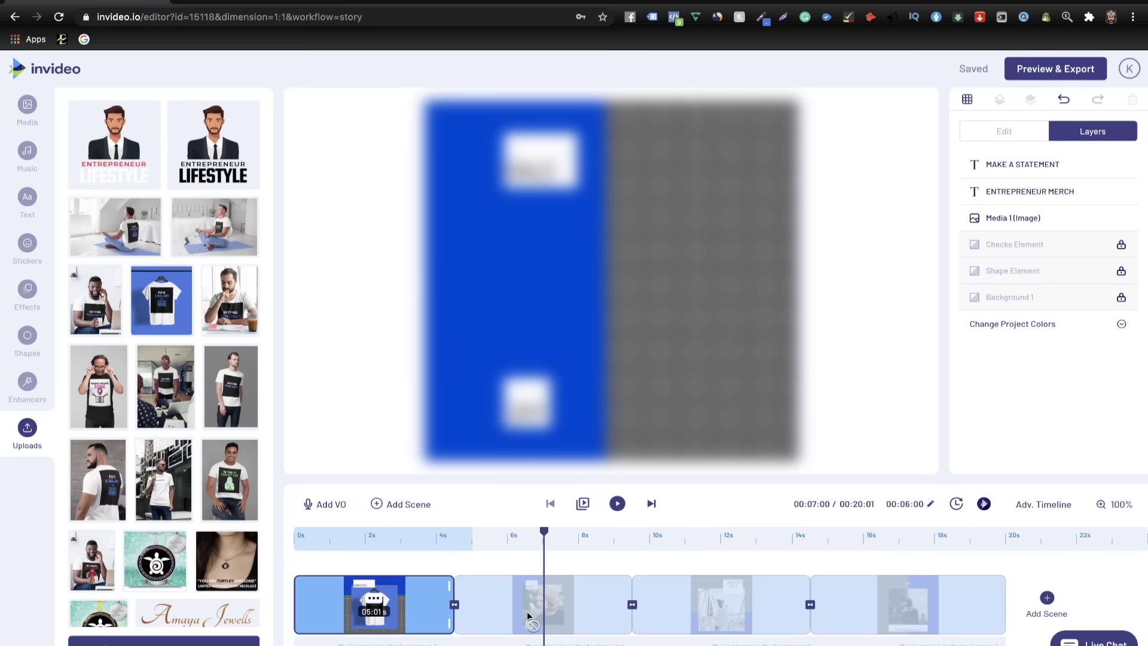
click(526, 611)
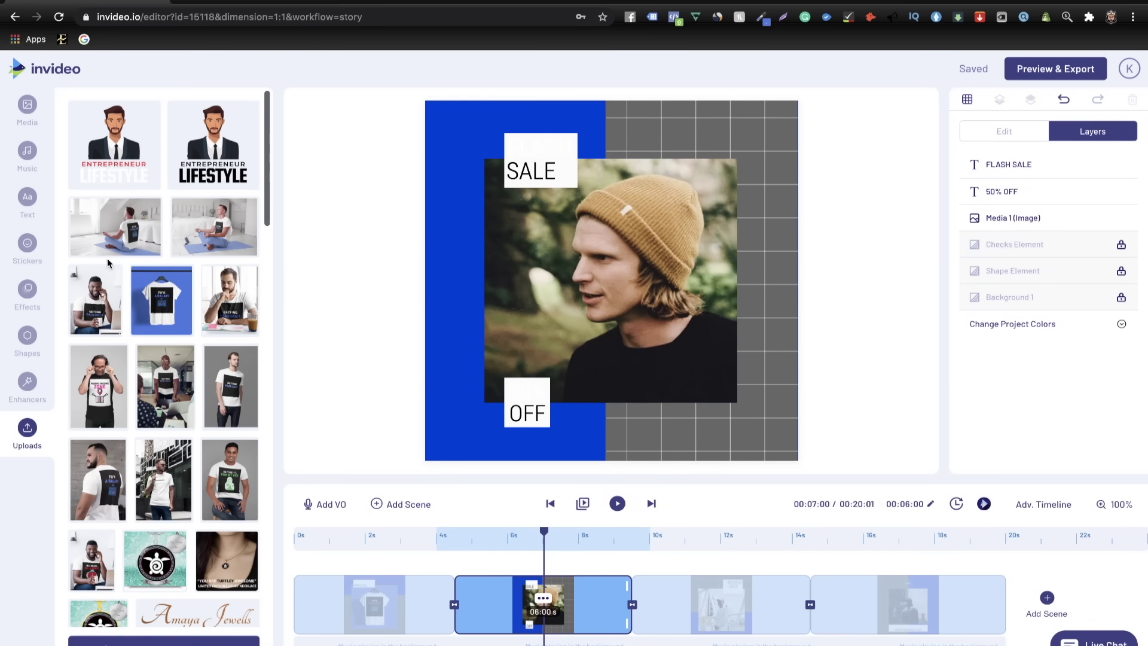
drag(93, 308, 632, 267)
click(508, 450)
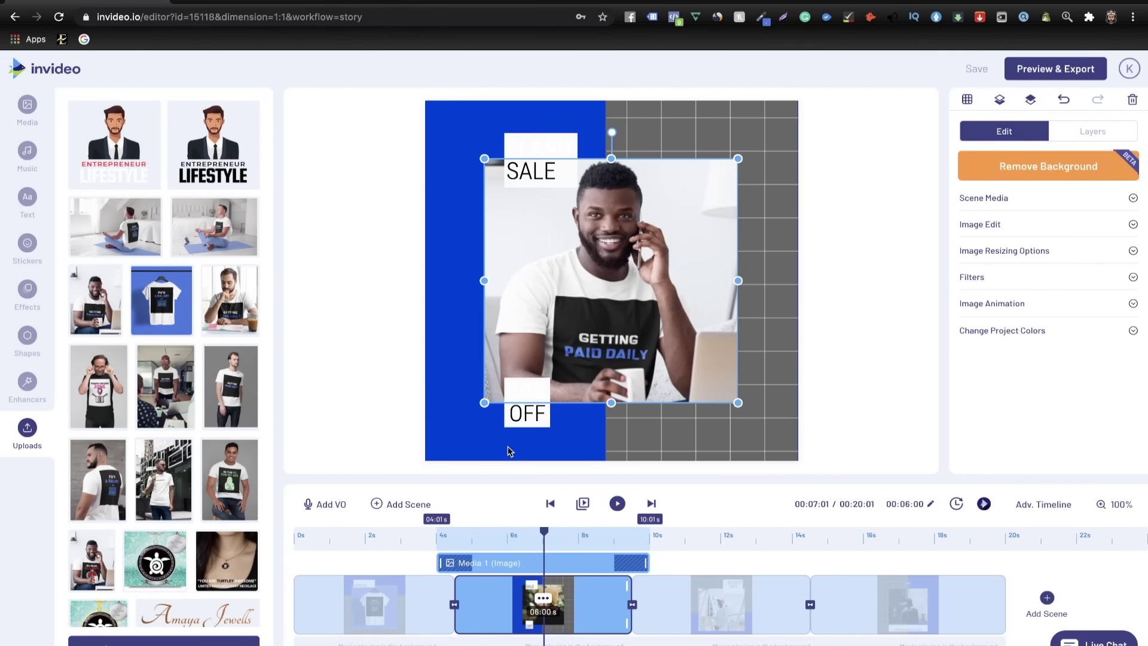
- Enlarge and recenter the second scene's photo, and move the FLASH SALE and 50% OFF boxes to its upper-left and lower-right corners
drag(739, 160, 783, 110)
drag(720, 200, 697, 229)
click(894, 239)
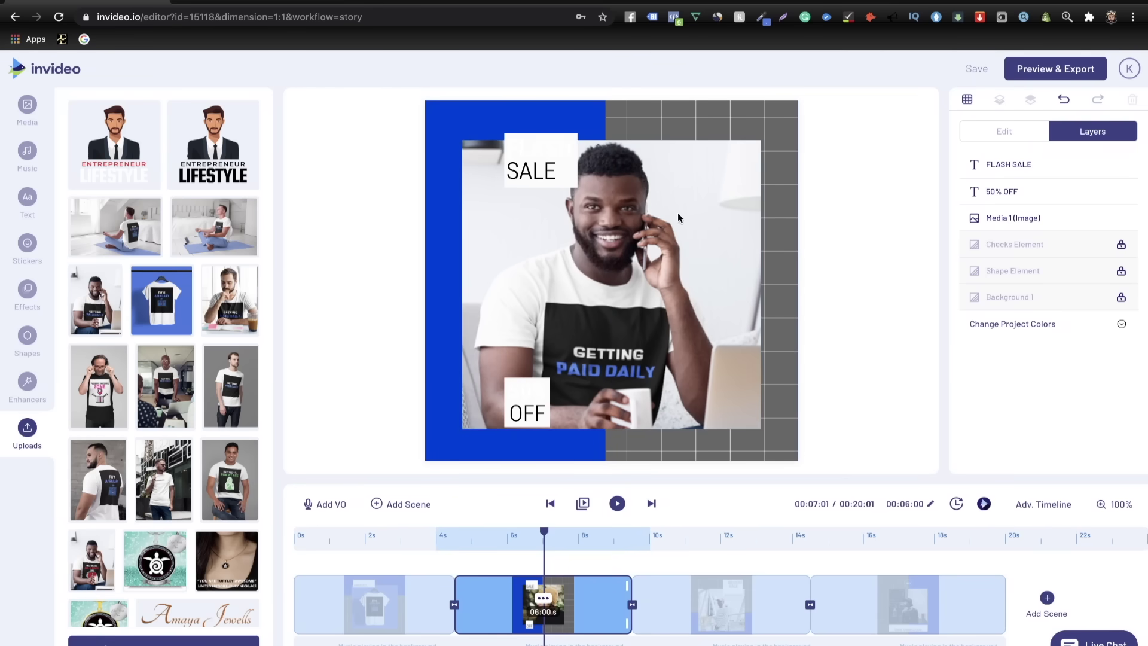
drag(551, 162, 501, 151)
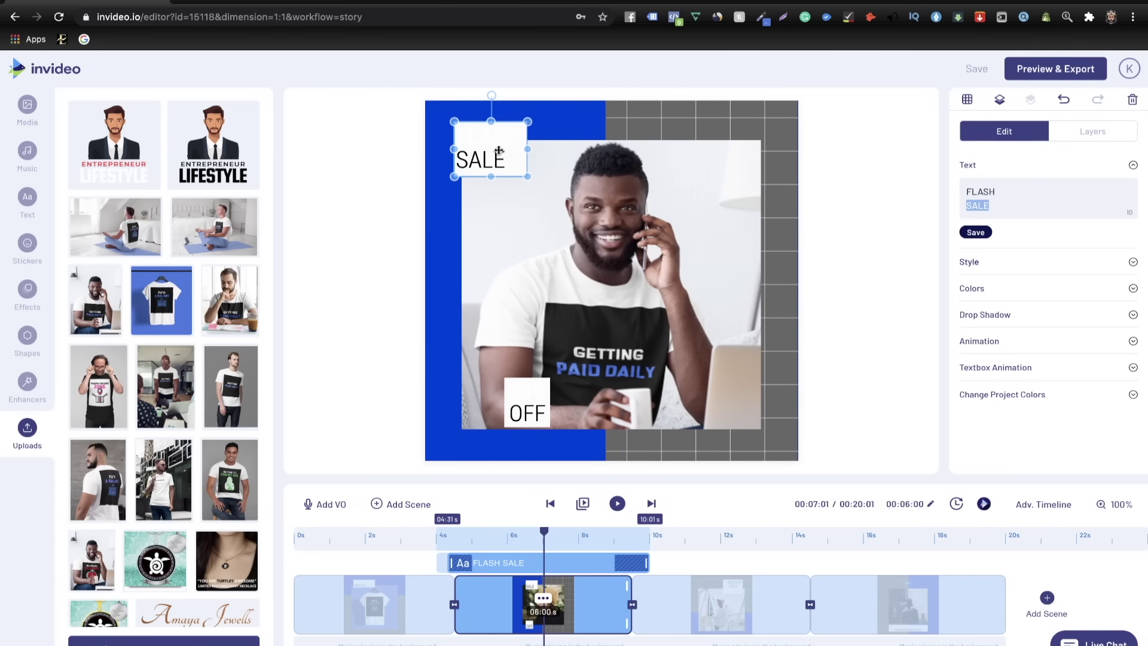
drag(523, 404, 745, 400)
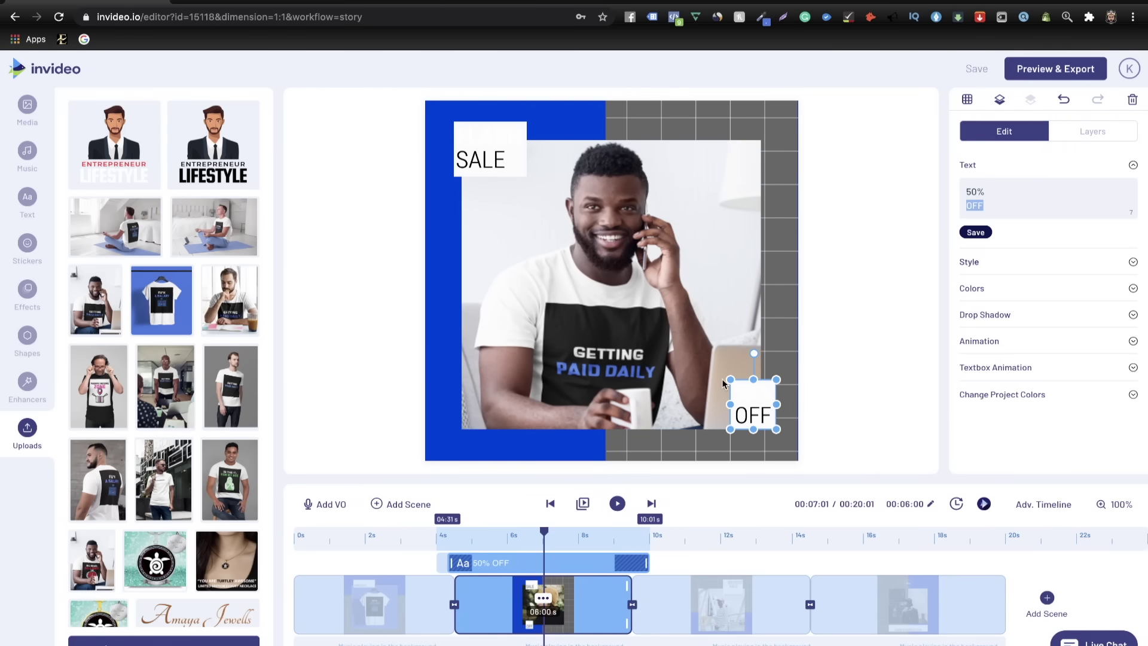
- Replace the FLASH SALE wording with LIMITED STOCK and set its text color to black (#000000)
click(497, 145)
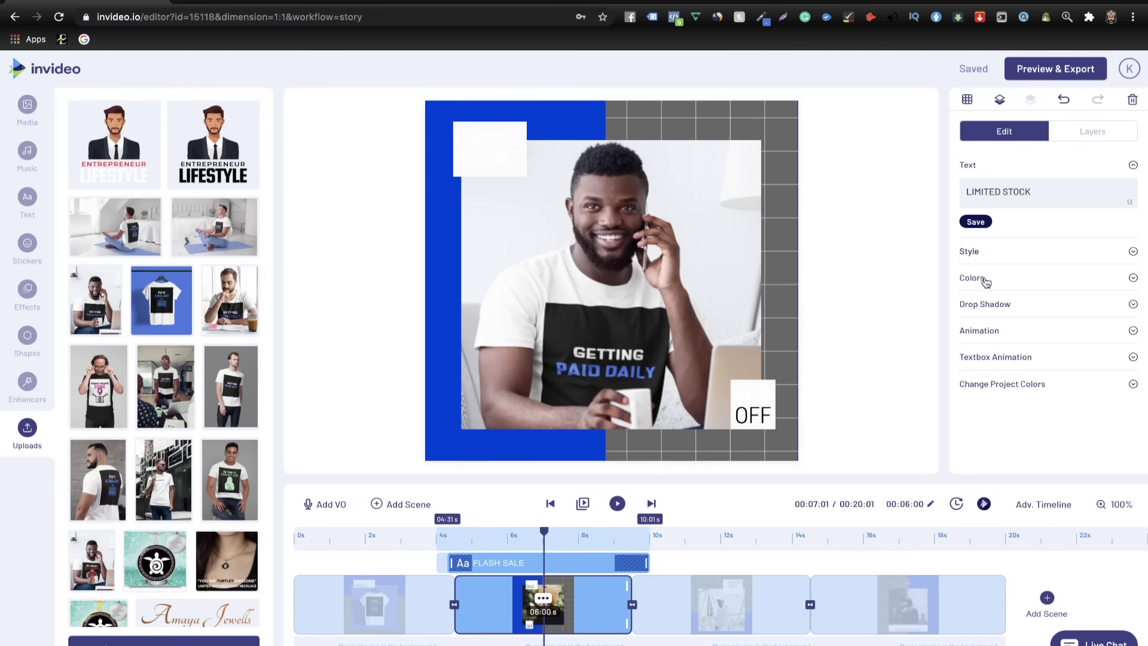
click(986, 282)
click(969, 252)
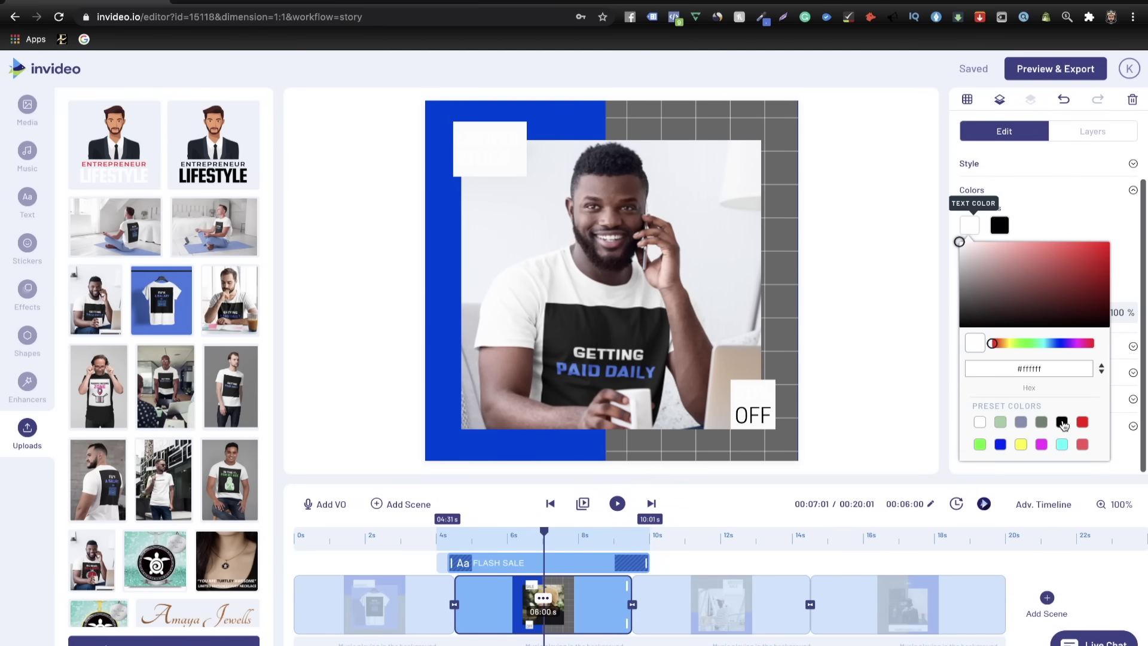
click(1062, 422)
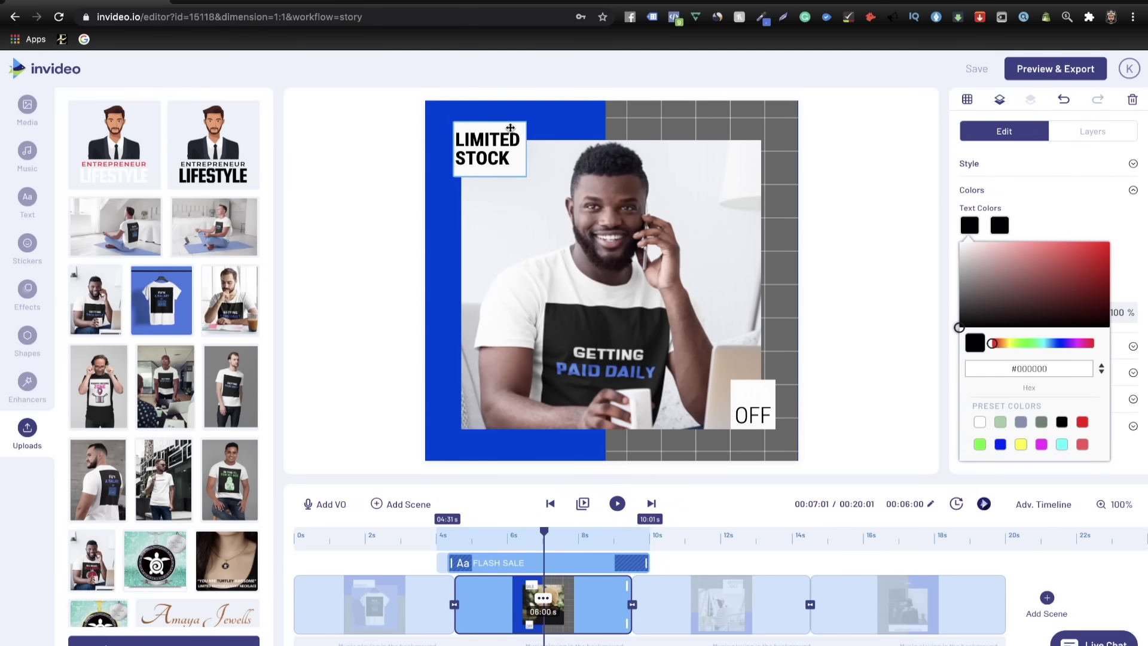
- Enlarge the LIMITED STOCK box slightly and align it with the photo's left edge
click(510, 128)
drag(530, 123, 499, 145)
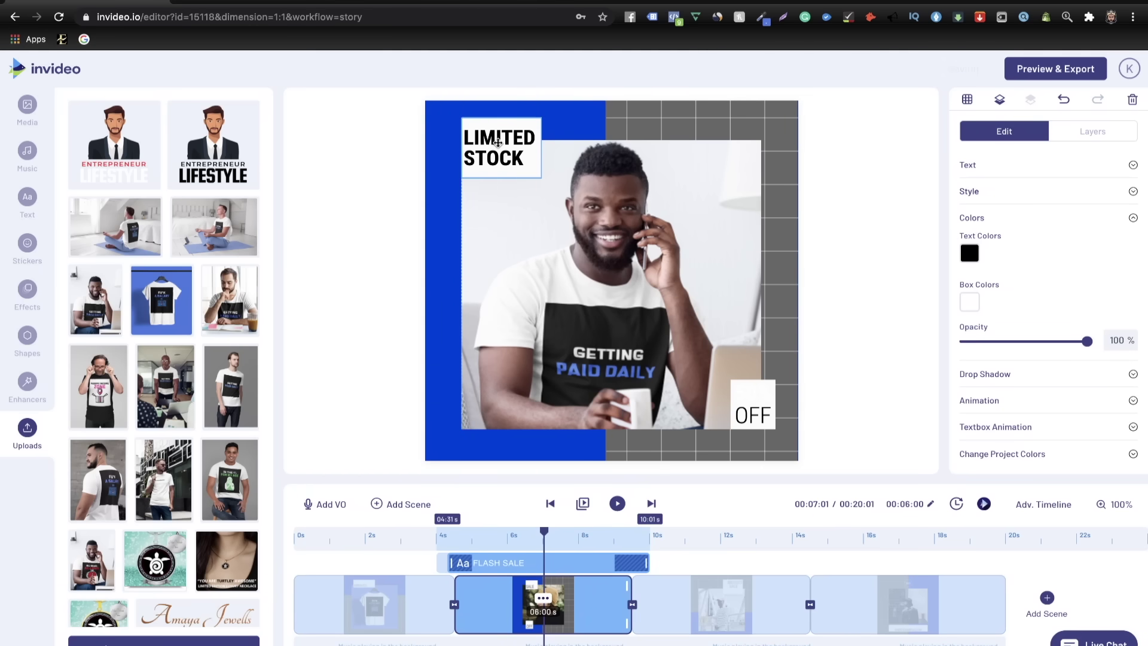
click(900, 201)
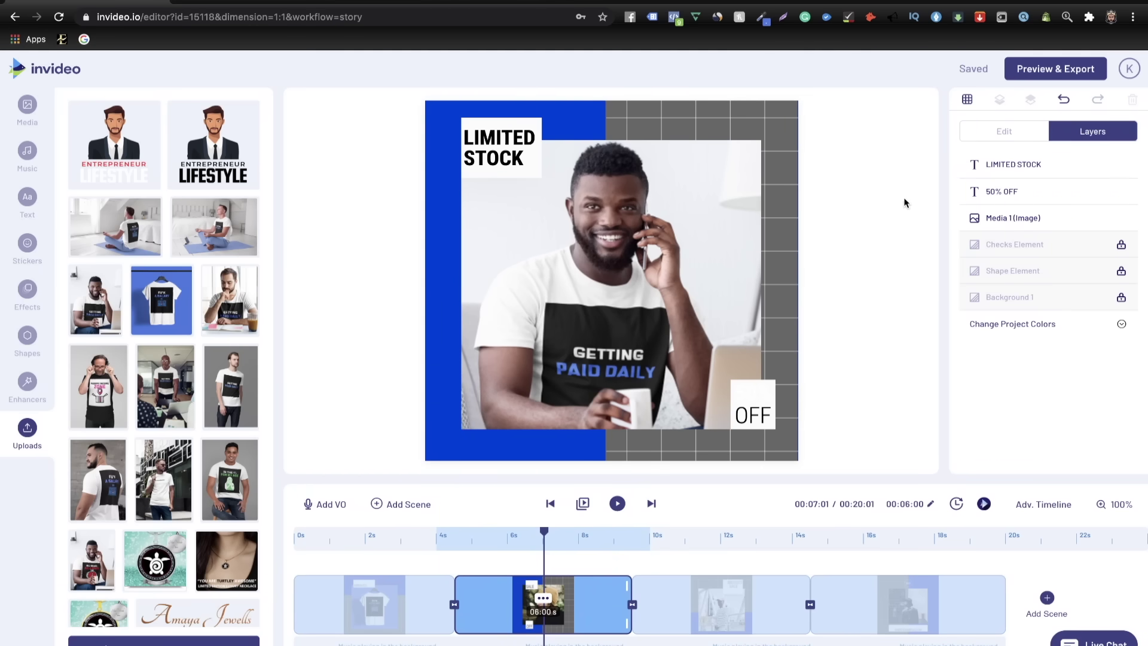
- Replace the second scene's 50% OFF wording with 250 PIECES and set its text color to black (#000000)
click(755, 412)
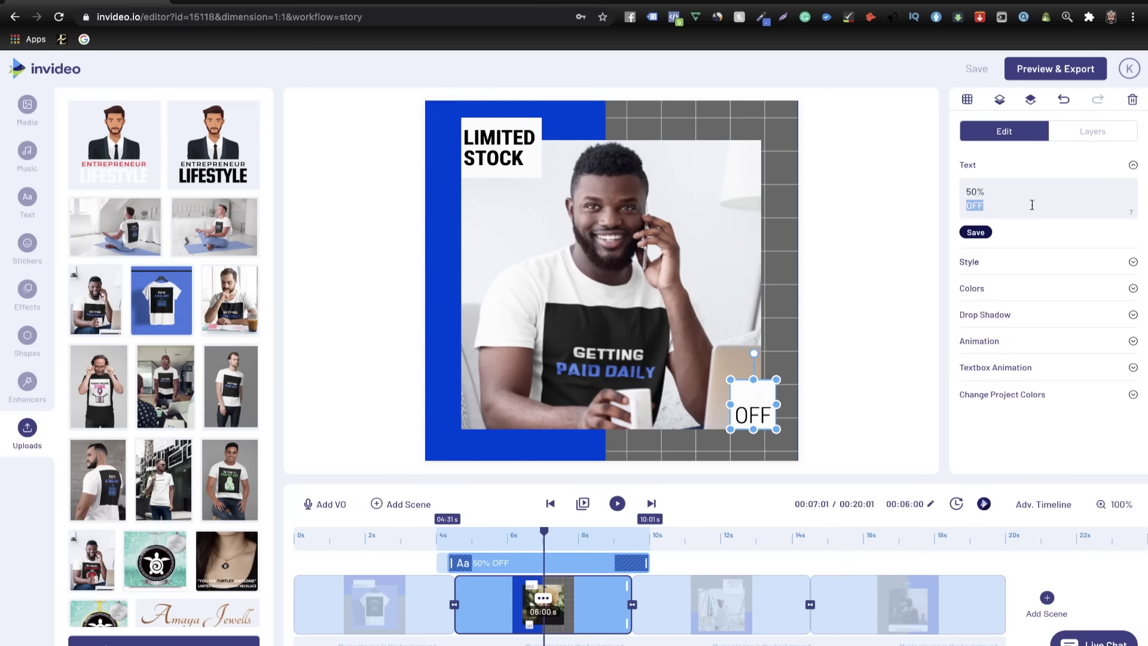
key(ctrl+a)
key(BackSpace)
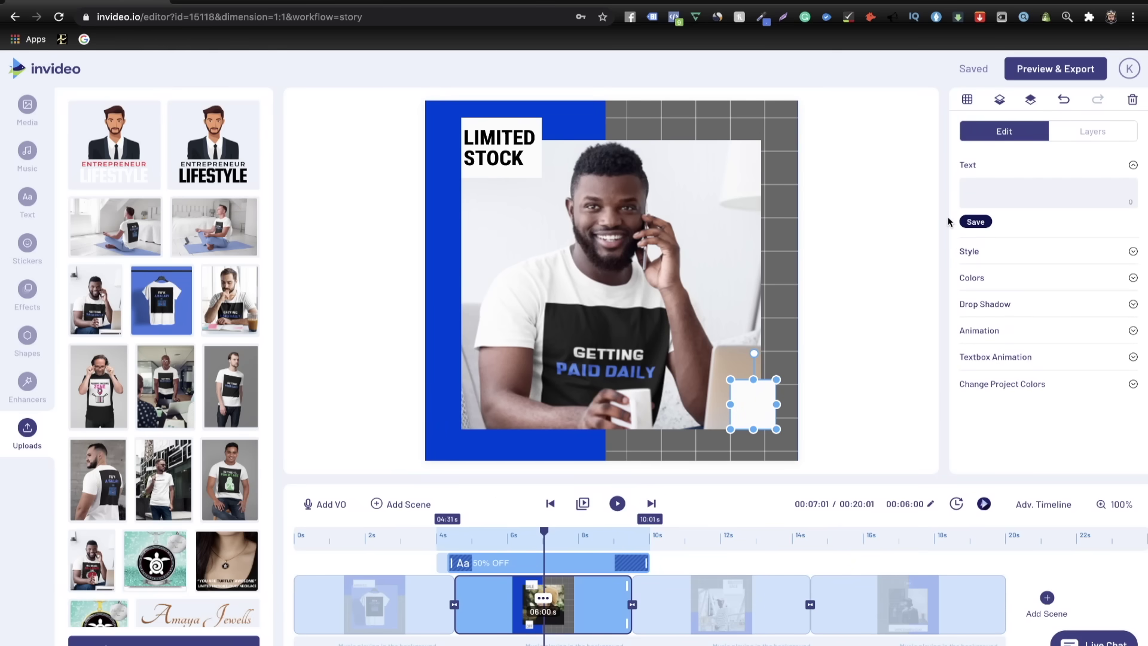
text(250 PIECES)
click(987, 276)
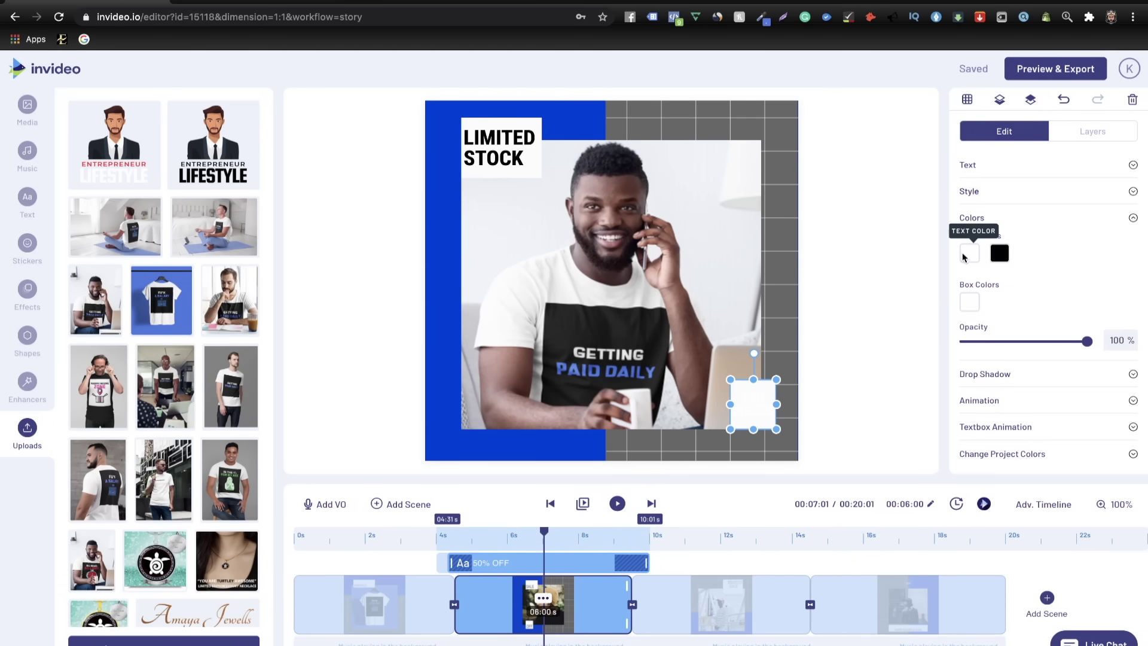
click(968, 252)
click(1062, 422)
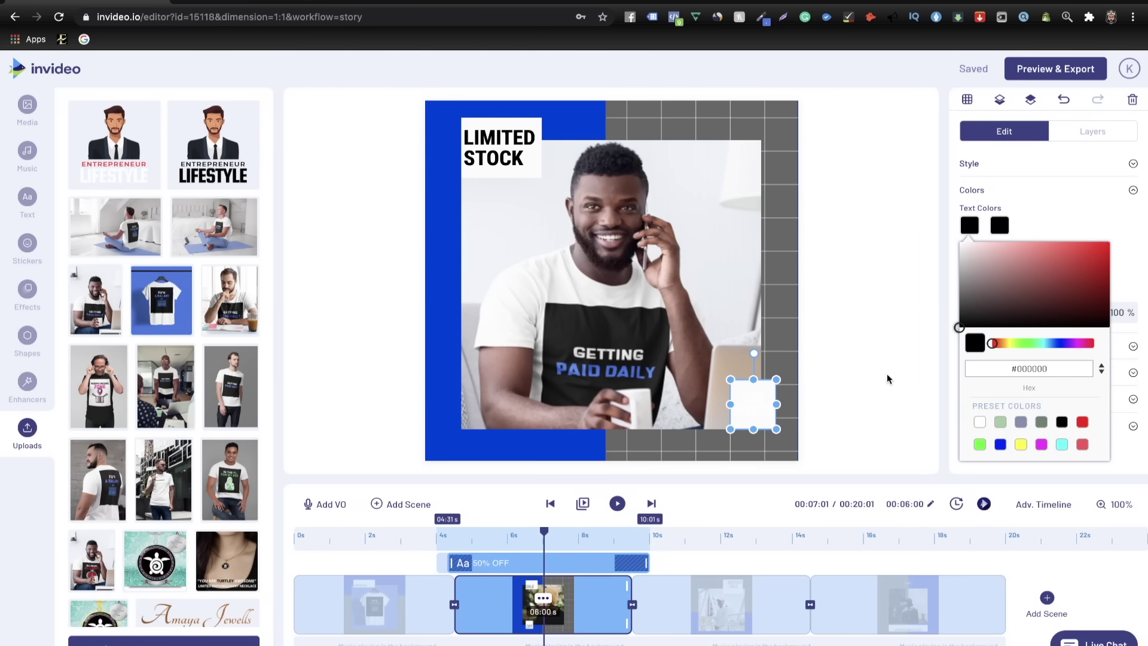
click(888, 373)
click(888, 373)
- Enlarge the 250 PIECES box and align it with the photo's lower-right corner
click(736, 384)
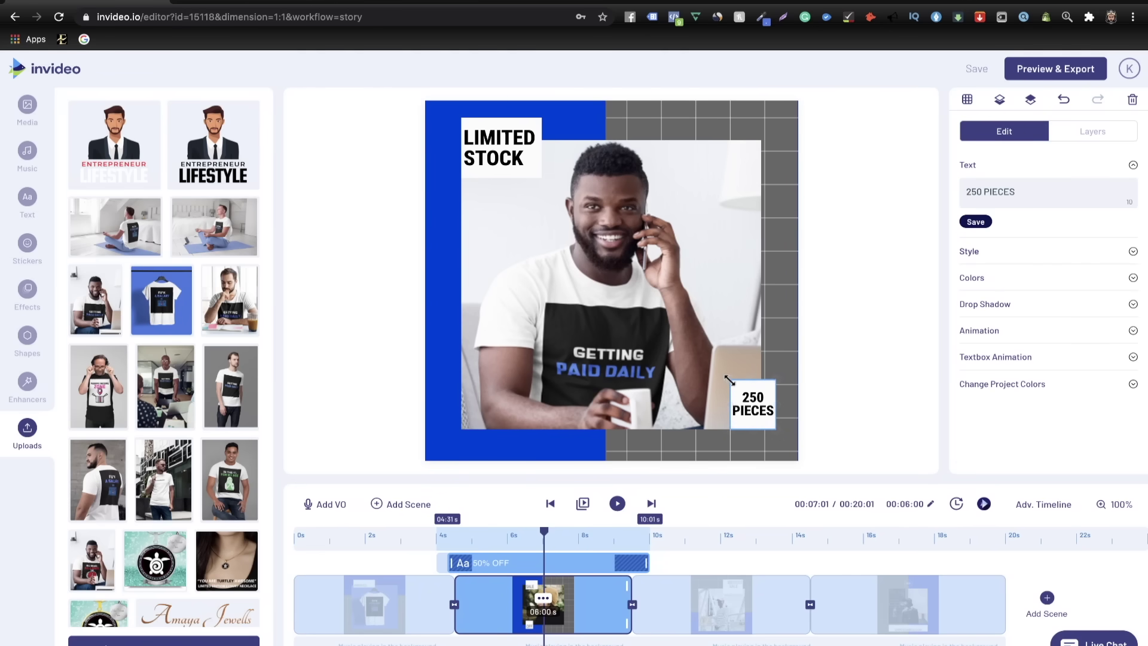
drag(730, 379, 709, 359)
drag(746, 396, 743, 396)
click(869, 389)
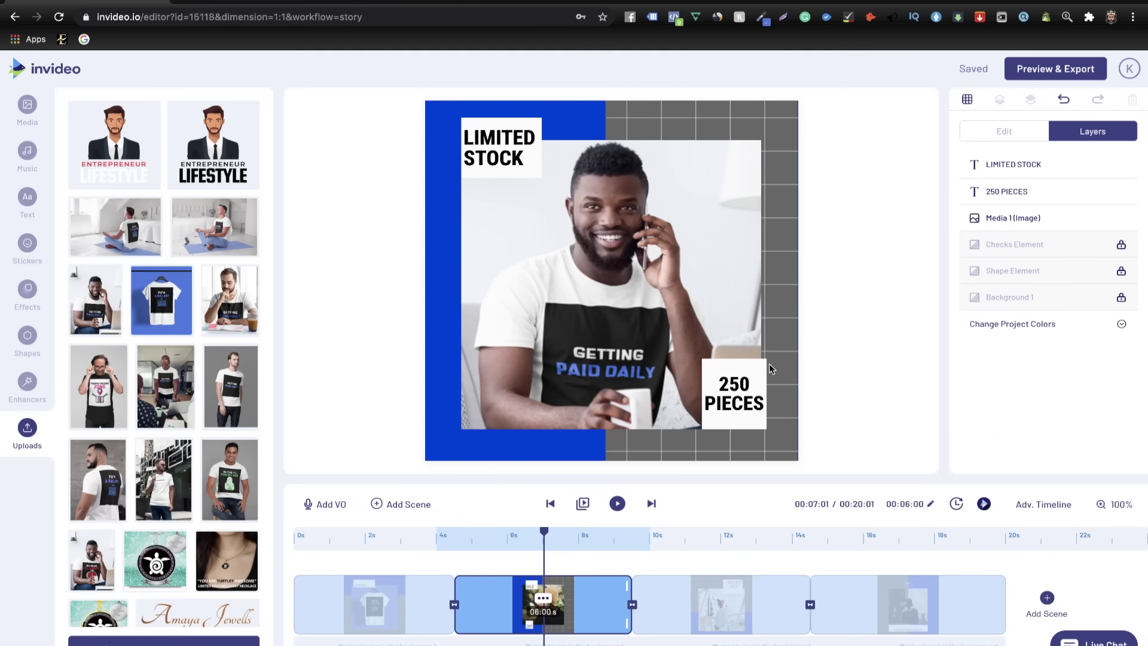
drag(747, 388, 743, 388)
click(843, 381)
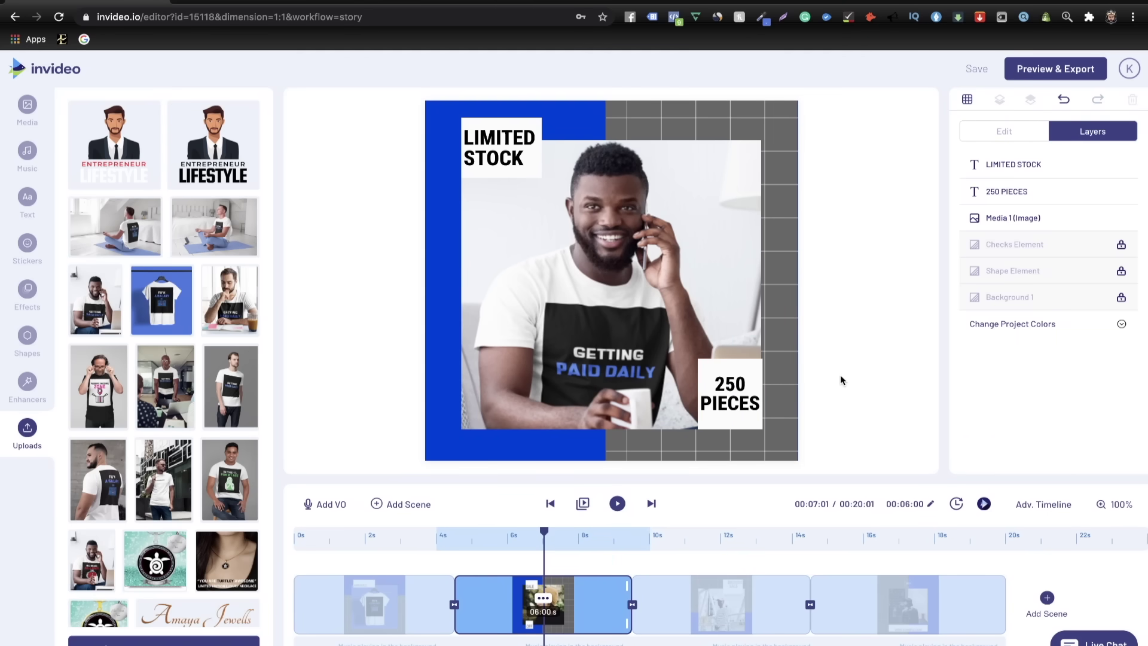
click(729, 417)
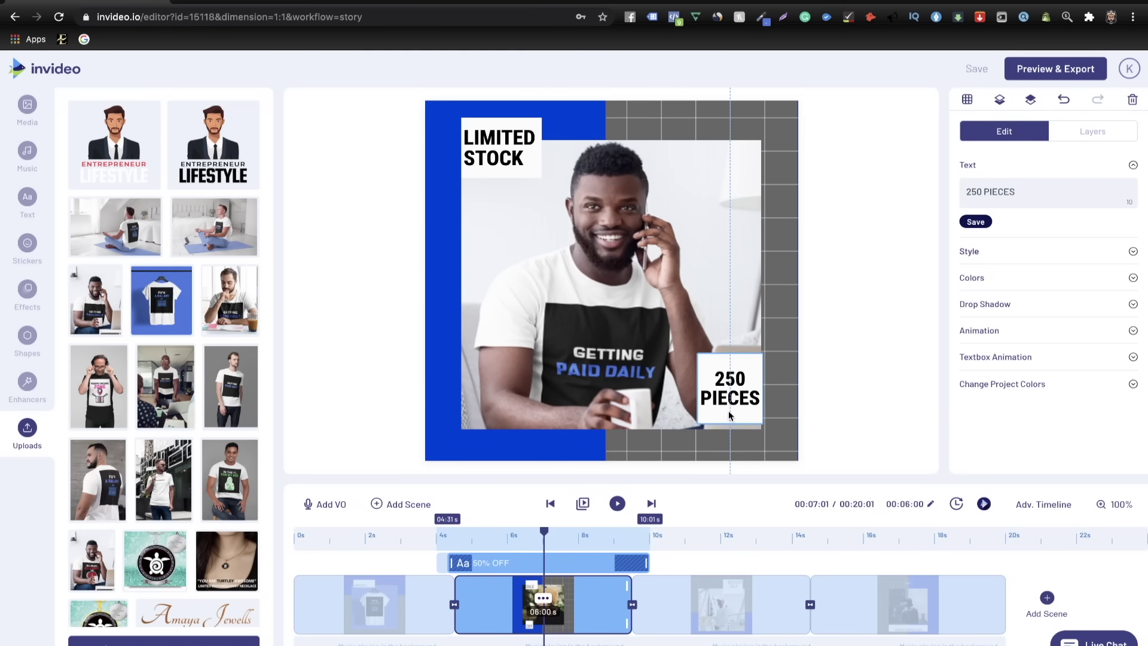
click(870, 440)
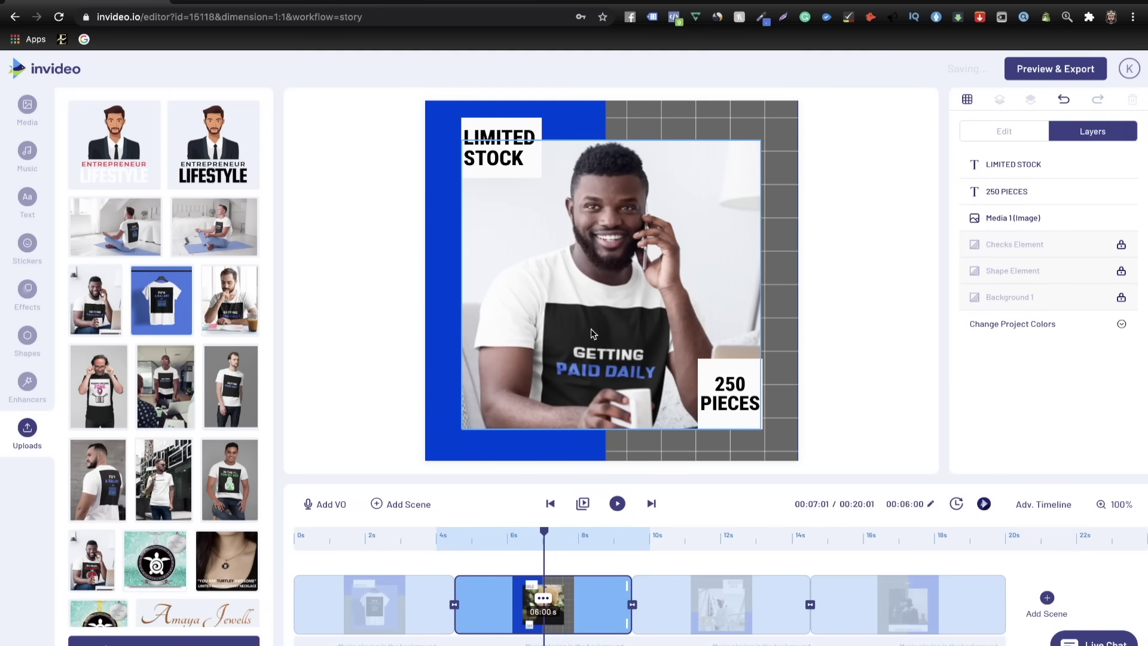
- Shorten the second scene to 5 seconds and open the third scene for editing
click(632, 605)
drag(626, 585, 596, 586)
drag(545, 531, 661, 532)
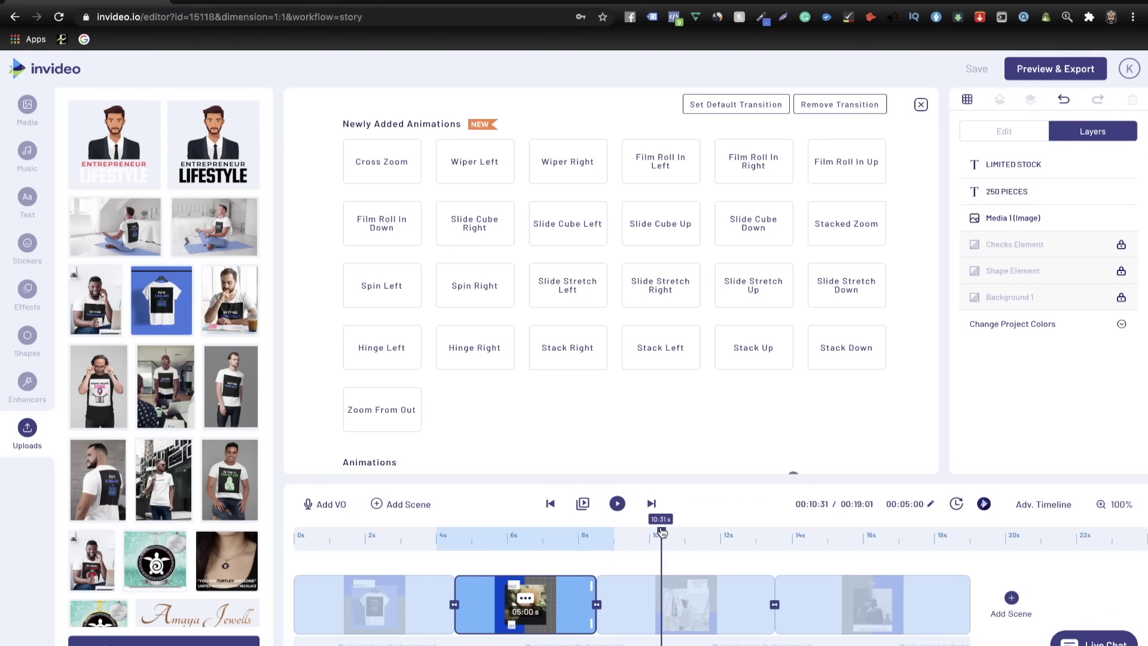
click(632, 618)
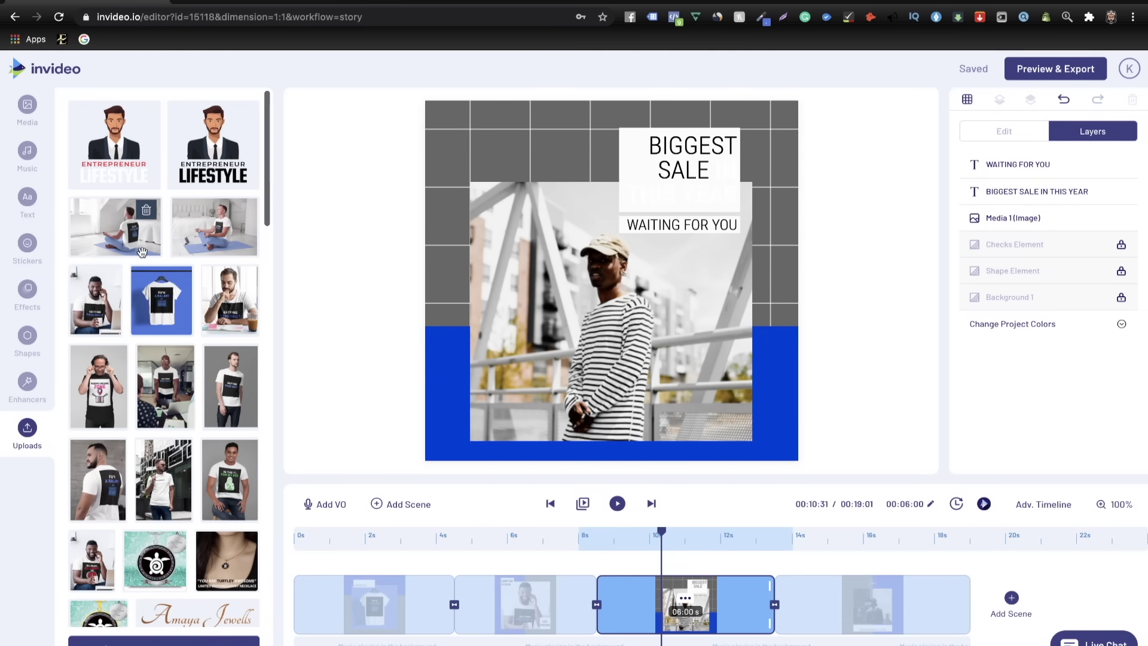
- Replace the third scene's photo with the uploaded picture of the man on the yoga mat facing away, then enlarge it and shift it up slightly
drag(164, 232, 572, 300)
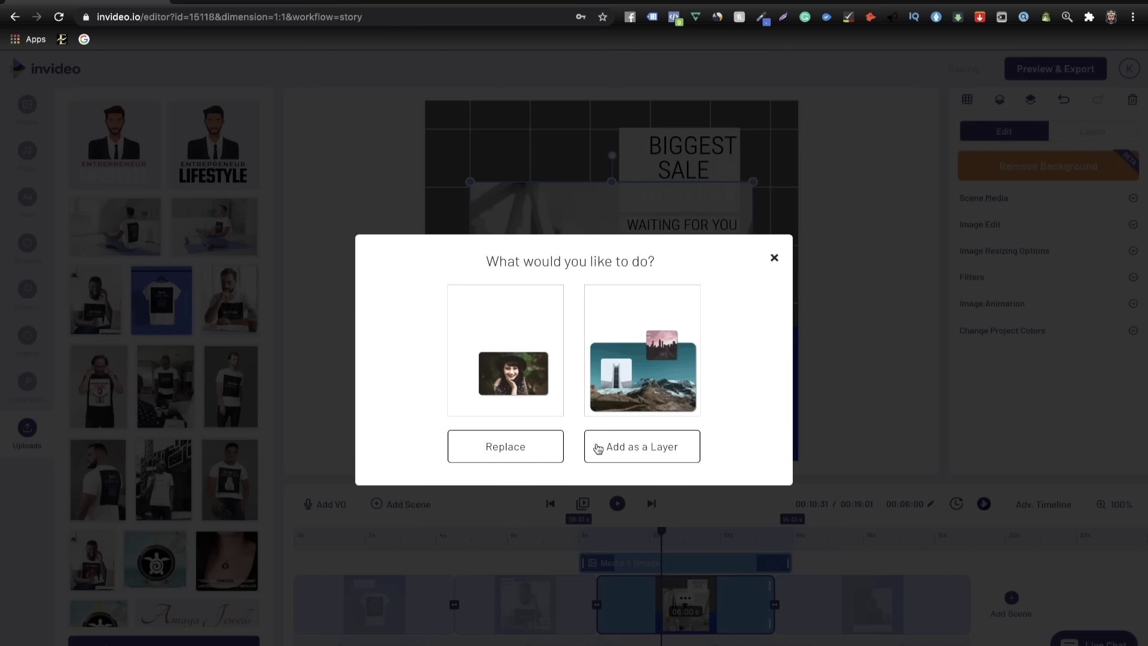
click(526, 458)
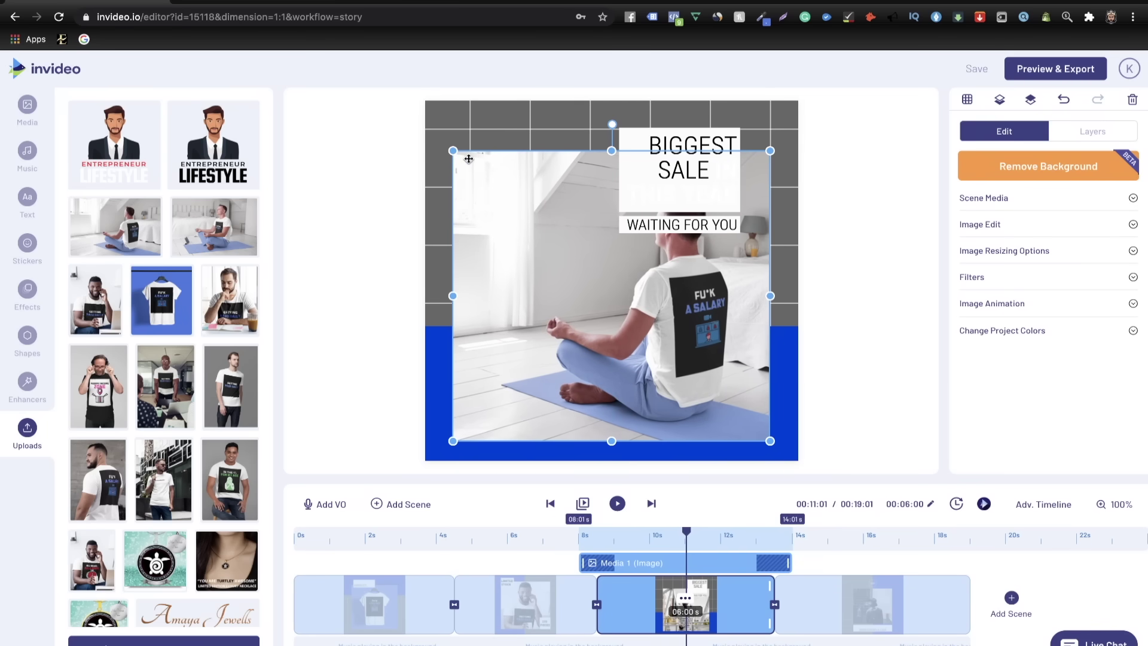
drag(453, 154, 436, 137)
drag(571, 220, 572, 212)
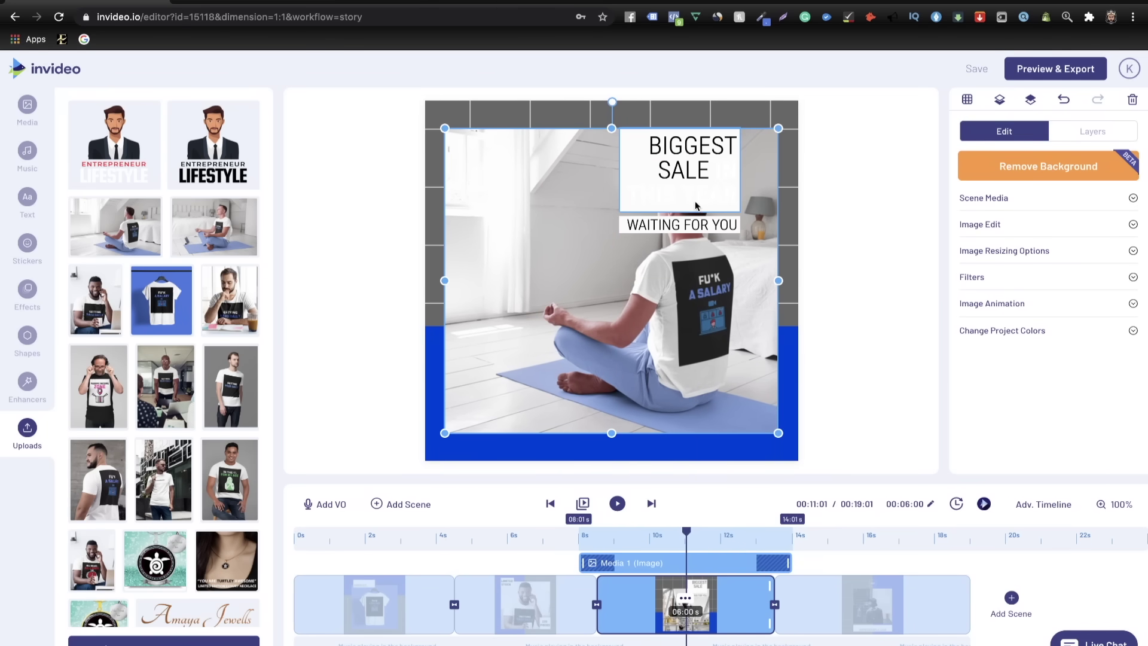
- Move the BIGGEST SALE and WAITING FOR YOU boxes to the photo's lower-left corner, with WAITING FOR YOU underneath
click(668, 196)
drag(684, 200, 507, 395)
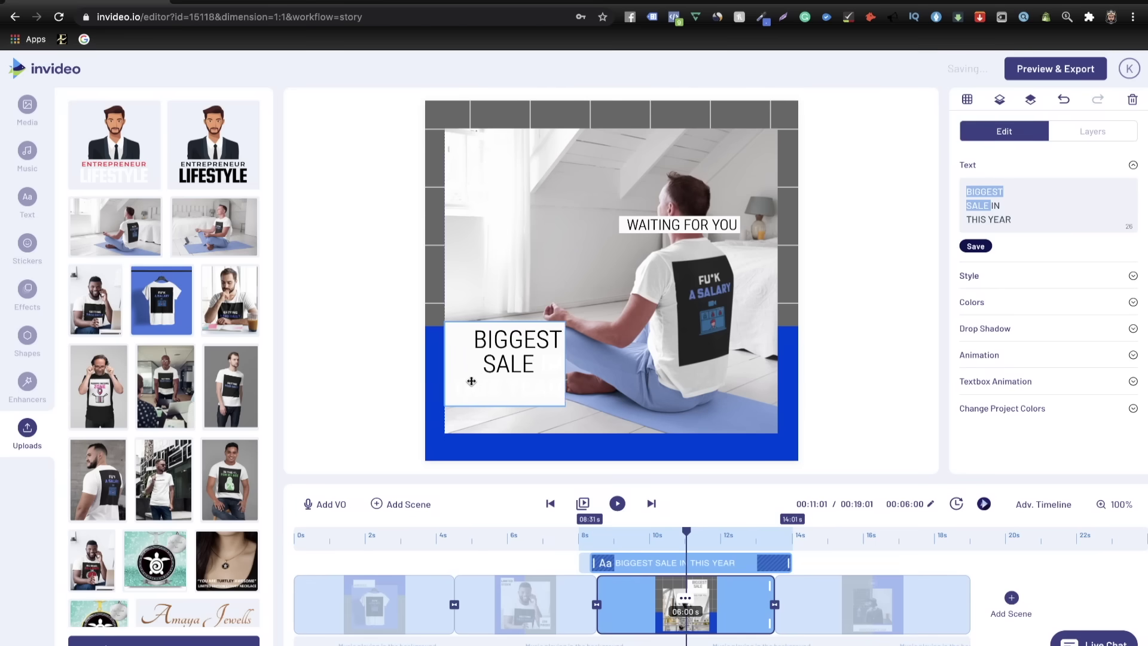
click(666, 222)
drag(666, 223, 494, 355)
drag(494, 358, 494, 376)
drag(475, 424, 479, 414)
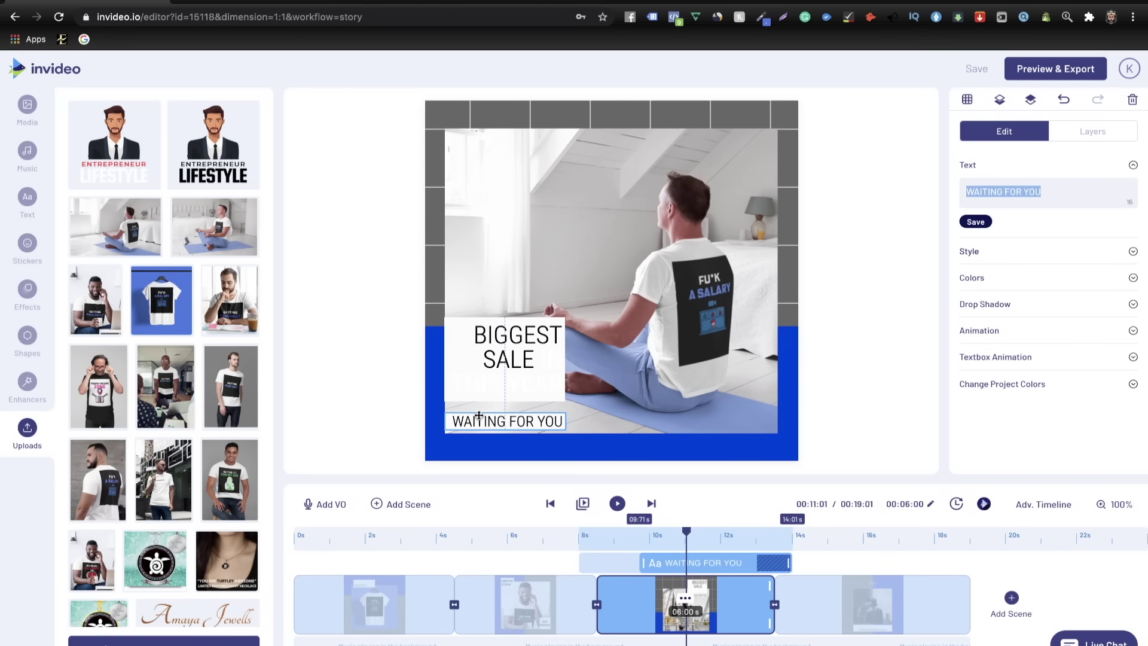
- Replace the BIGGEST SALE IN THIS YEAR wording with ALL ENTREPRENEURS SHOWCASE THE LIFESTYLE and set its text color to black (#000000)
click(531, 359)
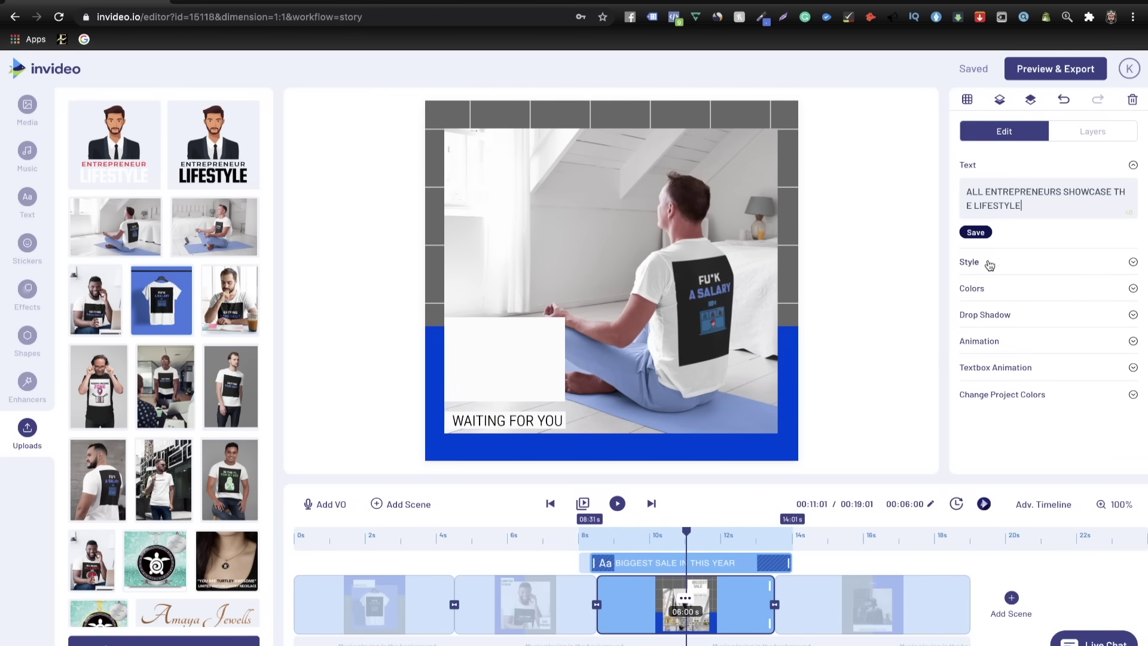
click(980, 286)
click(968, 256)
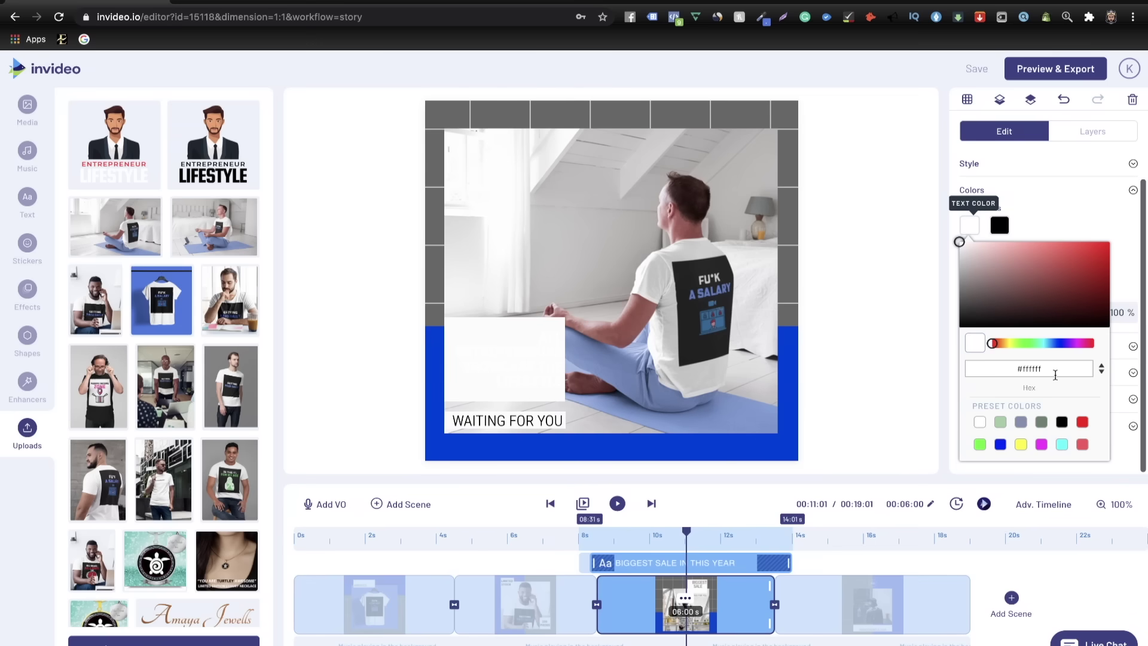
click(1062, 422)
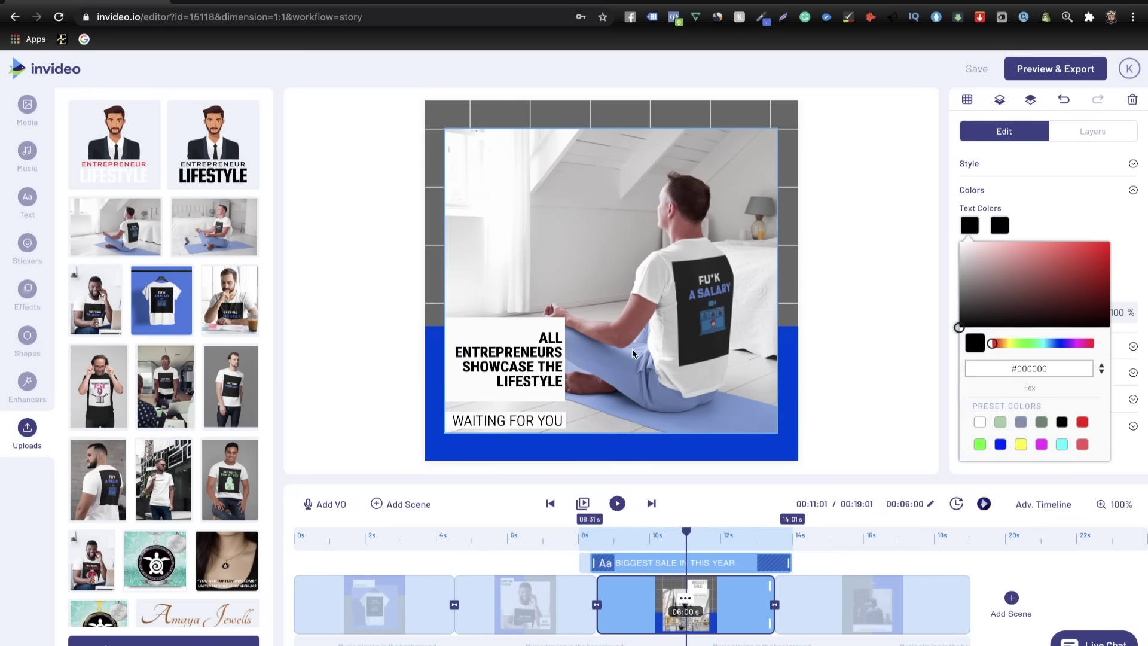
click(899, 326)
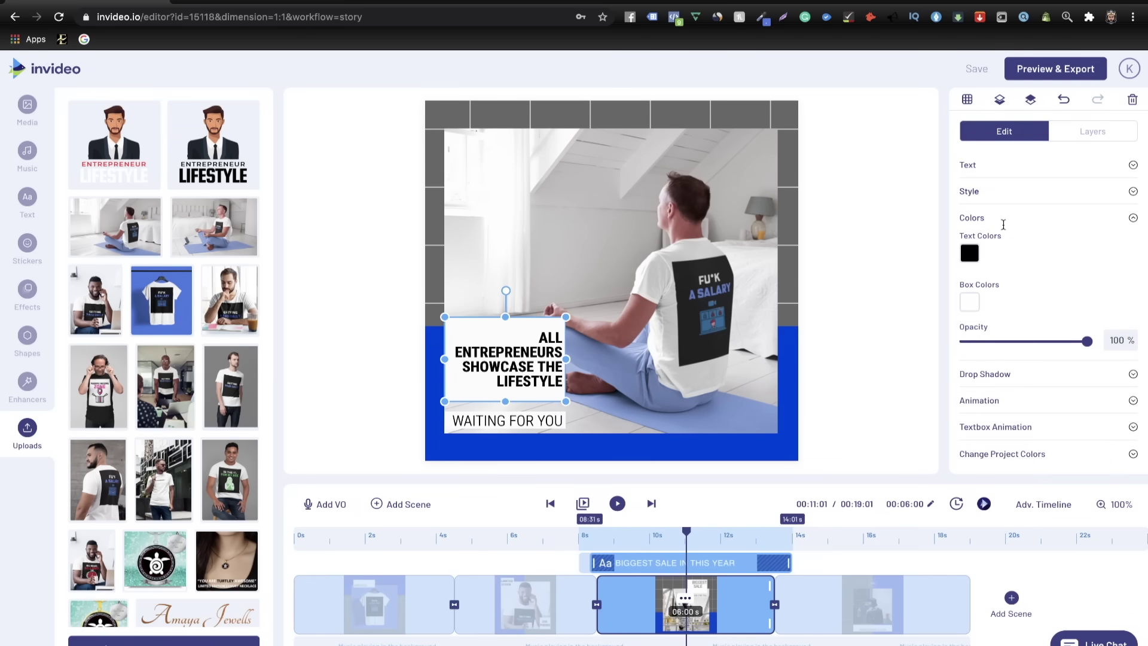
- Left-align the ALL ENTREPRENEURS SHOWCASE THE LIFESTYLE text
click(999, 197)
scroll(1036, 380, down, 1)
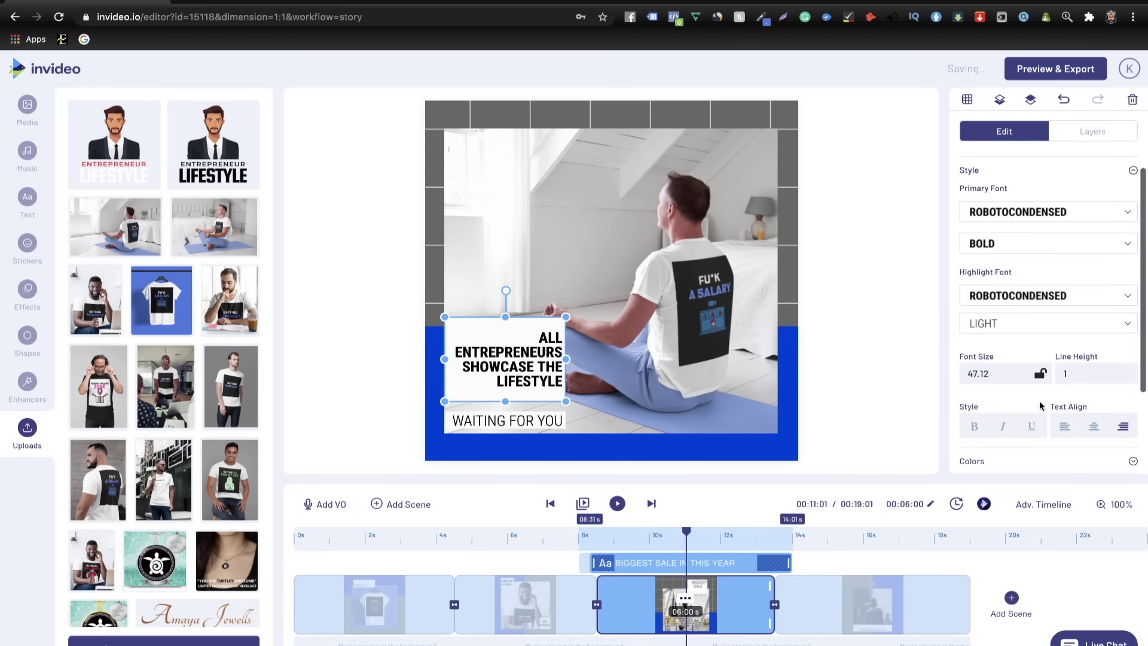
click(1065, 421)
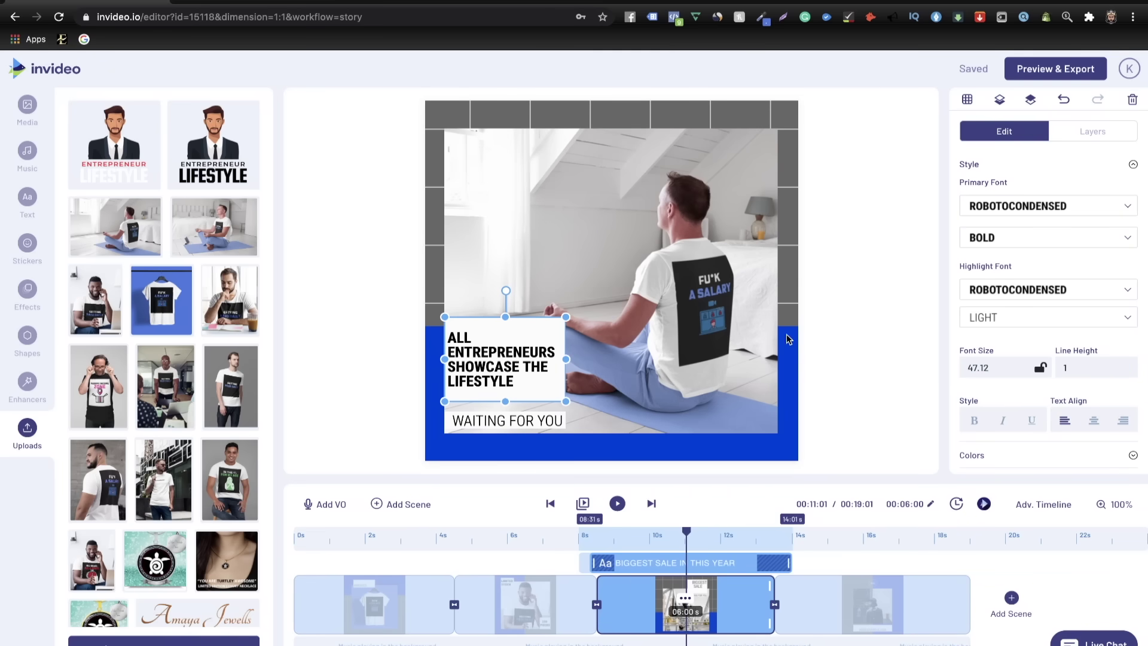
- Change the WAITING FOR YOU wording to SHOWCASE THE LIFESTYLE and enlarge its box along the photo's lower edge
click(501, 421)
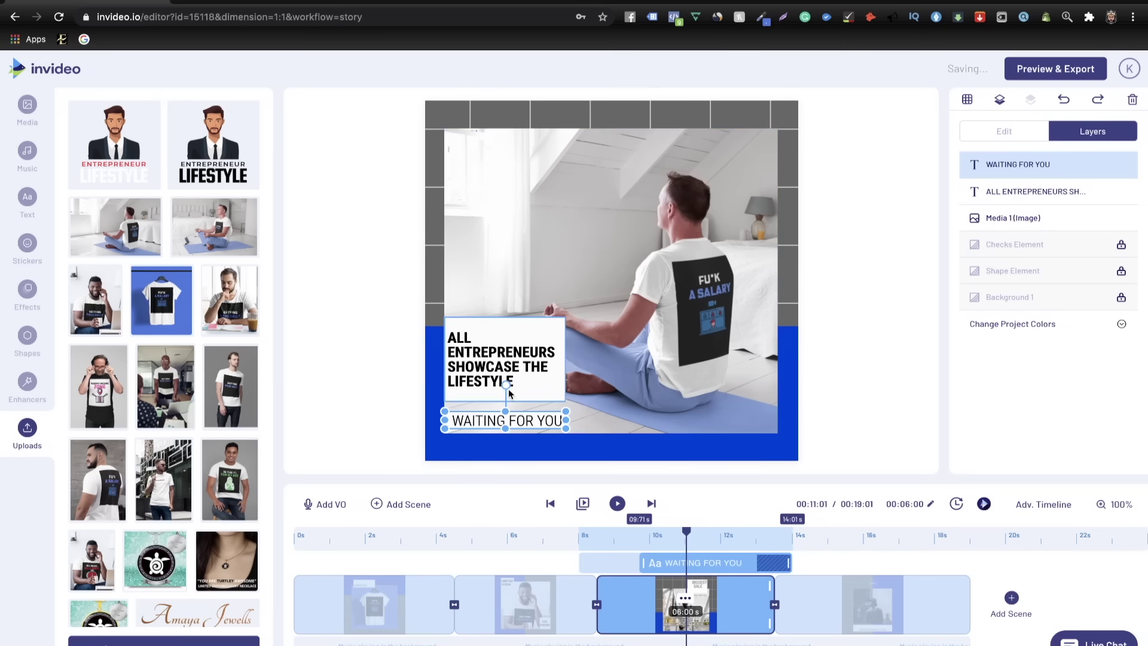
double_click(492, 421)
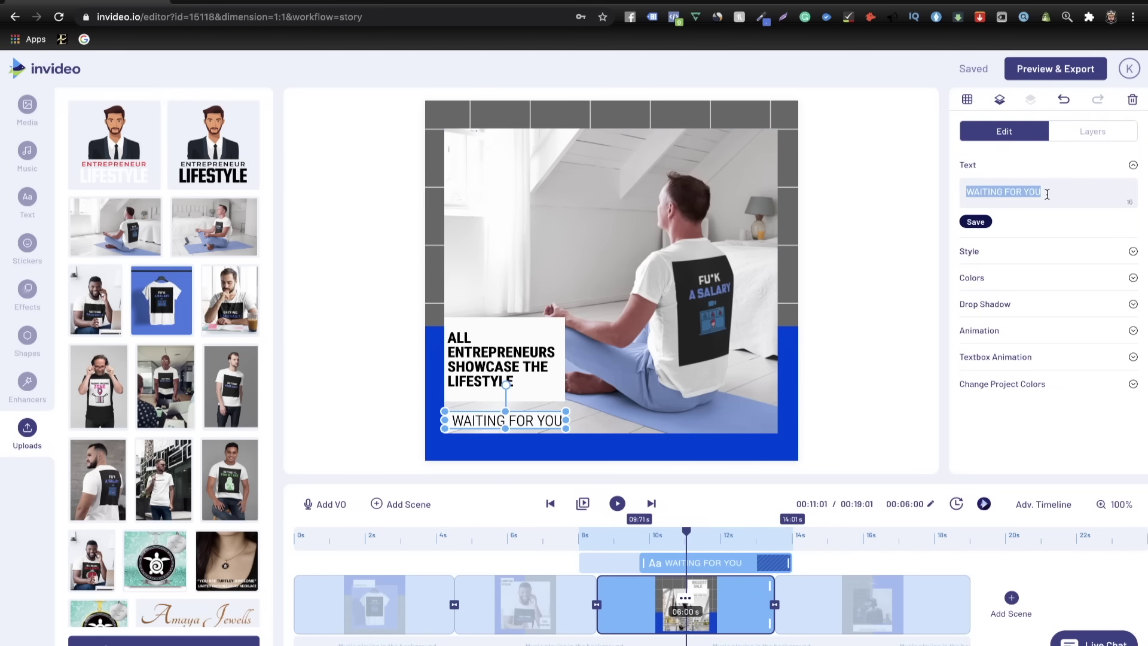
text(SHOWCASE THE LIFESTYLE)
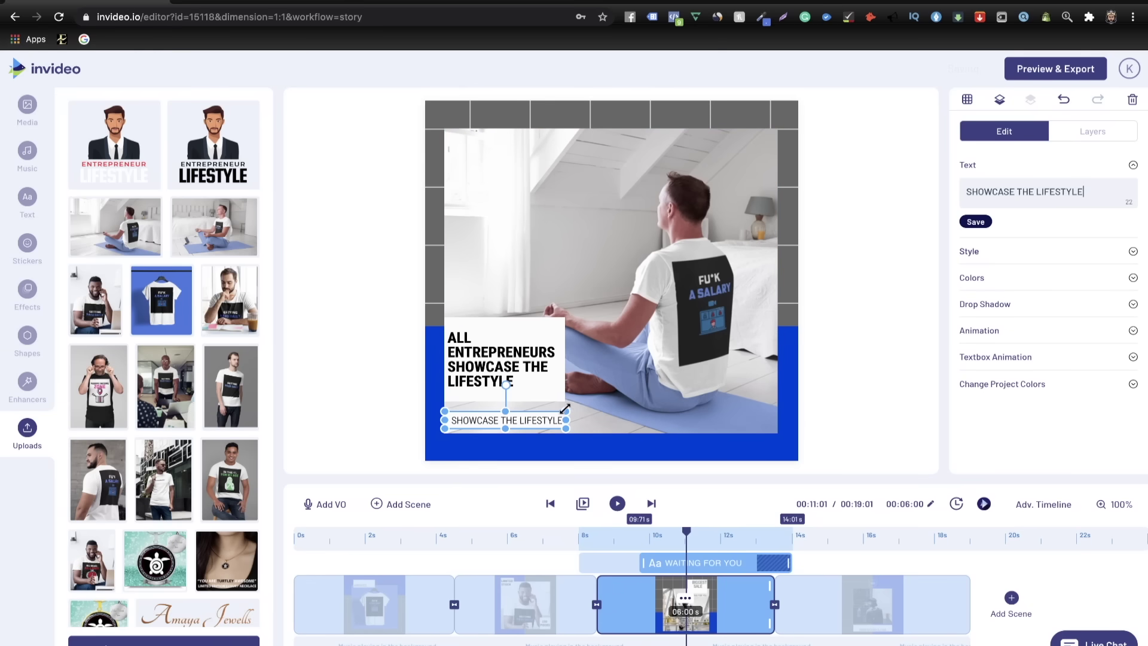
drag(564, 408, 605, 418)
click(646, 380)
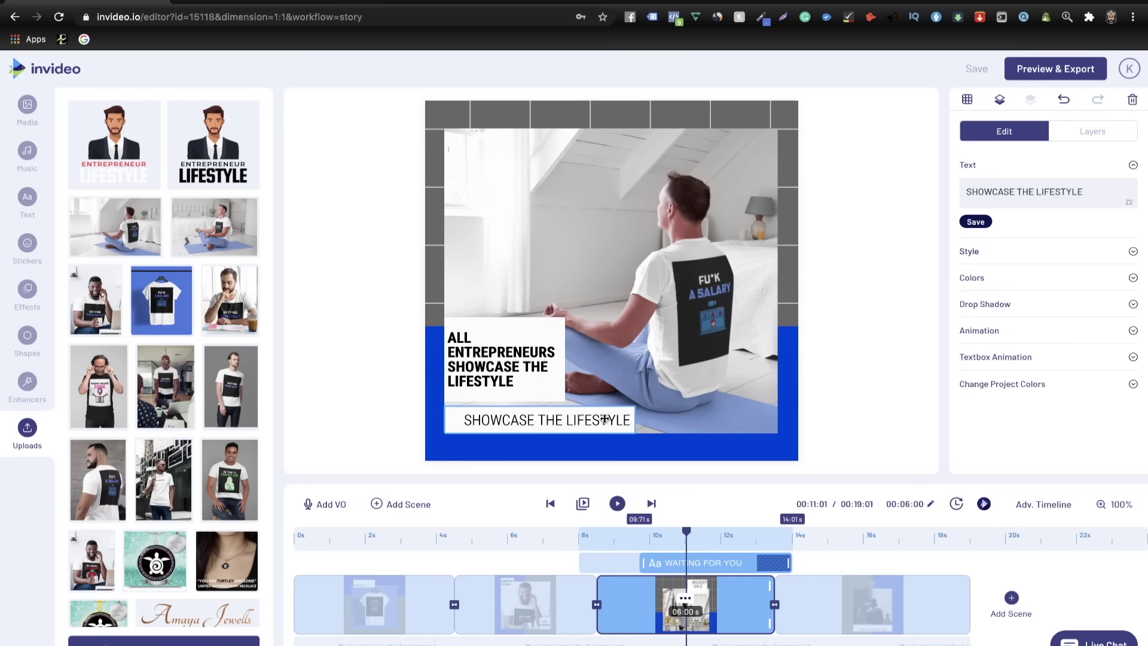
click(876, 421)
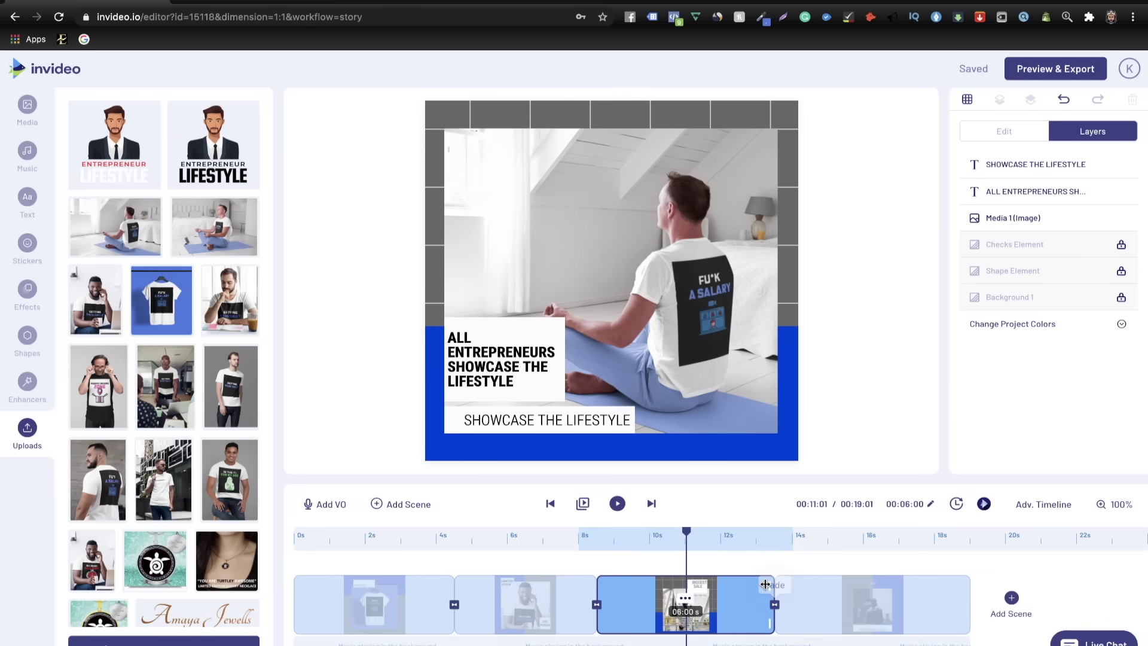
- Shorten the third scene to 5 seconds and open the fourth scene for editing
drag(765, 584, 739, 585)
click(829, 537)
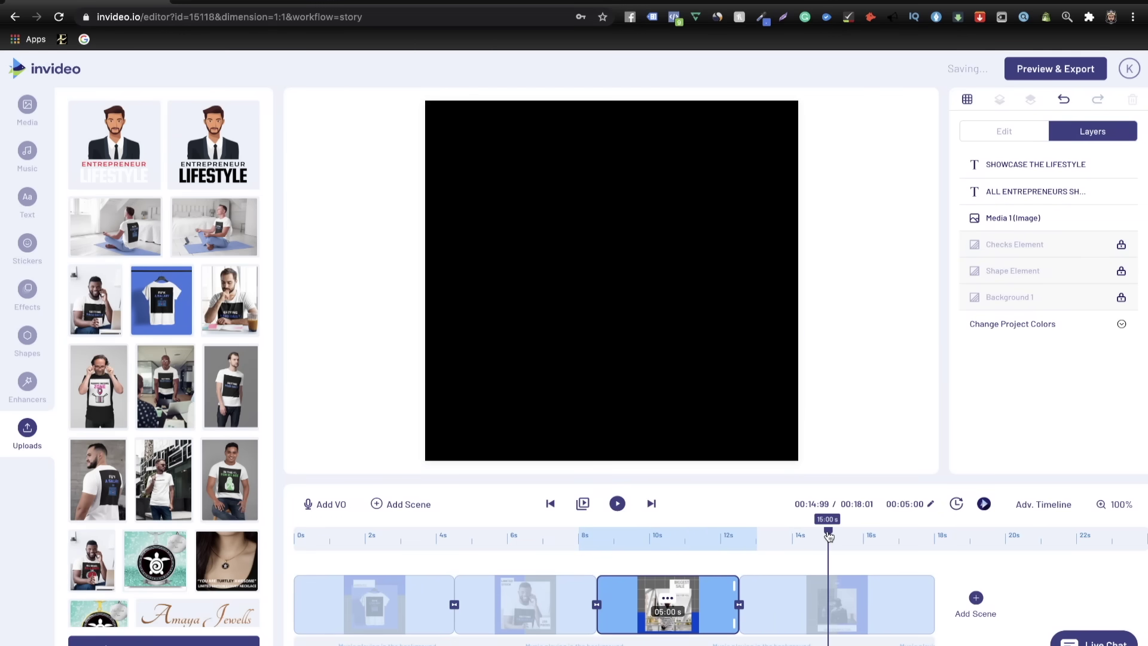
click(871, 607)
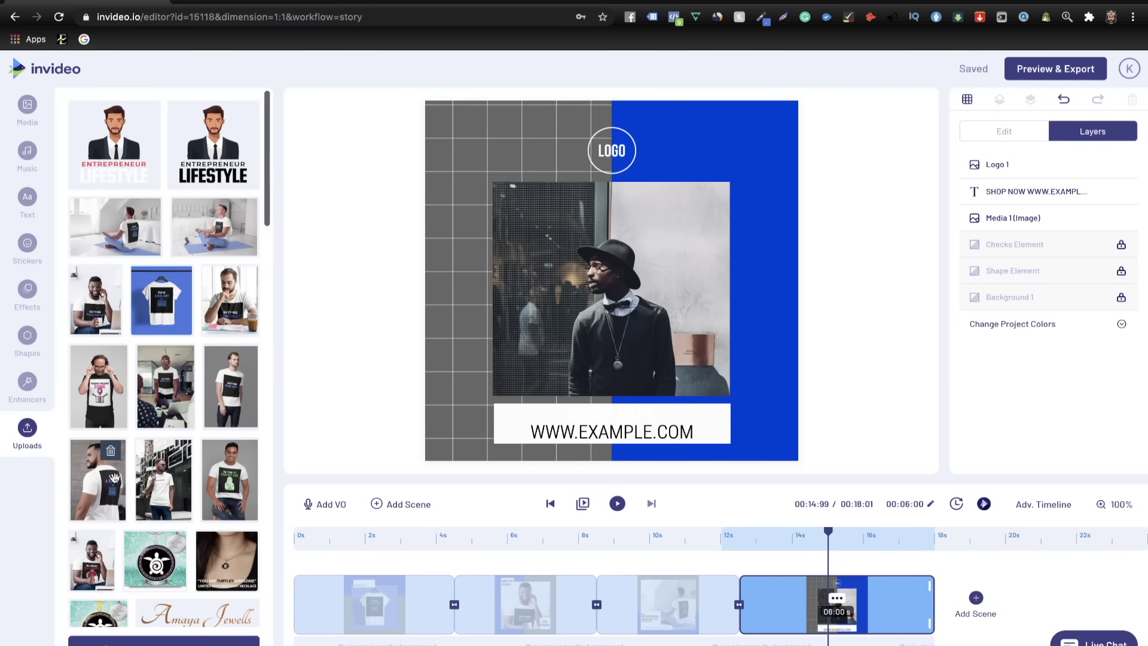
- Replace the fourth scene's photo with the uploaded picture of the bearded man showing the shirt's back print, then enlarge and recenter it
drag(98, 479, 643, 289)
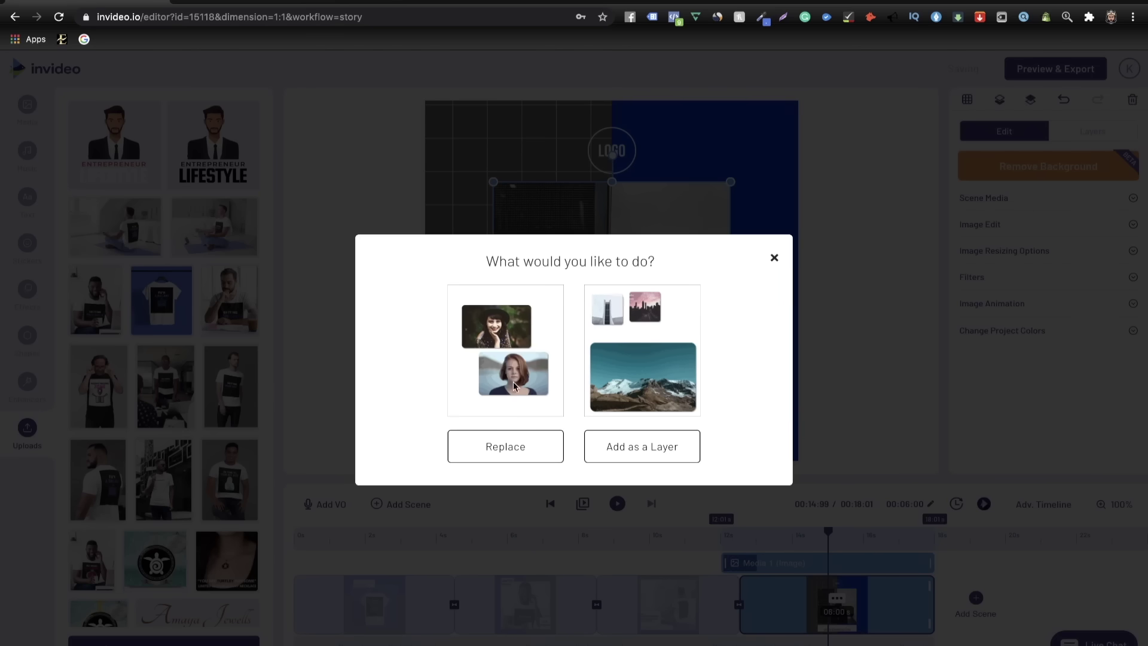
click(507, 446)
drag(730, 181, 772, 137)
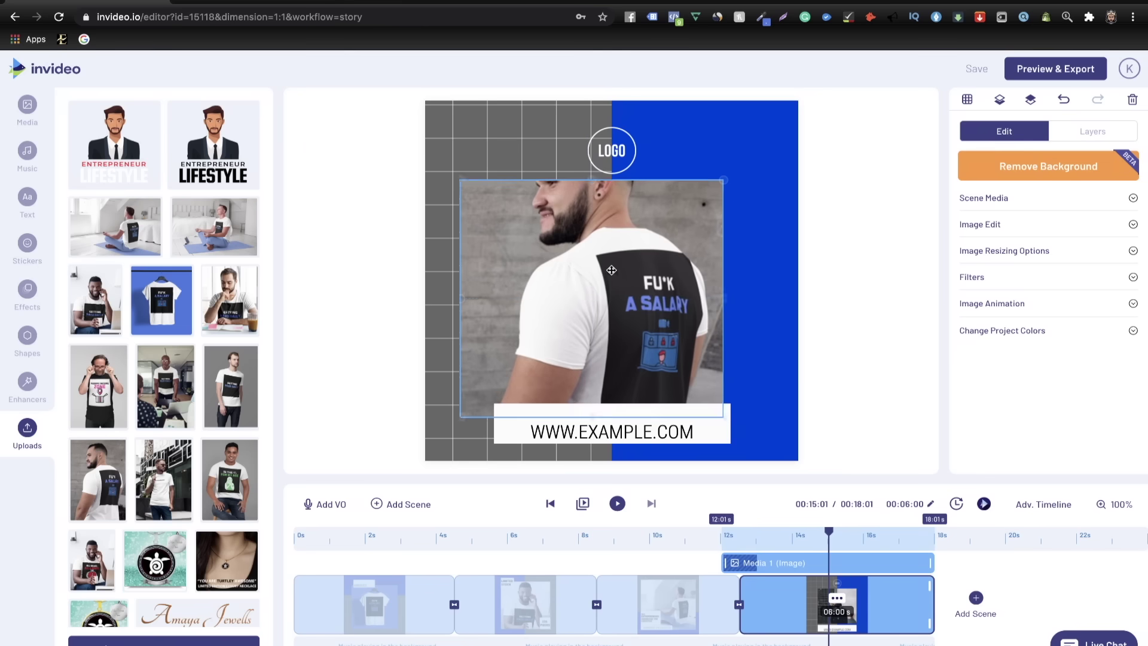
drag(600, 275, 619, 256)
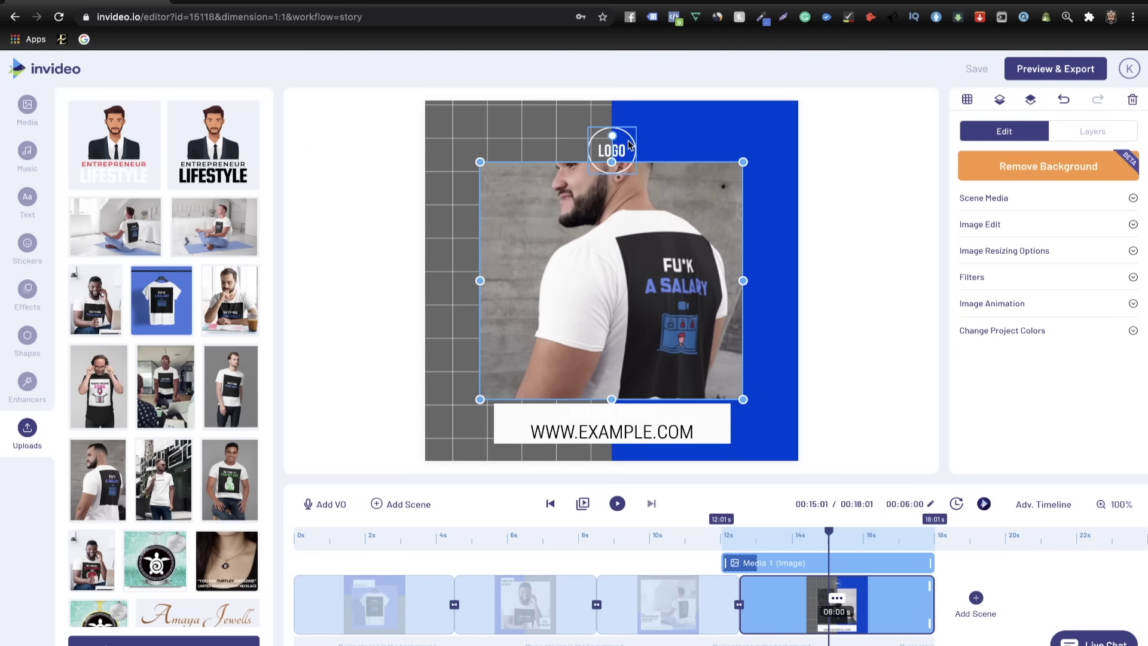
- Delete the fourth scene's logo placeholder, and lower the website text box slightly with the photo centered above it
mouse_move(631, 141)
mouse_down()
mouse_move(632, 115)
mouse_move(629, 124)
mouse_up()
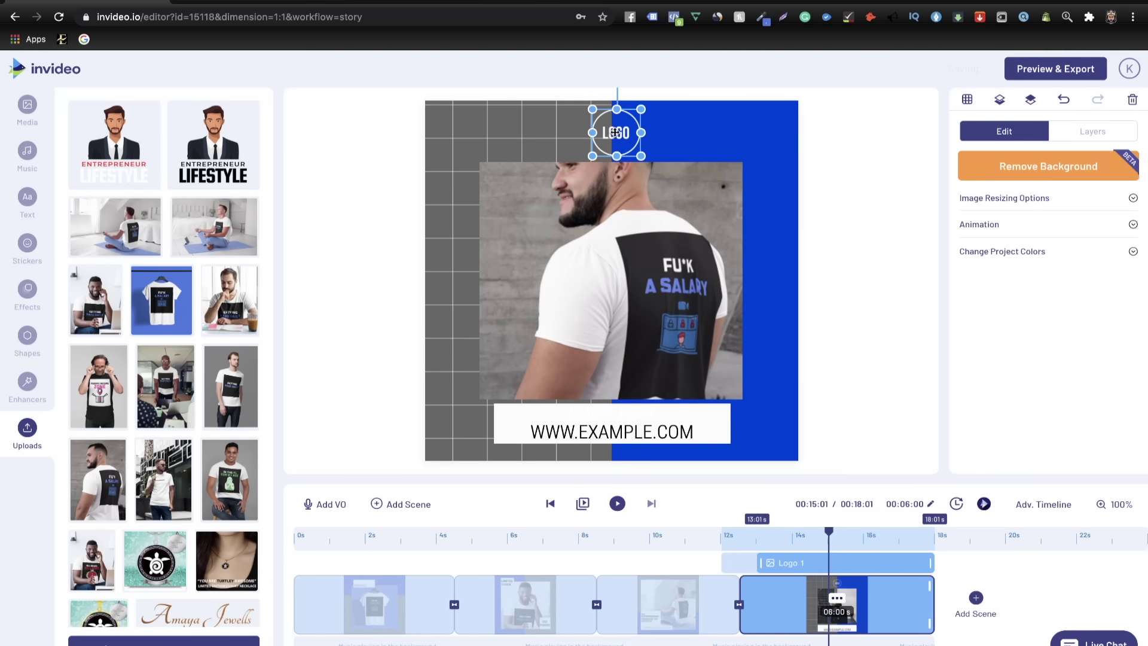
key(Delete)
drag(618, 274, 617, 264)
click(622, 417)
drag(622, 417, 621, 425)
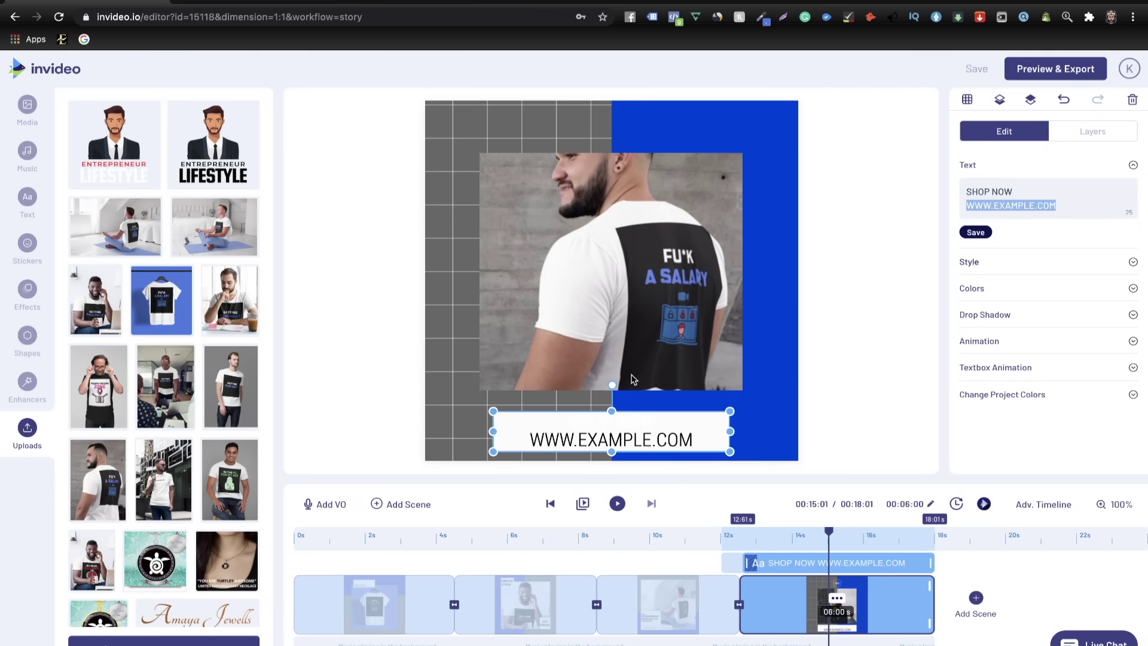
drag(636, 332, 635, 340)
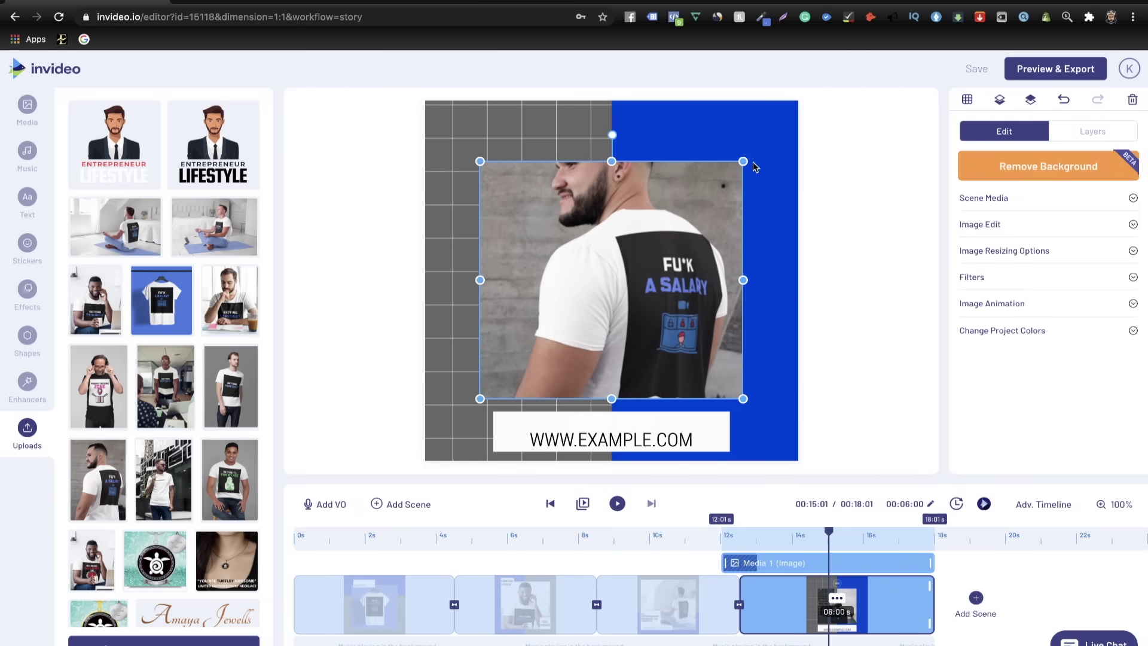
- Enlarge the fourth scene's photo slightly and recenter it above the website text box
drag(743, 163, 752, 151)
drag(687, 230, 677, 231)
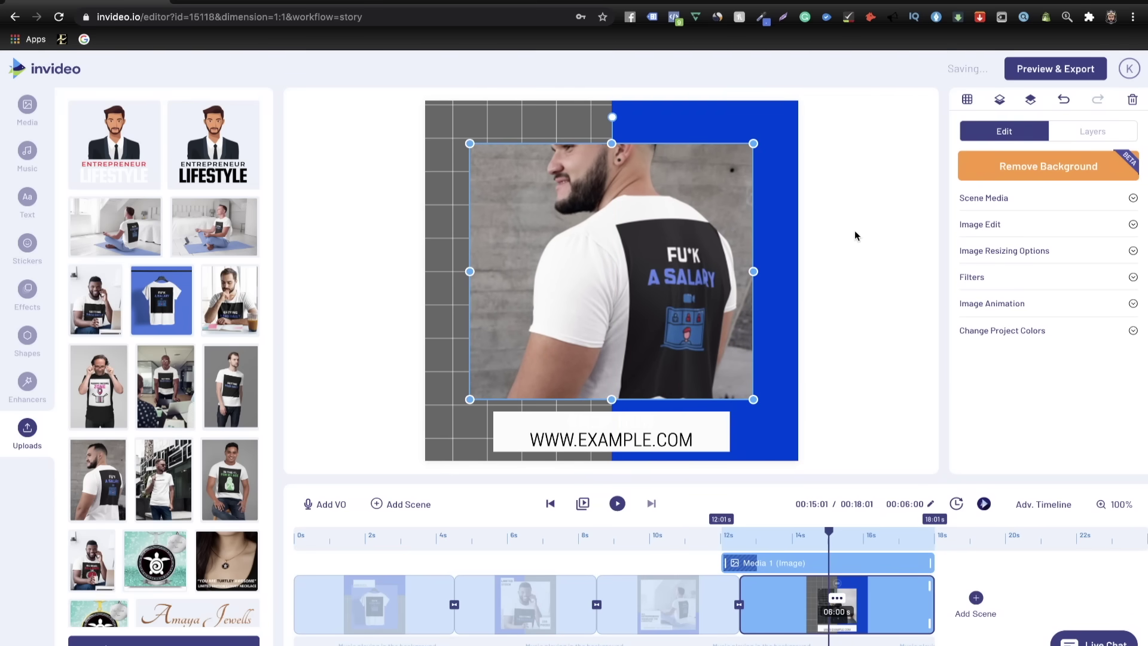
click(869, 235)
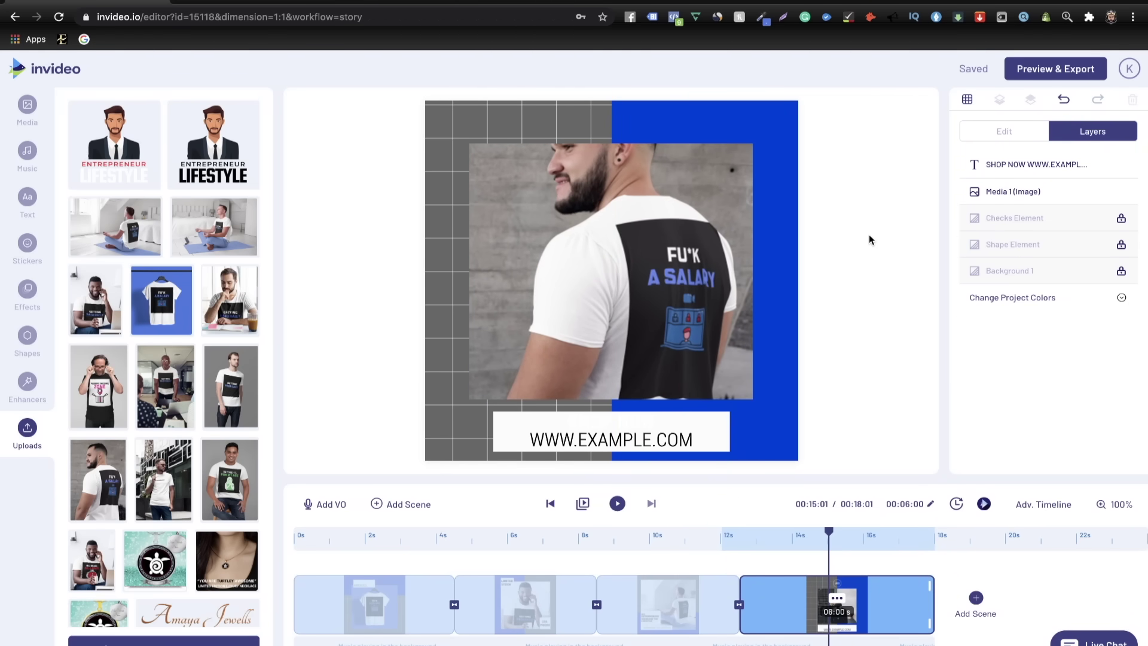
- Replace the fourth scene's website text with SHOP NOW WHILE STOCK REMAINS, keeping its box centered beneath the photo
double_click(655, 438)
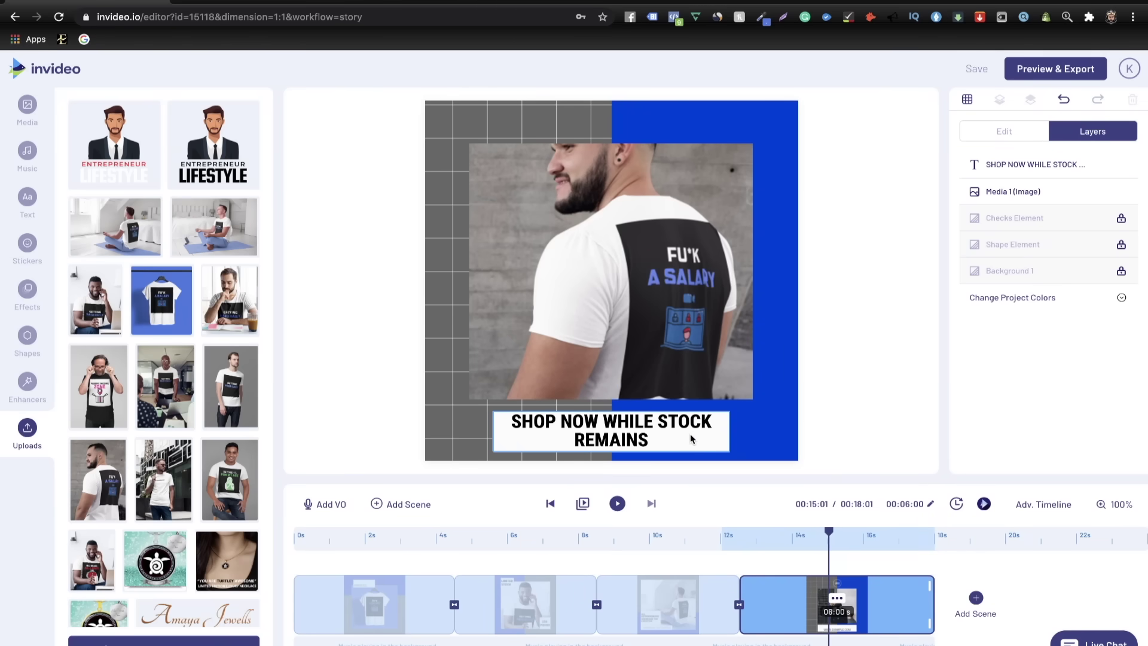
click(690, 433)
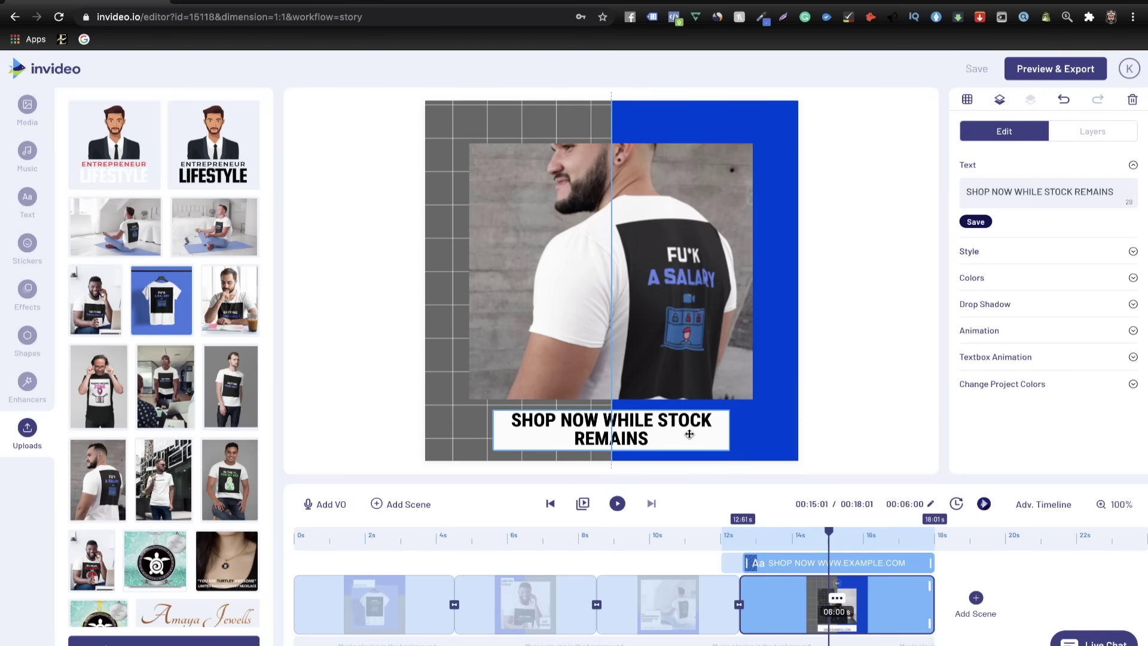
drag(689, 434, 690, 435)
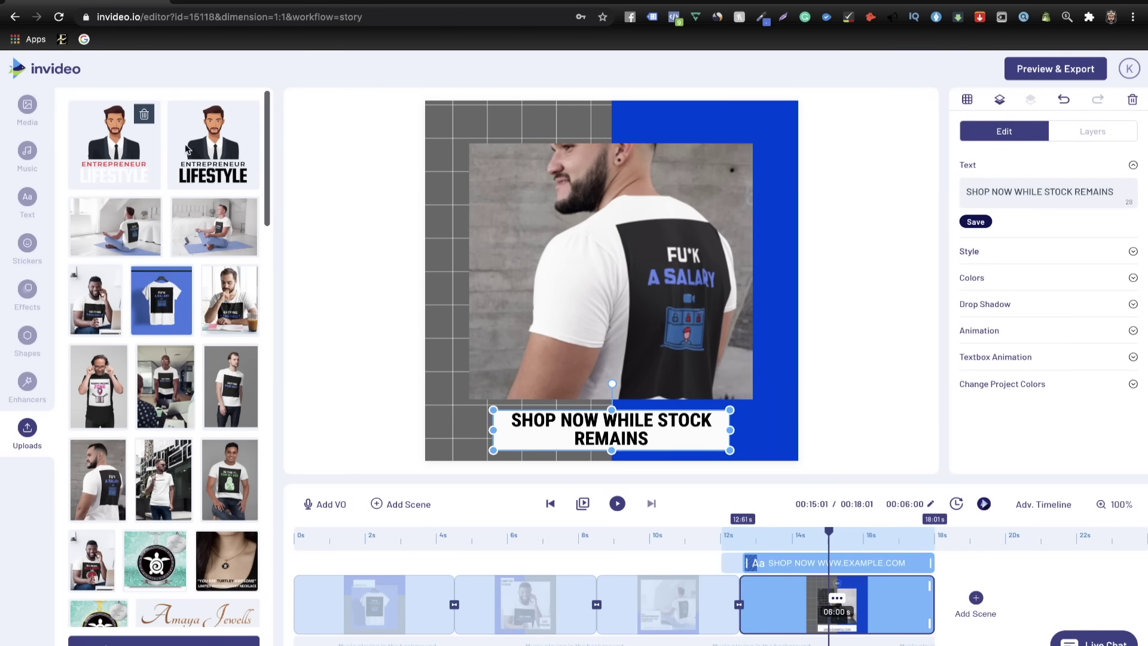
- Add the uploaded Entrepreneur Lifestyle logo with black lettering, shrink it and center it above the photo, lowering the photo slightly
click(225, 158)
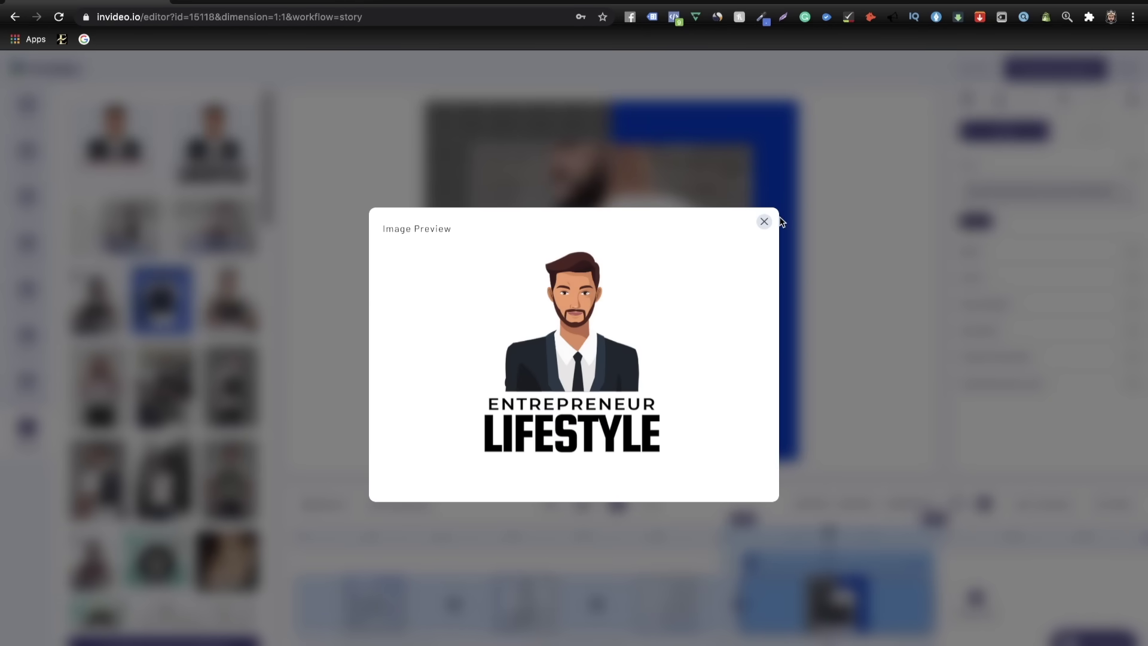
click(764, 222)
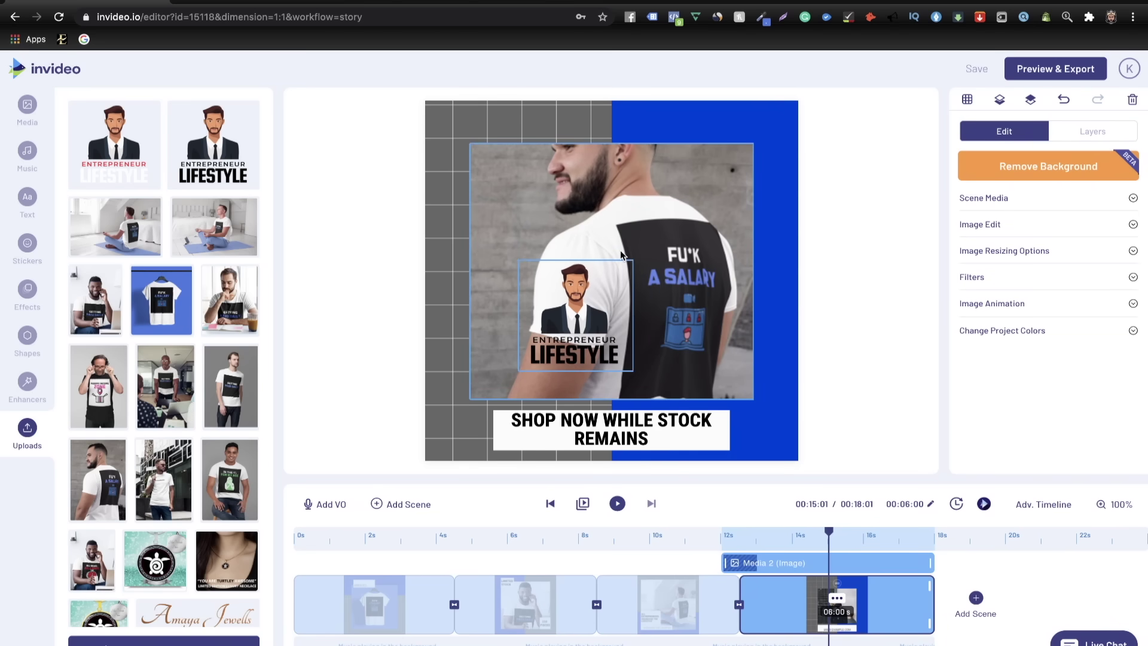
drag(610, 282, 636, 115)
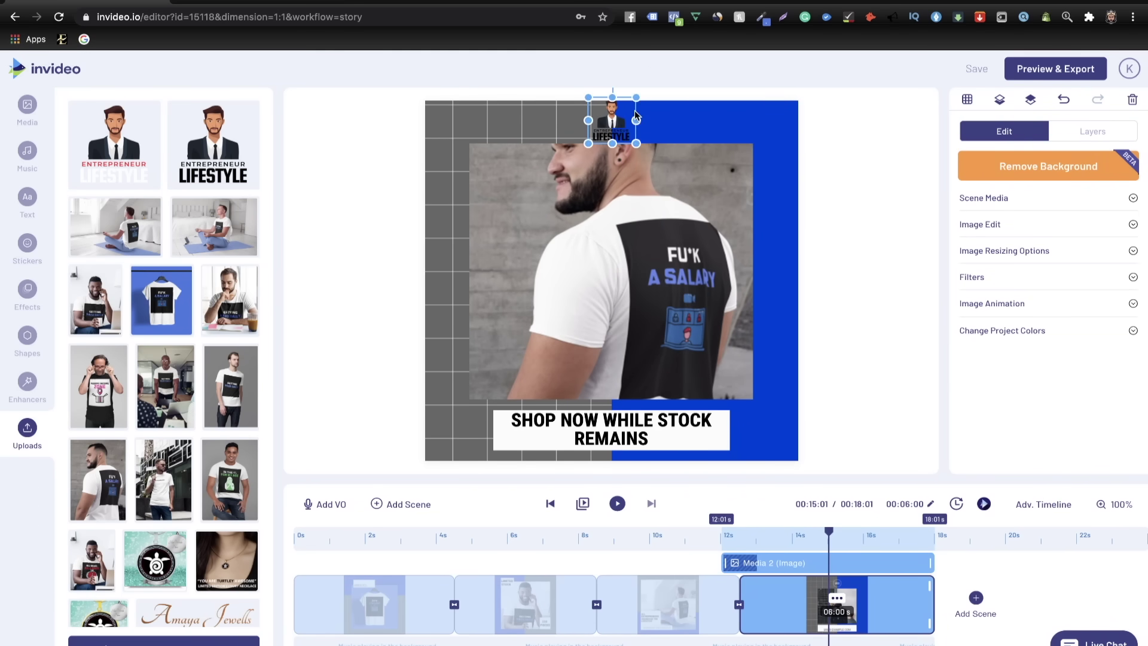
drag(660, 279, 660, 283)
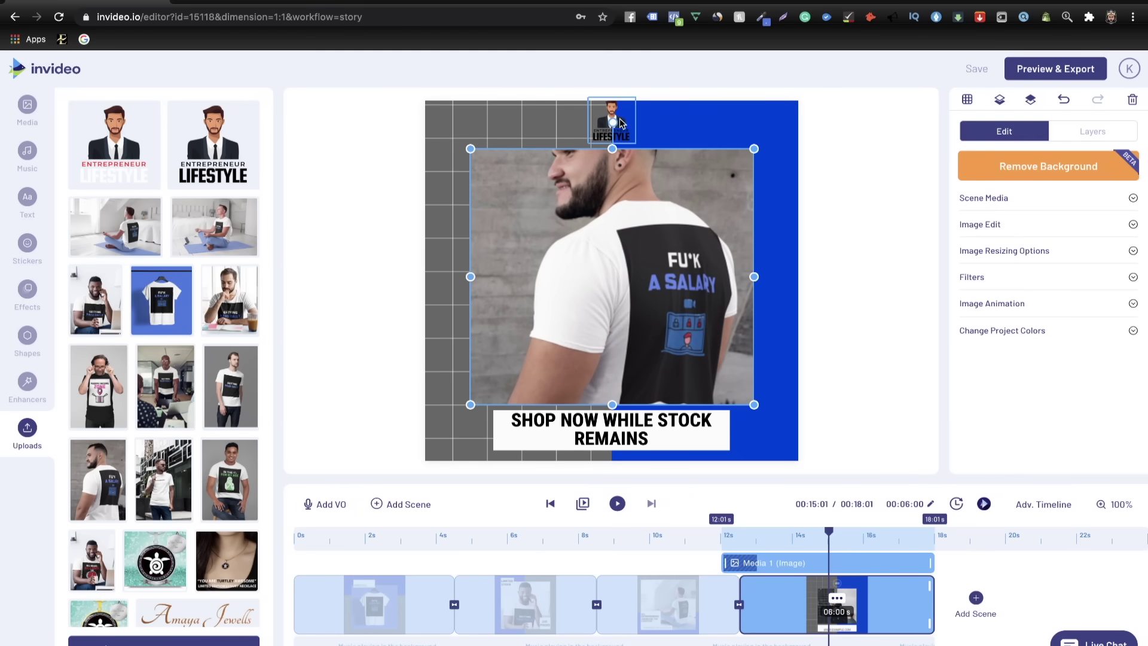
mouse_move(620, 123)
mouse_down()
mouse_move(632, 107)
mouse_move(615, 121)
mouse_up()
click(856, 165)
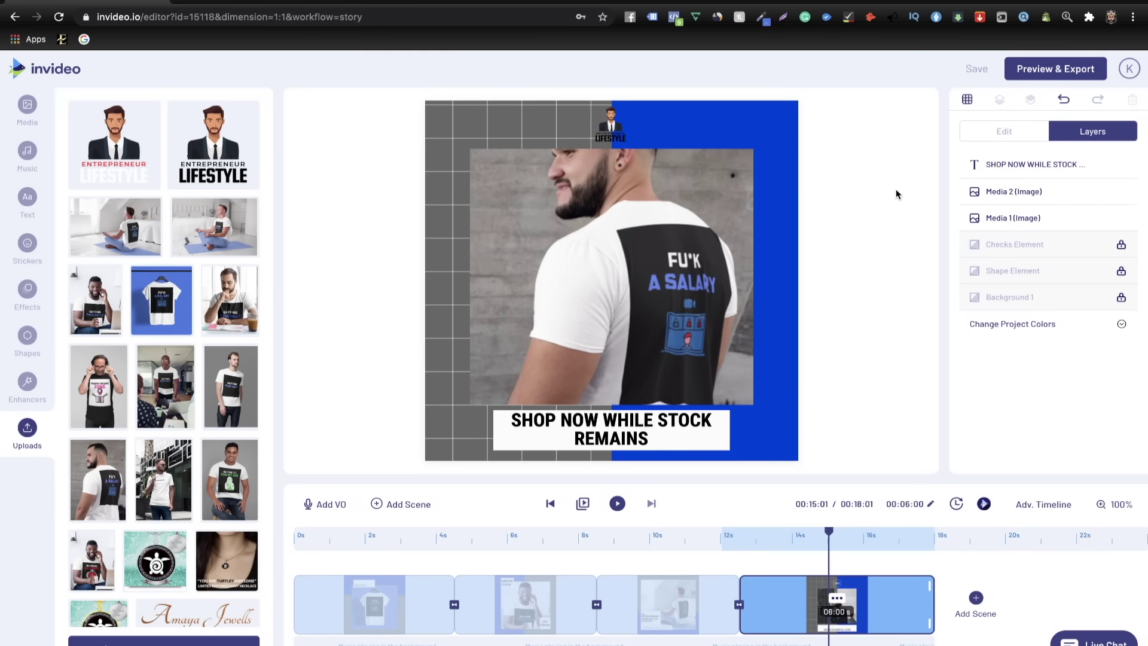
- Shorten the fourth scene to 5 seconds and return the playhead to the first scene
drag(930, 586, 895, 585)
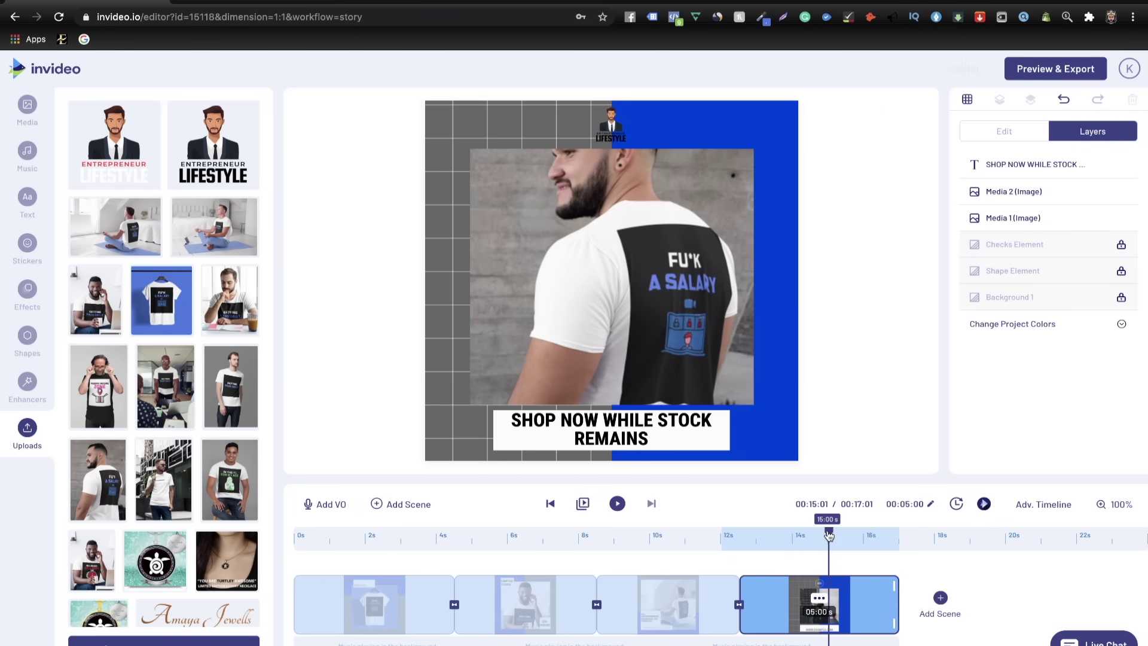
drag(829, 534, 382, 552)
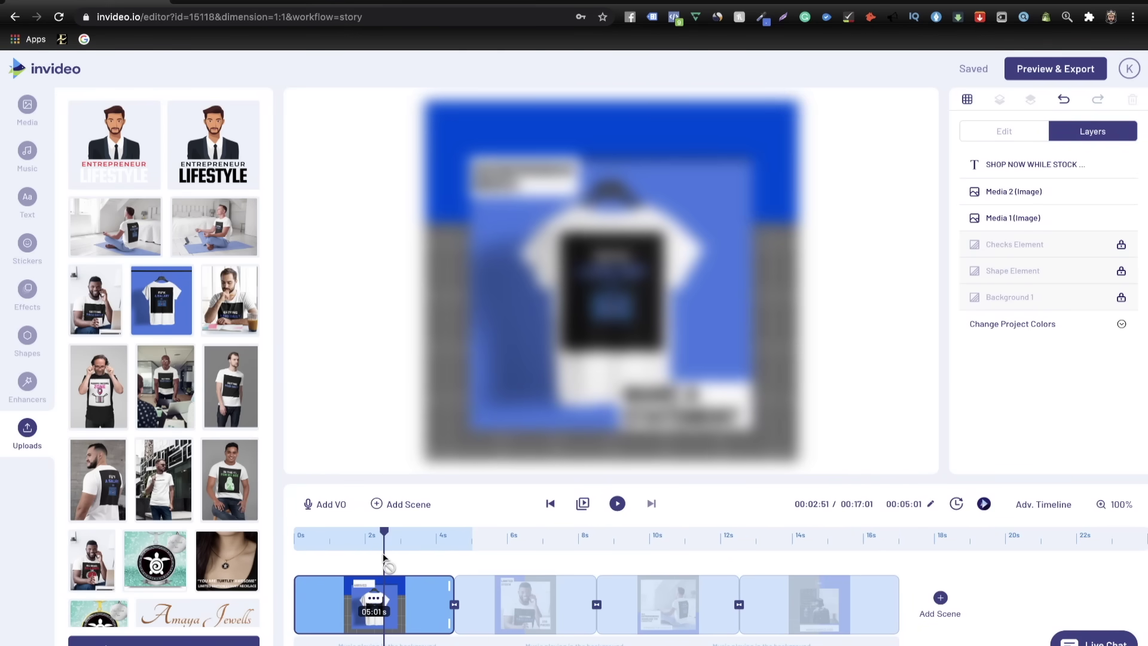
- Browse the InVideo music collection's Inspirational category for a soundtrack
click(26, 152)
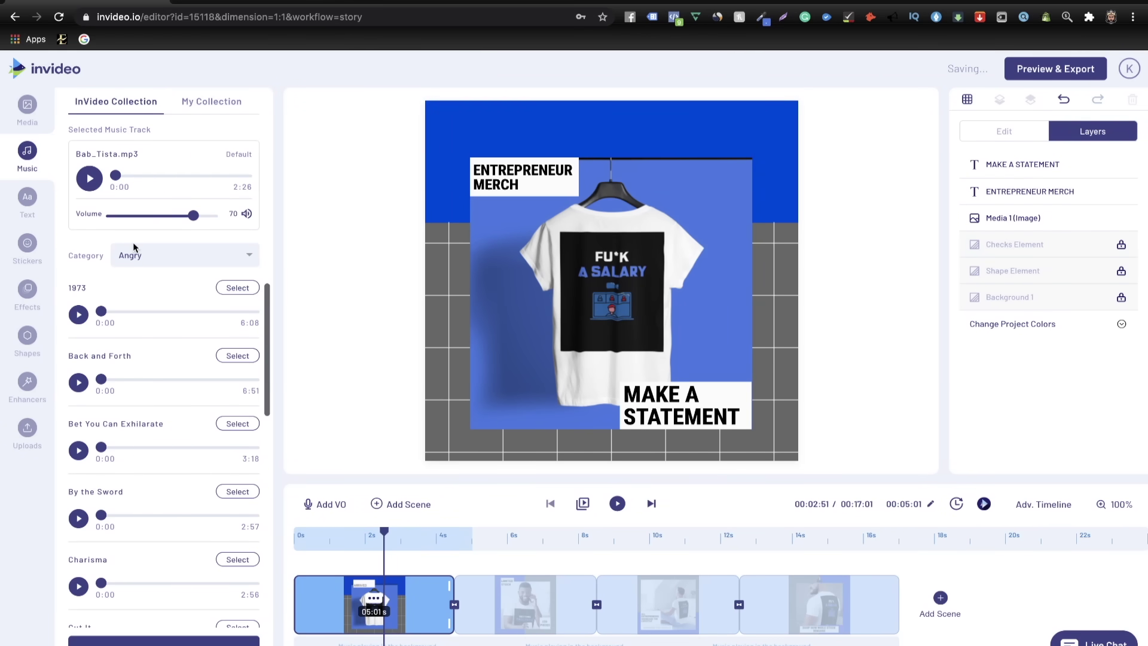
click(162, 261)
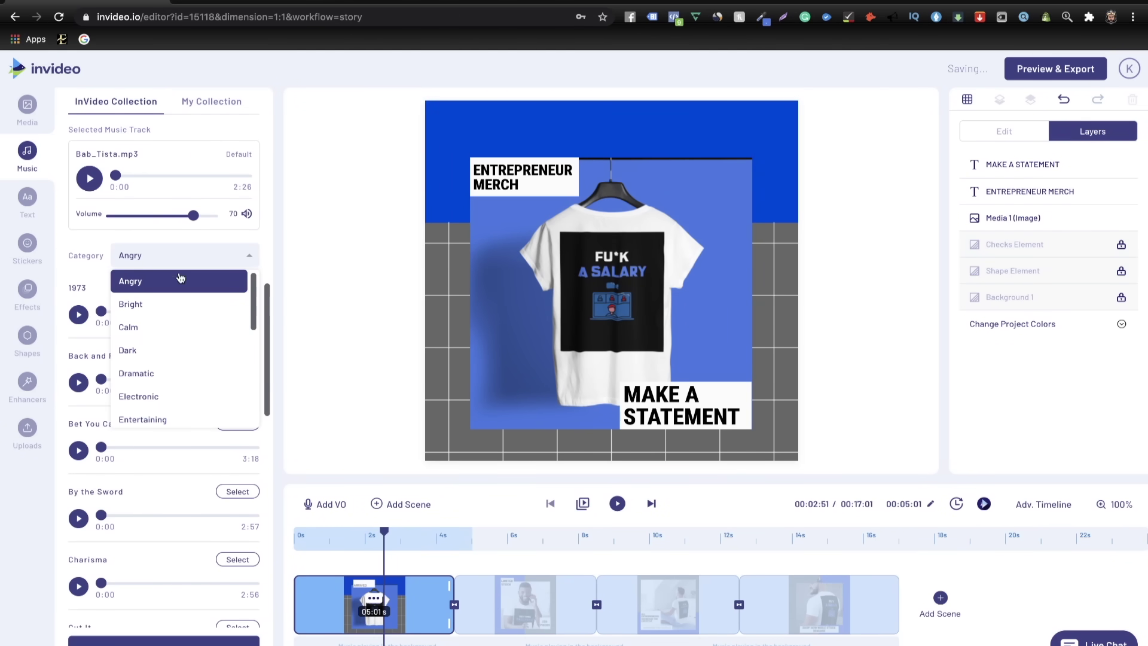
scroll(170, 320, down, 5)
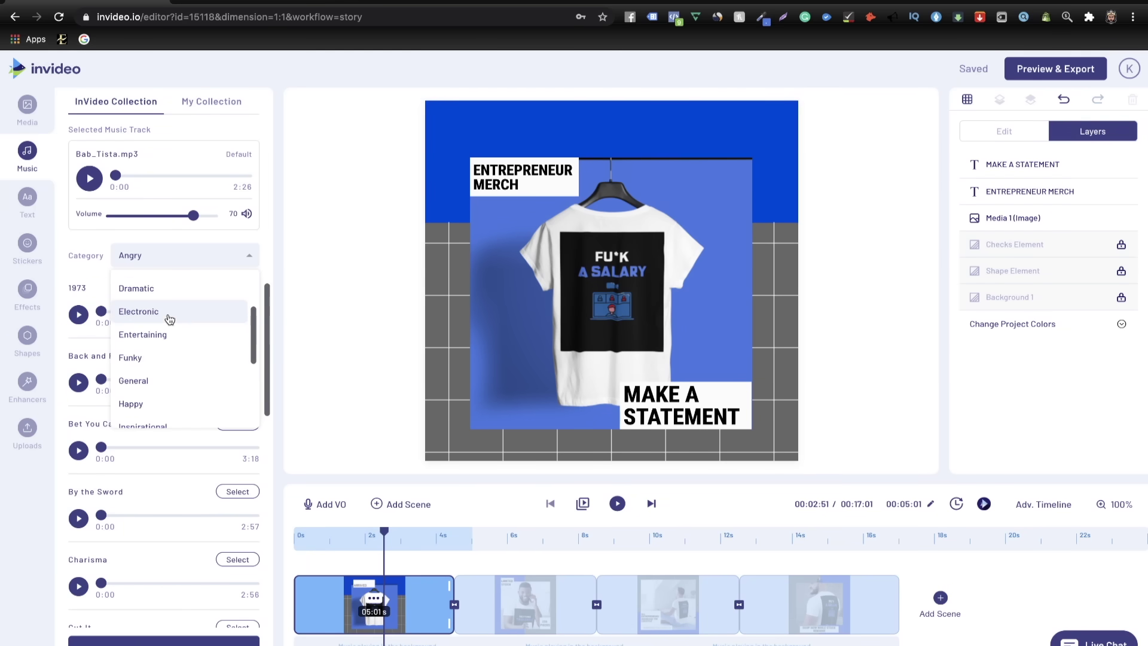
scroll(170, 339, down, 1)
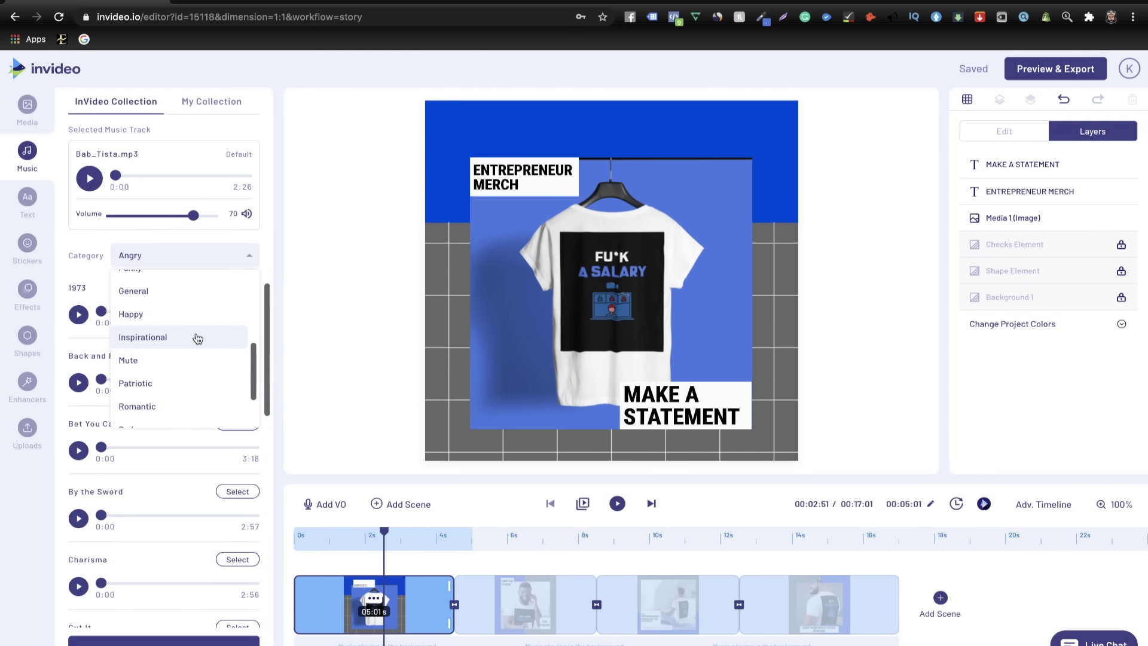
click(198, 339)
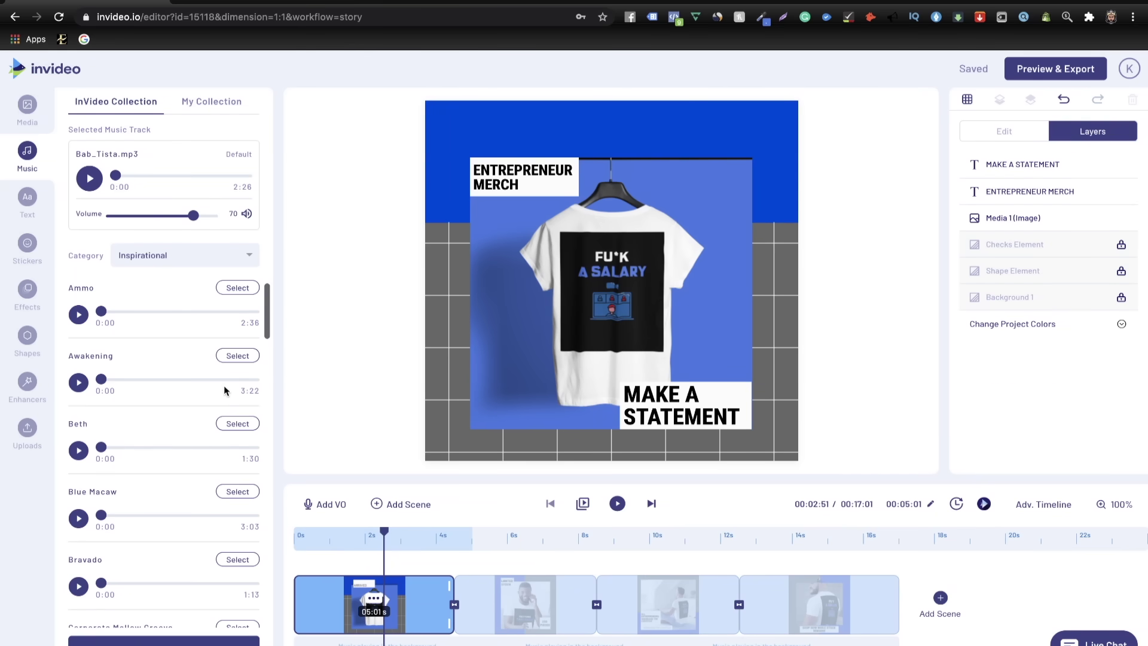
scroll(224, 386, down, 3)
scroll(153, 318, up, 3)
scroll(224, 583, down, 5)
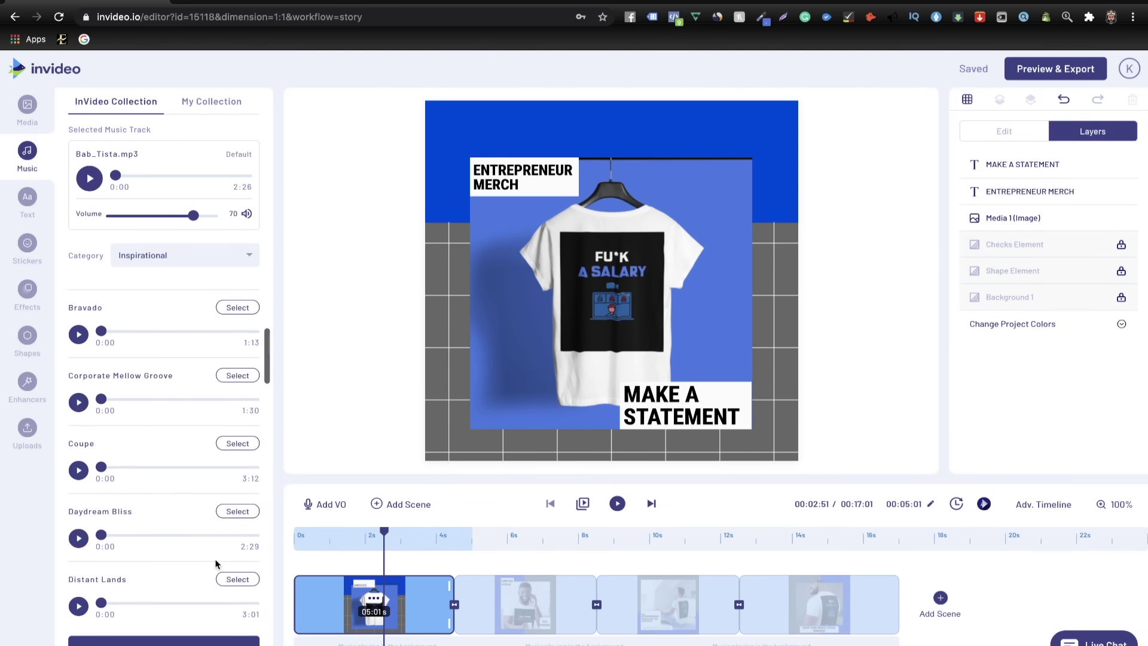
scroll(225, 580, up, 5)
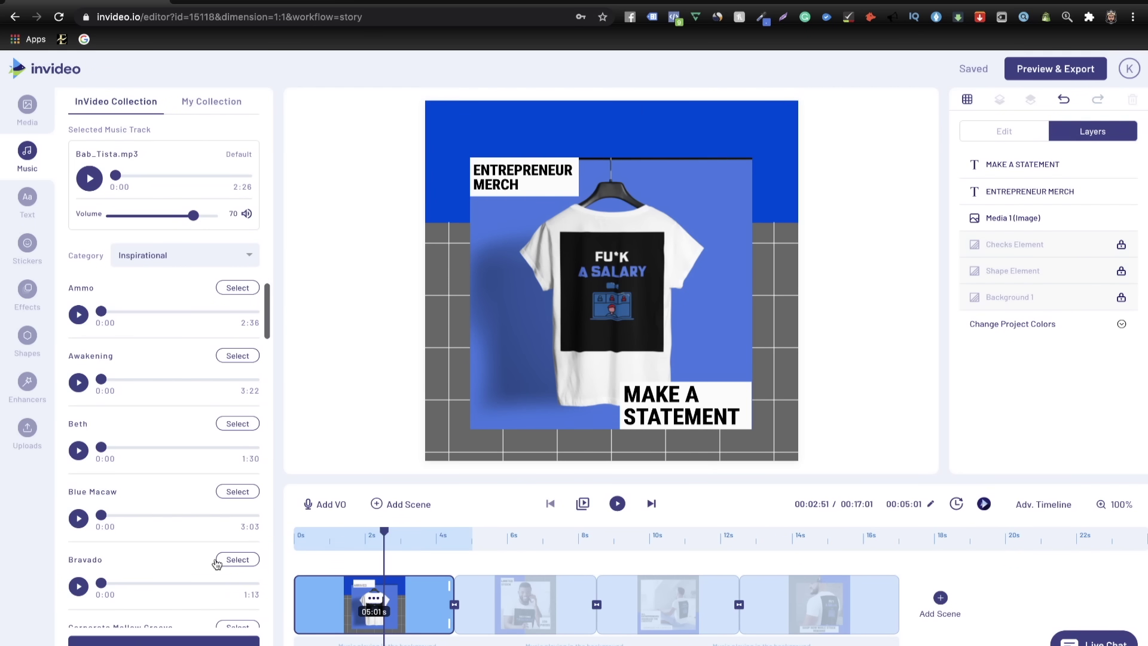
- Look at the YouTube Audio Library and Epidemic Sound as alternative music sources, and return to the InVideo project
click(413, 7)
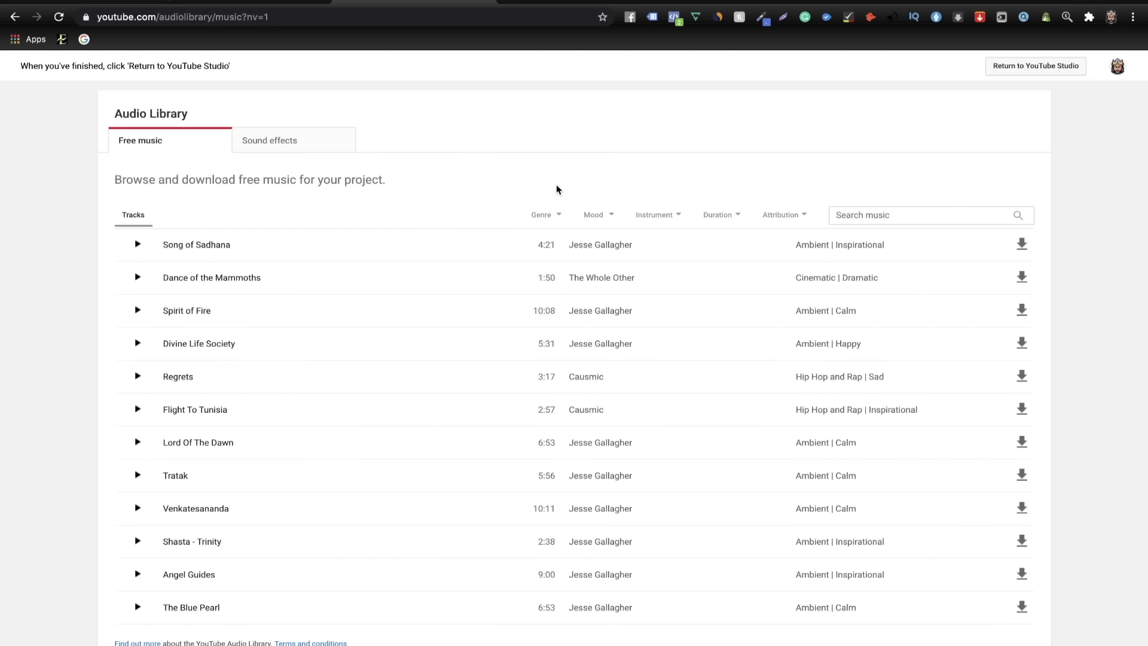
click(545, 3)
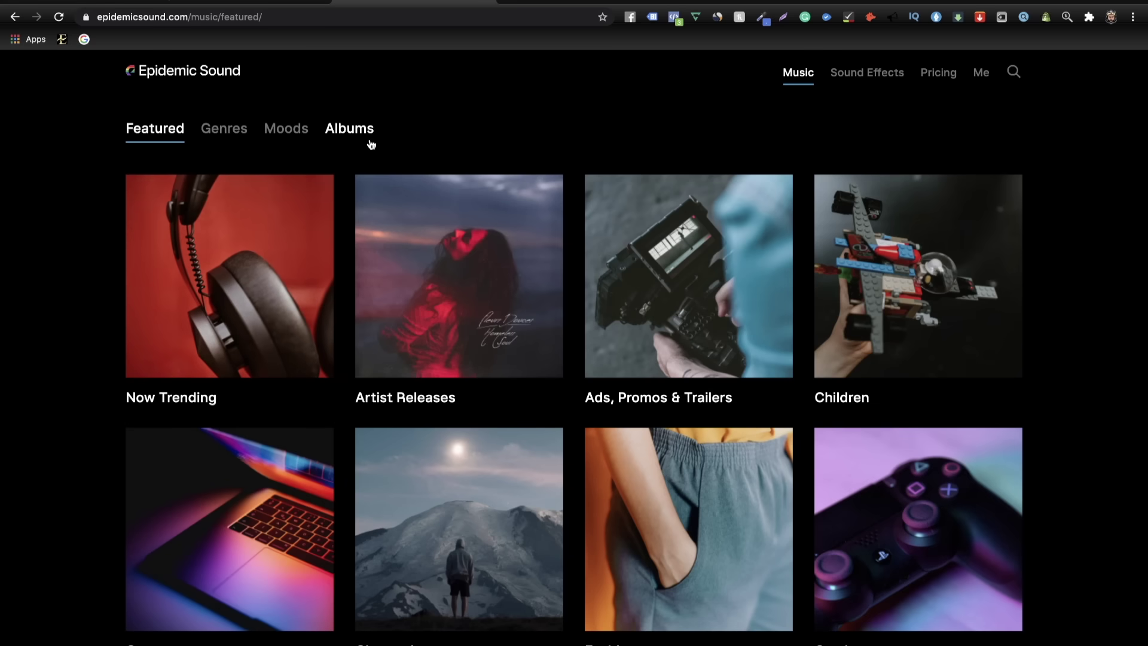
click(250, 2)
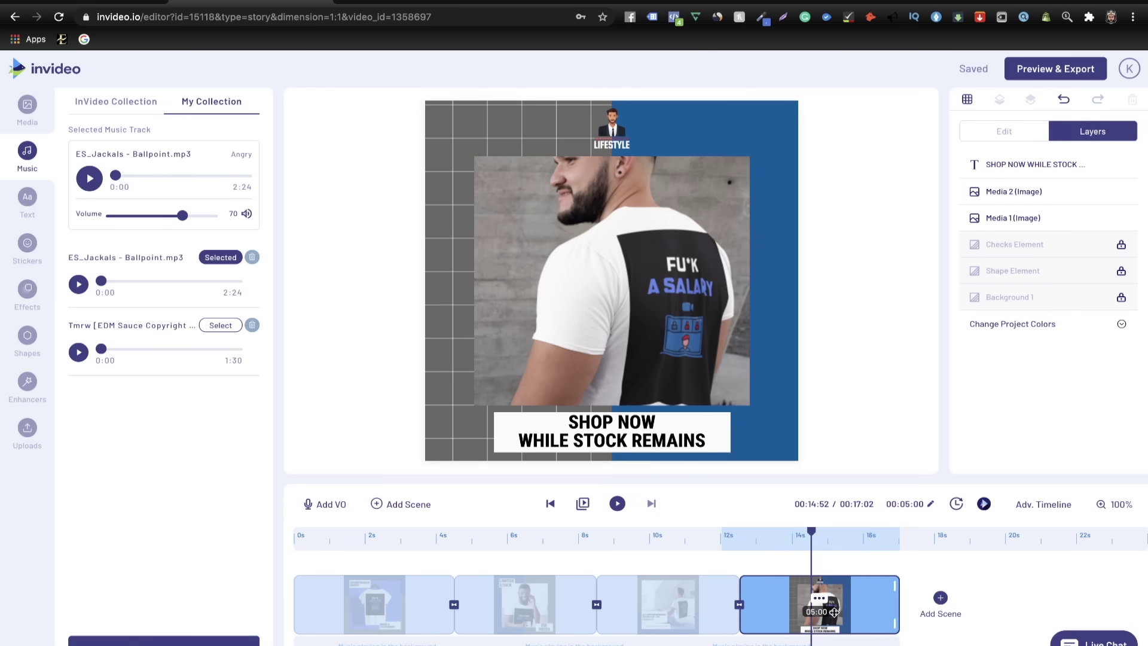
- Review the fourth scene's options for timing, adding, duplicating and deleting, leaving the scene as it is
click(818, 598)
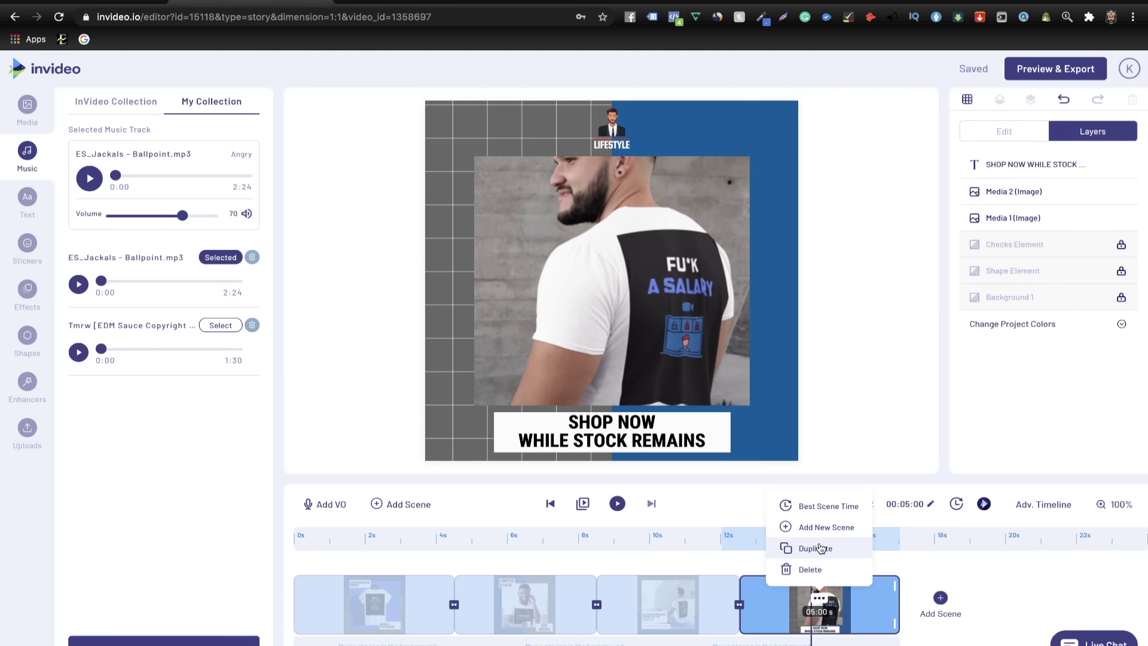
click(710, 564)
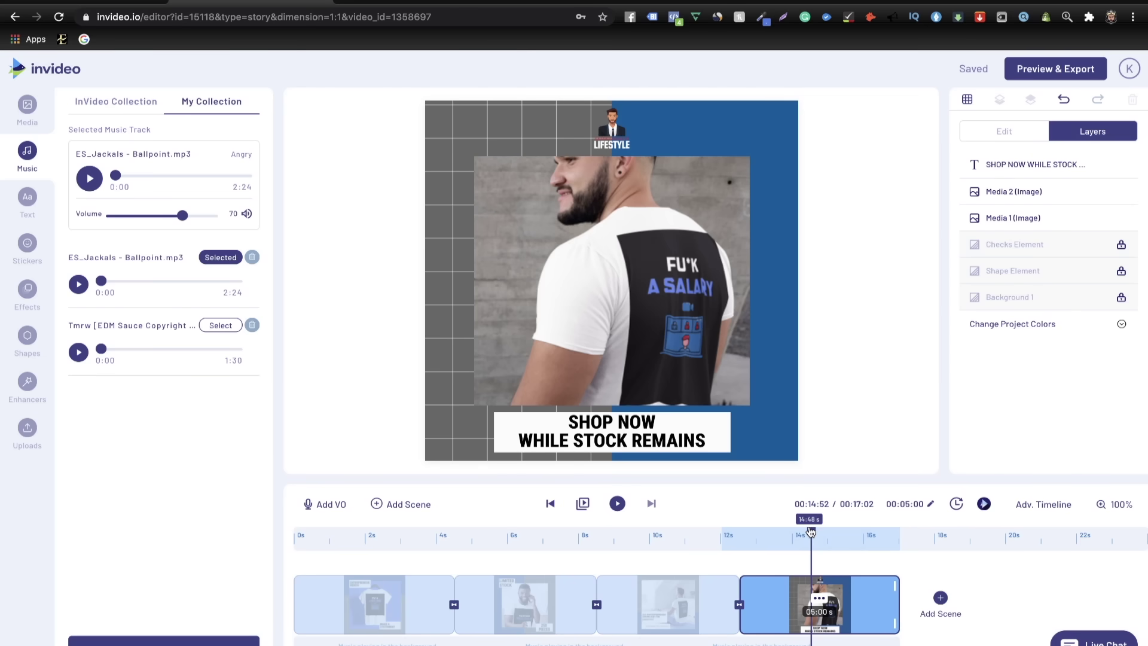
drag(812, 531, 855, 522)
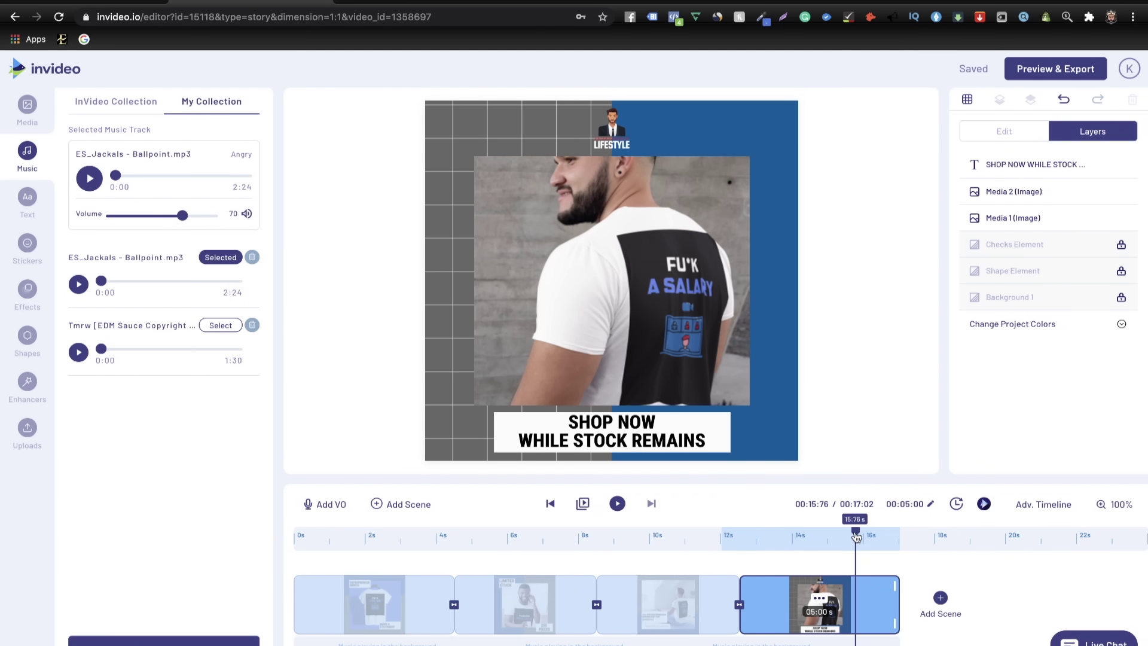
- Add a Smoke effect overlay to the first scene and play the preview
drag(855, 541, 120, 324)
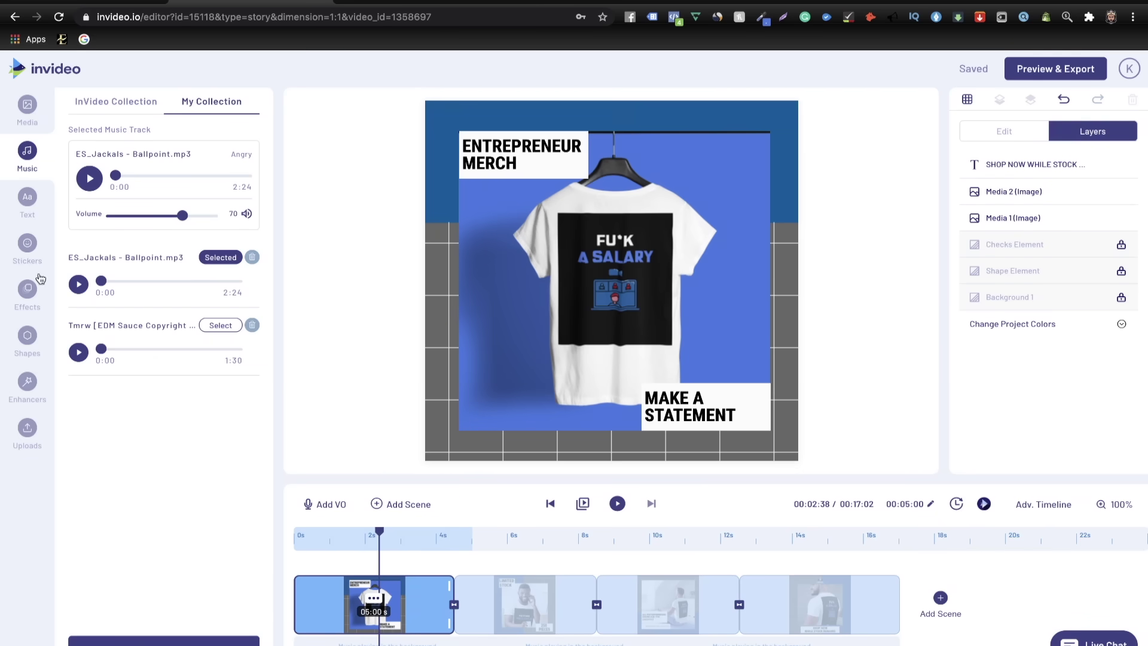
click(34, 301)
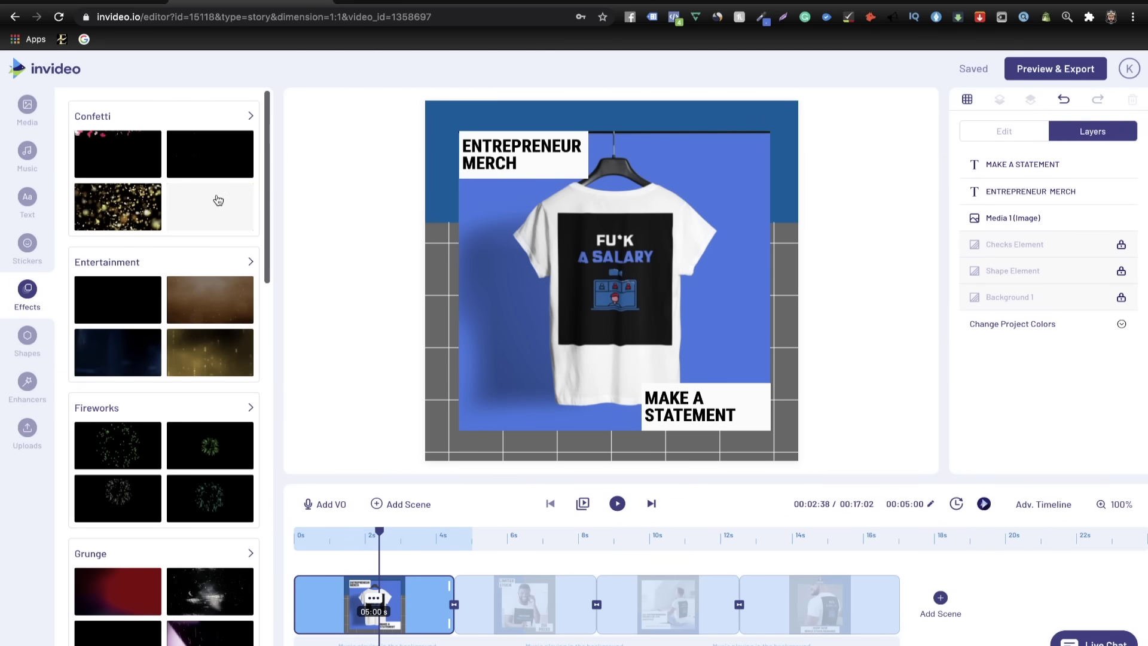
scroll(231, 355, down, 12)
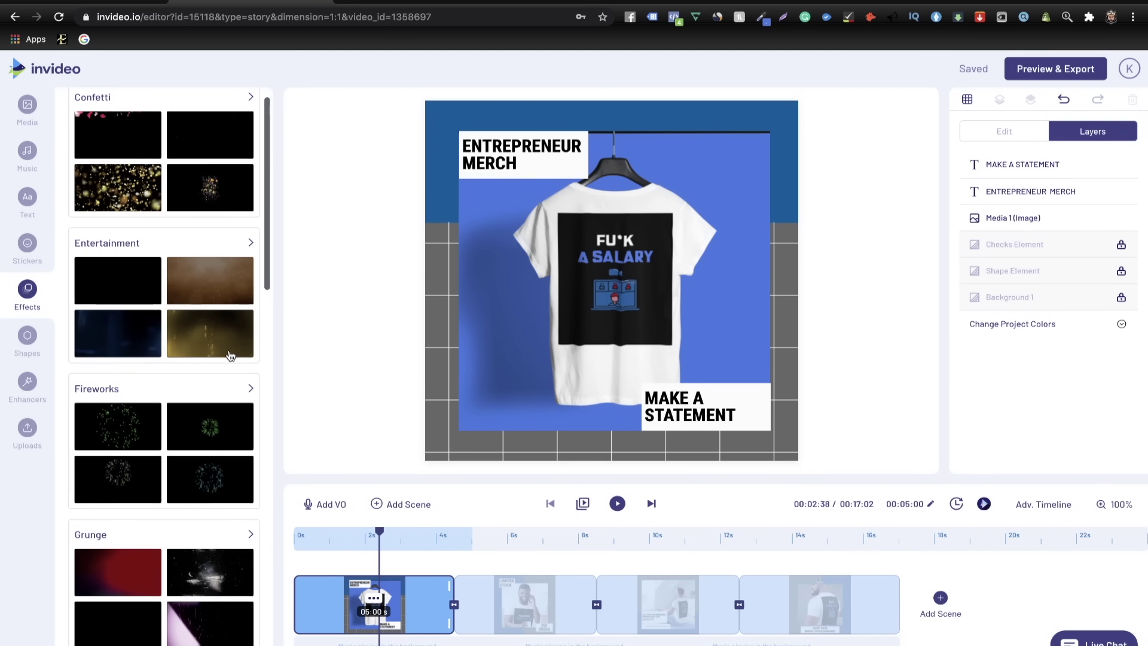
scroll(231, 355, down, 4)
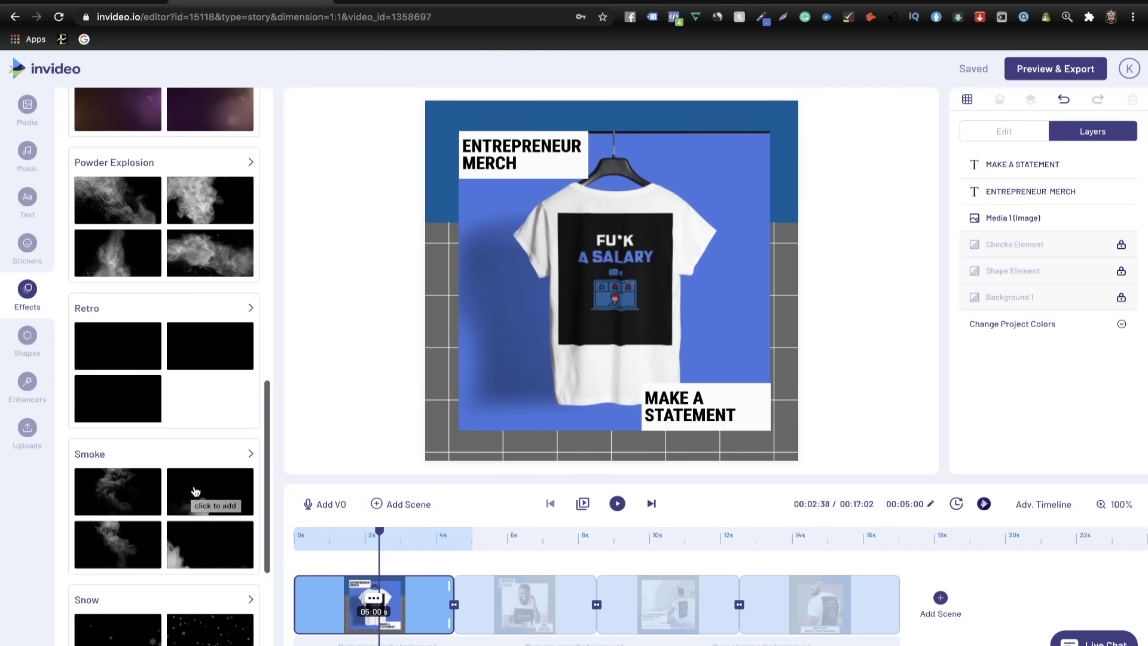
click(196, 491)
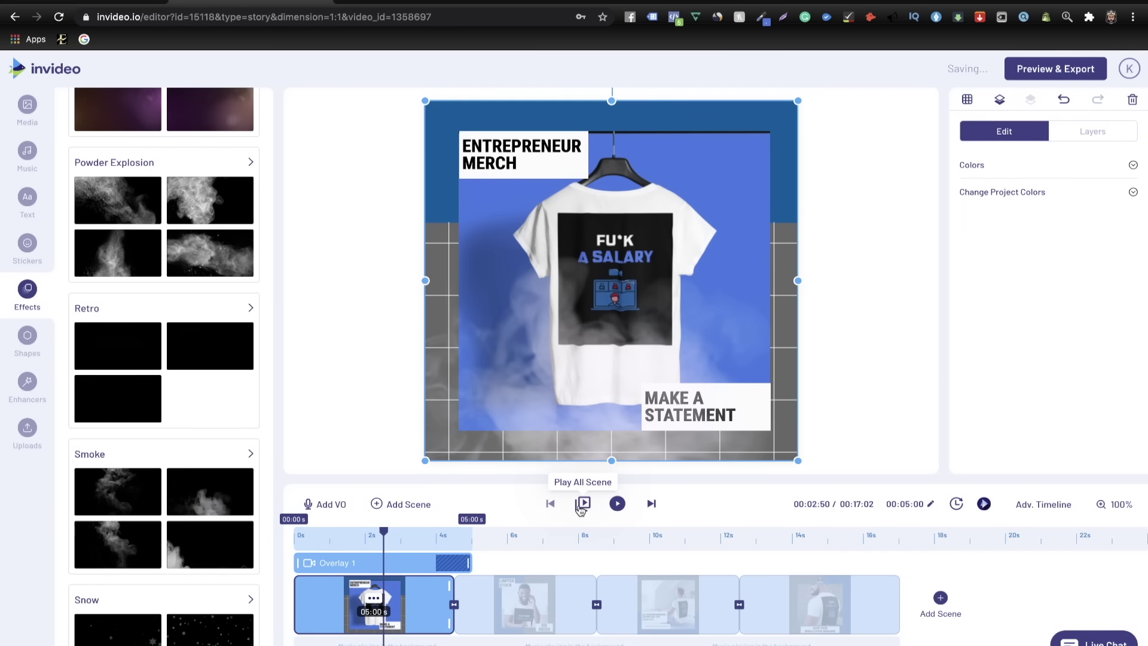
click(615, 504)
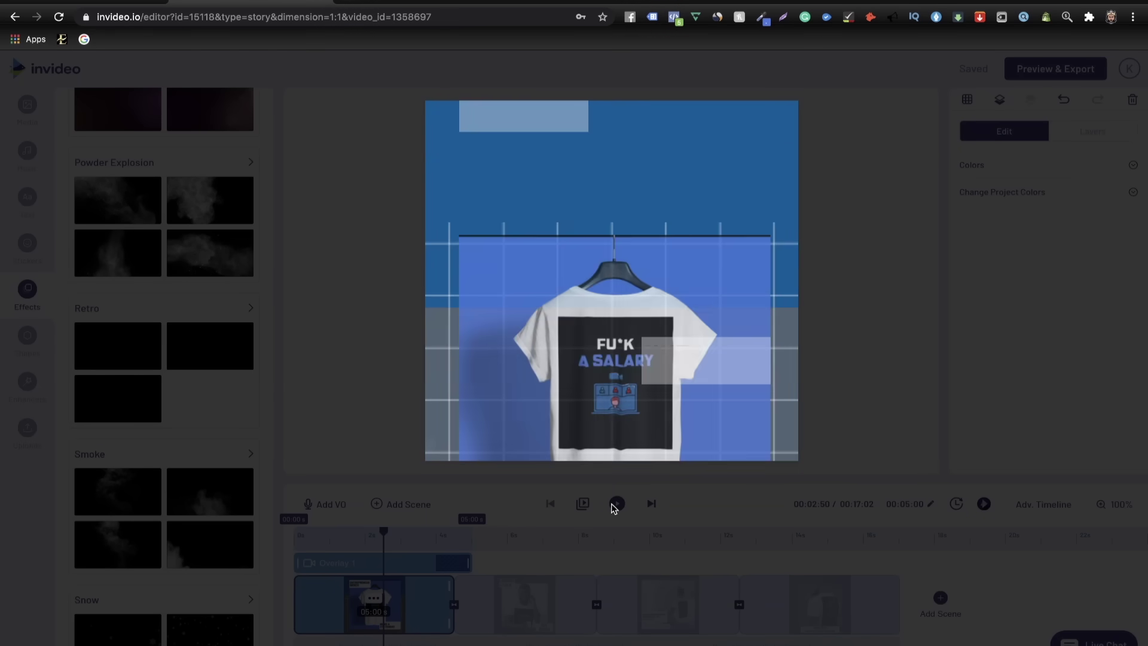
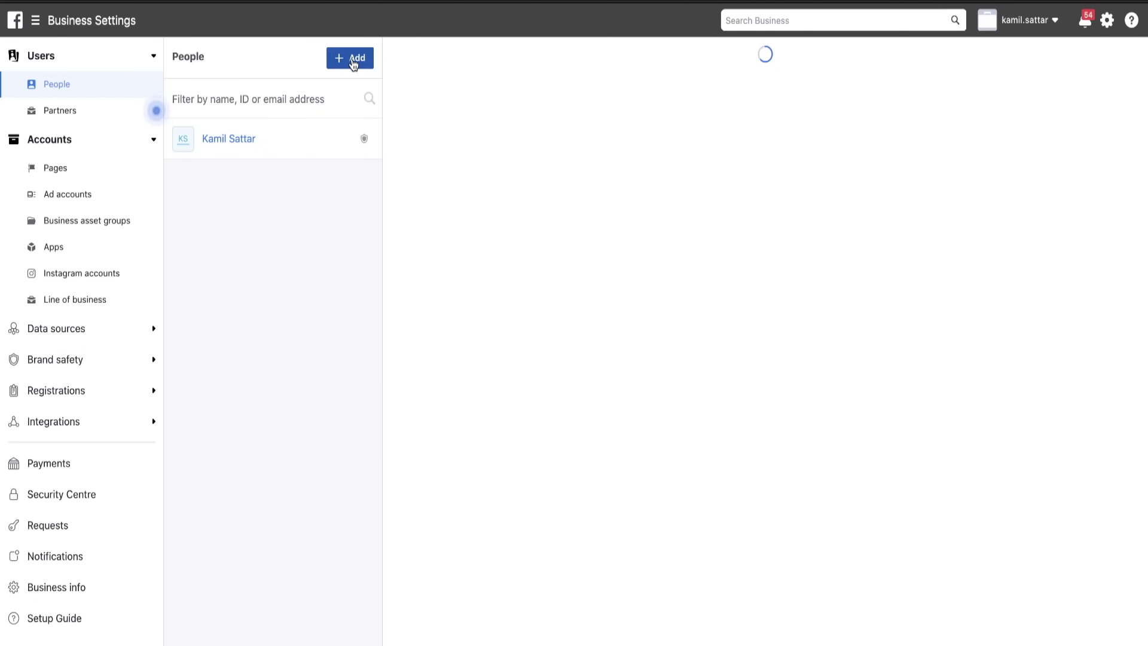
- In Facebook Business Settings, view the form for inviting people without sending an invitation, and open the ad accounts
click(353, 65)
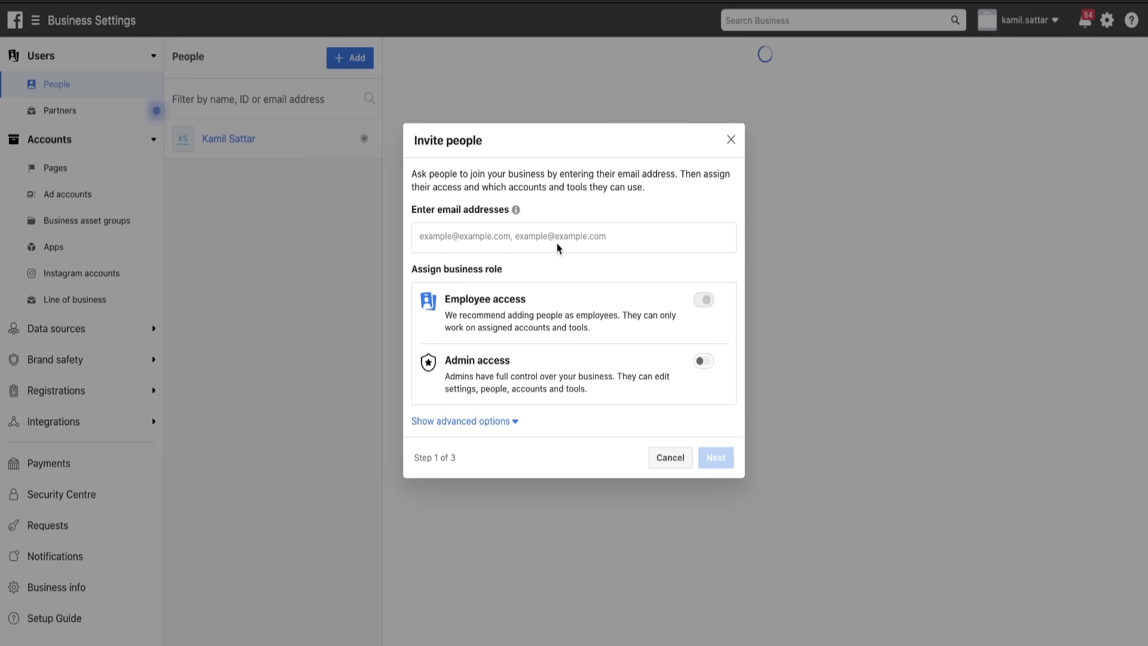
click(733, 139)
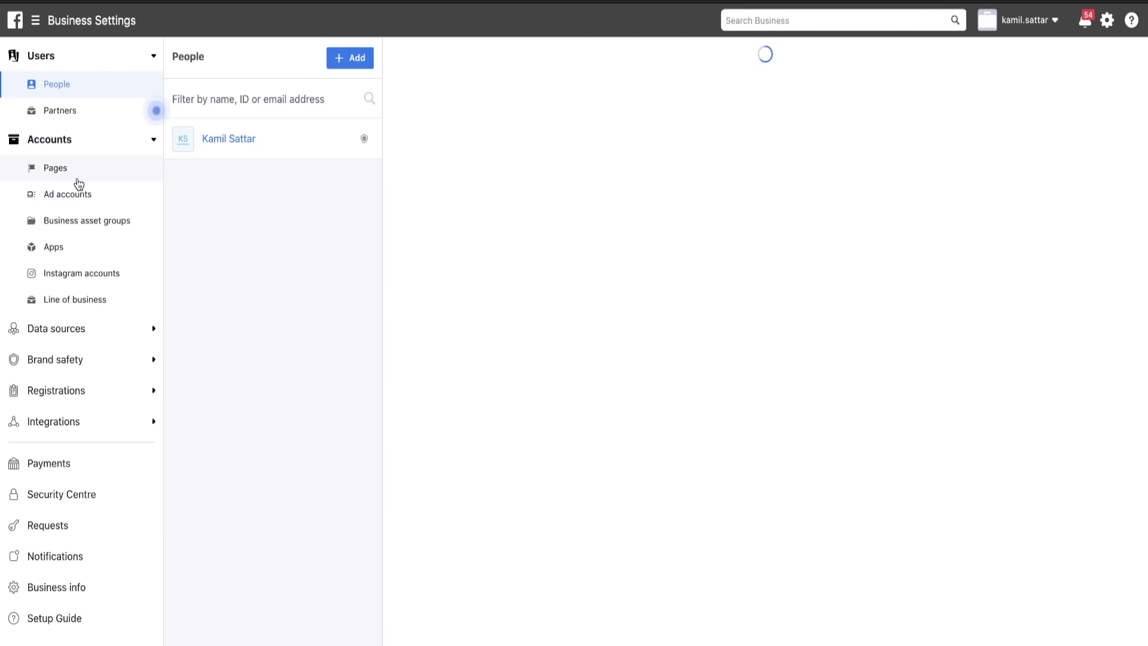
click(66, 194)
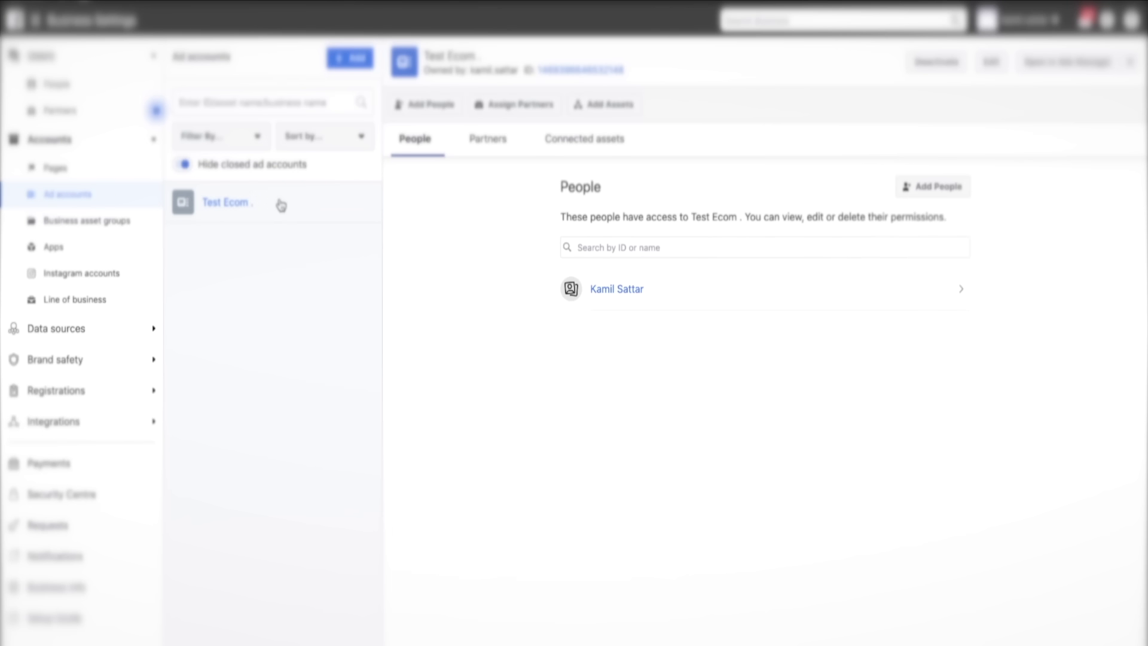
- View the form for adding an existing ad account by its ID, and close it without adding one
click(352, 58)
click(417, 118)
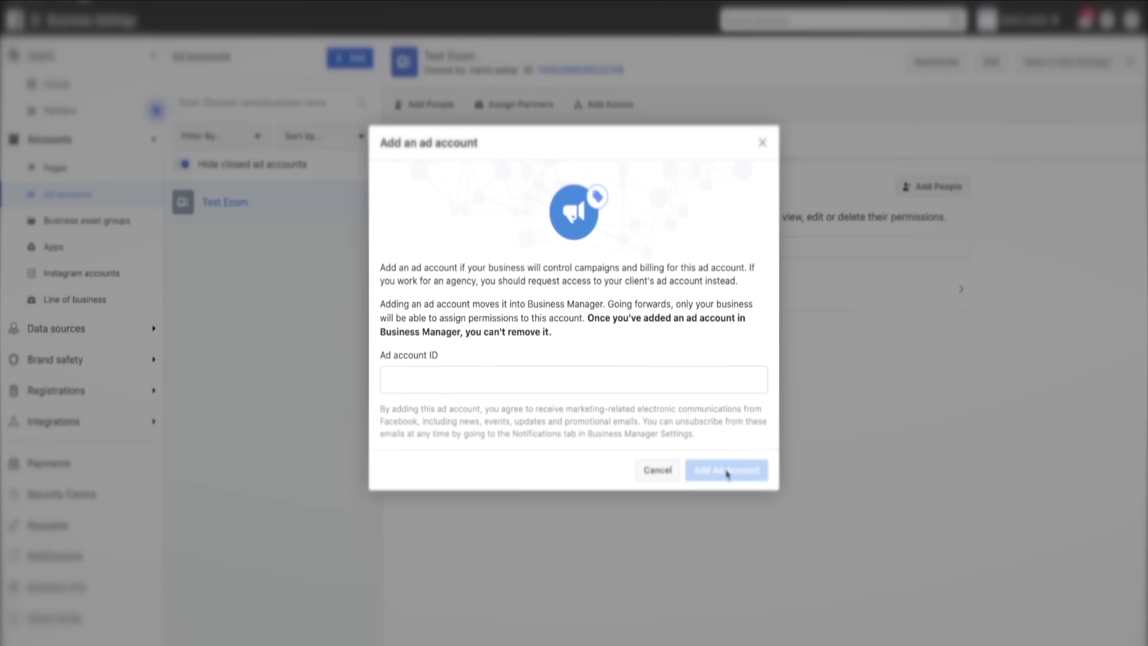
click(763, 143)
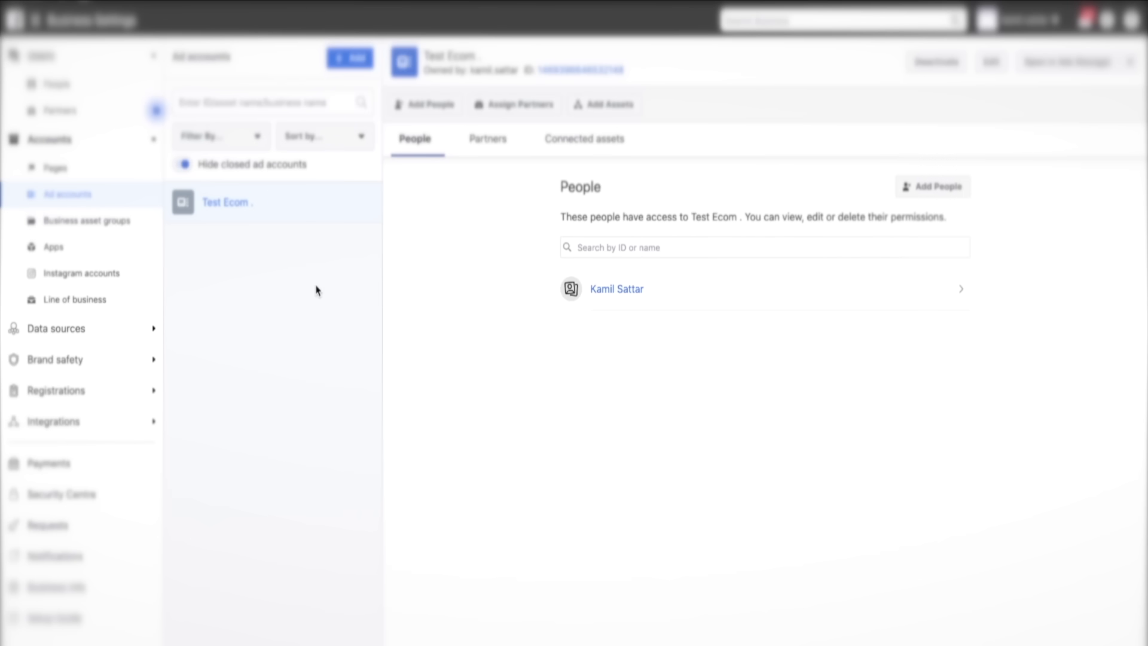
- Open the business's Pages, view the form for adding a Facebook Page, and close it without adding one
click(62, 173)
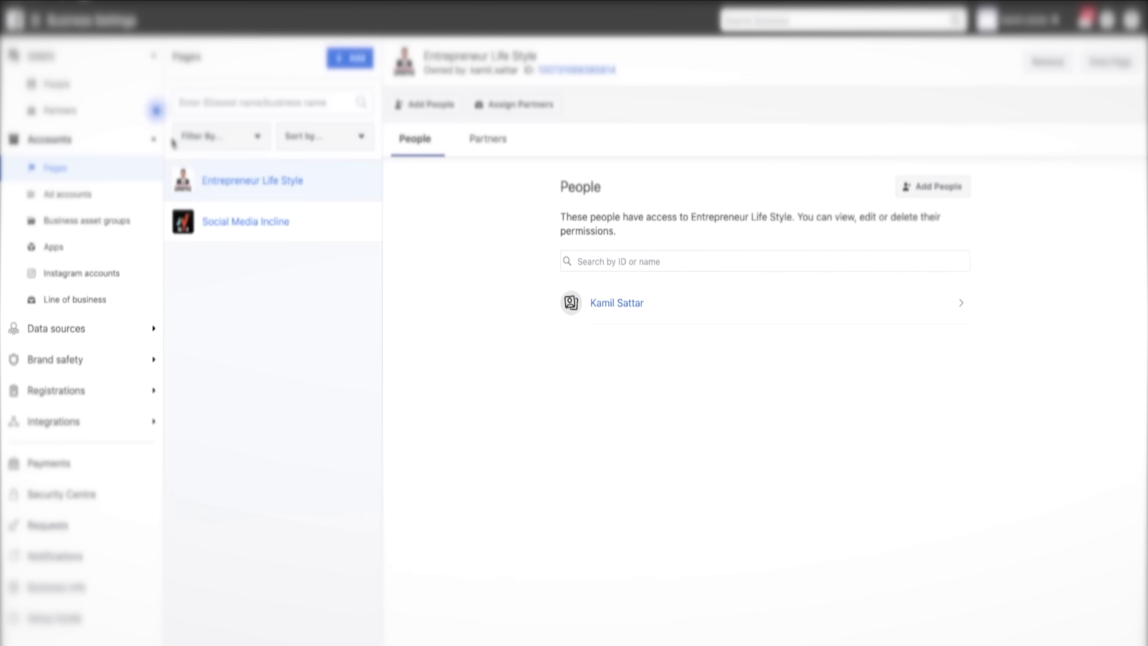
click(350, 58)
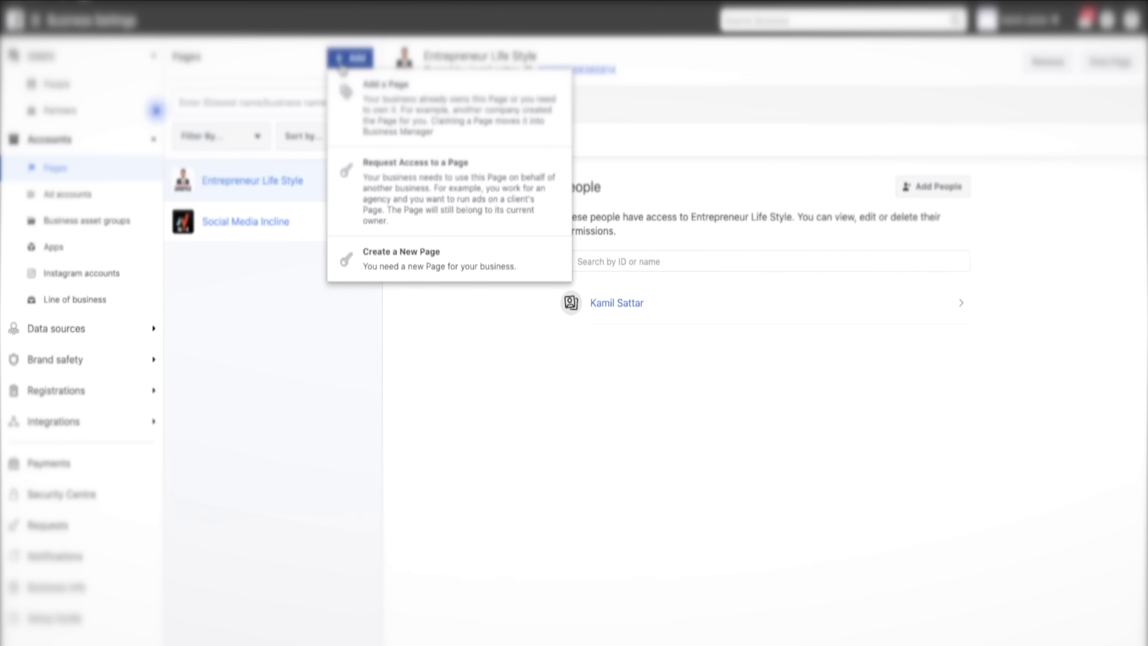
click(347, 88)
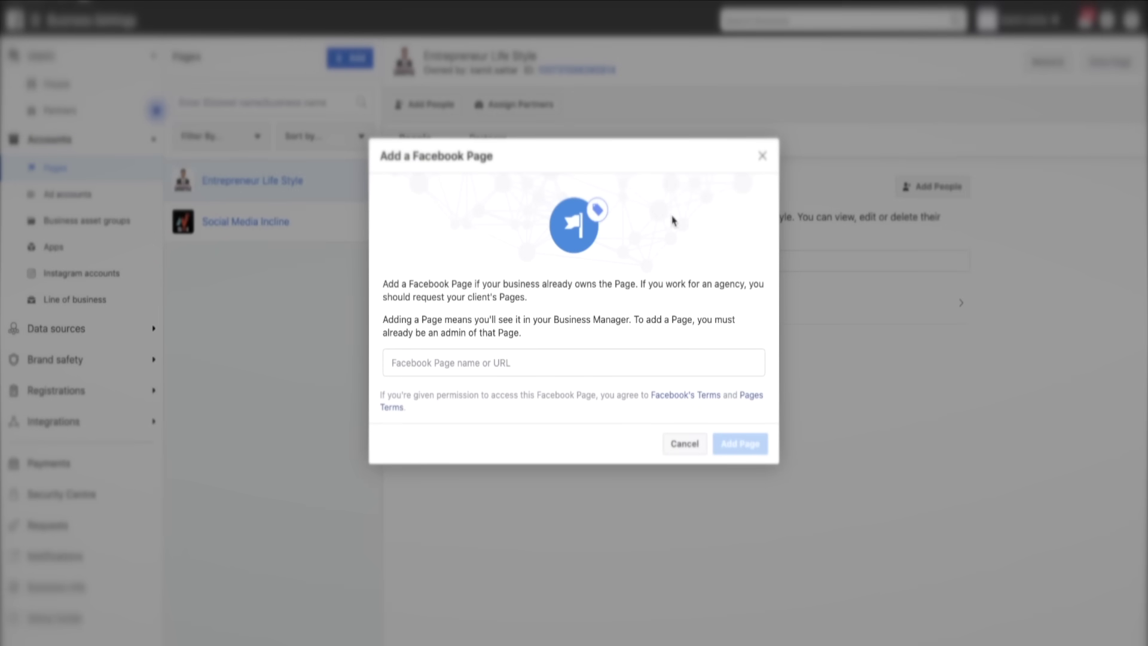
click(762, 156)
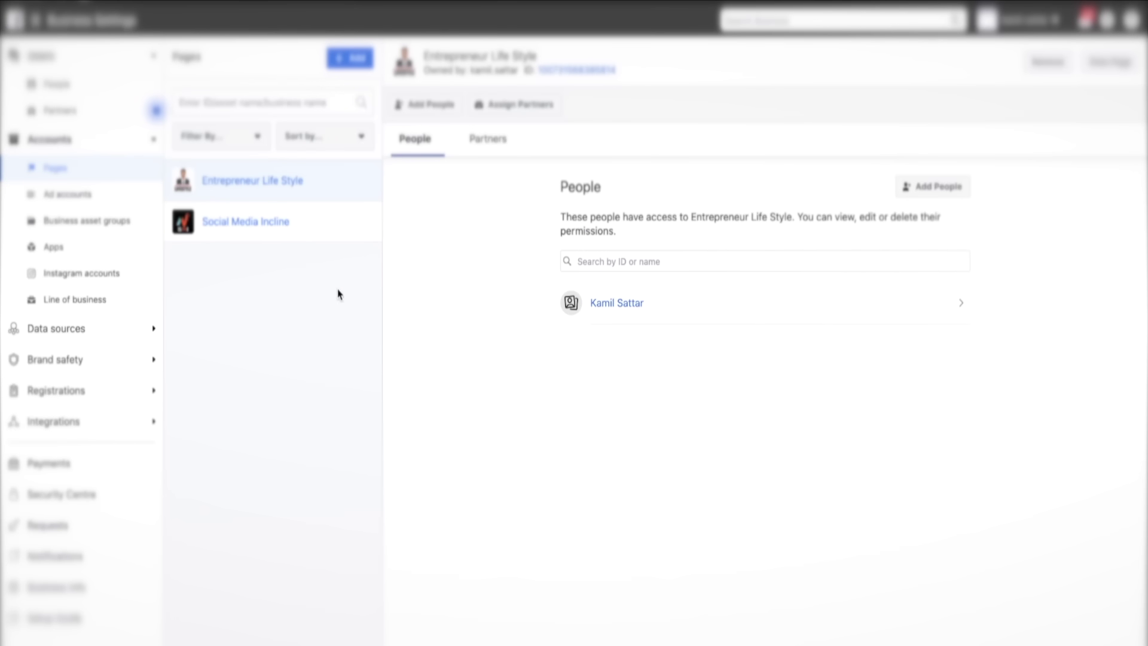
- Open the Instagram accounts, view the dialog for connecting an account, and close it without connecting one
click(106, 283)
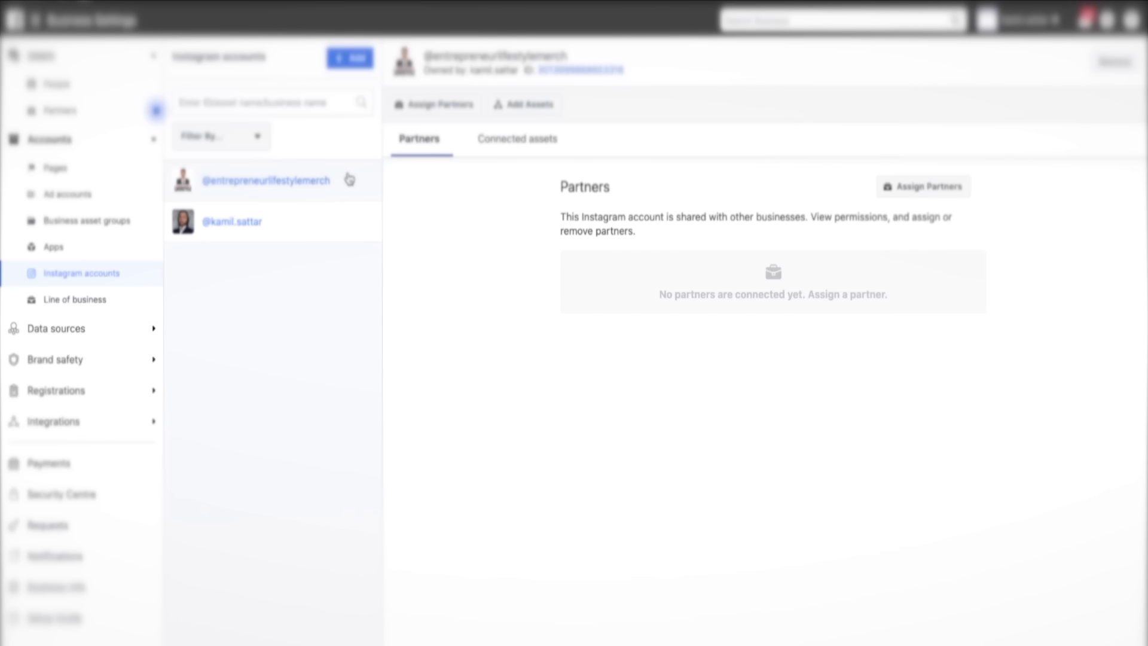
click(339, 59)
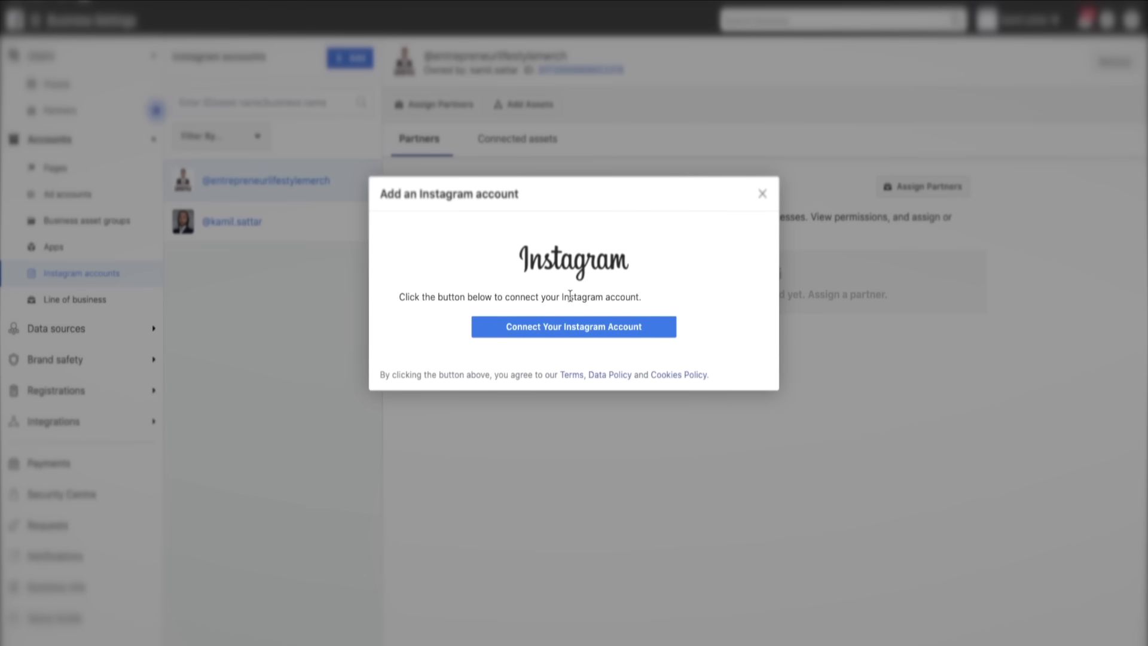
click(763, 193)
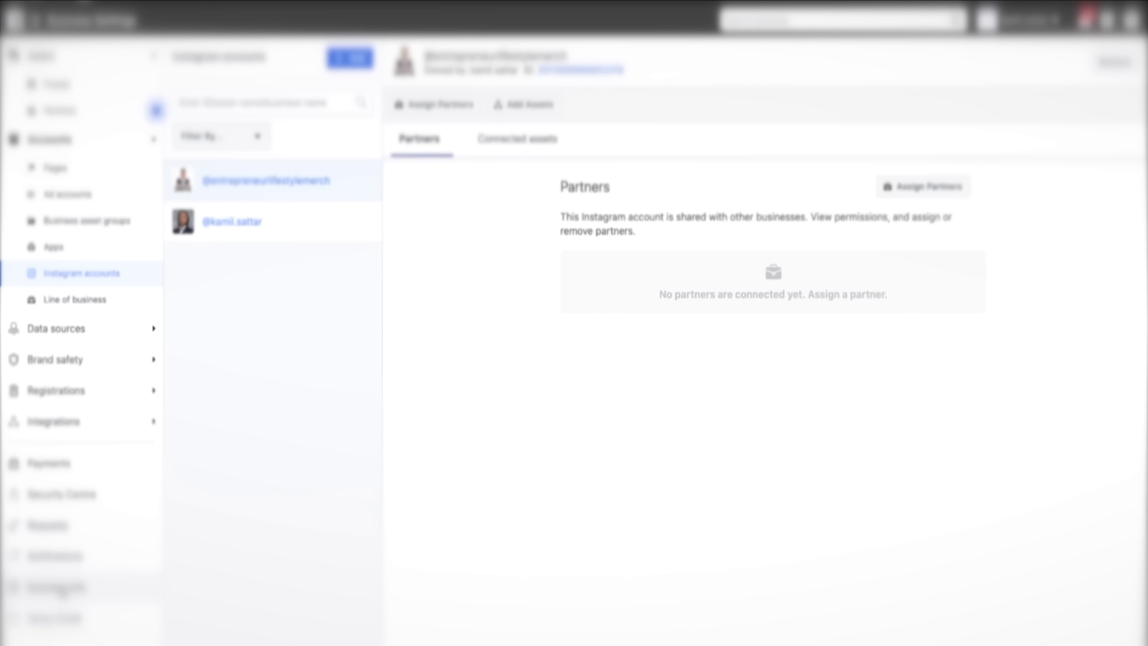
- Open the business info and examine the business details, business options and ad account creation limit
click(62, 589)
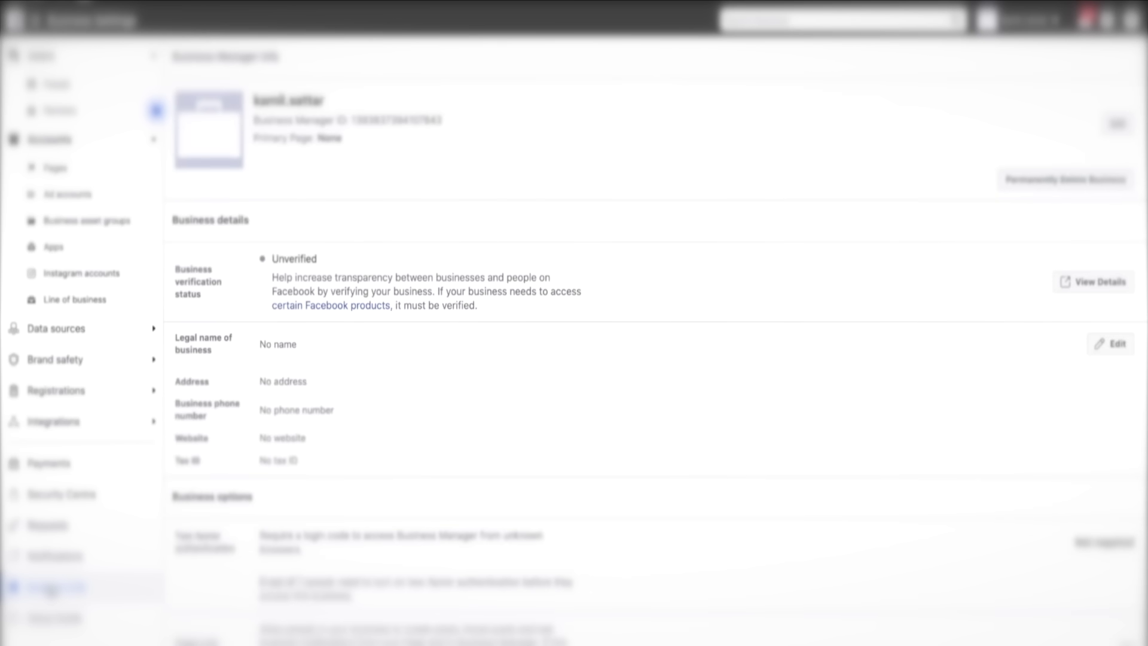
scroll(371, 523, down, 5)
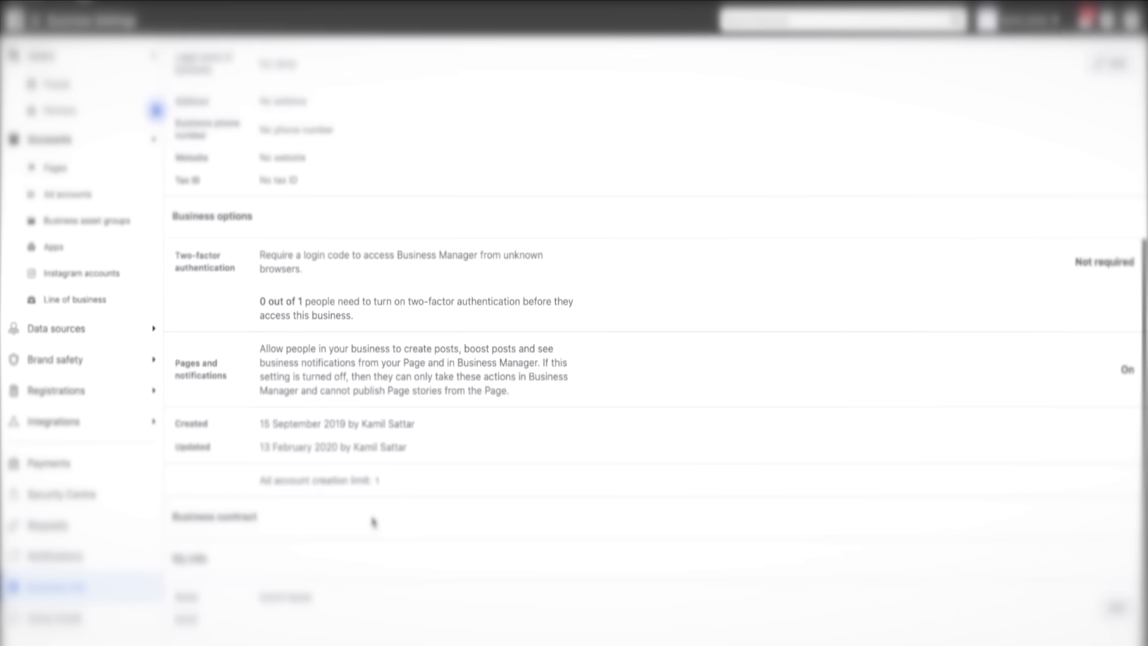
- Review the business details and verification status, and look at the business verification form without filling it in
scroll(373, 522, up, 5)
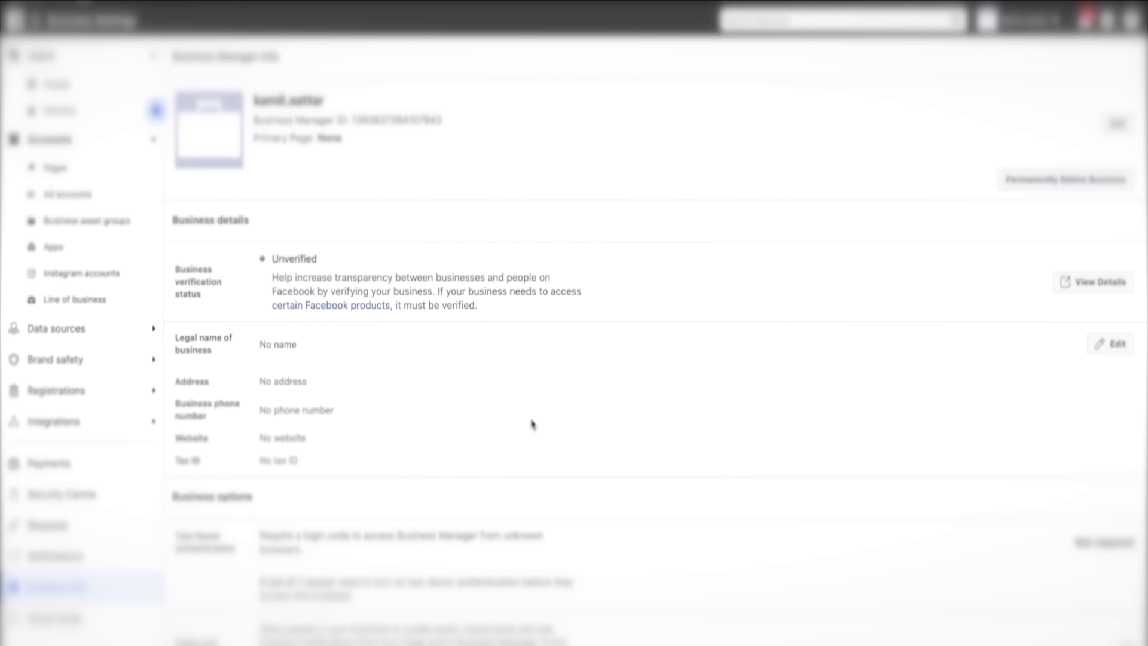
scroll(533, 424, down, 5)
scroll(532, 424, up, 5)
click(1104, 292)
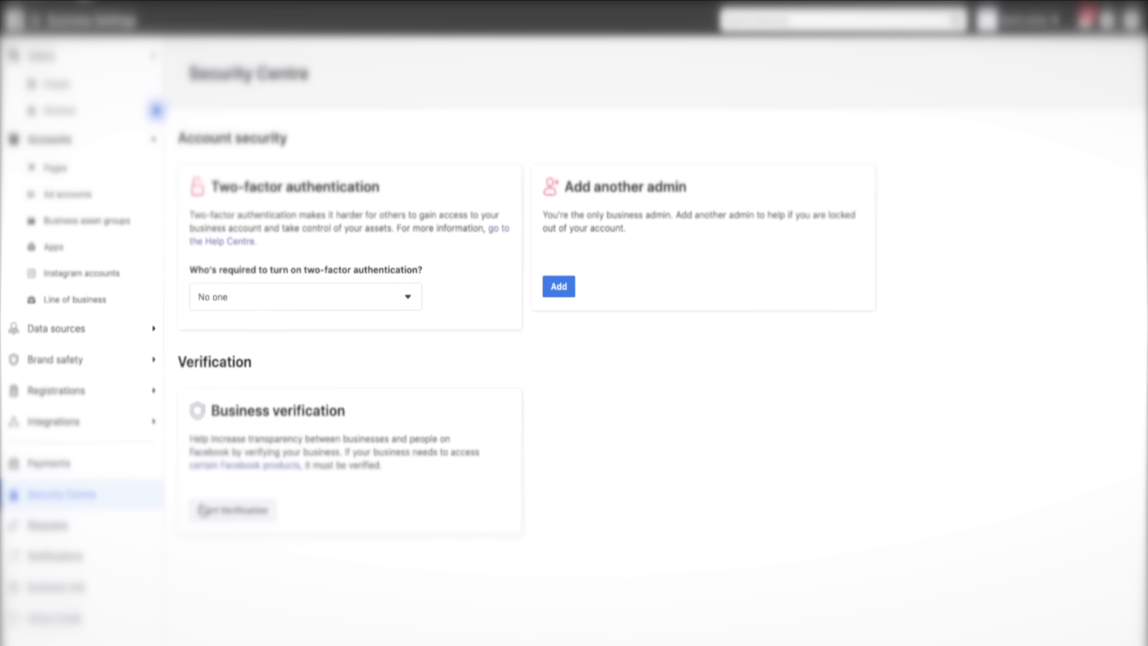
click(217, 511)
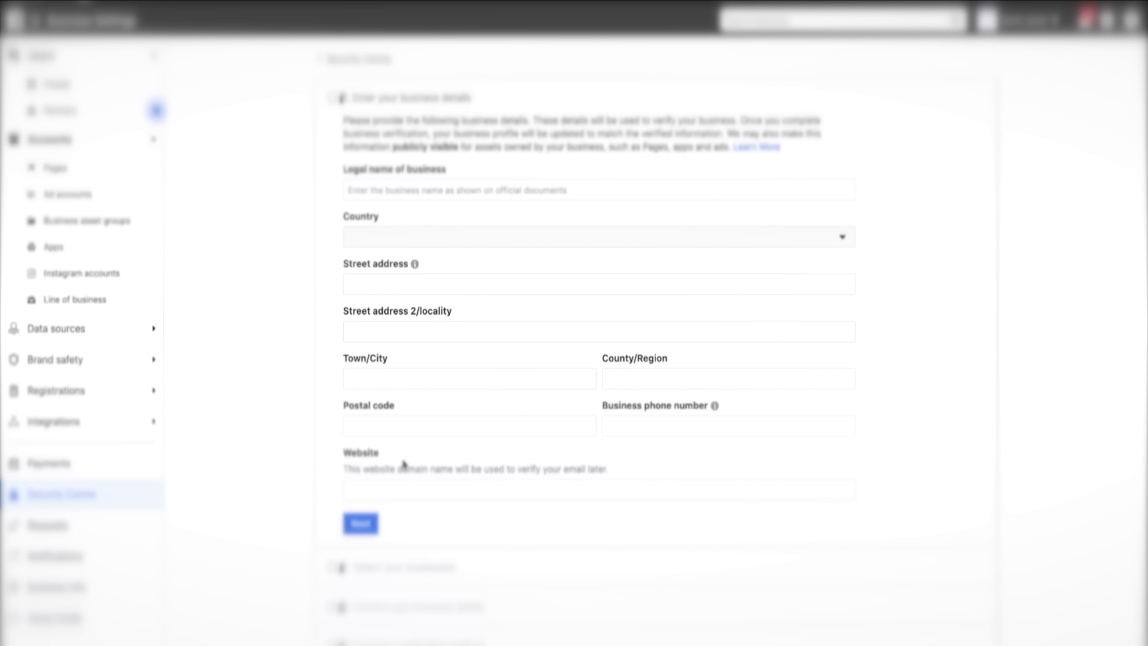
click(357, 60)
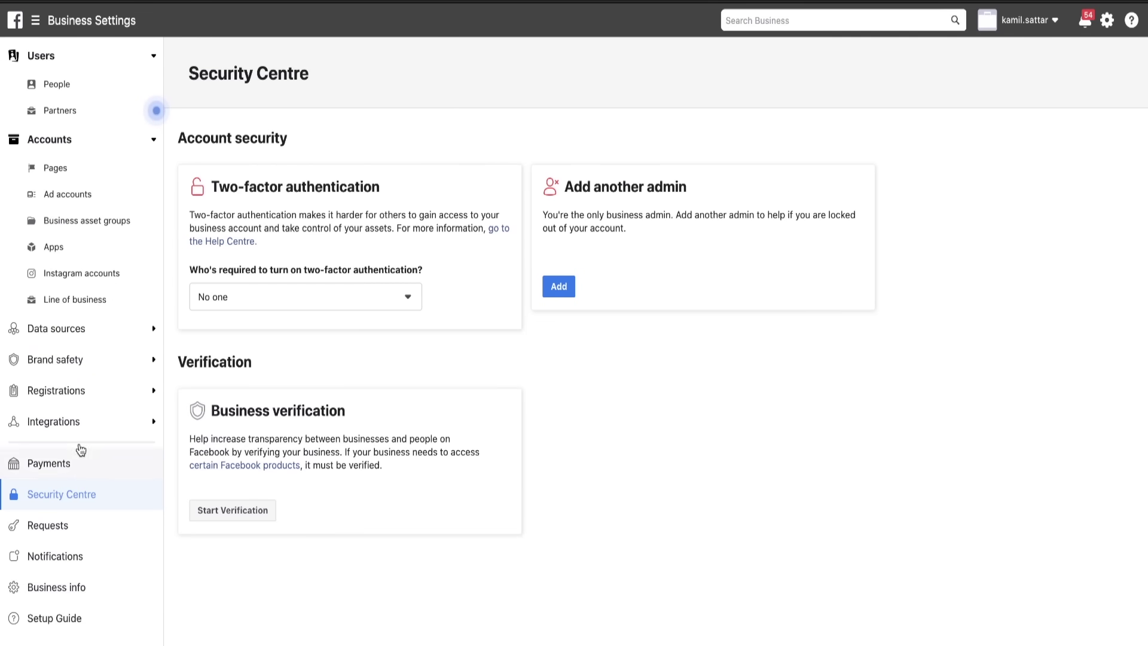
- View the business's ad accounts and its payment settings
click(60, 202)
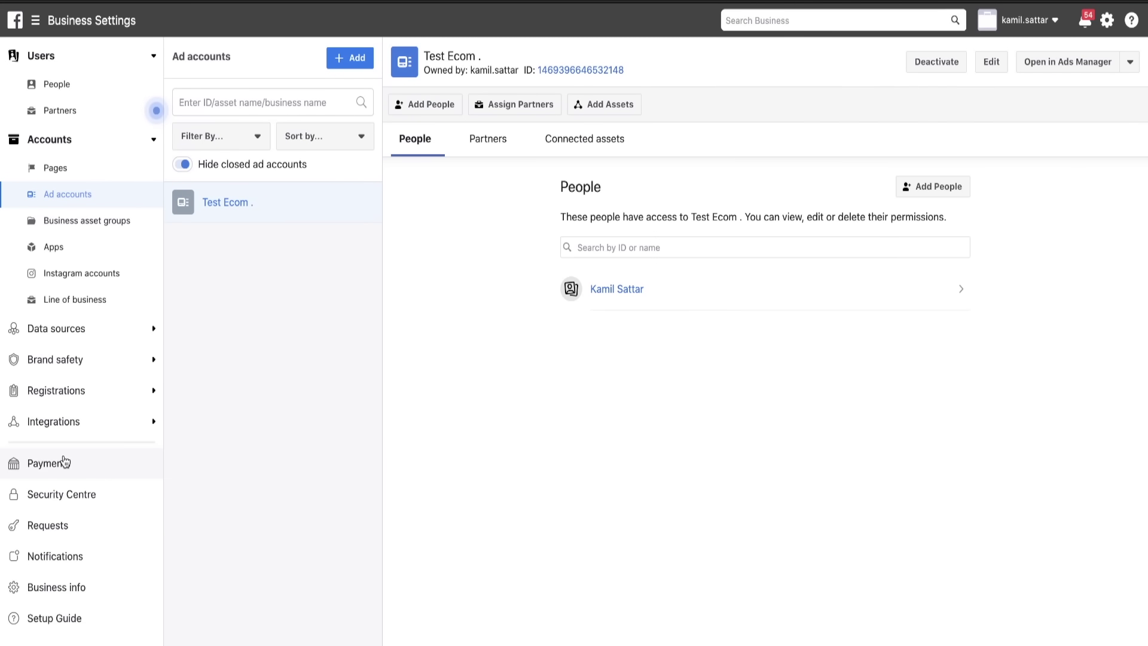
click(64, 462)
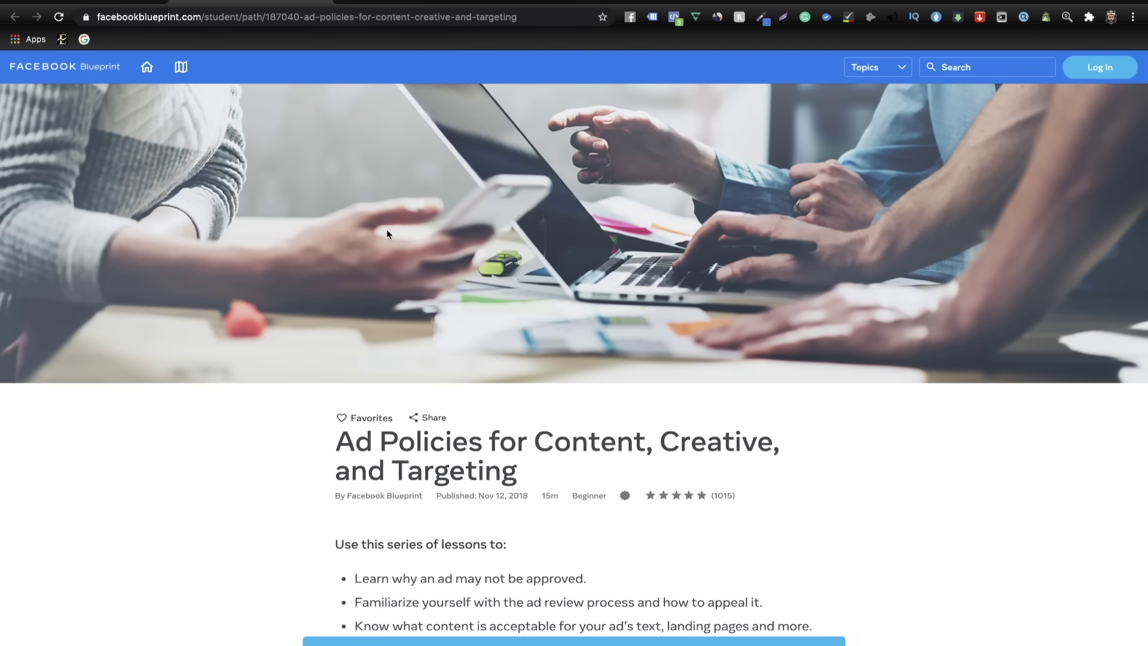
- Read through the Facebook Blueprint course overview and lesson list for Ad Policies for Content, Creative, and Targeting
scroll(558, 499, down, 3)
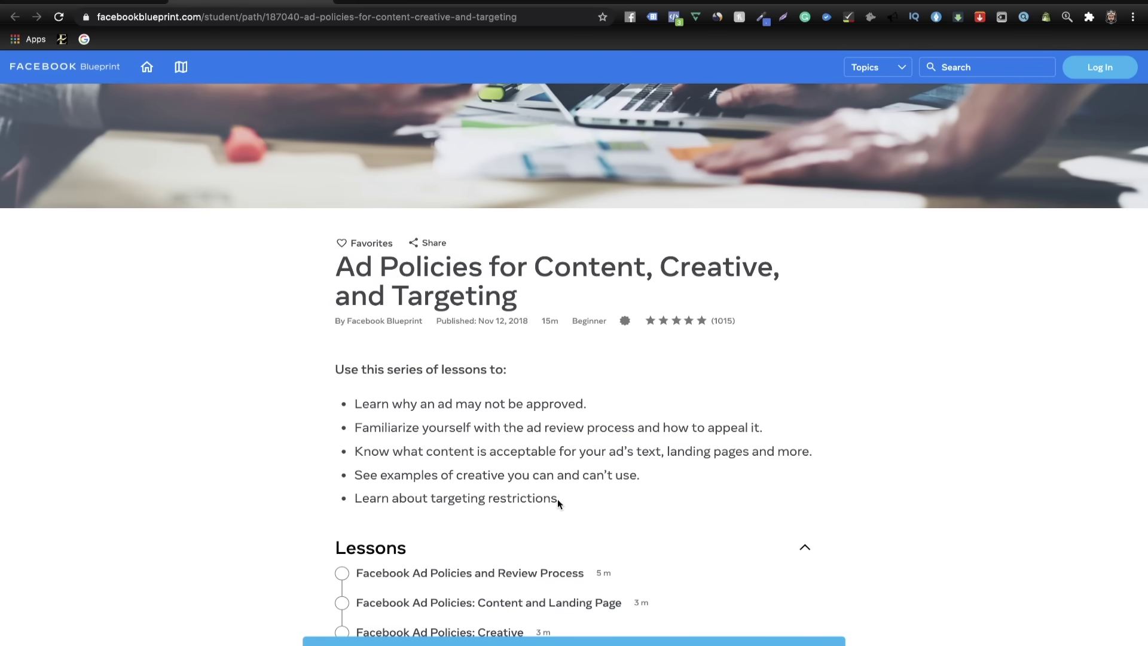
scroll(557, 499, down, 3)
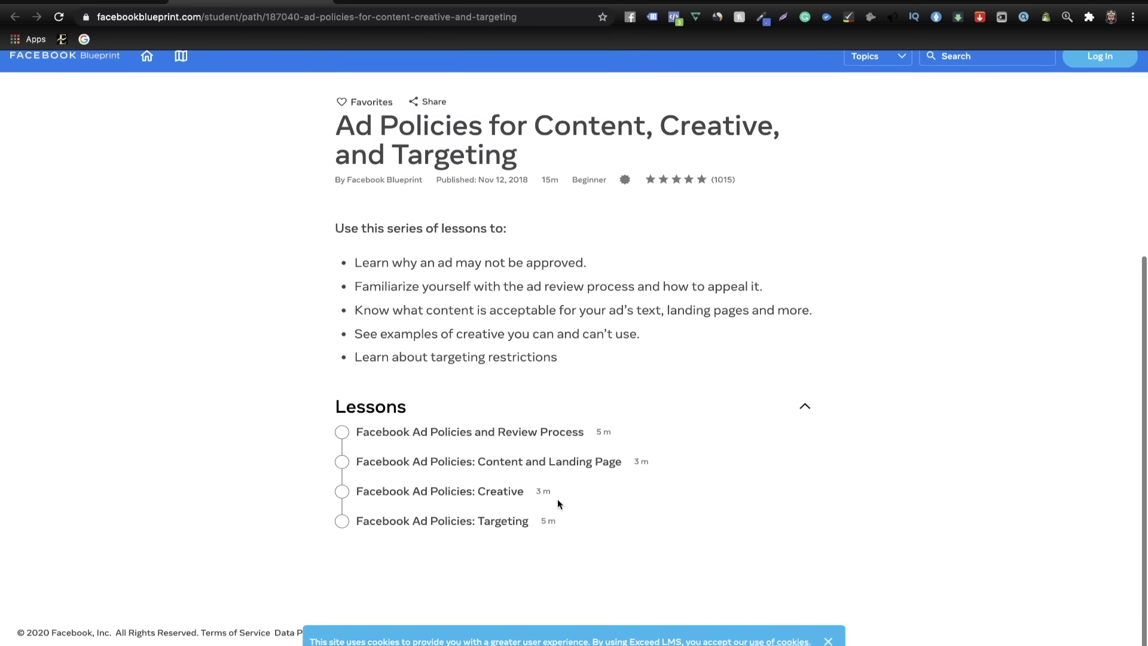
scroll(558, 499, up, 10)
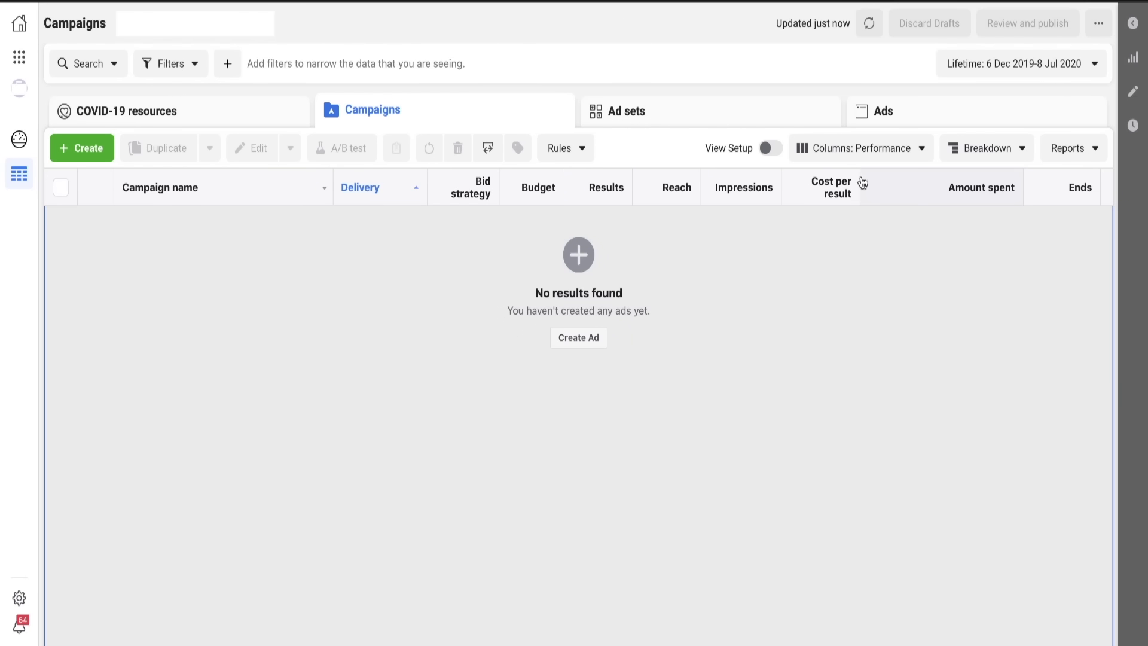
- Customise the campaign table columns by adding Frequency, Clicks (all), CPC (all), CTR (all) and CPM (cost per 1,000 impressions)
click(860, 154)
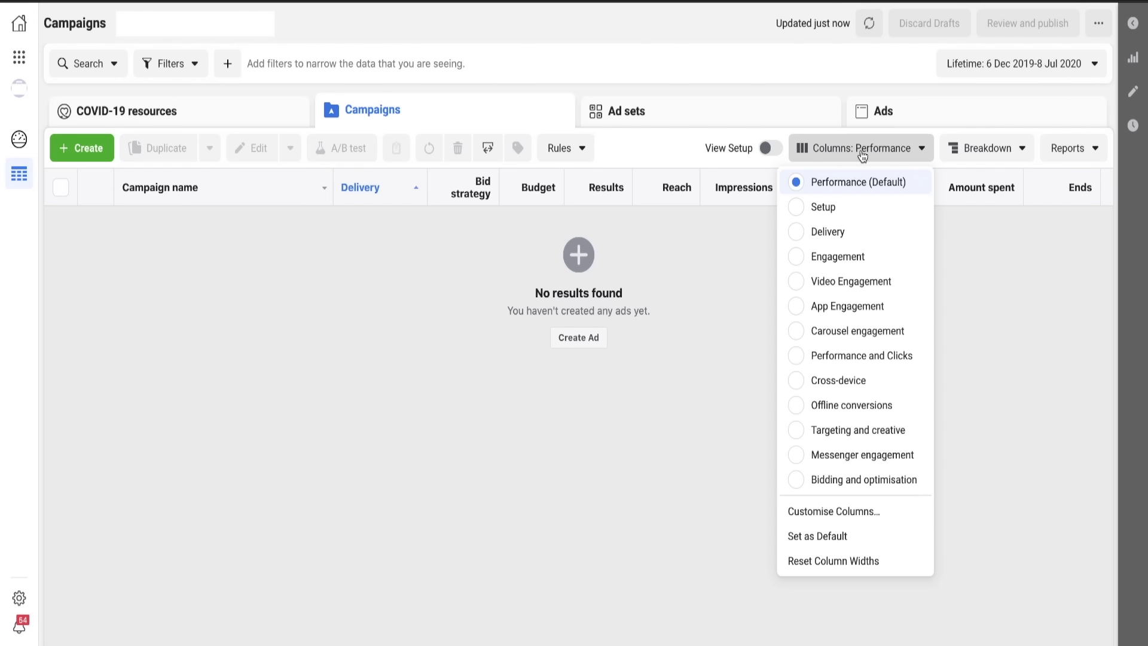
click(830, 512)
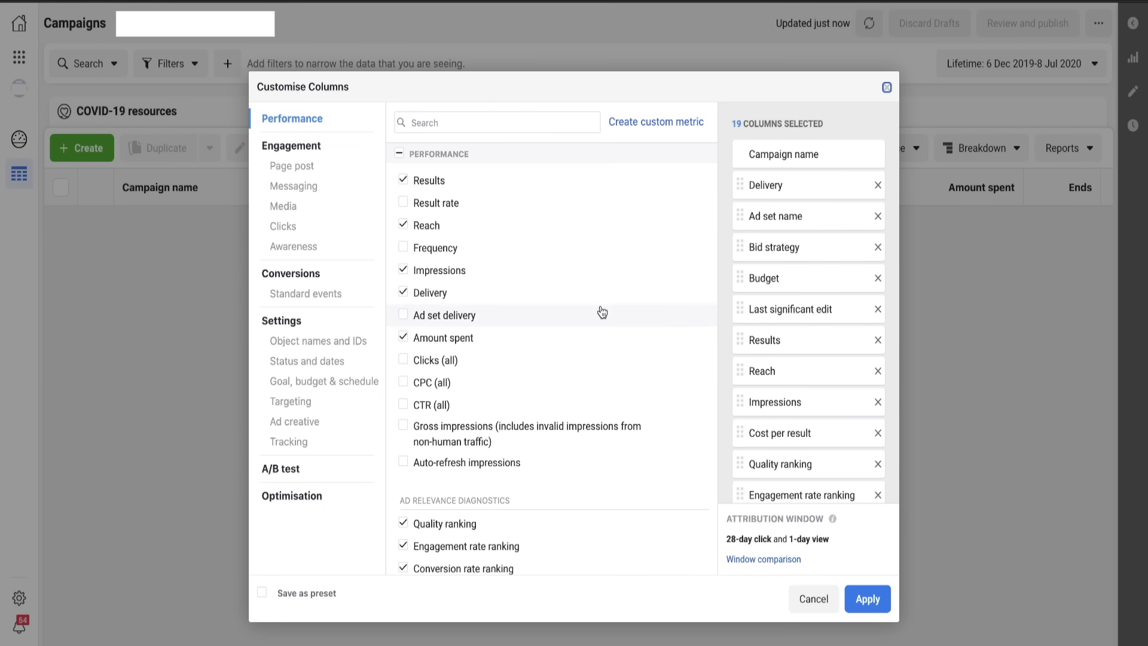
click(406, 250)
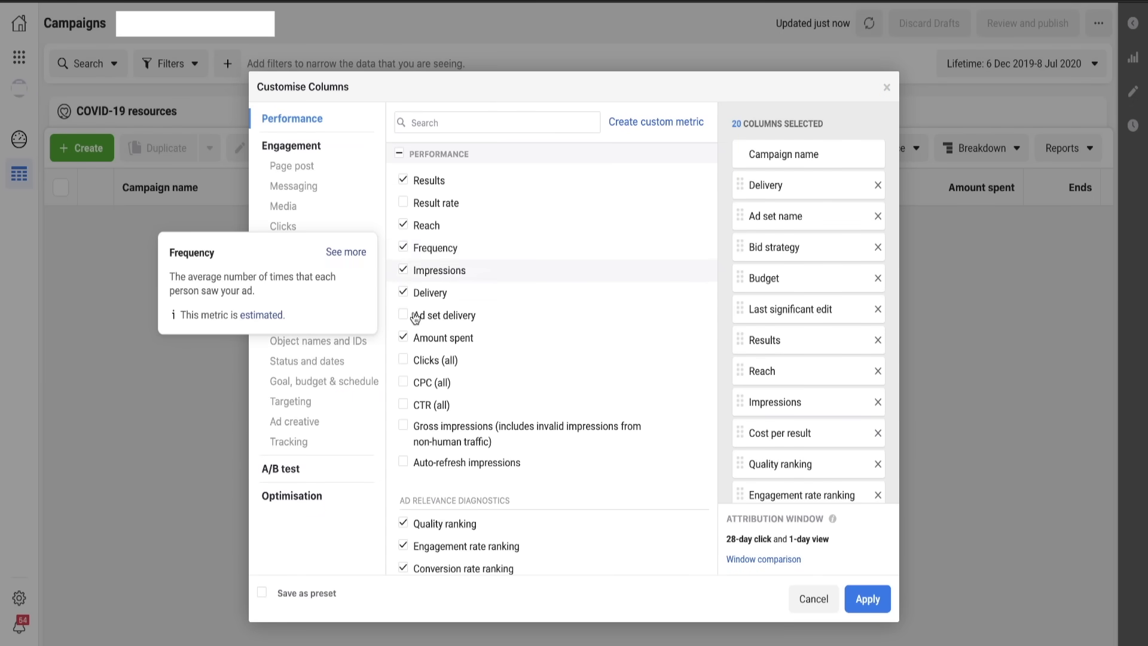
click(403, 360)
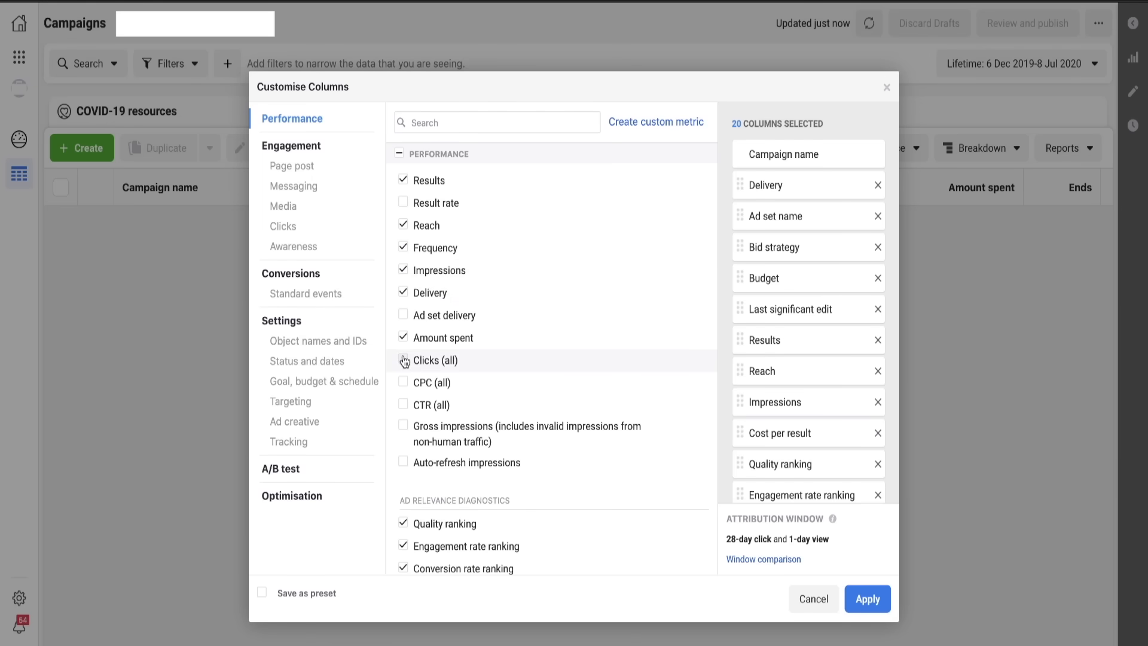
click(404, 388)
click(403, 405)
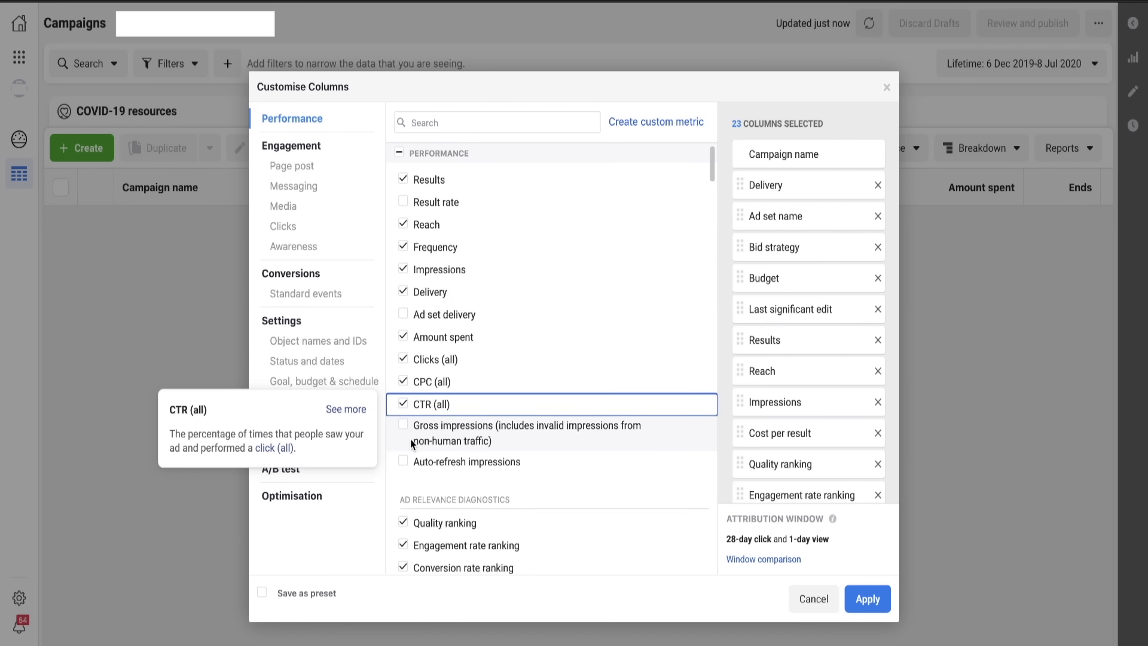
scroll(411, 439, down, 3)
scroll(410, 438, down, 1)
click(404, 396)
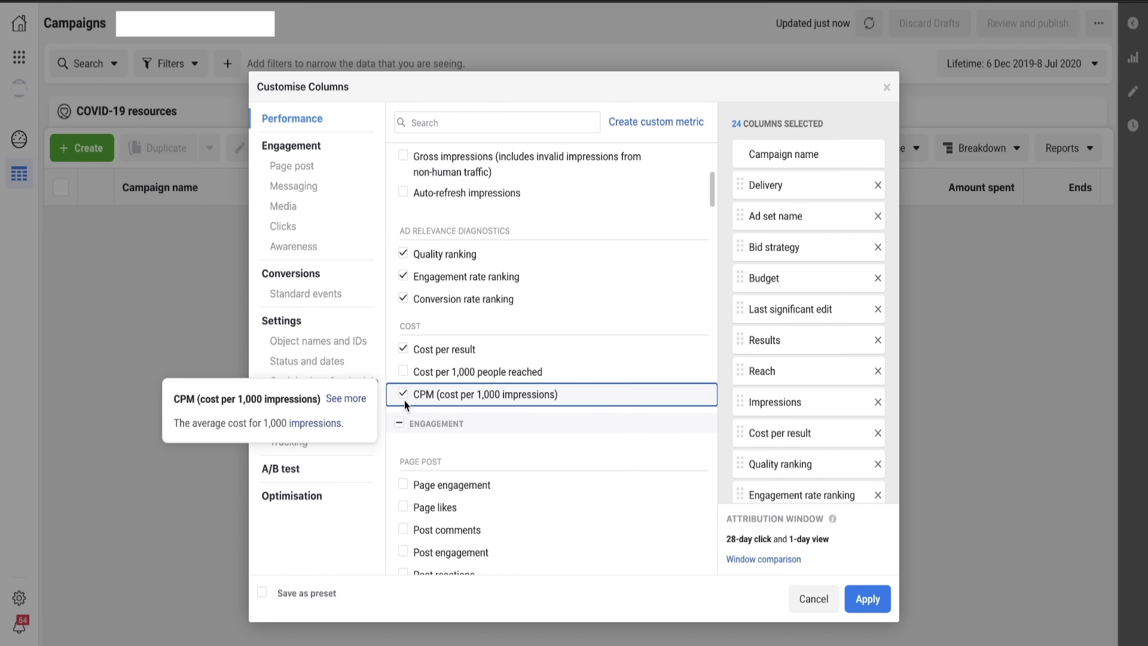
- Add the media metrics Video plays at 95% and Video plays at 100% to the selected columns
scroll(457, 499, down, 10)
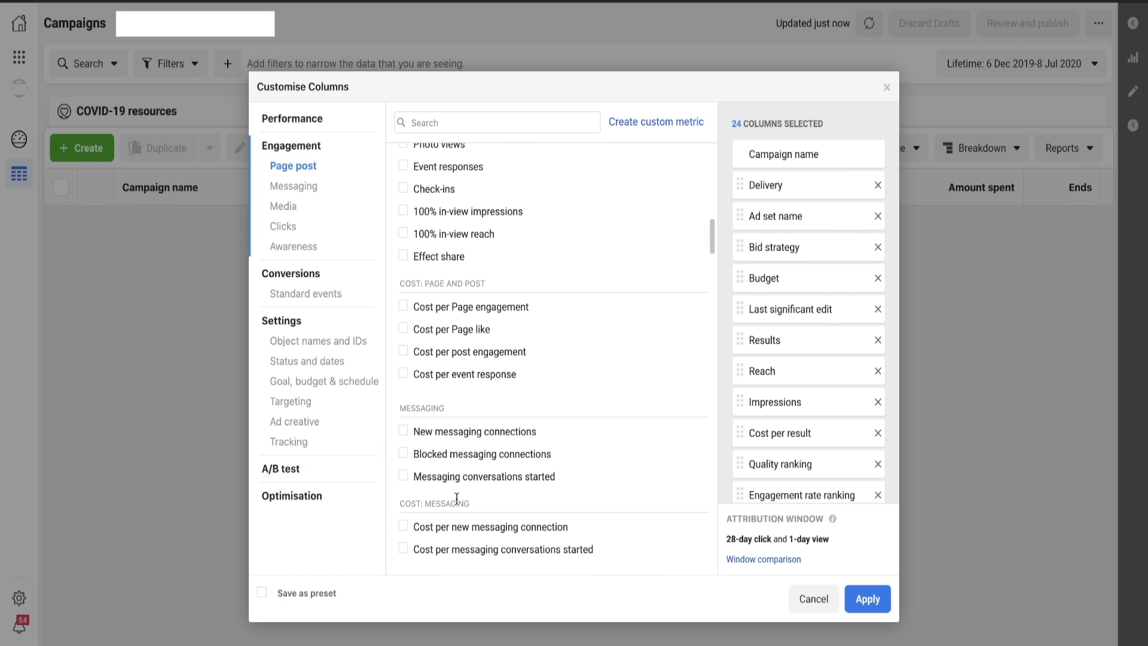
scroll(456, 498, down, 3)
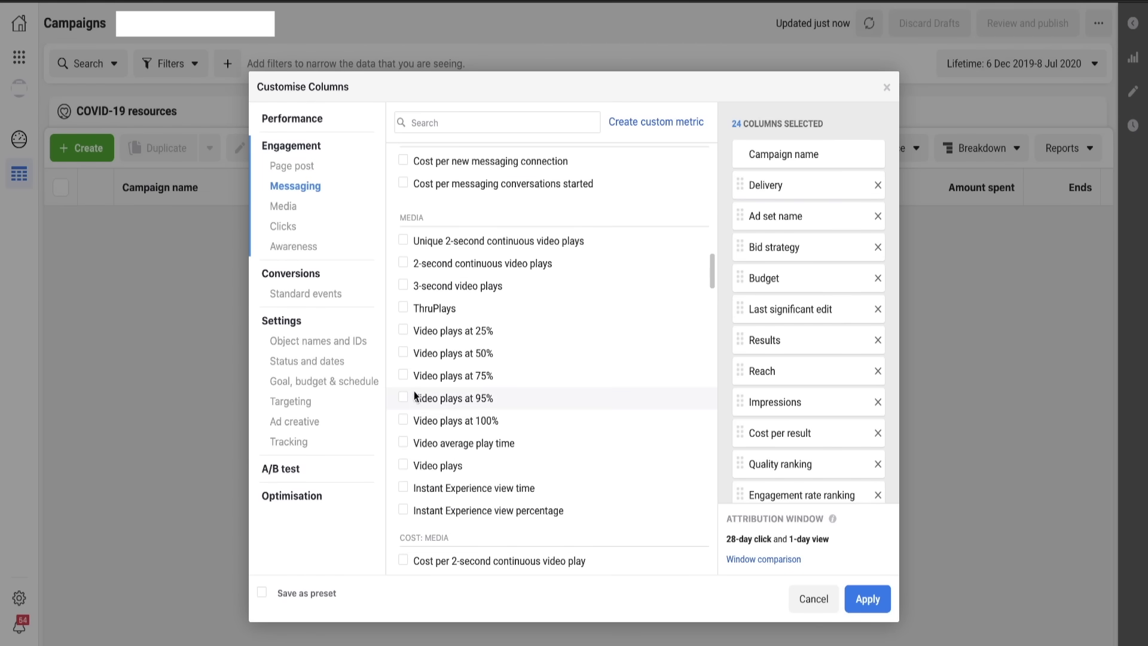
click(403, 399)
click(403, 421)
- Add the click cost metric CPC (cost per link click) to the selected columns
scroll(467, 448, down, 3)
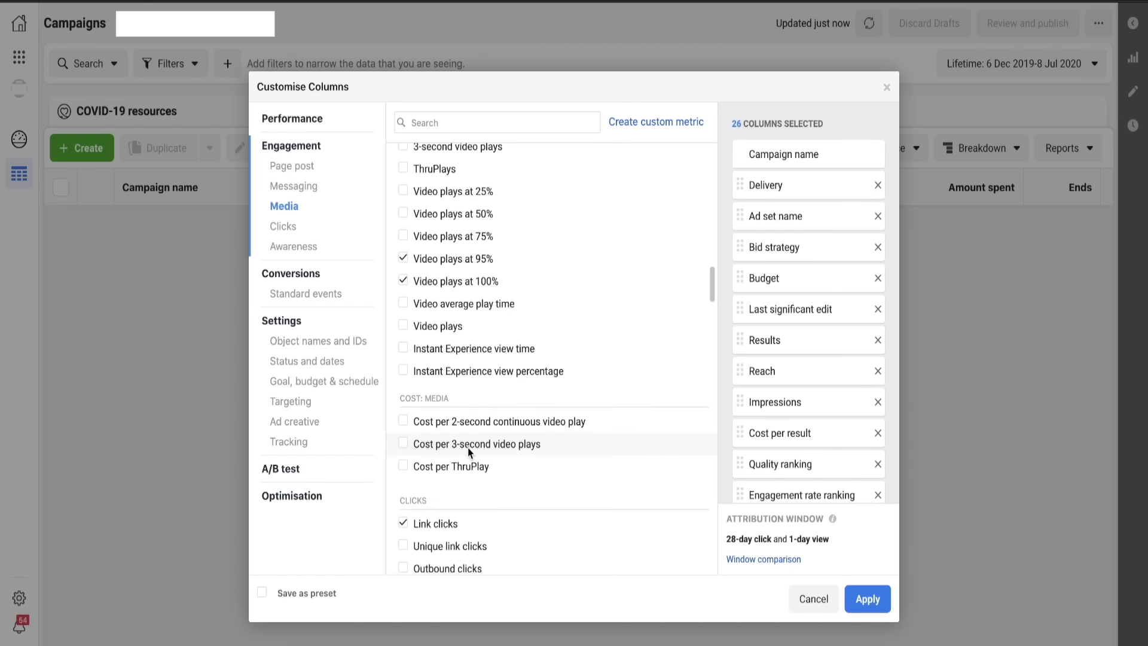
scroll(467, 448, down, 4)
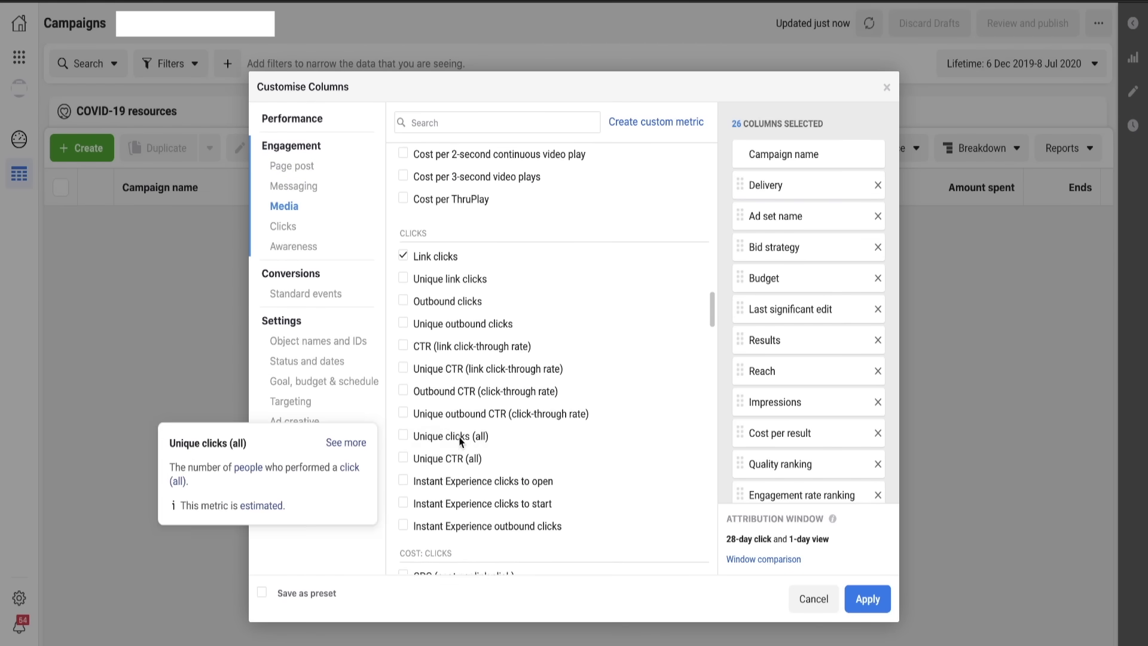
scroll(461, 443, down, 2)
click(418, 364)
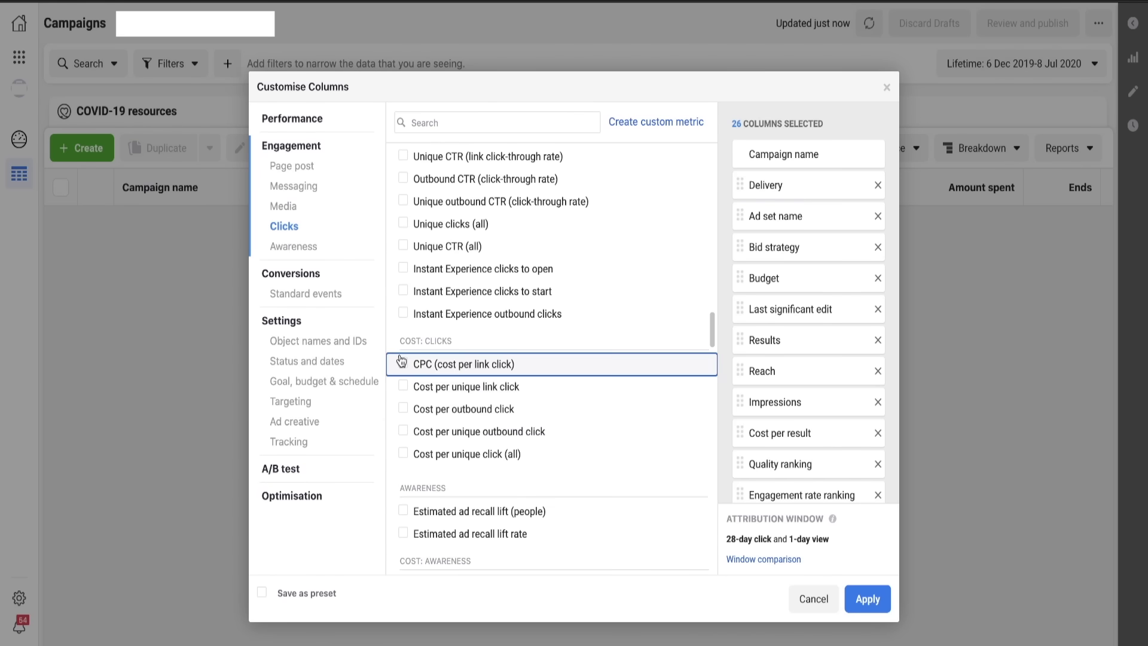
- Include the Total metrics for the standard events Adds to cart, Checkouts initiated and Purchase ROAS (return on ad spend)
scroll(484, 489, down, 6)
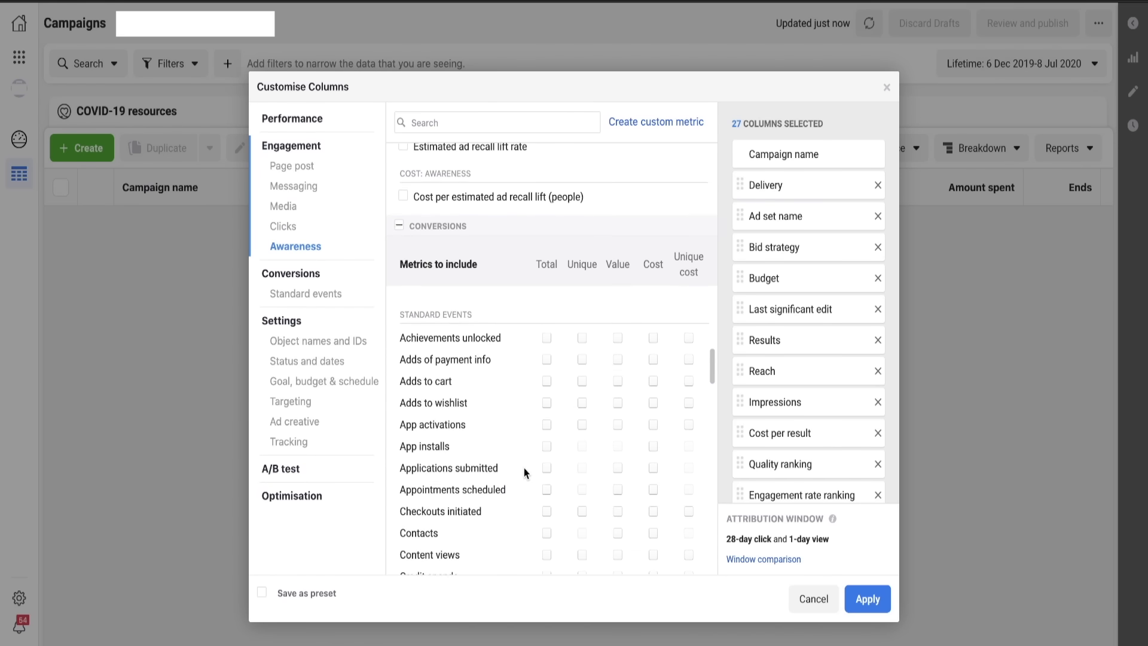
click(547, 372)
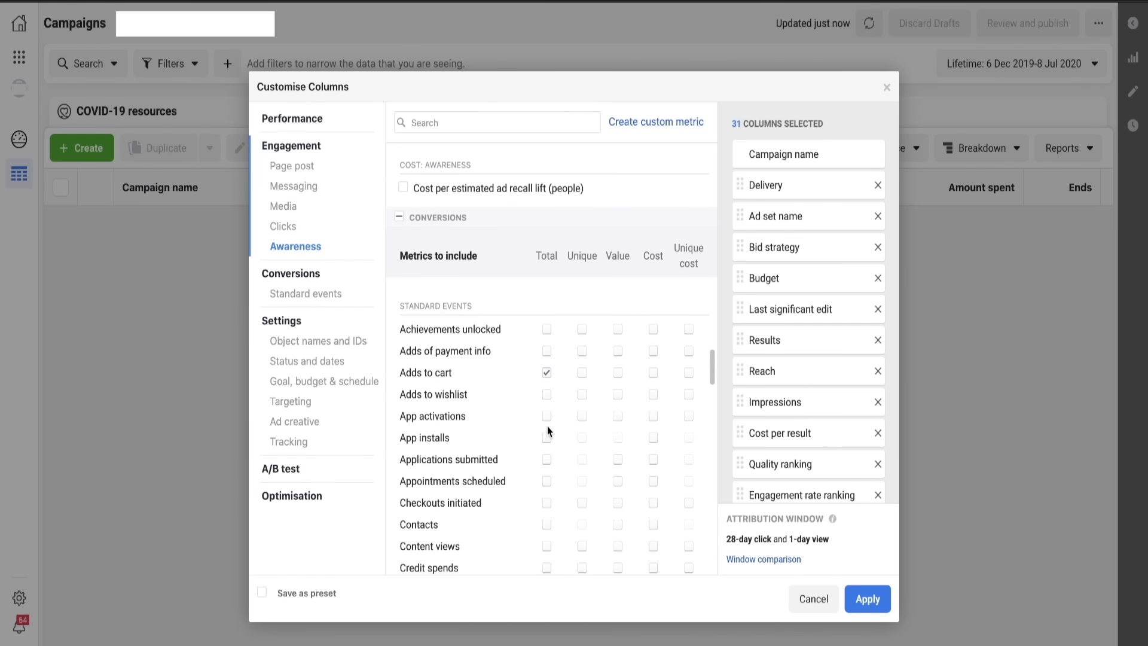
click(547, 502)
scroll(541, 521, down, 3)
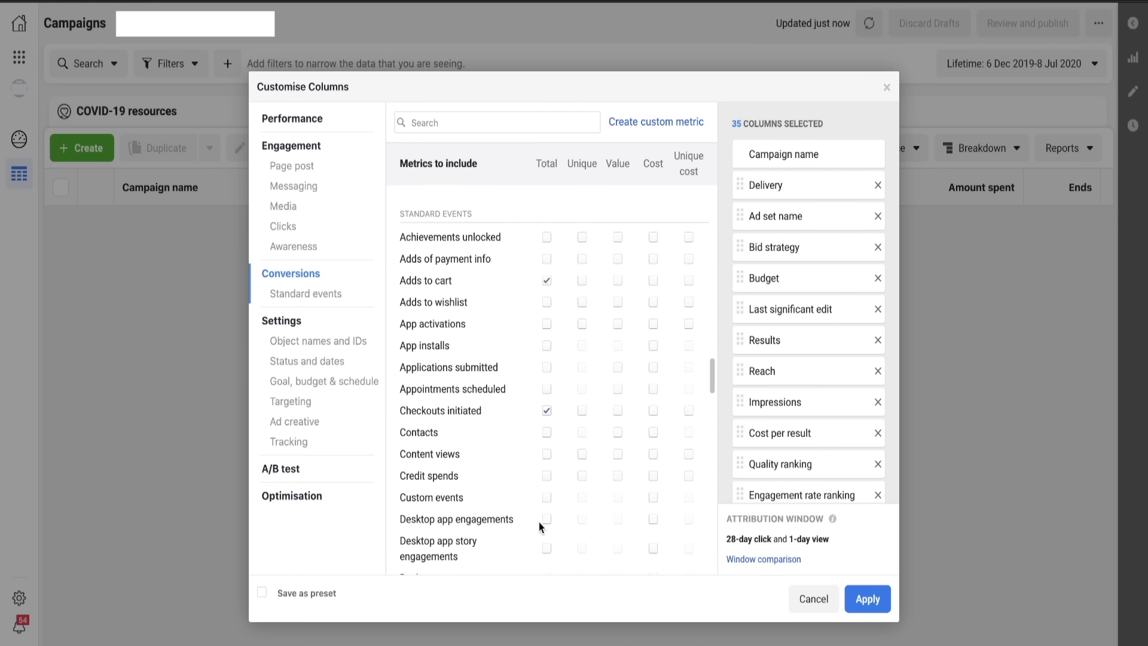
scroll(539, 522, down, 5)
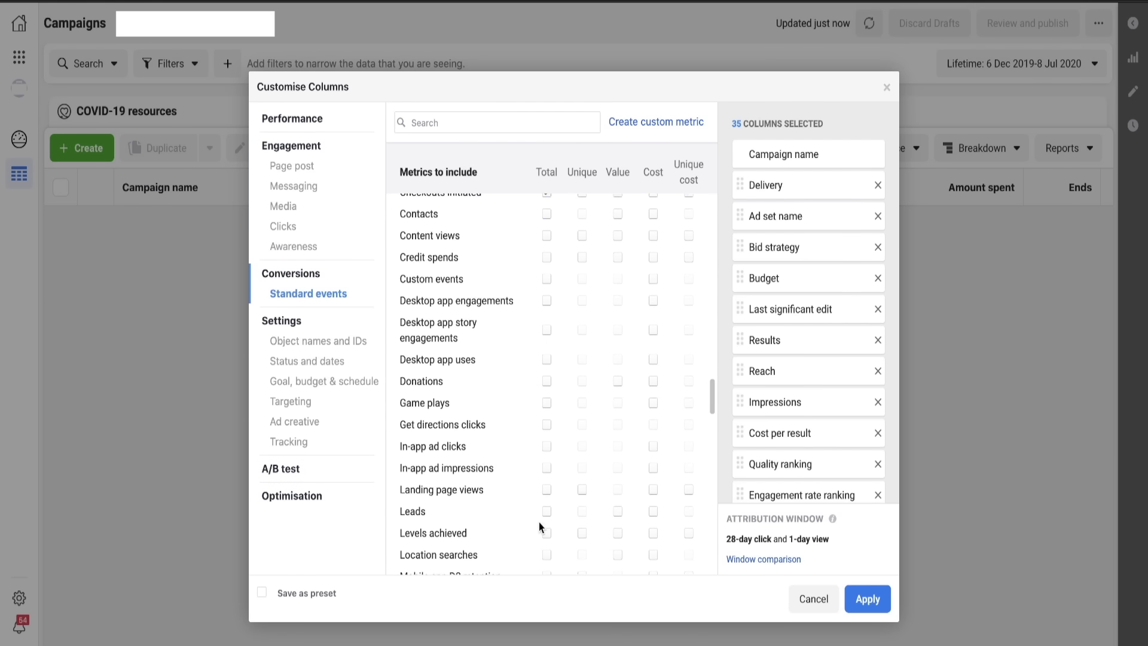
scroll(539, 522, down, 4)
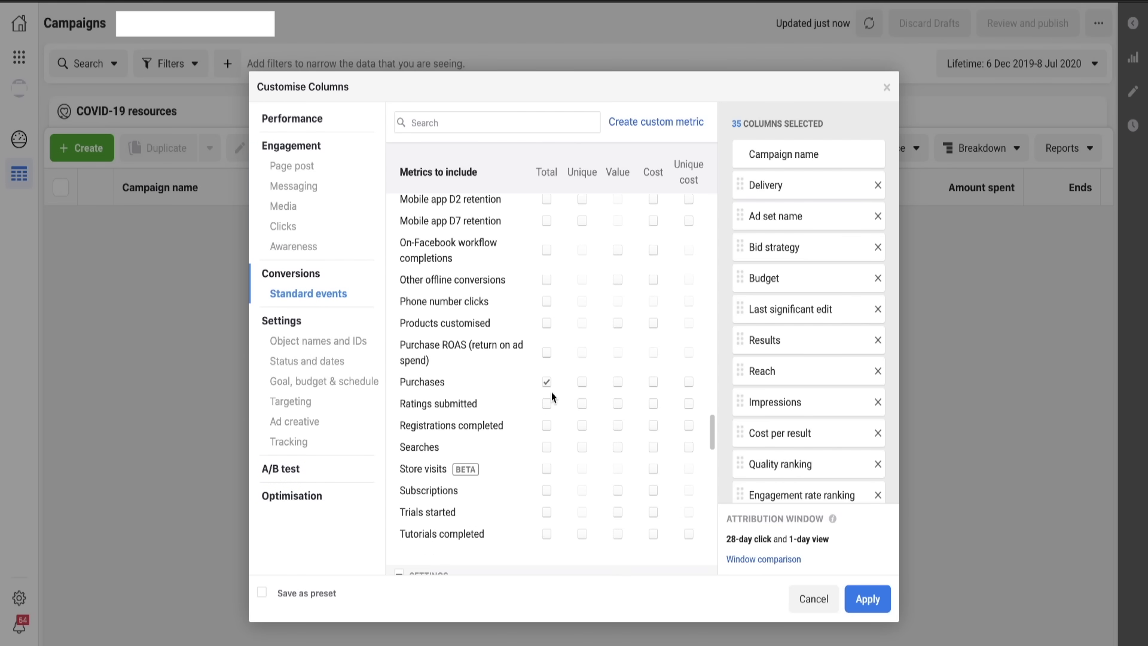
click(546, 352)
- Add the Date last edited and Date created columns from the status and dates settings
scroll(548, 429, down, 10)
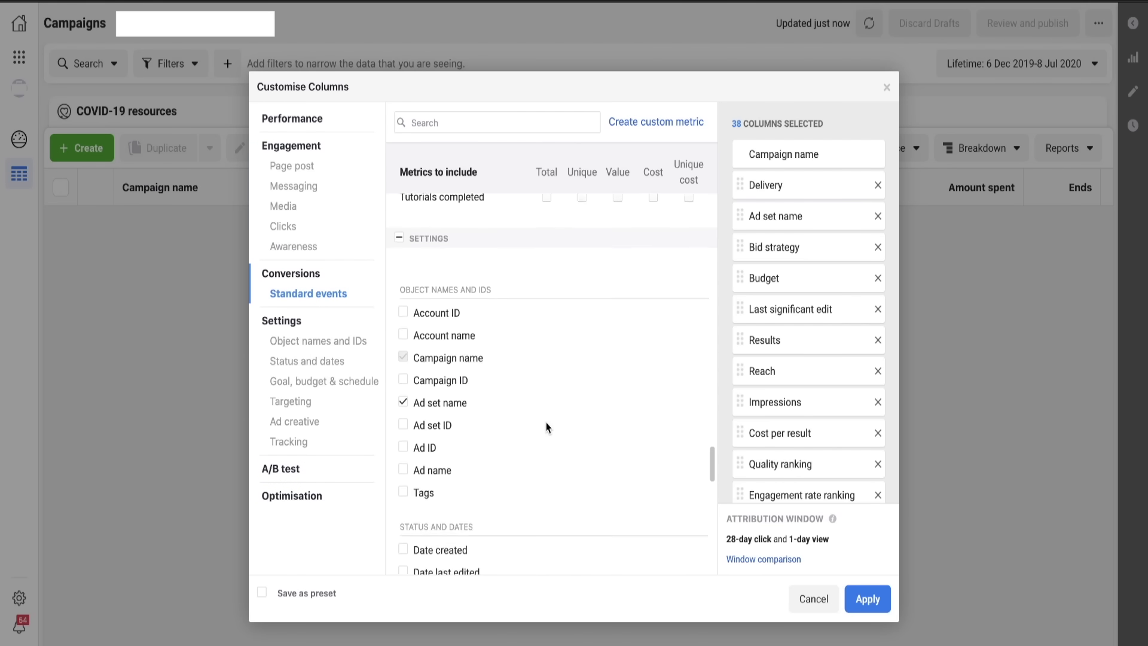
scroll(547, 428, down, 1)
click(404, 321)
click(404, 299)
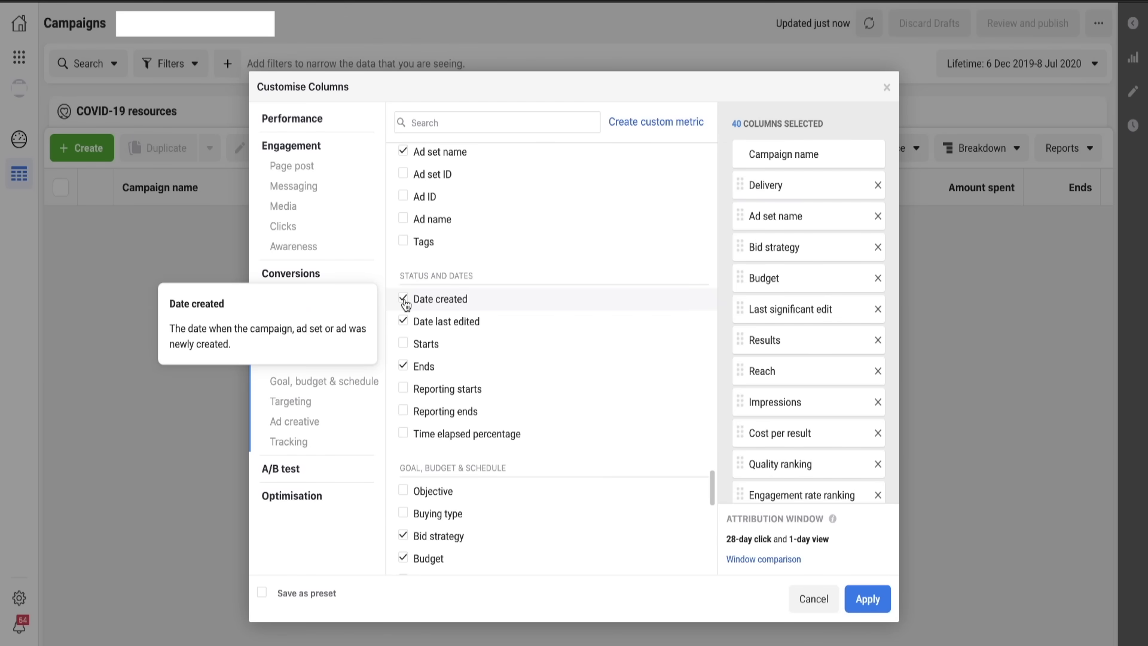
- Reorder the selected columns so Date created and Date last edited come directly after Campaign name
scroll(808, 395, down, 10)
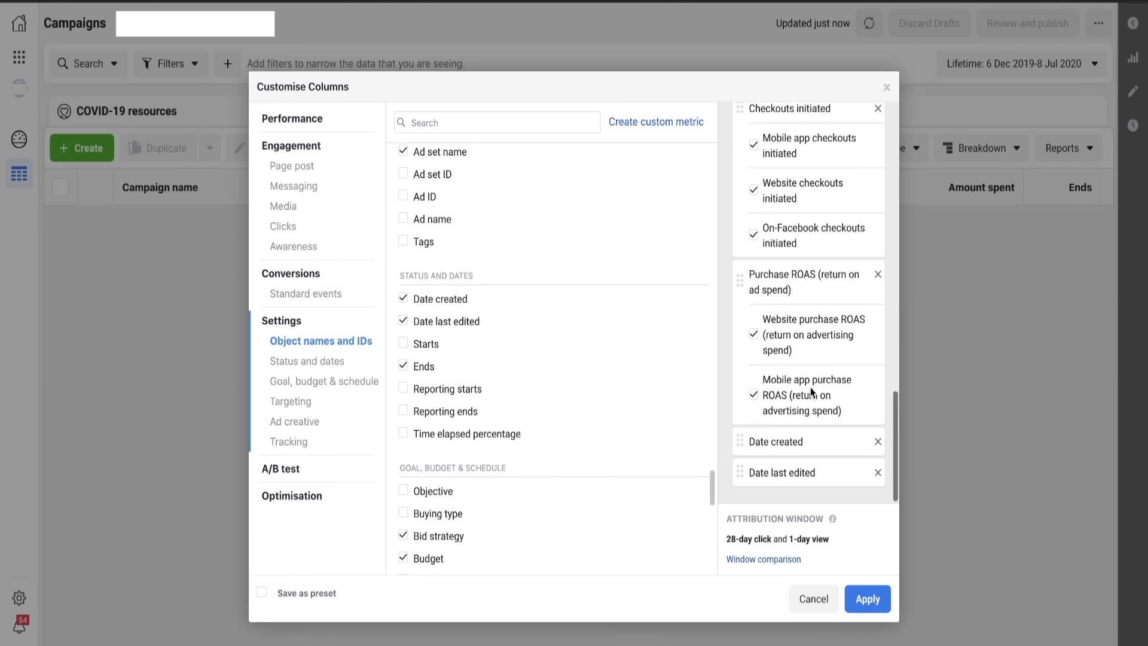
drag(777, 441, 778, 185)
scroll(801, 311, down, 10)
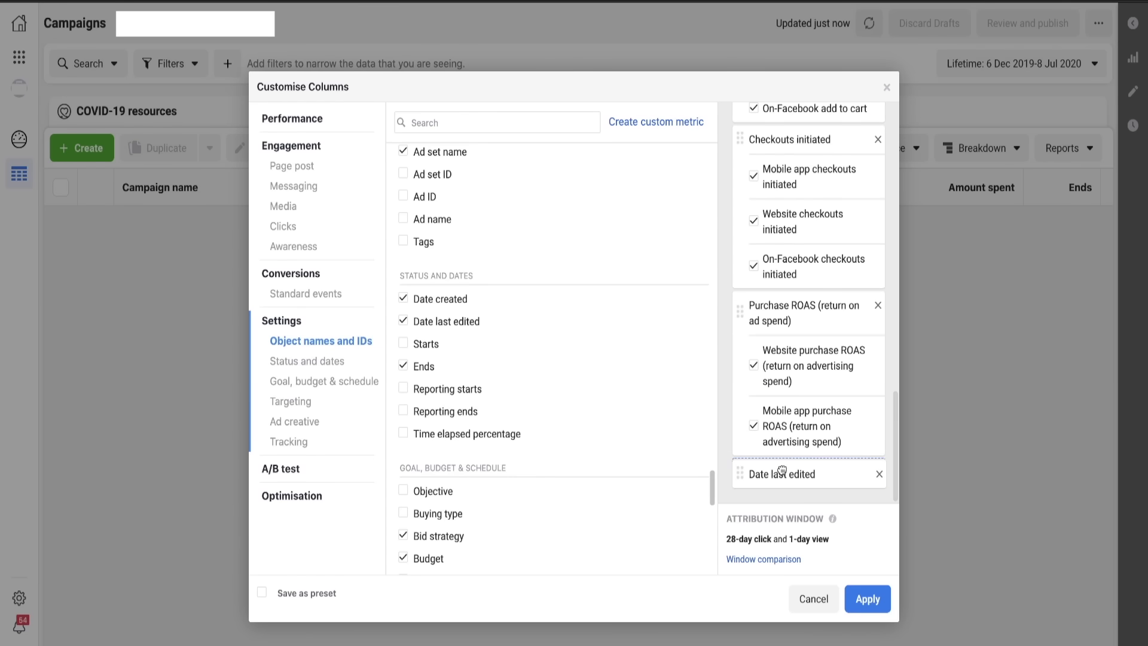
drag(779, 471, 789, 211)
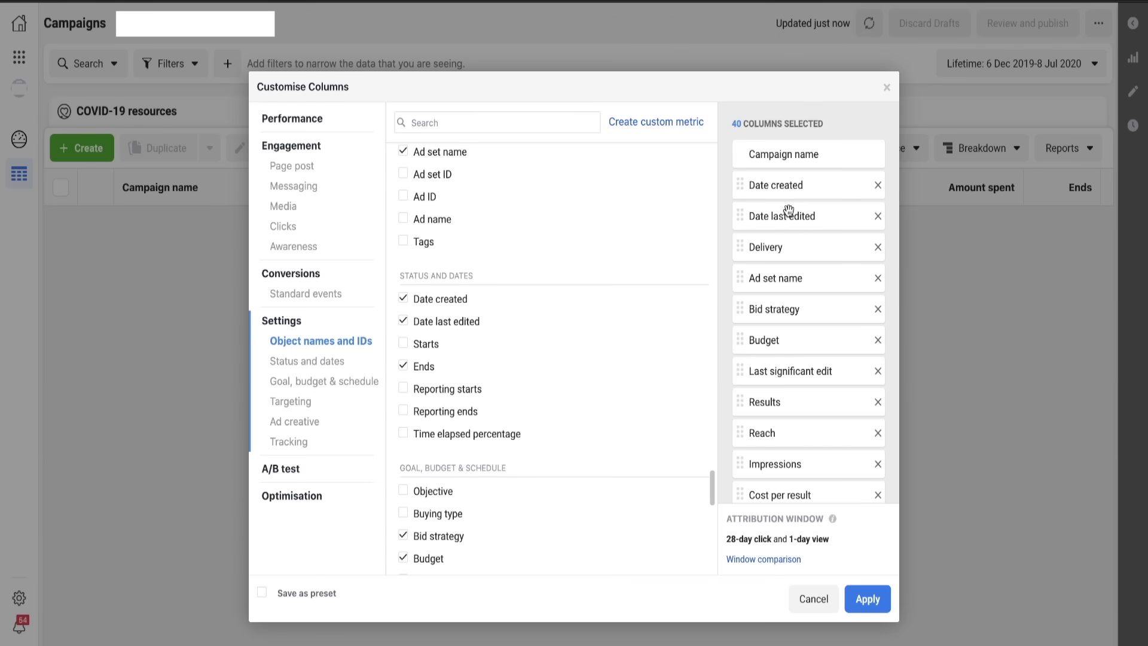
- Save the column selection as a preset named POD and apply it to the campaign table
click(263, 593)
click(379, 597)
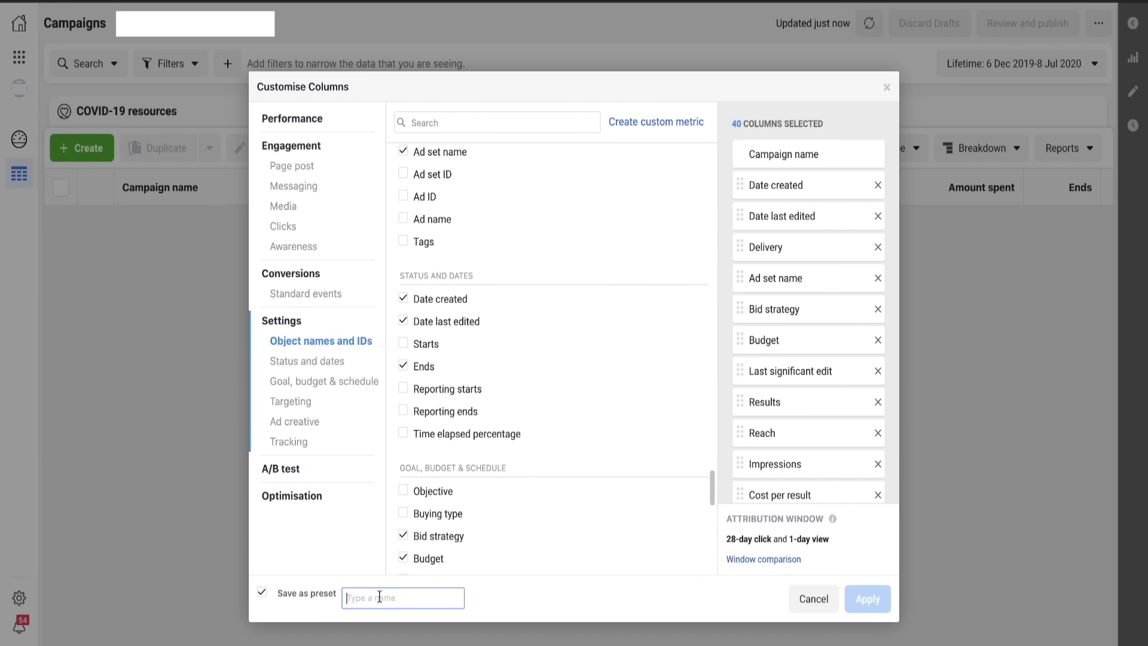
text(POD)
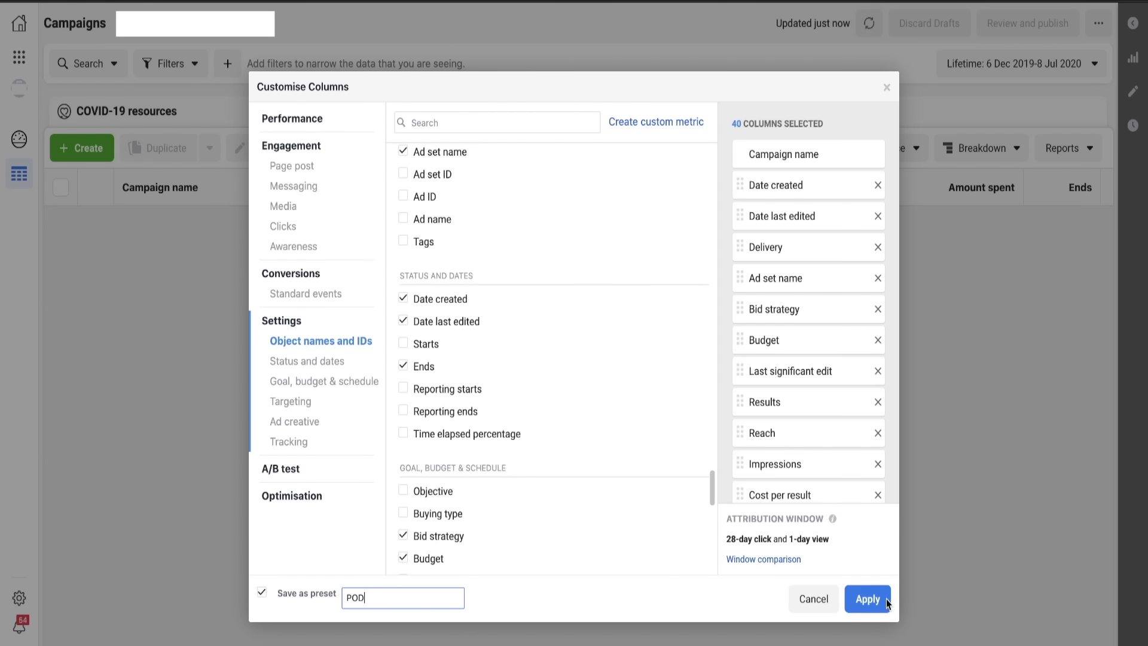
click(889, 603)
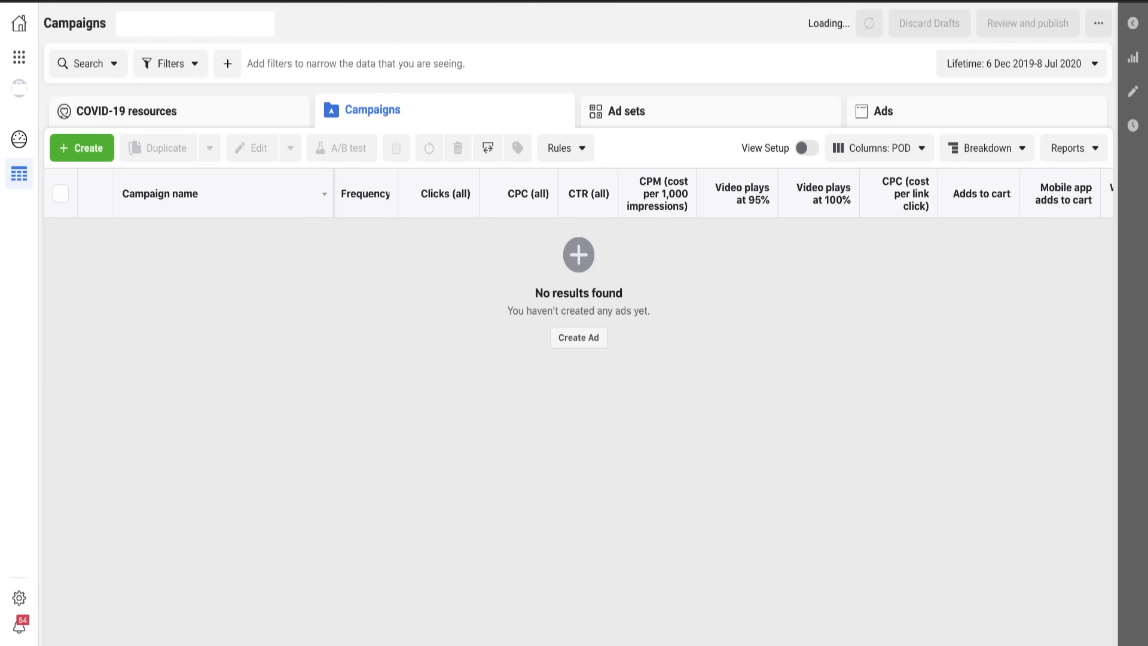
- Look across the campaign table to examine the applied metric columns
scroll(724, 193, right, 5)
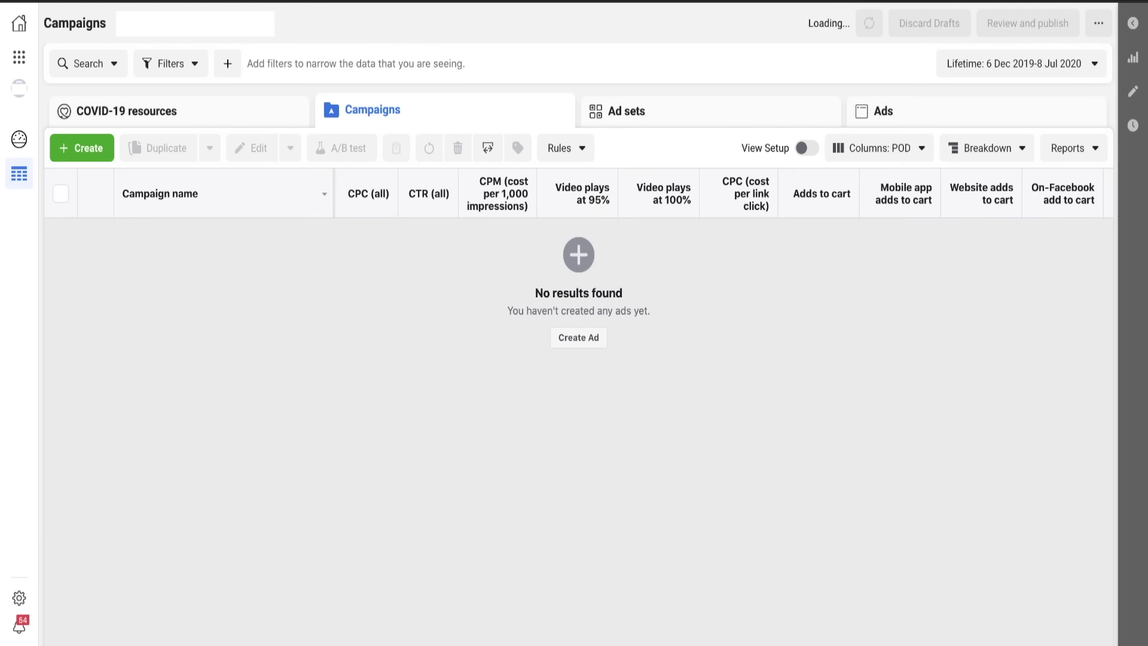
scroll(723, 193, right, 5)
scroll(723, 193, left, 1)
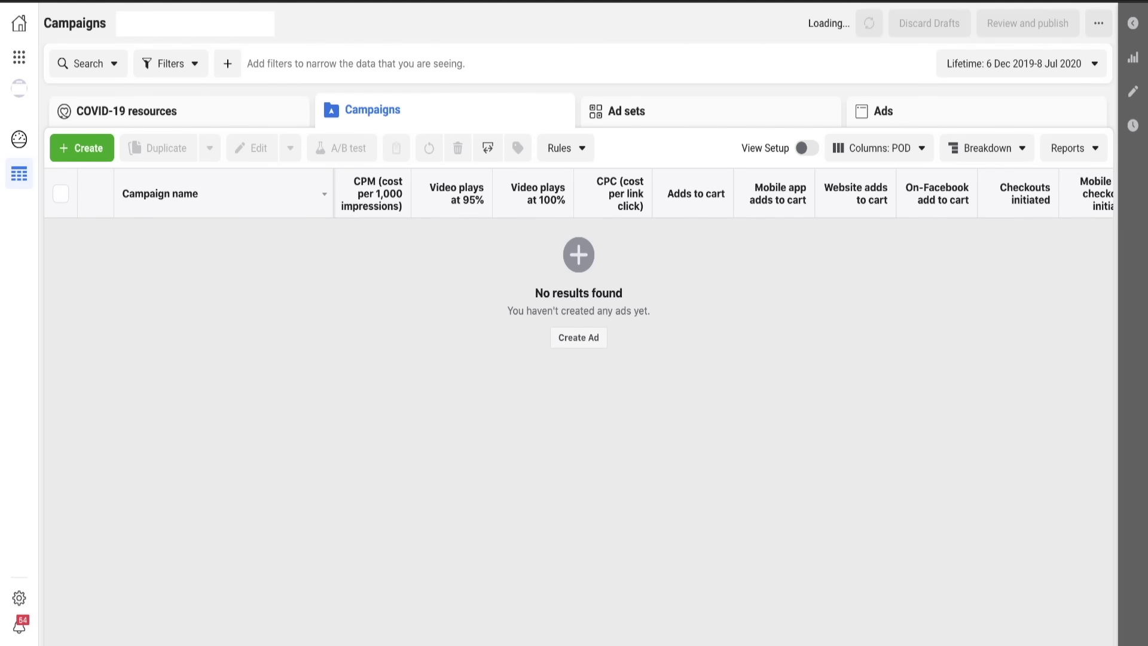
scroll(723, 193, right, 7)
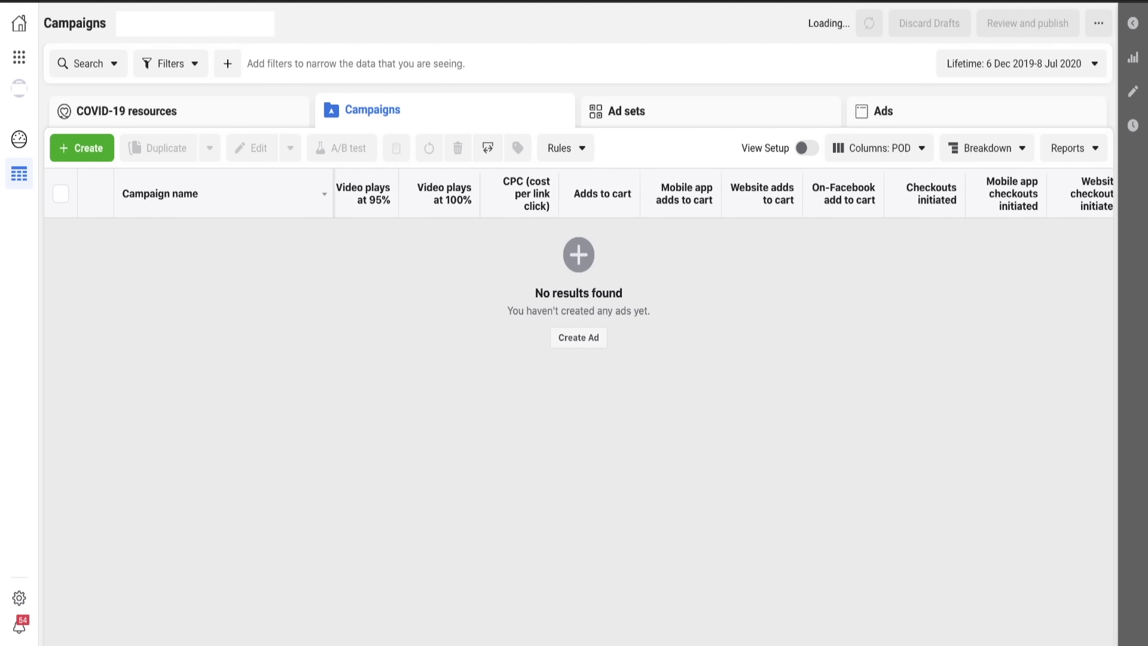
scroll(724, 193, right, 3)
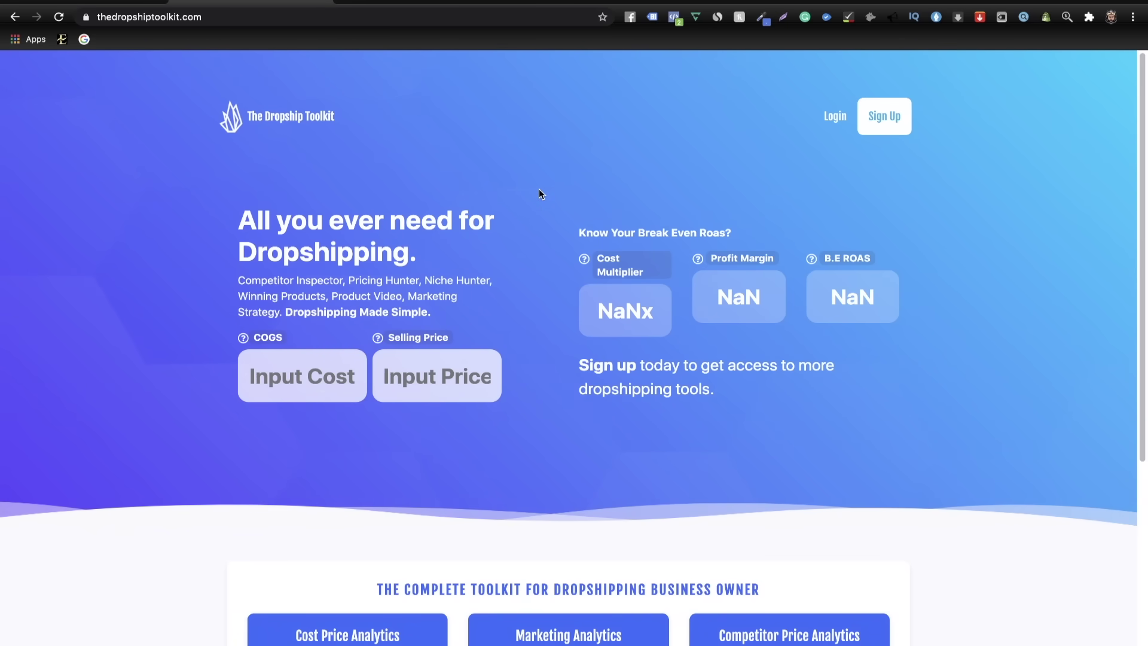
- On The Dropship Toolkit site, enter COGS of 15 and a selling price of 34.99 in the break-even ROAS calculator
key(ctrl+super+f)
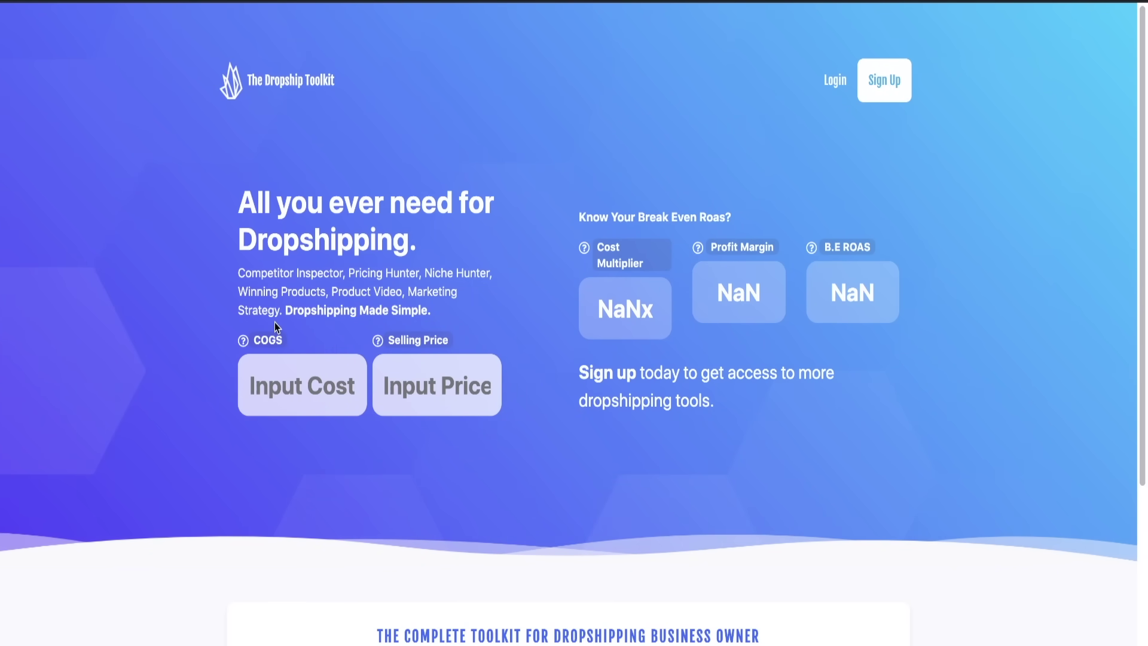
click(284, 402)
text(15)
click(439, 393)
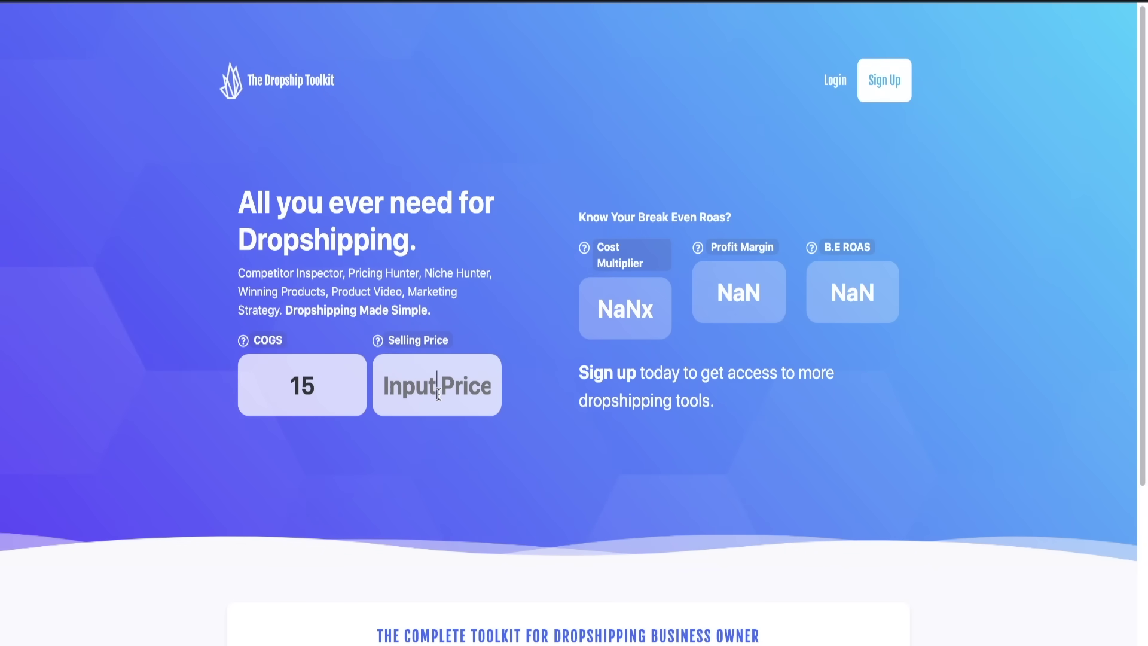
text(34.99)
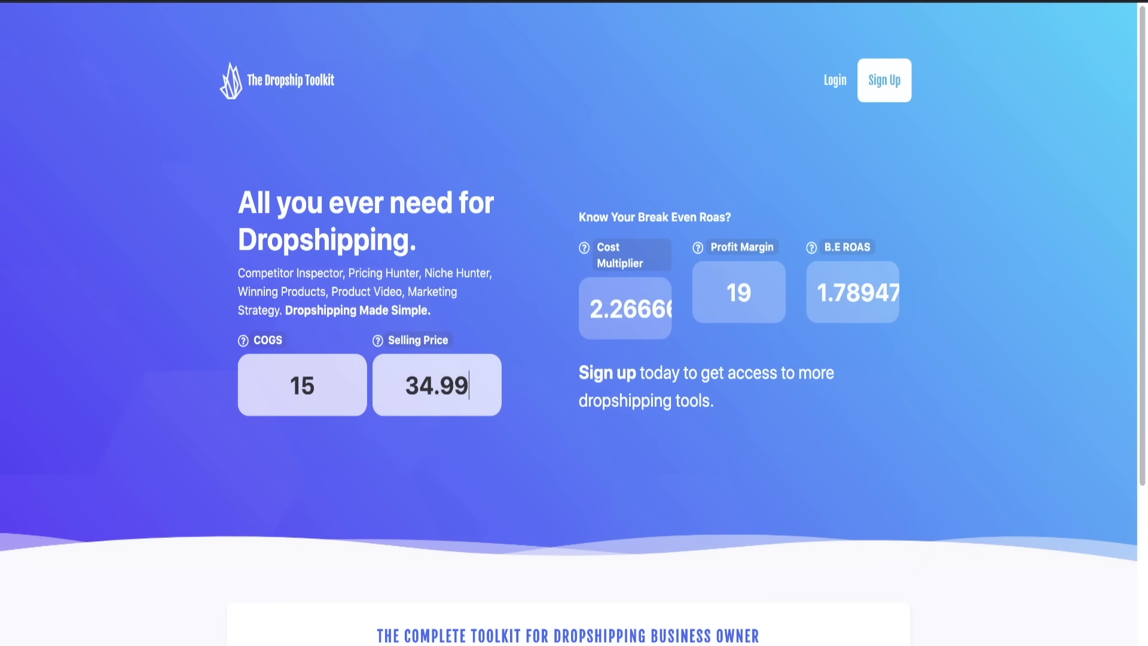
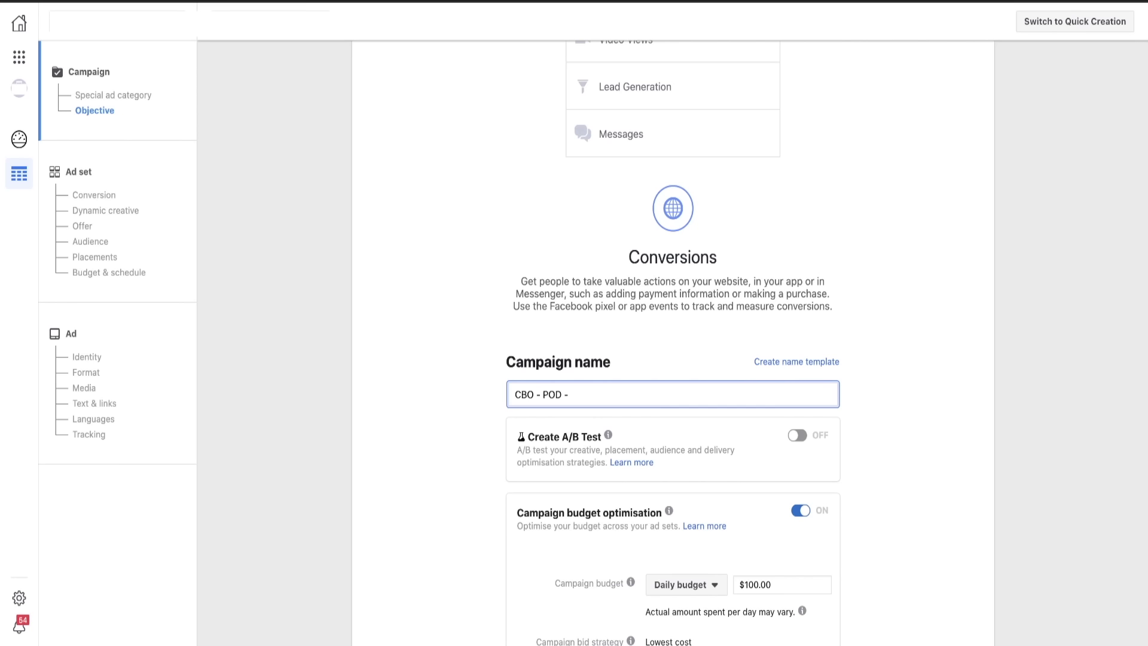
- Complete the new conversions campaign's name in Ads Manager as CBO - POD - GETTING PAID DAILY - TESTING
text(GETTING PAID DAILY - TESTING)
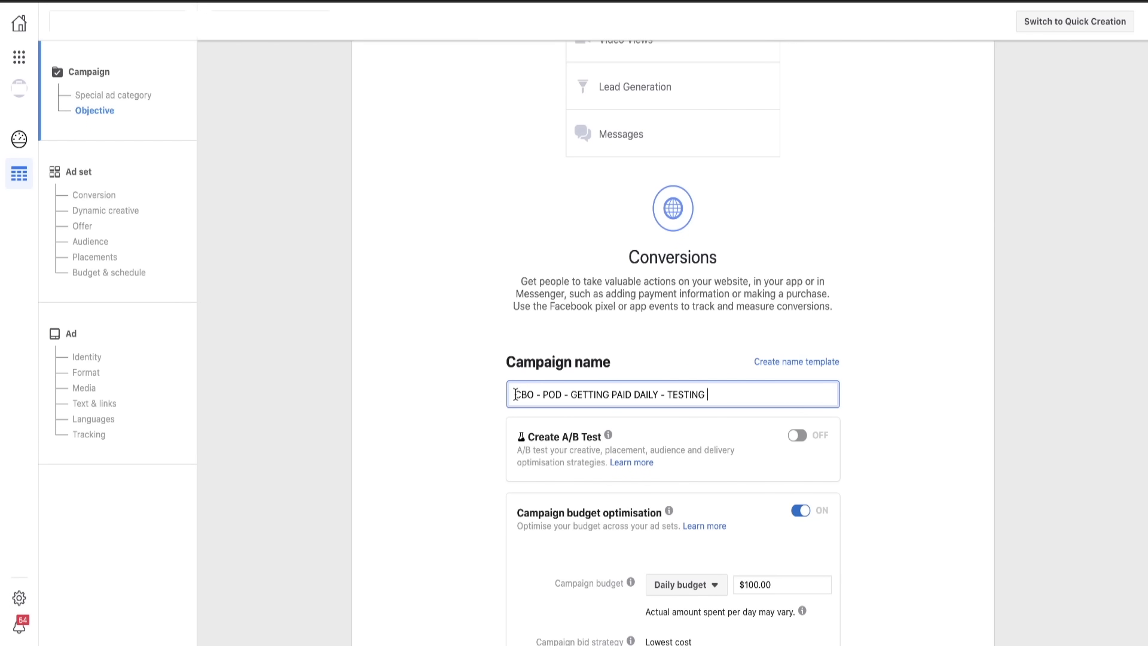
drag(514, 396, 846, 398)
click(815, 398)
- Set the campaign's daily budget to $70 and continue to the ad set settings
scroll(802, 503, down, 2)
click(770, 479)
key(BackSpace)
key(BackSpace)
key(BackSpace)
key(BackSpace)
key(BackSpace)
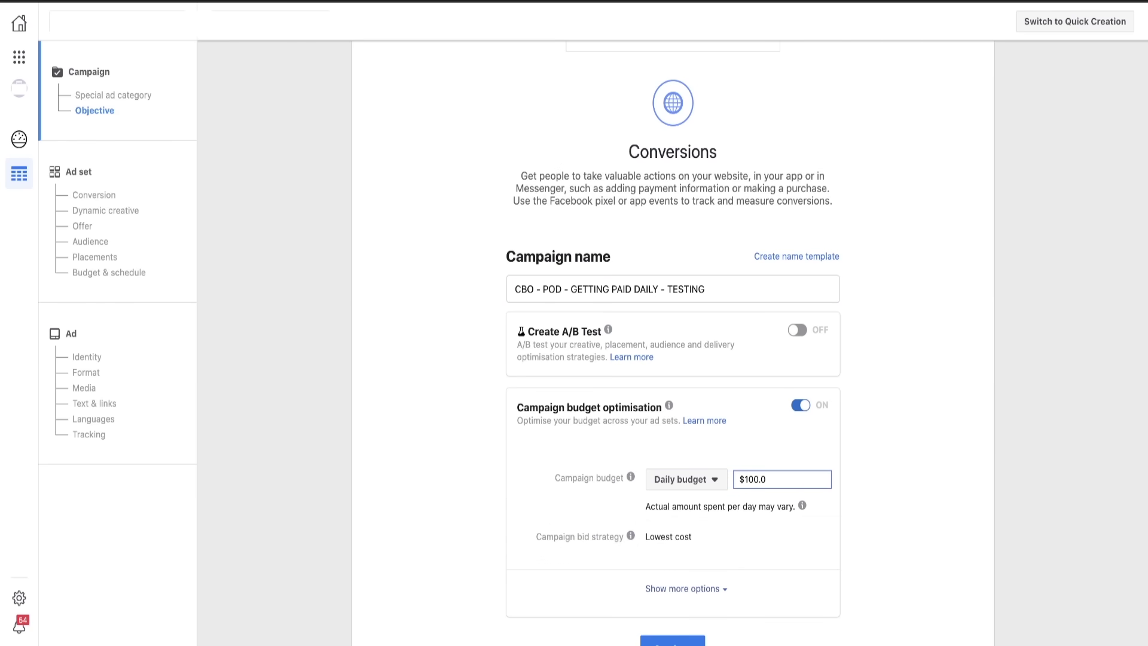
text(70)
click(894, 468)
scroll(885, 524, down, 1)
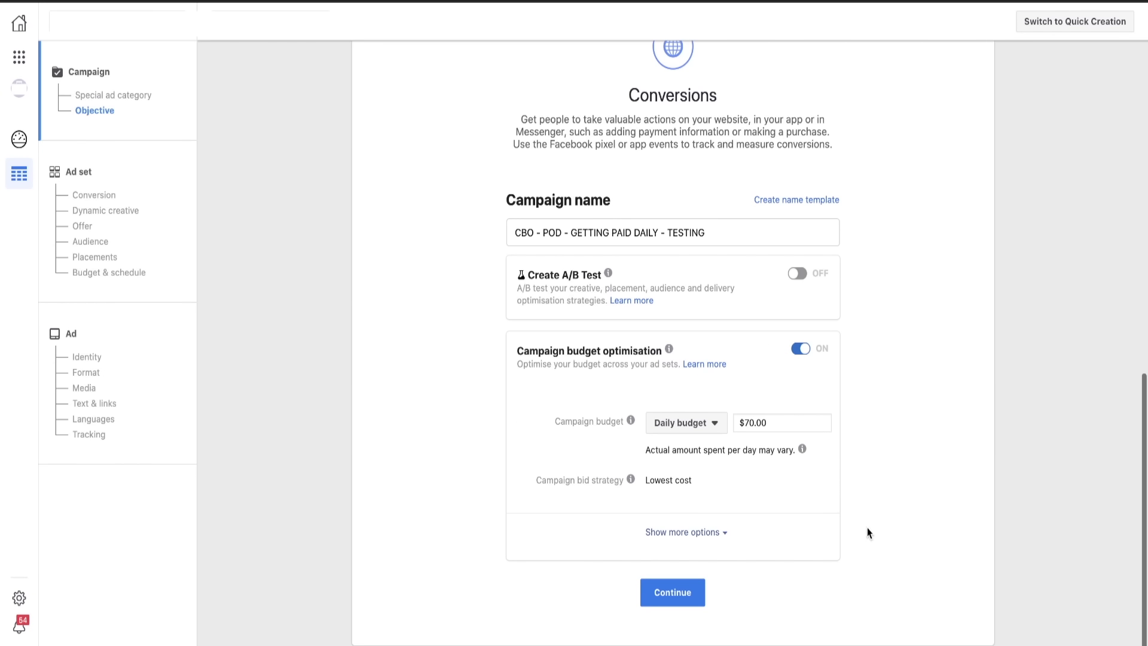
click(687, 594)
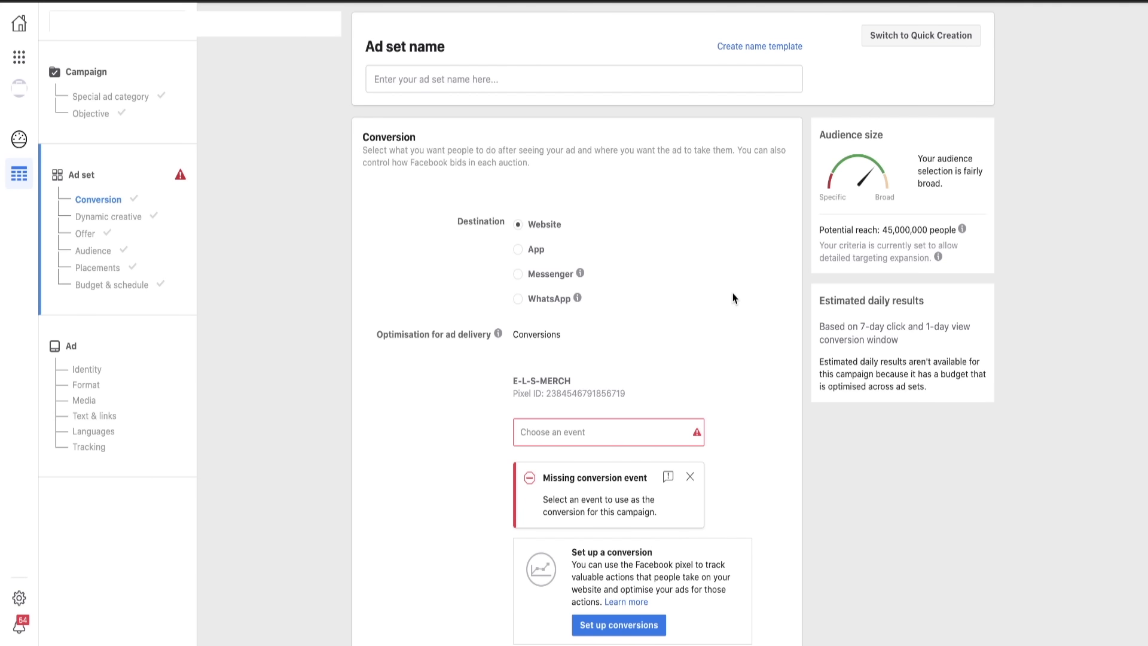
- Choose Purchase as the ad set's conversion event for the E-L-S-MERCH pixel
scroll(687, 302, down, 1)
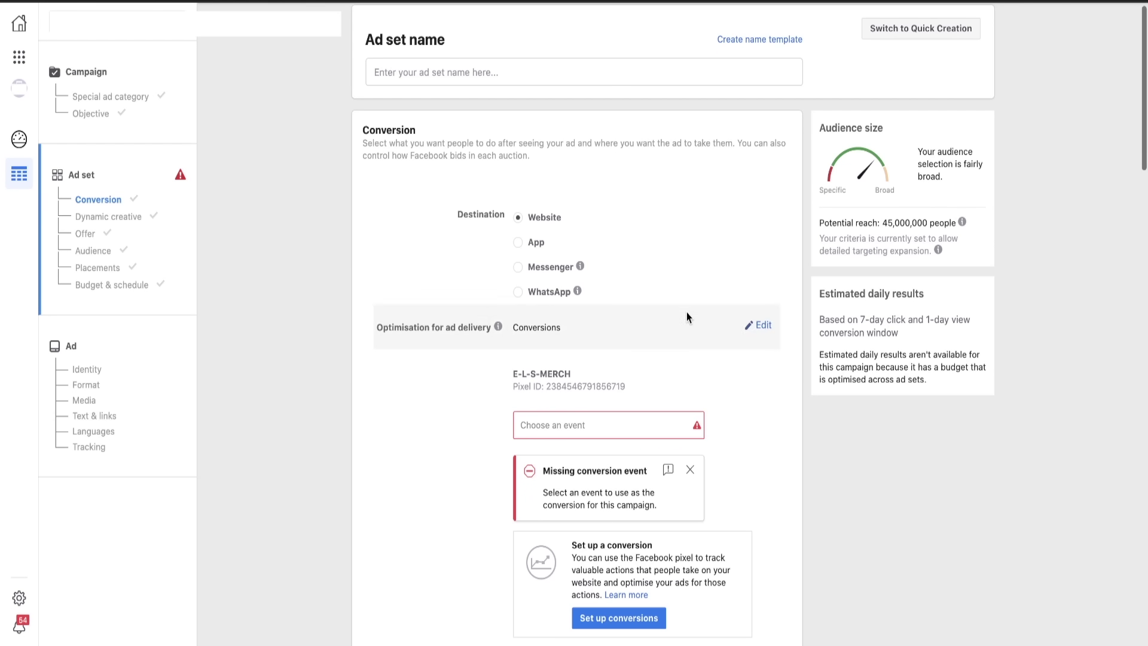
click(388, 68)
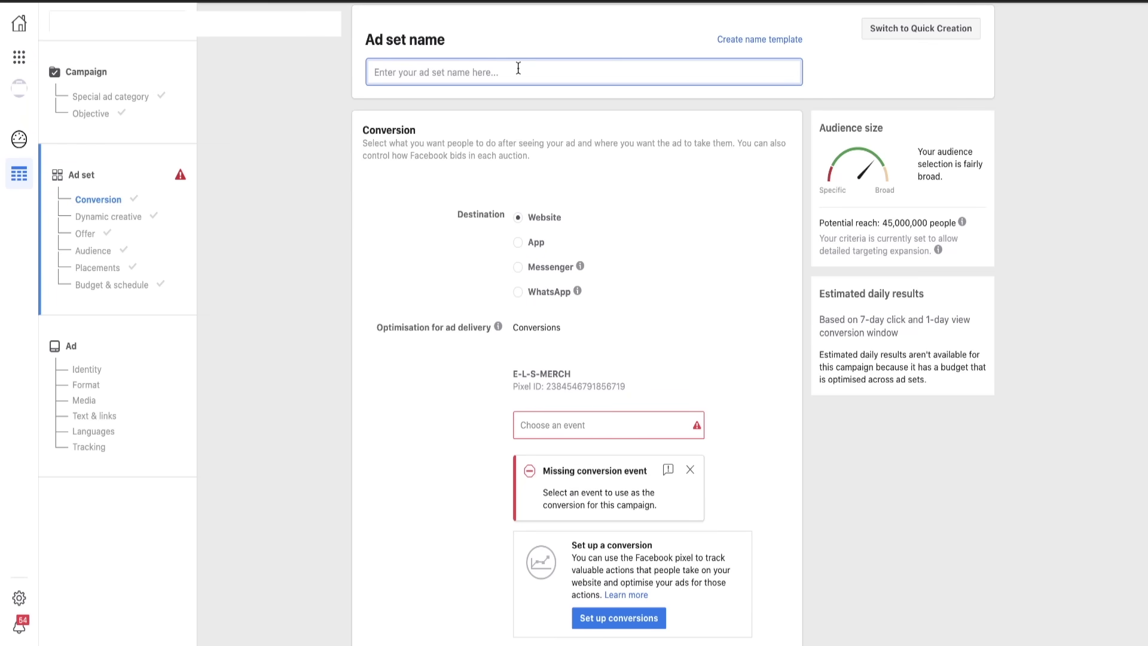
scroll(574, 302, down, 3)
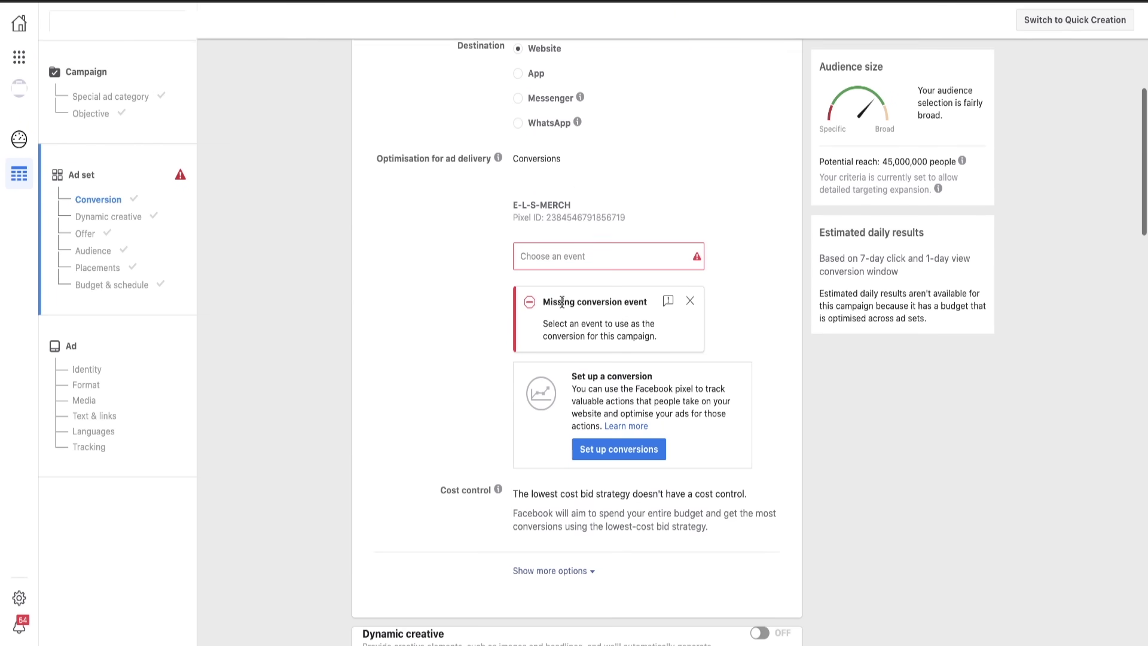
click(559, 257)
scroll(580, 466, down, 4)
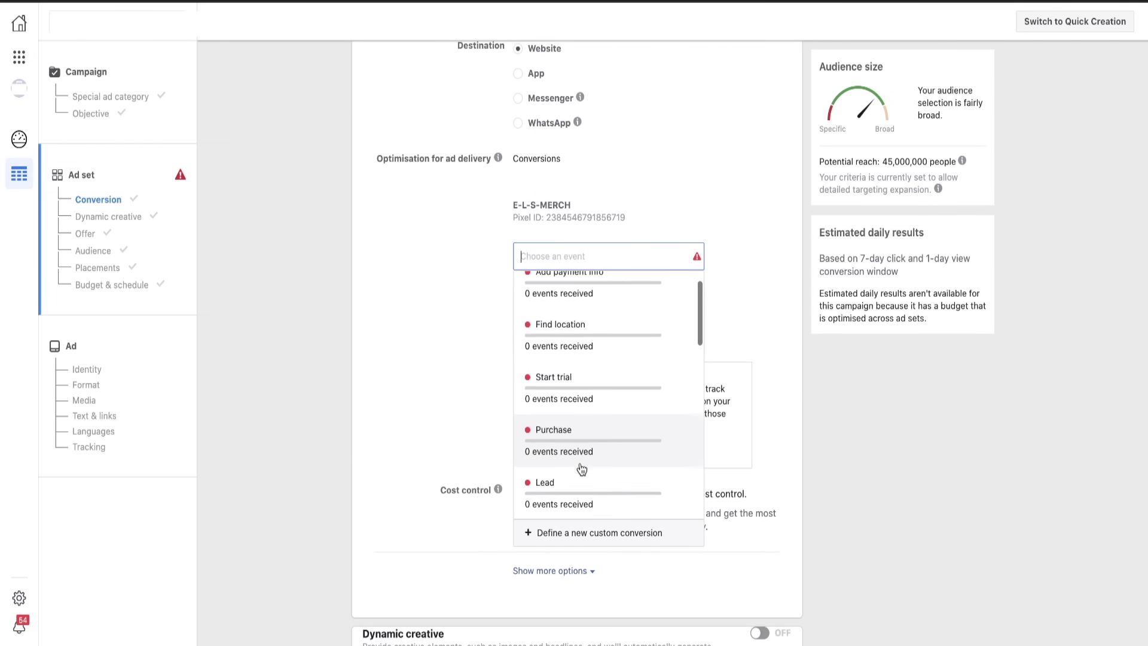
scroll(580, 466, down, 7)
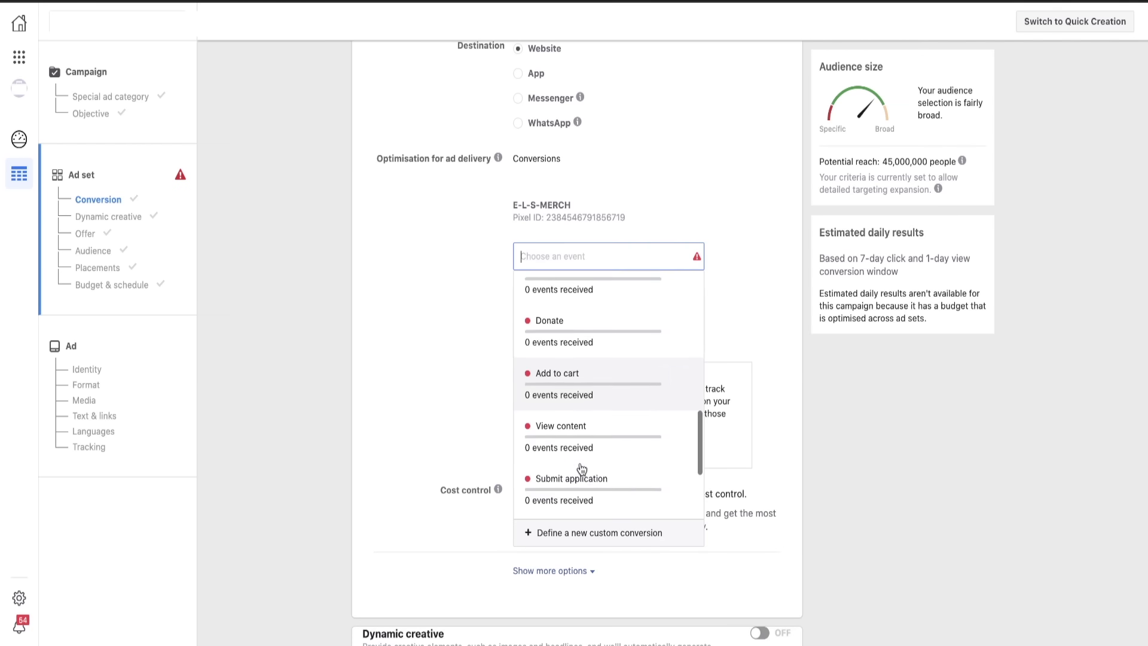
scroll(582, 469, up, 9)
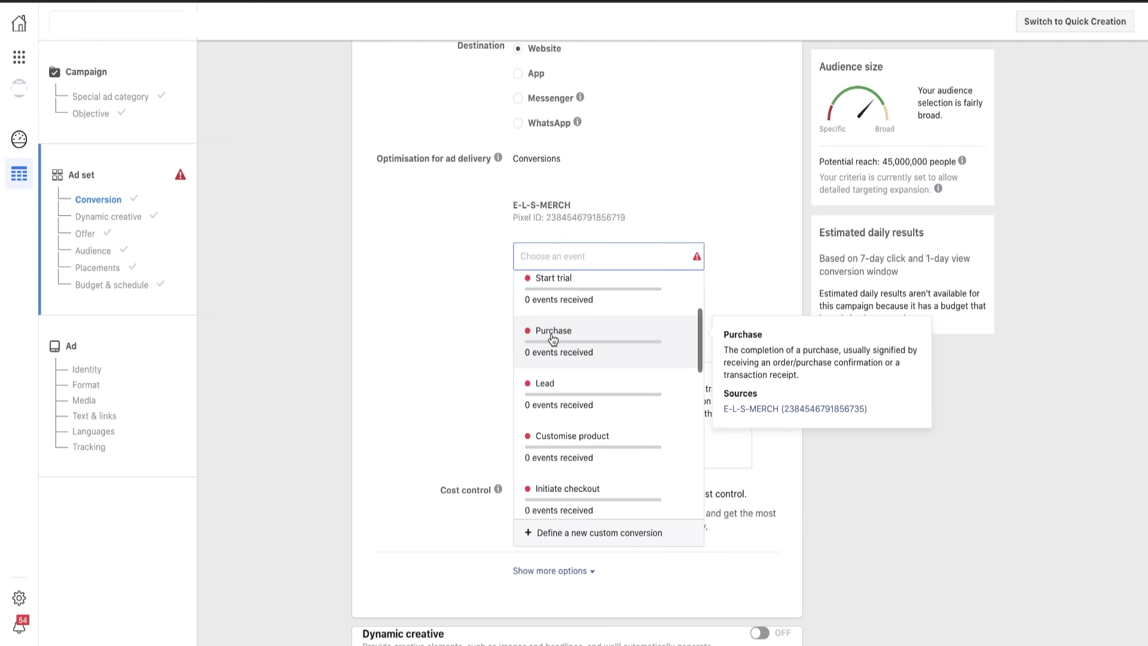
click(551, 335)
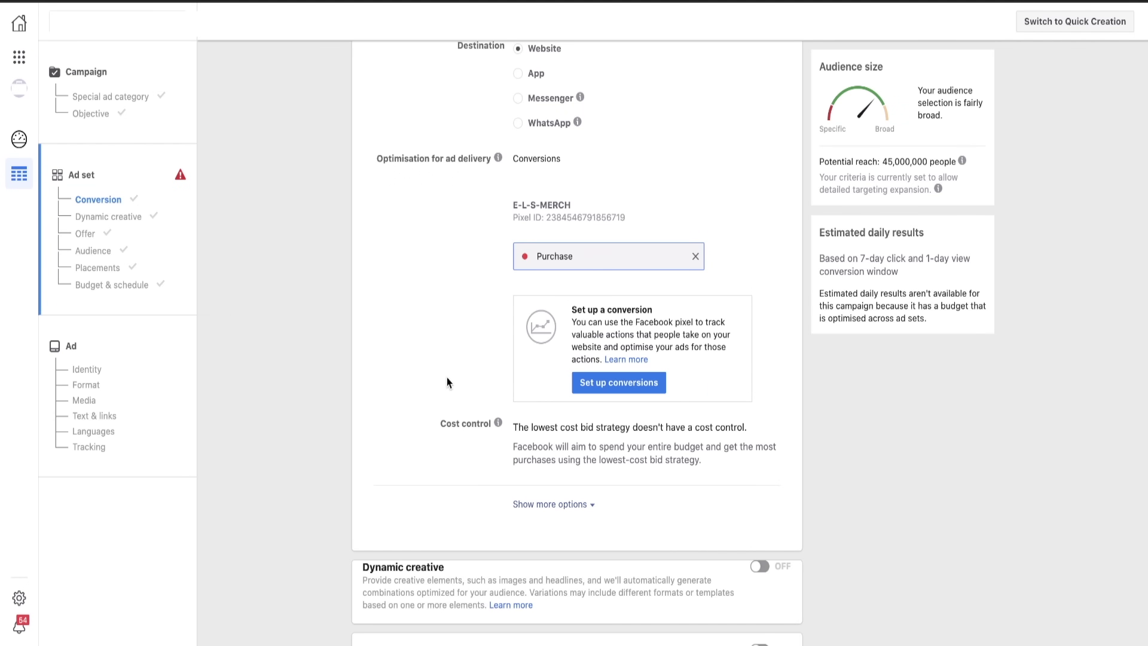
- Remove United Kingdom from the audience locations and match the country list copied from the ePacket Express page as bulk locations of type Countries
scroll(566, 507, down, 12)
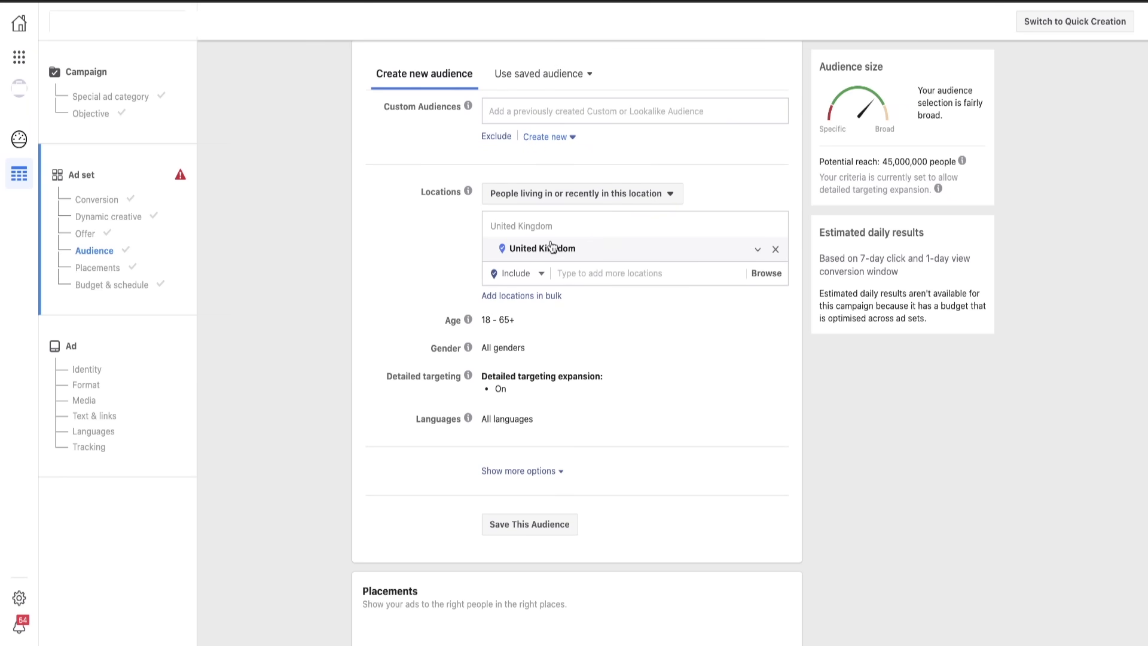
click(775, 249)
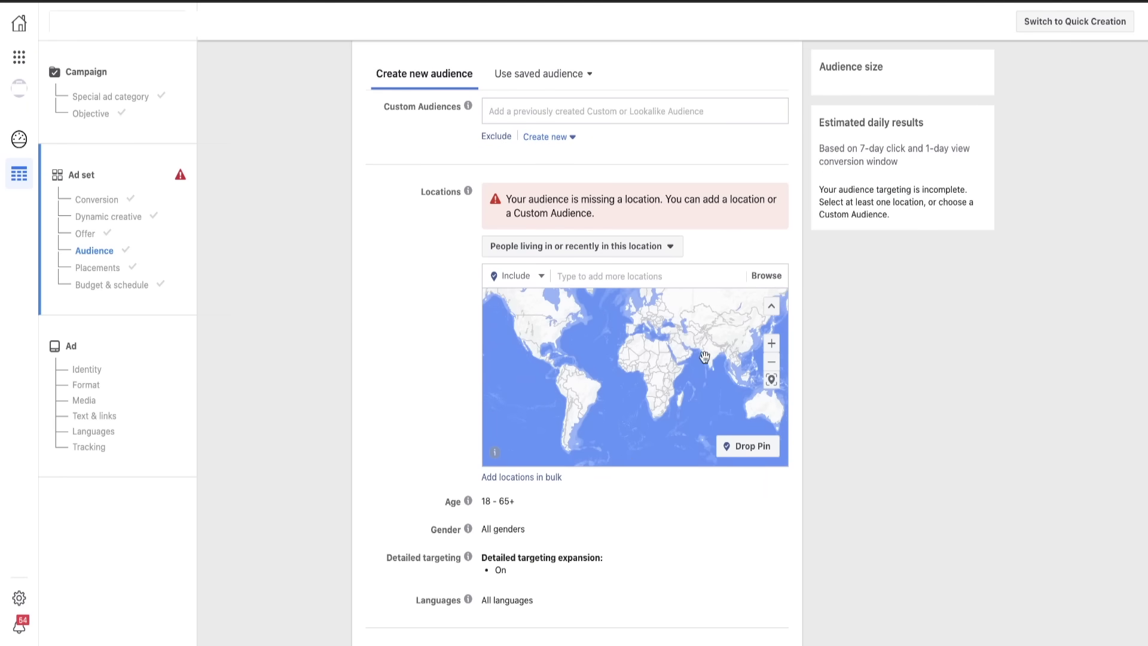
click(544, 479)
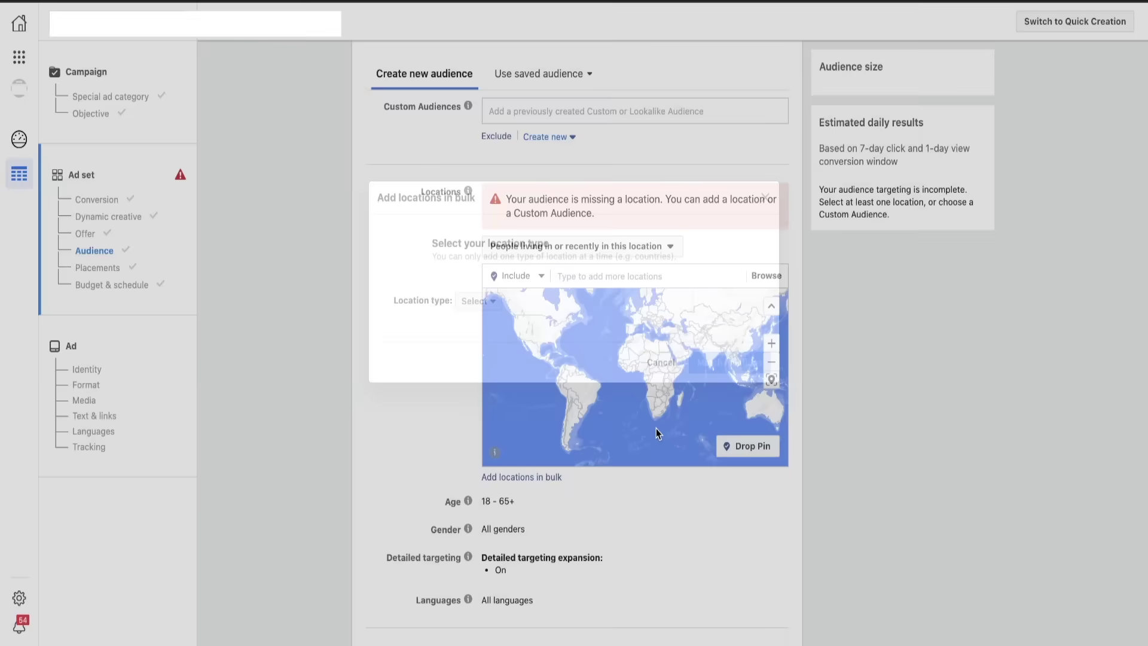
click(477, 301)
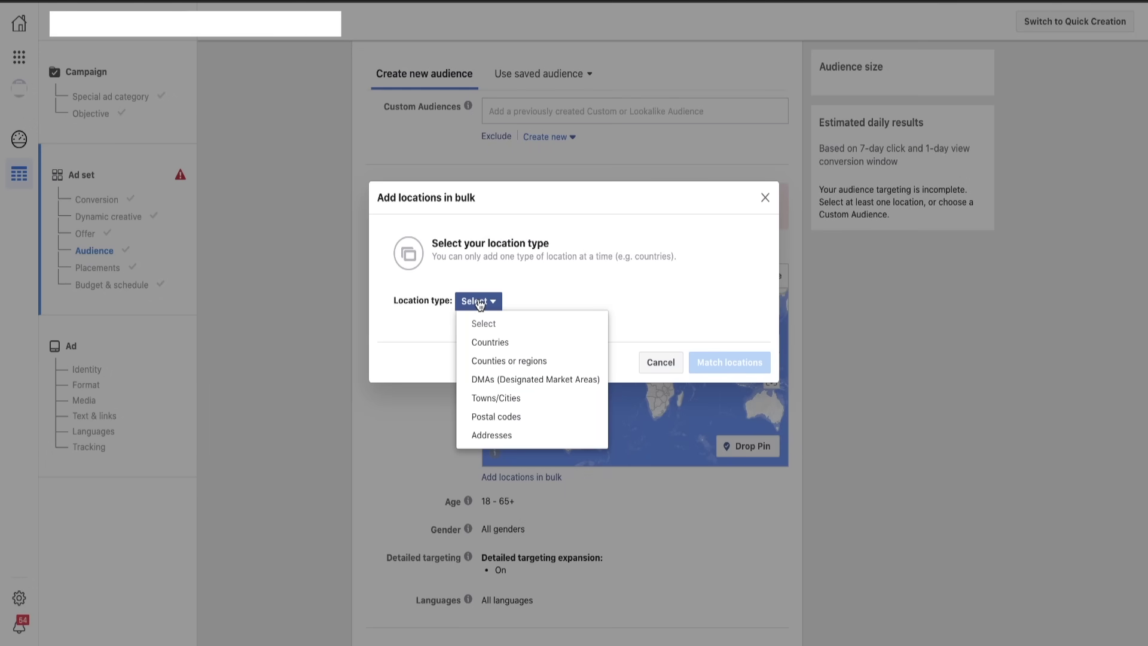
click(487, 341)
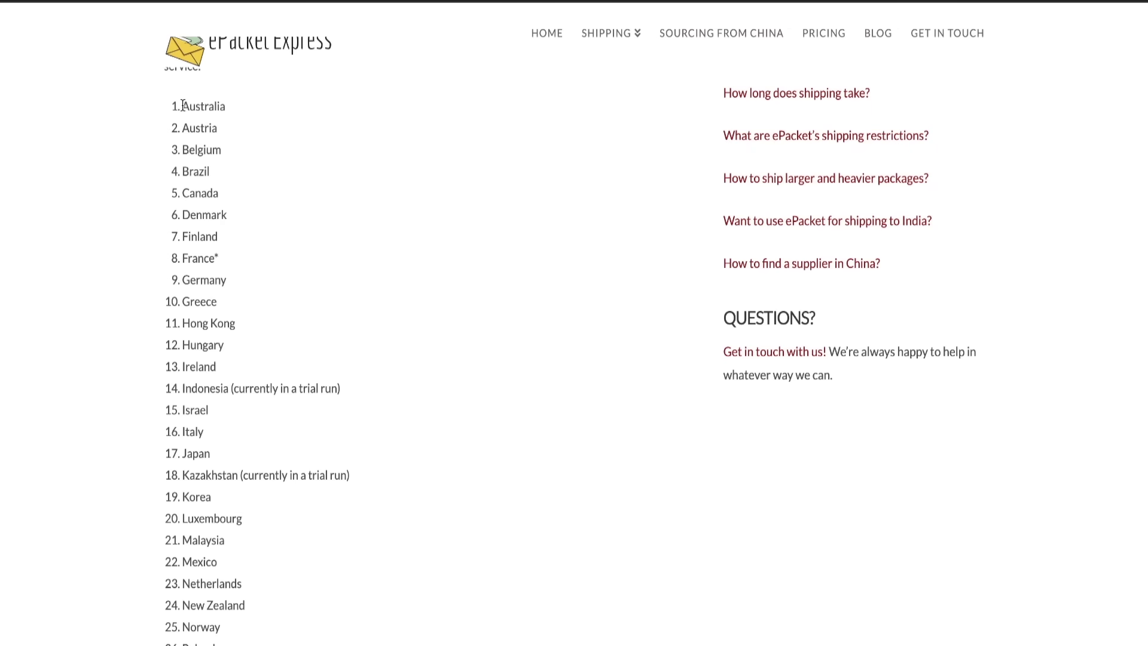
drag(182, 105, 343, 576)
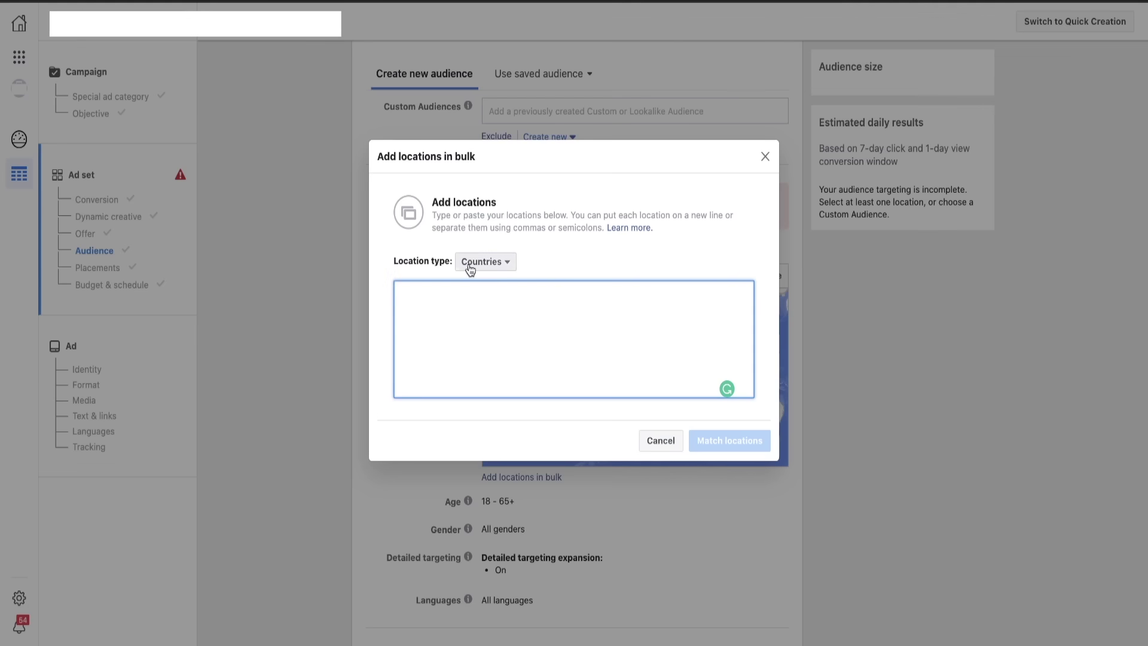
click(739, 442)
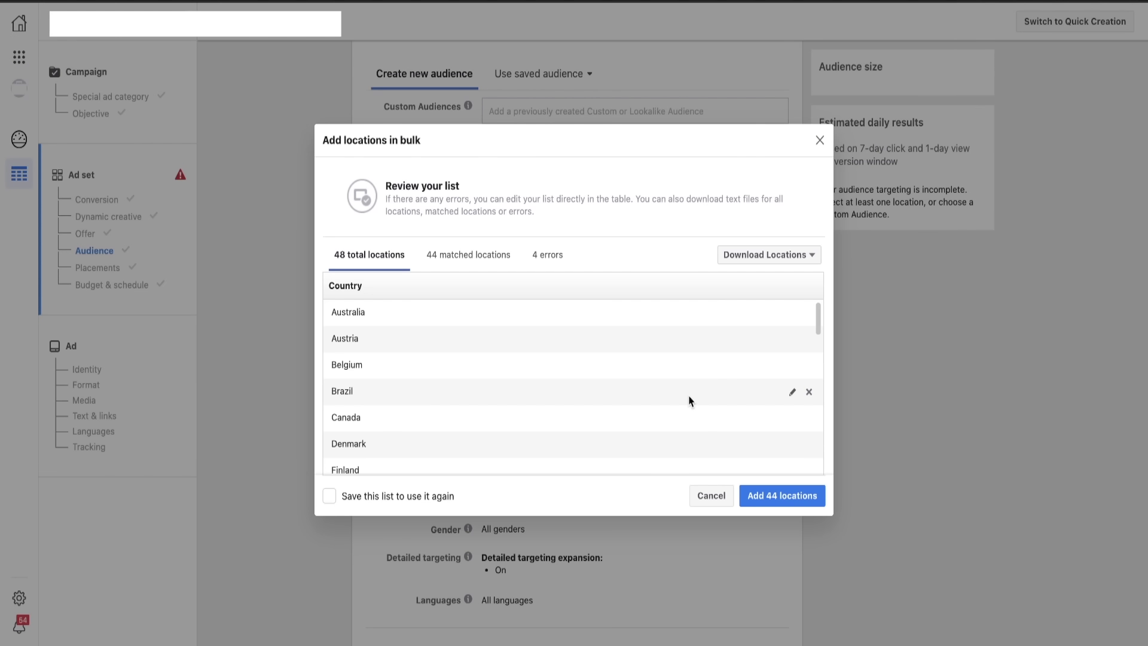
- Remove Canada, Aland Islands, French Polynesia, Saint Barthélemy, French Guiana and French Southern Territories from the bulk location list
scroll(688, 391, down, 2)
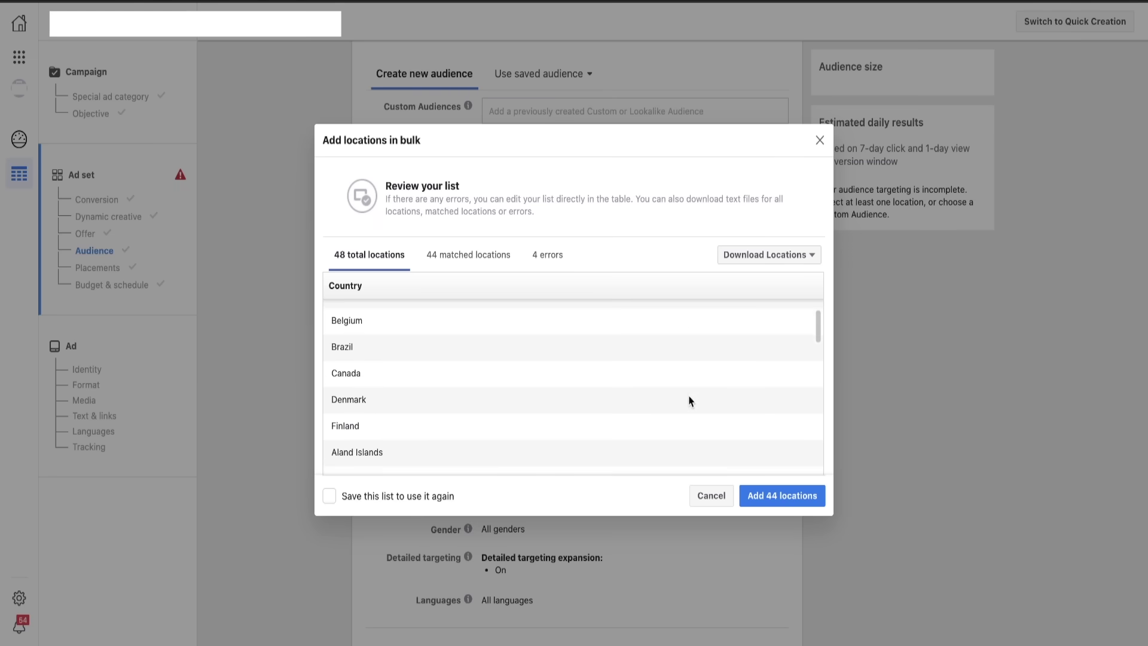
click(809, 375)
scroll(787, 395, down, 3)
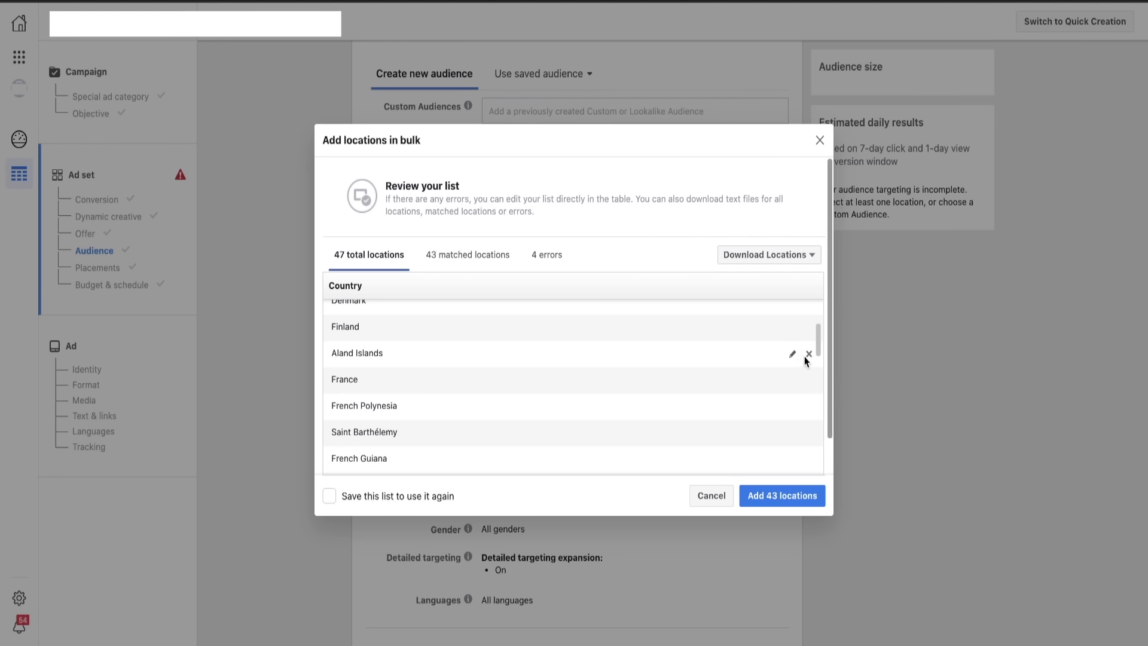
click(809, 354)
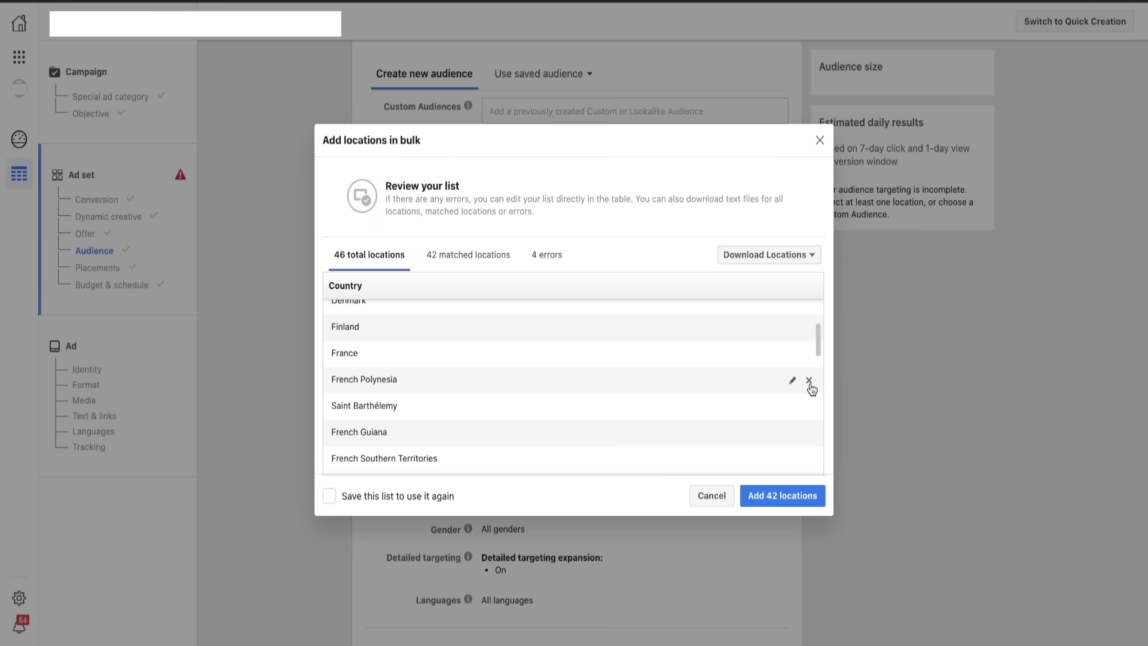
click(808, 381)
click(809, 382)
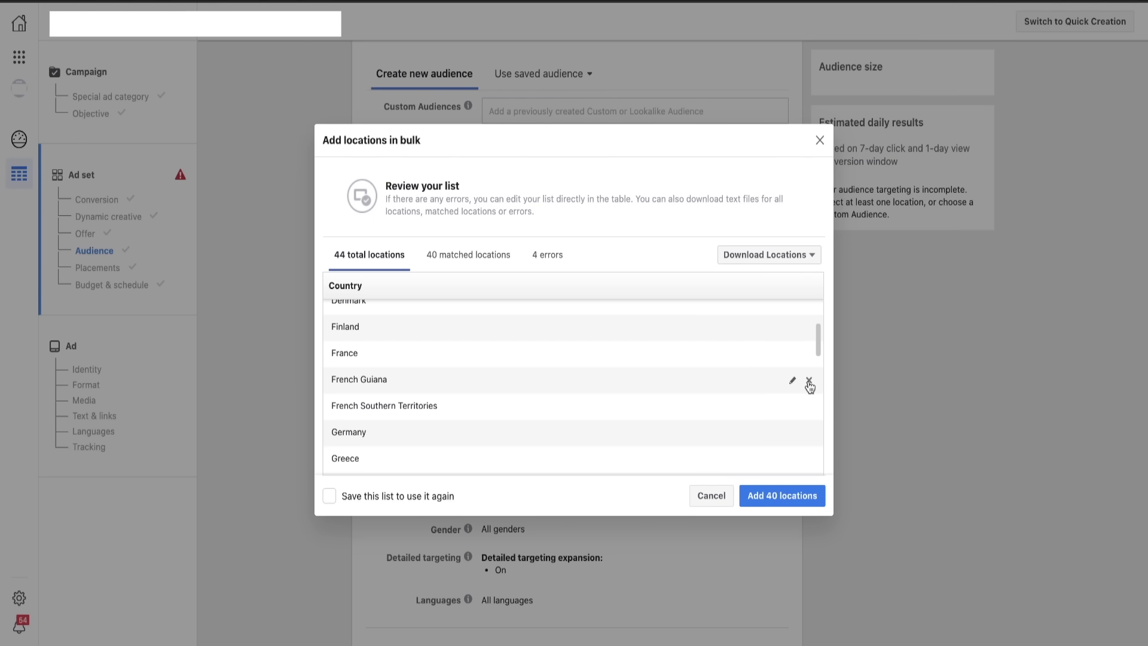
click(809, 382)
click(809, 381)
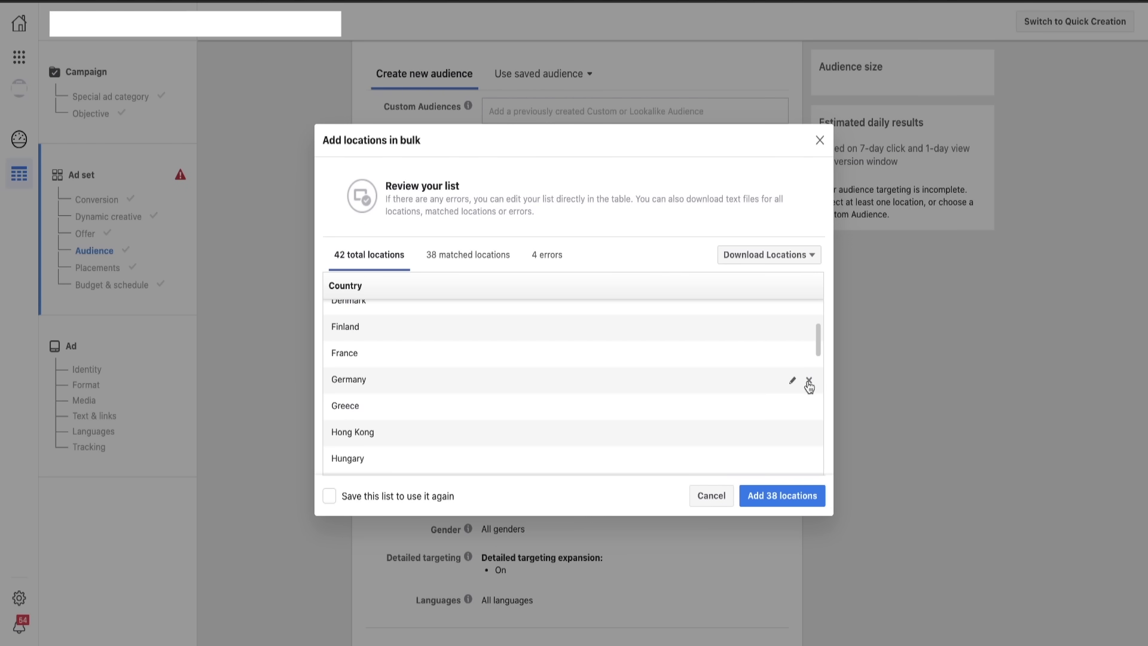
- Remove Mexico and Netherlands Antilles from the bulk location list
scroll(787, 398, down, 2)
scroll(787, 397, down, 5)
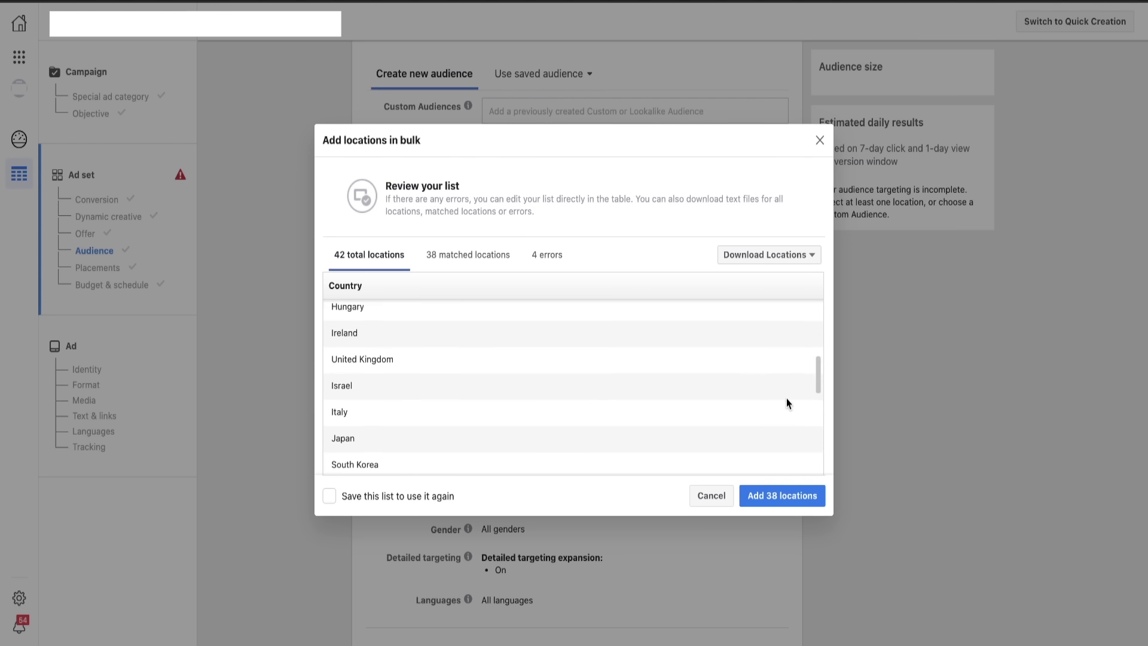
scroll(787, 397, down, 1)
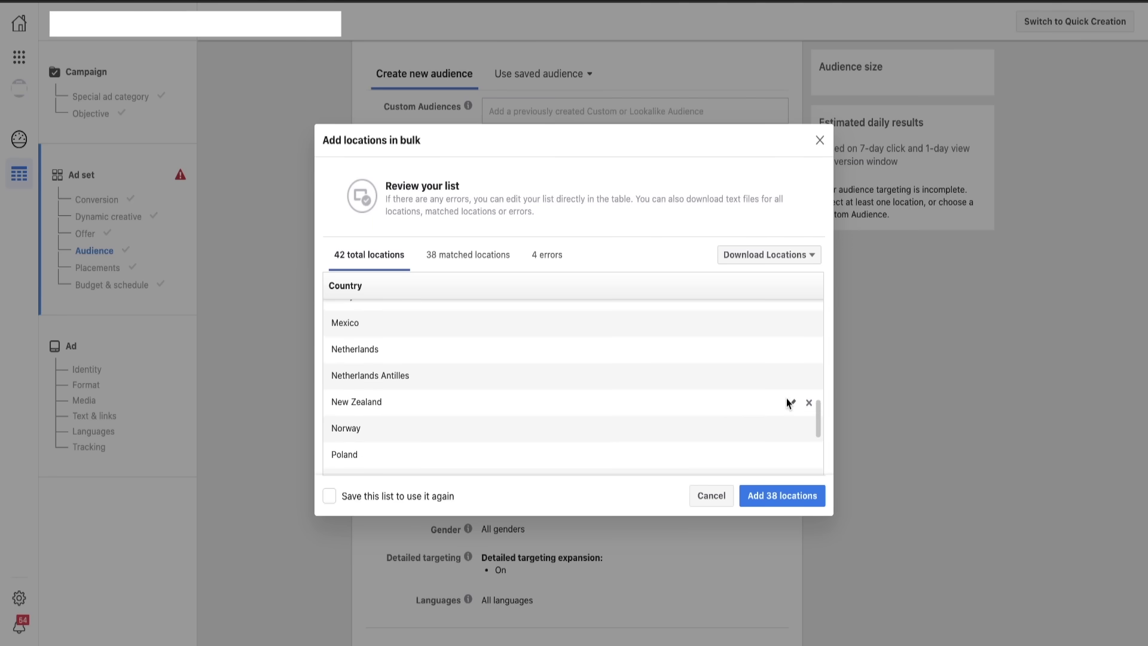
scroll(787, 398, up, 1)
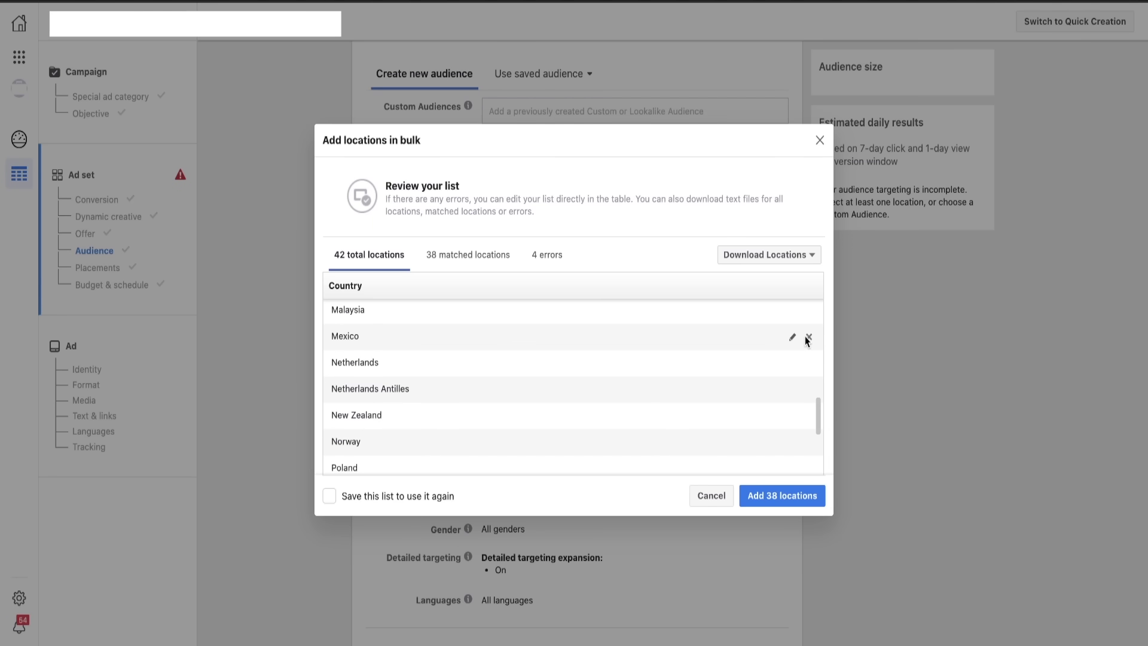
click(809, 336)
scroll(798, 366, down, 1)
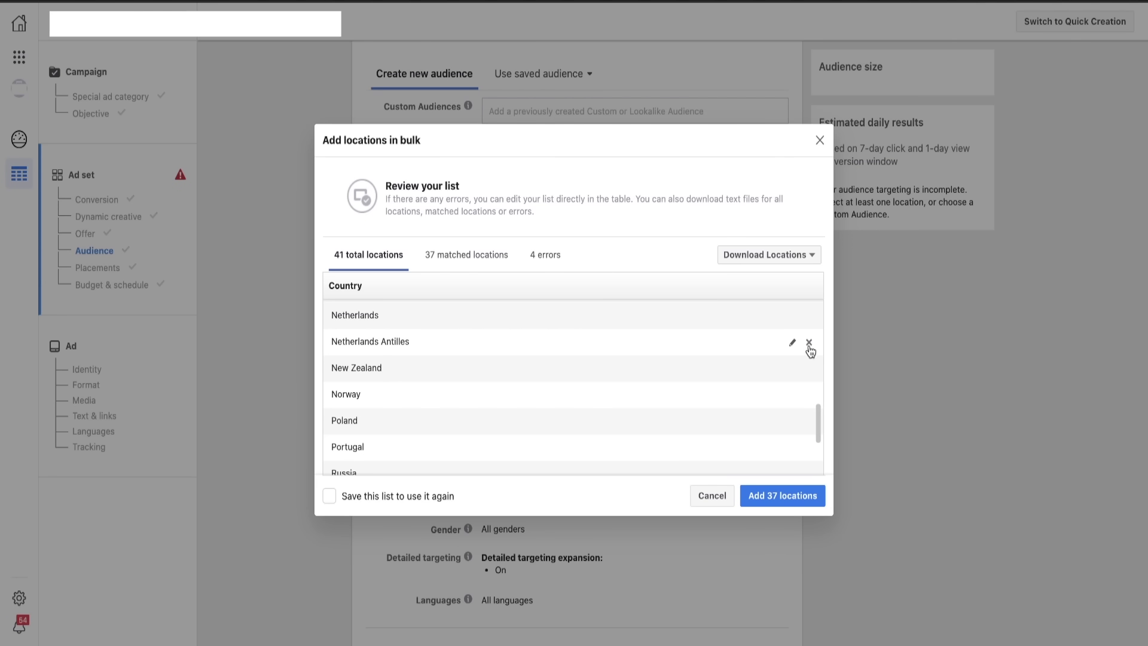
click(809, 343)
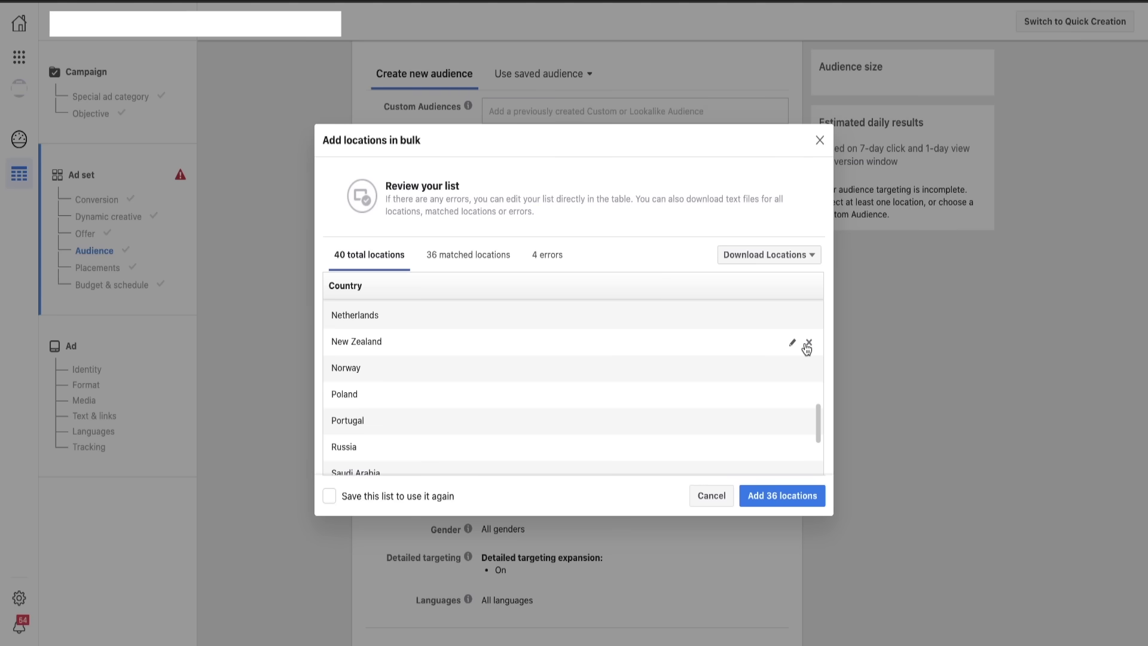
- Remove US Virgin Islands and United States Minor Outlying Islands from the bulk location list
scroll(806, 376, down, 5)
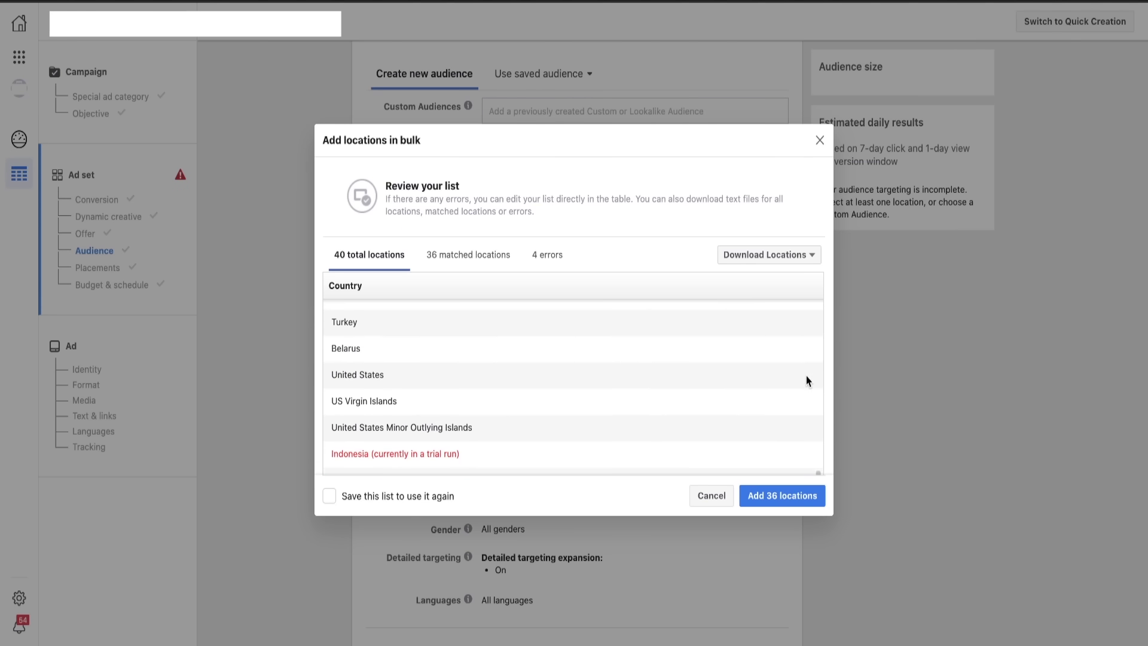
scroll(811, 392, down, 1)
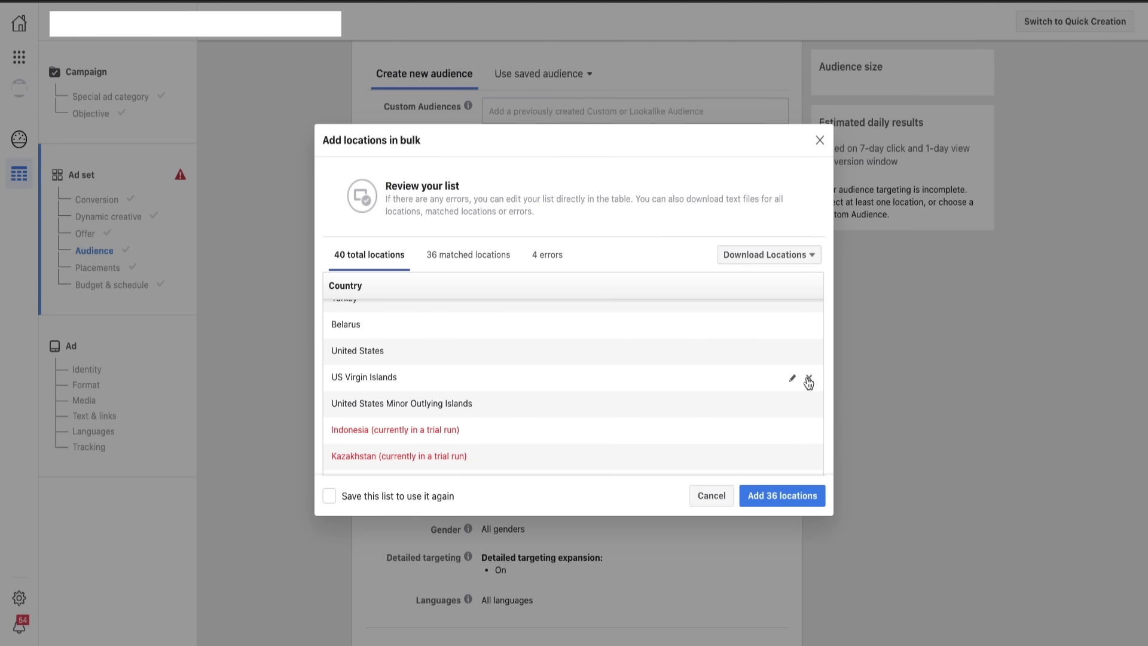
click(809, 379)
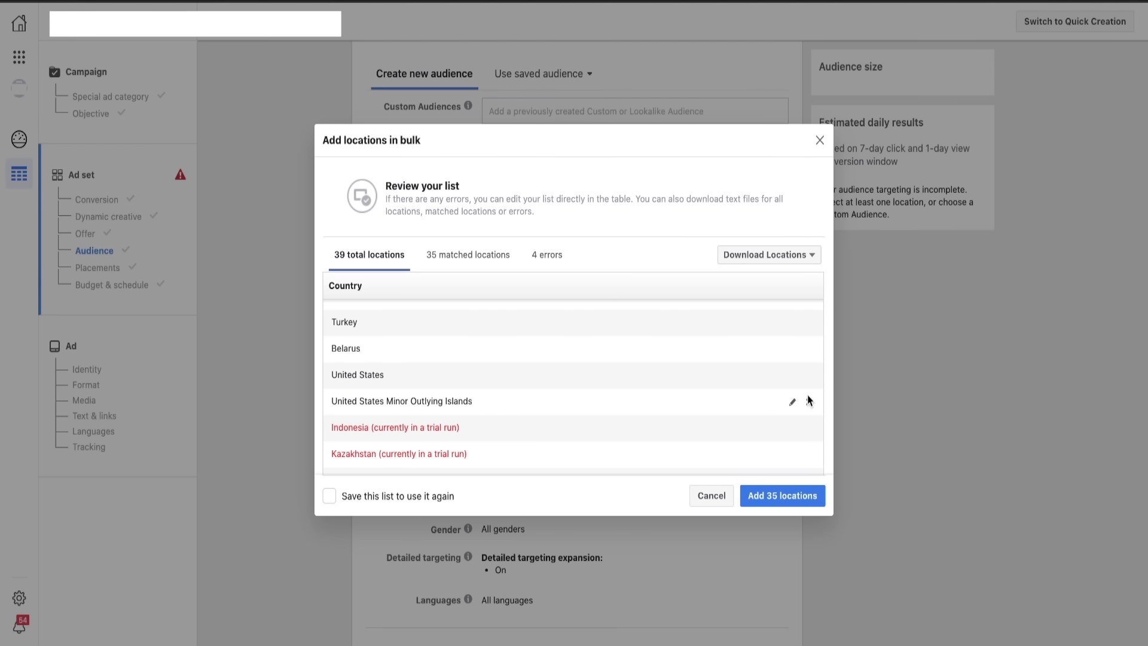
click(809, 401)
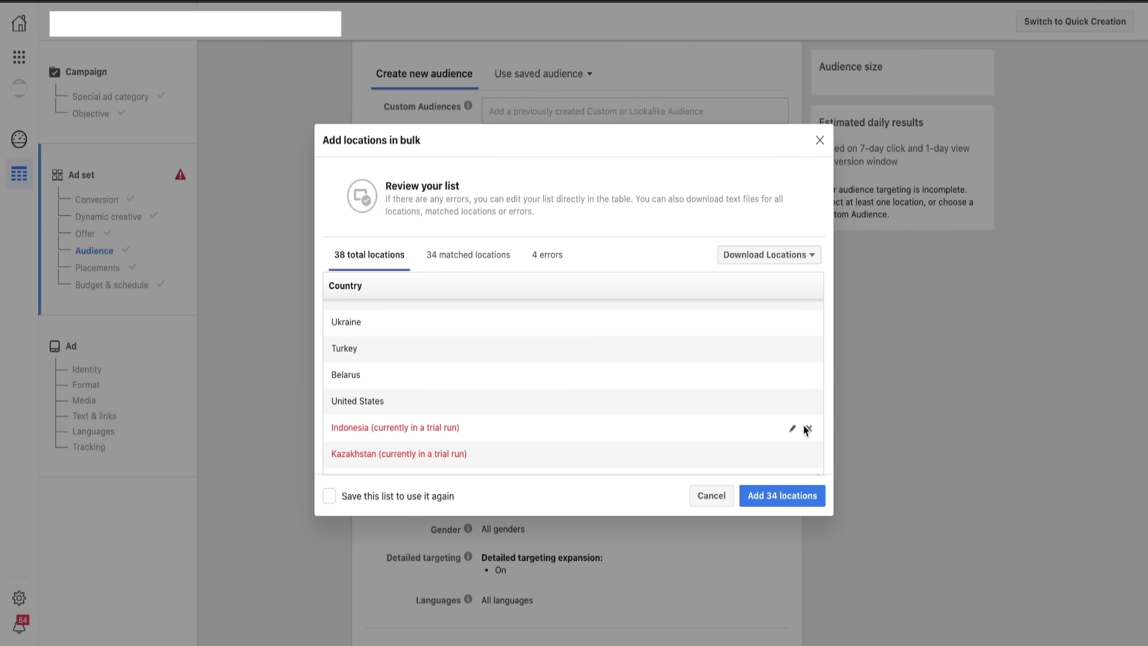
- Remove the unmatched trial-run entries for Indonesia, Kazakhstan, Thailand and Vietnam from the bulk location list
scroll(812, 429, down, 1)
click(809, 409)
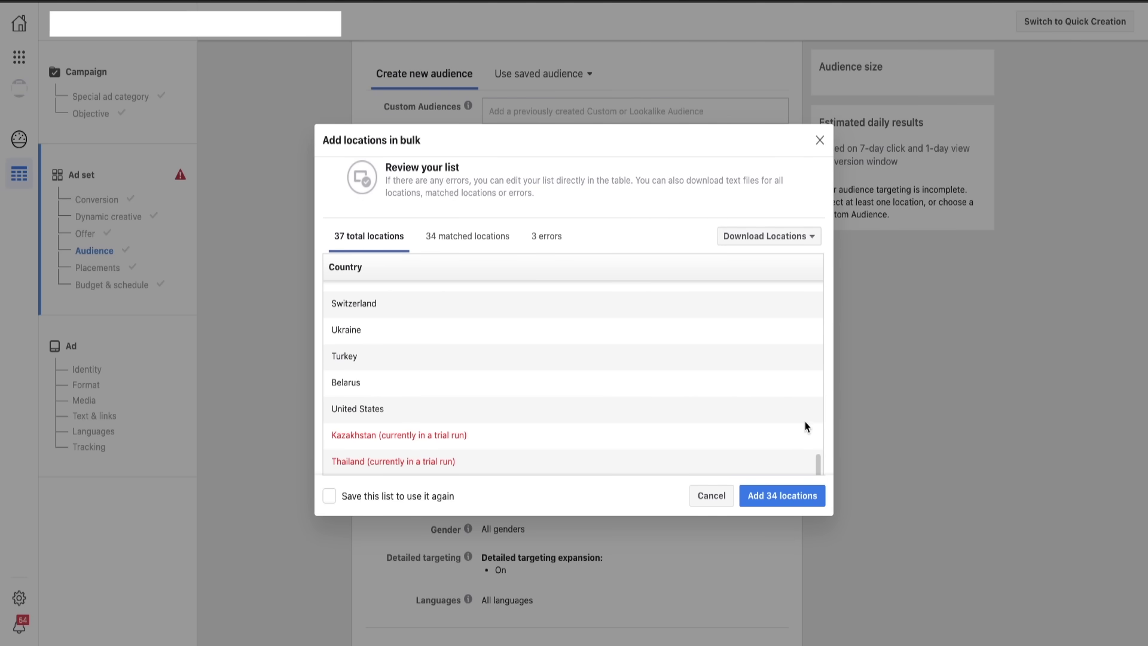
click(809, 435)
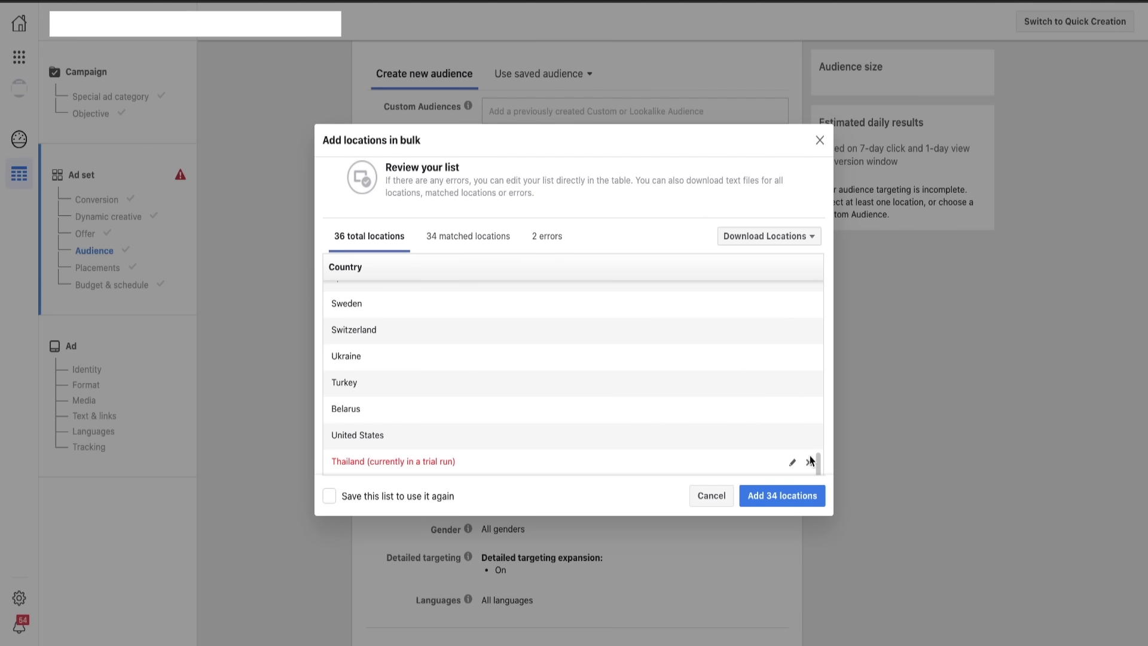
click(810, 461)
scroll(584, 456, down, 1)
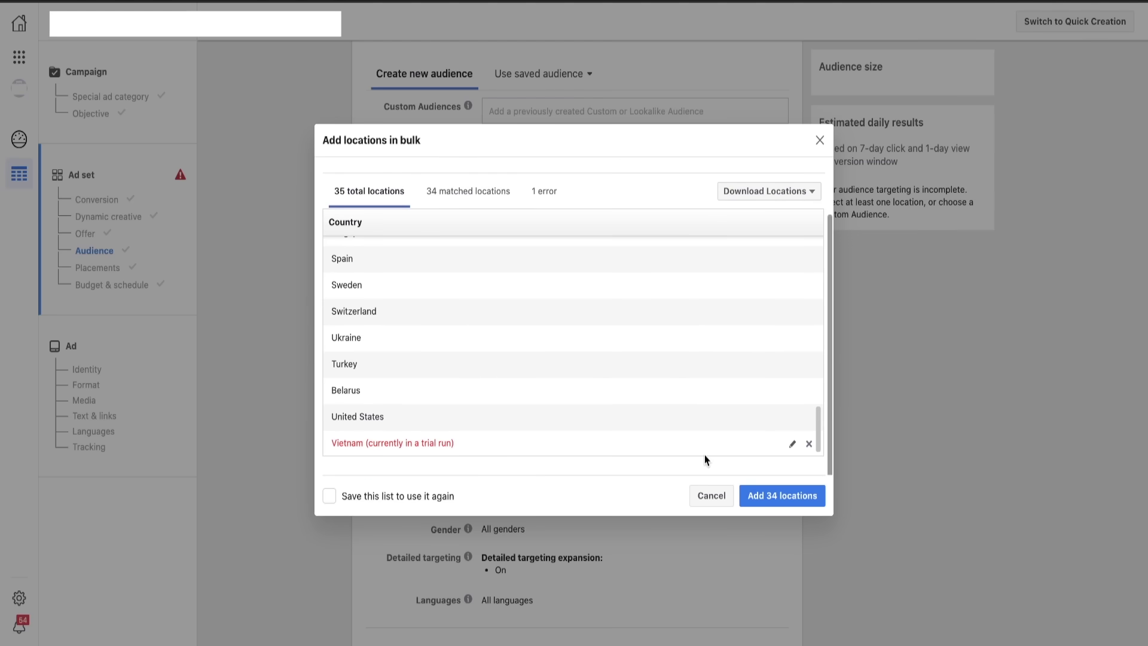
click(809, 442)
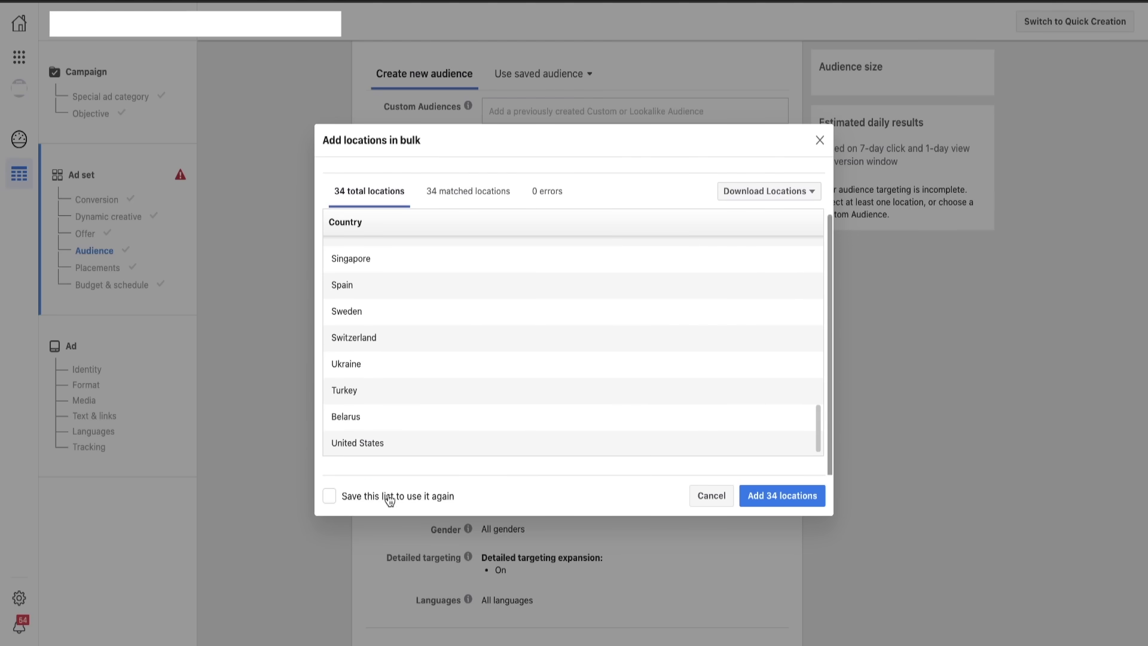
- Add the matched locations to the audience and save them as a reusable list named EPACKET POD
click(329, 496)
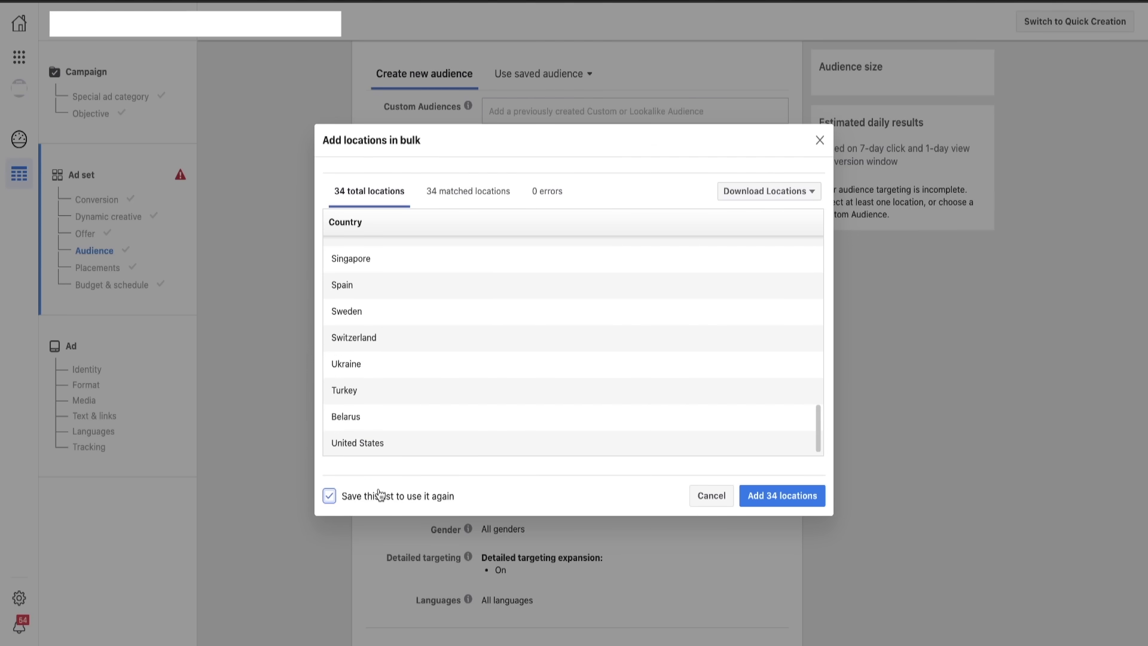
click(758, 495)
click(486, 304)
text(EPACKET POD)
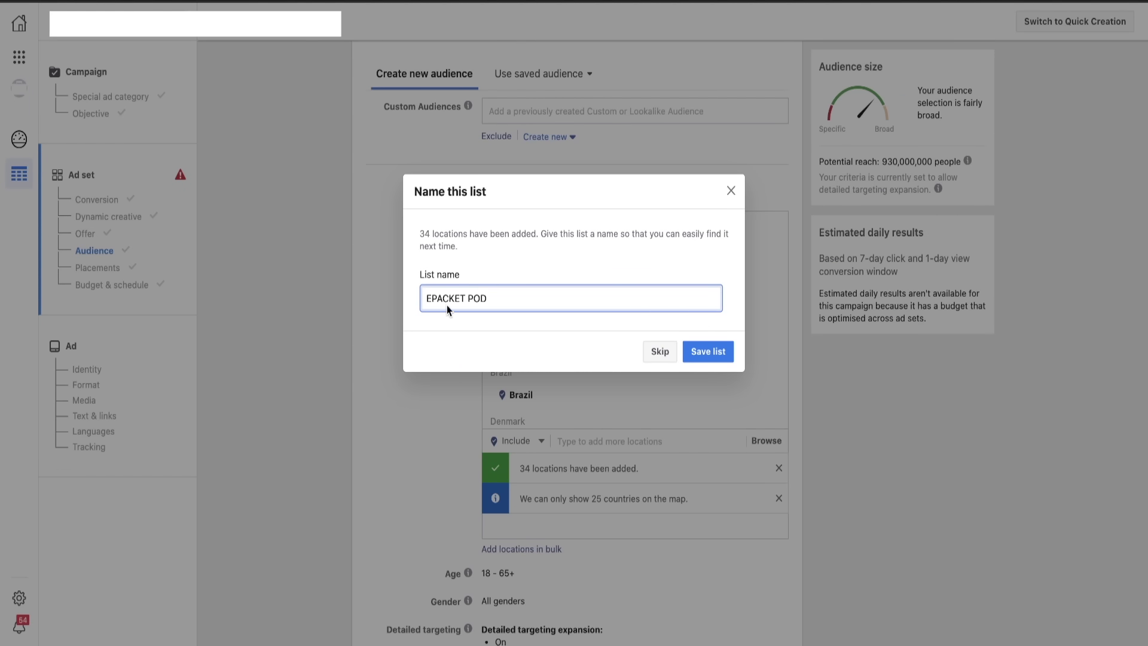
click(708, 352)
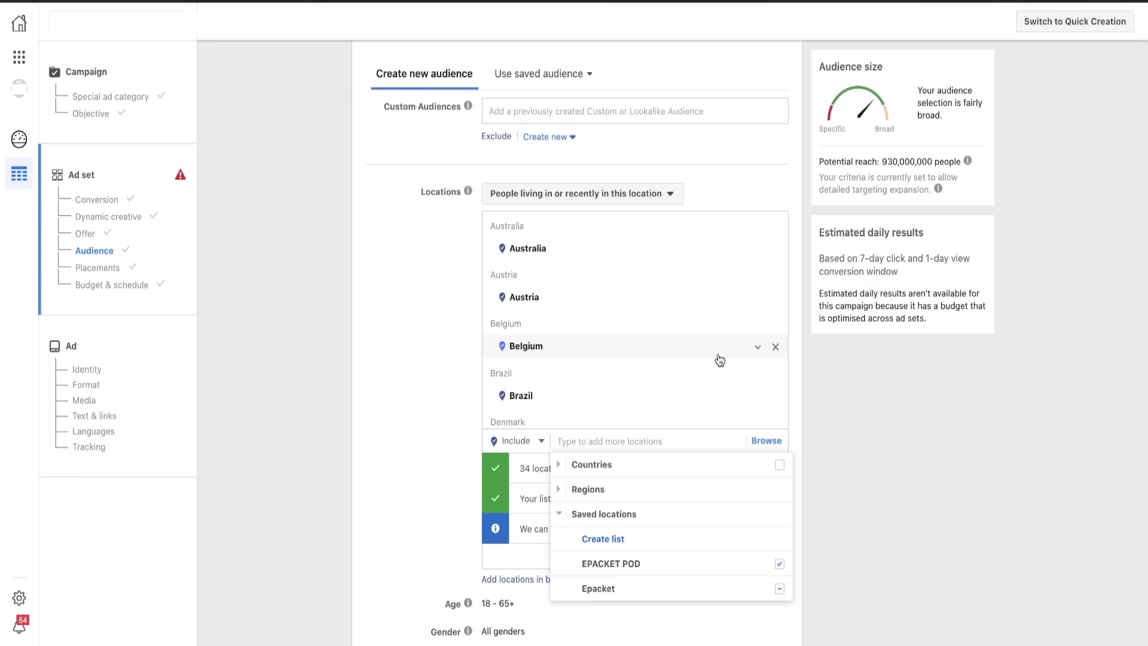
click(436, 435)
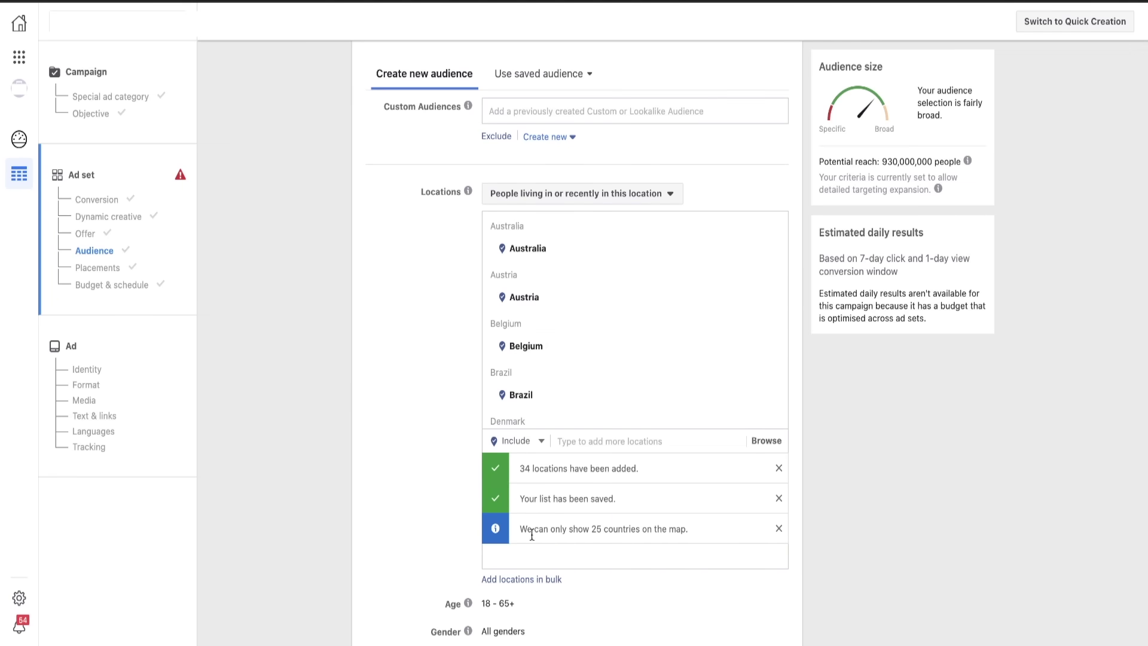
- Open the audience's age range for editing and set the language to English (All)
scroll(530, 530, down, 3)
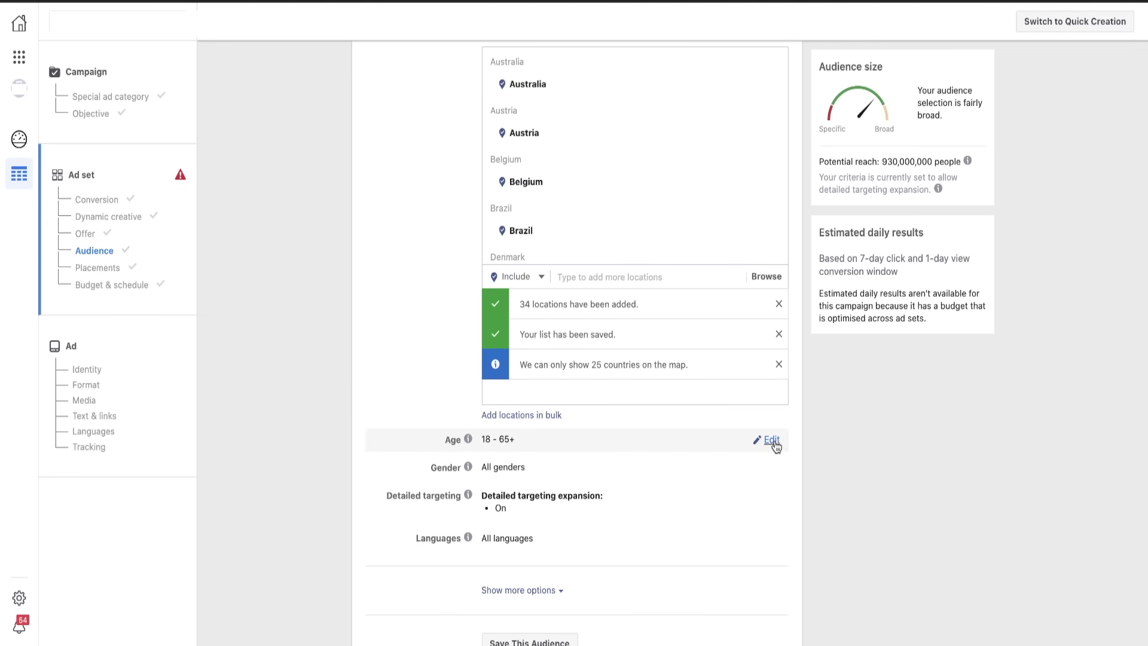
click(771, 440)
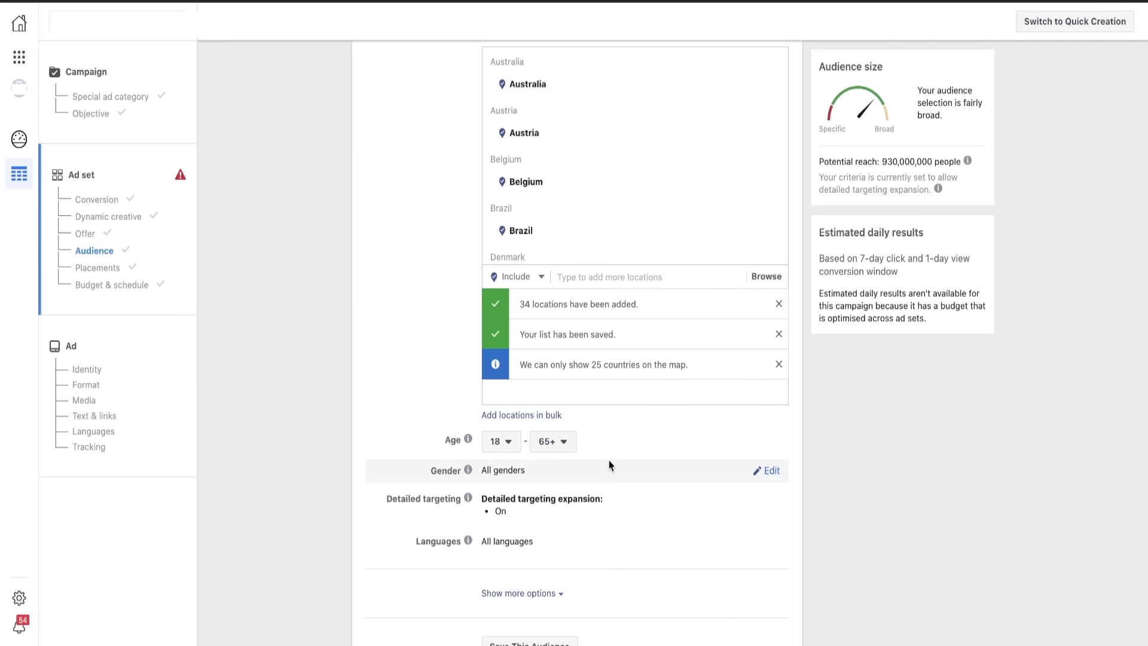
scroll(566, 460, down, 1)
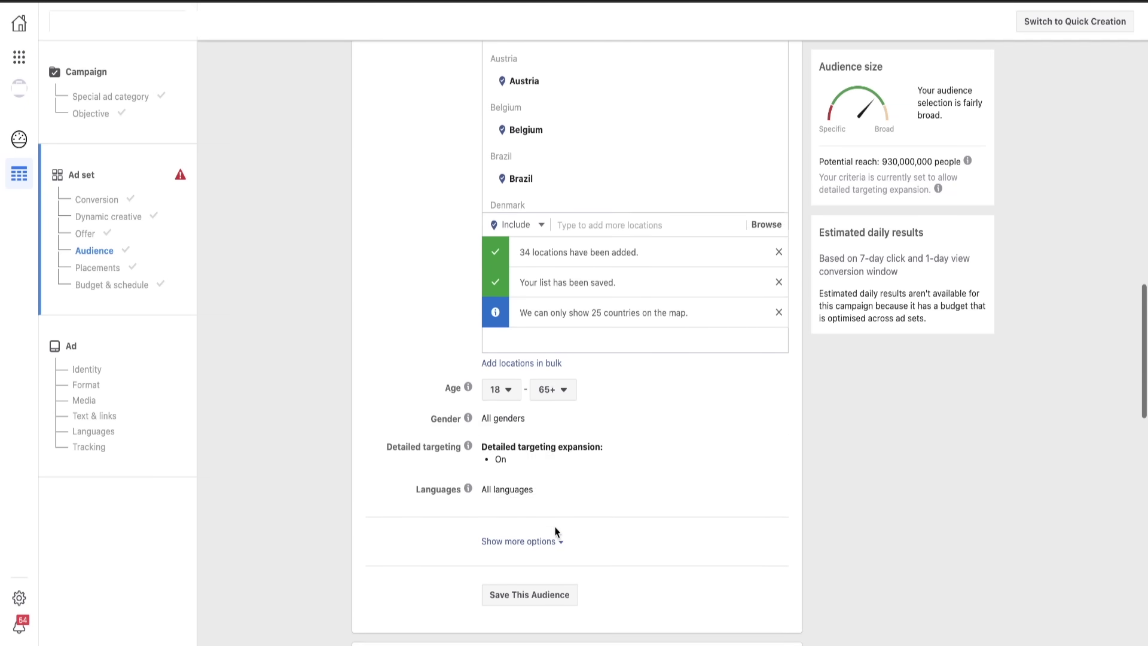
click(768, 485)
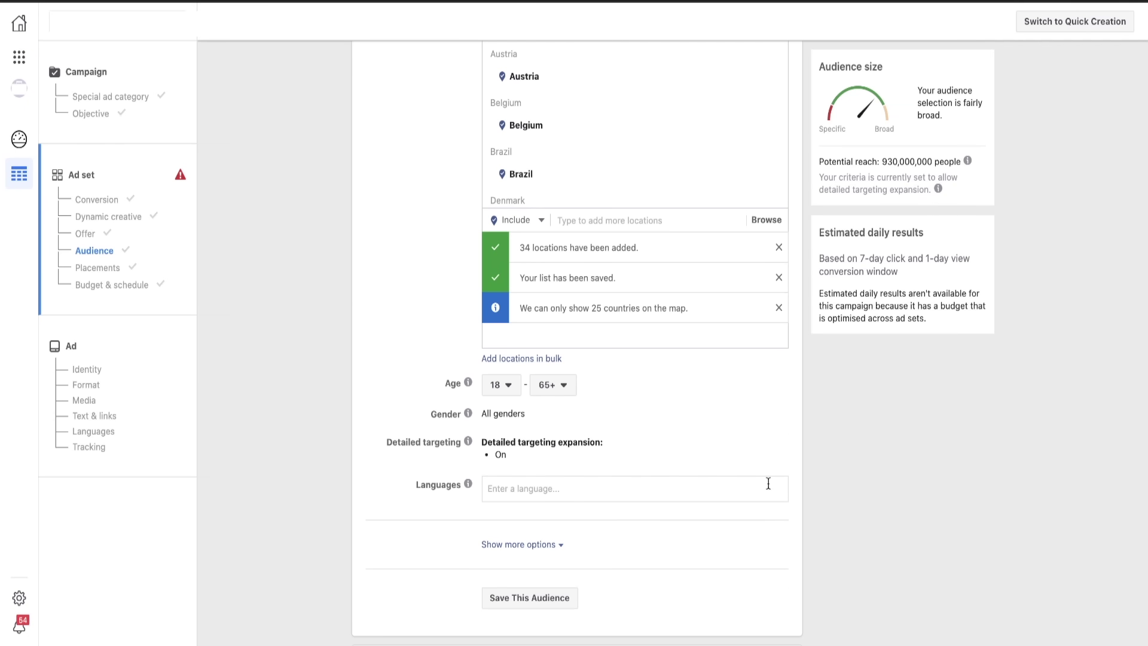
text(eng)
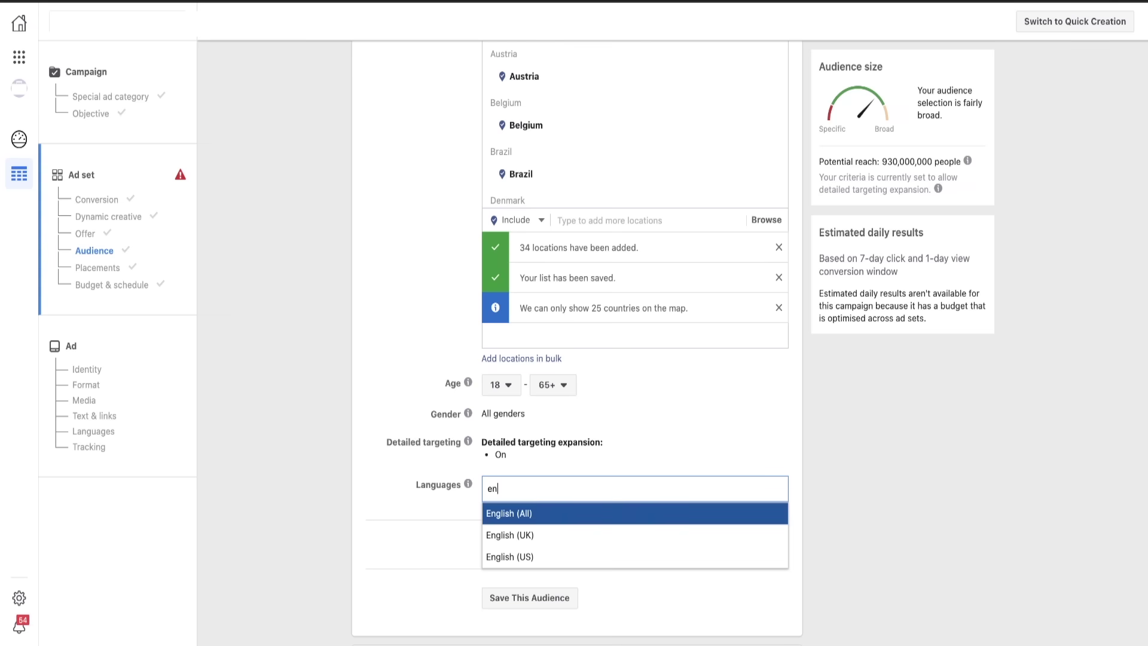
key(Return)
click(429, 455)
- View the suggested interests related to Entrepreneur (magazine) in detailed targeting
mouse_move(535, 489)
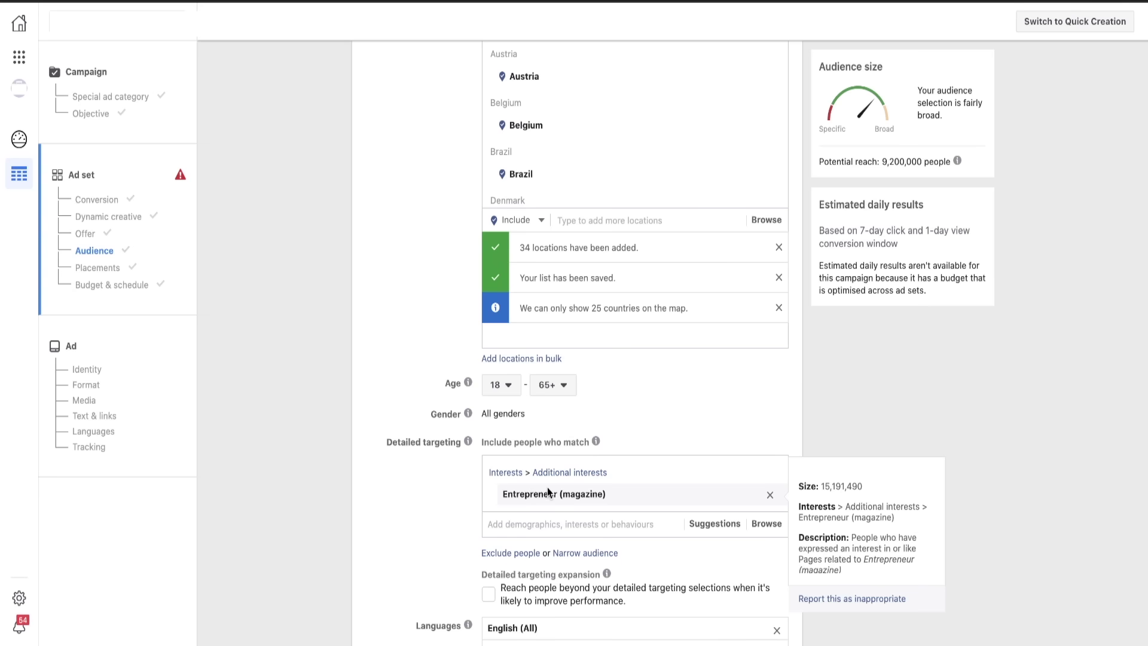
click(709, 535)
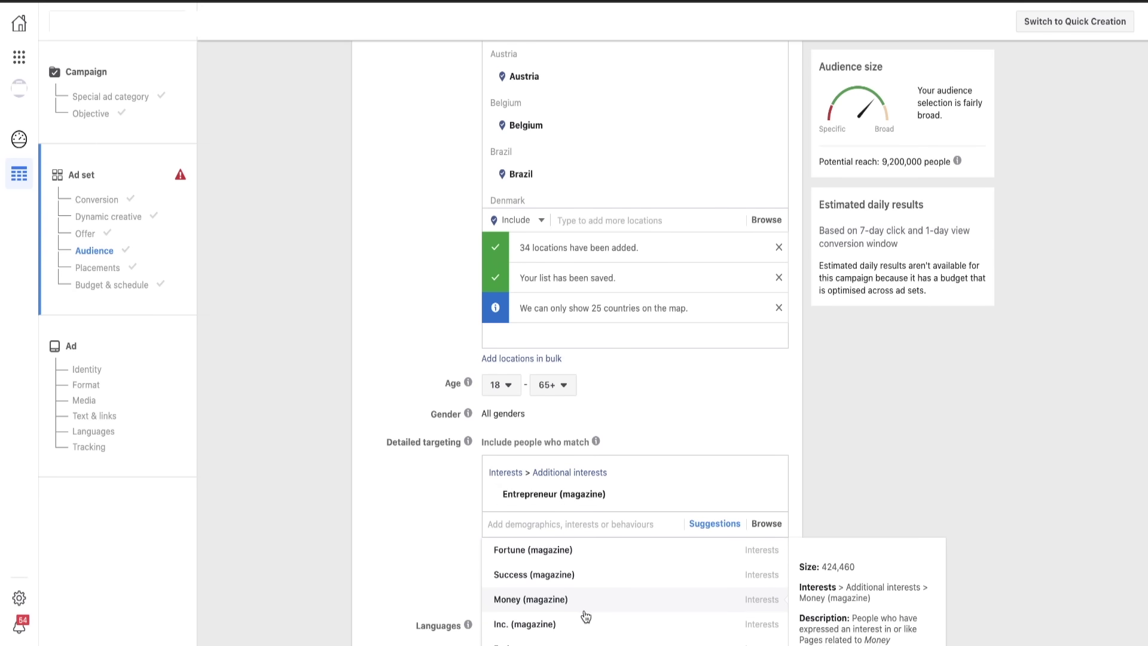
click(936, 494)
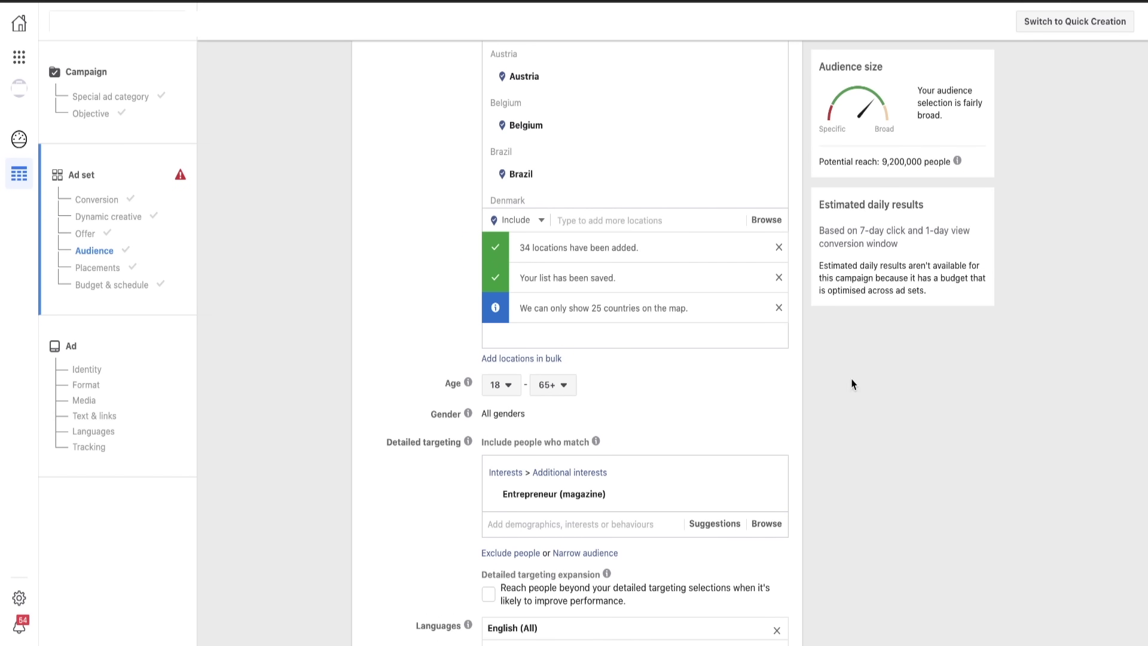
- Review the ad set's placement options and examine the audience's potential reach
scroll(704, 467, down, 8)
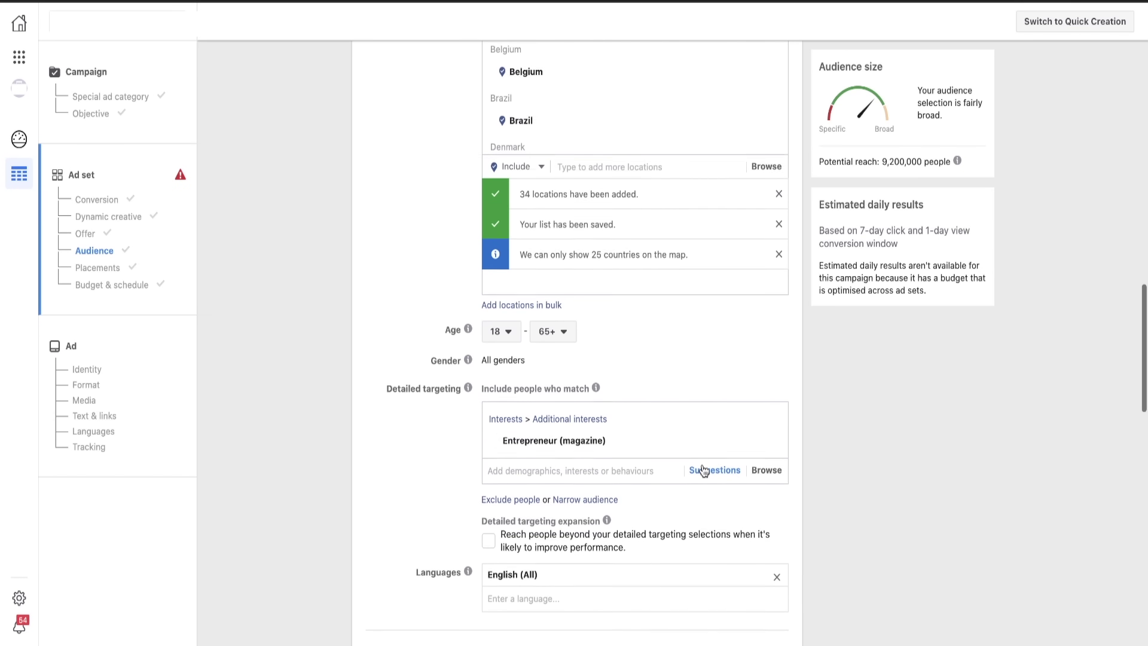
scroll(703, 471, down, 1)
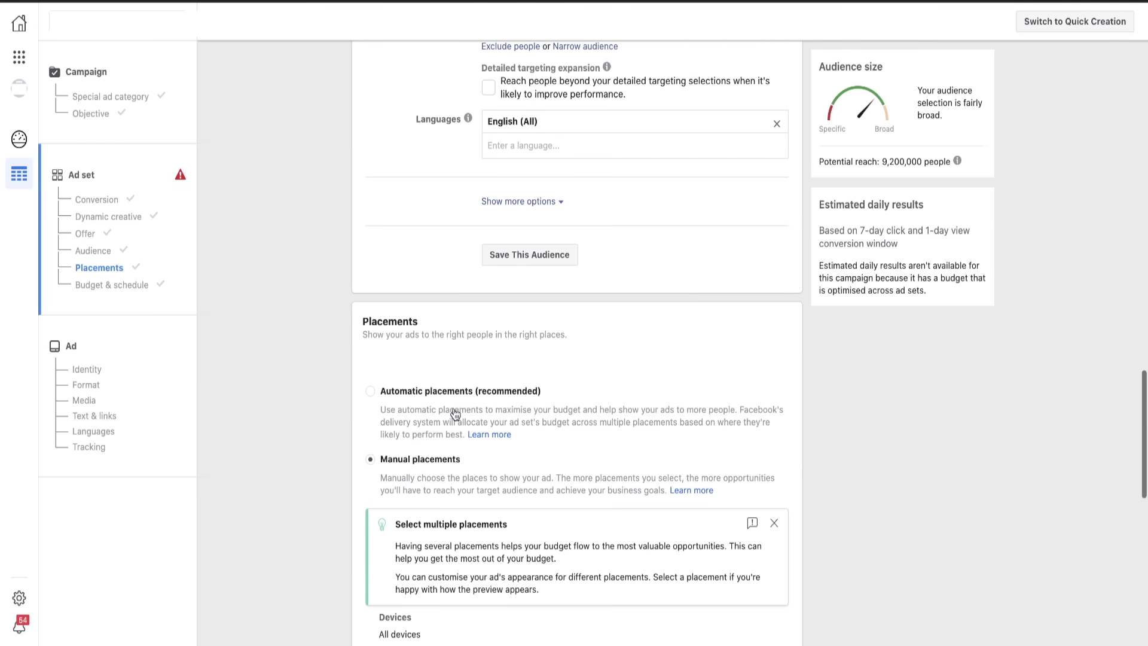
click(371, 393)
scroll(888, 191, up, 5)
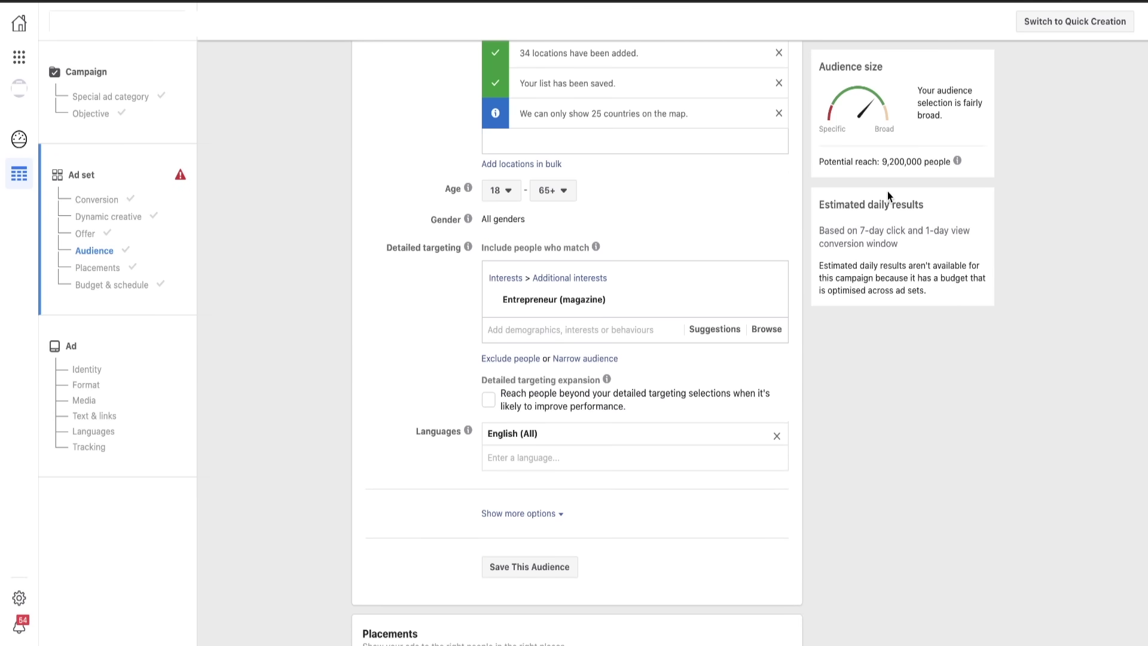
scroll(864, 375, down, 6)
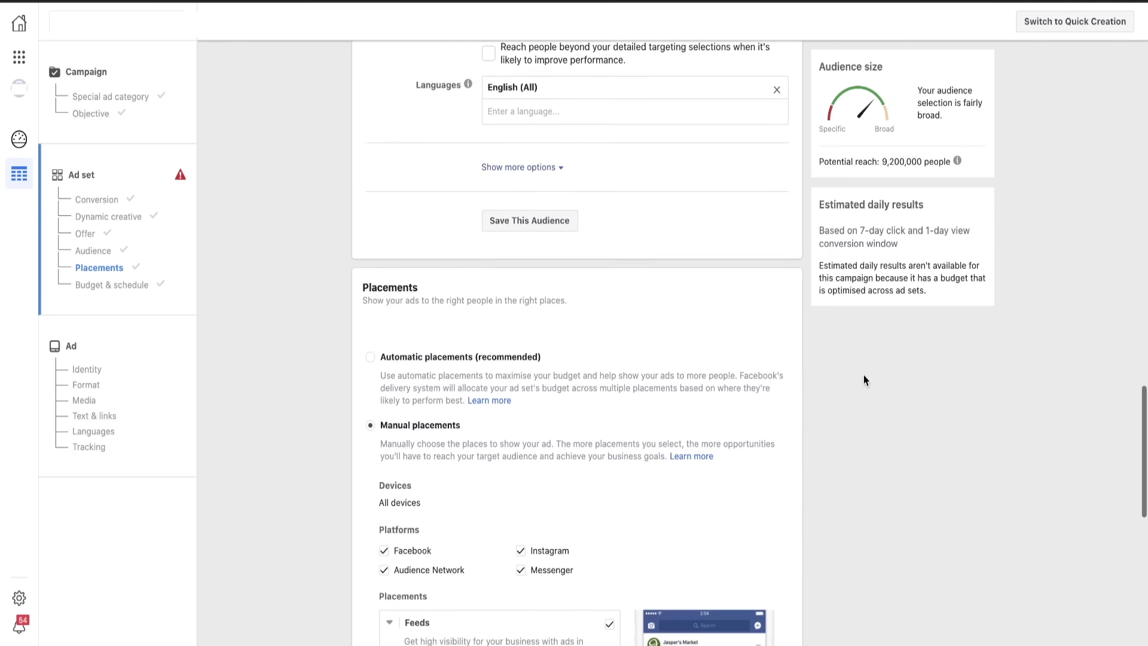
scroll(864, 374, down, 6)
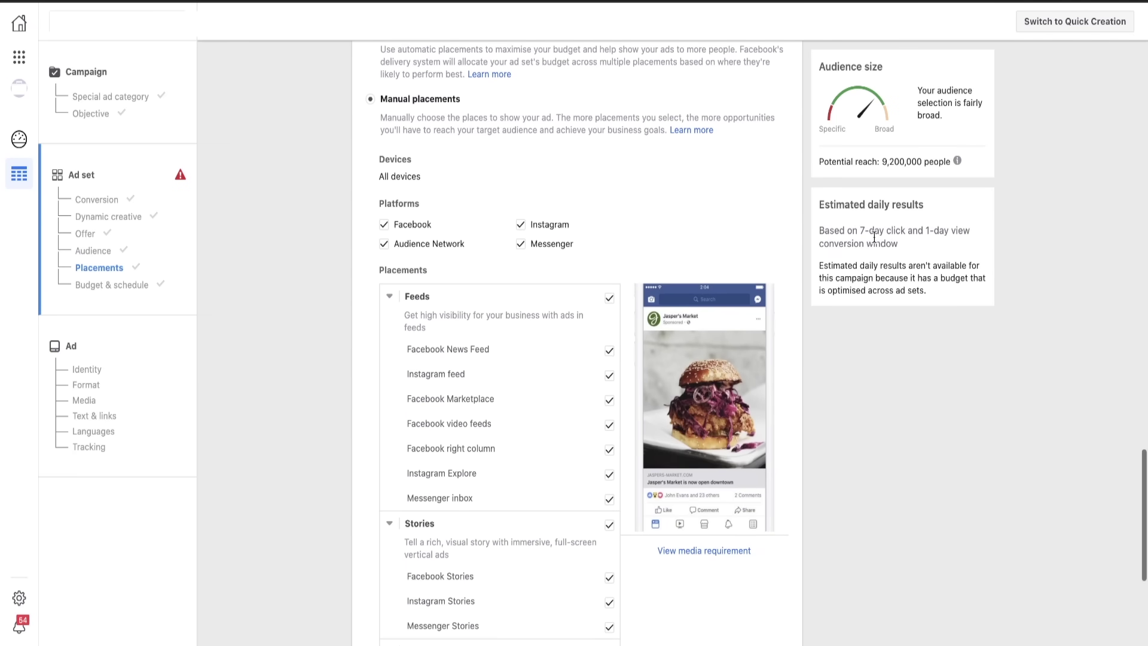
drag(833, 164, 934, 162)
mouse_move(956, 161)
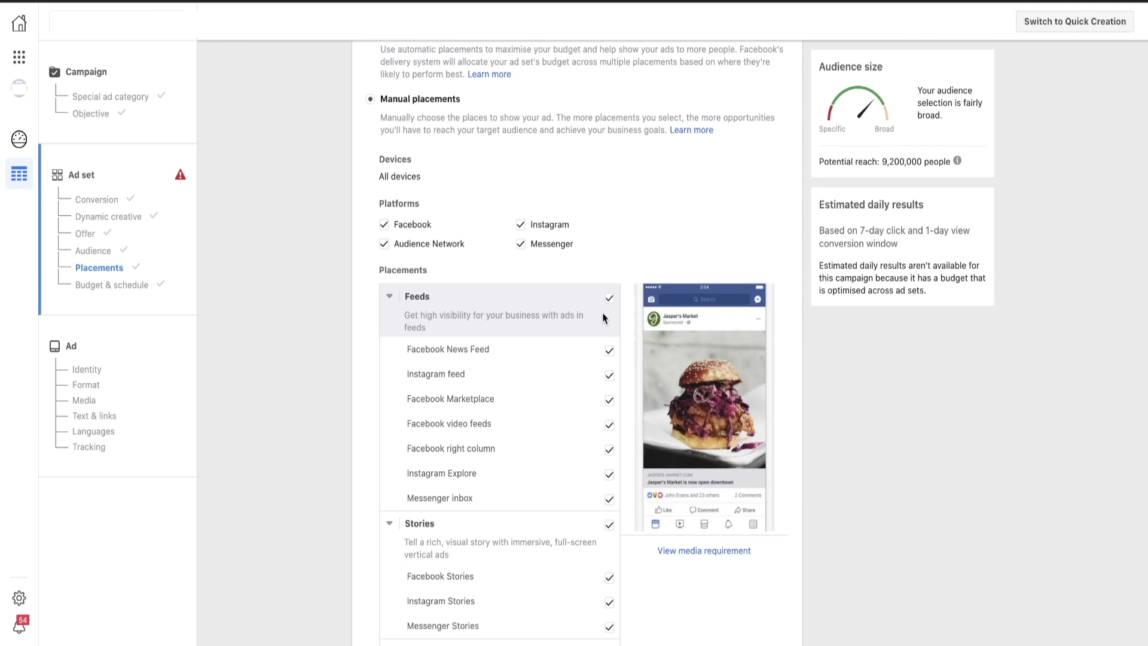
- Exclude the Messenger and Audience Network platforms from the manual placements
scroll(604, 317, down, 1)
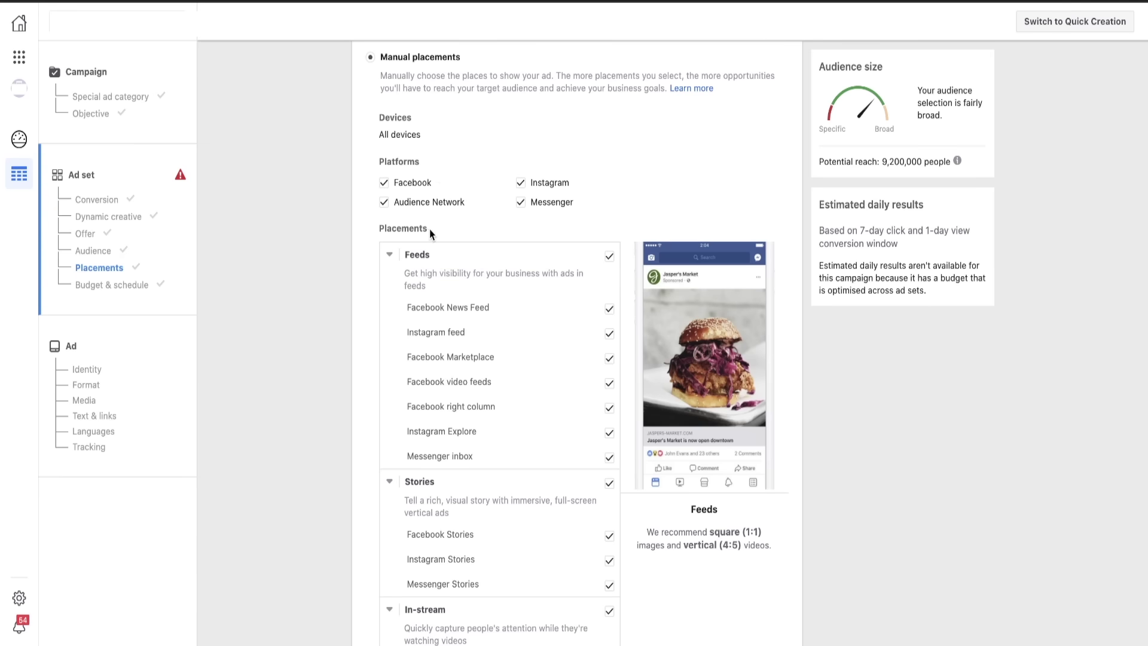
scroll(429, 228, down, 1)
click(520, 176)
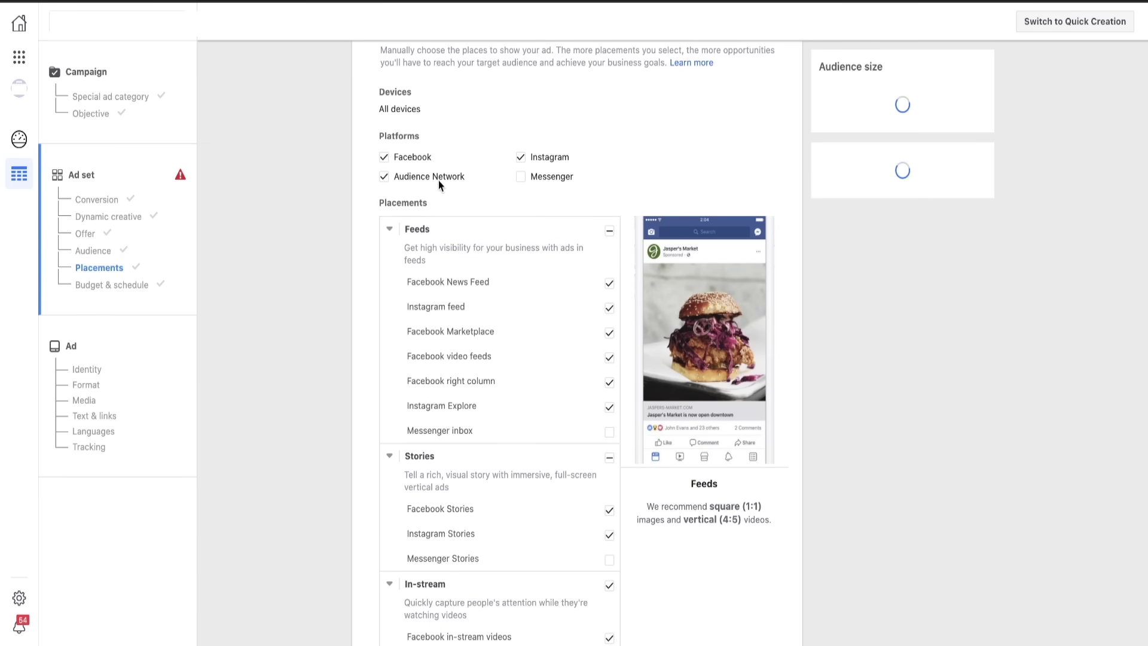
click(384, 177)
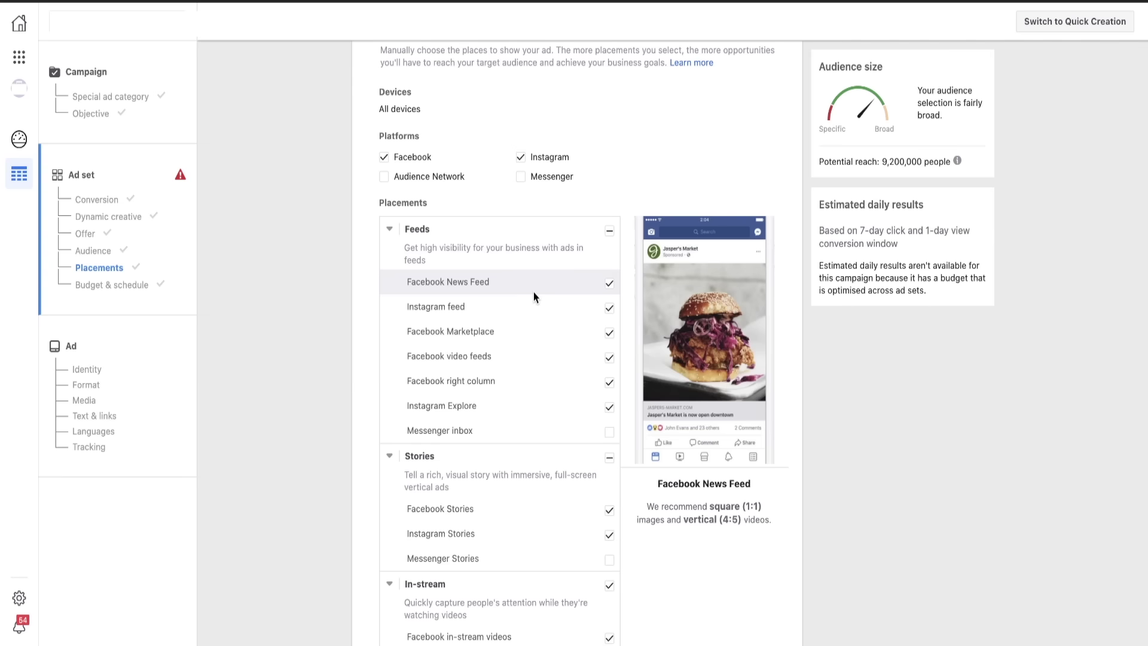
- Deselect every manual placement, including Stories and in-stream, except Facebook News Feed and Instagram feed
click(608, 333)
click(609, 358)
click(609, 383)
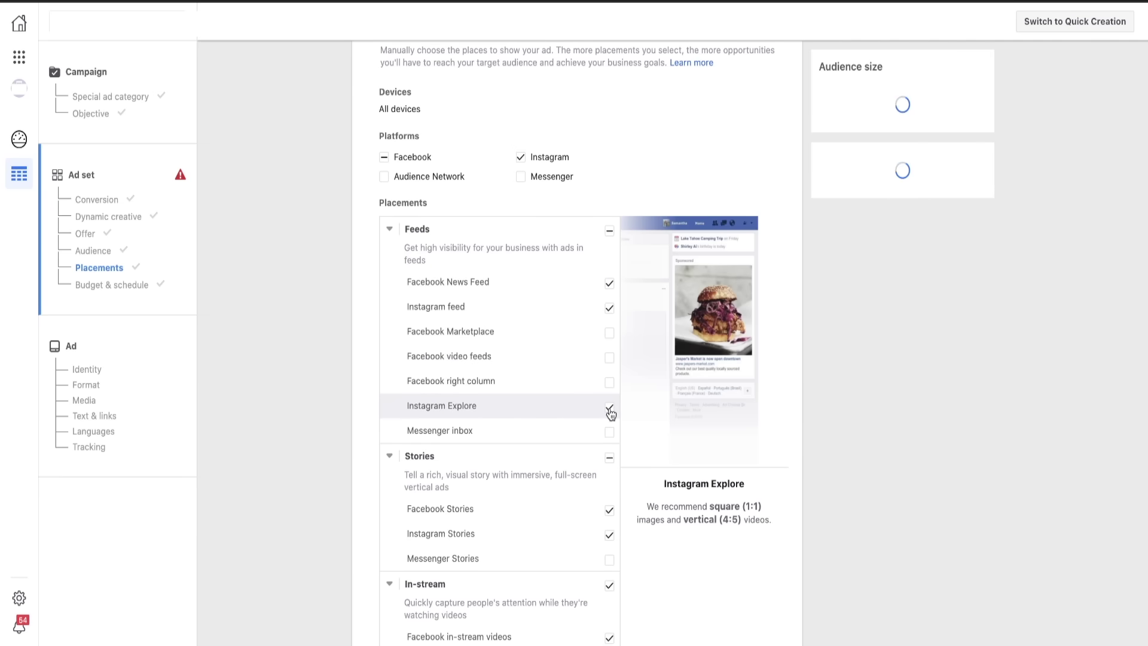
click(609, 407)
scroll(615, 492, down, 1)
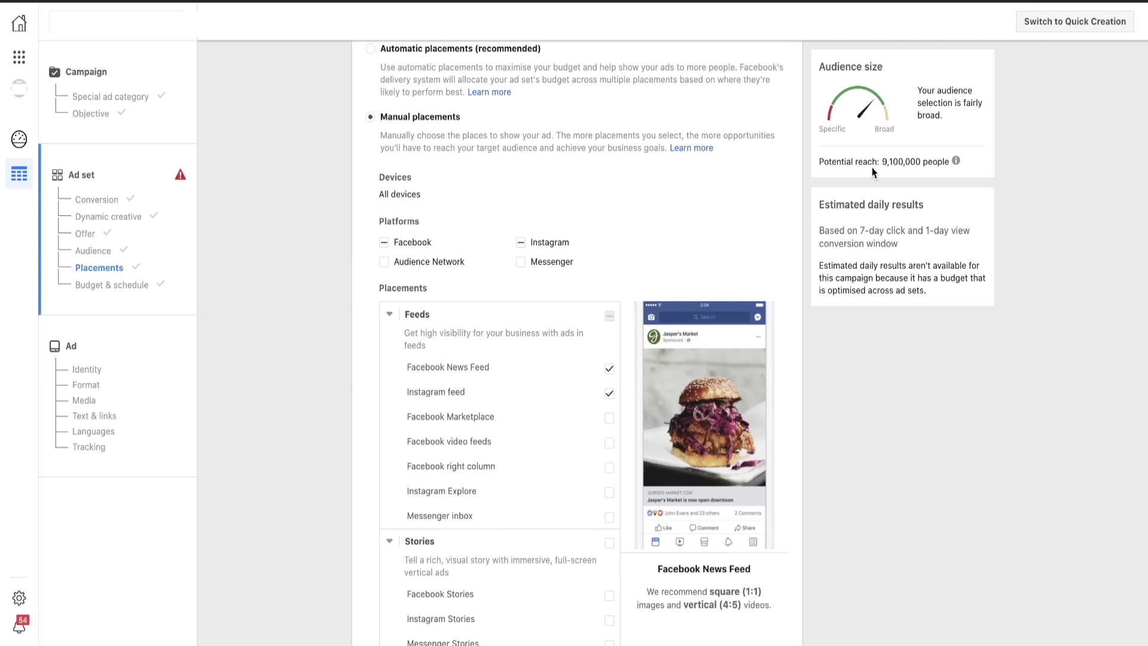
scroll(688, 347, up, 9)
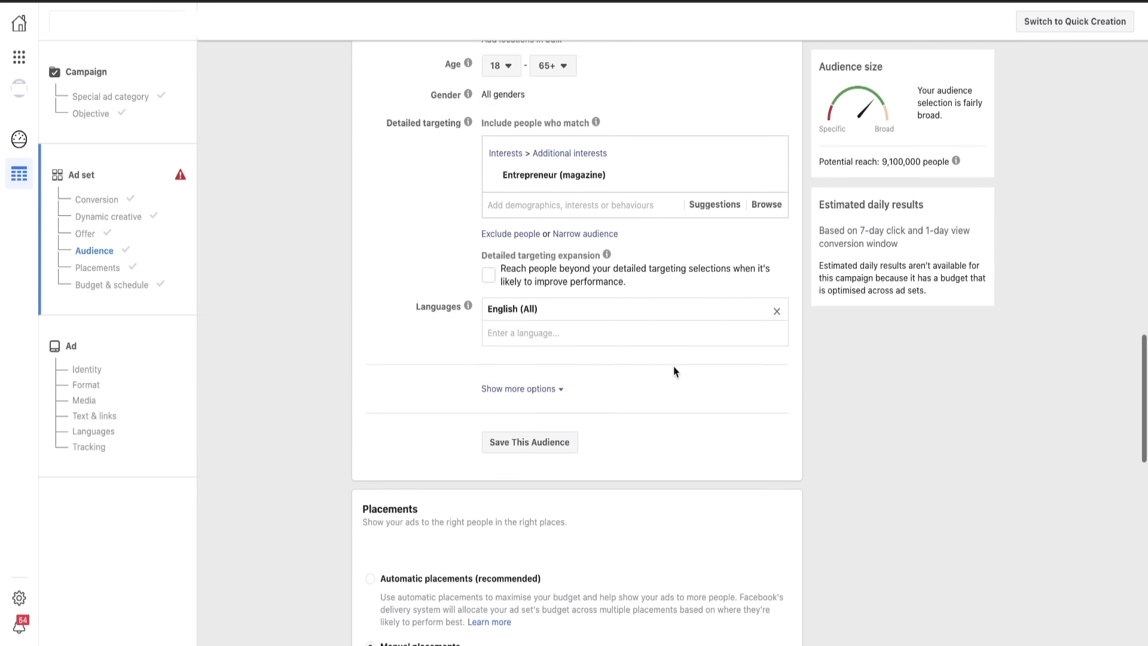
- Add a minimum daily spend limit of $5.00 to the ad set, leaving the maximum empty
scroll(673, 366, down, 12)
scroll(673, 366, down, 8)
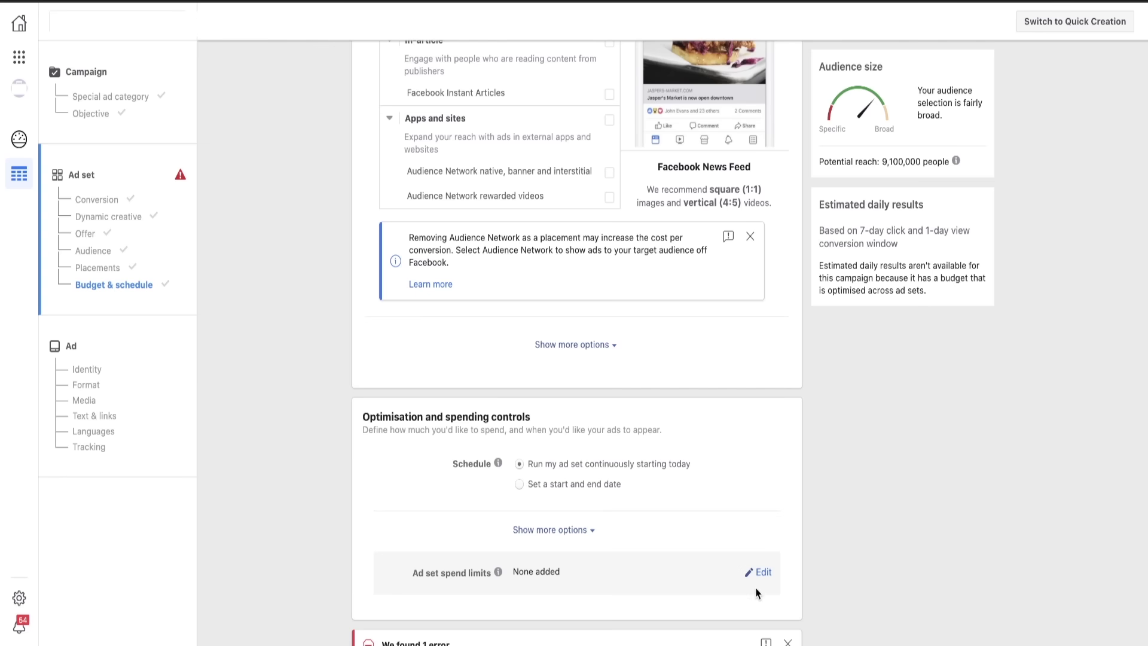
click(763, 574)
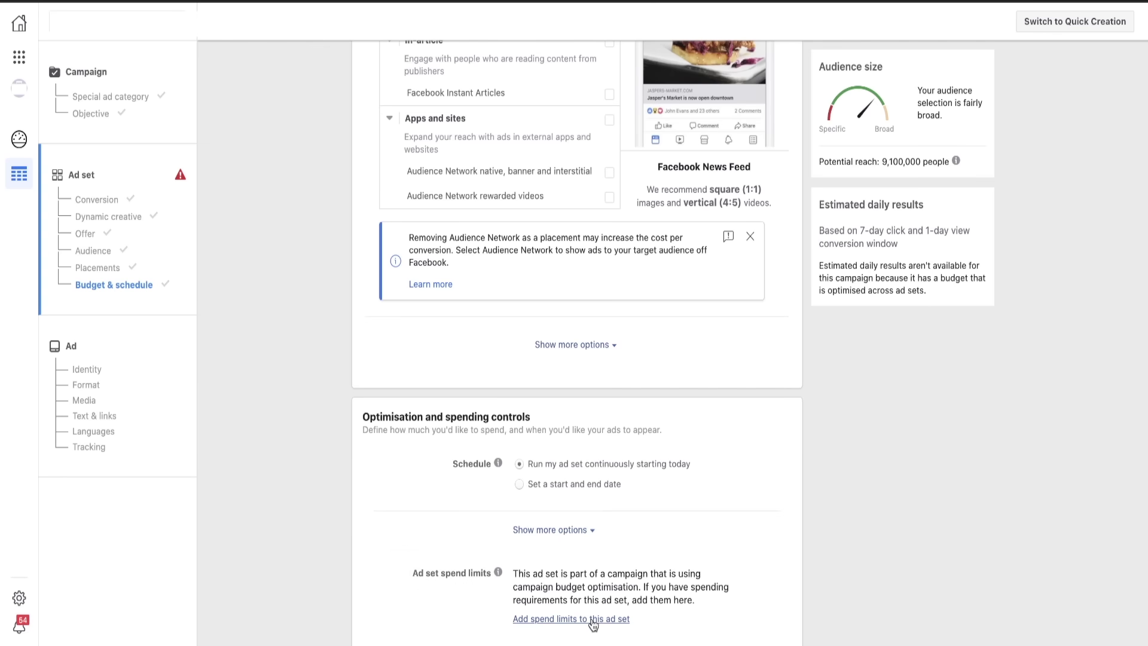
scroll(689, 619, down, 2)
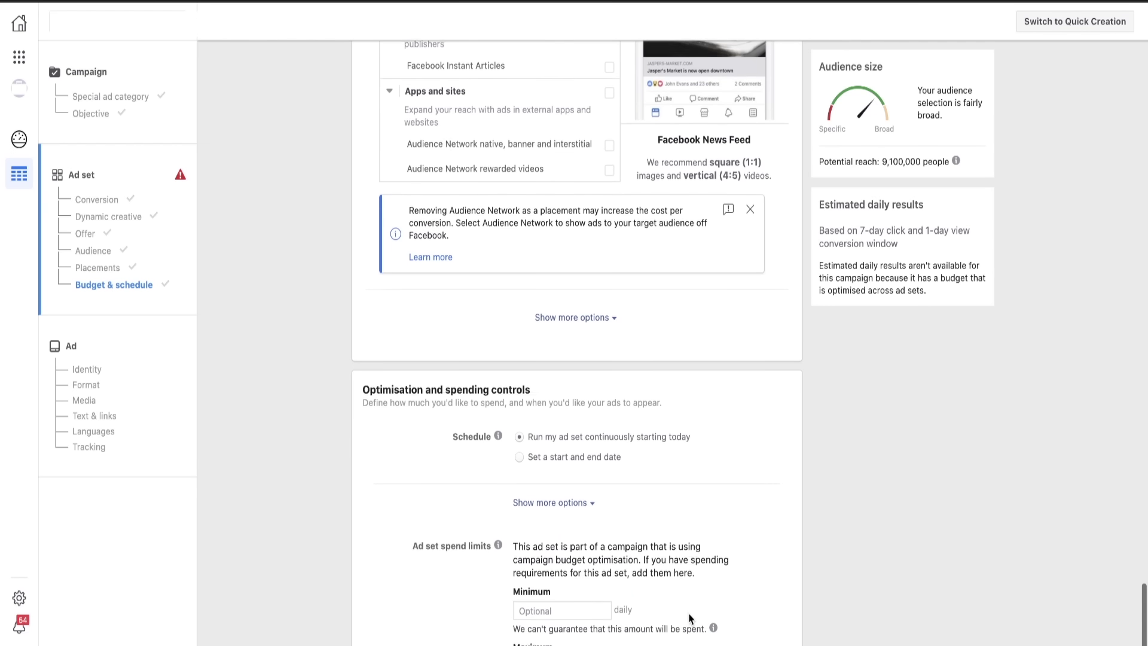
click(563, 512)
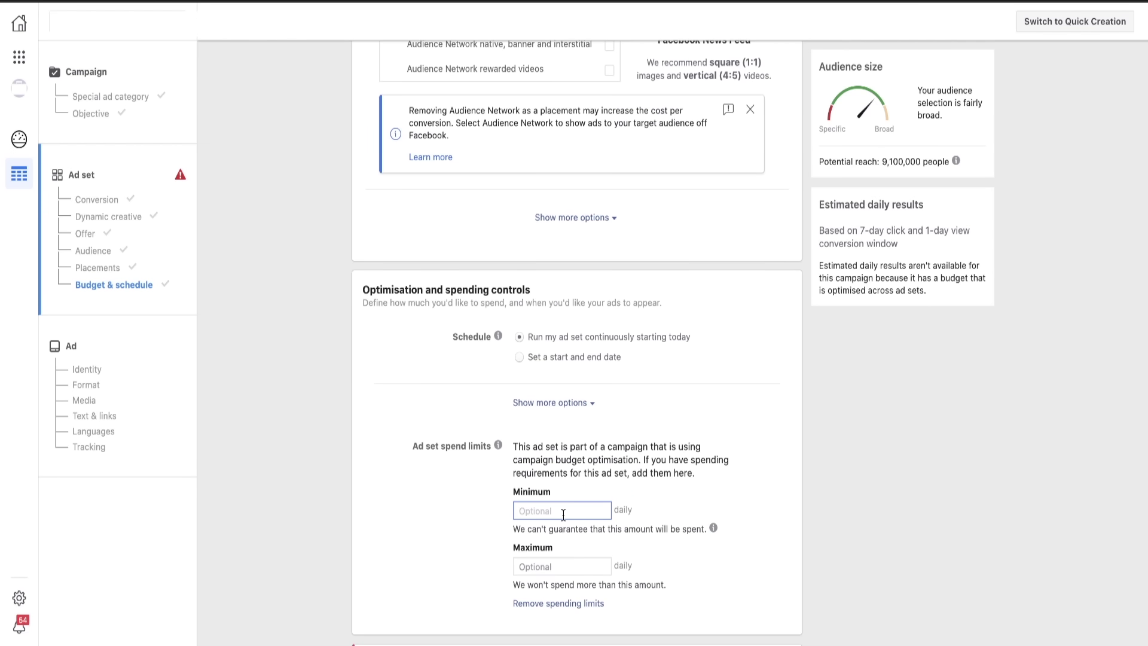
text(5)
click(571, 547)
- Schedule the ad set with a start and end date, starting on 9/7/2020 at 00:00
scroll(677, 436, up, 1)
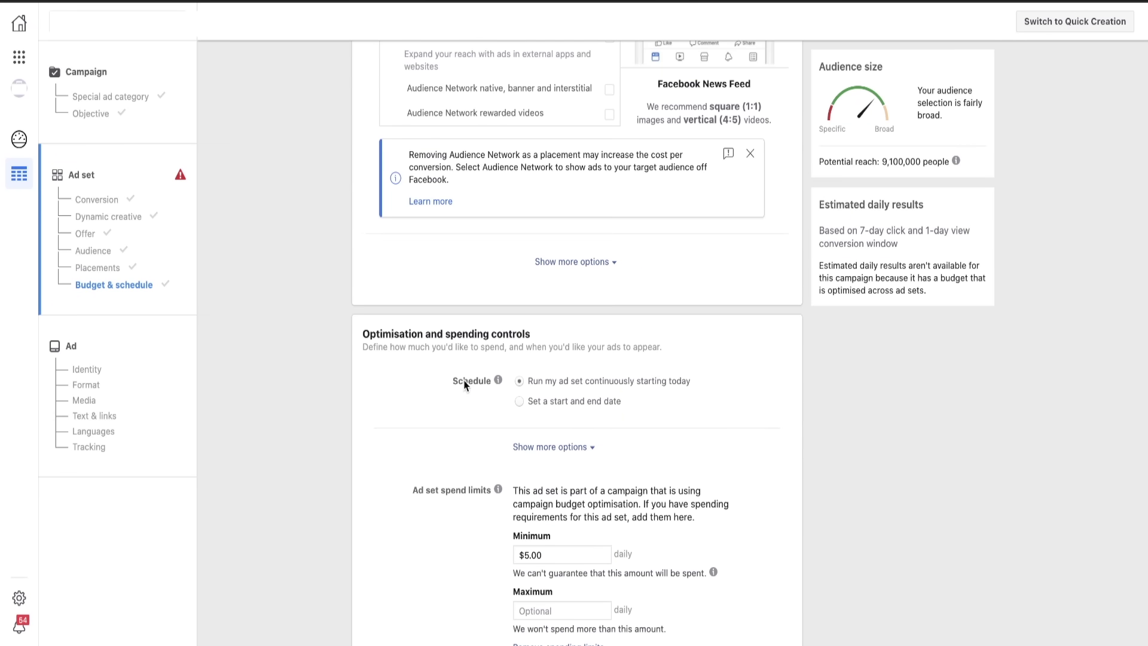
click(519, 401)
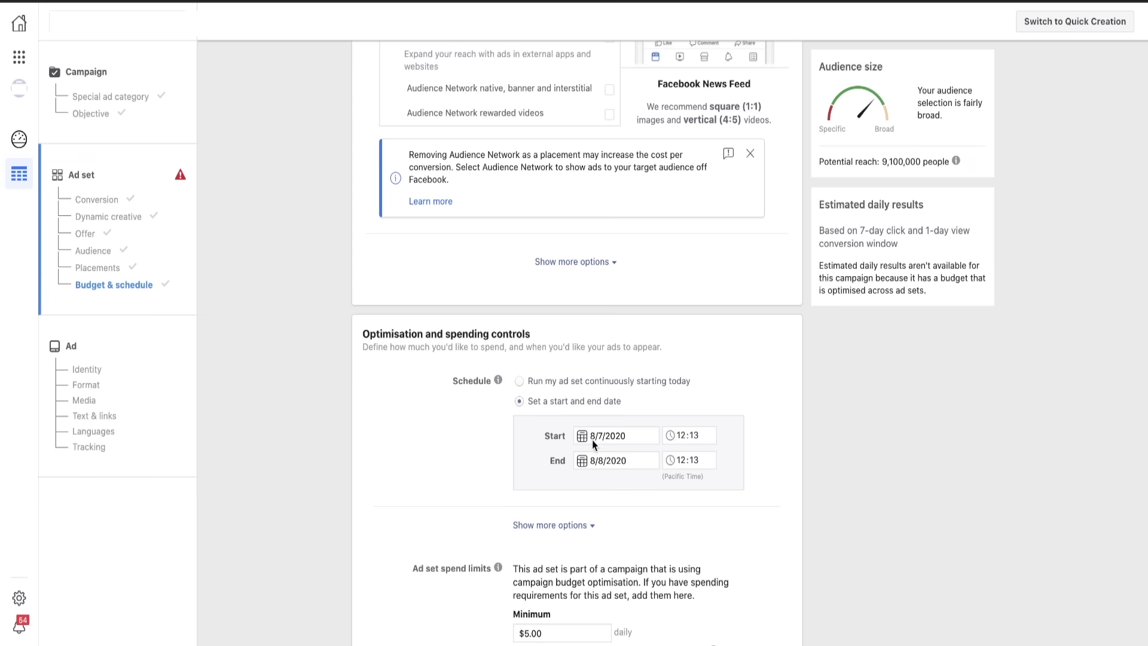
click(610, 436)
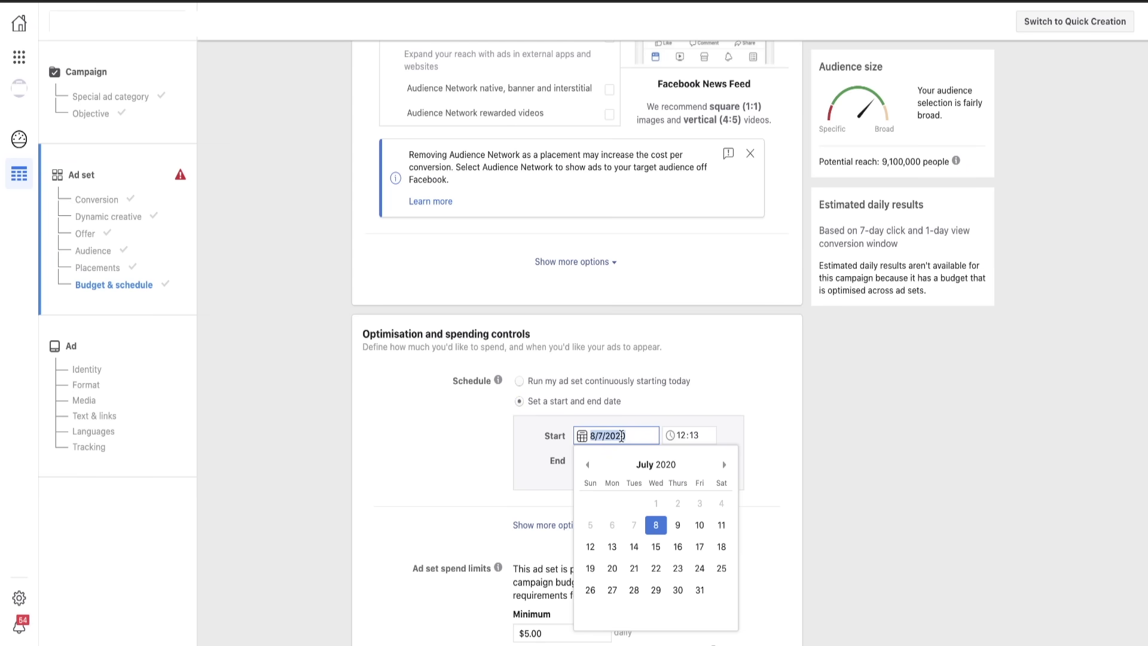
click(678, 525)
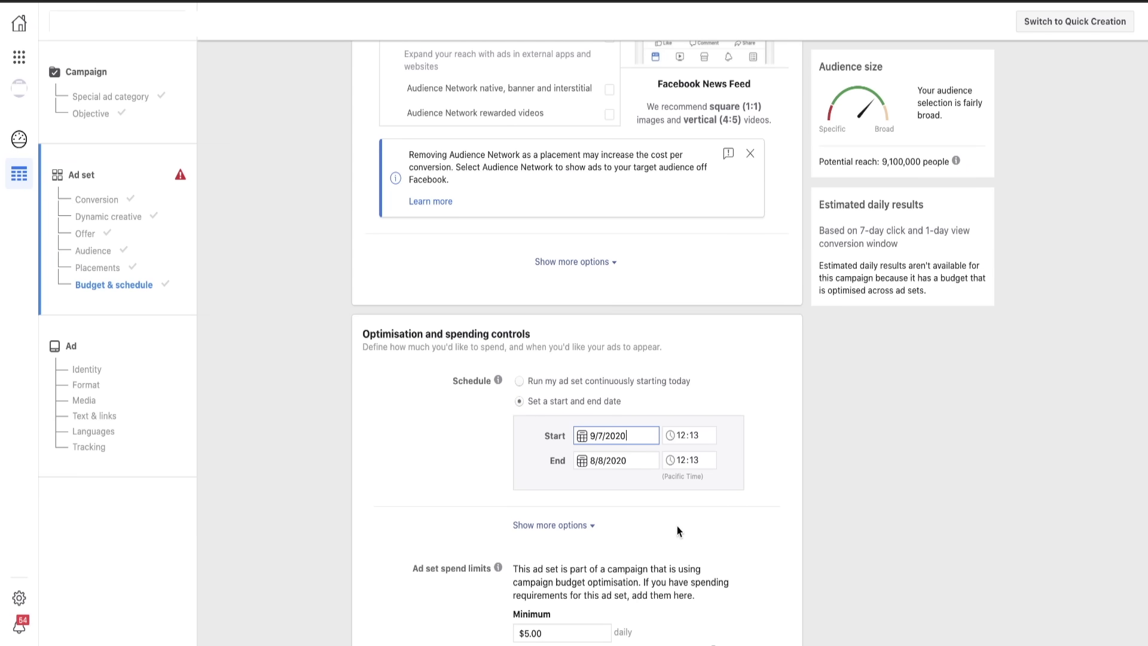
click(695, 436)
key(BackSpace)
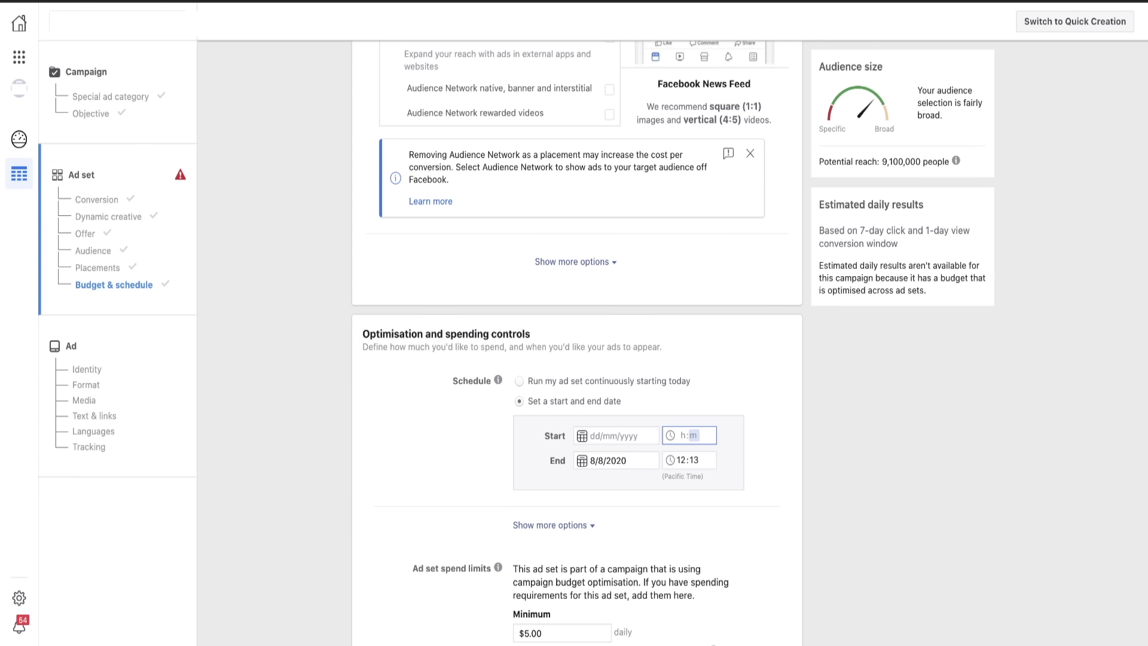
text(00:00)
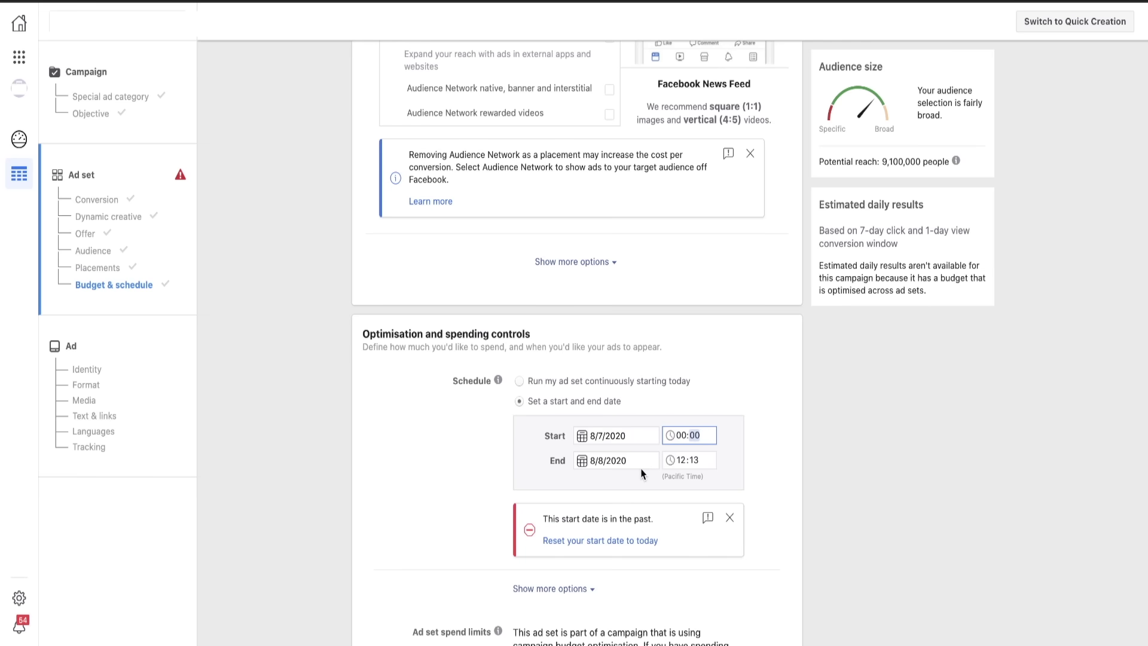
click(612, 435)
text(9)
- Set the ad set's end date to 1/11/2020
click(635, 462)
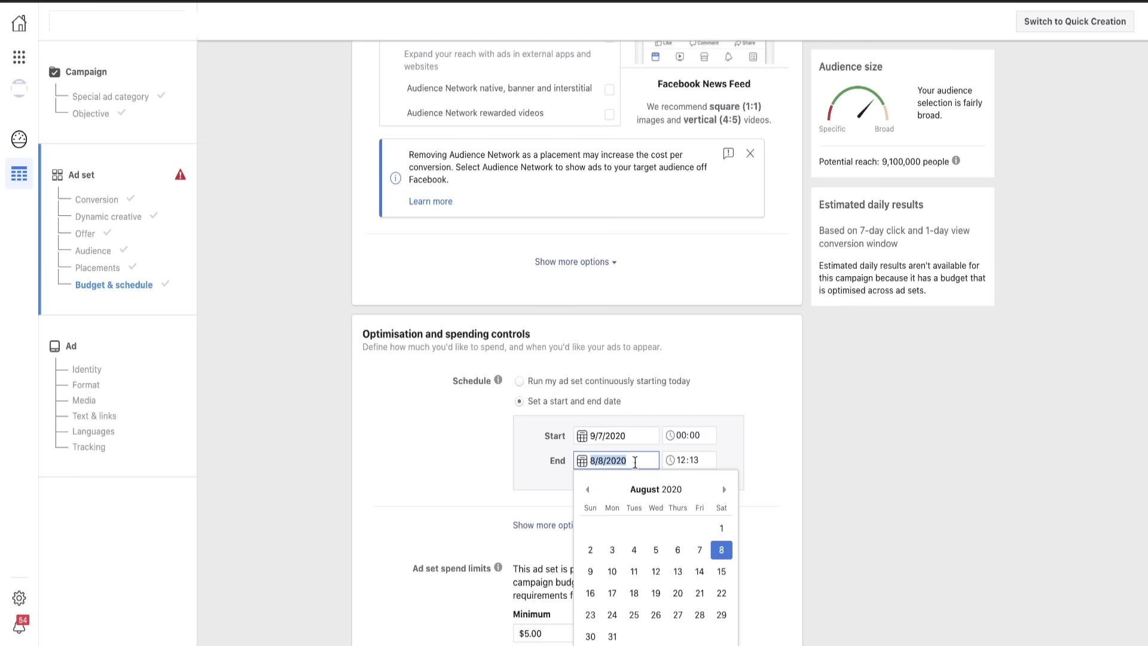
click(724, 489)
click(724, 489)
click(724, 490)
click(724, 489)
click(724, 489)
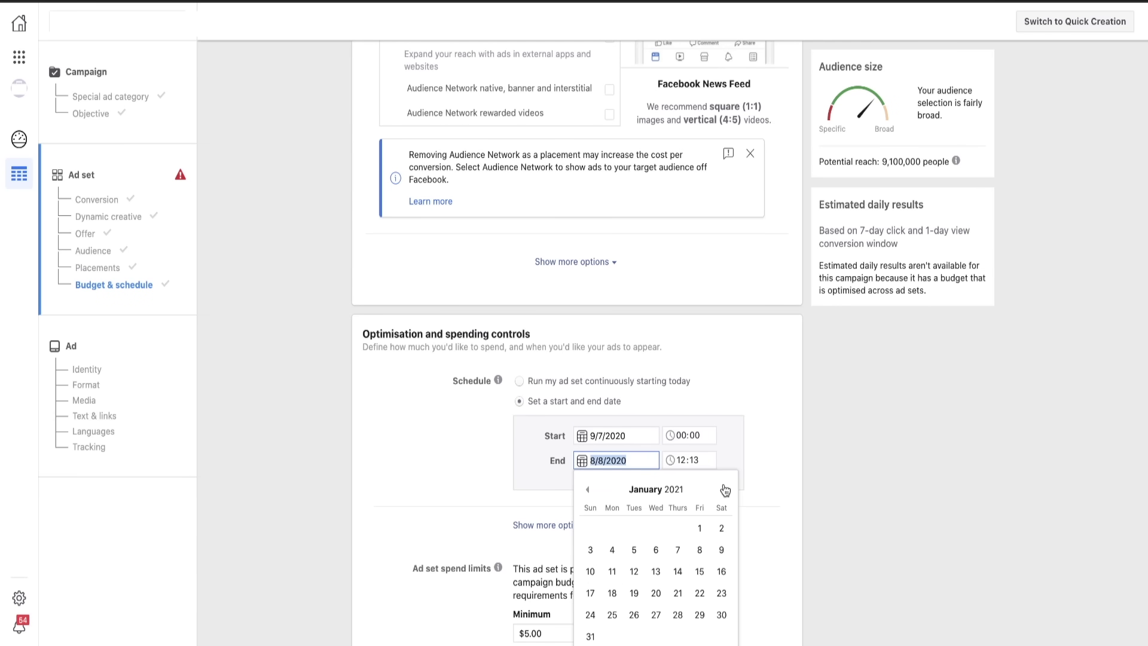
click(588, 489)
click(588, 489)
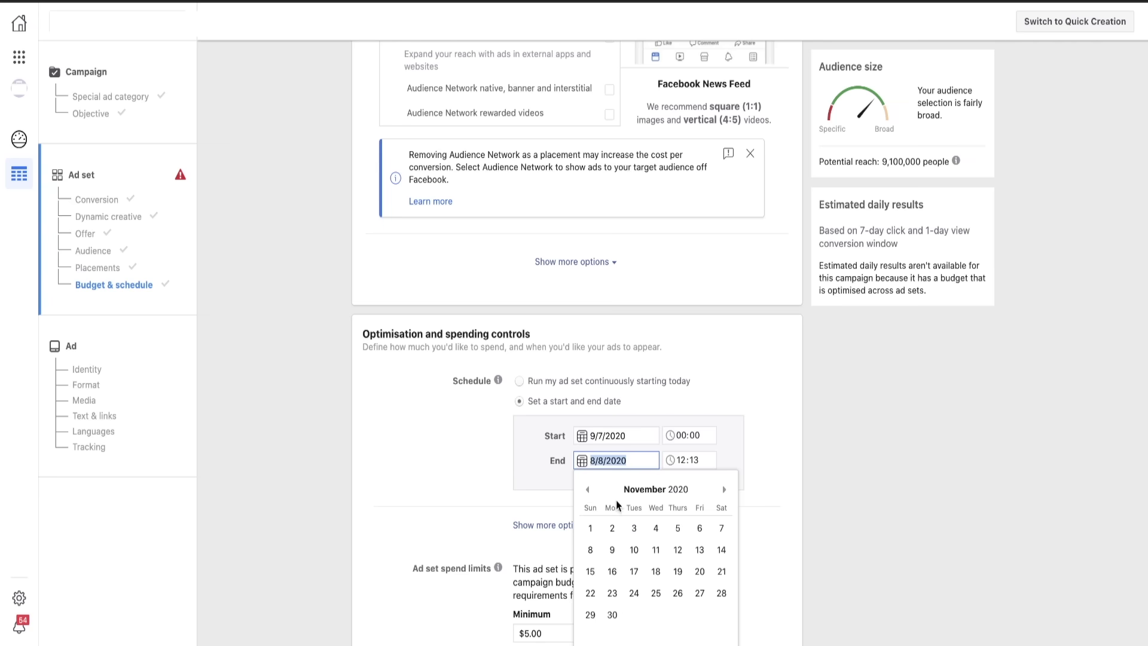
click(597, 526)
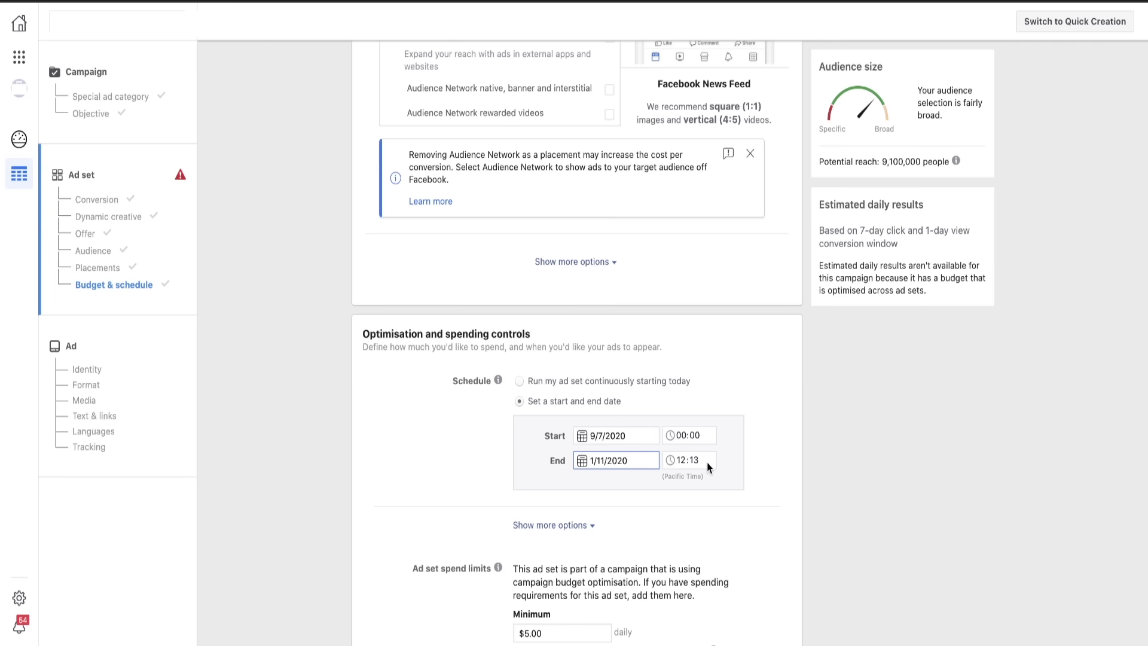
- Name the ad set "ENTREPRENEUR - MAGAZINE - broad - fb-insta feeds"
scroll(775, 423, up, 15)
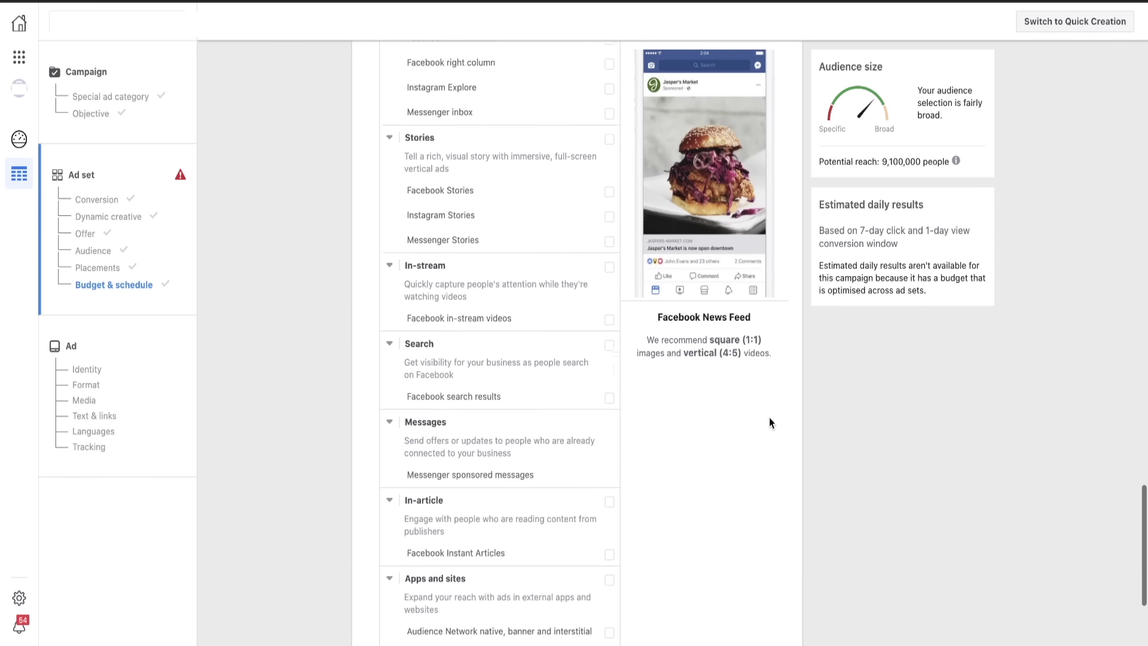
scroll(770, 422, up, 10)
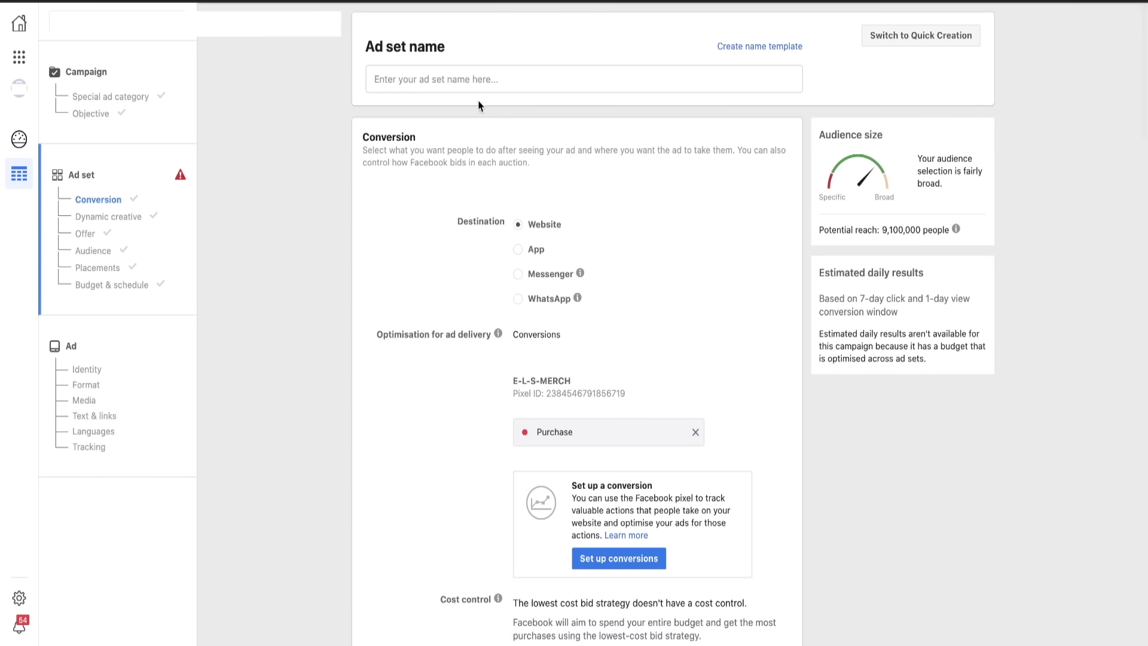
click(474, 74)
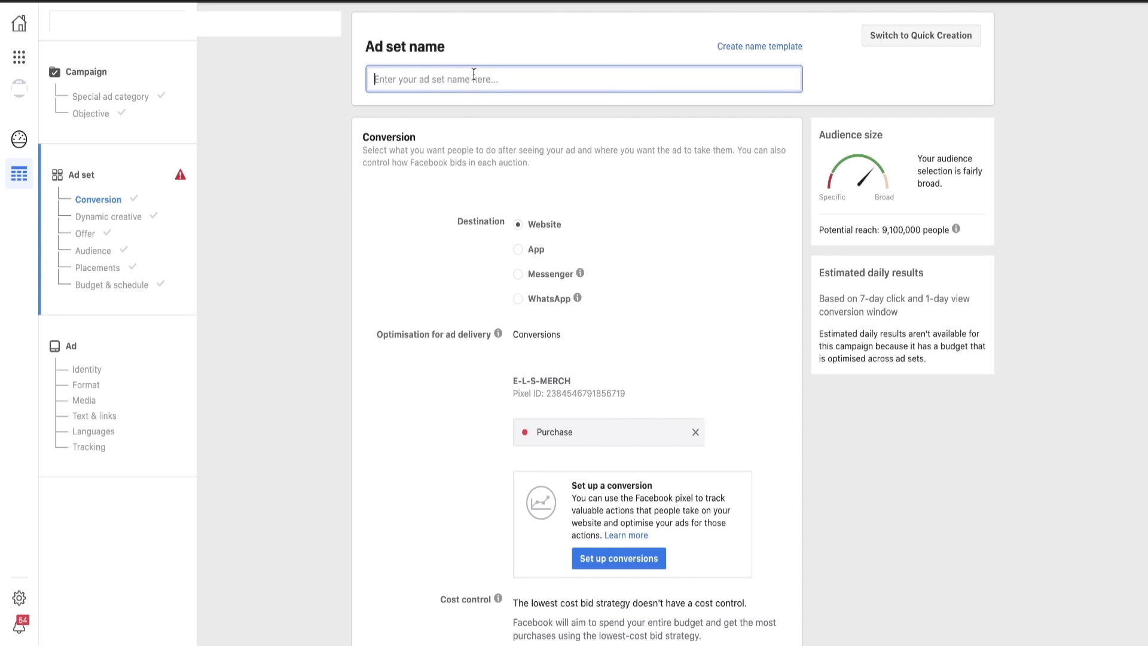
text(ENTREPRENEUR - MAGAZINE - broad - fb-insta feeds)
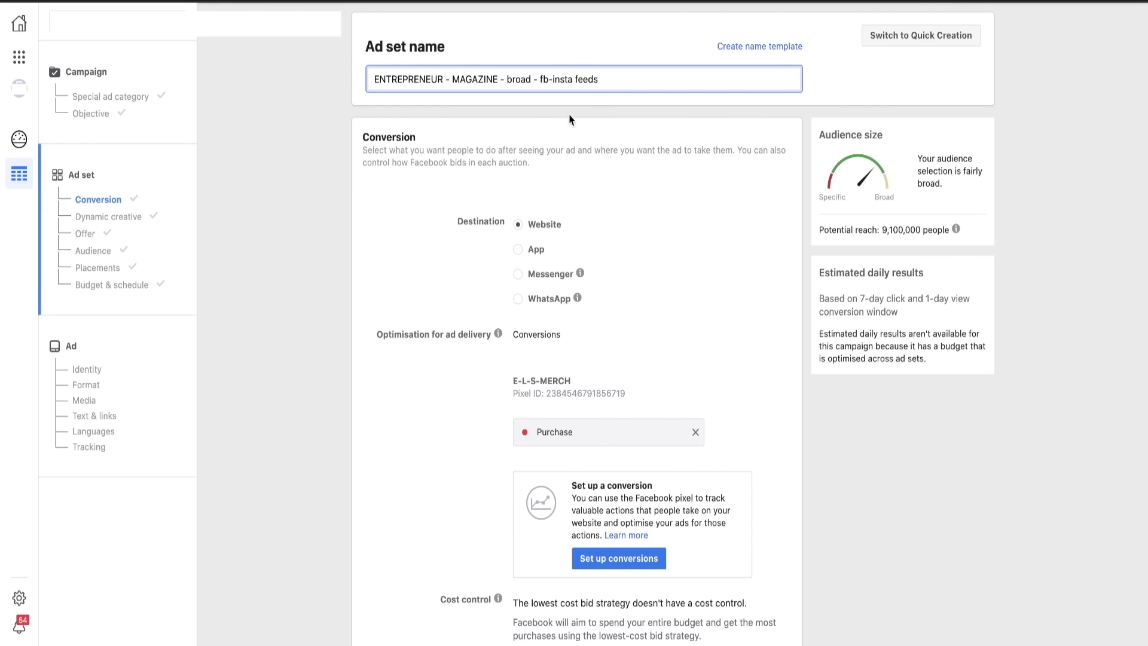
- Continue to the ad level and name the ad "Picture 1"
scroll(569, 120, down, 15)
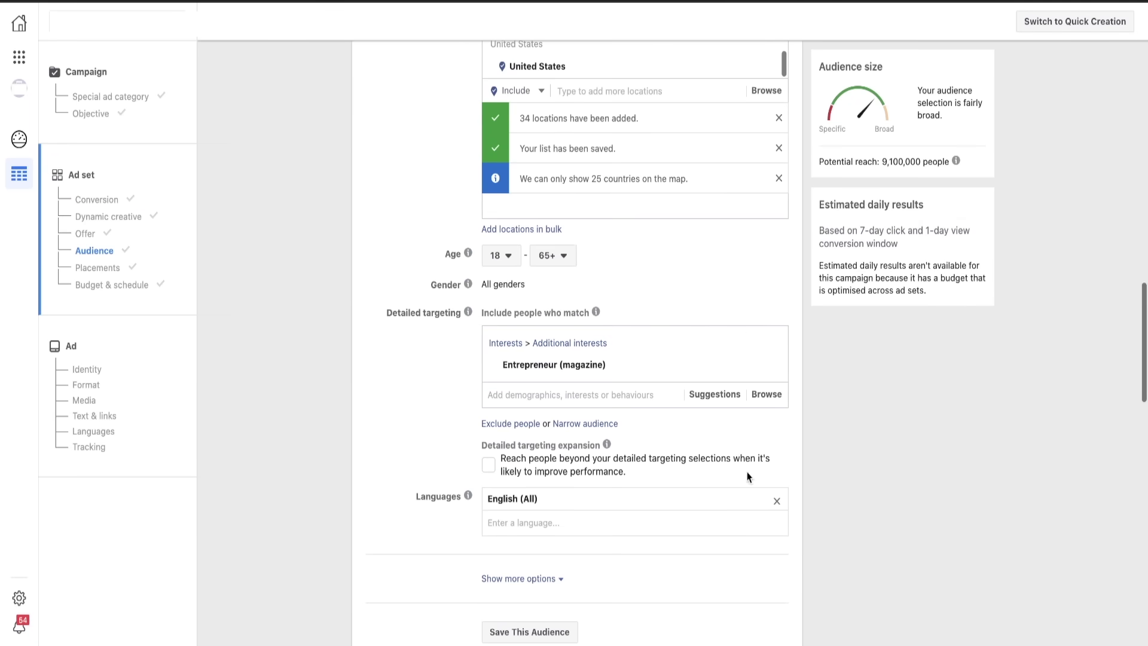
scroll(747, 477, down, 20)
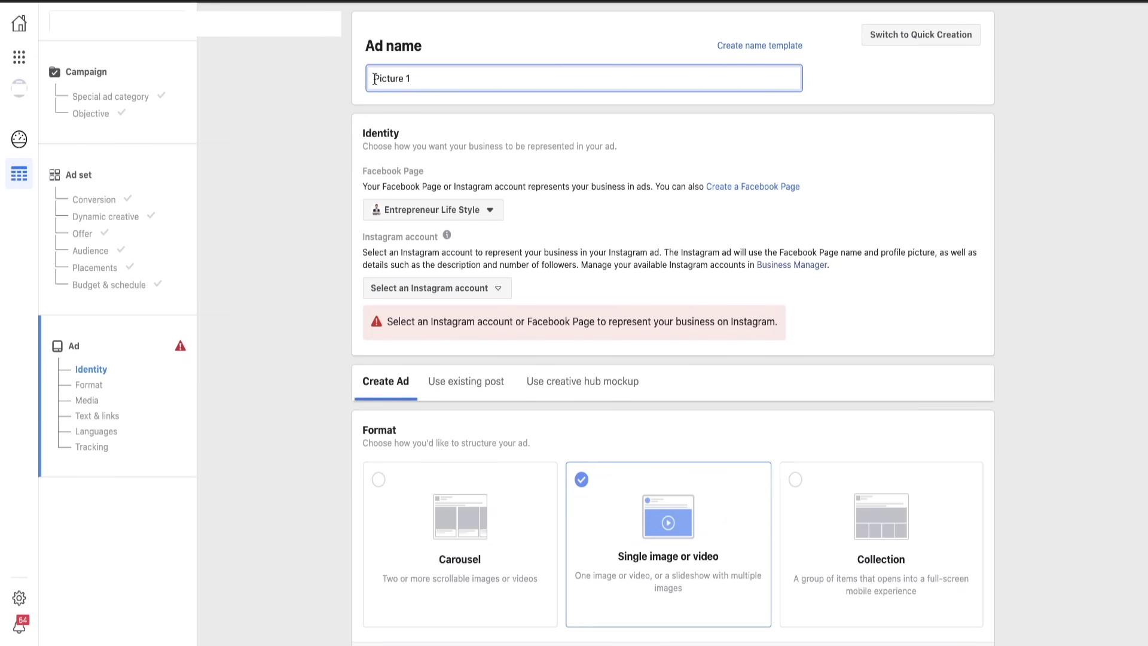
drag(374, 78, 437, 79)
- Choose entrepreneurlifestylemerch as the Instagram account representing the business in the ad
scroll(436, 131, down, 1)
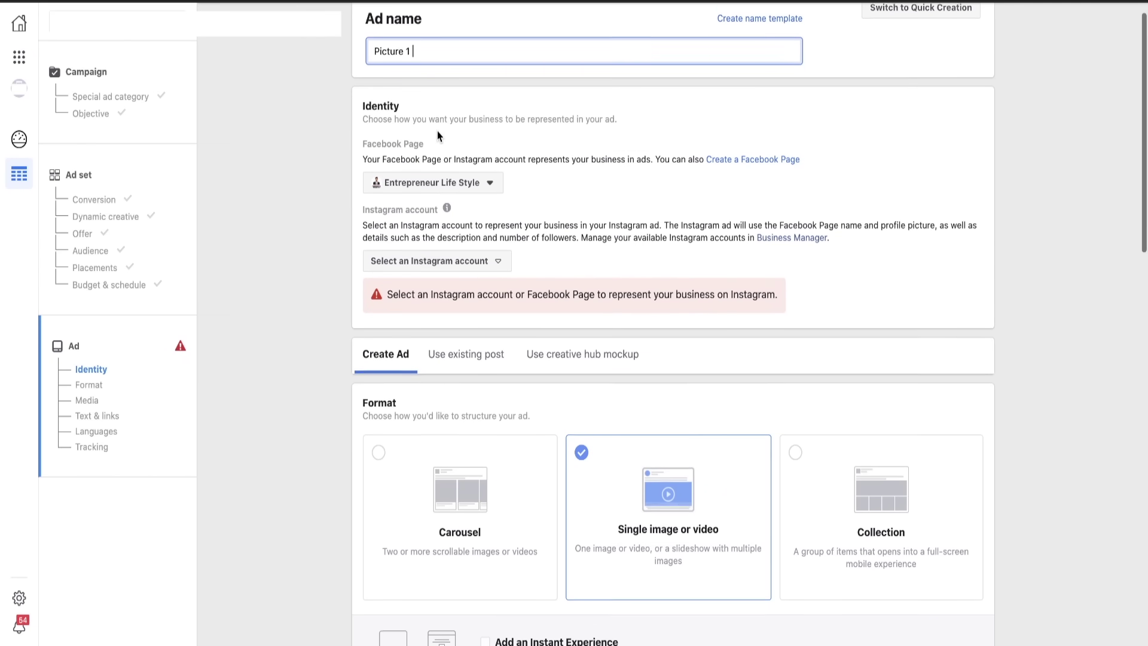
click(431, 209)
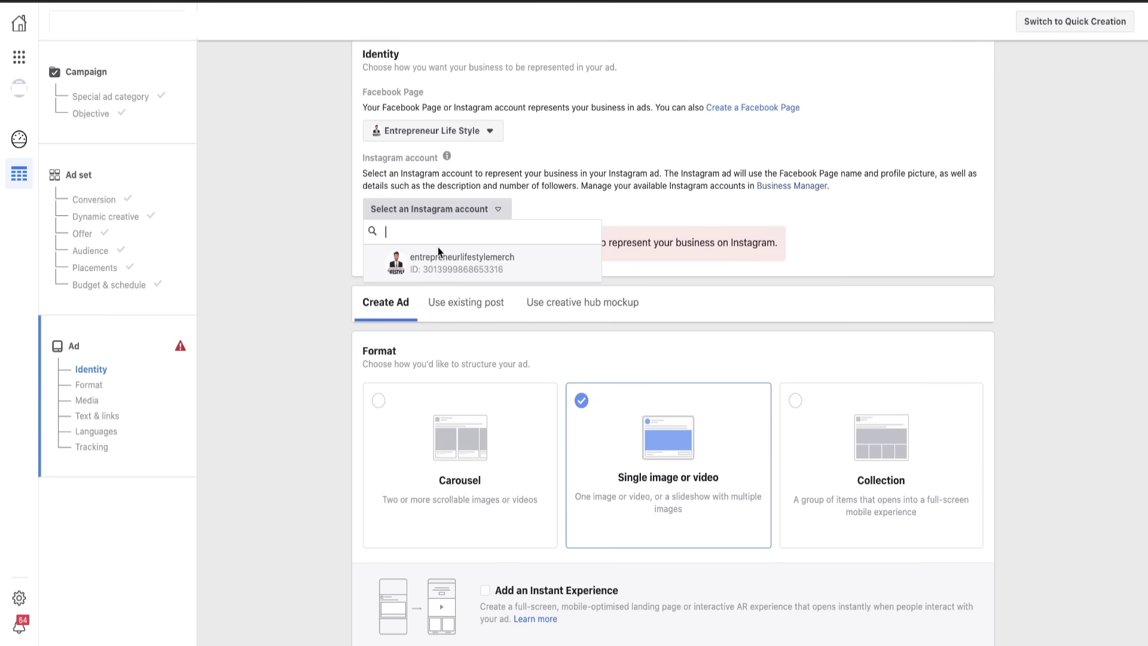
click(470, 257)
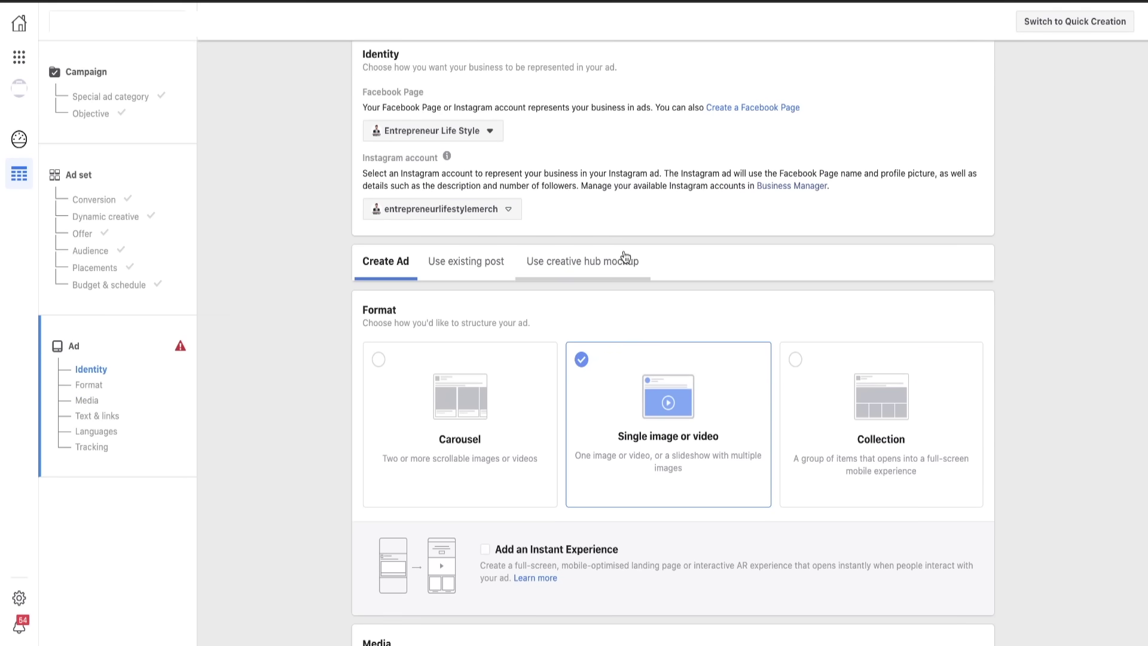
- Add the image "working top blue .png" as the media of the single-image ad
scroll(658, 220, up, 1)
scroll(657, 229, down, 3)
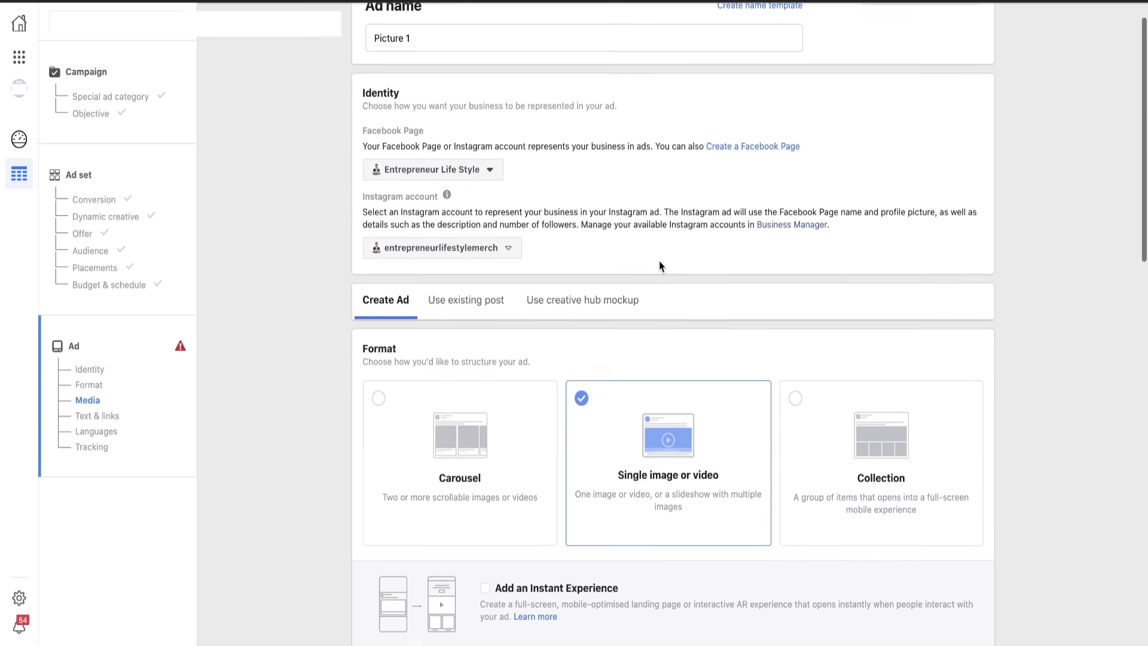
scroll(652, 302, down, 3)
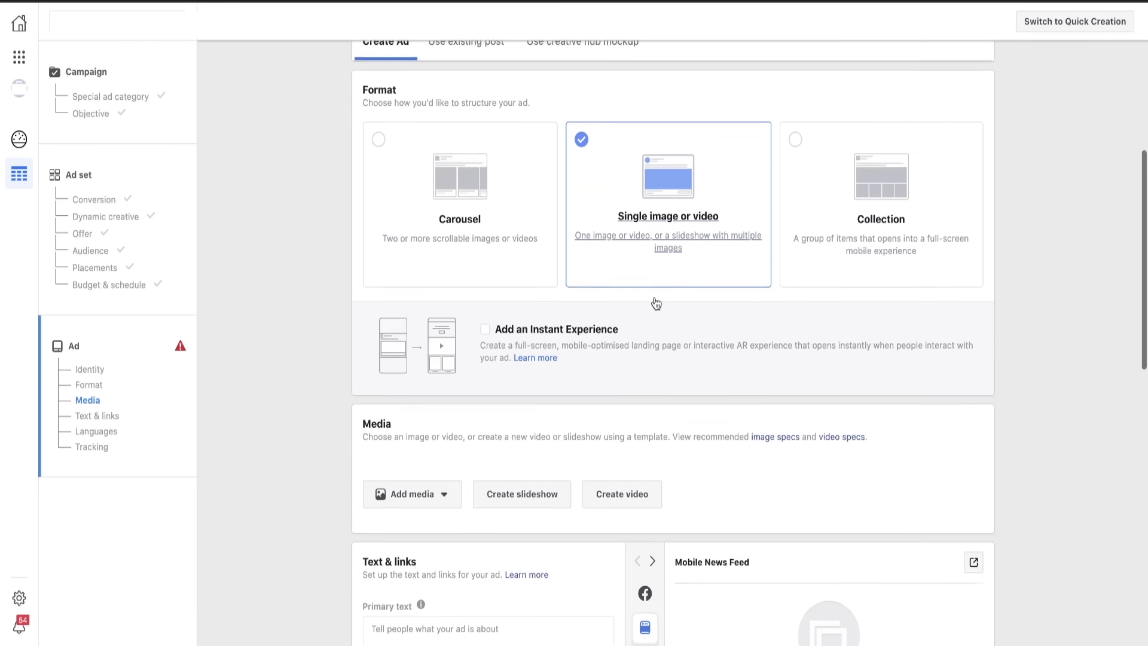
scroll(611, 308, down, 3)
click(439, 218)
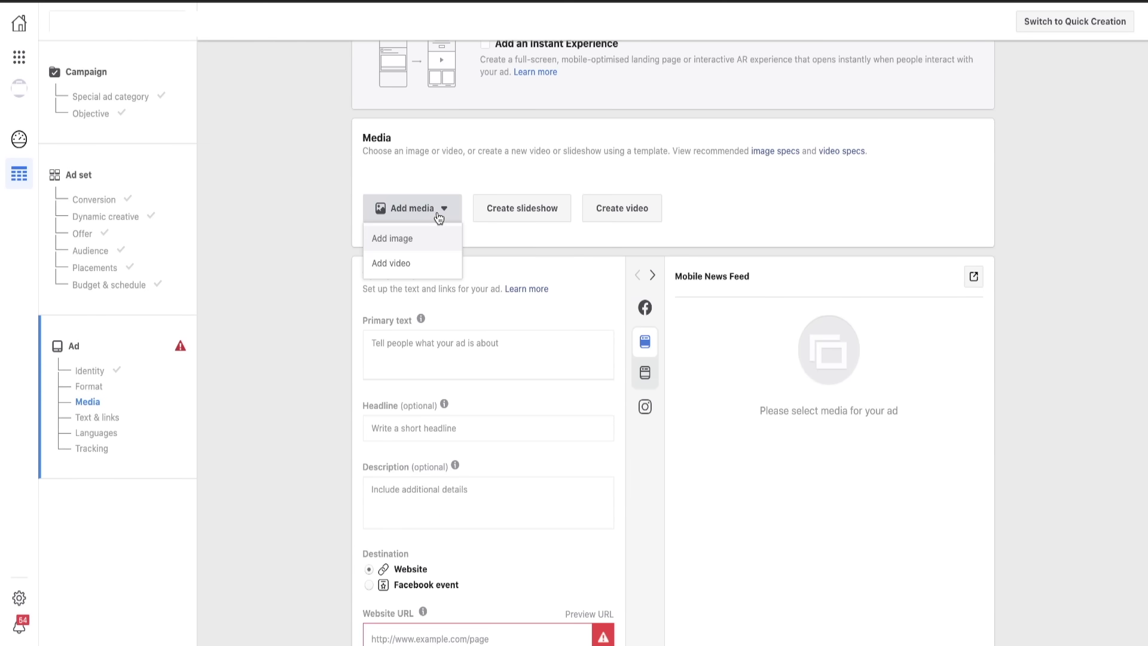
click(413, 243)
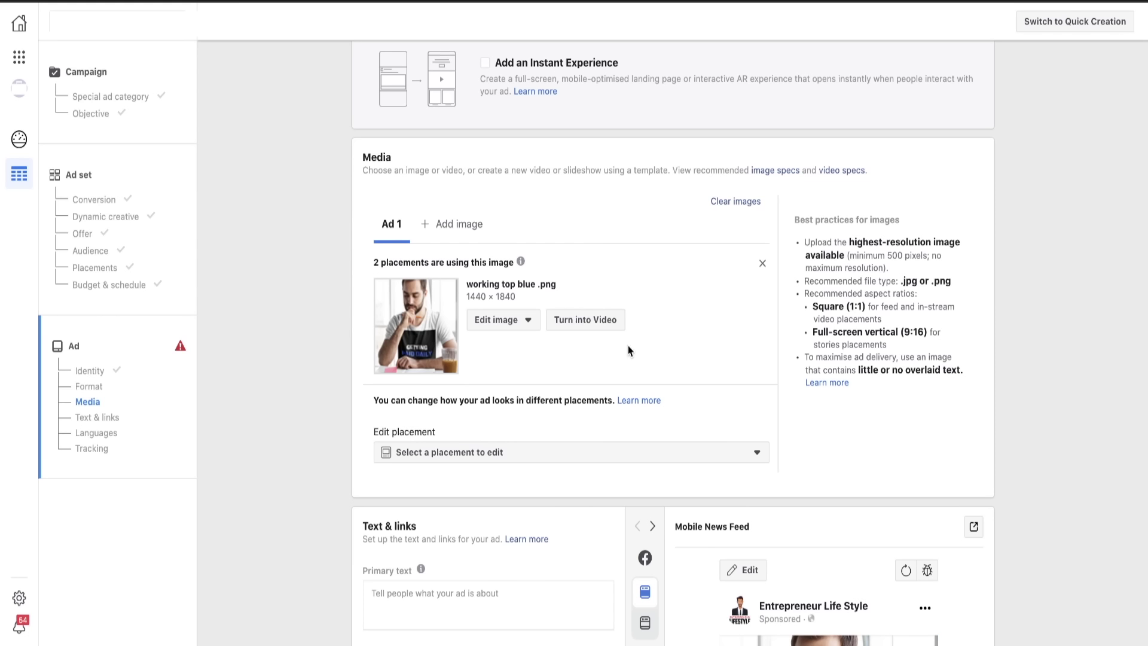
- Crop the ad image to Square 1:1 and shift the crop area upward to include the man's whole head
click(519, 325)
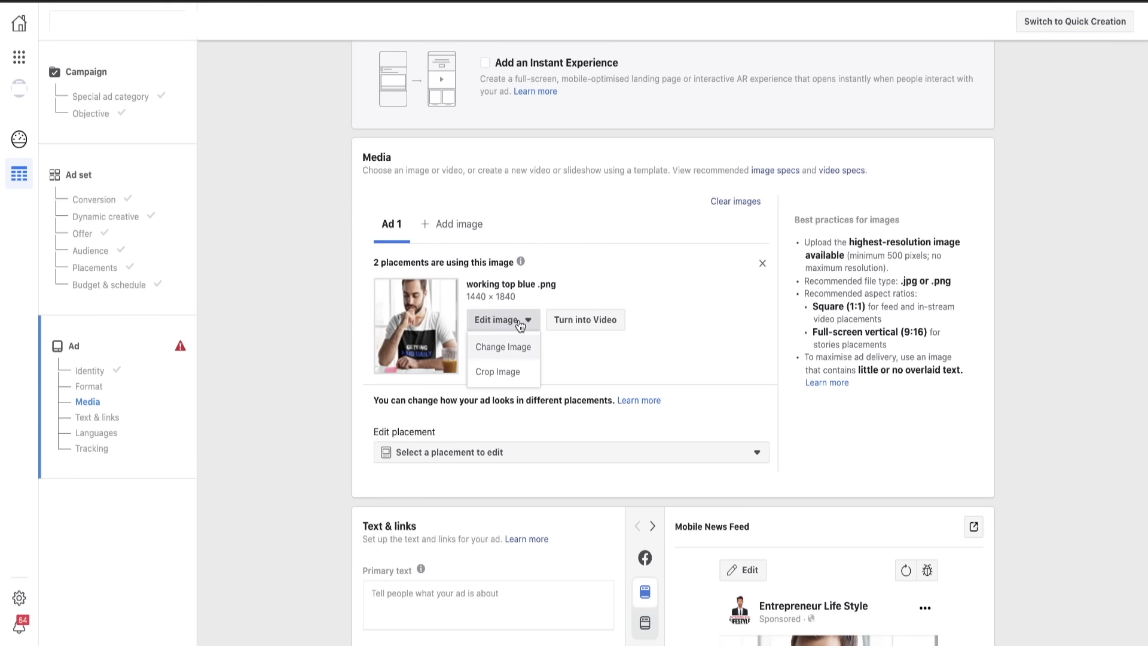
click(514, 373)
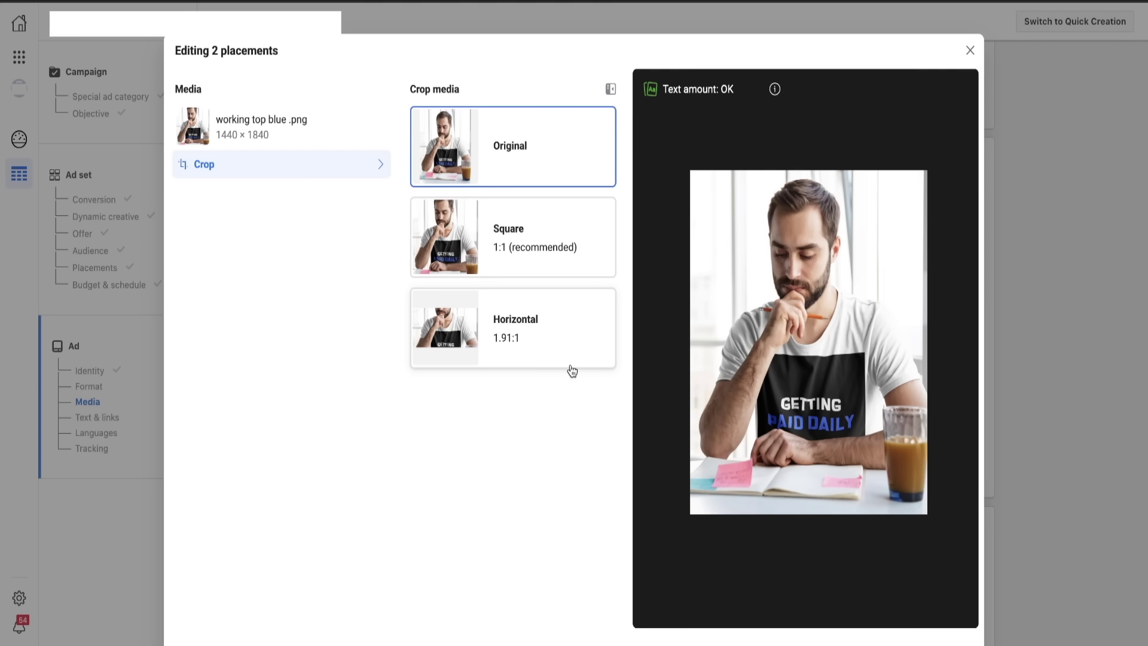
click(562, 253)
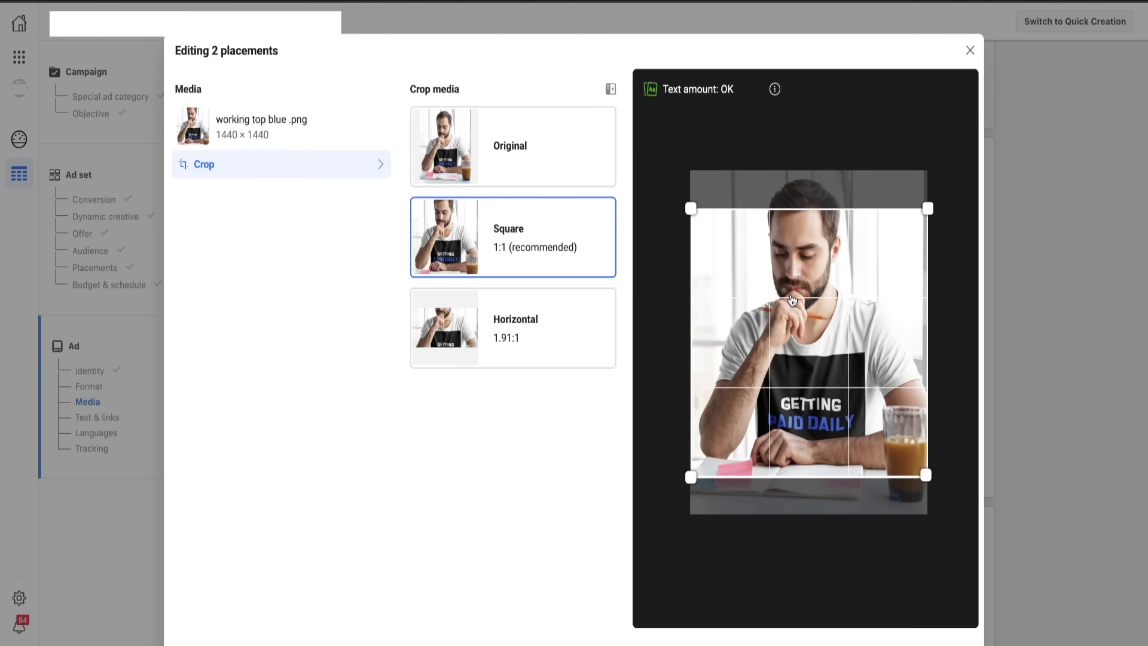
drag(792, 297, 794, 264)
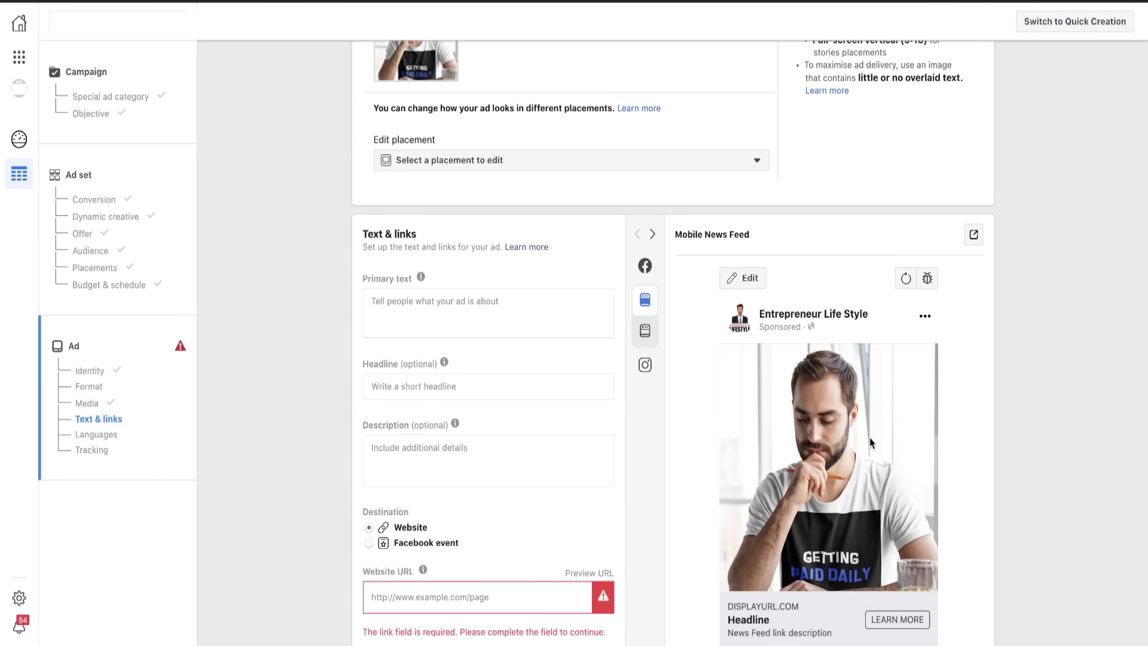
- Fill in the primary text promoting the FU*K A SALARY t-shirt design and set the headline to "Entrepreneurship Freedom"
click(399, 299)
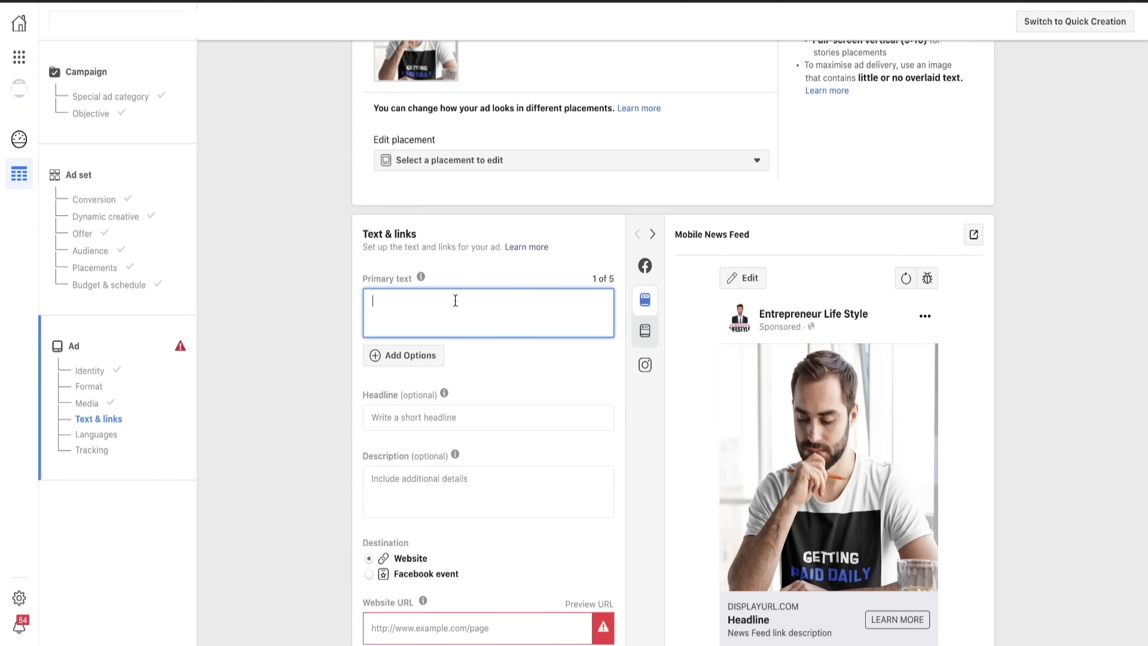
text(Those Entrepreneurs That Want To Make A Bold Statement With Their Wardrobe Checkout Our Latest Design FU*K A SALARY  This design is for those entrepreneurs that are getting paid daily or are inspiring to get paid daily instead of getting paid a salary once a month  The purpose of the design is to show you don't need a salary and you can choose when you want to get paid and your not dependant on a salary  This t-shirt is everything you've dreamed of and more. It feels skin soft and ultra-lightweight, with a balanced amount of stretch.  Unique in house Design ONLY MADE For Entrepreneur Lifestyle Clothing Click ( entrepreneur-life-style.com ) to order yours today 250 t-shirts left (rare collection))
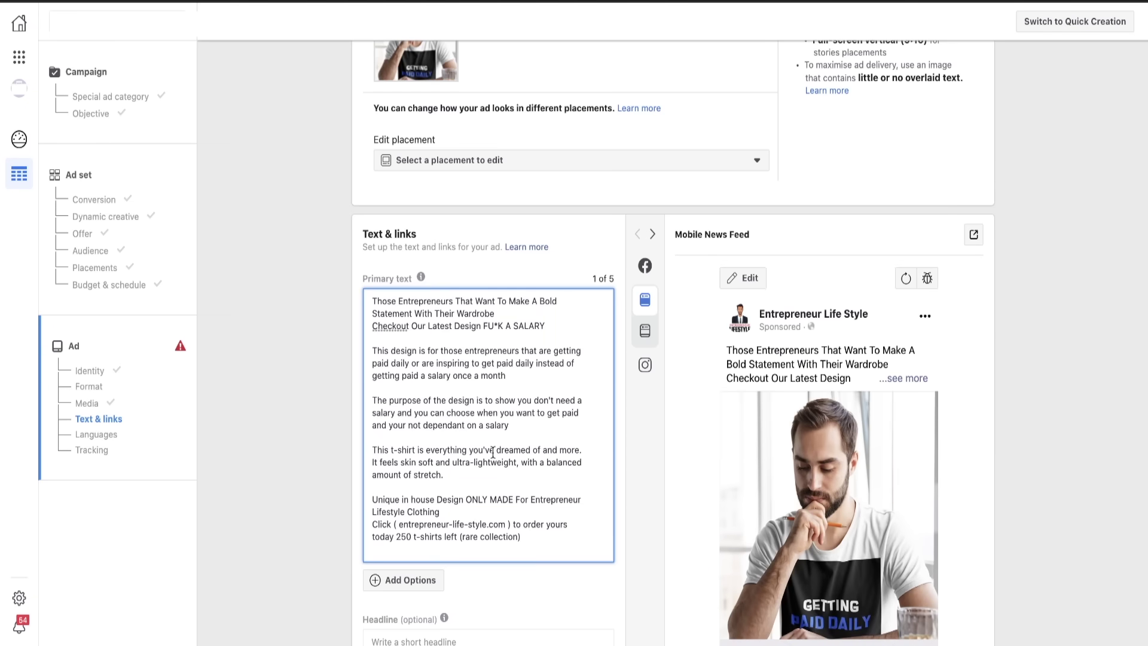
scroll(493, 452, down, 4)
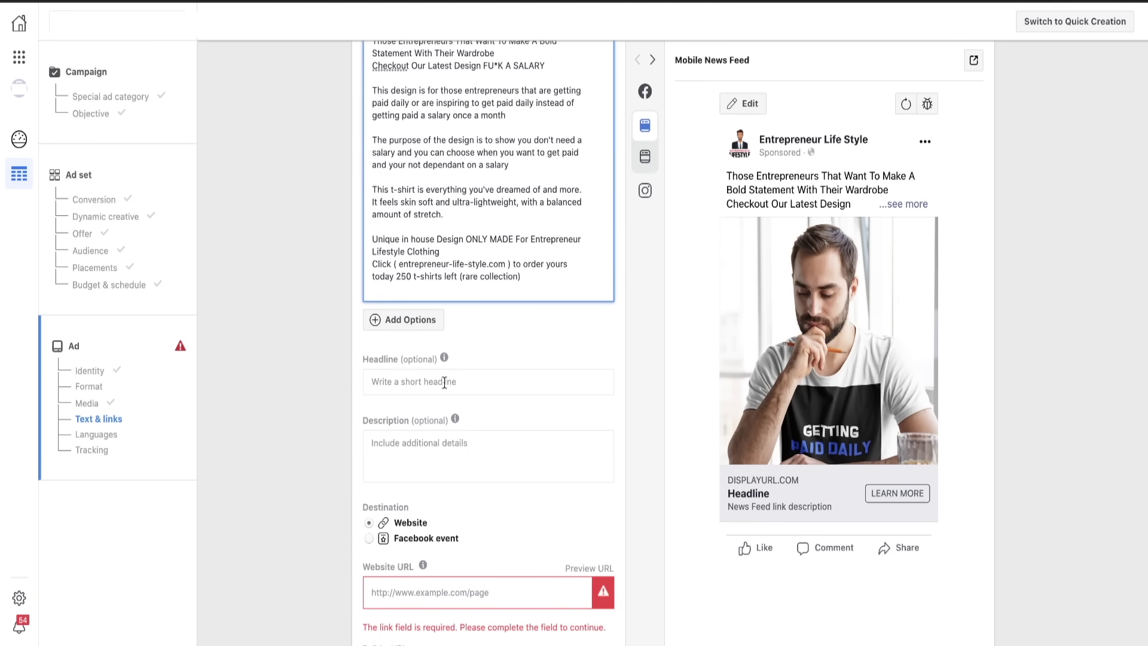
click(444, 382)
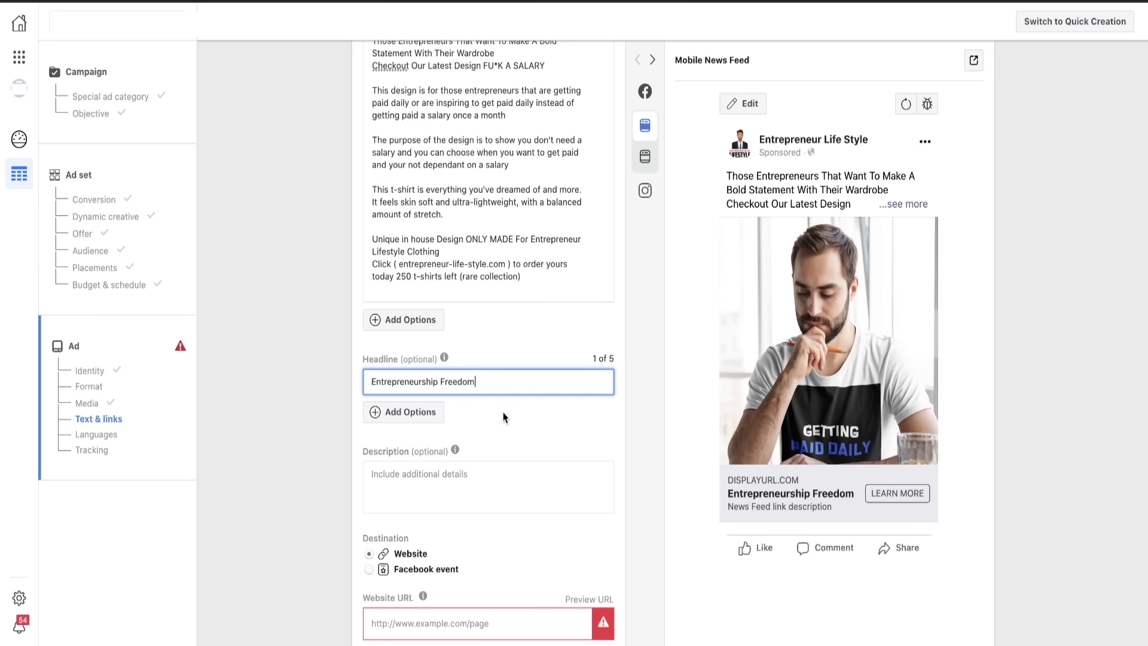
- Set the ad's description to "Free Tracked Shipping"
scroll(491, 476, down, 2)
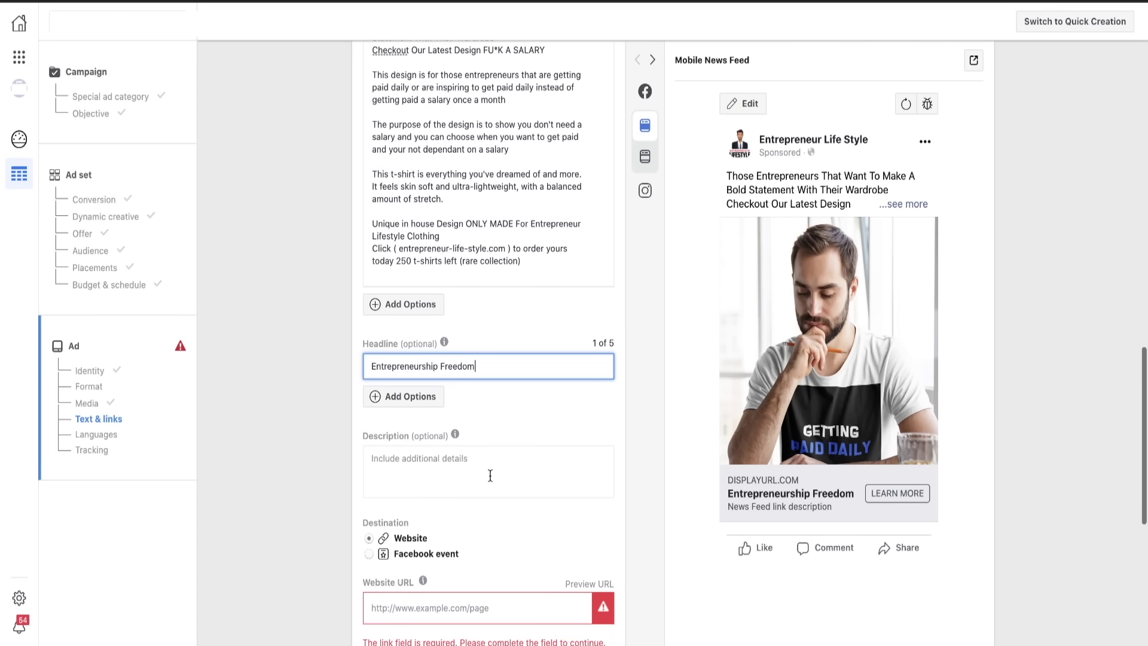
click(381, 381)
text(Free Tracked Shipping)
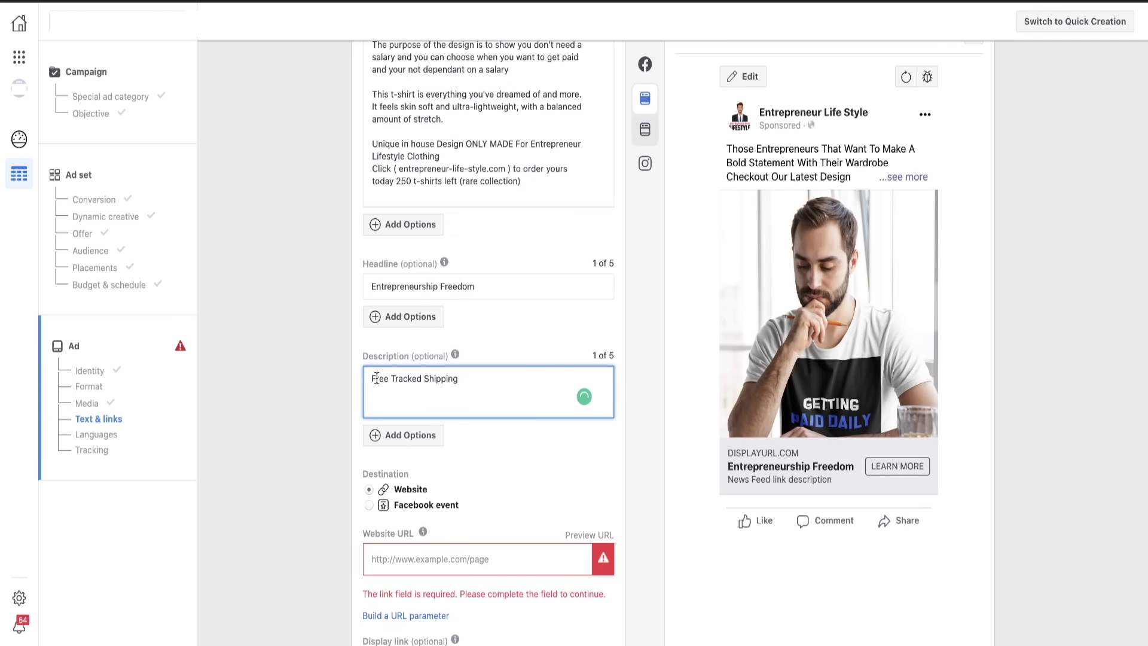
click(480, 378)
- Set the website URL to Entrepreneur-life-style.com and the call to action to Shop Now
scroll(383, 394, down, 1)
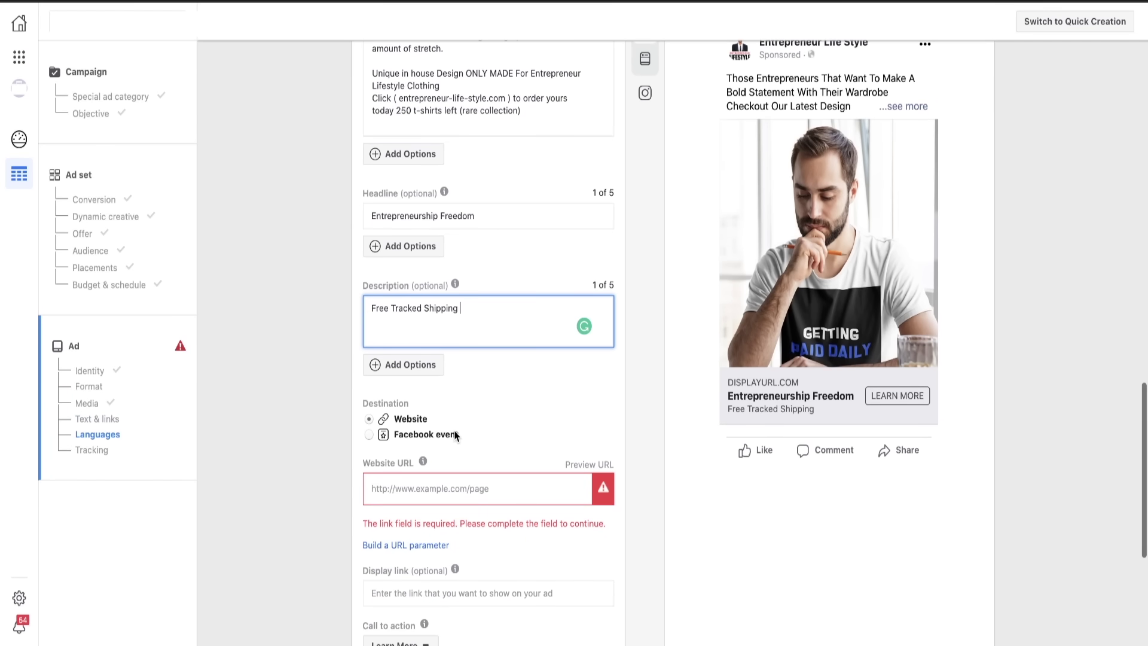
click(439, 489)
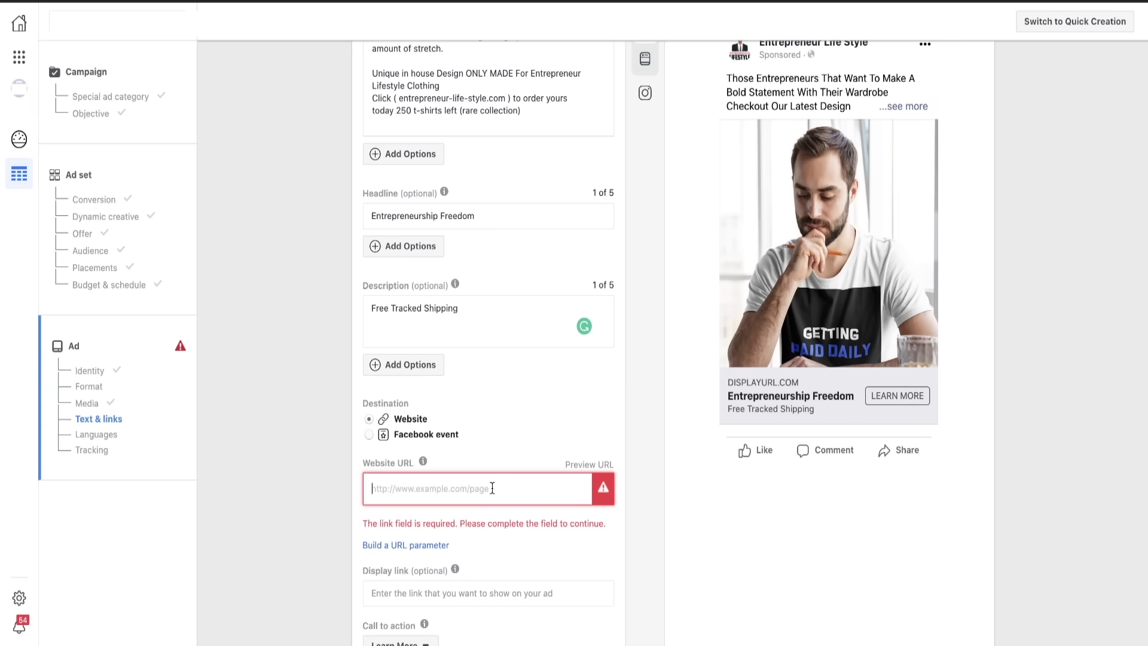
text(Entrepreneur-life-style.com)
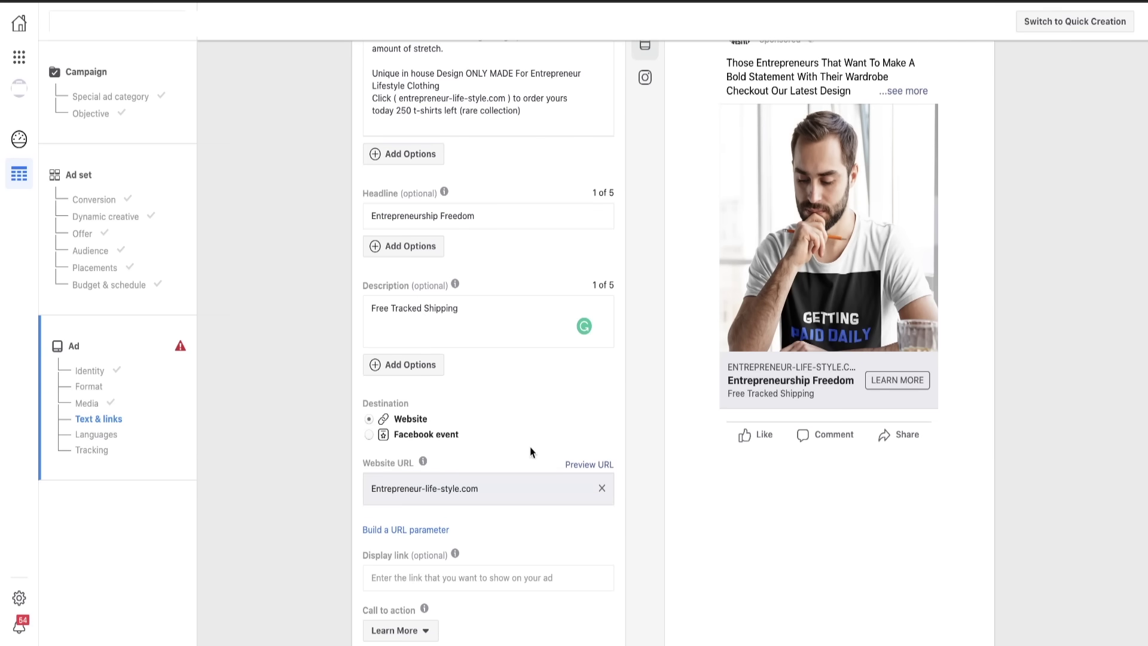
scroll(526, 478, down, 1)
scroll(524, 502, up, 2)
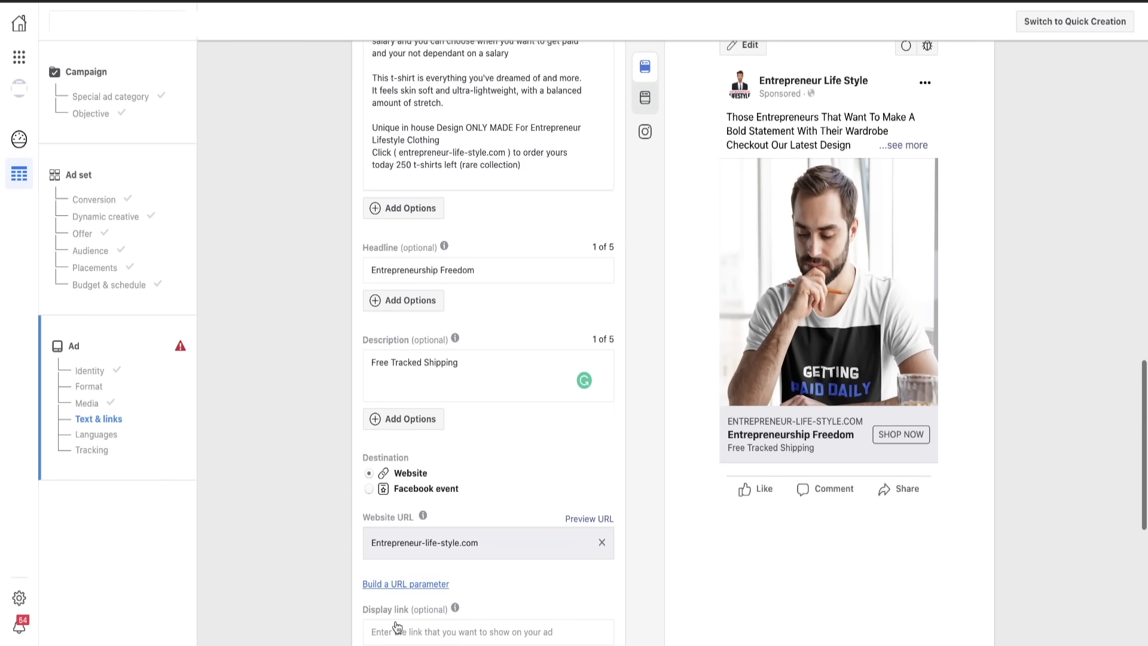
- Review the completed ad text and preview the ad in the Desktop News Feed placement
scroll(500, 489, up, 3)
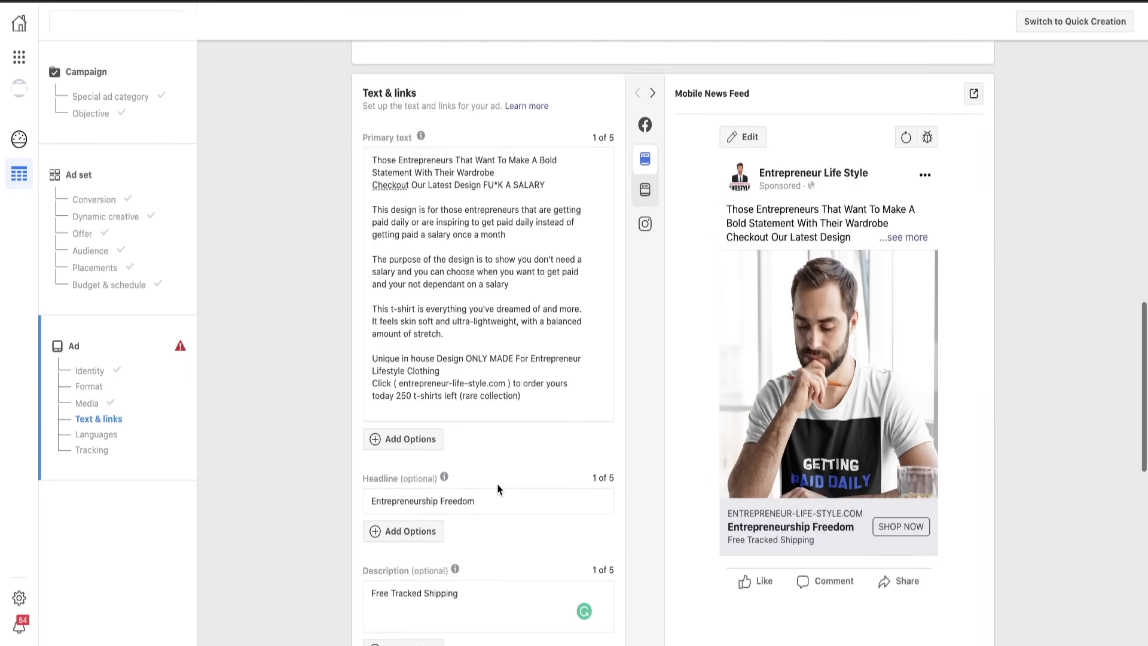
scroll(499, 488, up, 1)
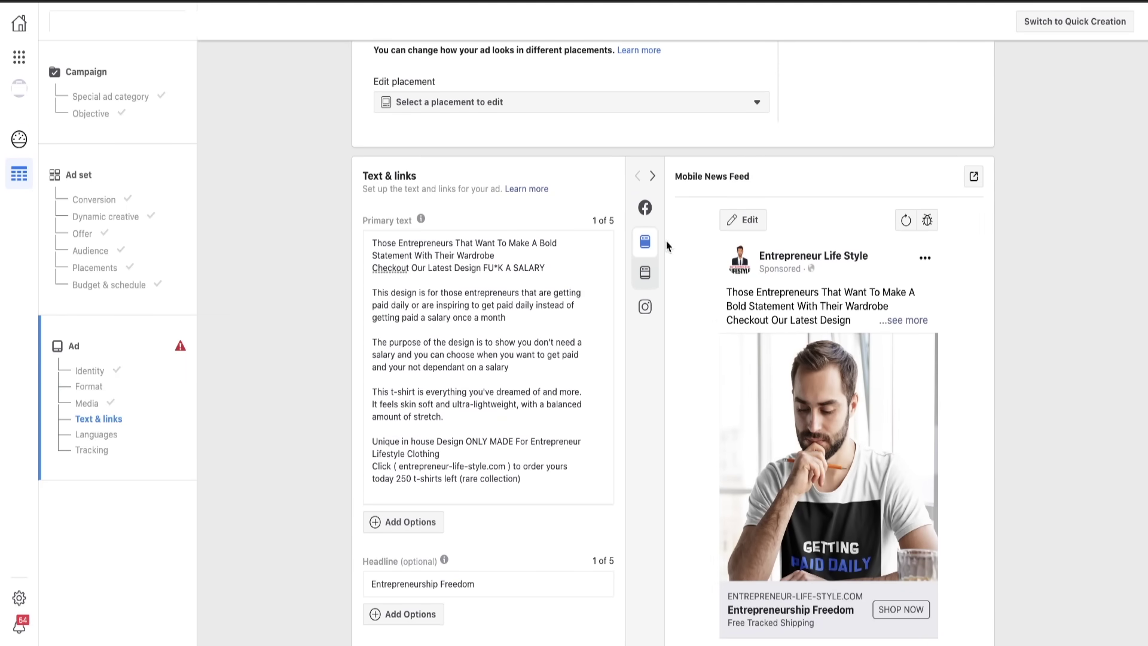
click(650, 275)
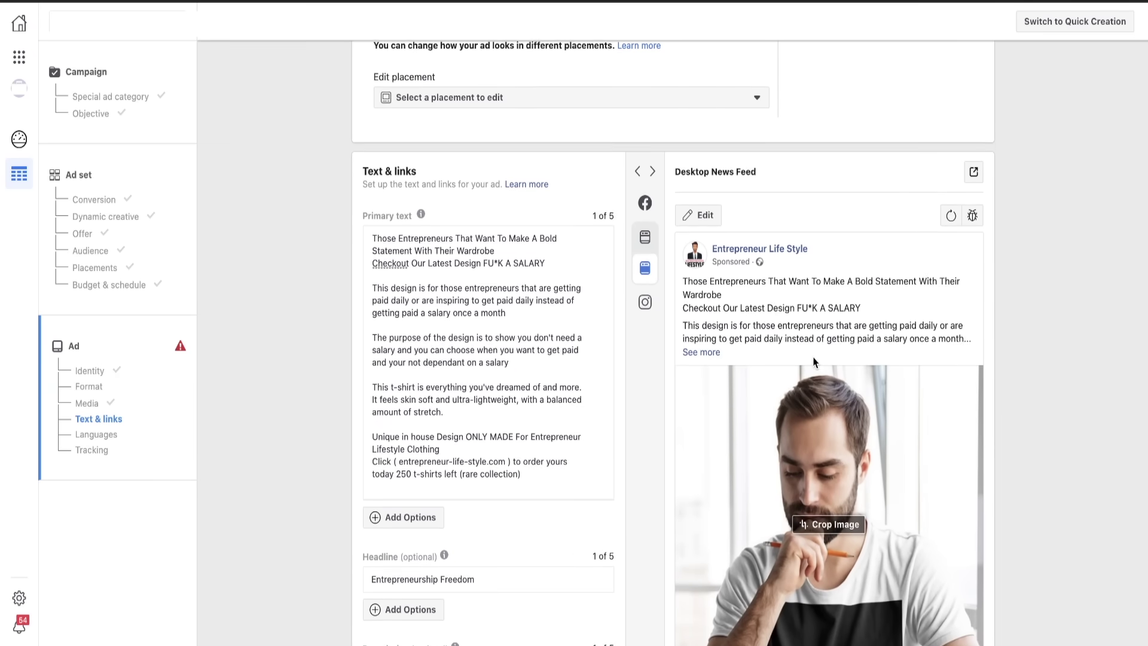
scroll(823, 353, down, 1)
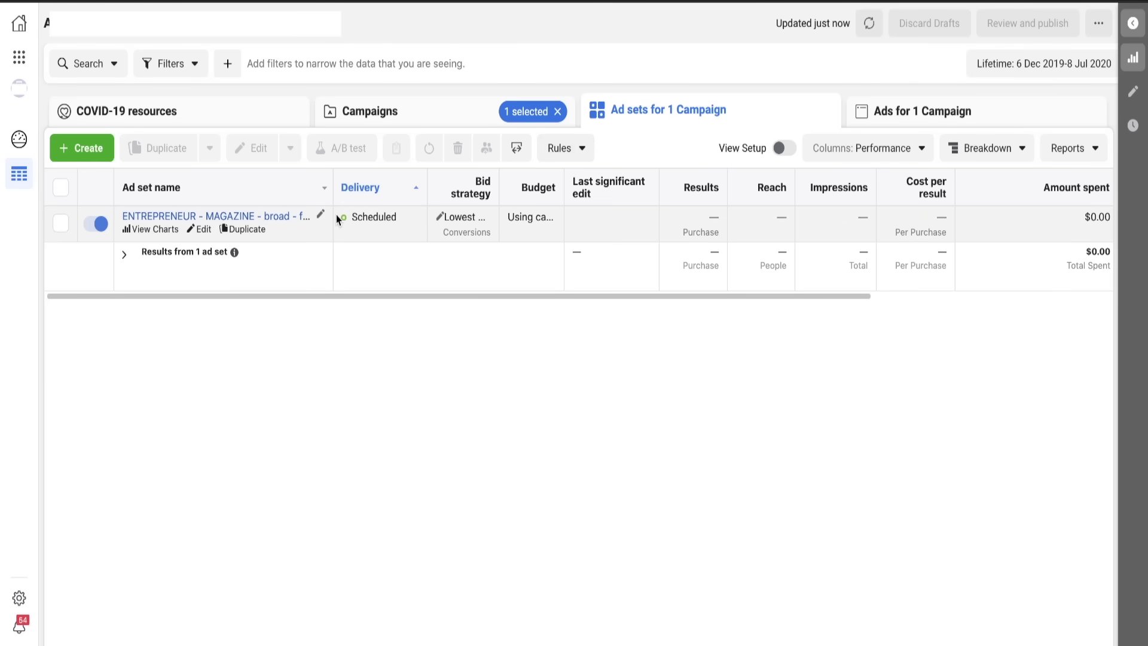
- Duplicate the ENTREPRENEUR - MAGAZINE ad set into four copies within the CBO - POD - GETTING PAID DAILY - TESTING campaign
click(242, 229)
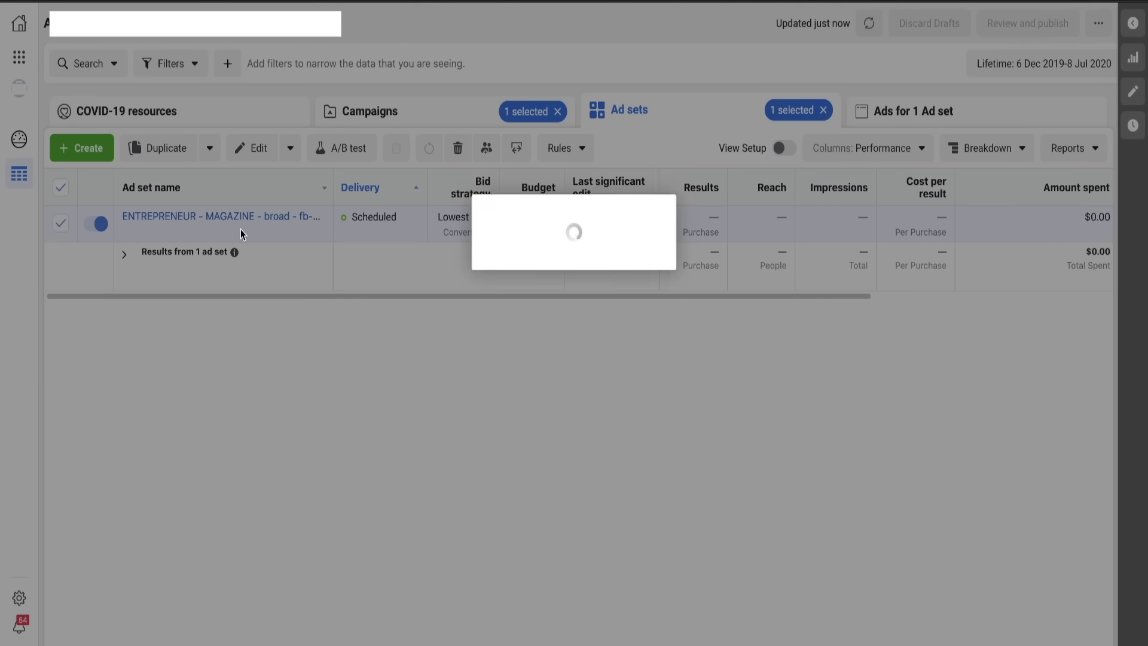
click(413, 375)
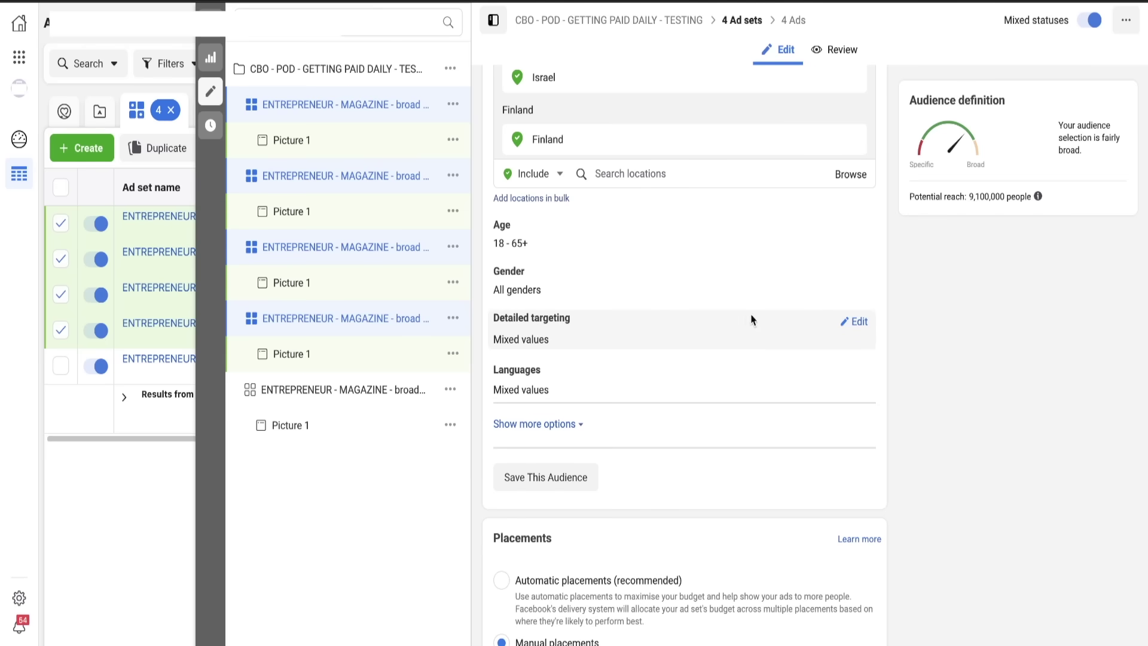
scroll(768, 349, up, 1)
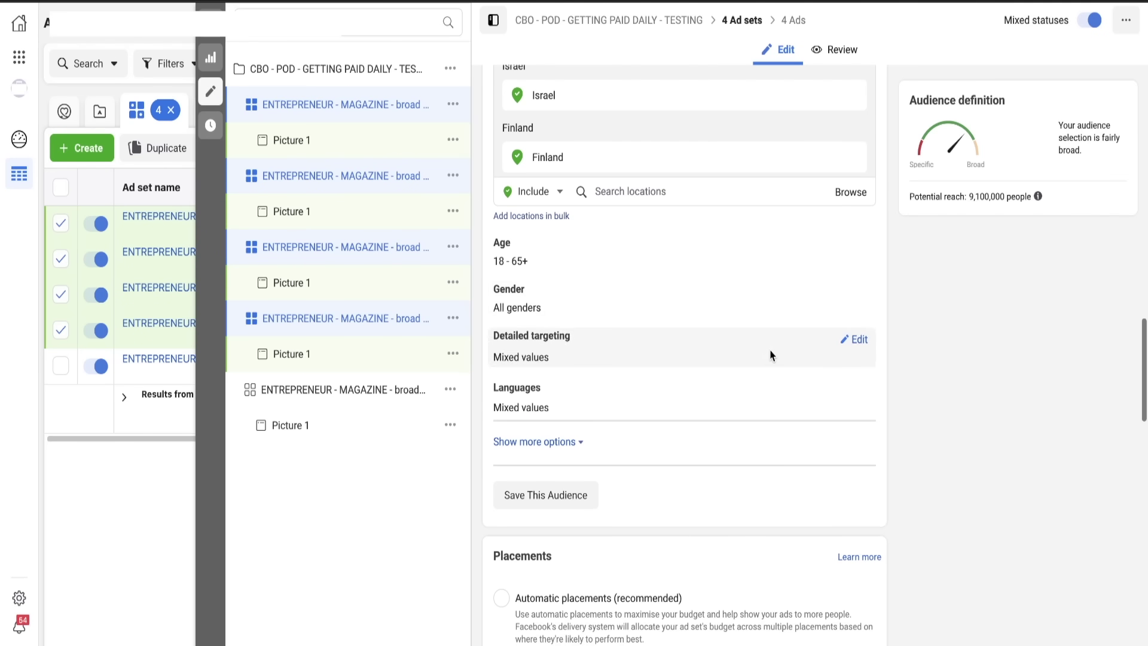
- In the first ad set copy's detailed targeting, add the suggested interest Fortune (magazine) and remove Entrepreneur (magazine)
click(357, 104)
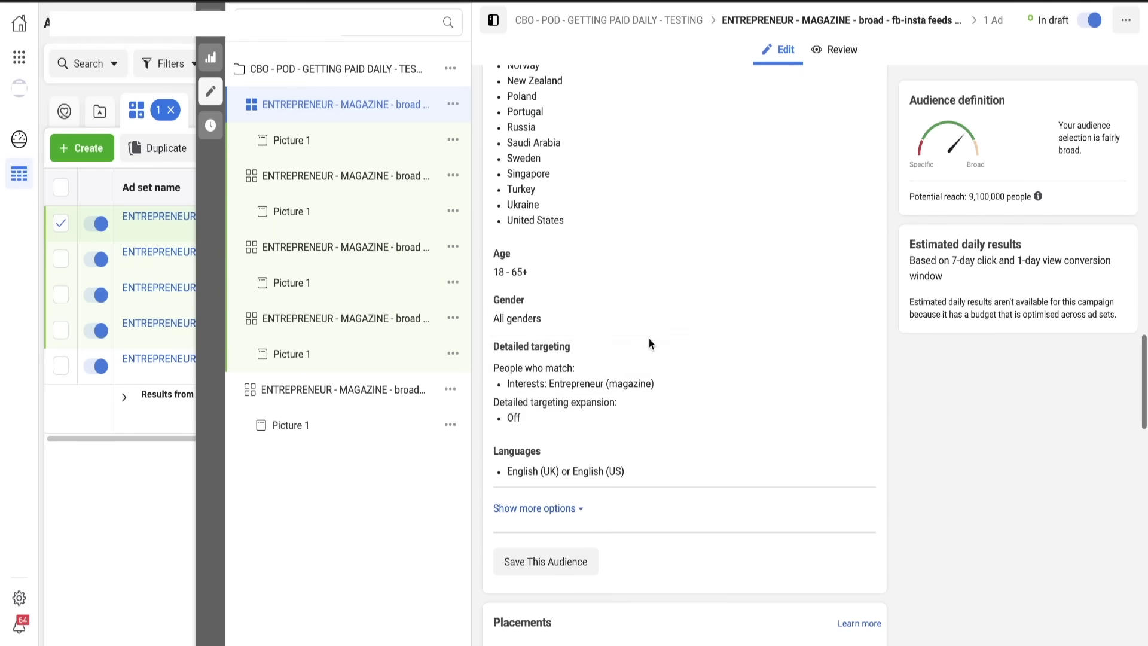
scroll(649, 342, down, 3)
scroll(532, 272, down, 2)
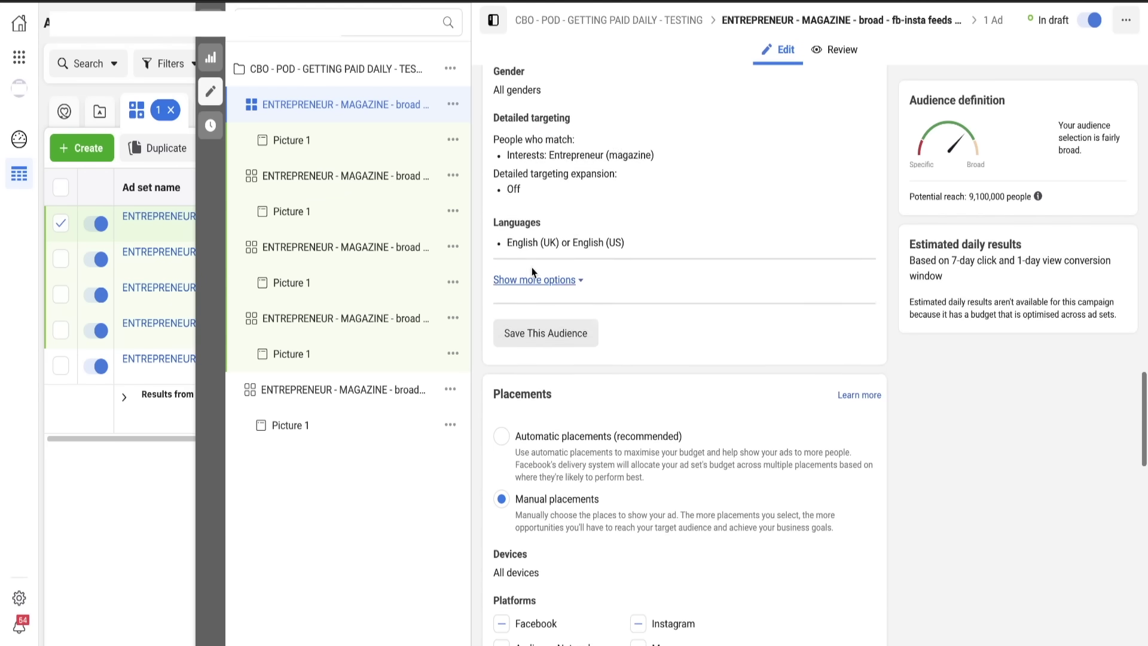
scroll(532, 272, up, 2)
click(861, 200)
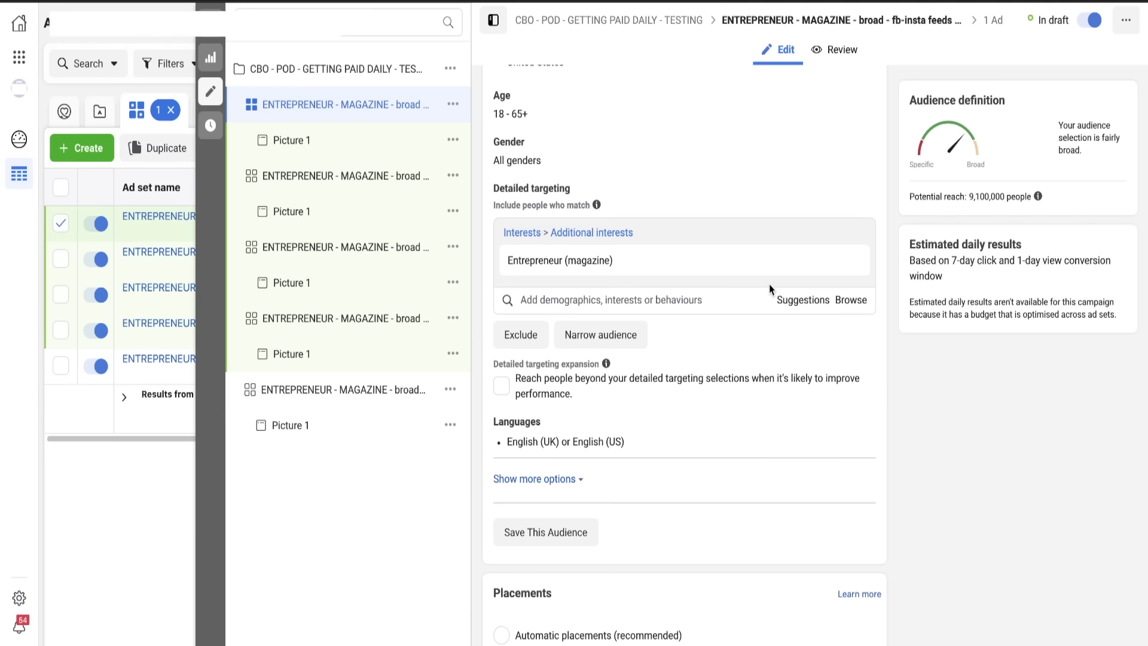
click(794, 306)
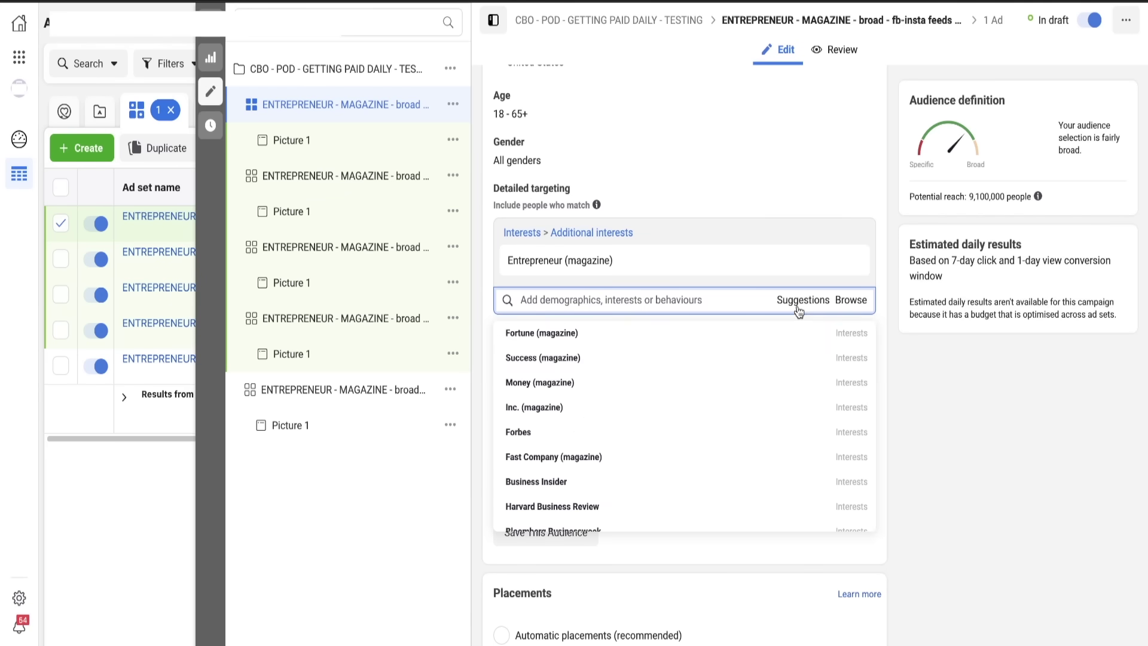
click(575, 334)
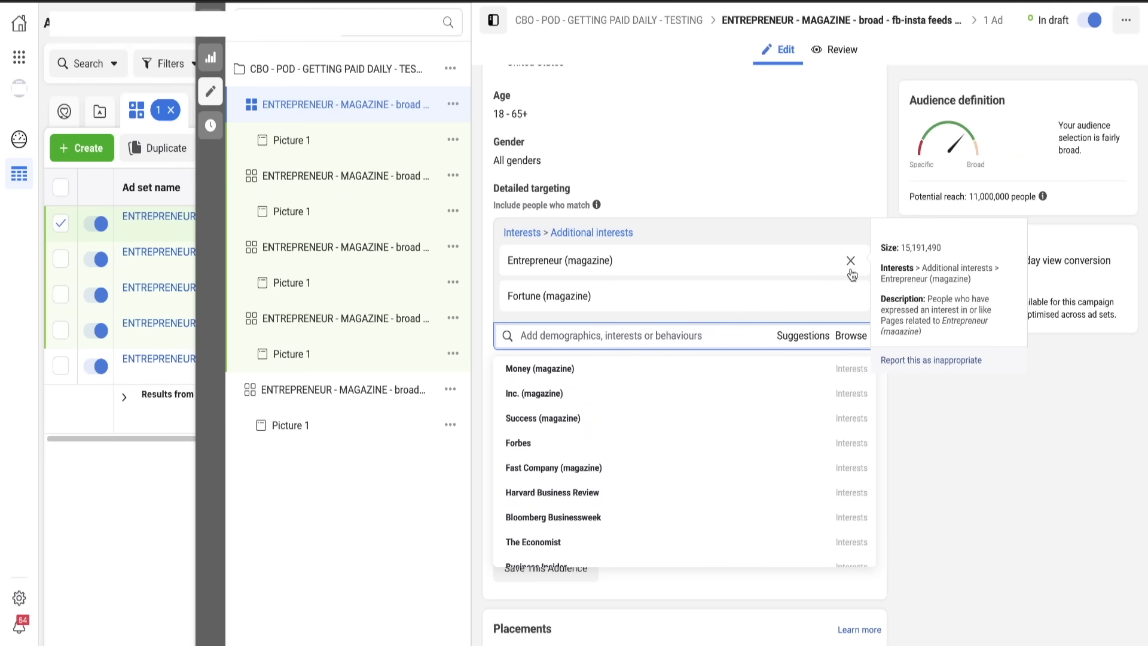
click(850, 261)
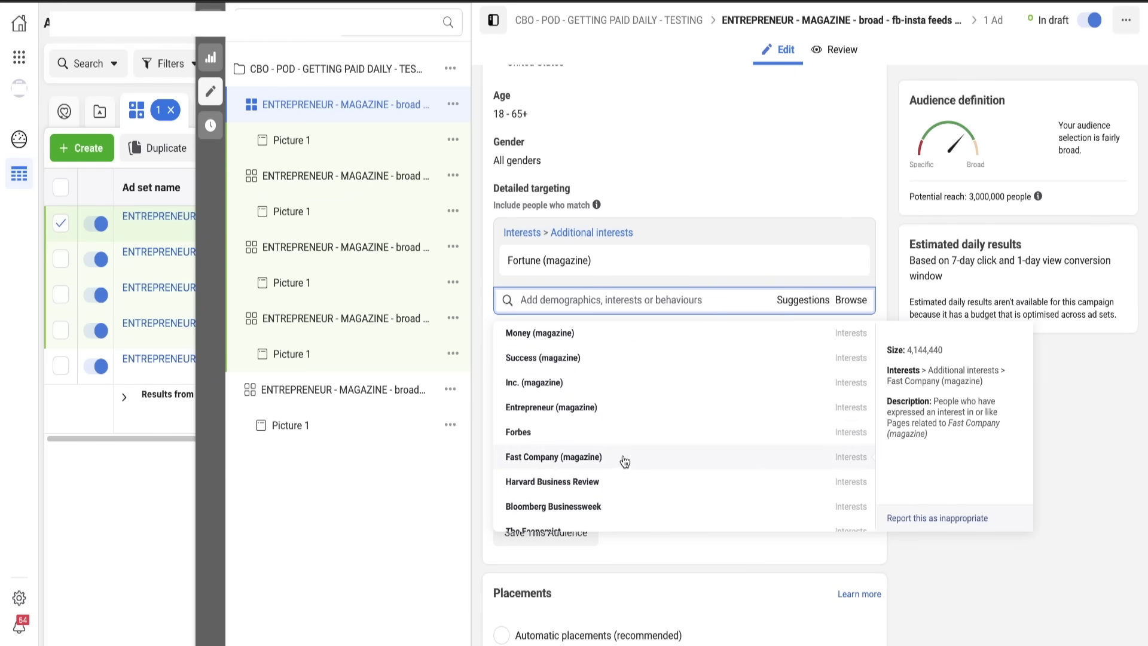
- Replace the Fortune (magazine) interest with Forbes and rename the ad set "FORBES broad - fb-insta feeds – Copy"
click(628, 436)
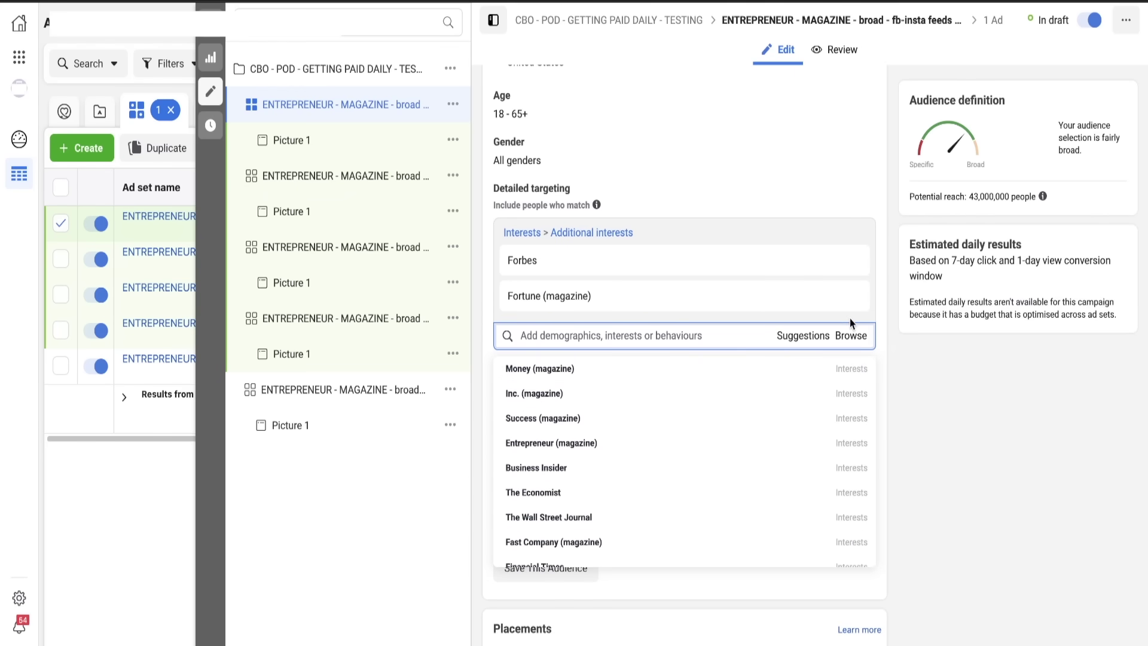
click(850, 296)
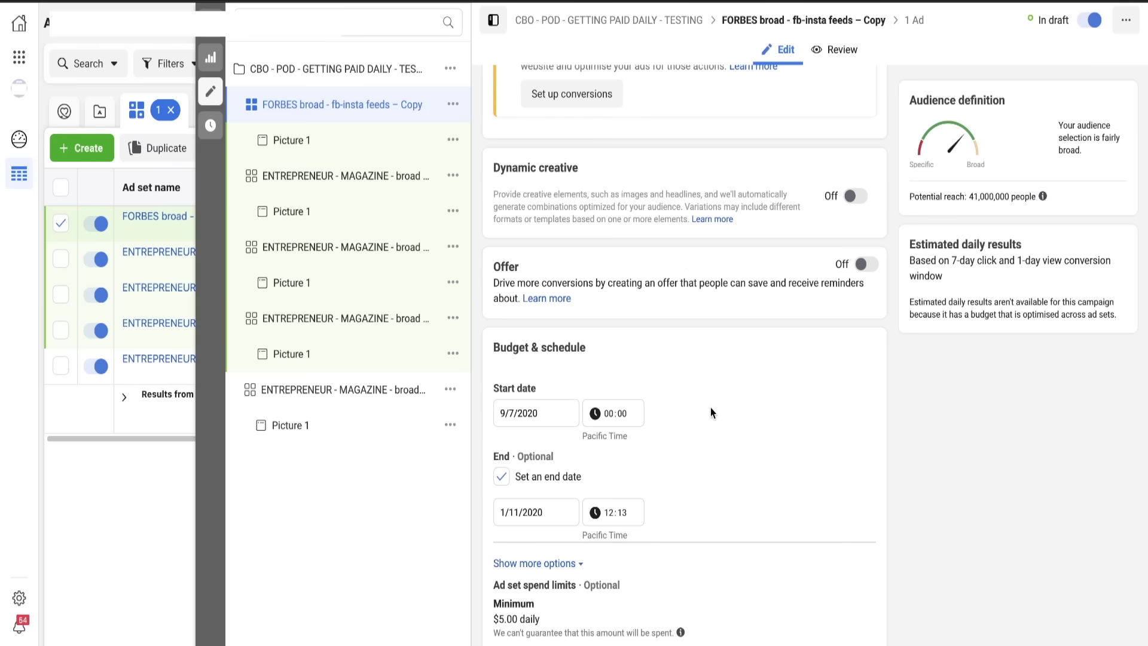
- Remove the end date from the FORBES ad set's schedule
scroll(711, 408, down, 3)
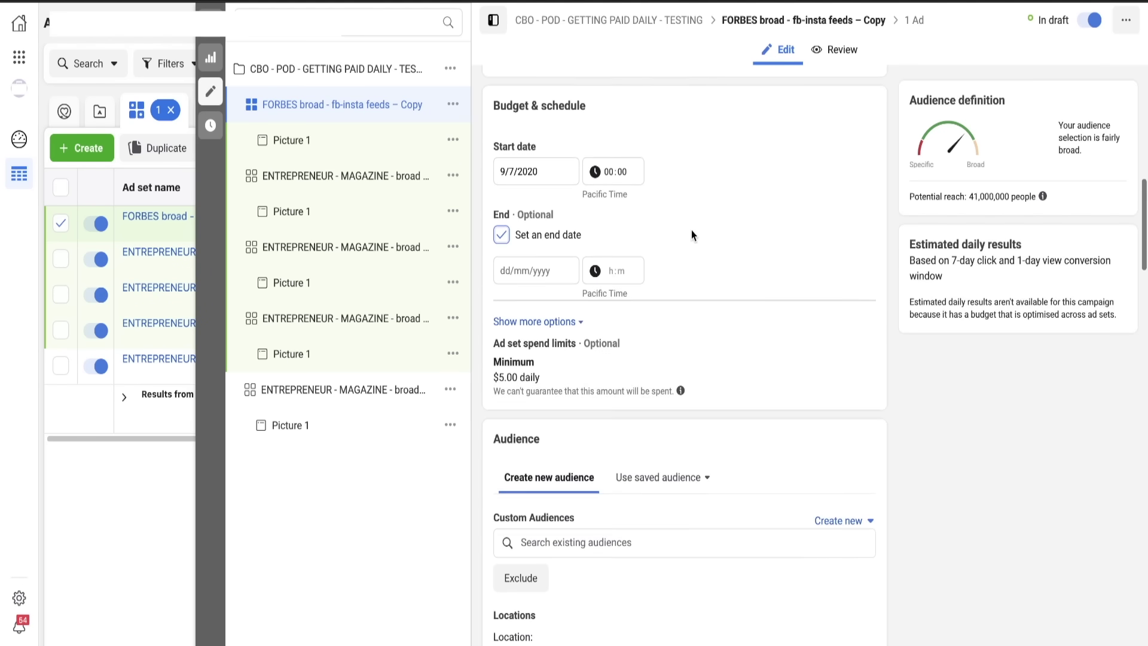
scroll(688, 232, down, 1)
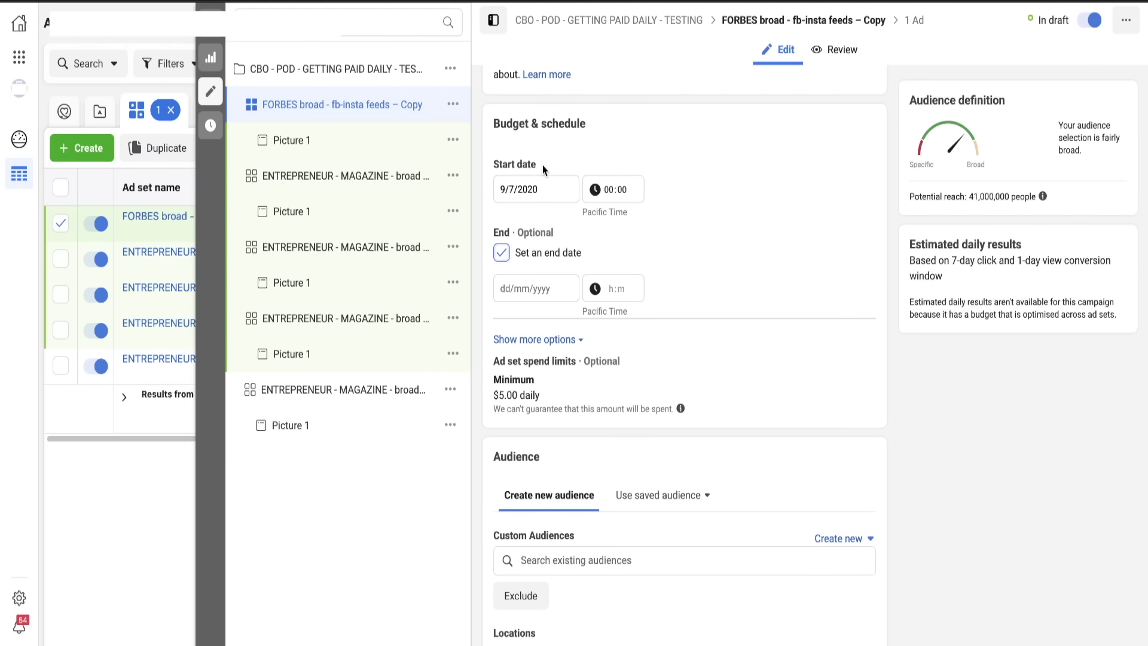
click(505, 254)
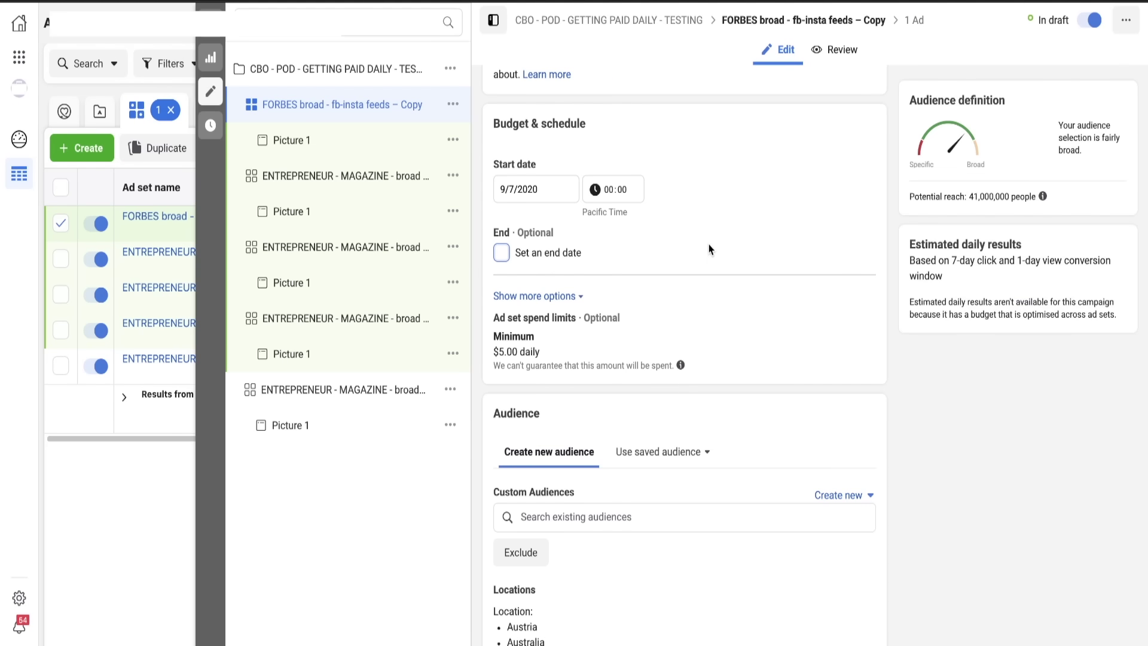
- Rename the ad inside the FORBES ad set to "Picture 2"
click(309, 141)
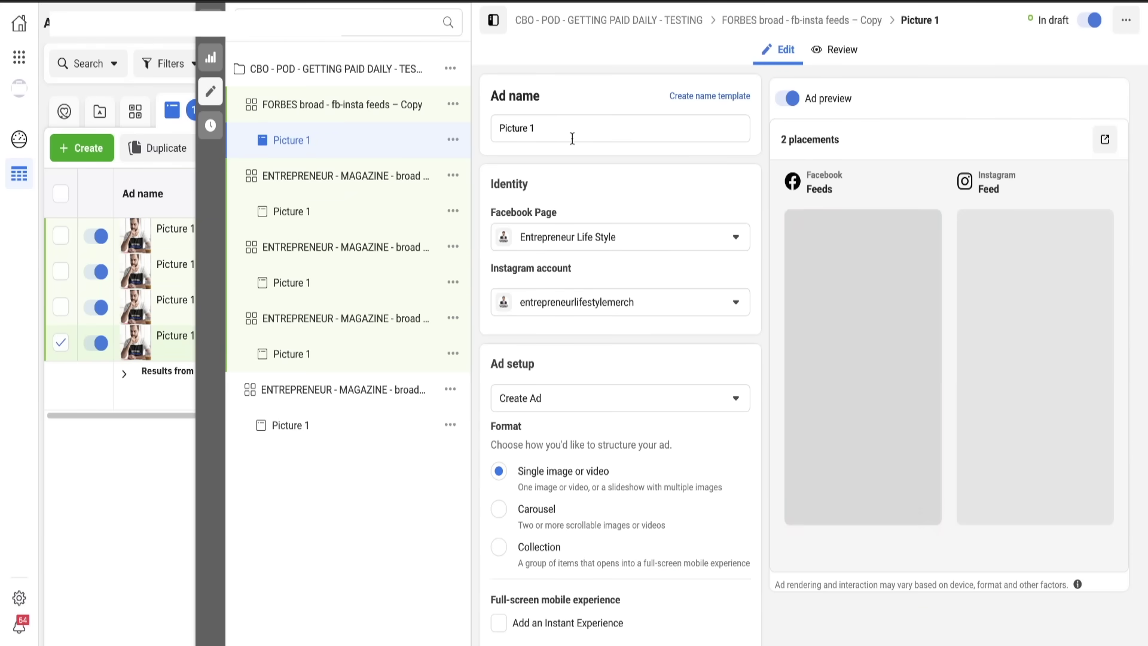
click(572, 138)
key(BackSpace)
text(2)
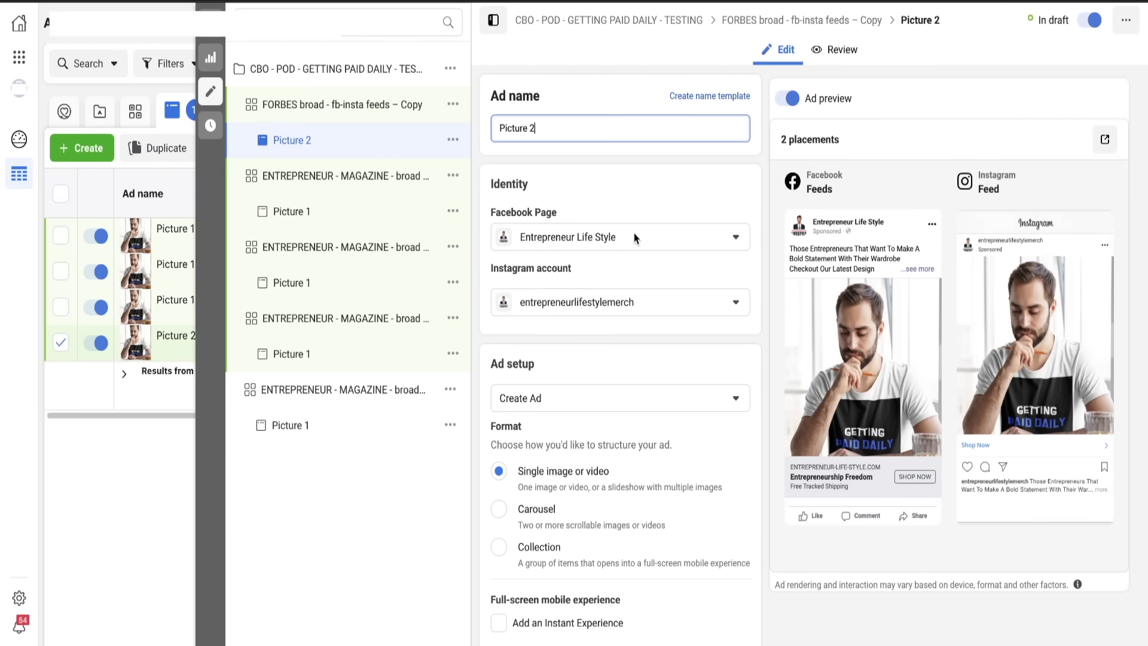
- Change Picture 2's headline to "Flexing On My Old Boss" and the design name in its primary text to GETTING PAID DAILY
scroll(662, 315, down, 10)
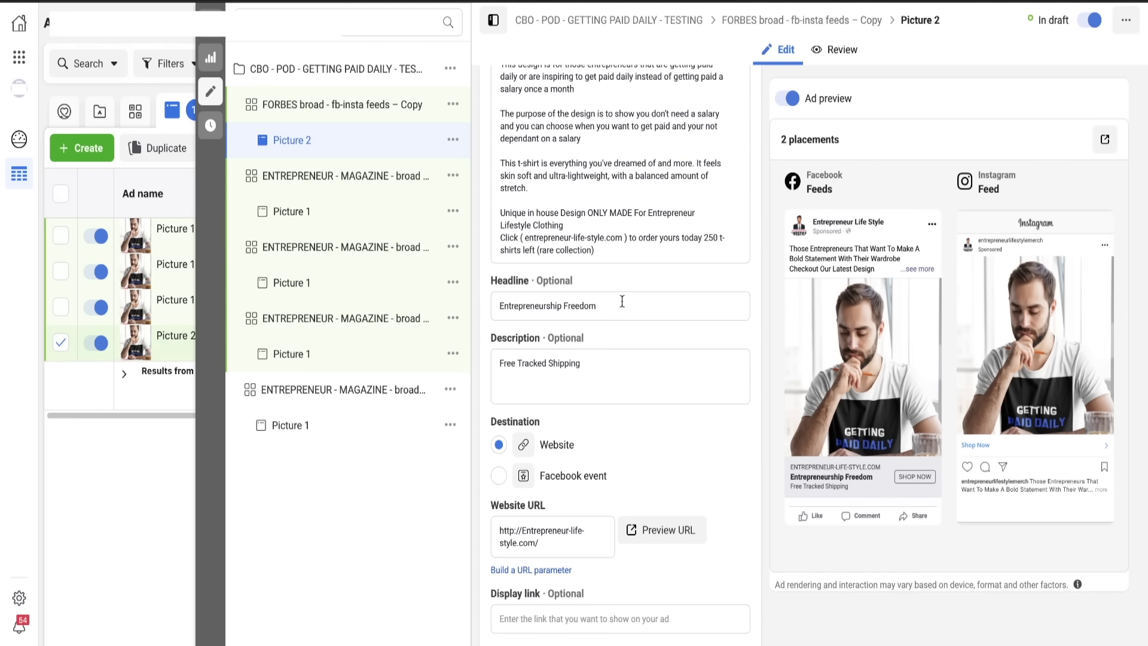
click(622, 302)
drag(634, 314, 475, 313)
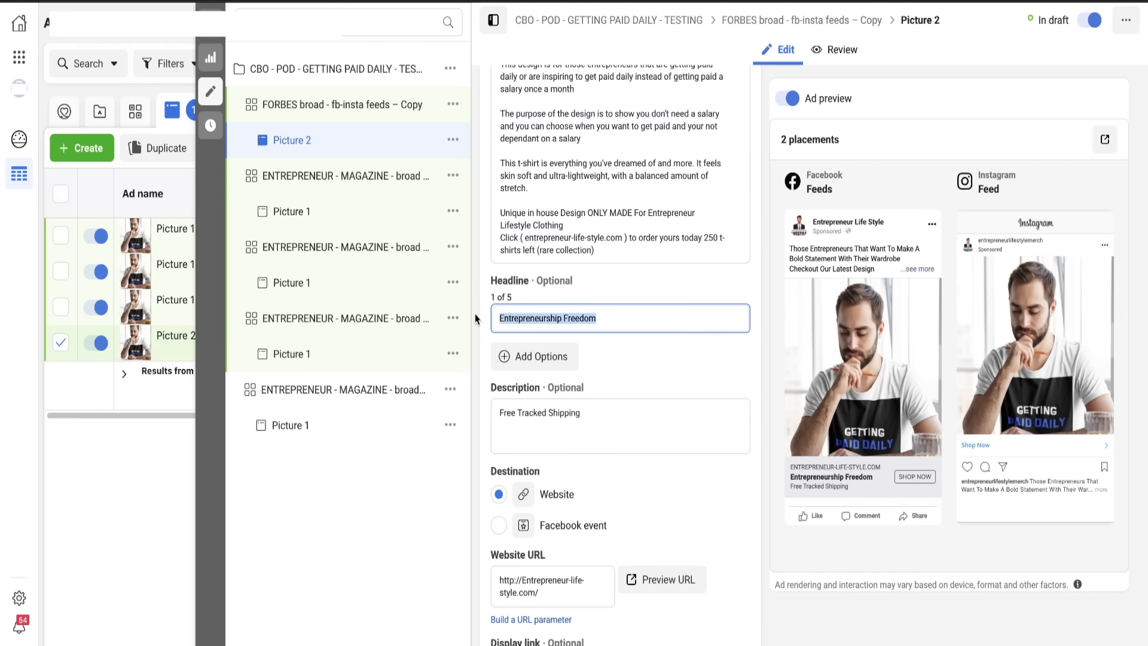
key(BackSpace)
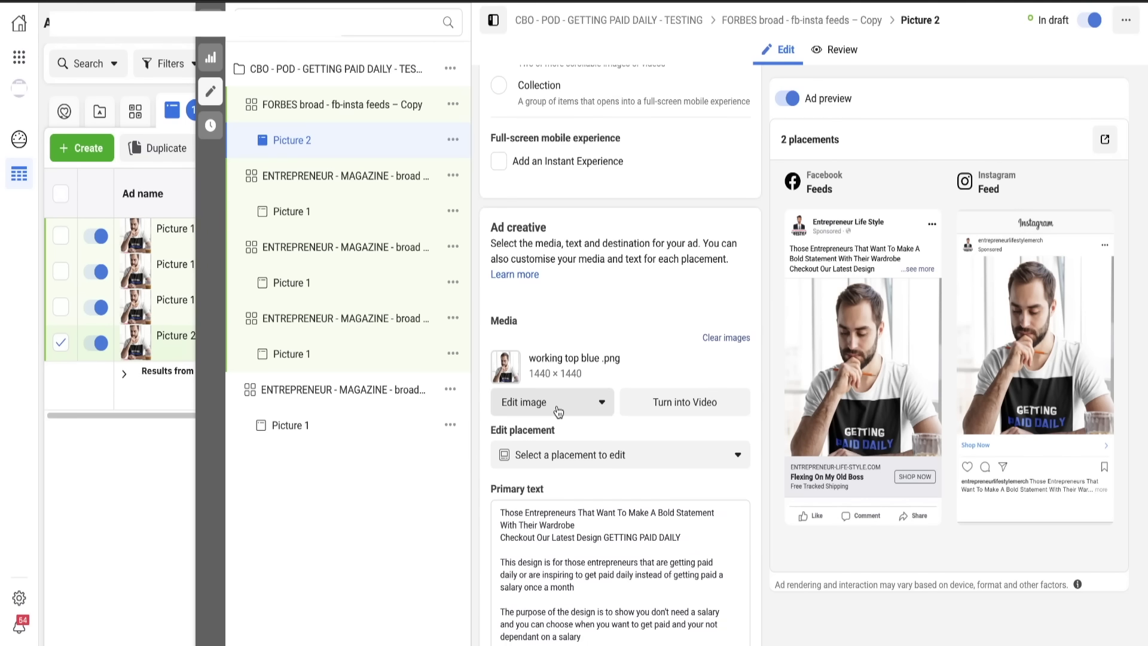
- Replace Picture 2's image with the uploaded getting paid daily man 1.png and crop it to a square 1:1 ratio
click(558, 412)
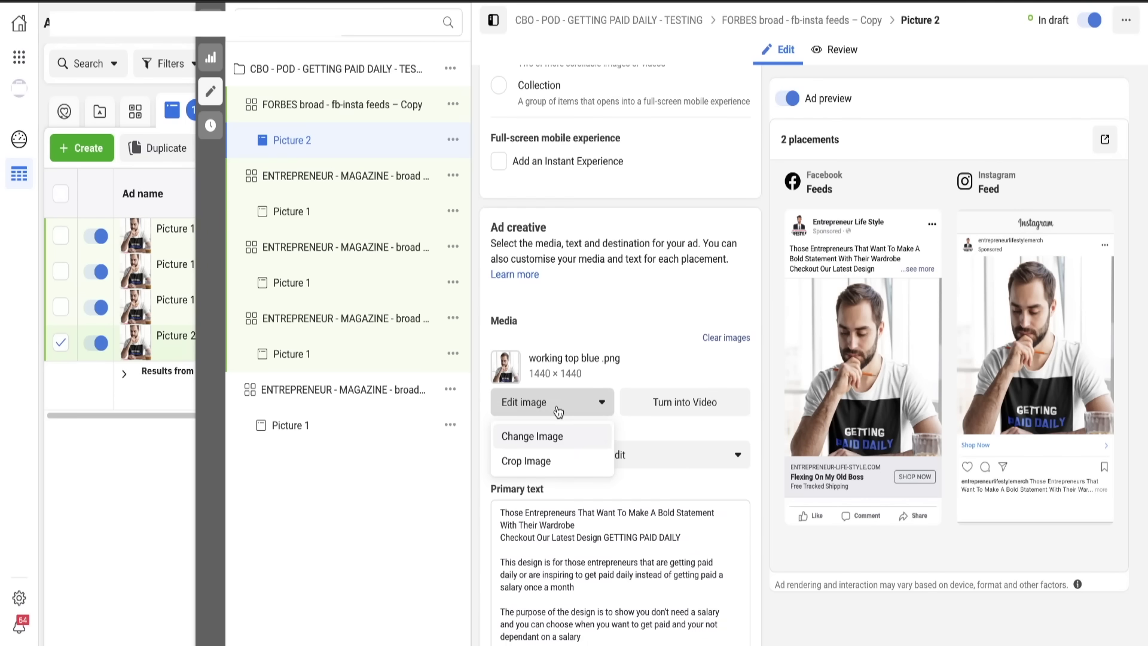
click(548, 439)
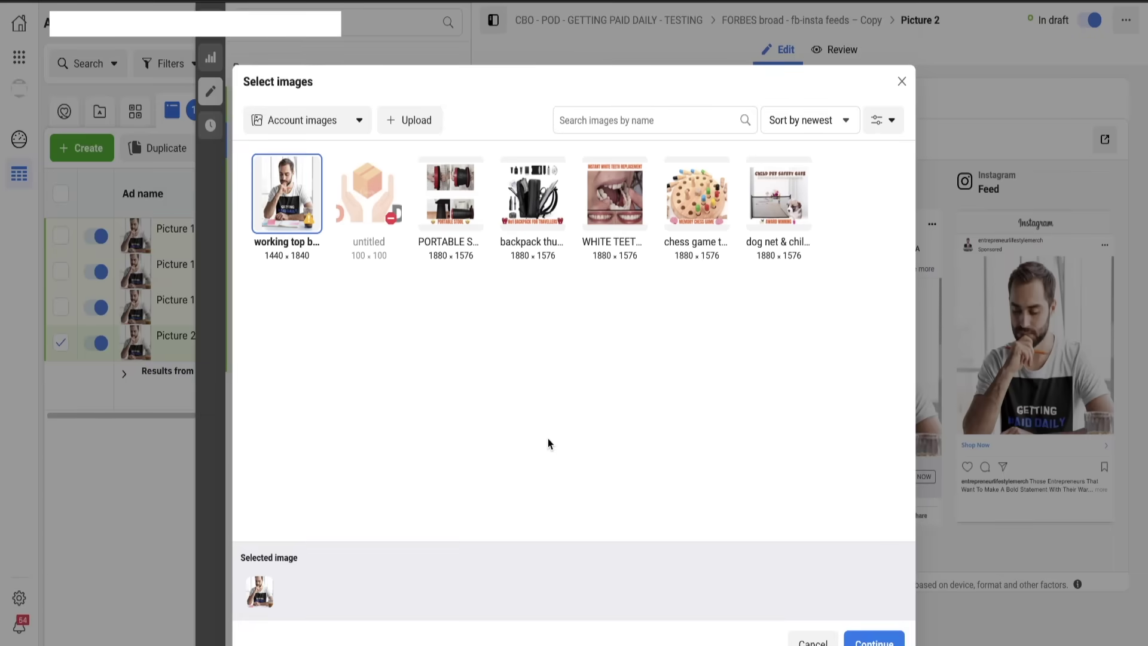
click(411, 120)
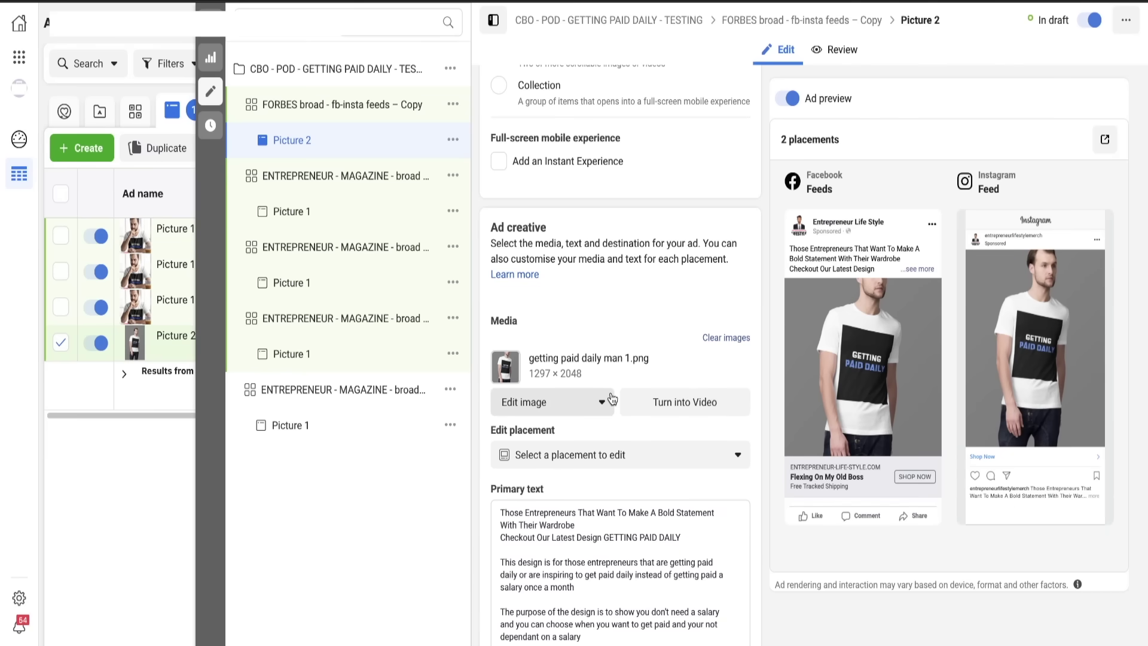
click(568, 406)
click(559, 461)
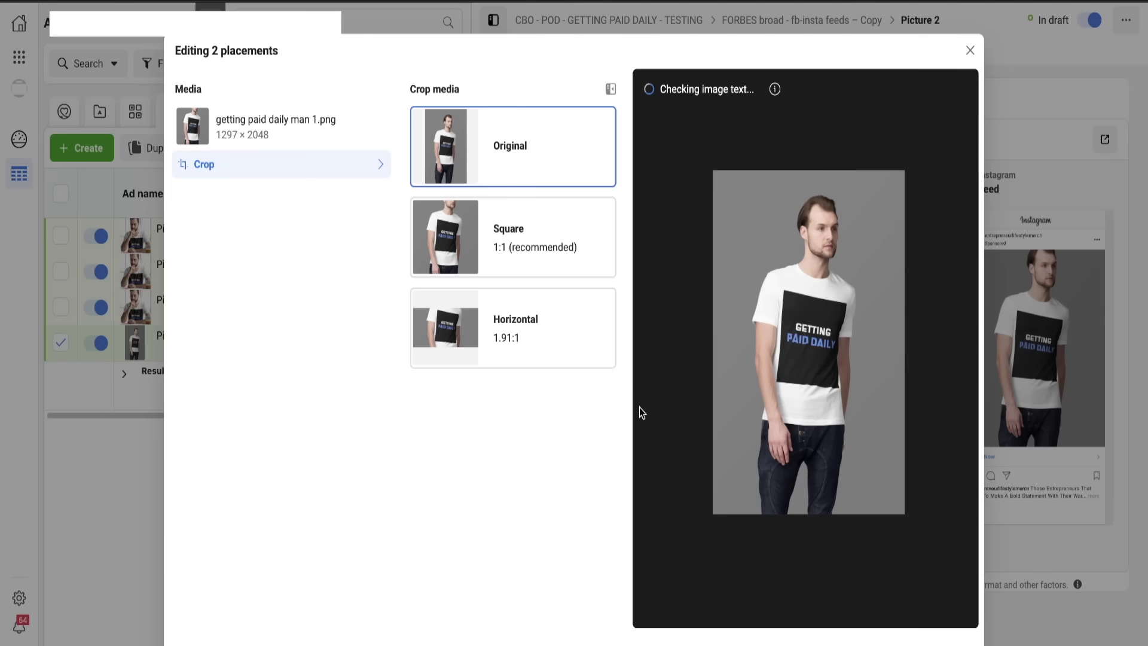
click(557, 266)
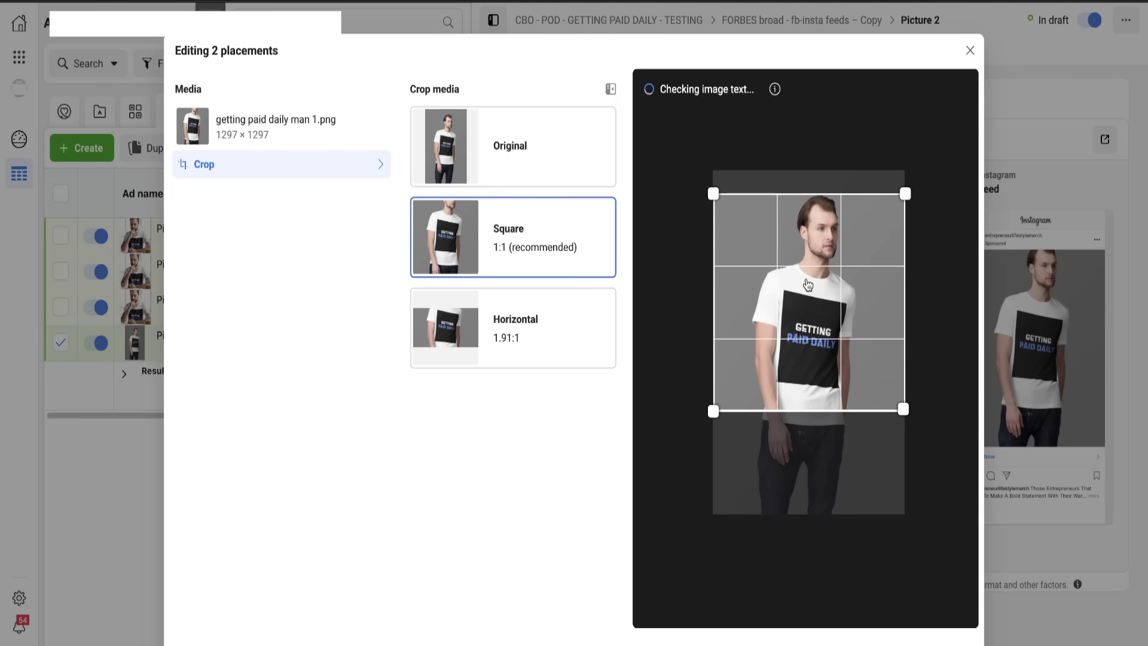
click(890, 642)
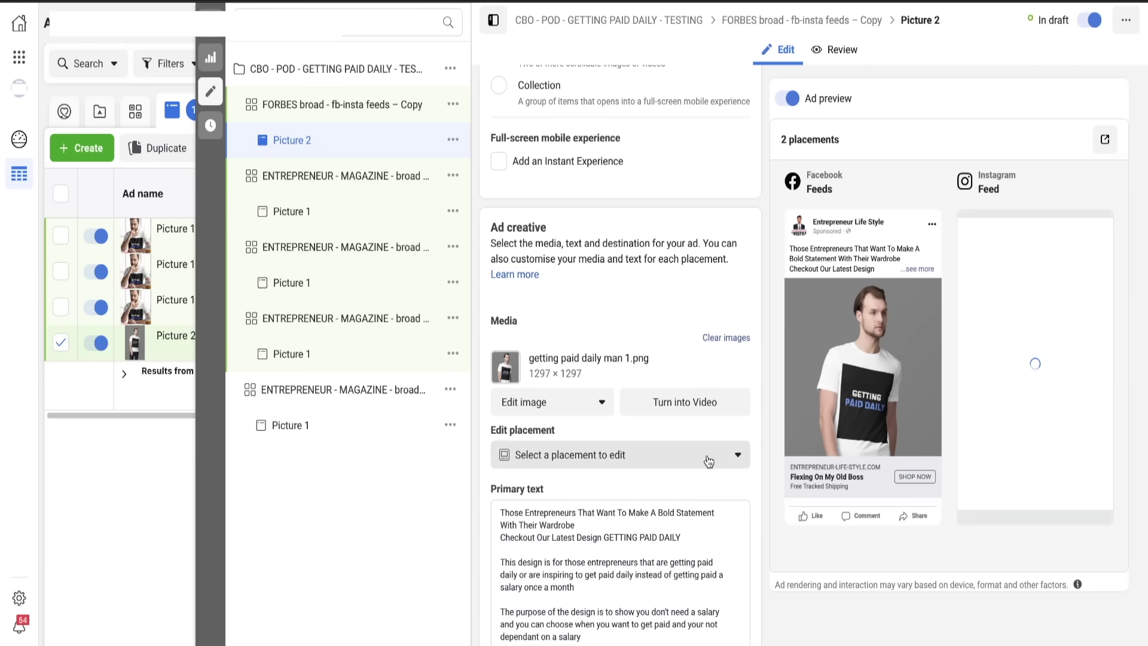
- In the ad set below FORBES, replace Entrepreneur (magazine) with the Business Insider interest and rename it "BI- broad - fb-insta feeds – Copy"
click(343, 178)
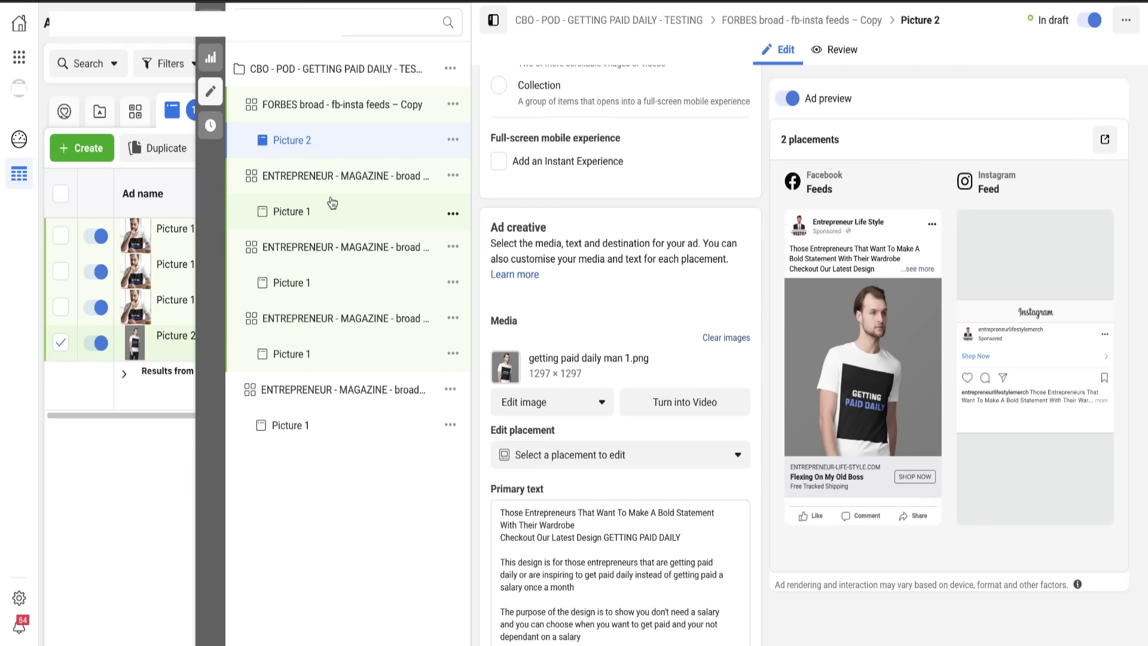
click(824, 278)
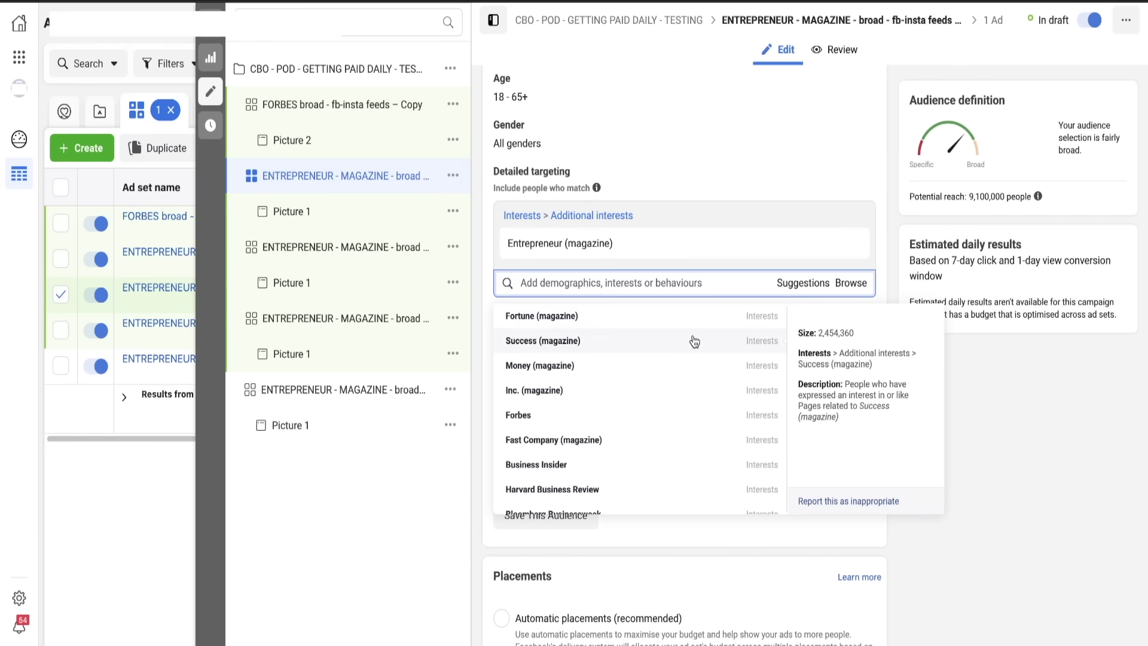
click(576, 464)
click(856, 274)
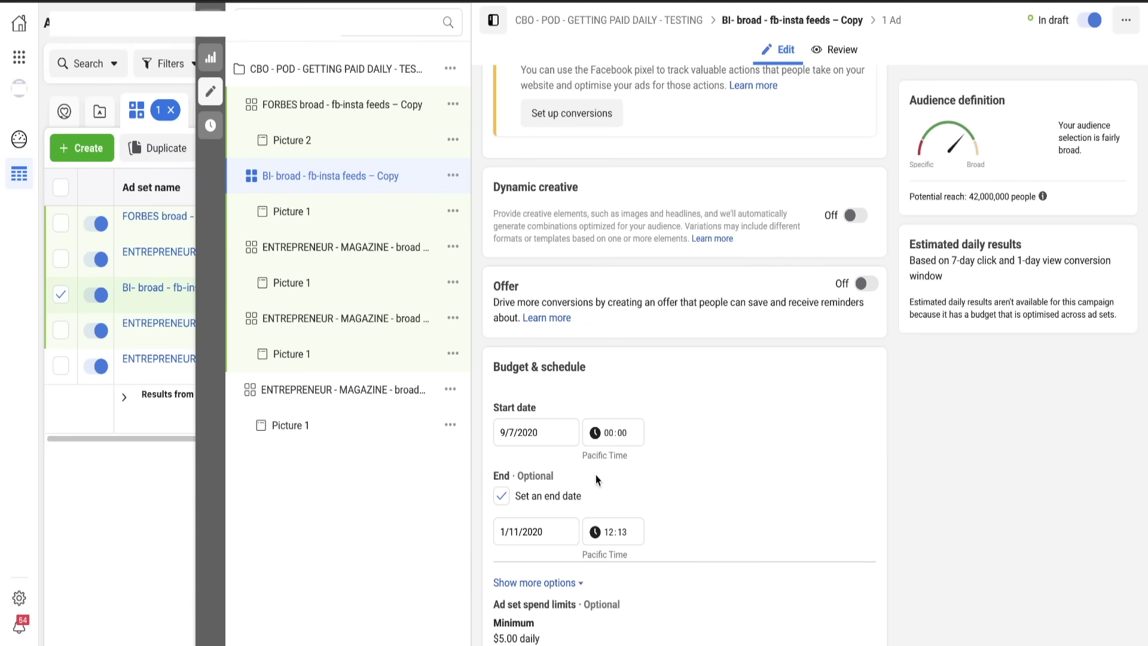
- Remove the end date from the BI ad set's schedule
scroll(524, 409, down, 1)
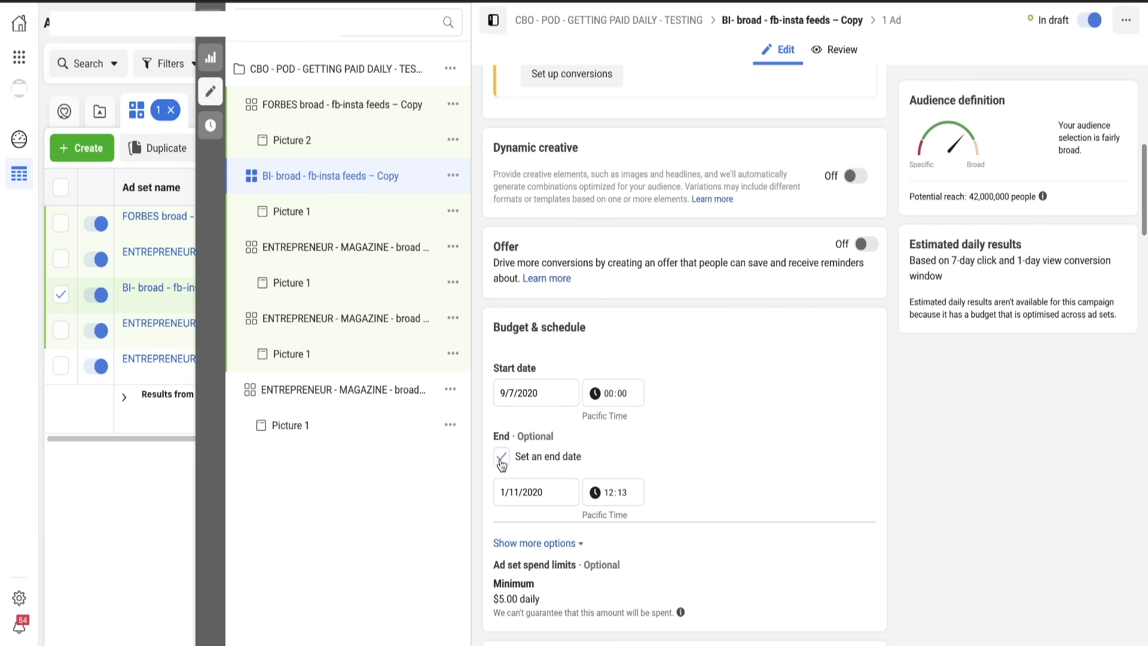
click(503, 457)
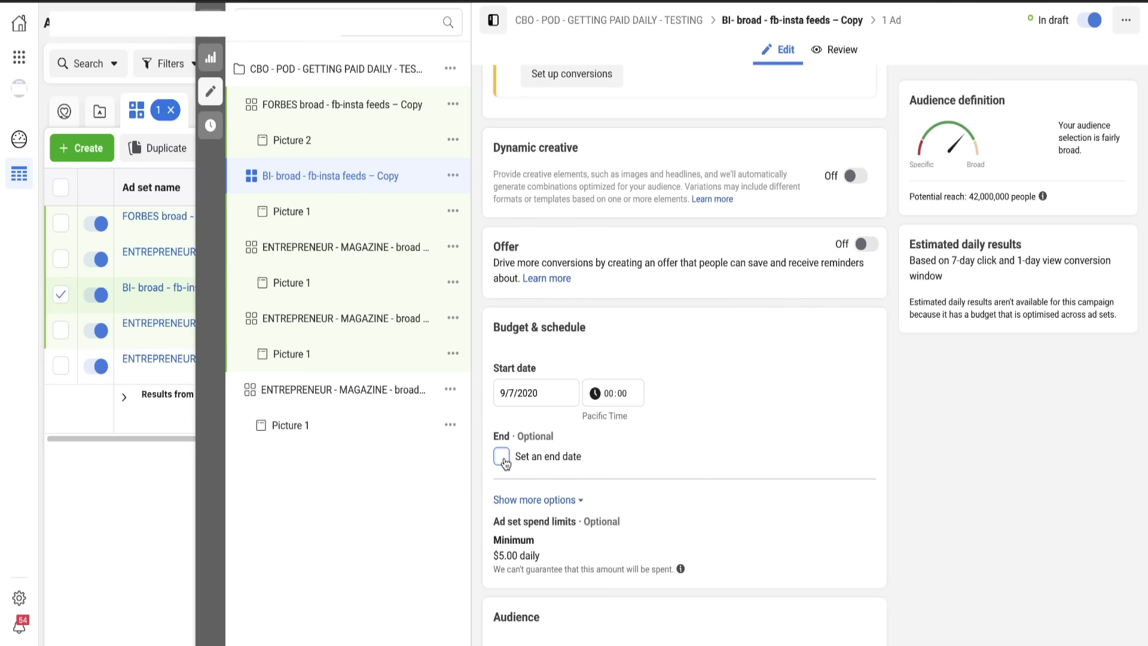
- Rename the ad inside the BI ad set to "CAROUSEL" and change its format to Carousel
click(310, 225)
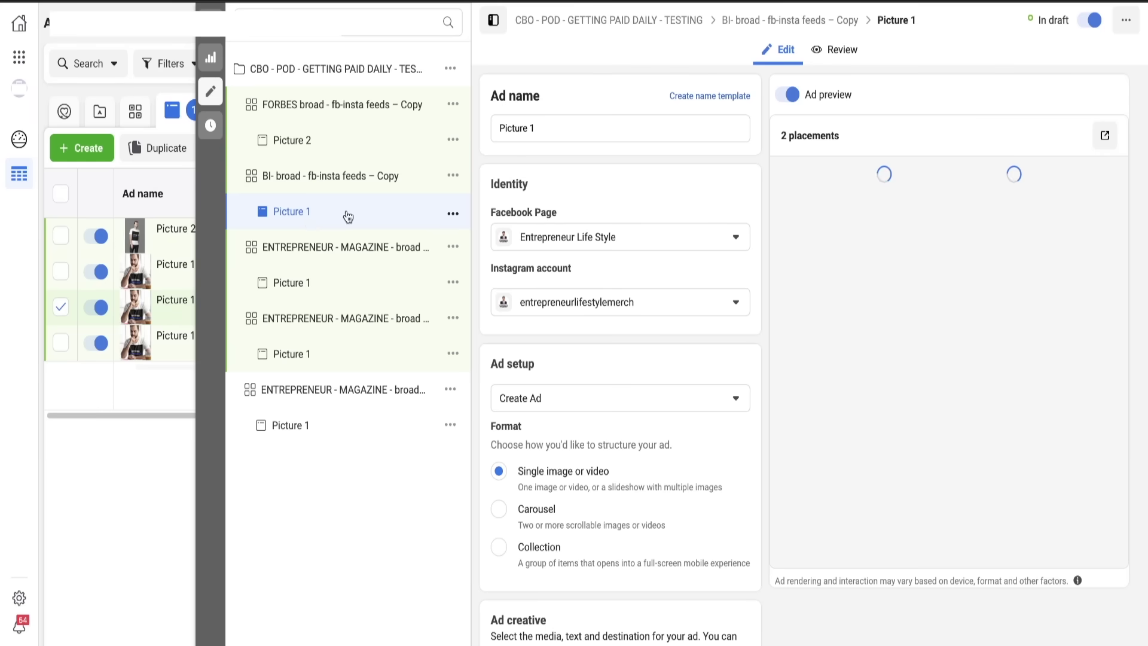
click(566, 131)
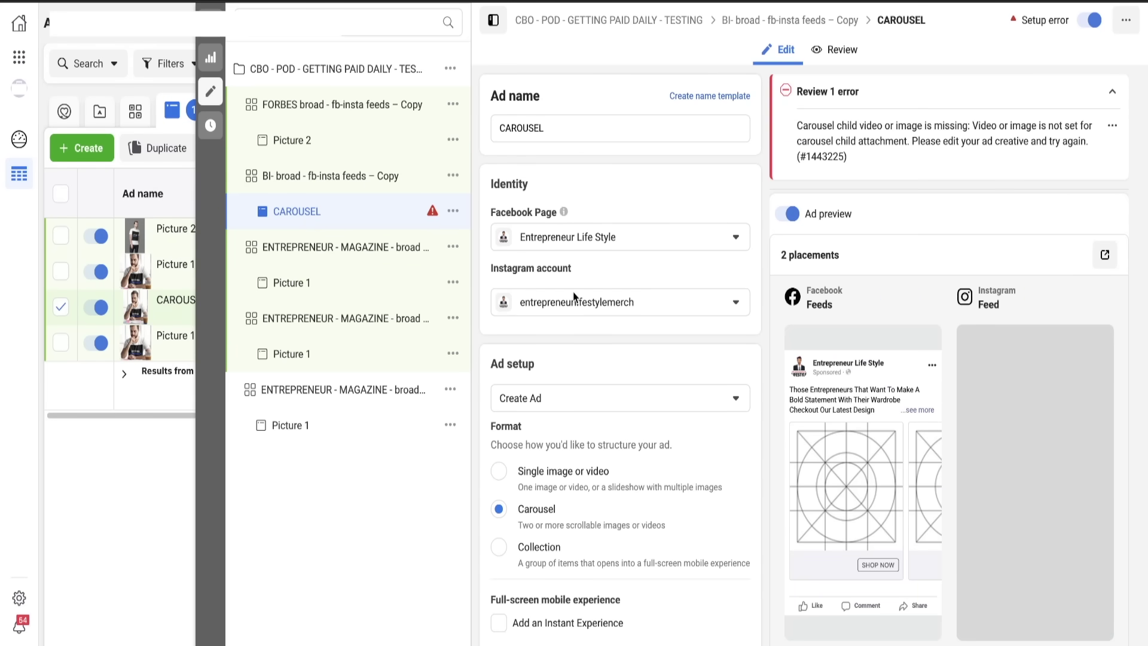
scroll(573, 302, down, 2)
scroll(573, 302, down, 1)
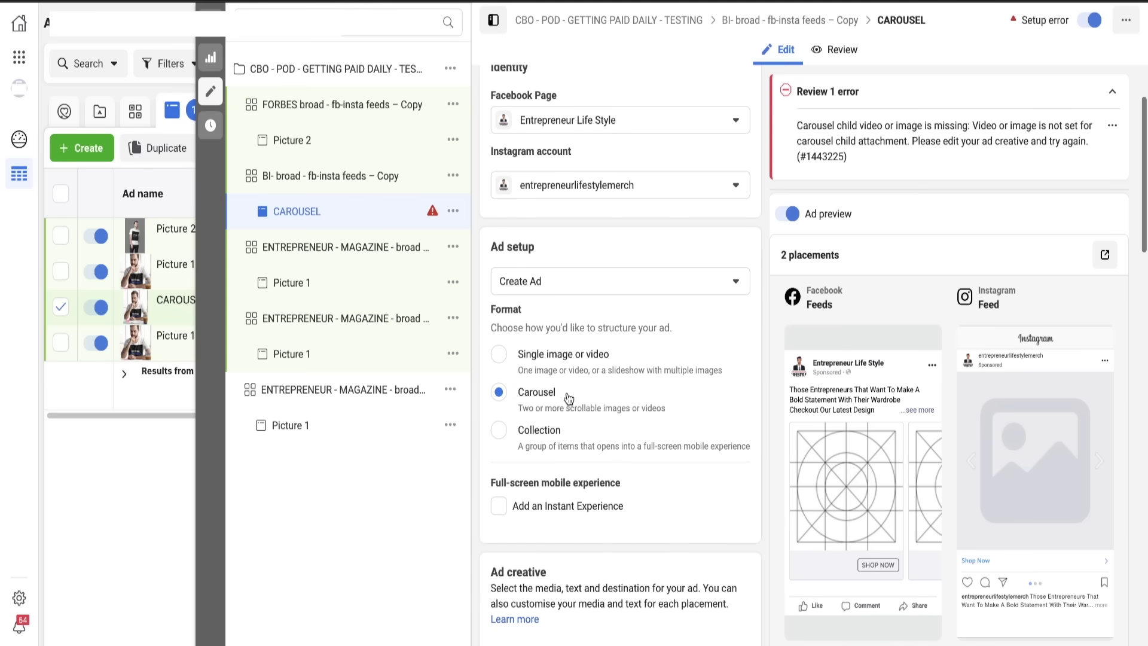
scroll(611, 404, down, 1)
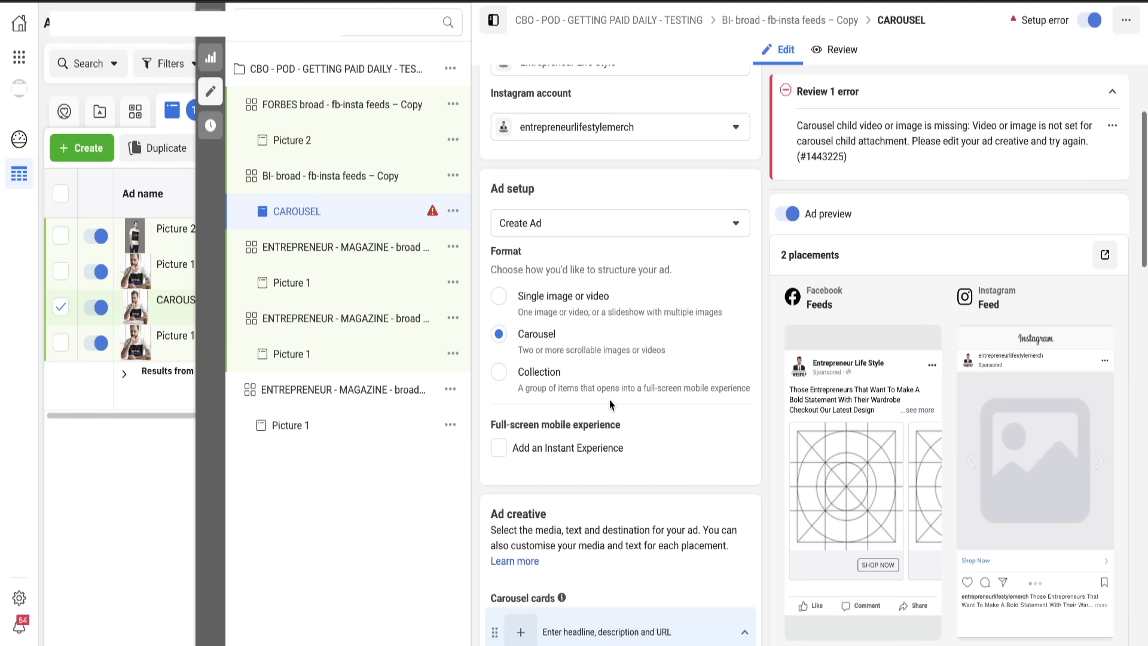
- Add getting paid team .png as the first carousel card's image and adjust its crop
scroll(609, 399, down, 3)
scroll(603, 413, down, 2)
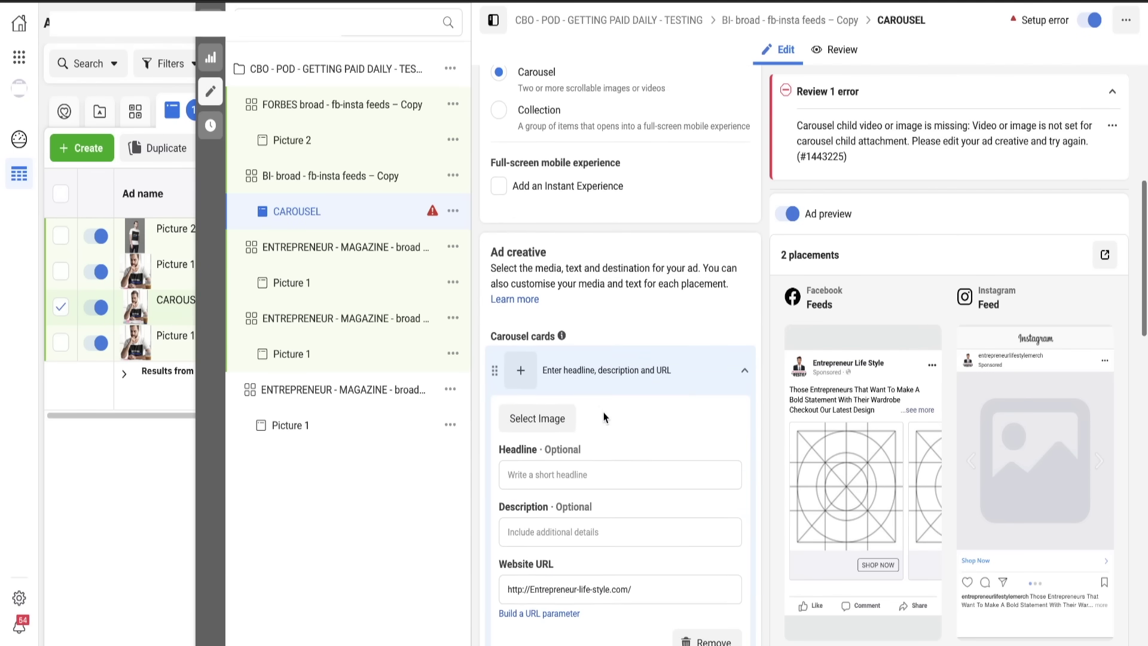
click(542, 424)
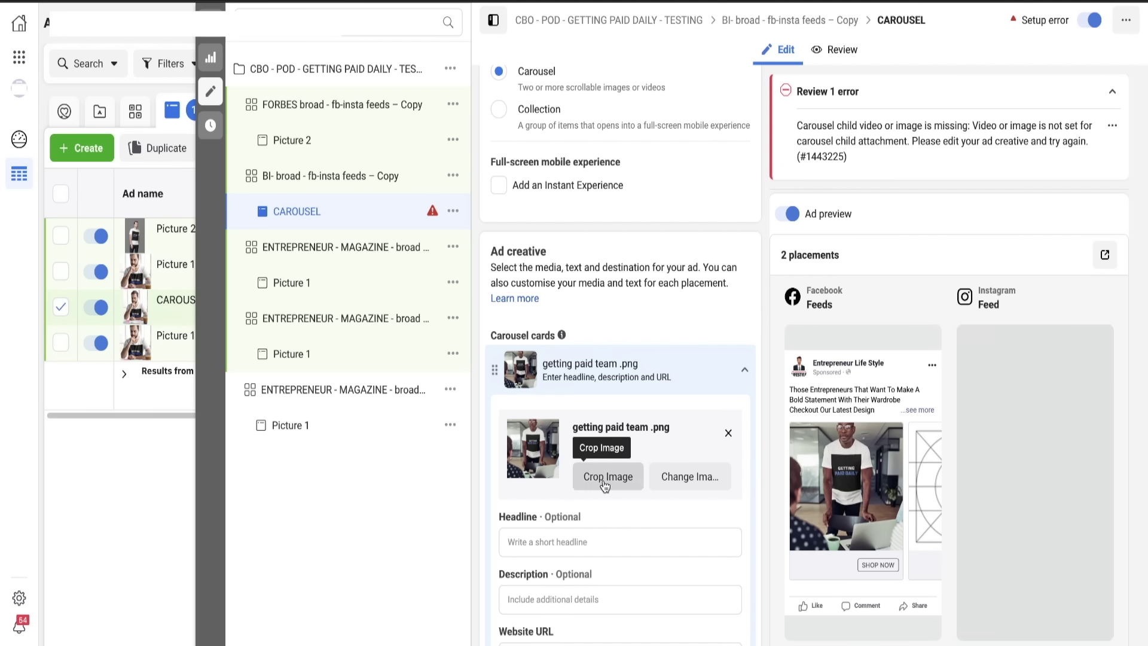
click(605, 482)
drag(516, 284, 517, 255)
click(832, 593)
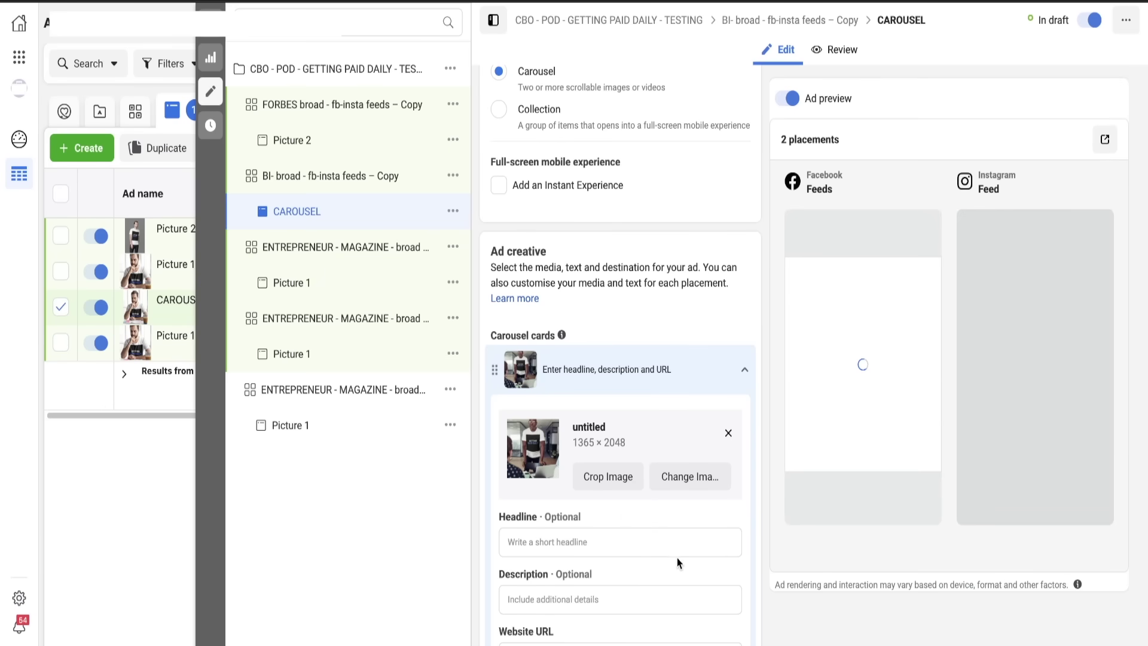
- Copy "Be Proud Of Entrepreneurship" from the ad headline examples document into the first carousel card's headline
scroll(672, 538, down, 1)
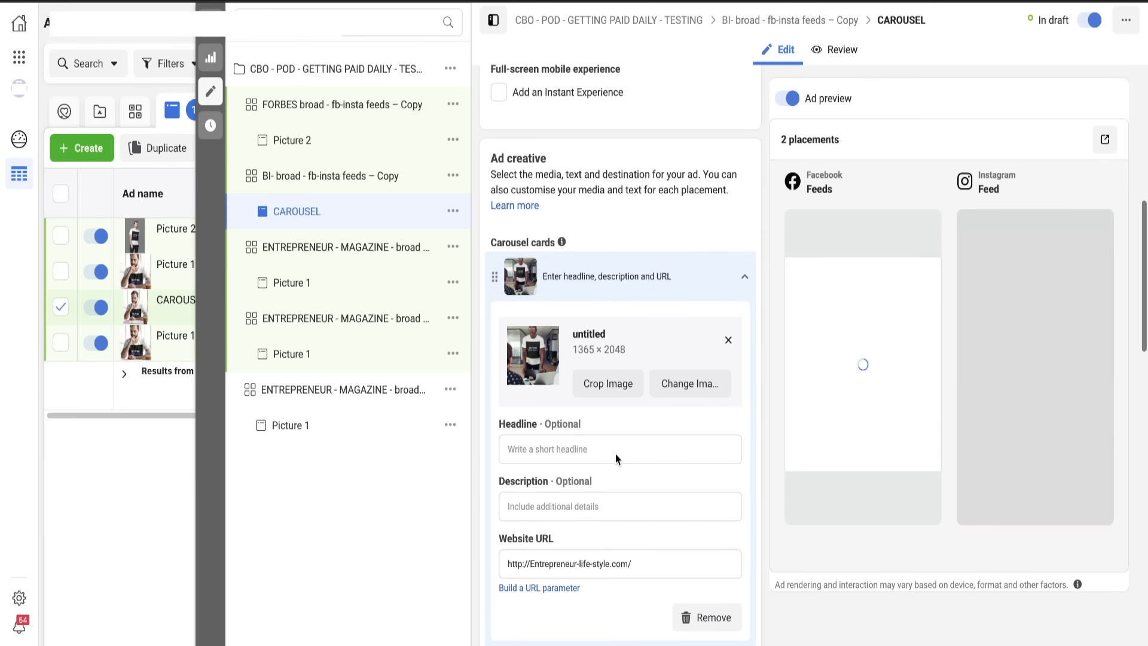
click(608, 449)
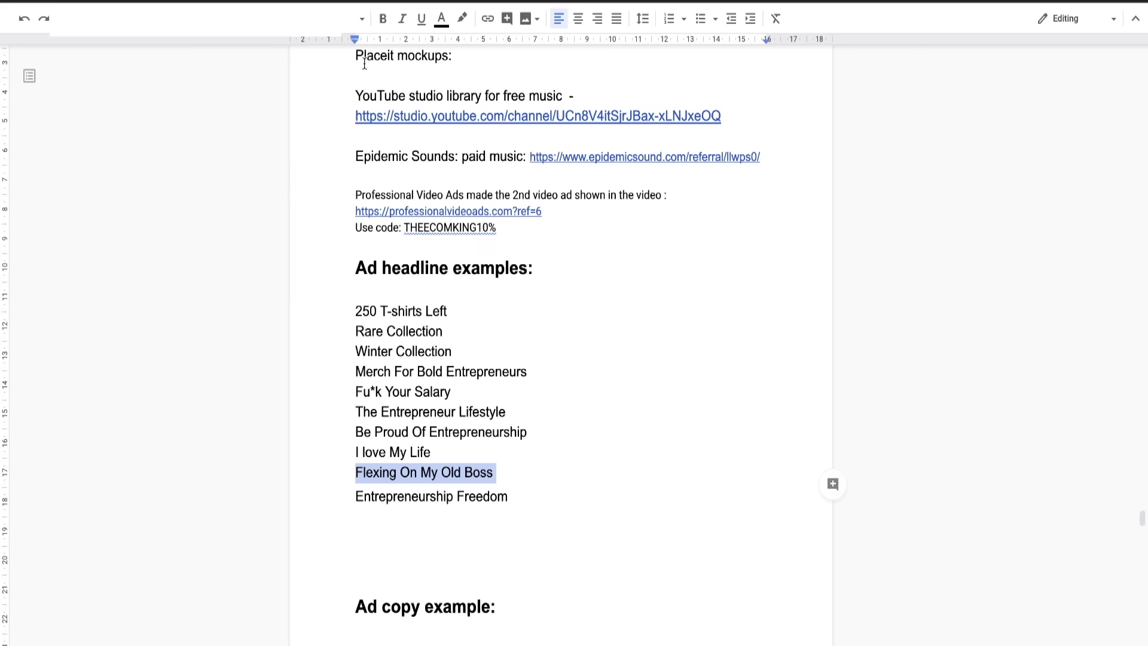
scroll(524, 445, down, 1)
scroll(528, 448, up, 1)
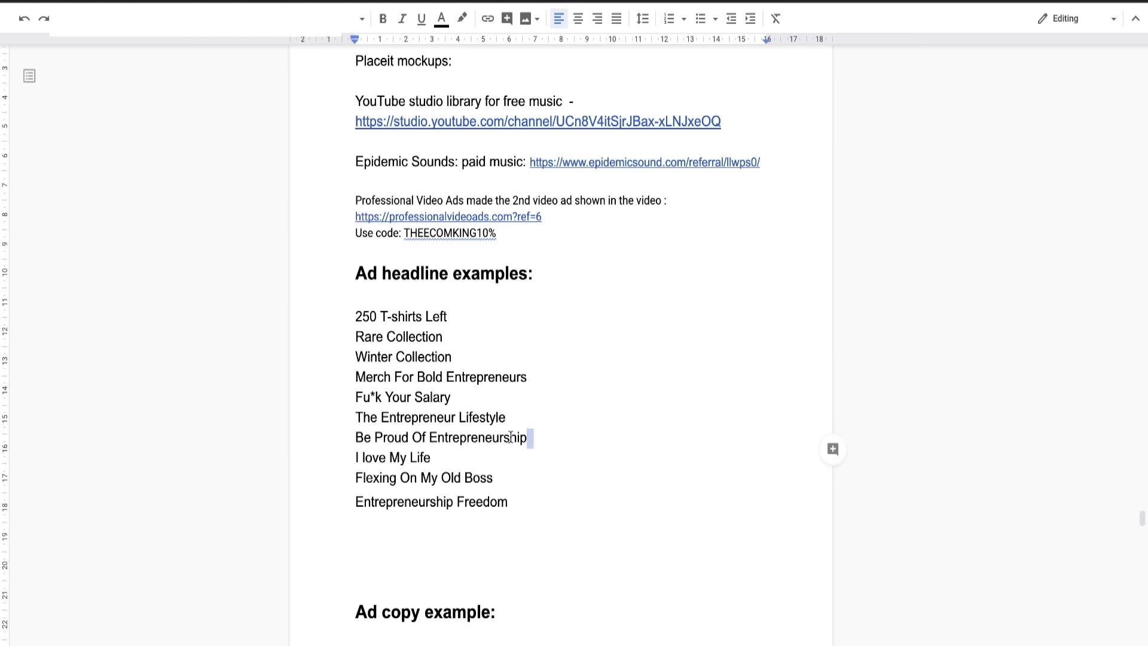
drag(529, 441, 329, 431)
key(ctrl+c)
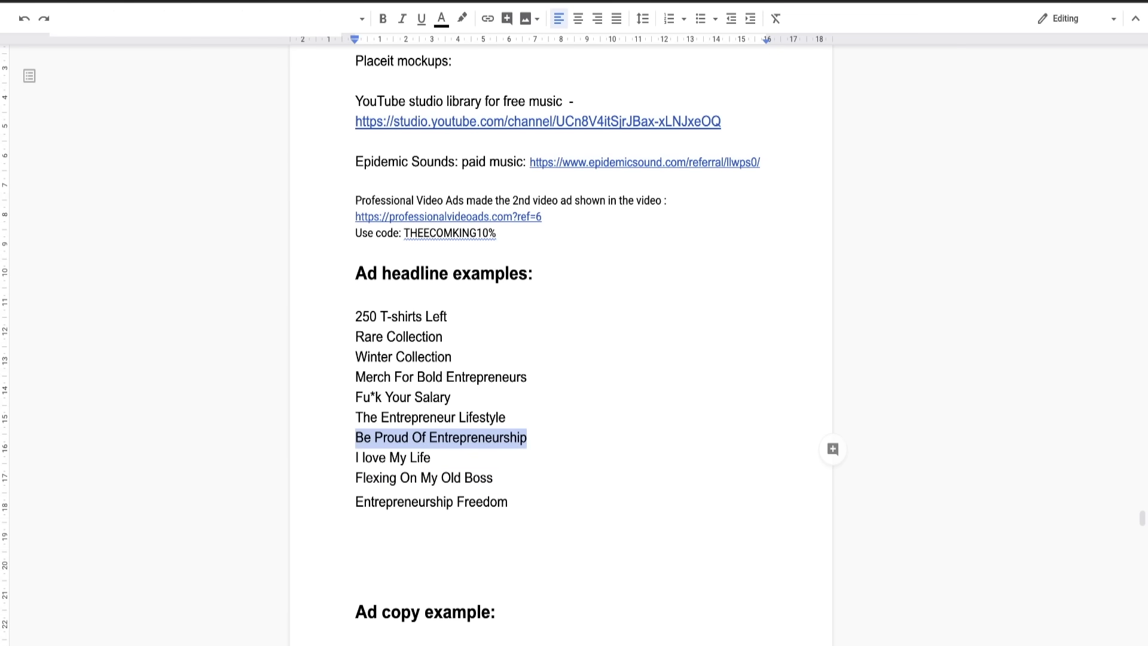
key(alt+Tab)
key(ctrl+v)
- Fill the second carousel card with the white shirt back mockup image and the headline "Merch For Bold Entrepreneurs"
scroll(648, 430, down, 4)
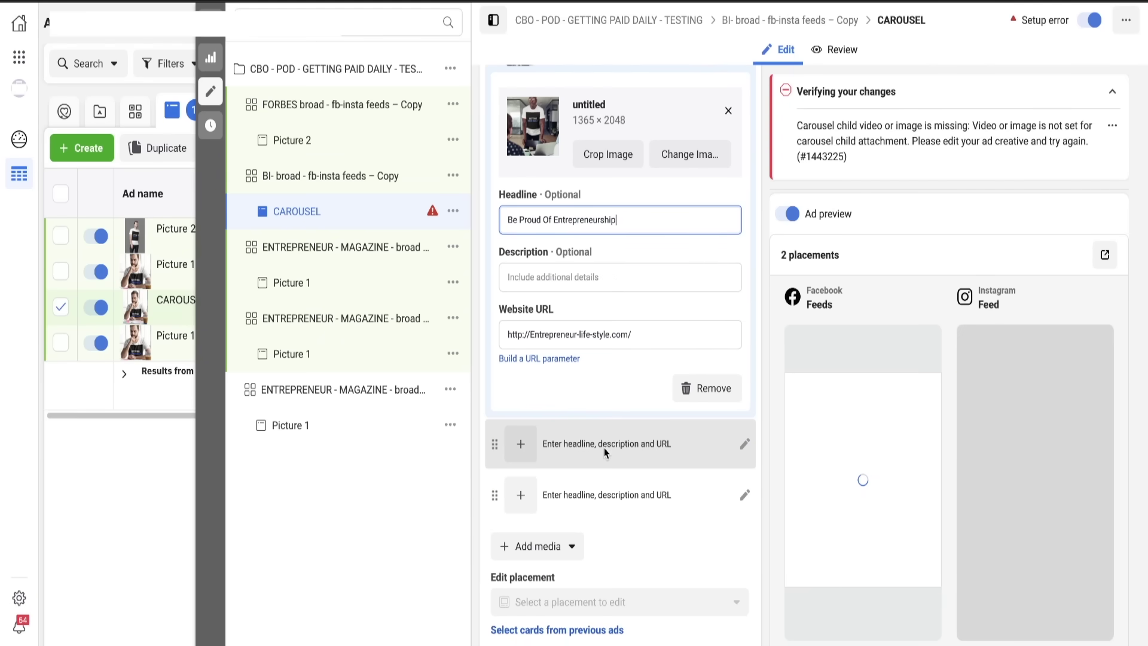
click(602, 446)
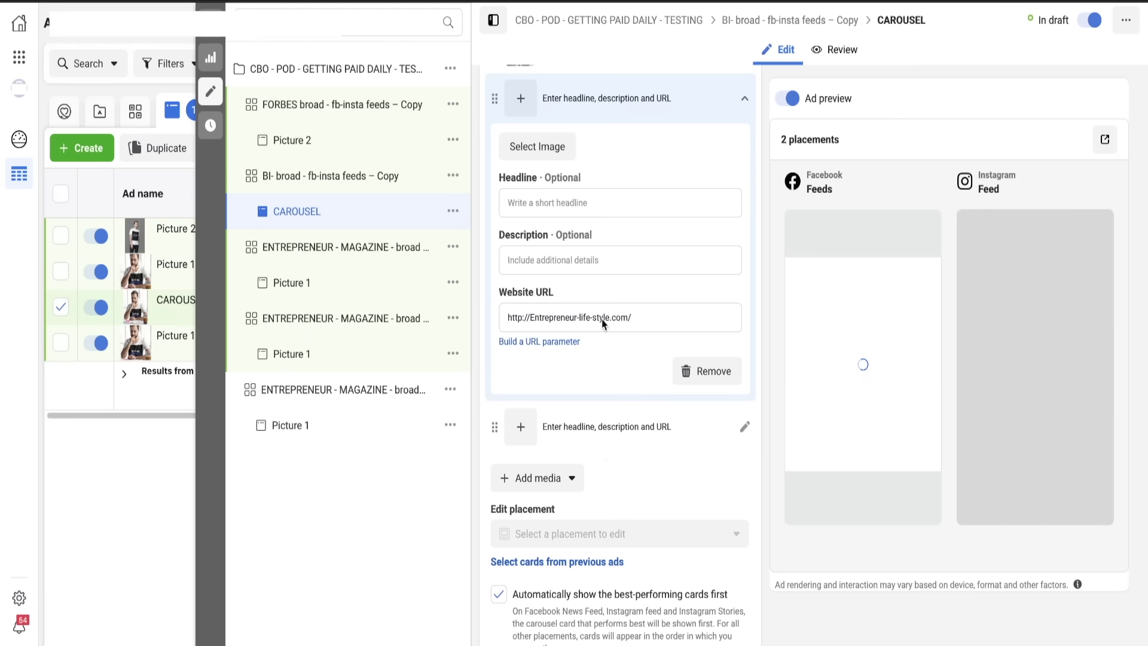
scroll(603, 311, up, 2)
click(546, 250)
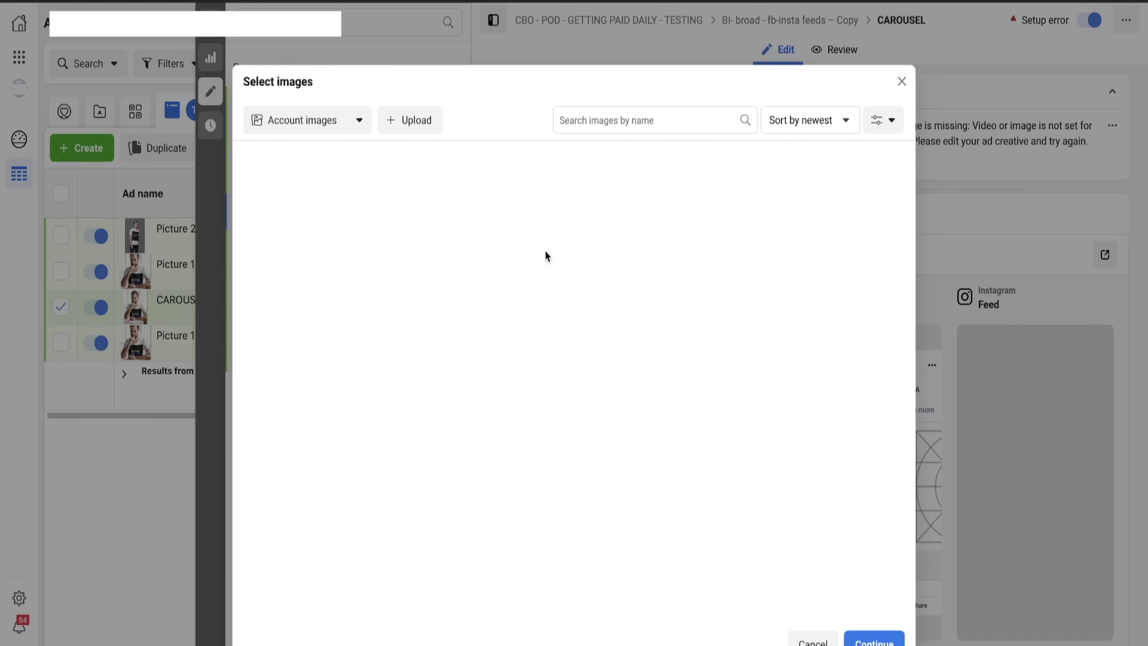
click(540, 156)
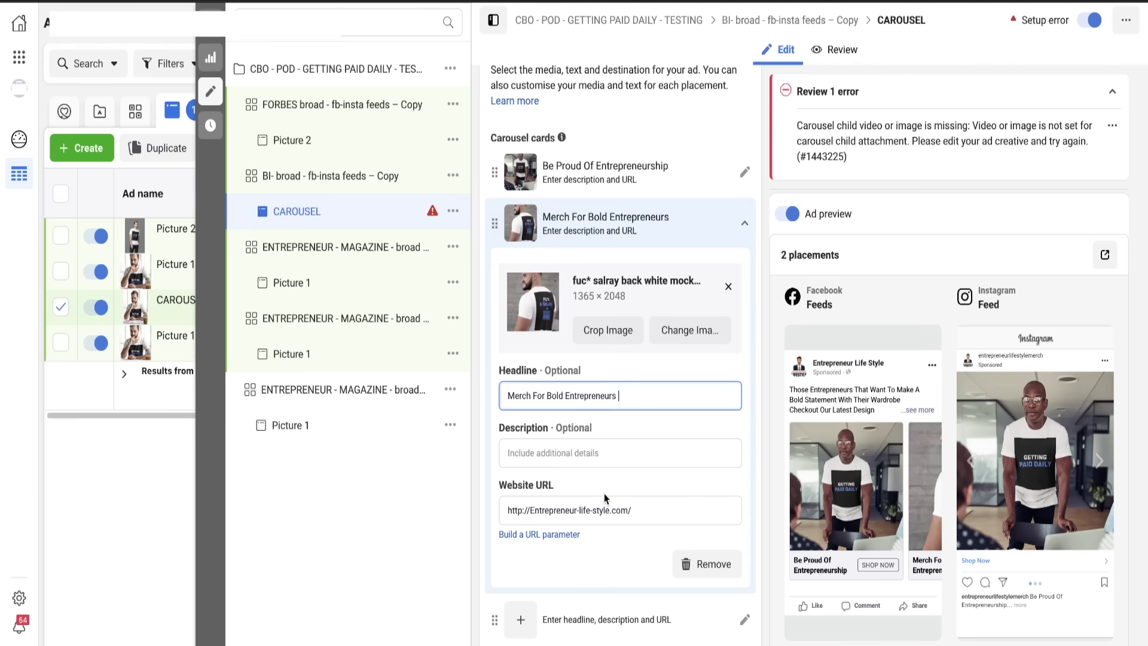
- Fill the third carousel card with the uploaded back-view meditating.png and the headline "250 T-shirts Left"
scroll(586, 575, down, 1)
click(580, 568)
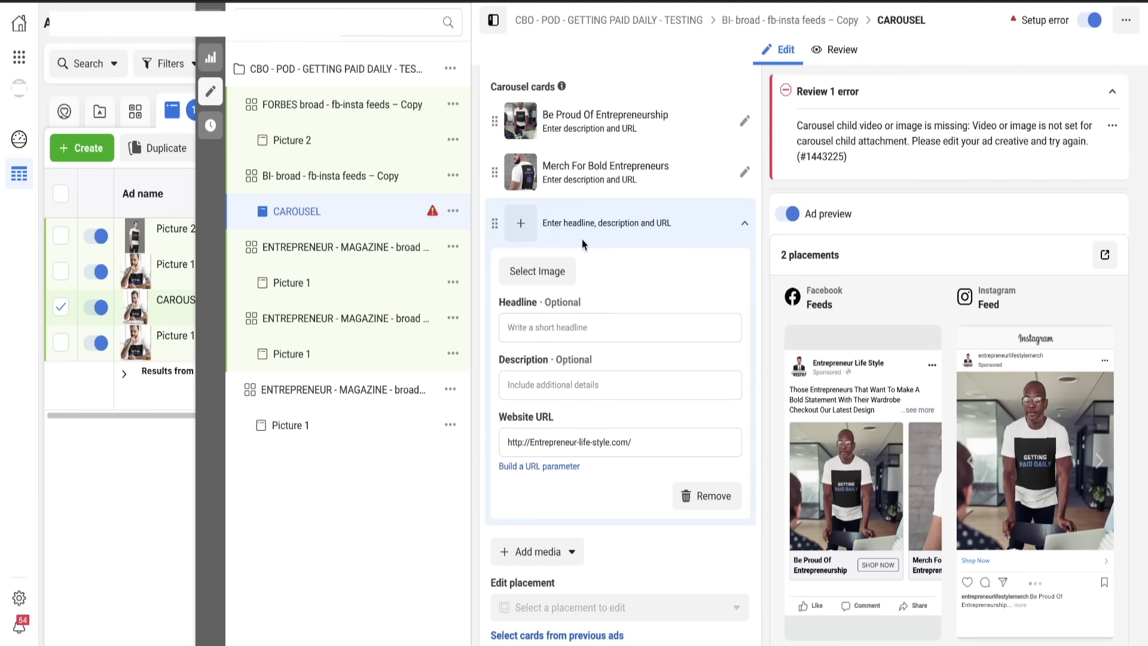
click(537, 271)
click(412, 120)
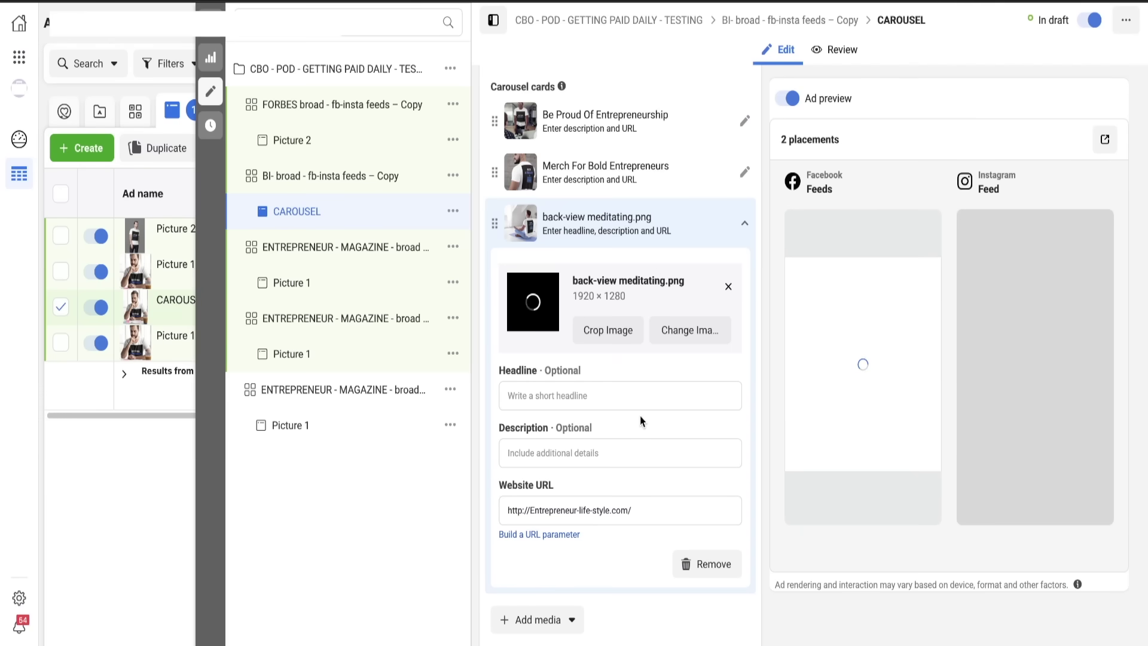
click(598, 398)
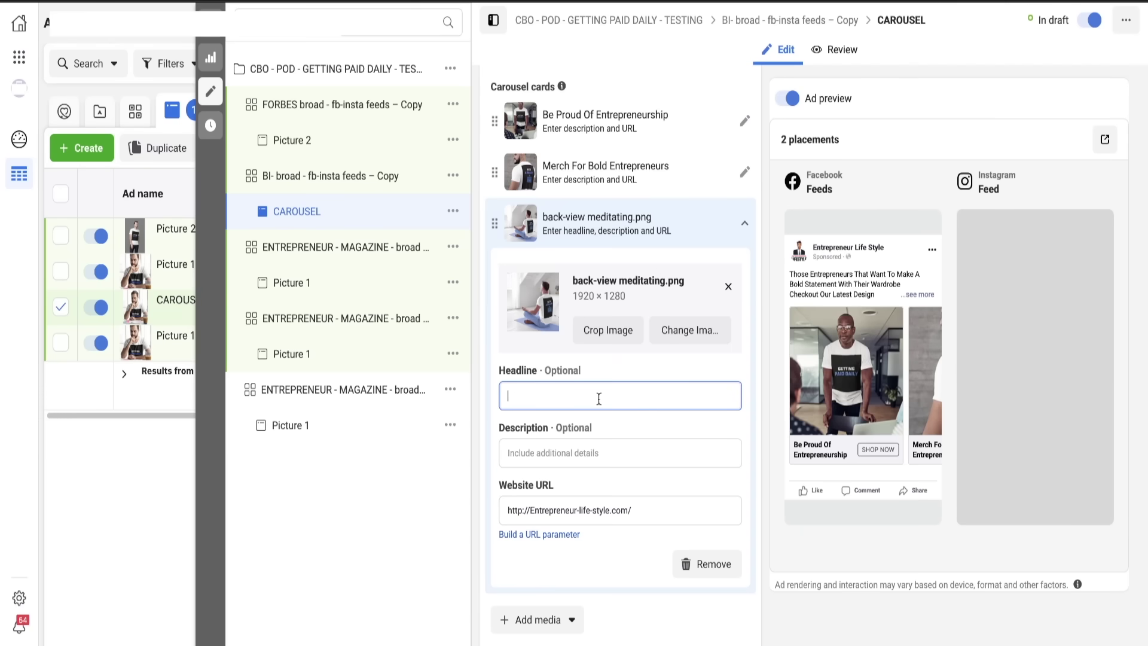
text(250 T-shirts Left)
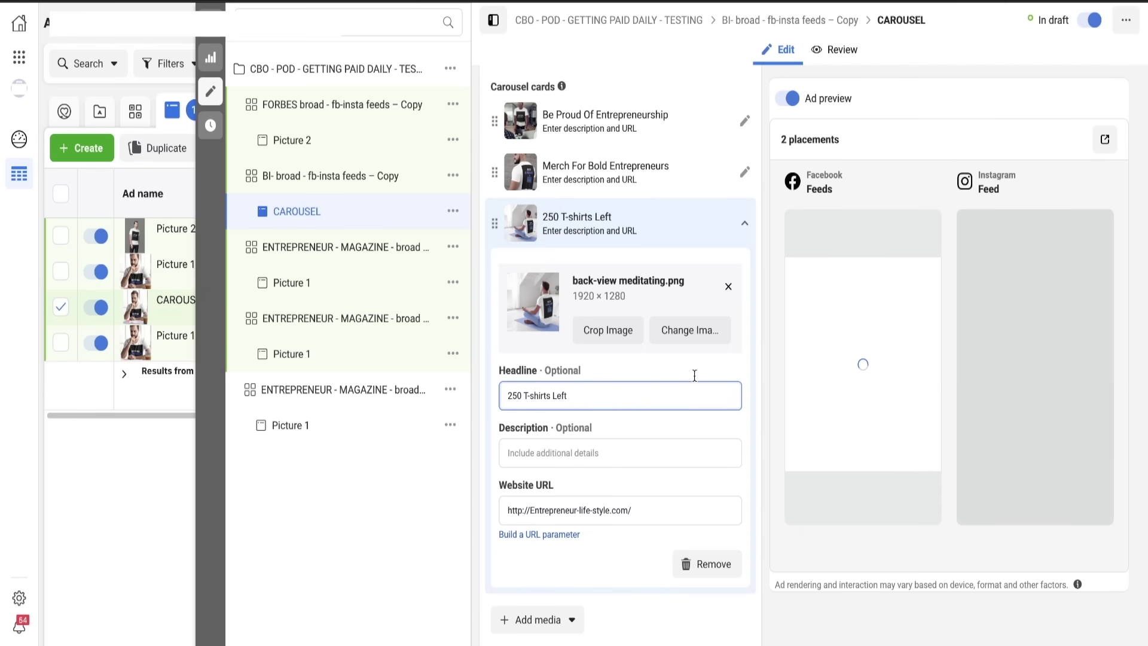
- Preview the carousel ad at full size in Desktop News Feed, expanding its primary text and advancing to the second card
mouse_move(925, 258)
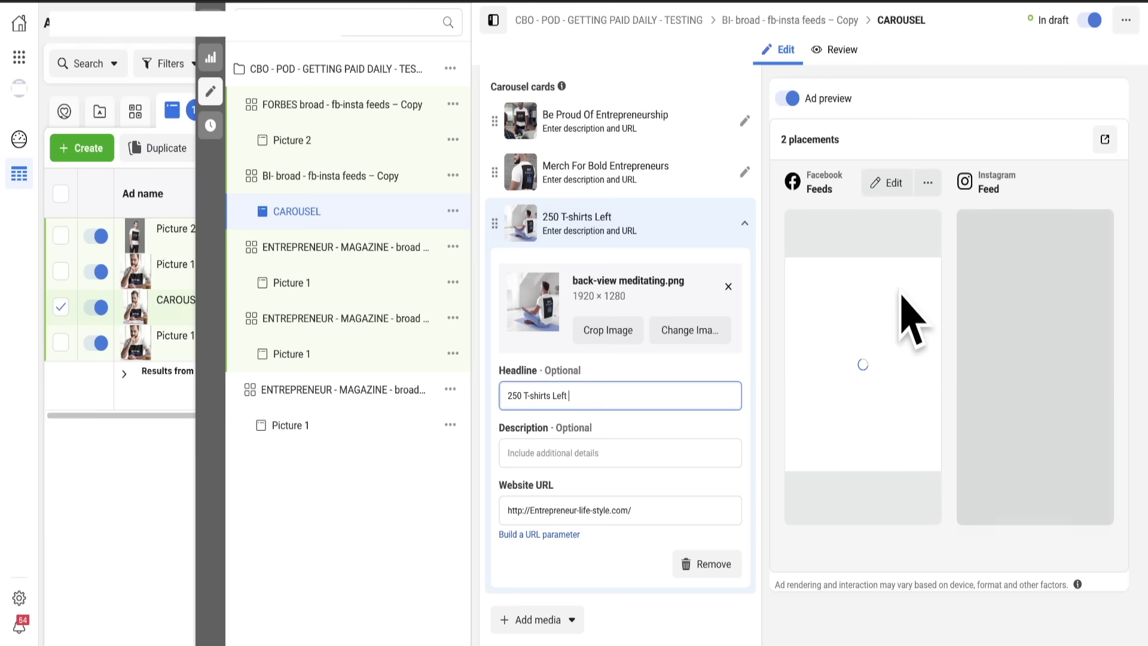
click(930, 182)
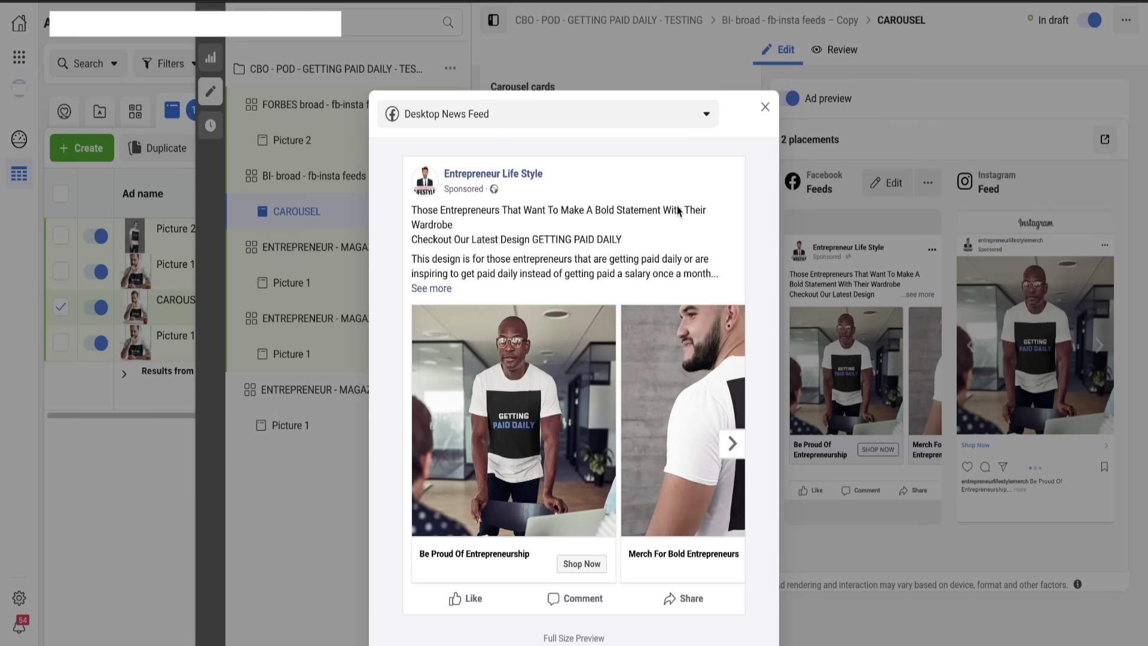
click(435, 288)
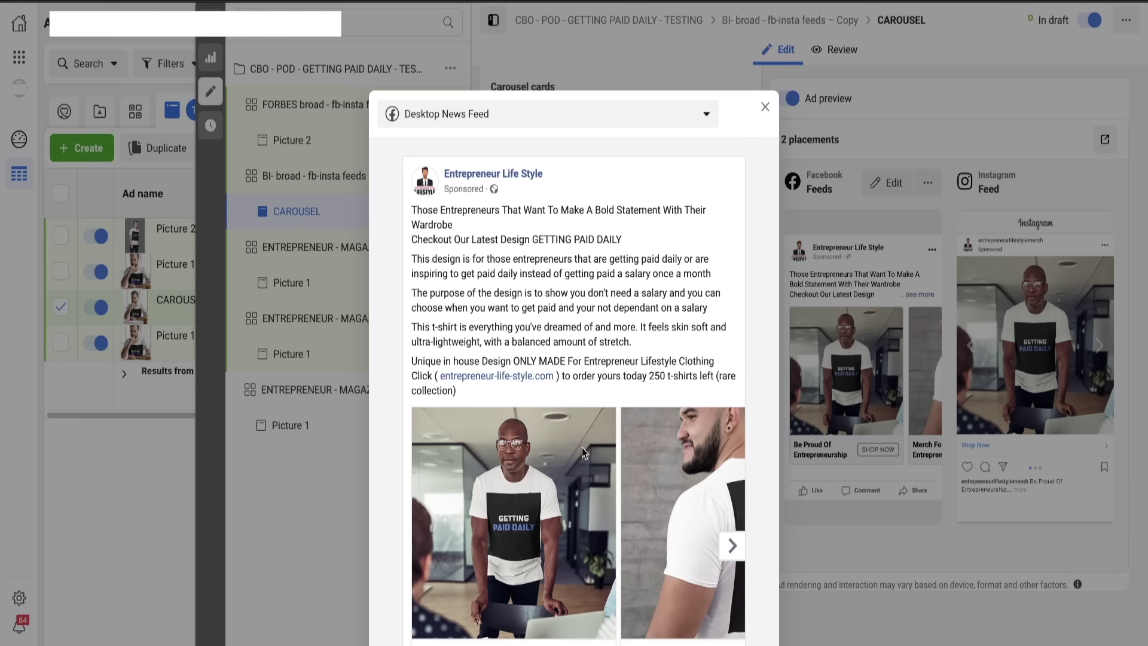
scroll(583, 448, down, 2)
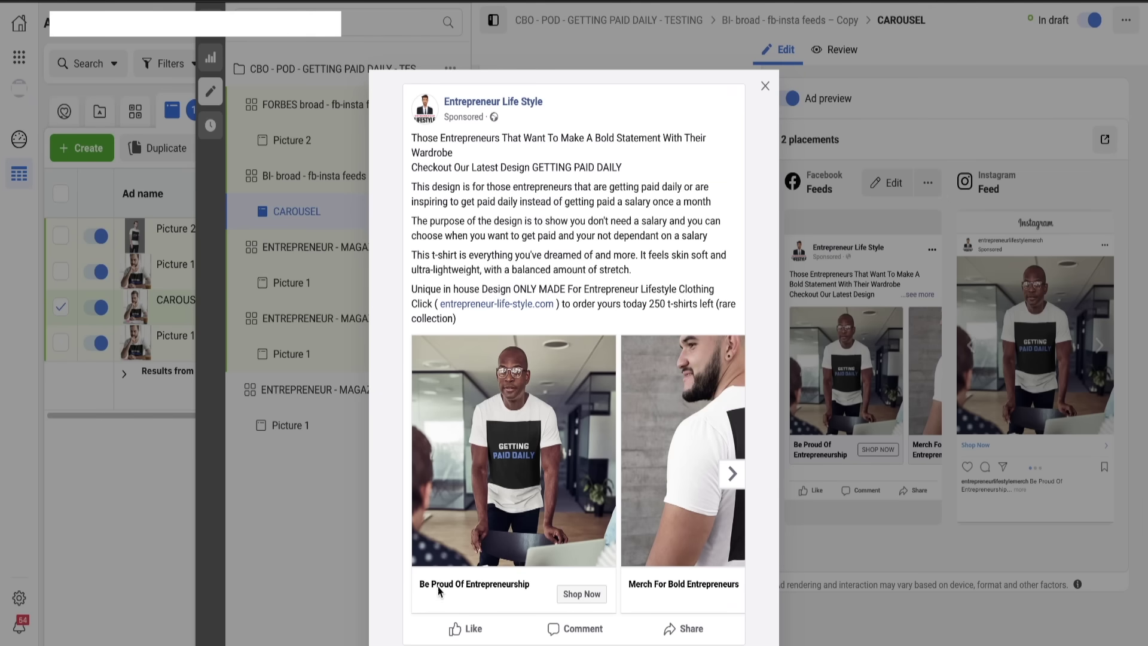
click(733, 474)
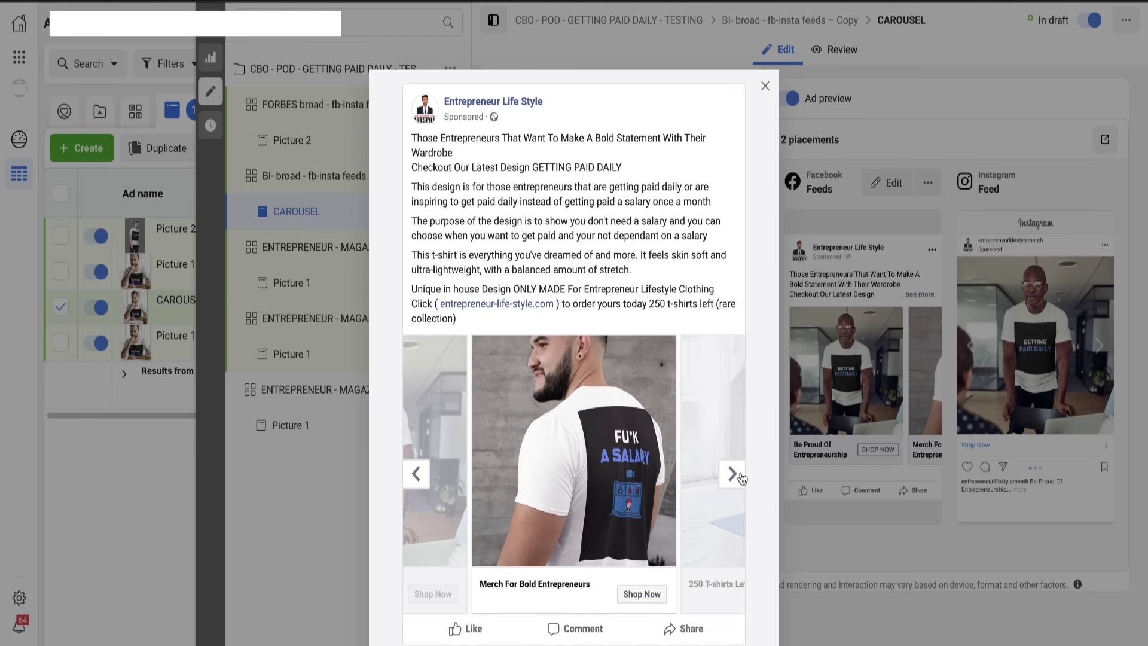
- Advance the carousel preview to its third card, go back through the earlier cards and close the preview
click(734, 474)
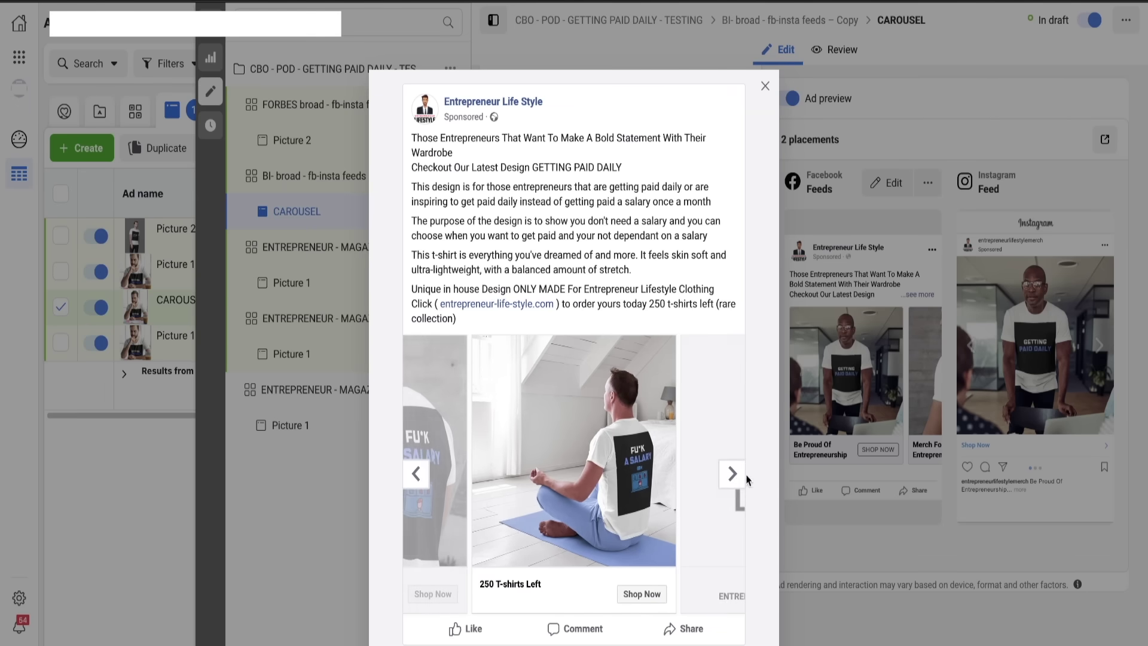
click(417, 475)
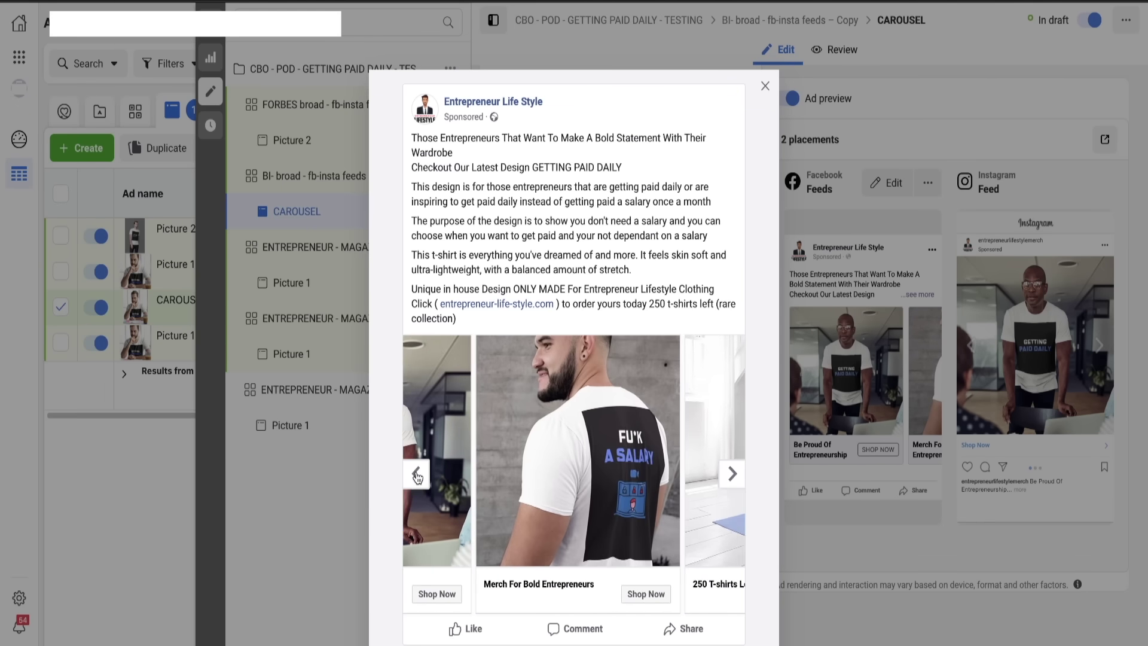
click(417, 476)
click(765, 86)
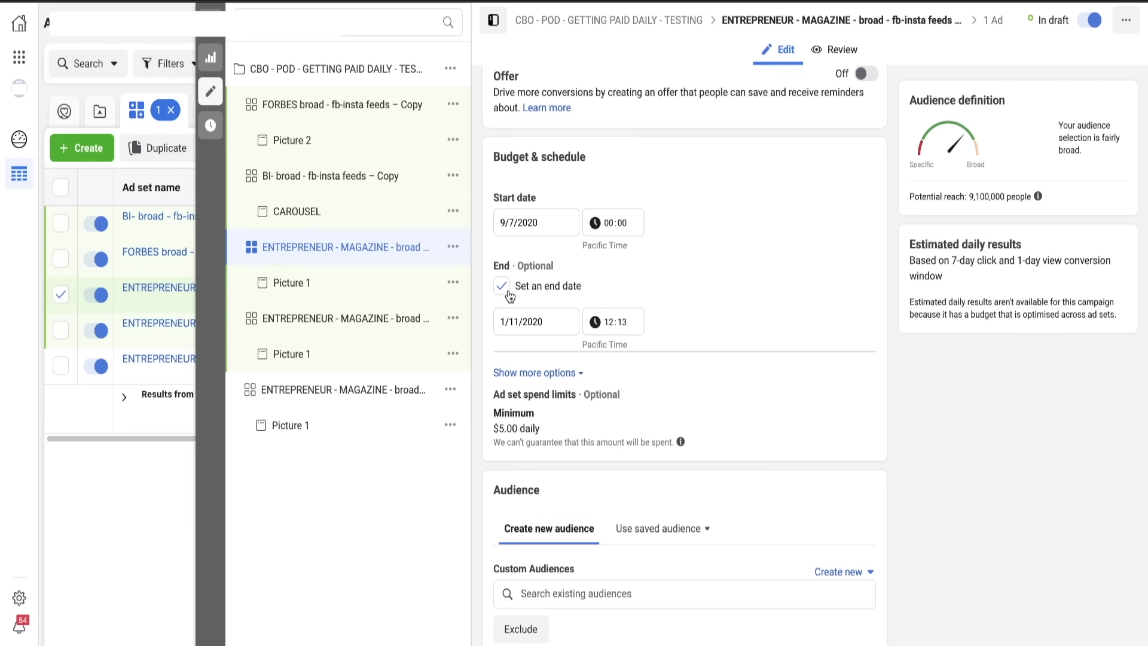
- Remove the end date from the third duplicated ad set and replace its Entrepreneur (magazine) interest with Success (magazine)
click(503, 286)
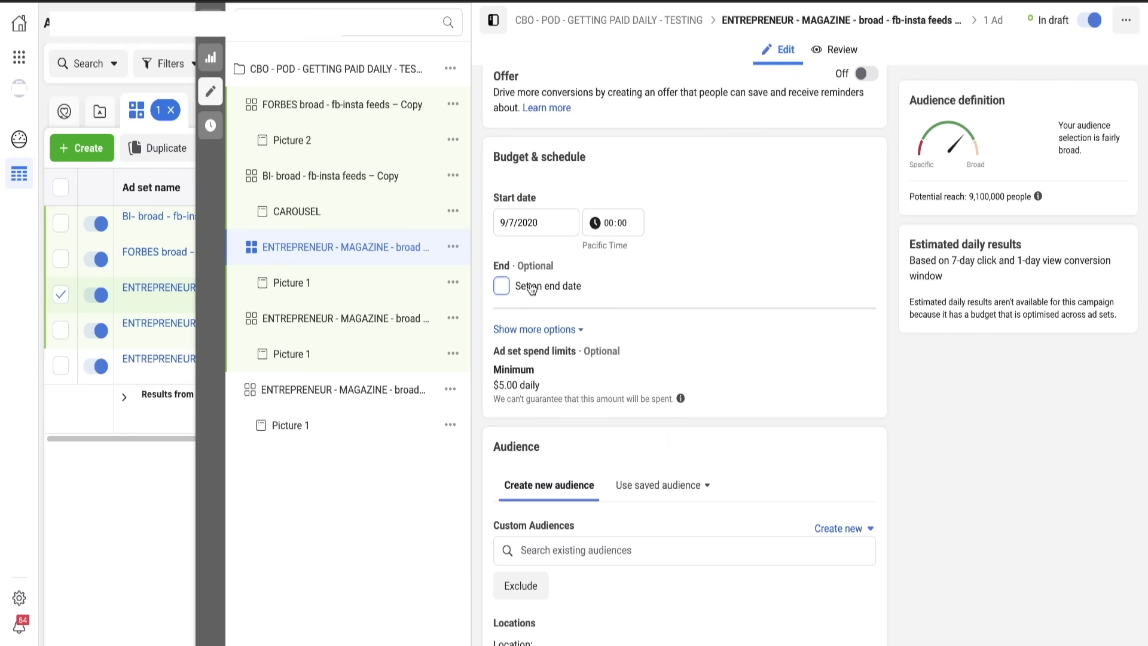
scroll(671, 458, down, 12)
scroll(671, 457, down, 3)
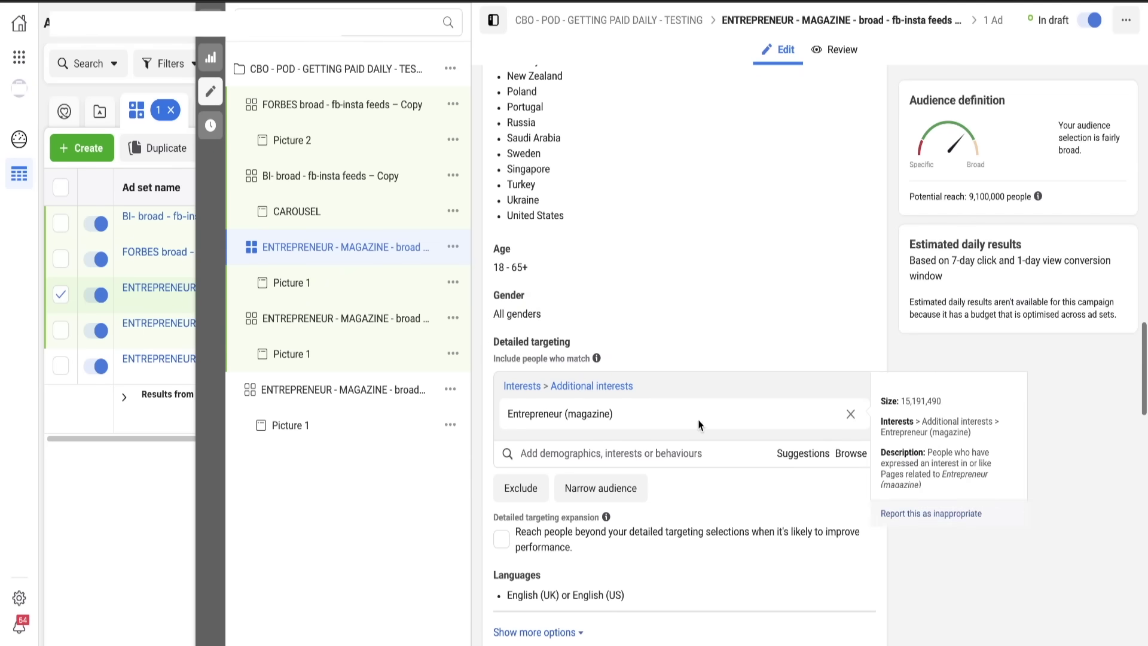
click(789, 465)
scroll(628, 590, down, 2)
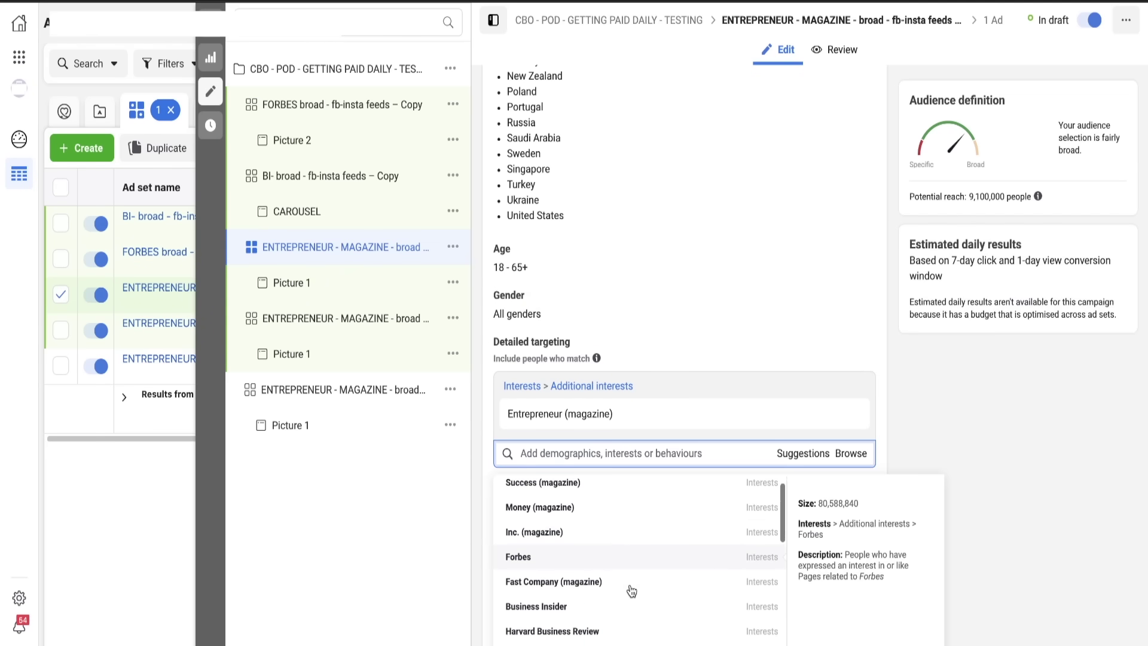
scroll(631, 591, up, 2)
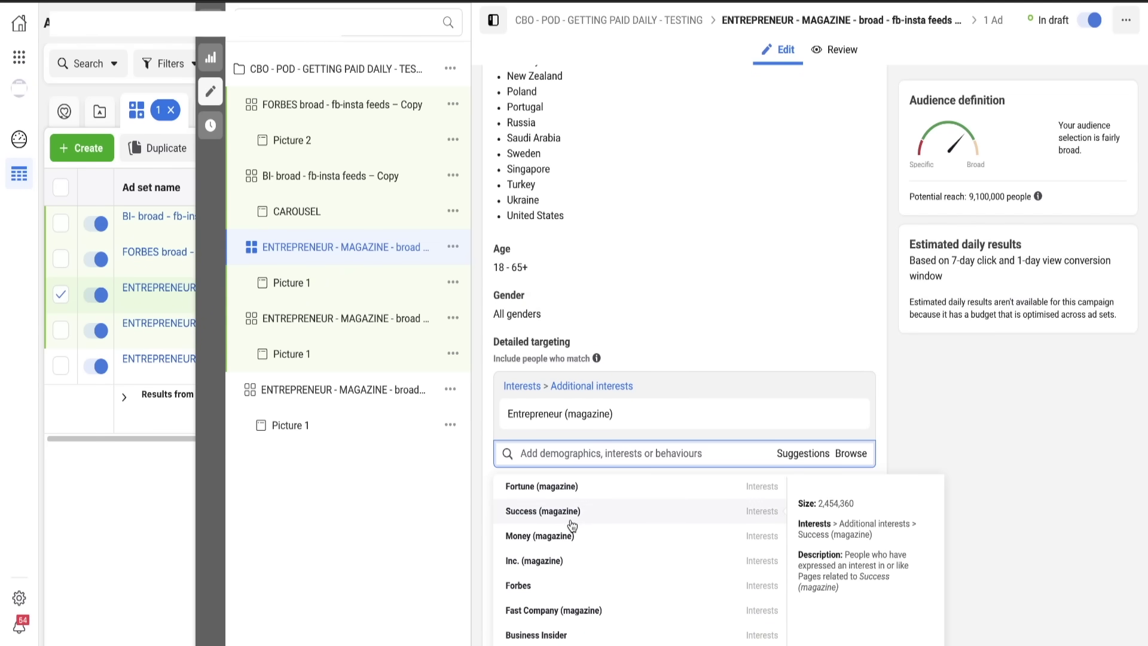
click(717, 511)
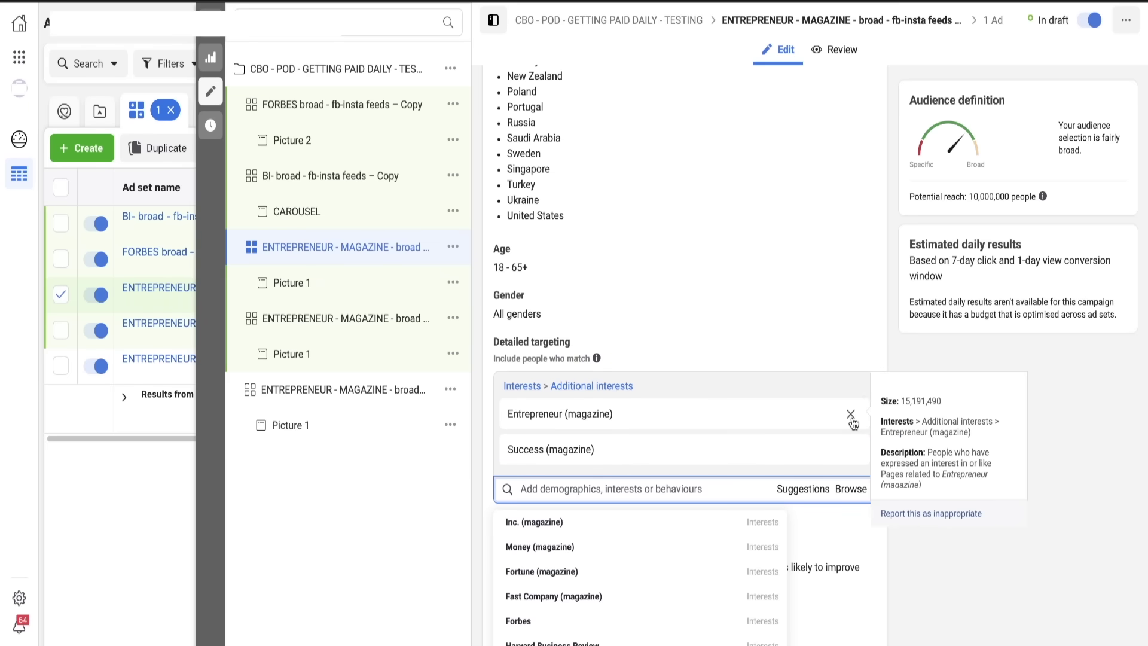
click(851, 413)
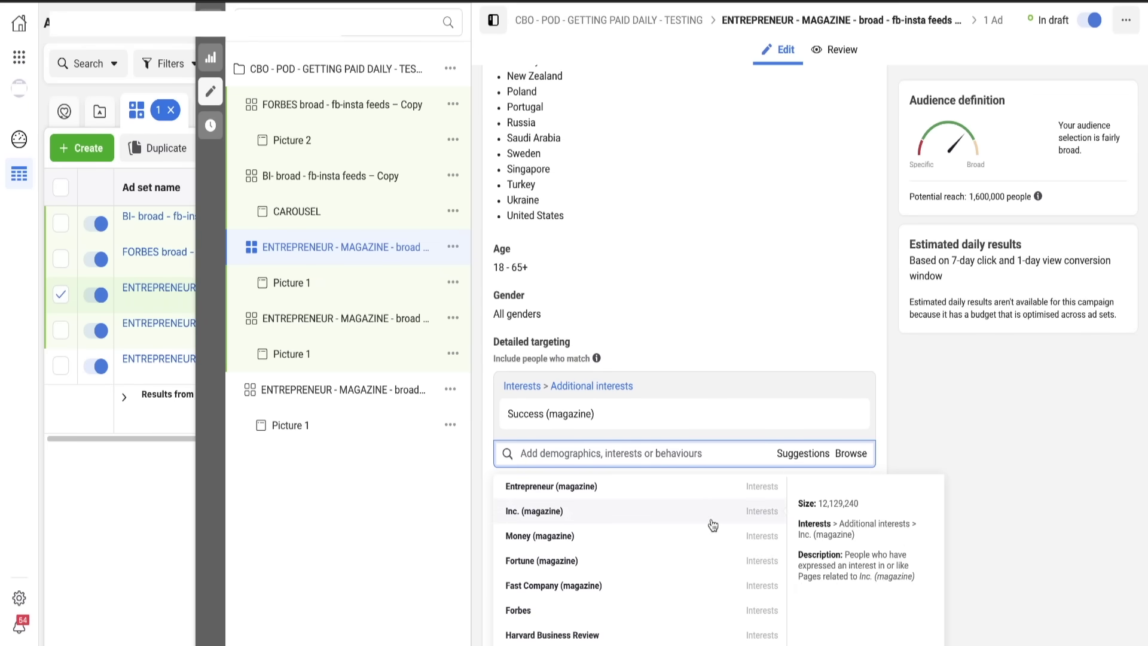
- Replace the ad set's Success (magazine) interest with Money (magazine)
scroll(664, 564, down, 1)
scroll(664, 564, up, 1)
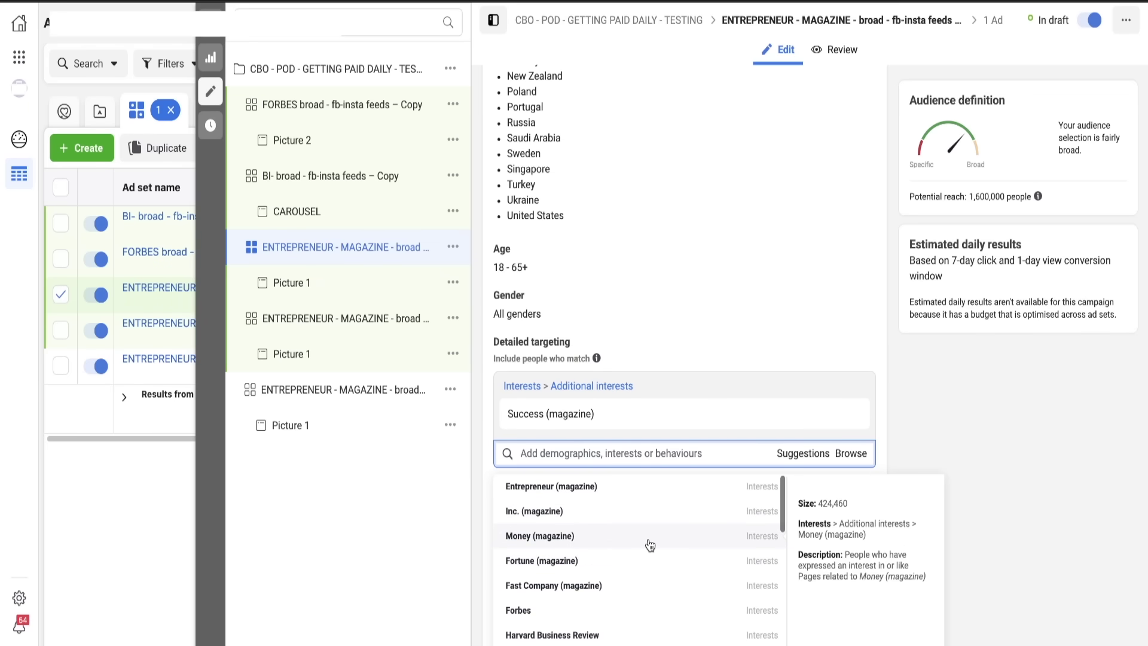
click(650, 538)
click(851, 451)
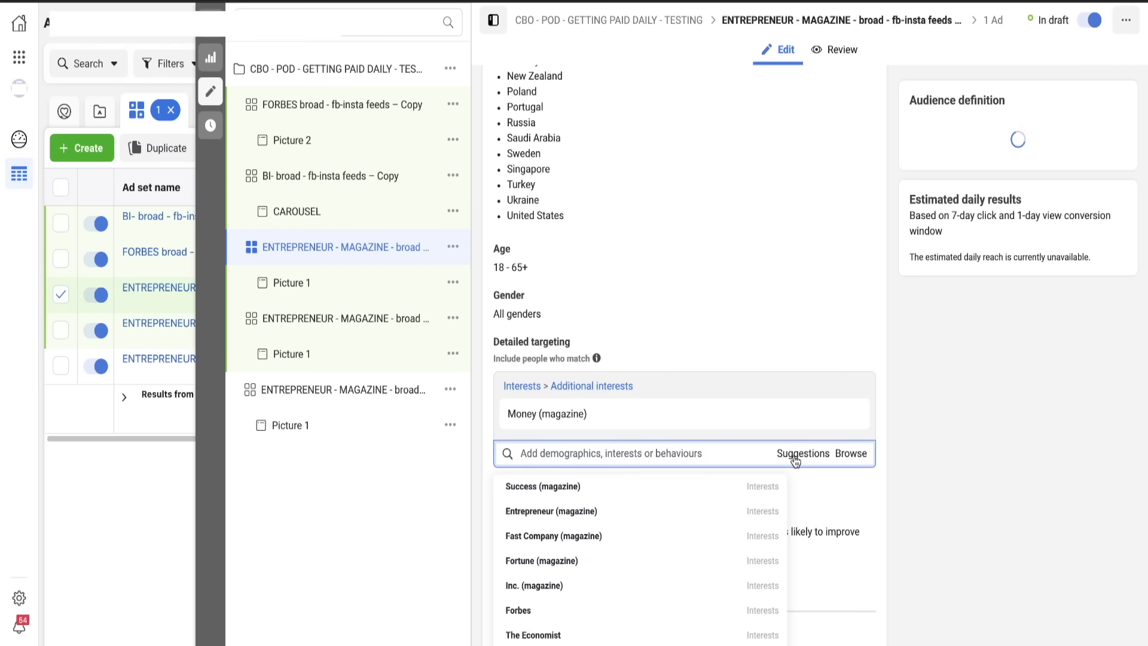
- Replace the Money (magazine) interest with Inc. (magazine) and rename the ad set "INC- MAGAZINE - broad - fb-insta feeds – Copy"
scroll(688, 532, down, 1)
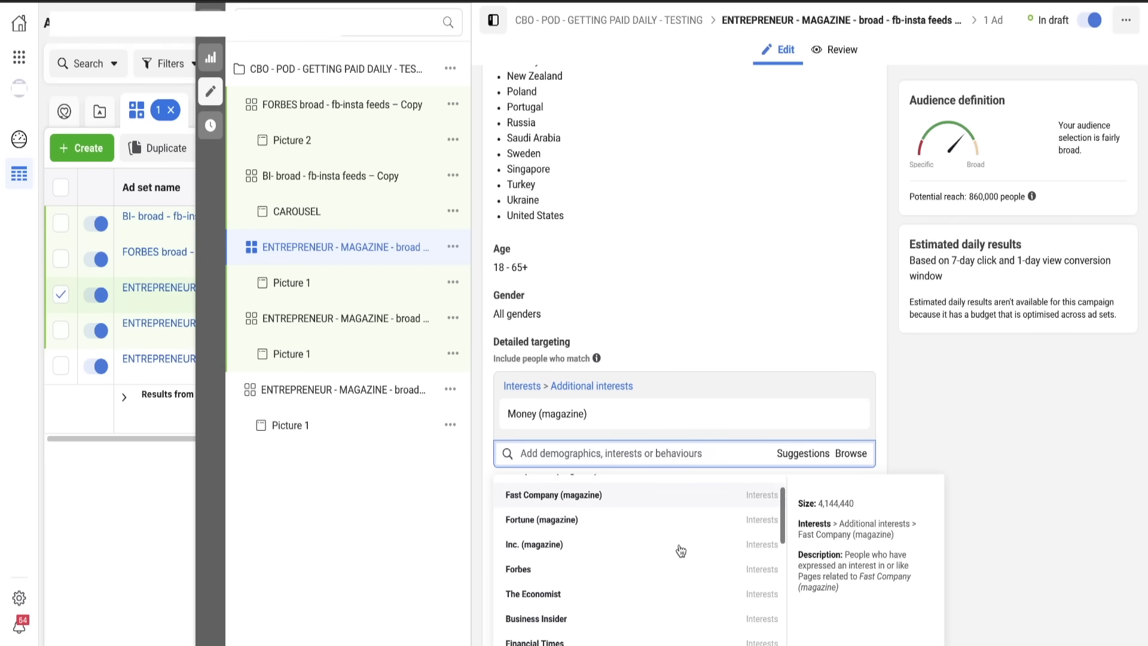
click(676, 546)
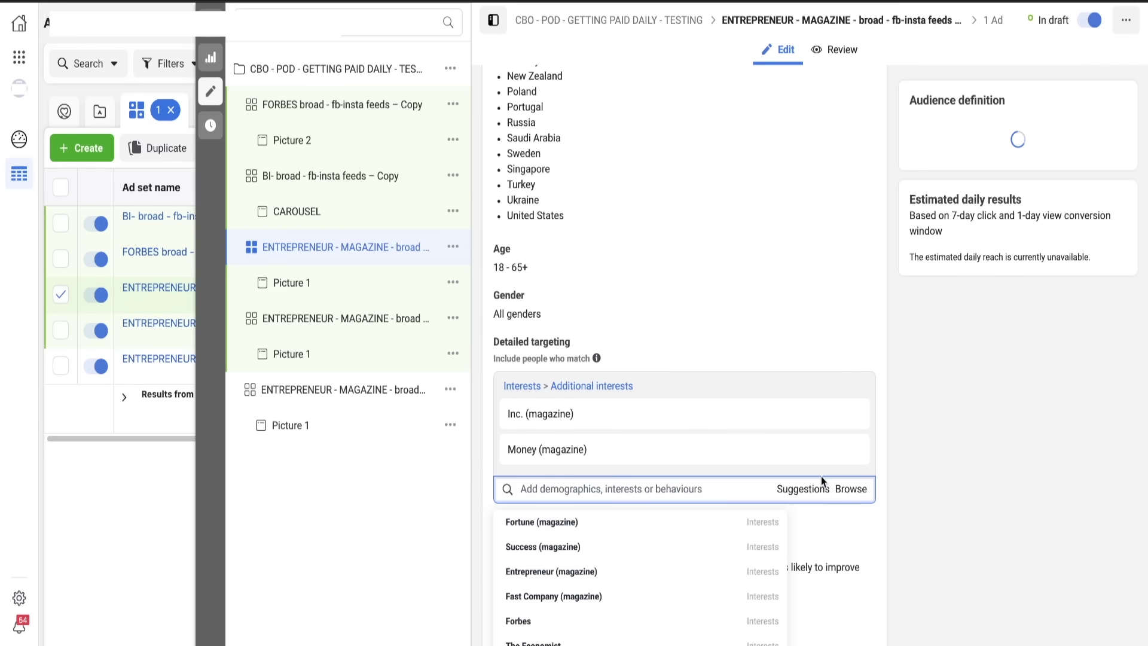
click(852, 454)
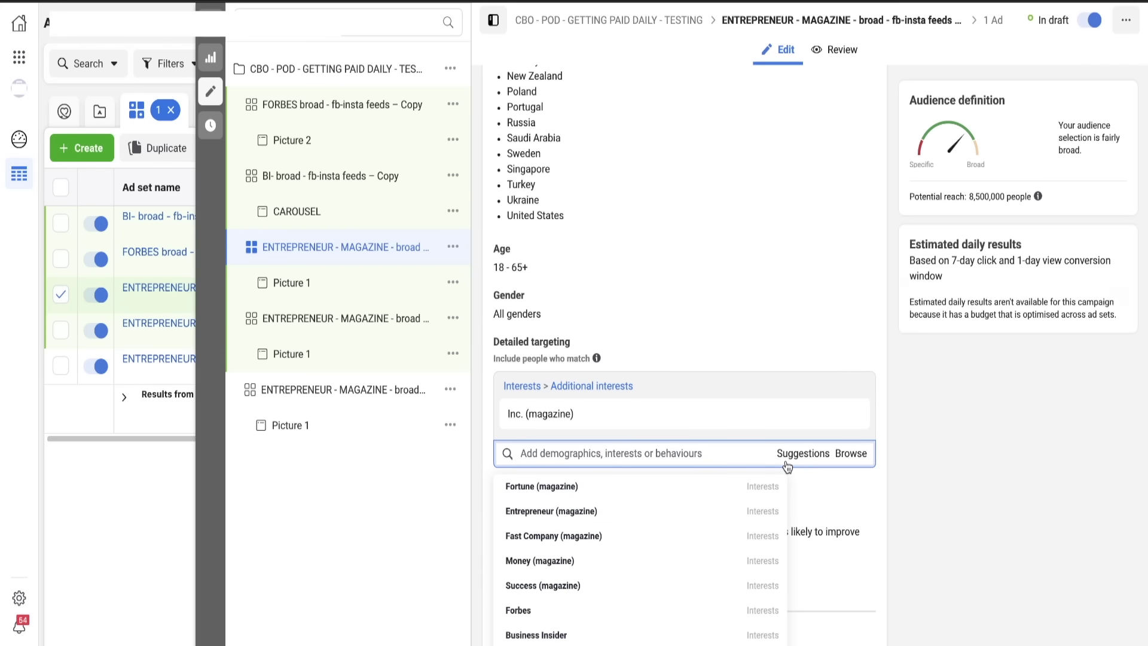
scroll(712, 478, down, 2)
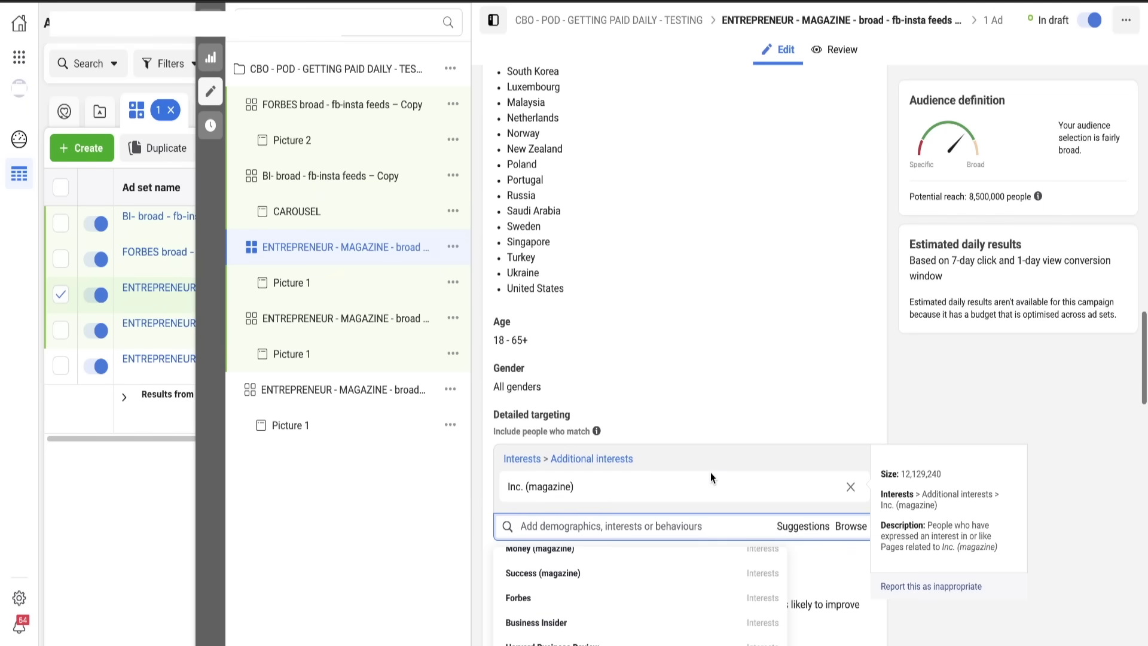
scroll(712, 479, down, 2)
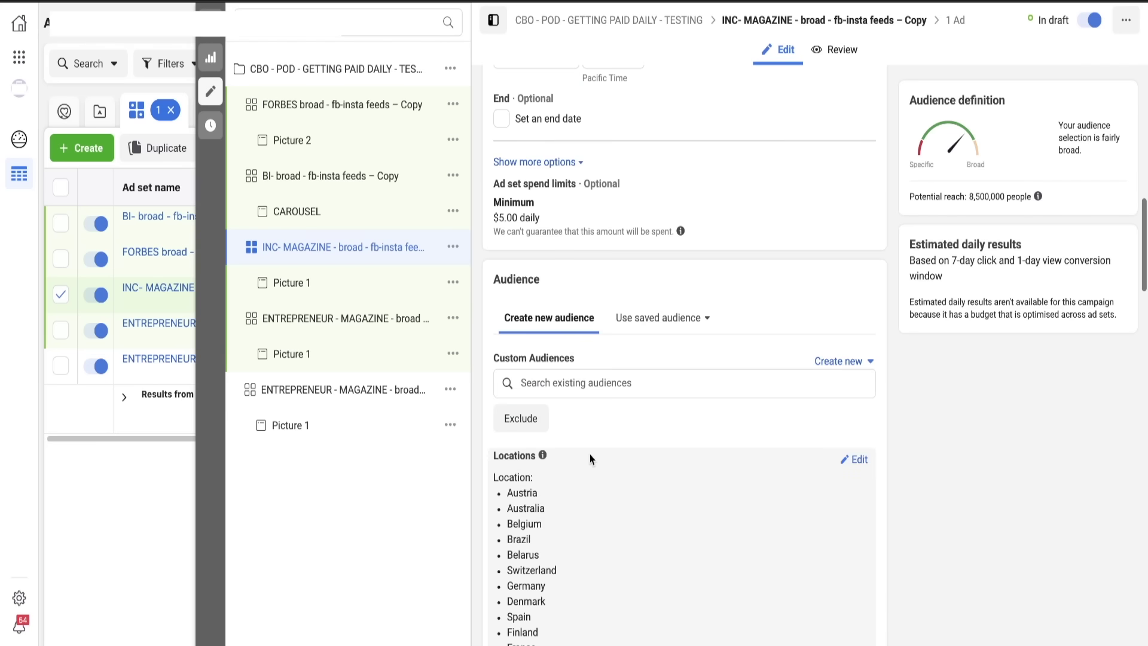
scroll(589, 458, up, 2)
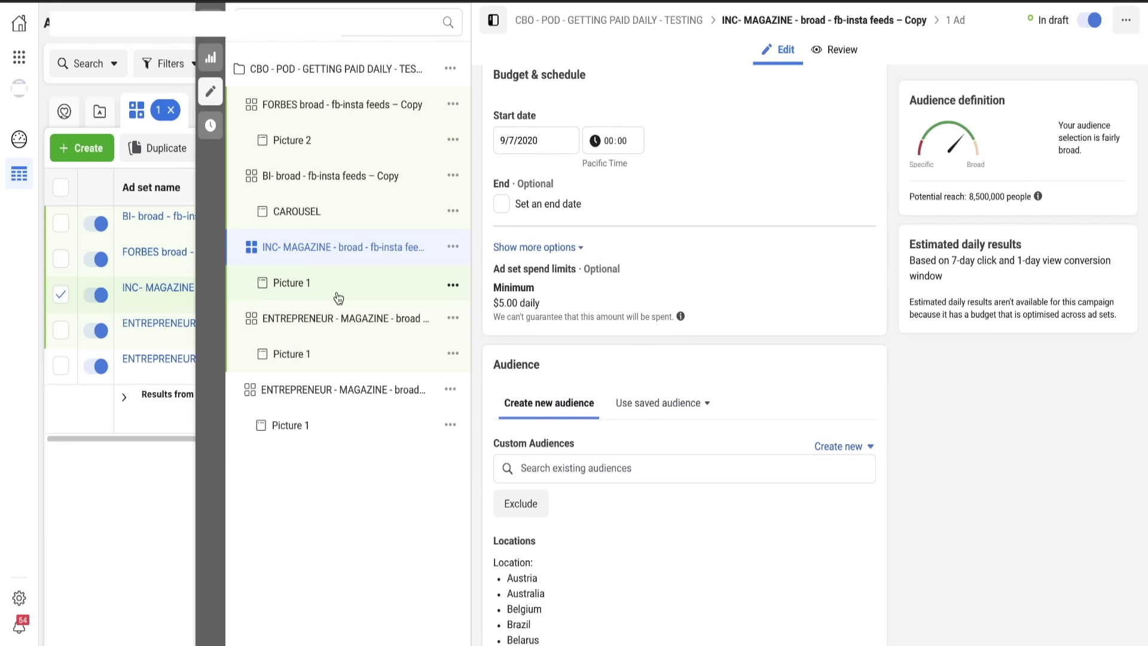
- Rename the Picture 1 ad in the INC- MAGAZINE ad set as "VIDEO 1"
click(317, 283)
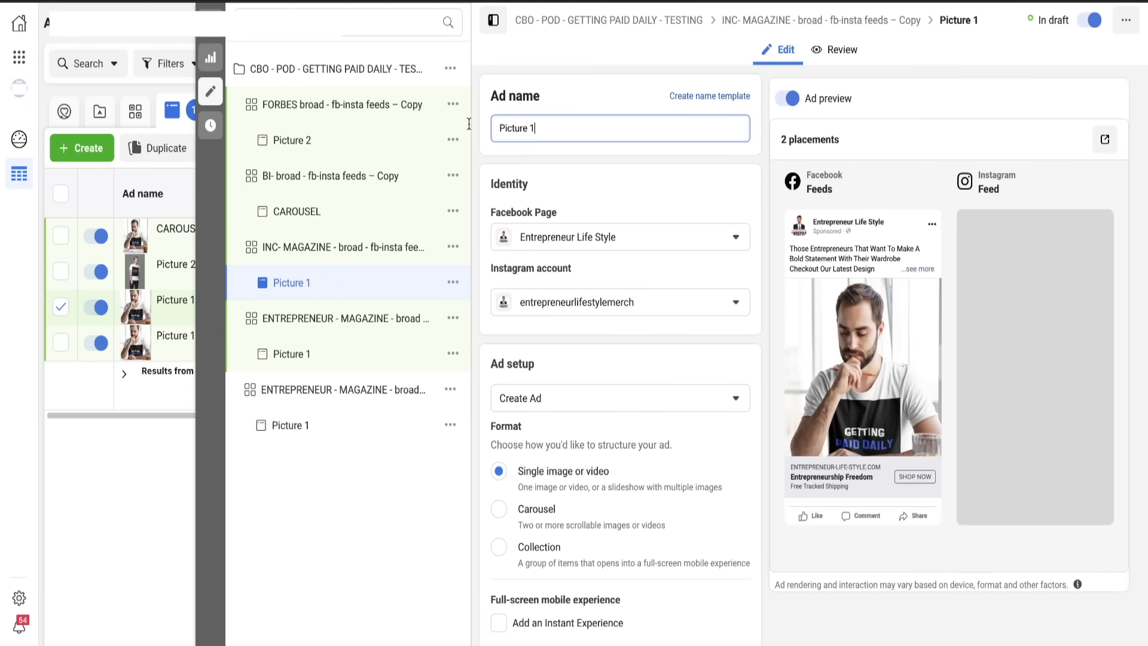
key(ctrl+a)
key(BackSpace)
text(VISEO)
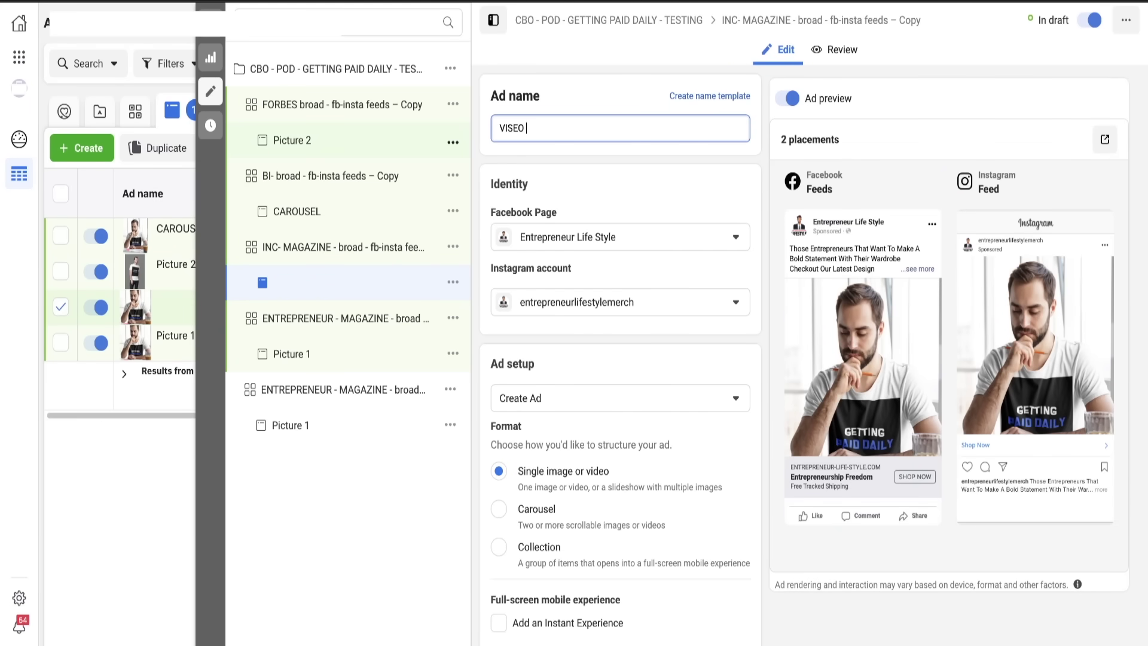
key(BackSpace)
key(BackSpace)
key(BackSpace)
key(BackSpace)
text(DEO 1)
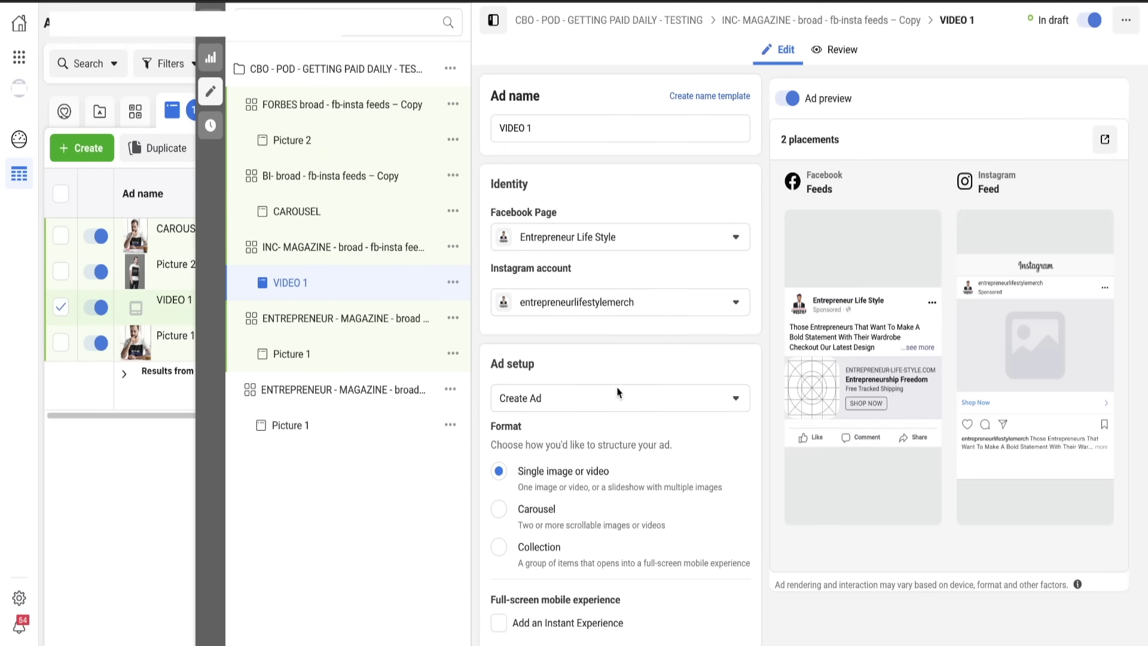
- Add my video mockup.mp4 as the media of the VIDEO 1 ad and check its creative text
scroll(598, 389, down, 10)
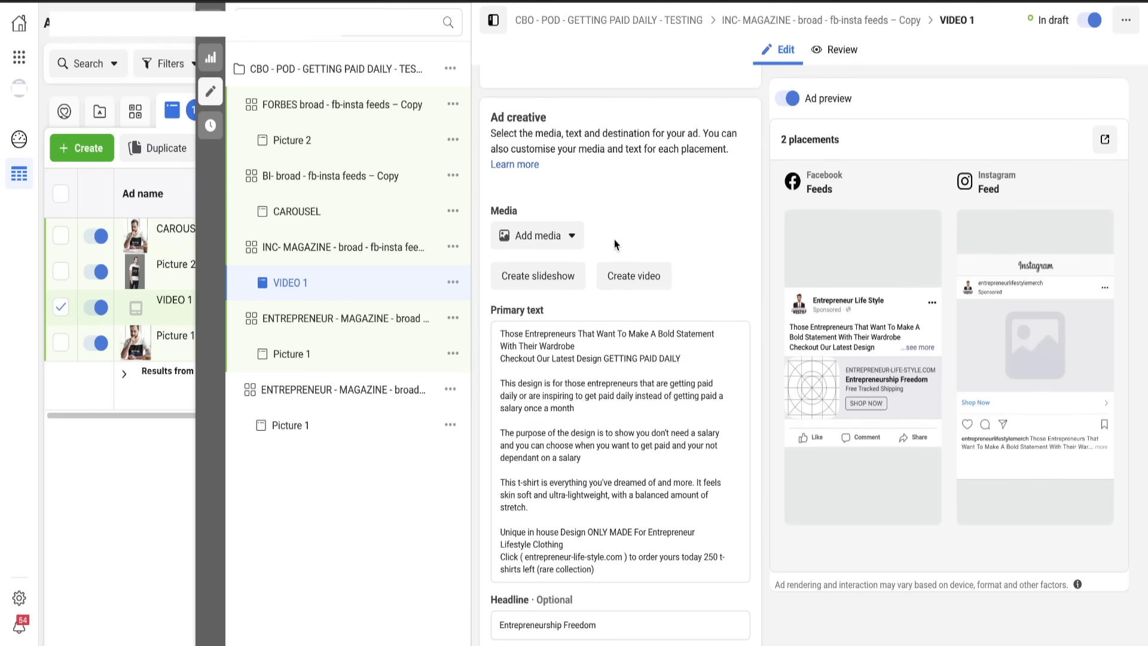
click(561, 241)
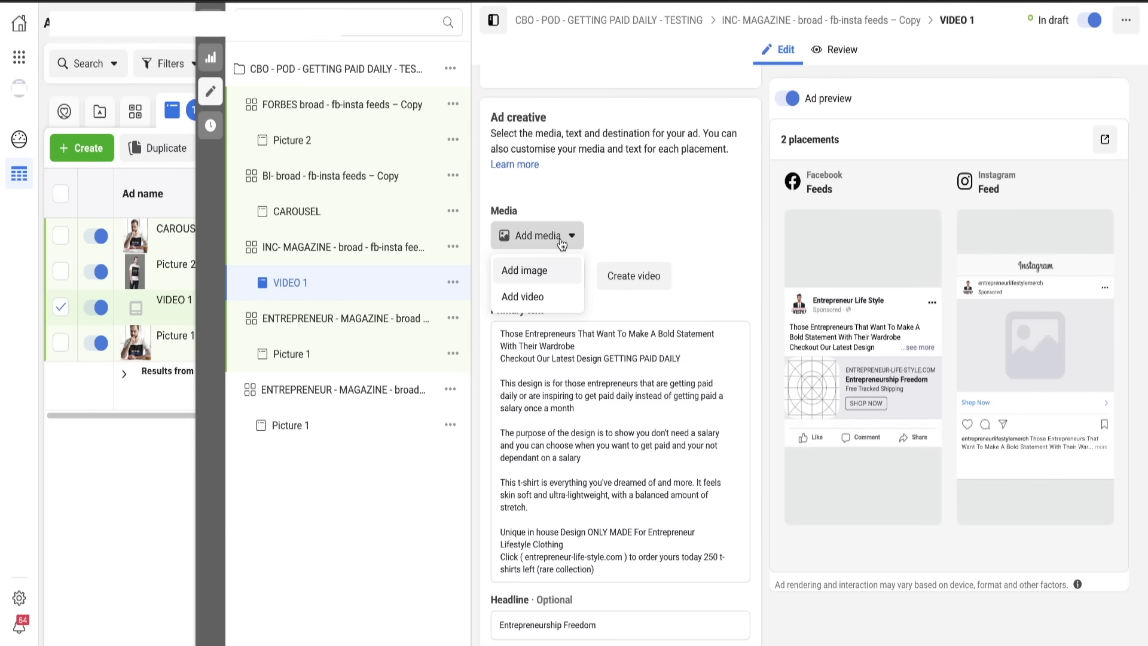
click(534, 298)
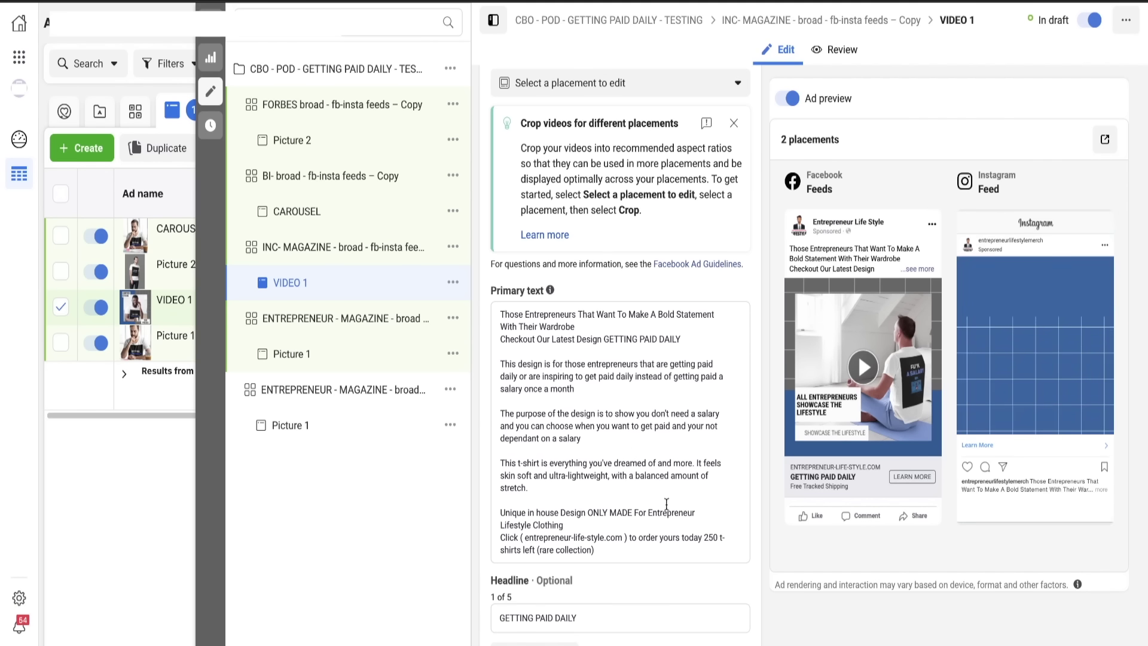
mouse_move(802, 459)
scroll(662, 465, down, 1)
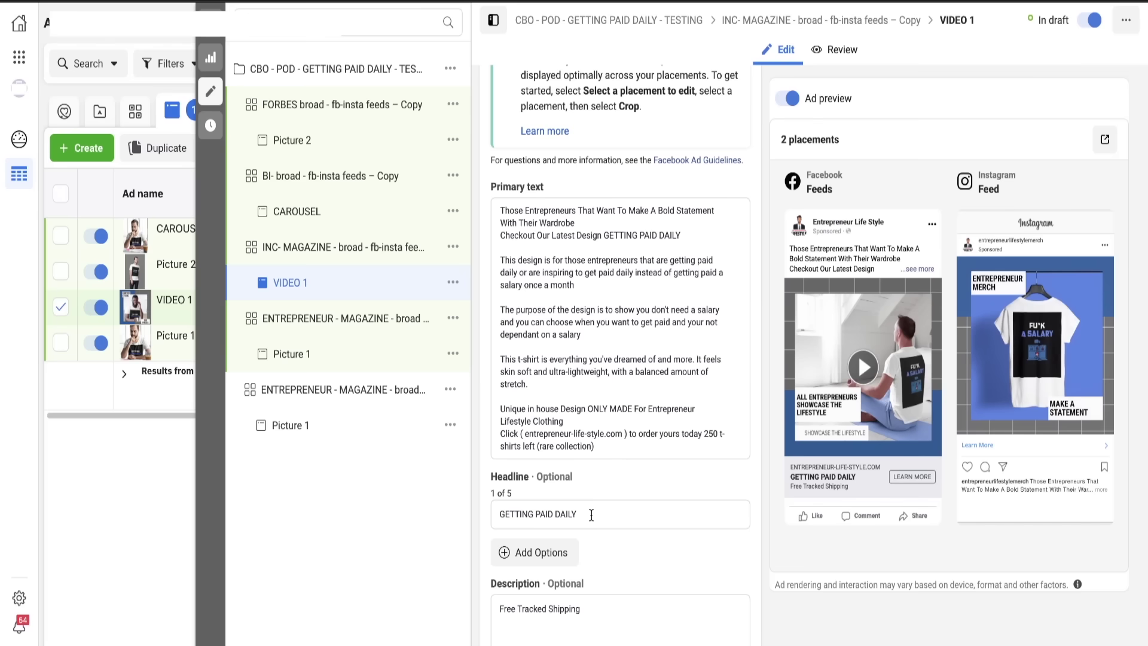
scroll(608, 475, up, 6)
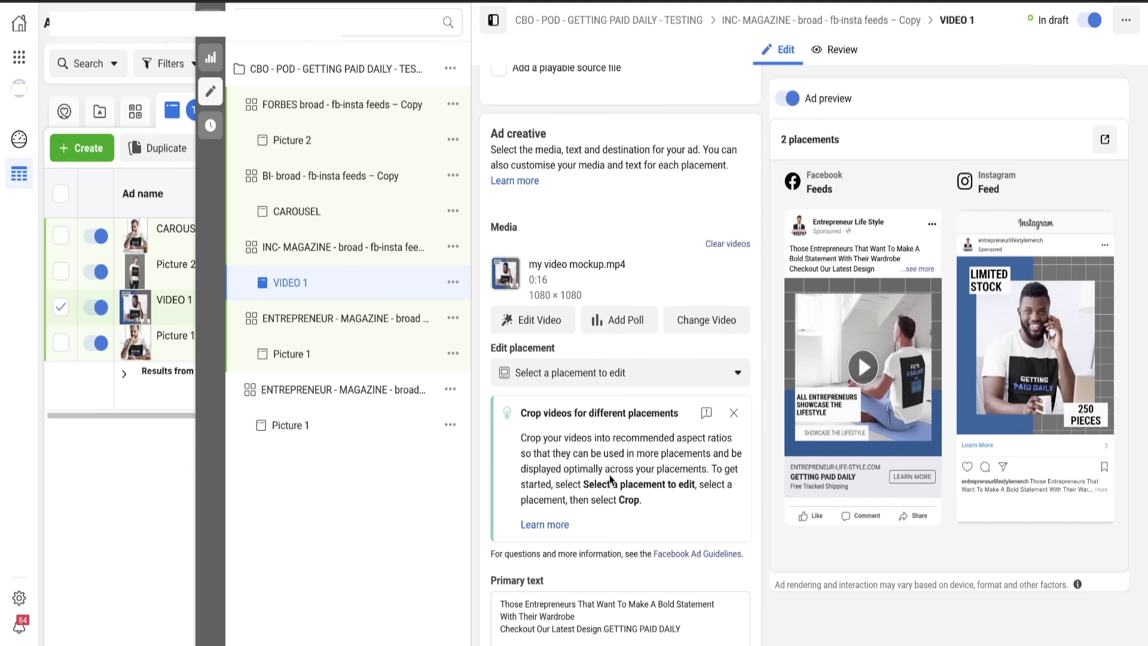
scroll(610, 480, up, 1)
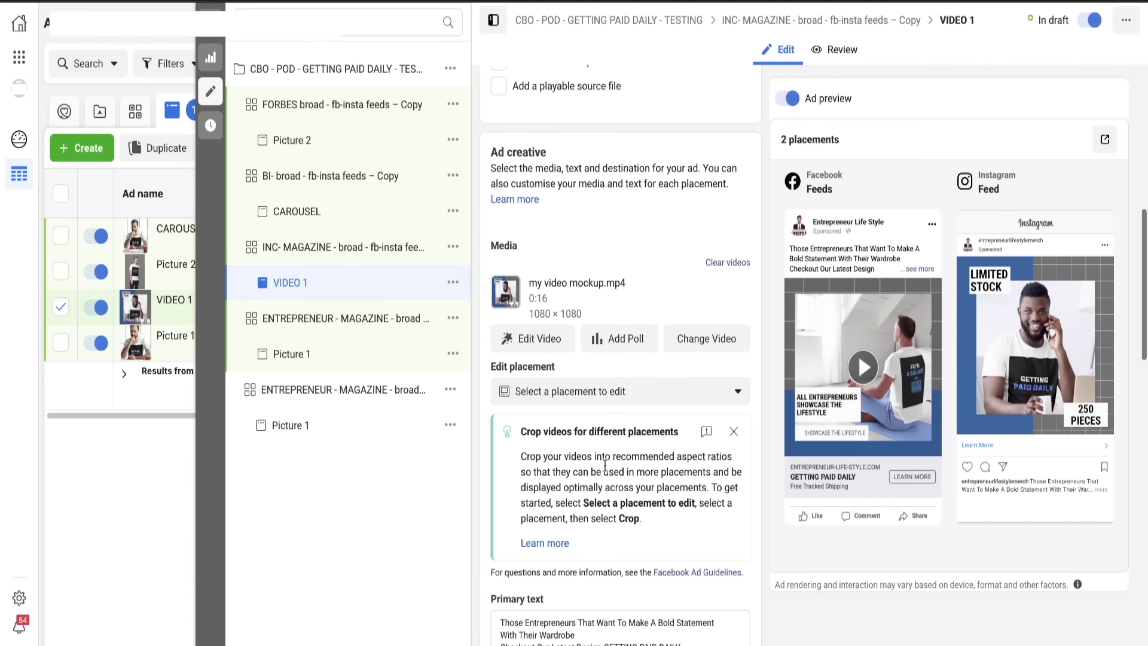
- Set the white T-shirt on blue frame as the video's custom thumbnail and preview the ad in Mobile News Feed
click(551, 346)
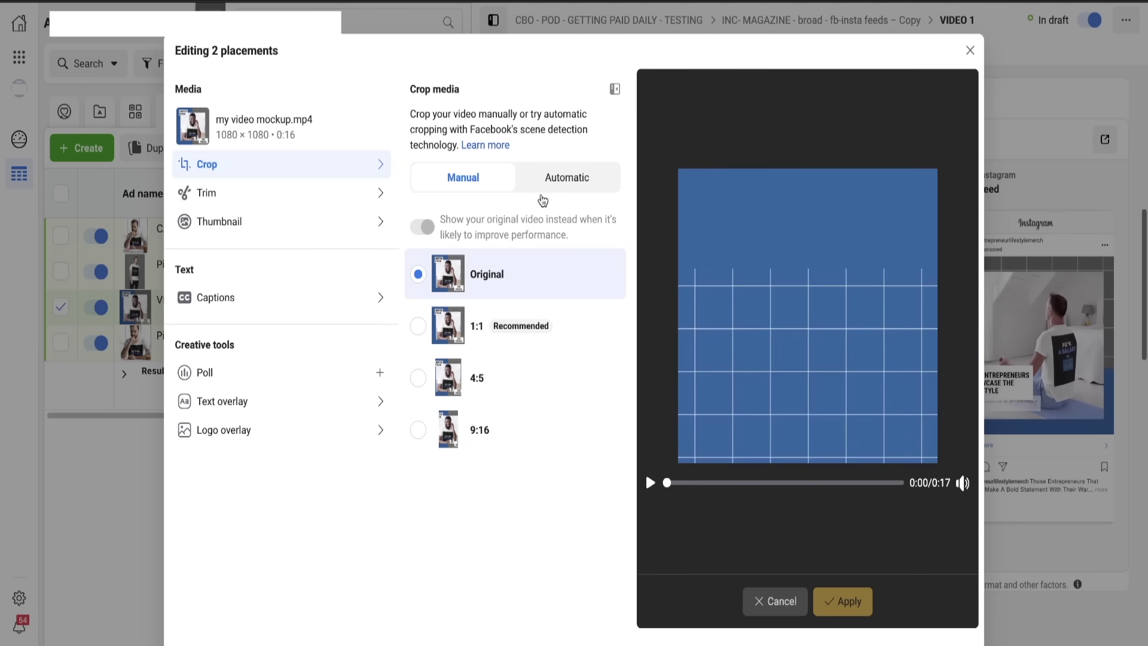
click(290, 221)
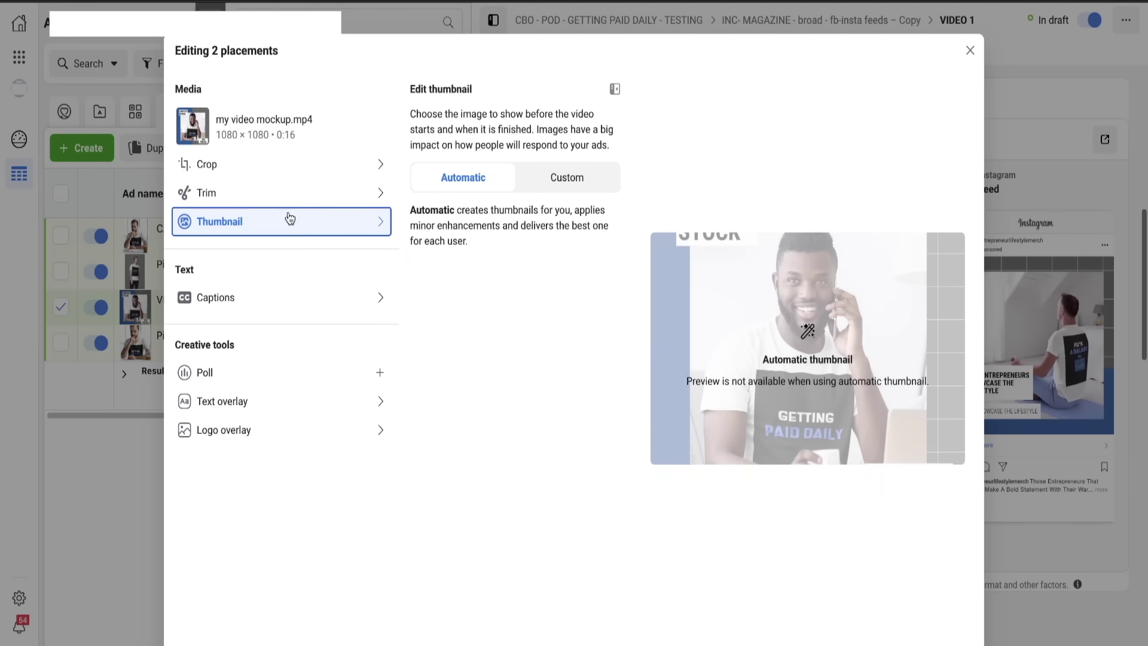
click(574, 190)
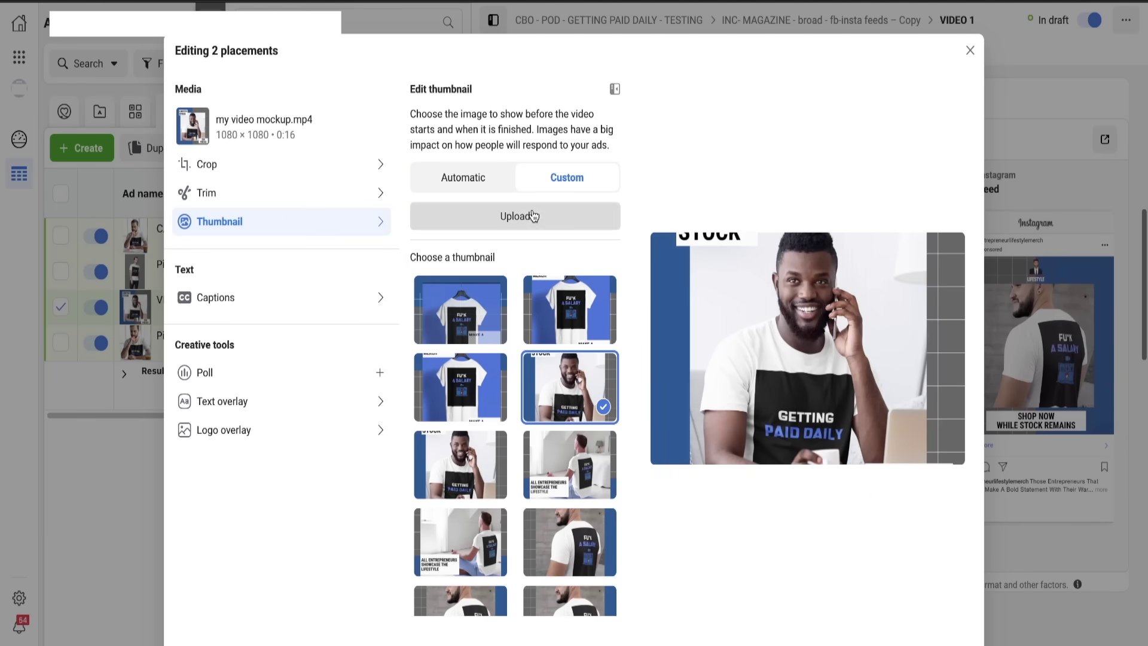
click(534, 215)
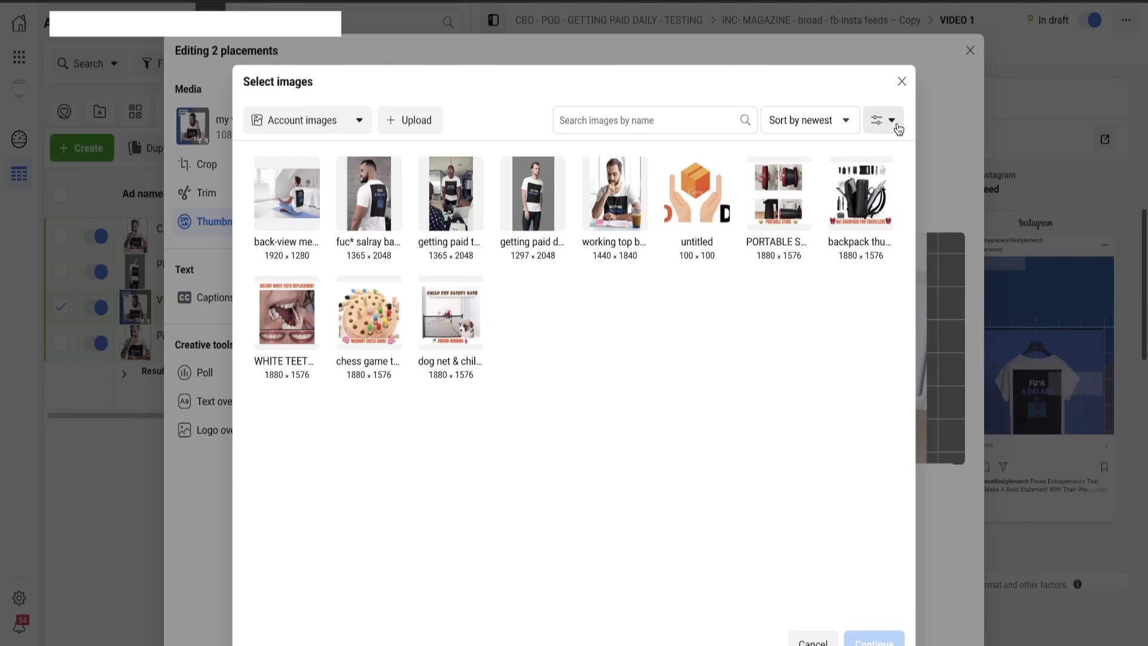
click(902, 84)
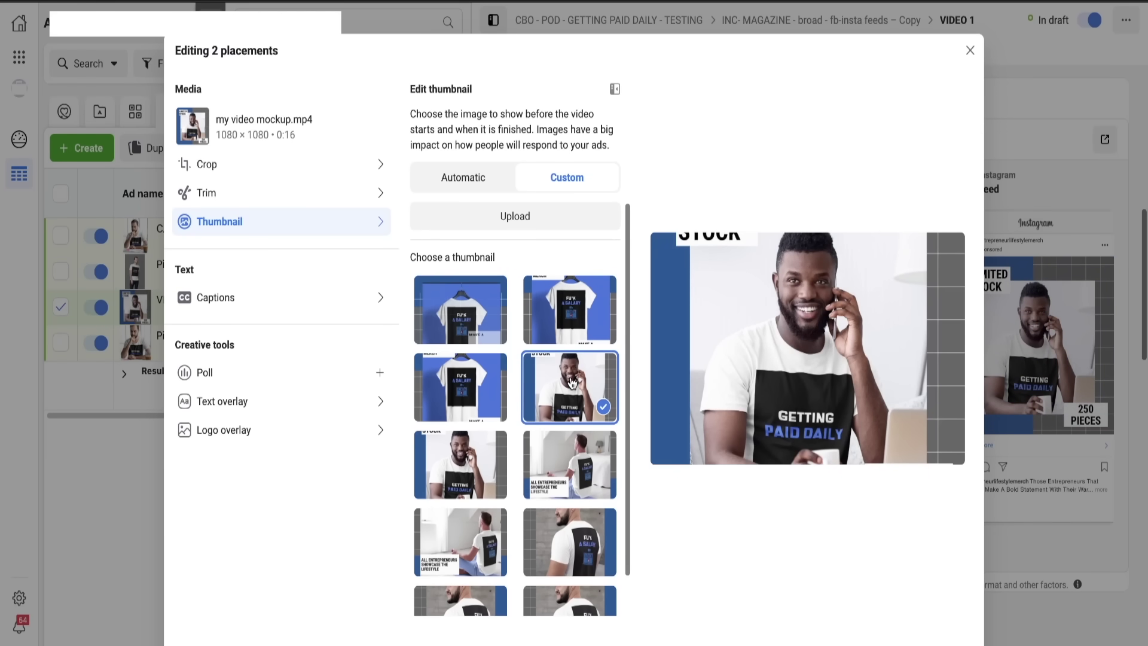
click(568, 310)
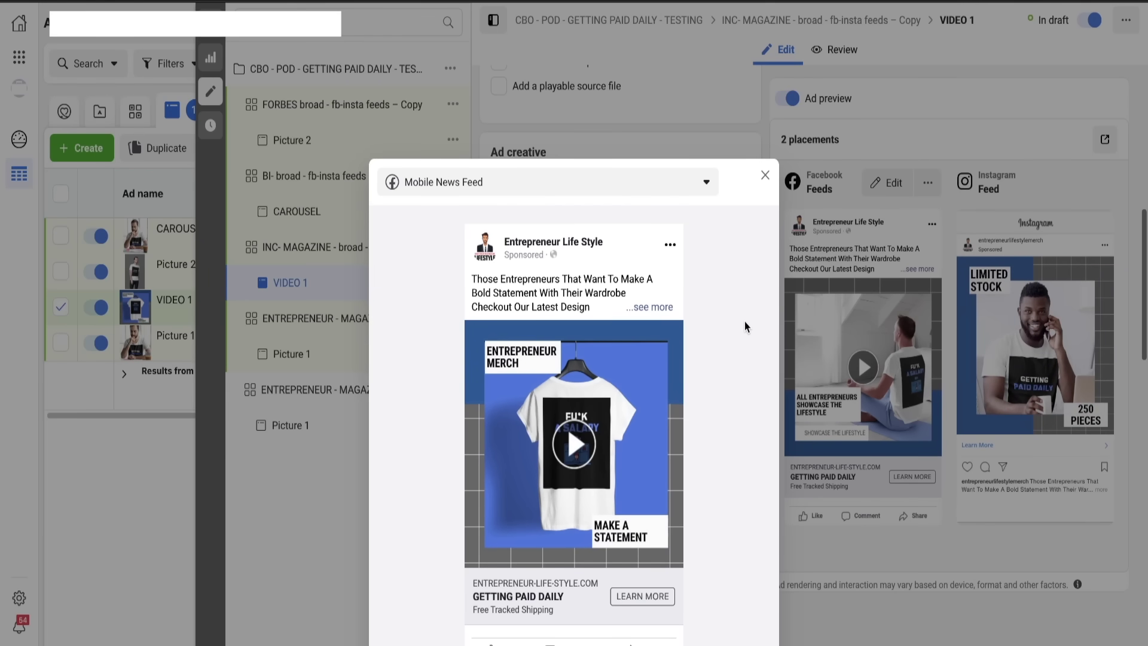
click(766, 176)
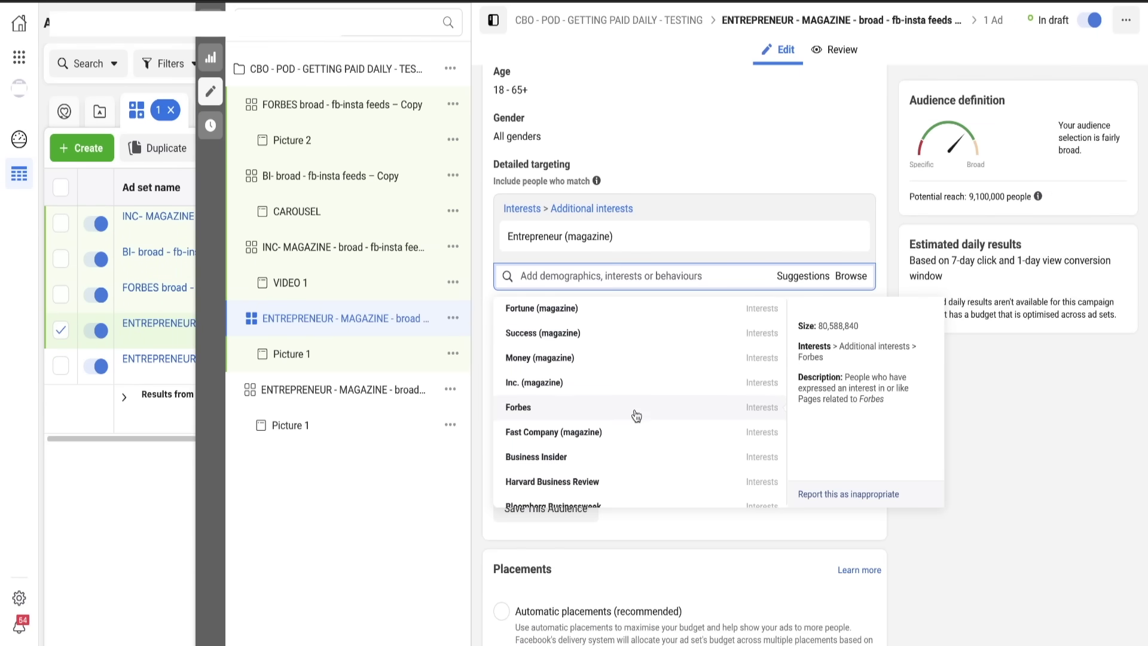
- Replace the Entrepreneur (magazine) interest with Bloomberg Businessweek in the detailed targeting of the fourth ad set
scroll(635, 412, down, 3)
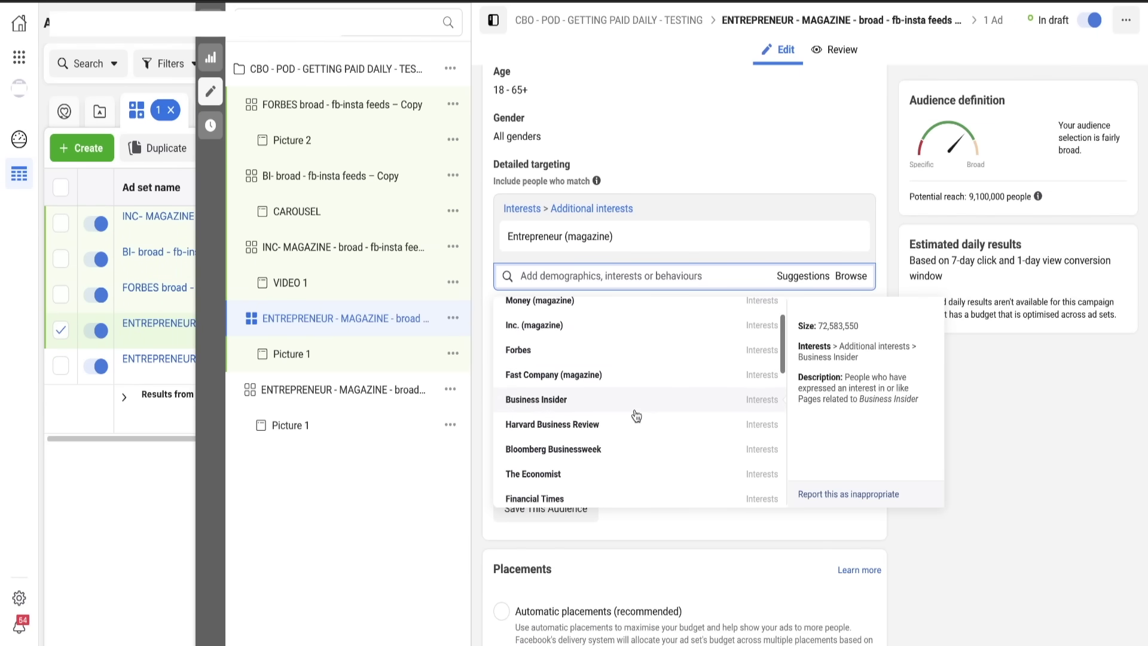
scroll(635, 416, down, 3)
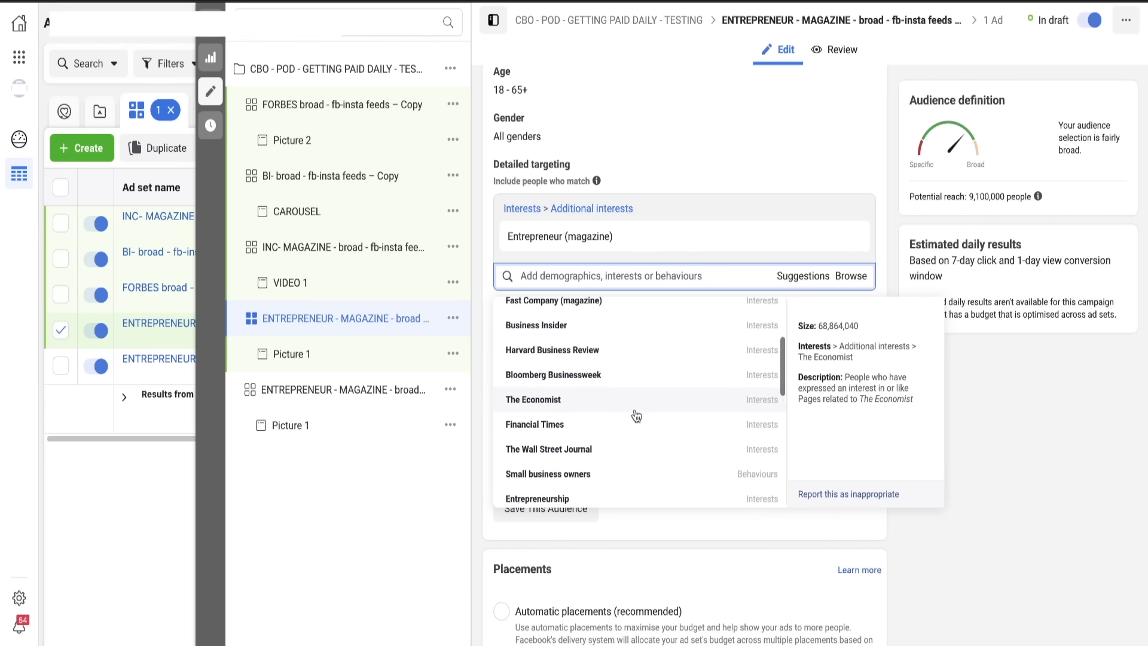
click(625, 375)
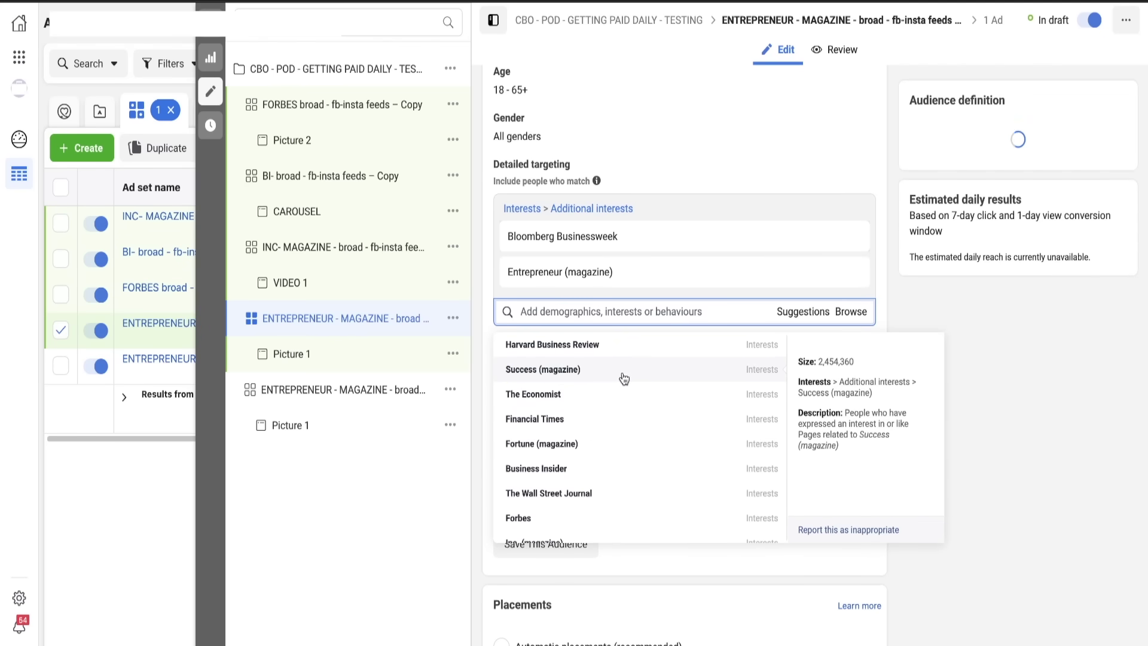
scroll(631, 402, down, 2)
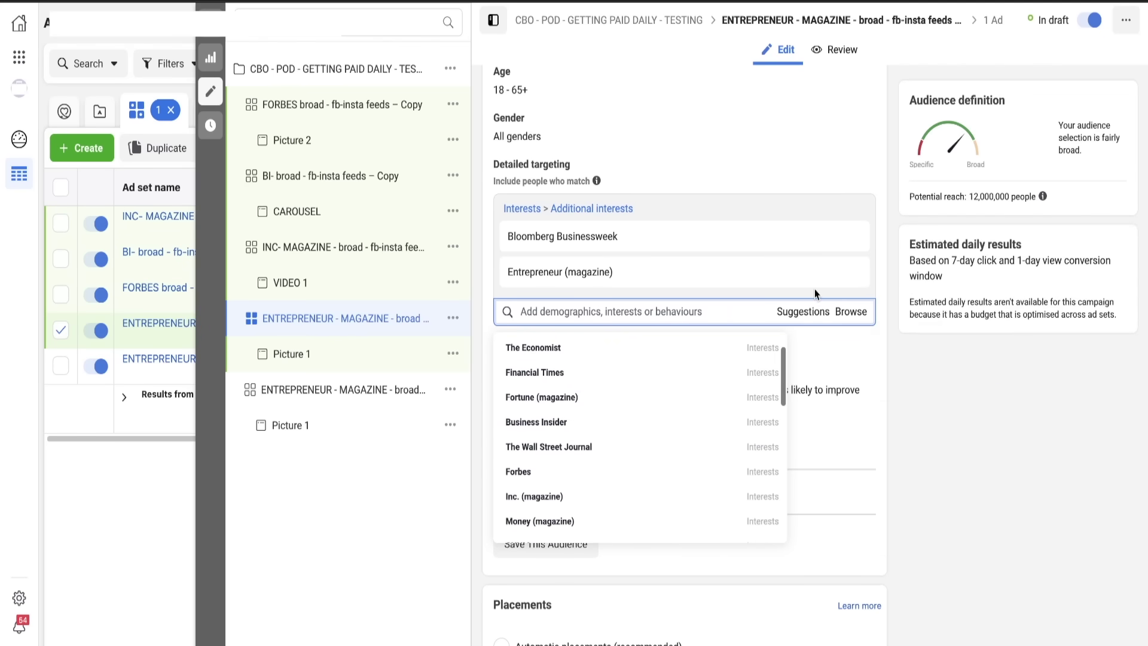
mouse_move(841, 241)
click(850, 273)
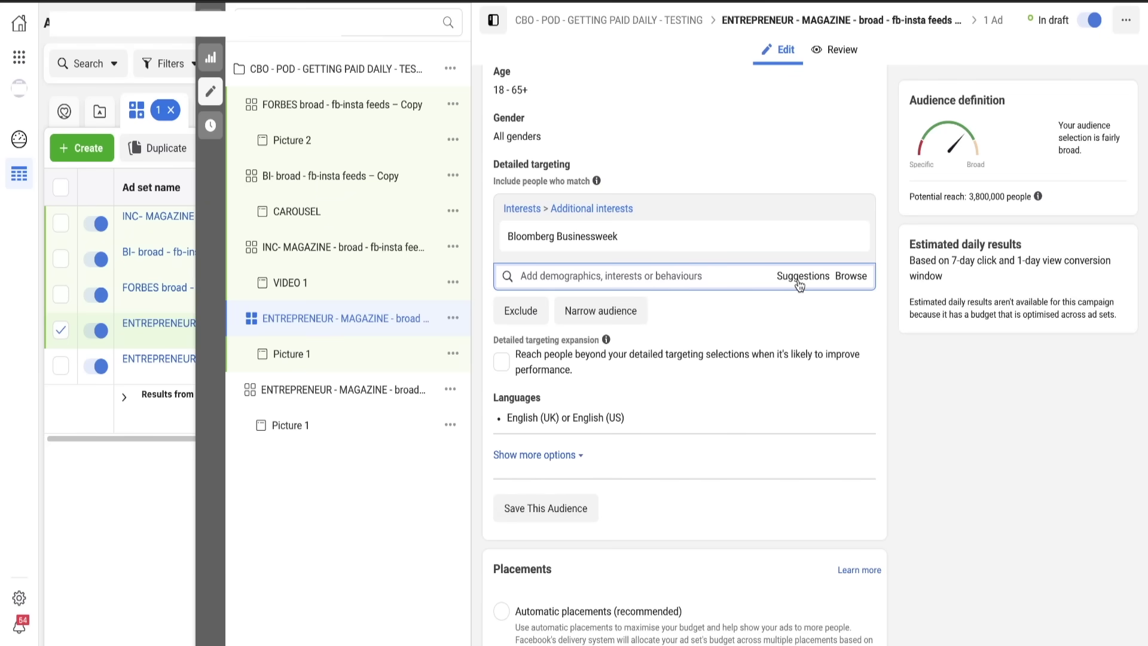
- Swap Bloomberg Businessweek for The Economist, naming the ad set "THE ECONOMIST - broad - fb-insta feeds – Copy" and removing its end date
mouse_move(647, 342)
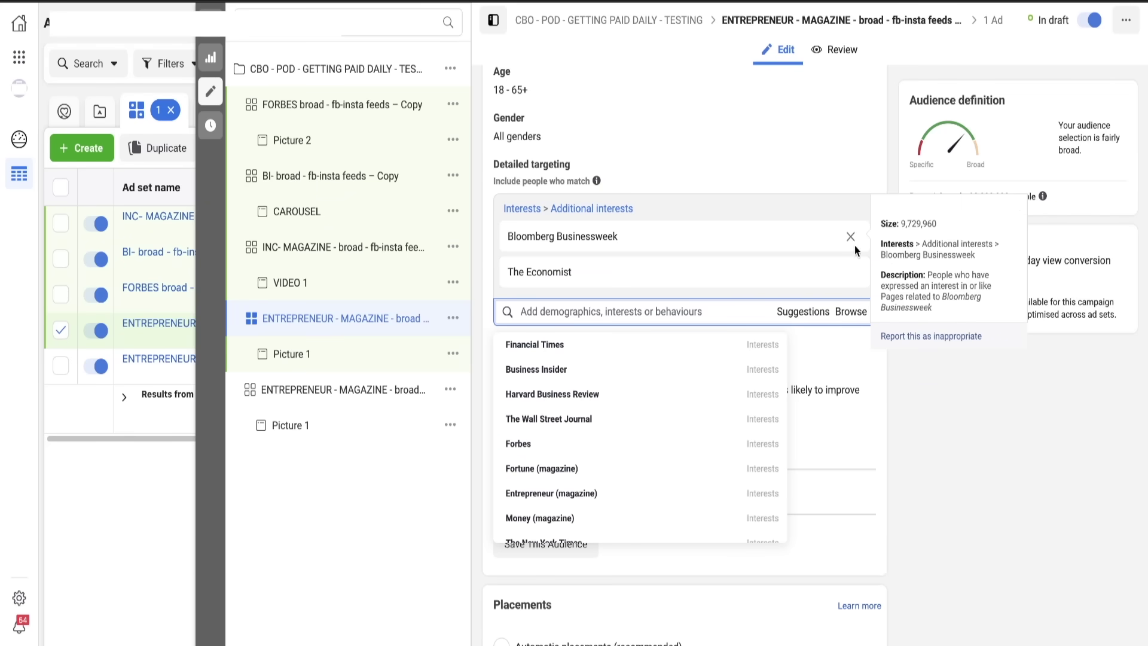
click(851, 238)
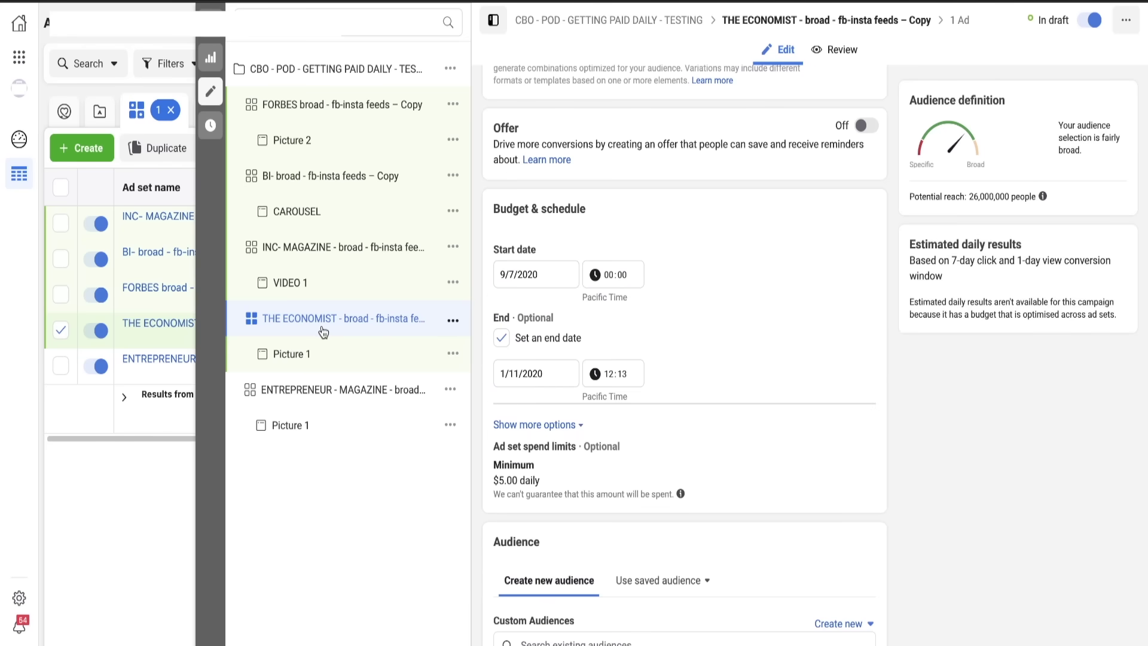
click(501, 339)
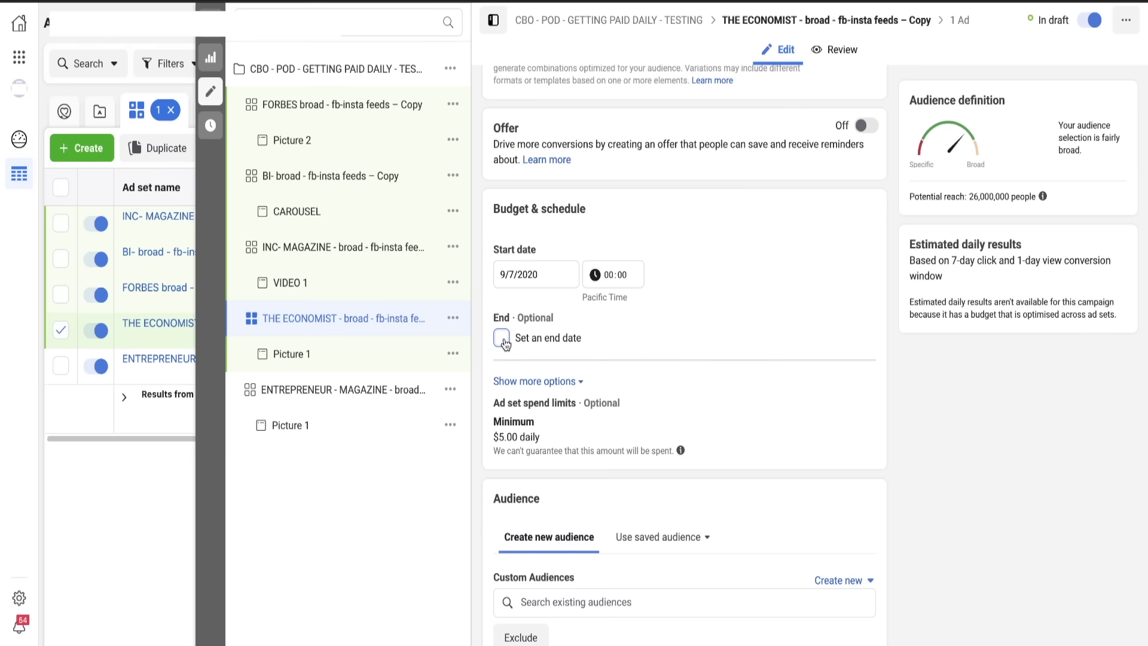
- Rename the Picture 1 ad in THE ECONOMIST ad set as "VIDEO 2"
click(356, 364)
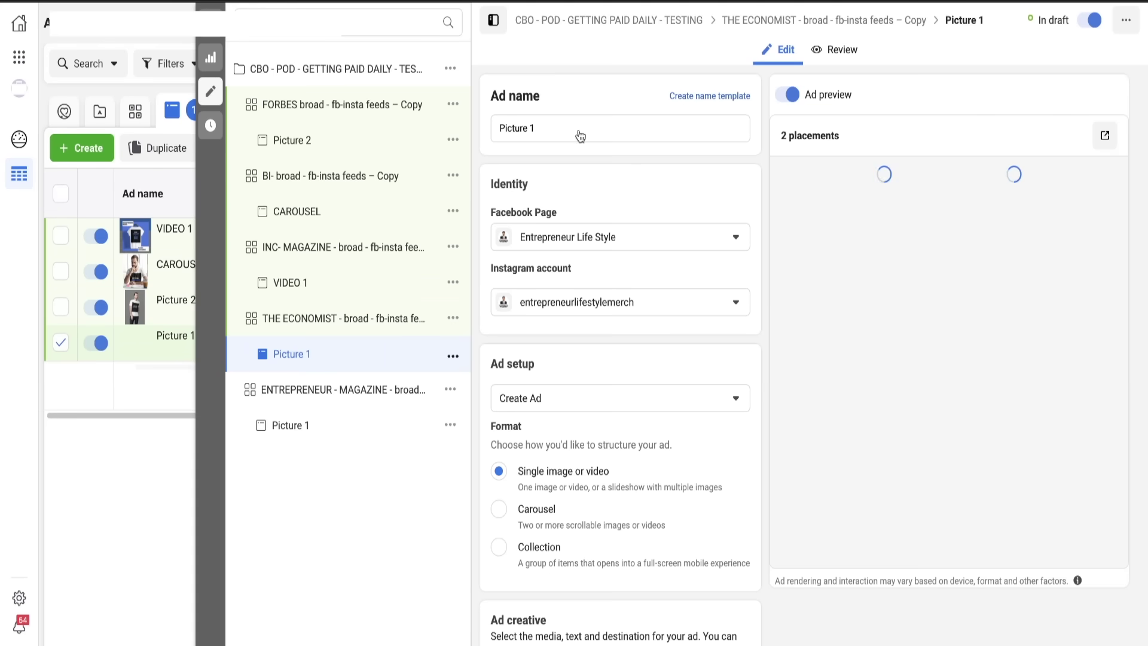
drag(542, 122, 476, 134)
text(VIDEO )
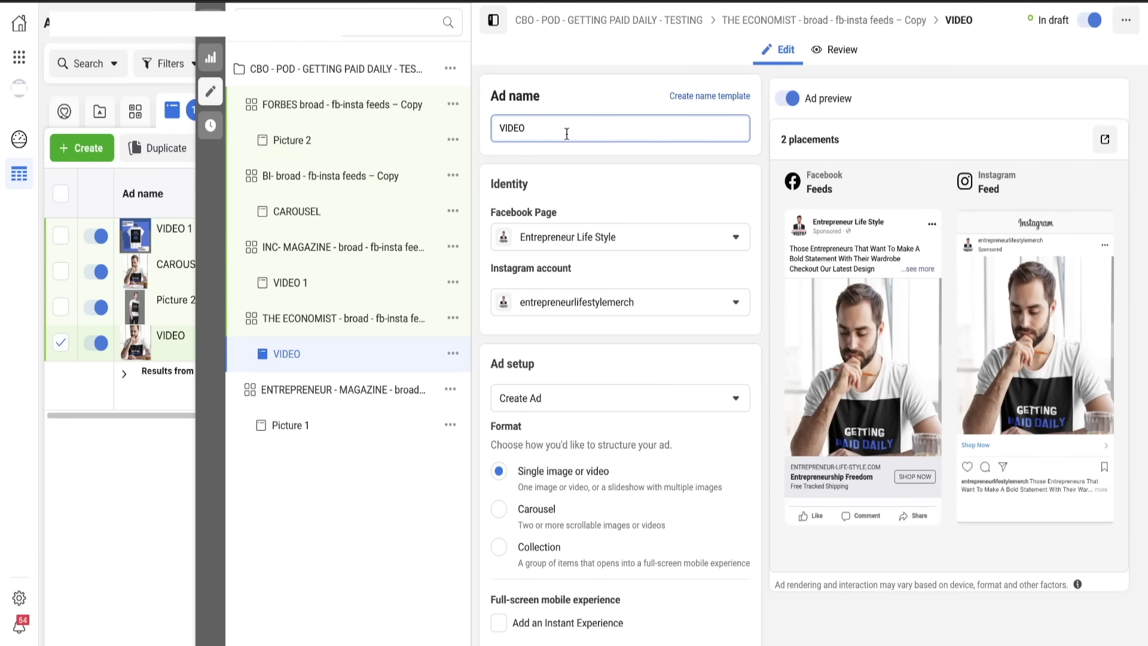
text(2)
- Replace the VIDEO 2 ad's working top blue .png image with my video mockup.mp4 and check its creative text
scroll(590, 327, down, 9)
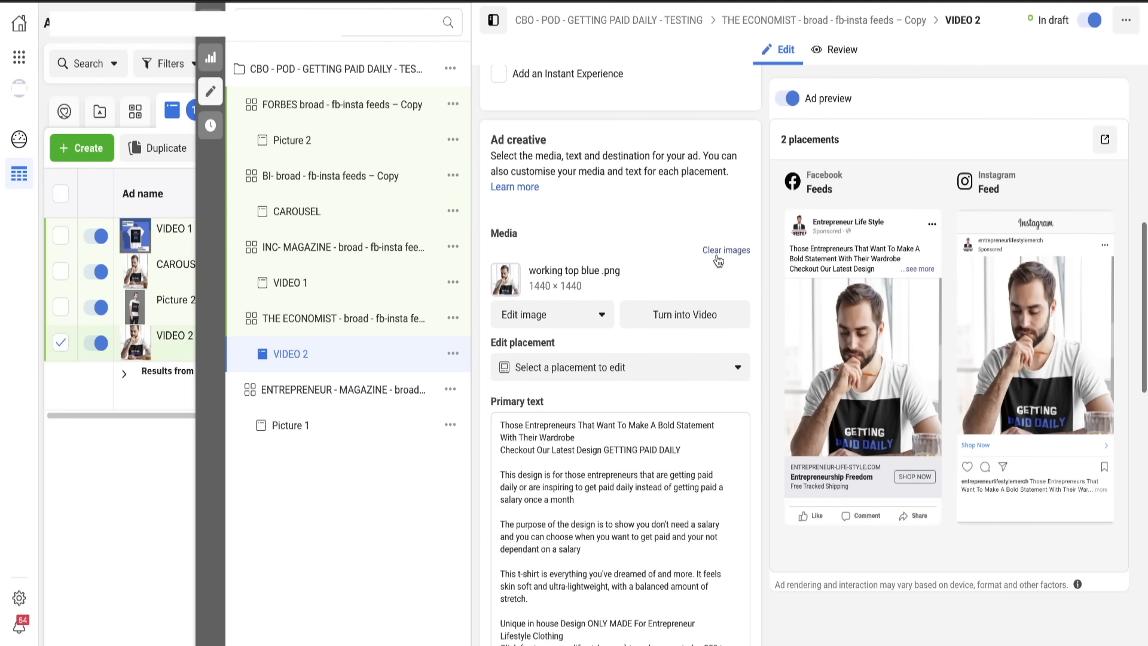
click(718, 260)
click(537, 258)
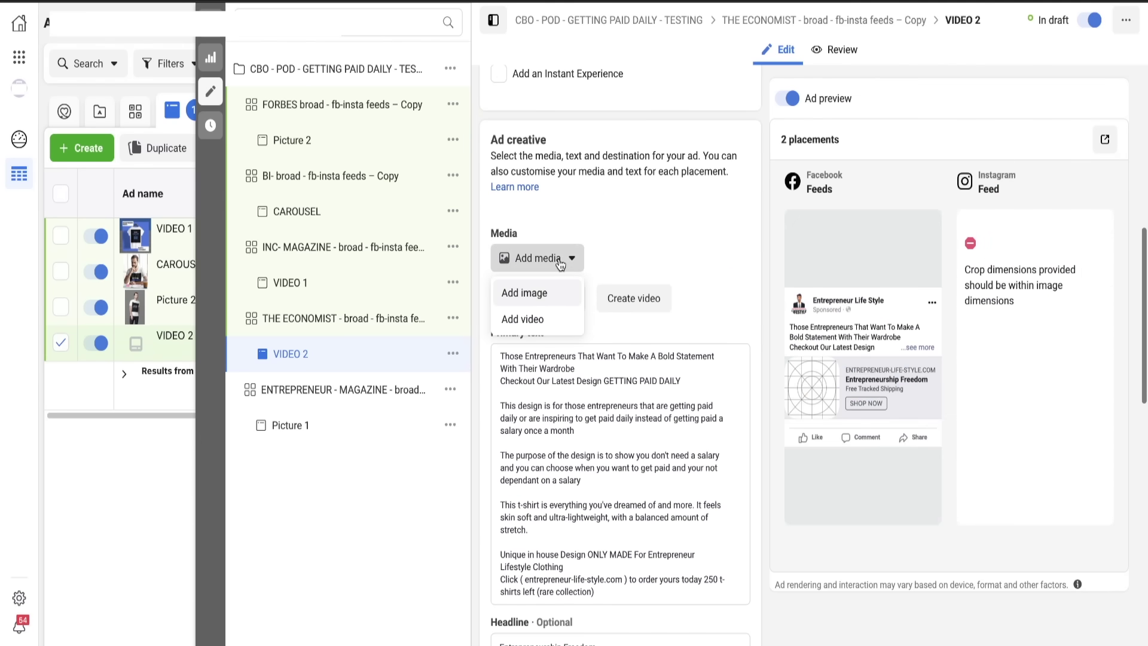
click(533, 322)
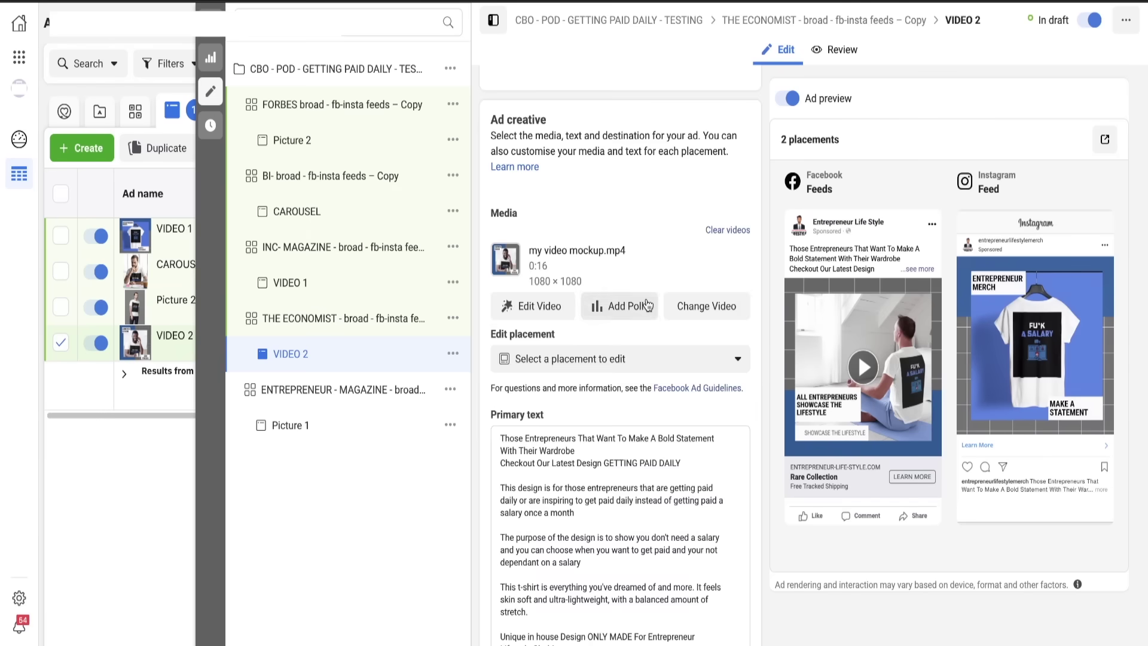
scroll(647, 299, down, 3)
scroll(646, 299, up, 2)
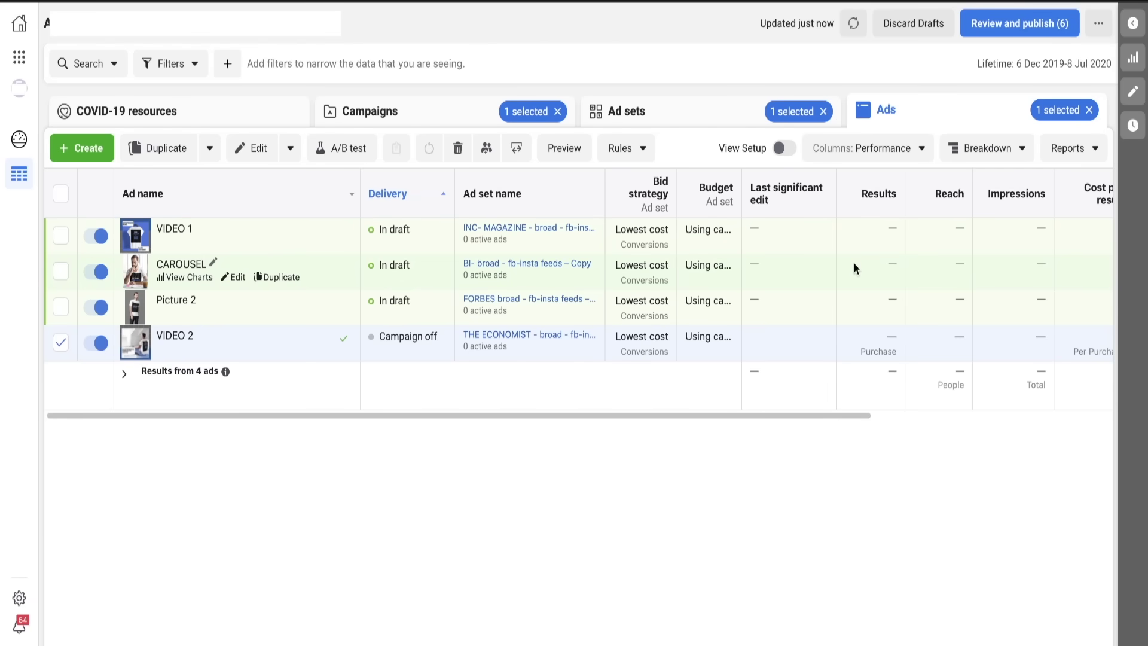
- Publish the three draft ad sets with their ads, and check the results at campaign, ad set and ad level
click(1015, 24)
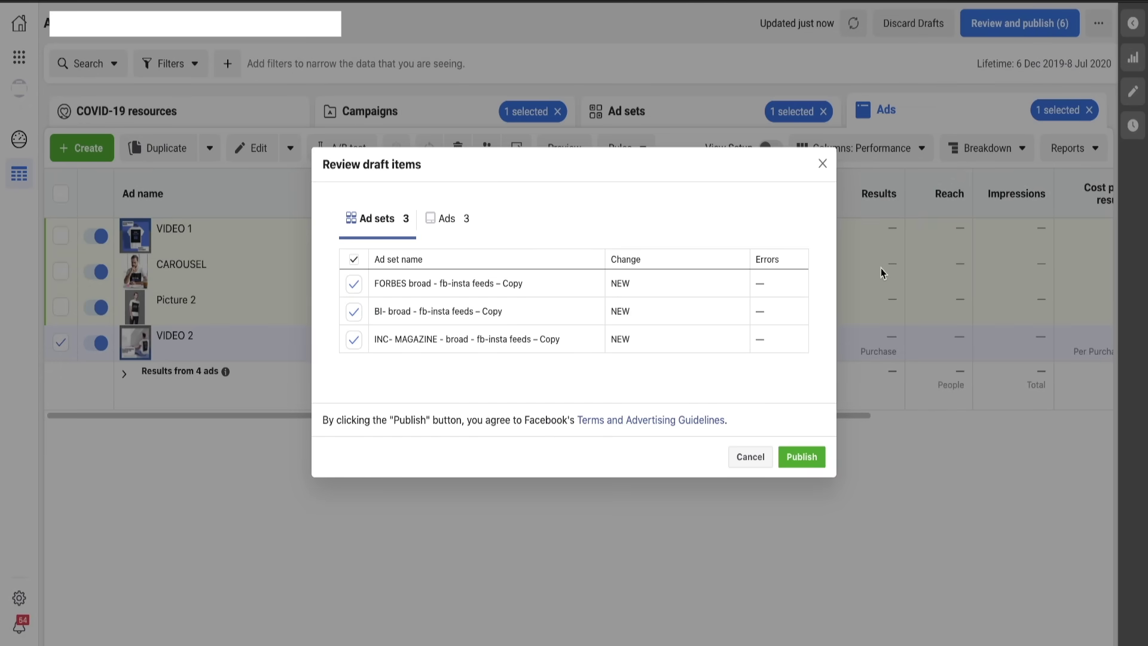
click(802, 457)
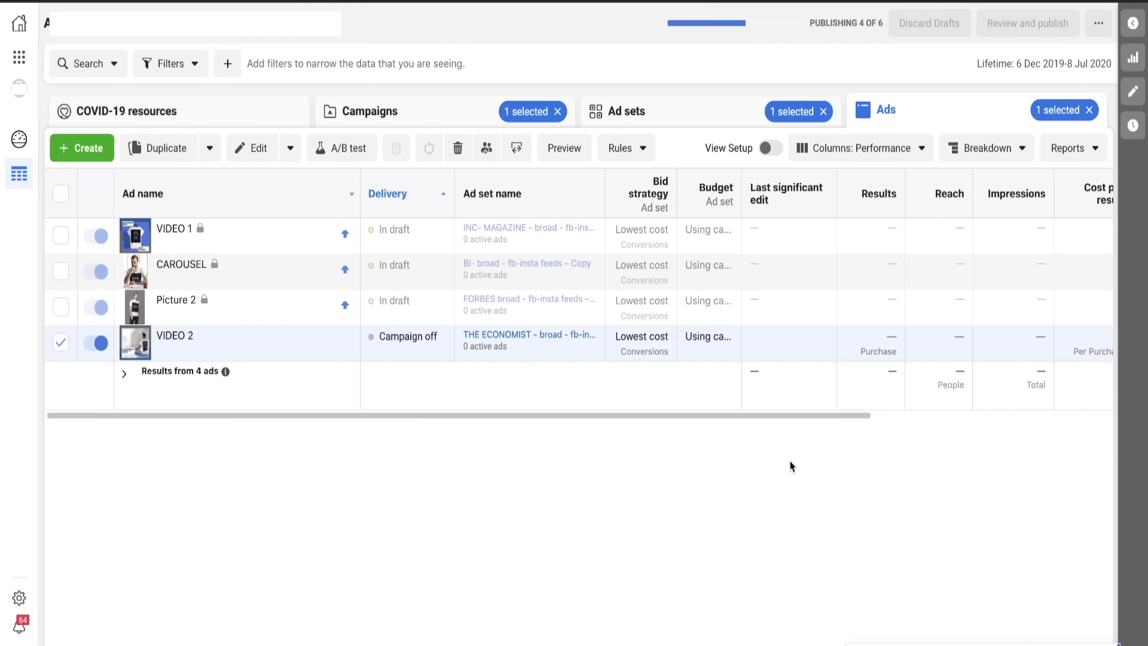
click(448, 116)
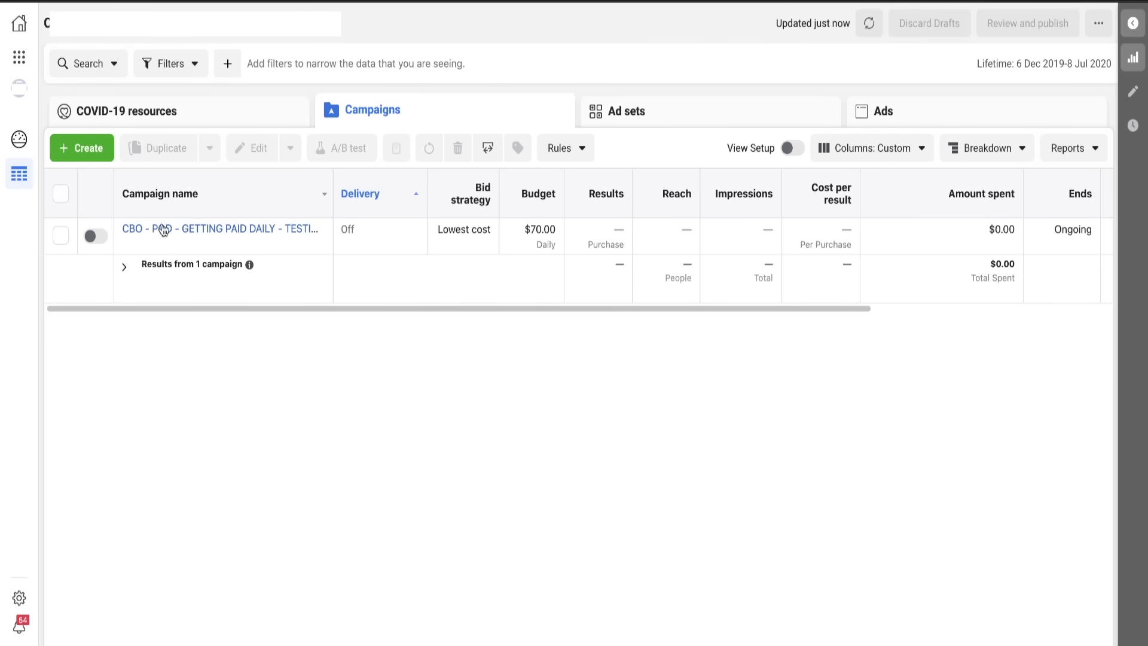
click(659, 123)
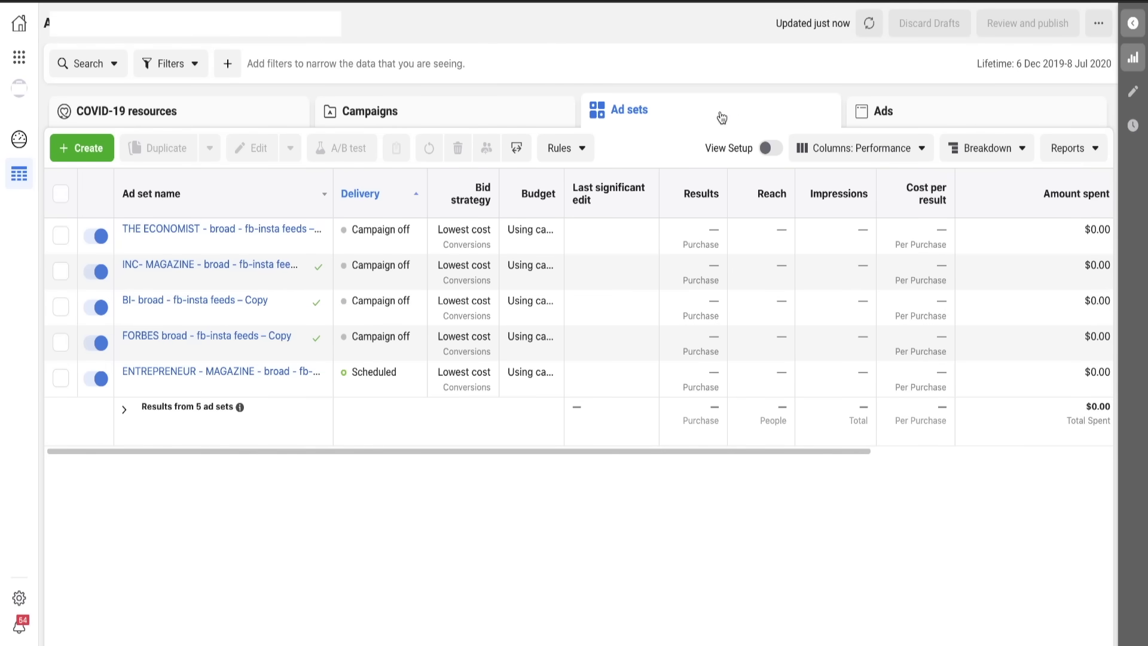
click(893, 114)
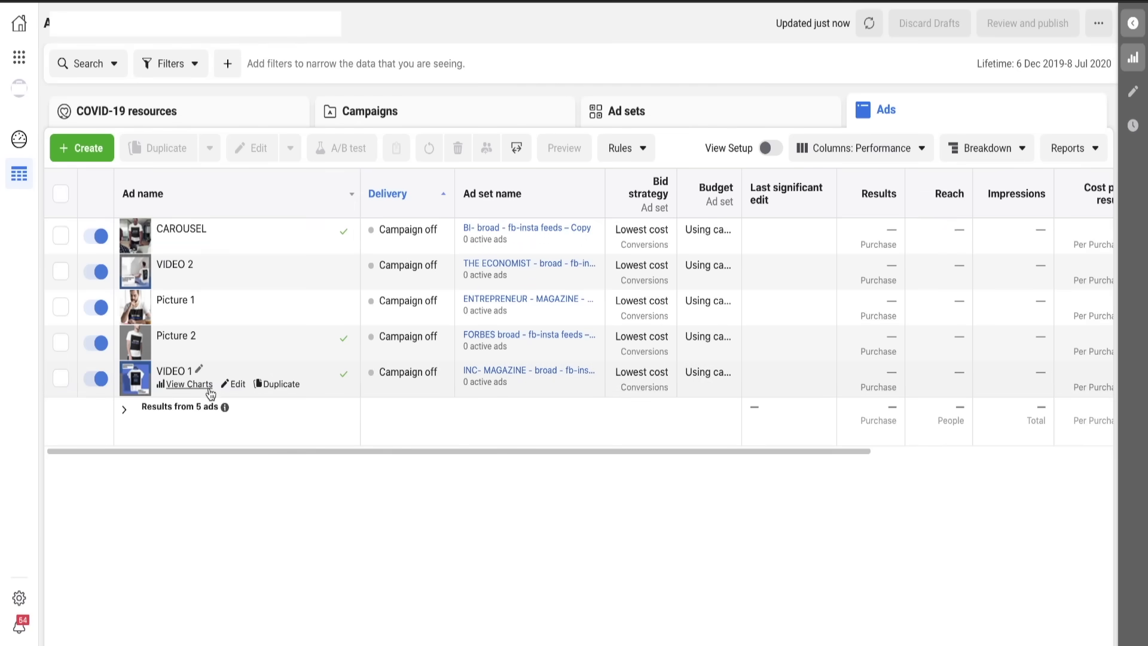
click(679, 125)
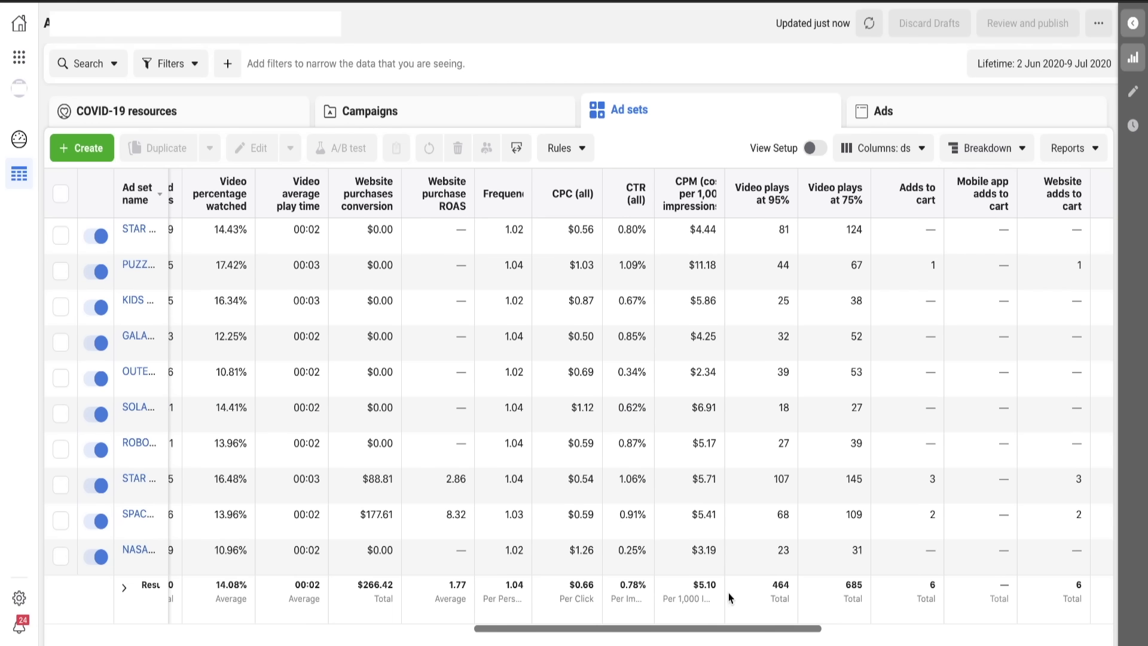
- Compare the ad sets' performance in the example campaign across CPC, CTR, CPM, adds to cart, checkouts initiated and purchases
drag(704, 628, 974, 618)
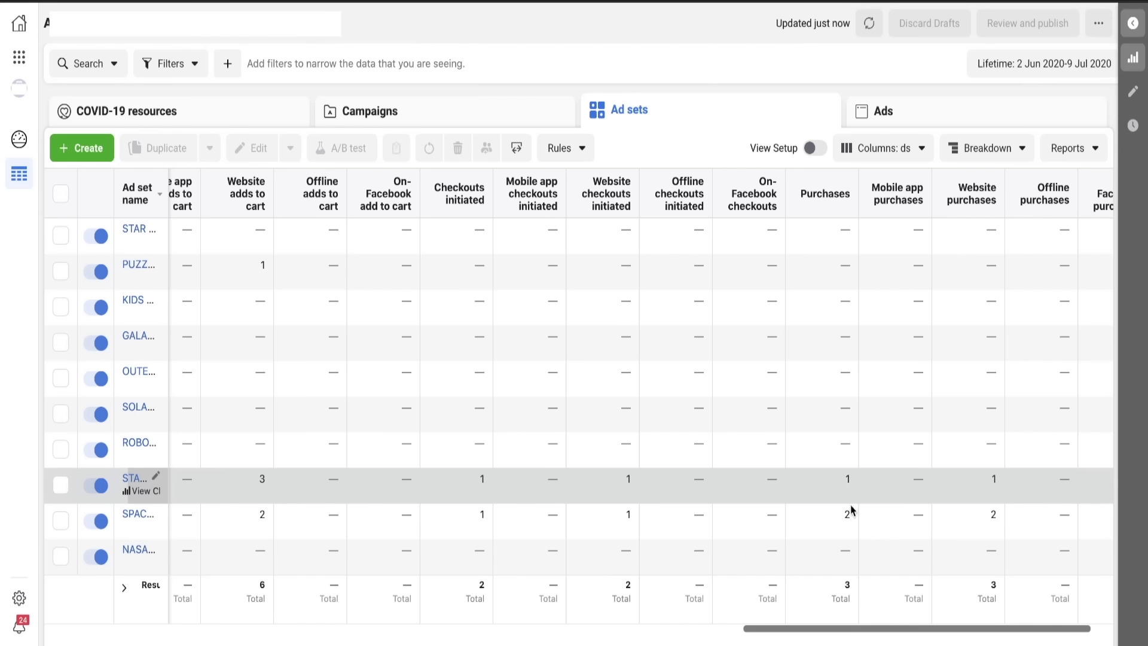
drag(857, 626, 692, 630)
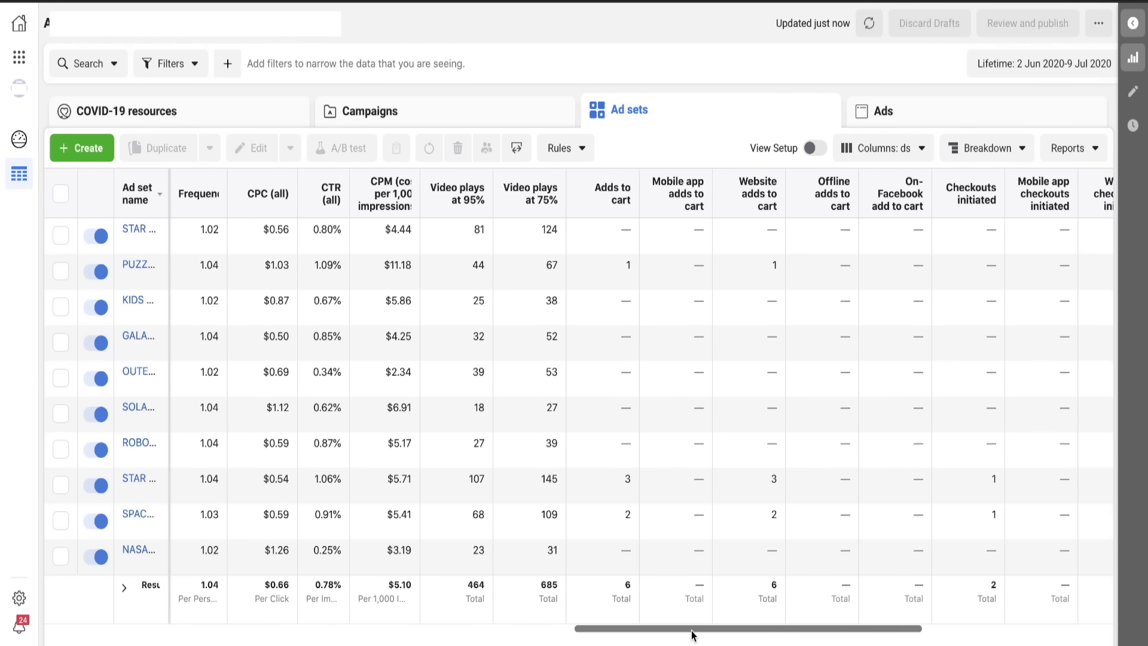
drag(692, 629, 812, 628)
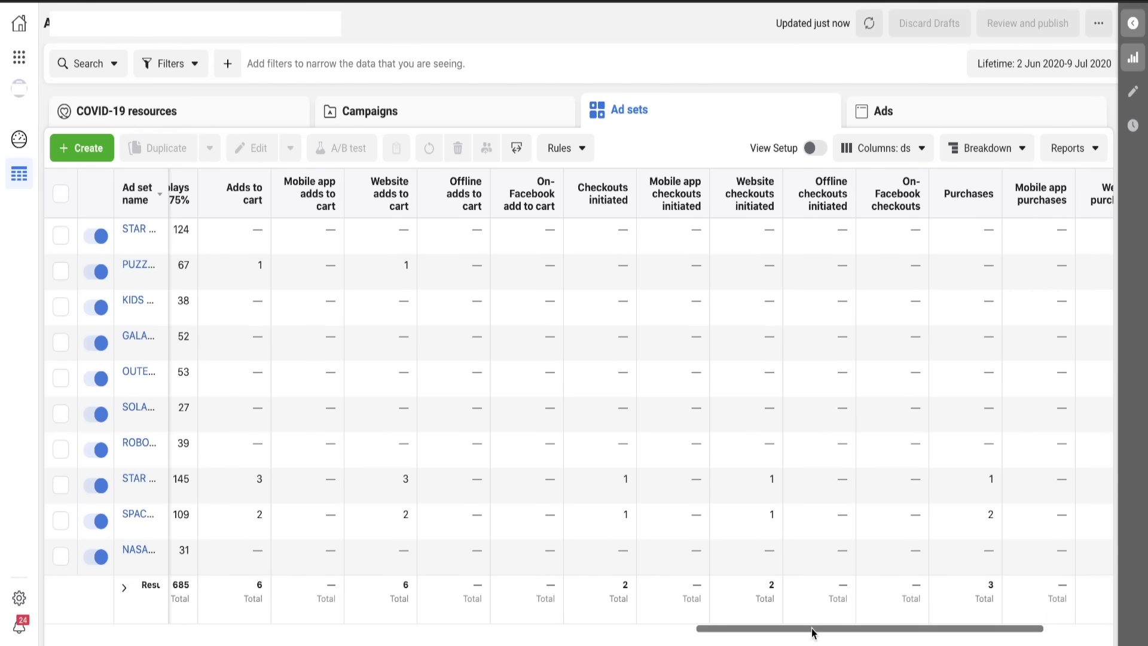
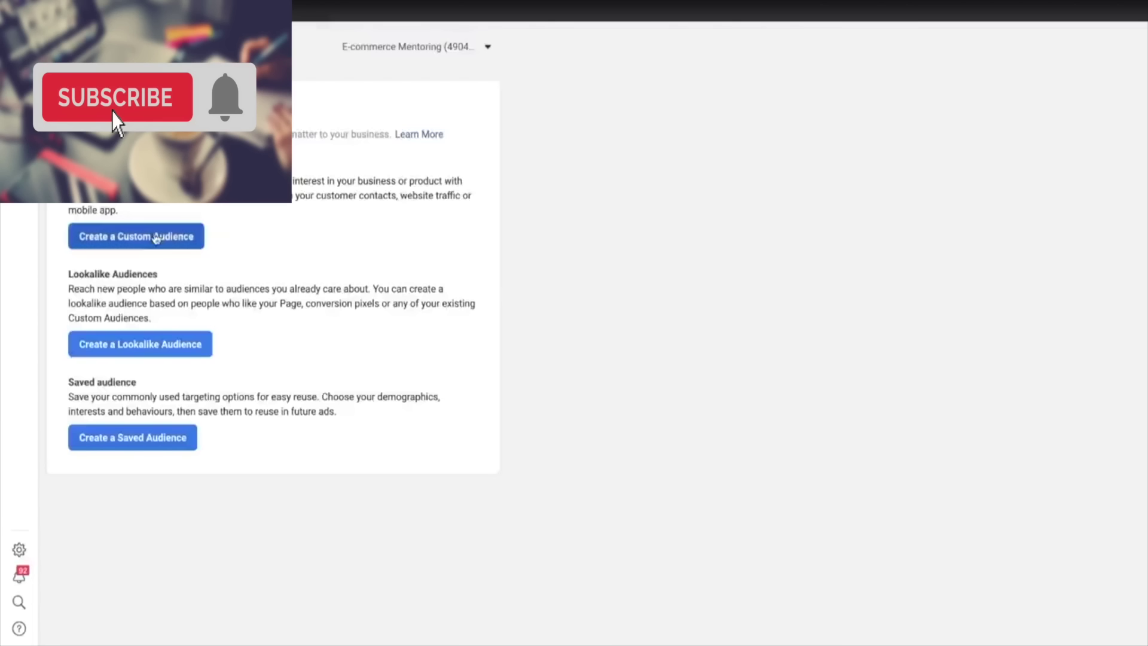
- Start a video engagement Custom Audience of people who have watched at least 75% or at least 95% of the videos
click(134, 246)
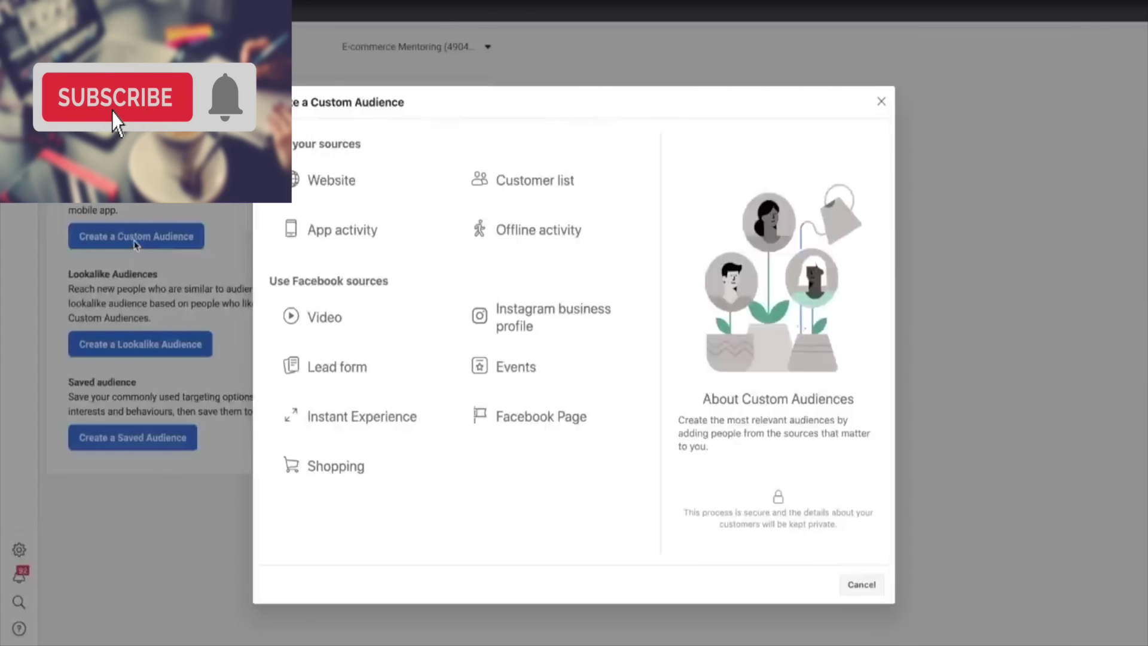
click(349, 325)
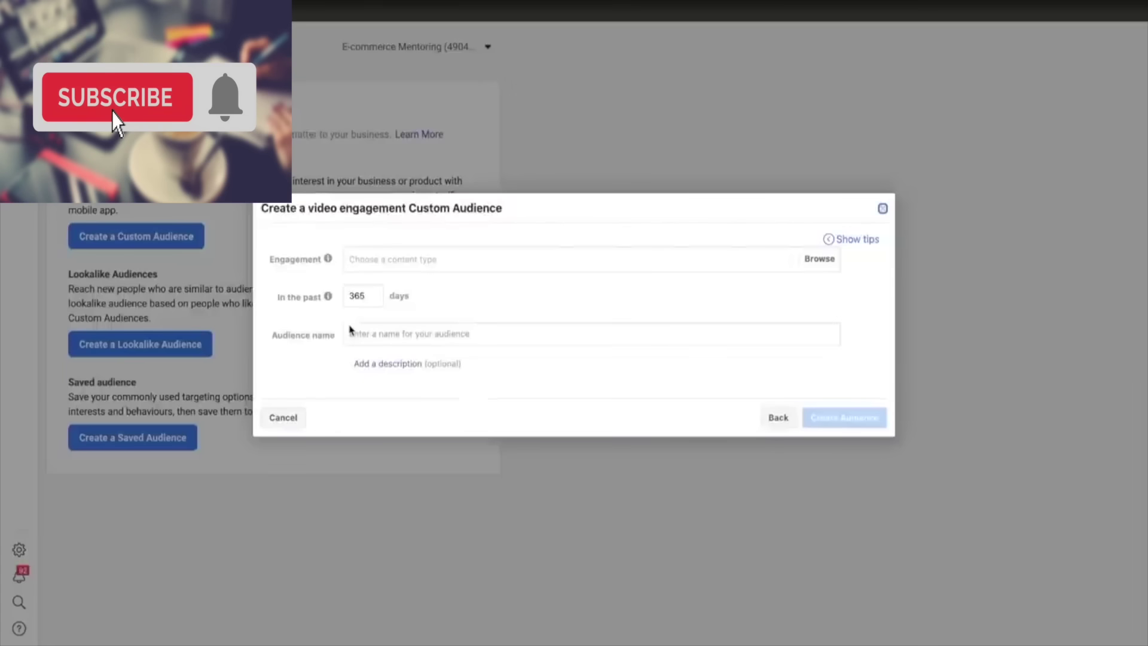
click(391, 260)
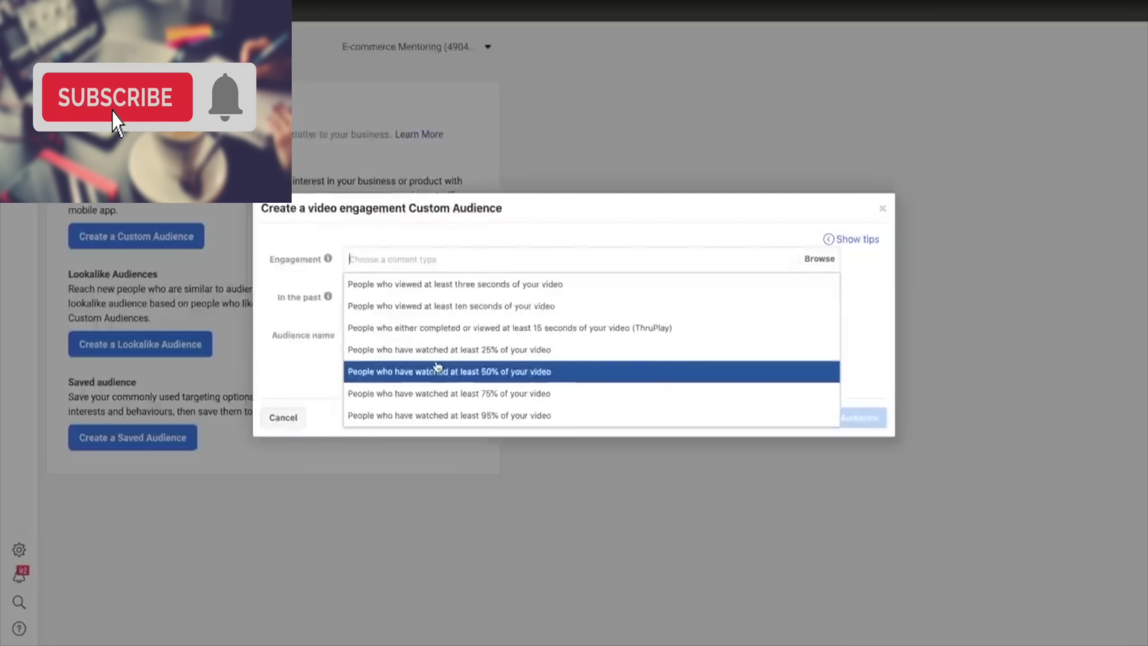
click(441, 393)
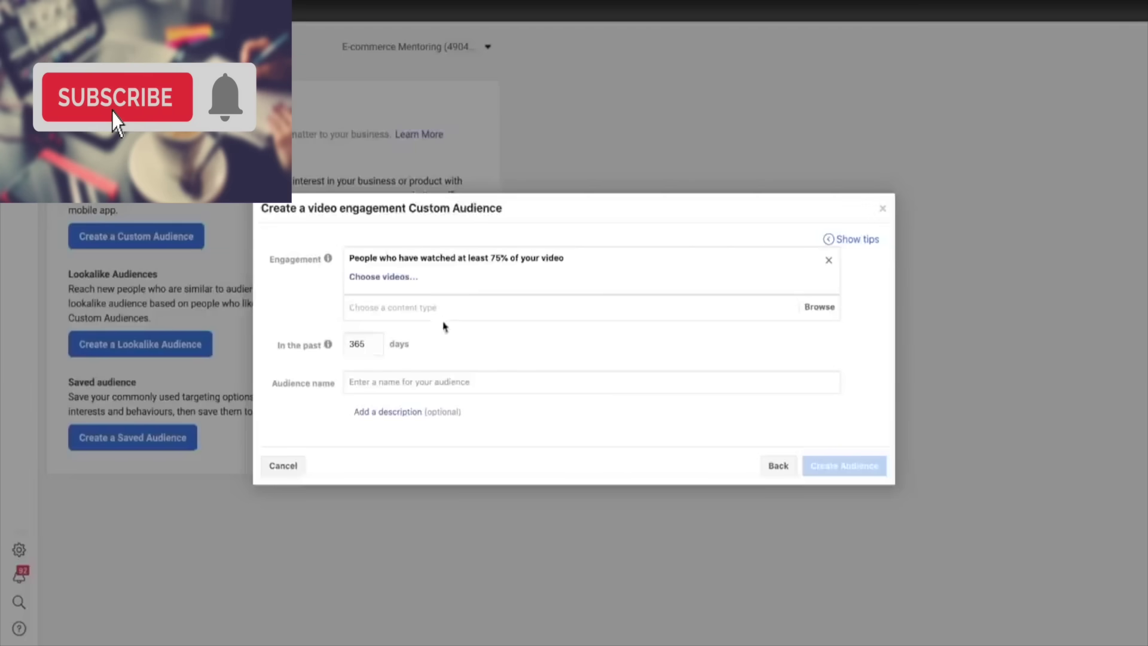
click(825, 309)
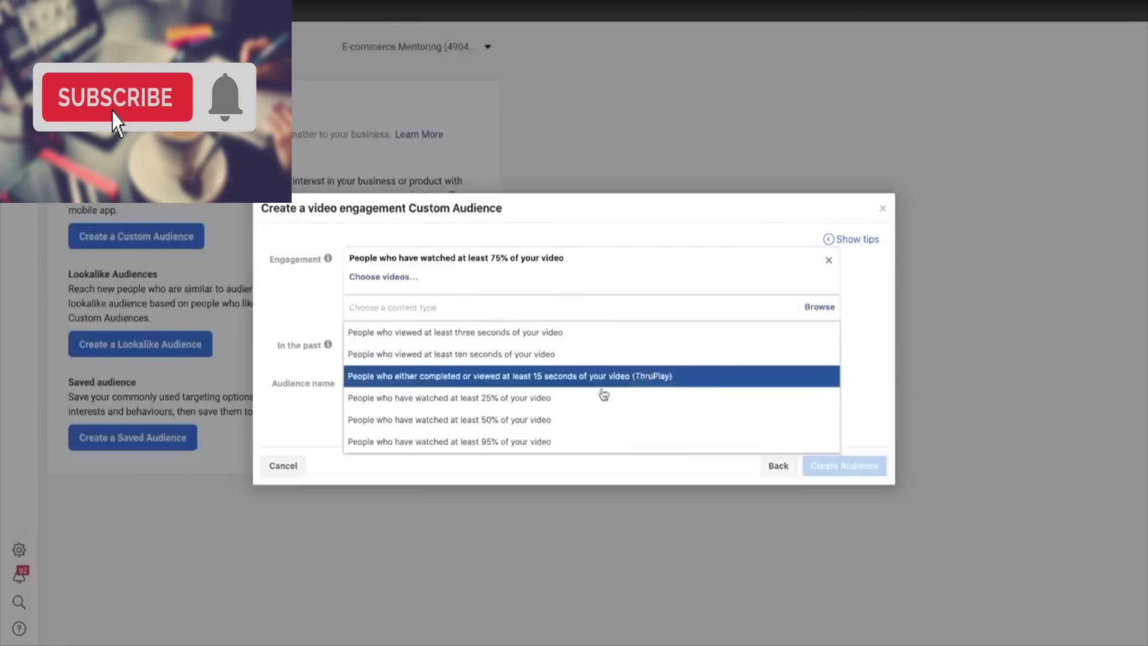
click(566, 440)
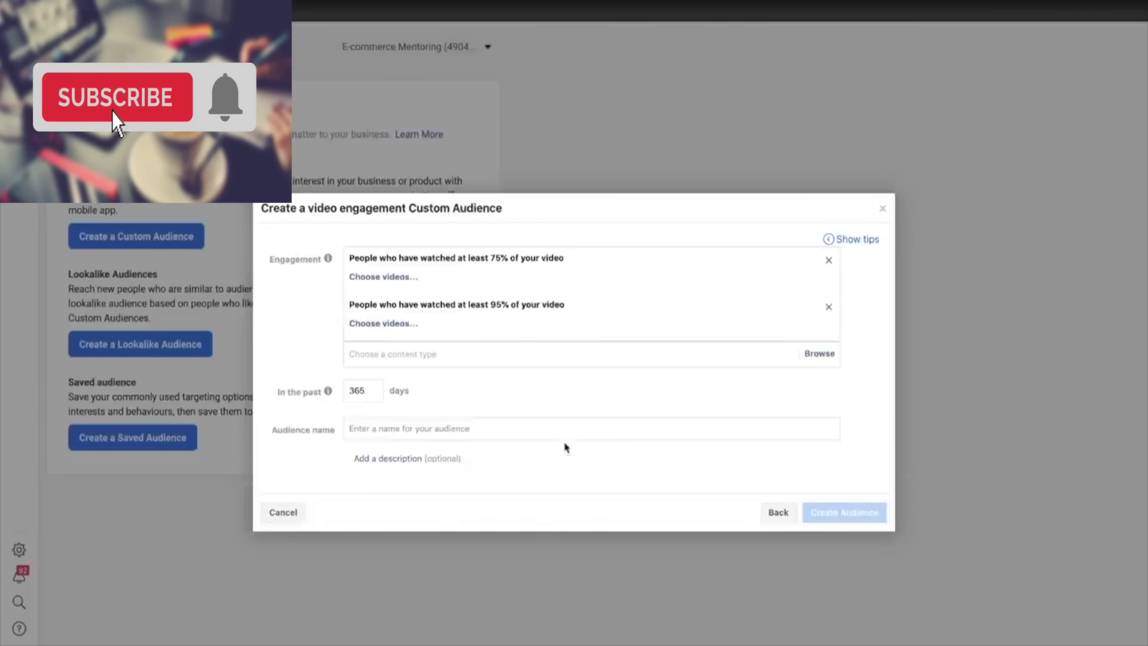
- Choose all five listed Facebook Page videos for the 75% and 95% viewer criteria
click(390, 281)
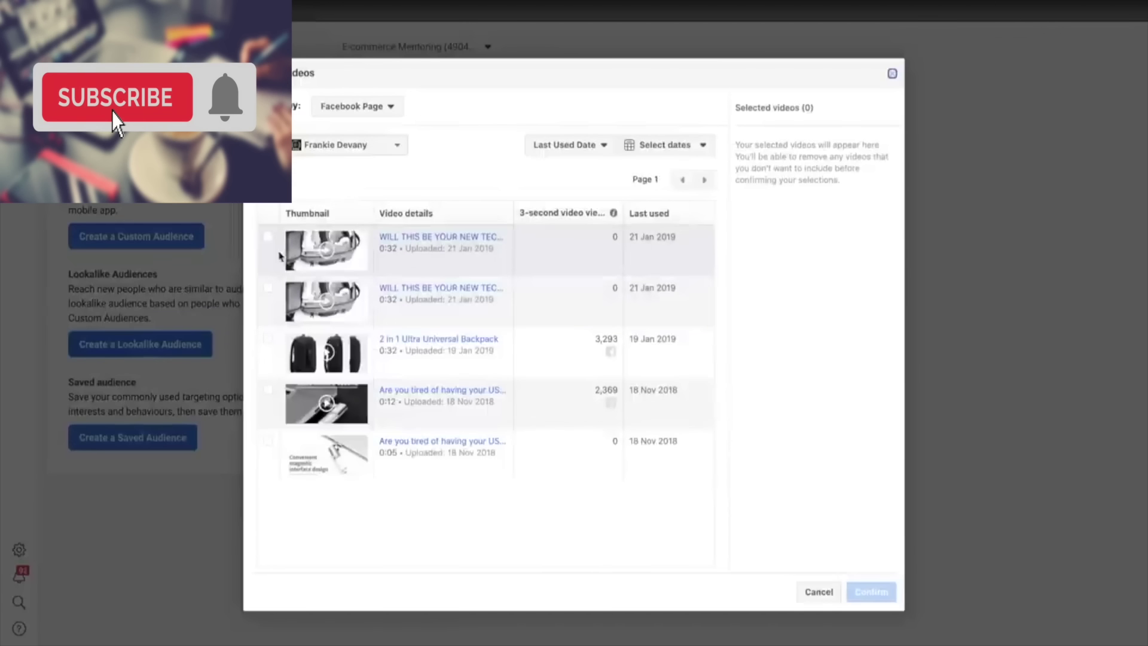
click(267, 237)
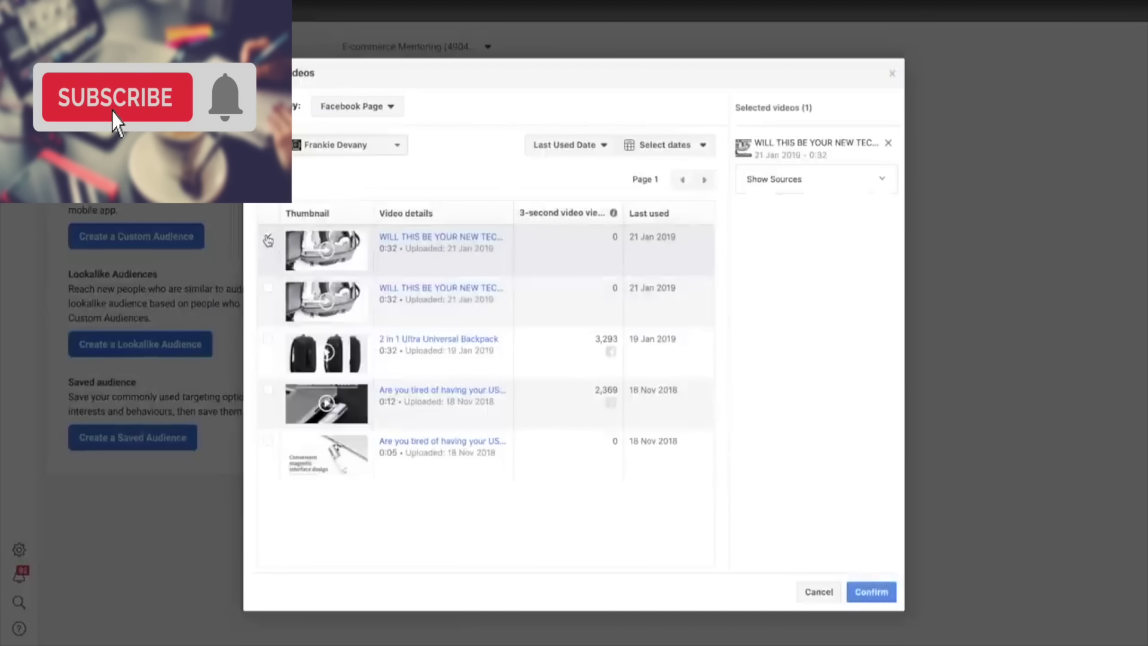
click(267, 287)
click(268, 346)
click(267, 390)
click(267, 441)
click(871, 591)
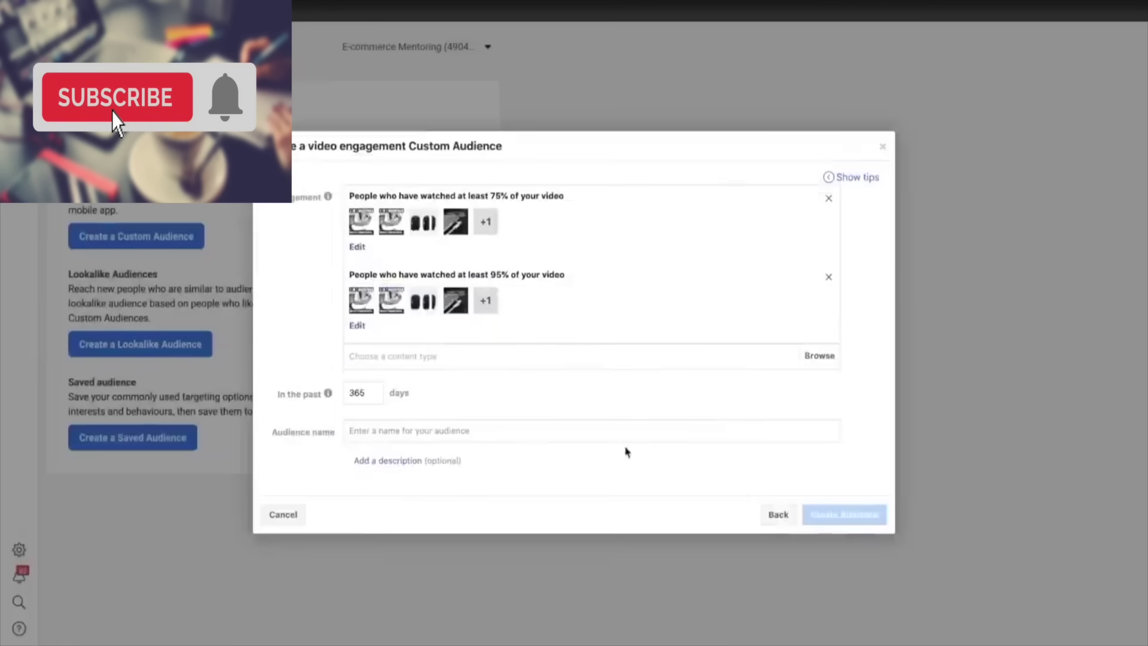
- Set the video engagement audience's look-back period to 20 days
key(BackSpace)
key(BackSpace)
key(BackSpace)
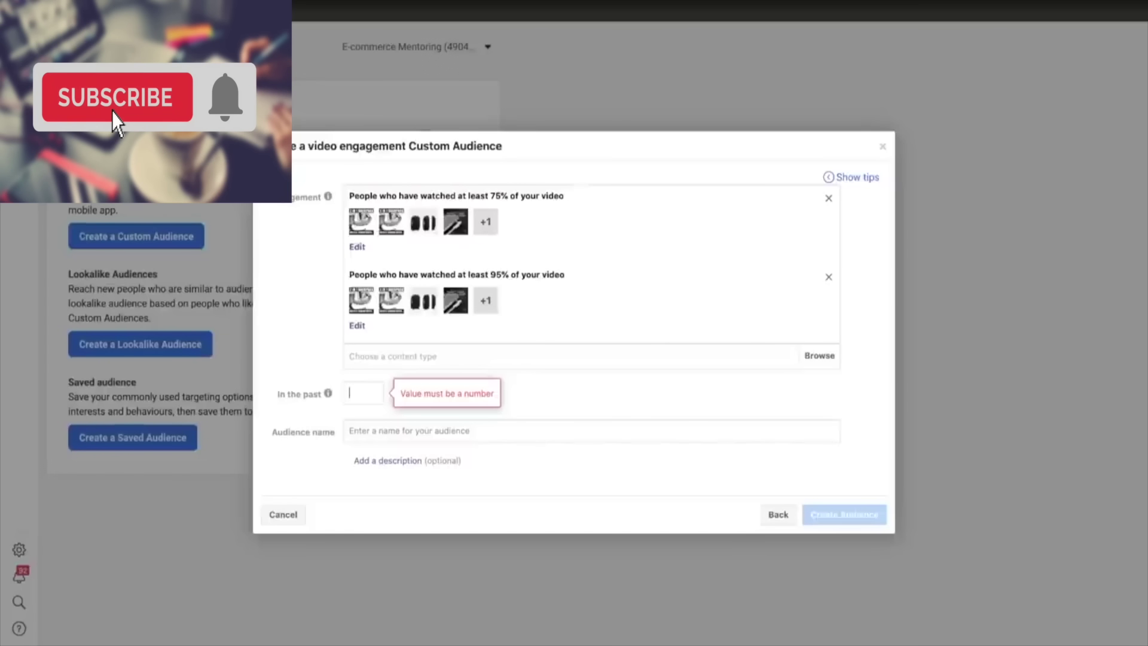
text(20)
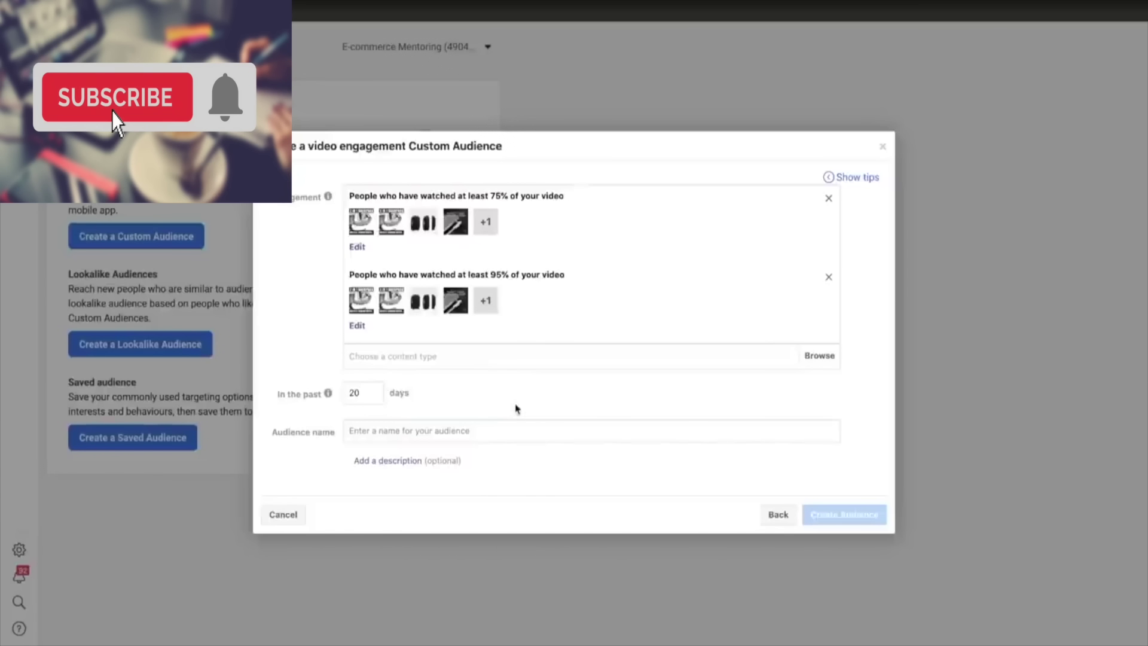
- Name the video engagement audience "LAA - 75&95% VV" and create it
click(436, 427)
text(LA)
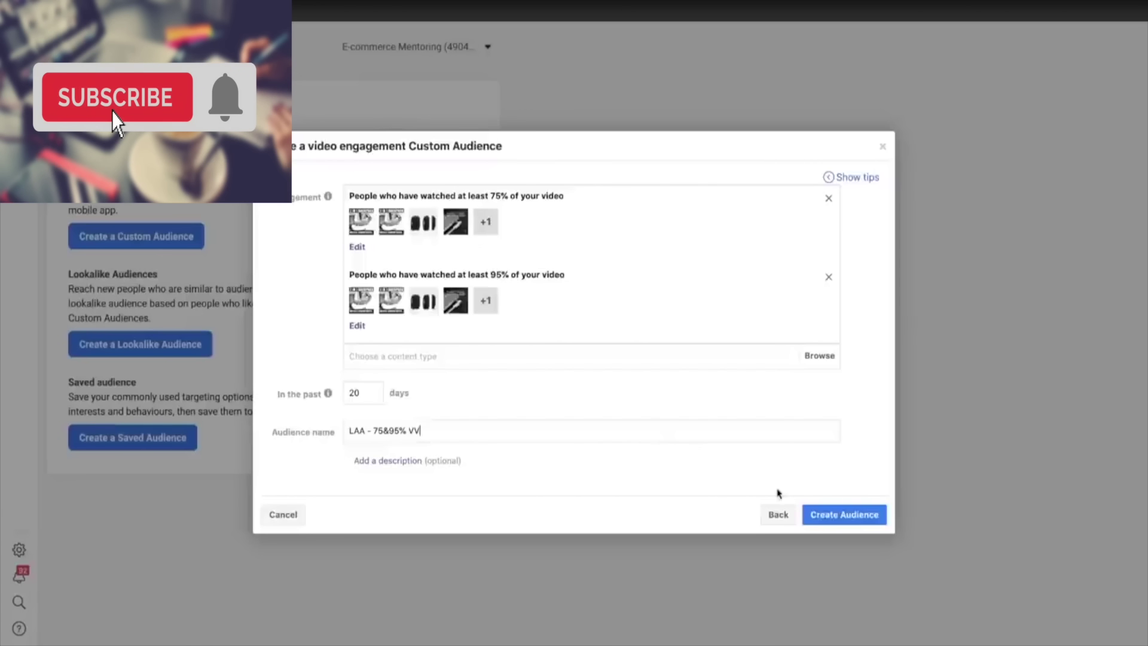
click(830, 517)
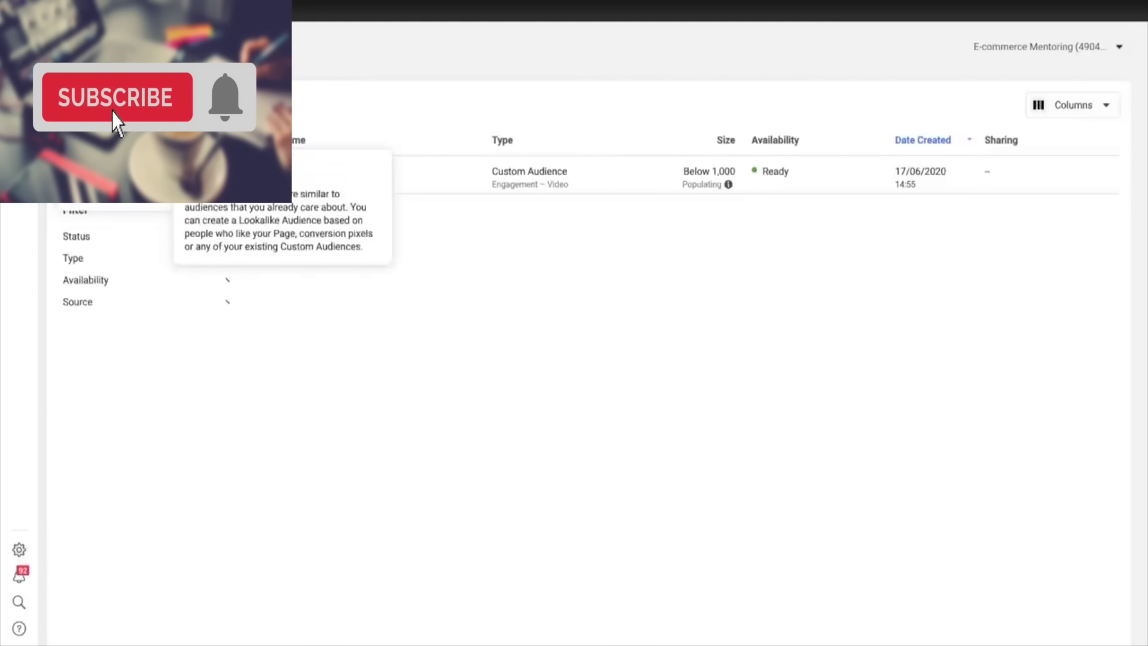
- Start a Lookalike Audience using the "LAA - 75&95% VV" audience as its source
click(103, 152)
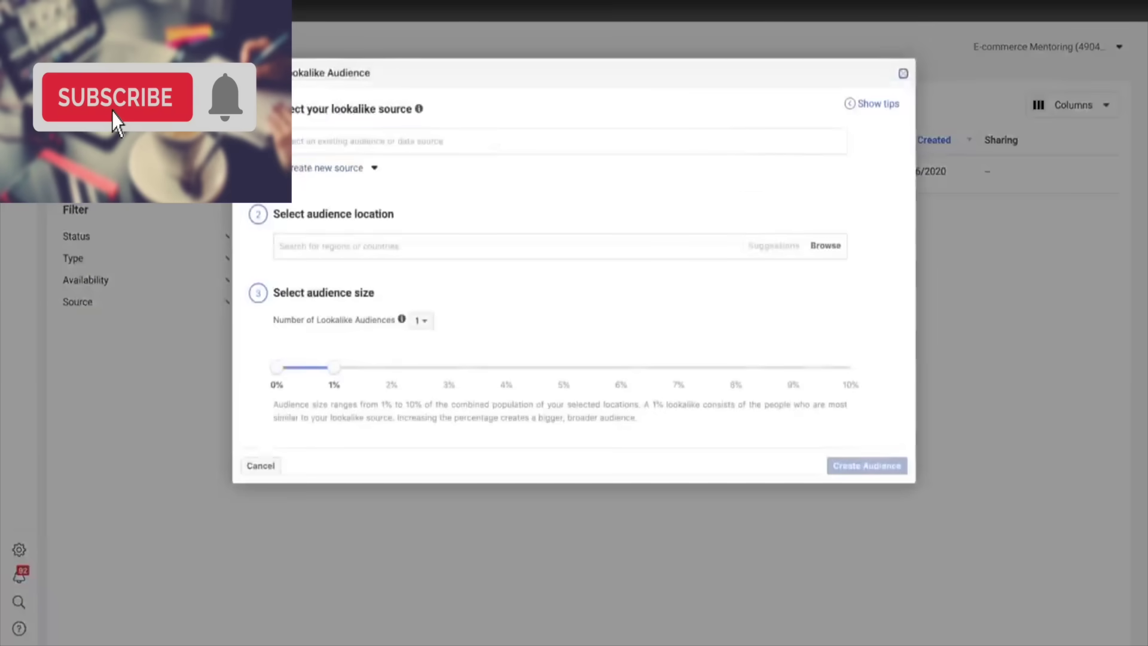
click(328, 147)
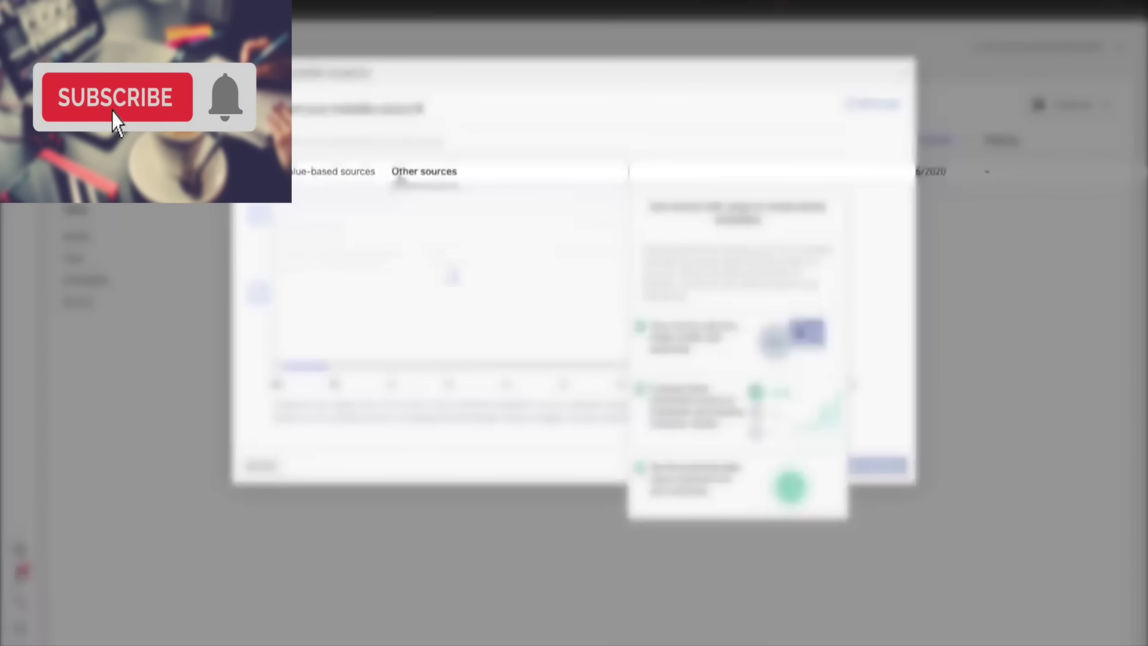
click(401, 176)
scroll(412, 327, down, 1)
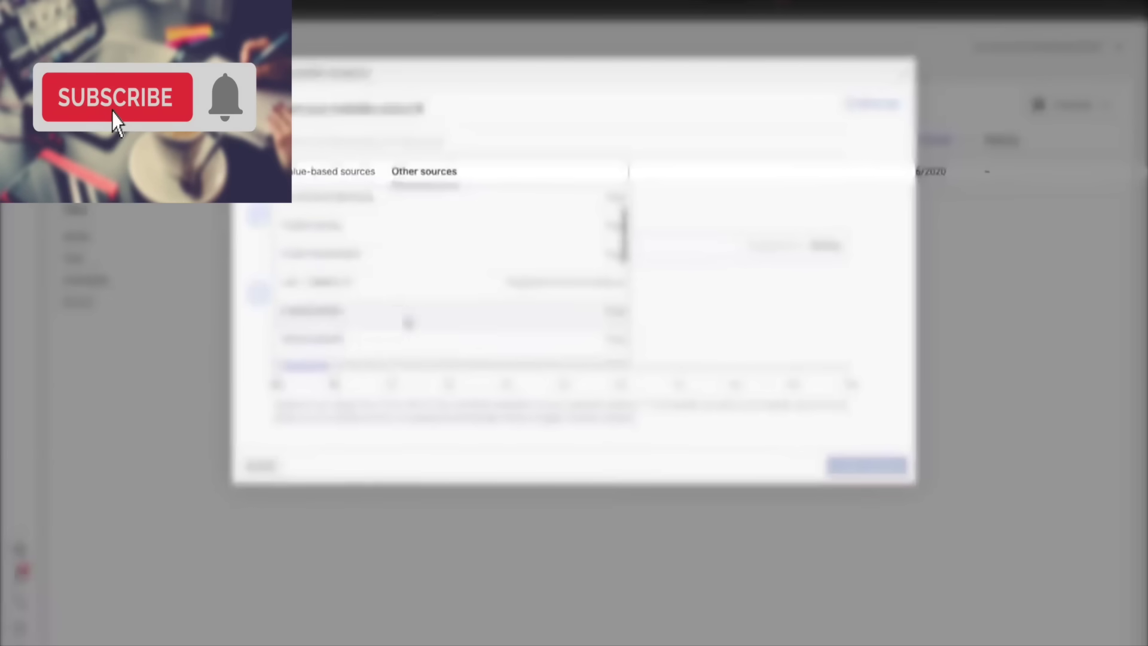
click(348, 287)
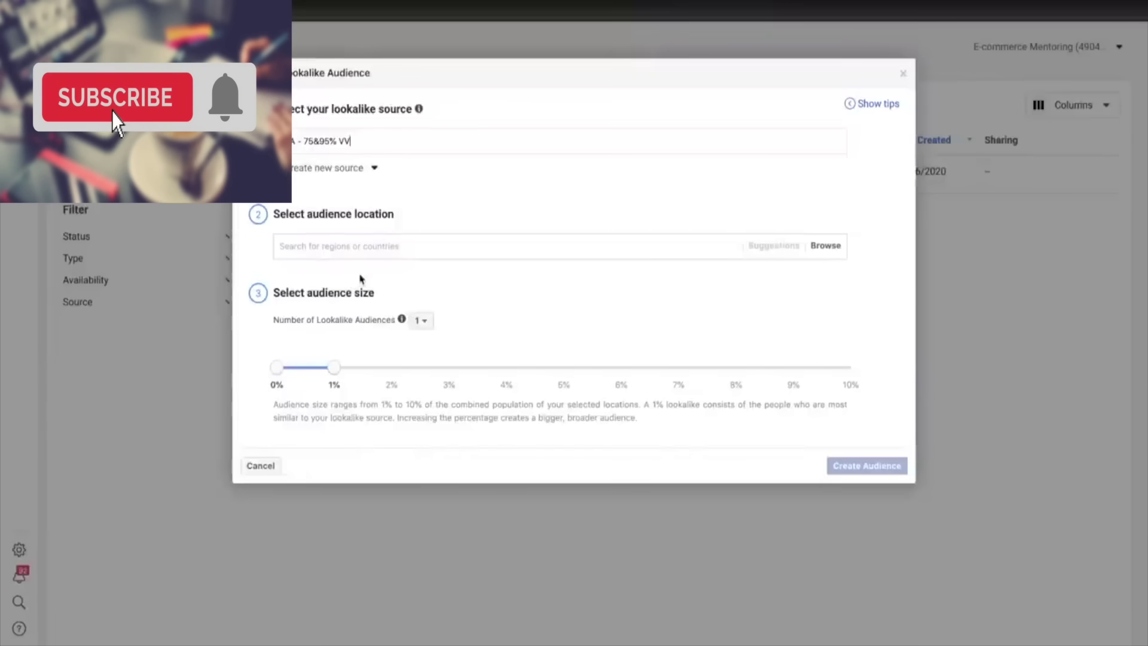
- Set the lookalike's location to the United States and create the audience at 1% size
click(384, 244)
text(UNT)
key(BackSpace)
text(un)
click(445, 360)
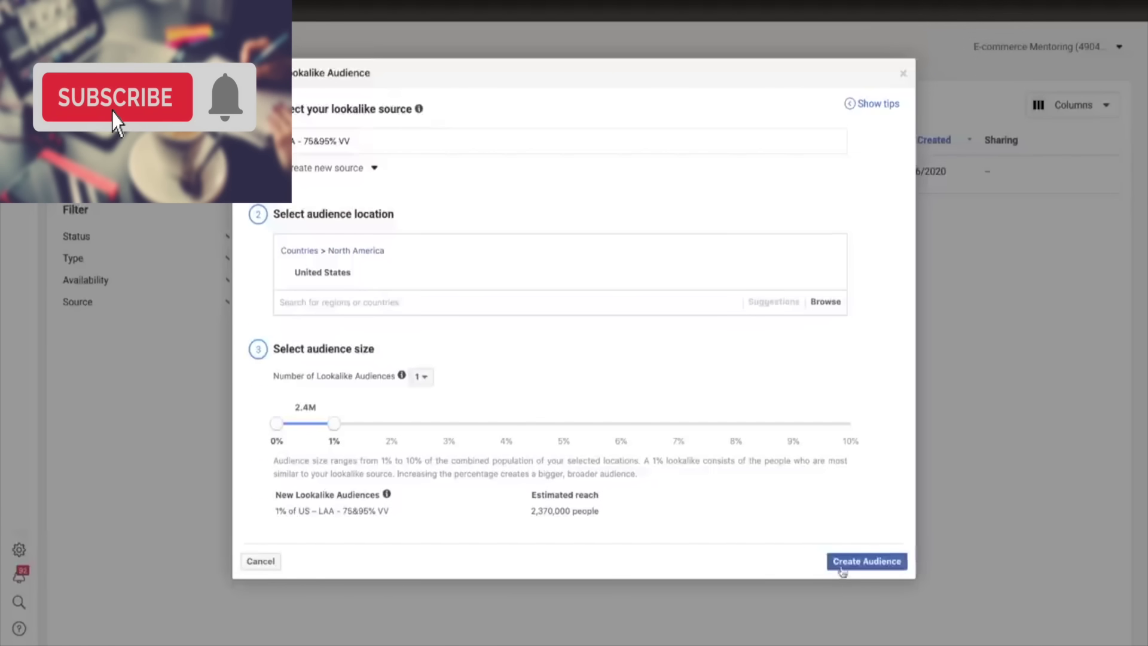
click(866, 561)
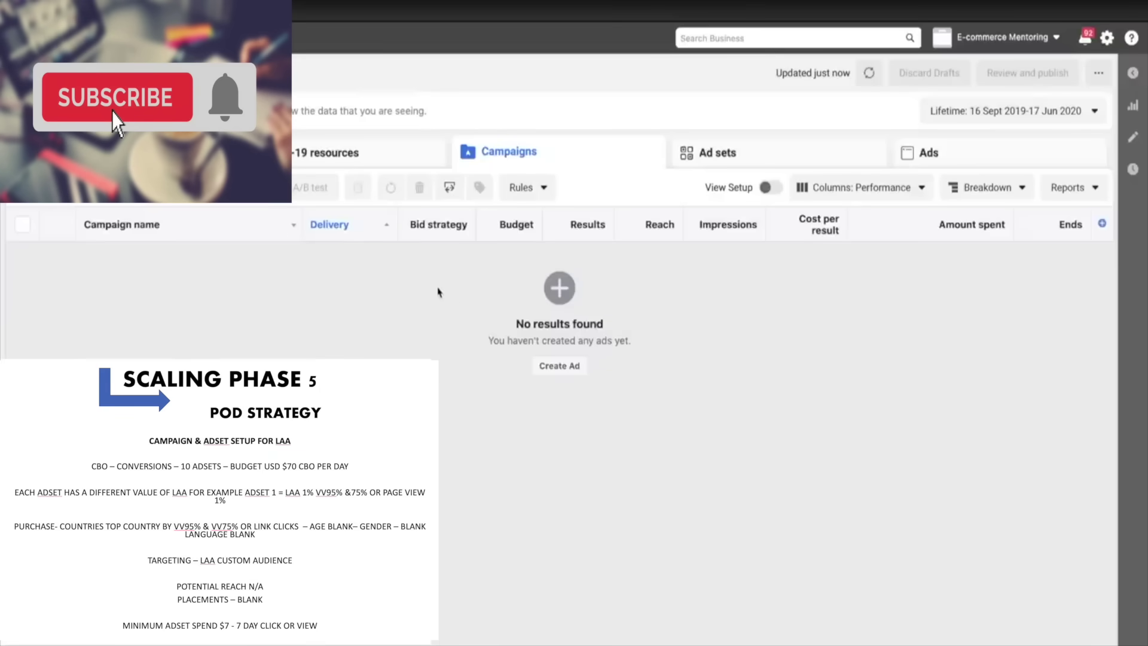
- Start a new campaign with the Conversions objective and name it "LAA - PRODUCT - CBO - VV75 - 95"
click(54, 189)
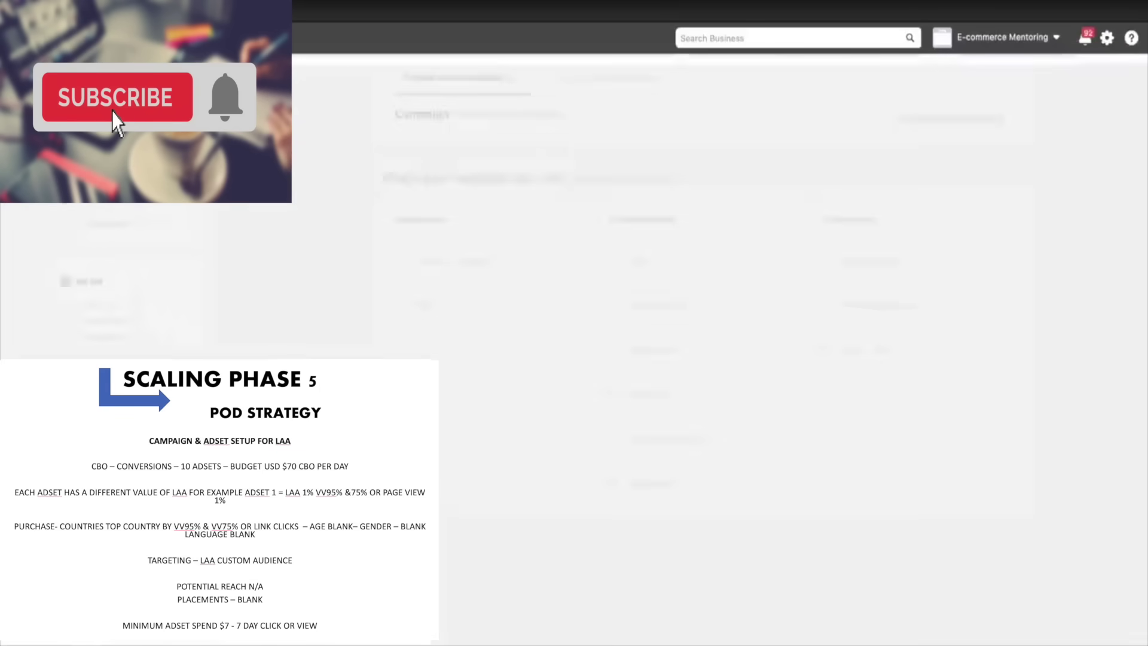
click(961, 259)
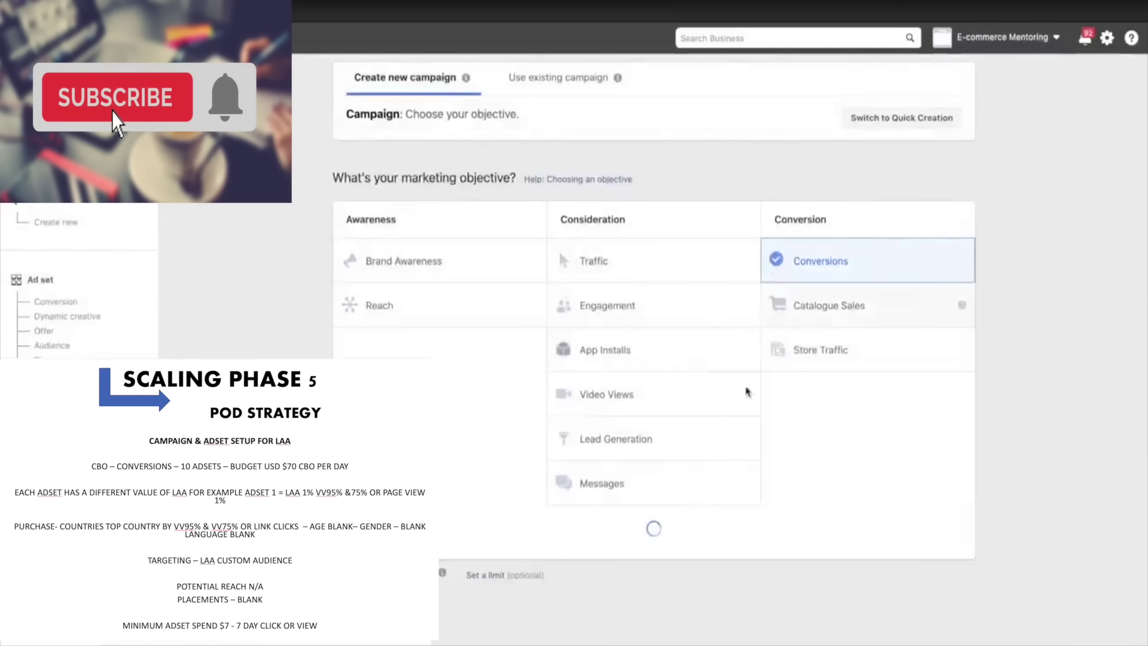
click(492, 404)
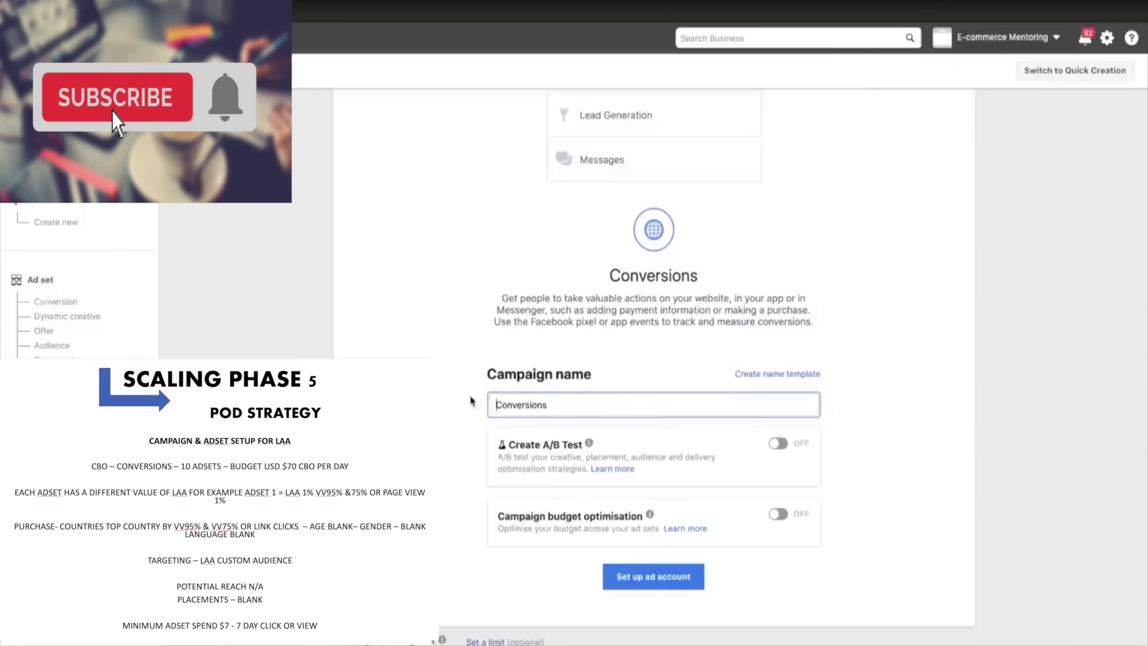
key(ctrl+a)
key(BackSpace)
text(LAA - PROF)
key(BackSpace)
text(DU)
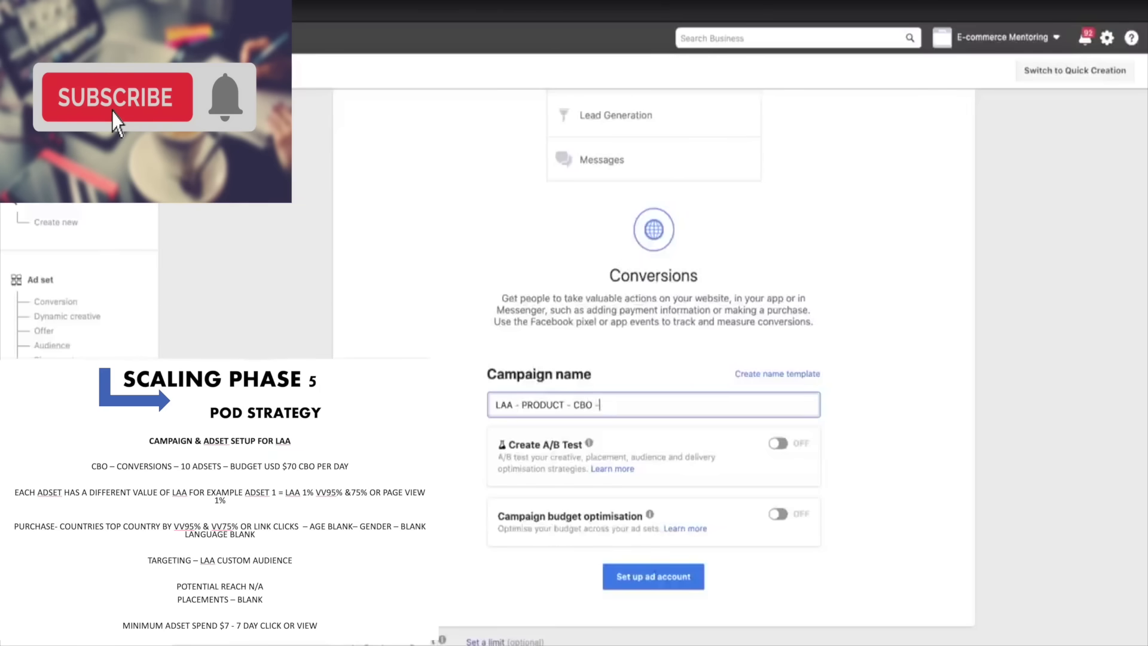
text(VV75 - 95)
- Turn on campaign budget optimisation and set the daily campaign budget to £70
click(780, 515)
scroll(737, 565, down, 1)
click(771, 568)
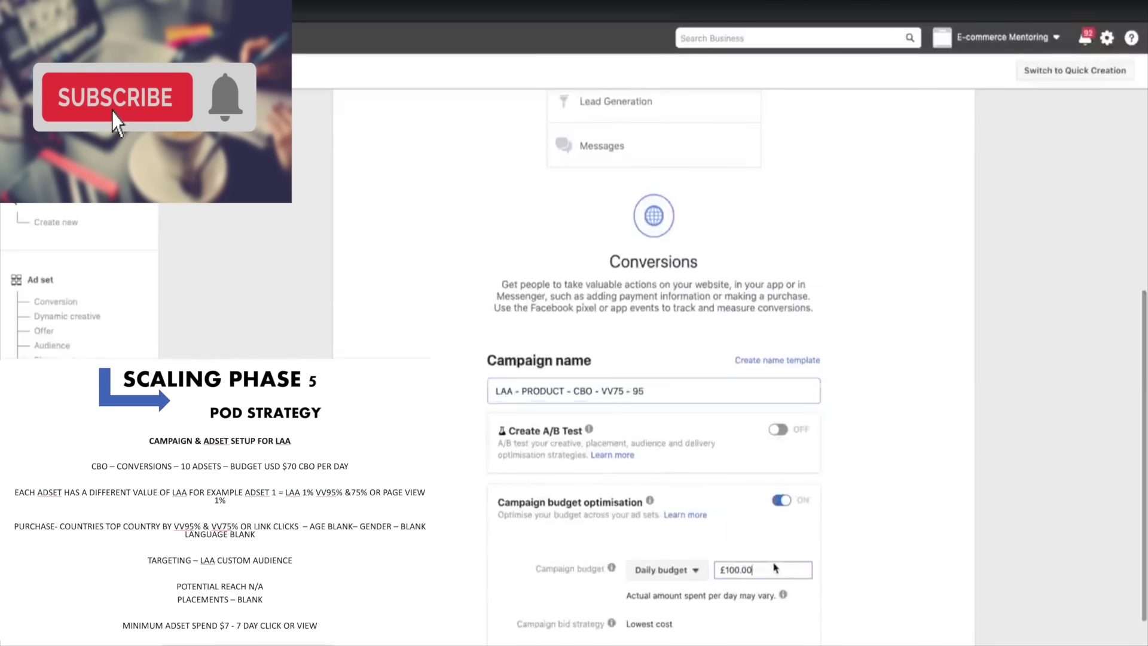
key(BackSpace)
key(BackSpace)
key(BackSpace)
text(70)
- Proceed to the ad set settings and rename the ad set "0-1% US"
click(118, 267)
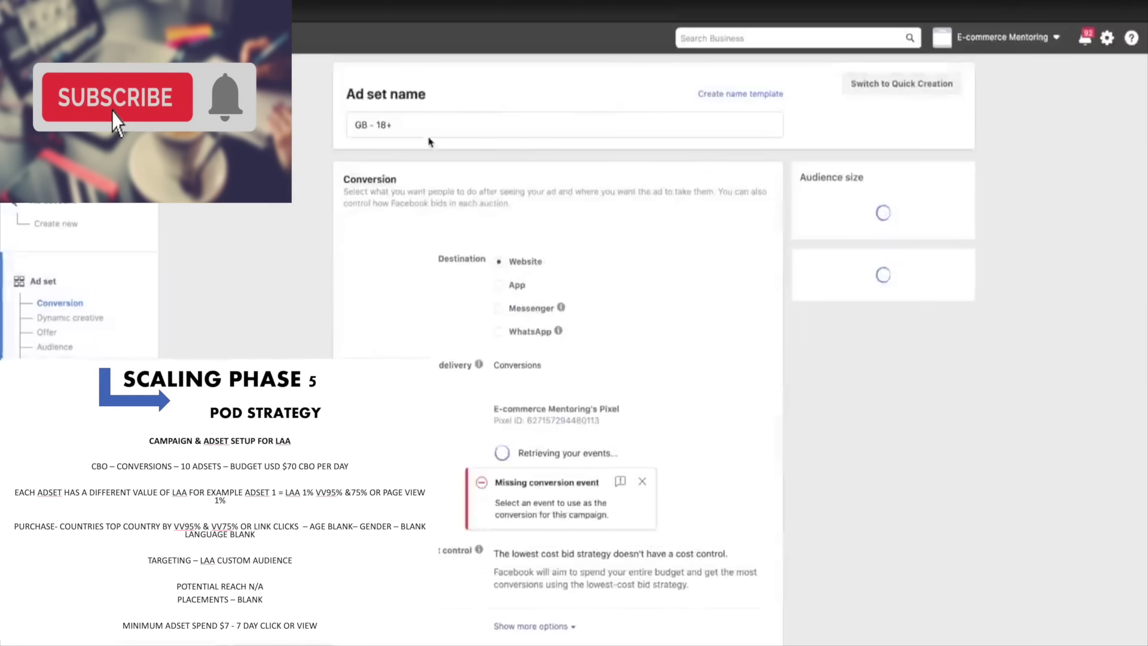
triple_click(429, 124)
key(BackSpace)
text(0)
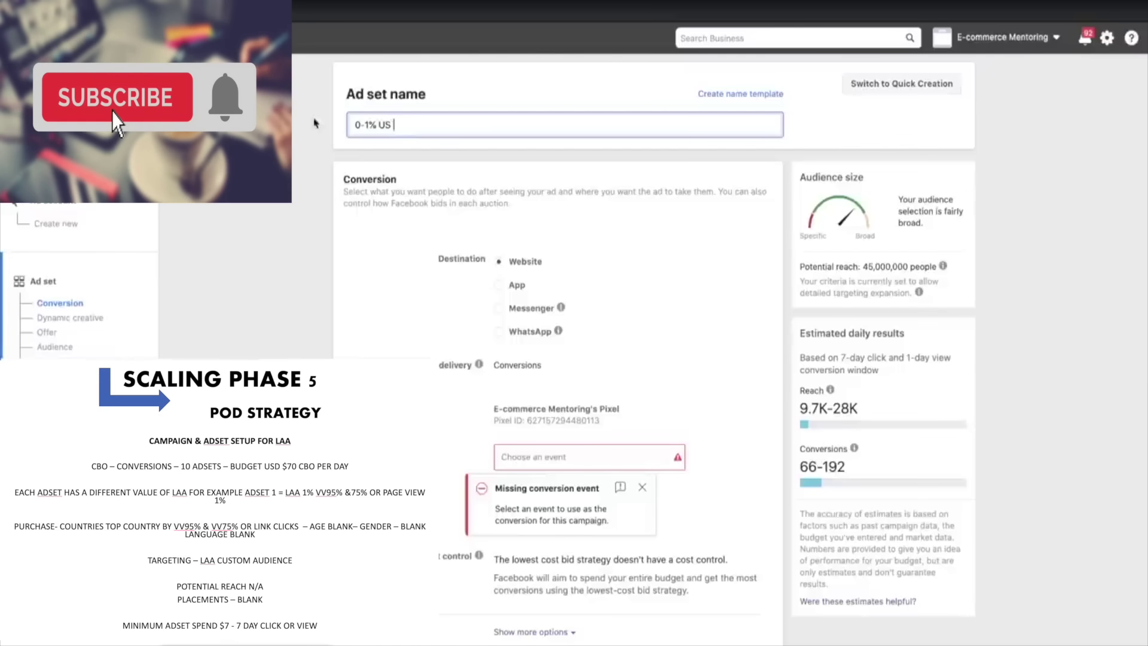
drag(392, 124, 361, 123)
click(361, 123)
- Choose Purchase as the ad set's pixel conversion event
scroll(465, 259, down, 3)
click(539, 271)
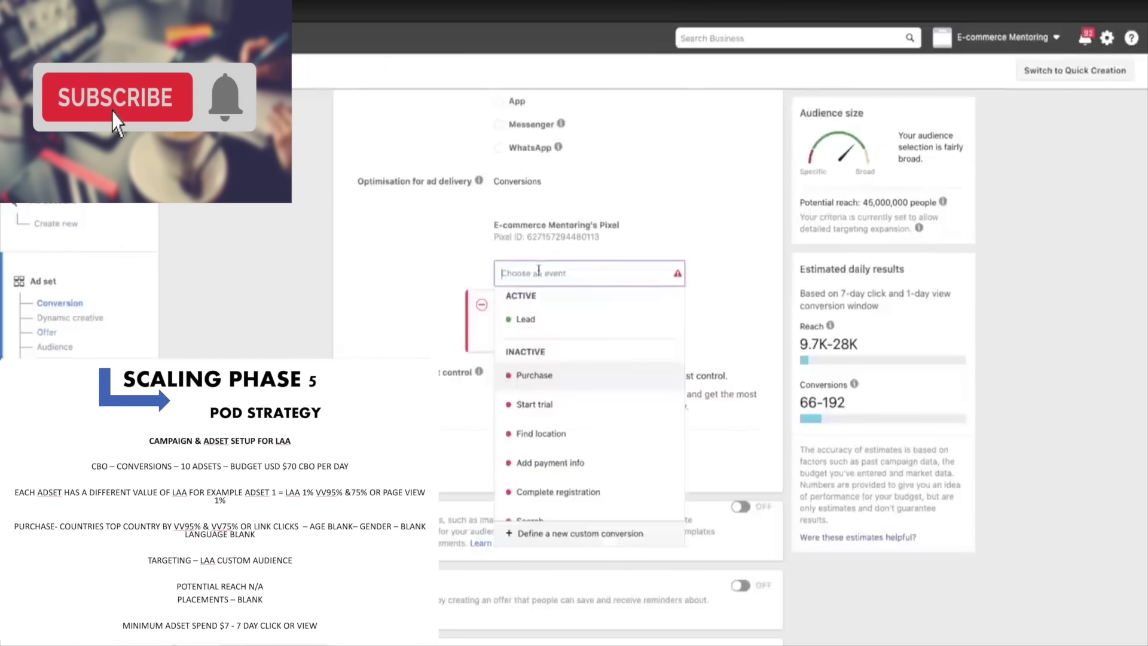
click(572, 375)
- Add the "Lookalike (US, 1%) - LAA - 75&95% VV" audience to the ad set's targeting
scroll(572, 299, down, 2)
scroll(419, 299, down, 4)
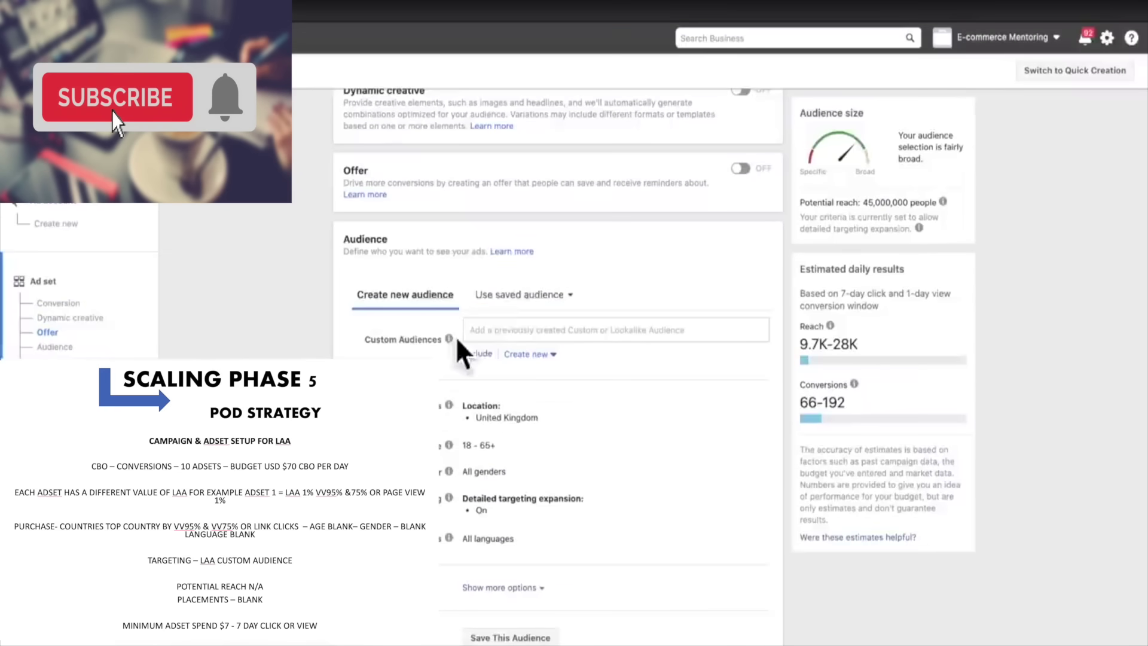
click(541, 330)
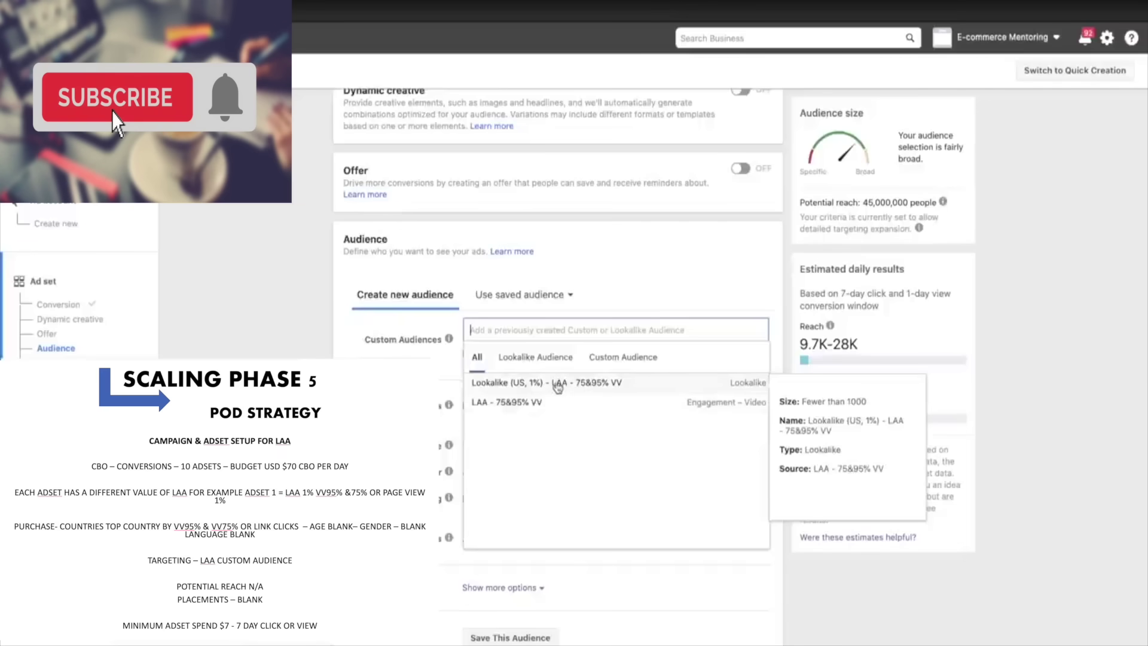
click(558, 383)
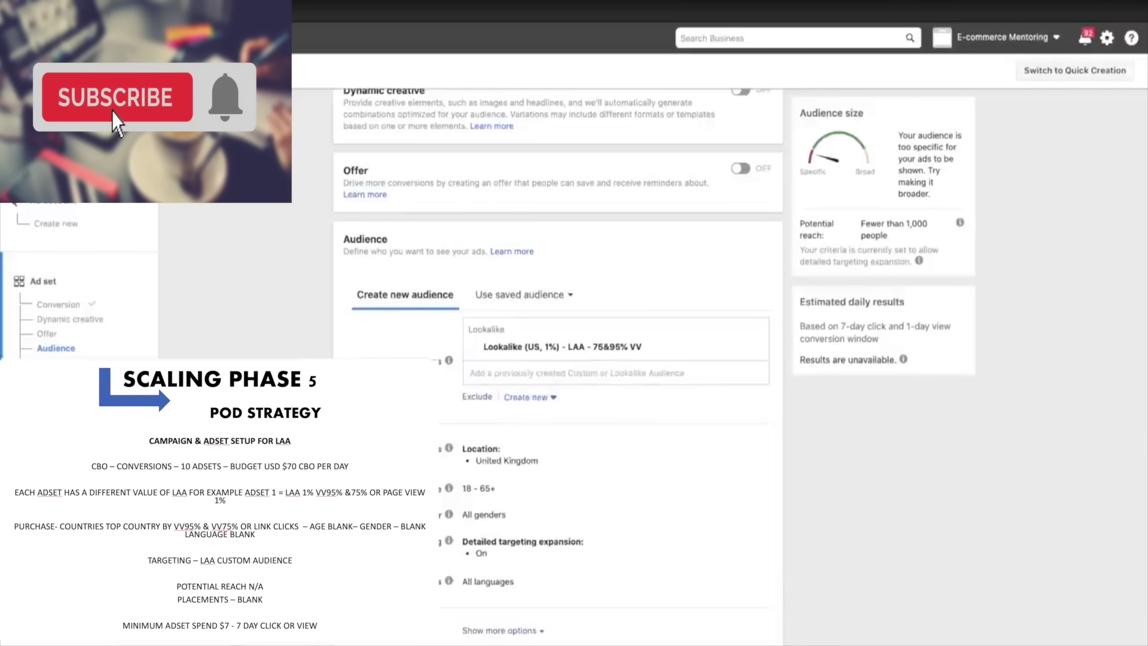
- Remove United Kingdom from the ad set's targeted locations
scroll(558, 359, down, 2)
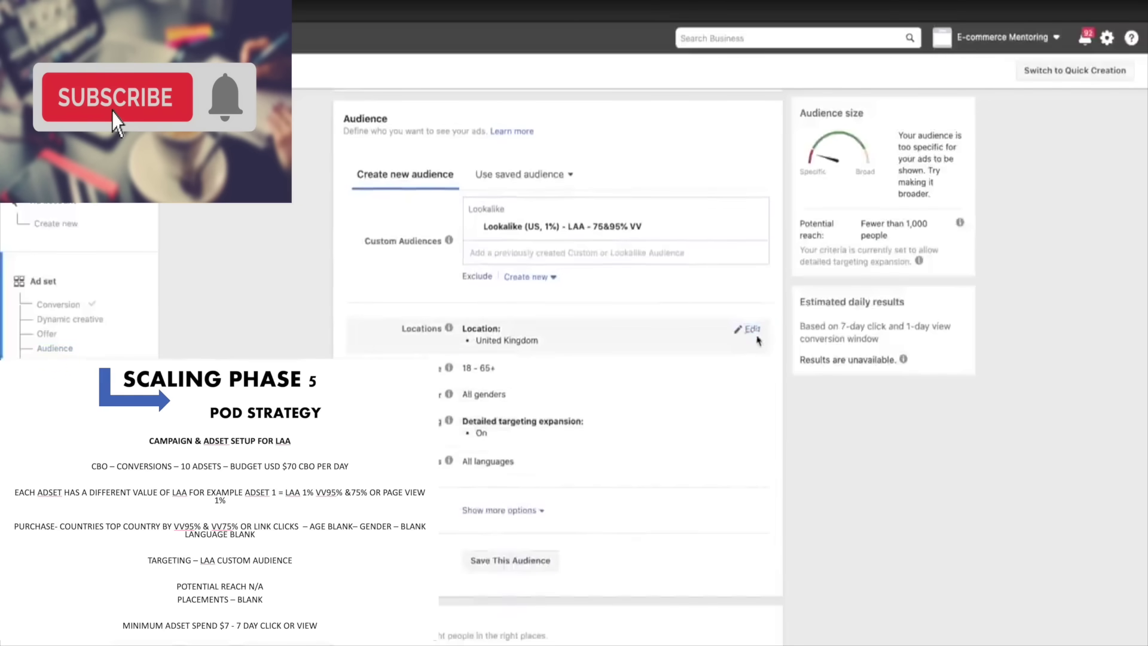
click(751, 329)
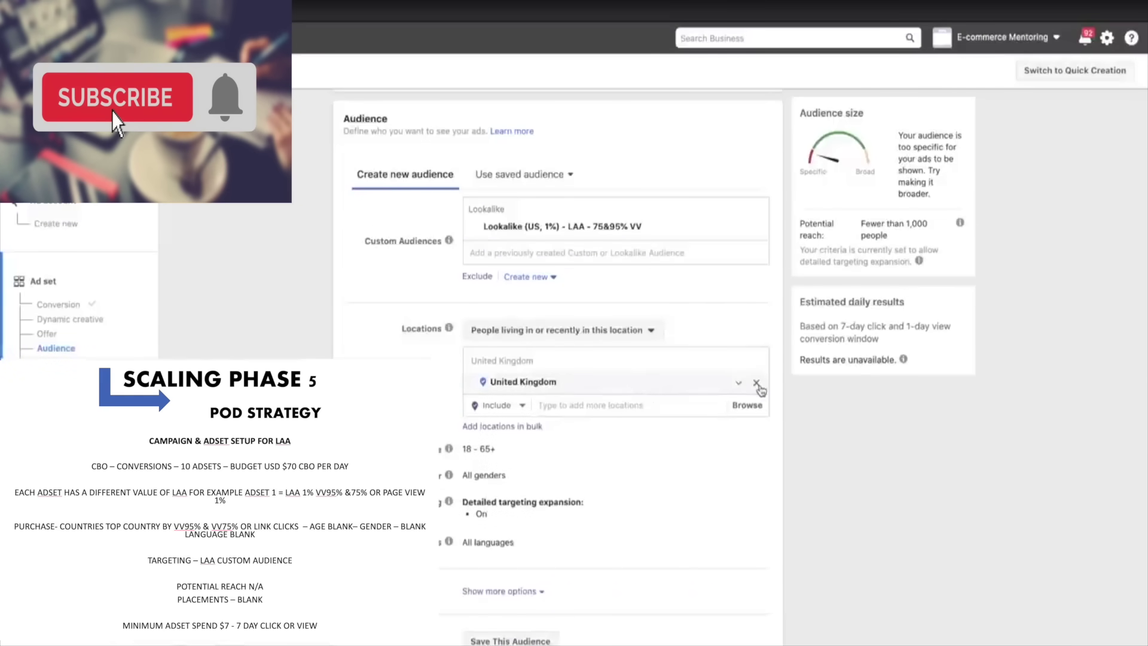
click(756, 382)
scroll(486, 447, down, 4)
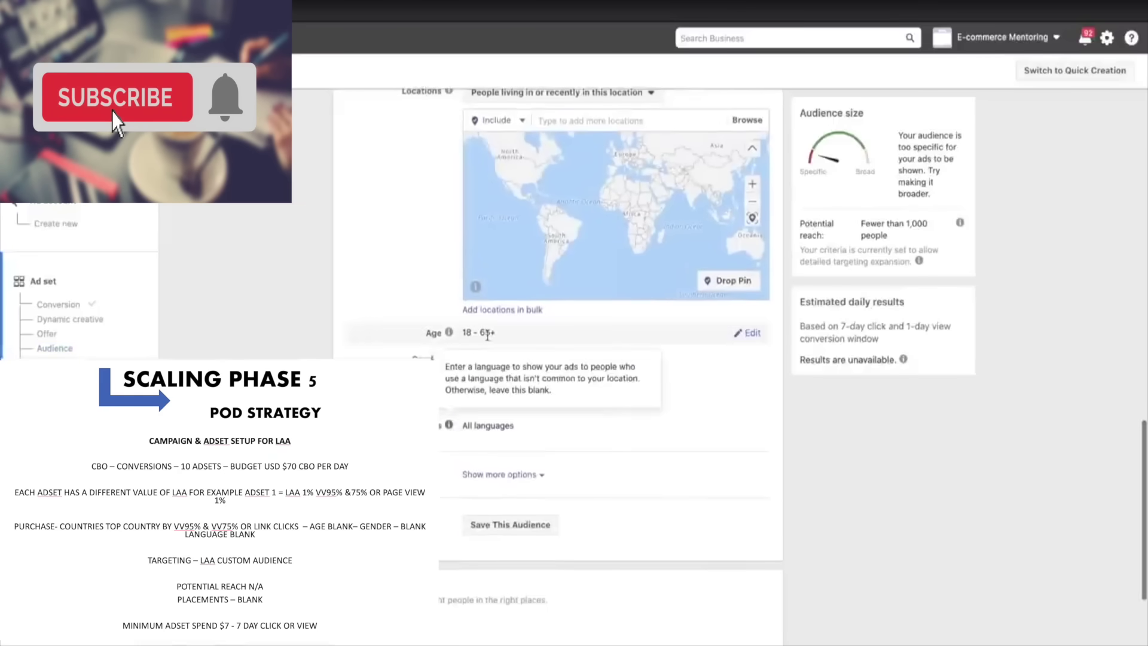
- Add a minimum daily ad set spend limit of 5, keeping automatic placements
scroll(485, 448, down, 6)
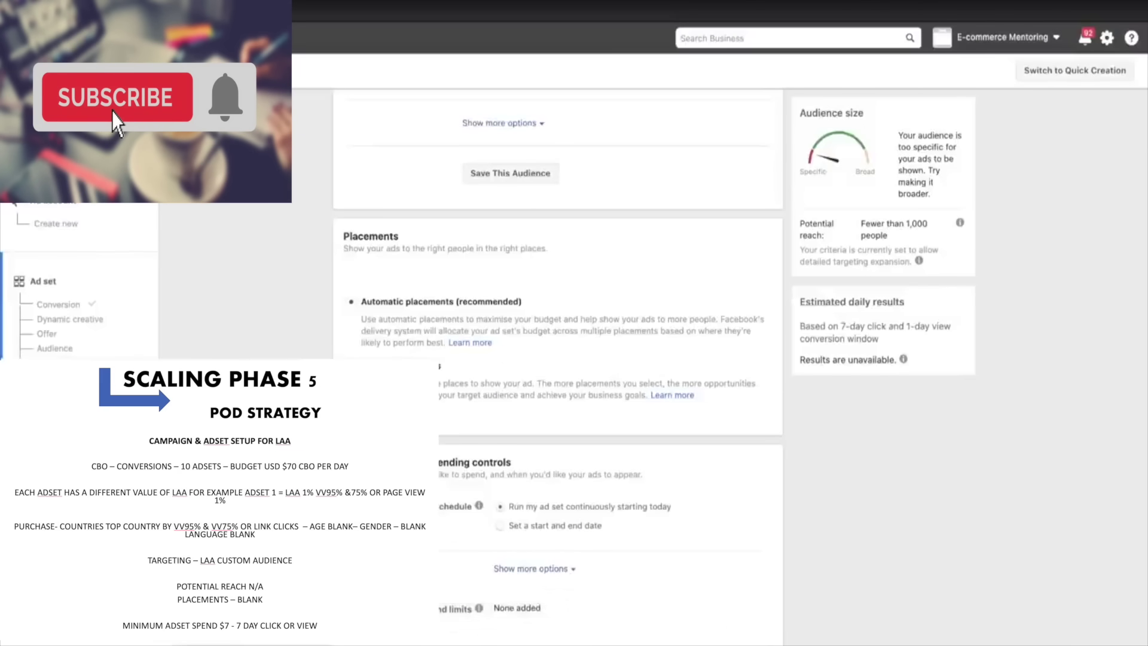
click(740, 610)
scroll(607, 610, down, 1)
click(591, 626)
click(556, 640)
text(5)
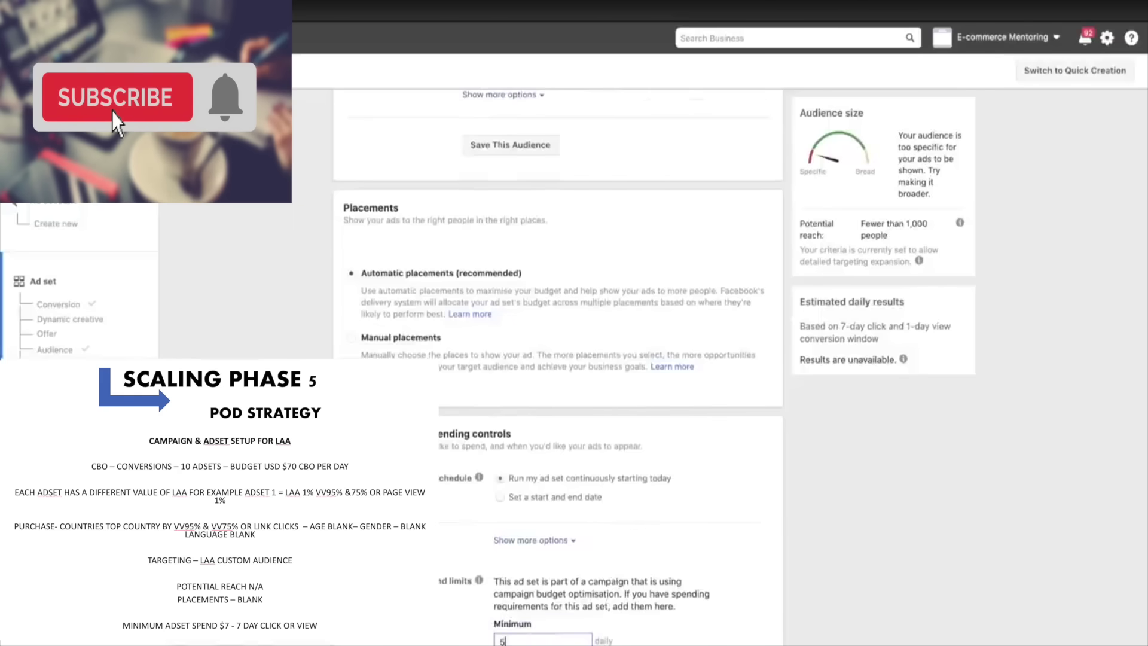
- Replace the default ad name with "wINNING CRE"
scroll(466, 428, up, 10)
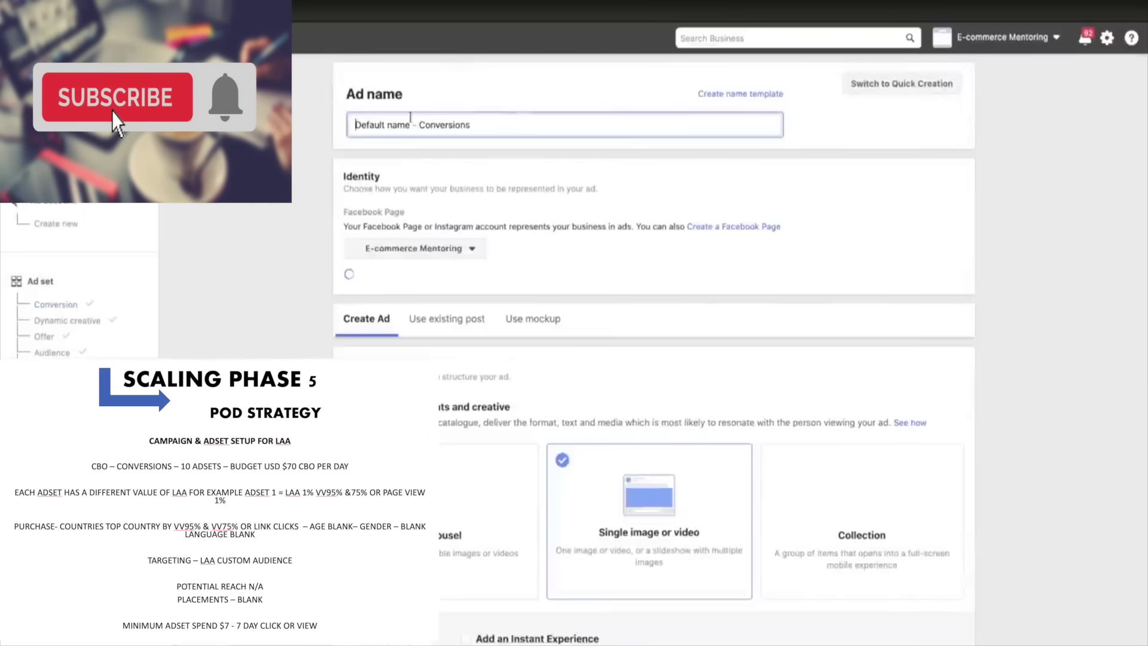
triple_click(410, 119)
text(wINNING CRE)
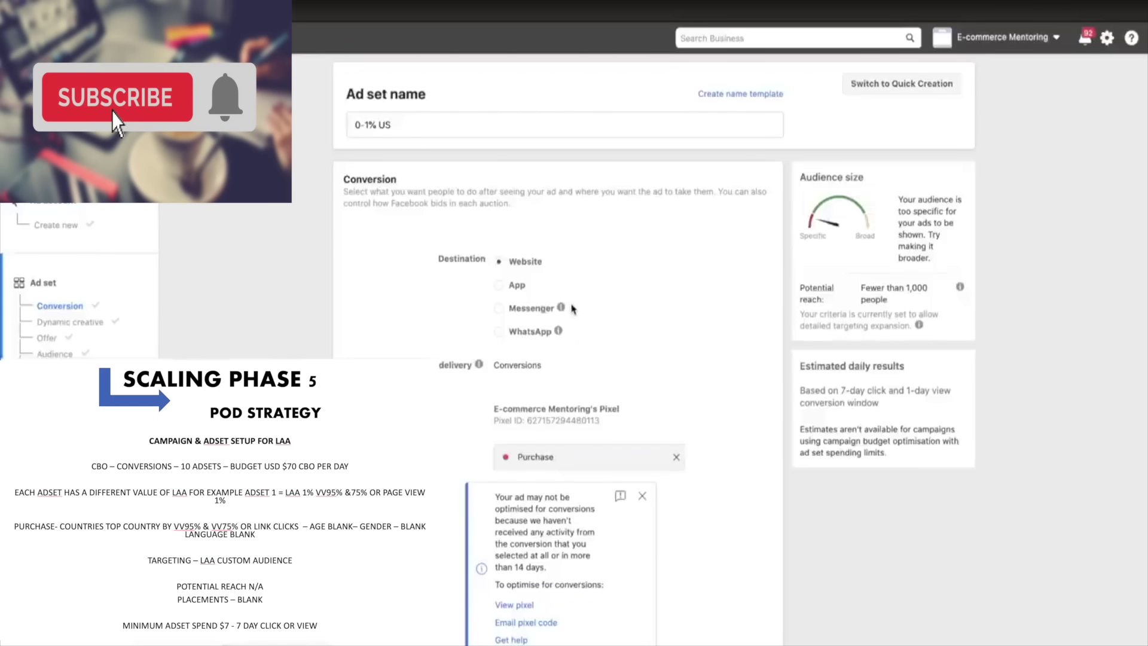
- Change the percentage in the ad set's name to 2 and go to its audience settings
click(448, 129)
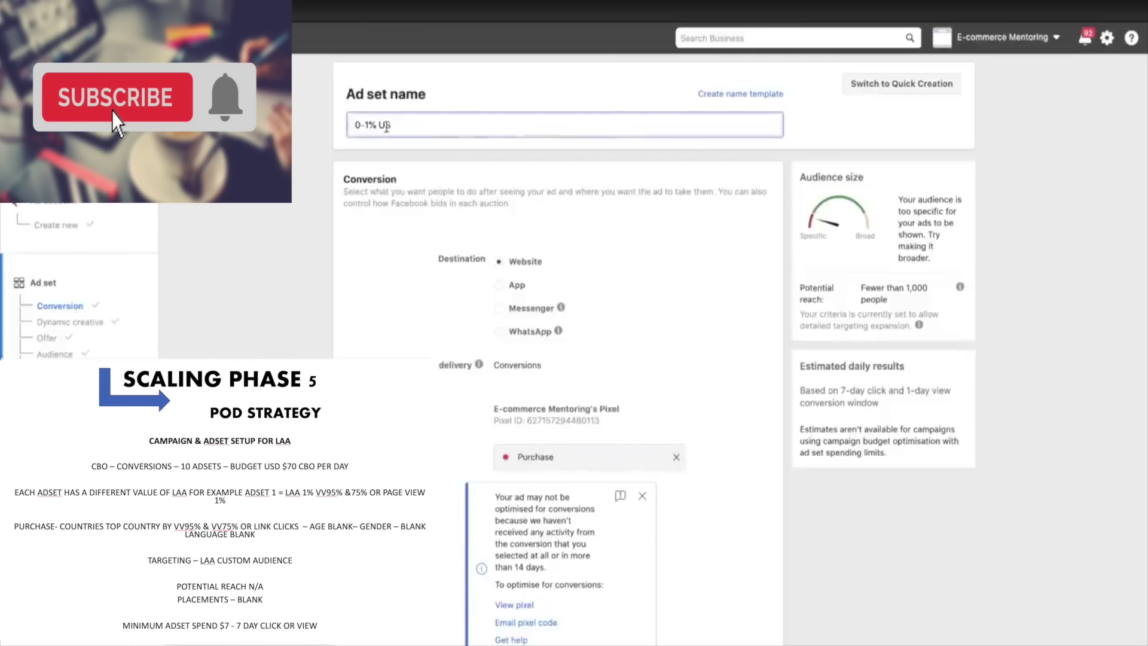
key(BackSpace)
text(2)
scroll(525, 244, down, 10)
scroll(556, 411, down, 1)
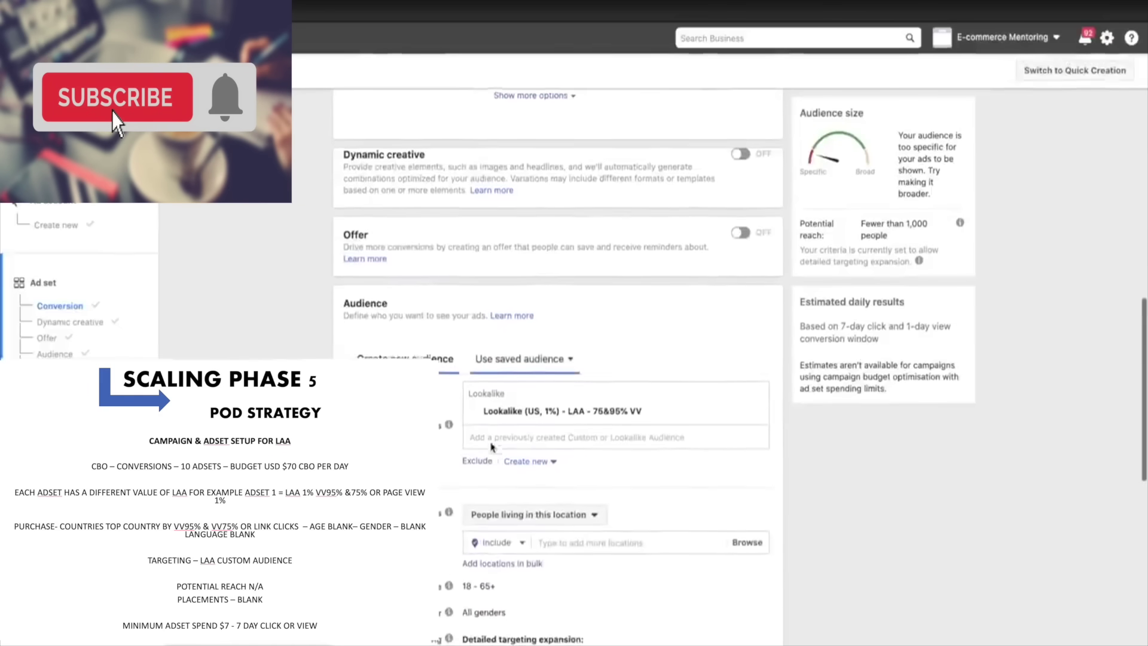
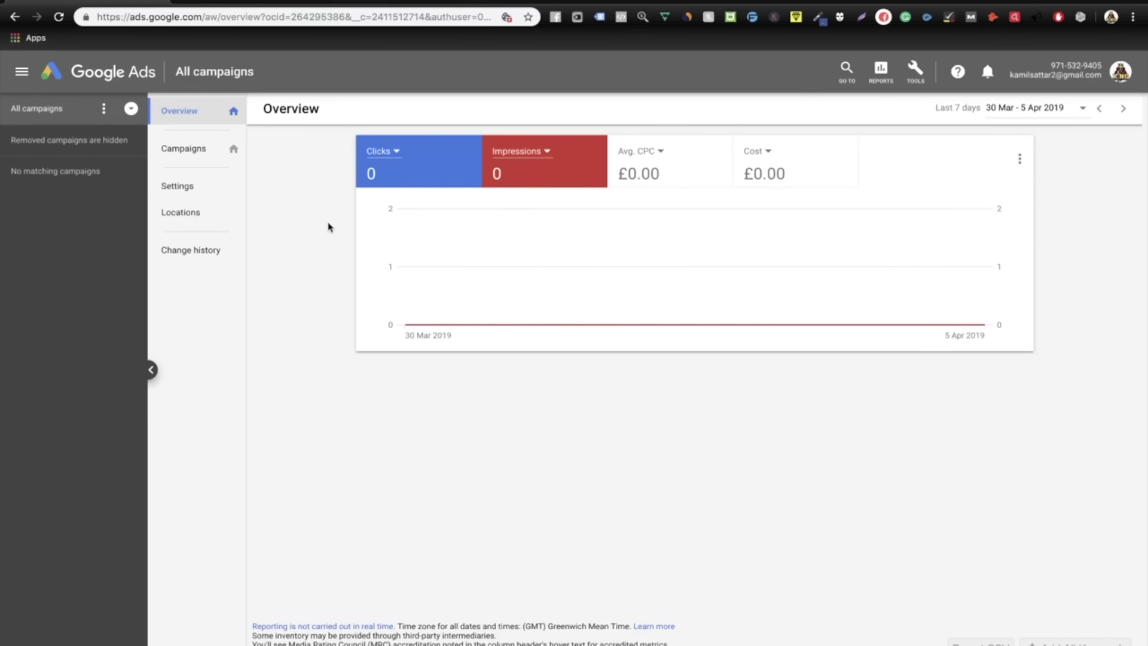
- Switch to Google Ads and start a new conversion action that tracks website sales and actions
click(209, 157)
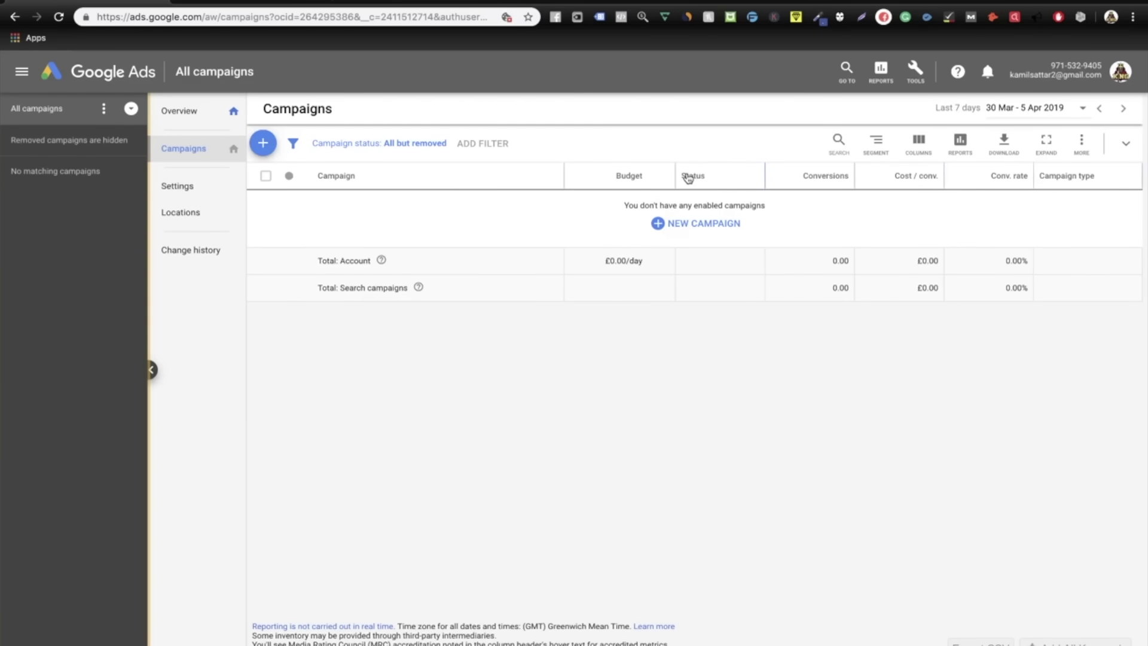
click(915, 71)
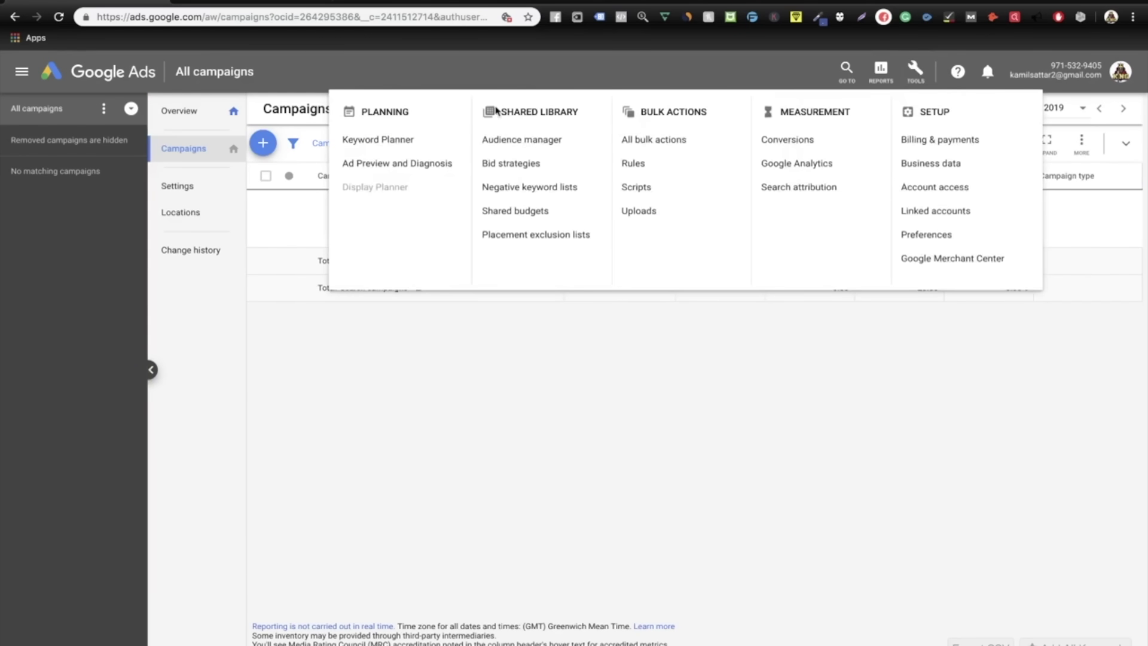
click(788, 140)
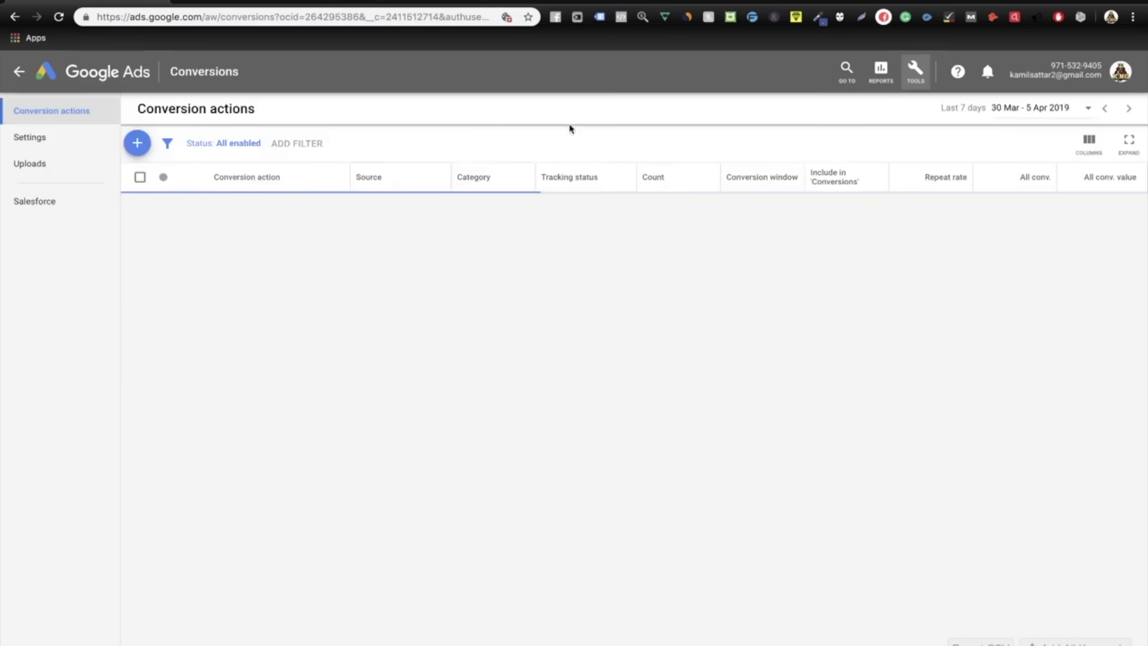
click(137, 144)
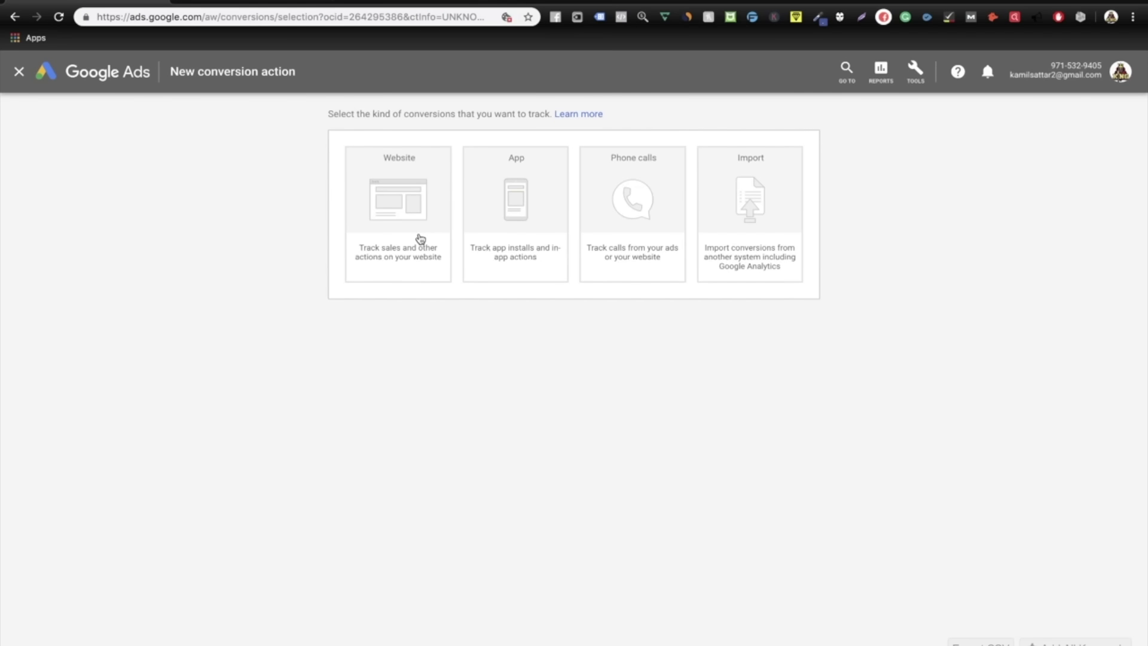
click(421, 238)
- Set the conversion category to Purchase with different values for each conversion, and create the conversion action
scroll(419, 238, down, 1)
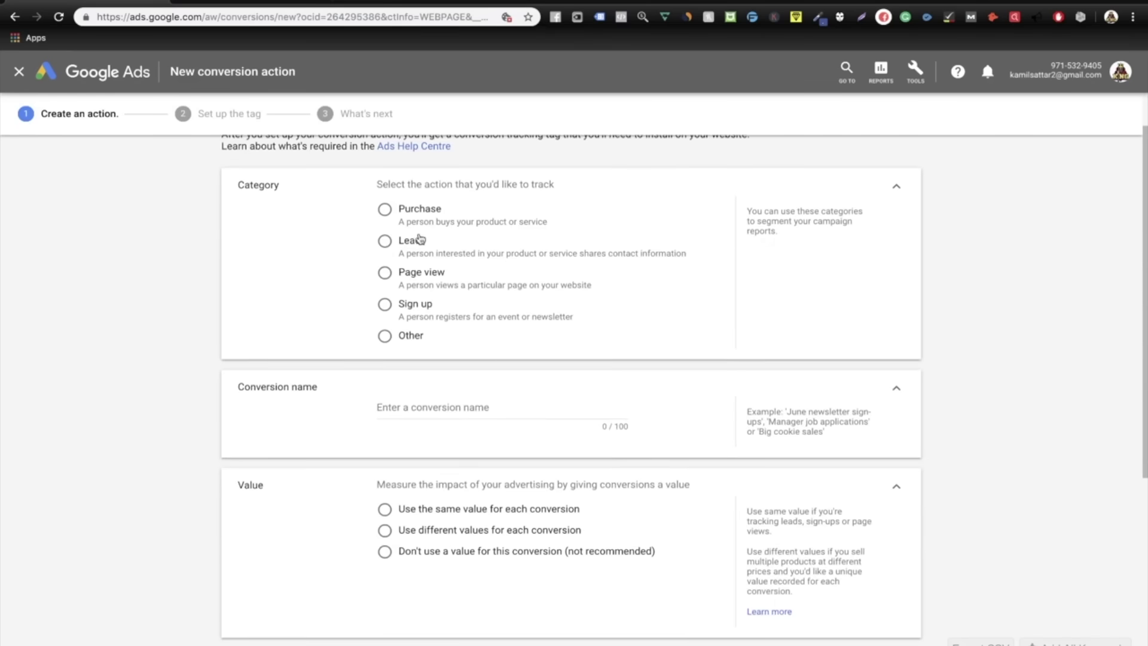
click(386, 210)
scroll(457, 295, down, 1)
click(431, 330)
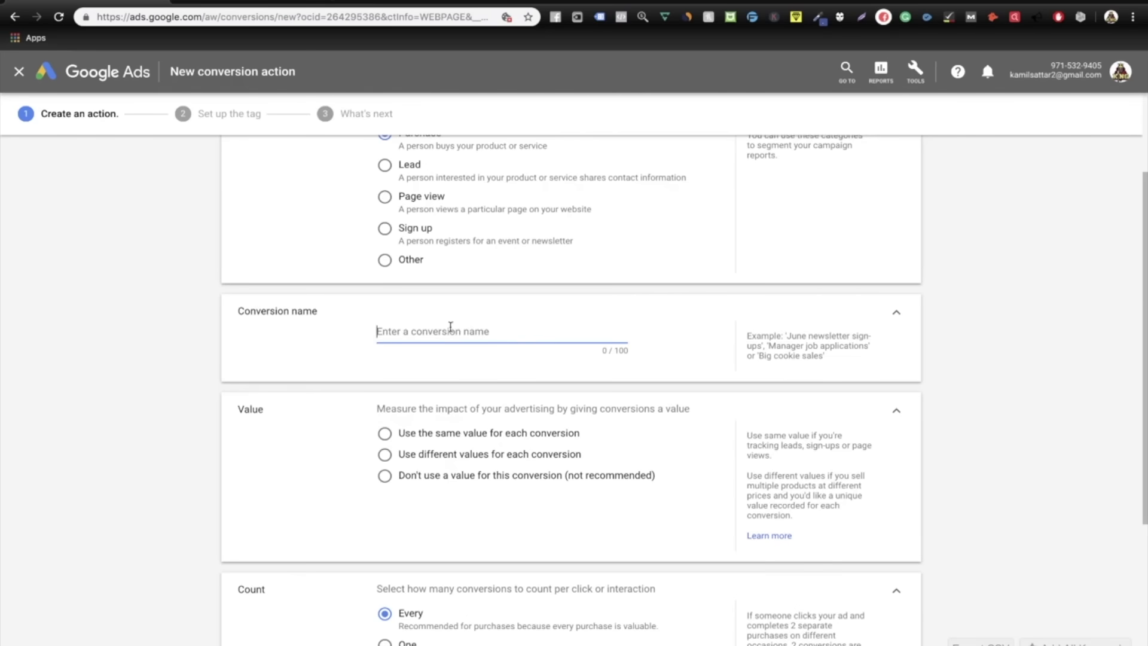
scroll(598, 323, down, 3)
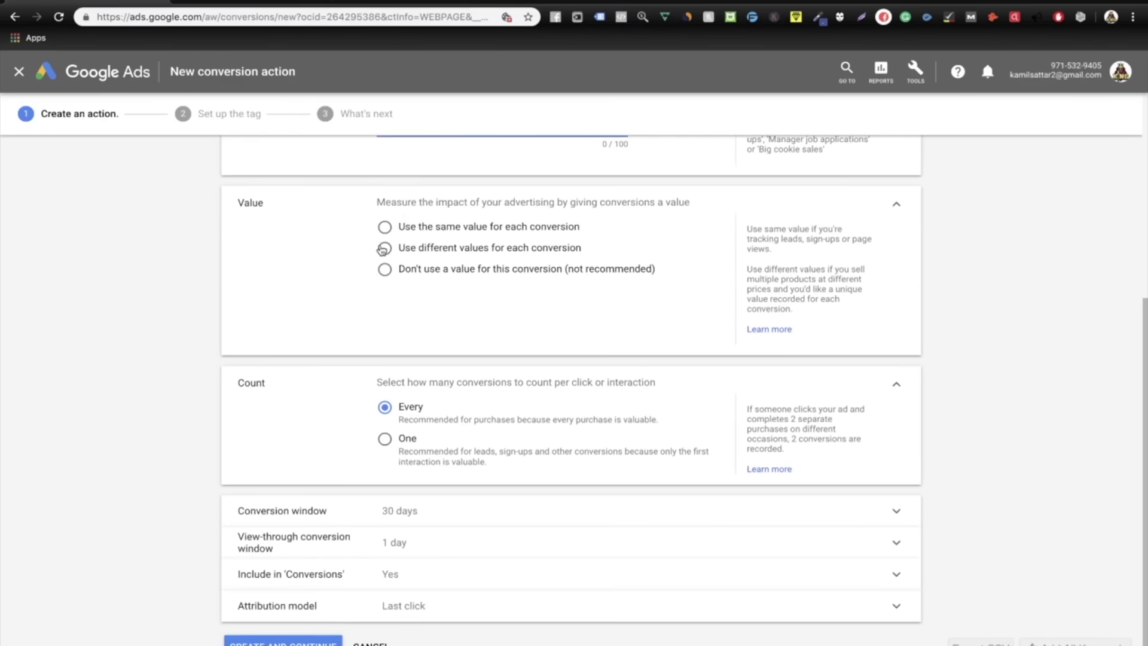
click(383, 249)
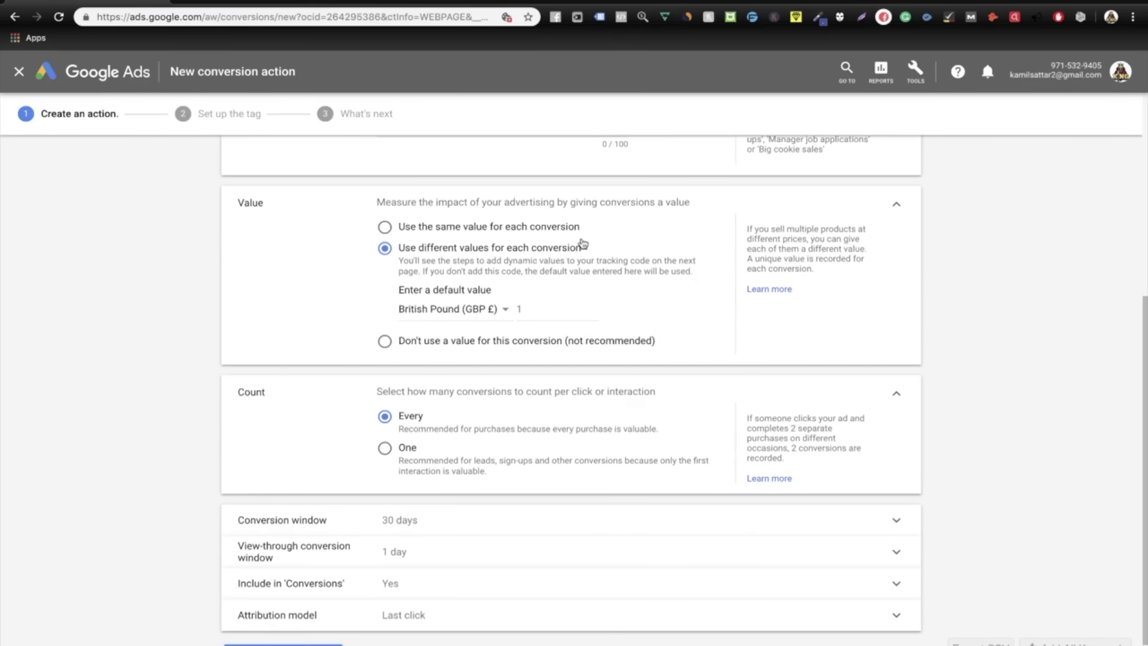
scroll(584, 266, down, 1)
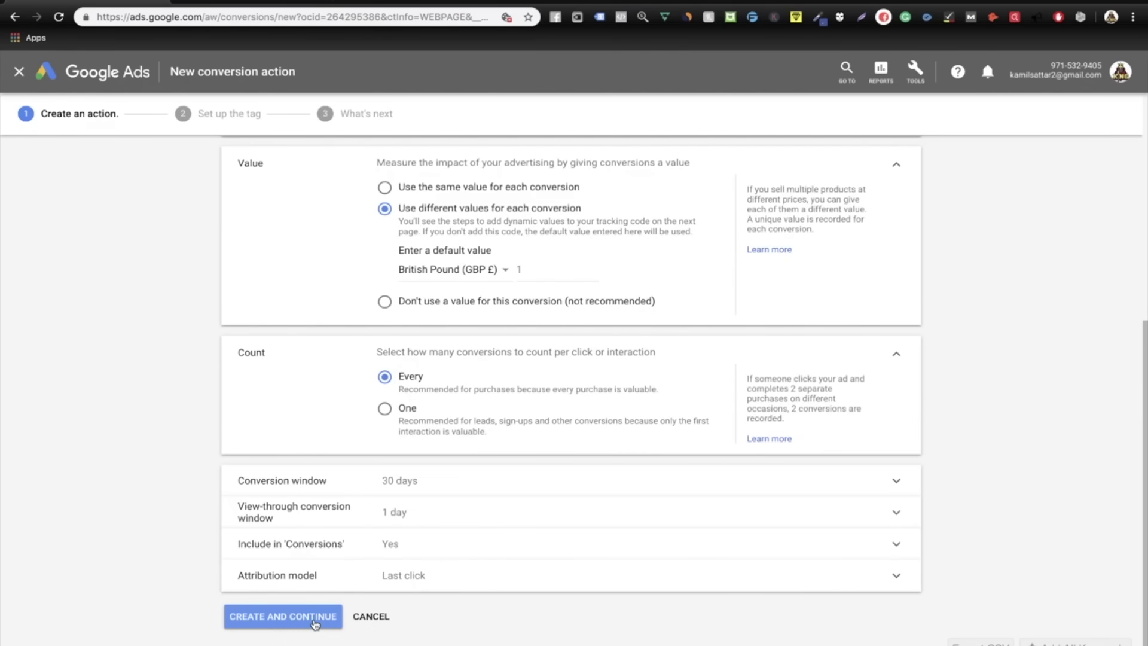
click(315, 622)
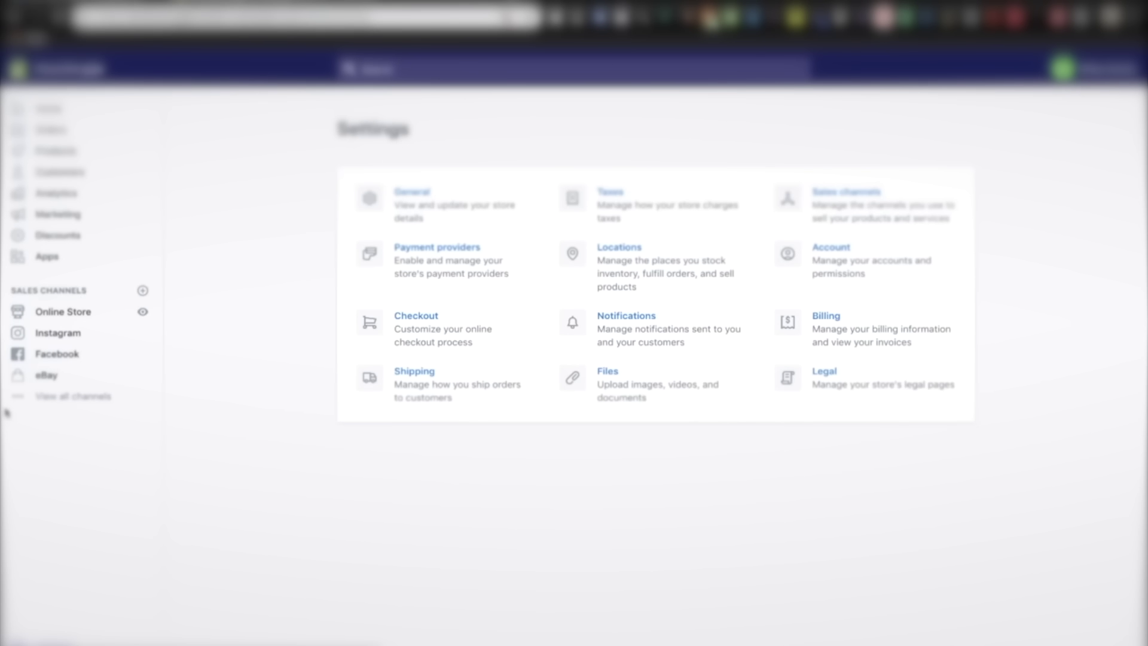
- Switch to the Shopify store settings and go to the additional scripts section of the checkout's order processing settings
click(437, 324)
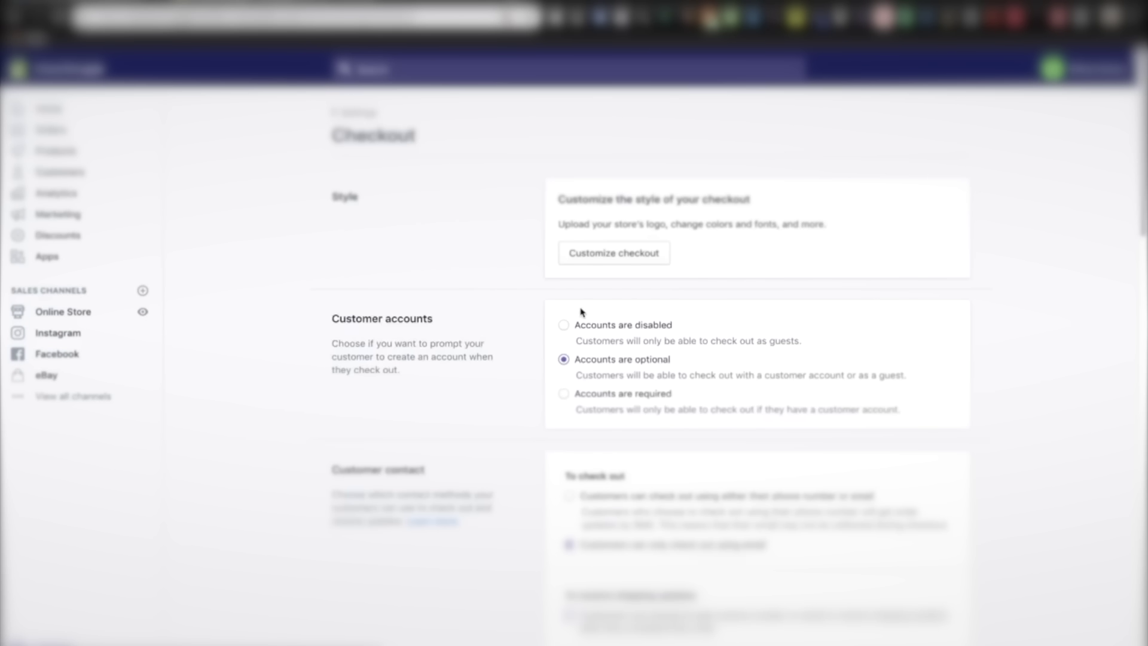
scroll(597, 311, down, 5)
scroll(597, 310, down, 12)
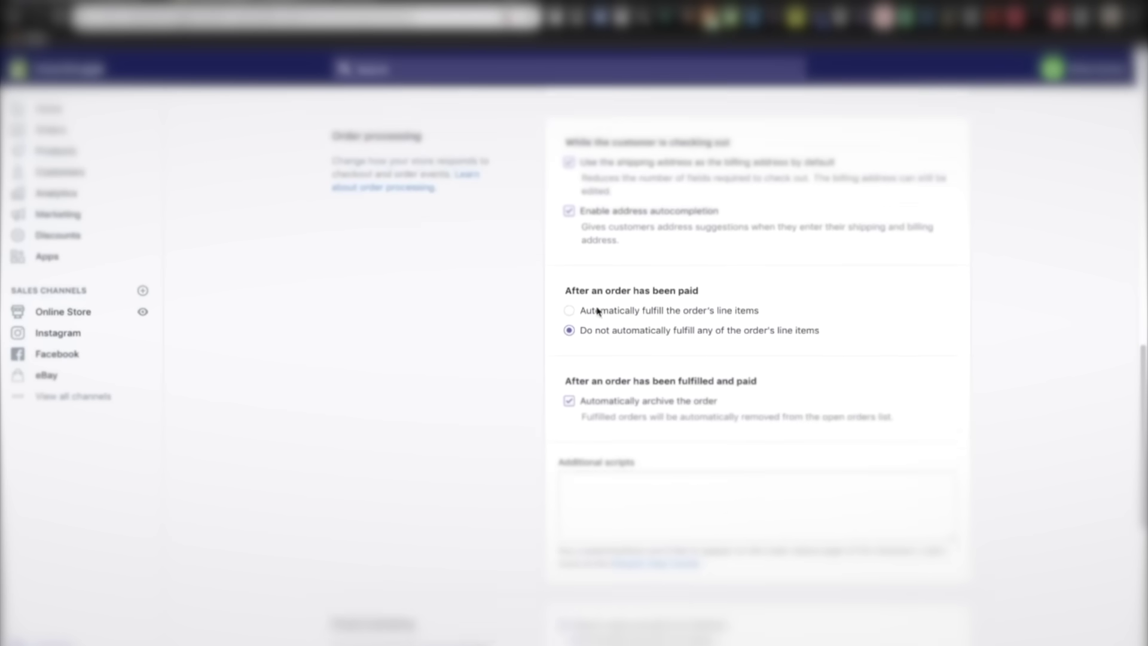
click(595, 422)
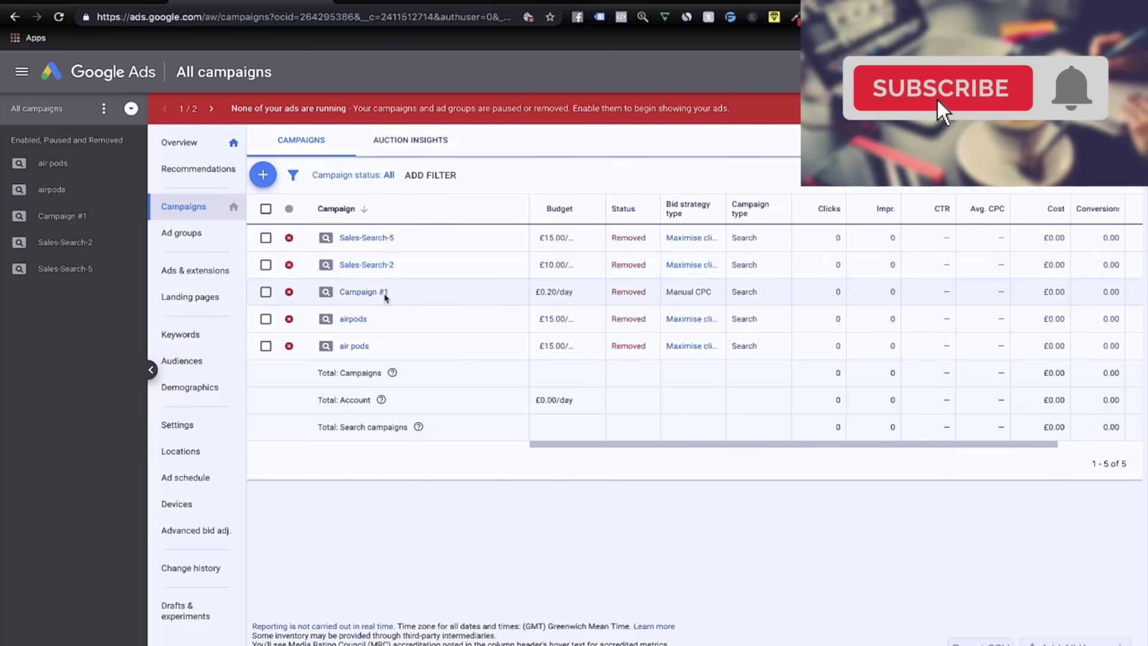
- Switch to Google Ads and start a new Video campaign with the Website traffic goal
click(263, 175)
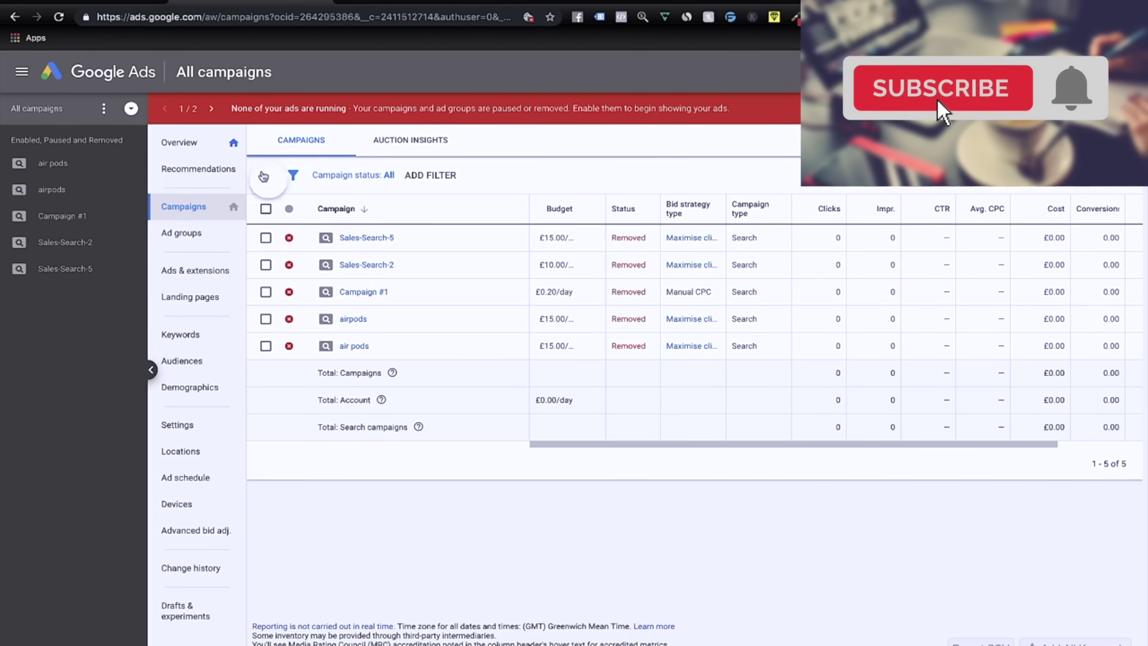
click(320, 239)
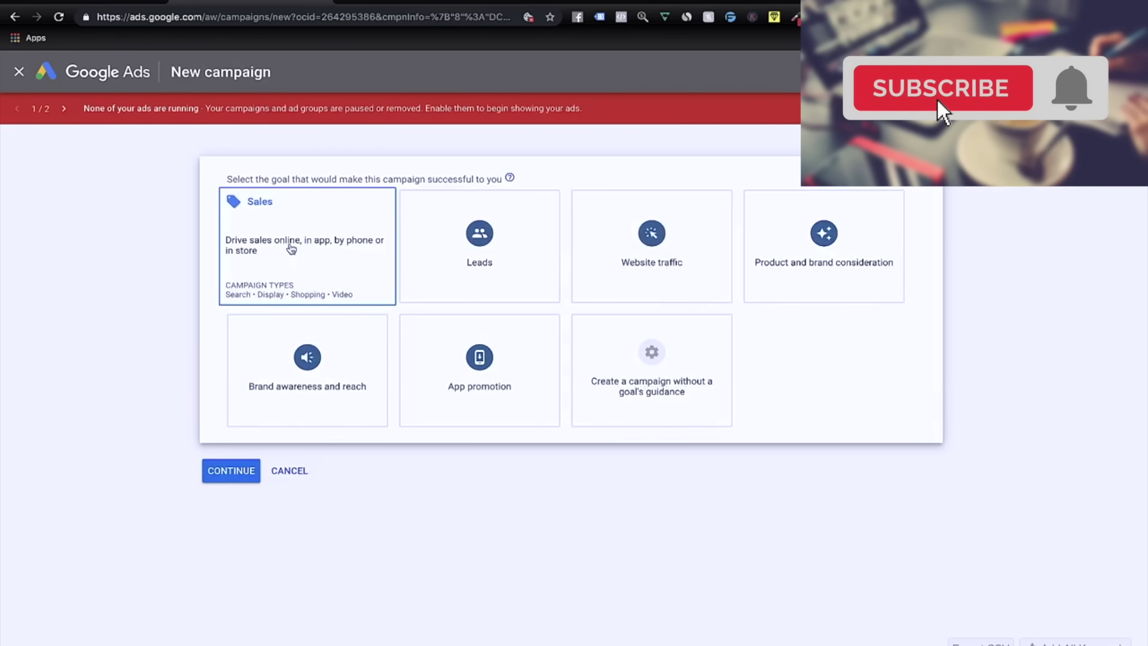
click(662, 250)
click(884, 558)
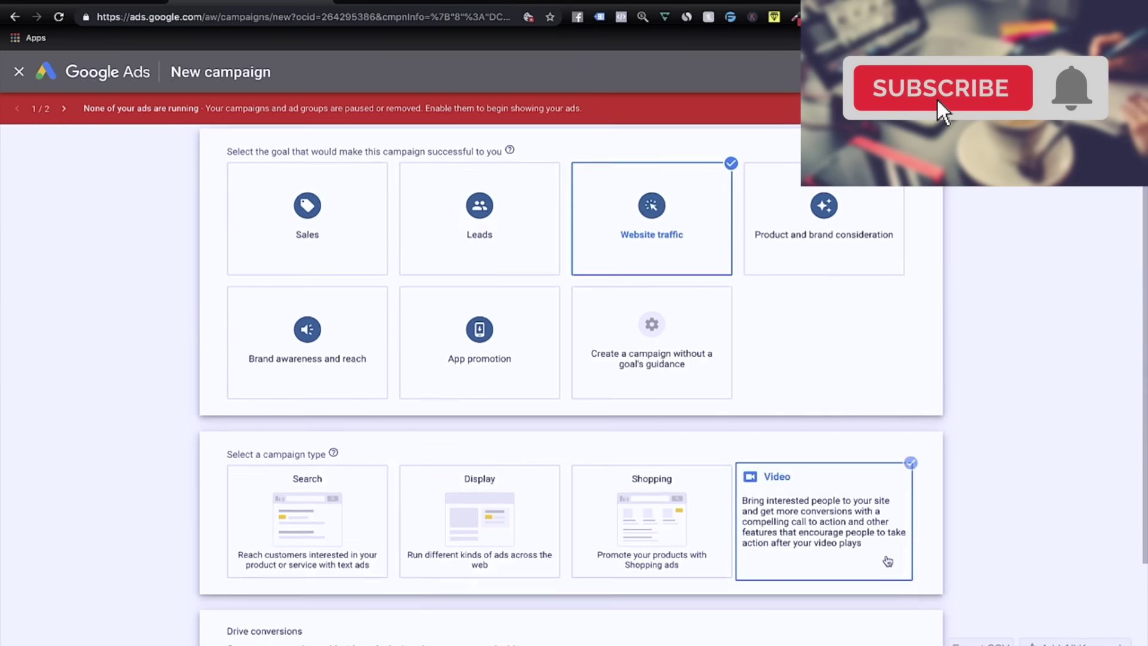
click(231, 595)
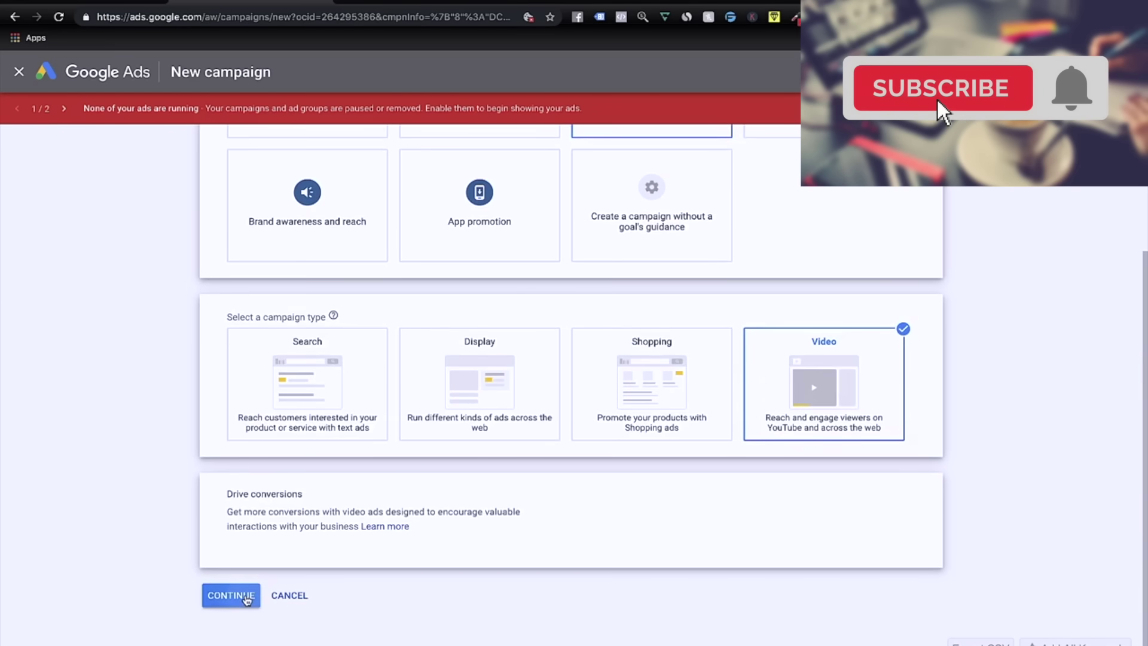
- Name the campaign "posture corrector test 1" and give it a daily budget of £10.00
click(311, 286)
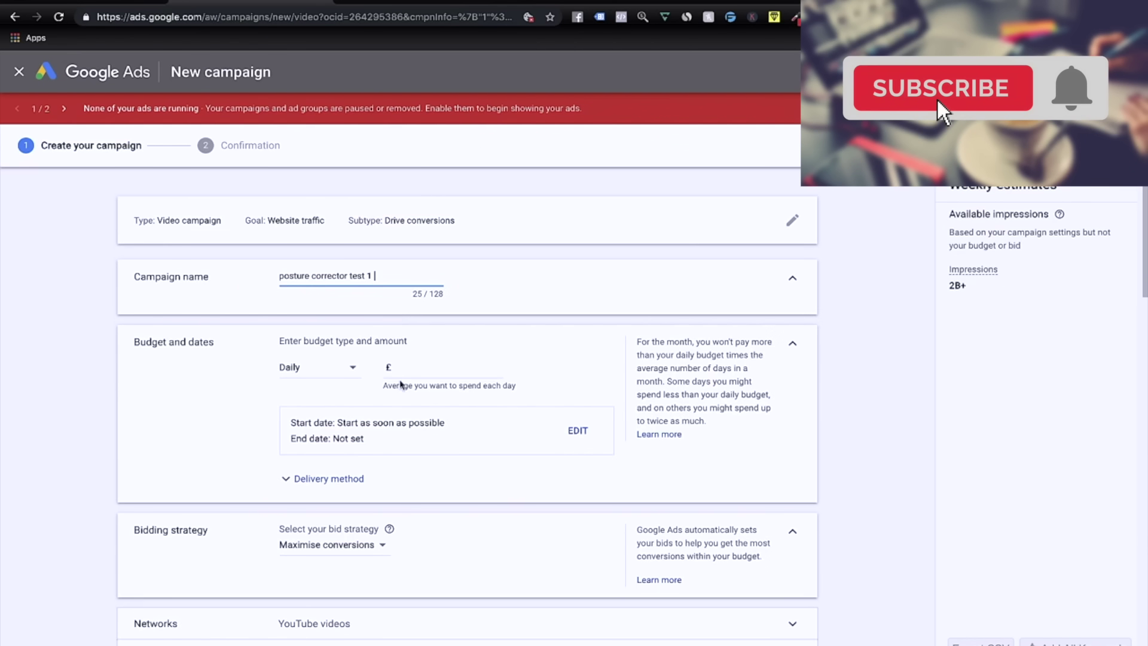
scroll(395, 319, down, 1)
click(292, 347)
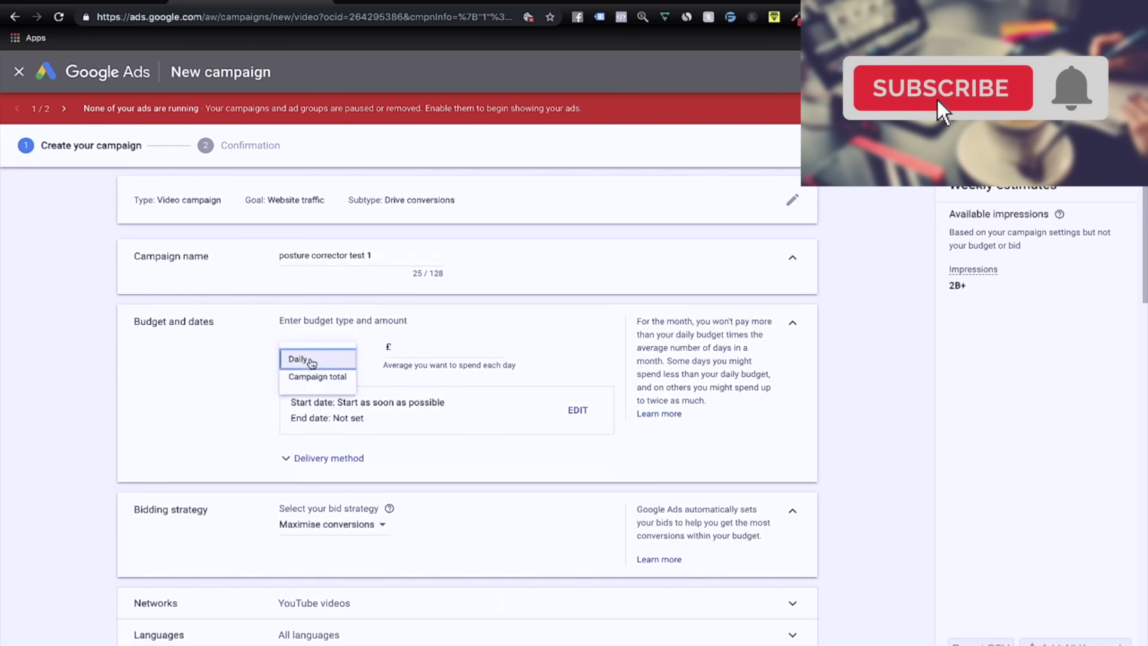
click(301, 362)
click(436, 347)
text(10.0)
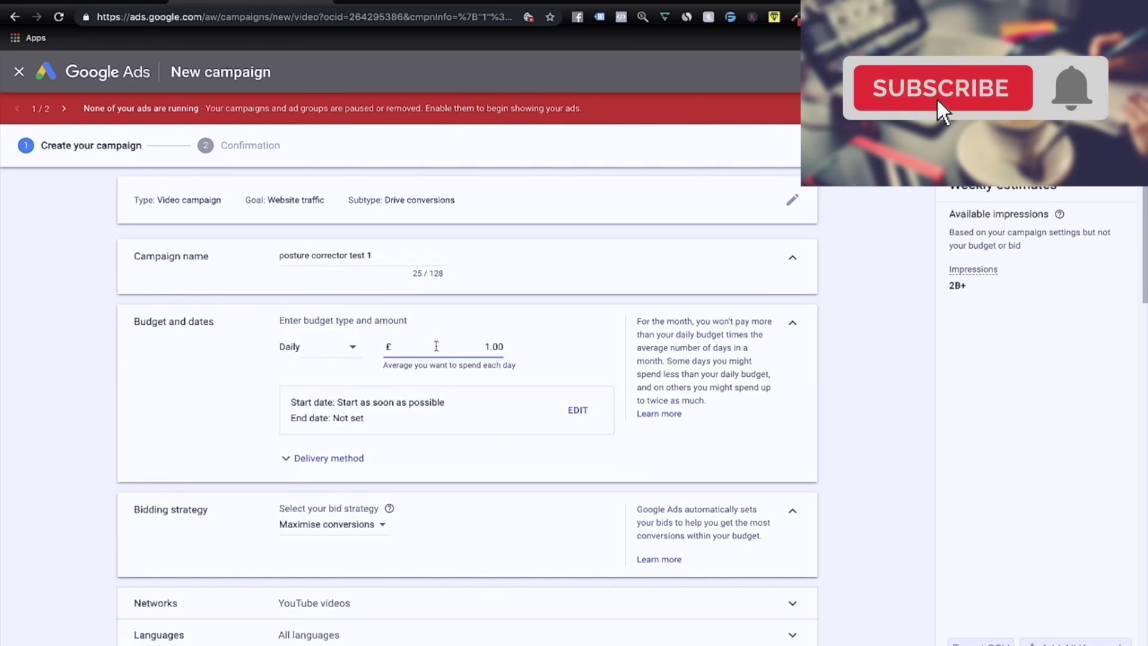
text(0)
click(564, 366)
click(558, 359)
click(327, 459)
click(362, 459)
- Examine the campaign's bidding strategy and expand its network, language and location settings
scroll(383, 472, down, 1)
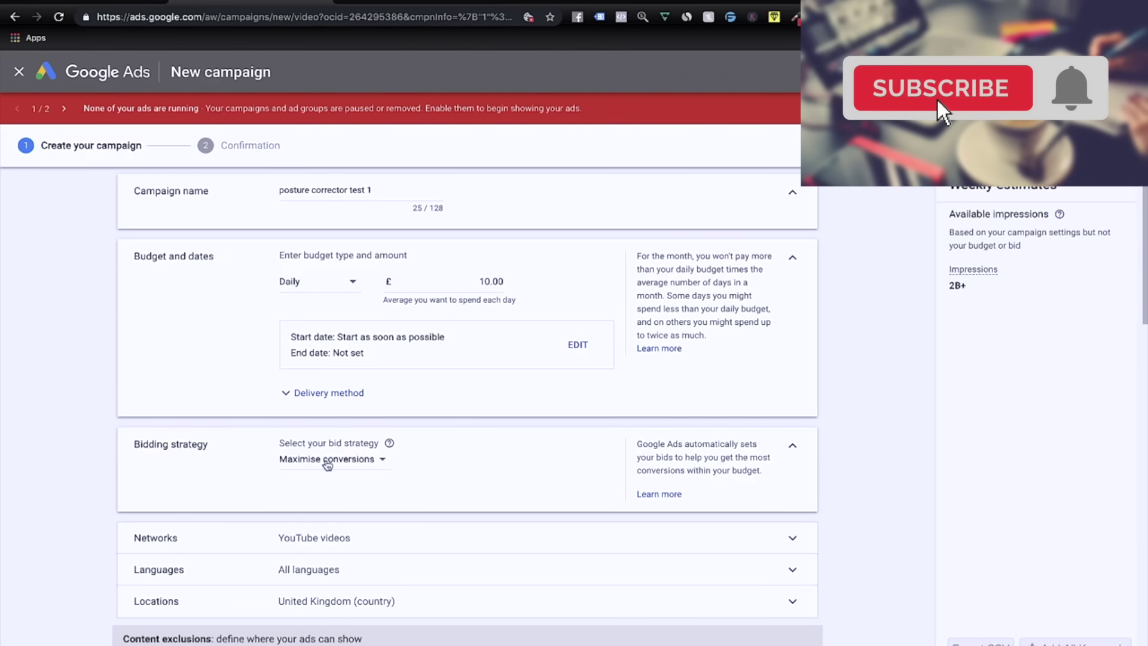
scroll(346, 478, down, 2)
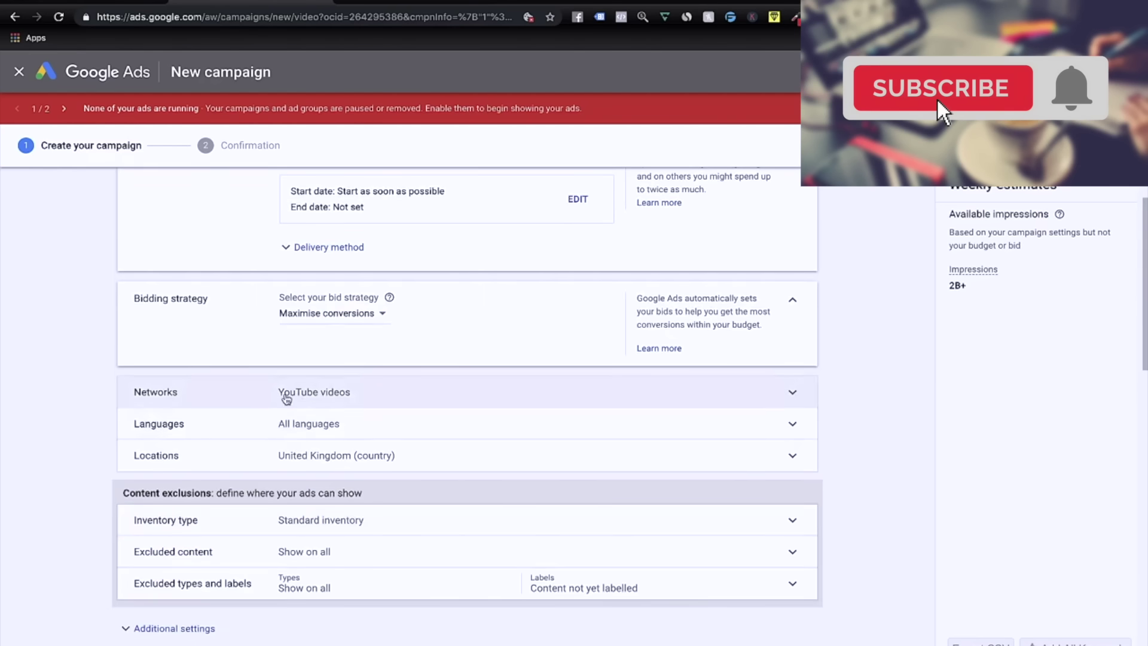
click(288, 397)
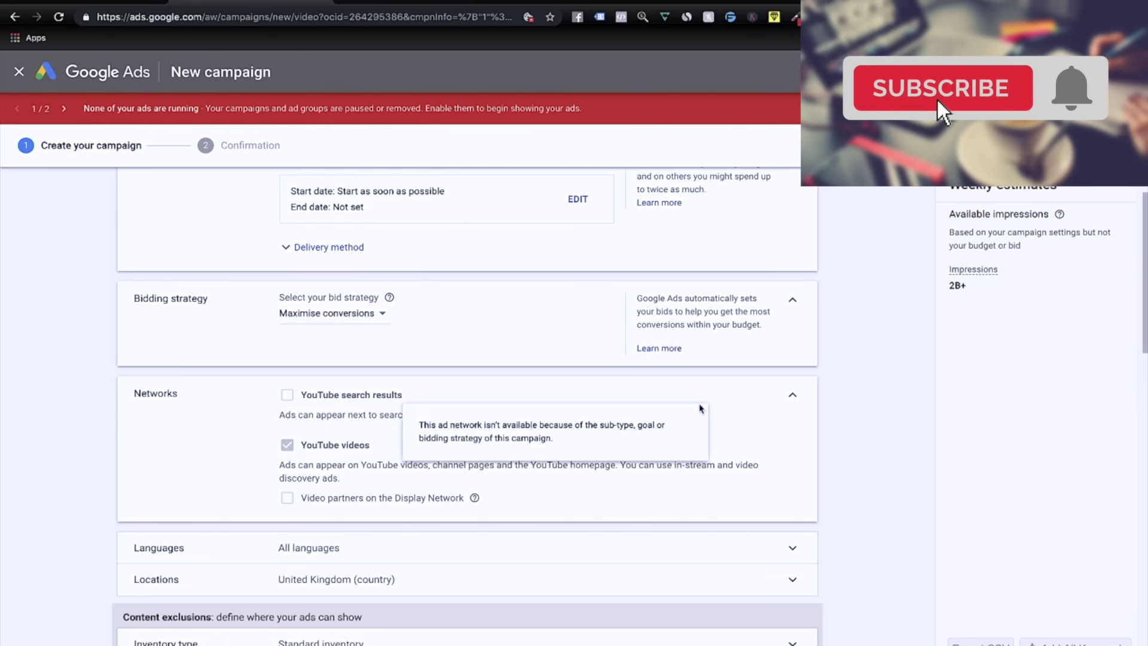
scroll(268, 403, down, 3)
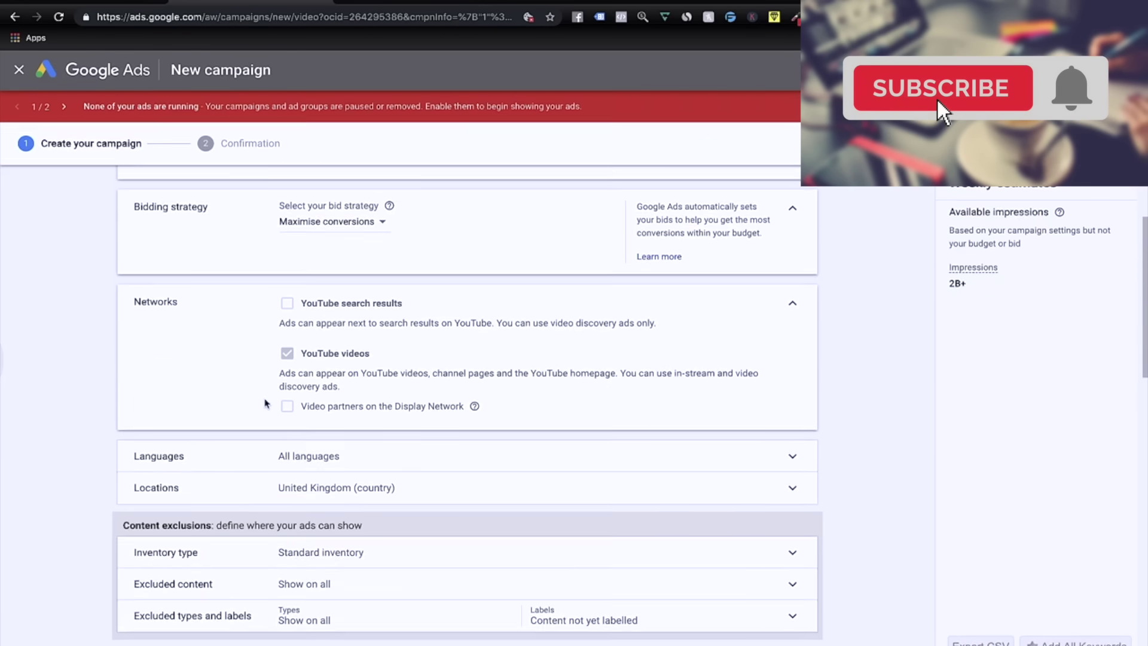
click(301, 409)
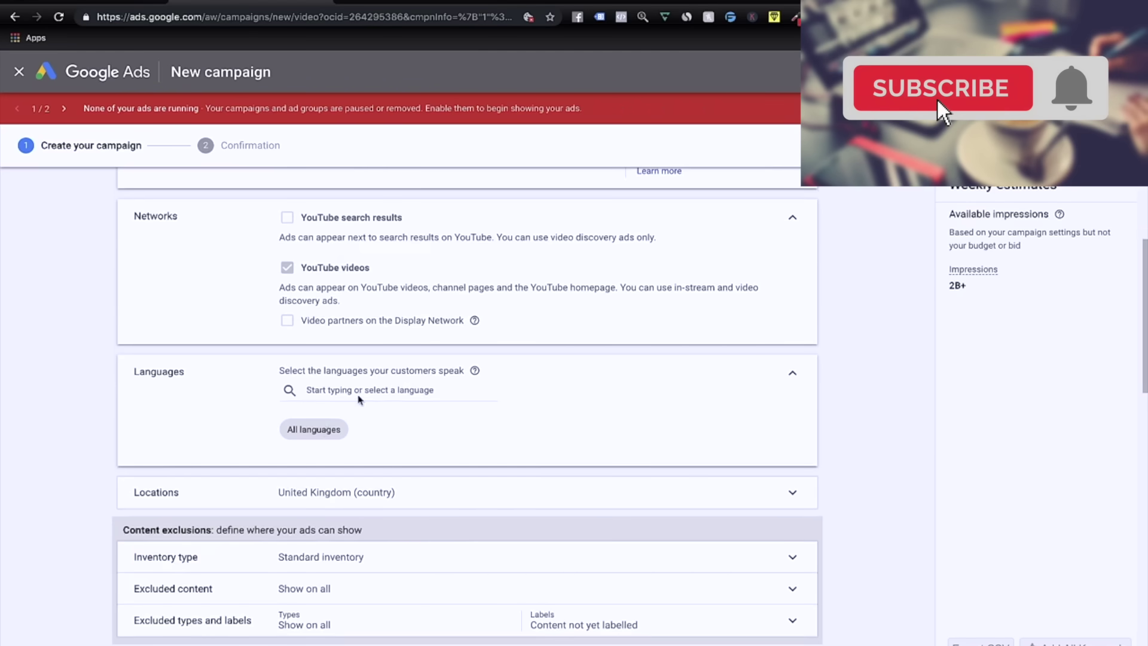
scroll(587, 436, down, 2)
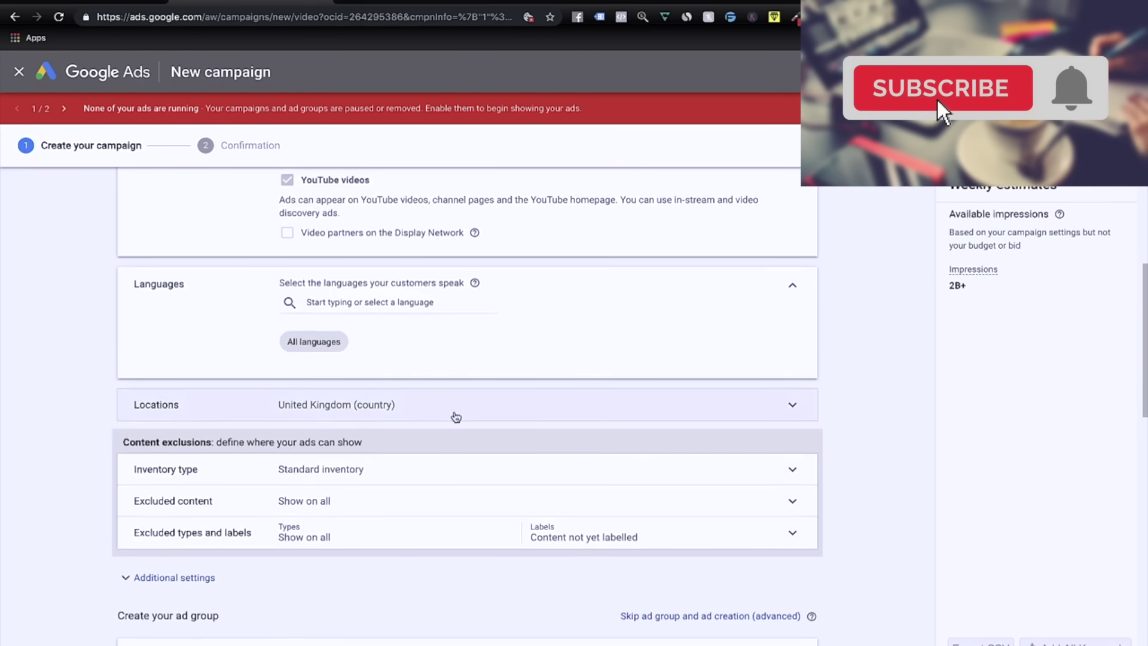
click(456, 417)
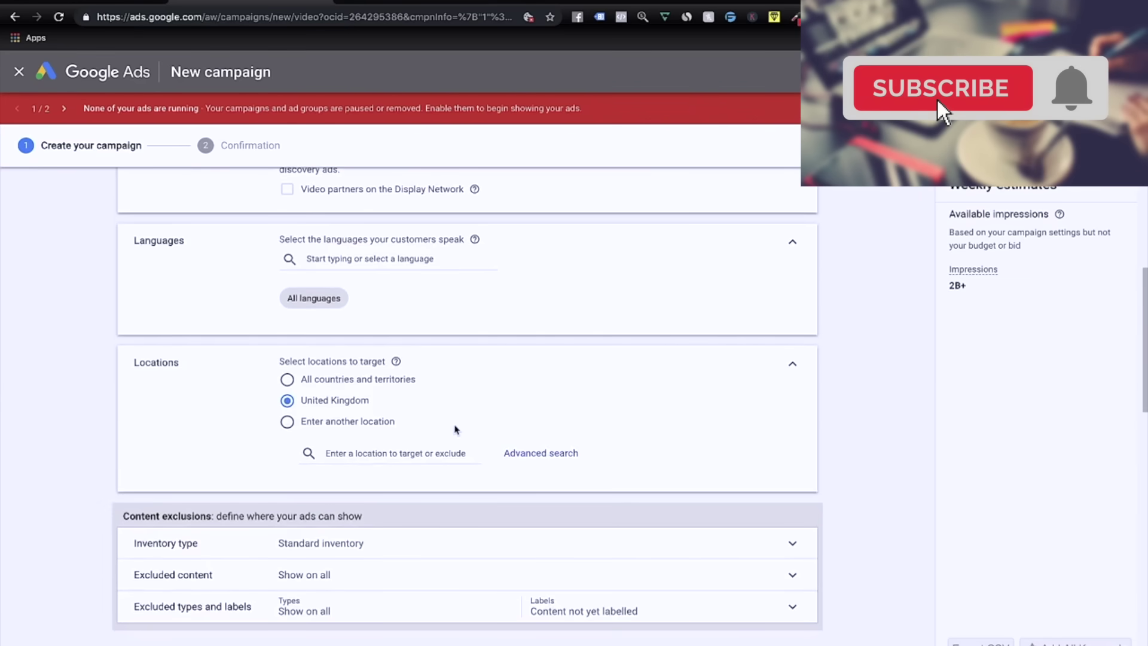
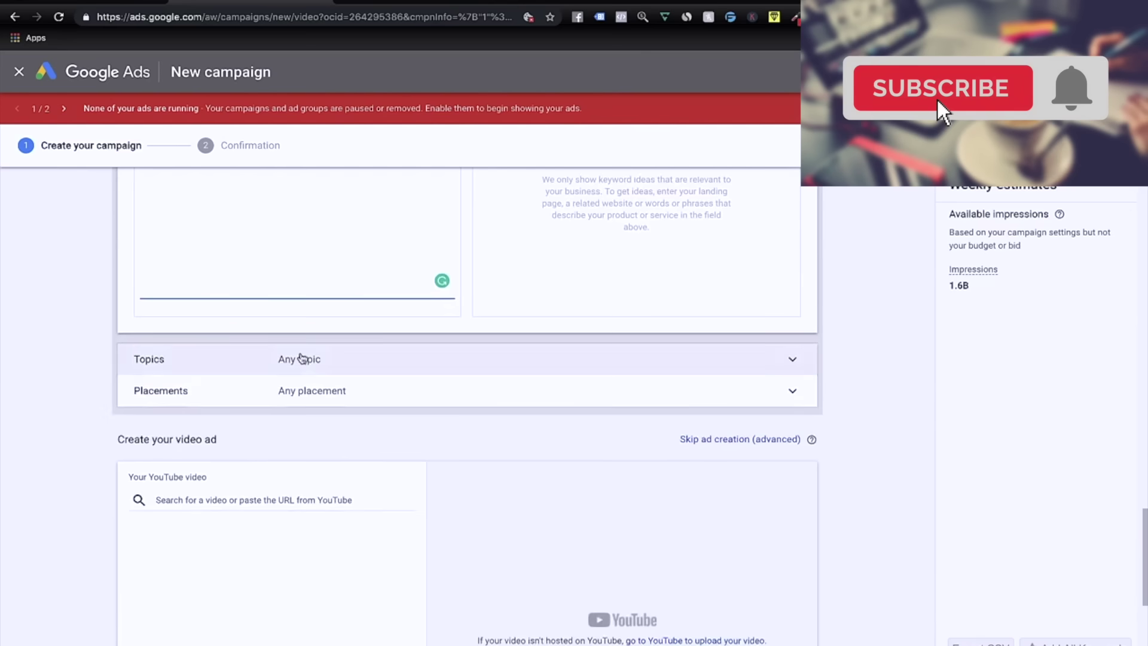
- Target the ad group at content on the Beauty & Fitness topic
click(303, 361)
scroll(328, 392, down, 2)
scroll(429, 458, up, 3)
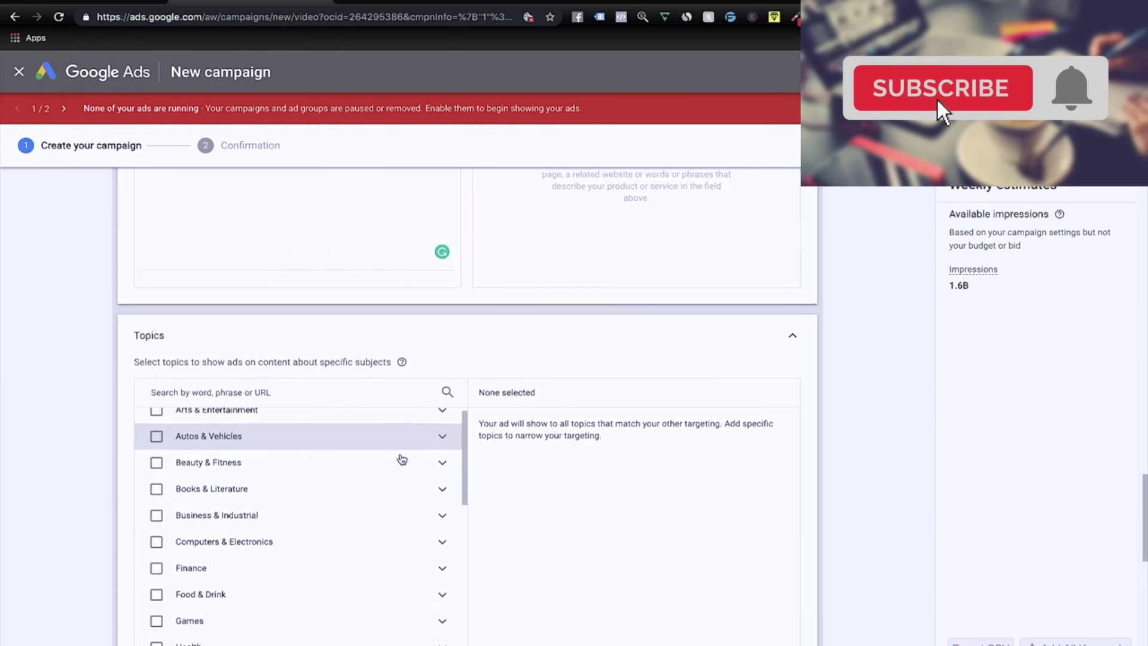
scroll(402, 460, down, 1)
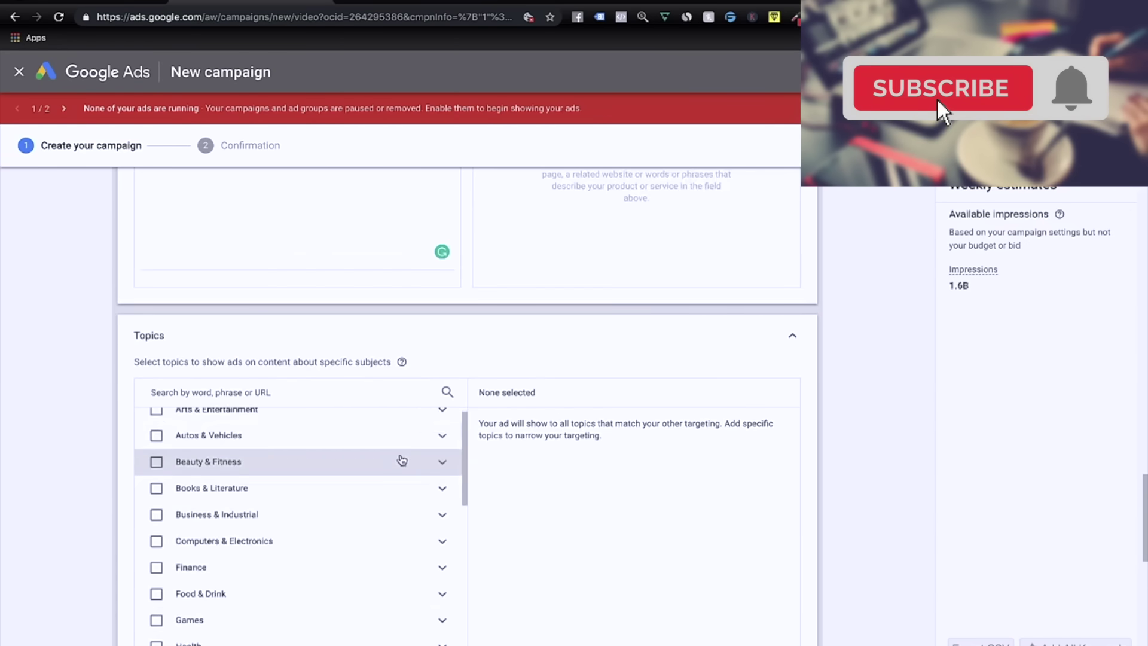
click(157, 464)
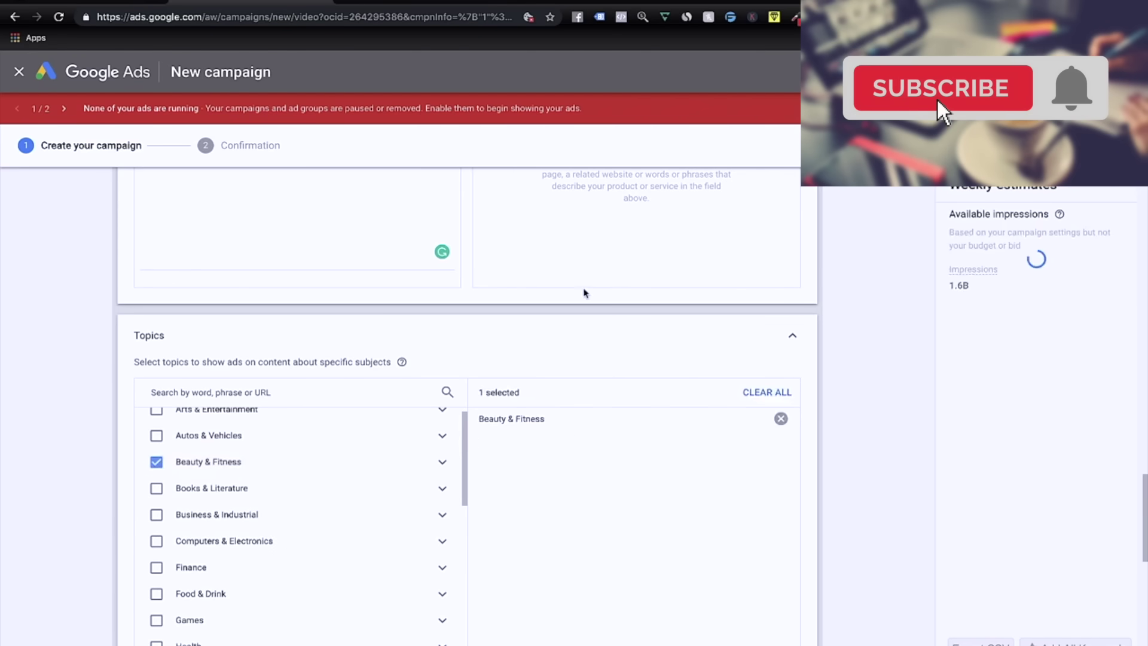
- Expand the placement targeting and go to the search for YouTube channel placements
scroll(585, 293, down, 7)
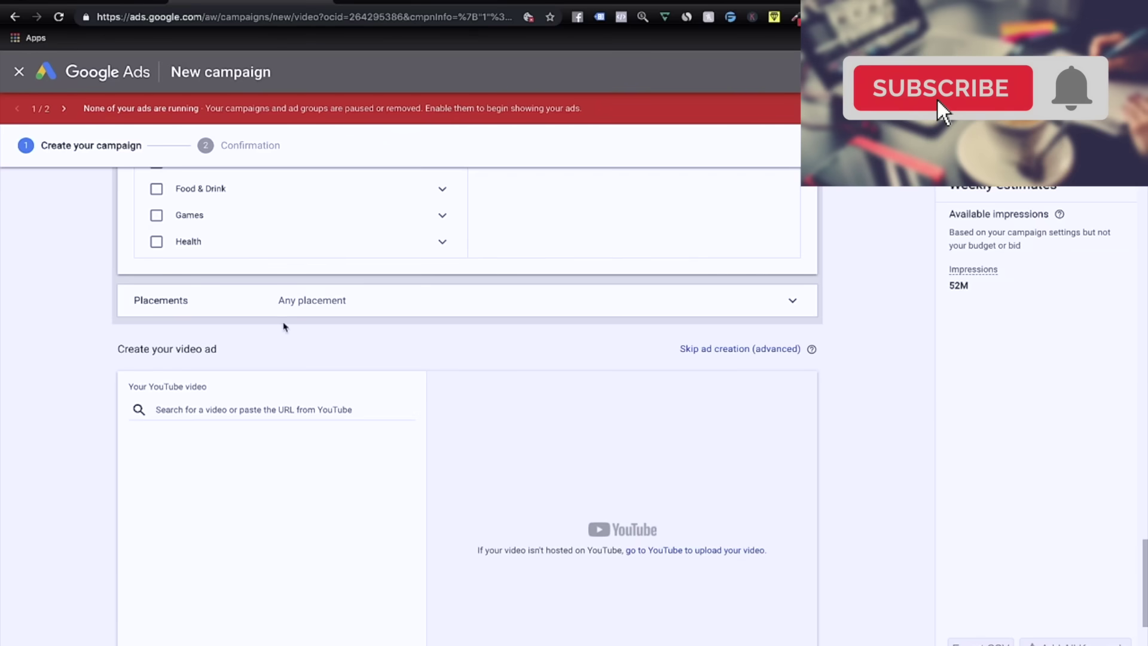
click(283, 300)
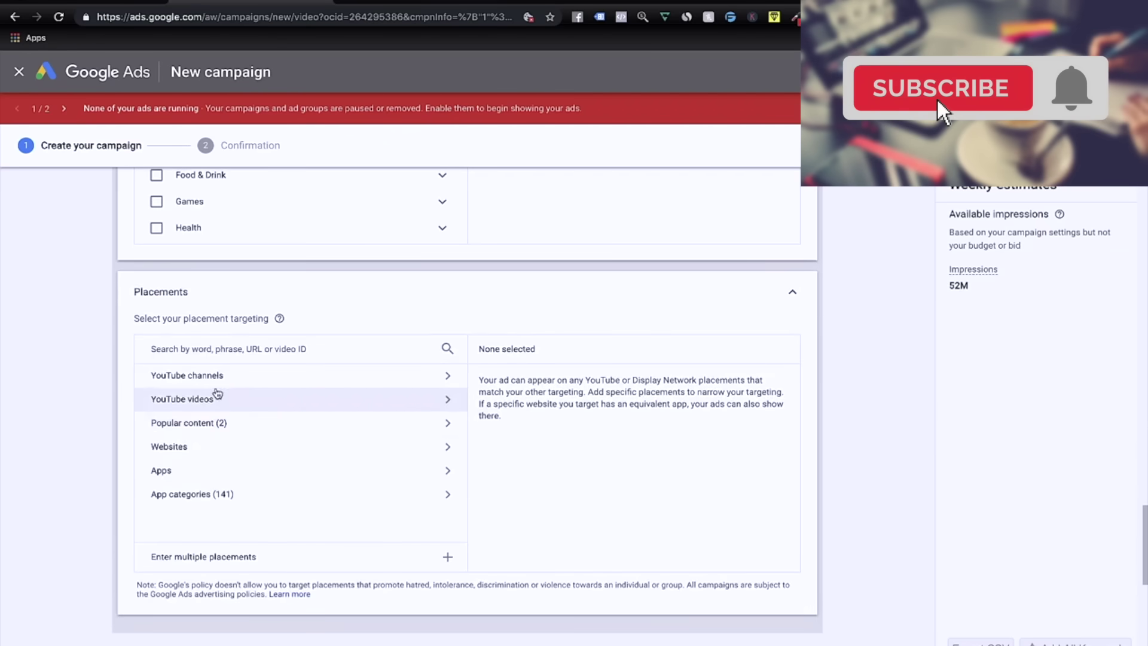
click(262, 379)
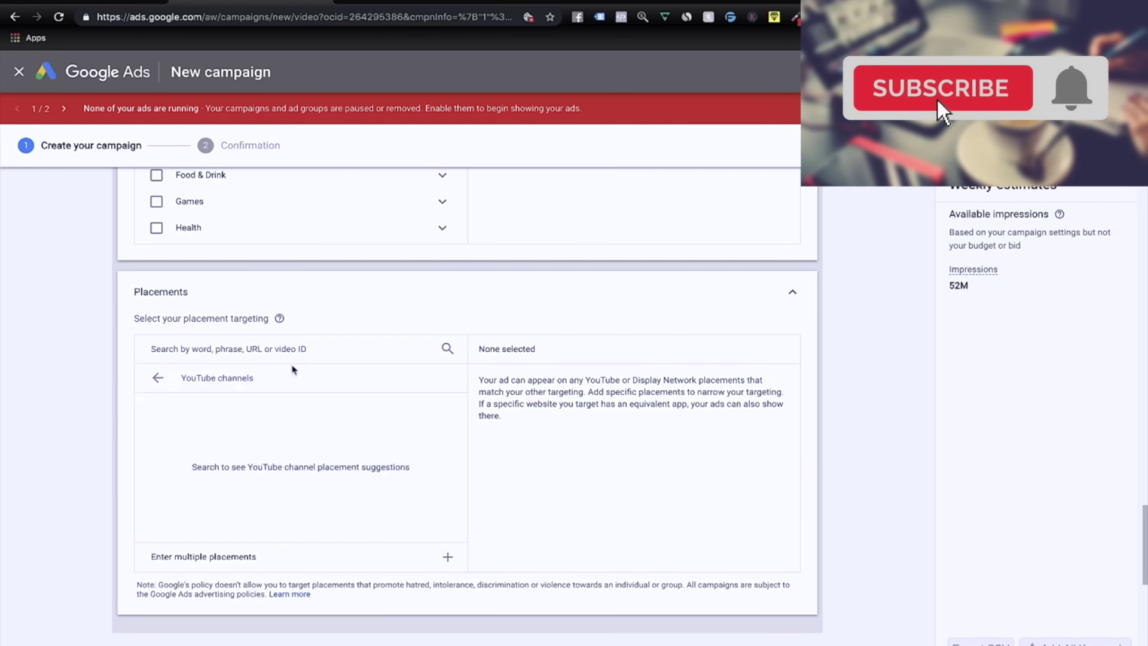
click(278, 350)
click(158, 377)
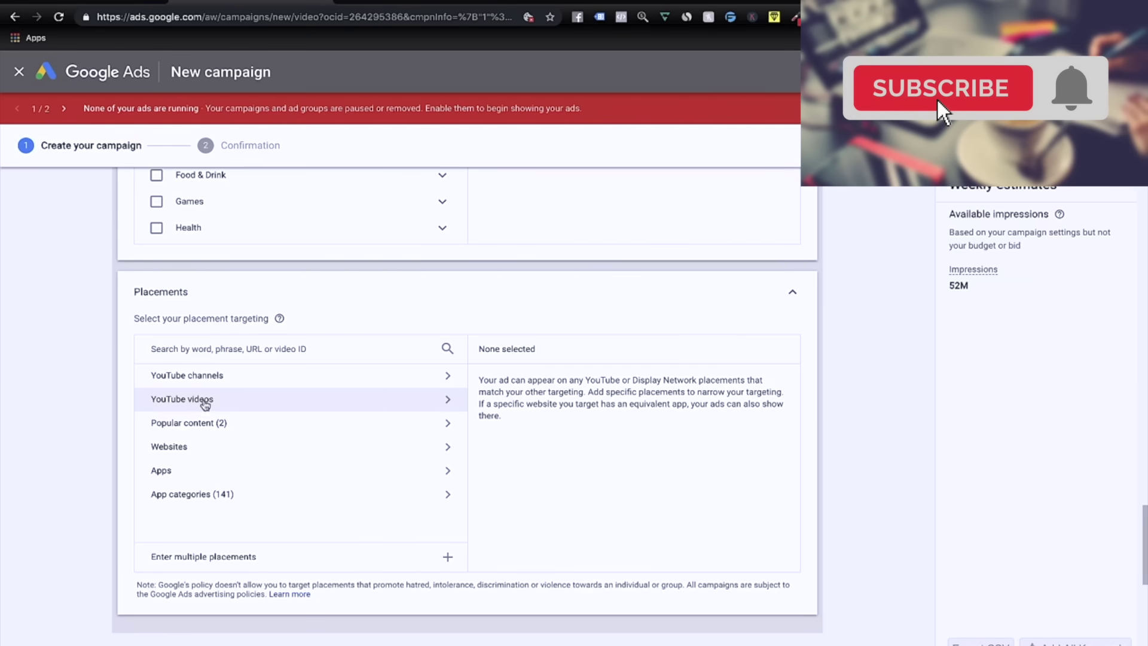
click(218, 377)
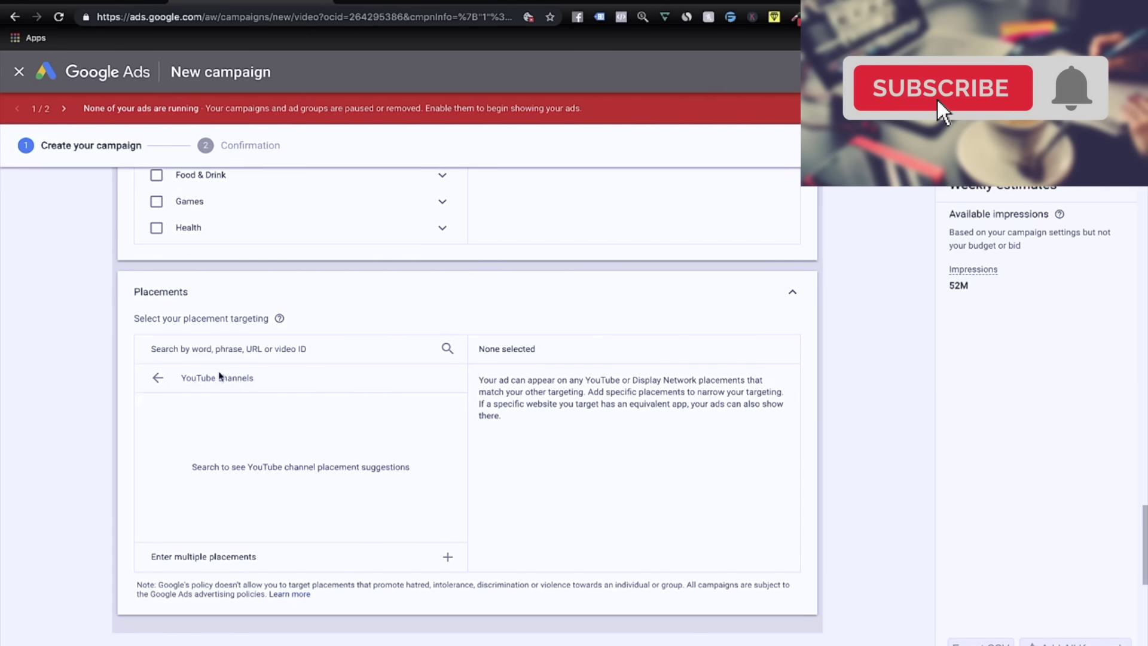
click(217, 348)
- Add the YouTube video "MY (30) Dropshipping MISTAKES 2019" to the video ad by its copied URL
scroll(402, 299, down, 7)
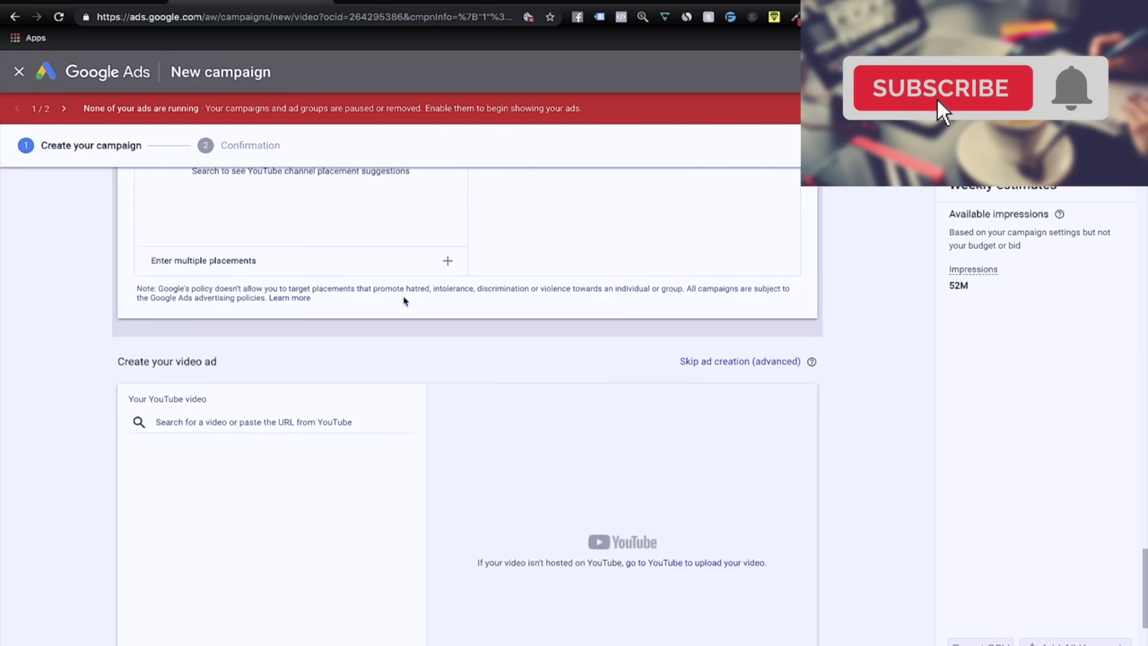
scroll(405, 302, down, 1)
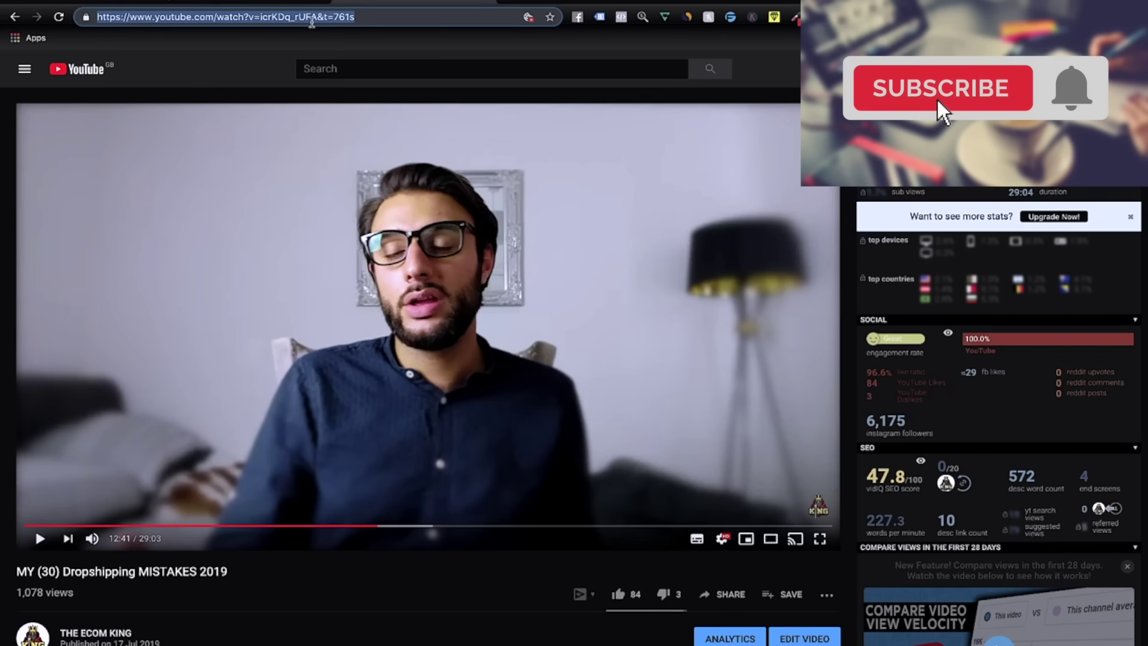
click(268, 2)
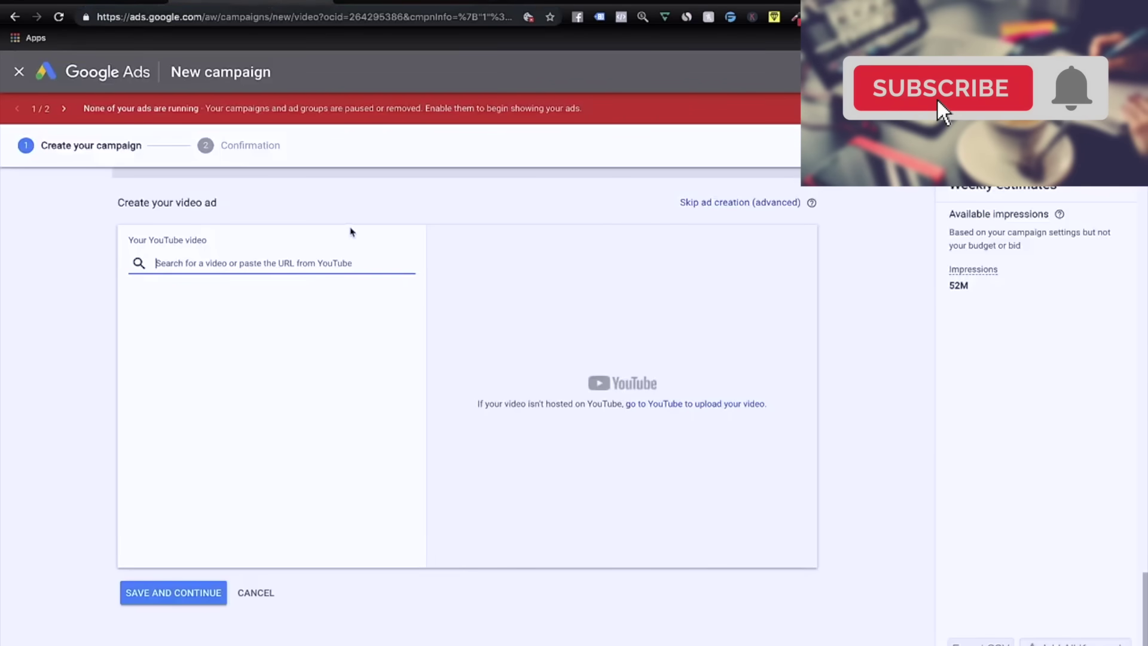
key(ctrl+v)
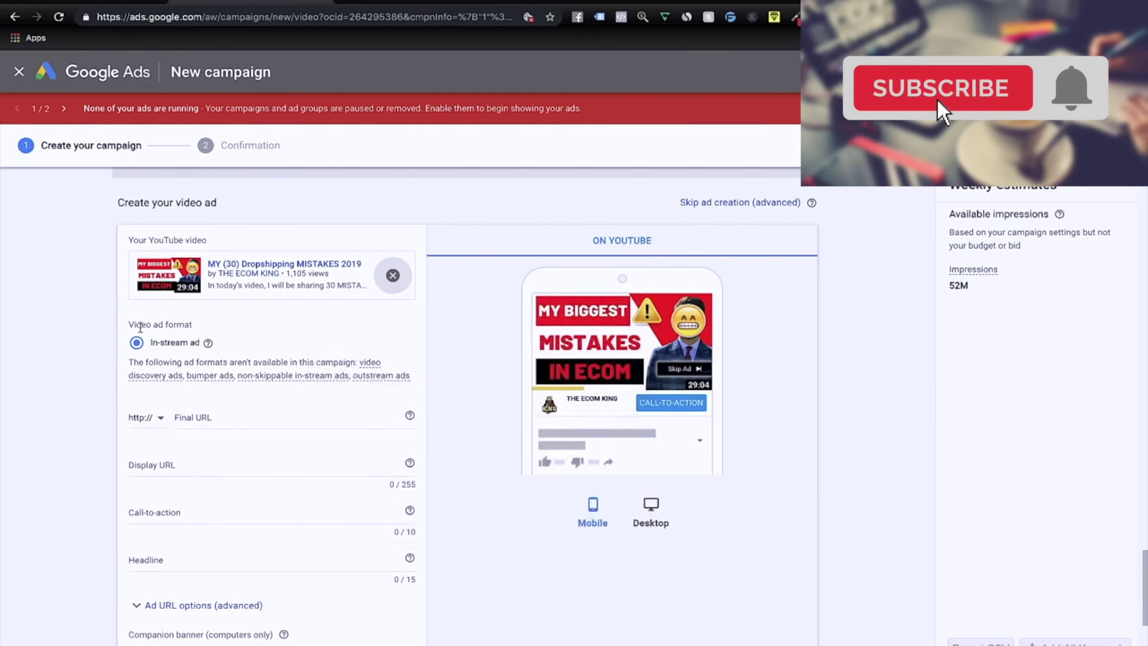
scroll(200, 419, down, 2)
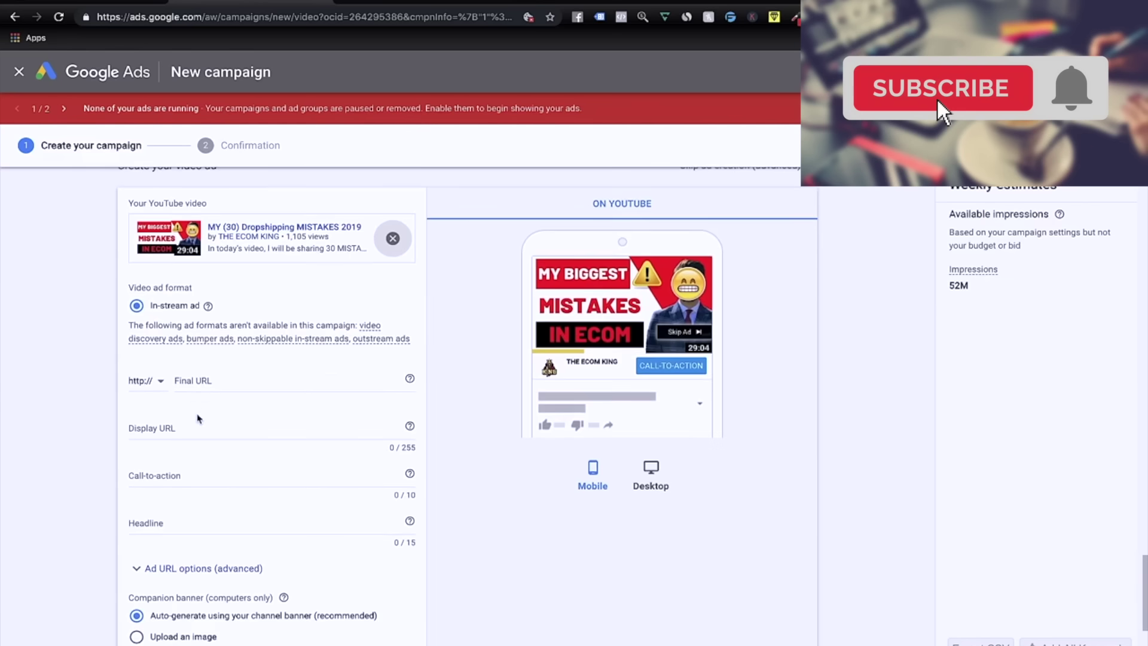
click(215, 382)
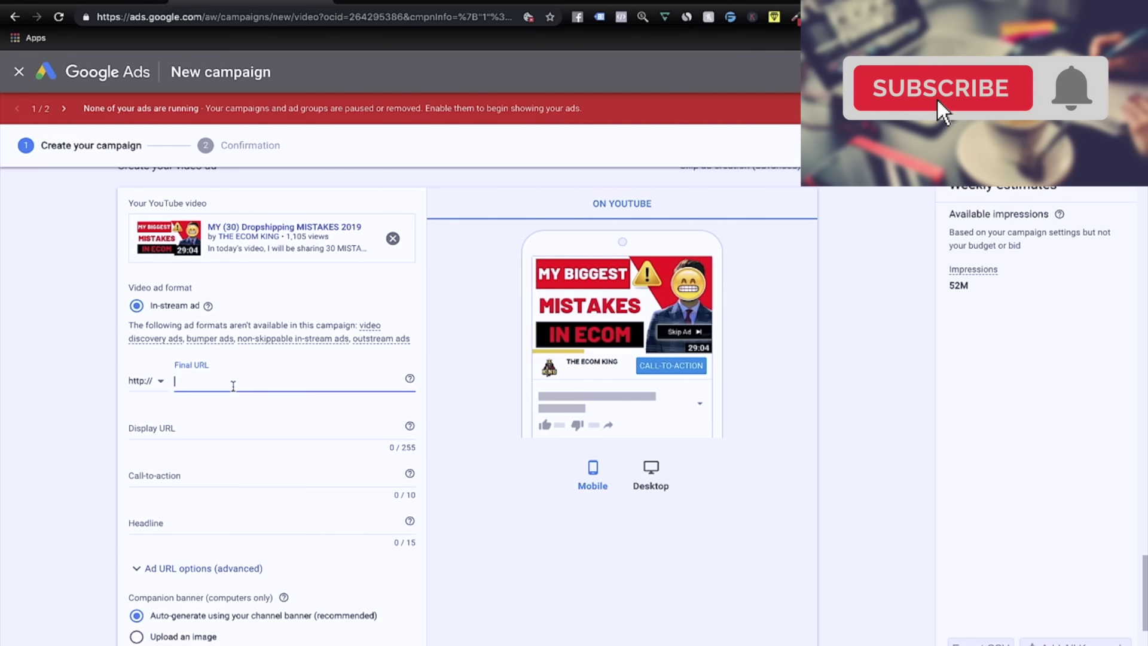
text(e)
text(-con)
text(mmercementoring.com)
click(447, 449)
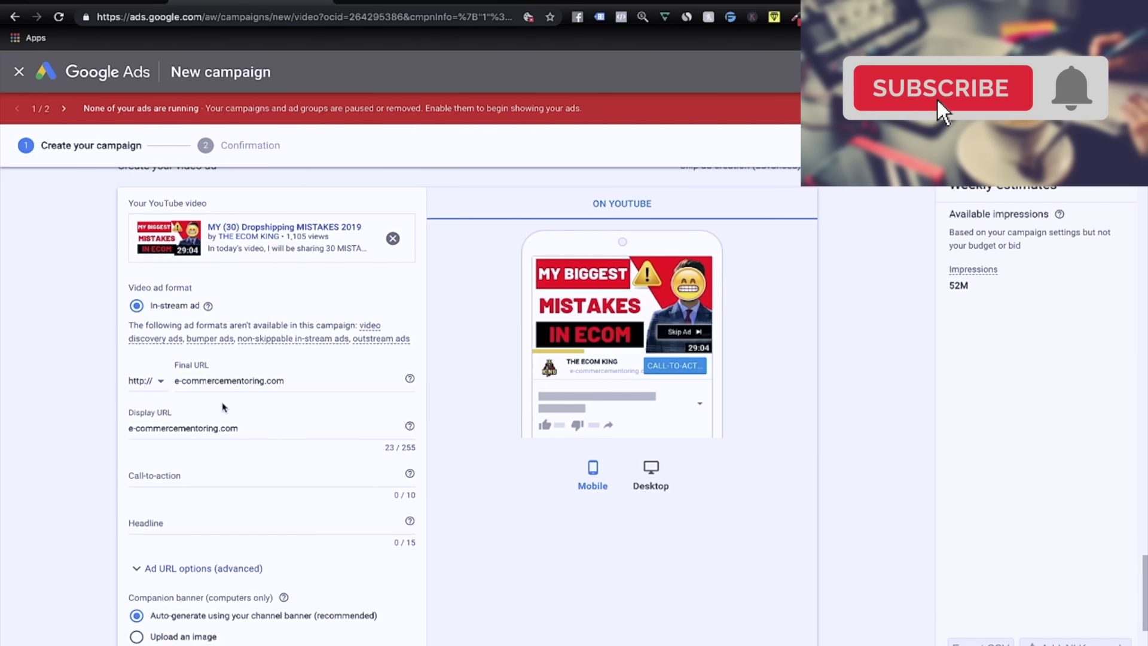
- Set the video ad's call-to-action to "Learn more" within the 10-character limit
click(189, 474)
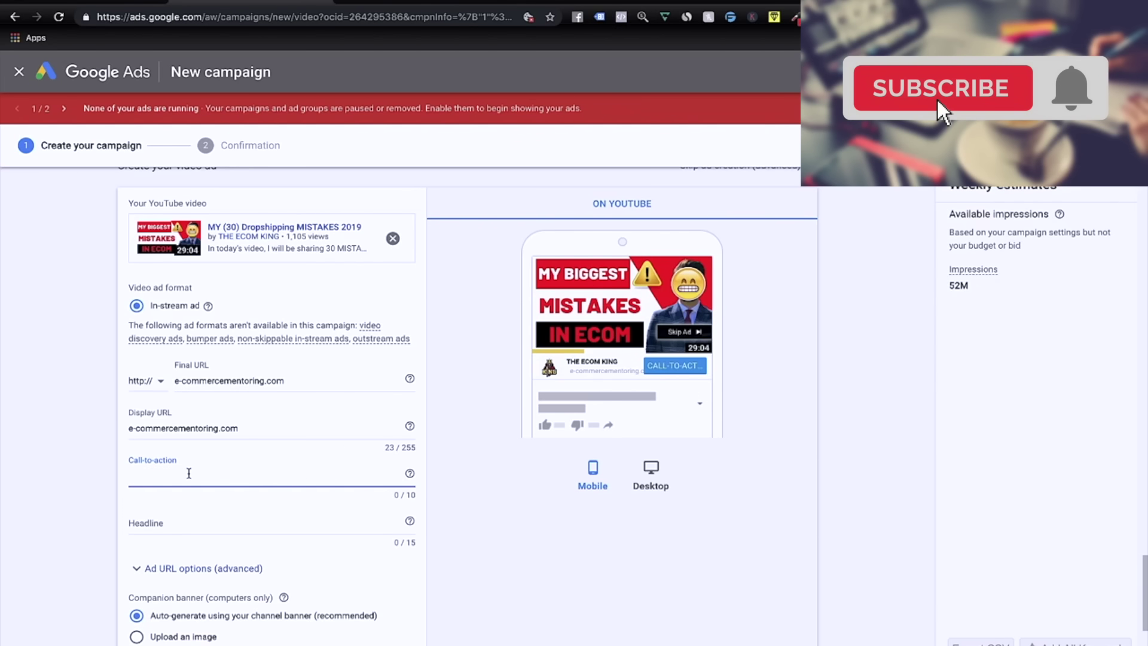
text(Shop)
key(BackSpace)
key(BackSpace)
key(BackSpace)
key(BackSpace)
text(Learn more)
click(506, 574)
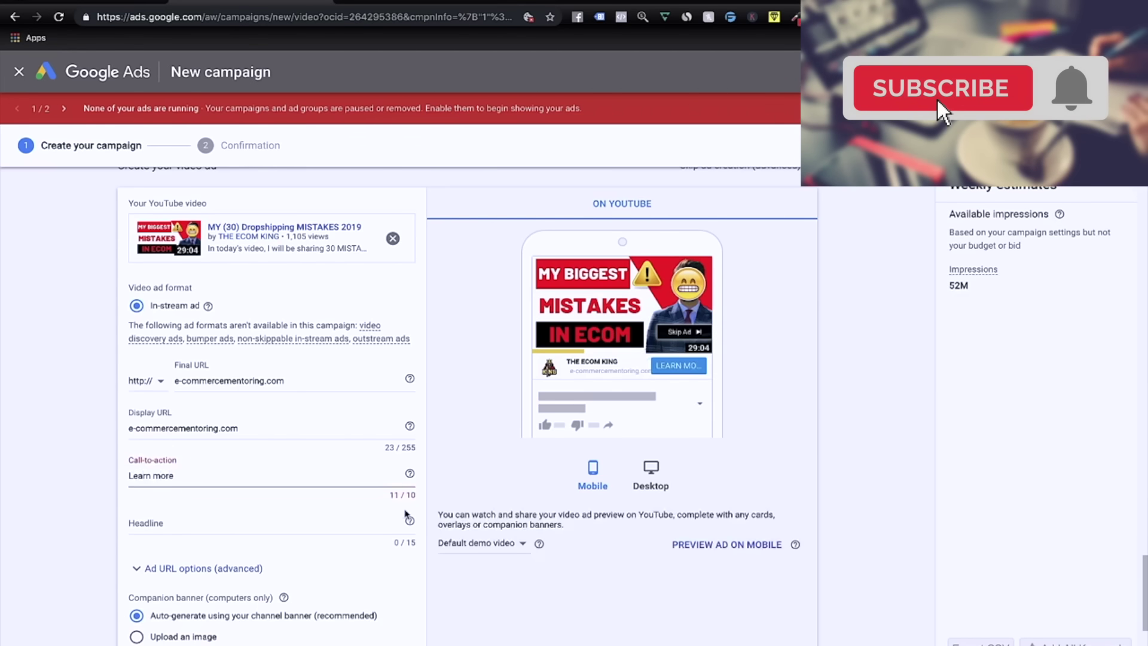
click(312, 475)
key(BackSpace)
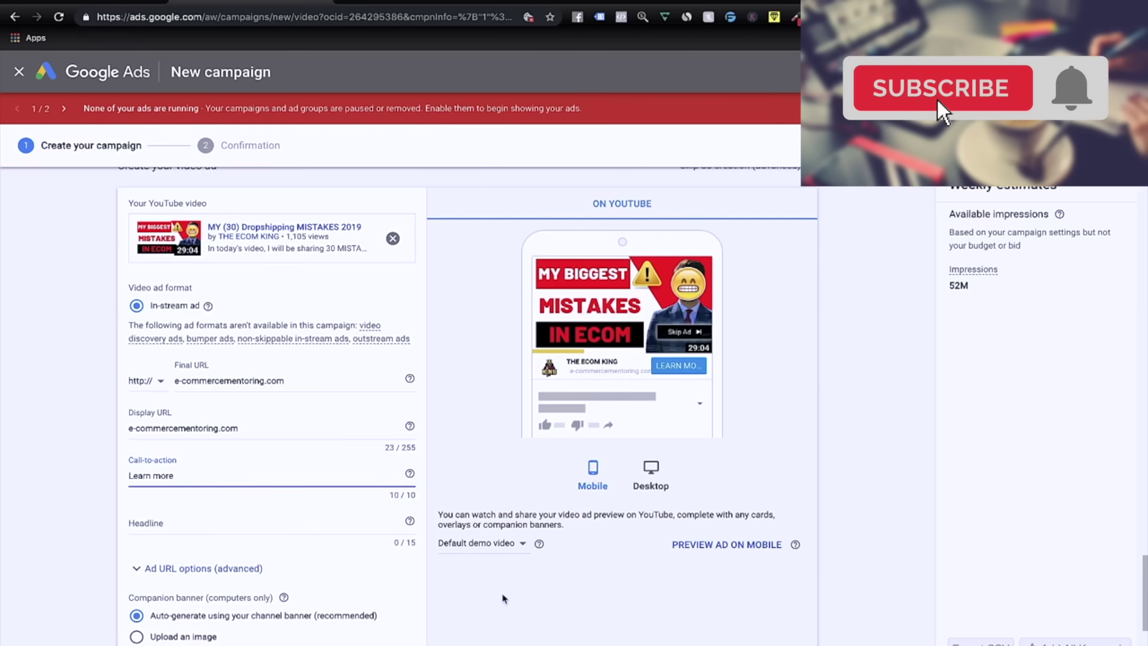
click(468, 573)
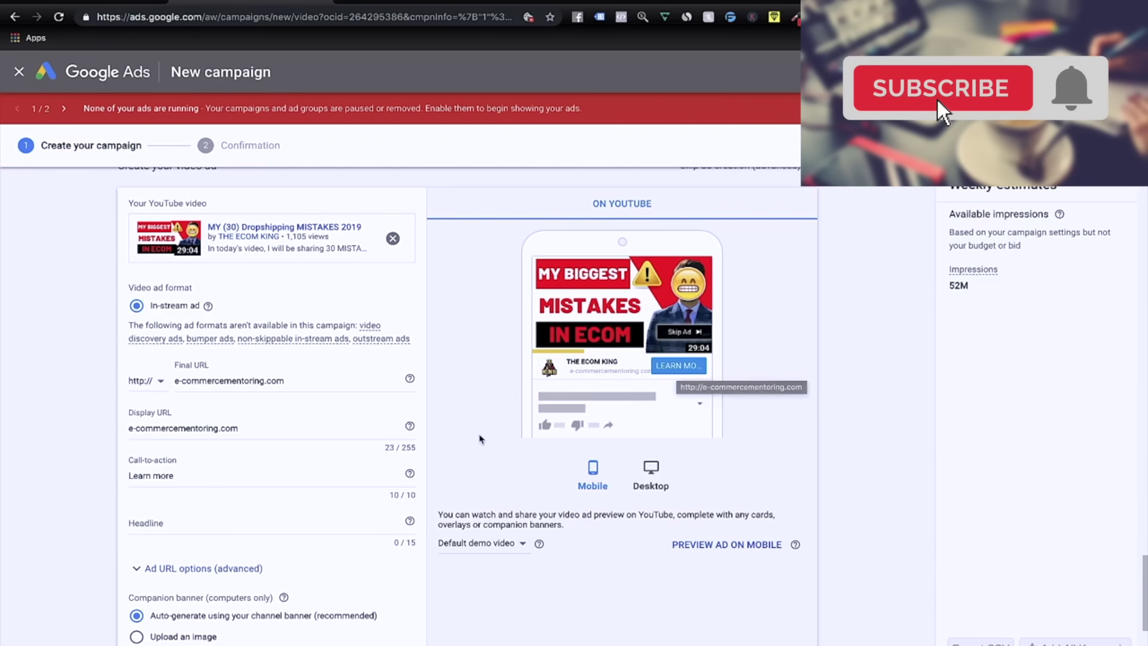
click(195, 475)
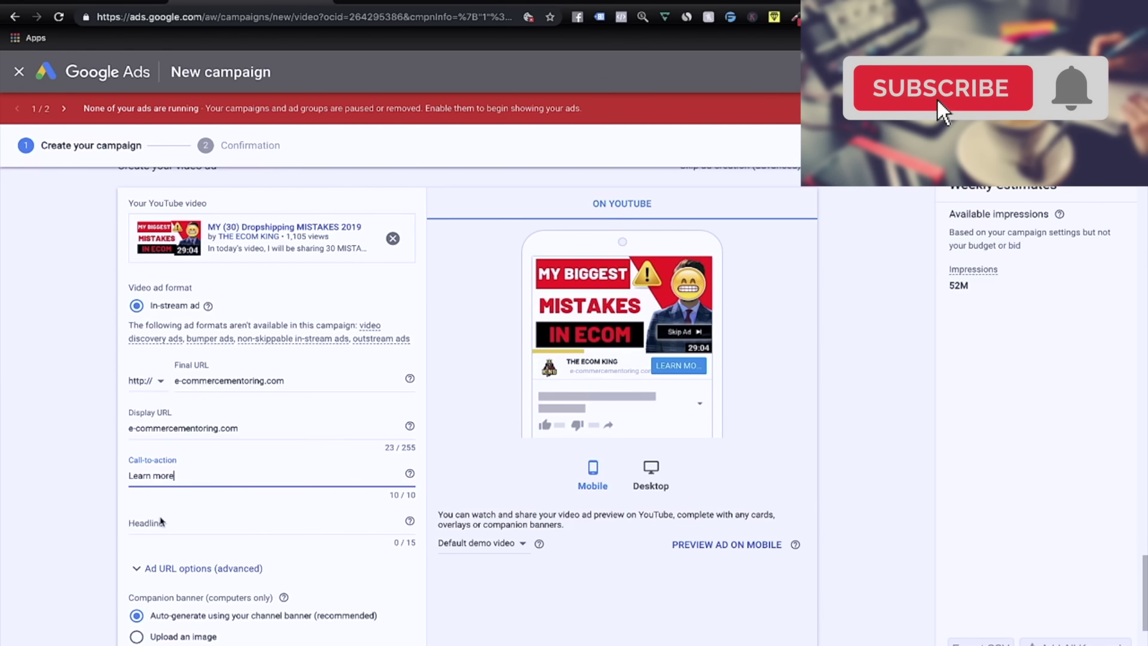
- Give the video ad the headline "You need this"
click(162, 521)
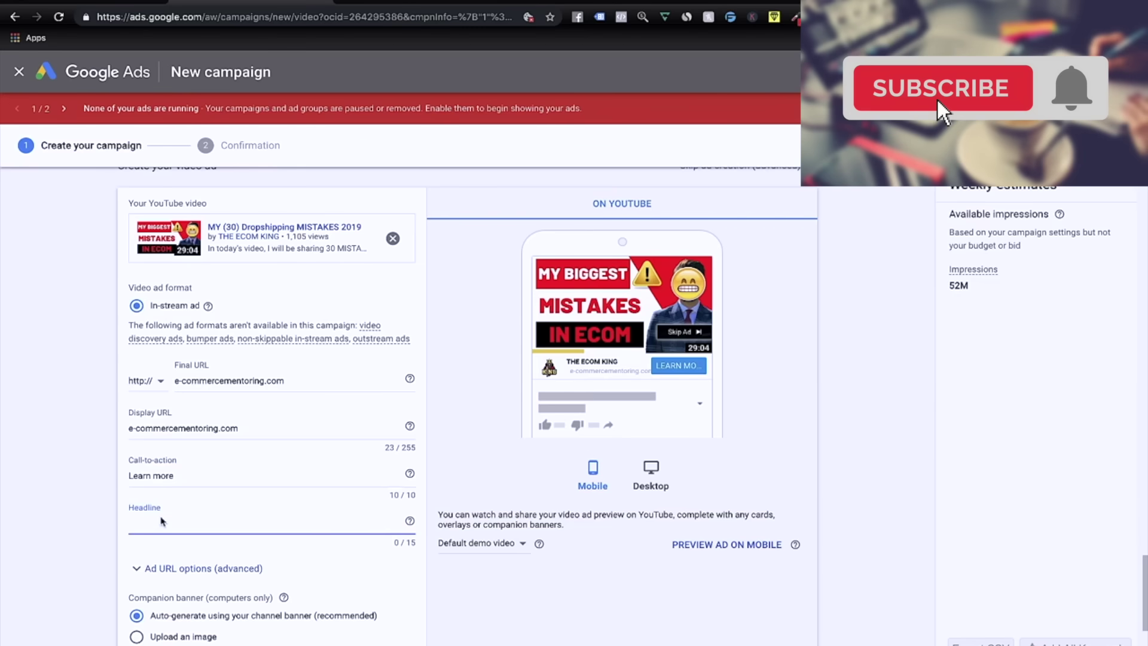
text(You need ti)
key(BackSpace)
text(this)
click(479, 599)
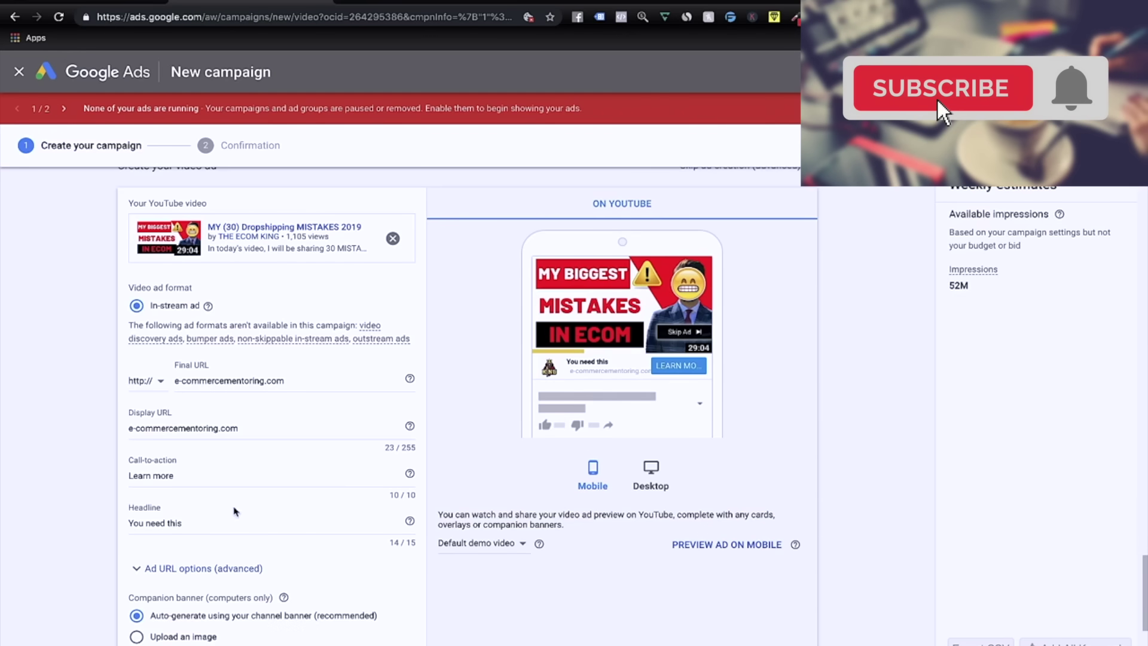
click(217, 523)
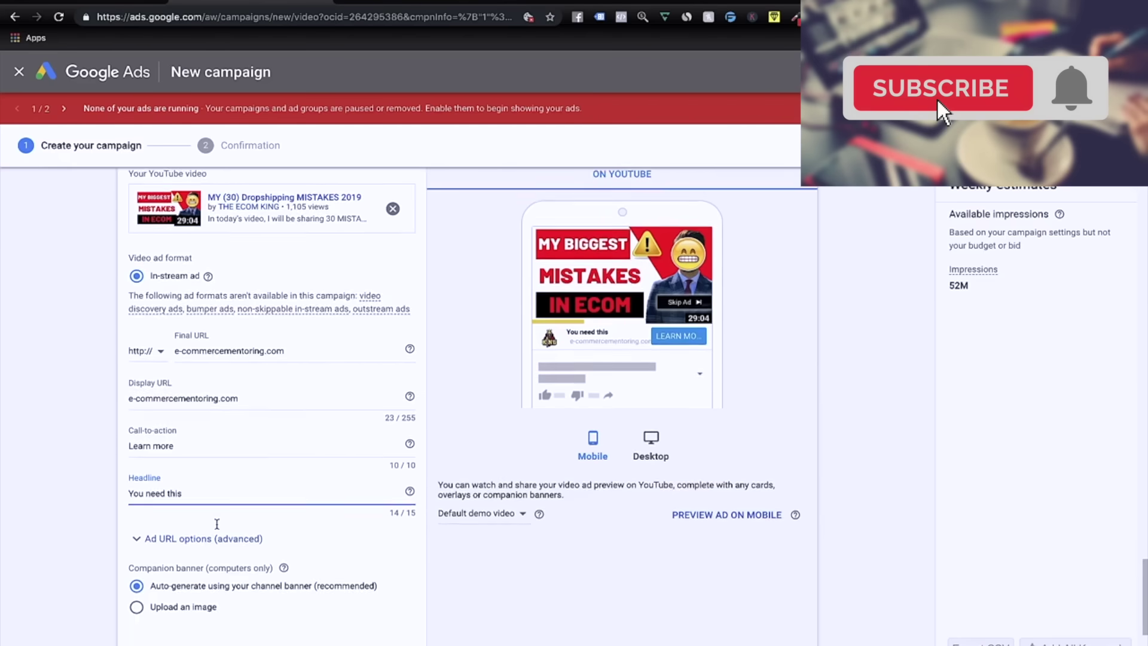
- Start entering the video ad's name below the companion banner options
scroll(217, 524, down, 3)
click(192, 472)
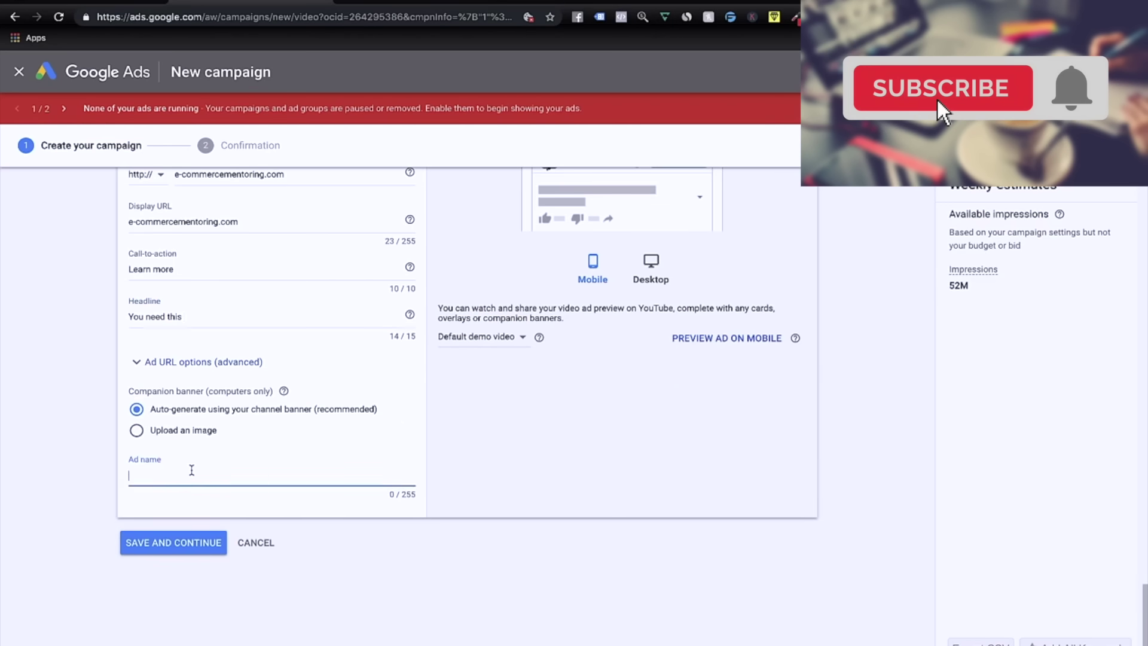
scroll(191, 470, up, 1)
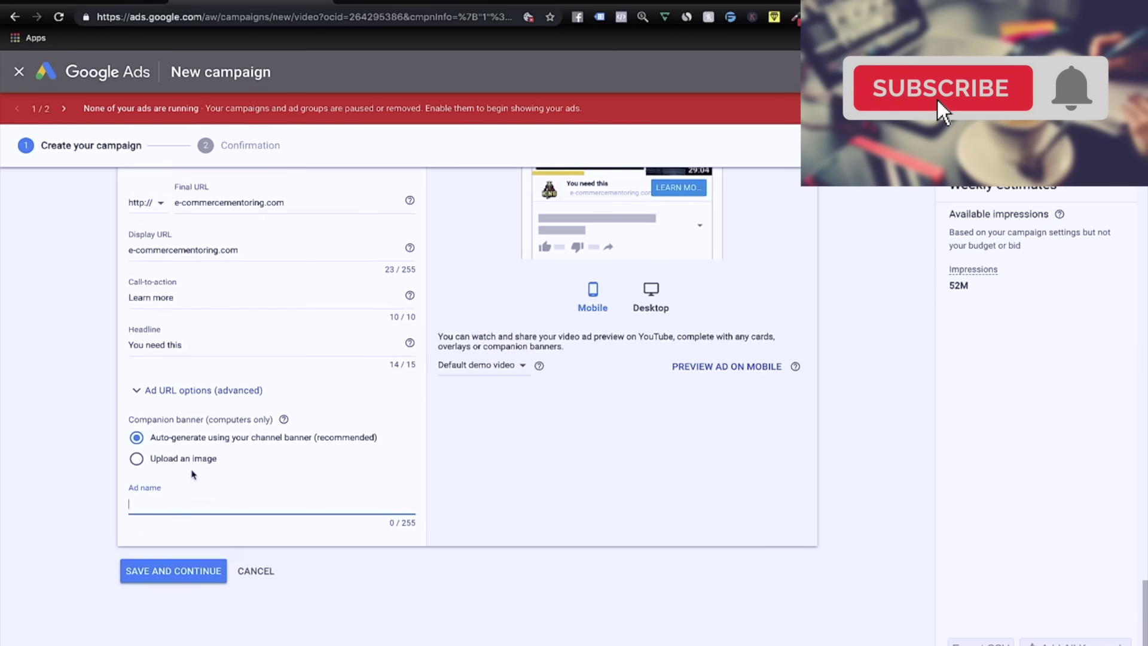